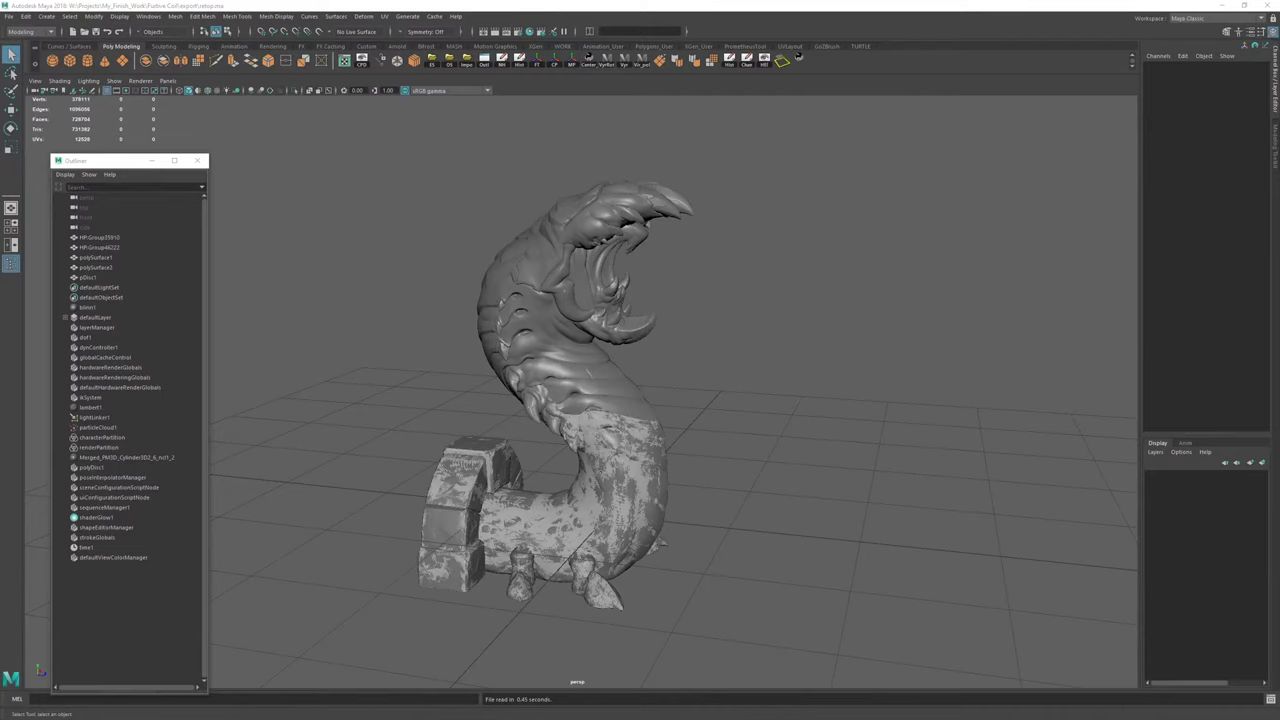
# Make the high-poly creature sculpt the live surface for retopology.
pyautogui.hotkey('alt', 'Tab')
pyautogui.hotkey('alt', 'Tab')
pyautogui.keyDown('alt'); pyautogui.moveTo(744, 393); pyautogui.dragTo(640, 303); pyautogui.keyUp('alt')
pyautogui.keyDown('alt'); pyautogui.moveTo(712, 369); pyautogui.dragTo(779, 356); pyautogui.keyUp('alt')
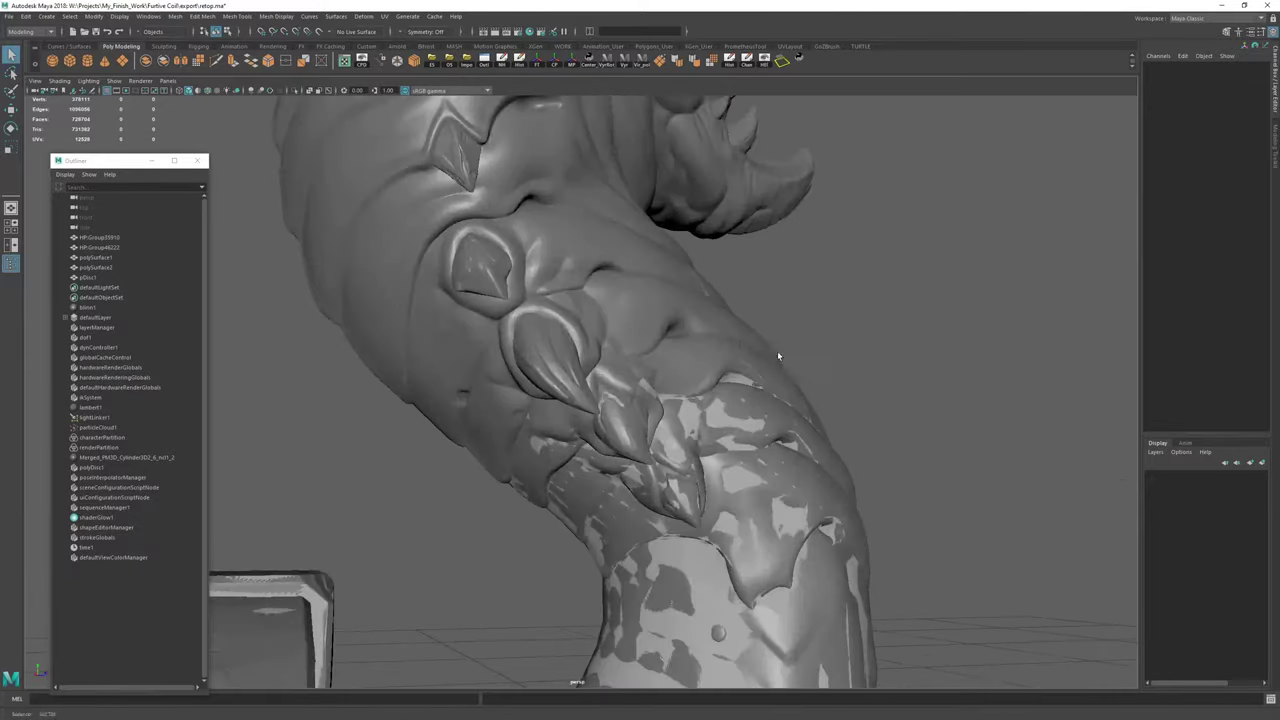
pyautogui.click(779, 358)
pyautogui.keyDown('alt'); pyautogui.moveTo(945, 392); pyautogui.dragTo(430, 124); pyautogui.keyUp('alt')
pyautogui.click(321, 32)
# Start Quad Draw on the body's low-poly retopology mesh and set symmetry to Object X.
pyautogui.keyDown('alt'); pyautogui.moveTo(700, 420); pyautogui.dragTo(811, 511, button='right'); pyautogui.keyUp('alt')
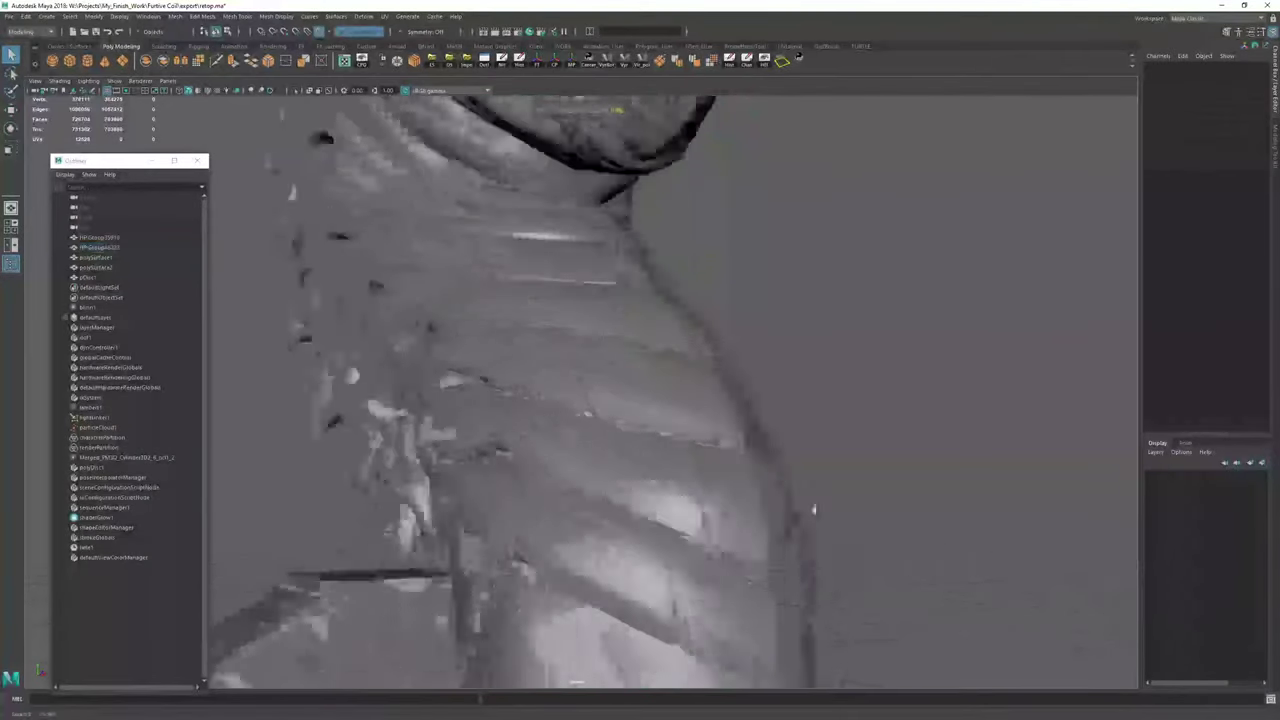
pyautogui.keyDown('alt'); pyautogui.moveTo(811, 511); pyautogui.dragTo(780, 380, button='middle'); pyautogui.keyUp('alt')
pyautogui.moveTo(620, 420)
pyautogui.keyDown('alt'); pyautogui.mouseDown()
pyautogui.moveTo(780, 440)
pyautogui.moveTo(440, 405)
pyautogui.moveTo(330, 370)
pyautogui.moveTo(450, 380)
pyautogui.mouseUp(); pyautogui.keyUp('alt')
pyautogui.click(752, 425)
pyautogui.hotkey('ctrl', 'shift', 'q')
pyautogui.keyDown('alt'); pyautogui.moveTo(450, 380); pyautogui.dragTo(611, 293, button='right'); pyautogui.keyUp('alt')
pyautogui.keyDown('alt'); pyautogui.moveTo(611, 292); pyautogui.dragTo(645, 304); pyautogui.keyUp('alt')
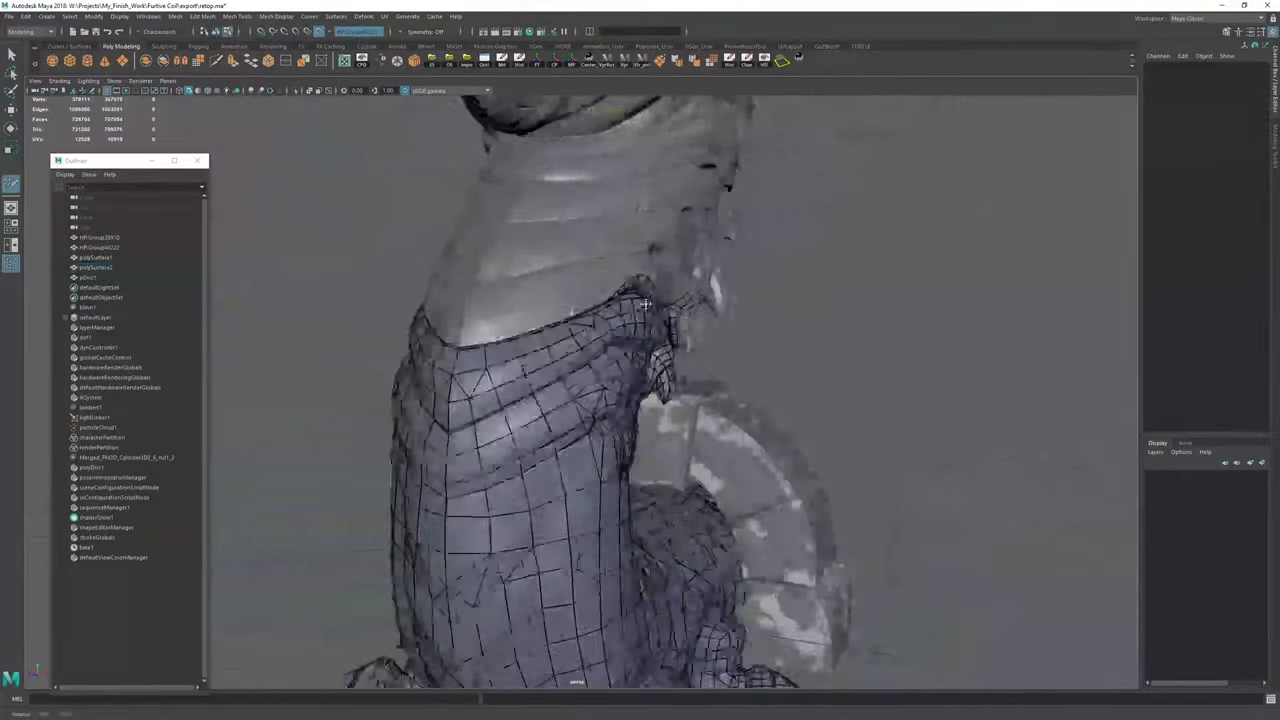
pyautogui.click(402, 34)
pyautogui.click(424, 47)
# Extrude the end edge of the quad strip running up beside the small spike to lengthen the strip.
pyautogui.keyDown('alt'); pyautogui.moveTo(640, 330); pyautogui.dragTo(770, 370, button='right'); pyautogui.keyUp('alt')
pyautogui.keyDown('alt'); pyautogui.moveTo(770, 370); pyautogui.dragTo(530, 370); pyautogui.keyUp('alt')
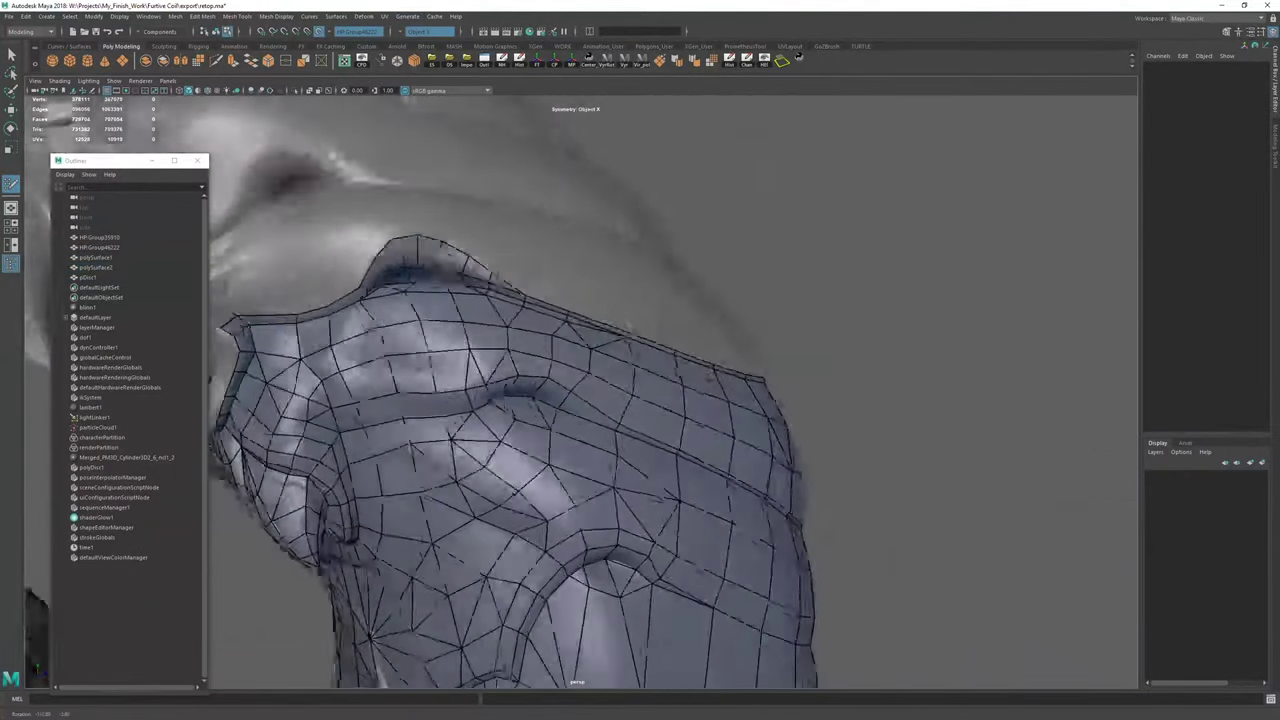
pyautogui.keyDown('alt'); pyautogui.moveTo(530, 370); pyautogui.dragTo(856, 464, button='middle'); pyautogui.keyUp('alt')
pyautogui.keyDown('alt'); pyautogui.moveTo(603, 337); pyautogui.dragTo(520, 400, button='right'); pyautogui.keyUp('alt')
pyautogui.keyDown('alt'); pyautogui.moveTo(520, 400); pyautogui.dragTo(672, 572); pyautogui.keyUp('alt')
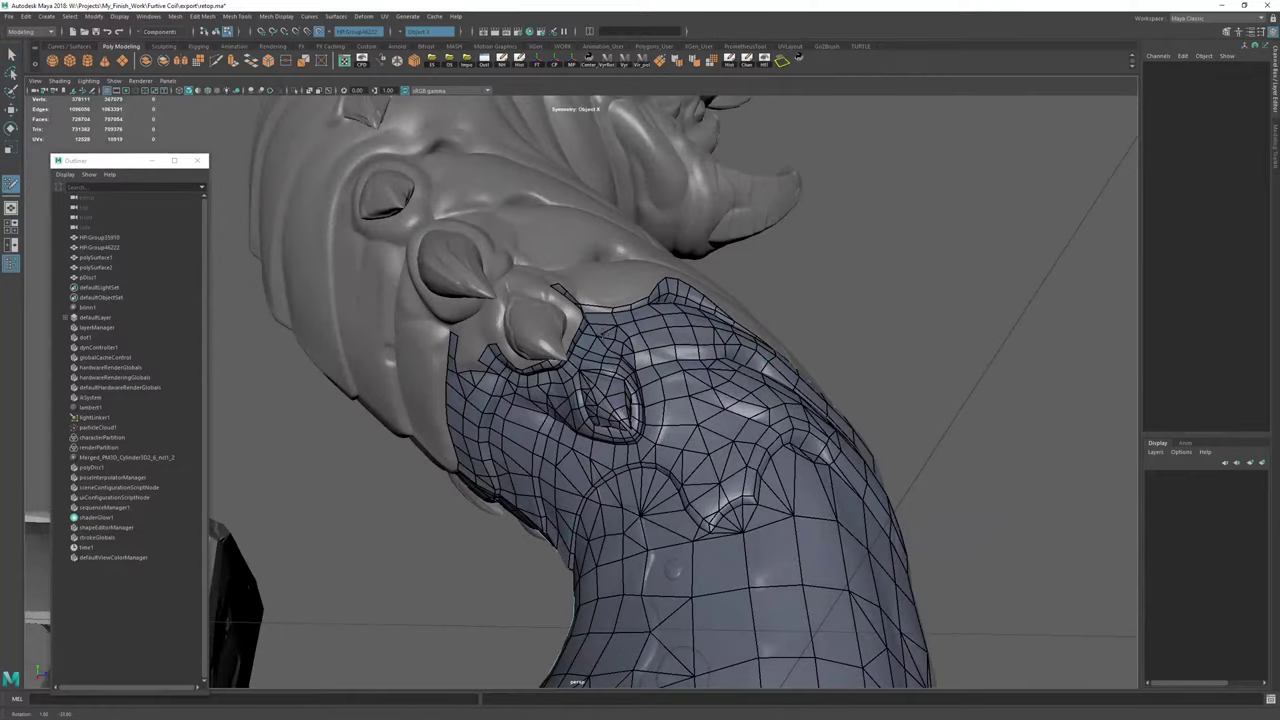
pyautogui.keyDown('alt'); pyautogui.moveTo(602, 336); pyautogui.dragTo(632, 342); pyautogui.keyUp('alt')
pyautogui.keyDown('alt'); pyautogui.moveTo(600, 340); pyautogui.dragTo(700, 370, button='right'); pyautogui.keyUp('alt')
pyautogui.keyDown('alt'); pyautogui.moveTo(700, 370); pyautogui.dragTo(780, 345); pyautogui.keyUp('alt')
pyautogui.keyDown('alt'); pyautogui.moveTo(600, 330); pyautogui.dragTo(760, 360, button='right'); pyautogui.keyUp('alt')
pyautogui.keyDown('alt'); pyautogui.moveTo(680, 240); pyautogui.dragTo(722, 456, button='middle'); pyautogui.keyUp('alt')
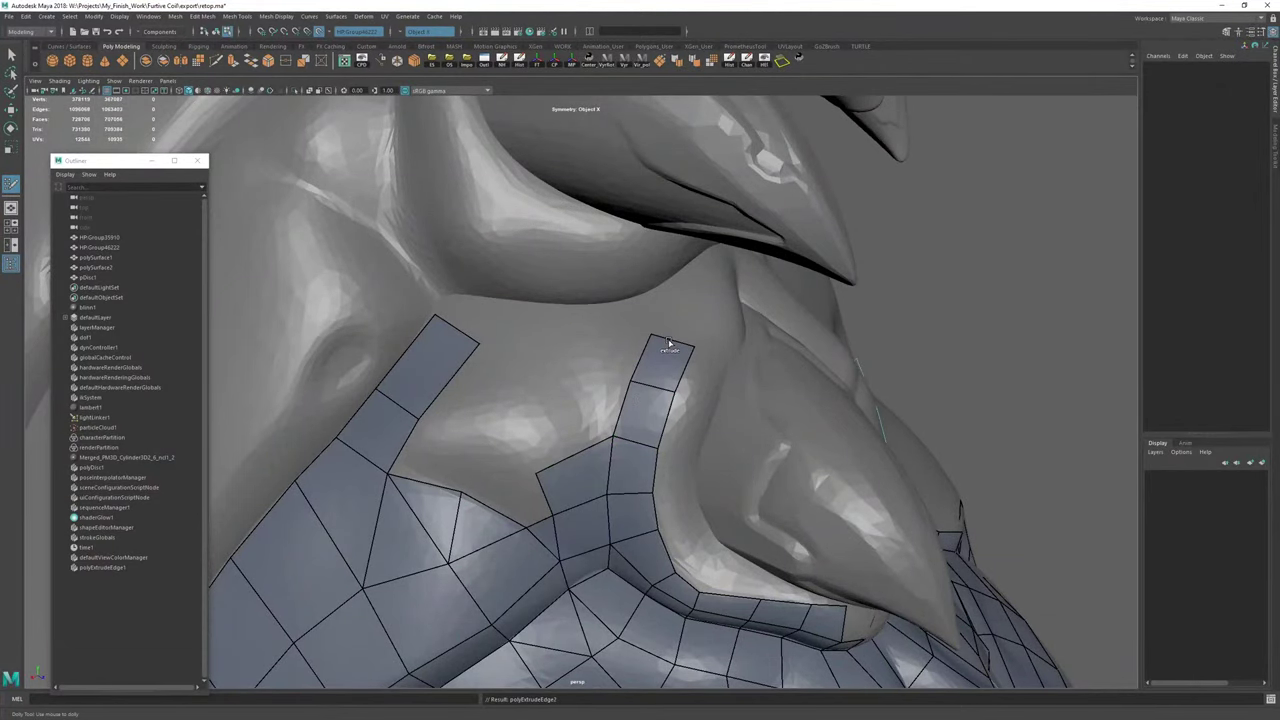
# Extrude one more quad from the strip's end so it continues around the small spike's upper rim.
pyautogui.keyDown('alt'); pyautogui.moveTo(669, 343); pyautogui.dragTo(500, 335, button='right'); pyautogui.keyUp('alt')
pyautogui.keyDown('alt'); pyautogui.moveTo(620, 380); pyautogui.dragTo(570, 350); pyautogui.keyUp('alt')
pyautogui.keyDown('alt'); pyautogui.moveTo(570, 350); pyautogui.dragTo(740, 380, button='right'); pyautogui.keyUp('alt')
pyautogui.keyDown('alt'); pyautogui.moveTo(730, 400); pyautogui.dragTo(605, 440); pyautogui.keyUp('alt')
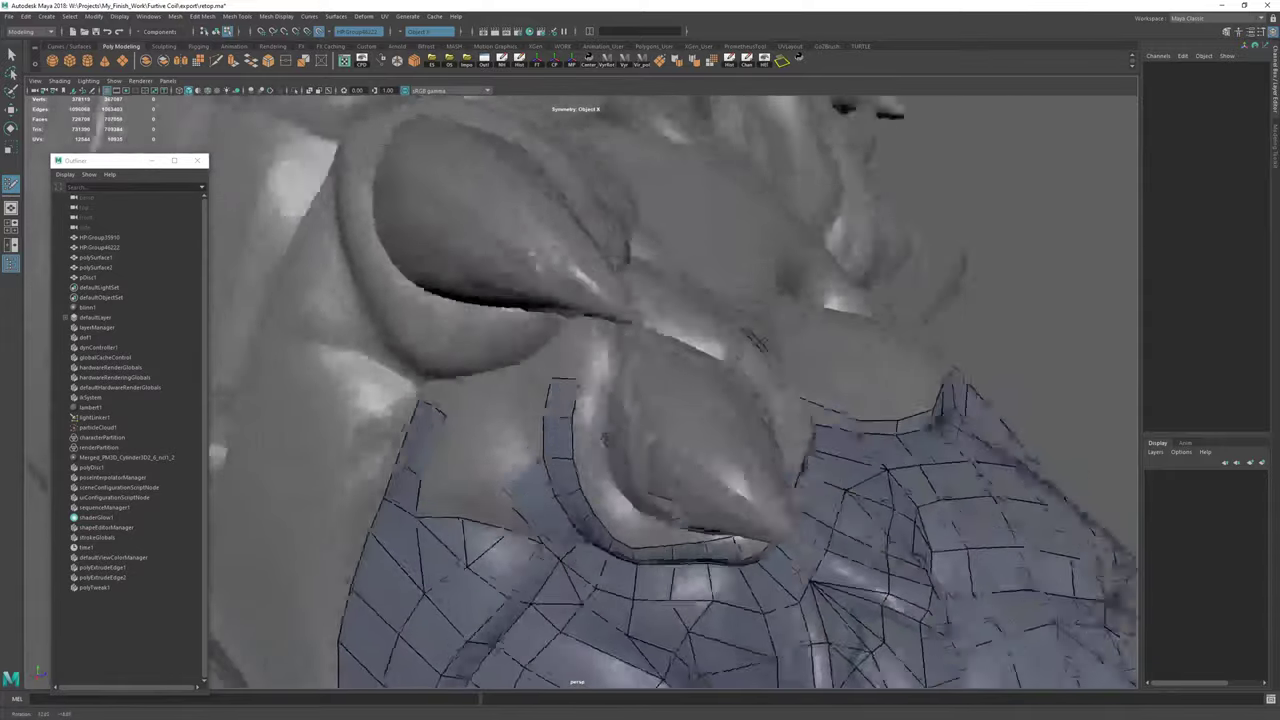
pyautogui.keyDown('alt'); pyautogui.moveTo(605, 440); pyautogui.dragTo(680, 445, button='right'); pyautogui.keyUp('alt')
pyautogui.keyDown('alt'); pyautogui.moveTo(520, 430); pyautogui.dragTo(834, 239); pyautogui.keyUp('alt')
pyautogui.moveTo(720, 304)
pyautogui.mouseDown()
pyautogui.moveTo(757, 266)
pyautogui.moveTo(709, 284)
pyautogui.mouseUp()
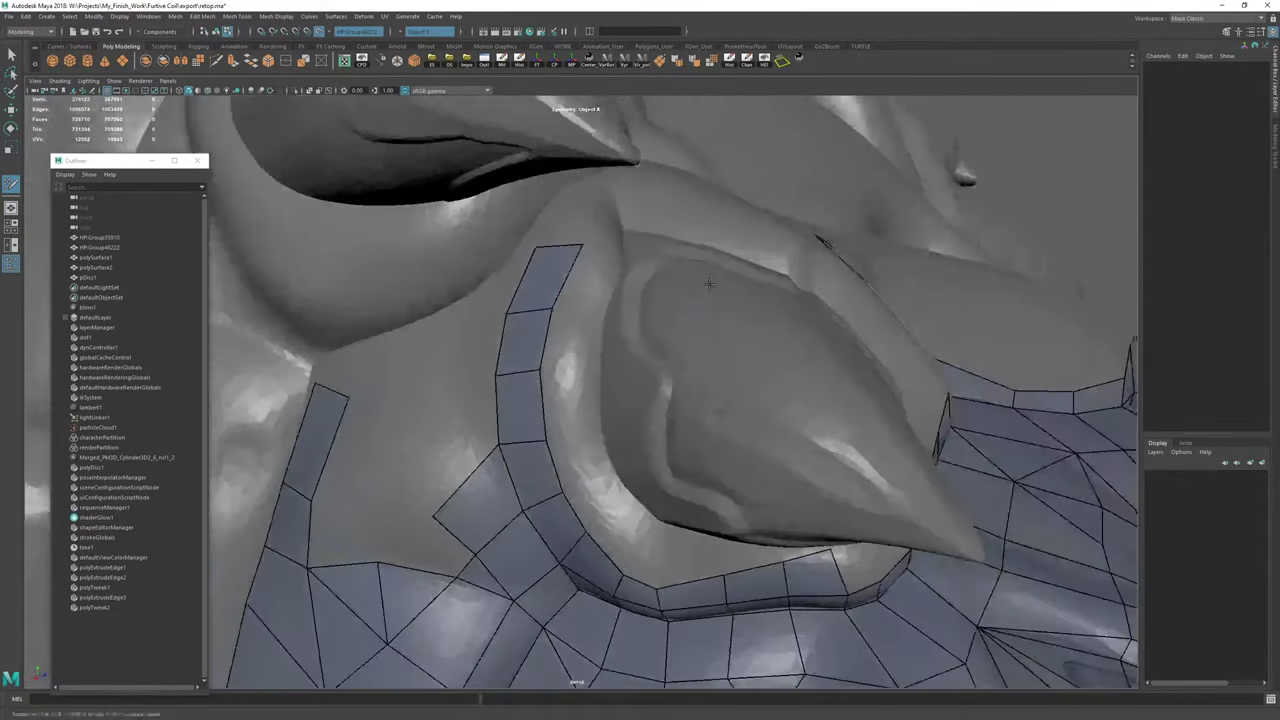
# Place points beside the strip's upper end under the large spike's fold and fill a quad and a triangle there.
pyautogui.keyDown('alt'); pyautogui.moveTo(579, 240); pyautogui.dragTo(651, 294); pyautogui.keyUp('alt')
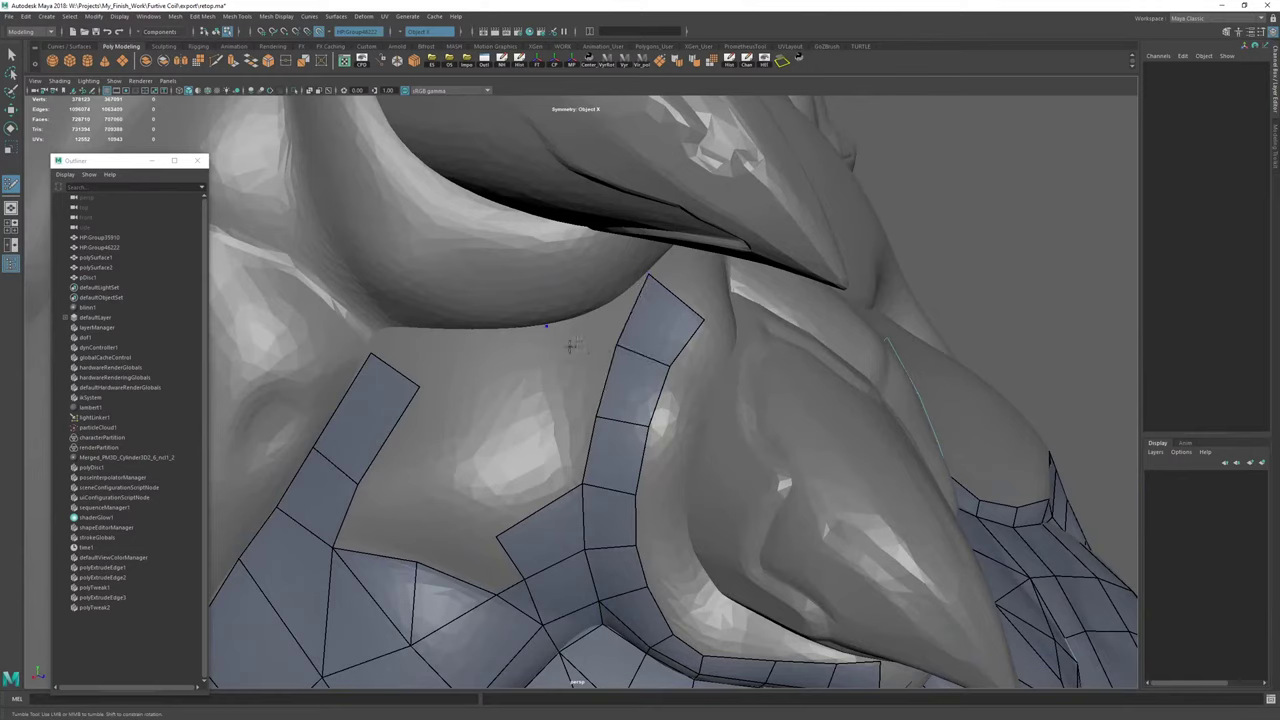
pyautogui.click(551, 388)
pyautogui.keyDown('shift'); pyautogui.click(576, 377); pyautogui.keyUp('shift')
pyautogui.moveTo(549, 386); pyautogui.dragTo(541, 394)
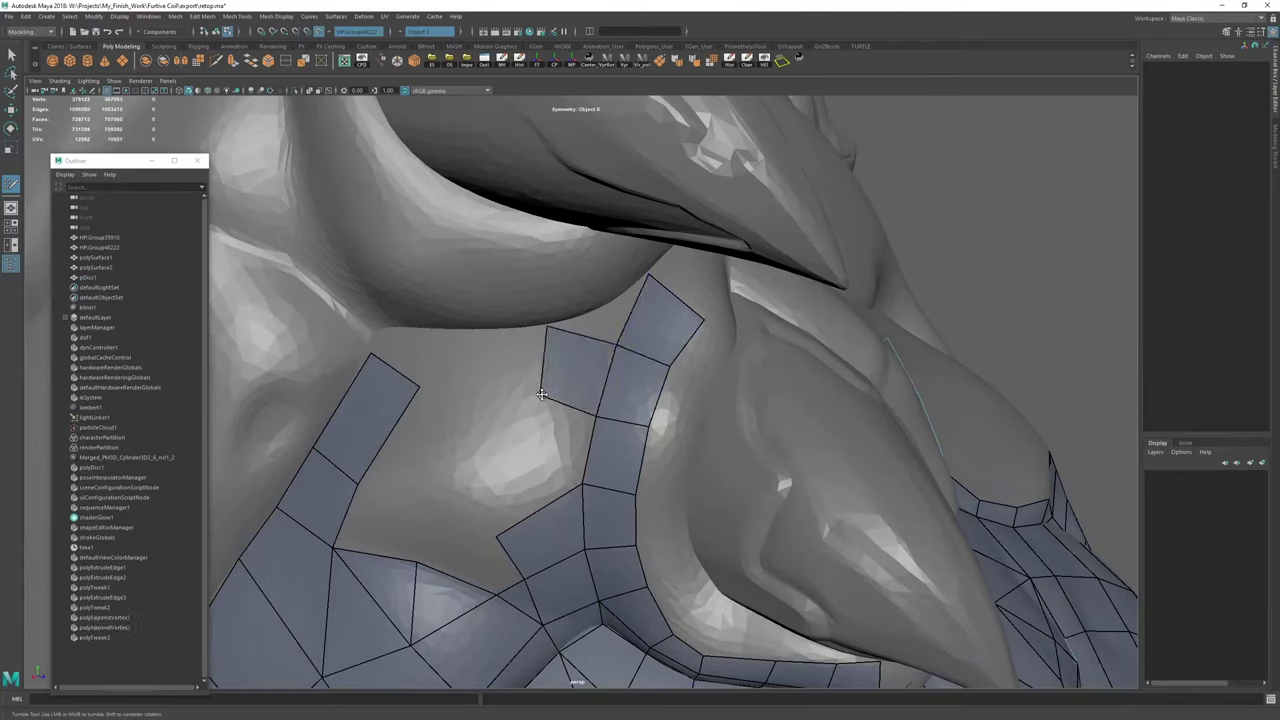
pyautogui.keyDown('shift'); pyautogui.click(609, 316); pyautogui.keyUp('shift')
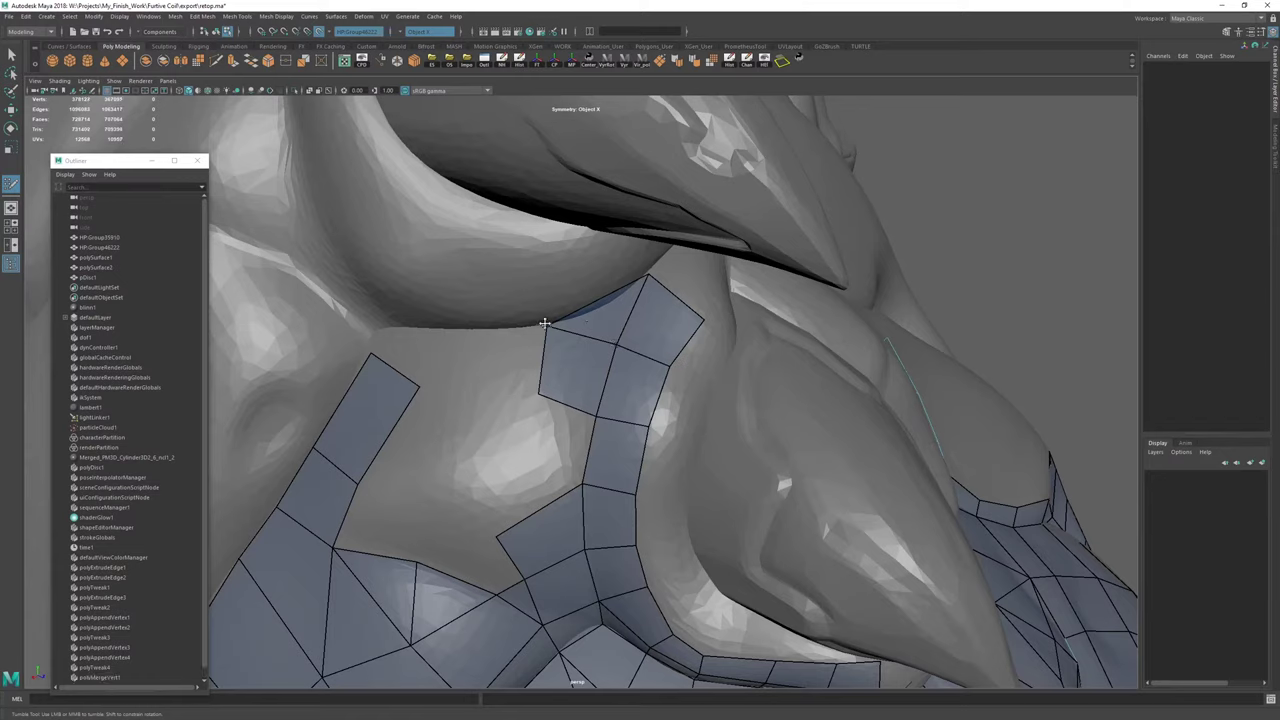
# Move the vertex splitting the new triangle's outer edge onto the sculpt's crease and return to Quad Draw.
pyautogui.press('w')
pyautogui.click(602, 307)
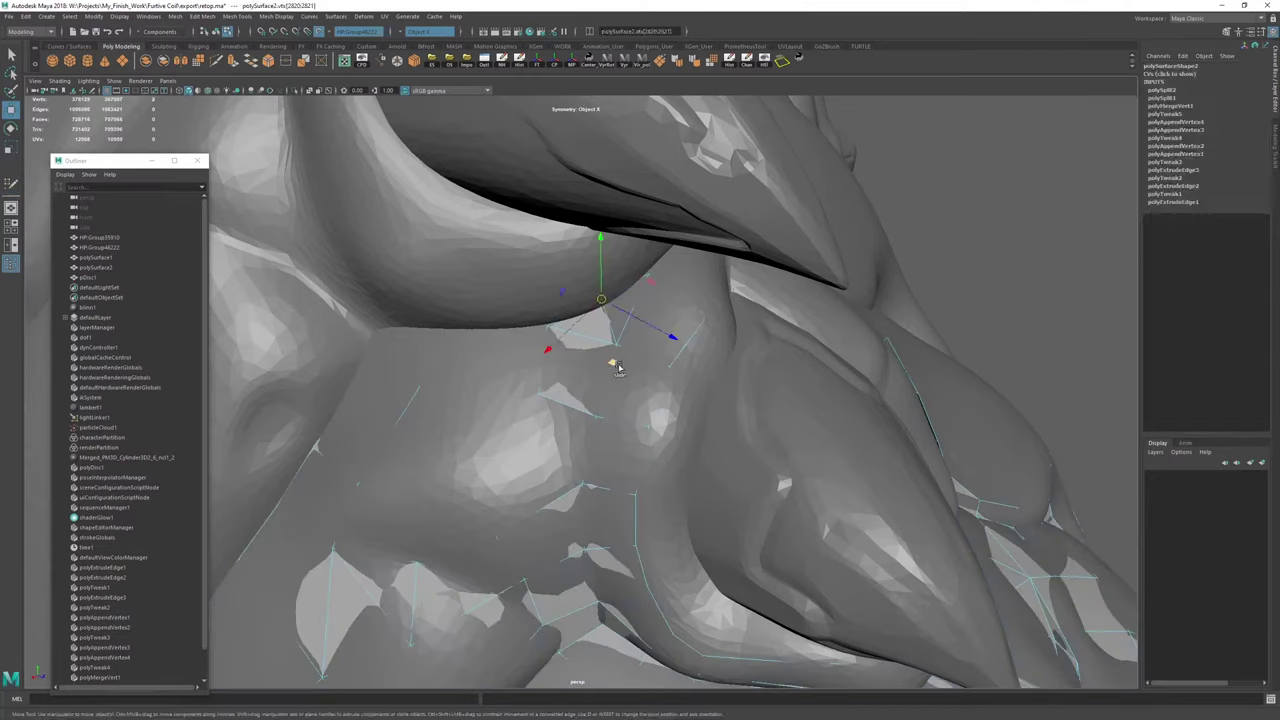
pyautogui.moveTo(617, 368); pyautogui.dragTo(617, 378)
pyautogui.press('f')
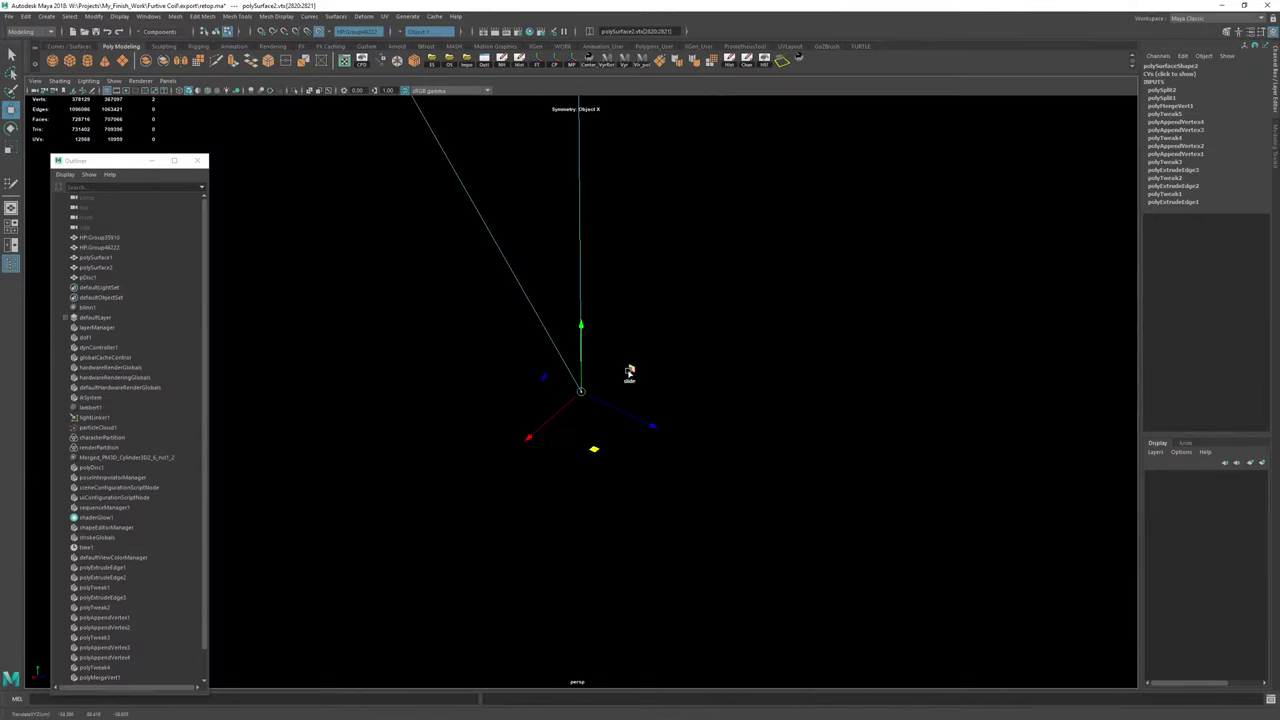
pyautogui.keyDown('alt'); pyautogui.moveTo(811, 377); pyautogui.dragTo(479, 294, button='right'); pyautogui.keyUp('alt')
pyautogui.keyDown('alt'); pyautogui.moveTo(479, 294); pyautogui.dragTo(571, 325); pyautogui.keyUp('alt')
pyautogui.moveTo(570, 325); pyautogui.dragTo(498, 312, button='middle')
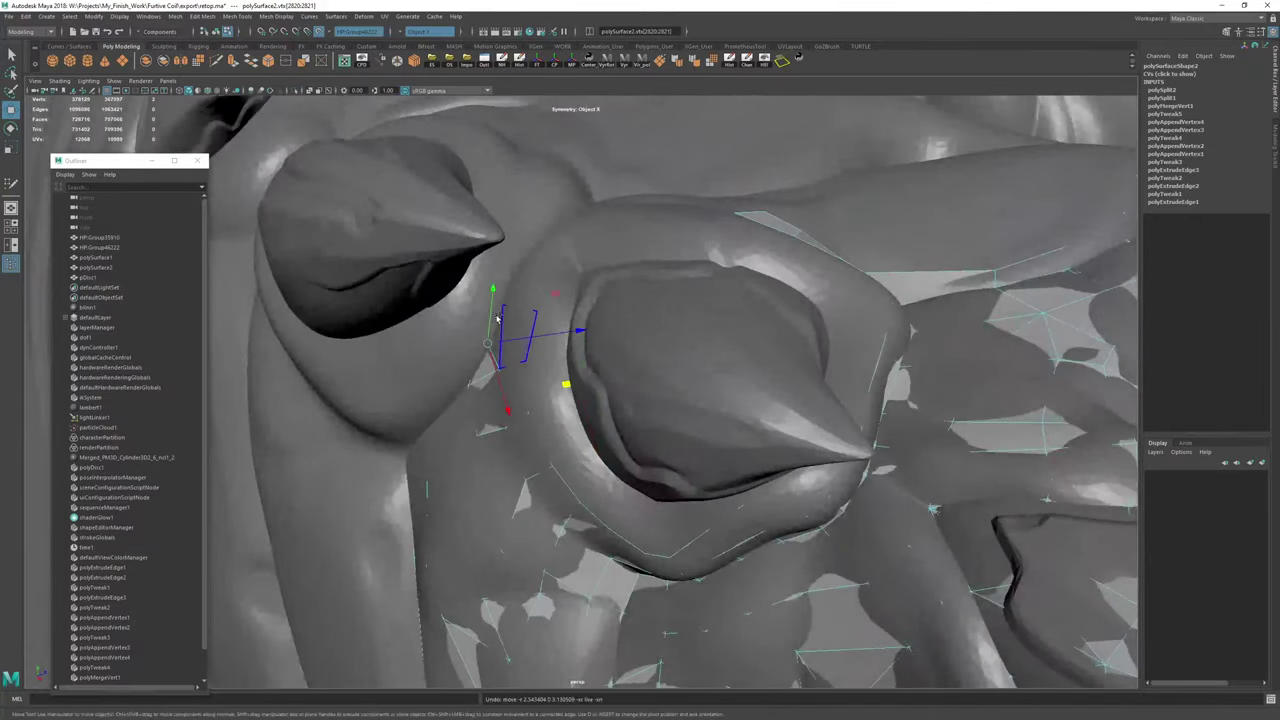
pyautogui.keyDown('alt'); pyautogui.moveTo(498, 312); pyautogui.dragTo(560, 325, button='right'); pyautogui.keyUp('alt')
pyautogui.keyDown('alt'); pyautogui.moveTo(560, 325); pyautogui.dragTo(501, 268); pyautogui.keyUp('alt')
pyautogui.moveTo(501, 268); pyautogui.dragTo(503, 297, button='middle')
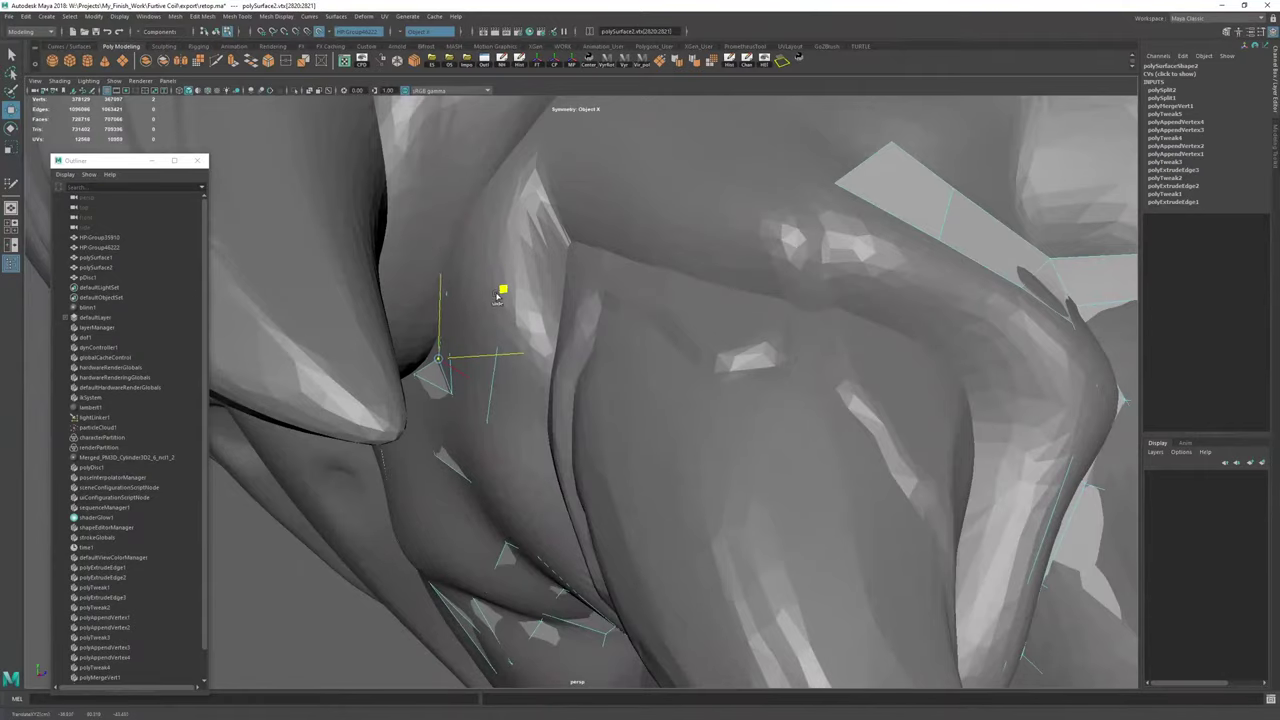
pyautogui.moveTo(503, 297)
pyautogui.keyDown('alt'); pyautogui.mouseDown()
pyautogui.moveTo(514, 308)
pyautogui.moveTo(545, 256)
pyautogui.mouseUp(); pyautogui.keyUp('alt')
pyautogui.press('y')
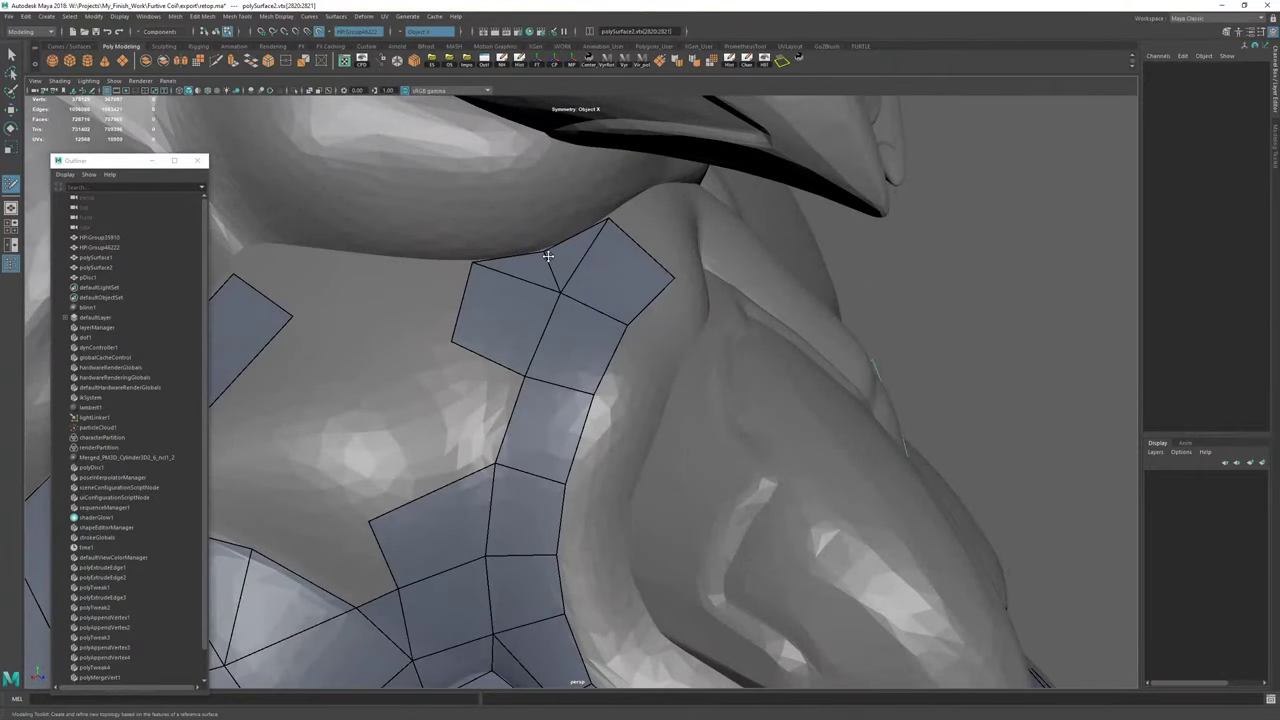
# Examine the retopology mesh around the spikes, along the body and down to the legs.
pyautogui.keyDown('alt'); pyautogui.moveTo(547, 249); pyautogui.dragTo(470, 250, button='right'); pyautogui.keyUp('alt')
pyautogui.keyDown('alt'); pyautogui.moveTo(470, 250); pyautogui.dragTo(430, 300); pyautogui.keyUp('alt')
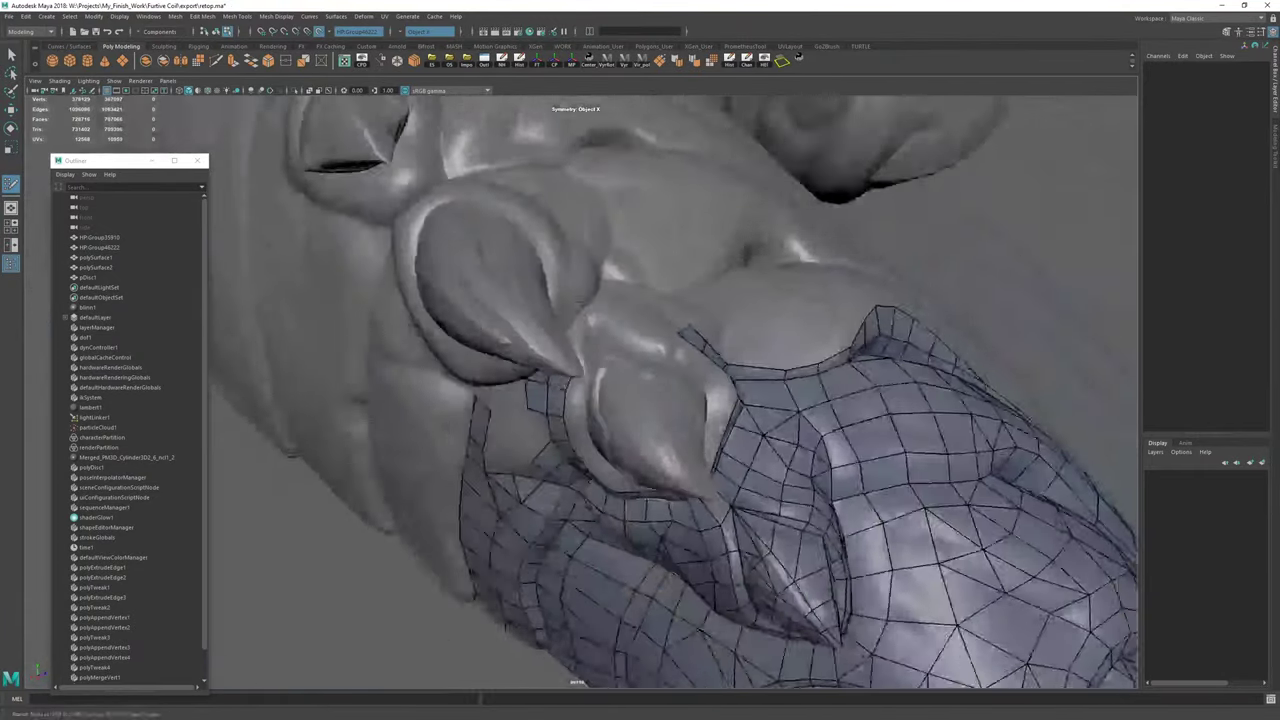
pyautogui.keyDown('alt'); pyautogui.moveTo(430, 300); pyautogui.dragTo(620, 310, button='right'); pyautogui.keyUp('alt')
pyautogui.keyDown('alt'); pyautogui.moveTo(620, 310); pyautogui.dragTo(609, 260); pyautogui.keyUp('alt')
pyautogui.keyDown('alt'); pyautogui.moveTo(609, 260); pyautogui.dragTo(613, 284, button='right'); pyautogui.keyUp('alt')
pyautogui.keyDown('alt'); pyautogui.moveTo(613, 284); pyautogui.dragTo(590, 312); pyautogui.keyUp('alt')
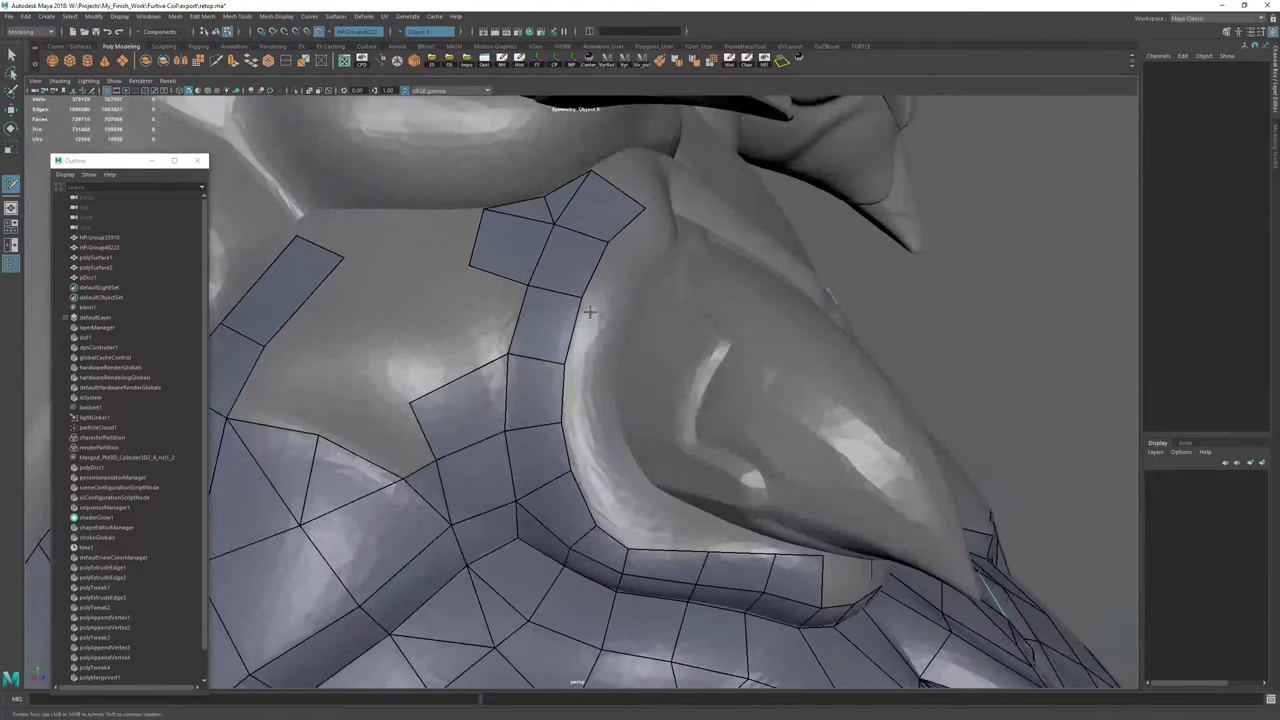
pyautogui.keyDown('alt'); pyautogui.moveTo(566, 363); pyautogui.dragTo(624, 384); pyautogui.keyUp('alt')
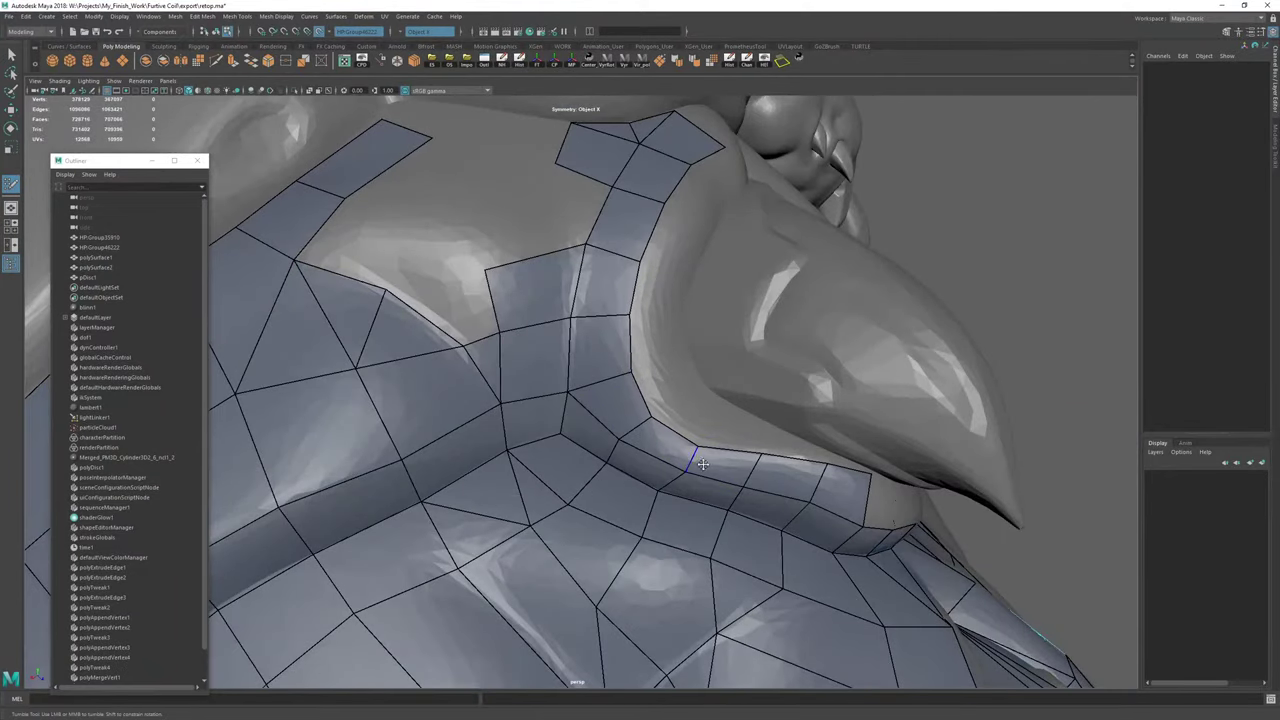
pyautogui.keyDown('alt'); pyautogui.moveTo(665, 497); pyautogui.dragTo(403, 306, button='right'); pyautogui.keyUp('alt')
pyautogui.keyDown('alt'); pyautogui.moveTo(403, 306); pyautogui.dragTo(600, 310); pyautogui.keyUp('alt')
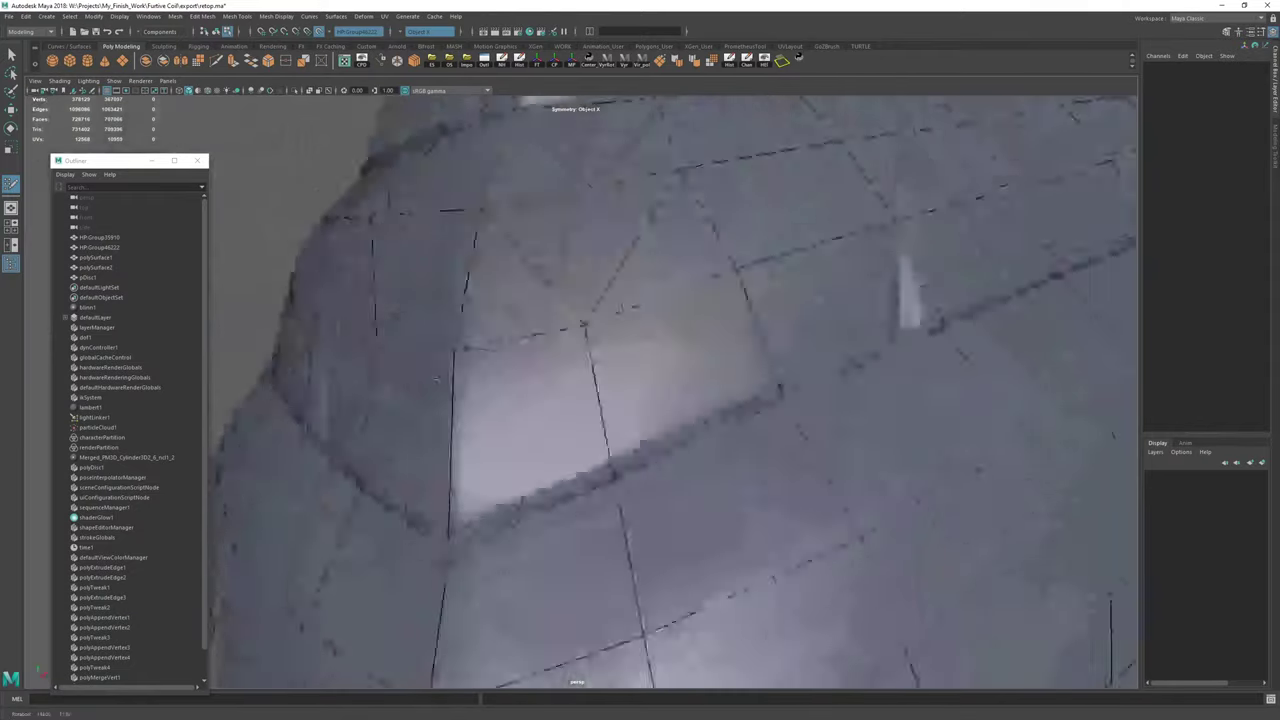
pyautogui.keyDown('alt'); pyautogui.moveTo(600, 310); pyautogui.dragTo(420, 290, button='right'); pyautogui.keyUp('alt')
pyautogui.keyDown('alt'); pyautogui.moveTo(420, 290); pyautogui.dragTo(500, 275); pyautogui.keyUp('alt')
pyautogui.keyDown('alt'); pyautogui.moveTo(500, 275); pyautogui.dragTo(640, 300, button='right'); pyautogui.keyUp('alt')
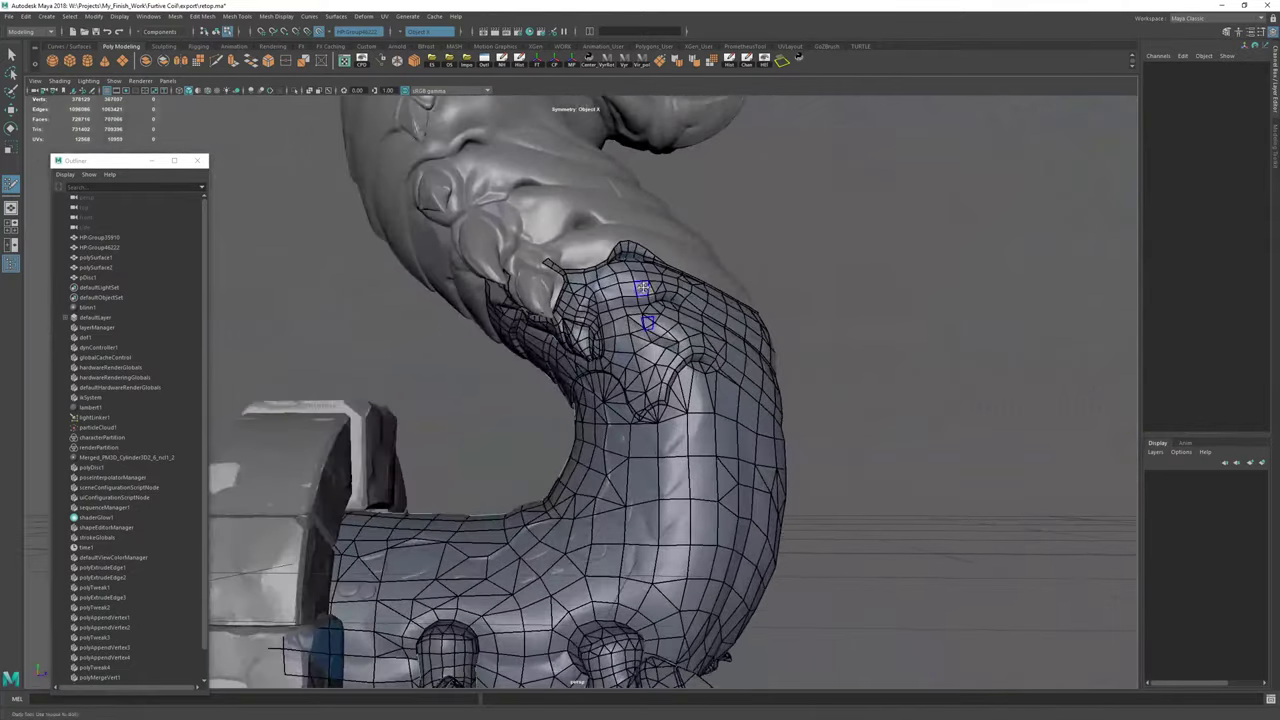
pyautogui.moveTo(640, 300)
pyautogui.keyDown('alt'); pyautogui.mouseDown()
pyautogui.moveTo(723, 280)
pyautogui.moveTo(625, 300)
pyautogui.mouseUp(); pyautogui.keyUp('alt')
pyautogui.keyDown('alt'); pyautogui.moveTo(625, 300); pyautogui.dragTo(560, 225, button='middle'); pyautogui.keyUp('alt')
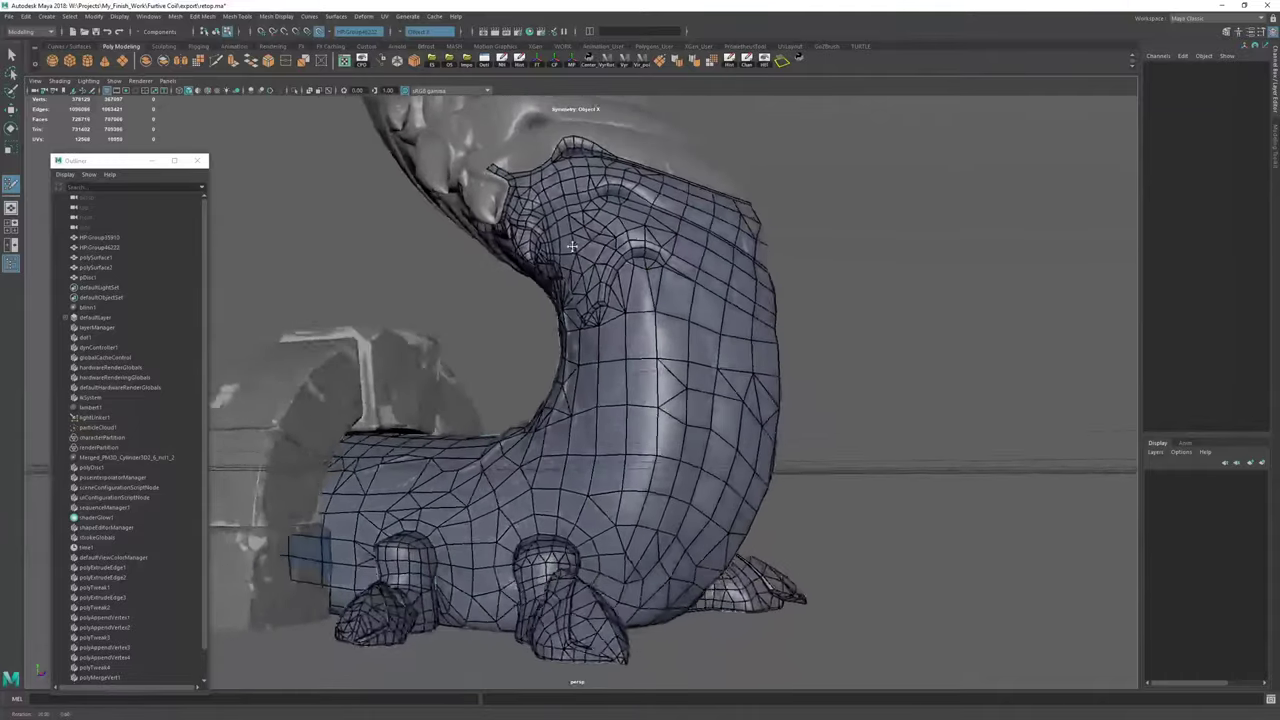
pyautogui.keyDown('alt'); pyautogui.moveTo(560, 225); pyautogui.dragTo(600, 248); pyautogui.keyUp('alt')
# Leave Quad Draw, isolate the retopology mesh in the viewport and switch to face selection.
pyautogui.press('w')
pyautogui.moveTo(652, 252); pyautogui.dragTo(846, 143, button='right')
pyautogui.hotkey('ctrl', '1')
pyautogui.moveTo(835, 265)
pyautogui.keyDown('alt'); pyautogui.mouseDown(button='right')
pyautogui.moveTo(897, 274)
pyautogui.moveTo(800, 276)
pyautogui.mouseUp(button='right'); pyautogui.keyUp('alt')
pyautogui.keyDown('alt'); pyautogui.moveTo(800, 276); pyautogui.dragTo(606, 282); pyautogui.keyUp('alt')
pyautogui.moveTo(502, 350); pyautogui.dragTo(496, 416, button='right')
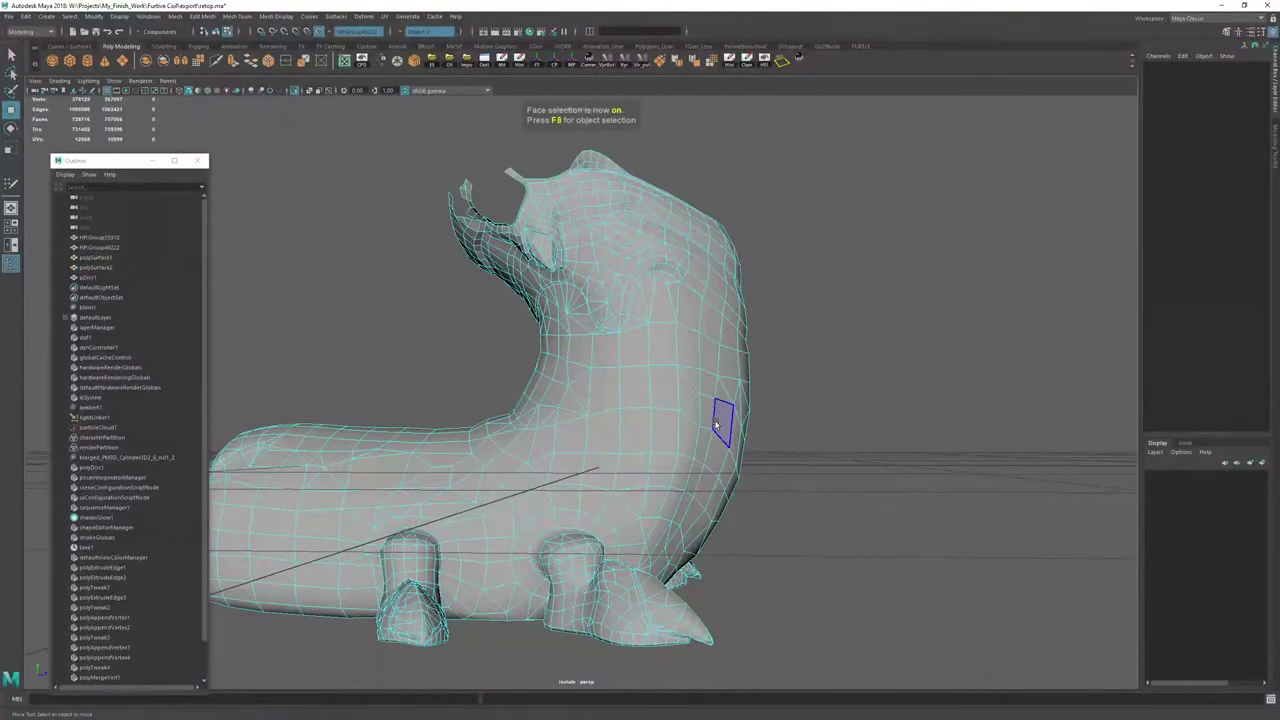
# Select all faces of the lower body and legs on the isolated mesh.
pyautogui.keyDown('alt'); pyautogui.moveTo(723, 420); pyautogui.dragTo(530, 408, button='right'); pyautogui.keyUp('alt')
pyautogui.keyDown('alt'); pyautogui.moveTo(530, 408); pyautogui.dragTo(631, 346, button='middle'); pyautogui.keyUp('alt')
pyautogui.keyDown('alt'); pyautogui.moveTo(631, 346); pyautogui.dragTo(622, 338); pyautogui.keyUp('alt')
pyautogui.moveTo(394, 316); pyautogui.dragTo(556, 196, button='right')
pyautogui.moveTo(288, 547); pyautogui.dragTo(1031, 326)
pyautogui.moveTo(456, 462); pyautogui.dragTo(446, 558, button='right')
pyautogui.moveTo(288, 541); pyautogui.dragTo(1072, 317)
# Deselect the stray triangles and curved patches above the horizontal edge loop bounding the lower-body selection.
pyautogui.keyDown('alt'); pyautogui.moveTo(690, 370); pyautogui.dragTo(808, 338, button='right'); pyautogui.keyUp('alt')
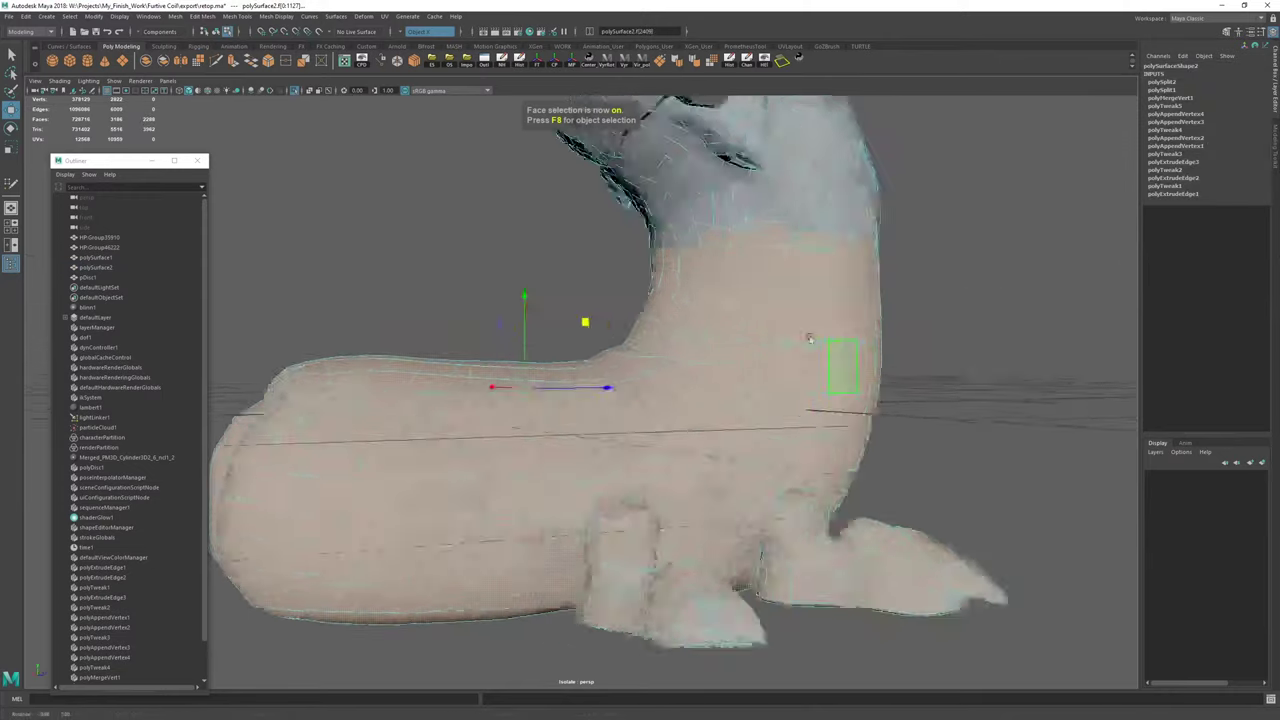
pyautogui.keyDown('alt'); pyautogui.moveTo(808, 338); pyautogui.dragTo(590, 370); pyautogui.keyUp('alt')
pyautogui.keyDown('alt'); pyautogui.moveTo(530, 420); pyautogui.dragTo(640, 439, button='right'); pyautogui.keyUp('alt')
pyautogui.keyDown('alt'); pyautogui.moveTo(640, 439); pyautogui.dragTo(888, 437, button='middle'); pyautogui.keyUp('alt')
pyautogui.keyDown('ctrl'); pyautogui.click(592, 384); pyautogui.keyUp('ctrl')
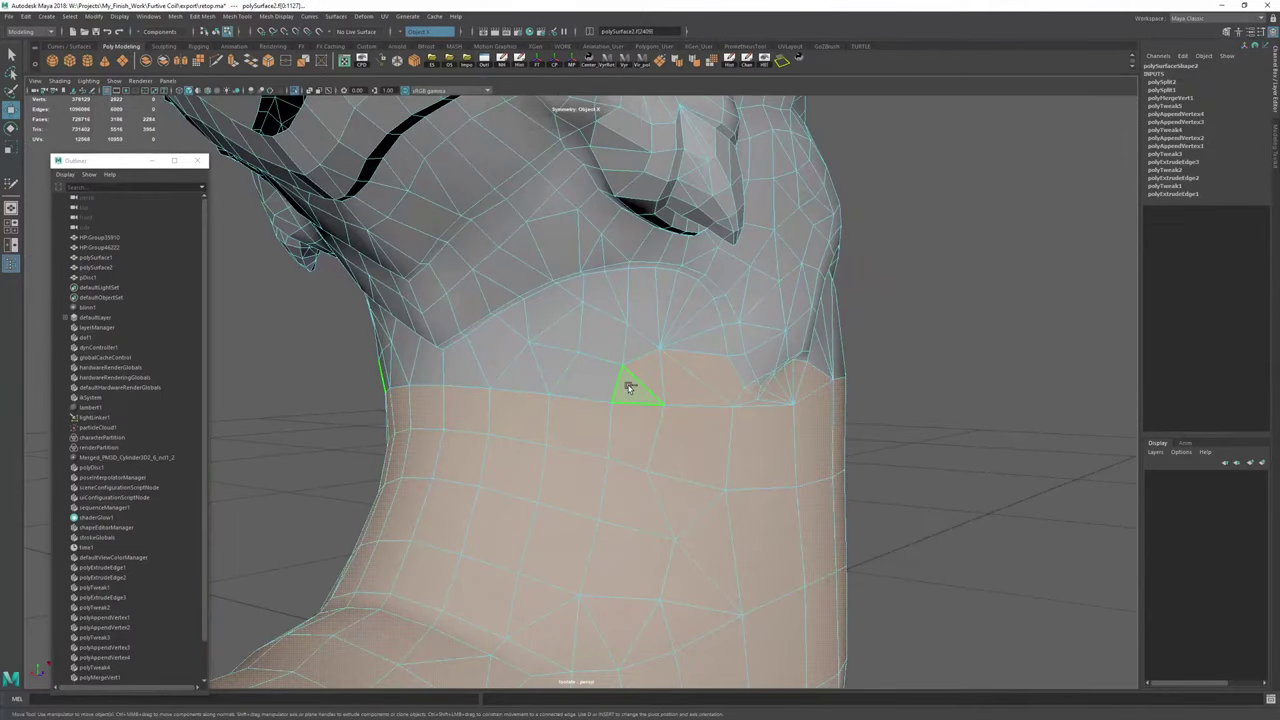
pyautogui.keyDown('ctrl'); pyautogui.moveTo(671, 389); pyautogui.dragTo(706, 370); pyautogui.keyUp('ctrl')
pyautogui.keyDown('alt'); pyautogui.moveTo(749, 403); pyautogui.dragTo(820, 408, button='right'); pyautogui.keyUp('alt')
pyautogui.keyDown('alt'); pyautogui.moveTo(820, 408); pyautogui.dragTo(543, 394); pyautogui.keyUp('alt')
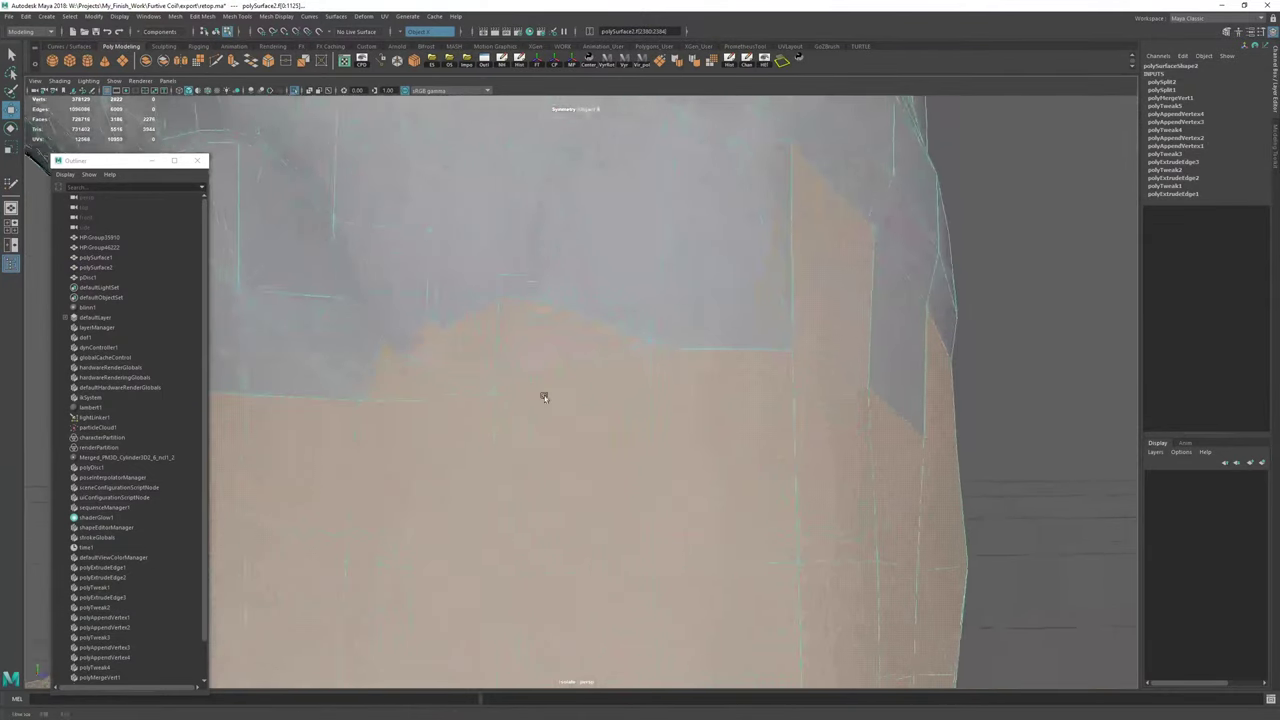
pyautogui.keyDown('alt'); pyautogui.moveTo(543, 394); pyautogui.dragTo(650, 443, button='middle'); pyautogui.keyUp('alt')
pyautogui.keyDown('alt'); pyautogui.moveTo(569, 458); pyautogui.dragTo(583, 442); pyautogui.keyUp('alt')
pyautogui.keyDown('ctrl'); pyautogui.click(523, 401); pyautogui.keyUp('ctrl')
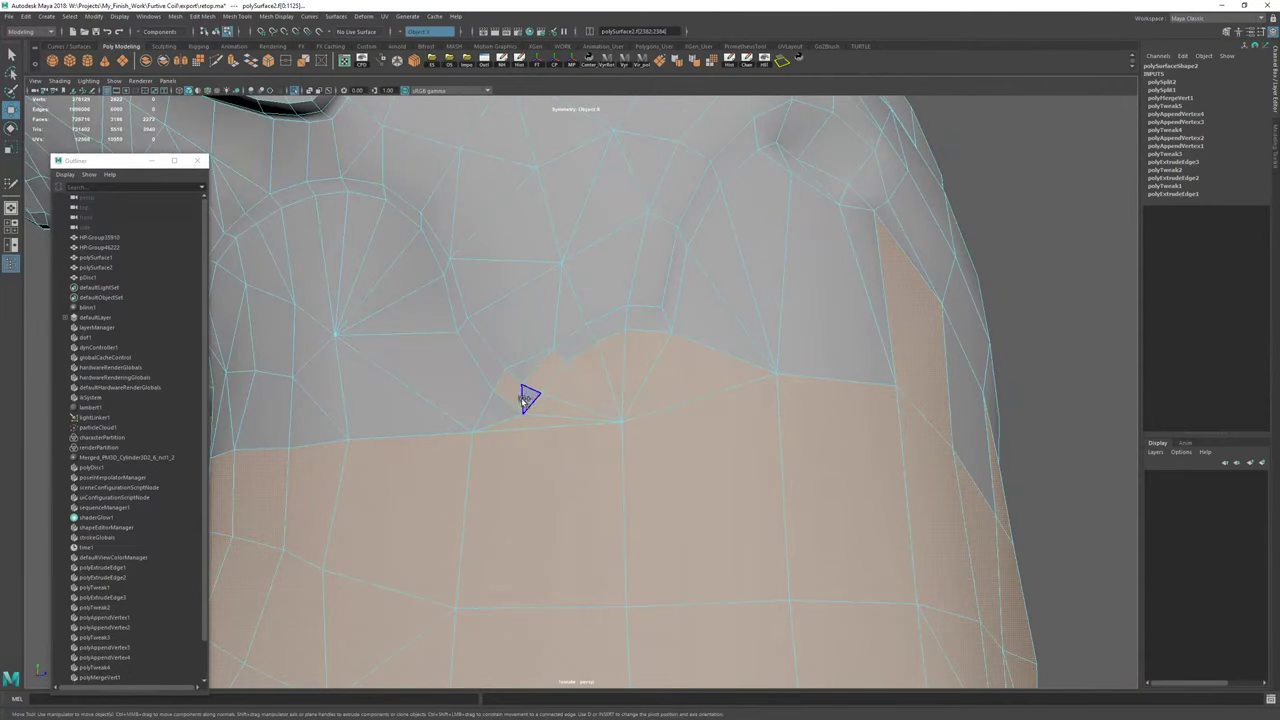
pyautogui.keyDown('alt'); pyautogui.moveTo(624, 398); pyautogui.dragTo(540, 432); pyautogui.keyUp('alt')
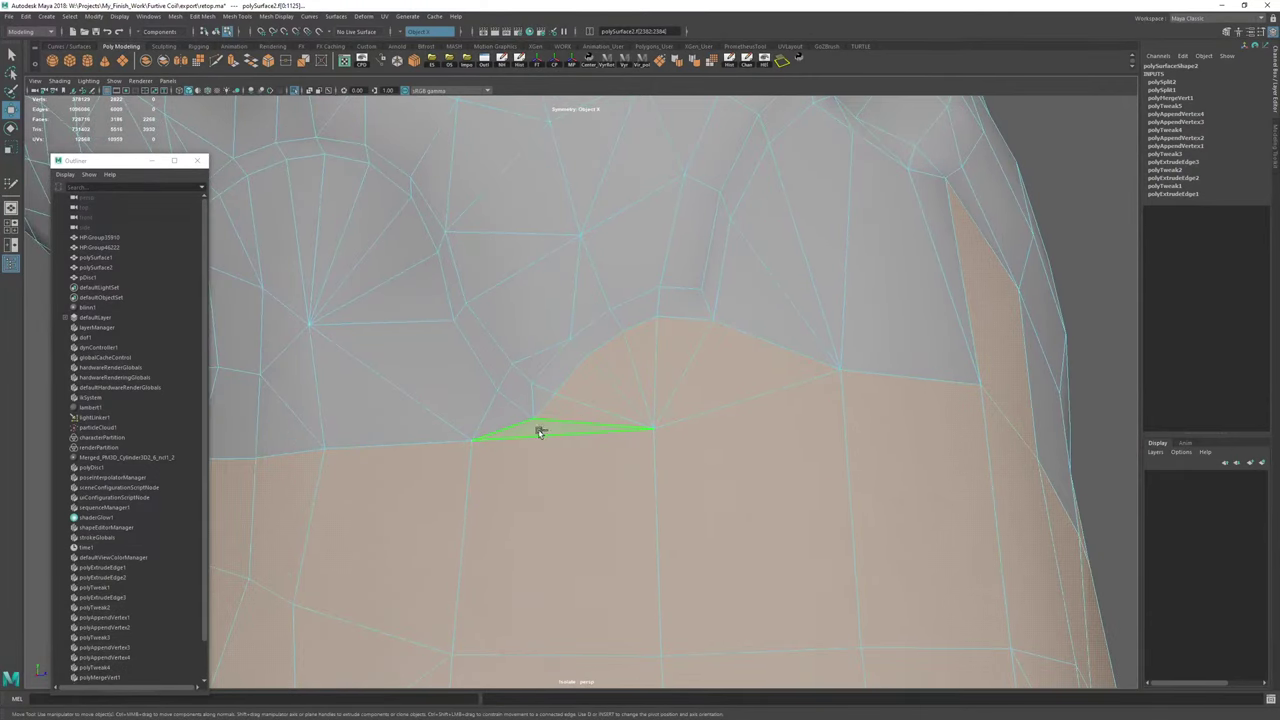
pyautogui.moveTo(605, 381)
pyautogui.keyDown('ctrl'); pyautogui.mouseDown()
pyautogui.moveTo(629, 349)
pyautogui.moveTo(697, 366)
pyautogui.mouseUp(); pyautogui.keyUp('ctrl')
# Detach the selected lower-body faces from the upper part of the mesh.
pyautogui.keyDown('alt'); pyautogui.moveTo(829, 371); pyautogui.dragTo(620, 331, button='right'); pyautogui.keyUp('alt')
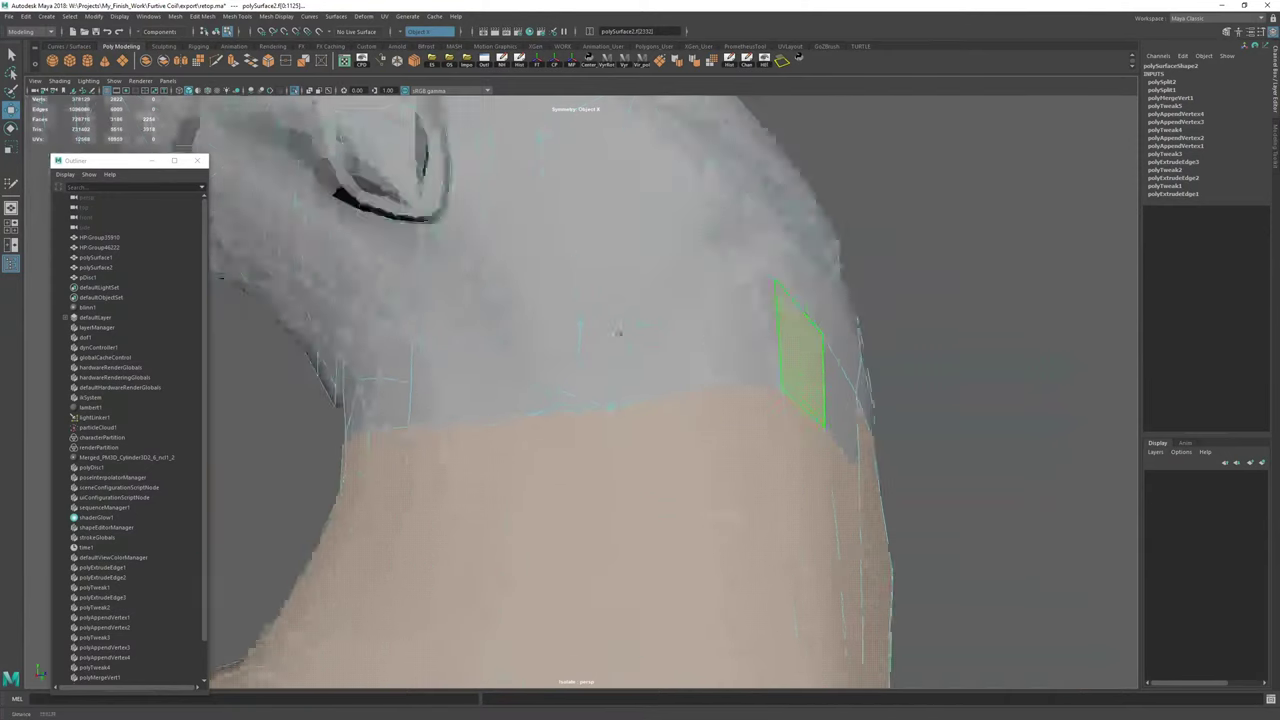
pyautogui.keyDown('alt'); pyautogui.moveTo(620, 331); pyautogui.dragTo(1031, 477); pyautogui.keyUp('alt')
pyautogui.keyDown('alt'); pyautogui.moveTo(1031, 477); pyautogui.dragTo(760, 400, button='right'); pyautogui.keyUp('alt')
pyautogui.keyDown('alt'); pyautogui.moveTo(760, 400); pyautogui.dragTo(610, 345); pyautogui.keyUp('alt')
pyautogui.keyDown('alt'); pyautogui.moveTo(610, 345); pyautogui.dragTo(730, 410, button='right'); pyautogui.keyUp('alt')
pyautogui.keyDown('shift'); pyautogui.rightClick(826, 278); pyautogui.keyUp('shift')
pyautogui.keyDown('shift'); pyautogui.moveTo(826, 278); pyautogui.dragTo(828, 374, button='right'); pyautogui.keyUp('shift')
# Separate the detached mesh into individual objects and select the upper piece.
pyautogui.moveTo(852, 303); pyautogui.dragTo(983, 223, button='right')
pyautogui.click(975, 226)
pyautogui.click(432, 273)
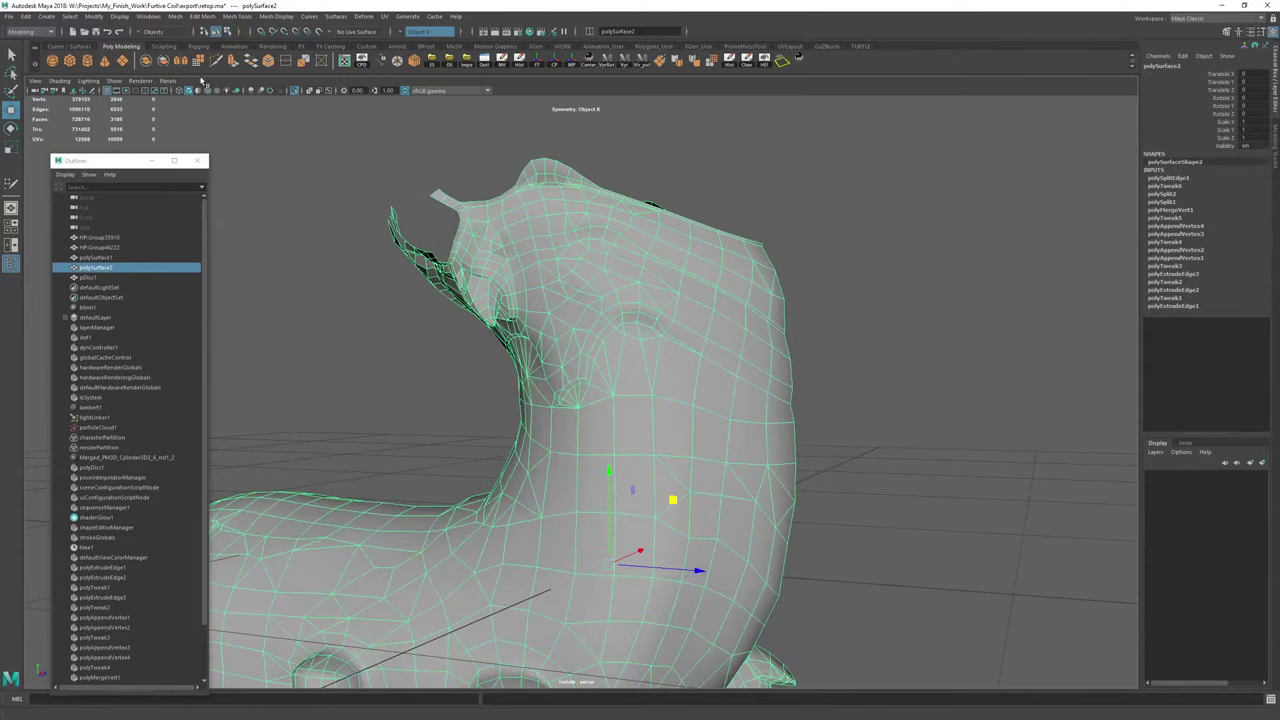
pyautogui.click(163, 62)
pyautogui.click(834, 246)
pyautogui.click(660, 260)
pyautogui.keyDown('alt'); pyautogui.moveTo(601, 290); pyautogui.dragTo(640, 379, button='middle'); pyautogui.keyUp('alt')
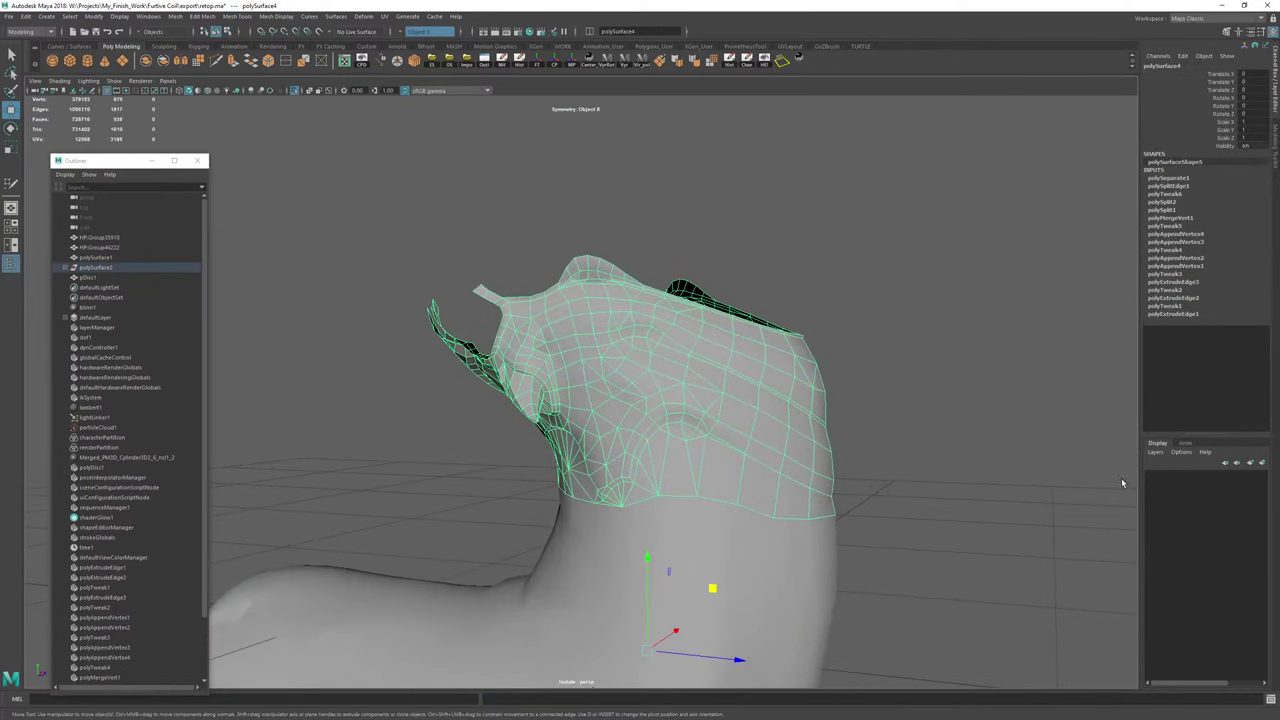
# End the isolated view and make the creature sculpt HP:Group46222 live again.
pyautogui.hotkey('ctrl', '1')
pyautogui.scroll(-4, 686, 343)
pyautogui.keyDown('alt'); pyautogui.moveTo(686, 343); pyautogui.dragTo(553, 276); pyautogui.keyUp('alt')
pyautogui.click(551, 274)
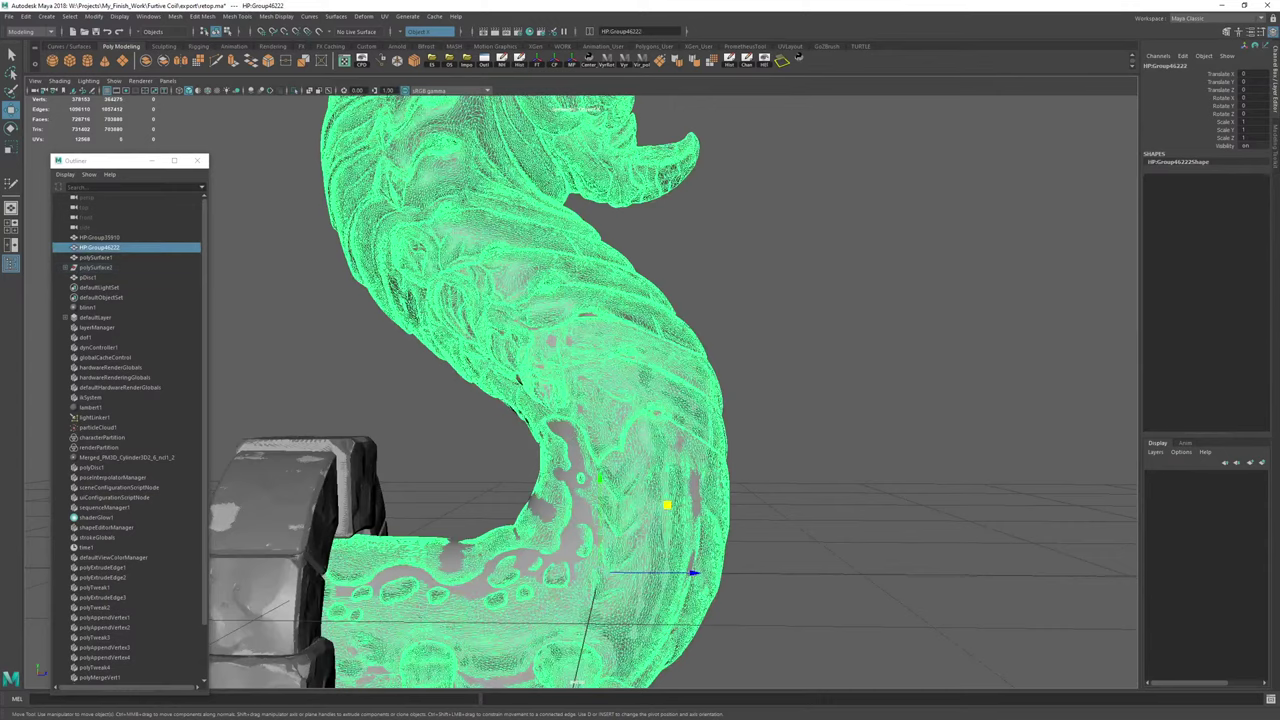
pyautogui.click(319, 33)
# Select the separated upper mesh piece and activate Quad Draw on it.
pyautogui.click(687, 366)
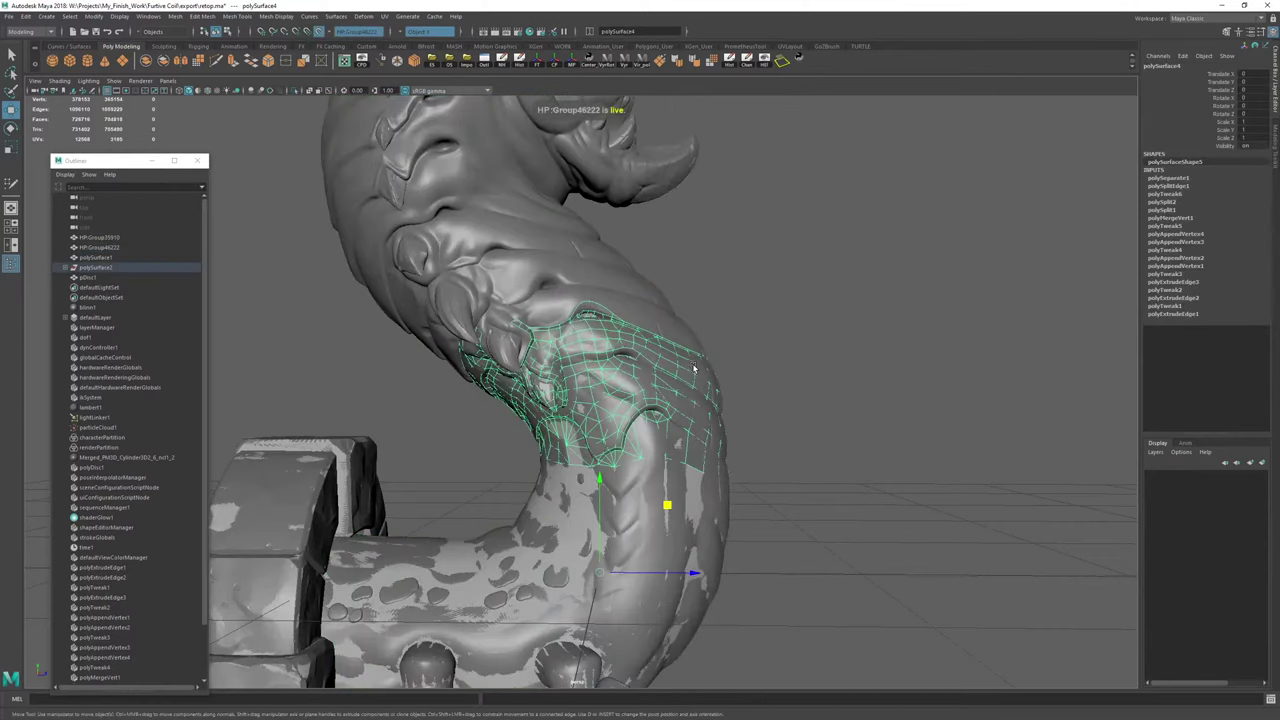
pyautogui.press('y')
pyautogui.scroll(5, 670, 370)
pyautogui.keyDown('alt'); pyautogui.moveTo(565, 350); pyautogui.dragTo(658, 453, button='middle'); pyautogui.keyUp('alt')
pyautogui.moveTo(658, 454)
pyautogui.keyDown('alt'); pyautogui.mouseDown()
pyautogui.moveTo(565, 425)
pyautogui.moveTo(600, 385)
pyautogui.moveTo(508, 377)
pyautogui.mouseUp(); pyautogui.keyUp('alt')
pyautogui.keyDown('alt'); pyautogui.moveTo(508, 377); pyautogui.dragTo(603, 372, button='middle'); pyautogui.keyUp('alt')
# Delete the upper piece's construction history and resume Quad Draw near the unfinished edge by the spikes.
pyautogui.press('w')
pyautogui.click(733, 62)
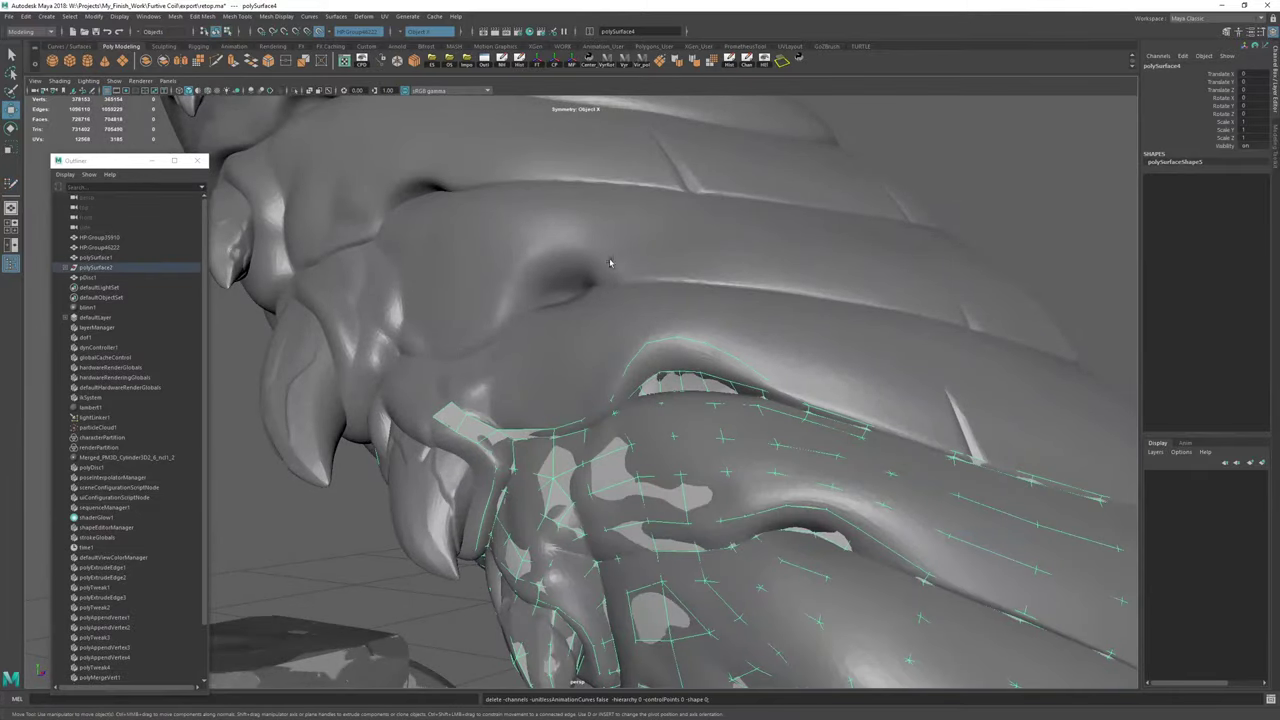
pyautogui.press('y')
pyautogui.scroll(4, 500, 415)
pyautogui.scroll(-4, 492, 422)
pyautogui.keyDown('alt'); pyautogui.moveTo(492, 422); pyautogui.dragTo(610, 355); pyautogui.keyUp('alt')
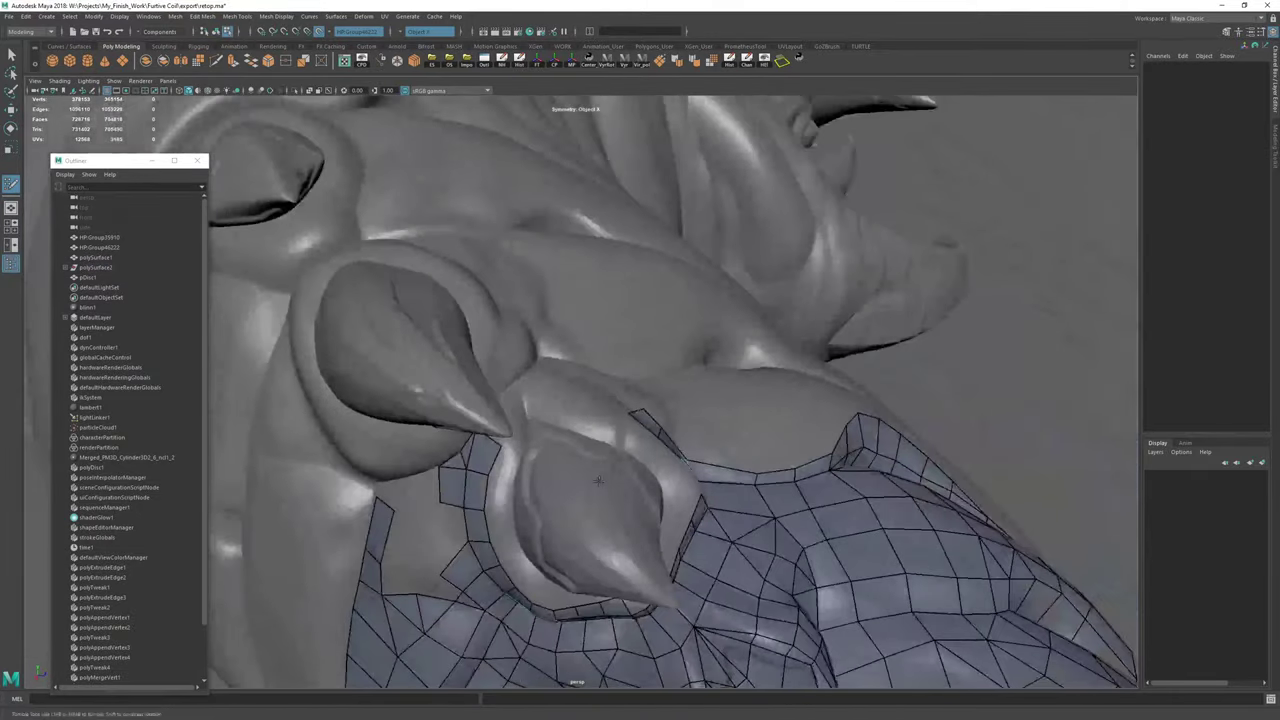
# Extend the narrow strip between the two spikes upward and start a second column of quads along its inner side.
pyautogui.scroll(3, 560, 360)
pyautogui.keyDown('alt'); pyautogui.moveTo(500, 360); pyautogui.dragTo(583, 442); pyautogui.keyUp('alt')
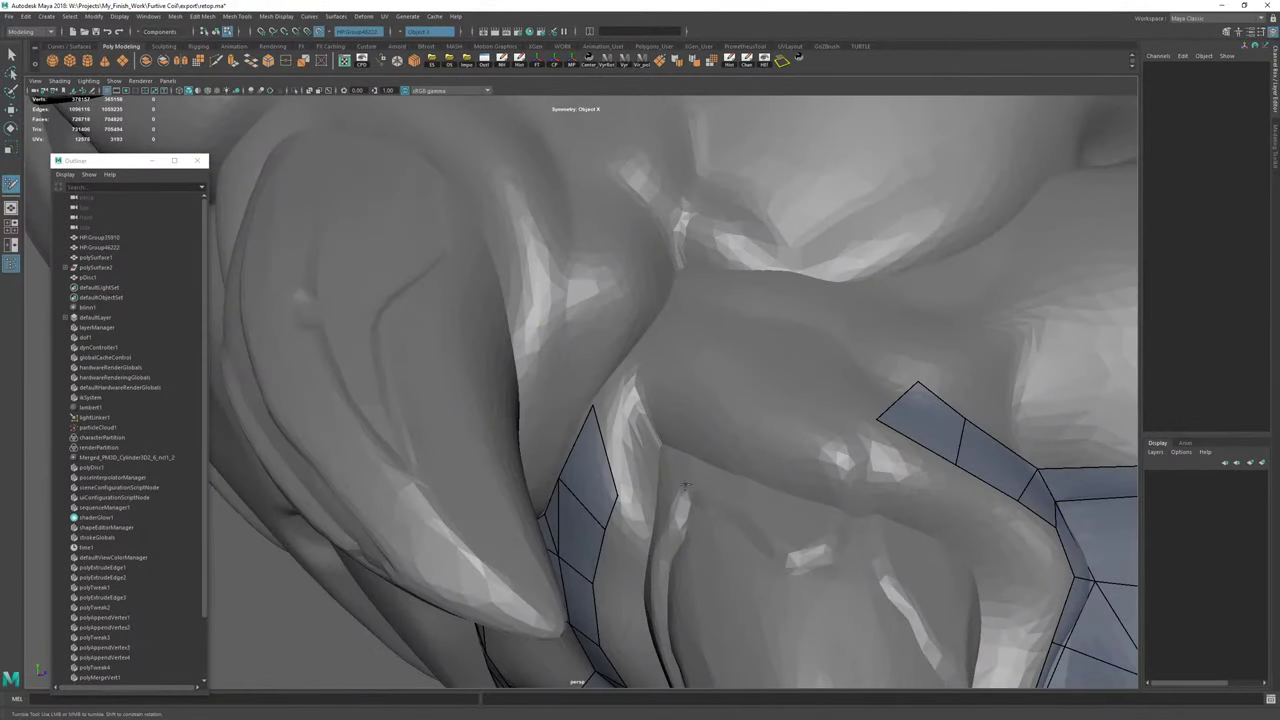
pyautogui.keyDown('alt'); pyautogui.moveTo(685, 485); pyautogui.dragTo(641, 462); pyautogui.keyUp('alt')
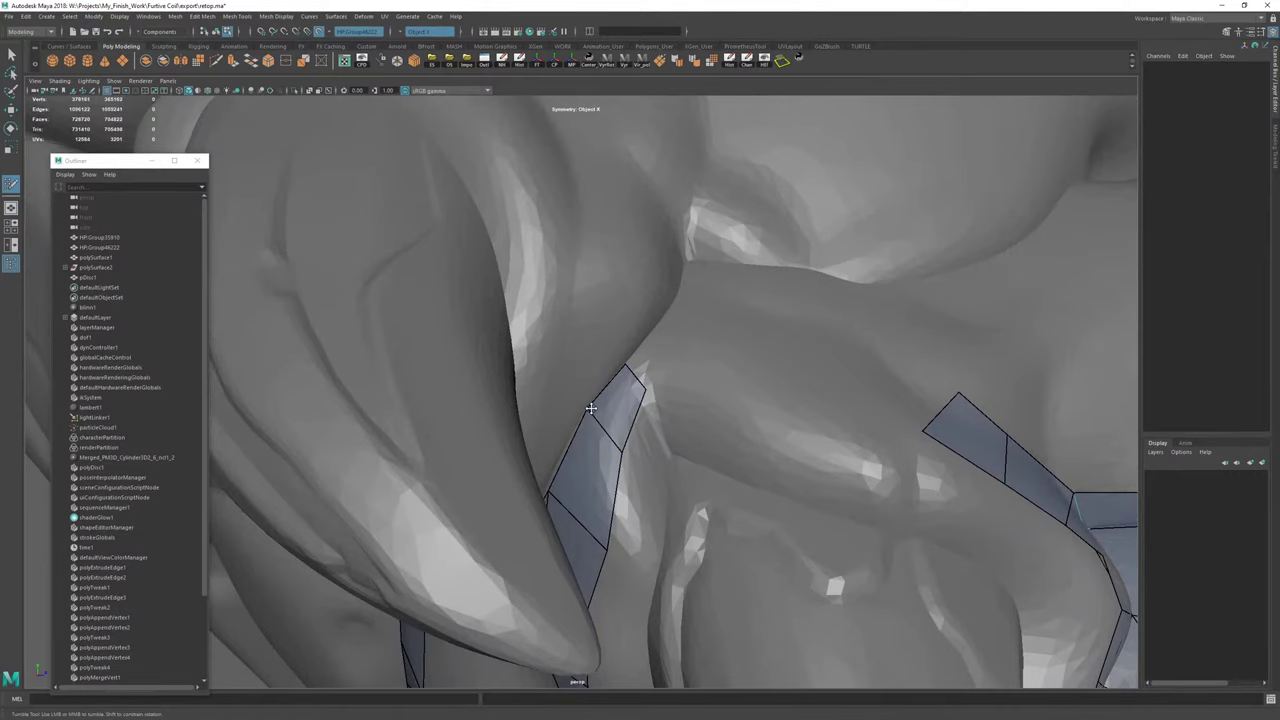
pyautogui.moveTo(550, 489)
pyautogui.keyDown('alt'); pyautogui.mouseDown()
pyautogui.moveTo(680, 449)
pyautogui.moveTo(666, 467)
pyautogui.mouseUp(); pyautogui.keyUp('alt')
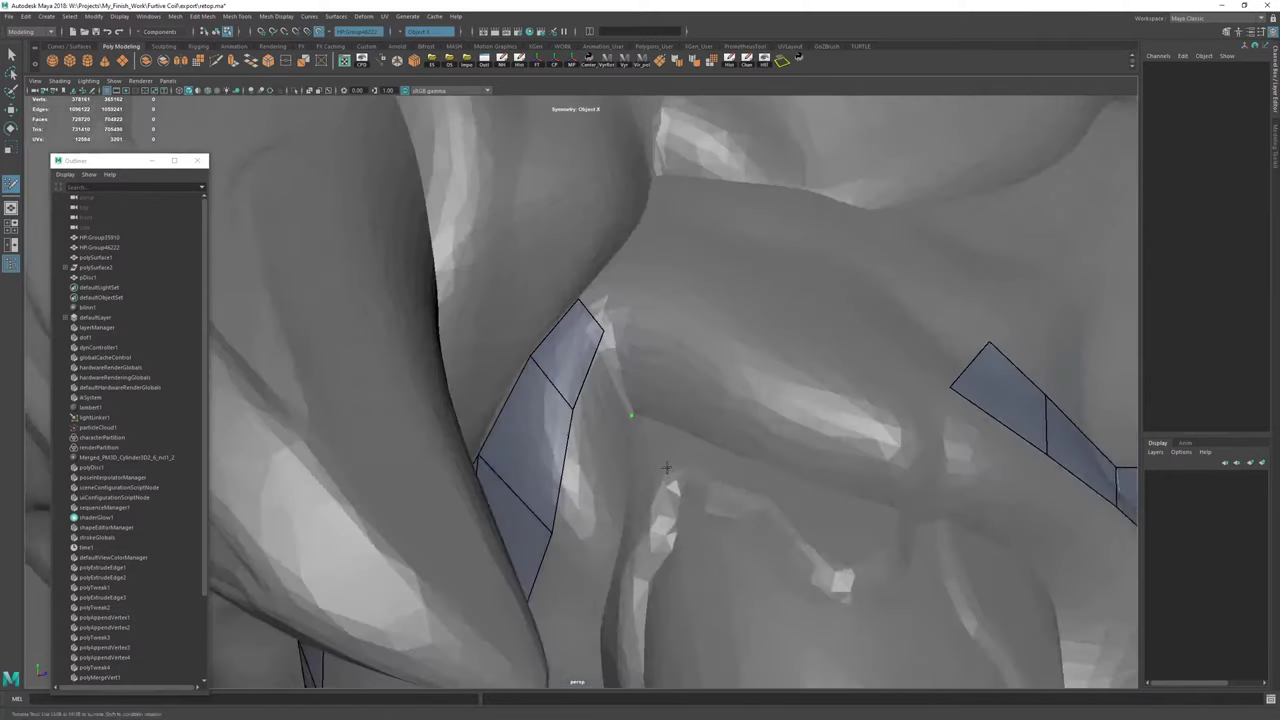
pyautogui.keyDown('shift'); pyautogui.click(620, 500); pyautogui.keyUp('shift')
pyautogui.keyDown('shift'); pyautogui.click(622, 369); pyautogui.keyUp('shift')
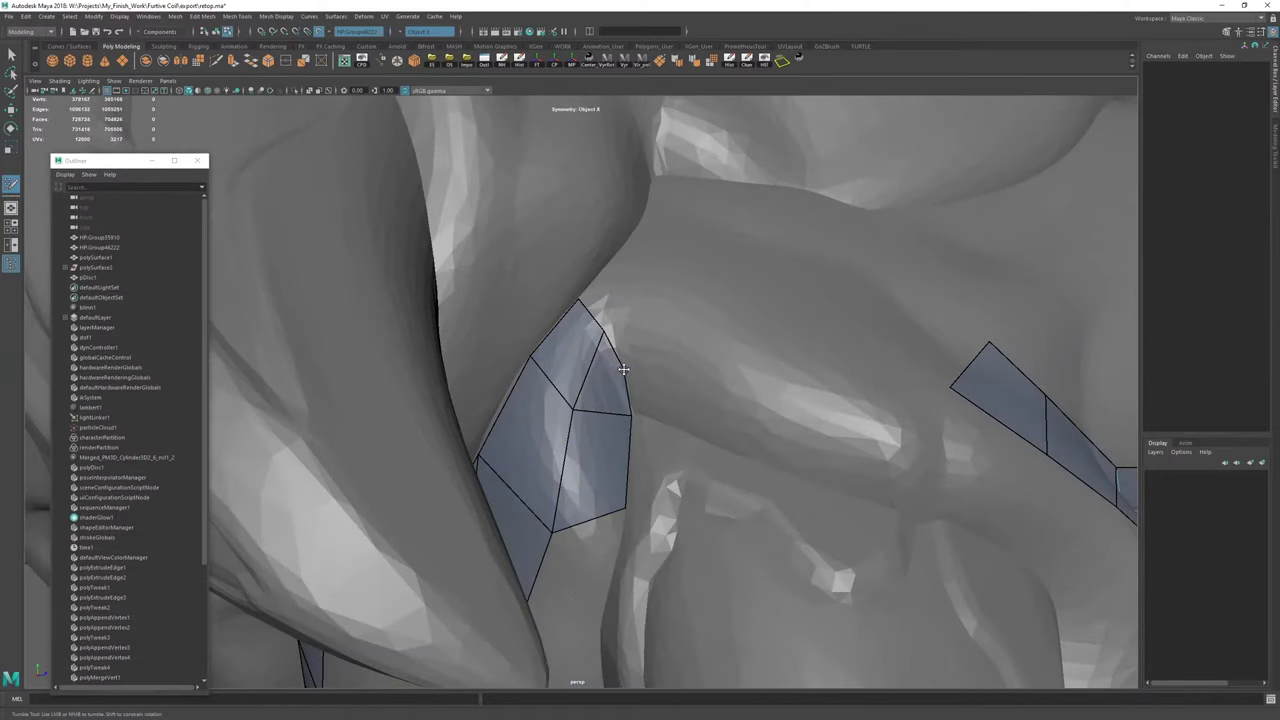
# Continue the second column of quads down the strip along the side of the spike's base.
pyautogui.keyDown('alt'); pyautogui.moveTo(604, 335); pyautogui.dragTo(600, 530); pyautogui.keyUp('alt')
pyautogui.keyDown('alt'); pyautogui.moveTo(600, 530); pyautogui.dragTo(660, 560, button='right'); pyautogui.keyUp('alt')
pyautogui.keyDown('alt'); pyautogui.moveTo(660, 560); pyautogui.dragTo(641, 461, button='middle'); pyautogui.keyUp('alt')
pyautogui.keyDown('alt'); pyautogui.moveTo(641, 460); pyautogui.dragTo(612, 361); pyautogui.keyUp('alt')
pyautogui.click(632, 323)
pyautogui.keyDown('shift'); pyautogui.click(596, 288); pyautogui.keyUp('shift')
pyautogui.moveTo(552, 308)
pyautogui.mouseDown()
pyautogui.moveTo(660, 240)
pyautogui.moveTo(668, 219)
pyautogui.mouseUp()
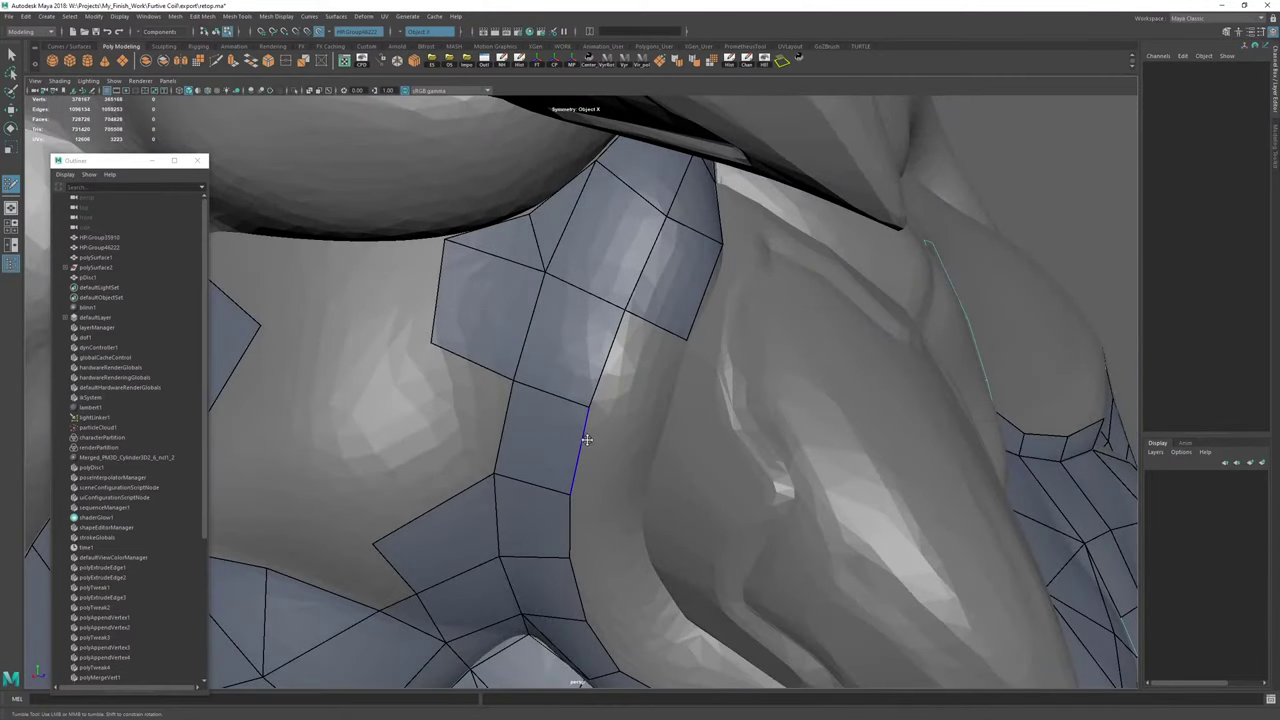
pyautogui.keyDown('shift'); pyautogui.click(634, 466); pyautogui.keyUp('shift')
pyautogui.moveTo(634, 466)
pyautogui.keyDown('alt'); pyautogui.mouseDown()
pyautogui.moveTo(614, 349)
pyautogui.moveTo(612, 390)
pyautogui.mouseUp(); pyautogui.keyUp('alt')
pyautogui.keyDown('shift'); pyautogui.click(590, 343); pyautogui.keyUp('shift')
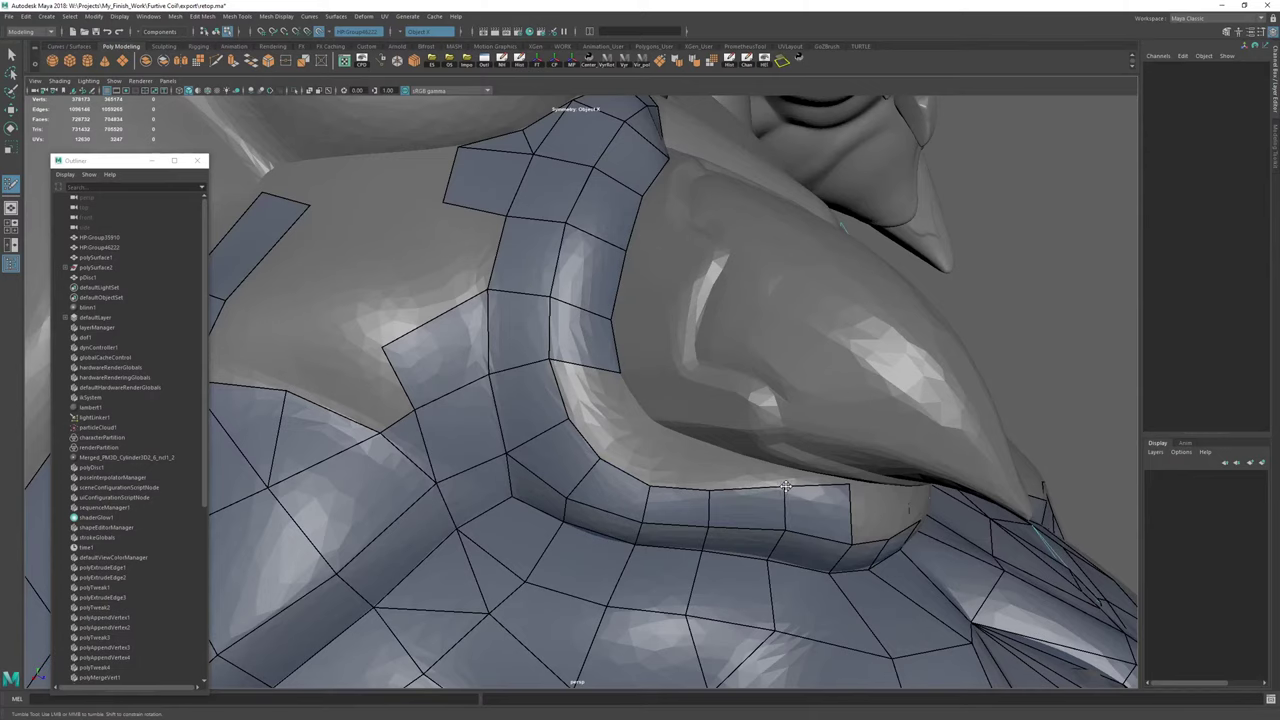
# Fill the bend at the spike's base with quads, connecting the side column to the strip beneath the spike.
pyautogui.click(642, 411)
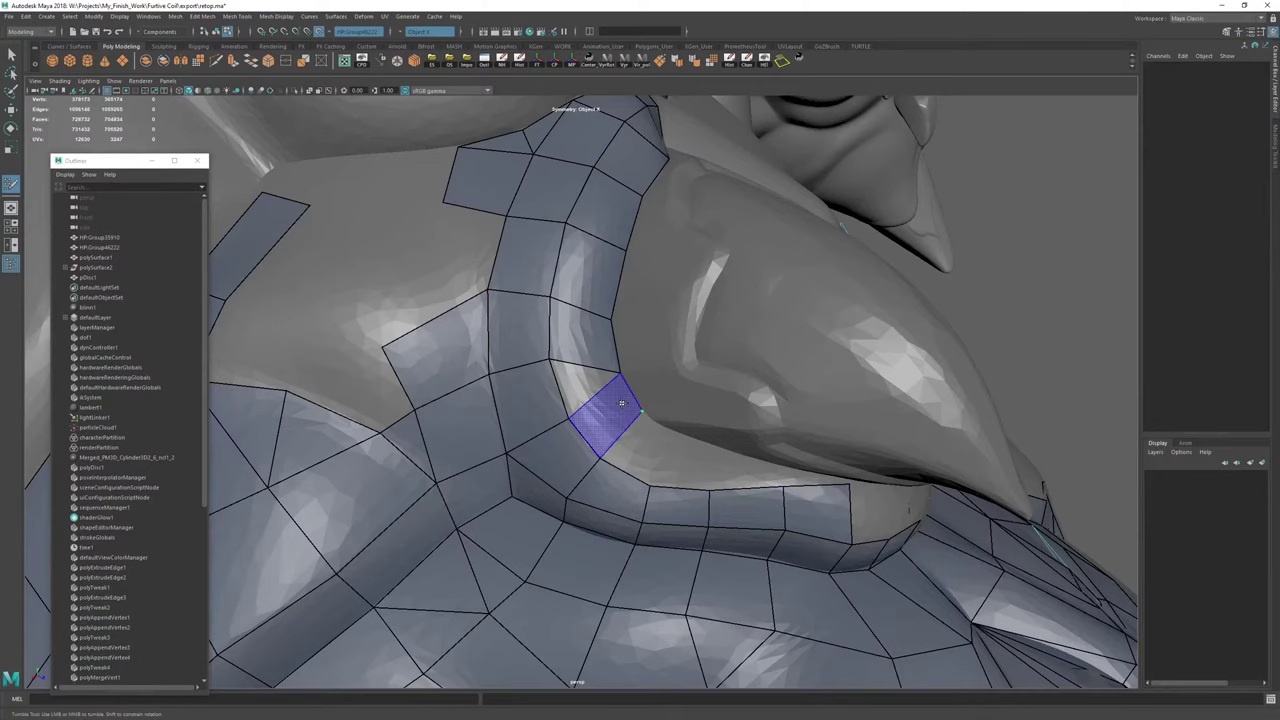
pyautogui.keyDown('shift'); pyautogui.click(622, 404); pyautogui.keyUp('shift')
pyautogui.keyDown('shift'); pyautogui.click(584, 386); pyautogui.keyUp('shift')
pyautogui.keyDown('alt'); pyautogui.moveTo(700, 470); pyautogui.dragTo(545, 389, button='middle'); pyautogui.keyUp('alt')
pyautogui.keyDown('alt'); pyautogui.moveTo(545, 389); pyautogui.dragTo(646, 391, button='right'); pyautogui.keyUp('alt')
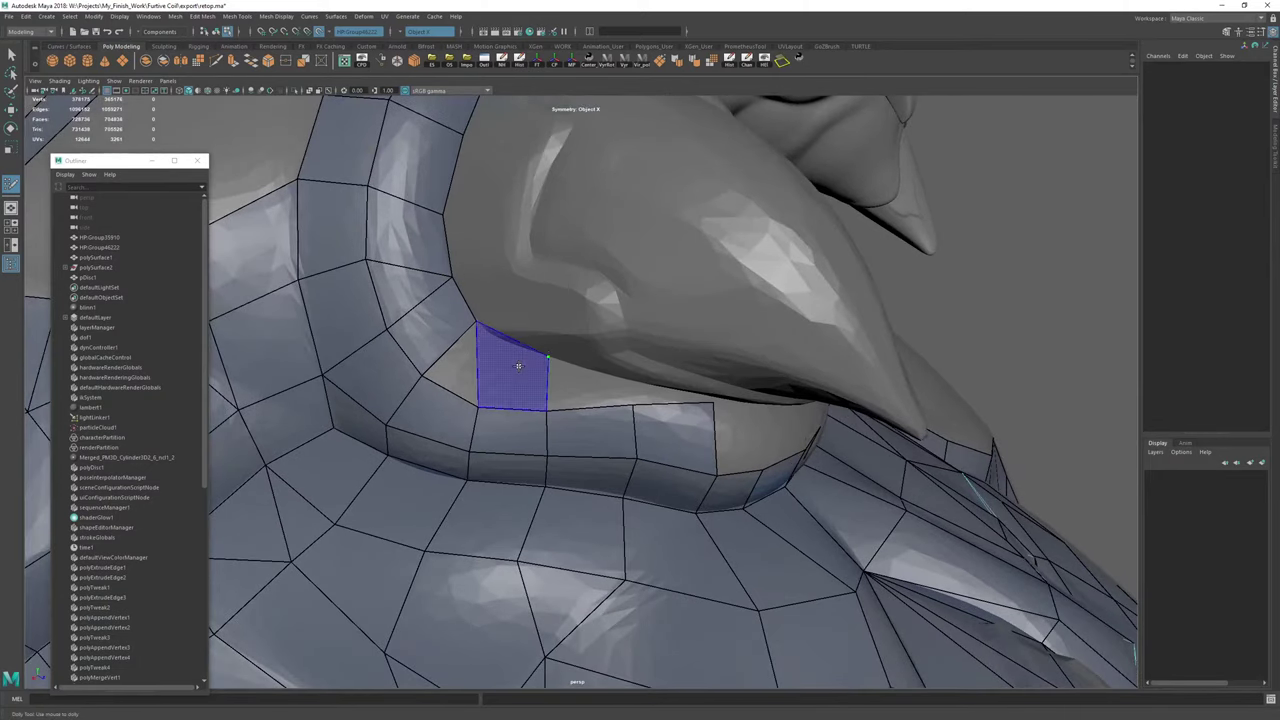
pyautogui.keyDown('shift'); pyautogui.click(520, 363); pyautogui.keyUp('shift')
pyautogui.keyDown('shift'); pyautogui.click(461, 360); pyautogui.keyUp('shift')
# Fill the wedge-shaped gap under the spike to carry the inner row onto the existing end quads.
pyautogui.keyDown('alt'); pyautogui.moveTo(475, 366); pyautogui.dragTo(622, 386, button='right'); pyautogui.keyUp('alt')
pyautogui.keyDown('alt'); pyautogui.moveTo(622, 386); pyautogui.dragTo(581, 308); pyautogui.keyUp('alt')
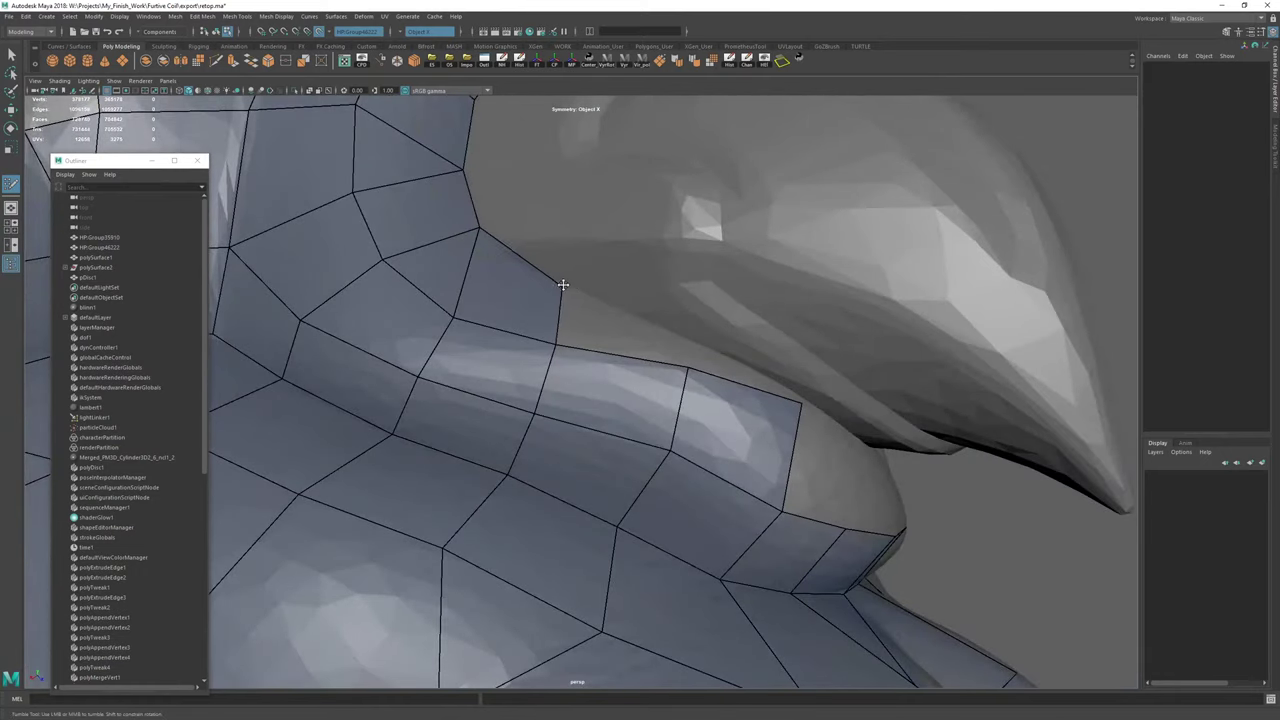
pyautogui.keyDown('alt'); pyautogui.moveTo(479, 234); pyautogui.dragTo(551, 342); pyautogui.keyUp('alt')
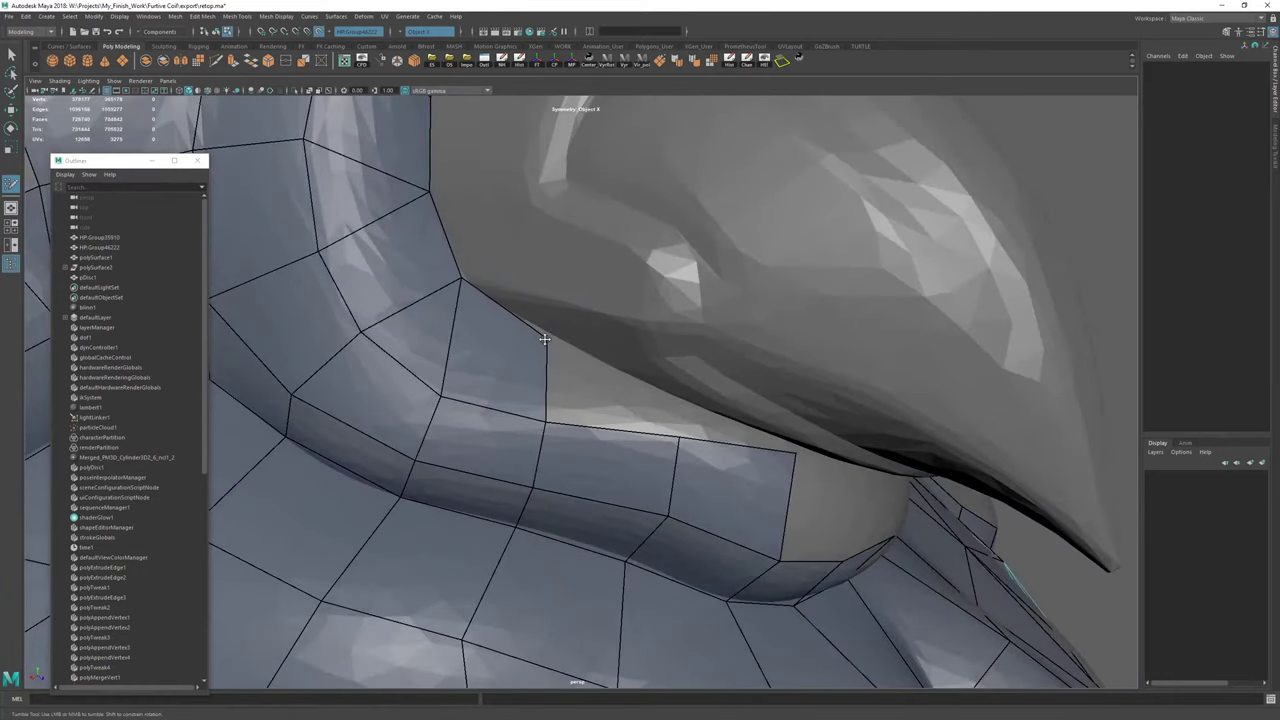
pyautogui.moveTo(672, 371)
pyautogui.keyDown('alt'); pyautogui.mouseDown()
pyautogui.moveTo(596, 366)
pyautogui.moveTo(662, 378)
pyautogui.moveTo(645, 318)
pyautogui.mouseUp(); pyautogui.keyUp('alt')
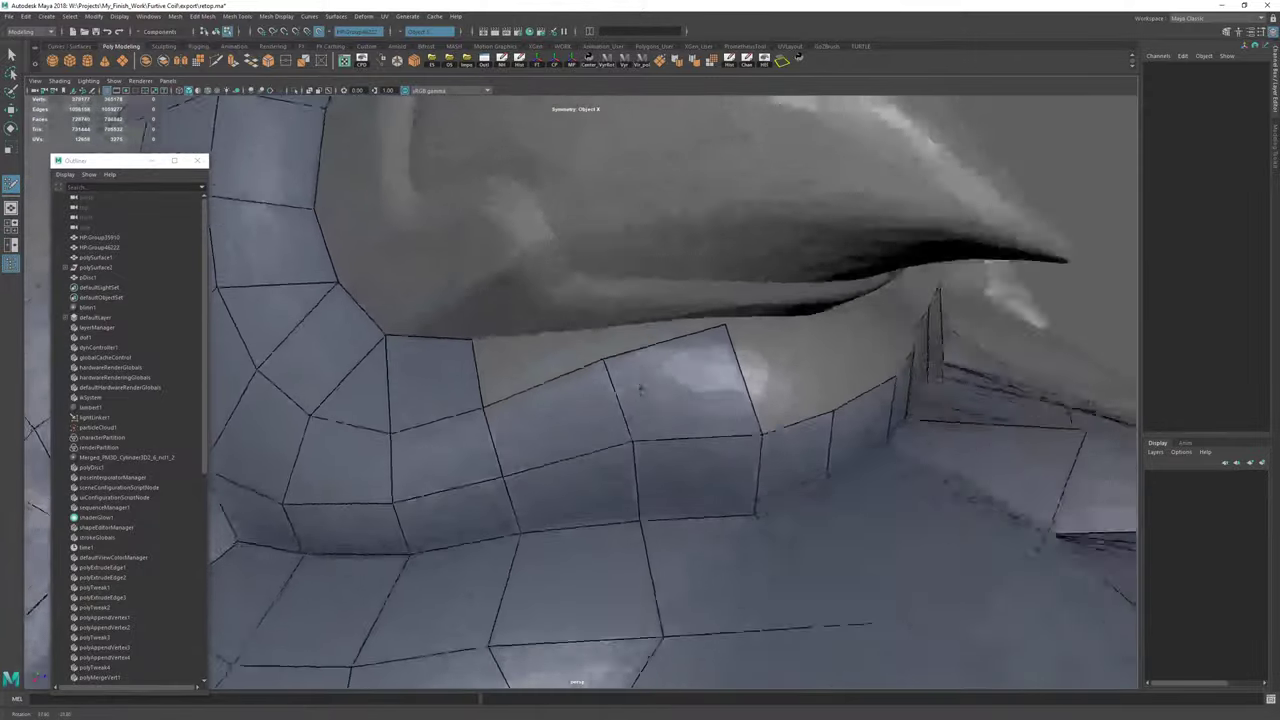
pyautogui.moveTo(643, 391)
pyautogui.keyDown('alt'); pyautogui.mouseDown(button='right')
pyautogui.moveTo(590, 385)
pyautogui.moveTo(705, 390)
pyautogui.mouseUp(button='right'); pyautogui.keyUp('alt')
pyautogui.keyDown('alt'); pyautogui.moveTo(650, 393); pyautogui.dragTo(652, 327); pyautogui.keyUp('alt')
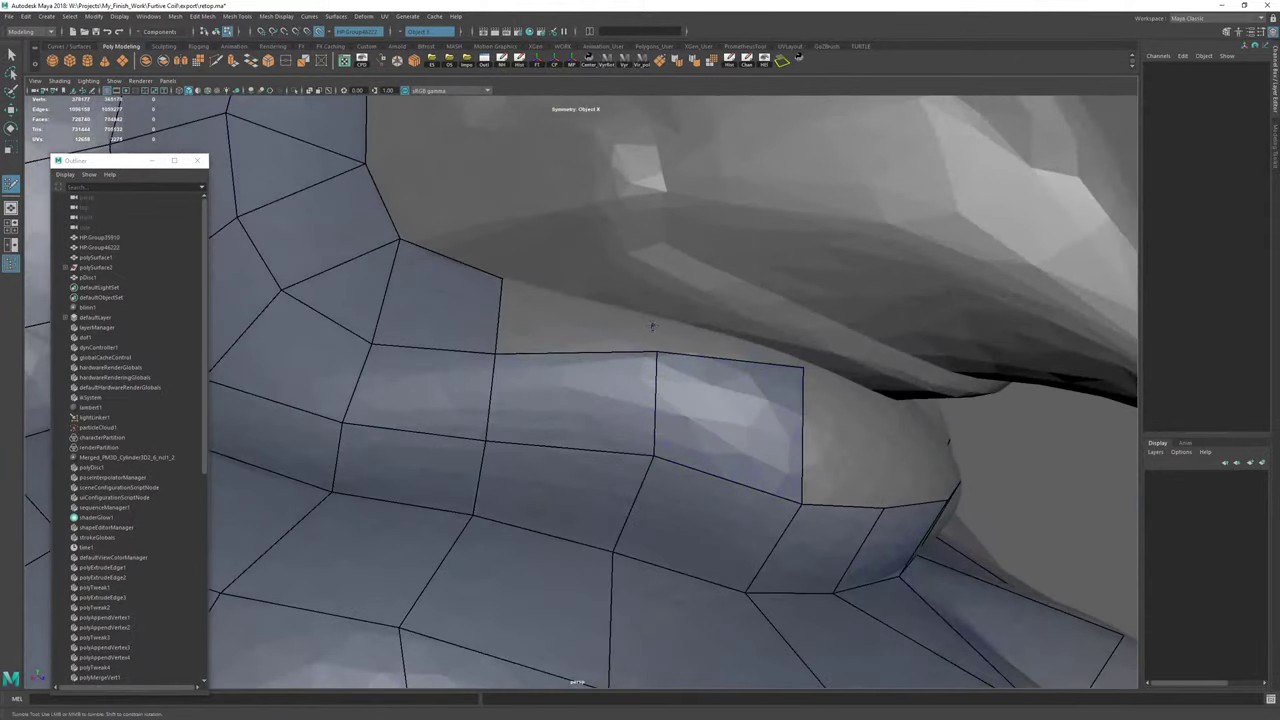
pyautogui.keyDown('shift'); pyautogui.click(592, 314); pyautogui.keyUp('shift')
pyautogui.moveTo(743, 387)
pyautogui.keyDown('alt'); pyautogui.mouseDown()
pyautogui.moveTo(677, 443)
pyautogui.moveTo(668, 415)
pyautogui.mouseUp(); pyautogui.keyUp('alt')
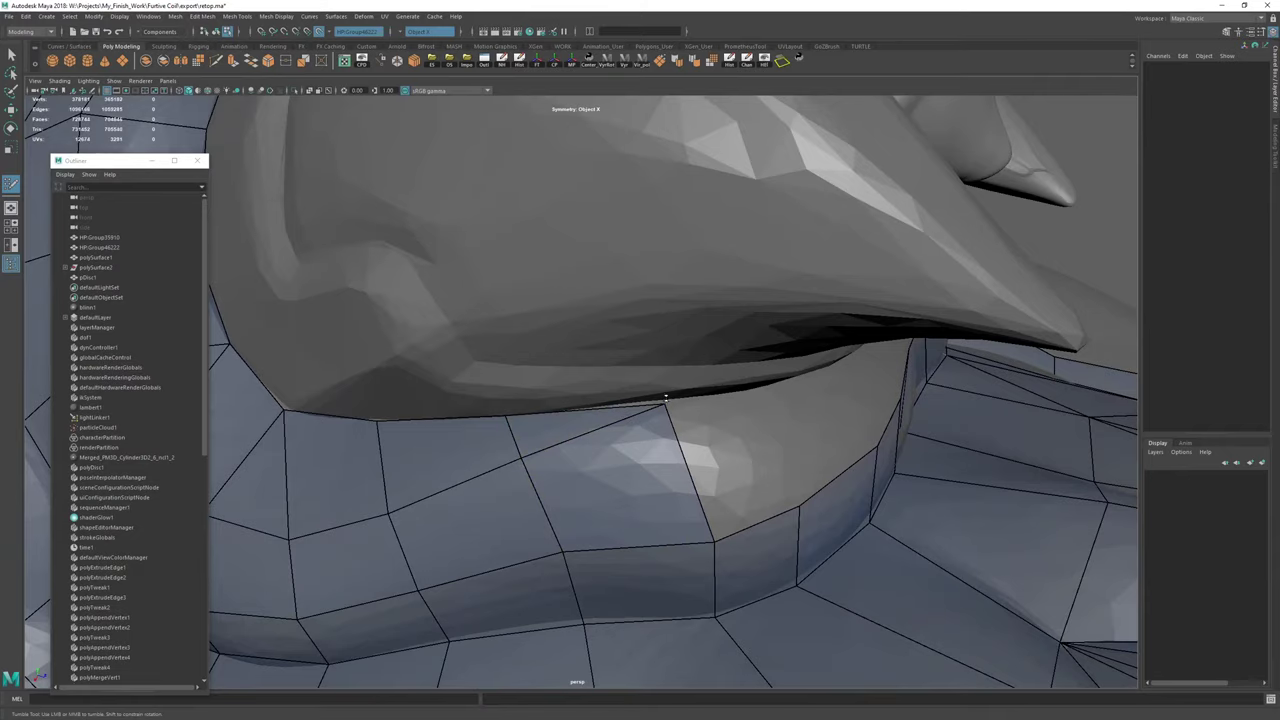
# Continue the inner row with two more quads around the base below the spike's tip.
pyautogui.keyDown('alt'); pyautogui.moveTo(662, 400); pyautogui.dragTo(576, 371); pyautogui.keyUp('alt')
pyautogui.keyDown('alt'); pyautogui.moveTo(561, 385); pyautogui.dragTo(505, 385, button='right'); pyautogui.keyUp('alt')
pyautogui.keyDown('alt'); pyautogui.moveTo(505, 385); pyautogui.dragTo(570, 350); pyautogui.keyUp('alt')
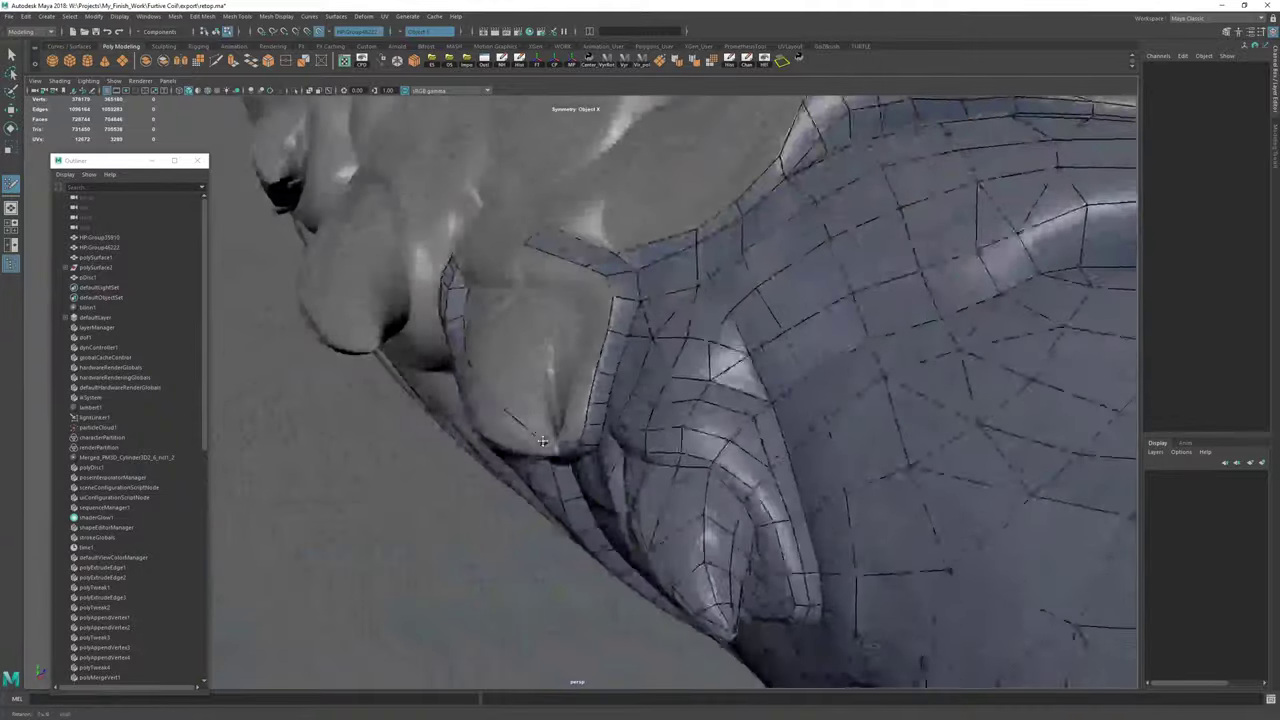
pyautogui.keyDown('alt'); pyautogui.moveTo(570, 350); pyautogui.dragTo(620, 370, button='right'); pyautogui.keyUp('alt')
pyautogui.keyDown('alt'); pyautogui.moveTo(620, 370); pyautogui.dragTo(580, 385); pyautogui.keyUp('alt')
pyautogui.keyDown('alt'); pyautogui.moveTo(580, 385); pyautogui.dragTo(604, 388, button='right'); pyautogui.keyUp('alt')
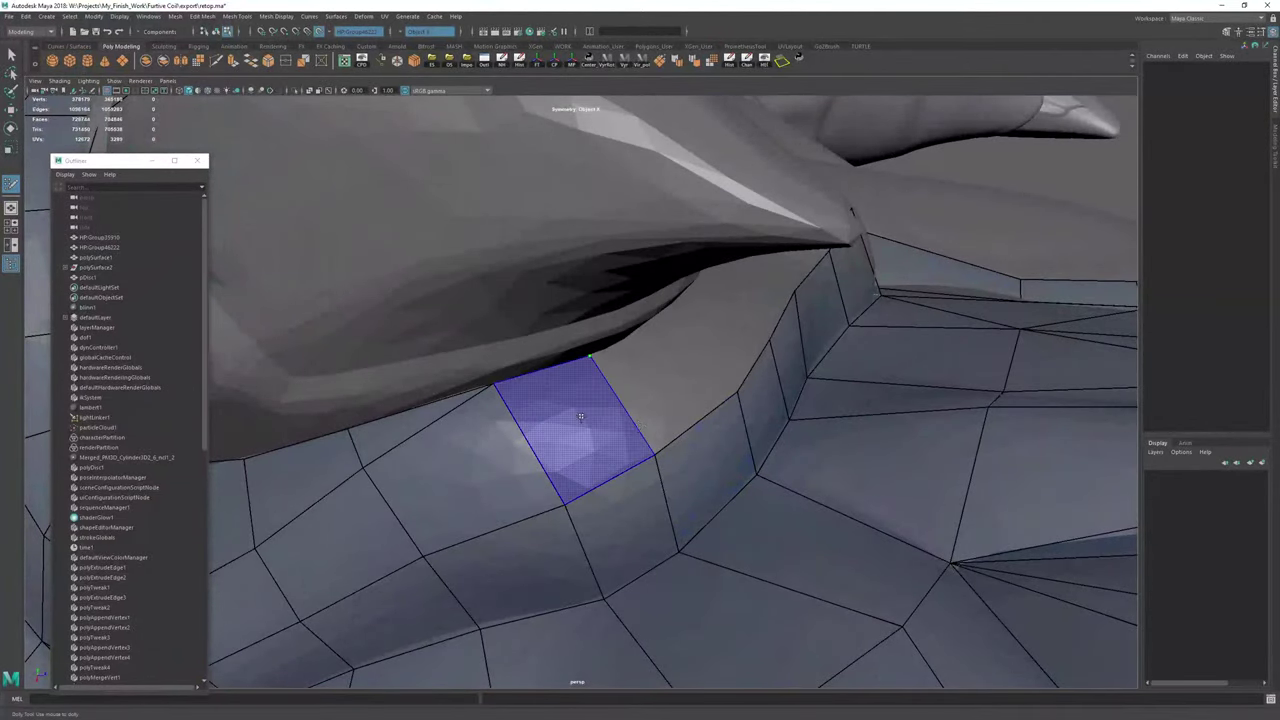
pyautogui.keyDown('alt'); pyautogui.moveTo(580, 416); pyautogui.dragTo(572, 347); pyautogui.keyUp('alt')
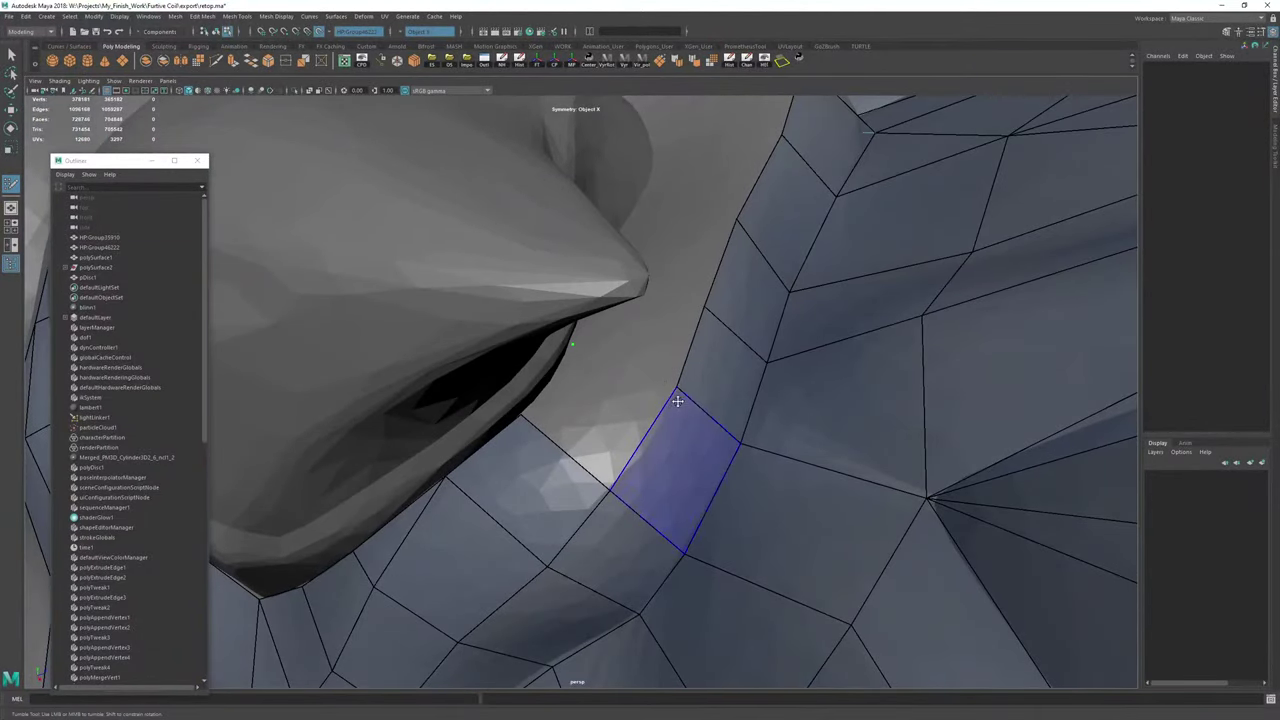
pyautogui.keyDown('alt'); pyautogui.moveTo(678, 401); pyautogui.dragTo(575, 388); pyautogui.keyUp('alt')
pyautogui.keyDown('shift'); pyautogui.click(520, 378); pyautogui.keyUp('shift')
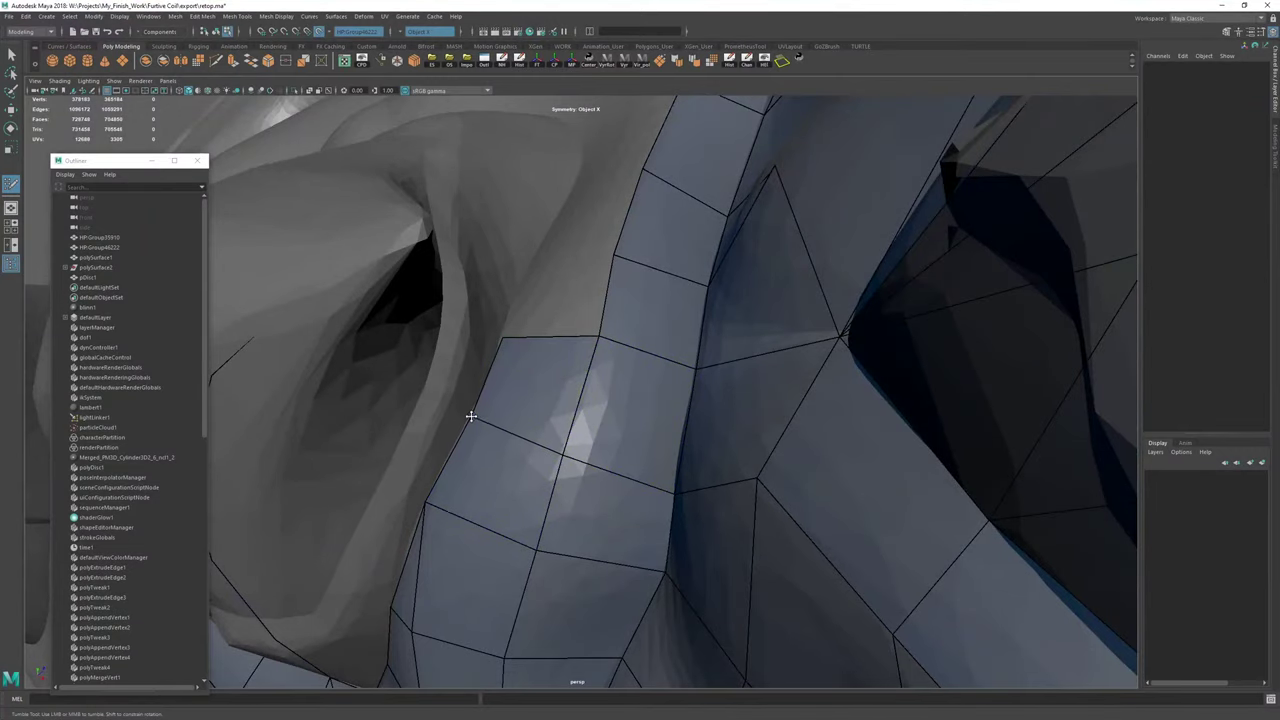
# Extend the inner row up the far side of the spike's base with two more quads.
pyautogui.keyDown('alt'); pyautogui.moveTo(499, 375); pyautogui.dragTo(540, 421); pyautogui.keyUp('alt')
pyautogui.scroll(-3, 491, 502)
pyautogui.click(551, 404)
pyautogui.keyDown('shift'); pyautogui.click(570, 436); pyautogui.keyUp('shift')
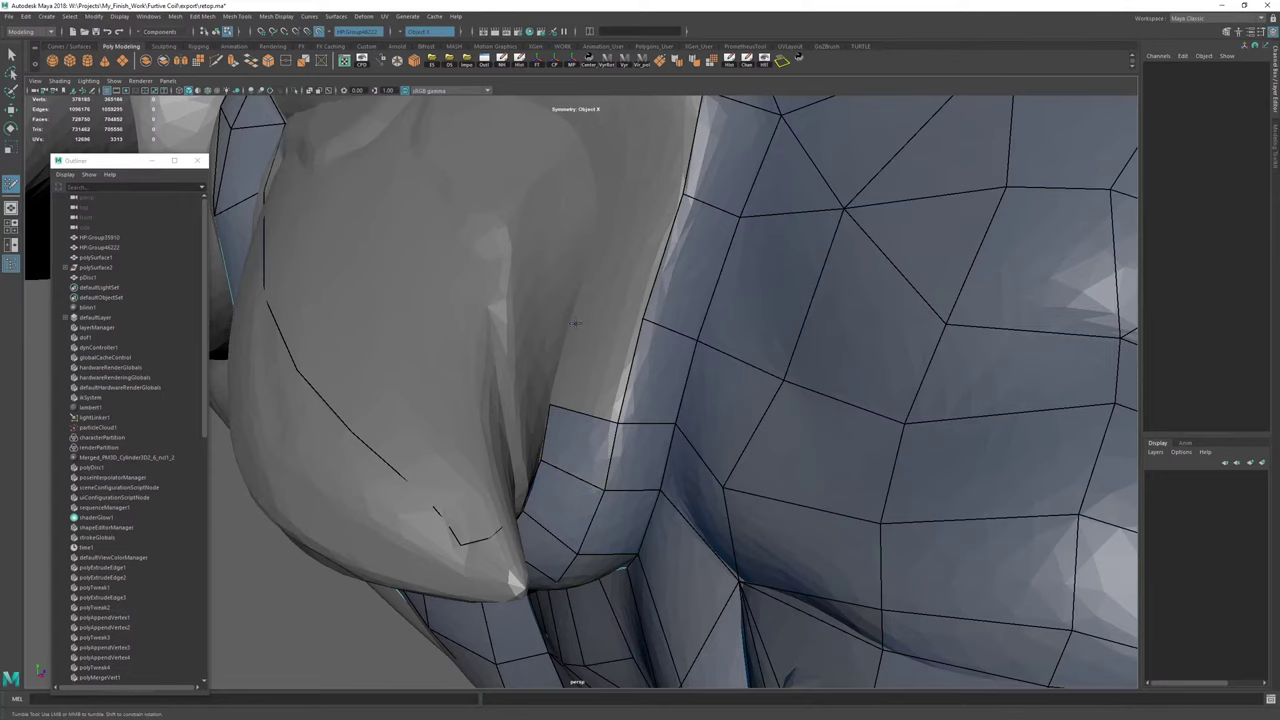
pyautogui.click(578, 302)
pyautogui.keyDown('shift'); pyautogui.click(574, 351); pyautogui.keyUp('shift')
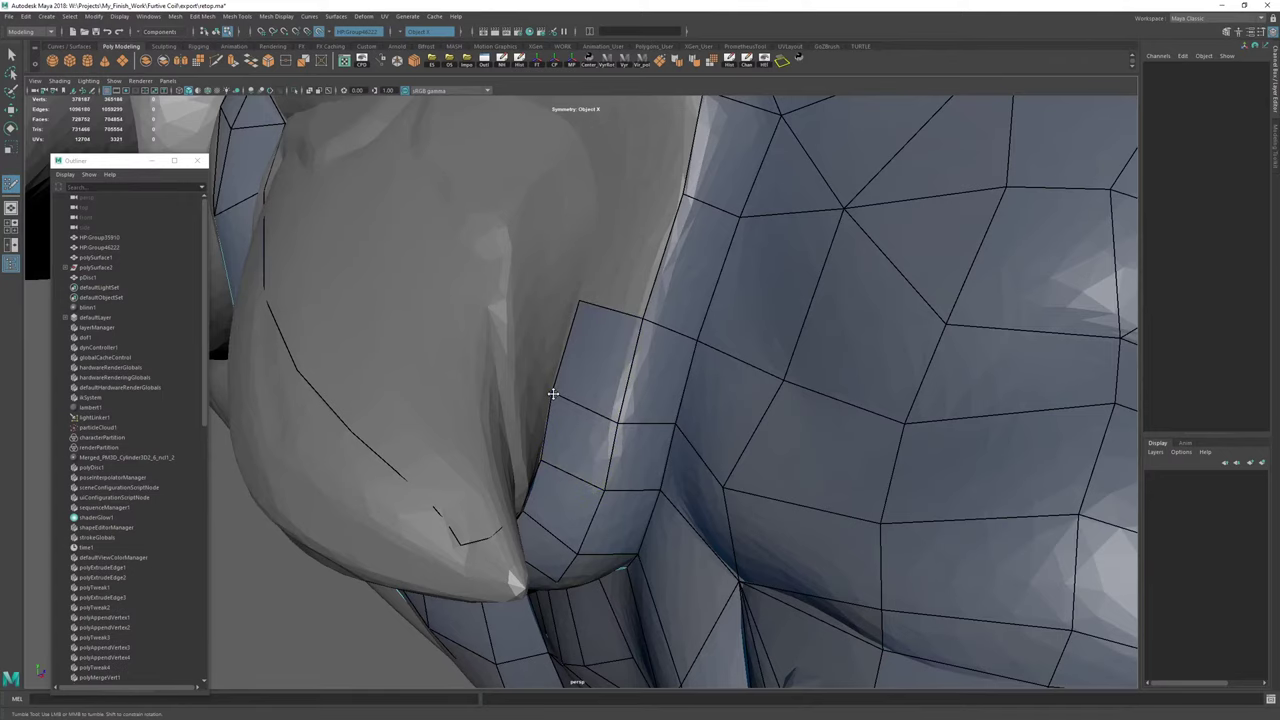
# Fill the upper corner of the spike's rim with quads, joining the inner row to the strip above.
pyautogui.keyDown('alt'); pyautogui.moveTo(592, 294); pyautogui.dragTo(516, 492, button='middle'); pyautogui.keyUp('alt')
pyautogui.keyDown('alt'); pyautogui.moveTo(516, 492); pyautogui.dragTo(530, 444); pyautogui.keyUp('alt')
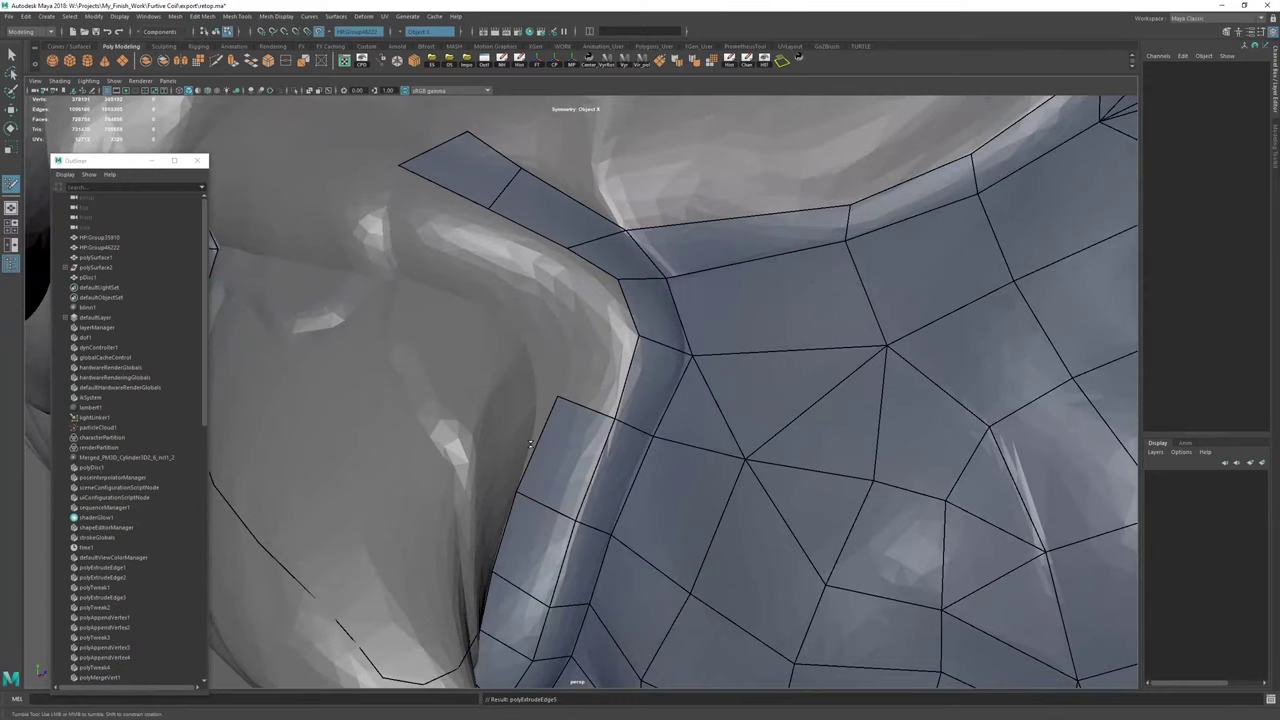
pyautogui.keyDown('shift'); pyautogui.click(560, 379); pyautogui.keyUp('shift')
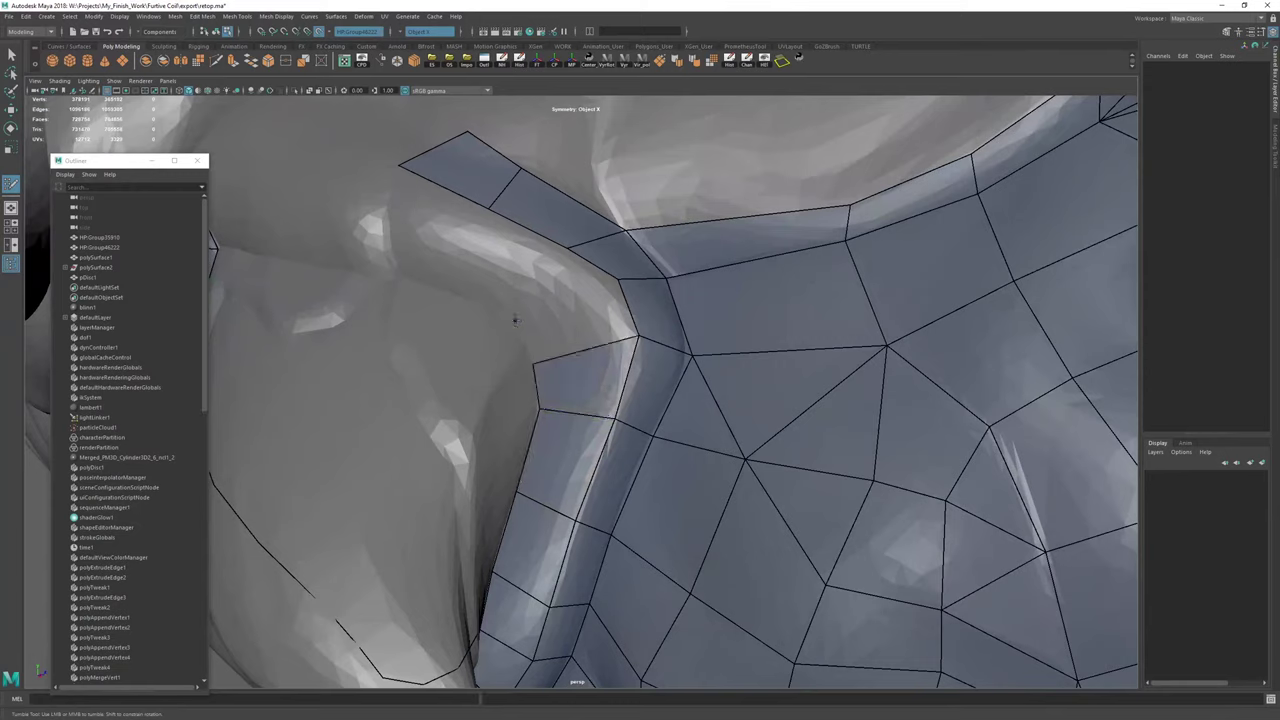
pyautogui.keyDown('shift'); pyautogui.click(515, 320); pyautogui.keyUp('shift')
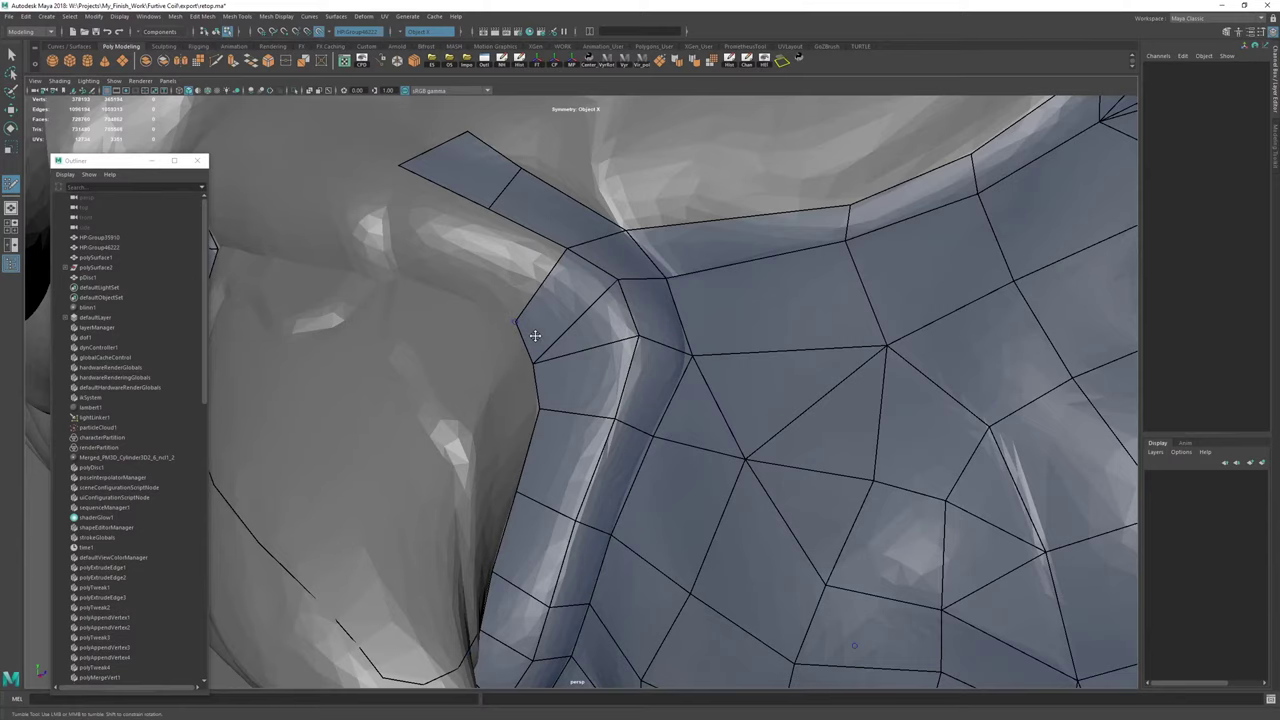
pyautogui.keyDown('alt'); pyautogui.moveTo(535, 336); pyautogui.dragTo(633, 382); pyautogui.keyUp('alt')
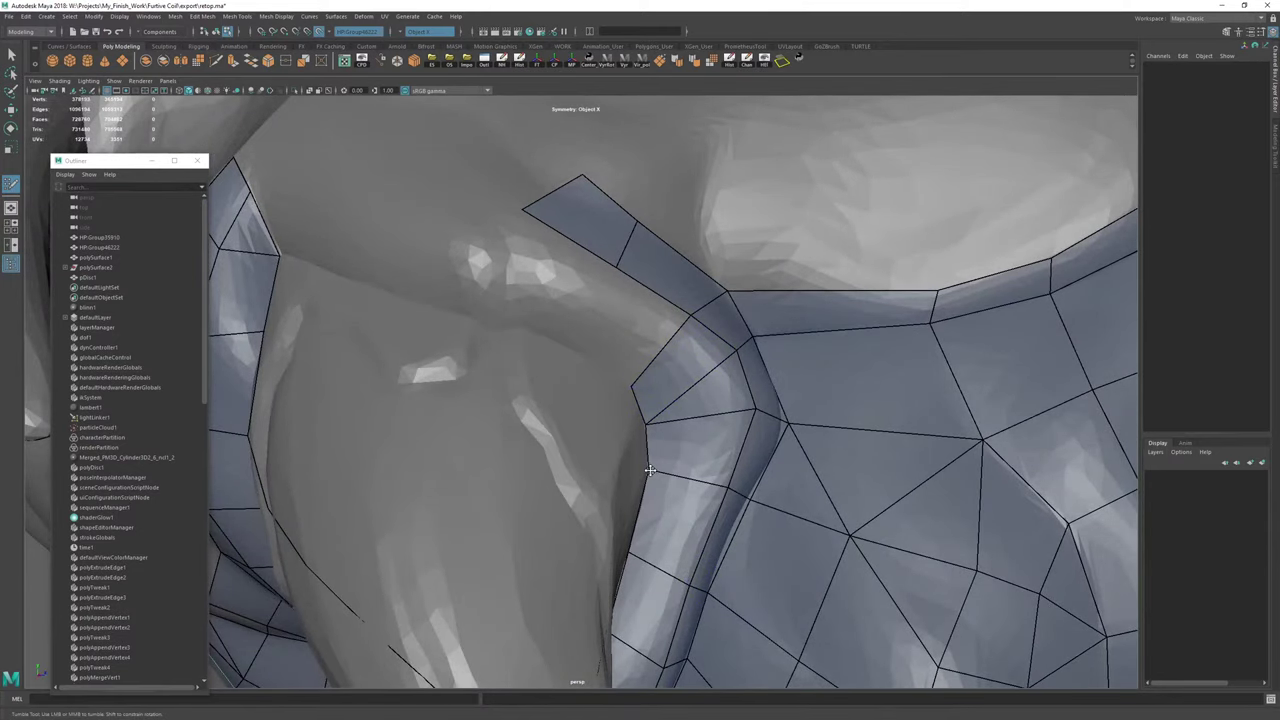
# Add a quad beneath the upper strip just past the corner to continue the rim above the spike.
pyautogui.keyDown('alt'); pyautogui.moveTo(606, 389); pyautogui.dragTo(649, 446, button='middle'); pyautogui.keyUp('alt')
pyautogui.keyDown('alt'); pyautogui.moveTo(649, 446); pyautogui.dragTo(631, 402); pyautogui.keyUp('alt')
pyautogui.click(631, 400)
pyautogui.keyDown('shift'); pyautogui.click(665, 376); pyautogui.keyUp('shift')
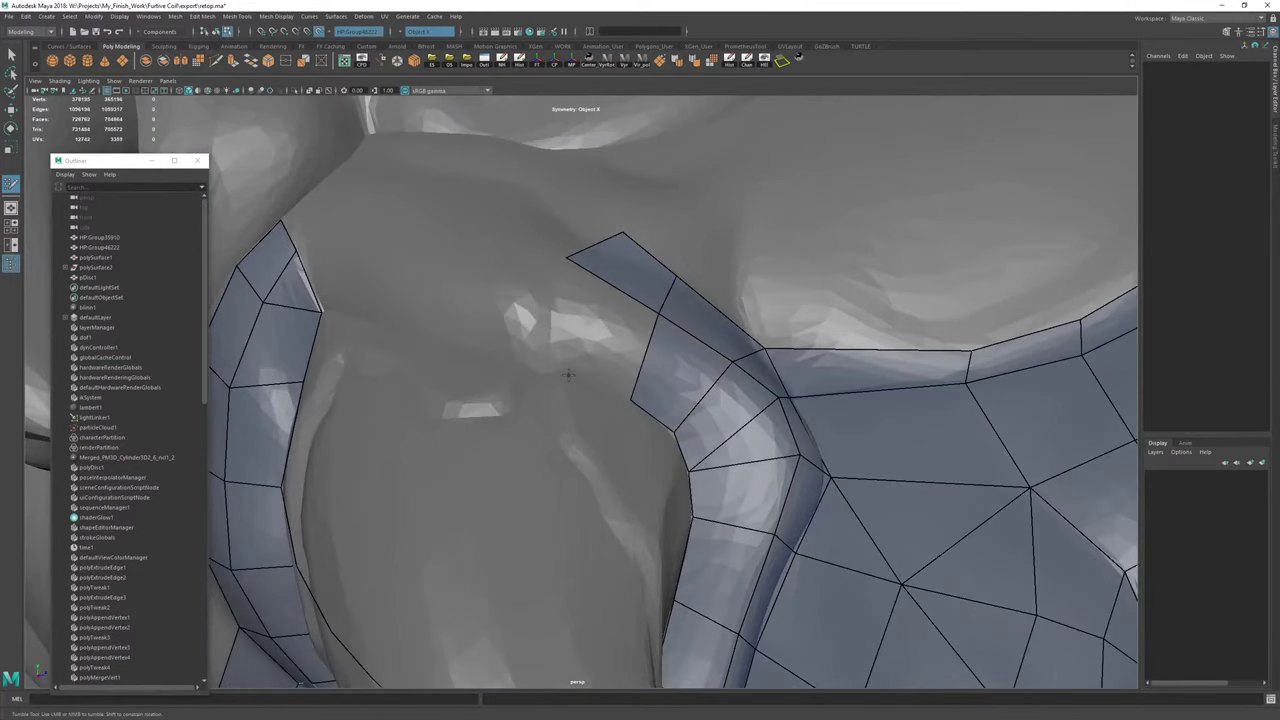
pyautogui.keyDown('alt'); pyautogui.moveTo(578, 342); pyautogui.dragTo(574, 388); pyautogui.keyUp('alt')
pyautogui.keyDown('alt'); pyautogui.moveTo(656, 375); pyautogui.dragTo(630, 368, button='right'); pyautogui.keyUp('alt')
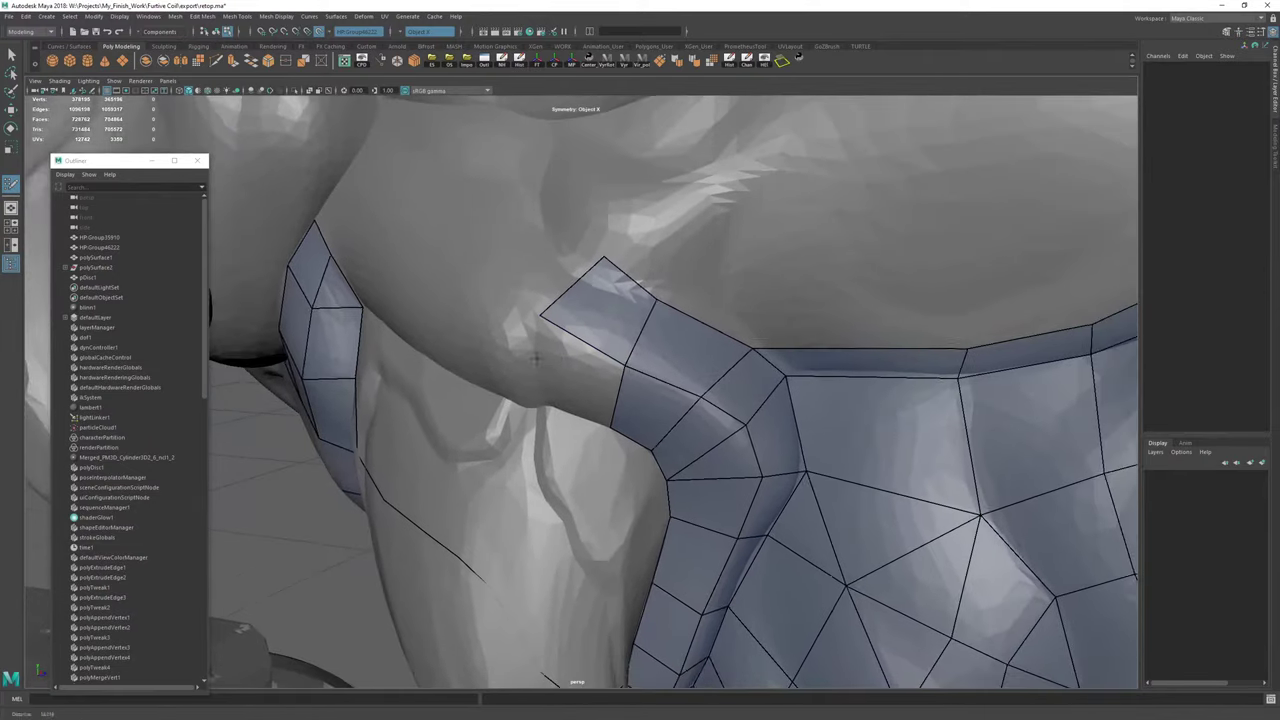
# Extend the inner rim row across the top of the spike toward the opposite strip with two more quads.
pyautogui.keyDown('alt'); pyautogui.moveTo(536, 352); pyautogui.dragTo(583, 362, button='right'); pyautogui.keyUp('alt')
pyautogui.keyDown('alt'); pyautogui.moveTo(583, 362); pyautogui.dragTo(618, 355); pyautogui.keyUp('alt')
pyautogui.keyDown('shift'); pyautogui.click(641, 366); pyautogui.keyUp('shift')
pyautogui.moveTo(618, 355)
pyautogui.keyDown('alt'); pyautogui.mouseDown(button='right')
pyautogui.moveTo(503, 345)
pyautogui.moveTo(600, 352)
pyautogui.mouseUp(button='right'); pyautogui.keyUp('alt')
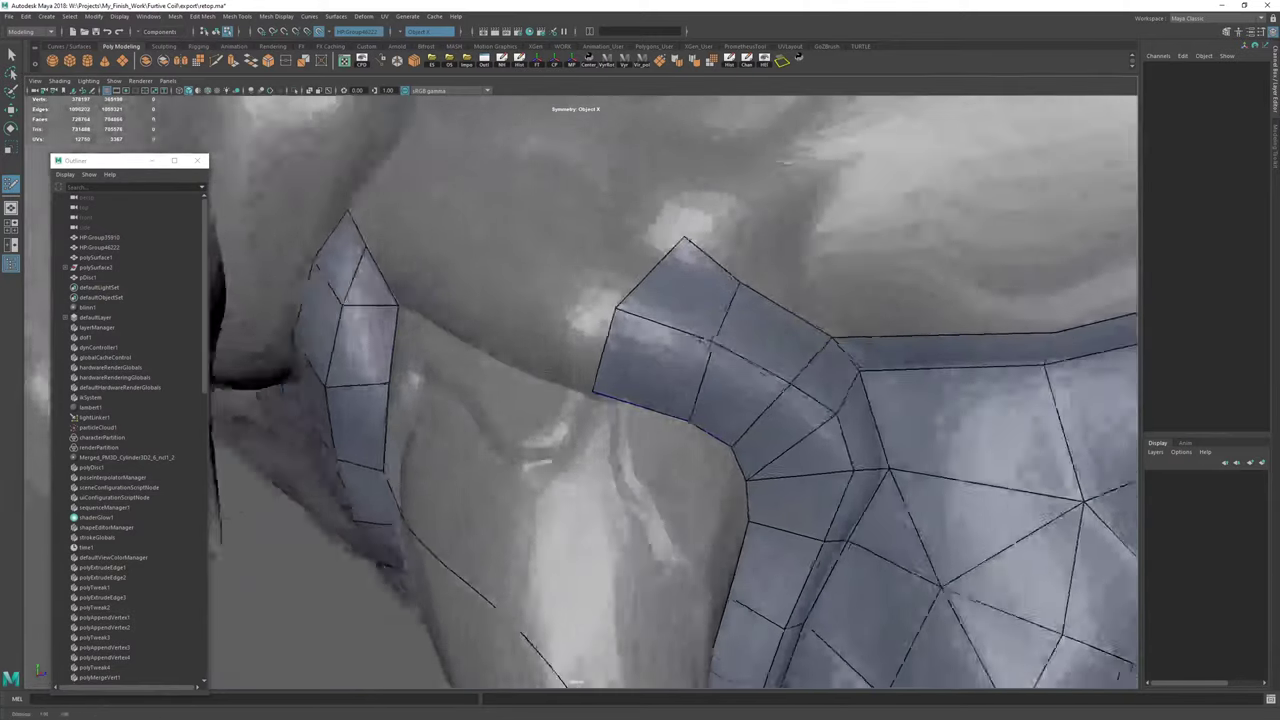
pyautogui.keyDown('alt'); pyautogui.moveTo(600, 352); pyautogui.dragTo(622, 362); pyautogui.keyUp('alt')
pyautogui.moveTo(628, 360); pyautogui.dragTo(545, 346)
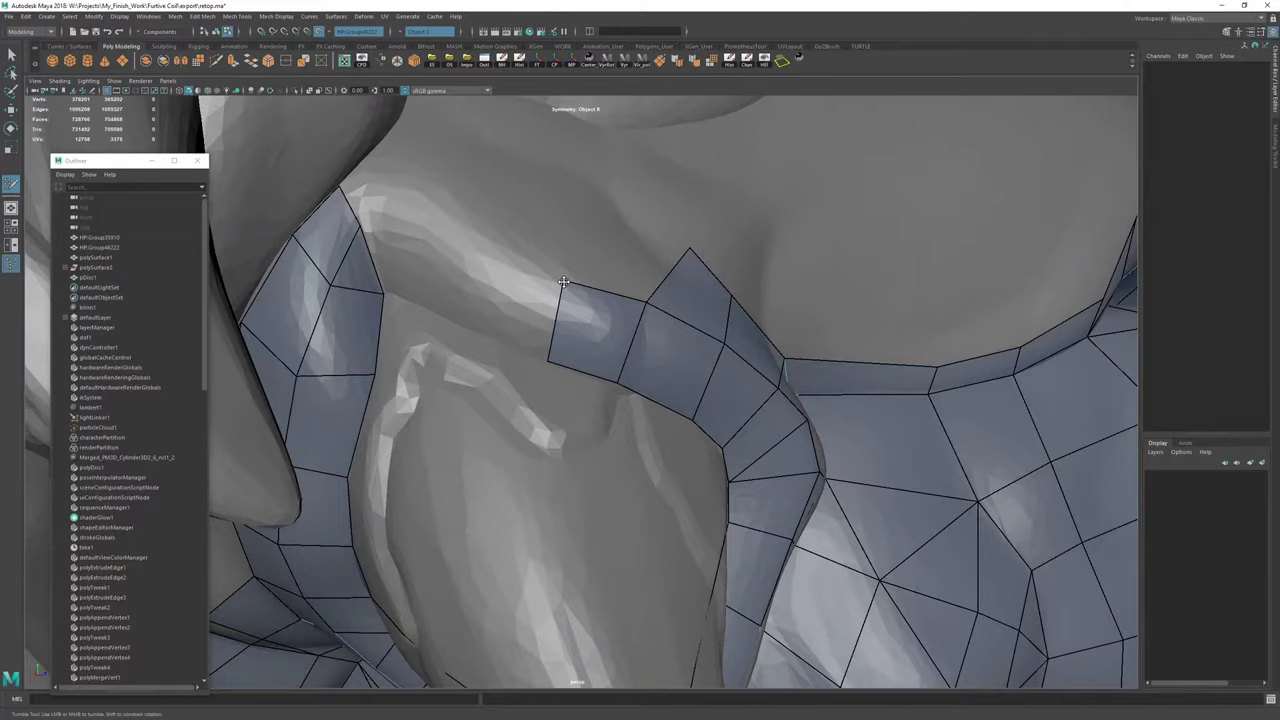
# Insert an edge loop lengthwise through the band above the spike to split it into two rows.
pyautogui.keyDown('alt'); pyautogui.moveTo(564, 282); pyautogui.dragTo(652, 362); pyautogui.keyUp('alt')
pyautogui.keyDown('ctrl'); pyautogui.click(626, 353); pyautogui.keyUp('ctrl')
pyautogui.keyDown('alt'); pyautogui.moveTo(654, 363); pyautogui.dragTo(345, 400, button='right'); pyautogui.keyUp('alt')
pyautogui.keyDown('alt'); pyautogui.moveTo(400, 430); pyautogui.dragTo(620, 430); pyautogui.keyUp('alt')
pyautogui.keyDown('alt'); pyautogui.moveTo(620, 430); pyautogui.dragTo(900, 465, button='right'); pyautogui.keyUp('alt')
pyautogui.keyDown('alt'); pyautogui.moveTo(900, 465); pyautogui.dragTo(800, 480); pyautogui.keyUp('alt')
pyautogui.keyDown('alt'); pyautogui.moveTo(800, 480); pyautogui.dragTo(926, 526, button='right'); pyautogui.keyUp('alt')
pyautogui.keyDown('alt'); pyautogui.moveTo(926, 526); pyautogui.dragTo(680, 385); pyautogui.keyUp('alt')
pyautogui.keyDown('alt'); pyautogui.moveTo(680, 385); pyautogui.dragTo(716, 381, button='right'); pyautogui.keyUp('alt')
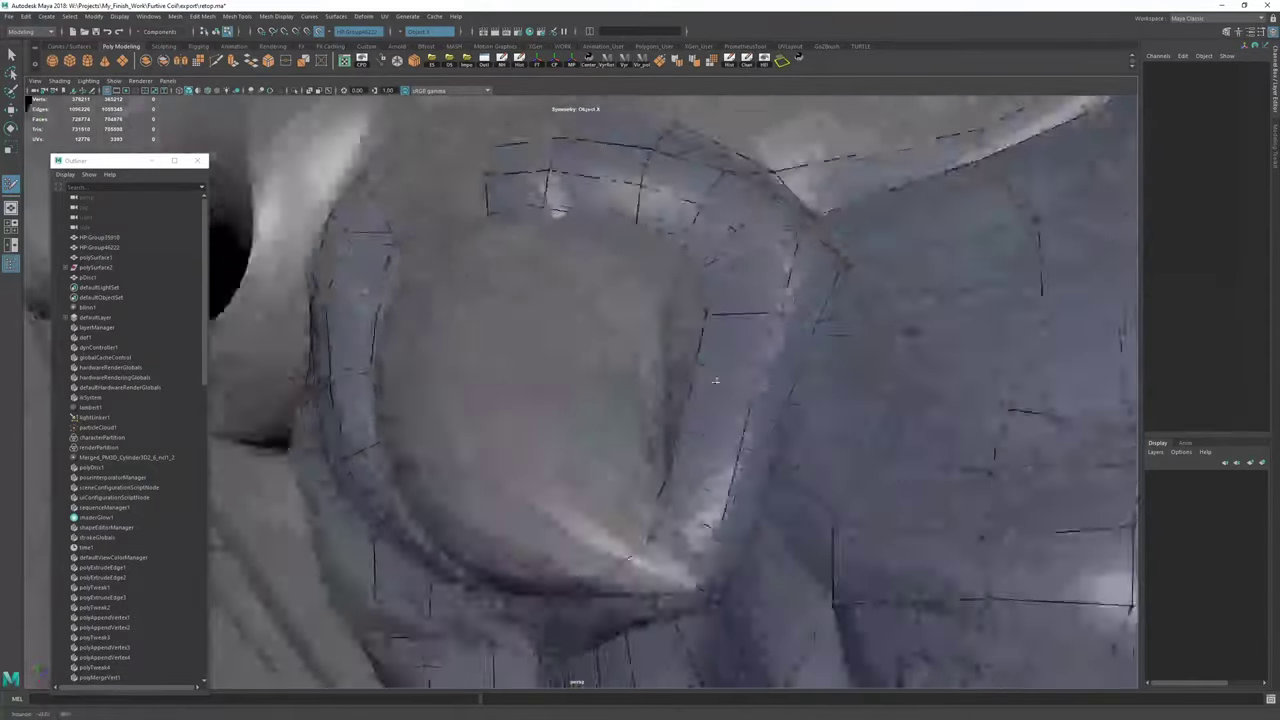
pyautogui.keyDown('alt'); pyautogui.moveTo(715, 380); pyautogui.dragTo(745, 337); pyautogui.keyUp('alt')
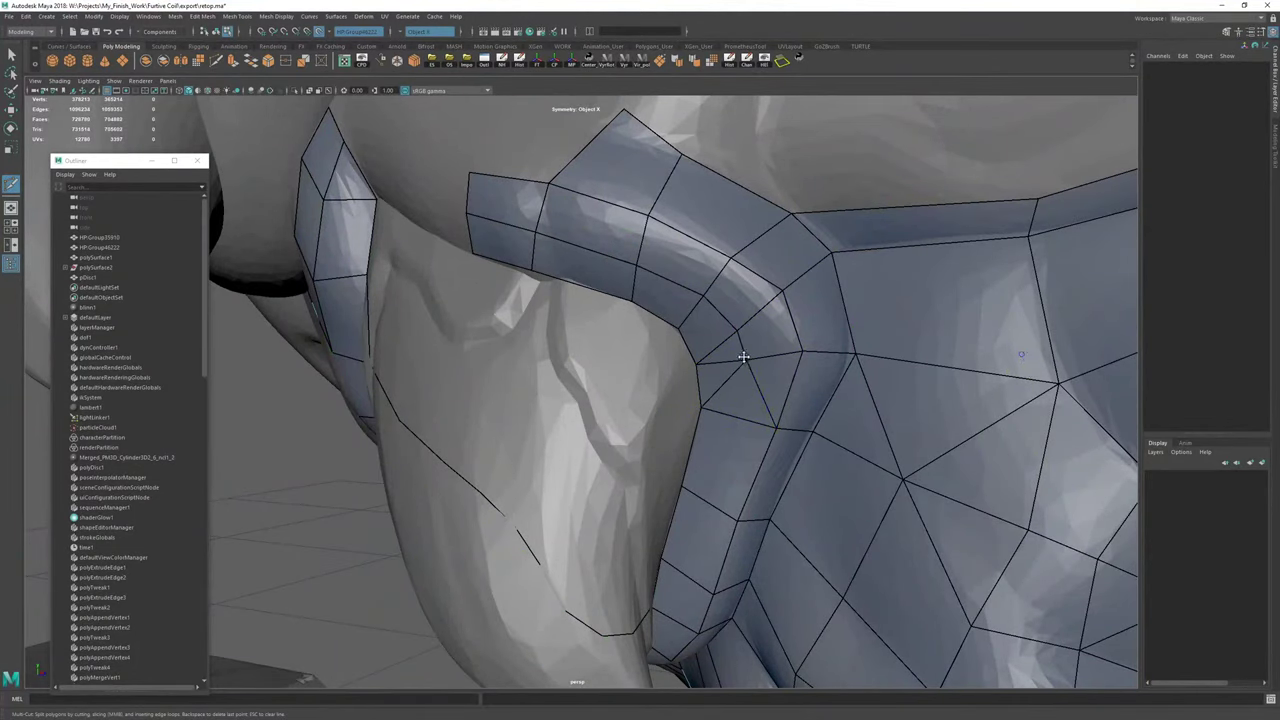
# Extend the two-row band above the spike across to the strip on the other side and connect it at the inner corner.
pyautogui.keyDown('alt'); pyautogui.moveTo(704, 335); pyautogui.dragTo(740, 500, button='middle'); pyautogui.keyUp('alt')
pyautogui.keyDown('alt'); pyautogui.moveTo(540, 430); pyautogui.dragTo(690, 379); pyautogui.keyUp('alt')
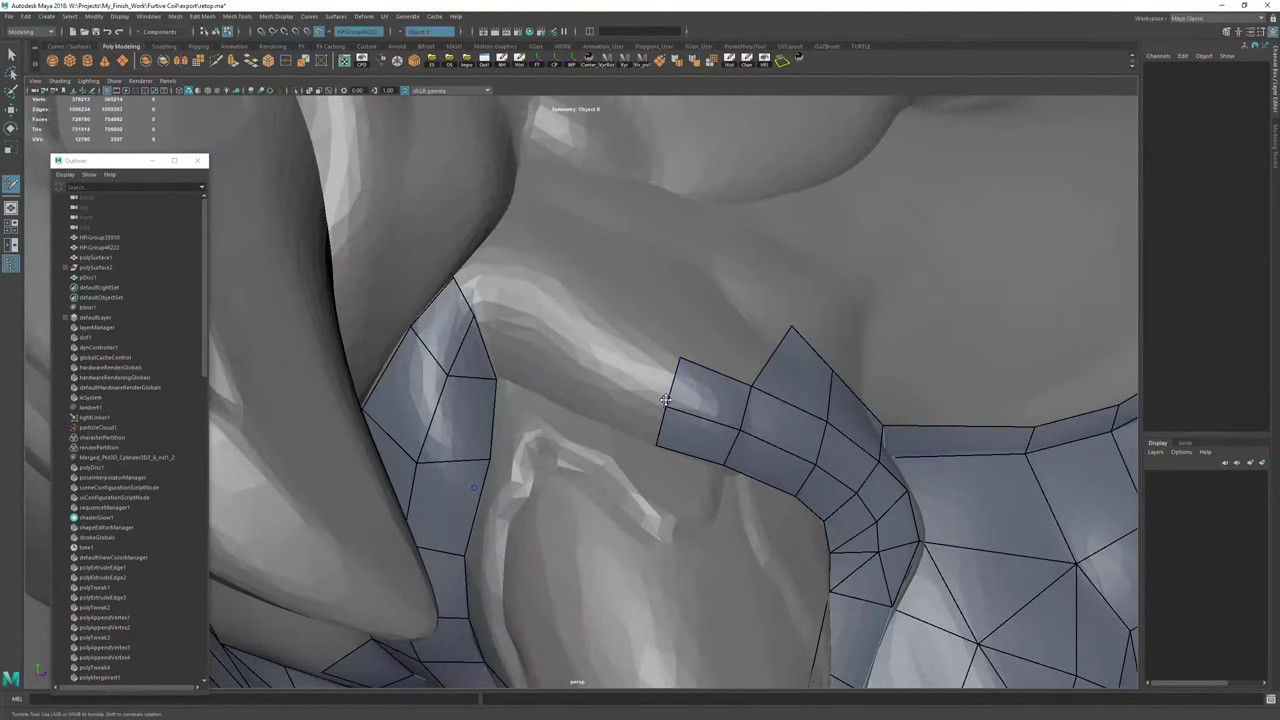
pyautogui.keyDown('alt'); pyautogui.moveTo(693, 442); pyautogui.dragTo(651, 448); pyautogui.keyUp('alt')
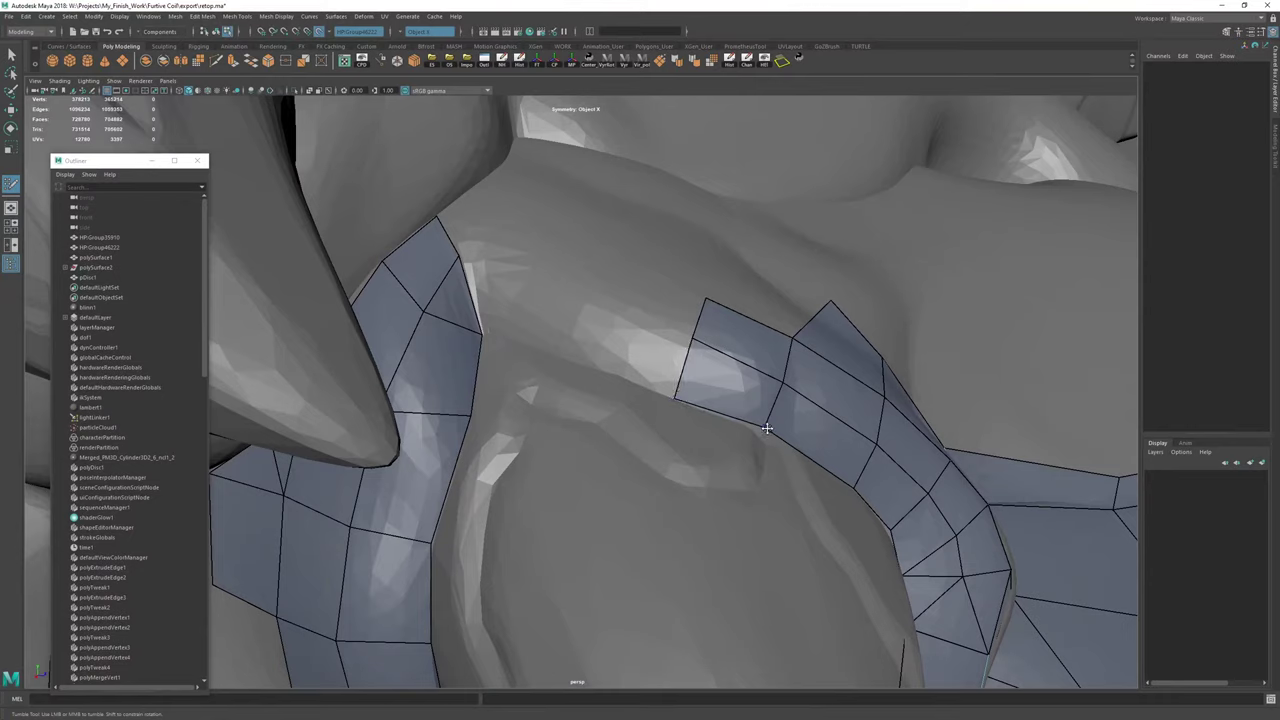
pyautogui.moveTo(703, 360); pyautogui.dragTo(578, 346)
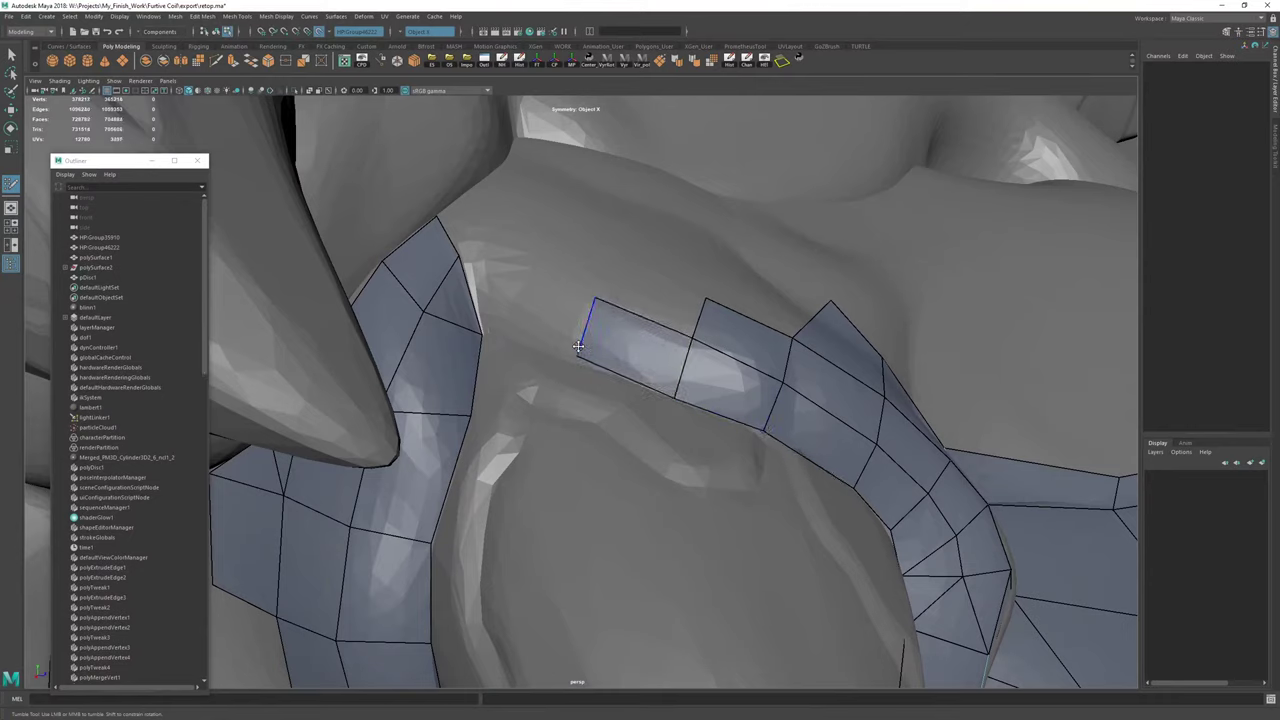
pyautogui.moveTo(595, 299); pyautogui.dragTo(606, 383)
pyautogui.keyDown('shift'); pyautogui.click(651, 366); pyautogui.keyUp('shift')
pyautogui.scroll(-4, 605, 370)
pyautogui.scroll(5, 600, 381)
pyautogui.keyDown('alt'); pyautogui.moveTo(393, 286); pyautogui.dragTo(647, 341, button='middle'); pyautogui.keyUp('alt')
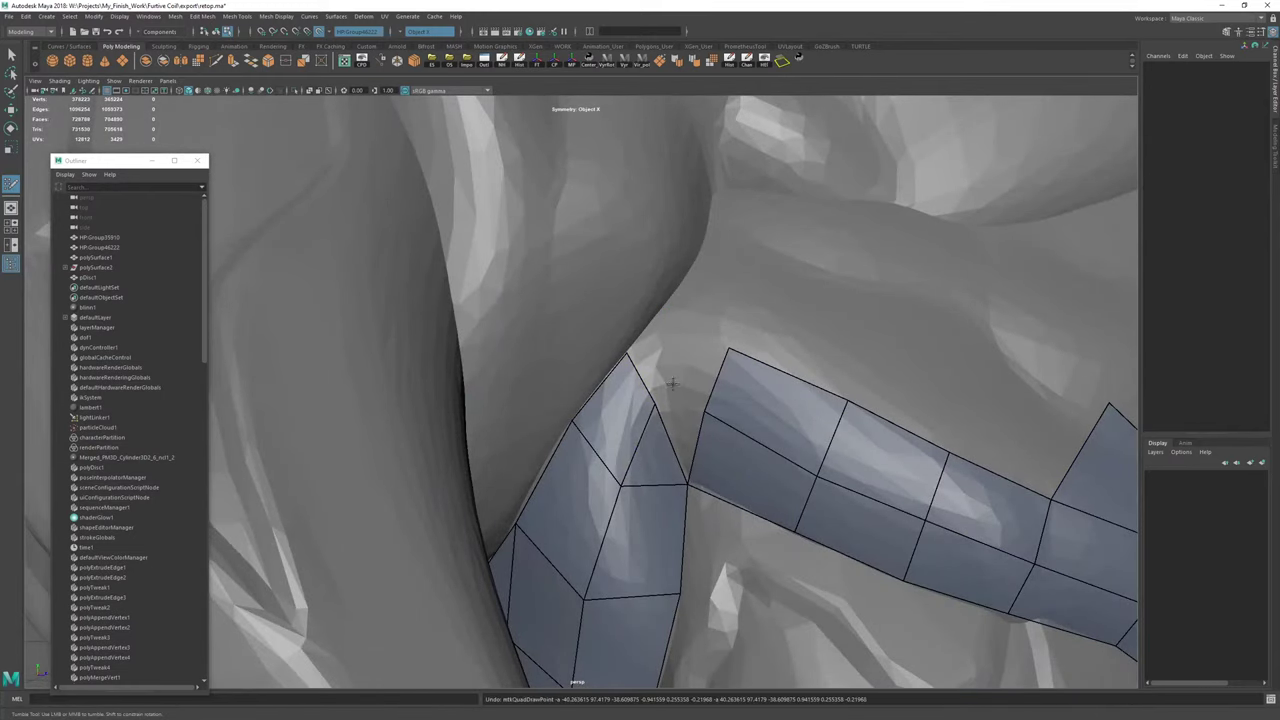
# Fill the gap where the band meets the opposite strip and reshape the joint with an added edge pulled up into a point.
pyautogui.keyDown('shift'); pyautogui.click(677, 371); pyautogui.keyUp('shift')
pyautogui.keyDown('shift'); pyautogui.click(681, 431); pyautogui.keyUp('shift')
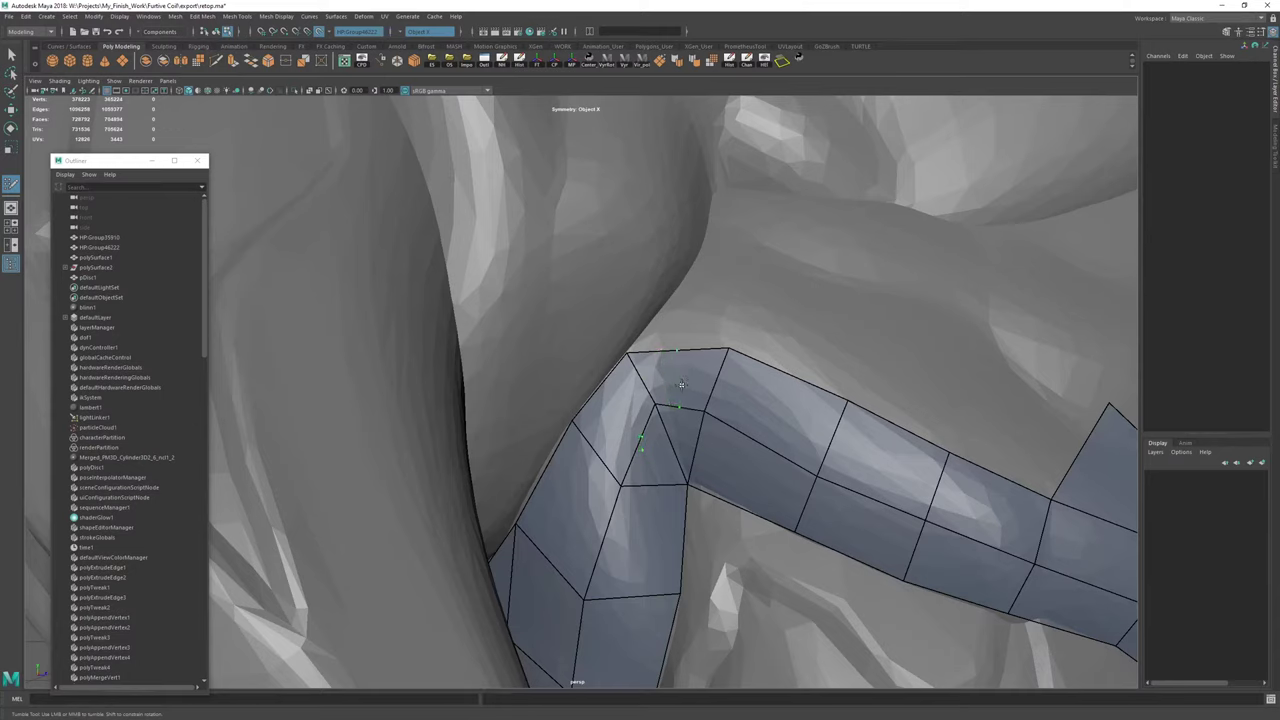
pyautogui.keyDown('ctrl'); pyautogui.click(682, 383); pyautogui.keyUp('ctrl')
pyautogui.moveTo(677, 350); pyautogui.dragTo(678, 293)
pyautogui.moveTo(686, 407); pyautogui.dragTo(702, 410)
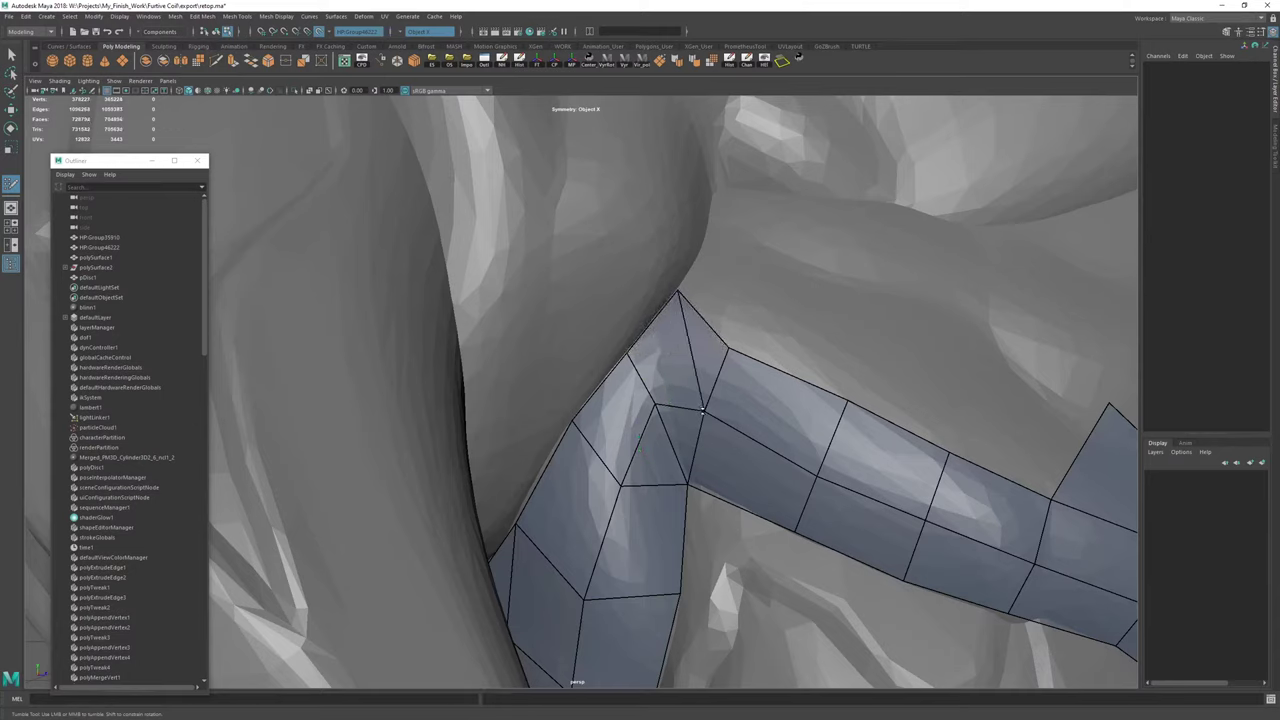
# Pull the joint's tip vertex back, cut an edge from the inner vertex to it, and clear the mesh's construction history.
pyautogui.moveTo(676, 288); pyautogui.dragTo(666, 306)
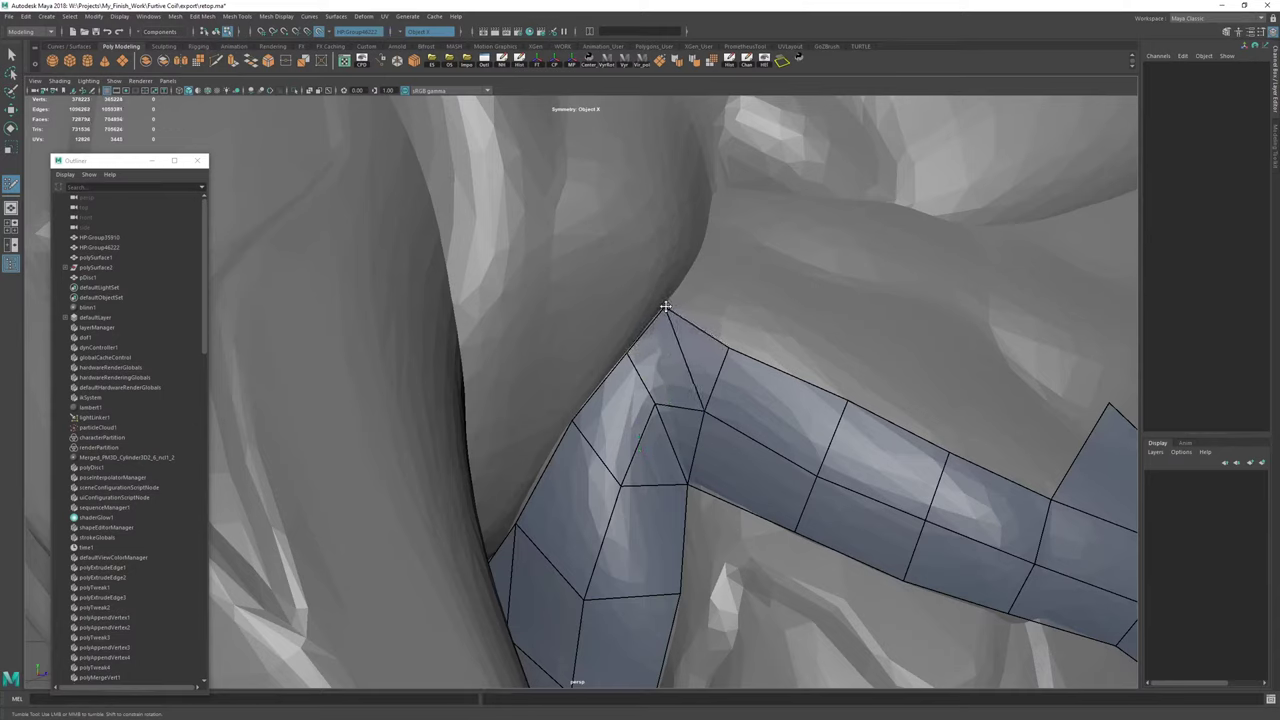
pyautogui.click(655, 405)
pyautogui.click(671, 308)
pyautogui.rightClick(720, 290)
pyautogui.moveTo(692, 284); pyautogui.dragTo(874, 164, button='right')
pyautogui.click(728, 60)
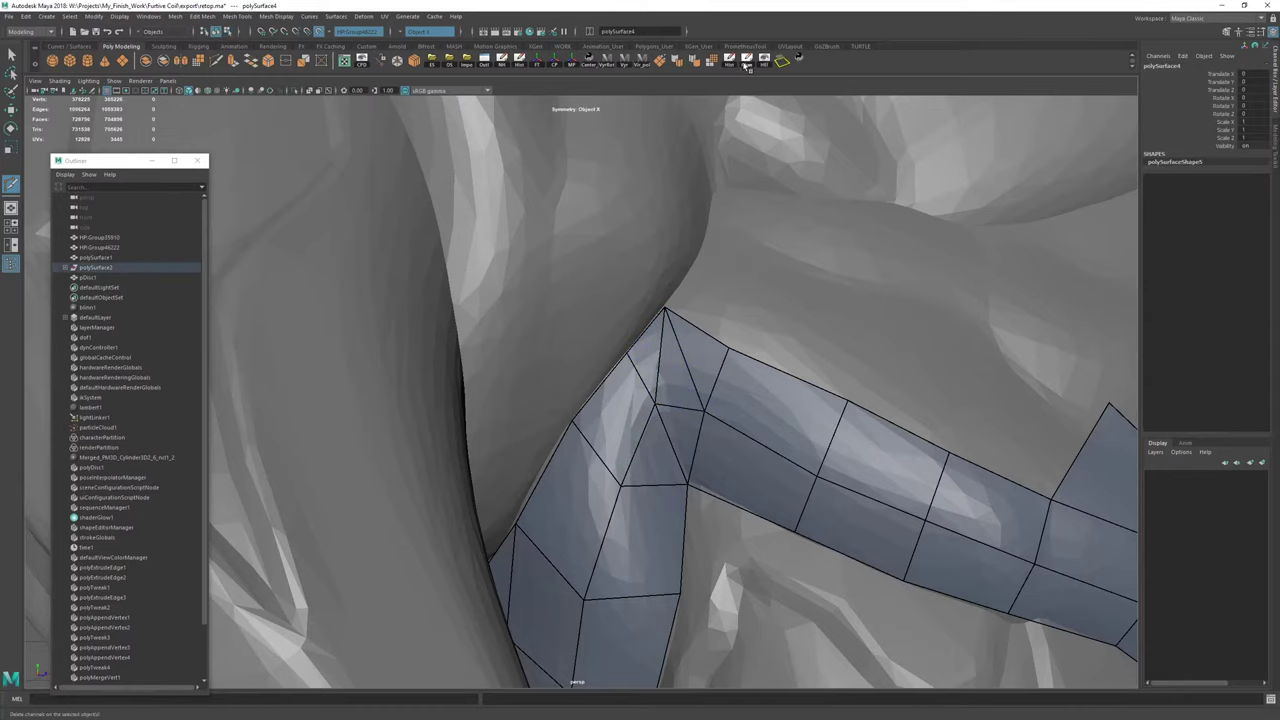
pyautogui.click(745, 66)
pyautogui.hotkey('ctrl', 'shift', 'q')
# Extend a new quad row off the upper border of the band, filling the gap to the existing raised quad and the corner beside it.
pyautogui.keyDown('alt'); pyautogui.moveTo(791, 257); pyautogui.dragTo(826, 317, button='right'); pyautogui.keyUp('alt')
pyautogui.keyDown('alt'); pyautogui.moveTo(826, 317); pyautogui.dragTo(631, 334, button='middle'); pyautogui.keyUp('alt')
pyautogui.keyDown('alt'); pyautogui.moveTo(631, 334); pyautogui.dragTo(575, 328, button='right'); pyautogui.keyUp('alt')
pyautogui.moveTo(575, 328)
pyautogui.keyDown('alt'); pyautogui.mouseDown()
pyautogui.moveTo(595, 329)
pyautogui.moveTo(600, 312)
pyautogui.mouseUp(); pyautogui.keyUp('alt')
pyautogui.moveTo(600, 312)
pyautogui.keyDown('alt'); pyautogui.mouseDown(button='right')
pyautogui.moveTo(650, 318)
pyautogui.moveTo(600, 305)
pyautogui.mouseUp(button='right'); pyautogui.keyUp('alt')
pyautogui.keyDown('alt'); pyautogui.moveTo(600, 305); pyautogui.dragTo(545, 370, button='middle'); pyautogui.keyUp('alt')
pyautogui.keyDown('alt'); pyautogui.moveTo(545, 370); pyautogui.dragTo(520, 318); pyautogui.keyUp('alt')
pyautogui.keyDown('alt'); pyautogui.moveTo(520, 318); pyautogui.dragTo(515, 334, button='middle'); pyautogui.keyUp('alt')
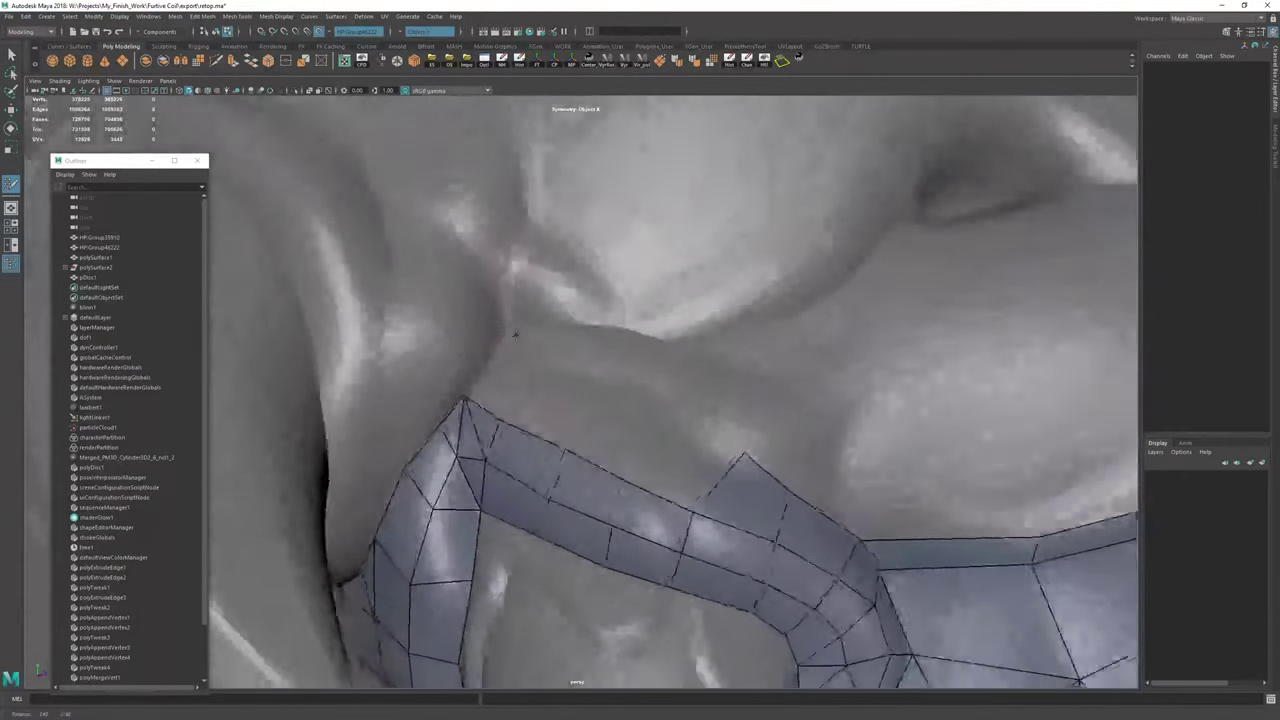
pyautogui.keyDown('alt'); pyautogui.moveTo(515, 334); pyautogui.dragTo(535, 350); pyautogui.keyUp('alt')
pyautogui.moveTo(609, 500); pyautogui.dragTo(658, 432)
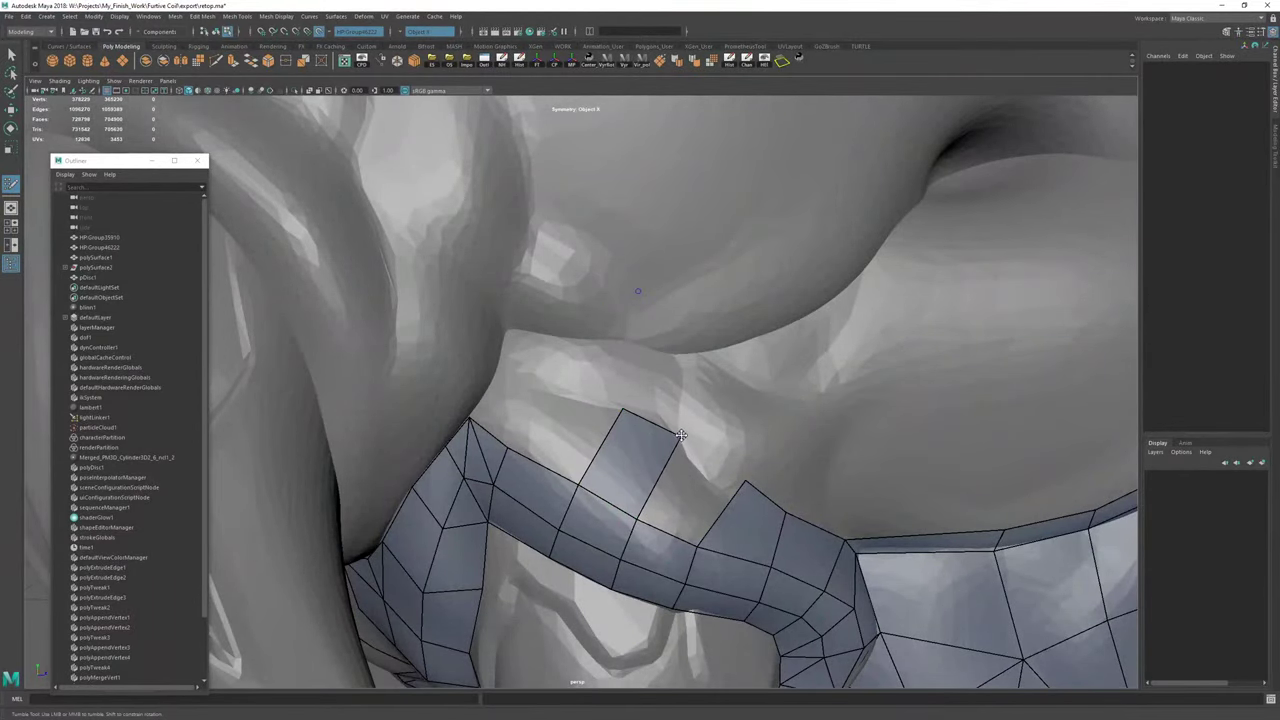
pyautogui.keyDown('shift'); pyautogui.click(695, 470); pyautogui.keyUp('shift')
pyautogui.click(516, 333)
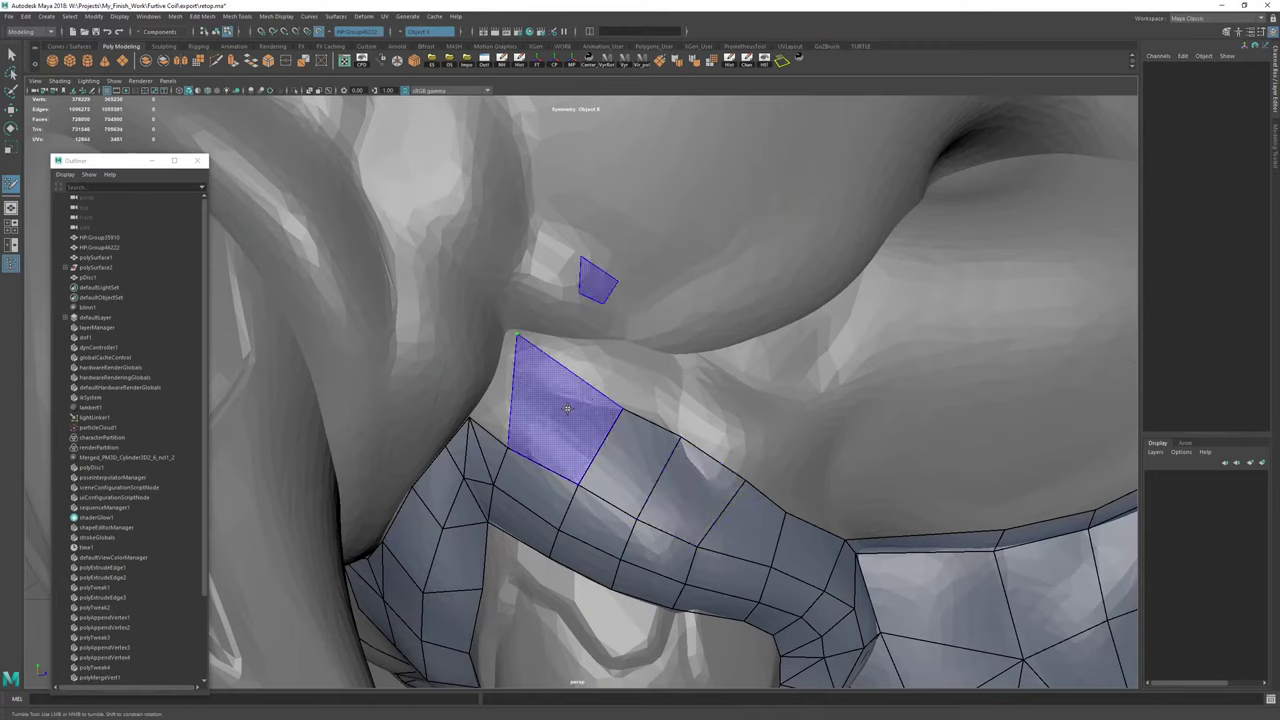
pyautogui.keyDown('shift'); pyautogui.click(562, 412); pyautogui.keyUp('shift')
# Lower the new row's corner vertex and add quads beside and above it, fitting their outer vertices to the crevice edge.
pyautogui.moveTo(517, 333)
pyautogui.mouseDown()
pyautogui.moveTo(566, 376)
pyautogui.moveTo(500, 365)
pyautogui.moveTo(536, 347)
pyautogui.moveTo(508, 330)
pyautogui.moveTo(510, 375)
pyautogui.mouseUp()
pyautogui.click(508, 364)
pyautogui.keyDown('shift'); pyautogui.click(509, 371); pyautogui.keyUp('shift')
pyautogui.keyDown('alt'); pyautogui.moveTo(400, 410); pyautogui.dragTo(460, 423, button='right'); pyautogui.keyUp('alt')
pyautogui.keyDown('alt'); pyautogui.moveTo(460, 423); pyautogui.dragTo(560, 430); pyautogui.keyUp('alt')
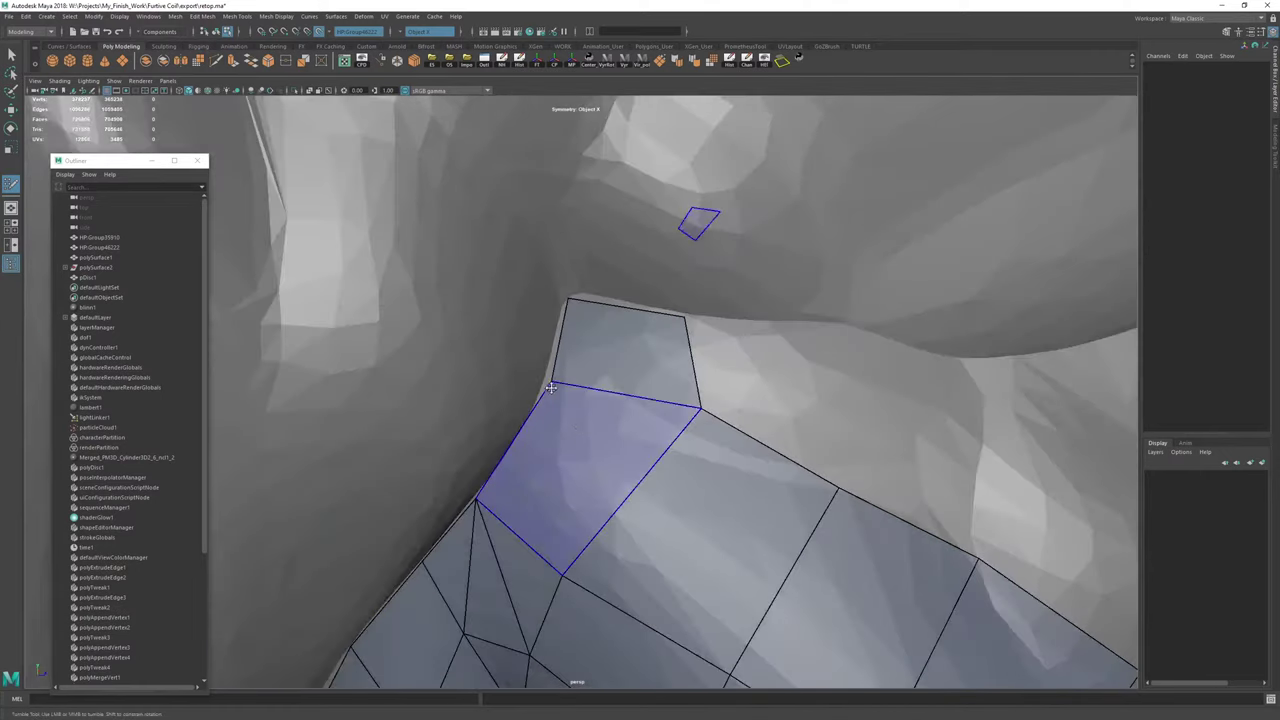
pyautogui.moveTo(554, 384); pyautogui.dragTo(547, 389)
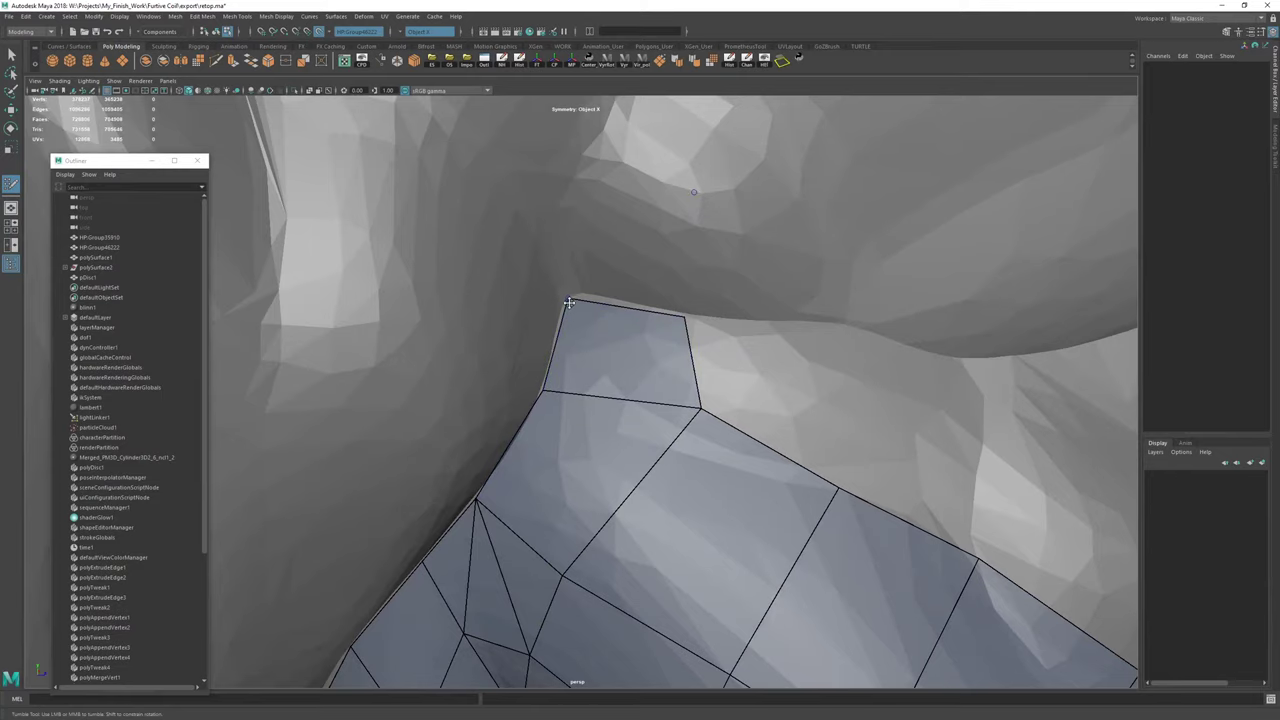
pyautogui.scroll(-2, 774, 386)
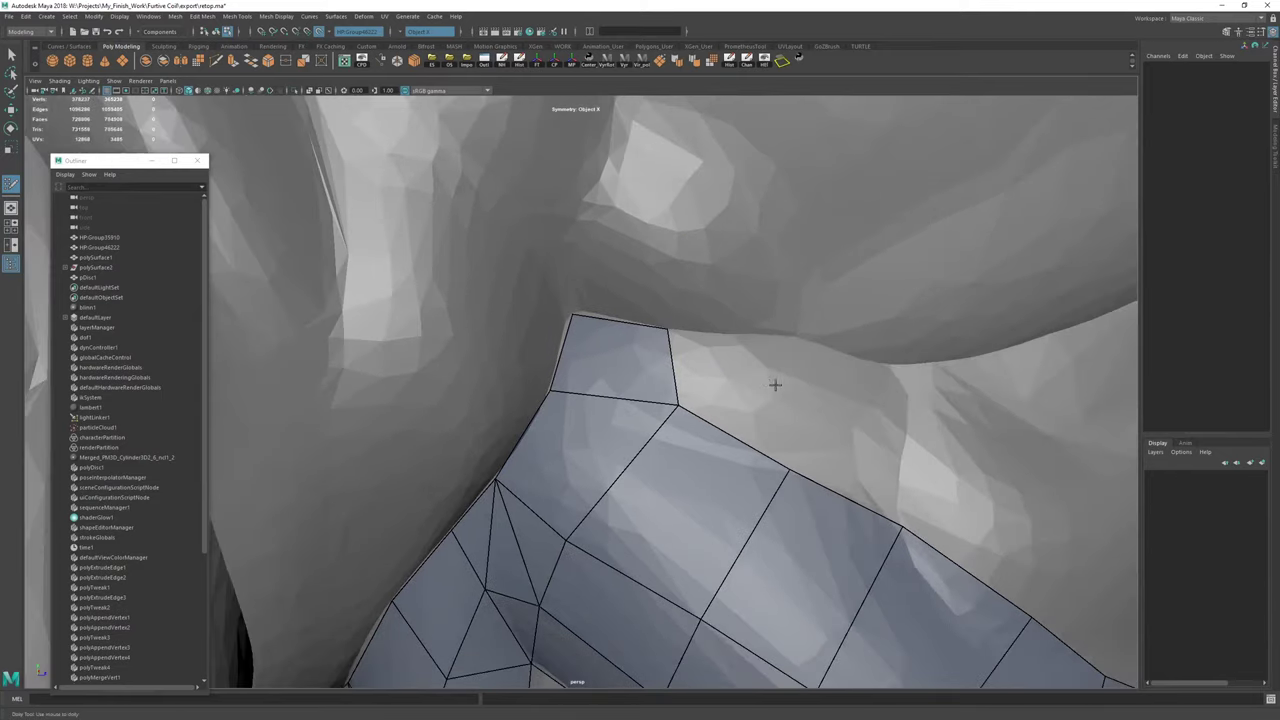
# Extend the top row with two more quads along the underside of the overhanging fold.
pyautogui.keyDown('alt'); pyautogui.moveTo(774, 386); pyautogui.dragTo(594, 391, button='middle'); pyautogui.keyUp('alt')
pyautogui.moveTo(549, 457); pyautogui.dragTo(629, 346)
pyautogui.keyDown('alt'); pyautogui.moveTo(703, 206); pyautogui.dragTo(580, 400); pyautogui.keyUp('alt')
pyautogui.keyDown('alt'); pyautogui.moveTo(580, 400); pyautogui.dragTo(308, 418, button='right'); pyautogui.keyUp('alt')
pyautogui.keyDown('alt'); pyautogui.moveTo(308, 418); pyautogui.dragTo(420, 435); pyautogui.keyUp('alt')
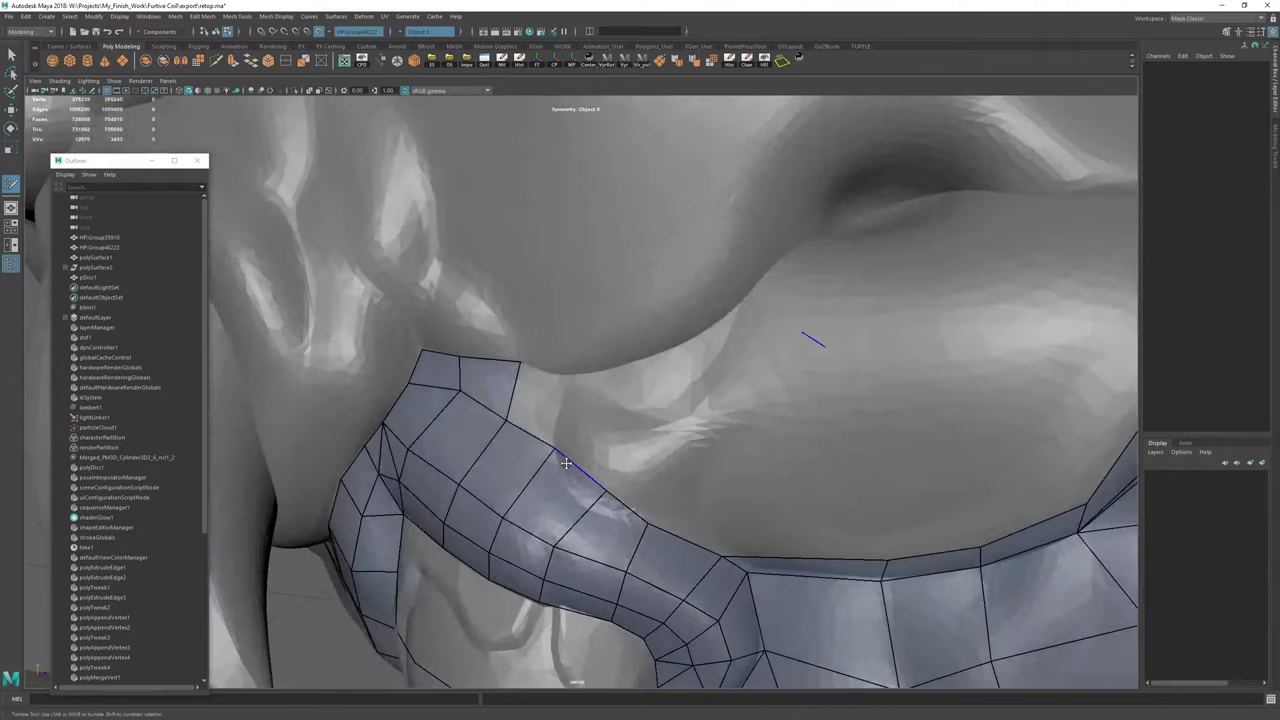
pyautogui.moveTo(532, 443)
pyautogui.mouseDown()
pyautogui.moveTo(543, 392)
pyautogui.moveTo(565, 377)
pyautogui.mouseUp()
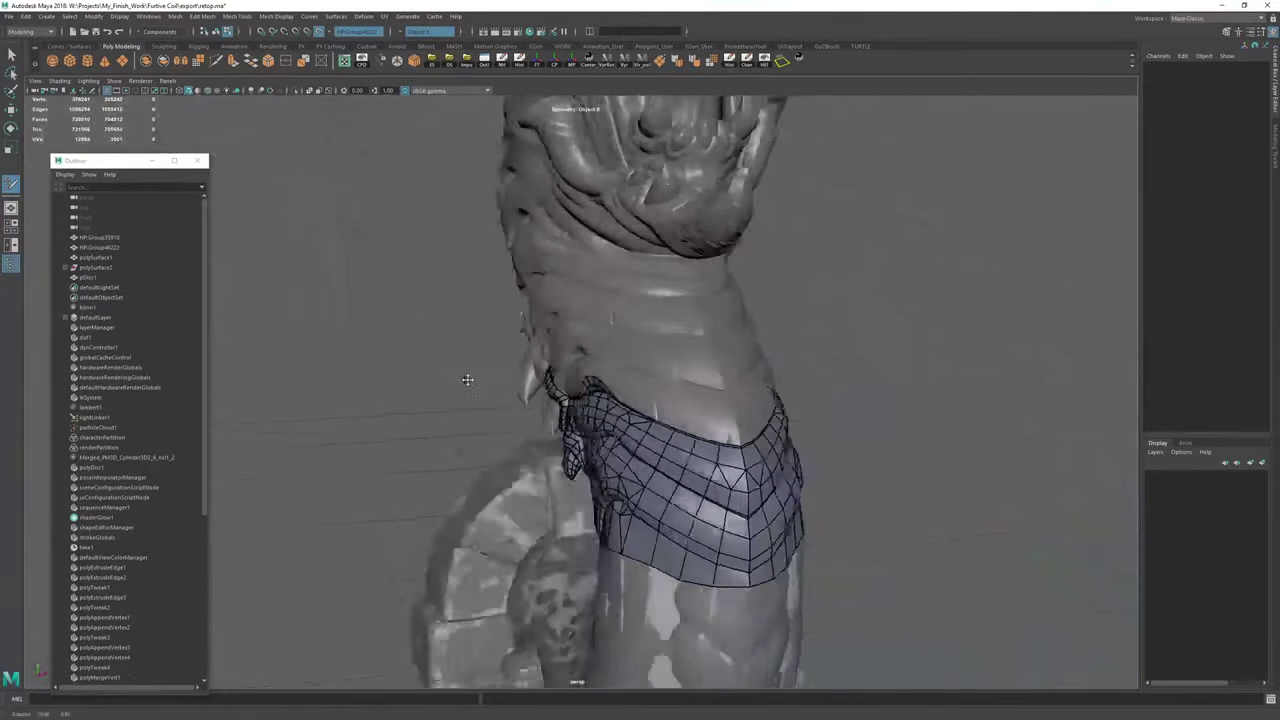
# Examine the open upper border between the spike band and the arched ridge from several distances and angles.
pyautogui.keyDown('alt'); pyautogui.moveTo(460, 384); pyautogui.dragTo(537, 386, button='right'); pyautogui.keyUp('alt')
pyautogui.keyDown('alt'); pyautogui.moveTo(537, 386); pyautogui.dragTo(600, 430); pyautogui.keyUp('alt')
pyautogui.keyDown('alt'); pyautogui.moveTo(343, 509); pyautogui.dragTo(423, 486, button='right'); pyautogui.keyUp('alt')
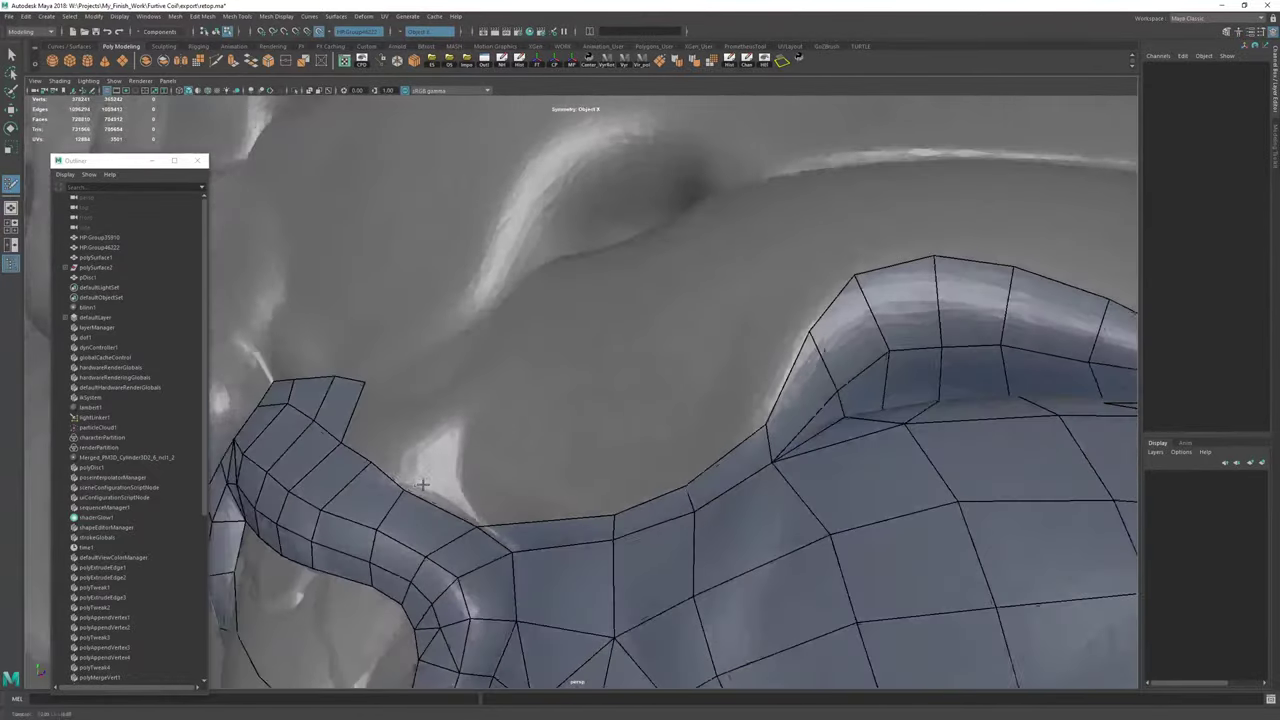
pyautogui.keyDown('alt'); pyautogui.moveTo(423, 486); pyautogui.dragTo(513, 440); pyautogui.keyUp('alt')
pyautogui.keyDown('alt'); pyautogui.moveTo(513, 440); pyautogui.dragTo(528, 453); pyautogui.keyUp('alt')
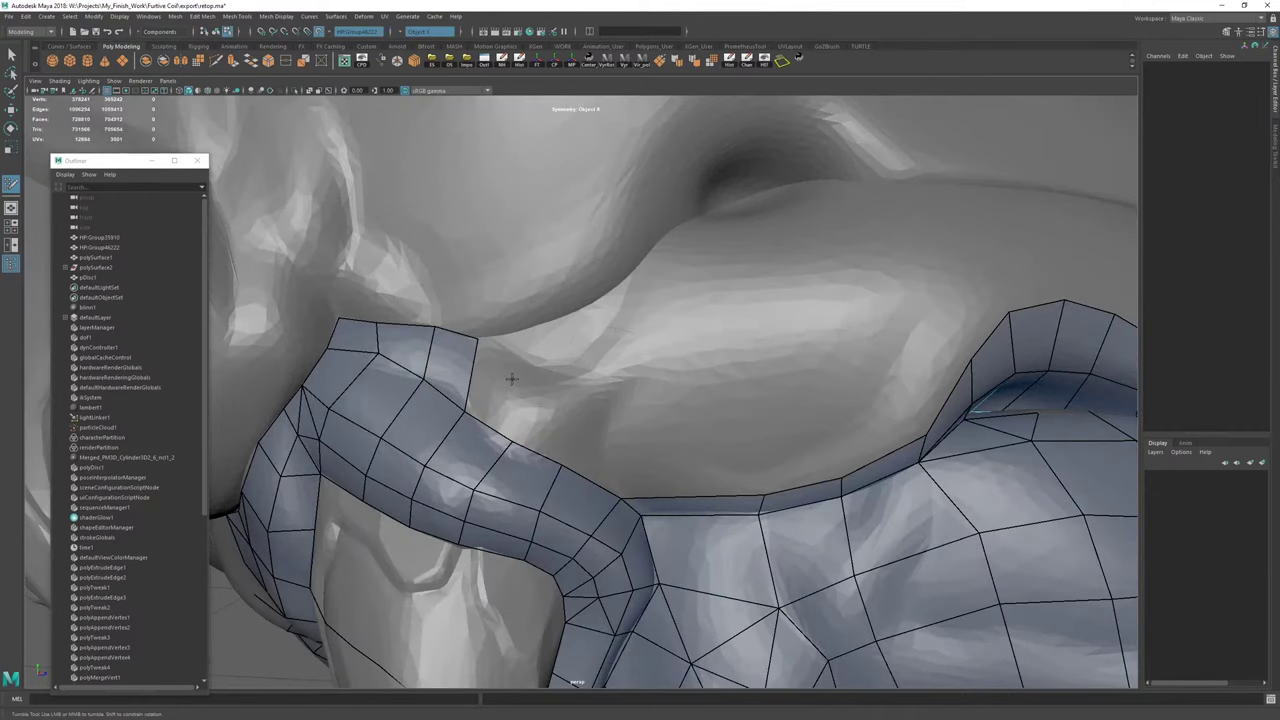
pyautogui.keyDown('alt'); pyautogui.moveTo(520, 375); pyautogui.dragTo(654, 391); pyautogui.keyUp('alt')
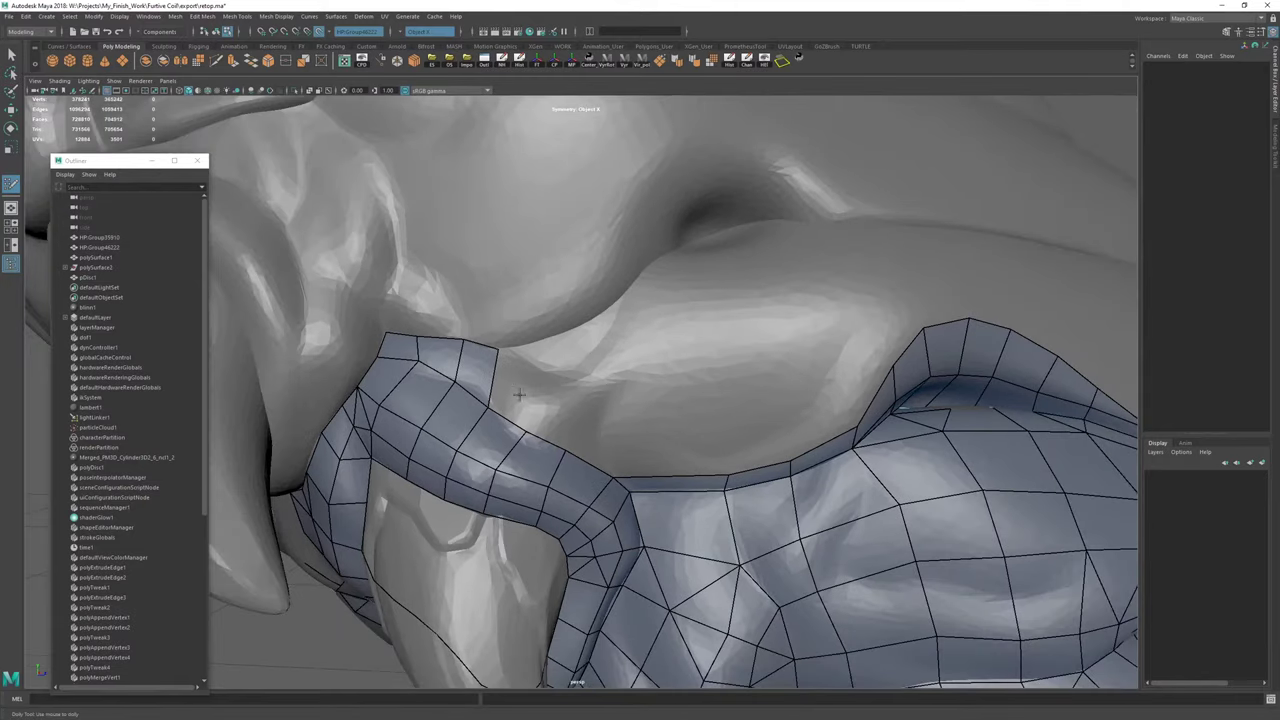
pyautogui.scroll(4, 519, 395)
pyautogui.keyDown('alt'); pyautogui.moveTo(531, 403); pyautogui.dragTo(571, 429); pyautogui.keyUp('alt')
# Extend two quads from the lower part of the band's upper border and adjust their vertices to the sculpt.
pyautogui.moveTo(489, 466); pyautogui.dragTo(474, 464)
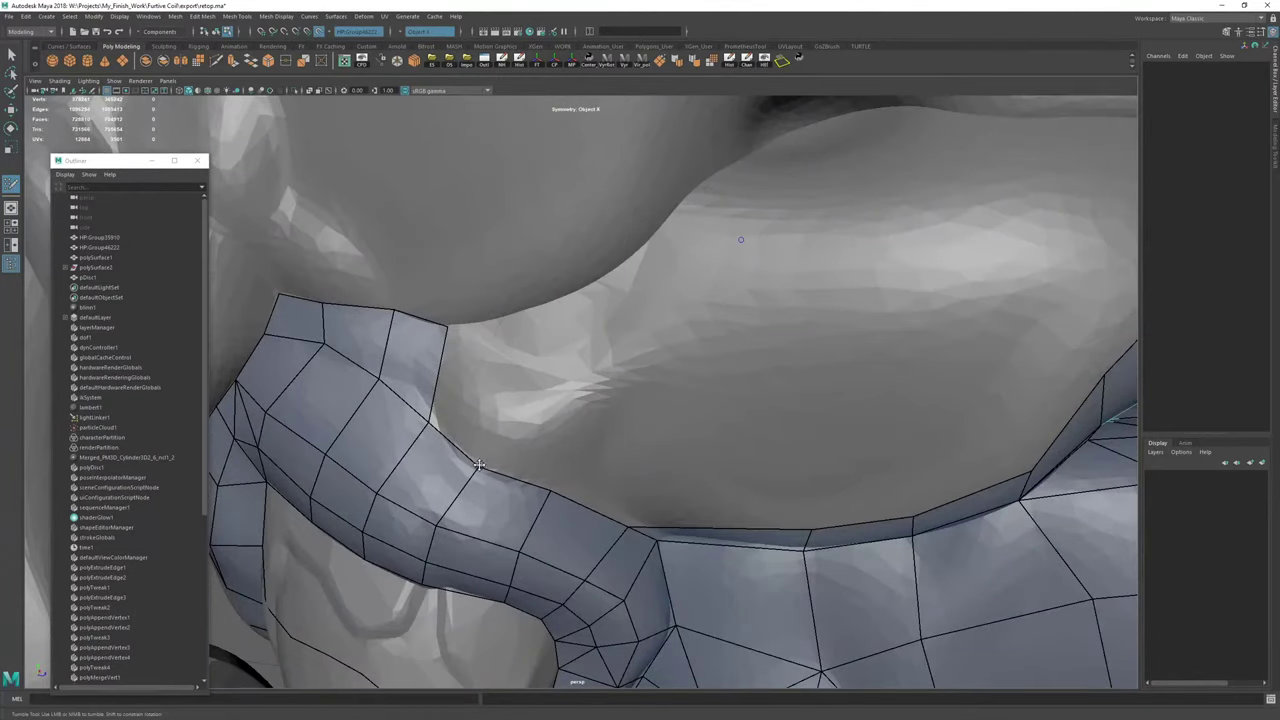
pyautogui.scroll(3, 590, 428)
pyautogui.keyDown('alt'); pyautogui.moveTo(603, 426); pyautogui.dragTo(627, 402); pyautogui.keyUp('alt')
pyautogui.moveTo(643, 494); pyautogui.dragTo(703, 473)
pyautogui.moveTo(716, 533); pyautogui.dragTo(728, 429)
pyautogui.moveTo(680, 495); pyautogui.dragTo(671, 505)
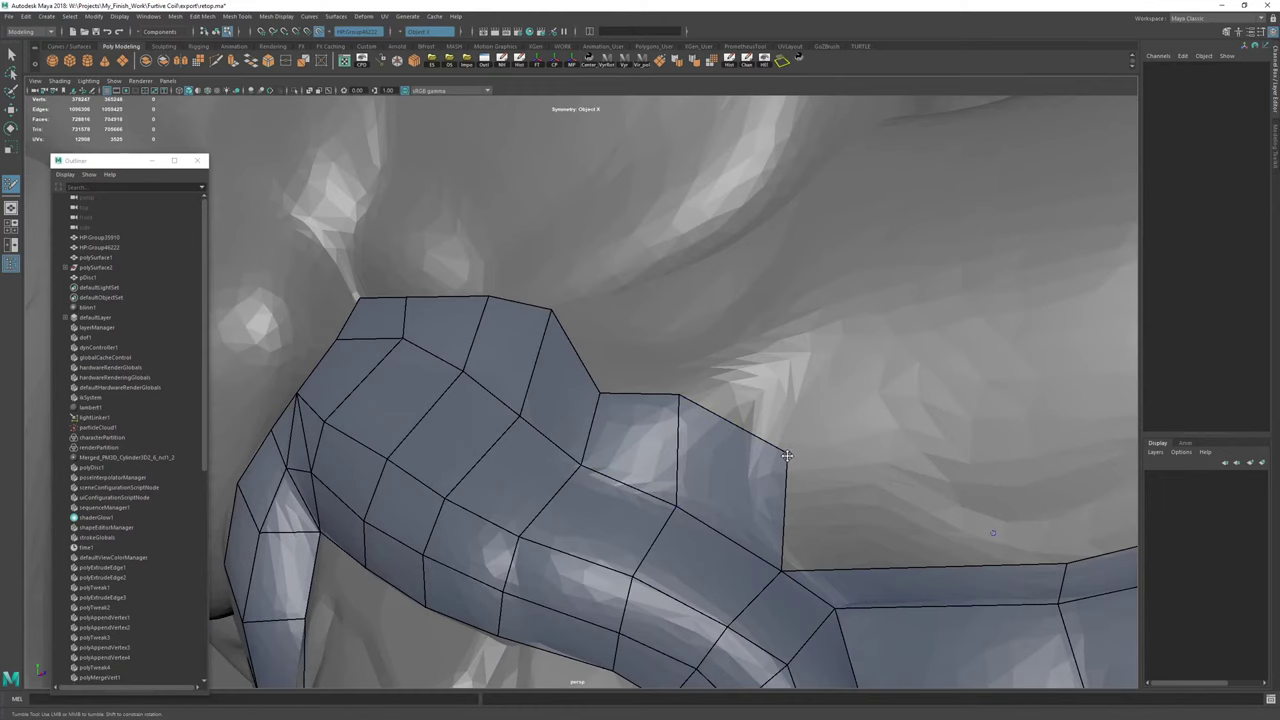
pyautogui.moveTo(787, 454); pyautogui.dragTo(747, 439)
# Extend three tall quads upward from the rim strip between the spike band and the arched ridge.
pyautogui.keyDown('alt'); pyautogui.moveTo(747, 439); pyautogui.dragTo(620, 433, button='right'); pyautogui.keyUp('alt')
pyautogui.keyDown('alt'); pyautogui.moveTo(620, 433); pyautogui.dragTo(495, 369, button='middle'); pyautogui.keyUp('alt')
pyautogui.keyDown('alt'); pyautogui.moveTo(550, 375); pyautogui.dragTo(546, 295); pyautogui.keyUp('alt')
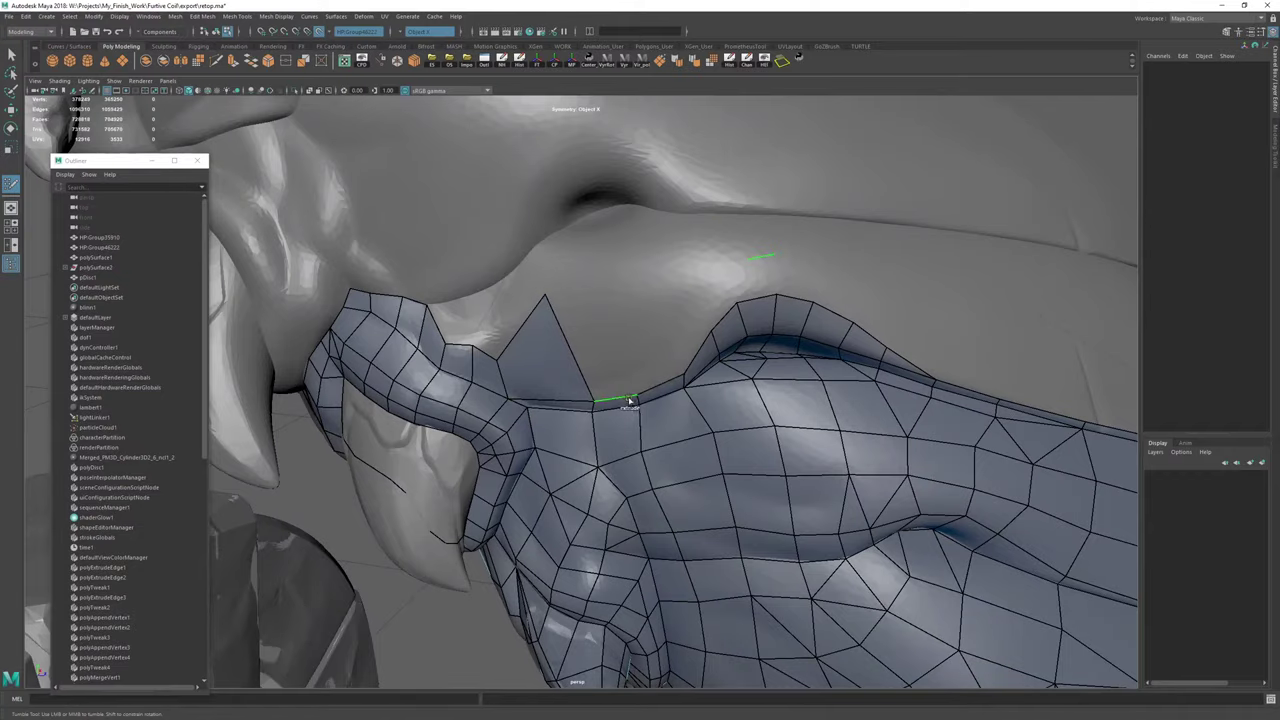
pyautogui.moveTo(620, 399); pyautogui.dragTo(626, 275)
pyautogui.moveTo(661, 385)
pyautogui.mouseDown()
pyautogui.moveTo(652, 267)
pyautogui.moveTo(715, 303)
pyautogui.moveTo(551, 320)
pyautogui.moveTo(612, 327)
pyautogui.mouseUp()
# Cut a lengthwise edge through the tall quads to split them into two rows and even out the patch's vertices.
pyautogui.hotkey('ctrl', 'shift', 'x')
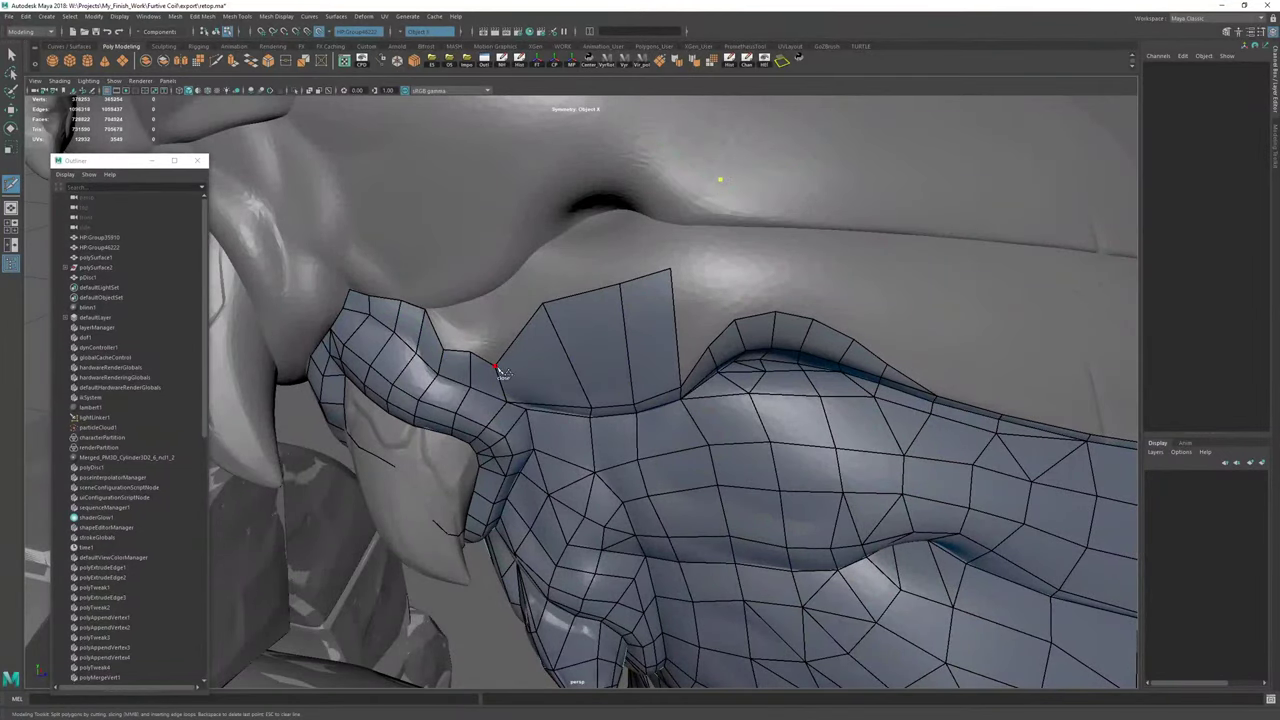
pyautogui.rightClick(715, 310)
pyautogui.hotkey('ctrl', 'shift', 'q')
pyautogui.moveTo(598, 341); pyautogui.dragTo(598, 351)
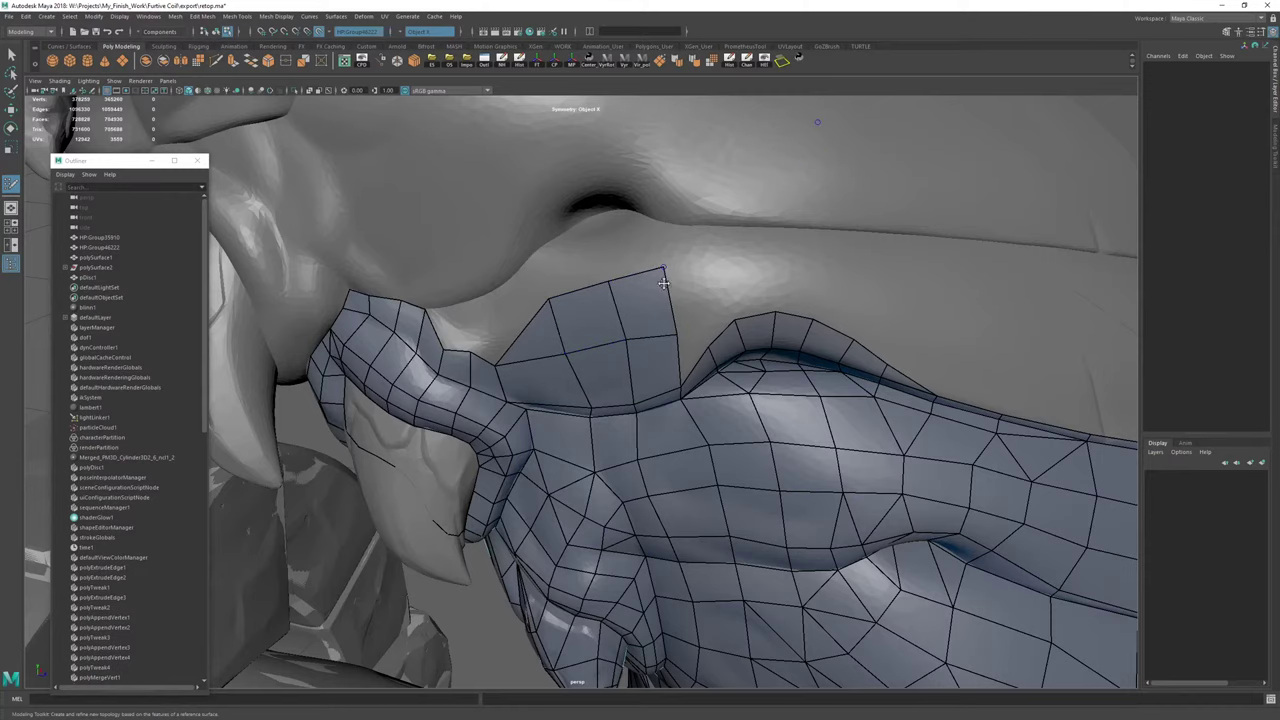
pyautogui.moveTo(676, 333)
pyautogui.mouseDown()
pyautogui.moveTo(659, 310)
pyautogui.moveTo(629, 322)
pyautogui.mouseUp()
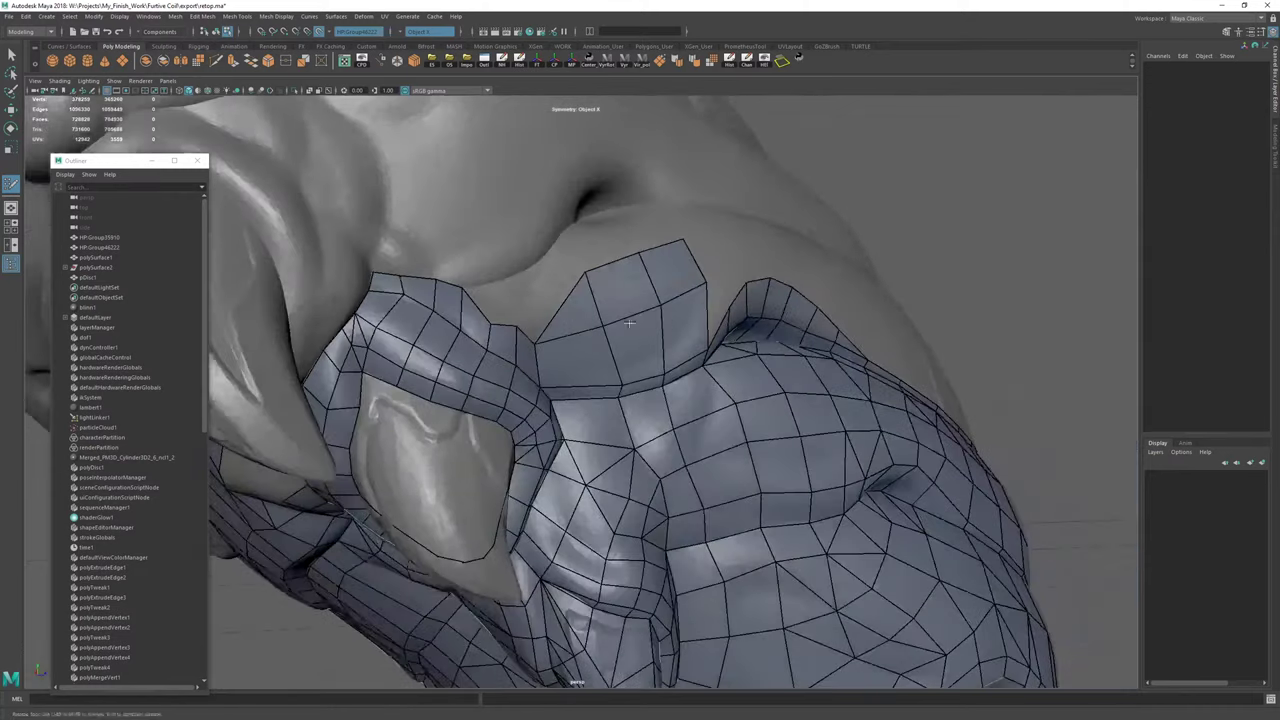
pyautogui.moveTo(583, 270); pyautogui.dragTo(588, 271)
# Extend the short border edge between the spike band and the two-row patch upward to the fold.
pyautogui.keyDown('alt'); pyautogui.moveTo(600, 285); pyautogui.dragTo(829, 389, button='right'); pyautogui.keyUp('alt')
pyautogui.keyDown('alt'); pyautogui.moveTo(610, 375); pyautogui.dragTo(612, 427); pyautogui.keyUp('alt')
pyautogui.keyDown('alt'); pyautogui.moveTo(612, 428); pyautogui.dragTo(560, 452, button='right'); pyautogui.keyUp('alt')
pyautogui.keyDown('alt'); pyautogui.moveTo(560, 452); pyautogui.dragTo(612, 405); pyautogui.keyUp('alt')
pyautogui.keyDown('alt'); pyautogui.moveTo(520, 440); pyautogui.dragTo(610, 475, button='right'); pyautogui.keyUp('alt')
pyautogui.keyDown('alt'); pyautogui.moveTo(510, 470); pyautogui.dragTo(605, 482, button='middle'); pyautogui.keyUp('alt')
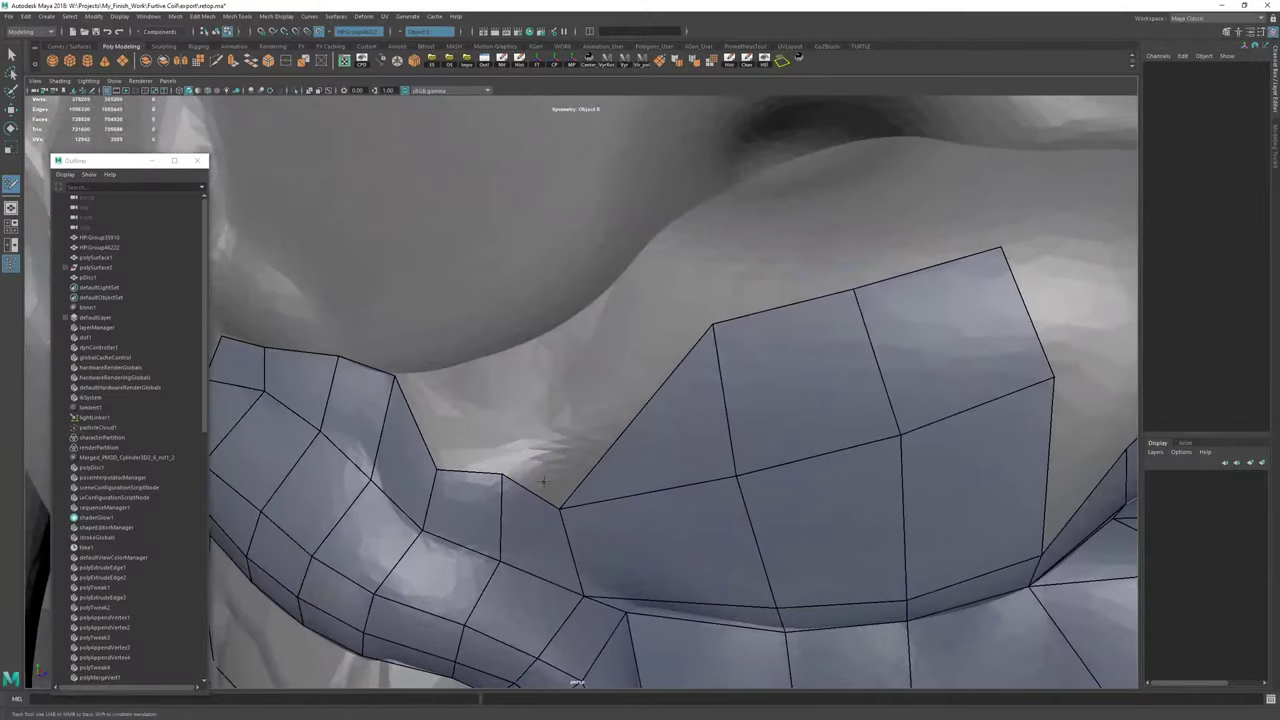
pyautogui.moveTo(538, 493); pyautogui.dragTo(626, 270)
# Insert an edge across the newly extended quad, fit its outer vertex to the fold, and cut a diagonal to the patch's inner vertex.
pyautogui.keyDown('ctrl'); pyautogui.click(637, 415); pyautogui.keyUp('ctrl')
pyautogui.moveTo(568, 369); pyautogui.dragTo(577, 317)
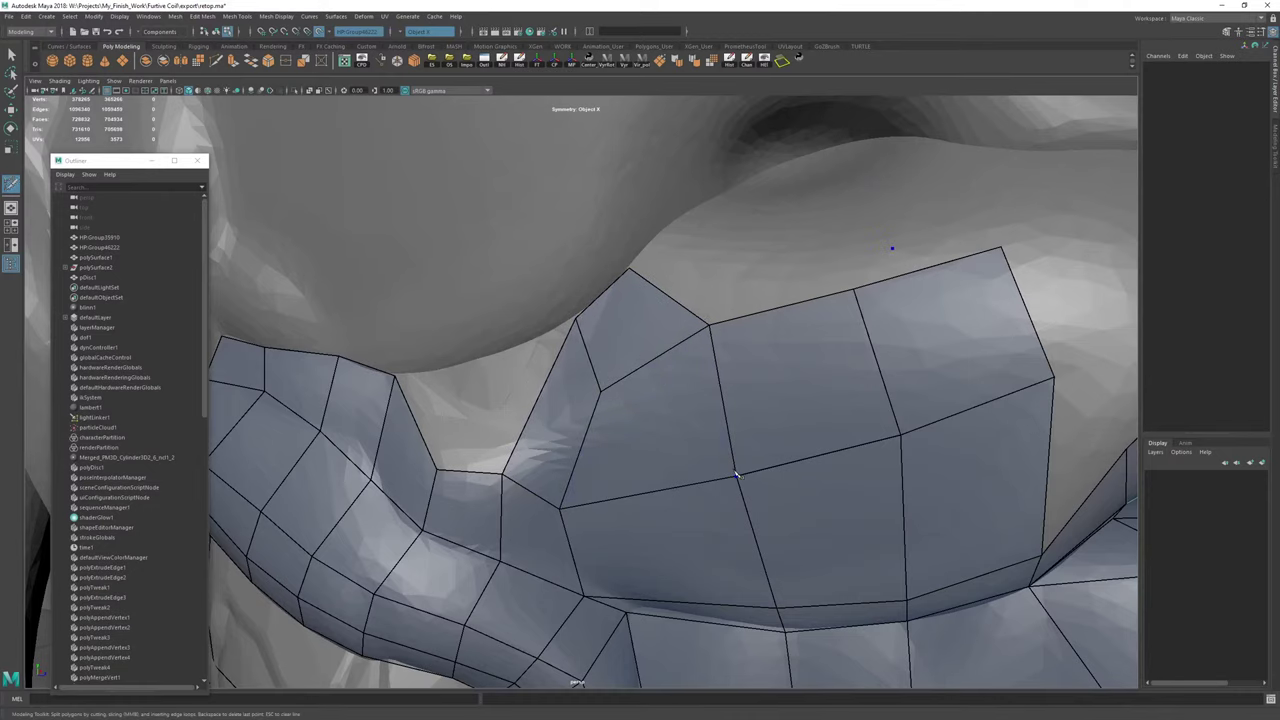
pyautogui.press('Return')
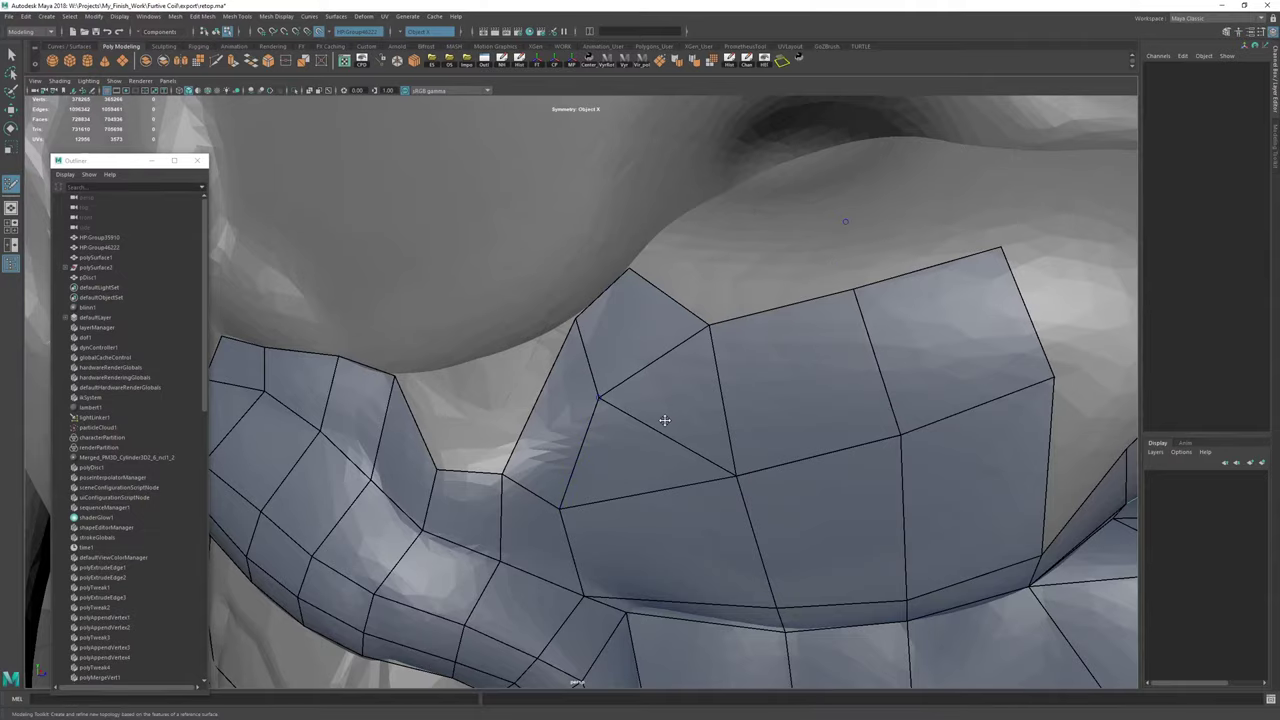
# Fill the notch under the fold with a quad and cut edges from its upper border midpoint to the two lower vertices.
pyautogui.keyDown('alt'); pyautogui.moveTo(665, 420); pyautogui.dragTo(690, 450); pyautogui.keyUp('alt')
pyautogui.keyDown('alt'); pyautogui.moveTo(690, 450); pyautogui.dragTo(777, 479, button='right'); pyautogui.keyUp('alt')
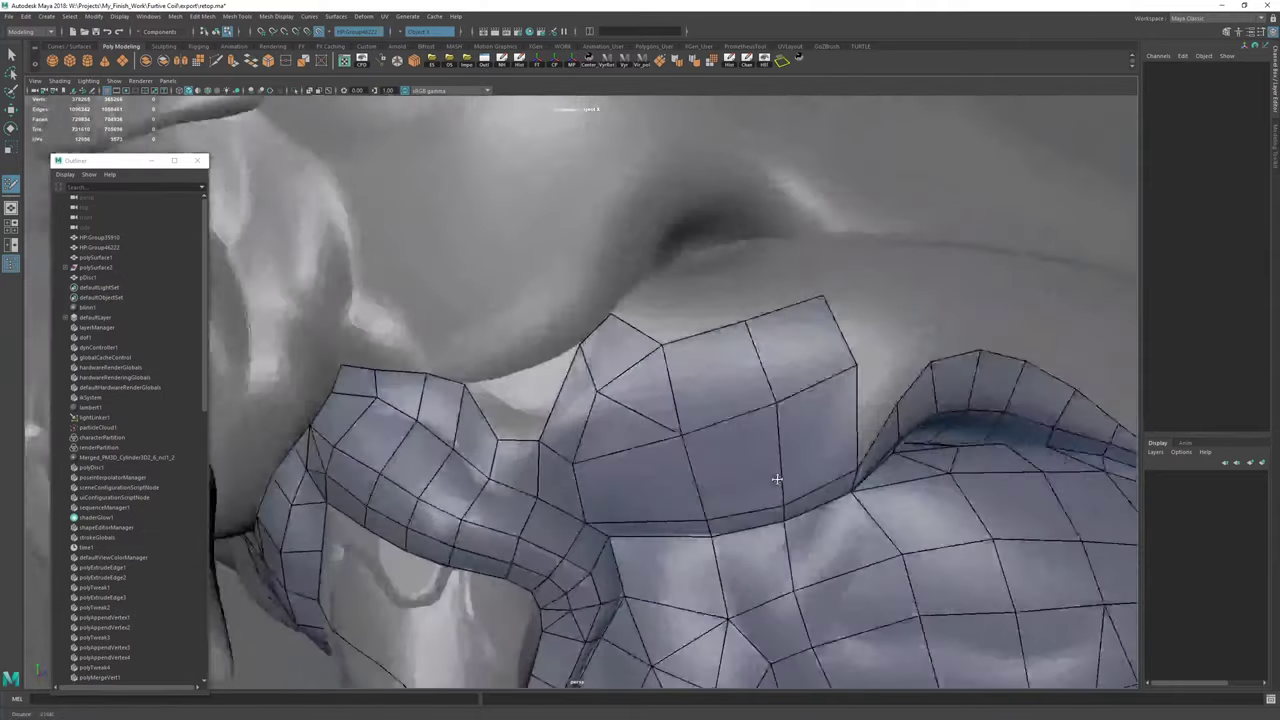
pyautogui.keyDown('alt'); pyautogui.moveTo(777, 479); pyautogui.dragTo(892, 497, button='middle'); pyautogui.keyUp('alt')
pyautogui.keyDown('alt'); pyautogui.moveTo(892, 497); pyautogui.dragTo(962, 545, button='right'); pyautogui.keyUp('alt')
pyautogui.keyDown('shift'); pyautogui.click(655, 480); pyautogui.keyUp('shift')
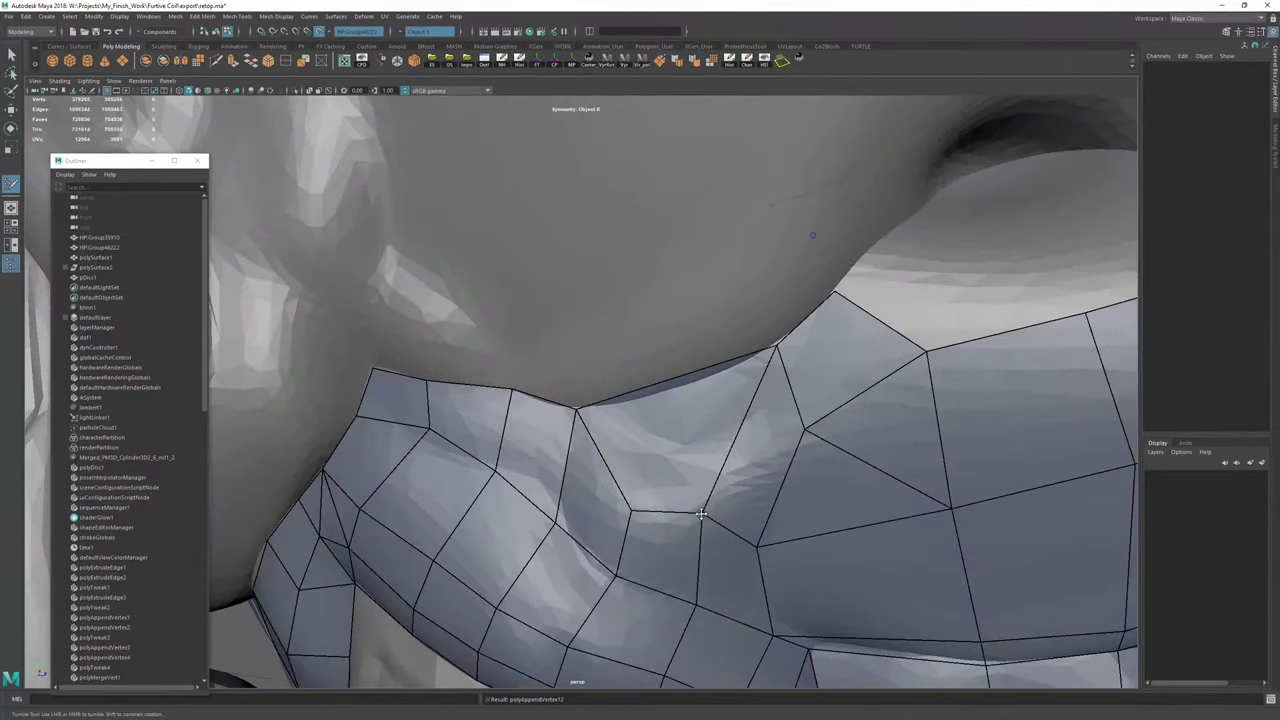
pyautogui.click(701, 514)
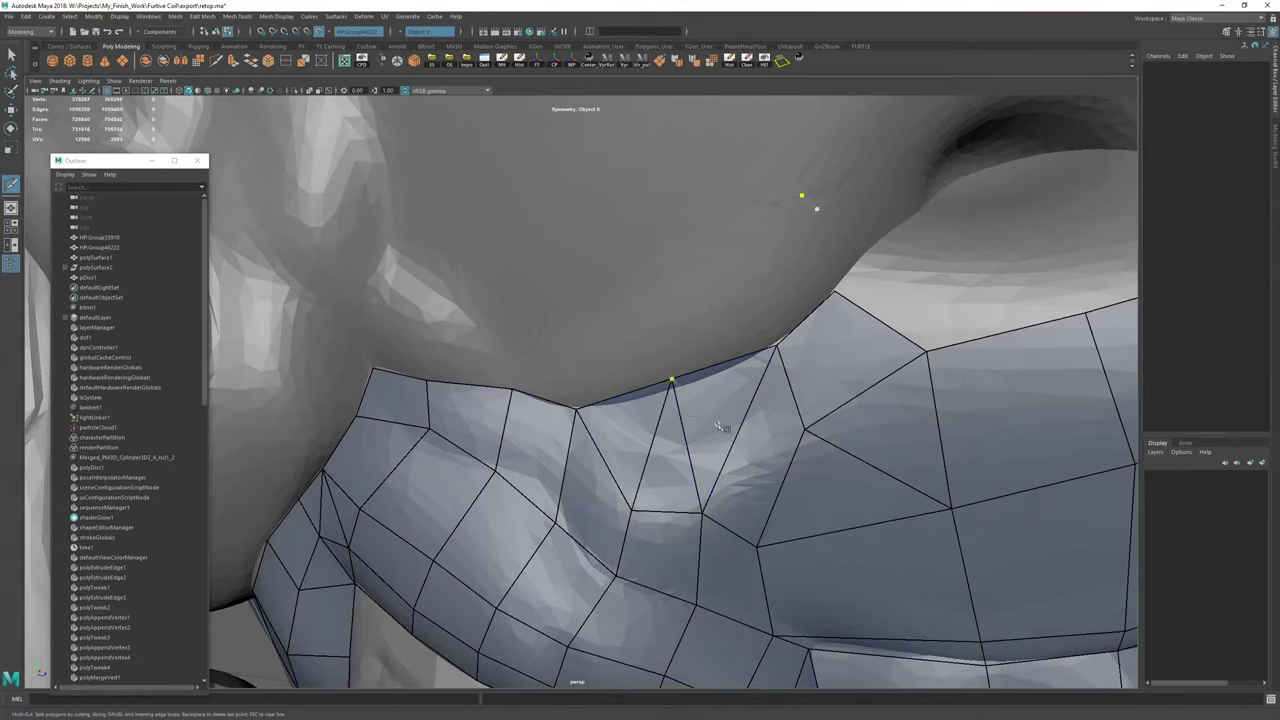
# Move the new midpoint vertex of the filled notch out to the fold and fit it to the sculpt surface with Quad Draw.
pyautogui.hotkey('ctrl', 'shift', 'q')
pyautogui.press('w')
pyautogui.press('F9')
pyautogui.click(673, 381)
pyautogui.keyDown('alt'); pyautogui.moveTo(588, 450); pyautogui.dragTo(709, 369); pyautogui.keyUp('alt')
pyautogui.moveTo(590, 286); pyautogui.dragTo(514, 326)
pyautogui.keyDown('alt'); pyautogui.moveTo(514, 326); pyautogui.dragTo(600, 360, button='right'); pyautogui.keyUp('alt')
pyautogui.hotkey('ctrl', 'shift', 'q')
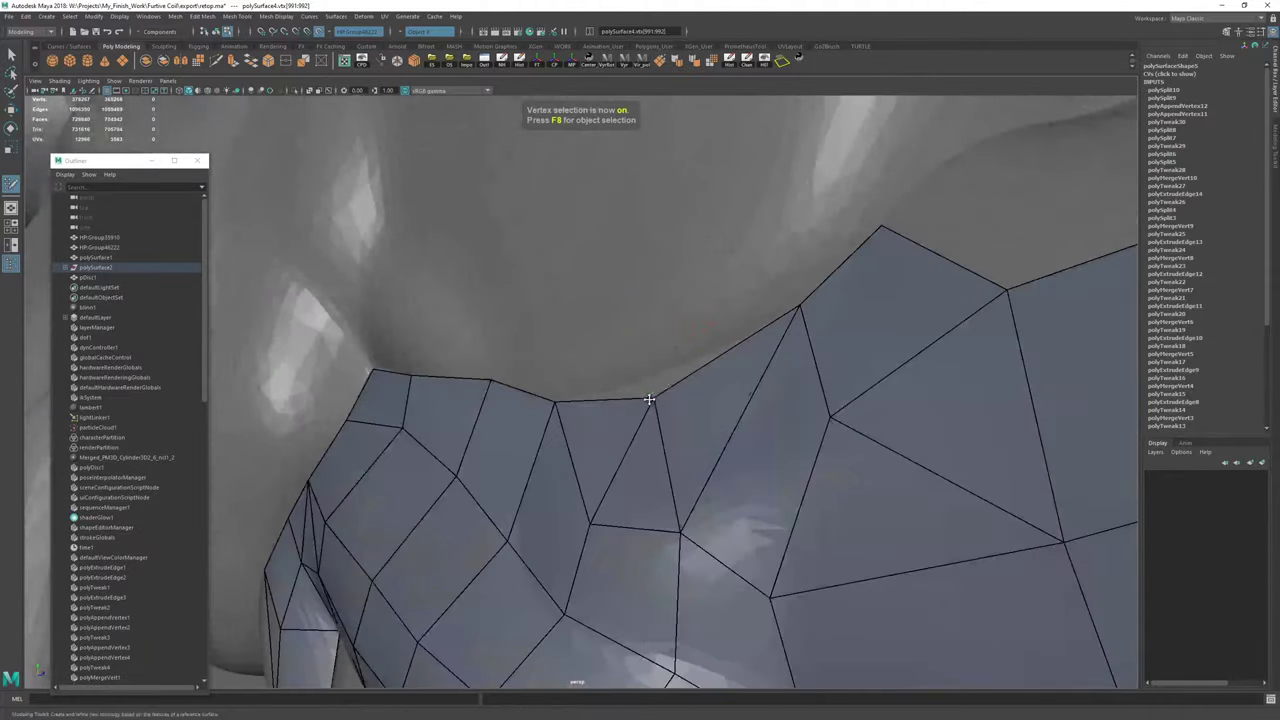
pyautogui.moveTo(651, 398); pyautogui.dragTo(661, 373)
pyautogui.moveTo(661, 373)
pyautogui.keyDown('alt'); pyautogui.mouseDown(button='right')
pyautogui.moveTo(530, 350)
pyautogui.moveTo(591, 408)
pyautogui.mouseUp(button='right'); pyautogui.keyUp('alt')
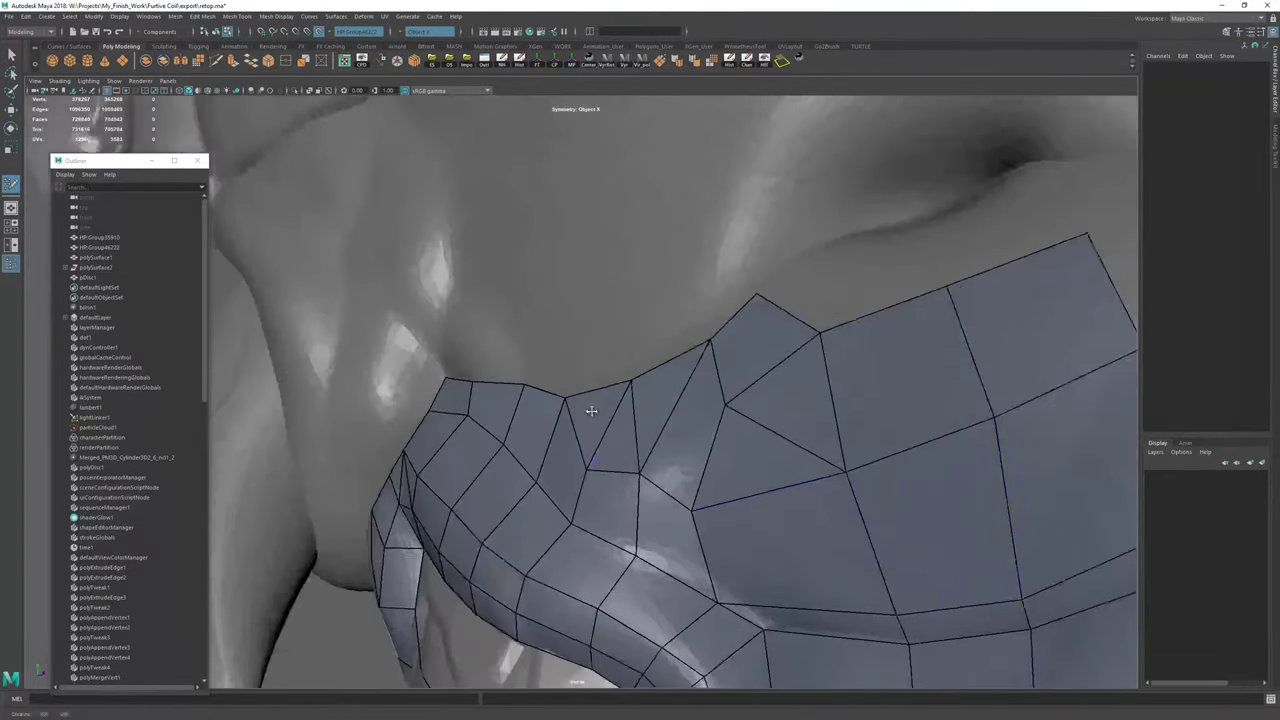
# Examine the filled notch, the arched ridge and the open border of the patch below the dark crease.
pyautogui.keyDown('alt'); pyautogui.moveTo(591, 408); pyautogui.dragTo(646, 400); pyautogui.keyUp('alt')
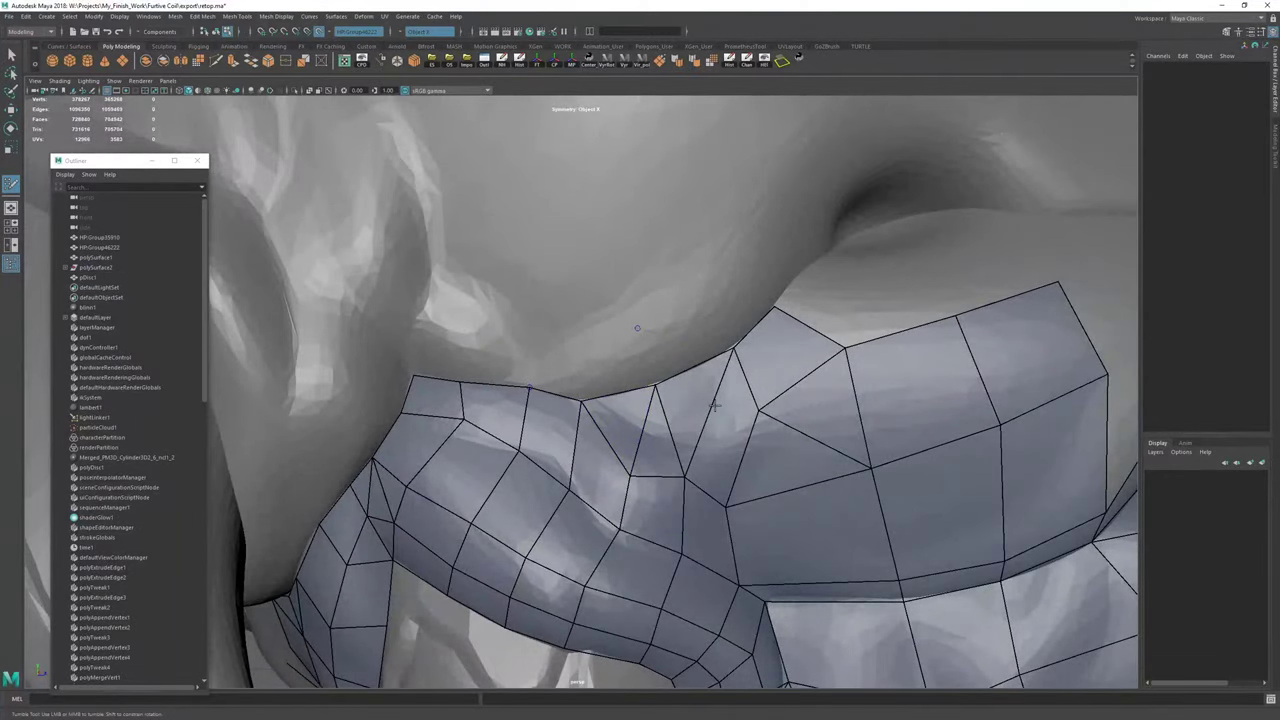
pyautogui.keyDown('alt'); pyautogui.moveTo(715, 405); pyautogui.dragTo(560, 375, button='right'); pyautogui.keyUp('alt')
pyautogui.moveTo(560, 375)
pyautogui.keyDown('alt'); pyautogui.mouseDown()
pyautogui.moveTo(745, 370)
pyautogui.moveTo(640, 400)
pyautogui.moveTo(698, 384)
pyautogui.moveTo(914, 443)
pyautogui.moveTo(770, 400)
pyautogui.mouseUp(); pyautogui.keyUp('alt')
pyautogui.keyDown('alt'); pyautogui.moveTo(560, 410); pyautogui.dragTo(650, 405, button='middle'); pyautogui.keyUp('alt')
pyautogui.keyDown('alt'); pyautogui.moveTo(560, 400); pyautogui.dragTo(700, 430, button='right'); pyautogui.keyUp('alt')
pyautogui.keyDown('alt'); pyautogui.moveTo(655, 430); pyautogui.dragTo(745, 392, button='middle'); pyautogui.keyUp('alt')
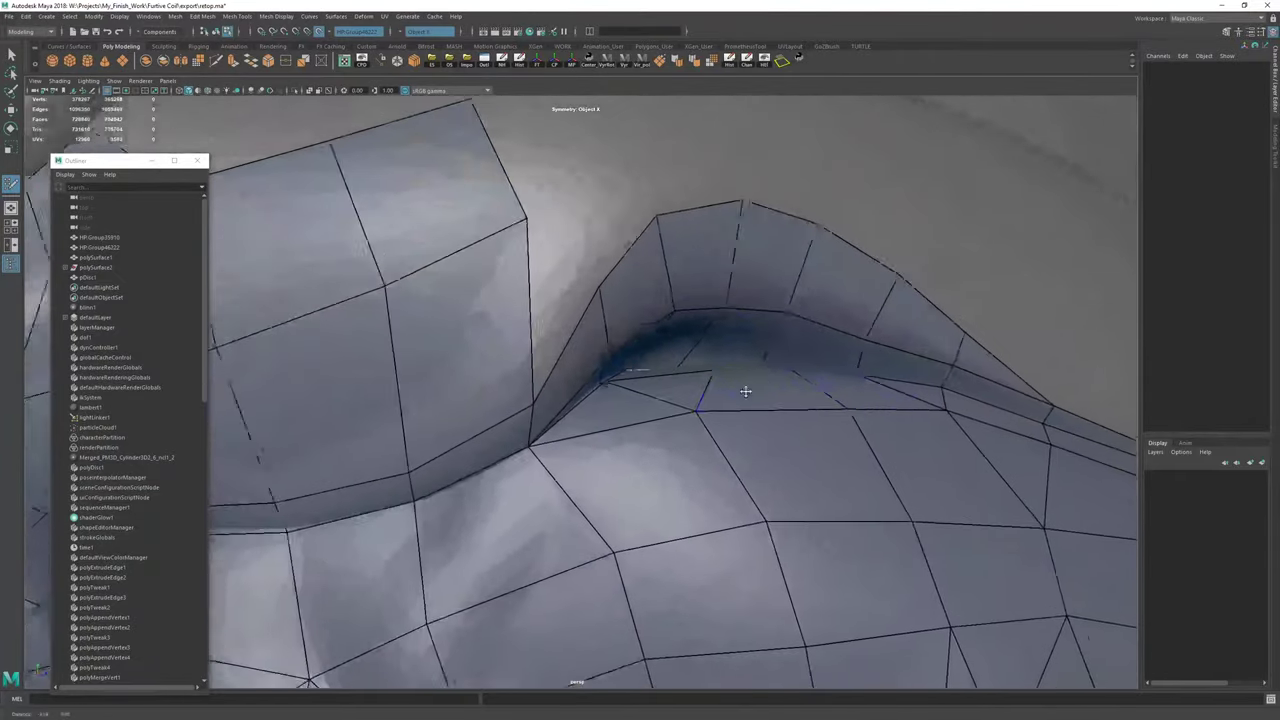
pyautogui.keyDown('alt'); pyautogui.moveTo(745, 392); pyautogui.dragTo(514, 346); pyautogui.keyUp('alt')
pyautogui.keyDown('alt'); pyautogui.moveTo(514, 346); pyautogui.dragTo(430, 335, button='right'); pyautogui.keyUp('alt')
pyautogui.keyDown('alt'); pyautogui.moveTo(520, 345); pyautogui.dragTo(657, 409); pyautogui.keyUp('alt')
pyautogui.keyDown('alt'); pyautogui.moveTo(500, 405); pyautogui.dragTo(590, 430, button='right'); pyautogui.keyUp('alt')
pyautogui.keyDown('alt'); pyautogui.moveTo(400, 425); pyautogui.dragTo(621, 442, button='middle'); pyautogui.keyUp('alt')
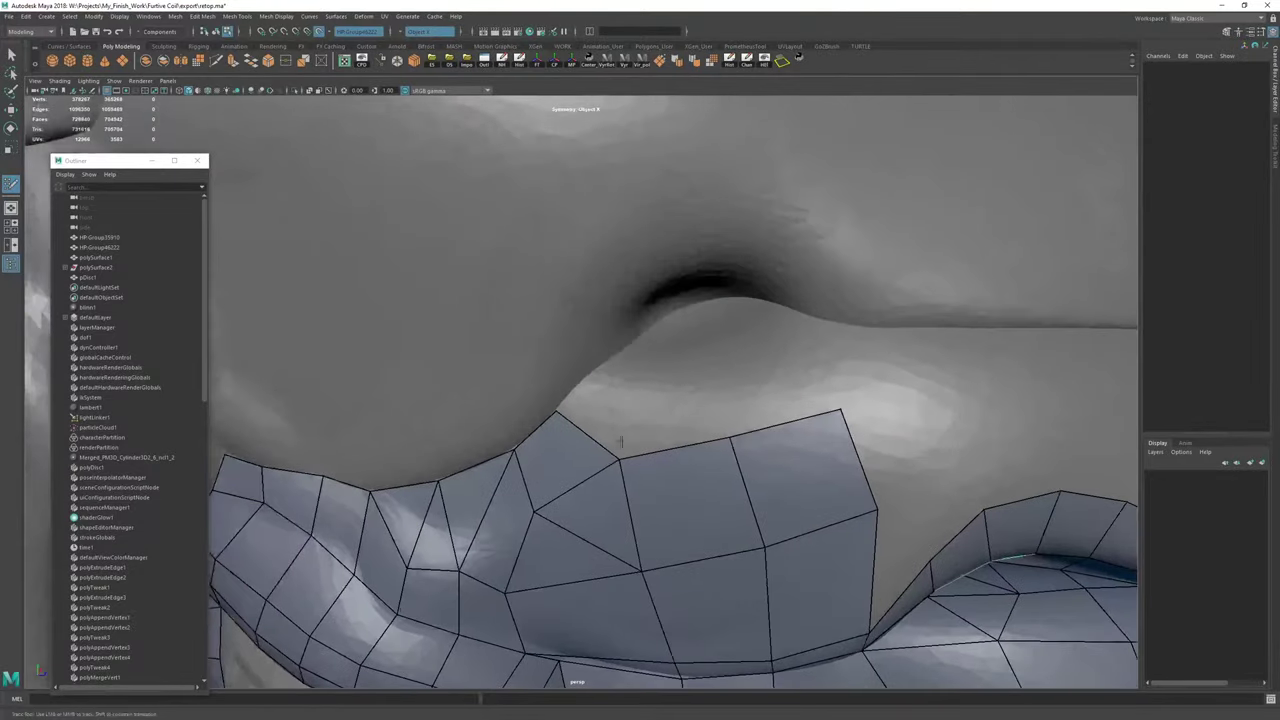
# Extend the patch's upper border with a short quad row and another quad up to the dark crease, filling the corner beside the fold.
pyautogui.press('Tab')
pyautogui.moveTo(729, 438); pyautogui.dragTo(689, 393)
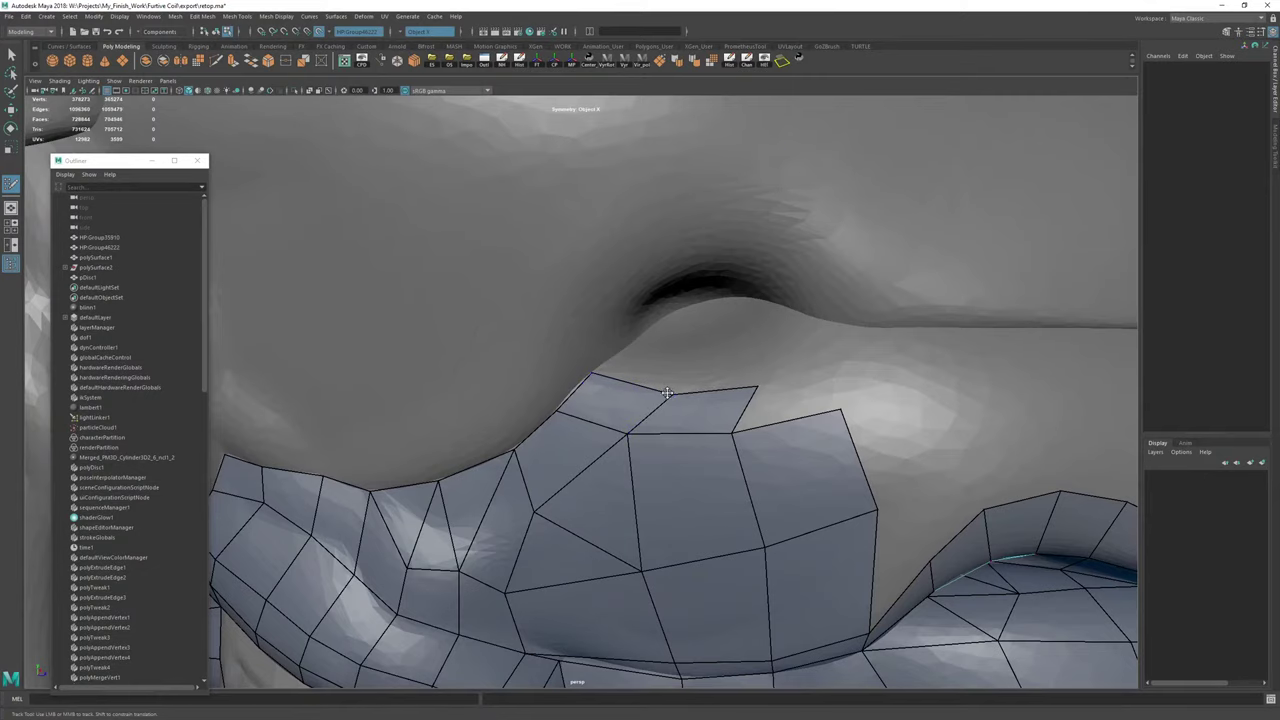
pyautogui.moveTo(667, 393); pyautogui.dragTo(641, 391)
pyautogui.moveTo(756, 385); pyautogui.dragTo(688, 346)
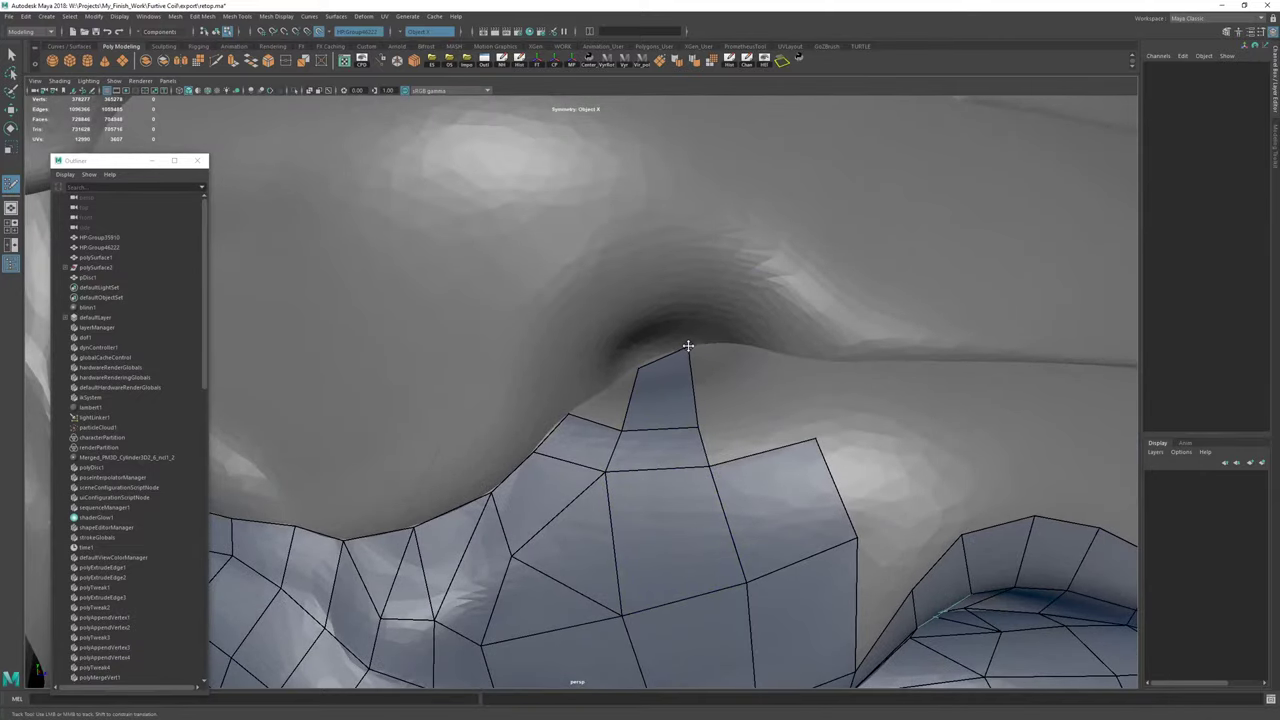
pyautogui.keyDown('shift'); pyautogui.click(602, 395); pyautogui.keyUp('shift')
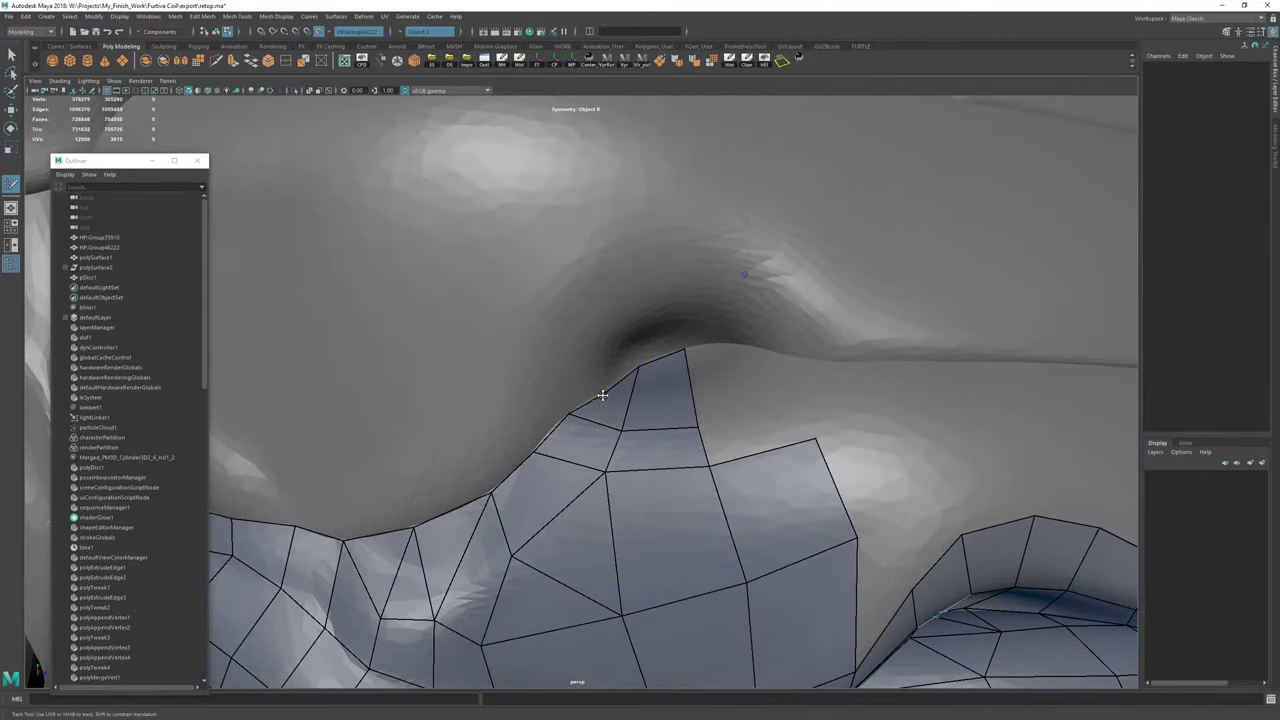
# Continue the quad rows around the end of the dark crease and along the groove, filling the gap at the upper border.
pyautogui.keyDown('alt'); pyautogui.moveTo(785, 408); pyautogui.dragTo(589, 429, button='middle'); pyautogui.keyUp('alt')
pyautogui.moveTo(559, 476); pyautogui.dragTo(507, 370)
pyautogui.moveTo(590, 384); pyautogui.dragTo(557, 365)
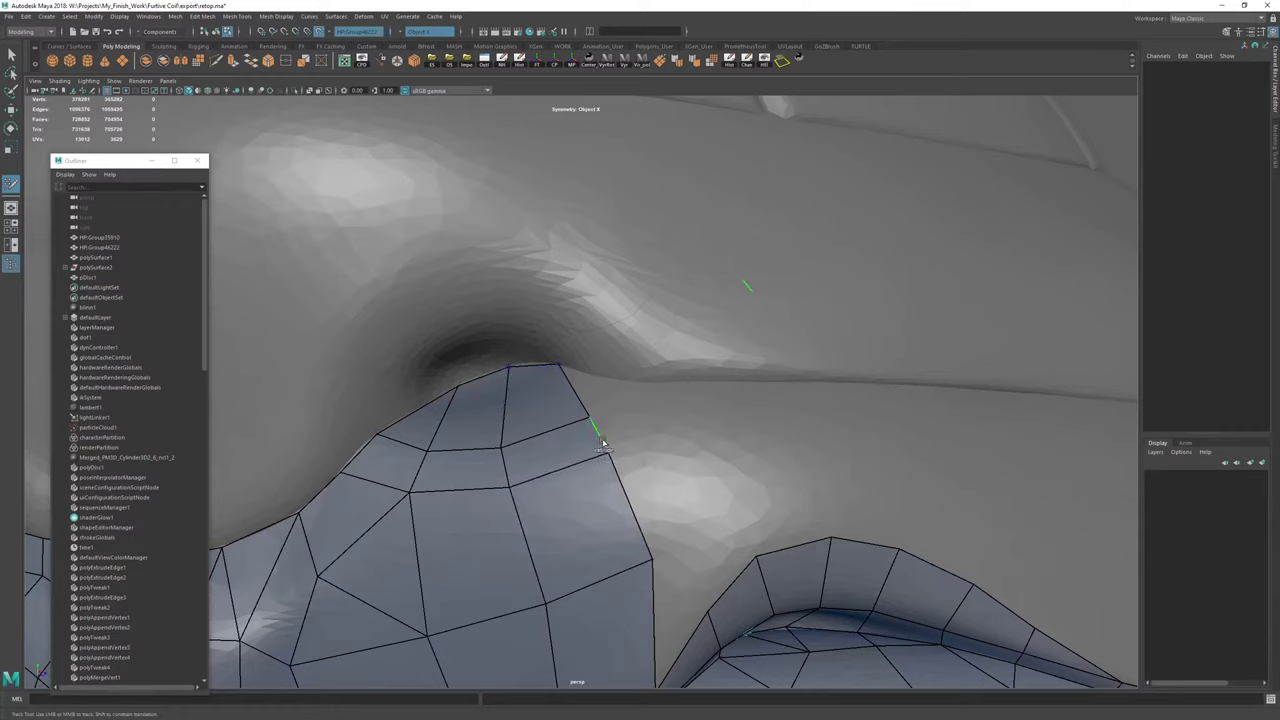
pyautogui.moveTo(604, 441); pyautogui.dragTo(700, 409)
pyautogui.keyDown('shift'); pyautogui.click(597, 393); pyautogui.keyUp('shift')
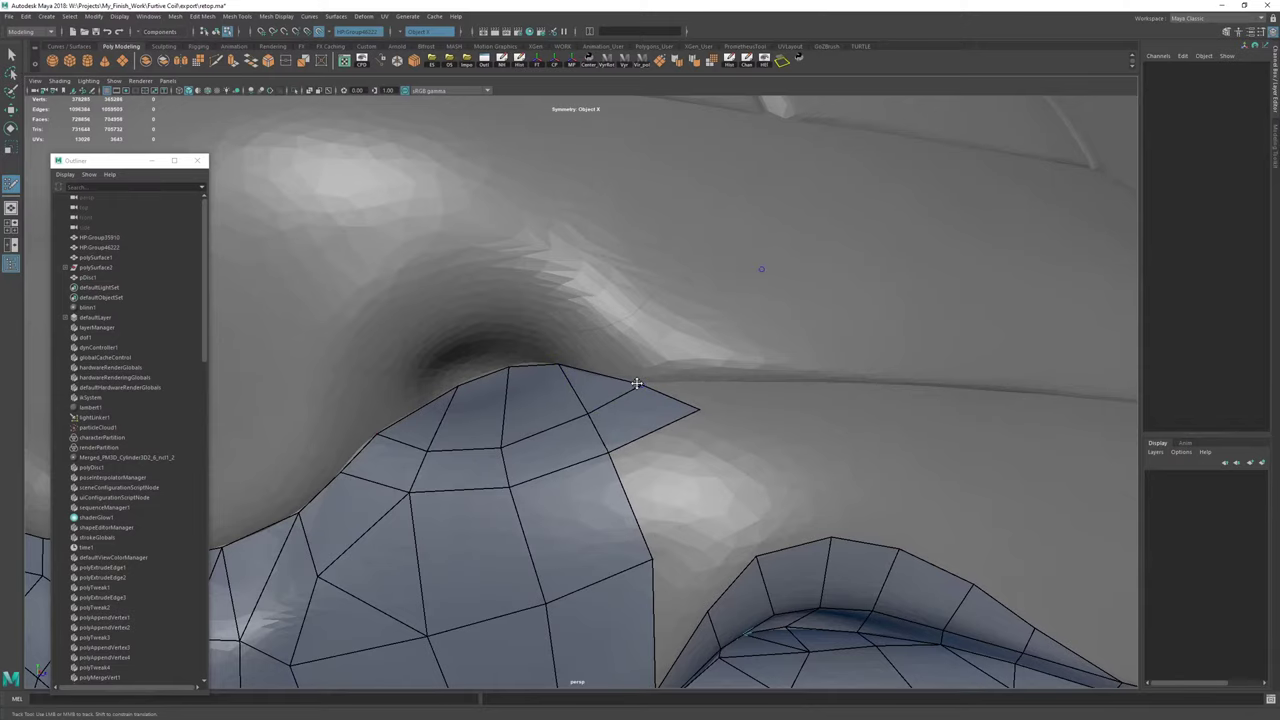
# Fit the patch's corner vertex to the crease, extrude the upper border outward as a quad, and adjust its inner vertex.
pyautogui.moveTo(638, 385); pyautogui.dragTo(694, 453)
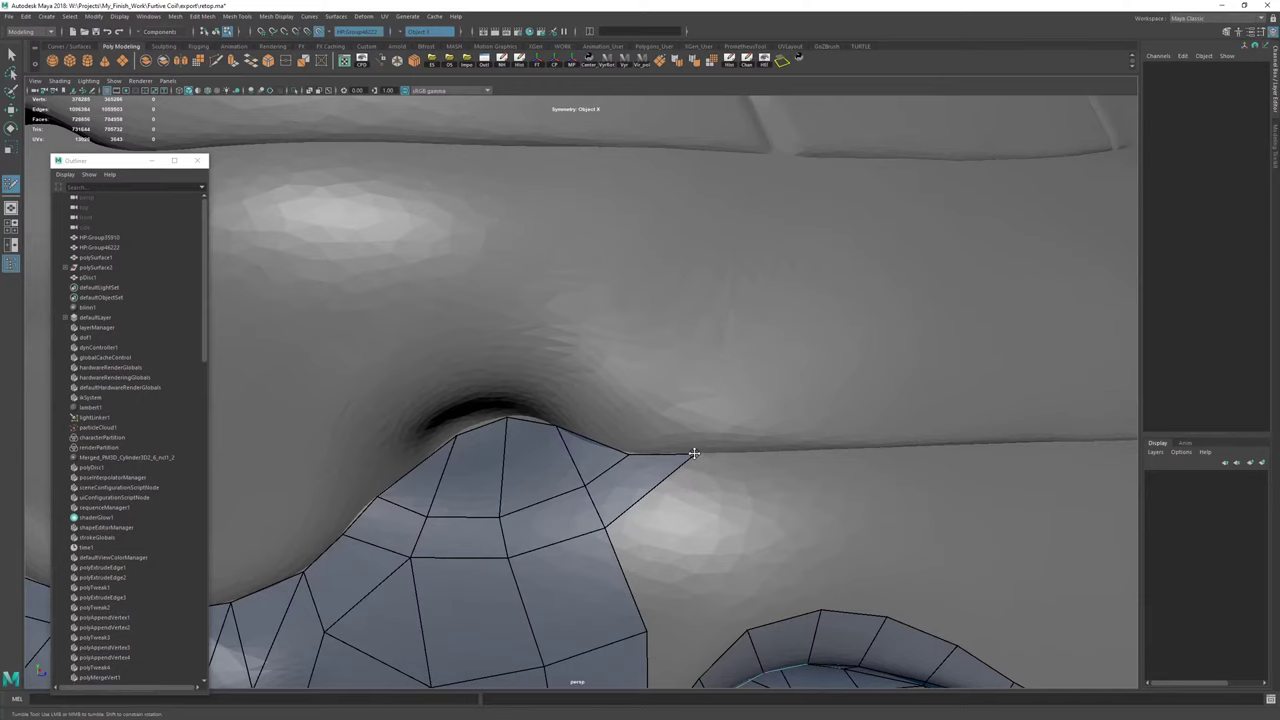
pyautogui.keyDown('alt'); pyautogui.moveTo(661, 546); pyautogui.dragTo(666, 521); pyautogui.keyUp('alt')
pyautogui.moveTo(571, 466); pyautogui.dragTo(669, 384)
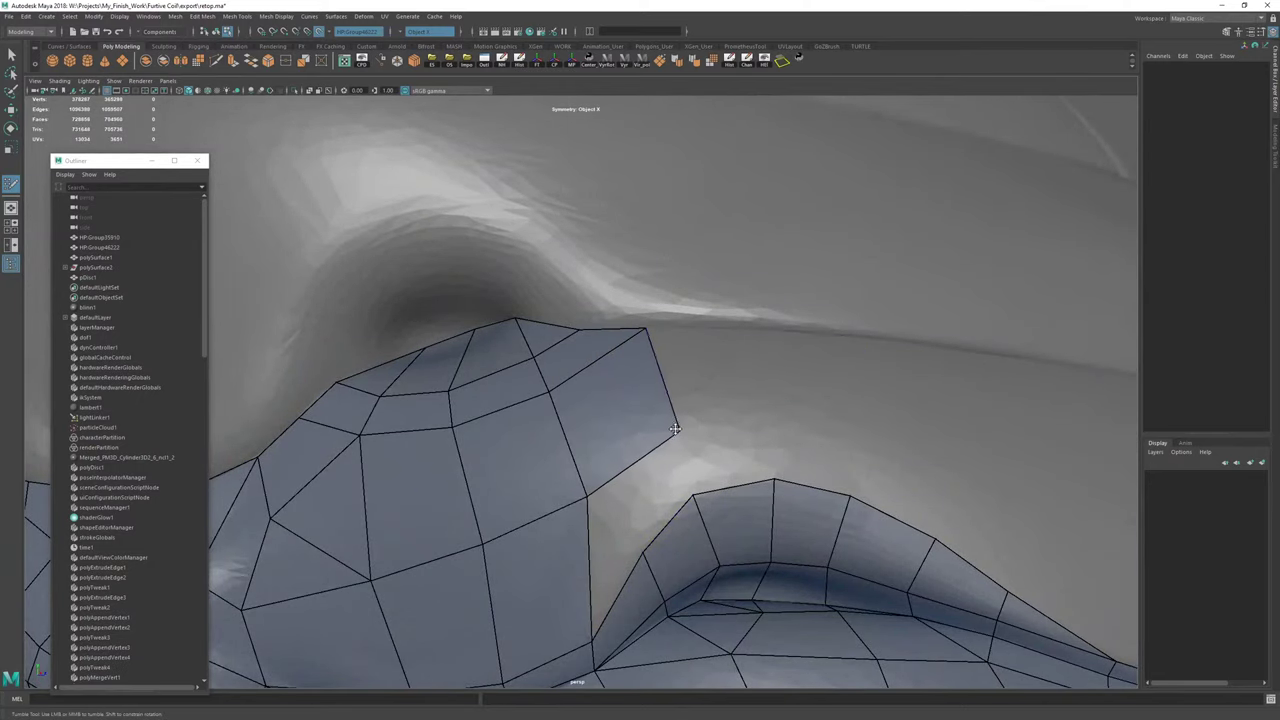
pyautogui.moveTo(590, 496); pyautogui.dragTo(578, 483)
# Fill the gap between the patch and the arched ridge with a triangle and a quad.
pyautogui.keyDown('alt'); pyautogui.moveTo(669, 482); pyautogui.dragTo(603, 513); pyautogui.keyUp('alt')
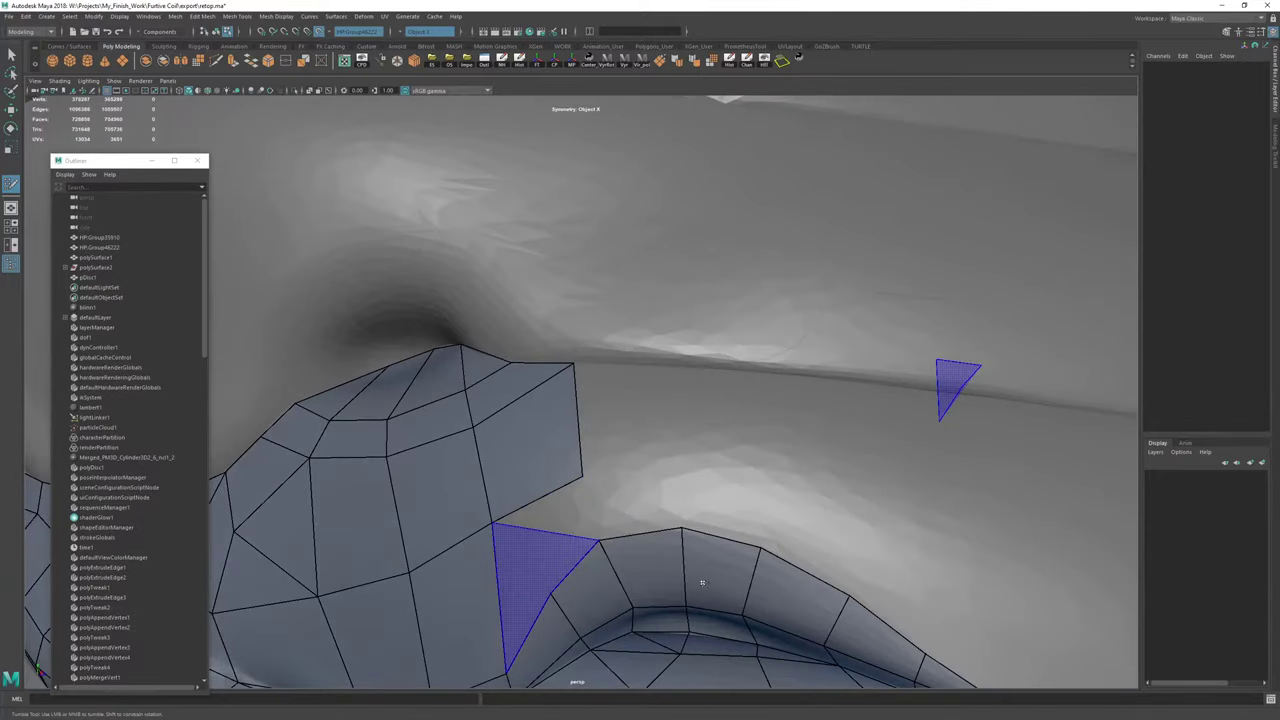
pyautogui.keyDown('shift'); pyautogui.click(540, 580); pyautogui.keyUp('shift')
pyautogui.keyDown('shift'); pyautogui.click(558, 514); pyautogui.keyUp('shift')
# Extrude a quad along the crease, fit its outer corners, and fill the opening between it and the arched ridge.
pyautogui.keyDown('alt'); pyautogui.moveTo(640, 500); pyautogui.dragTo(560, 470, button='right'); pyautogui.keyUp('alt')
pyautogui.keyDown('alt'); pyautogui.moveTo(560, 470); pyautogui.dragTo(700, 450); pyautogui.keyUp('alt')
pyautogui.keyDown('alt'); pyautogui.moveTo(600, 480); pyautogui.dragTo(640, 505, button='right'); pyautogui.keyUp('alt')
pyautogui.keyDown('alt'); pyautogui.moveTo(640, 505); pyautogui.dragTo(680, 479, button='middle'); pyautogui.keyUp('alt')
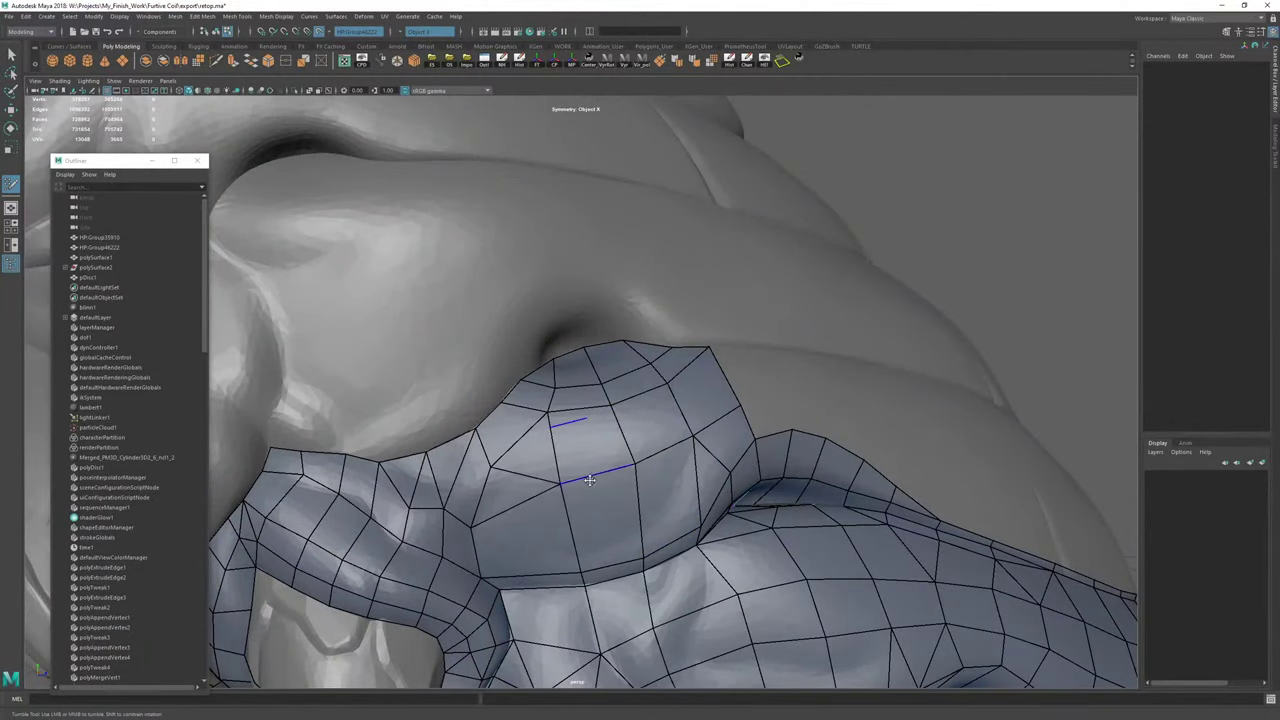
pyautogui.moveTo(742, 404)
pyautogui.keyDown('alt'); pyautogui.mouseDown()
pyautogui.moveTo(629, 502)
pyautogui.moveTo(646, 486)
pyautogui.moveTo(629, 474)
pyautogui.moveTo(696, 426)
pyautogui.moveTo(634, 457)
pyautogui.moveTo(583, 451)
pyautogui.moveTo(597, 450)
pyautogui.moveTo(554, 403)
pyautogui.moveTo(640, 416)
pyautogui.moveTo(631, 366)
pyautogui.moveTo(645, 425)
pyautogui.mouseUp(); pyautogui.keyUp('alt')
pyautogui.keyDown('alt'); pyautogui.moveTo(645, 425); pyautogui.dragTo(641, 406, button='middle'); pyautogui.keyUp('alt')
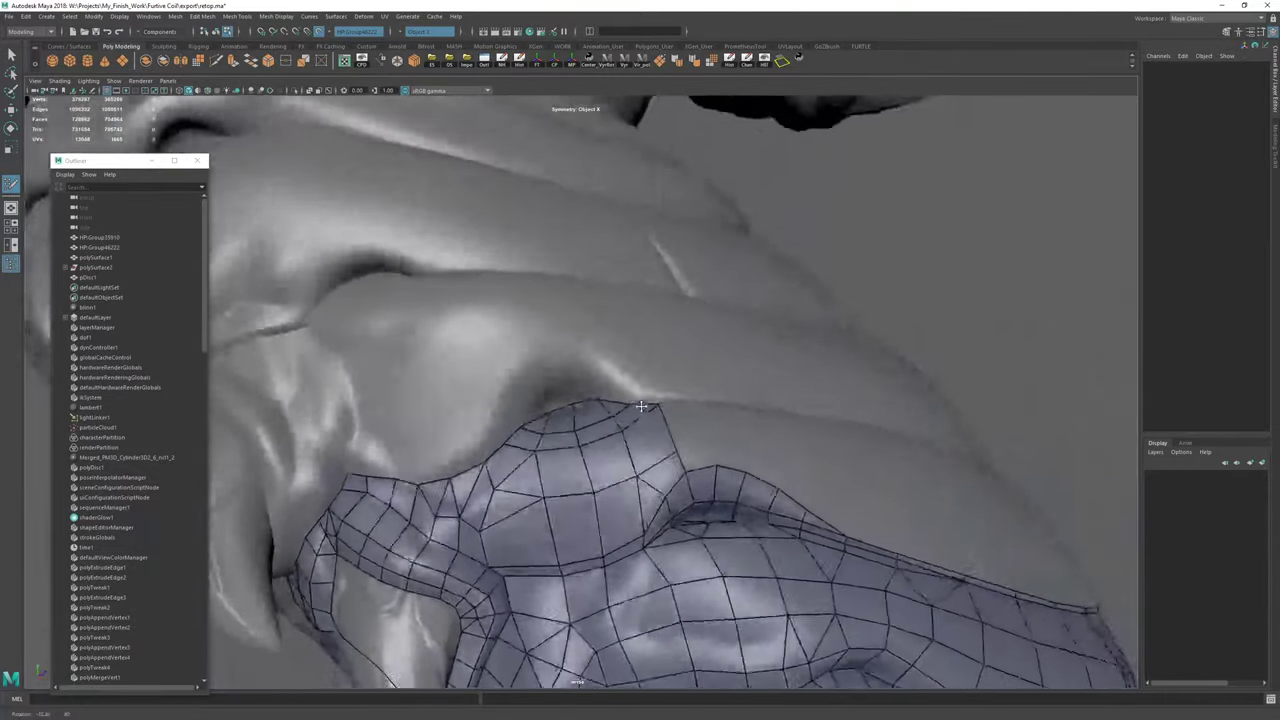
pyautogui.keyDown('alt'); pyautogui.moveTo(641, 406); pyautogui.dragTo(705, 420, button='right'); pyautogui.keyUp('alt')
pyautogui.moveTo(705, 420)
pyautogui.keyDown('alt'); pyautogui.mouseDown()
pyautogui.moveTo(630, 436)
pyautogui.moveTo(767, 423)
pyautogui.mouseUp(); pyautogui.keyUp('alt')
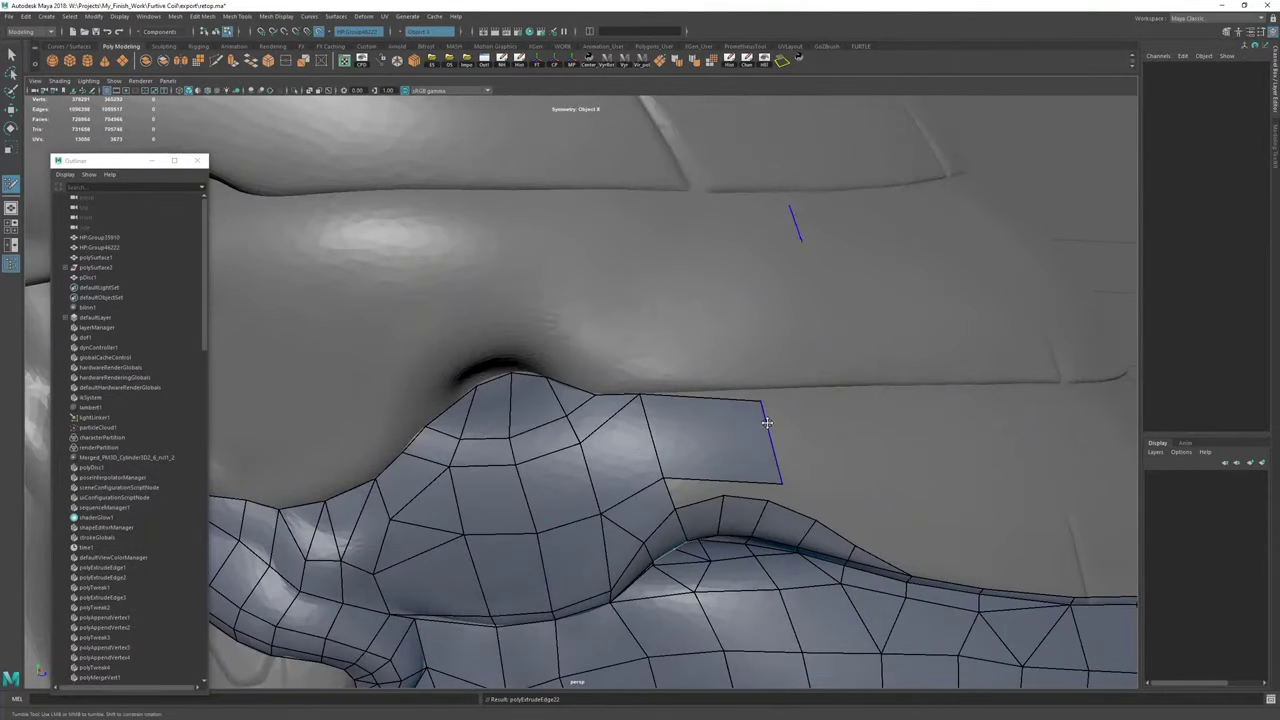
pyautogui.keyDown('alt'); pyautogui.moveTo(767, 423); pyautogui.dragTo(646, 423, button='middle'); pyautogui.keyUp('alt')
pyautogui.keyDown('alt'); pyautogui.moveTo(646, 423); pyautogui.dragTo(657, 437, button='right'); pyautogui.keyUp('alt')
pyautogui.moveTo(623, 410); pyautogui.dragTo(573, 400)
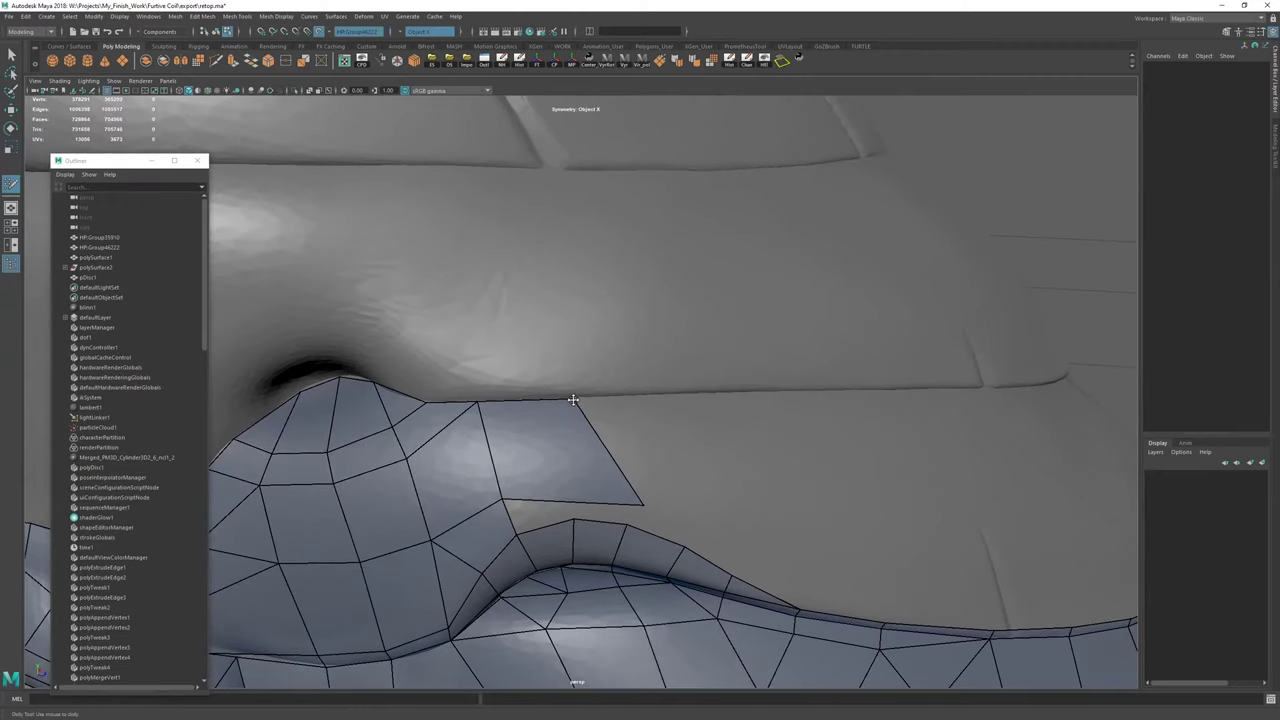
pyautogui.moveTo(646, 507); pyautogui.dragTo(576, 469)
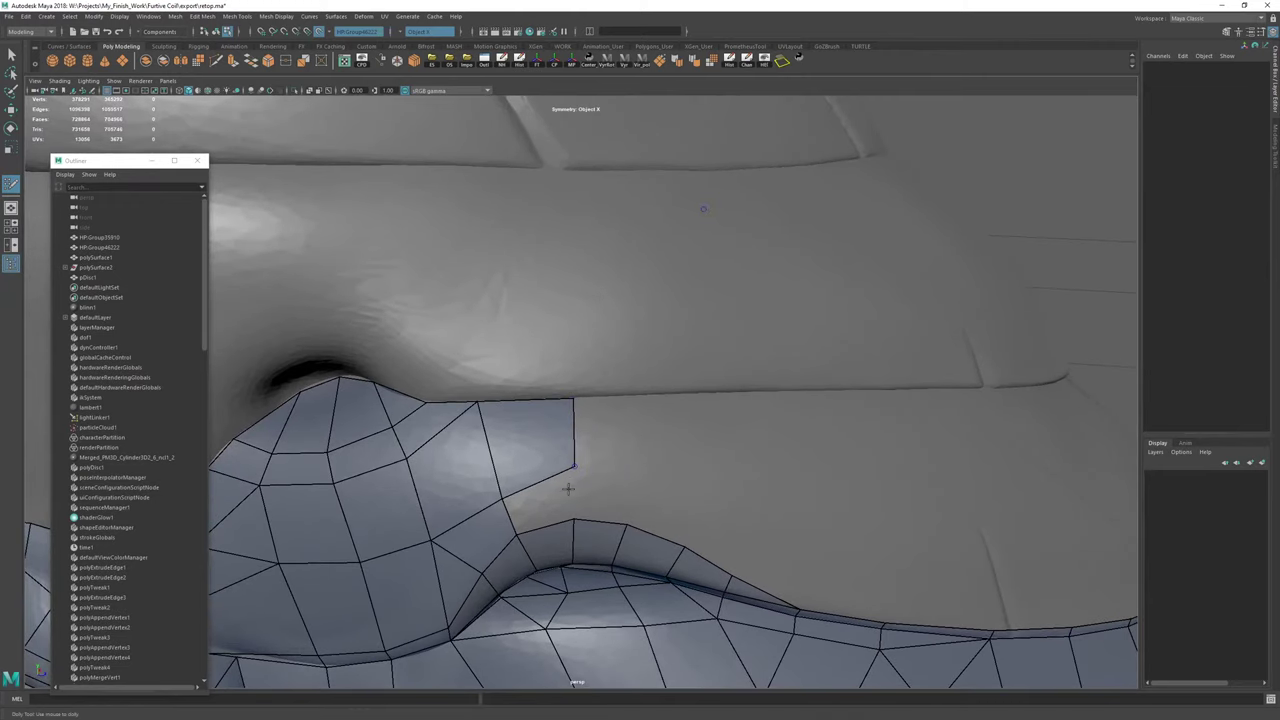
pyautogui.keyDown('shift'); pyautogui.click(551, 500); pyautogui.keyUp('shift')
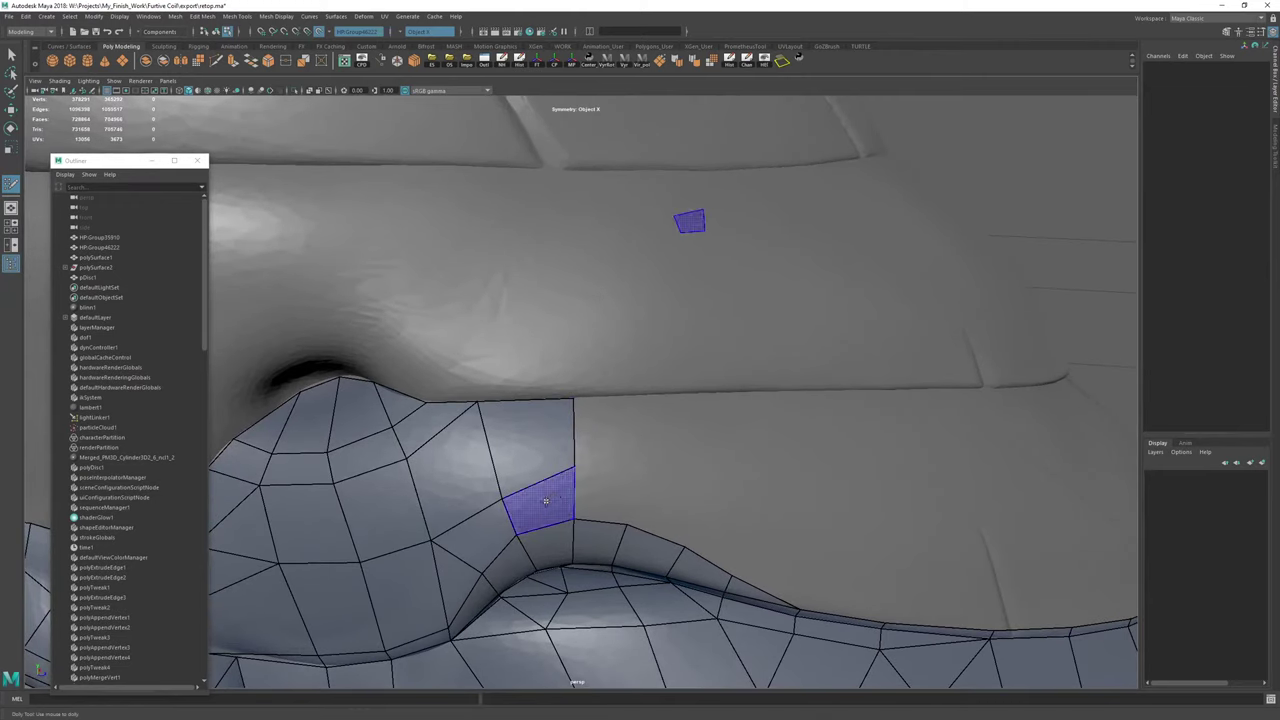
# Return the retopology mesh to object mode and reactivate Quad Draw on it.
pyautogui.hotkey('ctrl', 'shift', 'x')
pyautogui.click(496, 483)
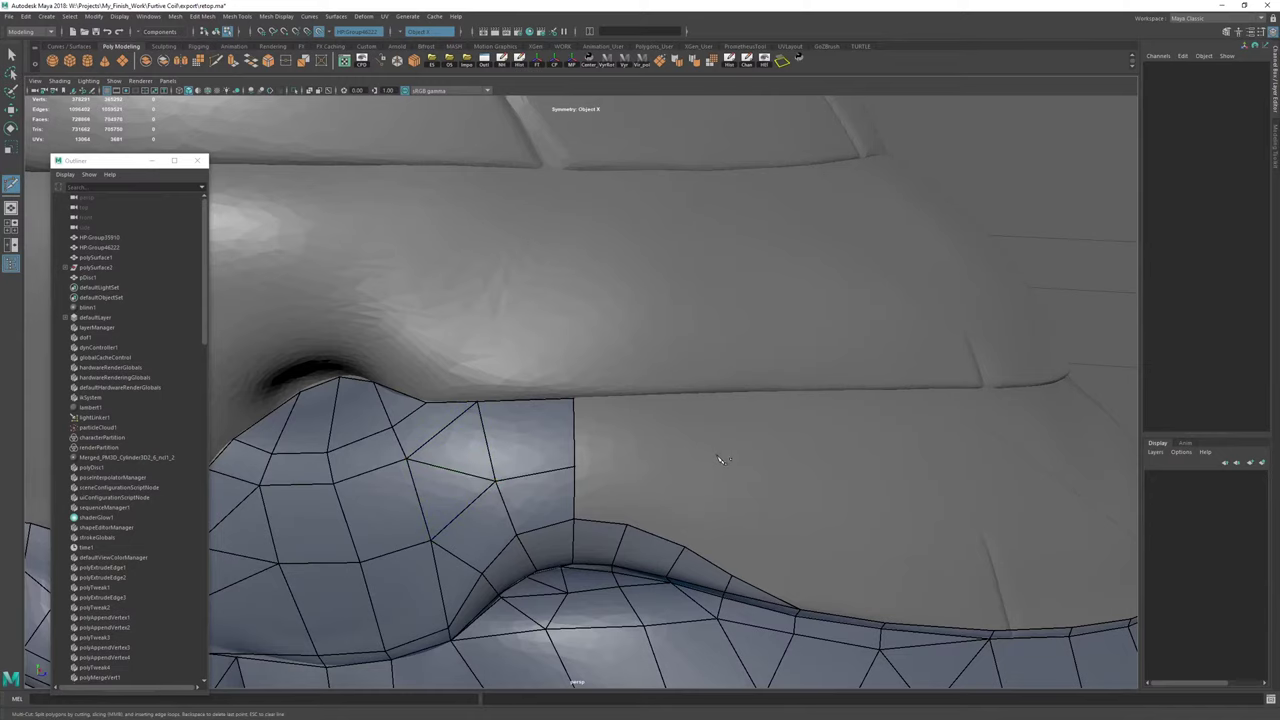
pyautogui.press('w')
pyautogui.moveTo(693, 303); pyautogui.dragTo(798, 202, button='right')
pyautogui.click(734, 62)
pyautogui.hotkey('ctrl', 'shift', 'q')
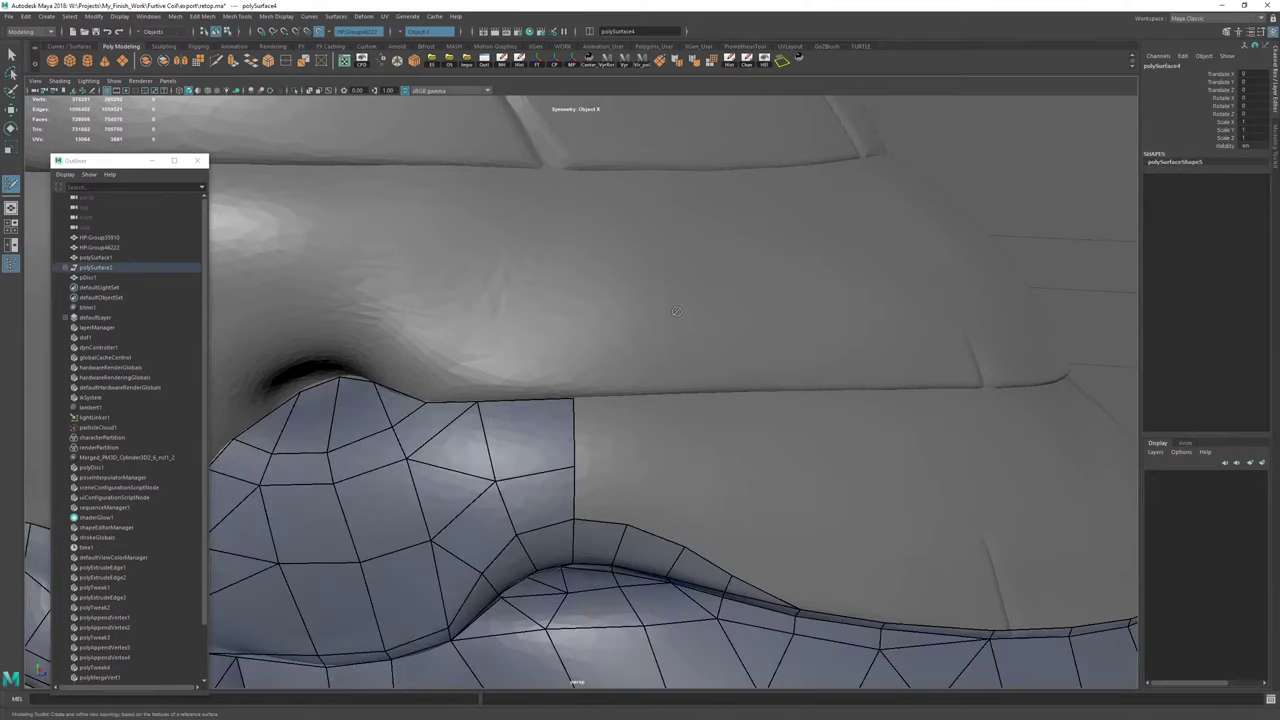
# Extrude a single row of quads from the patch's end edge along the crease, keeping its upper edge on the fold.
pyautogui.keyDown('alt'); pyautogui.moveTo(725, 441); pyautogui.dragTo(430, 345); pyautogui.keyUp('alt')
pyautogui.keyDown('alt'); pyautogui.moveTo(430, 345); pyautogui.dragTo(531, 375, button='middle'); pyautogui.keyUp('alt')
pyautogui.moveTo(463, 367); pyautogui.dragTo(557, 329)
pyautogui.moveTo(574, 404); pyautogui.dragTo(562, 397)
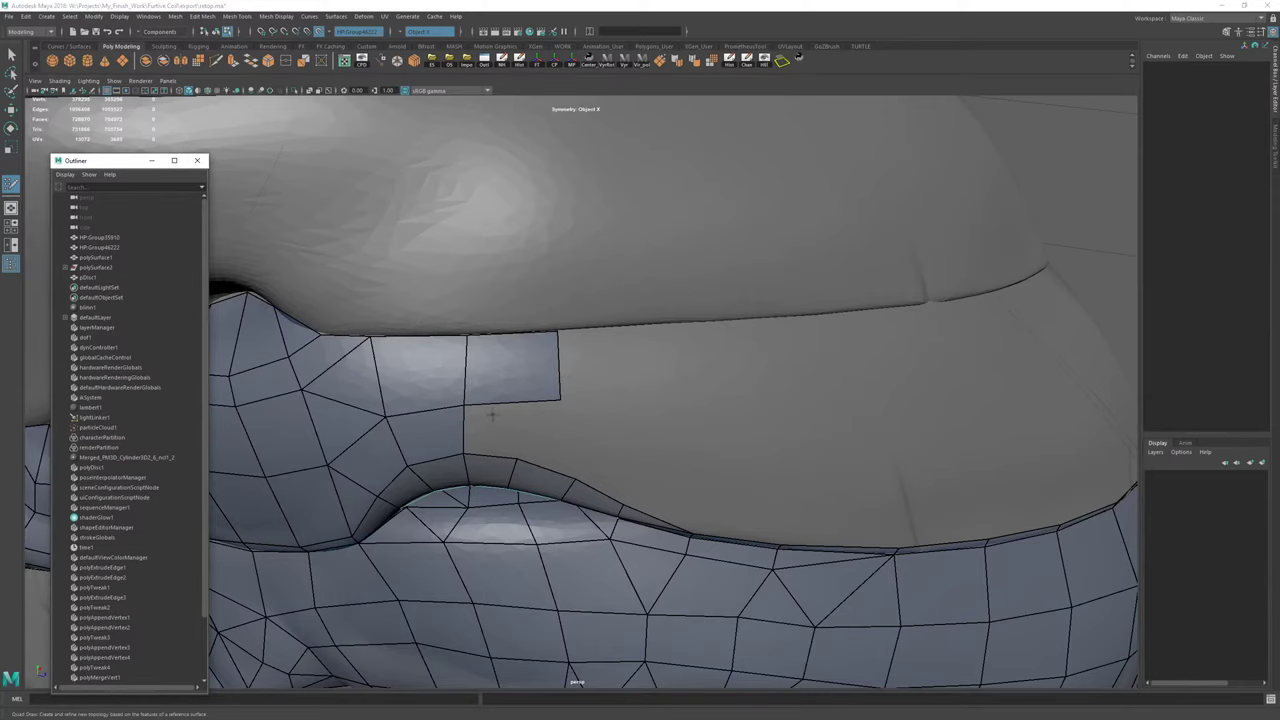
pyautogui.moveTo(558, 380)
pyautogui.keyDown('alt'); pyautogui.mouseDown()
pyautogui.moveTo(477, 391)
pyautogui.moveTo(471, 409)
pyautogui.mouseUp(); pyautogui.keyUp('alt')
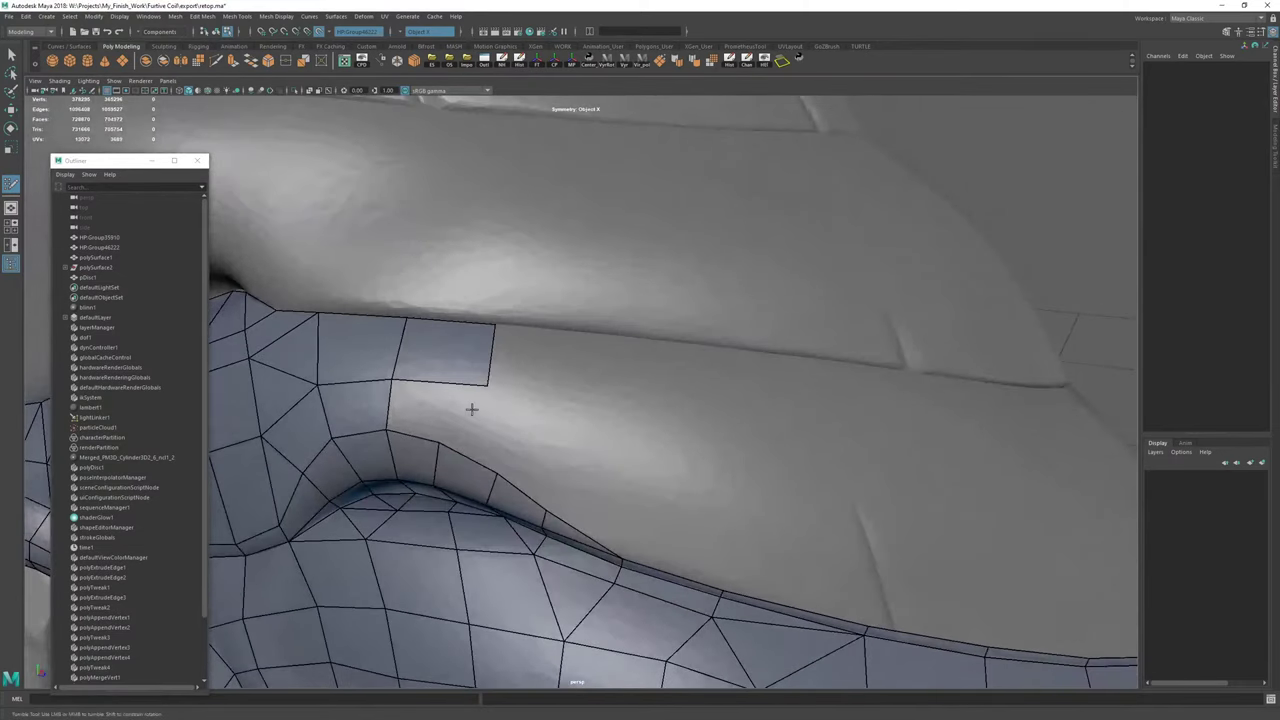
pyautogui.moveTo(481, 360)
pyautogui.mouseDown()
pyautogui.moveTo(902, 411)
pyautogui.moveTo(735, 398)
pyautogui.moveTo(650, 412)
pyautogui.mouseUp()
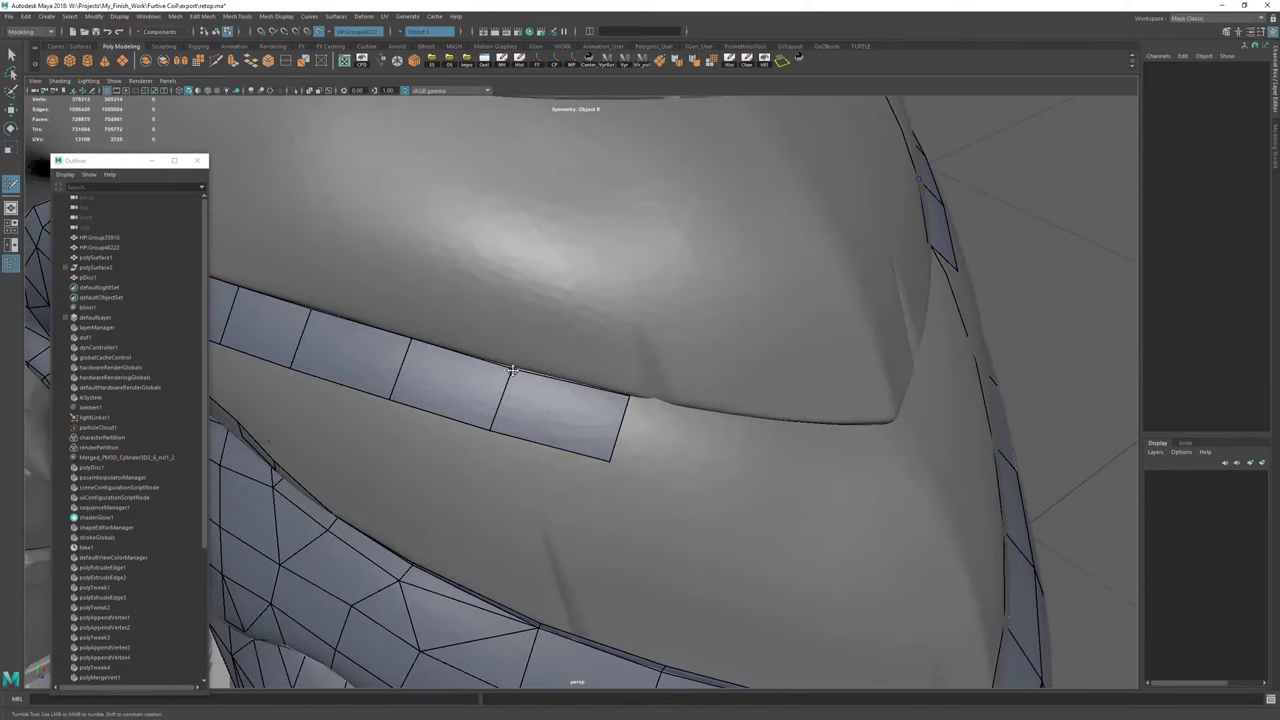
# Extend the quad strip under the crease to the body's centerline and join its end corners with the mirrored side.
pyautogui.keyDown('alt'); pyautogui.moveTo(700, 468); pyautogui.dragTo(726, 482); pyautogui.keyUp('alt')
pyautogui.keyDown('alt'); pyautogui.moveTo(622, 490); pyautogui.dragTo(509, 504); pyautogui.keyUp('alt')
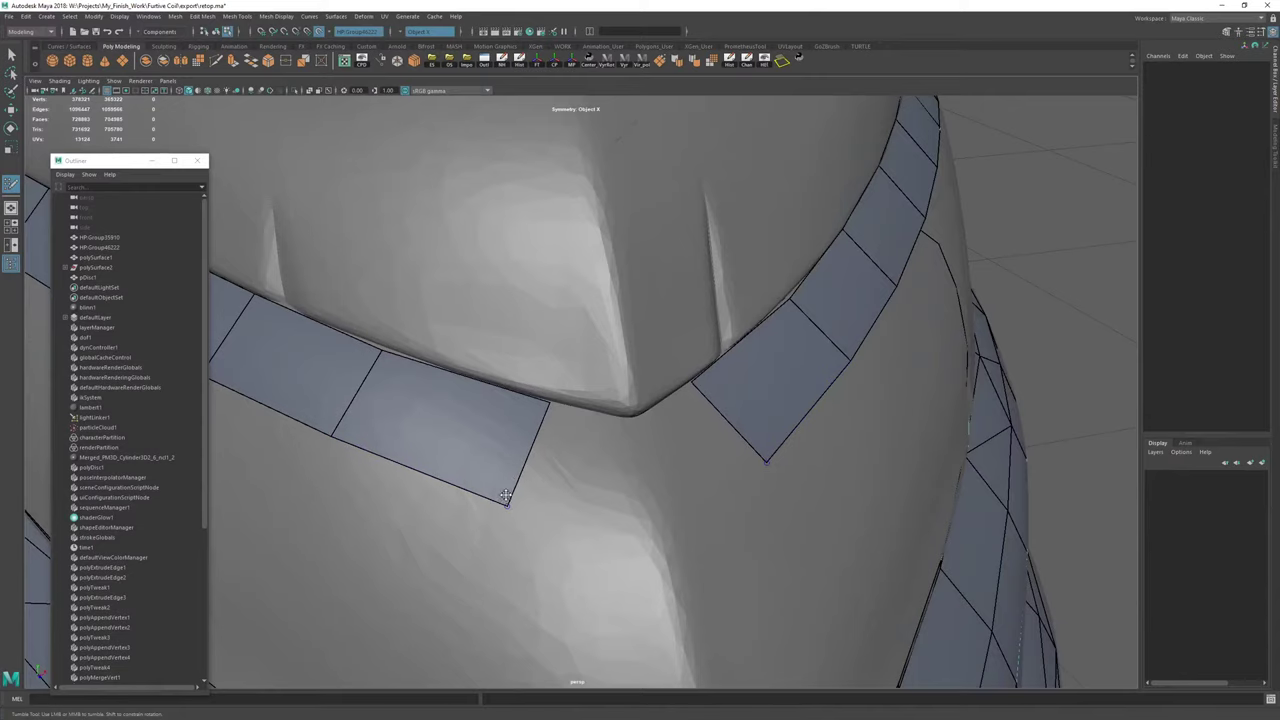
pyautogui.moveTo(540, 436); pyautogui.dragTo(632, 421)
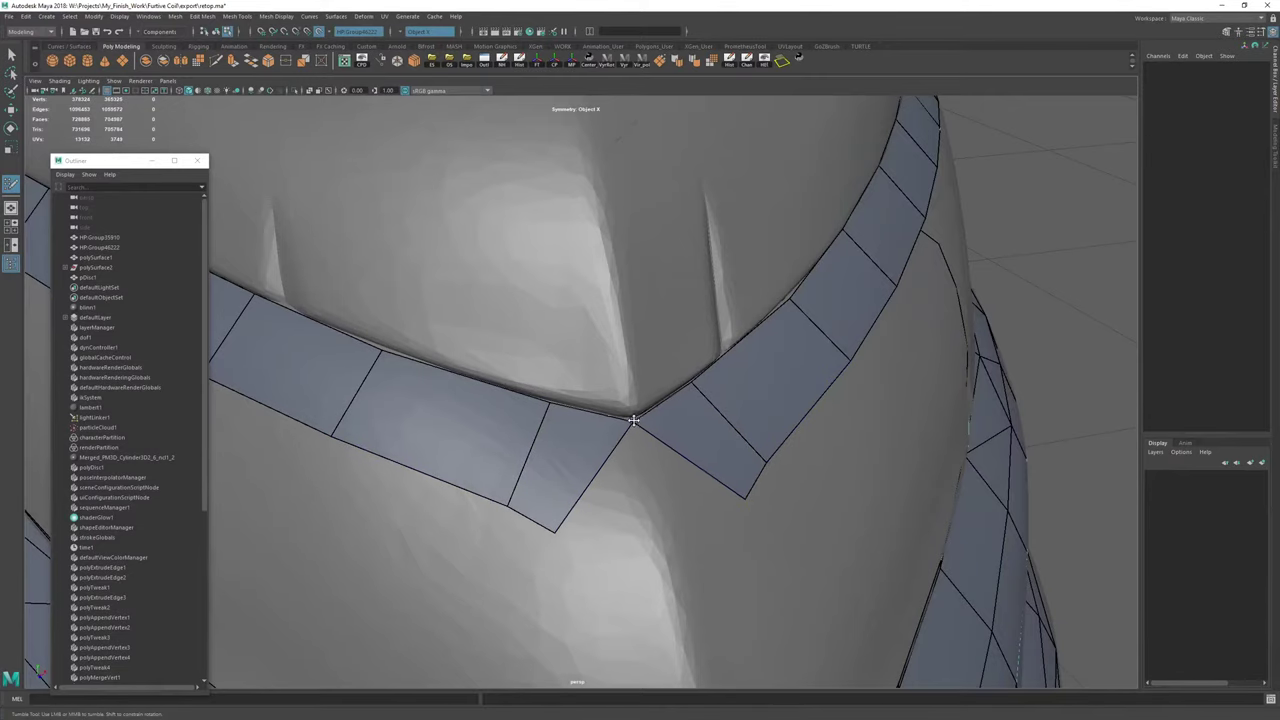
pyautogui.moveTo(557, 535); pyautogui.dragTo(606, 402)
pyautogui.keyDown('shift'); pyautogui.click(606, 425); pyautogui.keyUp('shift')
pyautogui.hotkey('ctrl', 'z')
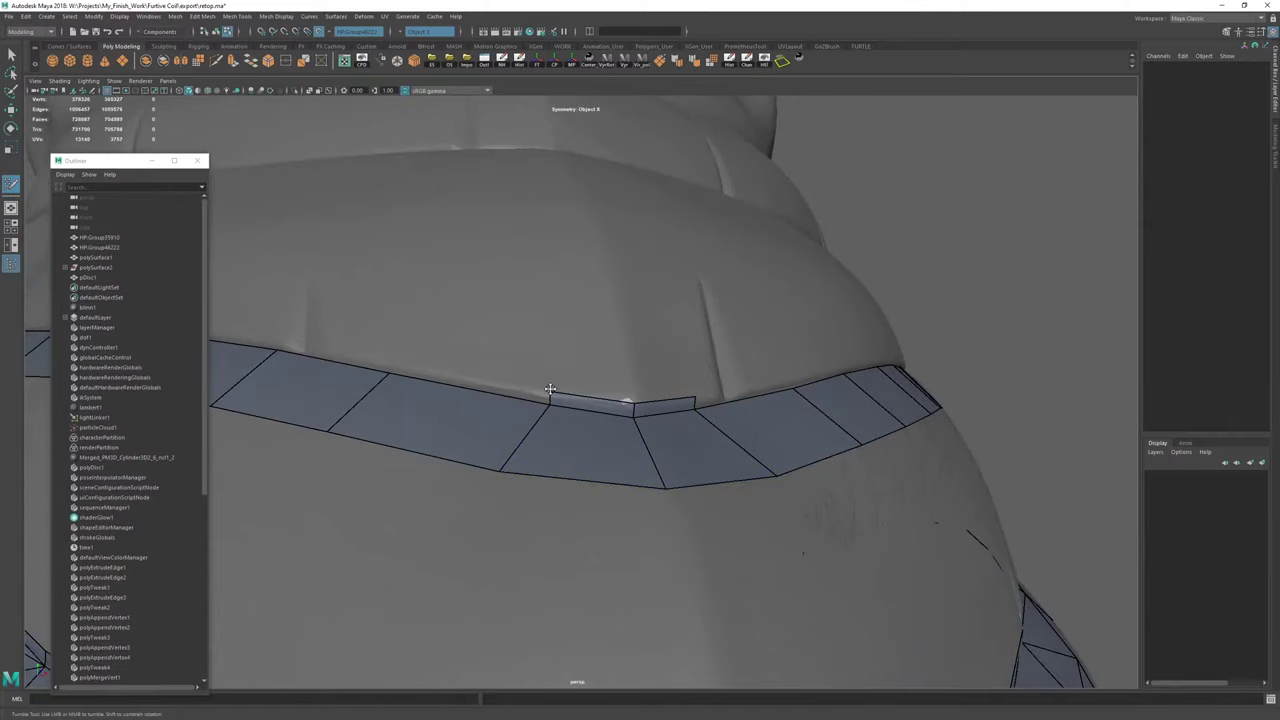
# Extrude a thin row of quads from the strip's upper border into the crease, working outward from the centerline.
pyautogui.keyDown('alt'); pyautogui.moveTo(553, 480); pyautogui.dragTo(604, 502); pyautogui.keyUp('alt')
pyautogui.keyDown('alt'); pyautogui.moveTo(604, 502); pyautogui.dragTo(686, 506, button='right'); pyautogui.keyUp('alt')
pyautogui.moveTo(611, 517); pyautogui.dragTo(611, 499)
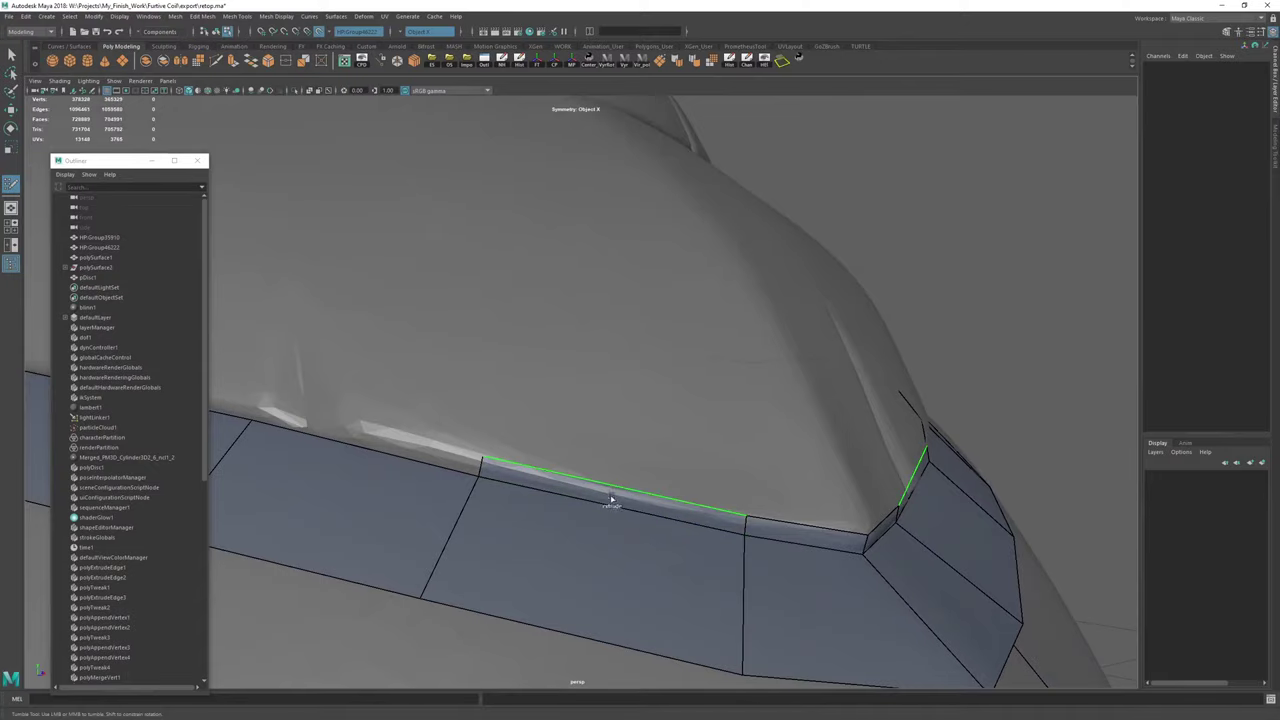
pyautogui.moveTo(414, 460); pyautogui.dragTo(415, 441)
pyautogui.keyDown('alt'); pyautogui.moveTo(560, 450); pyautogui.dragTo(430, 450, button='right'); pyautogui.keyUp('alt')
pyautogui.keyDown('alt'); pyautogui.moveTo(430, 450); pyautogui.dragTo(600, 490); pyautogui.keyUp('alt')
pyautogui.keyDown('alt'); pyautogui.moveTo(600, 490); pyautogui.dragTo(814, 520, button='right'); pyautogui.keyUp('alt')
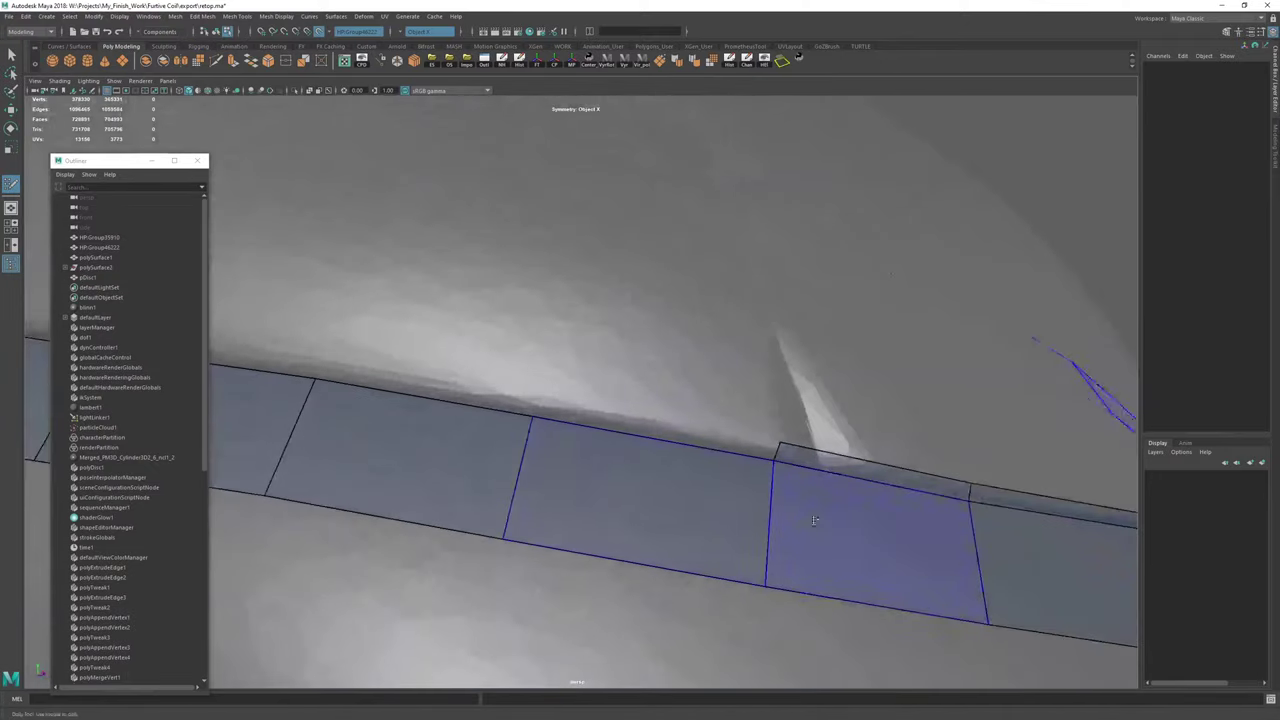
pyautogui.moveTo(688, 459); pyautogui.dragTo(690, 441)
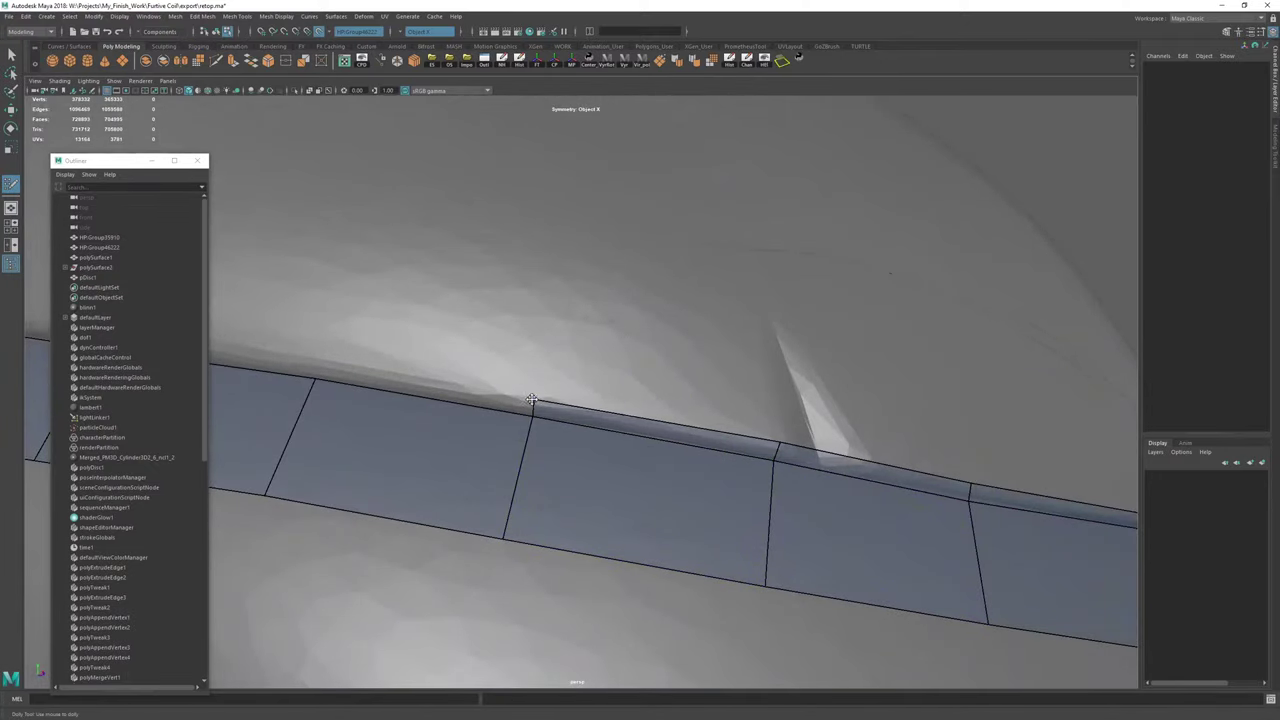
# Try to fit the vertices along the lower fold of the finished patch more closely to its crease.
pyautogui.keyDown('alt'); pyautogui.moveTo(534, 398); pyautogui.dragTo(430, 400, button='right'); pyautogui.keyUp('alt')
pyautogui.keyDown('alt'); pyautogui.moveTo(520, 430); pyautogui.dragTo(723, 491); pyautogui.keyUp('alt')
pyautogui.keyDown('alt'); pyautogui.moveTo(723, 491); pyautogui.dragTo(774, 466, button='right'); pyautogui.keyUp('alt')
pyautogui.moveTo(774, 466)
pyautogui.keyDown('alt'); pyautogui.mouseDown()
pyautogui.moveTo(869, 479)
pyautogui.moveTo(770, 482)
pyautogui.mouseUp(); pyautogui.keyUp('alt')
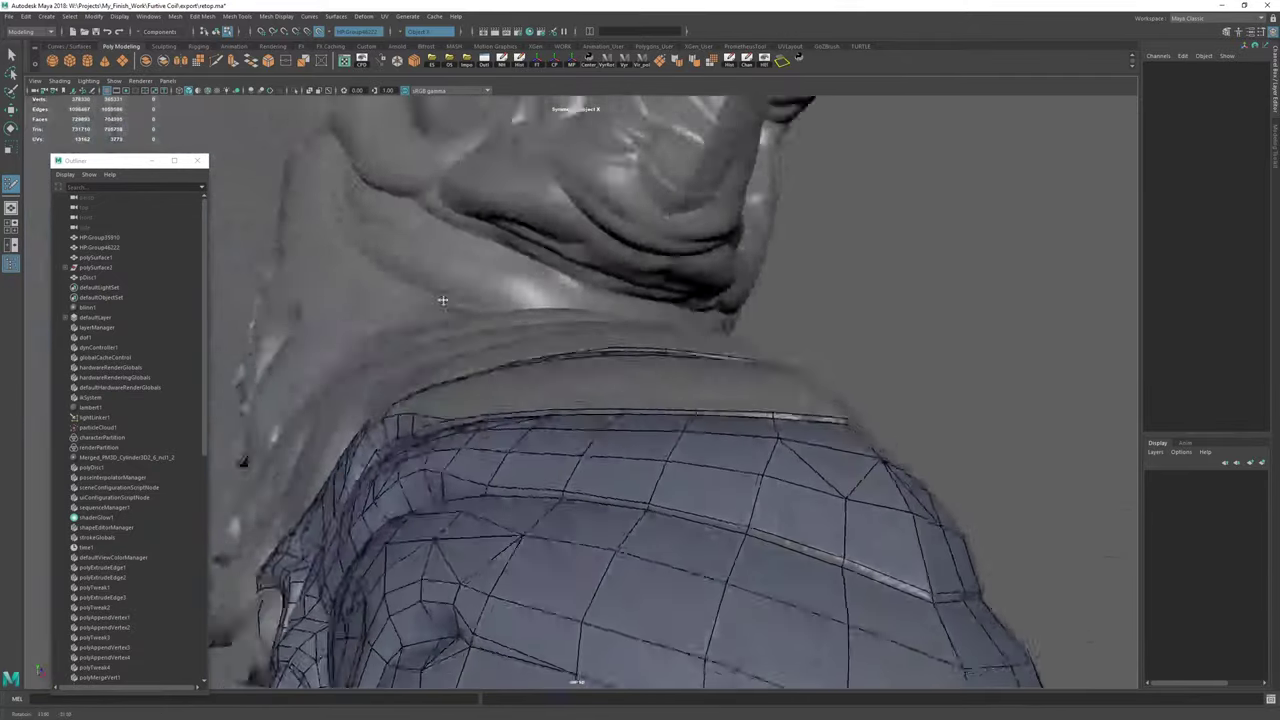
pyautogui.keyDown('alt'); pyautogui.moveTo(443, 301); pyautogui.dragTo(501, 325); pyautogui.keyUp('alt')
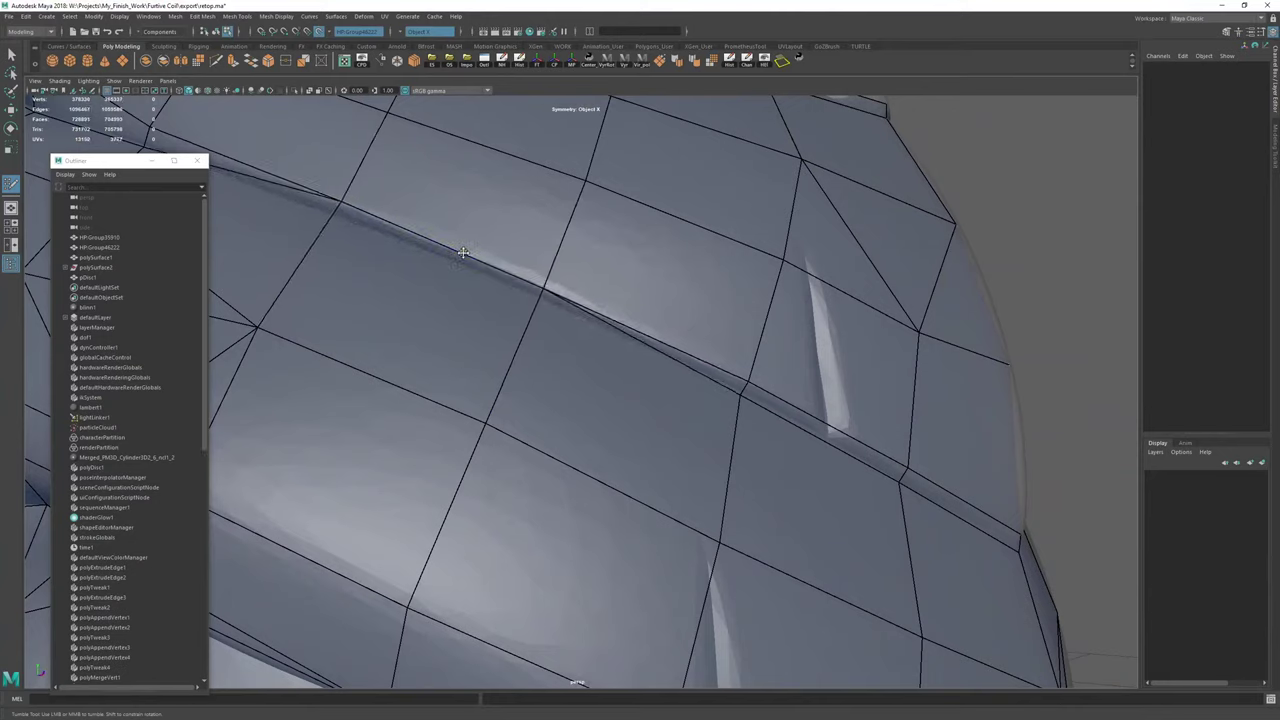
pyautogui.moveTo(463, 252); pyautogui.dragTo(460, 257)
pyautogui.moveTo(537, 292); pyautogui.dragTo(539, 289)
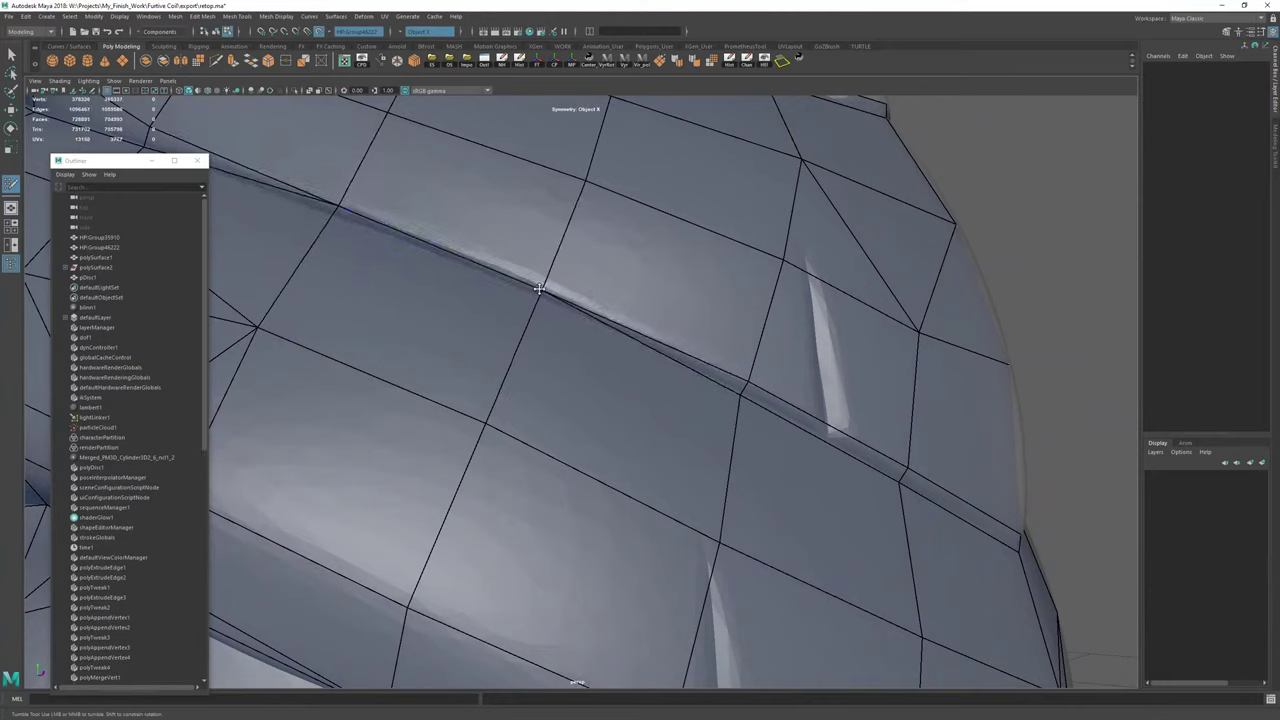
pyautogui.moveTo(745, 380); pyautogui.dragTo(747, 377)
pyautogui.keyDown('alt'); pyautogui.moveTo(424, 295); pyautogui.dragTo(705, 430, button='middle'); pyautogui.keyUp('alt')
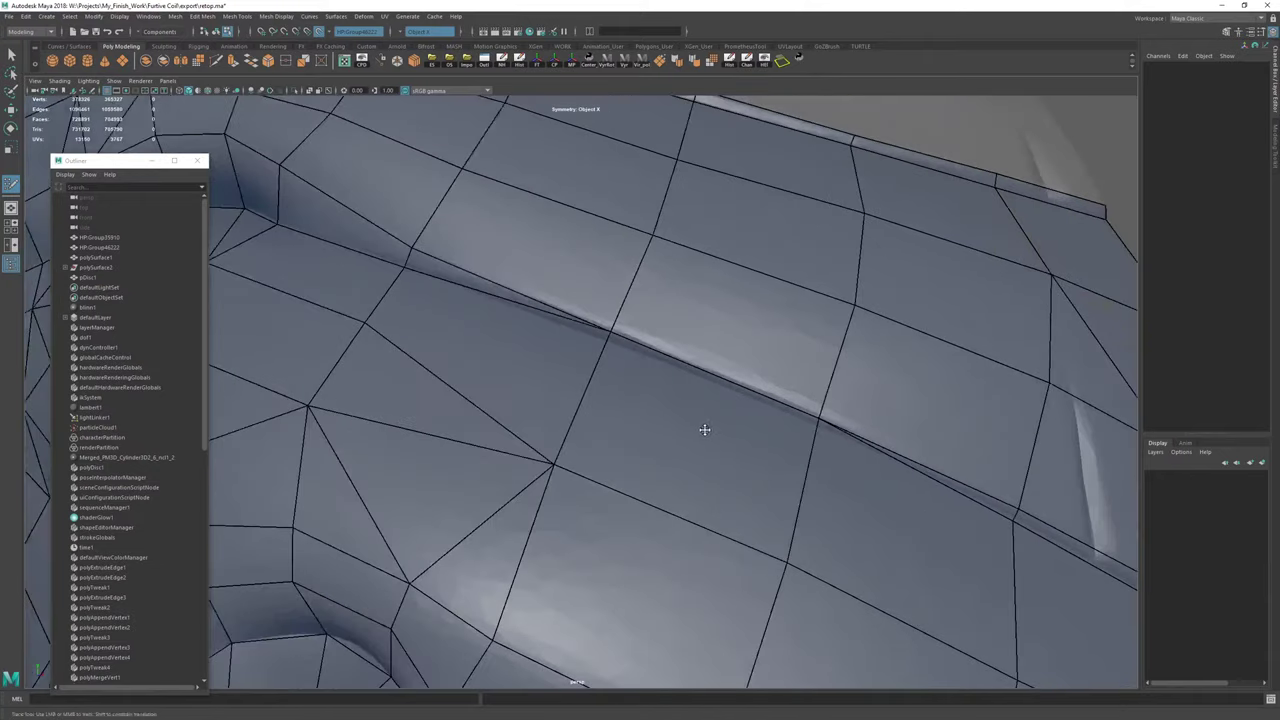
pyautogui.moveTo(610, 329); pyautogui.dragTo(606, 332)
pyautogui.scroll(-6, 656, 351)
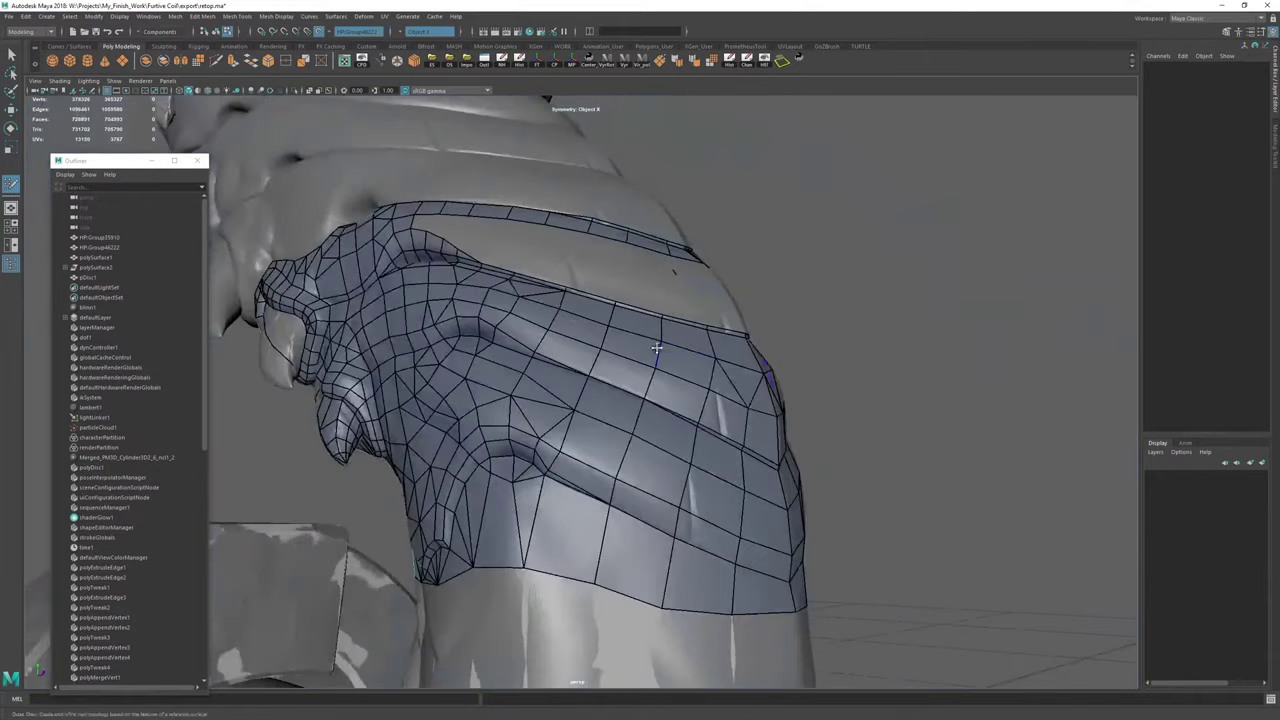
# Undo the last vertex adjustments along the lower fold.
pyautogui.hotkey('ctrl', 'z')
pyautogui.hotkey('ctrl', 'z')
pyautogui.hotkey('ctrl', 'z')
pyautogui.keyDown('ctrl'); pyautogui.click(670, 329); pyautogui.keyUp('ctrl')
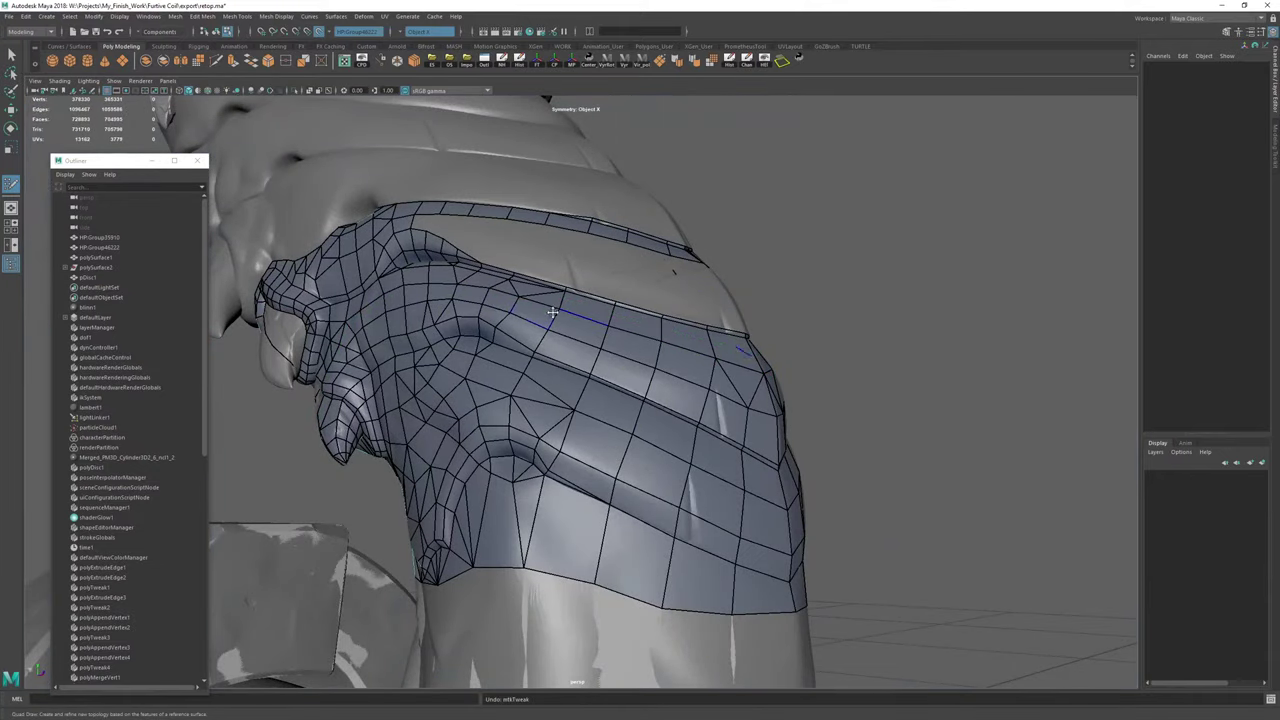
# Extrude the first three quads up from the lower patch's upper border, from the ridge's end past the short vertical crease.
pyautogui.scroll(5, 590, 325)
pyautogui.moveTo(634, 334)
pyautogui.keyDown('alt'); pyautogui.mouseDown()
pyautogui.moveTo(549, 477)
pyautogui.moveTo(490, 457)
pyautogui.mouseUp(); pyautogui.keyUp('alt')
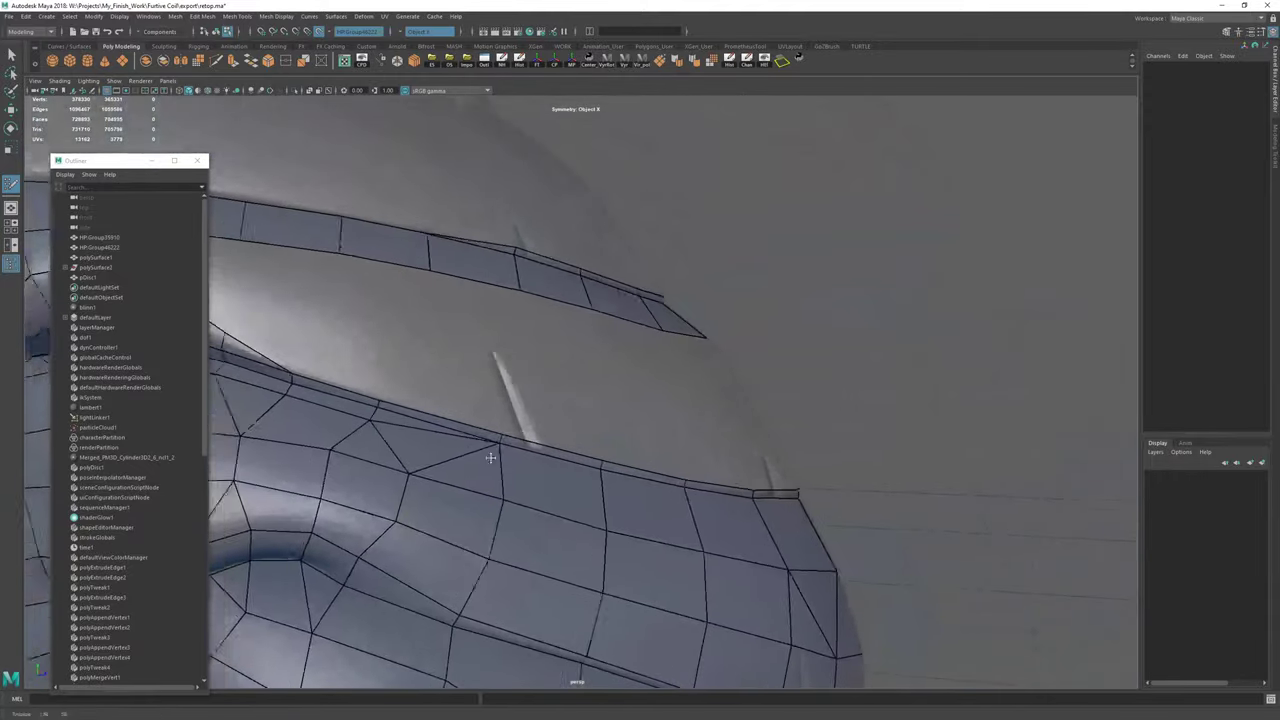
pyautogui.keyDown('alt'); pyautogui.moveTo(490, 457); pyautogui.dragTo(790, 490, button='middle'); pyautogui.keyUp('alt')
pyautogui.scroll(-4, 790, 490)
pyautogui.scroll(4, 806, 491)
pyautogui.moveTo(806, 491)
pyautogui.keyDown('alt'); pyautogui.mouseDown()
pyautogui.moveTo(651, 463)
pyautogui.moveTo(645, 510)
pyautogui.mouseUp(); pyautogui.keyUp('alt')
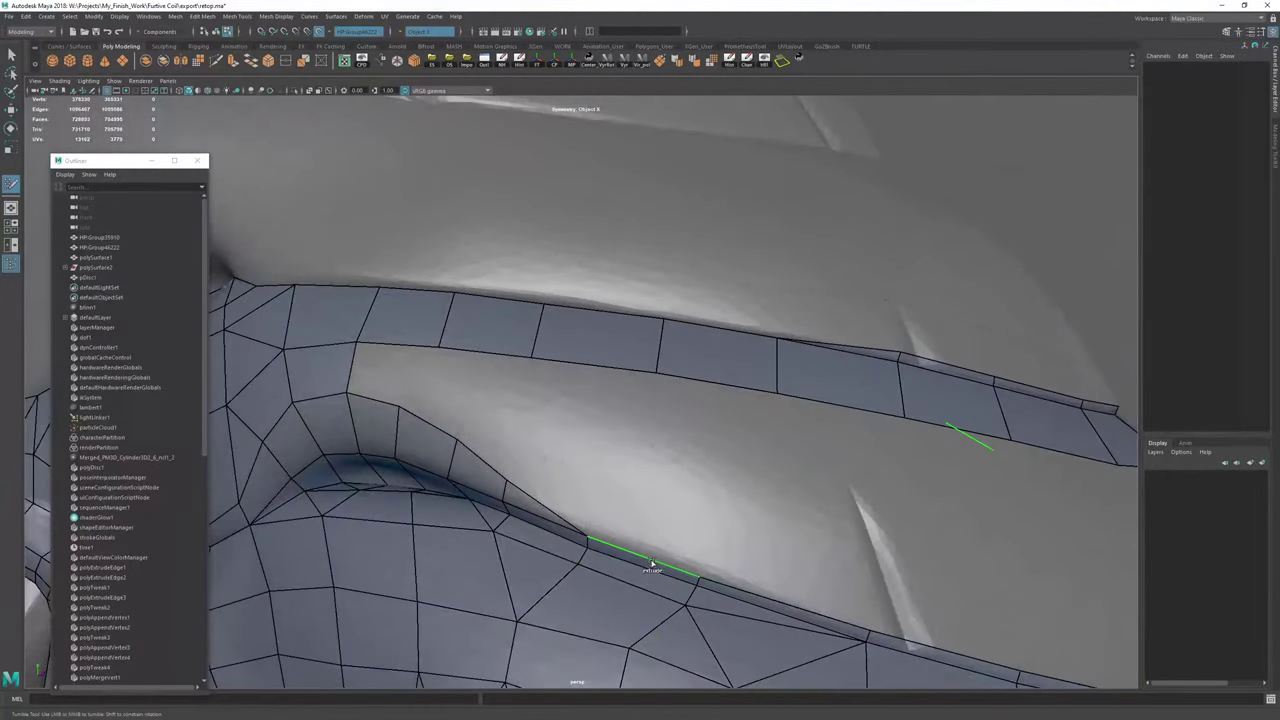
pyautogui.moveTo(652, 562); pyautogui.dragTo(713, 488)
pyautogui.keyDown('alt'); pyautogui.moveTo(768, 513); pyautogui.dragTo(567, 414, button='middle'); pyautogui.keyUp('alt')
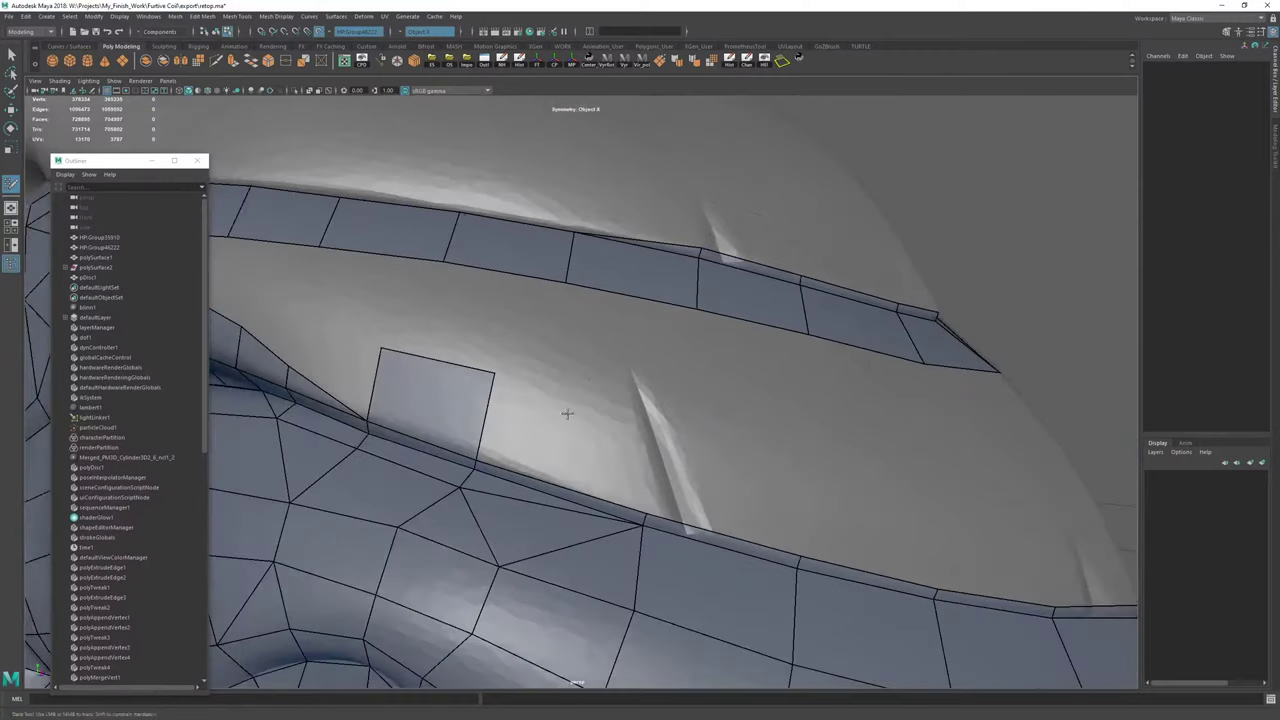
pyautogui.moveTo(562, 488); pyautogui.dragTo(582, 401)
pyautogui.moveTo(671, 432); pyautogui.dragTo(665, 417)
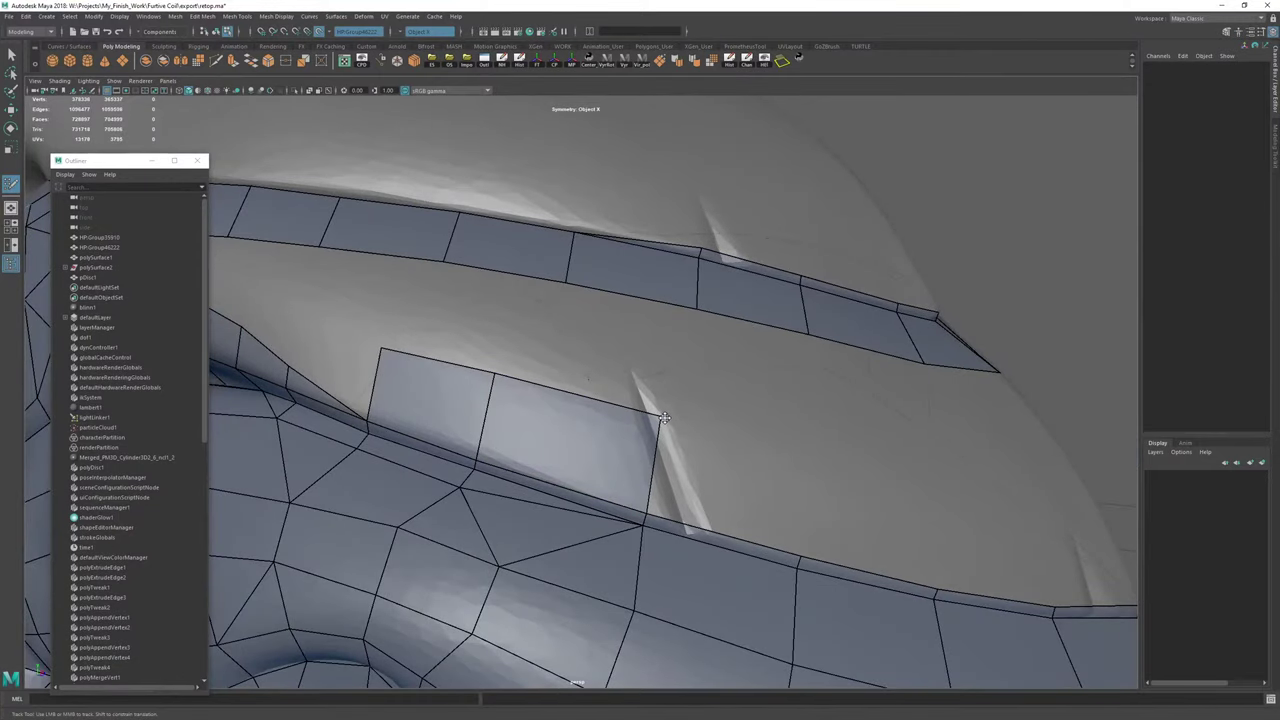
pyautogui.moveTo(712, 538); pyautogui.dragTo(724, 441)
# Continue the quad row along the lower patch's upper border to the body's centerline, adjusting its upper corners.
pyautogui.keyDown('alt'); pyautogui.moveTo(790, 456); pyautogui.dragTo(618, 430, button='middle'); pyautogui.keyUp('alt')
pyautogui.moveTo(660, 436)
pyautogui.keyDown('alt'); pyautogui.mouseDown()
pyautogui.moveTo(615, 451)
pyautogui.moveTo(661, 412)
pyautogui.mouseUp(); pyautogui.keyUp('alt')
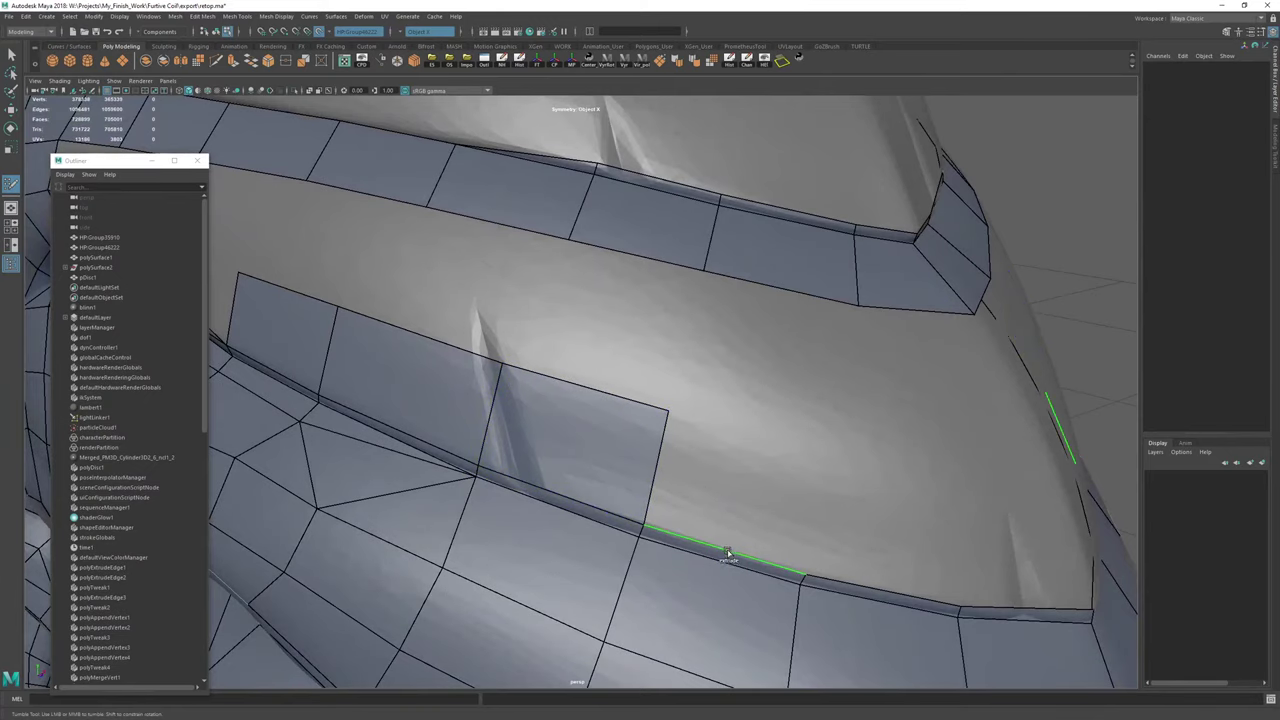
pyautogui.moveTo(728, 551); pyautogui.dragTo(747, 440)
pyautogui.keyDown('alt'); pyautogui.moveTo(748, 456); pyautogui.dragTo(571, 434, button='middle'); pyautogui.keyUp('alt')
pyautogui.keyDown('alt'); pyautogui.moveTo(571, 434); pyautogui.dragTo(550, 429); pyautogui.keyUp('alt')
pyautogui.moveTo(653, 436); pyautogui.dragTo(654, 430)
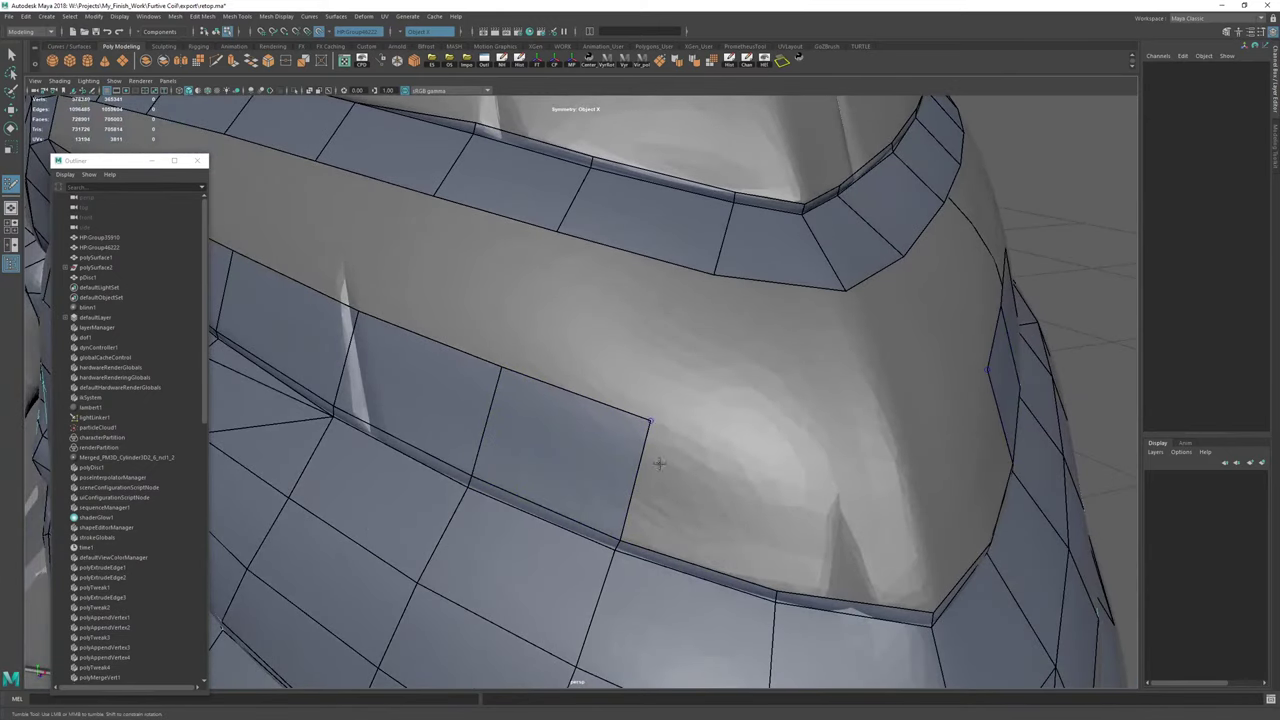
pyautogui.moveTo(701, 565); pyautogui.dragTo(726, 446)
pyautogui.moveTo(797, 467); pyautogui.dragTo(782, 452)
pyautogui.keyDown('alt'); pyautogui.moveTo(788, 458); pyautogui.dragTo(645, 428, button='middle'); pyautogui.keyUp('alt')
pyautogui.moveTo(699, 543); pyautogui.dragTo(746, 430)
# Fill the notch between the arched ridge and the start of the new quad row.
pyautogui.keyDown('alt'); pyautogui.moveTo(606, 383); pyautogui.dragTo(669, 477); pyautogui.keyUp('alt')
pyautogui.keyDown('alt'); pyautogui.moveTo(669, 477); pyautogui.dragTo(749, 531, button='middle'); pyautogui.keyUp('alt')
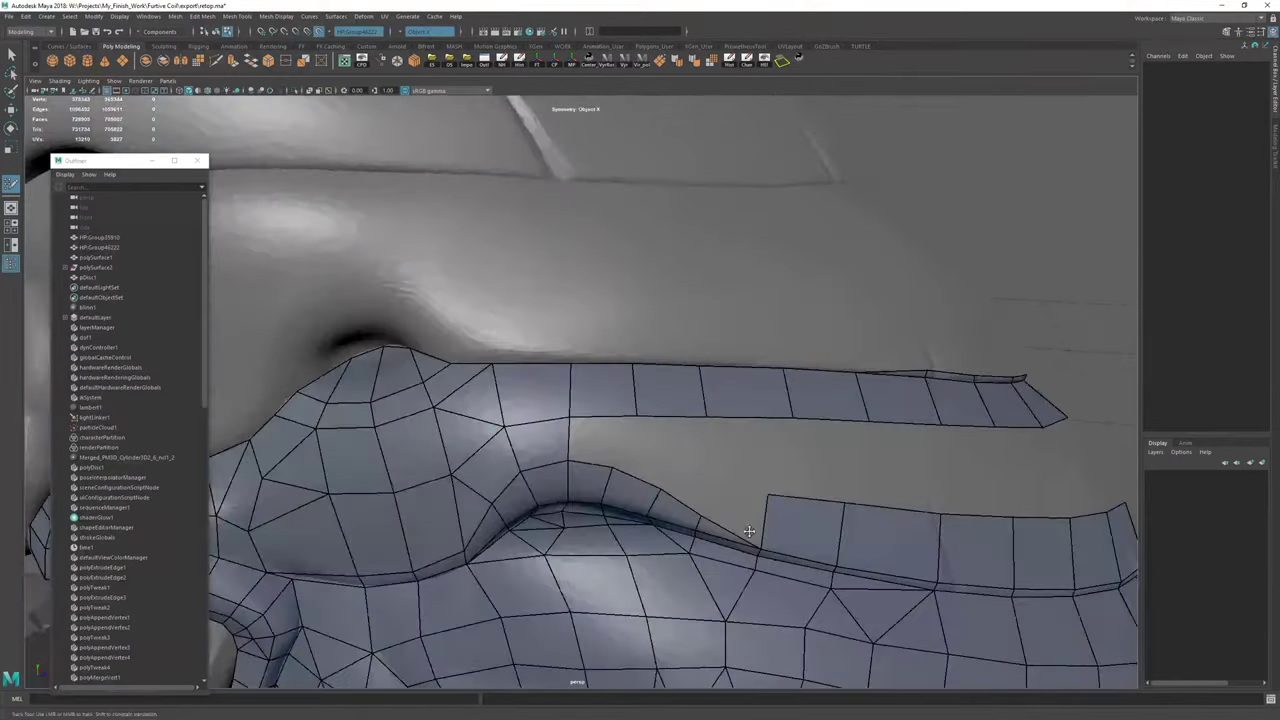
pyautogui.keyDown('alt'); pyautogui.moveTo(749, 531); pyautogui.dragTo(790, 540, button='right'); pyautogui.keyUp('alt')
pyautogui.moveTo(790, 540)
pyautogui.keyDown('alt'); pyautogui.mouseDown()
pyautogui.moveTo(666, 526)
pyautogui.moveTo(554, 477)
pyautogui.moveTo(540, 456)
pyautogui.mouseUp(); pyautogui.keyUp('alt')
pyautogui.keyDown('shift'); pyautogui.click(589, 500); pyautogui.keyUp('shift')
pyautogui.click(518, 464)
pyautogui.keyDown('shift'); pyautogui.click(520, 474); pyautogui.keyUp('shift')
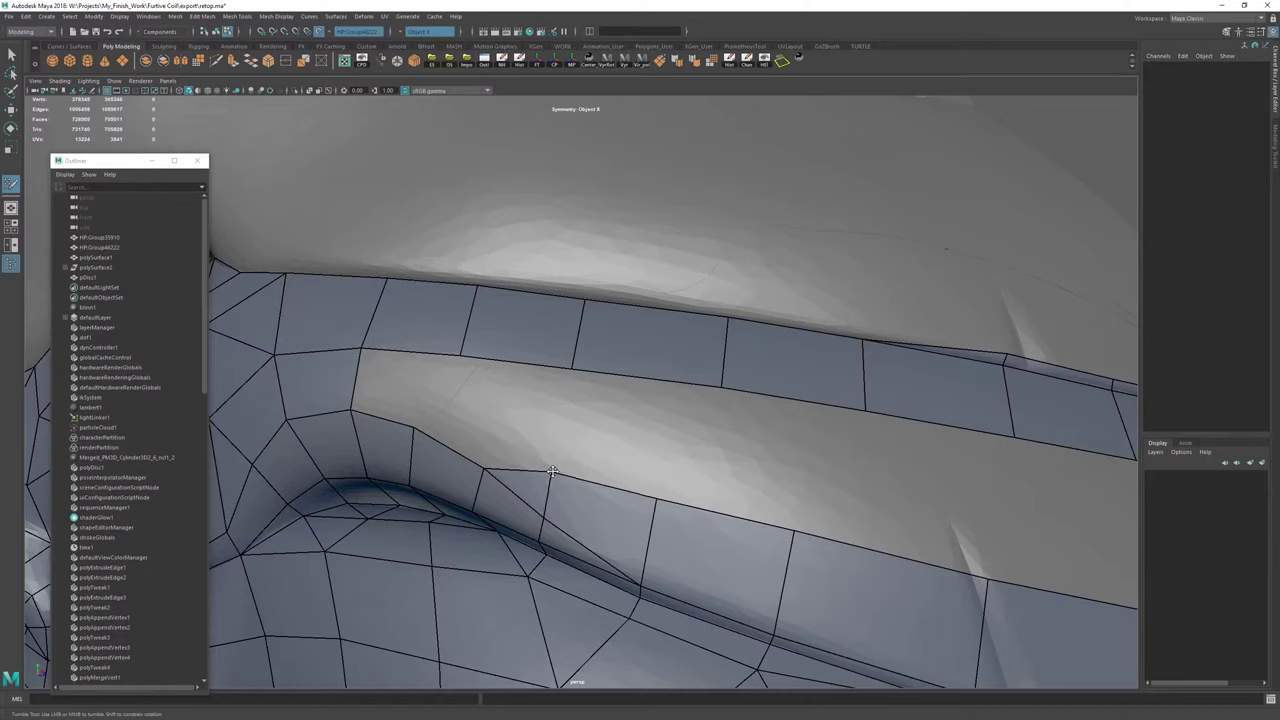
# Fill the narrow end of the gap between the upper strip and the row over the arched ridge, splitting the adjoining quad with Multi-Cut.
pyautogui.keyDown('shift'); pyautogui.click(423, 372); pyautogui.keyUp('shift')
pyautogui.moveTo(597, 483); pyautogui.dragTo(625, 376)
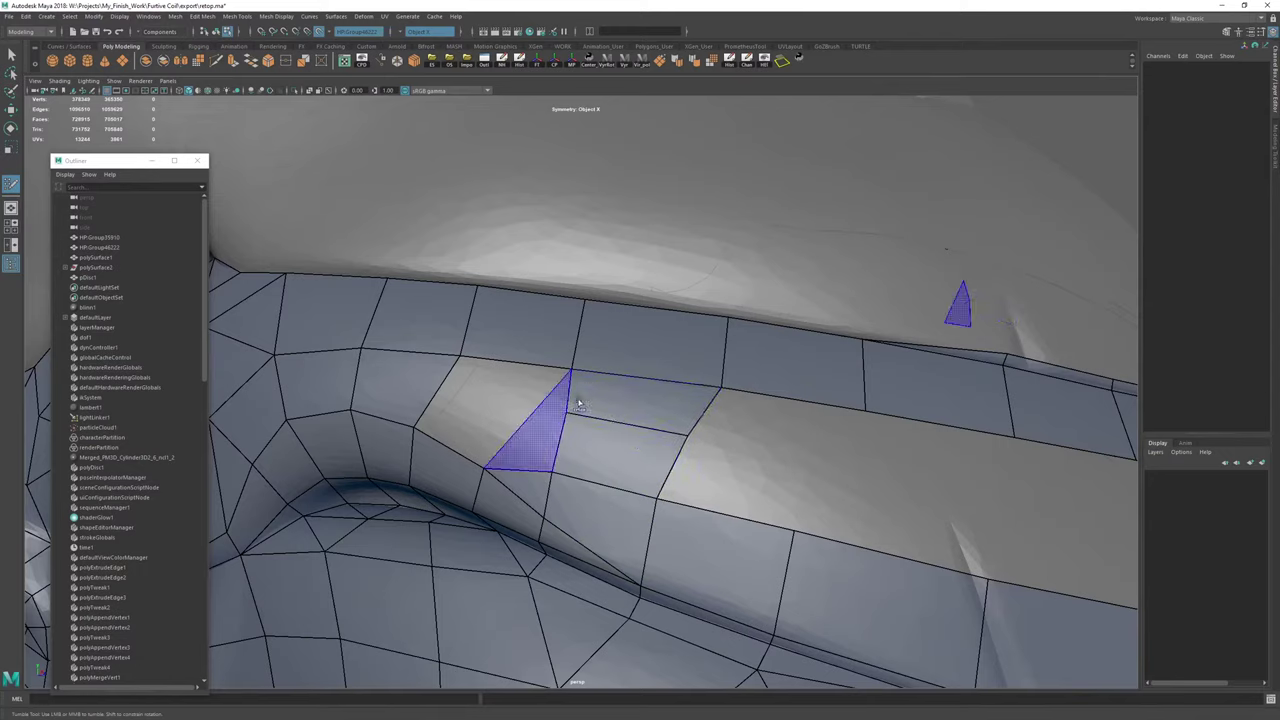
pyautogui.moveTo(573, 393); pyautogui.dragTo(445, 377)
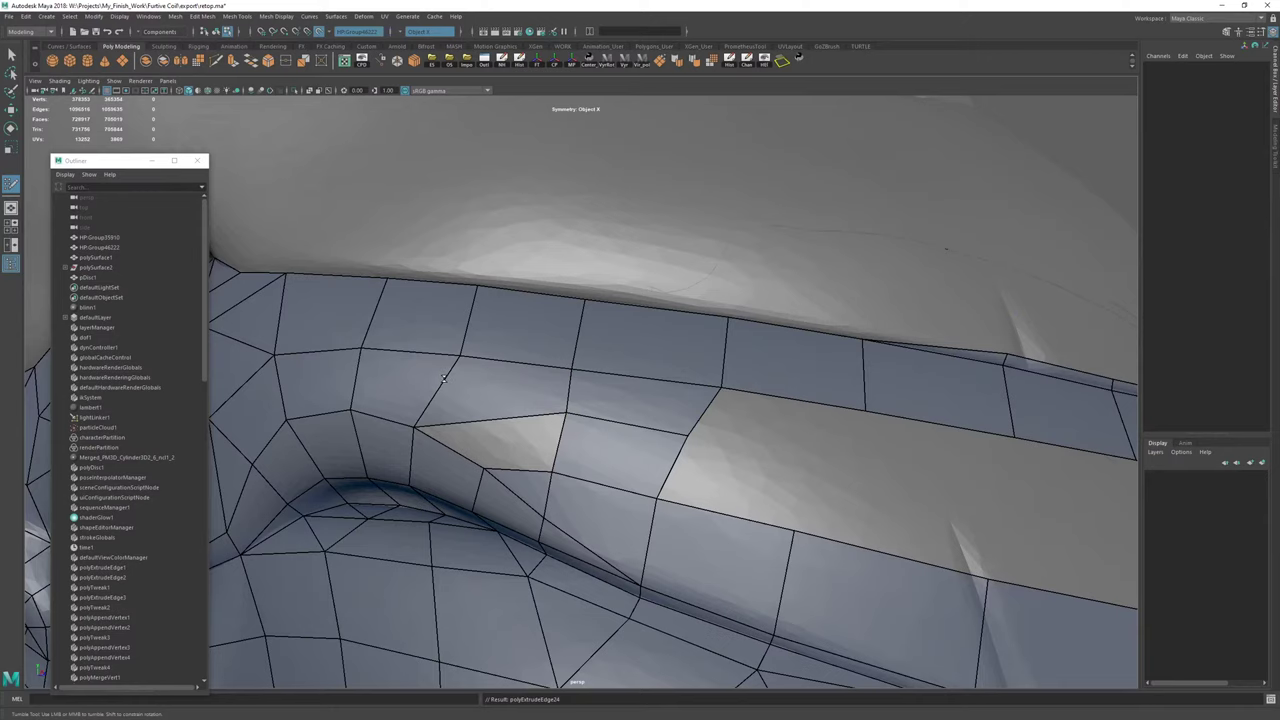
pyautogui.moveTo(603, 448)
pyautogui.keyDown('alt'); pyautogui.mouseDown()
pyautogui.moveTo(517, 435)
pyautogui.moveTo(608, 449)
pyautogui.mouseUp(); pyautogui.keyUp('alt')
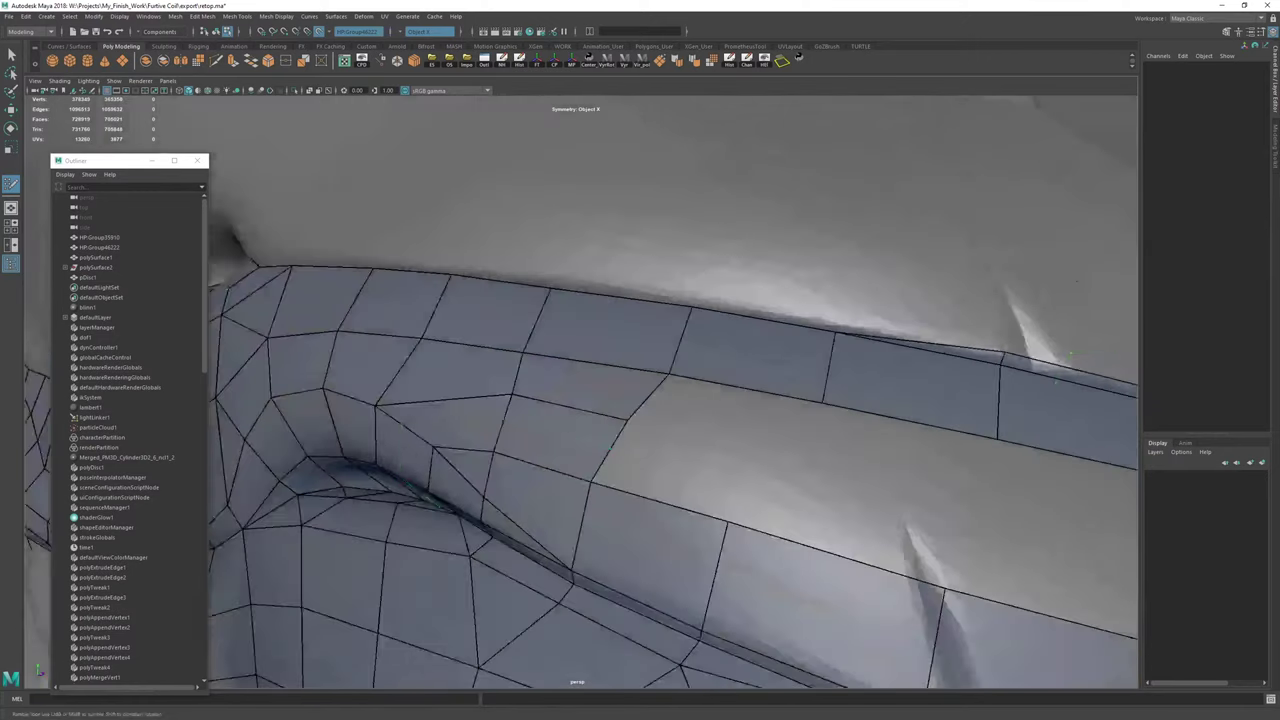
pyautogui.rightClick(682, 393)
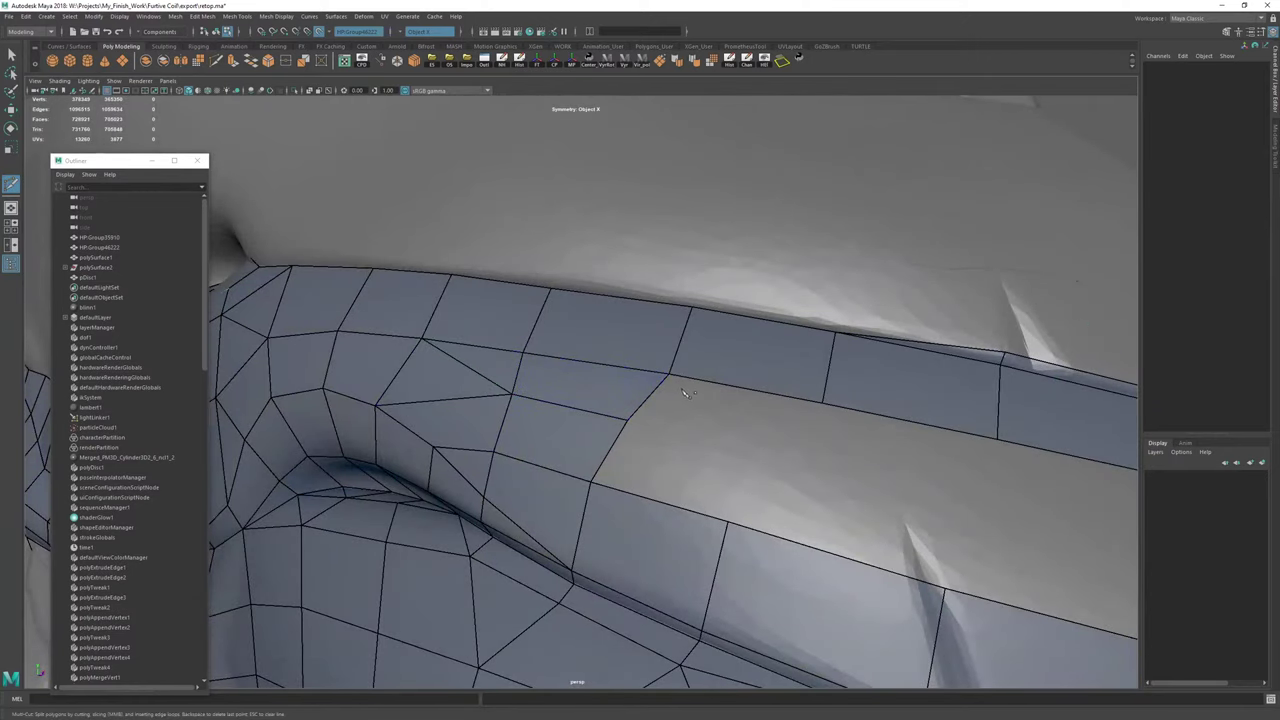
pyautogui.hotkey('ctrl', 'shift', 'q')
# Extrude a row of three quads down from the upper strip's lower border toward the body's centerline.
pyautogui.moveTo(684, 394)
pyautogui.keyDown('alt'); pyautogui.mouseDown()
pyautogui.moveTo(531, 414)
pyautogui.moveTo(556, 417)
pyautogui.moveTo(574, 397)
pyautogui.moveTo(654, 449)
pyautogui.moveTo(571, 466)
pyautogui.moveTo(568, 519)
pyautogui.mouseUp(); pyautogui.keyUp('alt')
pyautogui.scroll(-8, 583, 408)
pyautogui.scroll(6, 600, 425)
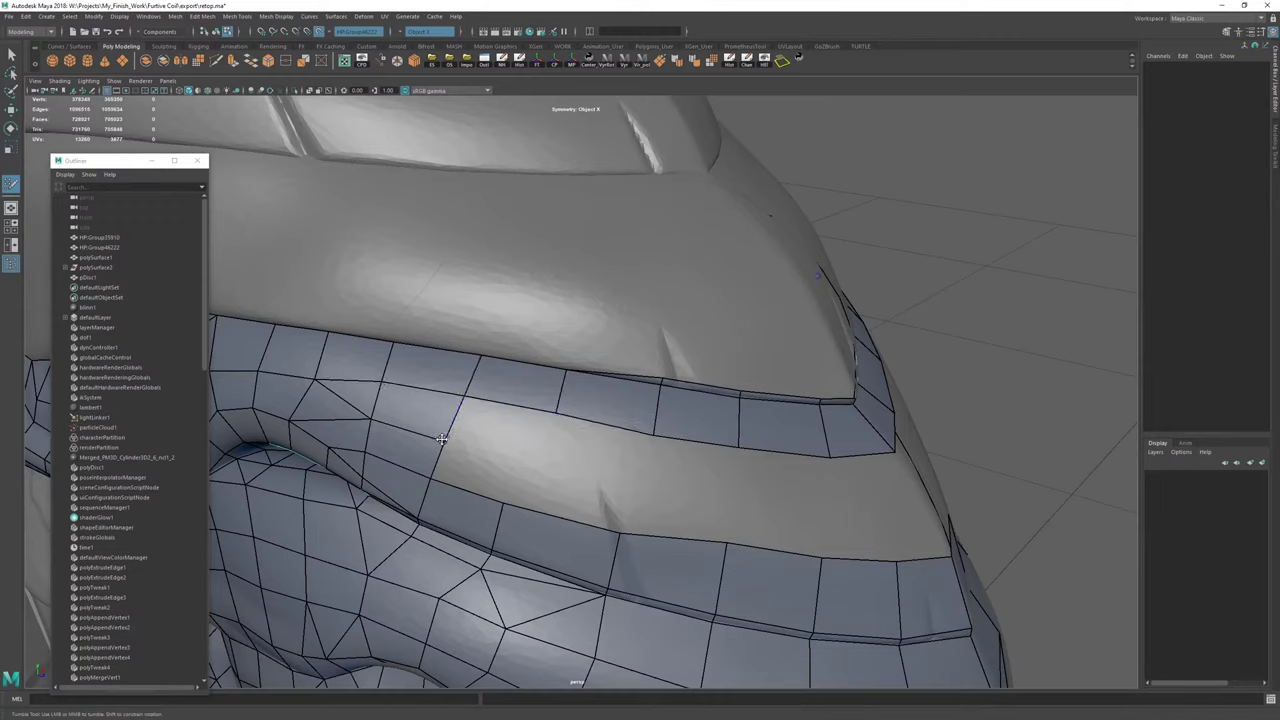
pyautogui.moveTo(455, 425); pyautogui.dragTo(725, 484)
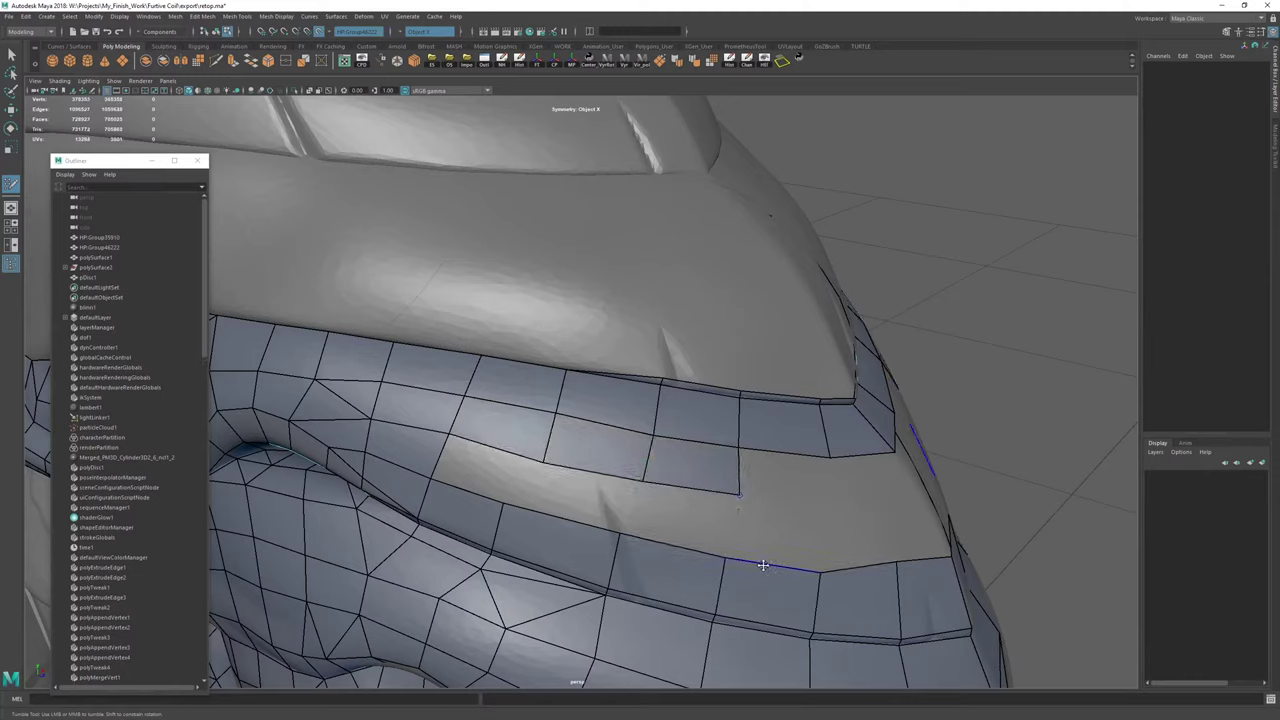
# Fill the space between the new three-quad row and the lower strip as far as the short vertical crease.
pyautogui.keyDown('alt'); pyautogui.moveTo(665, 541); pyautogui.dragTo(605, 444, button='right'); pyautogui.keyUp('alt')
pyautogui.keyDown('alt'); pyautogui.moveTo(605, 444); pyautogui.dragTo(500, 434); pyautogui.keyUp('alt')
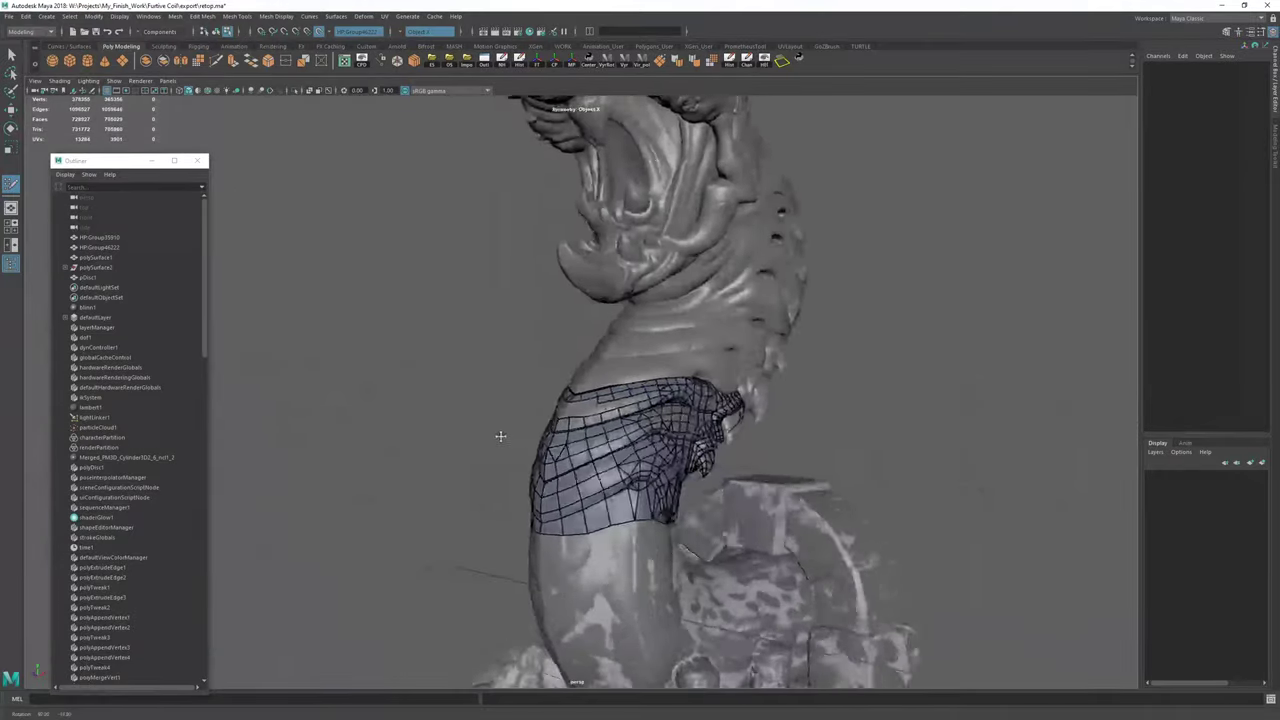
pyautogui.keyDown('alt'); pyautogui.moveTo(500, 434); pyautogui.dragTo(1157, 580, button='right'); pyautogui.keyUp('alt')
pyautogui.keyDown('alt'); pyautogui.moveTo(1157, 580); pyautogui.dragTo(540, 430); pyautogui.keyUp('alt')
pyautogui.keyDown('alt'); pyautogui.moveTo(540, 430); pyautogui.dragTo(604, 435, button='right'); pyautogui.keyUp('alt')
pyautogui.moveTo(604, 435); pyautogui.dragTo(598, 455)
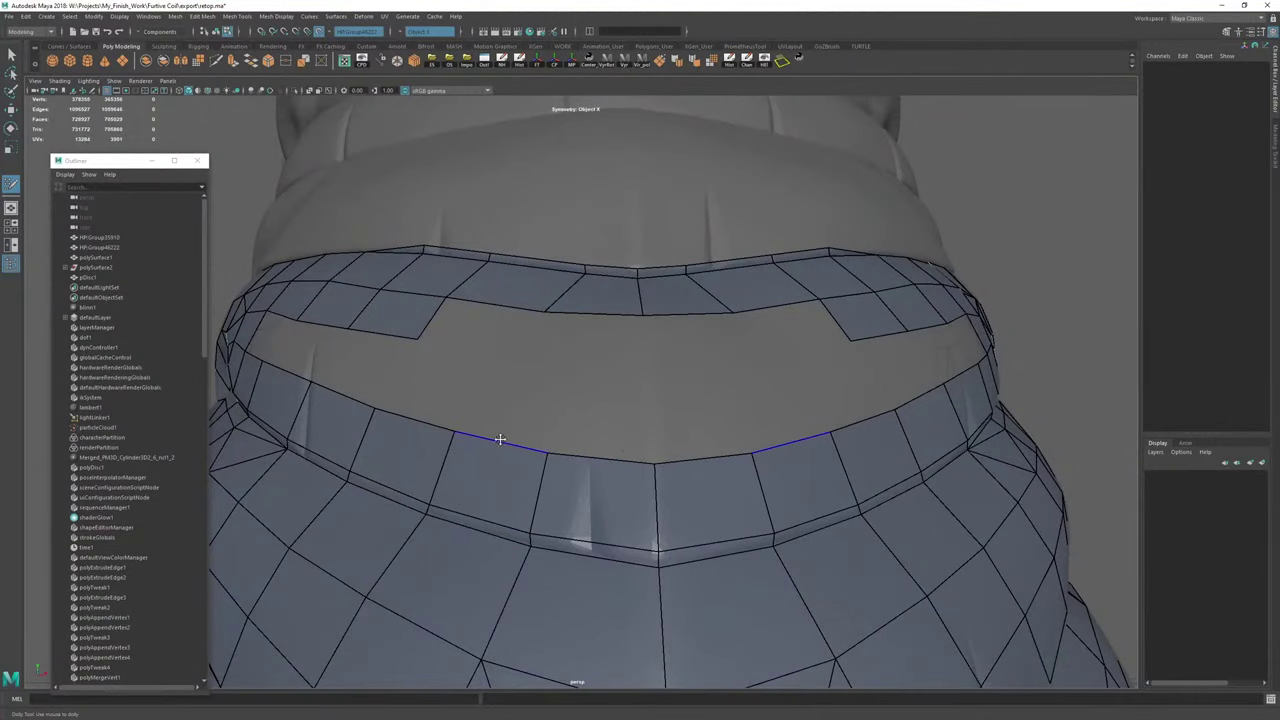
pyautogui.keyDown('alt'); pyautogui.moveTo(500, 443); pyautogui.dragTo(564, 400); pyautogui.keyUp('alt')
pyautogui.keyDown('alt'); pyautogui.moveTo(564, 400); pyautogui.dragTo(640, 408, button='right'); pyautogui.keyUp('alt')
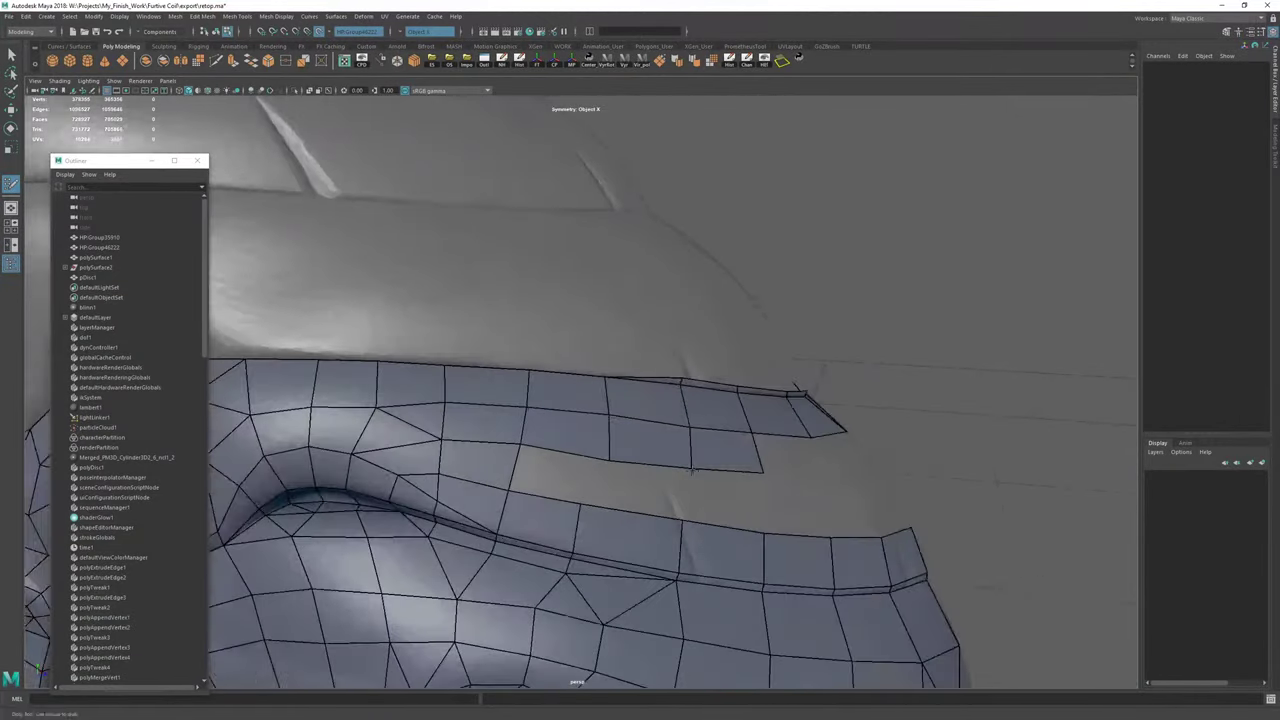
pyautogui.keyDown('alt'); pyautogui.moveTo(640, 408); pyautogui.dragTo(530, 426); pyautogui.keyUp('alt')
pyautogui.keyDown('shift'); pyautogui.click(546, 444); pyautogui.keyUp('shift')
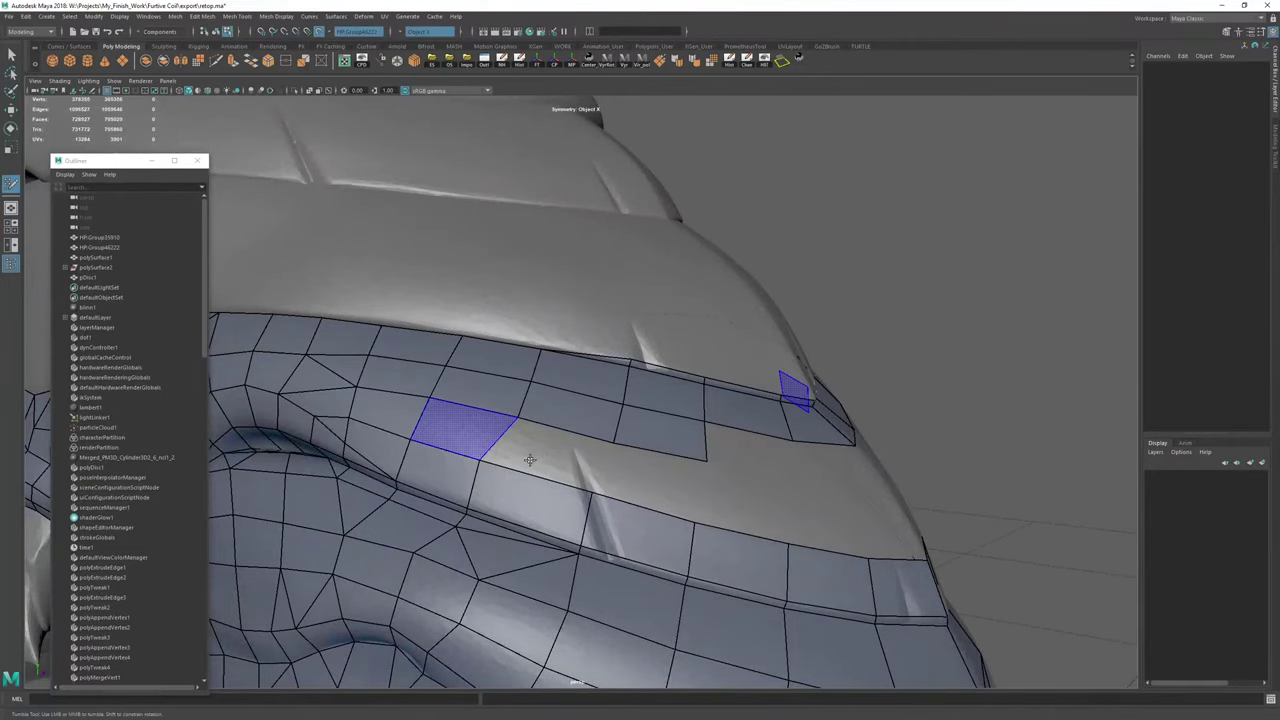
pyautogui.keyDown('shift'); pyautogui.click(474, 438); pyautogui.keyUp('shift')
pyautogui.keyDown('alt'); pyautogui.moveTo(485, 459); pyautogui.dragTo(542, 452); pyautogui.keyUp('alt')
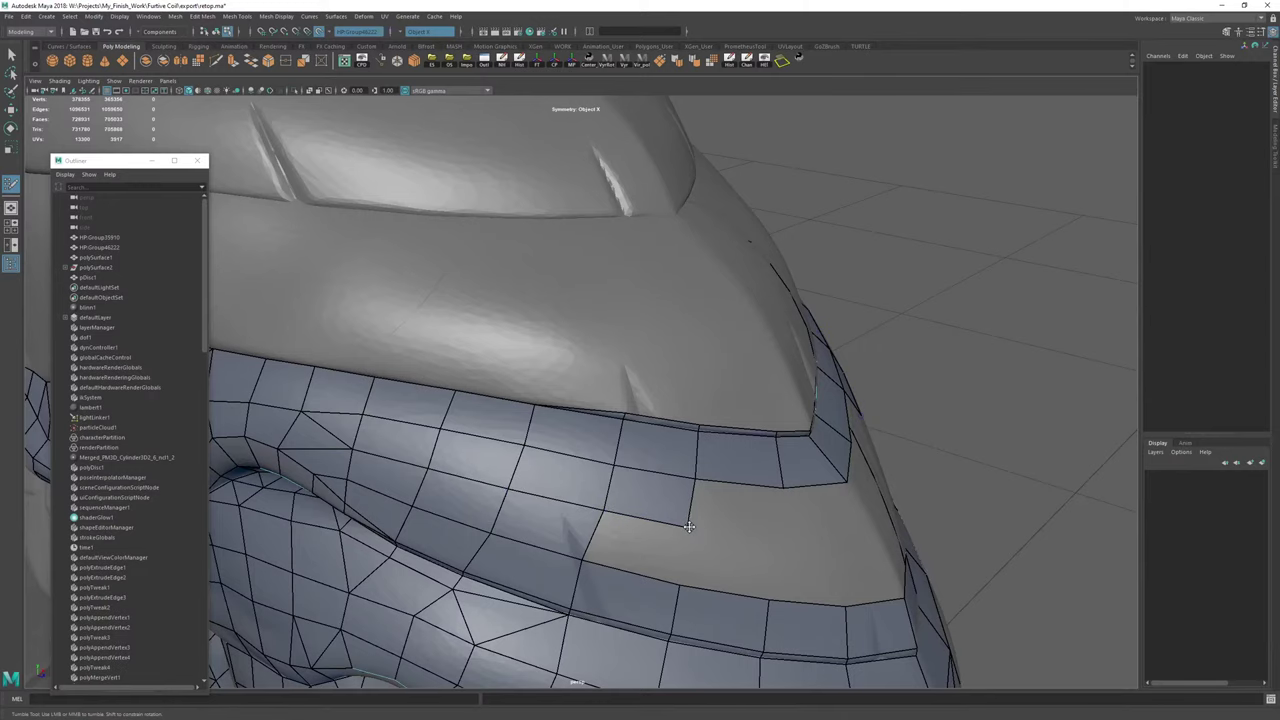
# Extend the quad row to the body's centerline and fill the rest of the gap down to the lower strip.
pyautogui.keyDown('alt'); pyautogui.moveTo(689, 527); pyautogui.dragTo(548, 457); pyautogui.keyUp('alt')
pyautogui.moveTo(510, 411); pyautogui.dragTo(487, 445)
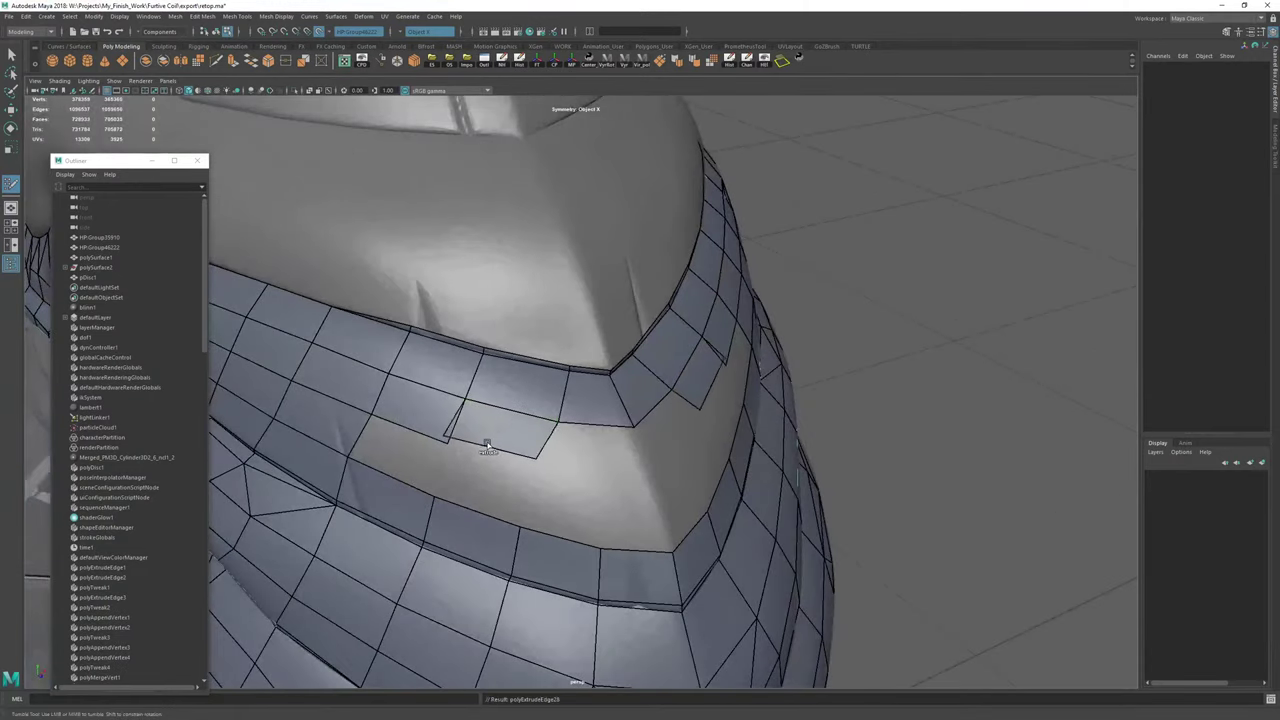
pyautogui.moveTo(600, 452)
pyautogui.mouseDown()
pyautogui.moveTo(571, 477)
pyautogui.moveTo(611, 467)
pyautogui.moveTo(608, 477)
pyautogui.mouseUp()
pyautogui.keyDown('shift'); pyautogui.click(549, 464); pyautogui.keyUp('shift')
pyautogui.keyDown('shift'); pyautogui.click(602, 481); pyautogui.keyUp('shift')
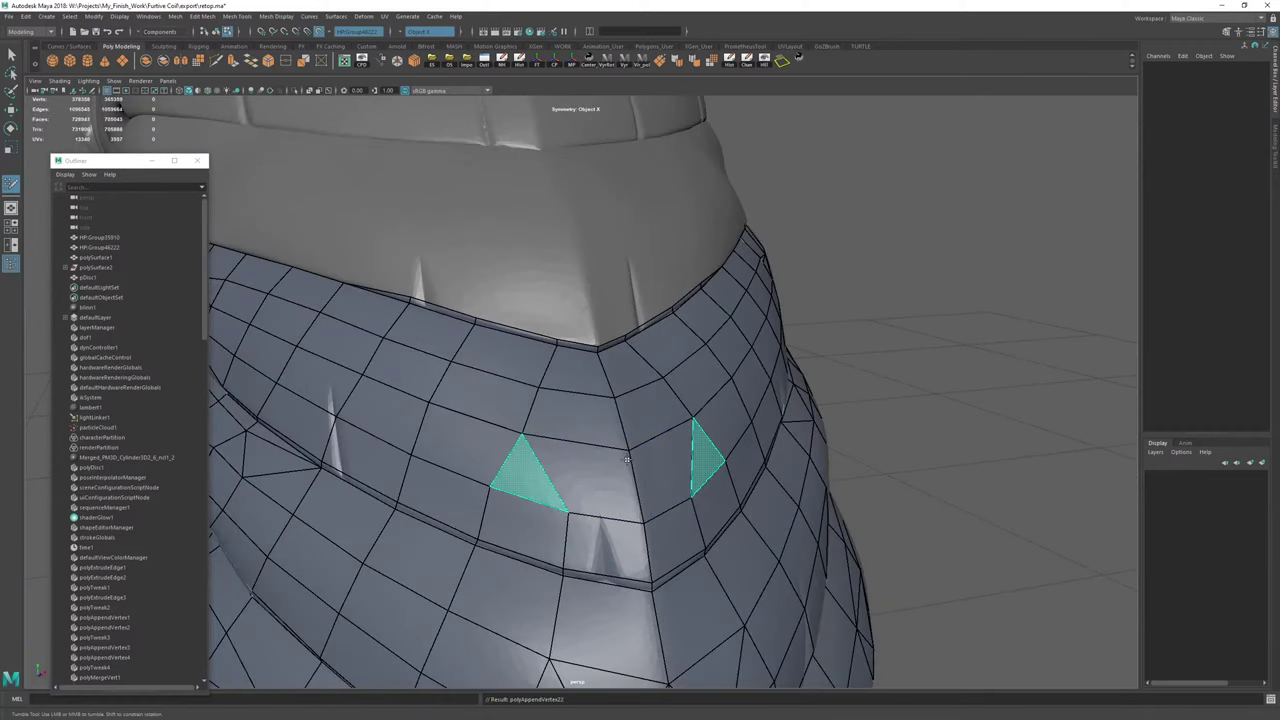
# Cut an extra edge with Multi-Cut into the filled faces beside the centerline, above the short crease.
pyautogui.hotkey('ctrl', 'shift', 'x')
pyautogui.click(580, 509)
pyautogui.rightClick(582, 509)
pyautogui.keyDown('alt'); pyautogui.moveTo(582, 509); pyautogui.dragTo(500, 420, button='right'); pyautogui.keyUp('alt')
pyautogui.keyDown('alt'); pyautogui.moveTo(500, 420); pyautogui.dragTo(588, 434); pyautogui.keyUp('alt')
pyautogui.keyDown('alt'); pyautogui.moveTo(588, 434); pyautogui.dragTo(820, 520, button='middle'); pyautogui.keyUp('alt')
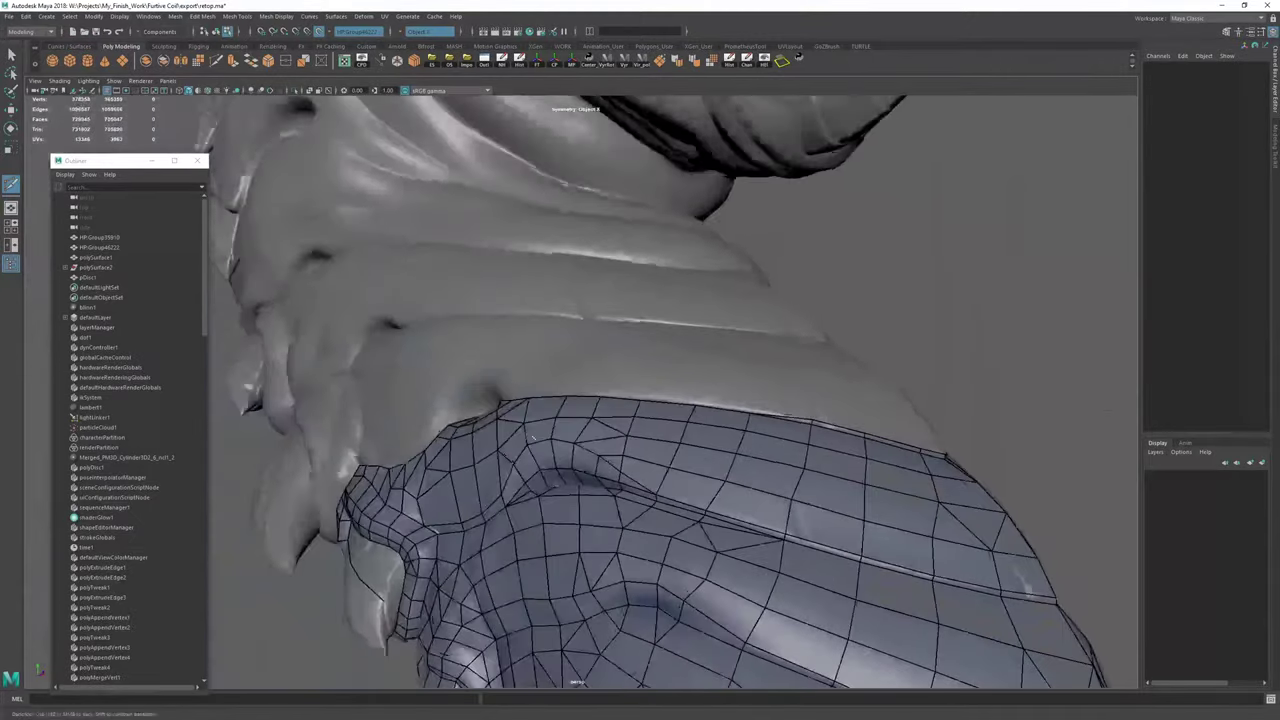
# Delete the retopology mesh's construction history and resume Quad Draw on it.
pyautogui.keyDown('alt'); pyautogui.moveTo(560, 440); pyautogui.dragTo(760, 400); pyautogui.keyUp('alt')
pyautogui.keyDown('alt'); pyautogui.moveTo(700, 375); pyautogui.dragTo(561, 353, button='right'); pyautogui.keyUp('alt')
pyautogui.press('w')
pyautogui.click(578, 402)
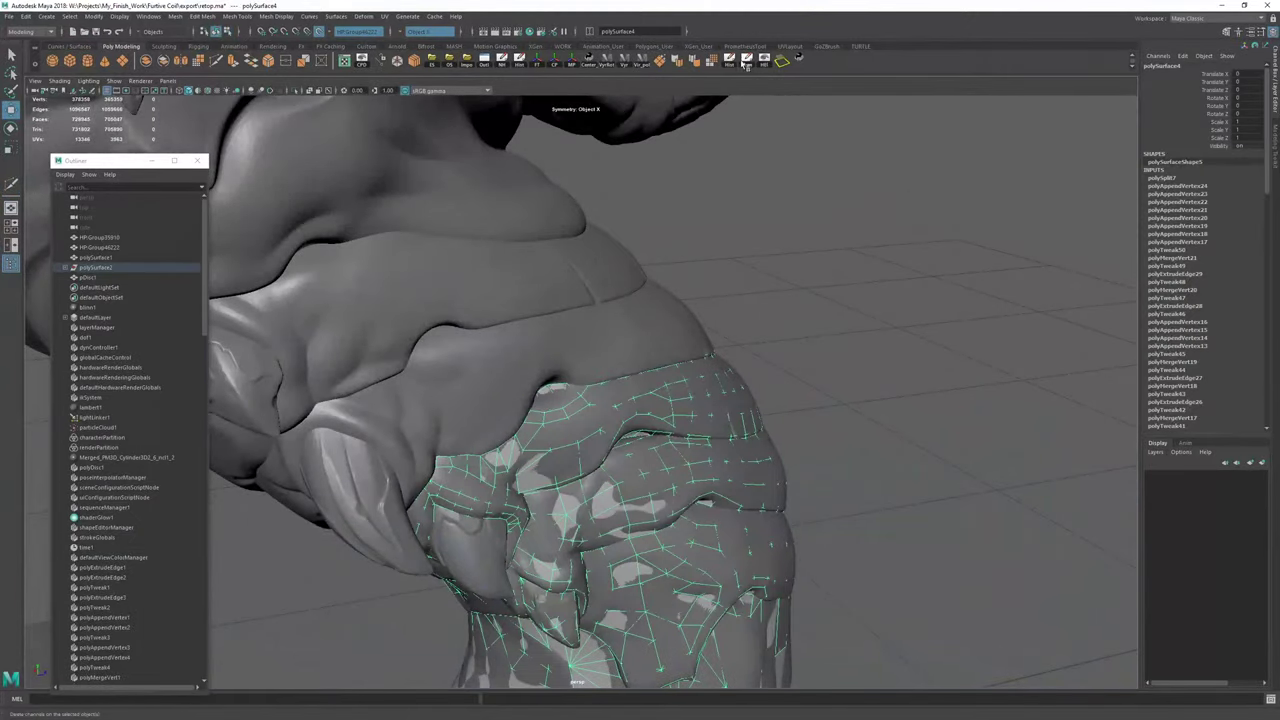
pyautogui.click(732, 61)
pyautogui.hotkey('ctrl', 'shift', 'q')
# Extrude a first quad from the curved ridge's inner border onto the uncovered side spike.
pyautogui.keyDown('alt'); pyautogui.moveTo(551, 400); pyautogui.dragTo(545, 450, button='right'); pyautogui.keyUp('alt')
pyautogui.keyDown('alt'); pyautogui.moveTo(545, 450); pyautogui.dragTo(614, 340, button='middle'); pyautogui.keyUp('alt')
pyautogui.keyDown('alt'); pyautogui.moveTo(614, 340); pyautogui.dragTo(490, 335, button='right'); pyautogui.keyUp('alt')
pyautogui.keyDown('alt'); pyautogui.moveTo(490, 335); pyautogui.dragTo(580, 350); pyautogui.keyUp('alt')
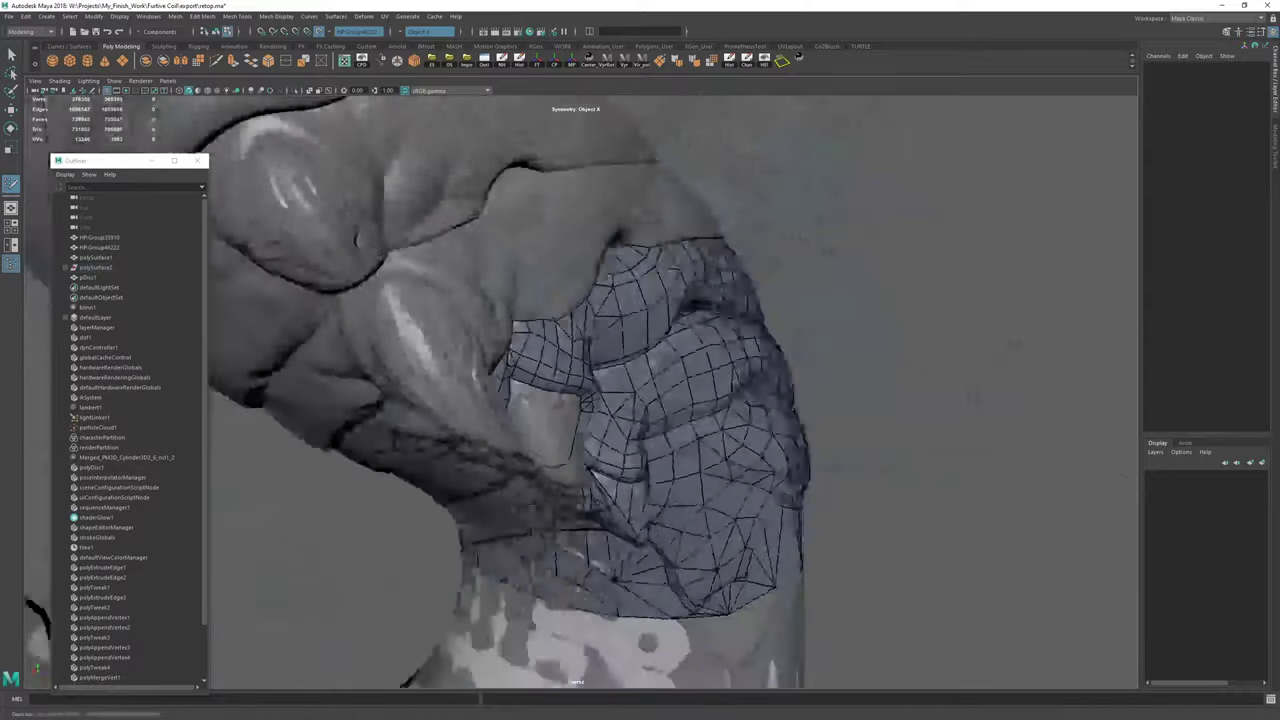
pyautogui.keyDown('alt'); pyautogui.moveTo(480, 350); pyautogui.dragTo(620, 400, button='right'); pyautogui.keyUp('alt')
pyautogui.keyDown('alt'); pyautogui.moveTo(450, 375); pyautogui.dragTo(520, 363); pyautogui.keyUp('alt')
pyautogui.keyDown('alt'); pyautogui.moveTo(520, 363); pyautogui.dragTo(640, 375, button='middle'); pyautogui.keyUp('alt')
pyautogui.moveTo(540, 368)
pyautogui.keyDown('alt'); pyautogui.mouseDown()
pyautogui.moveTo(592, 364)
pyautogui.moveTo(585, 421)
pyautogui.moveTo(591, 364)
pyautogui.mouseUp(); pyautogui.keyUp('alt')
pyautogui.moveTo(772, 384)
pyautogui.keyDown('alt'); pyautogui.mouseDown()
pyautogui.moveTo(537, 383)
pyautogui.moveTo(640, 375)
pyautogui.moveTo(581, 384)
pyautogui.mouseUp(); pyautogui.keyUp('alt')
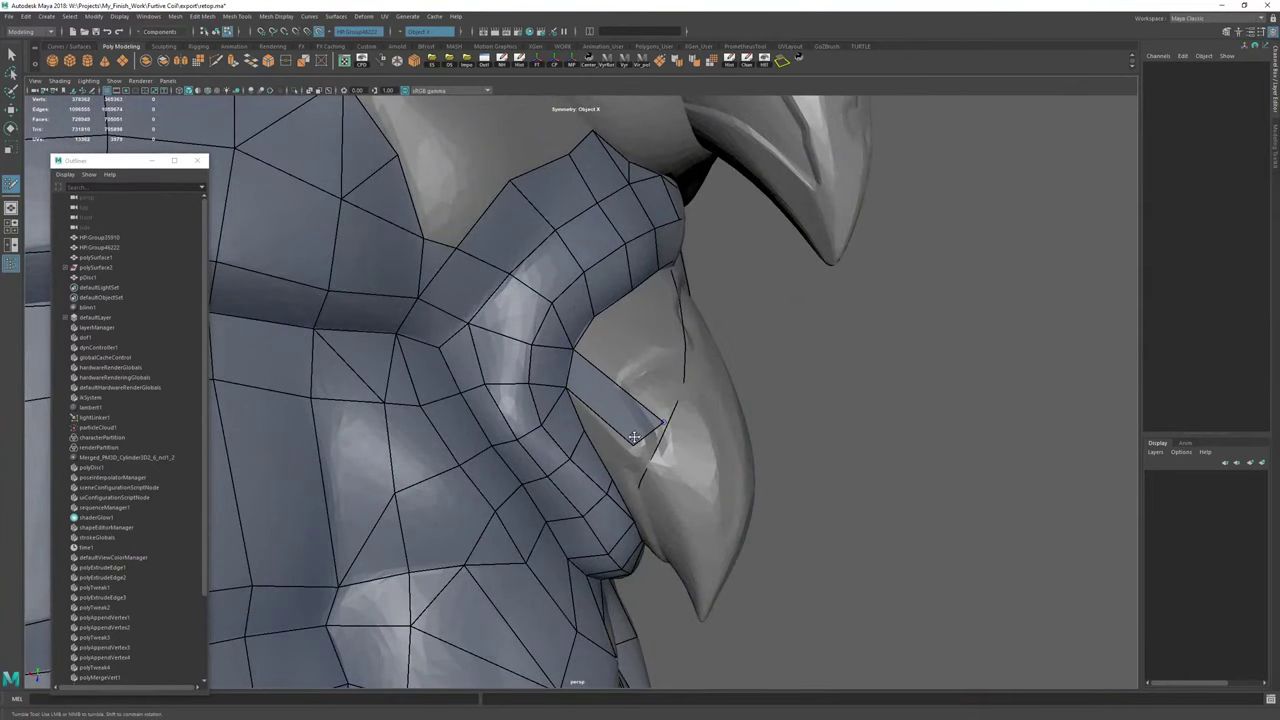
# Continue the quads along the spike's base beside the curved ridge, filling the triangular notch next to the first quad.
pyautogui.keyDown('alt'); pyautogui.moveTo(617, 456); pyautogui.dragTo(745, 387); pyautogui.keyUp('alt')
pyautogui.keyDown('alt'); pyautogui.moveTo(745, 387); pyautogui.dragTo(528, 286, button='middle'); pyautogui.keyUp('alt')
pyautogui.keyDown('alt'); pyautogui.moveTo(528, 286); pyautogui.dragTo(615, 335); pyautogui.keyUp('alt')
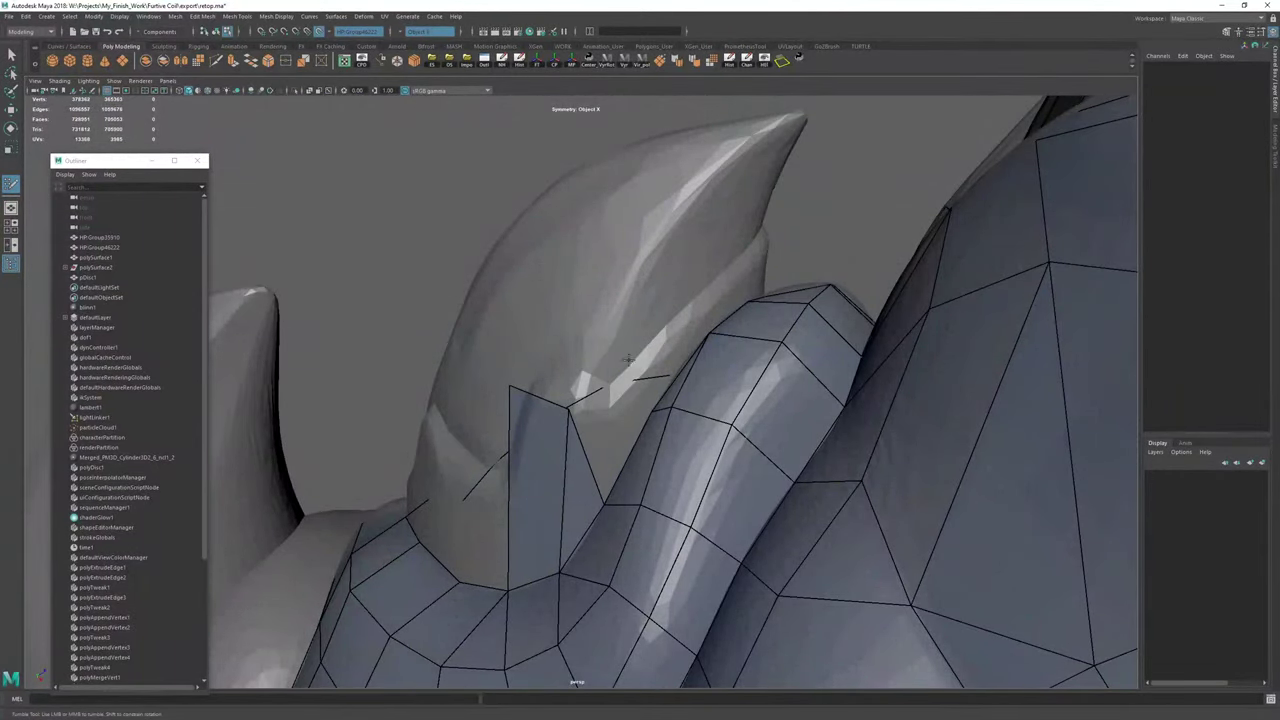
pyautogui.keyDown('alt'); pyautogui.moveTo(604, 416); pyautogui.dragTo(615, 440); pyautogui.keyUp('alt')
pyautogui.keyDown('shift'); pyautogui.click(571, 529); pyautogui.keyUp('shift')
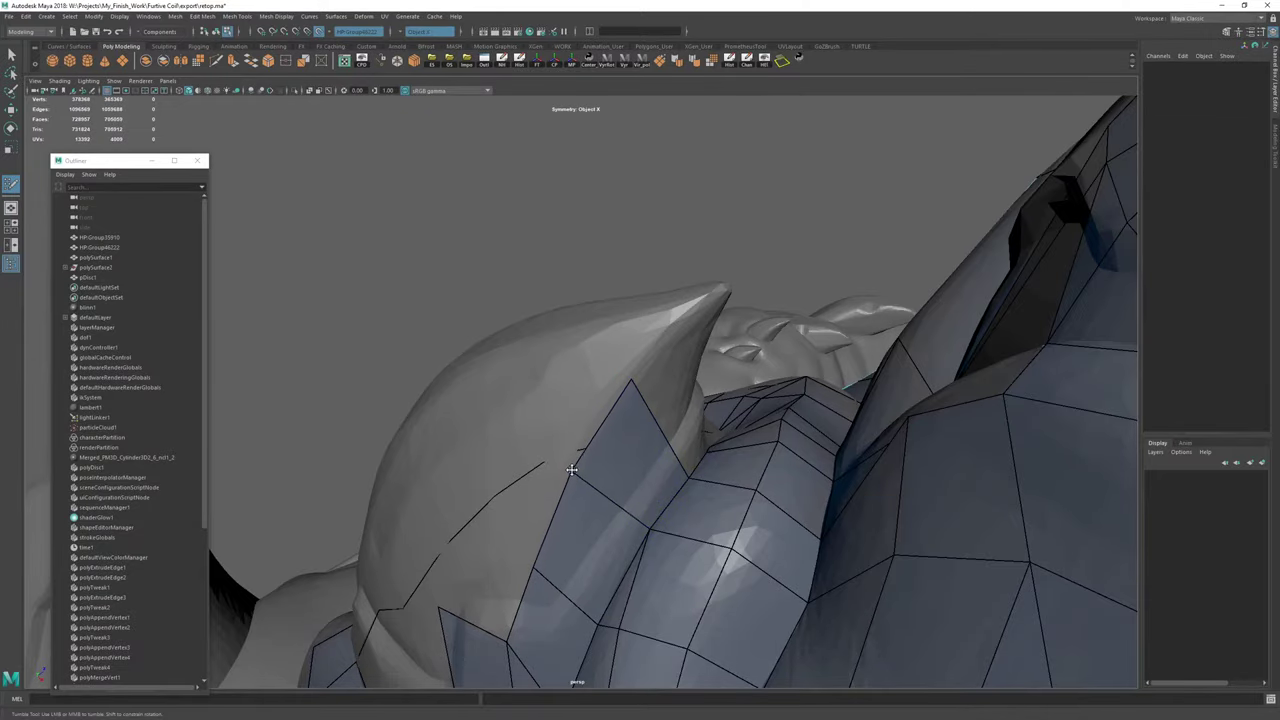
# Extrude quads from the straight side of the curved ridge onto the spike's flank and adjust their outer corners.
pyautogui.keyDown('alt'); pyautogui.moveTo(571, 470); pyautogui.dragTo(683, 474); pyautogui.keyUp('alt')
pyautogui.keyDown('alt'); pyautogui.moveTo(683, 474); pyautogui.dragTo(430, 400, button='right'); pyautogui.keyUp('alt')
pyautogui.keyDown('alt'); pyautogui.moveTo(430, 400); pyautogui.dragTo(540, 470); pyautogui.keyUp('alt')
pyautogui.keyDown('alt'); pyautogui.moveTo(540, 470); pyautogui.dragTo(594, 485, button='right'); pyautogui.keyUp('alt')
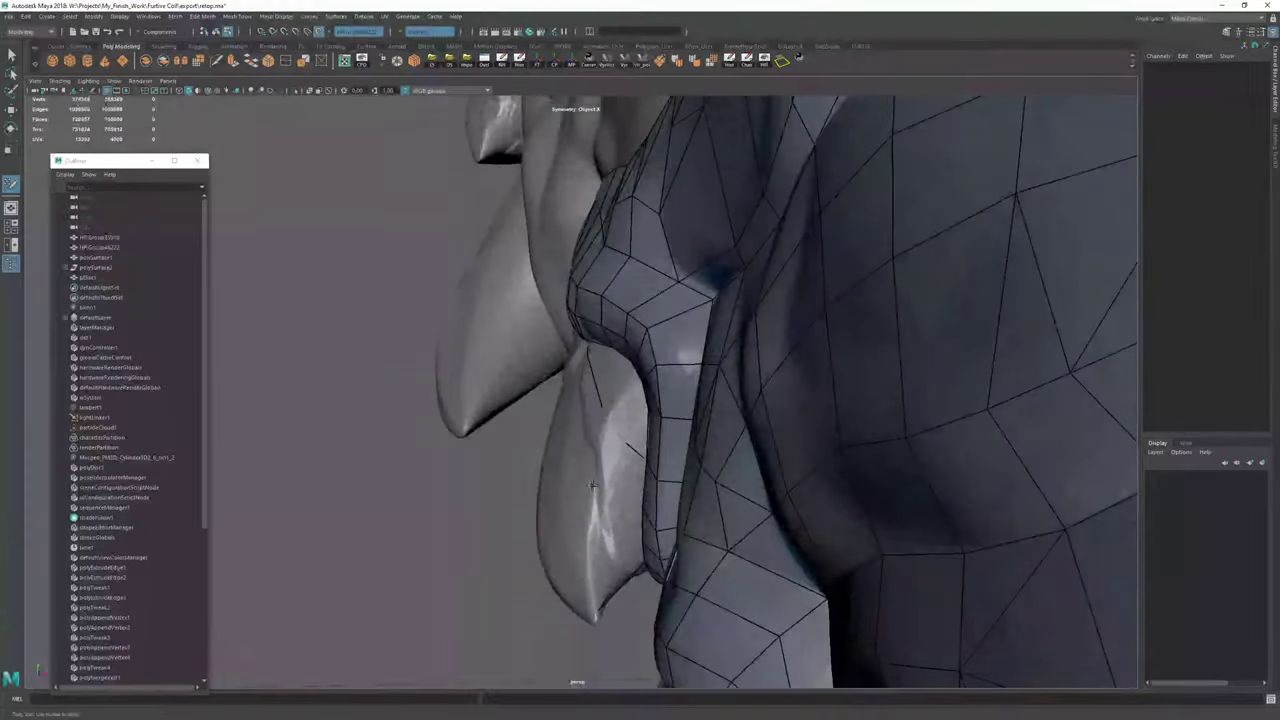
pyautogui.keyDown('alt'); pyautogui.moveTo(594, 485); pyautogui.dragTo(671, 397); pyautogui.keyUp('alt')
pyautogui.keyDown('alt'); pyautogui.moveTo(671, 397); pyautogui.dragTo(590, 330, button='middle'); pyautogui.keyUp('alt')
pyautogui.keyDown('alt'); pyautogui.moveTo(590, 330); pyautogui.dragTo(608, 300, button='right'); pyautogui.keyUp('alt')
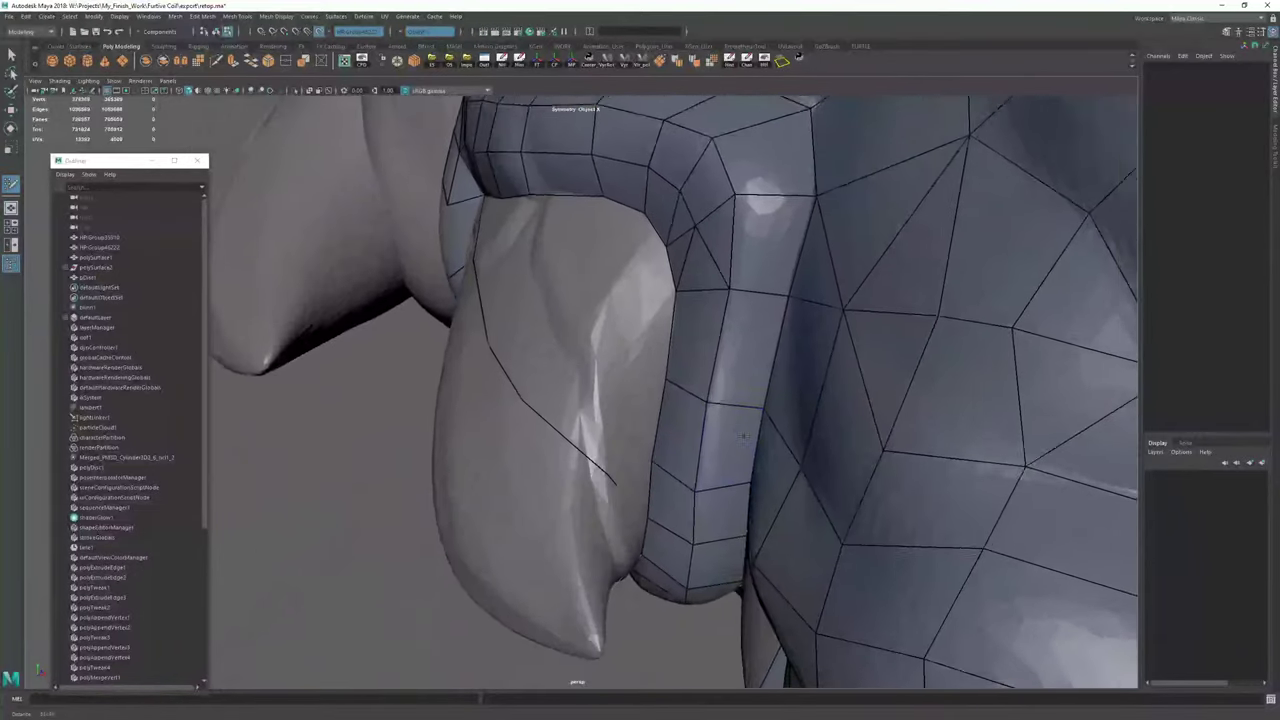
pyautogui.keyDown('shift'); pyautogui.click(633, 342); pyautogui.keyUp('shift')
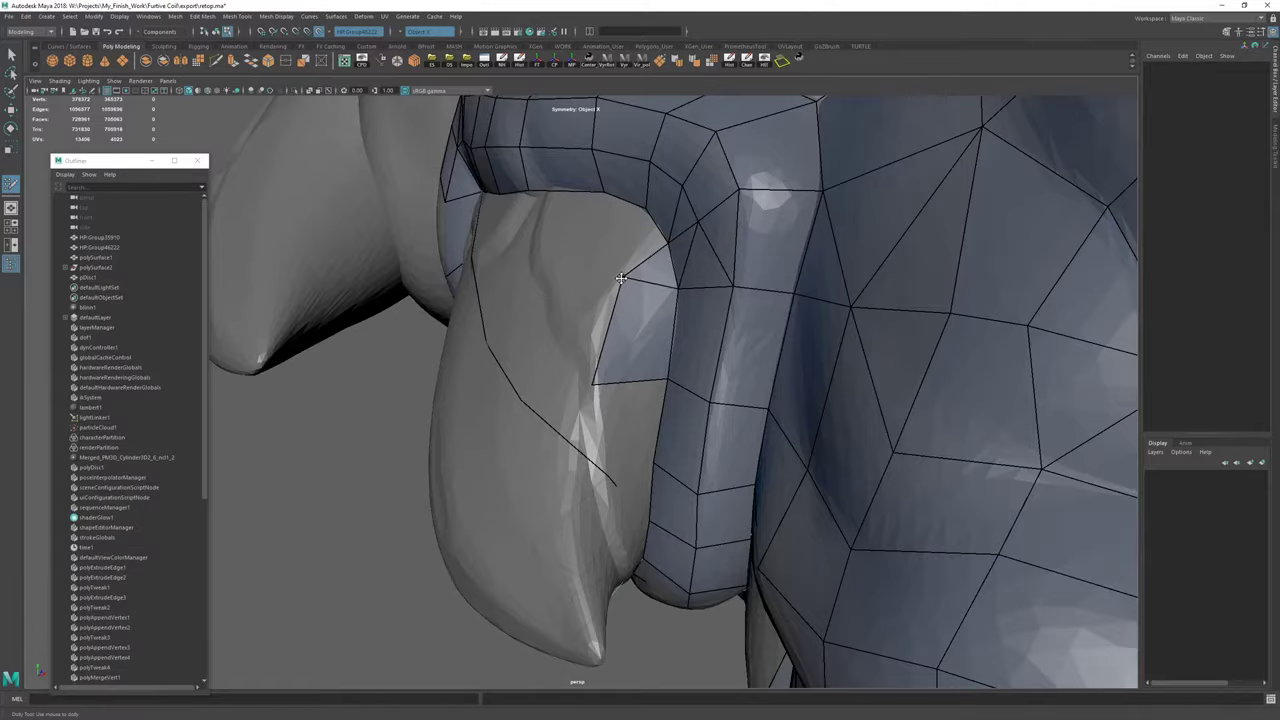
pyautogui.moveTo(597, 381); pyautogui.dragTo(644, 458)
# Insert an edge loop along the spike's flank strip and extend the quads up to the spike's tip.
pyautogui.keyDown('alt'); pyautogui.moveTo(586, 487); pyautogui.dragTo(564, 425); pyautogui.keyUp('alt')
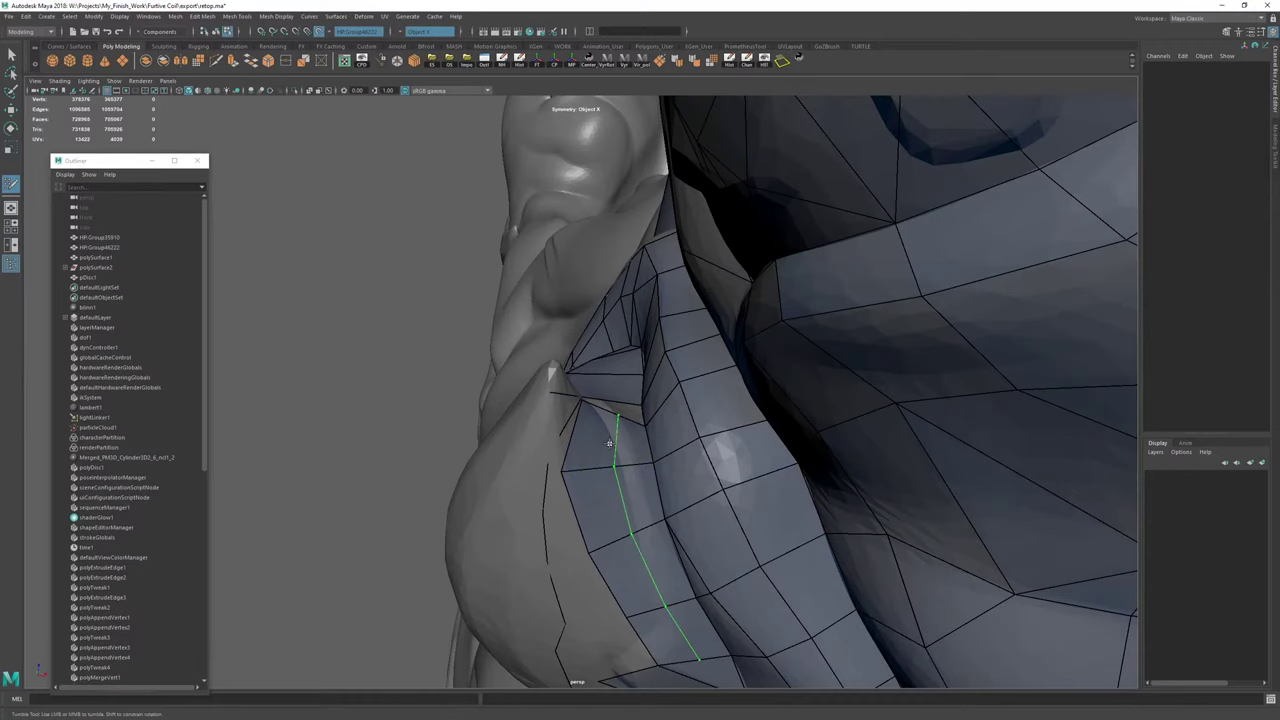
pyautogui.keyDown('ctrl'); pyautogui.click(614, 437); pyautogui.keyUp('ctrl')
pyautogui.keyDown('alt'); pyautogui.moveTo(600, 443); pyautogui.dragTo(660, 385); pyautogui.keyUp('alt')
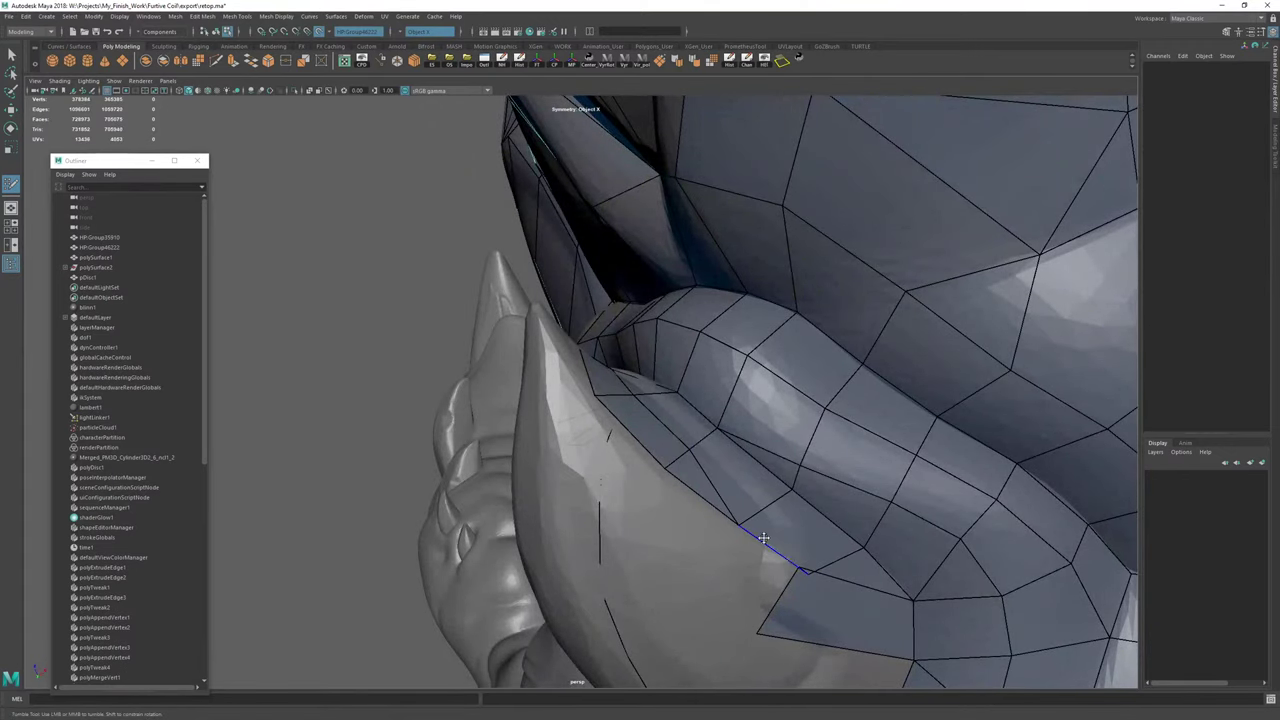
pyautogui.moveTo(797, 569); pyautogui.dragTo(702, 390)
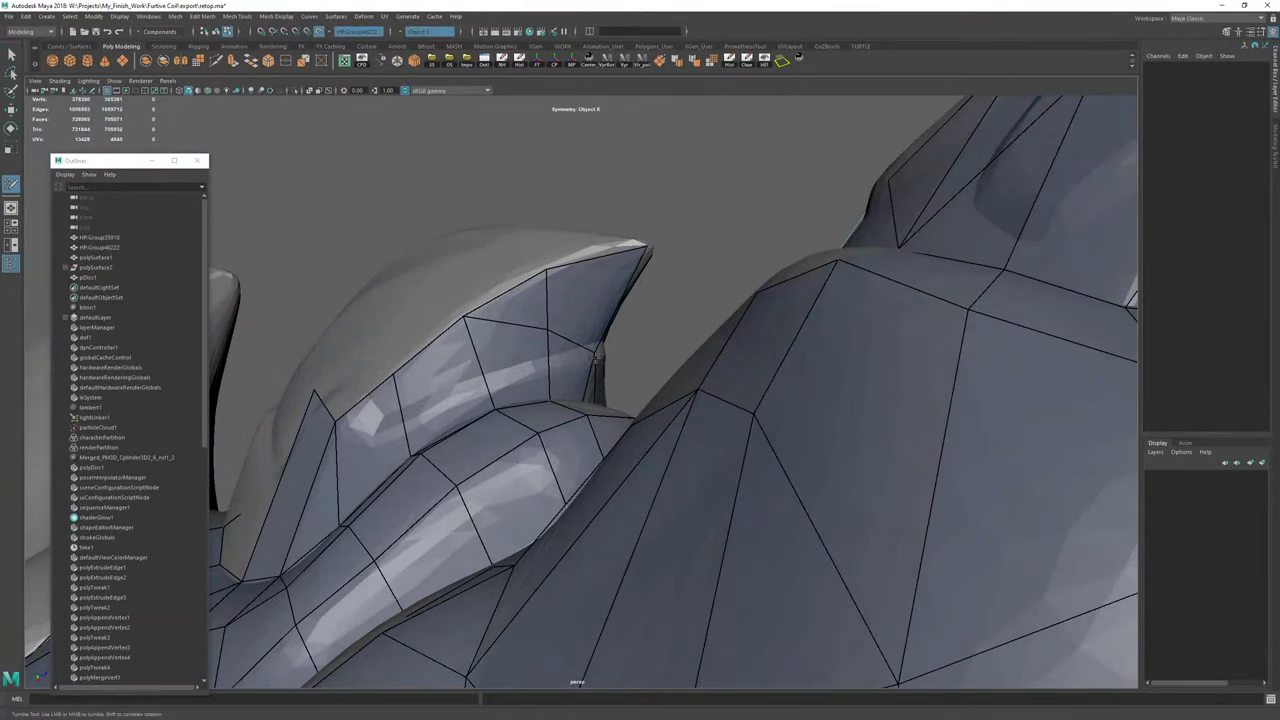
# Bridge the gap between the tip quads and the flank strip on the spike's other side.
pyautogui.moveTo(548, 330); pyautogui.dragTo(434, 306)
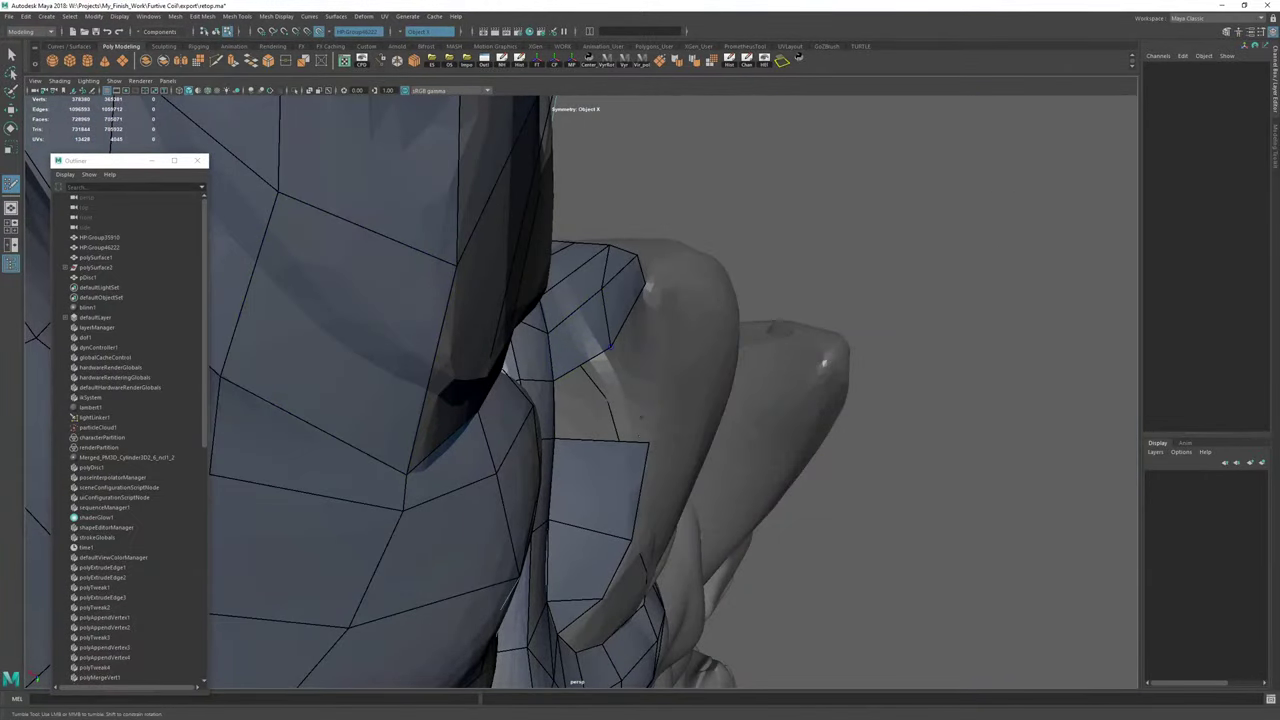
pyautogui.keyDown('alt'); pyautogui.moveTo(641, 442); pyautogui.dragTo(637, 406); pyautogui.keyUp('alt')
pyautogui.keyDown('alt'); pyautogui.moveTo(637, 406); pyautogui.dragTo(500, 370, button='right'); pyautogui.keyUp('alt')
pyautogui.keyDown('alt'); pyautogui.moveTo(466, 363); pyautogui.dragTo(626, 442); pyautogui.keyUp('alt')
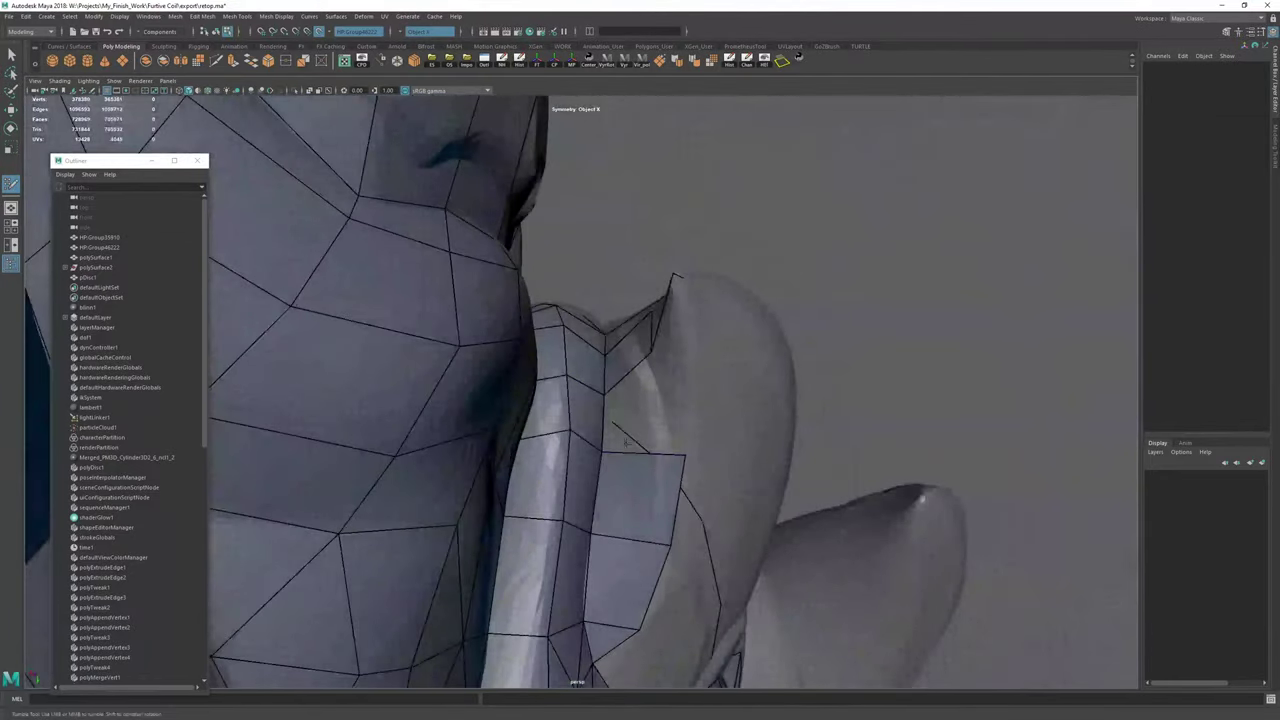
pyautogui.keyDown('alt'); pyautogui.moveTo(645, 397); pyautogui.dragTo(652, 395); pyautogui.keyUp('alt')
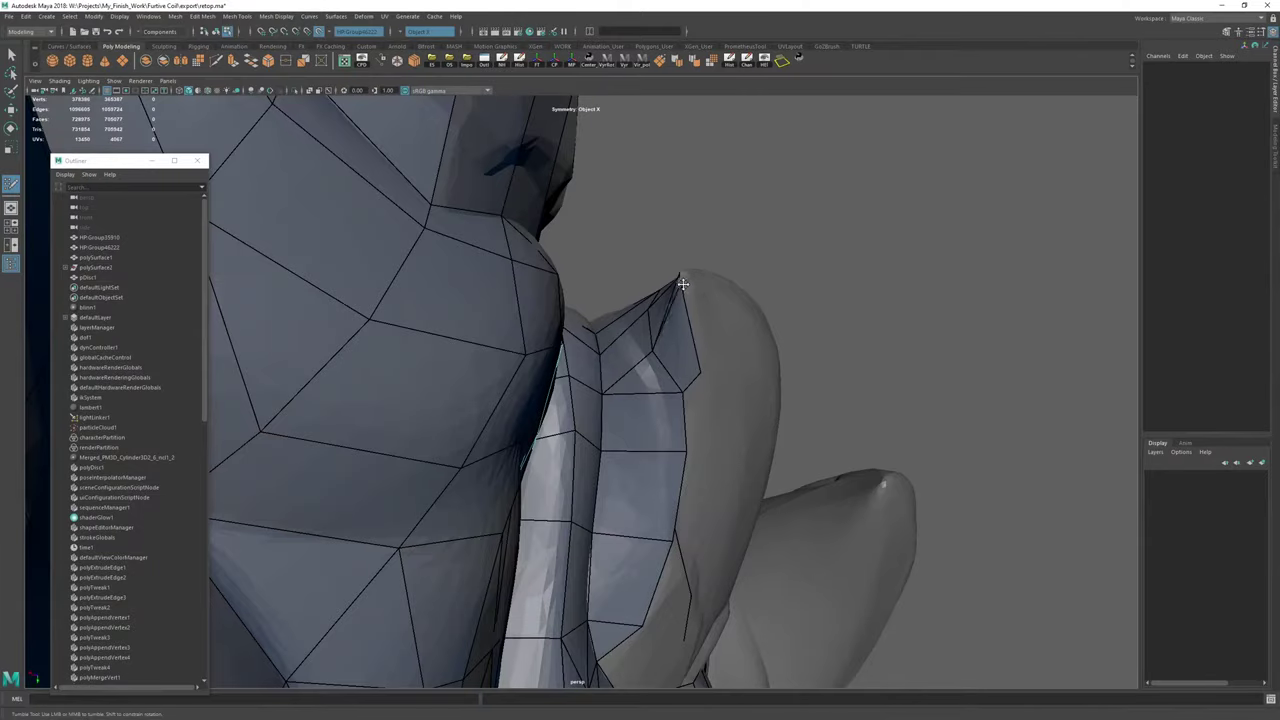
# Add faces joining the flank strip to the spike's tip, using the finished neighbouring spike as a guide.
pyautogui.keyDown('alt'); pyautogui.moveTo(683, 284); pyautogui.dragTo(651, 332, button='middle'); pyautogui.keyUp('alt')
pyautogui.moveTo(651, 440)
pyautogui.keyDown('alt'); pyautogui.mouseDown()
pyautogui.moveTo(895, 535)
pyautogui.moveTo(771, 372)
pyautogui.moveTo(626, 344)
pyautogui.mouseUp(); pyautogui.keyUp('alt')
pyautogui.scroll(-15, 771, 372)
pyautogui.scroll(12, 626, 344)
pyautogui.keyDown('alt'); pyautogui.moveTo(626, 344); pyautogui.dragTo(774, 406, button='middle'); pyautogui.keyUp('alt')
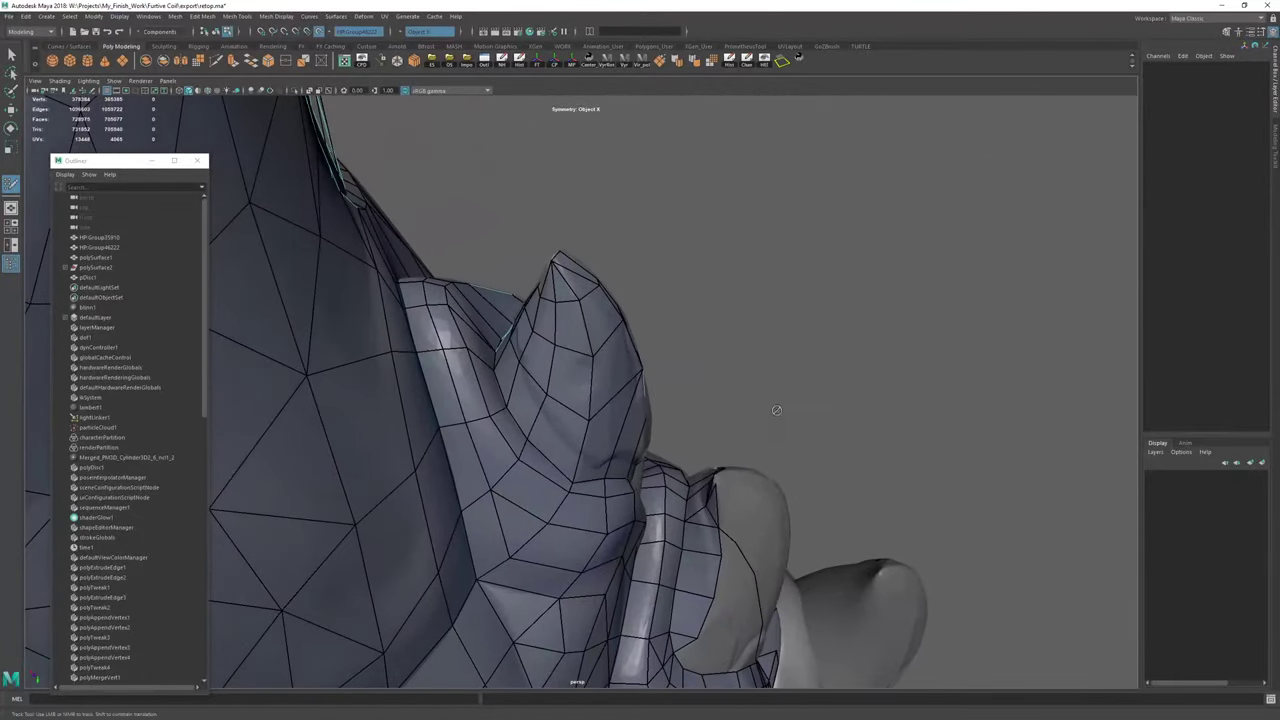
pyautogui.keyDown('alt'); pyautogui.moveTo(774, 406); pyautogui.dragTo(652, 318); pyautogui.keyUp('alt')
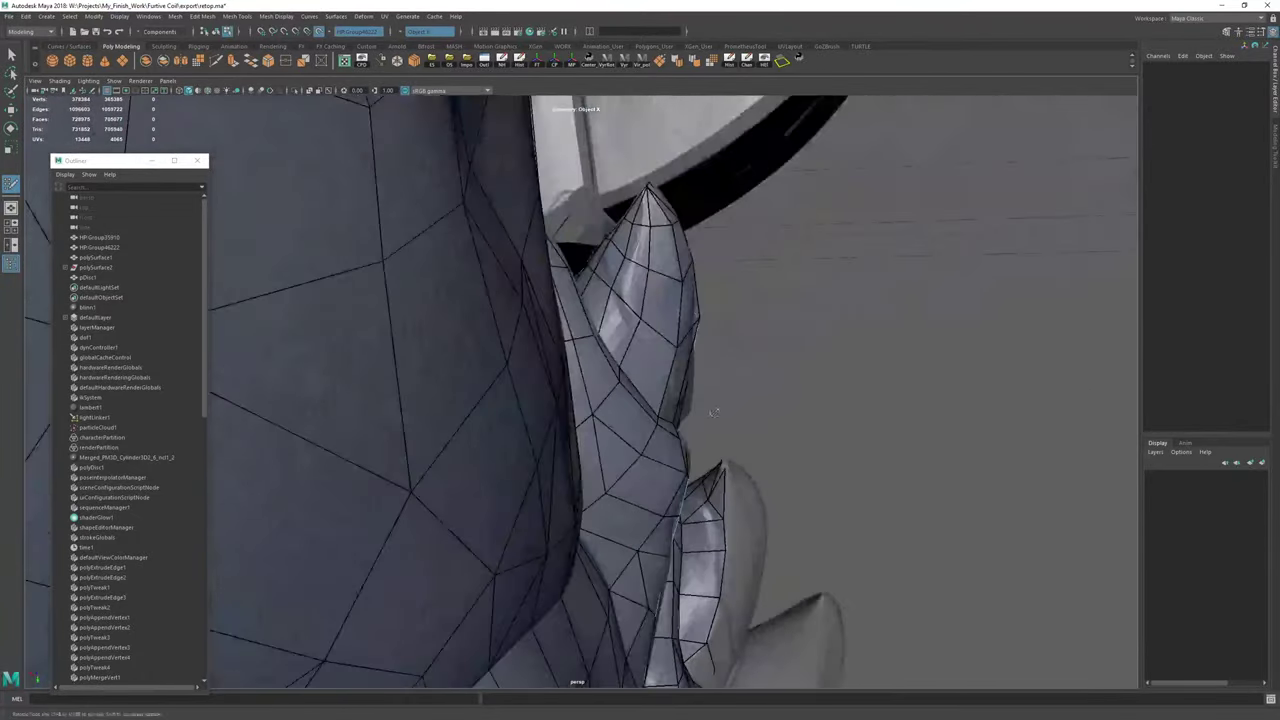
pyautogui.keyDown('alt'); pyautogui.moveTo(652, 318); pyautogui.dragTo(568, 300, button='middle'); pyautogui.keyUp('alt')
pyautogui.scroll(4, 568, 300)
pyautogui.keyDown('alt'); pyautogui.moveTo(568, 300); pyautogui.dragTo(567, 361); pyautogui.keyUp('alt')
pyautogui.scroll(8, 613, 397)
pyautogui.scroll(3, 574, 365)
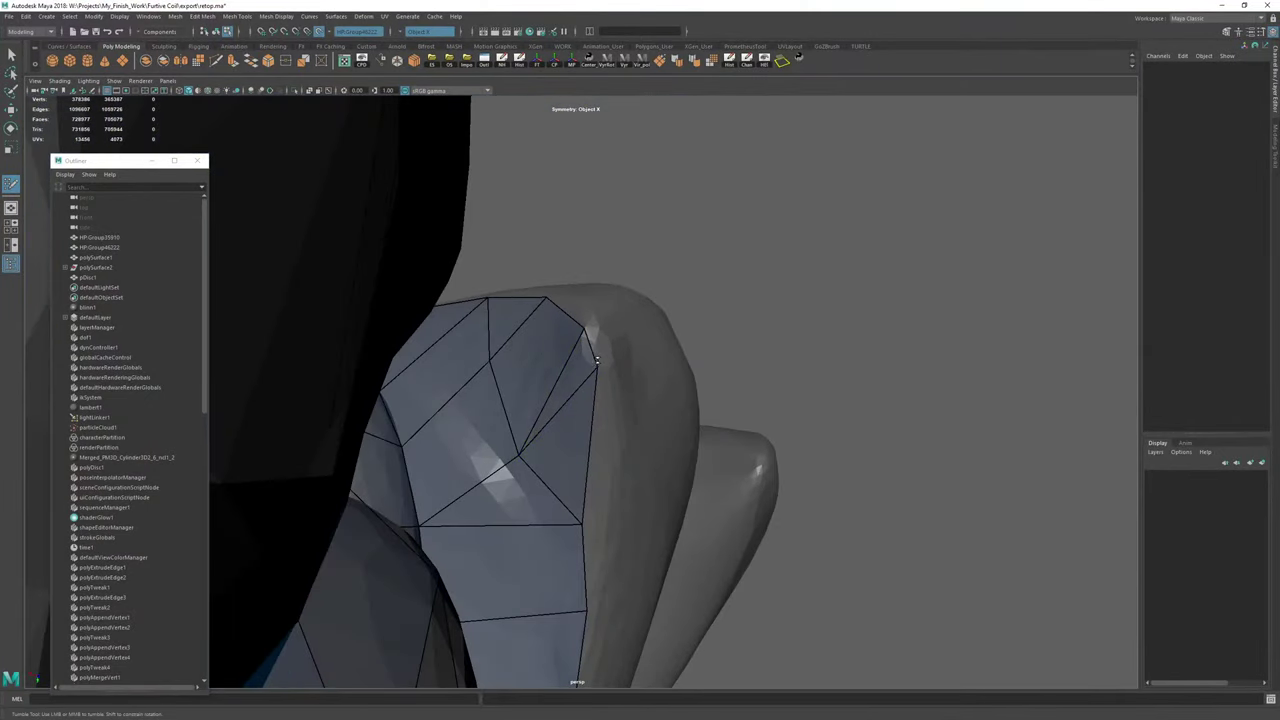
# Start a quad row at the inner corner of the spike's base and fill the corner beside the ridge.
pyautogui.keyDown('alt'); pyautogui.moveTo(595, 358); pyautogui.dragTo(620, 380); pyautogui.keyUp('alt')
pyautogui.keyDown('alt'); pyautogui.moveTo(500, 375); pyautogui.dragTo(547, 381, button='right'); pyautogui.keyUp('alt')
pyautogui.keyDown('alt'); pyautogui.moveTo(545, 380); pyautogui.dragTo(583, 516); pyautogui.keyUp('alt')
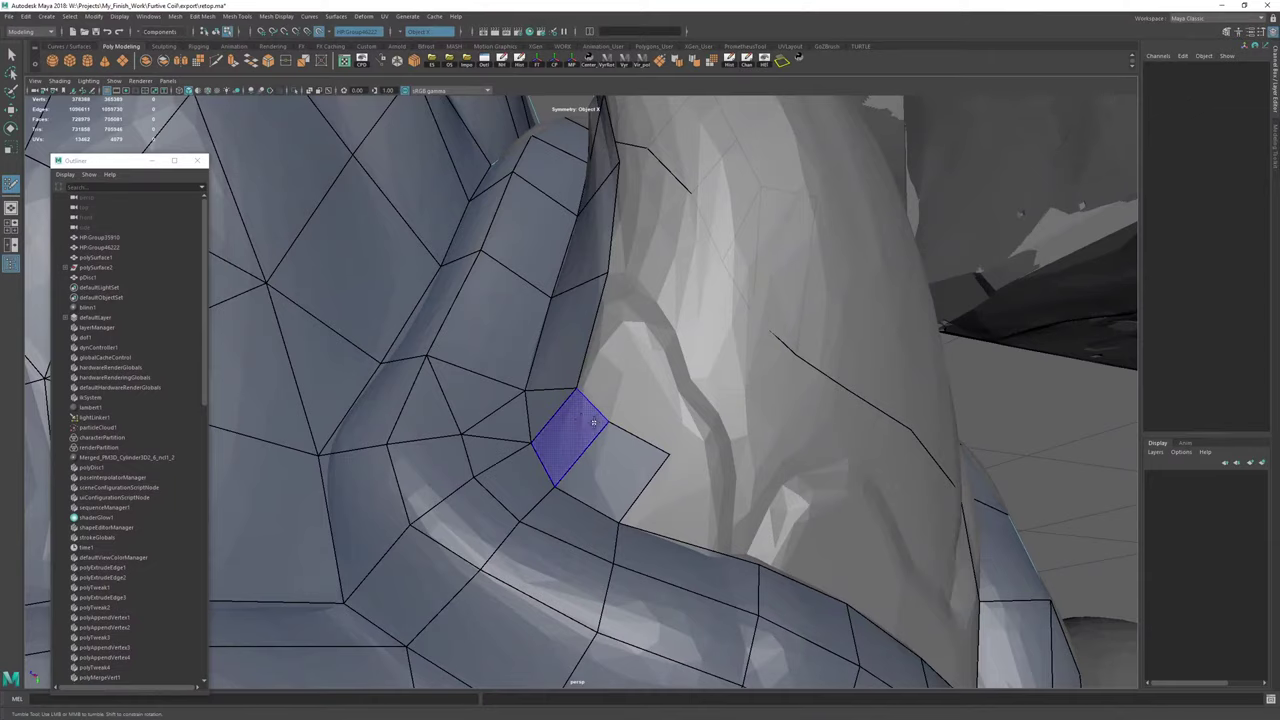
# Extend the quad row along the ridge at the spike's base from the filled inner corner.
pyautogui.keyDown('alt'); pyautogui.moveTo(704, 441); pyautogui.dragTo(670, 410); pyautogui.keyUp('alt')
pyautogui.keyDown('alt'); pyautogui.moveTo(670, 410); pyautogui.dragTo(500, 430, button='right'); pyautogui.keyUp('alt')
pyautogui.keyDown('alt'); pyautogui.moveTo(600, 440); pyautogui.dragTo(733, 459, button='right'); pyautogui.keyUp('alt')
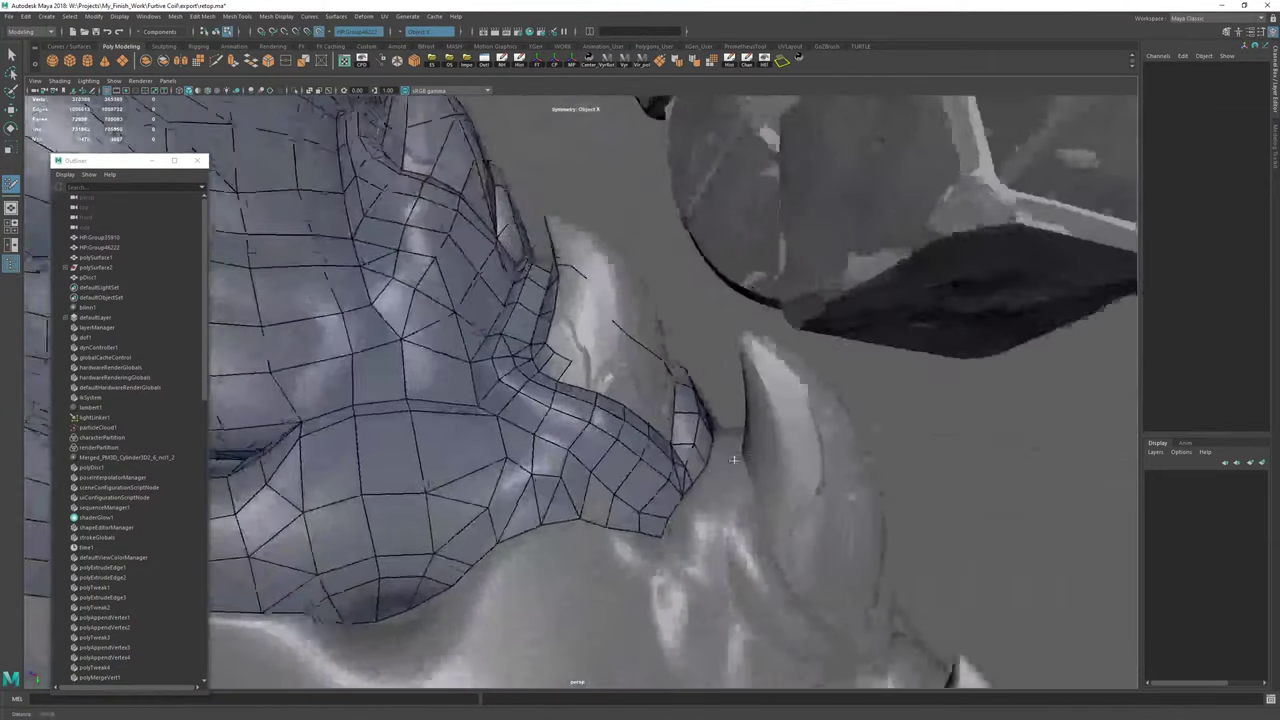
pyautogui.keyDown('alt'); pyautogui.moveTo(733, 459); pyautogui.dragTo(590, 390); pyautogui.keyUp('alt')
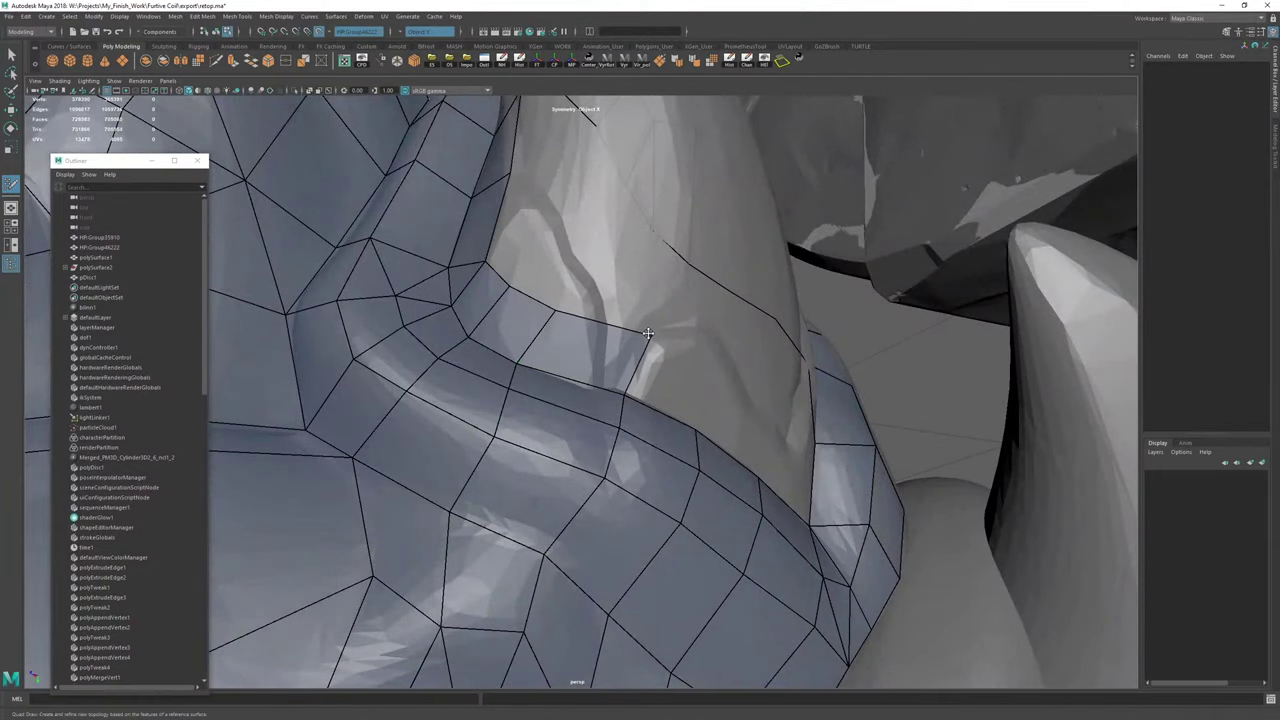
pyautogui.keyDown('alt'); pyautogui.moveTo(611, 297); pyautogui.dragTo(622, 285); pyautogui.keyUp('alt')
pyautogui.keyDown('alt'); pyautogui.moveTo(622, 285); pyautogui.dragTo(480, 300, button='right'); pyautogui.keyUp('alt')
pyautogui.moveTo(480, 300)
pyautogui.keyDown('alt'); pyautogui.mouseDown()
pyautogui.moveTo(560, 300)
pyautogui.moveTo(336, 176)
pyautogui.moveTo(590, 250)
pyautogui.mouseUp(); pyautogui.keyUp('alt')
pyautogui.keyDown('alt'); pyautogui.moveTo(590, 250); pyautogui.dragTo(700, 320, button='right'); pyautogui.keyUp('alt')
pyautogui.keyDown('alt'); pyautogui.moveTo(700, 320); pyautogui.dragTo(611, 331); pyautogui.keyUp('alt')
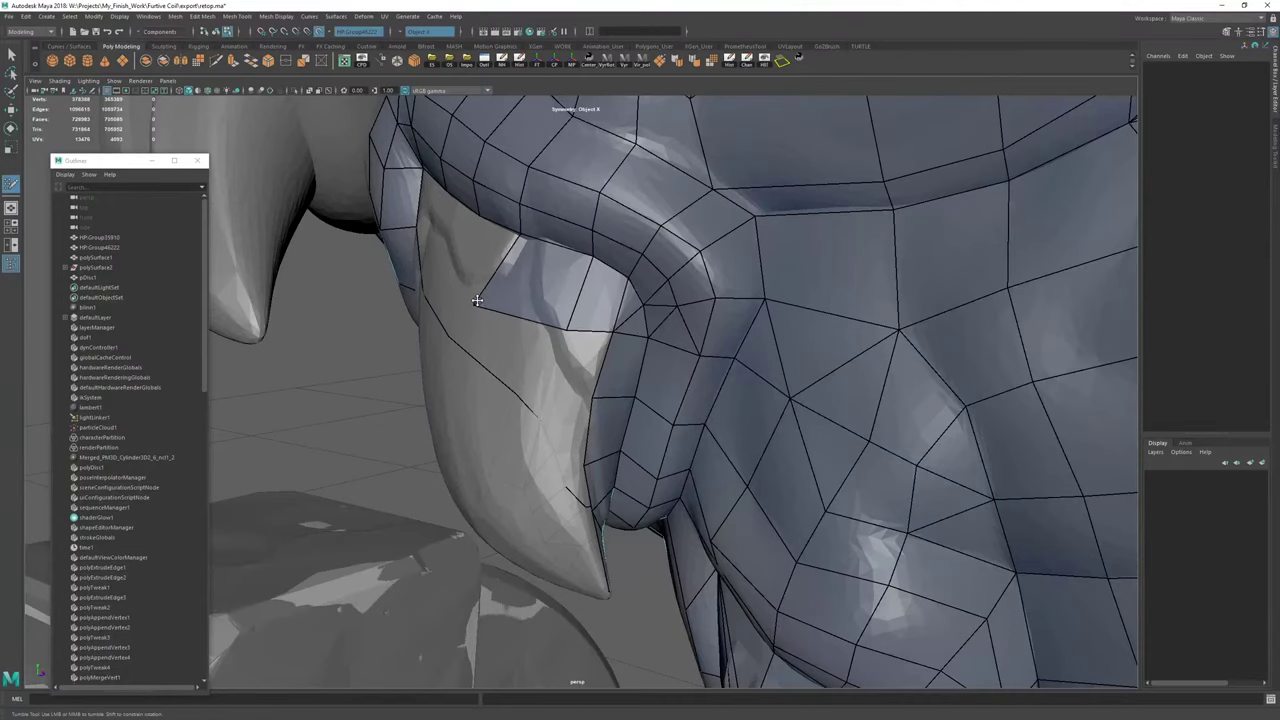
# Continue the base quad row around the spike's other side and reposition its open corners.
pyautogui.moveTo(477, 300)
pyautogui.keyDown('alt'); pyautogui.mouseDown()
pyautogui.moveTo(514, 304)
pyautogui.moveTo(382, 275)
pyautogui.moveTo(425, 262)
pyautogui.moveTo(540, 330)
pyautogui.mouseUp(); pyautogui.keyUp('alt')
pyautogui.keyDown('alt'); pyautogui.moveTo(540, 330); pyautogui.dragTo(575, 336, button='right'); pyautogui.keyUp('alt')
pyautogui.moveTo(577, 336)
pyautogui.keyDown('alt'); pyautogui.mouseDown()
pyautogui.moveTo(574, 317)
pyautogui.moveTo(535, 293)
pyautogui.moveTo(458, 327)
pyautogui.moveTo(468, 347)
pyautogui.moveTo(582, 271)
pyautogui.moveTo(541, 307)
pyautogui.mouseUp(); pyautogui.keyUp('alt')
pyautogui.keyDown('shift'); pyautogui.click(490, 228); pyautogui.keyUp('shift')
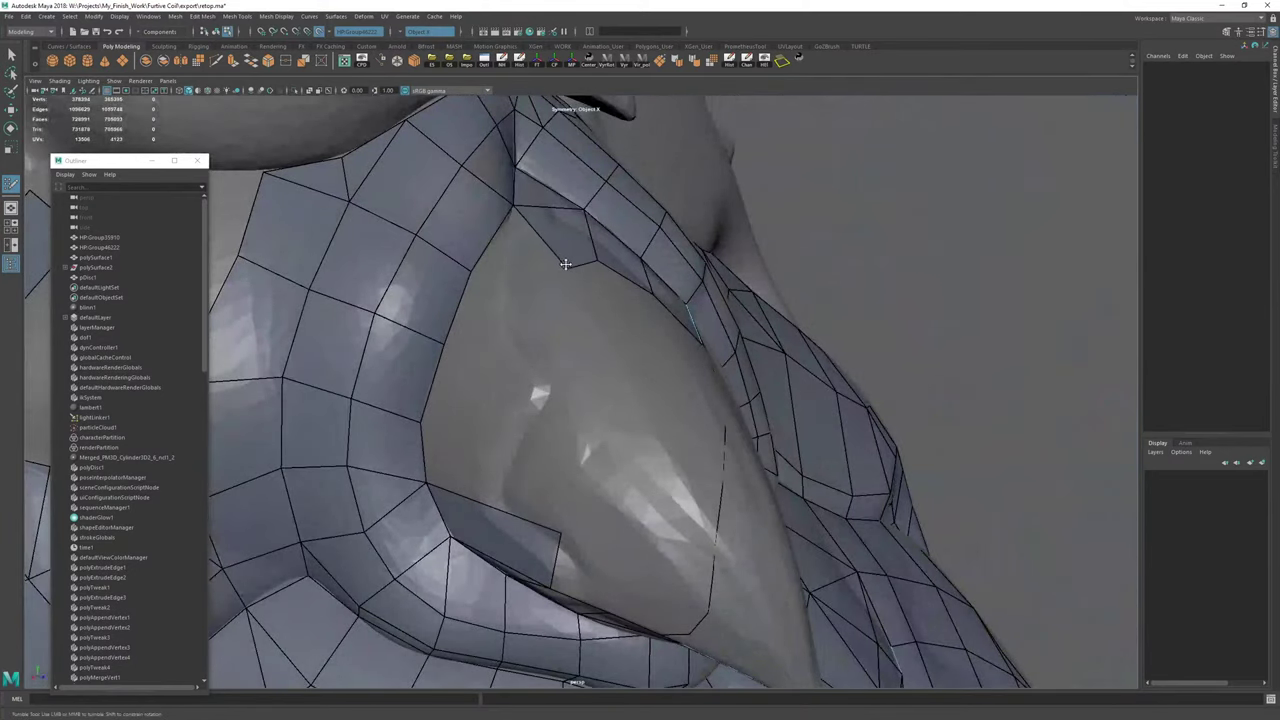
pyautogui.moveTo(566, 264)
pyautogui.mouseDown()
pyautogui.moveTo(597, 259)
pyautogui.moveTo(529, 311)
pyautogui.moveTo(621, 370)
pyautogui.moveTo(545, 315)
pyautogui.moveTo(506, 380)
pyautogui.moveTo(564, 389)
pyautogui.mouseUp()
pyautogui.moveTo(597, 303); pyautogui.dragTo(588, 342)
# Fill the remaining gap in the base row so the quads ring the spike.
pyautogui.keyDown('alt'); pyautogui.moveTo(598, 439); pyautogui.dragTo(547, 388); pyautogui.keyUp('alt')
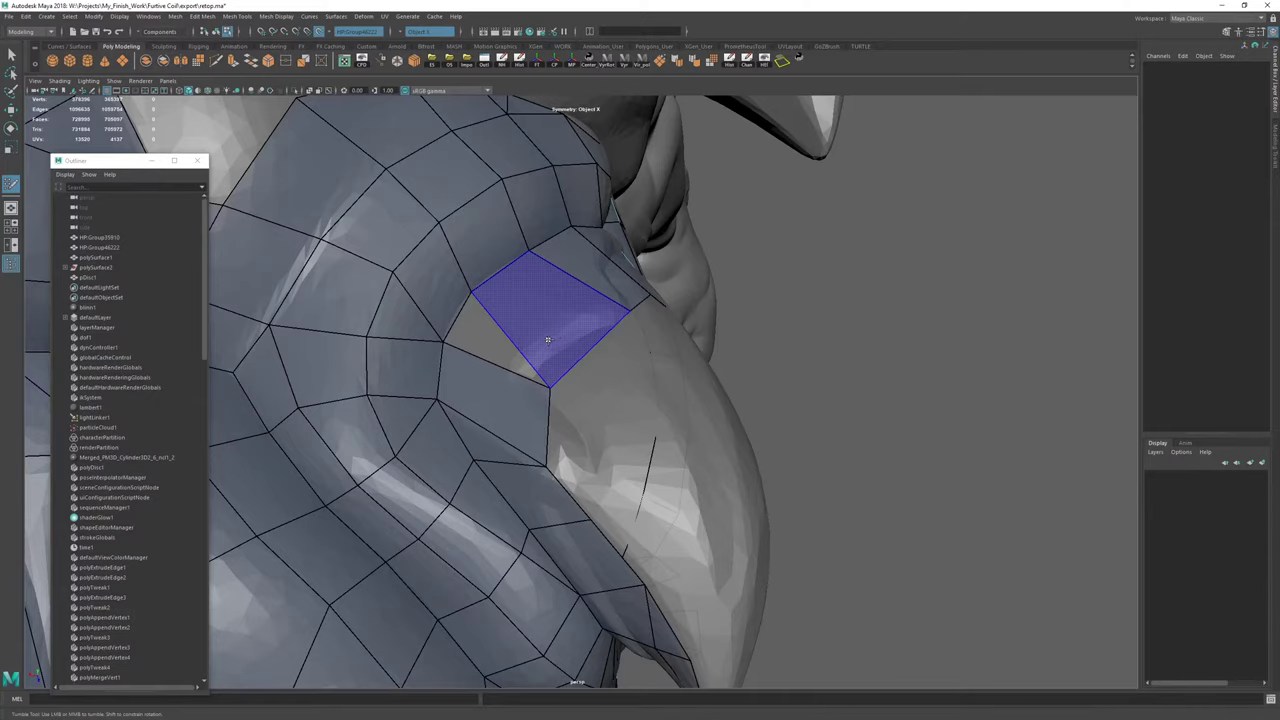
pyautogui.keyDown('shift'); pyautogui.click(548, 340); pyautogui.keyUp('shift')
pyautogui.keyDown('shift'); pyautogui.click(497, 343); pyautogui.keyUp('shift')
pyautogui.moveTo(618, 371)
pyautogui.keyDown('alt'); pyautogui.mouseDown()
pyautogui.moveTo(455, 385)
pyautogui.moveTo(617, 389)
pyautogui.mouseUp(); pyautogui.keyUp('alt')
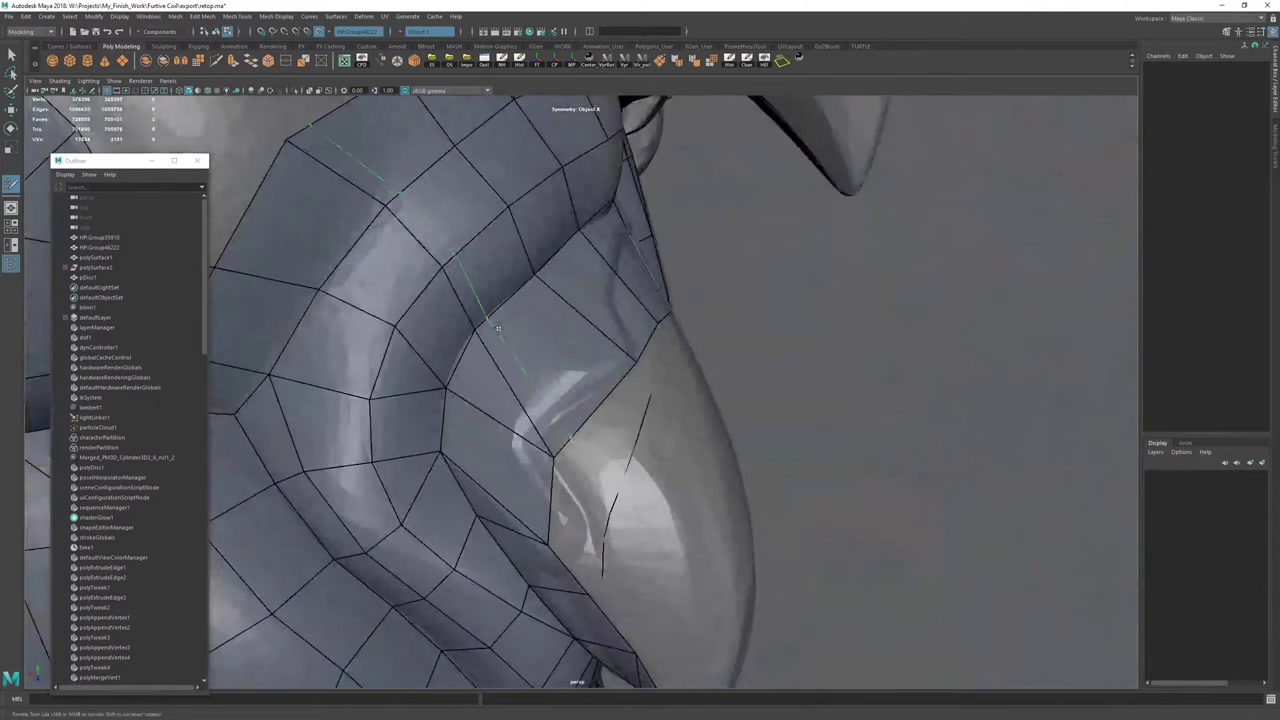
# Split the base row's triangle into a quad and even out the border vertices around the spike.
pyautogui.click(599, 408)
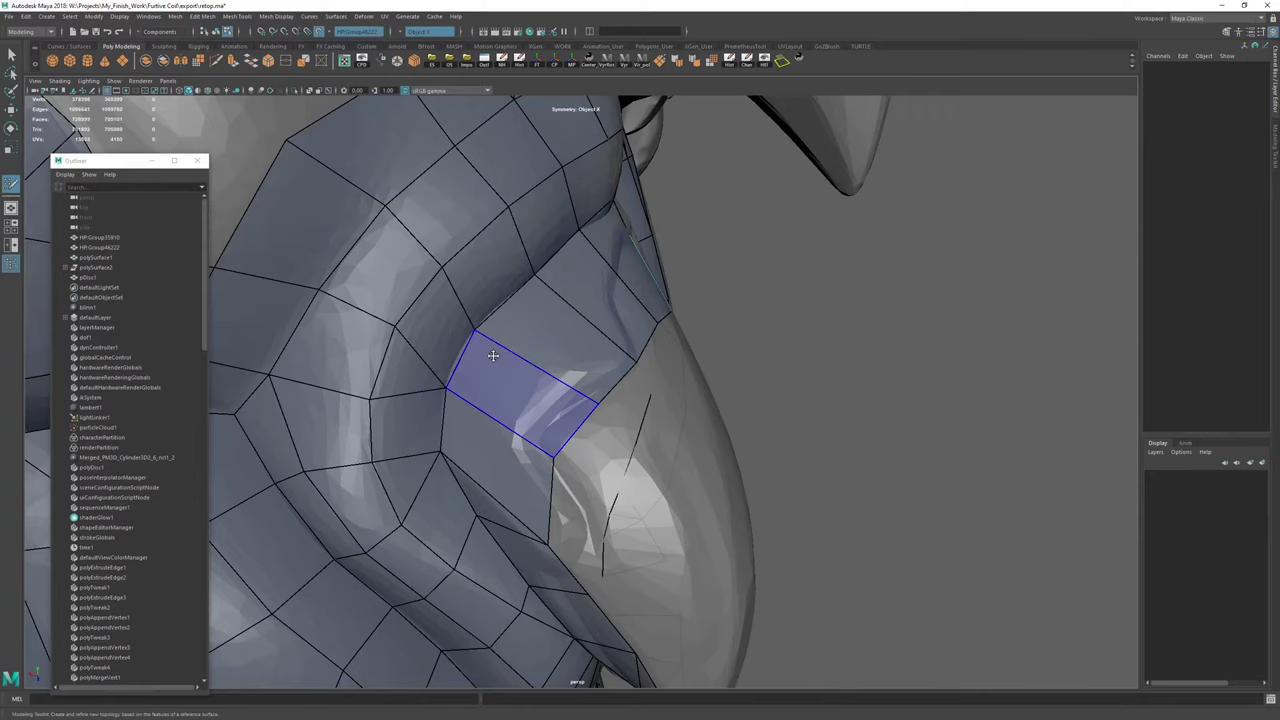
pyautogui.moveTo(588, 404); pyautogui.dragTo(595, 406)
pyautogui.keyDown('alt'); pyautogui.moveTo(595, 406); pyautogui.dragTo(565, 425); pyautogui.keyUp('alt')
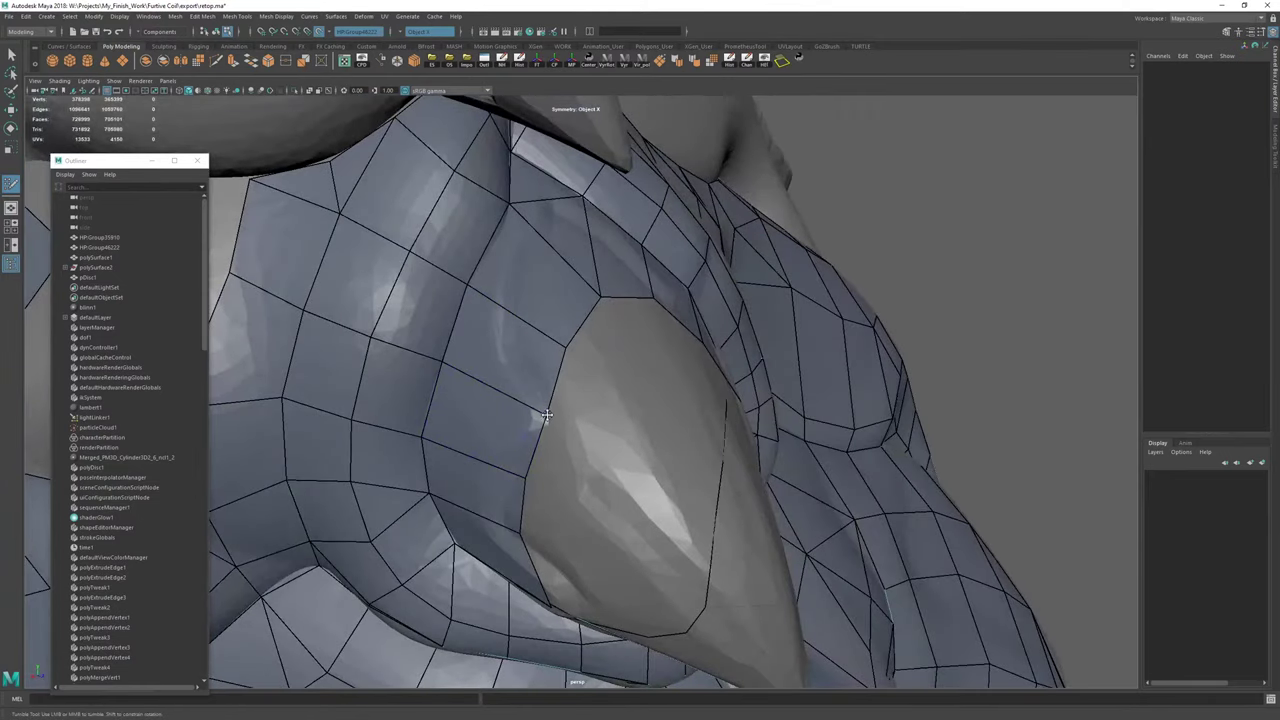
pyautogui.moveTo(563, 348); pyautogui.dragTo(554, 338)
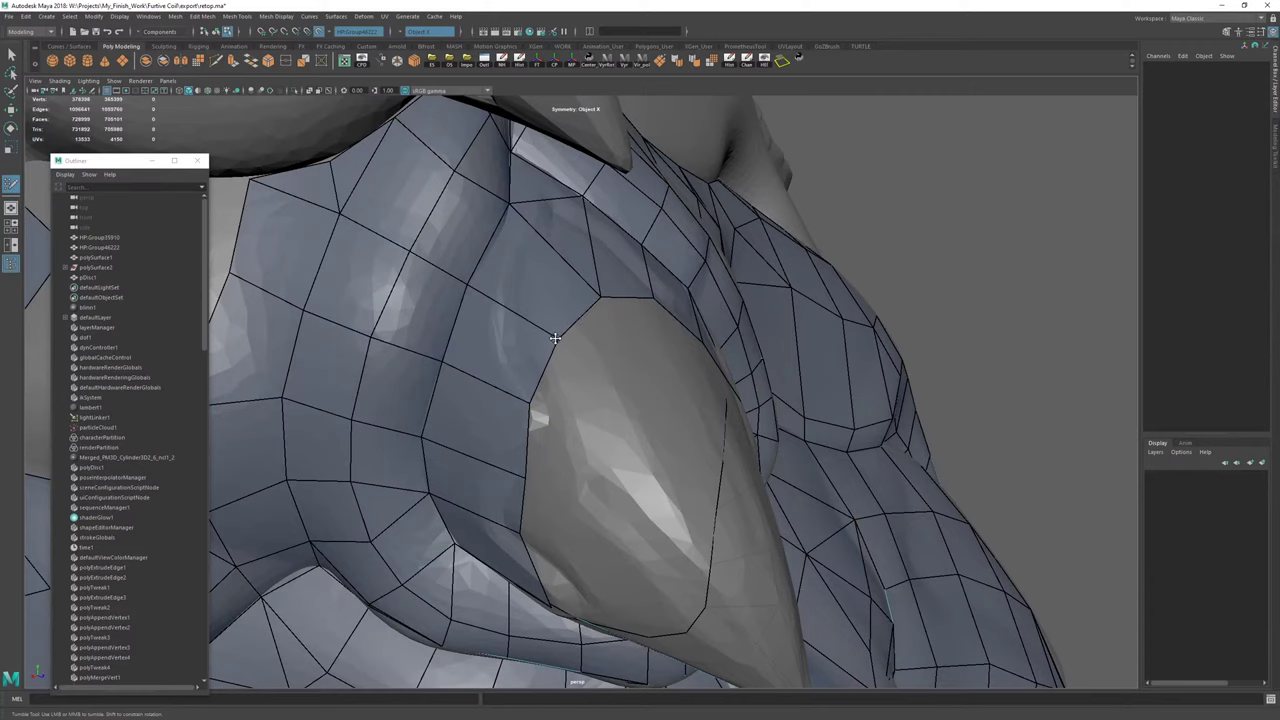
pyautogui.keyDown('alt'); pyautogui.moveTo(508, 405); pyautogui.dragTo(562, 403); pyautogui.keyUp('alt')
pyautogui.moveTo(546, 480); pyautogui.dragTo(535, 475)
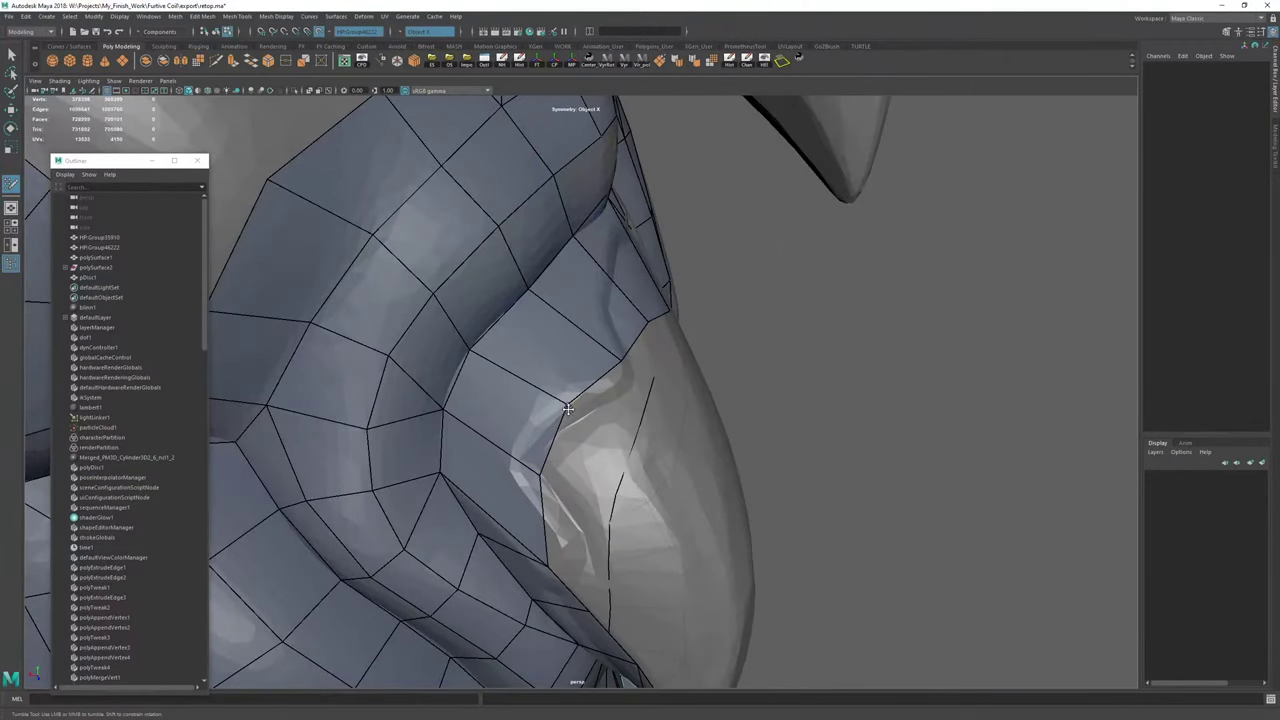
pyautogui.keyDown('alt'); pyautogui.moveTo(597, 447); pyautogui.dragTo(483, 362); pyautogui.keyUp('alt')
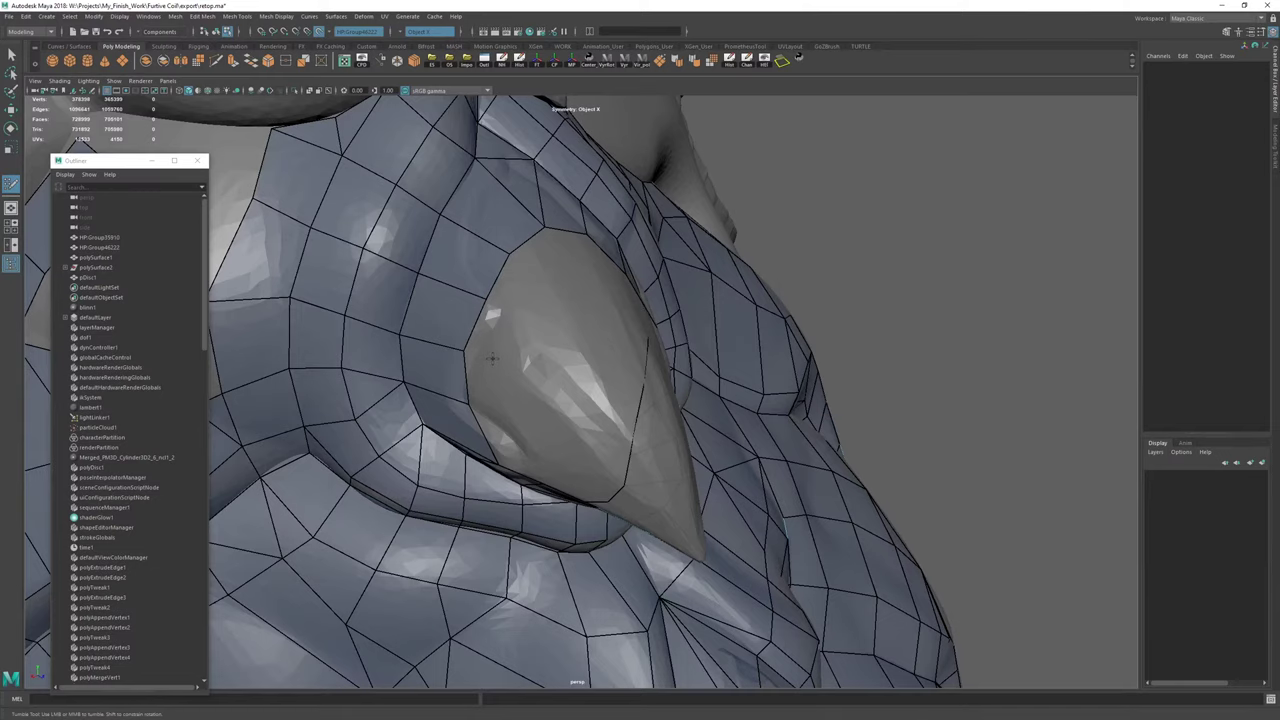
pyautogui.press('w')
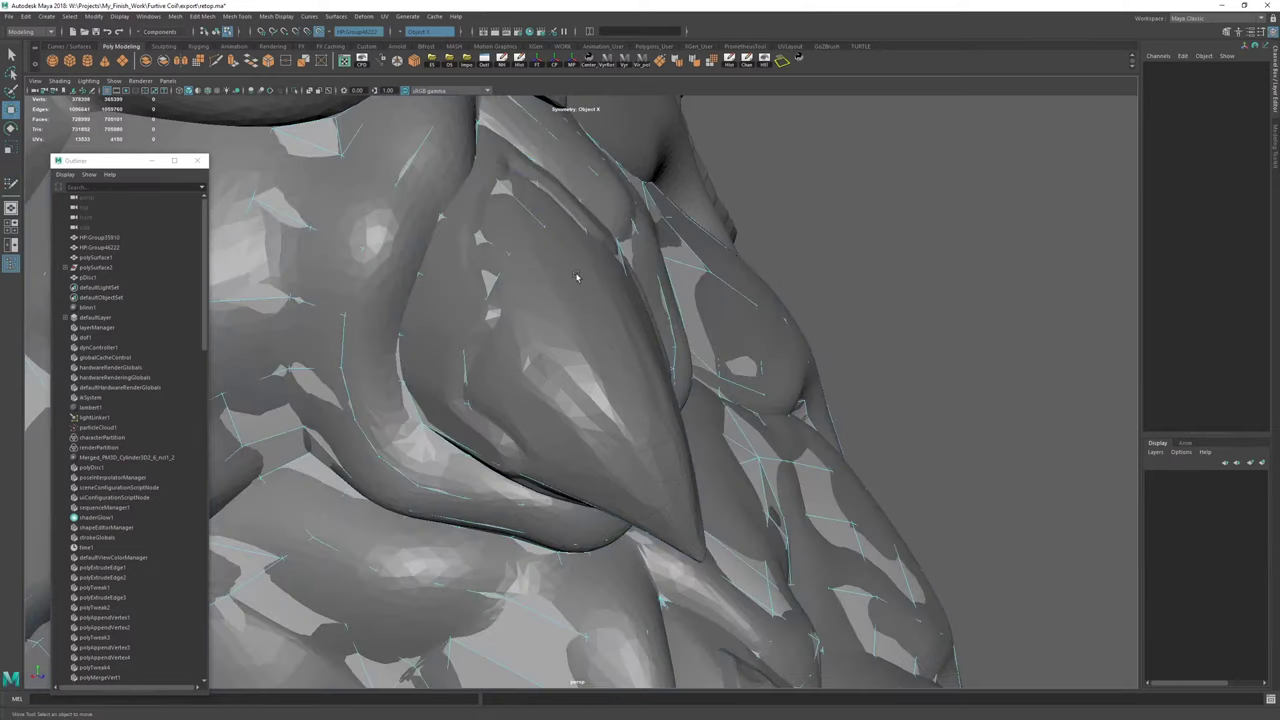
pyautogui.click(731, 62)
pyautogui.press('y')
pyautogui.scroll(2, 556, 249)
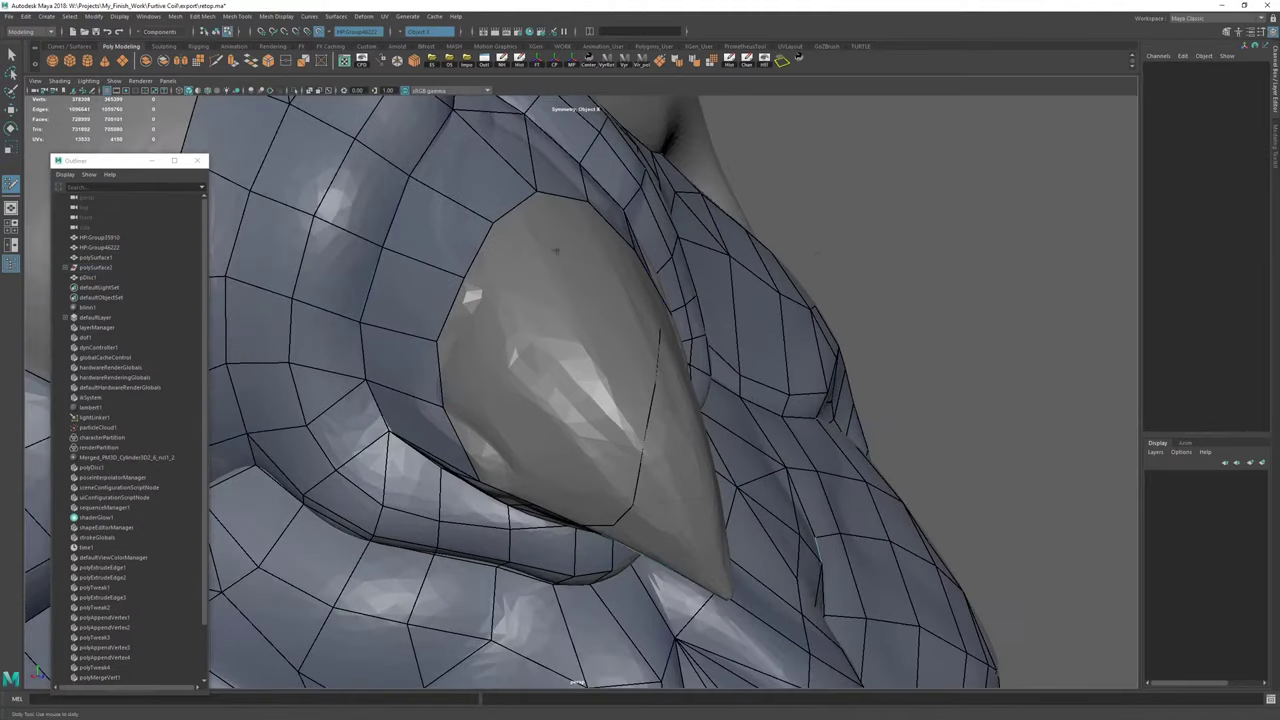
# Extrude long quads from the base ring down the spike's outer side and join them to the flank strip.
pyautogui.keyDown('alt'); pyautogui.moveTo(556, 249); pyautogui.dragTo(621, 202); pyautogui.keyUp('alt')
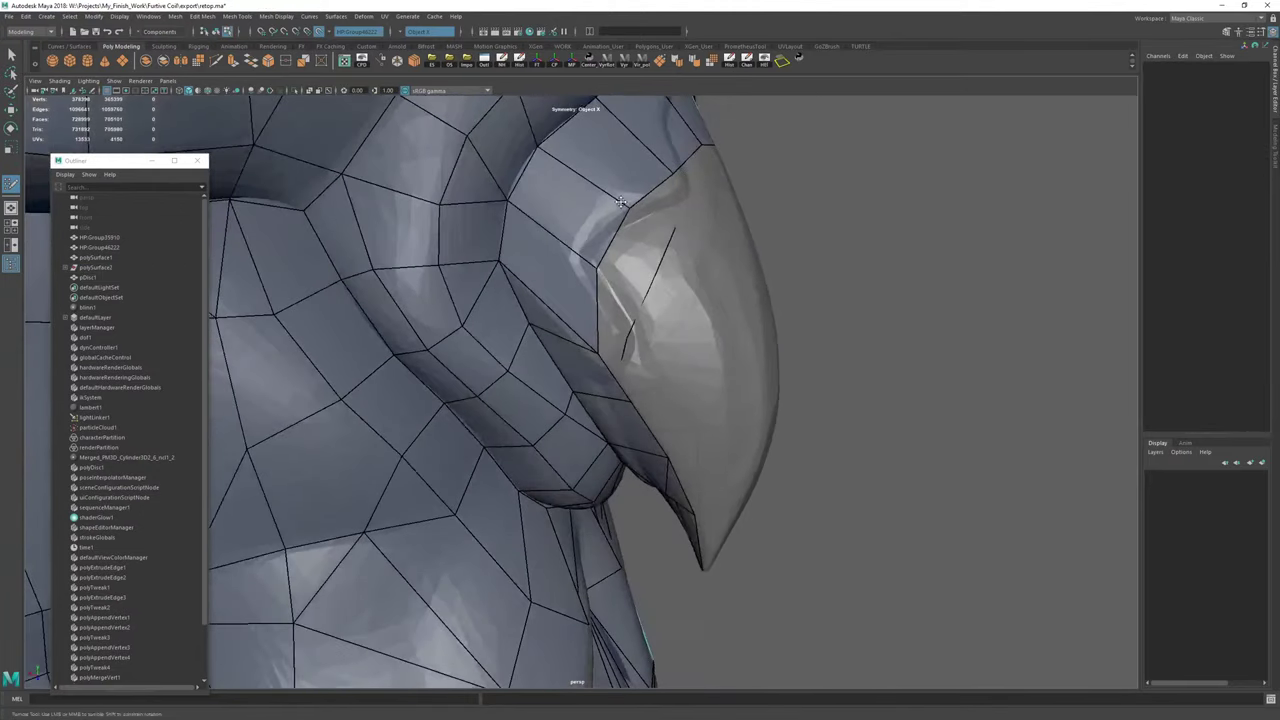
pyautogui.keyDown('alt'); pyautogui.moveTo(591, 269); pyautogui.dragTo(626, 326); pyautogui.keyUp('alt')
pyautogui.scroll(-4, 623, 283)
pyautogui.scroll(2, 550, 265)
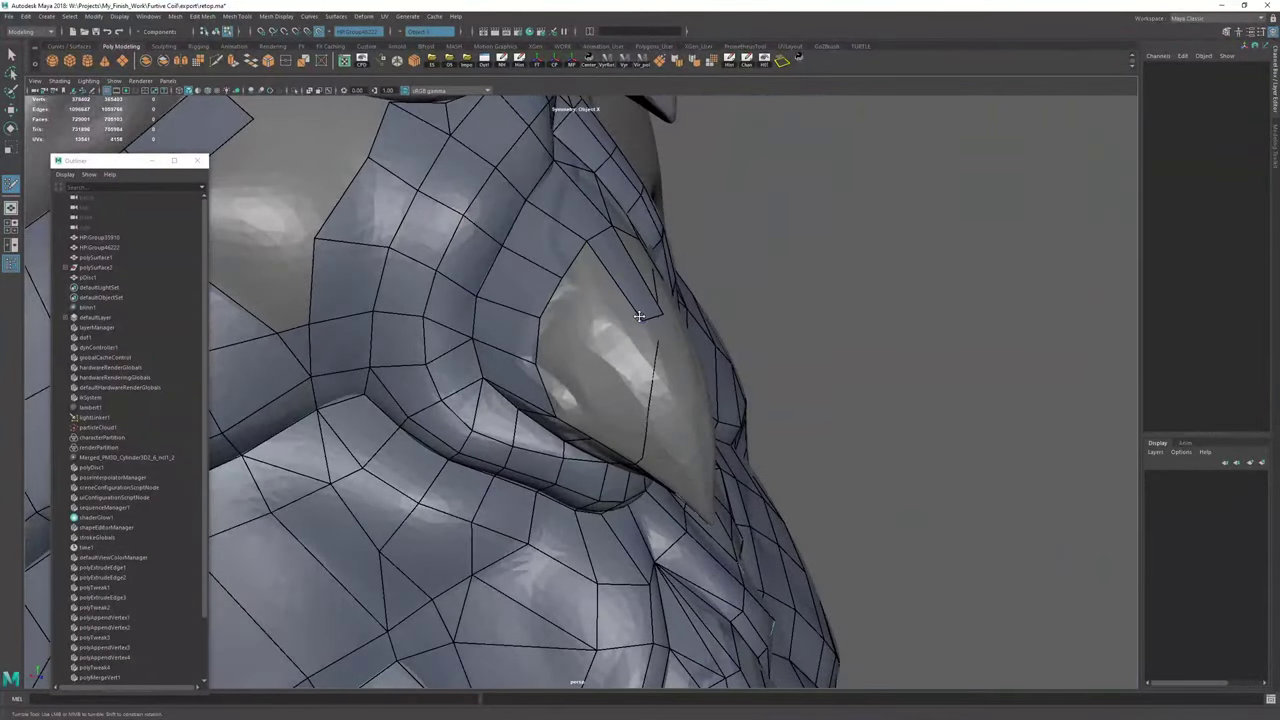
pyautogui.moveTo(621, 282); pyautogui.dragTo(640, 360)
pyautogui.moveTo(682, 413); pyautogui.dragTo(559, 377)
pyautogui.keyDown('shift'); pyautogui.click(630, 390); pyautogui.keyUp('shift')
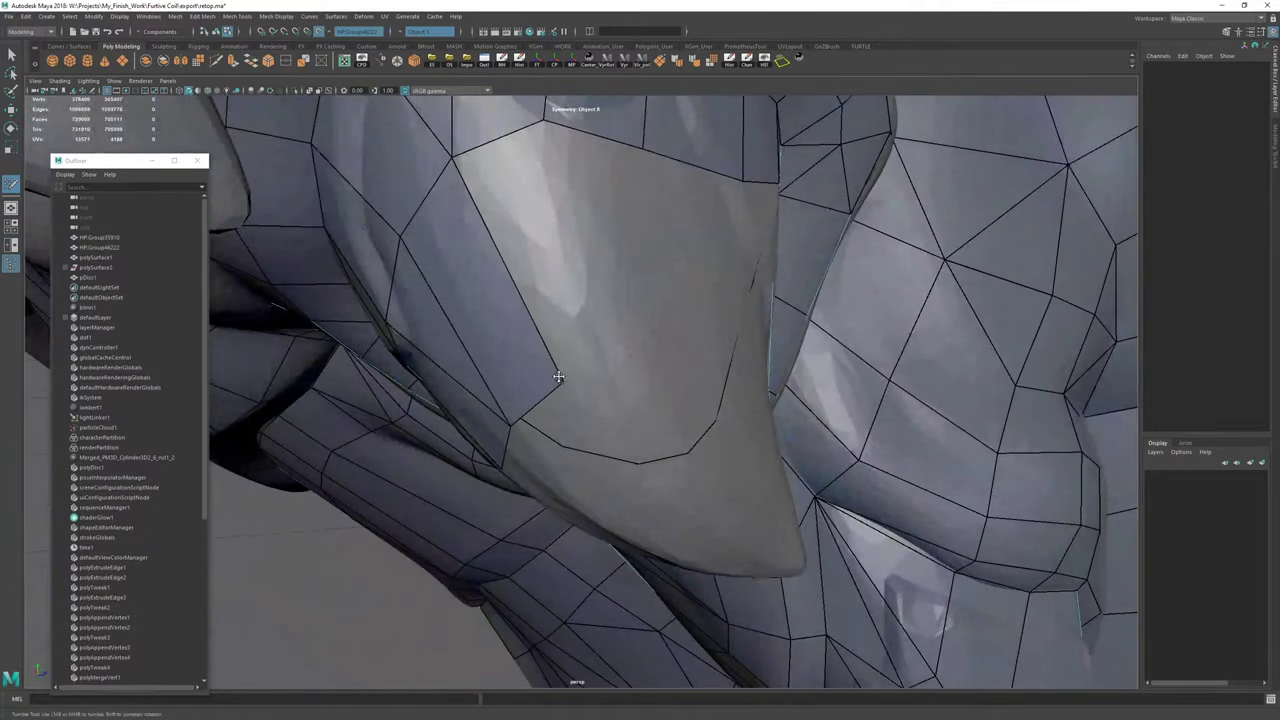
pyautogui.moveTo(537, 330); pyautogui.dragTo(612, 297)
pyautogui.keyDown('alt'); pyautogui.moveTo(663, 357); pyautogui.dragTo(609, 317); pyautogui.keyUp('alt')
pyautogui.keyDown('alt'); pyautogui.moveTo(628, 309); pyautogui.dragTo(573, 414, button='middle'); pyautogui.keyUp('alt')
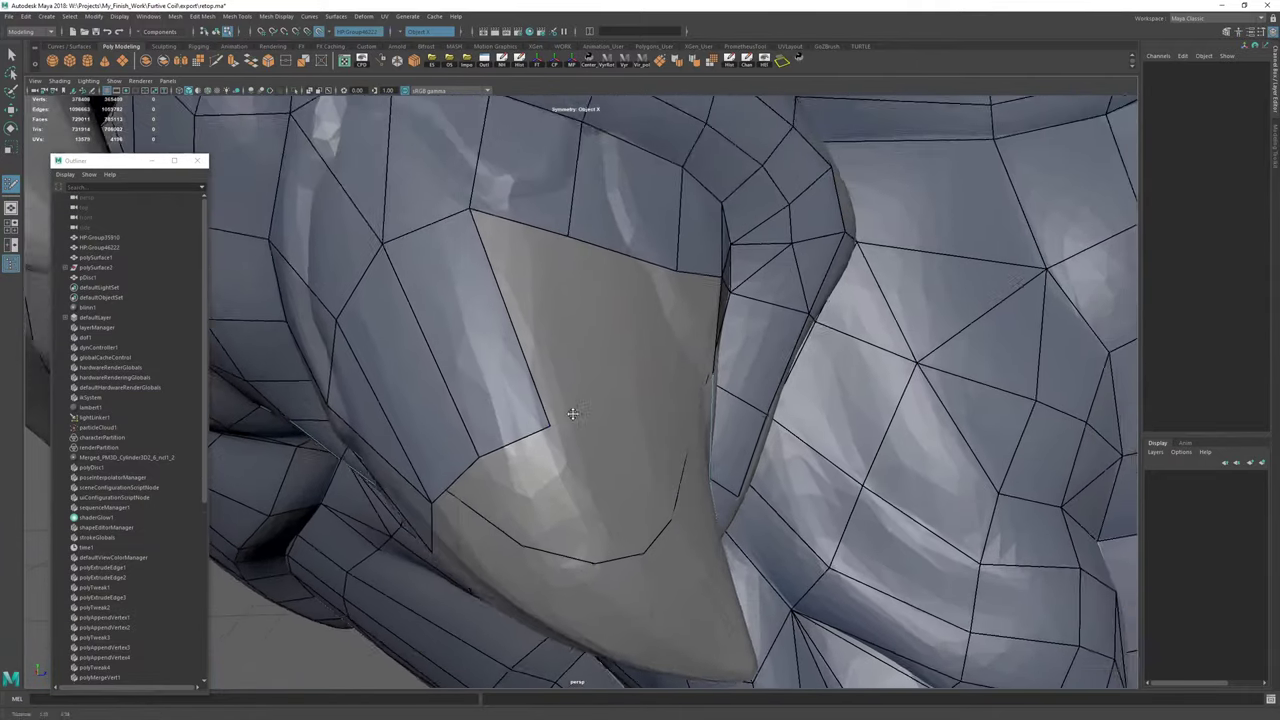
# Extrude further quads down the spike's front from the base ring and adjust their lower corners.
pyautogui.moveTo(573, 414)
pyautogui.keyDown('alt'); pyautogui.mouseDown()
pyautogui.moveTo(474, 353)
pyautogui.moveTo(495, 407)
pyautogui.mouseUp(); pyautogui.keyUp('alt')
pyautogui.hotkey('ctrl', 'z')
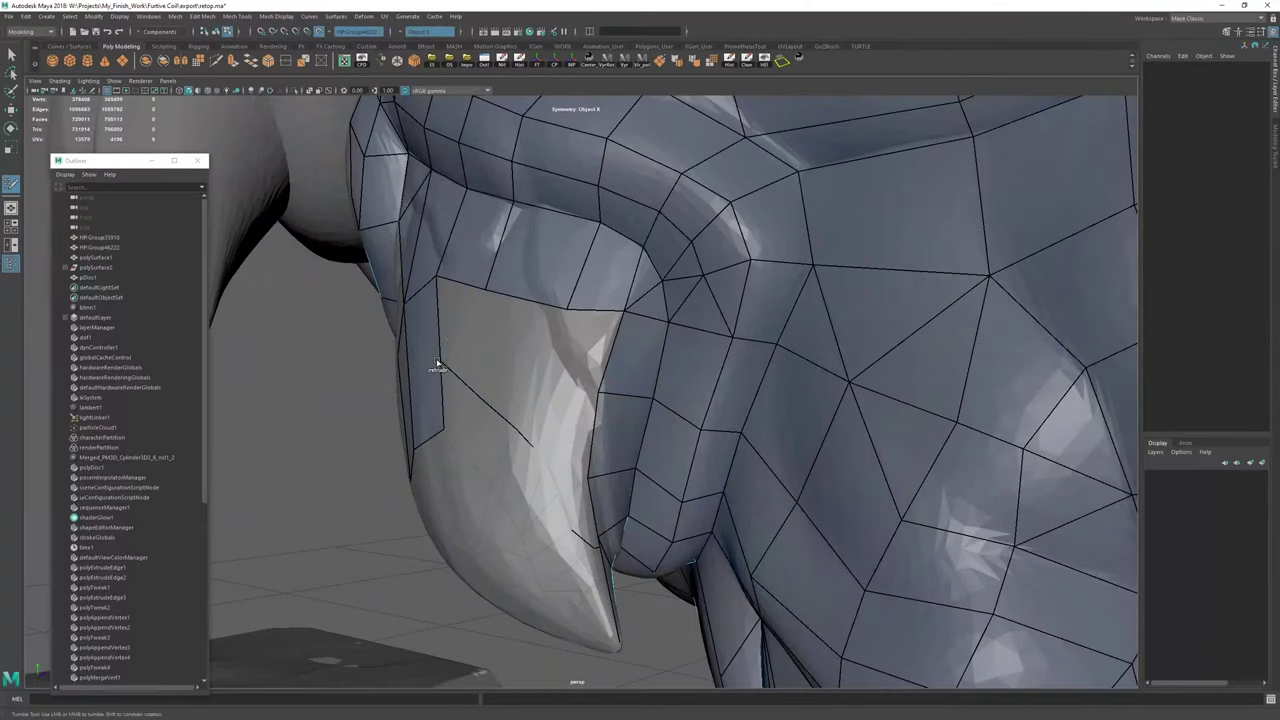
pyautogui.moveTo(437, 363); pyautogui.dragTo(590, 444)
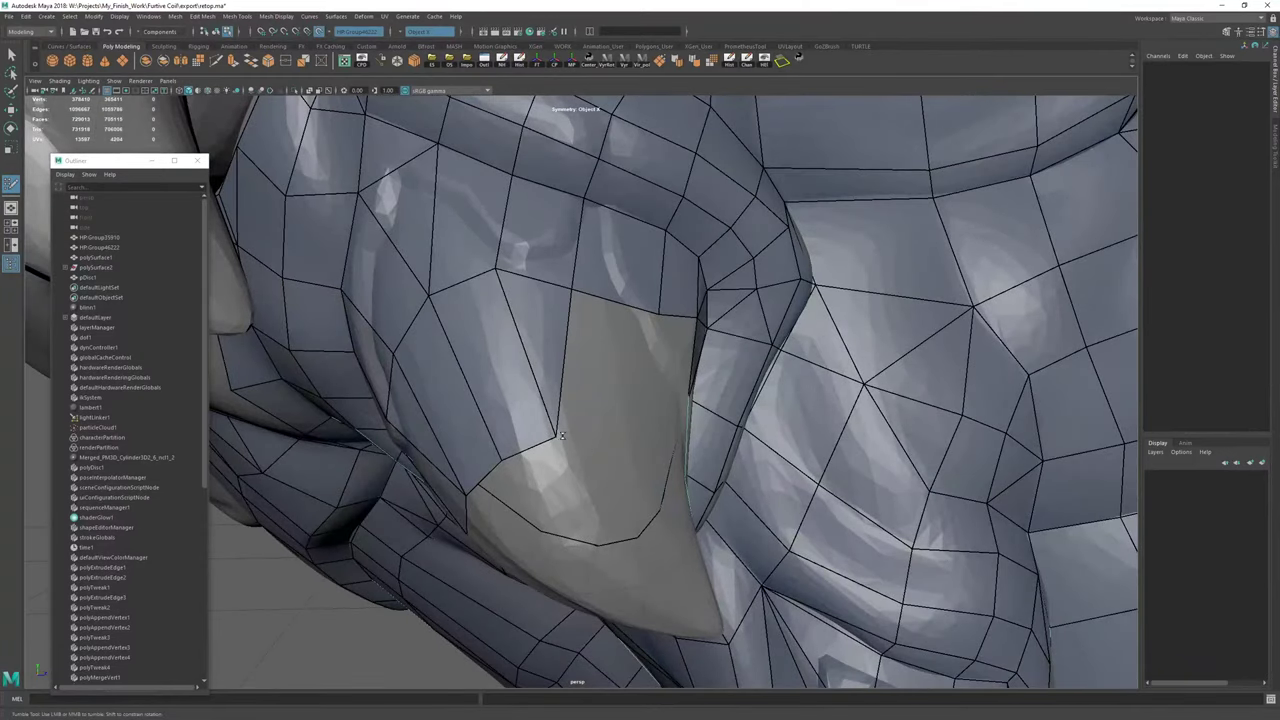
pyautogui.hotkey('ctrl', 'z')
pyautogui.moveTo(590, 400); pyautogui.dragTo(643, 420)
pyautogui.moveTo(556, 438)
pyautogui.mouseDown()
pyautogui.moveTo(569, 431)
pyautogui.moveTo(541, 441)
pyautogui.mouseUp()
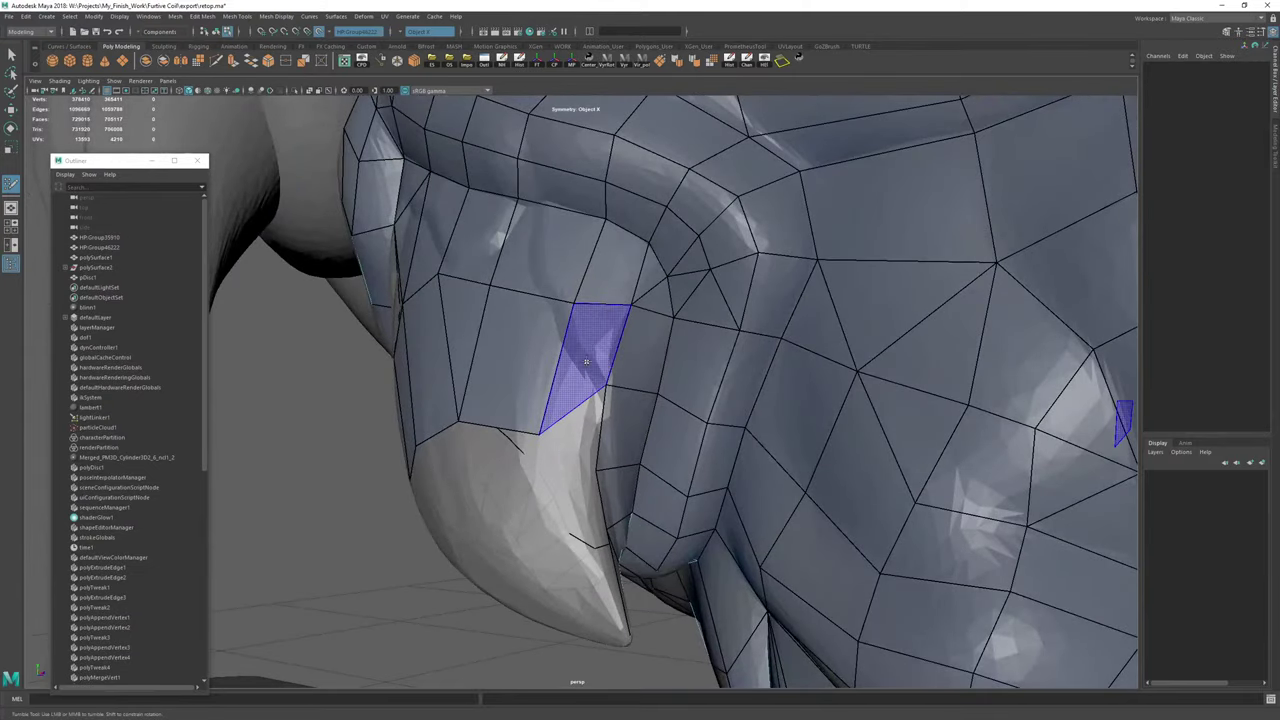
# Fill the gap between the front quads and the flank strip beside the ridge.
pyautogui.keyDown('shift'); pyautogui.click(588, 358); pyautogui.keyUp('shift')
pyautogui.keyDown('shift'); pyautogui.click(586, 436); pyautogui.keyUp('shift')
pyautogui.keyDown('alt'); pyautogui.moveTo(620, 443); pyautogui.dragTo(591, 443); pyautogui.keyUp('alt')
pyautogui.keyDown('shift'); pyautogui.click(591, 443); pyautogui.keyUp('shift')
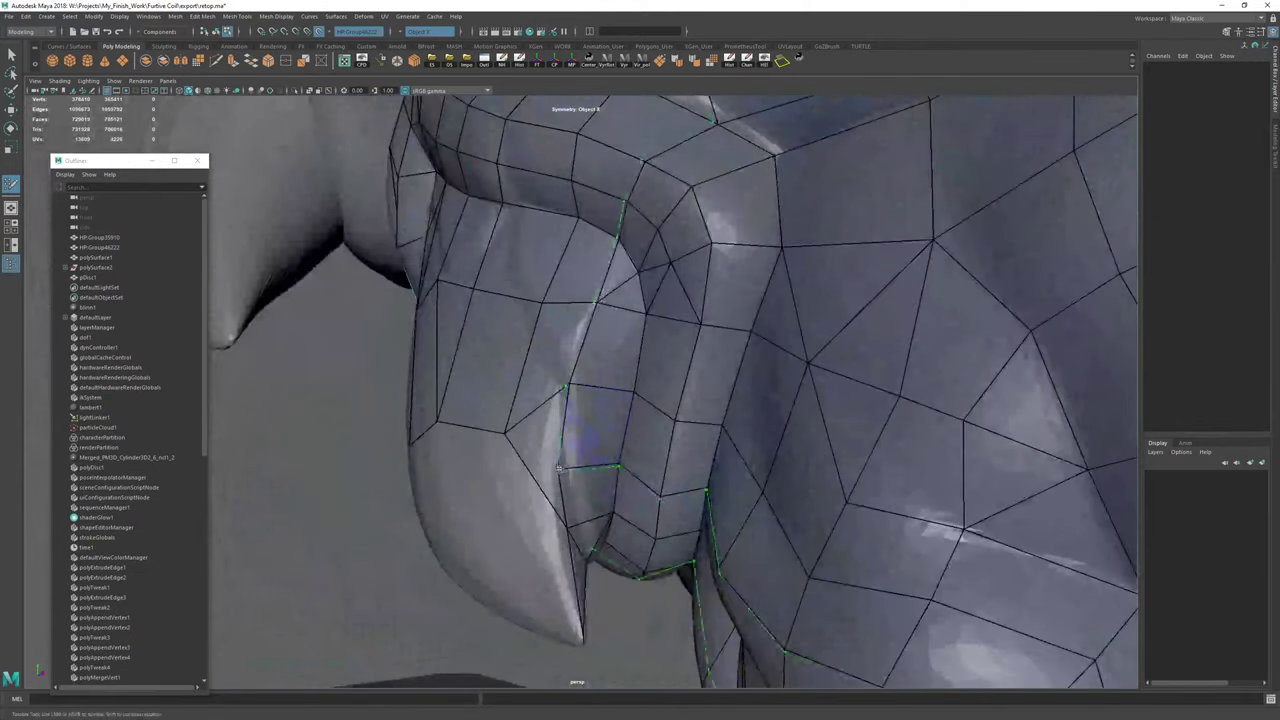
# Cut a diagonal edge with Multi-Cut through the quad joining the base ring to the flank strip.
pyautogui.hotkey('ctrl', 'shift', 'q')
pyautogui.keyDown('ctrl'); pyautogui.keyDown('shift'); pyautogui.click(542, 487); pyautogui.keyUp('shift'); pyautogui.keyUp('ctrl')
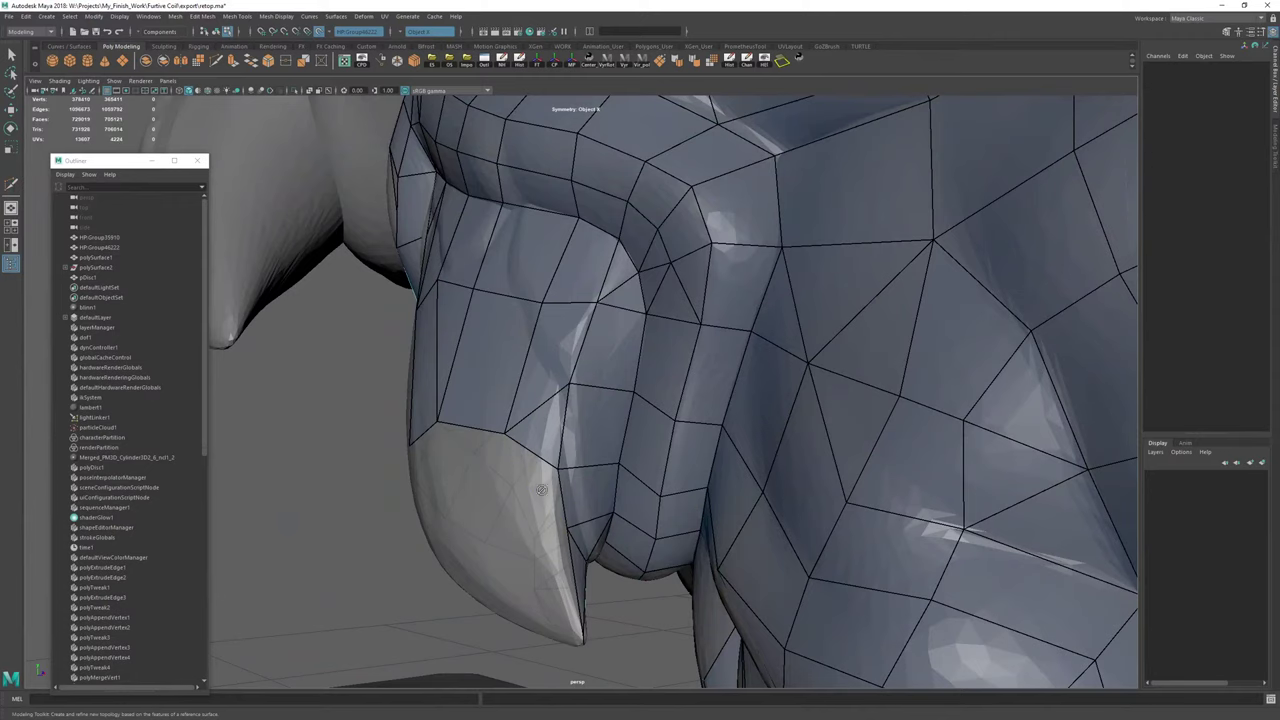
pyautogui.moveTo(543, 427)
pyautogui.keyDown('alt'); pyautogui.mouseDown()
pyautogui.moveTo(612, 480)
pyautogui.moveTo(607, 430)
pyautogui.mouseUp(); pyautogui.keyUp('alt')
pyautogui.hotkey('ctrl', 'shift', 'x')
pyautogui.click(613, 404)
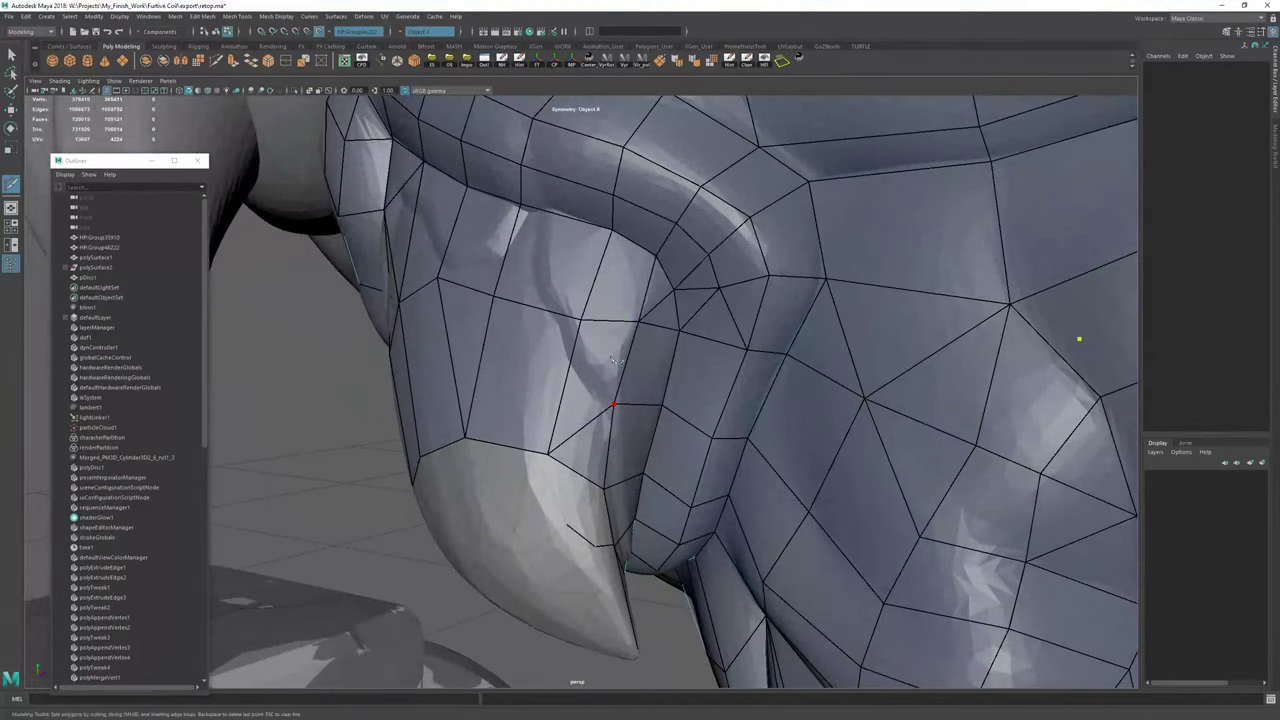
pyautogui.hotkey('ctrl', 'shift', 'q')
pyautogui.scroll(3, 635, 365)
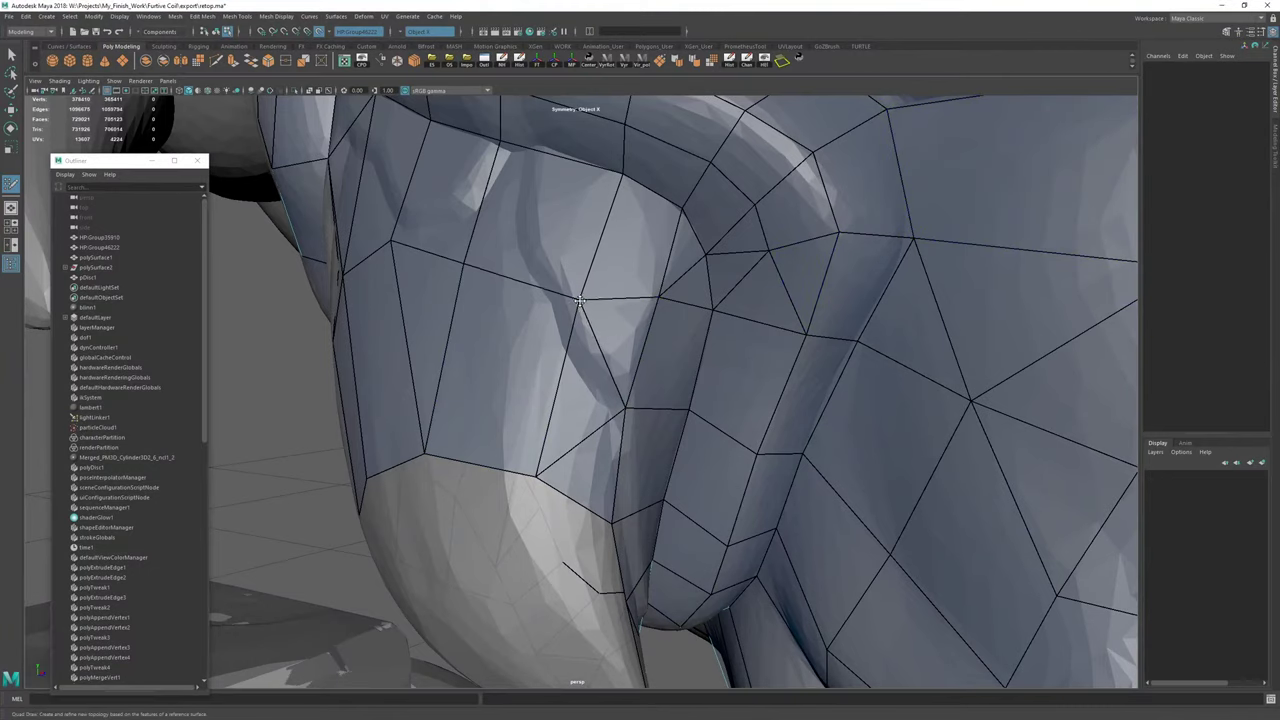
# Examine the spike's new edge flow and compare it with the finished neighbouring spike's tip layout.
pyautogui.scroll(-3, 641, 317)
pyautogui.keyDown('alt'); pyautogui.moveTo(641, 317); pyautogui.dragTo(617, 305); pyautogui.keyUp('alt')
pyautogui.scroll(2, 617, 305)
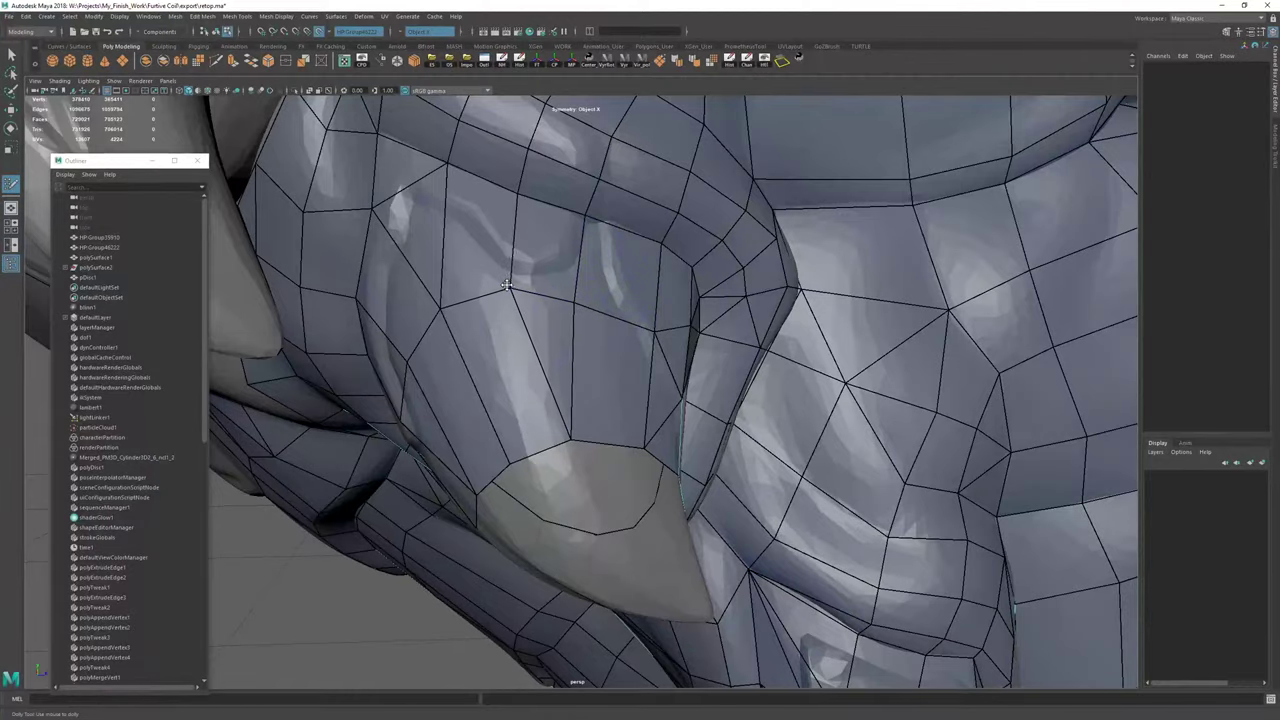
pyautogui.scroll(-2, 506, 285)
pyautogui.moveTo(506, 285)
pyautogui.keyDown('alt'); pyautogui.mouseDown()
pyautogui.moveTo(608, 226)
pyautogui.moveTo(508, 151)
pyautogui.moveTo(557, 298)
pyautogui.moveTo(489, 363)
pyautogui.moveTo(560, 340)
pyautogui.mouseUp(); pyautogui.keyUp('alt')
pyautogui.scroll(4, 557, 298)
pyautogui.scroll(-6, 489, 363)
pyautogui.keyDown('alt'); pyautogui.moveTo(560, 340); pyautogui.dragTo(860, 440); pyautogui.keyUp('alt')
pyautogui.scroll(6, 880, 500)
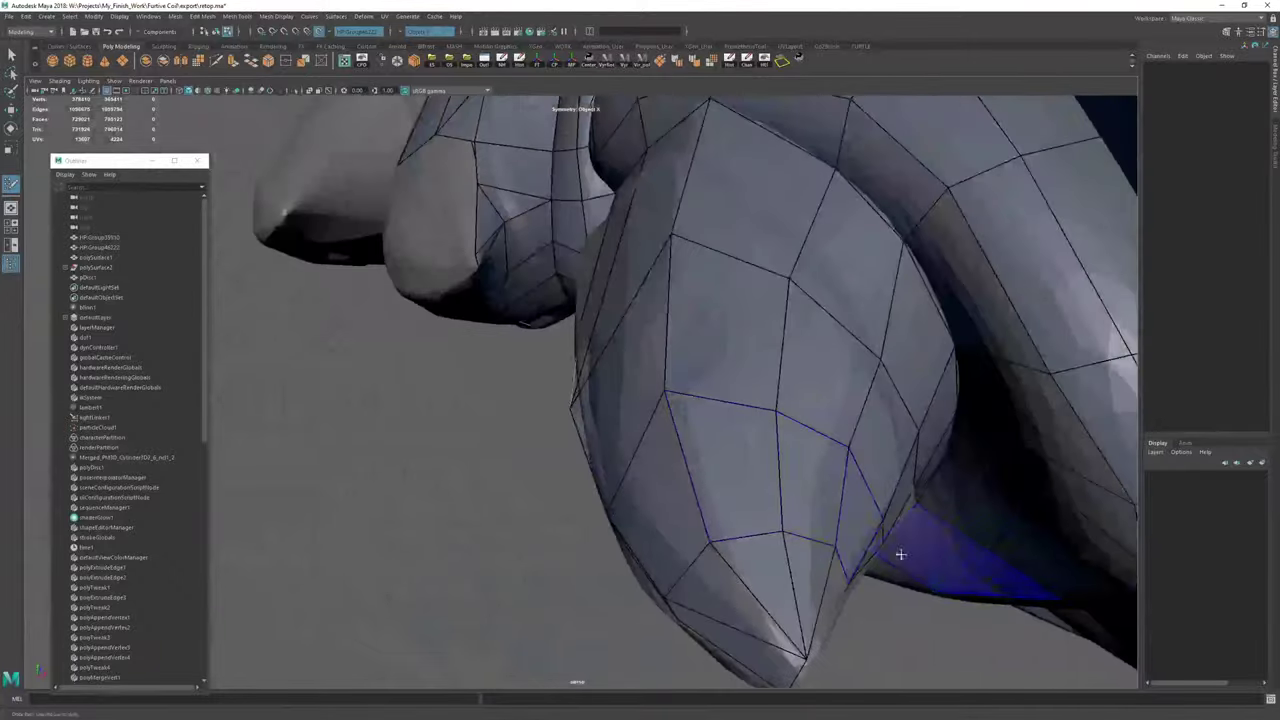
pyautogui.keyDown('alt'); pyautogui.moveTo(900, 554); pyautogui.dragTo(633, 392, button='middle'); pyautogui.keyUp('alt')
pyautogui.keyDown('alt'); pyautogui.moveTo(633, 392); pyautogui.dragTo(548, 351); pyautogui.keyUp('alt')
pyautogui.scroll(-8, 740, 315)
pyautogui.keyDown('alt'); pyautogui.moveTo(548, 351); pyautogui.dragTo(1066, 466, button='right'); pyautogui.keyUp('alt')
pyautogui.keyDown('alt'); pyautogui.moveTo(1066, 466); pyautogui.dragTo(750, 405); pyautogui.keyUp('alt')
pyautogui.keyDown('alt'); pyautogui.moveTo(750, 405); pyautogui.dragTo(487, 601, button='right'); pyautogui.keyUp('alt')
pyautogui.keyDown('alt'); pyautogui.moveTo(487, 601); pyautogui.dragTo(644, 384); pyautogui.keyUp('alt')
pyautogui.keyDown('alt'); pyautogui.moveTo(644, 384); pyautogui.dragTo(663, 443, button='right'); pyautogui.keyUp('alt')
pyautogui.keyDown('alt'); pyautogui.moveTo(663, 443); pyautogui.dragTo(757, 420); pyautogui.keyUp('alt')
pyautogui.keyDown('alt'); pyautogui.moveTo(757, 420); pyautogui.dragTo(700, 400, button='right'); pyautogui.keyUp('alt')
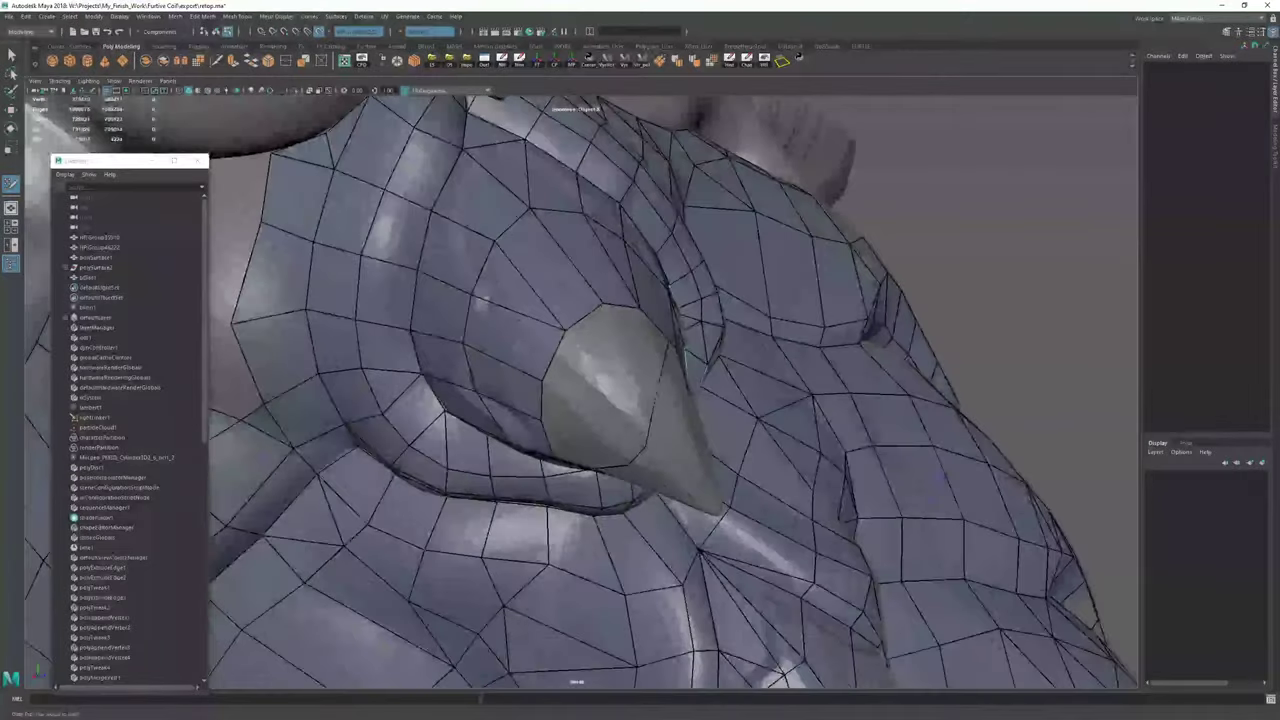
# Extrude the next quads from the border on the spike's outer side toward the tip.
pyautogui.moveTo(700, 400)
pyautogui.keyDown('alt'); pyautogui.mouseDown()
pyautogui.moveTo(646, 338)
pyautogui.moveTo(728, 423)
pyautogui.mouseUp(); pyautogui.keyUp('alt')
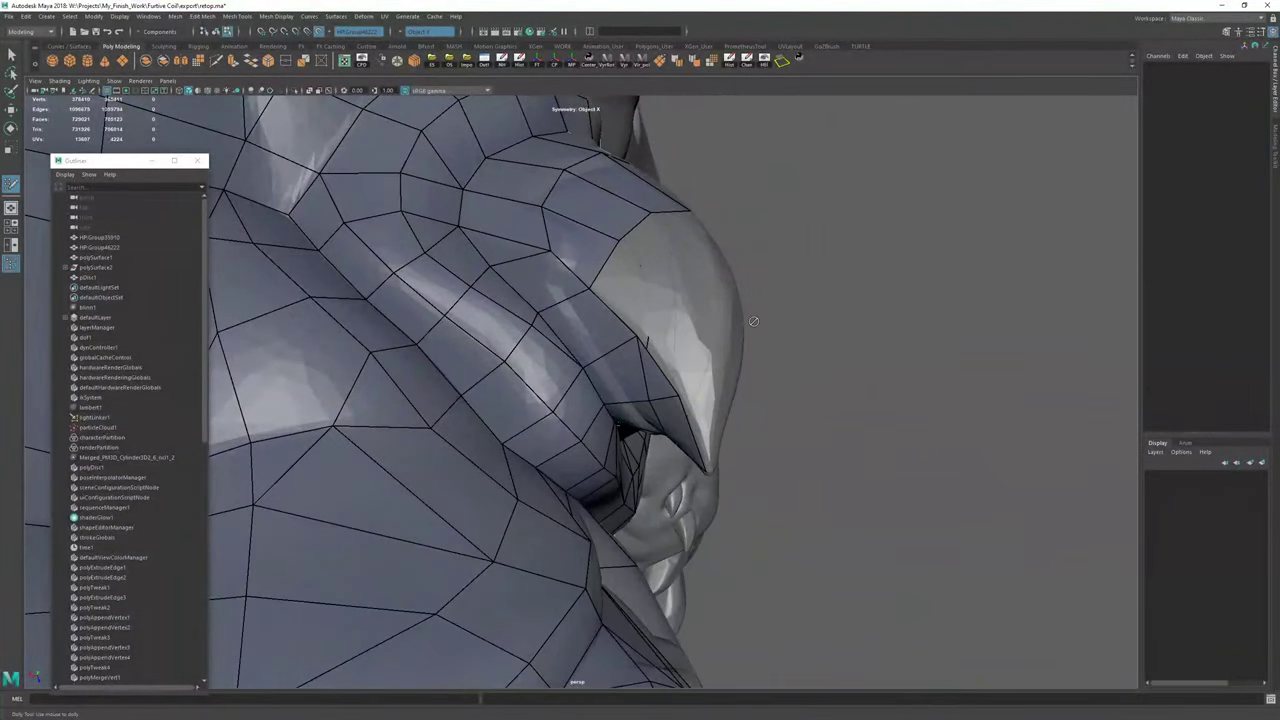
pyautogui.keyDown('alt'); pyautogui.moveTo(754, 321); pyautogui.dragTo(700, 325, button='right'); pyautogui.keyUp('alt')
pyautogui.keyDown('alt'); pyautogui.moveTo(700, 325); pyautogui.dragTo(692, 385, button='middle'); pyautogui.keyUp('alt')
pyautogui.keyDown('alt'); pyautogui.moveTo(692, 385); pyautogui.dragTo(770, 400, button='right'); pyautogui.keyUp('alt')
pyautogui.press('Tab')
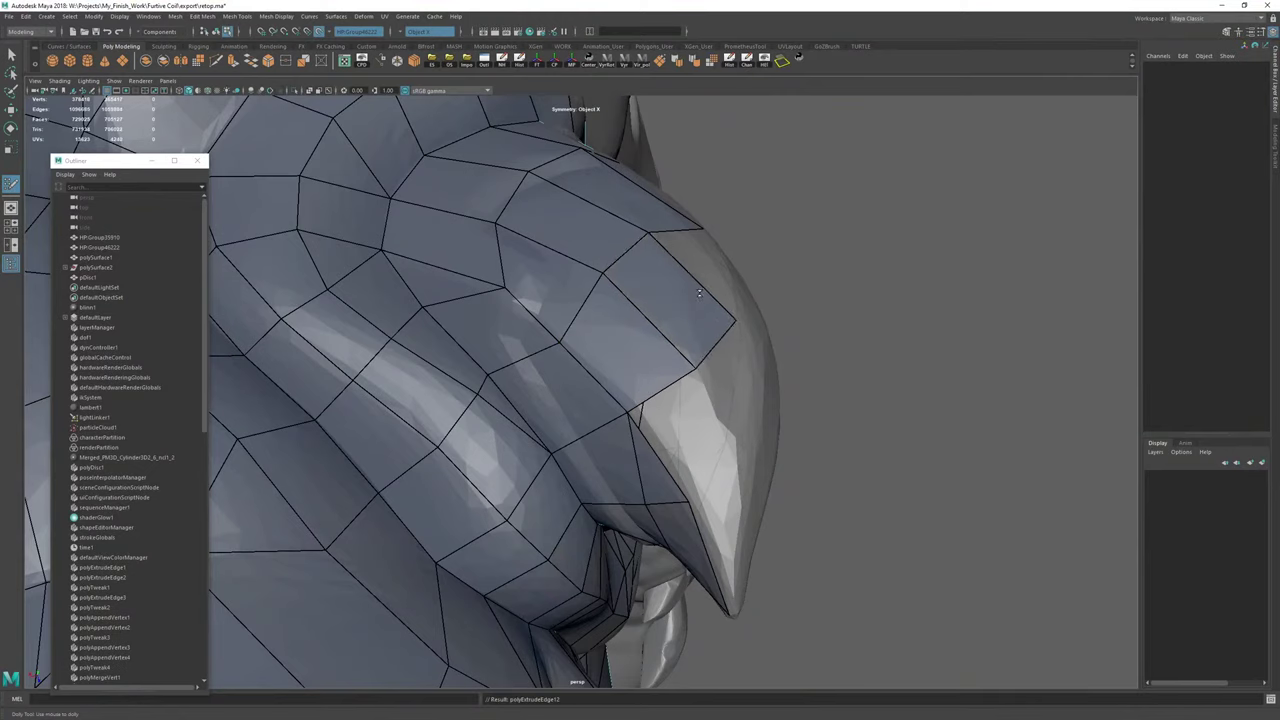
pyautogui.keyDown('alt'); pyautogui.moveTo(699, 294); pyautogui.dragTo(679, 365); pyautogui.keyUp('alt')
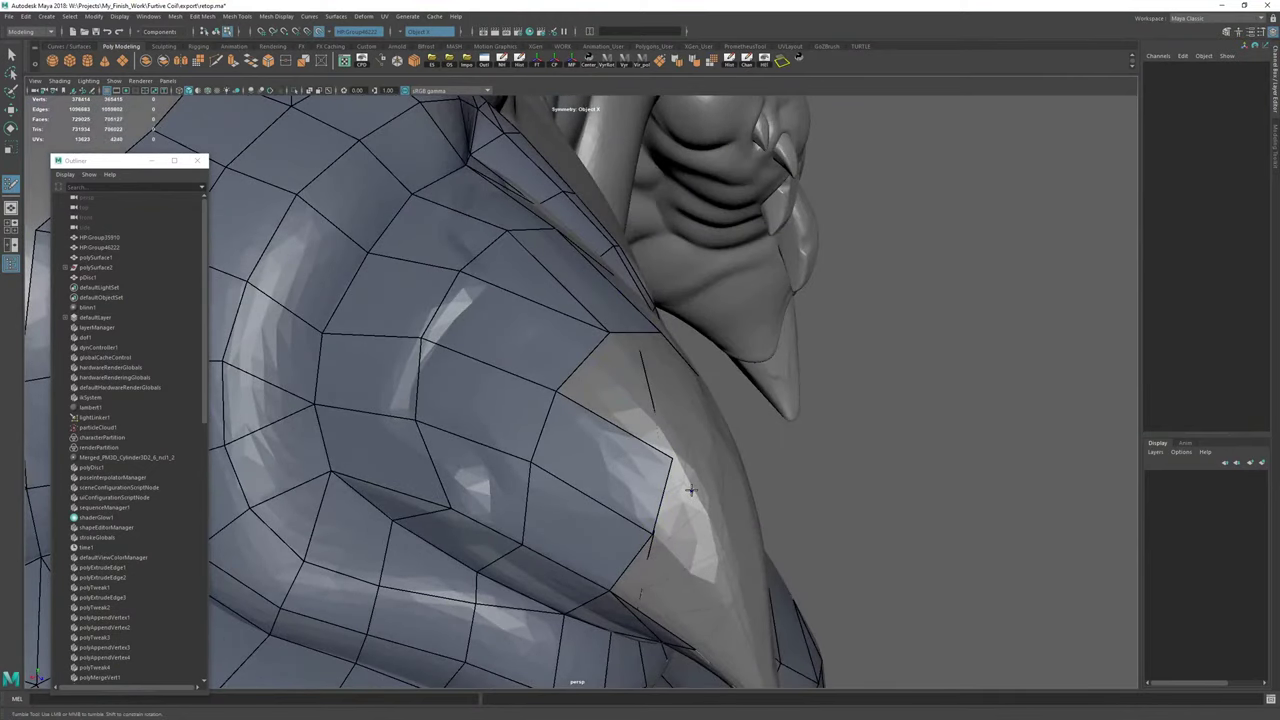
pyautogui.moveTo(690, 490)
pyautogui.keyDown('alt'); pyautogui.mouseDown()
pyautogui.moveTo(597, 432)
pyautogui.moveTo(630, 366)
pyautogui.mouseUp(); pyautogui.keyUp('alt')
pyautogui.moveTo(683, 456)
pyautogui.keyDown('alt'); pyautogui.mouseDown()
pyautogui.moveTo(622, 530)
pyautogui.moveTo(587, 604)
pyautogui.mouseUp(); pyautogui.keyUp('alt')
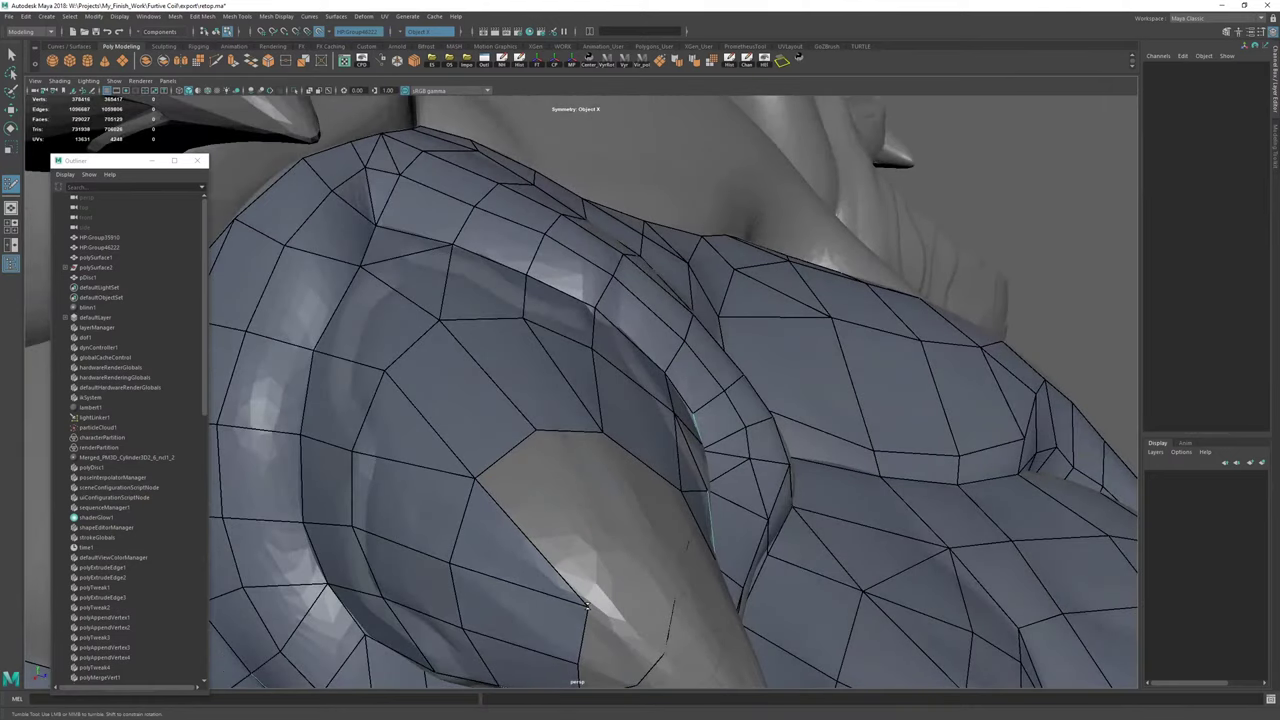
pyautogui.moveTo(551, 563); pyautogui.dragTo(607, 513)
pyautogui.keyDown('alt'); pyautogui.moveTo(607, 513); pyautogui.dragTo(548, 562); pyautogui.keyUp('alt')
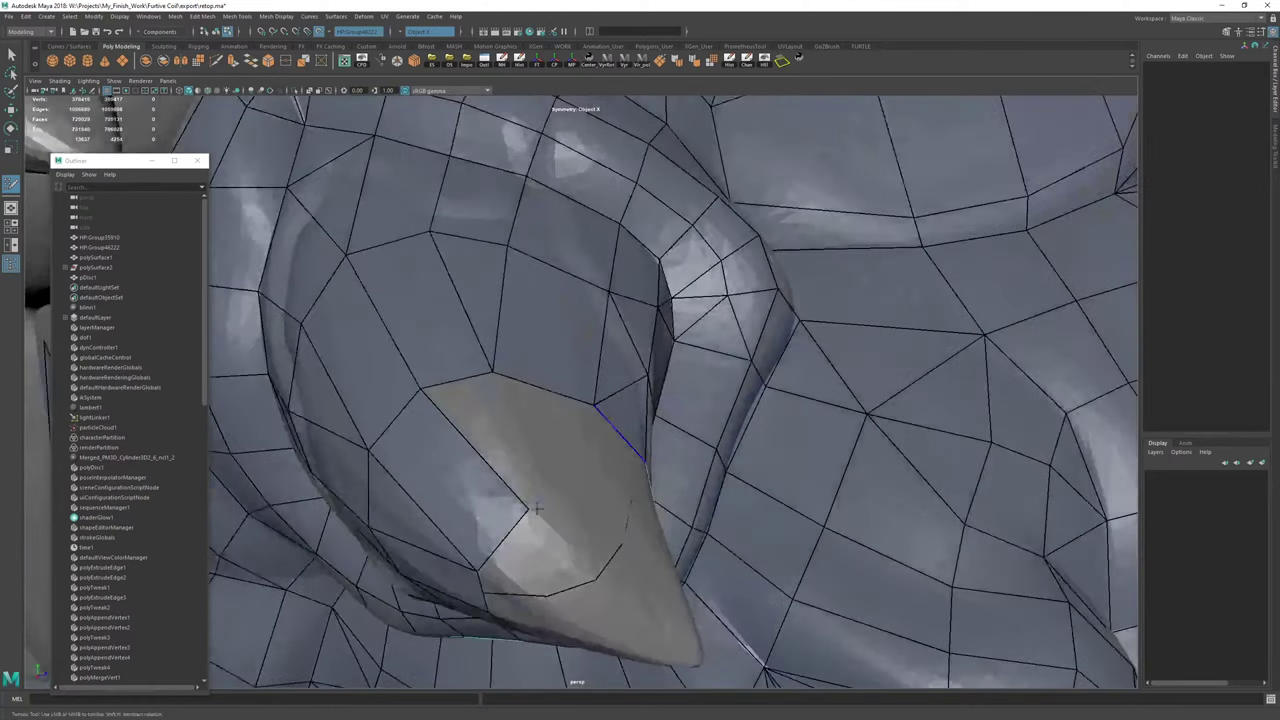
# Complete this quad row across the spike's front and connect it to the flank strip.
pyautogui.moveTo(534, 509)
pyautogui.mouseDown()
pyautogui.moveTo(515, 527)
pyautogui.moveTo(637, 443)
pyautogui.moveTo(633, 456)
pyautogui.moveTo(655, 421)
pyautogui.moveTo(592, 438)
pyautogui.moveTo(618, 406)
pyautogui.mouseUp()
pyautogui.moveTo(690, 426); pyautogui.dragTo(693, 428)
pyautogui.keyDown('alt'); pyautogui.moveTo(693, 428); pyautogui.dragTo(511, 291); pyautogui.keyUp('alt')
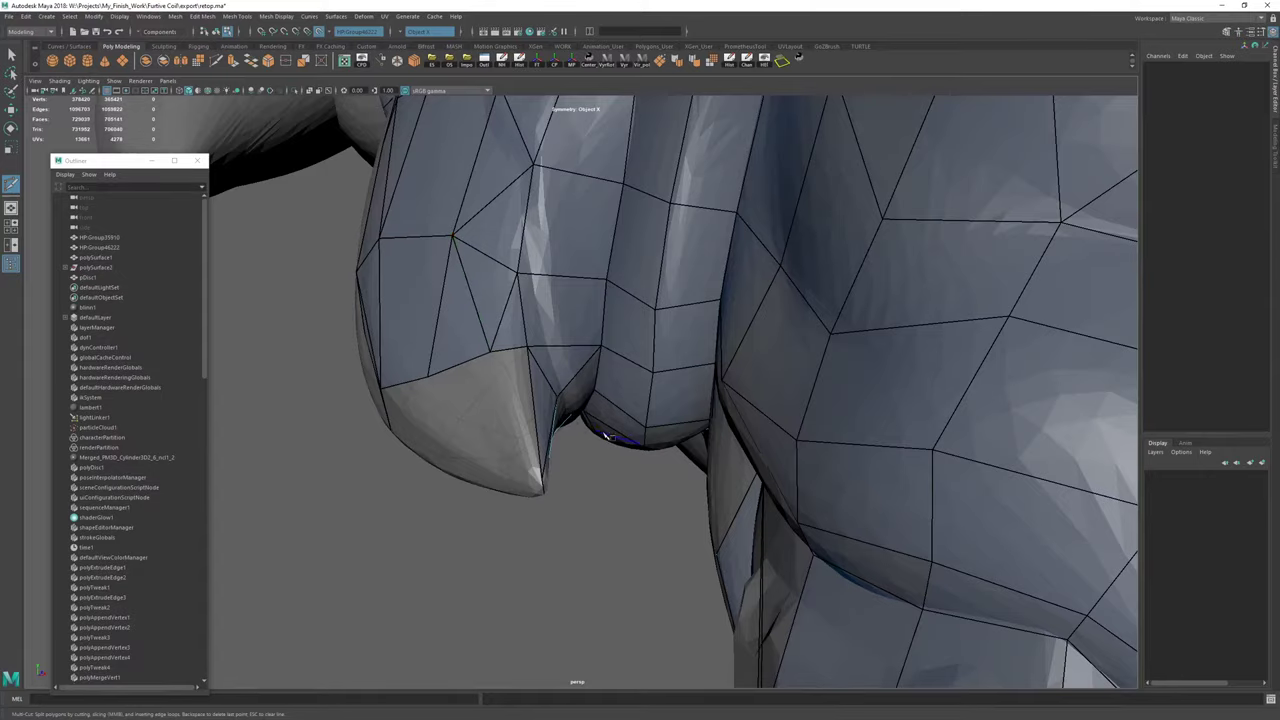
pyautogui.keyDown('alt'); pyautogui.moveTo(605, 436); pyautogui.dragTo(548, 249); pyautogui.keyUp('alt')
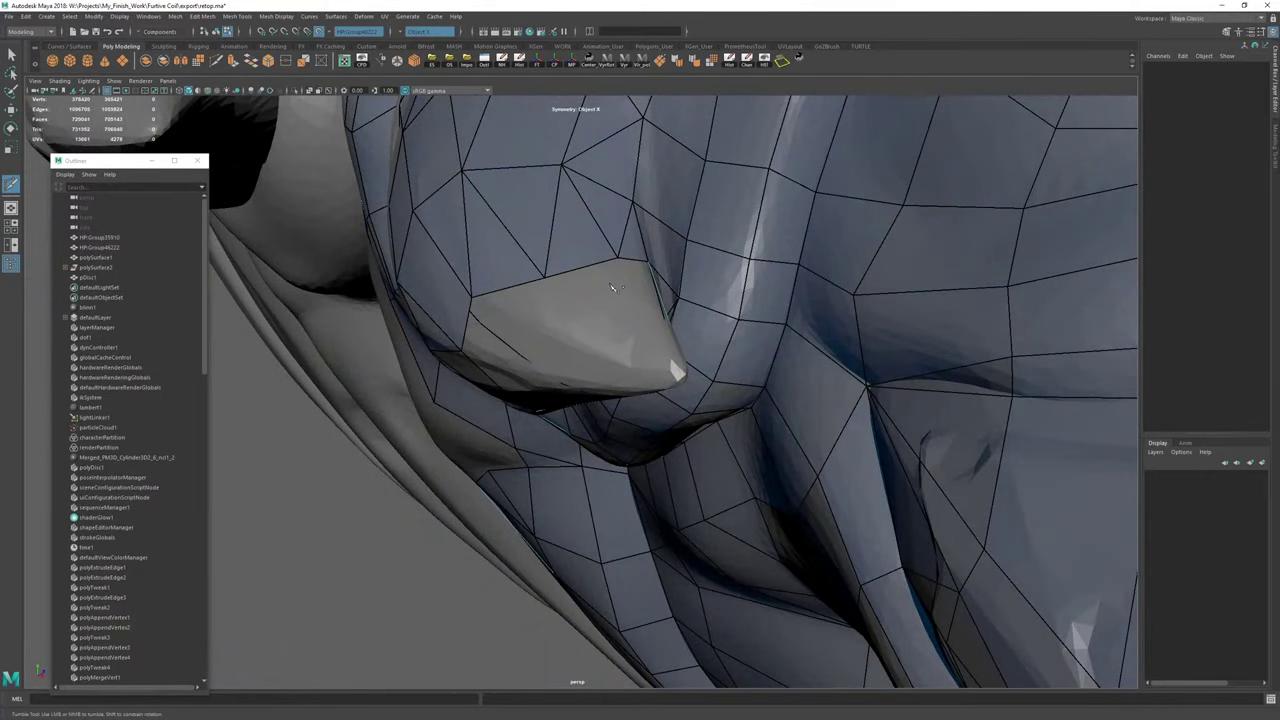
# Extrude further quads across the spike's uncovered front toward its tip.
pyautogui.keyDown('alt'); pyautogui.moveTo(612, 287); pyautogui.dragTo(590, 325); pyautogui.keyUp('alt')
pyautogui.keyDown('alt'); pyautogui.moveTo(590, 325); pyautogui.dragTo(627, 398, button='right'); pyautogui.keyUp('alt')
pyautogui.moveTo(625, 398); pyautogui.dragTo(422, 410)
pyautogui.moveTo(430, 414); pyautogui.dragTo(599, 383)
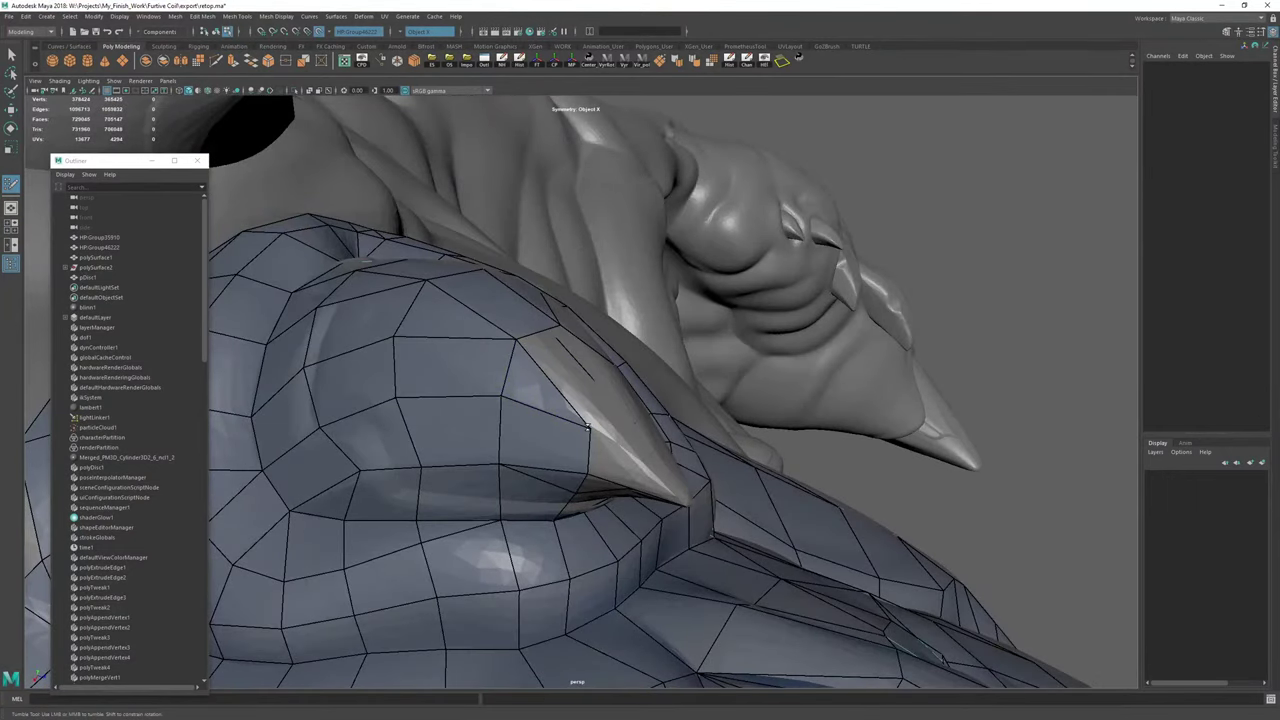
# Adjust the border vertices around the spike's tip and fill the remaining gaps with quads.
pyautogui.keyDown('alt'); pyautogui.moveTo(591, 424); pyautogui.dragTo(755, 411); pyautogui.keyUp('alt')
pyautogui.keyDown('alt'); pyautogui.moveTo(755, 411); pyautogui.dragTo(822, 424, button='right'); pyautogui.keyUp('alt')
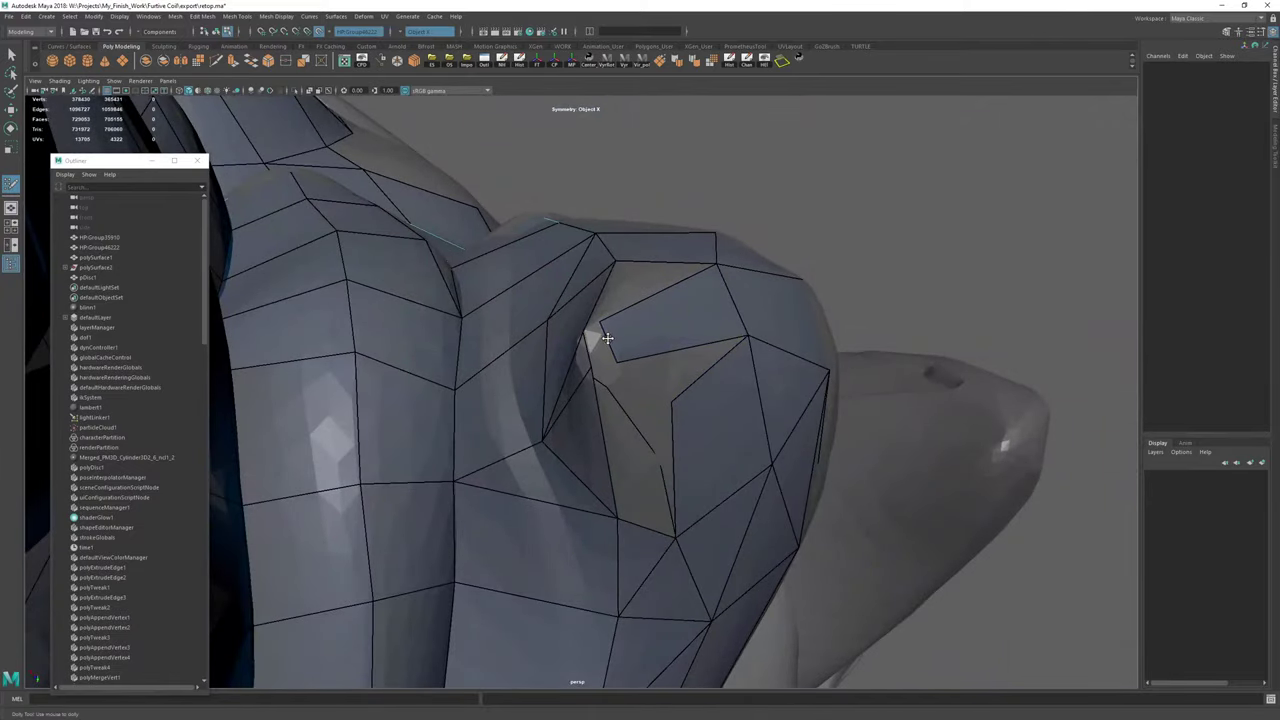
pyautogui.moveTo(585, 352); pyautogui.dragTo(583, 355)
pyautogui.moveTo(671, 402); pyautogui.dragTo(645, 358)
pyautogui.keyDown('shift'); pyautogui.click(628, 409); pyautogui.keyUp('shift')
pyautogui.keyDown('shift'); pyautogui.click(649, 354); pyautogui.keyUp('shift')
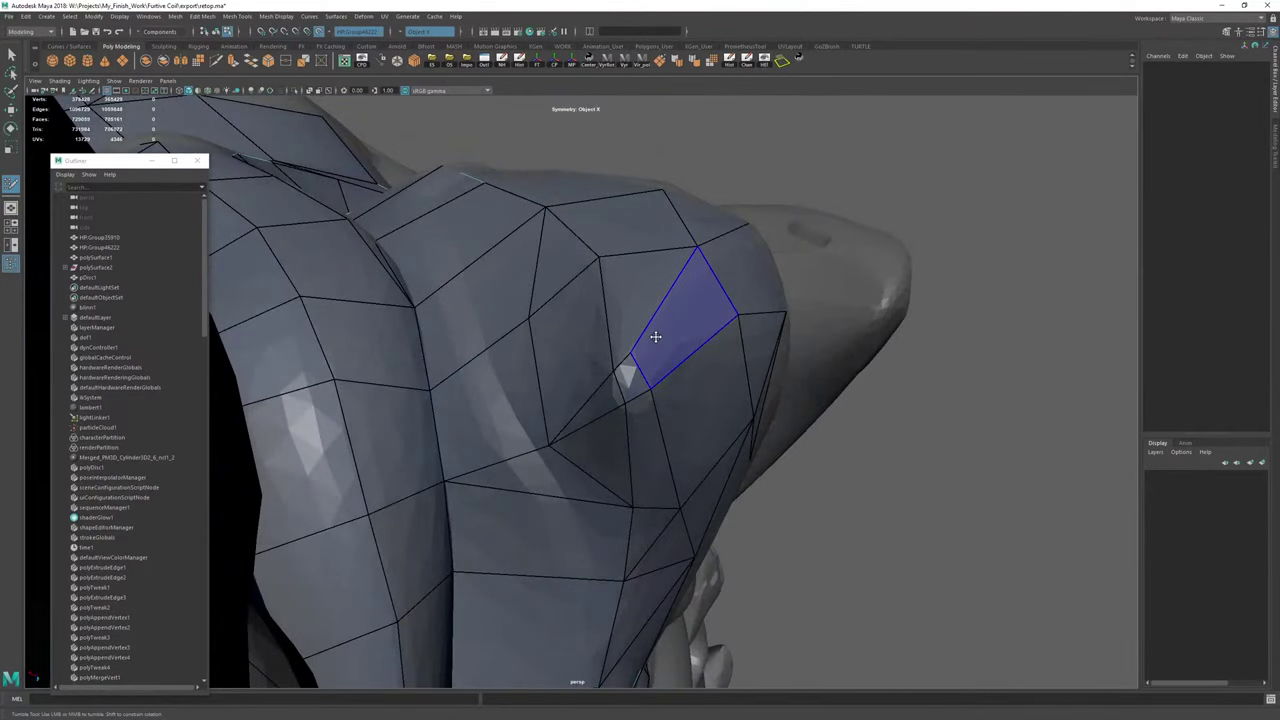
# Leave Quad Draw and delete the retopology mesh's construction history.
pyautogui.press('w')
pyautogui.press('F8')
pyautogui.click(730, 63)
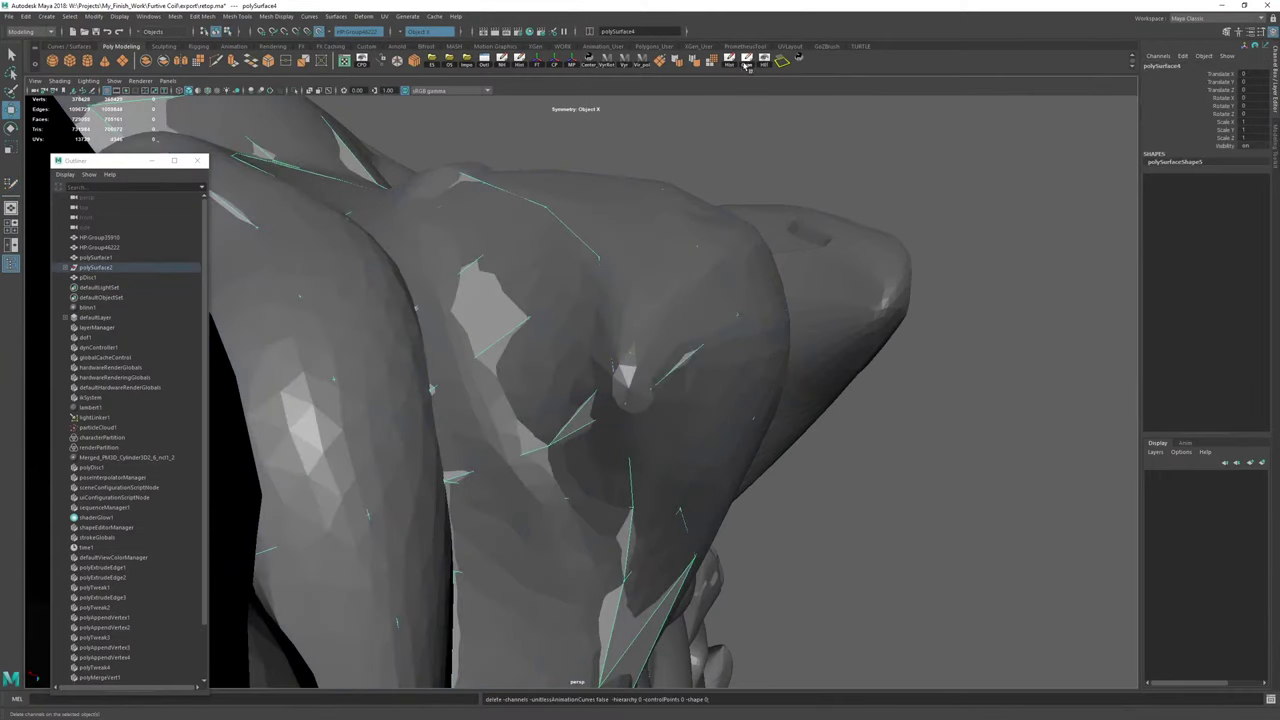
# Cut an edge with Multi-Cut from the spike's tip vertex to the upper corner vertex and delete the construction history.
pyautogui.press('y')
pyautogui.hotkey('ctrl', 'shift', 'x')
pyautogui.click(631, 353)
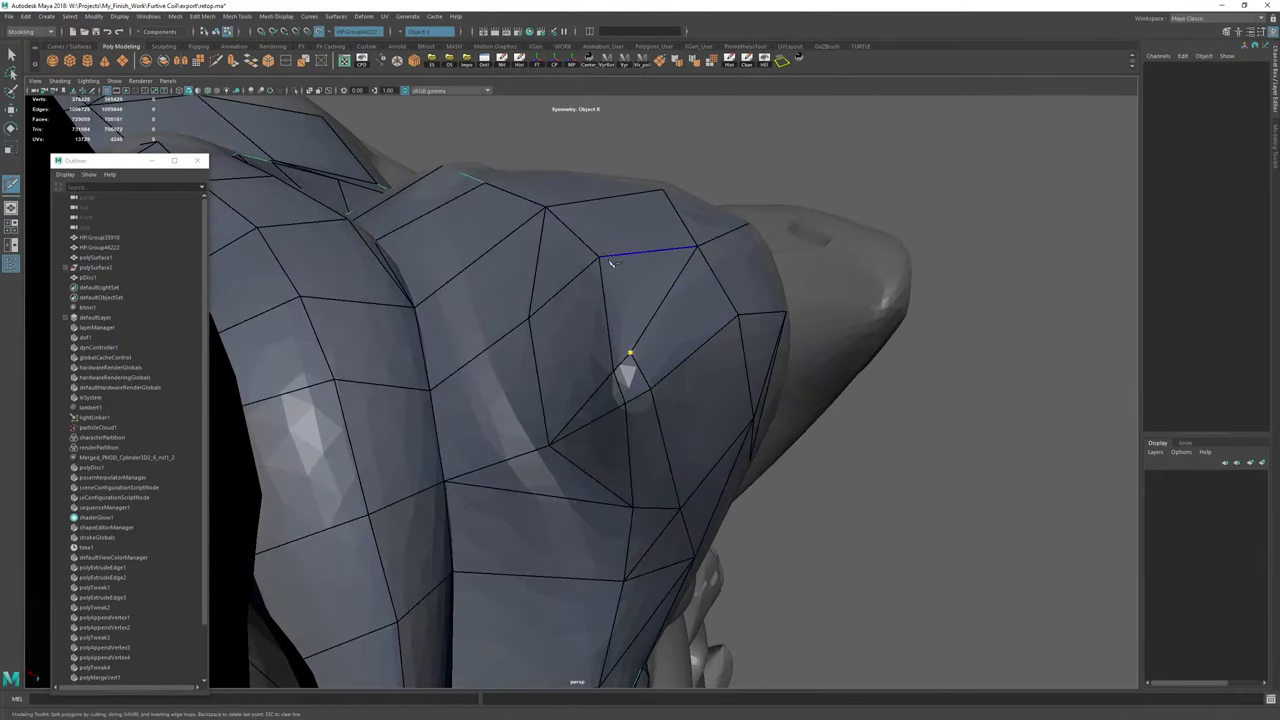
pyautogui.click(605, 256)
pyautogui.press('w')
pyautogui.moveTo(737, 166); pyautogui.dragTo(821, 108, button='right')
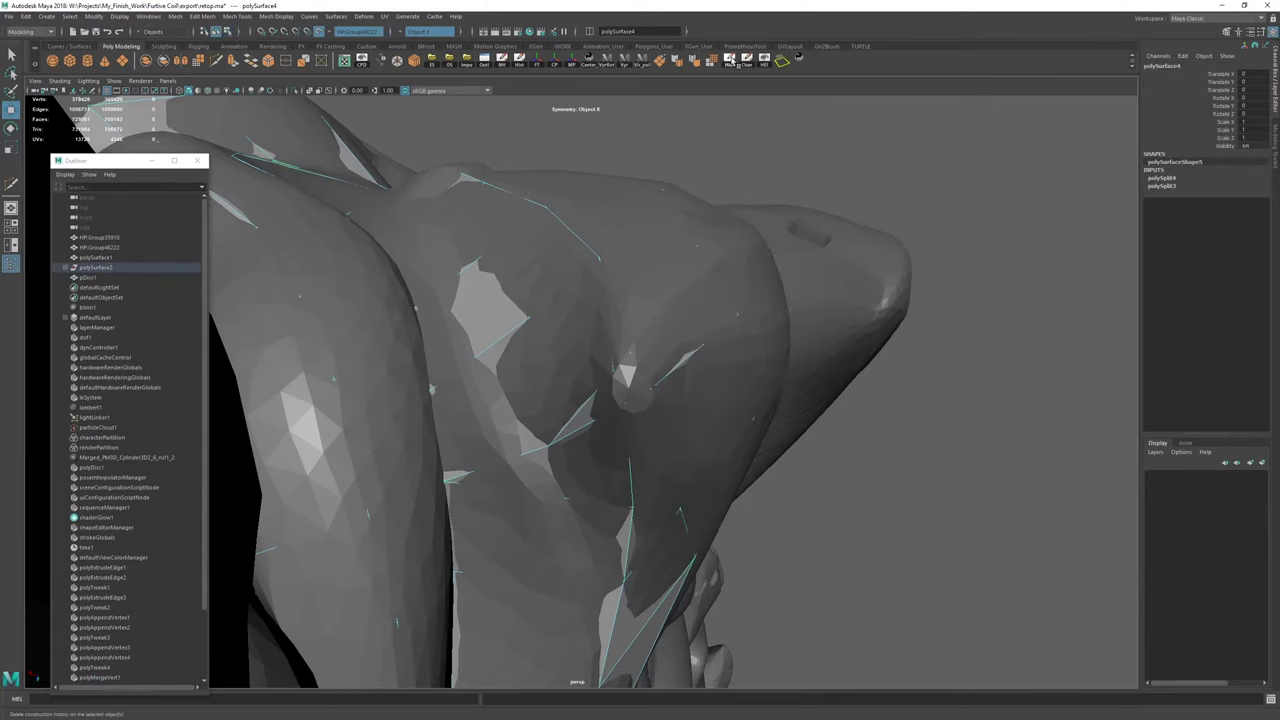
pyautogui.click(731, 63)
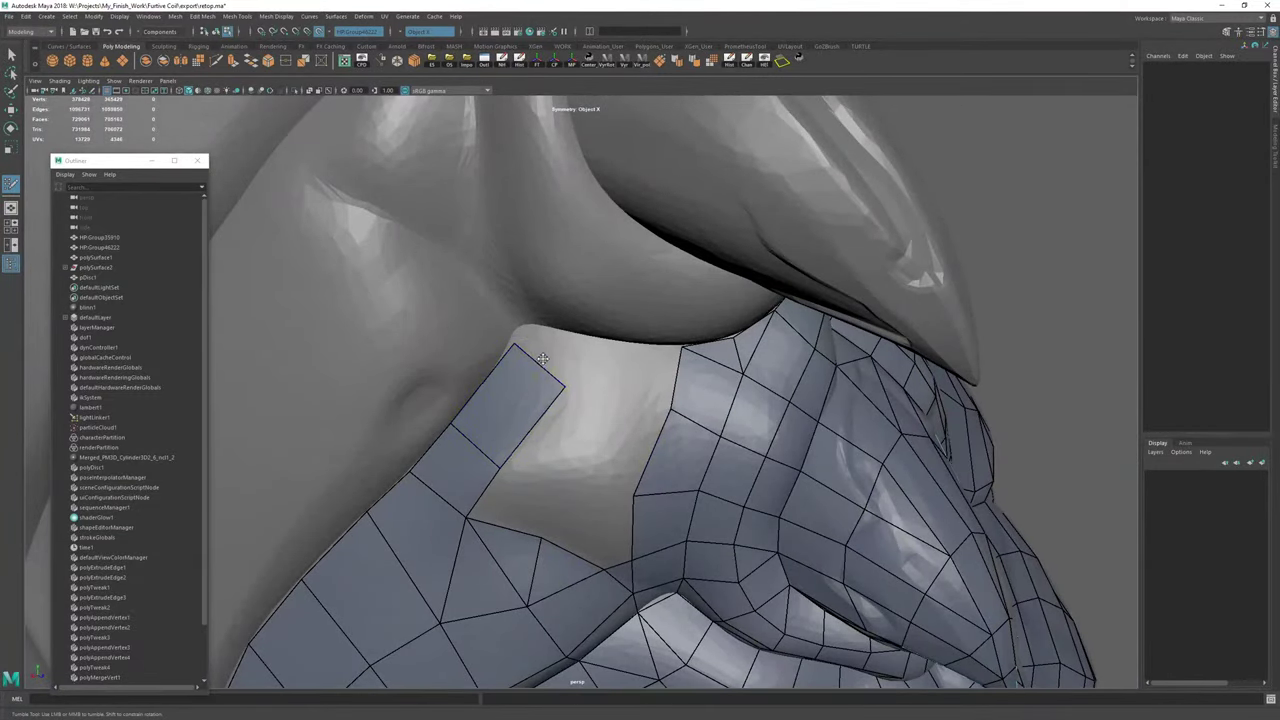
# Rework the flank strip's end vertices in vertex mode so they reach the crease under the next spike.
pyautogui.moveTo(538, 366); pyautogui.dragTo(553, 354)
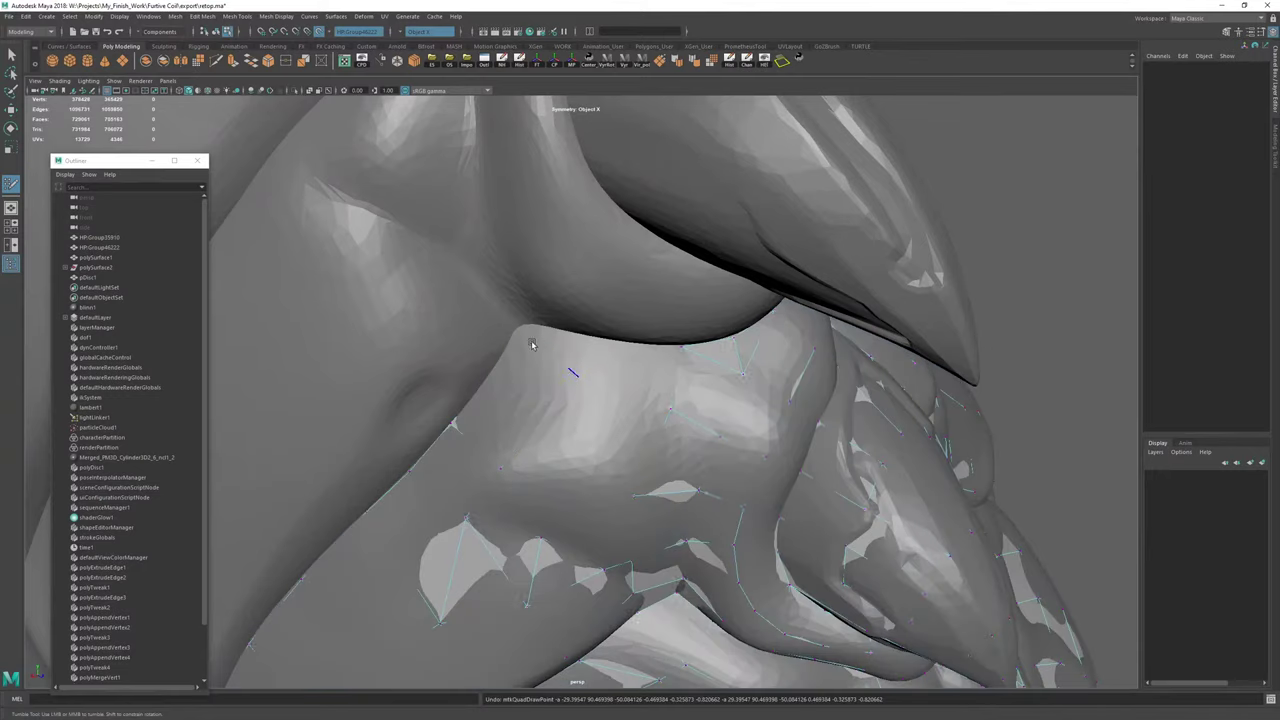
pyautogui.press('F8')
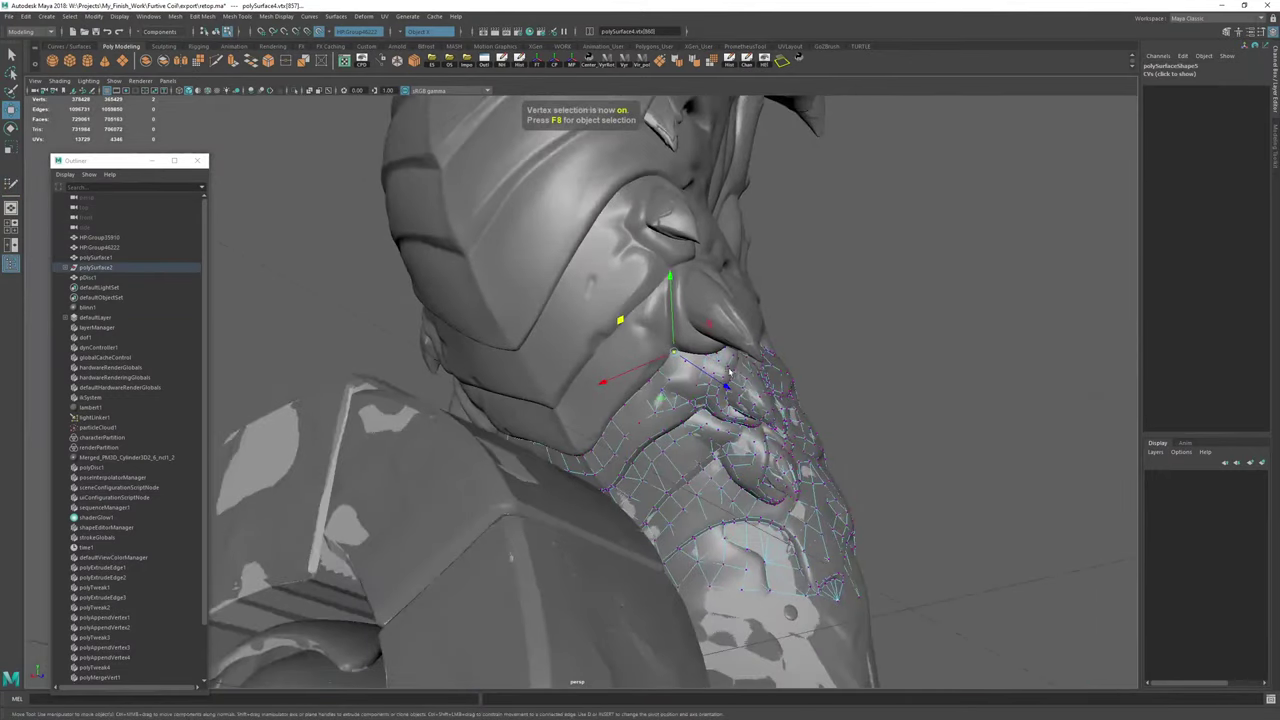
pyautogui.scroll(10, 624, 430)
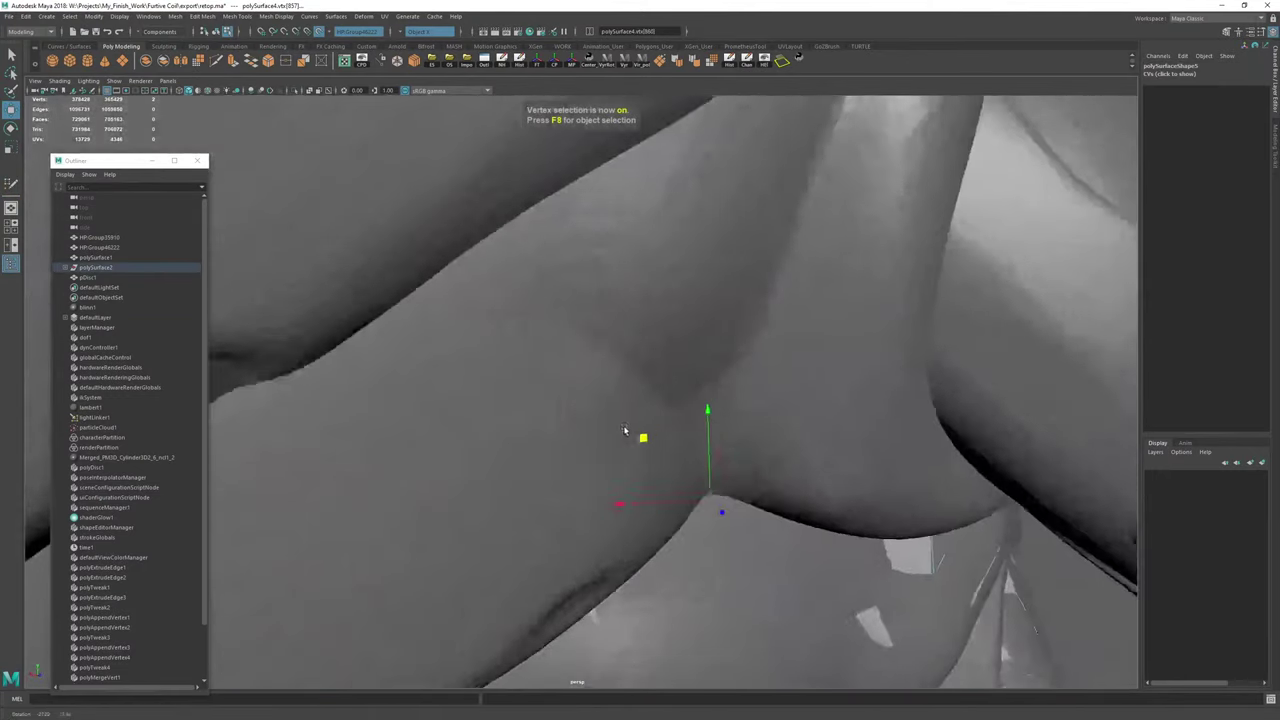
pyautogui.keyDown('alt'); pyautogui.moveTo(624, 430); pyautogui.dragTo(628, 408); pyautogui.keyUp('alt')
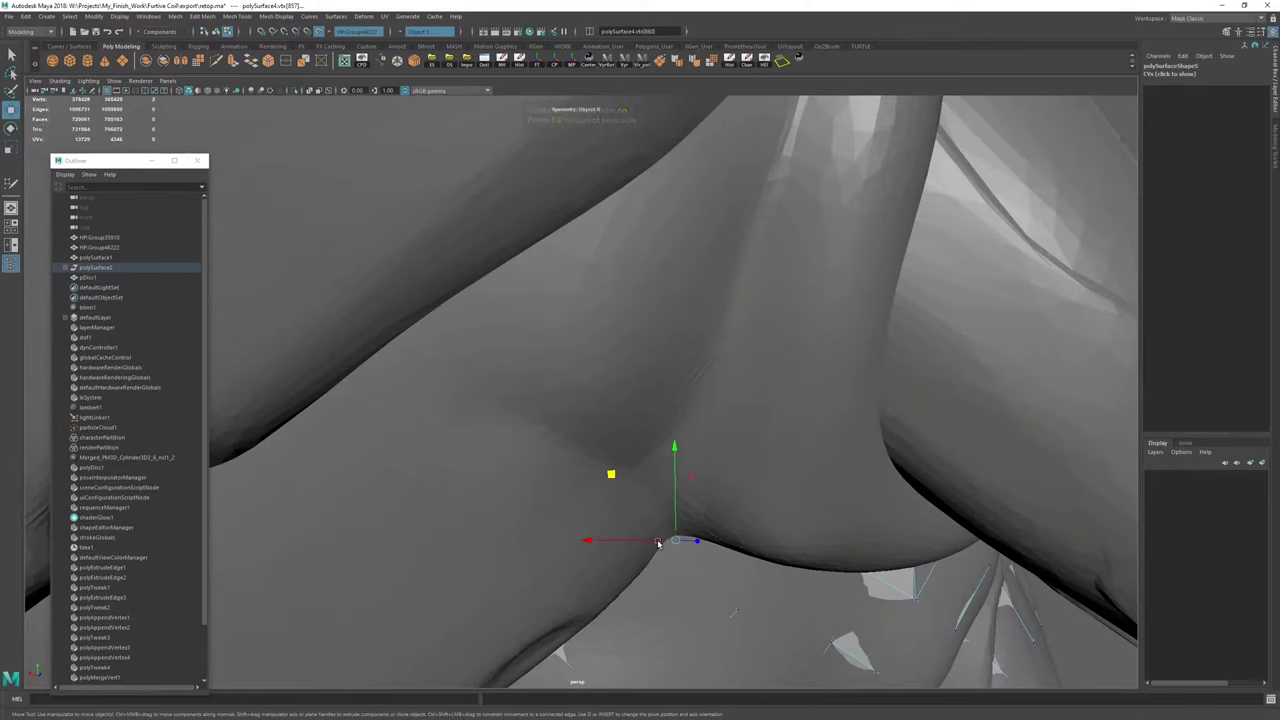
pyautogui.keyDown('alt'); pyautogui.moveTo(660, 543); pyautogui.dragTo(643, 475); pyautogui.keyUp('alt')
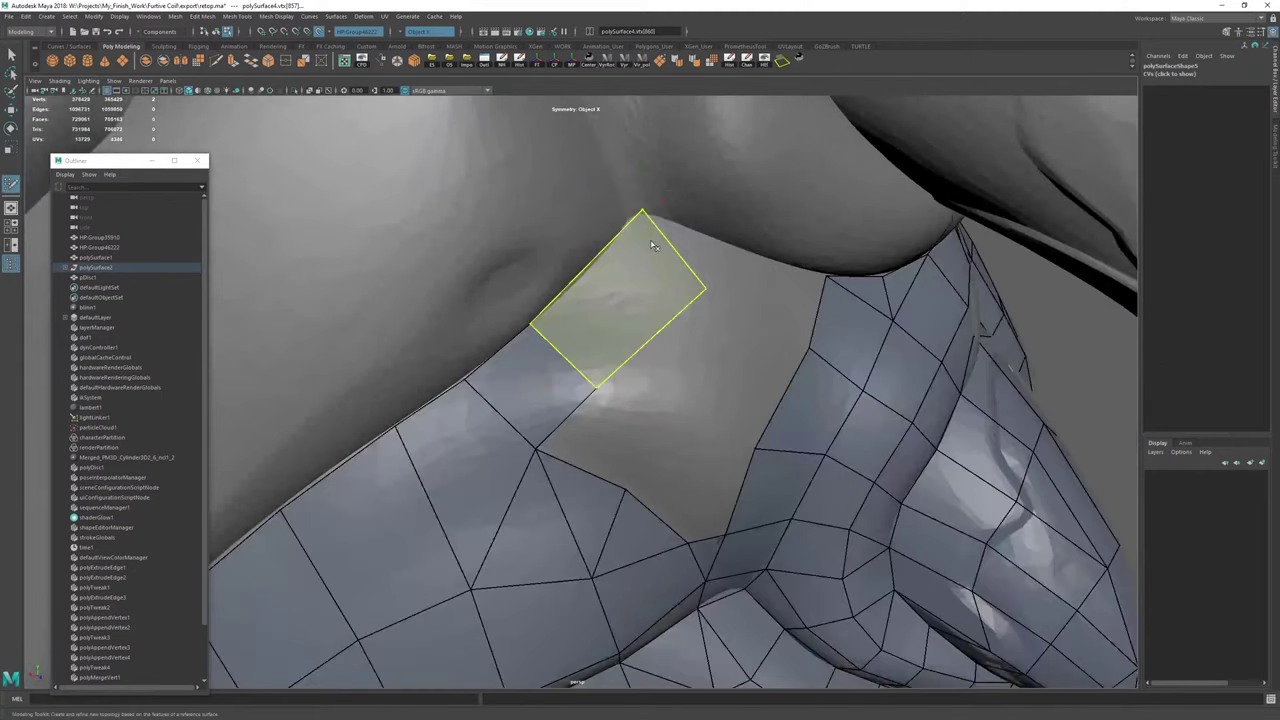
# Fill the flank strip's end quad and slide its corner vertices onto the crease under the next spike.
pyautogui.keyDown('shift'); pyautogui.click(640, 213); pyautogui.keyUp('shift')
pyautogui.moveTo(641, 213); pyautogui.dragTo(637, 215)
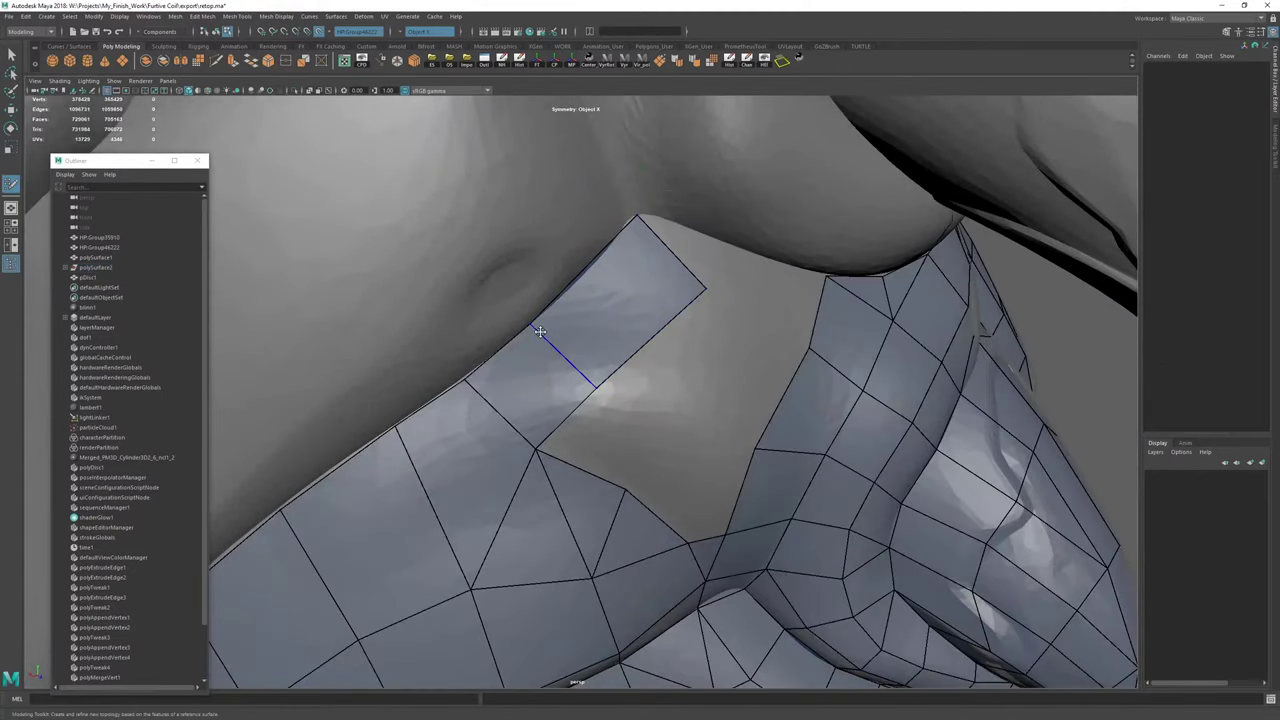
pyautogui.moveTo(535, 324); pyautogui.dragTo(576, 293)
pyautogui.keyDown('alt'); pyautogui.moveTo(605, 348); pyautogui.dragTo(527, 368); pyautogui.keyUp('alt')
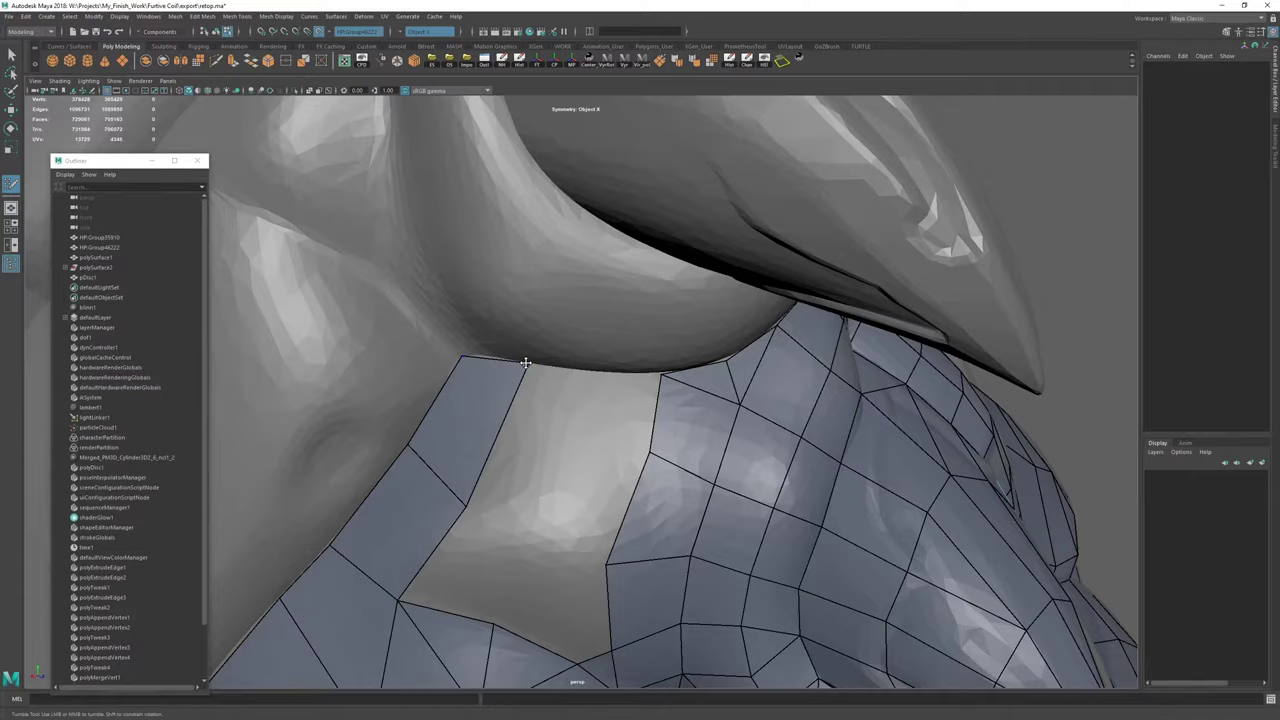
# Fill the gap between the flank strip and the finished spike's base with connected quads.
pyautogui.keyDown('alt'); pyautogui.moveTo(503, 523); pyautogui.dragTo(510, 472); pyautogui.keyUp('alt')
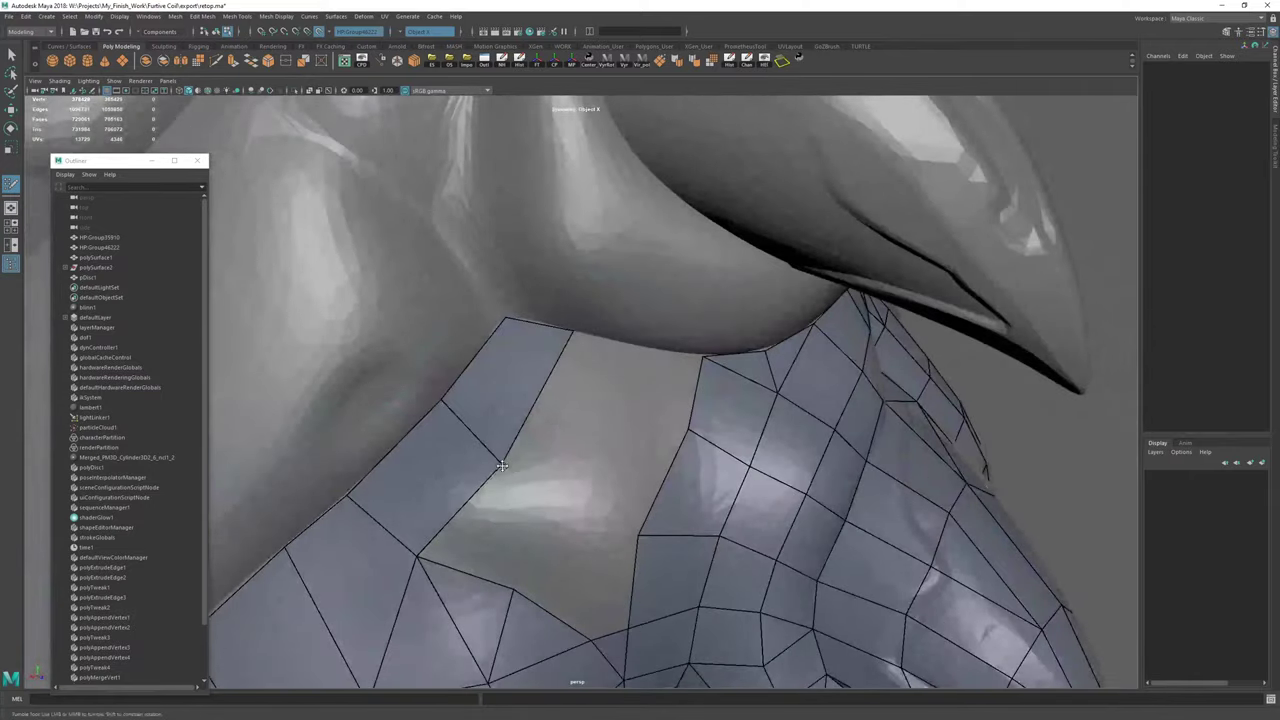
pyautogui.keyDown('alt'); pyautogui.moveTo(700, 549); pyautogui.dragTo(540, 460); pyautogui.keyUp('alt')
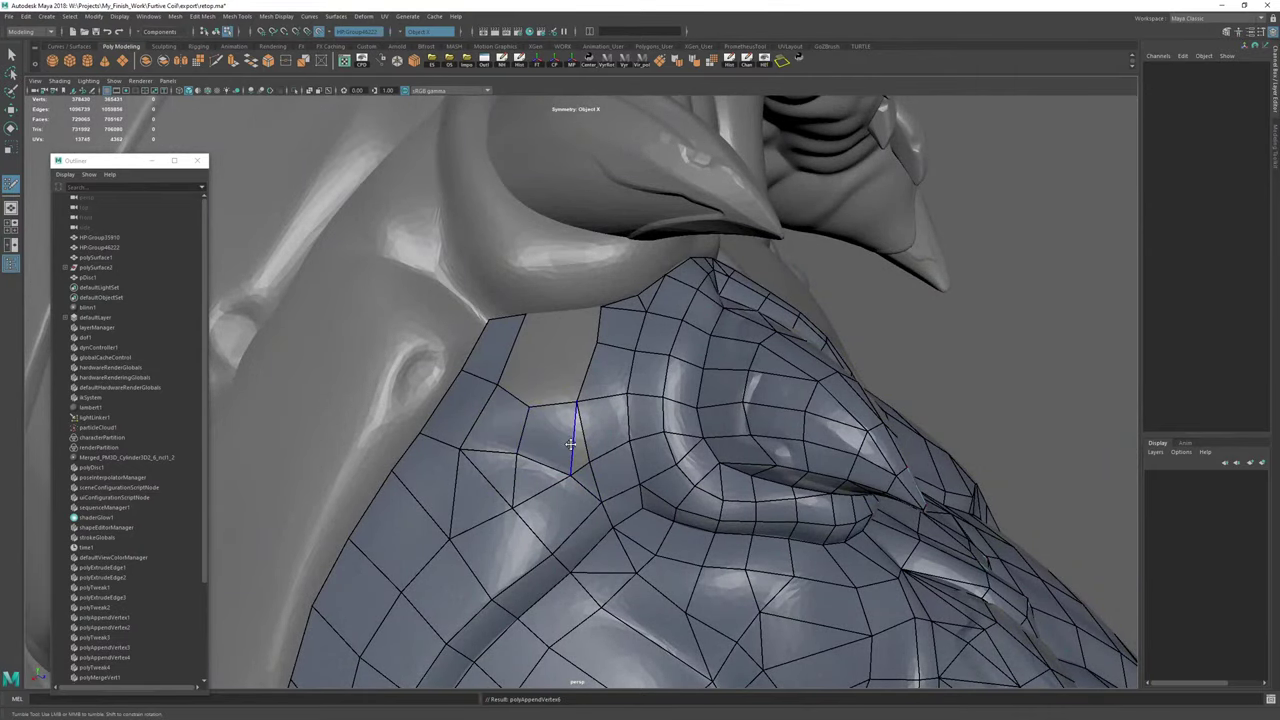
pyautogui.keyDown('alt'); pyautogui.moveTo(580, 446); pyautogui.dragTo(698, 482); pyautogui.keyUp('alt')
pyautogui.keyDown('shift'); pyautogui.click(698, 482); pyautogui.keyUp('shift')
pyautogui.keyDown('alt'); pyautogui.moveTo(726, 551); pyautogui.dragTo(651, 460); pyautogui.keyUp('alt')
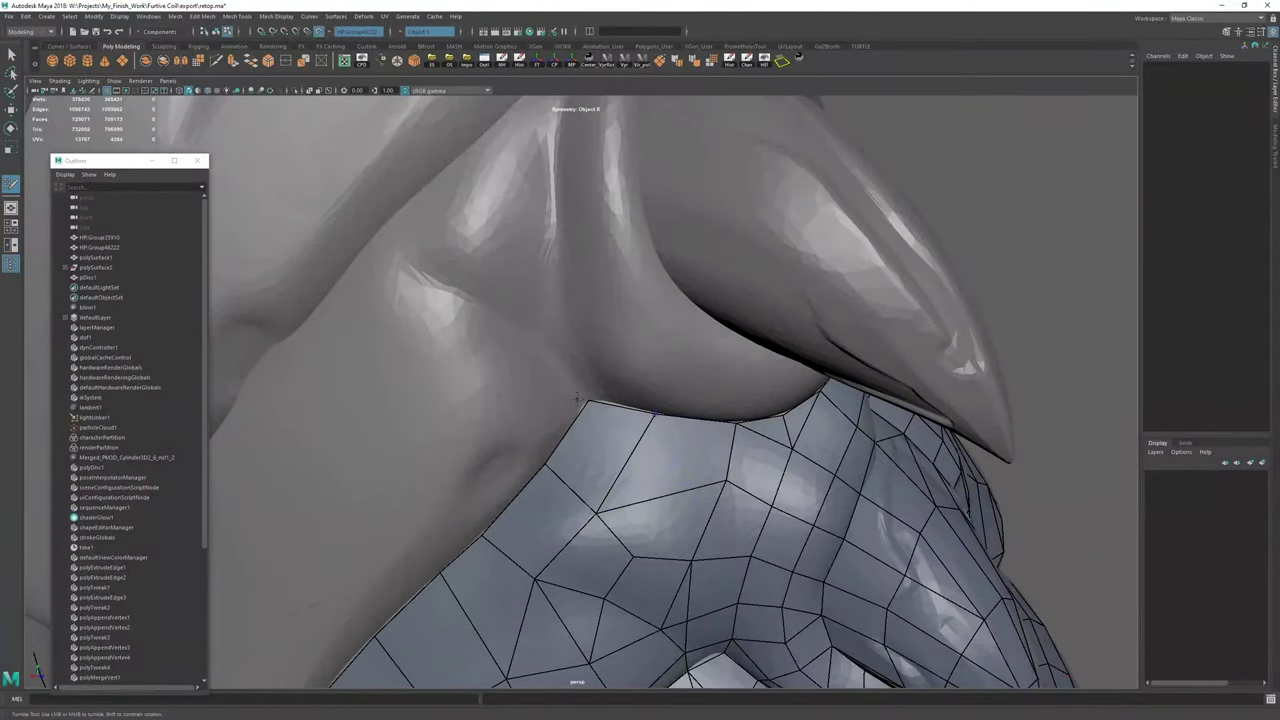
# Extrude a narrow strip of quads along the mesh's outer border beside the next armor plate.
pyautogui.scroll(-8, 590, 399)
pyautogui.moveTo(590, 399)
pyautogui.keyDown('alt'); pyautogui.mouseDown()
pyautogui.moveTo(620, 400)
pyautogui.moveTo(680, 370)
pyautogui.moveTo(600, 400)
pyautogui.moveTo(680, 360)
pyautogui.moveTo(510, 443)
pyautogui.moveTo(606, 371)
pyautogui.moveTo(600, 413)
pyautogui.mouseUp(); pyautogui.keyUp('alt')
pyautogui.scroll(5, 620, 400)
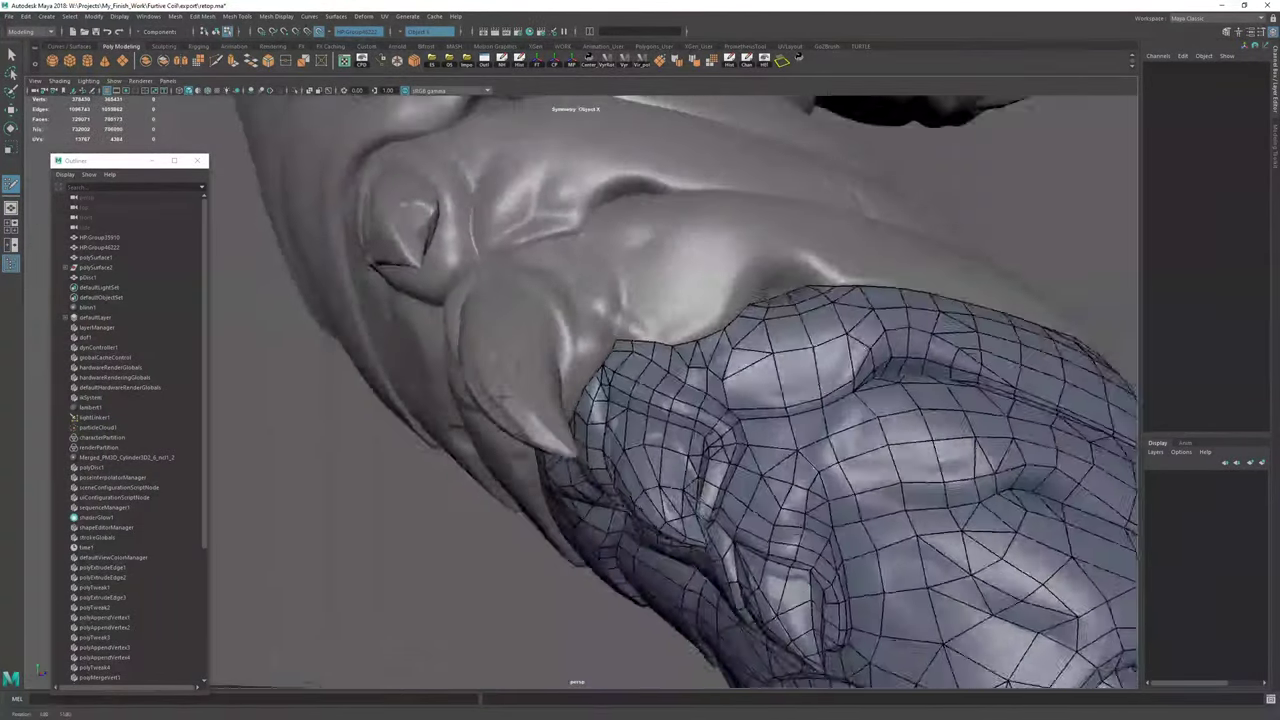
pyautogui.scroll(4, 600, 413)
pyautogui.keyDown('alt'); pyautogui.moveTo(766, 454); pyautogui.dragTo(571, 462); pyautogui.keyUp('alt')
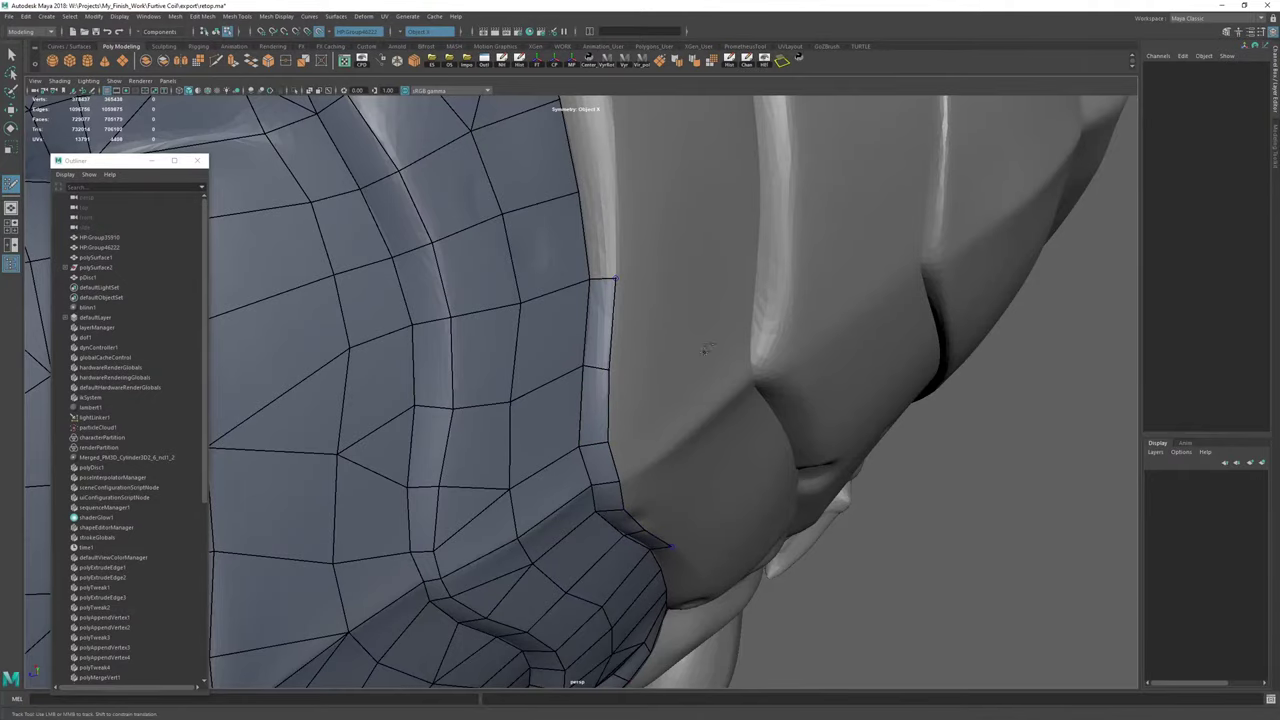
# Even out the vertex spacing of the quads on the smooth flank panel between the two grooves.
pyautogui.scroll(-10, 707, 348)
pyautogui.keyDown('alt'); pyautogui.moveTo(707, 348); pyautogui.dragTo(640, 300); pyautogui.keyUp('alt')
pyautogui.scroll(8, 640, 340)
pyautogui.keyDown('alt'); pyautogui.moveTo(670, 370); pyautogui.dragTo(597, 429); pyautogui.keyUp('alt')
pyautogui.scroll(5, 622, 424)
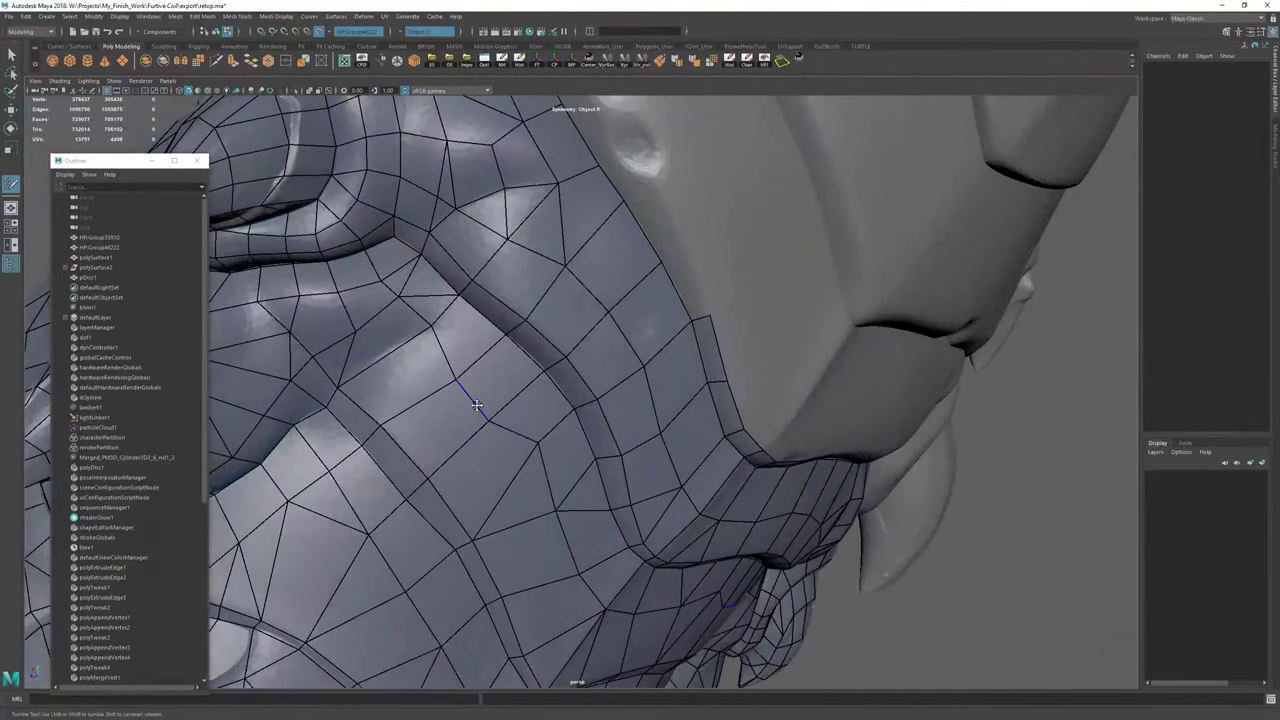
pyautogui.keyDown('alt'); pyautogui.moveTo(556, 496); pyautogui.dragTo(568, 397); pyautogui.keyUp('alt')
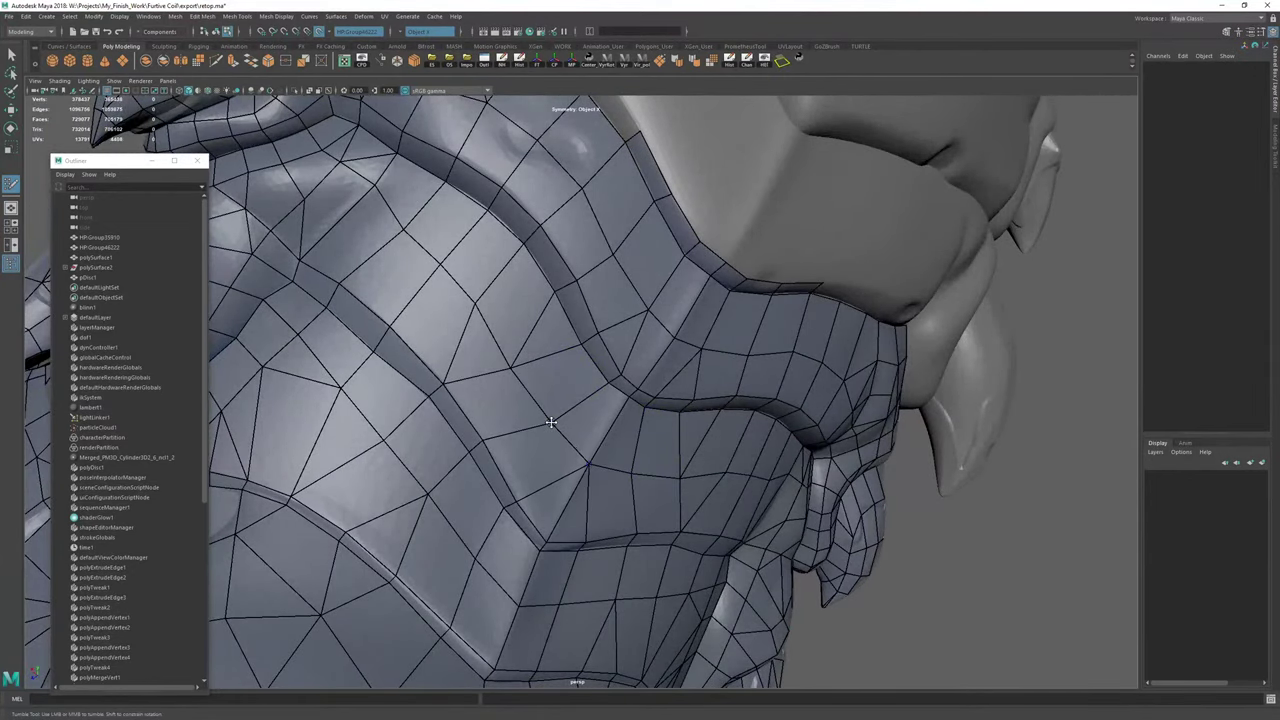
pyautogui.keyDown('alt'); pyautogui.moveTo(514, 357); pyautogui.dragTo(547, 425); pyautogui.keyUp('alt')
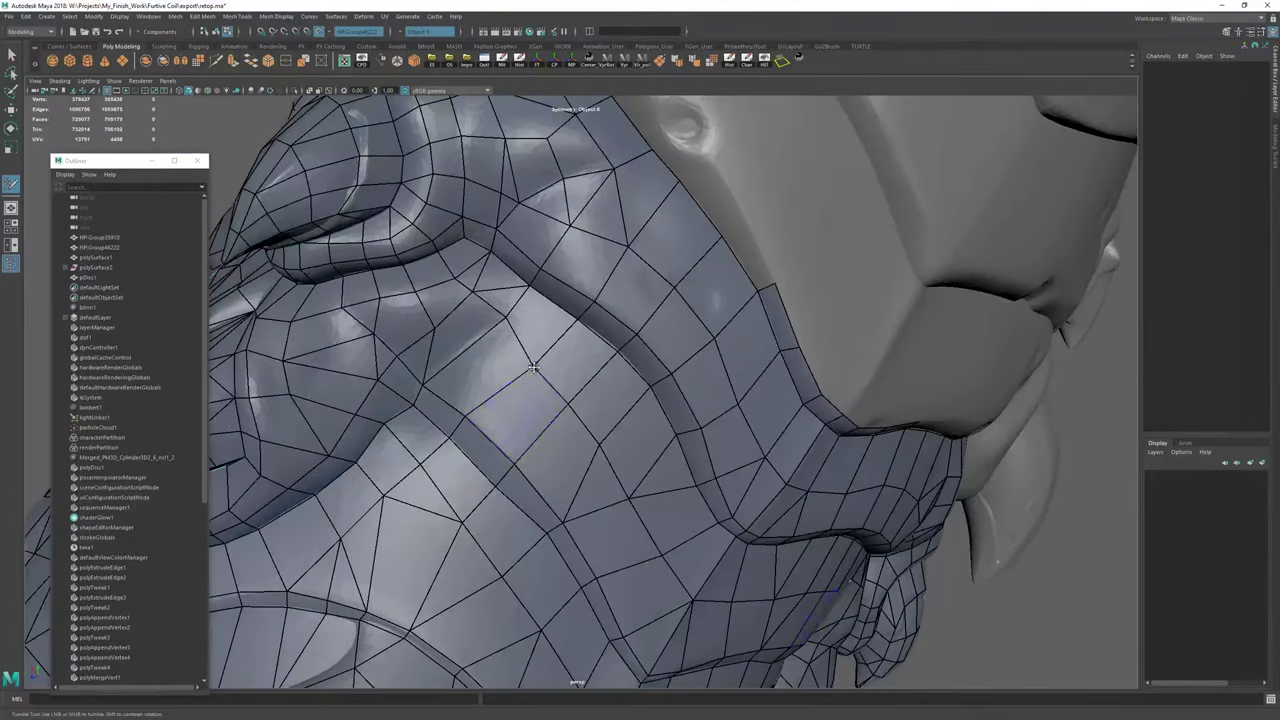
pyautogui.moveTo(507, 321)
pyautogui.mouseDown()
pyautogui.moveTo(487, 330)
pyautogui.moveTo(555, 410)
pyautogui.mouseUp()
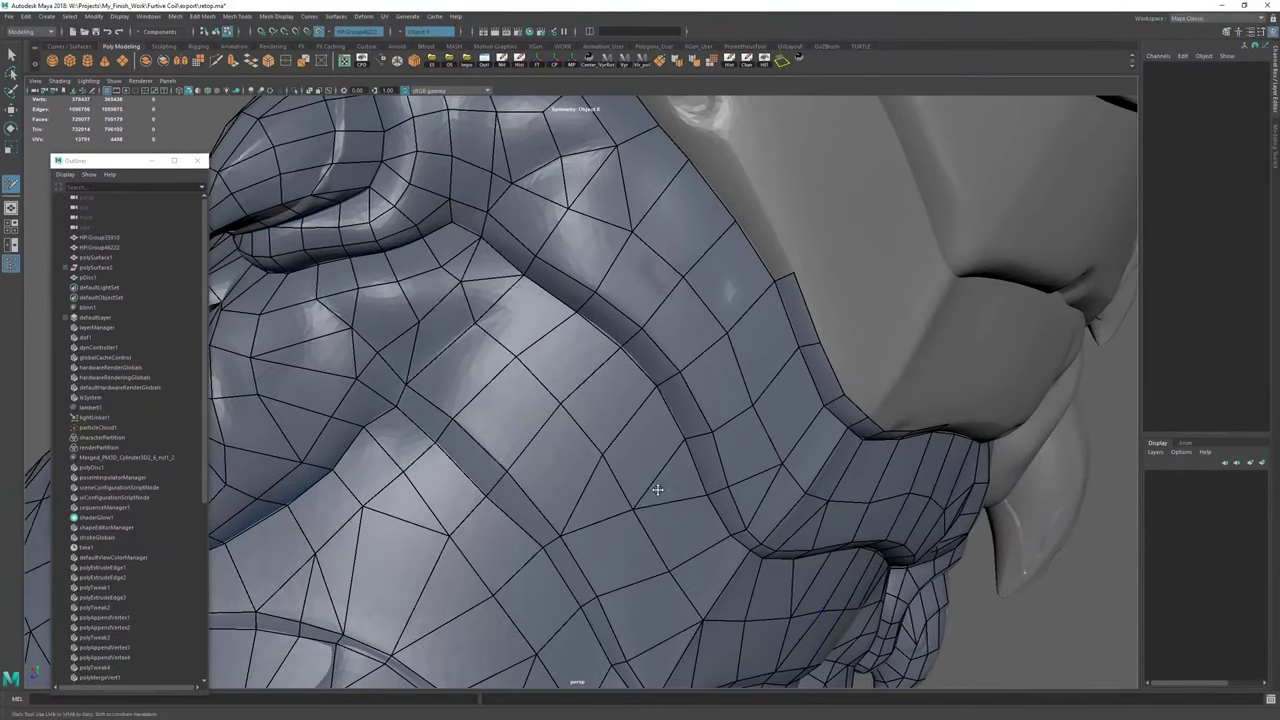
# Extrude the border quads below the small round bump and bridge them to the narrow strip along the plate.
pyautogui.moveTo(657, 489)
pyautogui.keyDown('alt'); pyautogui.mouseDown()
pyautogui.moveTo(480, 470)
pyautogui.moveTo(553, 522)
pyautogui.moveTo(590, 530)
pyautogui.mouseUp(); pyautogui.keyUp('alt')
pyautogui.moveTo(606, 315); pyautogui.dragTo(636, 297)
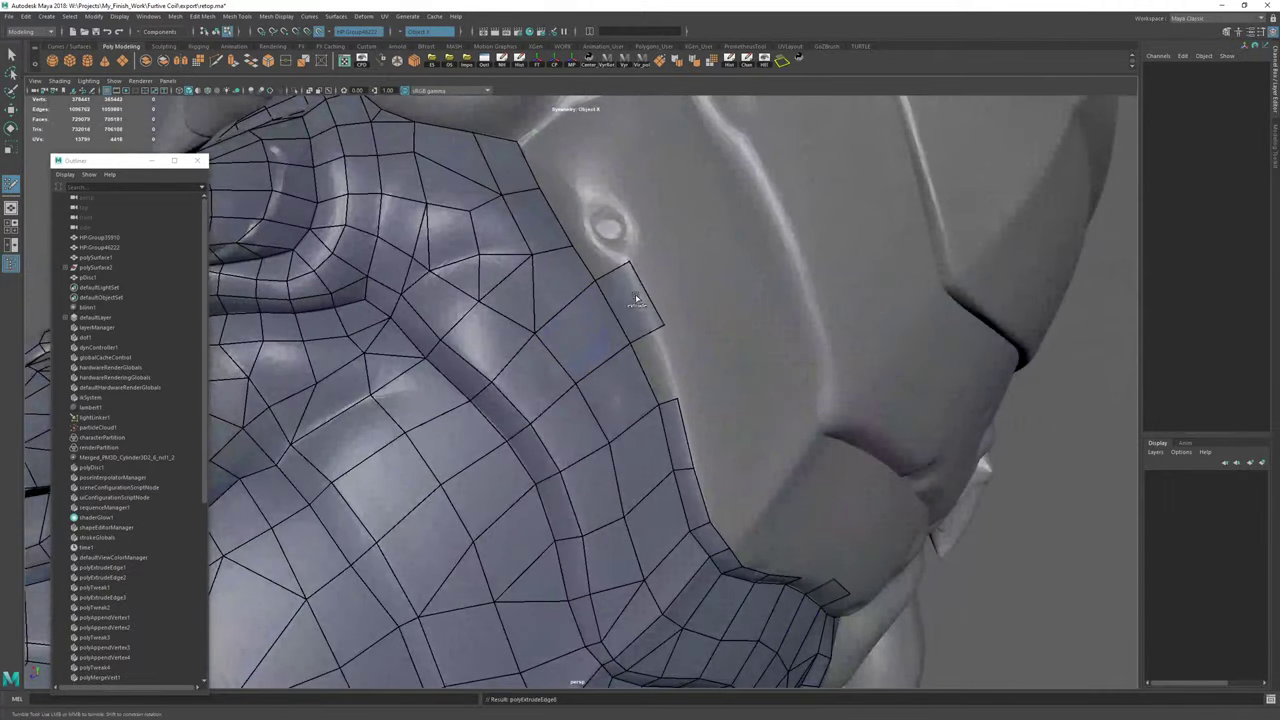
pyautogui.keyDown('shift'); pyautogui.click(658, 362); pyautogui.keyUp('shift')
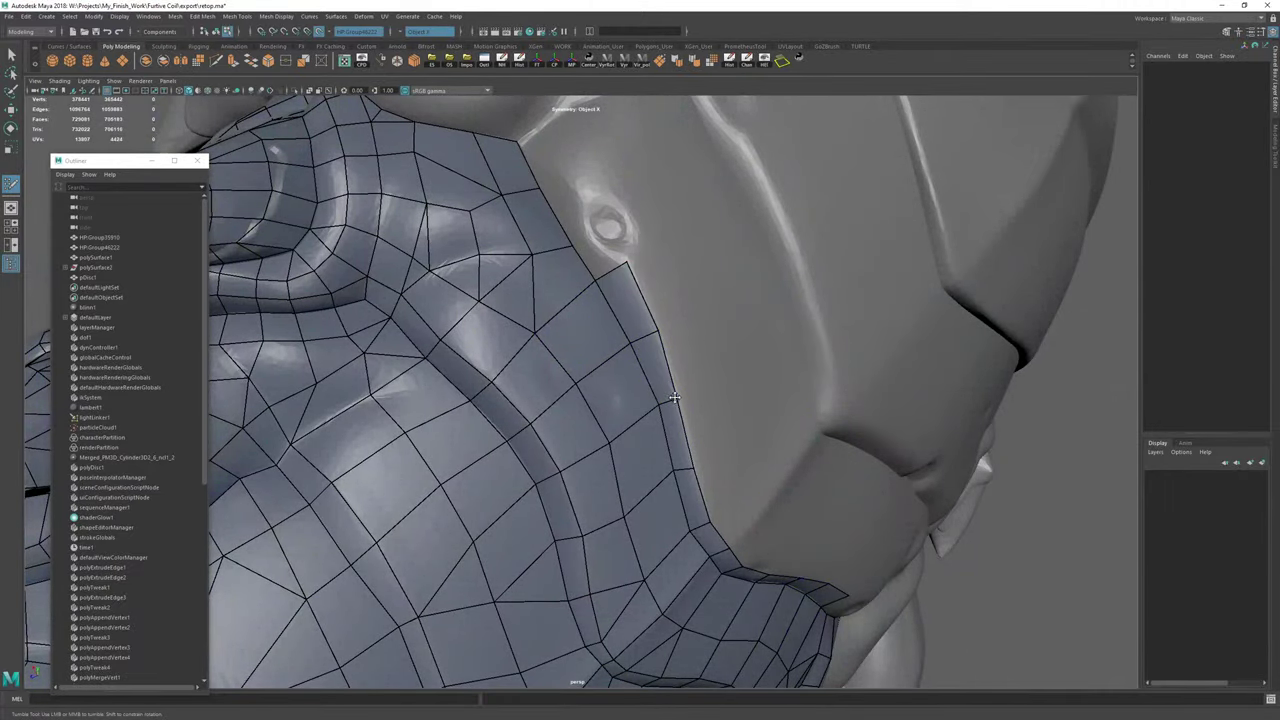
pyautogui.moveTo(674, 398)
pyautogui.keyDown('alt'); pyautogui.mouseDown()
pyautogui.moveTo(643, 400)
pyautogui.moveTo(637, 426)
pyautogui.moveTo(757, 440)
pyautogui.moveTo(701, 346)
pyautogui.mouseUp(); pyautogui.keyUp('alt')
pyautogui.moveTo(604, 316); pyautogui.dragTo(600, 320)
# Extend the border strip toward the next spike's crease and adjust its end corner vertex.
pyautogui.keyDown('alt'); pyautogui.moveTo(362, 262); pyautogui.dragTo(649, 486, button='middle'); pyautogui.keyUp('alt')
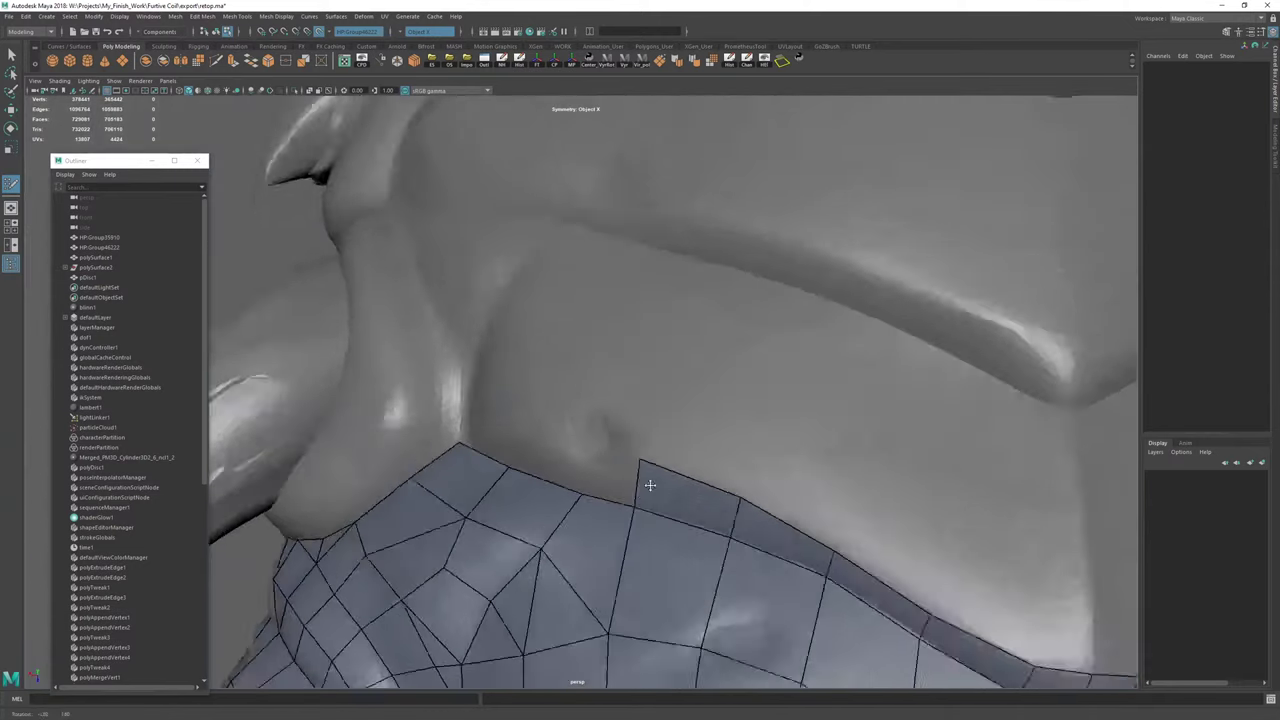
pyautogui.moveTo(649, 486)
pyautogui.keyDown('alt'); pyautogui.mouseDown()
pyautogui.moveTo(580, 491)
pyautogui.moveTo(598, 467)
pyautogui.moveTo(587, 439)
pyautogui.moveTo(643, 489)
pyautogui.moveTo(677, 464)
pyautogui.mouseUp(); pyautogui.keyUp('alt')
pyautogui.moveTo(677, 464)
pyautogui.keyDown('alt'); pyautogui.mouseDown(button='middle')
pyautogui.moveTo(685, 490)
pyautogui.moveTo(652, 592)
pyautogui.moveTo(632, 610)
pyautogui.mouseUp(button='middle'); pyautogui.keyUp('alt')
pyautogui.keyDown('alt'); pyautogui.moveTo(632, 610); pyautogui.dragTo(695, 486, button='right'); pyautogui.keyUp('alt')
pyautogui.moveTo(694, 486); pyautogui.dragTo(617, 455)
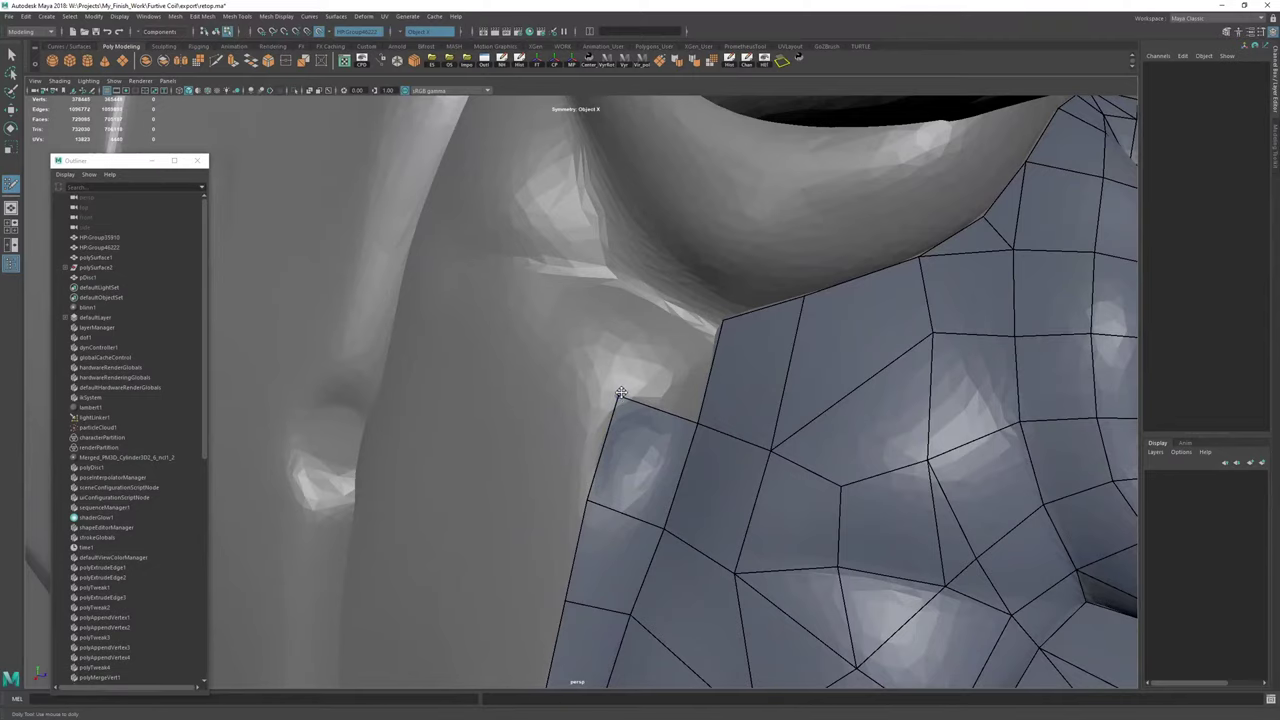
pyautogui.moveTo(620, 398); pyautogui.dragTo(615, 396)
# Close the border strip's end with a quad joined to the mesh corner at the next spike's crease.
pyautogui.moveTo(598, 530)
pyautogui.keyDown('alt'); pyautogui.mouseDown()
pyautogui.moveTo(742, 320)
pyautogui.moveTo(731, 334)
pyautogui.mouseUp(); pyautogui.keyUp('alt')
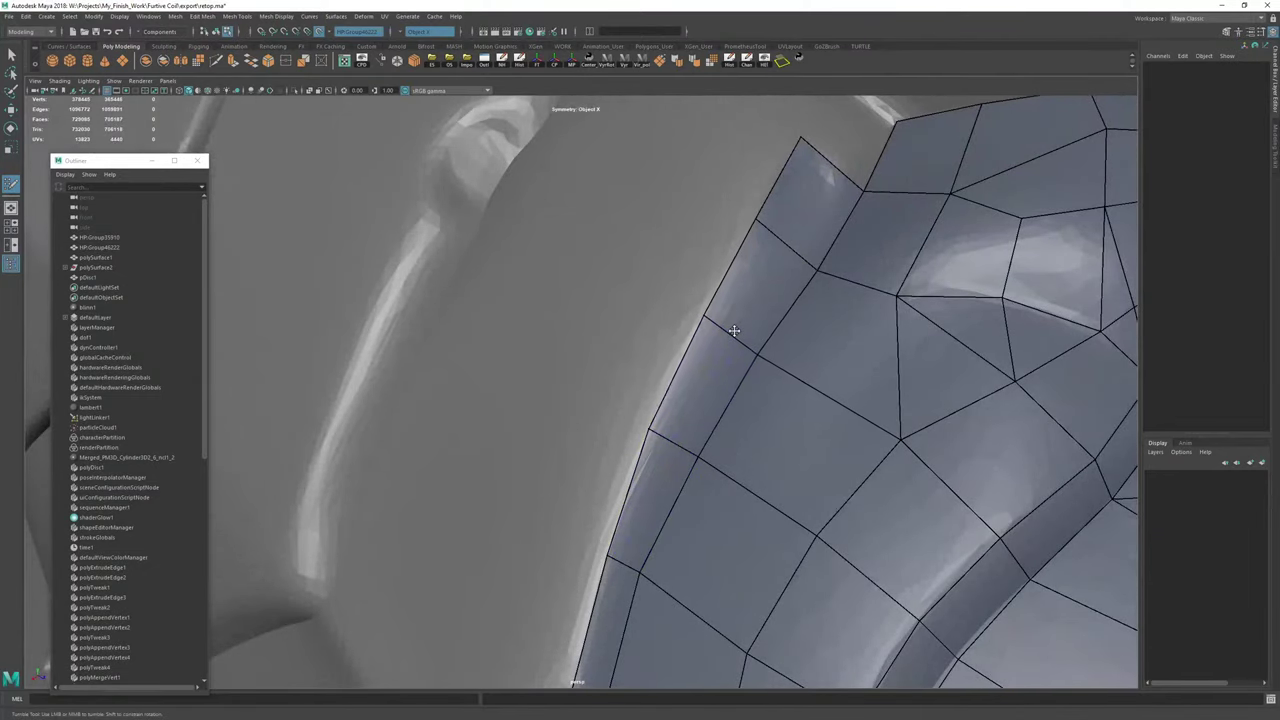
pyautogui.keyDown('alt'); pyautogui.moveTo(823, 354); pyautogui.dragTo(684, 386, button='right'); pyautogui.keyUp('alt')
pyautogui.keyDown('alt'); pyautogui.moveTo(684, 386); pyautogui.dragTo(623, 427, button='middle'); pyautogui.keyUp('alt')
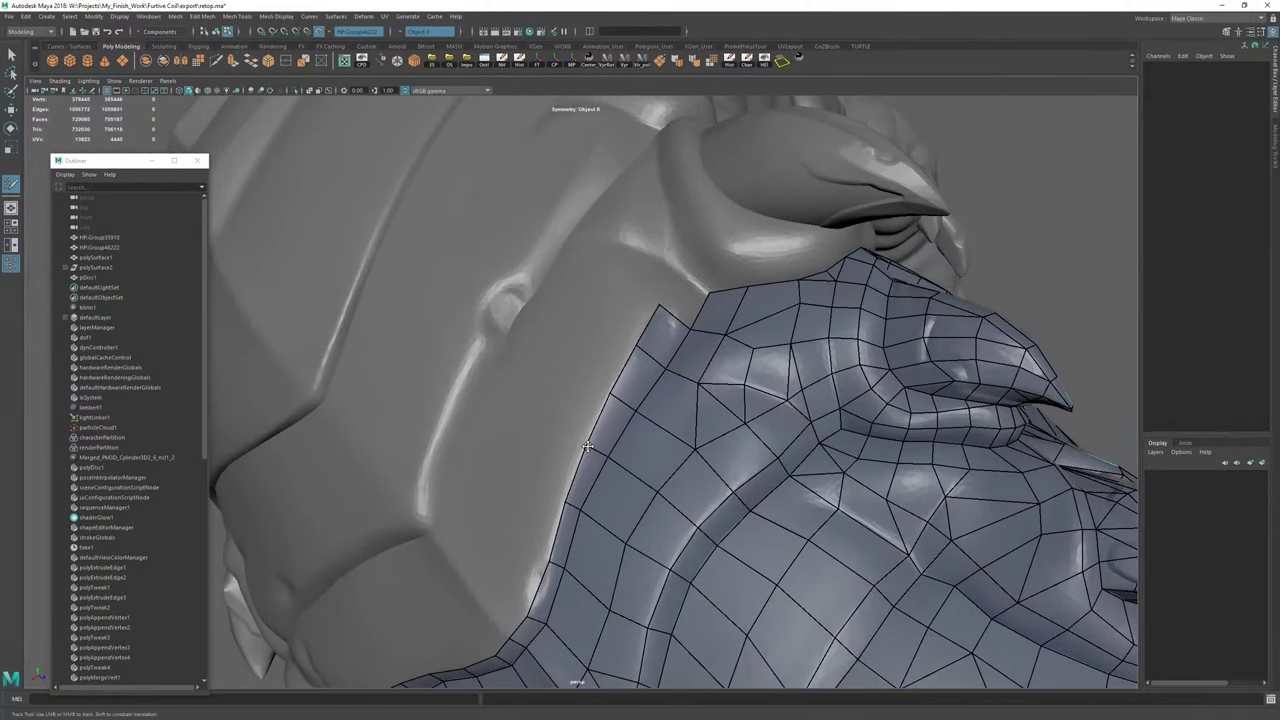
pyautogui.keyDown('alt'); pyautogui.moveTo(612, 438); pyautogui.dragTo(746, 406, button='right'); pyautogui.keyUp('alt')
pyautogui.keyDown('alt'); pyautogui.moveTo(746, 406); pyautogui.dragTo(575, 560, button='middle'); pyautogui.keyUp('alt')
pyautogui.keyDown('alt'); pyautogui.moveTo(575, 560); pyautogui.dragTo(637, 457, button='right'); pyautogui.keyUp('alt')
pyautogui.moveTo(606, 446); pyautogui.dragTo(541, 415)
pyautogui.keyDown('alt'); pyautogui.moveTo(577, 290); pyautogui.dragTo(582, 418, button='middle'); pyautogui.keyUp('alt')
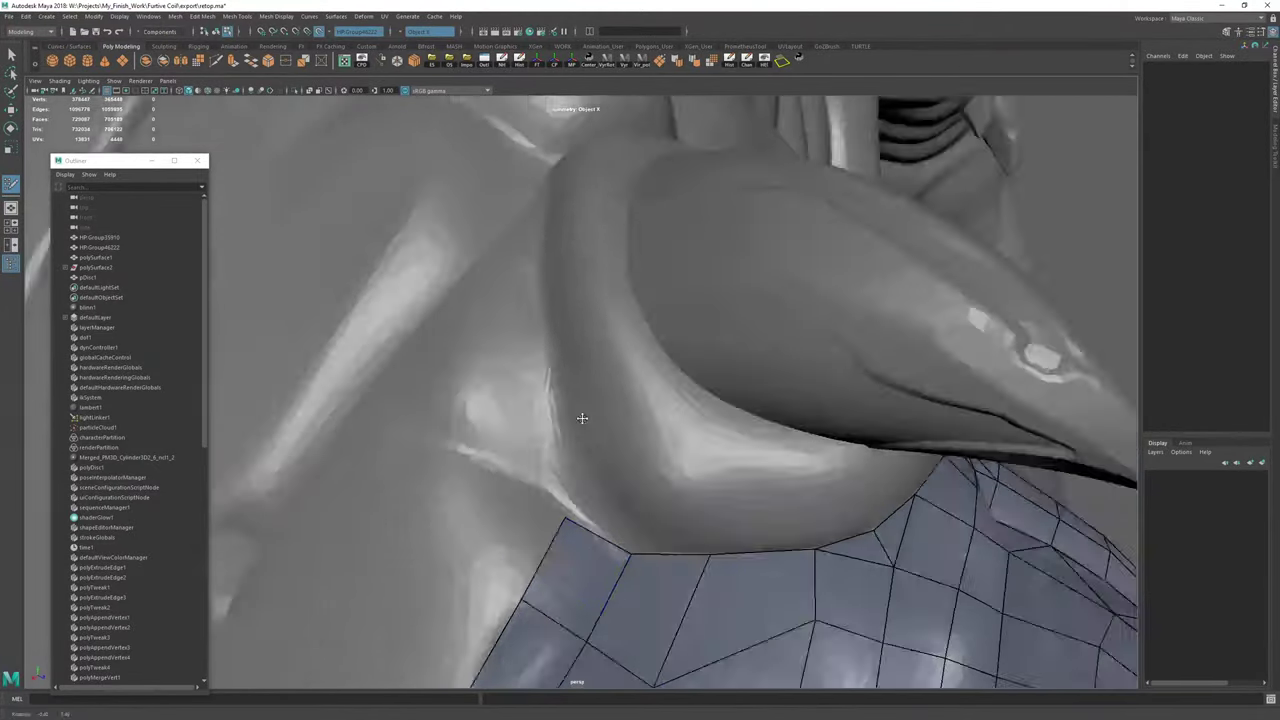
# Extrude a quad from the strip's end onto the next spike's base ring and insert an edge loop near the crease.
pyautogui.keyDown('alt'); pyautogui.moveTo(582, 418); pyautogui.dragTo(643, 495); pyautogui.keyUp('alt')
pyautogui.keyDown('alt'); pyautogui.moveTo(643, 495); pyautogui.dragTo(623, 407, button='middle'); pyautogui.keyUp('alt')
pyautogui.moveTo(580, 432); pyautogui.dragTo(682, 350)
pyautogui.keyDown('alt'); pyautogui.moveTo(694, 406); pyautogui.dragTo(610, 430, button='right'); pyautogui.keyUp('alt')
pyautogui.moveTo(610, 430)
pyautogui.keyDown('alt'); pyautogui.mouseDown()
pyautogui.moveTo(650, 348)
pyautogui.moveTo(602, 447)
pyautogui.moveTo(592, 417)
pyautogui.mouseUp(); pyautogui.keyUp('alt')
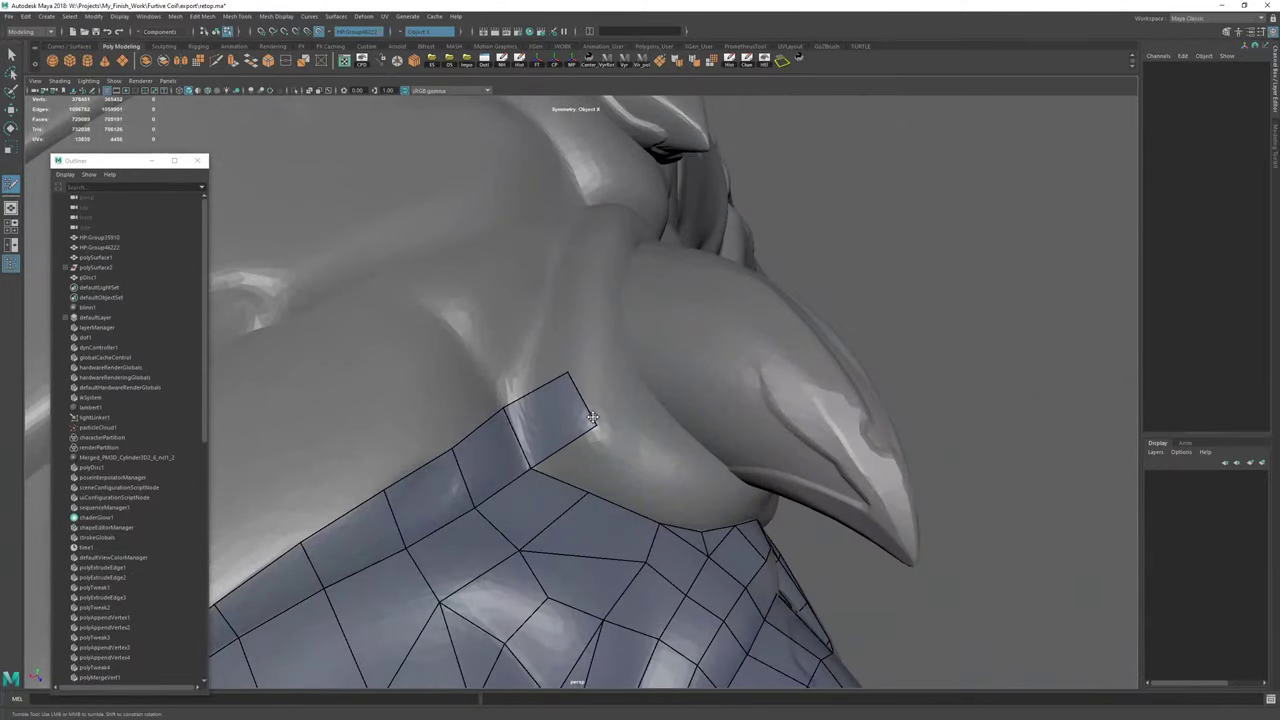
pyautogui.moveTo(568, 373)
pyautogui.mouseDown()
pyautogui.moveTo(583, 374)
pyautogui.moveTo(603, 486)
pyautogui.moveTo(579, 341)
pyautogui.moveTo(576, 359)
pyautogui.mouseUp()
pyautogui.keyDown('ctrl'); pyautogui.click(568, 357); pyautogui.keyUp('ctrl')
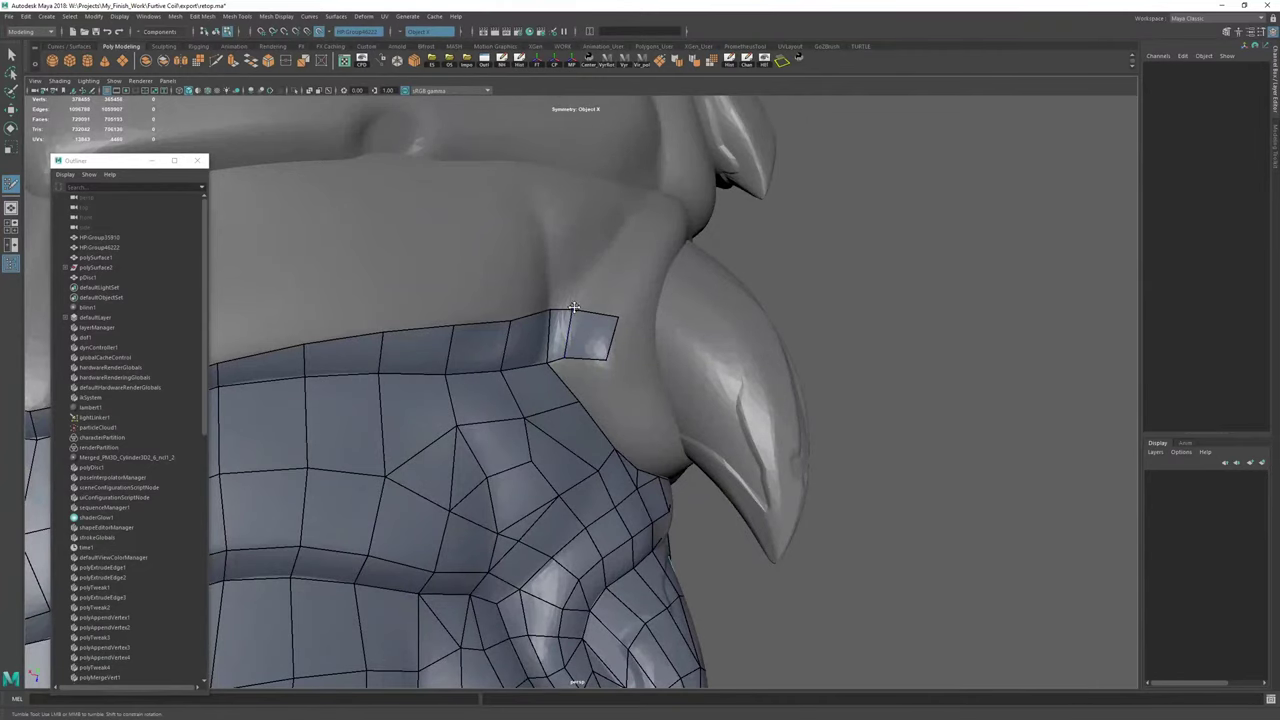
# Extrude a chain of three quads from the strip's end up the spike's base ring, toward the crease under the upper spike.
pyautogui.moveTo(574, 307); pyautogui.dragTo(609, 311)
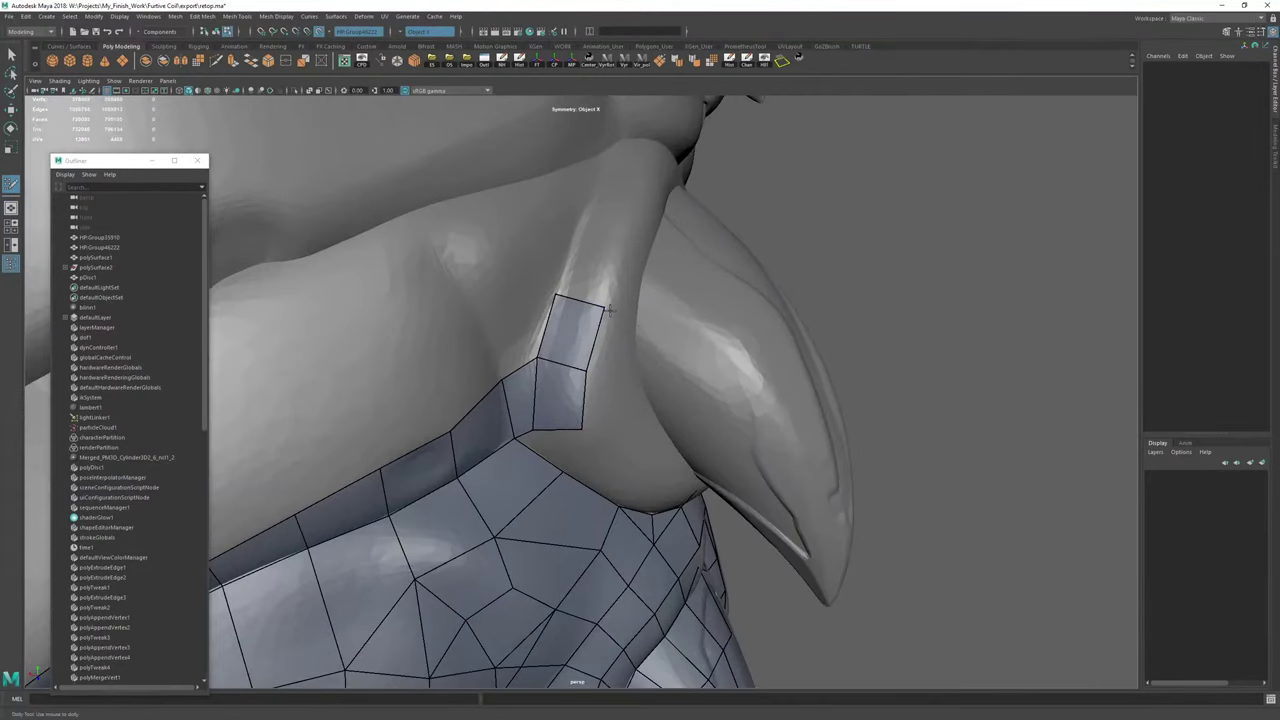
pyautogui.keyDown('alt'); pyautogui.moveTo(609, 311); pyautogui.dragTo(604, 424, button='middle'); pyautogui.keyUp('alt')
pyautogui.moveTo(577, 427); pyautogui.dragTo(673, 343)
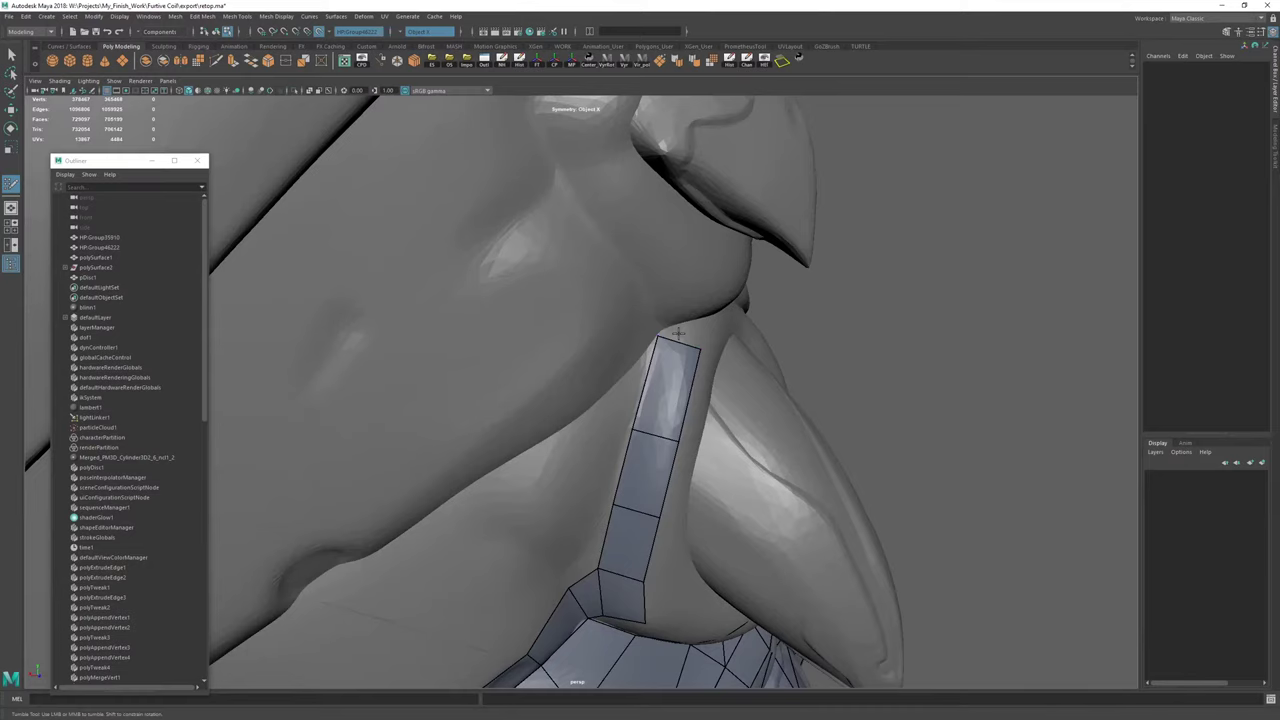
pyautogui.keyDown('alt'); pyautogui.moveTo(711, 364); pyautogui.dragTo(630, 391); pyautogui.keyUp('alt')
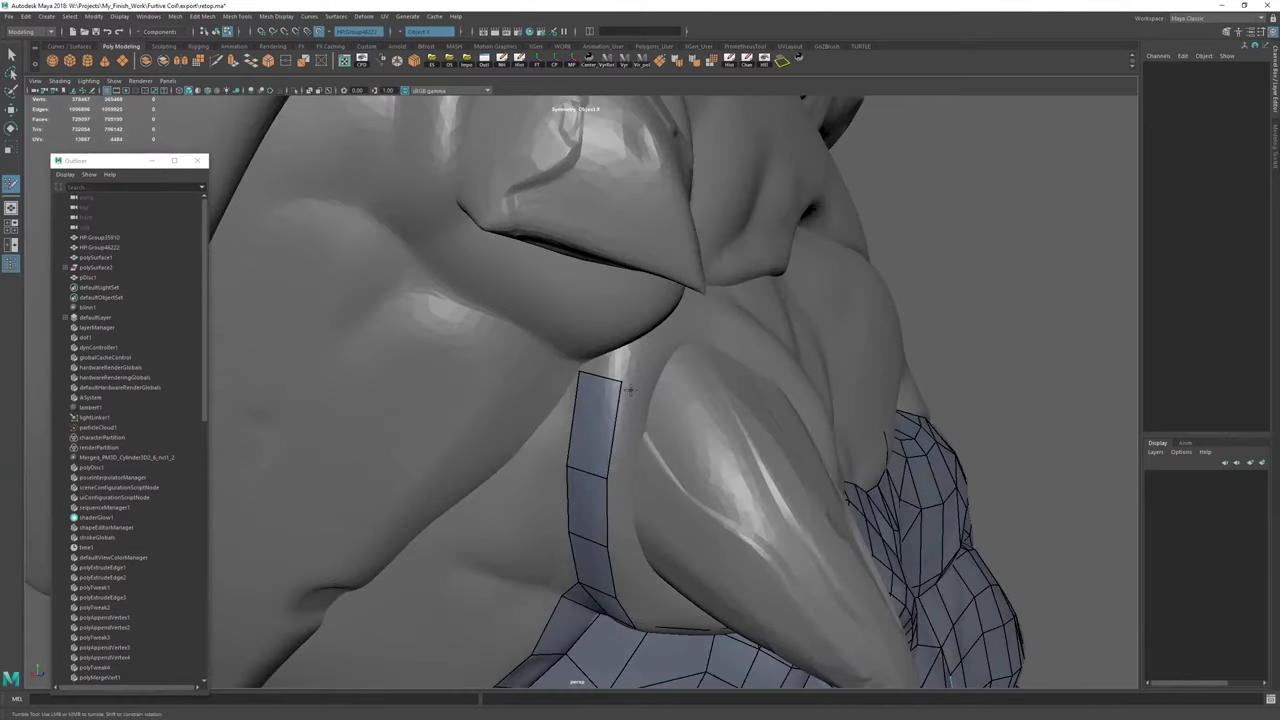
pyautogui.keyDown('alt'); pyautogui.moveTo(660, 382); pyautogui.dragTo(490, 386, button='right'); pyautogui.keyUp('alt')
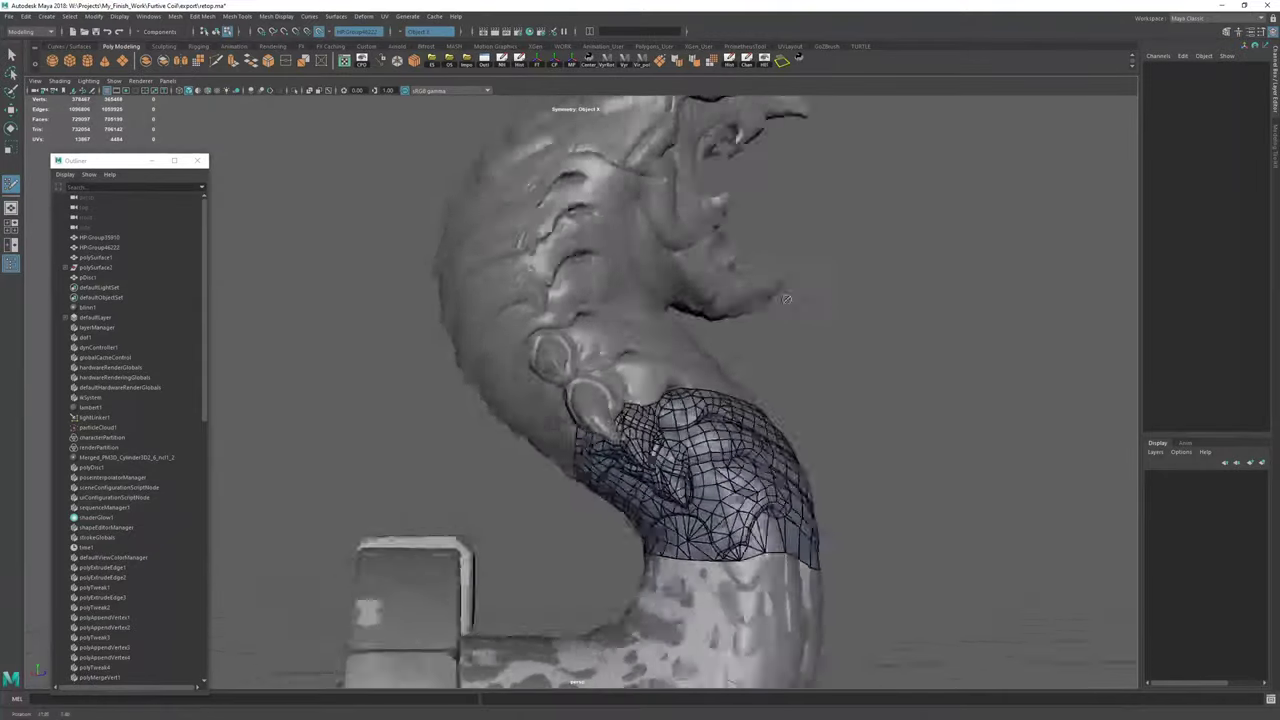
# Join the strip's lower corner to the mesh border and extrude a row of quads along the underside of the spike's base ring.
pyautogui.keyDown('alt'); pyautogui.moveTo(490, 386); pyautogui.dragTo(443, 388); pyautogui.keyUp('alt')
pyautogui.keyDown('alt'); pyautogui.moveTo(443, 388); pyautogui.dragTo(640, 390, button='right'); pyautogui.keyUp('alt')
pyautogui.keyDown('alt'); pyautogui.moveTo(757, 540); pyautogui.dragTo(663, 408, button='middle'); pyautogui.keyUp('alt')
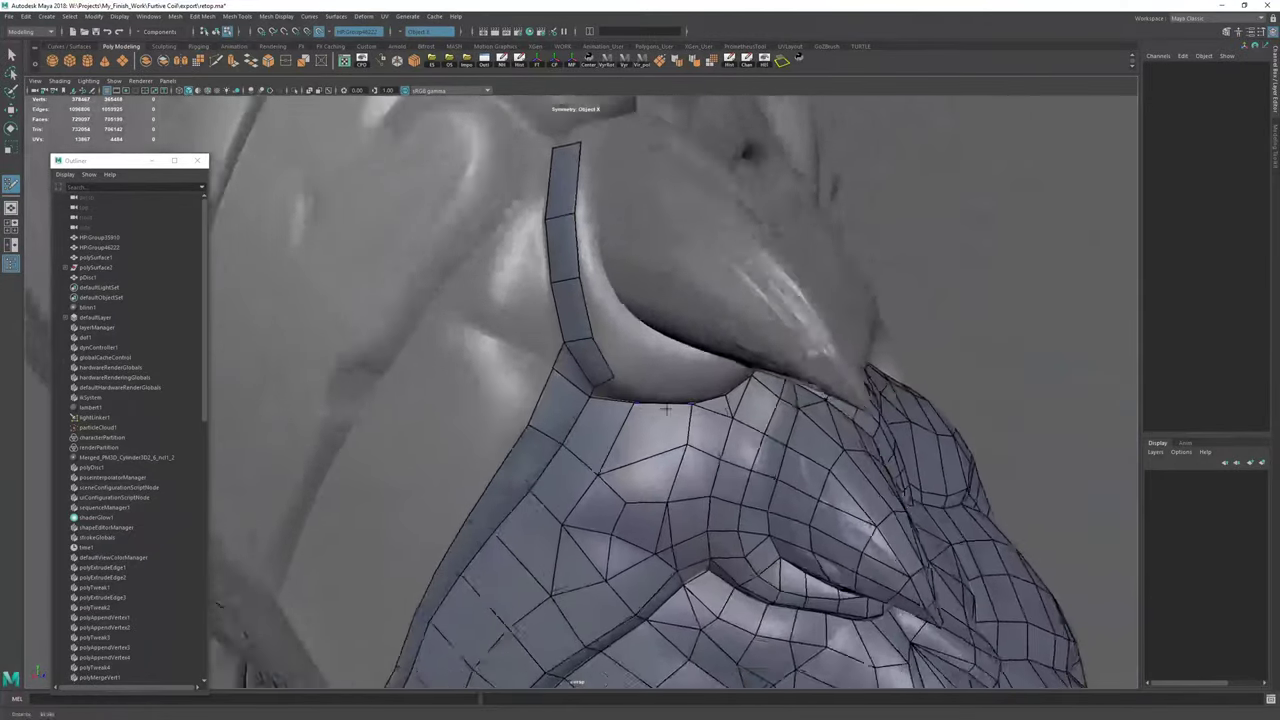
pyautogui.keyDown('alt'); pyautogui.moveTo(663, 408); pyautogui.dragTo(582, 388); pyautogui.keyUp('alt')
pyautogui.keyDown('alt'); pyautogui.moveTo(582, 388); pyautogui.dragTo(569, 431, button='right'); pyautogui.keyUp('alt')
pyautogui.keyDown('alt'); pyautogui.moveTo(569, 431); pyautogui.dragTo(615, 447); pyautogui.keyUp('alt')
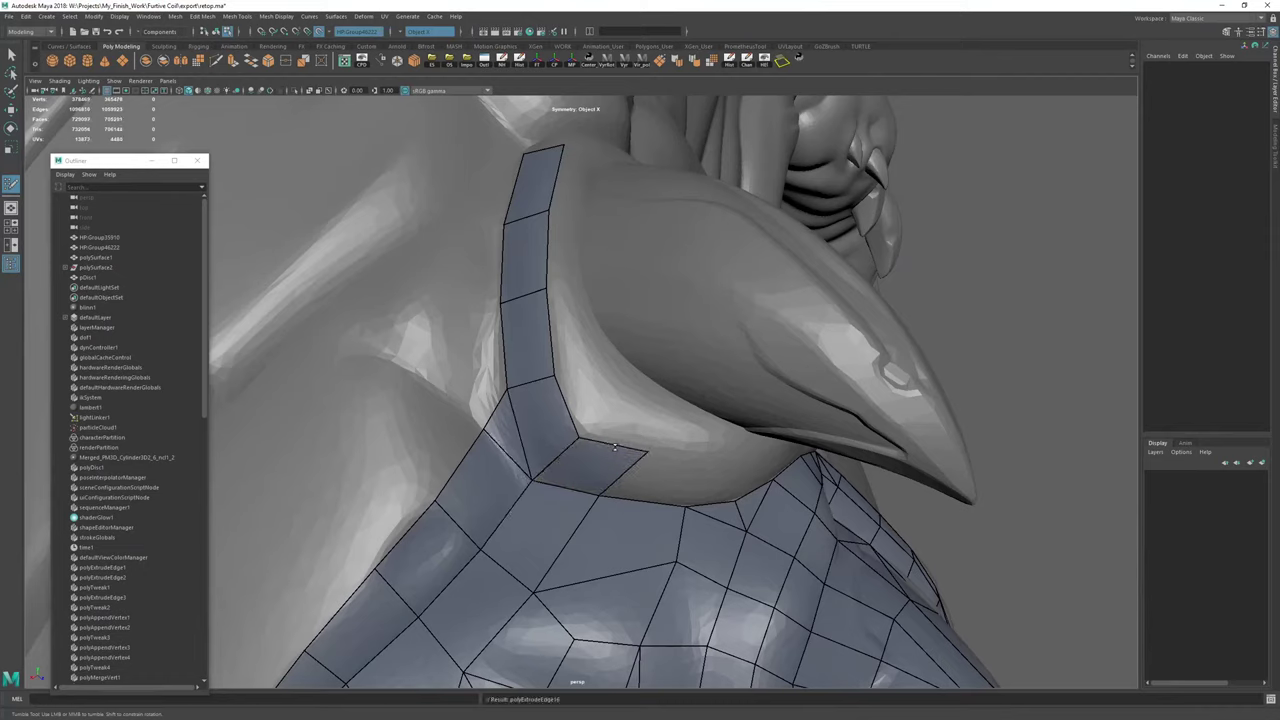
pyautogui.moveTo(645, 507); pyautogui.dragTo(657, 461)
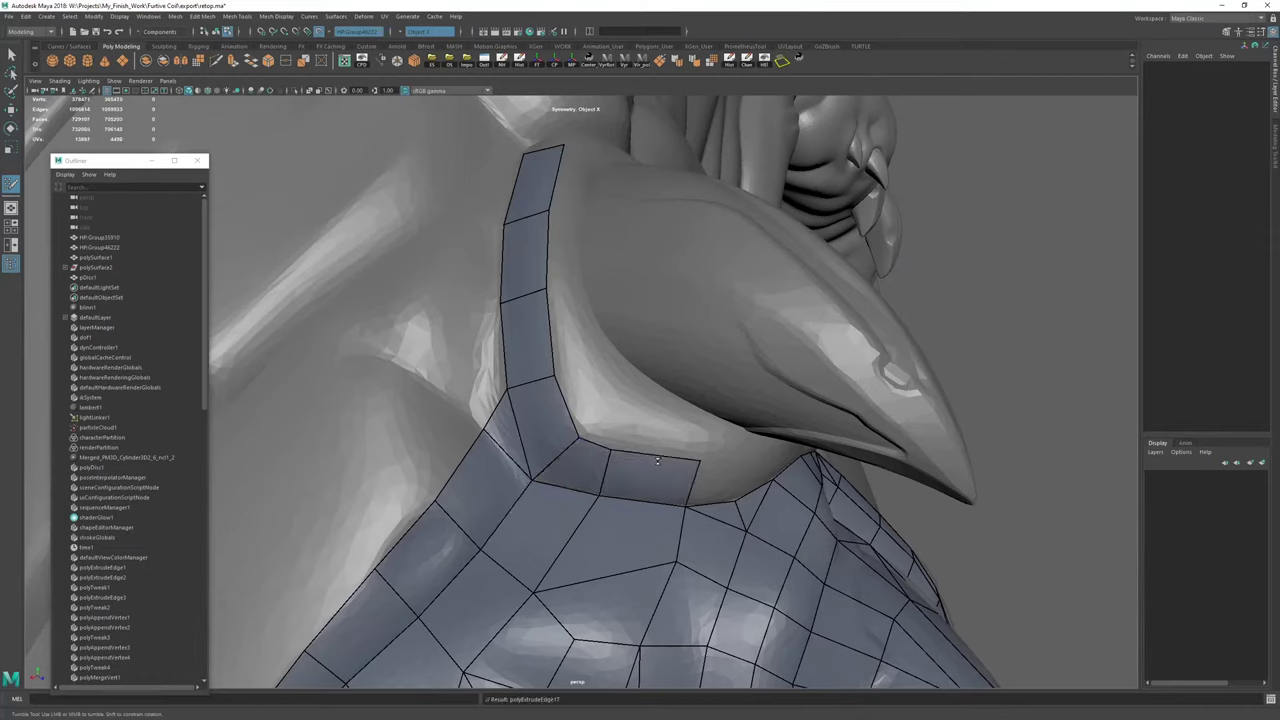
pyautogui.moveTo(709, 508); pyautogui.dragTo(717, 461)
pyautogui.keyDown('alt'); pyautogui.moveTo(573, 382); pyautogui.dragTo(629, 466); pyautogui.keyUp('alt')
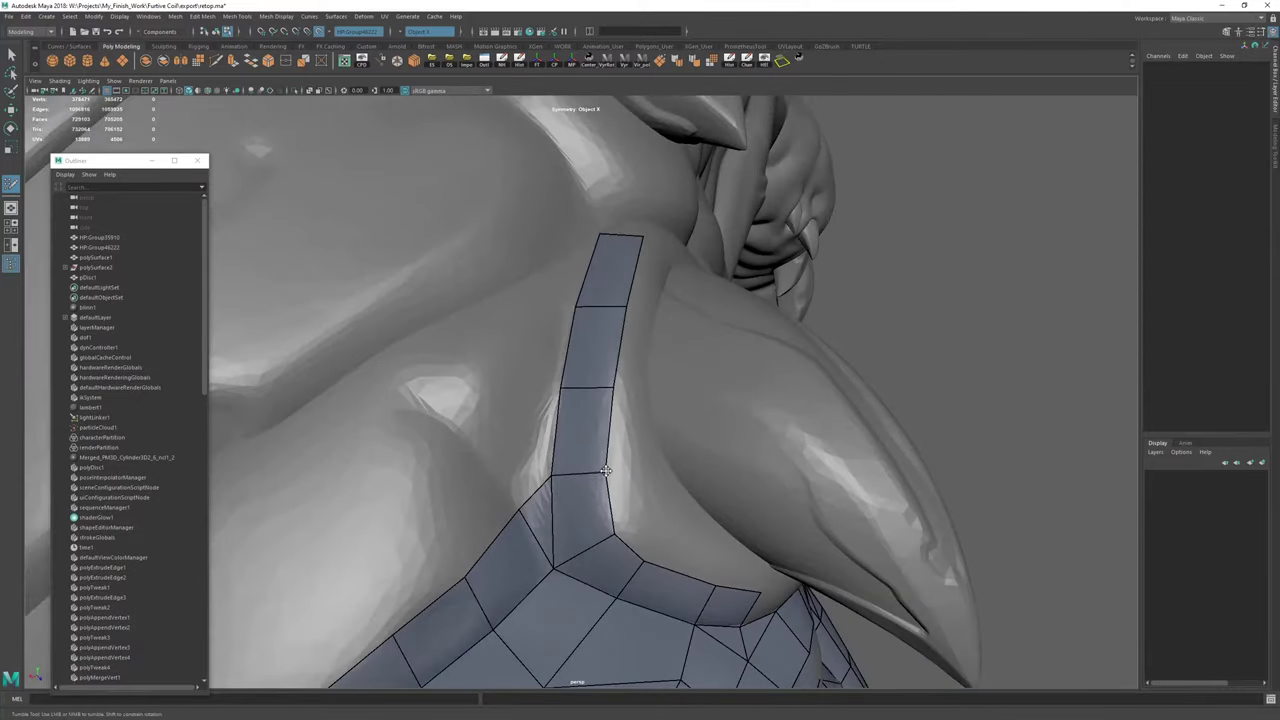
# Continue the quad row around the far side of the spike's base and position its end vertex against the spike.
pyautogui.keyDown('alt'); pyautogui.moveTo(744, 418); pyautogui.dragTo(450, 410); pyautogui.keyUp('alt')
pyautogui.keyDown('alt'); pyautogui.moveTo(690, 410); pyautogui.dragTo(580, 465); pyautogui.keyUp('alt')
pyautogui.moveTo(606, 503); pyautogui.dragTo(550, 492)
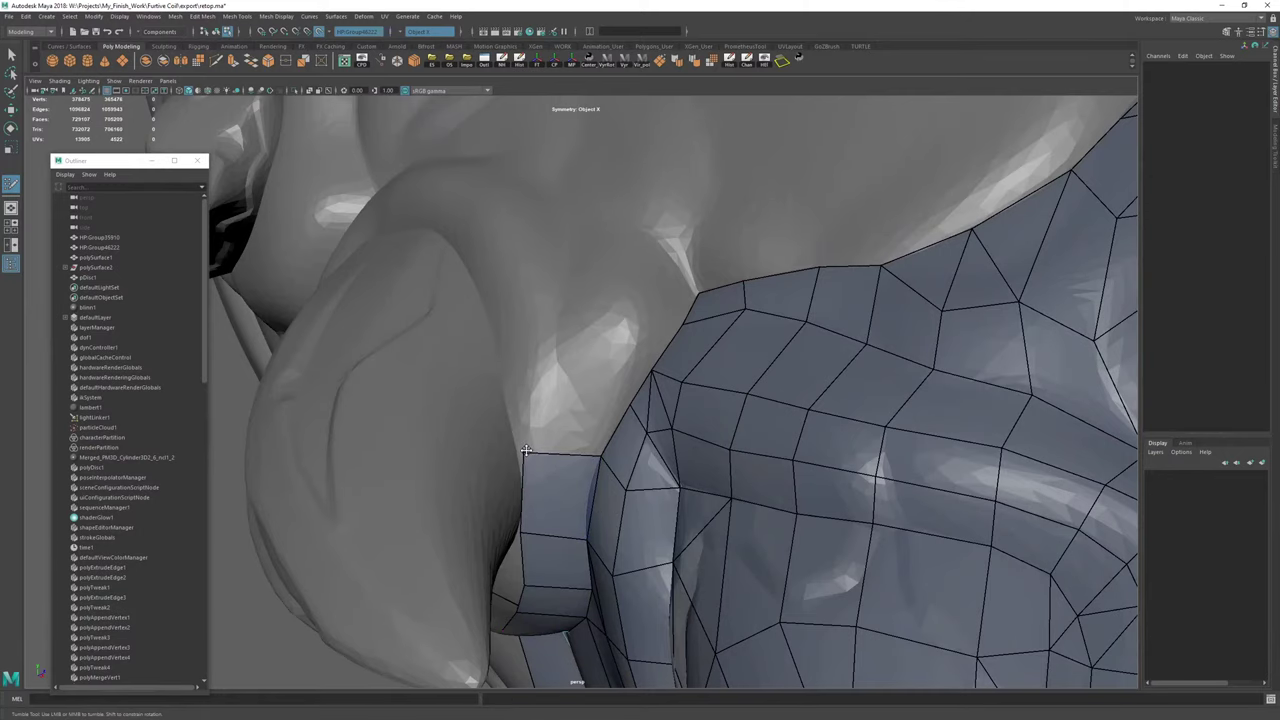
pyautogui.keyDown('alt'); pyautogui.moveTo(557, 447); pyautogui.dragTo(474, 464); pyautogui.keyUp('alt')
pyautogui.keyDown('alt'); pyautogui.moveTo(538, 428); pyautogui.dragTo(473, 438); pyautogui.keyUp('alt')
pyautogui.keyDown('alt'); pyautogui.moveTo(514, 386); pyautogui.dragTo(560, 500); pyautogui.keyUp('alt')
# Add a second, inner row of quads along the upright strip, between it and the spike's base.
pyautogui.scroll(-5, 648, 480)
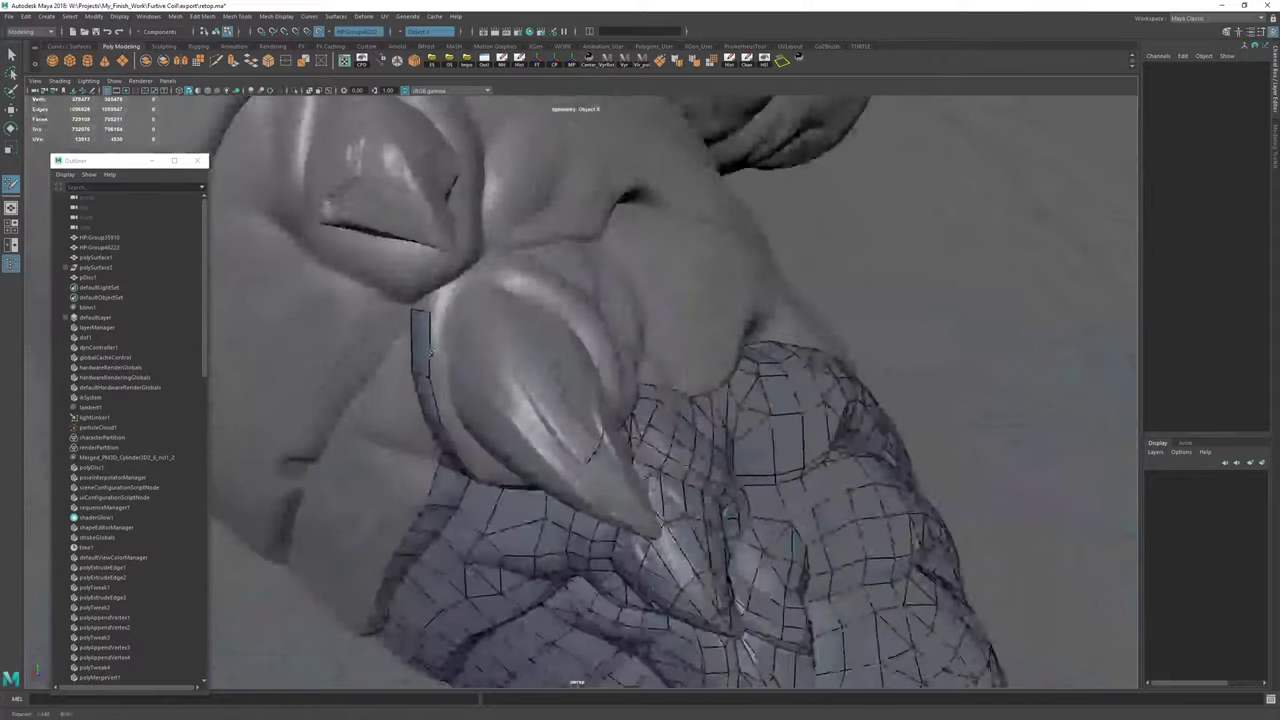
pyautogui.scroll(4, 600, 540)
pyautogui.moveTo(620, 550)
pyautogui.keyDown('alt'); pyautogui.mouseDown()
pyautogui.moveTo(560, 379)
pyautogui.moveTo(594, 322)
pyautogui.mouseUp(); pyautogui.keyUp('alt')
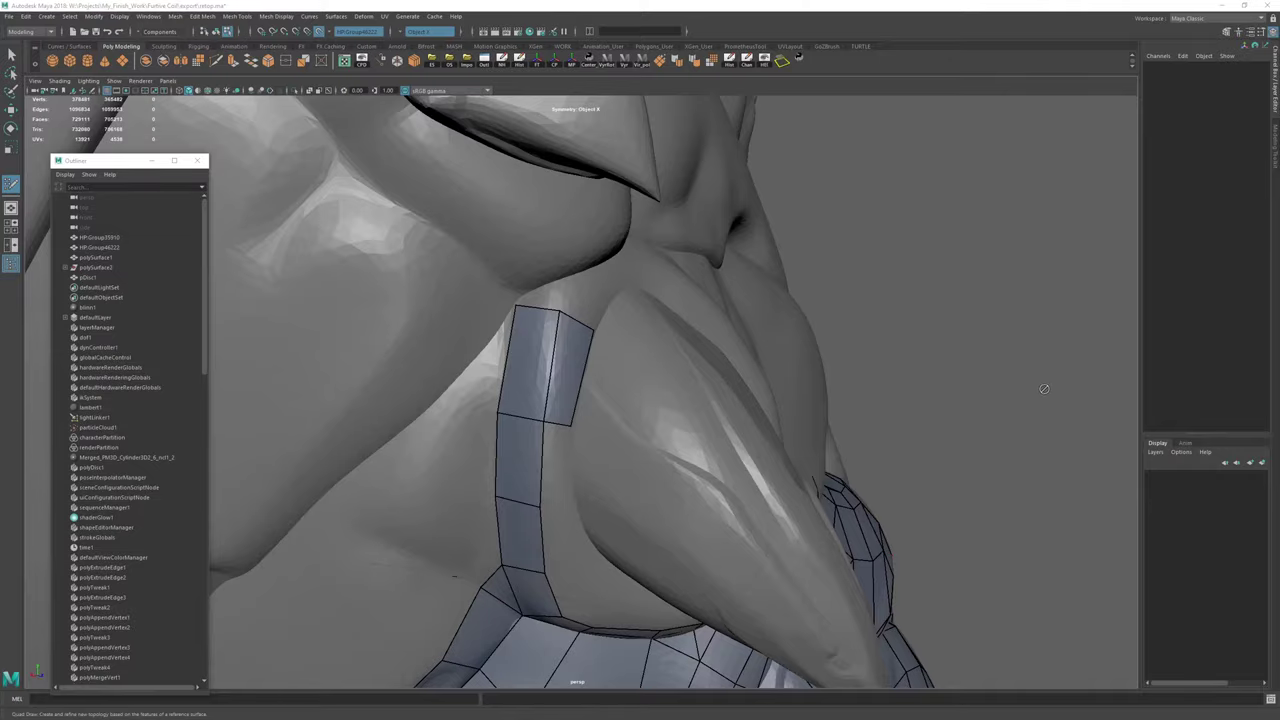
pyautogui.keyDown('alt'); pyautogui.moveTo(708, 431); pyautogui.dragTo(544, 400); pyautogui.keyUp('alt')
pyautogui.keyDown('alt'); pyautogui.moveTo(491, 383); pyautogui.dragTo(556, 370, button='right'); pyautogui.keyUp('alt')
pyautogui.moveTo(556, 370)
pyautogui.keyDown('alt'); pyautogui.mouseDown()
pyautogui.moveTo(546, 391)
pyautogui.moveTo(480, 415)
pyautogui.moveTo(604, 353)
pyautogui.moveTo(611, 413)
pyautogui.mouseUp(); pyautogui.keyUp('alt')
pyautogui.click(545, 376)
pyautogui.keyDown('shift'); pyautogui.click(531, 335); pyautogui.keyUp('shift')
pyautogui.click(645, 397)
pyautogui.keyDown('shift'); pyautogui.click(627, 368); pyautogui.keyUp('shift')
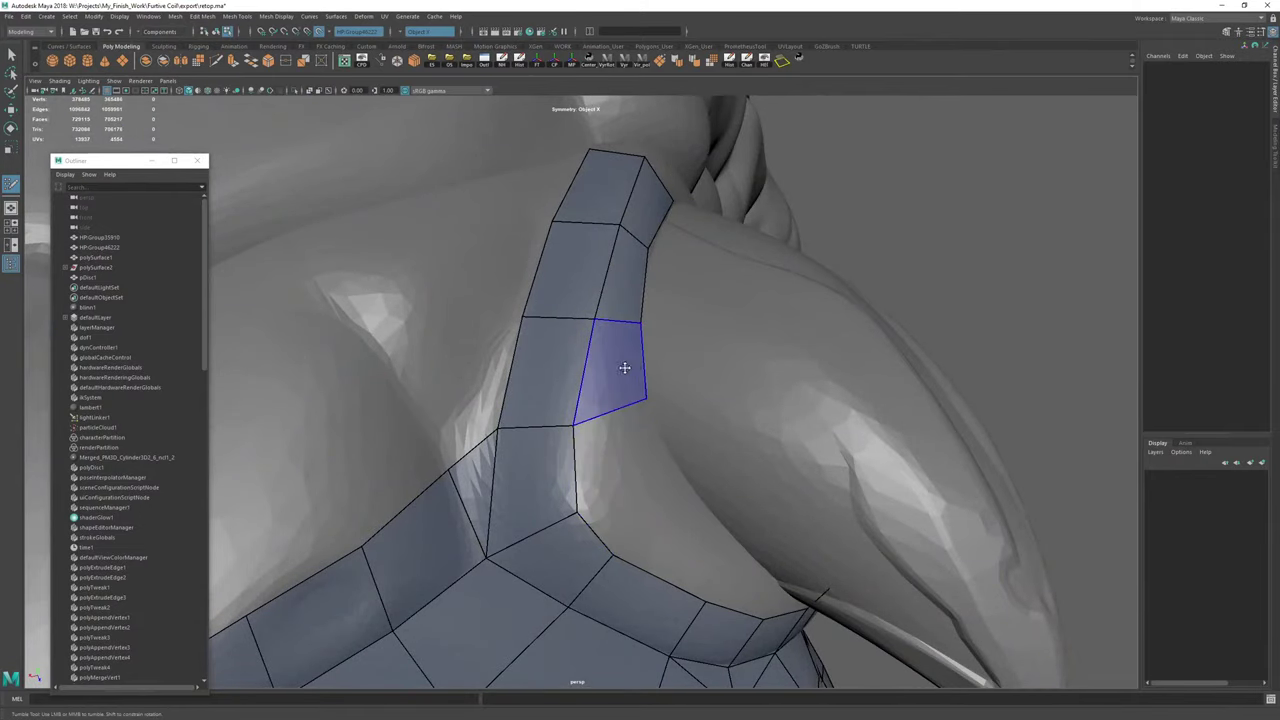
# Carry the inner quad row around the lower curve of the spike's base, redoing the skewed fill as a proper quad.
pyautogui.moveTo(626, 366)
pyautogui.keyDown('alt'); pyautogui.mouseDown()
pyautogui.moveTo(597, 387)
pyautogui.moveTo(607, 439)
pyautogui.moveTo(565, 394)
pyautogui.mouseUp(); pyautogui.keyUp('alt')
pyautogui.click(629, 437)
pyautogui.keyDown('shift'); pyautogui.click(594, 442); pyautogui.keyUp('shift')
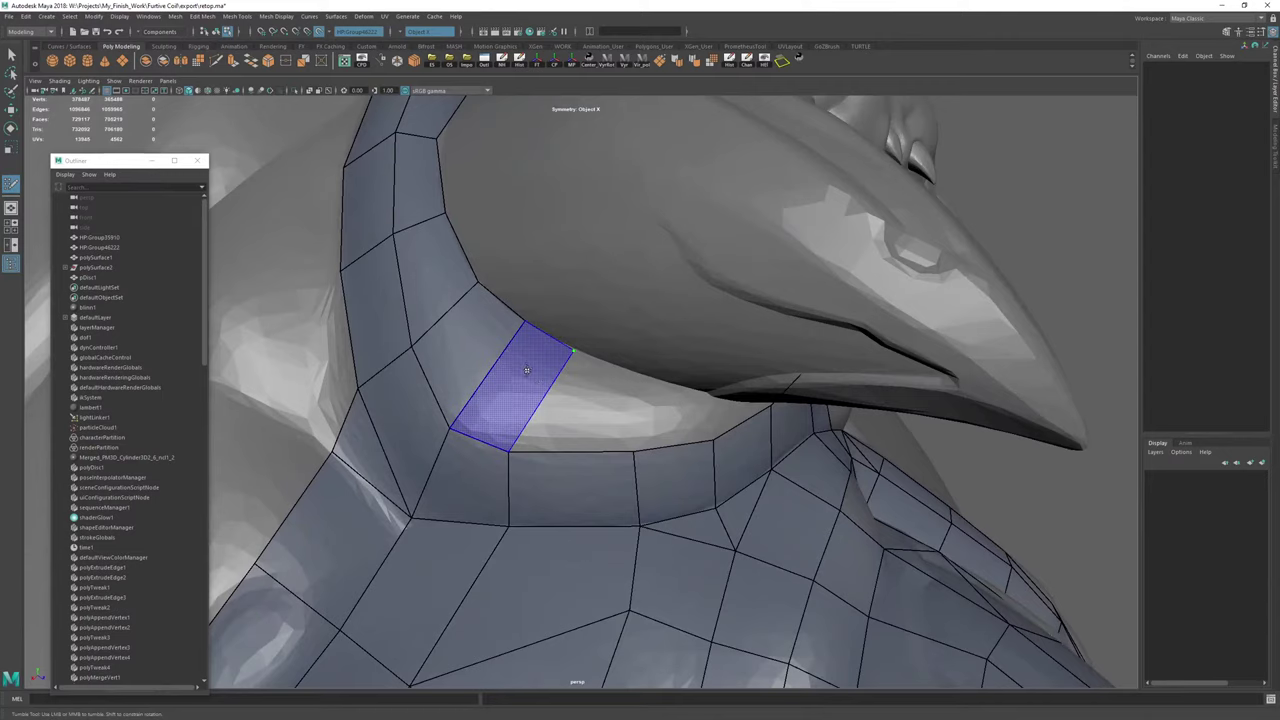
pyautogui.keyDown('shift'); pyautogui.click(527, 369); pyautogui.keyUp('shift')
pyautogui.keyDown('shift'); pyautogui.click(597, 427); pyautogui.keyUp('shift')
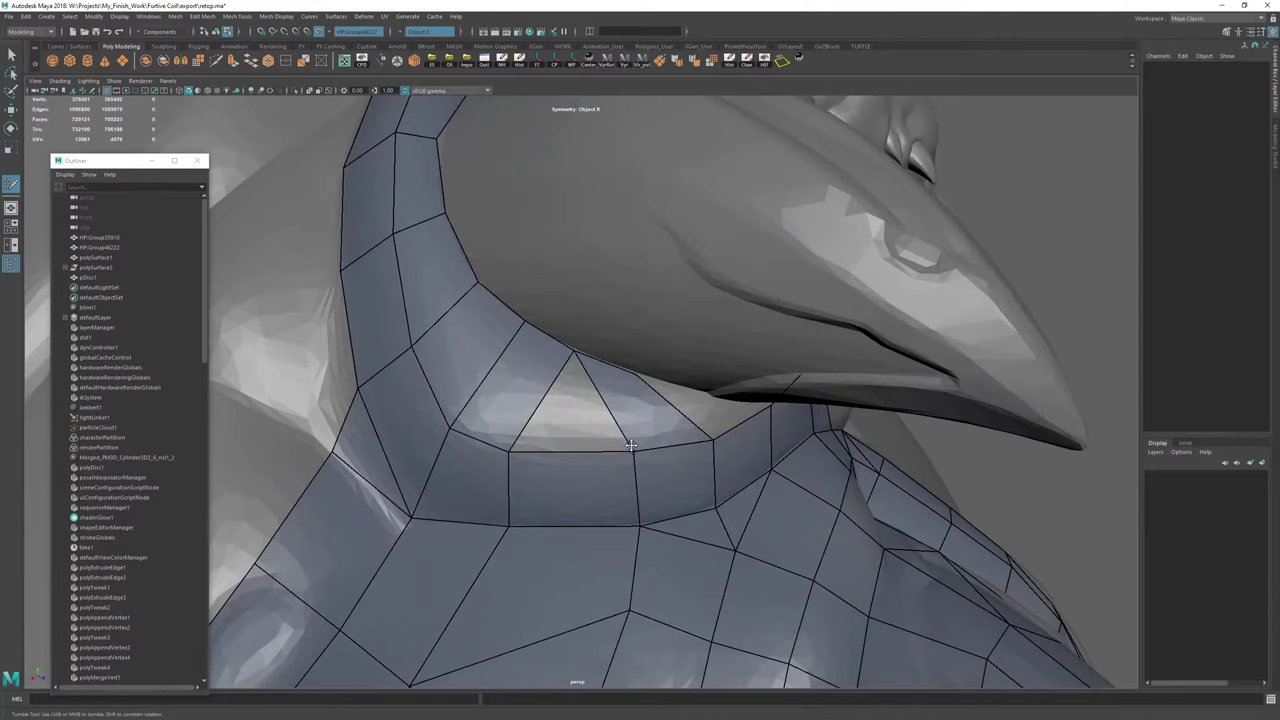
pyautogui.hotkey('ctrl', 'z')
pyautogui.keyDown('shift'); pyautogui.click(609, 410); pyautogui.keyUp('shift')
# Fill the remaining inner-row gap beneath the spike with quads up to the existing border.
pyautogui.keyDown('alt'); pyautogui.moveTo(678, 426); pyautogui.dragTo(706, 426, button='right'); pyautogui.keyUp('alt')
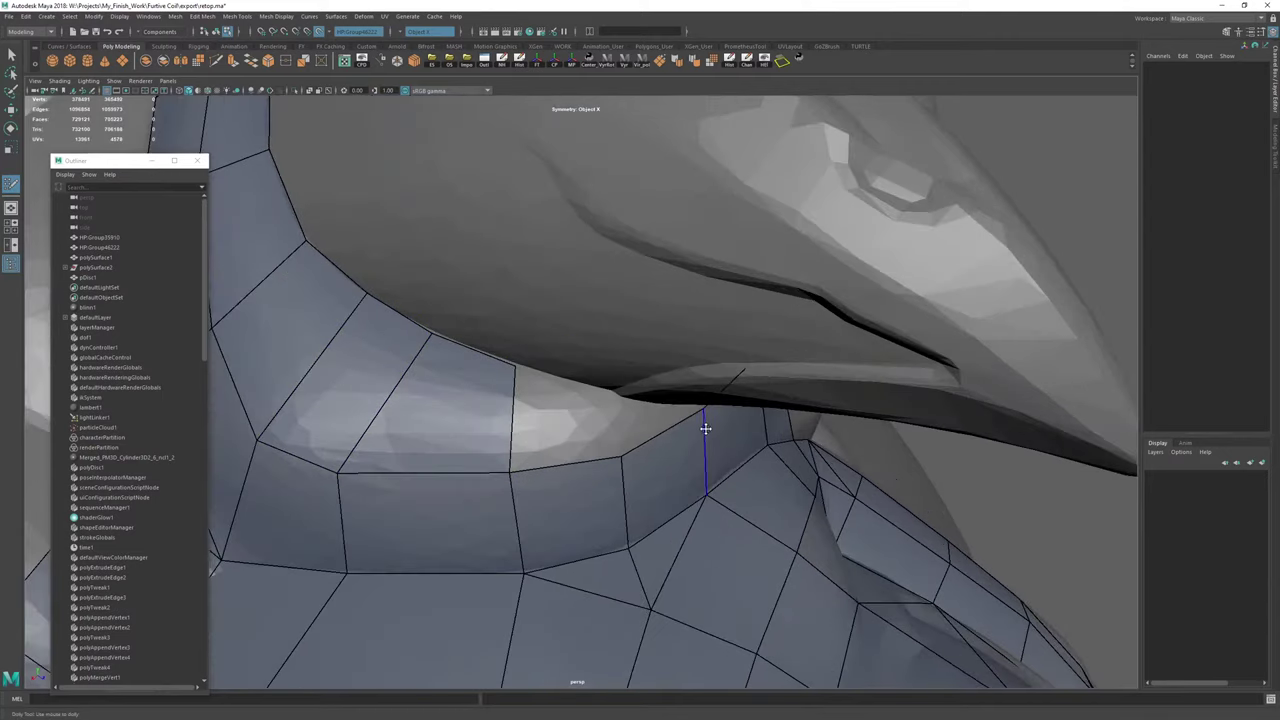
pyautogui.keyDown('alt'); pyautogui.moveTo(706, 426); pyautogui.dragTo(703, 423); pyautogui.keyUp('alt')
pyautogui.click(608, 354)
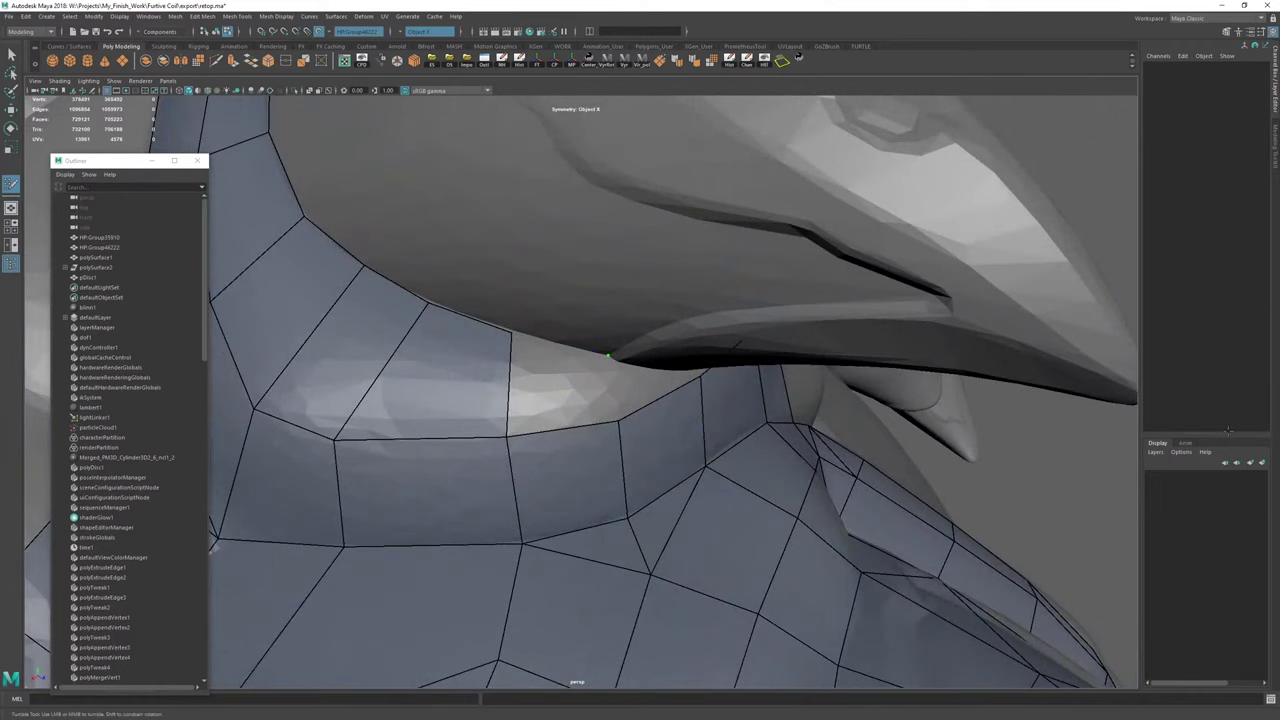
pyautogui.keyDown('shift'); pyautogui.click(586, 379); pyautogui.keyUp('shift')
pyautogui.hotkey('alt', 'Tab')
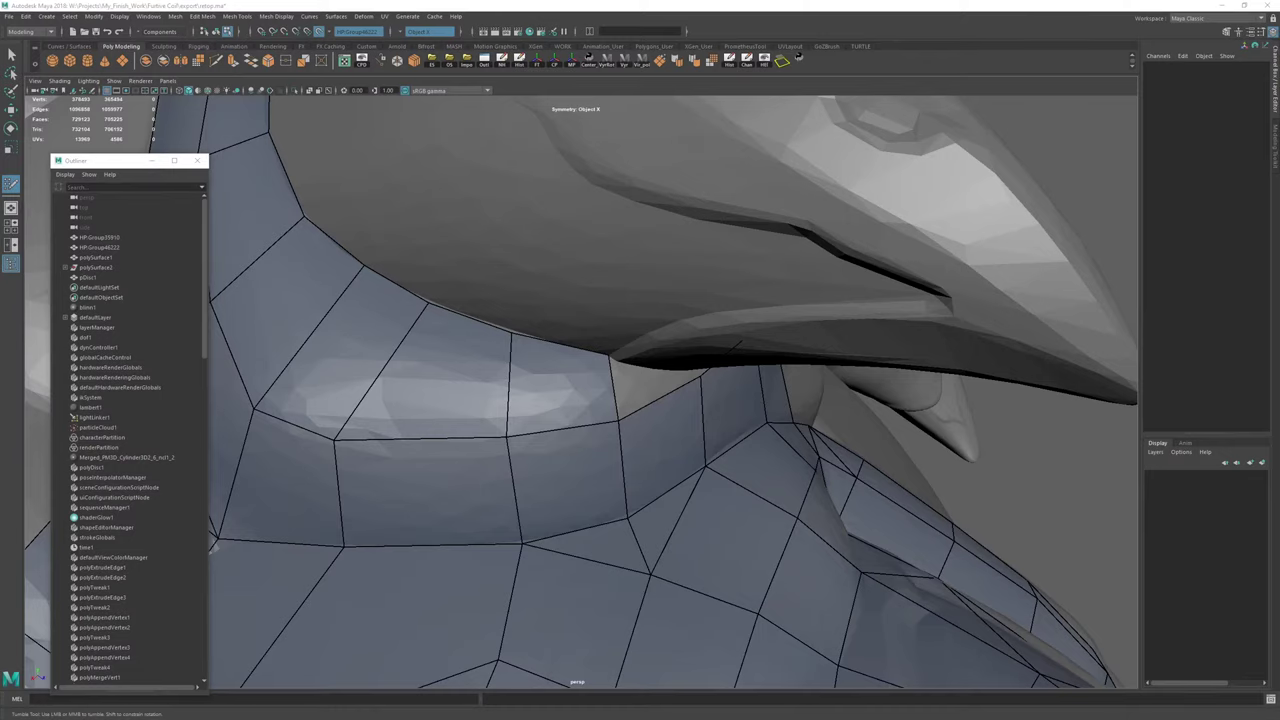
pyautogui.keyDown('alt'); pyautogui.moveTo(937, 362); pyautogui.dragTo(700, 346, button='right'); pyautogui.keyUp('alt')
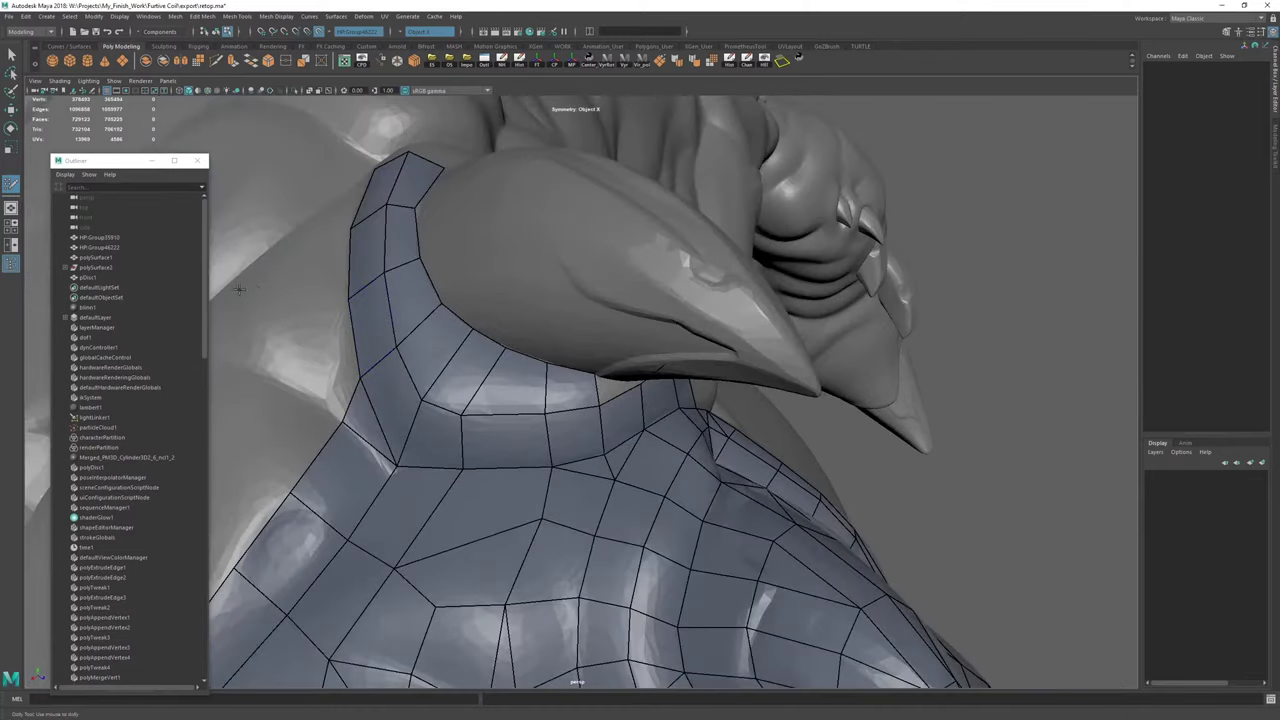
pyautogui.keyDown('alt'); pyautogui.moveTo(238, 289); pyautogui.dragTo(340, 326); pyautogui.keyUp('alt')
pyautogui.keyDown('alt'); pyautogui.moveTo(340, 326); pyautogui.dragTo(543, 337, button='right'); pyautogui.keyUp('alt')
pyautogui.keyDown('alt'); pyautogui.moveTo(543, 337); pyautogui.dragTo(547, 349, button='middle'); pyautogui.keyUp('alt')
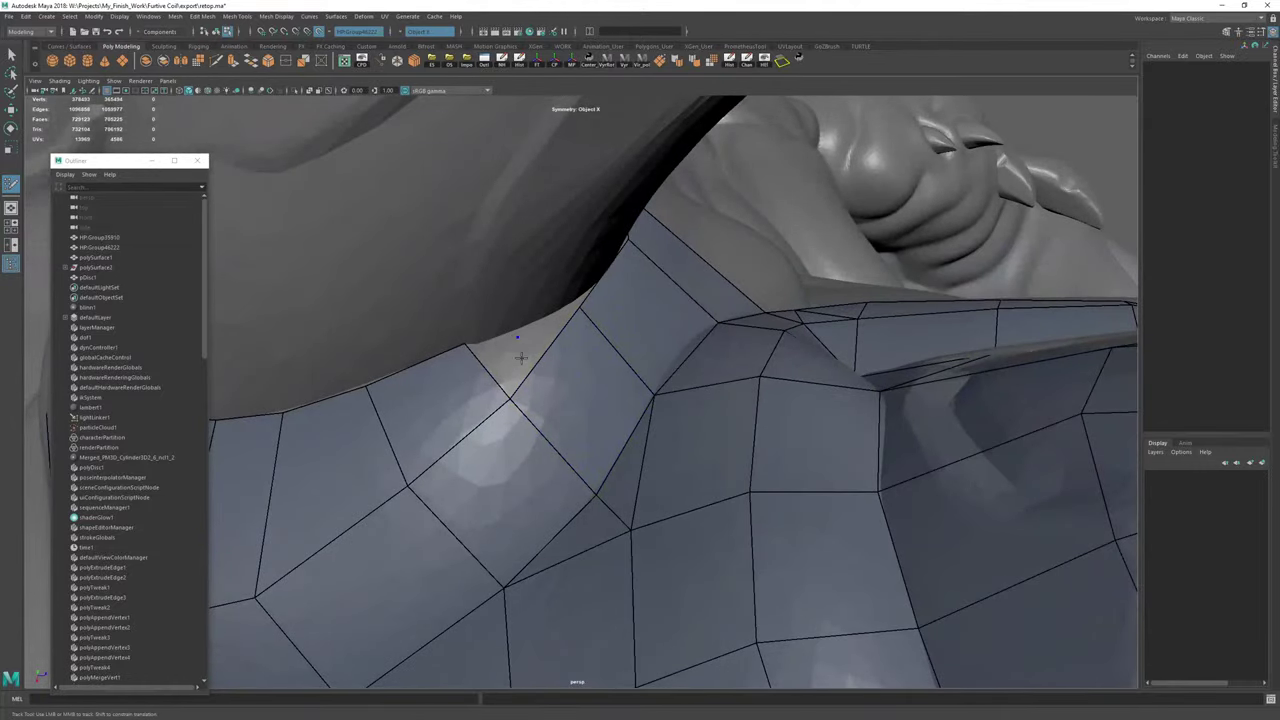
pyautogui.keyDown('shift'); pyautogui.click(520, 346); pyautogui.keyUp('shift')
# Adjust the inner row's edge vertices on the spike's far side and add a quad at the row's upper end.
pyautogui.moveTo(580, 307); pyautogui.dragTo(487, 415)
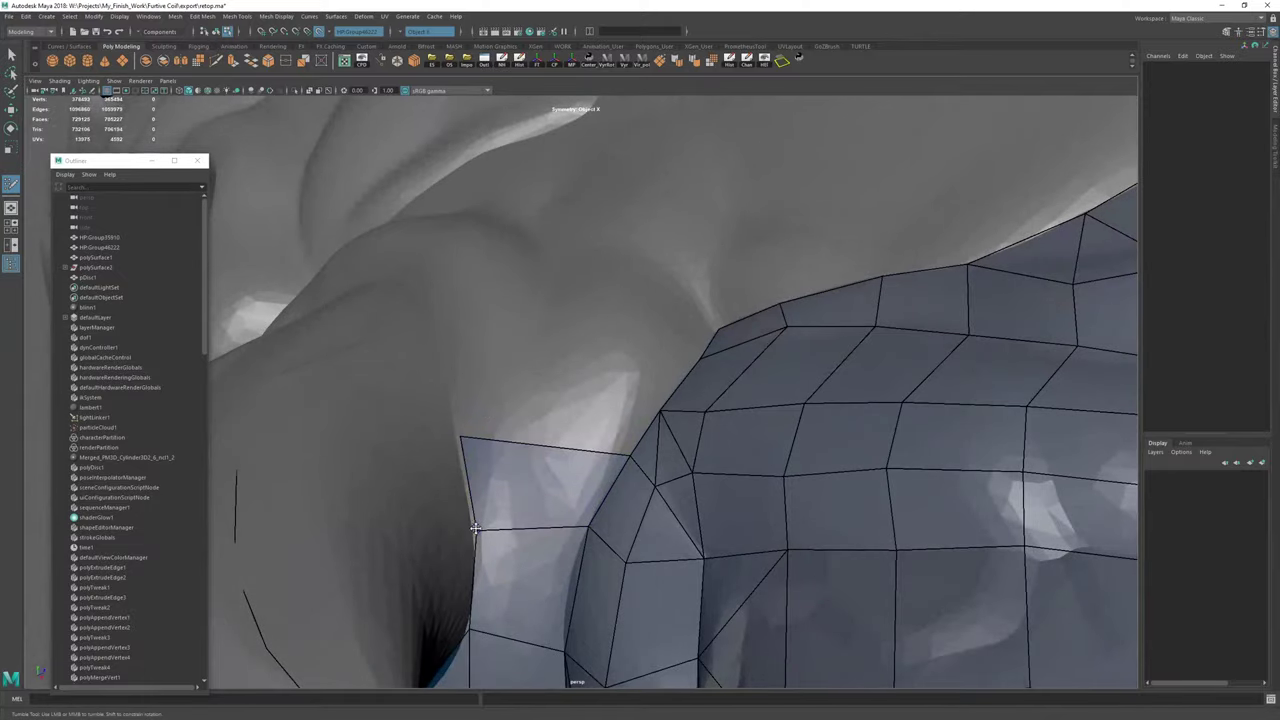
pyautogui.moveTo(475, 529); pyautogui.dragTo(475, 535)
pyautogui.scroll(-5, 655, 431)
pyautogui.moveTo(640, 430)
pyautogui.keyDown('alt'); pyautogui.mouseDown()
pyautogui.moveTo(560, 440)
pyautogui.moveTo(365, 413)
pyautogui.moveTo(406, 366)
pyautogui.moveTo(697, 495)
pyautogui.moveTo(580, 380)
pyautogui.moveTo(568, 402)
pyautogui.moveTo(569, 343)
pyautogui.moveTo(604, 338)
pyautogui.moveTo(541, 317)
pyautogui.moveTo(554, 308)
pyautogui.mouseUp(); pyautogui.keyUp('alt')
pyautogui.scroll(4, 362, 355)
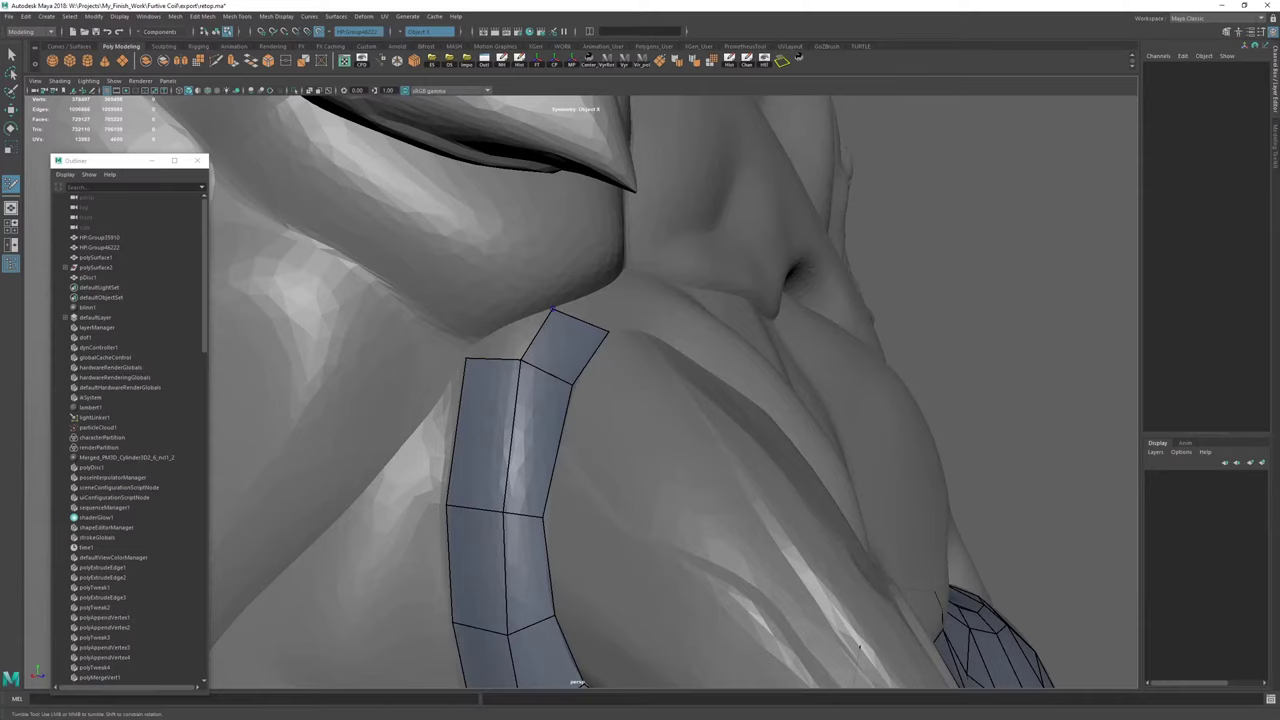
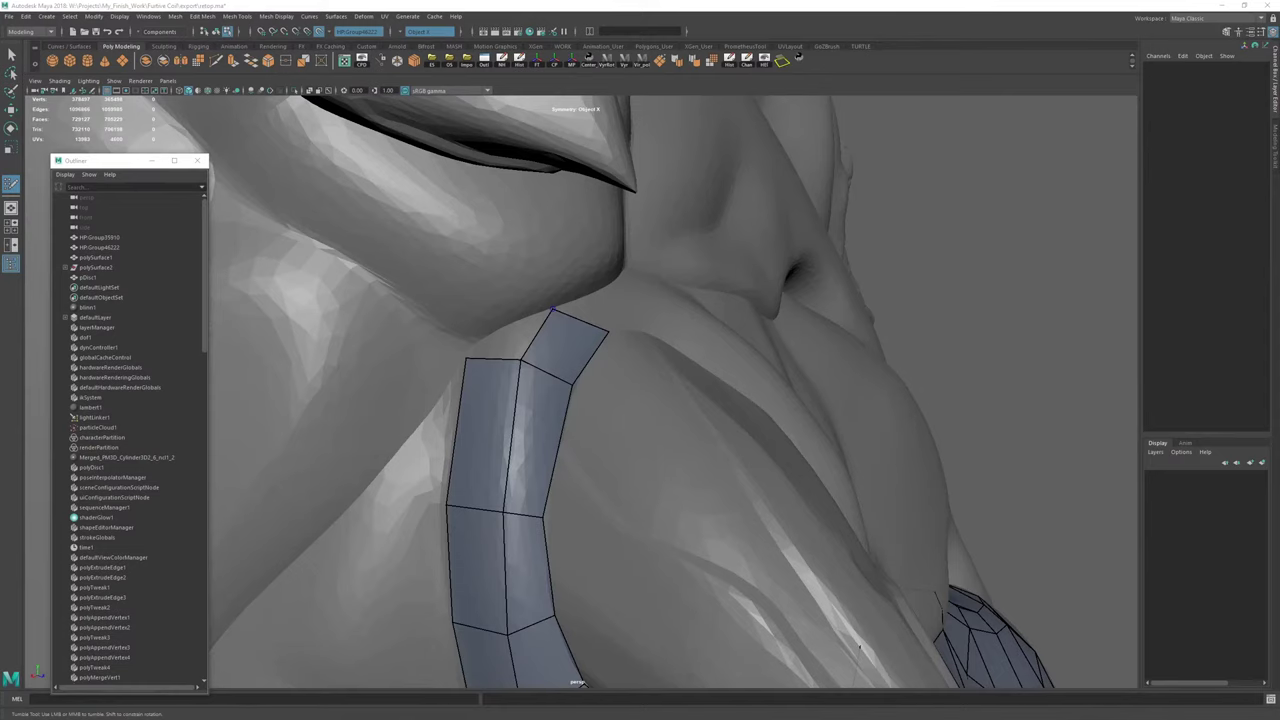
pyautogui.press('super+e')
pyautogui.click(900, 90)
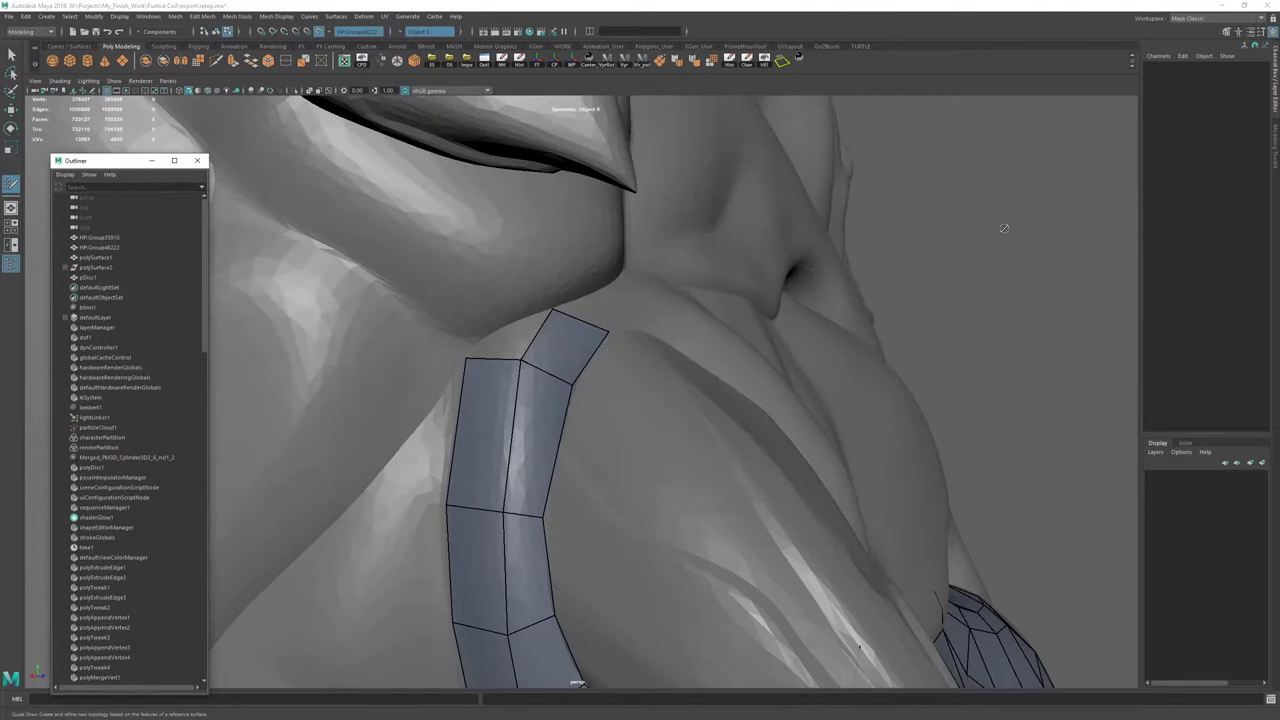
# Extend the inner row with one more quad toward the top of the base ring and nudge its vertex beside the crease.
pyautogui.keyDown('alt'); pyautogui.moveTo(535, 273); pyautogui.dragTo(502, 410); pyautogui.keyUp('alt')
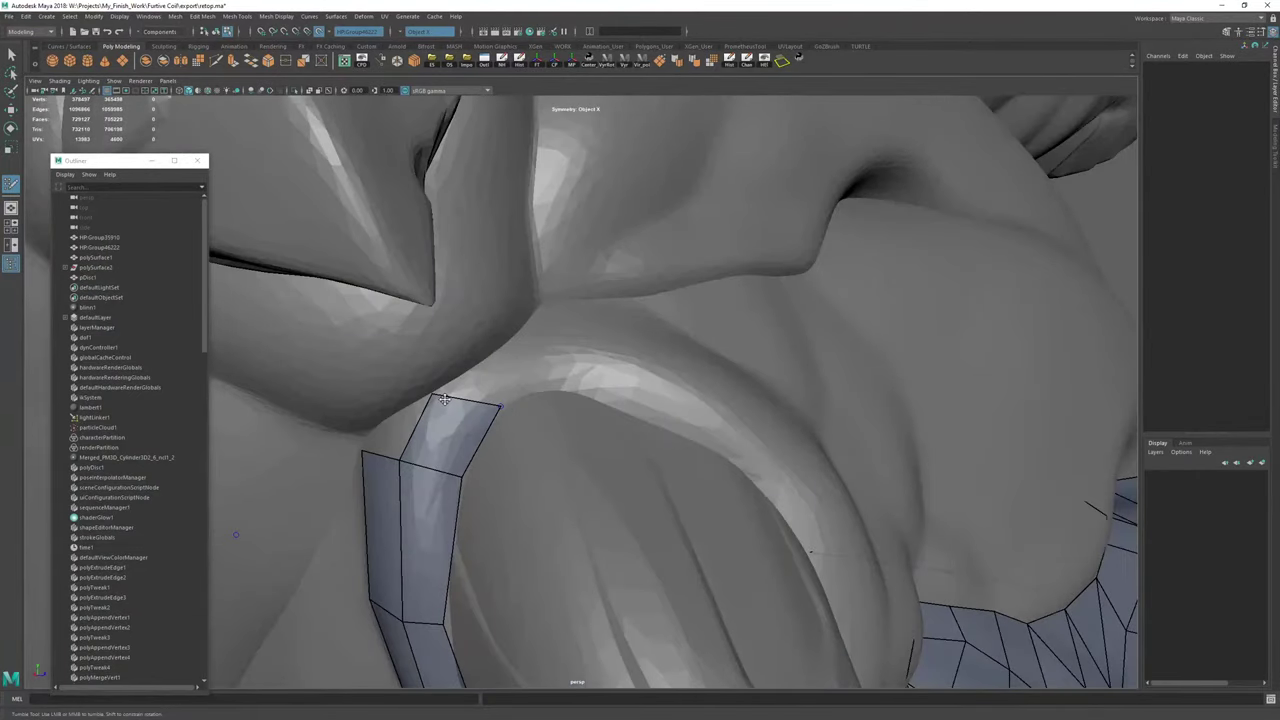
pyautogui.click(535, 390)
pyautogui.keyDown('shift'); pyautogui.click(494, 374); pyautogui.keyUp('shift')
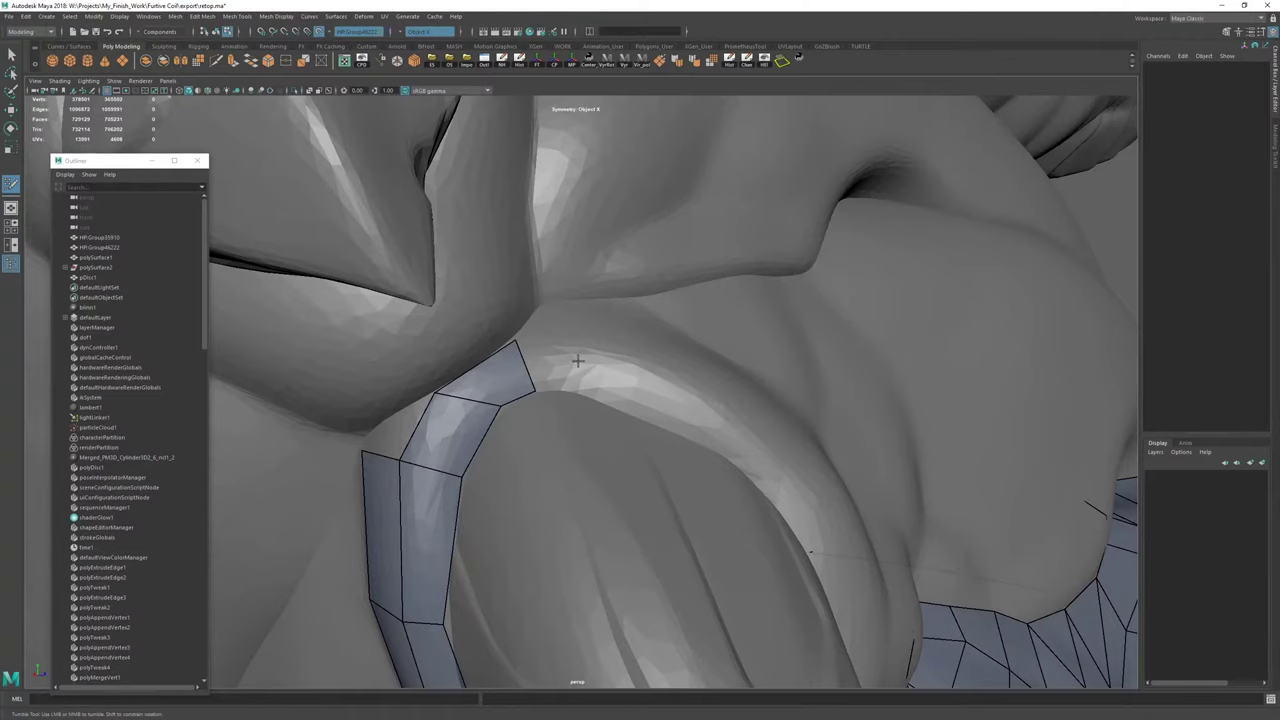
pyautogui.moveTo(577, 361)
pyautogui.keyDown('alt'); pyautogui.mouseDown()
pyautogui.moveTo(520, 363)
pyautogui.moveTo(518, 390)
pyautogui.mouseUp(); pyautogui.keyUp('alt')
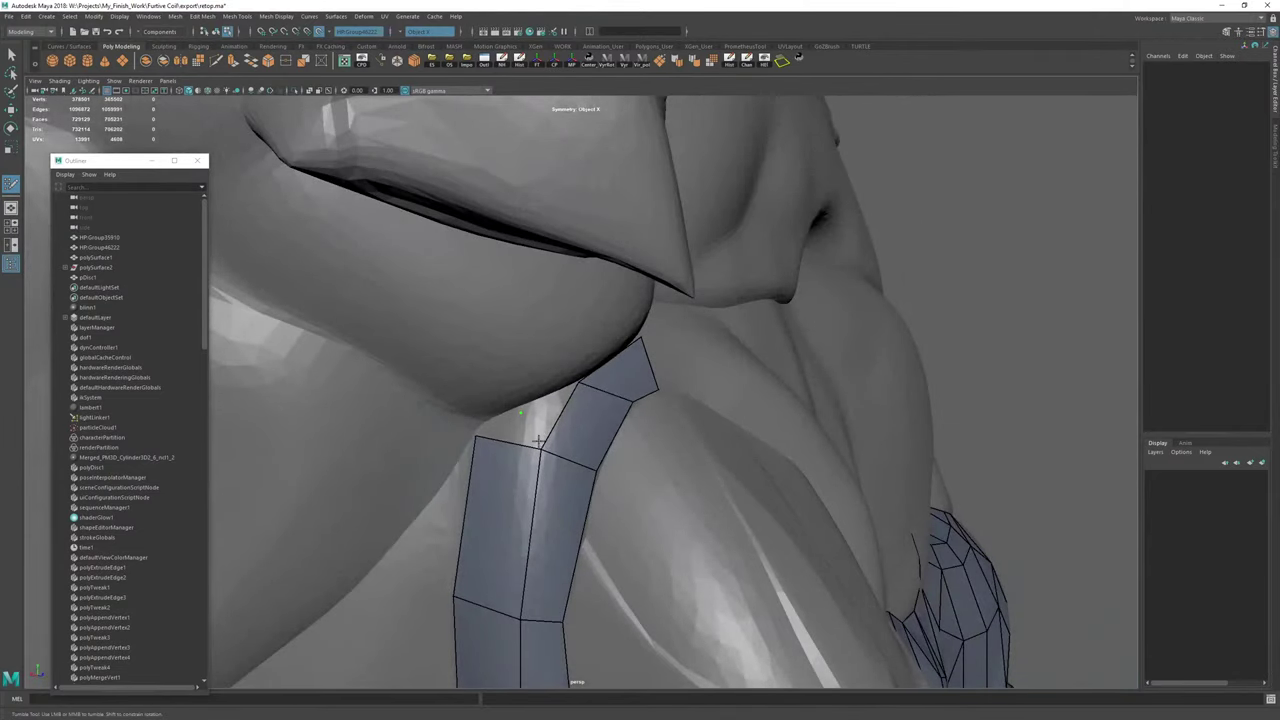
pyautogui.moveTo(527, 440)
pyautogui.keyDown('alt'); pyautogui.mouseDown()
pyautogui.moveTo(519, 373)
pyautogui.moveTo(533, 398)
pyautogui.mouseUp(); pyautogui.keyUp('alt')
pyautogui.moveTo(569, 329); pyautogui.dragTo(571, 338)
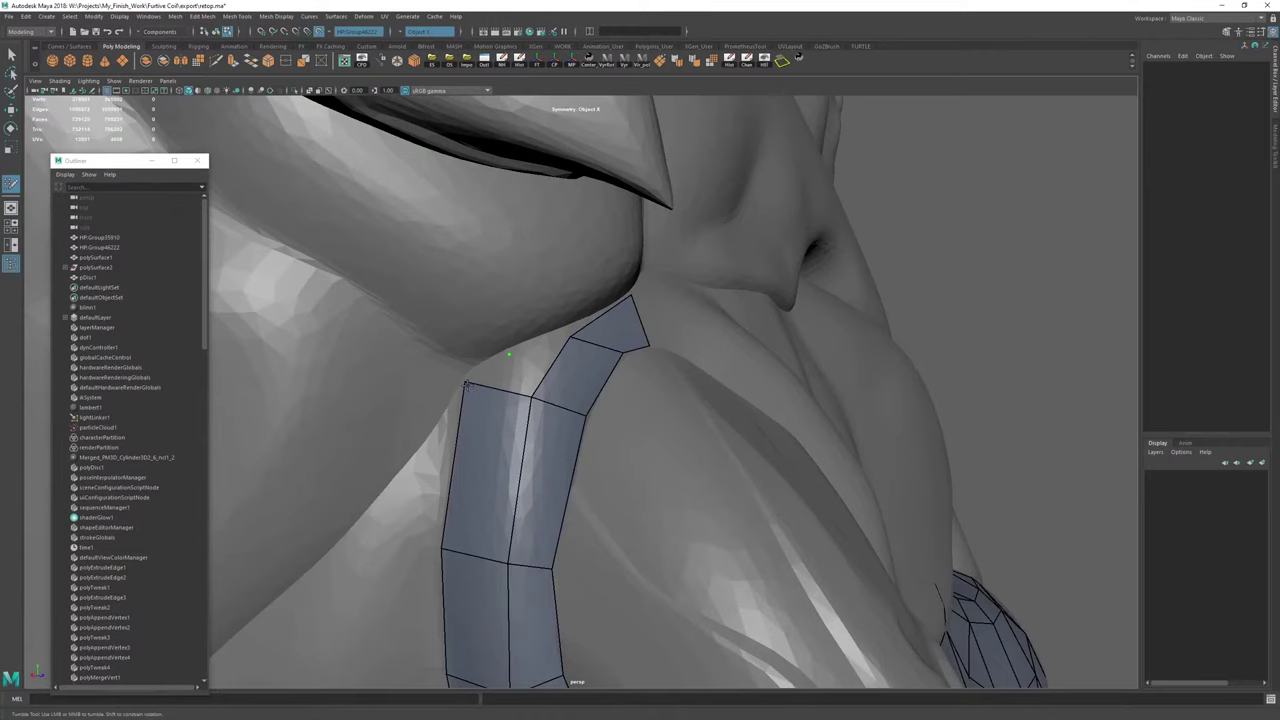
pyautogui.hotkey('ctrl', 'z')
# Reposition the outer strip's top corner vertex at the crease with the Move tool, and return to Quad Draw to fine-tune it.
pyautogui.press('w')
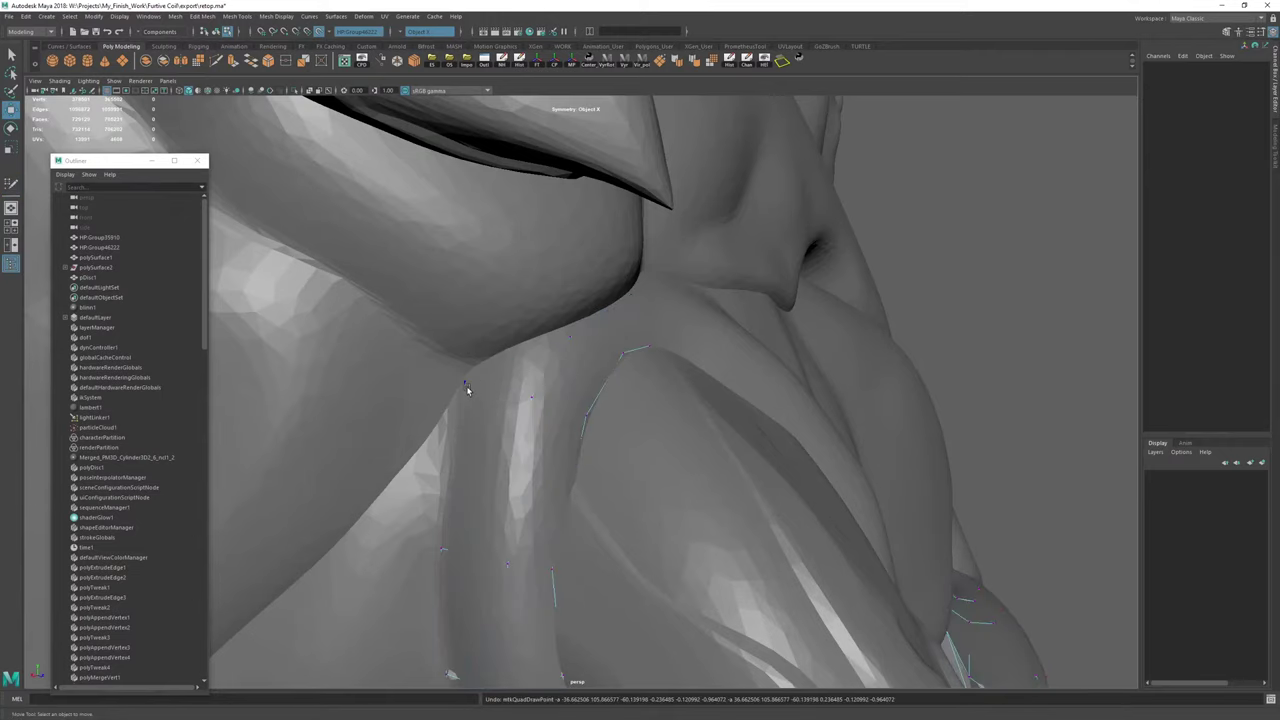
pyautogui.press('F9')
pyautogui.click(467, 385)
pyautogui.moveTo(506, 397)
pyautogui.keyDown('alt'); pyautogui.mouseDown()
pyautogui.moveTo(640, 357)
pyautogui.moveTo(770, 375)
pyautogui.mouseUp(); pyautogui.keyUp('alt')
pyautogui.keyDown('alt'); pyautogui.moveTo(770, 375); pyautogui.dragTo(1005, 445, button='right'); pyautogui.keyUp('alt')
pyautogui.keyDown('alt'); pyautogui.moveTo(608, 317); pyautogui.dragTo(603, 334, button='middle'); pyautogui.keyUp('alt')
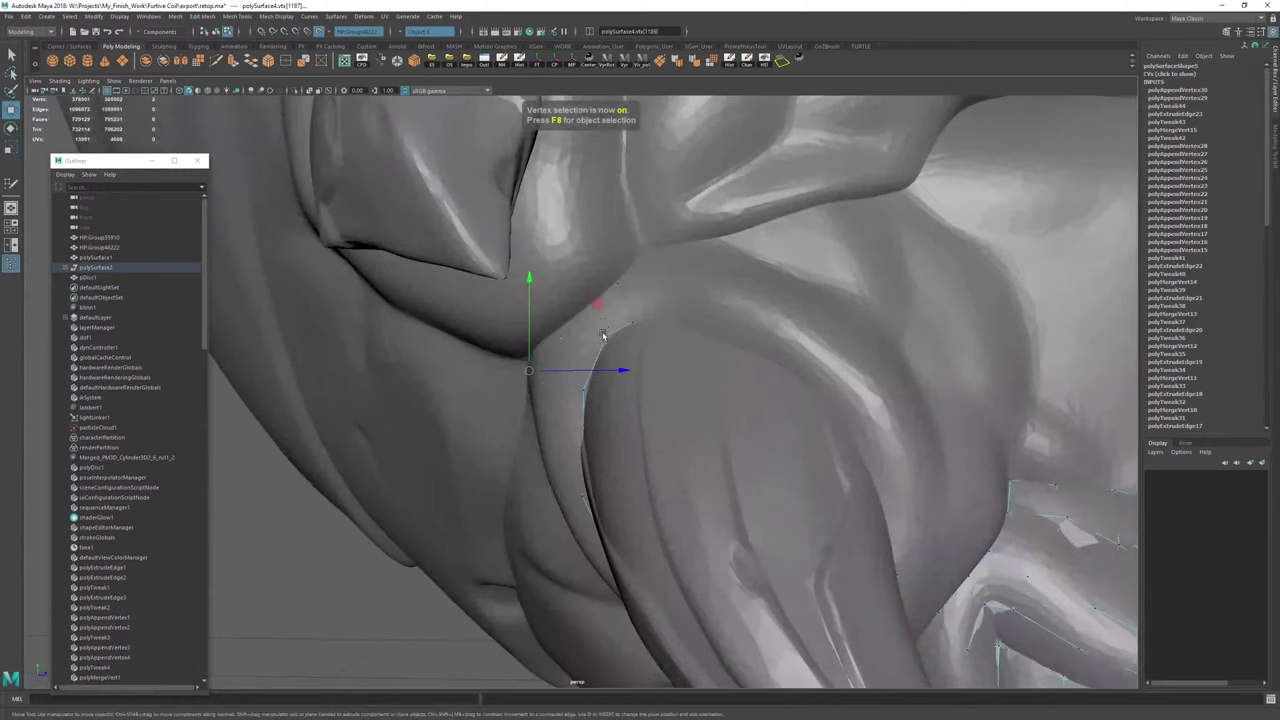
pyautogui.moveTo(592, 305)
pyautogui.mouseDown()
pyautogui.moveTo(567, 319)
pyautogui.moveTo(629, 353)
pyautogui.moveTo(477, 414)
pyautogui.mouseUp()
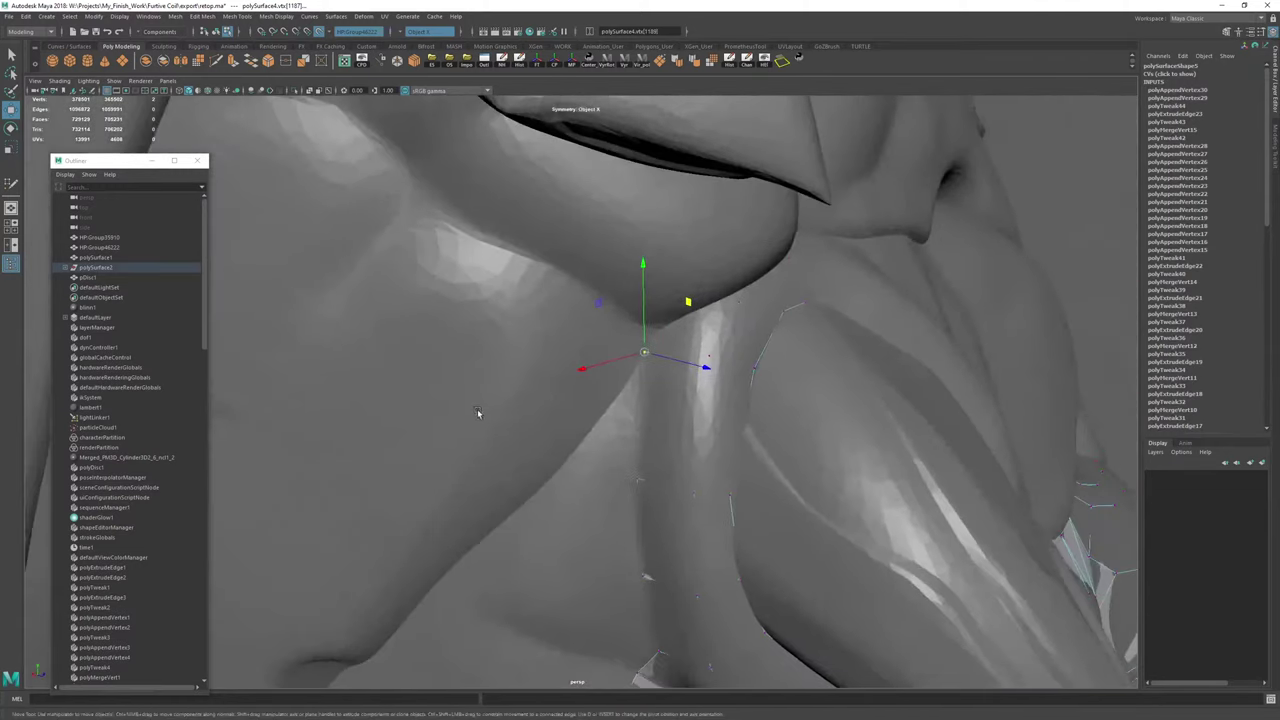
pyautogui.keyDown('alt'); pyautogui.moveTo(477, 414); pyautogui.dragTo(660, 366, button='right'); pyautogui.keyUp('alt')
pyautogui.press('y')
pyautogui.moveTo(667, 341); pyautogui.dragTo(673, 342)
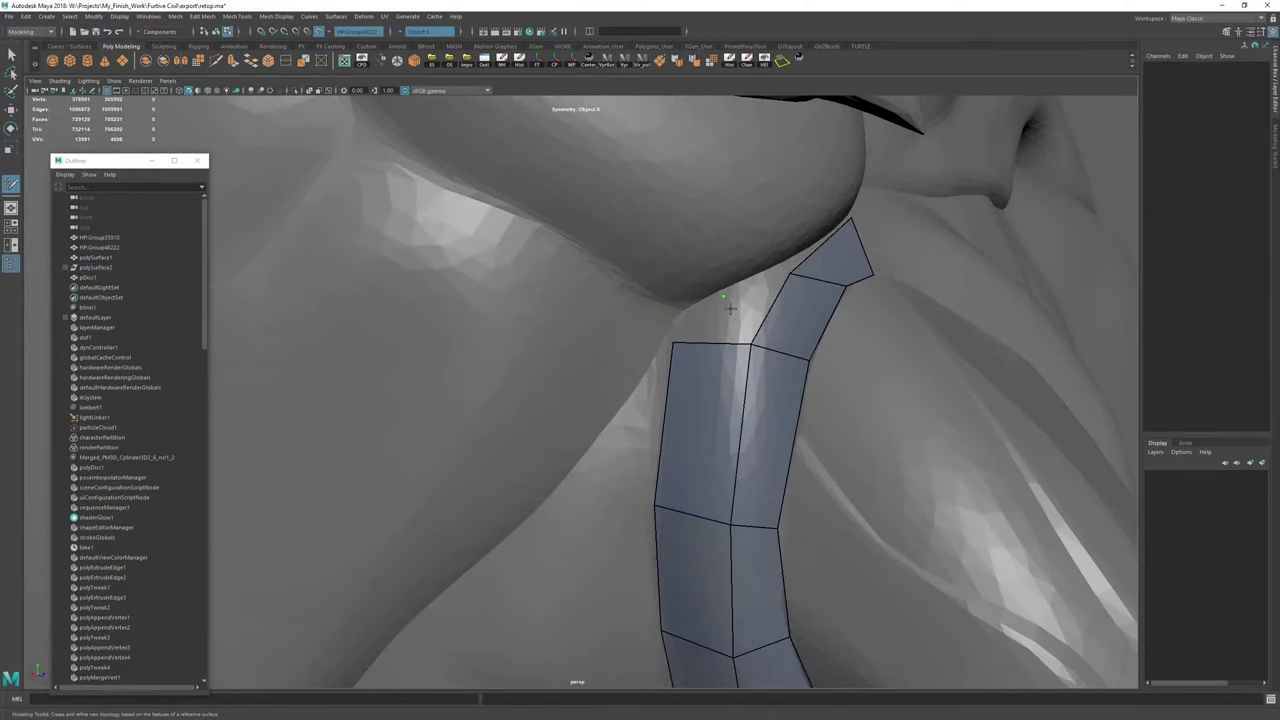
# Fill the gap between the two rows below the crease, merge the fill's extra vertex into the inner row, and adjust the outer corner.
pyautogui.keyDown('shift'); pyautogui.click(731, 312); pyautogui.keyUp('shift')
pyautogui.moveTo(724, 296)
pyautogui.mouseDown()
pyautogui.moveTo(695, 300)
pyautogui.moveTo(718, 300)
pyautogui.mouseUp()
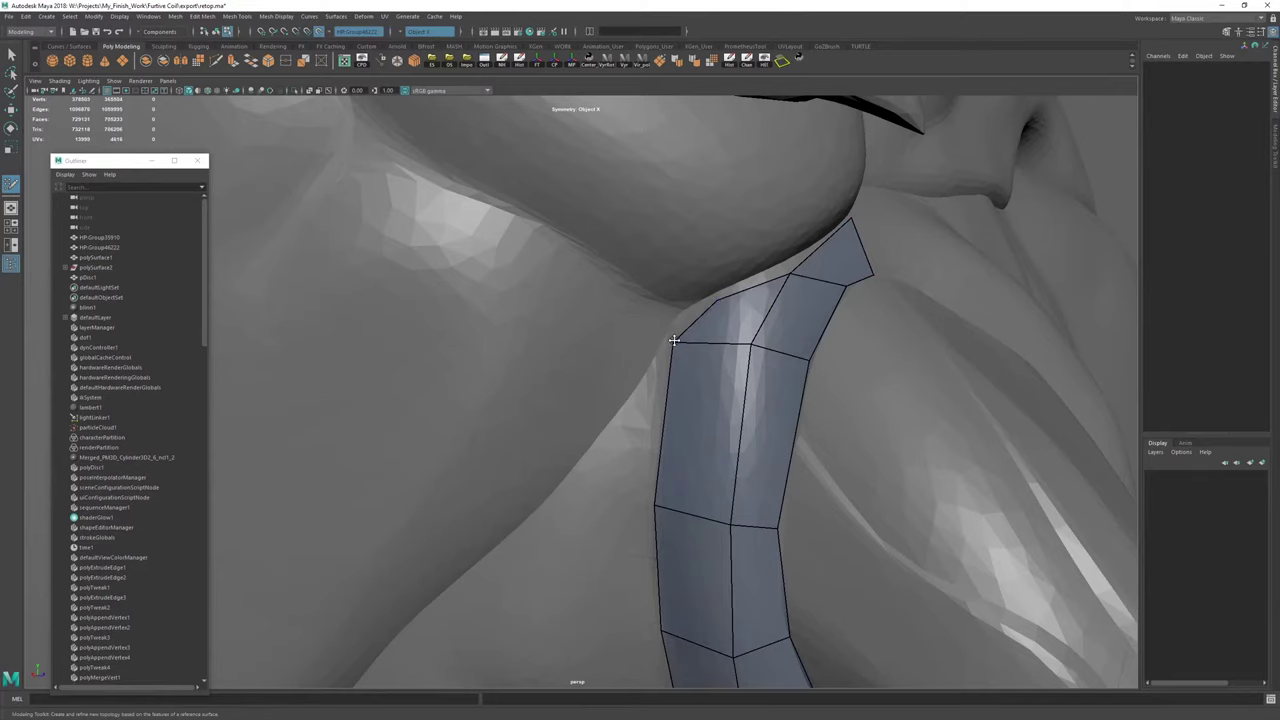
pyautogui.moveTo(674, 341)
pyautogui.mouseDown()
pyautogui.moveTo(677, 309)
pyautogui.moveTo(672, 322)
pyautogui.mouseUp()
pyautogui.keyDown('alt'); pyautogui.moveTo(672, 322); pyautogui.dragTo(651, 383); pyautogui.keyUp('alt')
pyautogui.keyDown('alt'); pyautogui.moveTo(651, 383); pyautogui.dragTo(670, 381, button='right'); pyautogui.keyUp('alt')
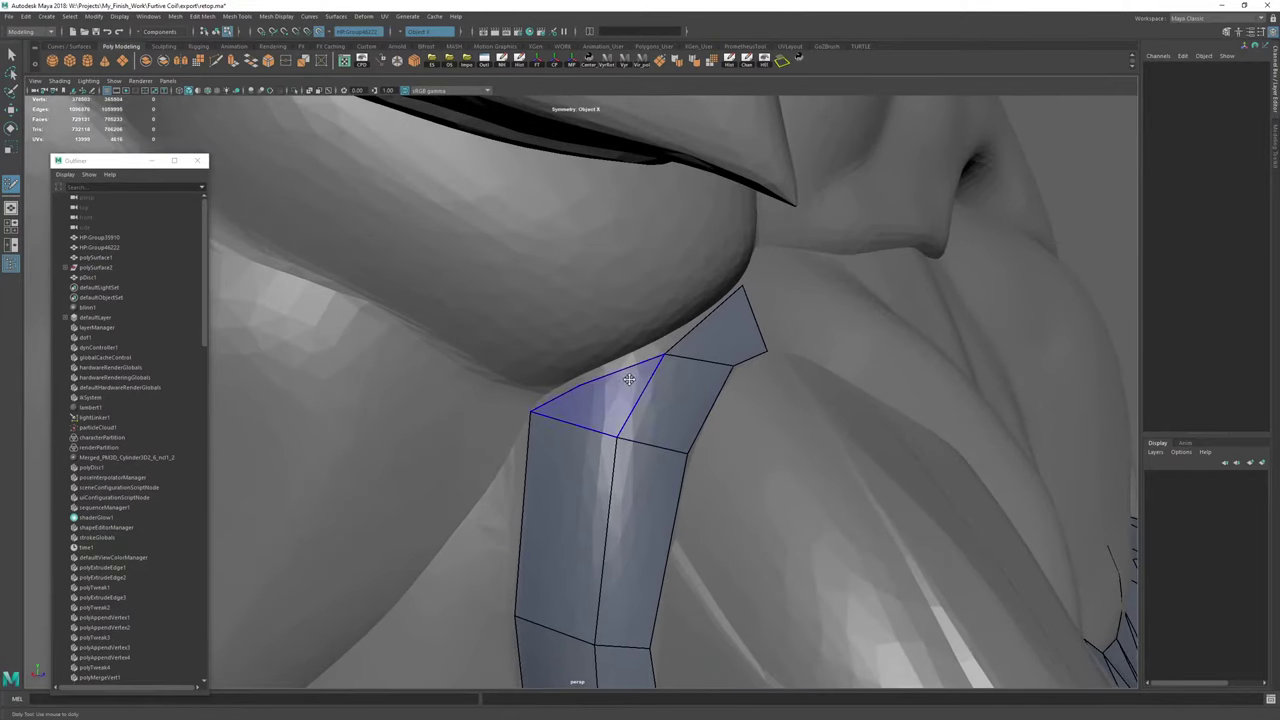
pyautogui.moveTo(585, 384); pyautogui.dragTo(661, 343)
pyautogui.moveTo(533, 413); pyautogui.dragTo(536, 409)
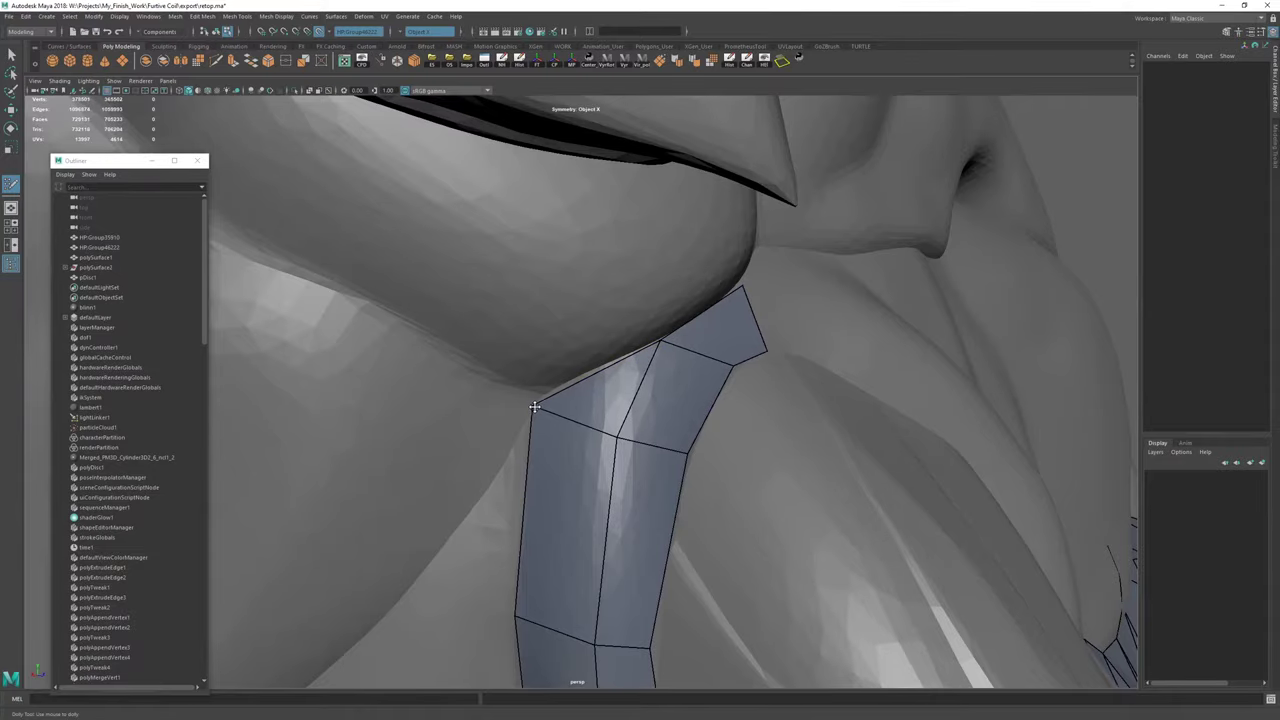
pyautogui.keyDown('alt'); pyautogui.moveTo(590, 425); pyautogui.dragTo(426, 360, button='right'); pyautogui.keyUp('alt')
pyautogui.keyDown('alt'); pyautogui.moveTo(426, 360); pyautogui.dragTo(503, 380); pyautogui.keyUp('alt')
pyautogui.scroll(3, 500, 381)
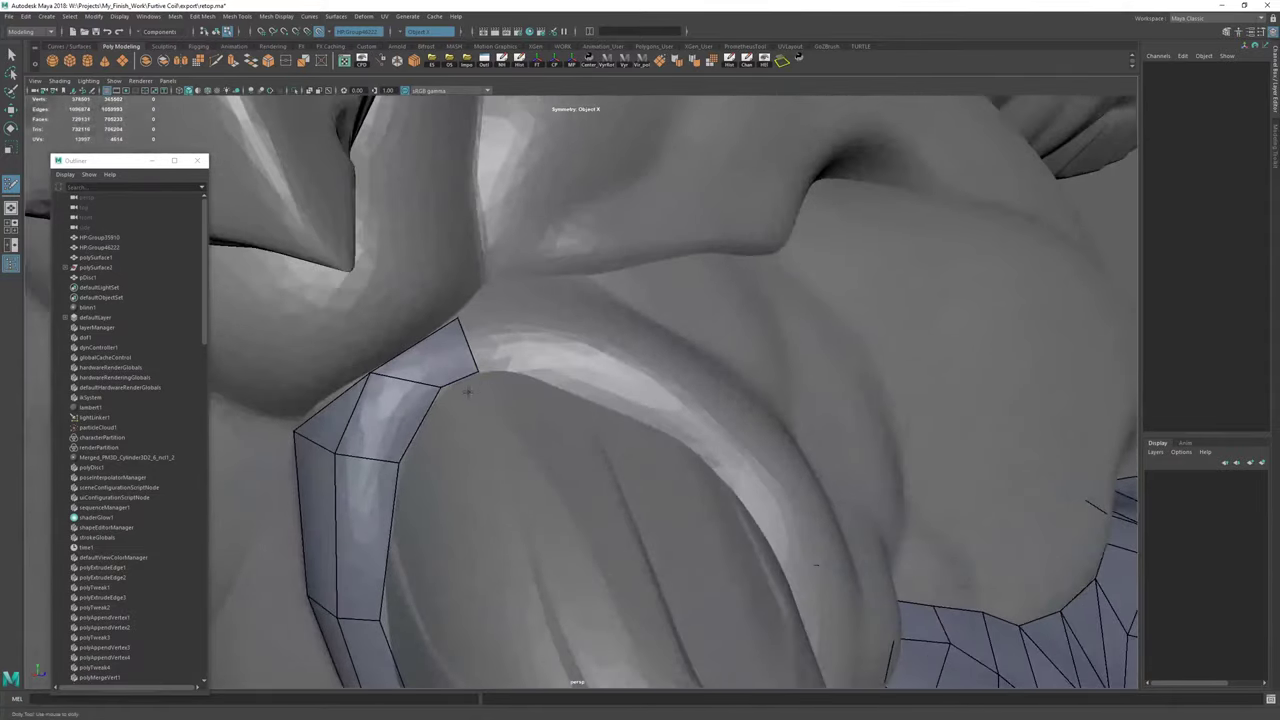
# Extend the ring's row past the crease with one quad and adjust both of its end vertices.
pyautogui.keyDown('alt'); pyautogui.moveTo(478, 372); pyautogui.dragTo(553, 338, button='right'); pyautogui.keyUp('alt')
pyautogui.keyDown('alt'); pyautogui.moveTo(553, 338); pyautogui.dragTo(577, 394, button='middle'); pyautogui.keyUp('alt')
pyautogui.keyDown('alt'); pyautogui.moveTo(577, 394); pyautogui.dragTo(637, 373, button='right'); pyautogui.keyUp('alt')
pyautogui.keyDown('alt'); pyautogui.moveTo(614, 366); pyautogui.dragTo(614, 375, button='middle'); pyautogui.keyUp('alt')
pyautogui.moveTo(614, 375)
pyautogui.keyDown('alt'); pyautogui.mouseDown()
pyautogui.moveTo(580, 378)
pyautogui.moveTo(622, 380)
pyautogui.mouseUp(); pyautogui.keyUp('alt')
pyautogui.moveTo(507, 368); pyautogui.dragTo(592, 399)
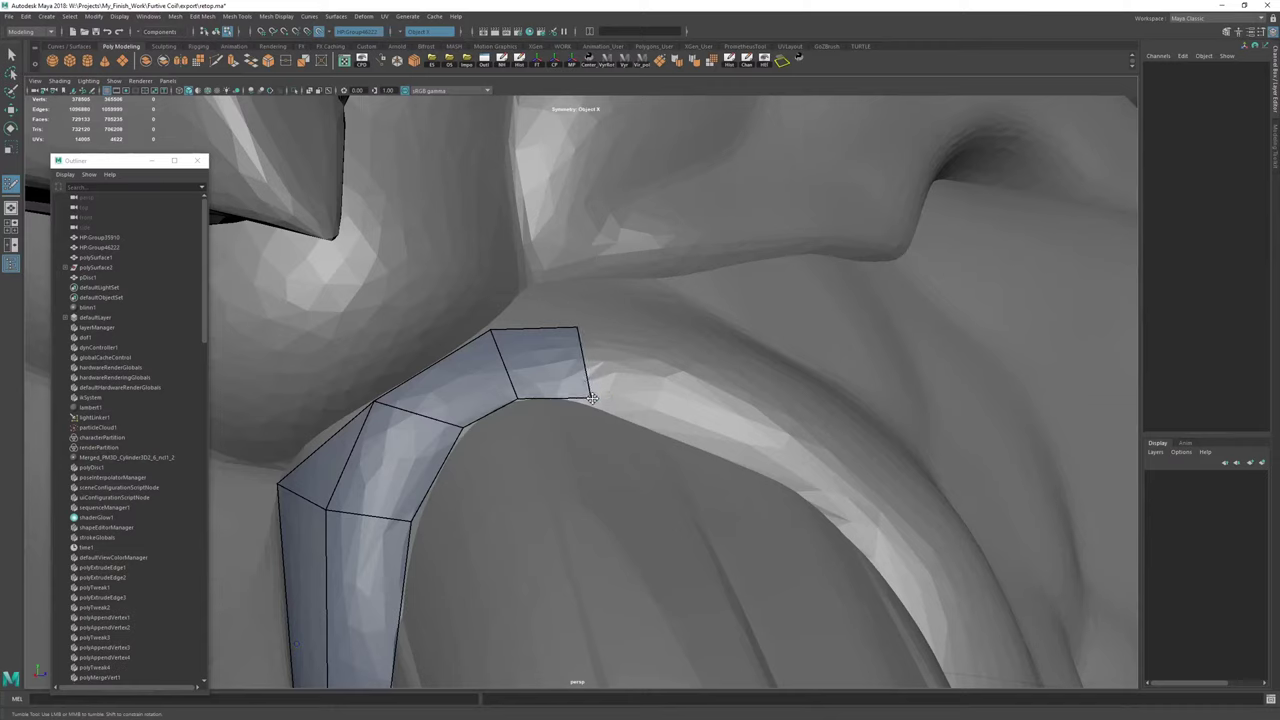
pyautogui.moveTo(577, 326); pyautogui.dragTo(600, 337)
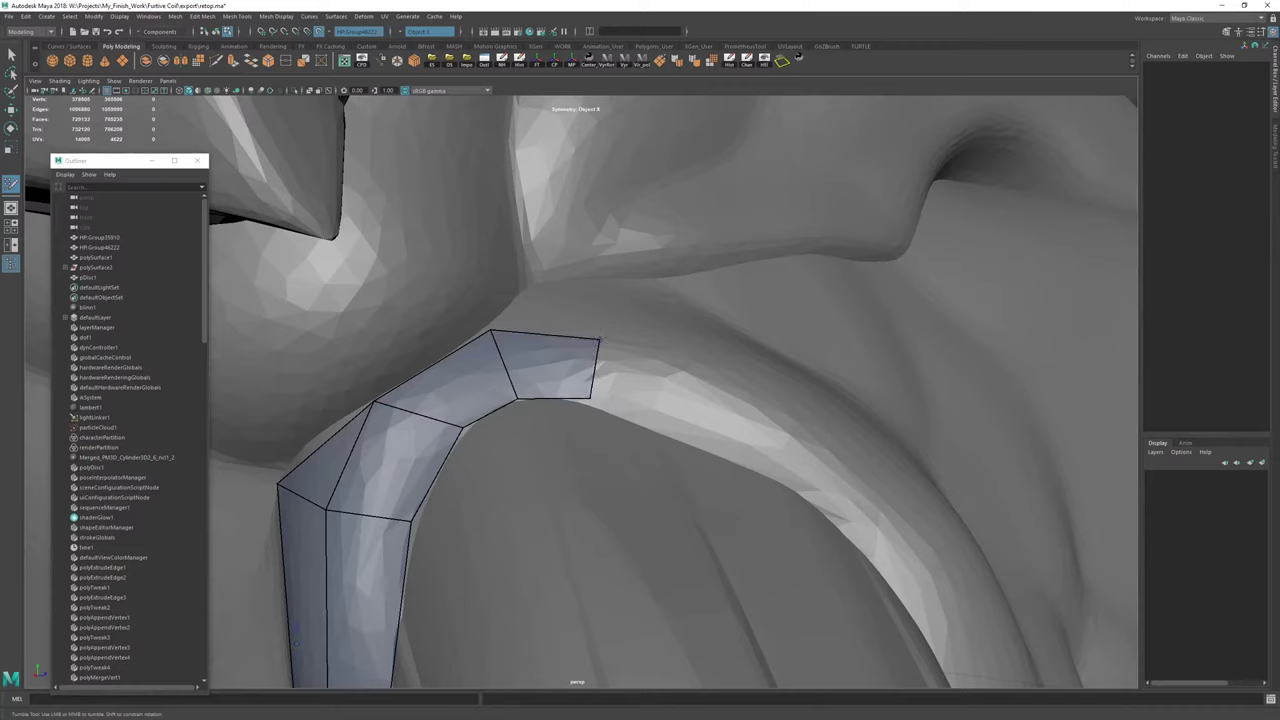
pyautogui.hotkey('alt', 'Tab')
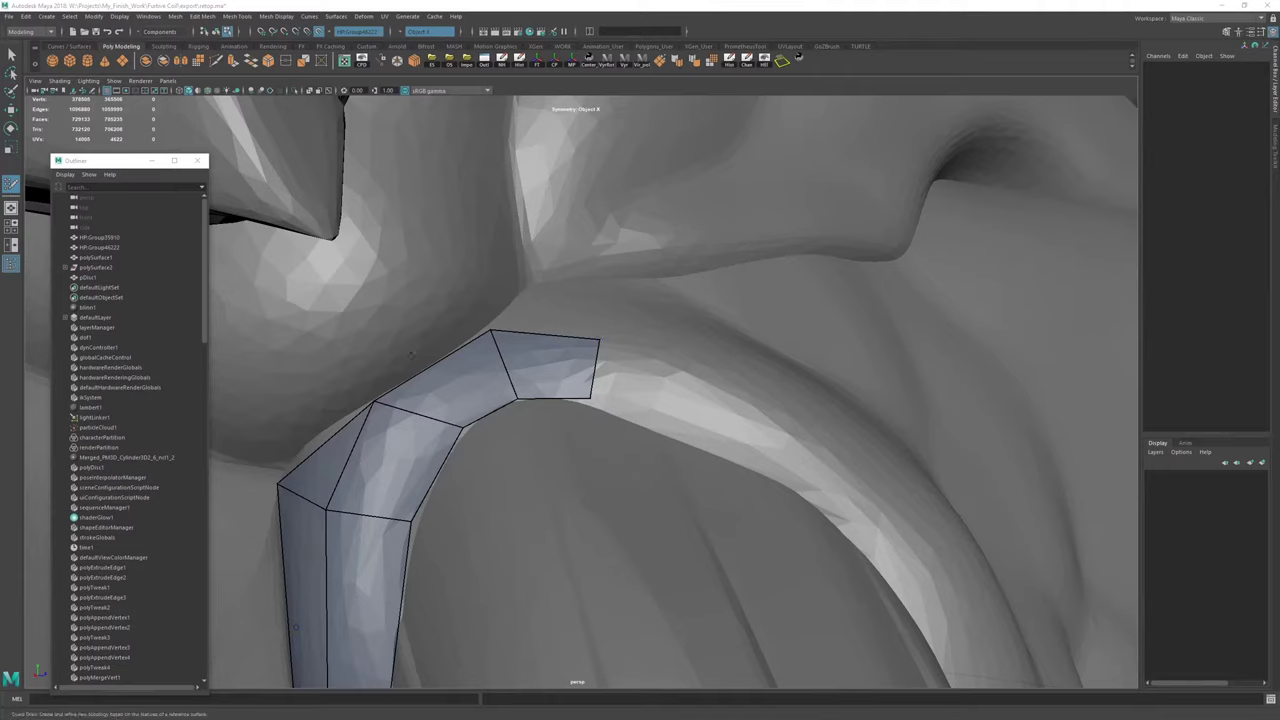
pyautogui.moveTo(590, 398); pyautogui.dragTo(582, 399)
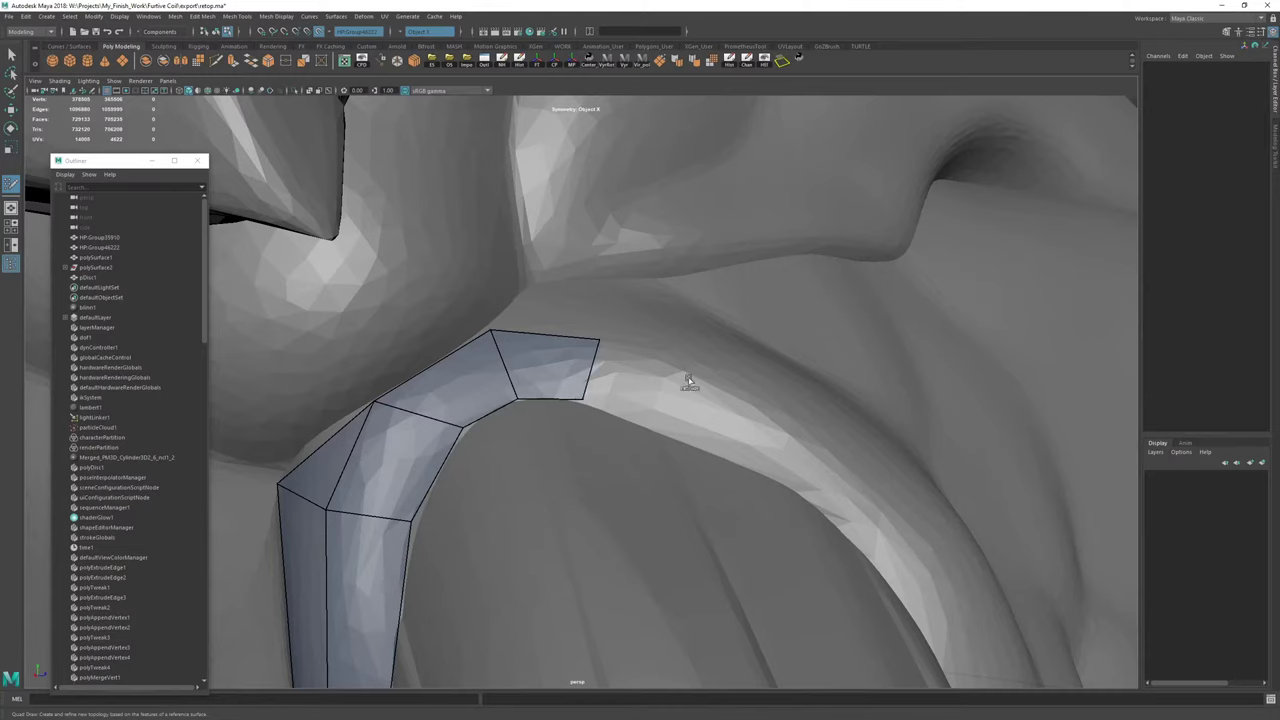
# Extend the row with three more quads along the base ring's upper arc and nudge an inner corner vertex.
pyautogui.moveTo(688, 380)
pyautogui.mouseDown()
pyautogui.moveTo(714, 398)
pyautogui.moveTo(697, 446)
pyautogui.moveTo(842, 464)
pyautogui.moveTo(848, 429)
pyautogui.mouseUp()
pyautogui.moveTo(834, 483); pyautogui.dragTo(829, 495)
pyautogui.keyDown('alt'); pyautogui.moveTo(829, 495); pyautogui.dragTo(690, 420, button='right'); pyautogui.keyUp('alt')
pyautogui.keyDown('alt'); pyautogui.moveTo(690, 420); pyautogui.dragTo(560, 338); pyautogui.keyUp('alt')
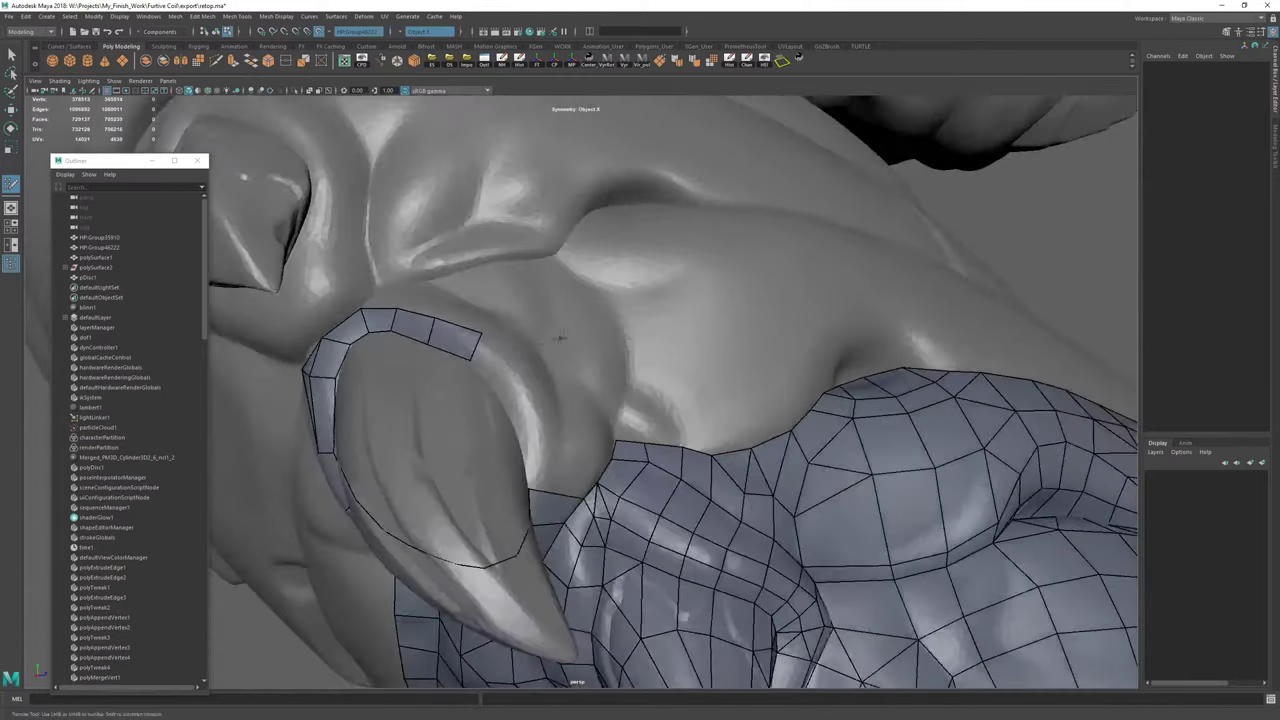
pyautogui.keyDown('alt'); pyautogui.moveTo(466, 360); pyautogui.dragTo(540, 335, button='right'); pyautogui.keyUp('alt')
pyautogui.keyDown('alt'); pyautogui.moveTo(540, 335); pyautogui.dragTo(577, 320, button='middle'); pyautogui.keyUp('alt')
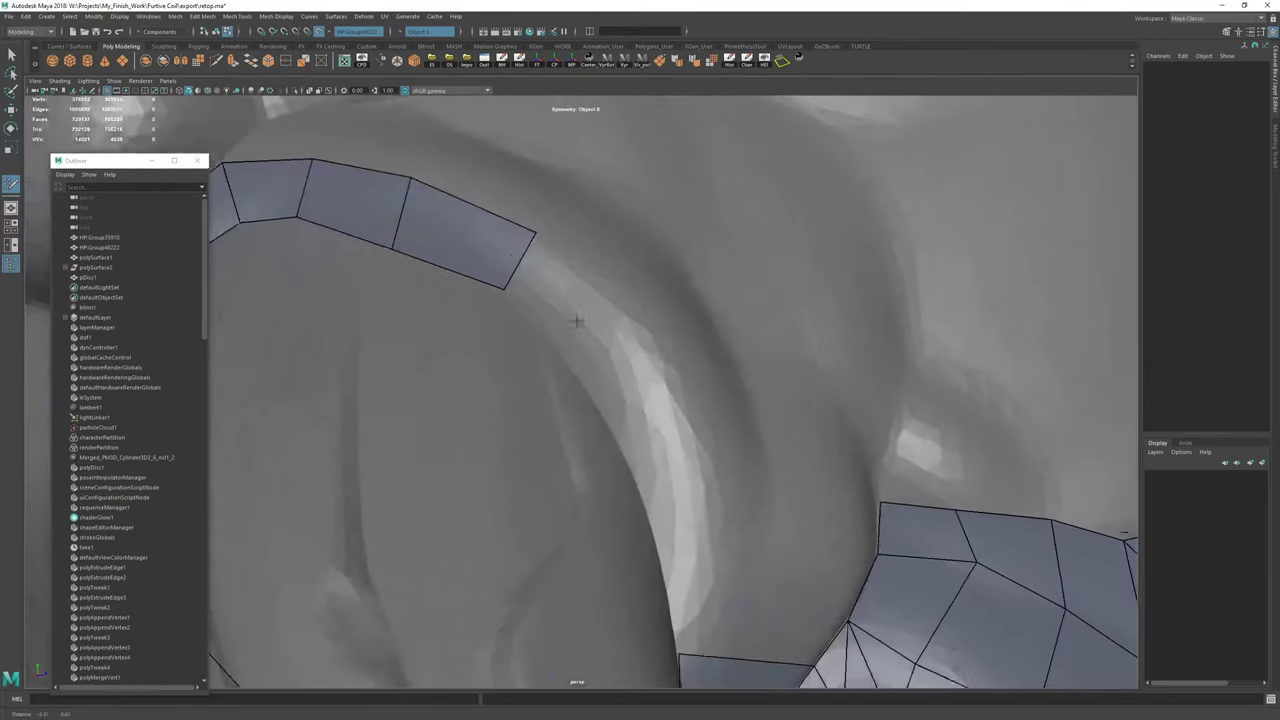
pyautogui.moveTo(529, 269)
pyautogui.mouseDown()
pyautogui.moveTo(609, 349)
pyautogui.moveTo(585, 381)
pyautogui.mouseUp()
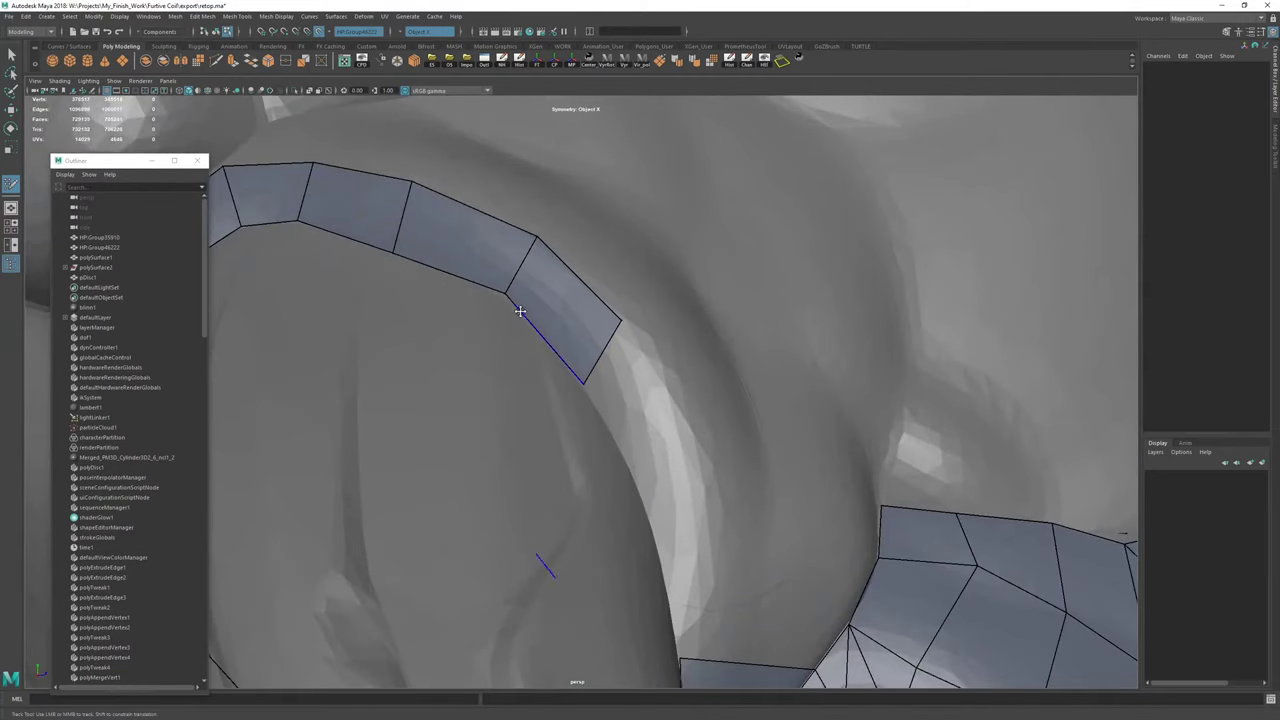
pyautogui.moveTo(507, 293); pyautogui.dragTo(497, 291)
# Add one more quad to the row where the base ring curves down toward the existing mesh.
pyautogui.keyDown('alt'); pyautogui.moveTo(583, 315); pyautogui.dragTo(602, 274, button='middle'); pyautogui.keyUp('alt')
pyautogui.keyDown('alt'); pyautogui.moveTo(602, 274); pyautogui.dragTo(646, 292, button='right'); pyautogui.keyUp('alt')
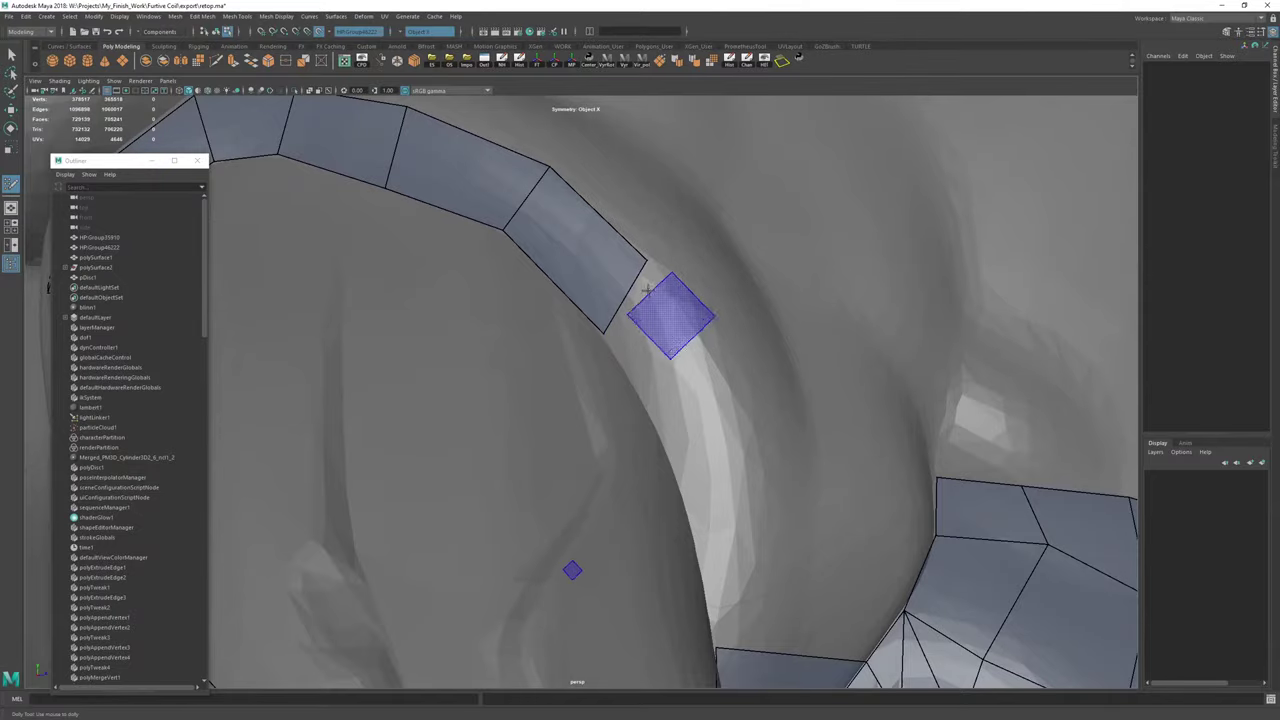
pyautogui.moveTo(647, 289)
pyautogui.mouseDown()
pyautogui.moveTo(640, 318)
pyautogui.moveTo(668, 398)
pyautogui.moveTo(534, 397)
pyautogui.mouseUp()
pyautogui.keyDown('alt'); pyautogui.moveTo(534, 397); pyautogui.dragTo(510, 320, button='right'); pyautogui.keyUp('alt')
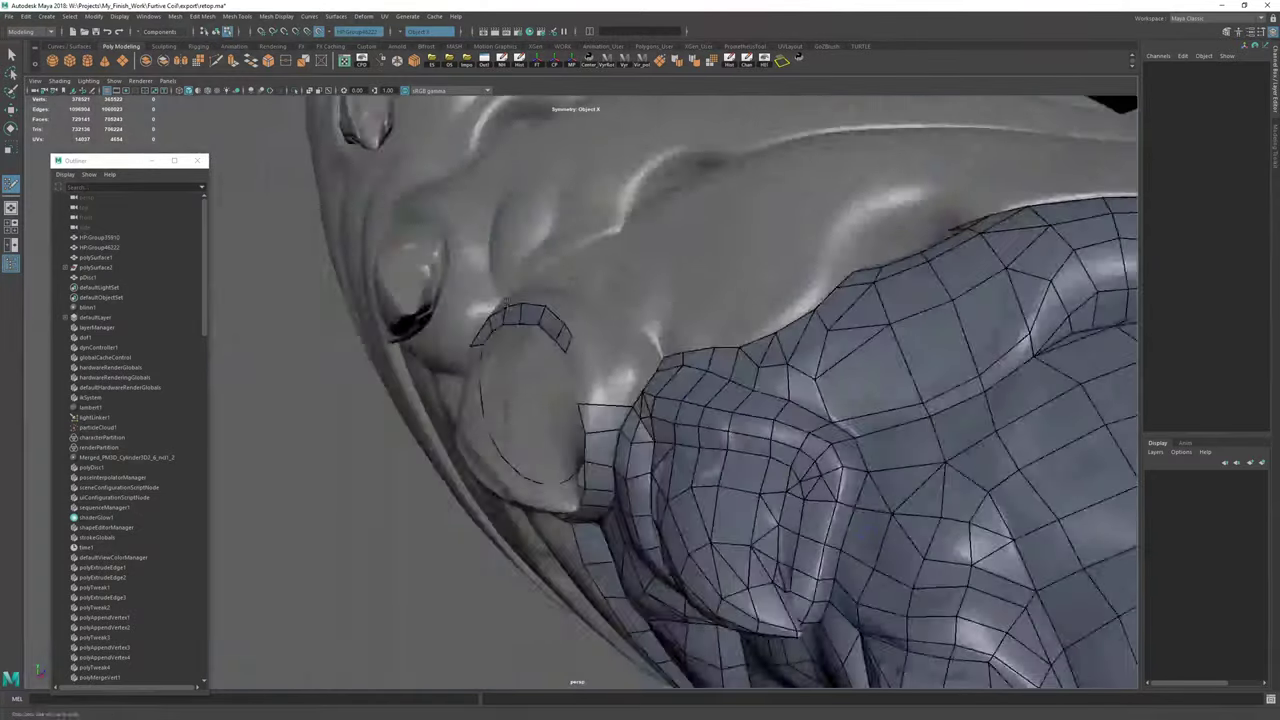
pyautogui.keyDown('alt'); pyautogui.moveTo(510, 320); pyautogui.dragTo(512, 365, button='middle'); pyautogui.keyUp('alt')
pyautogui.keyDown('alt'); pyautogui.moveTo(512, 365); pyautogui.dragTo(725, 442, button='right'); pyautogui.keyUp('alt')
pyautogui.keyDown('alt'); pyautogui.moveTo(725, 442); pyautogui.dragTo(748, 351, button='middle'); pyautogui.keyUp('alt')
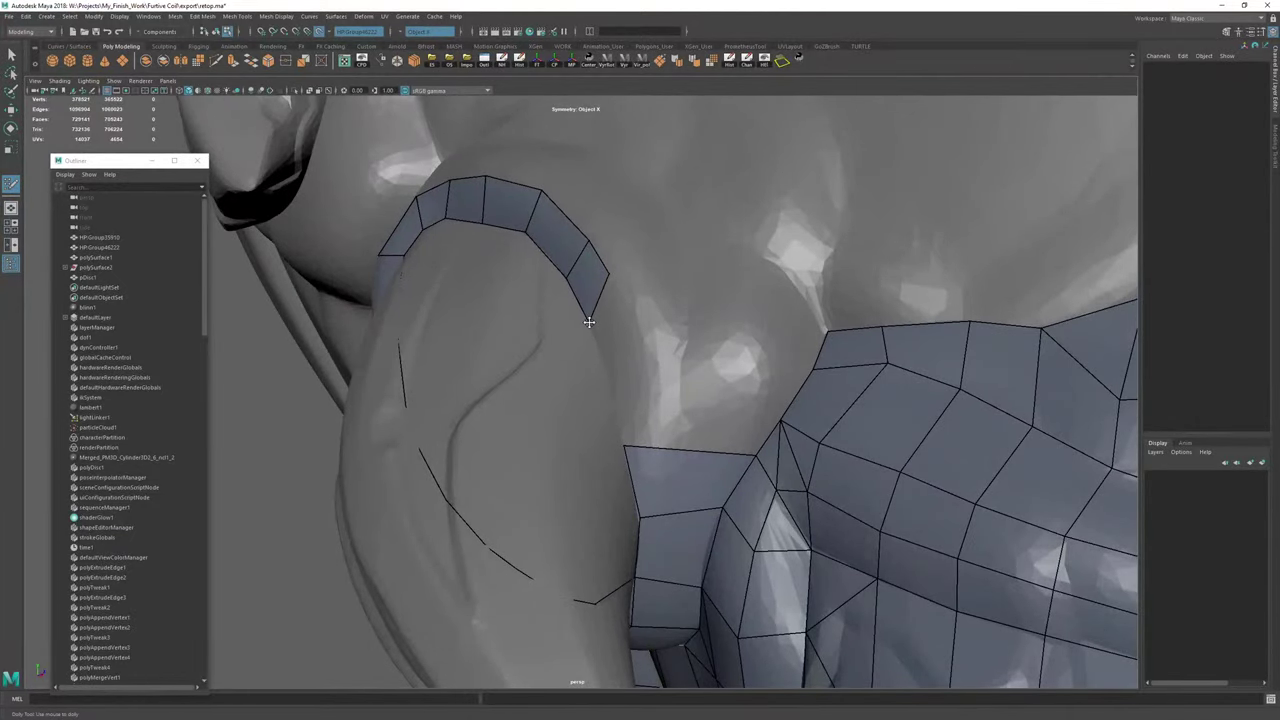
# Extend the row down the ring's near side with another quad and fit its end vertices to the ridge.
pyautogui.keyDown('alt'); pyautogui.moveTo(581, 304); pyautogui.dragTo(663, 323); pyautogui.keyUp('alt')
pyautogui.keyDown('alt'); pyautogui.moveTo(663, 323); pyautogui.dragTo(602, 346, button='middle'); pyautogui.keyUp('alt')
pyautogui.keyDown('alt'); pyautogui.moveTo(602, 346); pyautogui.dragTo(735, 375, button='right'); pyautogui.keyUp('alt')
pyautogui.moveTo(692, 290); pyautogui.dragTo(532, 257)
pyautogui.moveTo(501, 281); pyautogui.dragTo(702, 355)
pyautogui.keyDown('alt'); pyautogui.moveTo(702, 355); pyautogui.dragTo(782, 331, button='right'); pyautogui.keyUp('alt')
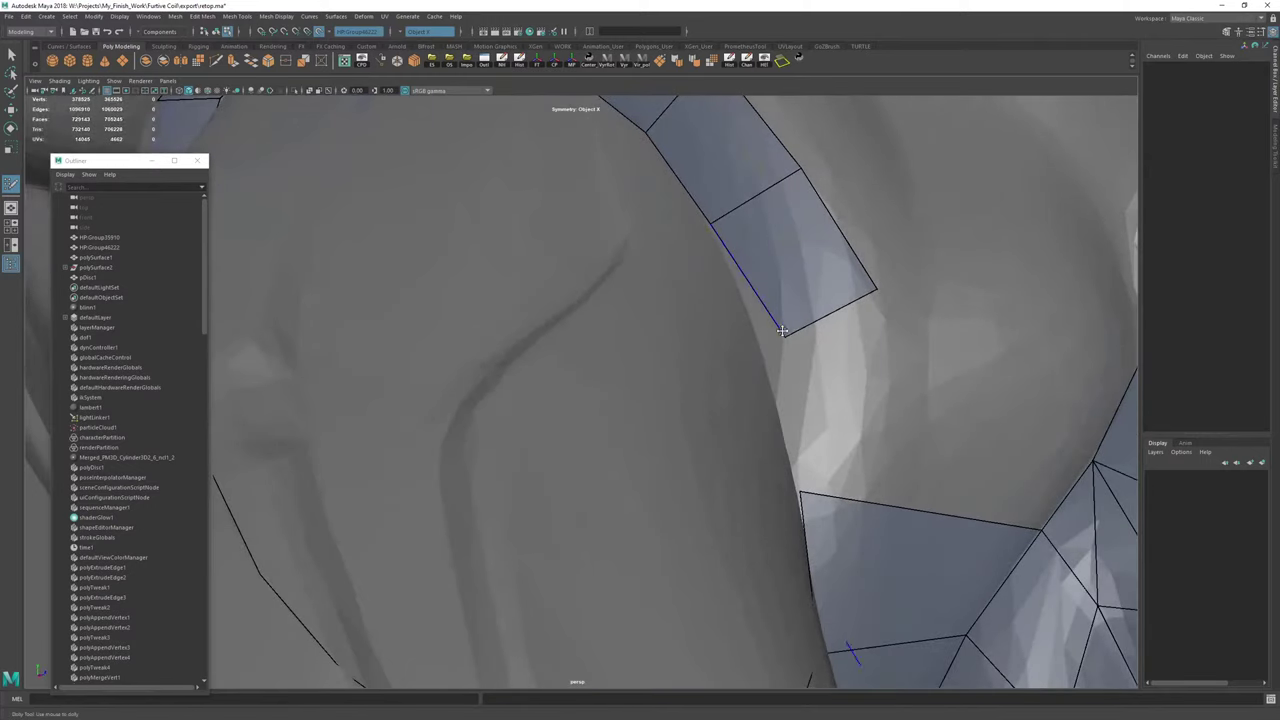
pyautogui.moveTo(783, 333); pyautogui.dragTo(738, 356)
pyautogui.moveTo(738, 356)
pyautogui.keyDown('alt'); pyautogui.mouseDown(button='right')
pyautogui.moveTo(717, 326)
pyautogui.moveTo(742, 332)
pyautogui.mouseUp(button='right'); pyautogui.keyUp('alt')
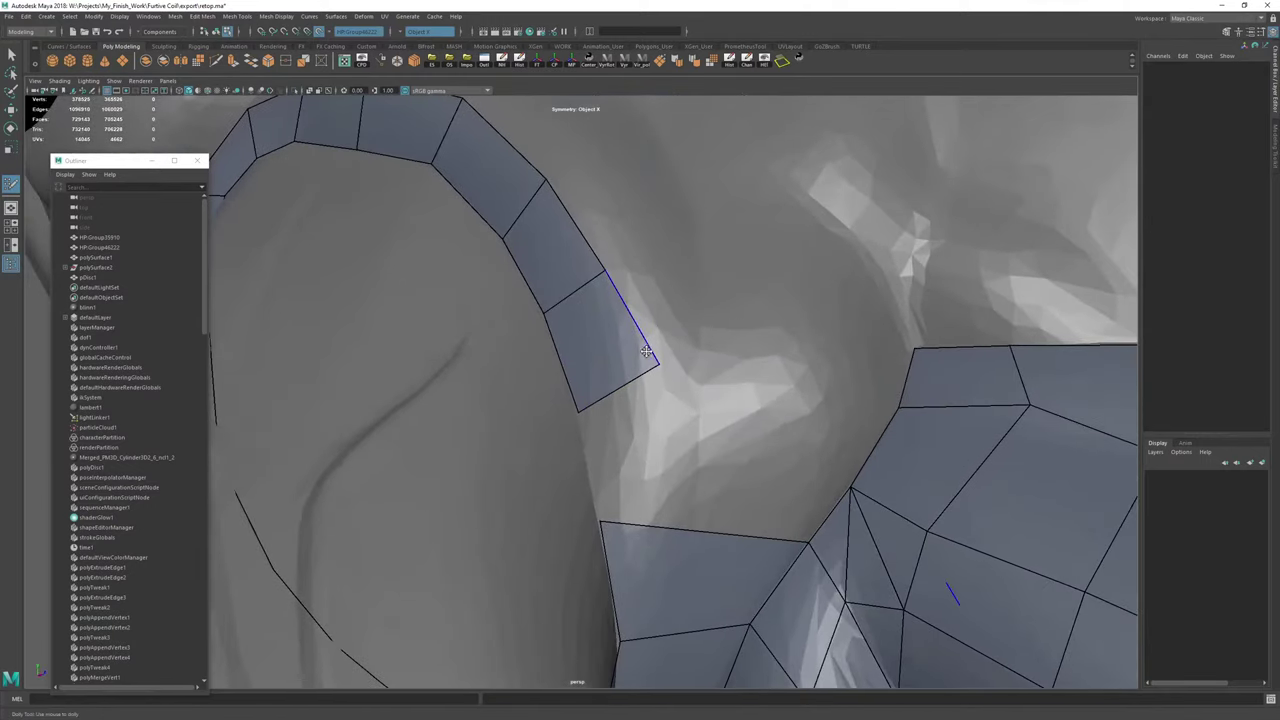
pyautogui.moveTo(649, 386); pyautogui.dragTo(651, 389)
# Fill the gap between the row's end and the existing mesh, split the fill with Multi-Cut, and reposition the new vertices.
pyautogui.keyDown('alt'); pyautogui.moveTo(651, 389); pyautogui.dragTo(643, 326, button='middle'); pyautogui.keyUp('alt')
pyautogui.keyDown('alt'); pyautogui.moveTo(643, 326); pyautogui.dragTo(670, 298, button='right'); pyautogui.keyUp('alt')
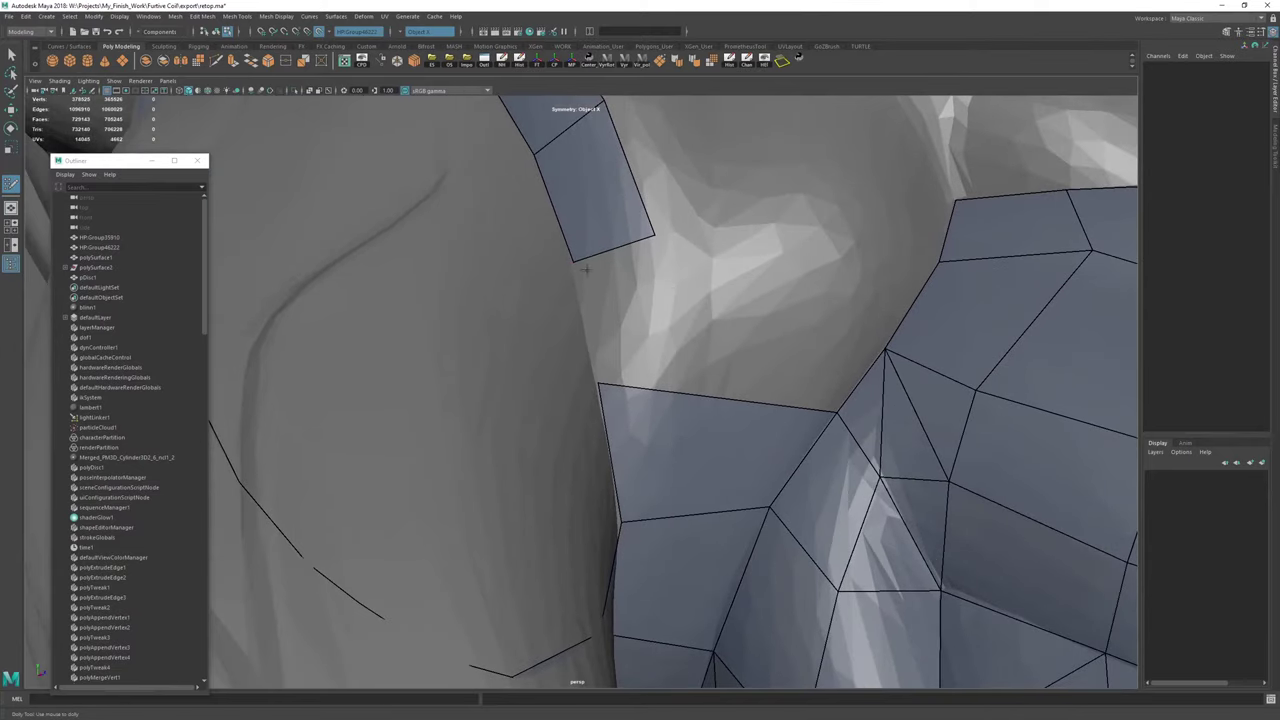
pyautogui.keyDown('shift'); pyautogui.click(688, 362); pyautogui.keyUp('shift')
pyautogui.hotkey('ctrl', 'shift', 'x')
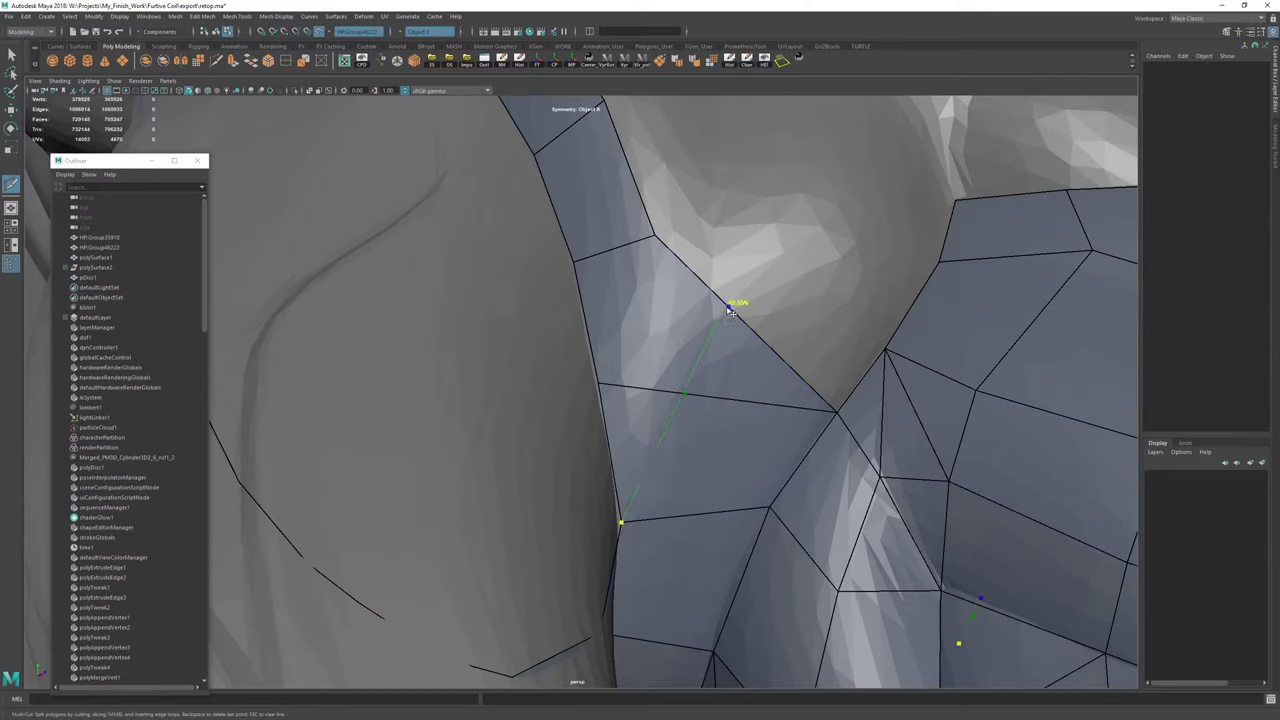
pyautogui.rightClick(708, 341)
pyautogui.hotkey('ctrl', 'shift', 'q')
pyautogui.moveTo(728, 308); pyautogui.dragTo(684, 332)
pyautogui.moveTo(689, 395); pyautogui.dragTo(757, 337)
# Turn off the live surface and isolate the creature sculpt together with its retopo mesh.
pyautogui.scroll(-5, 707, 386)
pyautogui.moveTo(812, 365)
pyautogui.keyDown('alt'); pyautogui.mouseDown(button='right')
pyautogui.moveTo(697, 380)
pyautogui.moveTo(640, 297)
pyautogui.moveTo(570, 310)
pyautogui.mouseUp(button='right'); pyautogui.keyUp('alt')
pyautogui.moveTo(570, 310)
pyautogui.keyDown('alt'); pyautogui.mouseDown()
pyautogui.moveTo(720, 280)
pyautogui.moveTo(650, 255)
pyautogui.moveTo(752, 212)
pyautogui.mouseUp(); pyautogui.keyUp('alt')
pyautogui.press('w')
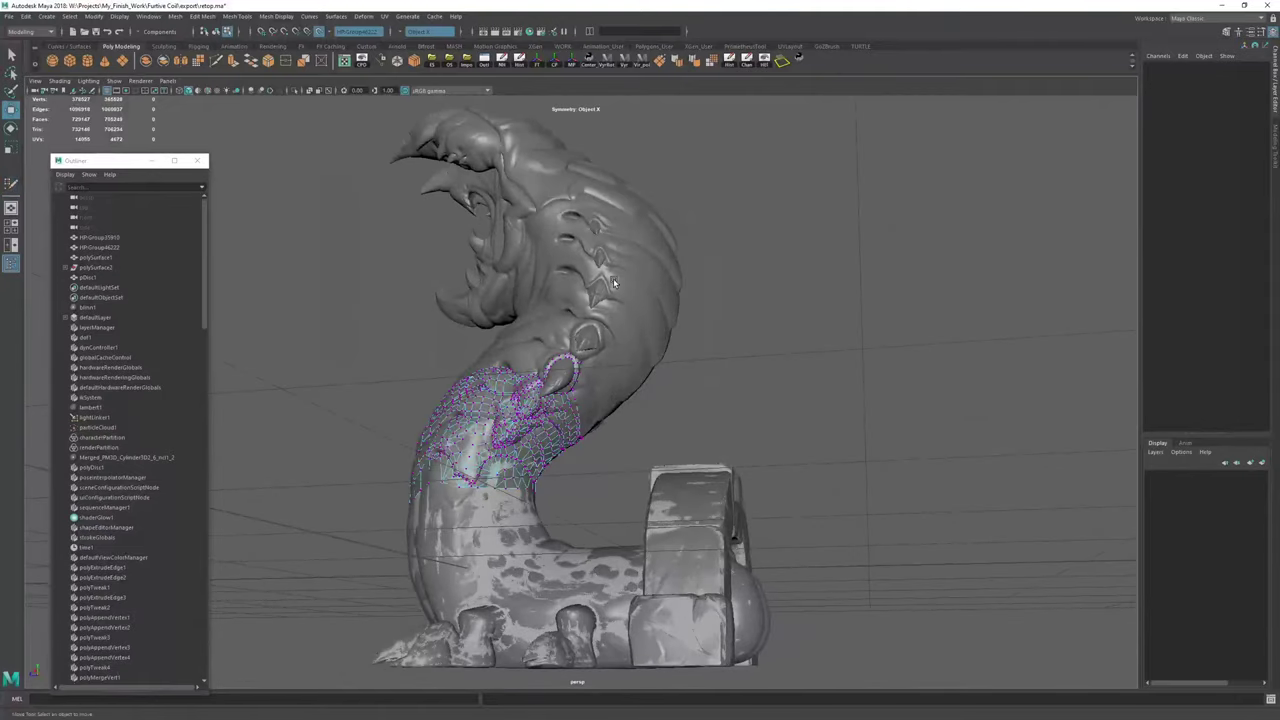
pyautogui.moveTo(755, 210); pyautogui.dragTo(815, 163, button='right')
pyautogui.click(319, 33)
pyautogui.moveTo(363, 275); pyautogui.dragTo(425, 316)
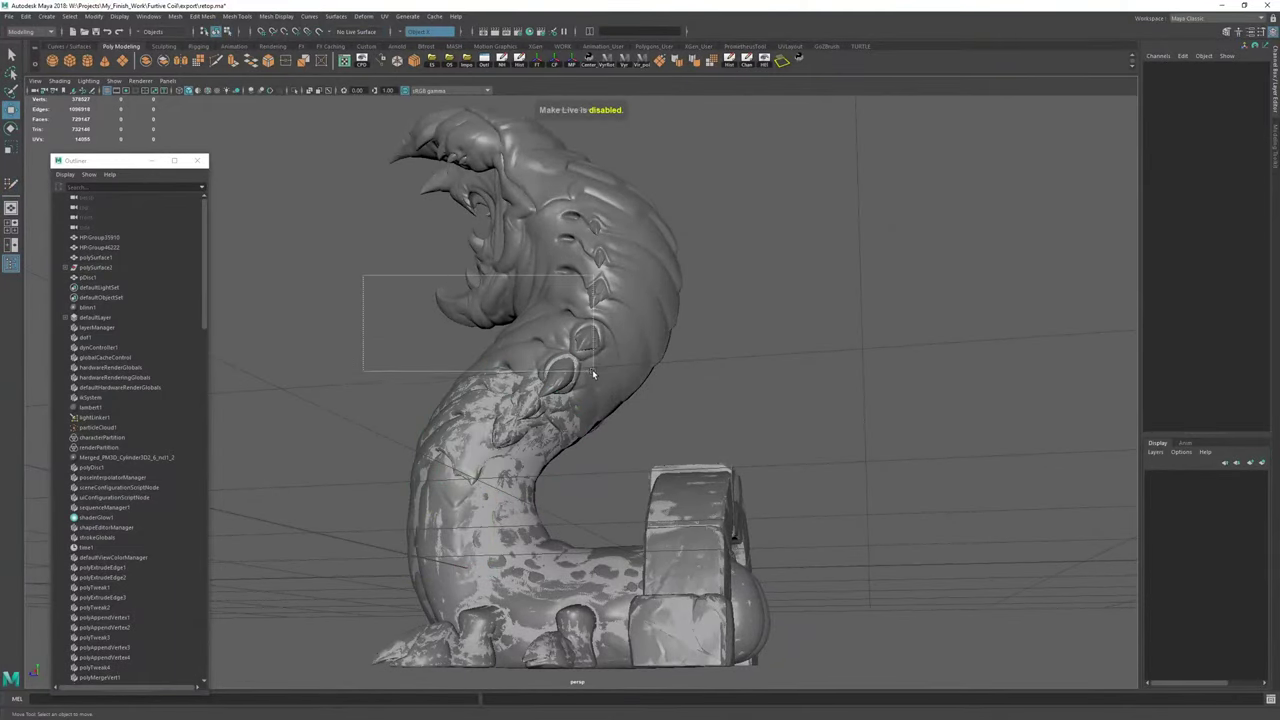
pyautogui.moveTo(593, 373); pyautogui.dragTo(540, 376)
# Make the creature sculpt live again and resume Quad Draw on the retopo mesh.
pyautogui.keyDown('alt'); pyautogui.moveTo(540, 376); pyautogui.dragTo(620, 350, button='right'); pyautogui.keyUp('alt')
pyautogui.click(620, 330)
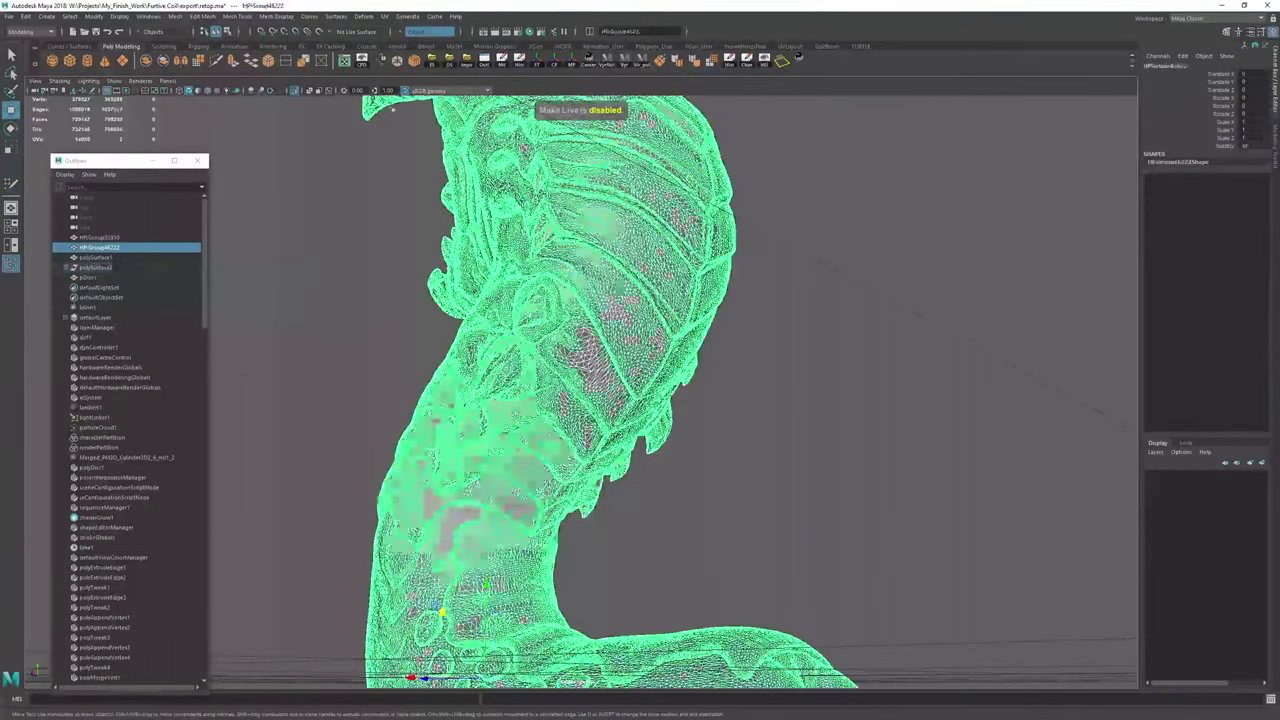
pyautogui.click(320, 34)
pyautogui.click(545, 437)
pyautogui.press('y')
# Examine the retopo patch and the spike's base ring from several angles in the isolated view.
pyautogui.keyDown('alt'); pyautogui.moveTo(635, 405); pyautogui.dragTo(600, 403); pyautogui.keyUp('alt')
pyautogui.keyDown('alt'); pyautogui.moveTo(600, 403); pyautogui.dragTo(680, 393, button='right'); pyautogui.keyUp('alt')
pyautogui.keyDown('alt'); pyautogui.moveTo(680, 393); pyautogui.dragTo(490, 385); pyautogui.keyUp('alt')
pyautogui.keyDown('alt'); pyautogui.moveTo(490, 385); pyautogui.dragTo(617, 409, button='right'); pyautogui.keyUp('alt')
pyautogui.keyDown('alt'); pyautogui.moveTo(617, 409); pyautogui.dragTo(563, 383); pyautogui.keyUp('alt')
pyautogui.keyDown('alt'); pyautogui.moveTo(563, 383); pyautogui.dragTo(440, 375, button='right'); pyautogui.keyUp('alt')
pyautogui.keyDown('alt'); pyautogui.moveTo(440, 375); pyautogui.dragTo(460, 345); pyautogui.keyUp('alt')
pyautogui.keyDown('alt'); pyautogui.moveTo(460, 345); pyautogui.dragTo(560, 345, button='right'); pyautogui.keyUp('alt')
pyautogui.keyDown('alt'); pyautogui.moveTo(560, 345); pyautogui.dragTo(492, 322); pyautogui.keyUp('alt')
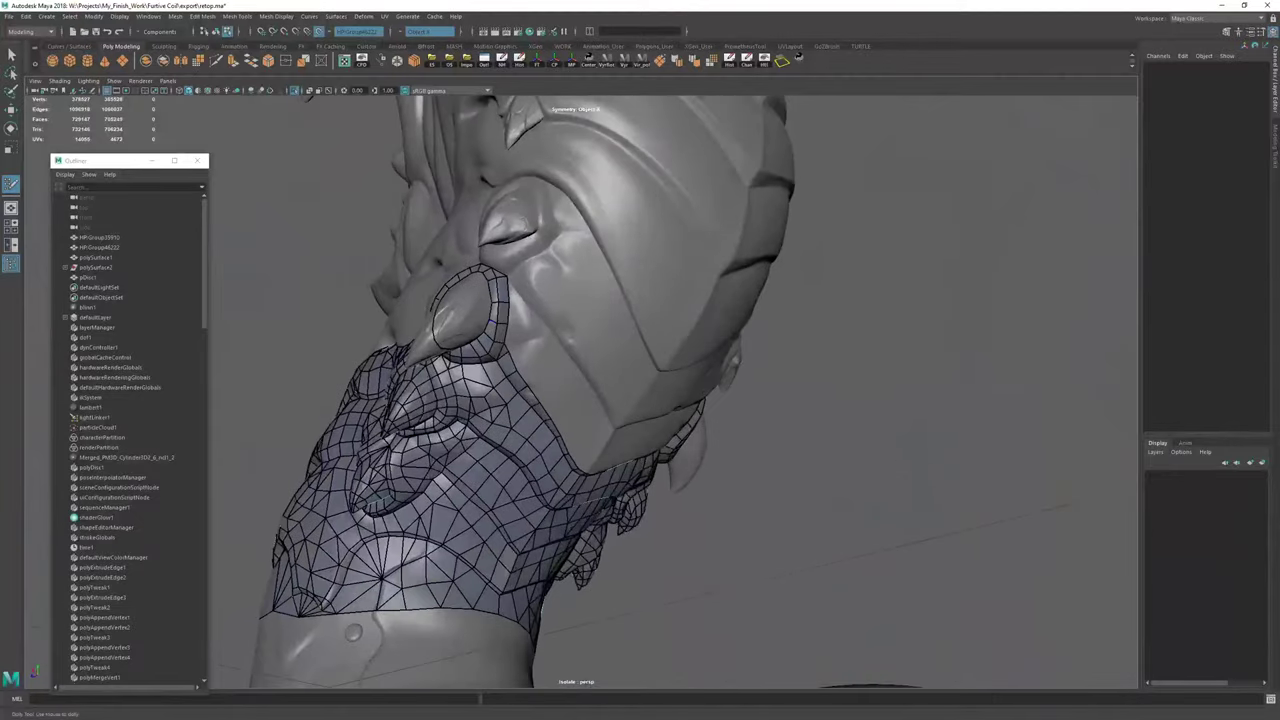
pyautogui.keyDown('alt'); pyautogui.moveTo(640, 395); pyautogui.dragTo(575, 395, button='right'); pyautogui.keyUp('alt')
pyautogui.keyDown('alt'); pyautogui.moveTo(575, 395); pyautogui.dragTo(620, 392); pyautogui.keyUp('alt')
pyautogui.keyDown('alt'); pyautogui.moveTo(620, 392); pyautogui.dragTo(725, 395, button='right'); pyautogui.keyUp('alt')
pyautogui.keyDown('alt'); pyautogui.moveTo(725, 395); pyautogui.dragTo(736, 485, button='middle'); pyautogui.keyUp('alt')
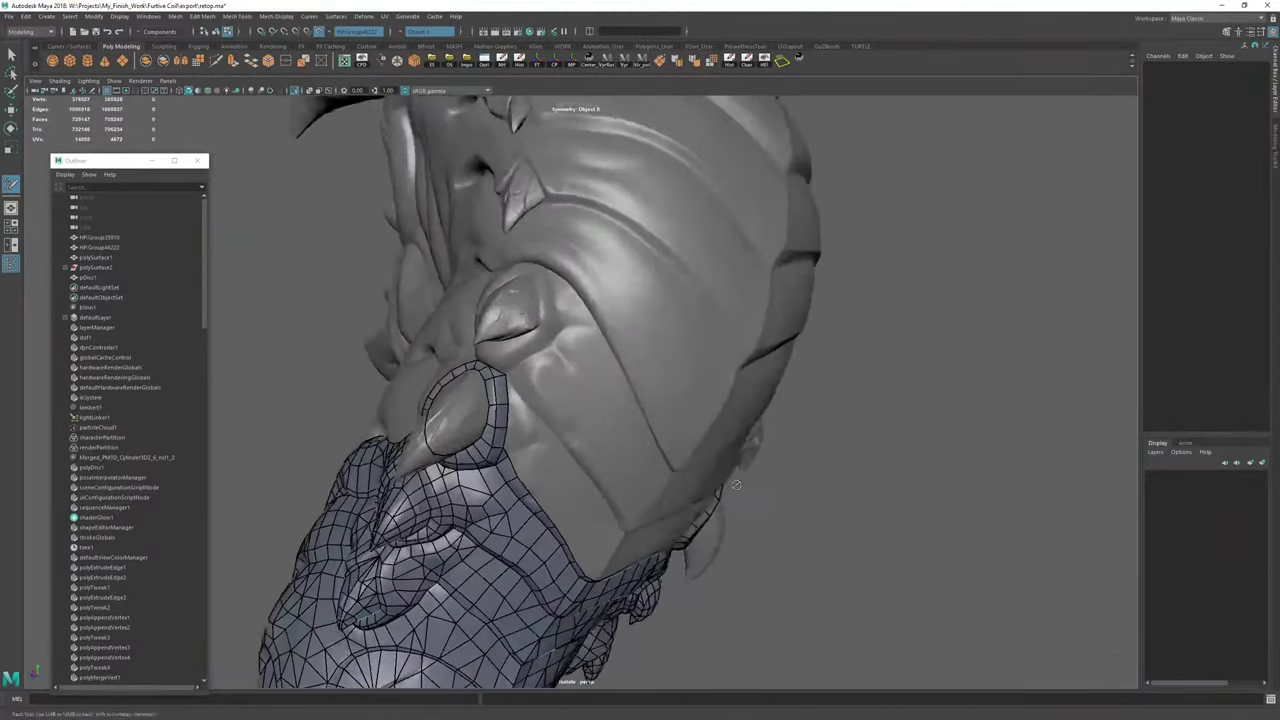
# Extrude new quads from the mesh border beside the ring's lower end and place the outer tip in the fold.
pyautogui.keyDown('alt'); pyautogui.moveTo(736, 485); pyautogui.dragTo(640, 440); pyautogui.keyUp('alt')
pyautogui.keyDown('alt'); pyautogui.moveTo(640, 440); pyautogui.dragTo(770, 440, button='right'); pyautogui.keyUp('alt')
pyautogui.keyDown('alt'); pyautogui.moveTo(770, 440); pyautogui.dragTo(725, 415); pyautogui.keyUp('alt')
pyautogui.moveTo(610, 422); pyautogui.dragTo(617, 401)
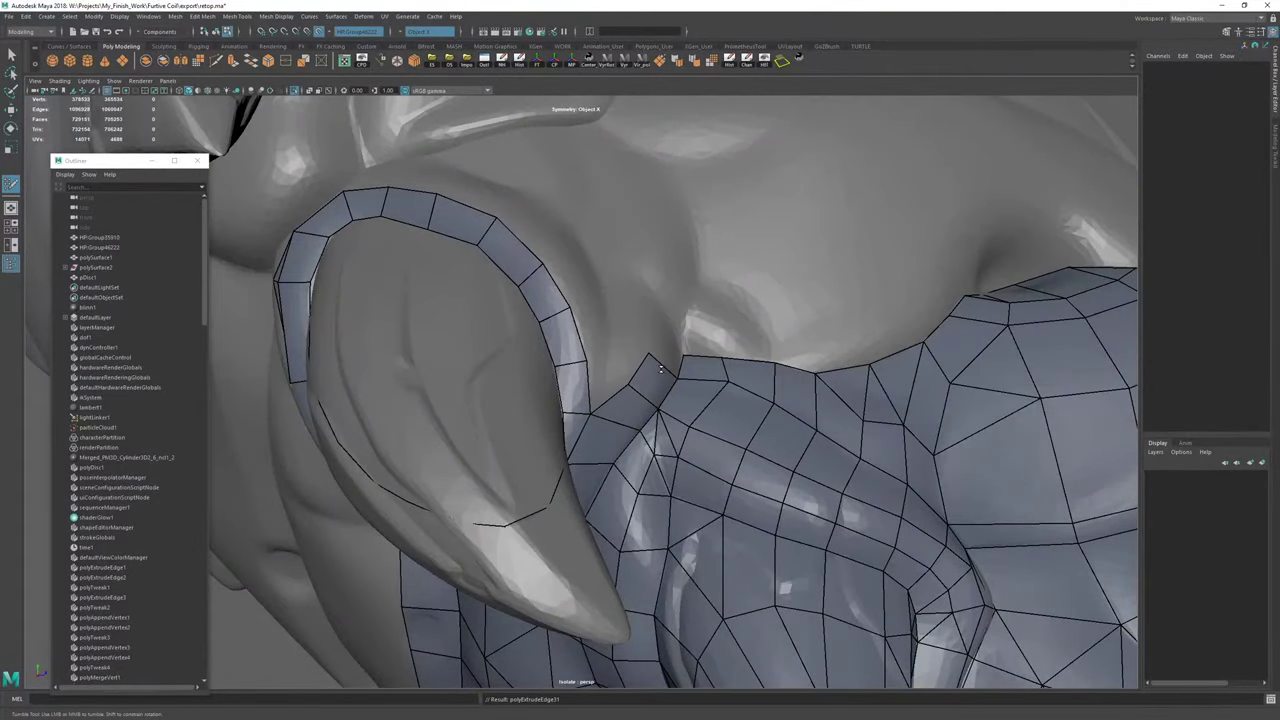
pyautogui.keyDown('alt'); pyautogui.moveTo(648, 351); pyautogui.dragTo(669, 405); pyautogui.keyUp('alt')
pyautogui.keyDown('alt'); pyautogui.moveTo(669, 405); pyautogui.dragTo(800, 382, button='middle'); pyautogui.keyUp('alt')
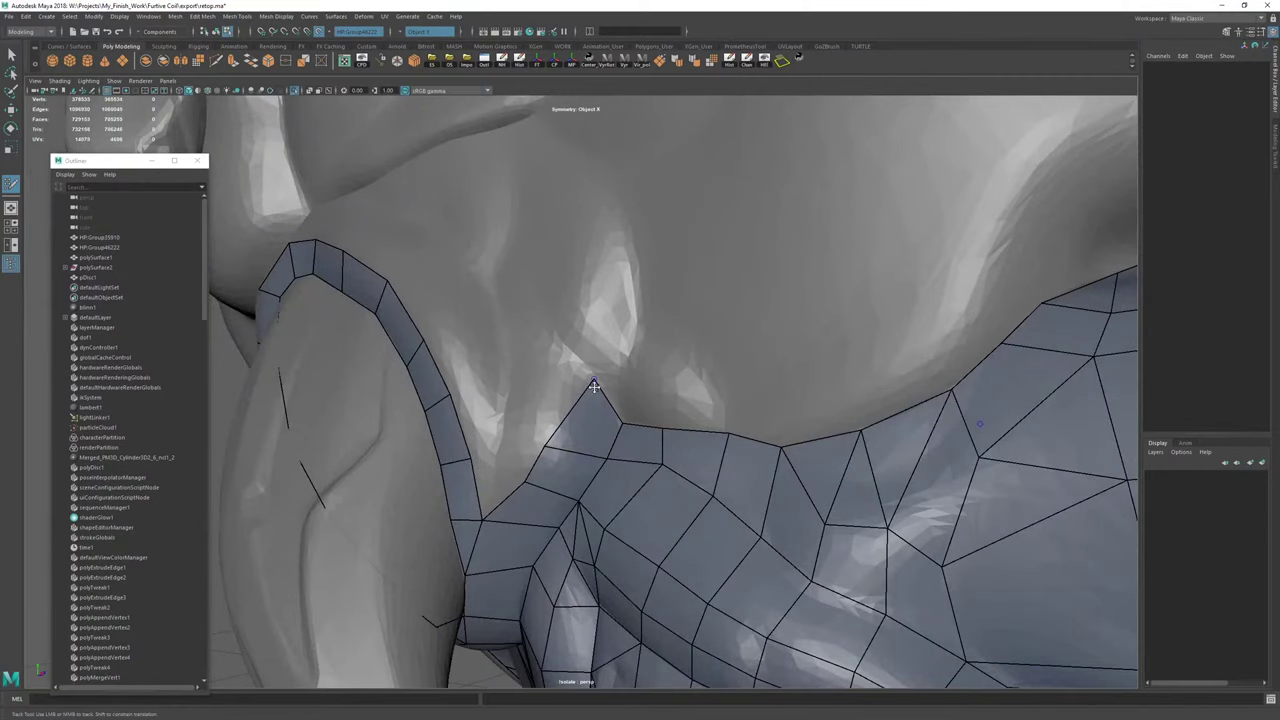
# Extrude a quad from the border edge toward the ring, fill the gap beside it, and divide the fill with Multi-Cut.
pyautogui.keyDown('alt'); pyautogui.moveTo(553, 438); pyautogui.dragTo(651, 420, button='right'); pyautogui.keyUp('alt')
pyautogui.keyDown('alt'); pyautogui.moveTo(651, 420); pyautogui.dragTo(640, 462); pyautogui.keyUp('alt')
pyautogui.keyDown('alt'); pyautogui.moveTo(640, 462); pyautogui.dragTo(716, 404, button='middle'); pyautogui.keyUp('alt')
pyautogui.keyDown('alt'); pyautogui.moveTo(716, 404); pyautogui.dragTo(745, 434, button='right'); pyautogui.keyUp('alt')
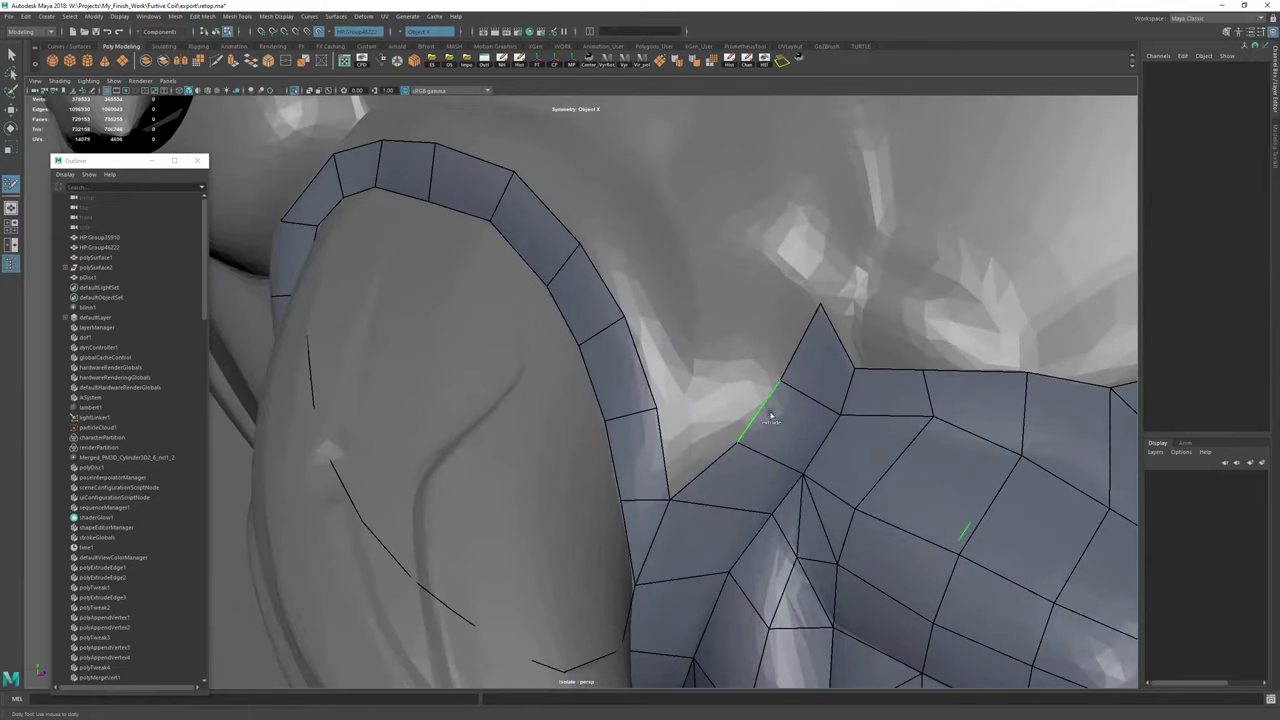
pyautogui.moveTo(764, 413)
pyautogui.mouseDown()
pyautogui.moveTo(711, 397)
pyautogui.moveTo(701, 318)
pyautogui.mouseUp()
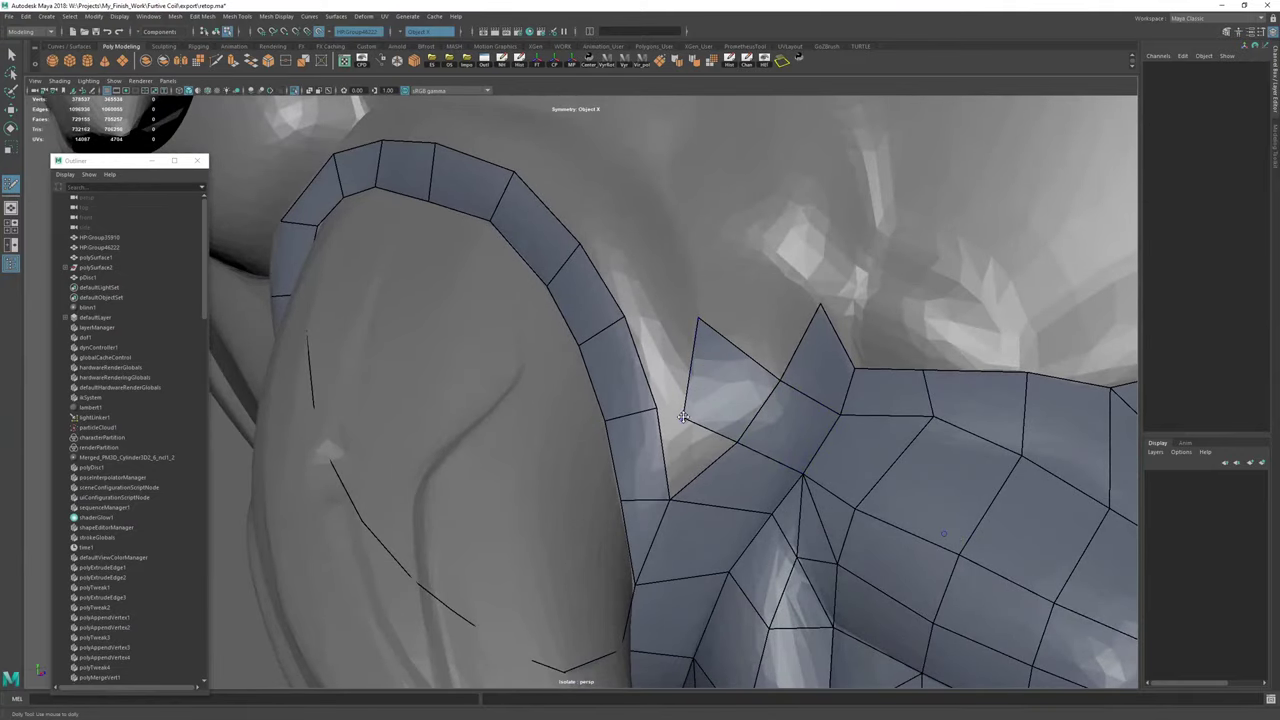
pyautogui.moveTo(686, 421); pyautogui.dragTo(695, 416)
pyautogui.keyDown('shift'); pyautogui.click(702, 450); pyautogui.keyUp('shift')
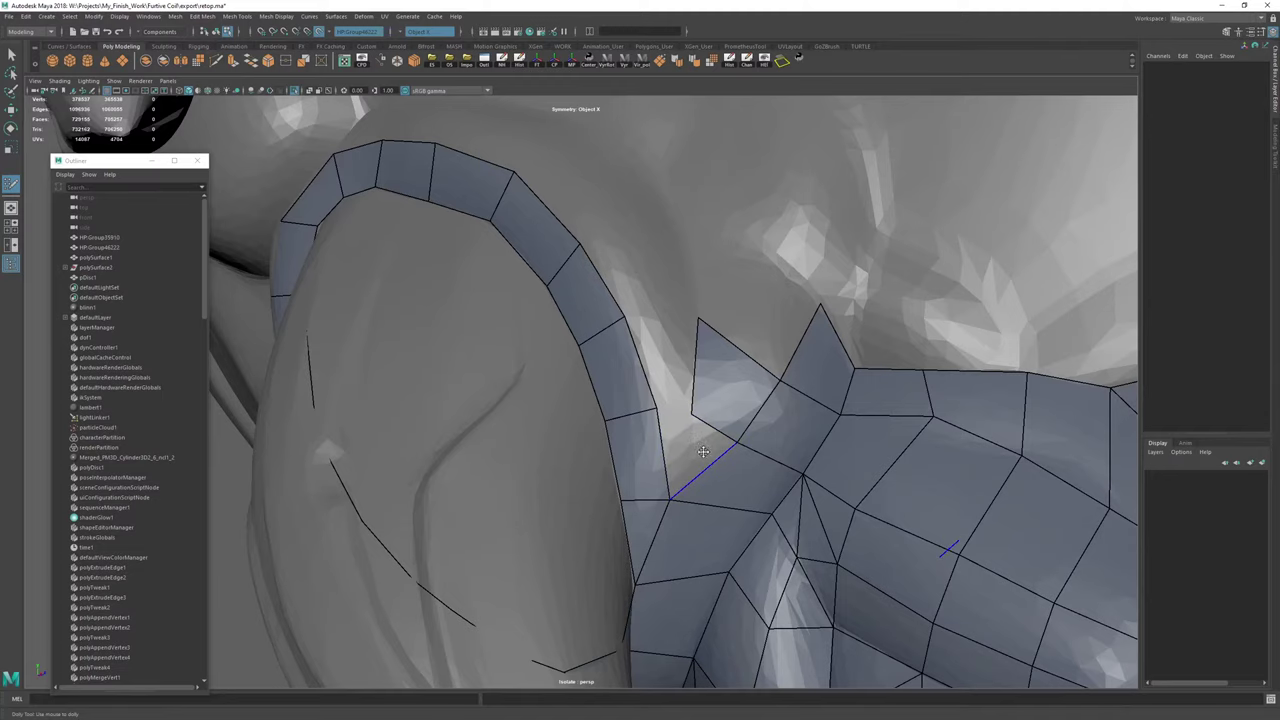
pyautogui.hotkey('ctrl', 'shift', 'x')
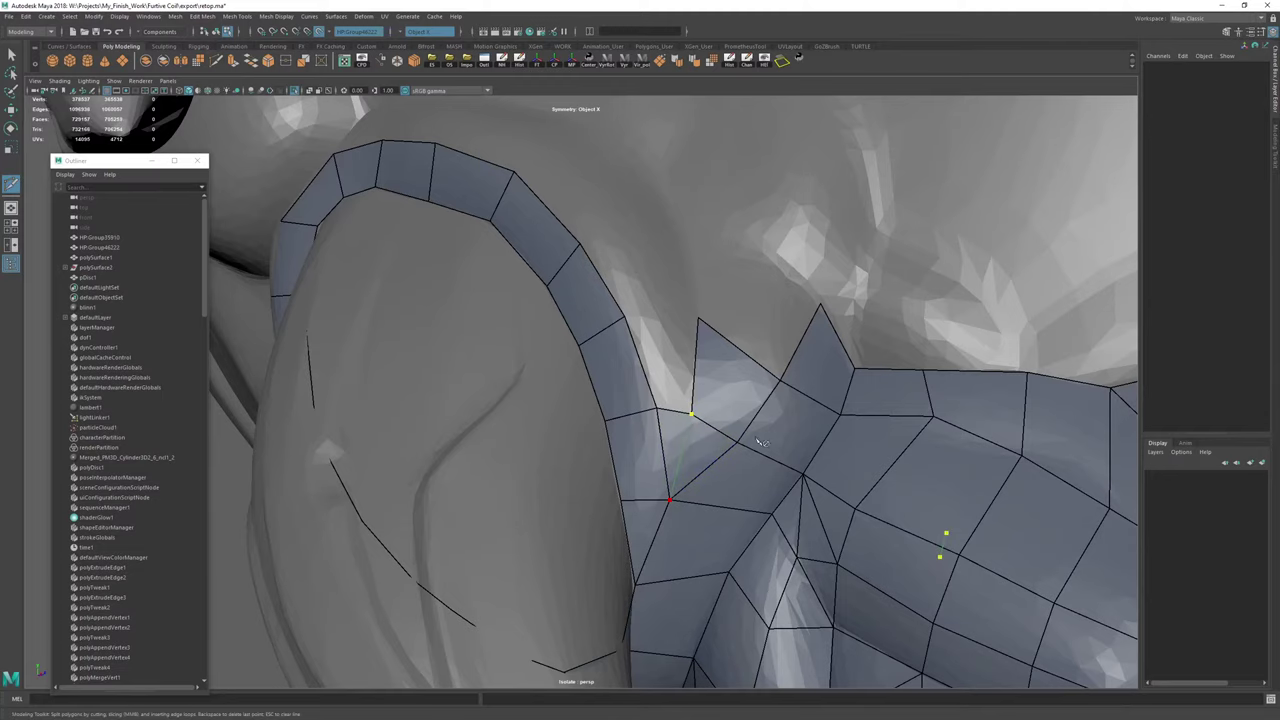
# Delete the history and channels of the retopo mesh and return to Quad Draw.
pyautogui.keyDown('alt'); pyautogui.moveTo(691, 372); pyautogui.dragTo(709, 311, button='right'); pyautogui.keyUp('alt')
pyautogui.press('w')
pyautogui.press('F8')
pyautogui.click(729, 61)
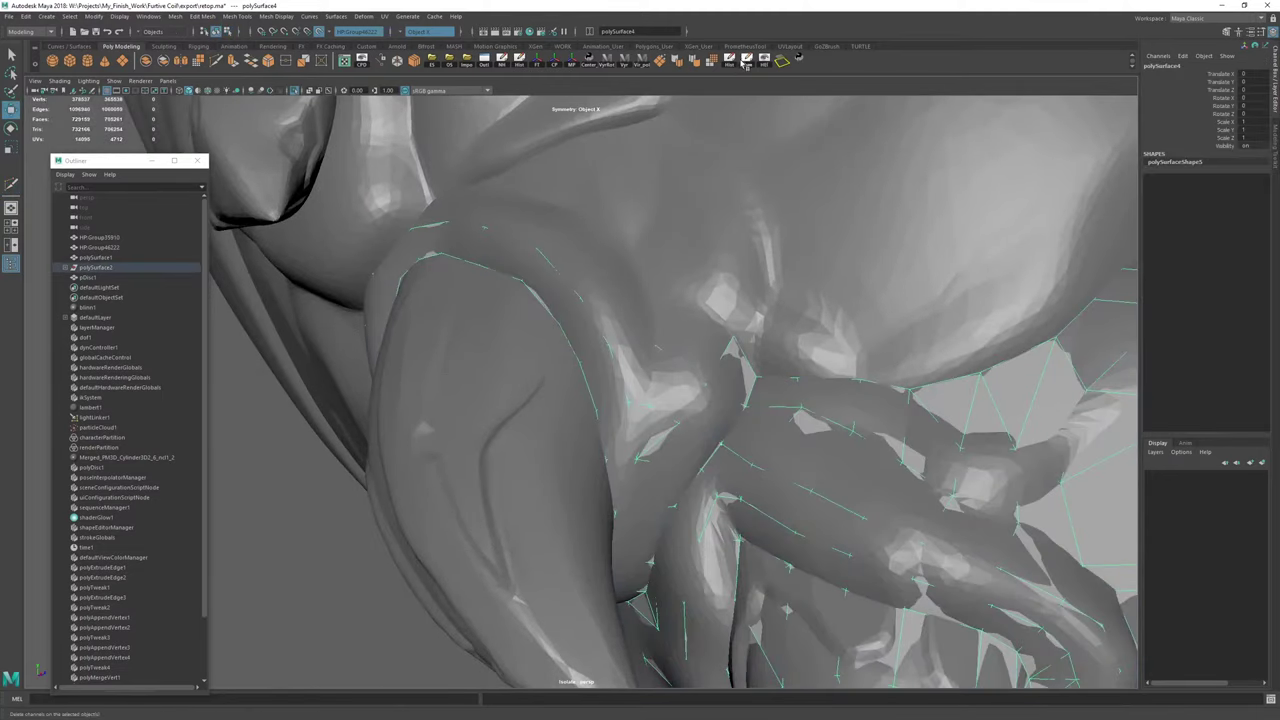
pyautogui.click(747, 61)
pyautogui.hotkey('ctrl', 'shift', 'q')
# Lower the raised tip of the quad between the ring and the mesh border to even out the junction.
pyautogui.keyDown('alt'); pyautogui.moveTo(795, 262); pyautogui.dragTo(669, 306, button='right'); pyautogui.keyUp('alt')
pyautogui.keyDown('alt'); pyautogui.moveTo(669, 306); pyautogui.dragTo(623, 311, button='middle'); pyautogui.keyUp('alt')
pyautogui.keyDown('alt'); pyautogui.moveTo(623, 311); pyautogui.dragTo(684, 340); pyautogui.keyUp('alt')
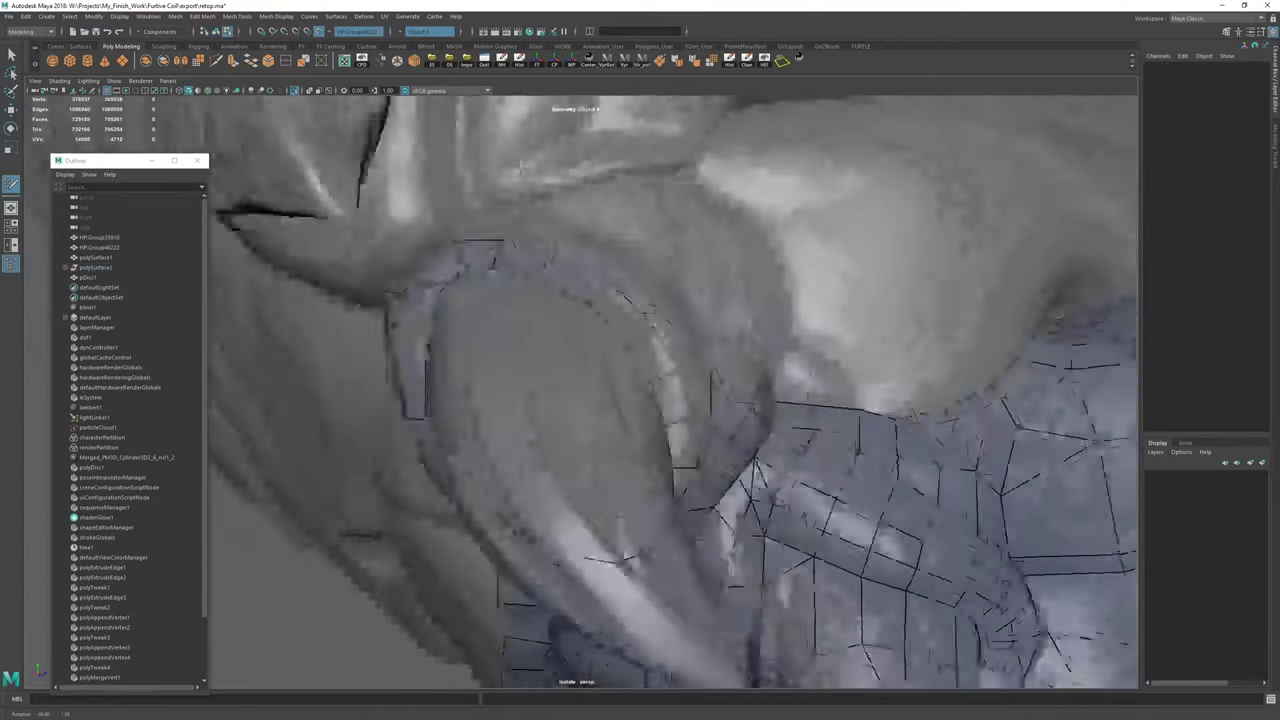
pyautogui.keyDown('alt'); pyautogui.moveTo(606, 350); pyautogui.dragTo(679, 366, button='right'); pyautogui.keyUp('alt')
pyautogui.moveTo(649, 367); pyautogui.dragTo(653, 384)
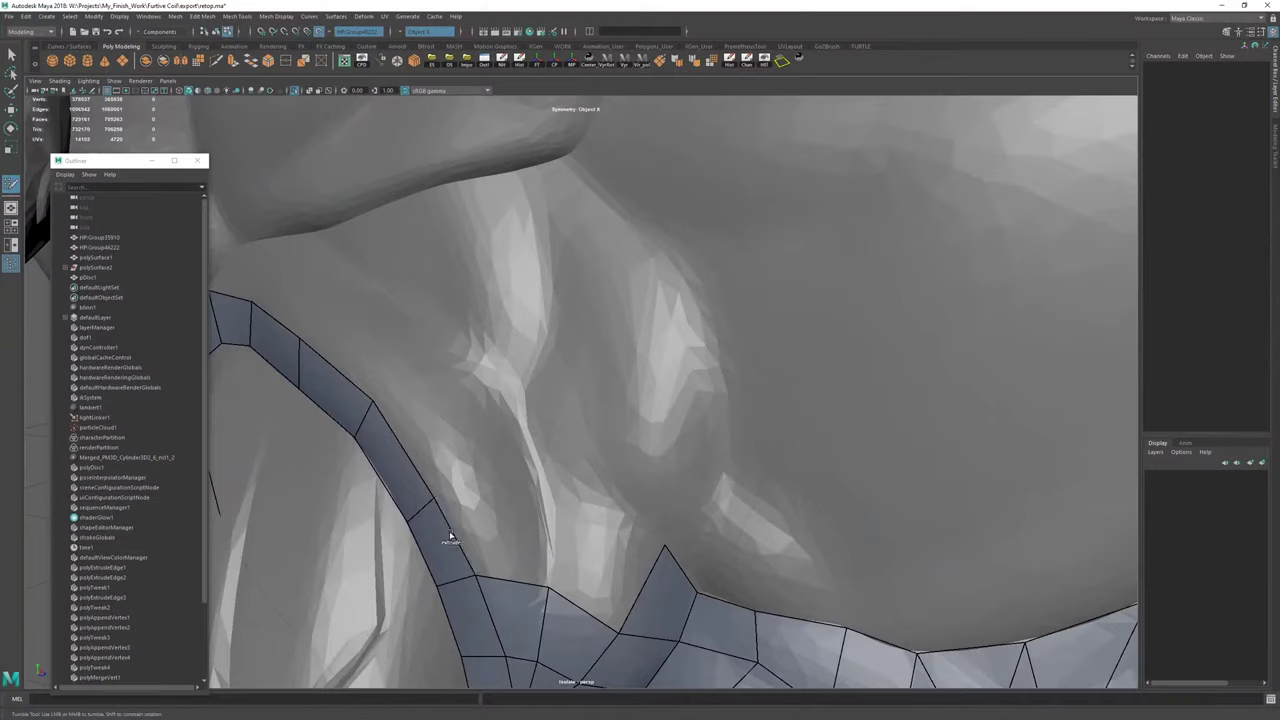
# Start a second row outside the ring's existing row with four quads running up its near side toward the top.
pyautogui.moveTo(450, 537); pyautogui.dragTo(471, 334)
pyautogui.keyDown('alt'); pyautogui.moveTo(468, 333); pyautogui.dragTo(560, 371, button='middle'); pyautogui.keyUp('alt')
pyautogui.keyDown('alt'); pyautogui.moveTo(560, 371); pyautogui.dragTo(600, 378); pyautogui.keyUp('alt')
pyautogui.keyDown('alt'); pyautogui.moveTo(600, 378); pyautogui.dragTo(521, 366, button='right'); pyautogui.keyUp('alt')
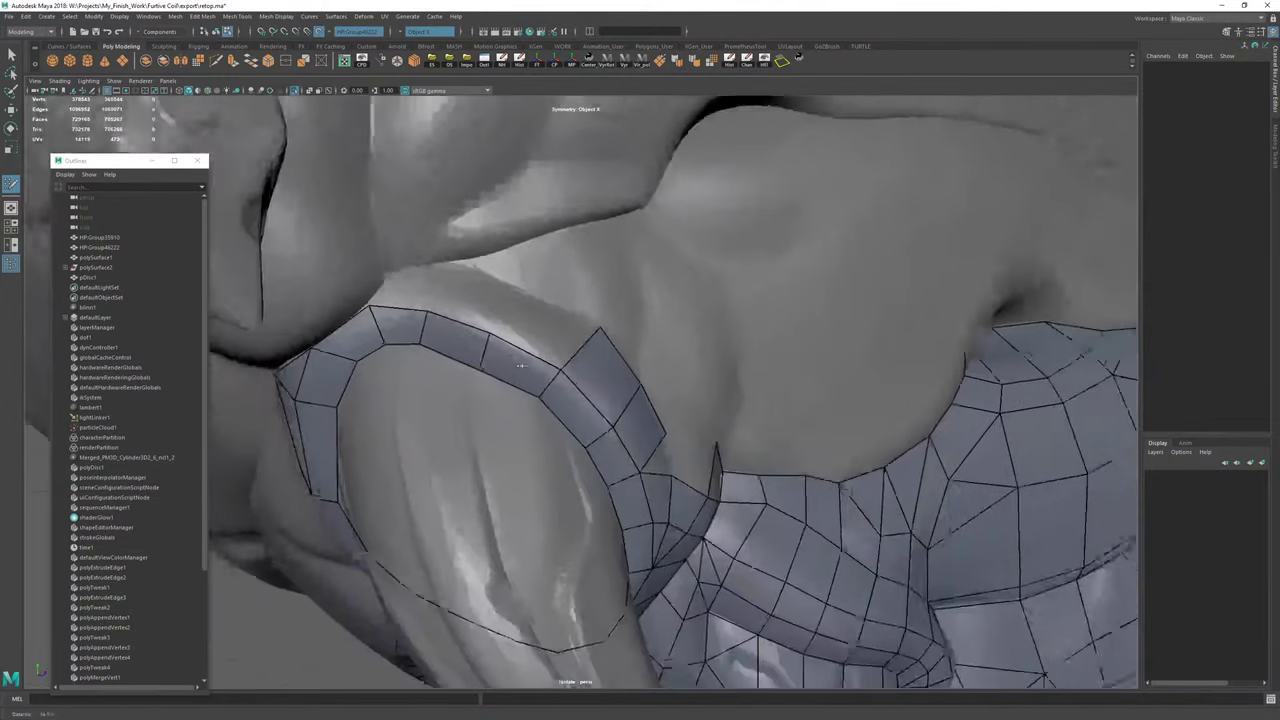
pyautogui.keyDown('alt'); pyautogui.moveTo(521, 366); pyautogui.dragTo(457, 346); pyautogui.keyUp('alt')
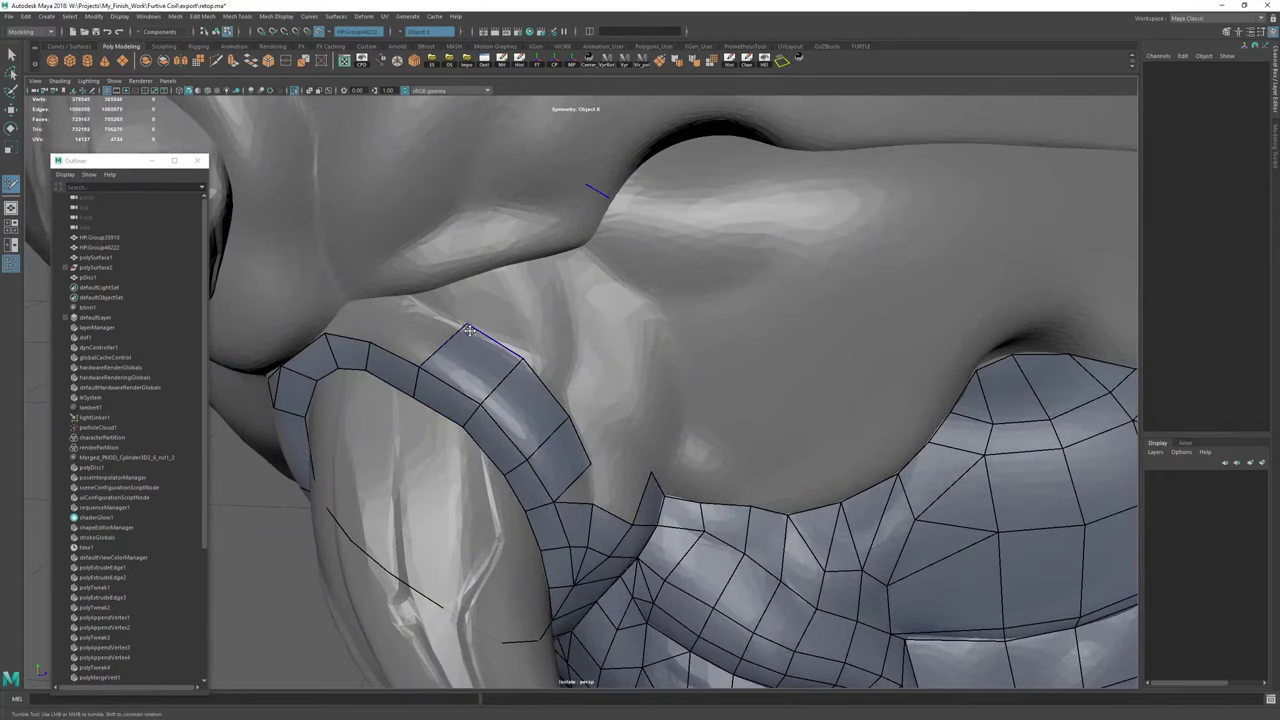
pyautogui.keyDown('shift'); pyautogui.click(412, 340); pyautogui.keyUp('shift')
# Place a vertex at the crease, fill the outer row's end quad up to it, and nudge the adjoining row vertex.
pyautogui.keyDown('alt'); pyautogui.moveTo(414, 345); pyautogui.dragTo(606, 409, button='middle'); pyautogui.keyUp('alt')
pyautogui.keyDown('alt'); pyautogui.moveTo(606, 409); pyautogui.dragTo(634, 389); pyautogui.keyUp('alt')
pyautogui.keyDown('alt'); pyautogui.moveTo(634, 389); pyautogui.dragTo(770, 394, button='right'); pyautogui.keyUp('alt')
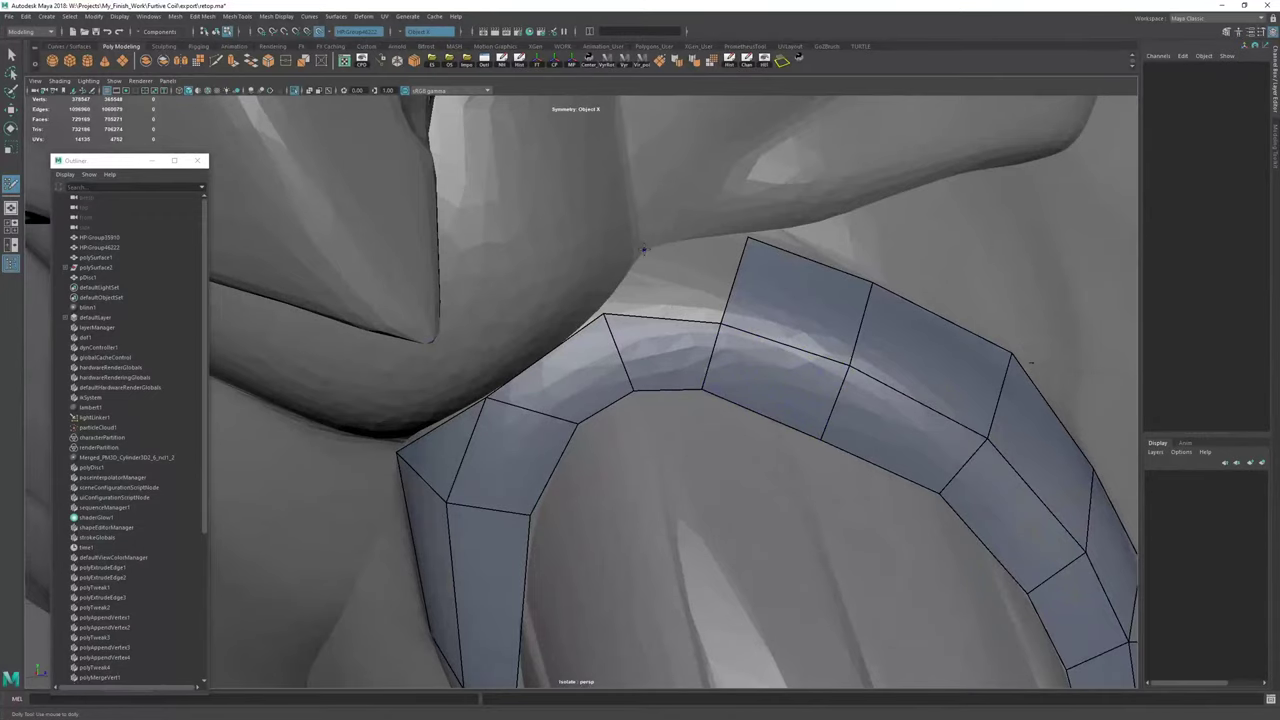
pyautogui.click(647, 251)
pyautogui.keyDown('shift'); pyautogui.click(678, 286); pyautogui.keyUp('shift')
pyautogui.moveTo(604, 314); pyautogui.dragTo(602, 310)
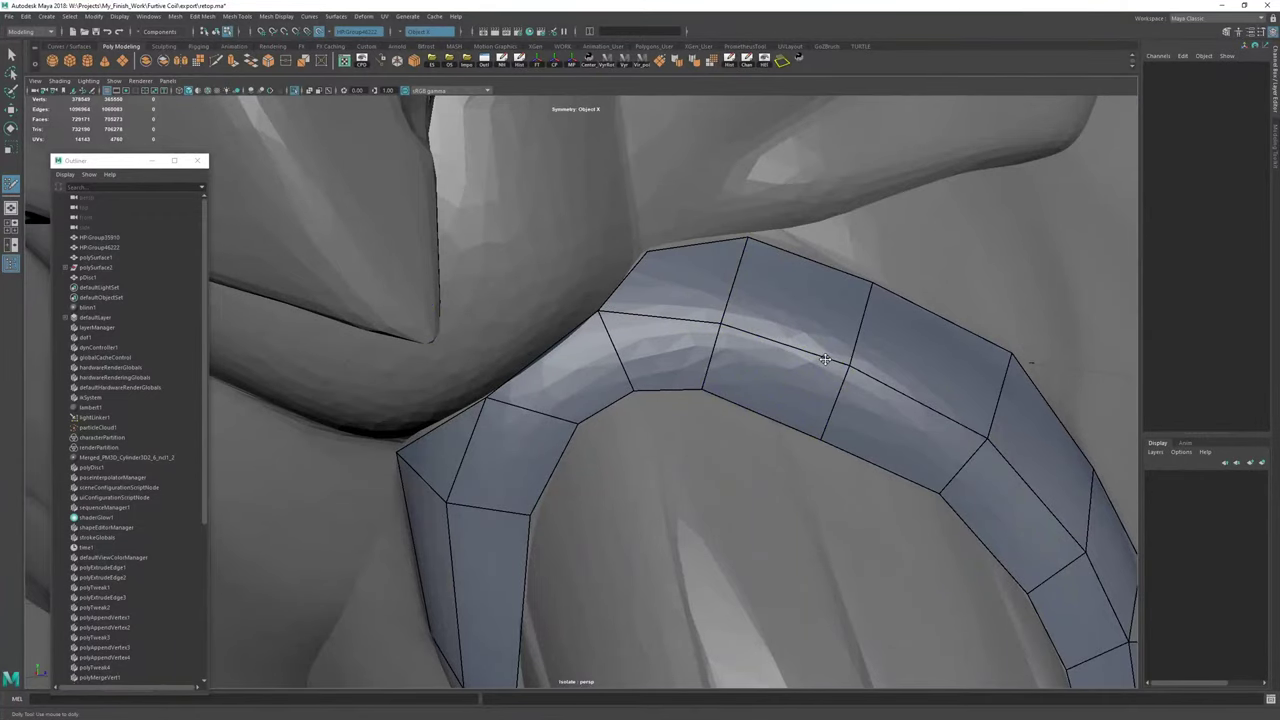
# Fine-tune two outer-row vertices and fill the triangular gap between the row's lower end and the mesh border.
pyautogui.keyDown('alt'); pyautogui.moveTo(825, 359); pyautogui.dragTo(544, 341, button='right'); pyautogui.keyUp('alt')
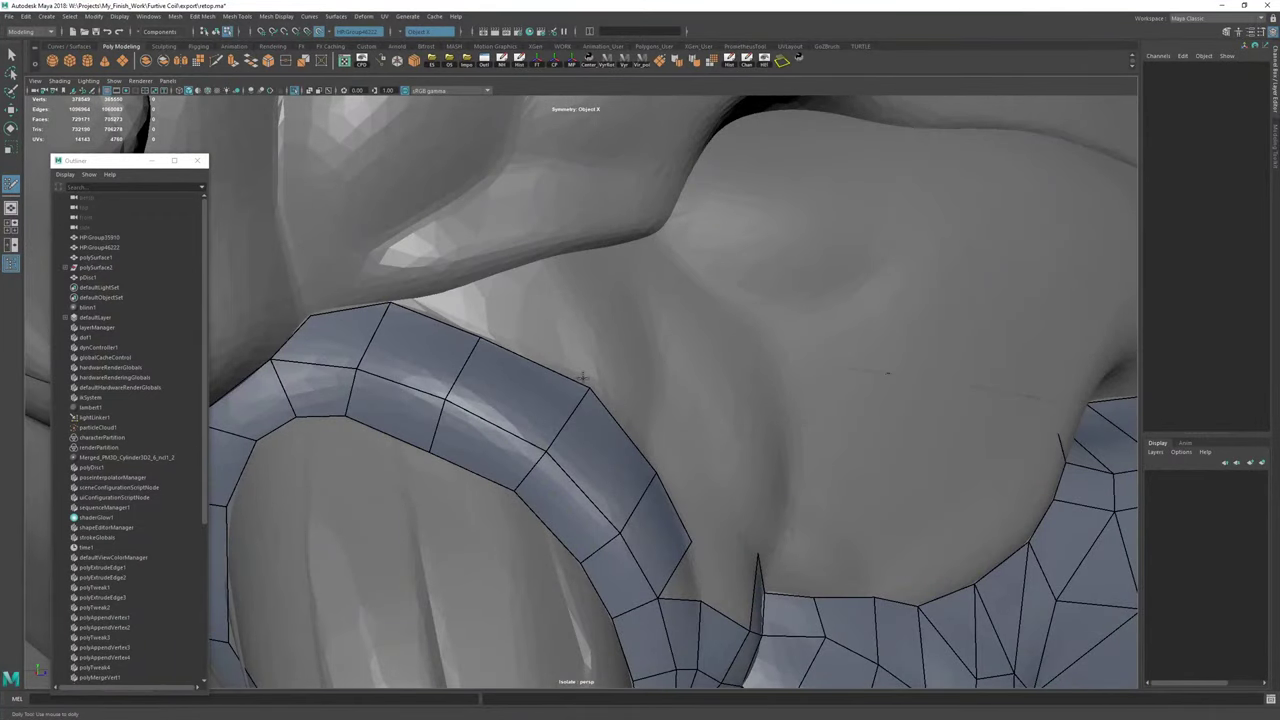
pyautogui.moveTo(588, 386); pyautogui.dragTo(581, 386)
pyautogui.moveTo(479, 337); pyautogui.dragTo(482, 334)
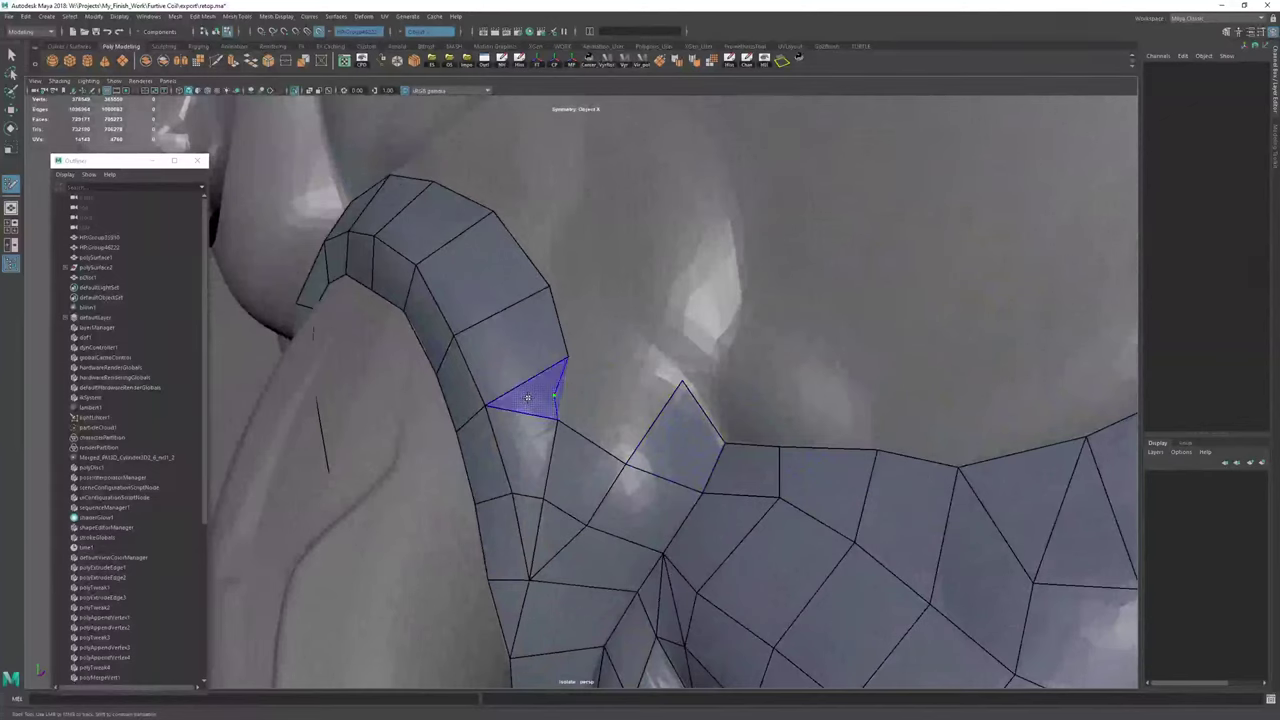
pyautogui.keyDown('shift'); pyautogui.click(528, 398); pyautogui.keyUp('shift')
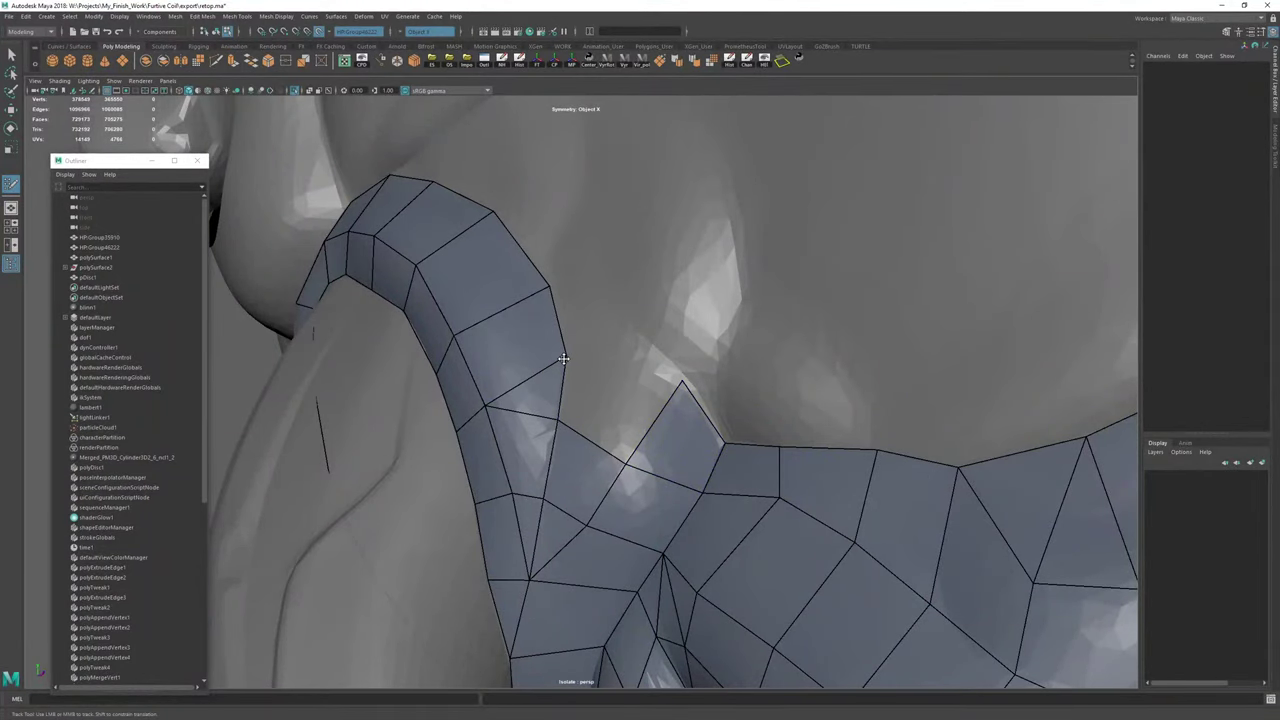
# Fill the quad between the outer row's lower end and the raised quad, and pull that quad's tip toward the row.
pyautogui.keyDown('shift'); pyautogui.click(622, 385); pyautogui.keyUp('shift')
pyautogui.moveTo(682, 381); pyautogui.dragTo(655, 362)
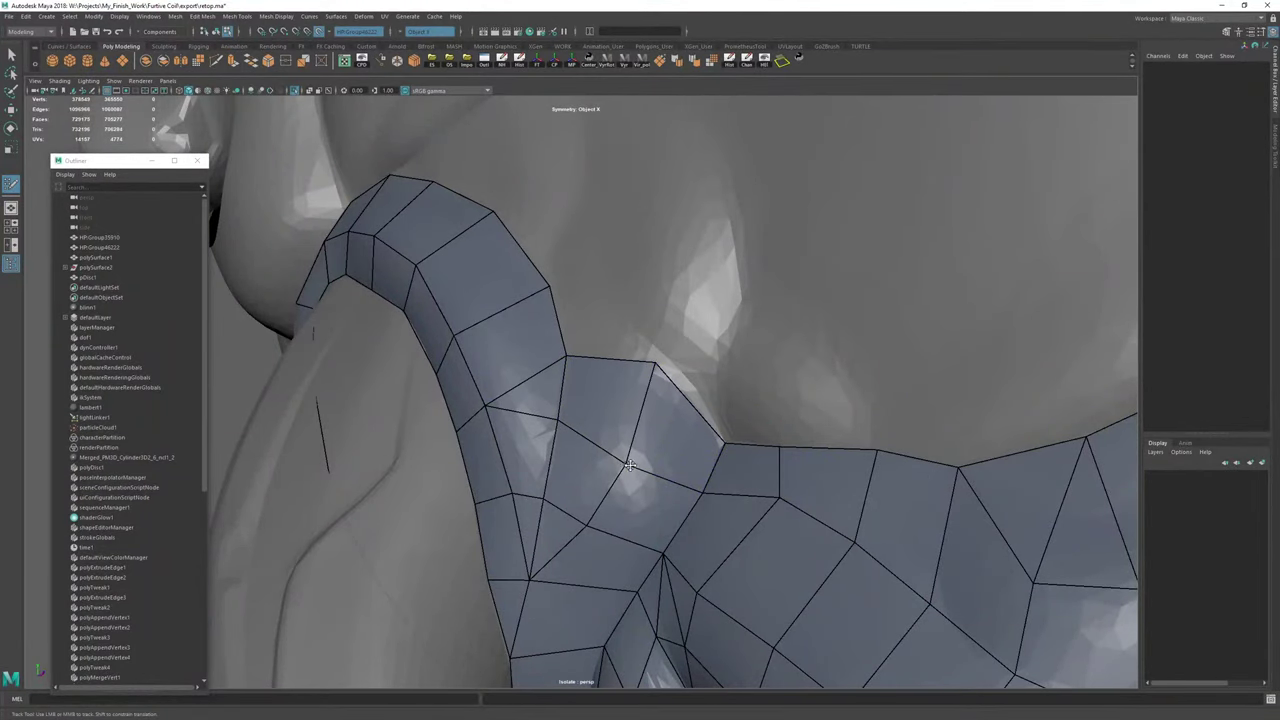
# Extrude a quad outward from the outer row's upper side and fill the gap between it and the row's crest.
pyautogui.keyDown('alt'); pyautogui.moveTo(603, 371); pyautogui.dragTo(640, 440, button='middle'); pyautogui.keyUp('alt')
pyautogui.keyDown('alt'); pyautogui.moveTo(640, 440); pyautogui.dragTo(682, 458); pyautogui.keyUp('alt')
pyautogui.moveTo(530, 422)
pyautogui.keyDown('alt'); pyautogui.mouseDown()
pyautogui.moveTo(537, 443)
pyautogui.moveTo(590, 440)
pyautogui.moveTo(595, 385)
pyautogui.moveTo(654, 355)
pyautogui.moveTo(635, 344)
pyautogui.mouseUp(); pyautogui.keyUp('alt')
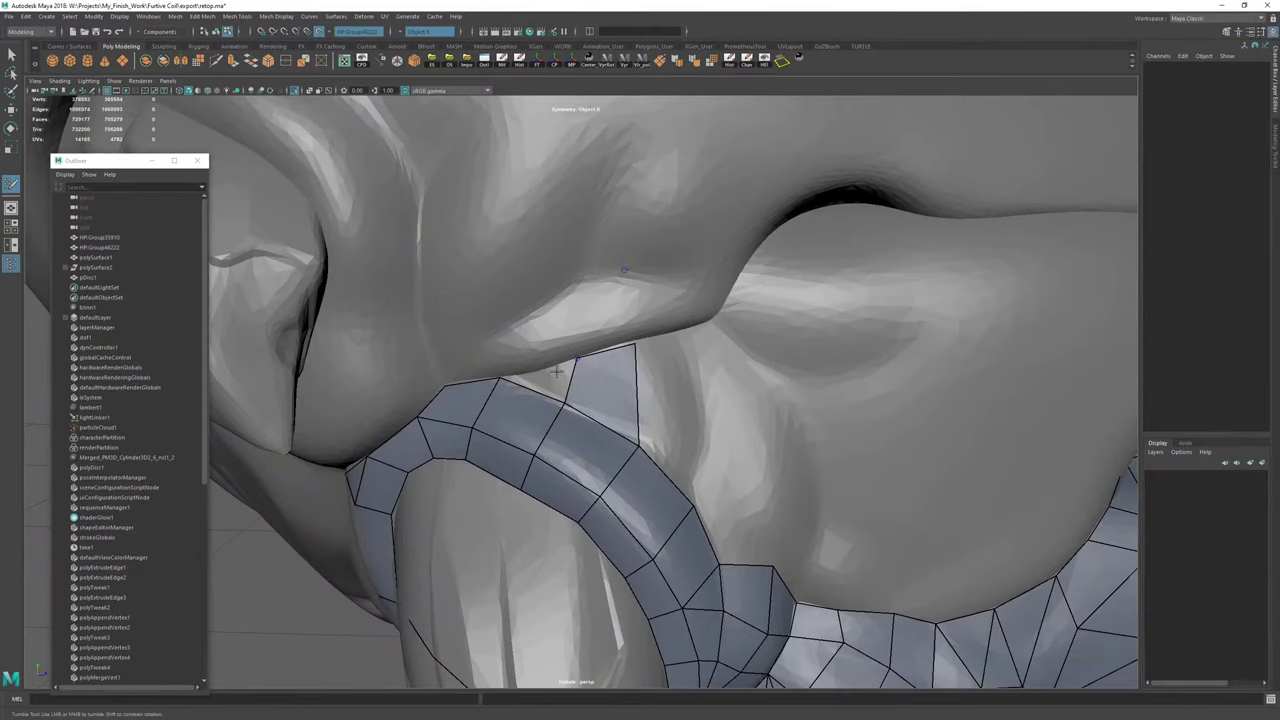
pyautogui.click(537, 377)
pyautogui.keyDown('shift'); pyautogui.click(541, 380); pyautogui.keyUp('shift')
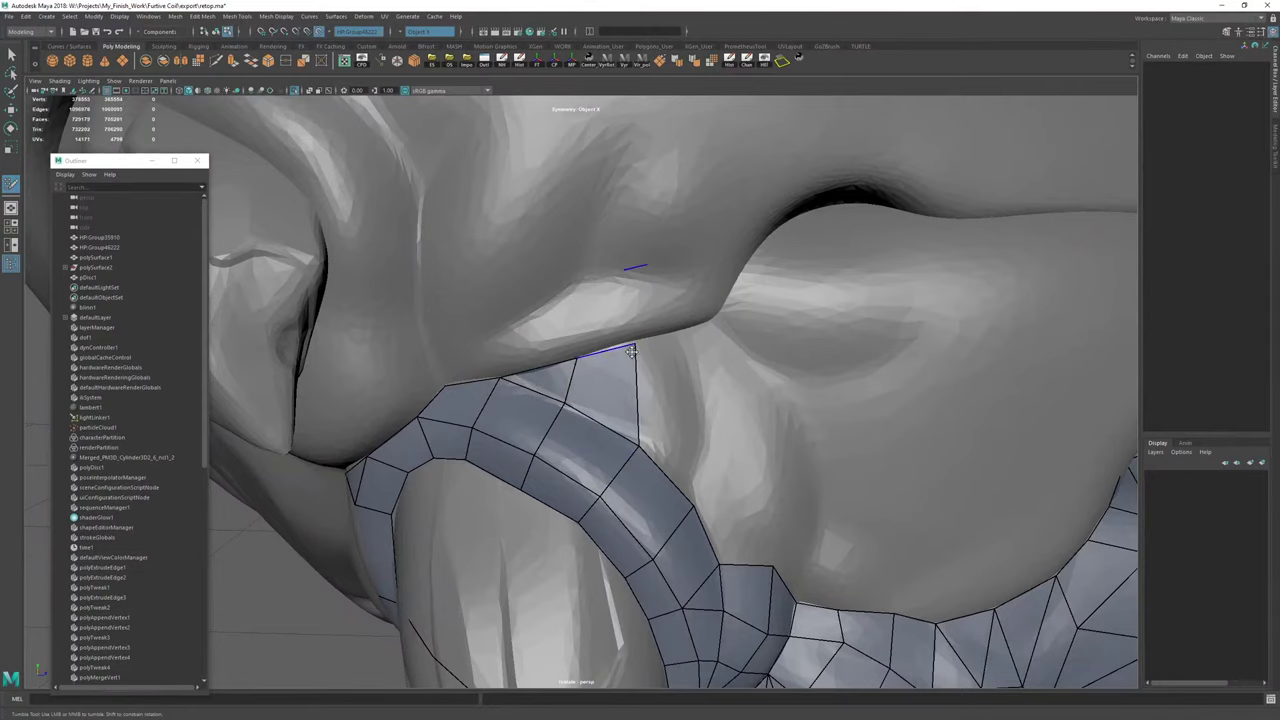
# Close the area below the new quad with two faces reaching down to the junction with the existing mesh.
pyautogui.moveTo(631, 352)
pyautogui.keyDown('alt'); pyautogui.mouseDown()
pyautogui.moveTo(583, 391)
pyautogui.moveTo(770, 370)
pyautogui.moveTo(677, 384)
pyautogui.moveTo(548, 337)
pyautogui.moveTo(517, 363)
pyautogui.moveTo(474, 334)
pyautogui.mouseUp(); pyautogui.keyUp('alt')
pyautogui.keyDown('shift'); pyautogui.click(469, 405); pyautogui.keyUp('shift')
pyautogui.moveTo(537, 409)
pyautogui.keyDown('alt'); pyautogui.mouseDown()
pyautogui.moveTo(430, 398)
pyautogui.moveTo(660, 345)
pyautogui.moveTo(531, 387)
pyautogui.moveTo(524, 403)
pyautogui.mouseUp(); pyautogui.keyUp('alt')
pyautogui.moveTo(469, 479); pyautogui.dragTo(496, 397)
pyautogui.keyDown('shift'); pyautogui.click(475, 376); pyautogui.keyUp('shift')
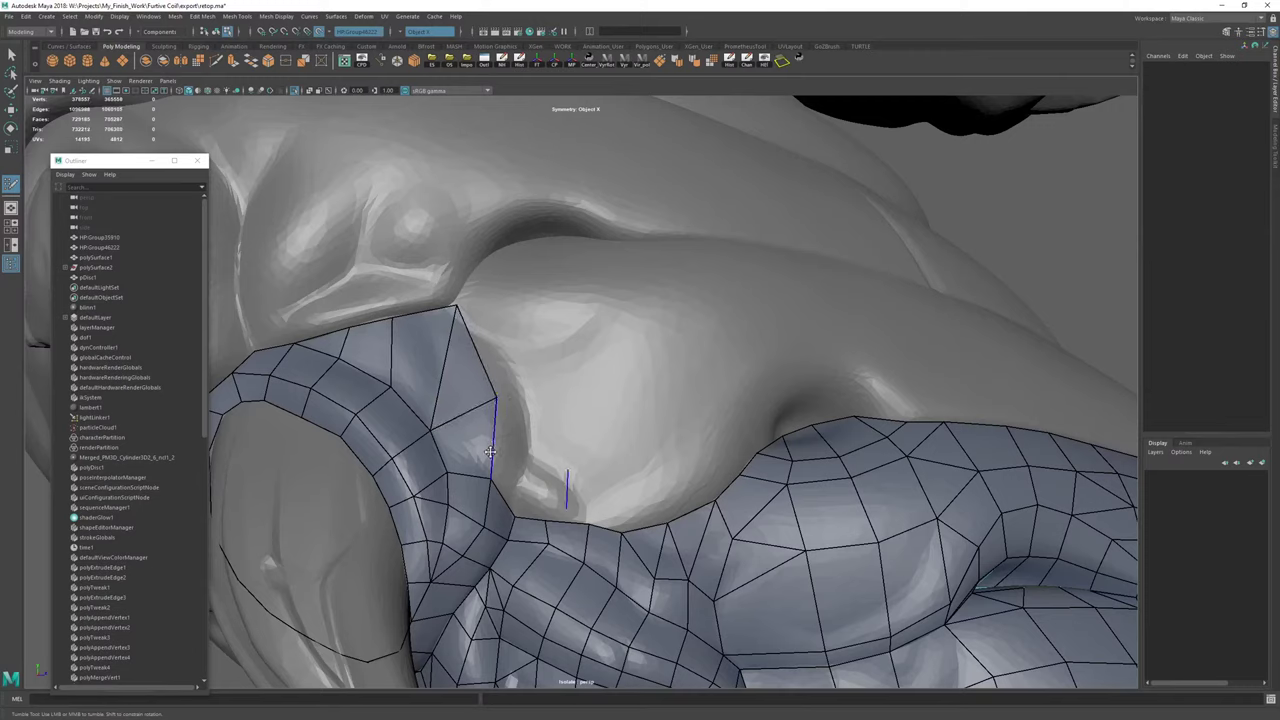
# Extrude a quad from the outer edge above the junction, adjust its corner, and fill the triangle up to the crest tip.
pyautogui.moveTo(490, 453); pyautogui.dragTo(526, 450)
pyautogui.moveTo(536, 376); pyautogui.dragTo(527, 391)
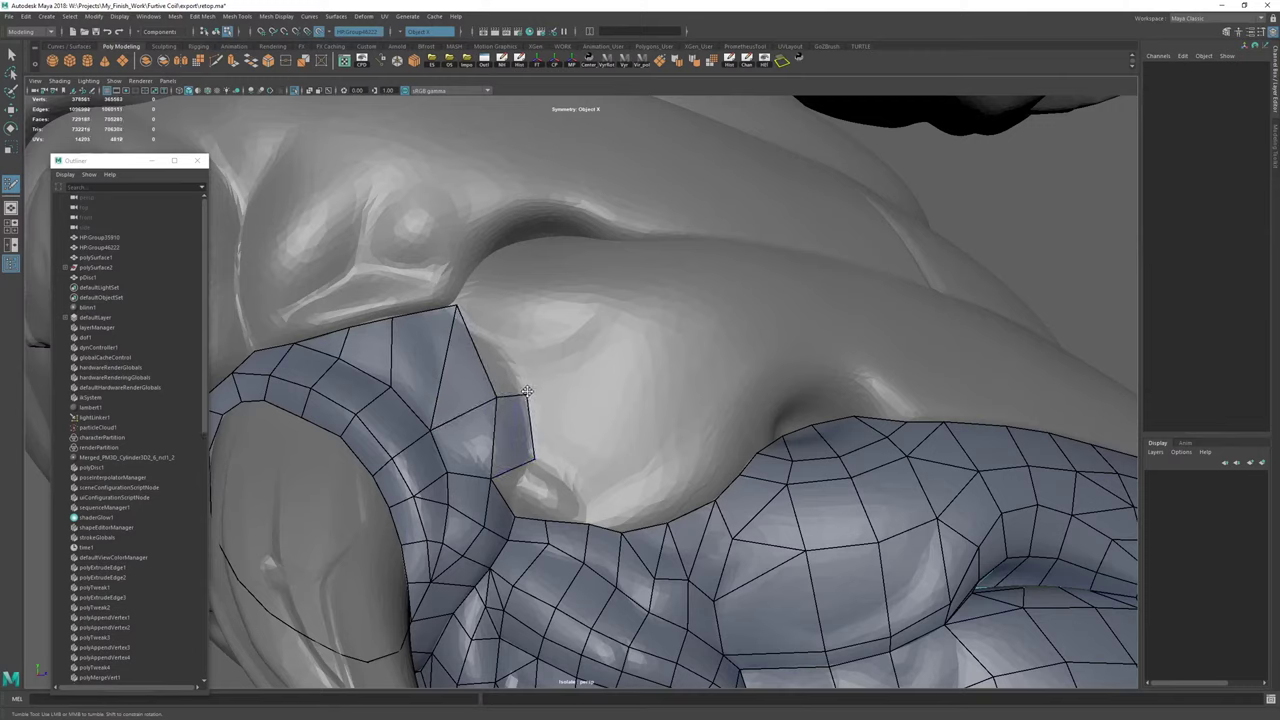
pyautogui.keyDown('shift'); pyautogui.click(506, 362); pyautogui.keyUp('shift')
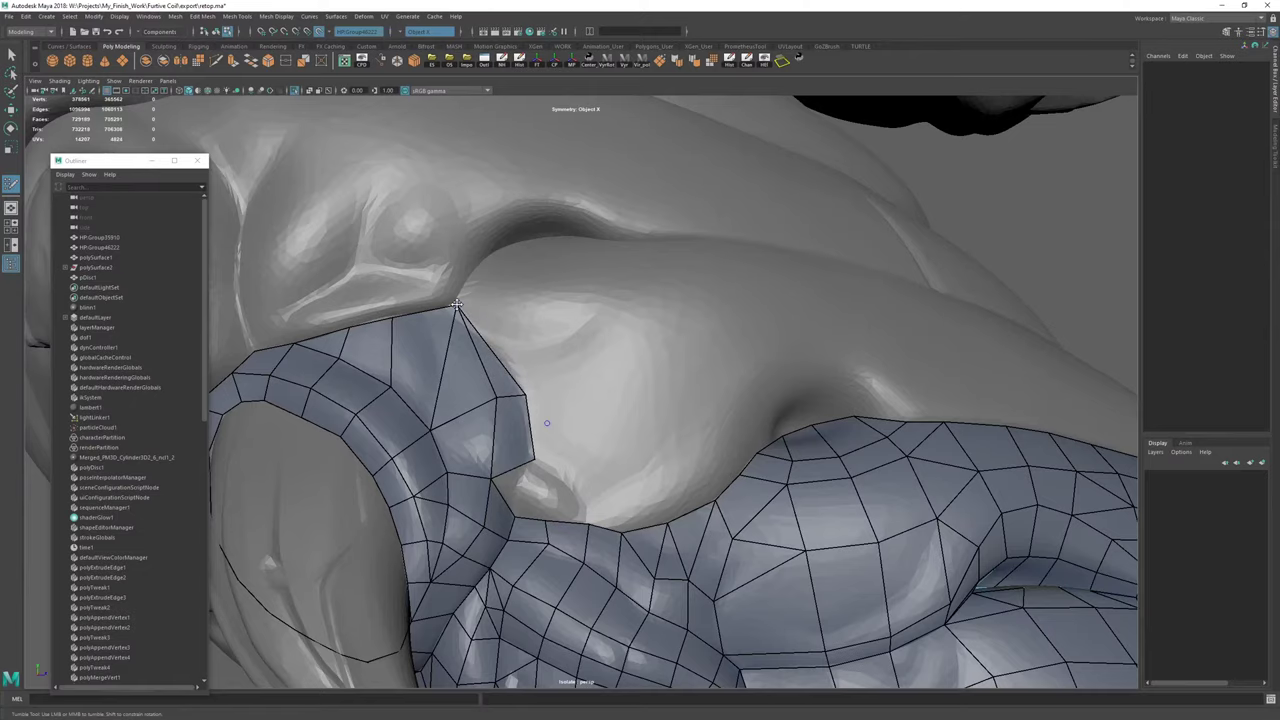
pyautogui.moveTo(461, 314)
pyautogui.mouseDown()
pyautogui.moveTo(300, 345)
pyautogui.moveTo(430, 300)
pyautogui.moveTo(375, 420)
pyautogui.mouseUp()
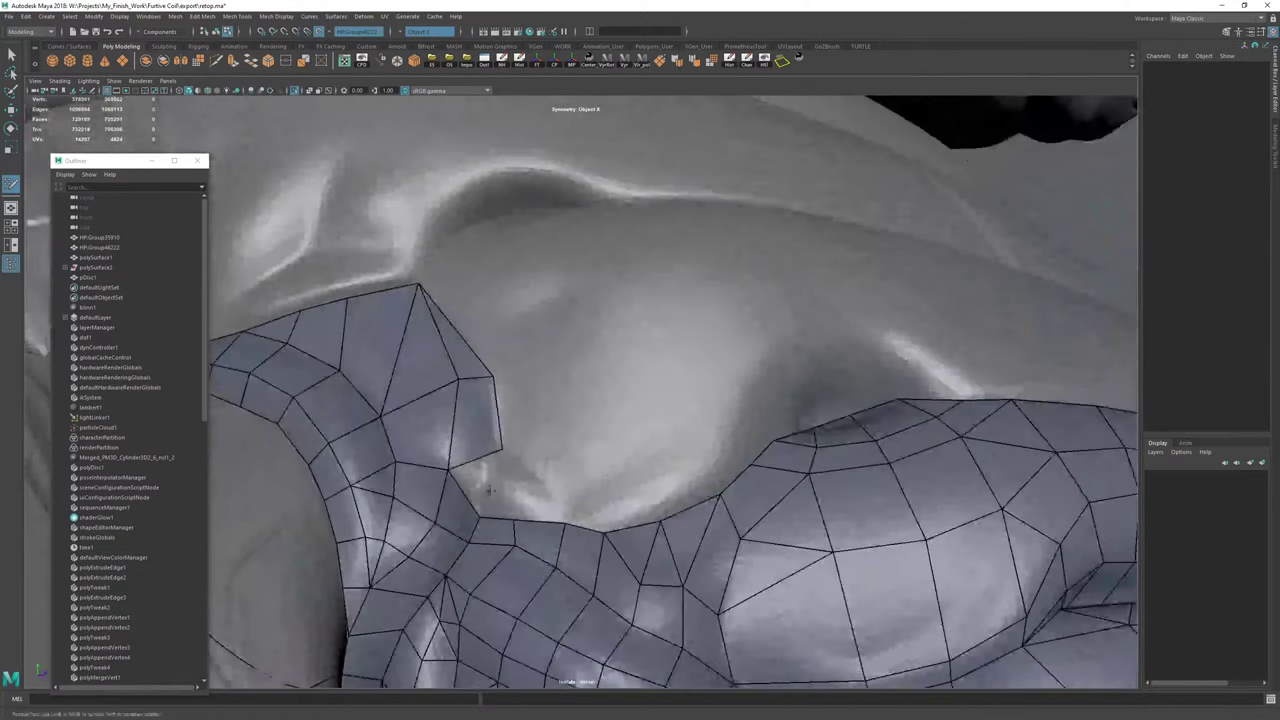
# Fill the notch between the new quad and the lower border, and cut an edge across it with Multi-Cut.
pyautogui.keyDown('shift'); pyautogui.click(492, 493); pyautogui.keyUp('shift')
pyautogui.hotkey('ctrl', 'shift', 'x')
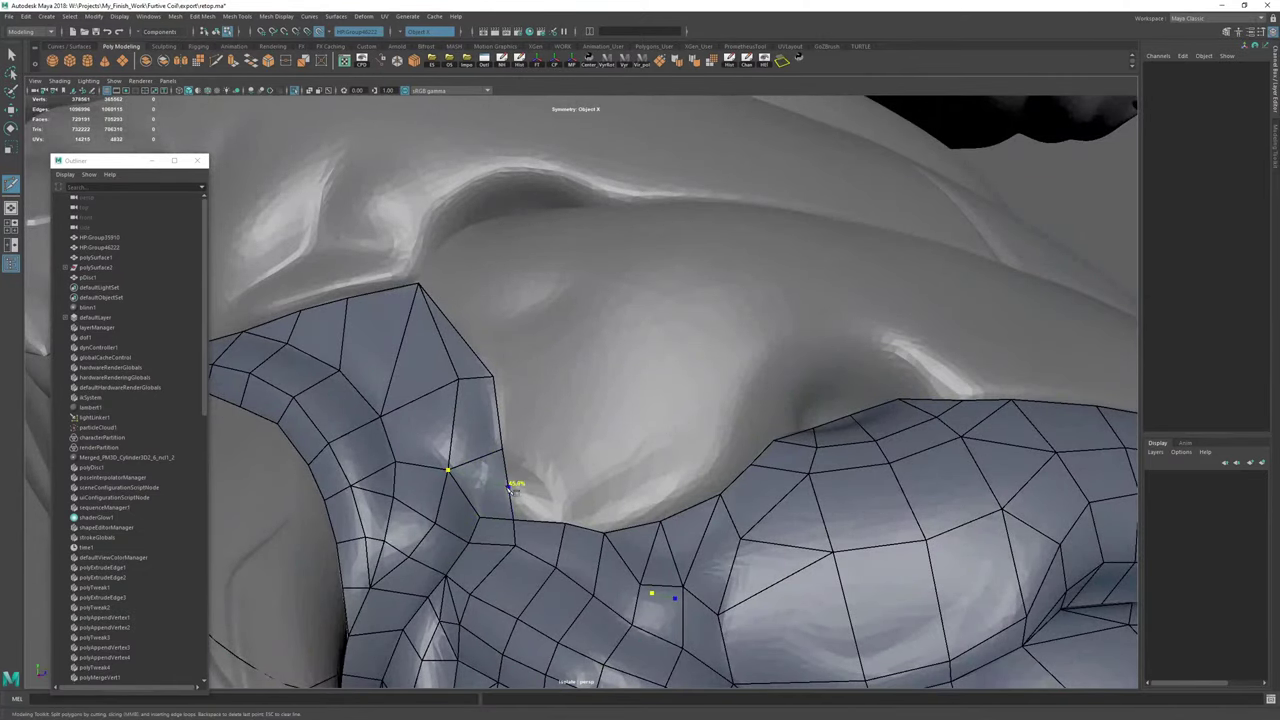
pyautogui.rightClick(625, 510)
pyautogui.keyDown('alt'); pyautogui.moveTo(625, 510); pyautogui.dragTo(698, 510, button='right'); pyautogui.keyUp('alt')
pyautogui.moveTo(403, 501); pyautogui.dragTo(404, 495)
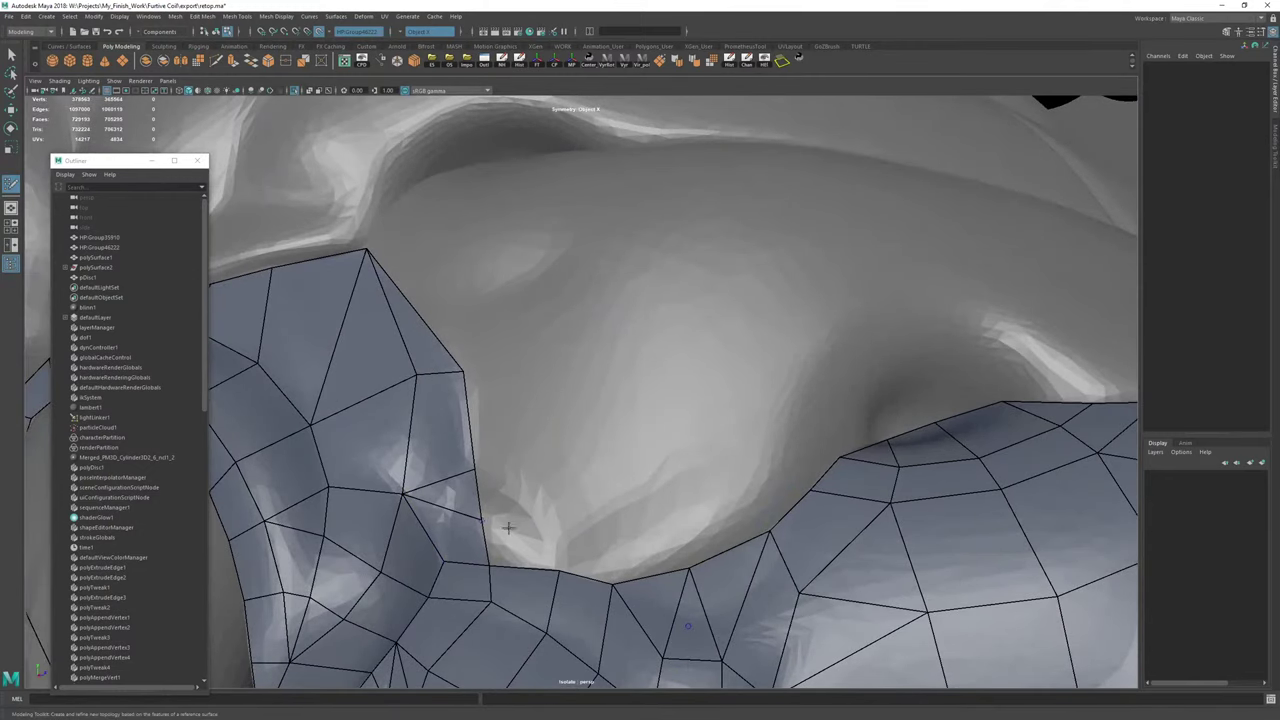
# Extrude a small quad from the filled notch's border edge into the crease between the spike area and the neighbouring fold.
pyautogui.moveTo(487, 545)
pyautogui.mouseDown()
pyautogui.moveTo(514, 528)
pyautogui.moveTo(525, 554)
pyautogui.moveTo(517, 530)
pyautogui.moveTo(554, 516)
pyautogui.mouseUp()
pyautogui.hotkey('ctrl', 'z')
pyautogui.keyDown('alt'); pyautogui.moveTo(690, 490); pyautogui.dragTo(613, 464, button='right'); pyautogui.keyUp('alt')
pyautogui.keyDown('alt'); pyautogui.moveTo(613, 464); pyautogui.dragTo(632, 490, button='middle'); pyautogui.keyUp('alt')
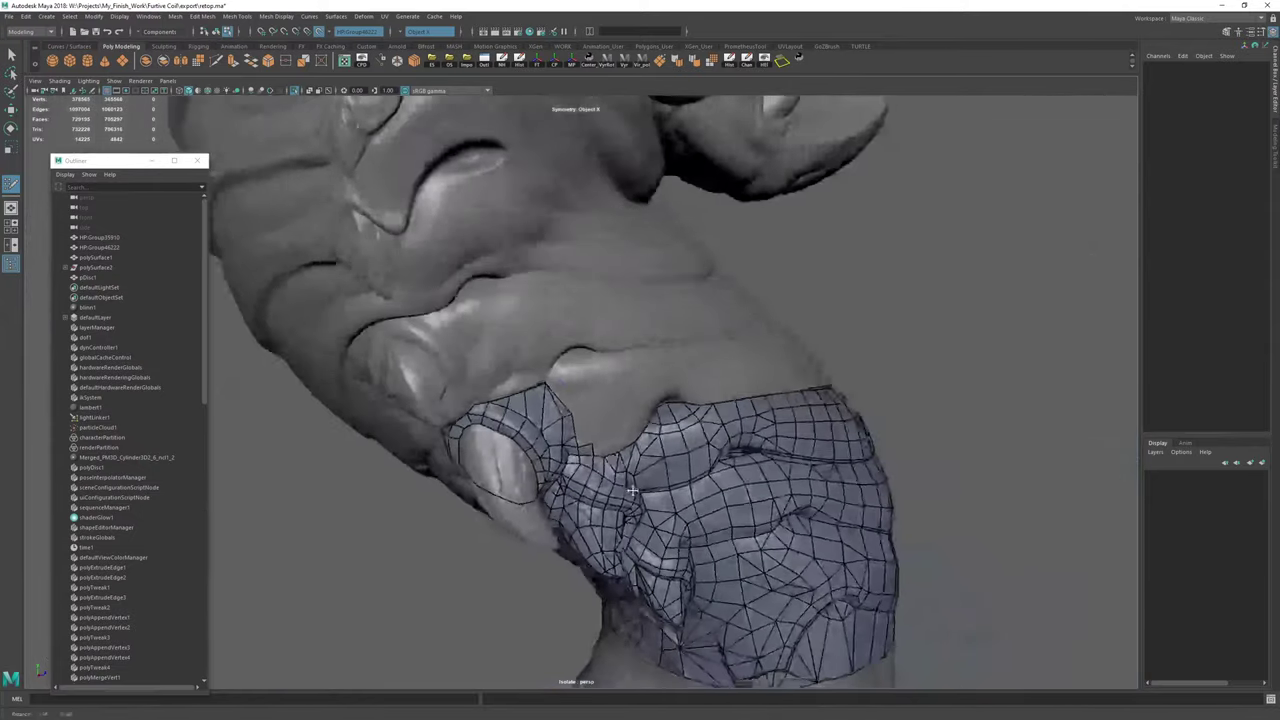
# Extrude a narrow strip of quads along the neighbouring fold's border, climbing from the crease toward the dimple.
pyautogui.keyDown('alt'); pyautogui.moveTo(632, 490); pyautogui.dragTo(575, 484); pyautogui.keyUp('alt')
pyautogui.keyDown('alt'); pyautogui.moveTo(575, 484); pyautogui.dragTo(650, 500, button='right'); pyautogui.keyUp('alt')
pyautogui.moveTo(586, 494)
pyautogui.keyDown('alt'); pyautogui.mouseDown()
pyautogui.moveTo(592, 508)
pyautogui.moveTo(571, 506)
pyautogui.moveTo(592, 515)
pyautogui.mouseUp(); pyautogui.keyUp('alt')
pyautogui.keyDown('alt'); pyautogui.moveTo(592, 515); pyautogui.dragTo(640, 530, button='right'); pyautogui.keyUp('alt')
pyautogui.moveTo(667, 555); pyautogui.dragTo(710, 470)
pyautogui.keyDown('alt'); pyautogui.moveTo(722, 464); pyautogui.dragTo(656, 442); pyautogui.keyUp('alt')
pyautogui.moveTo(740, 490); pyautogui.dragTo(725, 442)
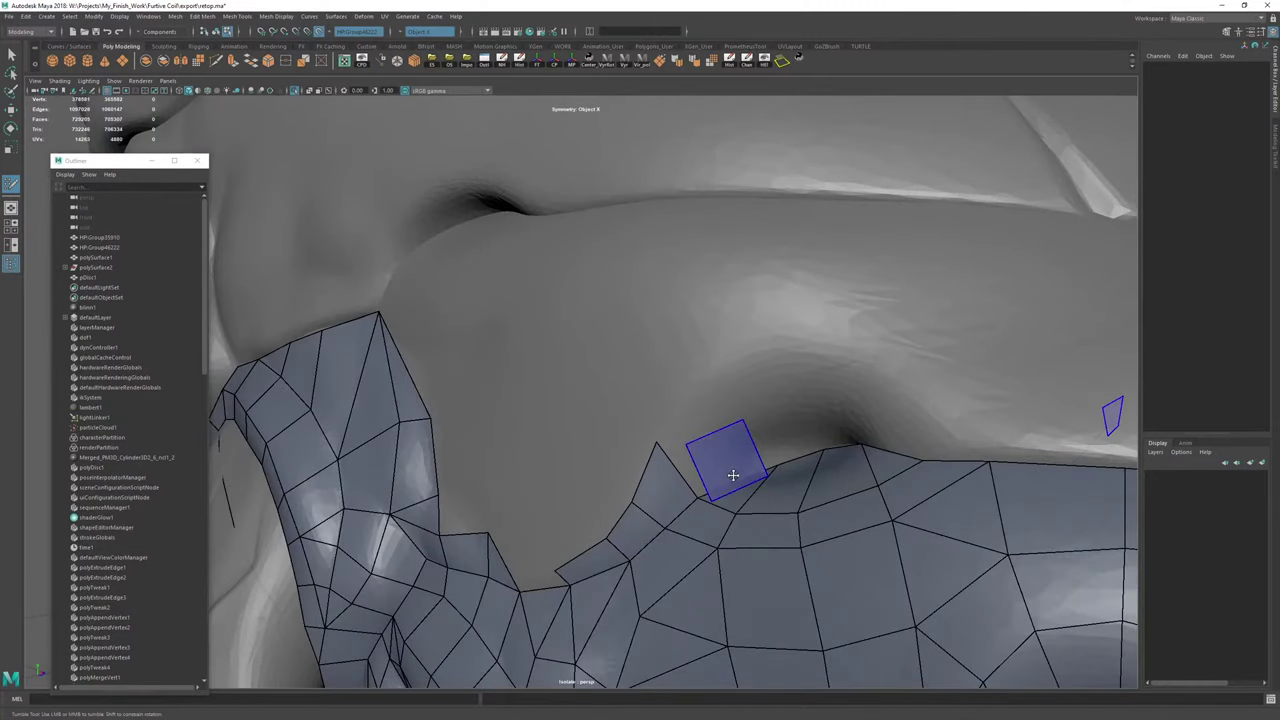
pyautogui.moveTo(730, 492); pyautogui.dragTo(706, 385)
# Continue the strip over the dimple with two quads extruded from the border edges to its rim.
pyautogui.keyDown('alt'); pyautogui.moveTo(710, 389); pyautogui.dragTo(611, 446, button='middle'); pyautogui.keyUp('alt')
pyautogui.keyDown('alt'); pyautogui.moveTo(611, 446); pyautogui.dragTo(629, 403); pyautogui.keyUp('alt')
pyautogui.hotkey('alt', 'Tab')
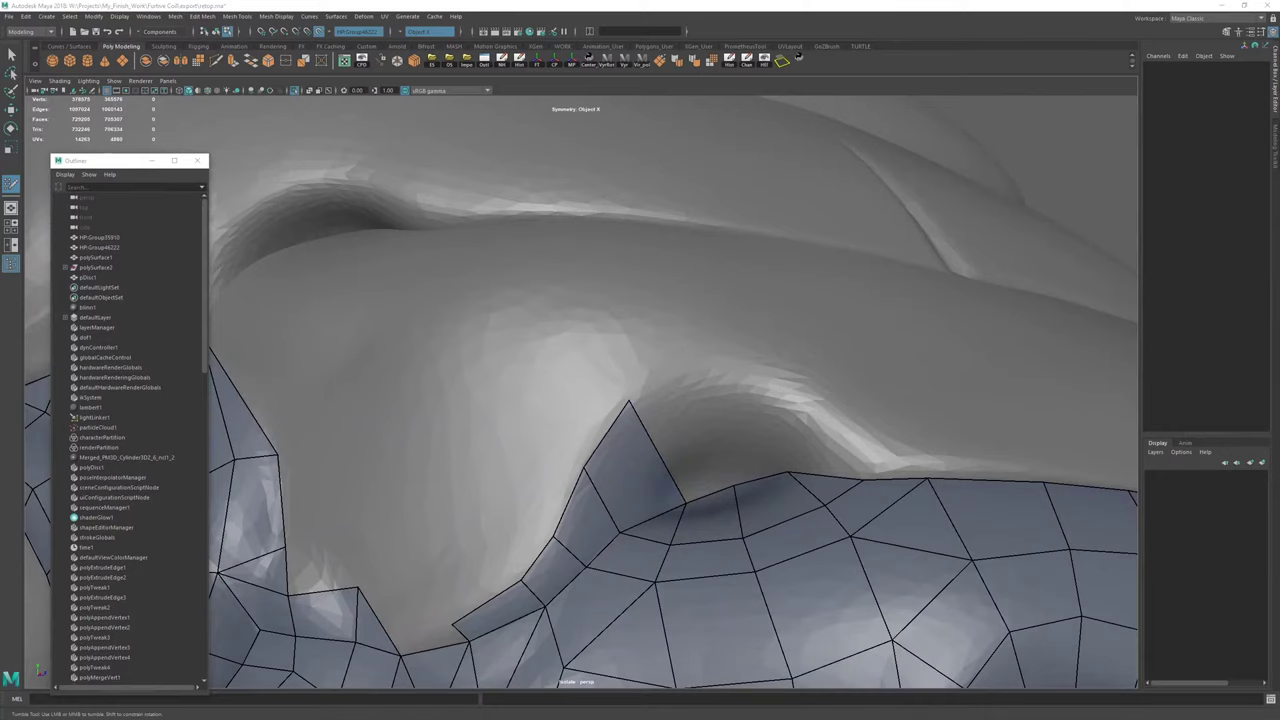
pyautogui.keyDown('alt'); pyautogui.moveTo(625, 251); pyautogui.dragTo(526, 280, button='right'); pyautogui.keyUp('alt')
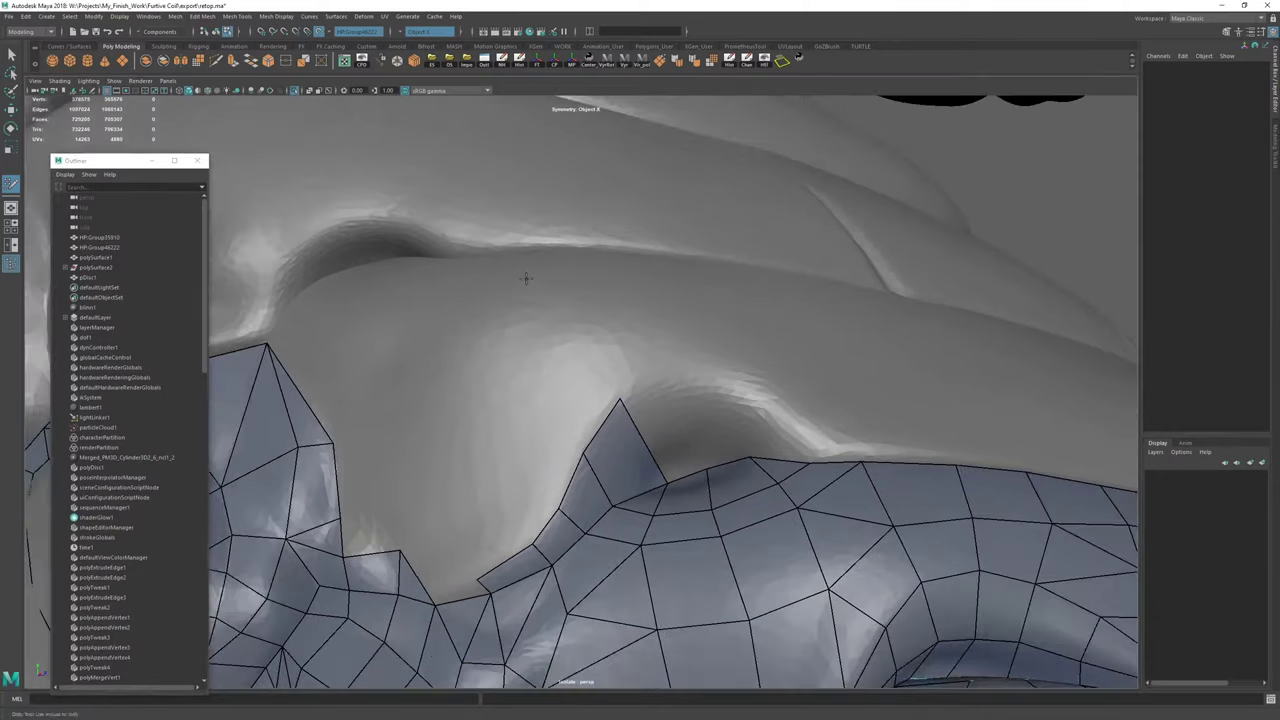
pyautogui.keyDown('alt'); pyautogui.moveTo(526, 280); pyautogui.dragTo(565, 310); pyautogui.keyUp('alt')
pyautogui.keyDown('alt'); pyautogui.moveTo(565, 310); pyautogui.dragTo(695, 316, button='right'); pyautogui.keyUp('alt')
pyautogui.moveTo(697, 517)
pyautogui.mouseDown()
pyautogui.moveTo(634, 426)
pyautogui.moveTo(674, 388)
pyautogui.mouseUp()
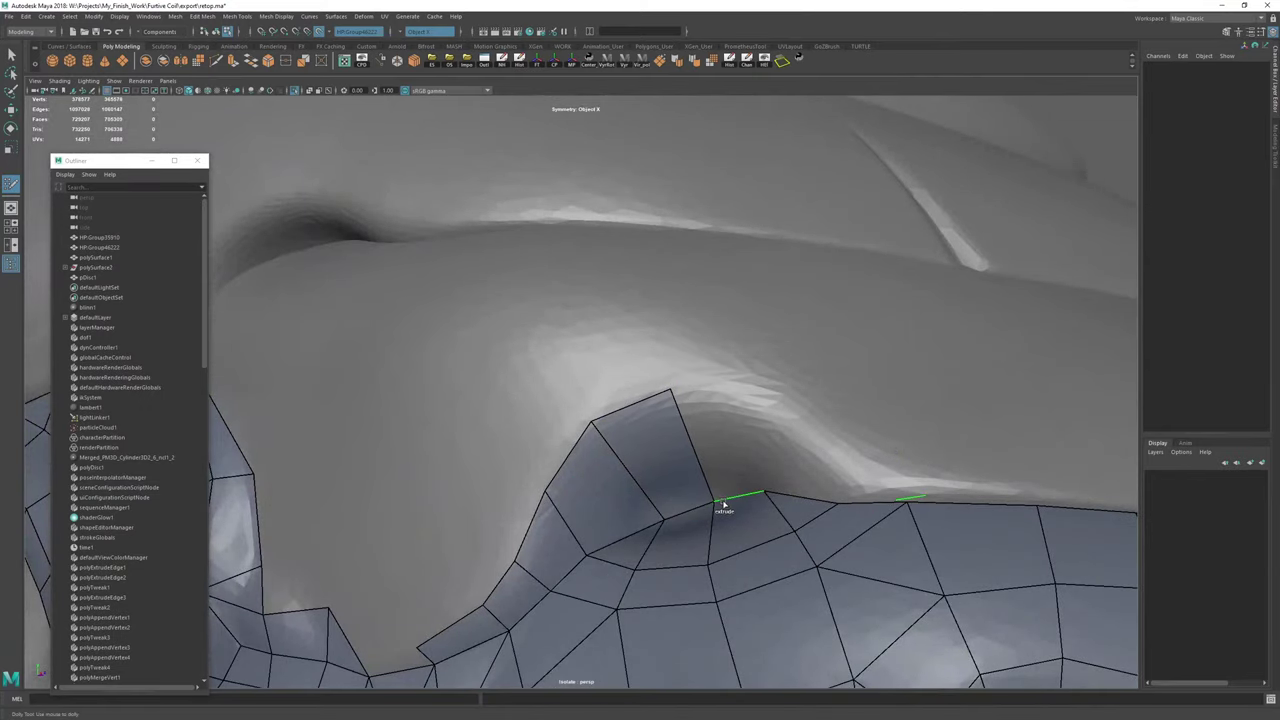
pyautogui.moveTo(724, 507)
pyautogui.mouseDown()
pyautogui.moveTo(700, 395)
pyautogui.moveTo(681, 391)
pyautogui.moveTo(755, 397)
pyautogui.mouseUp()
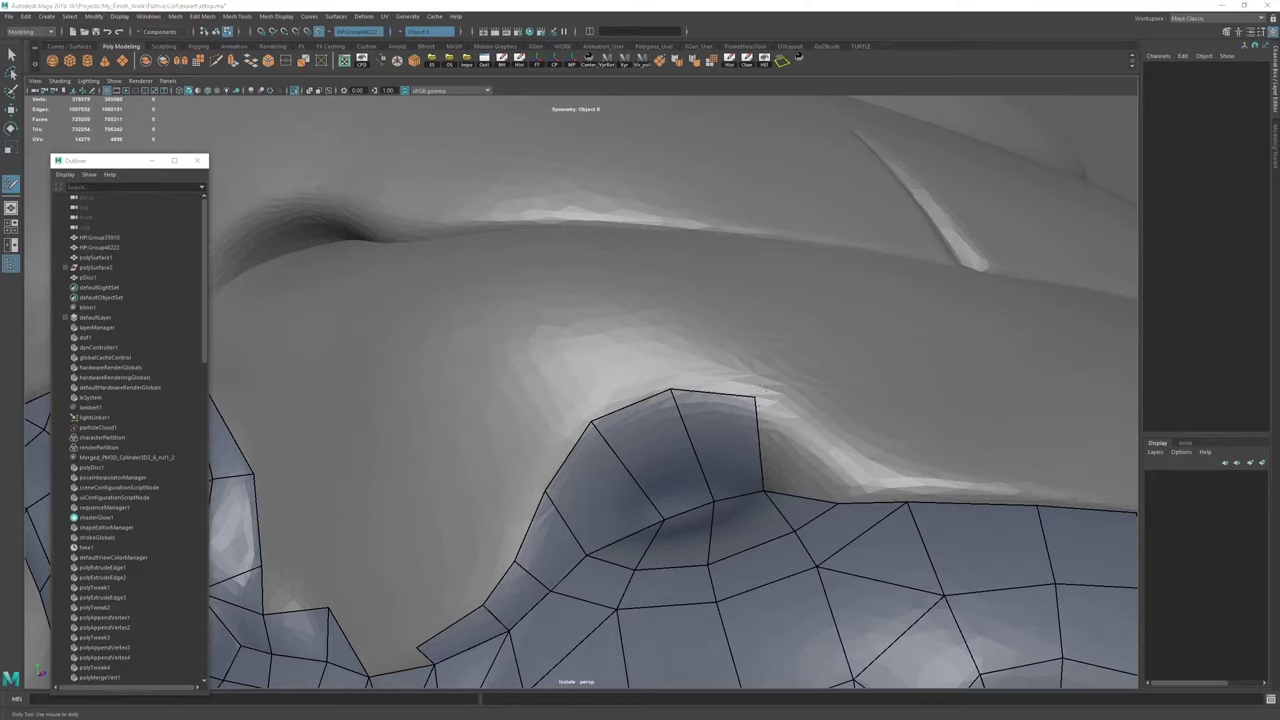
# Fill the next quad at the dimple's far side and pull its outer corners down to follow the rim.
pyautogui.keyDown('alt'); pyautogui.moveTo(460, 328); pyautogui.dragTo(397, 326, button='right'); pyautogui.keyUp('alt')
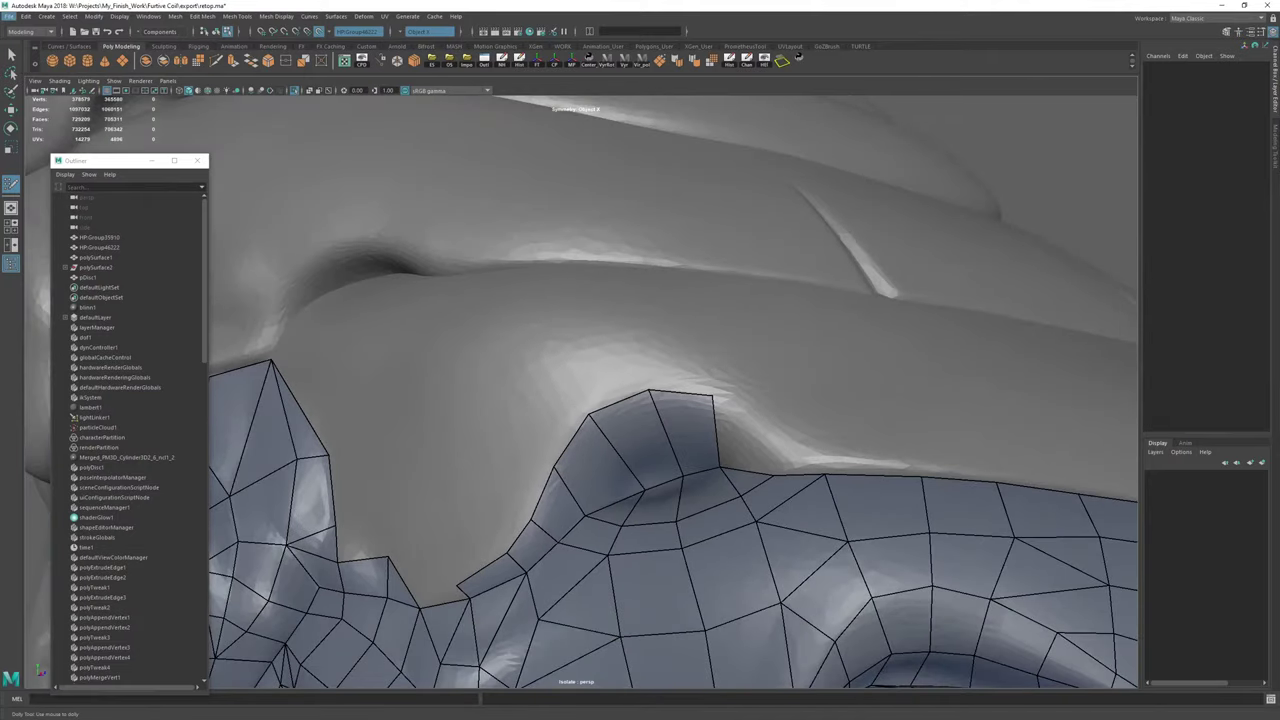
pyautogui.keyDown('alt'); pyautogui.moveTo(623, 423); pyautogui.dragTo(674, 411, button='right'); pyautogui.keyUp('alt')
pyautogui.keyDown('alt'); pyautogui.moveTo(674, 411); pyautogui.dragTo(692, 440); pyautogui.keyUp('alt')
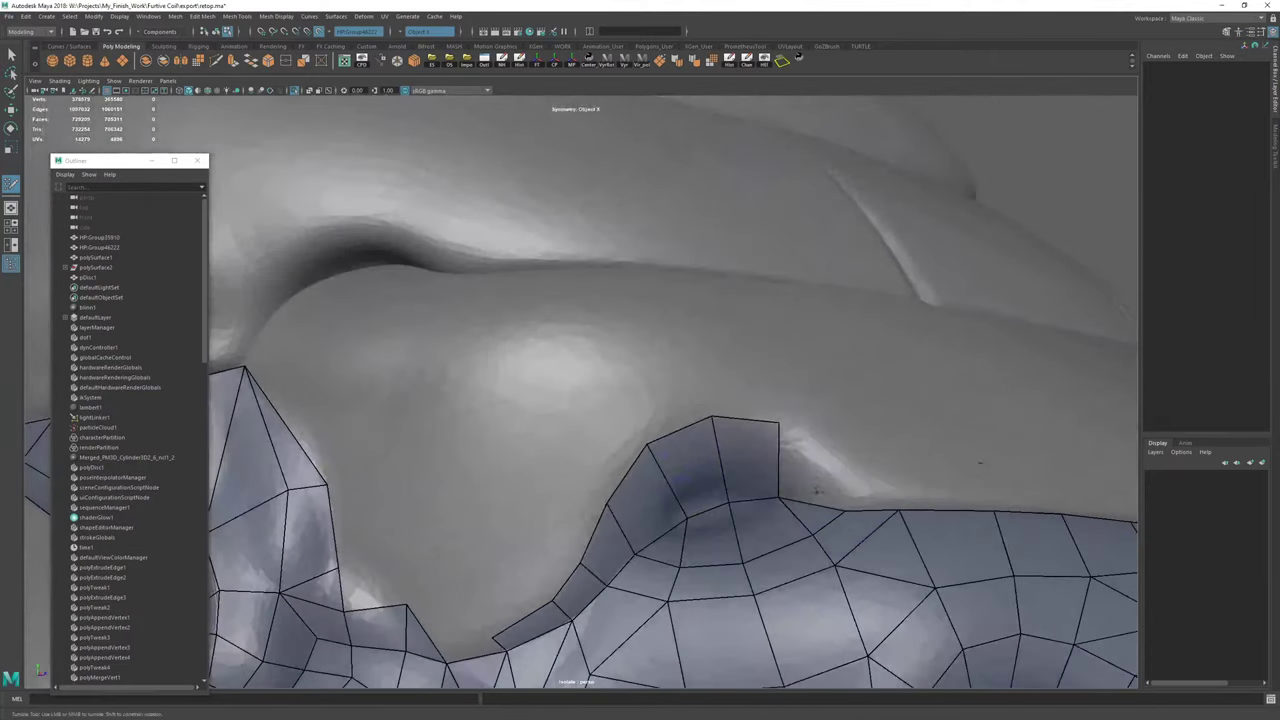
pyautogui.keyDown('shift'); pyautogui.click(814, 462); pyautogui.keyUp('shift')
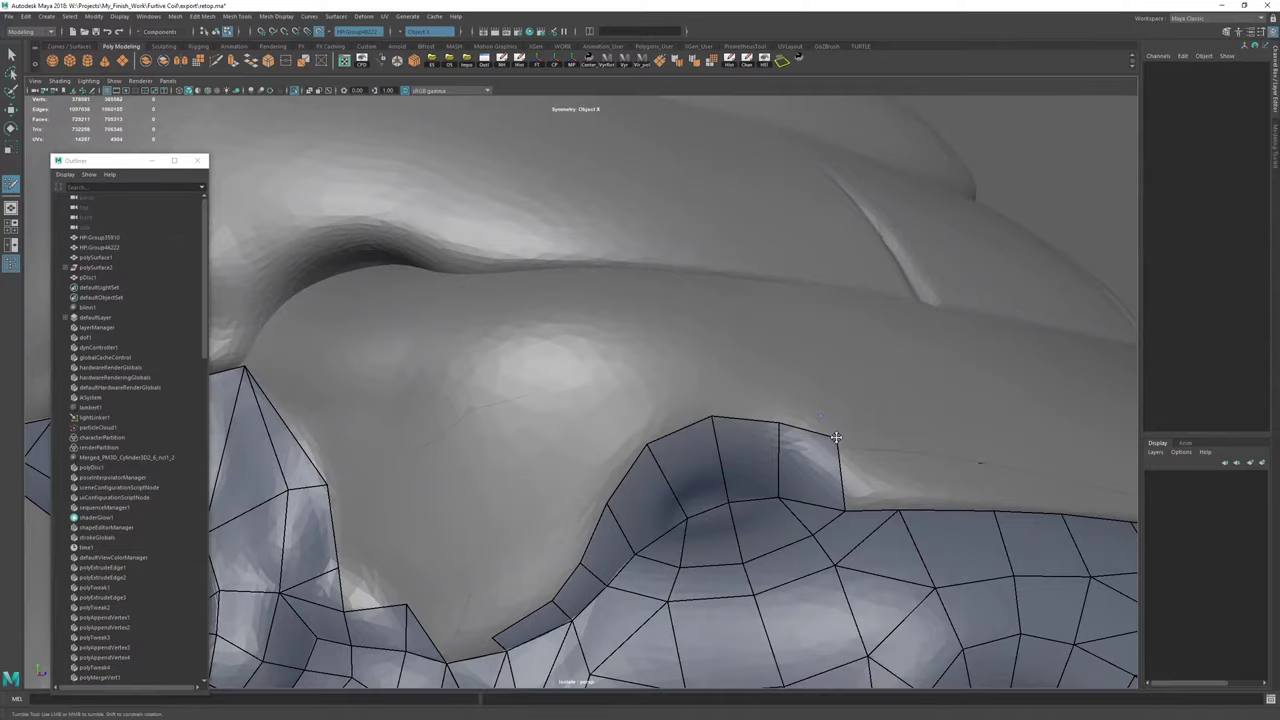
pyautogui.moveTo(836, 437); pyautogui.dragTo(848, 481)
pyautogui.moveTo(786, 422); pyautogui.dragTo(797, 432)
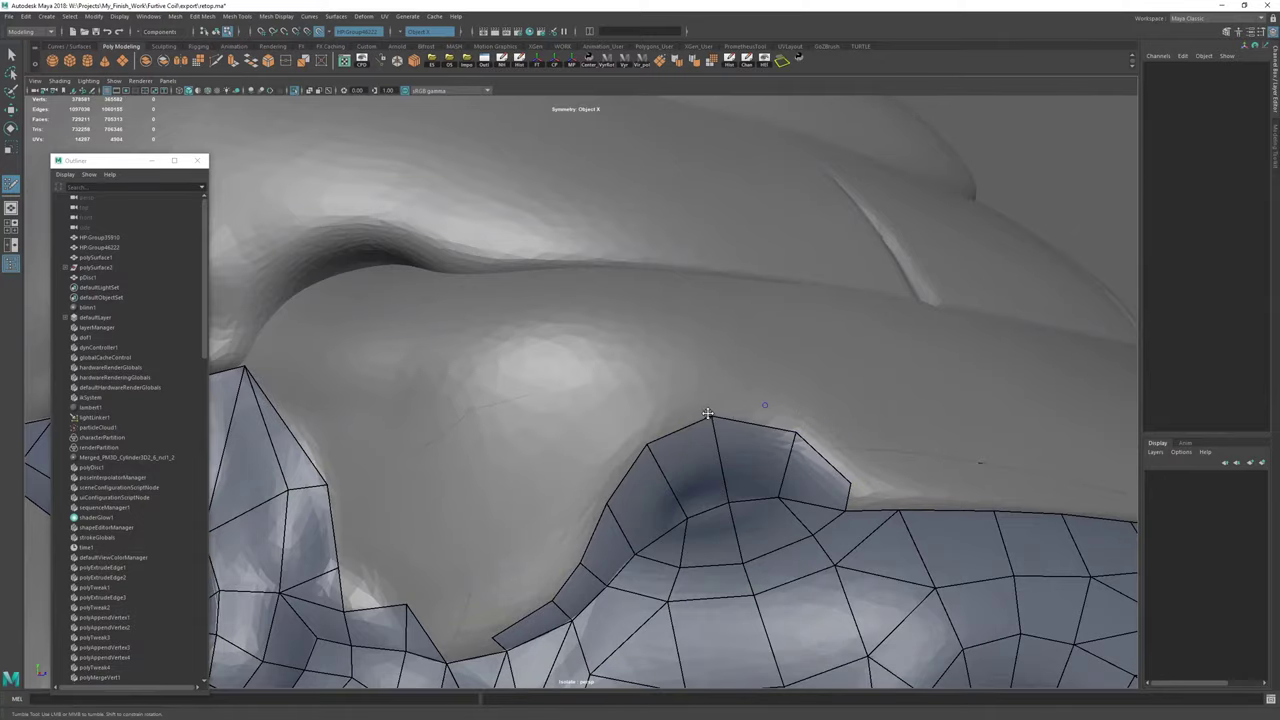
# Nudge the strip's outer vertices so its edge follows the dimple's rim evenly.
pyautogui.keyDown('alt'); pyautogui.moveTo(690, 440); pyautogui.dragTo(520, 400, button='right'); pyautogui.keyUp('alt')
pyautogui.keyDown('alt'); pyautogui.moveTo(520, 400); pyautogui.dragTo(473, 317); pyautogui.keyUp('alt')
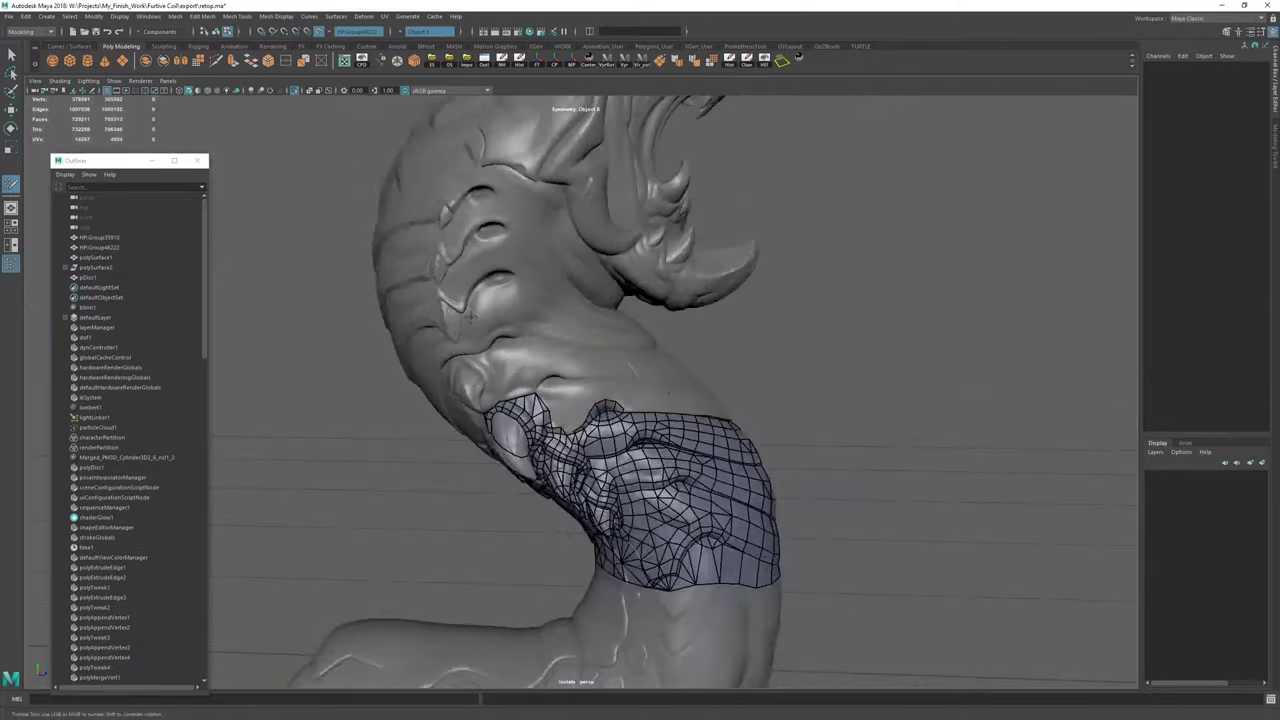
pyautogui.keyDown('alt'); pyautogui.moveTo(473, 317); pyautogui.dragTo(1006, 443, button='right'); pyautogui.keyUp('alt')
pyautogui.keyDown('alt'); pyautogui.moveTo(1006, 443); pyautogui.dragTo(960, 440); pyautogui.keyUp('alt')
pyautogui.keyDown('alt'); pyautogui.moveTo(600, 400); pyautogui.dragTo(725, 411, button='right'); pyautogui.keyUp('alt')
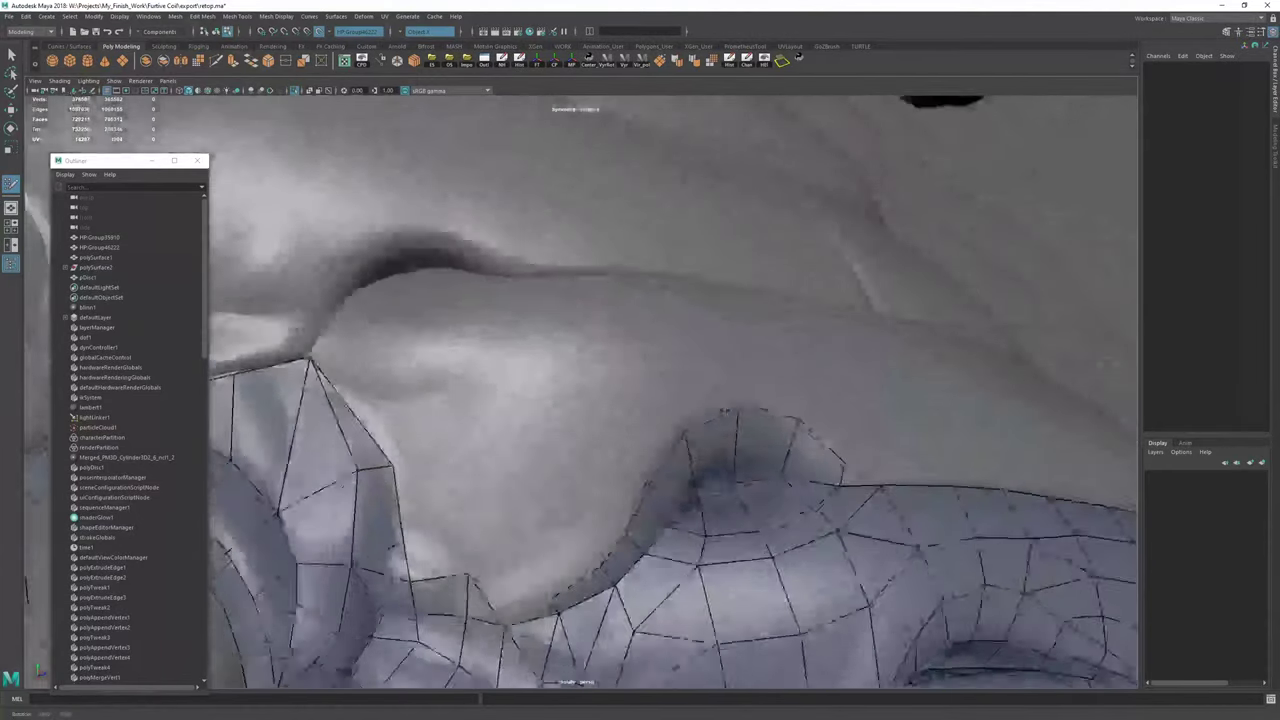
pyautogui.keyDown('alt'); pyautogui.moveTo(725, 411); pyautogui.dragTo(654, 379); pyautogui.keyUp('alt')
pyautogui.moveTo(614, 329); pyautogui.dragTo(620, 344)
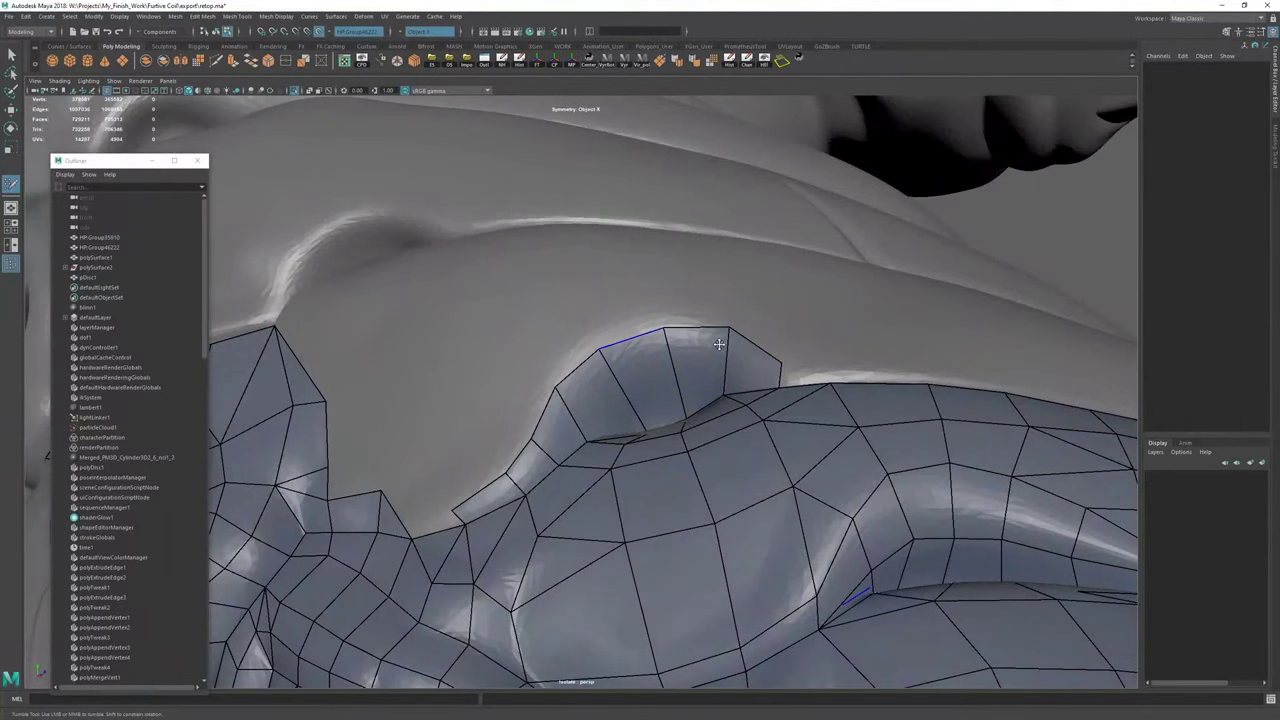
pyautogui.moveTo(741, 335); pyautogui.dragTo(737, 345)
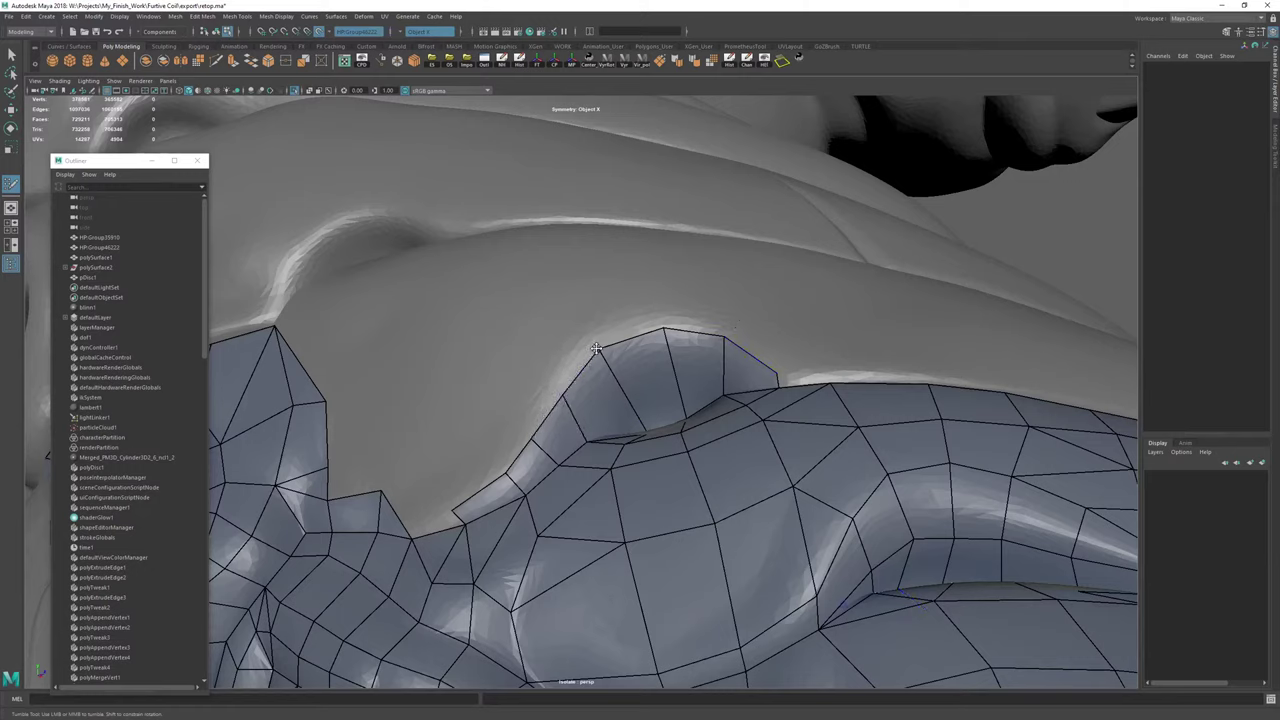
pyautogui.moveTo(596, 348); pyautogui.dragTo(604, 351)
# Start a second row of quads outside the strip over the dimple and fill its end against the mesh border.
pyautogui.keyDown('alt'); pyautogui.moveTo(662, 387); pyautogui.dragTo(671, 415); pyautogui.keyUp('alt')
pyautogui.moveTo(752, 486); pyautogui.dragTo(792, 490)
pyautogui.keyDown('shift'); pyautogui.click(799, 515); pyautogui.keyUp('shift')
pyautogui.keyDown('alt'); pyautogui.moveTo(689, 546); pyautogui.dragTo(676, 457); pyautogui.keyUp('alt')
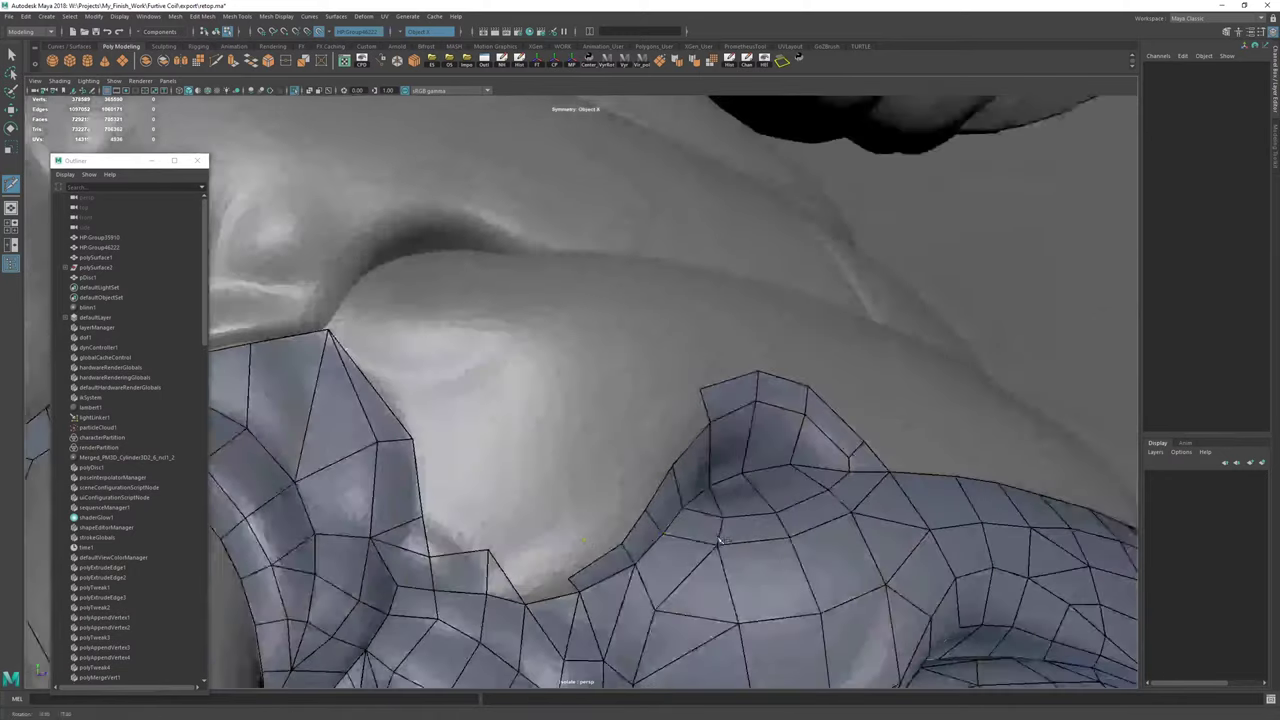
# Extend the second row down the fold toward the crease with four quads and fill the gap at its lower end.
pyautogui.keyDown('alt'); pyautogui.moveTo(587, 483); pyautogui.dragTo(582, 492); pyautogui.keyUp('alt')
pyautogui.keyDown('alt'); pyautogui.moveTo(582, 492); pyautogui.dragTo(656, 426, button='middle'); pyautogui.keyUp('alt')
pyautogui.moveTo(644, 449); pyautogui.dragTo(671, 404)
pyautogui.moveTo(671, 404); pyautogui.dragTo(676, 350)
pyautogui.hotkey('ctrl', 'z')
pyautogui.hotkey('ctrl', 'z')
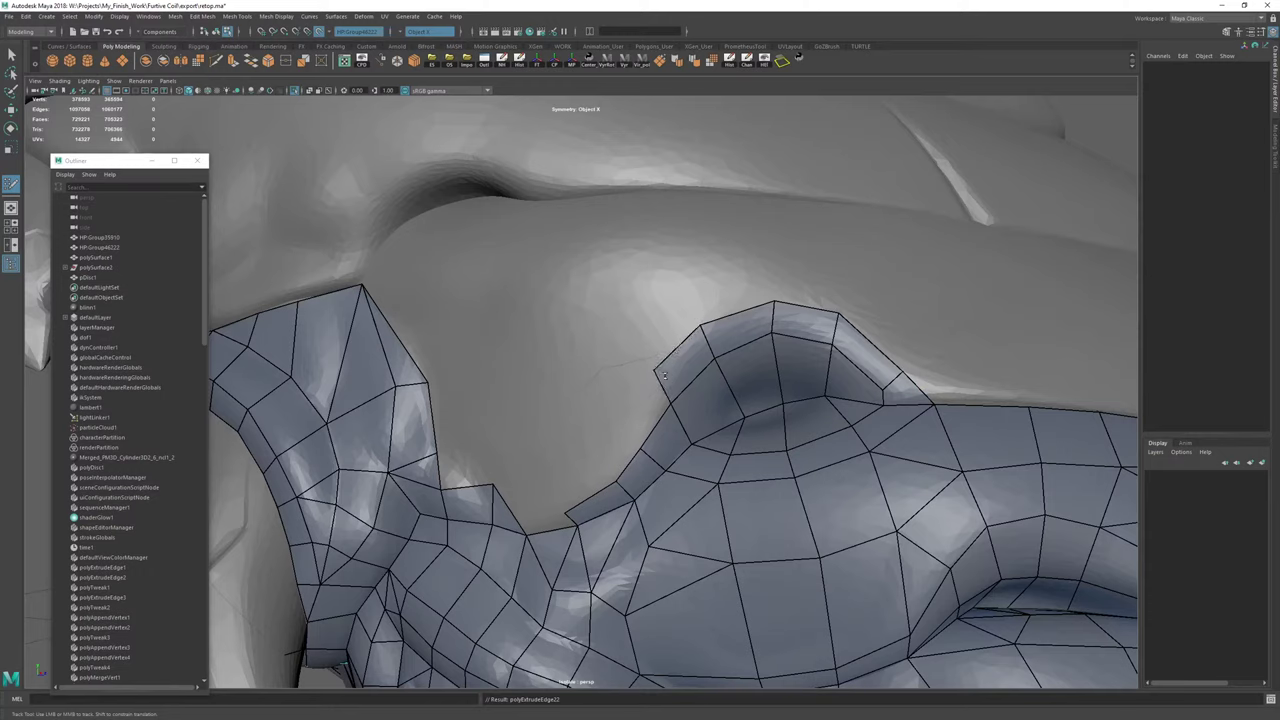
pyautogui.moveTo(657, 435); pyautogui.dragTo(629, 413)
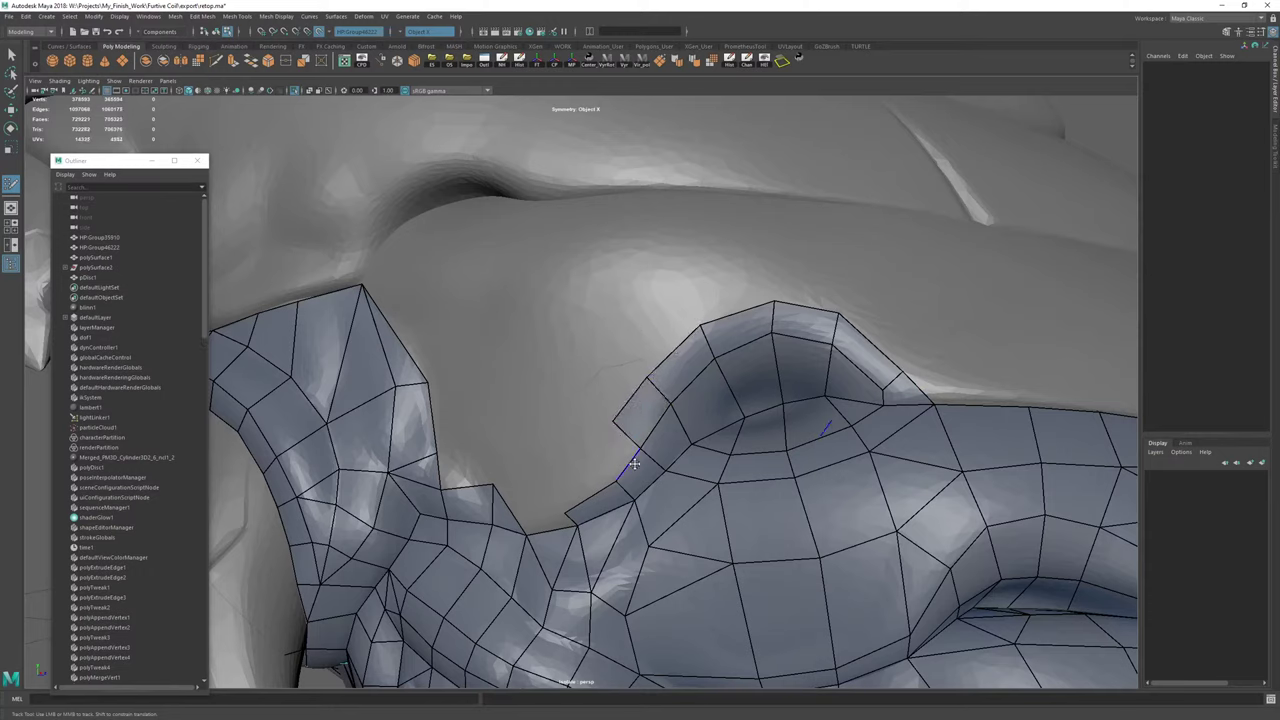
pyautogui.moveTo(628, 470); pyautogui.dragTo(599, 443)
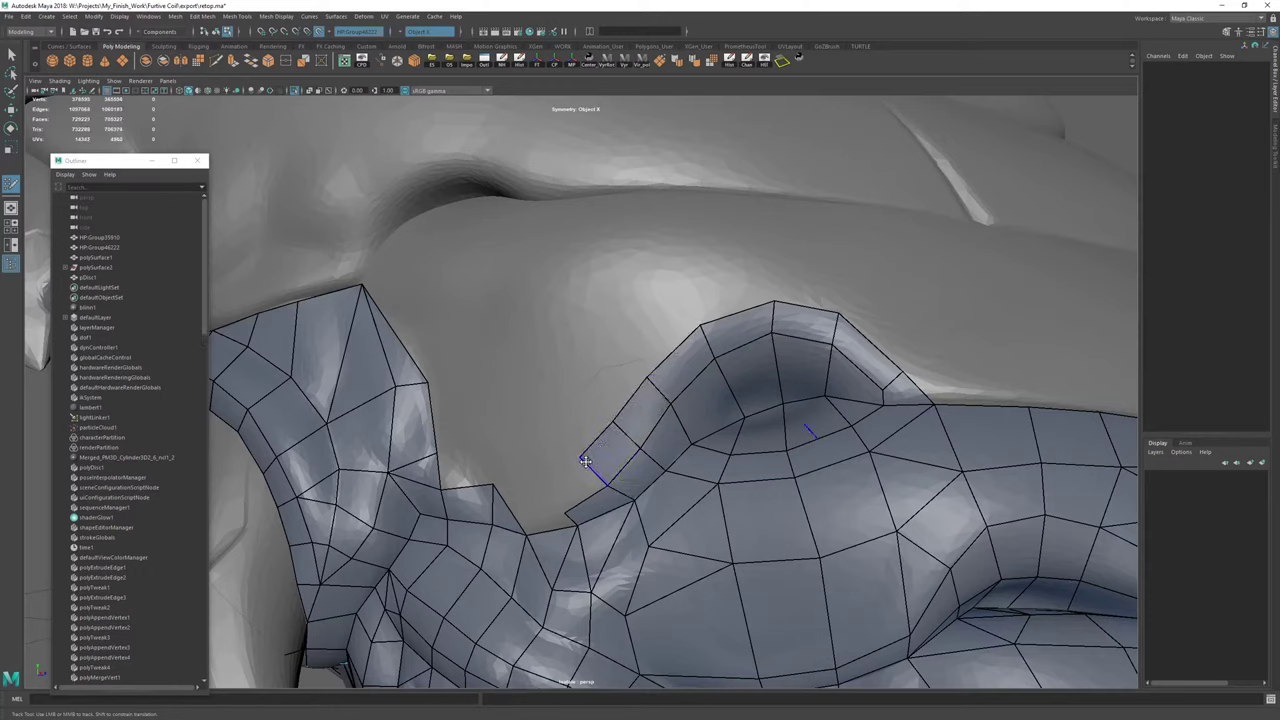
pyautogui.moveTo(590, 506); pyautogui.dragTo(565, 465)
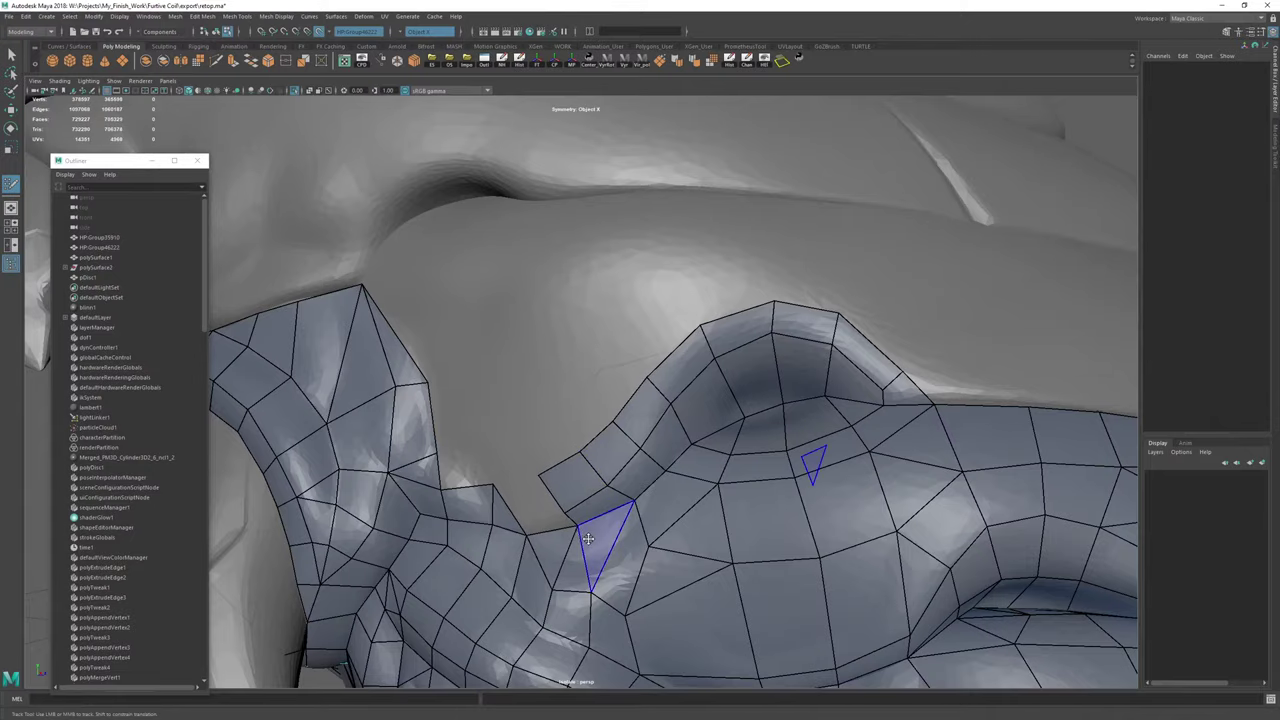
pyautogui.keyDown('shift'); pyautogui.click(564, 524); pyautogui.keyUp('shift')
# Extrude two adjoining quads up the vertical ridge to the plate crease and split them crosswise with an edge loop.
pyautogui.scroll(-6, 717, 383)
pyautogui.moveTo(717, 383)
pyautogui.keyDown('alt'); pyautogui.mouseDown()
pyautogui.moveTo(646, 381)
pyautogui.moveTo(730, 385)
pyautogui.mouseUp(); pyautogui.keyUp('alt')
pyautogui.scroll(-5, 640, 385)
pyautogui.scroll(6, 600, 385)
pyautogui.moveTo(600, 385)
pyautogui.keyDown('alt'); pyautogui.mouseDown()
pyautogui.moveTo(465, 350)
pyautogui.moveTo(550, 357)
pyautogui.moveTo(617, 394)
pyautogui.moveTo(520, 437)
pyautogui.mouseUp(); pyautogui.keyUp('alt')
pyautogui.keyDown('alt'); pyautogui.moveTo(520, 437); pyautogui.dragTo(521, 520, button='right'); pyautogui.keyUp('alt')
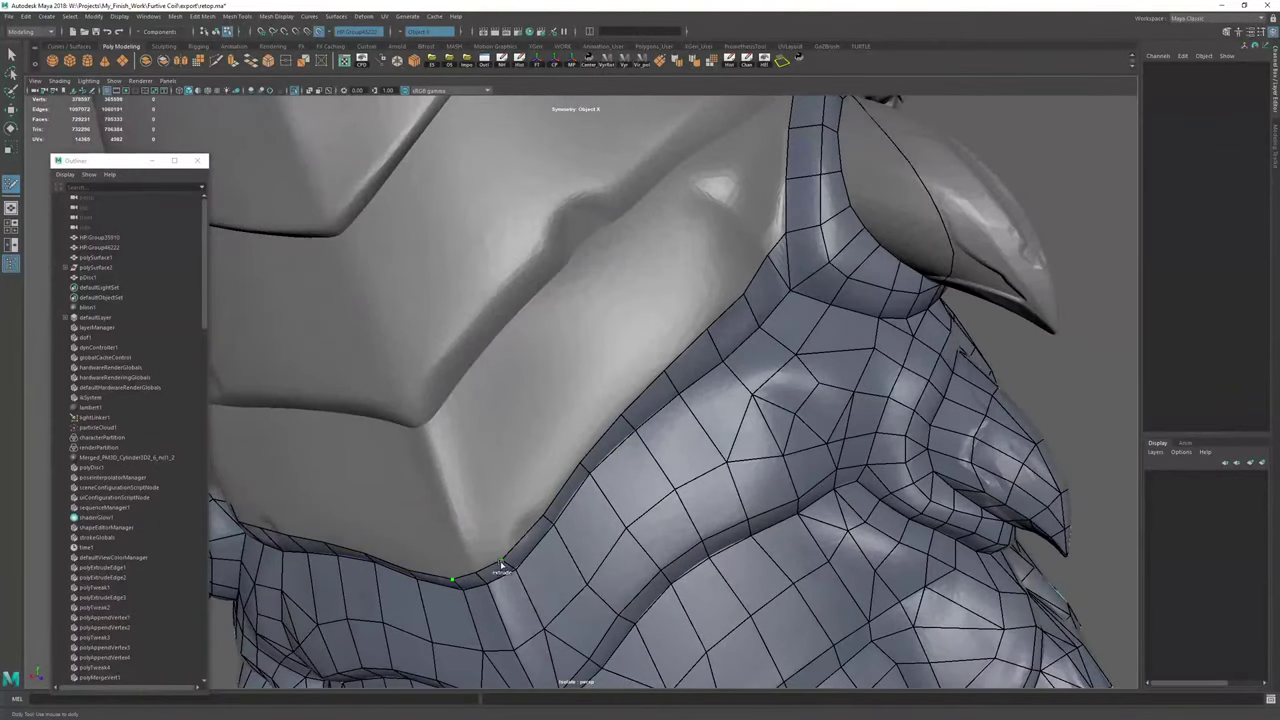
pyautogui.moveTo(502, 566)
pyautogui.mouseDown()
pyautogui.moveTo(432, 455)
pyautogui.moveTo(427, 425)
pyautogui.moveTo(478, 368)
pyautogui.moveTo(457, 392)
pyautogui.mouseUp()
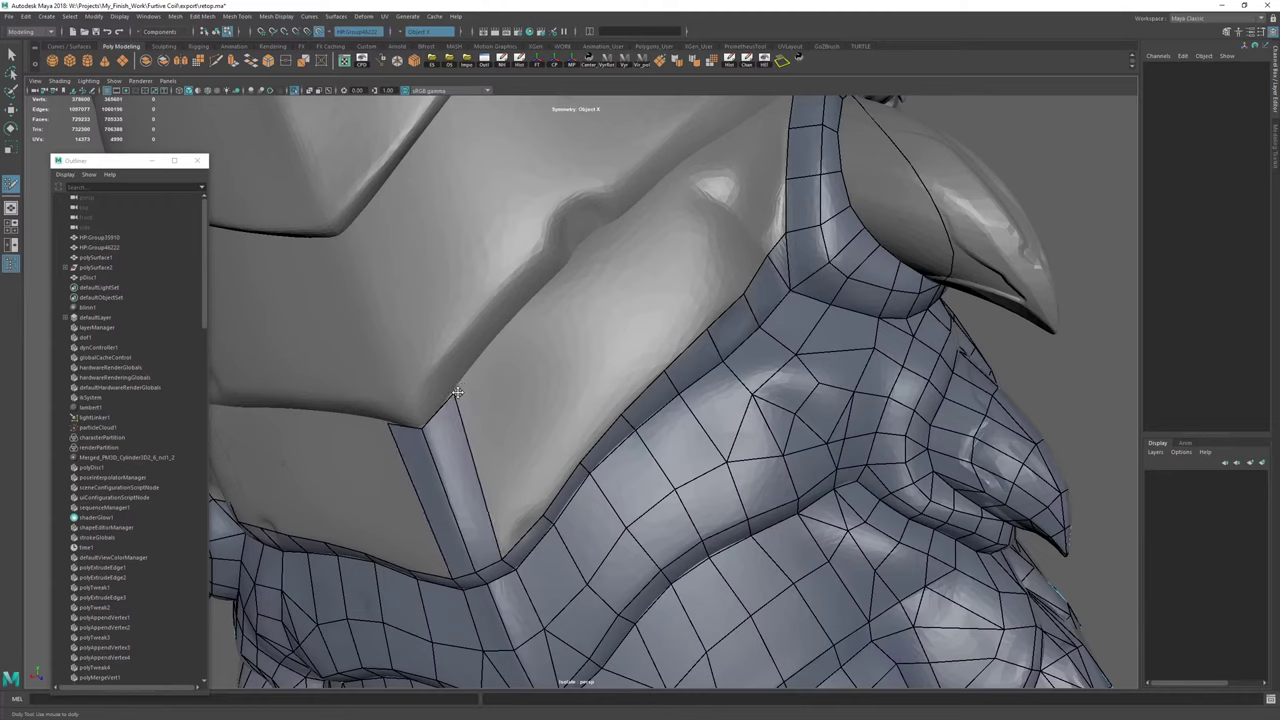
pyautogui.keyDown('ctrl'); pyautogui.click(448, 496); pyautogui.keyUp('ctrl')
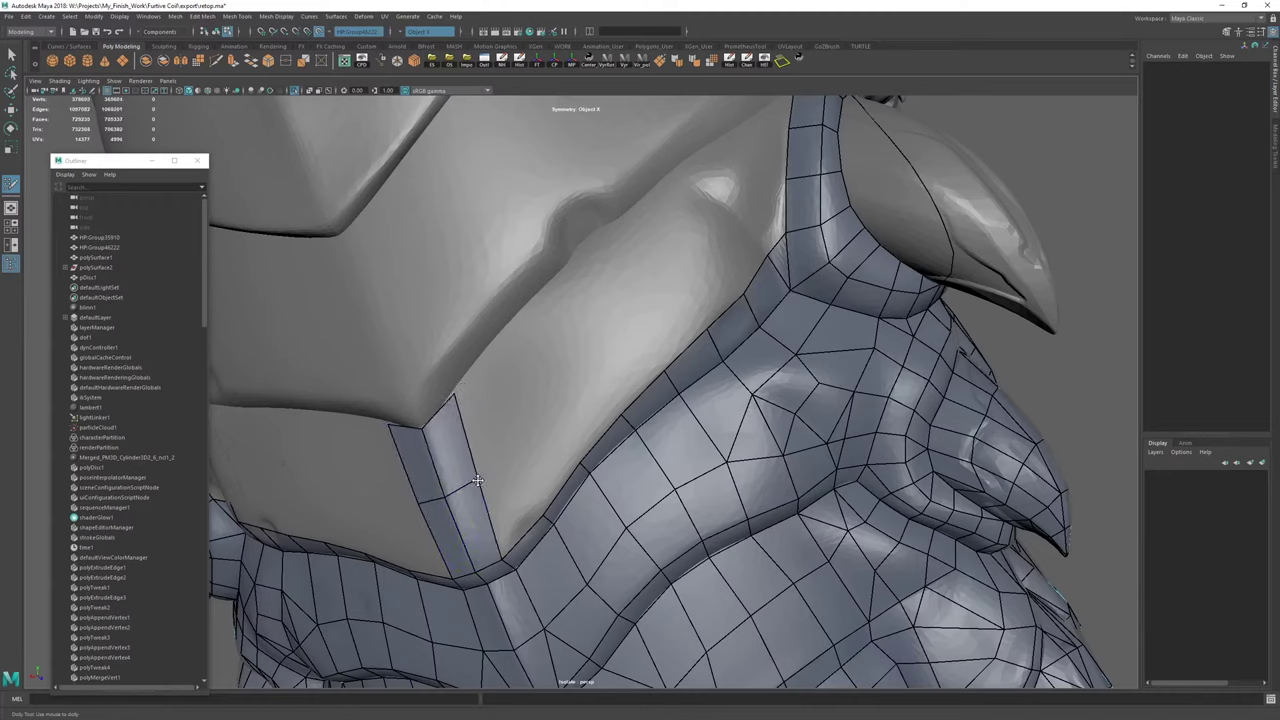
# Add quads beside the ridge strip along the plate crease and mesh border, fill the triangular gap, and adjust their shared vertices.
pyautogui.moveTo(561, 507); pyautogui.dragTo(489, 347)
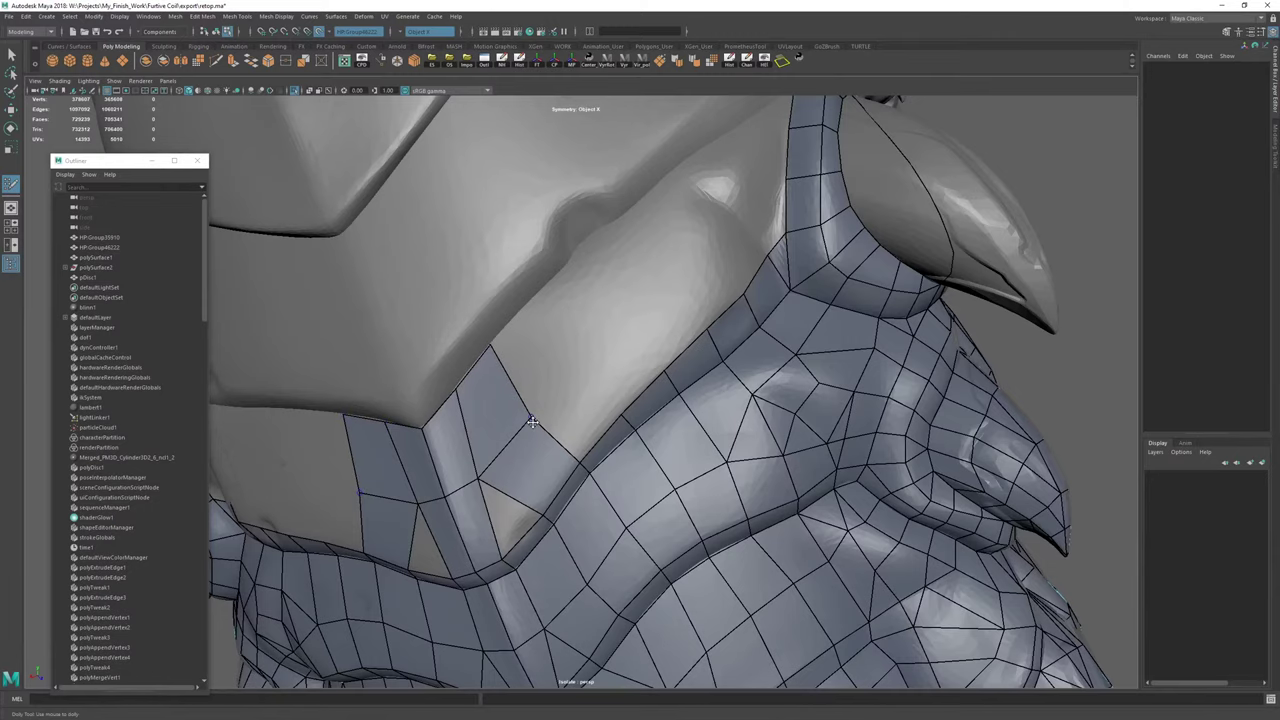
pyautogui.moveTo(532, 422); pyautogui.dragTo(536, 408)
pyautogui.keyDown('shift'); pyautogui.click(503, 518); pyautogui.keyUp('shift')
pyautogui.moveTo(481, 481); pyautogui.dragTo(502, 459)
pyautogui.keyDown('alt'); pyautogui.moveTo(536, 411); pyautogui.dragTo(489, 444, button='middle'); pyautogui.keyUp('alt')
pyautogui.moveTo(489, 444); pyautogui.dragTo(496, 434)
# Extrude another quad from the mesh border, place a vertex on the plate crease, and fill the quad between them.
pyautogui.press('Tab')
pyautogui.moveTo(546, 474); pyautogui.dragTo(494, 388)
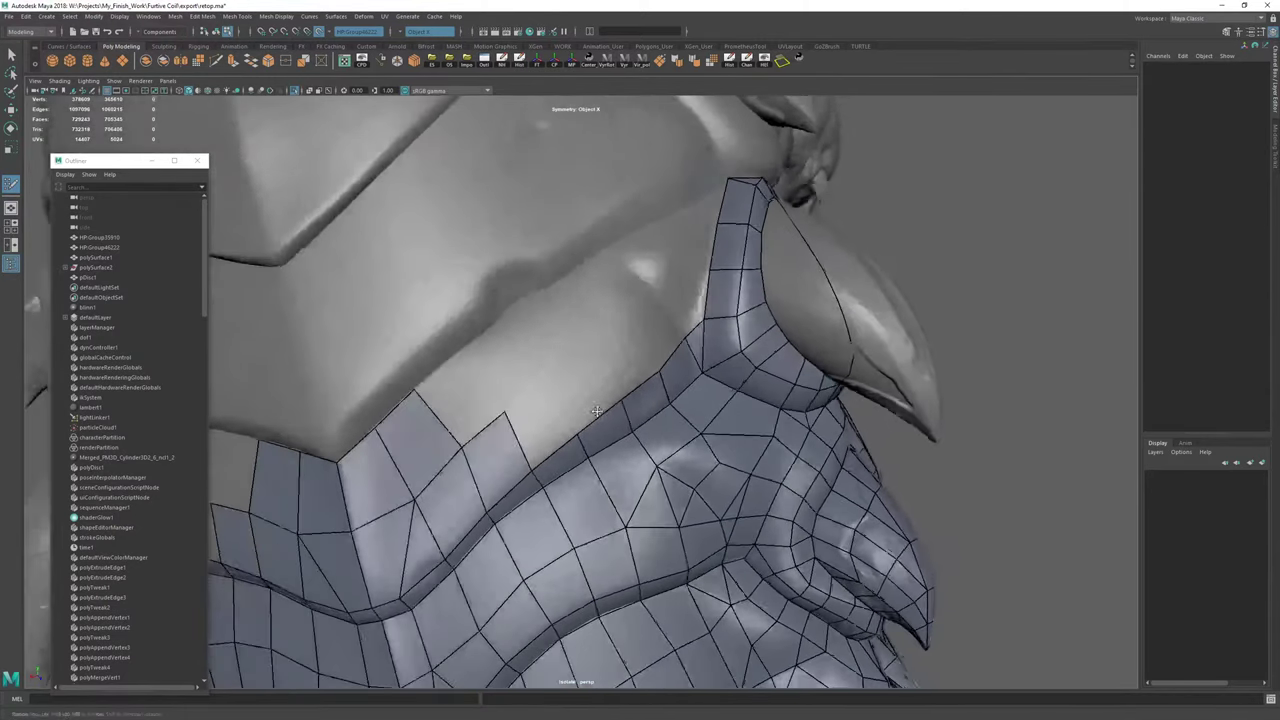
pyautogui.click(478, 340)
pyautogui.keyDown('shift'); pyautogui.click(459, 384); pyautogui.keyUp('shift')
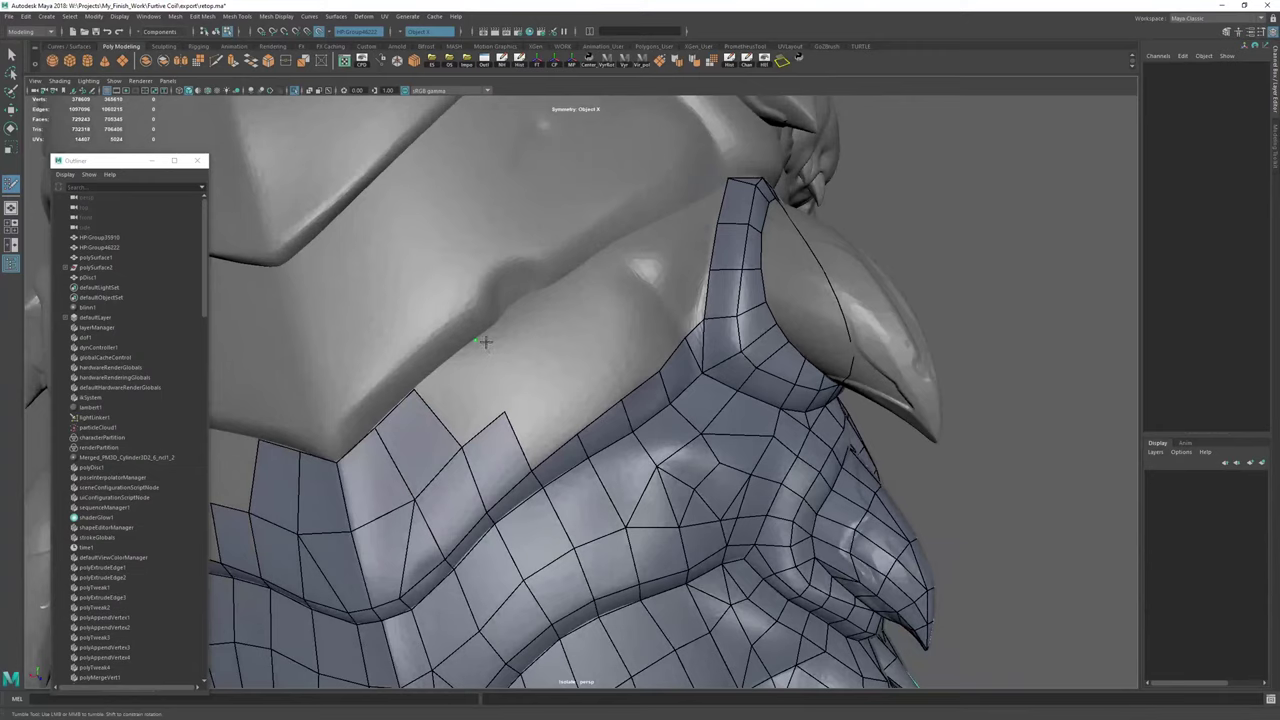
pyautogui.moveTo(474, 338); pyautogui.dragTo(473, 344)
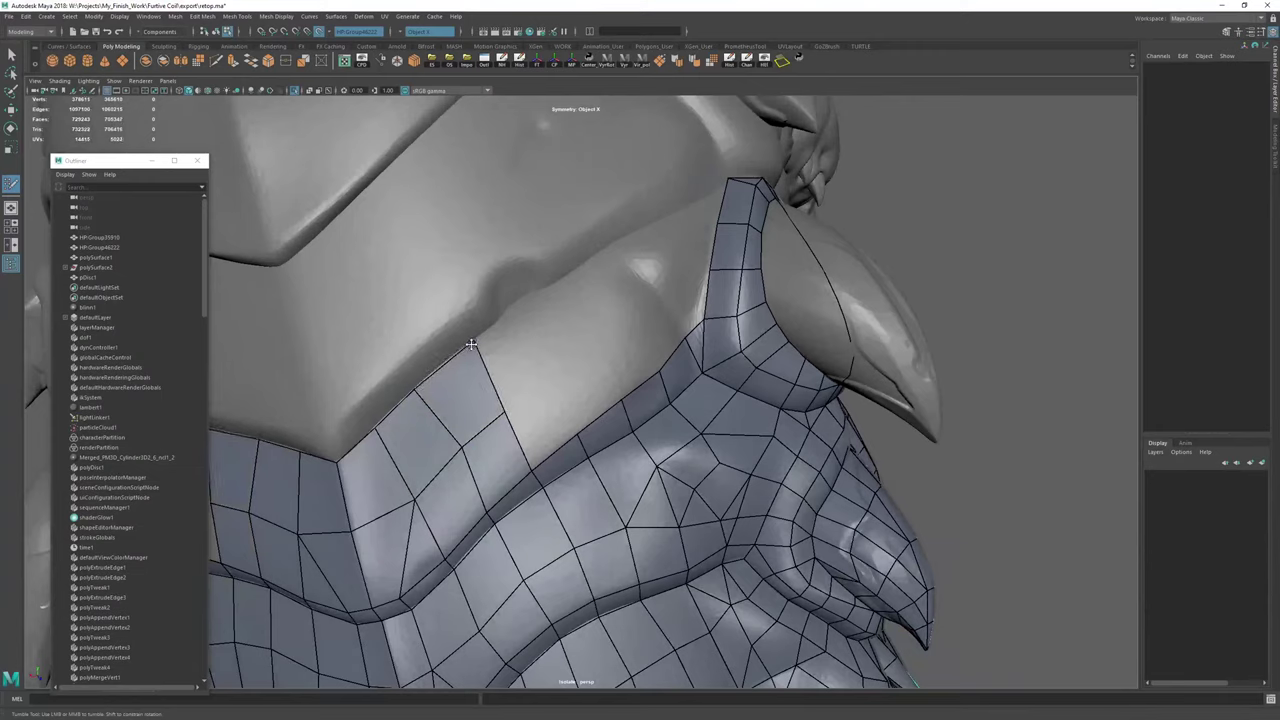
# Extend the quads along the plate crease toward the side spike, fill the triangular gap between them, and adjust the shared vertices.
pyautogui.moveTo(562, 452); pyautogui.dragTo(533, 392)
pyautogui.moveTo(633, 399); pyautogui.dragTo(497, 329)
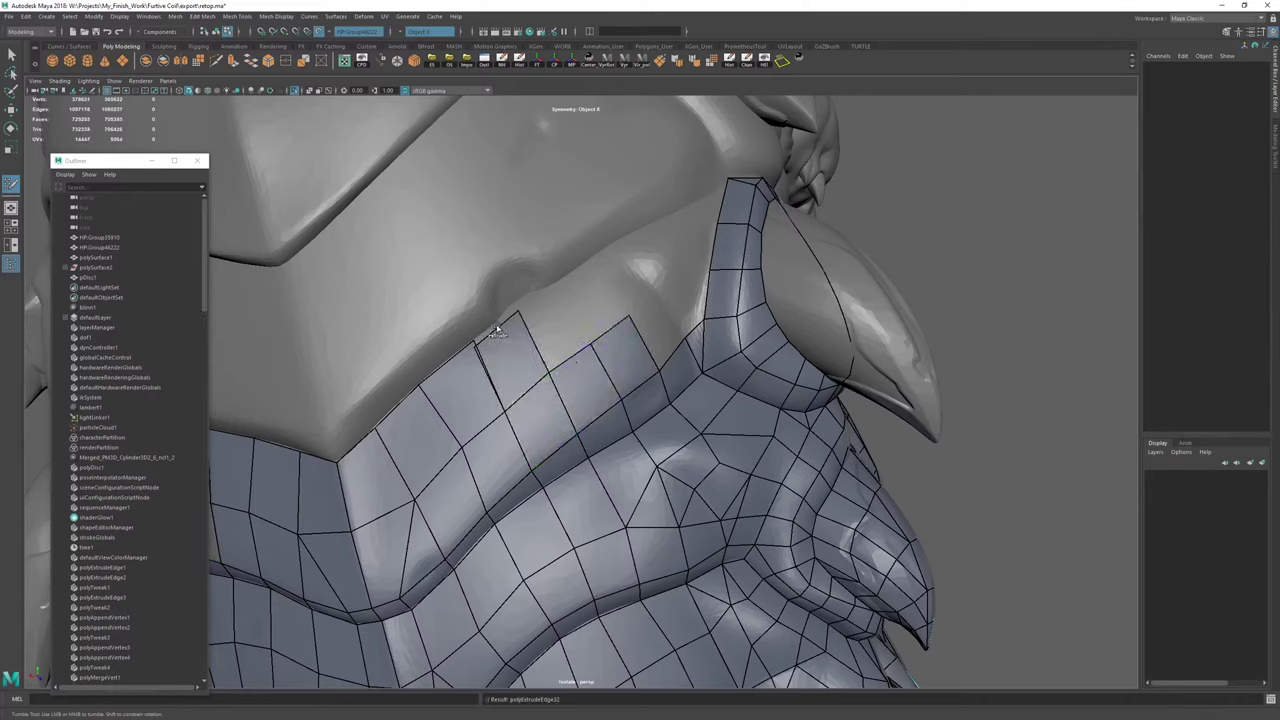
pyautogui.moveTo(603, 329); pyautogui.dragTo(594, 265)
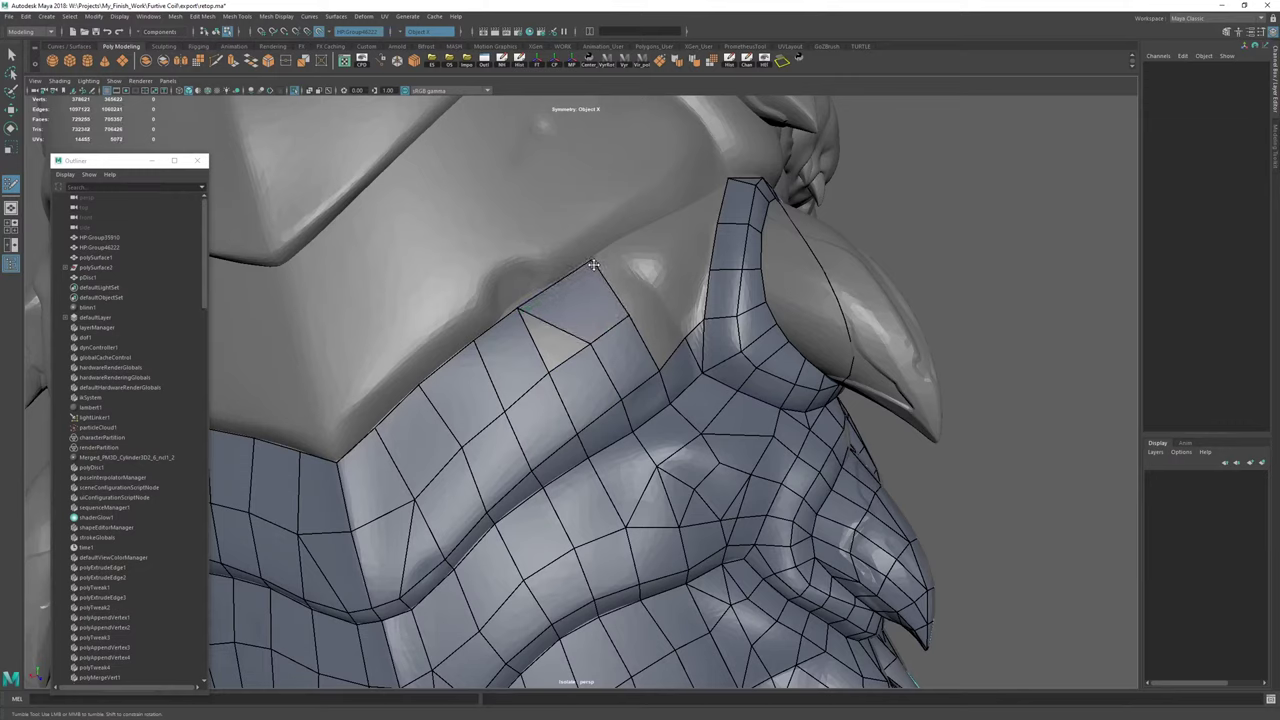
pyautogui.keyDown('shift'); pyautogui.click(551, 346); pyautogui.keyUp('shift')
pyautogui.moveTo(552, 373)
pyautogui.mouseDown()
pyautogui.moveTo(594, 344)
pyautogui.moveTo(561, 360)
pyautogui.mouseUp()
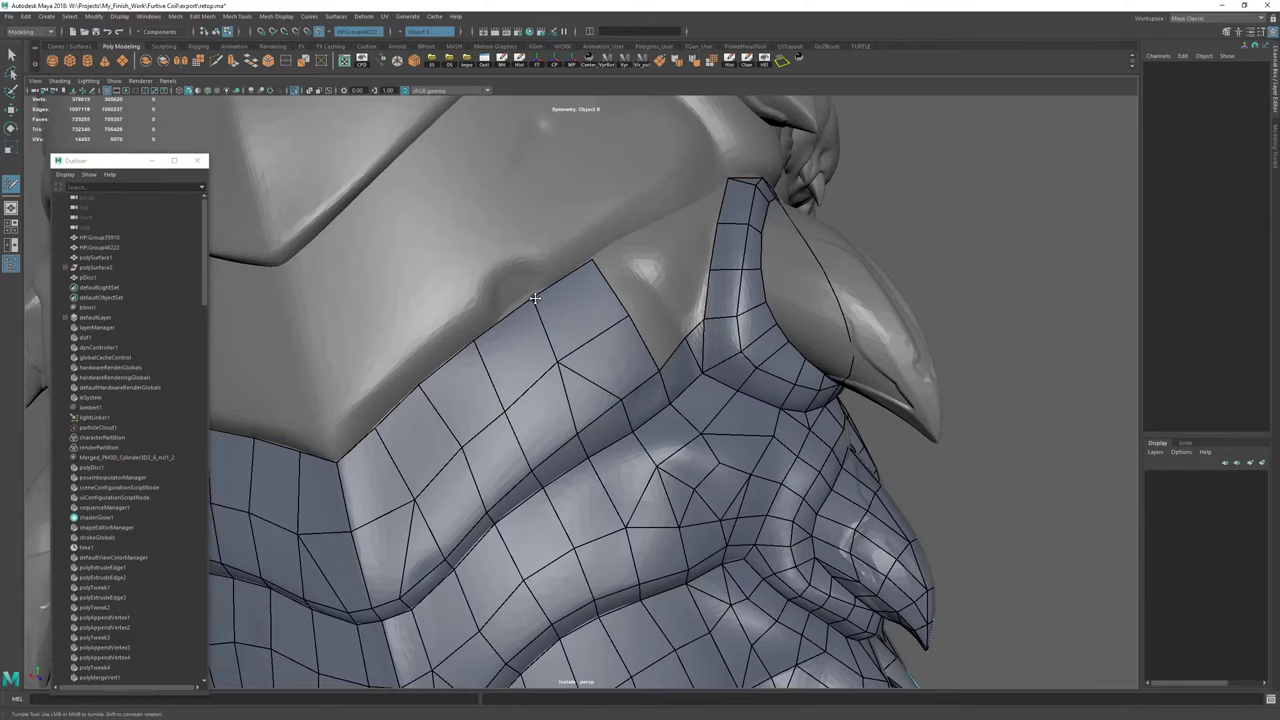
# Extrude a small face from the strip's upper border beside the spike and weld its free corners to the end vertex on the crease.
pyautogui.keyDown('alt'); pyautogui.moveTo(608, 291); pyautogui.dragTo(507, 364); pyautogui.keyUp('alt')
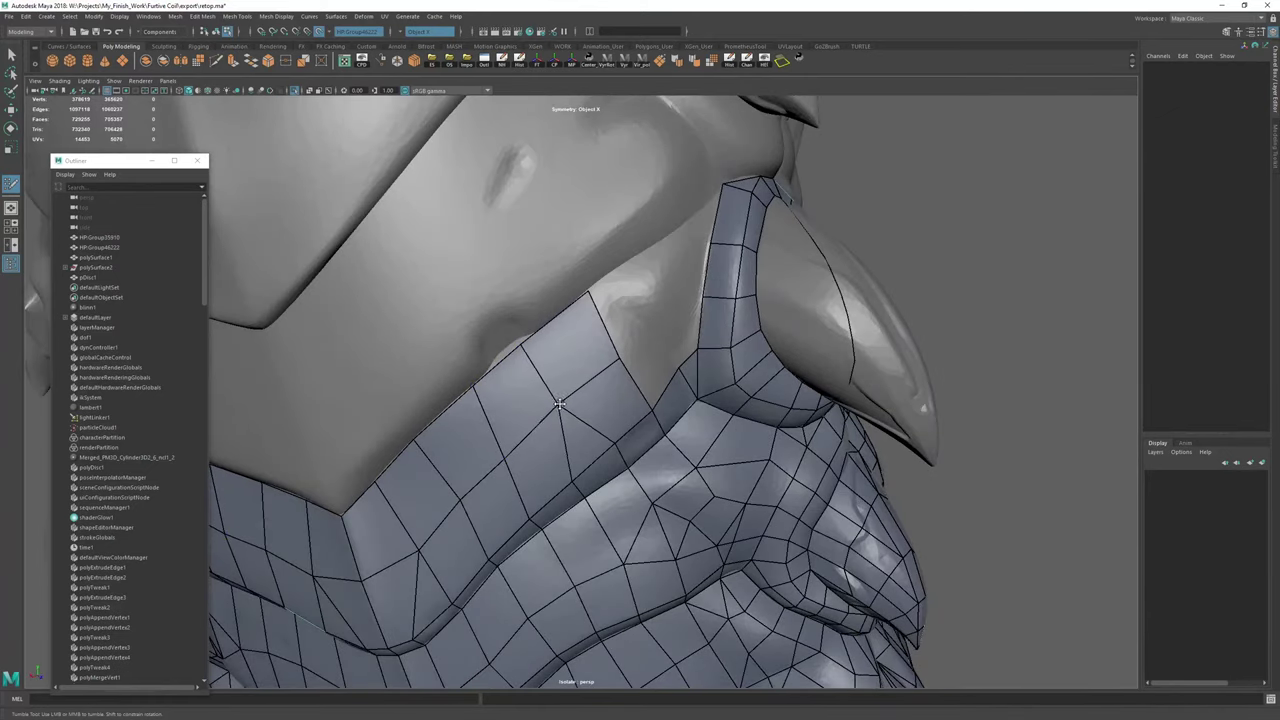
pyautogui.keyDown('alt'); pyautogui.moveTo(640, 350); pyautogui.dragTo(522, 312); pyautogui.keyUp('alt')
pyautogui.keyDown('alt'); pyautogui.moveTo(492, 304); pyautogui.dragTo(513, 298, button='right'); pyautogui.keyUp('alt')
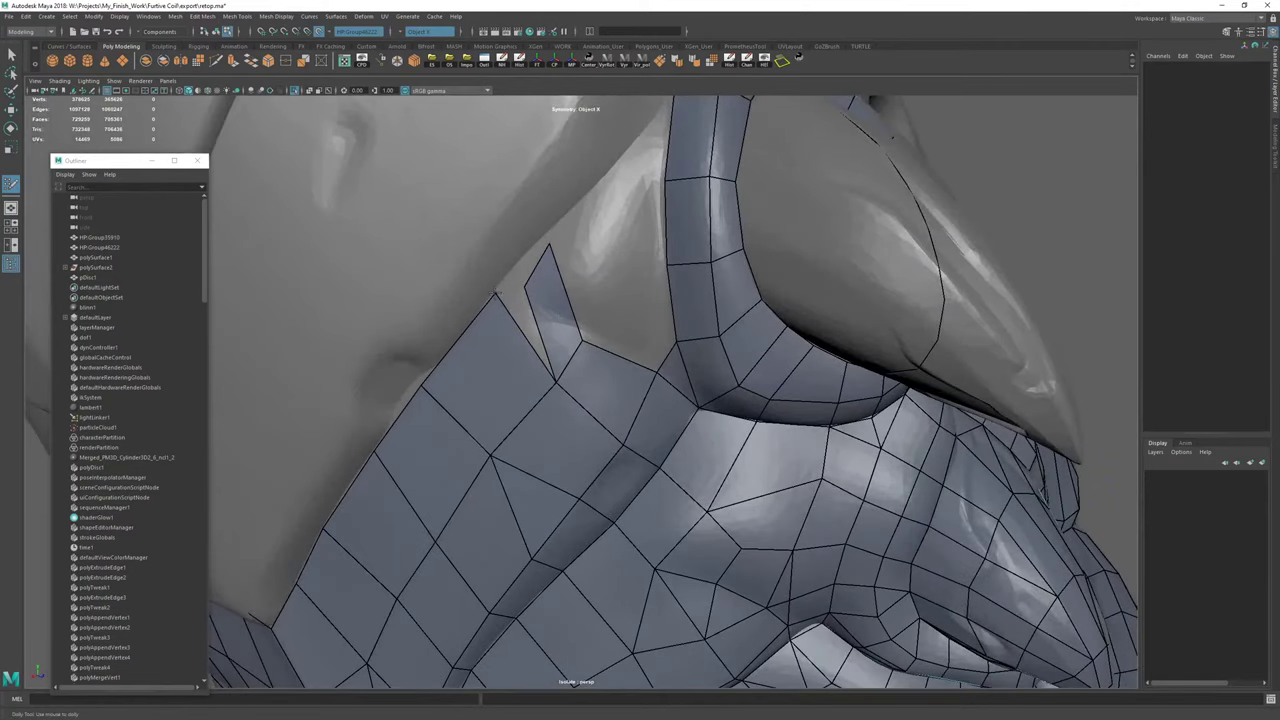
pyautogui.moveTo(496, 294)
pyautogui.mouseDown()
pyautogui.moveTo(500, 340)
pyautogui.moveTo(525, 288)
pyautogui.moveTo(498, 289)
pyautogui.mouseUp()
pyautogui.moveTo(549, 245); pyautogui.dragTo(502, 285)
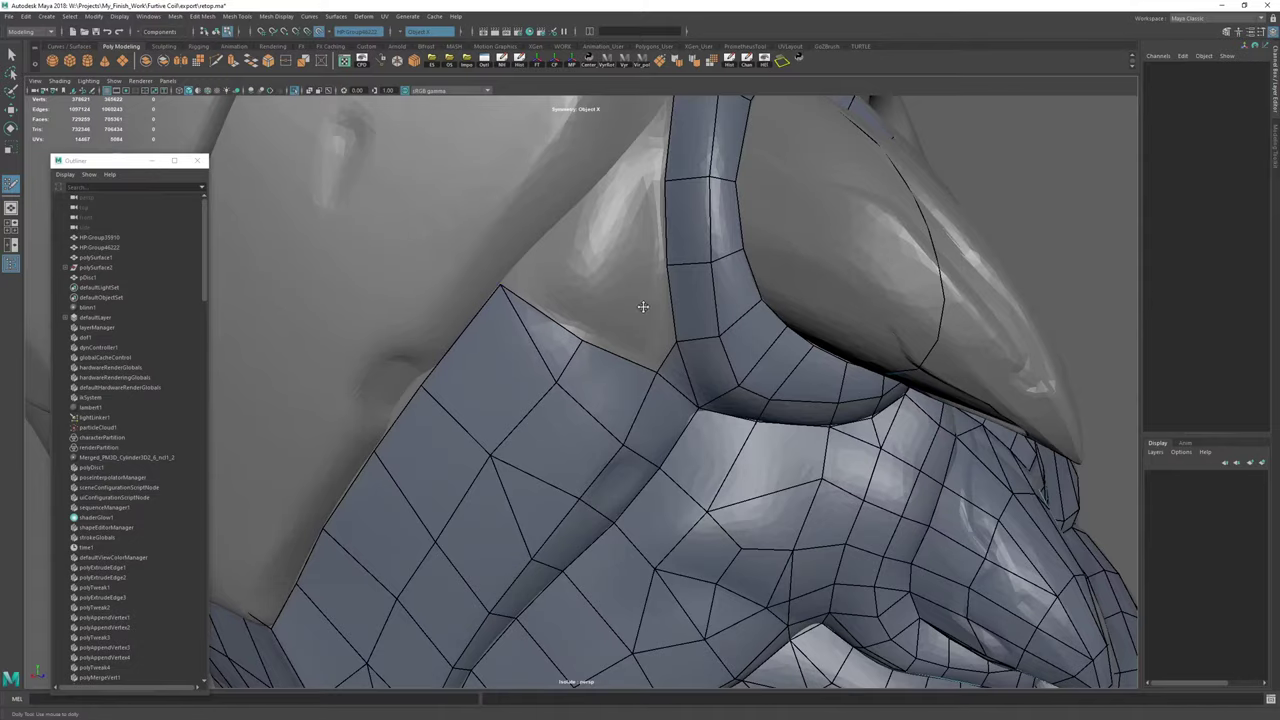
# Examine the mesh coverage across the back plates and the uncovered folds around the side spike.
pyautogui.moveTo(643, 307)
pyautogui.keyDown('alt'); pyautogui.mouseDown(button='right')
pyautogui.moveTo(490, 305)
pyautogui.moveTo(620, 310)
pyautogui.mouseUp(button='right'); pyautogui.keyUp('alt')
pyautogui.keyDown('alt'); pyautogui.moveTo(449, 300); pyautogui.dragTo(715, 440); pyautogui.keyUp('alt')
pyautogui.keyDown('alt'); pyautogui.moveTo(715, 335); pyautogui.dragTo(532, 330, button='right'); pyautogui.keyUp('alt')
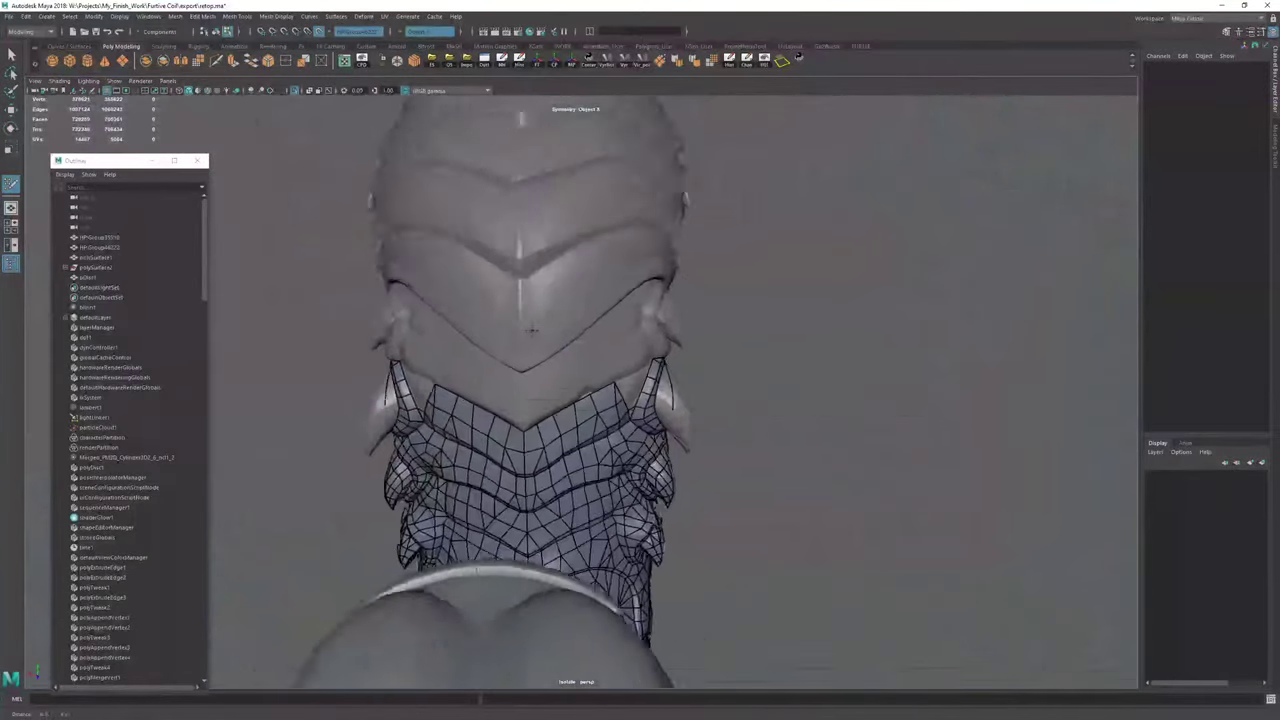
pyautogui.keyDown('alt'); pyautogui.moveTo(532, 330); pyautogui.dragTo(590, 337); pyautogui.keyUp('alt')
pyautogui.keyDown('alt'); pyautogui.moveTo(590, 337); pyautogui.dragTo(740, 400, button='right'); pyautogui.keyUp('alt')
pyautogui.keyDown('alt'); pyautogui.moveTo(740, 400); pyautogui.dragTo(503, 400); pyautogui.keyUp('alt')
pyautogui.keyDown('alt'); pyautogui.moveTo(503, 400); pyautogui.dragTo(535, 397, button='right'); pyautogui.keyUp('alt')
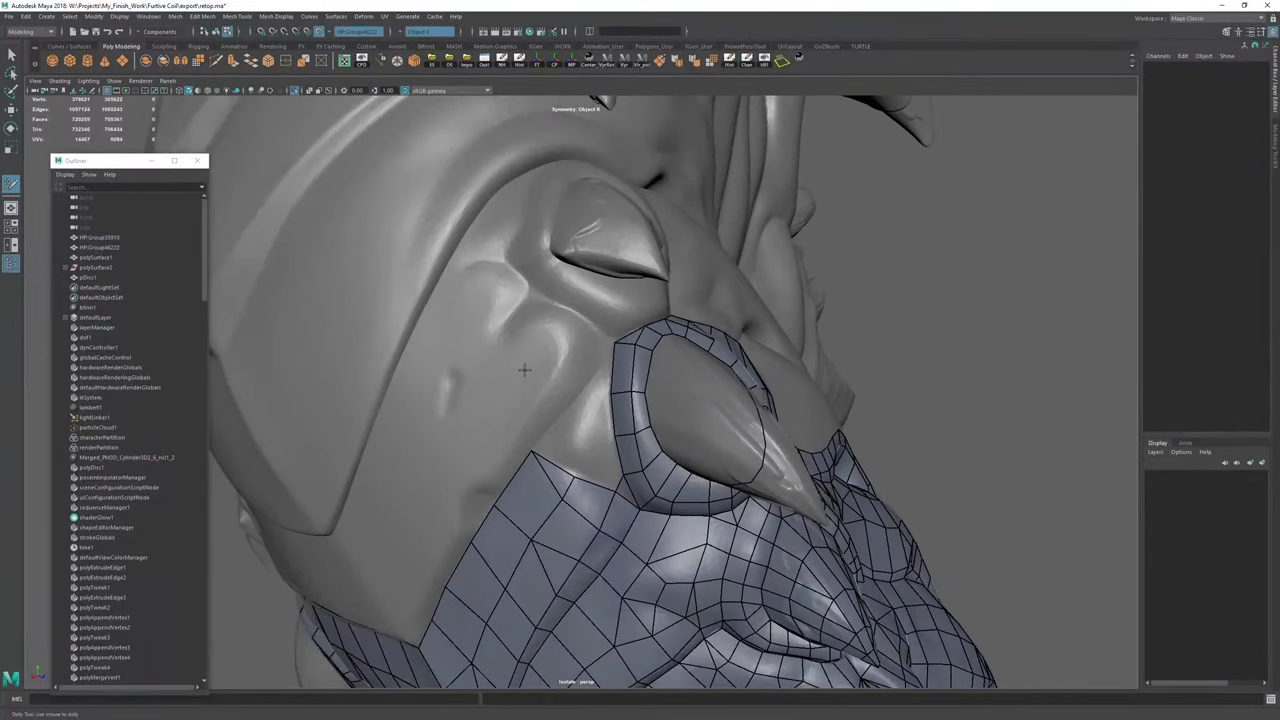
# Extrude a quad from the strip's border to the spike's ring, fill the gap above it, and weld the added vertex to the quad's corner.
pyautogui.keyDown('alt'); pyautogui.moveTo(524, 370); pyautogui.dragTo(572, 368); pyautogui.keyUp('alt')
pyautogui.keyDown('alt'); pyautogui.moveTo(572, 368); pyautogui.dragTo(615, 375, button='right'); pyautogui.keyUp('alt')
pyautogui.keyDown('alt'); pyautogui.moveTo(615, 375); pyautogui.dragTo(630, 385); pyautogui.keyUp('alt')
pyautogui.keyDown('alt'); pyautogui.moveTo(630, 385); pyautogui.dragTo(665, 391, button='right'); pyautogui.keyUp('alt')
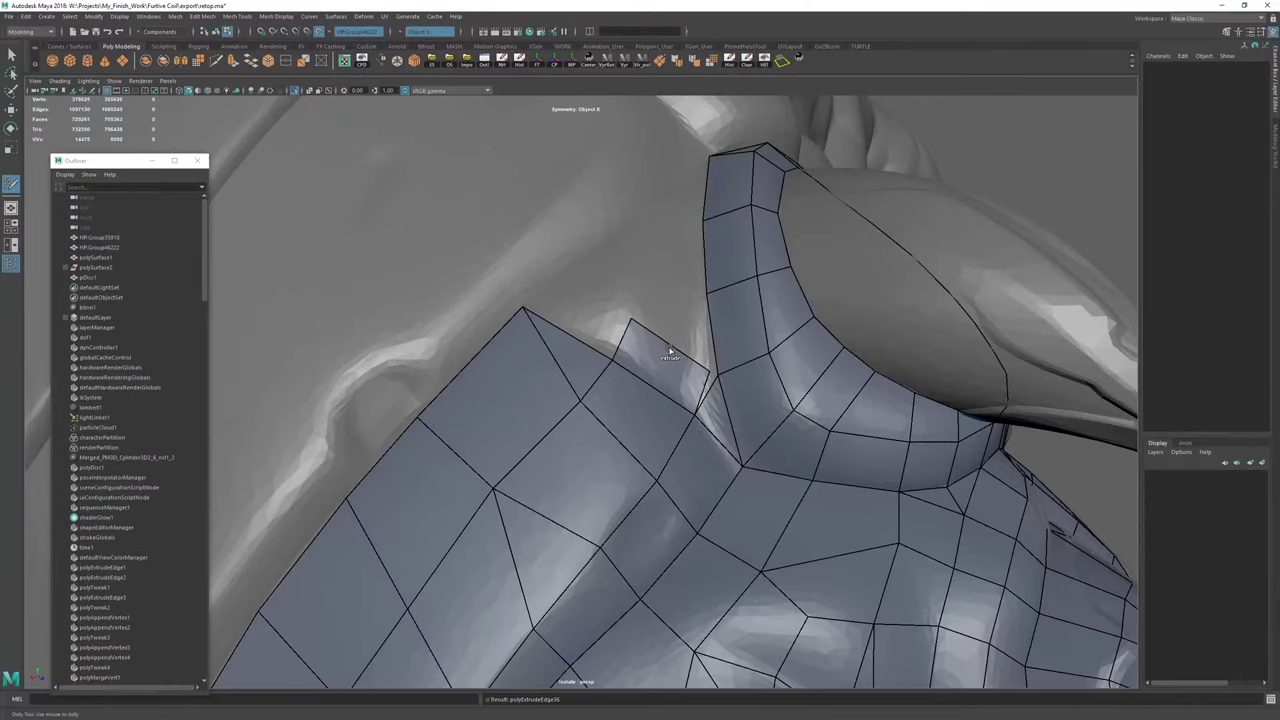
pyautogui.click(684, 309)
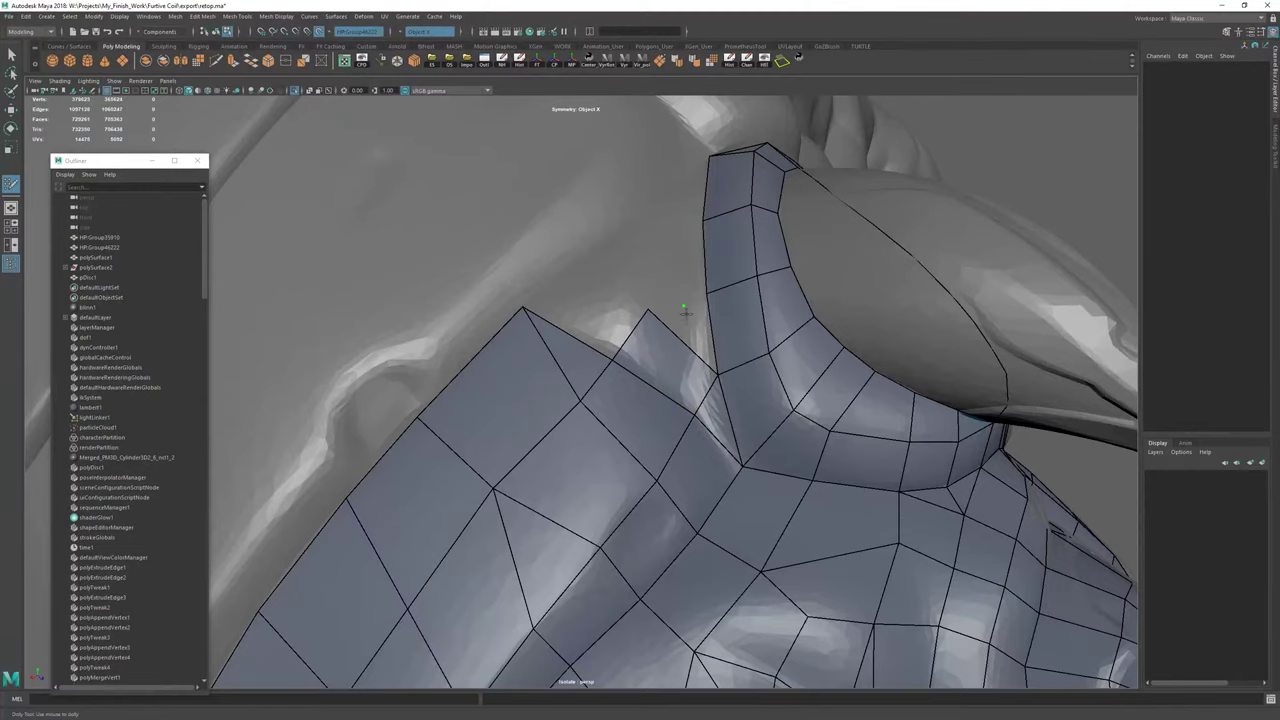
pyautogui.keyDown('shift'); pyautogui.click(686, 316); pyautogui.keyUp('shift')
pyautogui.moveTo(684, 305); pyautogui.dragTo(652, 302)
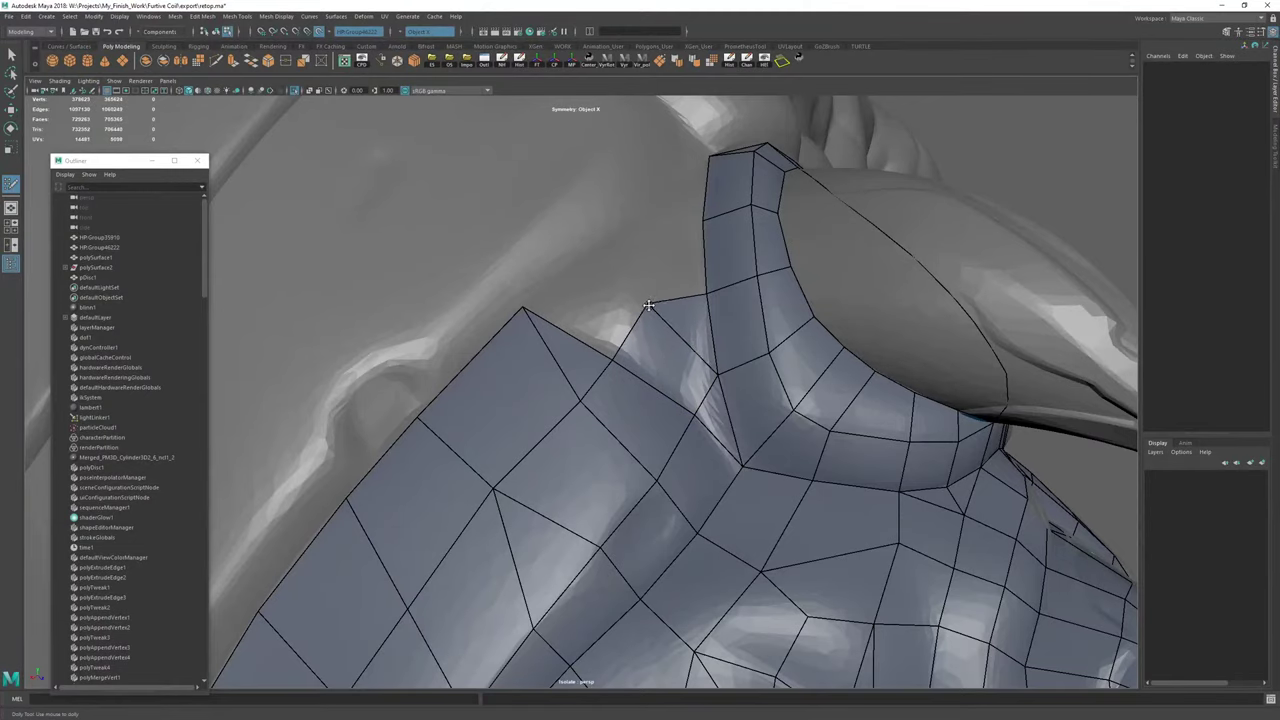
# Place a vertex on the uncovered fold beside the spike's ring, above the newly added faces.
pyautogui.keyDown('alt'); pyautogui.moveTo(652, 302); pyautogui.dragTo(624, 331, button='right'); pyautogui.keyUp('alt')
pyautogui.keyDown('alt'); pyautogui.moveTo(622, 330); pyautogui.dragTo(621, 417); pyautogui.keyUp('alt')
pyautogui.click(604, 406)
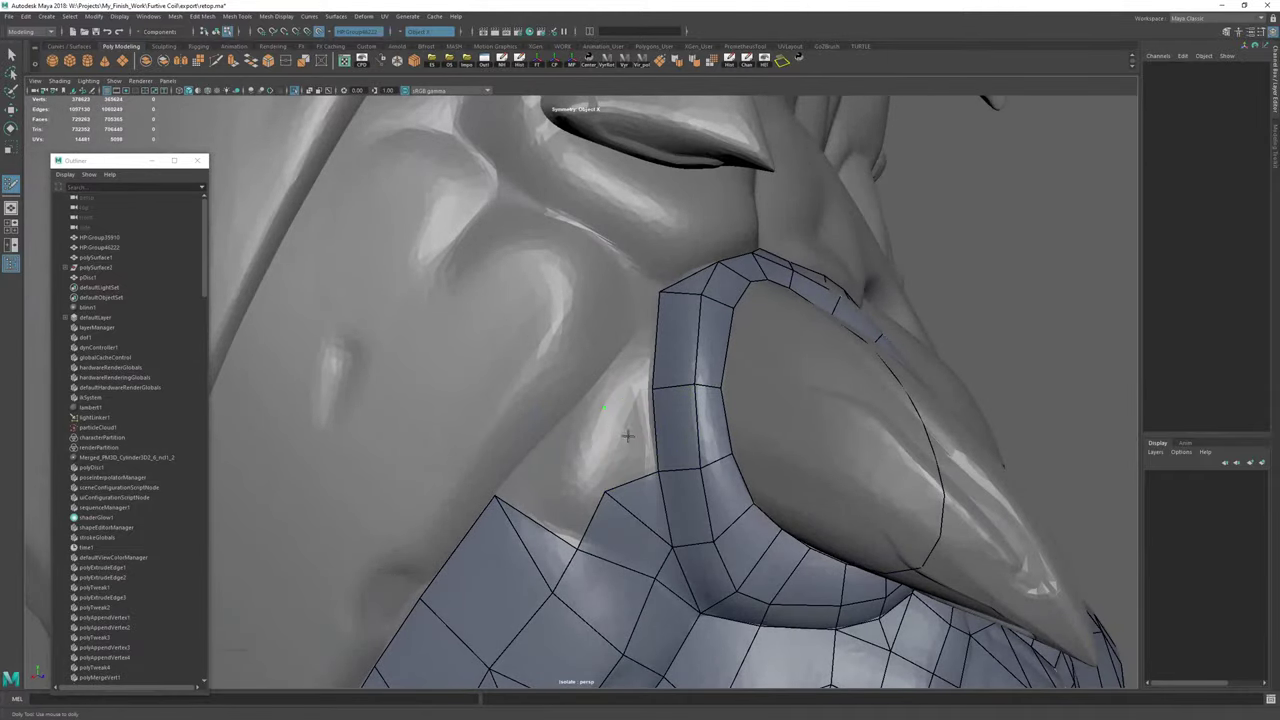
# Fill two quads between the ring around the horn base and the neighbouring retopology mesh.
pyautogui.keyDown('shift'); pyautogui.click(604, 410); pyautogui.keyUp('shift')
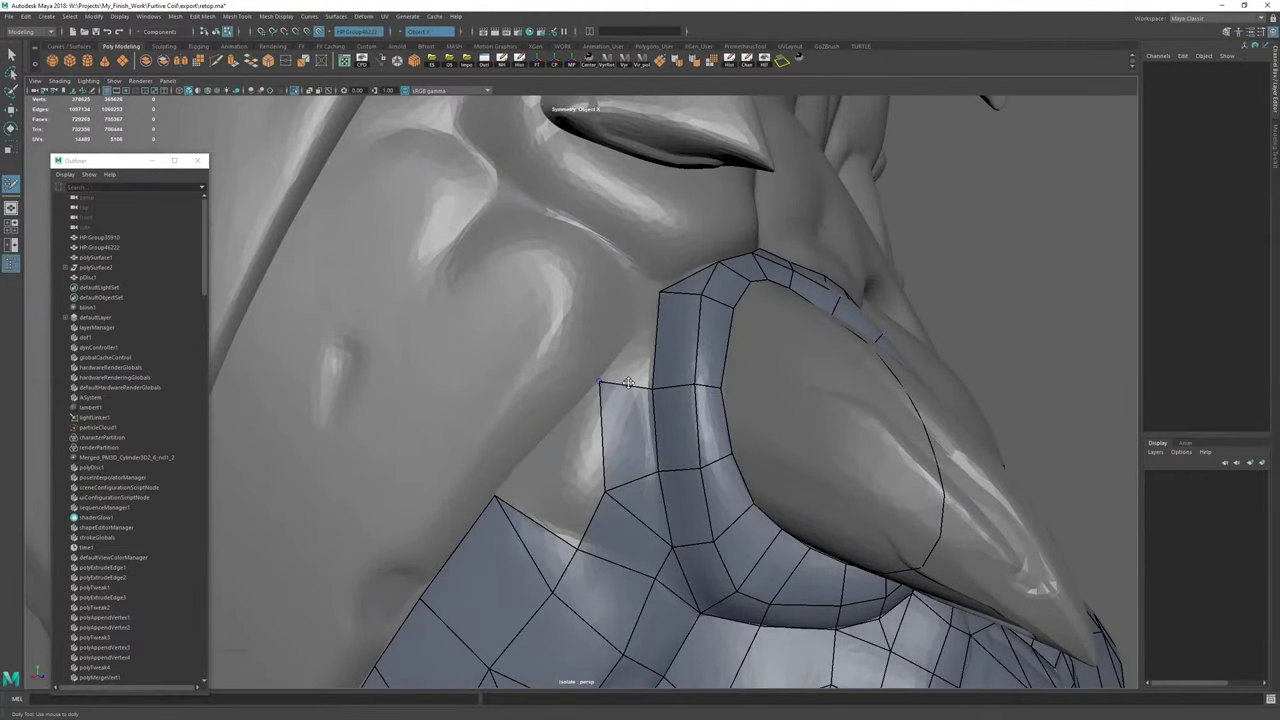
pyautogui.moveTo(628, 383)
pyautogui.keyDown('alt'); pyautogui.mouseDown()
pyautogui.moveTo(640, 411)
pyautogui.moveTo(674, 334)
pyautogui.moveTo(610, 372)
pyautogui.mouseUp(); pyautogui.keyUp('alt')
pyautogui.keyDown('shift'); pyautogui.click(650, 391); pyautogui.keyUp('shift')
# Fill the notch beside the horn ring with new faces, merge the extra vertex into its neighbour and smooth out the border vertices.
pyautogui.click(554, 456)
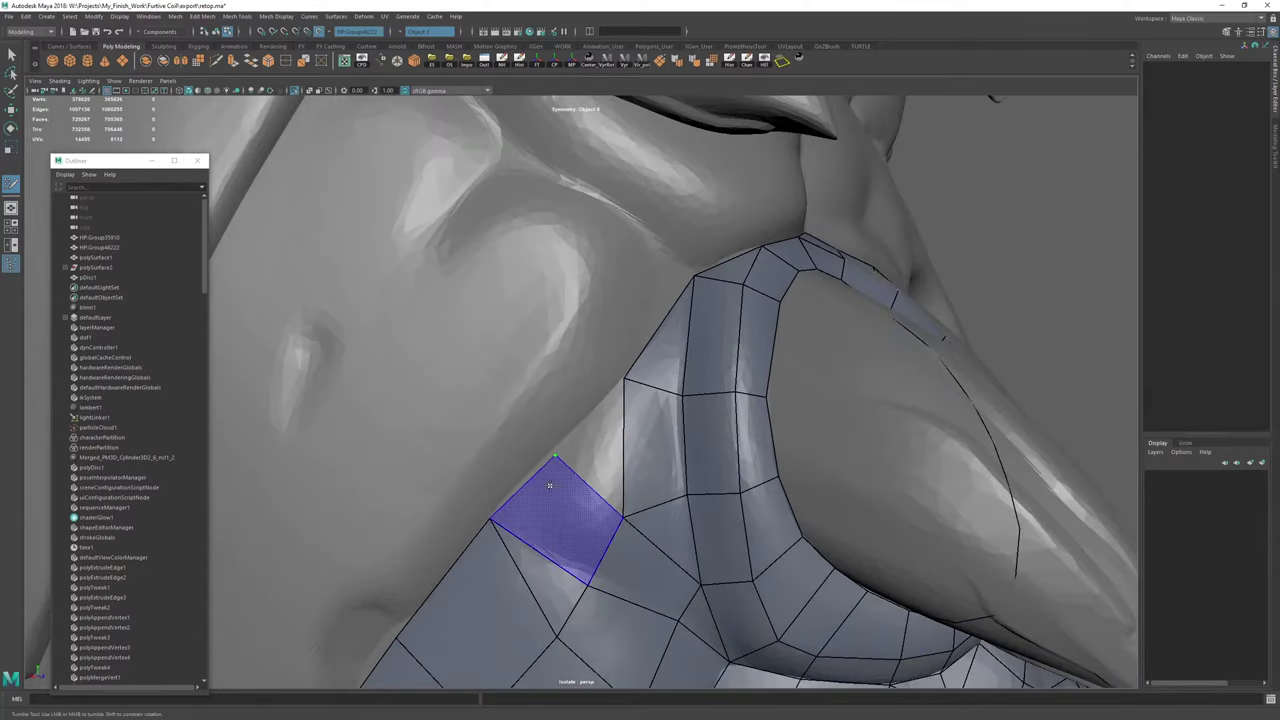
pyautogui.click(600, 439)
pyautogui.keyDown('shift'); pyautogui.click(601, 464); pyautogui.keyUp('shift')
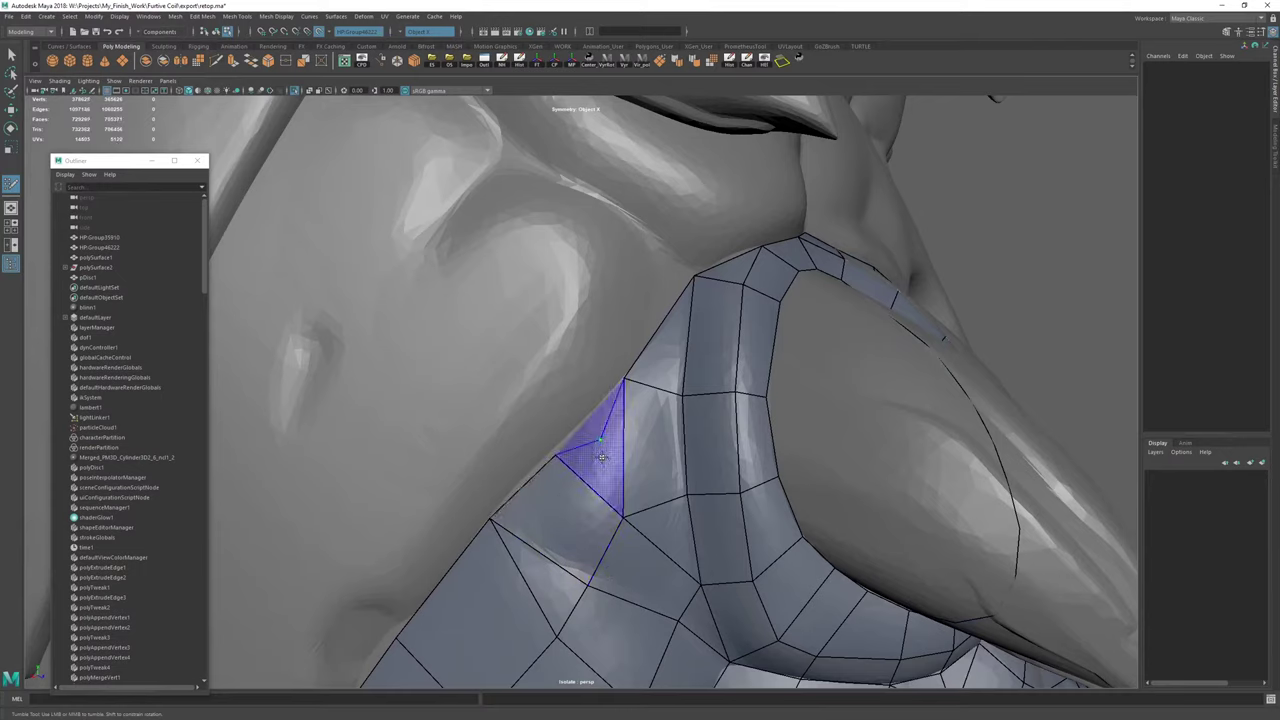
pyautogui.keyDown('shift'); pyautogui.click(602, 457); pyautogui.keyUp('shift')
pyautogui.moveTo(600, 439); pyautogui.dragTo(560, 448)
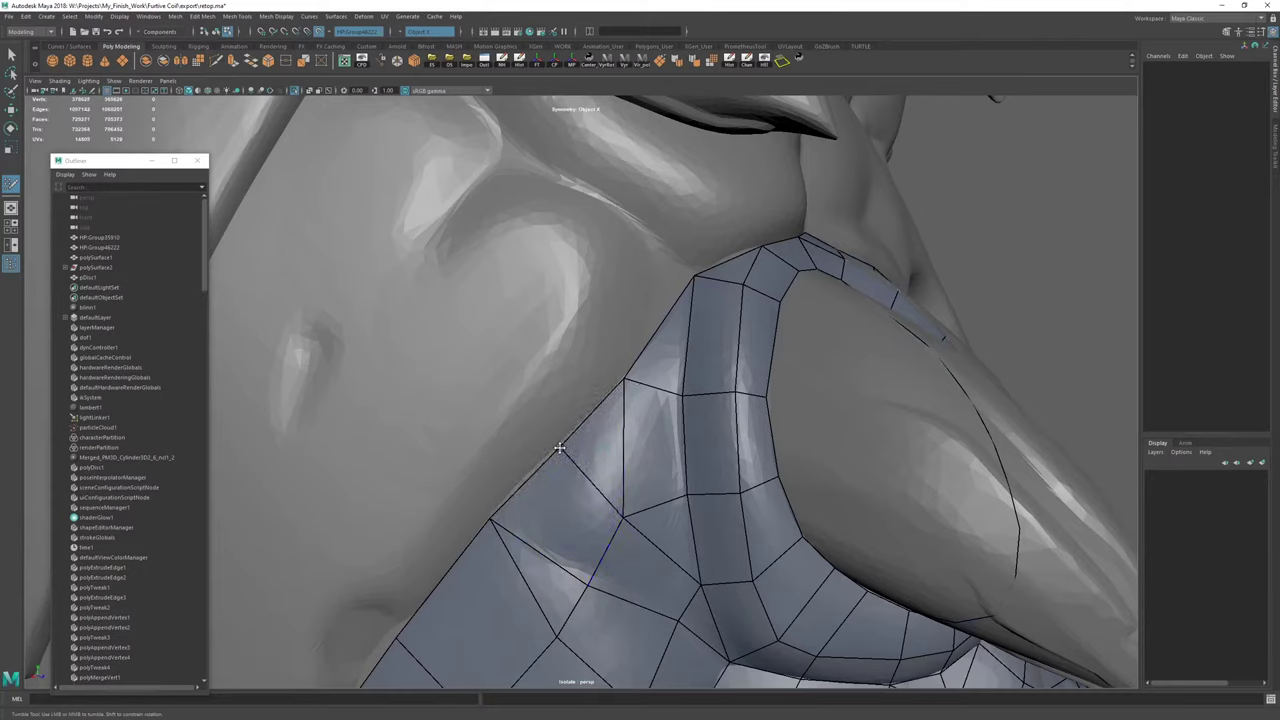
pyautogui.moveTo(498, 508); pyautogui.dragTo(482, 524)
pyautogui.moveTo(560, 447); pyautogui.dragTo(556, 448)
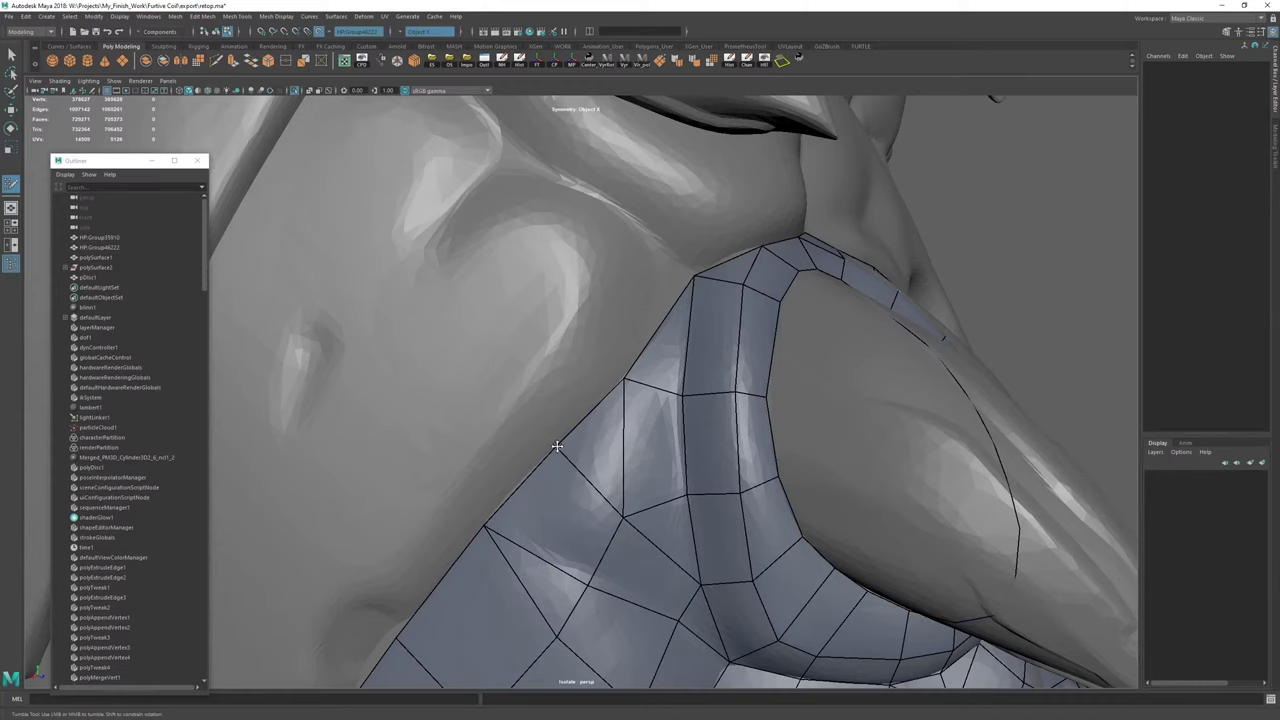
# Delete the retopology mesh's construction history, resume Quad Draw and save the scene.
pyautogui.press('w')
pyautogui.click(729, 62)
pyautogui.press('y')
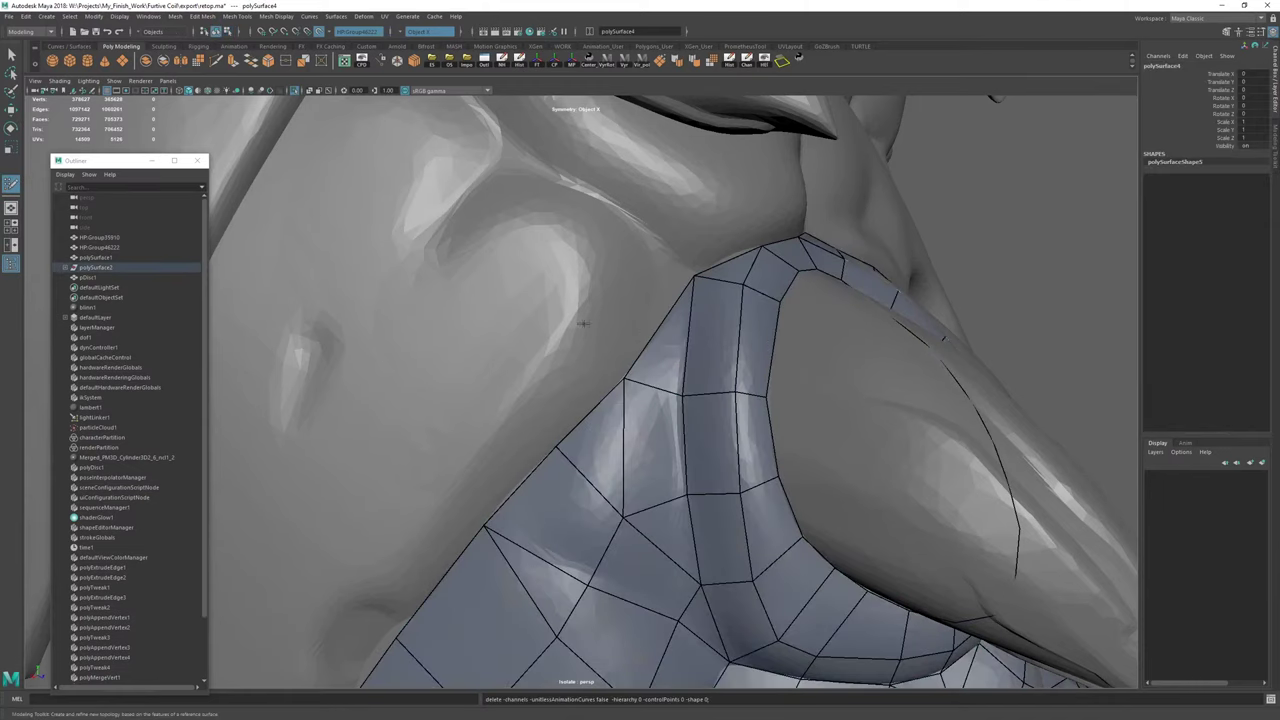
pyautogui.scroll(-6, 586, 320)
pyautogui.keyDown('alt'); pyautogui.moveTo(650, 370); pyautogui.dragTo(612, 334); pyautogui.keyUp('alt')
pyautogui.hotkey('ctrl', 's')
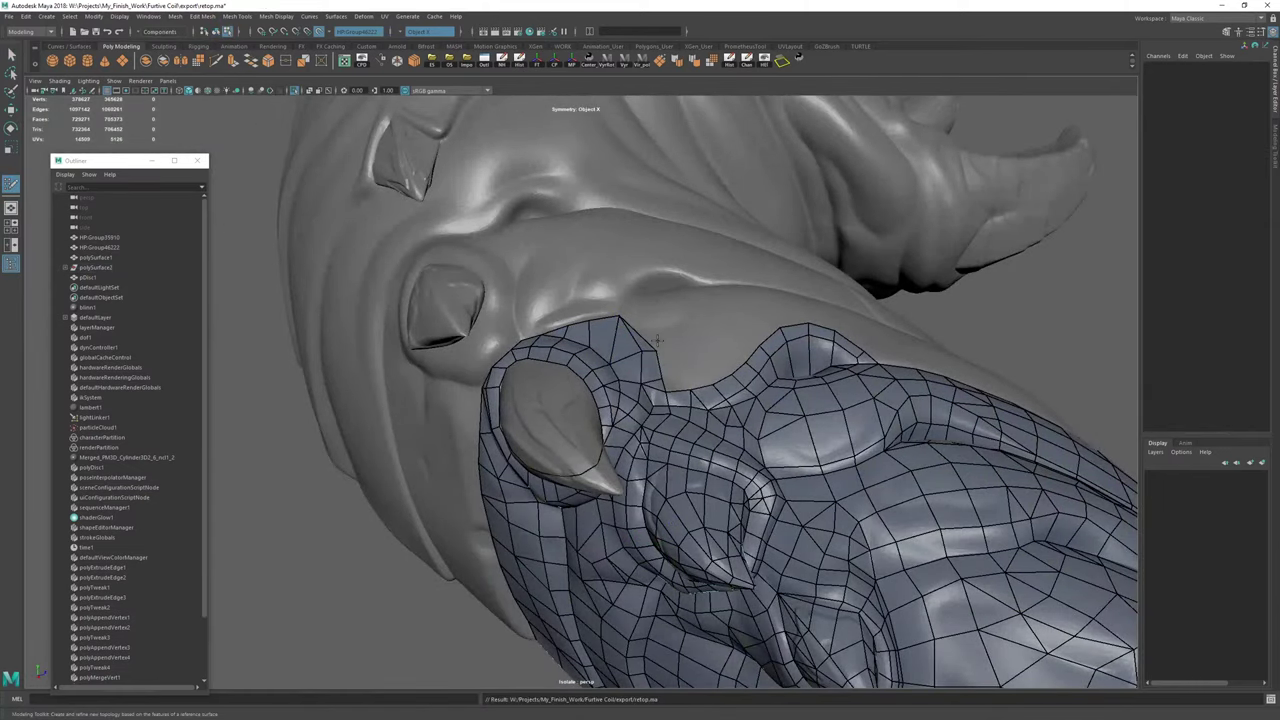
# Extend a central strip of quads from the belly mesh's border up to the next crease and insert edge loops across it.
pyautogui.keyDown('alt'); pyautogui.moveTo(686, 321); pyautogui.dragTo(430, 460); pyautogui.keyUp('alt')
pyautogui.keyDown('alt'); pyautogui.moveTo(575, 530); pyautogui.dragTo(669, 580, button='right'); pyautogui.keyUp('alt')
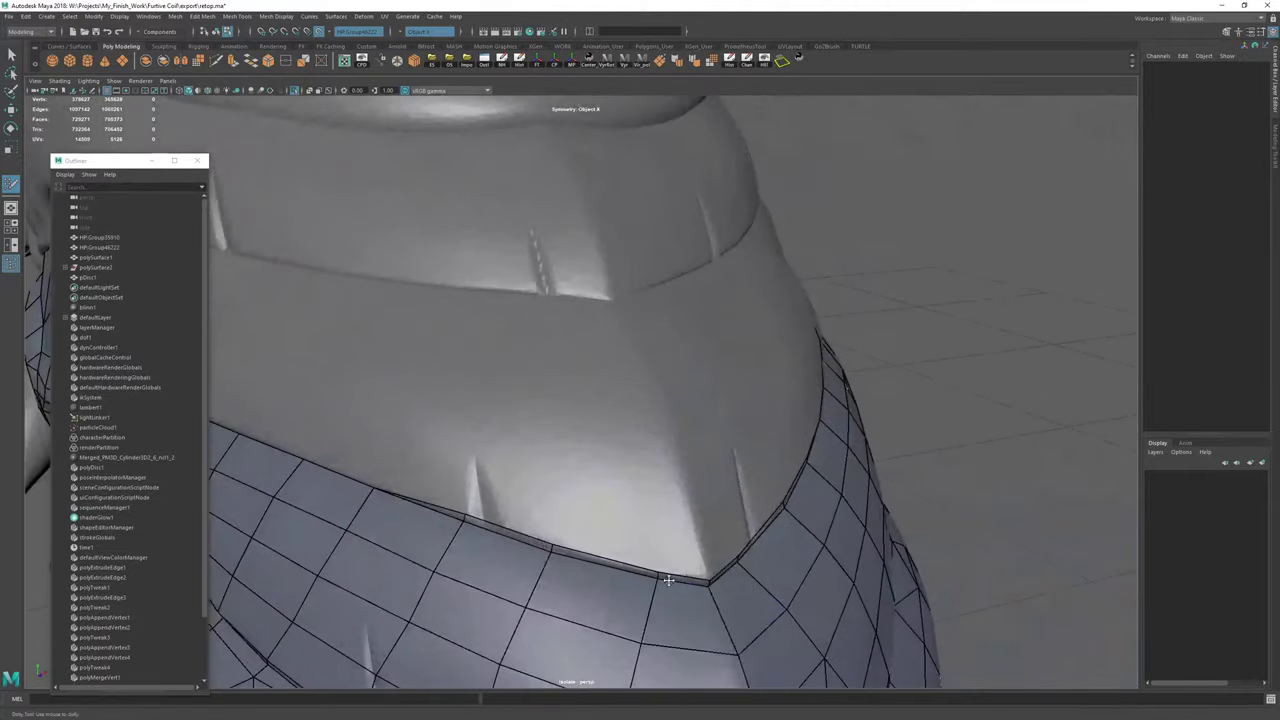
pyautogui.moveTo(677, 580)
pyautogui.mouseDown()
pyautogui.moveTo(598, 314)
pyautogui.moveTo(582, 362)
pyautogui.mouseUp()
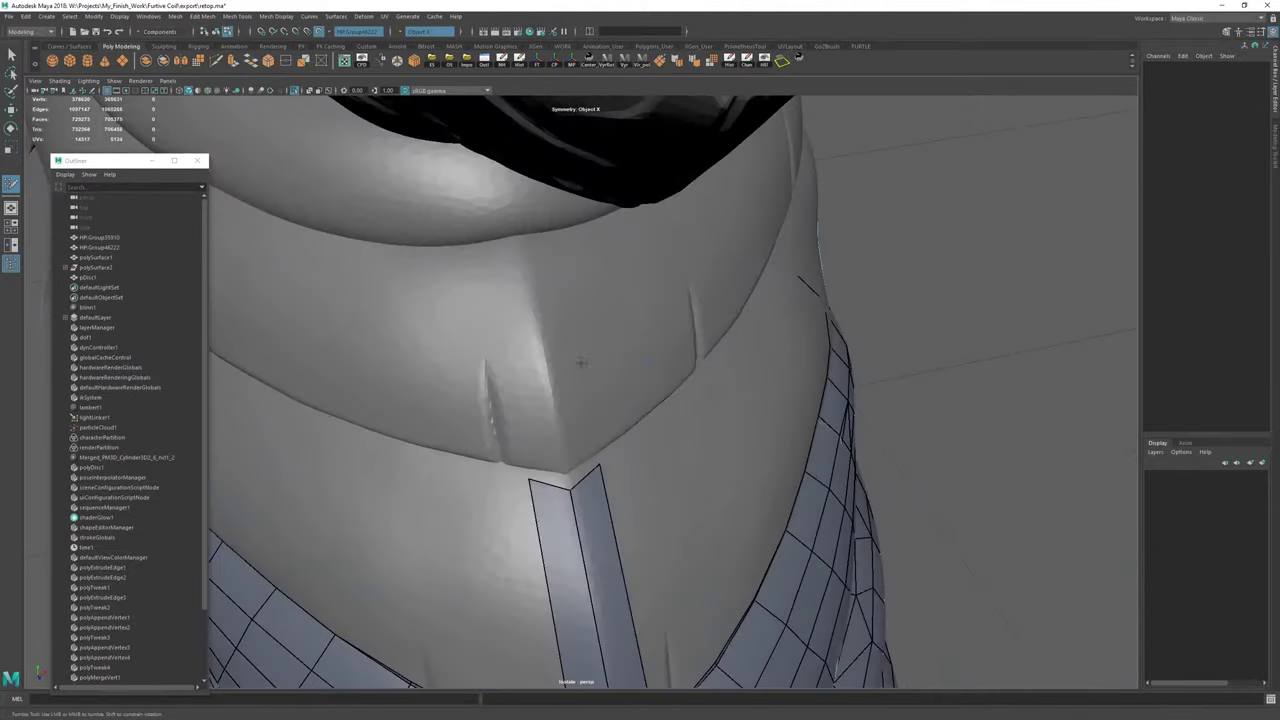
pyautogui.moveTo(536, 480); pyautogui.dragTo(520, 435)
pyautogui.keyDown('ctrl'); pyautogui.click(547, 385); pyautogui.keyUp('ctrl')
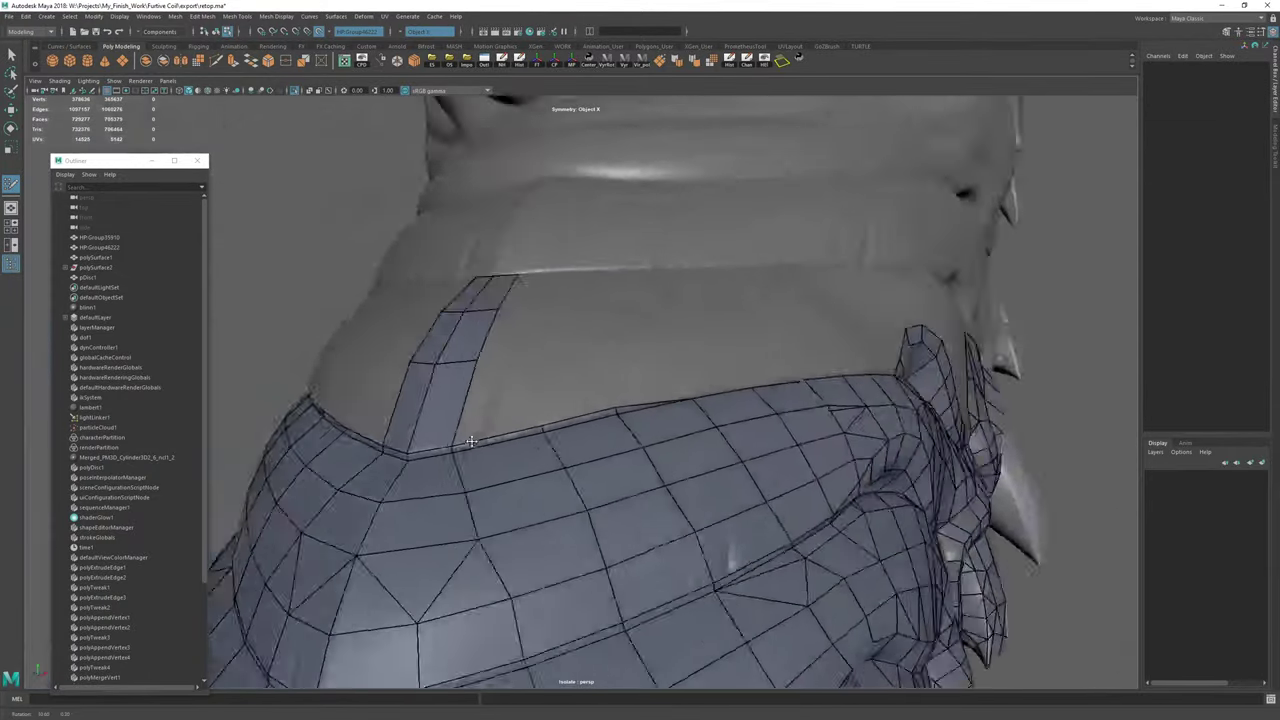
# Extrude a row of quads from the belly mesh's border beside the central strip and fill the gap joining it to the strip.
pyautogui.keyDown('alt'); pyautogui.moveTo(520, 435); pyautogui.dragTo(540, 430, button='right'); pyautogui.keyUp('alt')
pyautogui.keyDown('alt'); pyautogui.moveTo(500, 425); pyautogui.dragTo(560, 411); pyautogui.keyUp('alt')
pyautogui.keyDown('alt'); pyautogui.moveTo(500, 425); pyautogui.dragTo(529, 432, button='right'); pyautogui.keyUp('alt')
pyautogui.moveTo(528, 432)
pyautogui.keyDown('alt'); pyautogui.mouseDown()
pyautogui.moveTo(573, 509)
pyautogui.moveTo(566, 499)
pyautogui.moveTo(602, 495)
pyautogui.moveTo(387, 412)
pyautogui.mouseUp(); pyautogui.keyUp('alt')
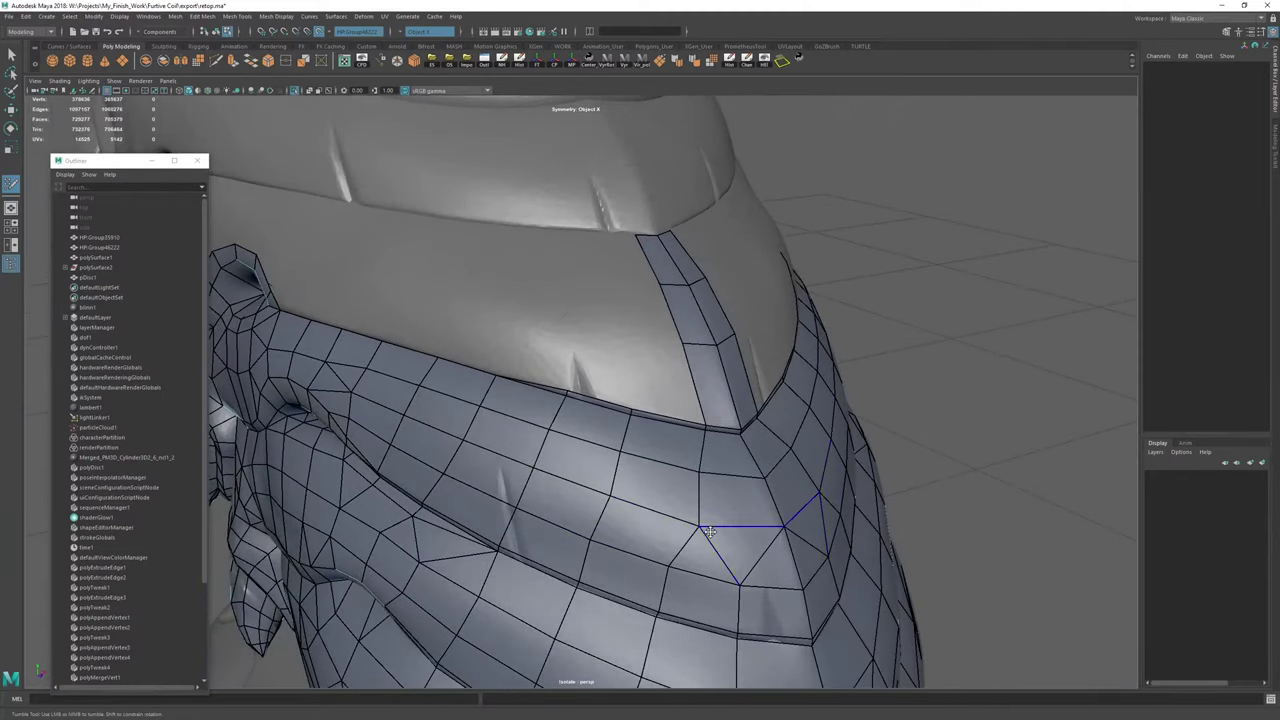
pyautogui.keyDown('alt'); pyautogui.moveTo(710, 532); pyautogui.dragTo(678, 485); pyautogui.keyUp('alt')
pyautogui.keyDown('alt'); pyautogui.moveTo(597, 384); pyautogui.dragTo(620, 466, button='middle'); pyautogui.keyUp('alt')
pyautogui.moveTo(620, 466)
pyautogui.keyDown('alt'); pyautogui.mouseDown()
pyautogui.moveTo(510, 460)
pyautogui.moveTo(611, 463)
pyautogui.mouseUp(); pyautogui.keyUp('alt')
pyautogui.keyDown('alt'); pyautogui.moveTo(611, 463); pyautogui.dragTo(650, 435, button='right'); pyautogui.keyUp('alt')
pyautogui.keyDown('alt'); pyautogui.moveTo(649, 435); pyautogui.dragTo(580, 542); pyautogui.keyUp('alt')
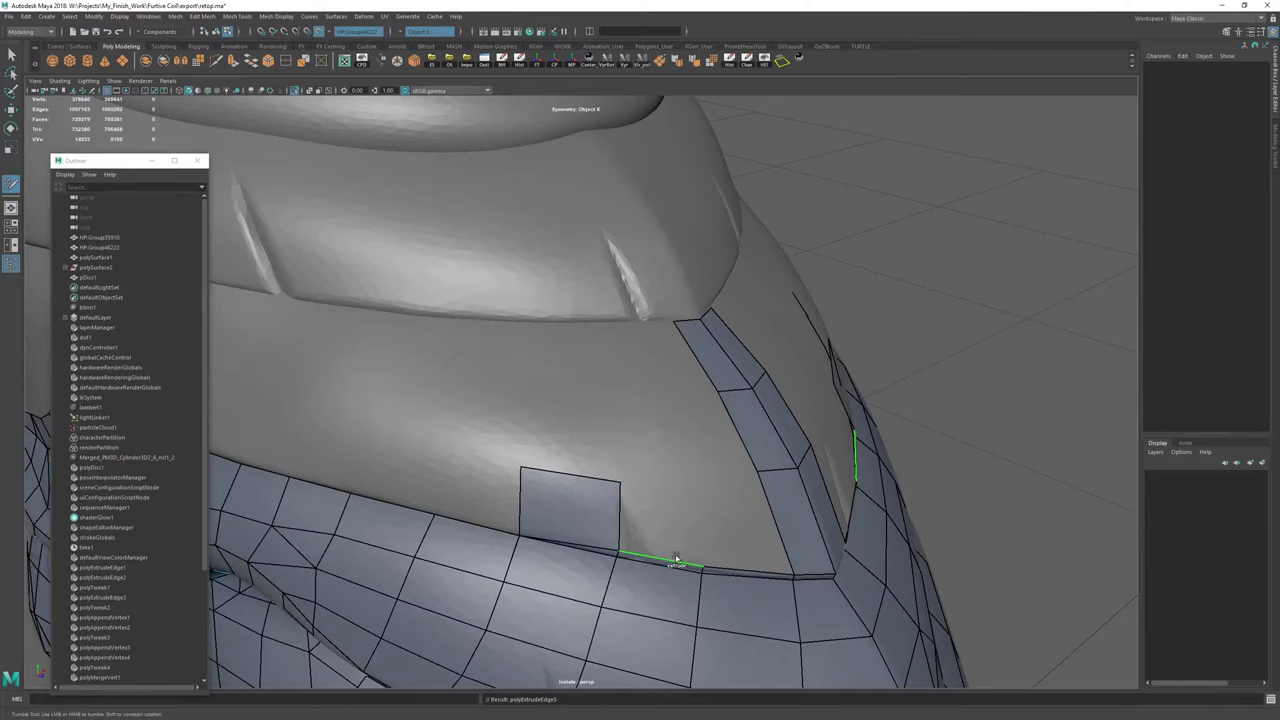
pyautogui.moveTo(676, 559); pyautogui.dragTo(668, 492)
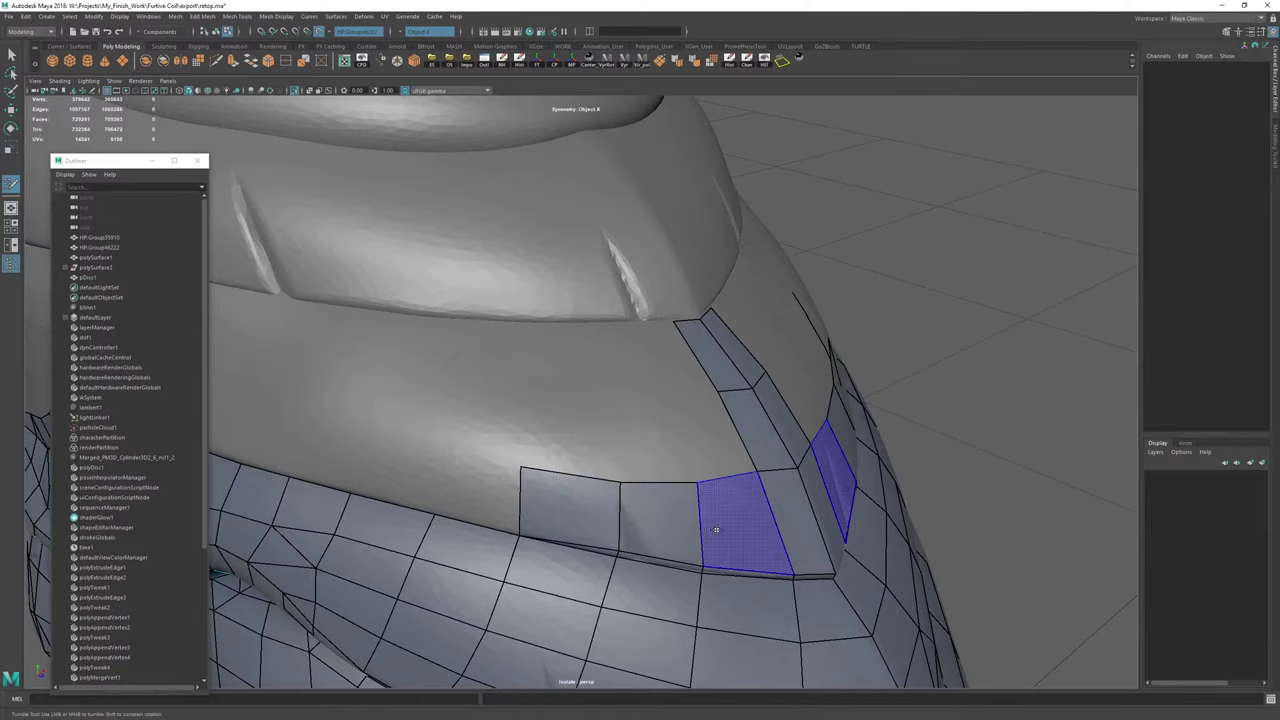
pyautogui.keyDown('shift'); pyautogui.click(699, 486); pyautogui.keyUp('shift')
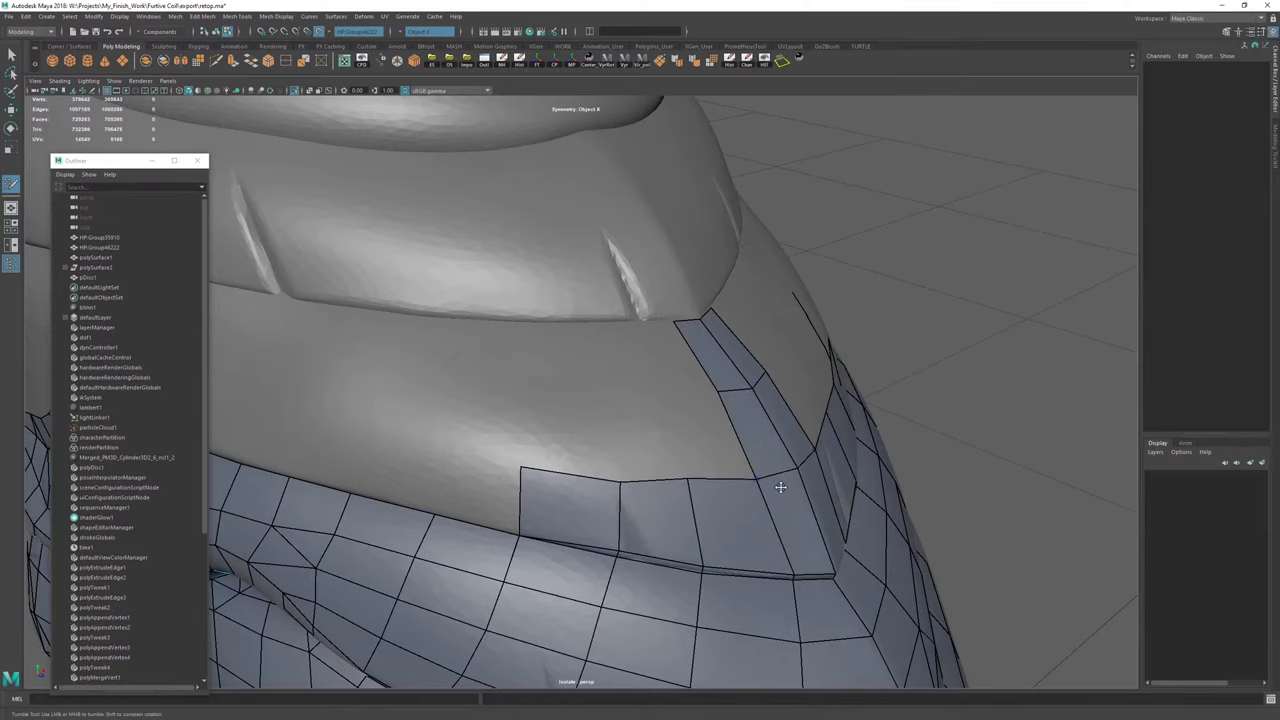
# Insert another edge loop across the upper central strip and shift the strip's lower cross edge down.
pyautogui.keyDown('alt'); pyautogui.moveTo(780, 486); pyautogui.dragTo(749, 494); pyautogui.keyUp('alt')
pyautogui.keyDown('alt'); pyautogui.moveTo(655, 503); pyautogui.dragTo(592, 455, button='right'); pyautogui.keyUp('alt')
pyautogui.moveTo(592, 455)
pyautogui.keyDown('alt'); pyautogui.mouseDown()
pyautogui.moveTo(641, 438)
pyautogui.moveTo(641, 463)
pyautogui.mouseUp(); pyautogui.keyUp('alt')
pyautogui.keyDown('alt'); pyautogui.moveTo(641, 463); pyautogui.dragTo(735, 417, button='right'); pyautogui.keyUp('alt')
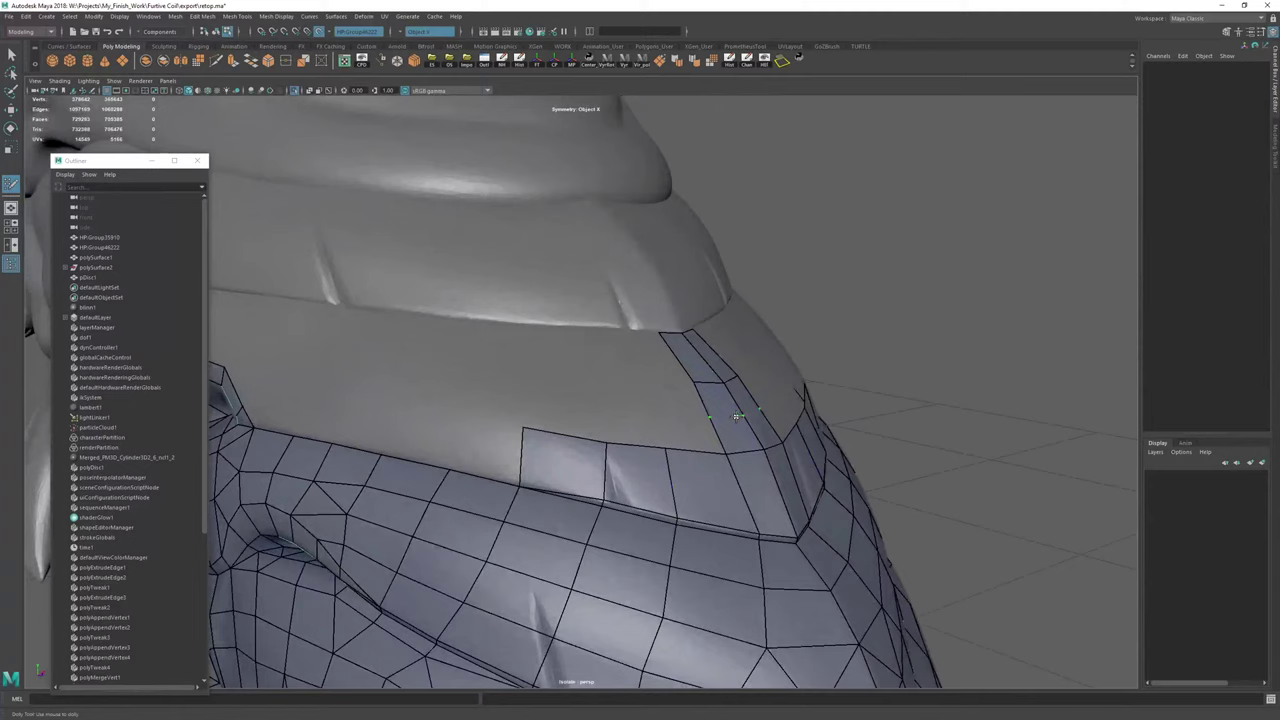
pyautogui.keyDown('ctrl'); pyautogui.click(693, 362); pyautogui.keyUp('ctrl')
pyautogui.moveTo(734, 455); pyautogui.dragTo(752, 474)
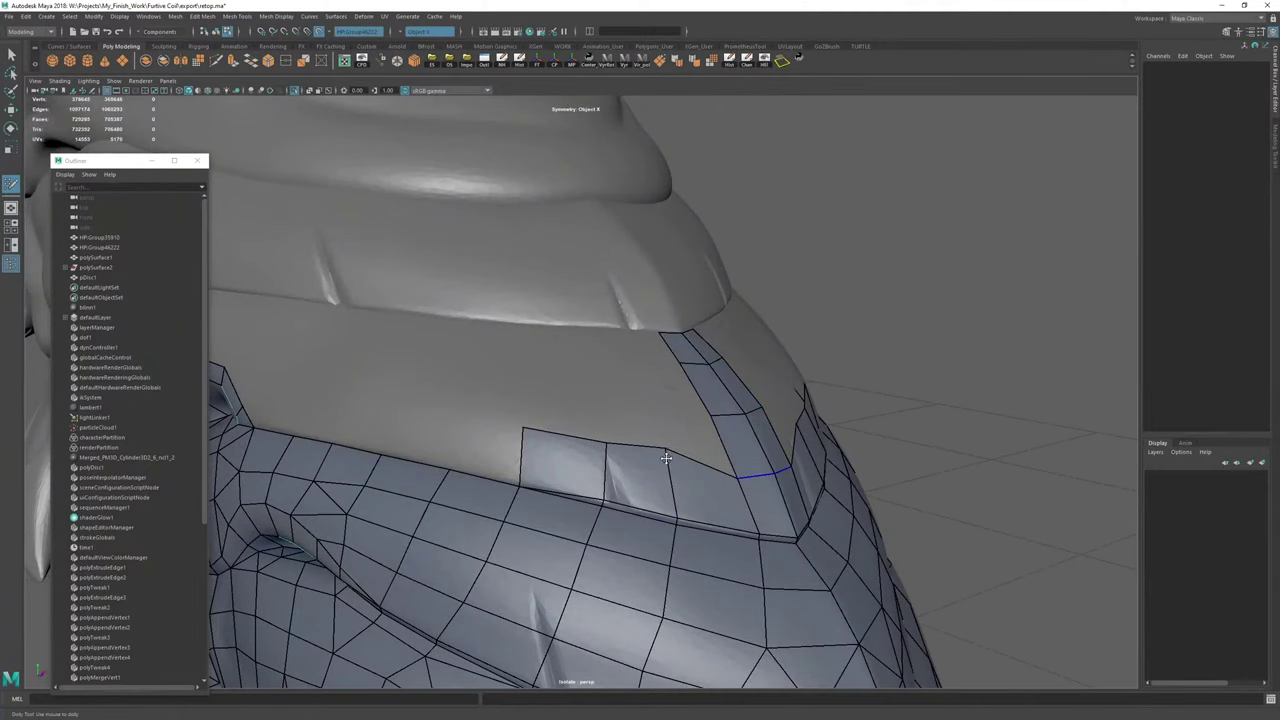
pyautogui.keyDown('alt'); pyautogui.moveTo(674, 463); pyautogui.dragTo(686, 483); pyautogui.keyUp('alt')
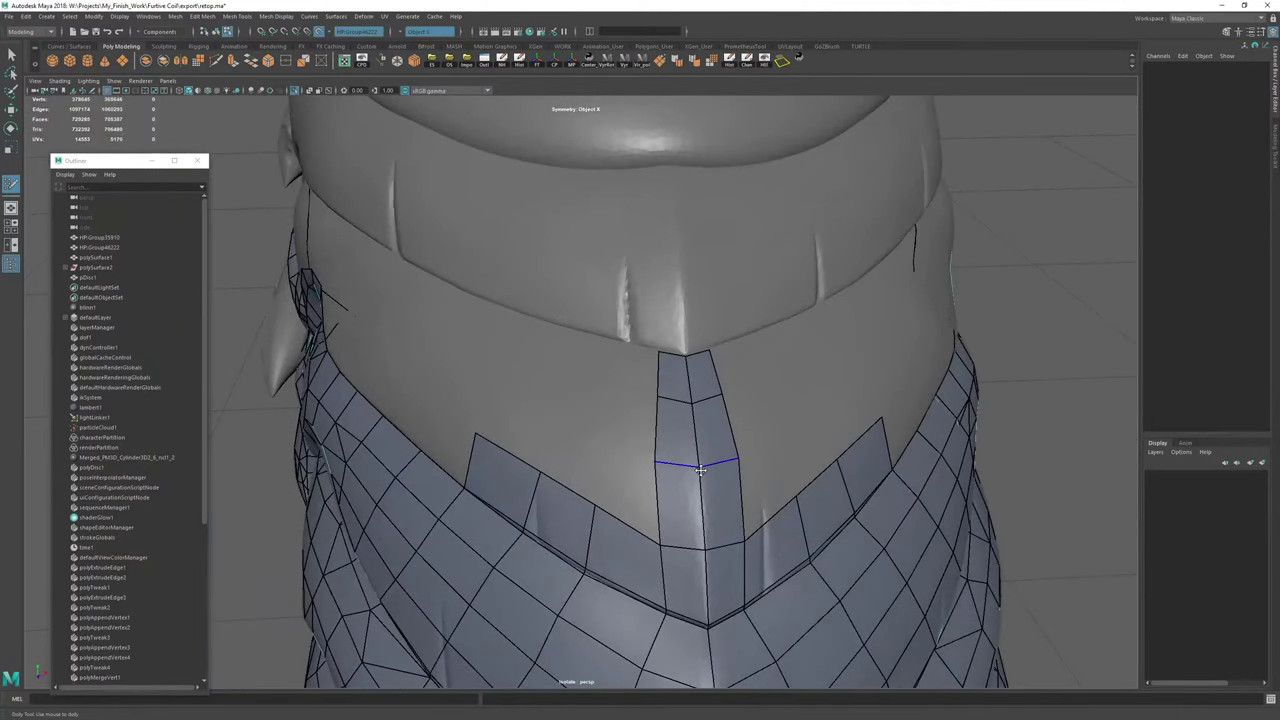
# Build a column of quads beside the central strip up to the crease and even out the spacing of its vertices.
pyautogui.moveTo(657, 397); pyautogui.dragTo(672, 456)
pyautogui.moveTo(652, 519); pyautogui.dragTo(668, 452)
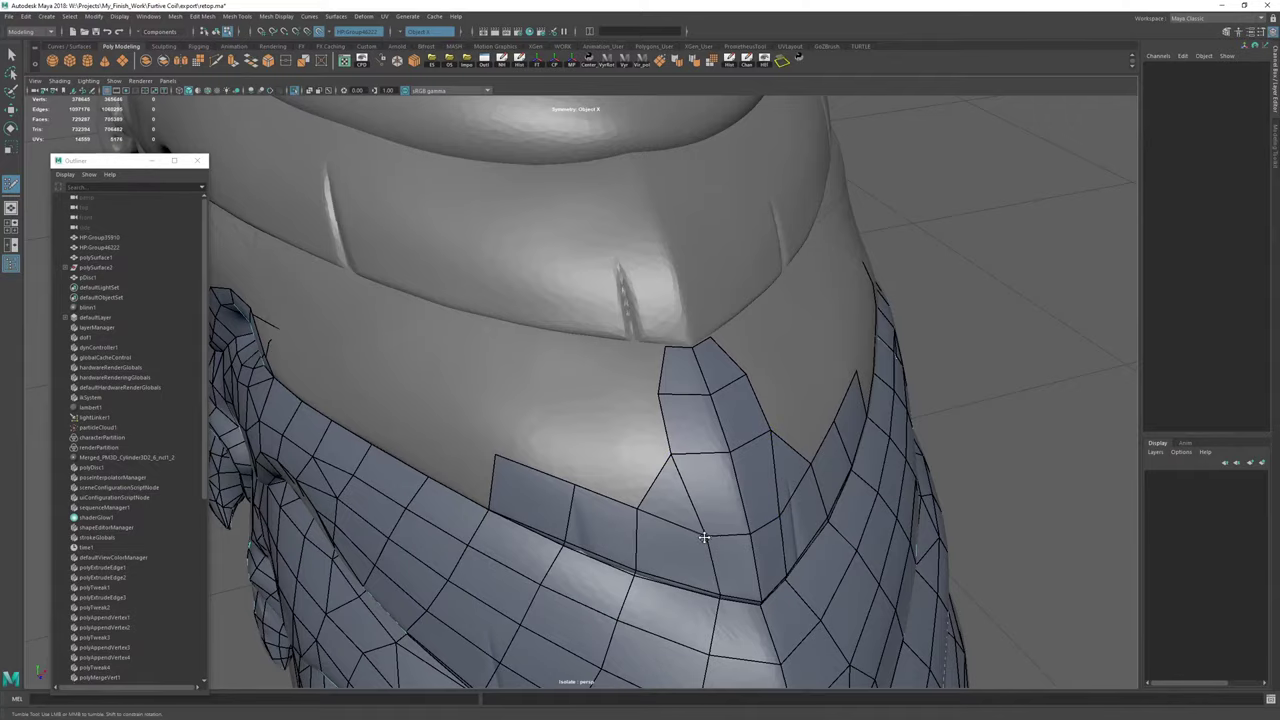
pyautogui.moveTo(704, 537); pyautogui.dragTo(691, 488)
pyautogui.moveTo(685, 427); pyautogui.dragTo(675, 427)
pyautogui.keyDown('alt'); pyautogui.moveTo(675, 427); pyautogui.dragTo(596, 453); pyautogui.keyUp('alt')
pyautogui.moveTo(627, 457); pyautogui.dragTo(652, 353)
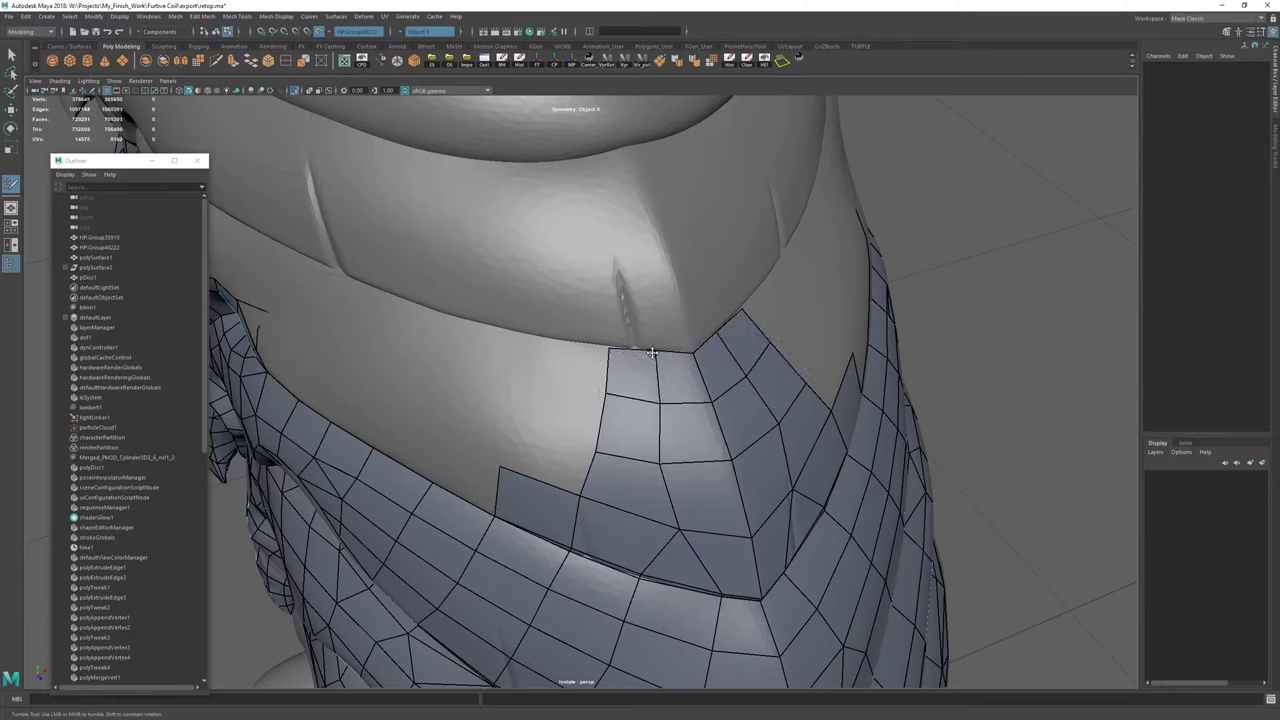
pyautogui.moveTo(661, 401); pyautogui.dragTo(654, 402)
pyautogui.keyDown('alt'); pyautogui.moveTo(659, 466); pyautogui.dragTo(590, 450, button='right'); pyautogui.keyUp('alt')
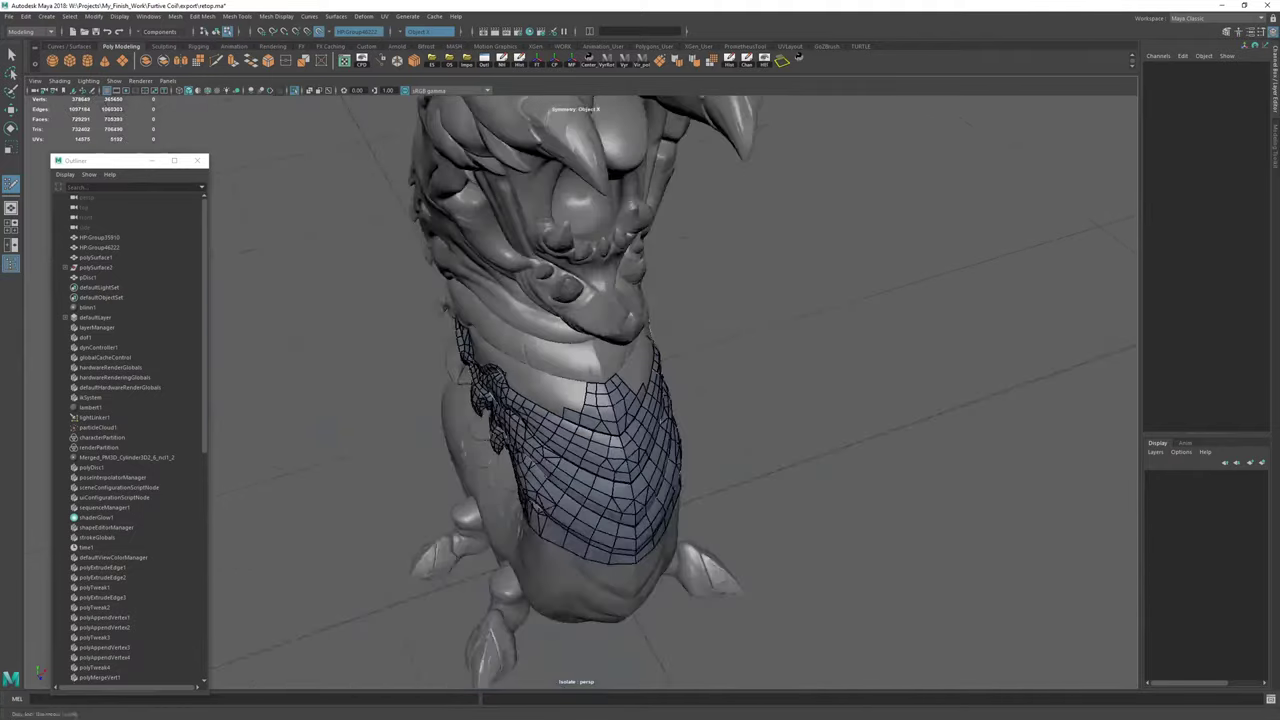
# Extrude the outermost quad of the side row upward and fill the remaining faces of that column up to the crease.
pyautogui.keyDown('alt'); pyautogui.moveTo(625, 440); pyautogui.dragTo(791, 460); pyautogui.keyUp('alt')
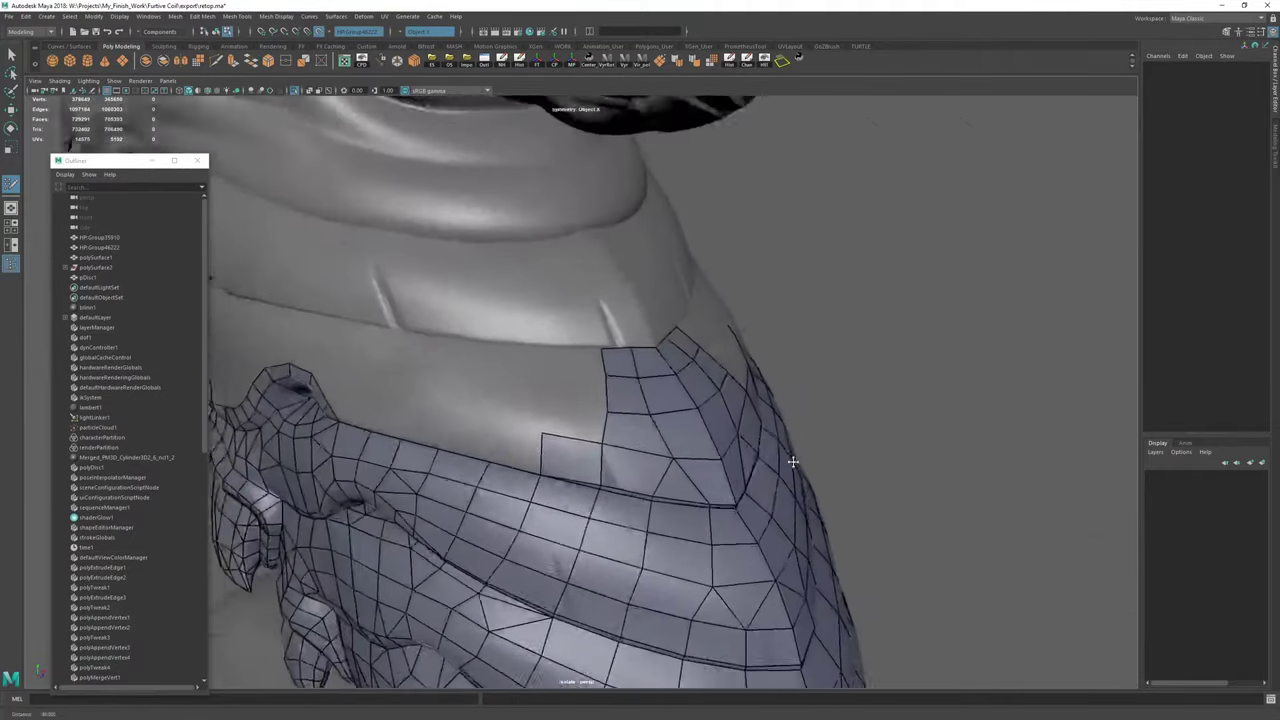
pyautogui.keyDown('alt'); pyautogui.moveTo(791, 460); pyautogui.dragTo(534, 406, button='right'); pyautogui.keyUp('alt')
pyautogui.keyDown('alt'); pyautogui.moveTo(534, 406); pyautogui.dragTo(517, 403); pyautogui.keyUp('alt')
pyautogui.keyDown('alt'); pyautogui.moveTo(517, 403); pyautogui.dragTo(632, 429, button='right'); pyautogui.keyUp('alt')
pyautogui.keyDown('alt'); pyautogui.moveTo(631, 428); pyautogui.dragTo(633, 488); pyautogui.keyUp('alt')
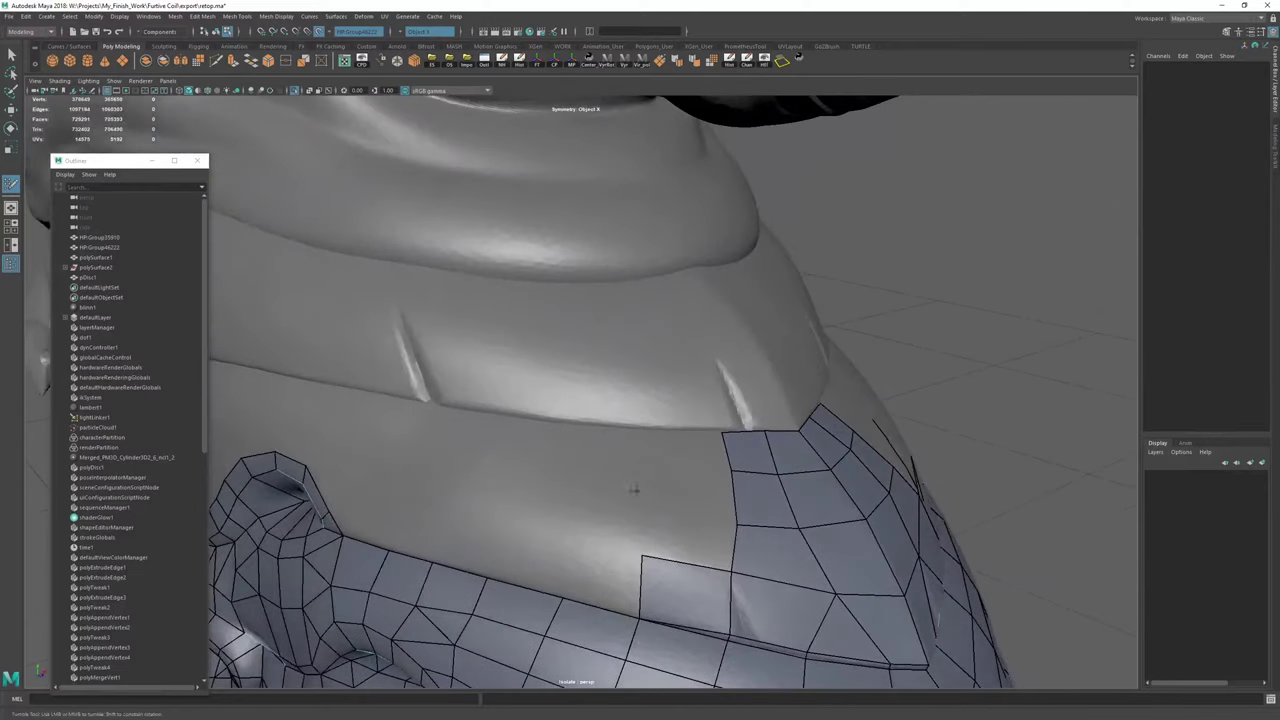
pyautogui.moveTo(689, 563); pyautogui.dragTo(684, 518)
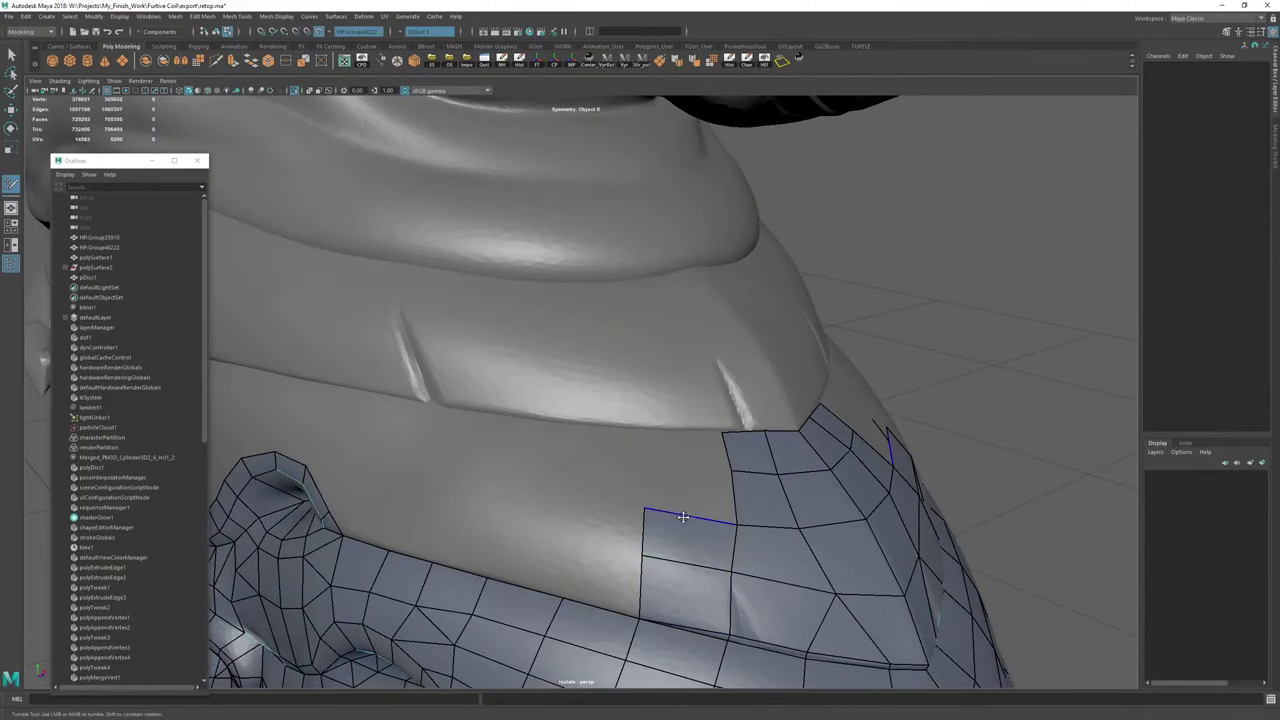
pyautogui.moveTo(679, 462)
pyautogui.keyDown('alt'); pyautogui.mouseDown()
pyautogui.moveTo(682, 503)
pyautogui.moveTo(688, 480)
pyautogui.moveTo(631, 441)
pyautogui.mouseUp(); pyautogui.keyUp('alt')
pyautogui.keyDown('shift'); pyautogui.click(665, 460); pyautogui.keyUp('shift')
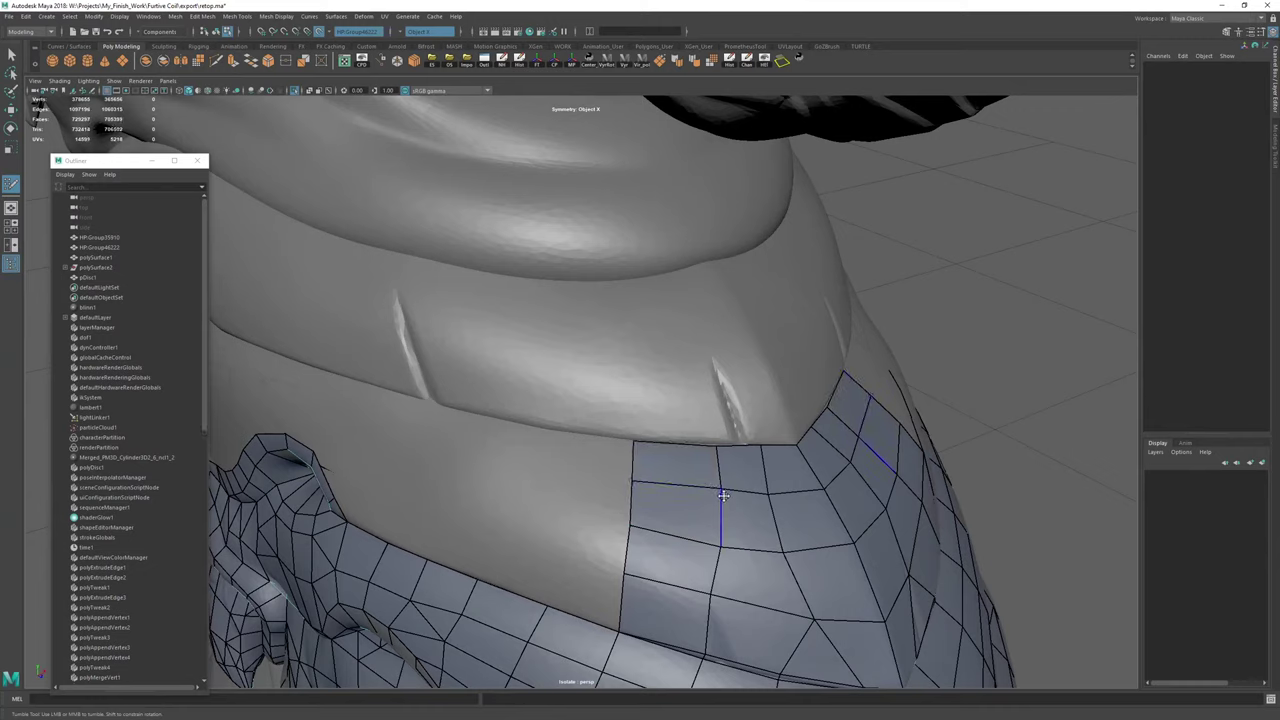
# Reposition the new column's vertices so its edges flow evenly between the crease and the lower border.
pyautogui.moveTo(713, 445); pyautogui.dragTo(684, 445)
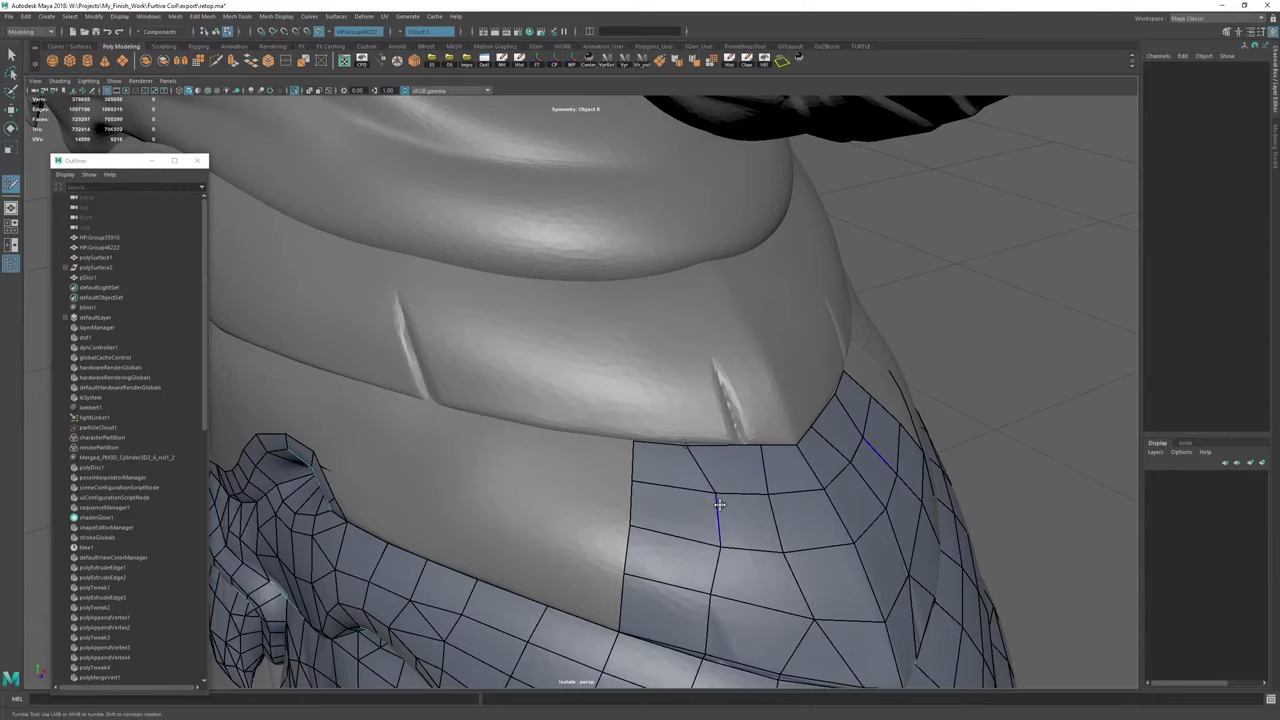
pyautogui.moveTo(719, 507); pyautogui.dragTo(626, 510)
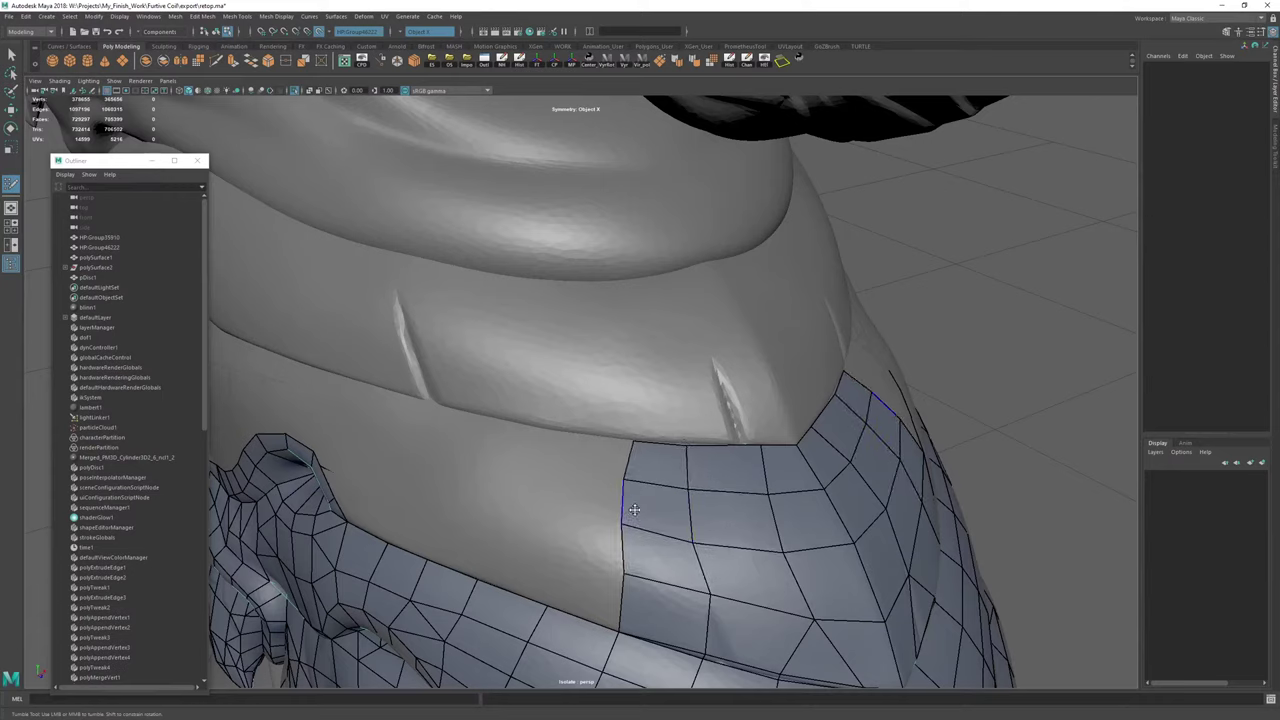
pyautogui.moveTo(688, 457); pyautogui.dragTo(696, 456)
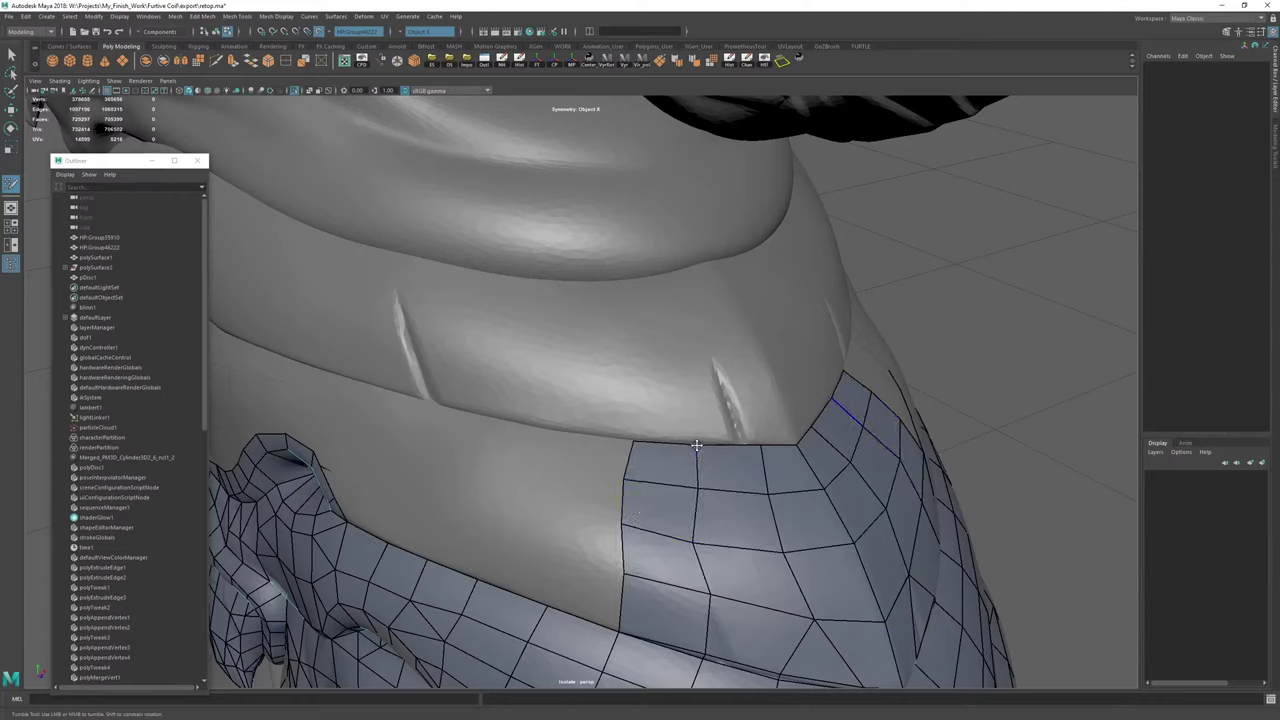
pyautogui.moveTo(695, 543); pyautogui.dragTo(616, 488)
pyautogui.moveTo(540, 465); pyautogui.dragTo(530, 473)
pyautogui.moveTo(539, 413); pyautogui.dragTo(541, 448)
pyautogui.moveTo(656, 442); pyautogui.dragTo(661, 436)
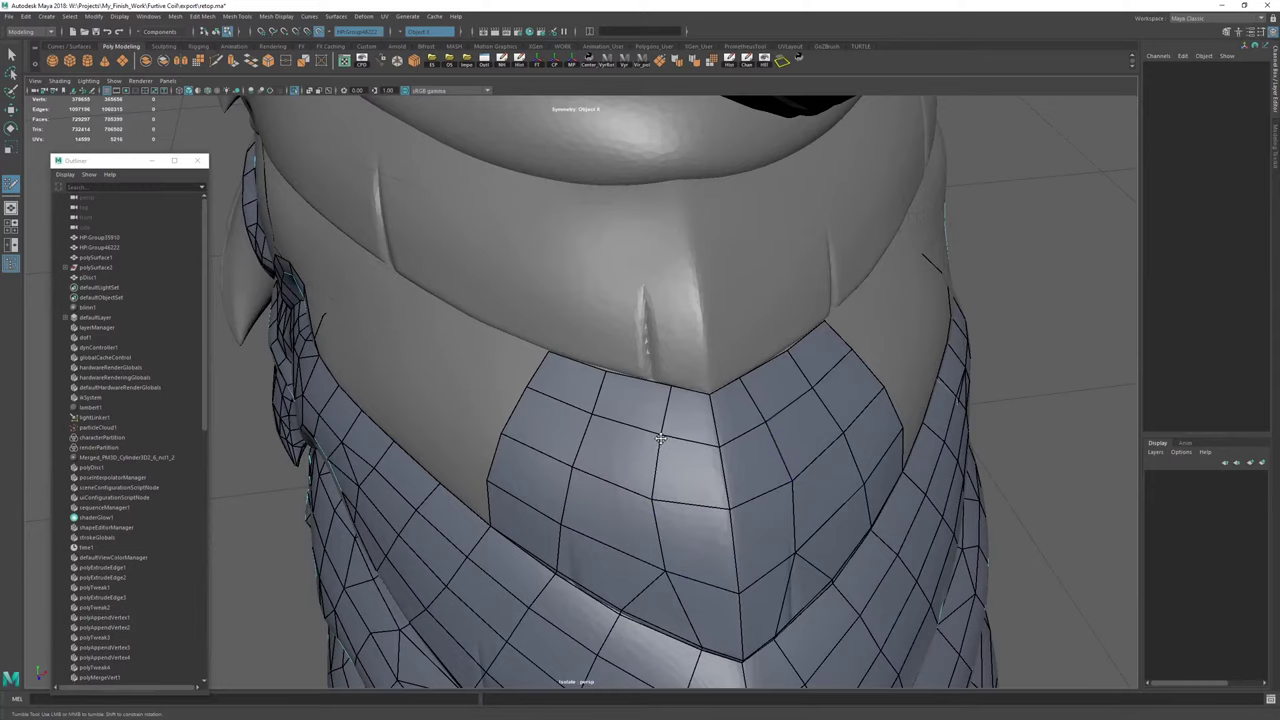
# Extrude a quad outward from the column's side edge, place a point on the crease and fill the quad above.
pyautogui.keyDown('alt'); pyautogui.moveTo(631, 445); pyautogui.dragTo(526, 443, button='right'); pyautogui.keyUp('alt')
pyautogui.keyDown('alt'); pyautogui.moveTo(526, 443); pyautogui.dragTo(640, 460); pyautogui.keyUp('alt')
pyautogui.keyDown('alt'); pyautogui.moveTo(640, 460); pyautogui.dragTo(758, 523, button='right'); pyautogui.keyUp('alt')
pyautogui.keyDown('alt'); pyautogui.moveTo(542, 477); pyautogui.dragTo(663, 487, button='middle'); pyautogui.keyUp('alt')
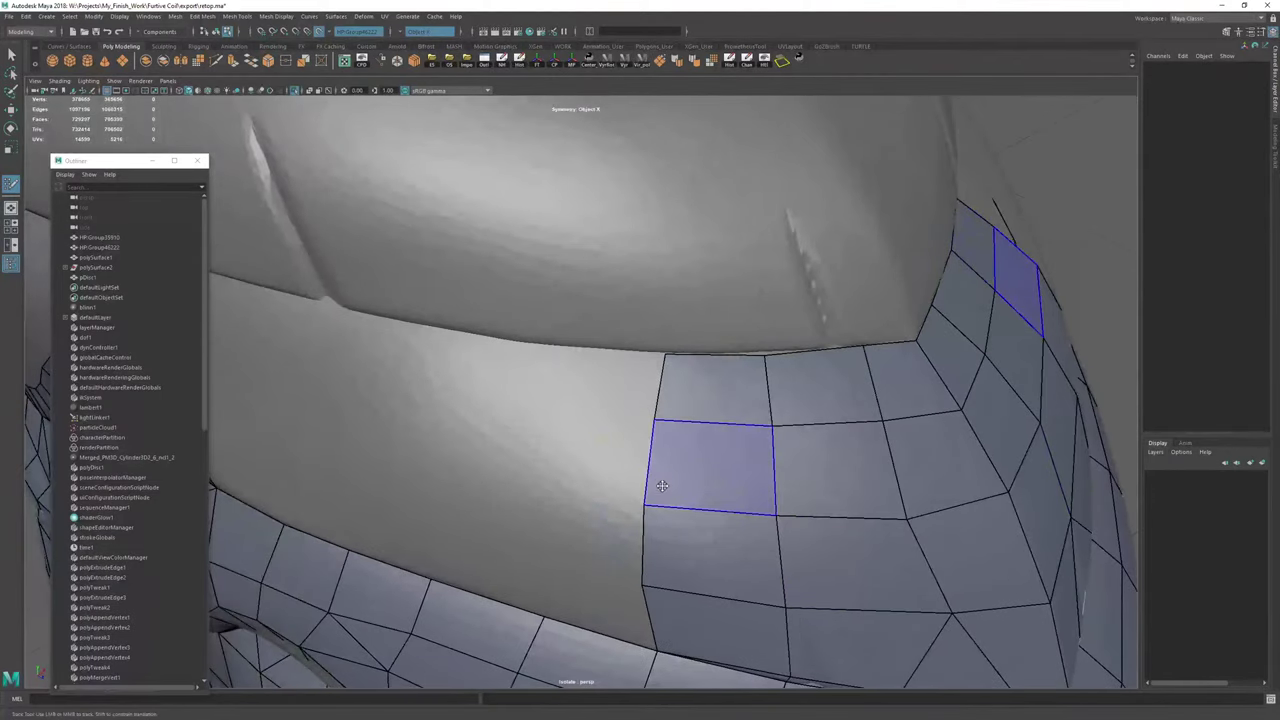
pyautogui.moveTo(643, 507); pyautogui.dragTo(497, 450)
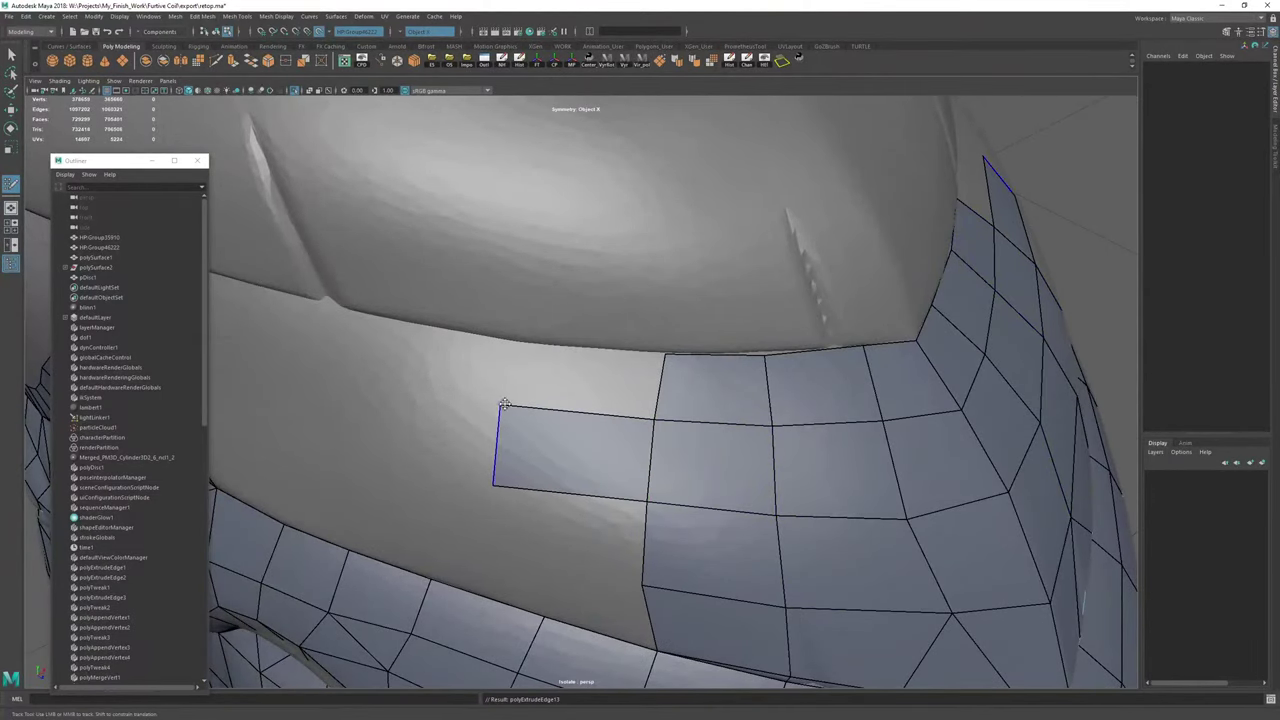
pyautogui.click(508, 342)
pyautogui.keyDown('shift'); pyautogui.click(573, 385); pyautogui.keyUp('shift')
pyautogui.keyDown('alt'); pyautogui.moveTo(570, 380); pyautogui.dragTo(518, 329); pyautogui.keyUp('alt')
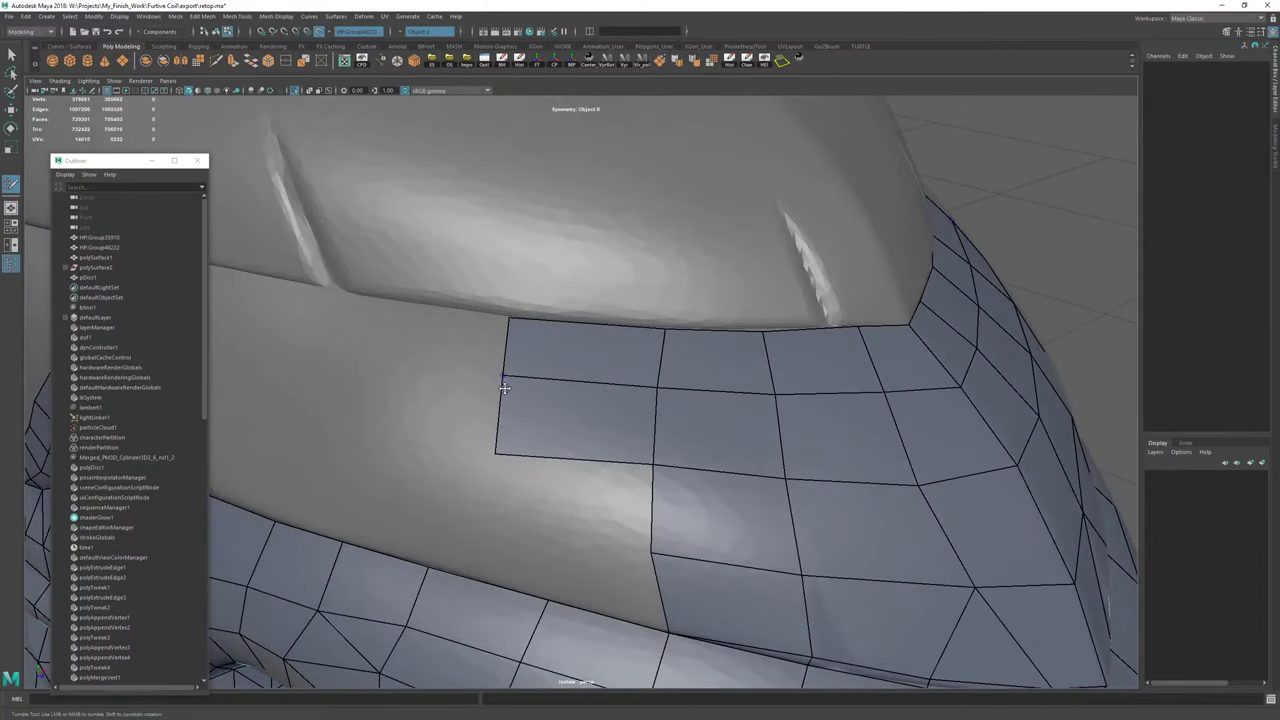
# Even out the vertices around the two new upper quads and extrude another quad from the column edge beneath them.
pyautogui.moveTo(662, 343); pyautogui.dragTo(640, 331)
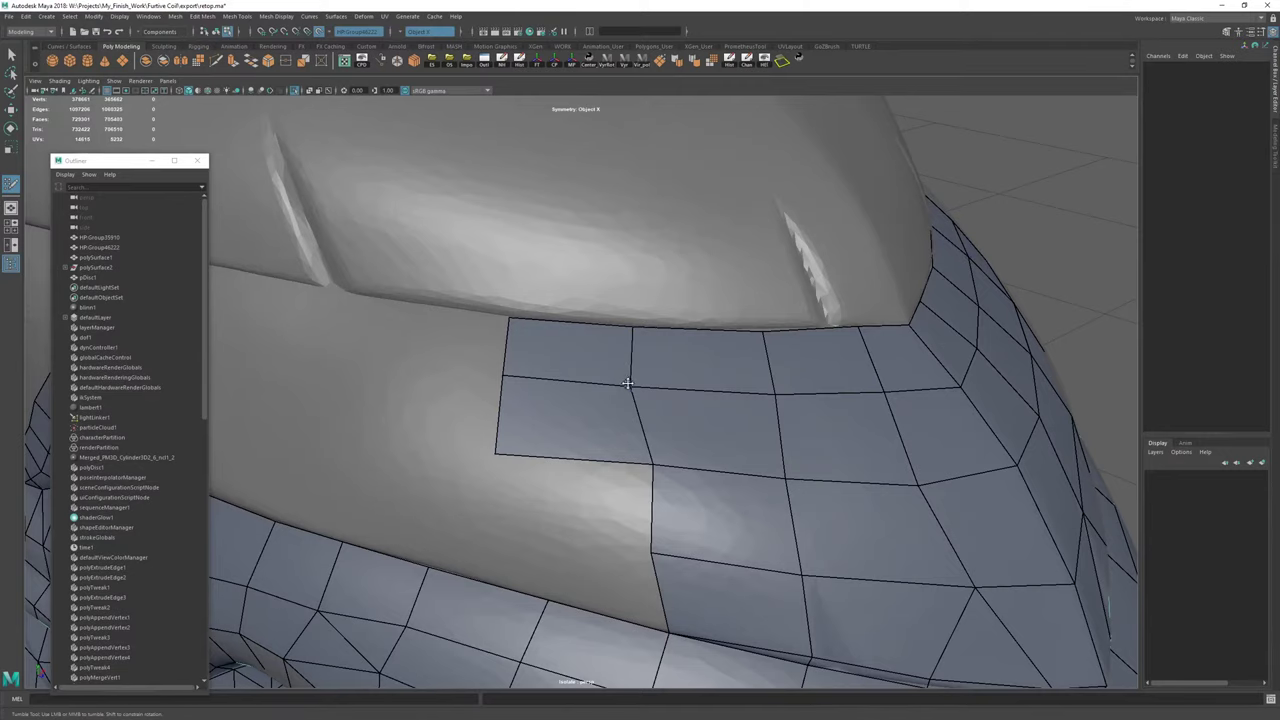
pyautogui.moveTo(652, 462); pyautogui.dragTo(620, 464)
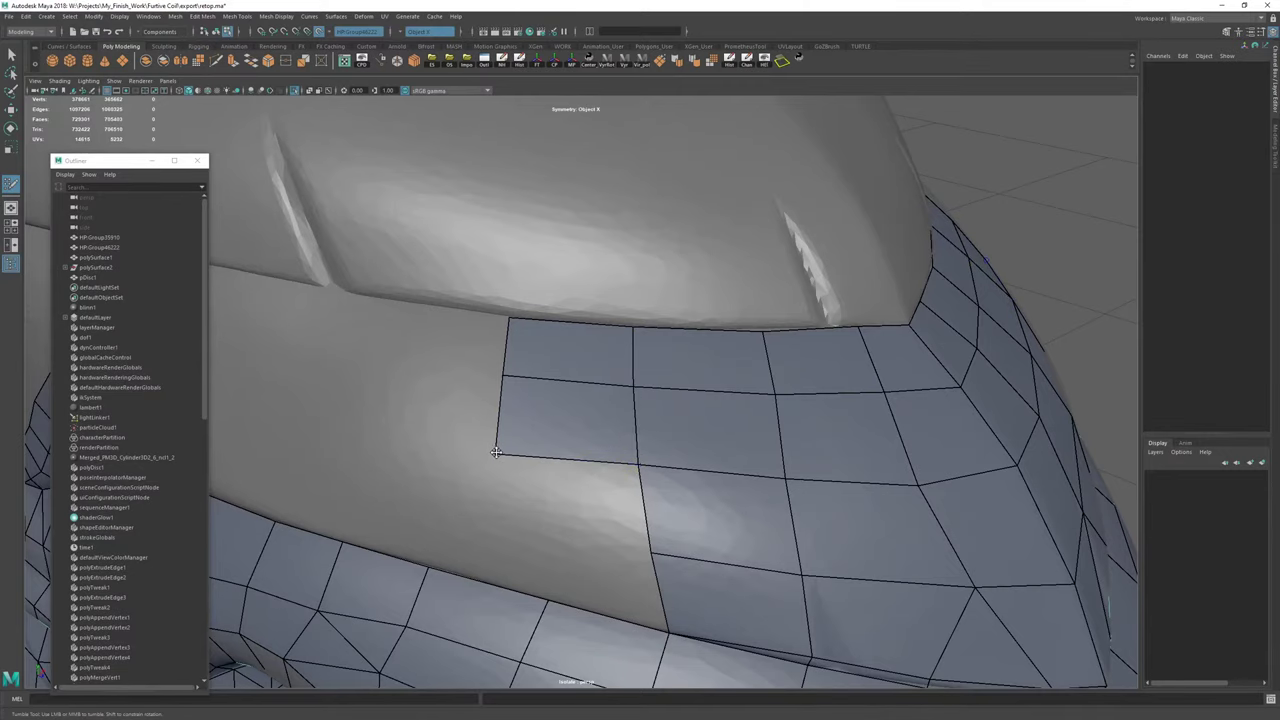
pyautogui.moveTo(496, 453); pyautogui.dragTo(491, 437)
pyautogui.keyDown('alt'); pyautogui.moveTo(500, 374); pyautogui.dragTo(578, 380); pyautogui.keyUp('alt')
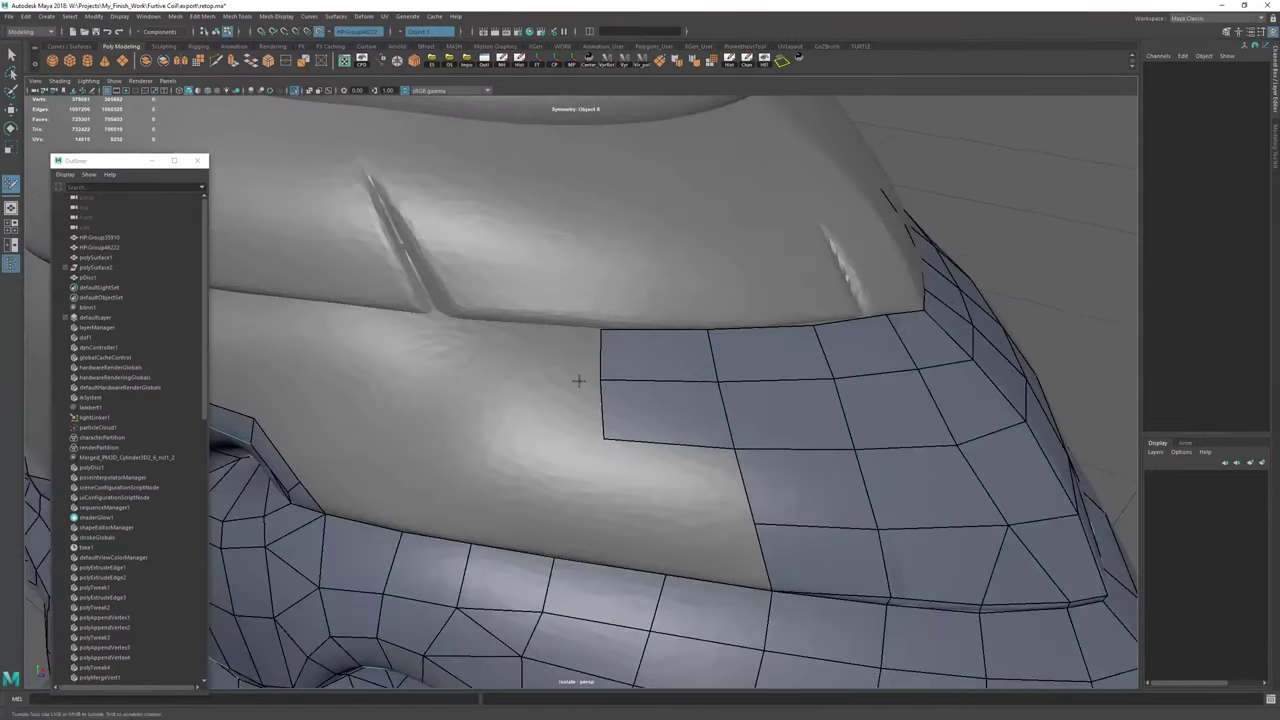
pyautogui.moveTo(604, 438); pyautogui.dragTo(597, 432)
pyautogui.moveTo(751, 490); pyautogui.dragTo(614, 470)
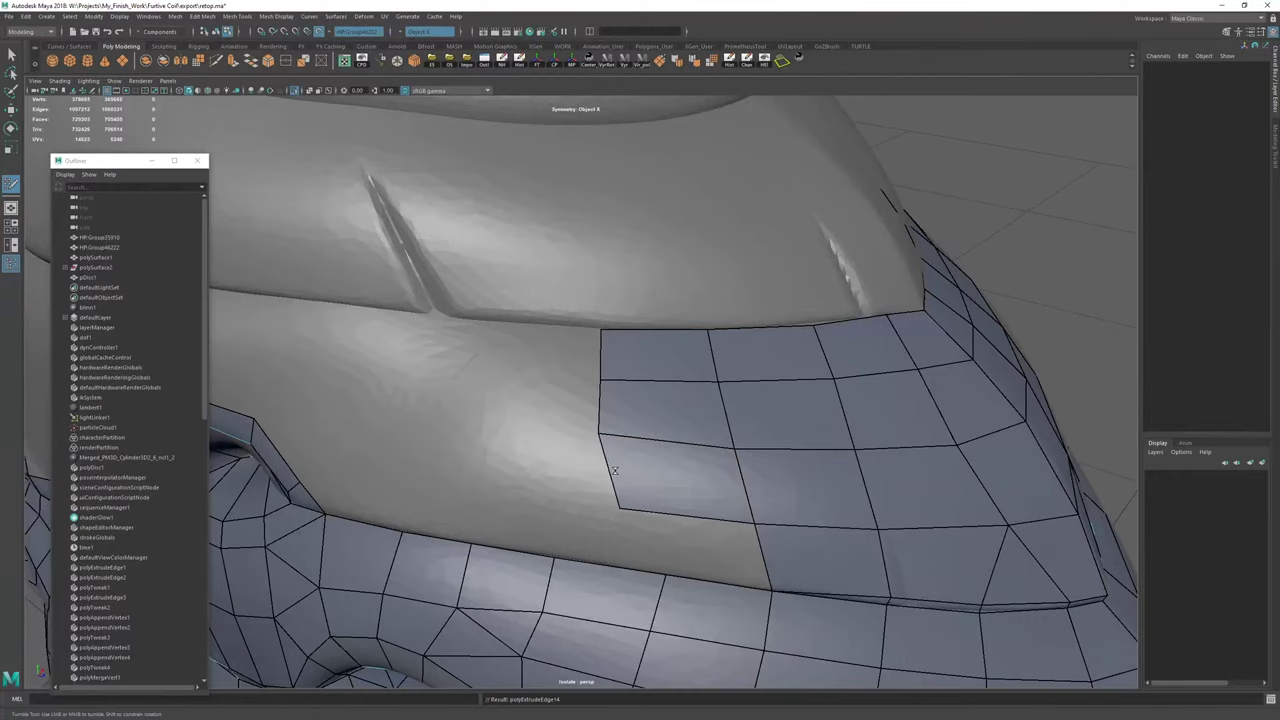
# Move the lower corner vertex outward, then fill the gaps down to the lower border, splitting the larger new face diagonally.
pyautogui.moveTo(617, 514); pyautogui.dragTo(587, 504)
pyautogui.moveTo(590, 500)
pyautogui.keyDown('alt'); pyautogui.mouseDown()
pyautogui.moveTo(606, 430)
pyautogui.moveTo(625, 458)
pyautogui.mouseUp(); pyautogui.keyUp('alt')
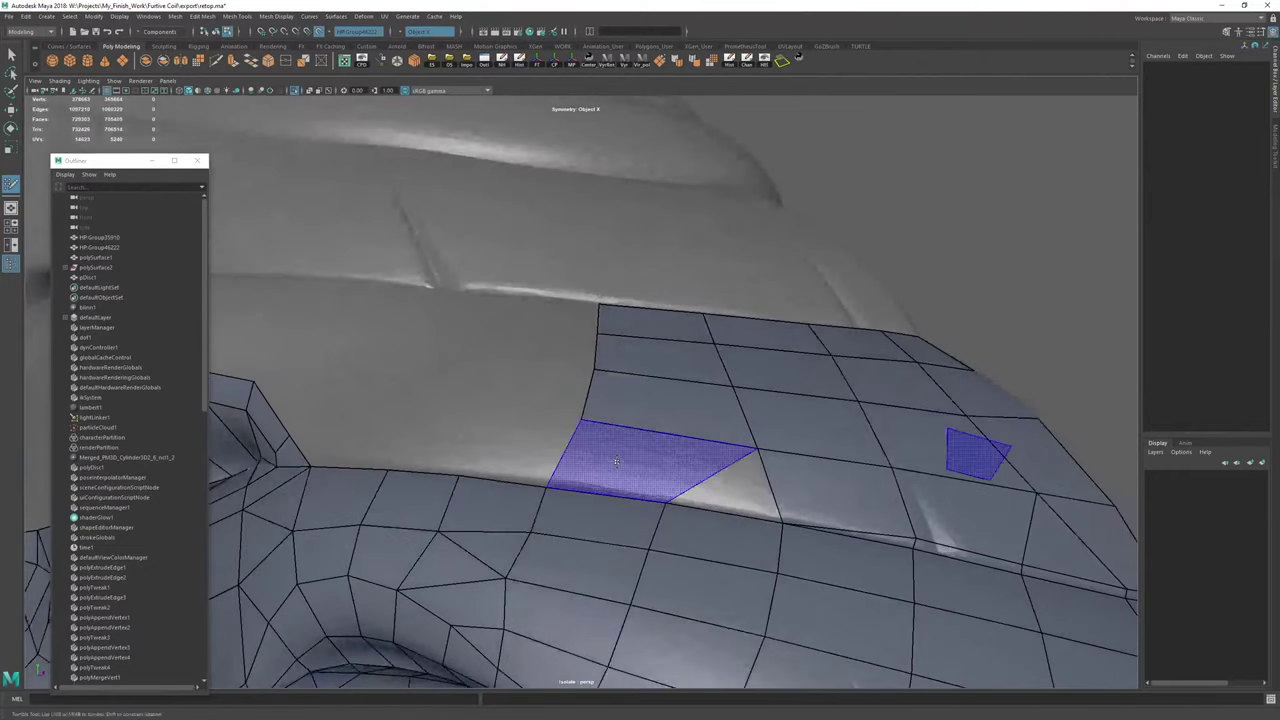
pyautogui.keyDown('shift'); pyautogui.click(713, 490); pyautogui.keyUp('shift')
pyautogui.hotkey('ctrl', 'shift', 'x')
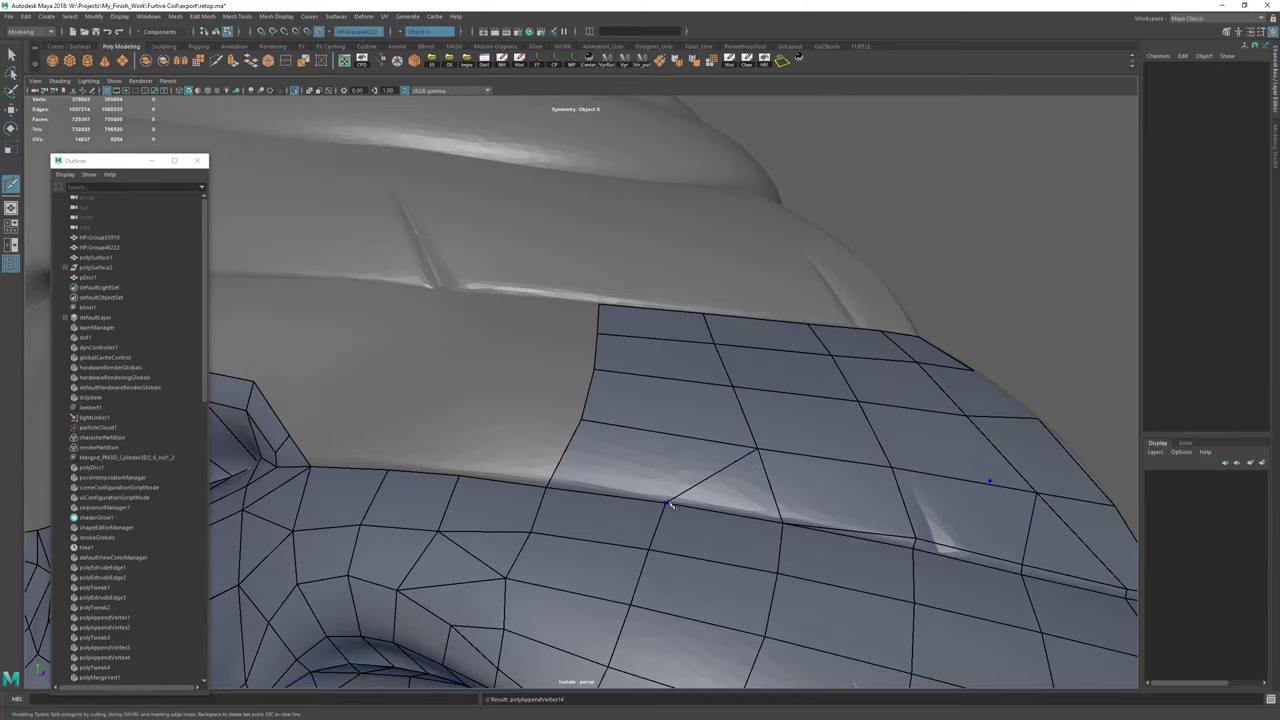
pyautogui.hotkey('ctrl', 'shift', 'q')
# Nudge the outer side-edge vertices of the new column so the edge runs smoothly from the crease to the lower border.
pyautogui.moveTo(652, 377)
pyautogui.keyDown('alt'); pyautogui.mouseDown()
pyautogui.moveTo(595, 450)
pyautogui.moveTo(665, 509)
pyautogui.moveTo(678, 455)
pyautogui.moveTo(696, 468)
pyautogui.mouseUp(); pyautogui.keyUp('alt')
pyautogui.moveTo(582, 449); pyautogui.dragTo(574, 448)
pyautogui.moveTo(590, 405); pyautogui.dragTo(584, 405)
pyautogui.moveTo(584, 405)
pyautogui.keyDown('alt'); pyautogui.mouseDown()
pyautogui.moveTo(525, 421)
pyautogui.moveTo(594, 402)
pyautogui.mouseUp(); pyautogui.keyUp('alt')
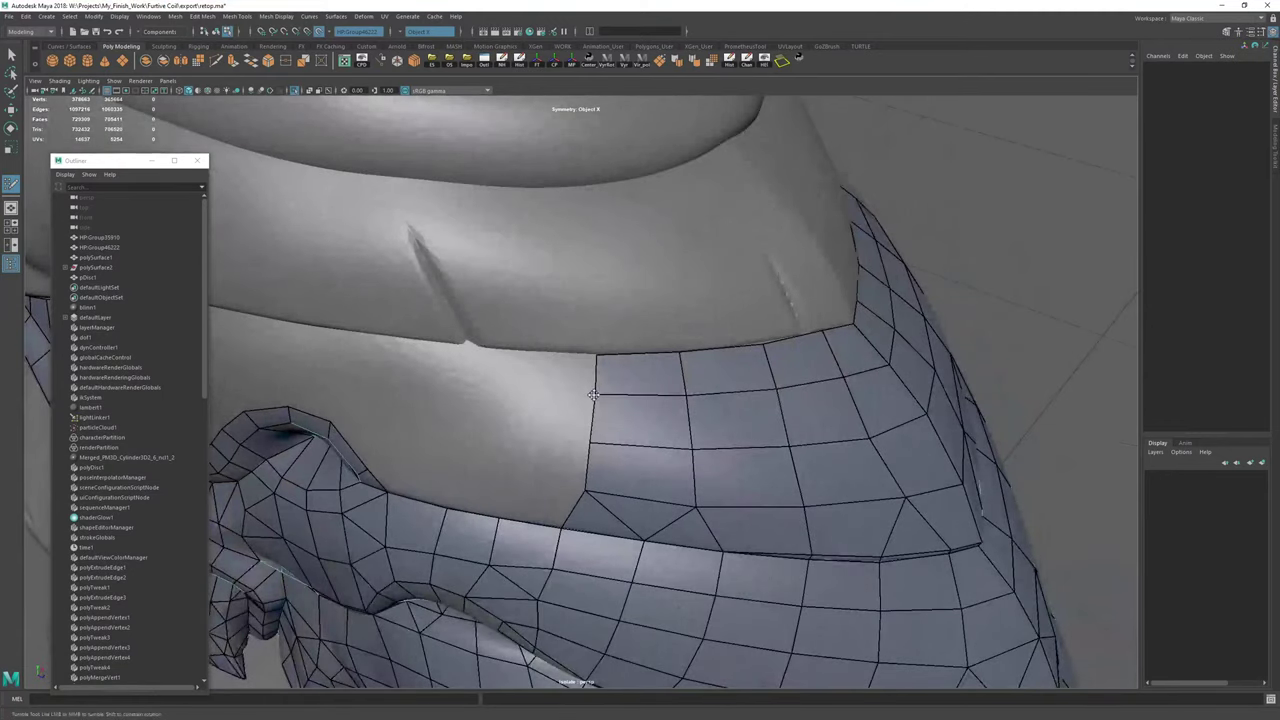
# Switch to object mode, delete the retopology mesh's construction history and resume Quad Draw.
pyautogui.press('w')
pyautogui.press('F8')
pyautogui.click(730, 62)
pyautogui.press('y')
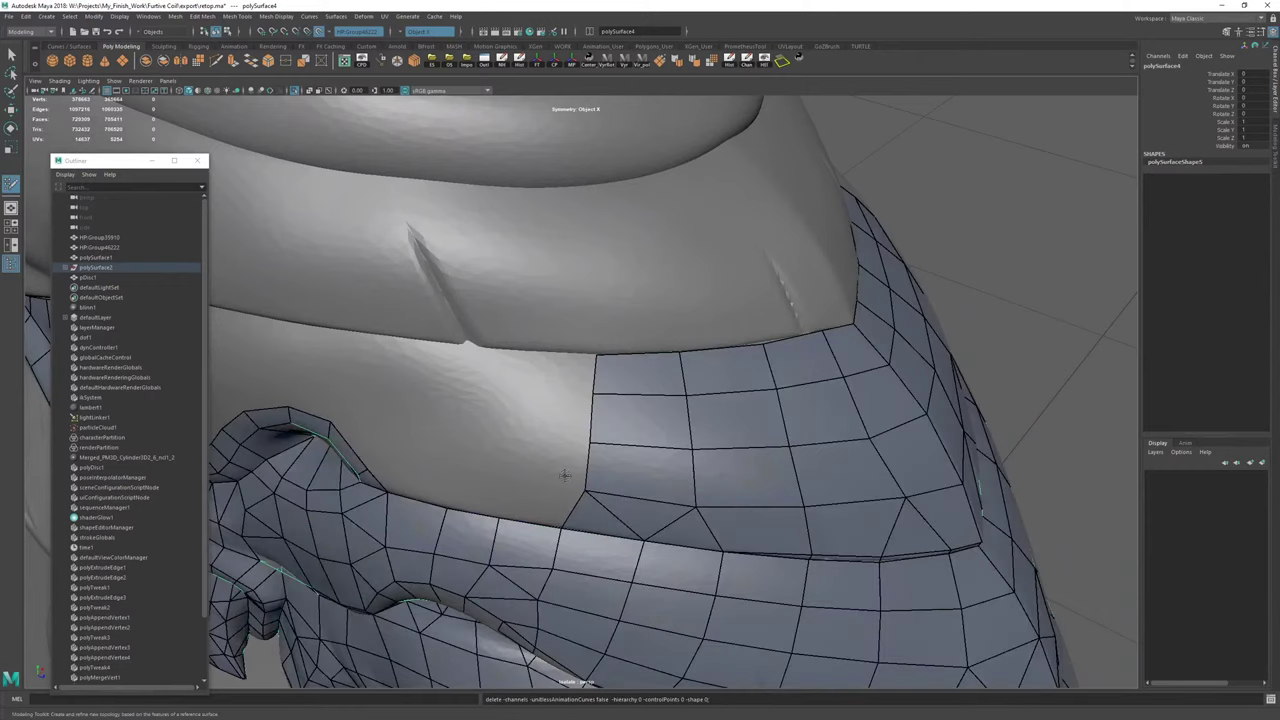
# Extrude two quads up from the lower border beside the column and build a second row of two quads above them.
pyautogui.moveTo(642, 439)
pyautogui.keyDown('alt'); pyautogui.mouseDown()
pyautogui.moveTo(603, 447)
pyautogui.moveTo(545, 492)
pyautogui.moveTo(482, 458)
pyautogui.mouseUp(); pyautogui.keyUp('alt')
pyautogui.moveTo(537, 508)
pyautogui.mouseDown()
pyautogui.moveTo(541, 464)
pyautogui.moveTo(603, 455)
pyautogui.mouseUp()
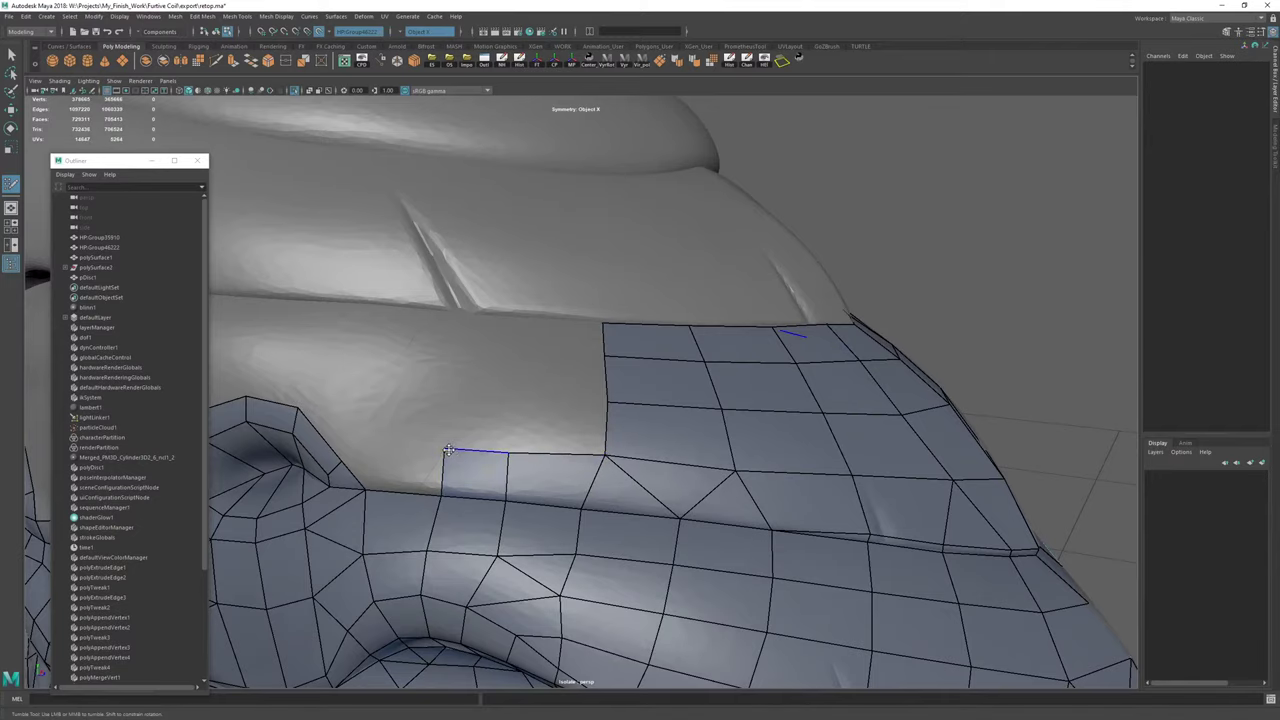
pyautogui.moveTo(482, 455); pyautogui.dragTo(483, 404)
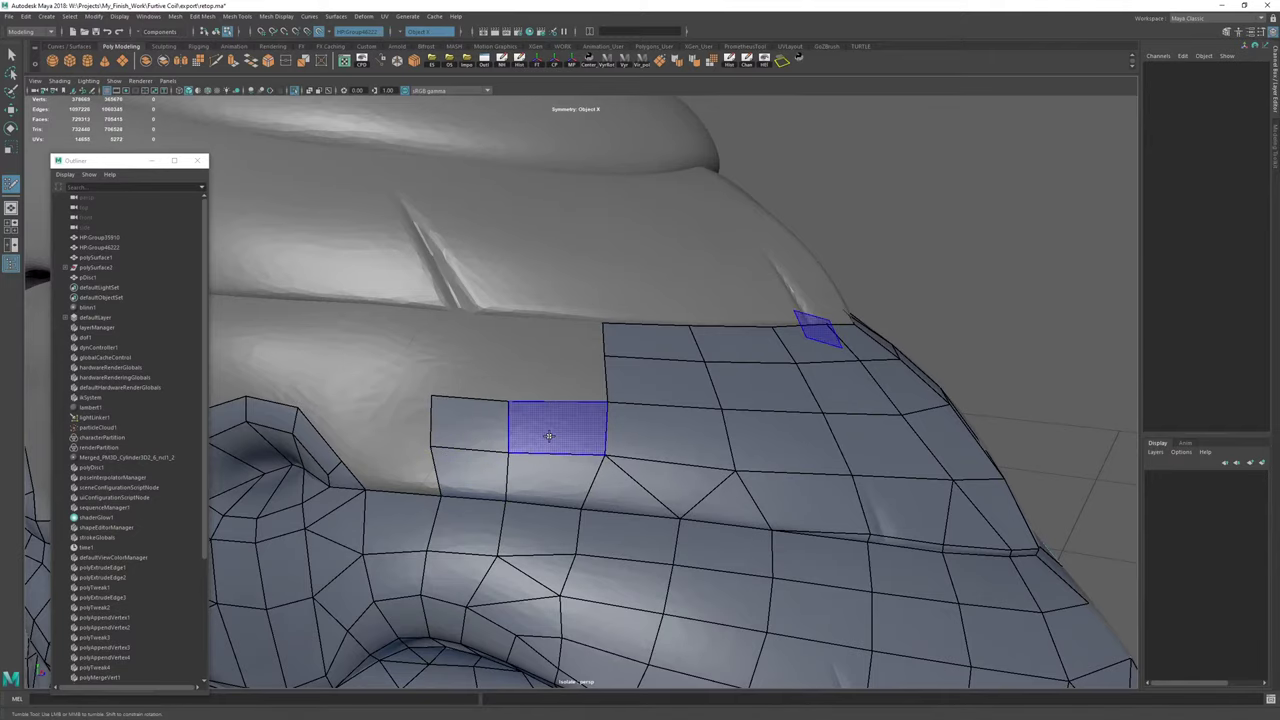
pyautogui.keyDown('shift'); pyautogui.click(551, 431); pyautogui.keyUp('shift')
pyautogui.moveTo(576, 394)
pyautogui.keyDown('alt'); pyautogui.mouseDown()
pyautogui.moveTo(450, 373)
pyautogui.moveTo(563, 388)
pyautogui.mouseUp(); pyautogui.keyUp('alt')
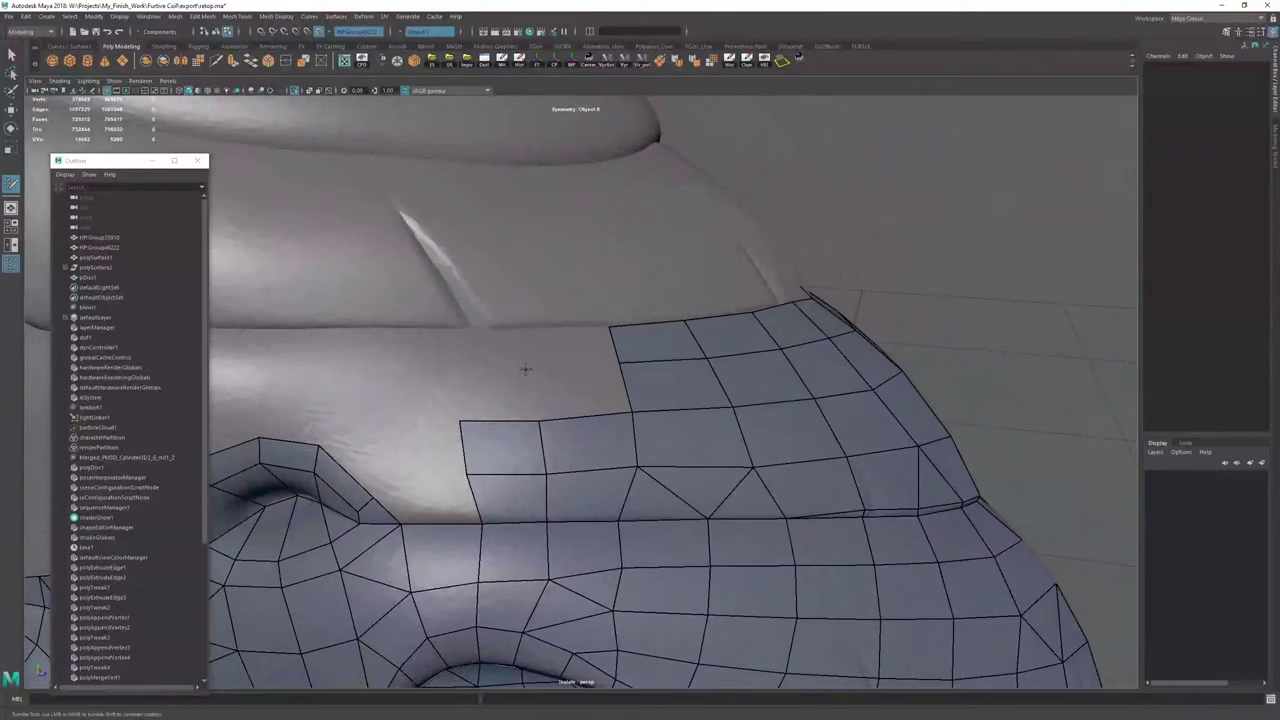
# Place points beyond the outer edge and along the crease, then fill the upper two rows of the new columns.
pyautogui.keyDown('shift'); pyautogui.click(580, 390); pyautogui.keyUp('shift')
pyautogui.click(452, 371)
pyautogui.keyDown('shift'); pyautogui.click(484, 386); pyautogui.keyUp('shift')
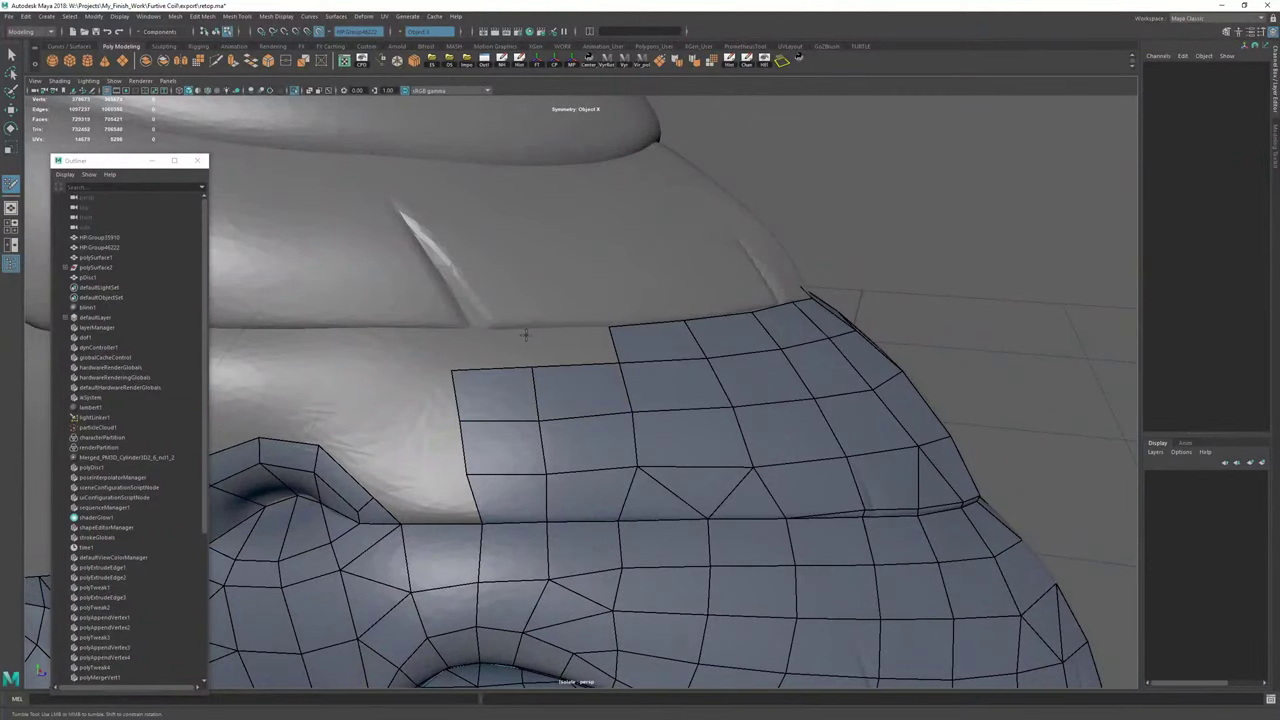
pyautogui.keyDown('shift'); pyautogui.click(482, 350); pyautogui.keyUp('shift')
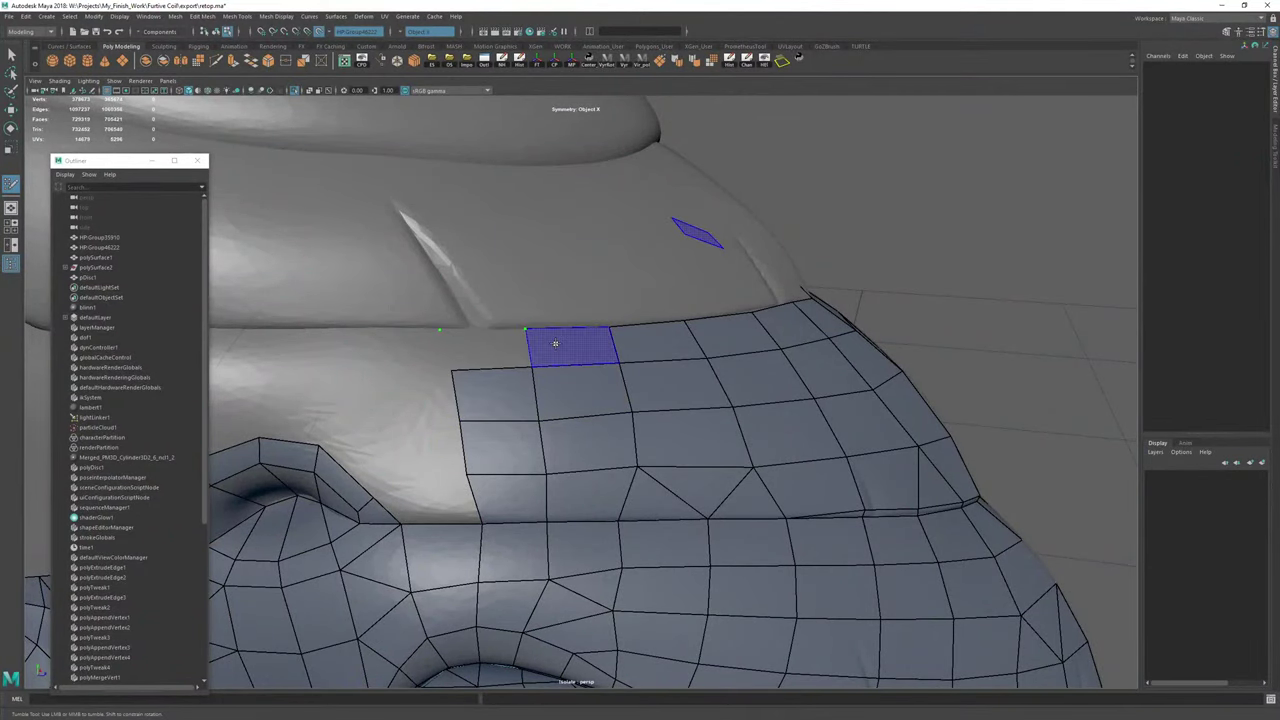
pyautogui.keyDown('shift'); pyautogui.click(557, 344); pyautogui.keyUp('shift')
pyautogui.moveTo(620, 384)
pyautogui.keyDown('alt'); pyautogui.mouseDown()
pyautogui.moveTo(549, 403)
pyautogui.moveTo(612, 402)
pyautogui.mouseUp(); pyautogui.keyUp('alt')
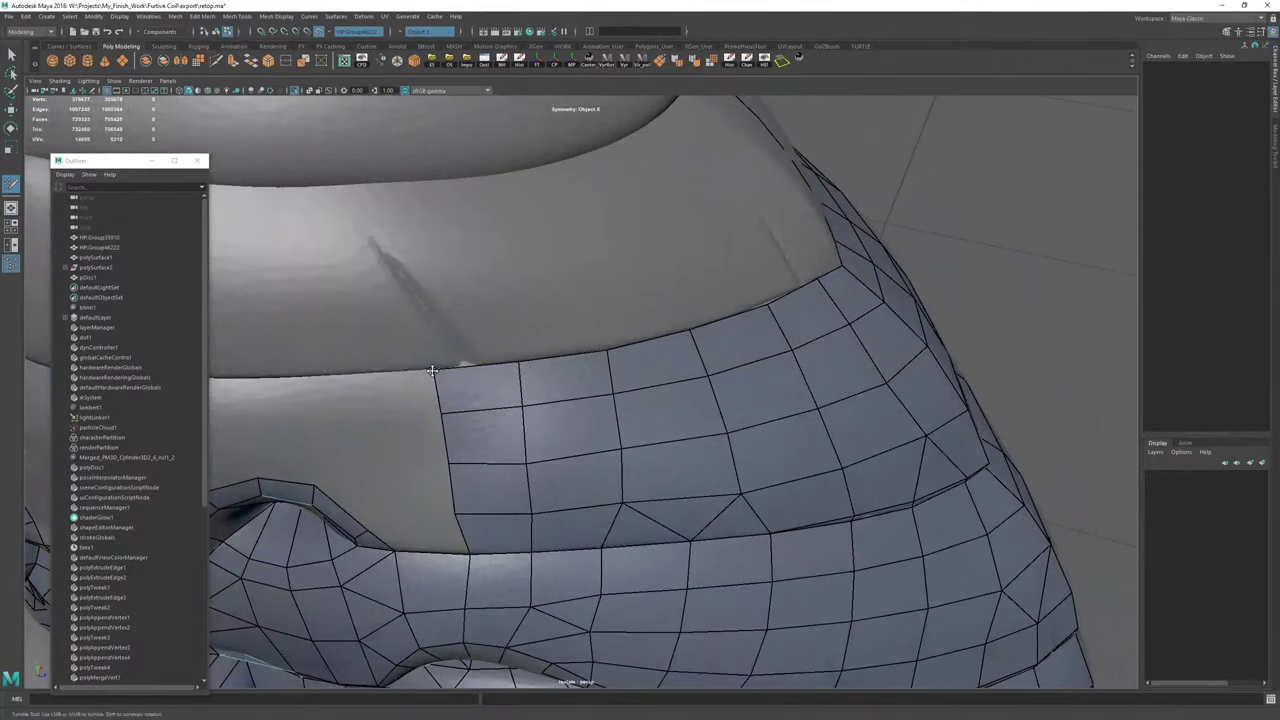
# Reposition the vertices of the two new columns to even out their horizontal rows and outer edge.
pyautogui.keyDown('alt'); pyautogui.moveTo(447, 390); pyautogui.dragTo(551, 414); pyautogui.keyUp('alt')
pyautogui.moveTo(655, 422); pyautogui.dragTo(653, 413)
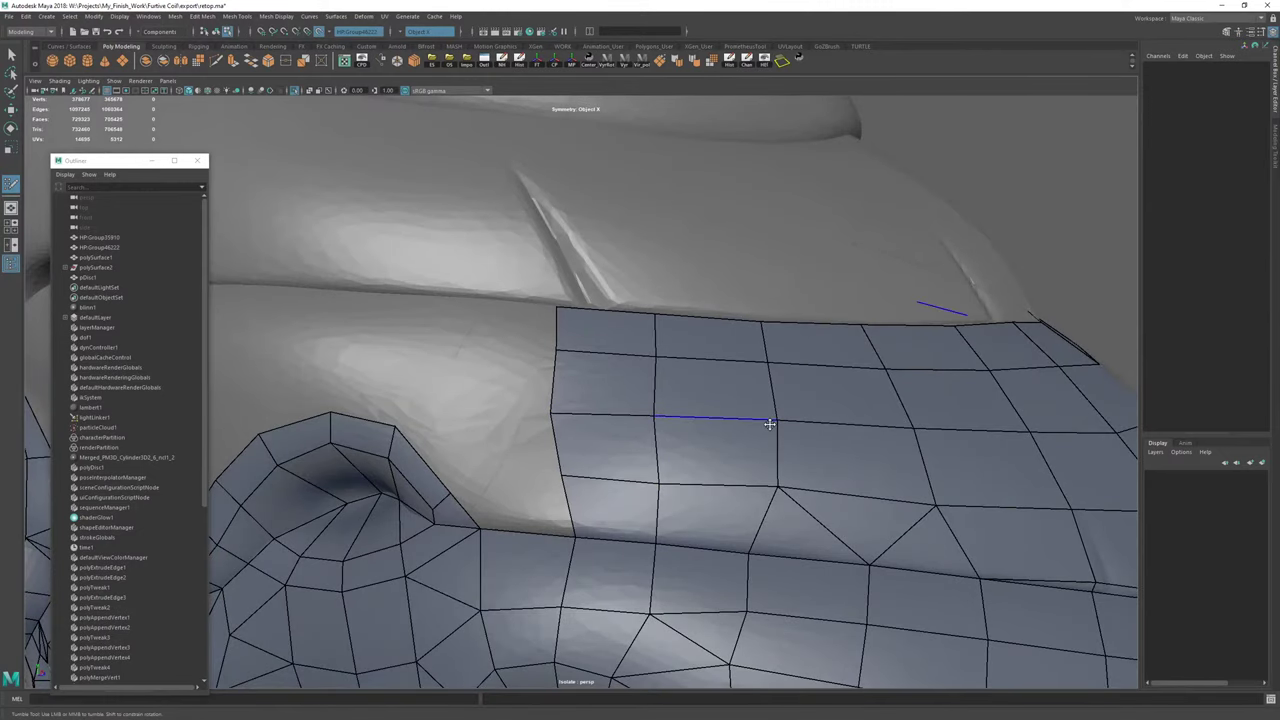
pyautogui.moveTo(561, 474); pyautogui.dragTo(544, 474)
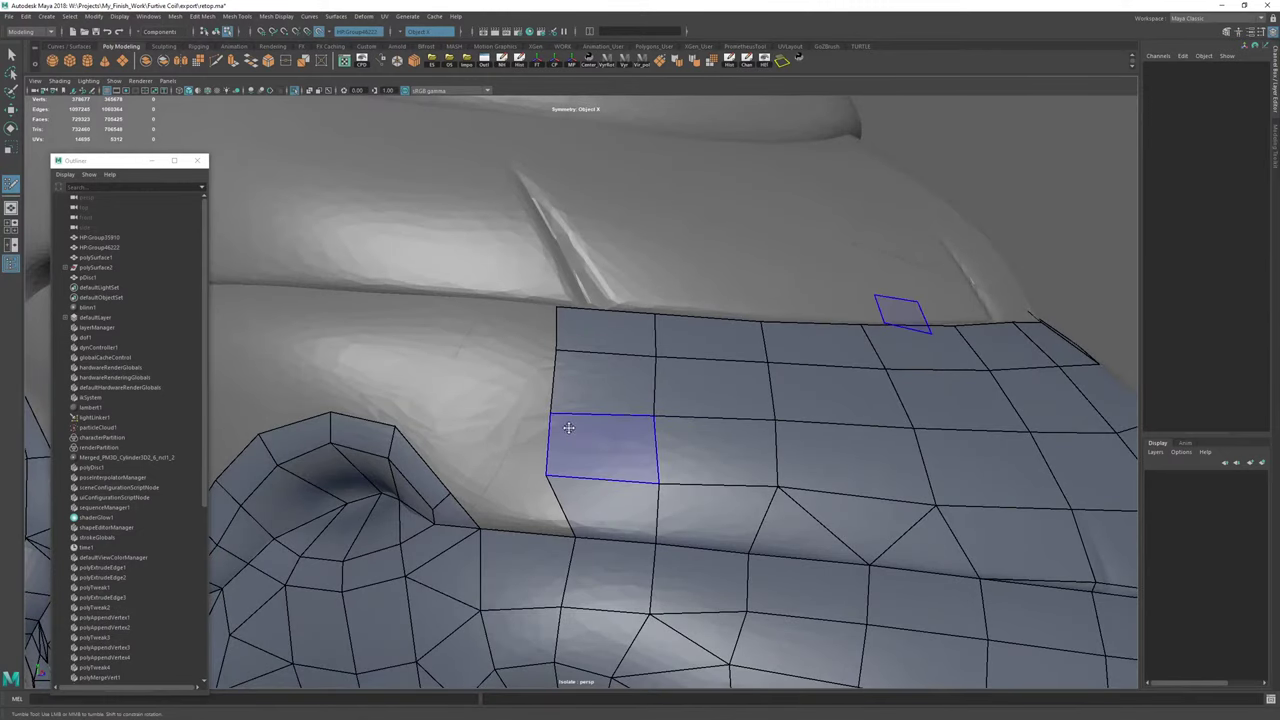
pyautogui.moveTo(657, 415); pyautogui.dragTo(656, 411)
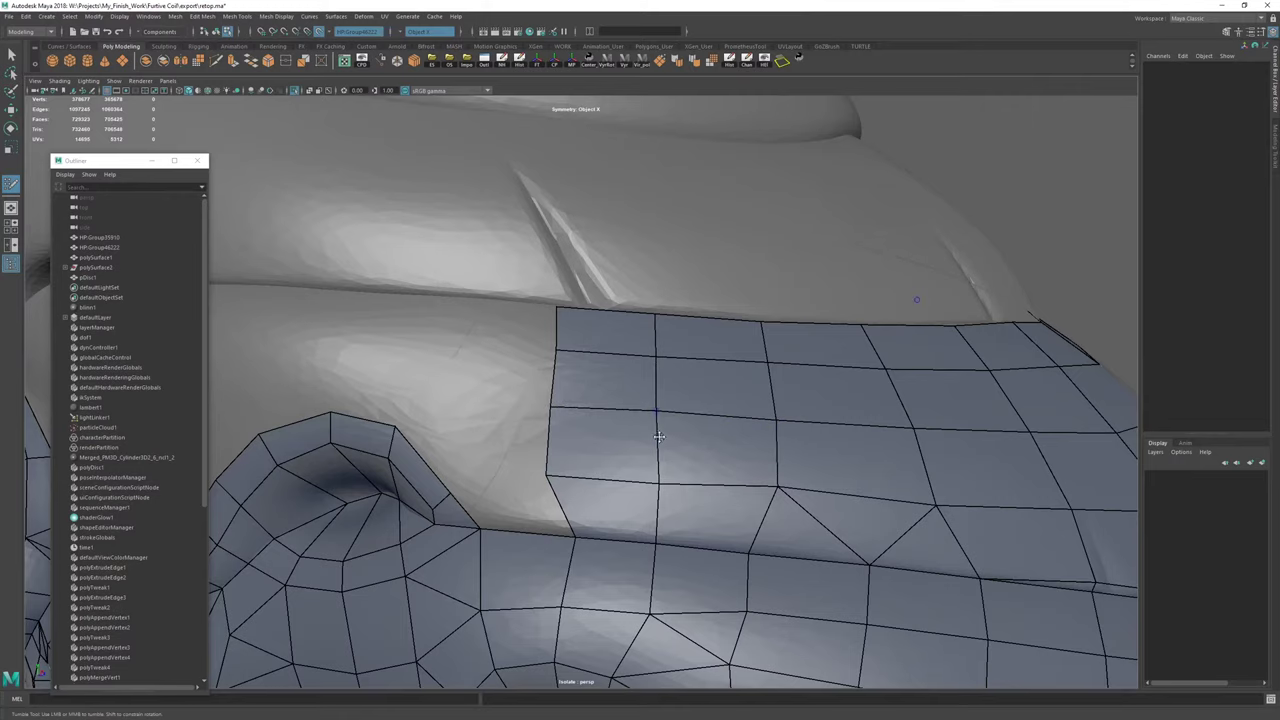
pyautogui.moveTo(658, 484); pyautogui.dragTo(654, 480)
pyautogui.moveTo(776, 486); pyautogui.dragTo(768, 484)
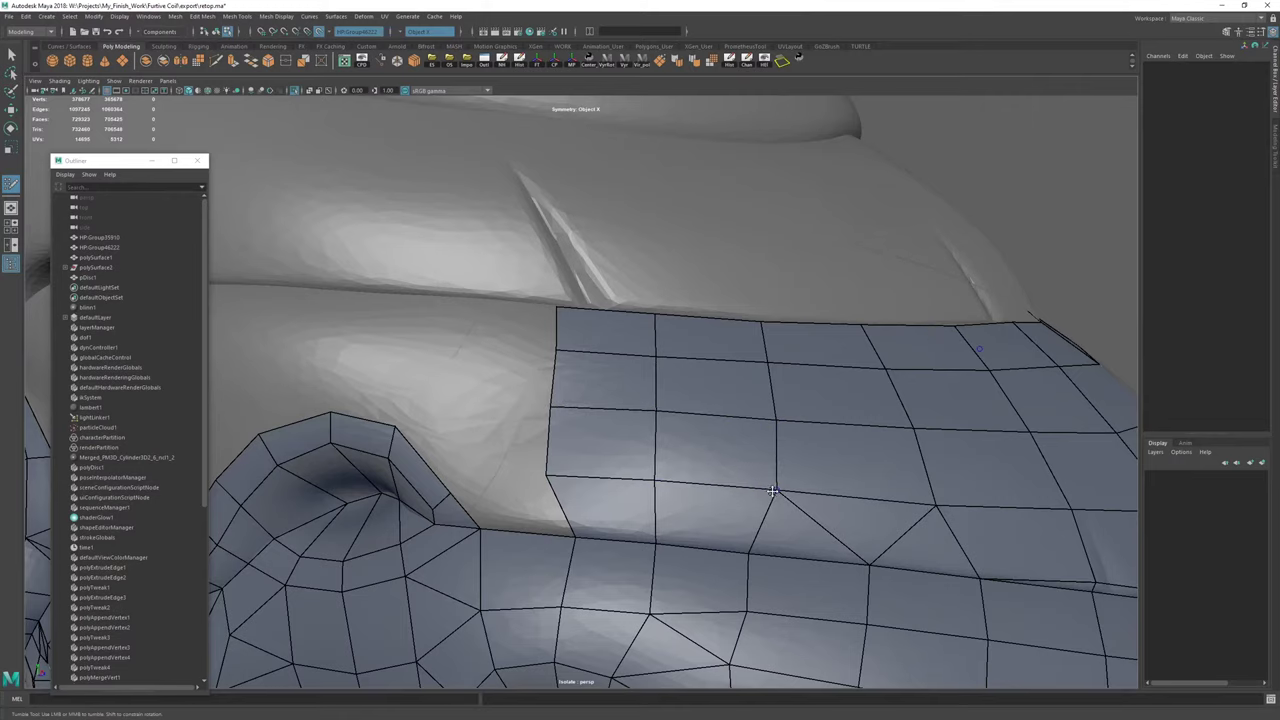
# Bridge the outer column to the raised fold's rim with a quad and fill the remaining gap beneath it.
pyautogui.moveTo(500, 418)
pyautogui.keyDown('alt'); pyautogui.mouseDown()
pyautogui.moveTo(514, 437)
pyautogui.moveTo(589, 429)
pyautogui.mouseUp(); pyautogui.keyUp('alt')
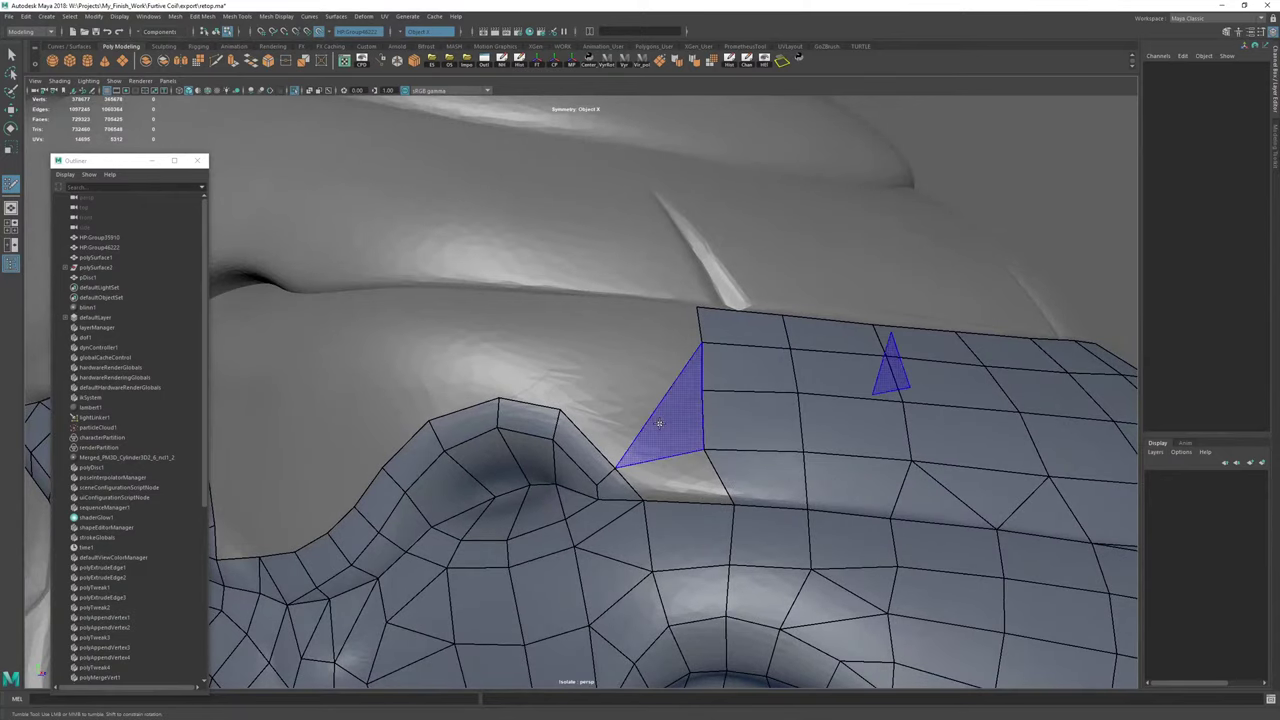
pyautogui.keyDown('shift'); pyautogui.click(658, 423); pyautogui.keyUp('shift')
pyautogui.hotkey('ctrl', 'z')
pyautogui.keyDown('shift'); pyautogui.click(657, 427); pyautogui.keyUp('shift')
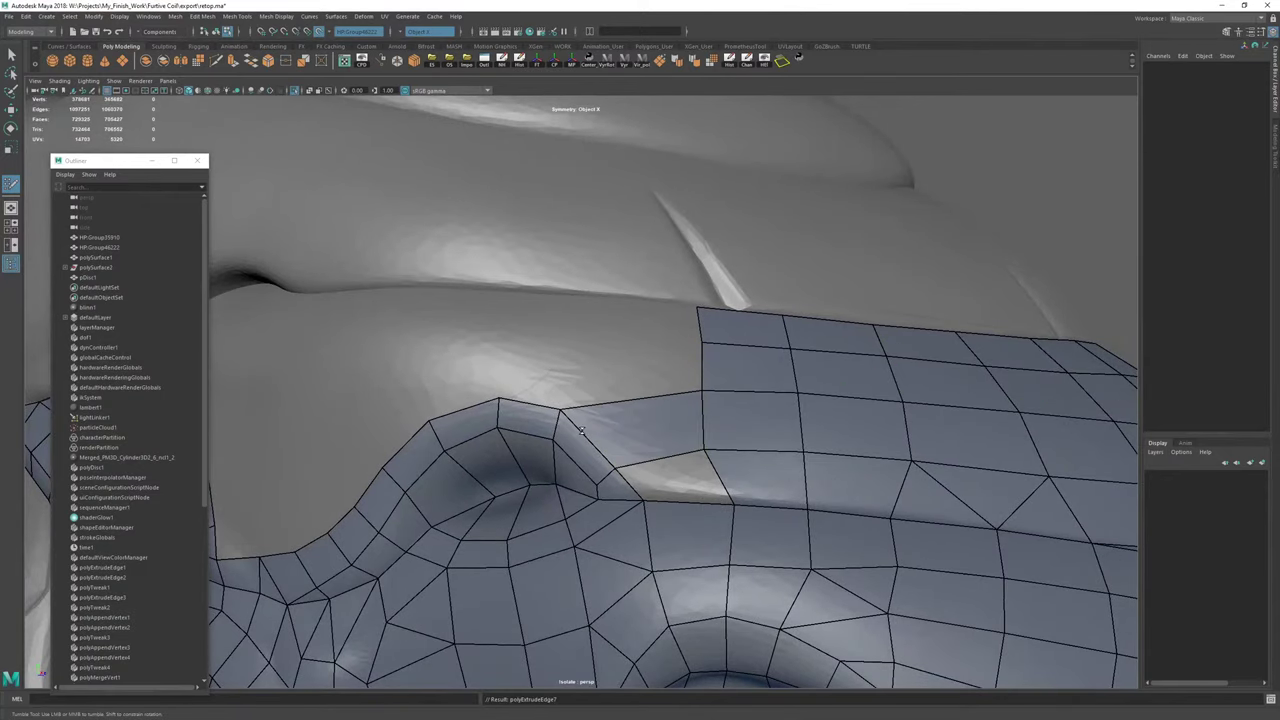
pyautogui.keyDown('shift'); pyautogui.click(670, 476); pyautogui.keyUp('shift')
# Cut a supporting edge just above the lower border, running from the raised fold across the columns to the existing narrow strip.
pyautogui.moveTo(598, 484)
pyautogui.keyDown('alt'); pyautogui.mouseDown()
pyautogui.moveTo(700, 480)
pyautogui.moveTo(531, 474)
pyautogui.moveTo(540, 467)
pyautogui.mouseUp(); pyautogui.keyUp('alt')
pyautogui.keyDown('alt'); pyautogui.moveTo(540, 467); pyautogui.dragTo(512, 463, button='middle'); pyautogui.keyUp('alt')
pyautogui.keyDown('alt'); pyautogui.moveTo(512, 463); pyautogui.dragTo(645, 466, button='right'); pyautogui.keyUp('alt')
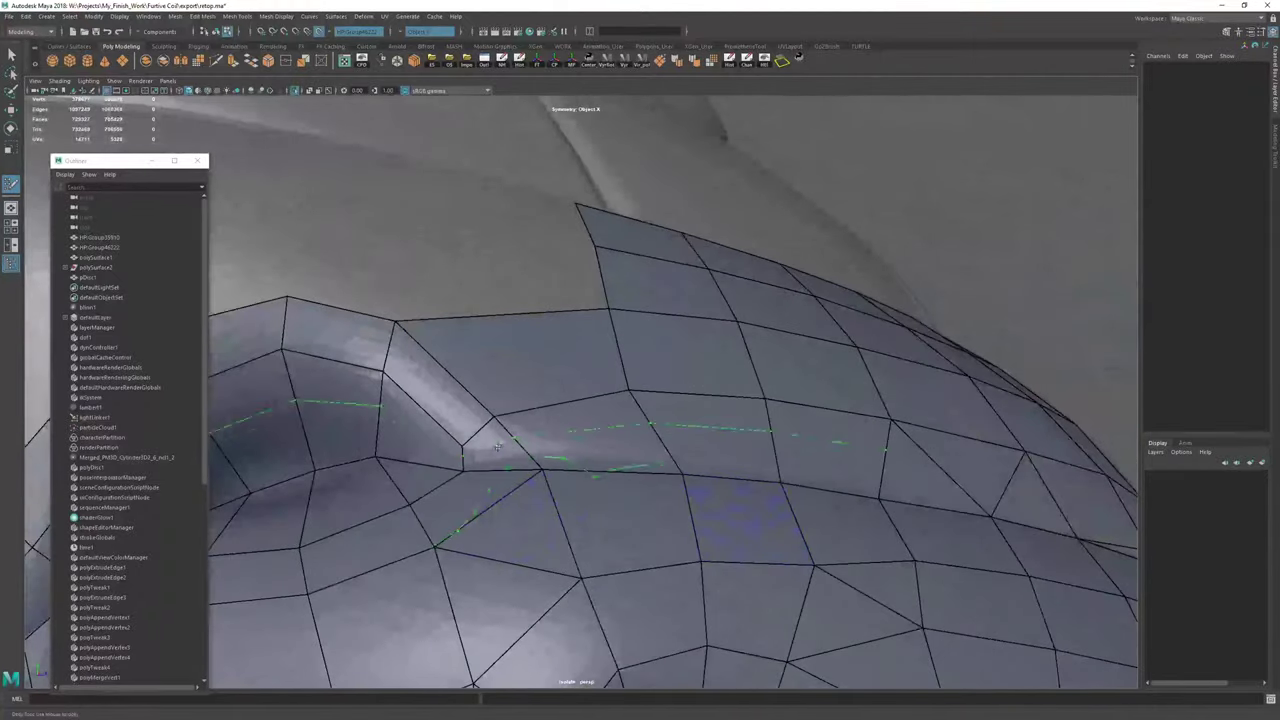
pyautogui.keyDown('alt'); pyautogui.moveTo(538, 460); pyautogui.dragTo(517, 430); pyautogui.keyUp('alt')
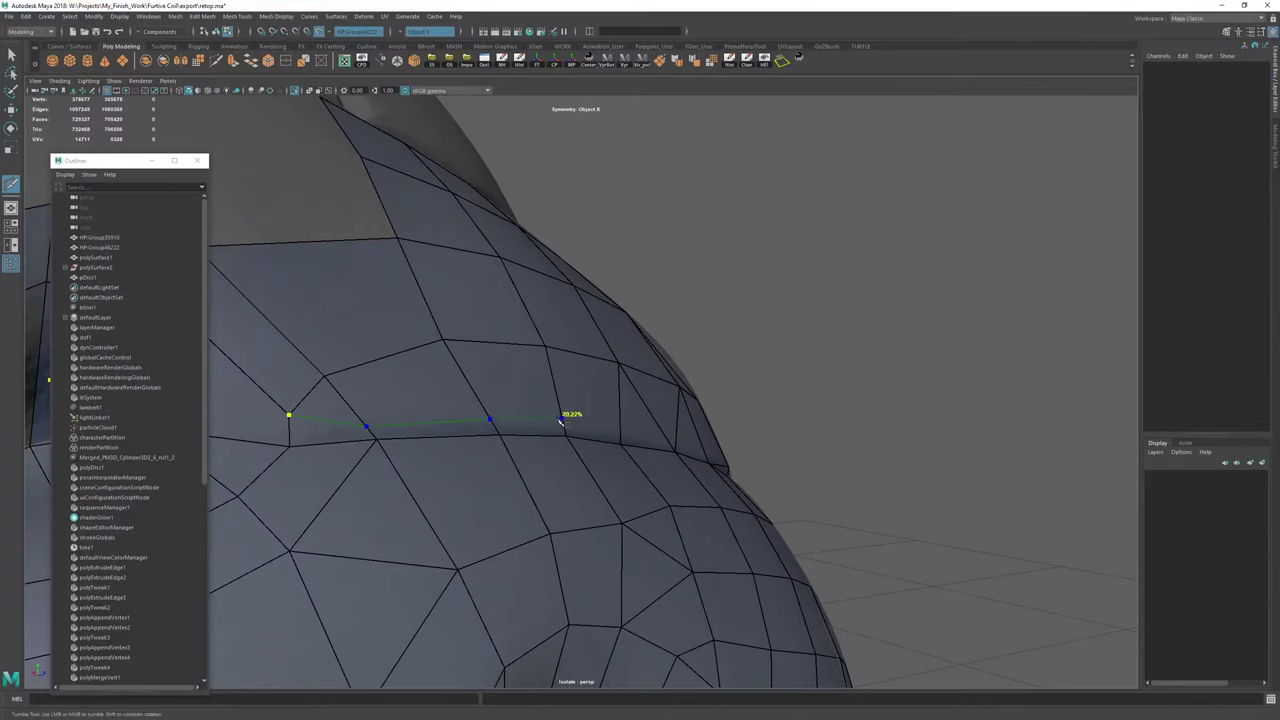
pyautogui.click(562, 420)
pyautogui.keyDown('alt'); pyautogui.moveTo(622, 442); pyautogui.dragTo(586, 445); pyautogui.keyUp('alt')
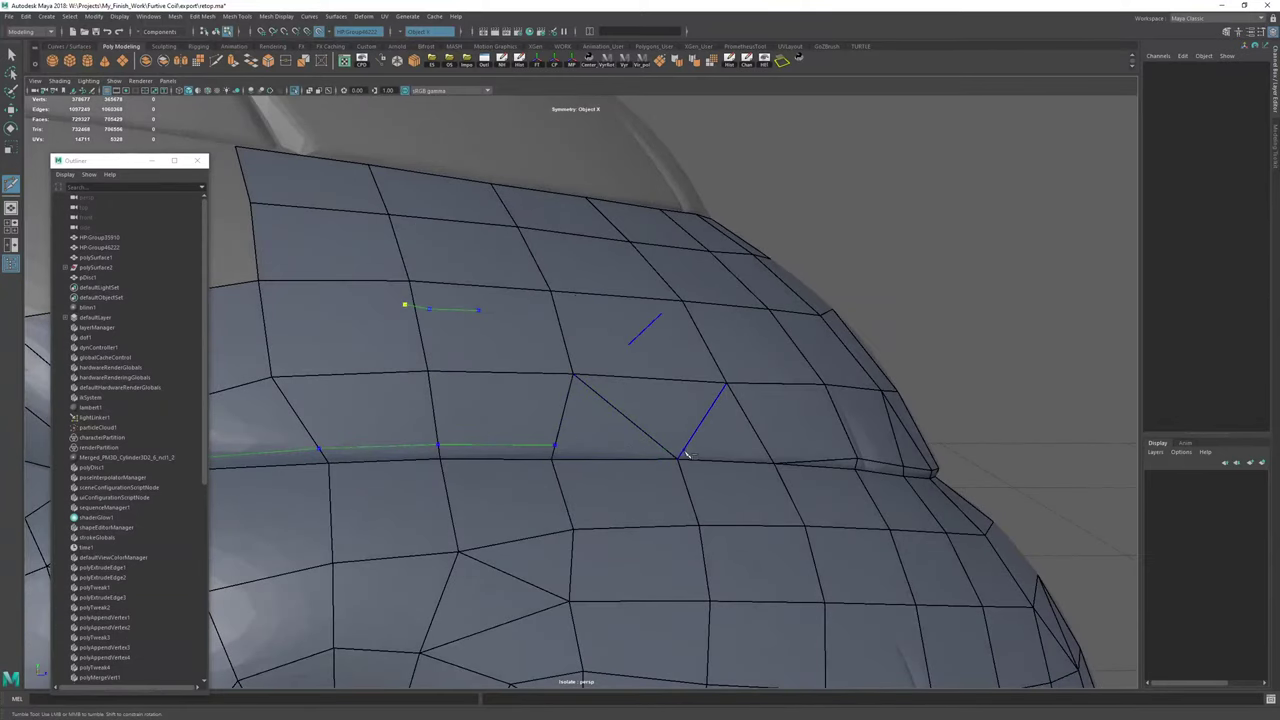
pyautogui.click(859, 460)
pyautogui.rightClick(859, 461)
# Nudge the border vertex beneath the new supporting edge and delete the redundant sliver edge farther along the strip.
pyautogui.moveTo(673, 447); pyautogui.dragTo(496, 441)
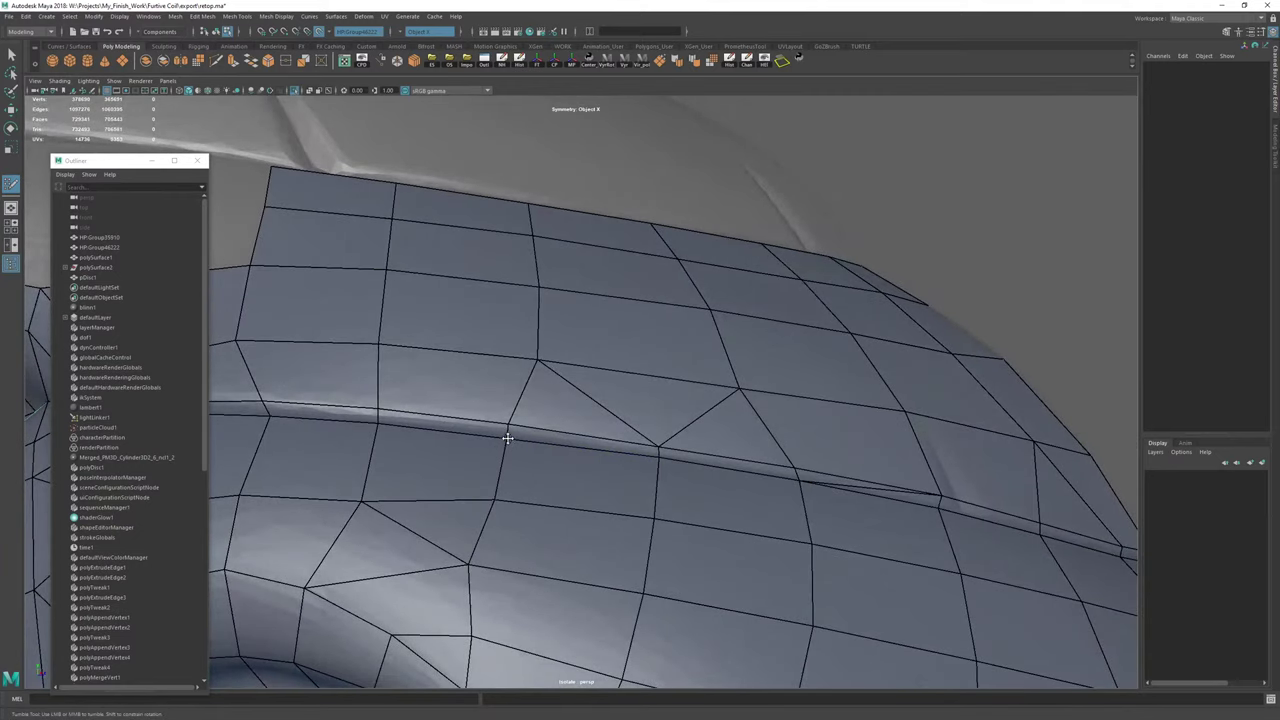
pyautogui.keyDown('alt'); pyautogui.moveTo(453, 434); pyautogui.dragTo(566, 452, button='middle'); pyautogui.keyUp('alt')
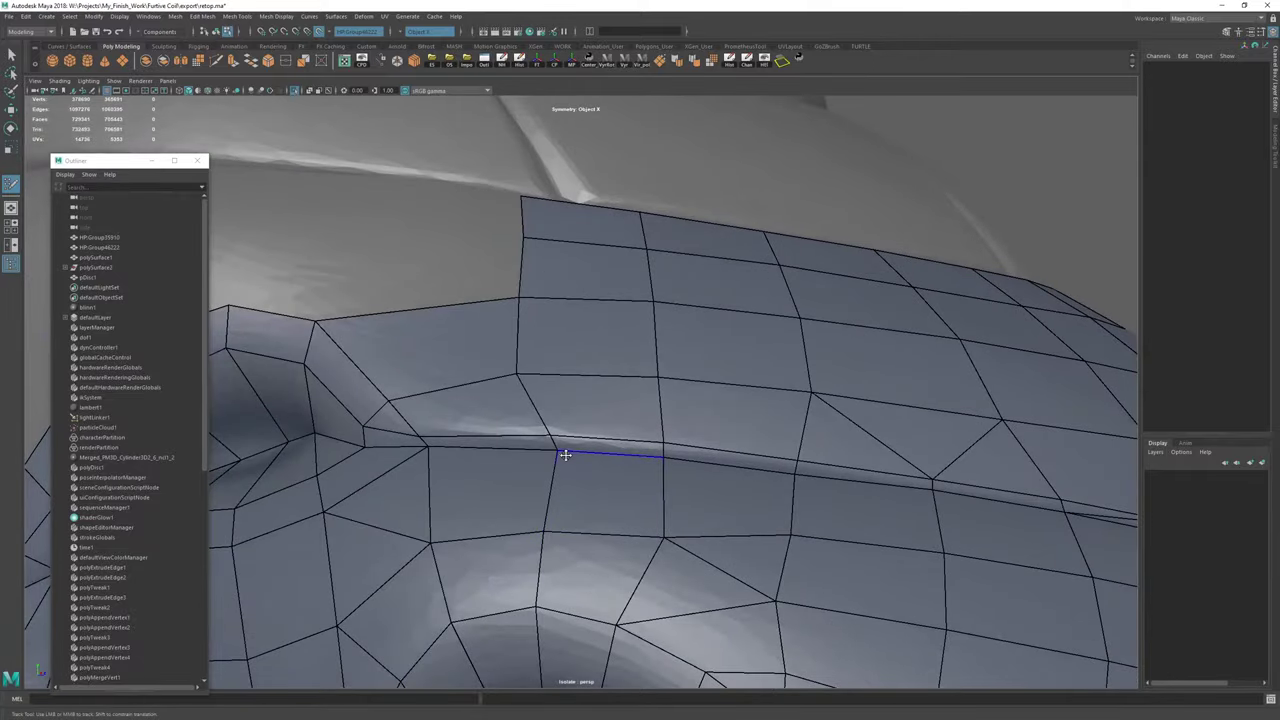
pyautogui.moveTo(559, 452); pyautogui.dragTo(548, 442)
pyautogui.keyDown('alt'); pyautogui.moveTo(866, 484); pyautogui.dragTo(529, 443, button='middle'); pyautogui.keyUp('alt')
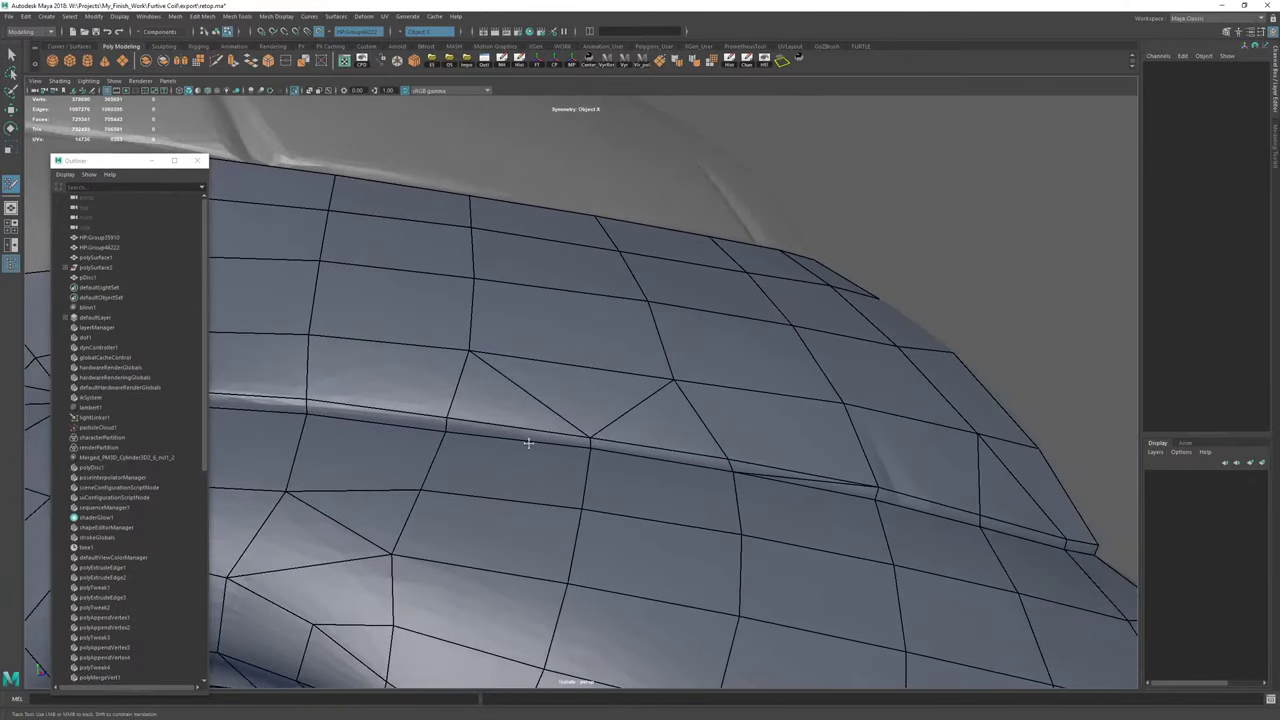
pyautogui.keyDown('alt'); pyautogui.moveTo(529, 443); pyautogui.dragTo(445, 446); pyautogui.keyUp('alt')
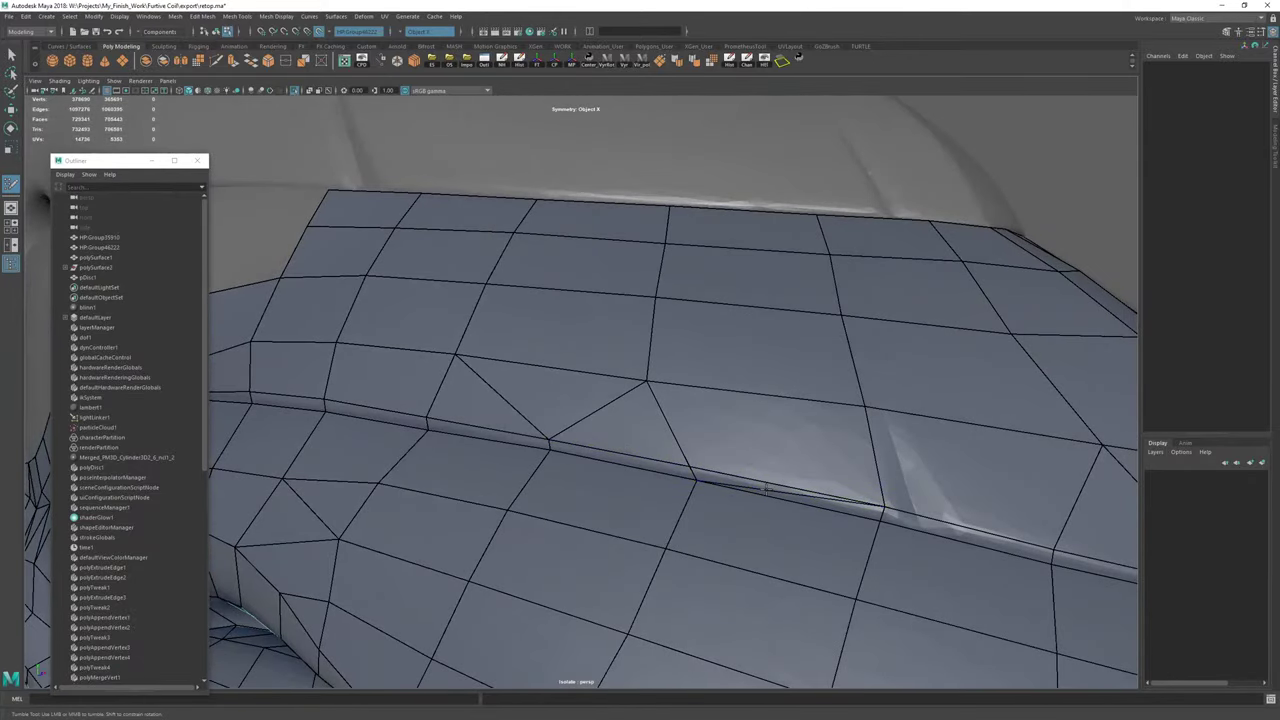
pyautogui.keyDown('ctrl'); pyautogui.keyDown('shift'); pyautogui.click(766, 488); pyautogui.keyUp('shift'); pyautogui.keyUp('ctrl')
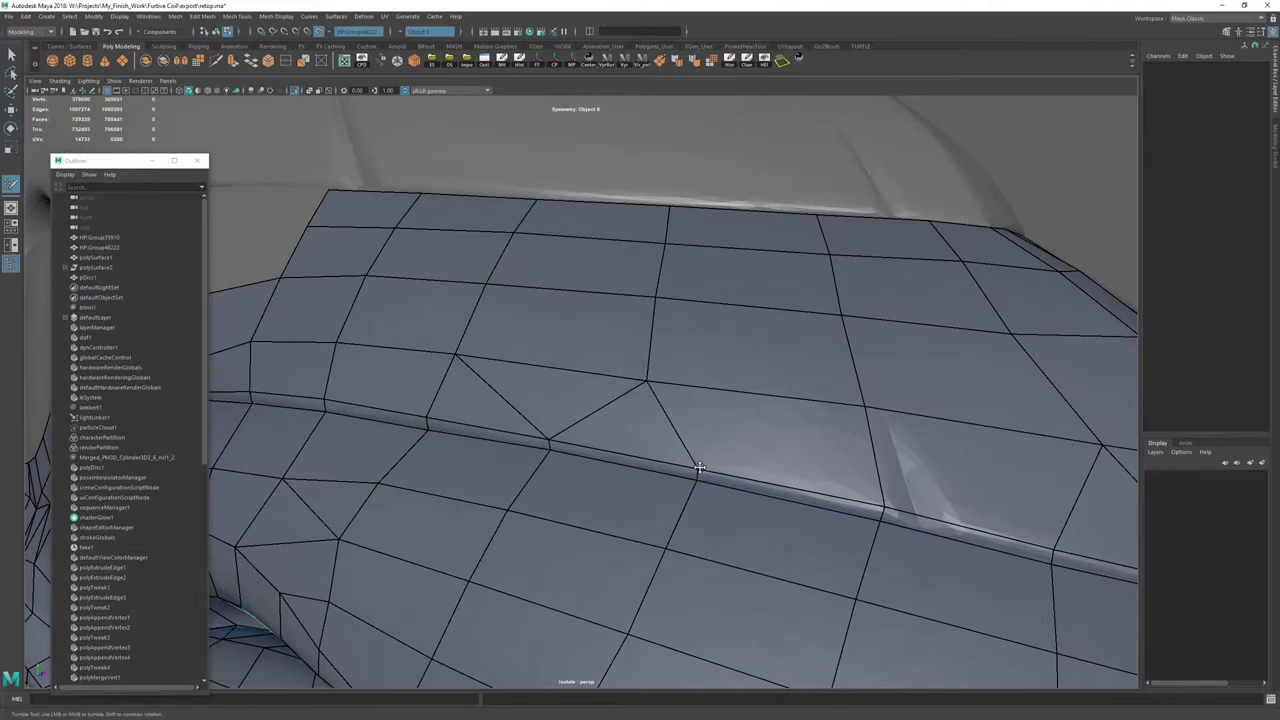
# Place points for the next column on the crease side and fill its quads between the crease and the raised fold.
pyautogui.moveTo(665, 472)
pyautogui.keyDown('alt'); pyautogui.mouseDown()
pyautogui.moveTo(694, 472)
pyautogui.moveTo(674, 466)
pyautogui.moveTo(673, 477)
pyautogui.mouseUp(); pyautogui.keyUp('alt')
pyautogui.keyDown('alt'); pyautogui.moveTo(673, 477); pyautogui.dragTo(1065, 597, button='right'); pyautogui.keyUp('alt')
pyautogui.keyDown('alt'); pyautogui.moveTo(290, 320); pyautogui.dragTo(554, 440, button='middle'); pyautogui.keyUp('alt')
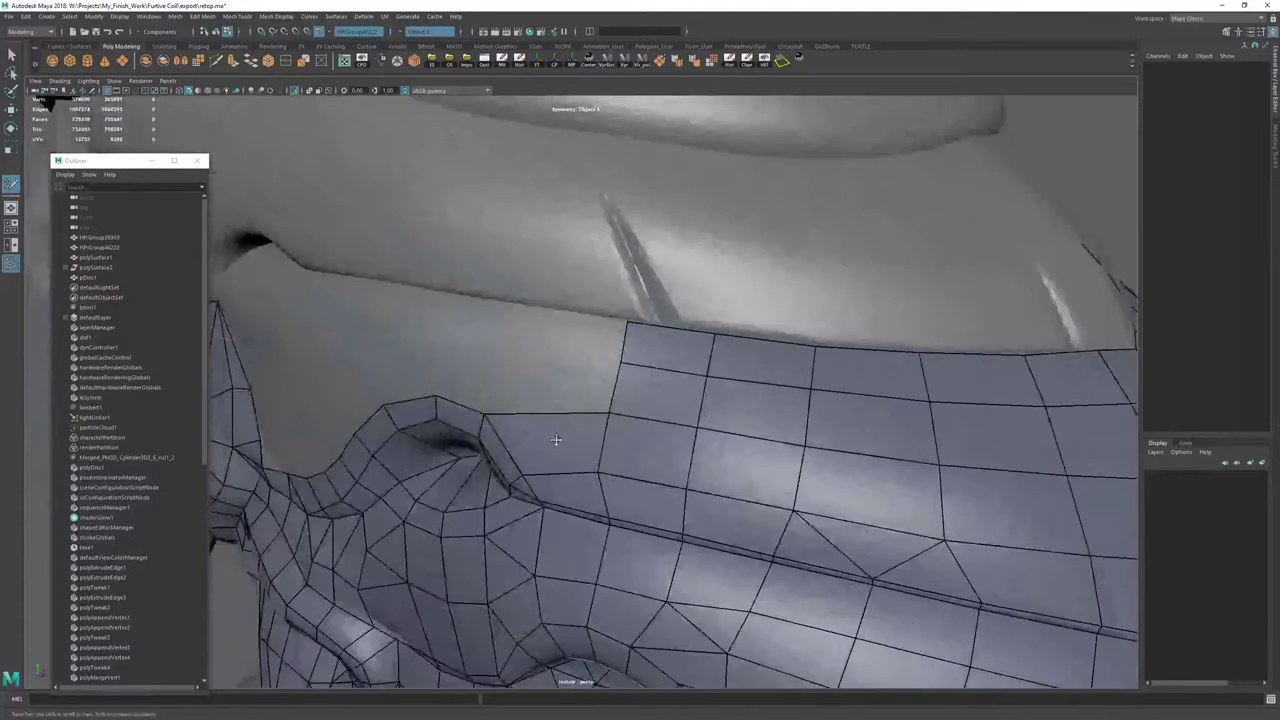
pyautogui.keyDown('alt'); pyautogui.moveTo(554, 440); pyautogui.dragTo(471, 355); pyautogui.keyUp('alt')
pyautogui.click(473, 305)
pyautogui.keyDown('shift'); pyautogui.click(529, 326); pyautogui.keyUp('shift')
# Shift the interior vertices between the last two columns to straighten their shared vertical edge.
pyautogui.moveTo(608, 355); pyautogui.dragTo(583, 342)
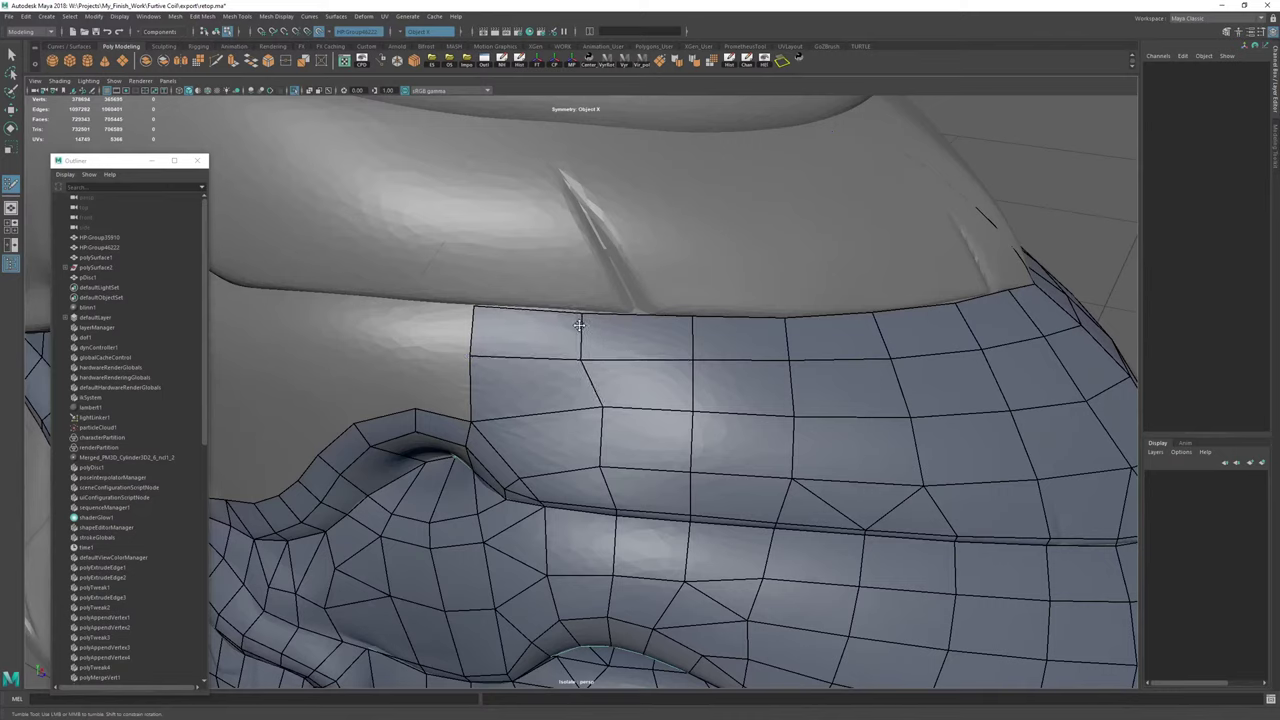
pyautogui.moveTo(600, 405); pyautogui.dragTo(582, 407)
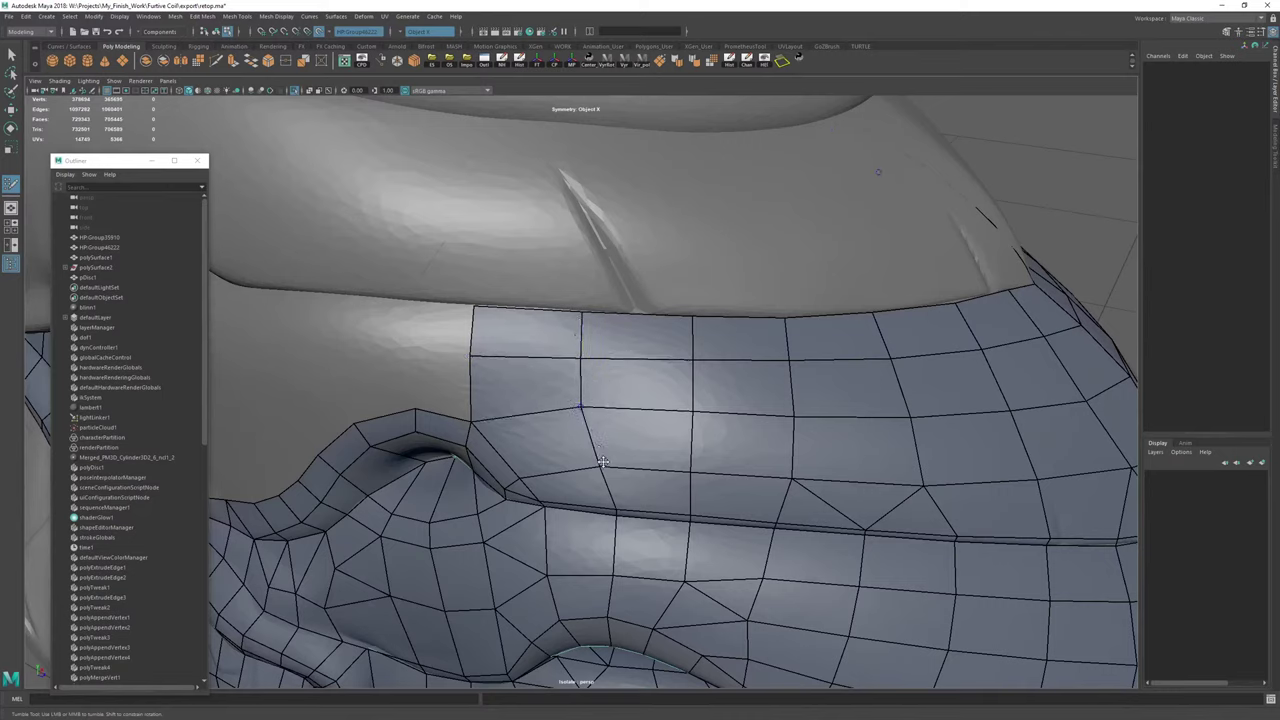
pyautogui.moveTo(600, 466); pyautogui.dragTo(596, 466)
pyautogui.moveTo(593, 408); pyautogui.dragTo(582, 411)
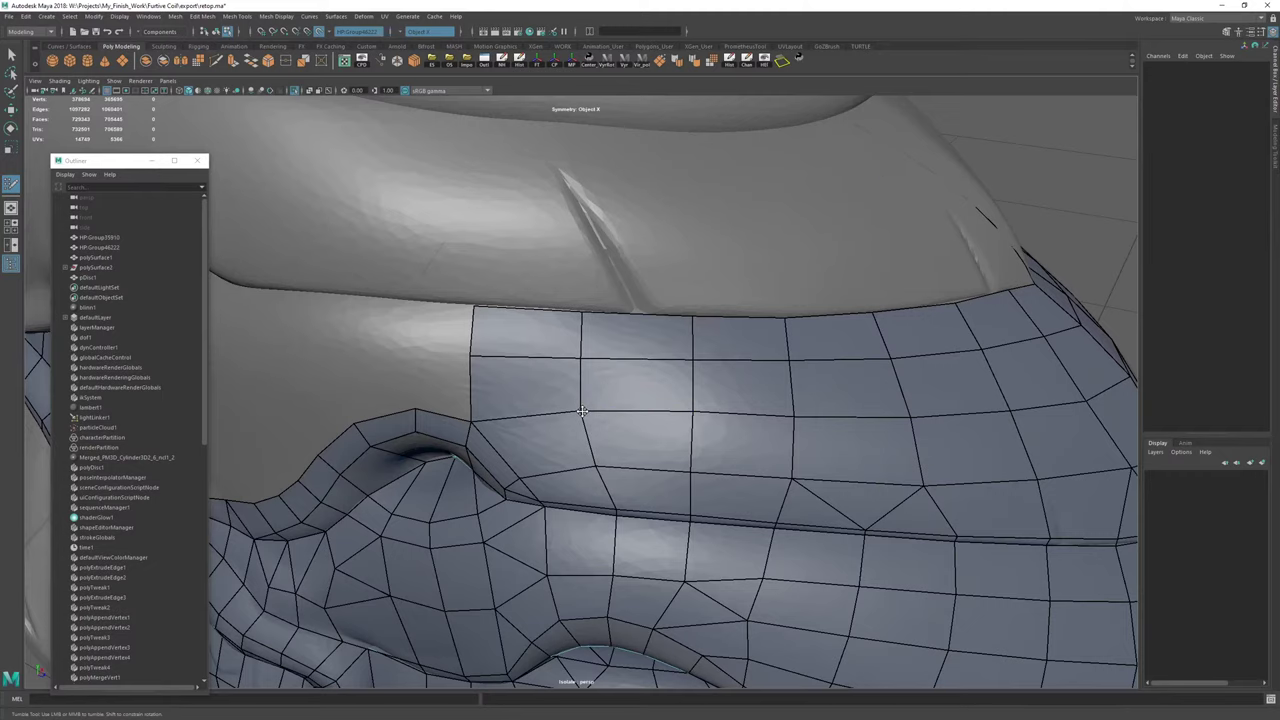
# Extrude a strip of quads from the mesh on the far side of the gap toward the columns and adjust its lower vertices.
pyautogui.keyDown('alt'); pyautogui.moveTo(460, 351); pyautogui.dragTo(588, 357); pyautogui.keyUp('alt')
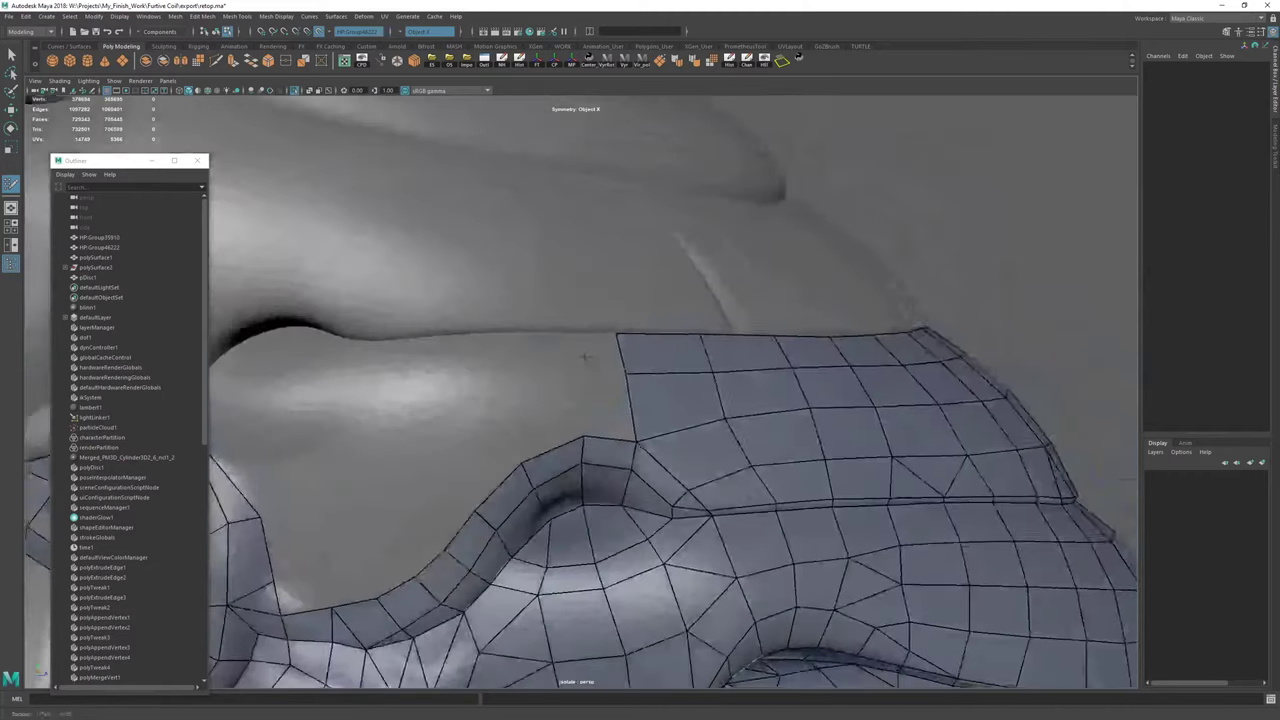
pyautogui.keyDown('alt'); pyautogui.moveTo(300, 440); pyautogui.dragTo(619, 394, button='middle'); pyautogui.keyUp('alt')
pyautogui.keyDown('alt'); pyautogui.moveTo(619, 394); pyautogui.dragTo(529, 332); pyautogui.keyUp('alt')
pyautogui.moveTo(636, 412); pyautogui.dragTo(646, 341)
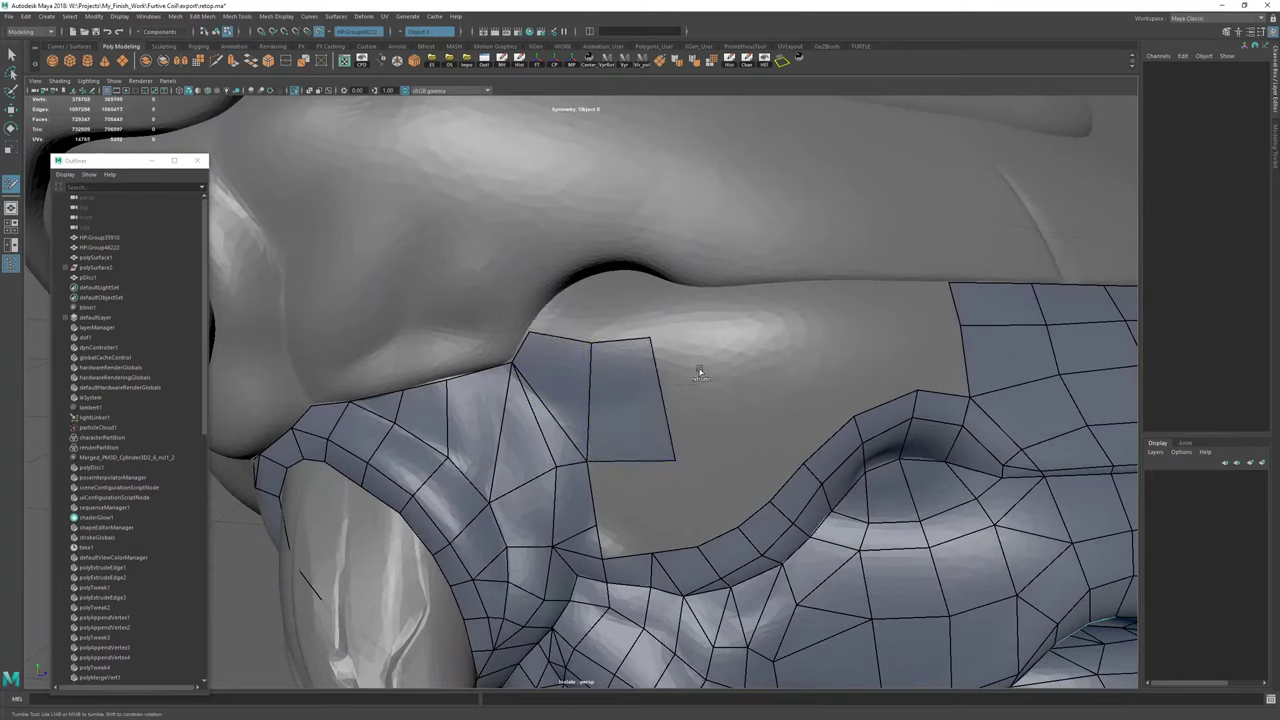
pyautogui.moveTo(699, 373); pyautogui.dragTo(788, 327)
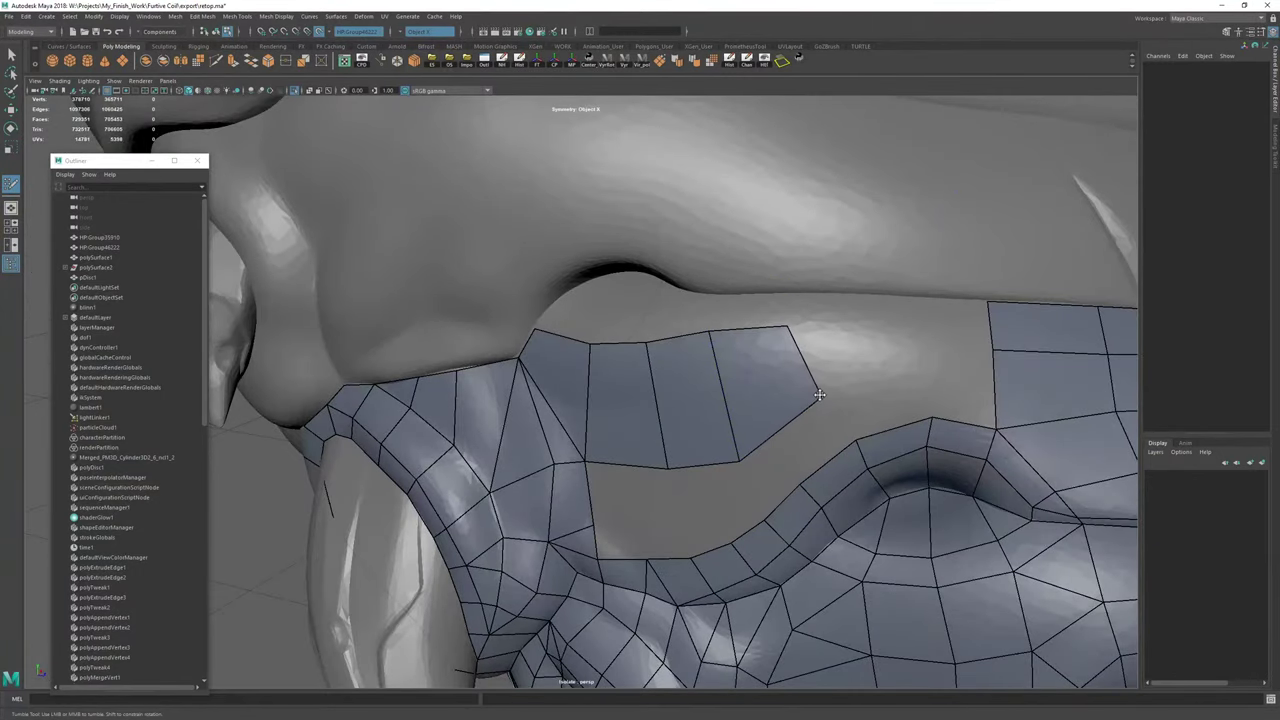
pyautogui.moveTo(741, 460)
pyautogui.mouseDown()
pyautogui.moveTo(752, 439)
pyautogui.moveTo(803, 427)
pyautogui.moveTo(743, 535)
pyautogui.moveTo(763, 509)
pyautogui.moveTo(657, 473)
pyautogui.mouseUp()
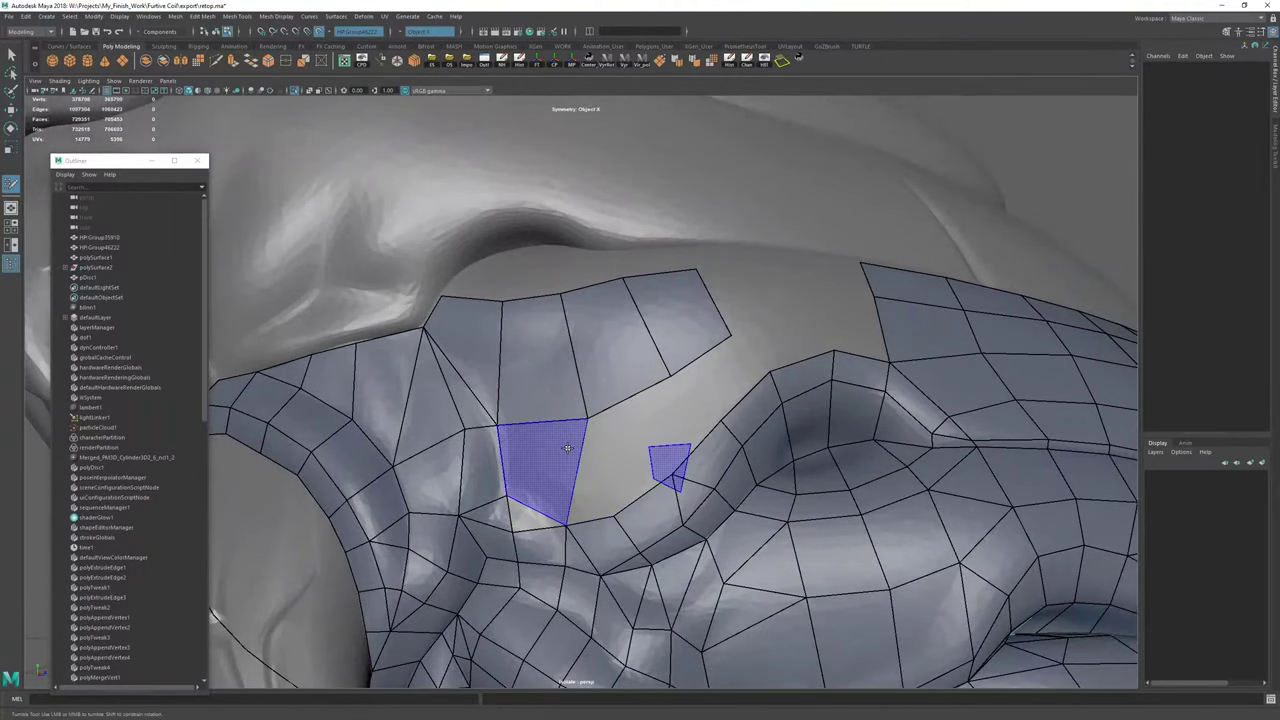
# Fill the open area between the new strip and the raised fold's rim with faces.
pyautogui.keyDown('shift'); pyautogui.click(619, 419); pyautogui.keyUp('shift')
pyautogui.keyDown('shift'); pyautogui.click(720, 370); pyautogui.keyUp('shift')
pyautogui.keyDown('shift'); pyautogui.click(694, 426); pyautogui.keyUp('shift')
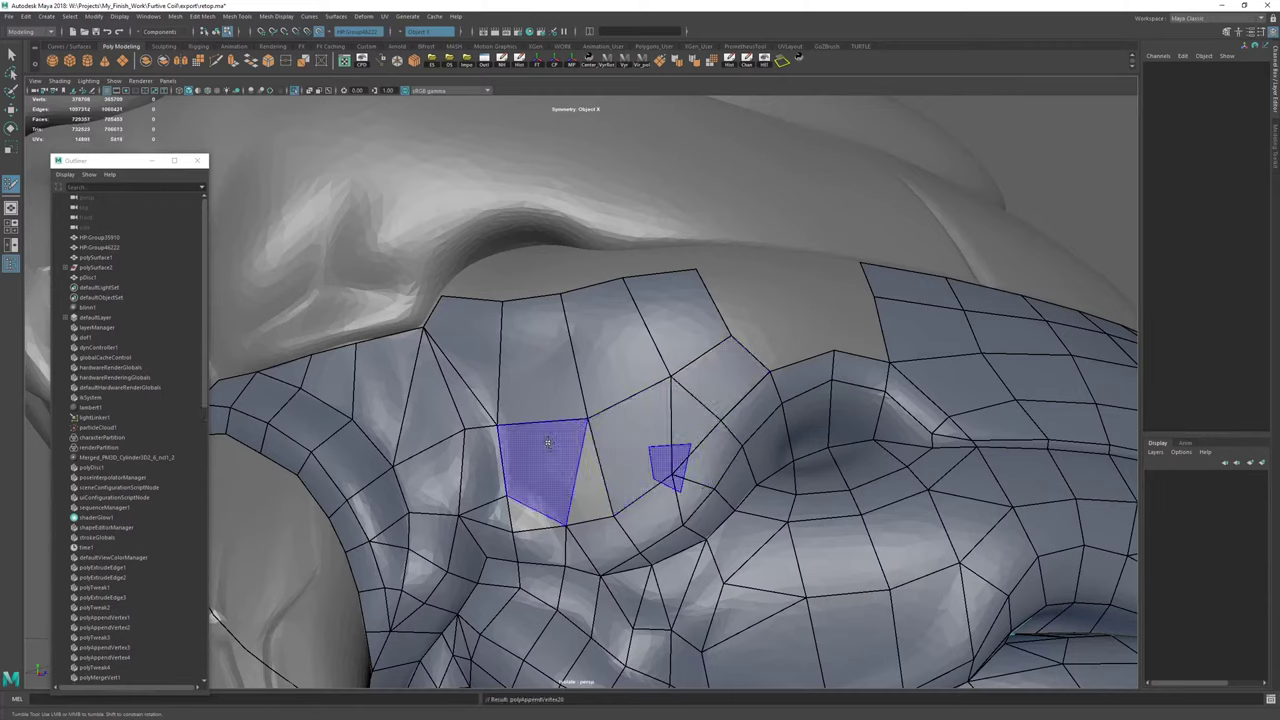
pyautogui.keyDown('shift'); pyautogui.click(550, 446); pyautogui.keyUp('shift')
pyautogui.keyDown('shift'); pyautogui.click(587, 495); pyautogui.keyUp('shift')
pyautogui.keyDown('shift'); pyautogui.click(531, 520); pyautogui.keyUp('shift')
# Leave the modeling tools for object mode and delete the updated retopology mesh's construction history.
pyautogui.hotkey('ctrl', 'shift', 'x')
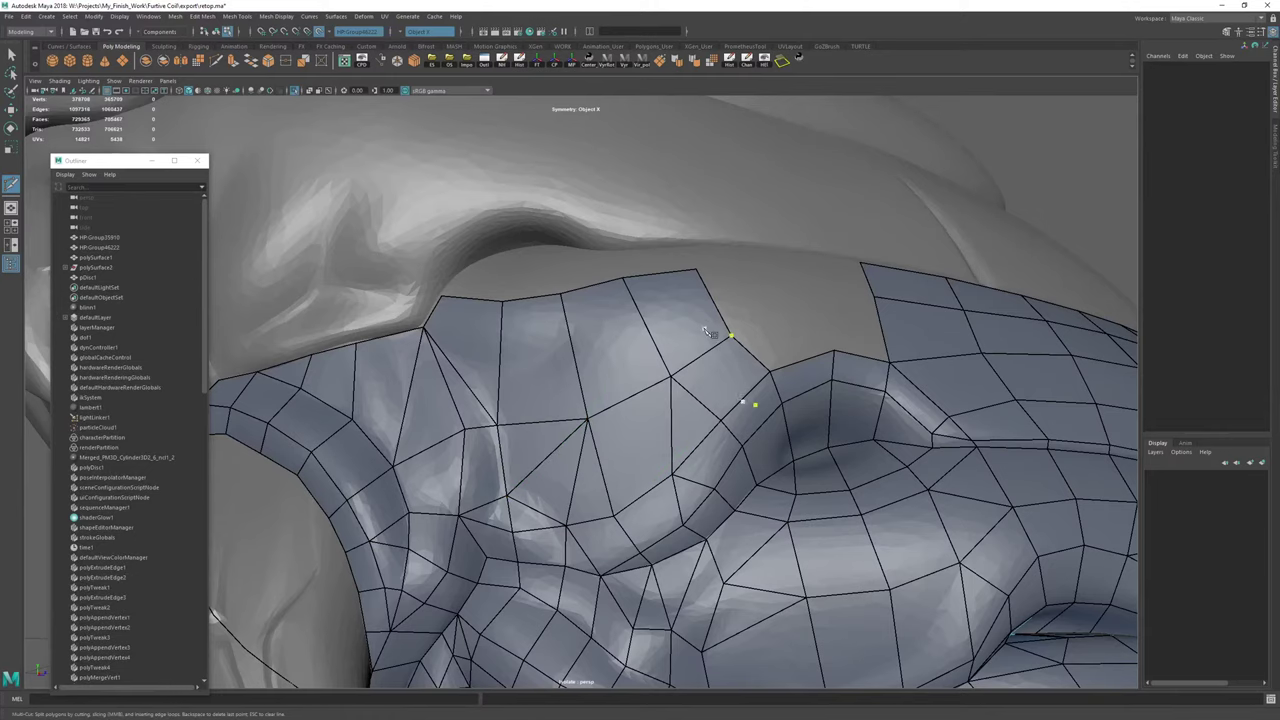
pyautogui.keyDown('alt'); pyautogui.moveTo(661, 328); pyautogui.dragTo(682, 328); pyautogui.keyUp('alt')
pyautogui.press('w')
pyautogui.press('F8')
pyautogui.click(731, 62)
pyautogui.click(742, 66)
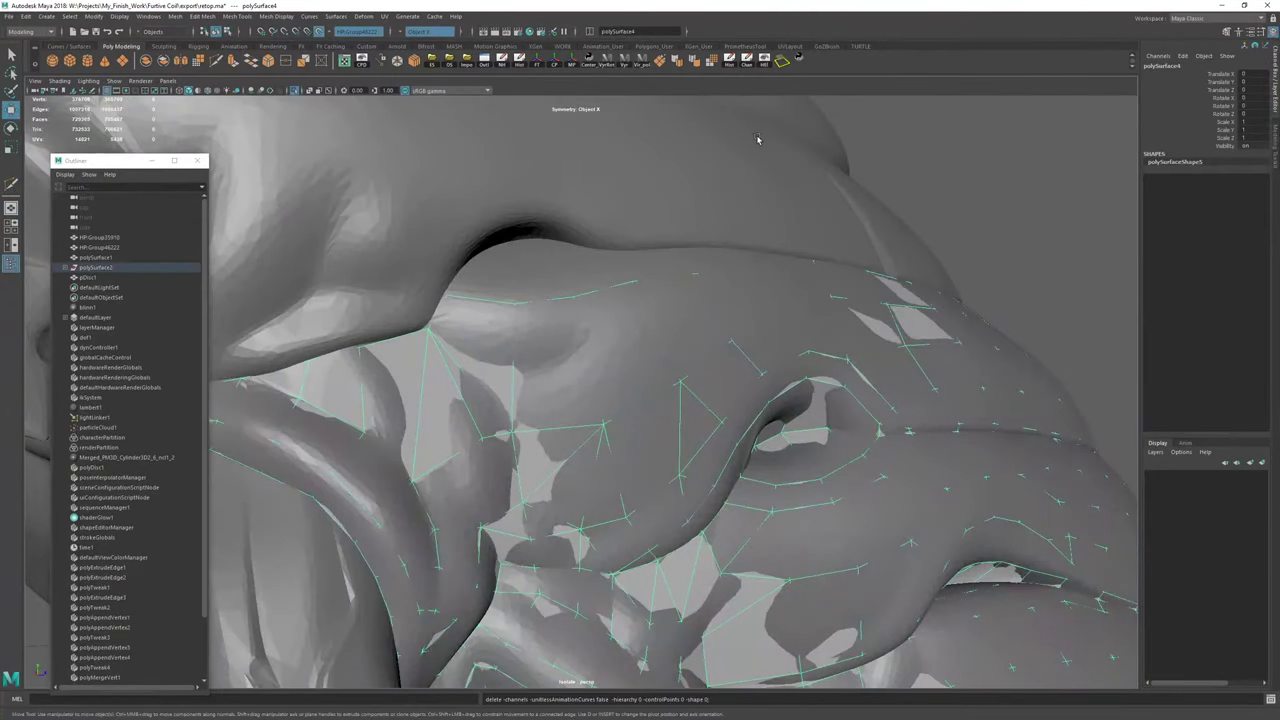
# Resume Quad Draw and bridge the gap above the raised fold with new quads, adjusting the adjacent border vertices.
pyautogui.press('y')
pyautogui.moveTo(794, 281)
pyautogui.keyDown('alt'); pyautogui.mouseDown()
pyautogui.moveTo(772, 309)
pyautogui.moveTo(578, 271)
pyautogui.moveTo(596, 244)
pyautogui.moveTo(634, 284)
pyautogui.moveTo(601, 340)
pyautogui.moveTo(578, 338)
pyautogui.moveTo(614, 374)
pyautogui.moveTo(577, 370)
pyautogui.mouseUp(); pyautogui.keyUp('alt')
pyautogui.moveTo(436, 469); pyautogui.dragTo(437, 461)
pyautogui.moveTo(501, 424); pyautogui.dragTo(505, 412)
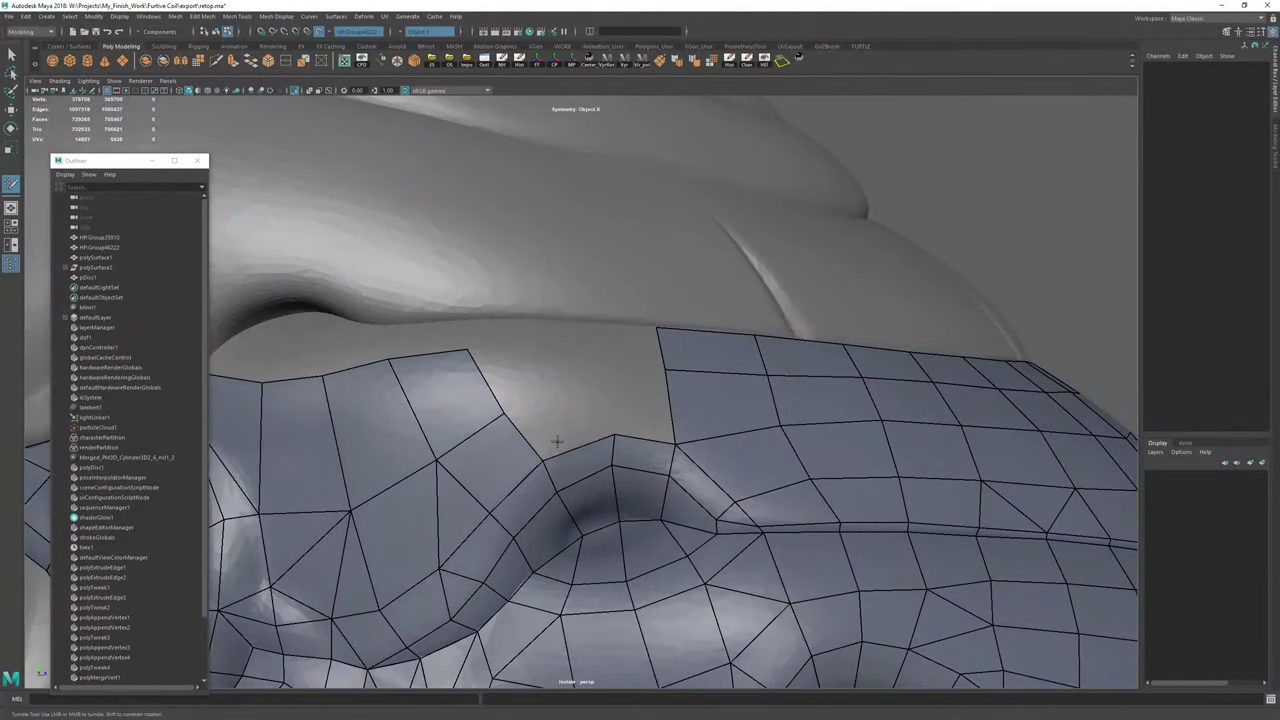
pyautogui.moveTo(568, 449)
pyautogui.mouseDown()
pyautogui.moveTo(536, 407)
pyautogui.moveTo(577, 371)
pyautogui.mouseUp()
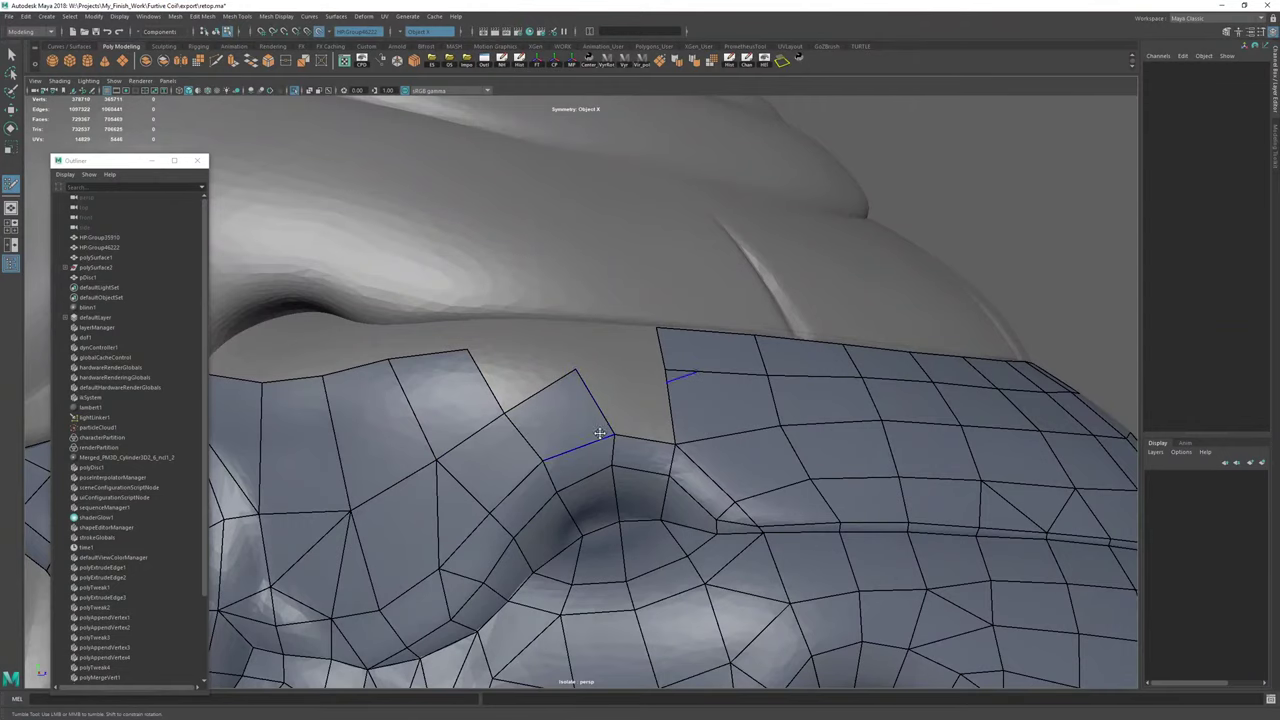
pyautogui.keyDown('shift'); pyautogui.click(632, 405); pyautogui.keyUp('shift')
pyautogui.moveTo(613, 434); pyautogui.dragTo(605, 435)
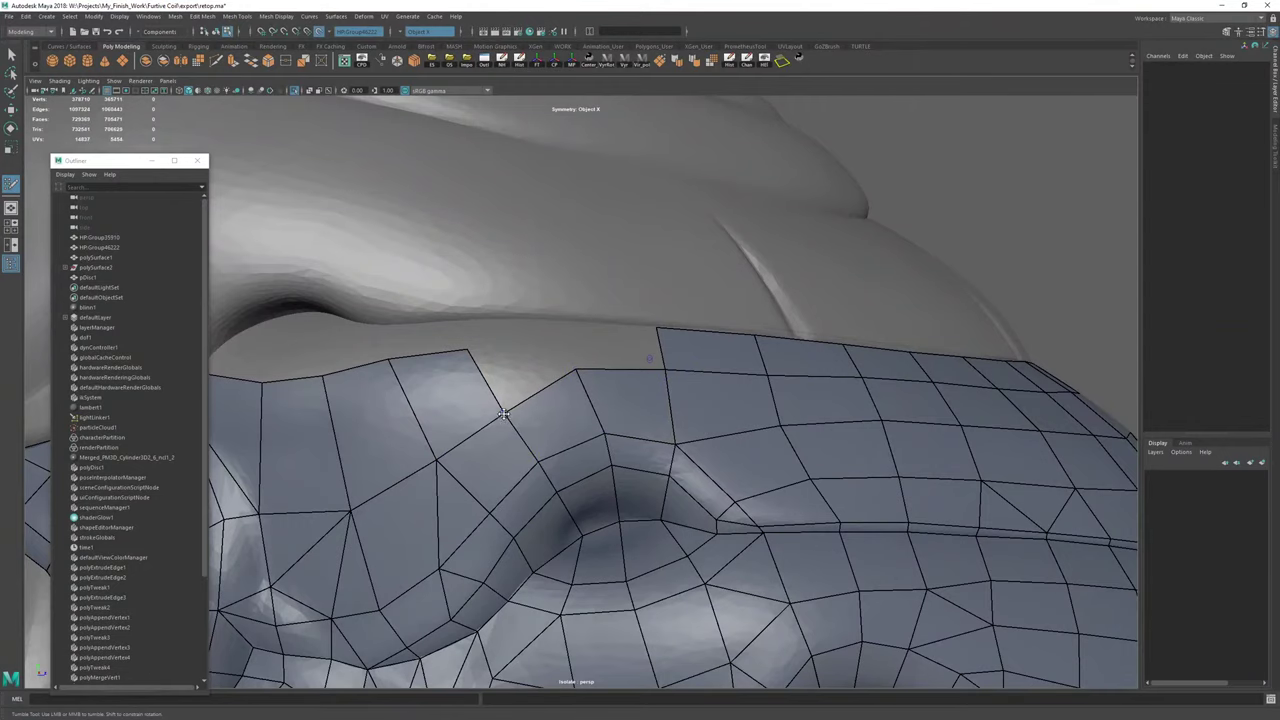
pyautogui.moveTo(504, 413); pyautogui.dragTo(504, 409)
# Add a border point along the crease and fill the notch above the new quads with faces.
pyautogui.click(542, 331)
pyautogui.keyDown('alt'); pyautogui.moveTo(597, 342); pyautogui.dragTo(625, 329); pyautogui.keyUp('alt')
pyautogui.keyDown('shift'); pyautogui.click(524, 362); pyautogui.keyUp('shift')
pyautogui.keyDown('shift'); pyautogui.click(625, 329); pyautogui.keyUp('shift')
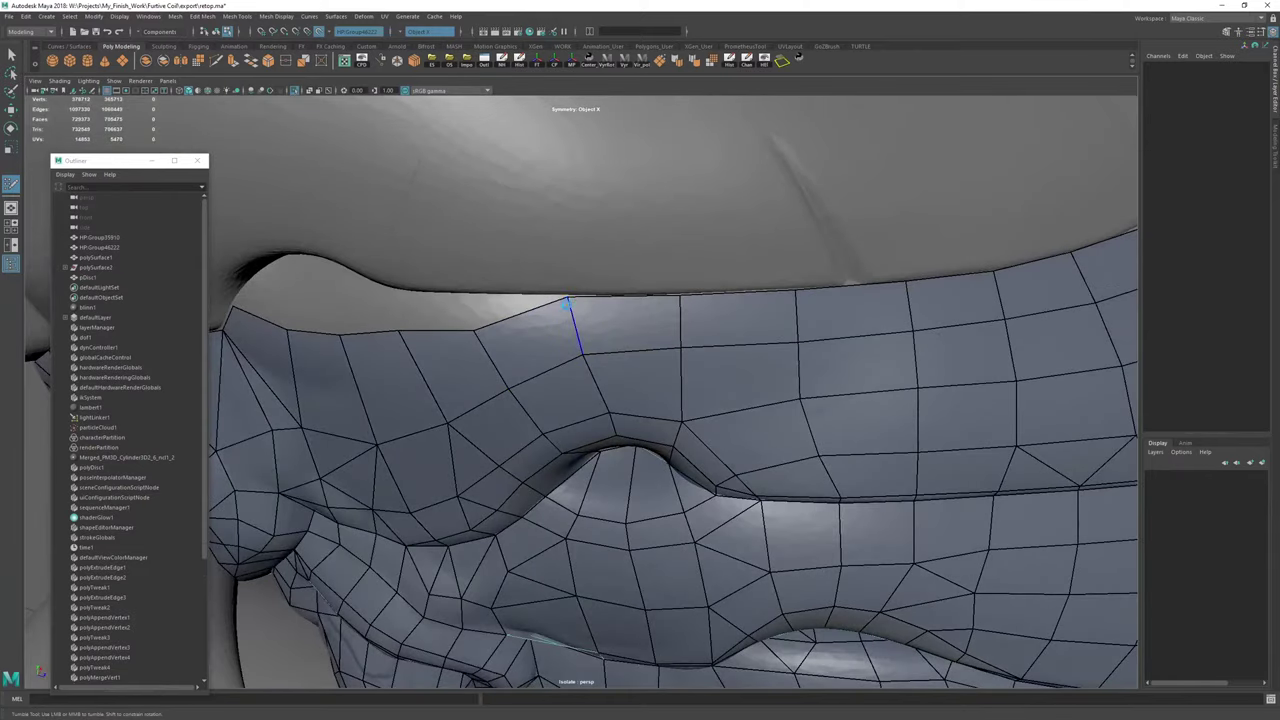
pyautogui.keyDown('alt'); pyautogui.moveTo(514, 318); pyautogui.dragTo(497, 418); pyautogui.keyUp('alt')
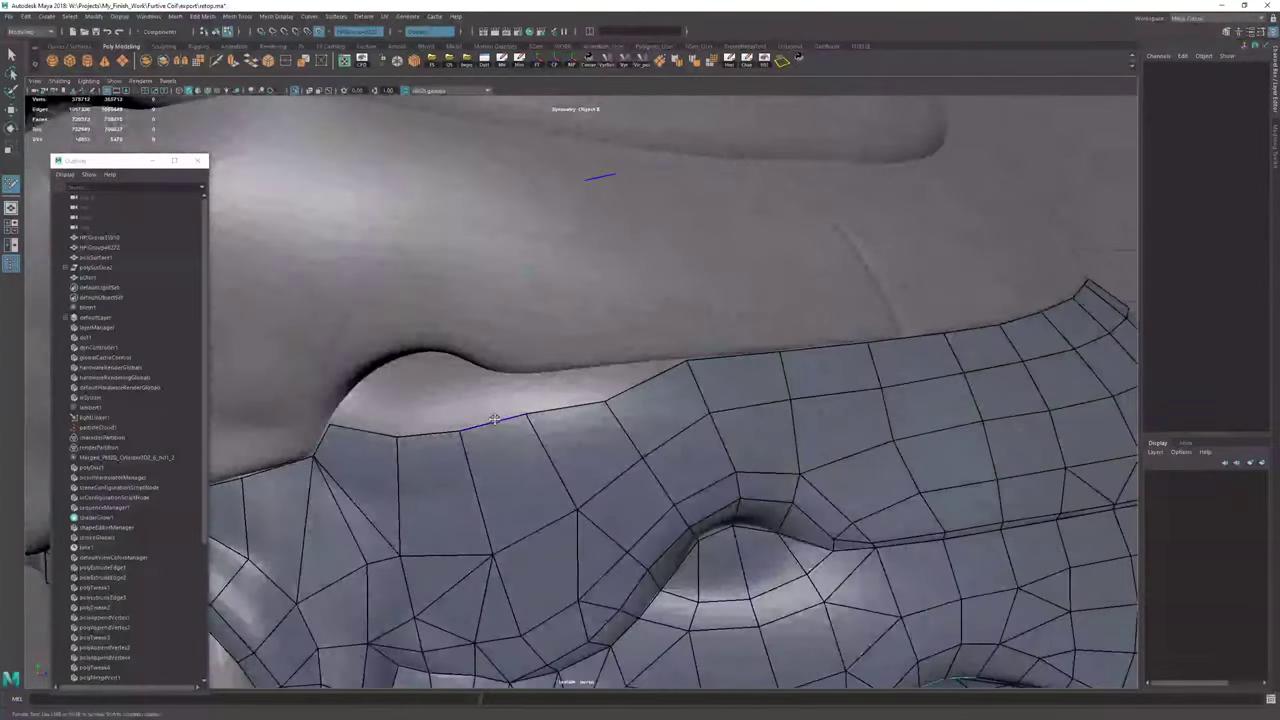
# Extrude quads from the mesh border into the opening beneath the arched hollow and adjust their corner vertices.
pyautogui.keyDown('alt'); pyautogui.moveTo(763, 400); pyautogui.dragTo(531, 277, button='right'); pyautogui.keyUp('alt')
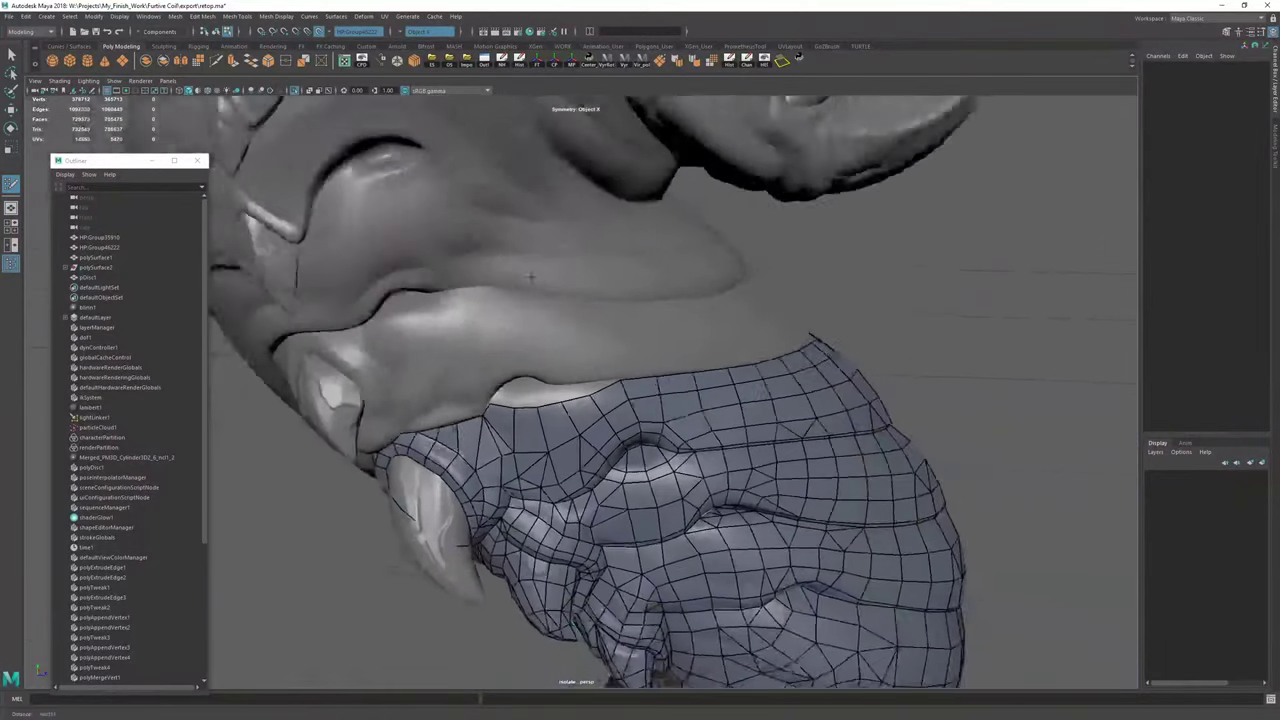
pyautogui.keyDown('alt'); pyautogui.moveTo(531, 277); pyautogui.dragTo(520, 183); pyautogui.keyUp('alt')
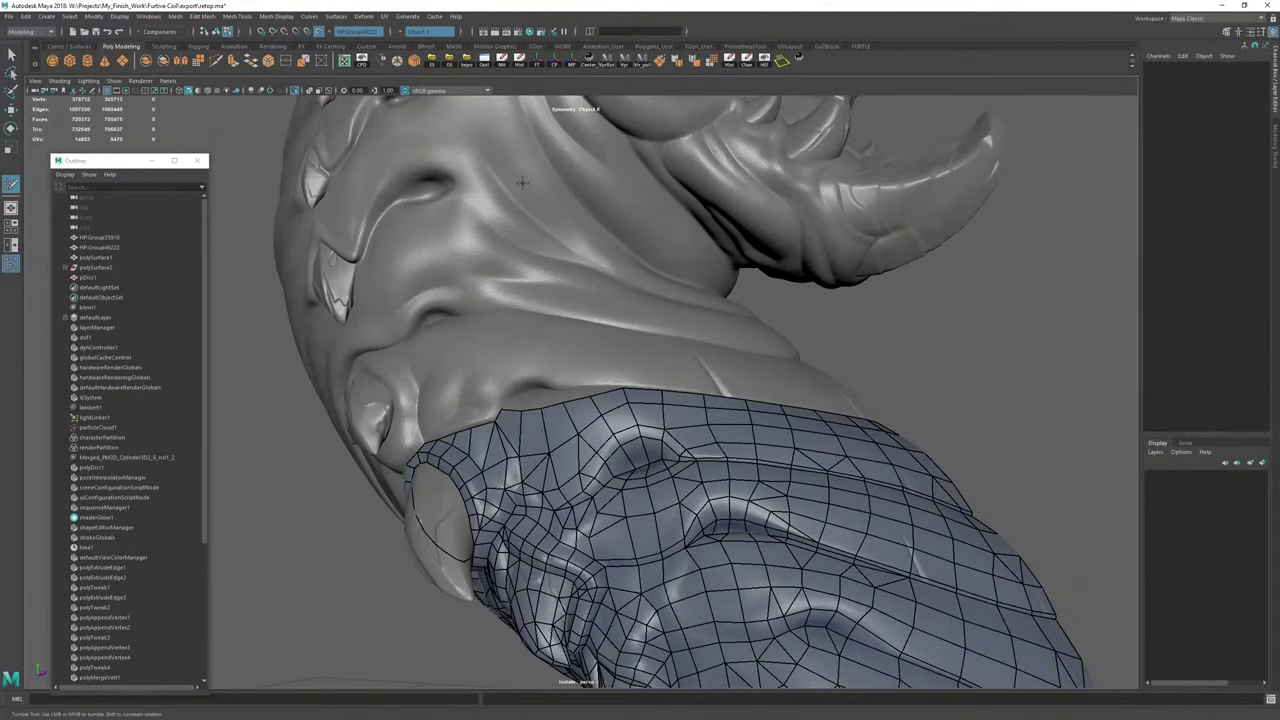
pyautogui.keyDown('alt'); pyautogui.moveTo(525, 182); pyautogui.dragTo(660, 400, button='right'); pyautogui.keyUp('alt')
pyautogui.keyDown('alt'); pyautogui.moveTo(660, 420); pyautogui.dragTo(889, 431, button='middle'); pyautogui.keyUp('alt')
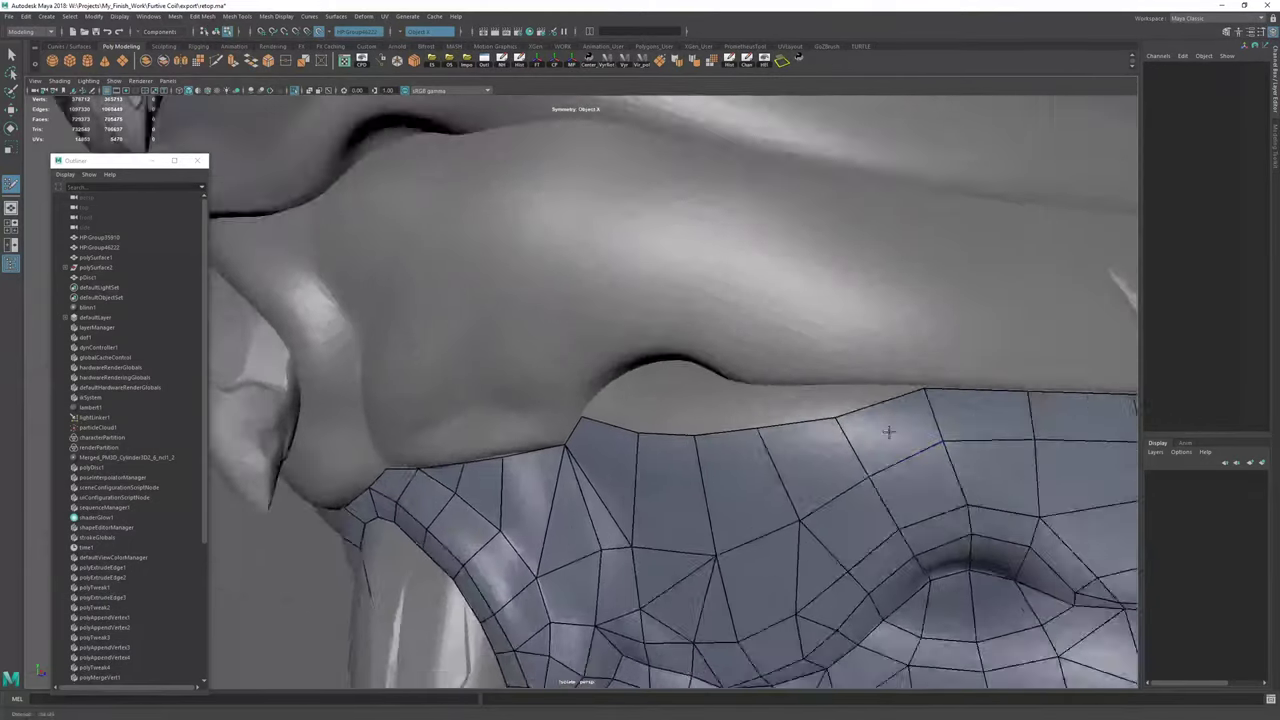
pyautogui.keyDown('alt'); pyautogui.moveTo(889, 431); pyautogui.dragTo(950, 410); pyautogui.keyUp('alt')
pyautogui.keyDown('alt'); pyautogui.moveTo(460, 400); pyautogui.dragTo(502, 408, button='right'); pyautogui.keyUp('alt')
pyautogui.moveTo(547, 413); pyautogui.dragTo(528, 384)
pyautogui.moveTo(572, 463); pyautogui.dragTo(578, 381)
pyautogui.keyDown('alt'); pyautogui.moveTo(568, 390); pyautogui.dragTo(580, 397); pyautogui.keyUp('alt')
pyautogui.moveTo(649, 377); pyautogui.dragTo(631, 379)
pyautogui.moveTo(578, 395)
pyautogui.keyDown('alt'); pyautogui.mouseDown()
pyautogui.moveTo(572, 417)
pyautogui.moveTo(583, 360)
pyautogui.moveTo(572, 412)
pyautogui.mouseUp(); pyautogui.keyUp('alt')
pyautogui.moveTo(492, 384); pyautogui.dragTo(476, 400)
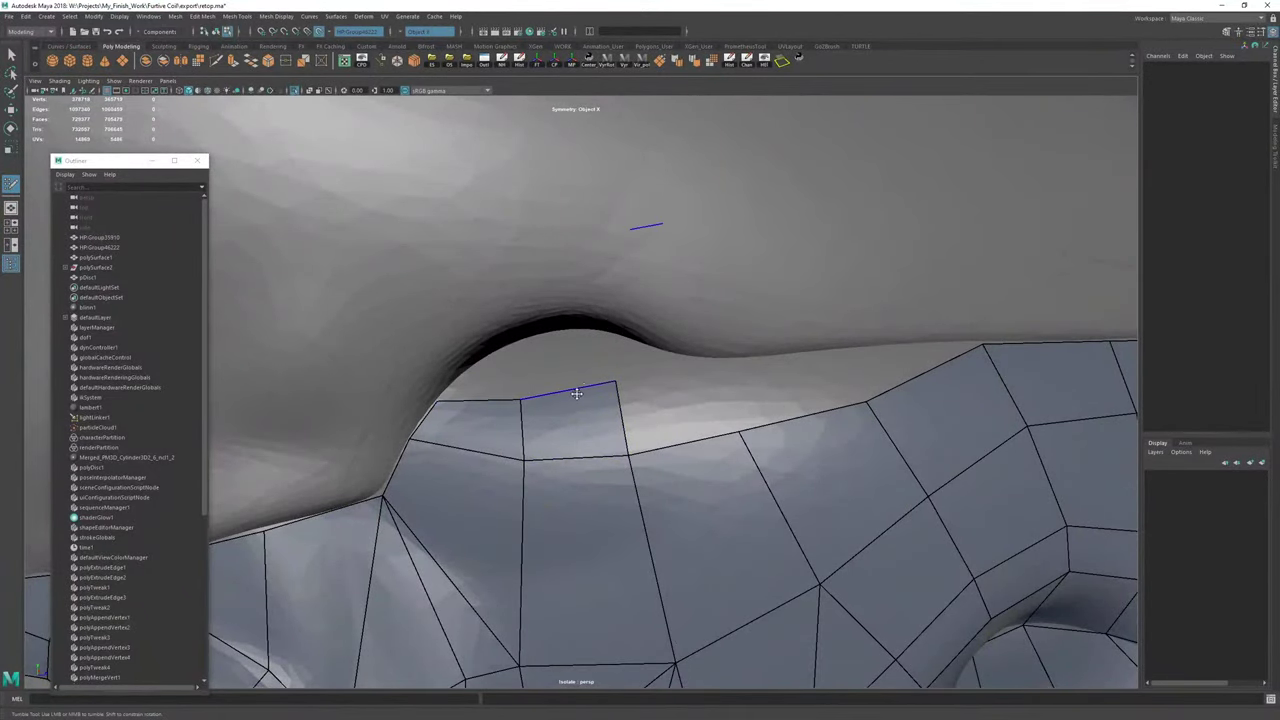
pyautogui.moveTo(596, 384); pyautogui.dragTo(616, 407)
# Extrude quads beside the arched hollow, fit their vertices to the crease and fill the remaining gap to the existing border.
pyautogui.moveTo(668, 445); pyautogui.dragTo(711, 361)
pyautogui.moveTo(740, 430); pyautogui.dragTo(783, 385)
pyautogui.moveTo(738, 390); pyautogui.dragTo(712, 360)
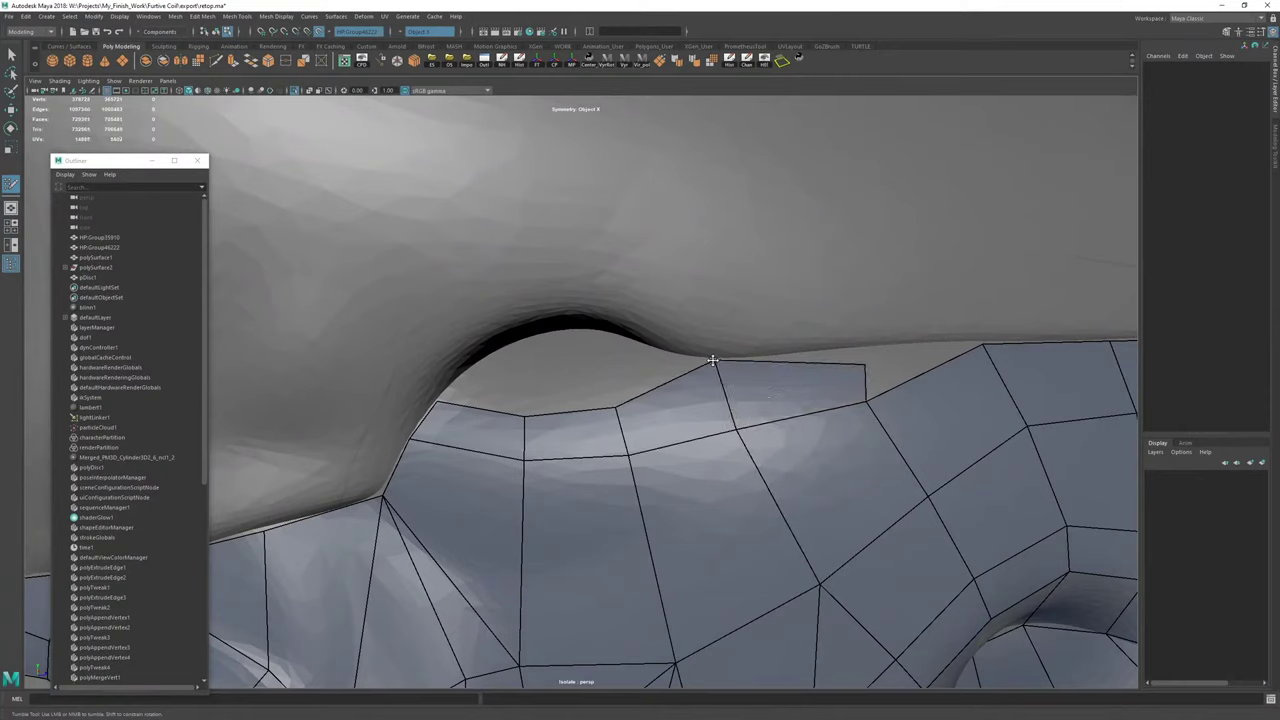
pyautogui.moveTo(866, 364); pyautogui.dragTo(814, 352)
pyautogui.keyDown('shift'); pyautogui.click(886, 358); pyautogui.keyUp('shift')
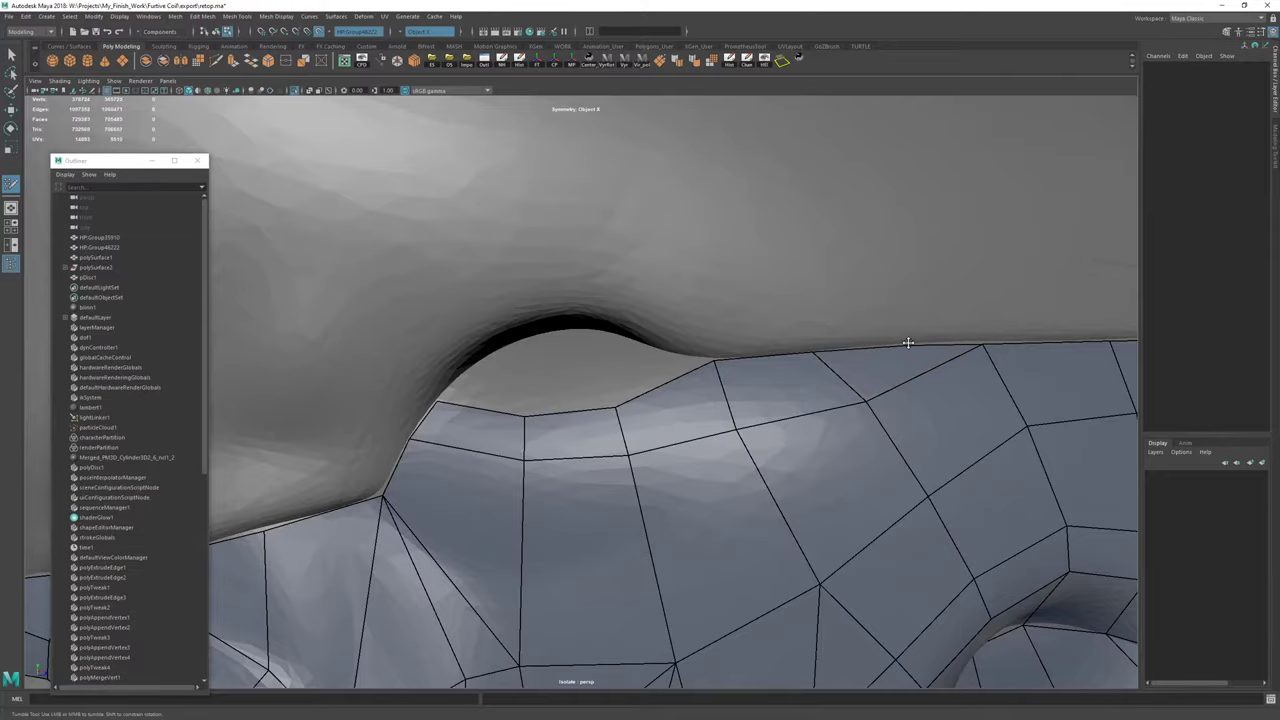
pyautogui.moveTo(983, 343); pyautogui.dragTo(986, 346)
# Extrude quads up to the hollow's arched rim and fill the last opening beneath it.
pyautogui.keyDown('alt'); pyautogui.moveTo(857, 357); pyautogui.dragTo(636, 560); pyautogui.keyUp('alt')
pyautogui.scroll(-6, 705, 505)
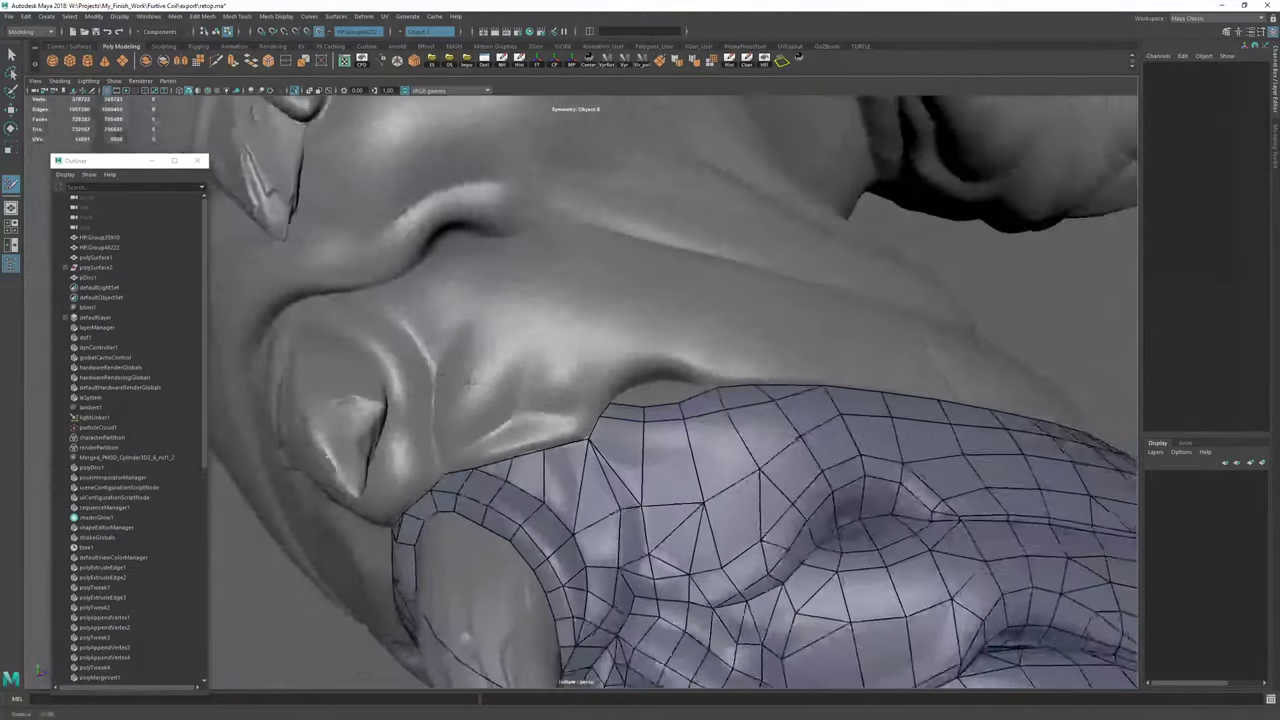
pyautogui.scroll(6, 660, 450)
pyautogui.keyDown('alt'); pyautogui.moveTo(757, 400); pyautogui.dragTo(610, 402, button='middle'); pyautogui.keyUp('alt')
pyautogui.keyDown('alt'); pyautogui.moveTo(610, 402); pyautogui.dragTo(665, 405); pyautogui.keyUp('alt')
pyautogui.moveTo(571, 432); pyautogui.dragTo(621, 398)
pyautogui.keyDown('alt'); pyautogui.moveTo(621, 398); pyautogui.dragTo(560, 376); pyautogui.keyUp('alt')
pyautogui.moveTo(645, 424); pyautogui.dragTo(566, 377)
pyautogui.moveTo(680, 391); pyautogui.dragTo(617, 360)
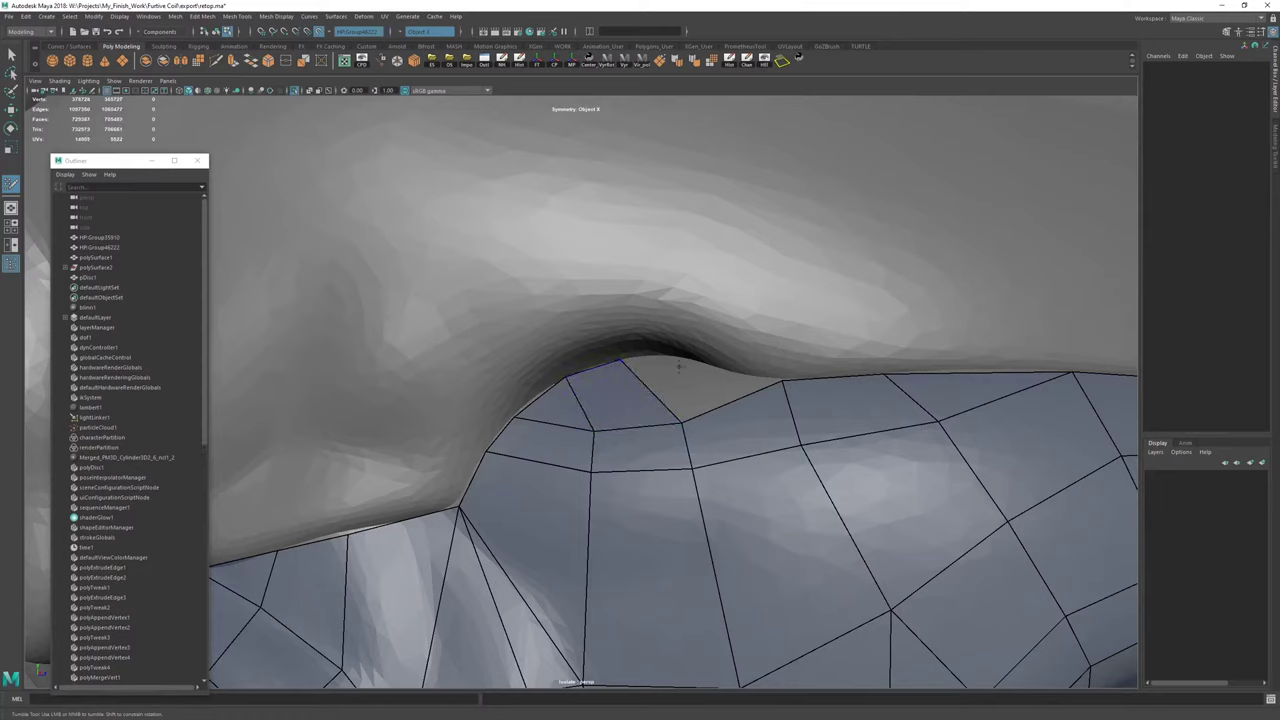
pyautogui.keyDown('shift'); pyautogui.click(682, 399); pyautogui.keyUp('shift')
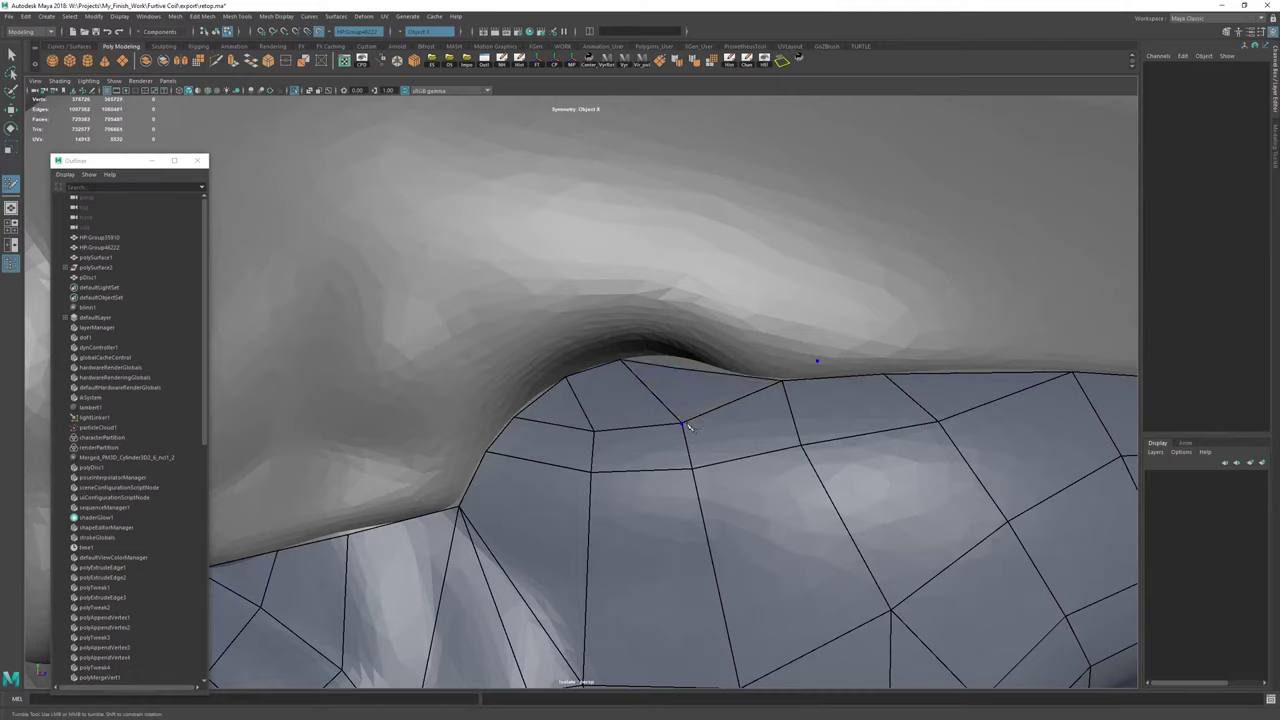
# Cut edges between the inner vertices and the hollow's arched rim with Multi-Cut, and fit the rim vertices to the crease.
pyautogui.hotkey('ctrl', 'shift', 'x')
pyautogui.click(682, 422)
pyautogui.hotkey('ctrl', 'shift', 'q')
pyautogui.moveTo(675, 369); pyautogui.dragTo(675, 357)
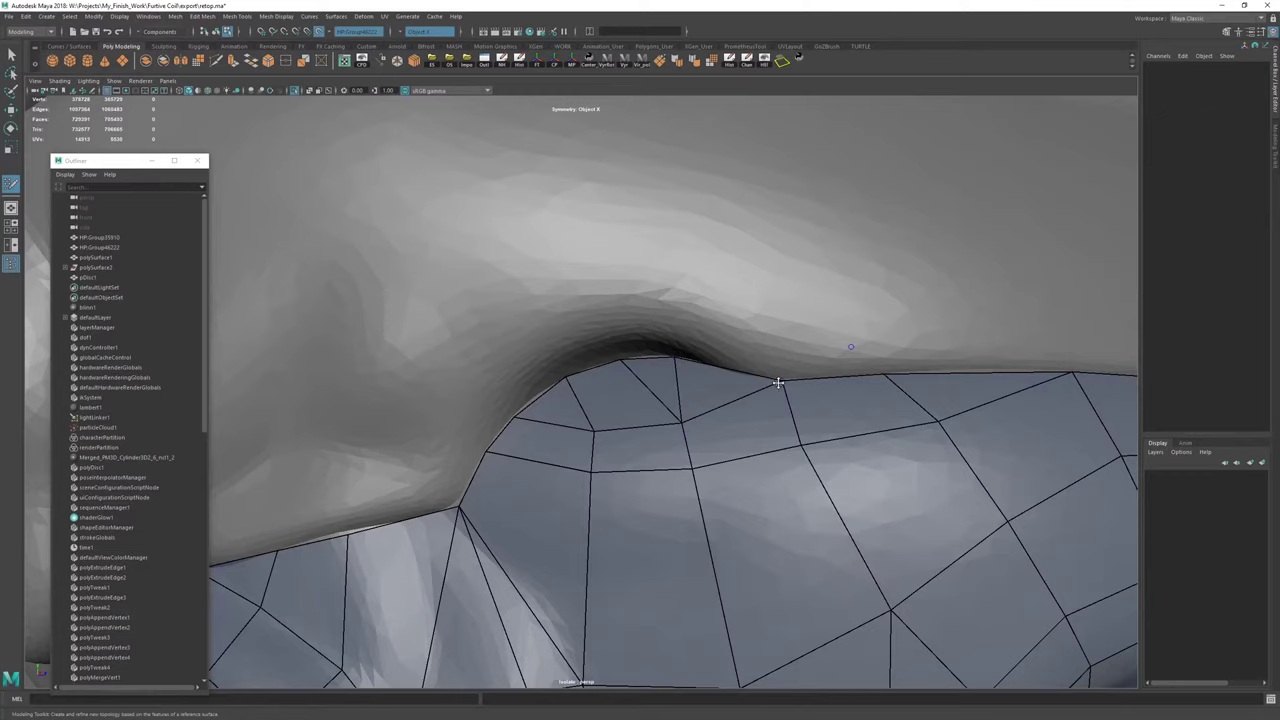
pyautogui.moveTo(778, 383); pyautogui.dragTo(757, 377)
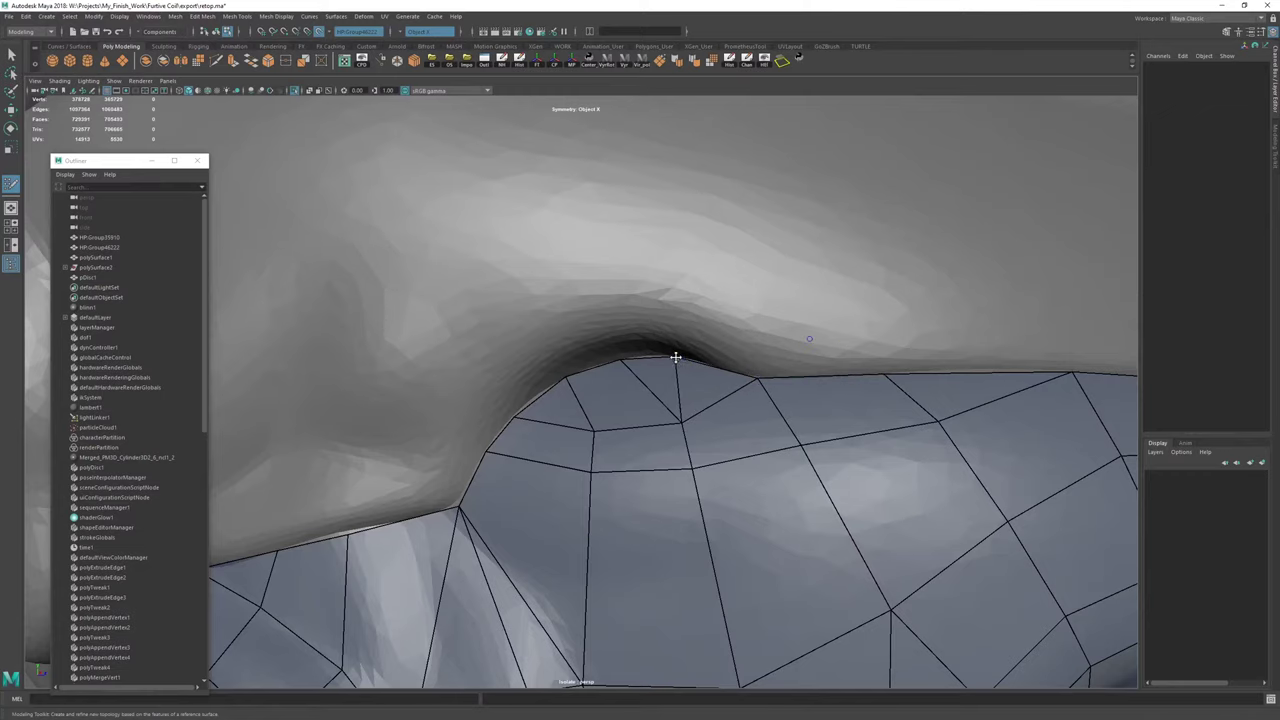
pyautogui.hotkey('ctrl', 'shift', 'x')
pyautogui.click(621, 360)
pyautogui.hotkey('ctrl', 'shift', 'q')
# Extrude a row of quads up the hollow's wall and adjust its outer vertices to follow the arch.
pyautogui.keyDown('alt'); pyautogui.moveTo(581, 403); pyautogui.dragTo(637, 397); pyautogui.keyUp('alt')
pyautogui.keyDown('alt'); pyautogui.moveTo(704, 429); pyautogui.dragTo(563, 404, button='right'); pyautogui.keyUp('alt')
pyautogui.moveTo(563, 404)
pyautogui.keyDown('alt'); pyautogui.mouseDown()
pyautogui.moveTo(540, 404)
pyautogui.moveTo(525, 363)
pyautogui.moveTo(571, 357)
pyautogui.moveTo(538, 353)
pyautogui.mouseUp(); pyautogui.keyUp('alt')
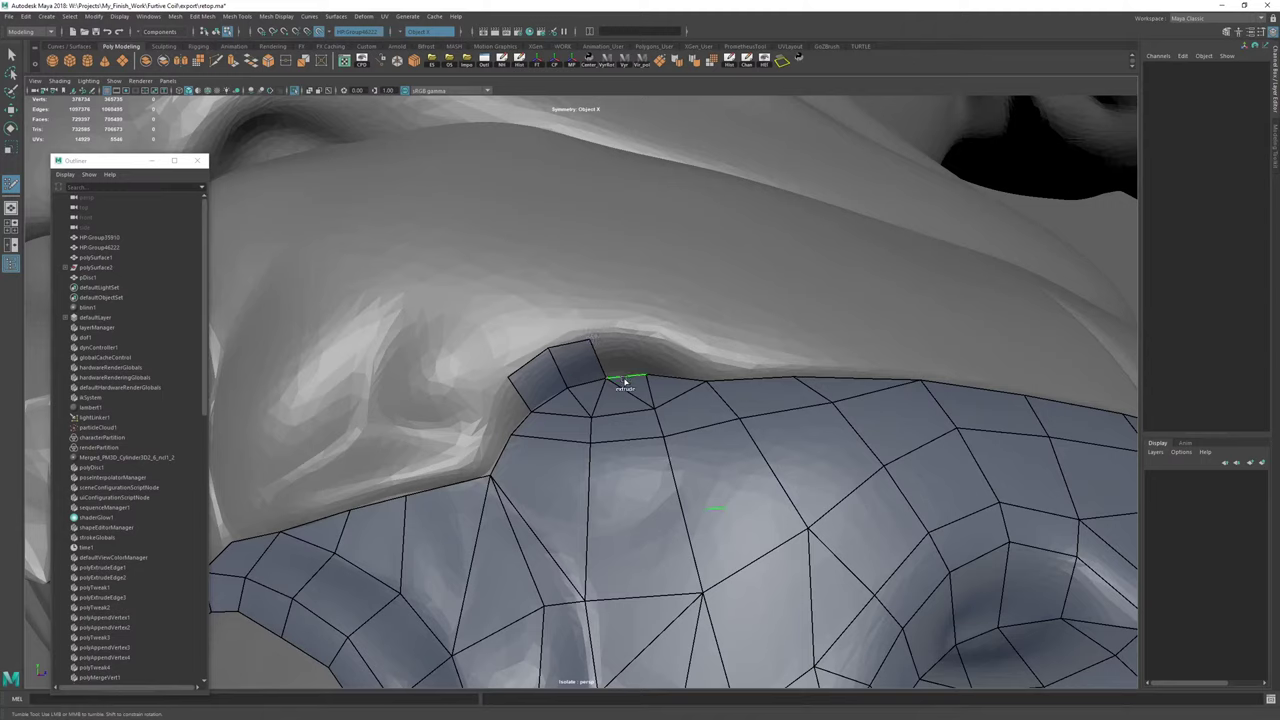
pyautogui.moveTo(625, 380)
pyautogui.mouseDown()
pyautogui.moveTo(612, 340)
pyautogui.moveTo(644, 339)
pyautogui.mouseUp()
pyautogui.moveTo(676, 381)
pyautogui.mouseDown()
pyautogui.moveTo(675, 347)
pyautogui.moveTo(707, 359)
pyautogui.mouseUp()
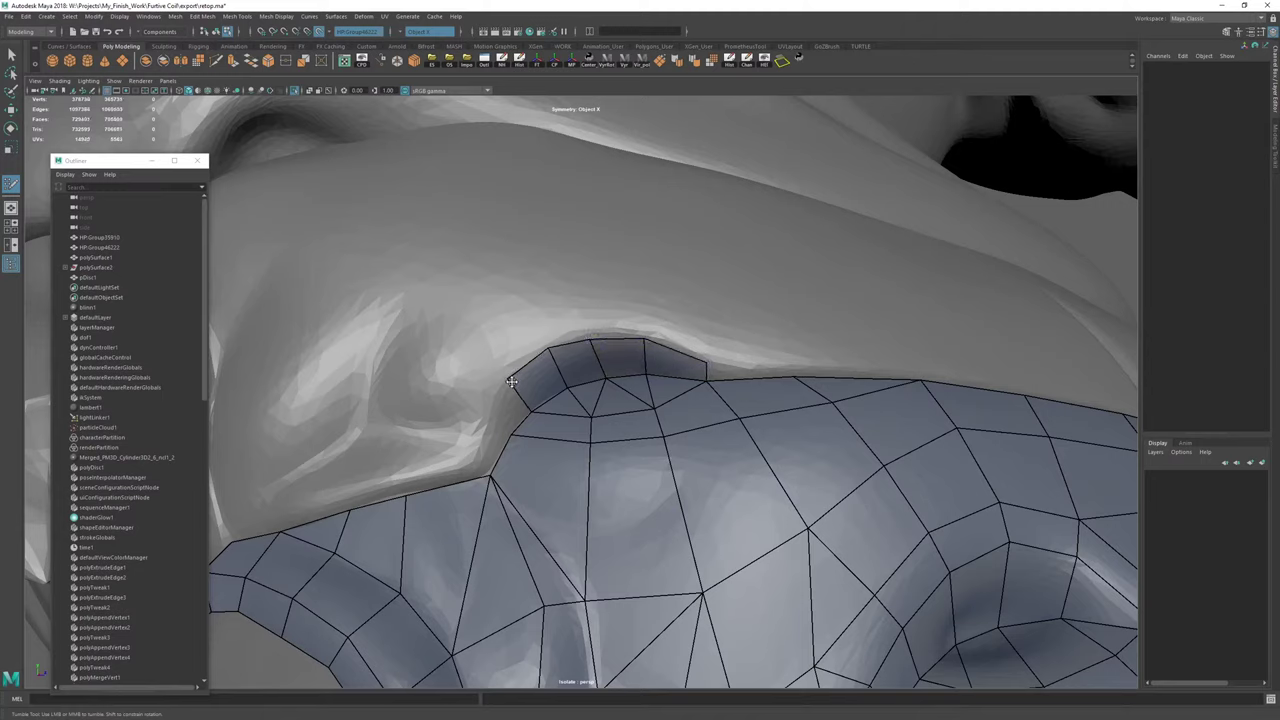
pyautogui.moveTo(512, 381); pyautogui.dragTo(508, 388)
pyautogui.moveTo(549, 350)
pyautogui.mouseDown()
pyautogui.moveTo(586, 333)
pyautogui.moveTo(648, 337)
pyautogui.mouseUp()
# Place a point on the crease beside the hollow and fill a narrow face connecting it to the extruded row.
pyautogui.keyDown('alt'); pyautogui.moveTo(648, 337); pyautogui.dragTo(543, 383, button='right'); pyautogui.keyUp('alt')
pyautogui.keyDown('alt'); pyautogui.moveTo(543, 383); pyautogui.dragTo(585, 310, button='middle'); pyautogui.keyUp('alt')
pyautogui.keyDown('alt'); pyautogui.moveTo(585, 310); pyautogui.dragTo(570, 415, button='right'); pyautogui.keyUp('alt')
pyautogui.keyDown('alt'); pyautogui.moveTo(570, 415); pyautogui.dragTo(735, 380, button='middle'); pyautogui.keyUp('alt')
pyautogui.keyDown('alt'); pyautogui.moveTo(735, 380); pyautogui.dragTo(651, 366); pyautogui.keyUp('alt')
pyautogui.click(629, 423)
pyautogui.keyDown('shift'); pyautogui.click(650, 409); pyautogui.keyUp('shift')
pyautogui.keyDown('alt'); pyautogui.moveTo(607, 425); pyautogui.dragTo(602, 448); pyautogui.keyUp('alt')
# Continue the narrow strip of faces along the crease toward the claw's base and adjust its shared edge.
pyautogui.moveTo(526, 482)
pyautogui.mouseDown()
pyautogui.moveTo(533, 448)
pyautogui.moveTo(572, 422)
pyautogui.mouseUp()
pyautogui.click(524, 440)
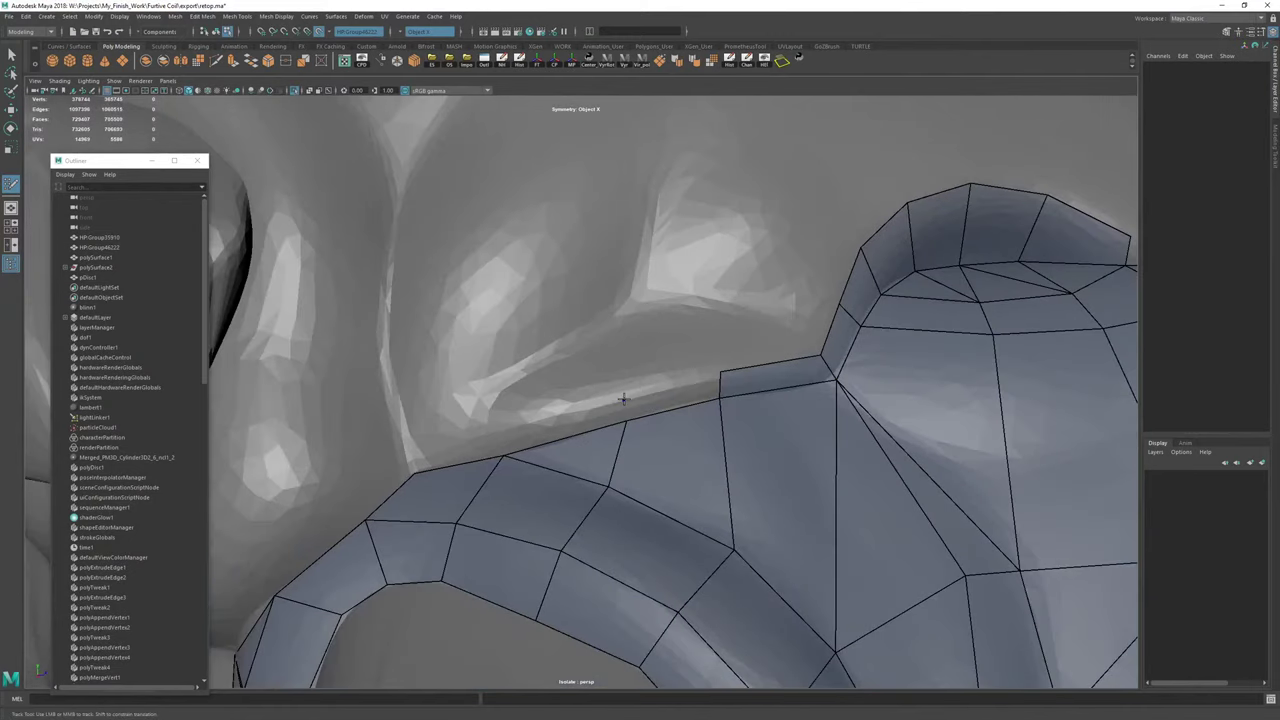
pyautogui.click(499, 435)
pyautogui.keyDown('shift'); pyautogui.click(568, 428); pyautogui.keyUp('shift')
pyautogui.keyDown('shift'); pyautogui.click(677, 390); pyautogui.keyUp('shift')
pyautogui.moveTo(622, 406); pyautogui.dragTo(615, 409)
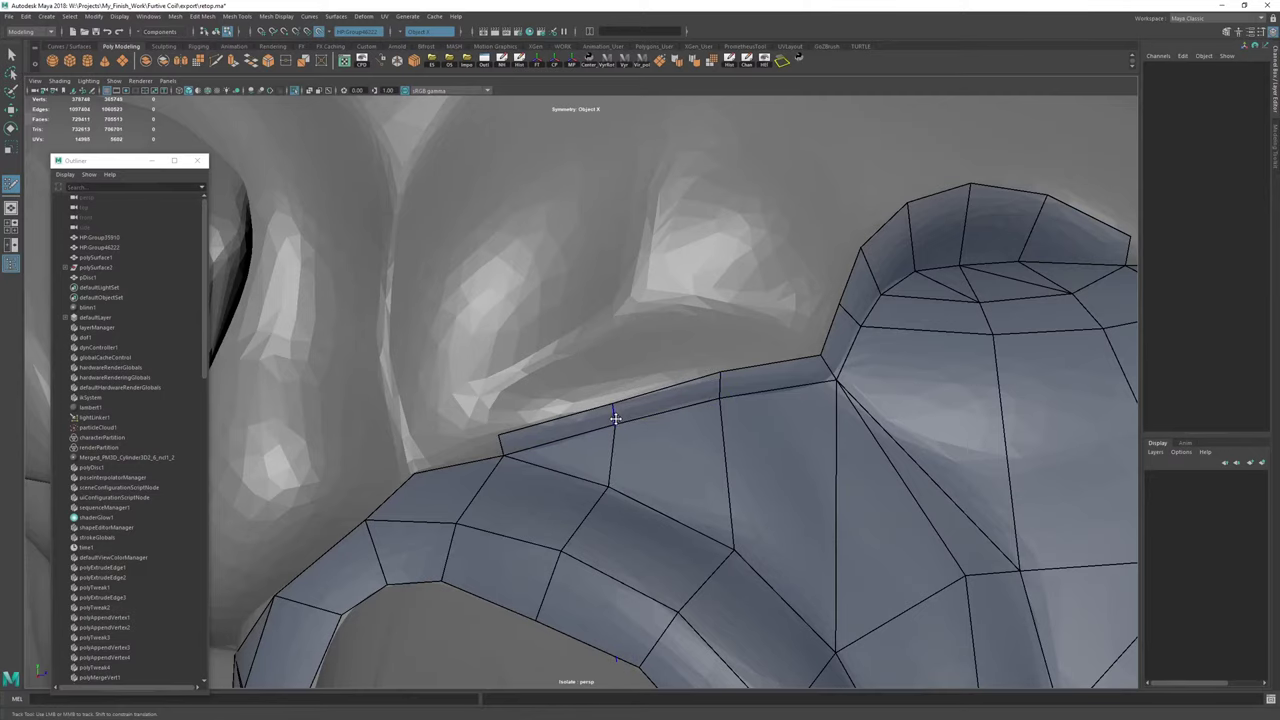
pyautogui.moveTo(512, 396)
pyautogui.keyDown('alt'); pyautogui.mouseDown()
pyautogui.moveTo(588, 374)
pyautogui.moveTo(572, 387)
pyautogui.mouseUp(); pyautogui.keyUp('alt')
pyautogui.click(593, 369)
pyautogui.keyDown('shift'); pyautogui.click(614, 375); pyautogui.keyUp('shift')
# Return to object mode, delete the retopology mesh's construction history and resume Quad Draw.
pyautogui.keyDown('alt'); pyautogui.moveTo(759, 383); pyautogui.dragTo(672, 320, button='right'); pyautogui.keyUp('alt')
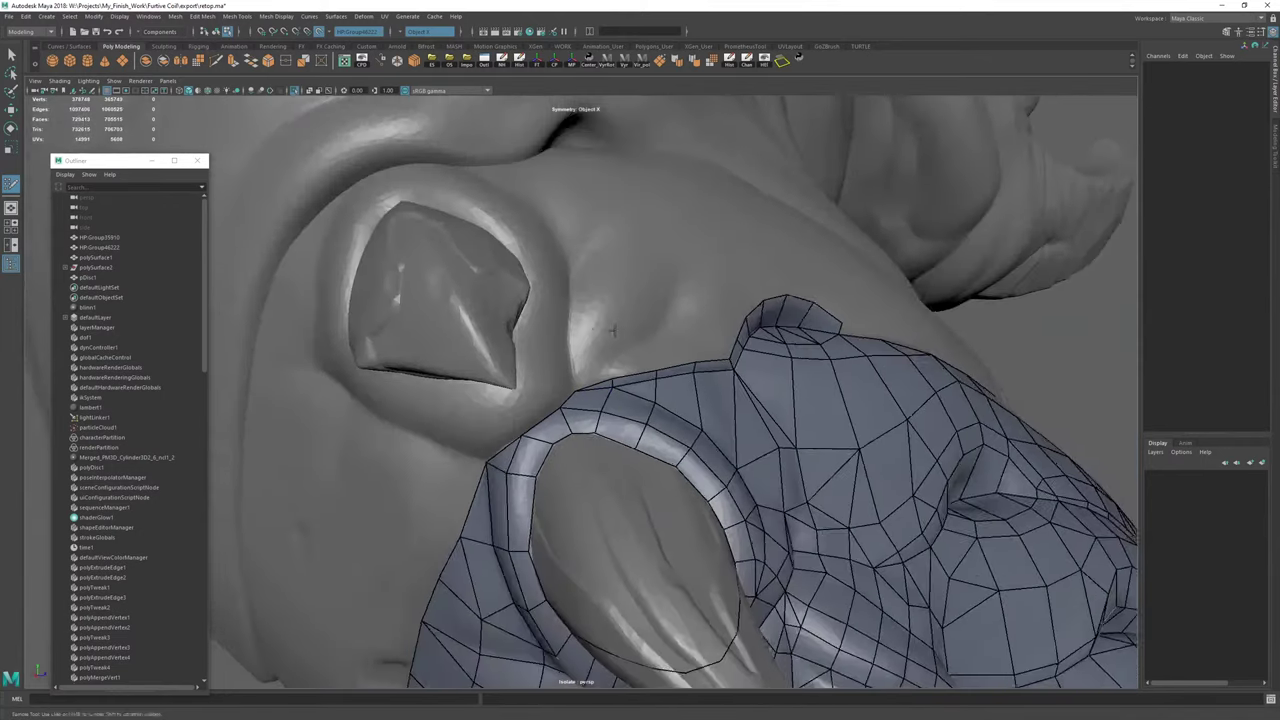
pyautogui.keyDown('alt'); pyautogui.moveTo(672, 320); pyautogui.dragTo(766, 172); pyautogui.keyUp('alt')
pyautogui.press('w')
pyautogui.press('F8')
pyautogui.click(730, 62)
pyautogui.press('y')
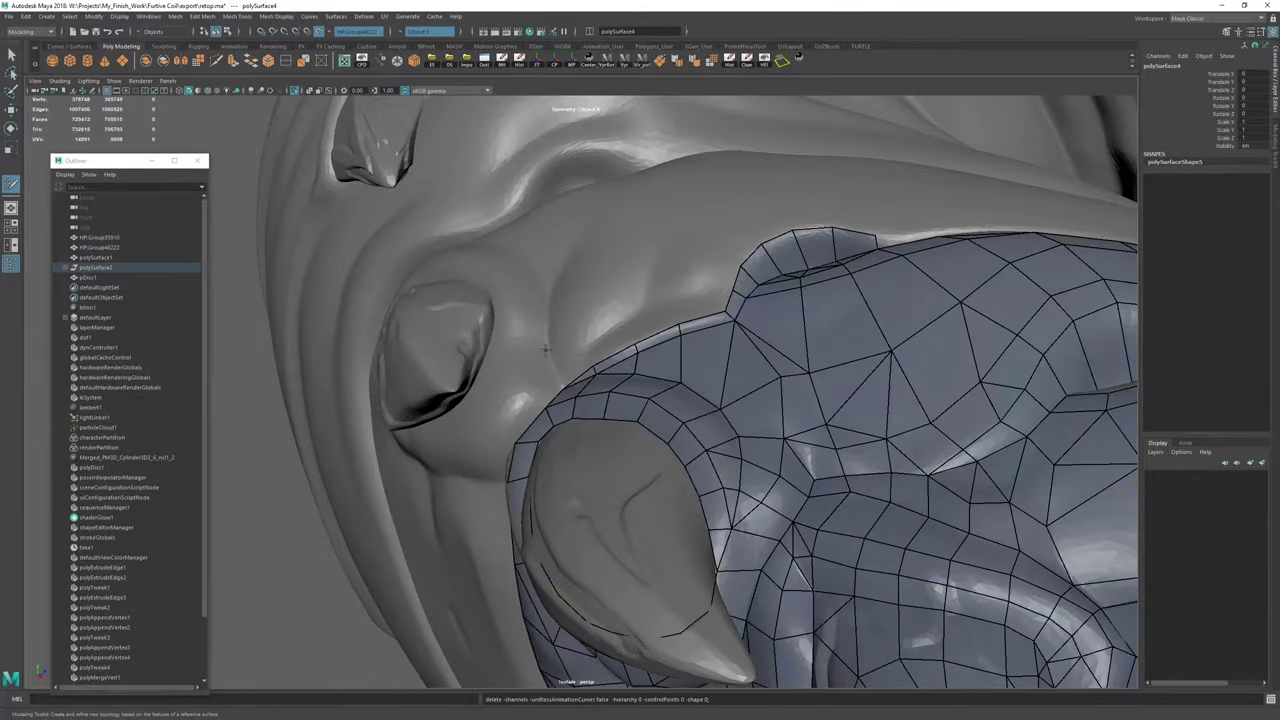
# Examine the open mesh rim around the large claw's base from several angles.
pyautogui.moveTo(548, 348)
pyautogui.keyDown('alt'); pyautogui.mouseDown(button='right')
pyautogui.moveTo(91, 289)
pyautogui.moveTo(530, 400)
pyautogui.mouseUp(button='right'); pyautogui.keyUp('alt')
pyautogui.moveTo(530, 400)
pyautogui.keyDown('alt'); pyautogui.mouseDown()
pyautogui.moveTo(612, 330)
pyautogui.moveTo(520, 385)
pyautogui.mouseUp(); pyautogui.keyUp('alt')
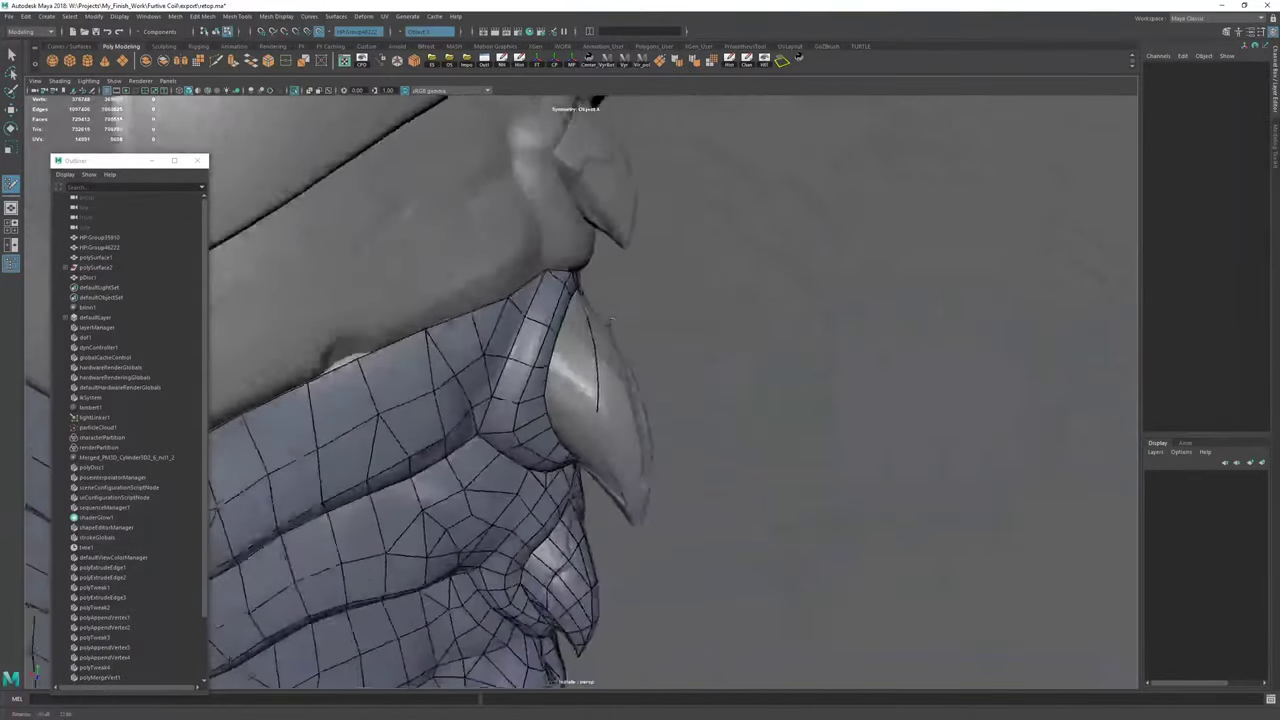
pyautogui.keyDown('alt'); pyautogui.moveTo(520, 385); pyautogui.dragTo(634, 380, button='right'); pyautogui.keyUp('alt')
pyautogui.keyDown('alt'); pyautogui.moveTo(634, 380); pyautogui.dragTo(540, 250); pyautogui.keyUp('alt')
pyautogui.keyDown('alt'); pyautogui.moveTo(540, 250); pyautogui.dragTo(600, 300, button='right'); pyautogui.keyUp('alt')
pyautogui.keyDown('alt'); pyautogui.moveTo(600, 300); pyautogui.dragTo(476, 412); pyautogui.keyUp('alt')
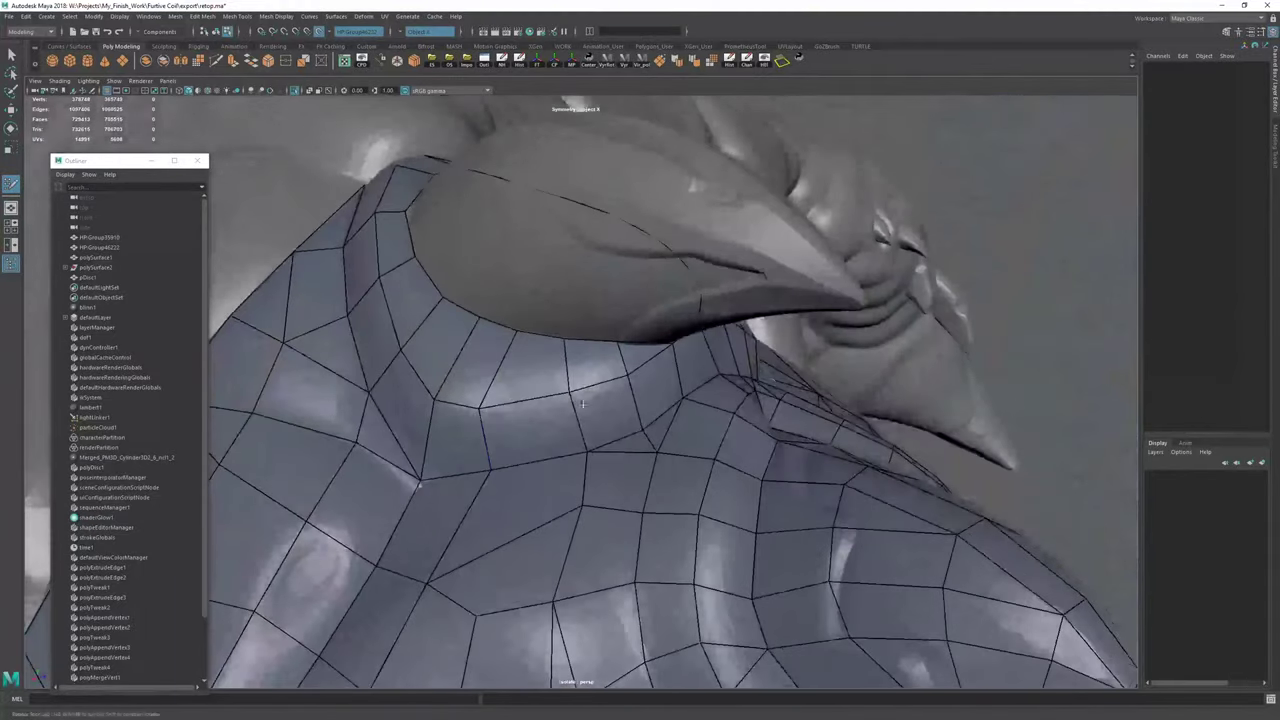
pyautogui.keyDown('alt'); pyautogui.moveTo(629, 417); pyautogui.dragTo(607, 403); pyautogui.keyUp('alt')
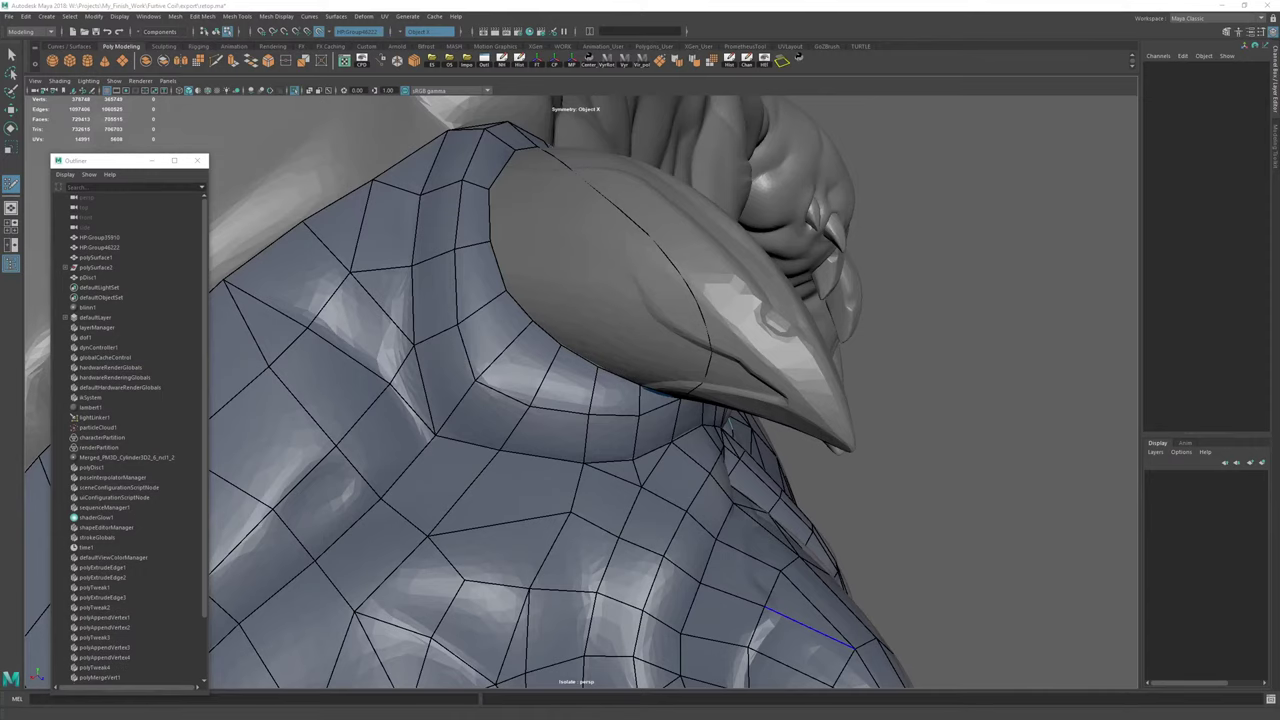
pyautogui.keyDown('alt'); pyautogui.moveTo(735, 299); pyautogui.dragTo(648, 232); pyautogui.keyUp('alt')
pyautogui.keyDown('alt'); pyautogui.moveTo(648, 232); pyautogui.dragTo(646, 355, button='right'); pyautogui.keyUp('alt')
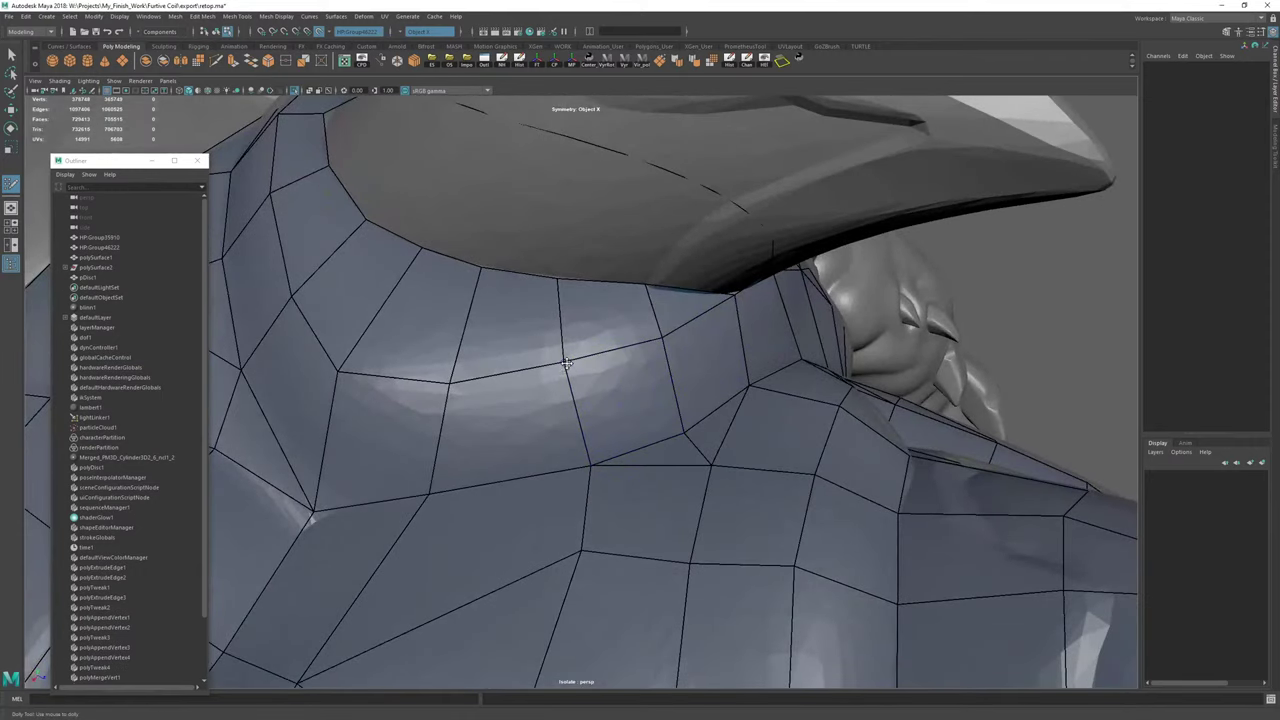
pyautogui.keyDown('alt'); pyautogui.moveTo(566, 364); pyautogui.dragTo(649, 360); pyautogui.keyUp('alt')
pyautogui.keyDown('alt'); pyautogui.moveTo(730, 370); pyautogui.dragTo(708, 366); pyautogui.keyUp('alt')
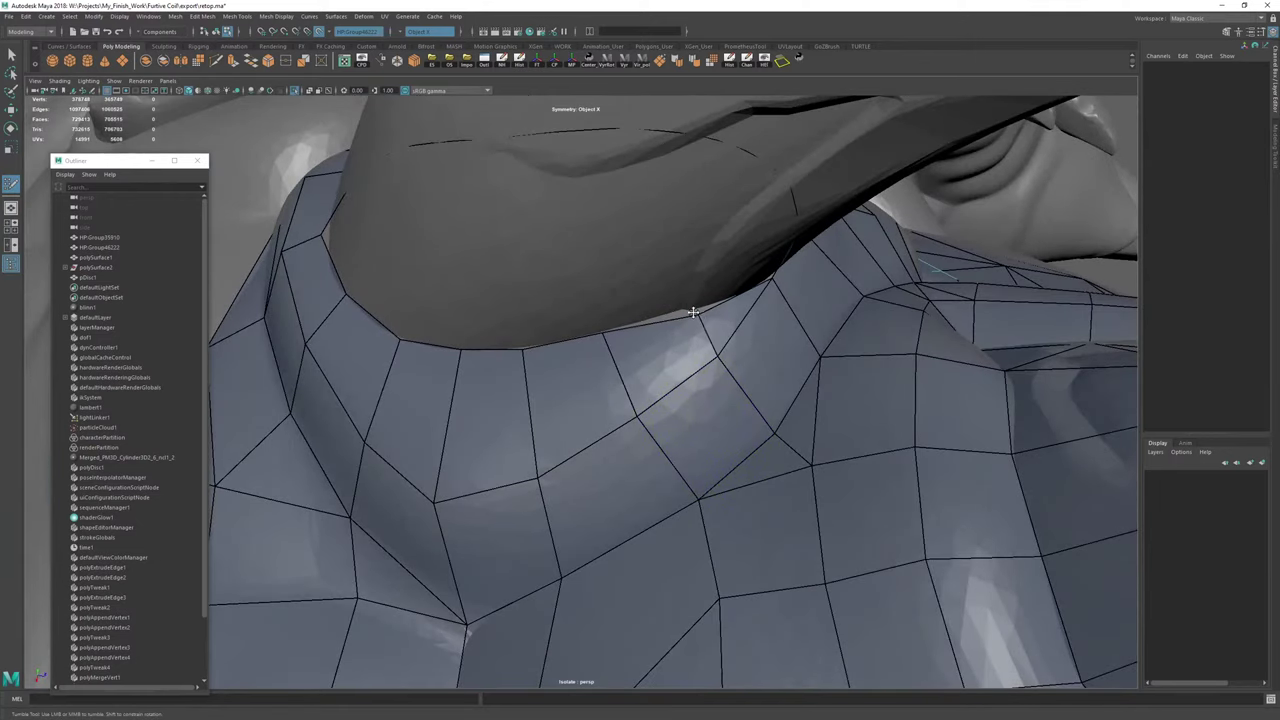
pyautogui.moveTo(605, 332); pyautogui.dragTo(685, 404)
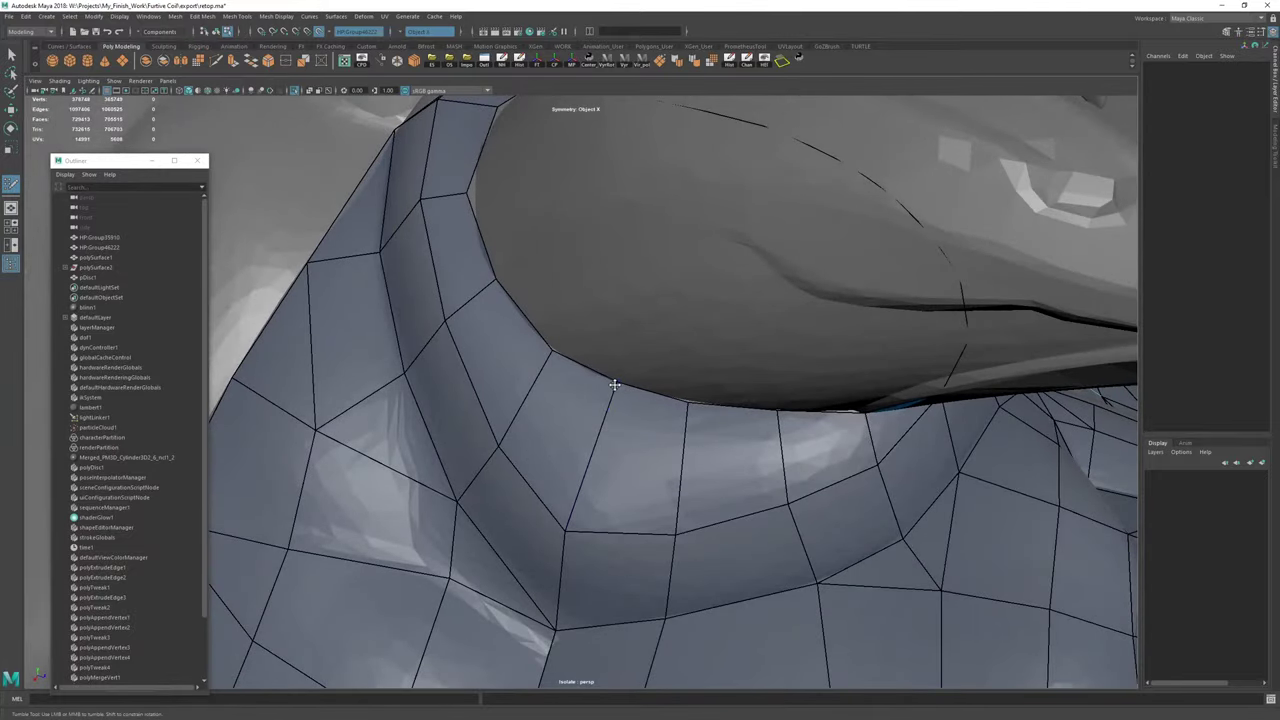
pyautogui.keyDown('alt'); pyautogui.moveTo(614, 385); pyautogui.dragTo(569, 397); pyautogui.keyUp('alt')
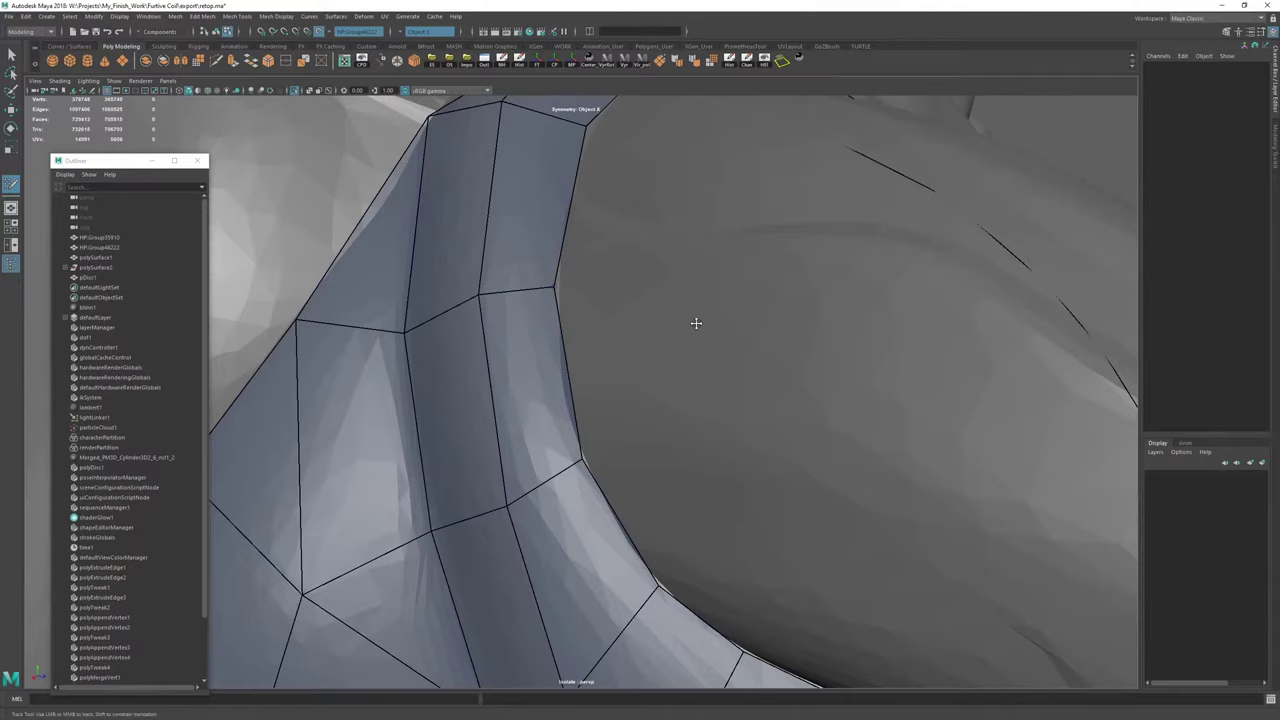
pyautogui.keyDown('alt'); pyautogui.moveTo(696, 323); pyautogui.dragTo(565, 345, button='right'); pyautogui.keyUp('alt')
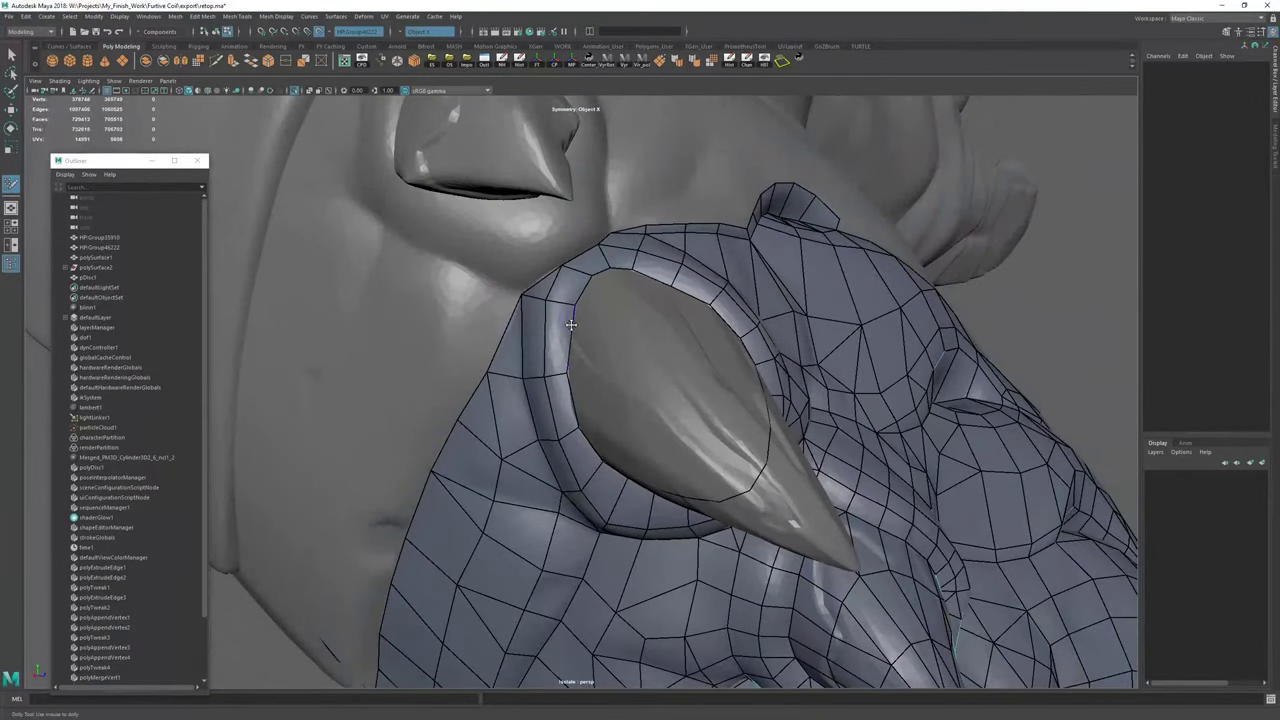
pyautogui.keyDown('alt'); pyautogui.moveTo(497, 323); pyautogui.dragTo(548, 322); pyautogui.keyUp('alt')
pyautogui.keyDown('alt'); pyautogui.moveTo(690, 328); pyautogui.dragTo(490, 318, button='middle'); pyautogui.keyUp('alt')
pyautogui.keyDown('alt'); pyautogui.moveTo(504, 310); pyautogui.dragTo(587, 317); pyautogui.keyUp('alt')
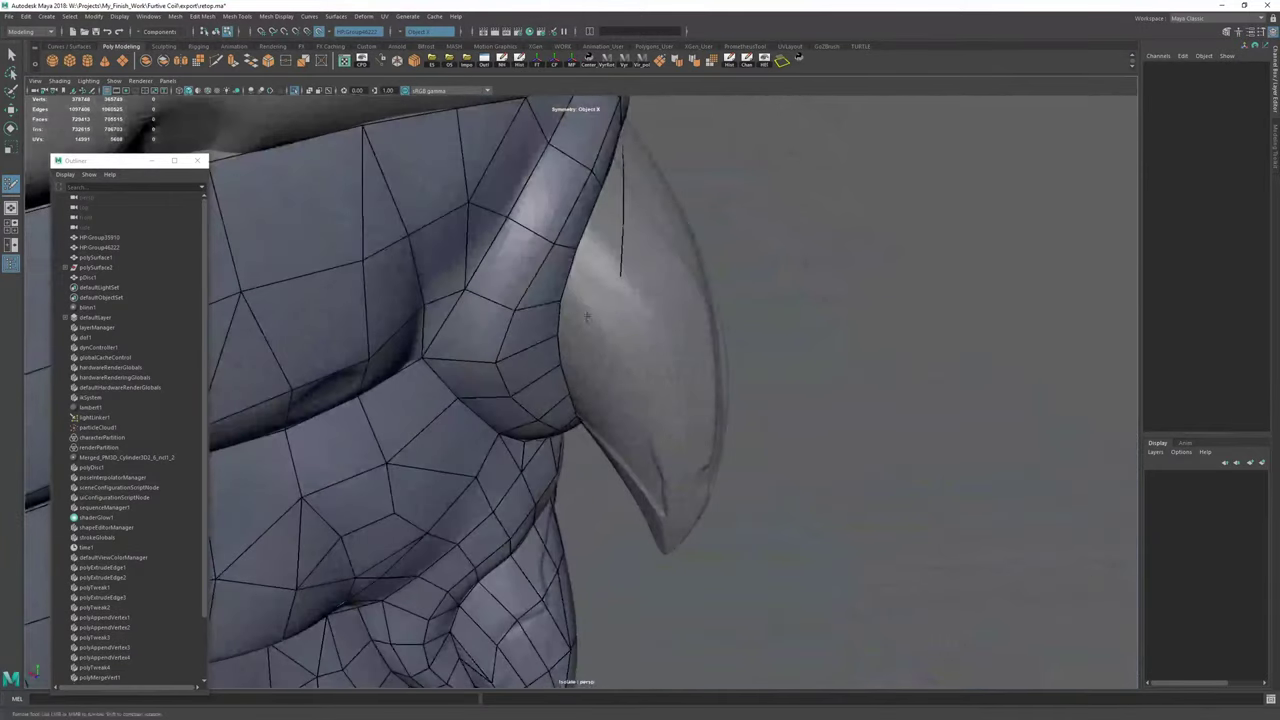
pyautogui.moveTo(567, 268)
pyautogui.mouseDown()
pyautogui.moveTo(614, 313)
pyautogui.moveTo(548, 275)
pyautogui.moveTo(608, 294)
pyautogui.moveTo(615, 278)
pyautogui.moveTo(520, 280)
pyautogui.mouseUp()
pyautogui.hotkey('ctrl', 'z')
pyautogui.hotkey('ctrl', 'z')
# Clear the retopology mesh's construction history again and reactivate Quad Draw.
pyautogui.press('w')
pyautogui.click(731, 64)
pyautogui.press('y')
# Start a patch of two quads from the rim onto the claw, weld its upper corner to the rim and adjust its outer vertices.
pyautogui.moveTo(627, 365)
pyautogui.mouseDown()
pyautogui.moveTo(584, 418)
pyautogui.moveTo(627, 395)
pyautogui.moveTo(563, 349)
pyautogui.moveTo(625, 367)
pyautogui.mouseUp()
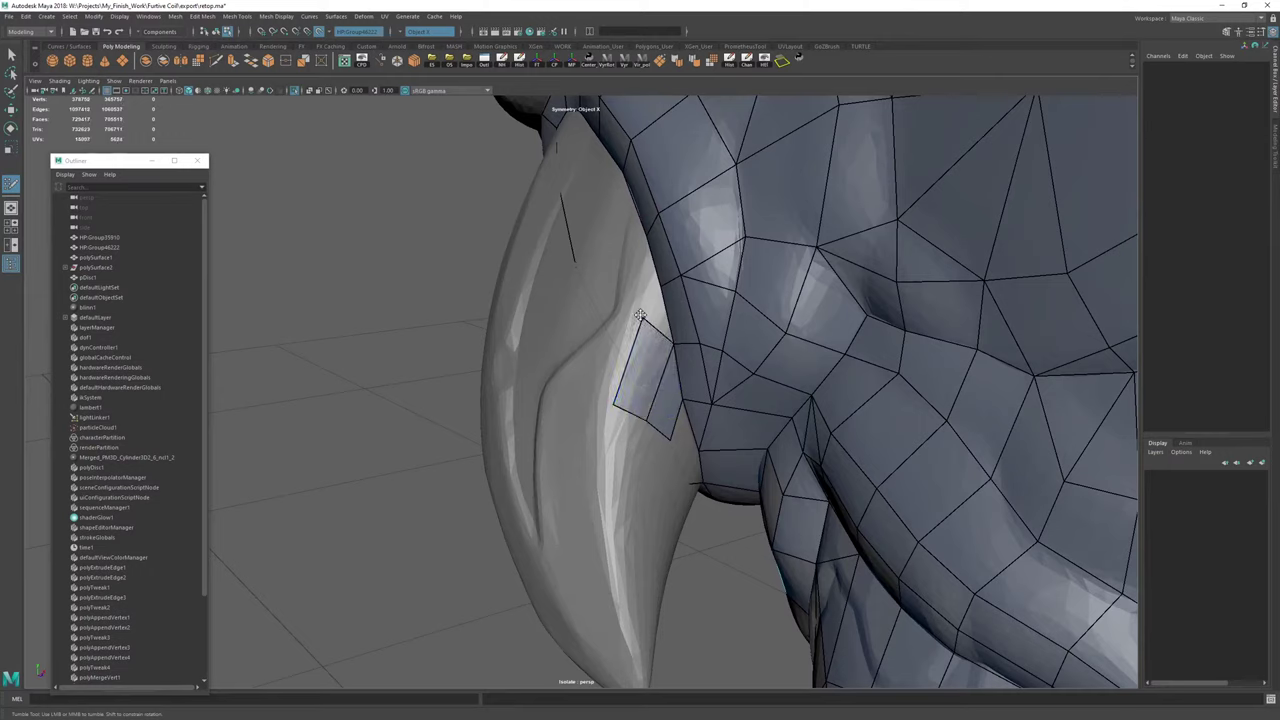
pyautogui.moveTo(638, 319); pyautogui.dragTo(650, 291)
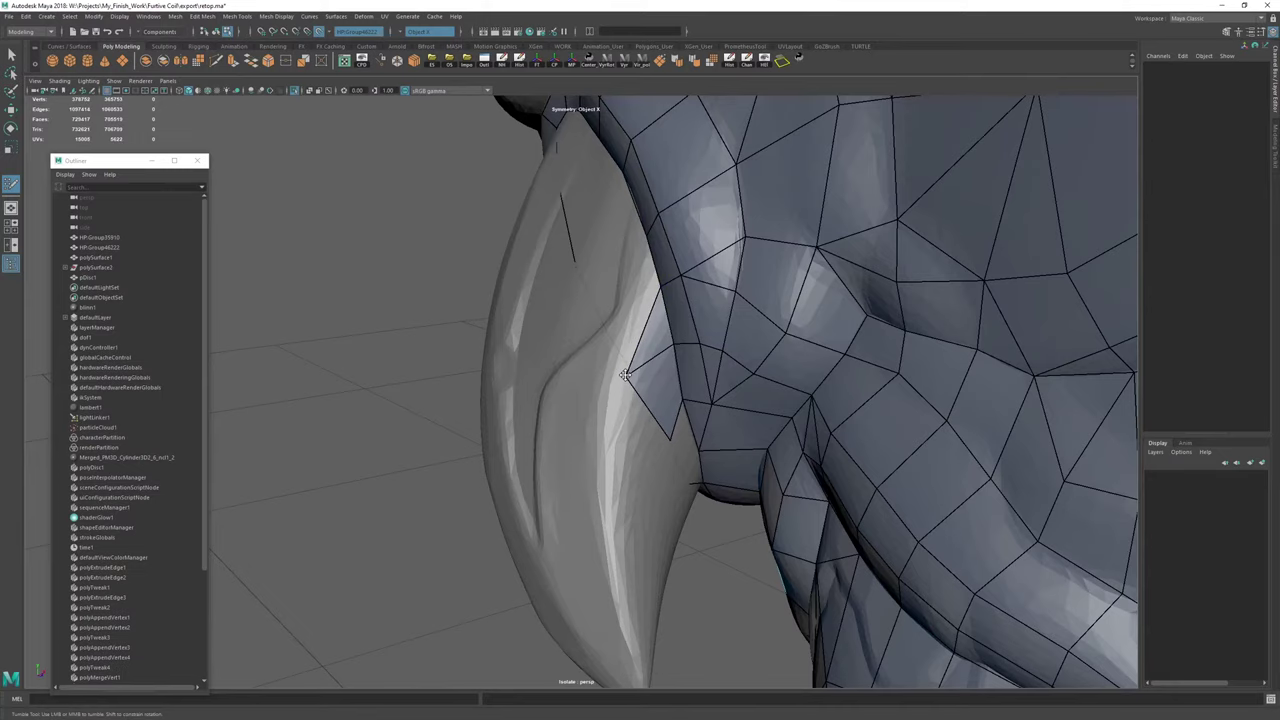
pyautogui.keyDown('alt'); pyautogui.moveTo(656, 393); pyautogui.dragTo(630, 380); pyautogui.keyUp('alt')
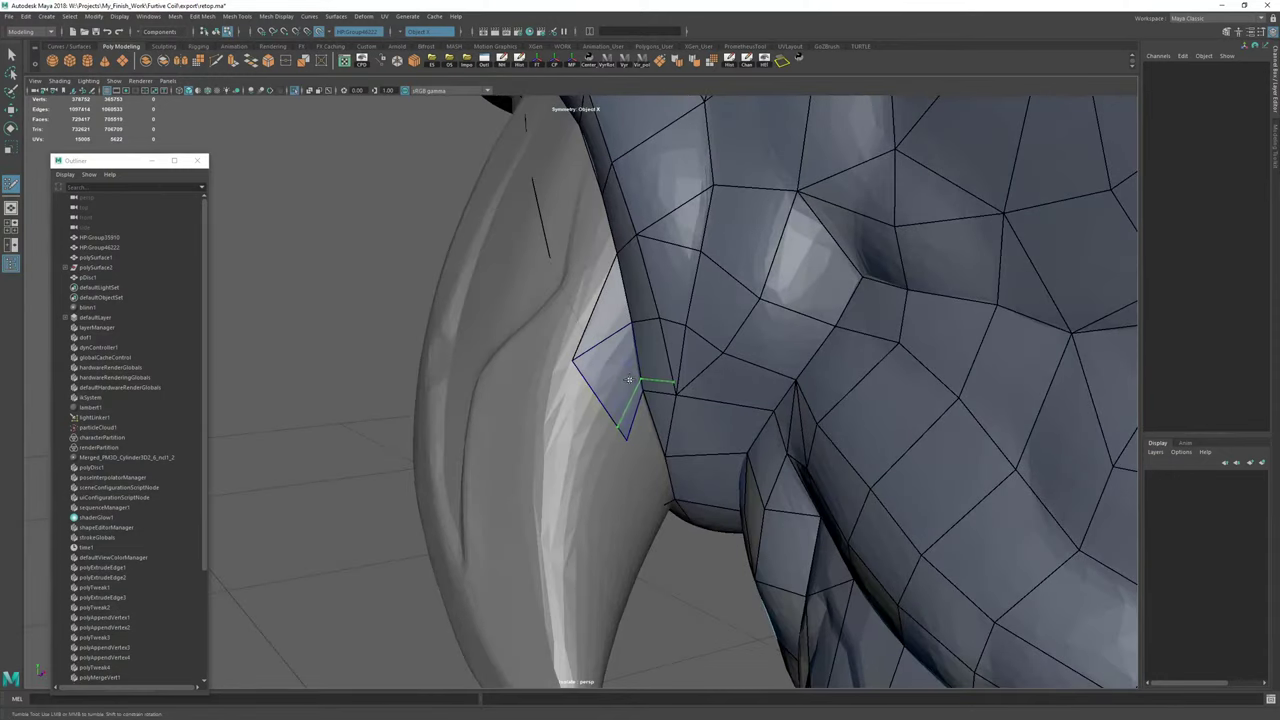
pyautogui.hotkey('ctrl', 'shift', 'x')
pyautogui.hotkey('ctrl', 'shift', 'q')
pyautogui.moveTo(627, 434); pyautogui.dragTo(625, 414)
pyautogui.moveTo(572, 359); pyautogui.dragTo(575, 356)
# Extrude further quads from the patch up the claw's outer side, welding their inner corners to the rim and adjusting the outer vertices.
pyautogui.moveTo(575, 357)
pyautogui.keyDown('alt'); pyautogui.mouseDown()
pyautogui.moveTo(610, 355)
pyautogui.moveTo(566, 354)
pyautogui.mouseUp(); pyautogui.keyUp('alt')
pyautogui.keyDown('alt'); pyautogui.moveTo(577, 350); pyautogui.dragTo(619, 484, button='middle'); pyautogui.keyUp('alt')
pyautogui.moveTo(624, 436); pyautogui.dragTo(603, 368)
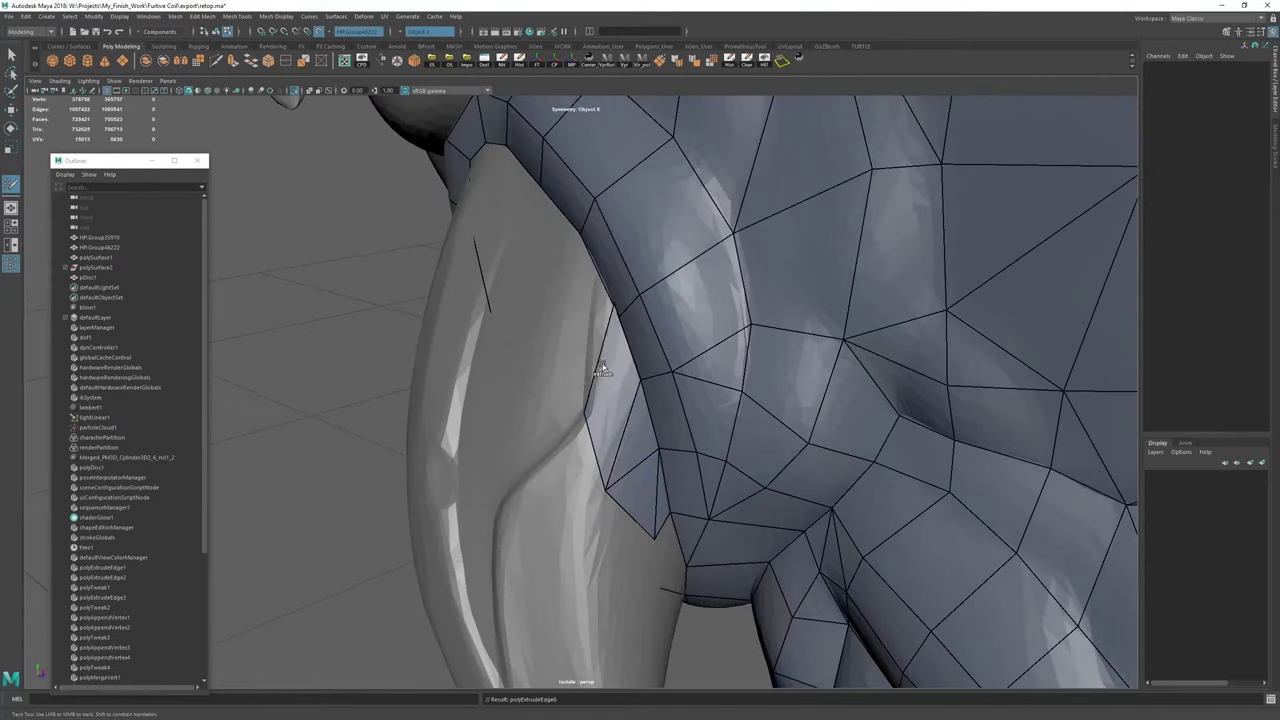
pyautogui.moveTo(584, 428); pyautogui.dragTo(549, 320)
pyautogui.moveTo(522, 379); pyautogui.dragTo(645, 468)
pyautogui.moveTo(627, 600); pyautogui.dragTo(630, 574)
# Continue the first row of long quads along the claw base's curved upper rim, aligning each new outer vertex.
pyautogui.keyDown('alt'); pyautogui.moveTo(563, 471); pyautogui.dragTo(622, 543, button='middle'); pyautogui.keyUp('alt')
pyautogui.moveTo(627, 522); pyautogui.dragTo(569, 500)
pyautogui.moveTo(527, 541); pyautogui.dragTo(543, 562)
pyautogui.moveTo(537, 499); pyautogui.dragTo(457, 453)
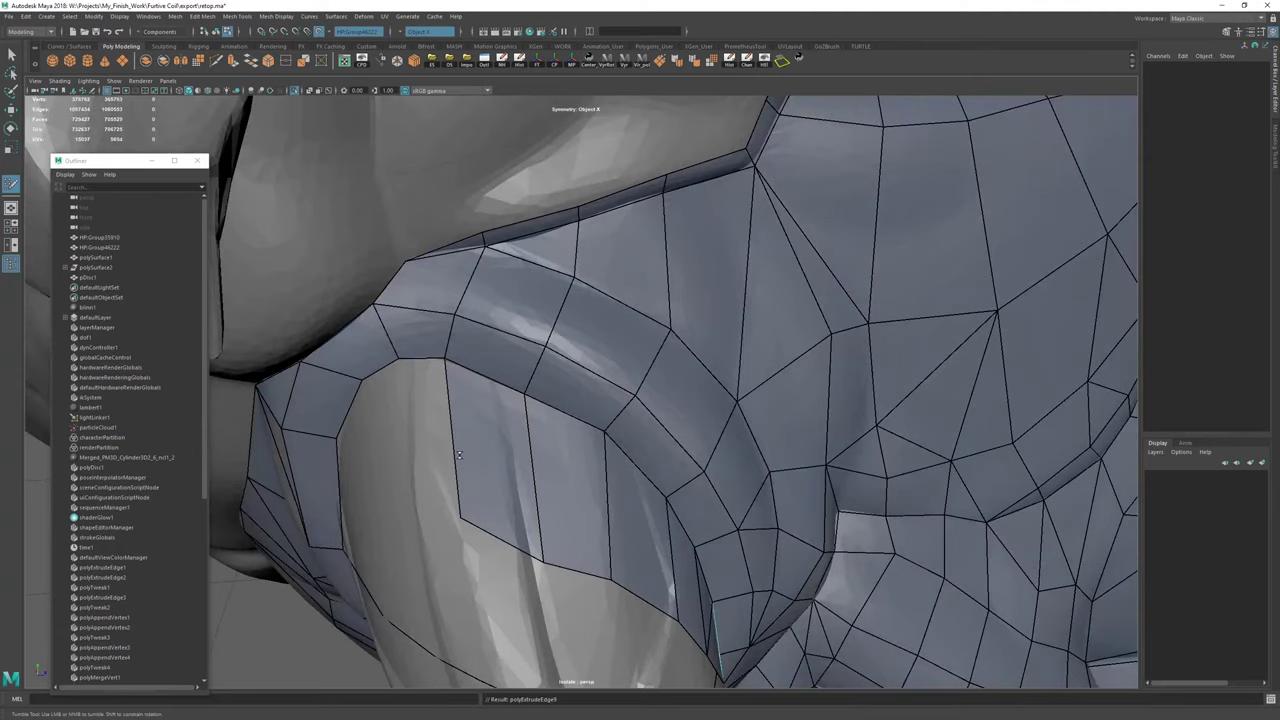
pyautogui.moveTo(466, 522); pyautogui.dragTo(376, 495)
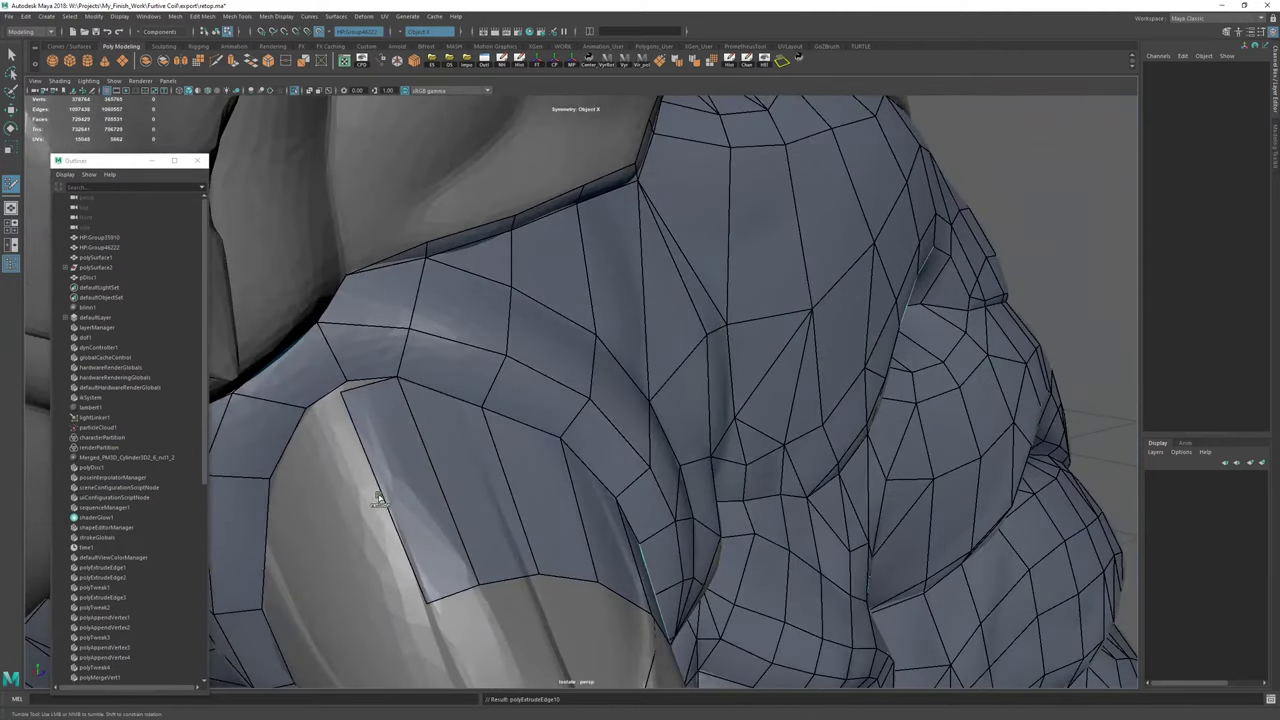
# Carry the first row of quads over the claw's front onto its inner side, welding the corners to the rim and neighbouring quads.
pyautogui.keyDown('alt'); pyautogui.moveTo(443, 560); pyautogui.dragTo(500, 489); pyautogui.keyUp('alt')
pyautogui.moveTo(465, 408); pyautogui.dragTo(573, 326)
pyautogui.moveTo(516, 403); pyautogui.dragTo(630, 370)
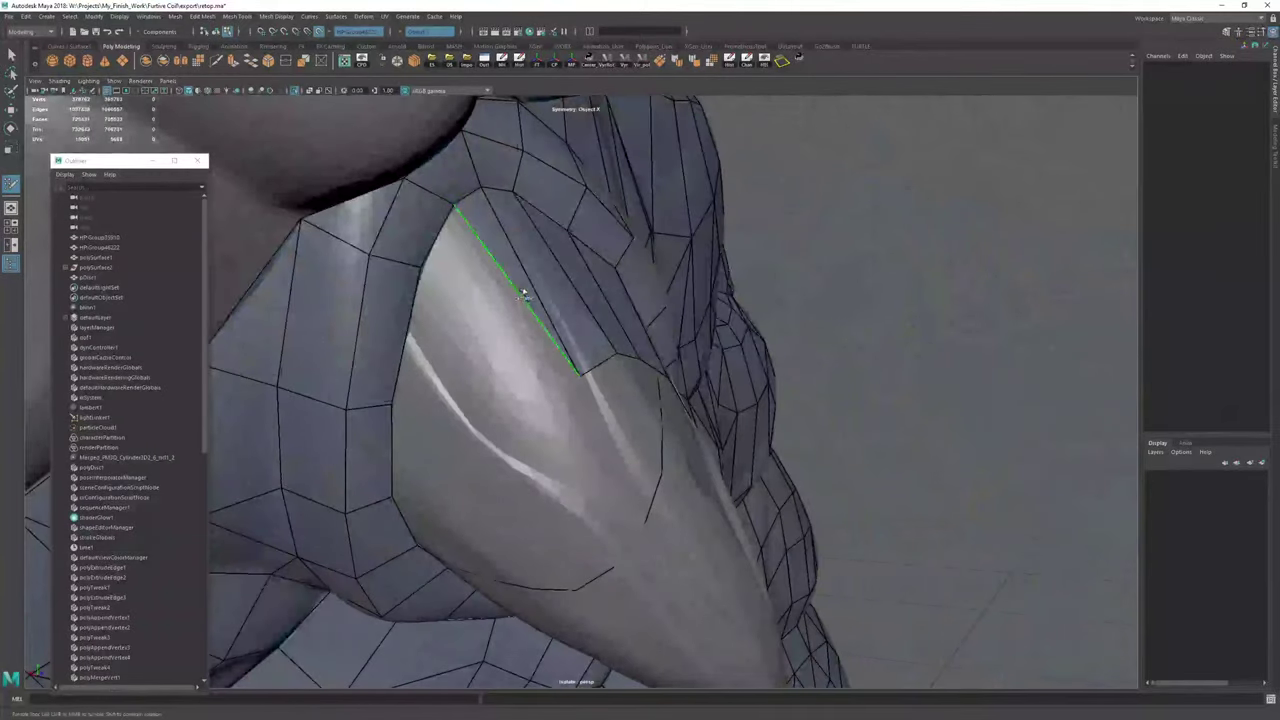
pyautogui.moveTo(523, 286); pyautogui.dragTo(483, 355)
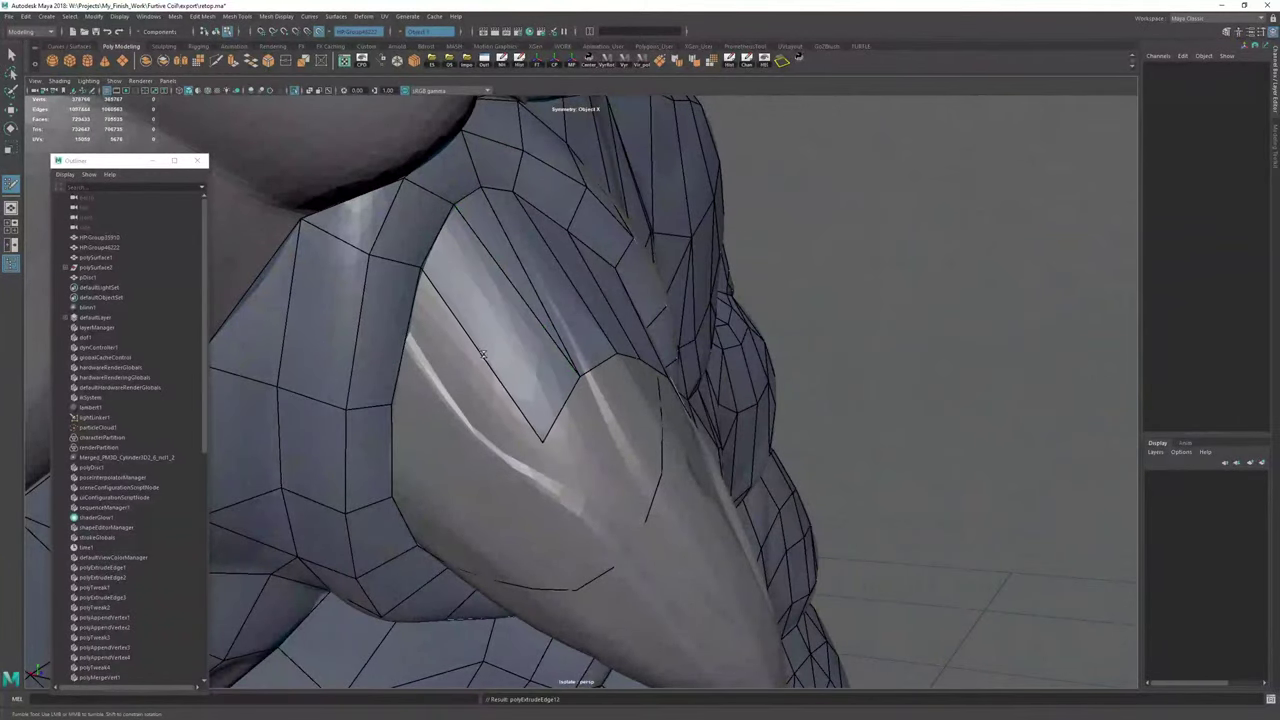
pyautogui.moveTo(548, 442); pyautogui.dragTo(578, 377)
pyautogui.moveTo(486, 350); pyautogui.dragTo(475, 454)
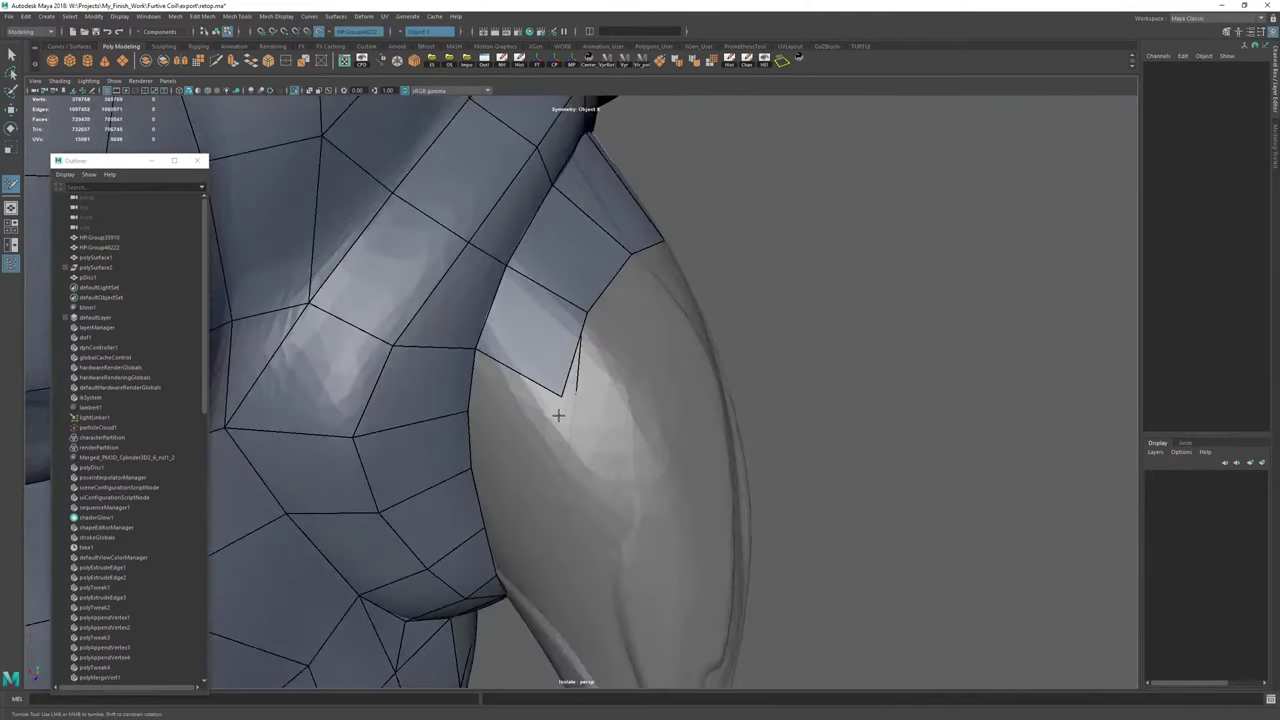
# Even out the row's outer vertices on the claw's inner side and extend the row with another quad beside the rim.
pyautogui.moveTo(586, 315); pyautogui.dragTo(577, 328)
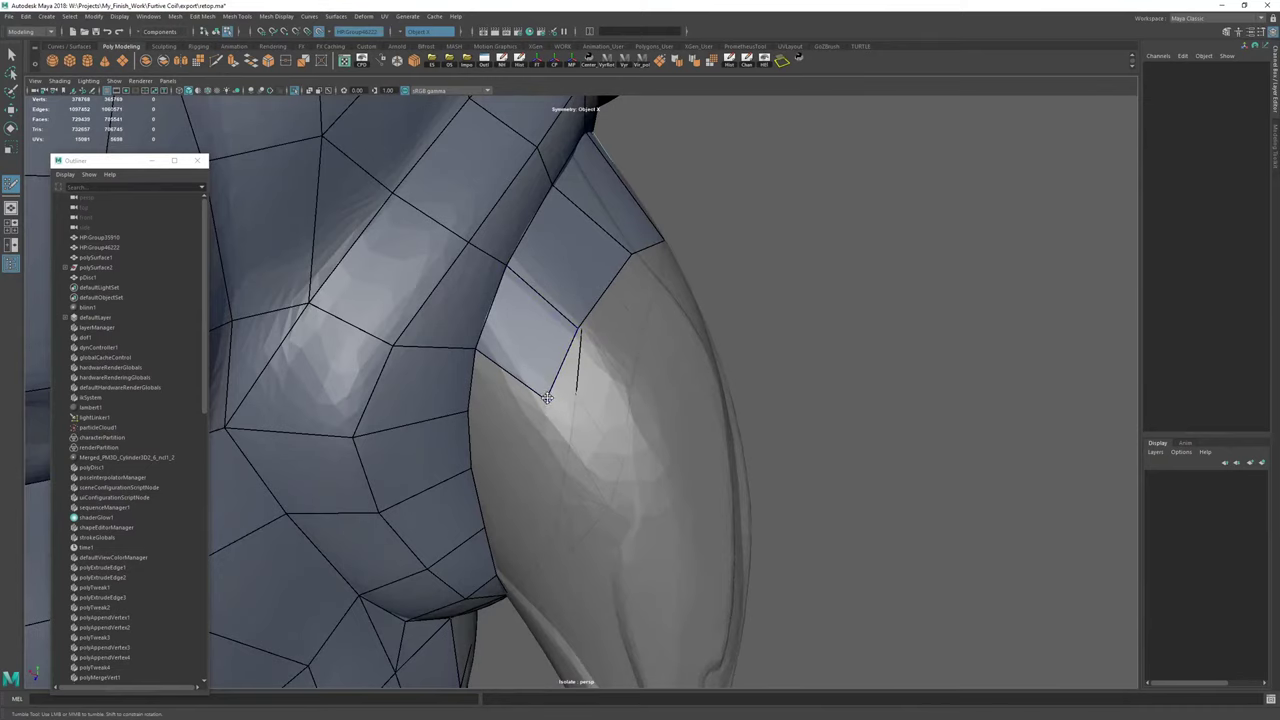
pyautogui.keyDown('alt'); pyautogui.moveTo(539, 401); pyautogui.dragTo(554, 343); pyautogui.keyUp('alt')
pyautogui.moveTo(554, 343); pyautogui.dragTo(551, 375)
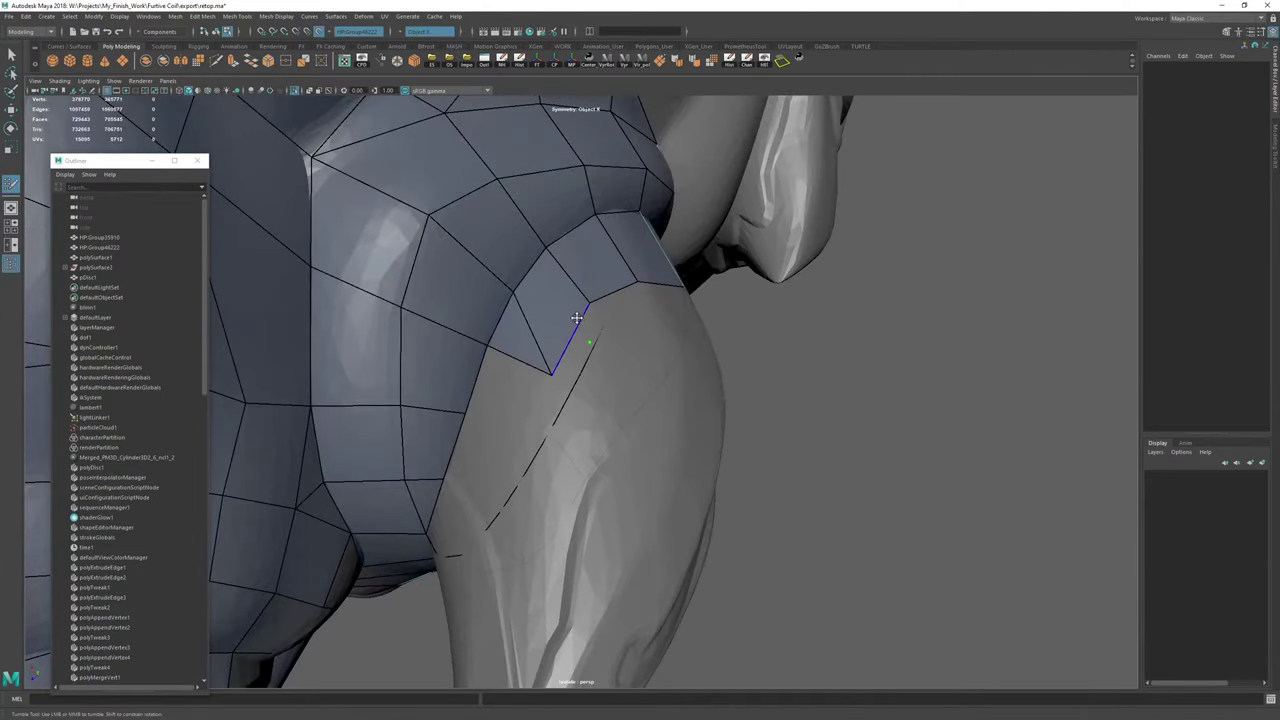
pyautogui.moveTo(577, 318); pyautogui.dragTo(589, 329)
pyautogui.keyDown('alt'); pyautogui.moveTo(638, 287); pyautogui.dragTo(621, 345); pyautogui.keyUp('alt')
pyautogui.keyDown('alt'); pyautogui.moveTo(600, 397); pyautogui.dragTo(606, 340); pyautogui.keyUp('alt')
pyautogui.keyDown('alt'); pyautogui.moveTo(503, 248); pyautogui.dragTo(584, 339); pyautogui.keyUp('alt')
pyautogui.keyDown('alt'); pyautogui.moveTo(584, 339); pyautogui.dragTo(520, 320); pyautogui.keyUp('alt')
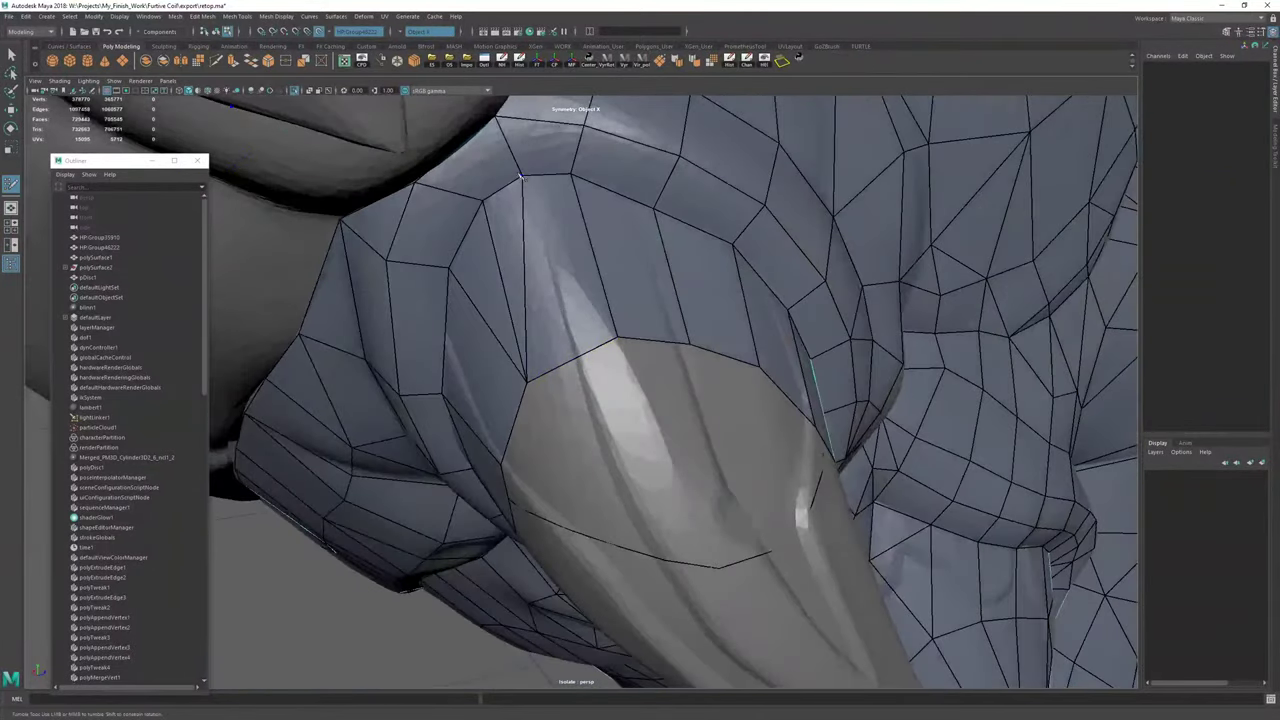
# Cut a new edge from the rim vertex at the claw's front to the row's outer border and remove the superfluous edge.
pyautogui.hotkey('ctrl', 'shift', 'x')
pyautogui.click(522, 175)
pyautogui.rightClick(523, 380)
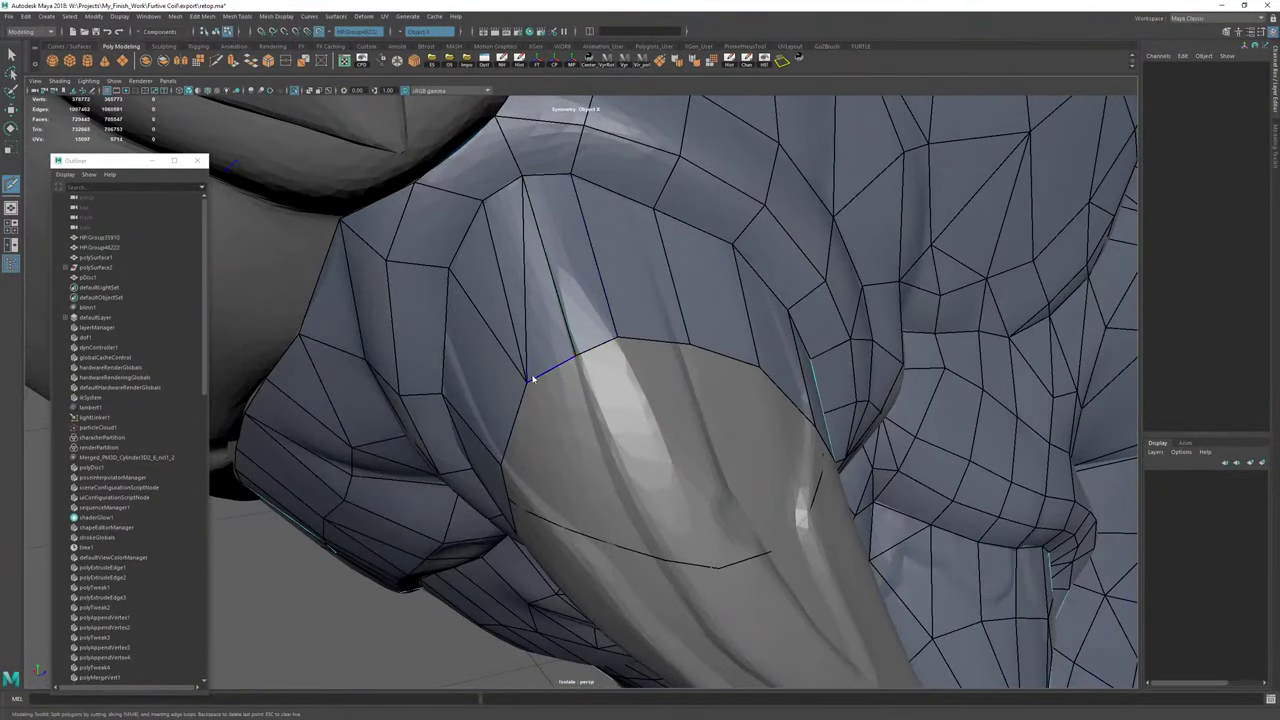
pyautogui.keyDown('alt'); pyautogui.moveTo(529, 374); pyautogui.dragTo(585, 345); pyautogui.keyUp('alt')
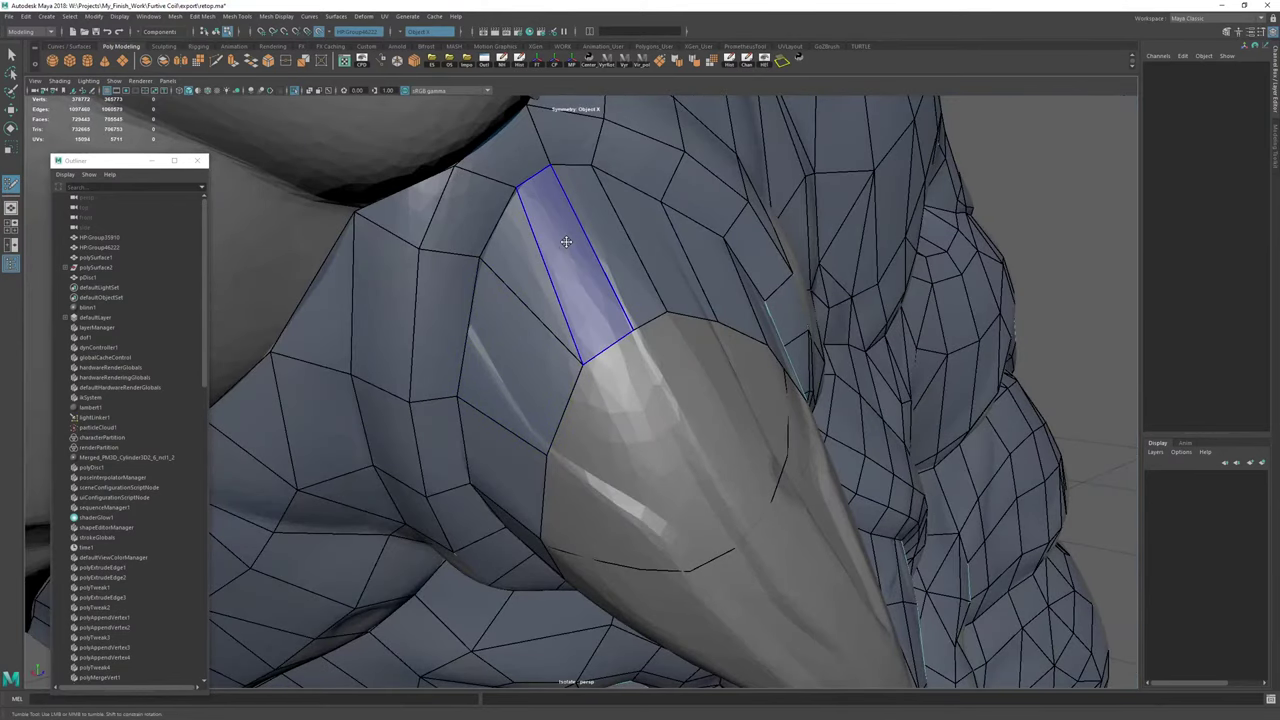
# Switch to object mode, delete the retopology mesh's construction history and resume Quad Draw.
pyautogui.keyDown('alt'); pyautogui.moveTo(558, 272); pyautogui.dragTo(611, 217); pyautogui.keyUp('alt')
pyautogui.press('w')
pyautogui.press('F8')
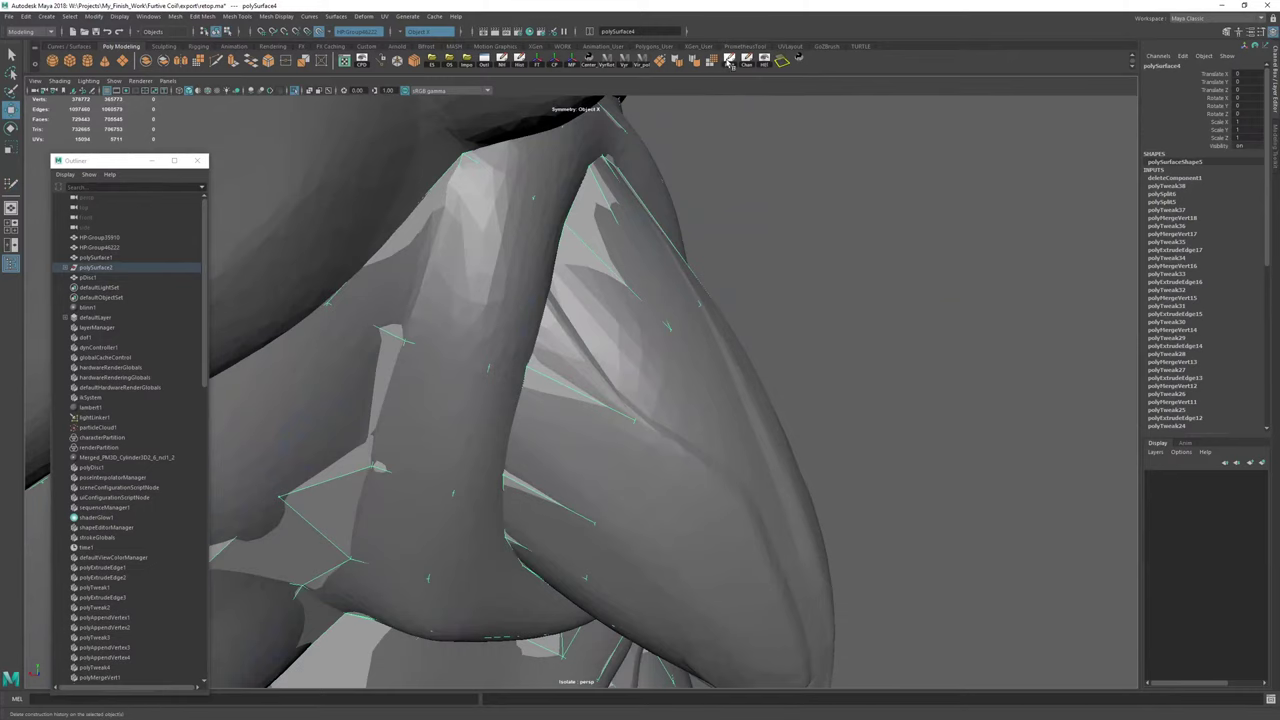
pyautogui.click(729, 60)
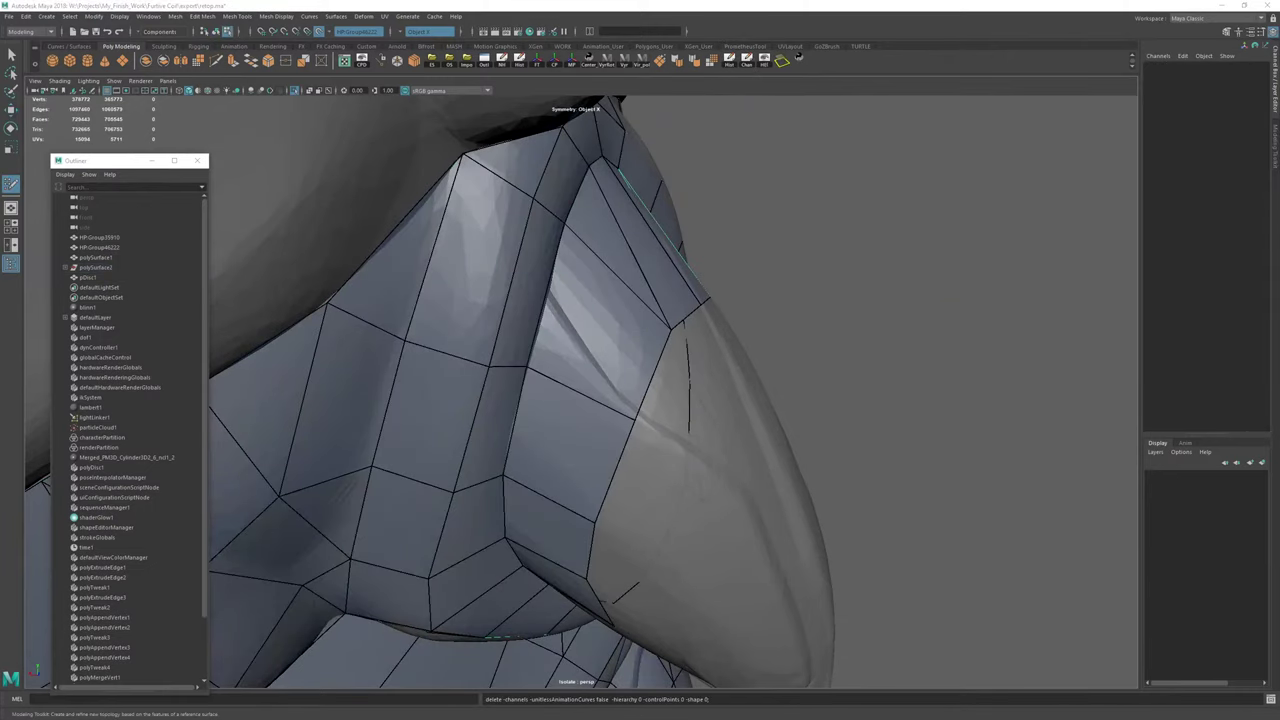
# Extrude and weld quads along the claw's underside to close the first ring around its base.
pyautogui.keyDown('alt'); pyautogui.moveTo(817, 263); pyautogui.dragTo(600, 280); pyautogui.keyUp('alt')
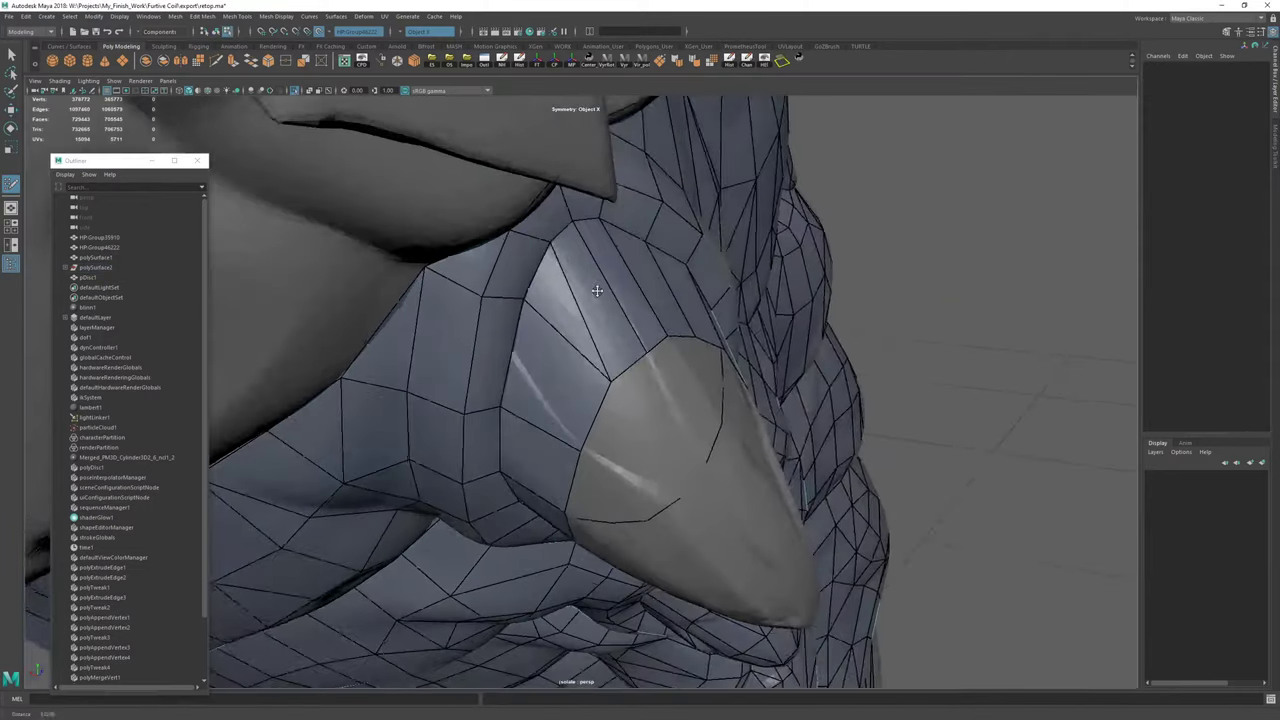
pyautogui.keyDown('alt'); pyautogui.moveTo(600, 280); pyautogui.dragTo(643, 343, button='right'); pyautogui.keyUp('alt')
pyautogui.keyDown('alt'); pyautogui.moveTo(643, 343); pyautogui.dragTo(592, 339); pyautogui.keyUp('alt')
pyautogui.keyDown('ctrl'); pyautogui.moveTo(649, 436); pyautogui.dragTo(626, 350); pyautogui.keyUp('ctrl')
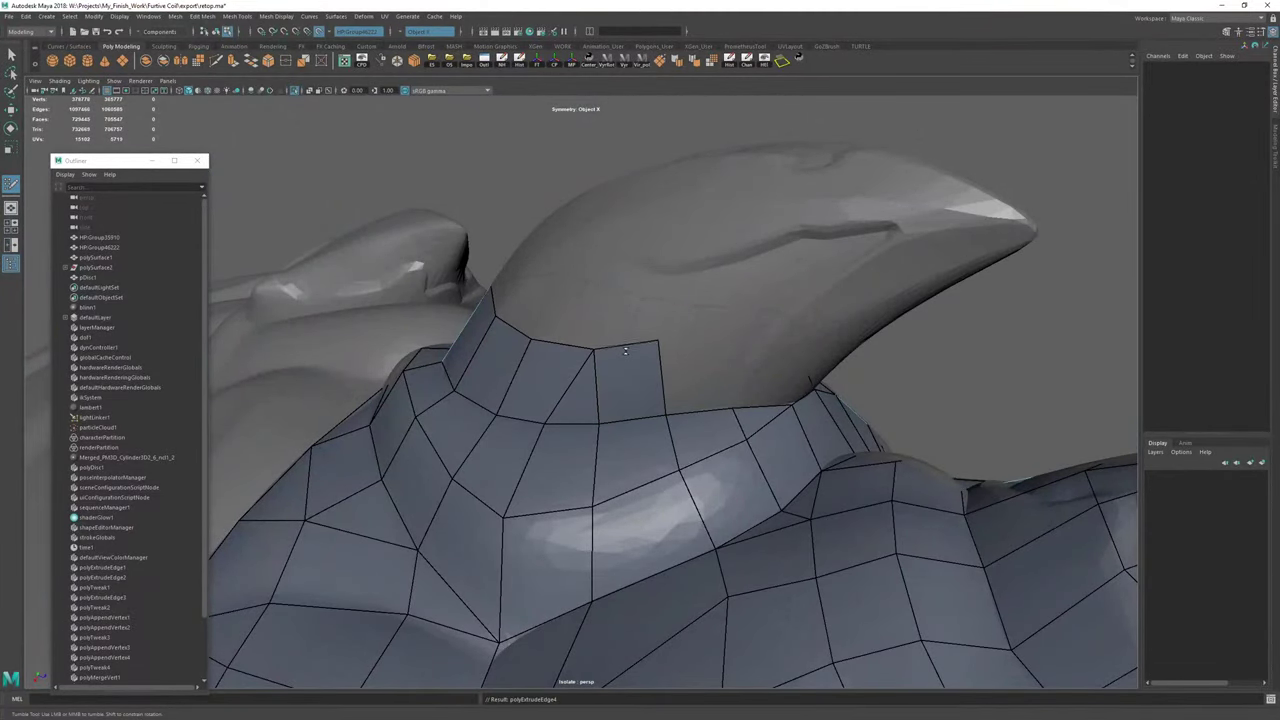
pyautogui.moveTo(714, 400)
pyautogui.keyDown('ctrl'); pyautogui.mouseDown()
pyautogui.moveTo(700, 343)
pyautogui.moveTo(680, 410)
pyautogui.moveTo(640, 350)
pyautogui.moveTo(711, 380)
pyautogui.moveTo(608, 372)
pyautogui.moveTo(580, 388)
pyautogui.mouseUp(); pyautogui.keyUp('ctrl')
pyautogui.moveTo(518, 440); pyautogui.dragTo(497, 410)
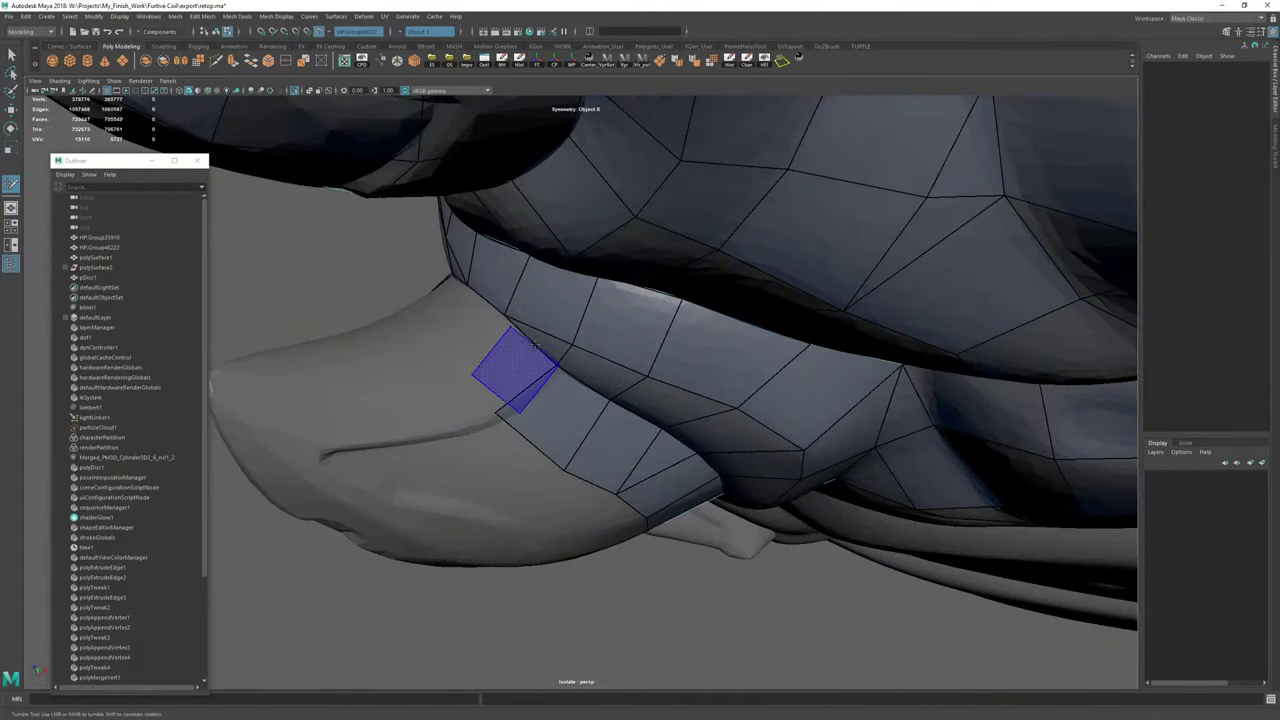
pyautogui.keyDown('ctrl'); pyautogui.moveTo(541, 340); pyautogui.dragTo(480, 381); pyautogui.keyUp('ctrl')
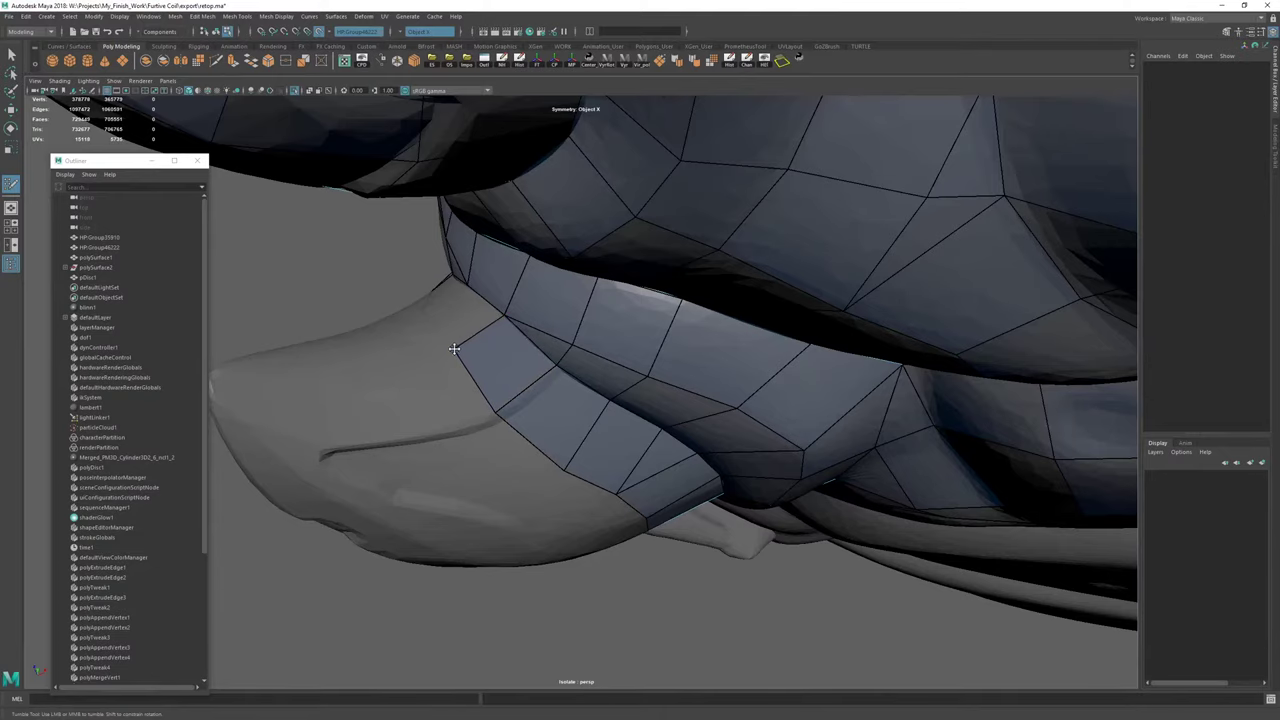
pyautogui.keyDown('alt'); pyautogui.moveTo(482, 328); pyautogui.dragTo(602, 350); pyautogui.keyUp('alt')
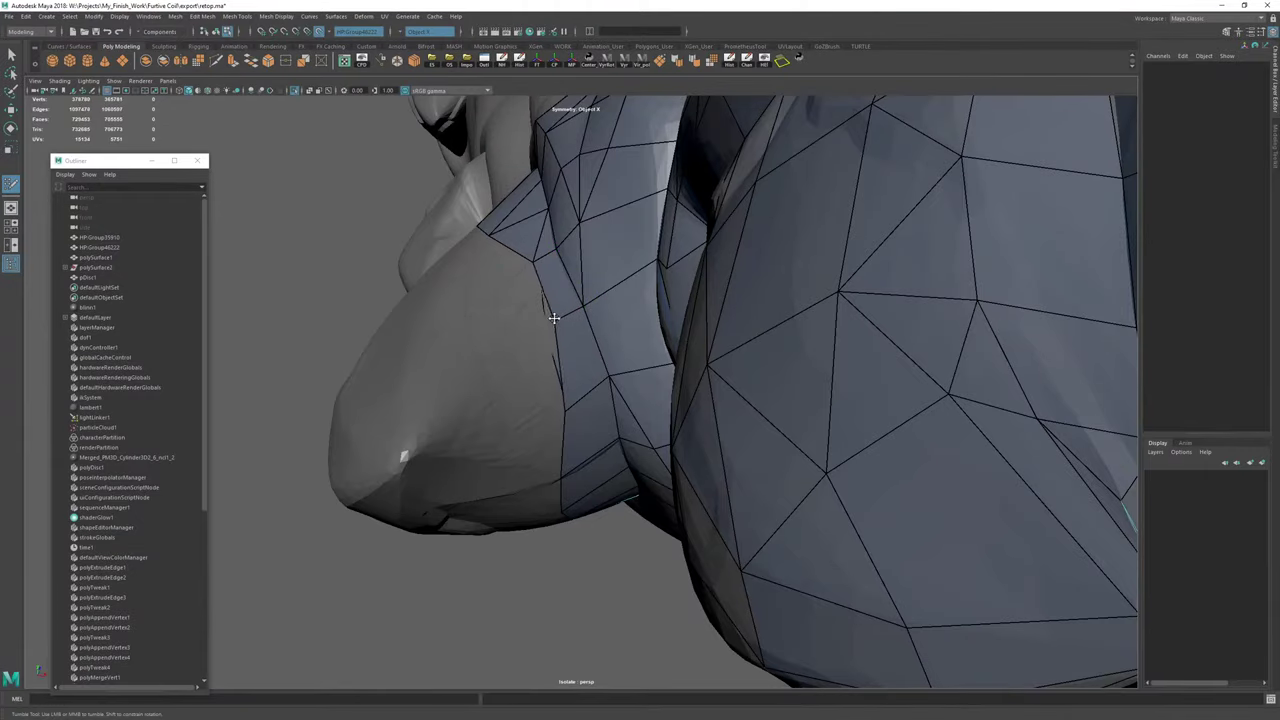
# Check the closed ring around the claw, then clear the mesh's construction history and reactivate Quad Draw.
pyautogui.keyDown('alt'); pyautogui.moveTo(554, 318); pyautogui.dragTo(587, 344); pyautogui.keyUp('alt')
pyautogui.keyDown('alt'); pyautogui.moveTo(574, 355); pyautogui.dragTo(403, 280, button='right'); pyautogui.keyUp('alt')
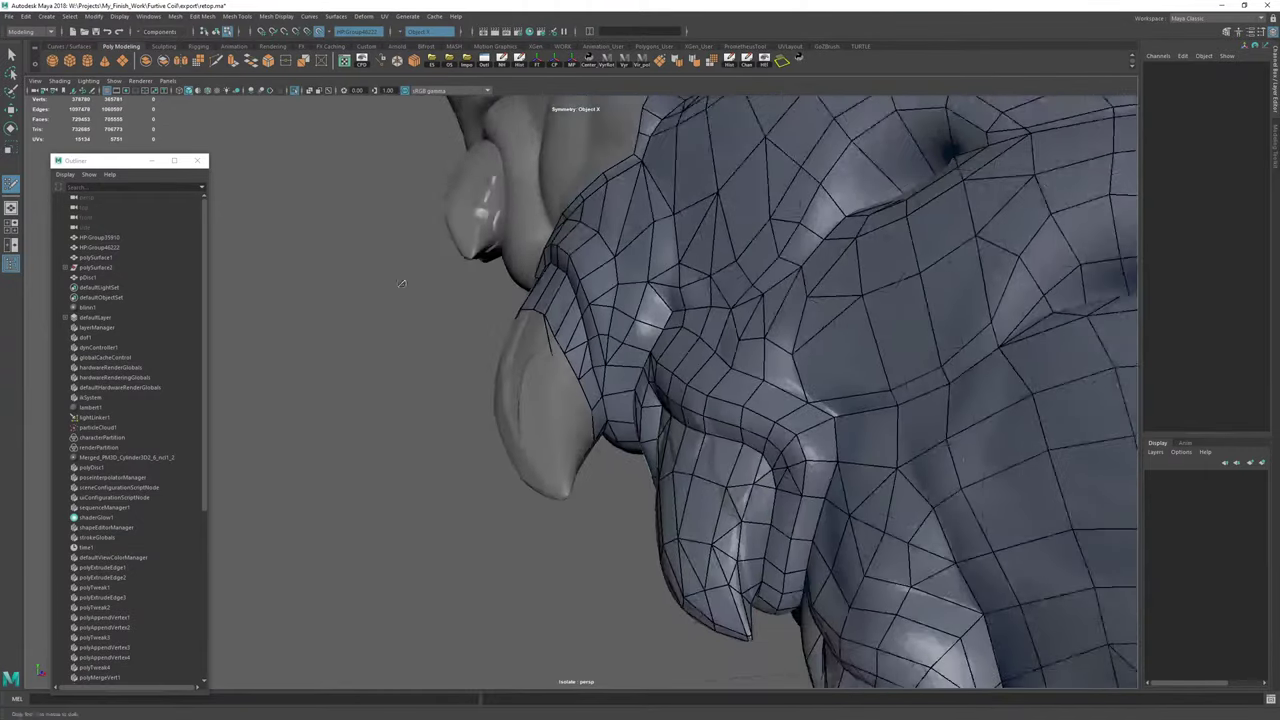
pyautogui.keyDown('alt'); pyautogui.moveTo(403, 280); pyautogui.dragTo(518, 290); pyautogui.keyUp('alt')
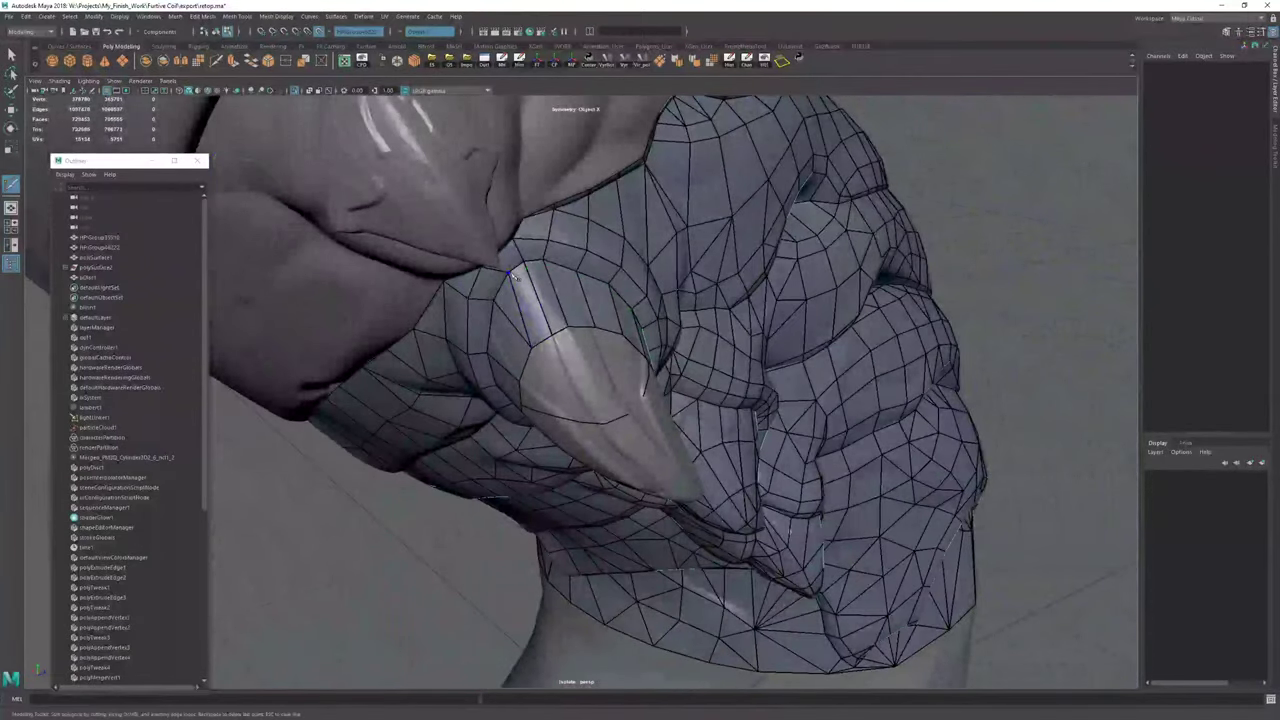
pyautogui.keyDown('alt'); pyautogui.moveTo(651, 349); pyautogui.dragTo(540, 310); pyautogui.keyUp('alt')
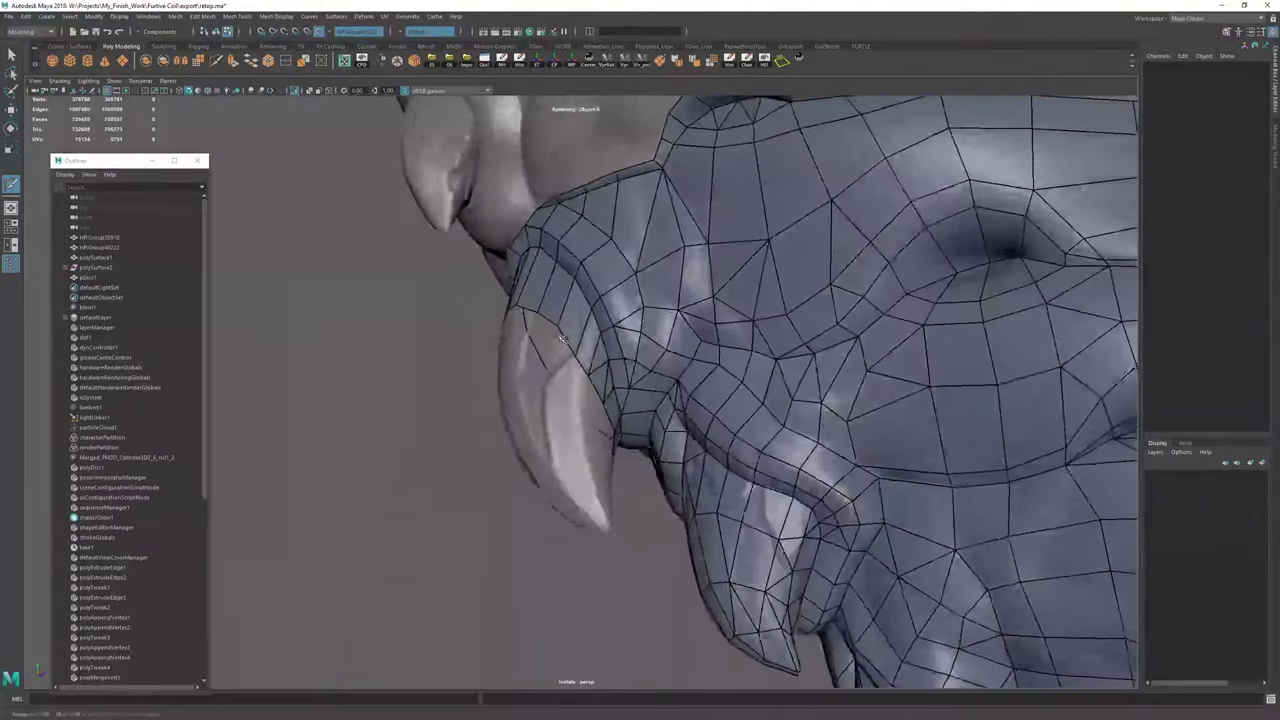
pyautogui.press('w')
pyautogui.moveTo(563, 295); pyautogui.dragTo(838, 173, button='right')
pyautogui.click(731, 65)
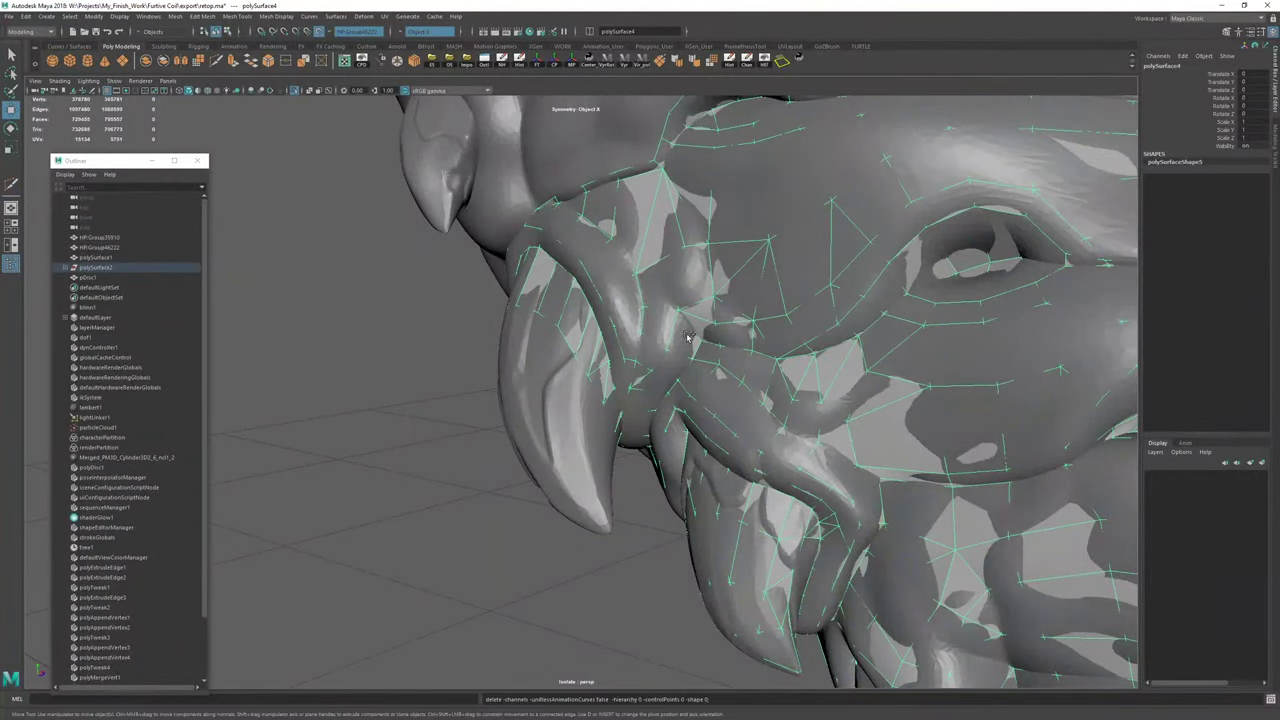
pyautogui.press('y')
# Start a second row with three quads on the claw's inner side, welding their upper corners to the first ring.
pyautogui.keyDown('alt'); pyautogui.moveTo(525, 345); pyautogui.dragTo(643, 384); pyautogui.keyUp('alt')
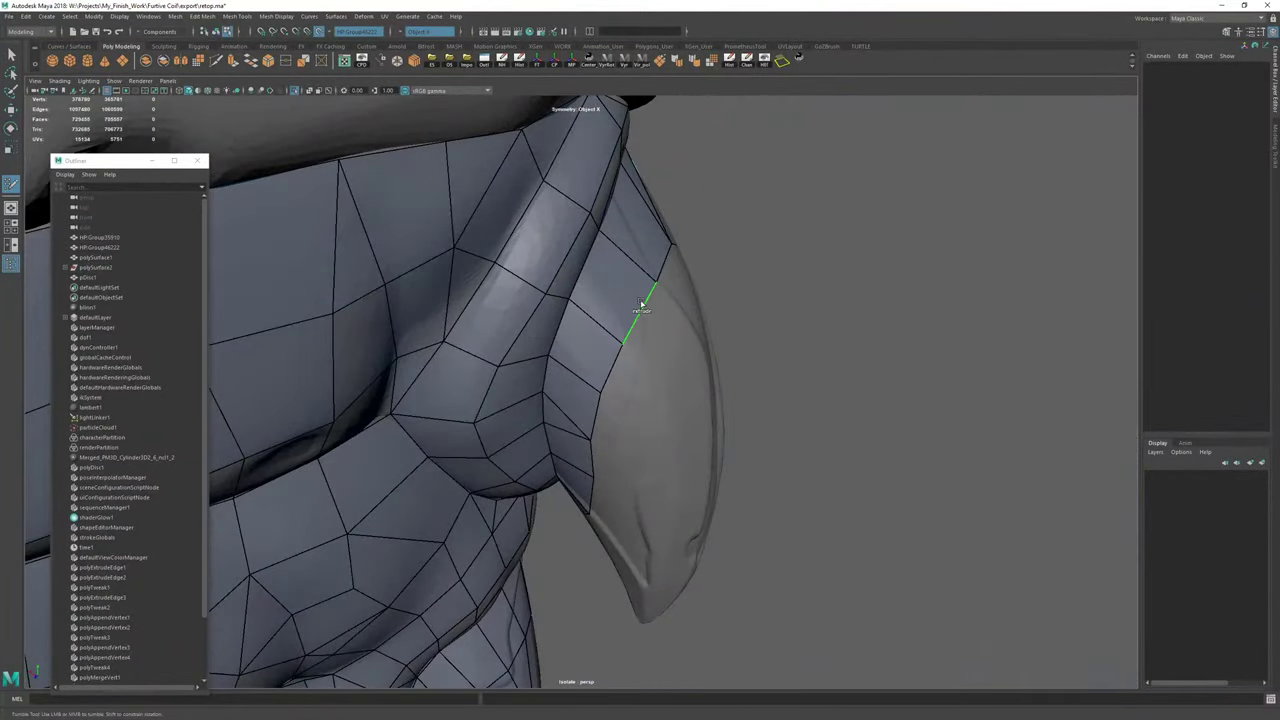
pyautogui.moveTo(643, 303); pyautogui.dragTo(667, 378)
pyautogui.keyDown('alt'); pyautogui.moveTo(667, 378); pyautogui.dragTo(643, 373); pyautogui.keyUp('alt')
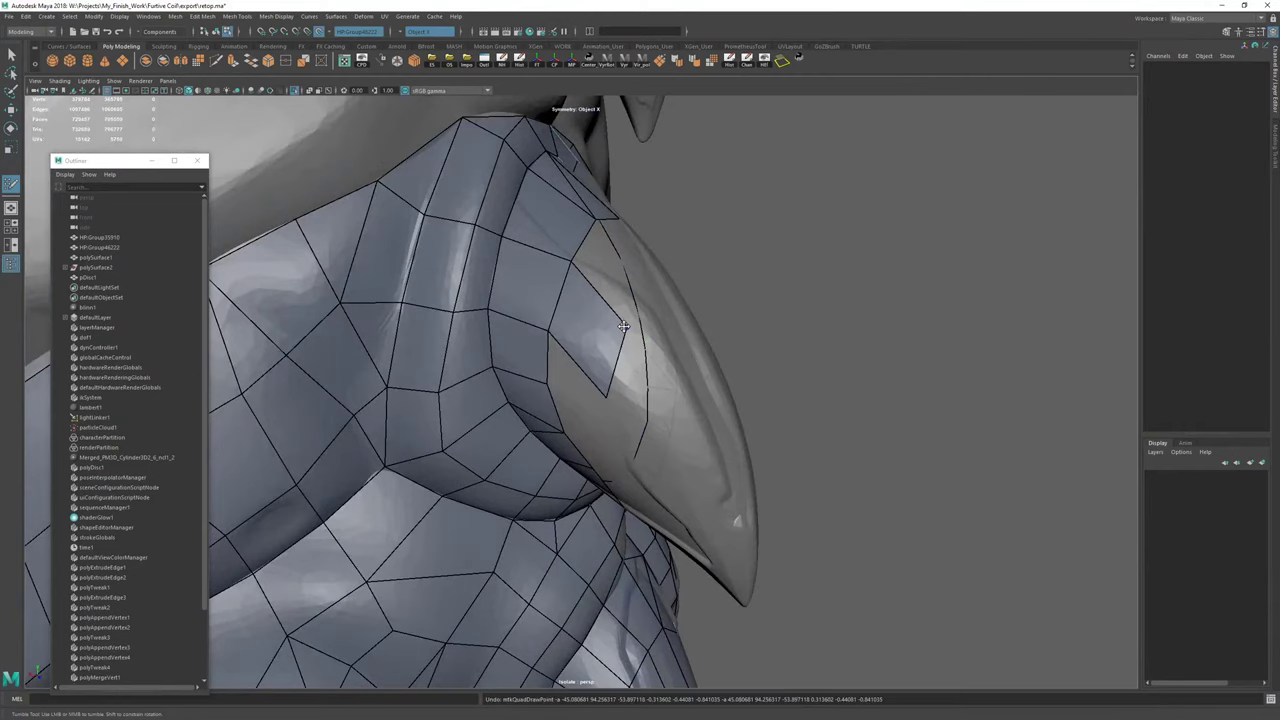
pyautogui.moveTo(625, 328); pyautogui.dragTo(651, 331)
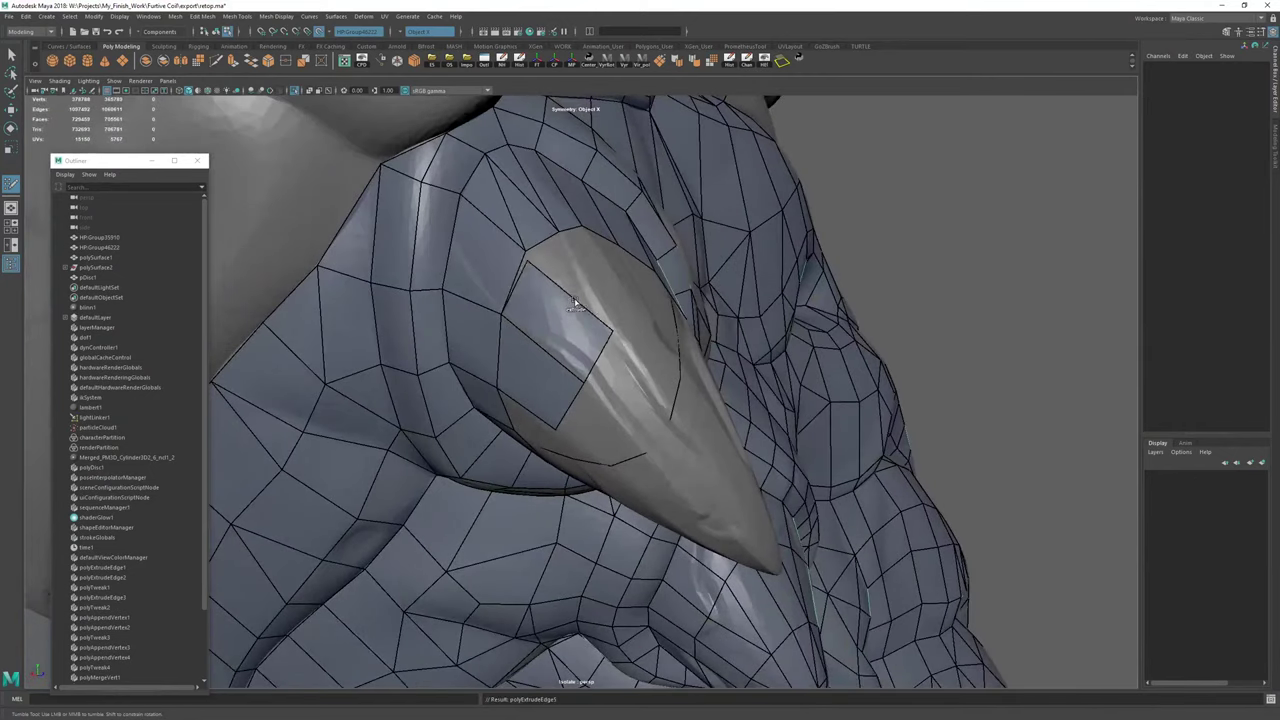
pyautogui.moveTo(612, 322); pyautogui.dragTo(605, 348)
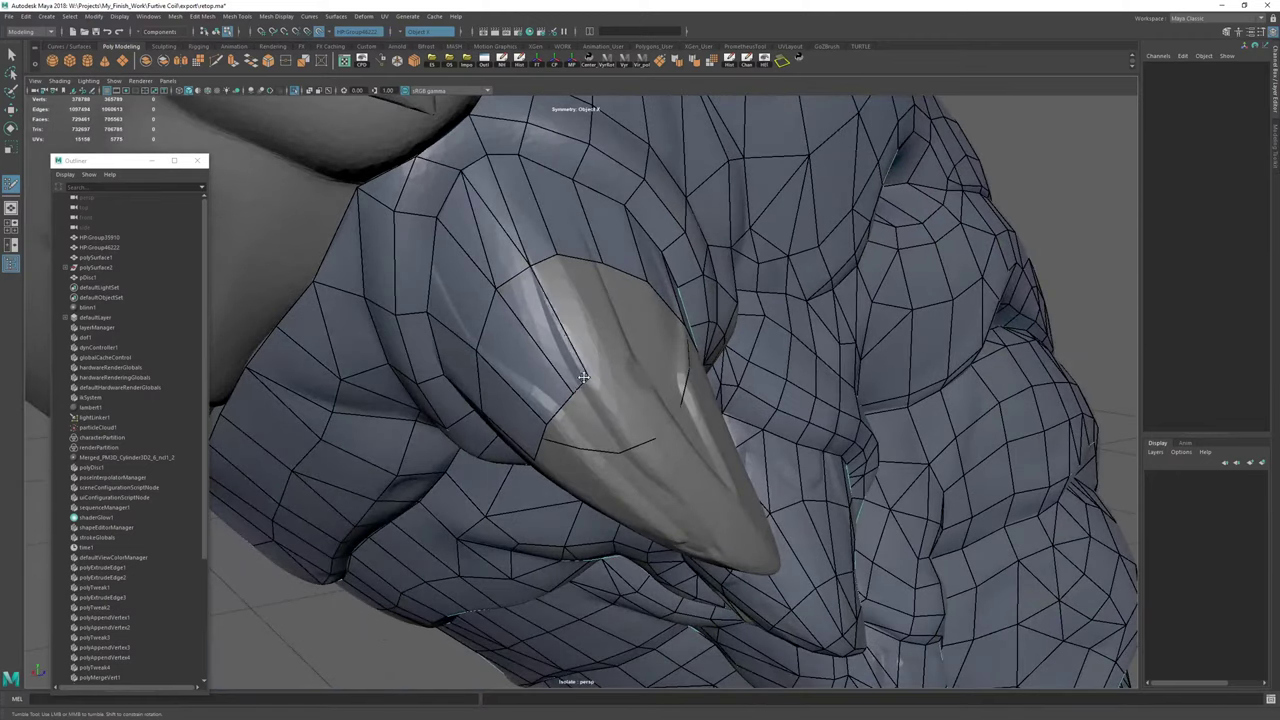
pyautogui.moveTo(574, 390); pyautogui.dragTo(514, 401)
# Extend the second row across the claw's front, undoing misplaced points and joining the new quads to the first ring.
pyautogui.press('Tab')
pyautogui.click(515, 350)
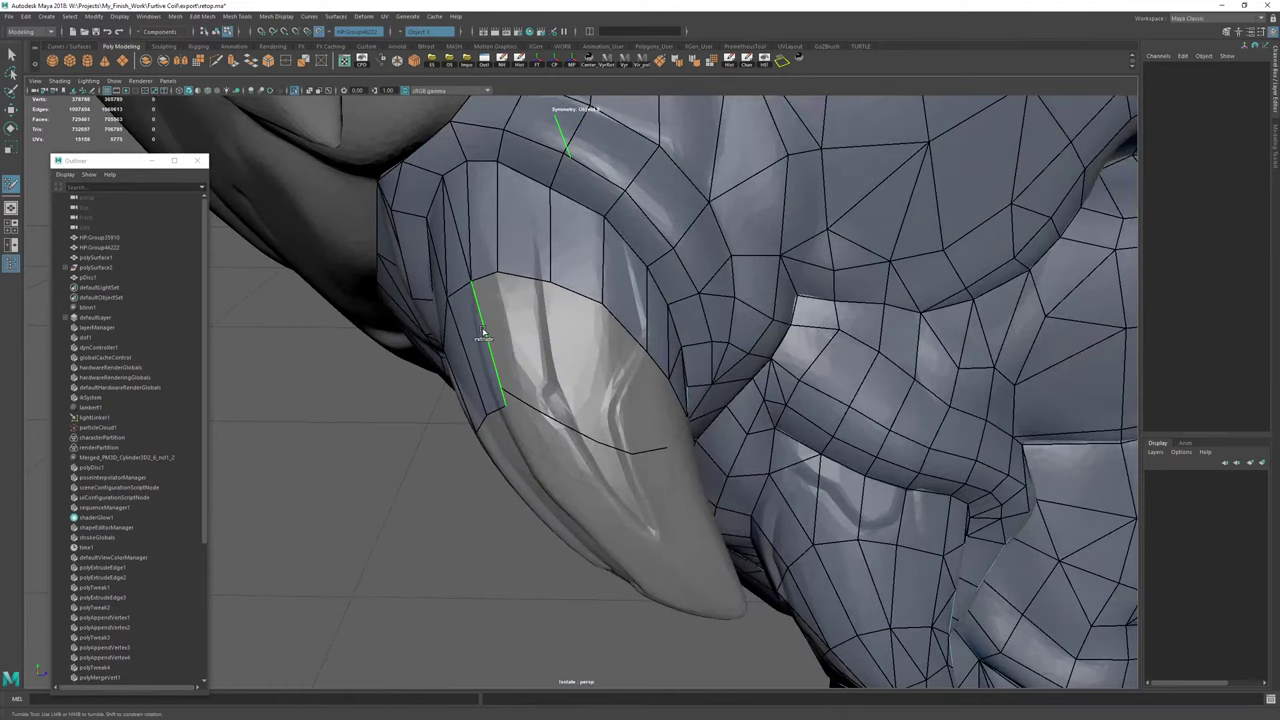
pyautogui.moveTo(485, 334); pyautogui.dragTo(511, 328)
pyautogui.hotkey('ctrl', 'z')
pyautogui.hotkey('ctrl', 'z')
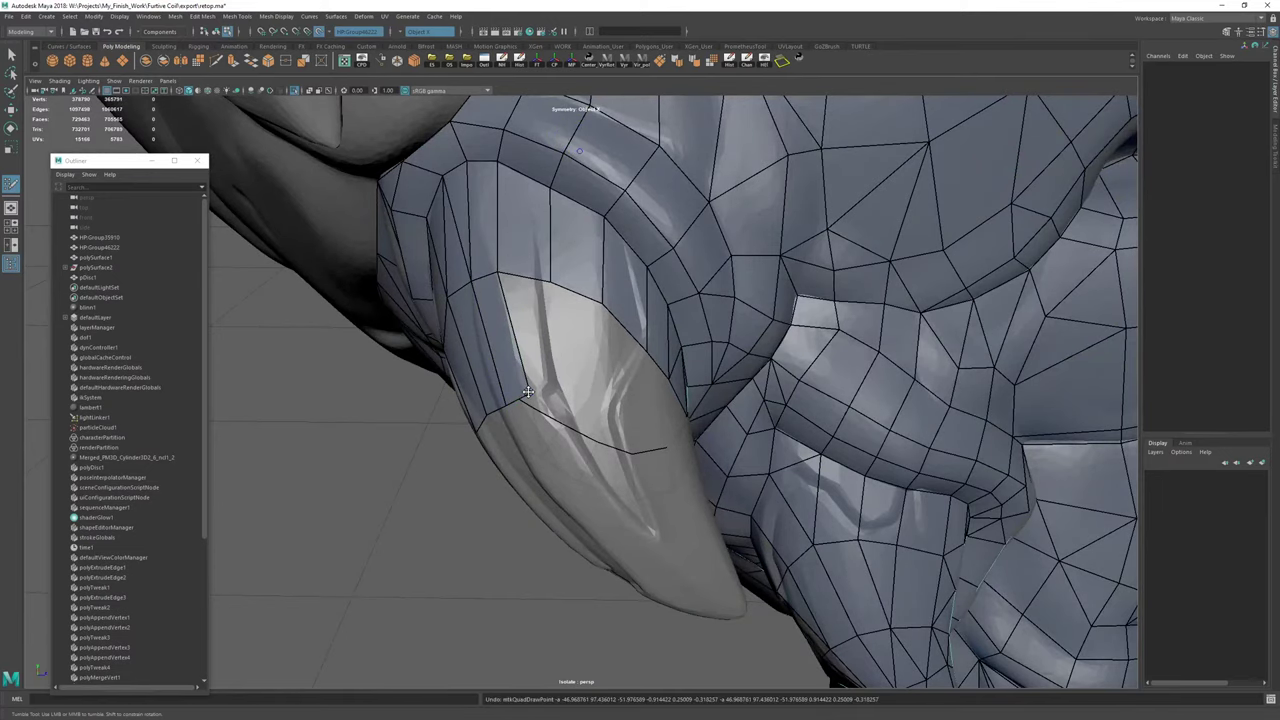
pyautogui.keyDown('alt'); pyautogui.moveTo(524, 395); pyautogui.dragTo(631, 307); pyautogui.keyUp('alt')
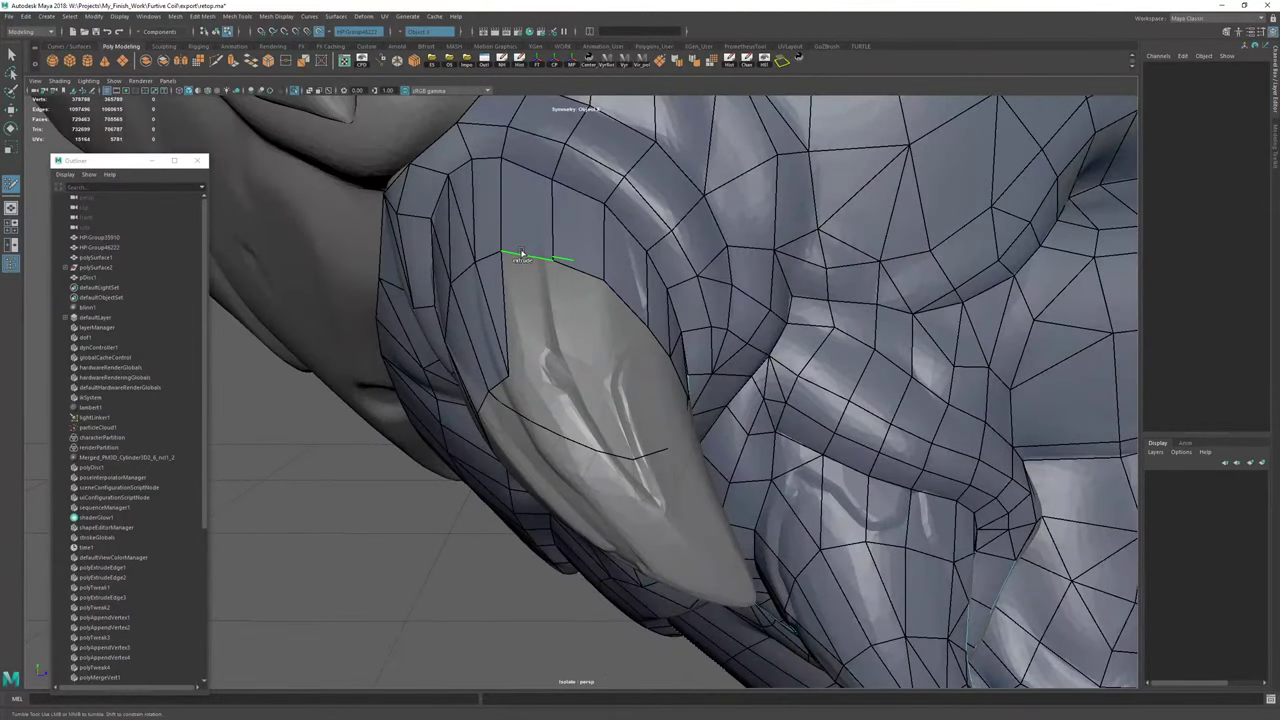
pyautogui.moveTo(529, 257); pyautogui.dragTo(520, 356)
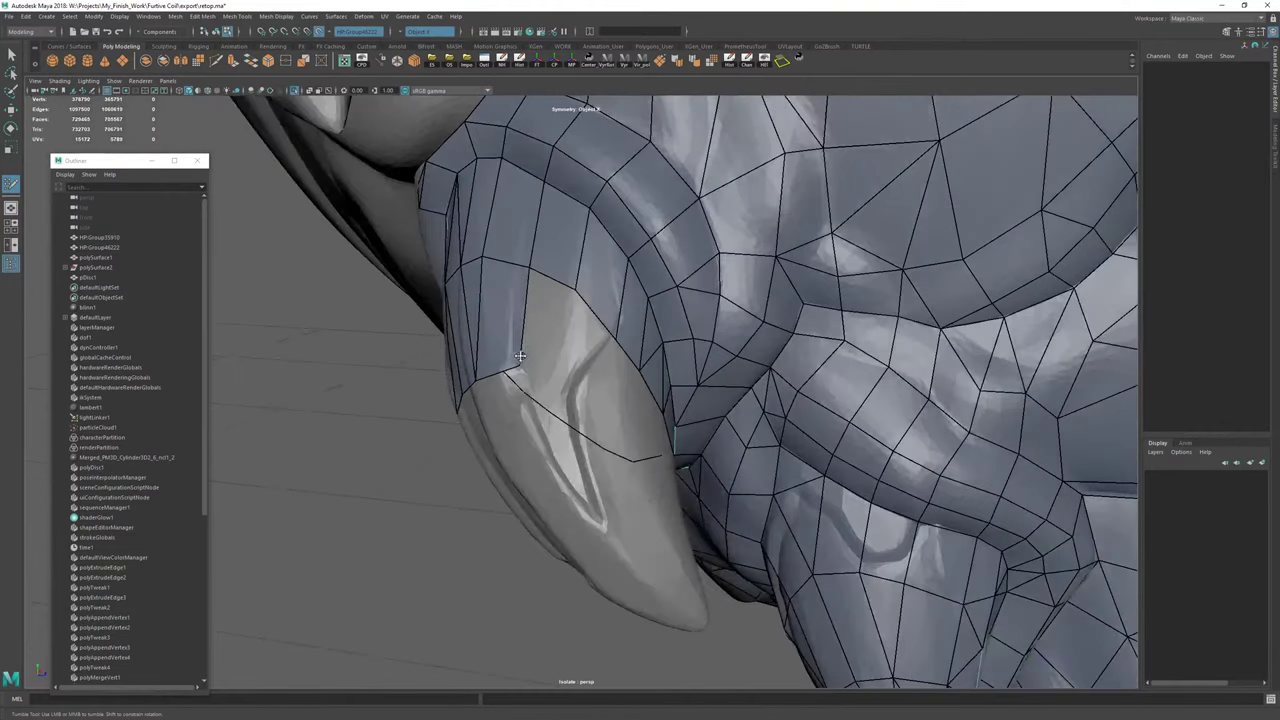
# Fill in the next quads of the second row on the claw's outer side, joining them to the first ring.
pyautogui.keyDown('alt'); pyautogui.moveTo(603, 397); pyautogui.dragTo(537, 354); pyautogui.keyUp('alt')
pyautogui.keyDown('shift'); pyautogui.click(580, 363); pyautogui.keyUp('shift')
pyautogui.scroll(4, 537, 354)
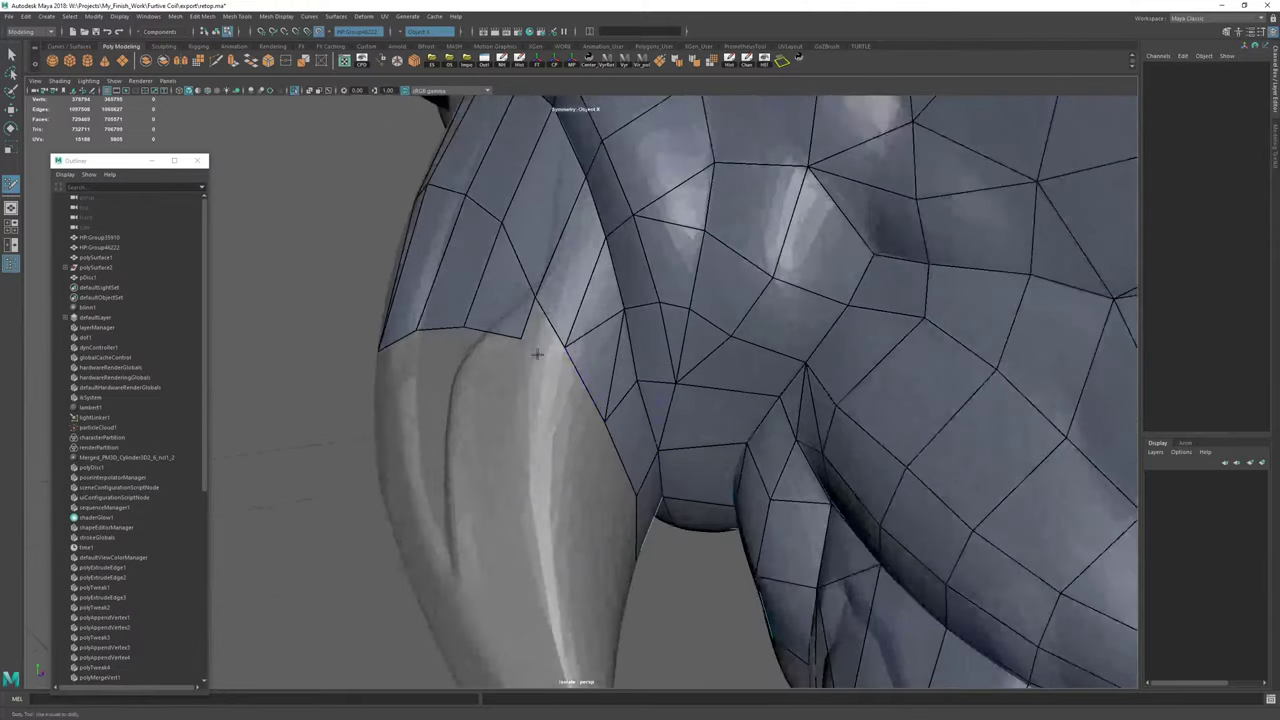
pyautogui.click(547, 349)
pyautogui.keyDown('shift'); pyautogui.click(545, 335); pyautogui.keyUp('shift')
# Add another quad to the second row on the claw's inner side and adjust its outer vertices.
pyautogui.keyDown('alt'); pyautogui.moveTo(563, 349); pyautogui.dragTo(134, 271, button='right'); pyautogui.keyUp('alt')
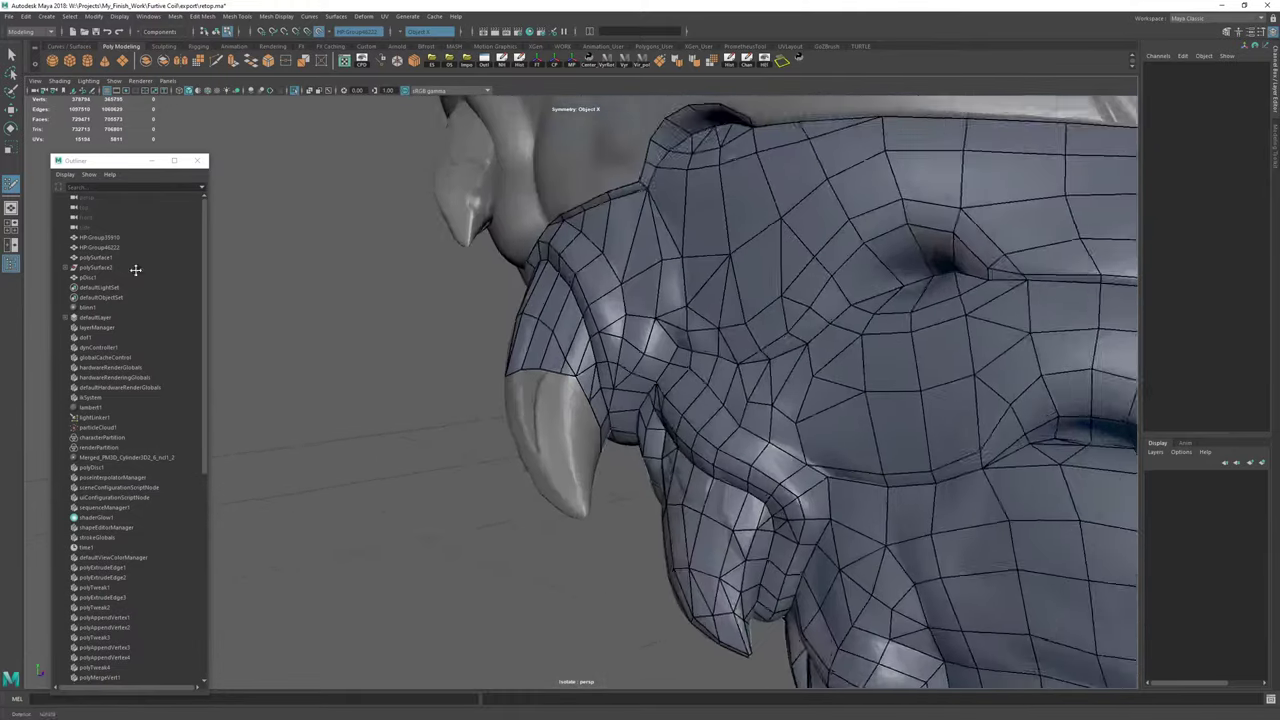
pyautogui.keyDown('alt'); pyautogui.moveTo(540, 335); pyautogui.dragTo(569, 380); pyautogui.keyUp('alt')
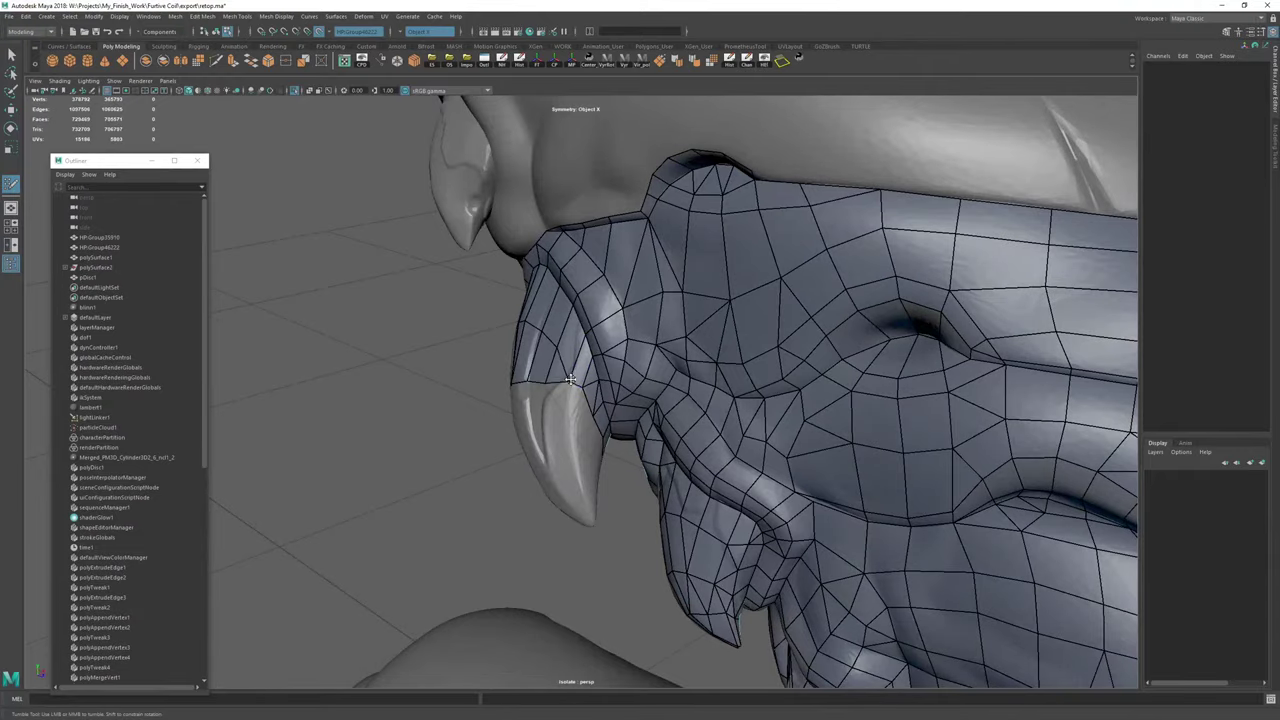
pyautogui.keyDown('alt'); pyautogui.moveTo(580, 389); pyautogui.dragTo(509, 349); pyautogui.keyUp('alt')
pyautogui.keyDown('alt'); pyautogui.moveTo(509, 349); pyautogui.dragTo(300, 340, button='right'); pyautogui.keyUp('alt')
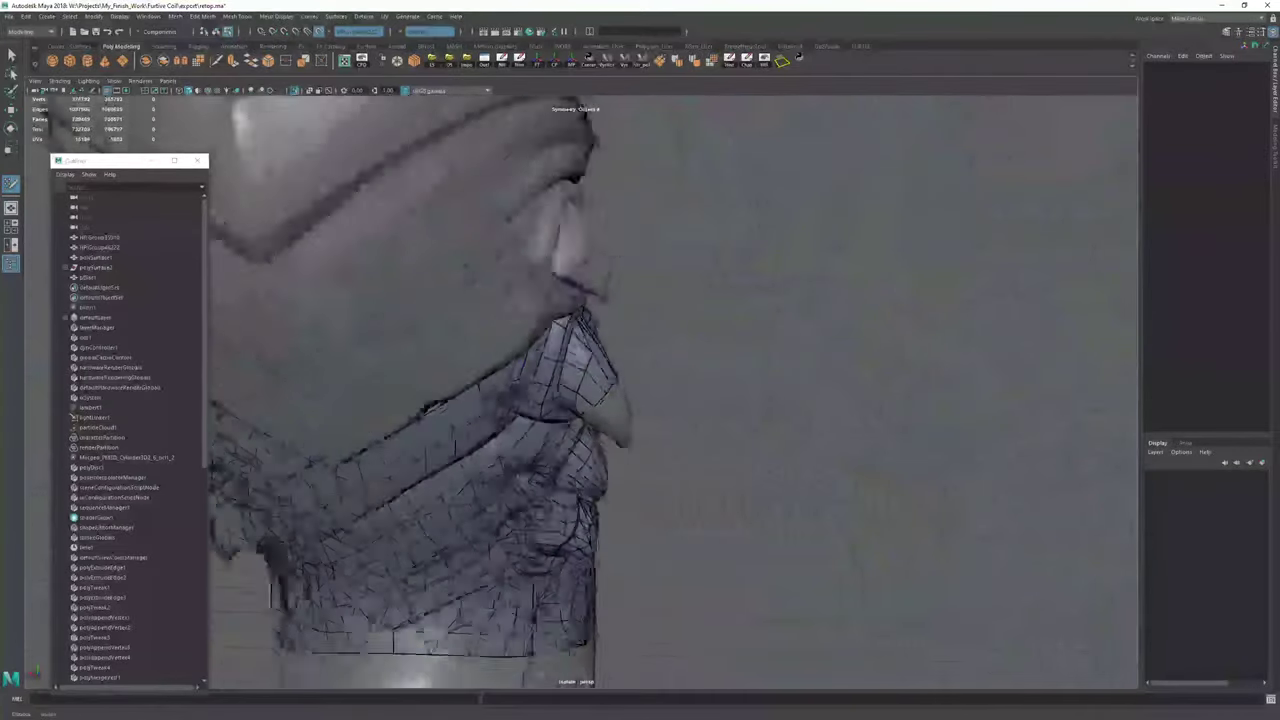
pyautogui.keyDown('alt'); pyautogui.moveTo(640, 400); pyautogui.dragTo(984, 487, button='right'); pyautogui.keyUp('alt')
pyautogui.keyDown('alt'); pyautogui.moveTo(984, 487); pyautogui.dragTo(920, 462); pyautogui.keyUp('alt')
pyautogui.moveTo(645, 371); pyautogui.dragTo(626, 405)
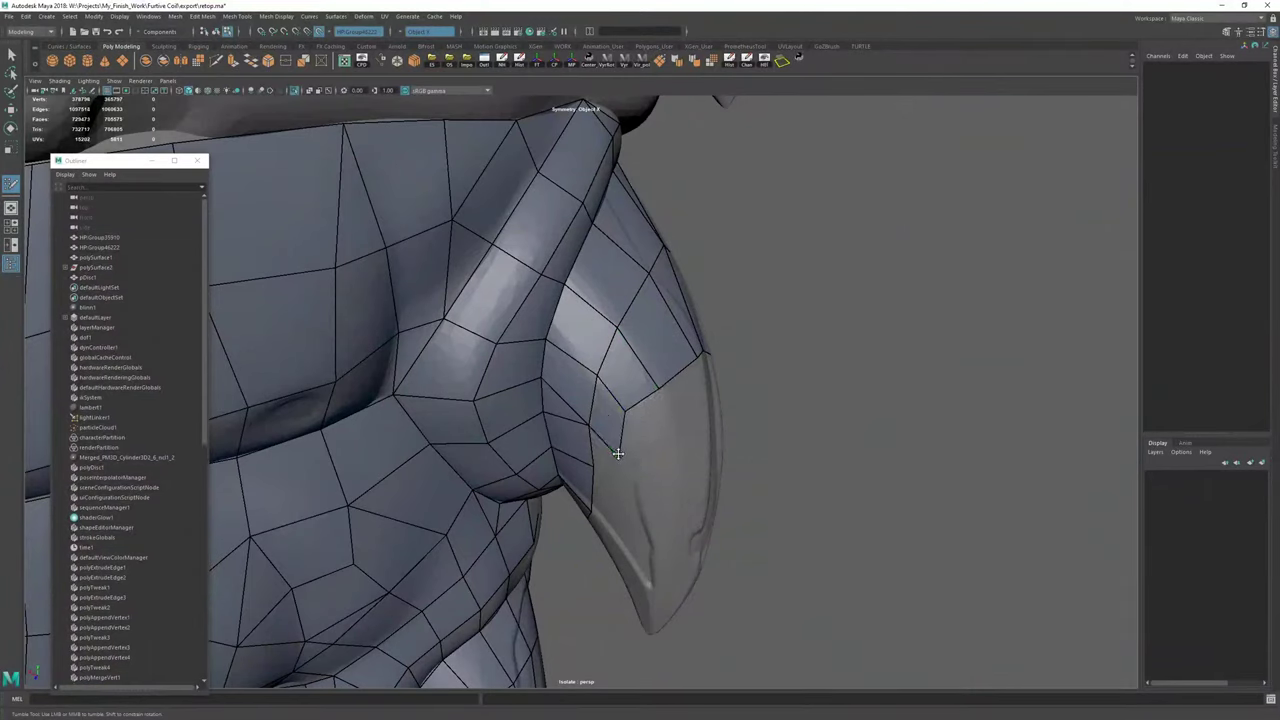
# Extrude the next second-row quad downward on the claw's outer side.
pyautogui.moveTo(674, 378); pyautogui.dragTo(699, 461, button='middle')
pyautogui.keyDown('alt'); pyautogui.moveTo(699, 461); pyautogui.dragTo(606, 360); pyautogui.keyUp('alt')
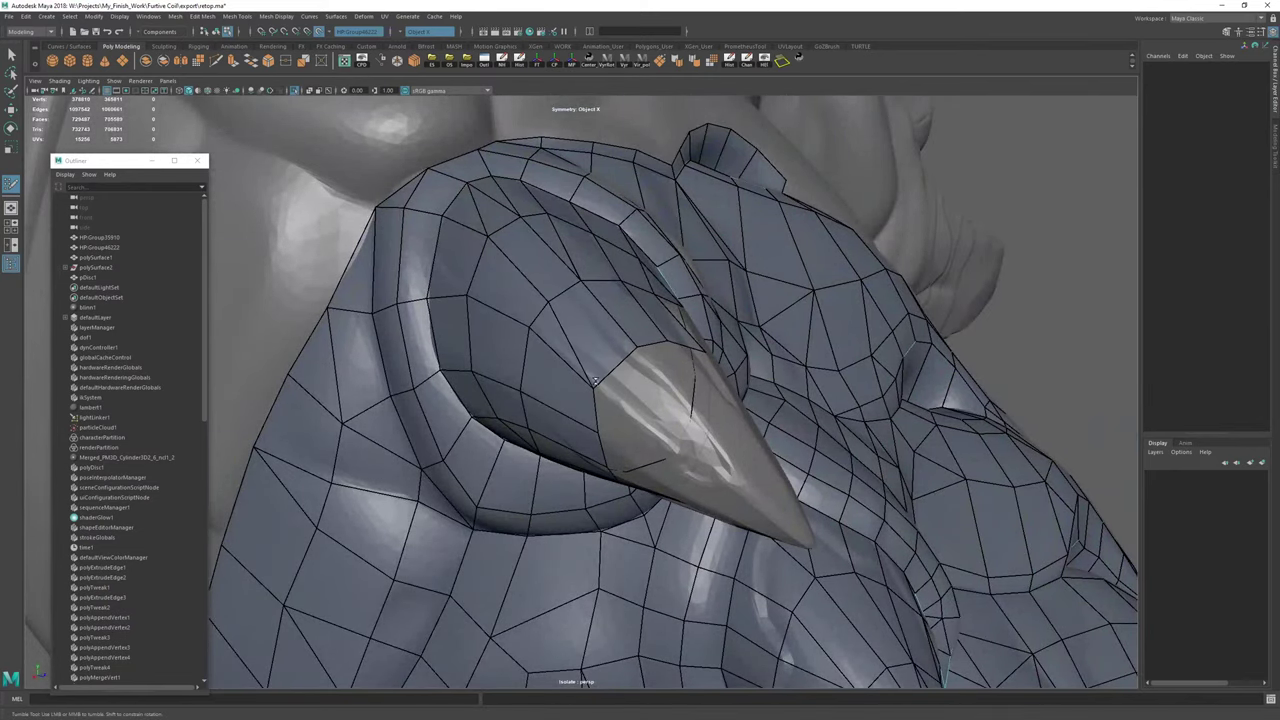
# Examine the partly covered claw and the surrounding body topology from several sides.
pyautogui.keyDown('alt'); pyautogui.moveTo(537, 334); pyautogui.dragTo(450, 350, button='right'); pyautogui.keyUp('alt')
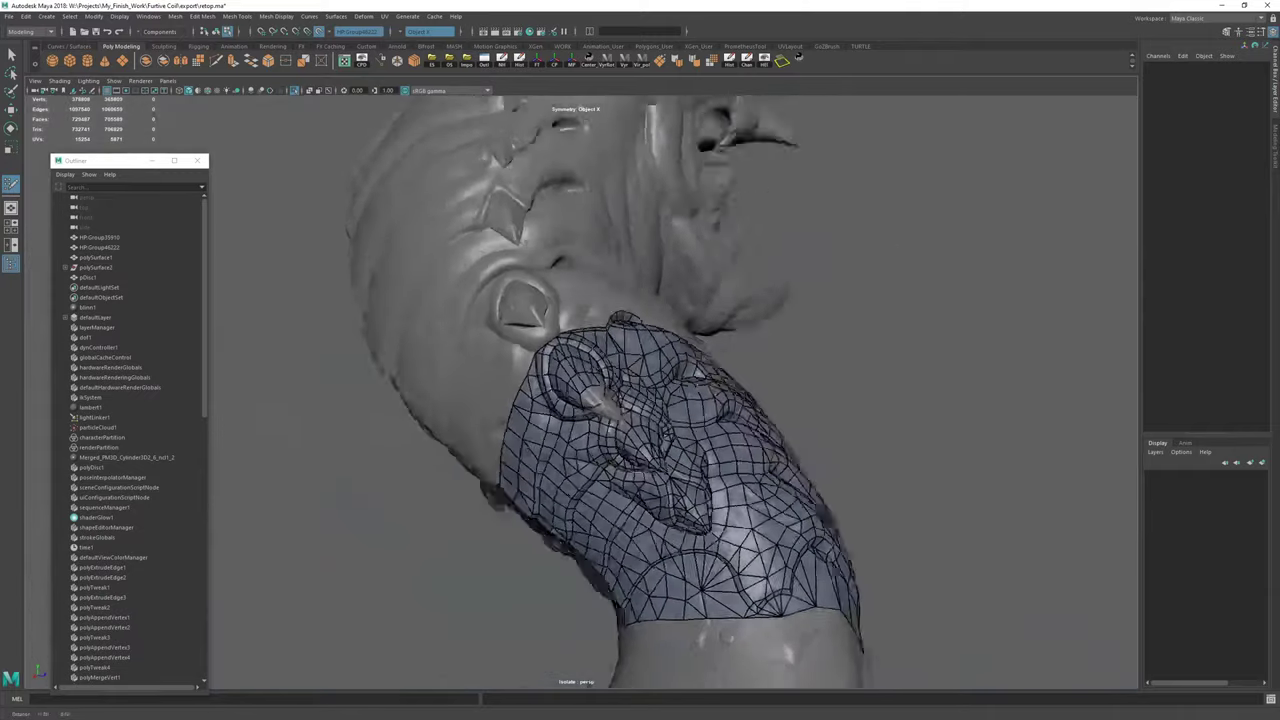
pyautogui.keyDown('alt'); pyautogui.moveTo(450, 350); pyautogui.dragTo(560, 385); pyautogui.keyUp('alt')
pyautogui.keyDown('alt'); pyautogui.moveTo(560, 385); pyautogui.dragTo(700, 417, button='right'); pyautogui.keyUp('alt')
pyautogui.keyDown('alt'); pyautogui.moveTo(699, 417); pyautogui.dragTo(657, 474); pyautogui.keyUp('alt')
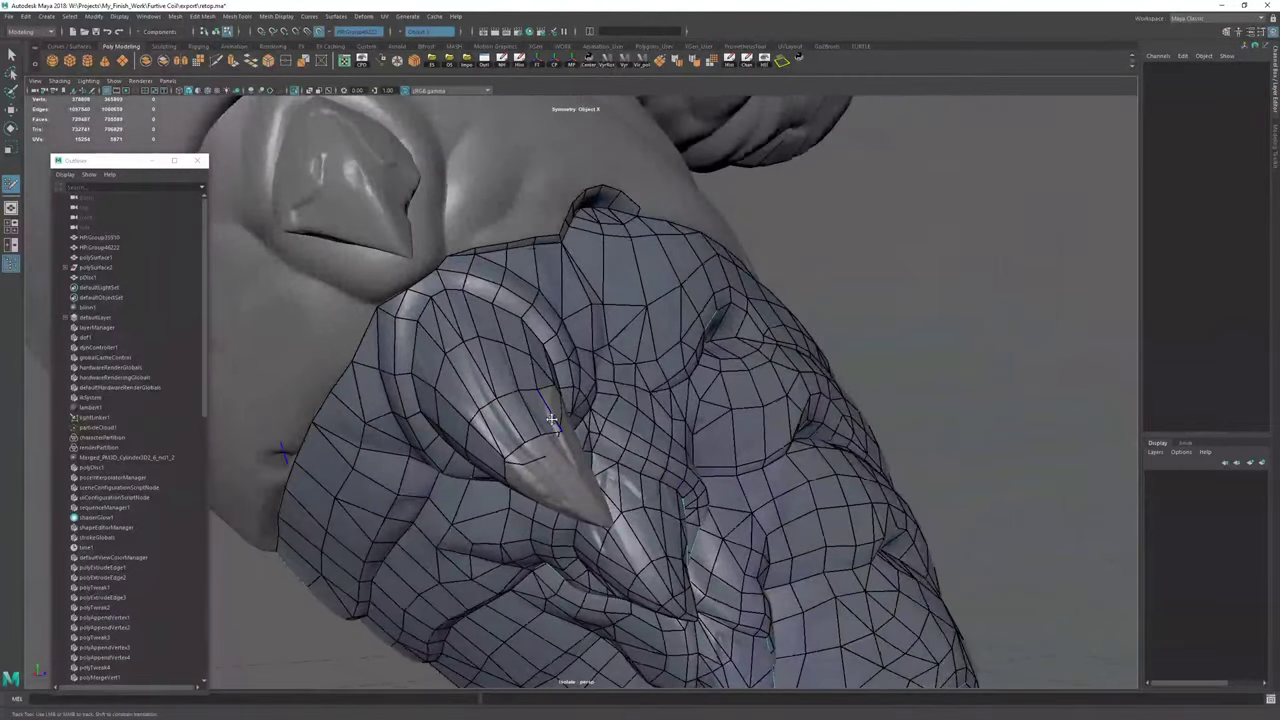
pyautogui.keyDown('alt'); pyautogui.moveTo(549, 423); pyautogui.dragTo(518, 416); pyautogui.keyUp('alt')
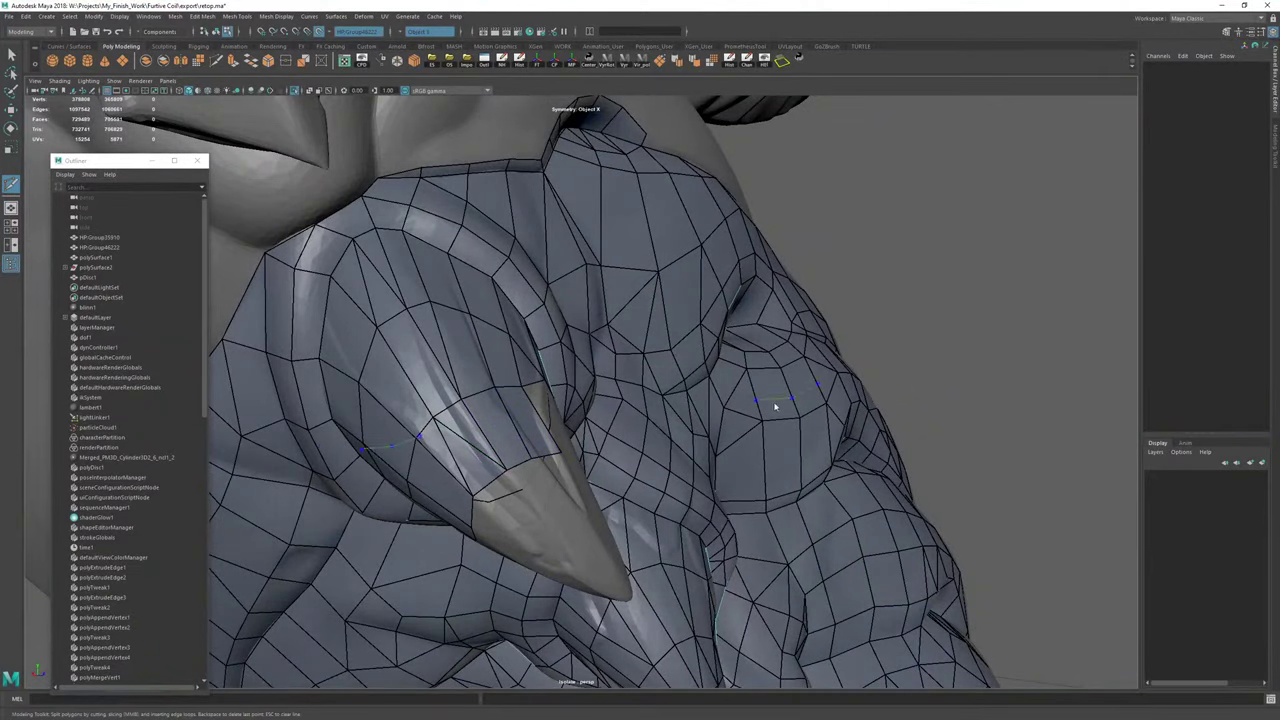
pyautogui.keyDown('alt'); pyautogui.moveTo(697, 404); pyautogui.dragTo(738, 406, button='right'); pyautogui.keyUp('alt')
pyautogui.scroll(-3, 828, 303)
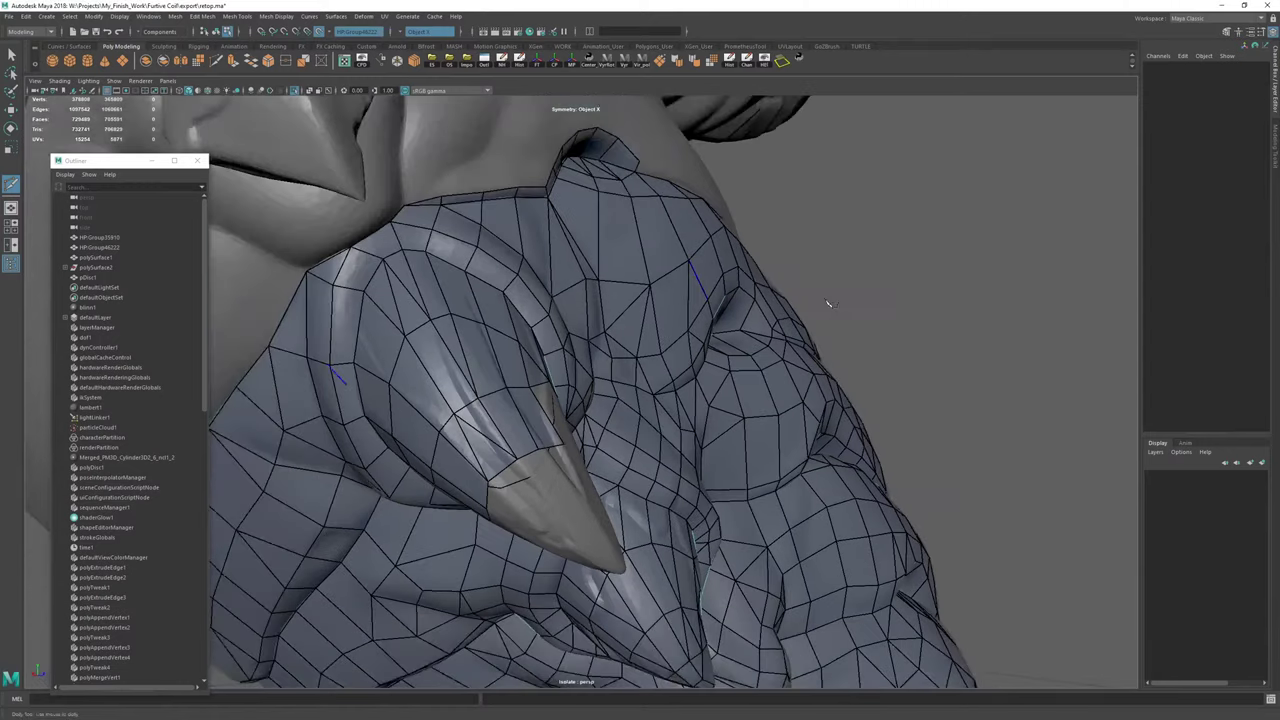
pyautogui.keyDown('alt'); pyautogui.moveTo(815, 315); pyautogui.dragTo(846, 313); pyautogui.keyUp('alt')
pyautogui.click(115, 160)
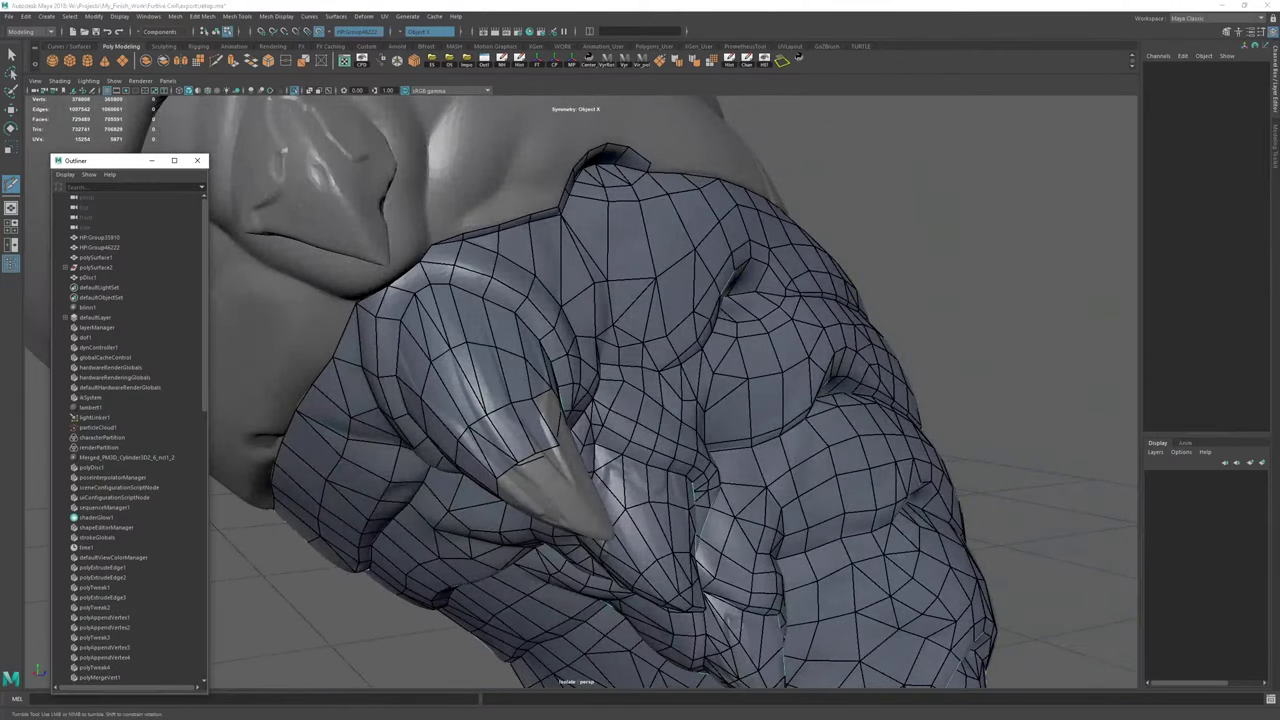
pyautogui.keyDown('alt'); pyautogui.moveTo(500, 231); pyautogui.dragTo(650, 250); pyautogui.keyUp('alt')
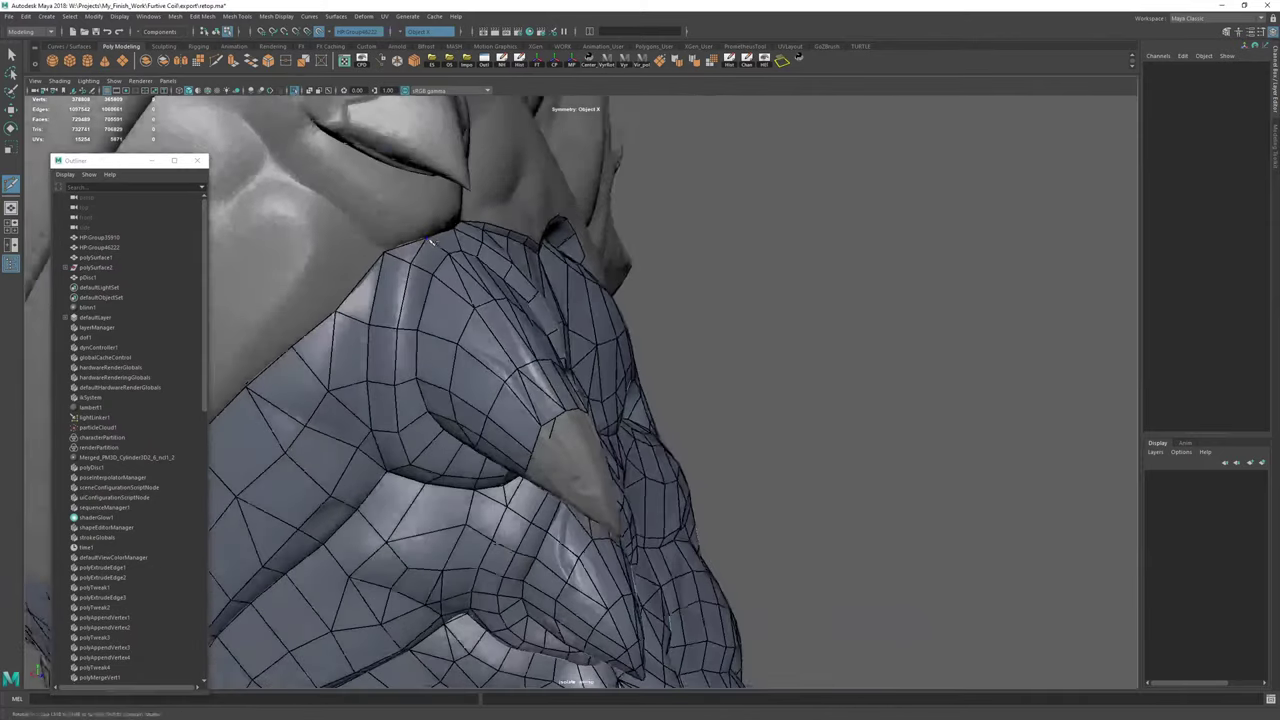
pyautogui.keyDown('alt'); pyautogui.moveTo(650, 250); pyautogui.dragTo(740, 300, button='right'); pyautogui.keyUp('alt')
pyautogui.keyDown('alt'); pyautogui.moveTo(740, 300); pyautogui.dragTo(485, 393); pyautogui.keyUp('alt')
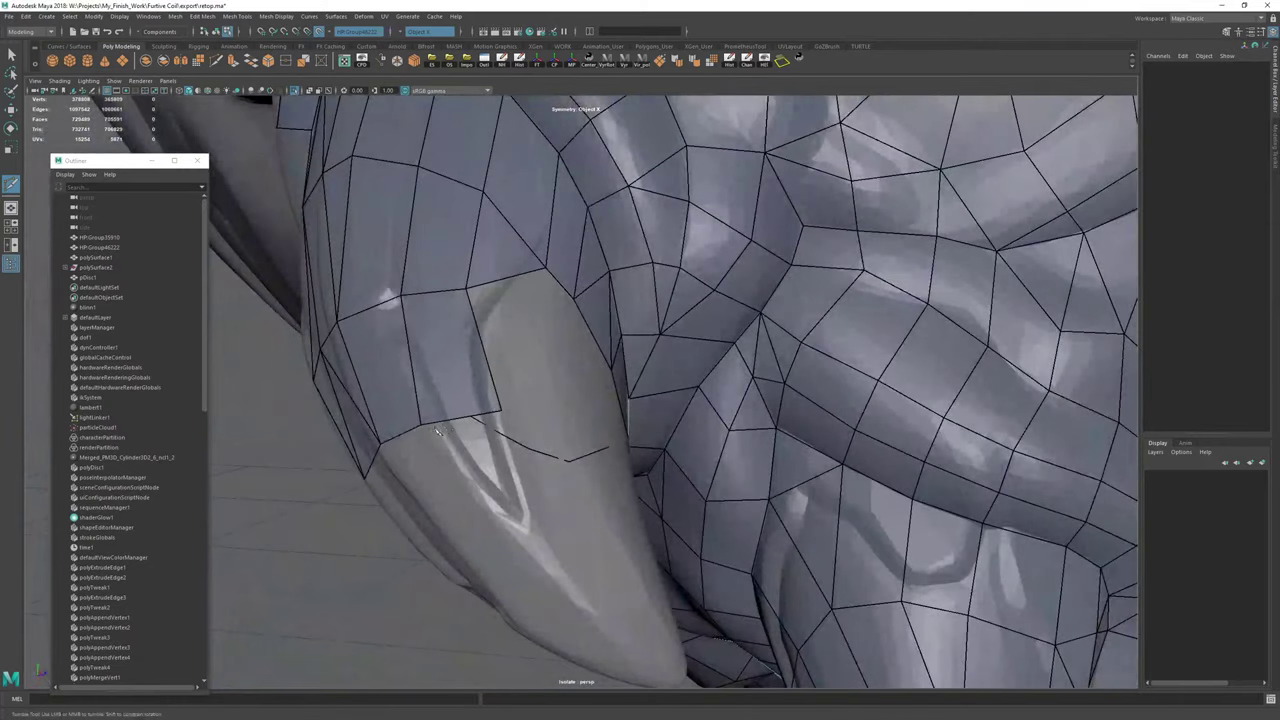
pyautogui.moveTo(420, 423); pyautogui.dragTo(495, 429)
pyautogui.keyDown('alt'); pyautogui.moveTo(480, 424); pyautogui.dragTo(561, 412); pyautogui.keyUp('alt')
pyautogui.click(561, 412)
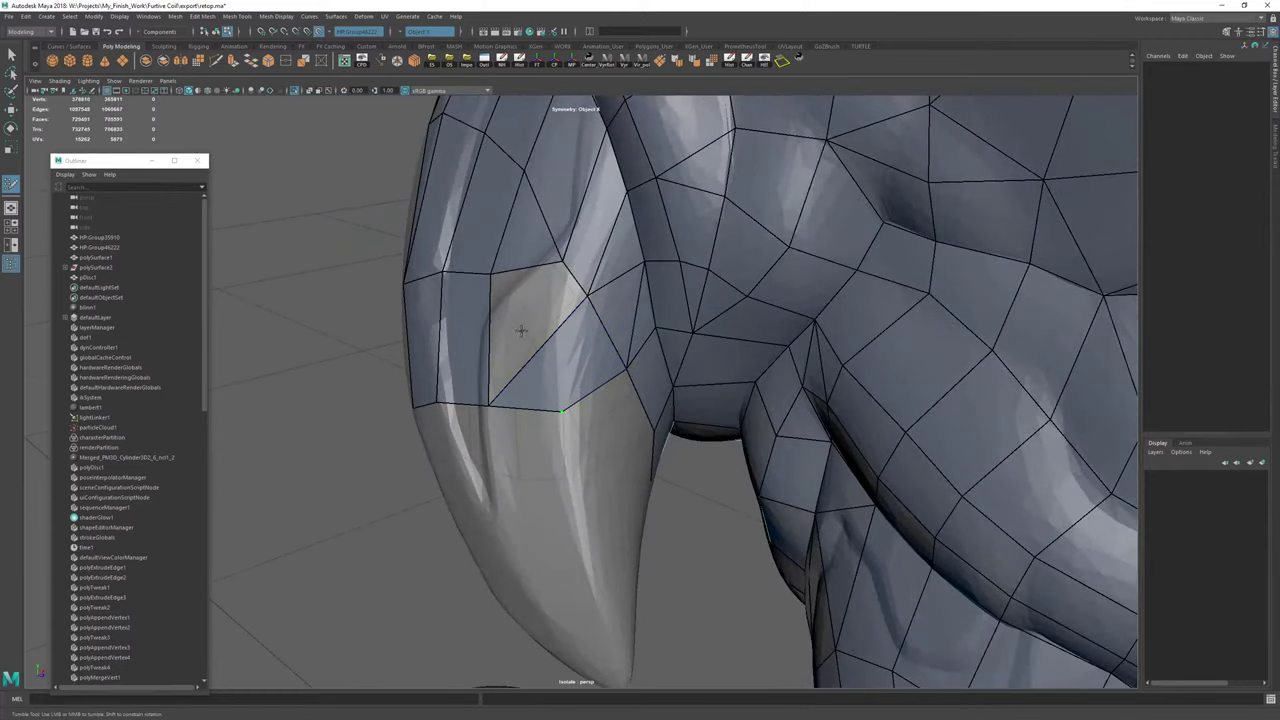
pyautogui.keyDown('shift'); pyautogui.click(515, 330); pyautogui.keyUp('shift')
pyautogui.keyDown('alt'); pyautogui.moveTo(499, 328); pyautogui.dragTo(606, 372); pyautogui.keyUp('alt')
pyautogui.hotkey('ctrl', 'z')
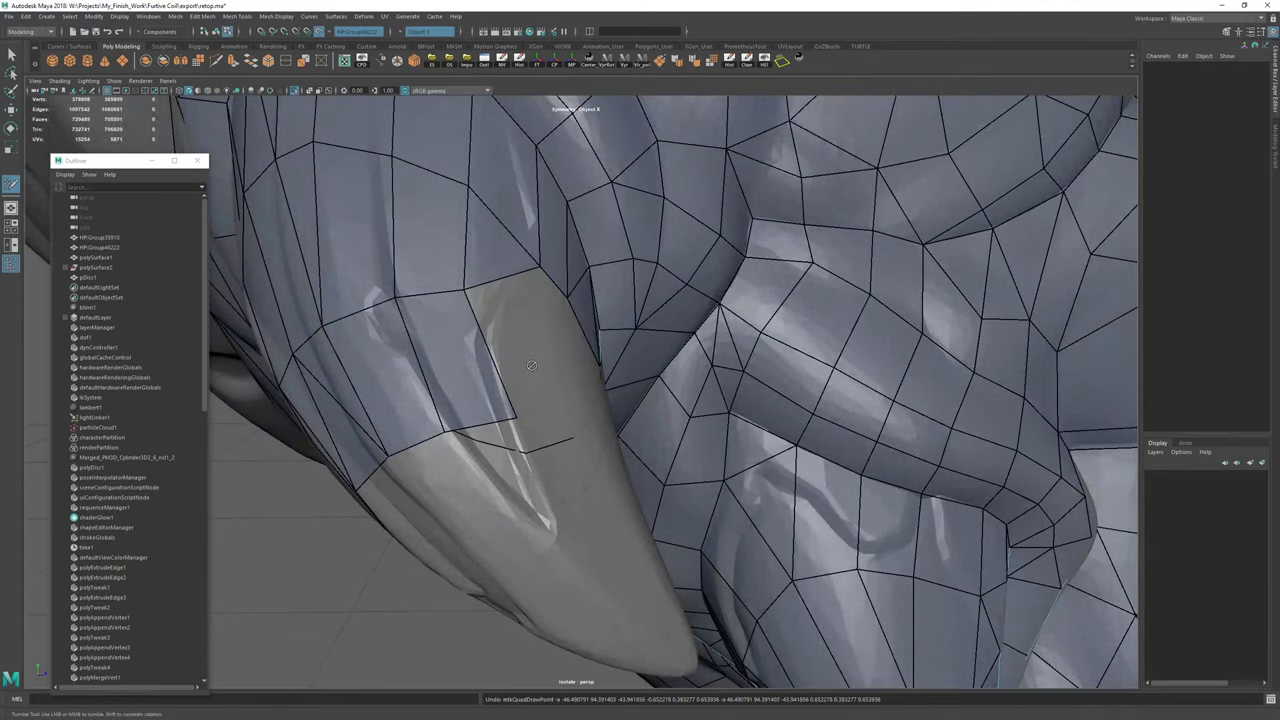
# Extrude the next second-row quad onto the claw's inner side, delete the retopology mesh's construction history and resume Quad Draw.
pyautogui.moveTo(528, 270); pyautogui.dragTo(572, 398)
pyautogui.press('w')
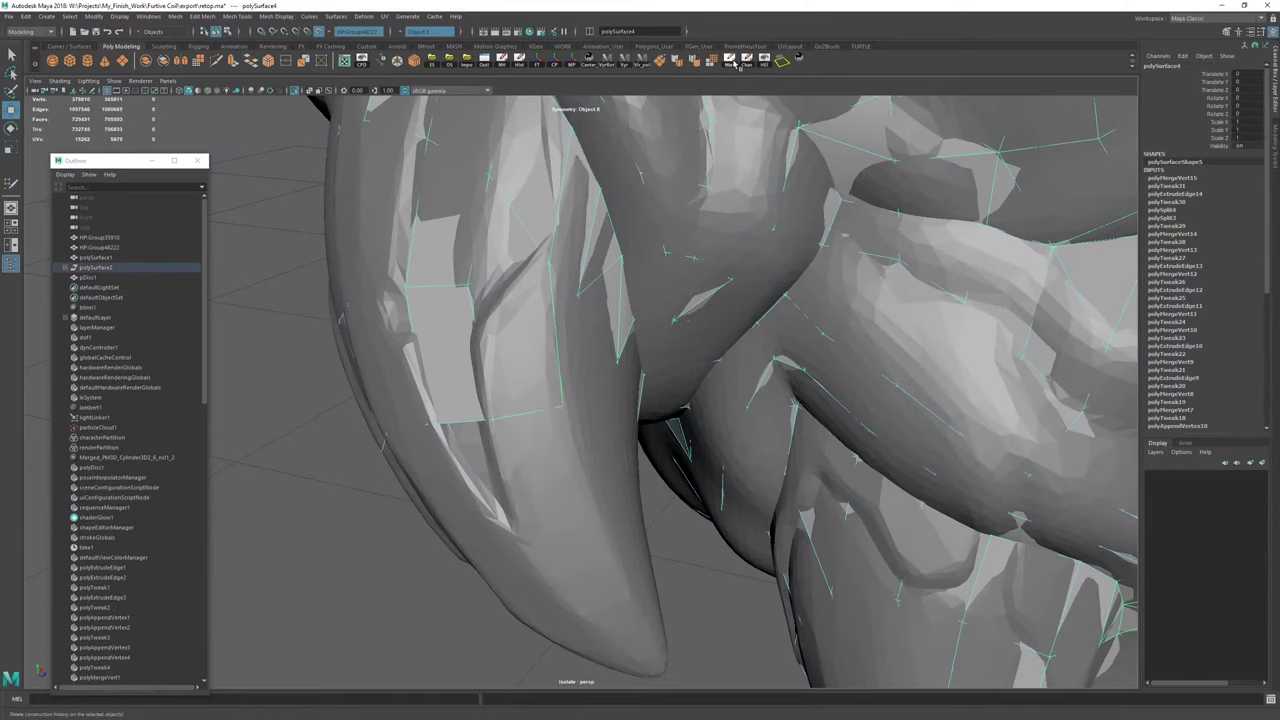
pyautogui.click(731, 61)
pyautogui.press('y')
# Extend the second row toward the claw's underside and fill the gap to the neighbouring quads of the first ring.
pyautogui.moveTo(614, 272)
pyautogui.keyDown('alt'); pyautogui.mouseDown()
pyautogui.moveTo(489, 334)
pyautogui.moveTo(491, 350)
pyautogui.mouseUp(); pyautogui.keyUp('alt')
pyautogui.moveTo(609, 338); pyautogui.dragTo(607, 410)
pyautogui.keyDown('shift'); pyautogui.click(577, 322); pyautogui.keyUp('shift')
pyautogui.moveTo(598, 345)
pyautogui.keyDown('alt'); pyautogui.mouseDown()
pyautogui.moveTo(586, 363)
pyautogui.moveTo(596, 358)
pyautogui.mouseUp(); pyautogui.keyUp('alt')
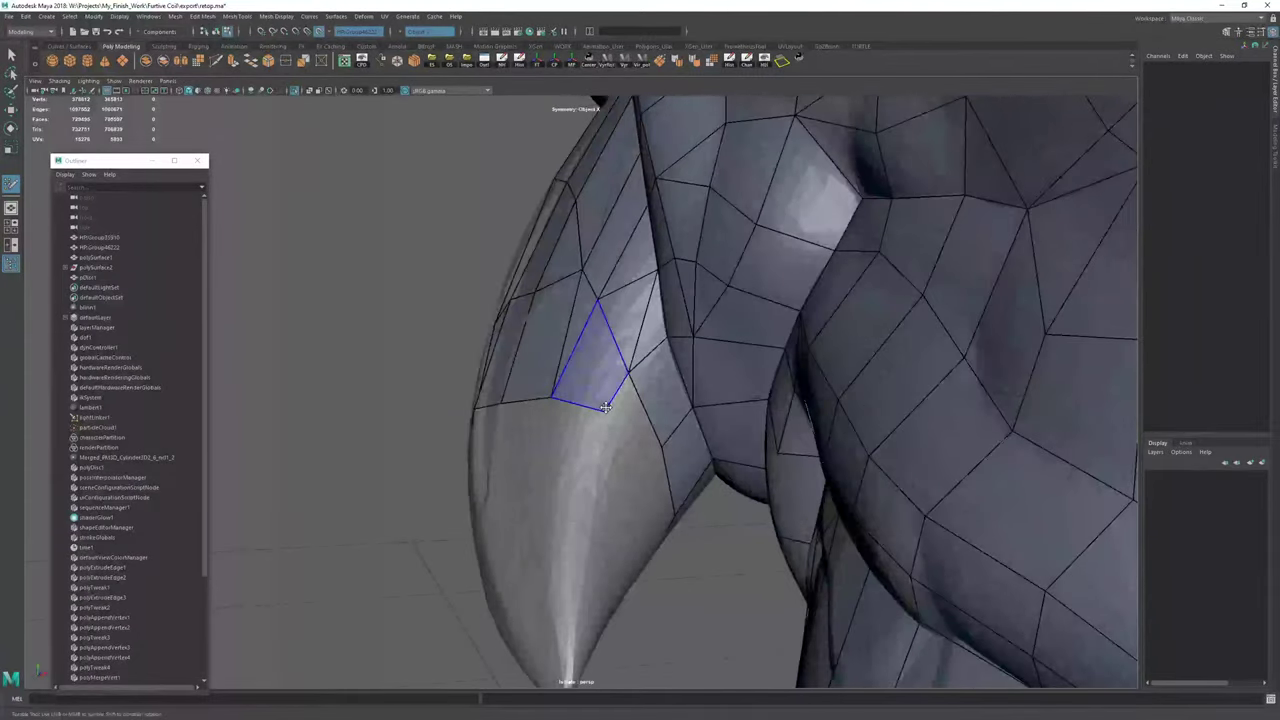
# Close the remaining gap in the claw's second row, extending a quad and welding its corners to the adjacent vertices.
pyautogui.keyDown('alt'); pyautogui.moveTo(603, 420); pyautogui.dragTo(675, 327); pyautogui.keyUp('alt')
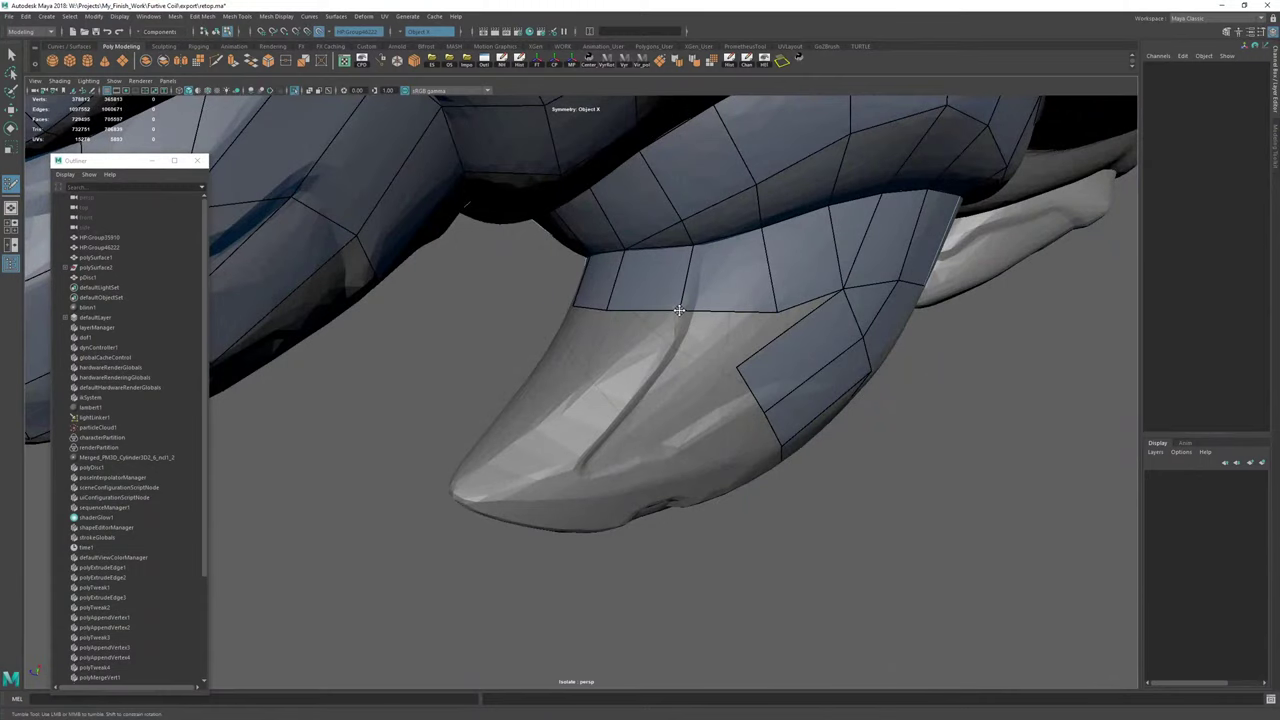
pyautogui.moveTo(778, 310); pyautogui.dragTo(776, 320)
pyautogui.keyDown('alt'); pyautogui.moveTo(776, 320); pyautogui.dragTo(698, 317); pyautogui.keyUp('alt')
pyautogui.moveTo(649, 280); pyautogui.dragTo(624, 361)
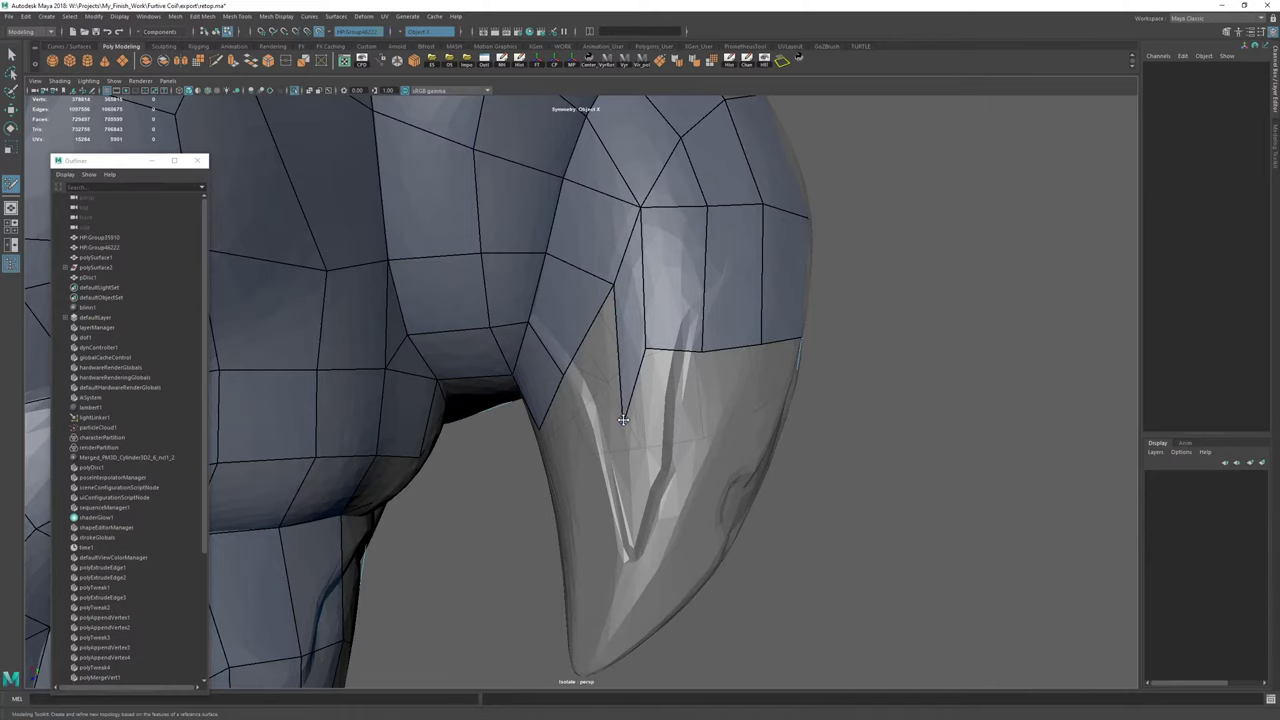
pyautogui.moveTo(623, 420); pyautogui.dragTo(645, 349)
pyautogui.moveTo(613, 288)
pyautogui.keyDown('alt'); pyautogui.mouseDown()
pyautogui.moveTo(677, 352)
pyautogui.moveTo(595, 404)
pyautogui.moveTo(591, 368)
pyautogui.mouseUp(); pyautogui.keyUp('alt')
pyautogui.moveTo(683, 388); pyautogui.dragTo(648, 436)
pyautogui.moveTo(583, 329); pyautogui.dragTo(643, 366)
# Start the third row by extruding the second row's border edges toward the claw tip, undoing the first attempt.
pyautogui.keyDown('alt'); pyautogui.moveTo(581, 336); pyautogui.dragTo(554, 329); pyautogui.keyUp('alt')
pyautogui.keyDown('alt'); pyautogui.moveTo(612, 326); pyautogui.dragTo(837, 369, button='right'); pyautogui.keyUp('alt')
pyautogui.keyDown('alt'); pyautogui.moveTo(837, 369); pyautogui.dragTo(704, 362); pyautogui.keyUp('alt')
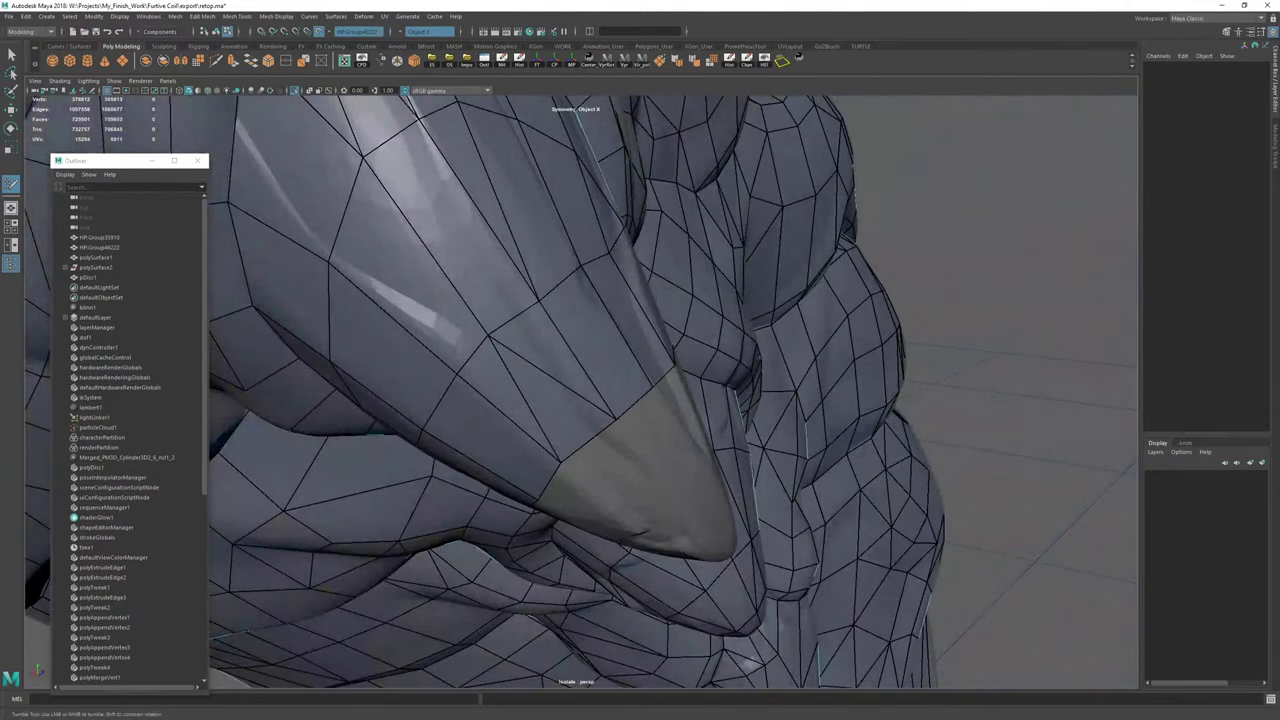
pyautogui.hotkey('alt', 'Tab')
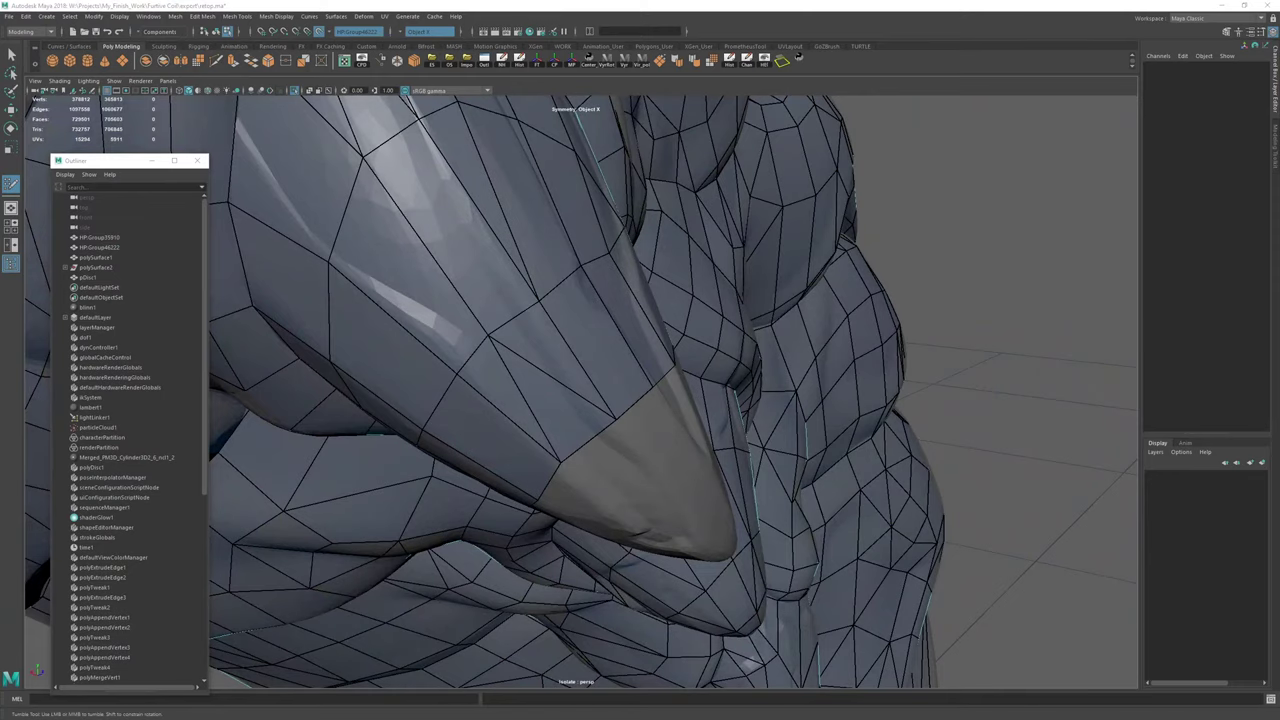
pyautogui.keyDown('alt'); pyautogui.moveTo(463, 330); pyautogui.dragTo(572, 262); pyautogui.keyUp('alt')
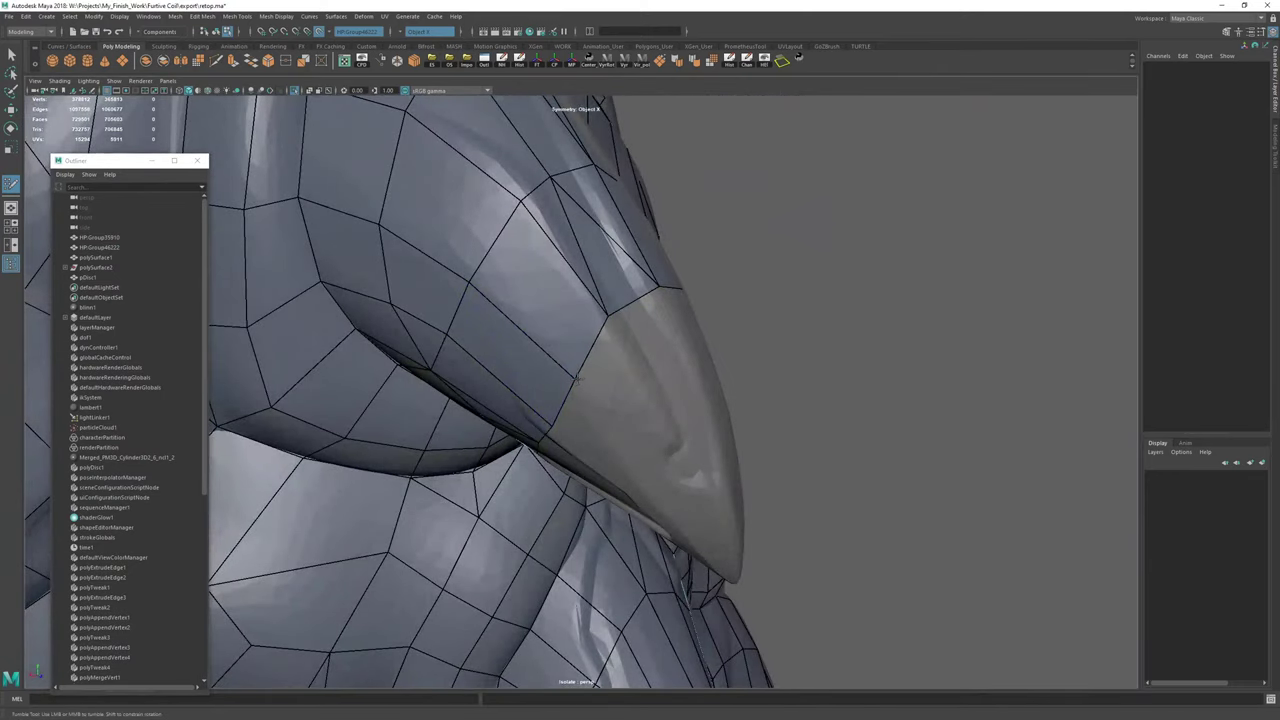
pyautogui.keyDown('alt'); pyautogui.moveTo(573, 371); pyautogui.dragTo(619, 349); pyautogui.keyUp('alt')
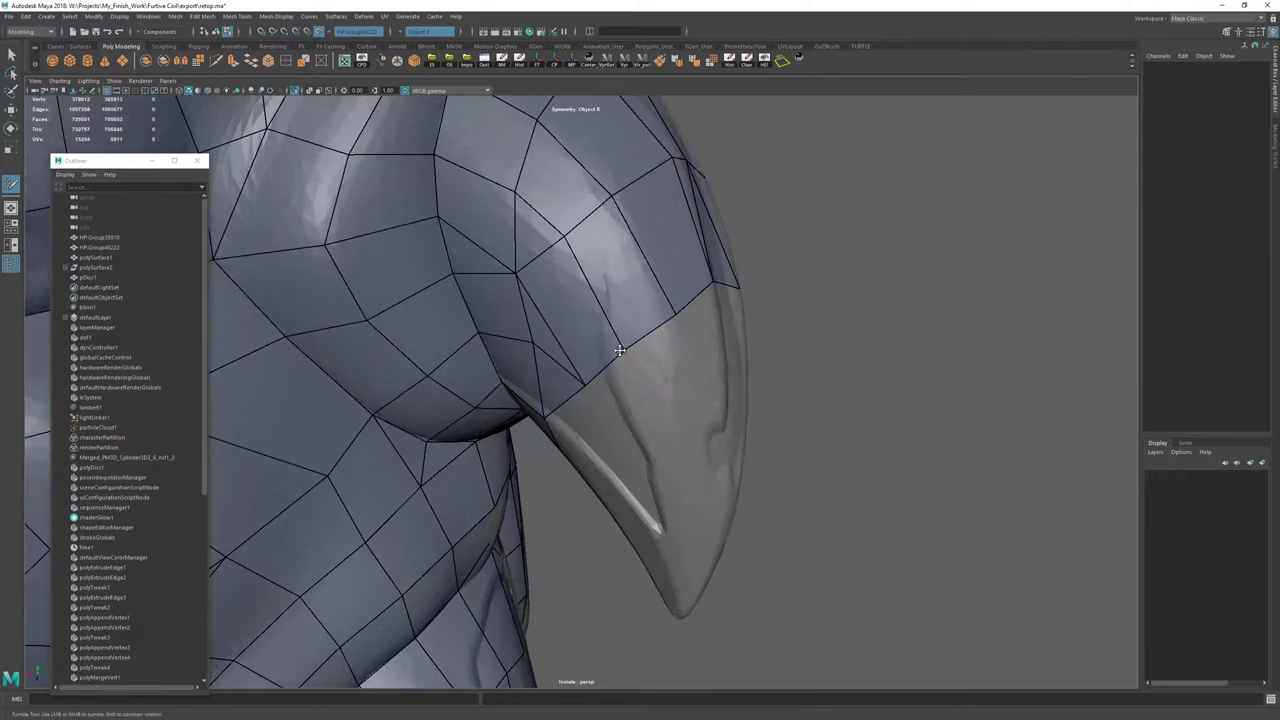
pyautogui.keyDown('alt'); pyautogui.moveTo(672, 314); pyautogui.dragTo(592, 452); pyautogui.keyUp('alt')
pyautogui.press('Tab')
pyautogui.hotkey('ctrl', 'z')
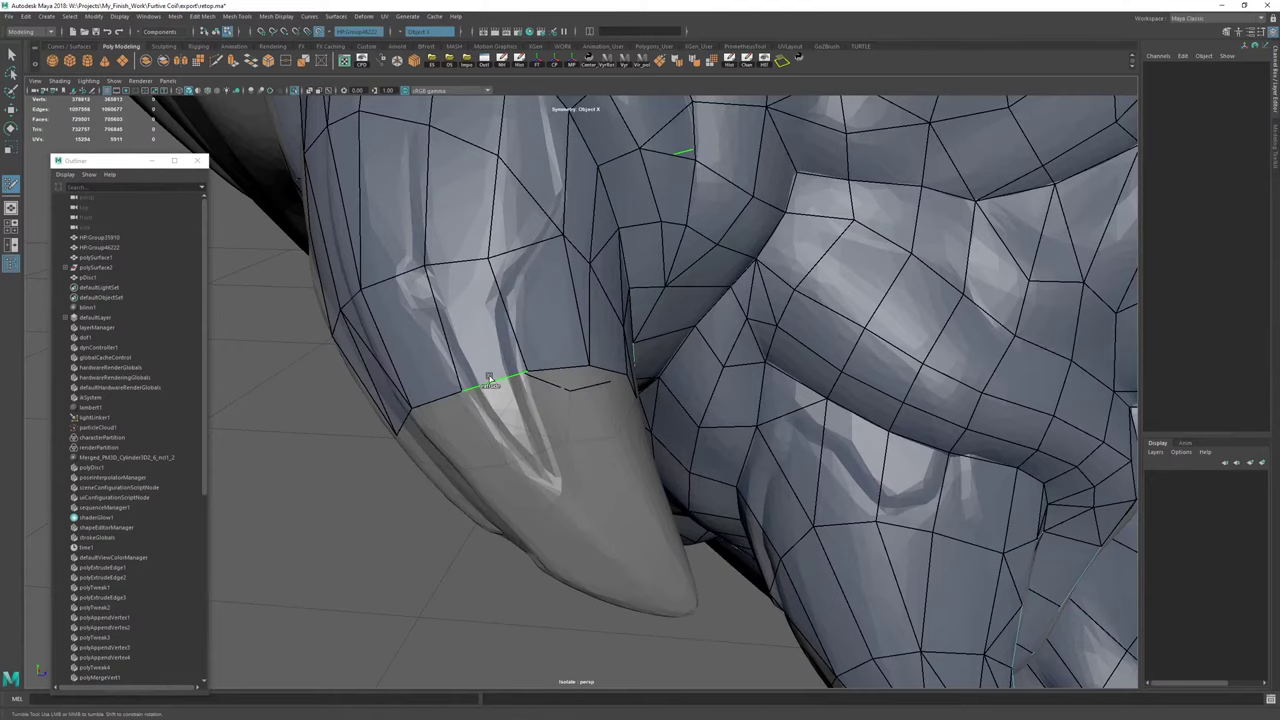
pyautogui.press('Tab')
pyautogui.moveTo(488, 378); pyautogui.dragTo(545, 468, button='middle')
# Continue extruding third-row quads around the claw's front and outer side.
pyautogui.moveTo(500, 463)
pyautogui.keyDown('alt'); pyautogui.mouseDown()
pyautogui.moveTo(587, 419)
pyautogui.moveTo(609, 443)
pyautogui.moveTo(720, 385)
pyautogui.moveTo(627, 383)
pyautogui.moveTo(593, 418)
pyautogui.moveTo(592, 383)
pyautogui.moveTo(541, 402)
pyautogui.moveTo(604, 385)
pyautogui.moveTo(626, 320)
pyautogui.moveTo(556, 369)
pyautogui.mouseUp(); pyautogui.keyUp('alt')
pyautogui.press('Tab')
pyautogui.press('Tab')
pyautogui.hotkey('alt', 'Tab')
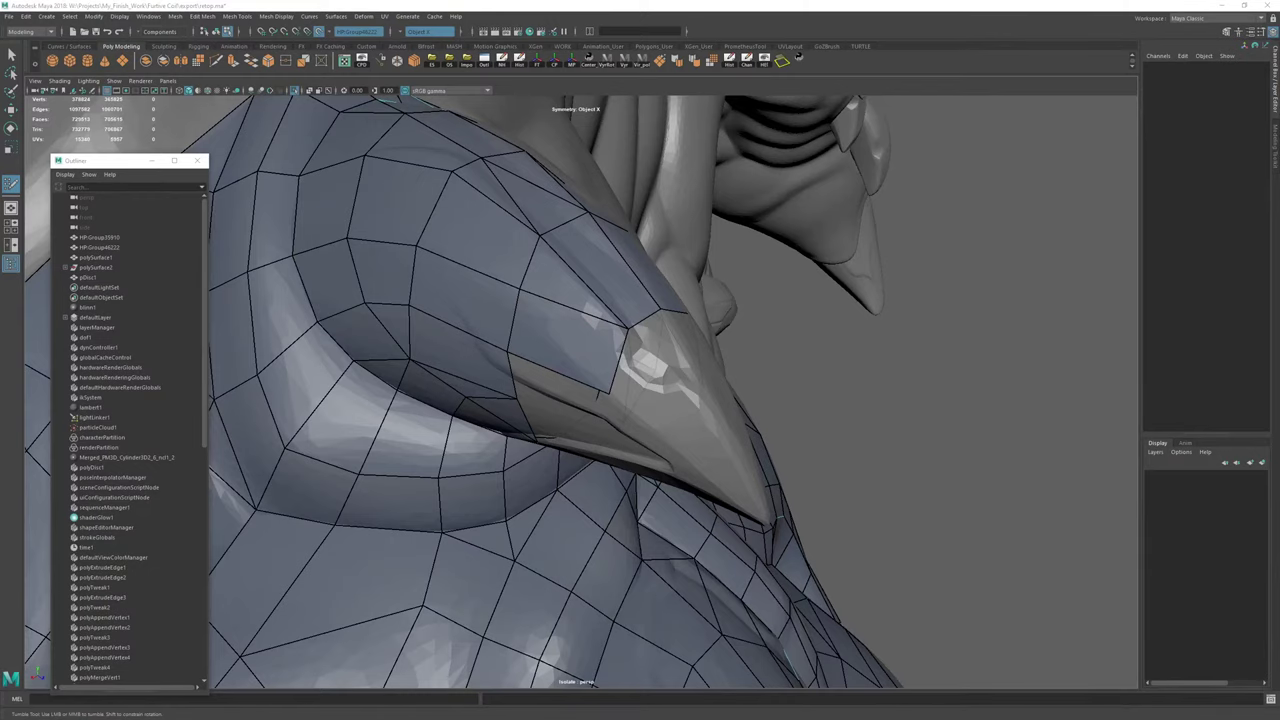
pyautogui.scroll(-2, 591, 300)
pyautogui.keyDown('alt'); pyautogui.moveTo(591, 300); pyautogui.dragTo(641, 341); pyautogui.keyUp('alt')
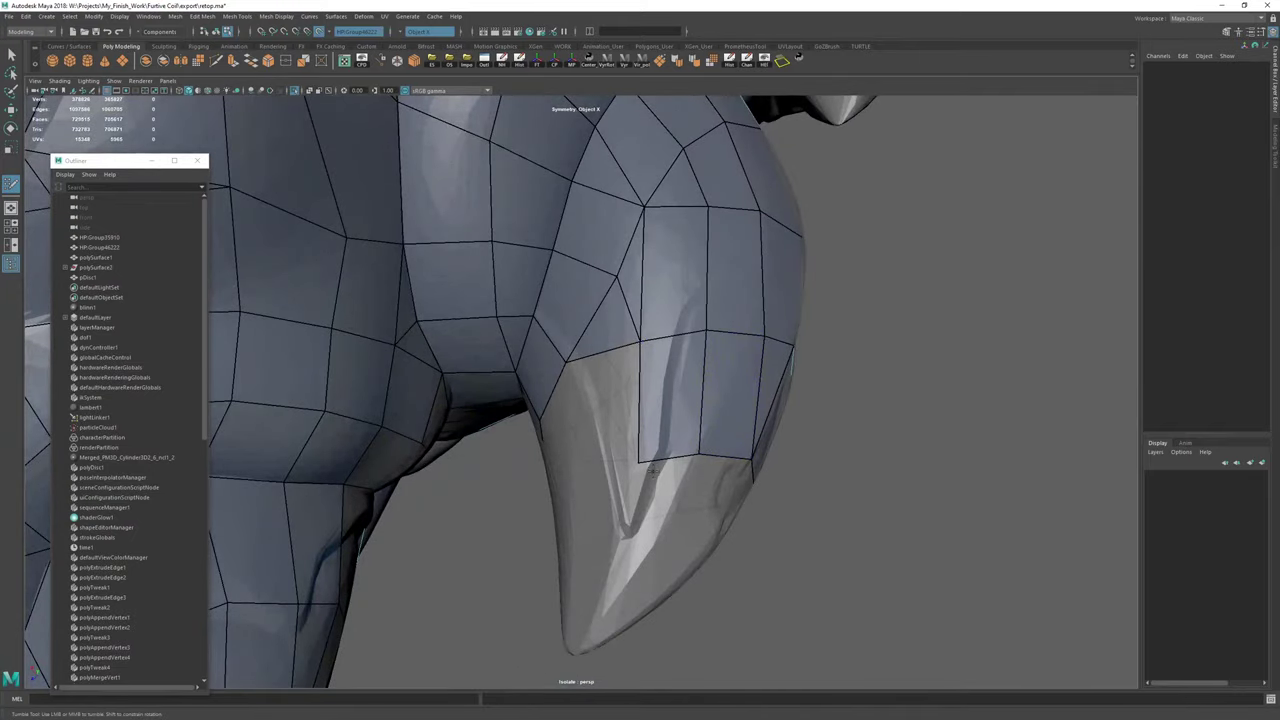
# Adjust the third row's outer corner, extend quads across the claw's underside and fill the last gap to close the ring.
pyautogui.moveTo(638, 462); pyautogui.dragTo(638, 452)
pyautogui.keyDown('alt'); pyautogui.moveTo(642, 360); pyautogui.dragTo(620, 470); pyautogui.keyUp('alt')
pyautogui.moveTo(597, 415); pyautogui.dragTo(562, 490)
pyautogui.keyDown('alt'); pyautogui.moveTo(563, 491); pyautogui.dragTo(547, 446); pyautogui.keyUp('alt')
pyautogui.moveTo(547, 446); pyautogui.dragTo(494, 440)
pyautogui.keyDown('shift'); pyautogui.click(498, 430); pyautogui.keyUp('shift')
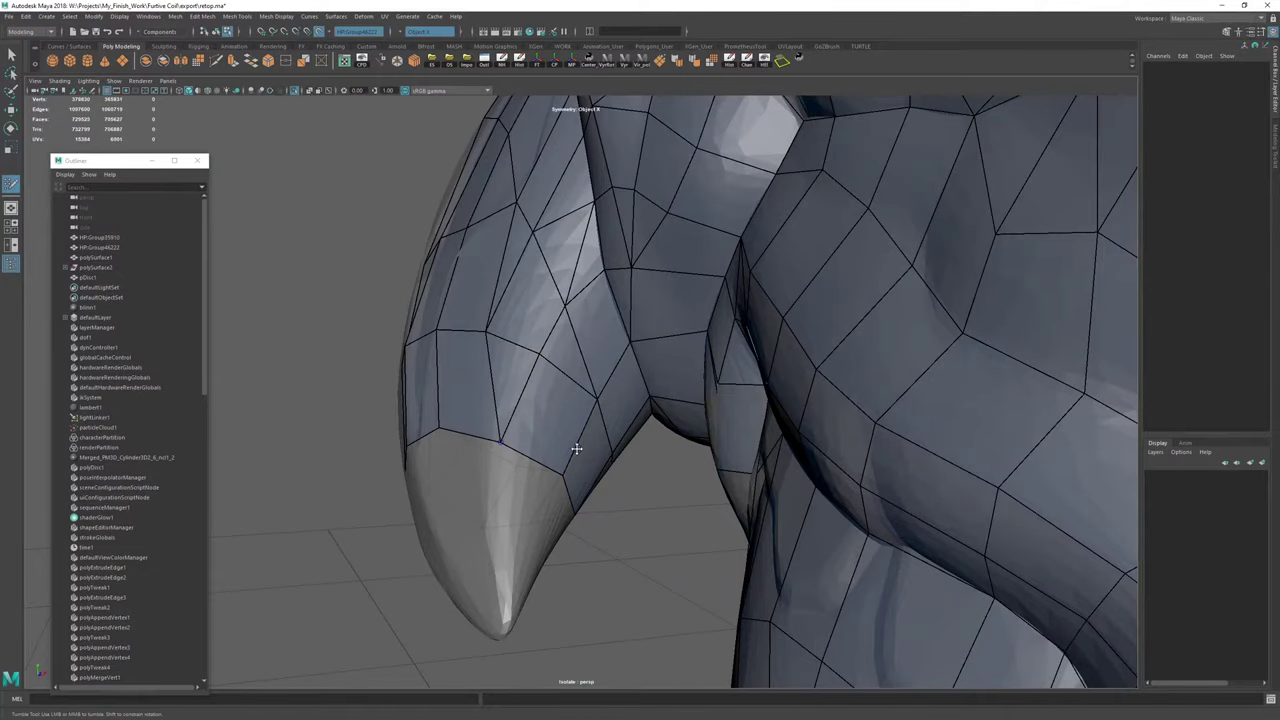
# Start a fourth row toward the claw tip, extruding quads across the front and joining them to the third row.
pyautogui.moveTo(579, 449)
pyautogui.keyDown('alt'); pyautogui.mouseDown()
pyautogui.moveTo(533, 446)
pyautogui.moveTo(517, 395)
pyautogui.moveTo(572, 410)
pyautogui.moveTo(587, 401)
pyautogui.moveTo(684, 449)
pyautogui.moveTo(633, 430)
pyautogui.moveTo(580, 440)
pyautogui.mouseUp(); pyautogui.keyUp('alt')
pyautogui.click(661, 472)
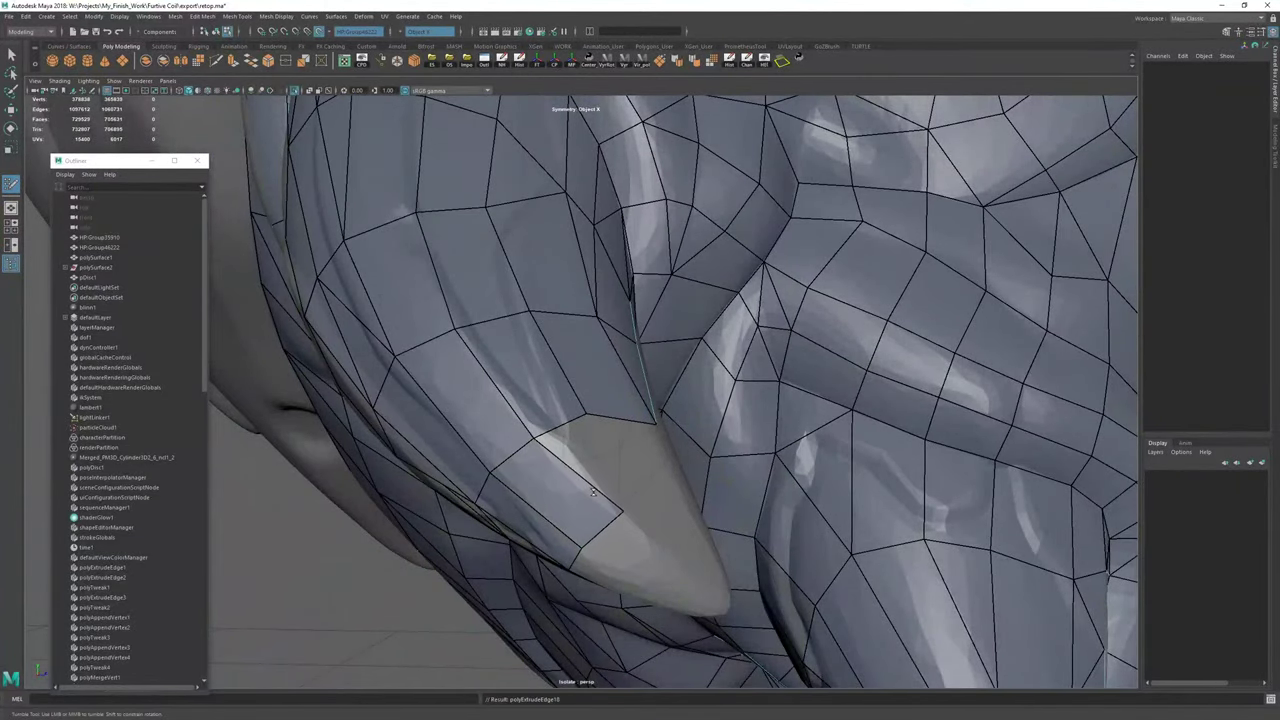
pyautogui.keyDown('alt'); pyautogui.moveTo(623, 514); pyautogui.dragTo(583, 534); pyautogui.keyUp('alt')
pyautogui.keyDown('alt'); pyautogui.moveTo(583, 534); pyautogui.dragTo(655, 414); pyautogui.keyUp('alt')
# Split the wide fourth-row face with a Multi-Cut edge, delete the mesh's construction history and resume Quad Draw.
pyautogui.hotkey('ctrl', 'shift', 'x')
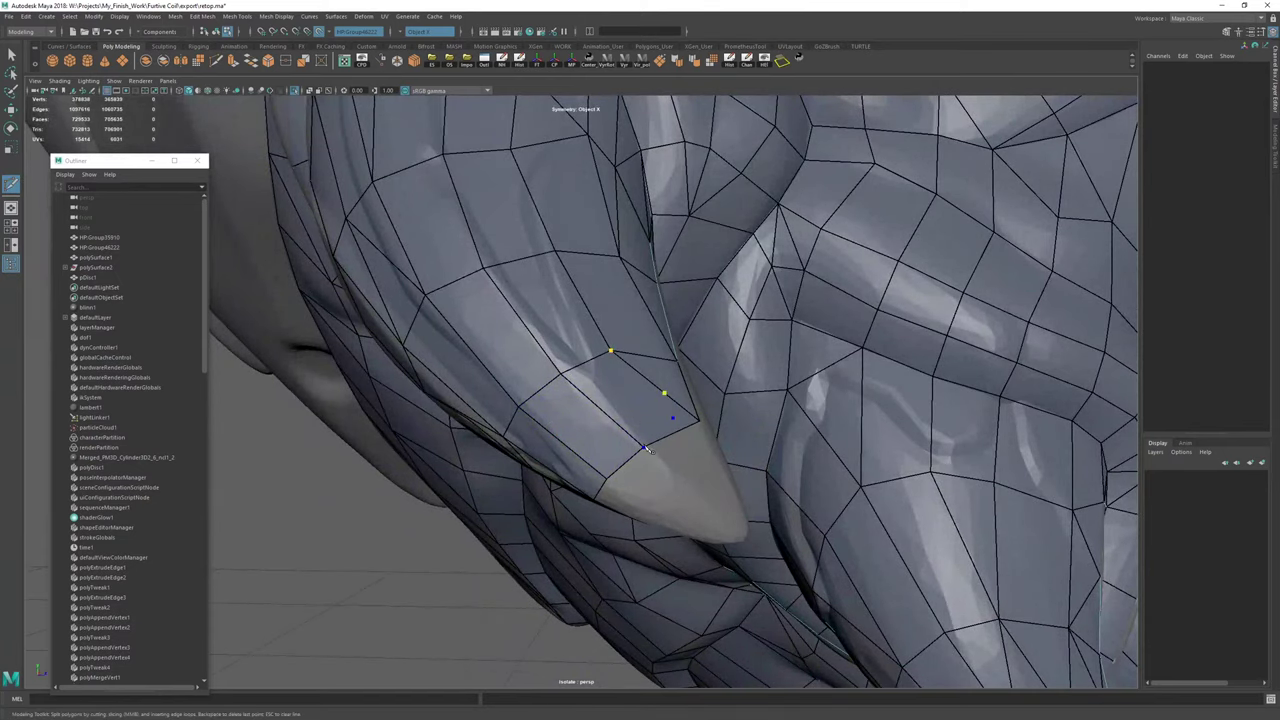
pyautogui.rightClick(613, 386)
pyautogui.keyDown('alt'); pyautogui.moveTo(613, 386); pyautogui.dragTo(597, 390); pyautogui.keyUp('alt')
pyautogui.press('w')
pyautogui.moveTo(597, 390); pyautogui.dragTo(648, 308, button='right')
pyautogui.click(731, 65)
pyautogui.hotkey('ctrl', 'shift', 'q')
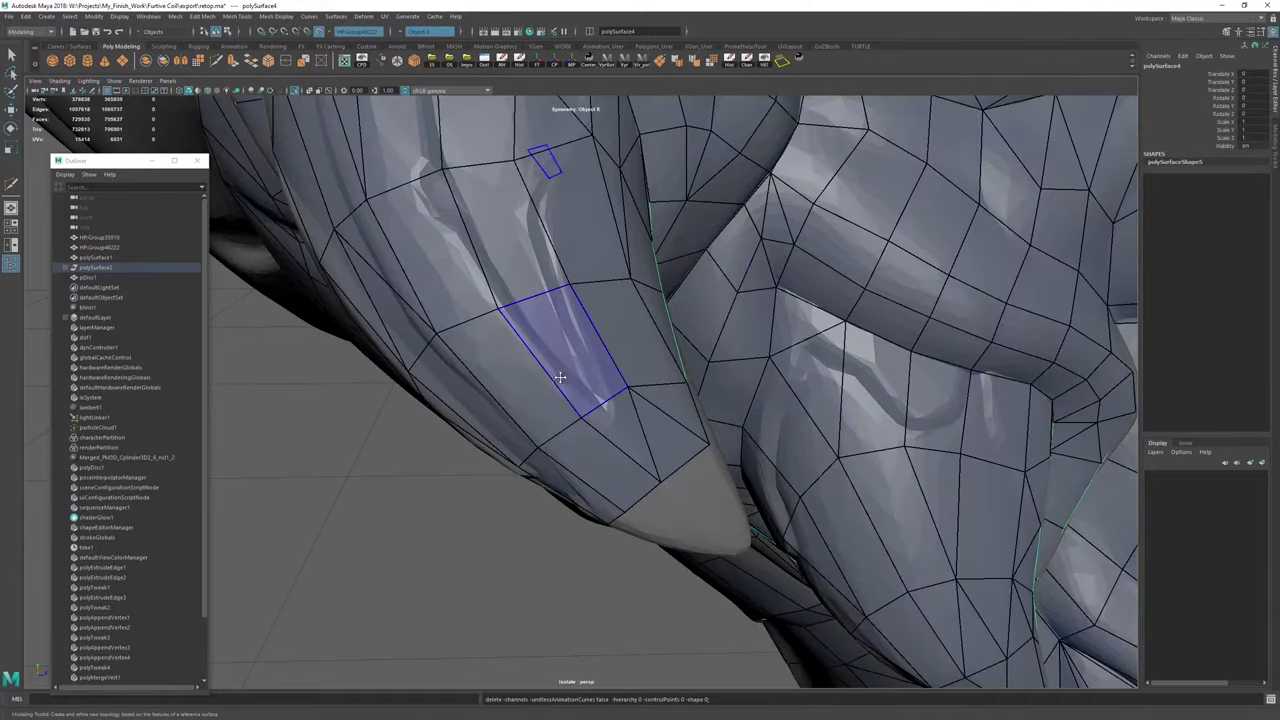
# Extrude three more fourth-row quads around the claw's outer side, welding each to the third row.
pyautogui.moveTo(563, 377)
pyautogui.keyDown('alt'); pyautogui.mouseDown()
pyautogui.moveTo(551, 327)
pyautogui.moveTo(585, 304)
pyautogui.moveTo(612, 298)
pyautogui.moveTo(634, 328)
pyautogui.moveTo(672, 312)
pyautogui.moveTo(706, 330)
pyautogui.mouseUp(); pyautogui.keyUp('alt')
pyautogui.moveTo(682, 269); pyautogui.dragTo(635, 377)
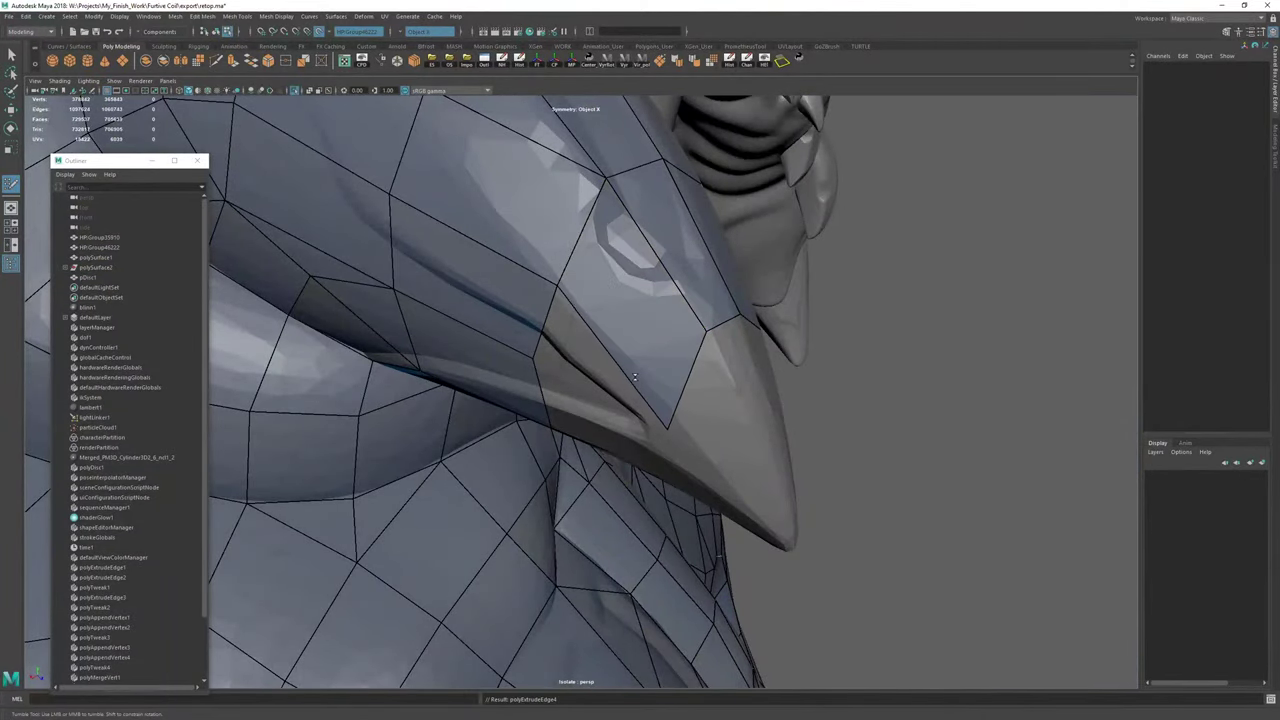
pyautogui.moveTo(667, 431)
pyautogui.keyDown('alt'); pyautogui.mouseDown()
pyautogui.moveTo(657, 296)
pyautogui.moveTo(586, 360)
pyautogui.mouseUp(); pyautogui.keyUp('alt')
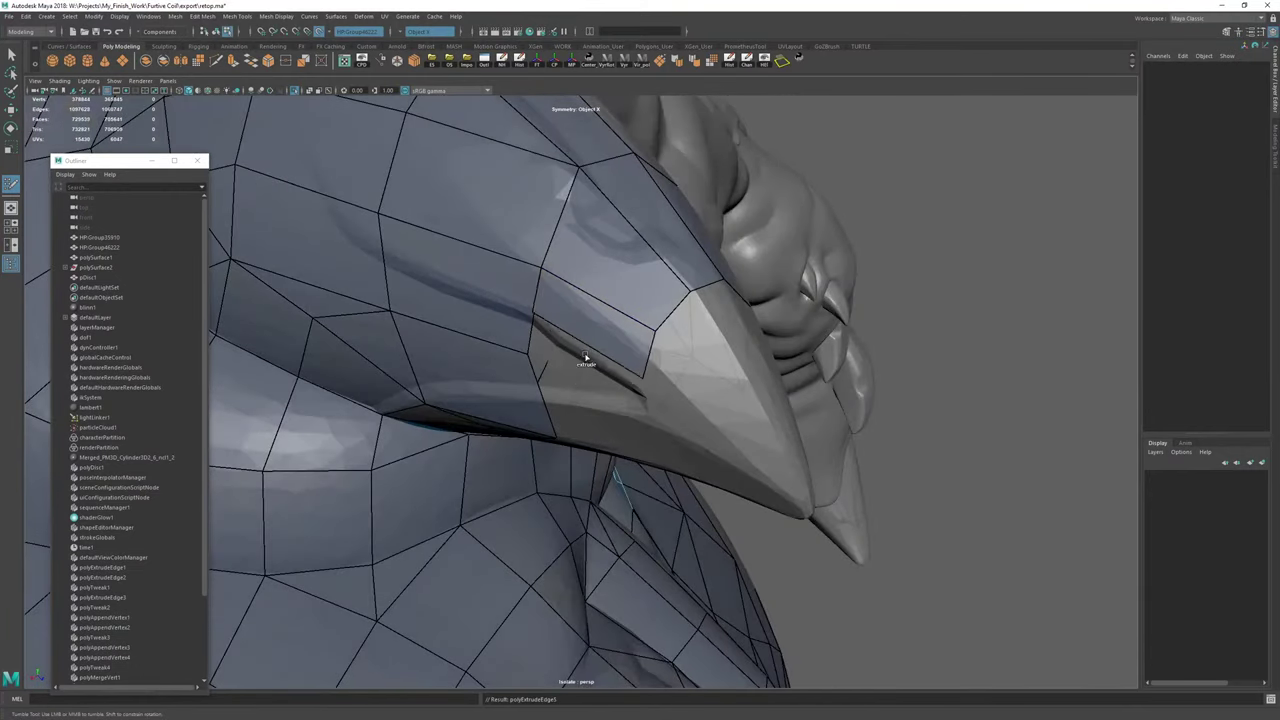
pyautogui.keyDown('alt'); pyautogui.moveTo(614, 406); pyautogui.dragTo(650, 378); pyautogui.keyUp('alt')
pyautogui.moveTo(606, 351); pyautogui.dragTo(615, 401)
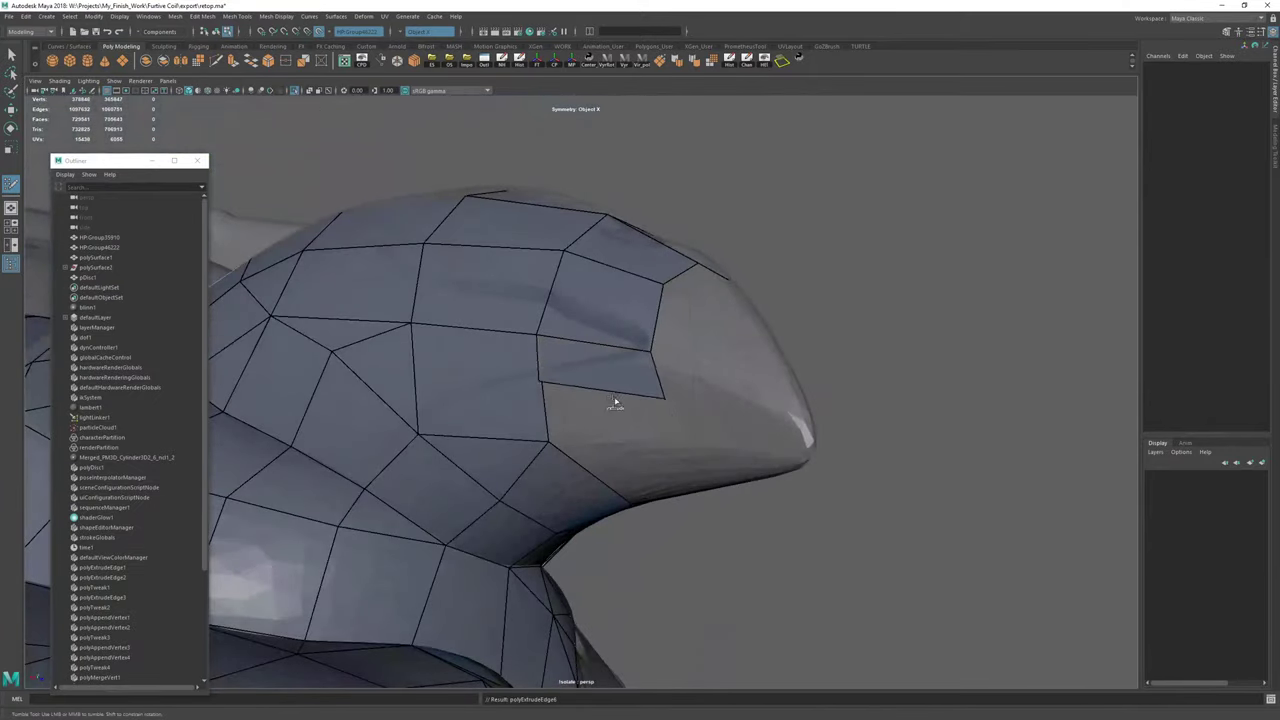
# Extend the fourth row across the claw's underside and weld the last quad to close the ring.
pyautogui.keyDown('alt'); pyautogui.moveTo(621, 447); pyautogui.dragTo(703, 411); pyautogui.keyUp('alt')
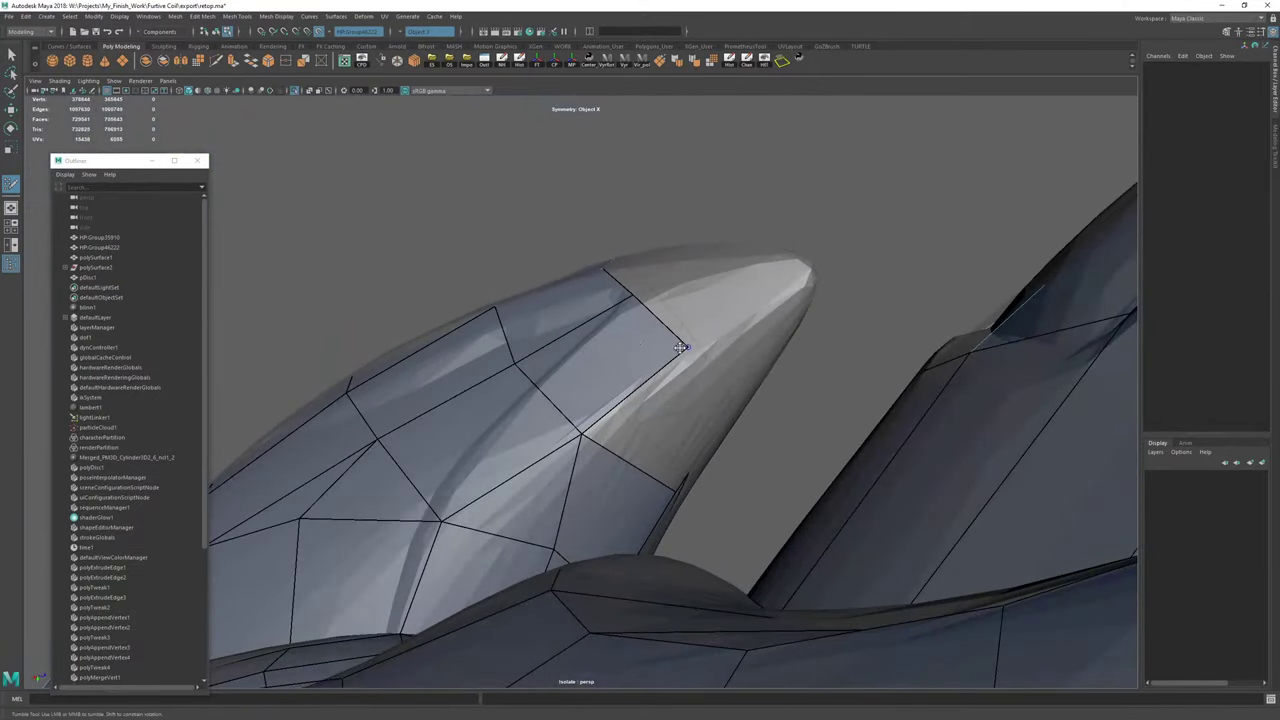
pyautogui.moveTo(680, 347)
pyautogui.keyDown('alt'); pyautogui.mouseDown()
pyautogui.moveTo(683, 380)
pyautogui.moveTo(766, 337)
pyautogui.moveTo(494, 381)
pyautogui.moveTo(479, 358)
pyautogui.moveTo(566, 364)
pyautogui.moveTo(559, 454)
pyautogui.moveTo(466, 409)
pyautogui.moveTo(665, 364)
pyautogui.moveTo(653, 450)
pyautogui.moveTo(685, 377)
pyautogui.mouseUp(); pyautogui.keyUp('alt')
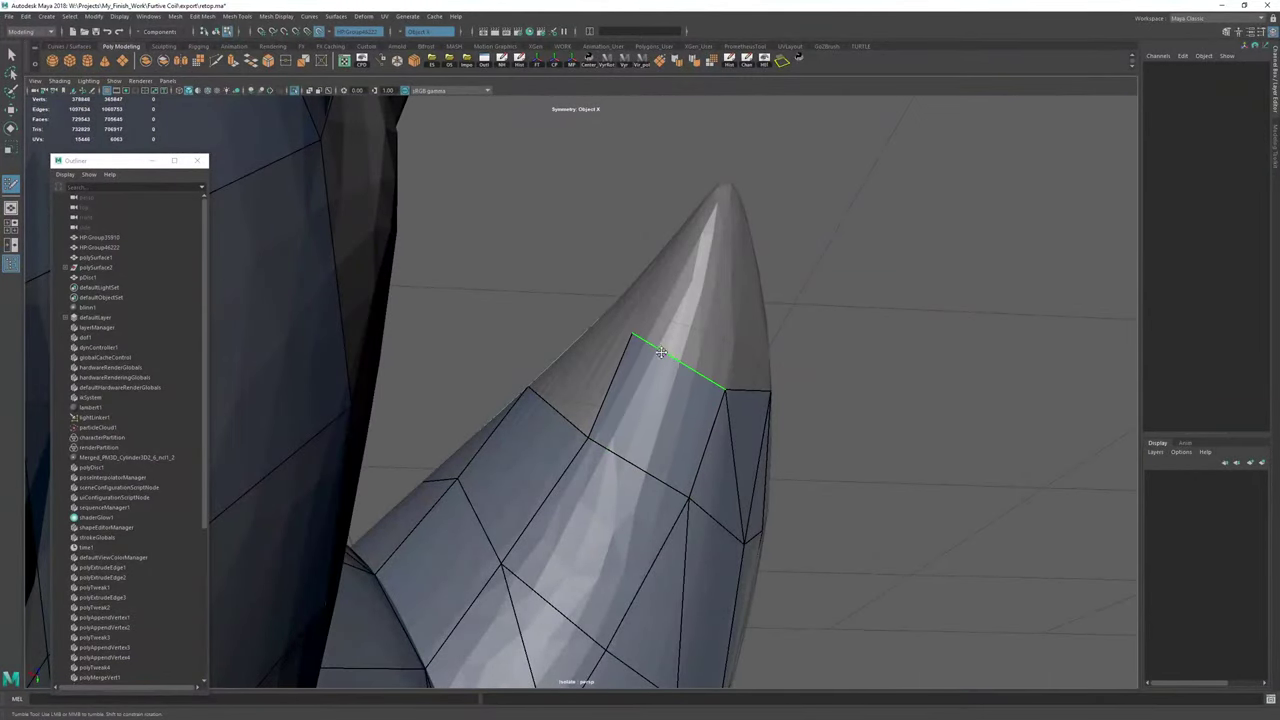
pyautogui.keyDown('alt'); pyautogui.moveTo(637, 338); pyautogui.dragTo(652, 438); pyautogui.keyUp('alt')
pyautogui.keyDown('alt'); pyautogui.moveTo(652, 438); pyautogui.dragTo(566, 491, button='middle'); pyautogui.keyUp('alt')
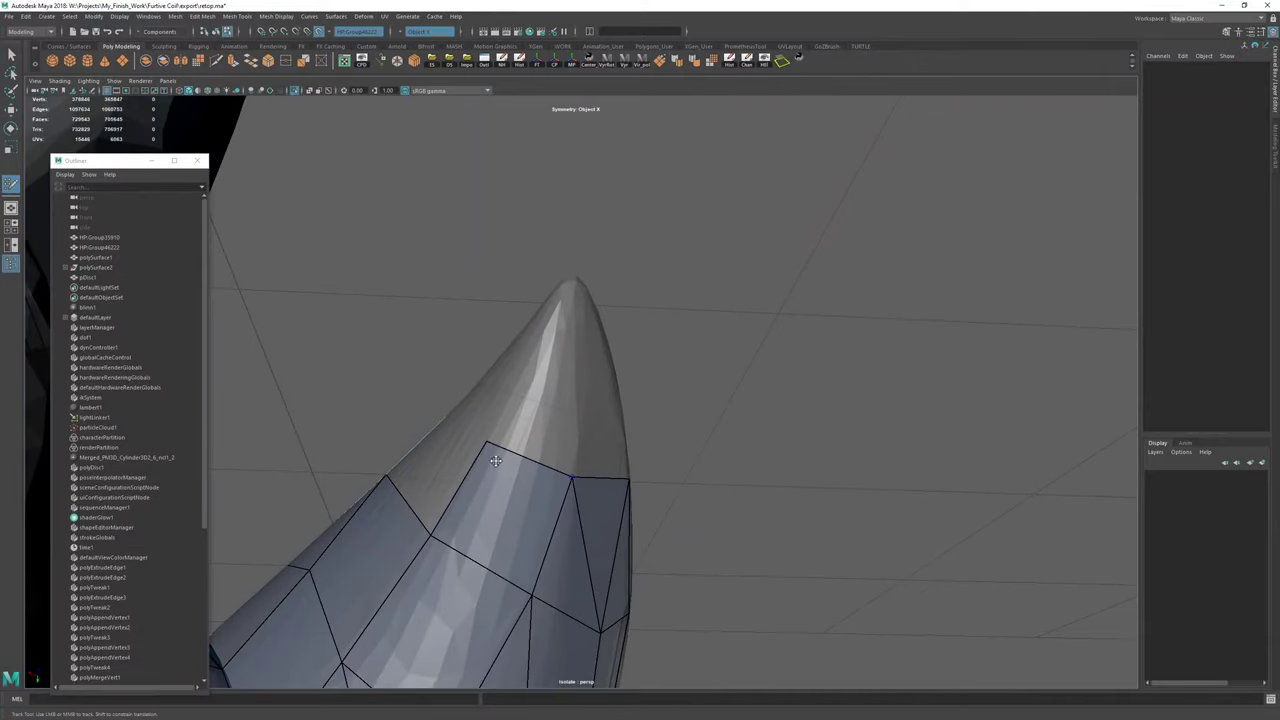
pyautogui.keyDown('alt'); pyautogui.moveTo(495, 461); pyautogui.dragTo(458, 508); pyautogui.keyUp('alt')
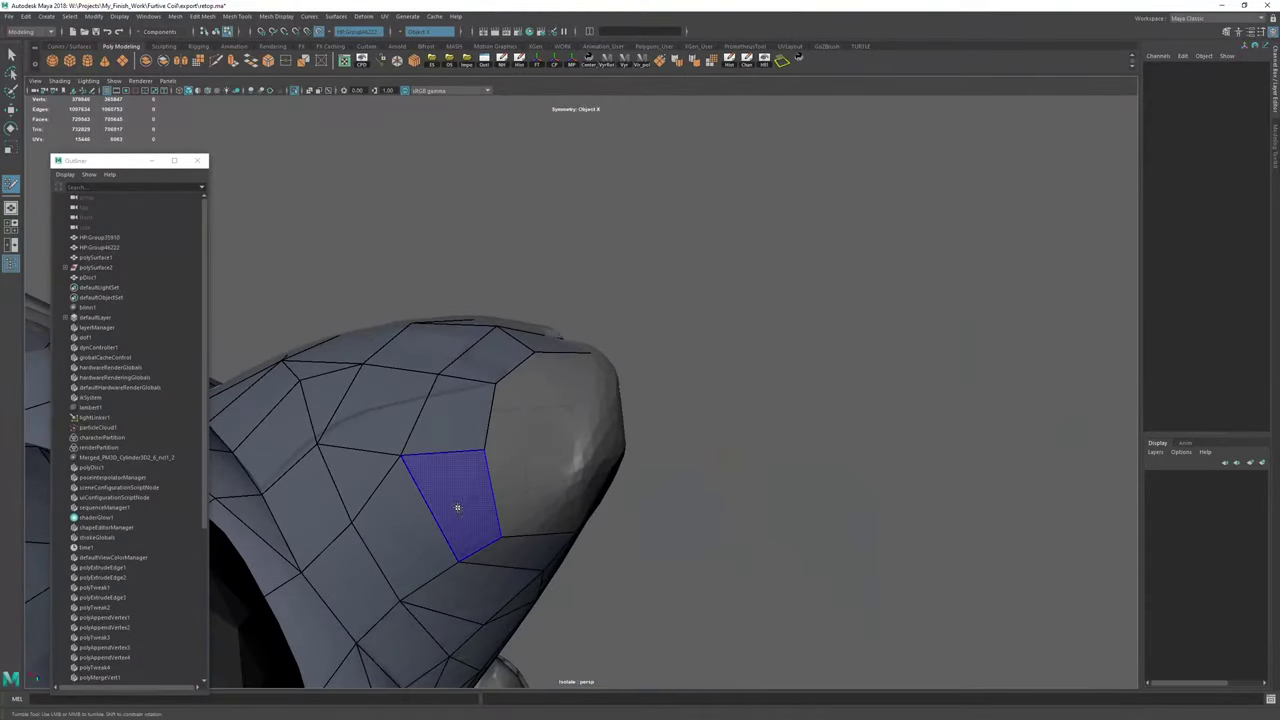
pyautogui.keyDown('alt'); pyautogui.moveTo(509, 549); pyautogui.dragTo(469, 514); pyautogui.keyUp('alt')
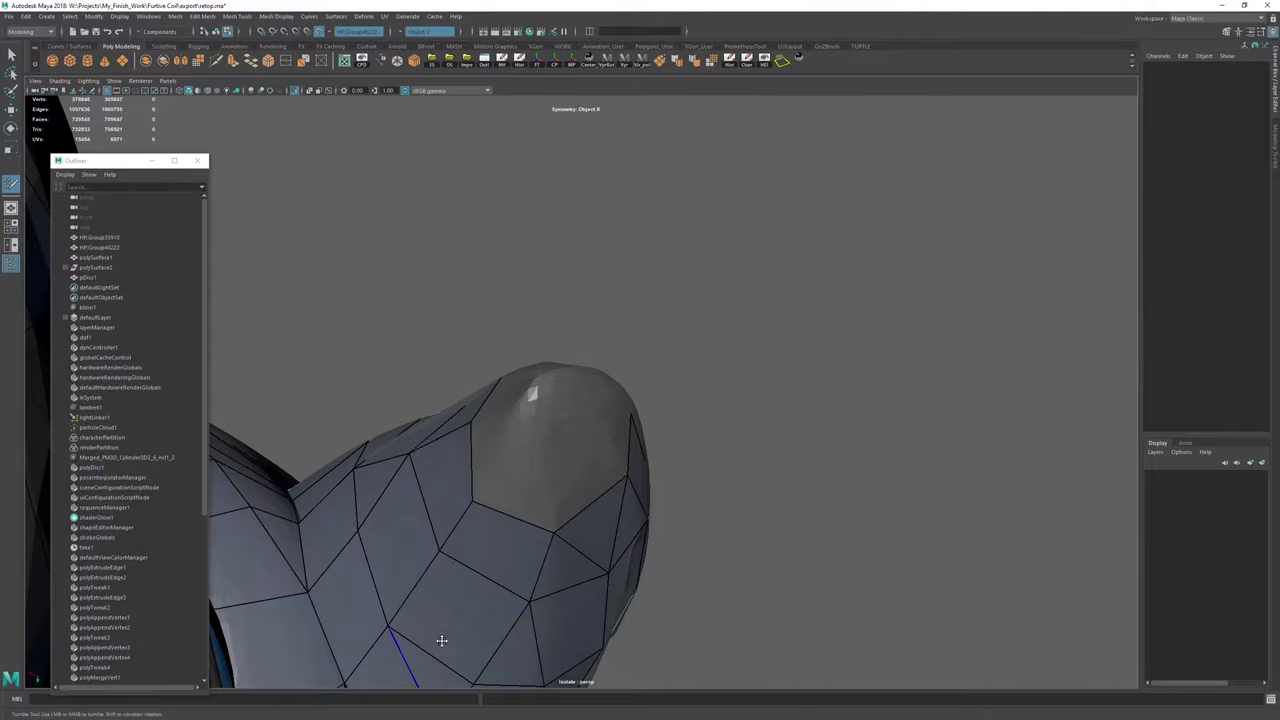
# Start a fifth row at the claw tip, extruding quads from the fourth row and joining neighbouring faces.
pyautogui.scroll(-10, 526, 463)
pyautogui.keyDown('alt'); pyautogui.moveTo(526, 463); pyautogui.dragTo(600, 384); pyautogui.keyUp('alt')
pyautogui.scroll(6, 523, 508)
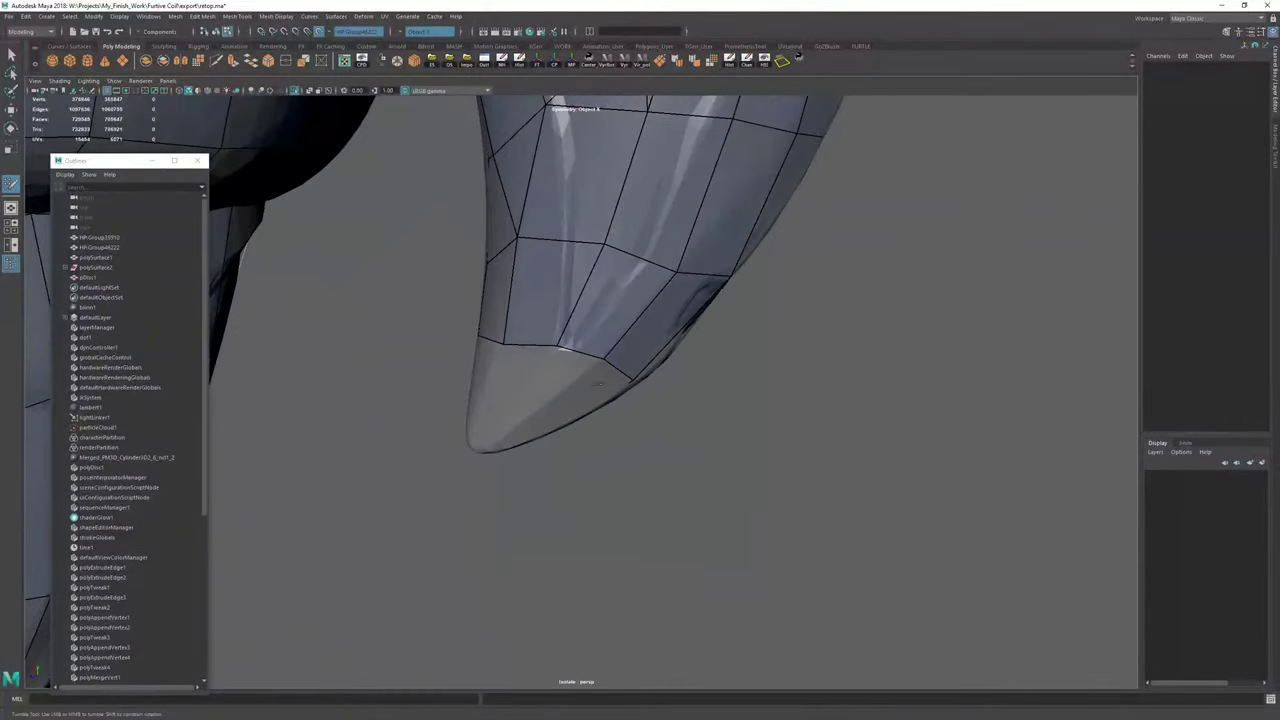
pyautogui.moveTo(559, 344)
pyautogui.keyDown('alt'); pyautogui.mouseDown()
pyautogui.moveTo(474, 351)
pyautogui.moveTo(560, 349)
pyautogui.mouseUp(); pyautogui.keyUp('alt')
pyautogui.moveTo(584, 427)
pyautogui.keyDown('alt'); pyautogui.mouseDown()
pyautogui.moveTo(597, 389)
pyautogui.moveTo(567, 461)
pyautogui.mouseUp(); pyautogui.keyUp('alt')
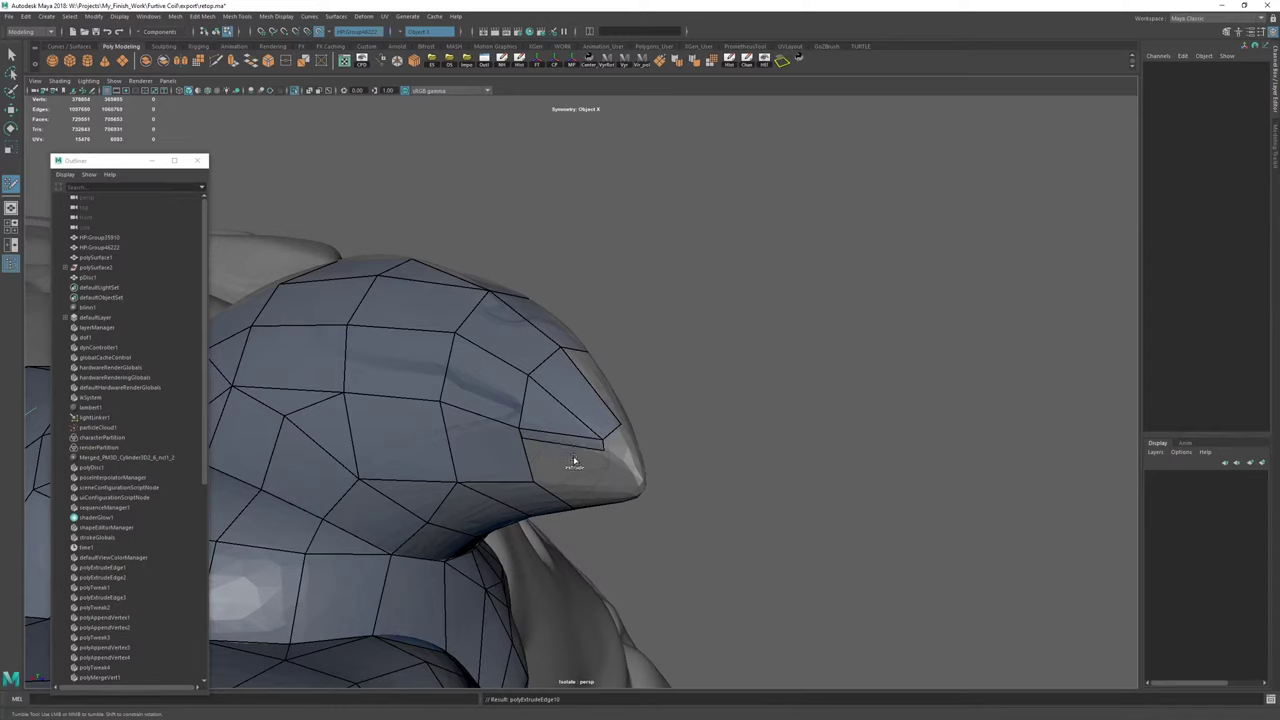
pyautogui.keyDown('alt'); pyautogui.moveTo(610, 485); pyautogui.dragTo(503, 414); pyautogui.keyUp('alt')
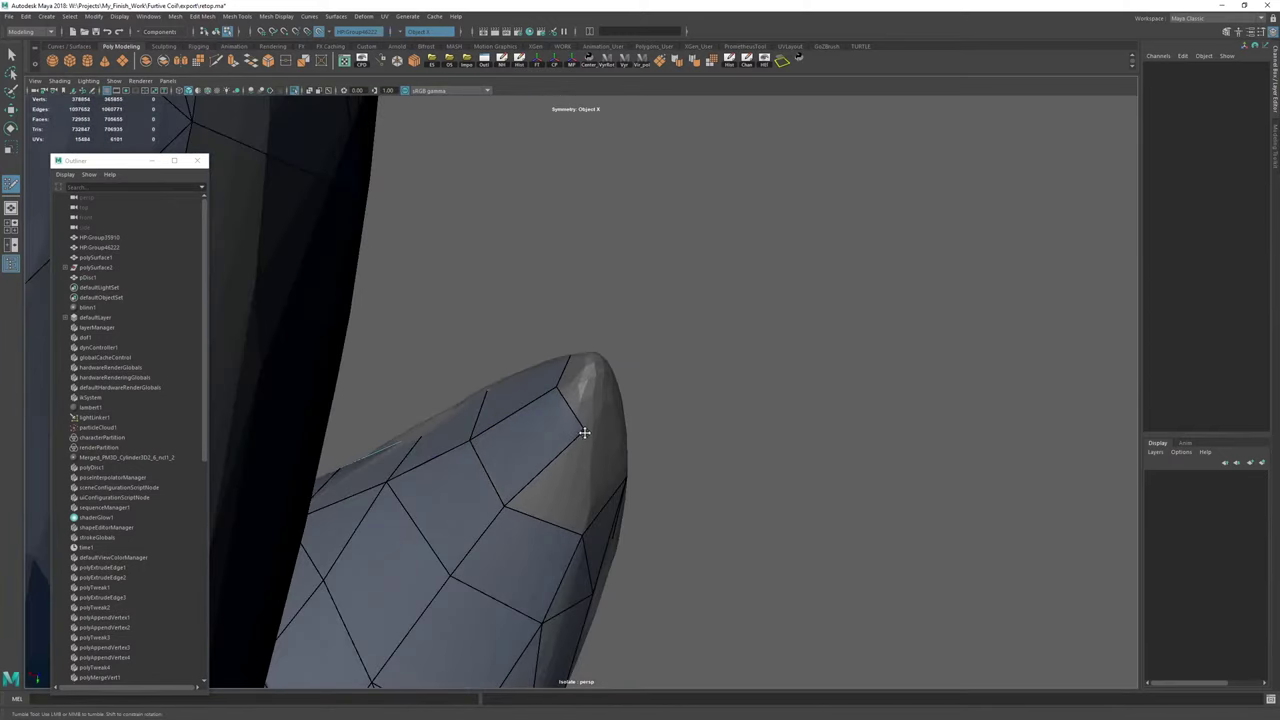
pyautogui.moveTo(541, 525)
pyautogui.mouseDown()
pyautogui.moveTo(603, 434)
pyautogui.moveTo(588, 430)
pyautogui.moveTo(602, 447)
pyautogui.mouseUp()
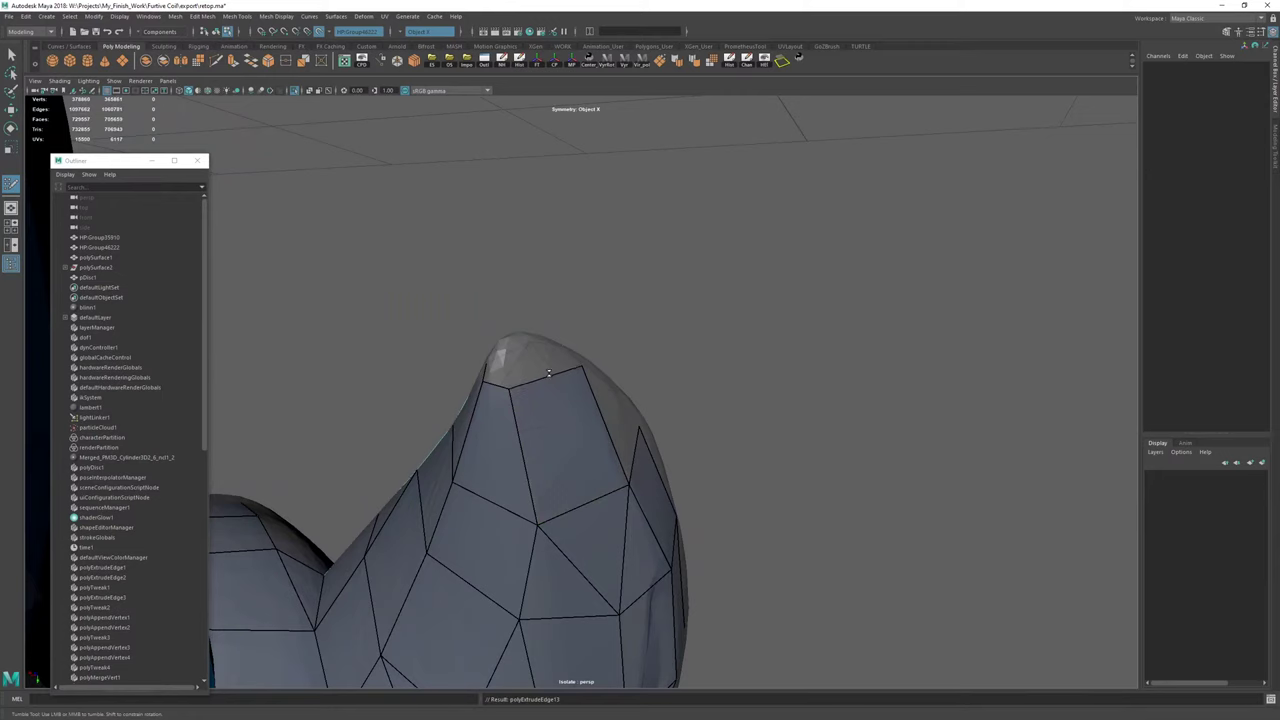
# Extrude the remaining fifth-row quads around the claw and weld them into a closed ring around the tip.
pyautogui.keyDown('alt'); pyautogui.moveTo(549, 370); pyautogui.dragTo(603, 468); pyautogui.keyUp('alt')
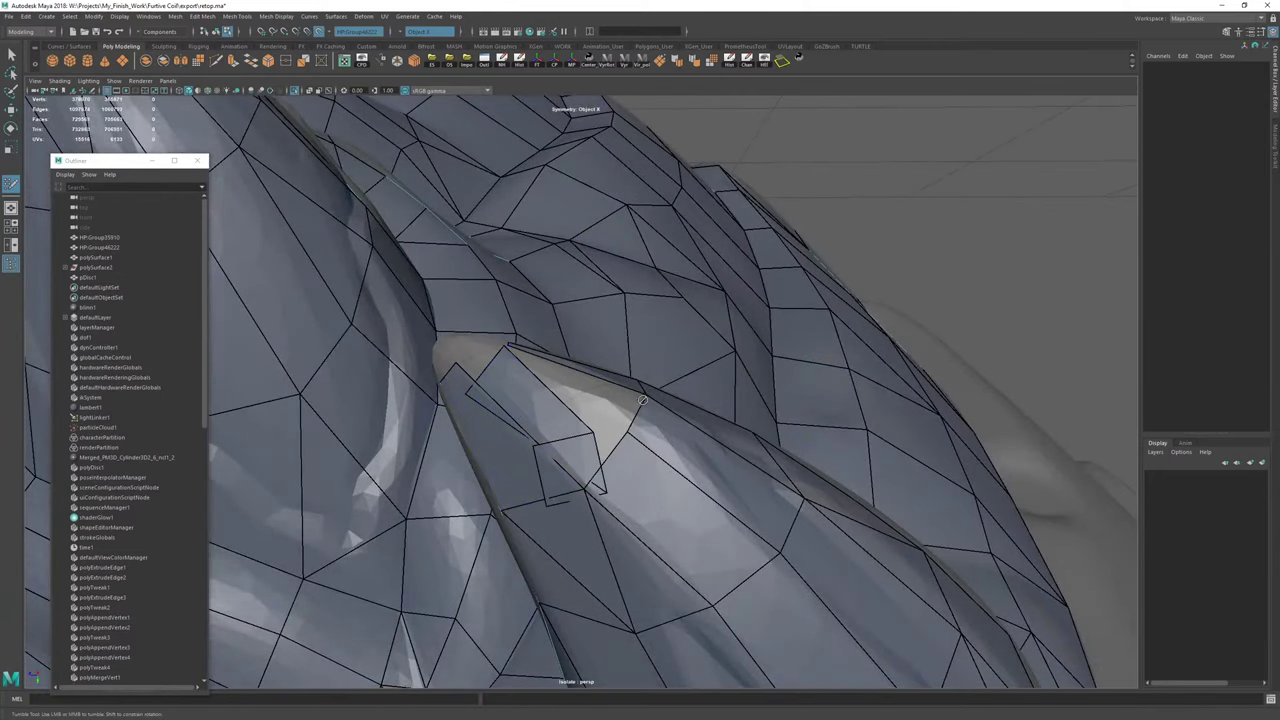
pyautogui.keyDown('alt'); pyautogui.moveTo(563, 411); pyautogui.dragTo(624, 455); pyautogui.keyUp('alt')
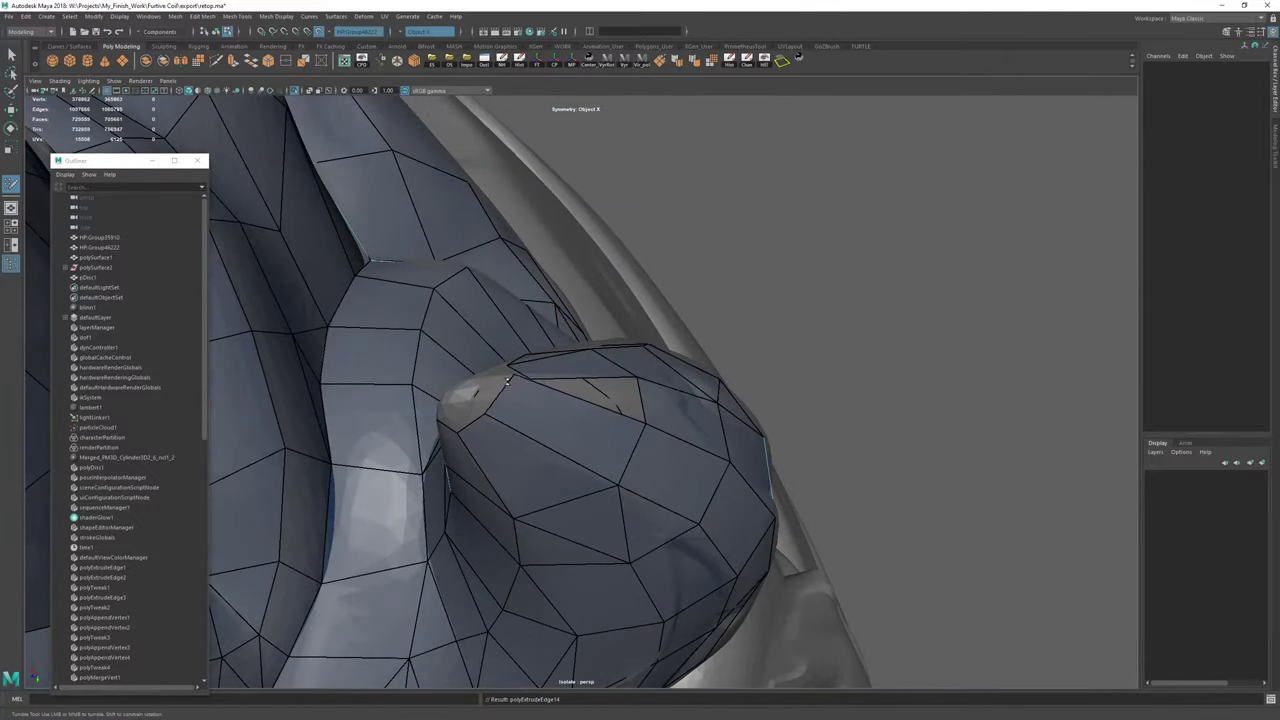
pyautogui.keyDown('alt'); pyautogui.moveTo(507, 380); pyautogui.dragTo(475, 414); pyautogui.keyUp('alt')
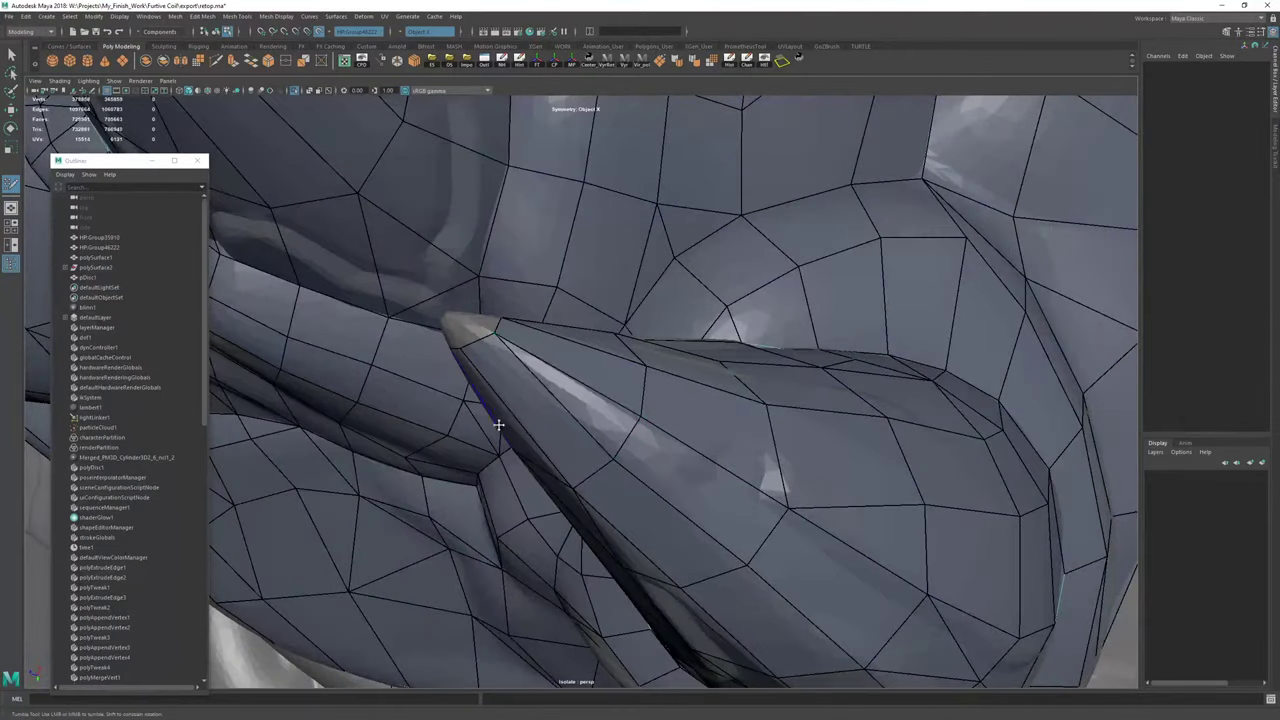
# Cap the remaining hole at the claw tip by filling it with faces around points placed inside the opening.
pyautogui.keyDown('alt'); pyautogui.moveTo(499, 425); pyautogui.dragTo(697, 383, button='right'); pyautogui.keyUp('alt')
pyautogui.keyDown('alt'); pyautogui.moveTo(560, 323); pyautogui.dragTo(643, 463); pyautogui.keyUp('alt')
pyautogui.keyDown('alt'); pyautogui.moveTo(643, 463); pyautogui.dragTo(542, 378, button='right'); pyautogui.keyUp('alt')
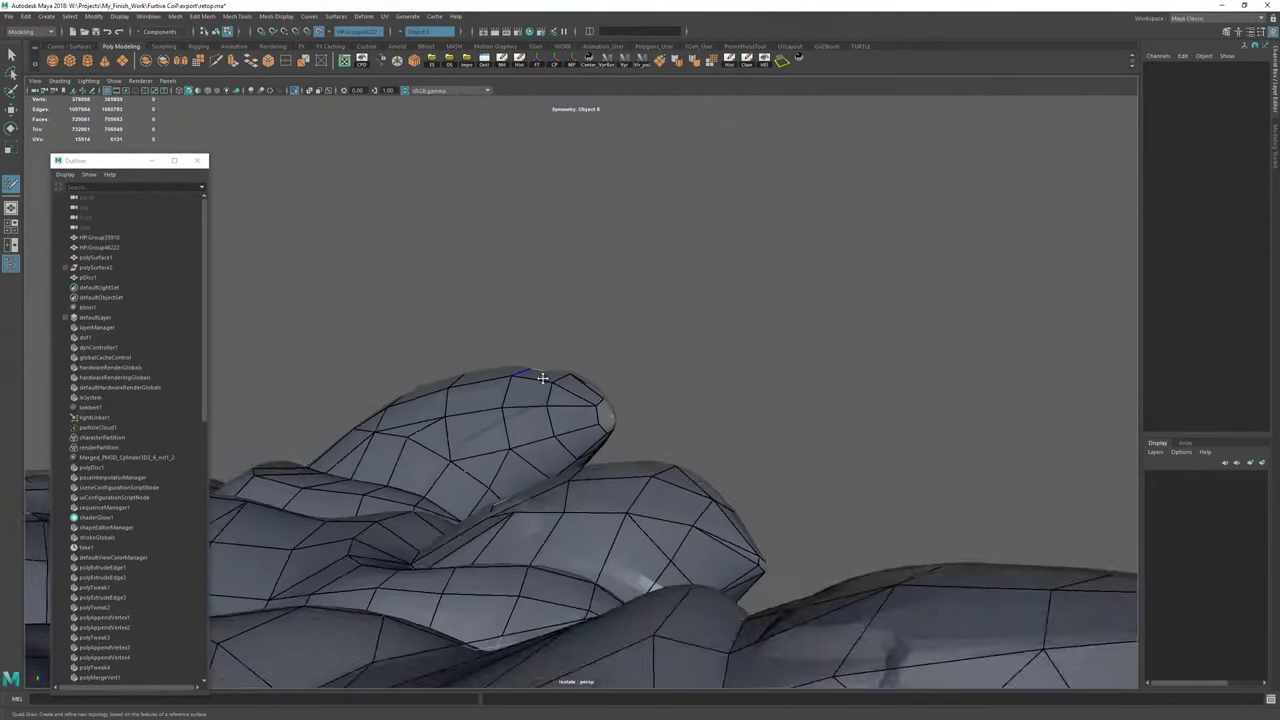
pyautogui.keyDown('alt'); pyautogui.moveTo(542, 378); pyautogui.dragTo(468, 350); pyautogui.keyUp('alt')
pyautogui.keyDown('alt'); pyautogui.moveTo(468, 350); pyautogui.dragTo(508, 343, button='right'); pyautogui.keyUp('alt')
pyautogui.keyDown('alt'); pyautogui.moveTo(508, 343); pyautogui.dragTo(679, 372); pyautogui.keyUp('alt')
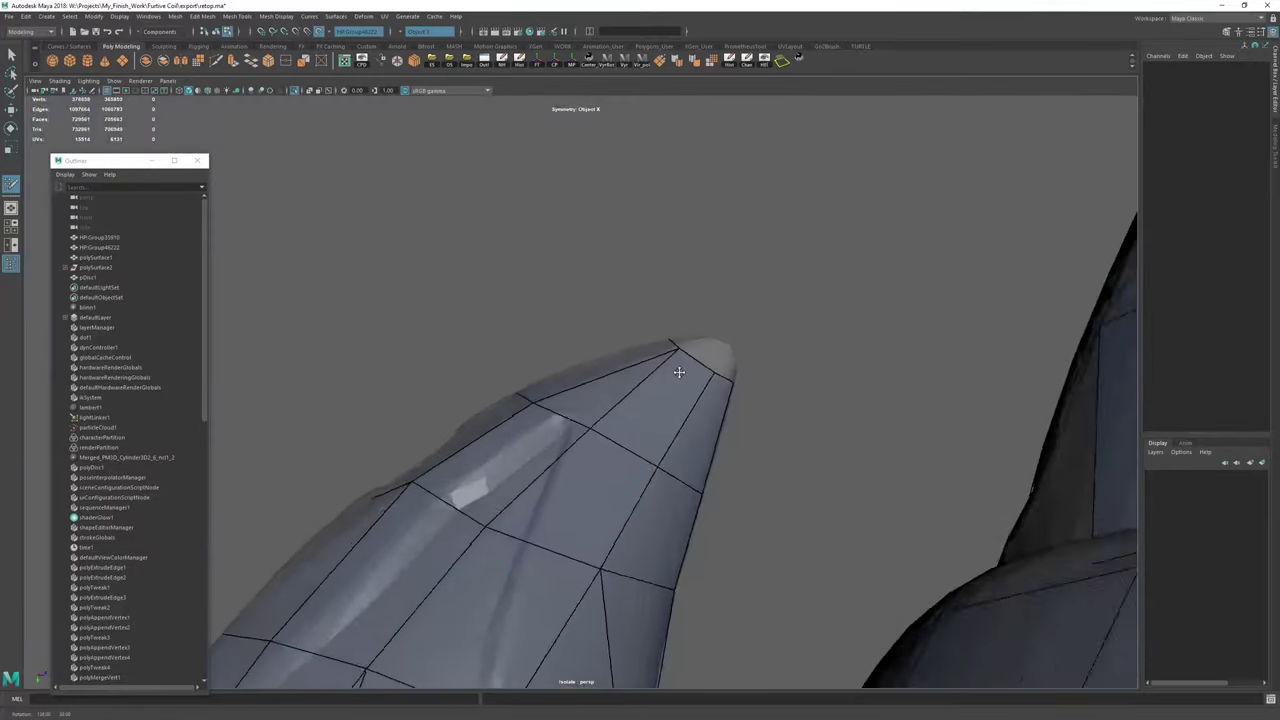
pyautogui.keyDown('alt'); pyautogui.moveTo(679, 372); pyautogui.dragTo(681, 398, button='right'); pyautogui.keyUp('alt')
pyautogui.keyDown('alt'); pyautogui.moveTo(681, 398); pyautogui.dragTo(500, 382); pyautogui.keyUp('alt')
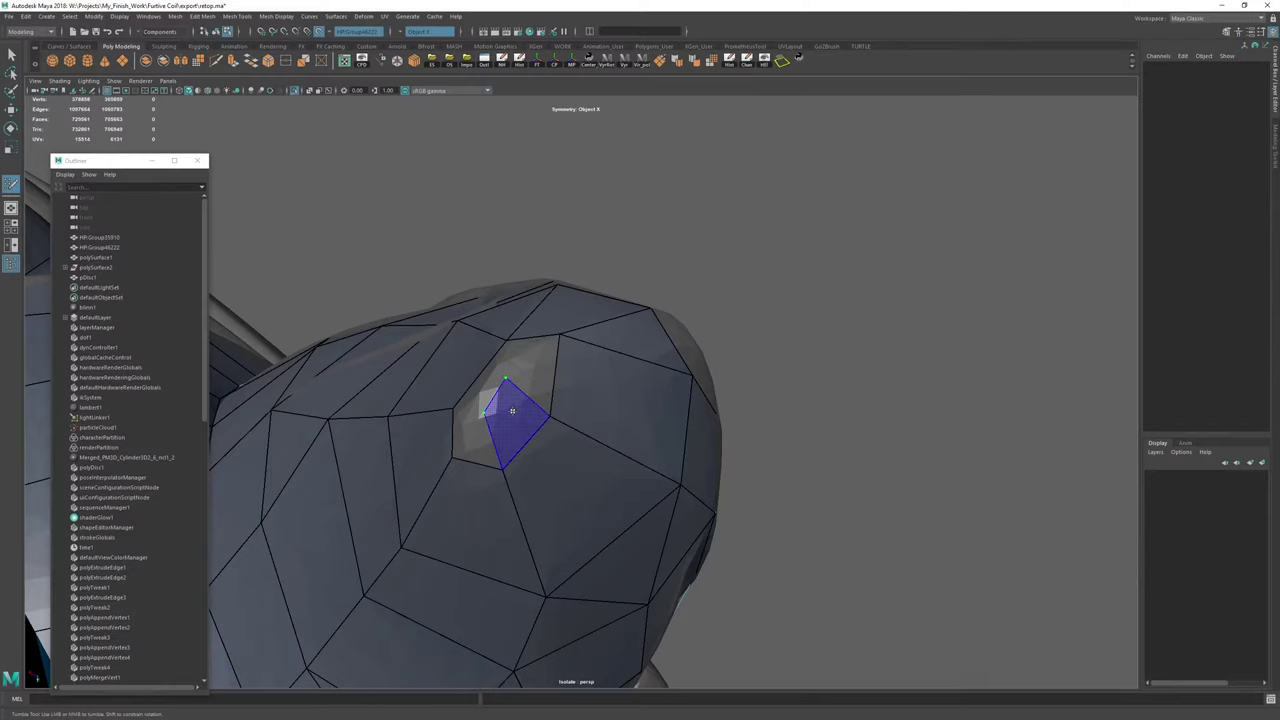
pyautogui.keyDown('shift'); pyautogui.click(480, 385); pyautogui.keyUp('shift')
pyautogui.keyDown('shift'); pyautogui.click(534, 363); pyautogui.keyUp('shift')
pyautogui.keyDown('shift'); pyautogui.click(475, 436); pyautogui.keyUp('shift')
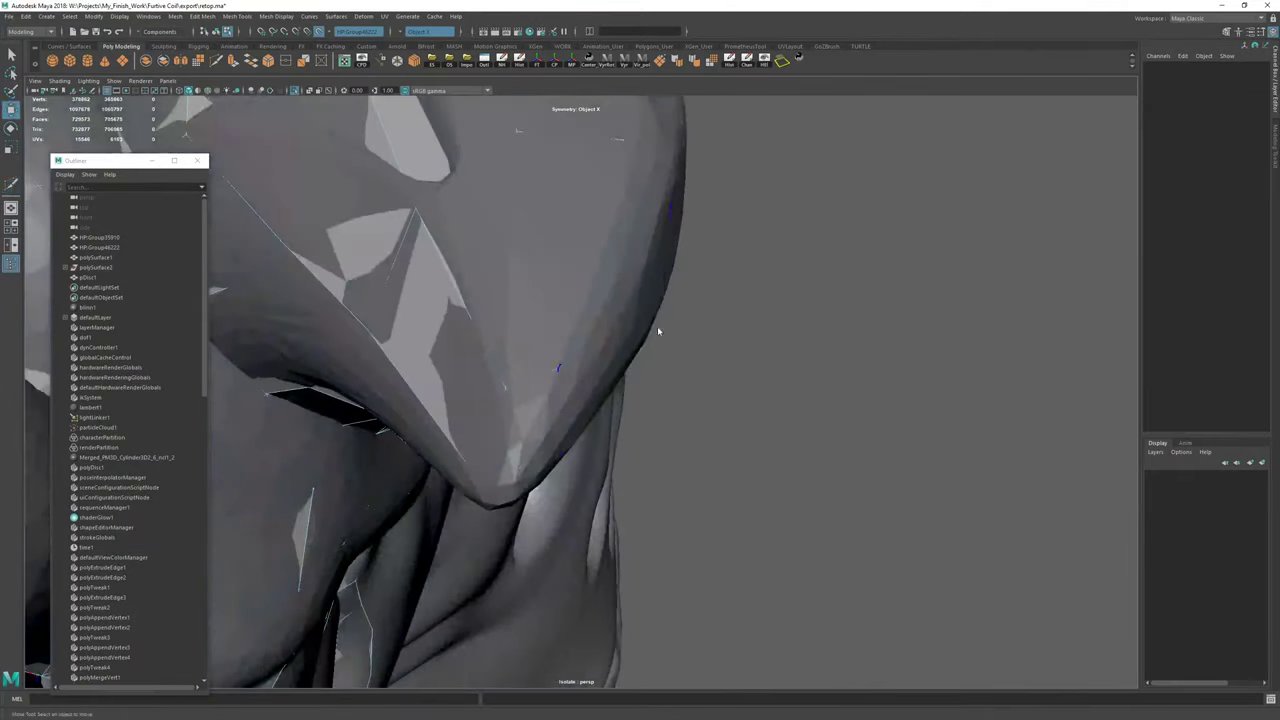
# Select the retopology mesh in object mode, clear its construction history and resume Quad Draw.
pyautogui.click(657, 326)
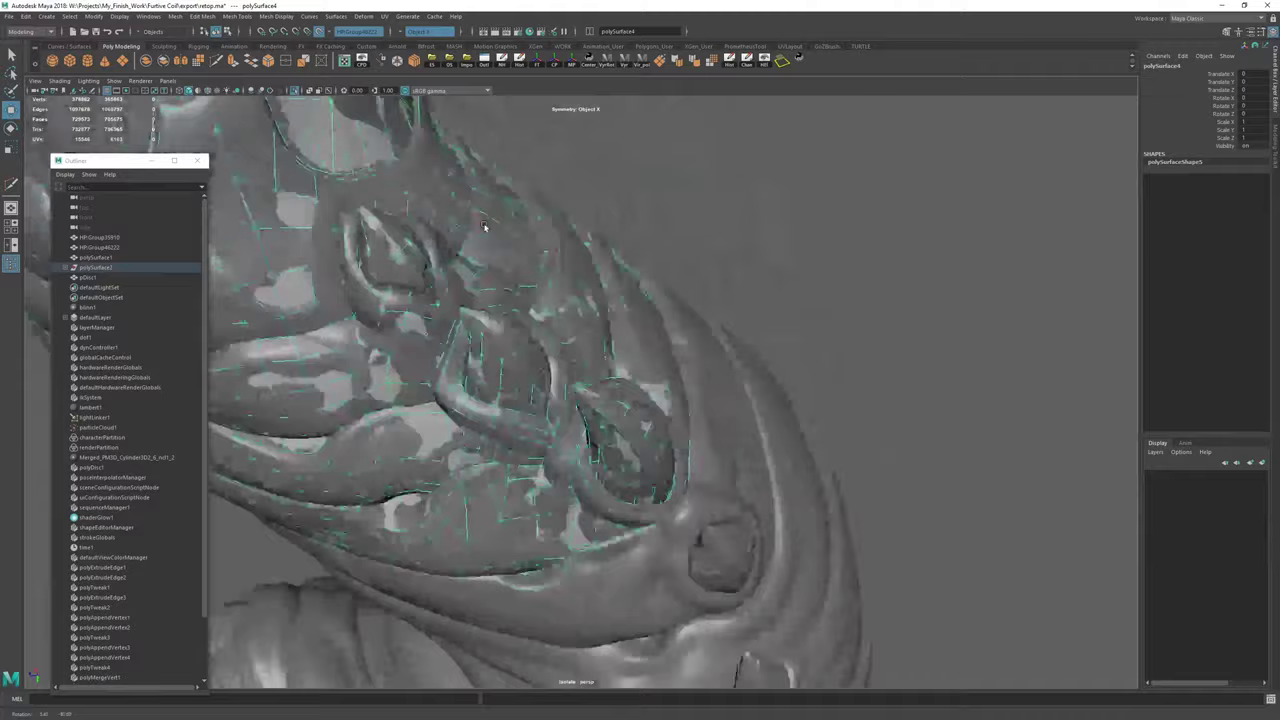
pyautogui.moveTo(484, 226)
pyautogui.keyDown('alt'); pyautogui.mouseDown()
pyautogui.moveTo(454, 186)
pyautogui.moveTo(591, 103)
pyautogui.moveTo(569, 194)
pyautogui.moveTo(242, 82)
pyautogui.mouseUp(); pyautogui.keyUp('alt')
pyautogui.click(232, 61)
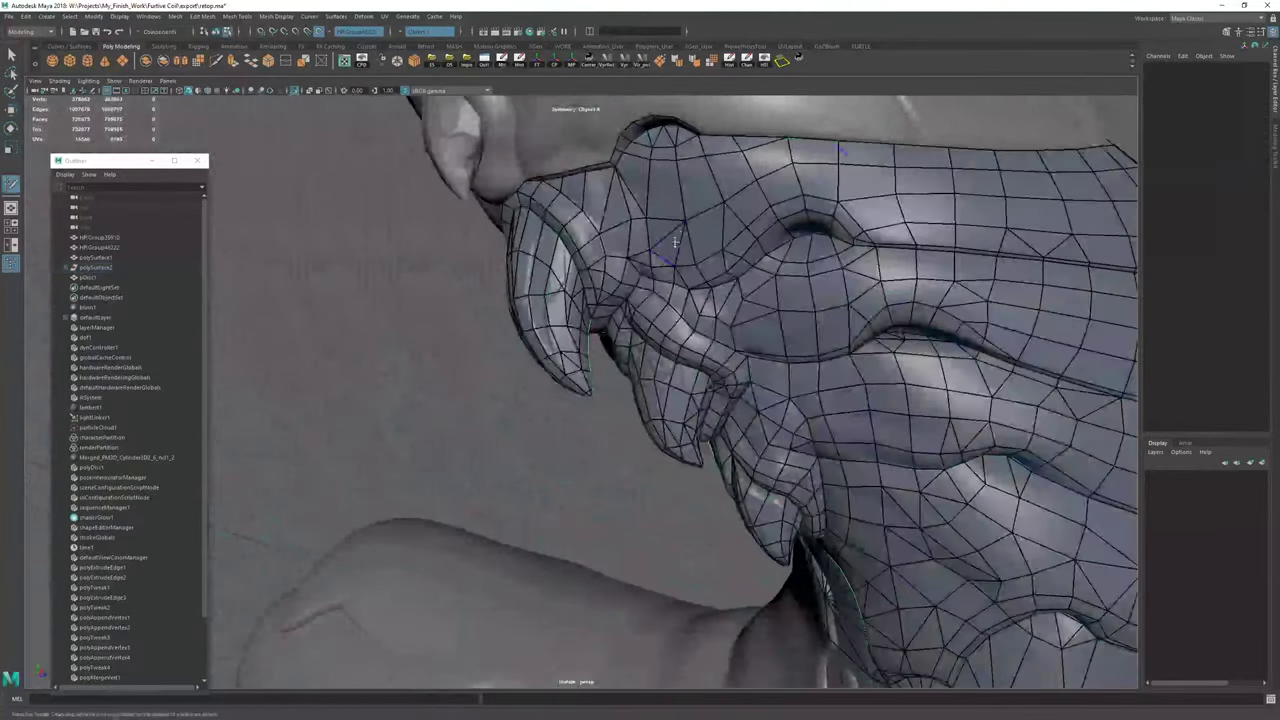
# Extrude a narrow strip of quads along the body's upper mesh border, starting beside the raised bump.
pyautogui.keyDown('alt'); pyautogui.moveTo(617, 224); pyautogui.dragTo(570, 480, button='middle'); pyautogui.keyUp('alt')
pyautogui.scroll(-5, 570, 440)
pyautogui.moveTo(570, 440)
pyautogui.keyDown('alt'); pyautogui.mouseDown()
pyautogui.moveTo(640, 400)
pyautogui.moveTo(605, 380)
pyautogui.moveTo(700, 425)
pyautogui.moveTo(500, 403)
pyautogui.mouseUp(); pyautogui.keyUp('alt')
pyautogui.scroll(5, 605, 380)
pyautogui.keyDown('alt'); pyautogui.moveTo(500, 403); pyautogui.dragTo(563, 426, button='middle'); pyautogui.keyUp('alt')
pyautogui.scroll(5, 563, 426)
pyautogui.keyDown('alt'); pyautogui.moveTo(563, 426); pyautogui.dragTo(576, 433); pyautogui.keyUp('alt')
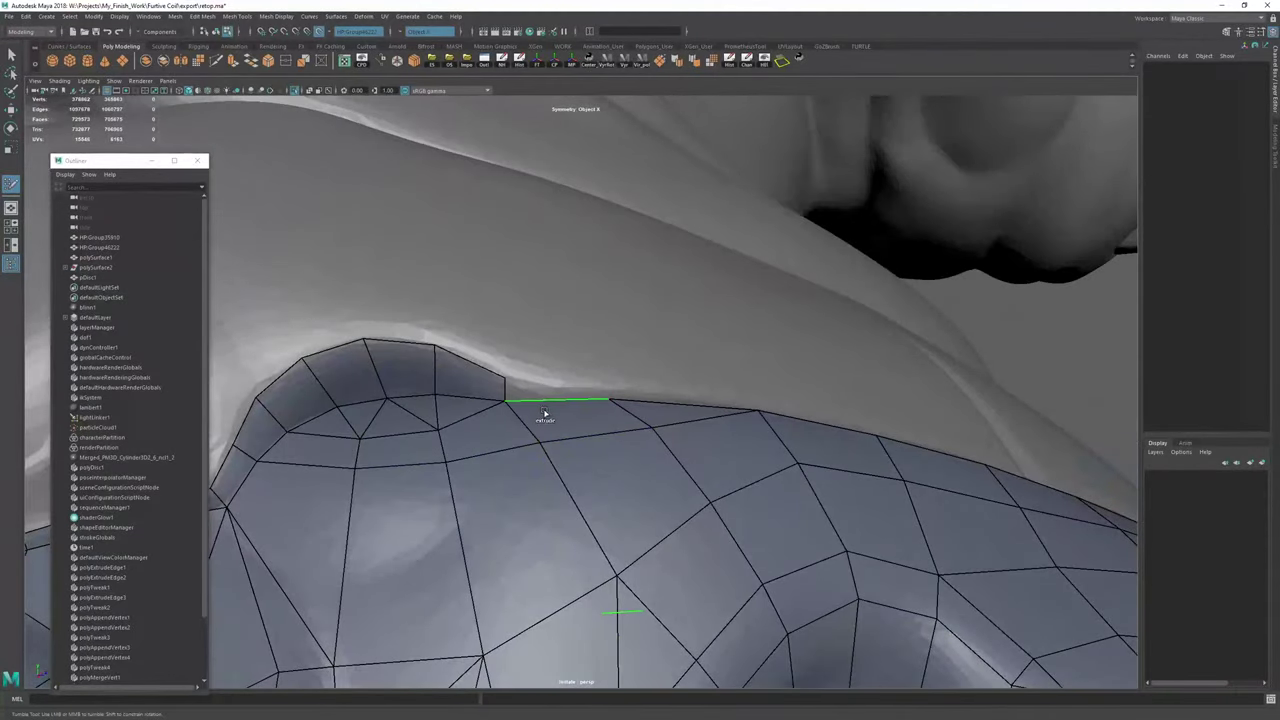
pyautogui.keyDown('alt'); pyautogui.moveTo(604, 380); pyautogui.dragTo(645, 424); pyautogui.keyUp('alt')
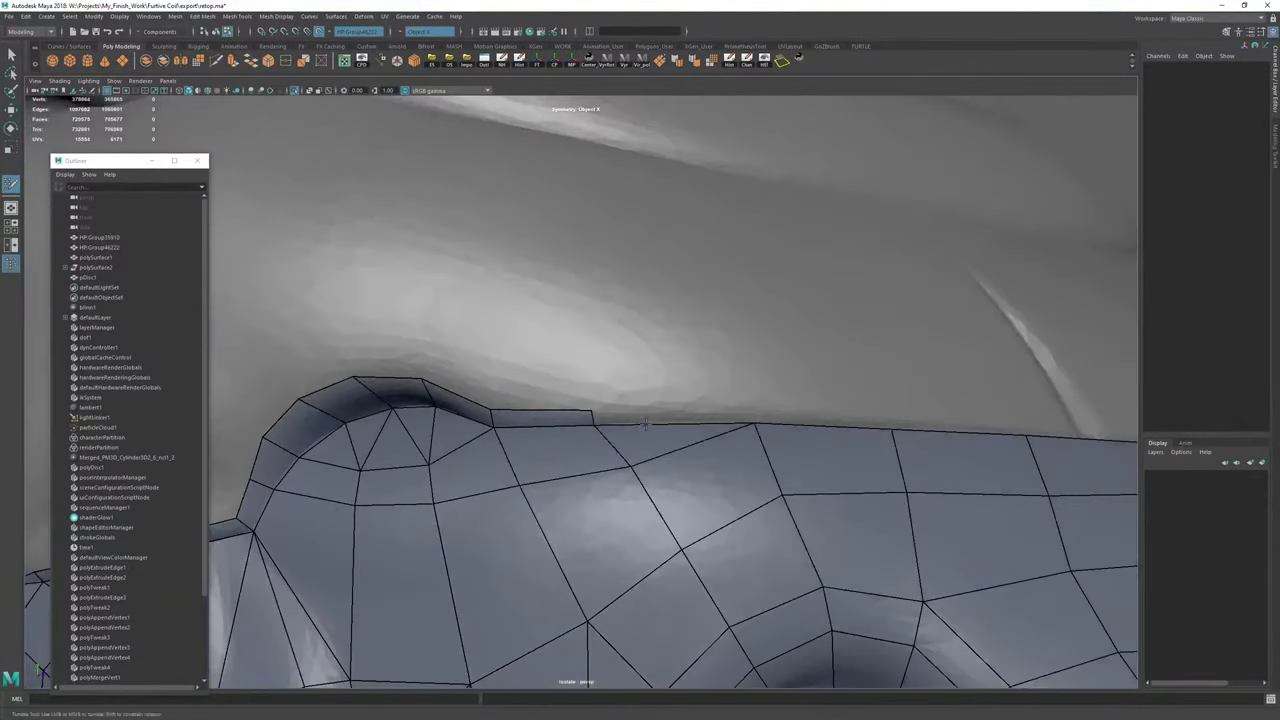
pyautogui.moveTo(809, 436); pyautogui.dragTo(811, 421)
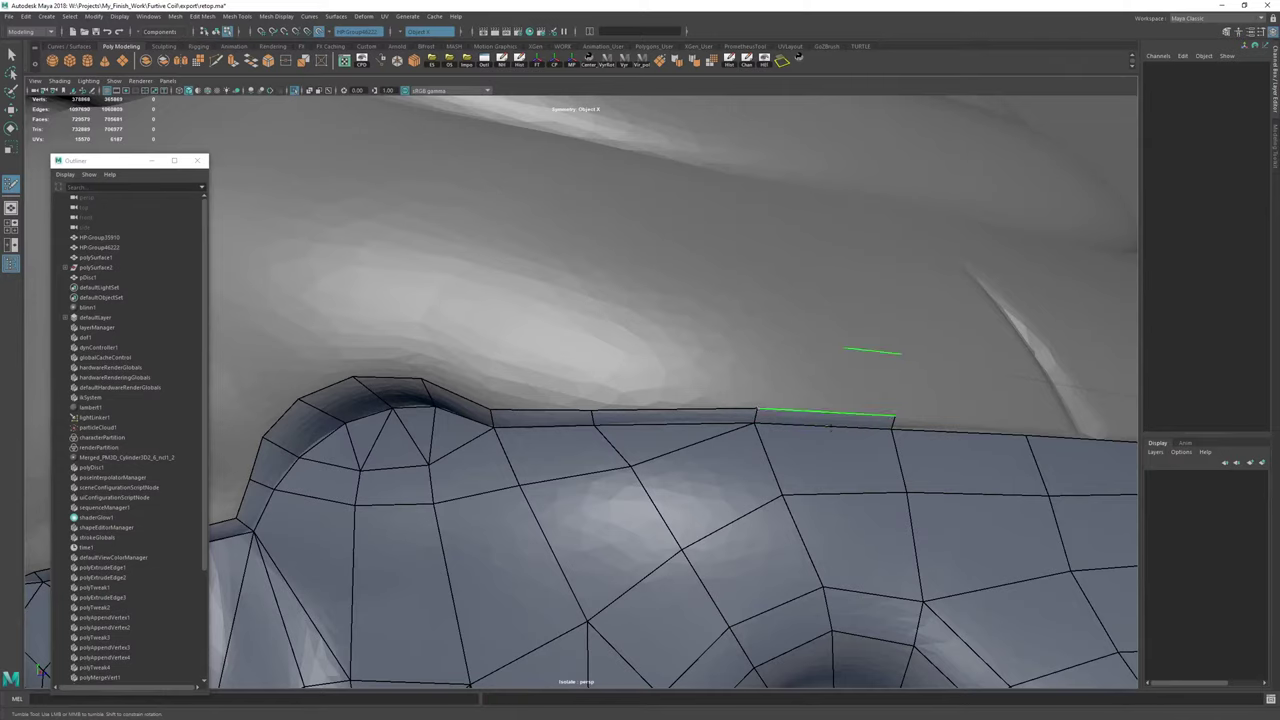
# Continue the narrow strip along the upper border past the first groove and taper its end into the border.
pyautogui.keyDown('alt'); pyautogui.moveTo(811, 421); pyautogui.dragTo(500, 425, button='middle'); pyautogui.keyUp('alt')
pyautogui.moveTo(500, 425)
pyautogui.keyDown('alt'); pyautogui.mouseDown()
pyautogui.moveTo(457, 431)
pyautogui.moveTo(471, 428)
pyautogui.mouseUp(); pyautogui.keyUp('alt')
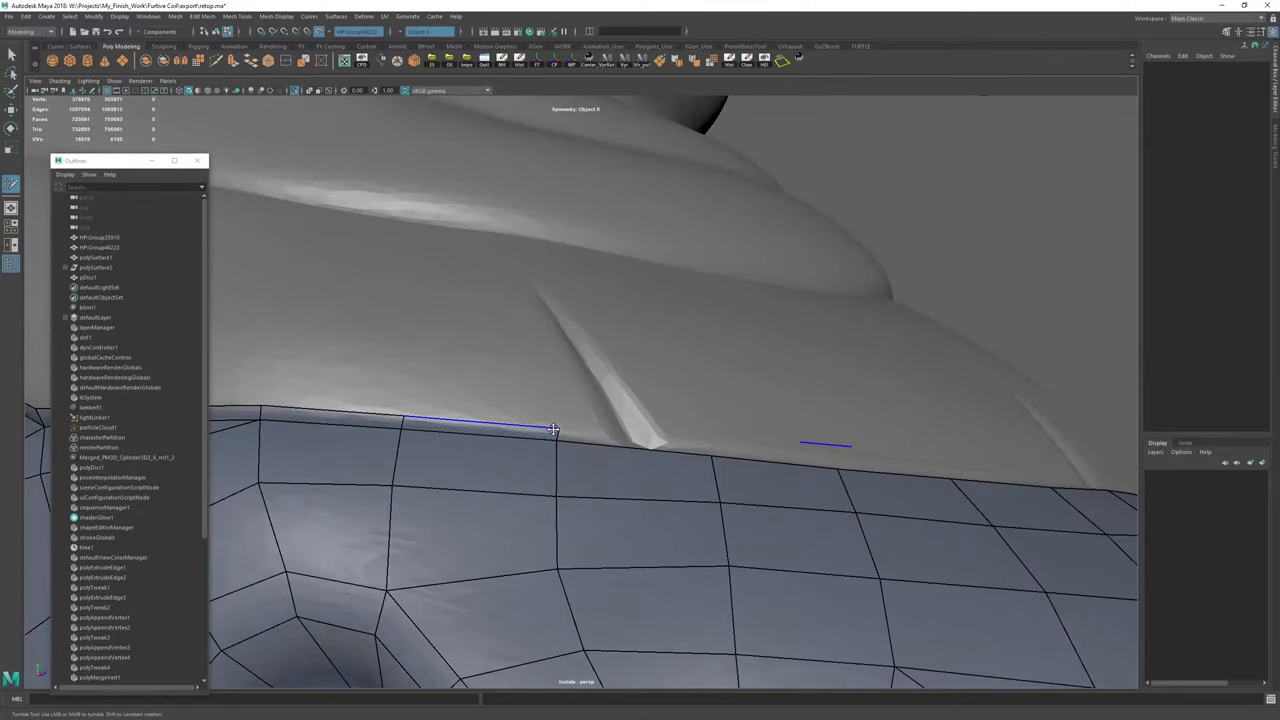
pyautogui.scroll(-10, 623, 447)
pyautogui.scroll(5, 613, 432)
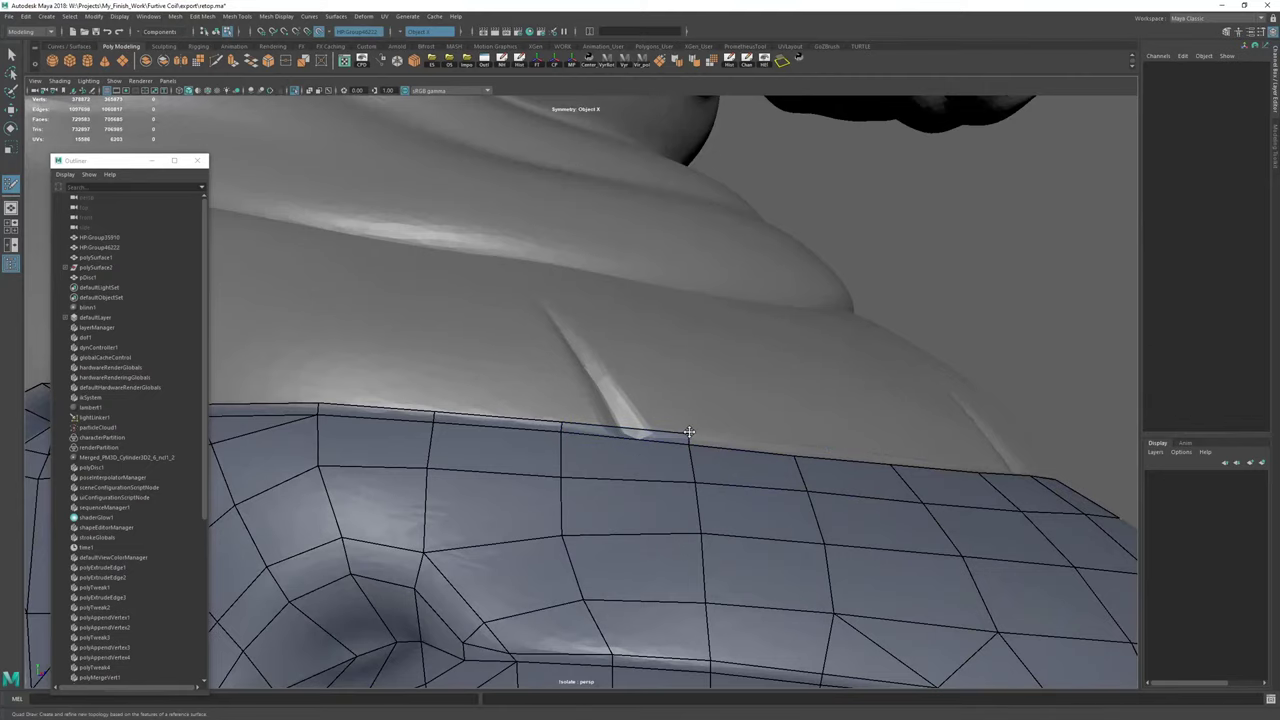
pyautogui.moveTo(726, 445)
pyautogui.keyDown('alt'); pyautogui.mouseDown()
pyautogui.moveTo(566, 423)
pyautogui.moveTo(637, 443)
pyautogui.mouseUp(); pyautogui.keyUp('alt')
pyautogui.hotkey('ctrl', 'z')
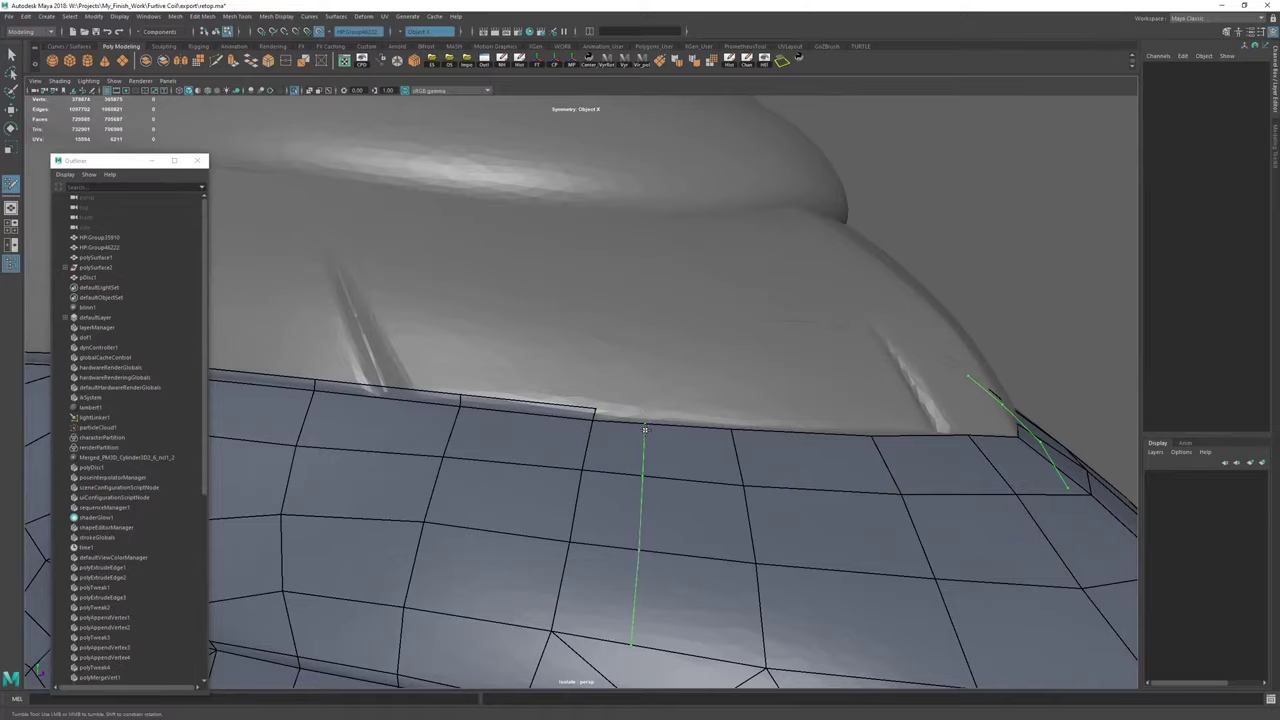
pyautogui.moveTo(645, 420); pyautogui.dragTo(641, 410)
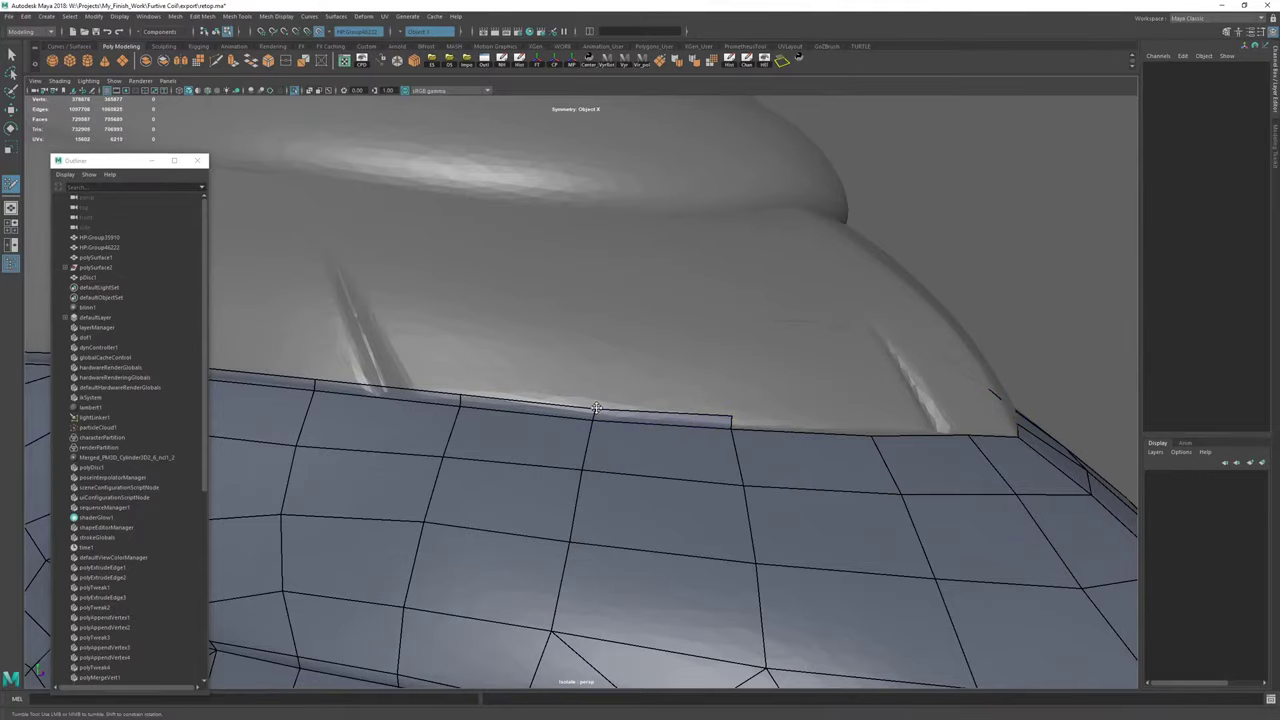
pyautogui.keyDown('alt'); pyautogui.moveTo(596, 408); pyautogui.dragTo(400, 360, button='right'); pyautogui.keyUp('alt')
pyautogui.keyDown('alt'); pyautogui.moveTo(760, 480); pyautogui.dragTo(1126, 580, button='right'); pyautogui.keyUp('alt')
pyautogui.keyDown('alt'); pyautogui.moveTo(1000, 500); pyautogui.dragTo(509, 446); pyautogui.keyUp('alt')
pyautogui.keyDown('alt'); pyautogui.moveTo(509, 446); pyautogui.dragTo(430, 425, button='right'); pyautogui.keyUp('alt')
pyautogui.keyDown('alt'); pyautogui.moveTo(430, 425); pyautogui.dragTo(557, 417); pyautogui.keyUp('alt')
pyautogui.keyDown('alt'); pyautogui.moveTo(557, 417); pyautogui.dragTo(785, 449, button='right'); pyautogui.keyUp('alt')
pyautogui.moveTo(688, 383); pyautogui.dragTo(687, 396)
# Start a taller row of quads above the border at the body's corner, extending it across the nearby groove.
pyautogui.moveTo(890, 408); pyautogui.dragTo(918, 321)
pyautogui.press('Tab')
pyautogui.keyDown('alt'); pyautogui.moveTo(943, 407); pyautogui.dragTo(744, 308); pyautogui.keyUp('alt')
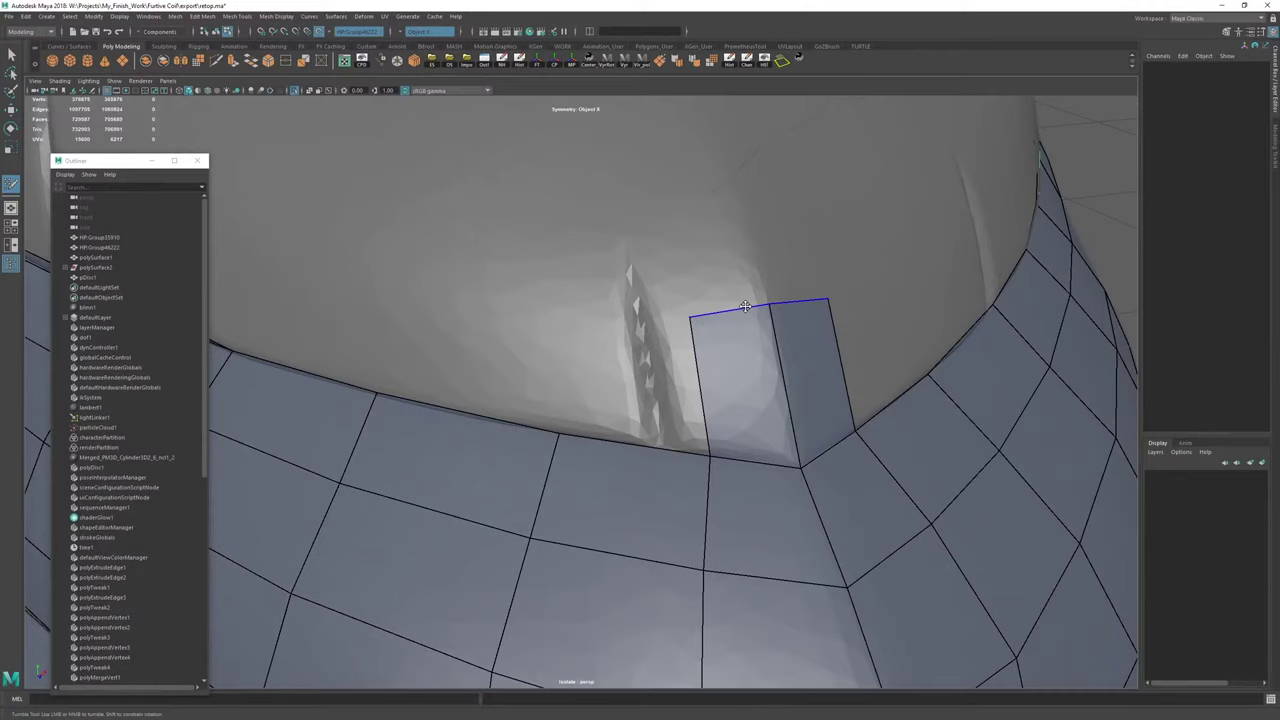
pyautogui.moveTo(690, 318); pyautogui.dragTo(607, 304)
pyautogui.press('Tab')
pyautogui.keyDown('alt'); pyautogui.moveTo(455, 448); pyautogui.dragTo(530, 300); pyautogui.keyUp('alt')
pyautogui.keyDown('shift'); pyautogui.click(616, 325); pyautogui.keyUp('shift')
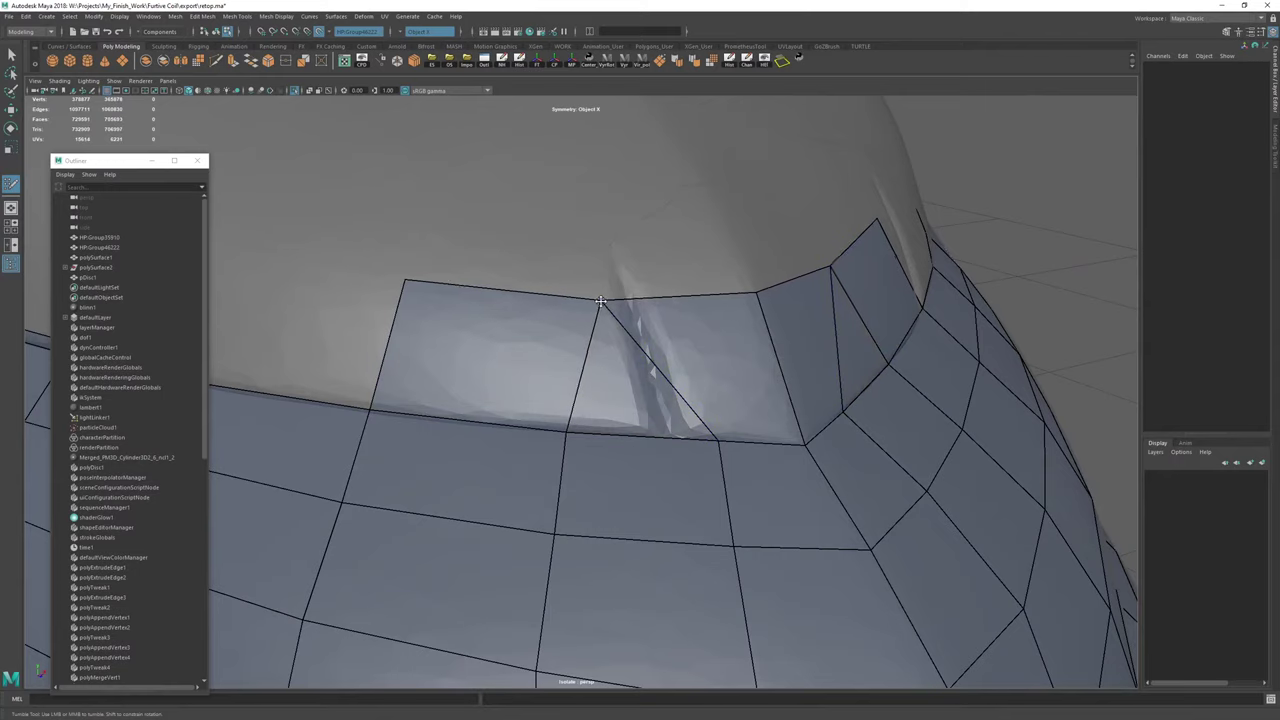
# Extrude two more tall quads along the border away from the corner and even out their upper vertices.
pyautogui.keyDown('alt'); pyautogui.moveTo(540, 352); pyautogui.dragTo(677, 403); pyautogui.keyUp('alt')
pyautogui.press('Tab')
pyautogui.moveTo(580, 481); pyautogui.dragTo(583, 375)
pyautogui.moveTo(494, 355); pyautogui.dragTo(472, 360)
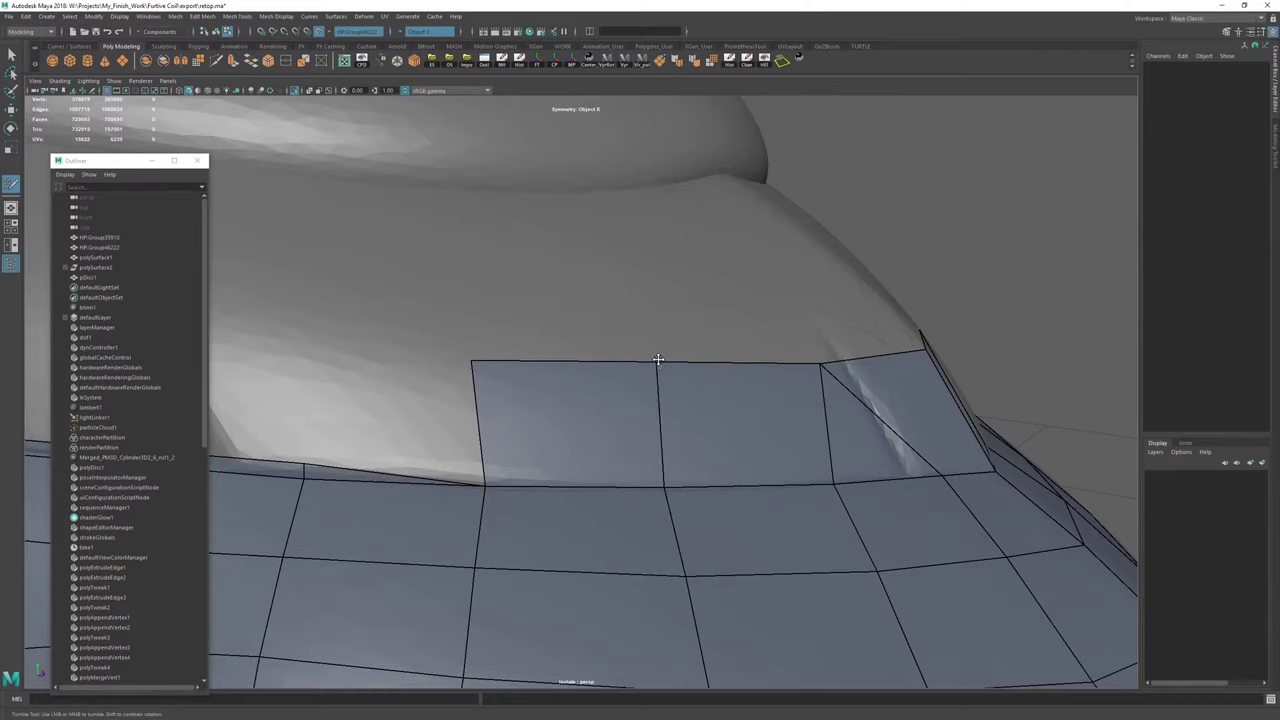
pyautogui.moveTo(658, 359); pyautogui.dragTo(857, 396)
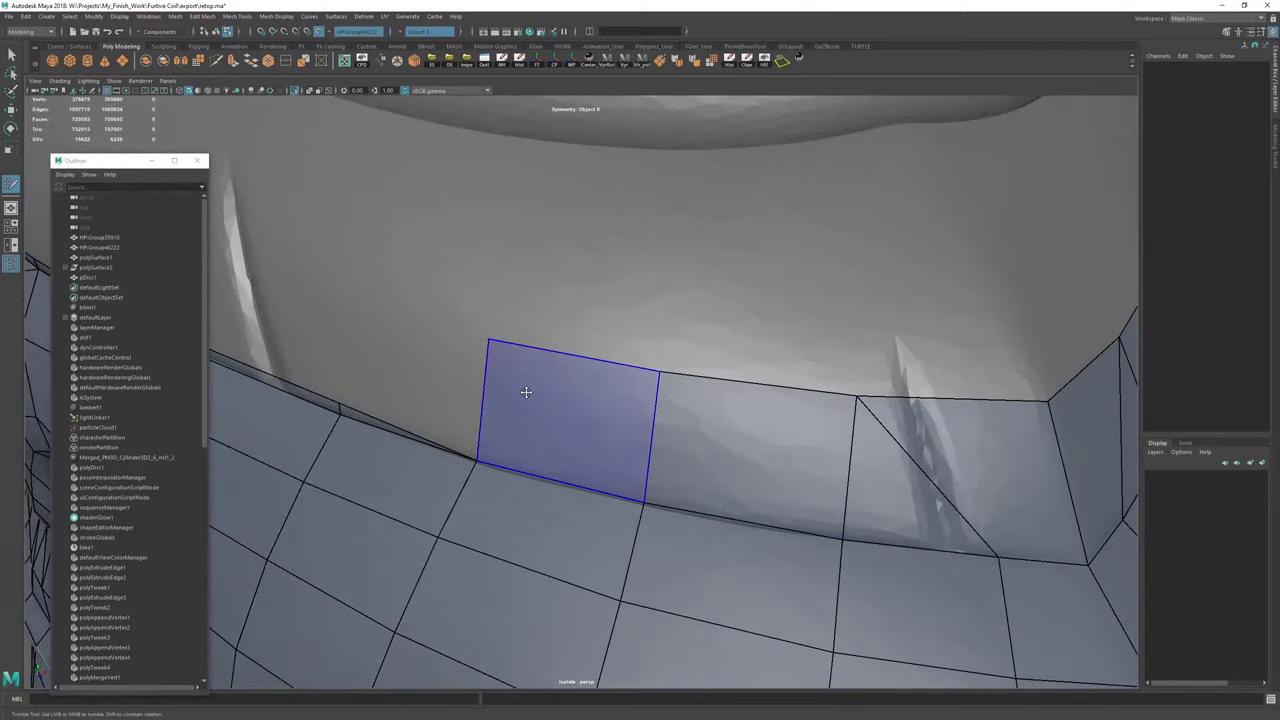
# Extrude a tall quad over the next groove, fill the gap to the existing row and align the upper vertices.
pyautogui.keyDown('alt'); pyautogui.moveTo(526, 392); pyautogui.dragTo(590, 431); pyautogui.keyUp('alt')
pyautogui.press('Tab')
pyautogui.moveTo(437, 489); pyautogui.dragTo(443, 383)
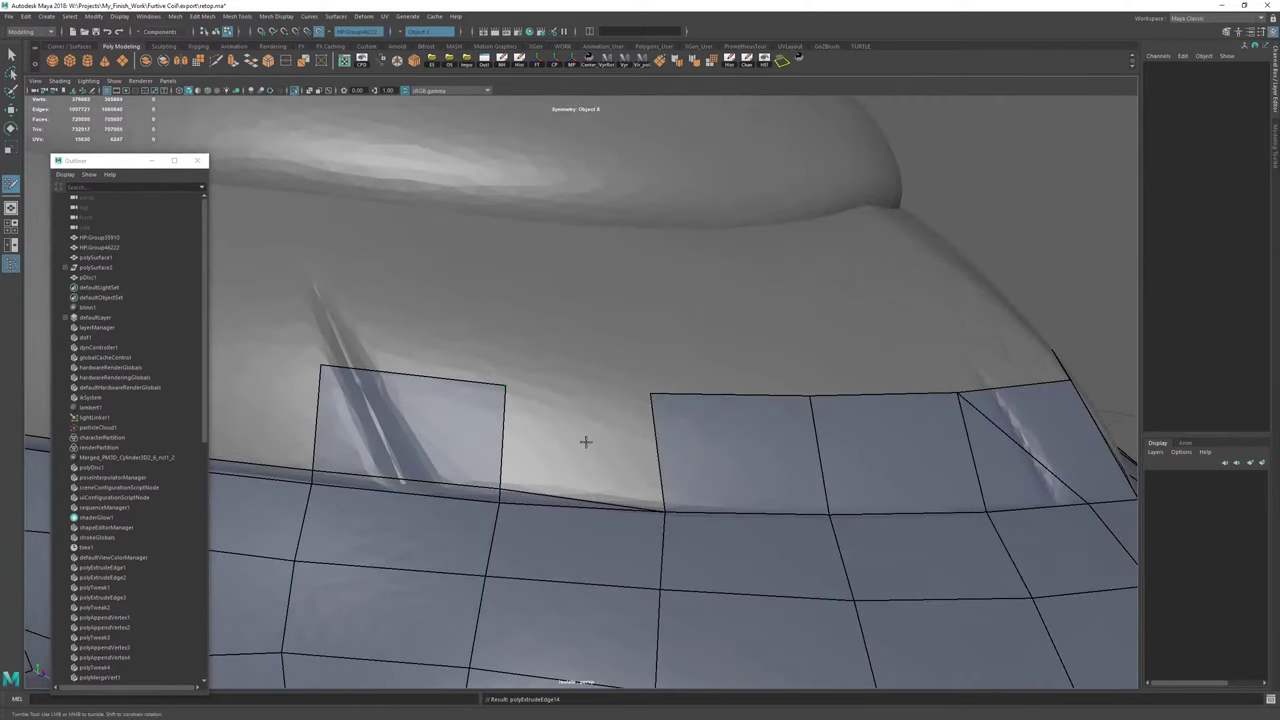
pyautogui.keyDown('shift'); pyautogui.click(642, 393); pyautogui.keyUp('shift')
pyautogui.moveTo(651, 392); pyautogui.dragTo(661, 393)
pyautogui.moveTo(505, 386); pyautogui.dragTo(497, 382)
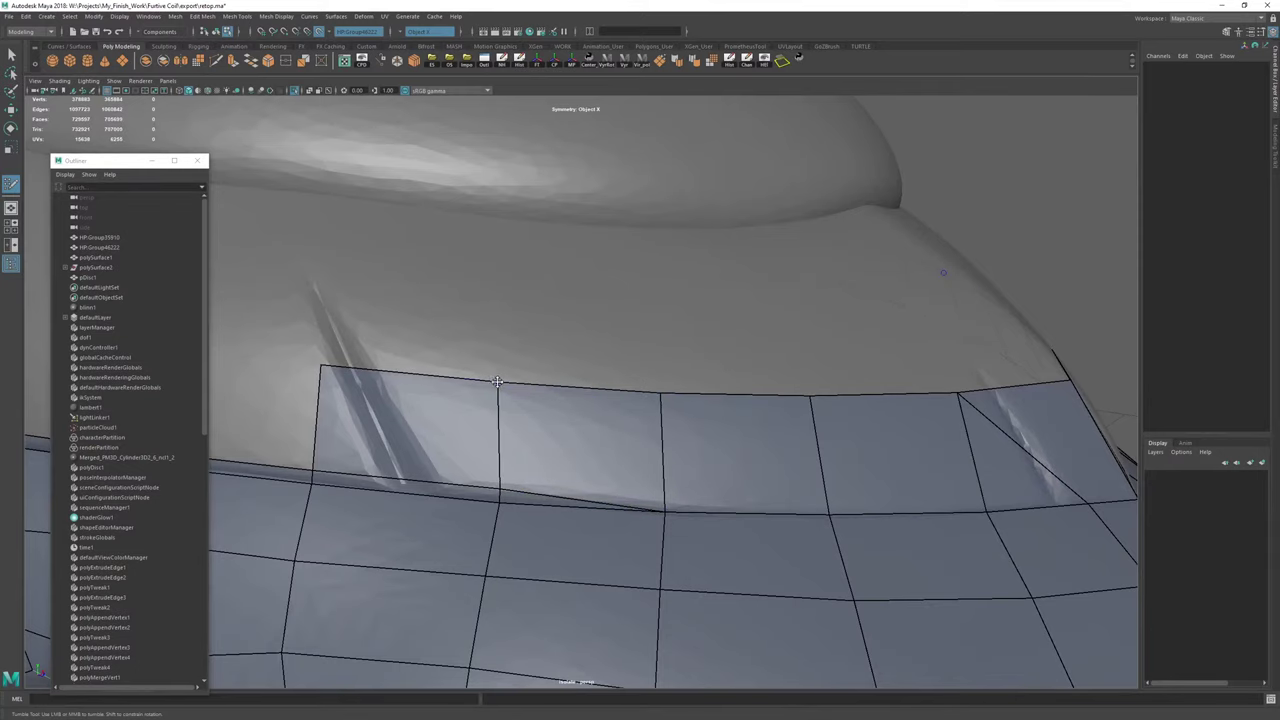
pyautogui.moveTo(321, 360); pyautogui.dragTo(310, 362)
# Extend the tall row beyond the groove with another extruded quad and fill the gap beside it.
pyautogui.keyDown('alt'); pyautogui.moveTo(310, 362); pyautogui.dragTo(518, 402); pyautogui.keyUp('alt')
pyautogui.press('Tab')
pyautogui.keyDown('shift'); pyautogui.click(634, 431); pyautogui.keyUp('shift')
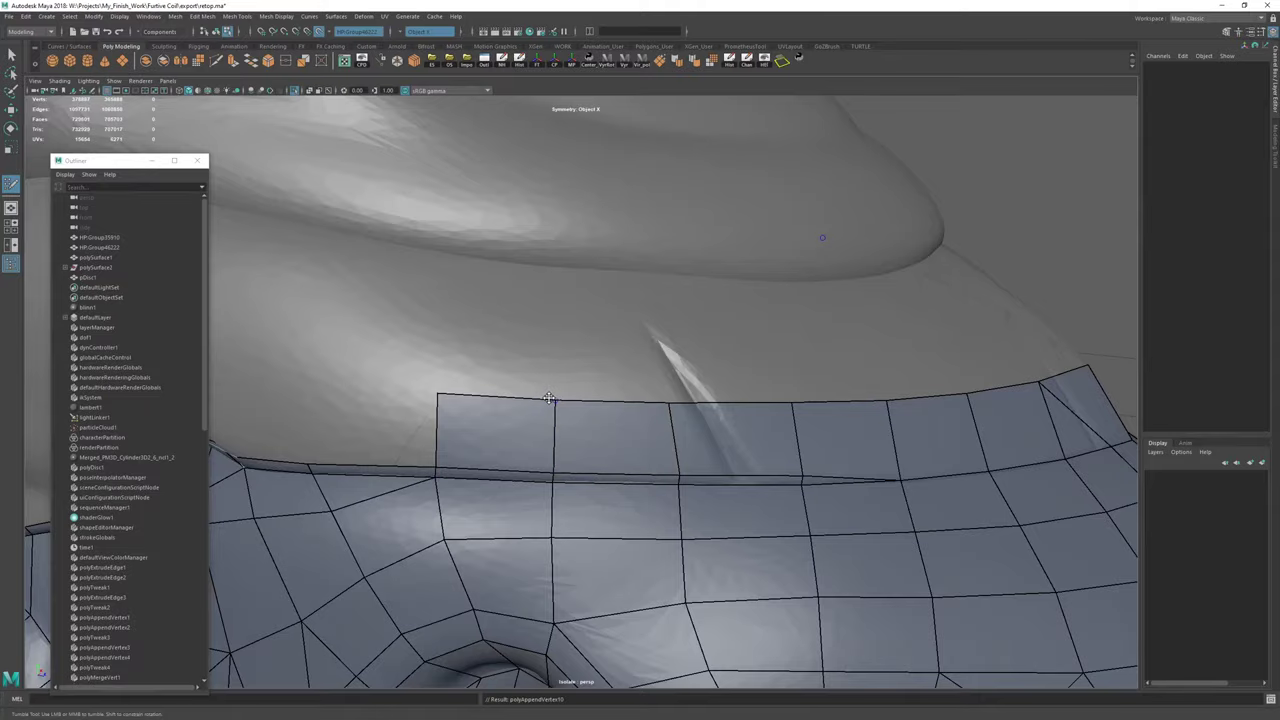
# Continue the tall row to the raised bump and wrap its quads over the bump's top, filling the gaps between them.
pyautogui.keyDown('alt'); pyautogui.moveTo(746, 430); pyautogui.dragTo(109, 331, button='right'); pyautogui.keyUp('alt')
pyautogui.keyDown('alt'); pyautogui.moveTo(109, 331); pyautogui.dragTo(400, 370); pyautogui.keyUp('alt')
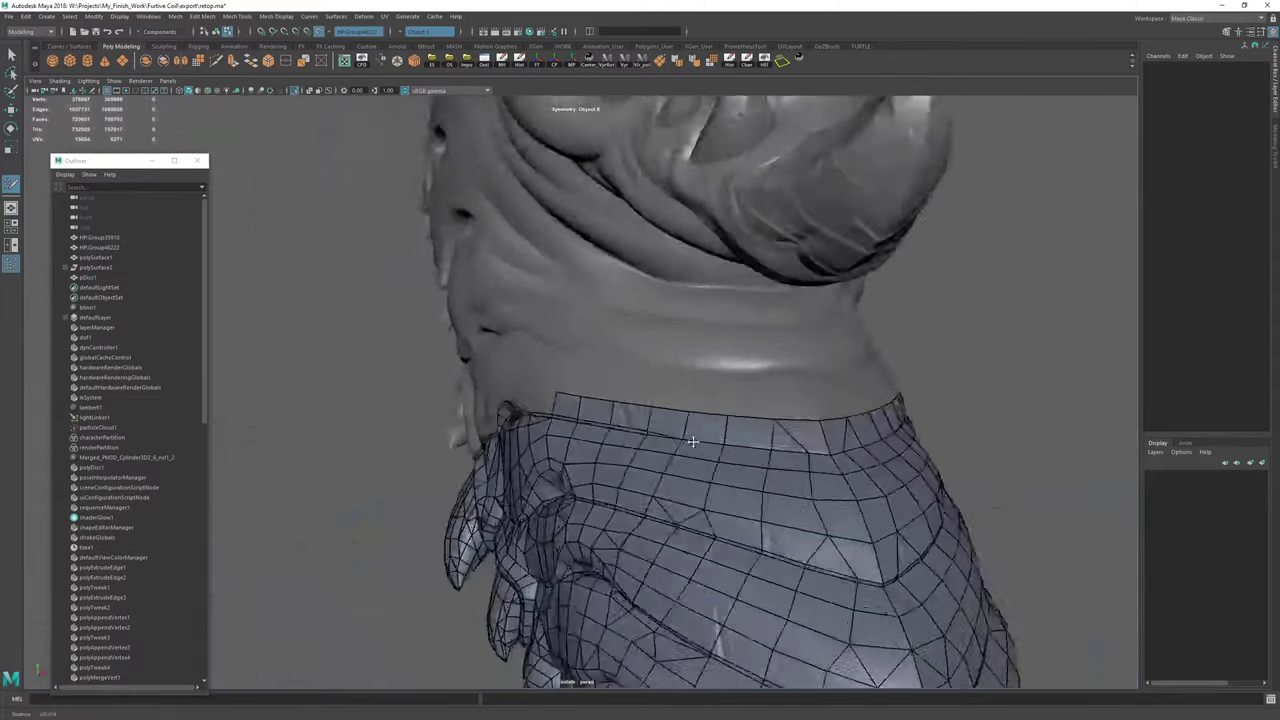
pyautogui.keyDown('alt'); pyautogui.moveTo(691, 438); pyautogui.dragTo(1270, 640, button='right'); pyautogui.keyUp('alt')
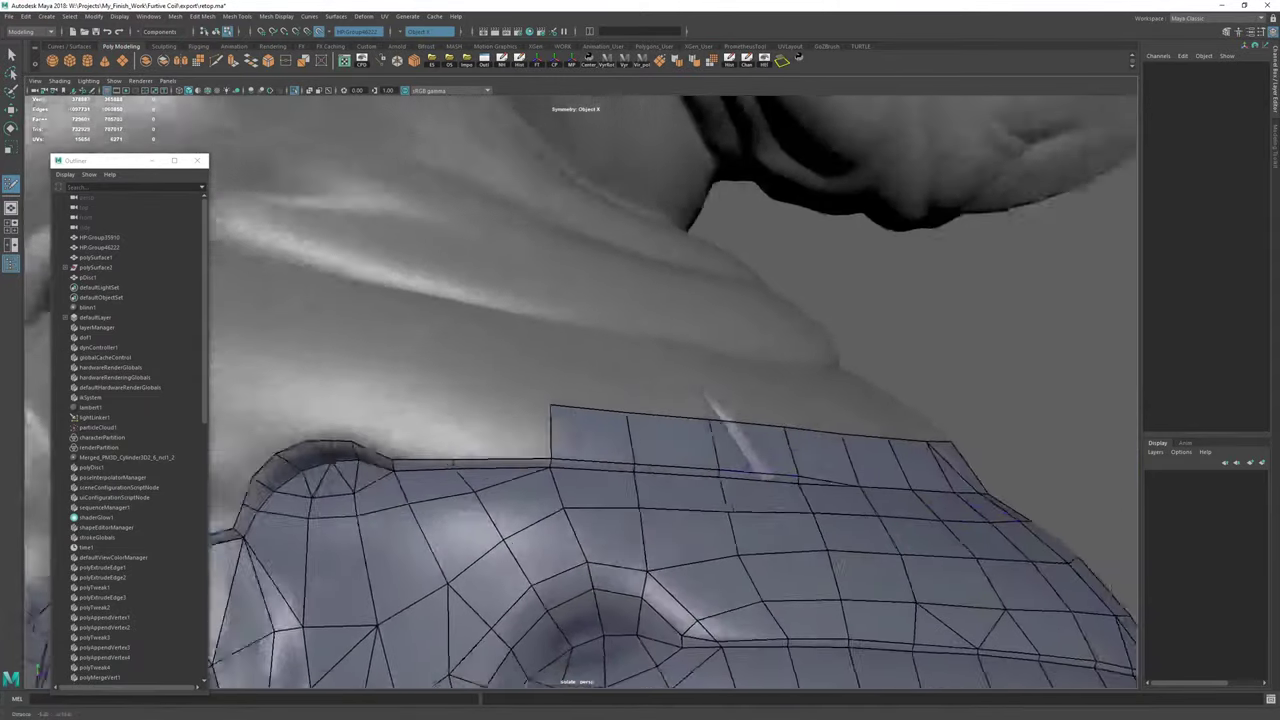
pyautogui.keyDown('alt'); pyautogui.moveTo(406, 471); pyautogui.dragTo(577, 500, button='middle'); pyautogui.keyUp('alt')
pyautogui.moveTo(546, 462); pyautogui.dragTo(589, 432)
pyautogui.keyDown('shift'); pyautogui.click(652, 460); pyautogui.keyUp('shift')
pyautogui.moveTo(412, 490); pyautogui.dragTo(487, 418)
pyautogui.keyDown('shift'); pyautogui.click(472, 438); pyautogui.keyUp('shift')
pyautogui.moveTo(563, 492); pyautogui.dragTo(570, 405)
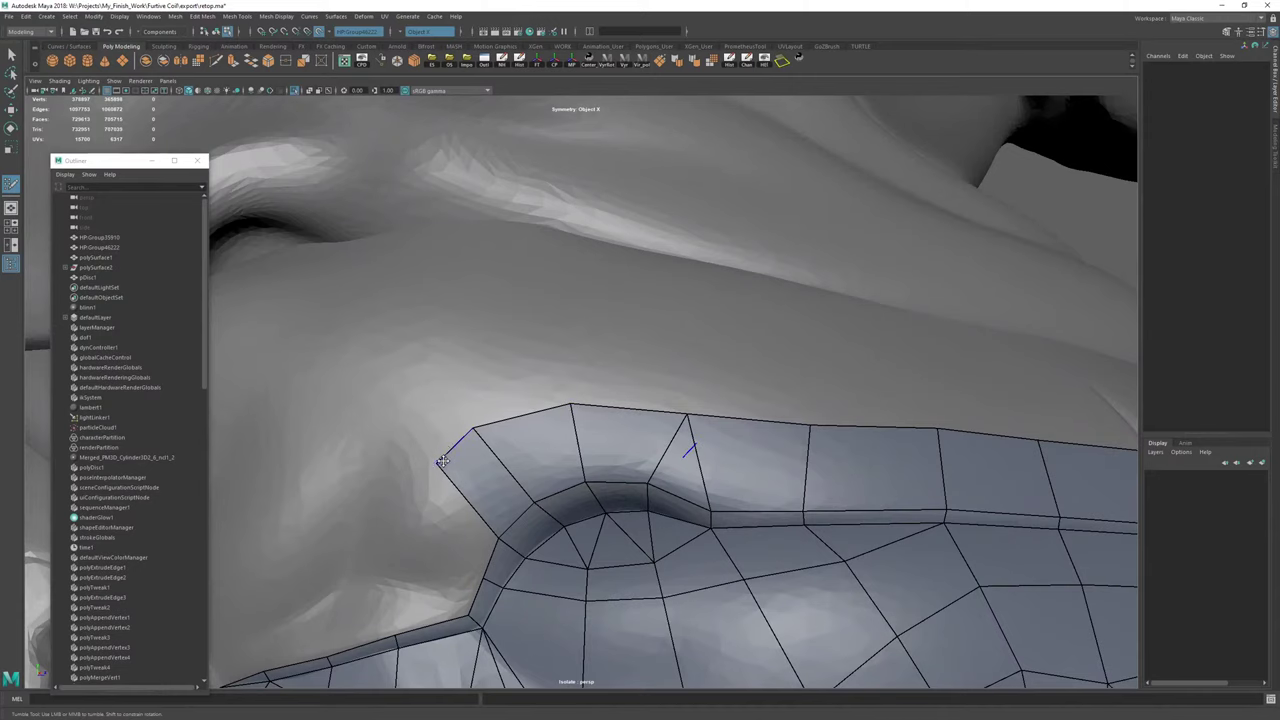
# Carry the row down the bump's outer side and fill the last face joining it to the lower border.
pyautogui.keyDown('alt'); pyautogui.moveTo(430, 508); pyautogui.dragTo(600, 431); pyautogui.keyUp('alt')
pyautogui.moveTo(655, 375)
pyautogui.keyDown('alt'); pyautogui.mouseDown()
pyautogui.moveTo(614, 410)
pyautogui.moveTo(547, 433)
pyautogui.moveTo(537, 464)
pyautogui.mouseUp(); pyautogui.keyUp('alt')
pyautogui.keyDown('shift'); pyautogui.click(588, 496); pyautogui.keyUp('shift')
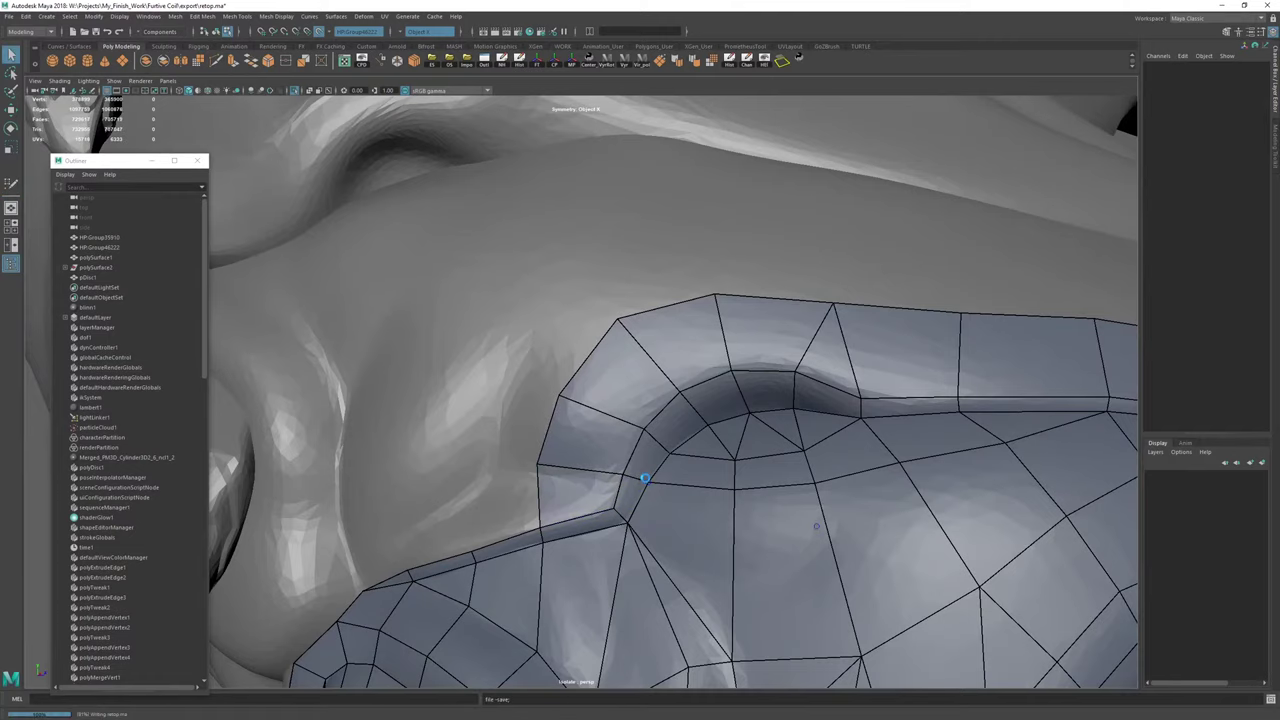
# Save the scene, delete and clean up the retopology mesh's construction history, and resume Quad Draw.
pyautogui.hotkey('ctrl', 's')
pyautogui.press('w')
pyautogui.press('F8')
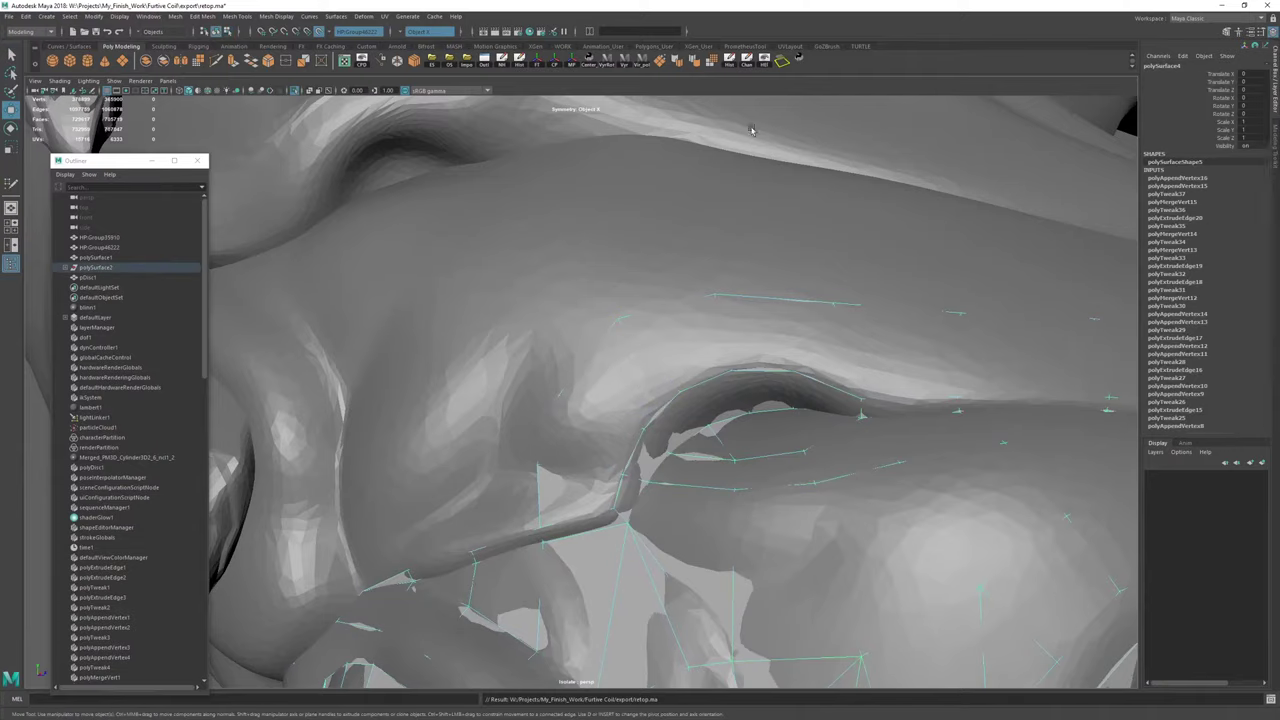
pyautogui.click(729, 61)
pyautogui.click(747, 61)
pyautogui.press('y')
# Start a second row outside the bump, extruding quads up its outer side and across its upper corner.
pyautogui.keyDown('alt'); pyautogui.moveTo(472, 384); pyautogui.dragTo(669, 246, button='middle'); pyautogui.keyUp('alt')
pyautogui.moveTo(669, 246)
pyautogui.keyDown('alt'); pyautogui.mouseDown()
pyautogui.moveTo(634, 306)
pyautogui.moveTo(655, 275)
pyautogui.mouseUp(); pyautogui.keyUp('alt')
pyautogui.keyDown('alt'); pyautogui.moveTo(655, 275); pyautogui.dragTo(713, 330, button='right'); pyautogui.keyUp('alt')
pyautogui.moveTo(737, 452)
pyautogui.mouseDown()
pyautogui.moveTo(663, 268)
pyautogui.moveTo(714, 322)
pyautogui.moveTo(744, 312)
pyautogui.moveTo(696, 278)
pyautogui.moveTo(634, 363)
pyautogui.moveTo(614, 361)
pyautogui.moveTo(734, 377)
pyautogui.moveTo(704, 383)
pyautogui.mouseUp()
pyautogui.moveTo(684, 387); pyautogui.dragTo(669, 385)
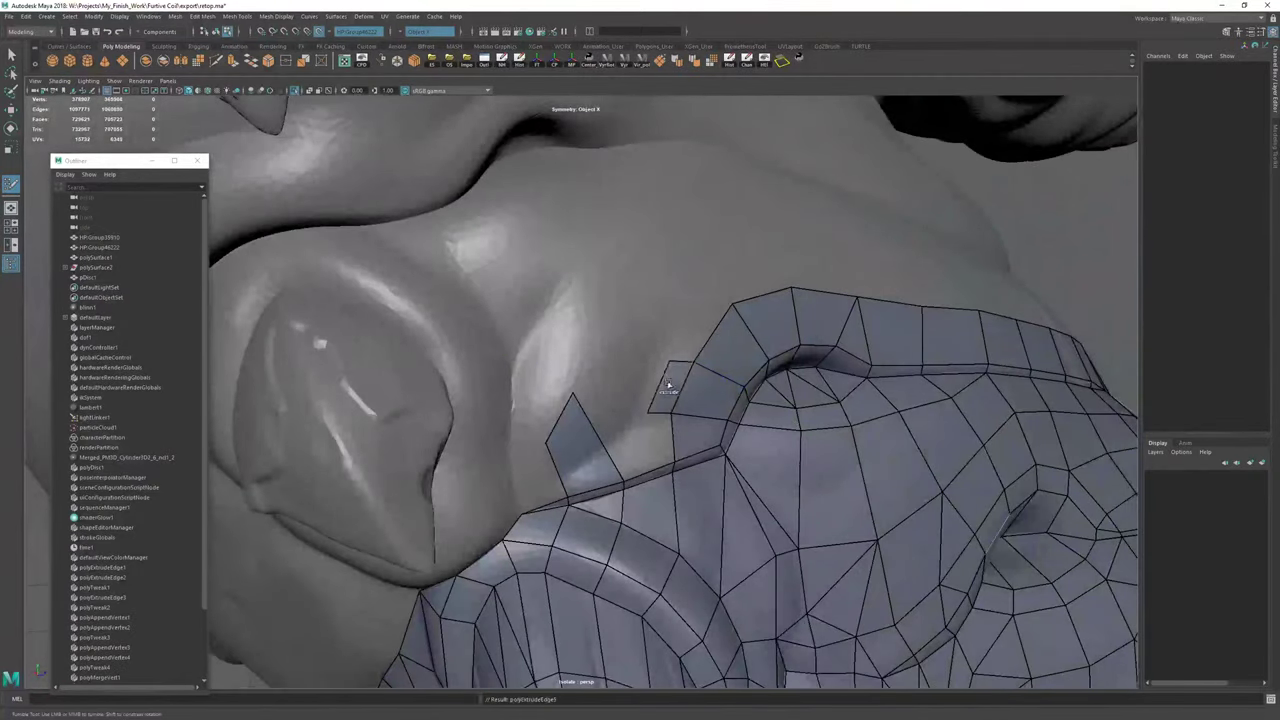
pyautogui.moveTo(714, 335)
pyautogui.mouseDown()
pyautogui.moveTo(655, 312)
pyautogui.moveTo(656, 339)
pyautogui.mouseUp()
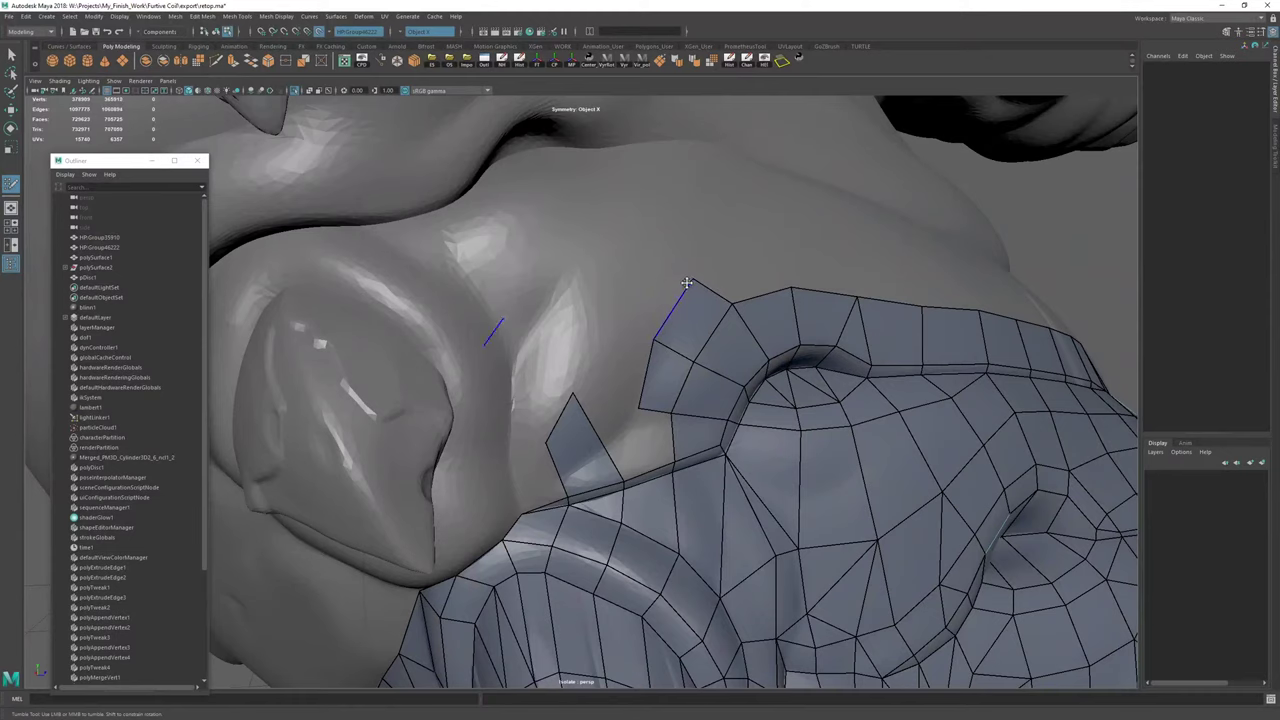
pyautogui.moveTo(683, 281)
pyautogui.mouseDown()
pyautogui.moveTo(673, 256)
pyautogui.moveTo(627, 276)
pyautogui.mouseUp()
pyautogui.moveTo(731, 328)
pyautogui.mouseDown()
pyautogui.moveTo(667, 266)
pyautogui.moveTo(755, 242)
pyautogui.mouseUp()
pyautogui.keyDown('alt'); pyautogui.moveTo(627, 347); pyautogui.dragTo(652, 393); pyautogui.keyUp('alt')
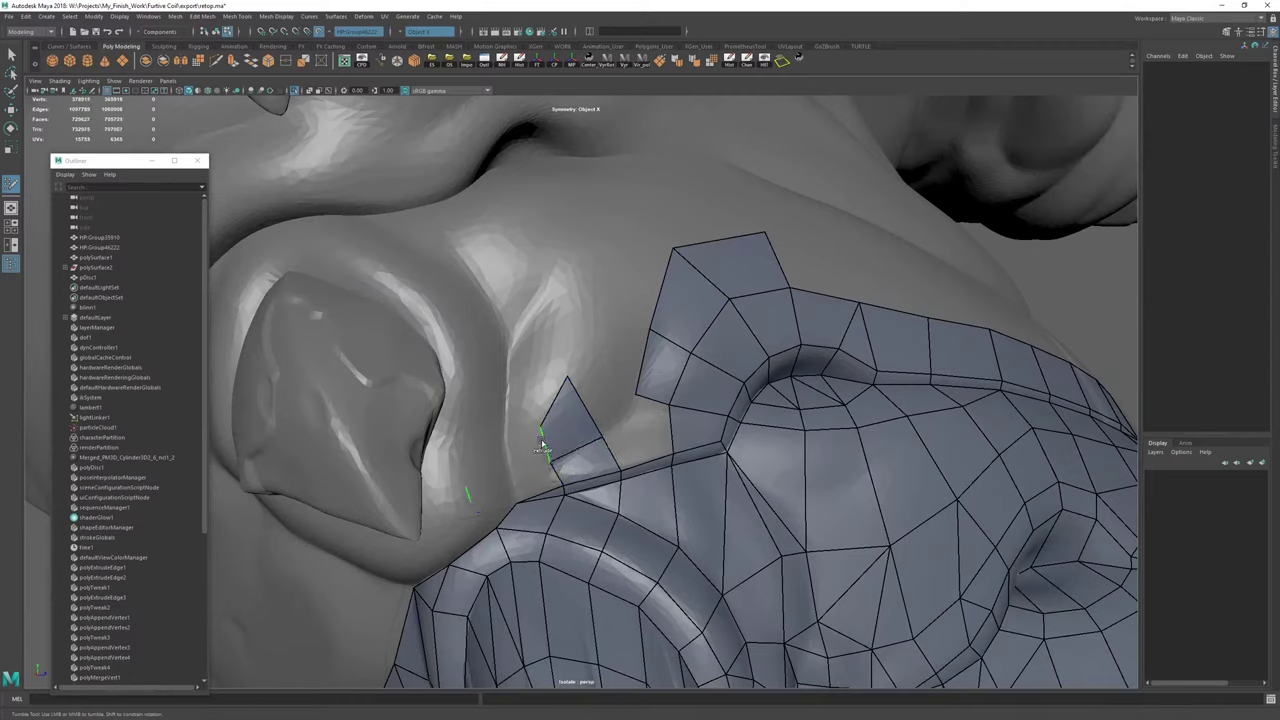
# Extrude a quad outward from the row's lower outer edge and fill the face beneath it down to the body's border.
pyautogui.moveTo(541, 447); pyautogui.dragTo(523, 437)
pyautogui.keyDown('alt'); pyautogui.moveTo(494, 477); pyautogui.dragTo(510, 508, button='right'); pyautogui.keyUp('alt')
pyautogui.keyDown('alt'); pyautogui.moveTo(510, 508); pyautogui.dragTo(640, 454, button='middle'); pyautogui.keyUp('alt')
pyautogui.keyDown('alt'); pyautogui.moveTo(640, 454); pyautogui.dragTo(646, 422); pyautogui.keyUp('alt')
pyautogui.keyDown('shift'); pyautogui.click(614, 459); pyautogui.keyUp('shift')
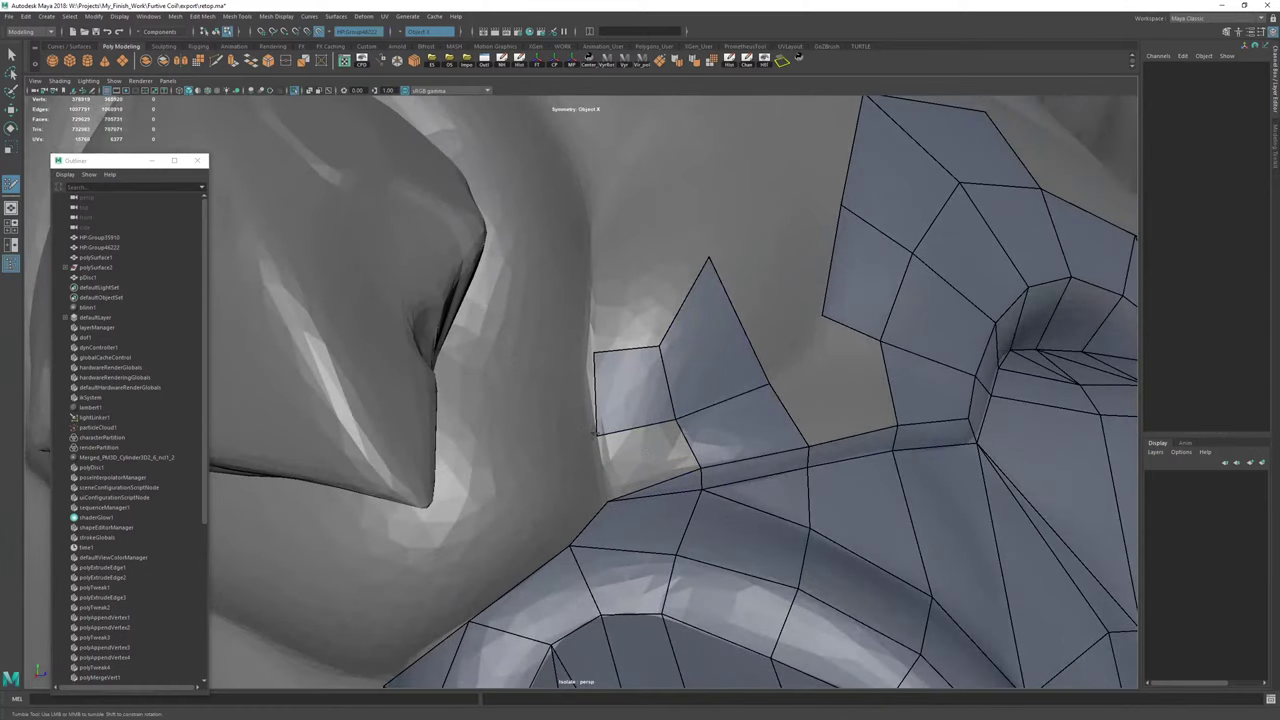
pyautogui.moveTo(592, 352); pyautogui.dragTo(591, 362)
# Fill the remaining gap between the small outer quads and the raised bump's row, and adjust the adjoining vertex.
pyautogui.keyDown('alt'); pyautogui.moveTo(702, 388); pyautogui.dragTo(660, 420); pyautogui.keyUp('alt')
pyautogui.keyDown('alt'); pyautogui.moveTo(660, 420); pyautogui.dragTo(700, 500, button='right'); pyautogui.keyUp('alt')
pyautogui.keyDown('alt'); pyautogui.moveTo(700, 500); pyautogui.dragTo(822, 578); pyautogui.keyUp('alt')
pyautogui.keyDown('shift'); pyautogui.click(580, 456); pyautogui.keyUp('shift')
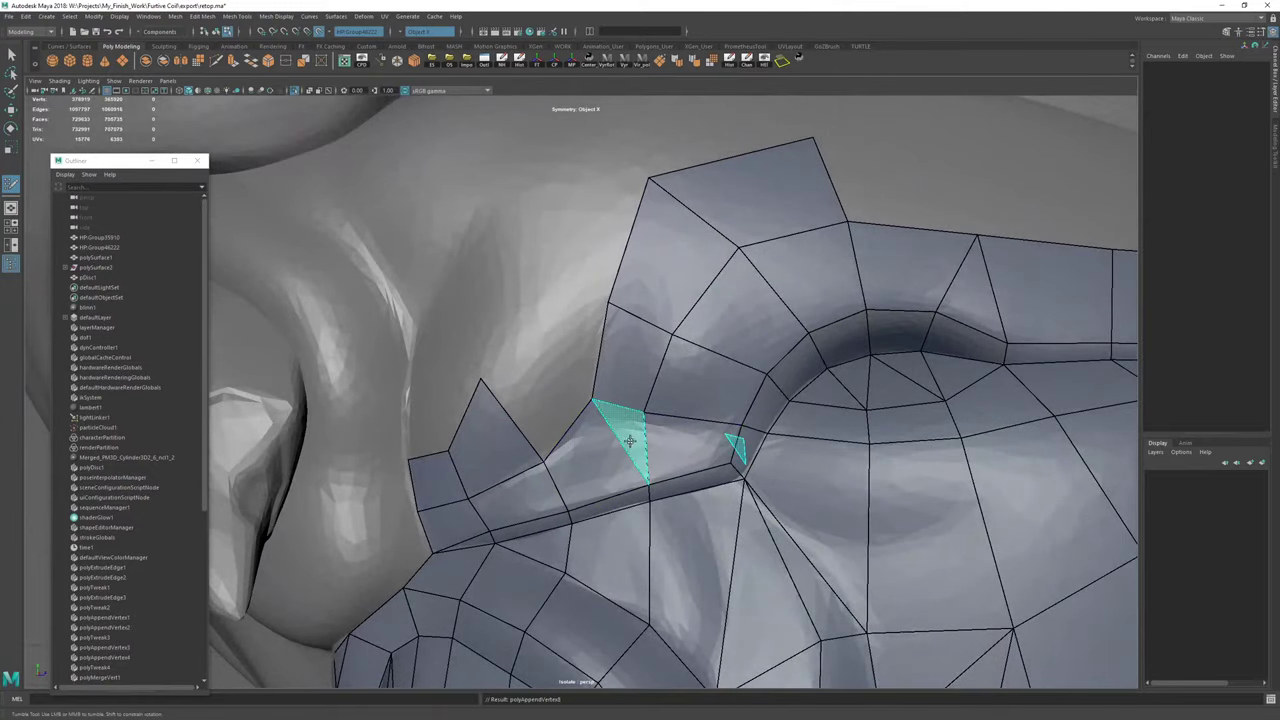
pyautogui.moveTo(646, 412); pyautogui.dragTo(660, 418)
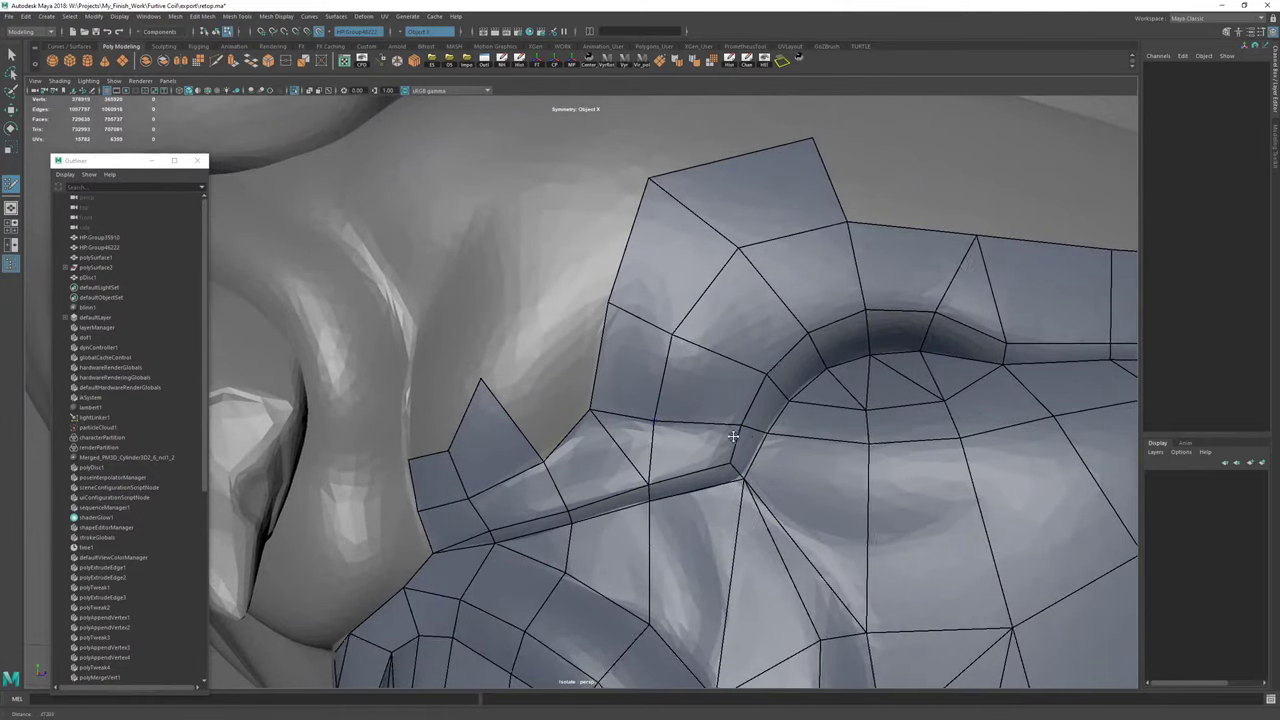
# Extend the second row up the bump's outer side with another quad and fill the face beside its upper corner.
pyautogui.keyDown('alt'); pyautogui.moveTo(725, 424); pyautogui.dragTo(600, 416, button='right'); pyautogui.keyUp('alt')
pyautogui.keyDown('alt'); pyautogui.moveTo(600, 416); pyautogui.dragTo(534, 368); pyautogui.keyUp('alt')
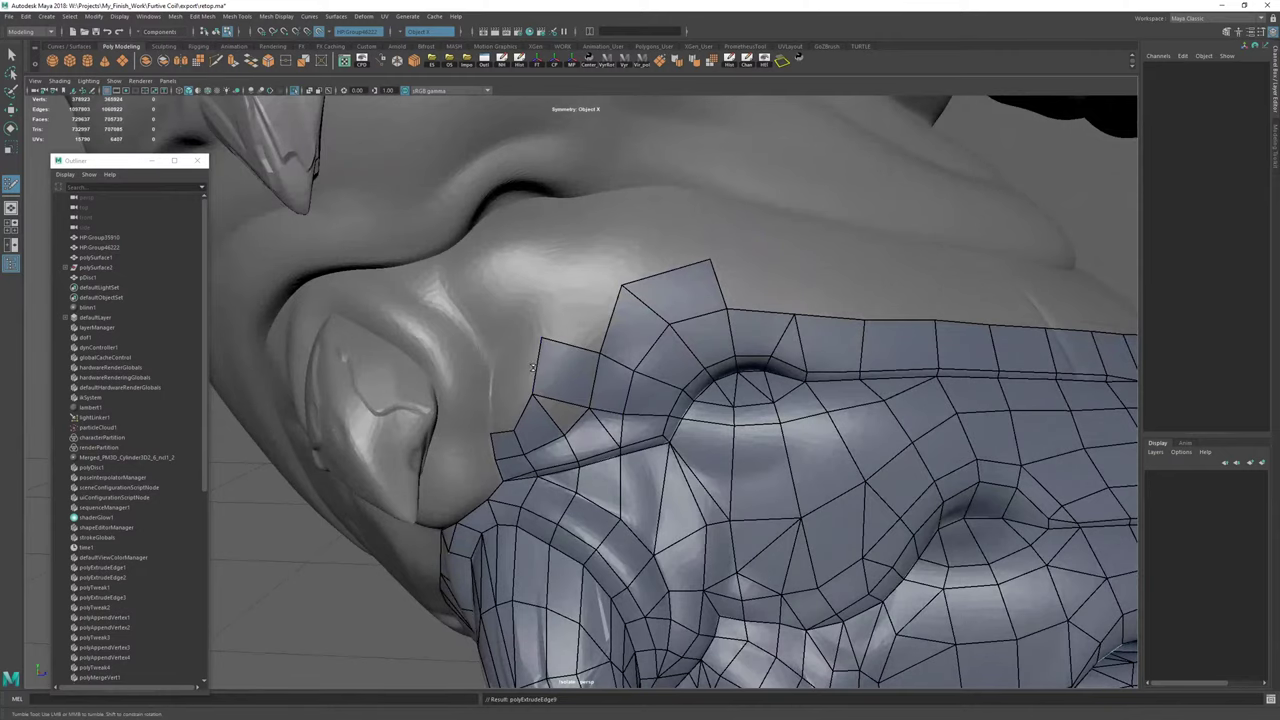
pyautogui.click(566, 276)
pyautogui.keyDown('shift'); pyautogui.click(588, 310); pyautogui.keyUp('shift')
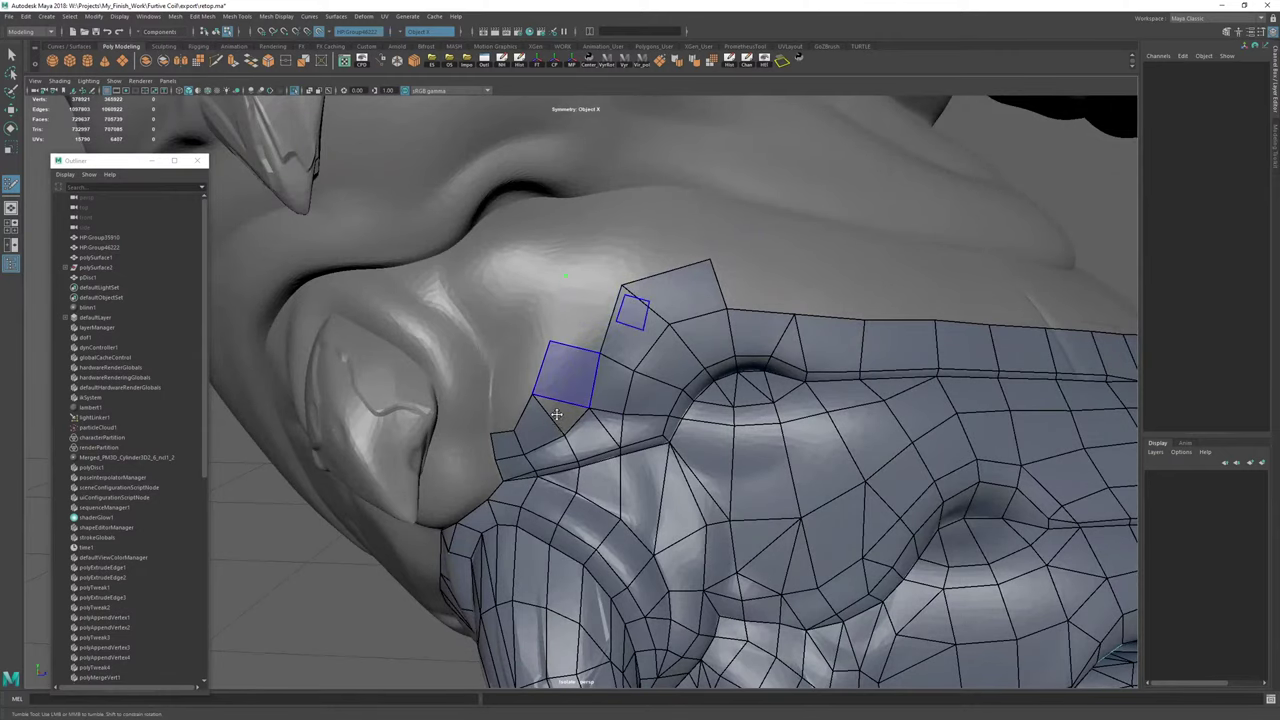
# Extrude two columns of quads up from the border at the body's corner and fit their upper vertices under the fold.
pyautogui.keyDown('alt'); pyautogui.moveTo(449, 298); pyautogui.dragTo(330, 305, button='right'); pyautogui.keyUp('alt')
pyautogui.keyDown('alt'); pyautogui.moveTo(480, 360); pyautogui.dragTo(600, 375, button='right'); pyautogui.keyUp('alt')
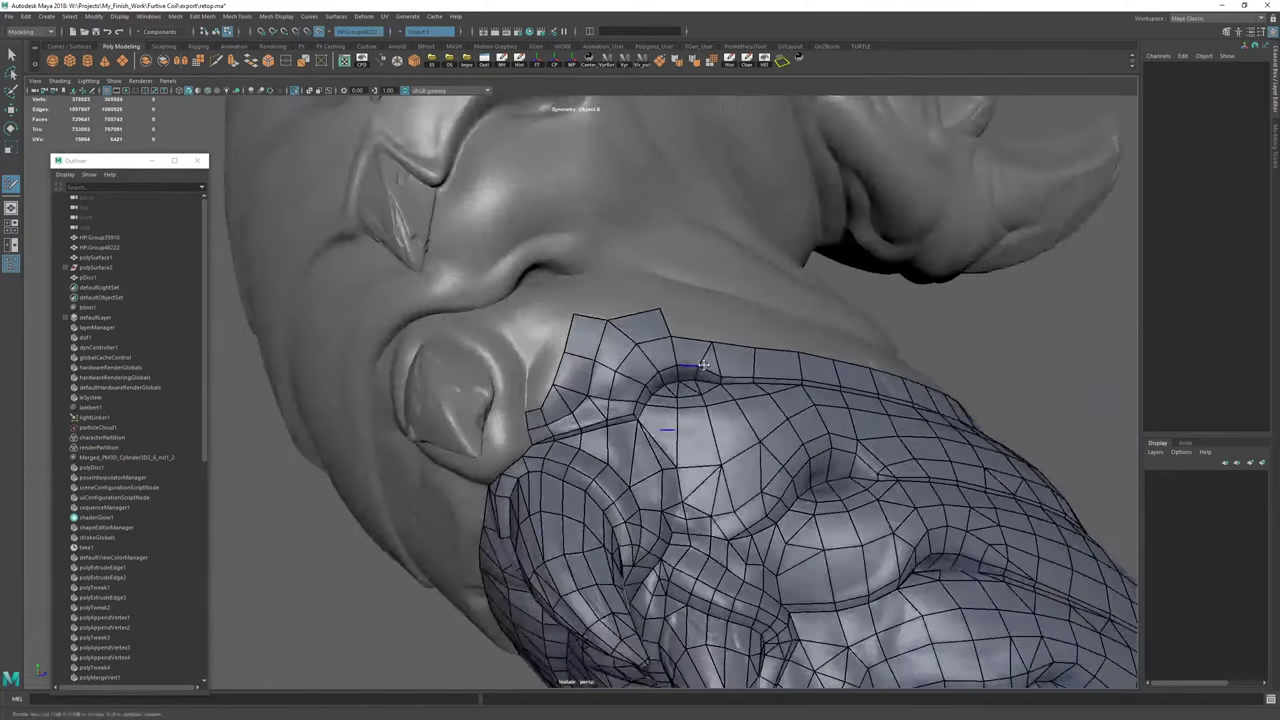
pyautogui.keyDown('alt'); pyautogui.moveTo(960, 440); pyautogui.dragTo(777, 417, button='middle'); pyautogui.keyUp('alt')
pyautogui.keyDown('alt'); pyautogui.moveTo(640, 408); pyautogui.dragTo(663, 440); pyautogui.keyUp('alt')
pyautogui.keyDown('alt'); pyautogui.moveTo(663, 440); pyautogui.dragTo(614, 434, button='middle'); pyautogui.keyUp('alt')
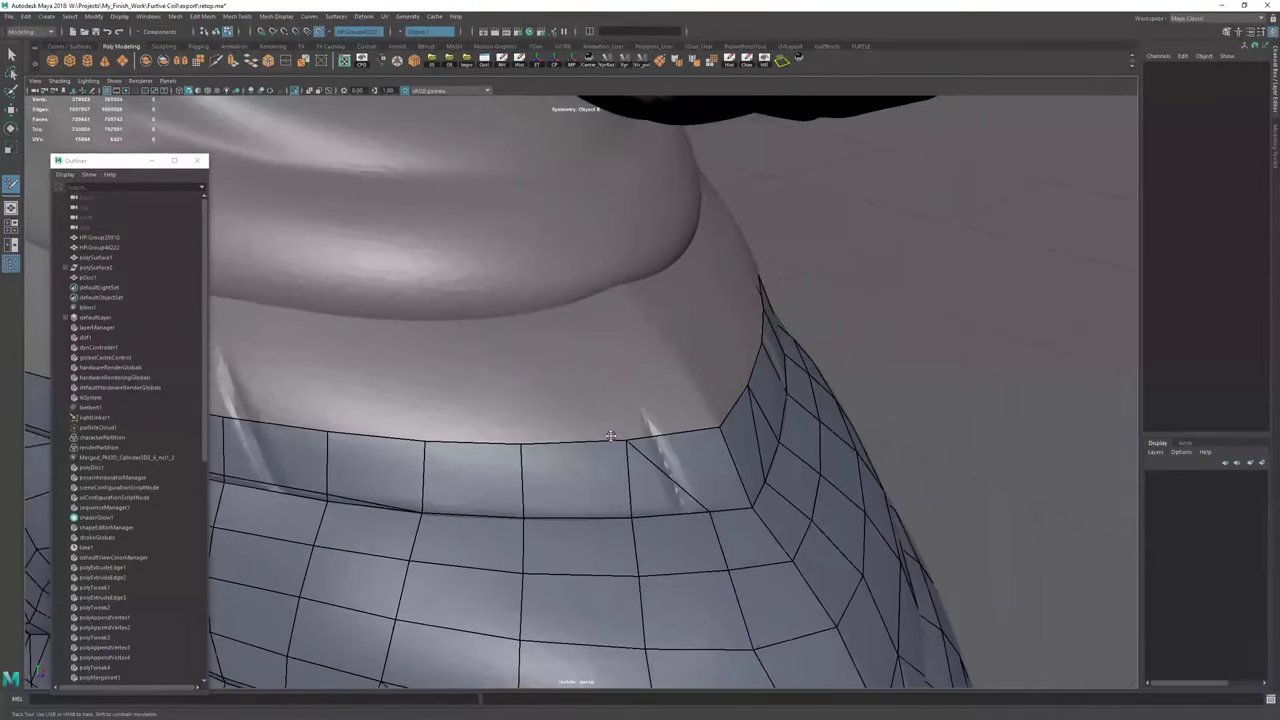
pyautogui.keyDown('alt'); pyautogui.moveTo(614, 434); pyautogui.dragTo(689, 423); pyautogui.keyUp('alt')
pyautogui.keyDown('alt'); pyautogui.moveTo(689, 423); pyautogui.dragTo(410, 315, button='right'); pyautogui.keyUp('alt')
pyautogui.keyDown('alt'); pyautogui.moveTo(410, 315); pyautogui.dragTo(350, 385); pyautogui.keyUp('alt')
pyautogui.keyDown('alt'); pyautogui.moveTo(350, 385); pyautogui.dragTo(491, 397, button='right'); pyautogui.keyUp('alt')
pyautogui.press('Tab')
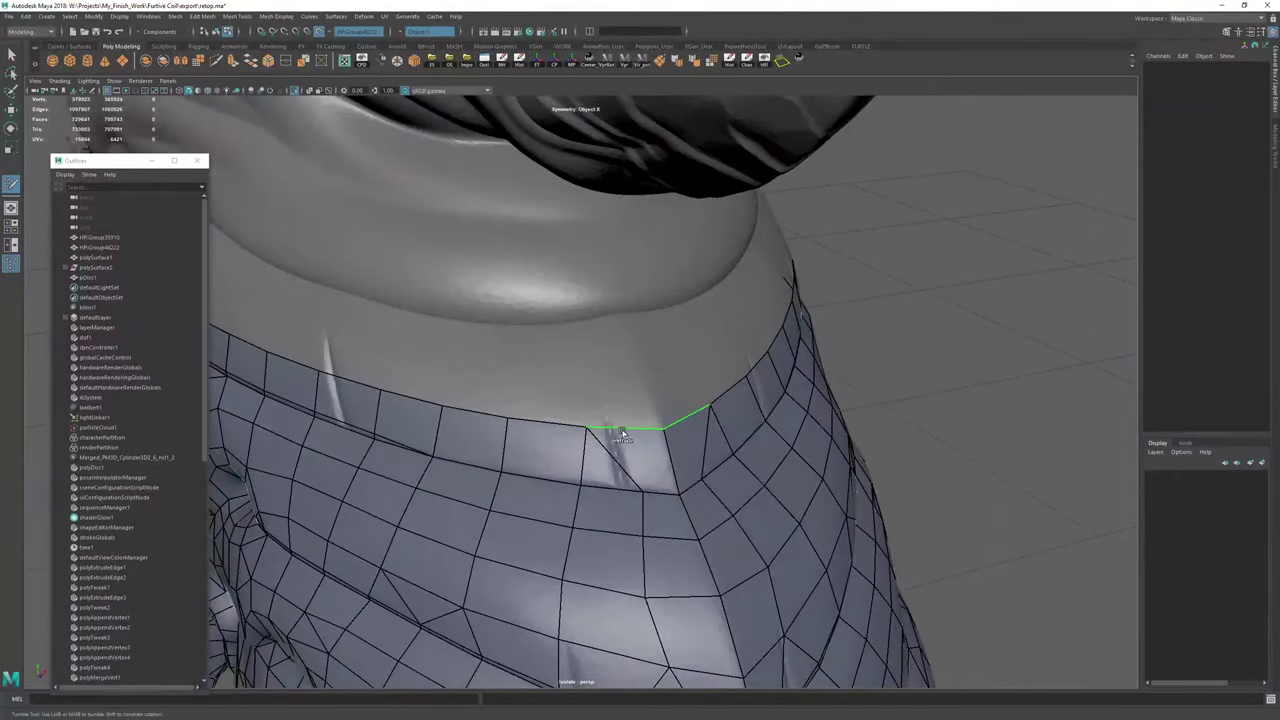
pyautogui.moveTo(615, 431); pyautogui.dragTo(634, 382)
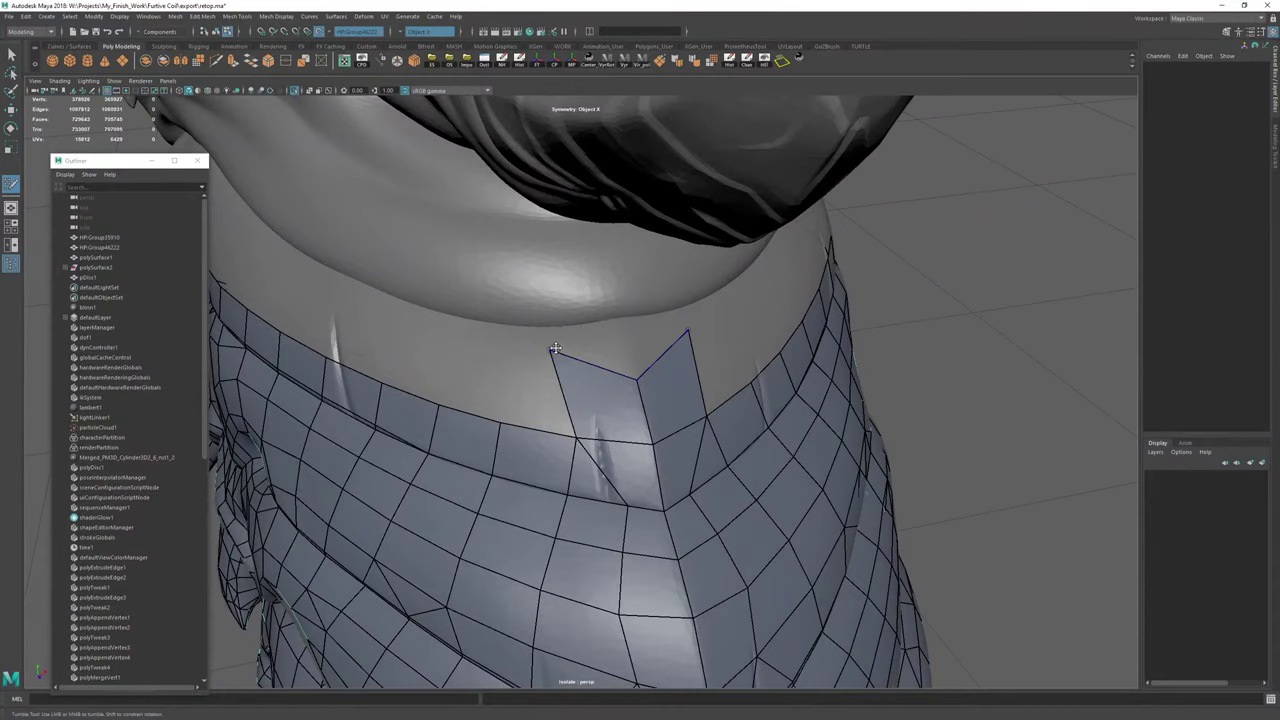
pyautogui.moveTo(555, 348); pyautogui.dragTo(592, 334)
pyautogui.press('Tab')
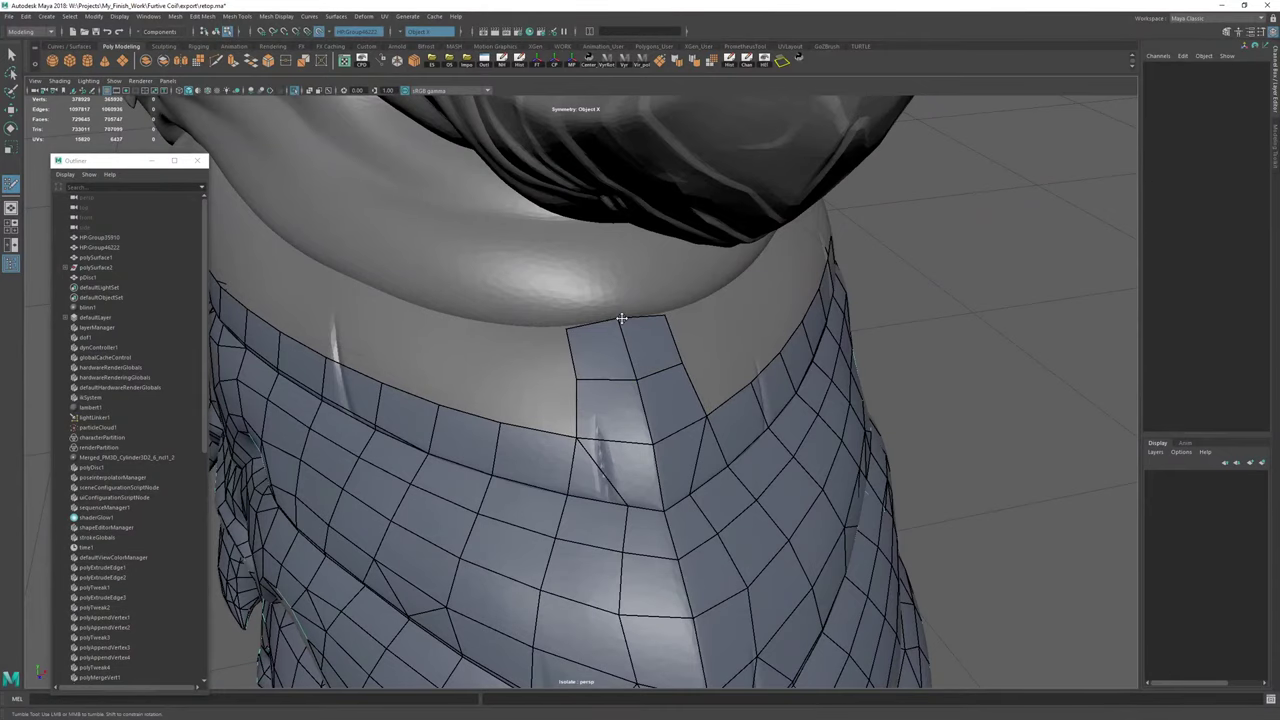
# Build a row of quads along the upper border from the corner columns to the bump, closing the gap between them.
pyautogui.keyDown('alt'); pyautogui.moveTo(564, 328); pyautogui.dragTo(561, 413, button='right'); pyautogui.keyUp('alt')
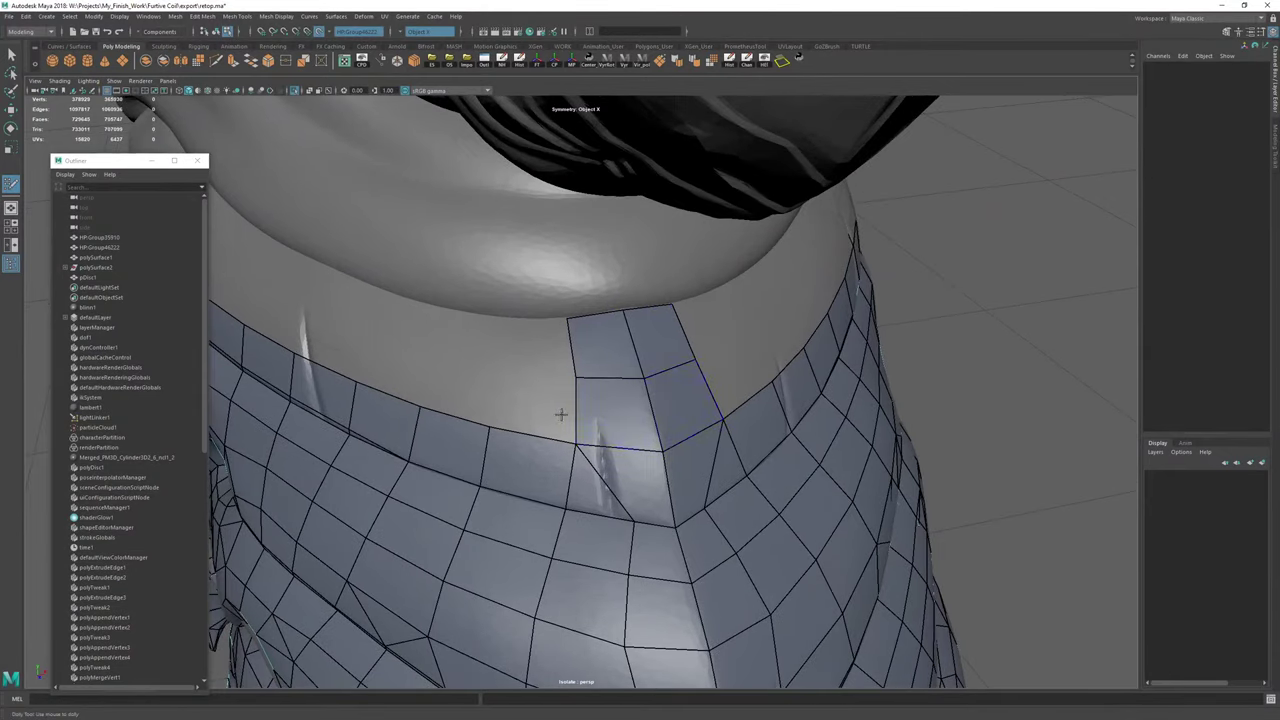
pyautogui.press('Tab')
pyautogui.moveTo(574, 411); pyautogui.dragTo(371, 421)
pyautogui.press('Tab')
pyautogui.moveTo(370, 421); pyautogui.dragTo(300, 400)
pyautogui.keyDown('shift'); pyautogui.click(279, 390); pyautogui.keyUp('shift')
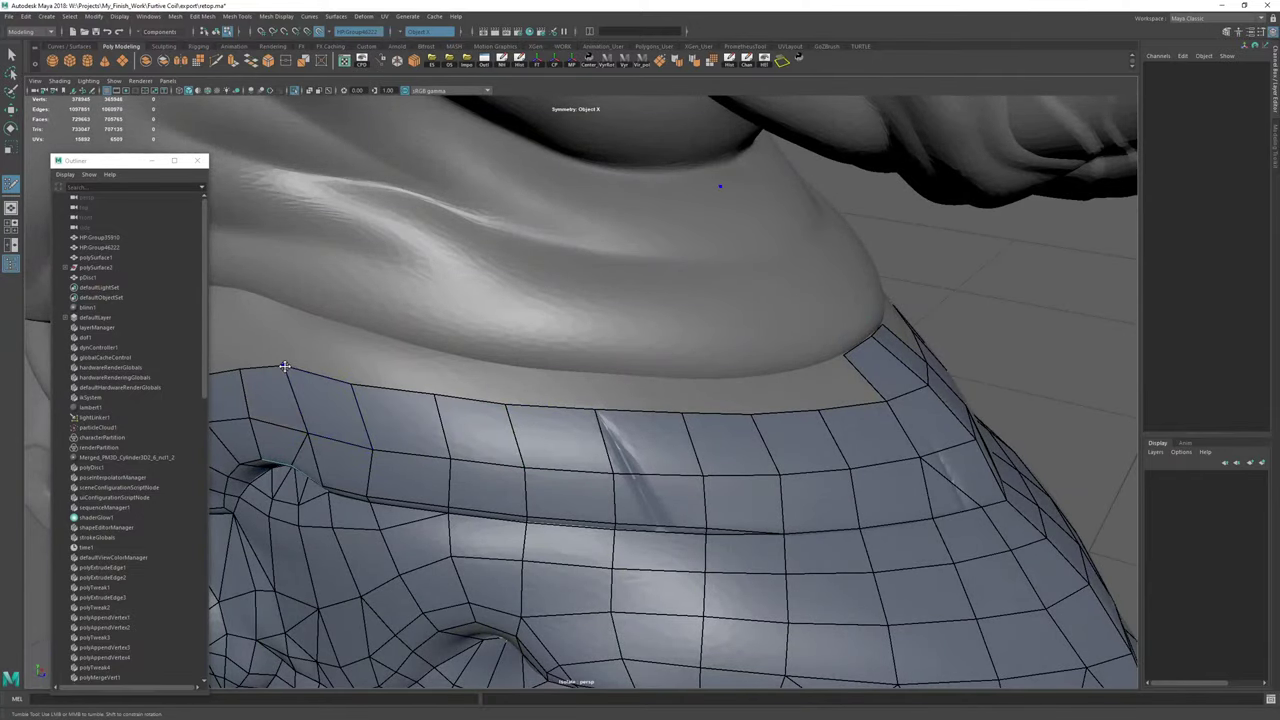
# Delete the retopology mesh's construction history and resume Quad Draw.
pyautogui.keyDown('alt'); pyautogui.moveTo(314, 367); pyautogui.dragTo(519, 395, button='middle'); pyautogui.keyUp('alt')
pyautogui.press('w')
pyautogui.press('F8')
pyautogui.click(731, 61)
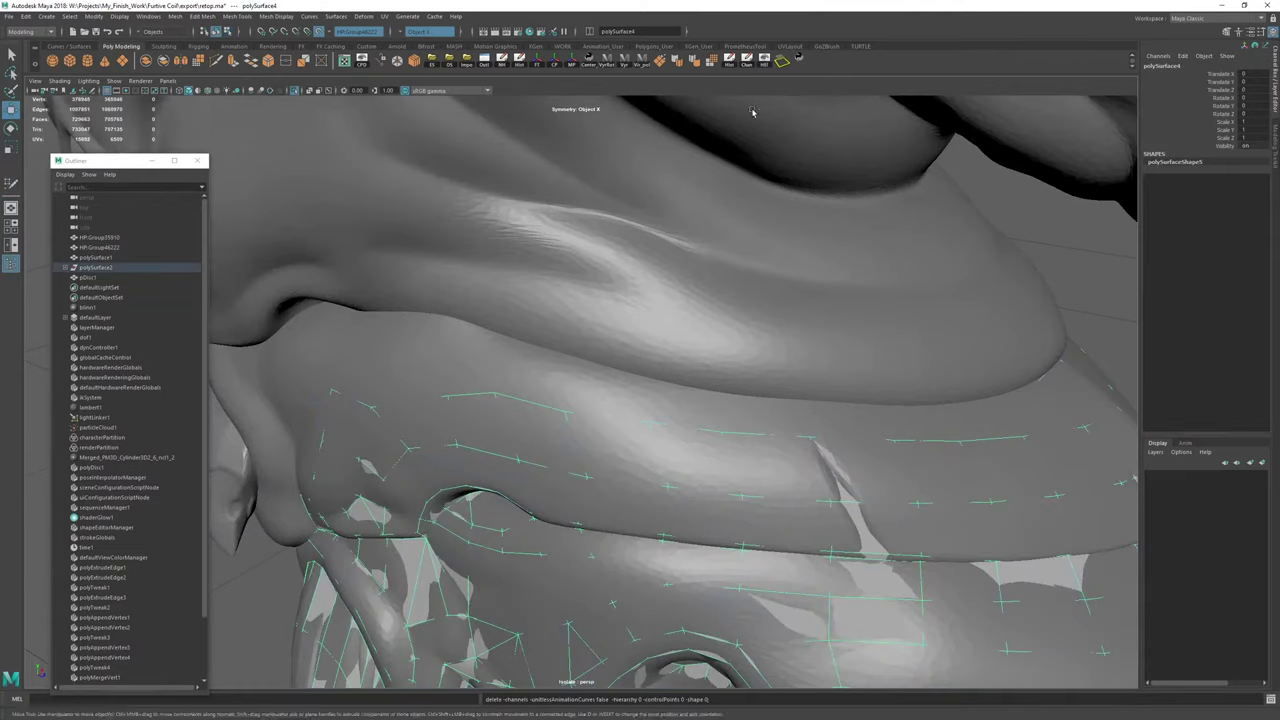
pyautogui.press('y')
# Merge two neighbouring upper vertices of the new row near the corner so one face becomes a triangle.
pyautogui.keyDown('alt'); pyautogui.moveTo(811, 416); pyautogui.dragTo(608, 346, button='middle'); pyautogui.keyUp('alt')
pyautogui.keyDown('alt'); pyautogui.moveTo(608, 346); pyautogui.dragTo(818, 438); pyautogui.keyUp('alt')
pyautogui.keyDown('alt'); pyautogui.moveTo(580, 400); pyautogui.dragTo(649, 400, button='right'); pyautogui.keyUp('alt')
pyautogui.keyDown('alt'); pyautogui.moveTo(649, 400); pyautogui.dragTo(649, 365, button='middle'); pyautogui.keyUp('alt')
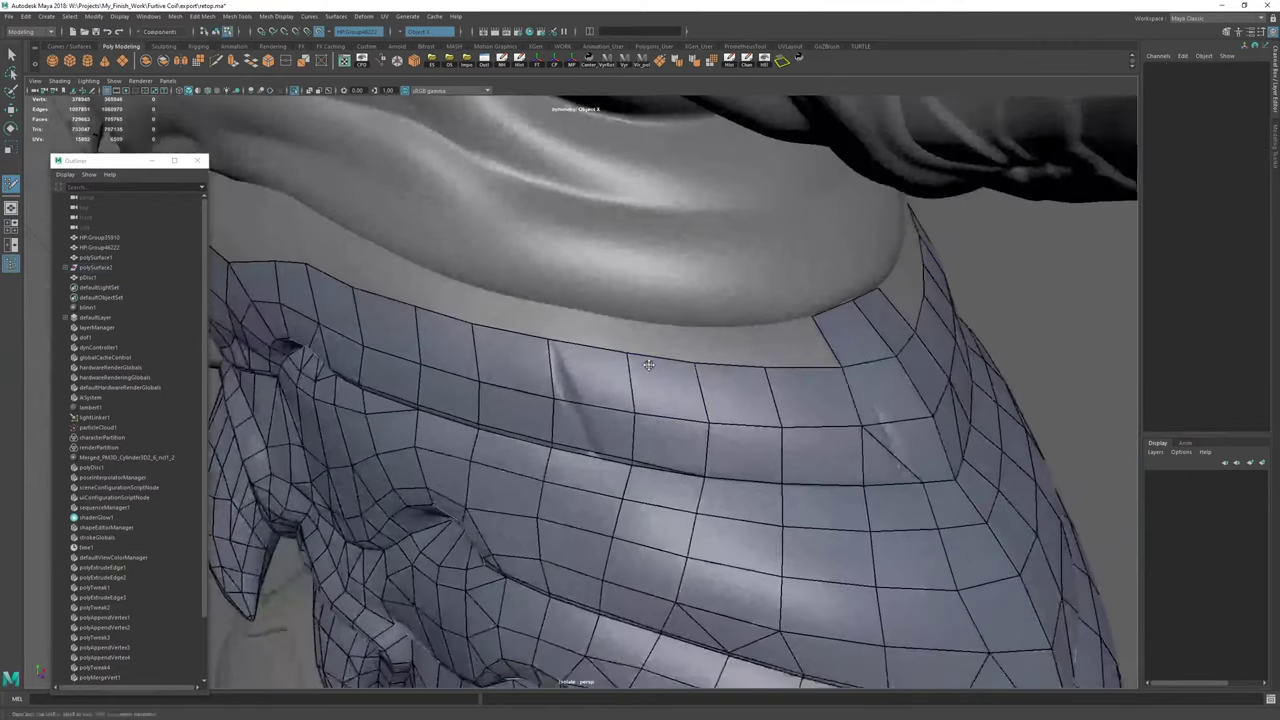
pyautogui.moveTo(690, 366)
pyautogui.keyDown('alt'); pyautogui.mouseDown()
pyautogui.moveTo(751, 374)
pyautogui.moveTo(742, 408)
pyautogui.moveTo(697, 399)
pyautogui.mouseUp(); pyautogui.keyUp('alt')
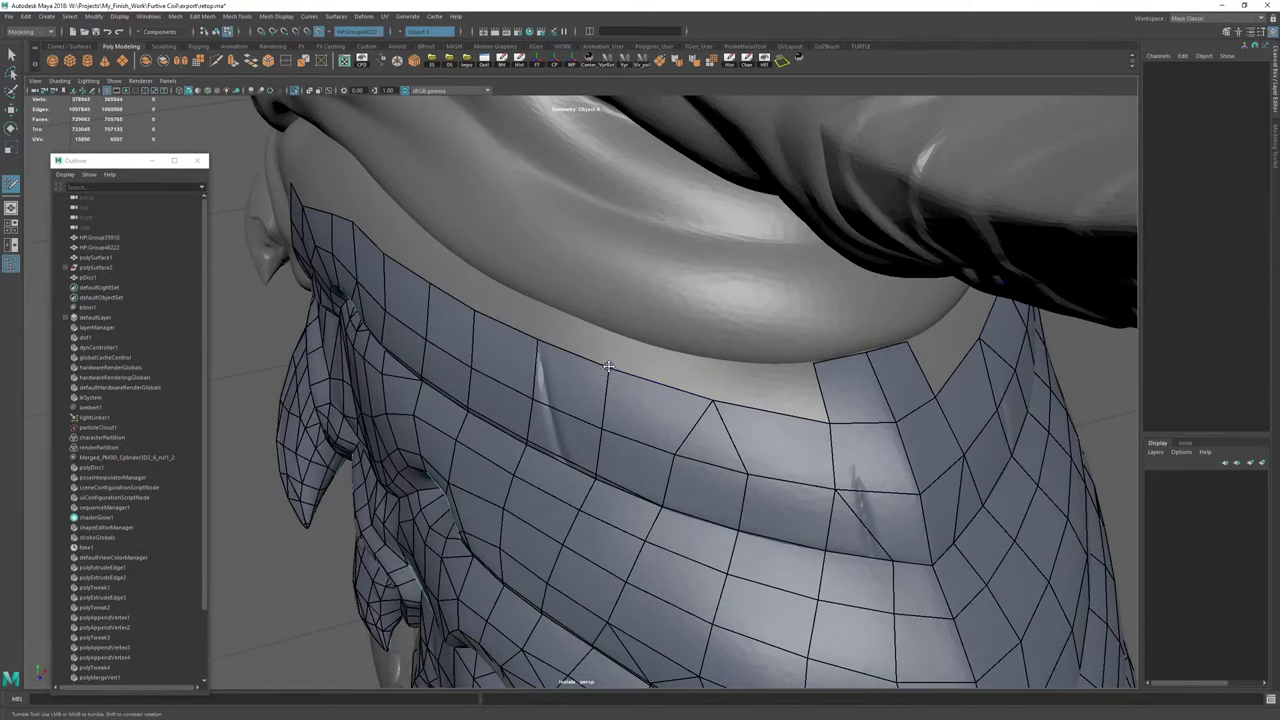
# Shift the upper vertices of the new row to even out its quads between the corner and the bump.
pyautogui.keyDown('alt'); pyautogui.moveTo(608, 367); pyautogui.dragTo(668, 382); pyautogui.keyUp('alt')
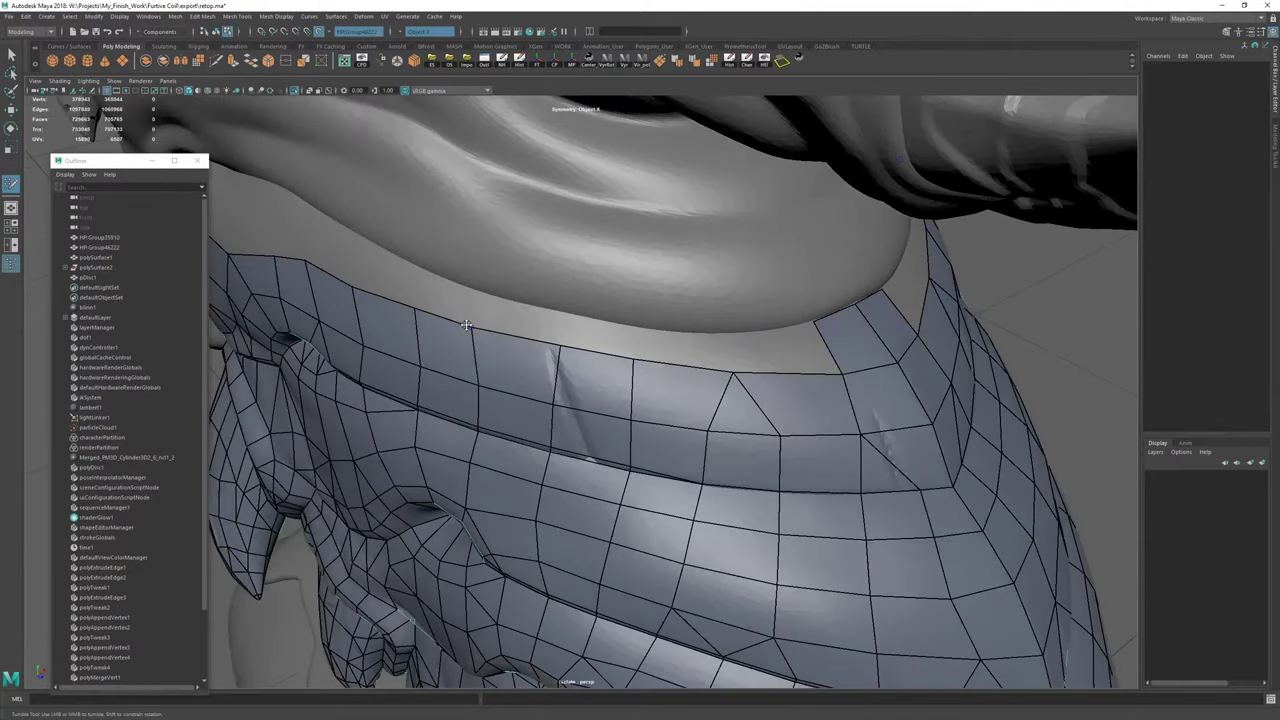
pyautogui.moveTo(466, 328); pyautogui.dragTo(469, 331)
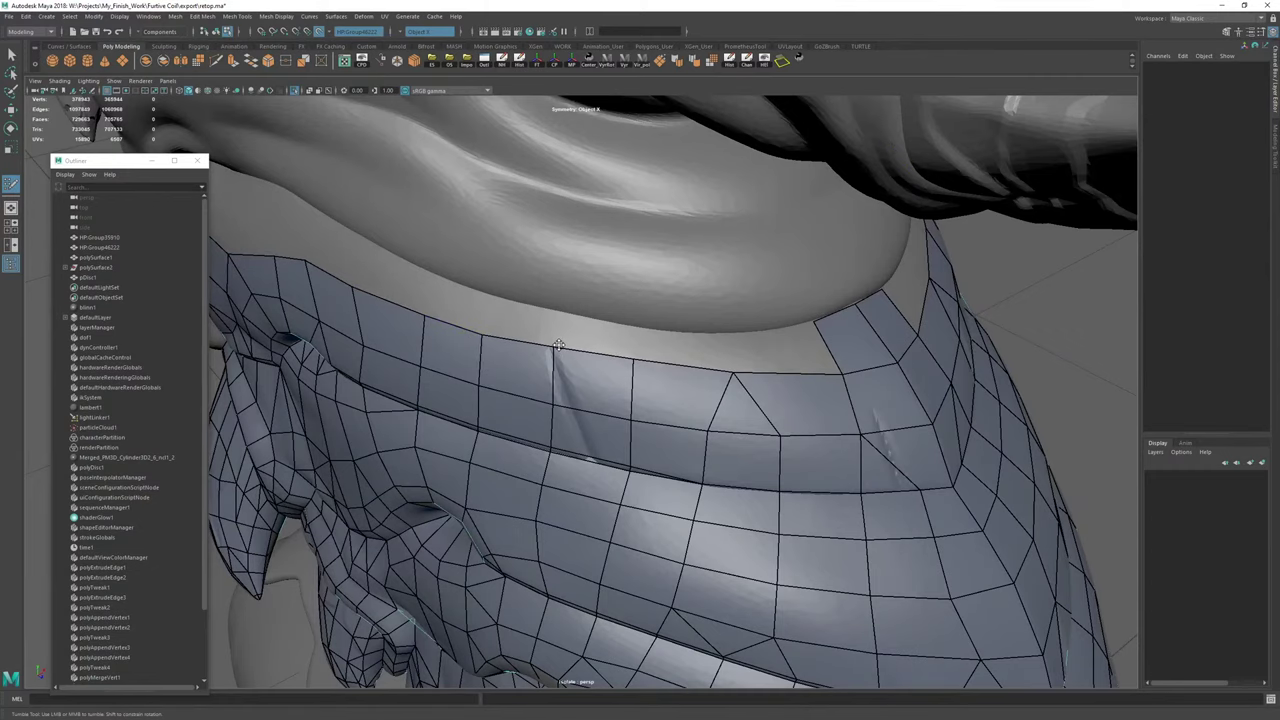
pyautogui.keyDown('alt'); pyautogui.moveTo(564, 356); pyautogui.dragTo(621, 367); pyautogui.keyUp('alt')
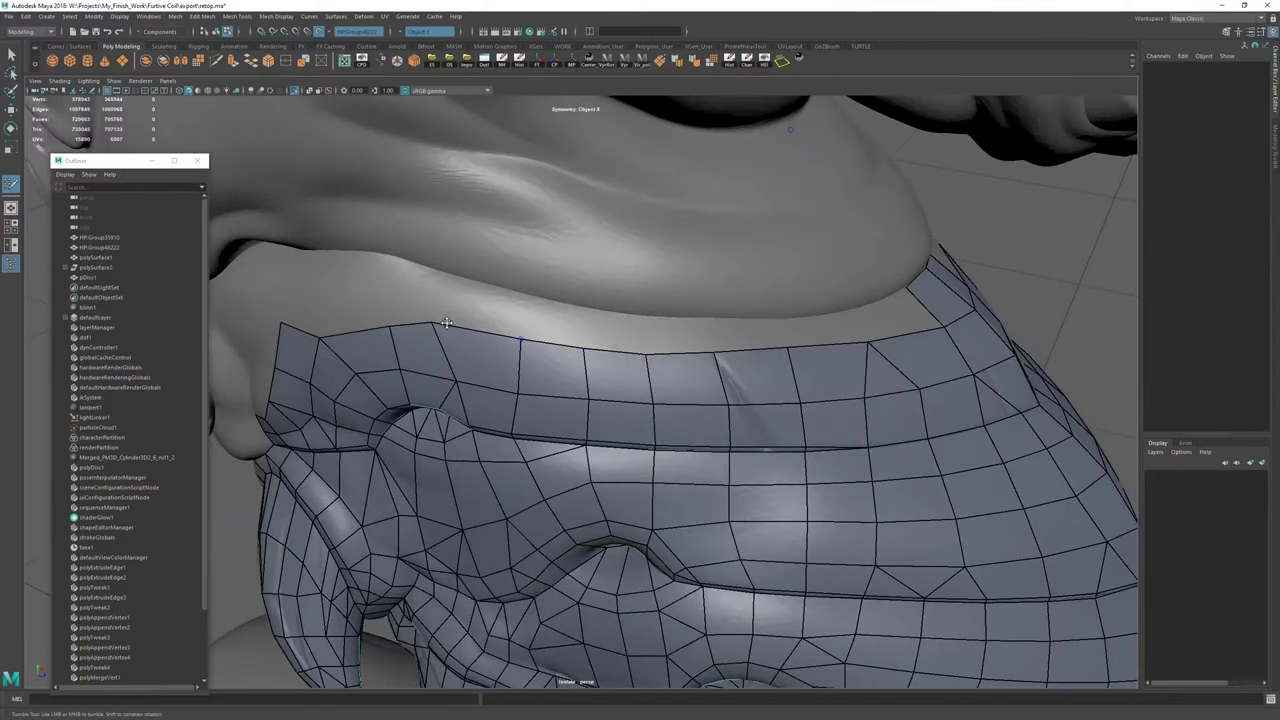
pyautogui.keyDown('alt'); pyautogui.moveTo(453, 324); pyautogui.dragTo(535, 342); pyautogui.keyUp('alt')
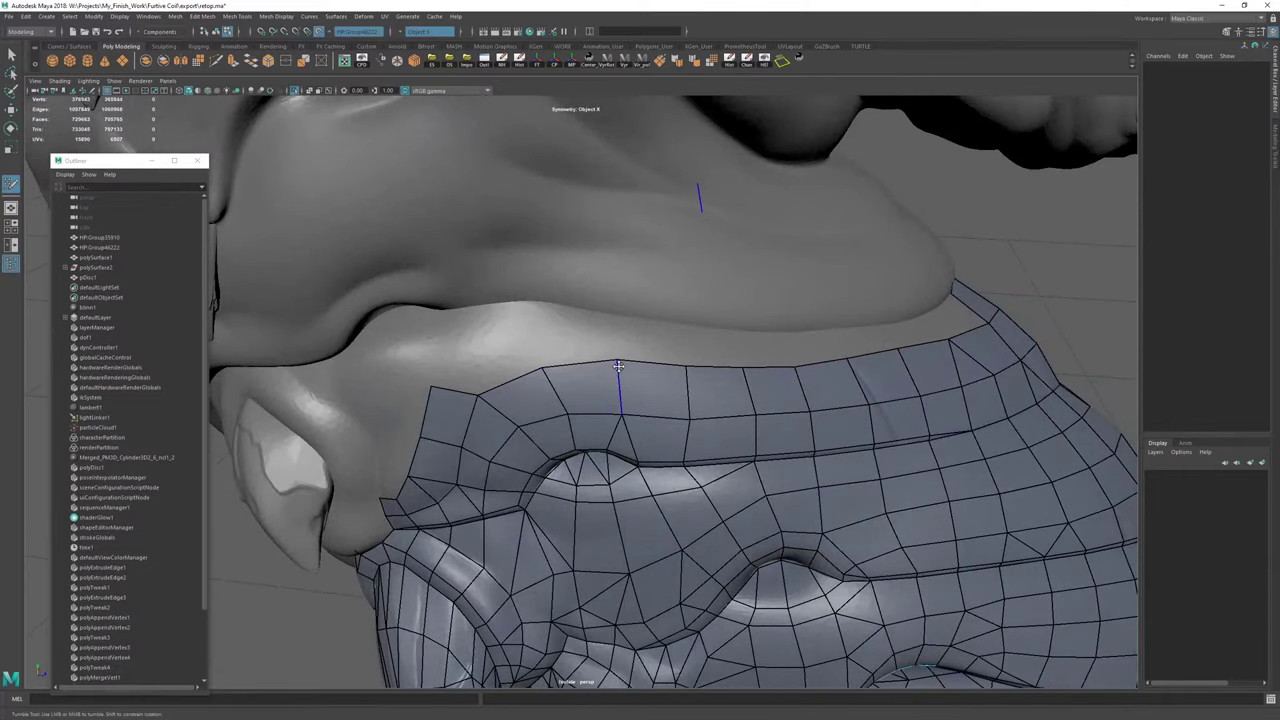
pyautogui.keyDown('alt'); pyautogui.moveTo(687, 417); pyautogui.dragTo(607, 372); pyautogui.keyUp('alt')
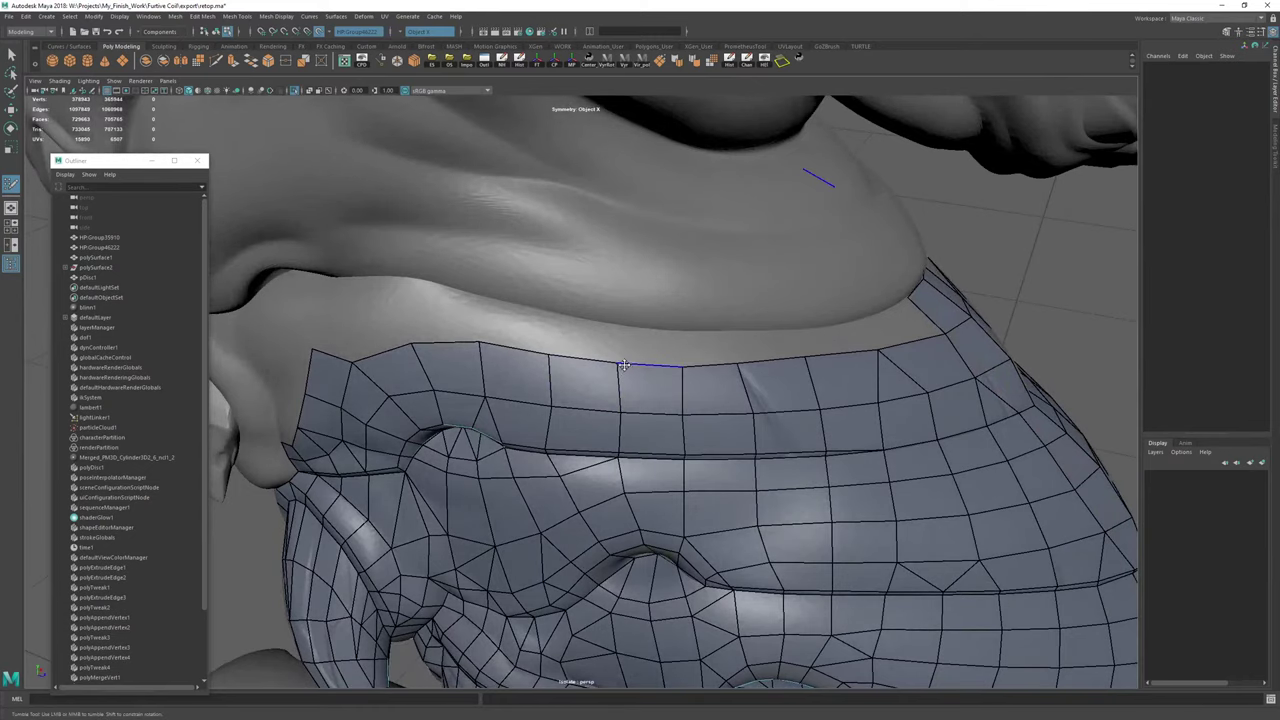
pyautogui.keyDown('alt'); pyautogui.moveTo(764, 403); pyautogui.dragTo(608, 396); pyautogui.keyUp('alt')
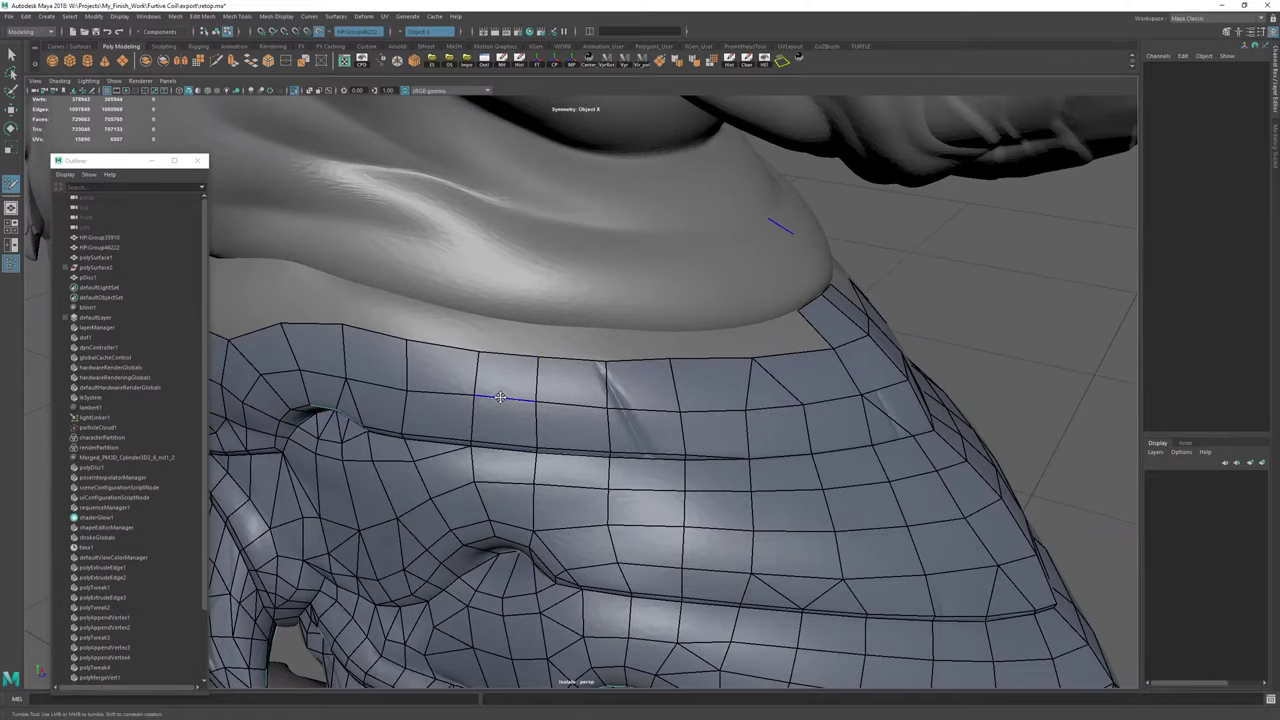
pyautogui.moveTo(515, 372)
pyautogui.keyDown('alt'); pyautogui.mouseDown()
pyautogui.moveTo(414, 354)
pyautogui.moveTo(516, 379)
pyautogui.mouseUp(); pyautogui.keyUp('alt')
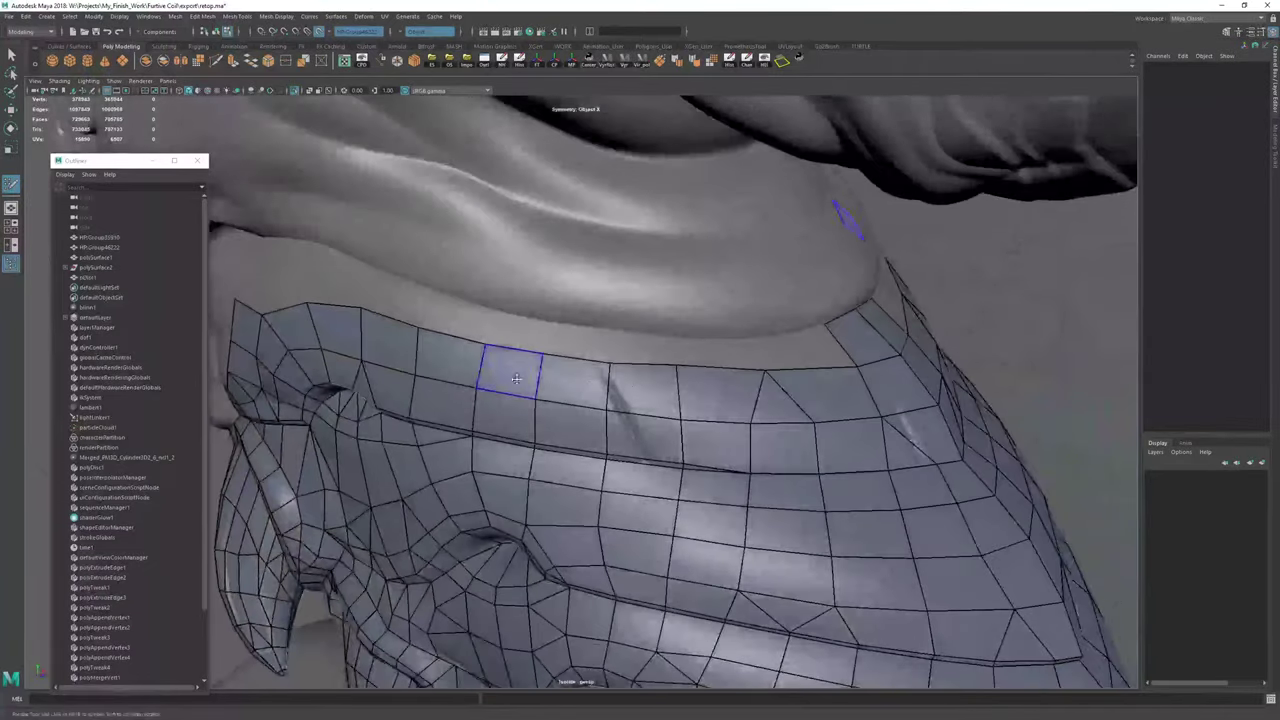
# Start the next row beside the corner columns, filling quads along the fold's lower edge and aligning their upper vertices.
pyautogui.keyDown('alt'); pyautogui.moveTo(764, 368); pyautogui.dragTo(649, 372); pyautogui.keyUp('alt')
pyautogui.keyDown('shift'); pyautogui.click(714, 403); pyautogui.keyUp('shift')
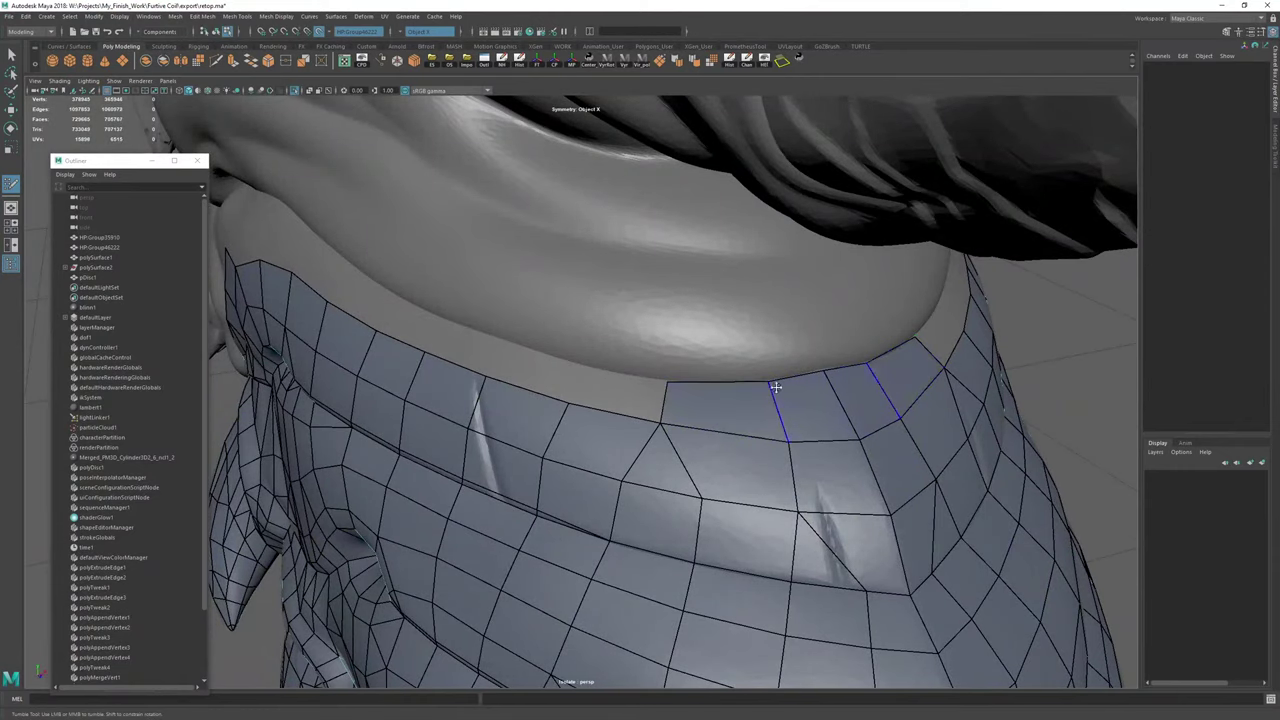
pyautogui.moveTo(769, 382); pyautogui.dragTo(628, 402)
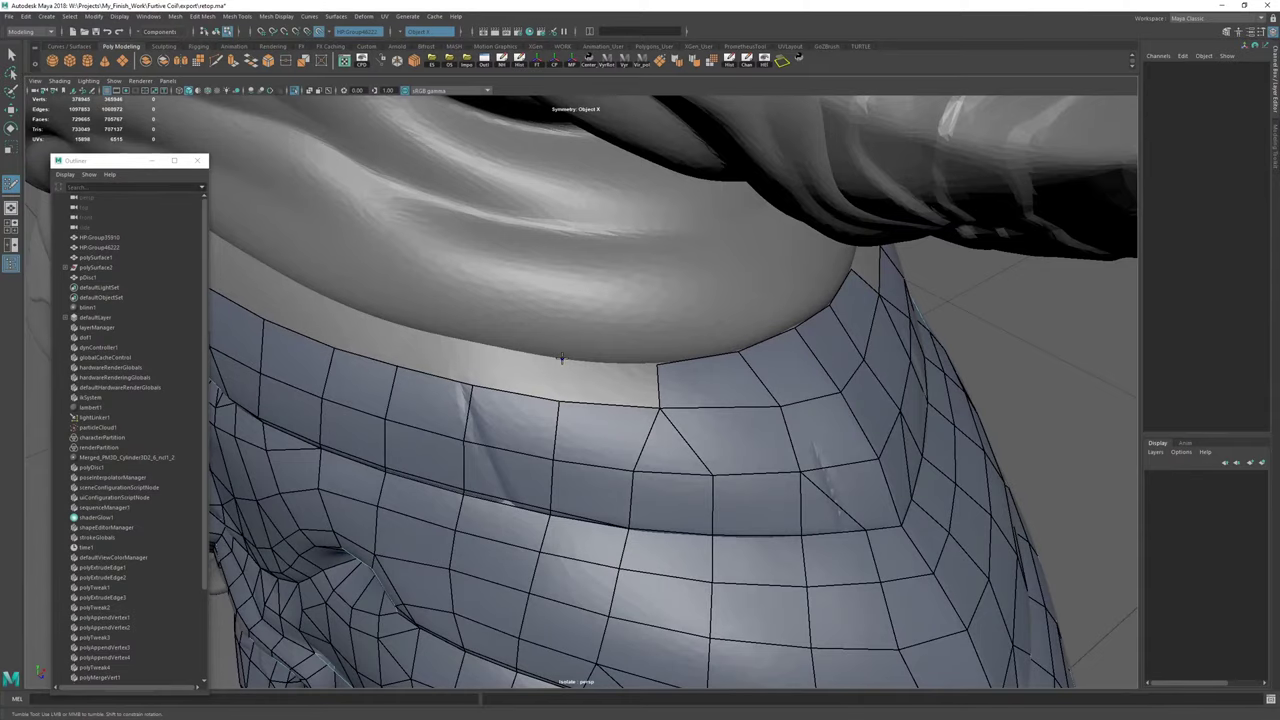
pyautogui.keyDown('shift'); pyautogui.click(589, 380); pyautogui.keyUp('shift')
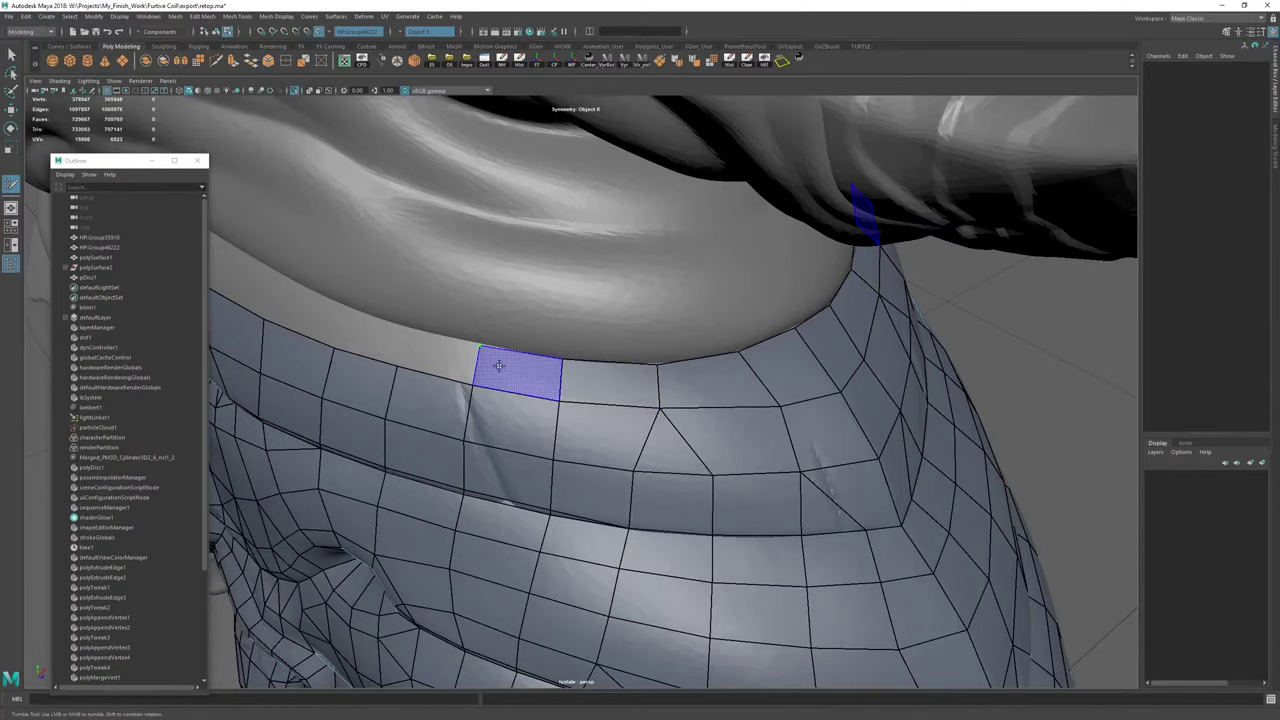
pyautogui.keyDown('shift'); pyautogui.click(512, 368); pyautogui.keyUp('shift')
# Continue the row along the fold to above the bump, adjust its upper vertices, and fill the end quad.
pyautogui.scroll(-5, 715, 403)
pyautogui.scroll(5, 715, 403)
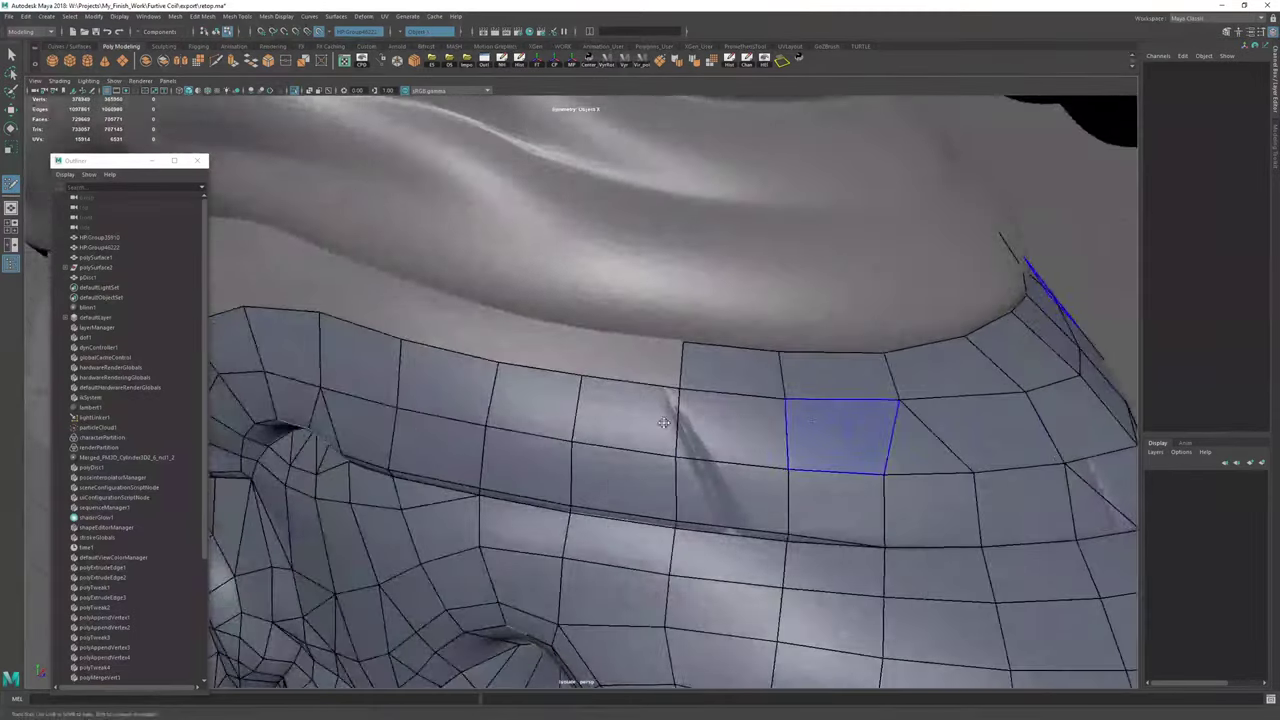
pyautogui.moveTo(640, 410)
pyautogui.keyDown('alt'); pyautogui.mouseDown()
pyautogui.moveTo(729, 414)
pyautogui.moveTo(668, 421)
pyautogui.moveTo(610, 400)
pyautogui.mouseUp(); pyautogui.keyUp('alt')
pyautogui.moveTo(513, 363); pyautogui.dragTo(622, 459, button='middle')
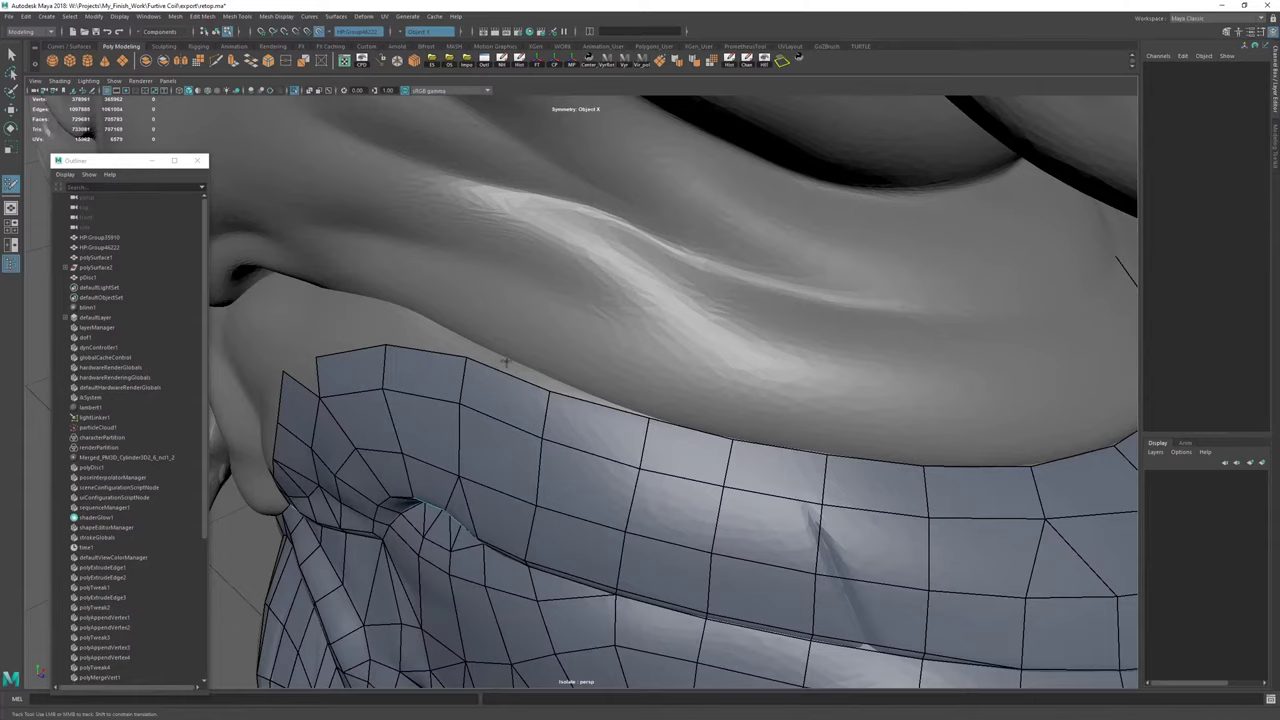
pyautogui.moveTo(469, 355); pyautogui.dragTo(480, 350)
pyautogui.moveTo(544, 392); pyautogui.dragTo(655, 446)
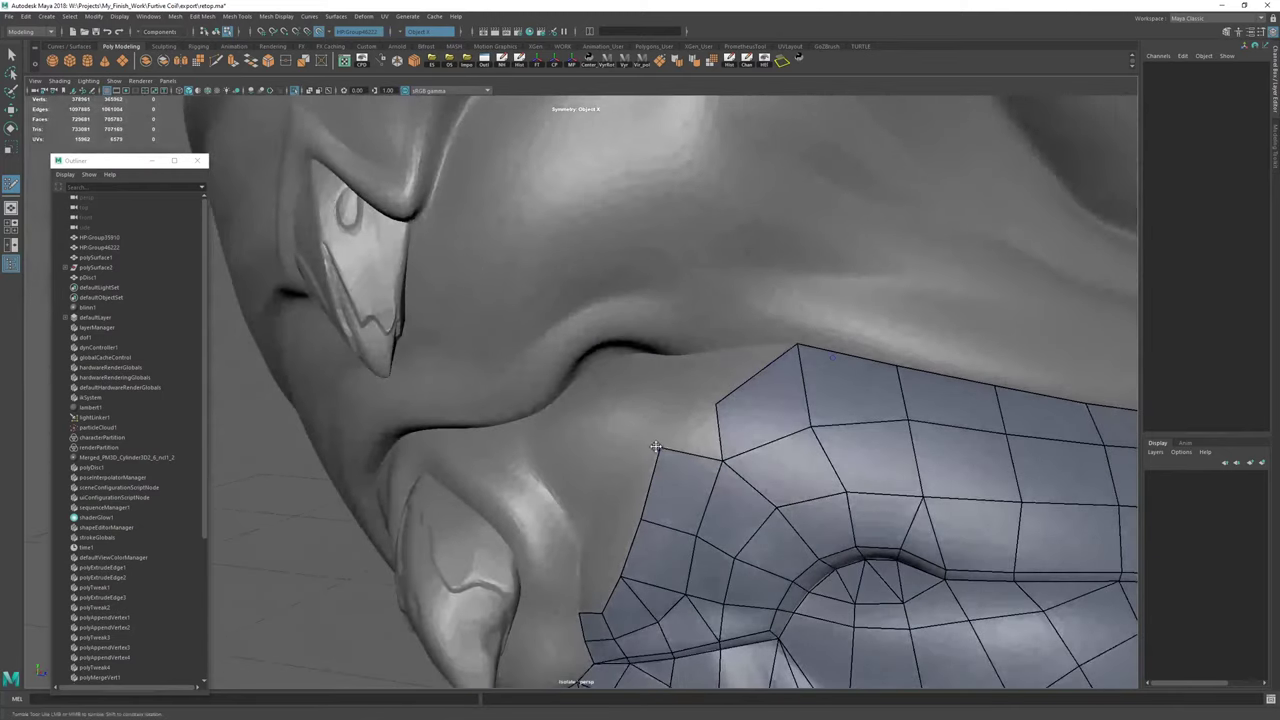
pyautogui.click(684, 424)
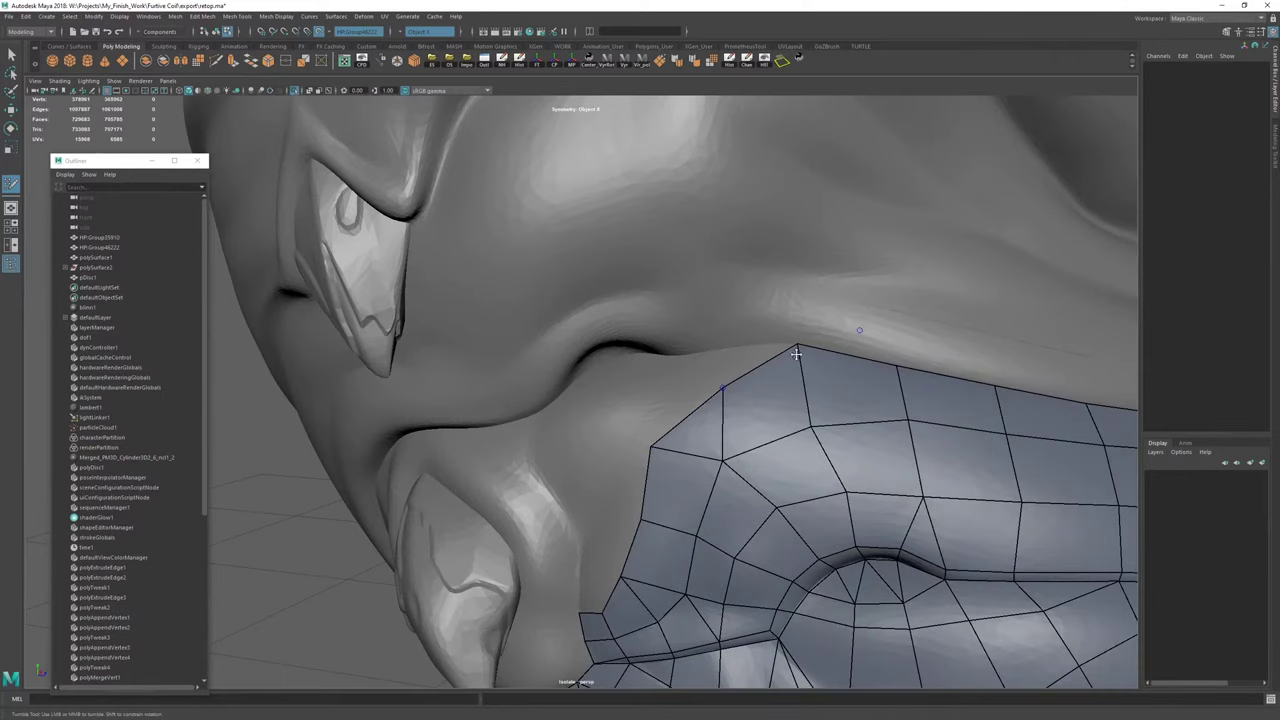
# Clear the construction history of the extended retopology mesh and return to Quad Draw.
pyautogui.moveTo(687, 375)
pyautogui.keyDown('alt'); pyautogui.mouseDown(button='right')
pyautogui.moveTo(829, 451)
pyautogui.moveTo(709, 277)
pyautogui.moveTo(698, 433)
pyautogui.mouseUp(button='right'); pyautogui.keyUp('alt')
pyautogui.press('w')
pyautogui.press('F8')
pyautogui.click(730, 65)
pyautogui.press('y')
# Cut an edge with Multi-Cut across the row's end quad, from its upper outer vertex to the opposite inner vertex.
pyautogui.keyDown('alt'); pyautogui.moveTo(698, 433); pyautogui.dragTo(620, 415, button='middle'); pyautogui.keyUp('alt')
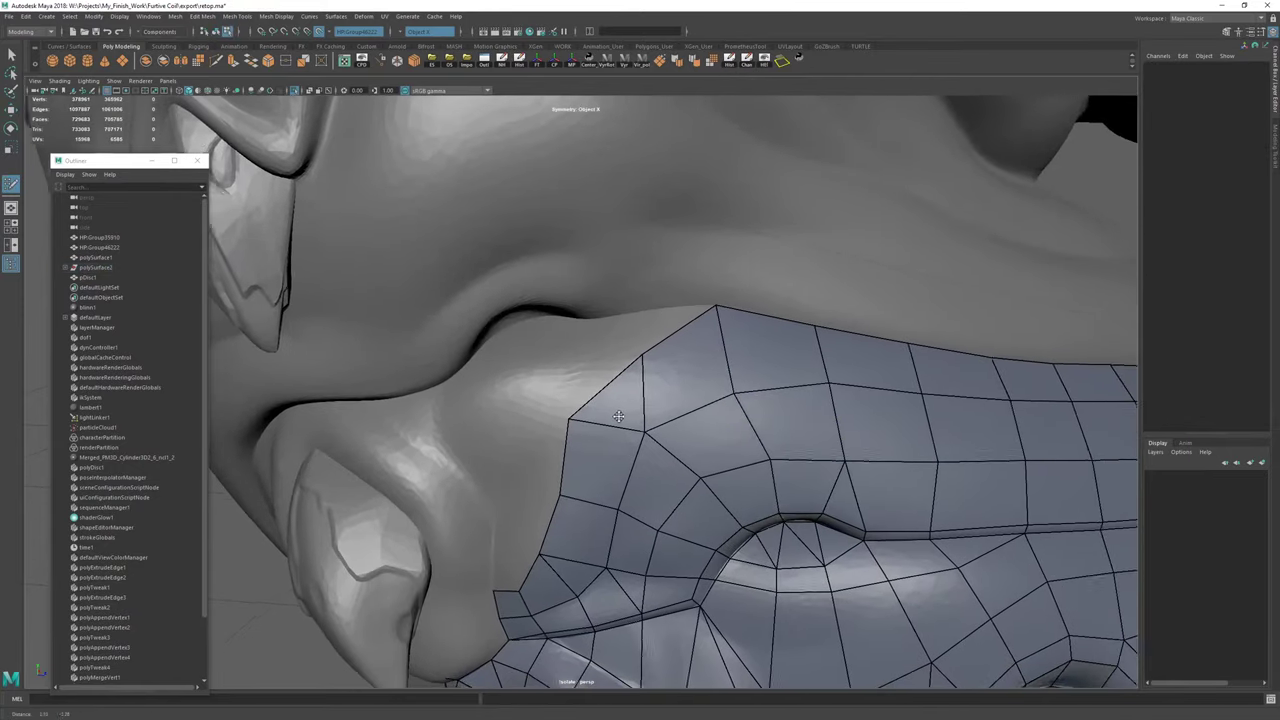
pyautogui.moveTo(620, 415)
pyautogui.keyDown('alt'); pyautogui.mouseDown()
pyautogui.moveTo(685, 377)
pyautogui.moveTo(729, 391)
pyautogui.moveTo(660, 354)
pyautogui.mouseUp(); pyautogui.keyUp('alt')
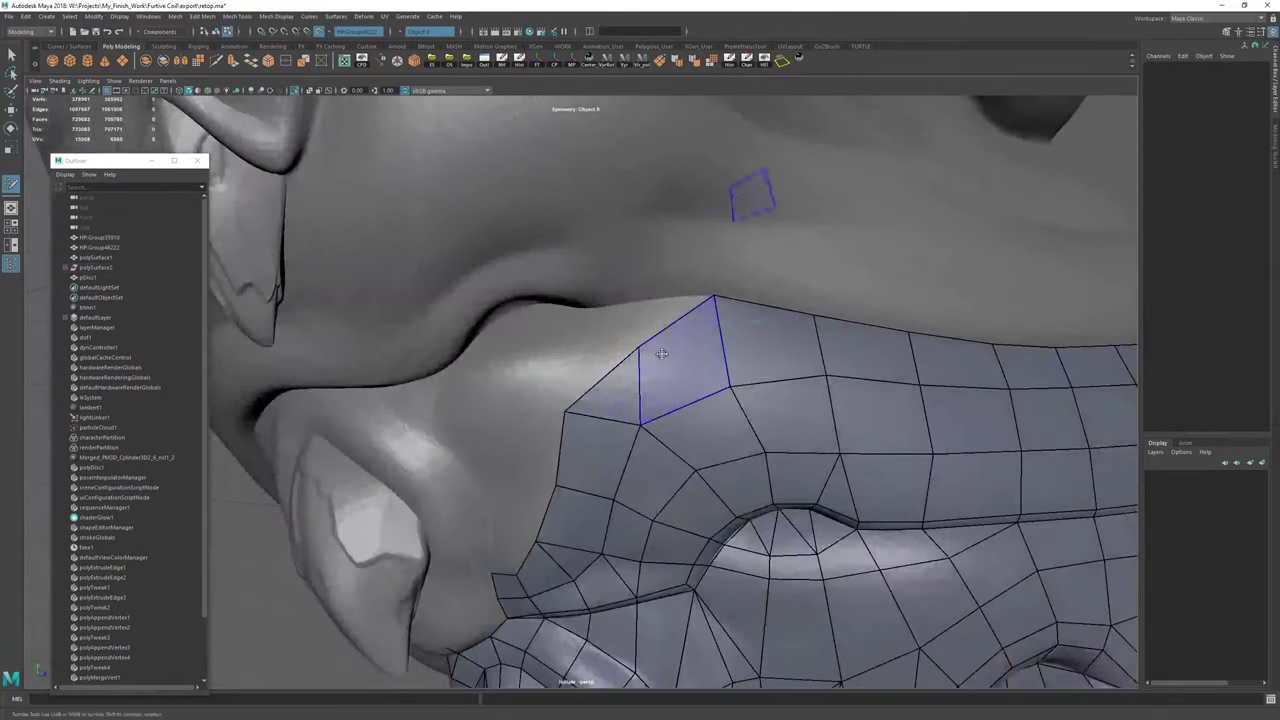
pyautogui.hotkey('ctrl', 'shift', 'x')
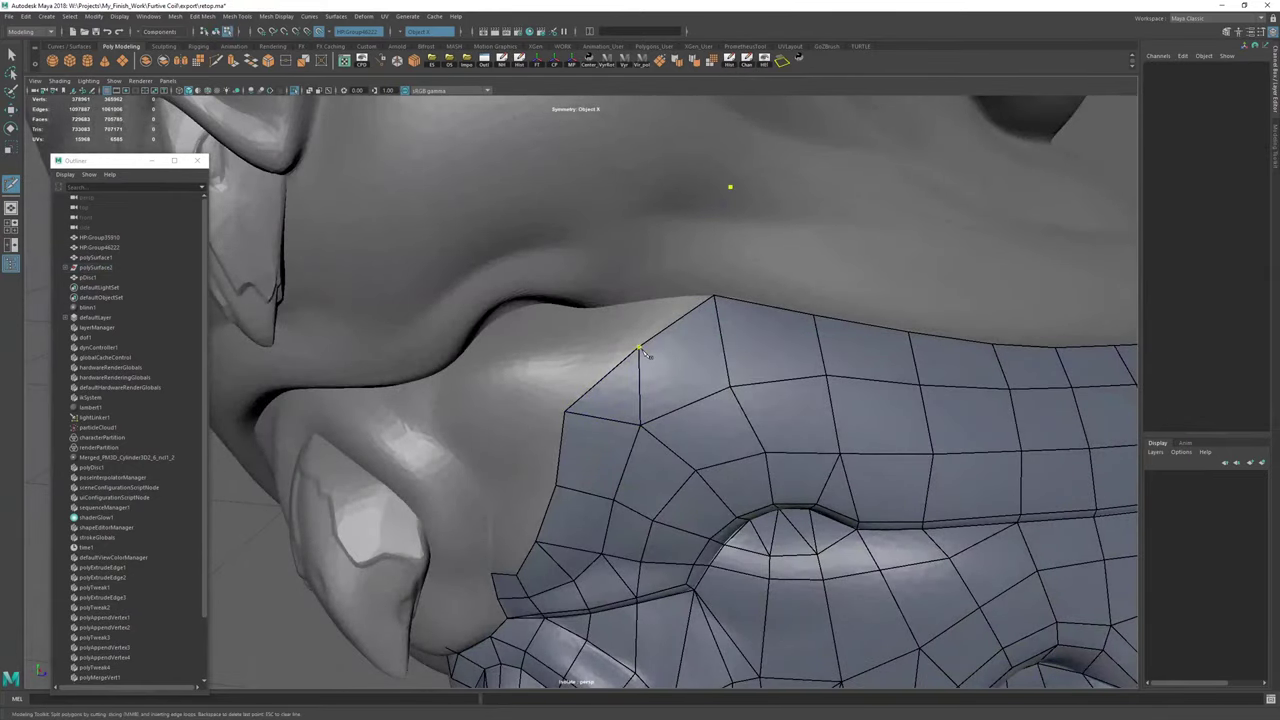
pyautogui.click(738, 391)
pyautogui.rightClick(852, 430)
# Extend a narrow strip of quads from the mesh's central corner along the fold to the small dent.
pyautogui.keyDown('alt'); pyautogui.moveTo(852, 430); pyautogui.dragTo(953, 488, button='right'); pyautogui.keyUp('alt')
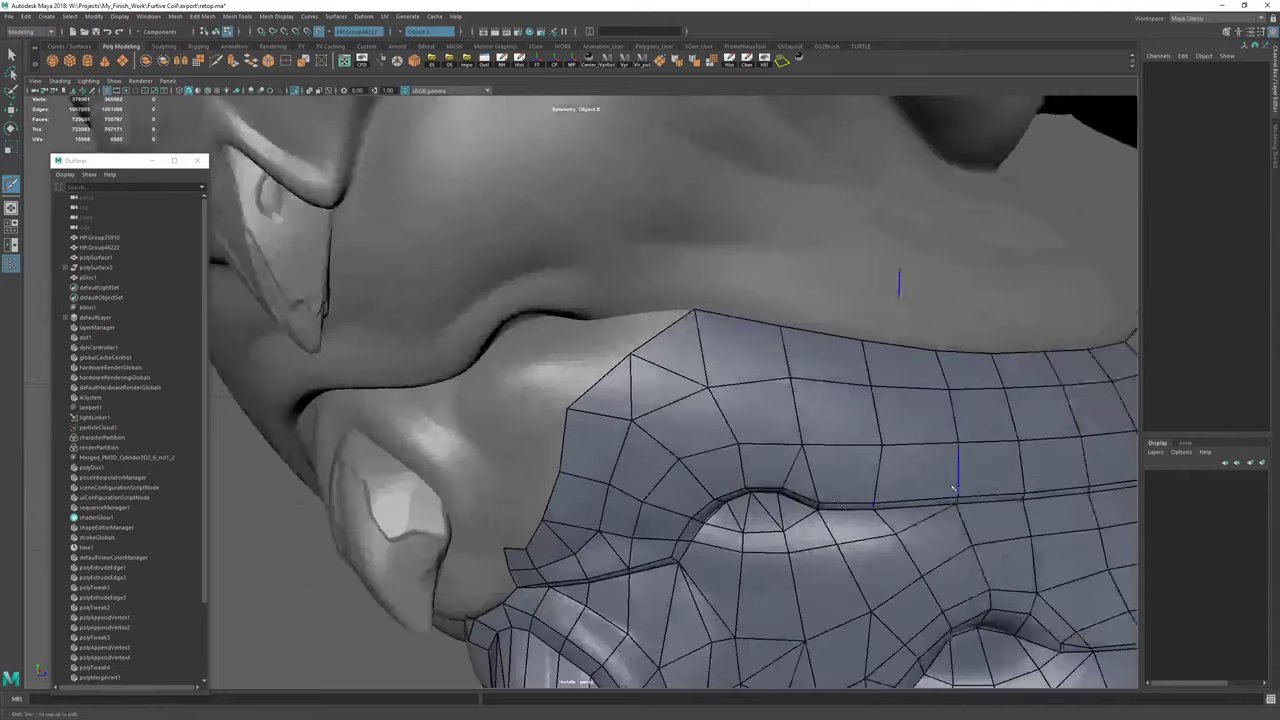
pyautogui.keyDown('alt'); pyautogui.moveTo(648, 461); pyautogui.dragTo(740, 410); pyautogui.keyUp('alt')
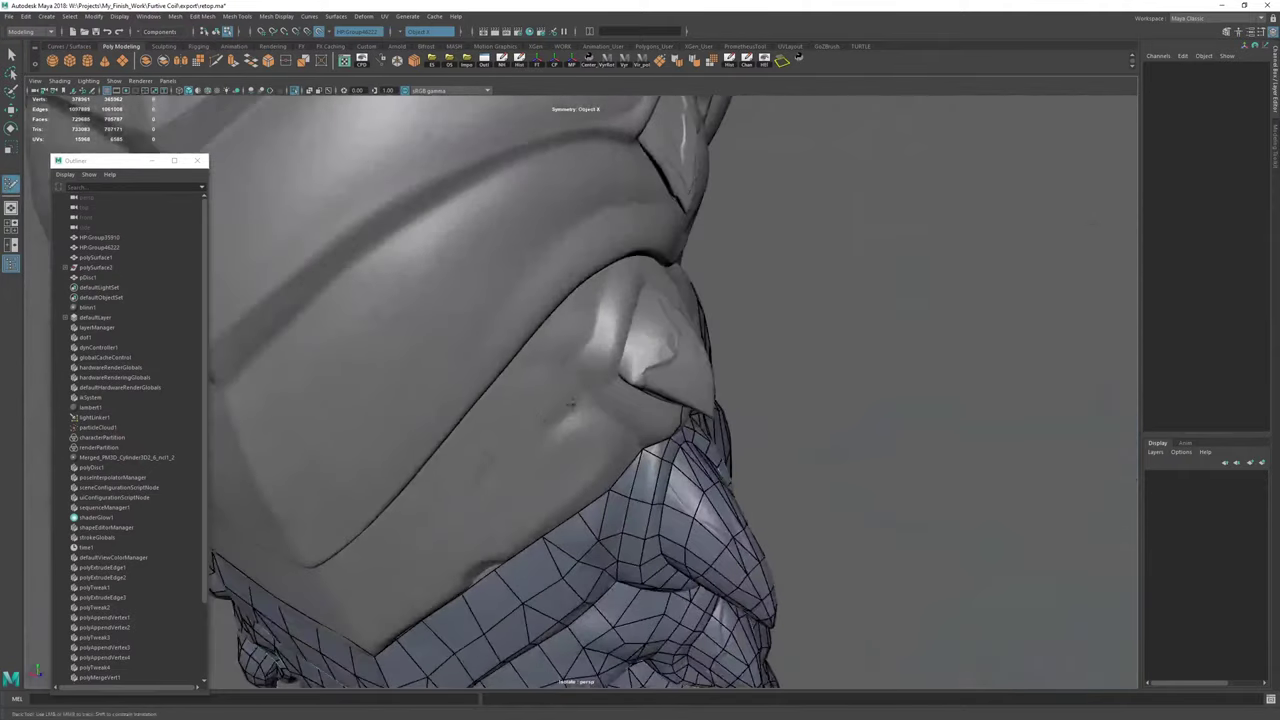
pyautogui.keyDown('alt'); pyautogui.moveTo(740, 410); pyautogui.dragTo(550, 404, button='middle'); pyautogui.keyUp('alt')
pyautogui.keyDown('alt'); pyautogui.moveTo(550, 404); pyautogui.dragTo(440, 400, button='right'); pyautogui.keyUp('alt')
pyautogui.keyDown('alt'); pyautogui.moveTo(440, 400); pyautogui.dragTo(491, 460); pyautogui.keyUp('alt')
pyautogui.keyDown('alt'); pyautogui.moveTo(491, 460); pyautogui.dragTo(491, 417, button='middle'); pyautogui.keyUp('alt')
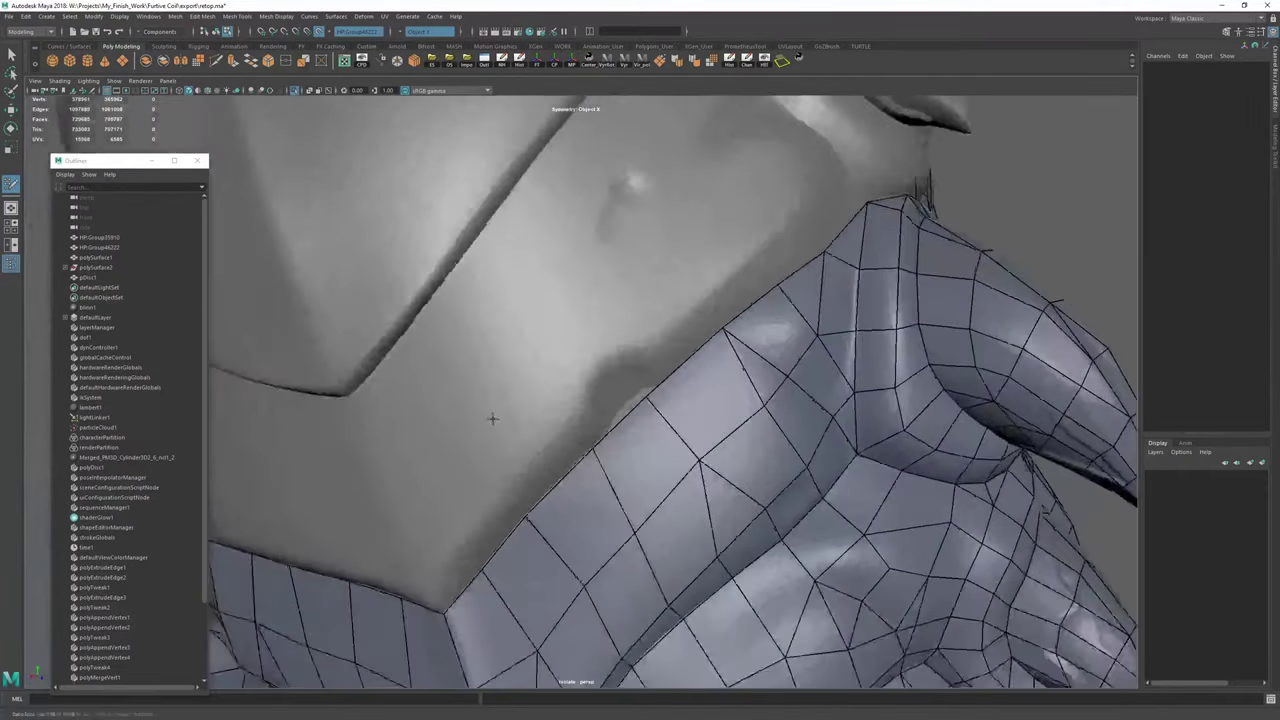
pyautogui.moveTo(476, 596); pyautogui.dragTo(459, 567)
pyautogui.moveTo(516, 536); pyautogui.dragTo(468, 548)
pyautogui.moveTo(510, 489)
pyautogui.mouseDown()
pyautogui.moveTo(508, 503)
pyautogui.moveTo(537, 471)
pyautogui.moveTo(508, 503)
pyautogui.mouseUp()
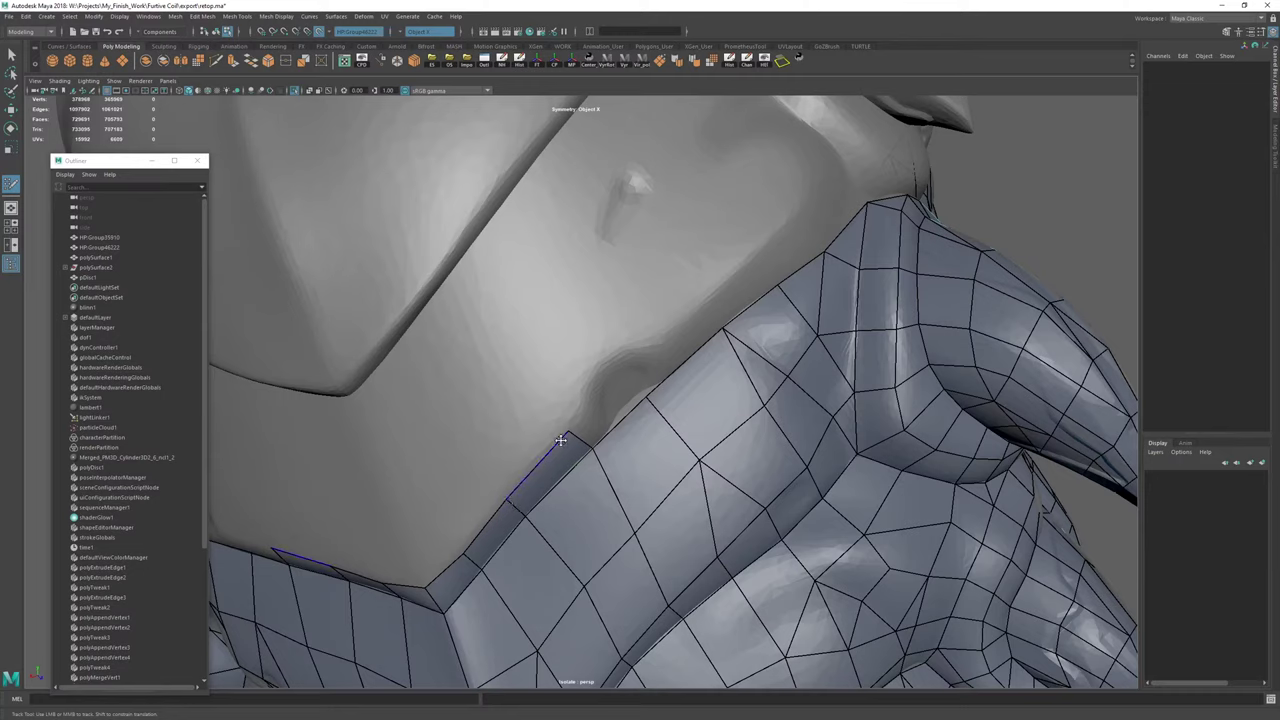
pyautogui.moveTo(616, 424); pyautogui.dragTo(622, 363)
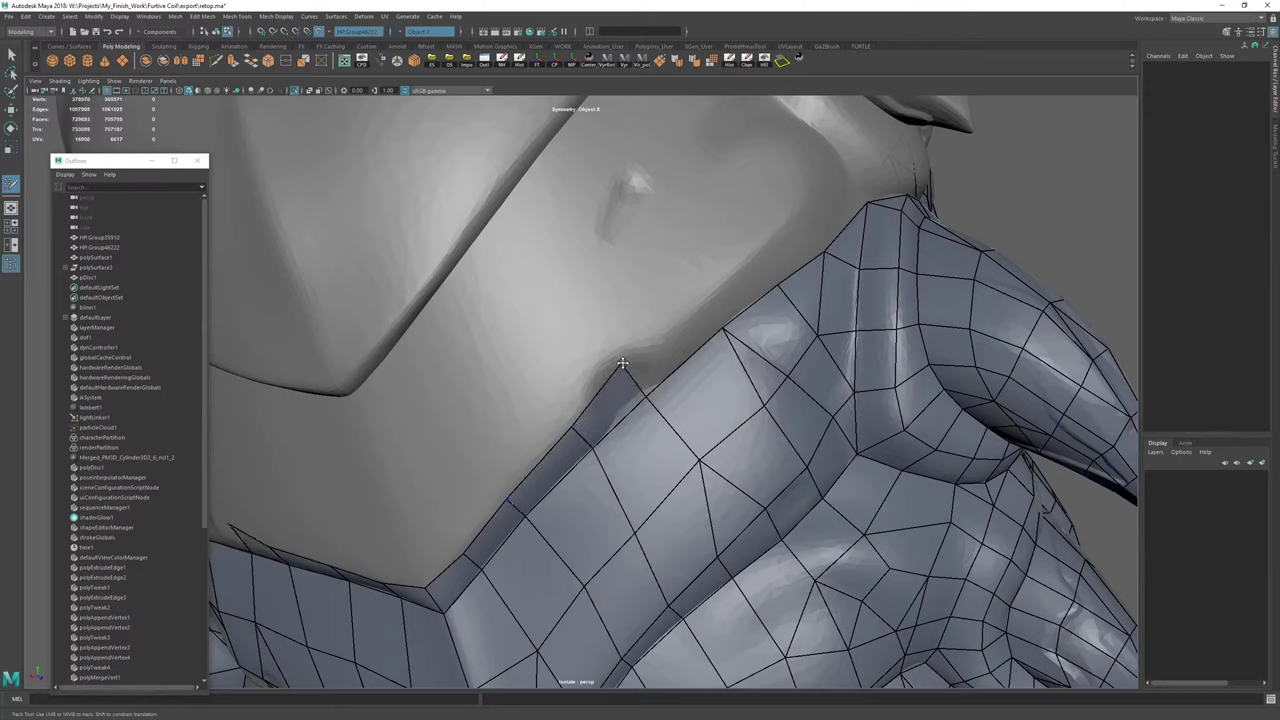
# Continue the narrow strip past the dent toward the large spike and adjust its outer vertices.
pyautogui.click(674, 362)
pyautogui.hotkey('ctrl', 'z')
pyautogui.moveTo(698, 377); pyautogui.dragTo(675, 347)
pyautogui.moveTo(705, 294); pyautogui.dragTo(701, 303)
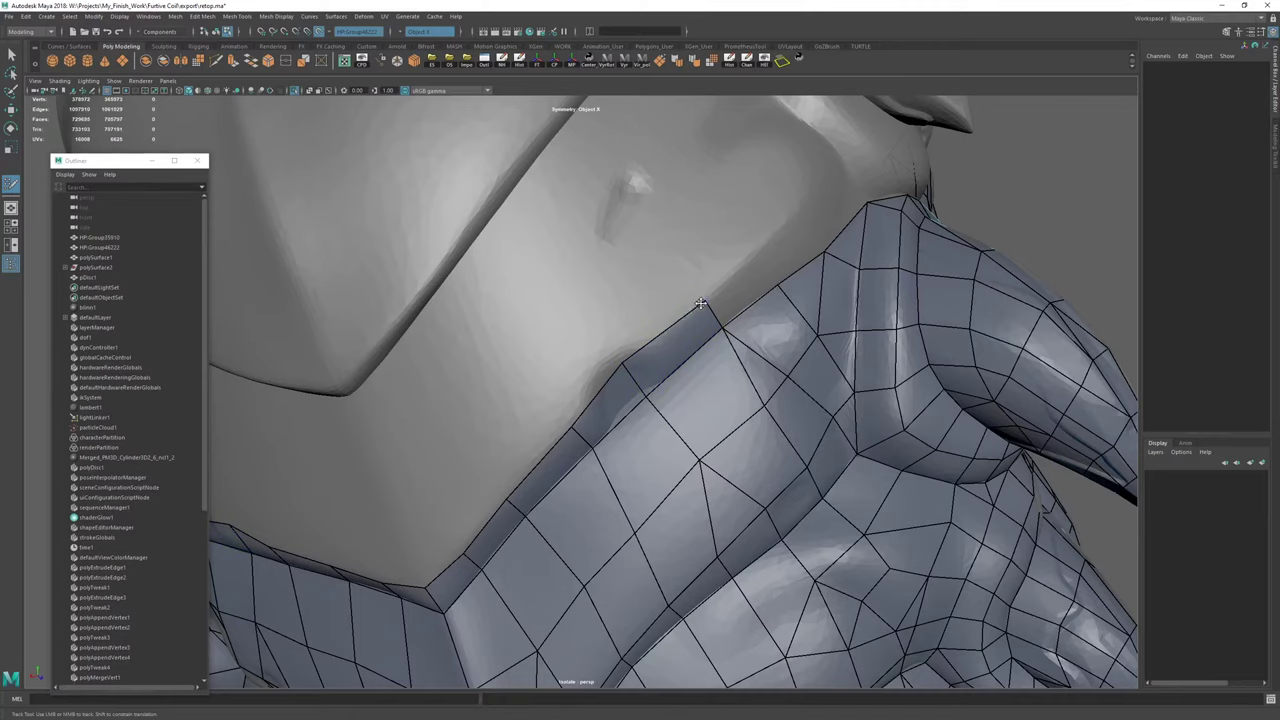
pyautogui.moveTo(627, 359); pyautogui.dragTo(626, 364)
pyautogui.keyDown('alt'); pyautogui.moveTo(770, 298); pyautogui.dragTo(629, 362, button='middle'); pyautogui.keyUp('alt')
pyautogui.moveTo(612, 371); pyautogui.dragTo(603, 341)
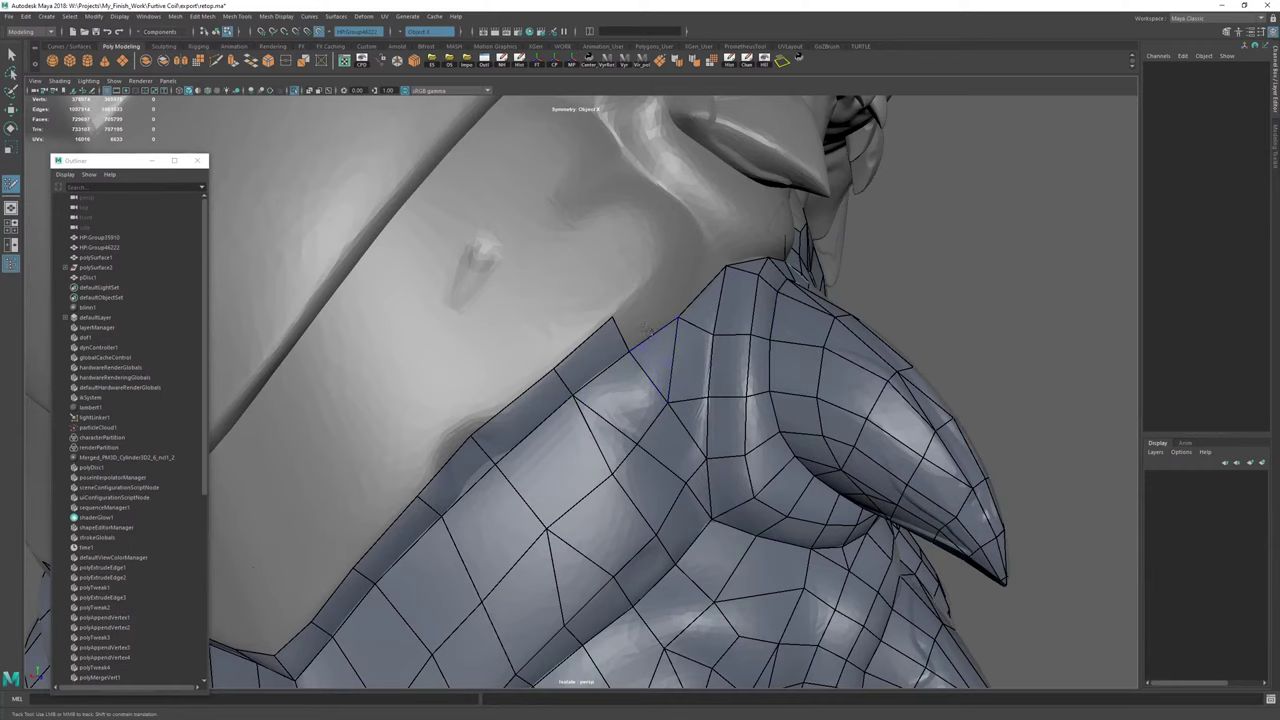
# Fill the gap beside the large spike's base and extend the strip with quads toward the crease below the upper spike.
pyautogui.keyDown('alt'); pyautogui.moveTo(684, 354); pyautogui.dragTo(531, 411); pyautogui.keyUp('alt')
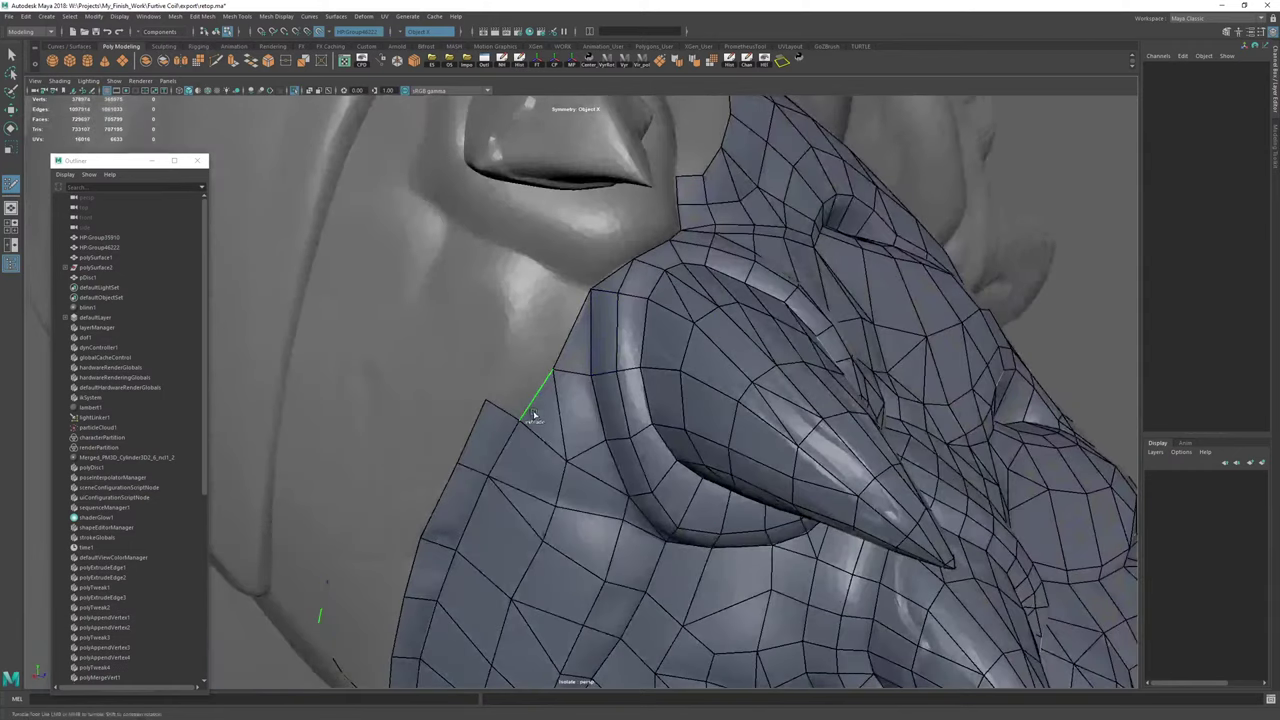
pyautogui.keyDown('shift'); pyautogui.click(569, 339); pyautogui.keyUp('shift')
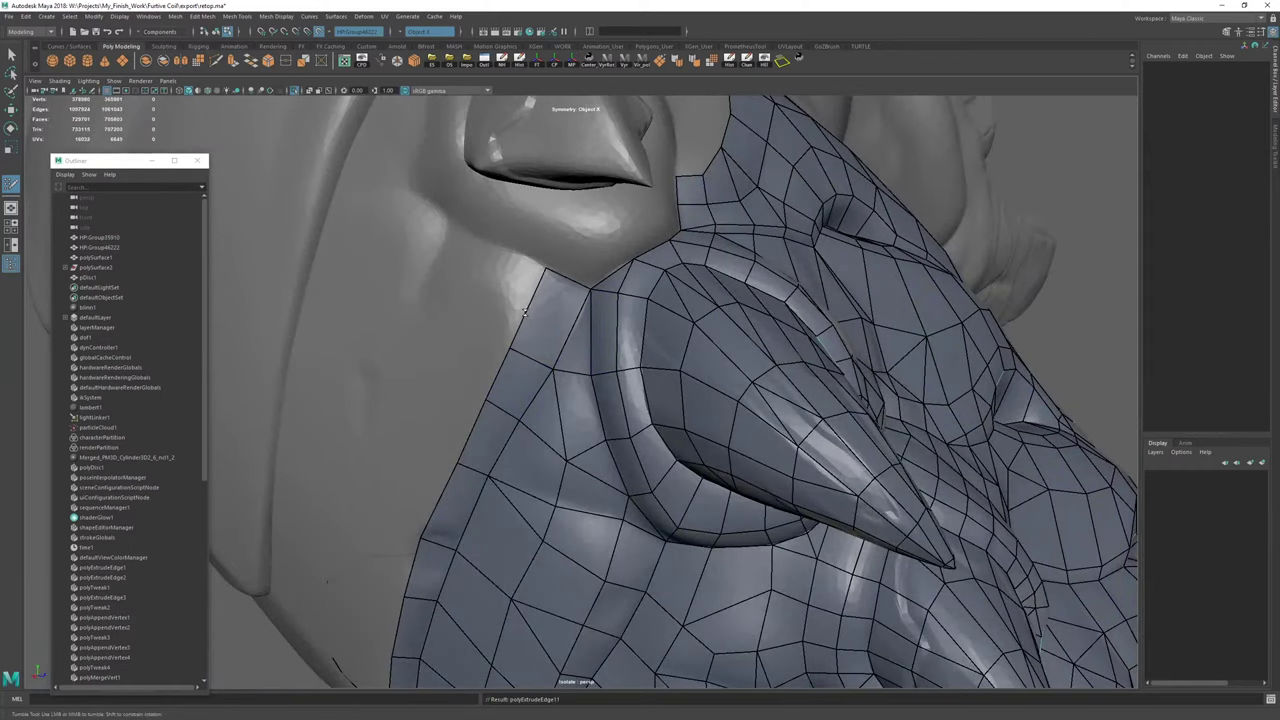
pyautogui.moveTo(541, 275)
pyautogui.keyDown('alt'); pyautogui.mouseDown()
pyautogui.moveTo(567, 299)
pyautogui.moveTo(611, 282)
pyautogui.moveTo(574, 294)
pyautogui.mouseUp(); pyautogui.keyUp('alt')
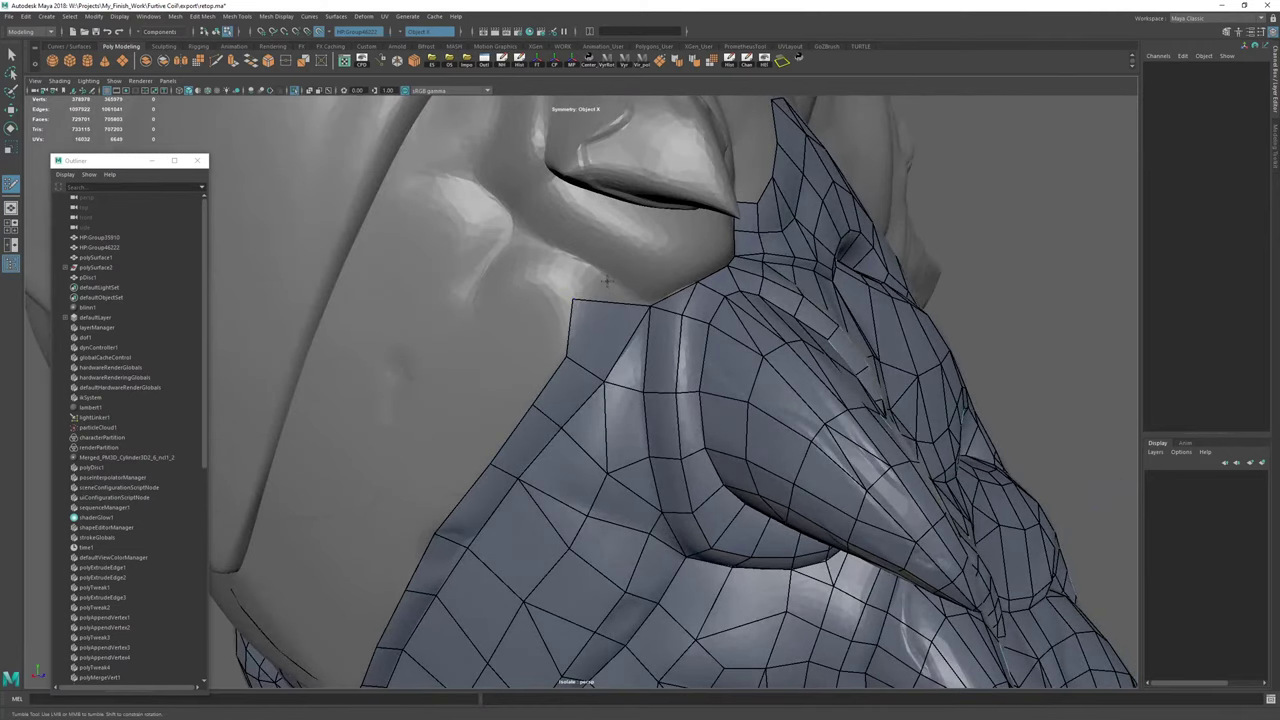
pyautogui.click(589, 283)
pyautogui.keyDown('shift'); pyautogui.click(591, 287); pyautogui.keyUp('shift')
# Start a strip of quads around the upper spike's base and fill the triangle joining it to the neighbouring mesh.
pyautogui.moveTo(587, 264)
pyautogui.keyDown('alt'); pyautogui.mouseDown()
pyautogui.moveTo(548, 325)
pyautogui.moveTo(543, 366)
pyautogui.mouseUp(); pyautogui.keyUp('alt')
pyautogui.keyDown('alt'); pyautogui.moveTo(543, 366); pyautogui.dragTo(565, 350, button='right'); pyautogui.keyUp('alt')
pyautogui.keyDown('alt'); pyautogui.moveTo(565, 350); pyautogui.dragTo(590, 434, button='middle'); pyautogui.keyUp('alt')
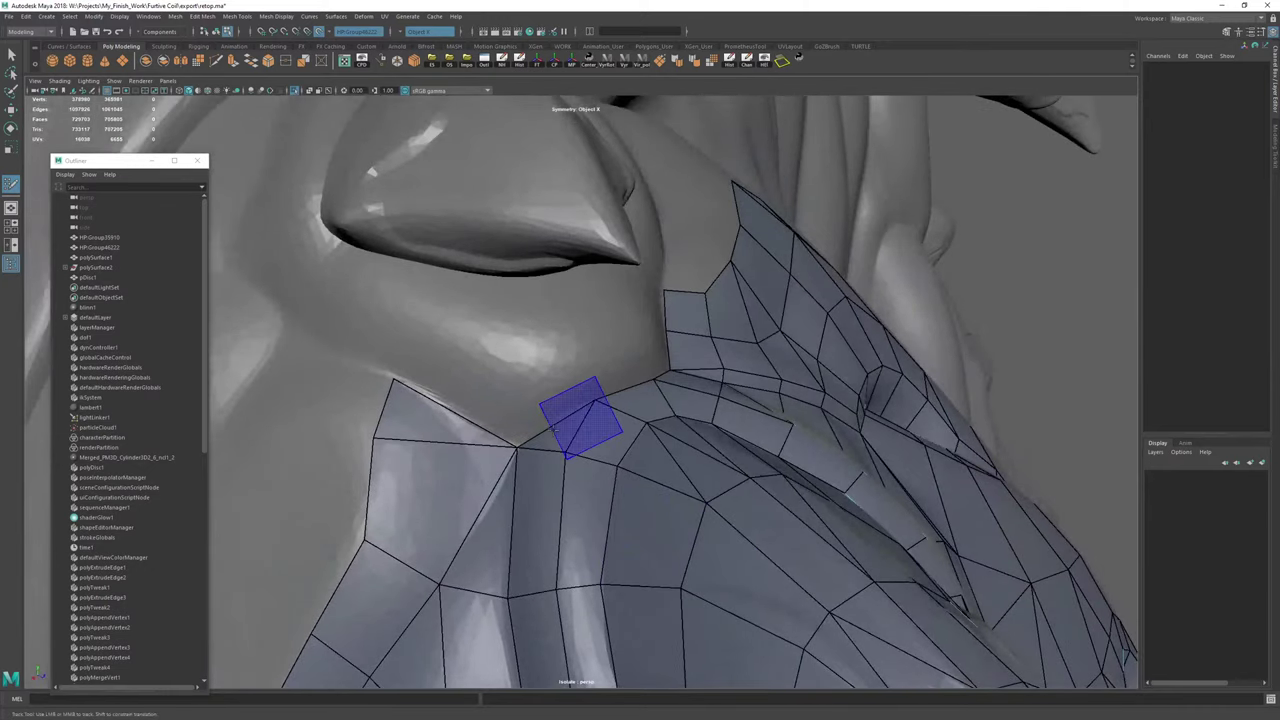
pyautogui.click(554, 429)
pyautogui.hotkey('ctrl', 'z')
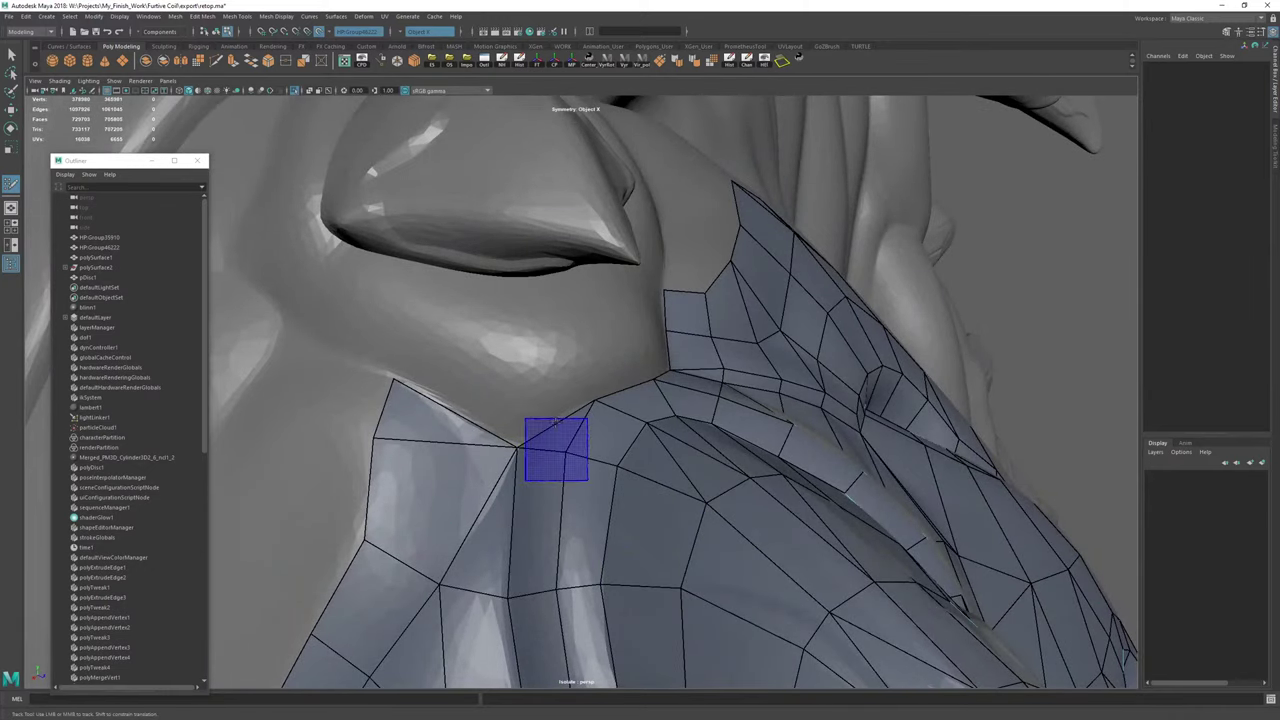
pyautogui.moveTo(558, 446)
pyautogui.keyDown('ctrl'); pyautogui.mouseDown()
pyautogui.moveTo(551, 384)
pyautogui.moveTo(525, 362)
pyautogui.moveTo(568, 385)
pyautogui.mouseUp(); pyautogui.keyUp('ctrl')
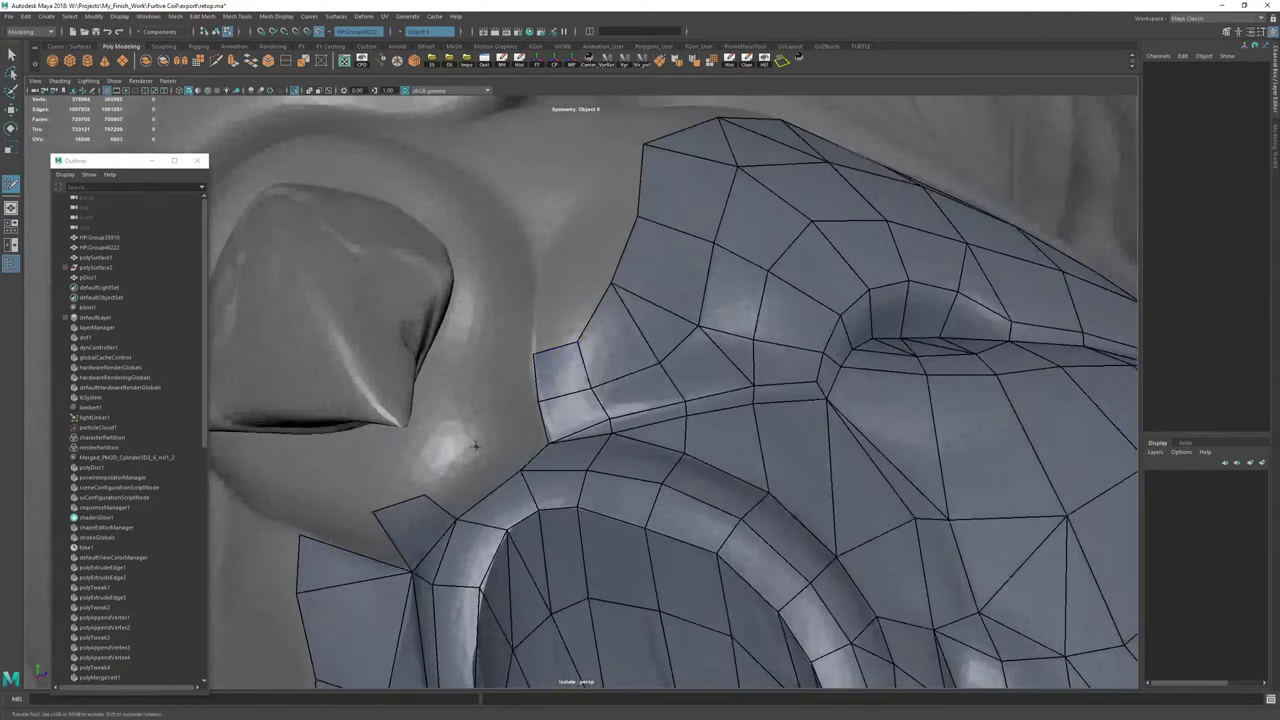
pyautogui.click(476, 399)
pyautogui.keyDown('shift'); pyautogui.click(489, 427); pyautogui.keyUp('shift')
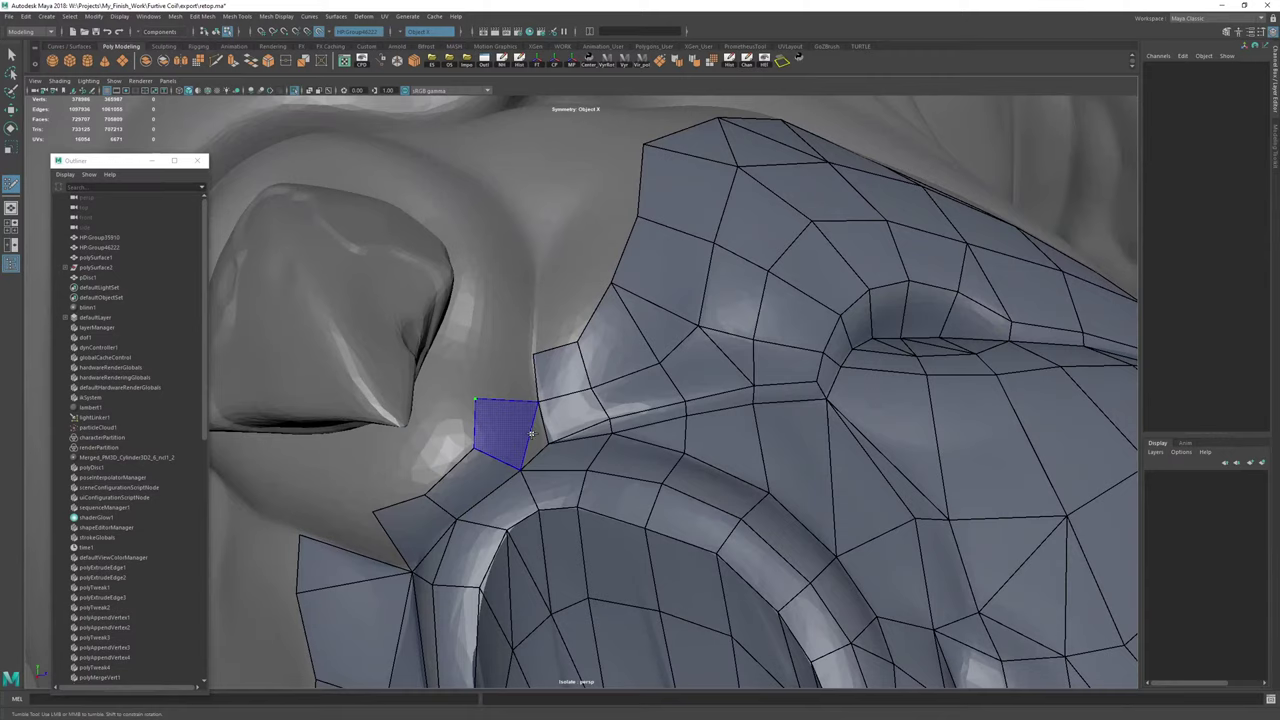
pyautogui.keyDown('shift'); pyautogui.click(531, 433); pyautogui.keyUp('shift')
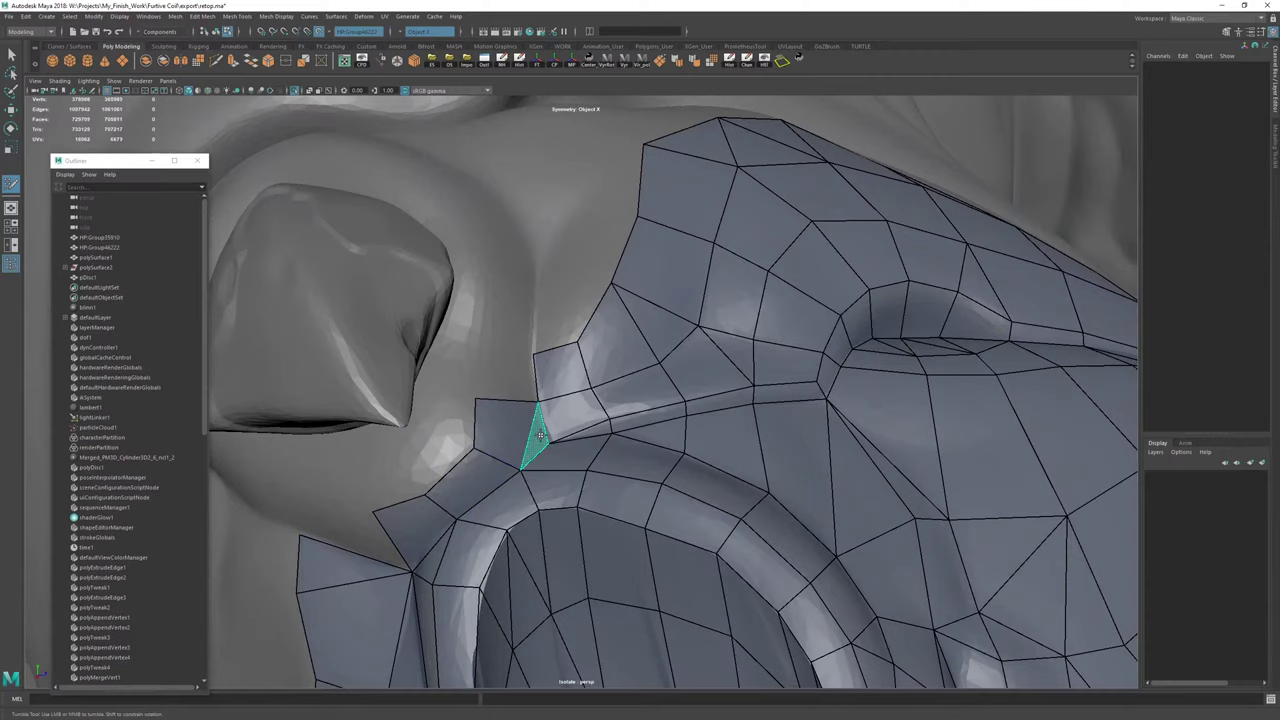
pyautogui.keyDown('shift'); pyautogui.click(474, 353); pyautogui.keyUp('shift')
# Clear the construction history of the retopology mesh and return to Quad Draw.
pyautogui.press('w')
pyautogui.hotkey('alt', 'shift', 'd')
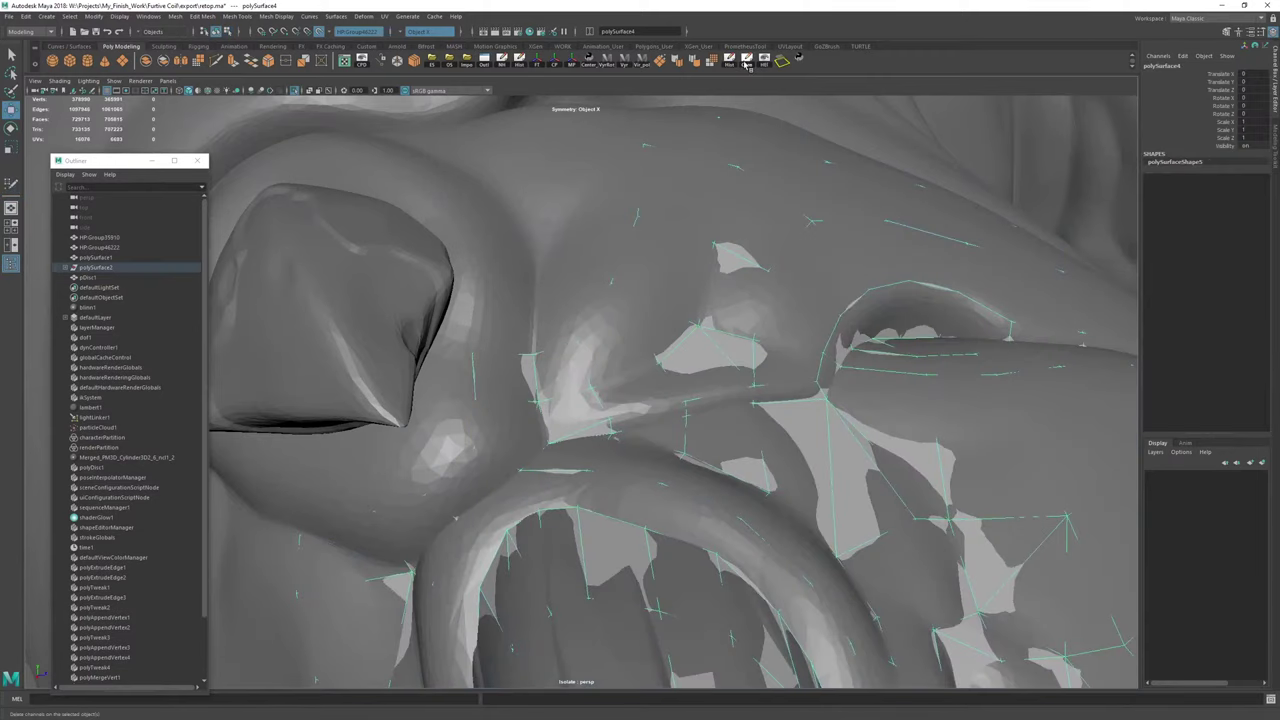
pyautogui.press('y')
# Extend the strip up the side of the upper spike's base and align its end vertices with the rim.
pyautogui.keyDown('alt'); pyautogui.moveTo(512, 347); pyautogui.dragTo(470, 255); pyautogui.keyUp('alt')
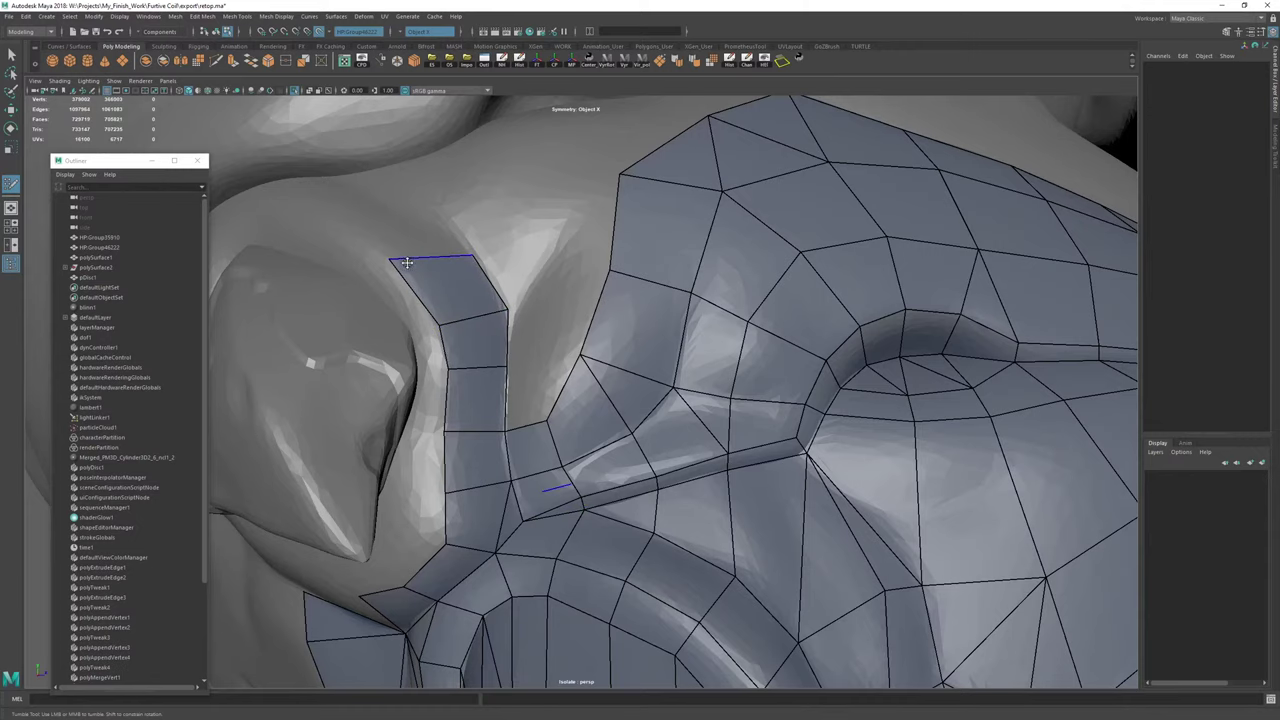
pyautogui.moveTo(391, 260); pyautogui.dragTo(416, 278)
pyautogui.keyDown('alt'); pyautogui.moveTo(416, 278); pyautogui.dragTo(490, 364); pyautogui.keyUp('alt')
pyautogui.moveTo(444, 408); pyautogui.dragTo(454, 401)
pyautogui.moveTo(494, 441); pyautogui.dragTo(494, 435)
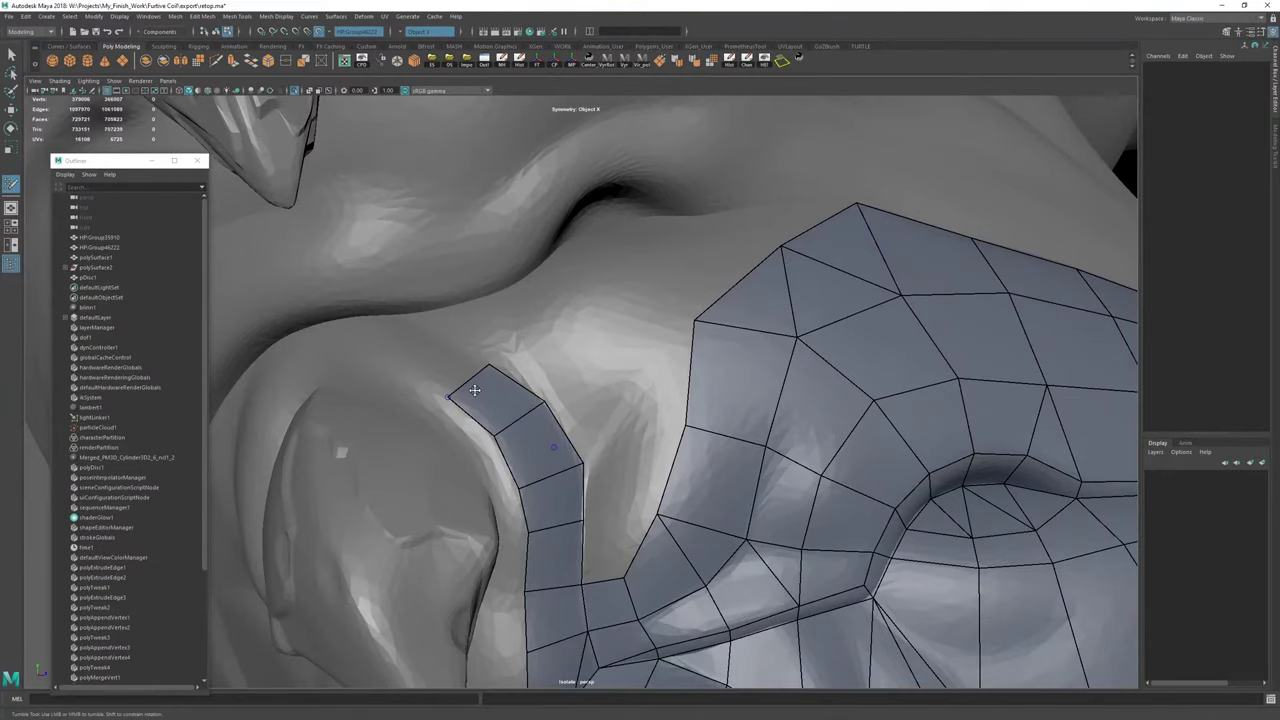
pyautogui.moveTo(474, 388); pyautogui.dragTo(421, 356)
pyautogui.keyDown('alt'); pyautogui.moveTo(450, 362); pyautogui.dragTo(657, 463); pyautogui.keyUp('alt')
pyautogui.scroll(3, 637, 484)
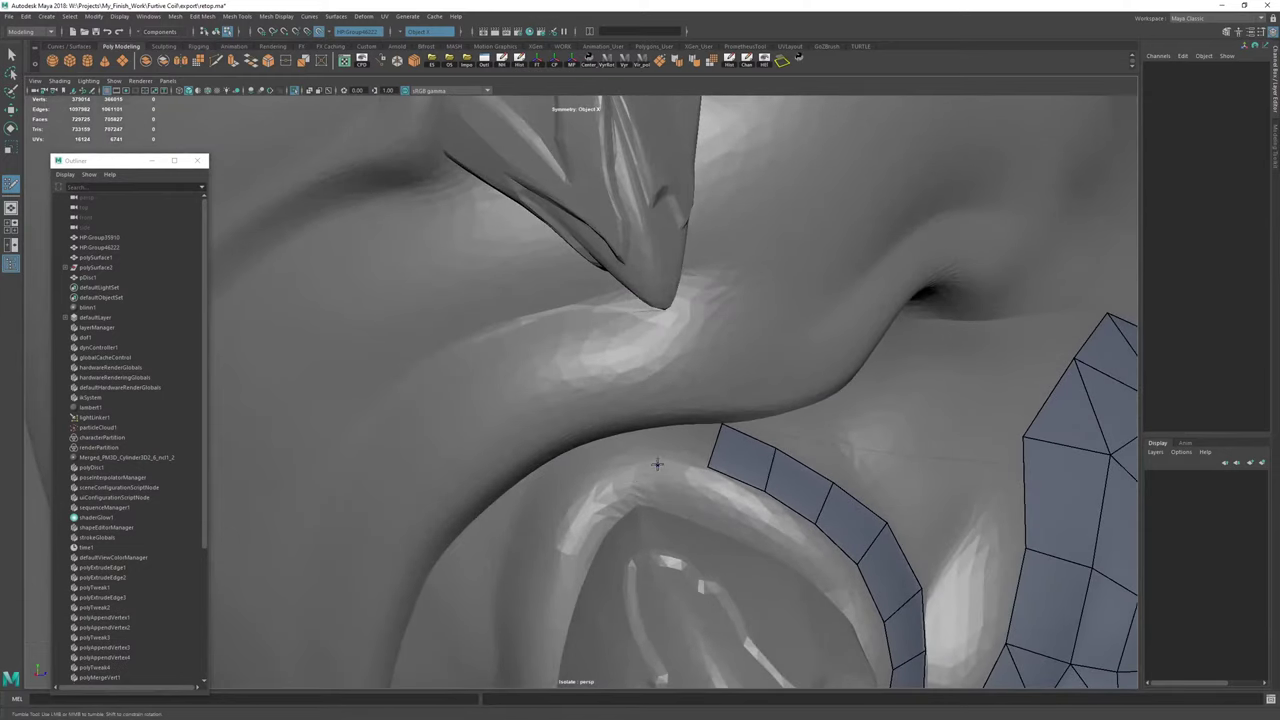
# Add quads over the top of the upper spike's rim and align the strip's outer vertices with the crease.
pyautogui.keyDown('shift'); pyautogui.click(680, 447); pyautogui.keyUp('shift')
pyautogui.click(606, 479)
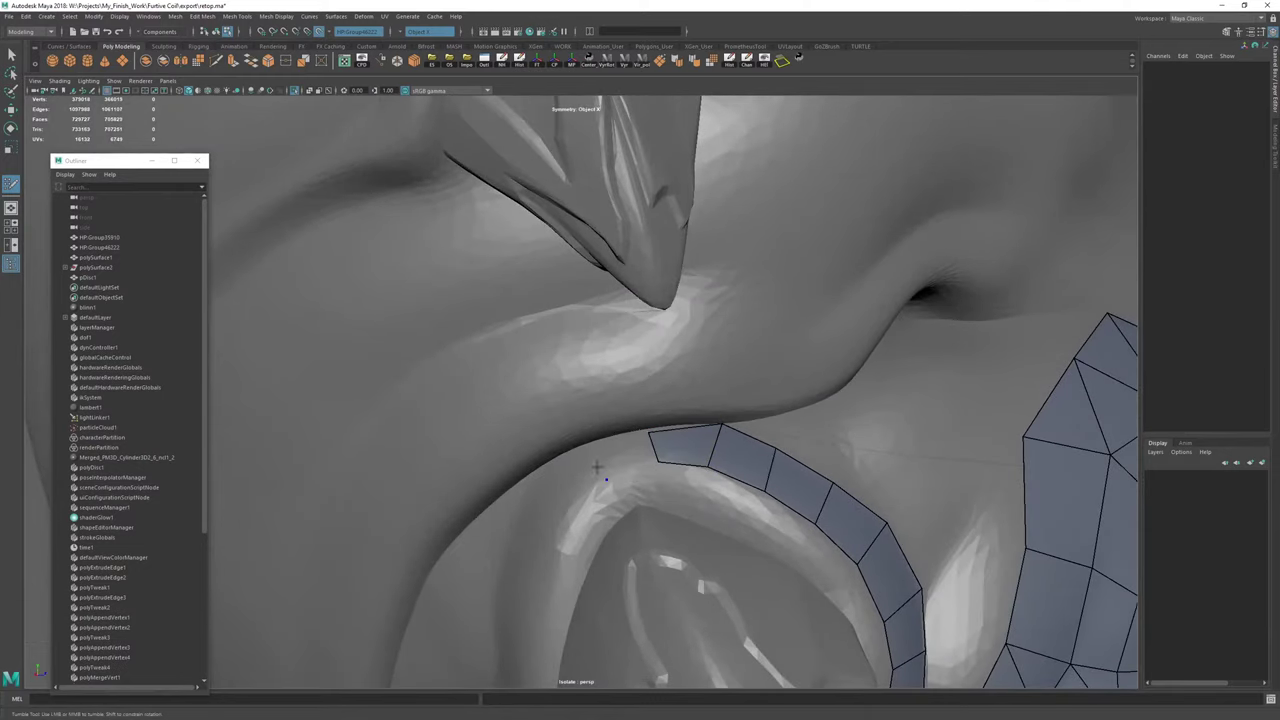
pyautogui.click(584, 447)
pyautogui.keyDown('shift'); pyautogui.click(620, 452); pyautogui.keyUp('shift')
pyautogui.moveTo(650, 432); pyautogui.dragTo(650, 430)
pyautogui.scroll(1, 607, 486)
# Continue the strip down the far side of the upper spike and close the ring of quads around its base.
pyautogui.keyDown('alt'); pyautogui.moveTo(607, 486); pyautogui.dragTo(561, 431); pyautogui.keyUp('alt')
pyautogui.moveTo(648, 378); pyautogui.dragTo(568, 395)
pyautogui.keyDown('shift'); pyautogui.click(651, 395); pyautogui.keyUp('shift')
pyautogui.keyDown('alt'); pyautogui.moveTo(634, 357); pyautogui.dragTo(613, 410); pyautogui.keyUp('alt')
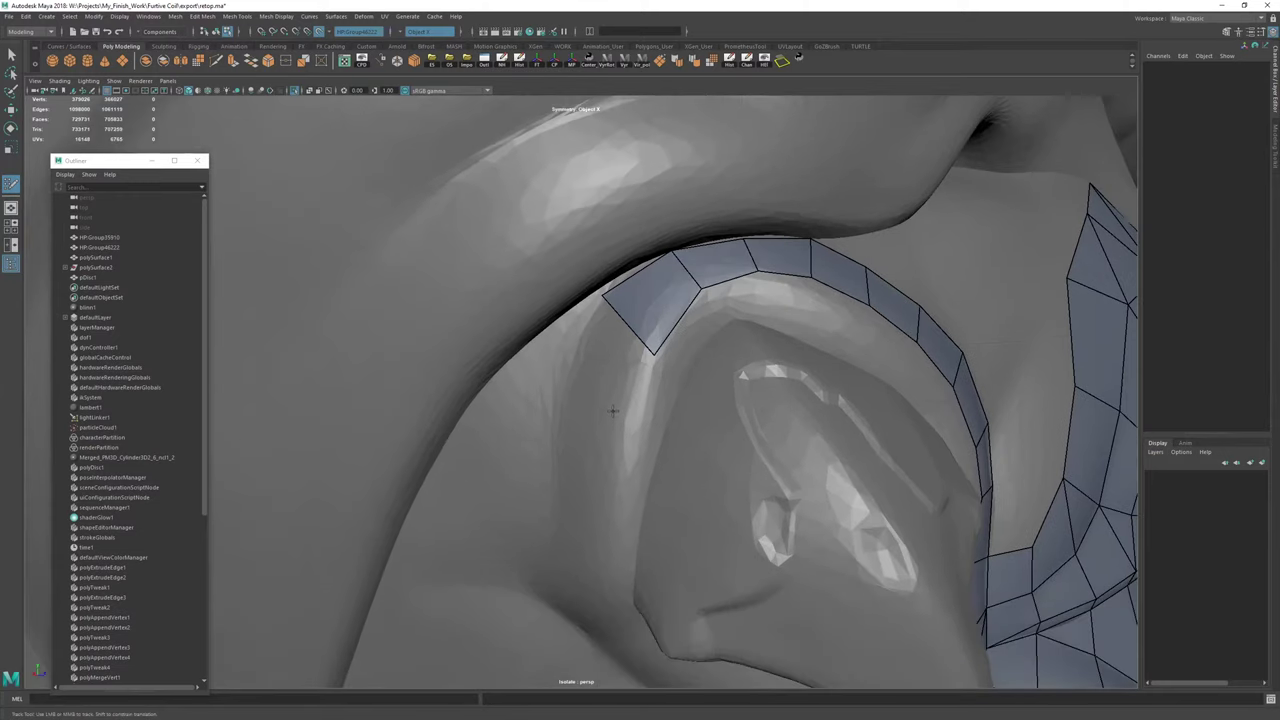
pyautogui.keyDown('alt'); pyautogui.moveTo(694, 417); pyautogui.dragTo(607, 426); pyautogui.keyUp('alt')
pyautogui.moveTo(665, 394); pyautogui.dragTo(628, 416)
pyautogui.keyDown('shift'); pyautogui.click(584, 406); pyautogui.keyUp('shift')
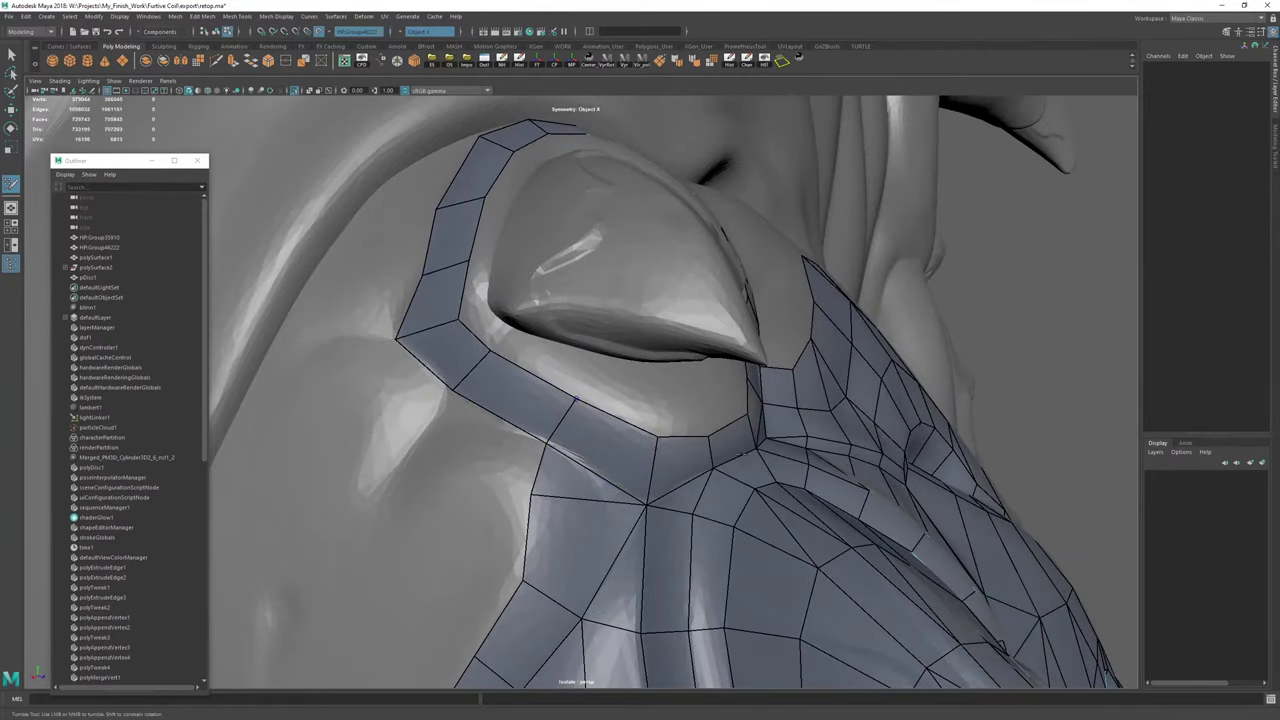
# Extend a tall row of quads from the narrow strip up to the lower edge of the overhanging plate.
pyautogui.scroll(-5, 590, 404)
pyautogui.keyDown('alt'); pyautogui.moveTo(590, 404); pyautogui.dragTo(645, 245, button='middle'); pyautogui.keyUp('alt')
pyautogui.keyDown('alt'); pyautogui.moveTo(645, 245); pyautogui.dragTo(549, 420); pyautogui.keyUp('alt')
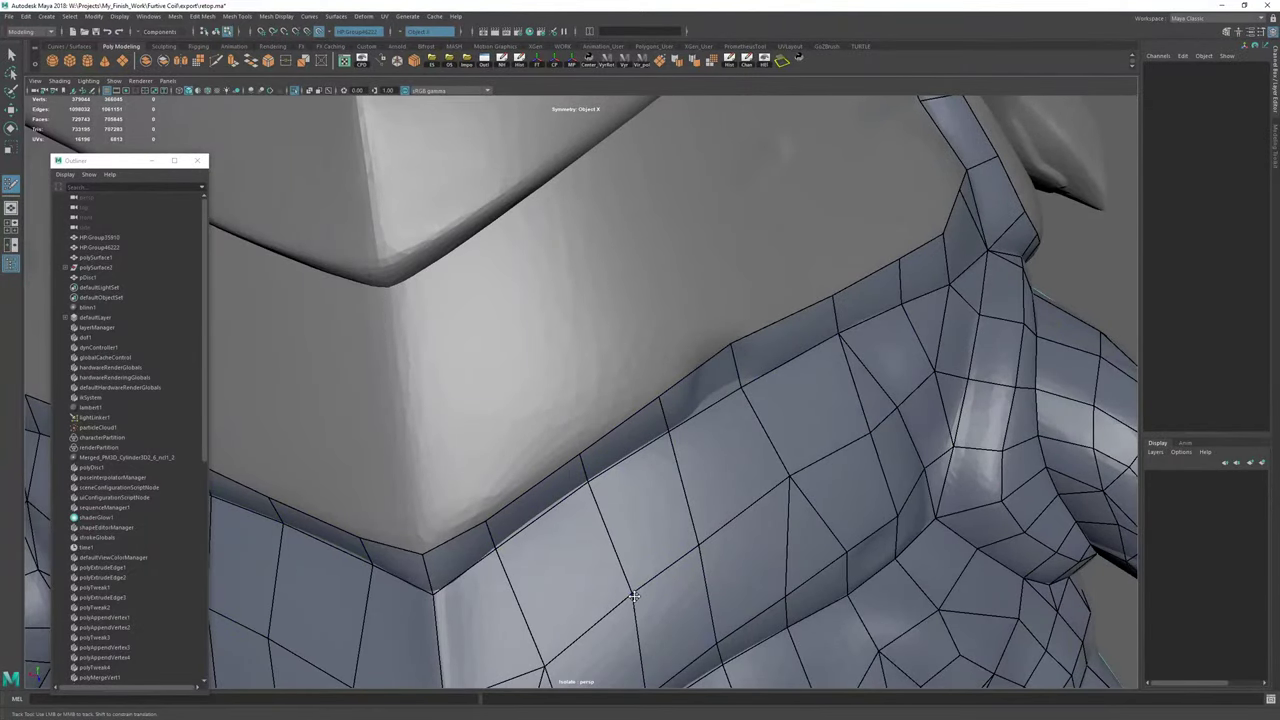
pyautogui.moveTo(471, 529); pyautogui.dragTo(507, 403)
pyautogui.scroll(-3, 466, 309)
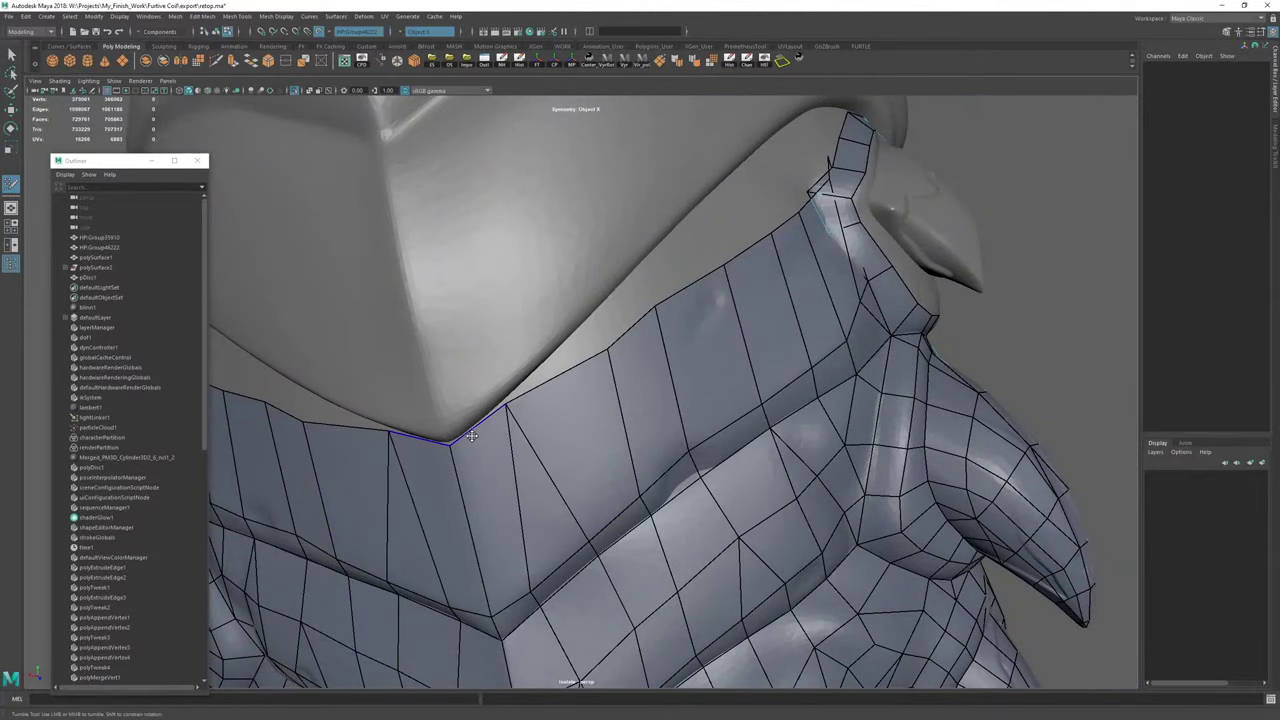
# Move the tall row's upper vertices onto the overhanging plate's lower edge, from the central corner toward the upper spike.
pyautogui.moveTo(390, 432); pyautogui.dragTo(397, 432)
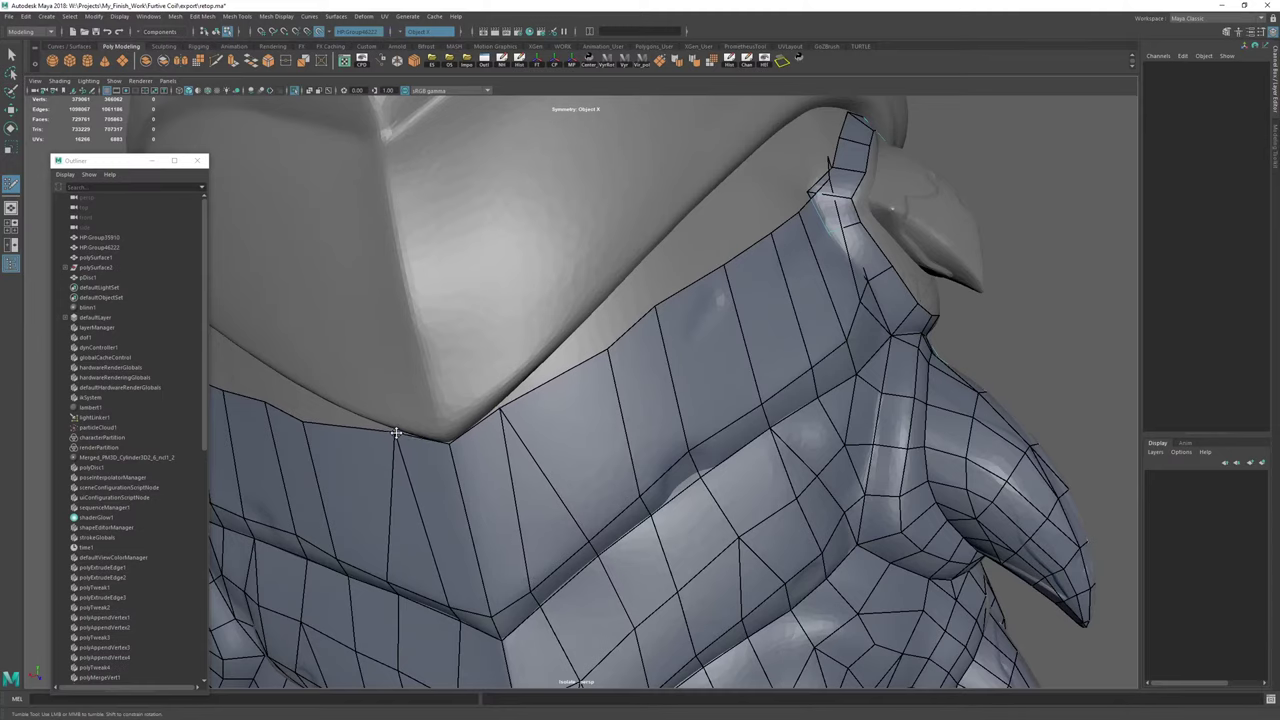
pyautogui.moveTo(504, 406); pyautogui.dragTo(497, 408)
pyautogui.moveTo(608, 351); pyautogui.dragTo(565, 342)
pyautogui.moveTo(656, 308); pyautogui.dragTo(591, 403)
pyautogui.moveTo(671, 344); pyautogui.dragTo(569, 371)
pyautogui.moveTo(634, 332); pyautogui.dragTo(606, 318)
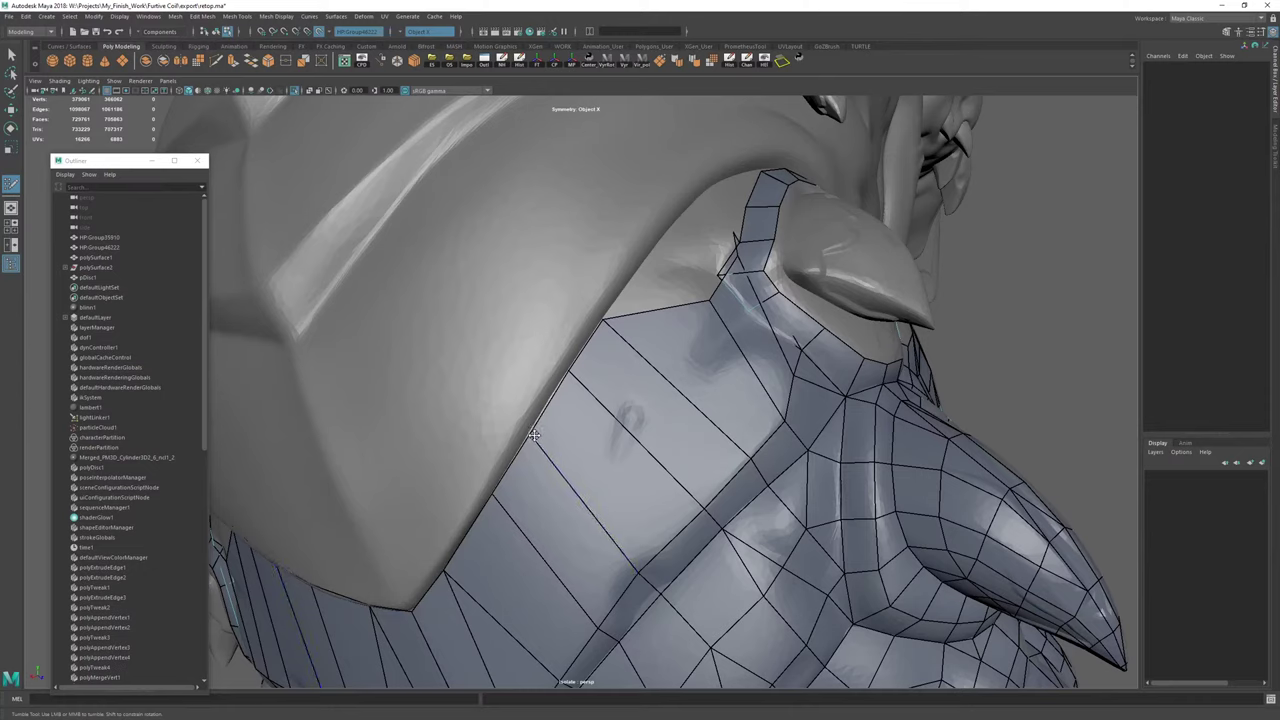
# Weld the tall row's end to the spike ring and plate edge, then insert and reposition an edge across its end quad.
pyautogui.moveTo(722, 286); pyautogui.dragTo(656, 308)
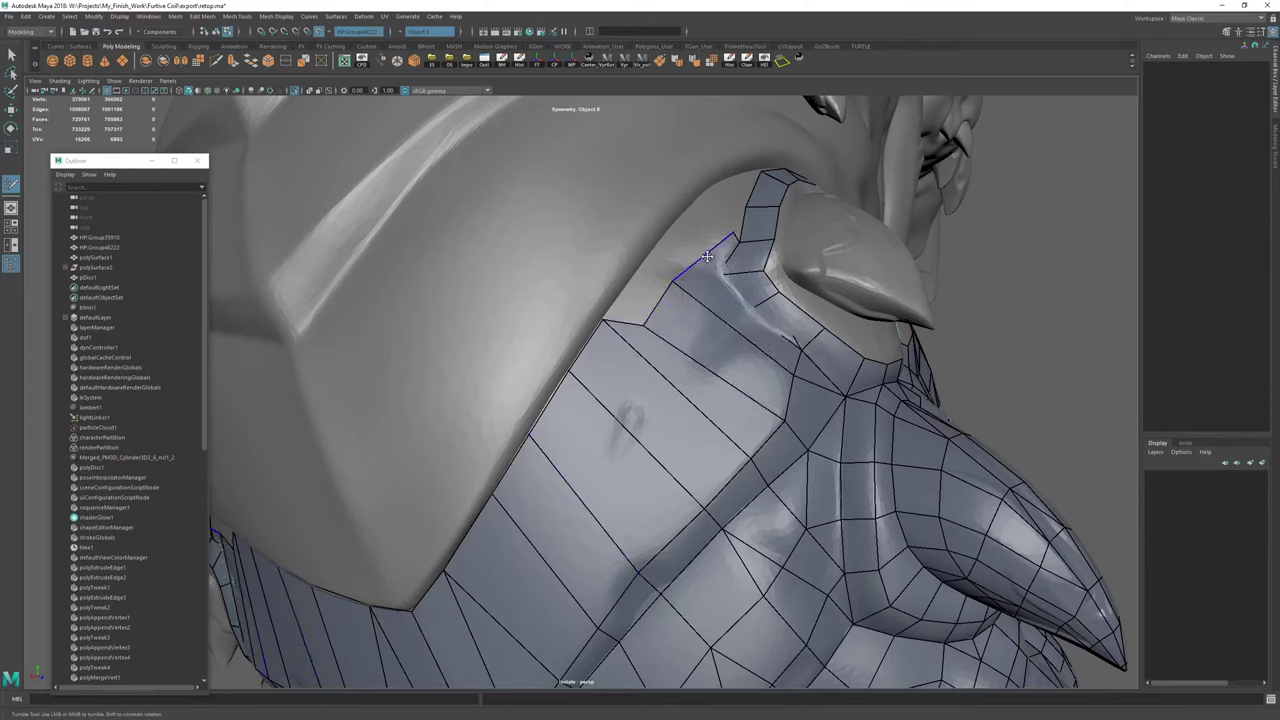
pyautogui.moveTo(705, 257); pyautogui.dragTo(688, 247)
pyautogui.moveTo(644, 322); pyautogui.dragTo(640, 270)
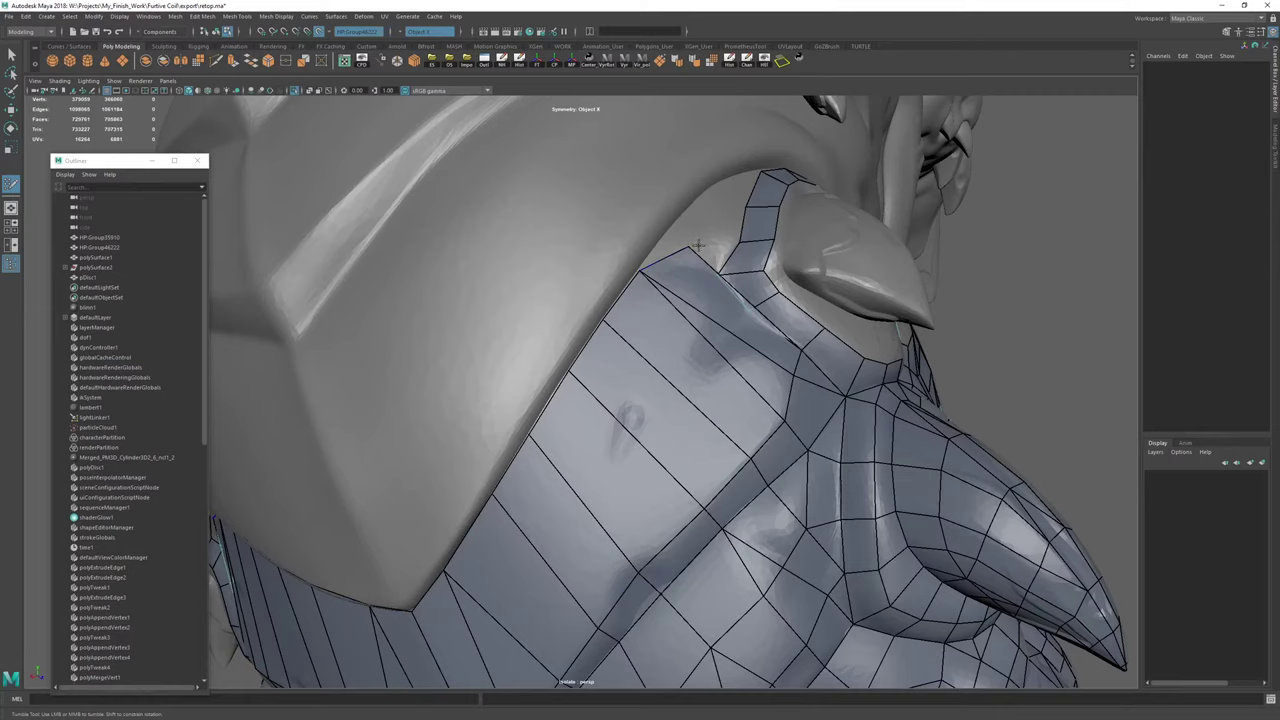
pyautogui.keyDown('ctrl'); pyautogui.click(727, 334); pyautogui.keyUp('ctrl')
pyautogui.keyDown('alt'); pyautogui.moveTo(730, 342); pyautogui.dragTo(760, 358); pyautogui.keyUp('alt')
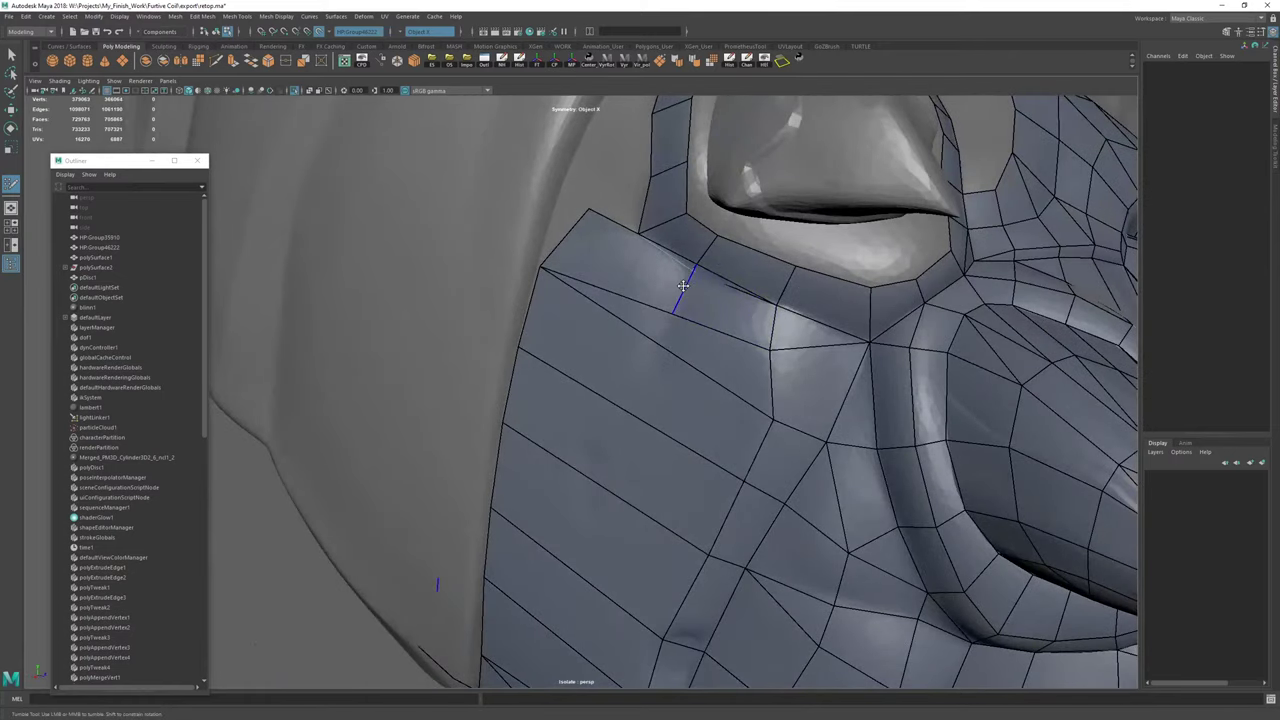
pyautogui.moveTo(683, 286); pyautogui.dragTo(677, 314)
pyautogui.keyDown('alt'); pyautogui.moveTo(682, 325); pyautogui.dragTo(716, 338); pyautogui.keyUp('alt')
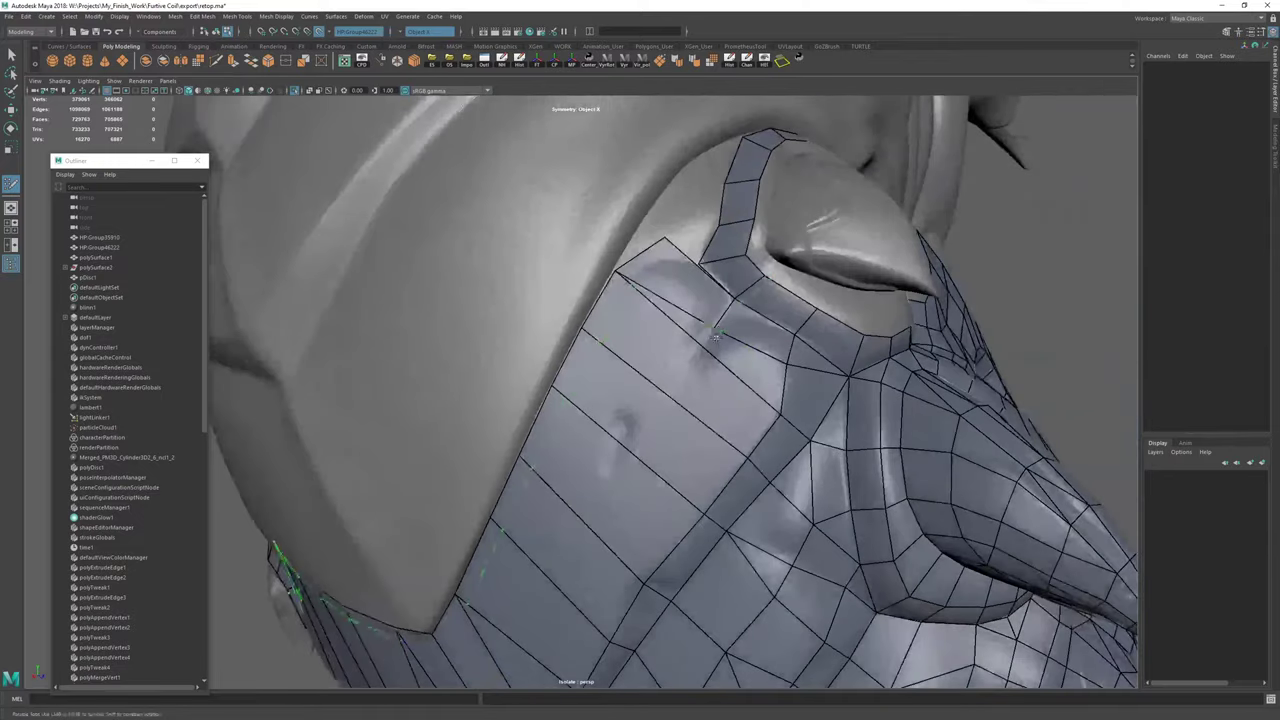
# Split the tall row lengthwise with an edge loop and connect it to the end quad's inserted edge using Multi-Cut.
pyautogui.click(714, 329)
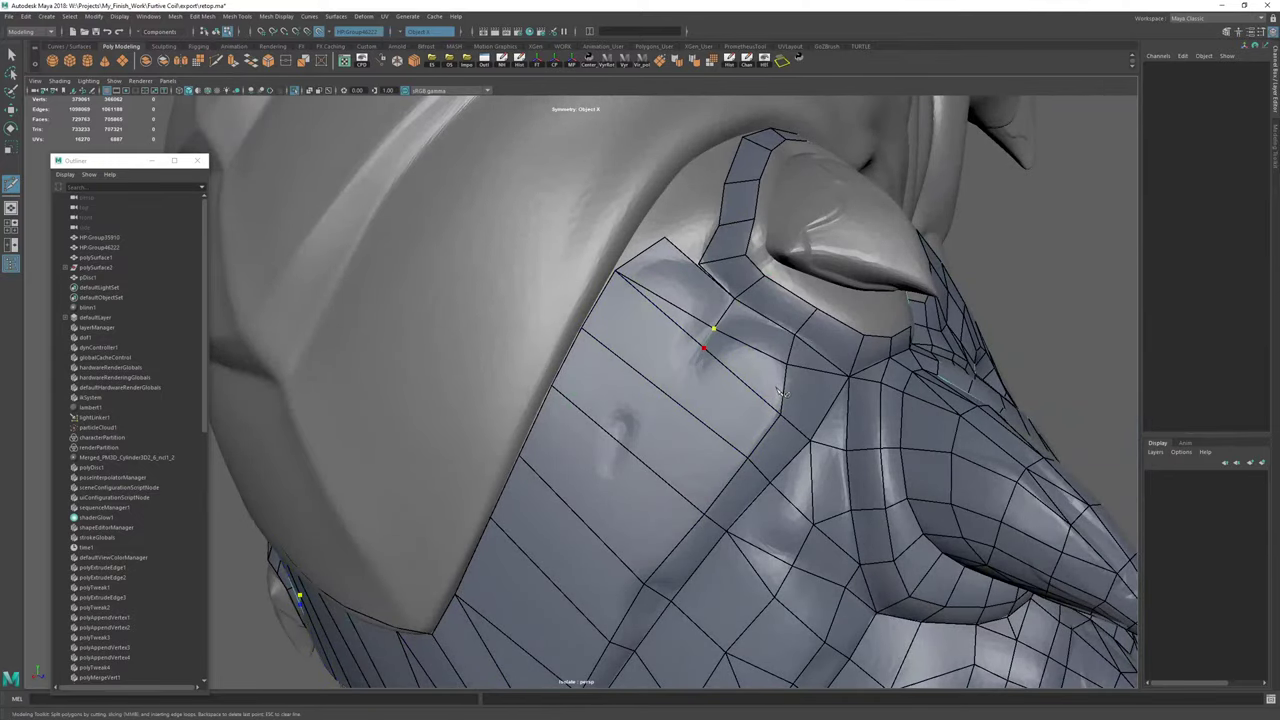
pyautogui.rightClick(708, 404)
pyautogui.hotkey('ctrl', 'shift', 'q')
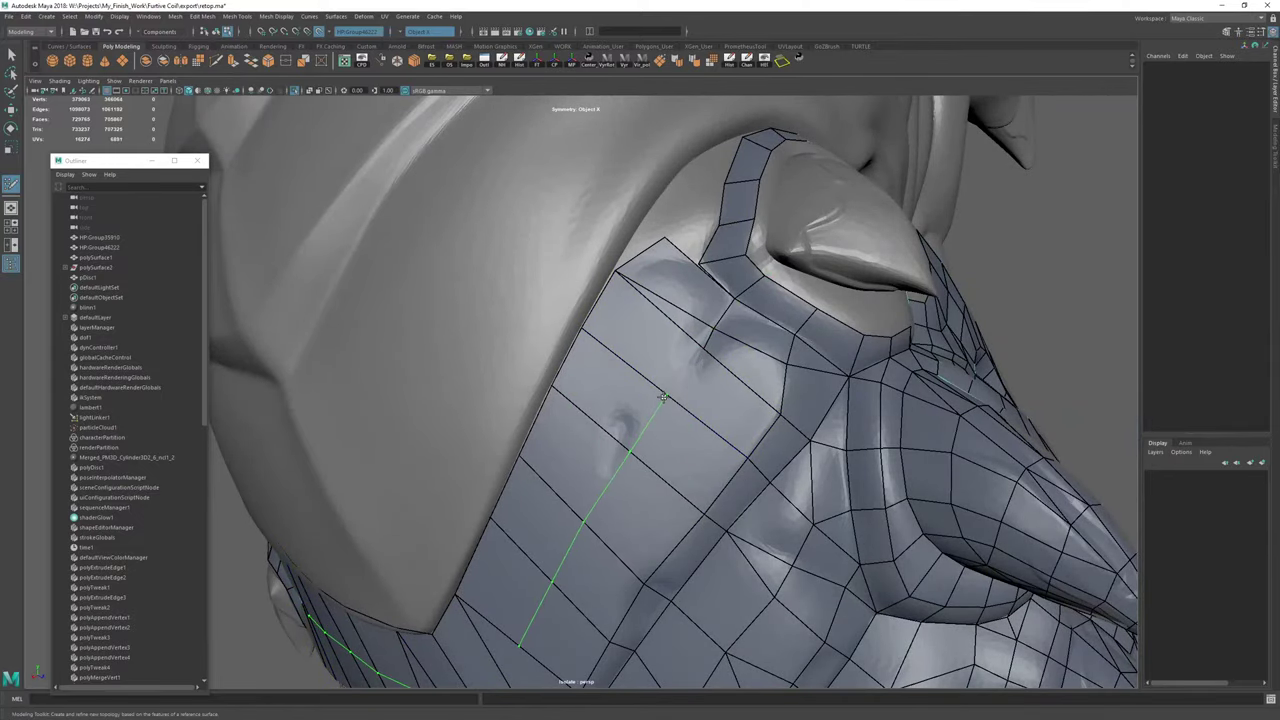
pyautogui.keyDown('ctrl'); pyautogui.click(662, 397); pyautogui.keyUp('ctrl')
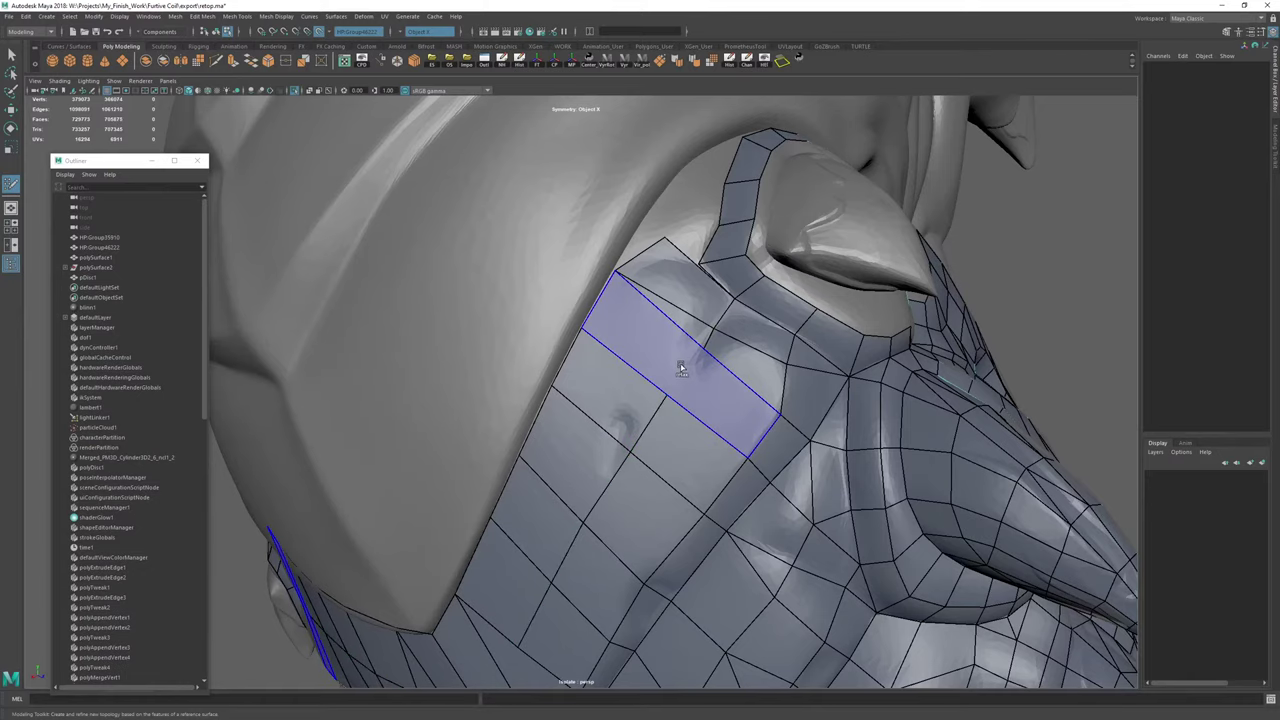
pyautogui.press('y')
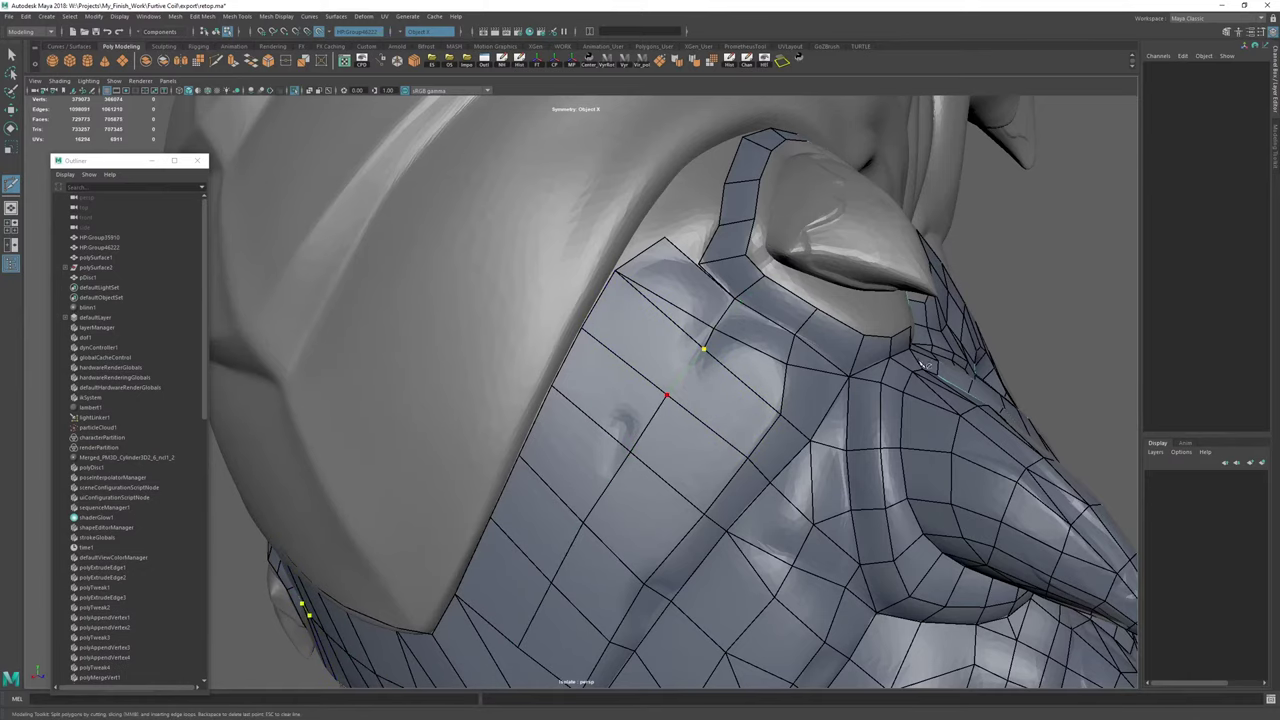
pyautogui.keyDown('alt'); pyautogui.moveTo(625, 322); pyautogui.dragTo(603, 325, button='right'); pyautogui.keyUp('alt')
pyautogui.keyDown('alt'); pyautogui.moveTo(603, 325); pyautogui.dragTo(607, 315); pyautogui.keyUp('alt')
pyautogui.press('w')
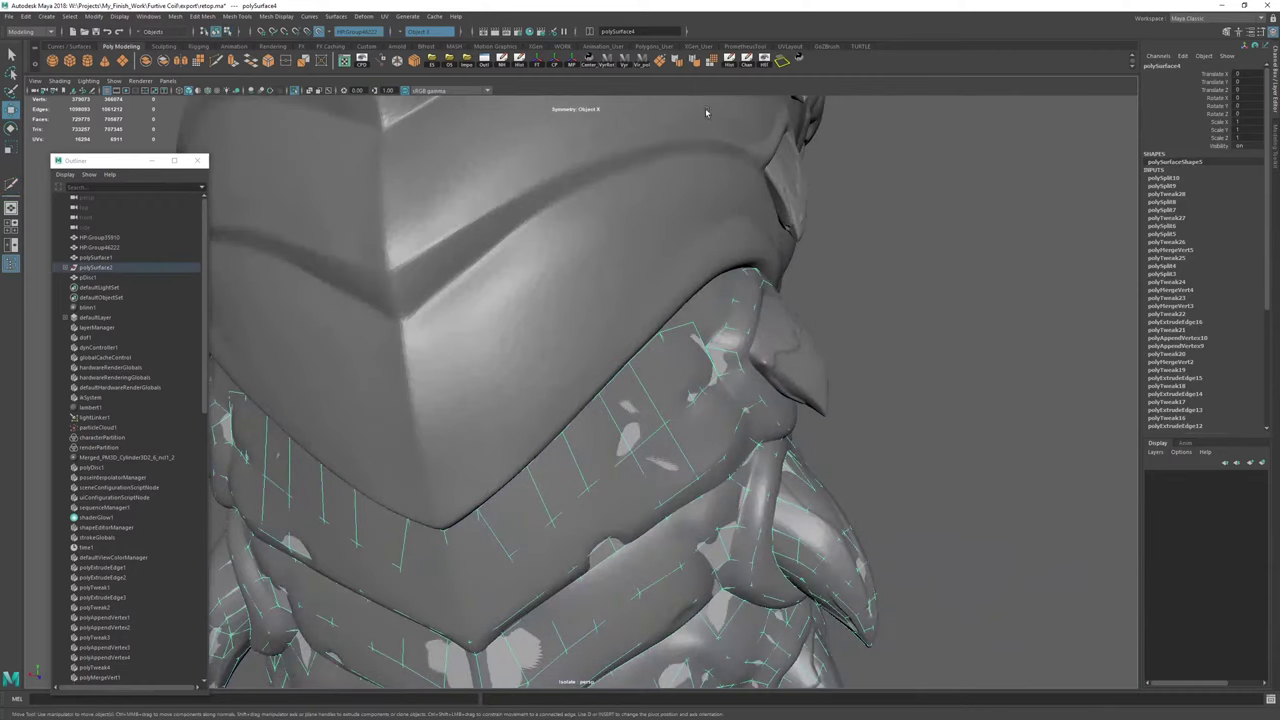
# Delete the retopology mesh's history and continue the tall row's lengthwise edge across the central corner quads with Multi-Cut.
pyautogui.click(730, 62)
pyautogui.click(744, 66)
pyautogui.press('y')
pyautogui.keyDown('alt'); pyautogui.moveTo(572, 459); pyautogui.dragTo(634, 331); pyautogui.keyUp('alt')
pyautogui.keyDown('alt'); pyautogui.moveTo(634, 331); pyautogui.dragTo(700, 345, button='right'); pyautogui.keyUp('alt')
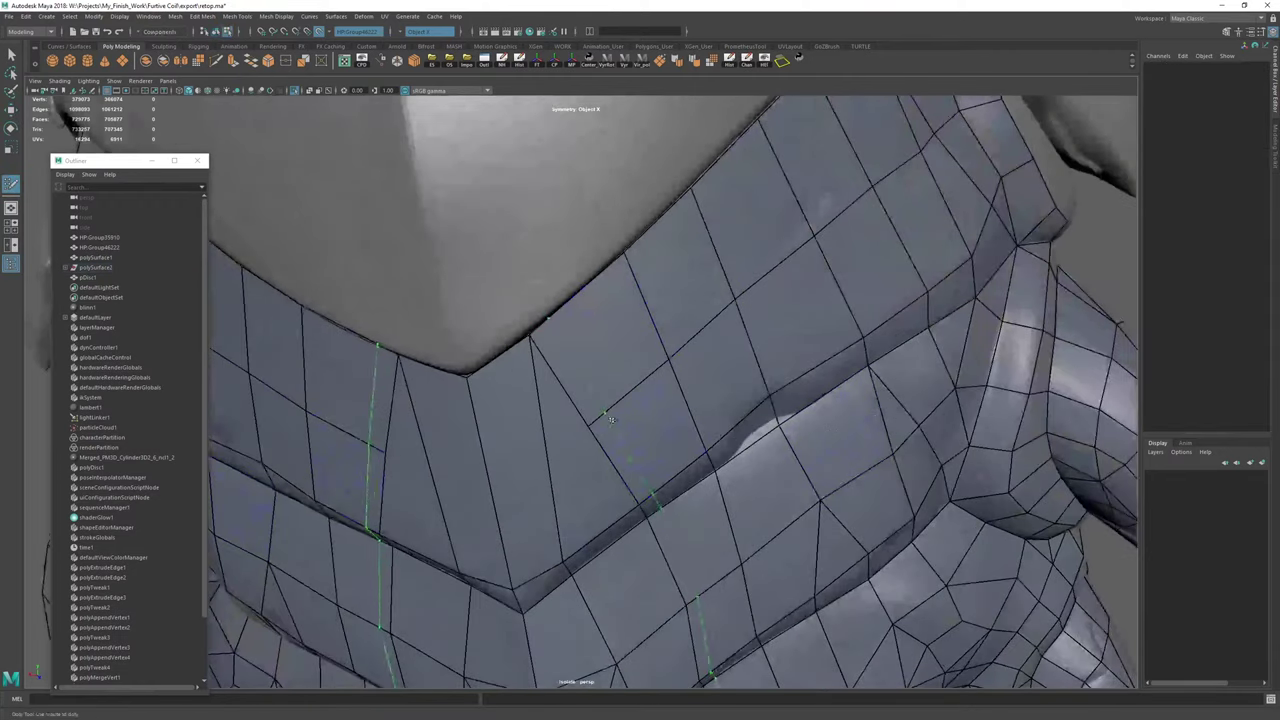
pyautogui.click(587, 428)
pyautogui.click(495, 486)
pyautogui.rightClick(596, 454)
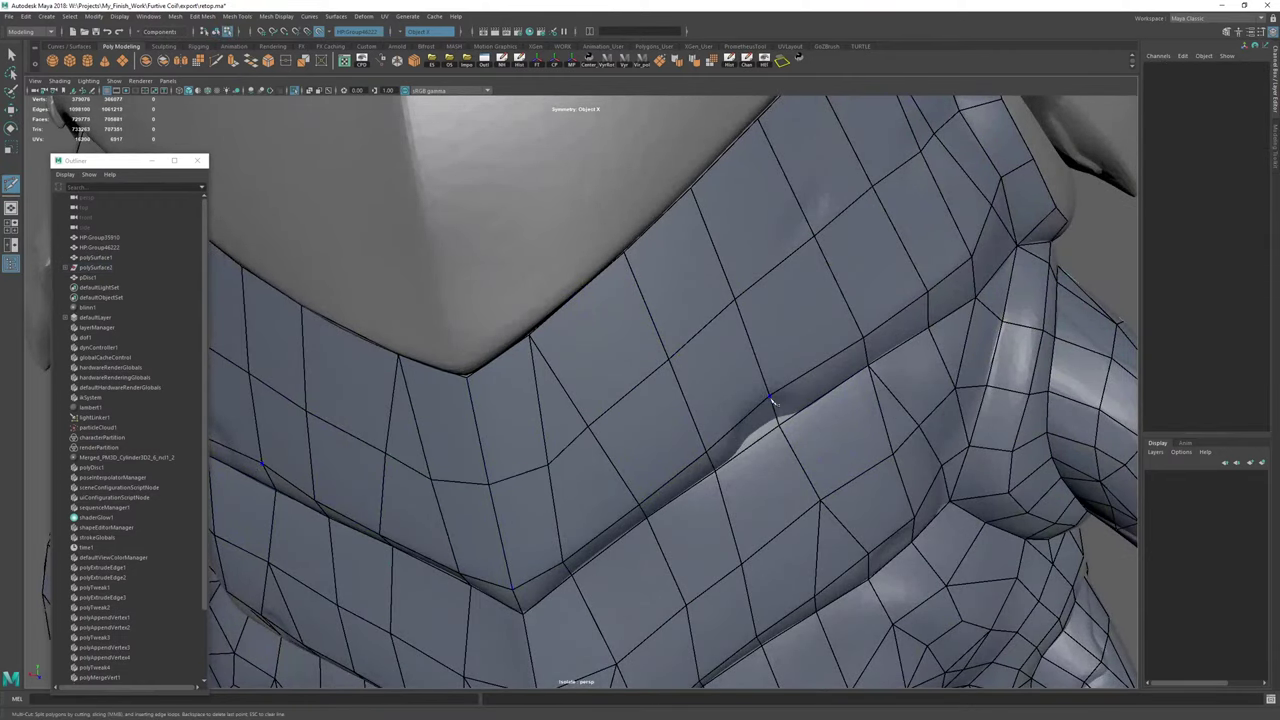
pyautogui.keyDown('alt'); pyautogui.moveTo(774, 406); pyautogui.dragTo(640, 400, button='right'); pyautogui.keyUp('alt')
pyautogui.keyDown('alt'); pyautogui.moveTo(640, 400); pyautogui.dragTo(600, 440); pyautogui.keyUp('alt')
pyautogui.keyDown('alt'); pyautogui.moveTo(600, 440); pyautogui.dragTo(740, 455, button='right'); pyautogui.keyUp('alt')
pyautogui.click(710, 466)
pyautogui.keyDown('alt'); pyautogui.moveTo(490, 450); pyautogui.dragTo(596, 426); pyautogui.keyUp('alt')
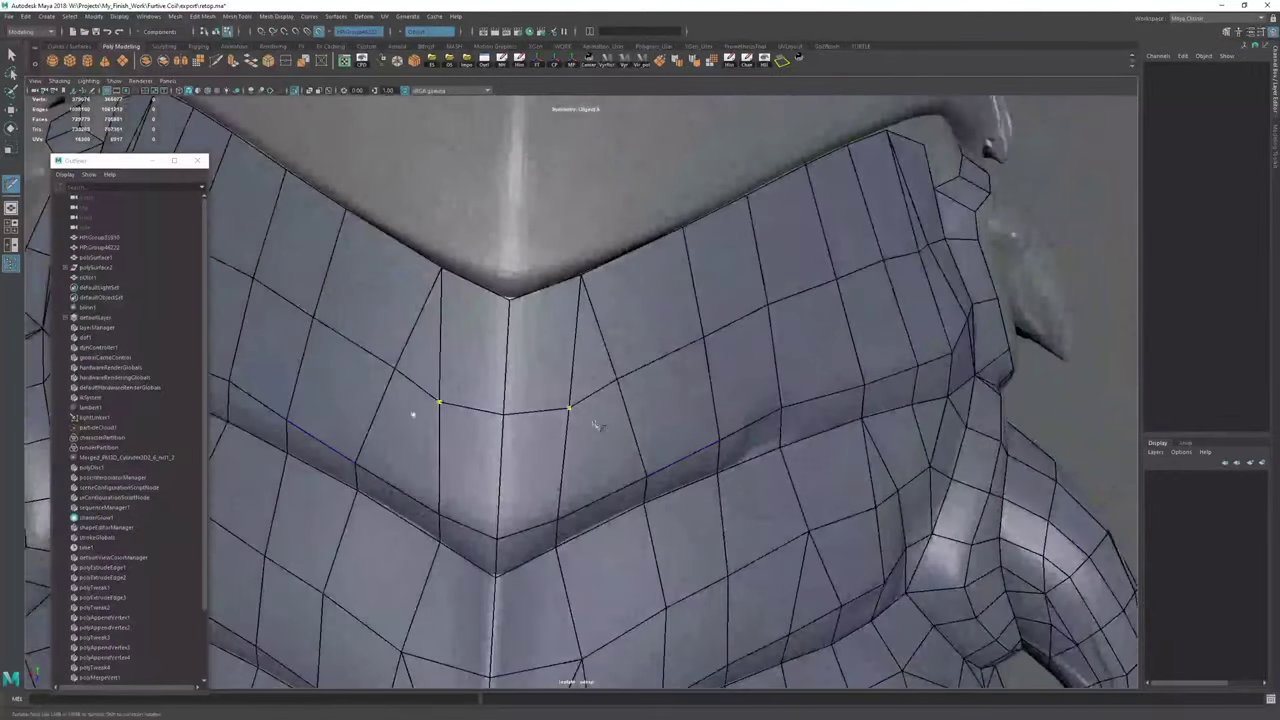
# Extend a narrow strip of quads onto the overhanging plate from the tall row's upper edge, starting at the central corner.
pyautogui.keyDown('alt'); pyautogui.moveTo(708, 388); pyautogui.dragTo(610, 378, button='right'); pyautogui.keyUp('alt')
pyautogui.keyDown('alt'); pyautogui.moveTo(610, 378); pyautogui.dragTo(563, 357); pyautogui.keyUp('alt')
pyautogui.keyDown('alt'); pyautogui.moveTo(563, 357); pyautogui.dragTo(709, 486, button='right'); pyautogui.keyUp('alt')
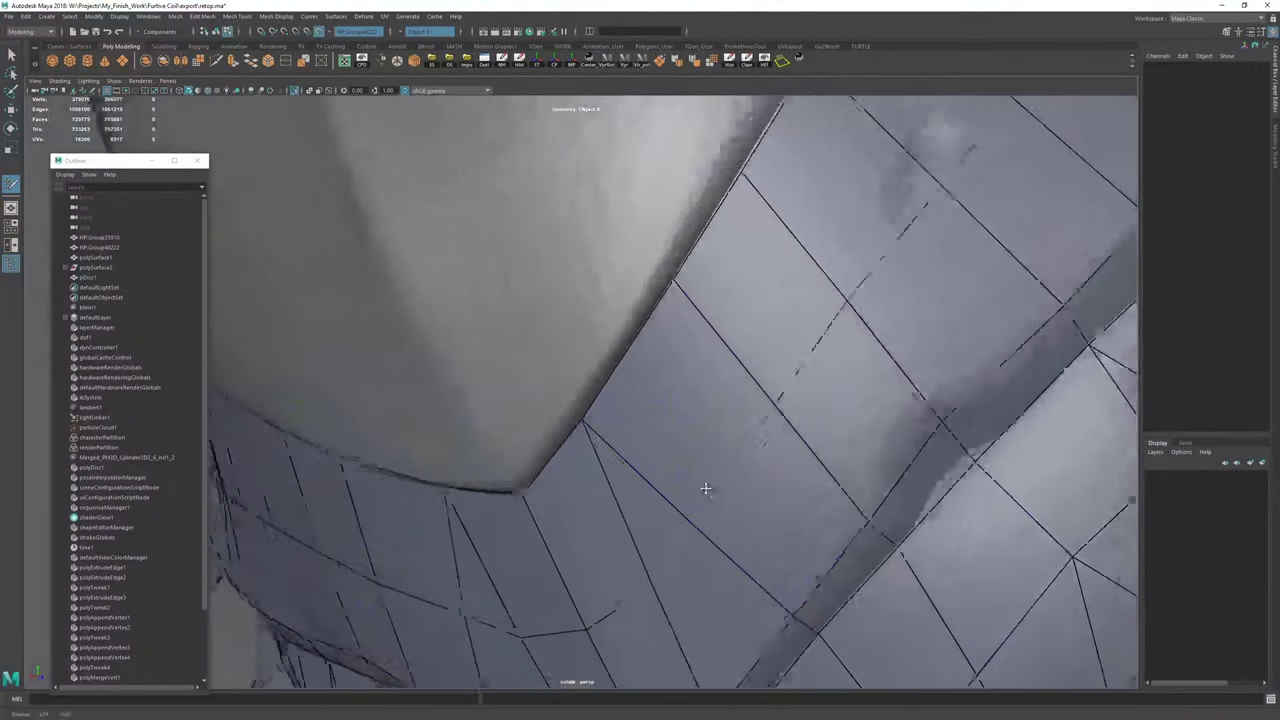
pyautogui.keyDown('alt'); pyautogui.moveTo(709, 486); pyautogui.dragTo(588, 427); pyautogui.keyUp('alt')
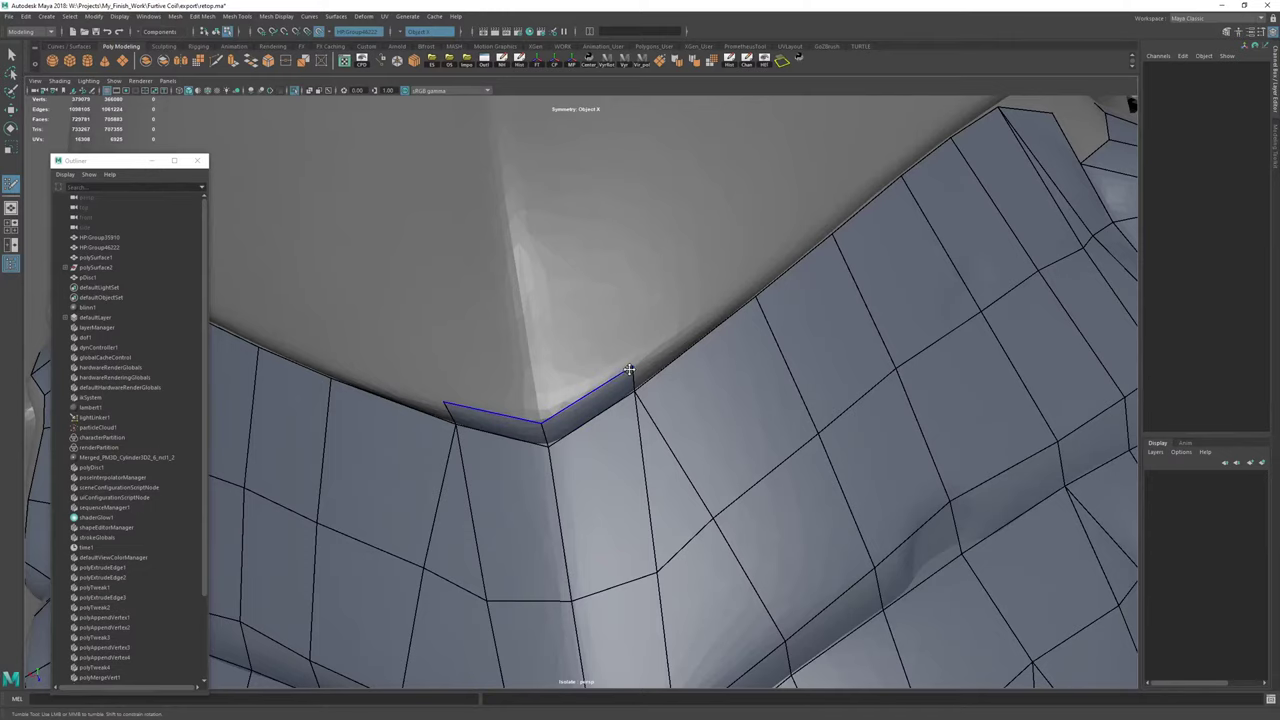
pyautogui.press('Tab')
pyautogui.moveTo(677, 374); pyautogui.dragTo(664, 351)
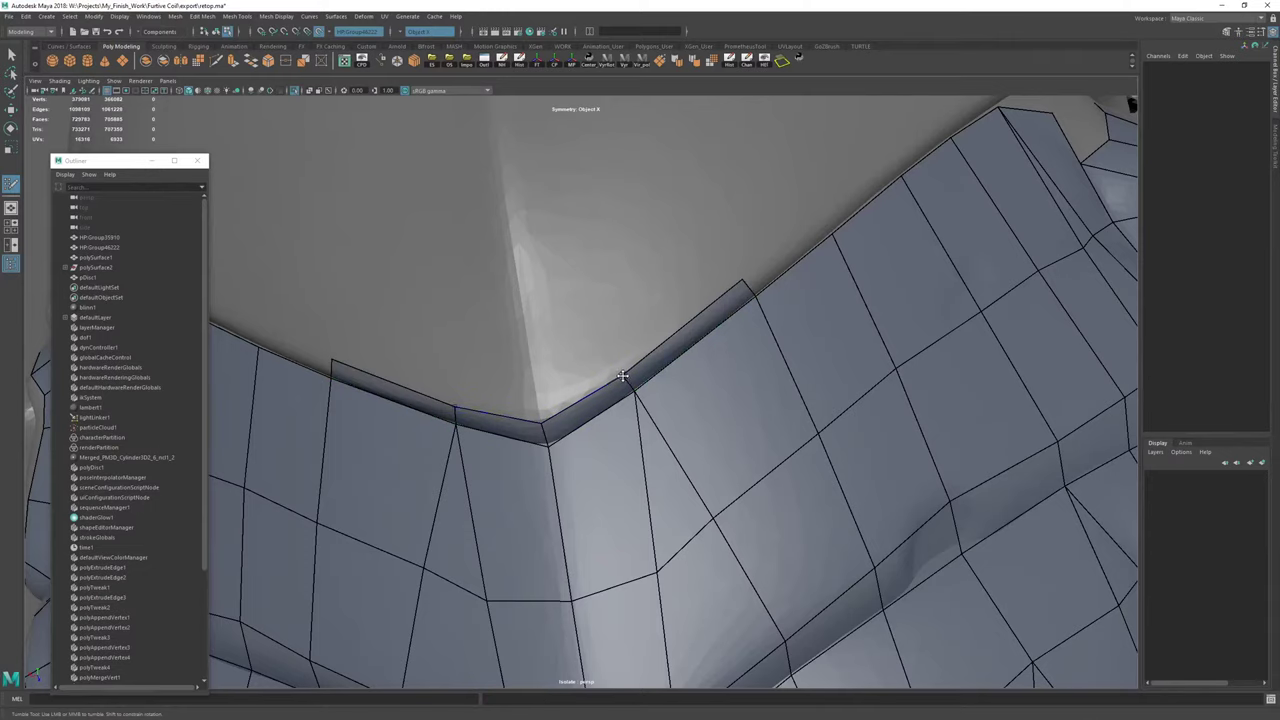
pyautogui.keyDown('alt'); pyautogui.moveTo(741, 280); pyautogui.dragTo(529, 543, button='middle'); pyautogui.keyUp('alt')
pyautogui.keyDown('alt'); pyautogui.moveTo(529, 543); pyautogui.dragTo(559, 535); pyautogui.keyUp('alt')
# Continue the narrow plate strip toward the upper spike and adjust its vertices along the plate's lower edge.
pyautogui.press('Tab')
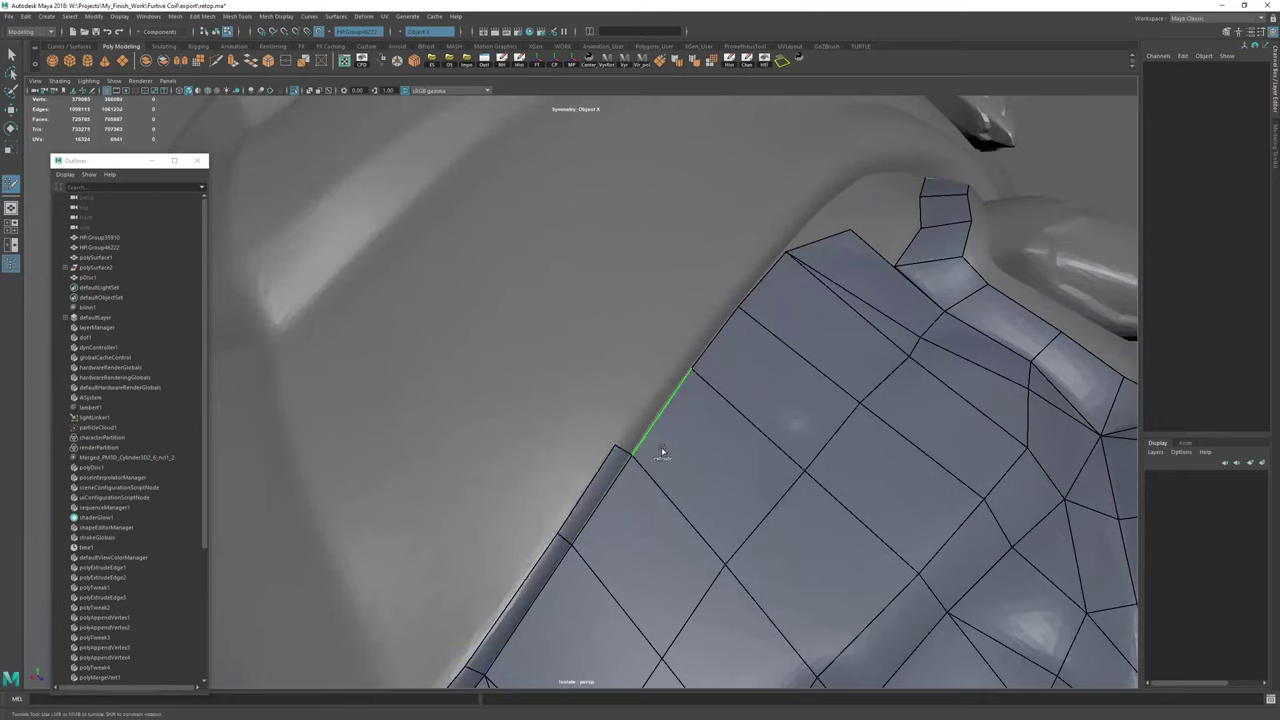
pyautogui.press('Tab')
pyautogui.moveTo(661, 434); pyautogui.dragTo(641, 417)
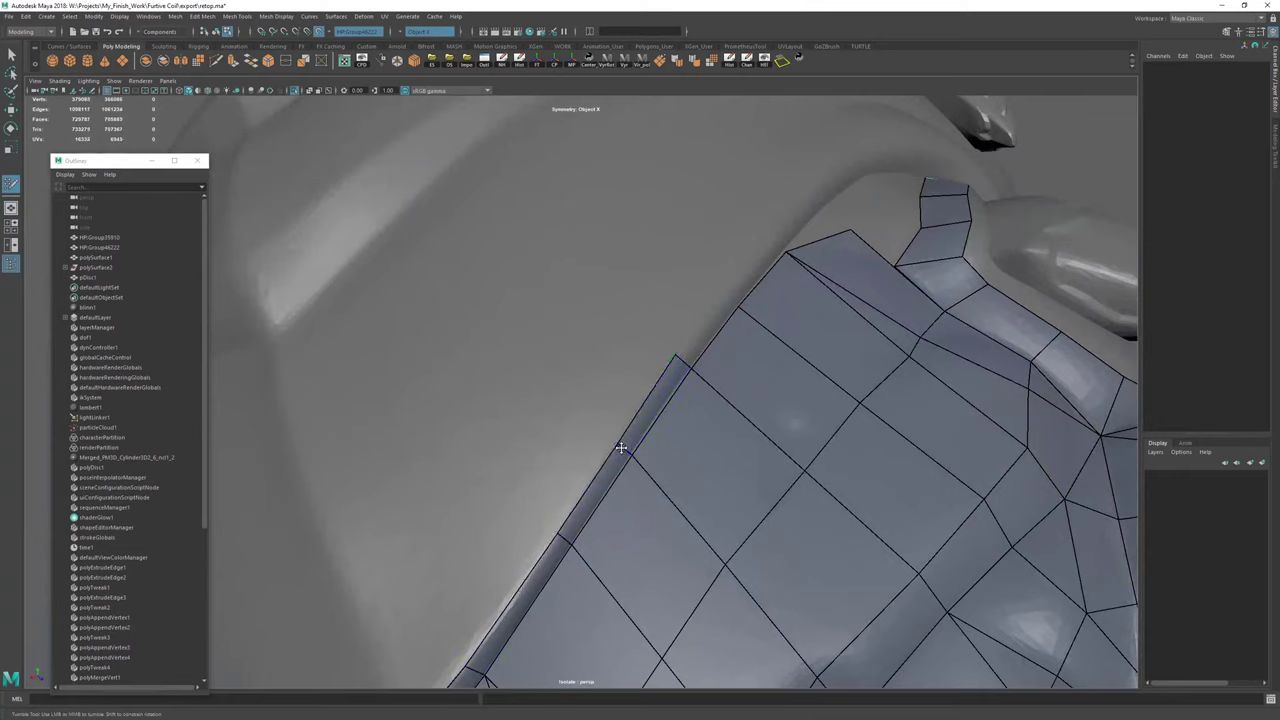
pyautogui.moveTo(566, 538); pyautogui.dragTo(560, 549)
pyautogui.moveTo(628, 443); pyautogui.dragTo(628, 455)
pyautogui.keyDown('alt'); pyautogui.moveTo(654, 440); pyautogui.dragTo(603, 508, button='middle'); pyautogui.keyUp('alt')
pyautogui.keyDown('alt'); pyautogui.moveTo(603, 508); pyautogui.dragTo(660, 525, button='right'); pyautogui.keyUp('alt')
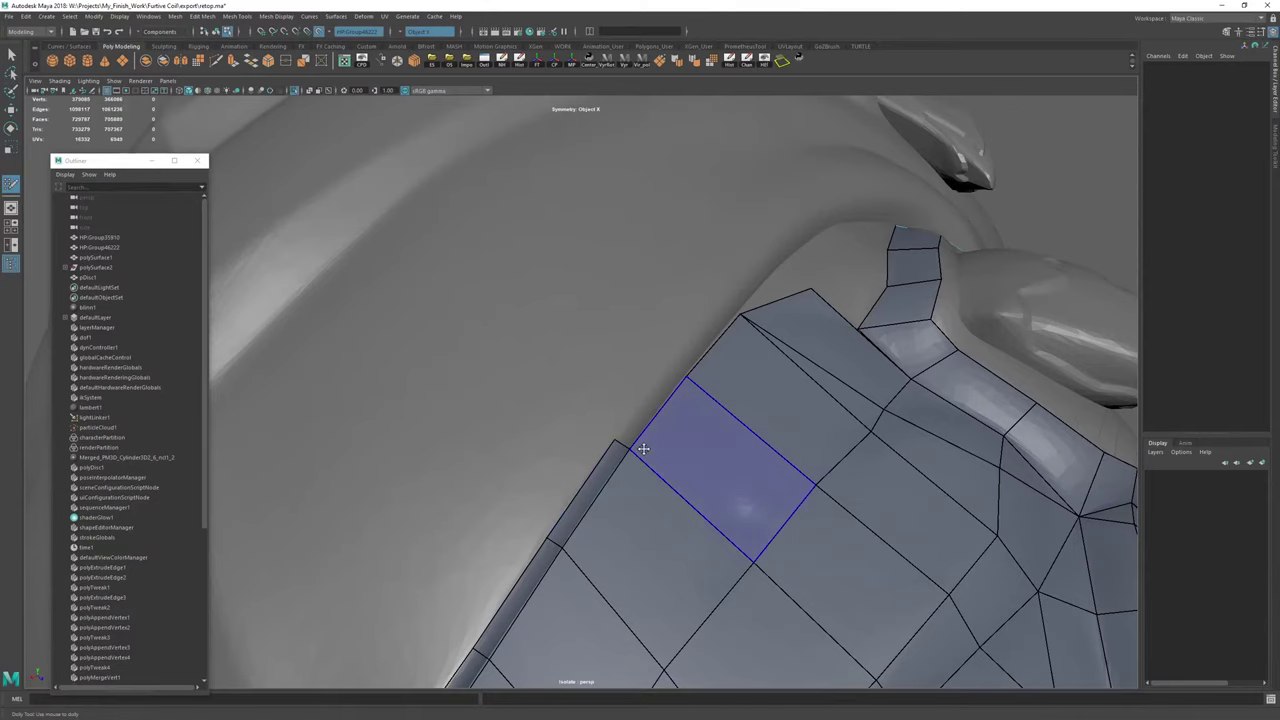
# Extend the plate strip to the tall row's end and build quads from there up along the upper spike's ring.
pyautogui.moveTo(644, 449)
pyautogui.keyDown('alt'); pyautogui.mouseDown()
pyautogui.moveTo(668, 489)
pyautogui.moveTo(566, 462)
pyautogui.moveTo(577, 471)
pyautogui.moveTo(689, 309)
pyautogui.mouseUp(); pyautogui.keyUp('alt')
pyautogui.moveTo(650, 361)
pyautogui.keyDown('alt'); pyautogui.mouseDown()
pyautogui.moveTo(589, 406)
pyautogui.moveTo(585, 425)
pyautogui.moveTo(604, 405)
pyautogui.mouseUp(); pyautogui.keyUp('alt')
pyautogui.keyDown('alt'); pyautogui.moveTo(683, 372); pyautogui.dragTo(628, 432); pyautogui.keyUp('alt')
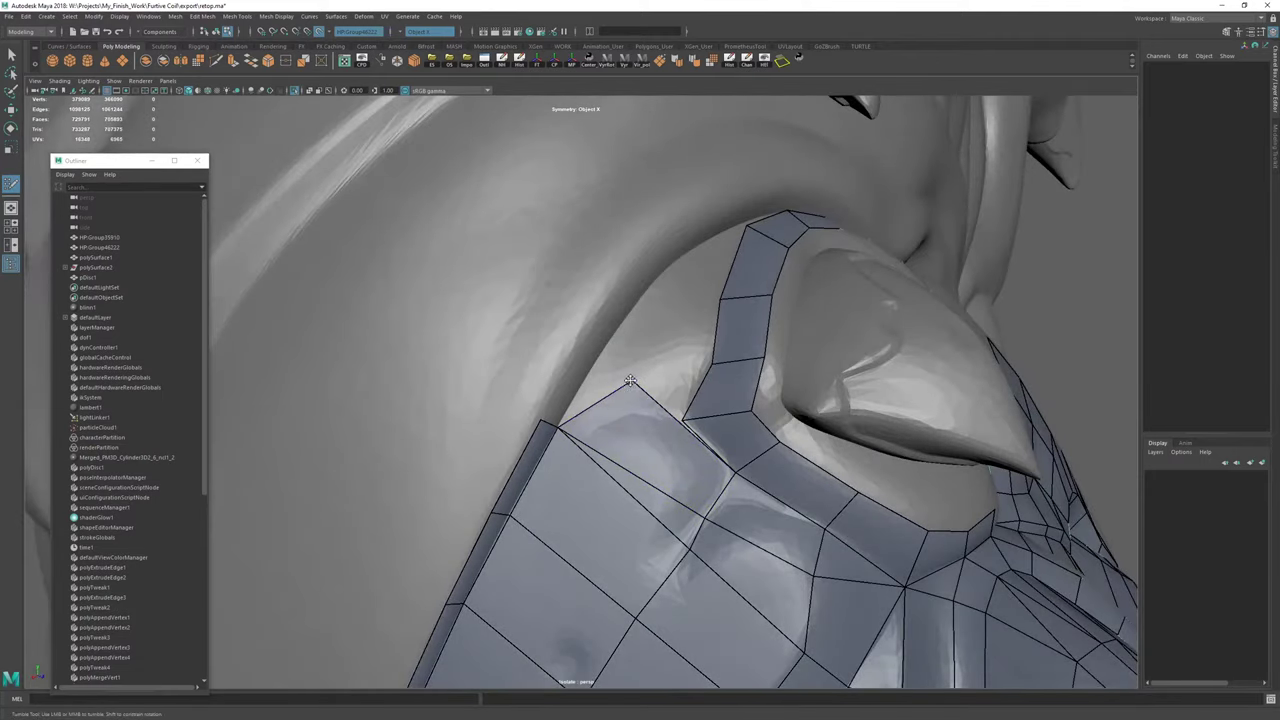
pyautogui.moveTo(630, 381)
pyautogui.mouseDown()
pyautogui.moveTo(684, 419)
pyautogui.moveTo(568, 400)
pyautogui.moveTo(606, 347)
pyautogui.moveTo(574, 367)
pyautogui.moveTo(587, 330)
pyautogui.mouseUp()
pyautogui.moveTo(718, 338); pyautogui.dragTo(607, 347)
pyautogui.moveTo(671, 280); pyautogui.dragTo(633, 265)
pyautogui.keyDown('alt'); pyautogui.moveTo(710, 288); pyautogui.dragTo(620, 443, button='middle'); pyautogui.keyUp('alt')
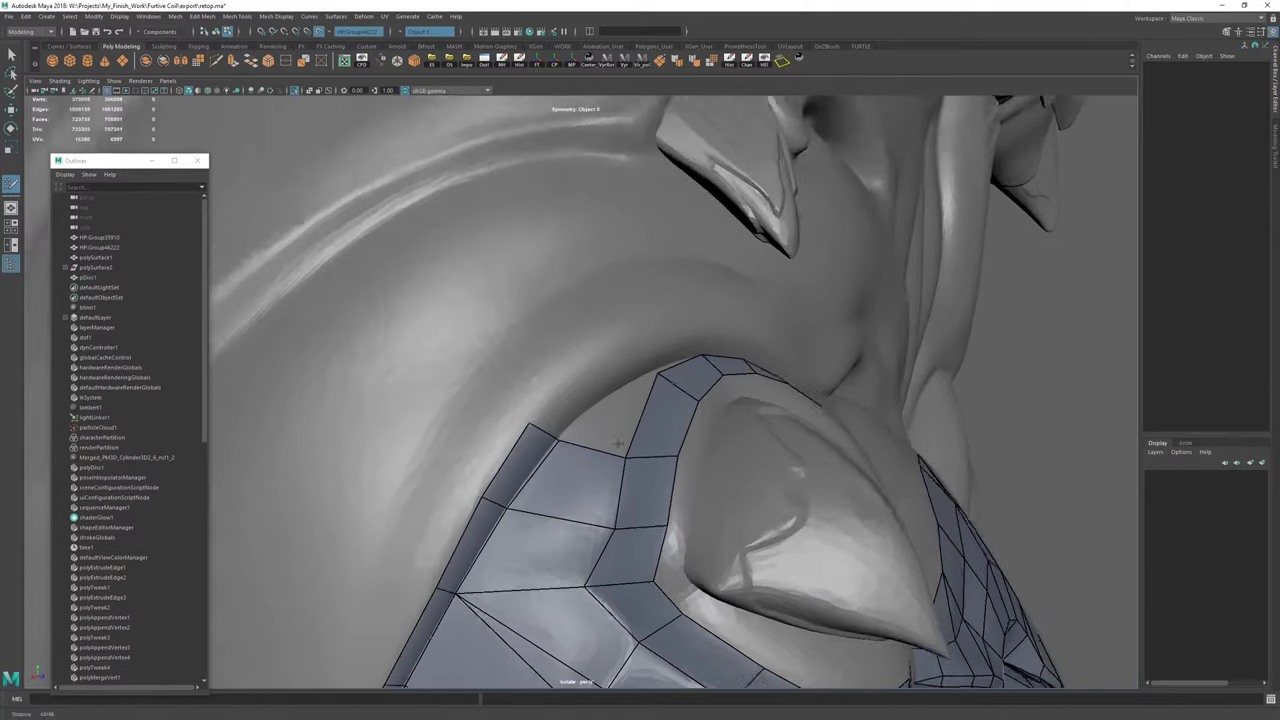
# Place a point on the plate's edge and fill the remaining gap between the new quads and the spike ring.
pyautogui.keyDown('alt'); pyautogui.moveTo(606, 443); pyautogui.dragTo(632, 389); pyautogui.keyUp('alt')
pyautogui.click(637, 387)
pyautogui.keyDown('shift'); pyautogui.click(645, 403); pyautogui.keyUp('shift')
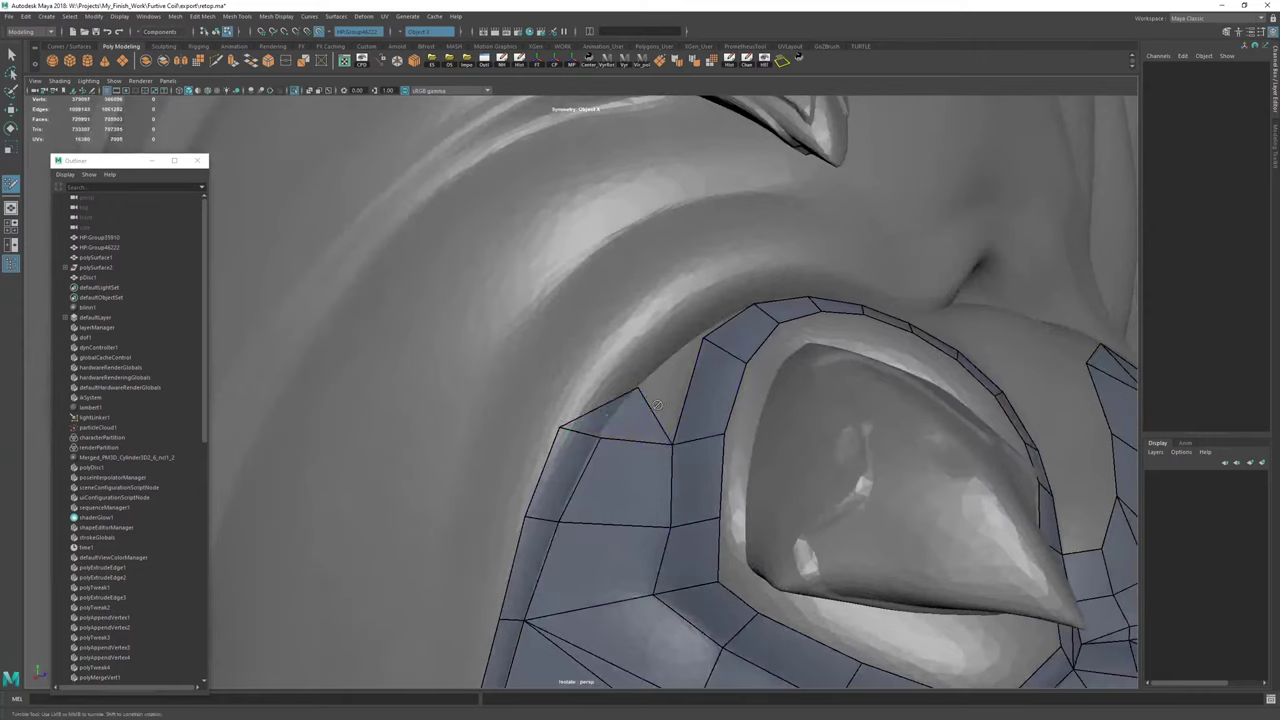
pyautogui.hotkey('ctrl', 'z')
pyautogui.keyDown('shift'); pyautogui.click(636, 392); pyautogui.keyUp('shift')
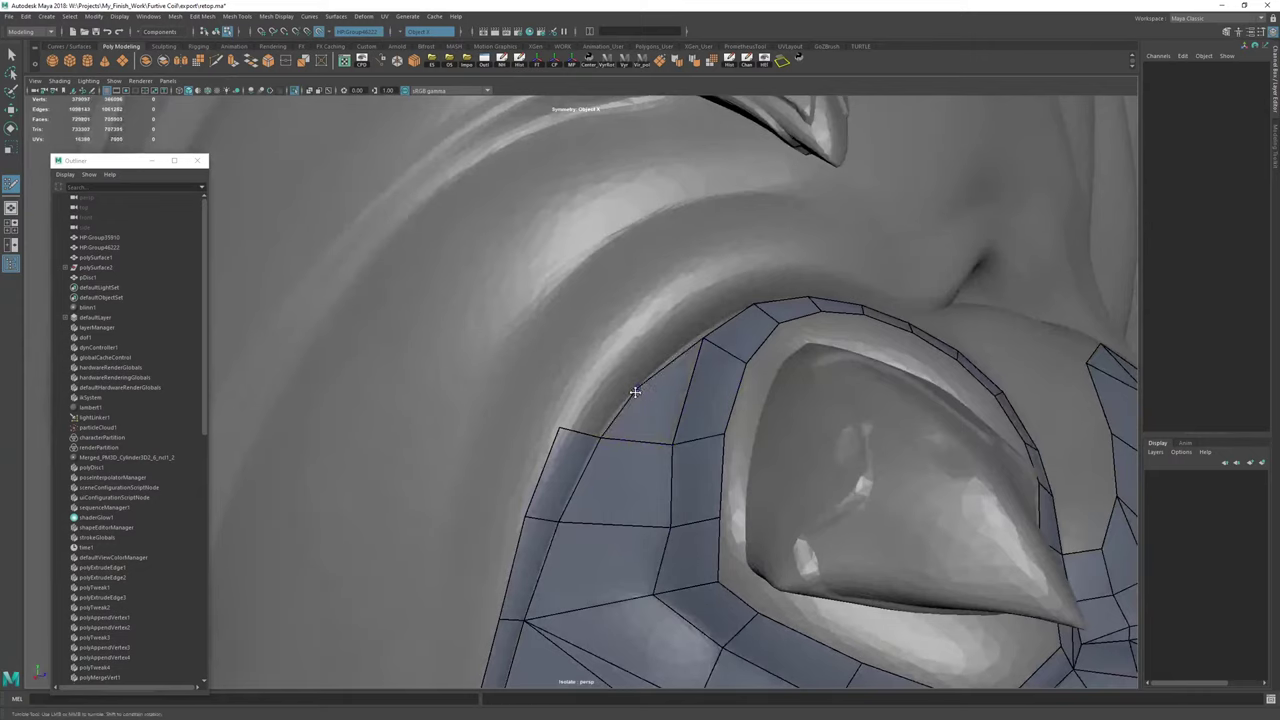
# Extend the plate strip around the top of the spike ring, placing points on the plate and filling quads between them.
pyautogui.hotkey('ctrl', 'shift', 'x')
pyautogui.hotkey('ctrl', 'shift', 'q')
pyautogui.moveTo(609, 394); pyautogui.dragTo(590, 391)
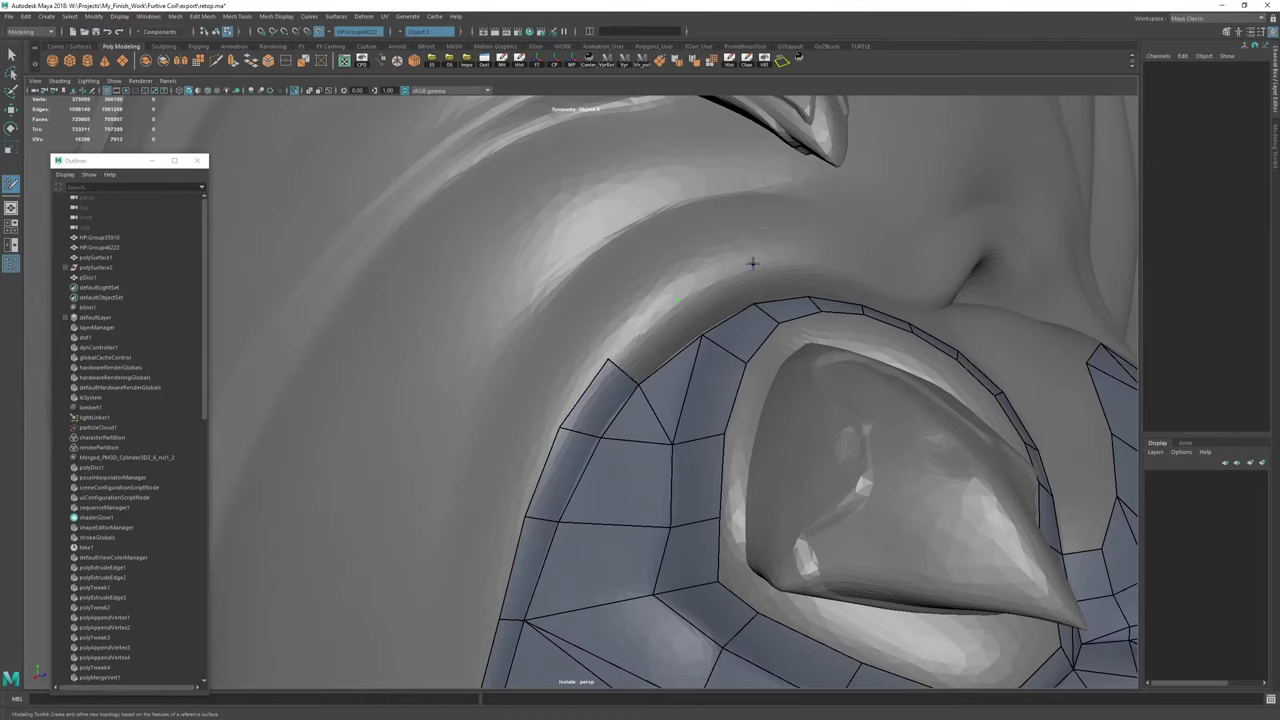
pyautogui.click(808, 265)
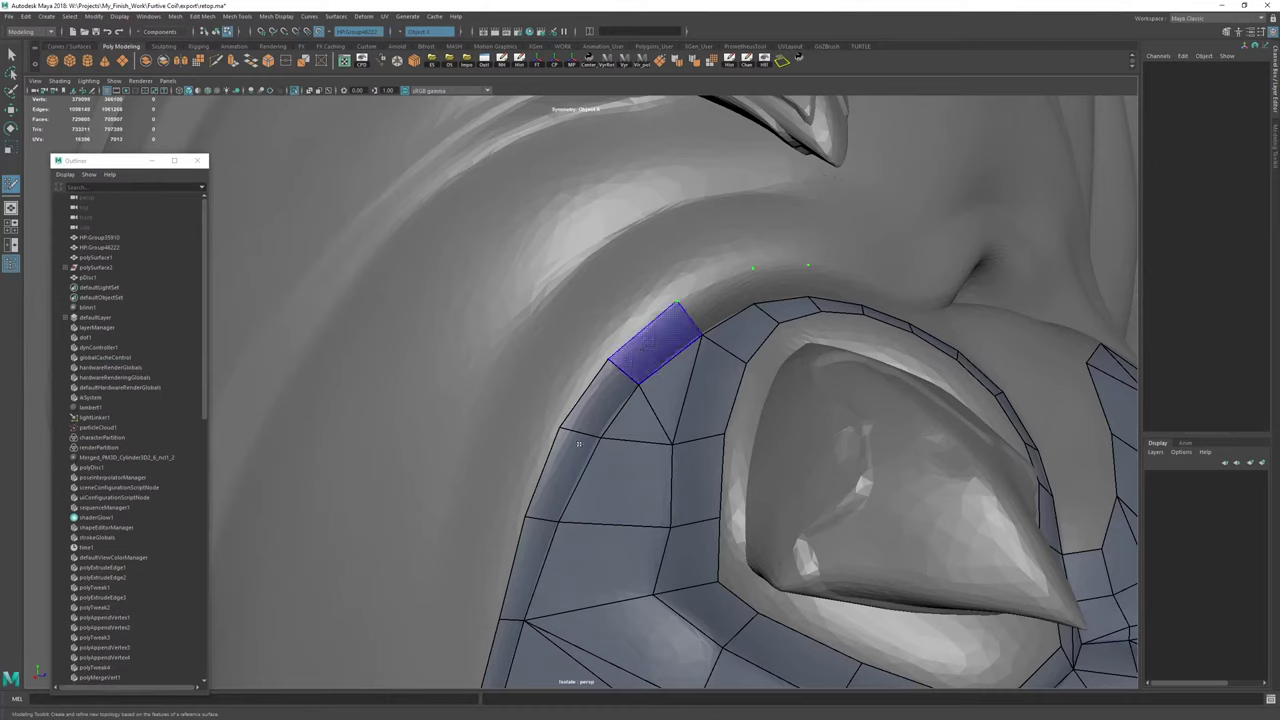
pyautogui.keyDown('shift'); pyautogui.click(780, 285); pyautogui.keyUp('shift')
pyautogui.keyDown('shift'); pyautogui.click(717, 303); pyautogui.keyUp('shift')
pyautogui.keyDown('shift'); pyautogui.click(657, 345); pyautogui.keyUp('shift')
pyautogui.keyDown('alt'); pyautogui.moveTo(708, 404); pyautogui.dragTo(660, 400); pyautogui.keyUp('alt')
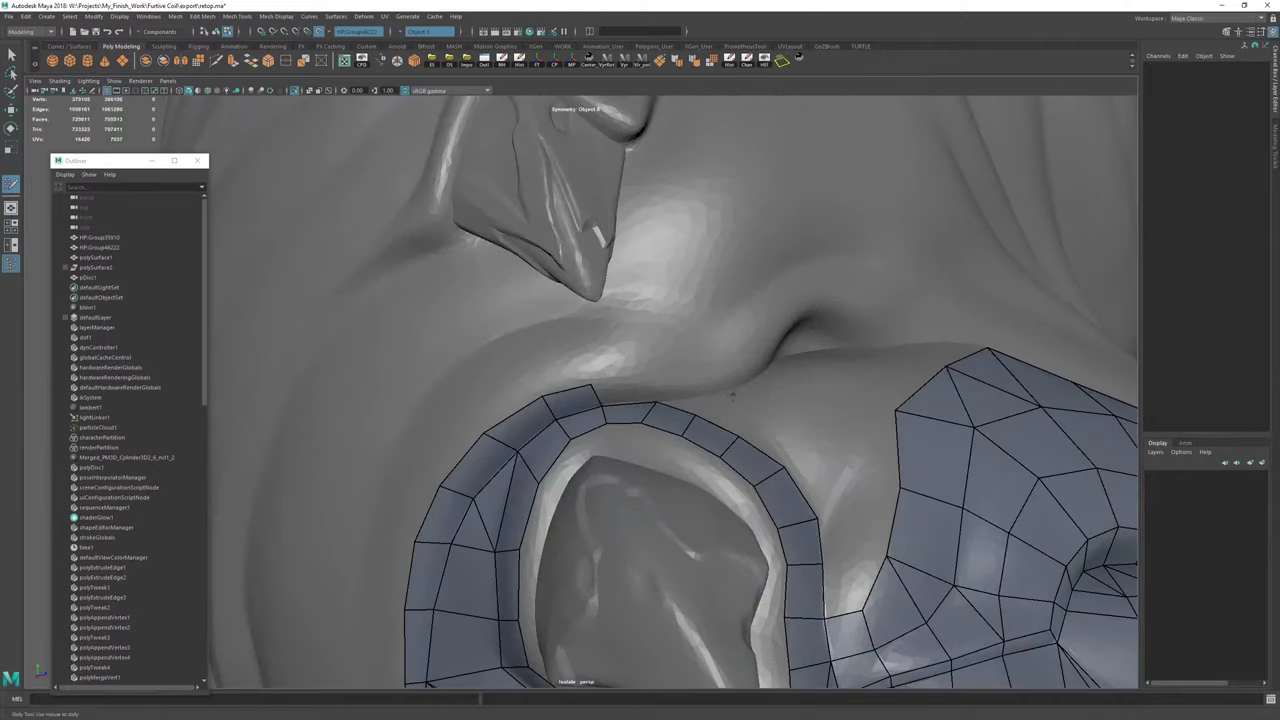
# Delete the mesh's history again and add one more quad to the plate strip's end above the spike ring.
pyautogui.keyDown('alt'); pyautogui.moveTo(708, 402); pyautogui.dragTo(656, 398, button='middle'); pyautogui.keyUp('alt')
pyautogui.keyDown('alt'); pyautogui.moveTo(656, 398); pyautogui.dragTo(738, 394, button='right'); pyautogui.keyUp('alt')
pyautogui.press('w')
pyautogui.click(729, 62)
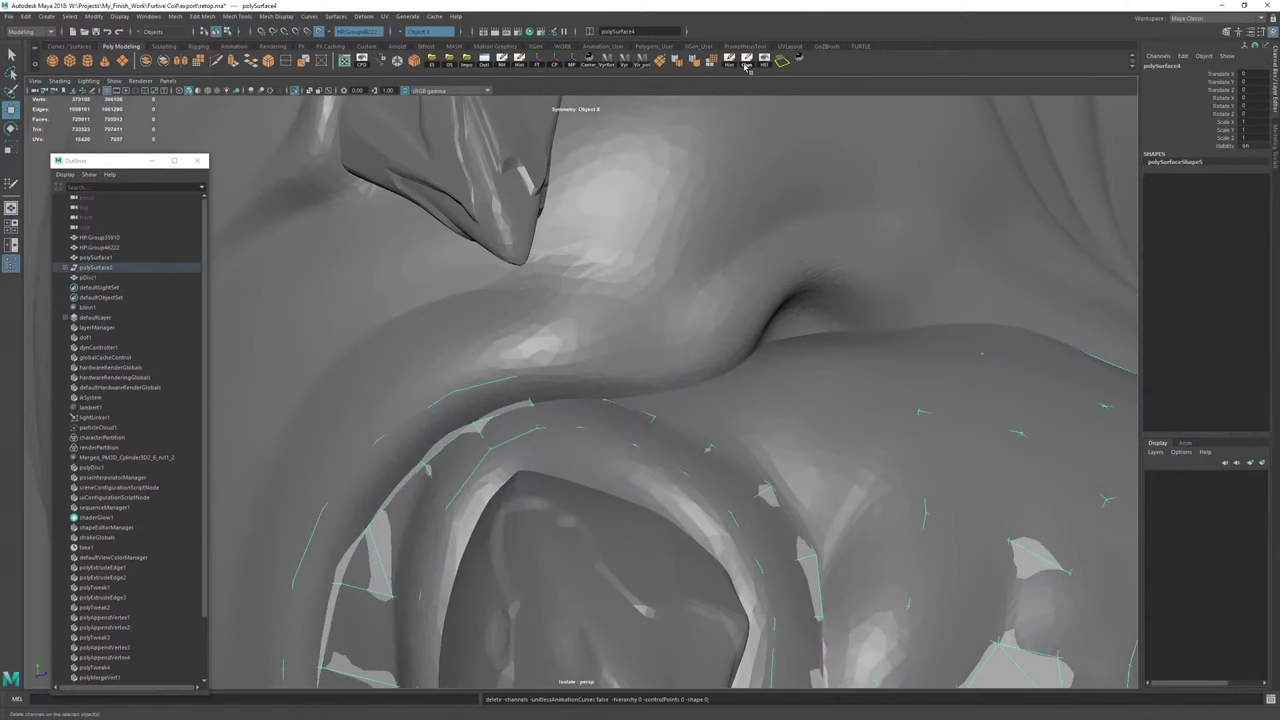
pyautogui.press('y')
pyautogui.press('Tab')
pyautogui.moveTo(567, 408)
pyautogui.mouseDown()
pyautogui.moveTo(552, 378)
pyautogui.moveTo(590, 367)
pyautogui.mouseUp()
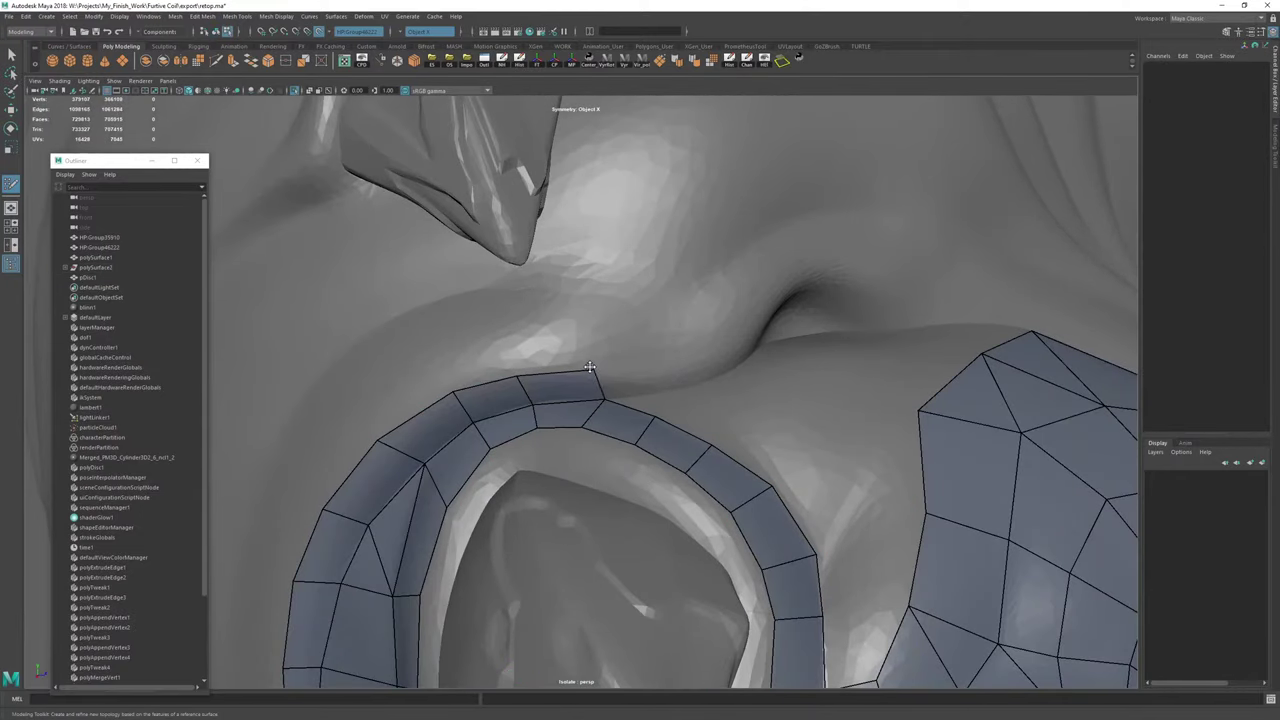
# Extend three quads outward from the spike ring's upper outer edge toward the neighbouring mesh.
pyautogui.keyDown('alt'); pyautogui.moveTo(635, 418); pyautogui.dragTo(698, 364); pyautogui.keyUp('alt')
pyautogui.press('Tab')
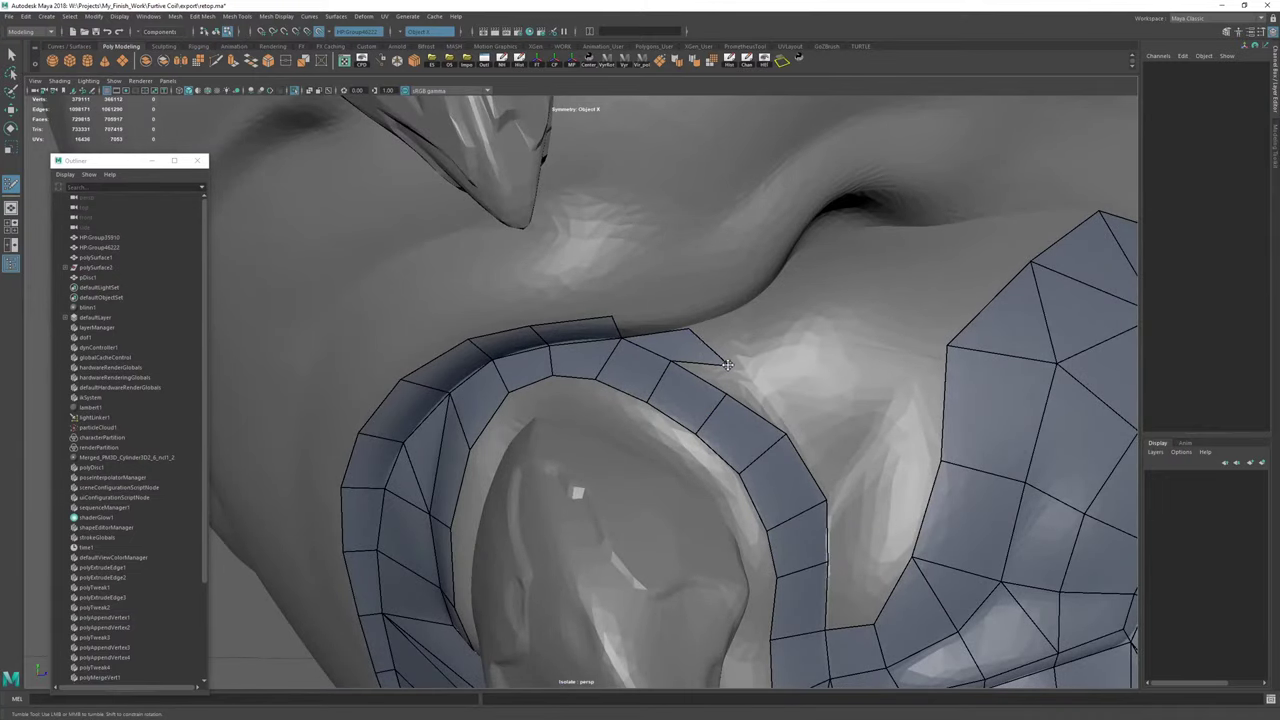
pyautogui.press('Tab')
pyautogui.moveTo(680, 346); pyautogui.dragTo(792, 416)
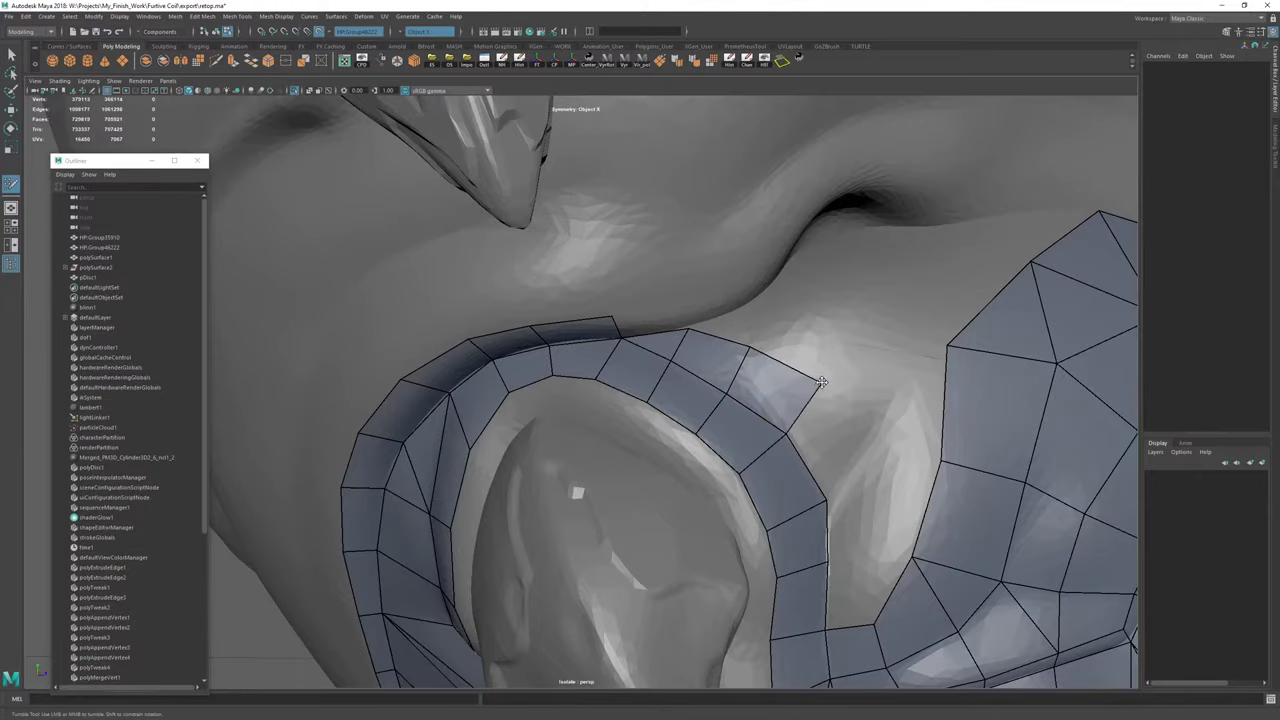
# Examine the uncovered upper body, its remaining spikes and folds, and the border of the retopology mesh from several angles.
pyautogui.keyDown('alt'); pyautogui.moveTo(822, 382); pyautogui.dragTo(560, 420, button='right'); pyautogui.keyUp('alt')
pyautogui.keyDown('alt'); pyautogui.moveTo(800, 430); pyautogui.dragTo(560, 430); pyautogui.keyUp('alt')
pyautogui.keyDown('alt'); pyautogui.moveTo(560, 430); pyautogui.dragTo(197, 303, button='right'); pyautogui.keyUp('alt')
pyautogui.keyDown('alt'); pyautogui.moveTo(500, 400); pyautogui.dragTo(930, 475); pyautogui.keyUp('alt')
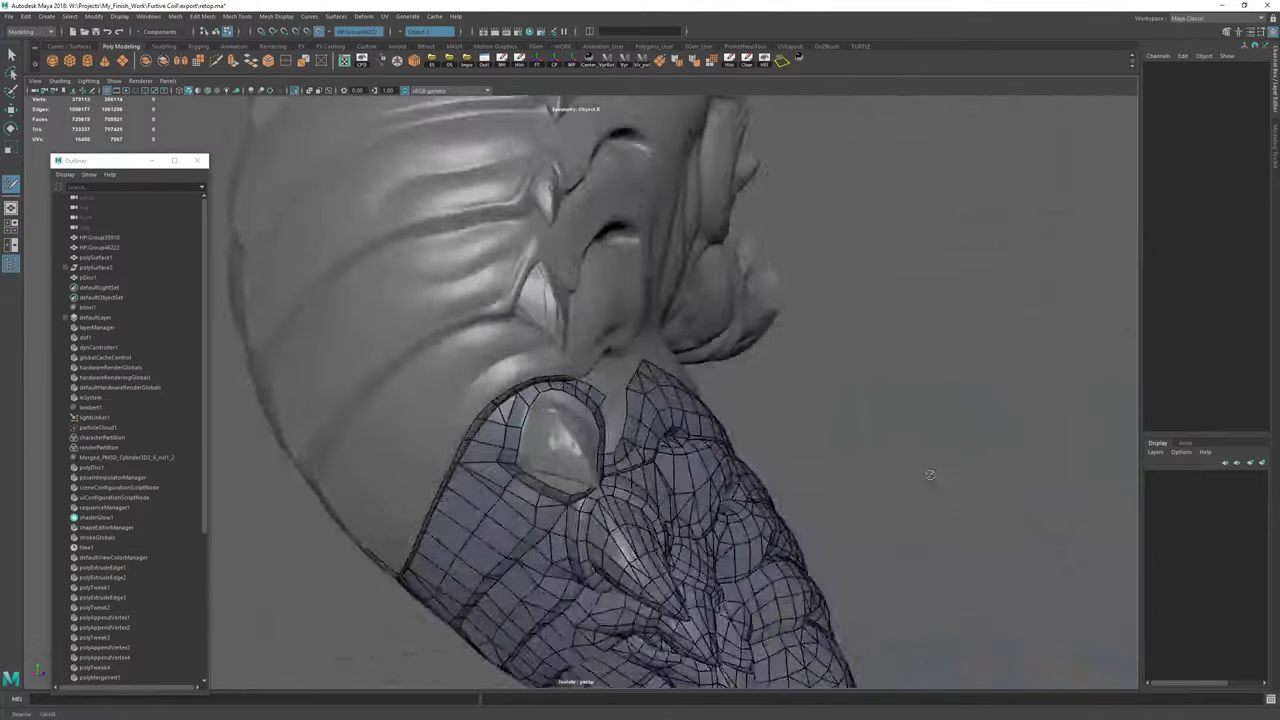
pyautogui.keyDown('alt'); pyautogui.moveTo(480, 330); pyautogui.dragTo(570, 330, button='right'); pyautogui.keyUp('alt')
pyautogui.keyDown('alt'); pyautogui.moveTo(570, 330); pyautogui.dragTo(470, 310); pyautogui.keyUp('alt')
pyautogui.keyDown('alt'); pyautogui.moveTo(557, 215); pyautogui.dragTo(597, 412, button='middle'); pyautogui.keyUp('alt')
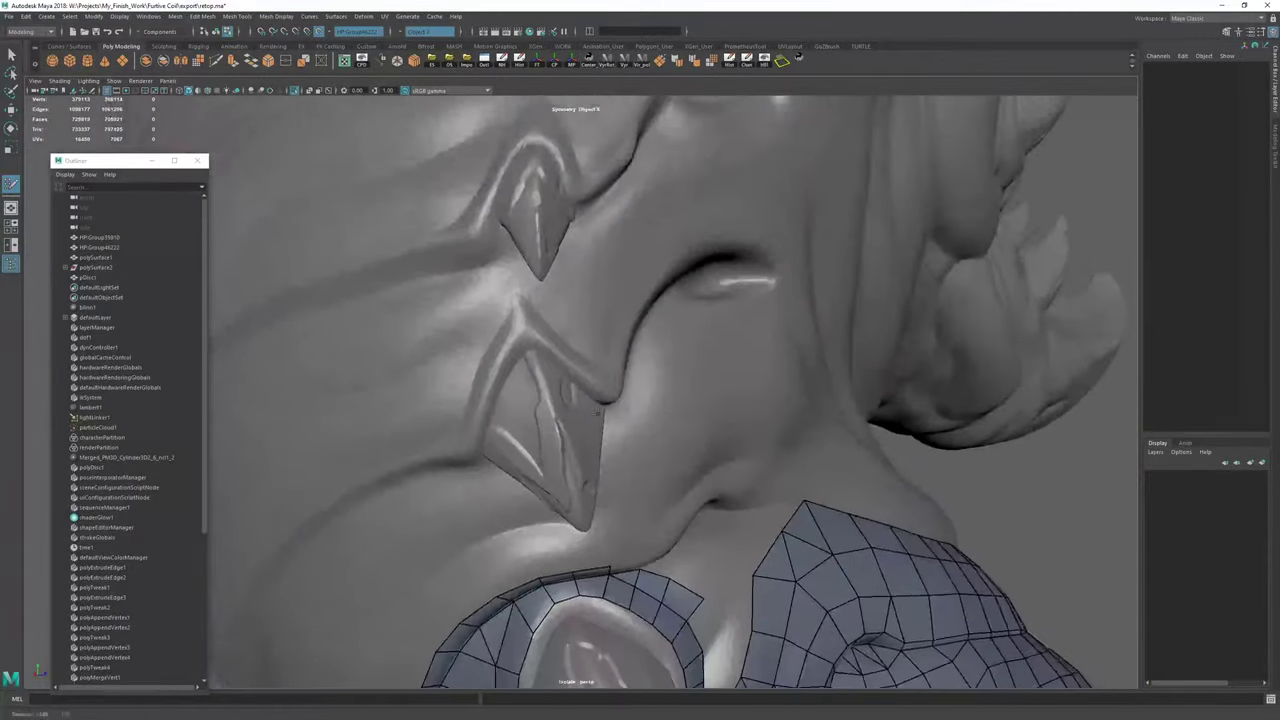
pyautogui.keyDown('alt'); pyautogui.moveTo(597, 412); pyautogui.dragTo(650, 420); pyautogui.keyUp('alt')
pyautogui.keyDown('alt'); pyautogui.moveTo(650, 420); pyautogui.dragTo(460, 380, button='right'); pyautogui.keyUp('alt')
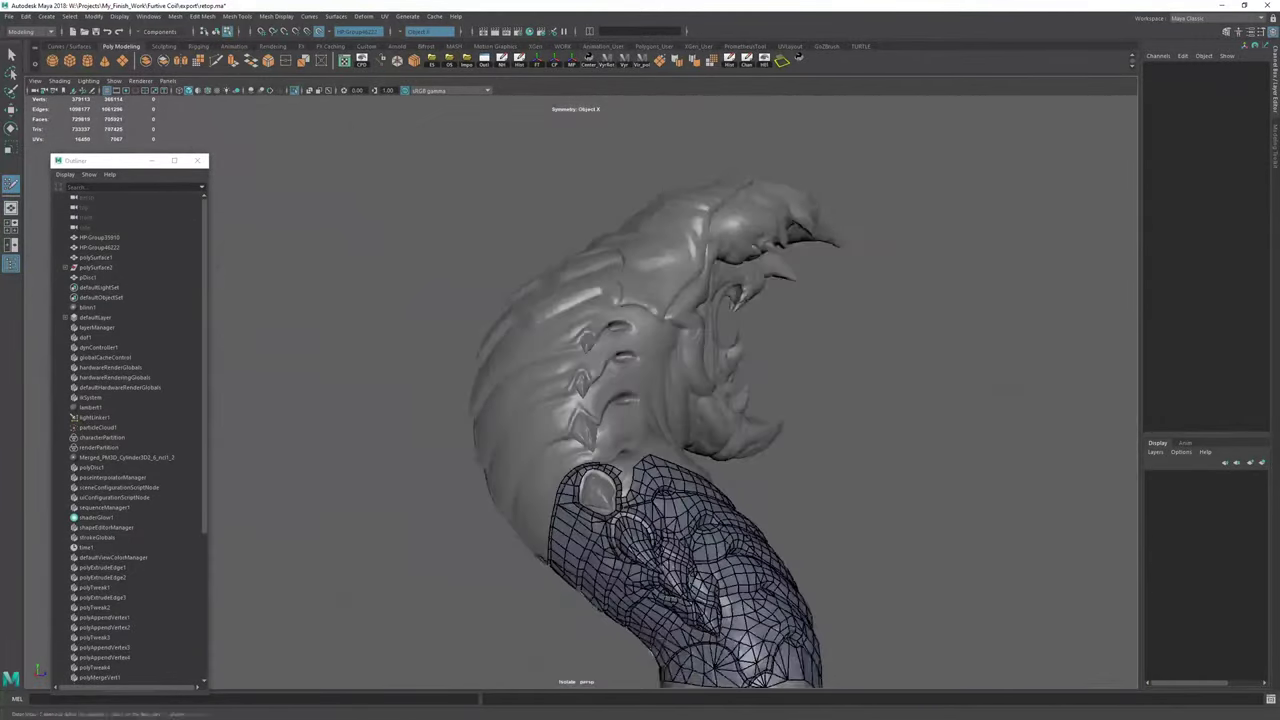
pyautogui.keyDown('alt'); pyautogui.moveTo(560, 400); pyautogui.dragTo(530, 385); pyautogui.keyUp('alt')
pyautogui.keyDown('alt'); pyautogui.moveTo(530, 385); pyautogui.dragTo(600, 385, button='right'); pyautogui.keyUp('alt')
pyautogui.keyDown('alt'); pyautogui.moveTo(600, 385); pyautogui.dragTo(520, 430, button='middle'); pyautogui.keyUp('alt')
pyautogui.keyDown('alt'); pyautogui.moveTo(620, 400); pyautogui.dragTo(560, 390, button='right'); pyautogui.keyUp('alt')
pyautogui.keyDown('alt'); pyautogui.moveTo(560, 390); pyautogui.dragTo(512, 380); pyautogui.keyUp('alt')
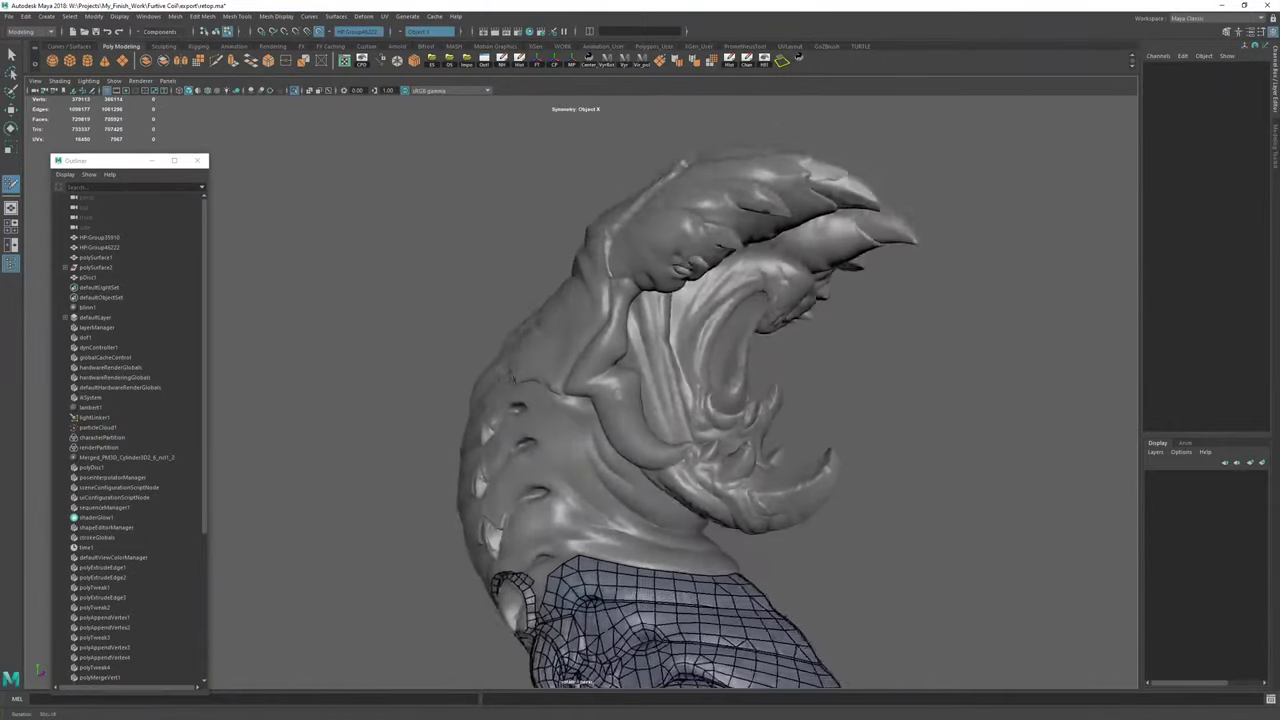
# Fill the gap between the spike ring's outer quads and the neighbouring side mesh with bridging faces.
pyautogui.keyDown('alt'); pyautogui.moveTo(512, 380); pyautogui.dragTo(560, 220, button='middle'); pyautogui.keyUp('alt')
pyautogui.keyDown('alt'); pyautogui.moveTo(480, 380); pyautogui.dragTo(570, 385, button='right'); pyautogui.keyUp('alt')
pyautogui.keyDown('alt'); pyautogui.moveTo(480, 400); pyautogui.dragTo(540, 430); pyautogui.keyUp('alt')
pyautogui.keyDown('alt'); pyautogui.moveTo(460, 430); pyautogui.dragTo(540, 430, button='right'); pyautogui.keyUp('alt')
pyautogui.keyDown('alt'); pyautogui.moveTo(470, 510); pyautogui.dragTo(529, 523, button='right'); pyautogui.keyUp('alt')
pyautogui.keyDown('alt'); pyautogui.moveTo(529, 523); pyautogui.dragTo(571, 421); pyautogui.keyUp('alt')
pyautogui.keyDown('shift'); pyautogui.click(611, 424); pyautogui.keyUp('shift')
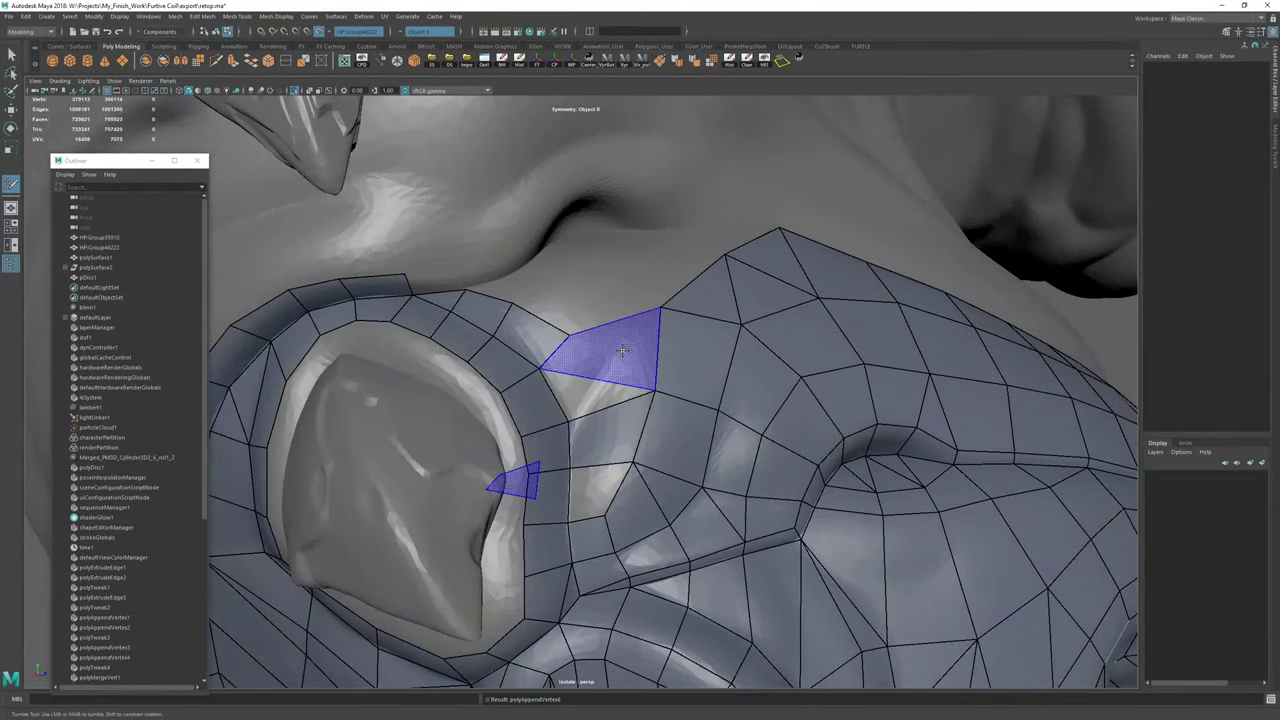
pyautogui.keyDown('shift'); pyautogui.click(604, 490); pyautogui.keyUp('shift')
pyautogui.keyDown('alt'); pyautogui.moveTo(620, 430); pyautogui.dragTo(664, 386, button='right'); pyautogui.keyUp('alt')
# Extend the narrow plate strip by two quads toward the deep fold beyond the spike.
pyautogui.keyDown('alt'); pyautogui.moveTo(671, 323); pyautogui.dragTo(570, 321); pyautogui.keyUp('alt')
pyautogui.keyDown('alt'); pyautogui.moveTo(570, 321); pyautogui.dragTo(639, 354, button='middle'); pyautogui.keyUp('alt')
pyautogui.keyDown('alt'); pyautogui.moveTo(639, 354); pyautogui.dragTo(551, 400, button='right'); pyautogui.keyUp('alt')
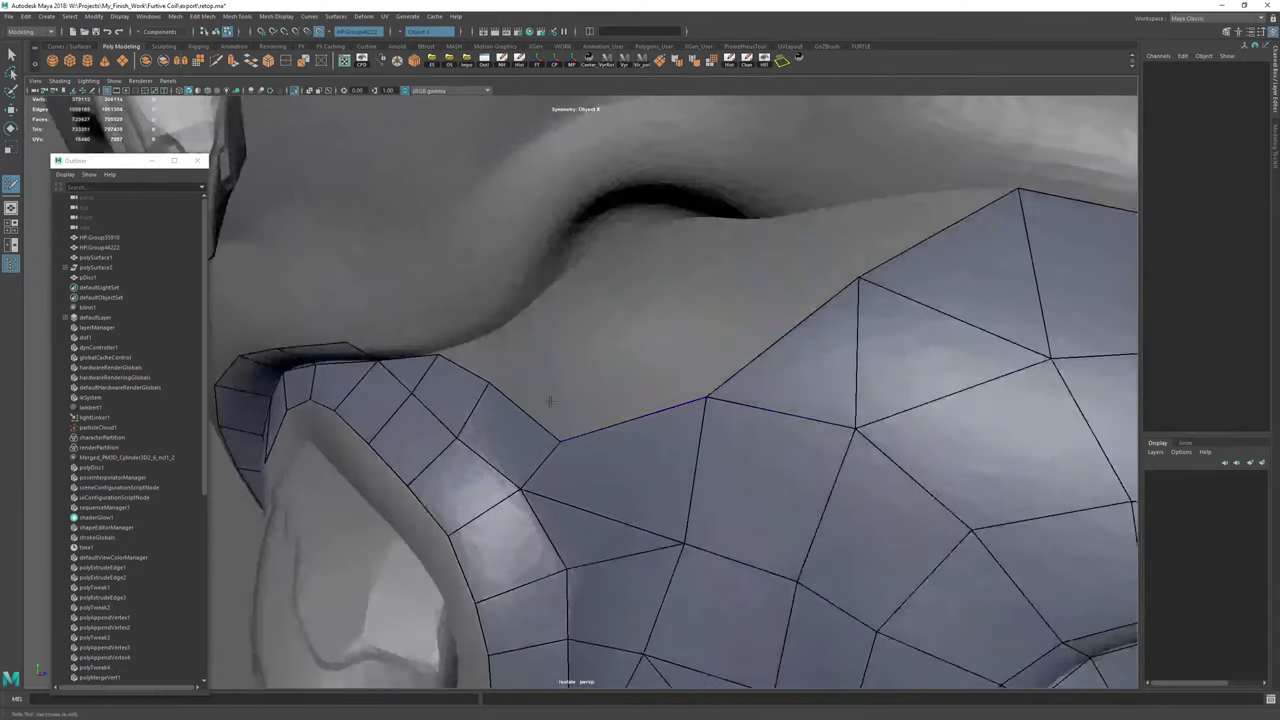
pyautogui.keyDown('alt'); pyautogui.moveTo(551, 400); pyautogui.dragTo(670, 397); pyautogui.keyUp('alt')
pyautogui.keyDown('alt'); pyautogui.moveTo(656, 356); pyautogui.dragTo(560, 351, button='right'); pyautogui.keyUp('alt')
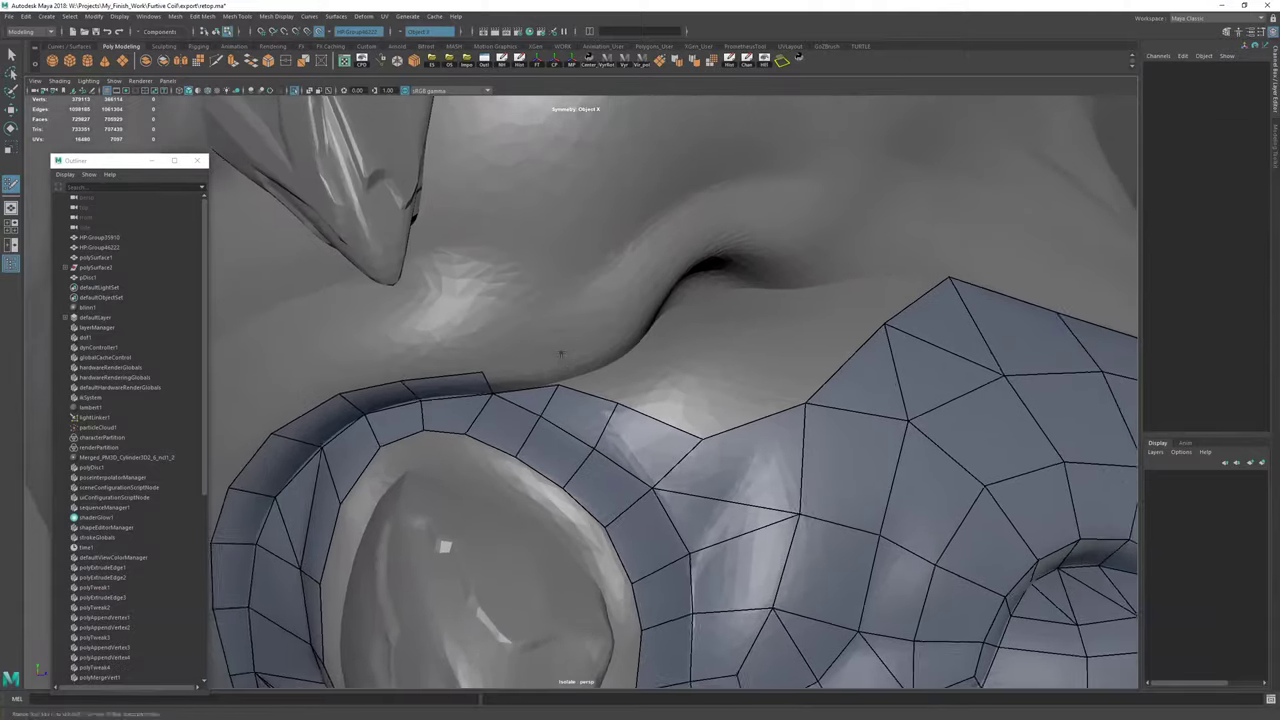
pyautogui.keyDown('alt'); pyautogui.moveTo(560, 351); pyautogui.dragTo(610, 376); pyautogui.keyUp('alt')
pyautogui.keyDown('alt'); pyautogui.moveTo(610, 376); pyautogui.dragTo(700, 383, button='right'); pyautogui.keyUp('alt')
pyautogui.keyDown('alt'); pyautogui.moveTo(700, 383); pyautogui.dragTo(655, 318); pyautogui.keyUp('alt')
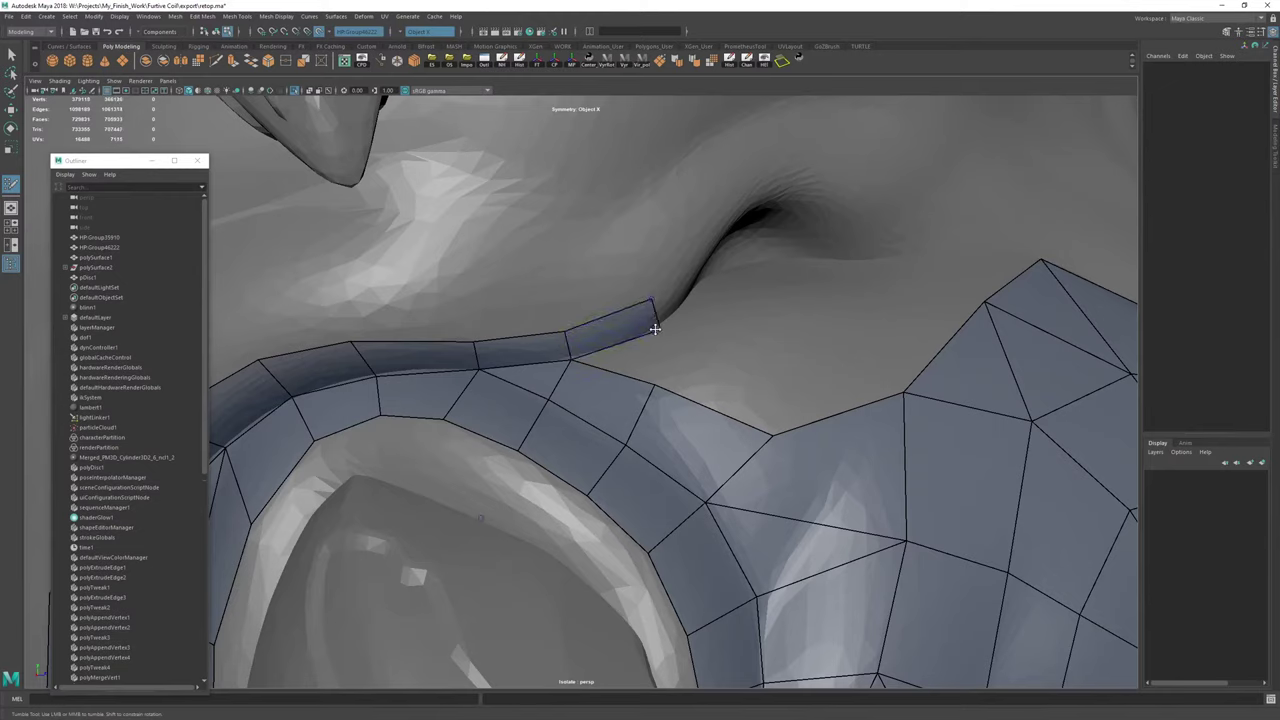
# Extend a row of four quads from the spike's outer mesh along the underside of the deep fold.
pyautogui.keyDown('shift'); pyautogui.moveTo(639, 370); pyautogui.dragTo(740, 395); pyautogui.keyUp('shift')
pyautogui.moveTo(731, 338); pyautogui.dragTo(823, 365)
pyautogui.moveTo(799, 314); pyautogui.dragTo(821, 305)
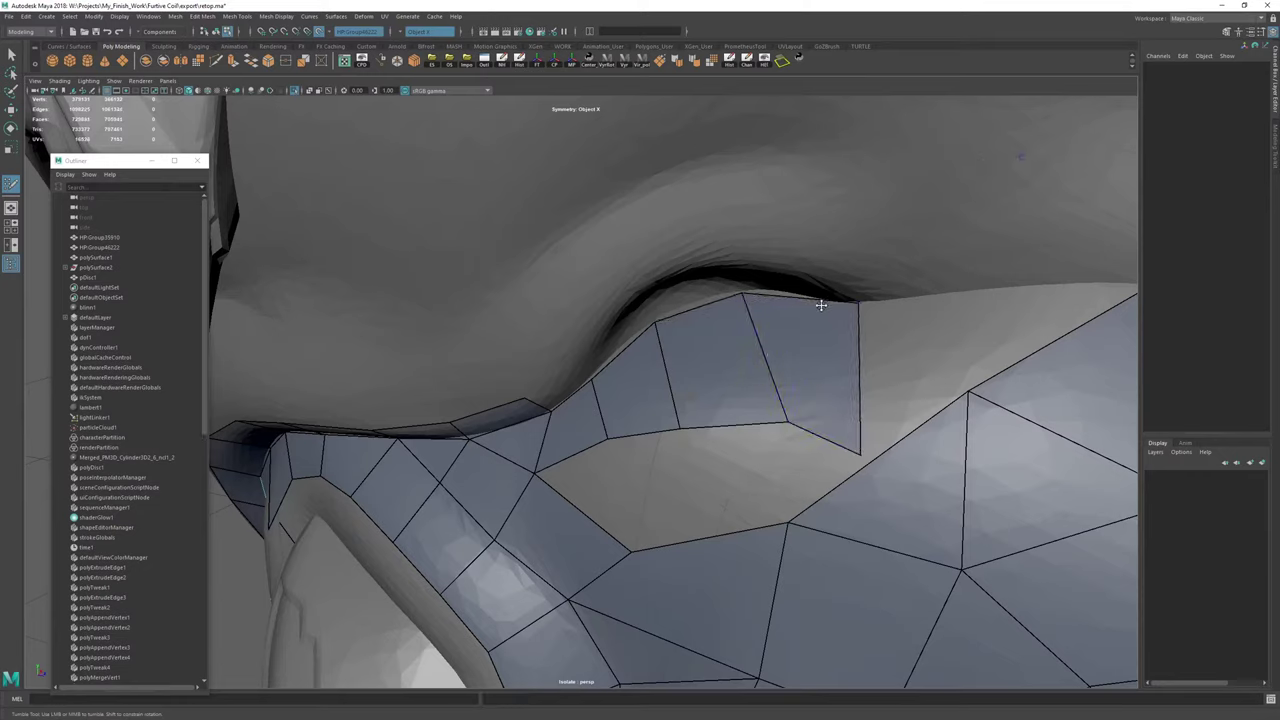
# Reposition the fold row's lower vertices and fill the gaps between the row and the mesh below it.
pyautogui.moveTo(855, 451); pyautogui.dragTo(784, 408)
pyautogui.moveTo(680, 426); pyautogui.dragTo(632, 424)
pyautogui.keyDown('shift'); pyautogui.click(709, 476); pyautogui.keyUp('shift')
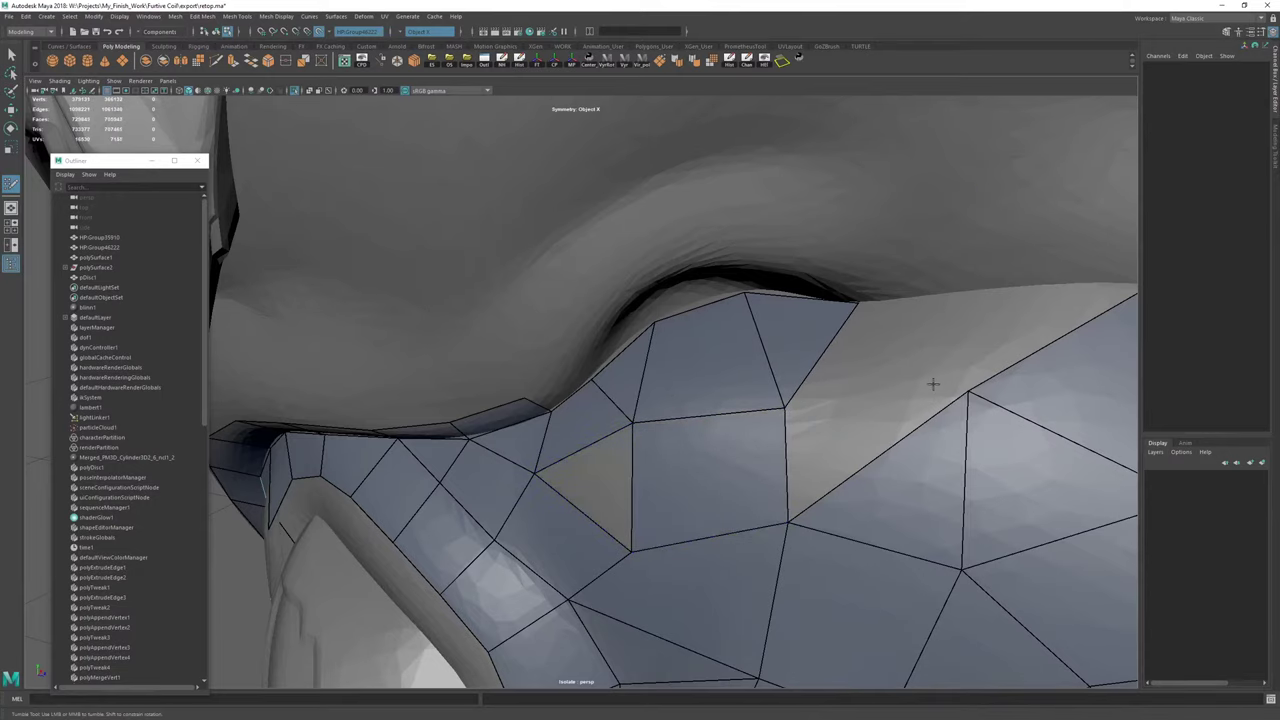
pyautogui.keyDown('shift'); pyautogui.click(602, 486); pyautogui.keyUp('shift')
# Delete the mesh's history, nudge the side mesh's peak vertex, and fill a quad from it to the fold row's end.
pyautogui.keyDown('alt'); pyautogui.moveTo(932, 383); pyautogui.dragTo(686, 393, button='middle'); pyautogui.keyUp('alt')
pyautogui.moveTo(800, 350)
pyautogui.keyDown('alt'); pyautogui.mouseDown(button='right')
pyautogui.moveTo(620, 360)
pyautogui.moveTo(734, 359)
pyautogui.mouseUp(button='right'); pyautogui.keyUp('alt')
pyautogui.press('w')
pyautogui.press('F8')
pyautogui.click(732, 67)
pyautogui.press('y')
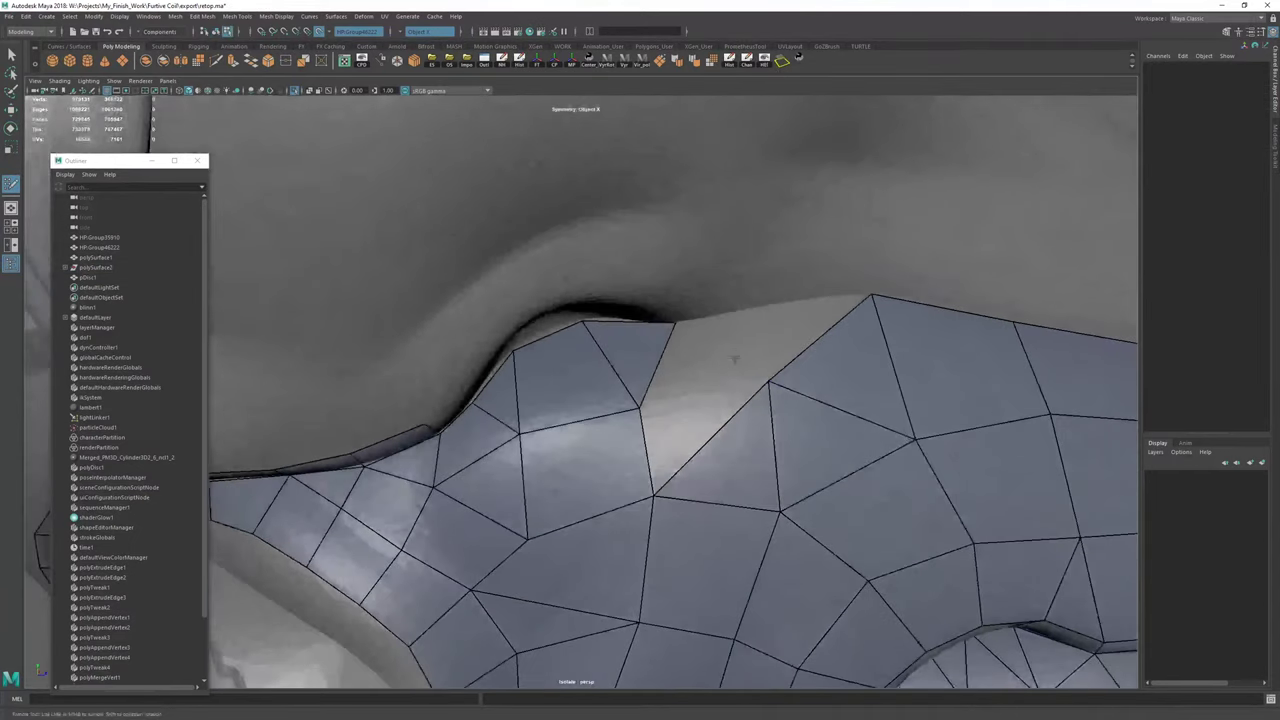
pyautogui.moveTo(872, 295); pyautogui.dragTo(872, 302)
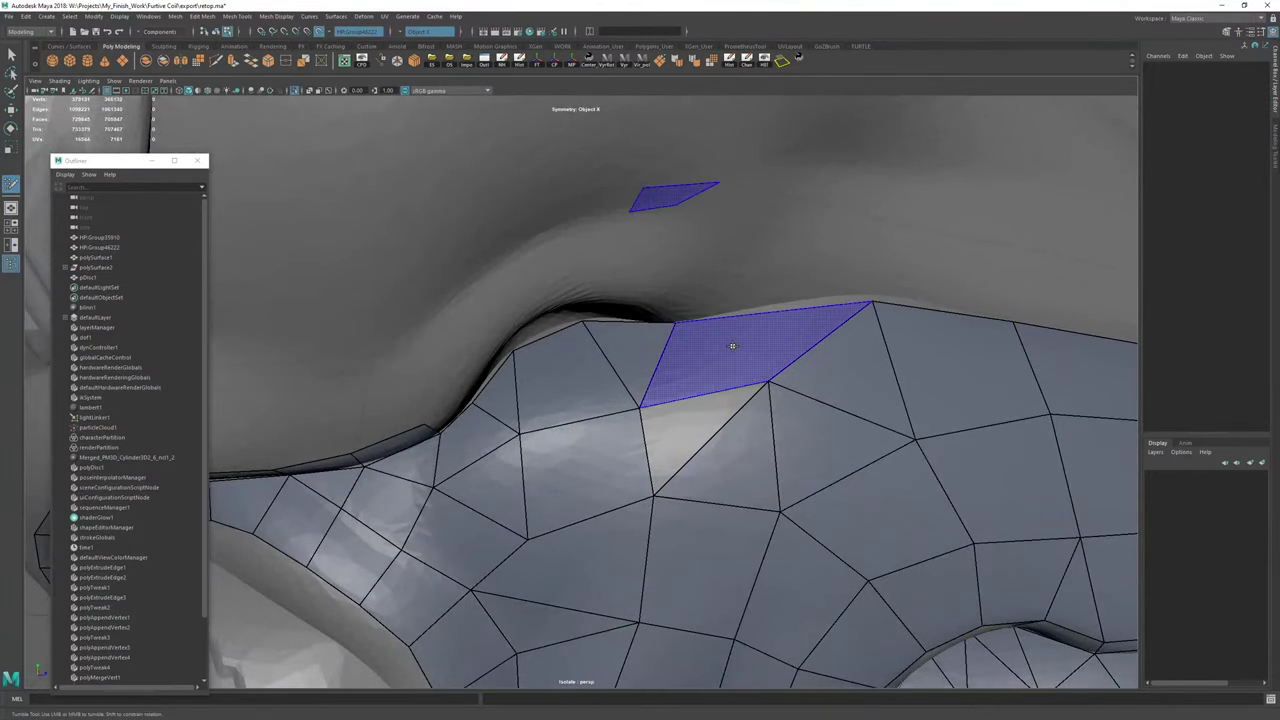
pyautogui.keyDown('shift'); pyautogui.click(732, 345); pyautogui.keyUp('shift')
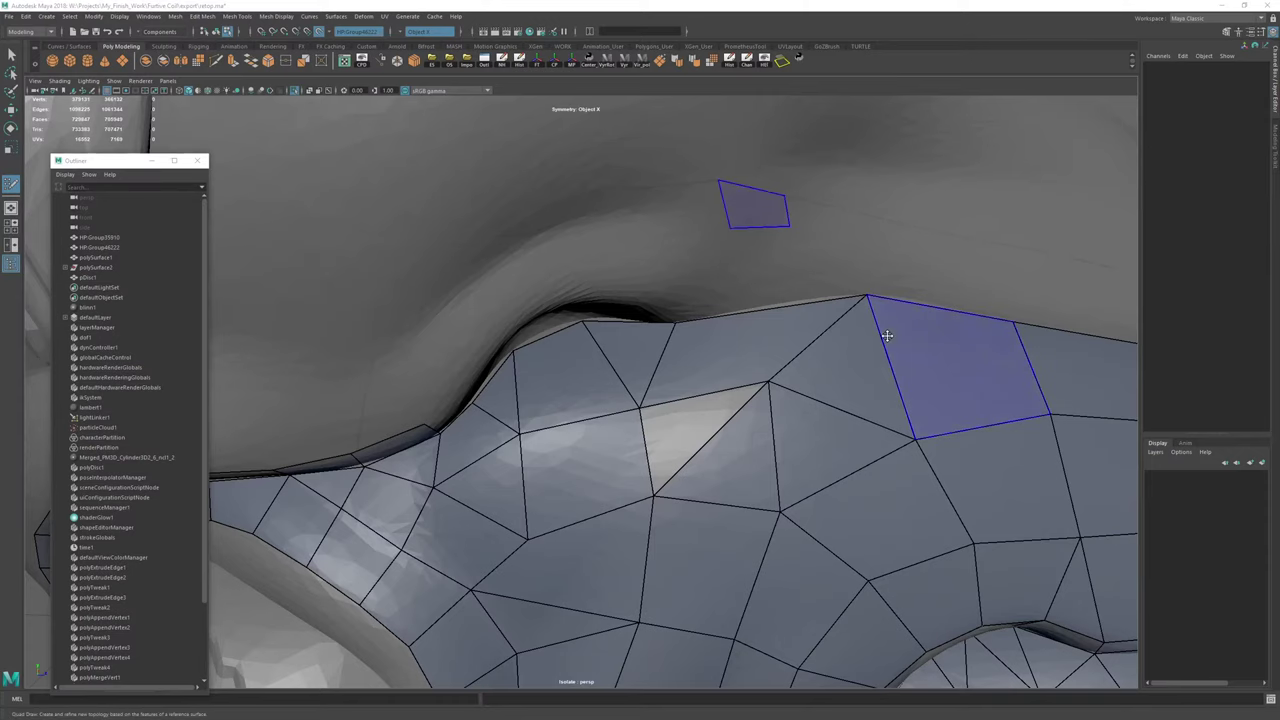
# Fill the last triangular gap below the fold row and split the quad above it diagonally with Multi-Cut.
pyautogui.keyDown('alt'); pyautogui.moveTo(590, 514); pyautogui.dragTo(486, 506, button='right'); pyautogui.keyUp('alt')
pyautogui.keyDown('alt'); pyautogui.moveTo(486, 506); pyautogui.dragTo(462, 500); pyautogui.keyUp('alt')
pyautogui.keyDown('alt'); pyautogui.moveTo(480, 495); pyautogui.dragTo(655, 449, button='right'); pyautogui.keyUp('alt')
pyautogui.keyDown('shift'); pyautogui.click(661, 447); pyautogui.keyUp('shift')
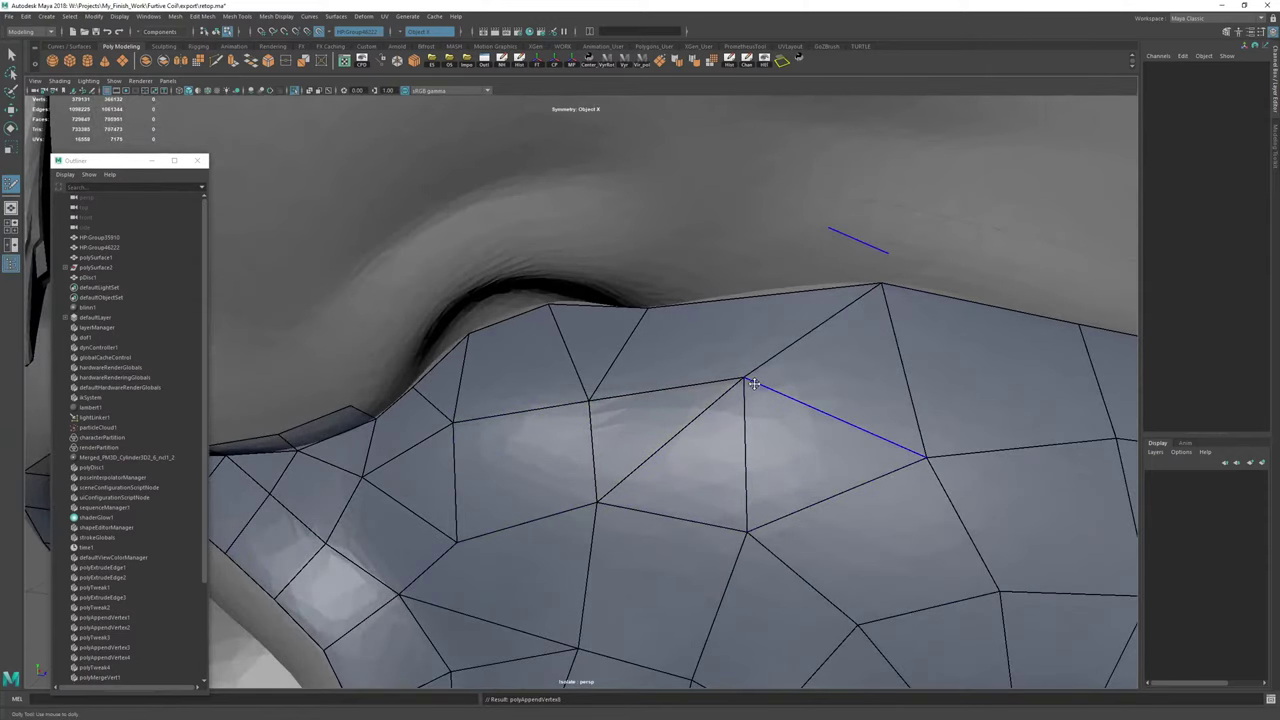
pyautogui.rightClick(776, 353)
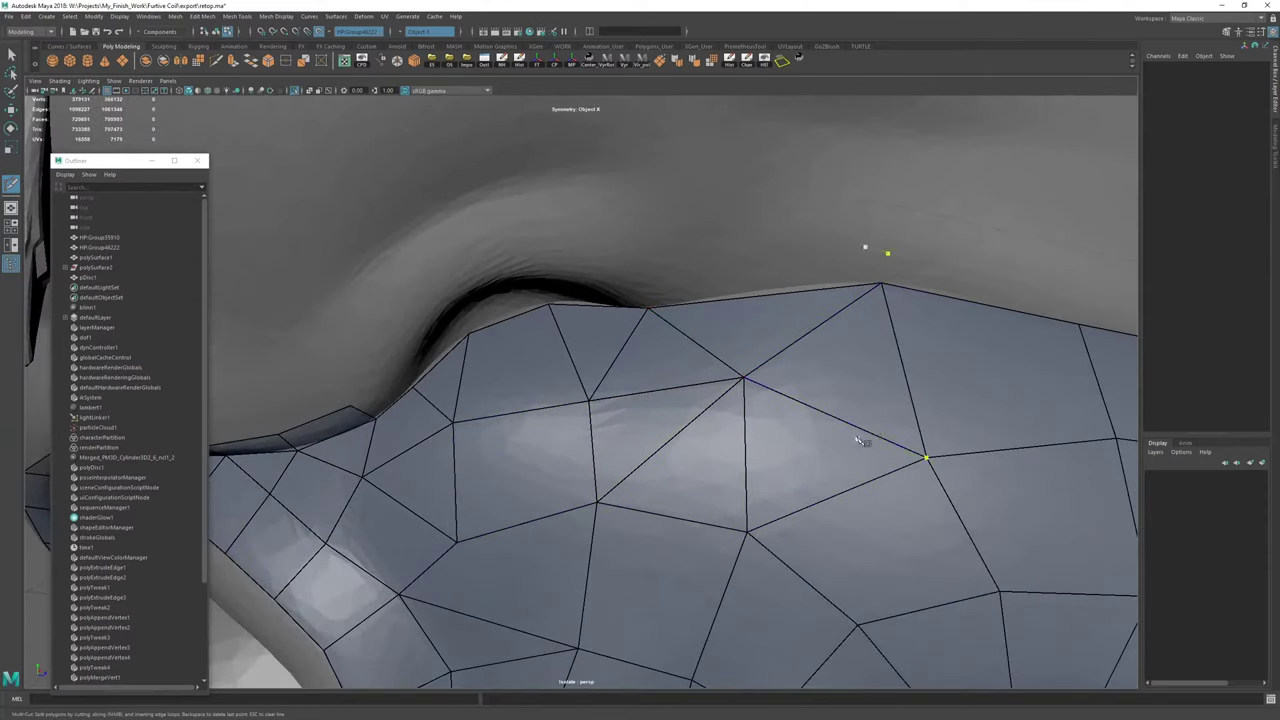
# Fill quads between the collar mesh and the spike's base around the lower corner of the opening.
pyautogui.keyDown('alt'); pyautogui.moveTo(790, 420); pyautogui.dragTo(510, 348, button='right'); pyautogui.keyUp('alt')
pyautogui.keyDown('alt'); pyautogui.moveTo(510, 348); pyautogui.dragTo(608, 345); pyautogui.keyUp('alt')
pyautogui.keyDown('alt'); pyautogui.moveTo(608, 400); pyautogui.dragTo(560, 405, button='right'); pyautogui.keyUp('alt')
pyautogui.keyDown('alt'); pyautogui.moveTo(500, 420); pyautogui.dragTo(680, 370); pyautogui.keyUp('alt')
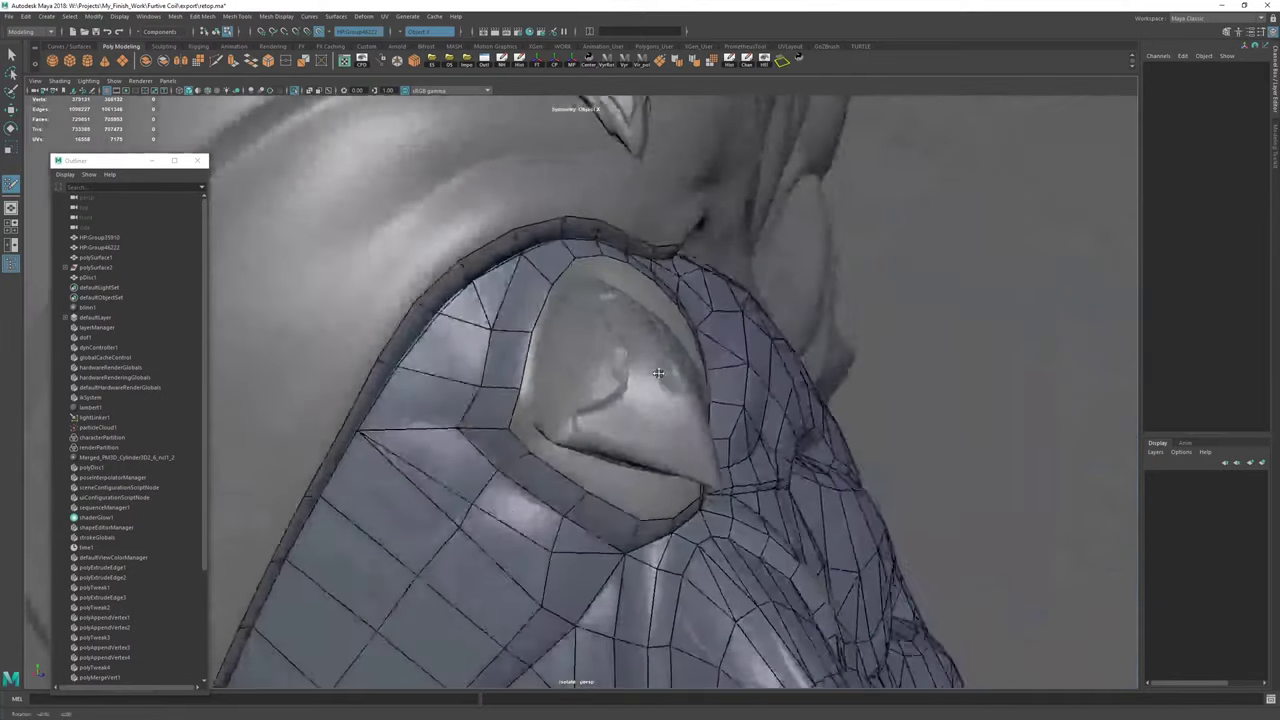
pyautogui.keyDown('alt'); pyautogui.moveTo(540, 400); pyautogui.dragTo(611, 417, button='right'); pyautogui.keyUp('alt')
pyautogui.keyDown('alt'); pyautogui.moveTo(611, 417); pyautogui.dragTo(509, 372); pyautogui.keyUp('alt')
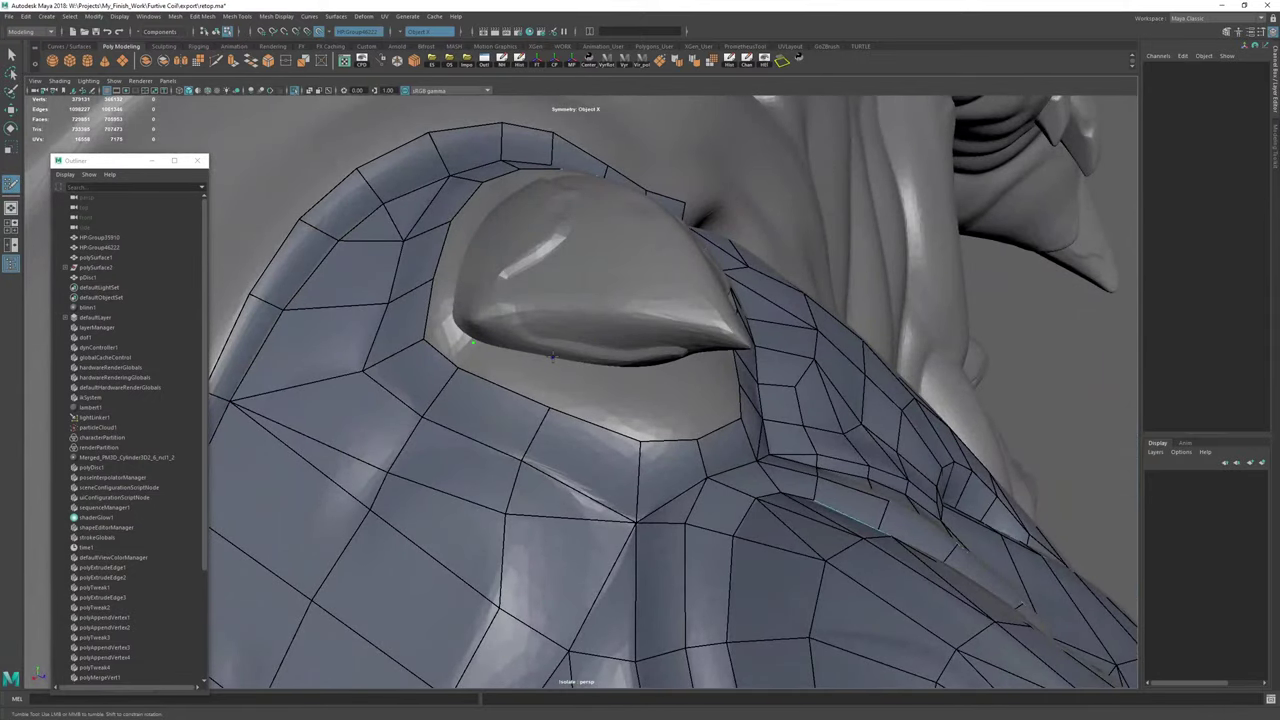
pyautogui.click(556, 357)
pyautogui.keyDown('shift'); pyautogui.click(523, 374); pyautogui.keyUp('shift')
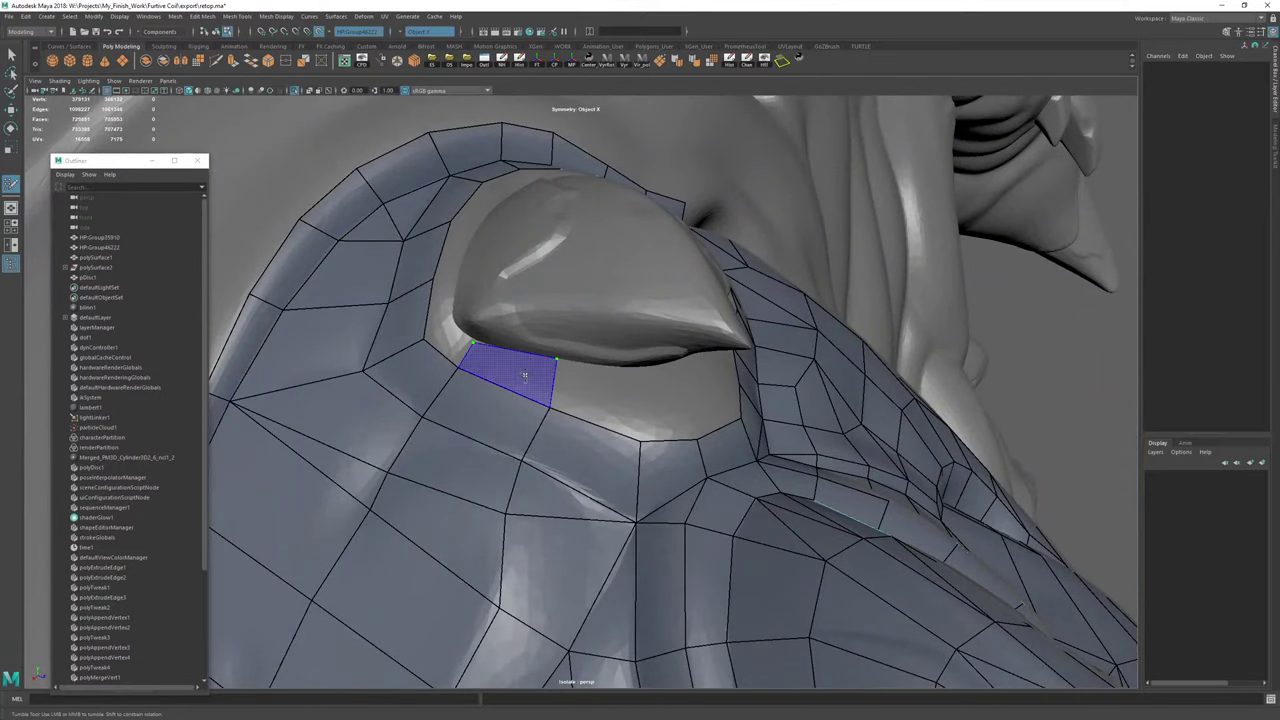
pyautogui.click(457, 283)
pyautogui.keyDown('shift'); pyautogui.click(443, 303); pyautogui.keyUp('shift')
pyautogui.moveTo(452, 326)
pyautogui.keyDown('shift'); pyautogui.mouseDown()
pyautogui.moveTo(469, 329)
pyautogui.moveTo(480, 360)
pyautogui.mouseUp(); pyautogui.keyUp('shift')
pyautogui.keyDown('shift'); pyautogui.click(456, 342); pyautogui.keyUp('shift')
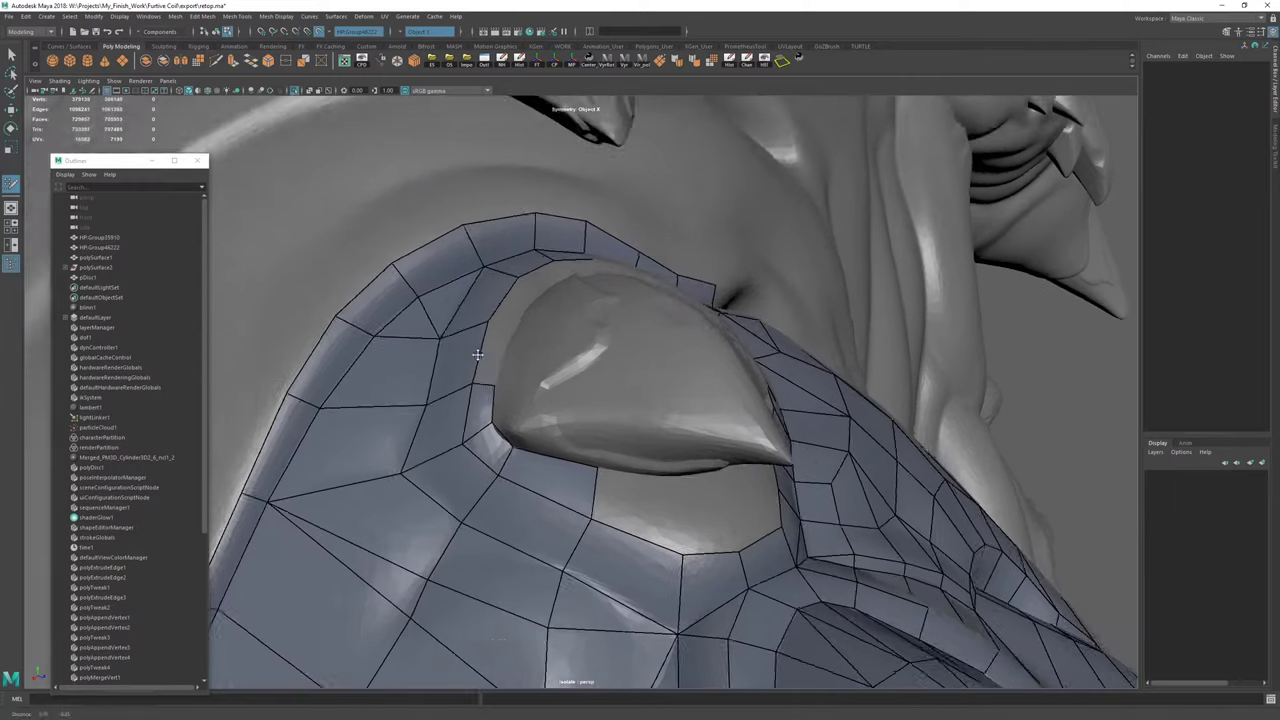
# Extend the inner row of quads up the spike's side and over its top, then shift the row's top corner vertex.
pyautogui.keyDown('alt'); pyautogui.moveTo(480, 360); pyautogui.dragTo(545, 376, button='right'); pyautogui.keyUp('alt')
pyautogui.moveTo(545, 376)
pyautogui.keyDown('alt'); pyautogui.mouseDown()
pyautogui.moveTo(564, 386)
pyautogui.moveTo(575, 428)
pyautogui.moveTo(603, 418)
pyautogui.mouseUp(); pyautogui.keyUp('alt')
pyautogui.click(577, 431)
pyautogui.keyDown('shift'); pyautogui.click(557, 451); pyautogui.keyUp('shift')
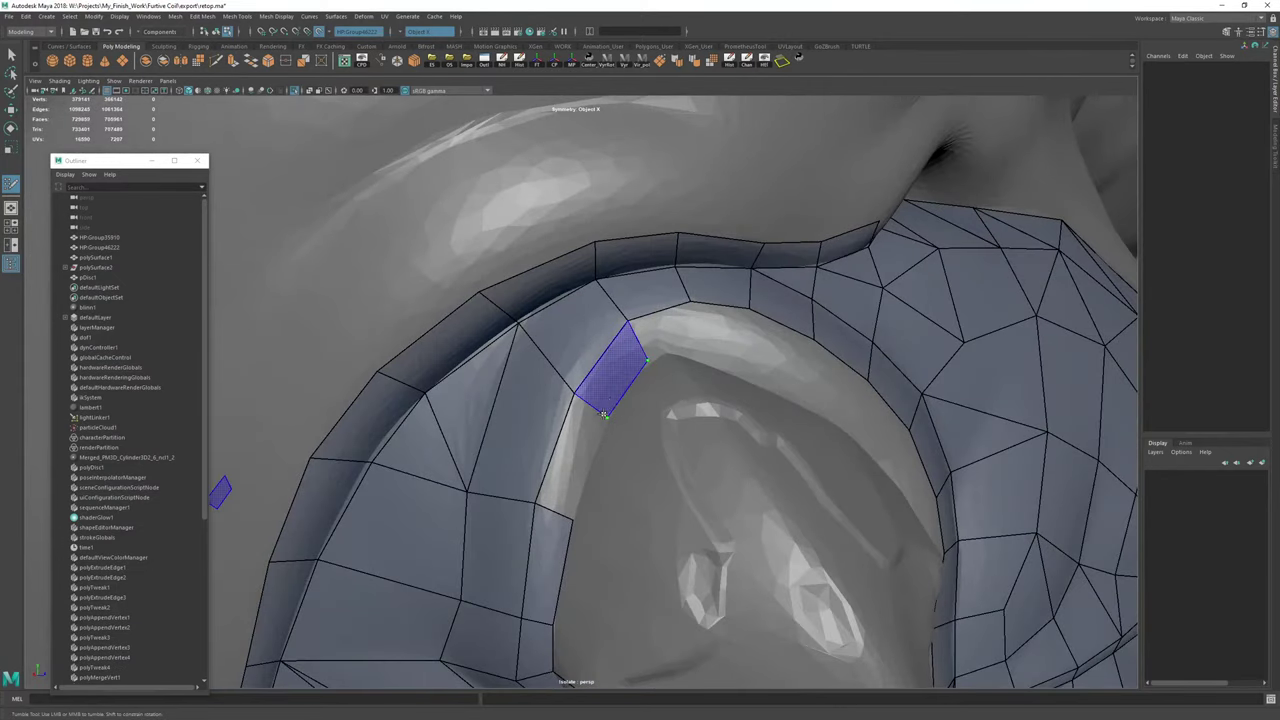
pyautogui.keyDown('shift'); pyautogui.click(615, 374); pyautogui.keyUp('shift')
pyautogui.keyDown('shift'); pyautogui.click(581, 434); pyautogui.keyUp('shift')
pyautogui.click(695, 350)
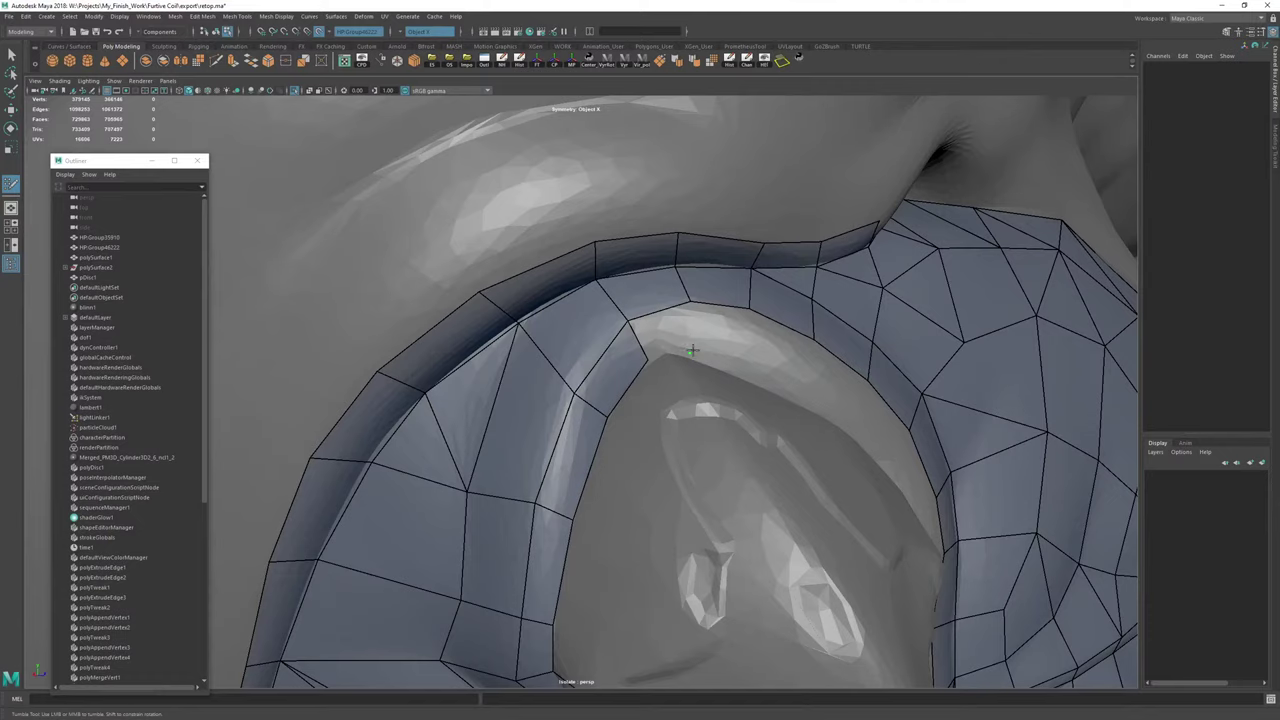
pyautogui.keyDown('shift'); pyautogui.click(686, 347); pyautogui.keyUp('shift')
pyautogui.moveTo(649, 359); pyautogui.dragTo(665, 351)
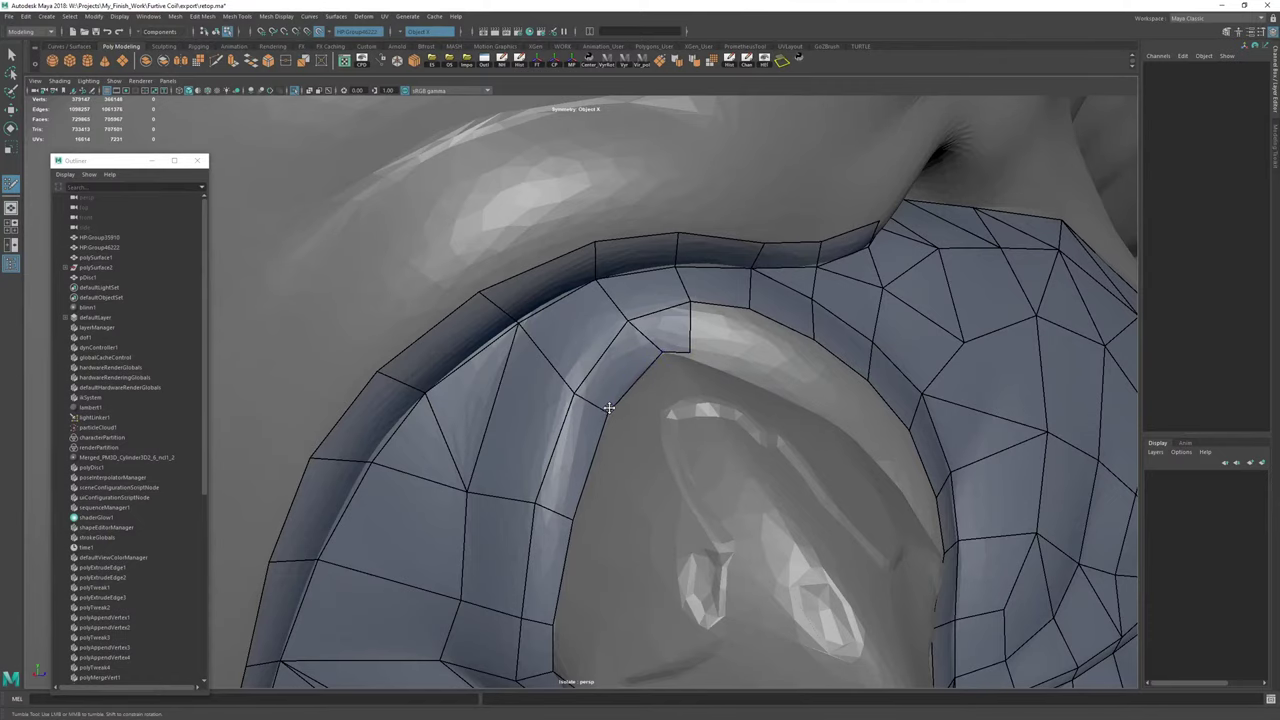
# Continue the inner row of quads along the spike base's upper far edge, closing the triangular gap at the top.
pyautogui.keyDown('alt'); pyautogui.moveTo(691, 353); pyautogui.dragTo(703, 402); pyautogui.keyUp('alt')
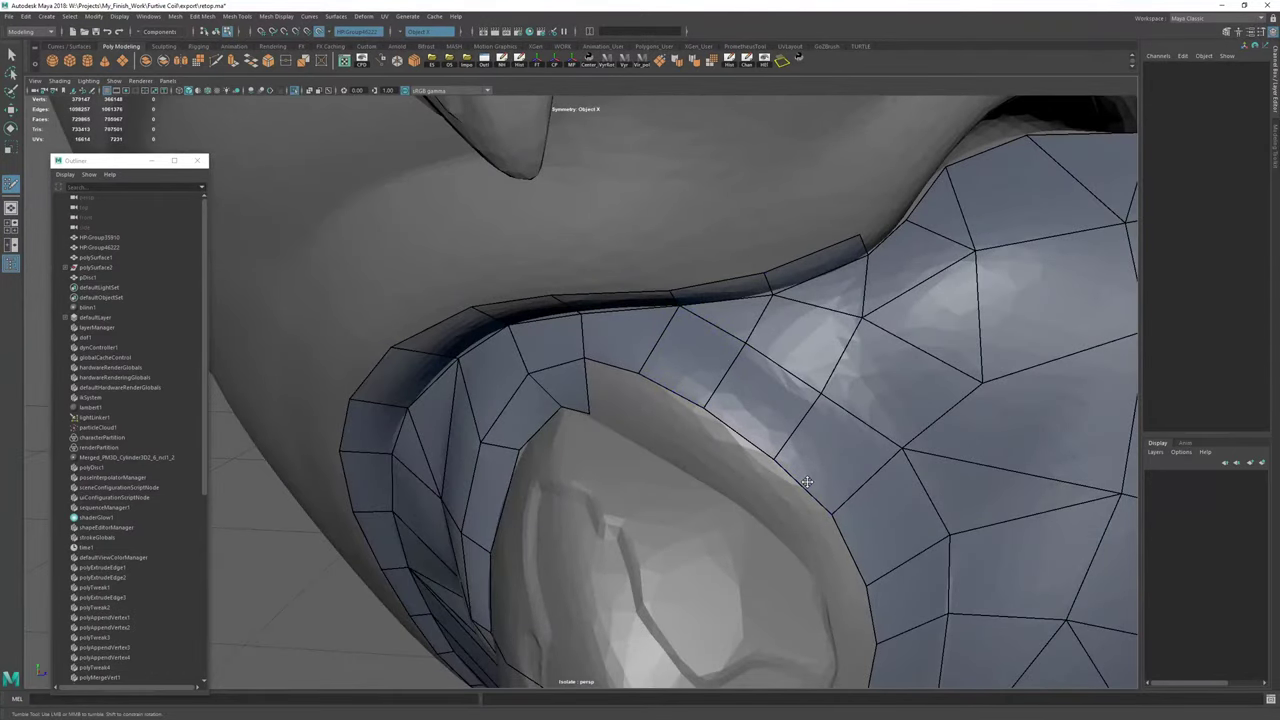
pyautogui.keyDown('alt'); pyautogui.moveTo(786, 450); pyautogui.dragTo(678, 412); pyautogui.keyUp('alt')
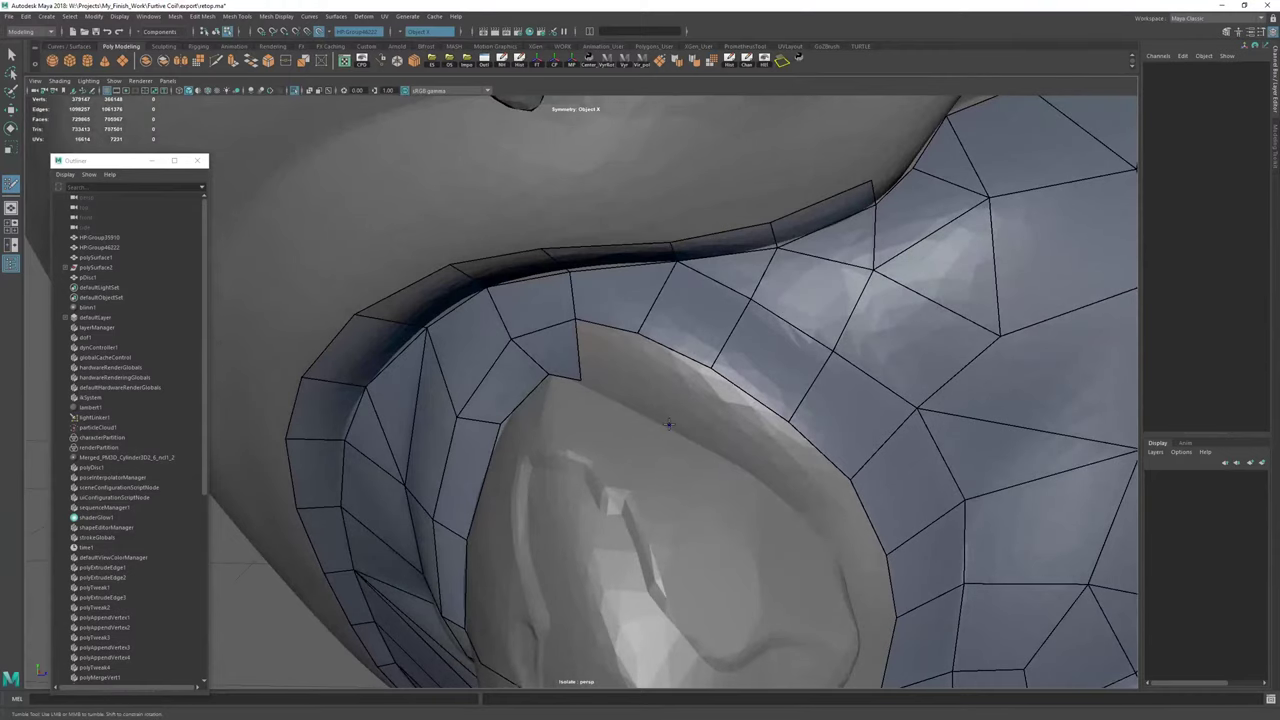
pyautogui.click(668, 424)
pyautogui.keyDown('shift'); pyautogui.click(650, 398); pyautogui.keyUp('shift')
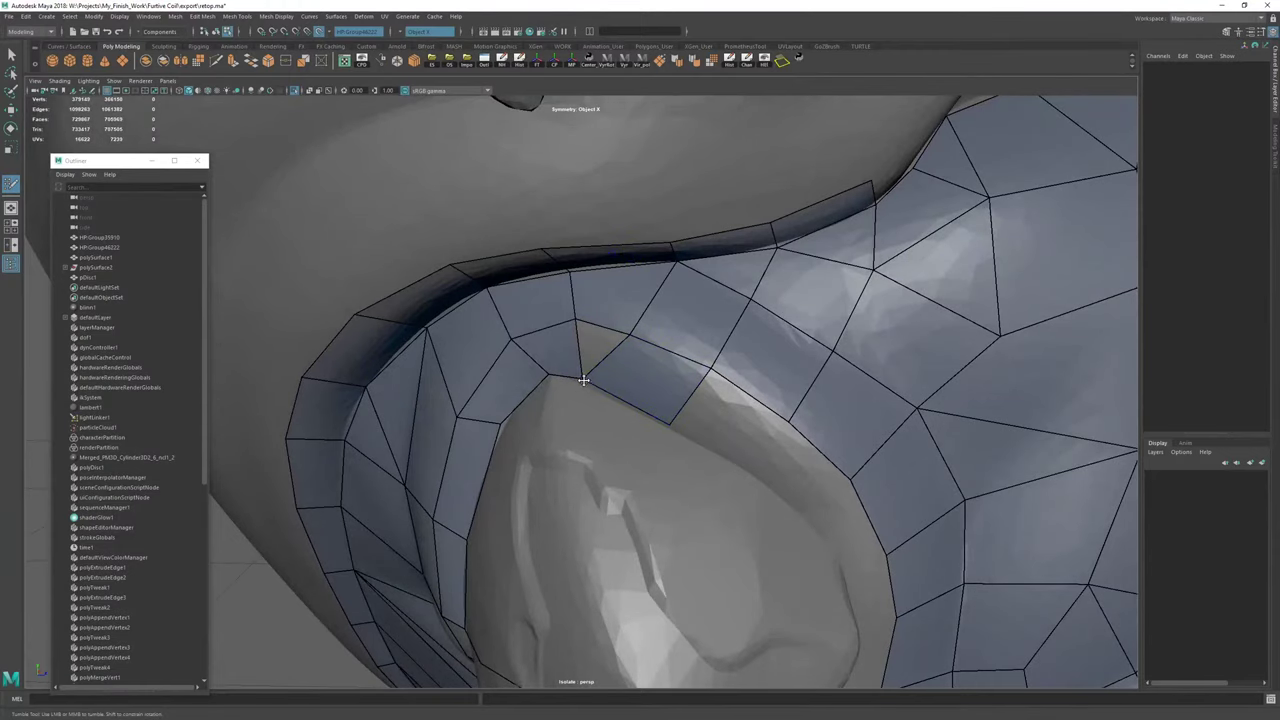
pyautogui.keyDown('shift'); pyautogui.click(597, 348); pyautogui.keyUp('shift')
pyautogui.keyDown('alt'); pyautogui.moveTo(773, 467); pyautogui.dragTo(685, 411, button='middle'); pyautogui.keyUp('alt')
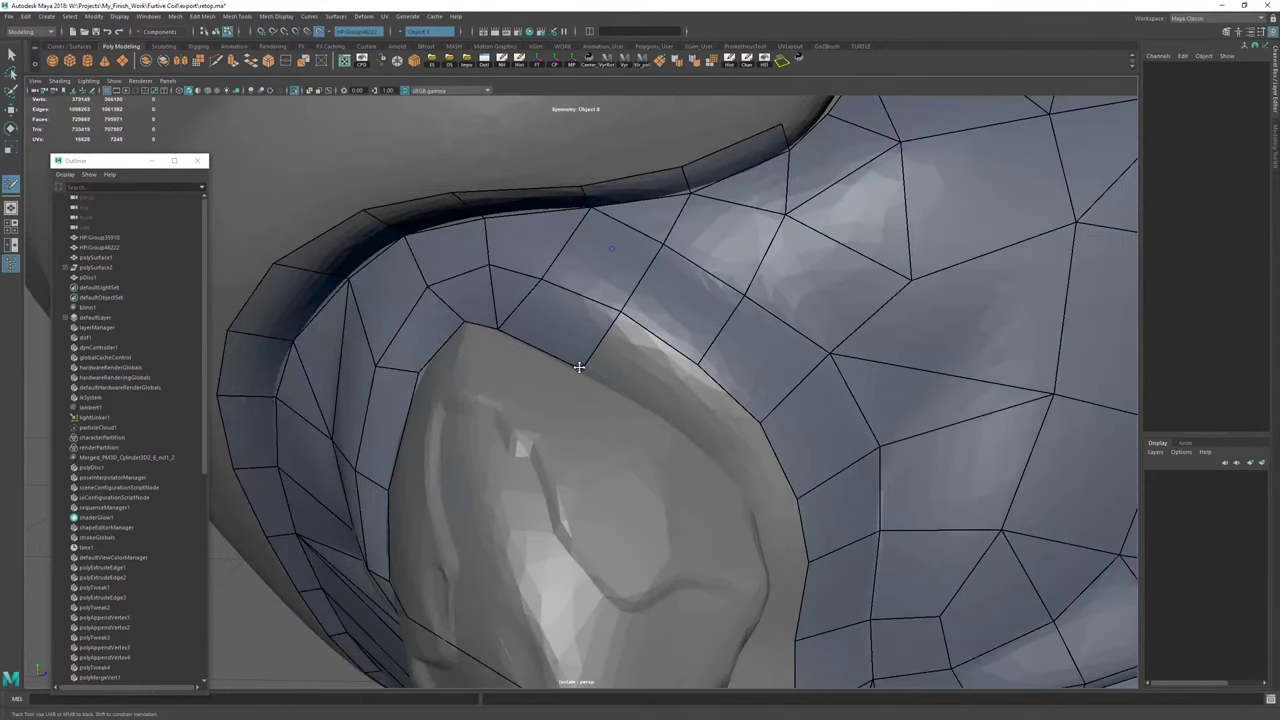
pyautogui.keyDown('shift'); pyautogui.click(643, 376); pyautogui.keyUp('shift')
pyautogui.click(727, 466)
pyautogui.keyDown('shift'); pyautogui.click(716, 405); pyautogui.keyUp('shift')
# Extend the inner row of quads down the far side of the spike's base toward the underside.
pyautogui.moveTo(748, 483)
pyautogui.keyDown('alt'); pyautogui.mouseDown(button='middle')
pyautogui.moveTo(710, 469)
pyautogui.moveTo(654, 403)
pyautogui.mouseUp(button='middle'); pyautogui.keyUp('alt')
pyautogui.keyDown('alt'); pyautogui.moveTo(654, 403); pyautogui.dragTo(662, 417); pyautogui.keyUp('alt')
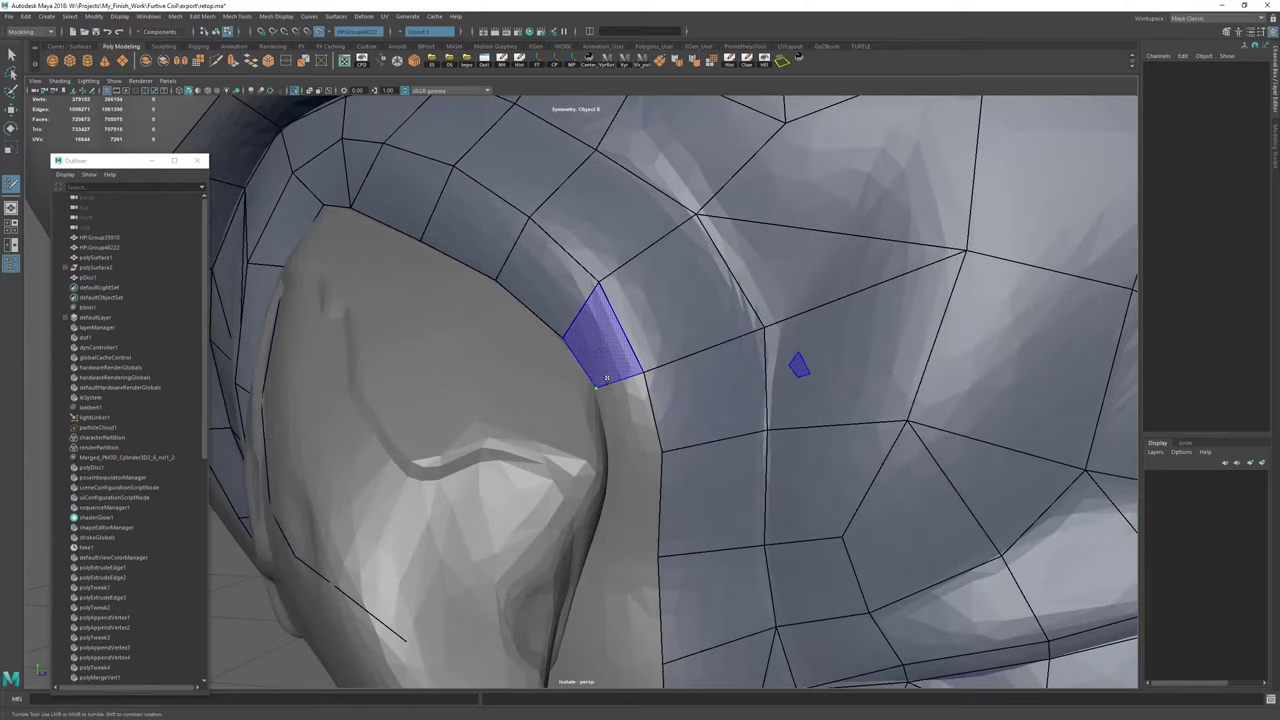
pyautogui.keyDown('shift'); pyautogui.click(606, 377); pyautogui.keyUp('shift')
pyautogui.click(609, 465)
pyautogui.keyDown('shift'); pyautogui.click(623, 426); pyautogui.keyUp('shift')
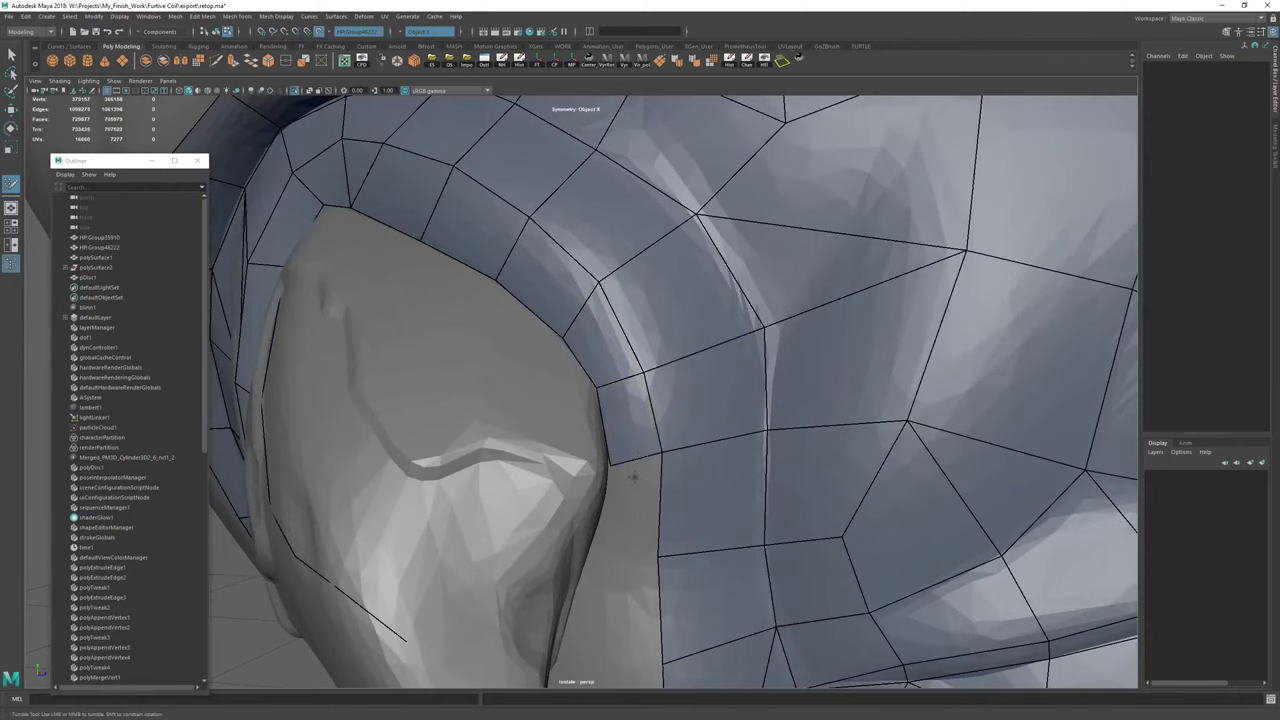
pyautogui.moveTo(634, 478)
pyautogui.keyDown('alt'); pyautogui.mouseDown()
pyautogui.moveTo(643, 406)
pyautogui.moveTo(614, 391)
pyautogui.mouseUp(); pyautogui.keyUp('alt')
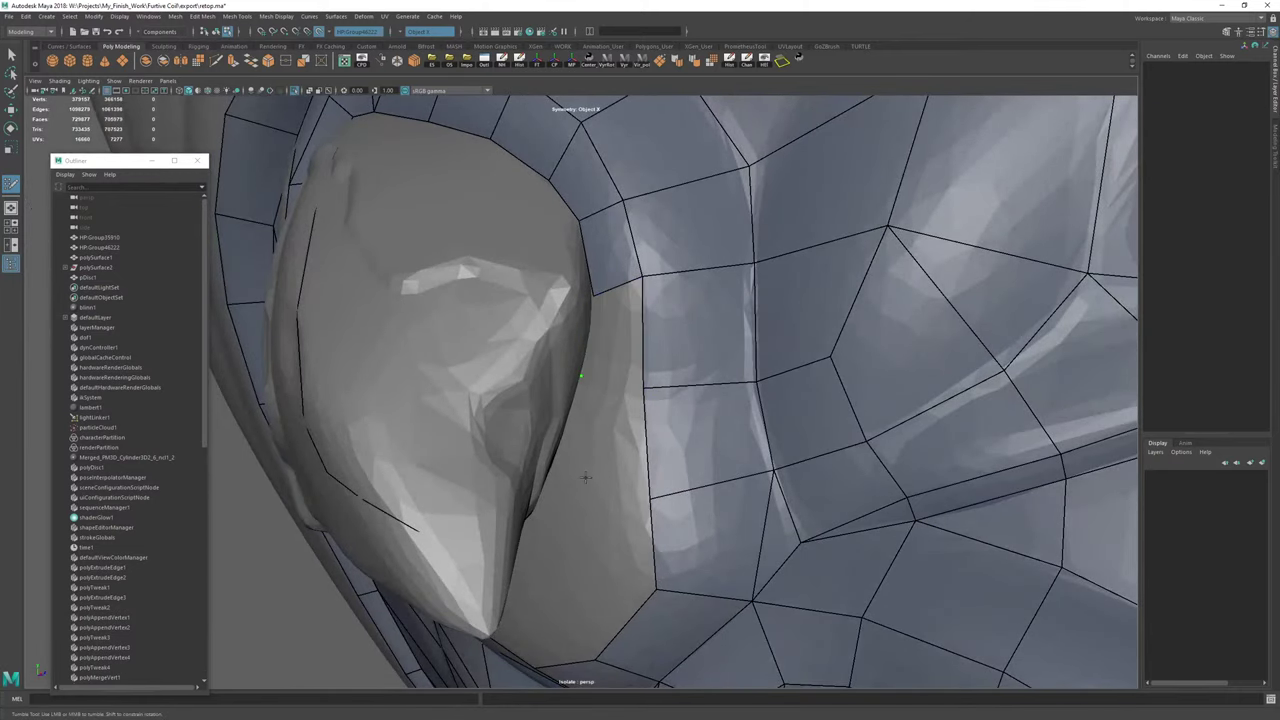
pyautogui.keyDown('shift'); pyautogui.click(599, 420); pyautogui.keyUp('shift')
pyautogui.keyDown('alt'); pyautogui.moveTo(628, 530); pyautogui.dragTo(609, 437); pyautogui.keyUp('alt')
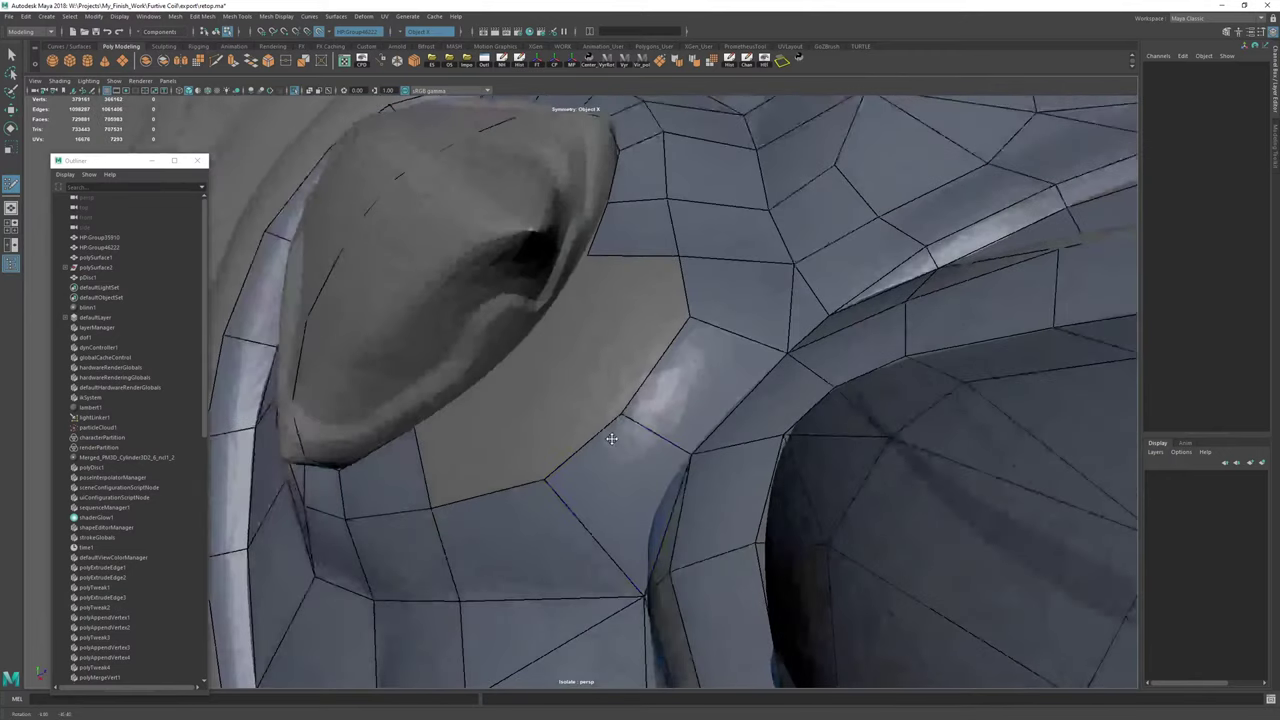
# Add a quad across the opening beneath the spike and pull its free corner toward the spike's base.
pyautogui.keyDown('alt'); pyautogui.moveTo(582, 300); pyautogui.dragTo(636, 342, button='right'); pyautogui.keyUp('alt')
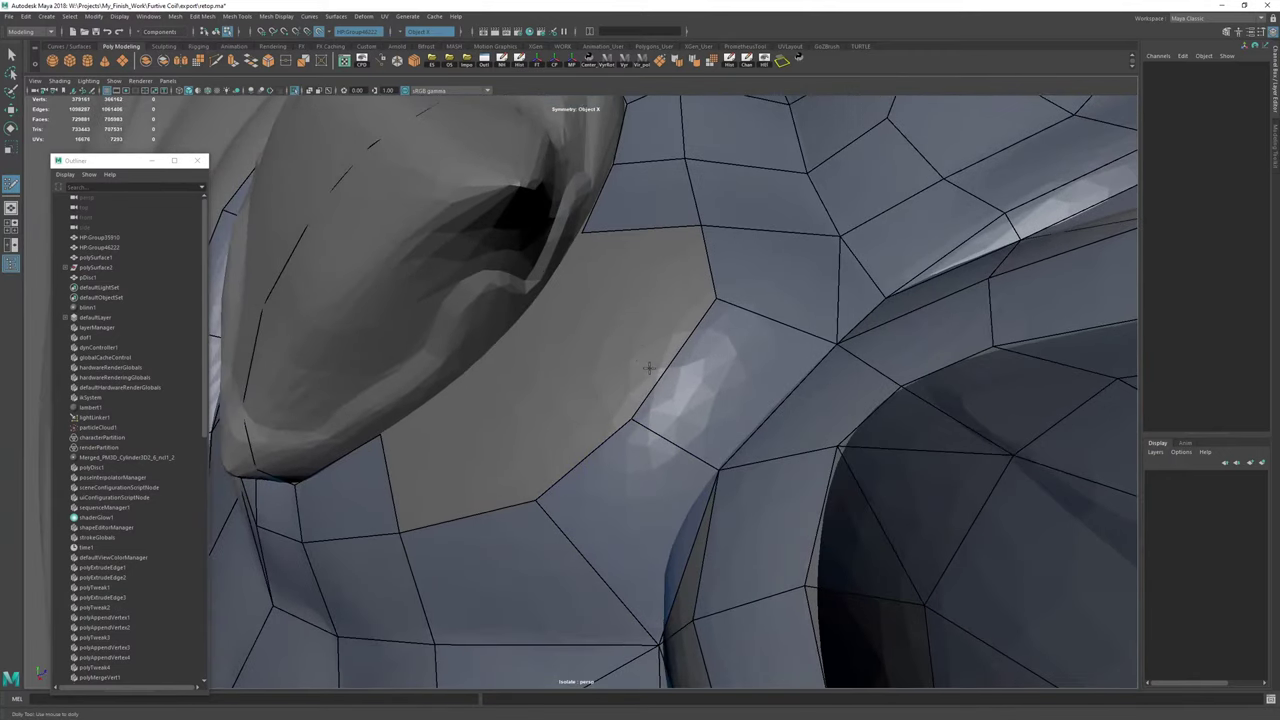
pyautogui.moveTo(669, 368); pyautogui.dragTo(556, 328)
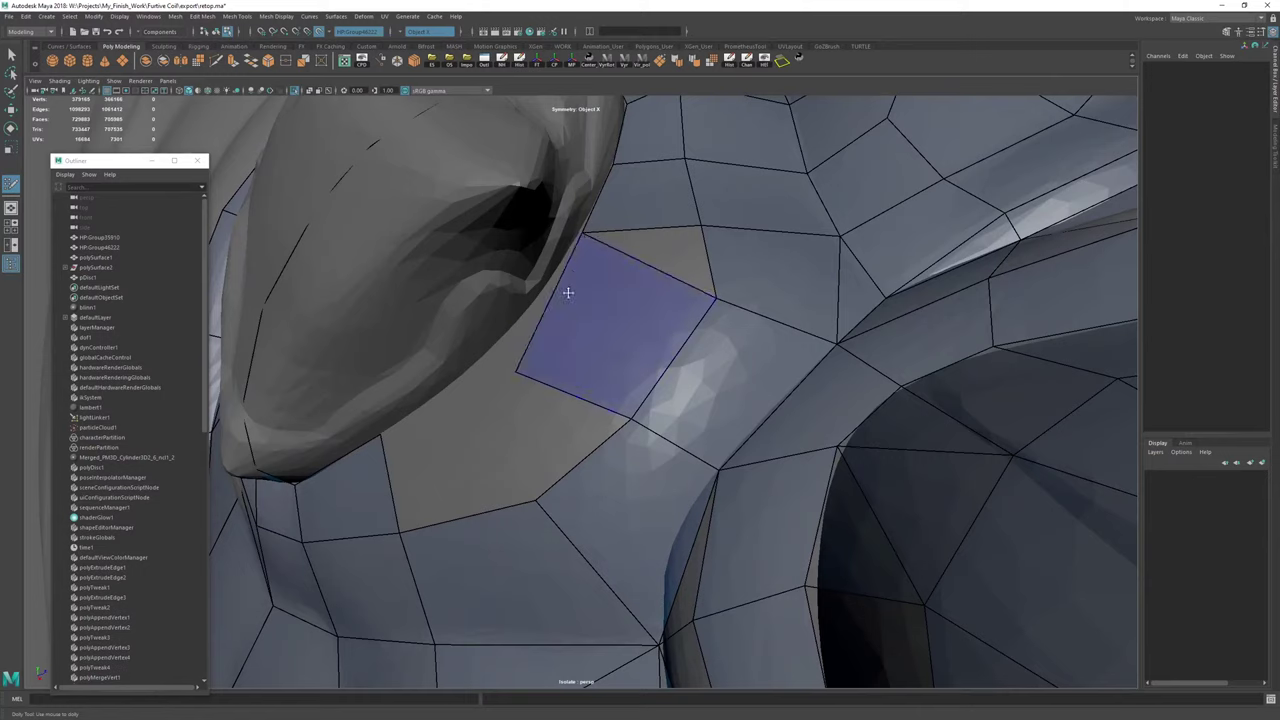
pyautogui.moveTo(519, 372); pyautogui.dragTo(527, 317)
pyautogui.moveTo(463, 493)
pyautogui.mouseDown()
pyautogui.moveTo(480, 423)
pyautogui.moveTo(456, 412)
pyautogui.moveTo(523, 323)
pyautogui.moveTo(513, 332)
pyautogui.mouseUp()
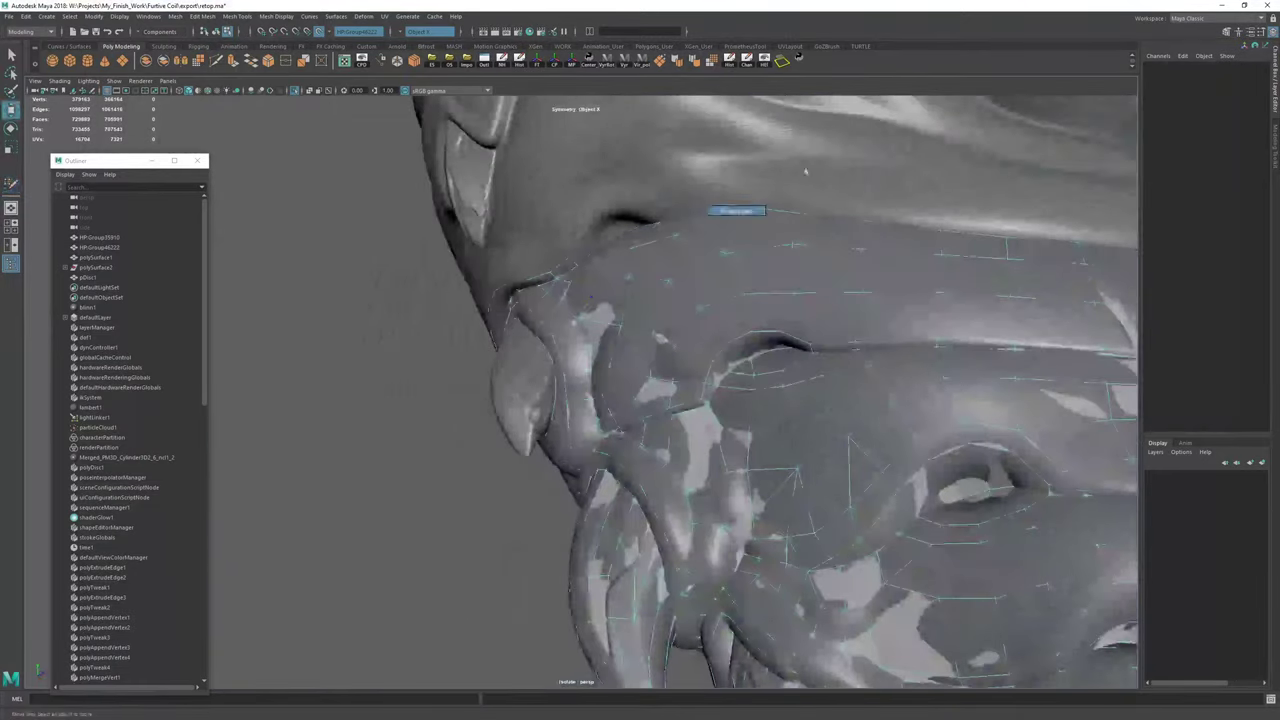
# Isolate the retopology mesh from the sculpt and select it as an object.
pyautogui.click(96, 267)
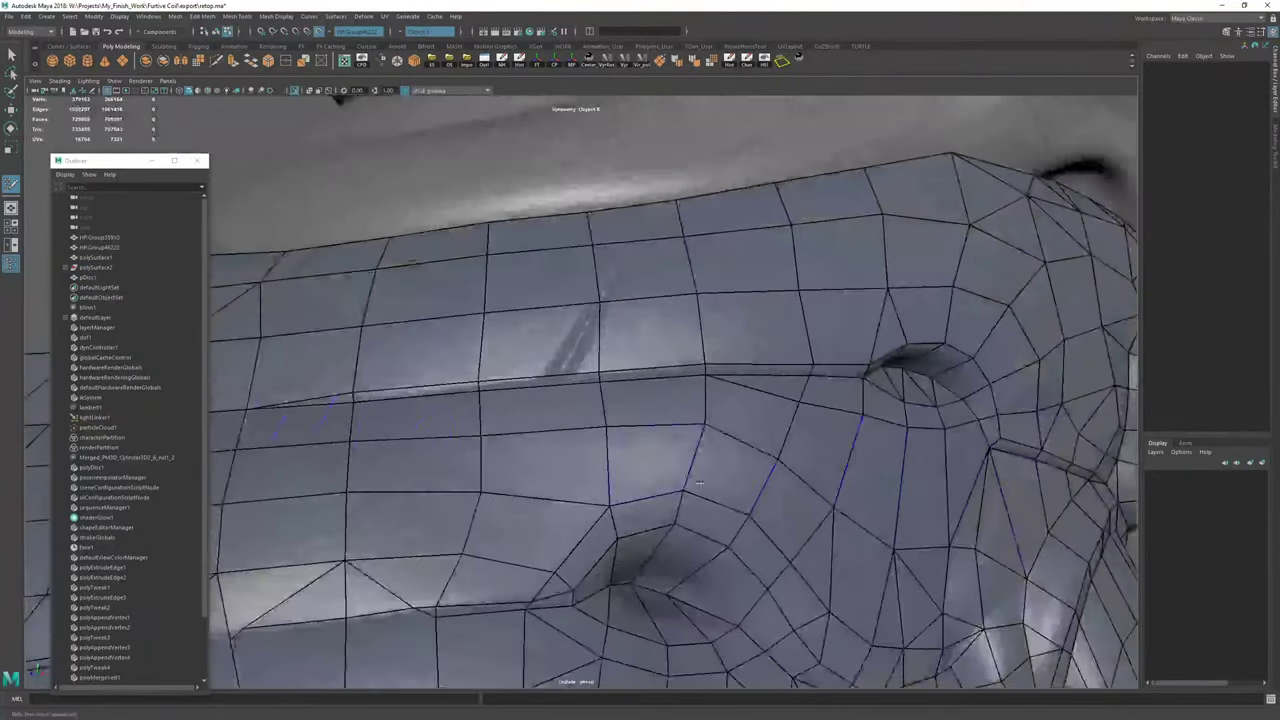
pyautogui.keyDown('alt'); pyautogui.moveTo(700, 483); pyautogui.dragTo(718, 379); pyautogui.keyUp('alt')
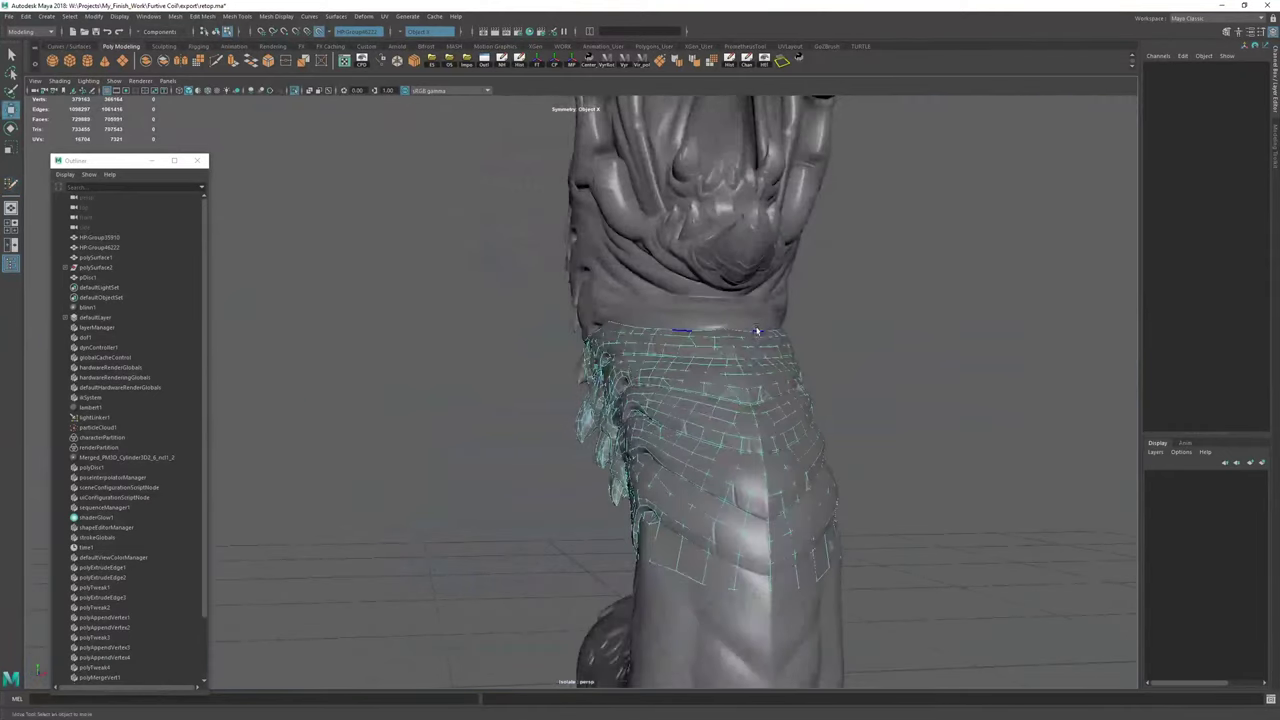
pyautogui.keyDown('alt'); pyautogui.moveTo(794, 286); pyautogui.dragTo(696, 310); pyautogui.keyUp('alt')
pyautogui.hotkey('ctrl', '1')
pyautogui.hotkey('ctrl', '1')
pyautogui.click(755, 172)
pyautogui.click(577, 380)
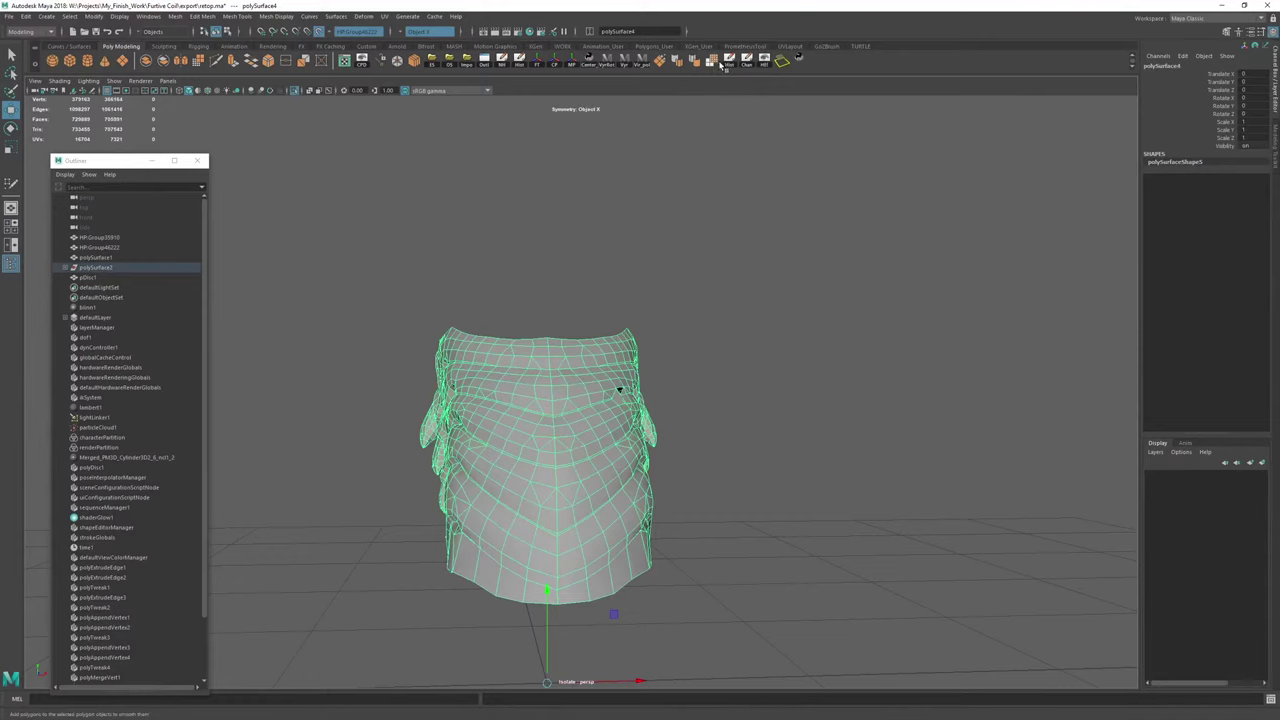
# Disable the live surface and turn off symmetry for the retopology mesh.
pyautogui.click(319, 31)
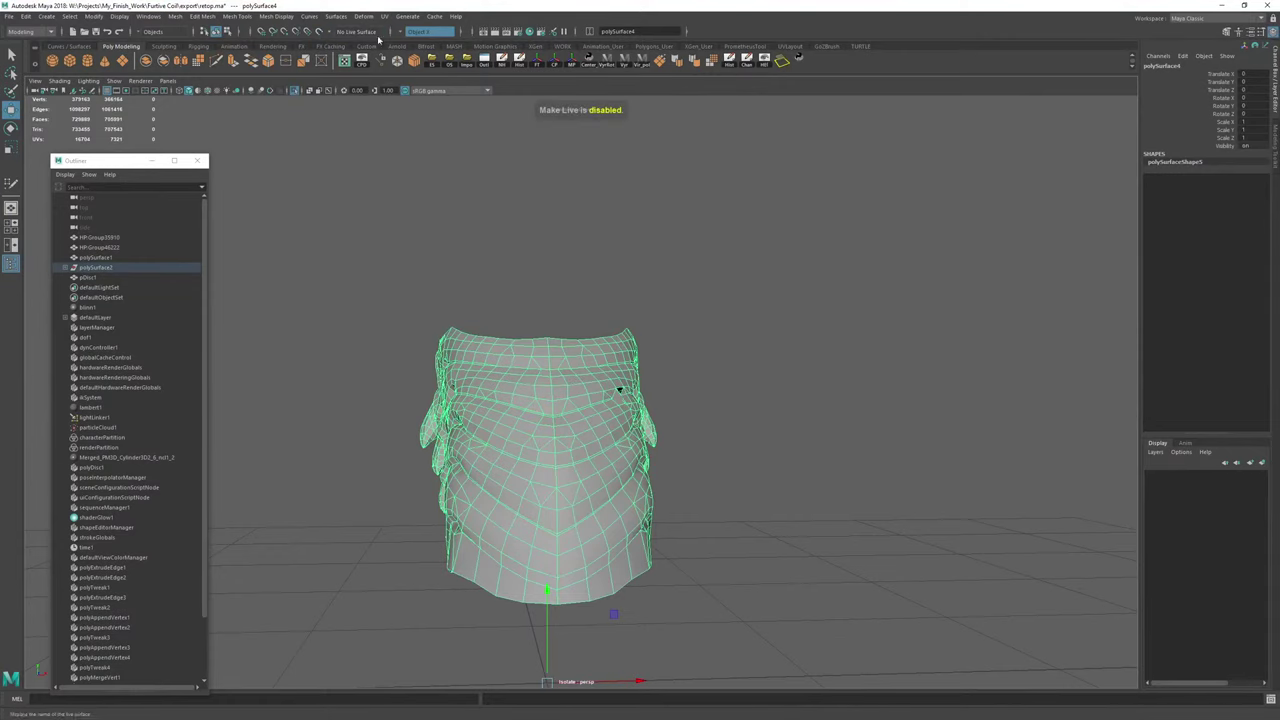
pyautogui.click(400, 34)
pyautogui.click(411, 38)
pyautogui.scroll(3, 588, 243)
pyautogui.moveTo(591, 187); pyautogui.dragTo(670, 134, button='right')
pyautogui.click(578, 277)
pyautogui.moveTo(578, 277); pyautogui.dragTo(515, 380)
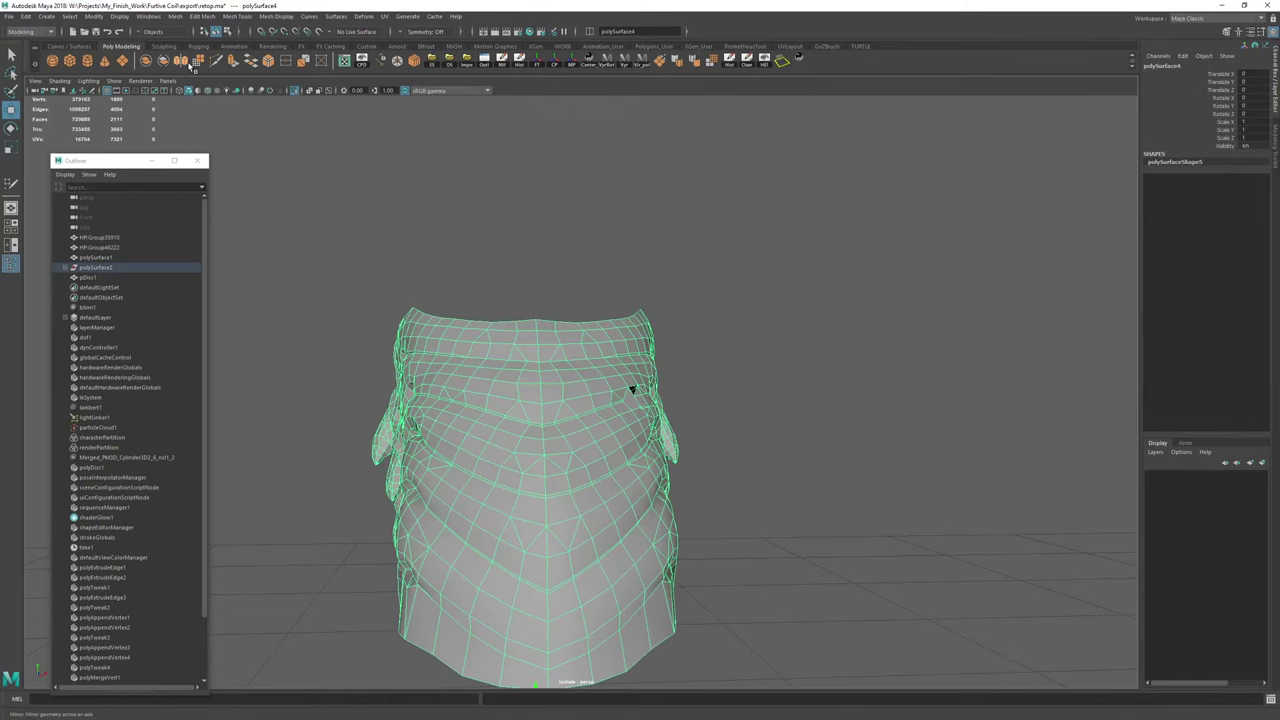
# Mirror the retopology mesh across the X axis in the + direction and delete its history.
pyautogui.click(193, 64)
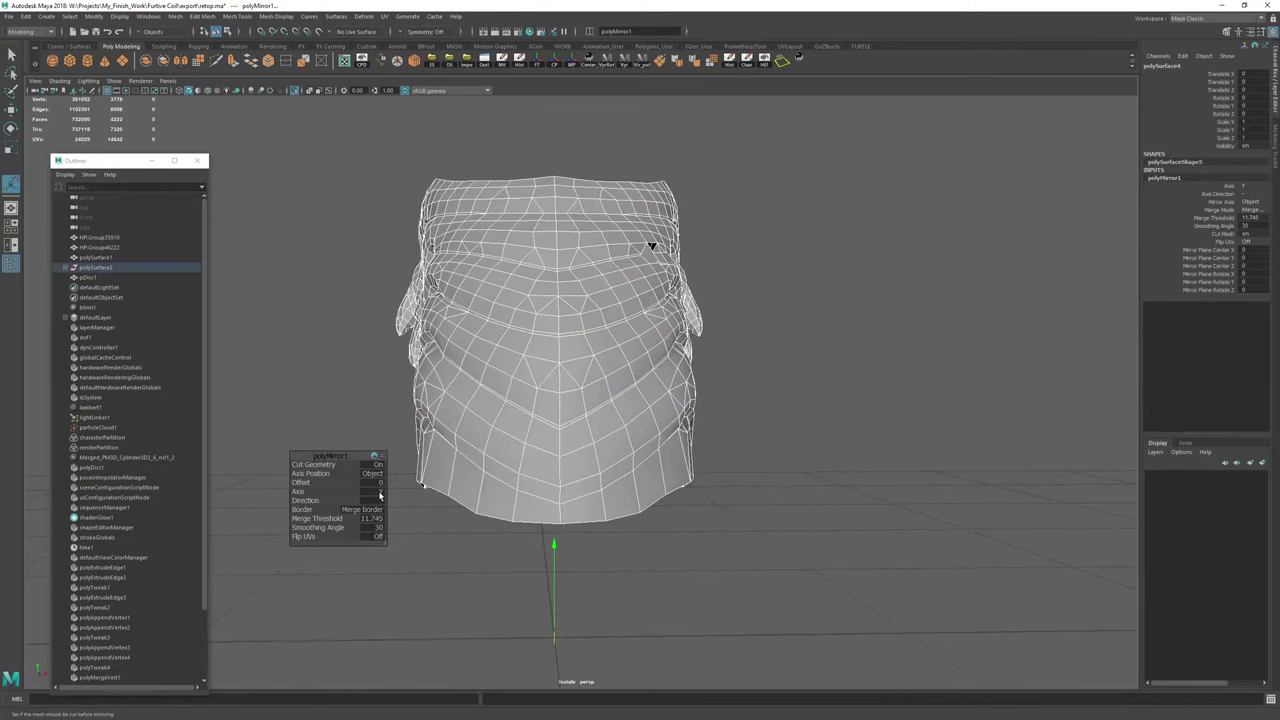
pyautogui.click(380, 492)
pyautogui.click(398, 508)
pyautogui.click(383, 493)
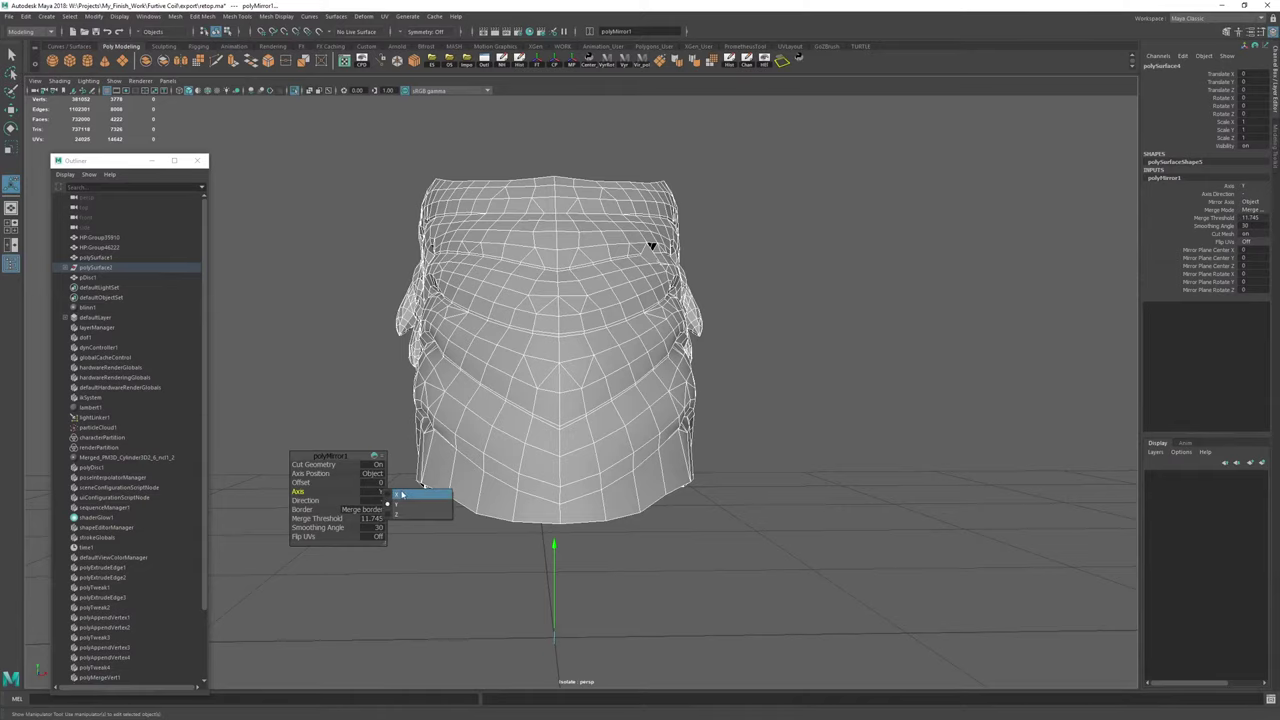
pyautogui.click(389, 499)
pyautogui.click(377, 502)
pyautogui.click(383, 510)
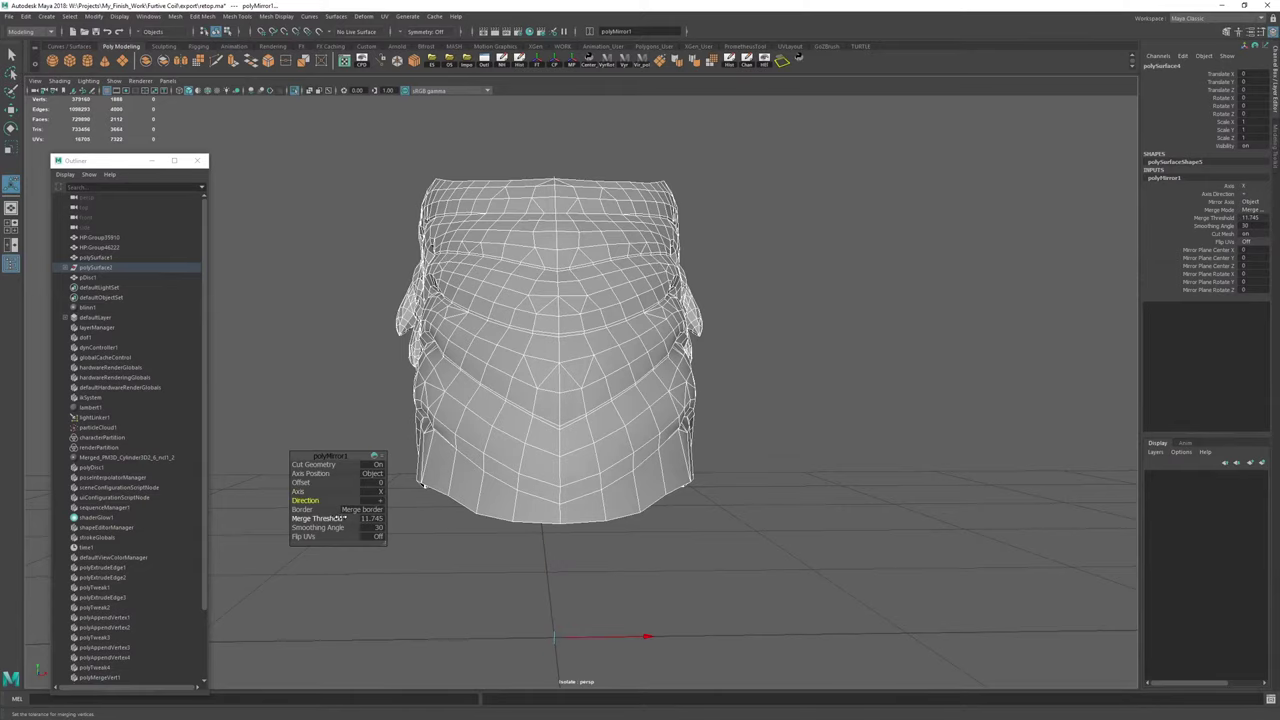
pyautogui.keyDown('alt'); pyautogui.moveTo(645, 437); pyautogui.dragTo(600, 355); pyautogui.keyUp('alt')
pyautogui.press('w')
pyautogui.click(731, 62)
# Bring back the sculpt, make HP:Group46222 live, and resume Quad Draw on the retopology mesh.
pyautogui.keyDown('alt'); pyautogui.moveTo(573, 209); pyautogui.dragTo(636, 318, button='middle'); pyautogui.keyUp('alt')
pyautogui.hotkey('ctrl', '1')
pyautogui.keyDown('alt'); pyautogui.moveTo(762, 326); pyautogui.dragTo(1009, 381); pyautogui.keyUp('alt')
pyautogui.scroll(3, 757, 240)
pyautogui.click(757, 240)
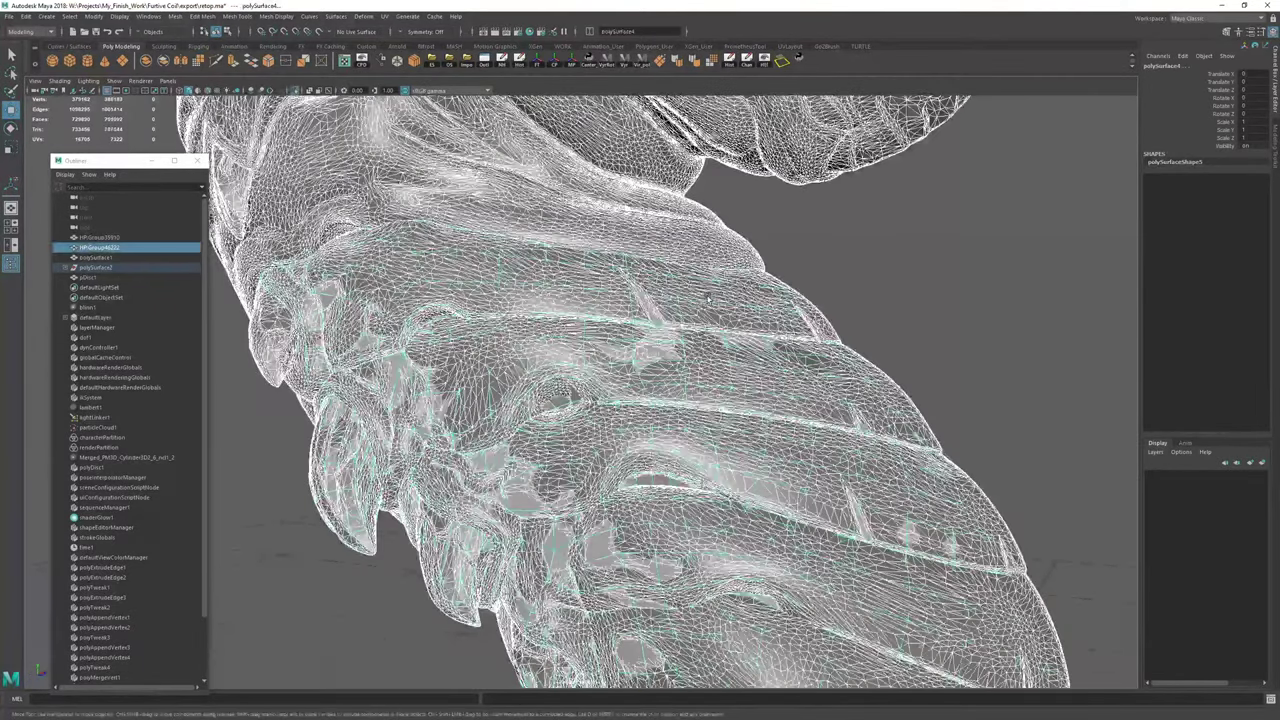
pyautogui.scroll(3, 712, 298)
pyautogui.click(319, 34)
pyautogui.click(640, 291)
pyautogui.press('y')
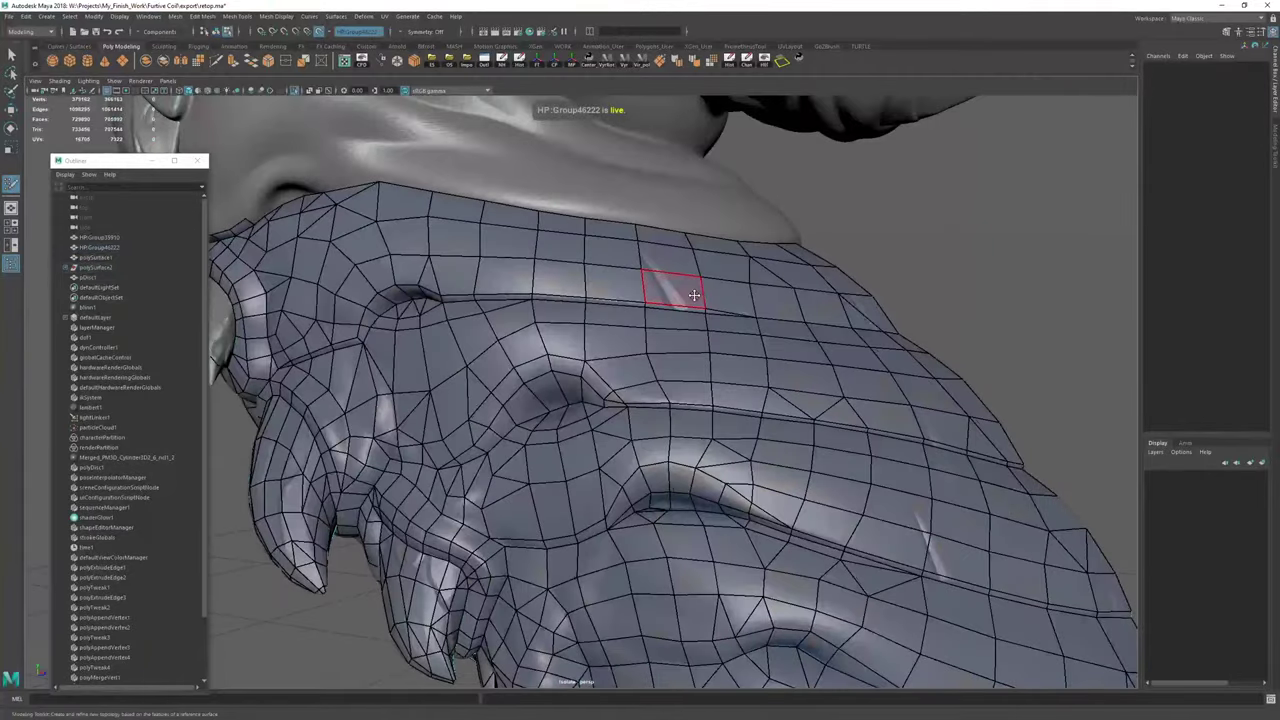
# Extend a quad from the collar's inner edge onto the surface of the upper spike.
pyautogui.scroll(4, 543, 235)
pyautogui.scroll(-4, 543, 235)
pyautogui.keyDown('alt'); pyautogui.moveTo(543, 235); pyautogui.dragTo(686, 324, button='middle'); pyautogui.keyUp('alt')
pyautogui.keyDown('alt'); pyautogui.moveTo(686, 324); pyautogui.dragTo(640, 350); pyautogui.keyUp('alt')
pyautogui.scroll(3, 560, 330)
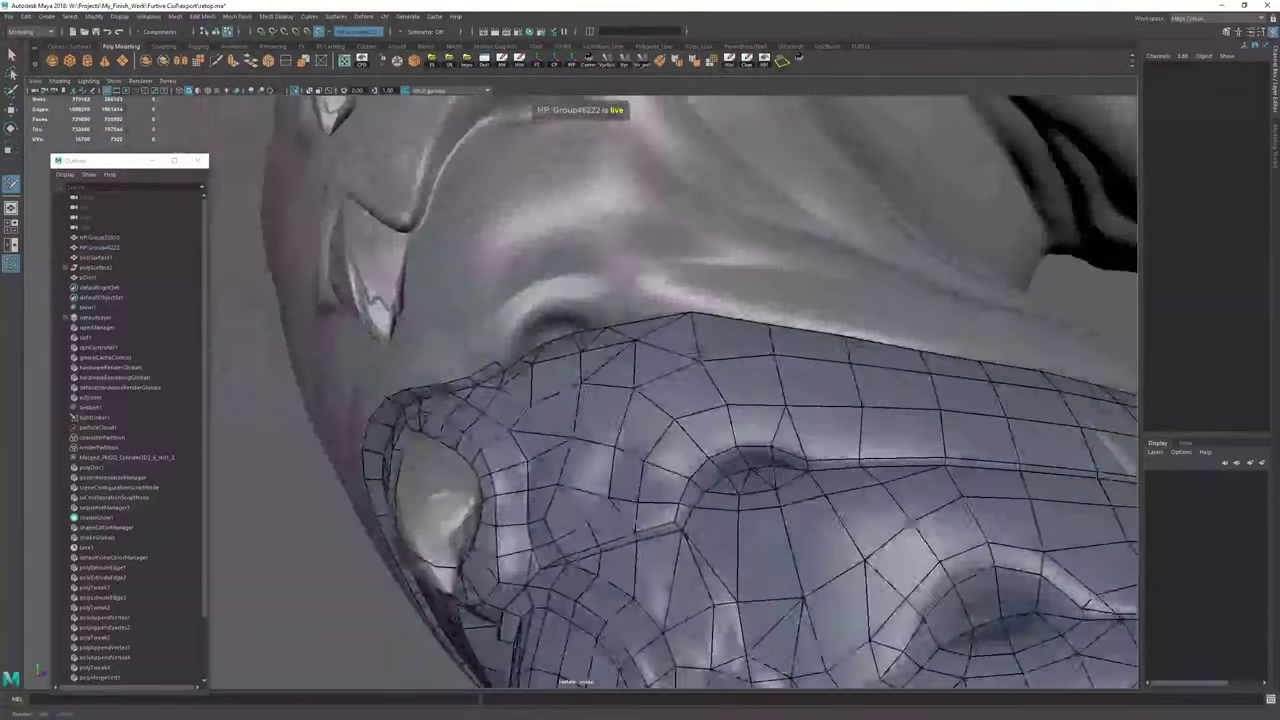
pyautogui.scroll(3, 580, 315)
pyautogui.keyDown('alt'); pyautogui.moveTo(520, 310); pyautogui.dragTo(766, 443); pyautogui.keyUp('alt')
pyautogui.keyDown('alt'); pyautogui.moveTo(766, 443); pyautogui.dragTo(519, 316, button='middle'); pyautogui.keyUp('alt')
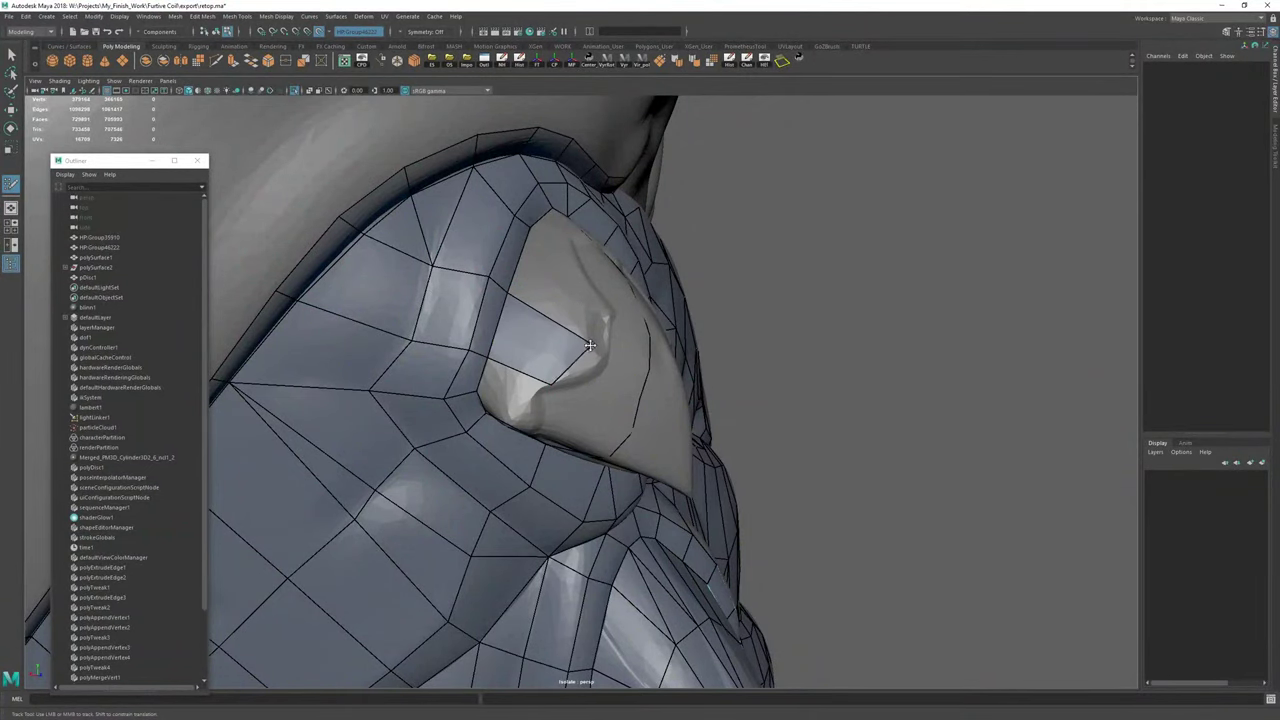
# Fill quads down the side of the spike between its first surface quads and the collar edge.
pyautogui.keyDown('alt'); pyautogui.moveTo(590, 345); pyautogui.dragTo(760, 300); pyautogui.keyUp('alt')
pyautogui.scroll(2, 760, 300)
pyautogui.keyDown('alt'); pyautogui.moveTo(800, 290); pyautogui.dragTo(697, 348, button='middle'); pyautogui.keyUp('alt')
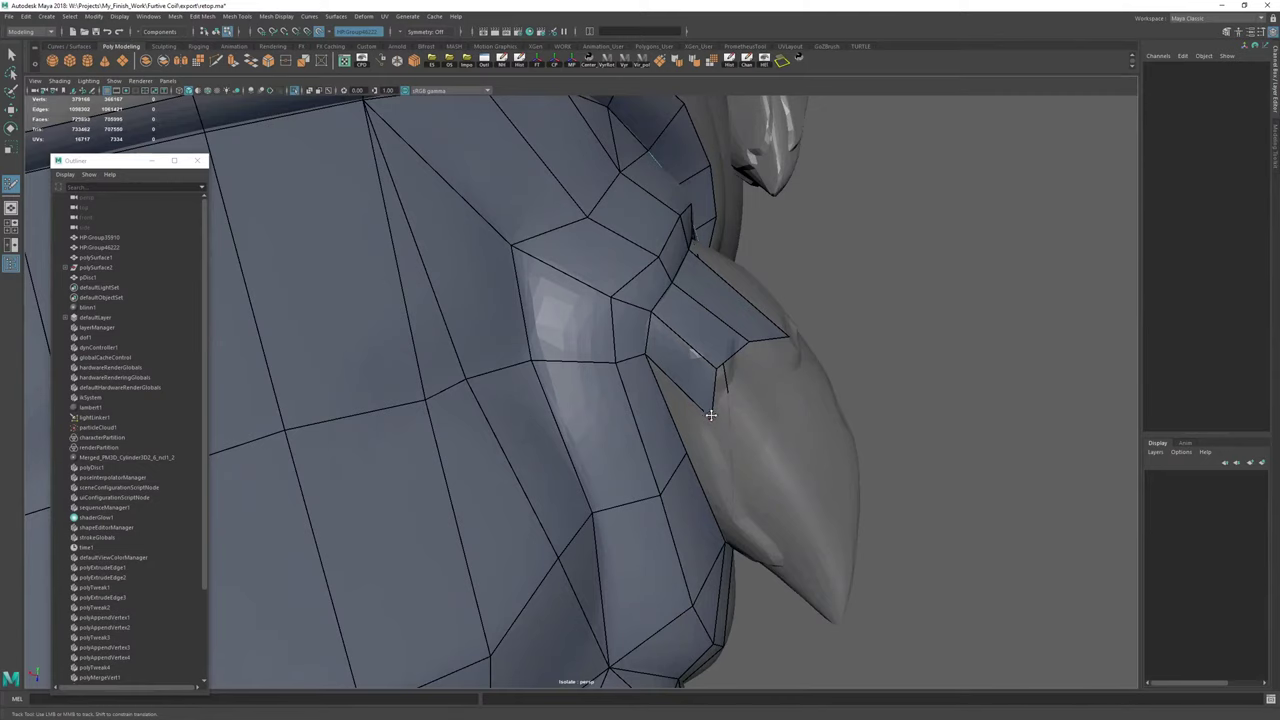
pyautogui.keyDown('shift'); pyautogui.click(722, 410); pyautogui.keyUp('shift')
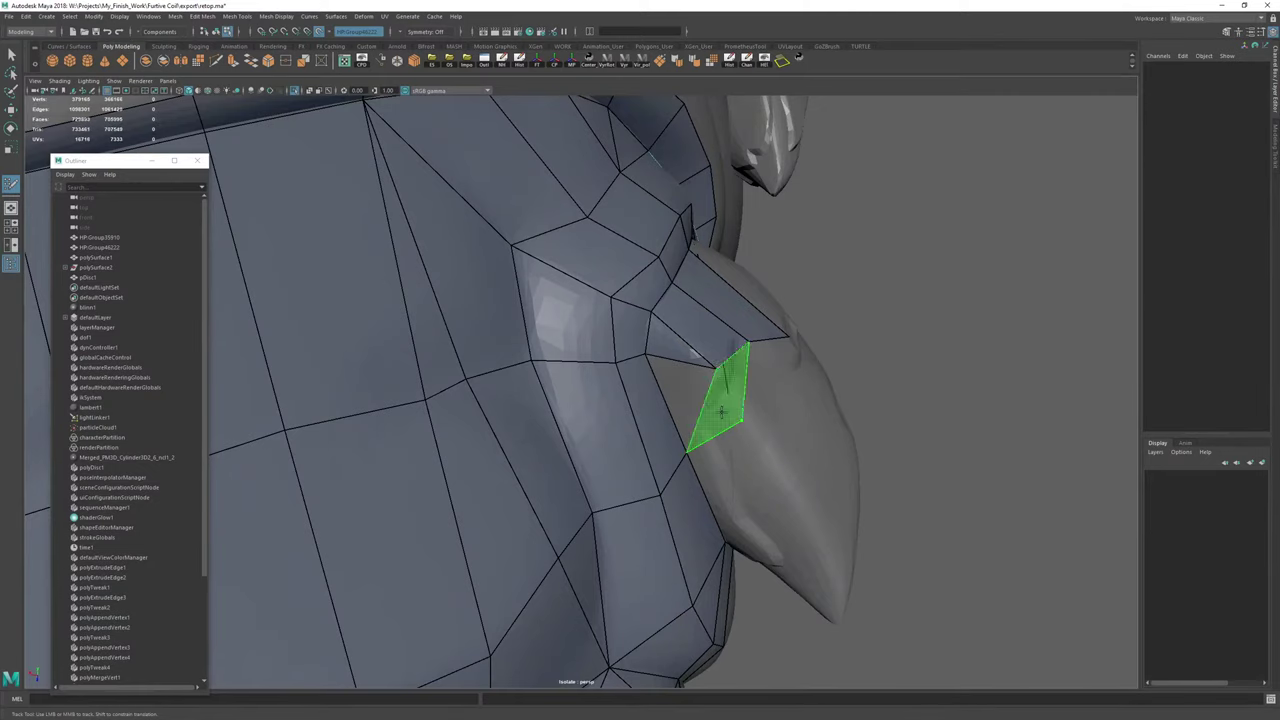
# Fill the gap on the spike's underside with a quad joining the neighbouring faces near its edge.
pyautogui.moveTo(743, 417)
pyautogui.keyDown('alt'); pyautogui.mouseDown()
pyautogui.moveTo(545, 289)
pyautogui.moveTo(678, 358)
pyautogui.moveTo(683, 324)
pyautogui.moveTo(694, 374)
pyautogui.moveTo(655, 318)
pyautogui.moveTo(580, 337)
pyautogui.moveTo(601, 385)
pyautogui.moveTo(578, 328)
pyautogui.mouseUp(); pyautogui.keyUp('alt')
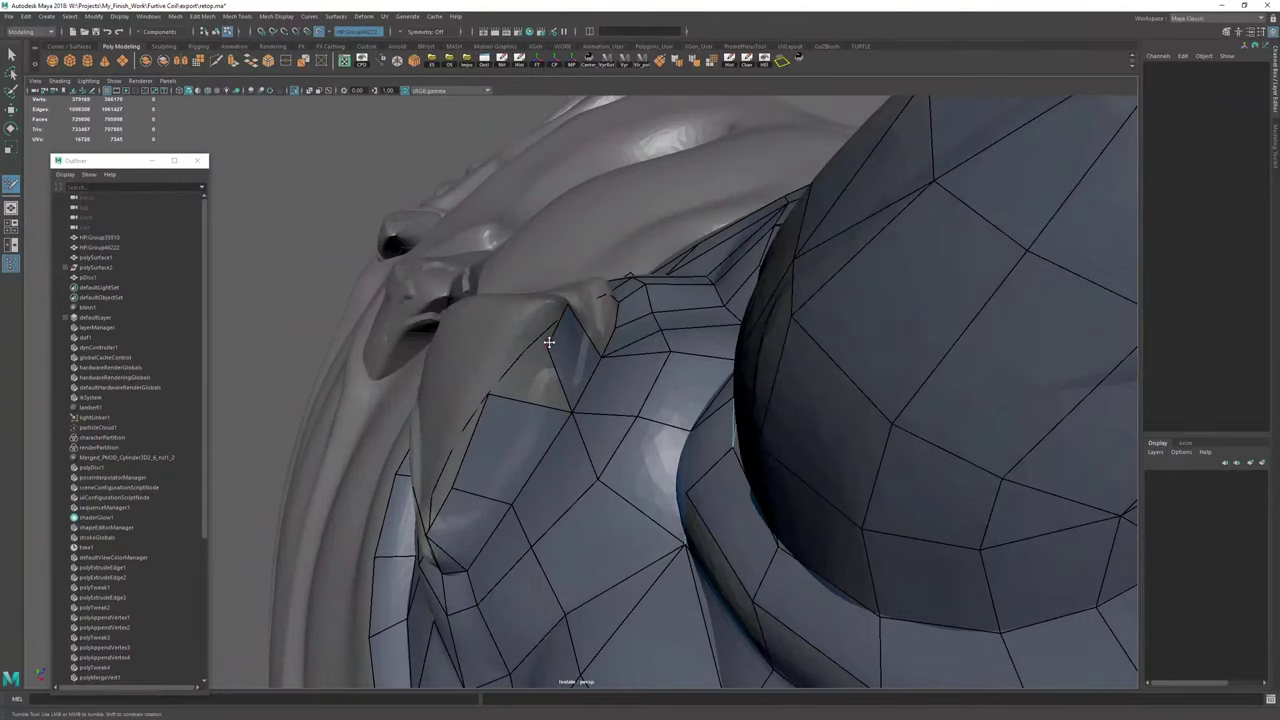
pyautogui.keyDown('shift'); pyautogui.click(507, 350); pyautogui.keyUp('shift')
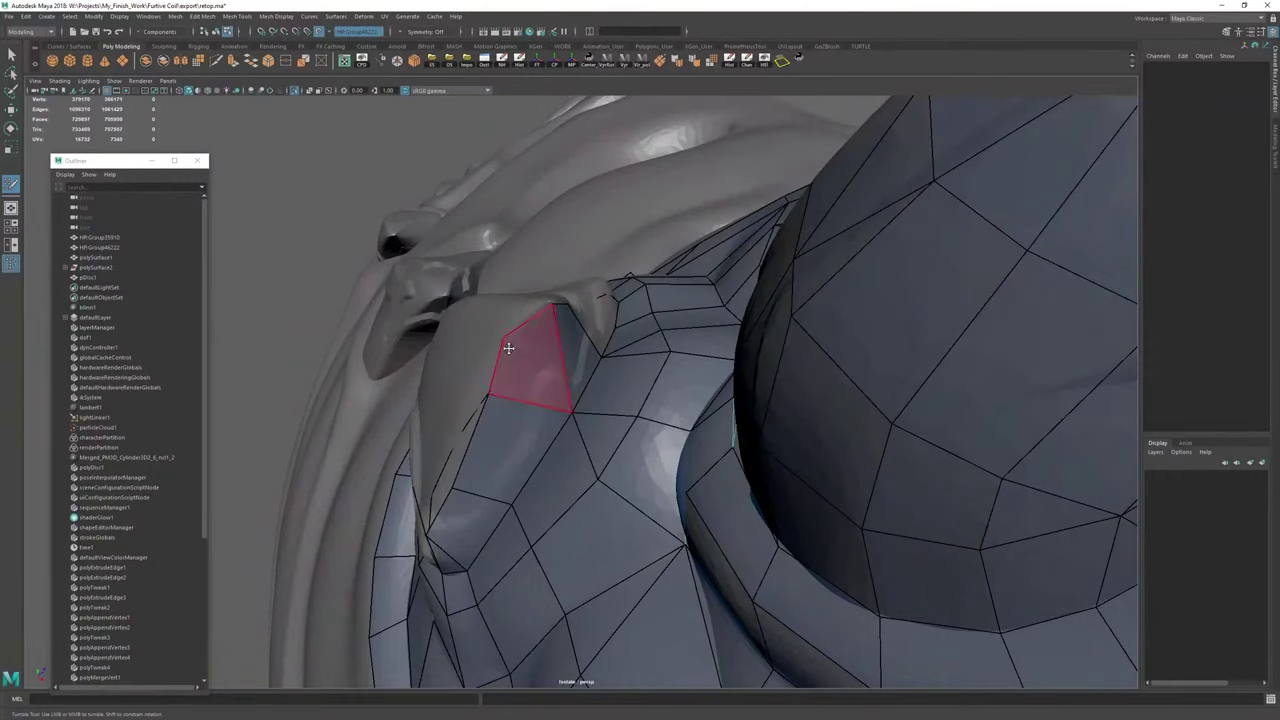
pyautogui.moveTo(514, 326)
pyautogui.keyDown('alt'); pyautogui.mouseDown()
pyautogui.moveTo(526, 309)
pyautogui.moveTo(503, 357)
pyautogui.moveTo(516, 376)
pyautogui.mouseUp(); pyautogui.keyUp('alt')
pyautogui.keyDown('alt'); pyautogui.moveTo(516, 376); pyautogui.dragTo(548, 372, button='right'); pyautogui.keyUp('alt')
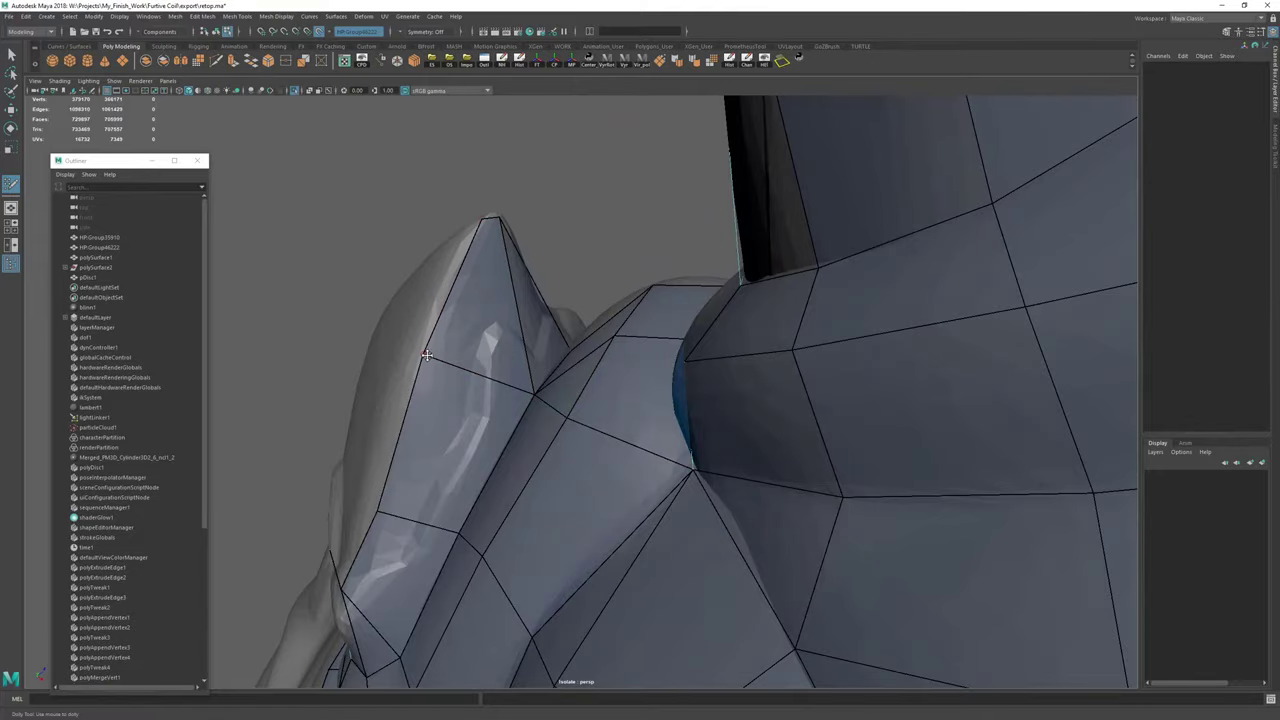
# Extend the strip of quads along the spike's side against the collar's inner edge and save the scene.
pyautogui.keyDown('alt'); pyautogui.moveTo(520, 306); pyautogui.dragTo(323, 243, button='right'); pyautogui.keyUp('alt')
pyautogui.keyDown('alt'); pyautogui.moveTo(323, 243); pyautogui.dragTo(620, 400); pyautogui.keyUp('alt')
pyautogui.keyDown('alt'); pyautogui.moveTo(620, 400); pyautogui.dragTo(696, 442, button='right'); pyautogui.keyUp('alt')
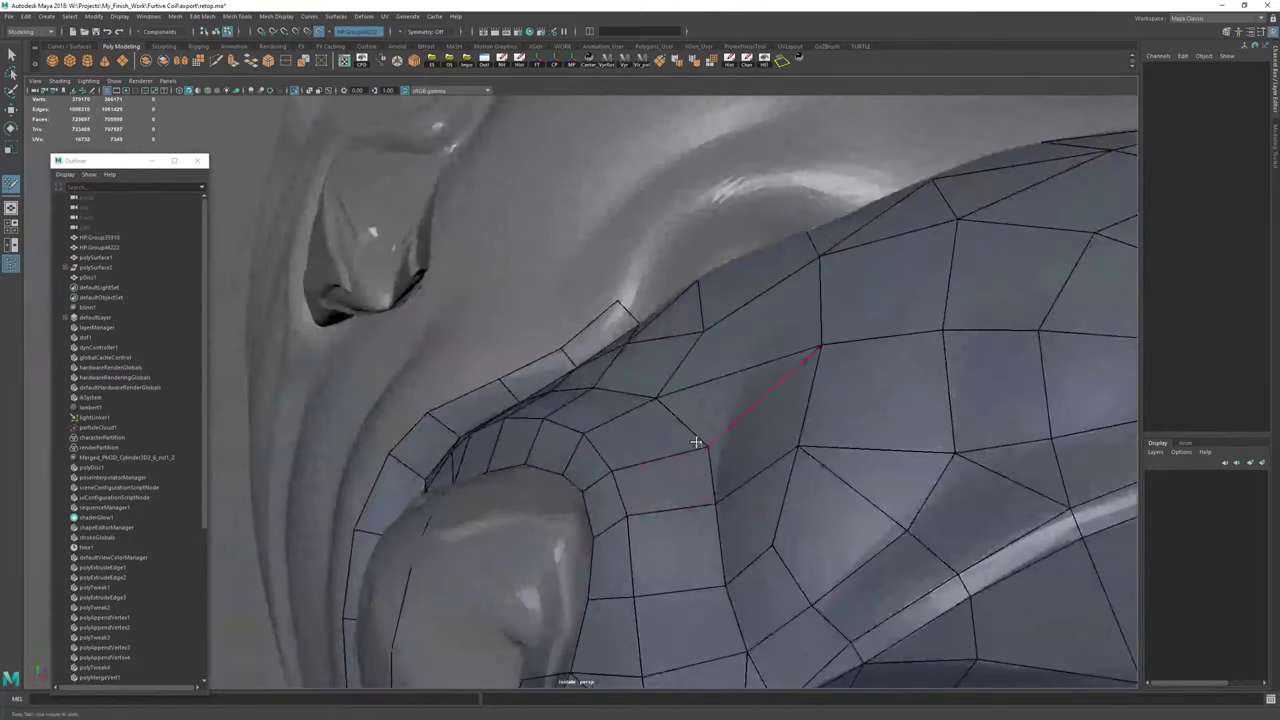
pyautogui.keyDown('alt'); pyautogui.moveTo(696, 442); pyautogui.dragTo(510, 392); pyautogui.keyUp('alt')
pyautogui.moveTo(423, 414); pyautogui.dragTo(411, 454)
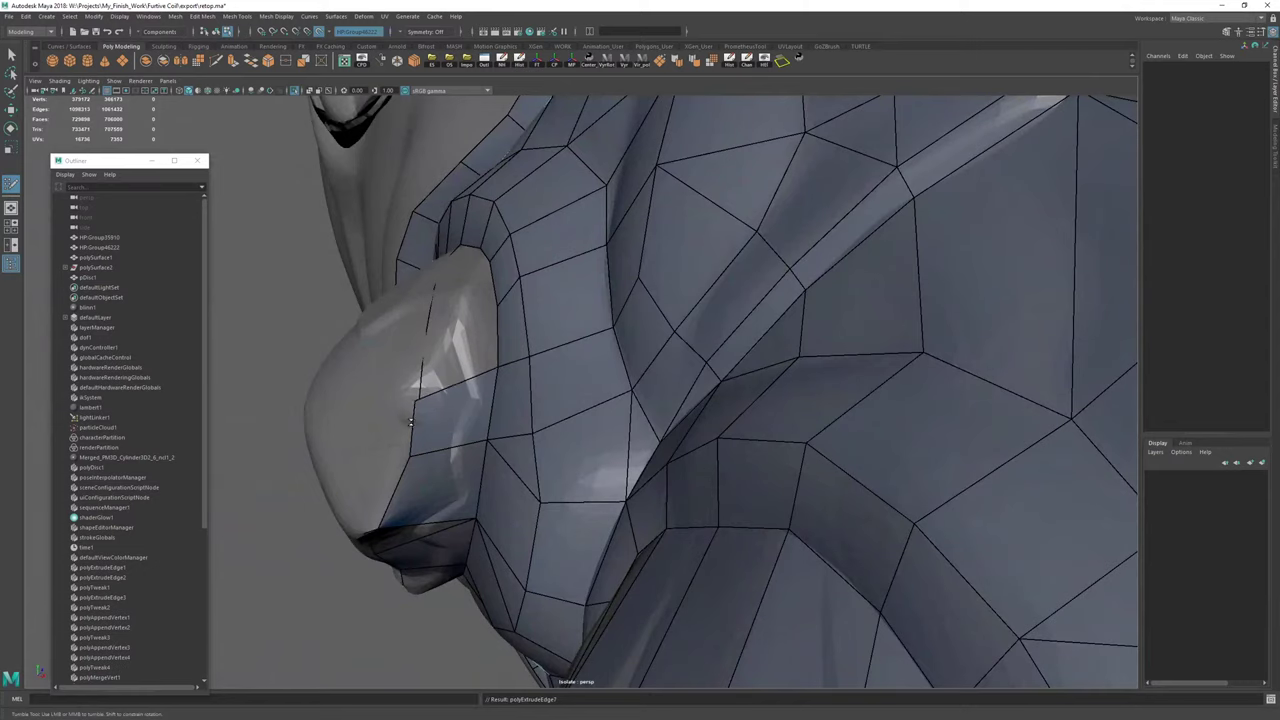
pyautogui.keyDown('alt'); pyautogui.moveTo(425, 388); pyautogui.dragTo(570, 285); pyautogui.keyUp('alt')
pyautogui.hotkey('ctrl', 's')
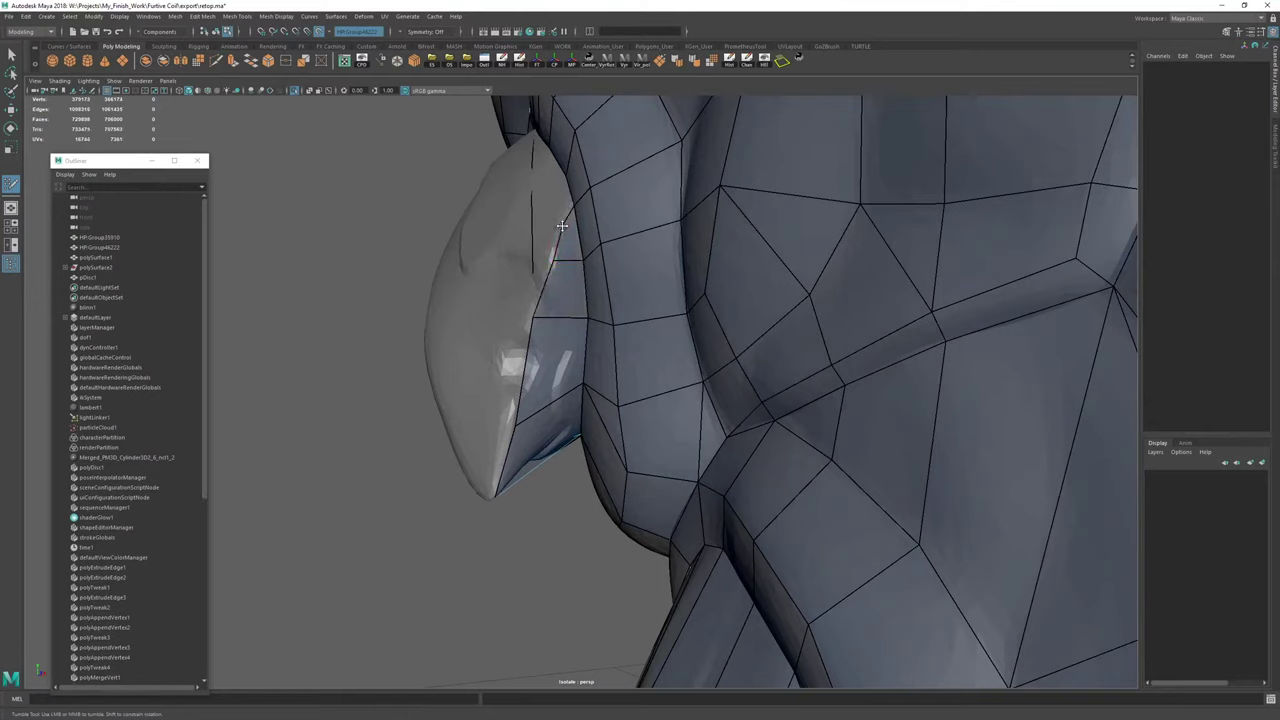
# Exit Quad Draw, clean up the retopology mesh, and resume Quad Draw on it.
pyautogui.hotkey('ctrl', 'shift', 'x')
pyautogui.click(588, 319)
pyautogui.scroll(-4, 700, 330)
pyautogui.keyDown('alt'); pyautogui.moveTo(660, 325); pyautogui.dragTo(641, 205); pyautogui.keyUp('alt')
pyautogui.press('w')
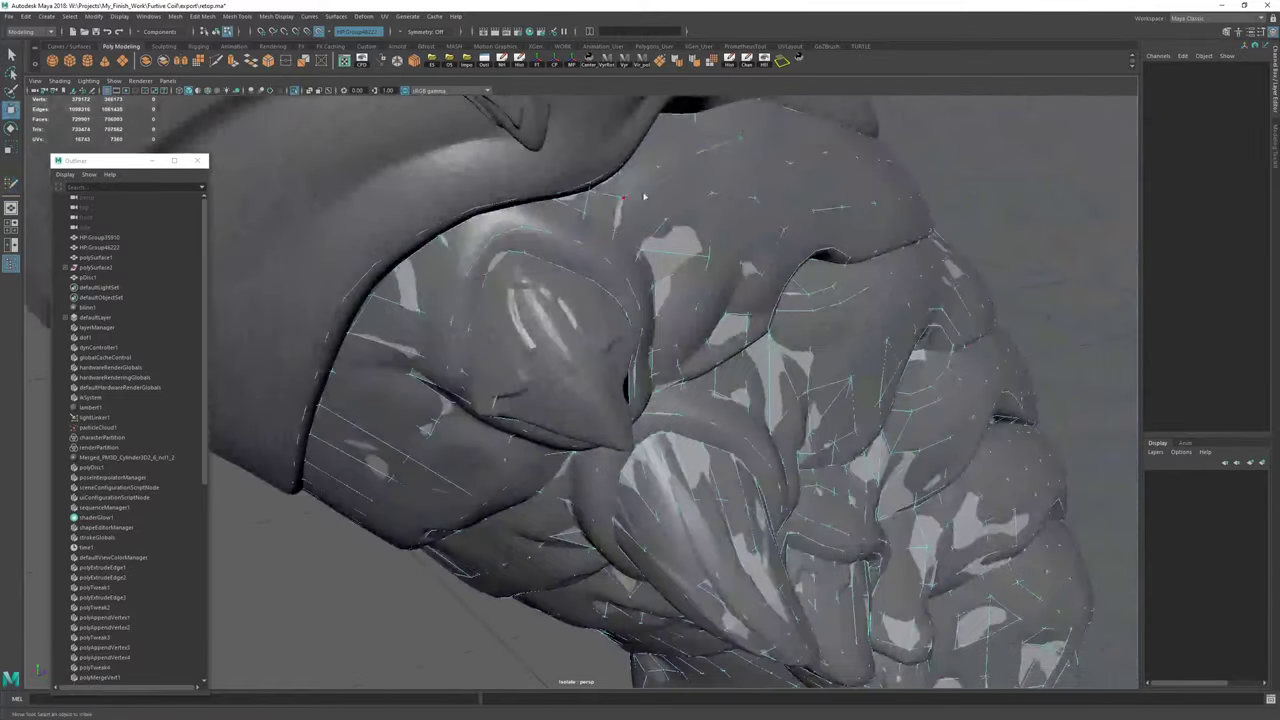
pyautogui.click(731, 64)
pyautogui.click(747, 61)
pyautogui.hotkey('ctrl', 'shift', 'q')
pyautogui.scroll(5, 468, 350)
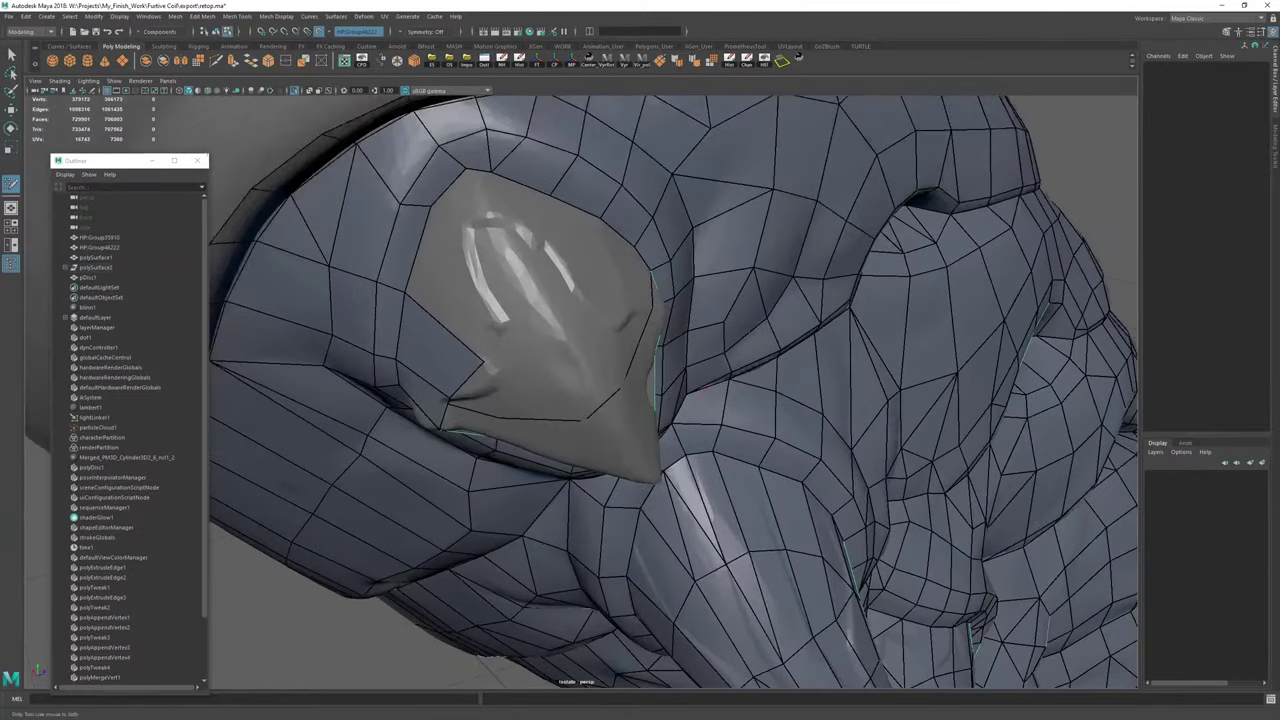
# Fill two neighbouring quads from the collar's inner edge onto the spike's uncovered upper face, undoing the misplaced points.
pyautogui.moveTo(472, 352)
pyautogui.keyDown('alt'); pyautogui.mouseDown()
pyautogui.moveTo(569, 350)
pyautogui.moveTo(507, 281)
pyautogui.mouseUp(); pyautogui.keyUp('alt')
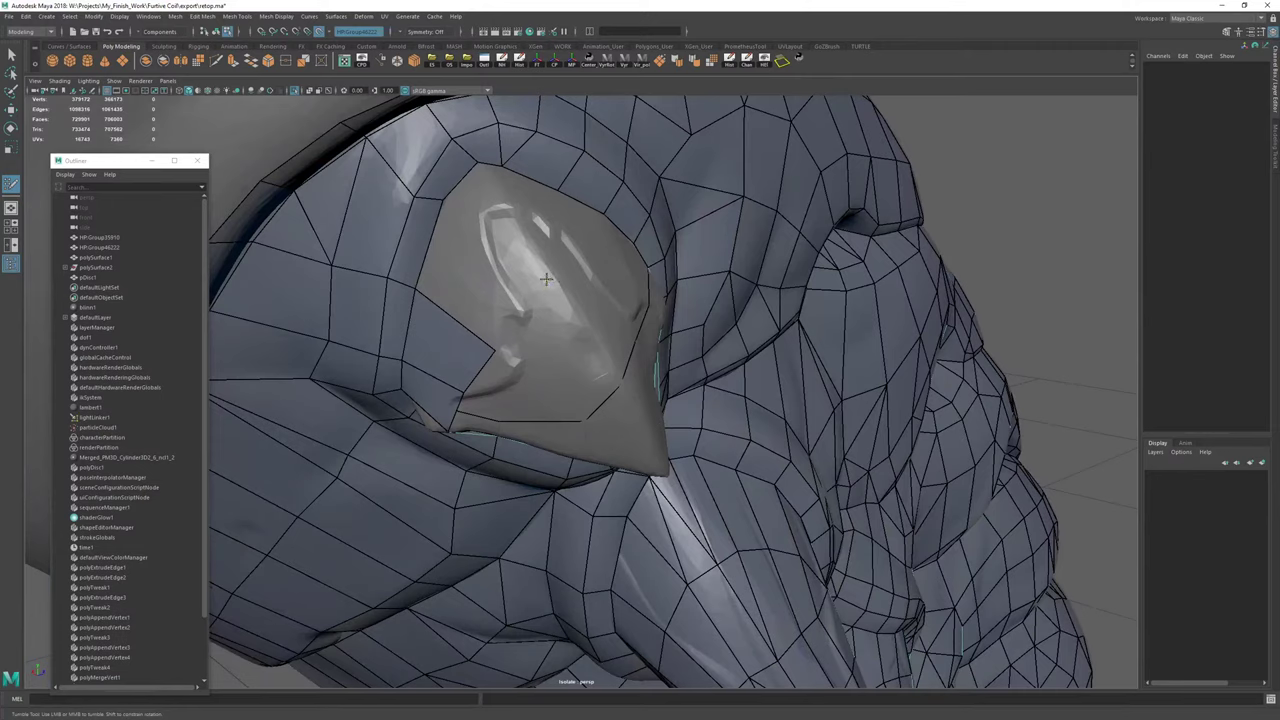
pyautogui.keyDown('shift'); pyautogui.click(486, 289); pyautogui.keyUp('shift')
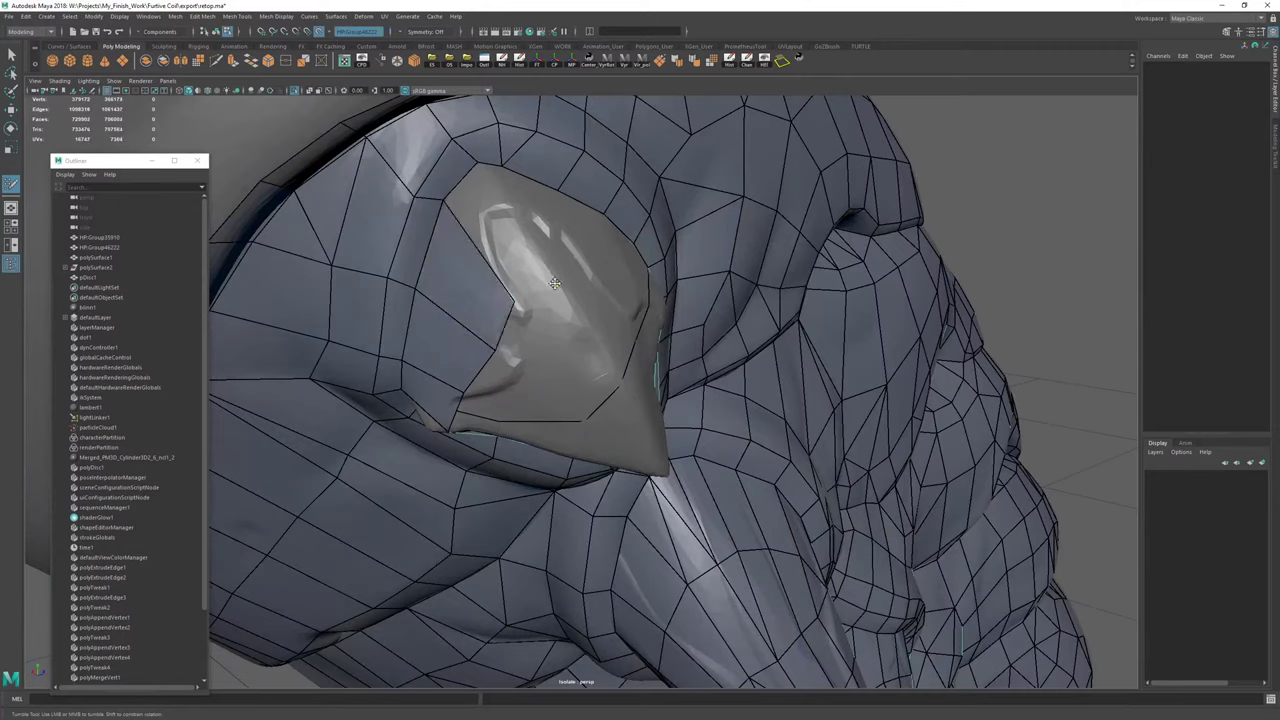
pyautogui.hotkey('ctrl', 'z')
pyautogui.moveTo(459, 180); pyautogui.dragTo(521, 256)
pyautogui.hotkey('ctrl', 'z')
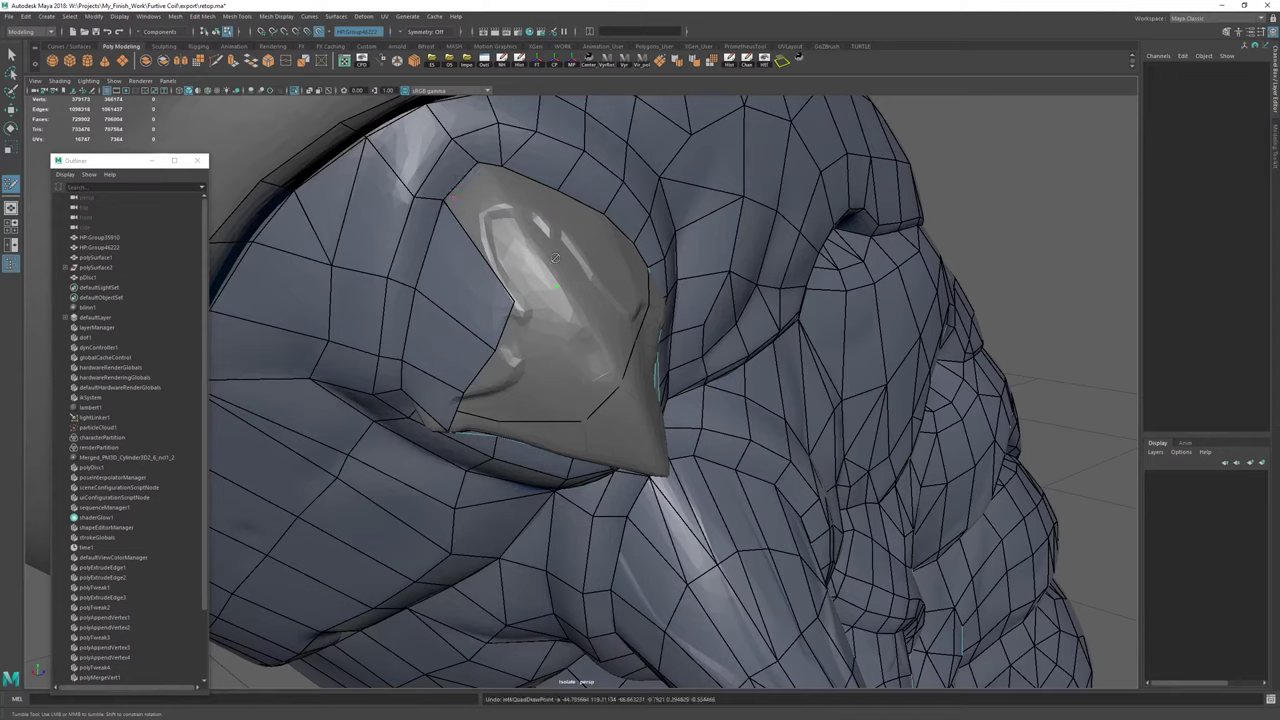
pyautogui.moveTo(463, 183); pyautogui.dragTo(550, 296)
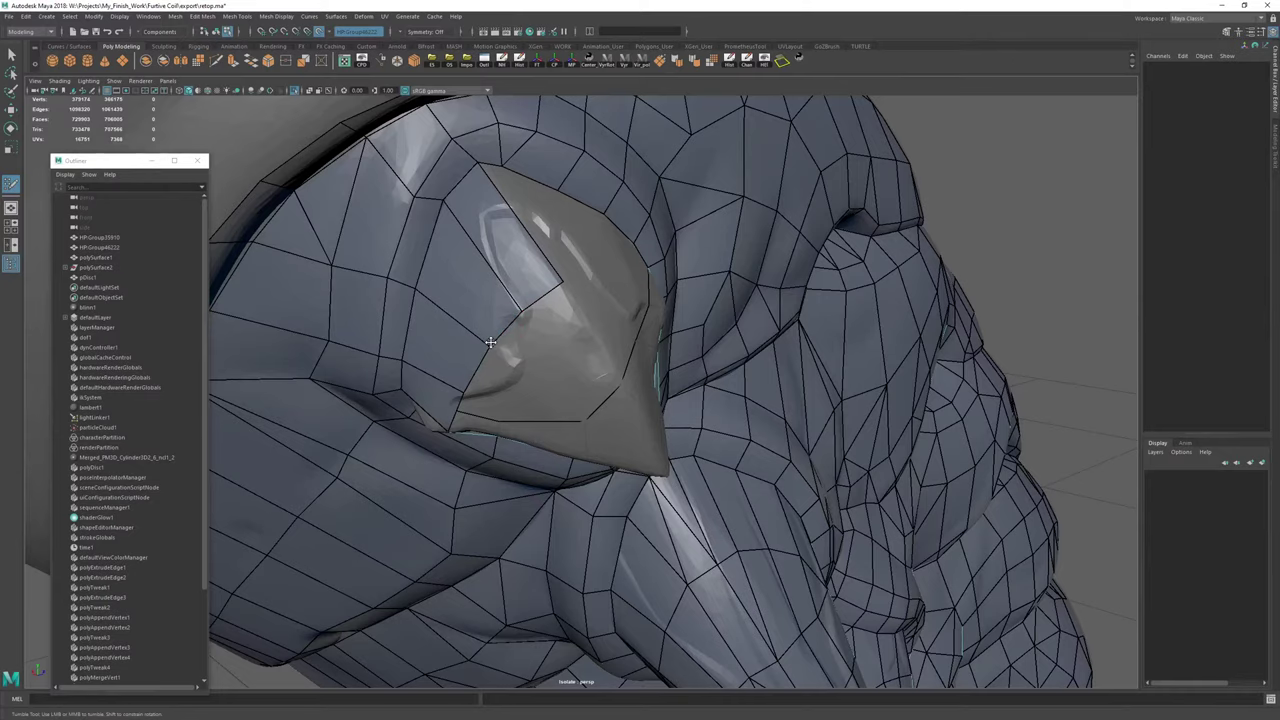
pyautogui.moveTo(500, 343)
pyautogui.keyDown('alt'); pyautogui.mouseDown()
pyautogui.moveTo(512, 310)
pyautogui.moveTo(566, 311)
pyautogui.moveTo(512, 330)
pyautogui.mouseUp(); pyautogui.keyUp('alt')
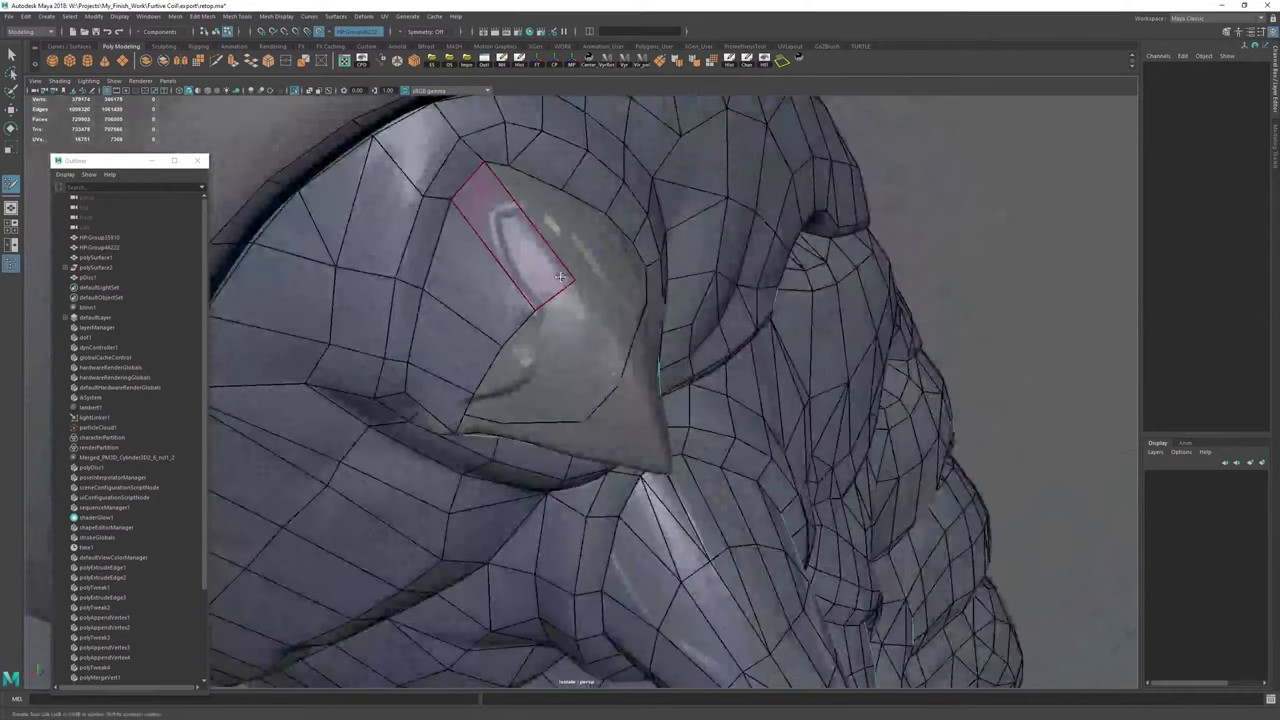
# Reposition the border vertices of the new face strip on the spike and cut an edge across the strip.
pyautogui.moveTo(554, 292); pyautogui.dragTo(535, 271)
pyautogui.moveTo(502, 352); pyautogui.dragTo(492, 347)
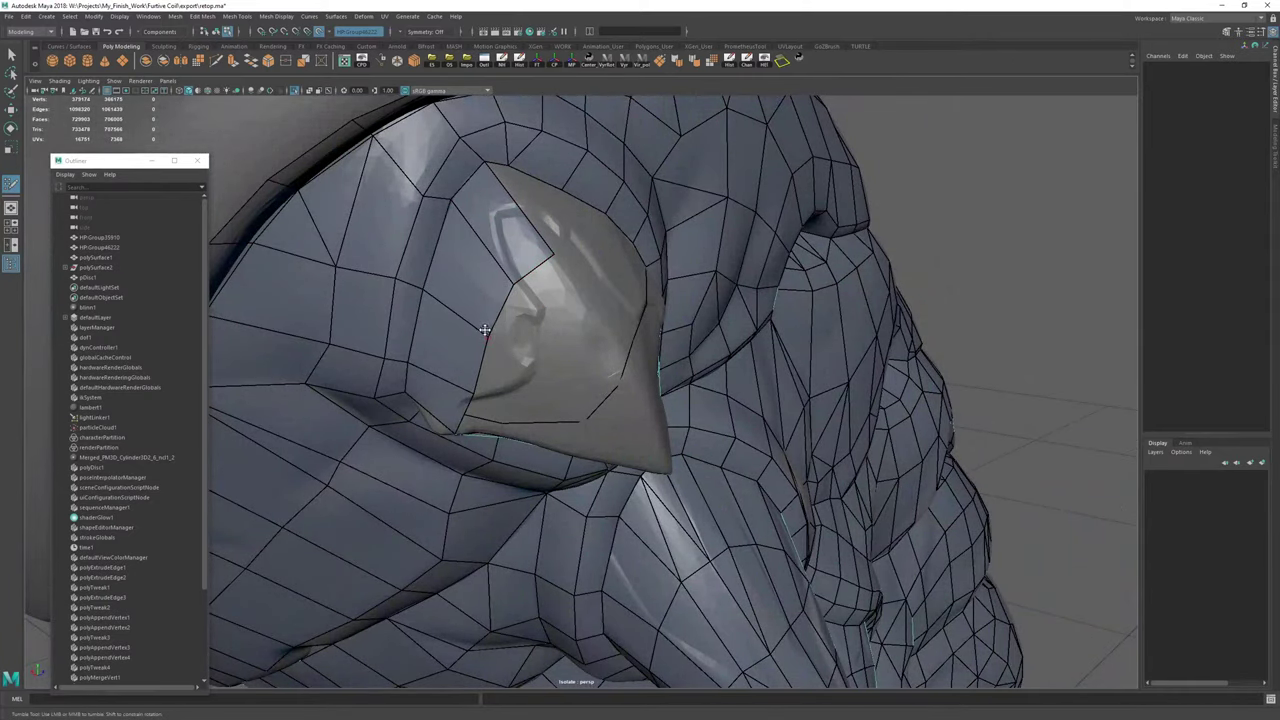
pyautogui.click(427, 291)
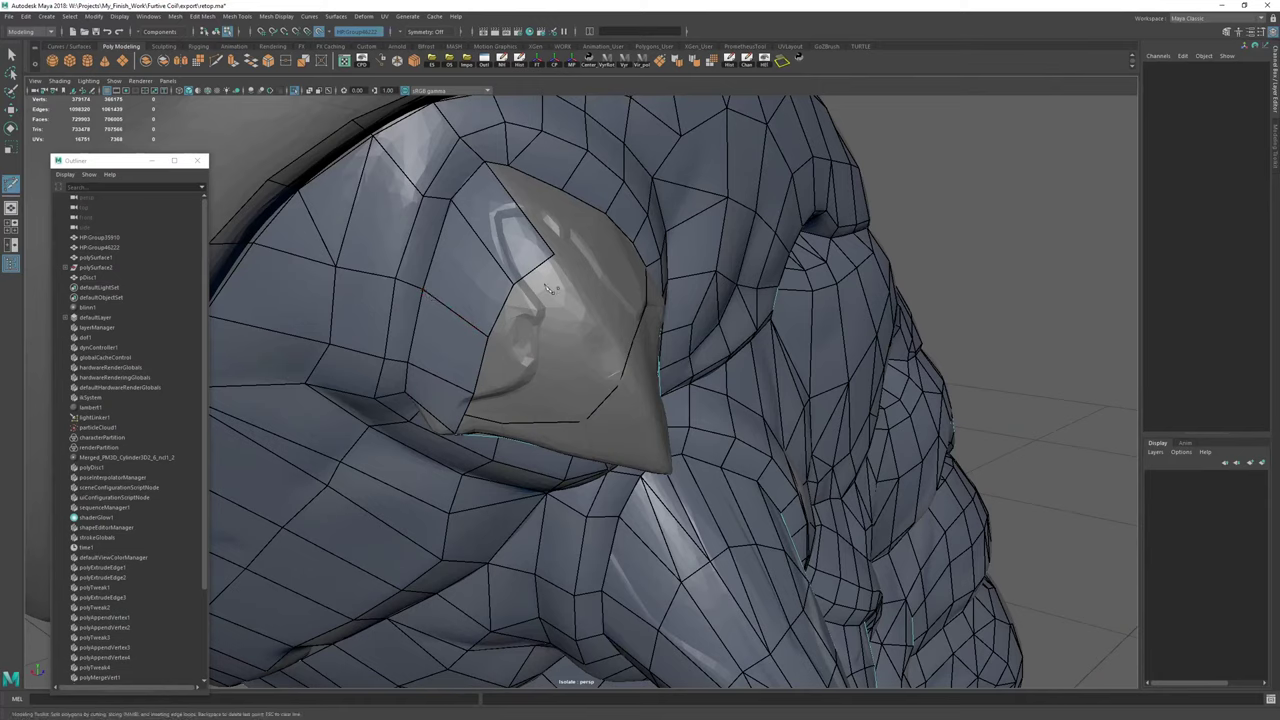
pyautogui.moveTo(533, 271); pyautogui.dragTo(557, 295)
pyautogui.moveTo(489, 336); pyautogui.dragTo(504, 355)
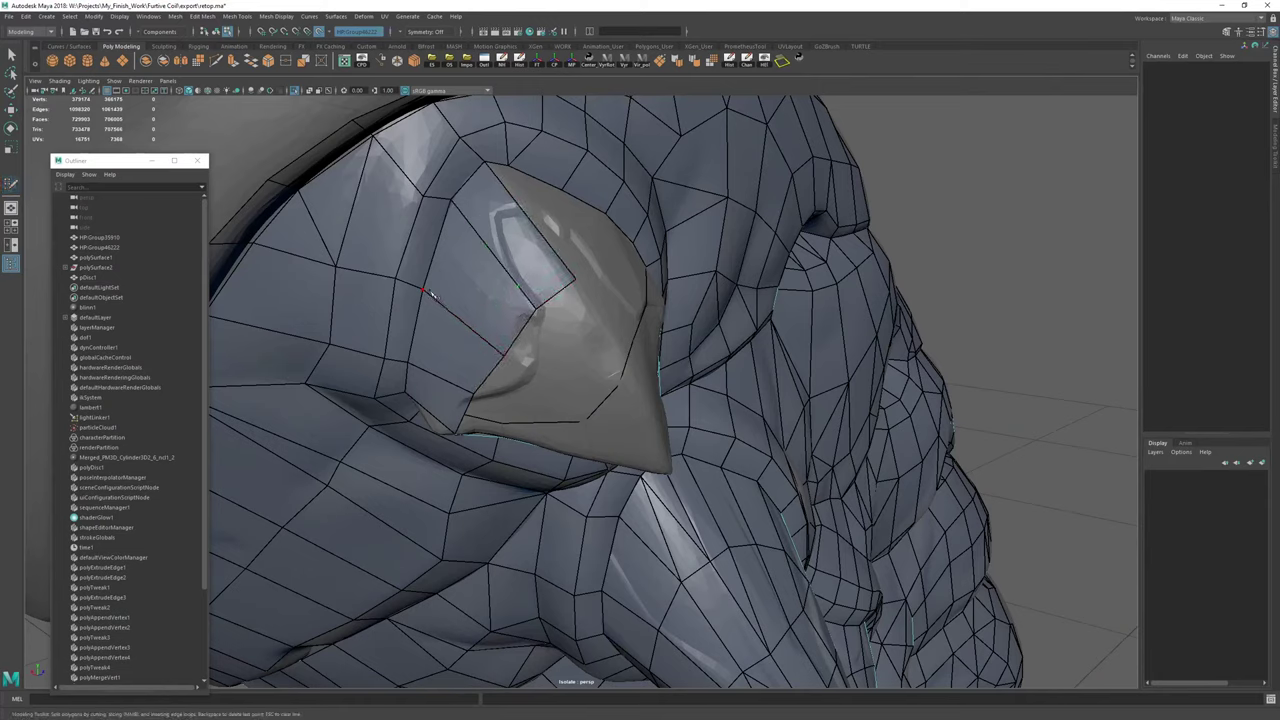
pyautogui.rightClick(627, 220)
# Adjust the strip's vertices and fill quad faces along the spike's upper rim up to the surrounding mesh.
pyautogui.keyDown('alt'); pyautogui.moveTo(505, 197); pyautogui.dragTo(489, 262); pyautogui.keyUp('alt')
pyautogui.moveTo(471, 338); pyautogui.dragTo(469, 334)
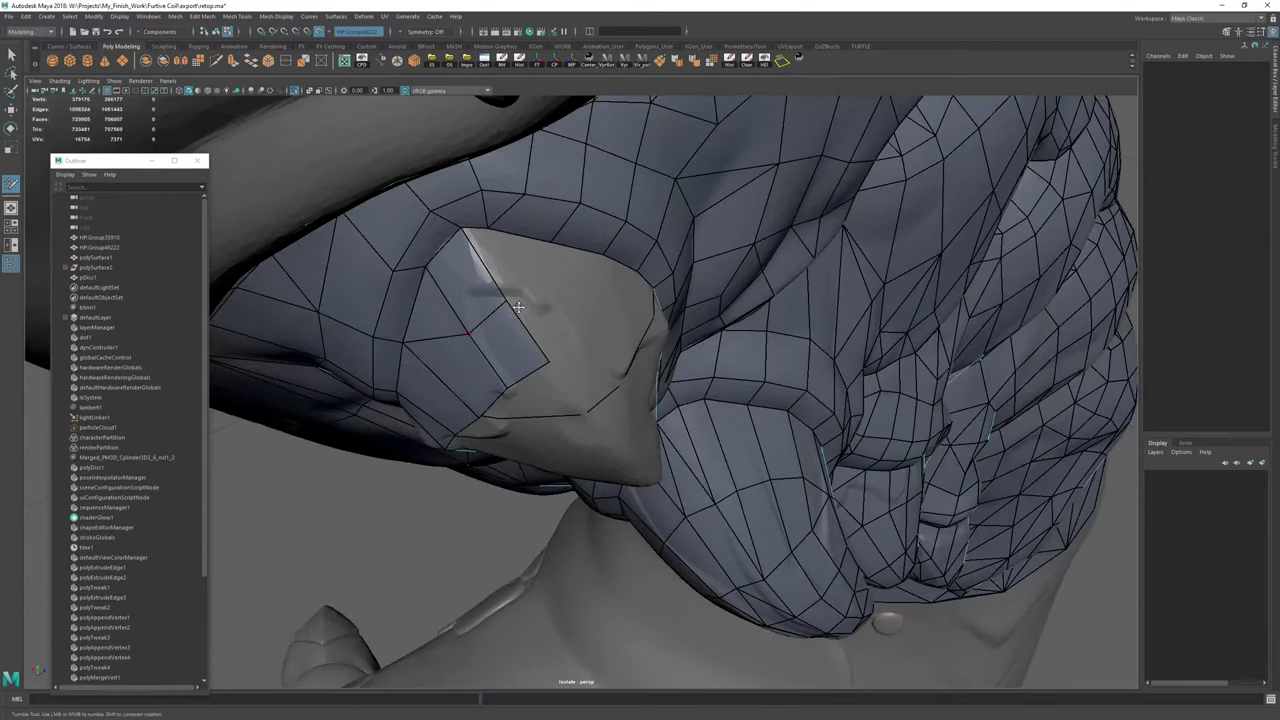
pyautogui.moveTo(486, 268)
pyautogui.mouseDown()
pyautogui.moveTo(512, 270)
pyautogui.moveTo(468, 264)
pyautogui.moveTo(504, 267)
pyautogui.mouseUp()
pyautogui.click(515, 265)
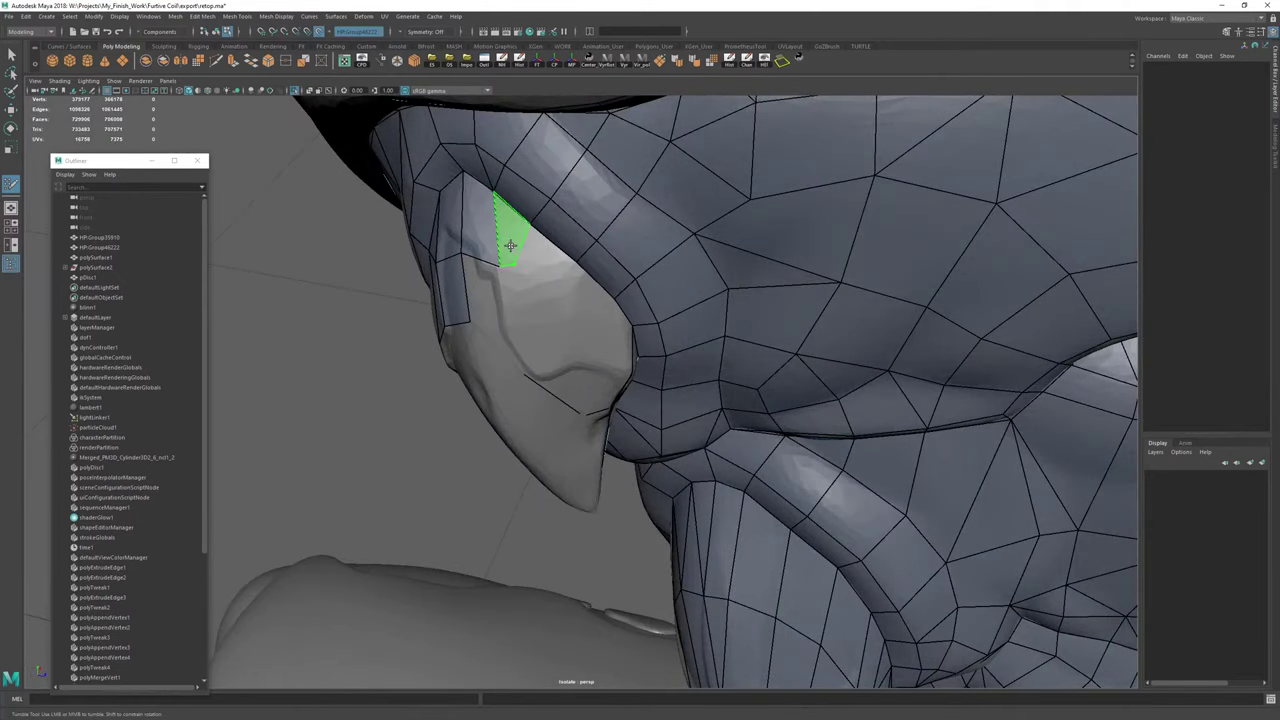
pyautogui.keyDown('shift'); pyautogui.click(511, 245); pyautogui.keyUp('shift')
pyautogui.moveTo(513, 245); pyautogui.dragTo(594, 352)
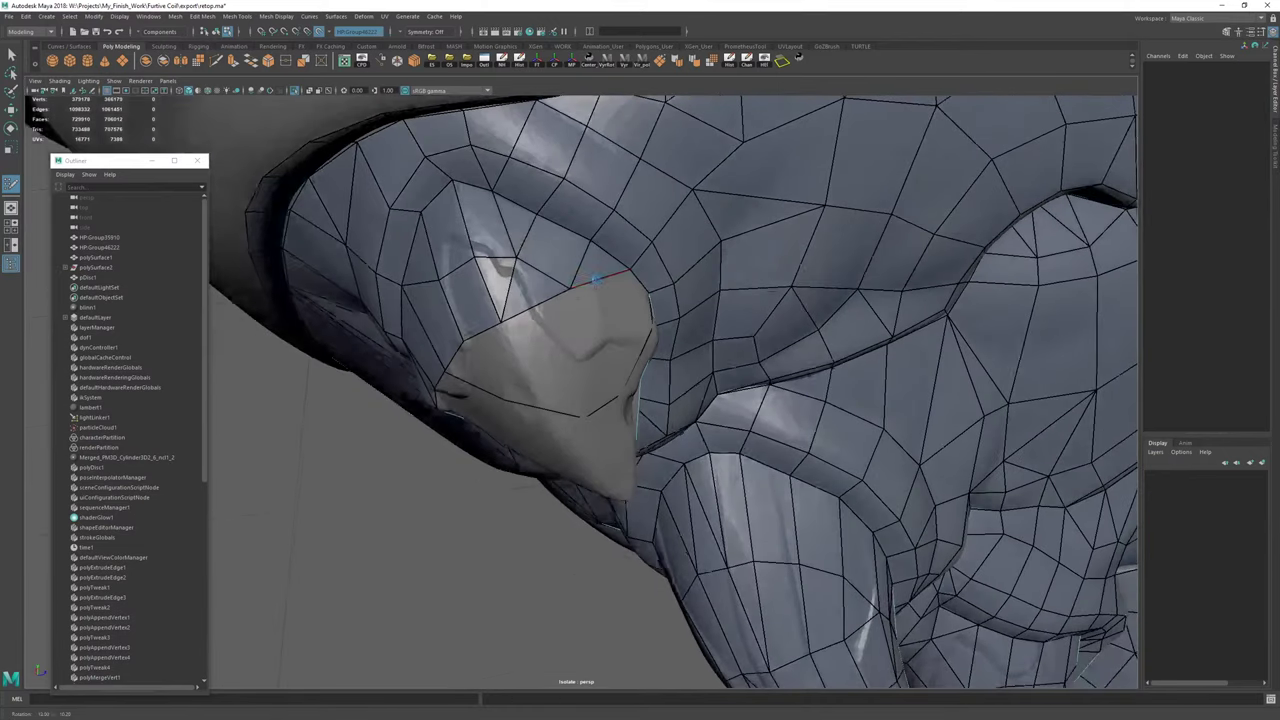
# Split the upper spike faces with a Multi-Cut edge and return to Quad Draw.
pyautogui.keyDown('alt'); pyautogui.moveTo(490, 337); pyautogui.dragTo(578, 258); pyautogui.keyUp('alt')
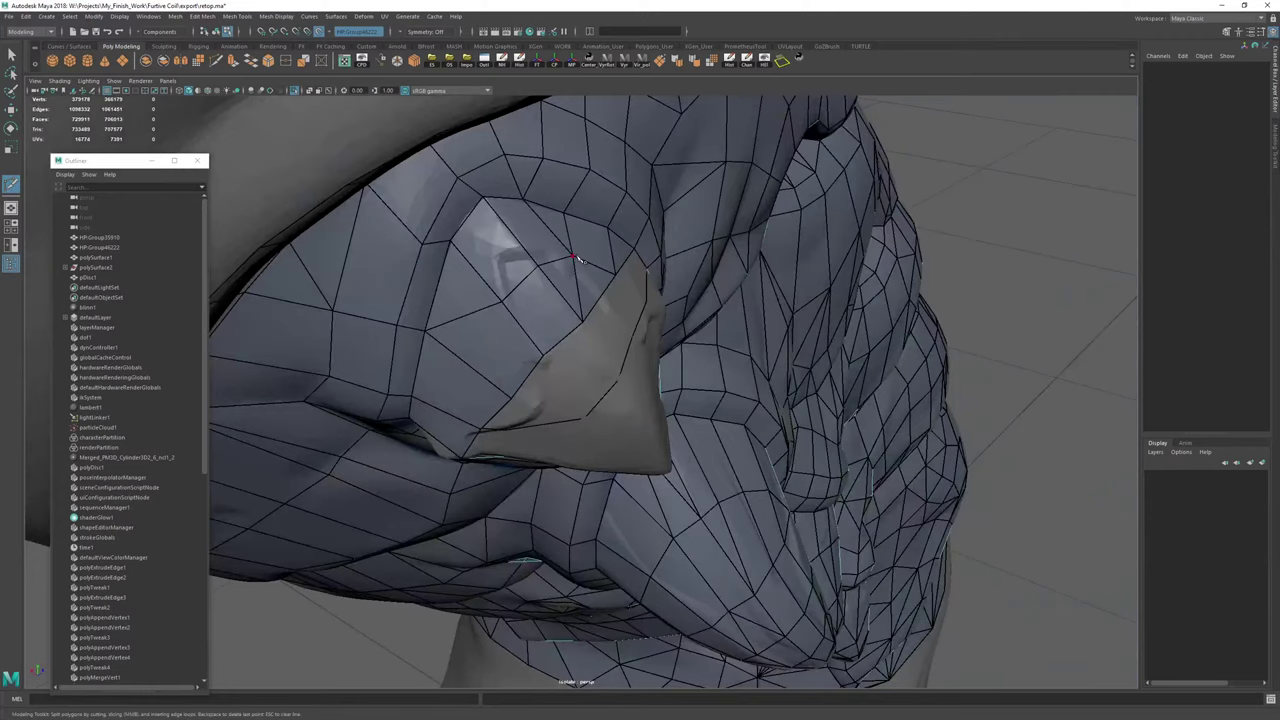
pyautogui.rightClick(723, 287)
pyautogui.keyDown('alt'); pyautogui.moveTo(723, 287); pyautogui.dragTo(452, 392); pyautogui.keyUp('alt')
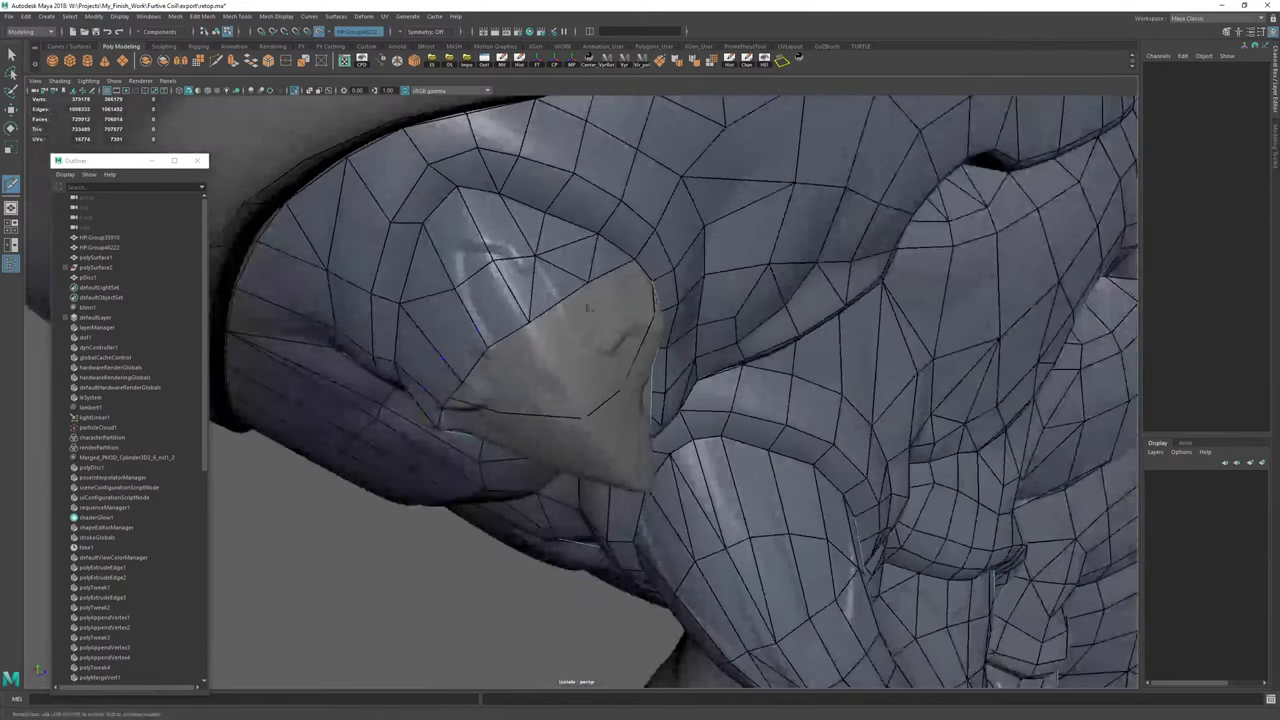
pyautogui.hotkey('ctrl', 'shift', 'q')
pyautogui.keyDown('alt'); pyautogui.moveTo(468, 312); pyautogui.dragTo(560, 298); pyautogui.keyUp('alt')
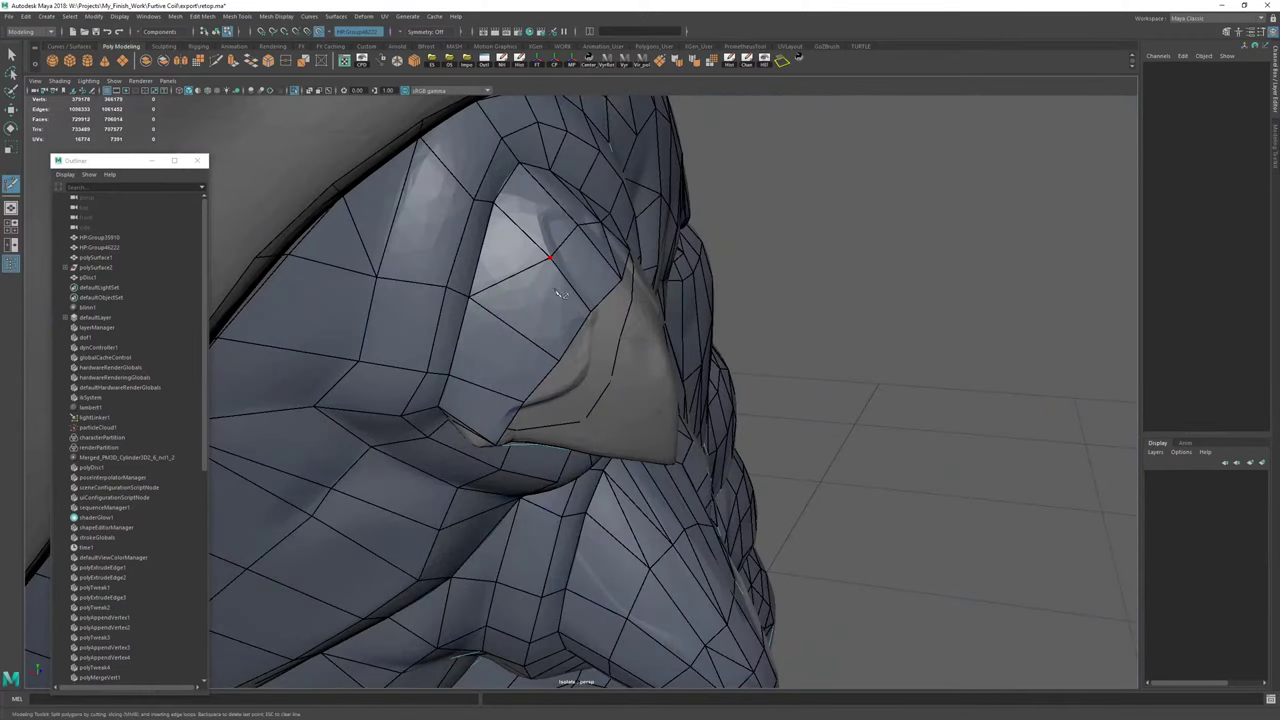
pyautogui.hotkey('ctrl', 'shift', 'q')
pyautogui.keyDown('alt'); pyautogui.moveTo(556, 304); pyautogui.dragTo(512, 309); pyautogui.keyUp('alt')
# Delete the construction history of the retopology mesh polySurface4 and resume Quad Draw.
pyautogui.press('w')
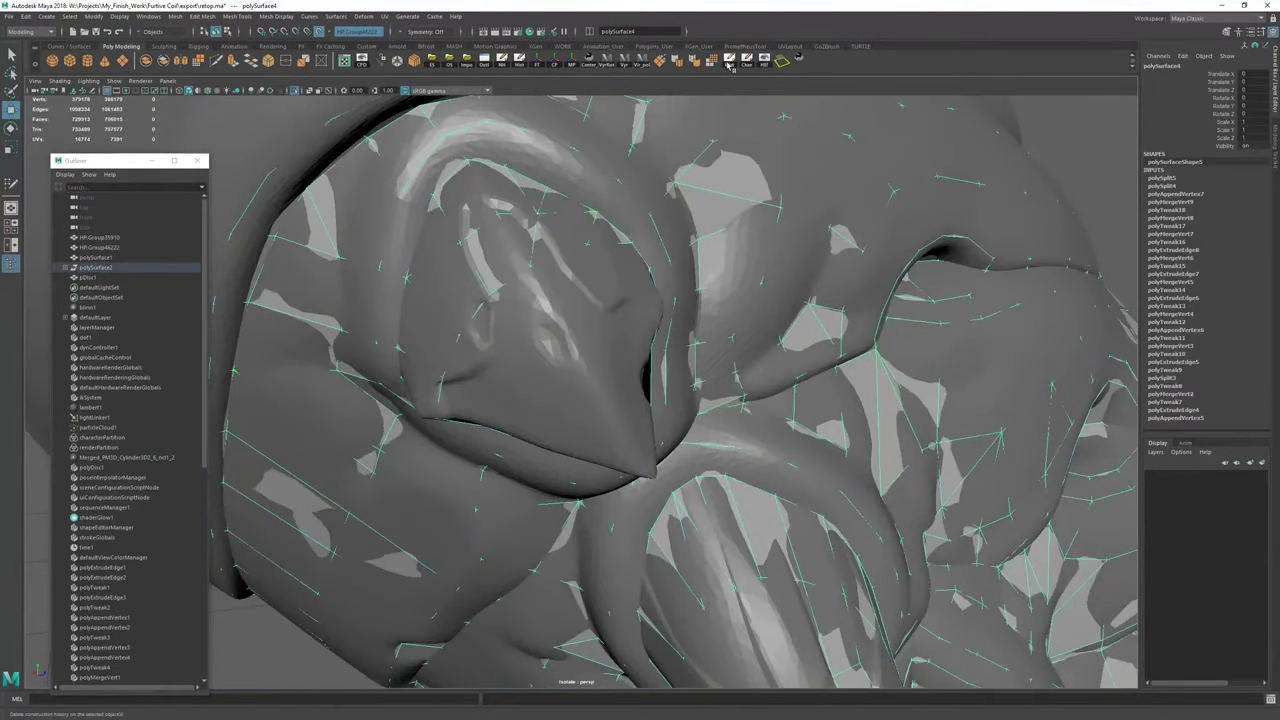
pyautogui.click(730, 65)
pyautogui.press('y')
pyautogui.keyDown('alt'); pyautogui.moveTo(587, 291); pyautogui.dragTo(484, 292); pyautogui.keyUp('alt')
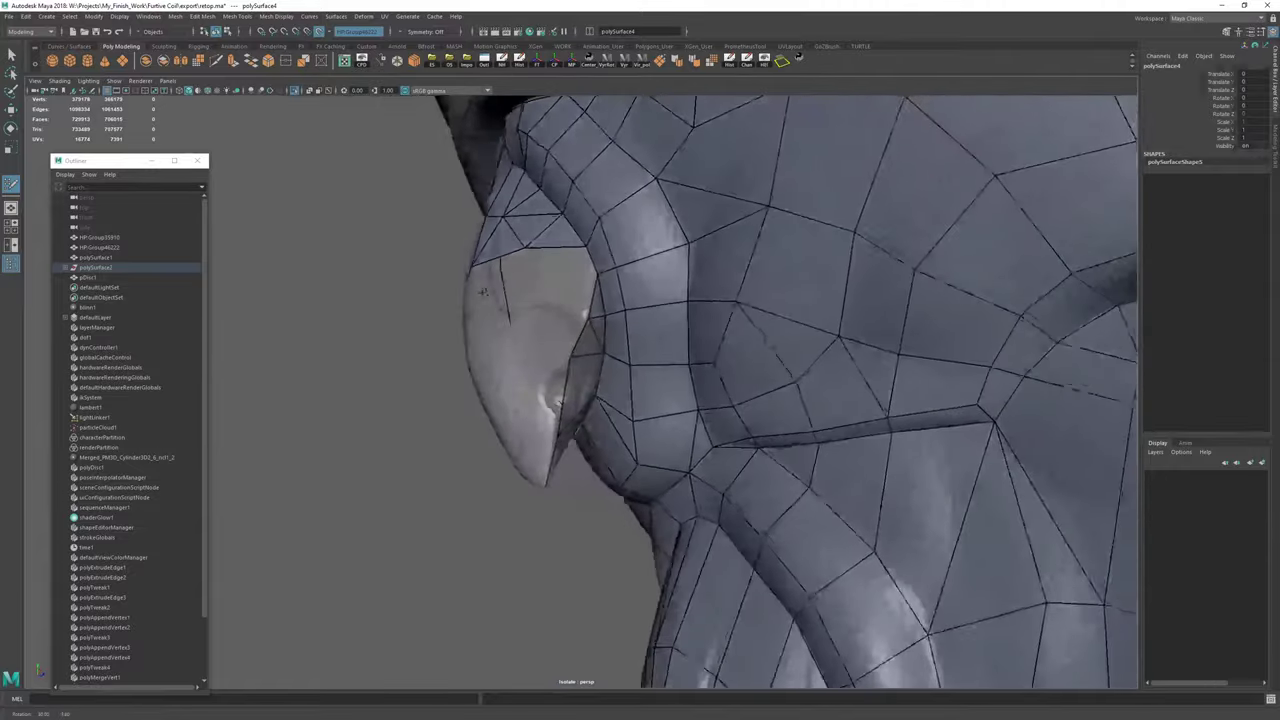
# Refine the faces on the spike's inner side, cut an edge at the rim and adjust the nearby vertices.
pyautogui.keyDown('alt'); pyautogui.moveTo(484, 292); pyautogui.dragTo(540, 294, button='right'); pyautogui.keyUp('alt')
pyautogui.moveTo(595, 280); pyautogui.dragTo(511, 213)
pyautogui.keyDown('alt'); pyautogui.moveTo(541, 254); pyautogui.dragTo(611, 220); pyautogui.keyUp('alt')
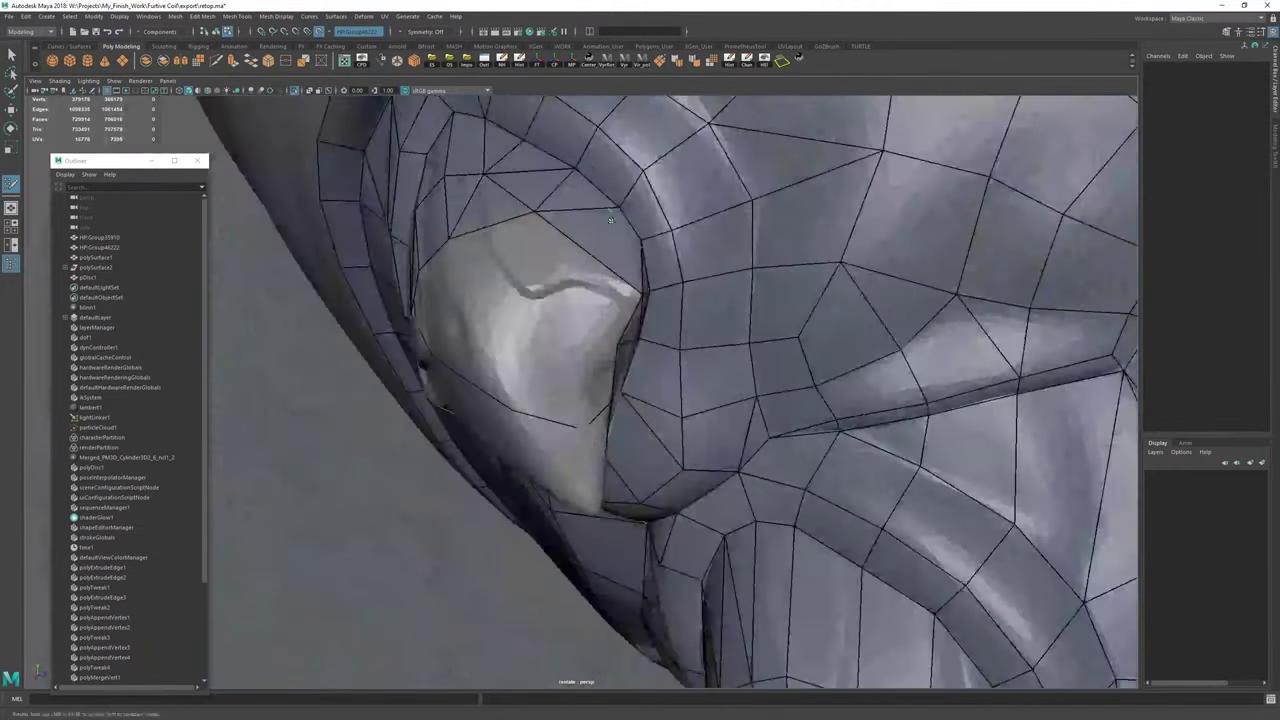
pyautogui.hotkey('ctrl', 'shift', 'x')
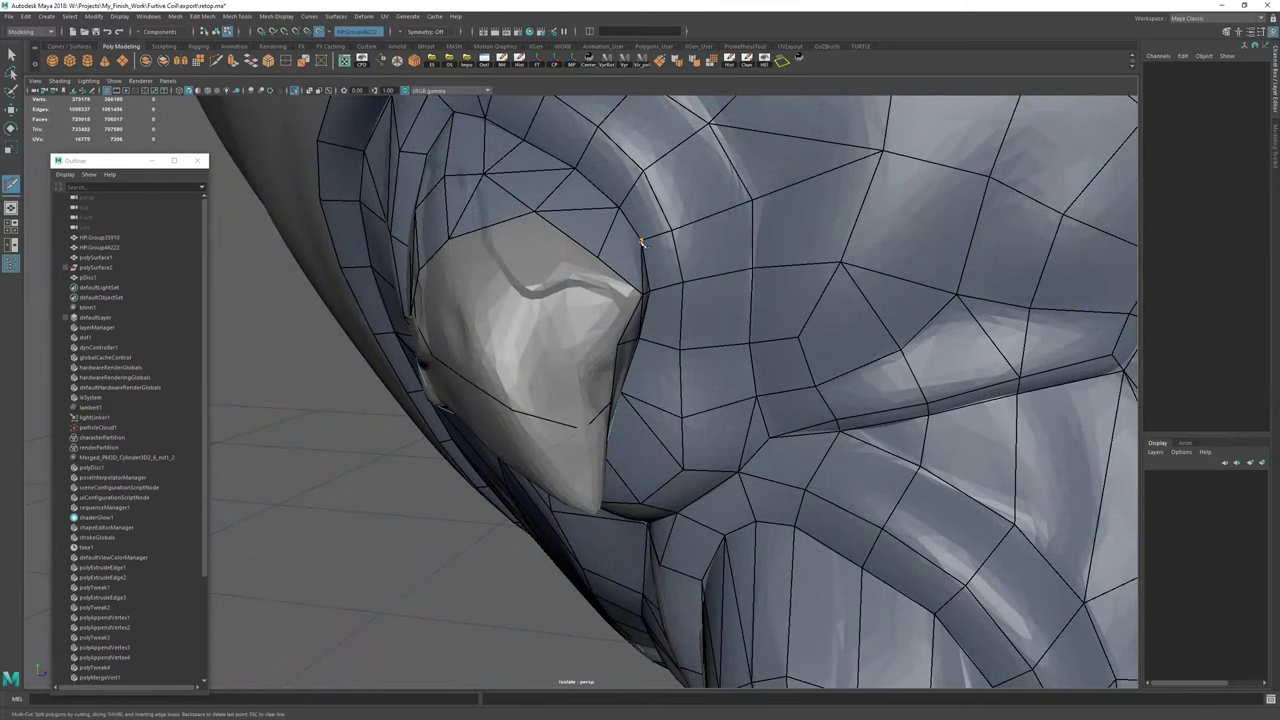
pyautogui.click(602, 259)
pyautogui.rightClick(602, 259)
pyautogui.hotkey('ctrl', 'shift', 'q')
pyautogui.moveTo(597, 258); pyautogui.dragTo(576, 279)
# Extrude border edges into new quads on the spike's front and fill the gap between them.
pyautogui.keyDown('alt'); pyautogui.moveTo(560, 279); pyautogui.dragTo(394, 280, button='right'); pyautogui.keyUp('alt')
pyautogui.keyDown('alt'); pyautogui.moveTo(394, 280); pyautogui.dragTo(500, 283); pyautogui.keyUp('alt')
pyautogui.keyDown('alt'); pyautogui.moveTo(500, 283); pyautogui.dragTo(720, 289, button='right'); pyautogui.keyUp('alt')
pyautogui.moveTo(598, 290)
pyautogui.mouseDown()
pyautogui.moveTo(505, 293)
pyautogui.moveTo(520, 332)
pyautogui.moveTo(485, 354)
pyautogui.mouseUp()
pyautogui.press('Tab')
pyautogui.press('Tab')
pyautogui.moveTo(485, 354)
pyautogui.keyDown('alt'); pyautogui.mouseDown()
pyautogui.moveTo(520, 354)
pyautogui.moveTo(582, 292)
pyautogui.moveTo(500, 377)
pyautogui.moveTo(571, 322)
pyautogui.mouseUp(); pyautogui.keyUp('alt')
pyautogui.press('Tab')
pyautogui.press('Tab')
pyautogui.keyDown('shift'); pyautogui.click(517, 331); pyautogui.keyUp('shift')
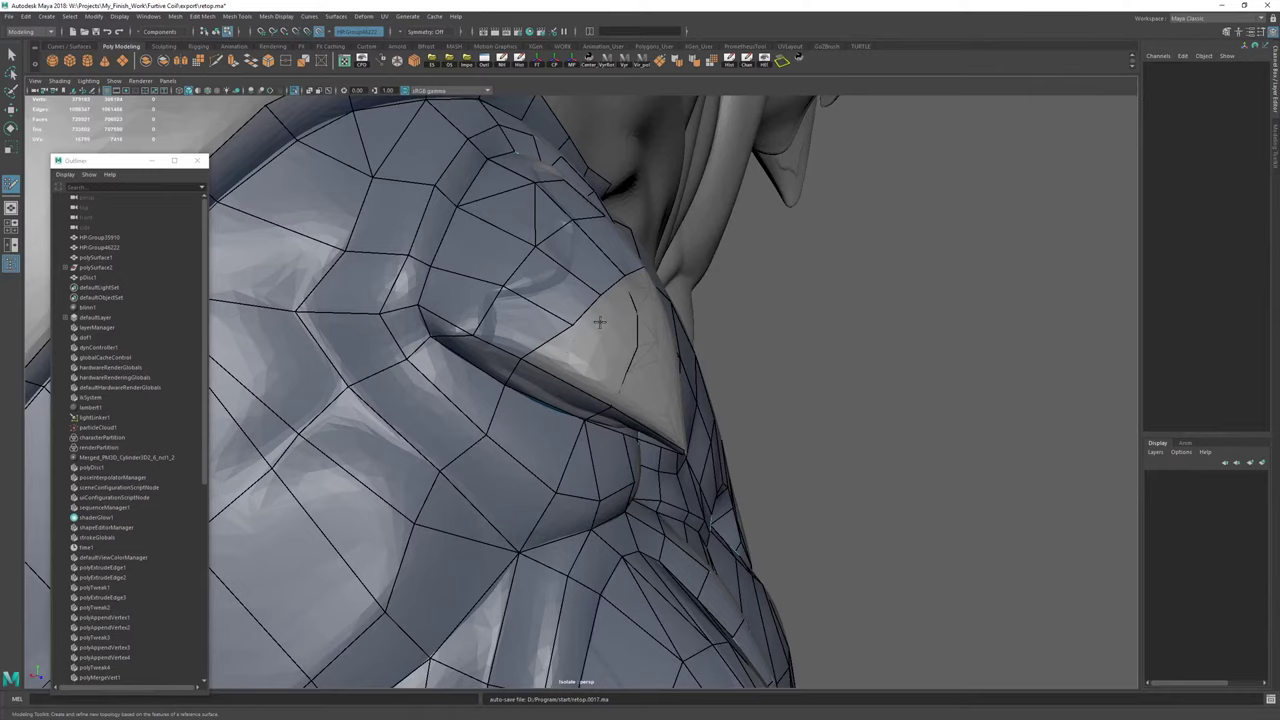
# Adjust the front border vertices and extrude another row of quads toward the spike's tip.
pyautogui.moveTo(598, 298); pyautogui.dragTo(590, 296)
pyautogui.keyDown('alt'); pyautogui.moveTo(588, 297); pyautogui.dragTo(536, 297, button='right'); pyautogui.keyUp('alt')
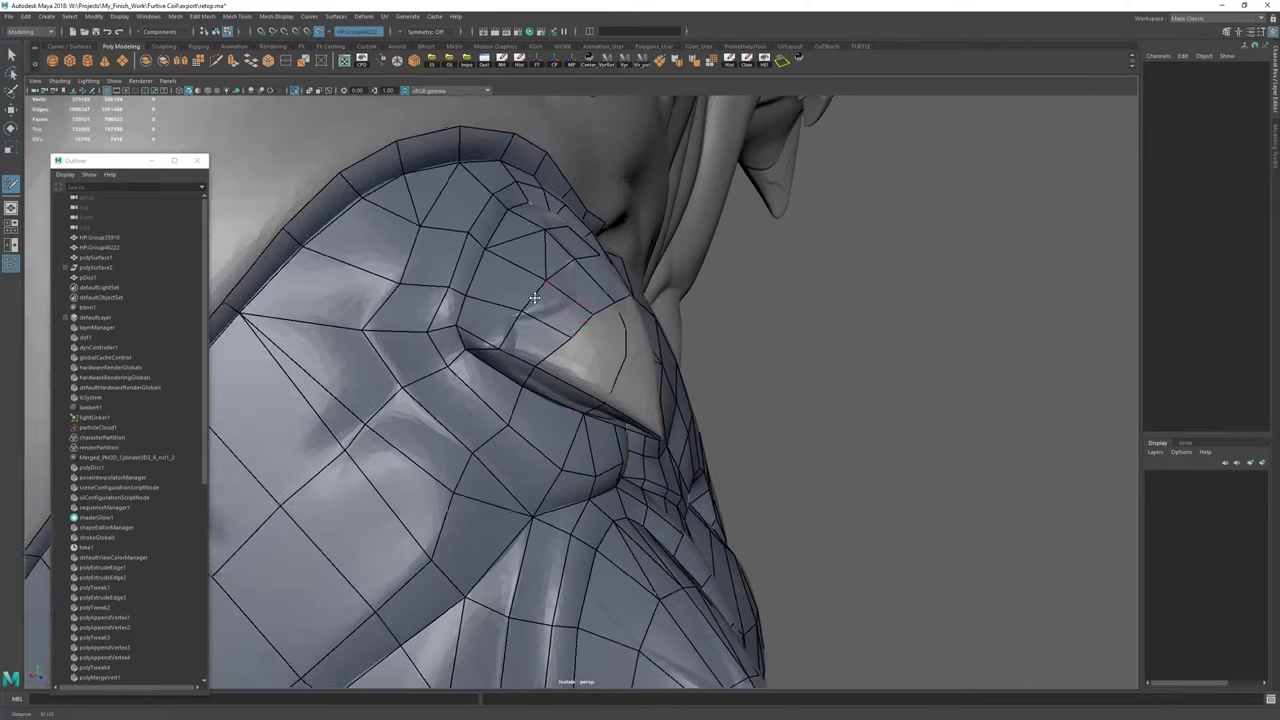
pyautogui.keyDown('alt'); pyautogui.moveTo(536, 297); pyautogui.dragTo(541, 275); pyautogui.keyUp('alt')
pyautogui.keyDown('alt'); pyautogui.moveTo(541, 275); pyautogui.dragTo(580, 345, button='right'); pyautogui.keyUp('alt')
pyautogui.press('Tab')
pyautogui.moveTo(548, 340); pyautogui.dragTo(560, 390)
pyautogui.press('Tab')
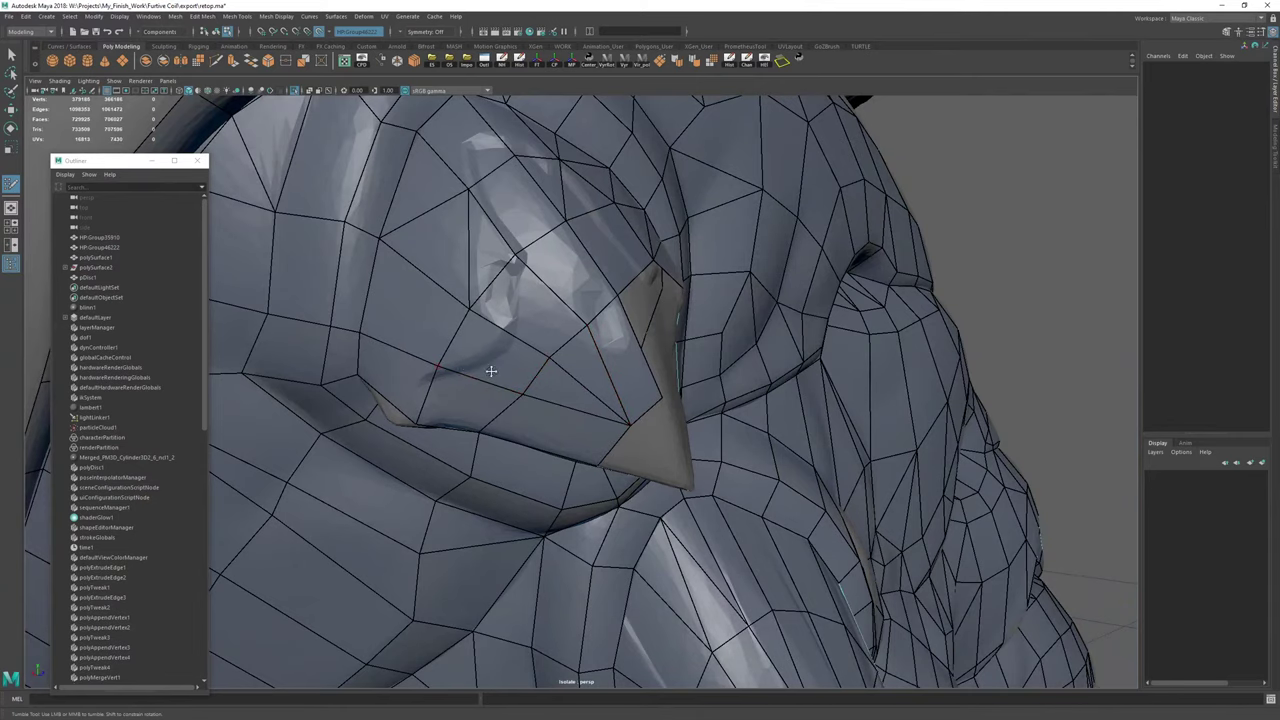
# Clear the construction history of polySurface4 again.
pyautogui.keyDown('alt'); pyautogui.moveTo(491, 371); pyautogui.dragTo(508, 398); pyautogui.keyUp('alt')
pyautogui.scroll(-5, 499, 384)
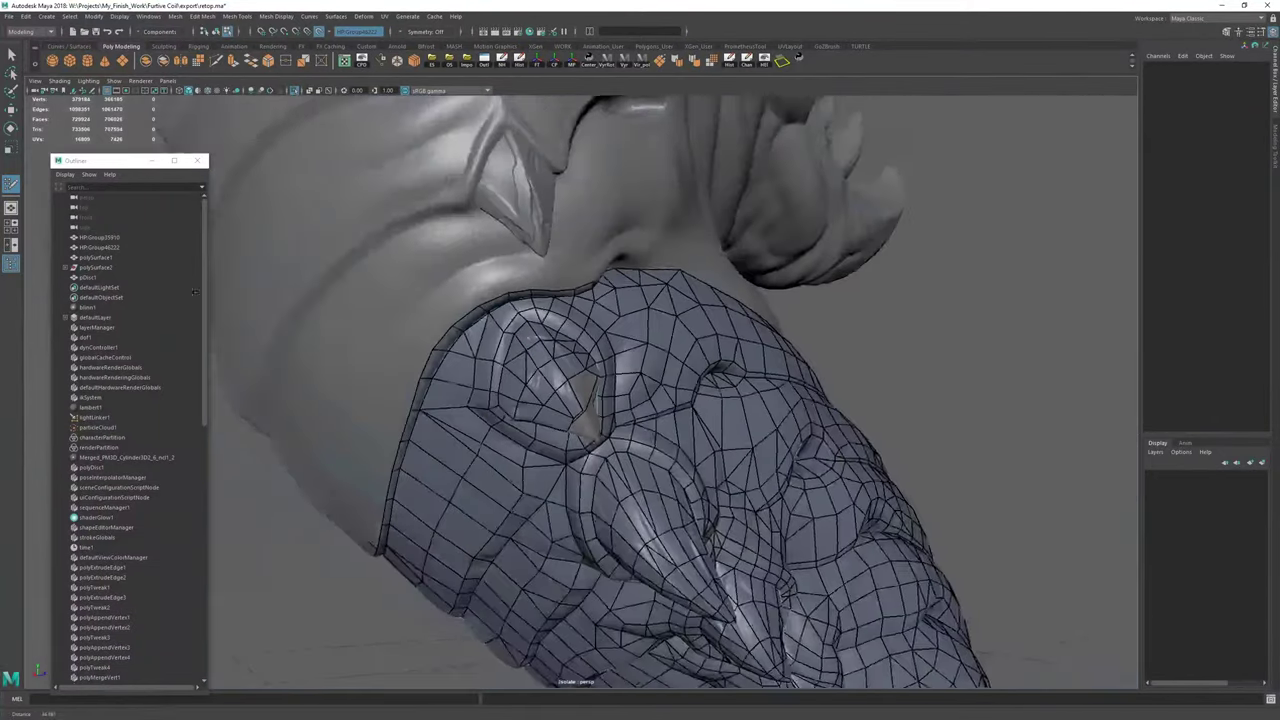
pyautogui.keyDown('alt'); pyautogui.moveTo(620, 390); pyautogui.dragTo(536, 434); pyautogui.keyUp('alt')
pyautogui.scroll(5, 543, 403)
pyautogui.keyDown('alt'); pyautogui.moveTo(536, 434); pyautogui.dragTo(573, 442); pyautogui.keyUp('alt')
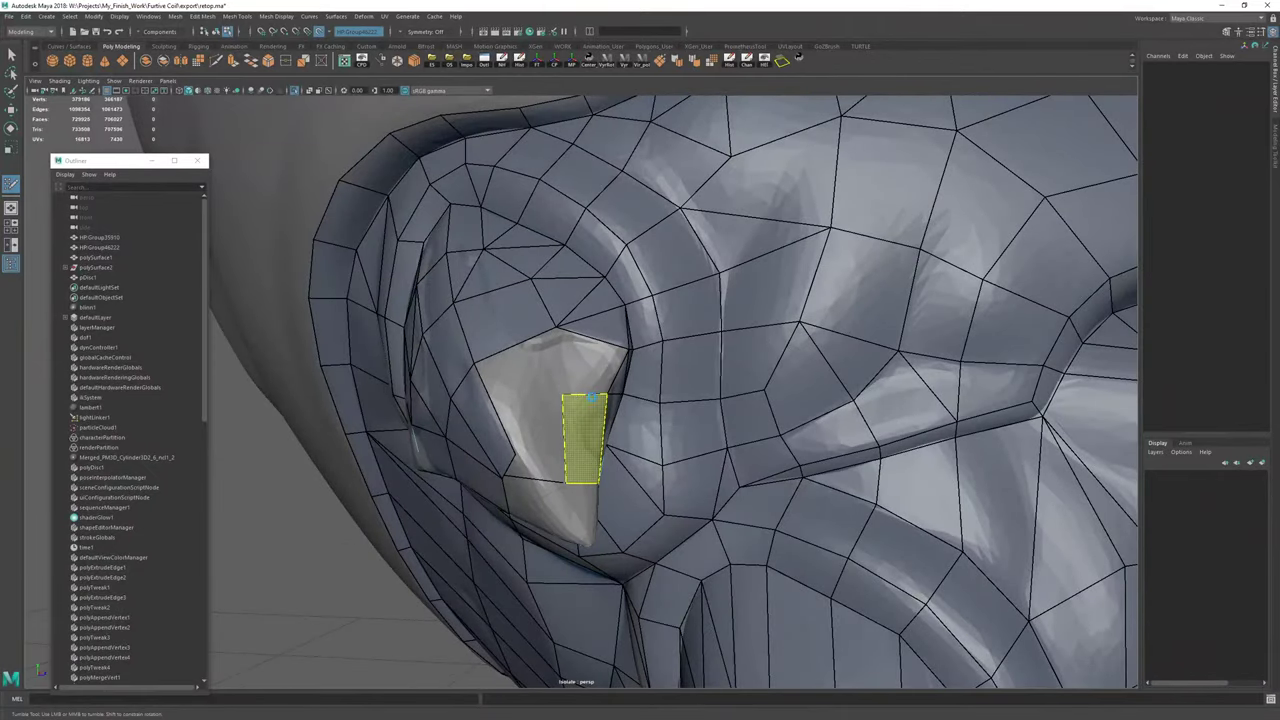
pyautogui.keyDown('alt'); pyautogui.moveTo(603, 397); pyautogui.dragTo(575, 387); pyautogui.keyUp('alt')
pyautogui.press('w')
pyautogui.moveTo(503, 349); pyautogui.dragTo(560, 296, button='right')
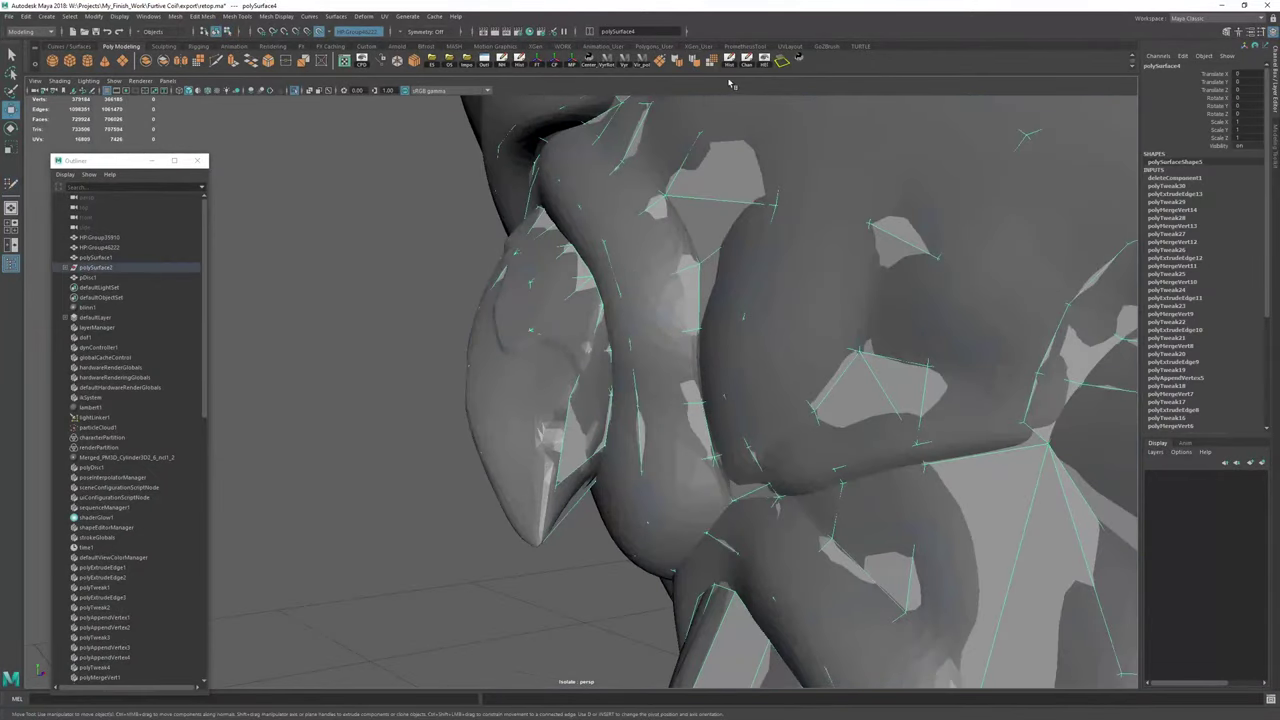
pyautogui.click(730, 62)
pyautogui.click(748, 63)
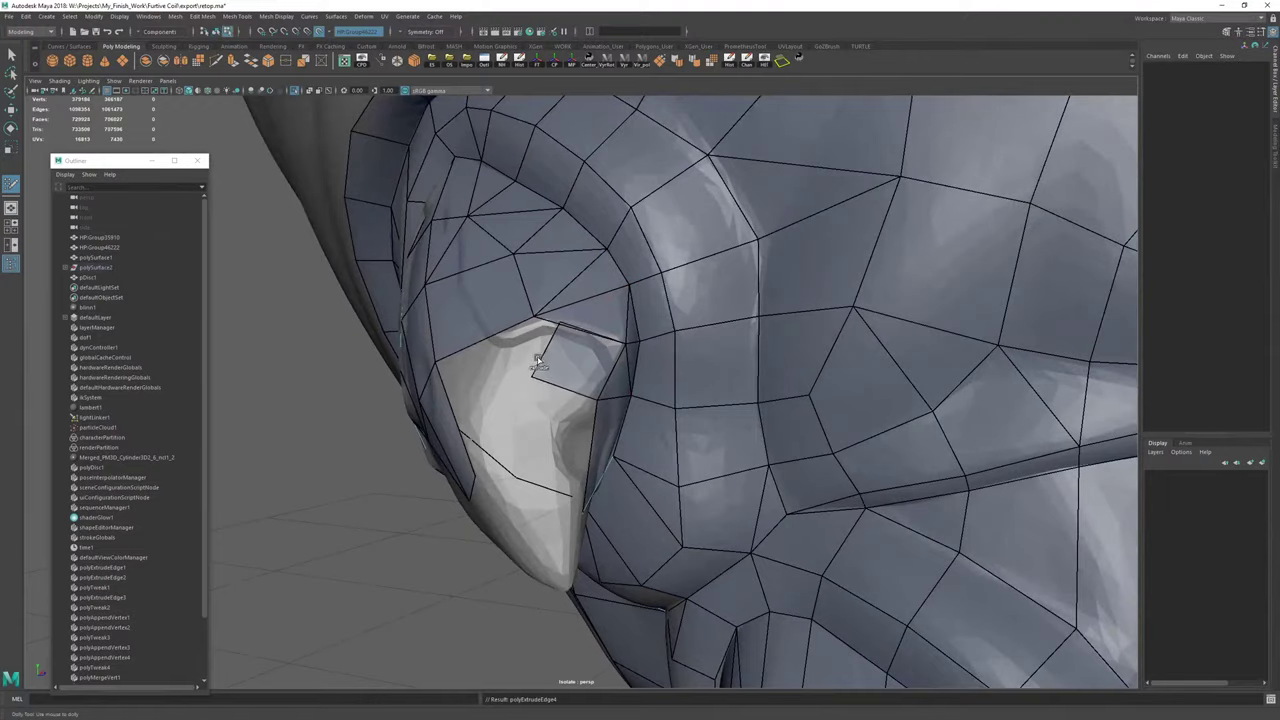
# Fill the open quad on the spike's front and cut an edge across its inner side.
pyautogui.keyDown('alt'); pyautogui.moveTo(518, 362); pyautogui.dragTo(526, 392); pyautogui.keyUp('alt')
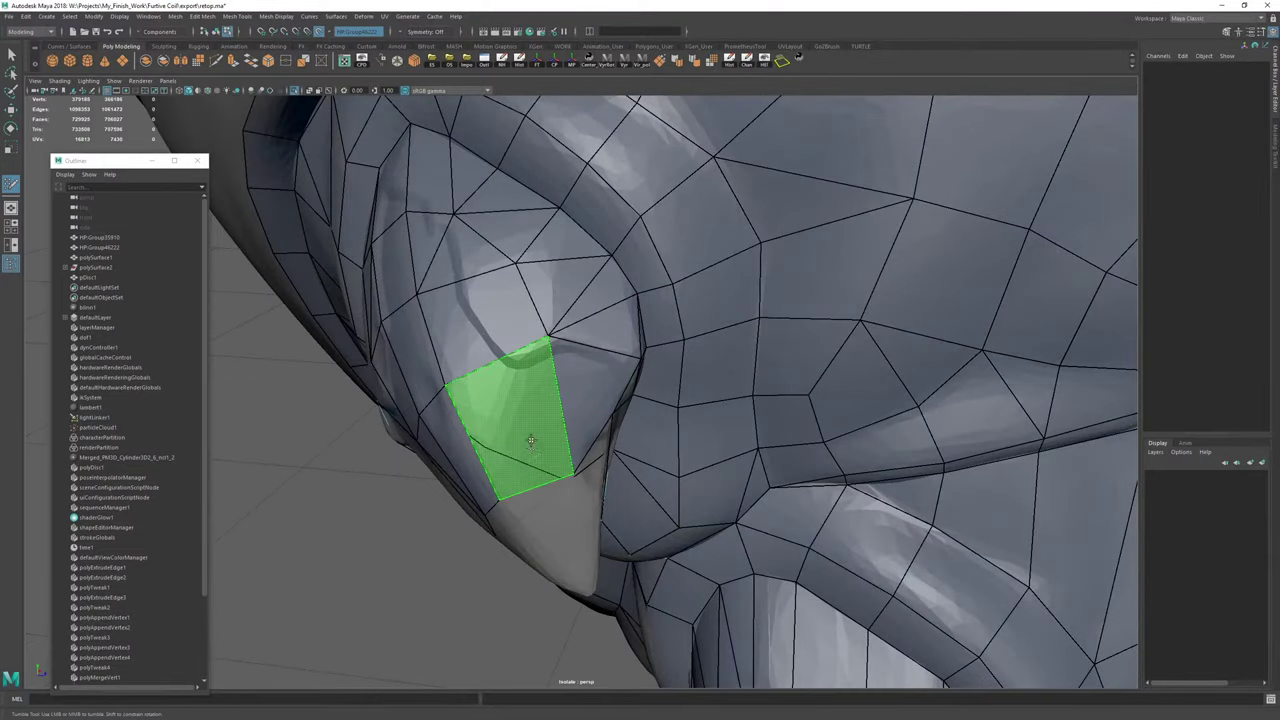
pyautogui.keyDown('shift'); pyautogui.click(565, 462); pyautogui.keyUp('shift')
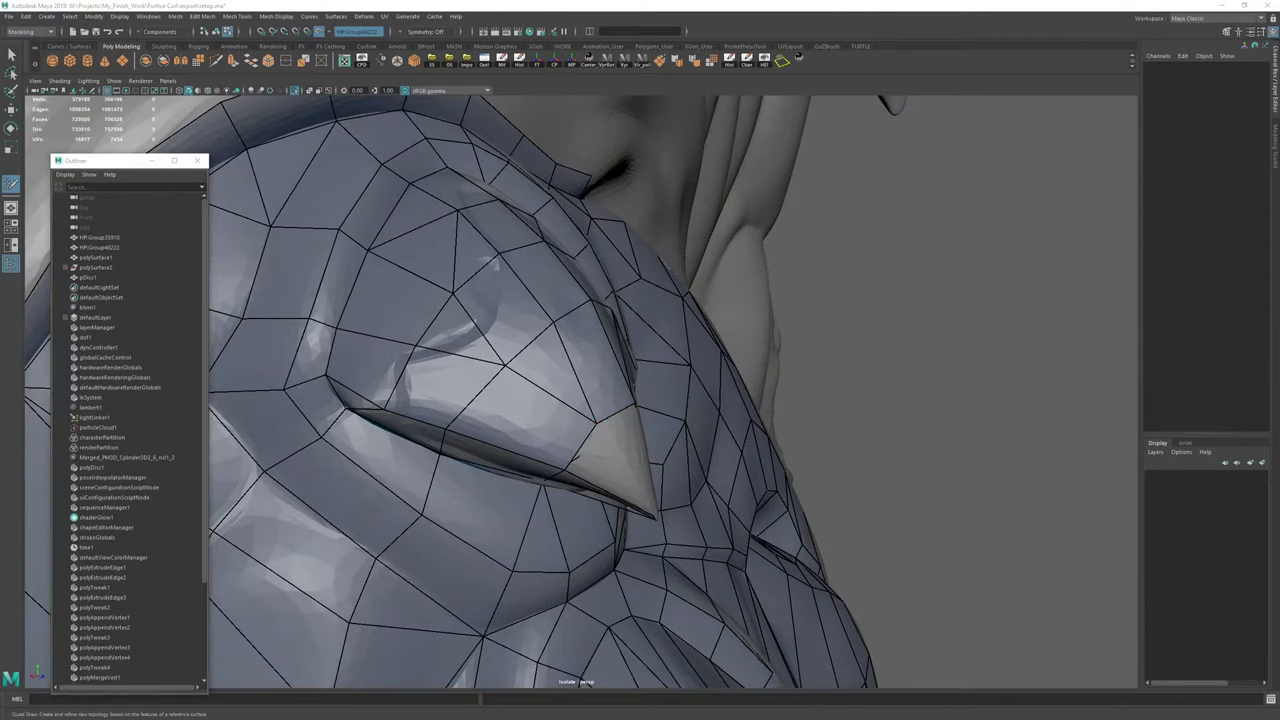
pyautogui.keyDown('alt'); pyautogui.moveTo(682, 356); pyautogui.dragTo(517, 428); pyautogui.keyUp('alt')
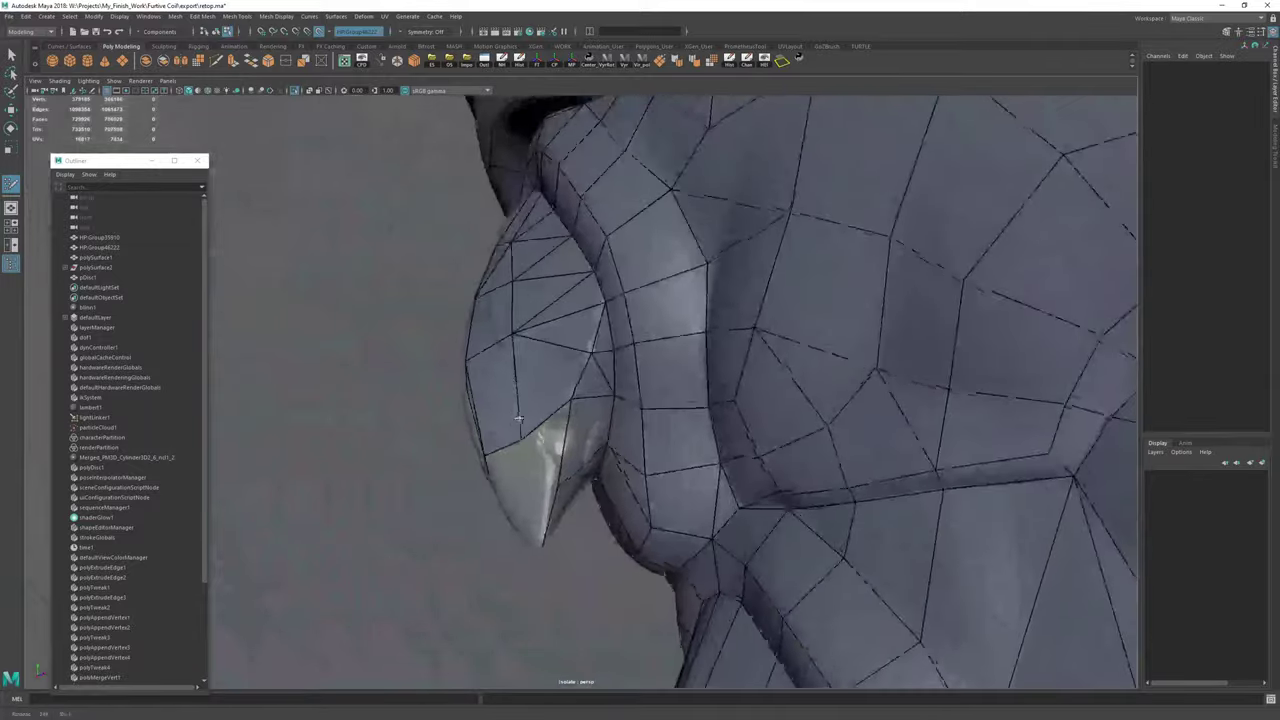
pyautogui.keyDown('alt'); pyautogui.moveTo(517, 428); pyautogui.dragTo(565, 348, button='right'); pyautogui.keyUp('alt')
pyautogui.keyDown('alt'); pyautogui.moveTo(565, 348); pyautogui.dragTo(600, 262); pyautogui.keyUp('alt')
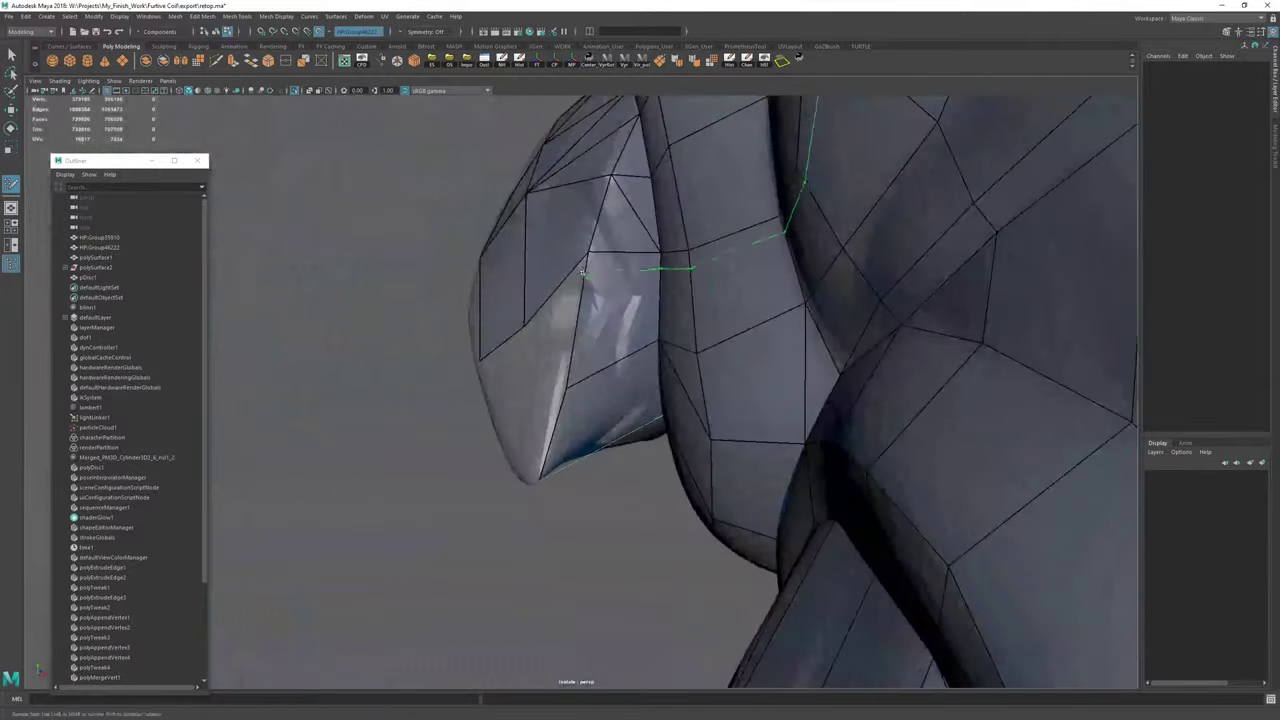
pyautogui.rightClick(721, 297)
# Cut an additional edge into the faces on the spike's inner side near the tip.
pyautogui.keyDown('alt'); pyautogui.moveTo(721, 297); pyautogui.dragTo(397, 297, button='right'); pyautogui.keyUp('alt')
pyautogui.keyDown('alt'); pyautogui.moveTo(397, 297); pyautogui.dragTo(629, 343); pyautogui.keyUp('alt')
pyautogui.keyDown('alt'); pyautogui.moveTo(629, 343); pyautogui.dragTo(726, 374, button='right'); pyautogui.keyUp('alt')
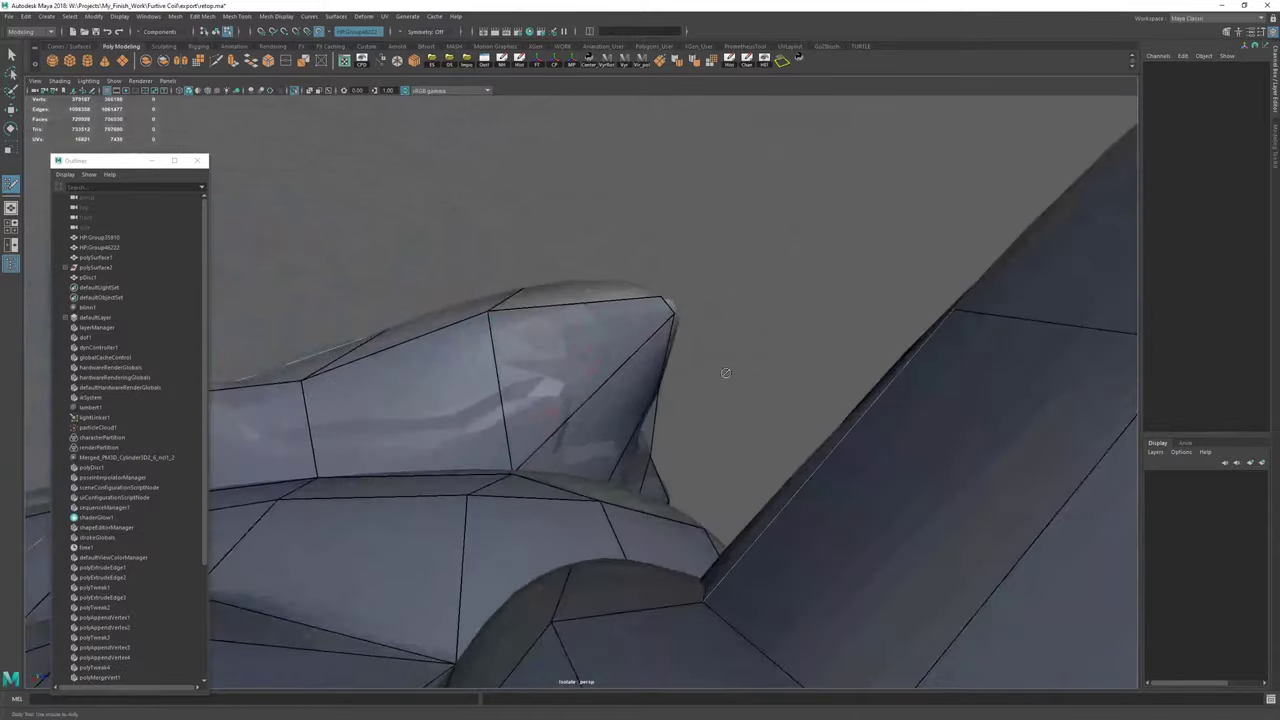
pyautogui.keyDown('alt'); pyautogui.moveTo(726, 374); pyautogui.dragTo(463, 341); pyautogui.keyUp('alt')
pyautogui.click(554, 358)
pyautogui.rightClick(634, 369)
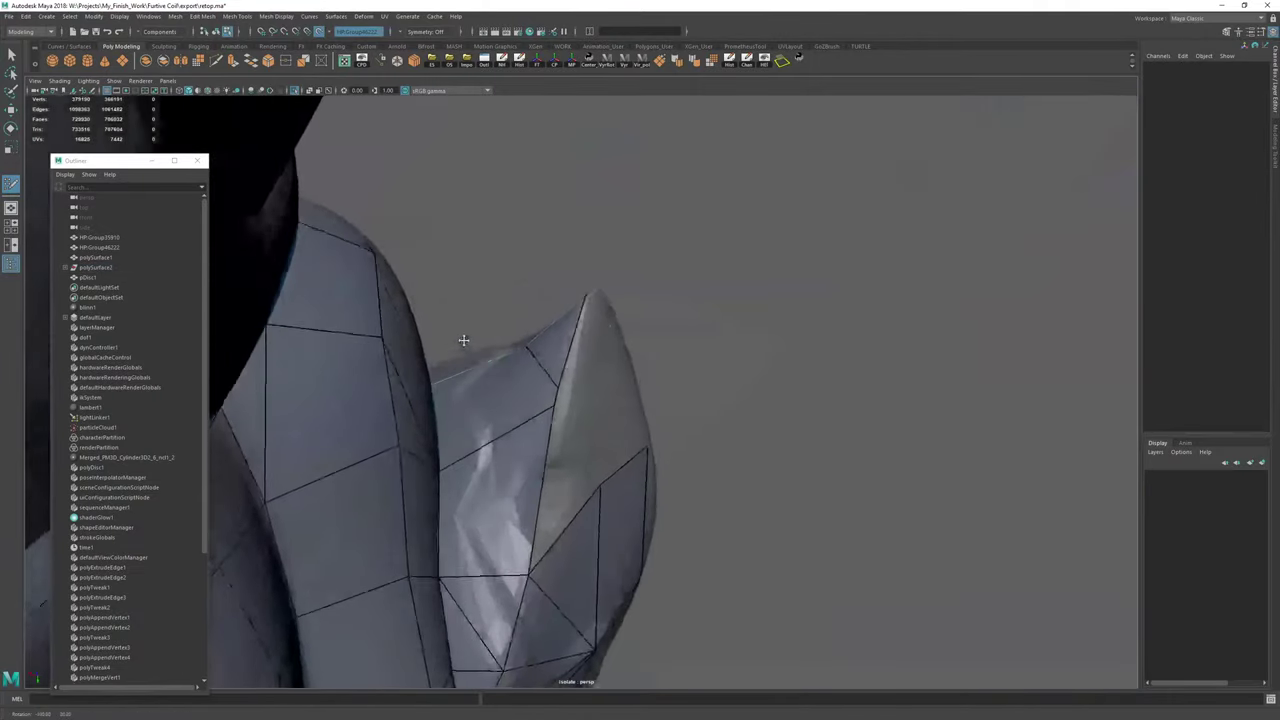
# Move the border vertices near the tip and fill the open face on the spike's ridge.
pyautogui.moveTo(562, 403)
pyautogui.keyDown('alt'); pyautogui.mouseDown()
pyautogui.moveTo(574, 484)
pyautogui.moveTo(569, 421)
pyautogui.mouseUp(); pyautogui.keyUp('alt')
pyautogui.moveTo(555, 520)
pyautogui.mouseDown()
pyautogui.moveTo(577, 371)
pyautogui.moveTo(550, 350)
pyautogui.mouseUp()
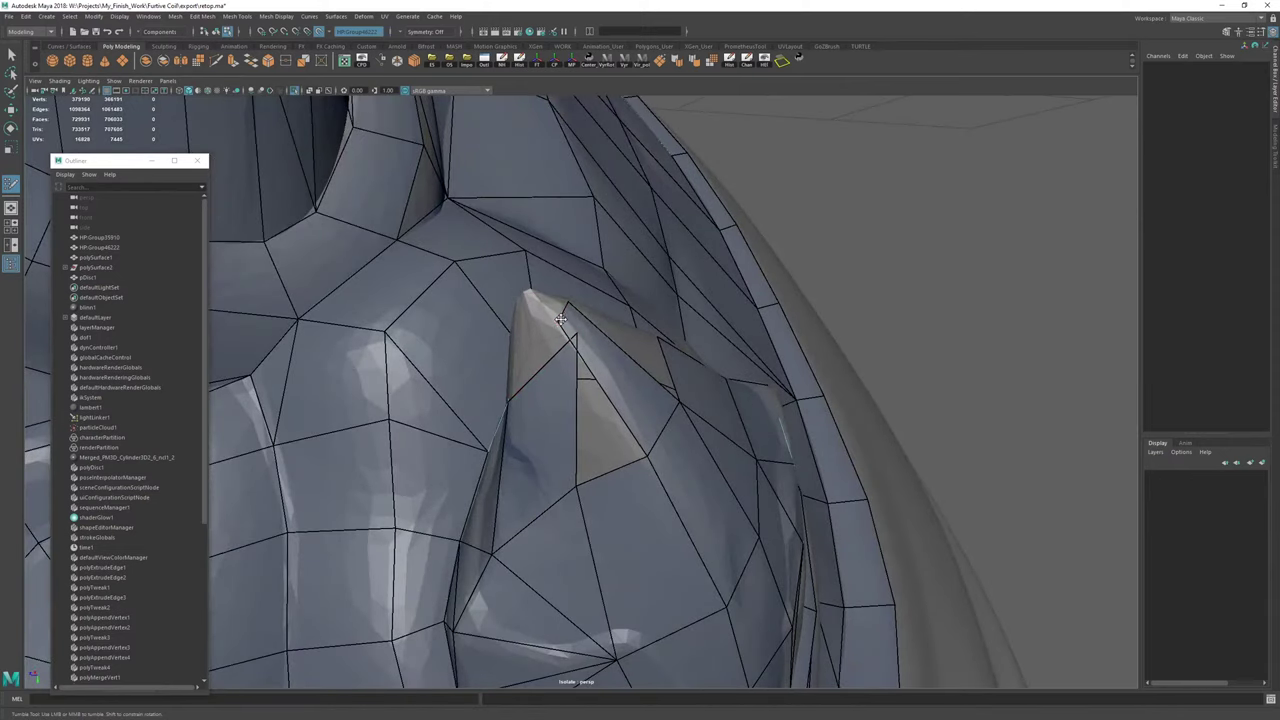
pyautogui.keyDown('shift'); pyautogui.click(601, 431); pyautogui.keyUp('shift')
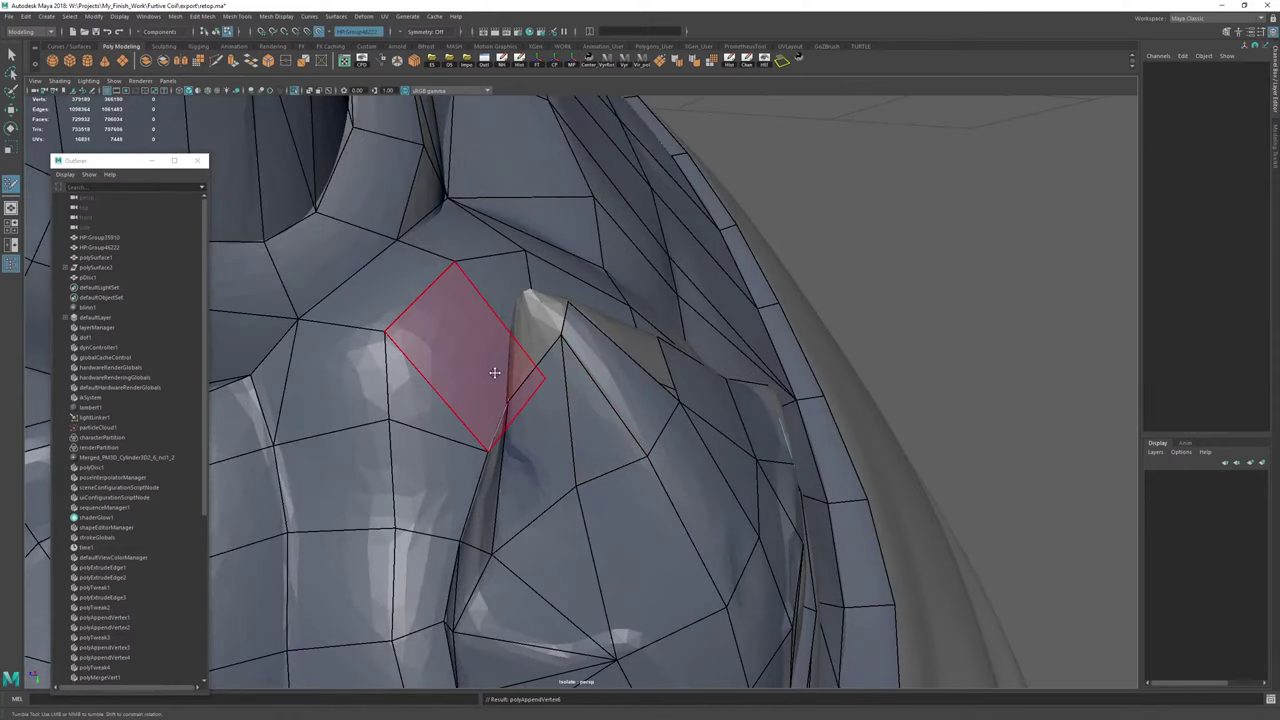
# Cut an edge across the narrow faces just below the spike's tip.
pyautogui.keyDown('alt'); pyautogui.moveTo(494, 371); pyautogui.dragTo(580, 346, button='right'); pyautogui.keyUp('alt')
pyautogui.keyDown('alt'); pyautogui.moveTo(539, 272); pyautogui.dragTo(633, 392); pyautogui.keyUp('alt')
pyautogui.keyDown('alt'); pyautogui.moveTo(605, 350); pyautogui.dragTo(662, 332); pyautogui.keyUp('alt')
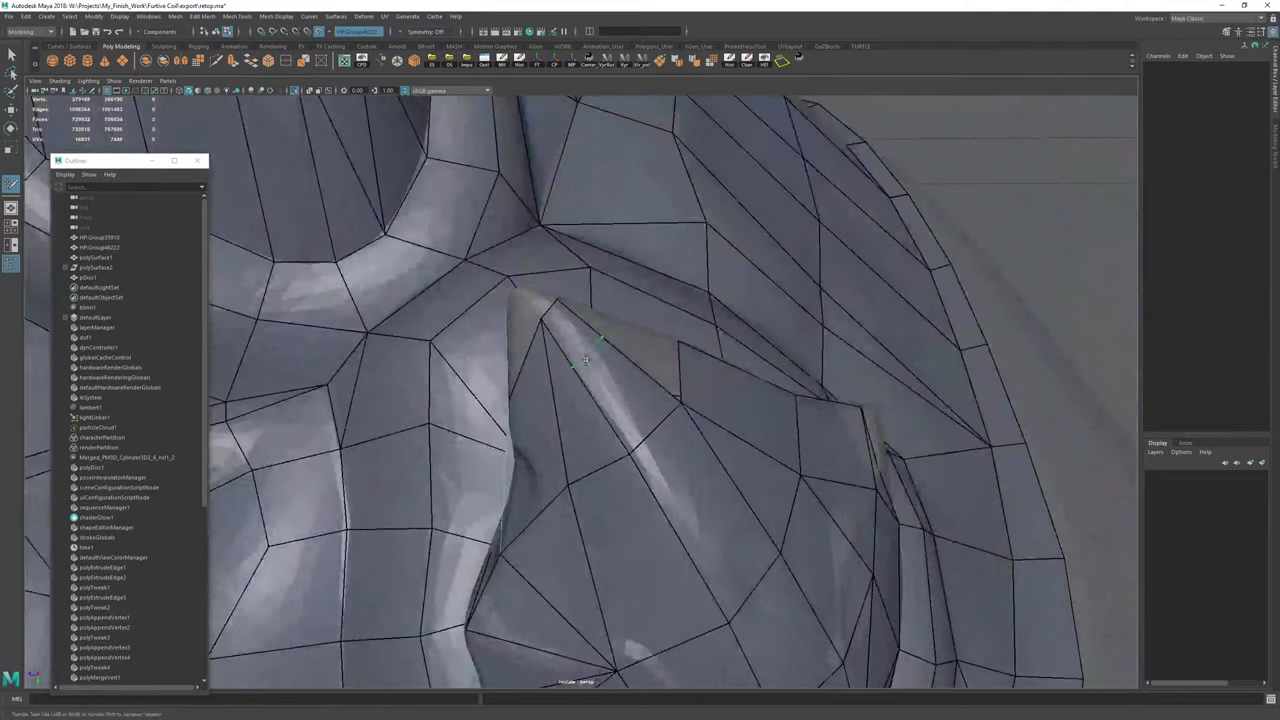
pyautogui.moveTo(571, 370)
pyautogui.keyDown('alt'); pyautogui.mouseDown()
pyautogui.moveTo(574, 349)
pyautogui.moveTo(573, 369)
pyautogui.moveTo(616, 408)
pyautogui.mouseUp(); pyautogui.keyUp('alt')
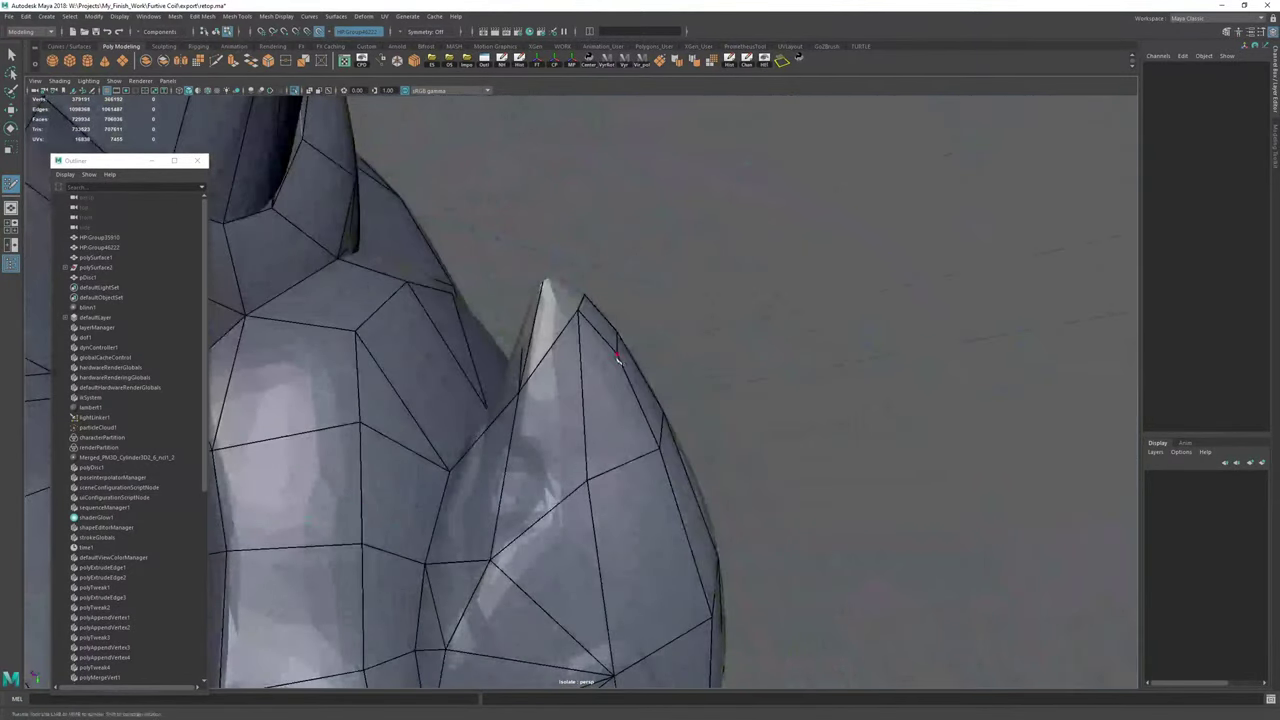
pyautogui.rightClick(592, 385)
# Continue the cut around the spike below its tip, adjust the vertices and delete the unwanted face there.
pyautogui.keyDown('alt'); pyautogui.moveTo(592, 385); pyautogui.dragTo(582, 380); pyautogui.keyUp('alt')
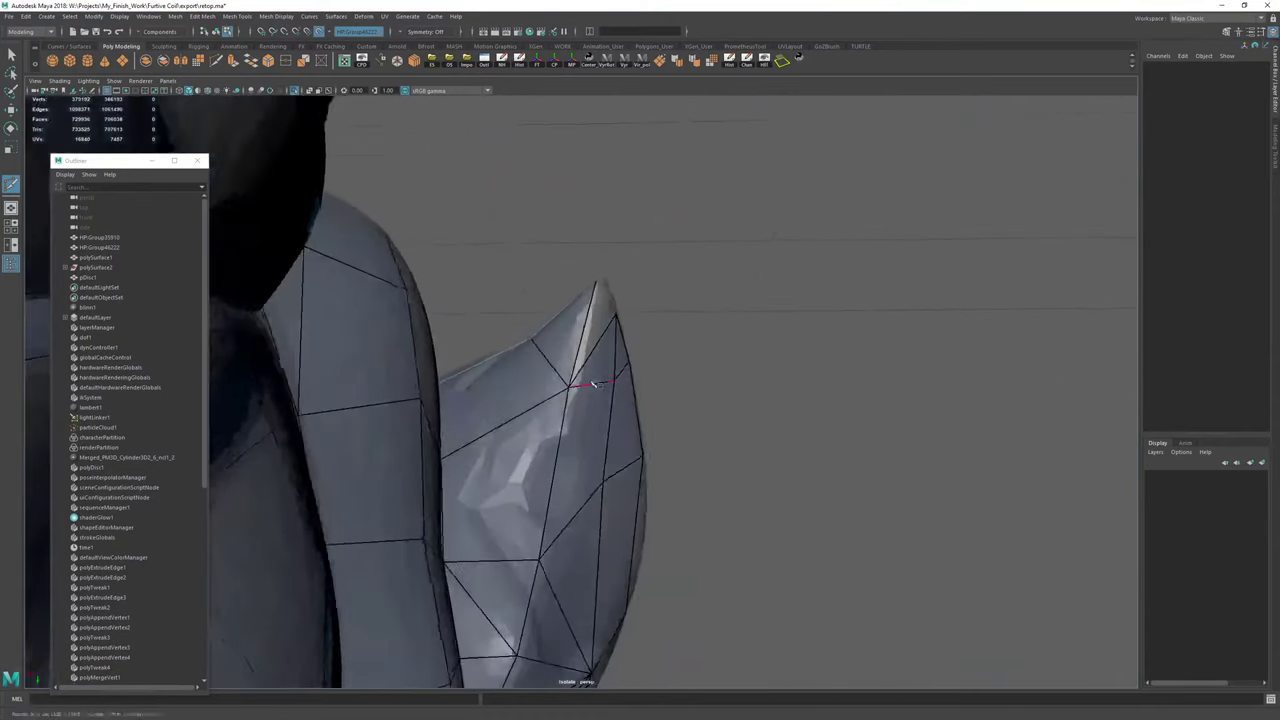
pyautogui.keyDown('alt'); pyautogui.moveTo(582, 380); pyautogui.dragTo(574, 399, button='right'); pyautogui.keyUp('alt')
pyautogui.keyDown('alt'); pyautogui.moveTo(565, 387); pyautogui.dragTo(604, 335); pyautogui.keyUp('alt')
pyautogui.moveTo(611, 297); pyautogui.dragTo(586, 385)
pyautogui.moveTo(576, 331)
pyautogui.keyDown('alt'); pyautogui.mouseDown()
pyautogui.moveTo(534, 318)
pyautogui.moveTo(546, 281)
pyautogui.moveTo(439, 302)
pyautogui.moveTo(556, 312)
pyautogui.mouseUp(); pyautogui.keyUp('alt')
pyautogui.keyDown('ctrl'); pyautogui.keyDown('shift'); pyautogui.click(579, 385); pyautogui.keyUp('shift'); pyautogui.keyUp('ctrl')
# Cut an edge from the open border at the spike's tip down to the vertex below it.
pyautogui.keyDown('alt'); pyautogui.moveTo(582, 386); pyautogui.dragTo(688, 392); pyautogui.keyUp('alt')
pyautogui.keyDown('alt'); pyautogui.moveTo(688, 392); pyautogui.dragTo(683, 378, button='middle'); pyautogui.keyUp('alt')
pyautogui.keyDown('alt'); pyautogui.moveTo(682, 377); pyautogui.dragTo(652, 362); pyautogui.keyUp('alt')
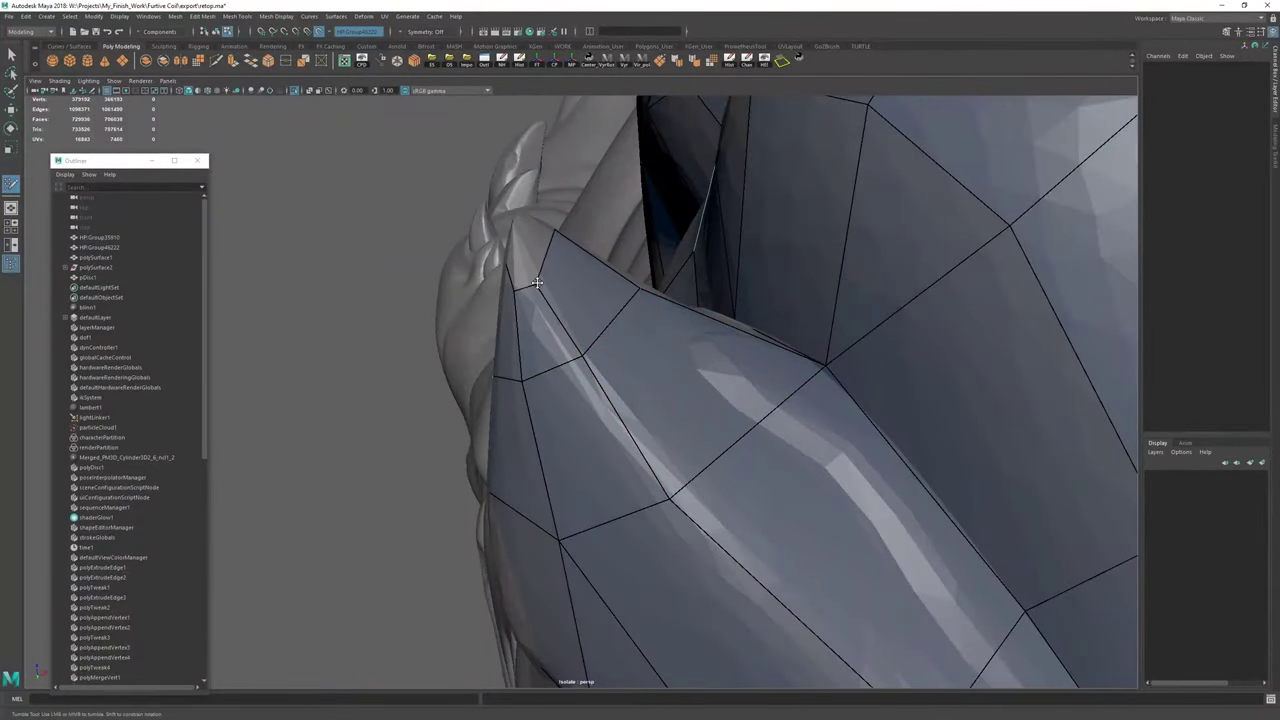
pyautogui.press('w')
pyautogui.moveTo(539, 268); pyautogui.dragTo(595, 204, button='right')
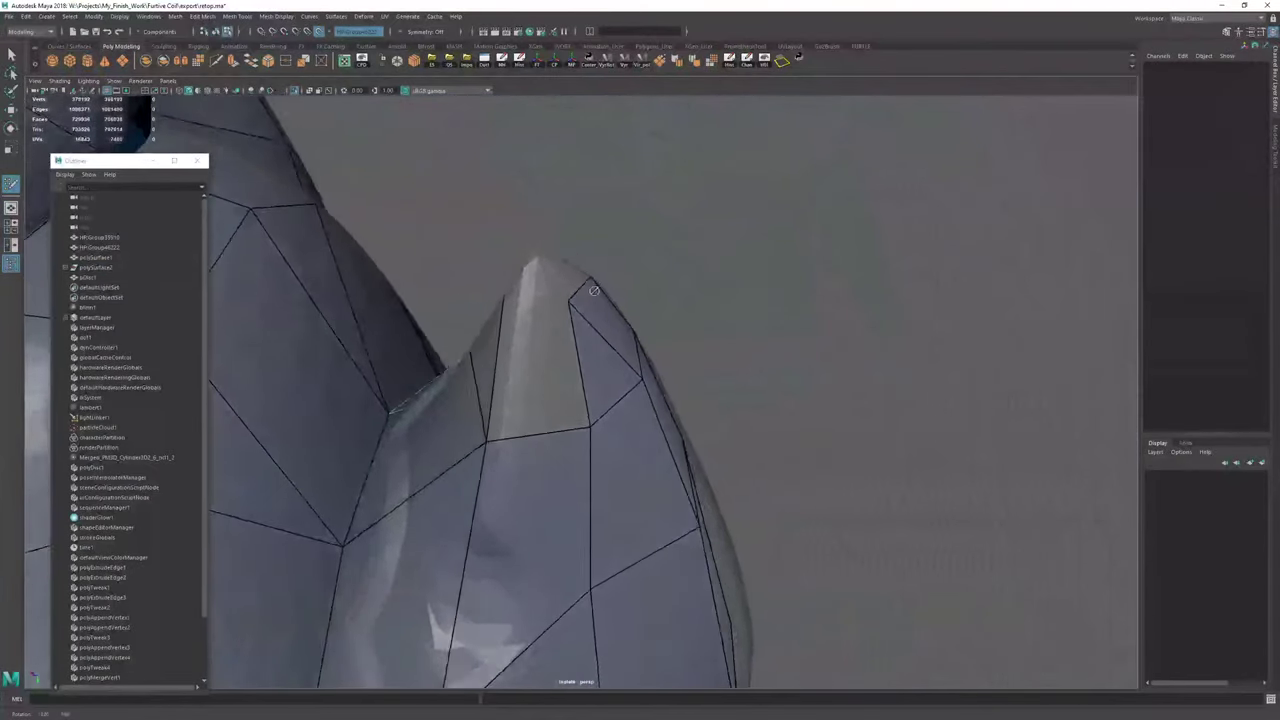
pyautogui.keyDown('alt'); pyautogui.moveTo(594, 291); pyautogui.dragTo(603, 372); pyautogui.keyUp('alt')
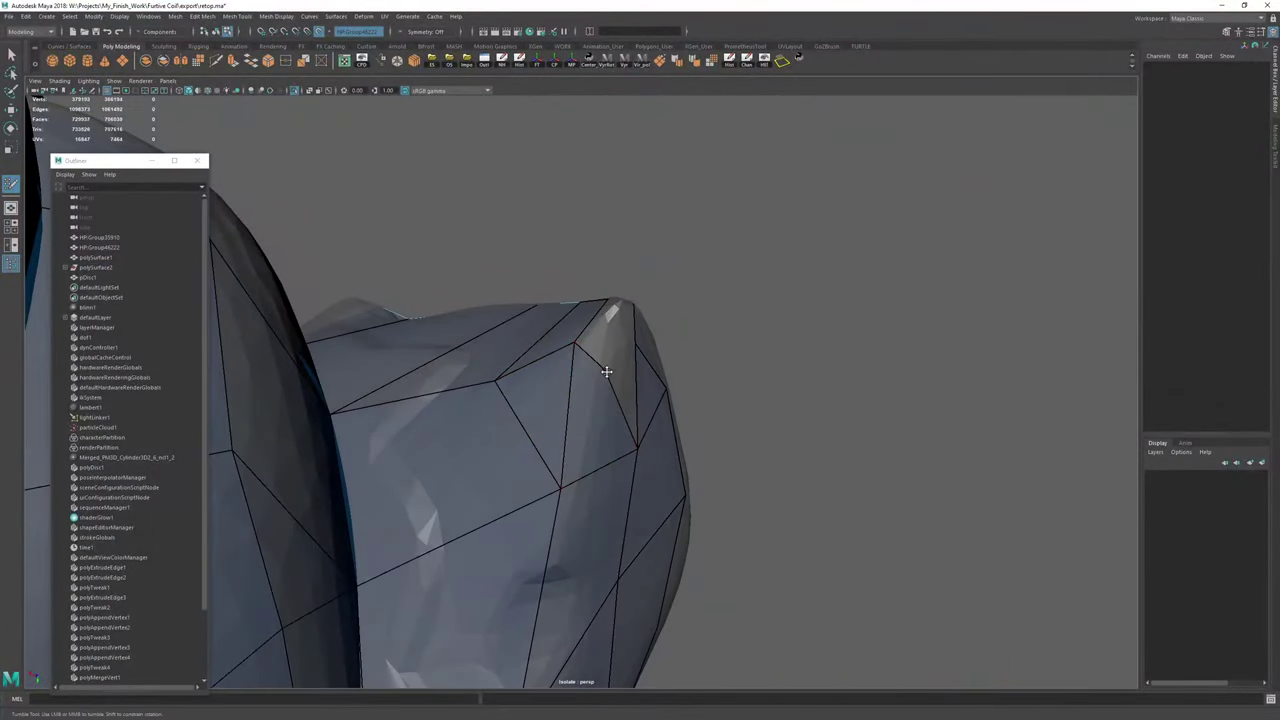
pyautogui.click(609, 362)
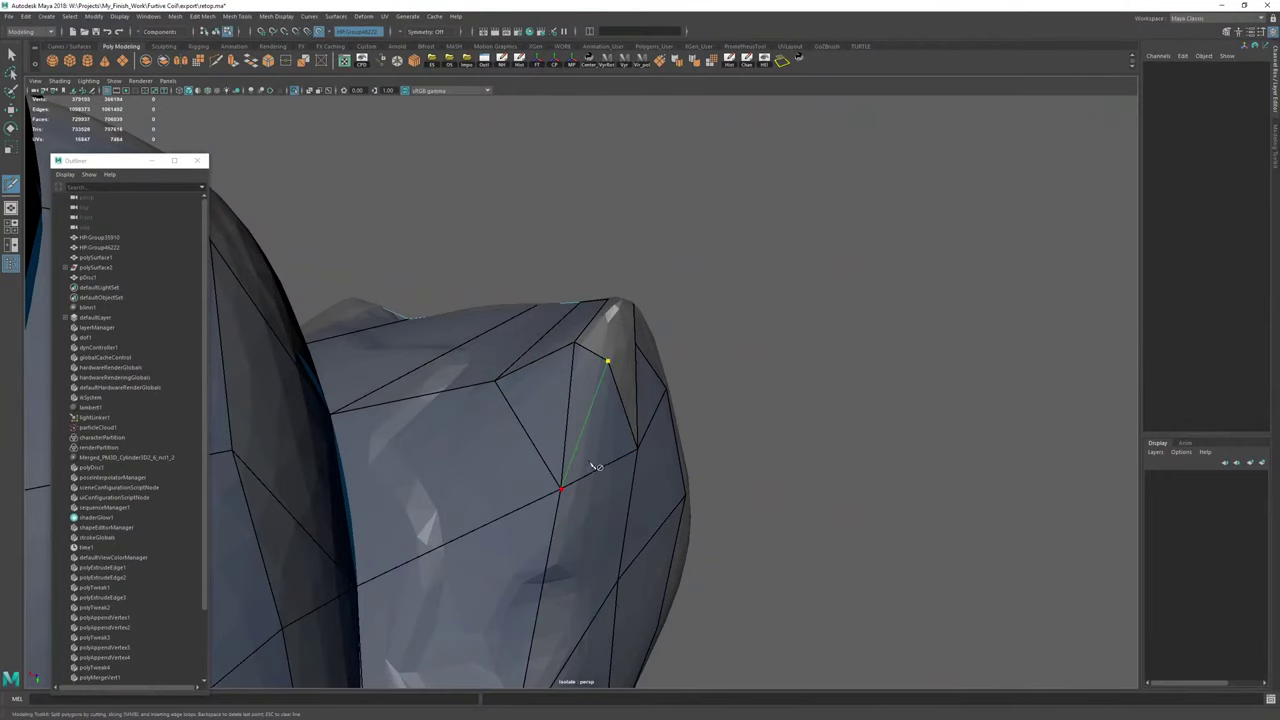
pyautogui.rightClick(592, 464)
pyautogui.hotkey('ctrl', 'shift', 'q')
pyautogui.keyDown('alt'); pyautogui.moveTo(596, 388); pyautogui.dragTo(570, 353); pyautogui.keyUp('alt')
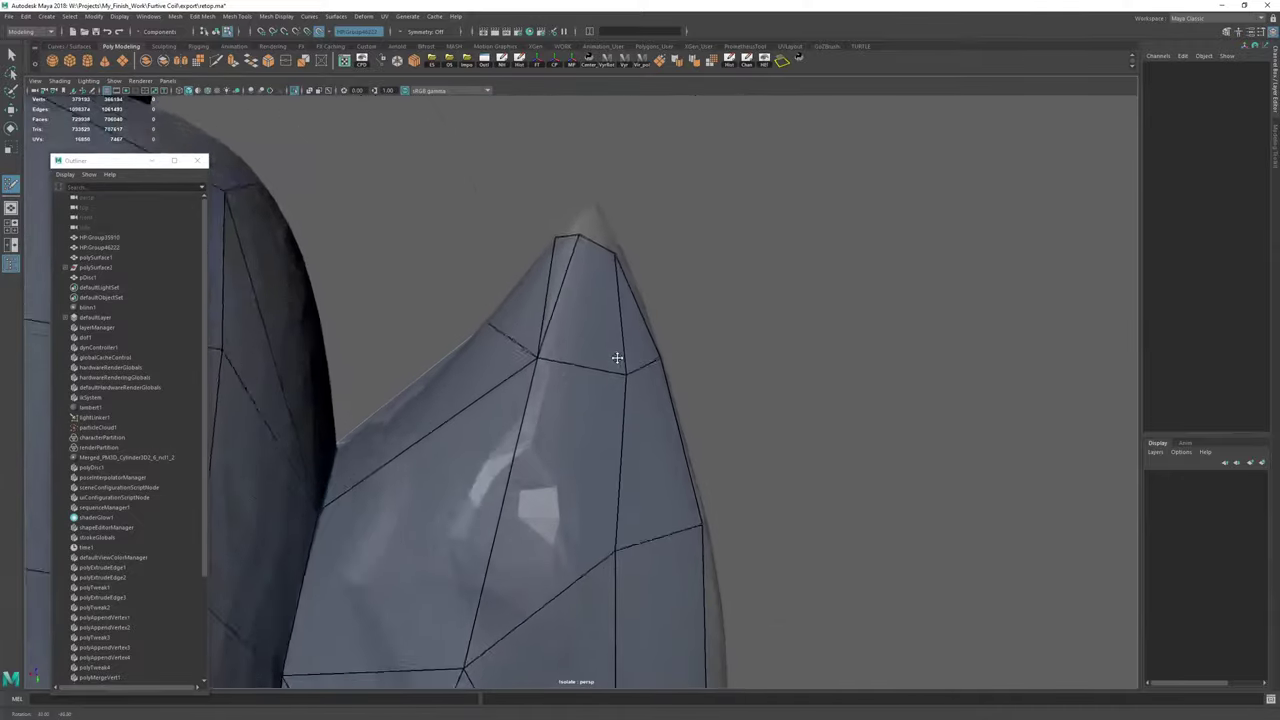
# Fill the remaining opening at the spike's tip with new faces between the surrounding border vertices.
pyautogui.keyDown('alt'); pyautogui.moveTo(614, 357); pyautogui.dragTo(574, 374); pyautogui.keyUp('alt')
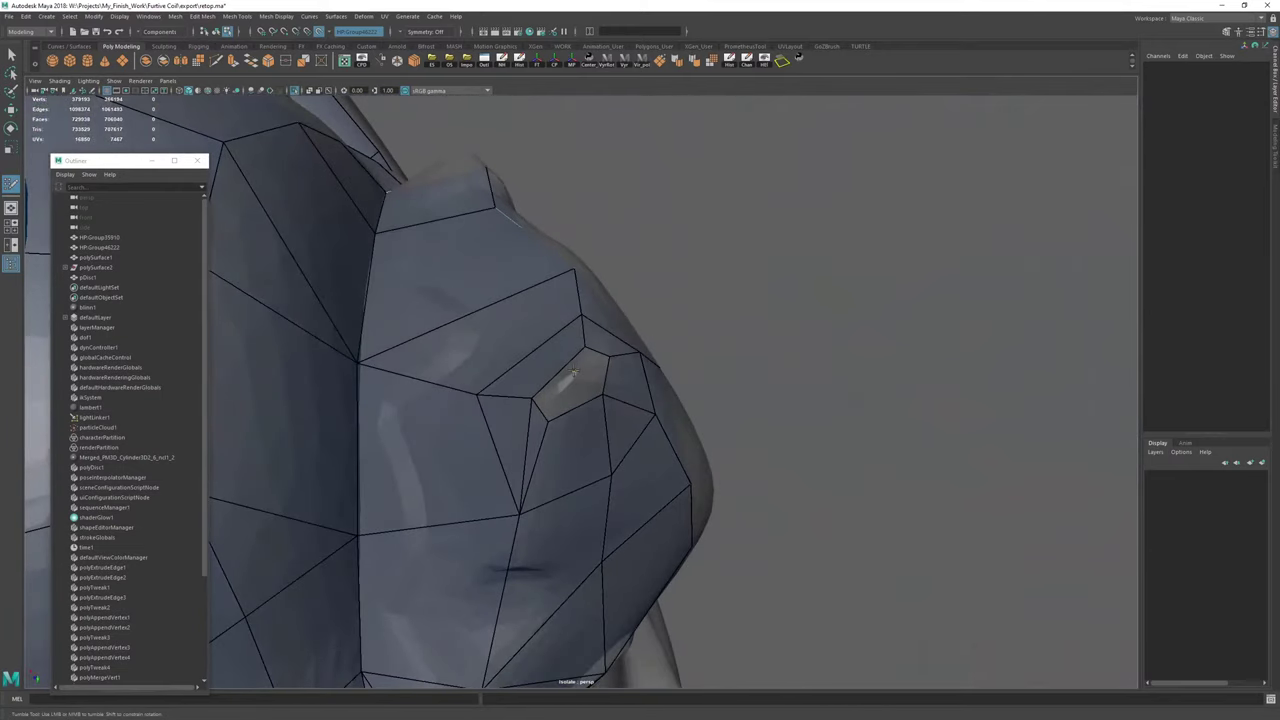
pyautogui.click(555, 391)
pyautogui.keyDown('shift'); pyautogui.click(577, 387); pyautogui.keyUp('shift')
pyautogui.keyDown('shift'); pyautogui.click(594, 369); pyautogui.keyUp('shift')
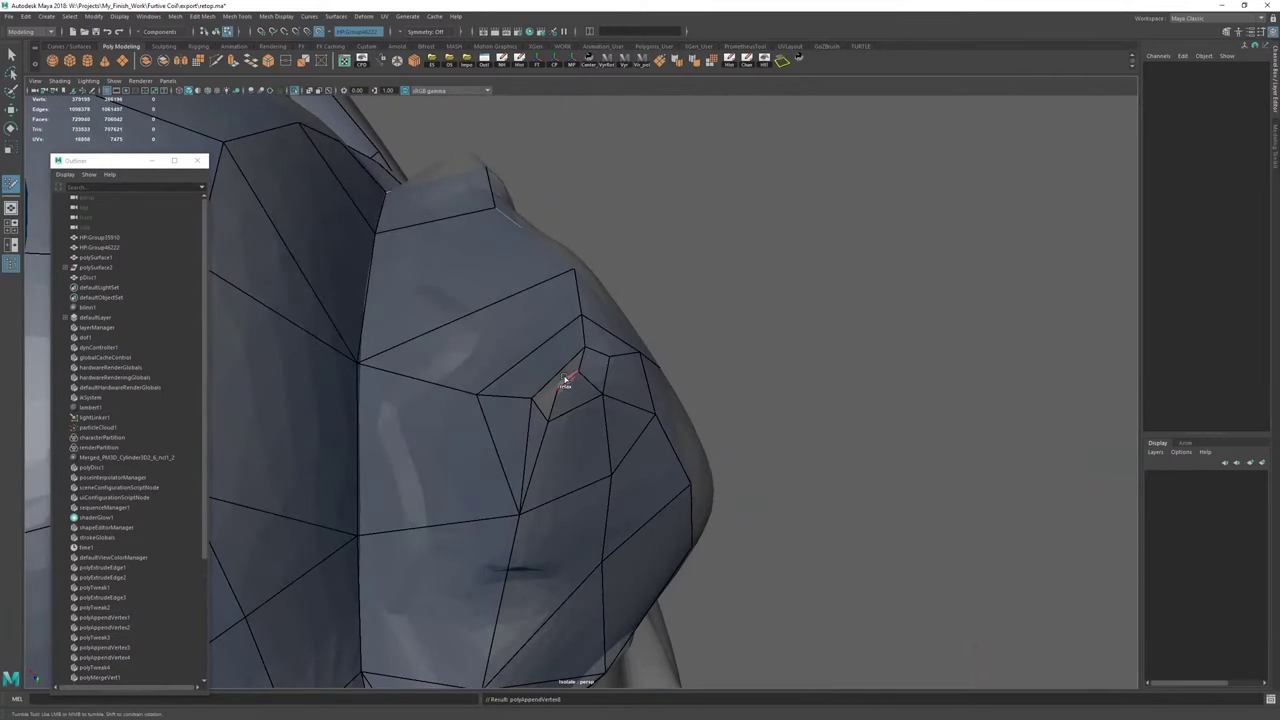
pyautogui.keyDown('shift'); pyautogui.click(564, 379); pyautogui.keyUp('shift')
pyautogui.moveTo(546, 401)
pyautogui.keyDown('alt'); pyautogui.mouseDown()
pyautogui.moveTo(474, 349)
pyautogui.moveTo(631, 394)
pyautogui.moveTo(574, 360)
pyautogui.moveTo(533, 393)
pyautogui.moveTo(563, 357)
pyautogui.moveTo(543, 382)
pyautogui.mouseUp(); pyautogui.keyUp('alt')
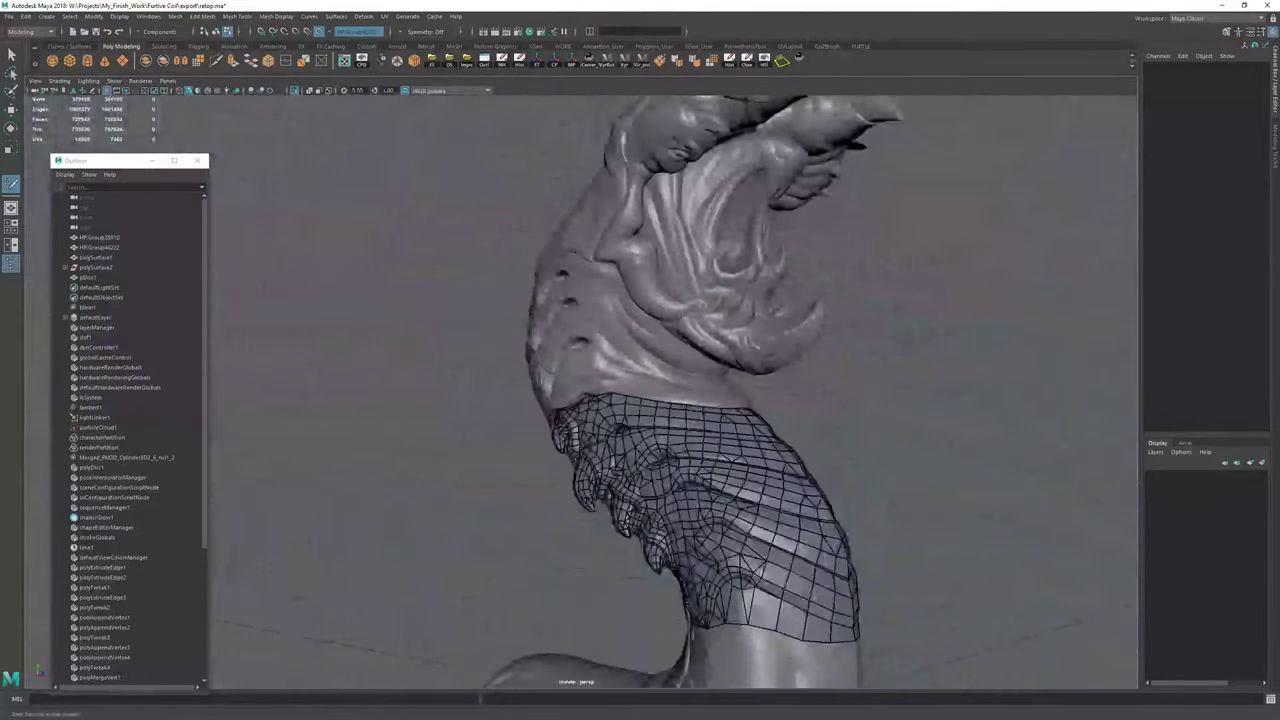
# Select the retopology mesh as an object and delete its construction history.
pyautogui.click(700, 520)
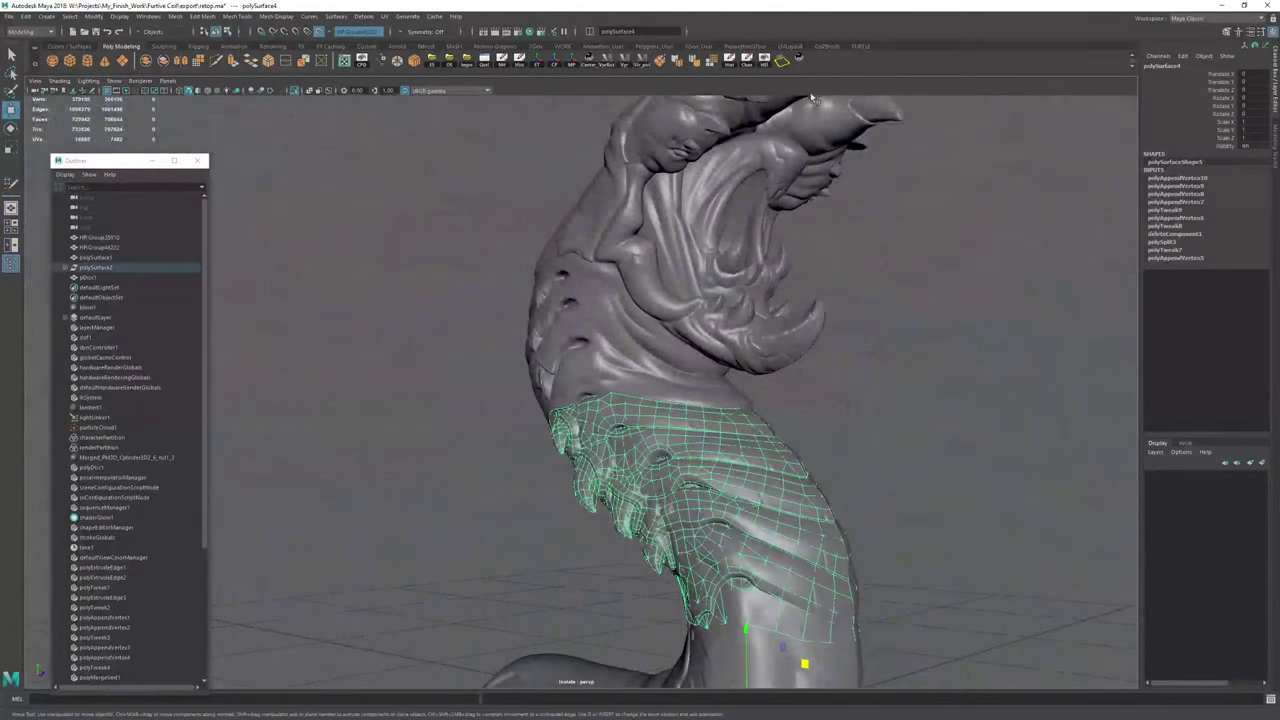
pyautogui.click(746, 64)
pyautogui.keyDown('alt'); pyautogui.moveTo(705, 340); pyautogui.dragTo(834, 354, button='right'); pyautogui.keyUp('alt')
pyautogui.keyDown('alt'); pyautogui.moveTo(834, 354); pyautogui.dragTo(485, 402, button='middle'); pyautogui.keyUp('alt')
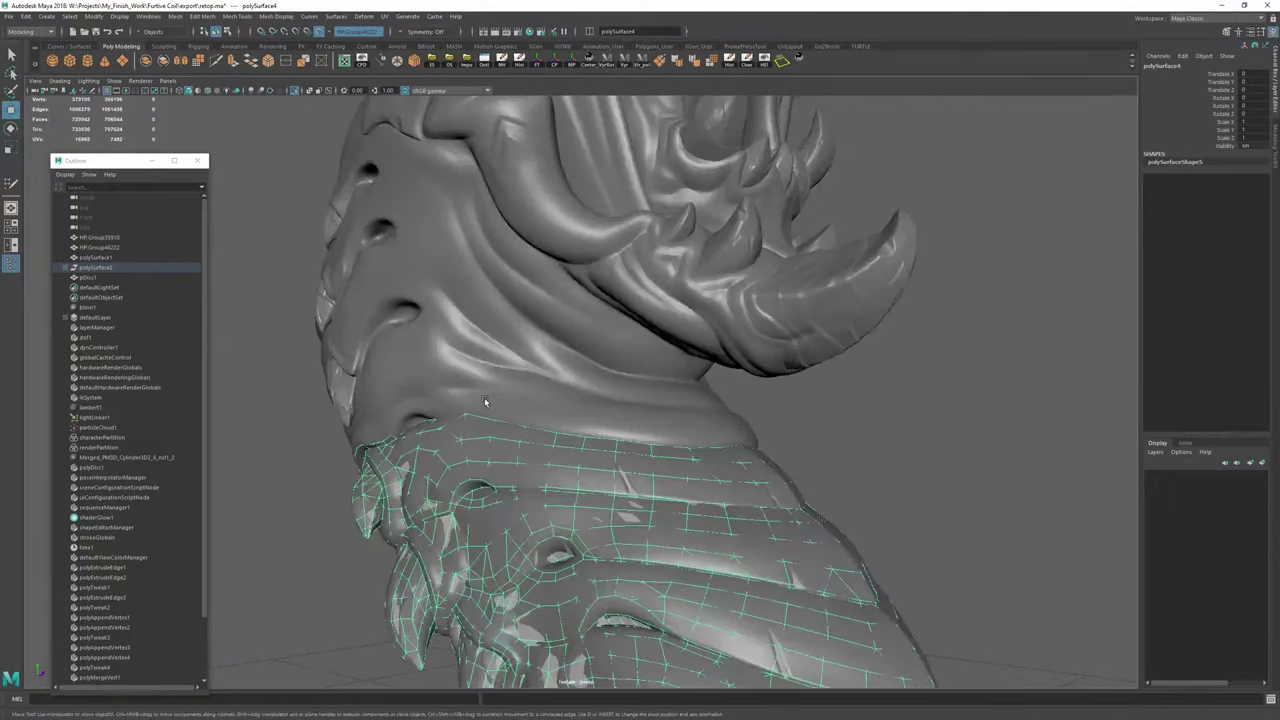
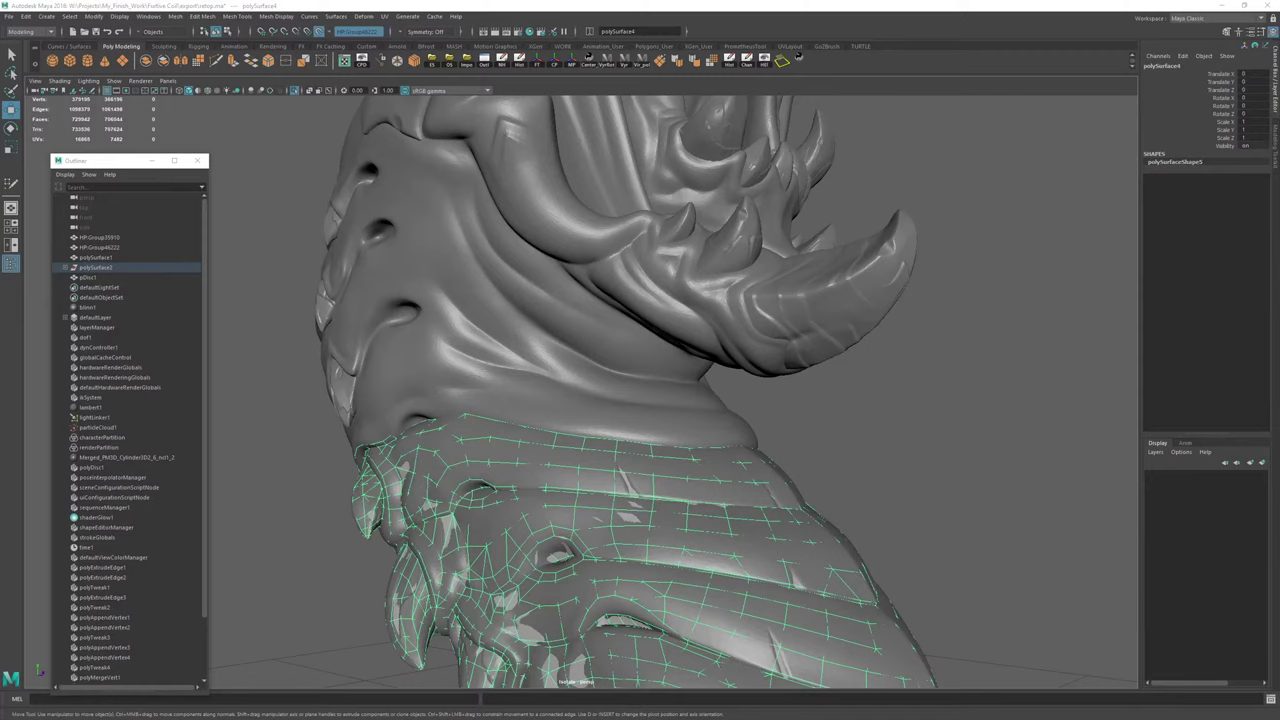
# Extrude new faces from the mesh's upper border edge, following the fold beneath the lowest uncovered opening on the neck.
pyautogui.scroll(-5, 856, 350)
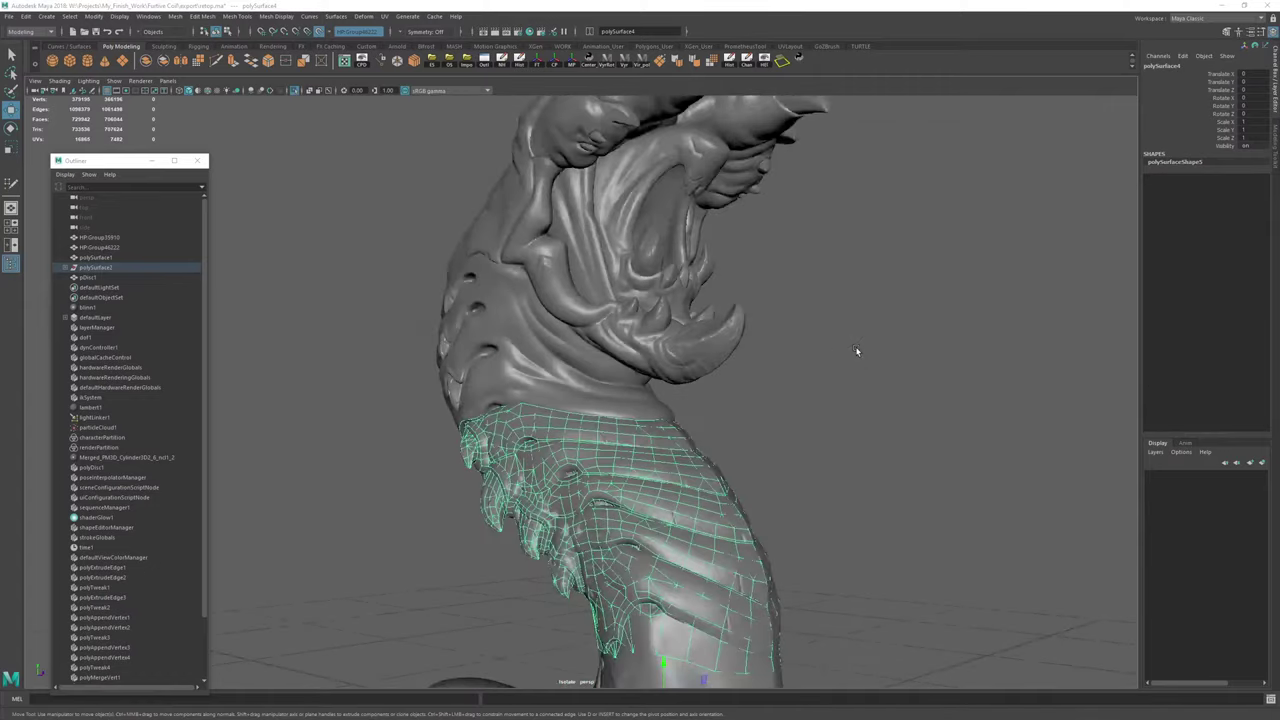
pyautogui.keyDown('alt'); pyautogui.moveTo(687, 379); pyautogui.dragTo(755, 425); pyautogui.keyUp('alt')
pyautogui.moveTo(606, 243)
pyautogui.keyDown('alt'); pyautogui.mouseDown()
pyautogui.moveTo(602, 342)
pyautogui.moveTo(715, 430)
pyautogui.moveTo(605, 380)
pyautogui.moveTo(569, 395)
pyautogui.moveTo(663, 388)
pyautogui.moveTo(552, 393)
pyautogui.moveTo(646, 375)
pyautogui.mouseUp(); pyautogui.keyUp('alt')
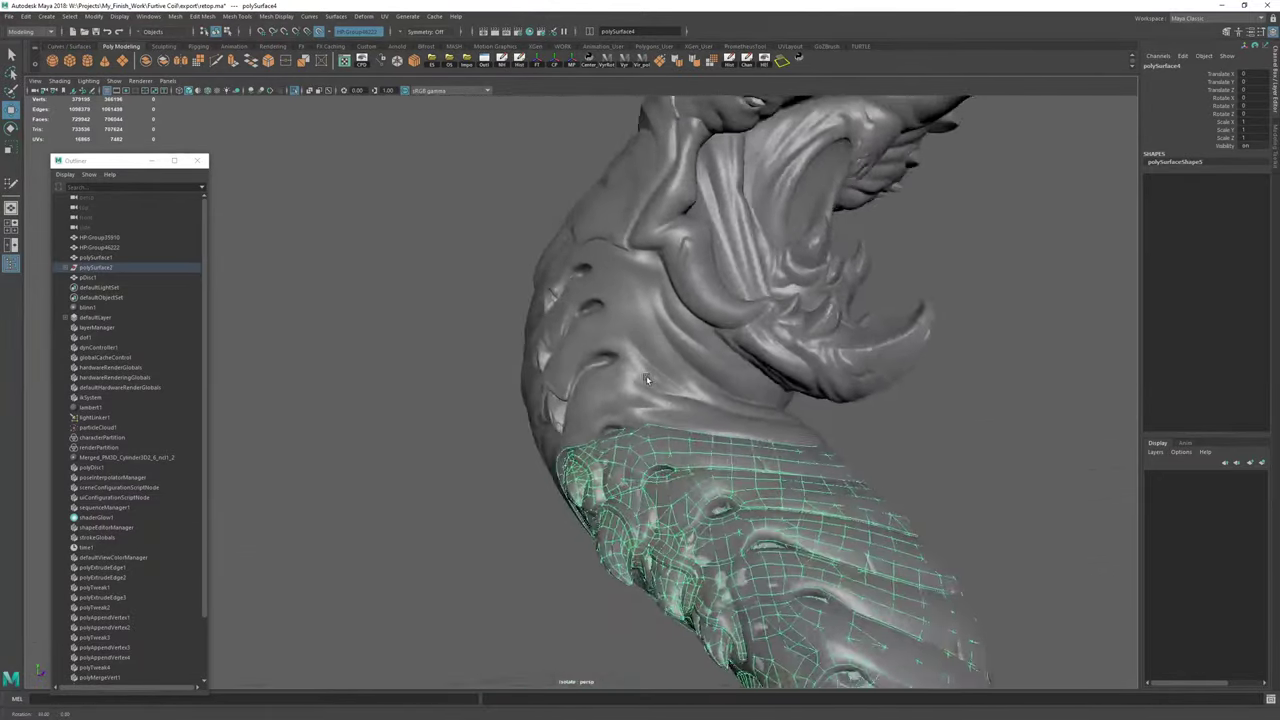
pyautogui.keyDown('alt'); pyautogui.moveTo(646, 375); pyautogui.dragTo(623, 506, button='middle'); pyautogui.keyUp('alt')
pyautogui.keyDown('alt'); pyautogui.moveTo(623, 506); pyautogui.dragTo(786, 521, button='right'); pyautogui.keyUp('alt')
pyautogui.moveTo(786, 516)
pyautogui.keyDown('alt'); pyautogui.mouseDown()
pyautogui.moveTo(580, 409)
pyautogui.moveTo(549, 413)
pyautogui.moveTo(540, 445)
pyautogui.moveTo(605, 430)
pyautogui.moveTo(599, 466)
pyautogui.moveTo(651, 380)
pyautogui.moveTo(663, 386)
pyautogui.mouseUp(); pyautogui.keyUp('alt')
pyautogui.press('y')
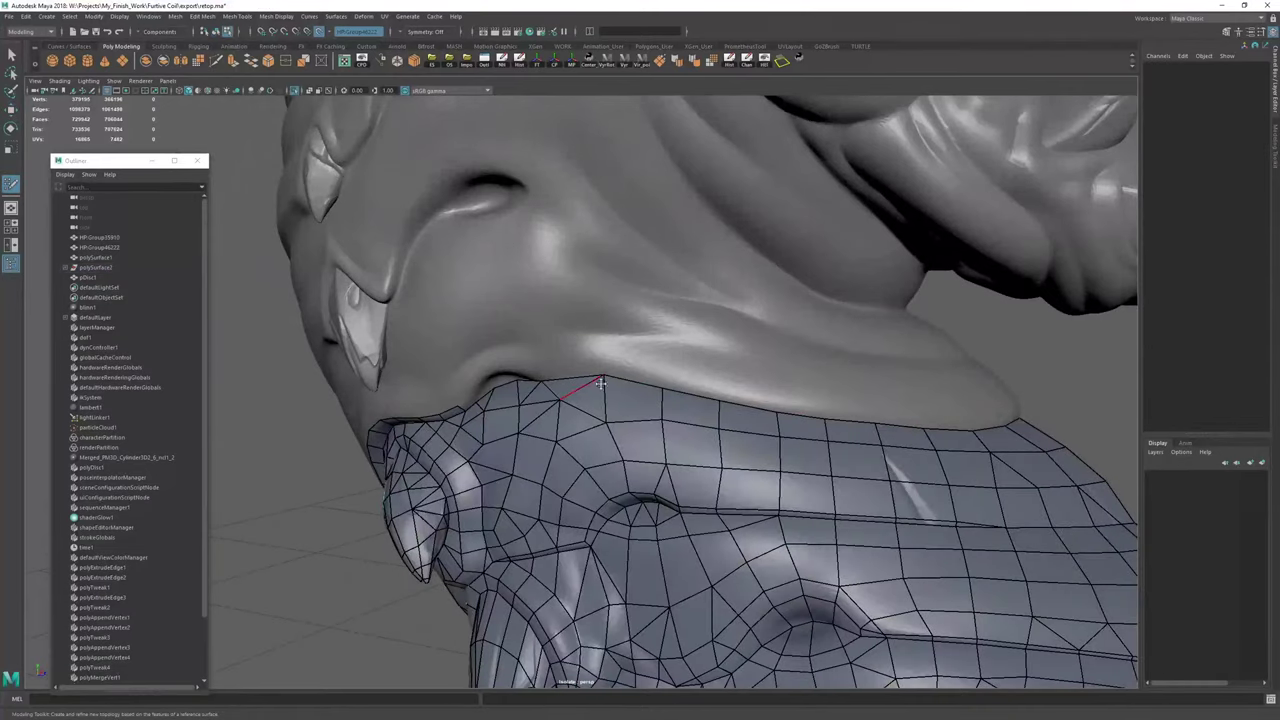
pyautogui.scroll(6, 851, 443)
pyautogui.keyDown('alt'); pyautogui.moveTo(410, 410); pyautogui.dragTo(562, 439, button='middle'); pyautogui.keyUp('alt')
pyautogui.press('Tab')
pyautogui.moveTo(562, 439)
pyautogui.keyDown('alt'); pyautogui.mouseDown()
pyautogui.moveTo(573, 393)
pyautogui.moveTo(554, 368)
pyautogui.moveTo(603, 369)
pyautogui.moveTo(588, 312)
pyautogui.mouseUp(); pyautogui.keyUp('alt')
pyautogui.keyDown('alt'); pyautogui.moveTo(588, 312); pyautogui.dragTo(420, 318, button='right'); pyautogui.keyUp('alt')
pyautogui.keyDown('alt'); pyautogui.moveTo(560, 300); pyautogui.dragTo(806, 286); pyautogui.keyUp('alt')
# Return to object mode and isolate the retopology mesh from the sculpt.
pyautogui.press('w')
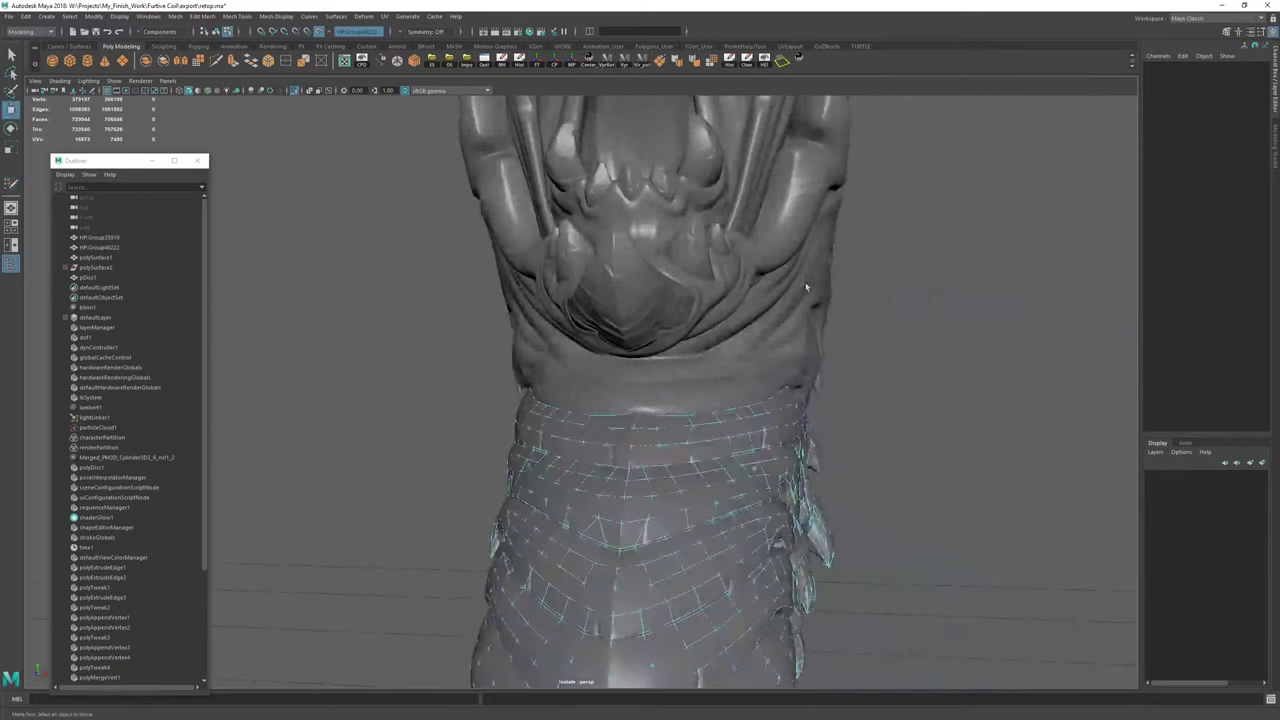
pyautogui.keyDown('alt'); pyautogui.moveTo(806, 286); pyautogui.dragTo(634, 322, button='right'); pyautogui.keyUp('alt')
pyautogui.hotkey('ctrl', '1')
pyautogui.hotkey('ctrl', '1')
pyautogui.moveTo(712, 321); pyautogui.dragTo(884, 208, button='right')
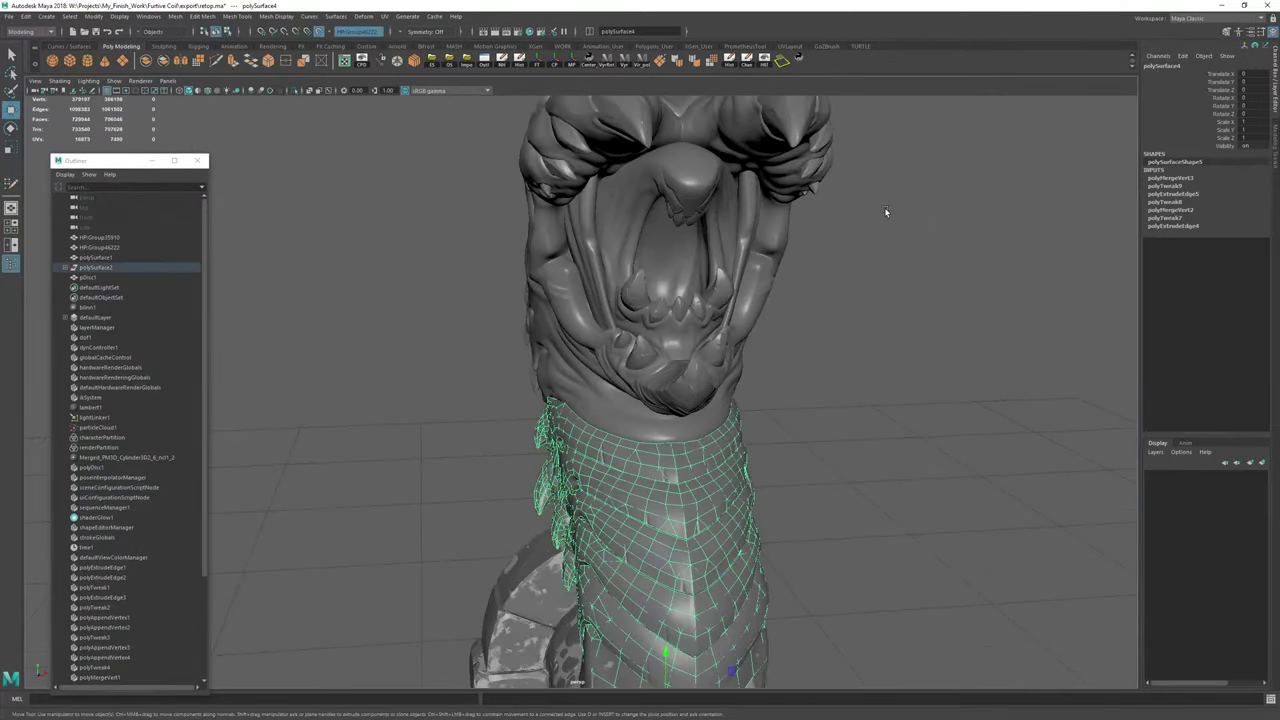
pyautogui.hotkey('ctrl', '1')
pyautogui.keyDown('alt'); pyautogui.moveTo(817, 306); pyautogui.dragTo(811, 328); pyautogui.keyUp('alt')
pyautogui.keyDown('alt'); pyautogui.moveTo(811, 328); pyautogui.dragTo(811, 302, button='middle'); pyautogui.keyUp('alt')
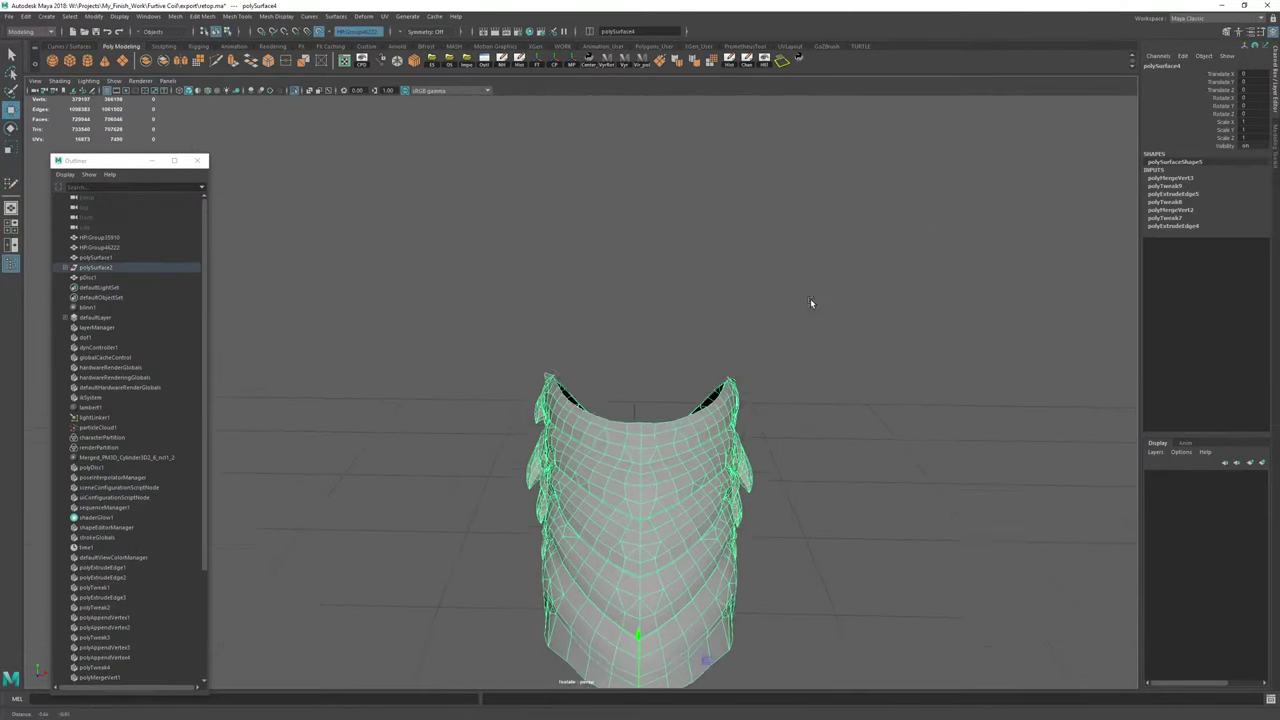
# Turn off the live surface and delete the retopology mesh's construction history.
pyautogui.click(320, 31)
pyautogui.click(730, 62)
pyautogui.click(748, 62)
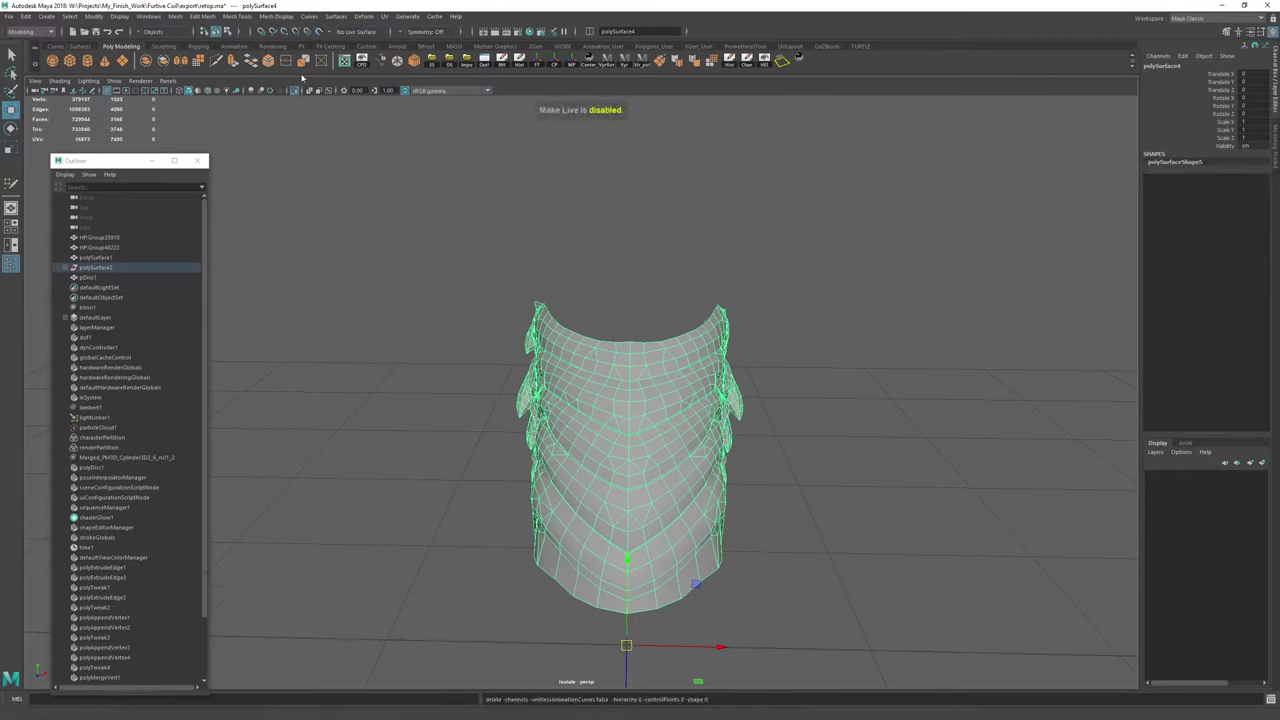
# Mirror the retopology mesh across the X axis in the + direction with a merge threshold of 1.
pyautogui.click(181, 62)
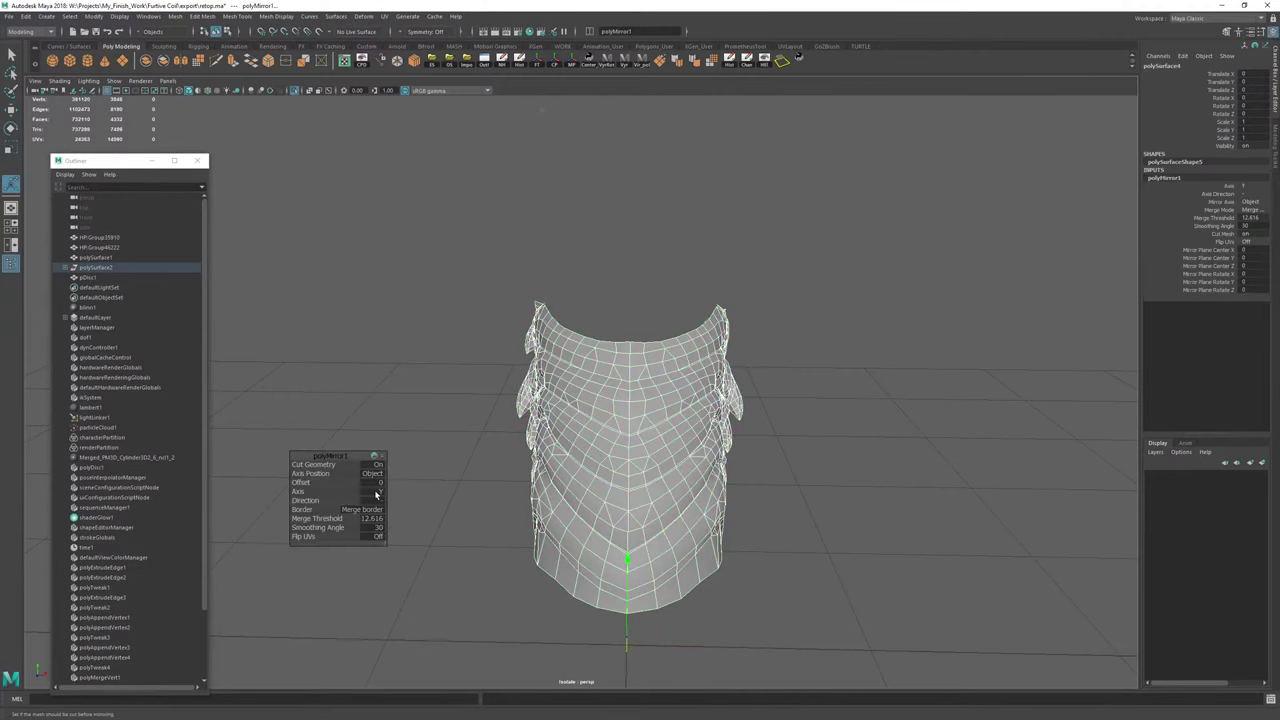
pyautogui.click(379, 502)
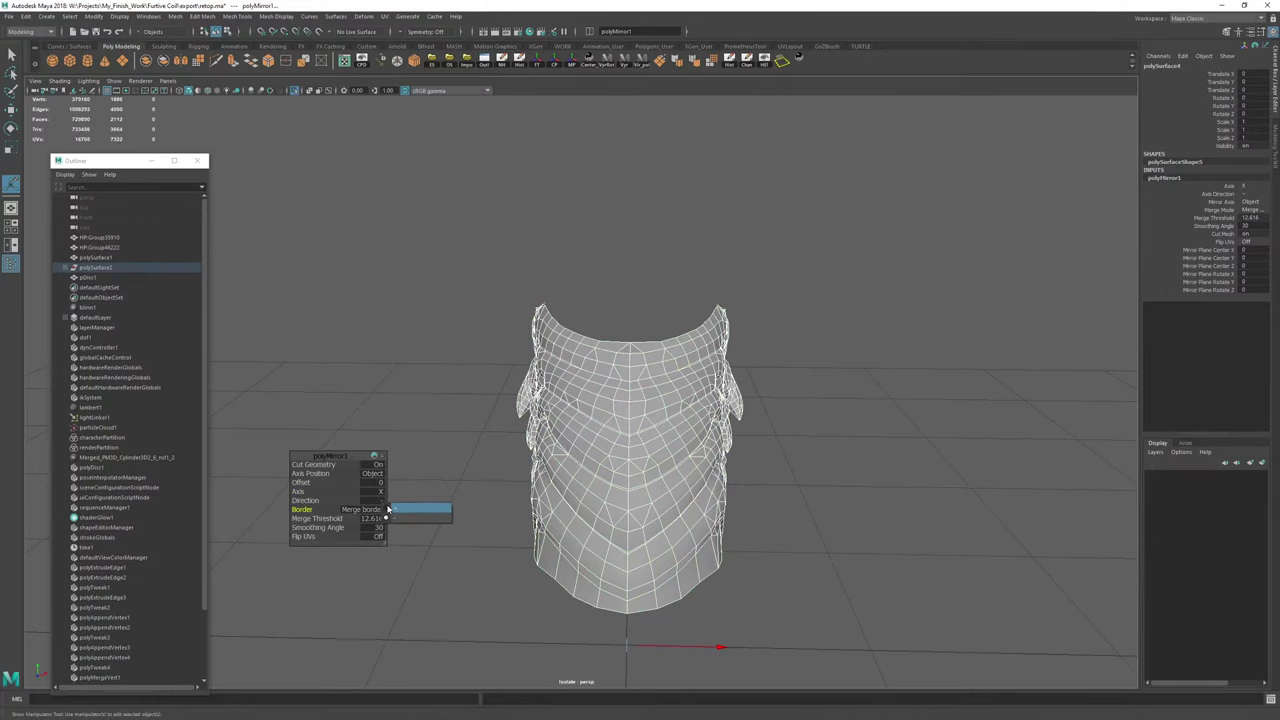
pyautogui.click(387, 508)
pyautogui.click(373, 519)
pyautogui.write('1')
pyautogui.press('Return')
pyautogui.keyDown('alt'); pyautogui.moveTo(494, 437); pyautogui.dragTo(526, 356); pyautogui.keyUp('alt')
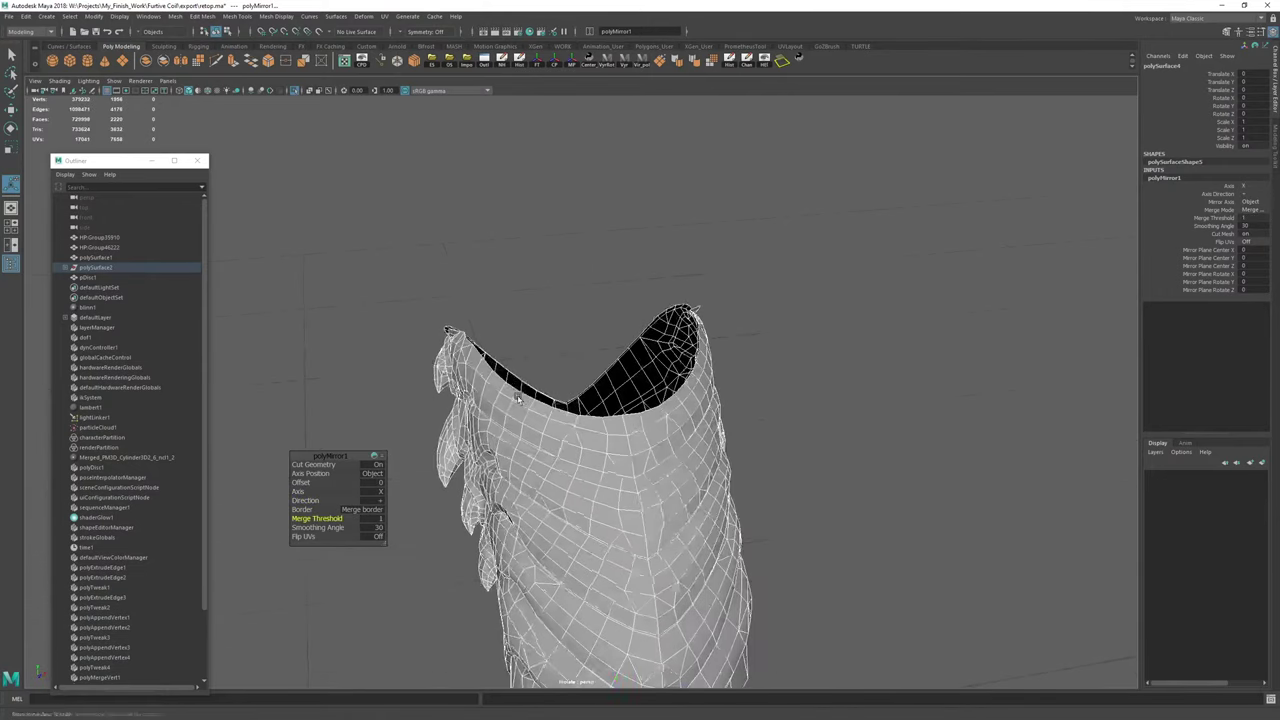
# Return to object mode, bring the sculpt back into view and isolate it together with the retopology mesh.
pyautogui.press('w')
pyautogui.moveTo(526, 352); pyautogui.dragTo(720, 247, button='right')
pyautogui.hotkey('ctrl', '1')
pyautogui.keyDown('alt'); pyautogui.moveTo(550, 315); pyautogui.dragTo(674, 343); pyautogui.keyUp('alt')
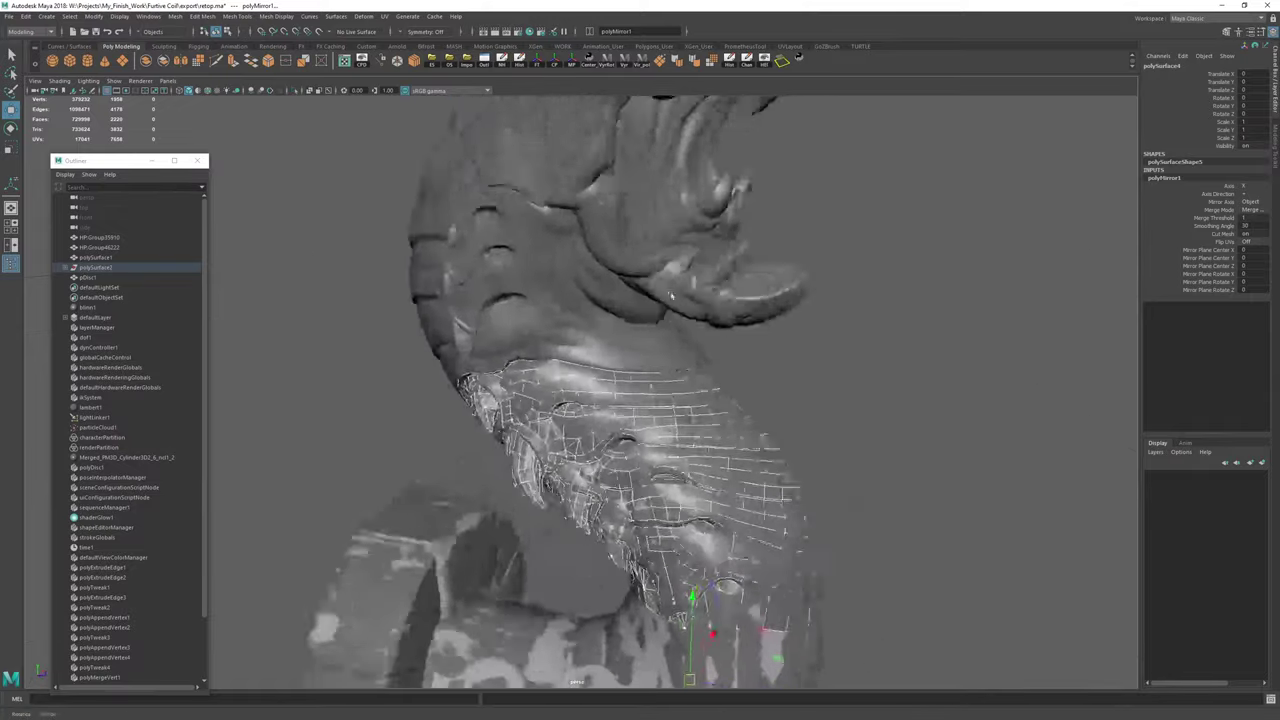
pyautogui.scroll(4, 674, 343)
pyautogui.moveTo(781, 325); pyautogui.dragTo(711, 378)
pyautogui.hotkey('ctrl', '1')
pyautogui.scroll(2, 711, 378)
# Make the HP:Group46222 sculpt the live surface and activate Quad Draw on the retopology mesh.
pyautogui.click(660, 300)
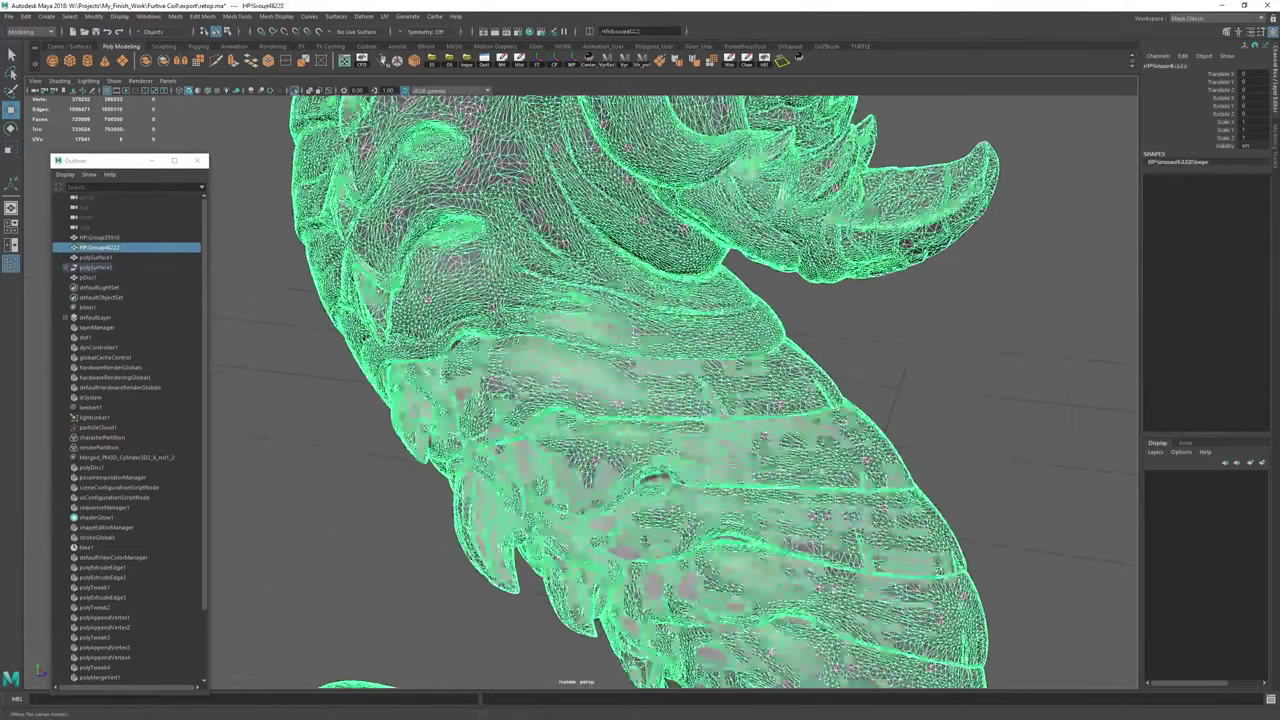
pyautogui.click(319, 32)
pyautogui.click(797, 424)
pyautogui.hotkey('ctrl', 'shift', 'q')
pyautogui.scroll(4, 728, 389)
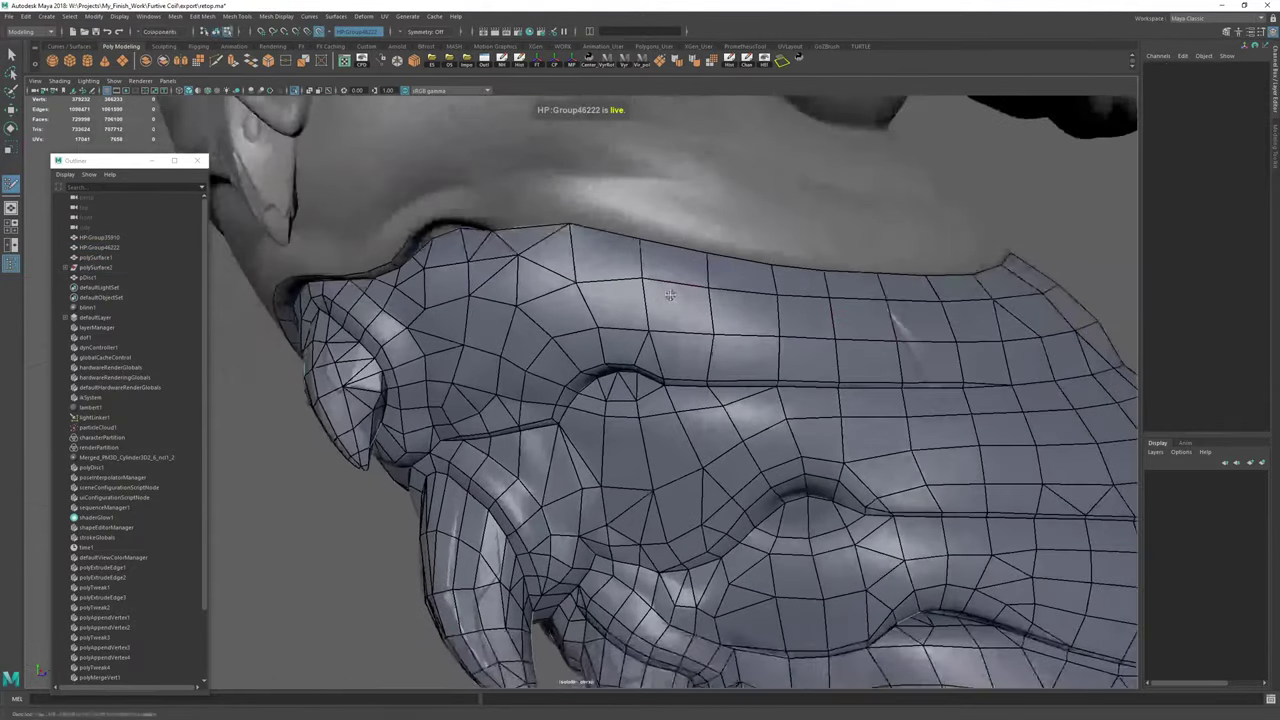
# Turn on Object X symmetry for editing the mesh.
pyautogui.moveTo(674, 291)
pyautogui.keyDown('alt'); pyautogui.mouseDown()
pyautogui.moveTo(591, 354)
pyautogui.moveTo(565, 228)
pyautogui.moveTo(674, 383)
pyautogui.moveTo(497, 354)
pyautogui.mouseUp(); pyautogui.keyUp('alt')
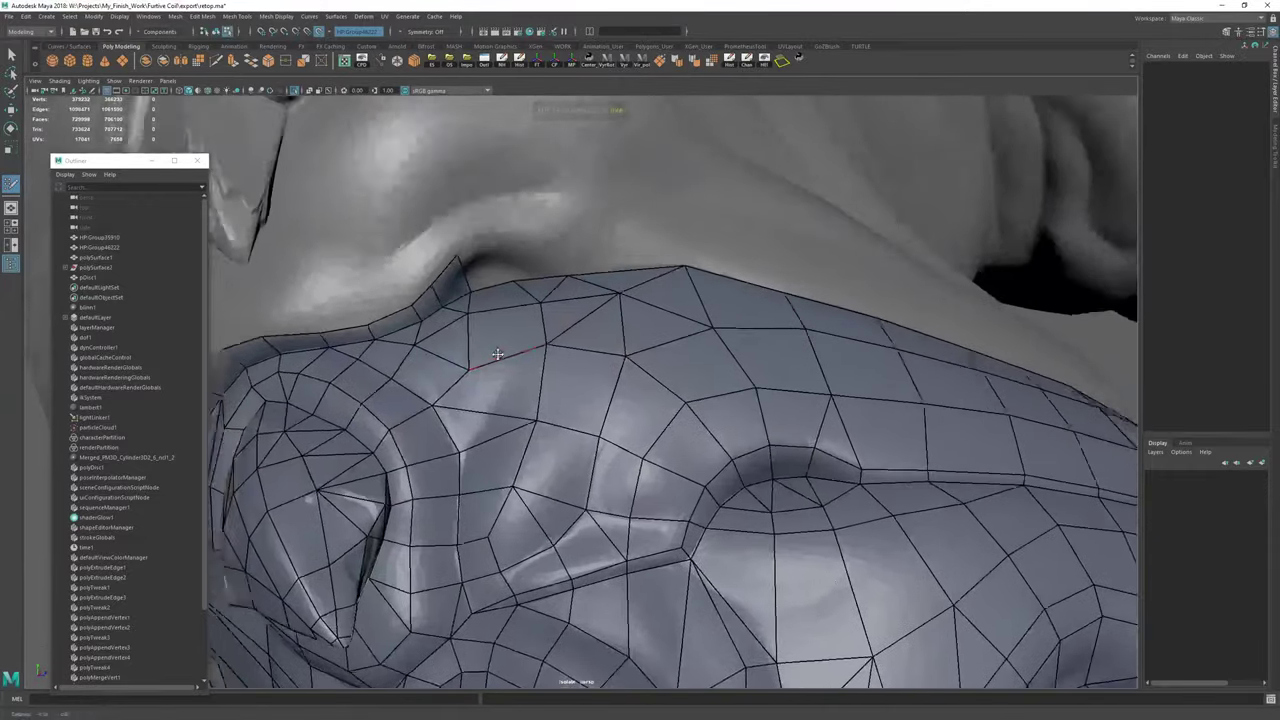
pyautogui.keyDown('alt'); pyautogui.moveTo(497, 354); pyautogui.dragTo(670, 440, button='right'); pyautogui.keyUp('alt')
pyautogui.click(401, 34)
pyautogui.click(425, 49)
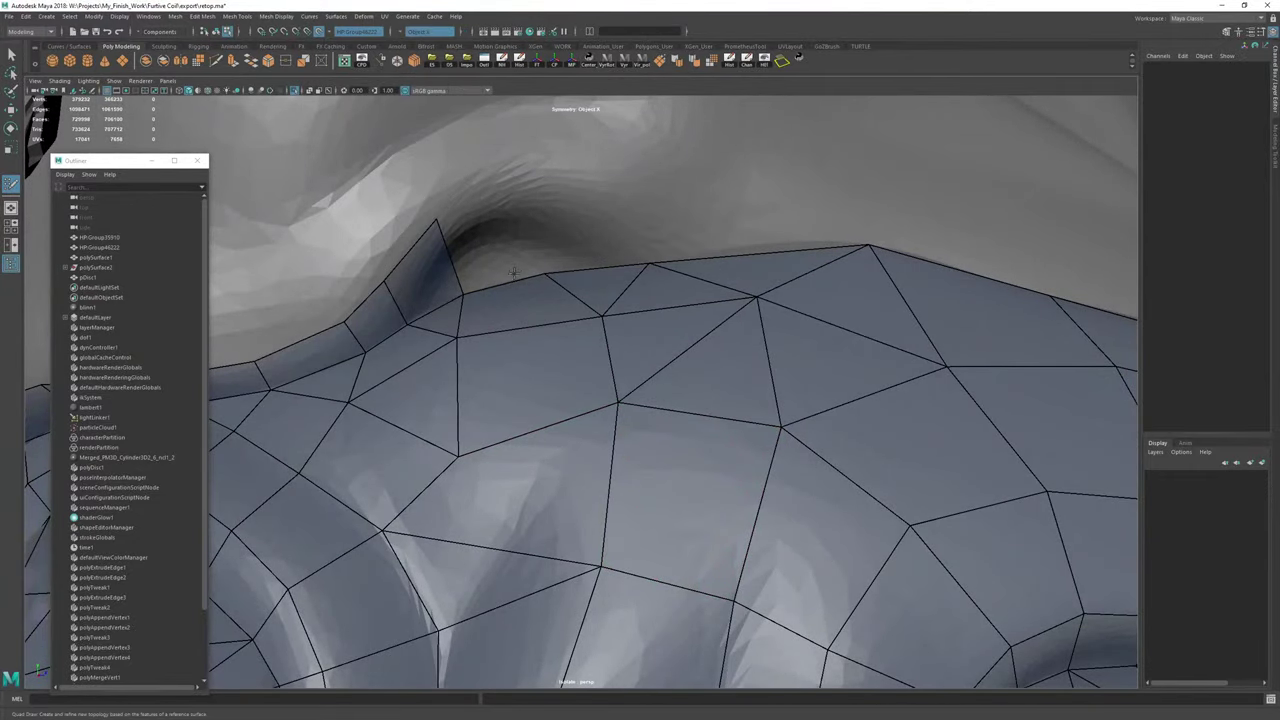
# Extend the upper border strip with another face along the fold beneath the opening and adjust its vertices.
pyautogui.moveTo(502, 283); pyautogui.dragTo(498, 188)
pyautogui.moveTo(437, 221); pyautogui.dragTo(440, 218)
pyautogui.moveTo(566, 267)
pyautogui.mouseDown()
pyautogui.moveTo(543, 188)
pyautogui.moveTo(519, 178)
pyautogui.moveTo(494, 189)
pyautogui.moveTo(576, 354)
pyautogui.mouseUp()
pyautogui.scroll(-10, 514, 251)
pyautogui.press('w')
pyautogui.press('F9')
pyautogui.scroll(-10, 561, 331)
pyautogui.press('f')
pyautogui.keyDown('alt'); pyautogui.moveTo(577, 354); pyautogui.dragTo(329, 251, button='right'); pyautogui.keyUp('alt')
pyautogui.moveTo(735, 335)
pyautogui.keyDown('alt'); pyautogui.mouseDown(button='right')
pyautogui.moveTo(134, 246)
pyautogui.moveTo(560, 316)
pyautogui.moveTo(646, 360)
pyautogui.mouseUp(button='right'); pyautogui.keyUp('alt')
pyautogui.press('y')
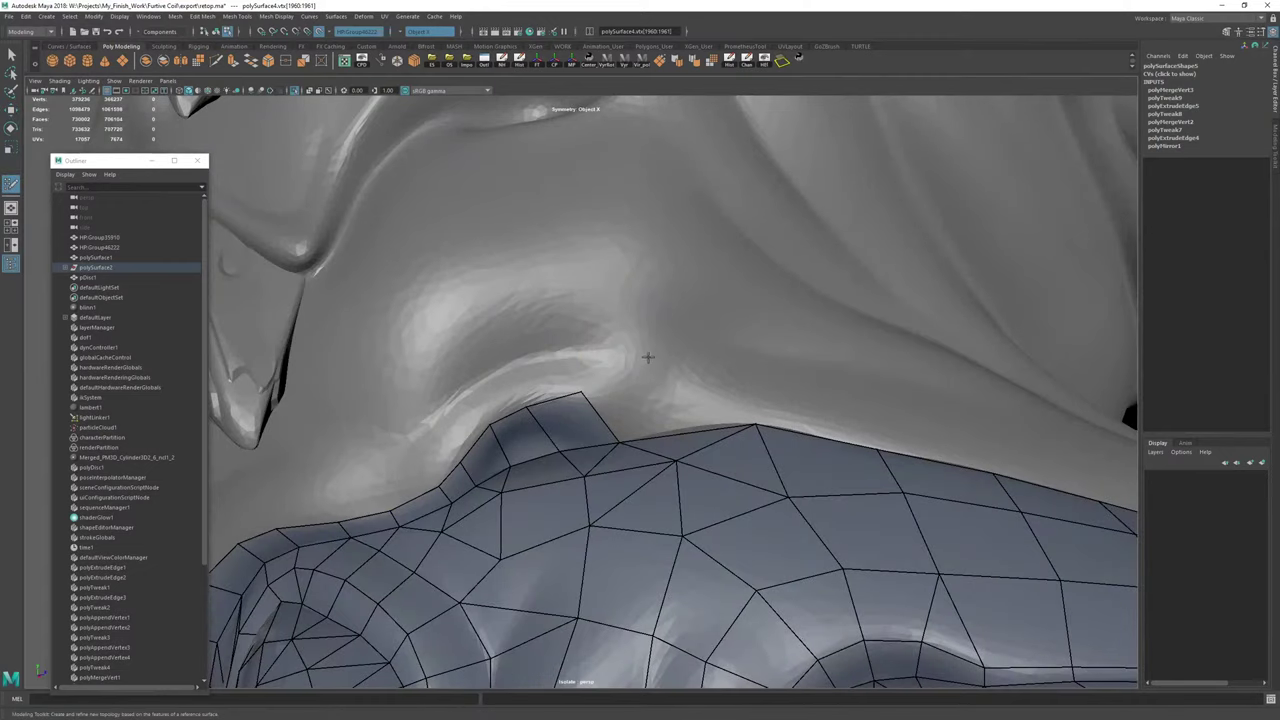
# Extrude one more face from the end of the border strip and cut an edge lengthwise through the strip.
pyautogui.press('Tab')
pyautogui.keyDown('alt'); pyautogui.moveTo(648, 357); pyautogui.dragTo(758, 370); pyautogui.keyUp('alt')
pyautogui.moveTo(590, 392)
pyautogui.keyDown('alt'); pyautogui.mouseDown()
pyautogui.moveTo(572, 380)
pyautogui.moveTo(618, 443)
pyautogui.mouseUp(); pyautogui.keyUp('alt')
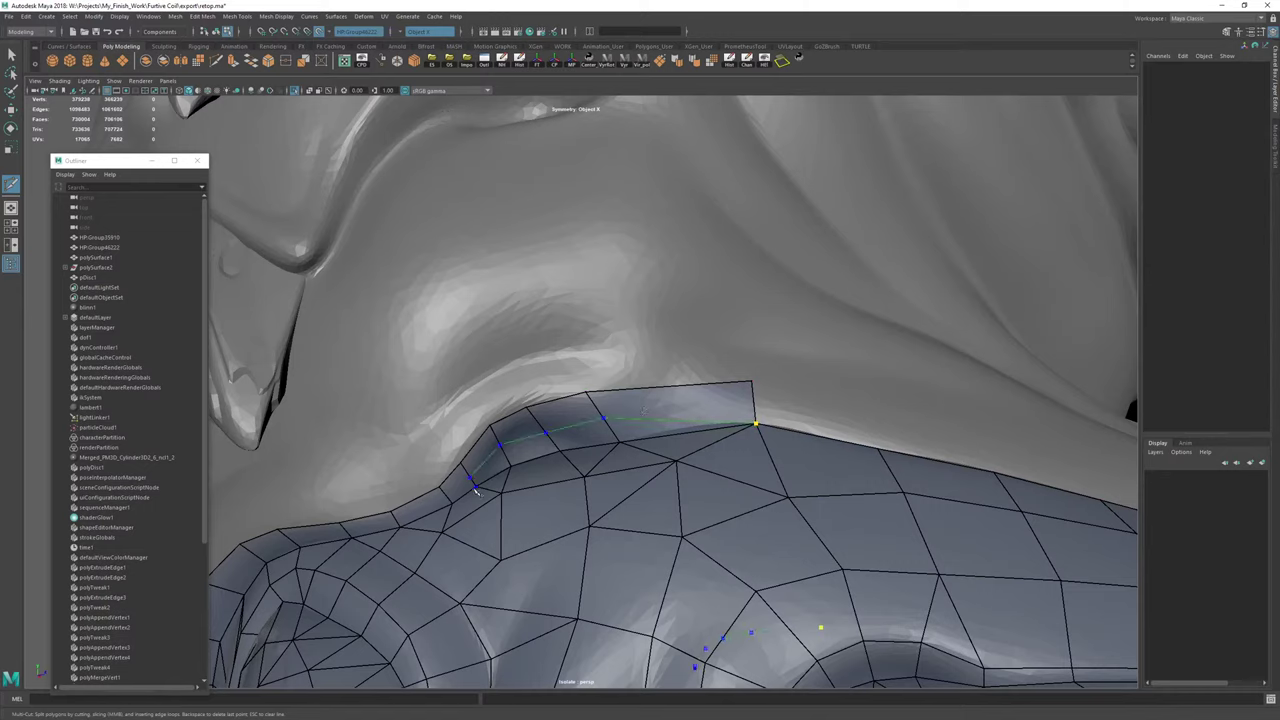
pyautogui.rightClick(563, 448)
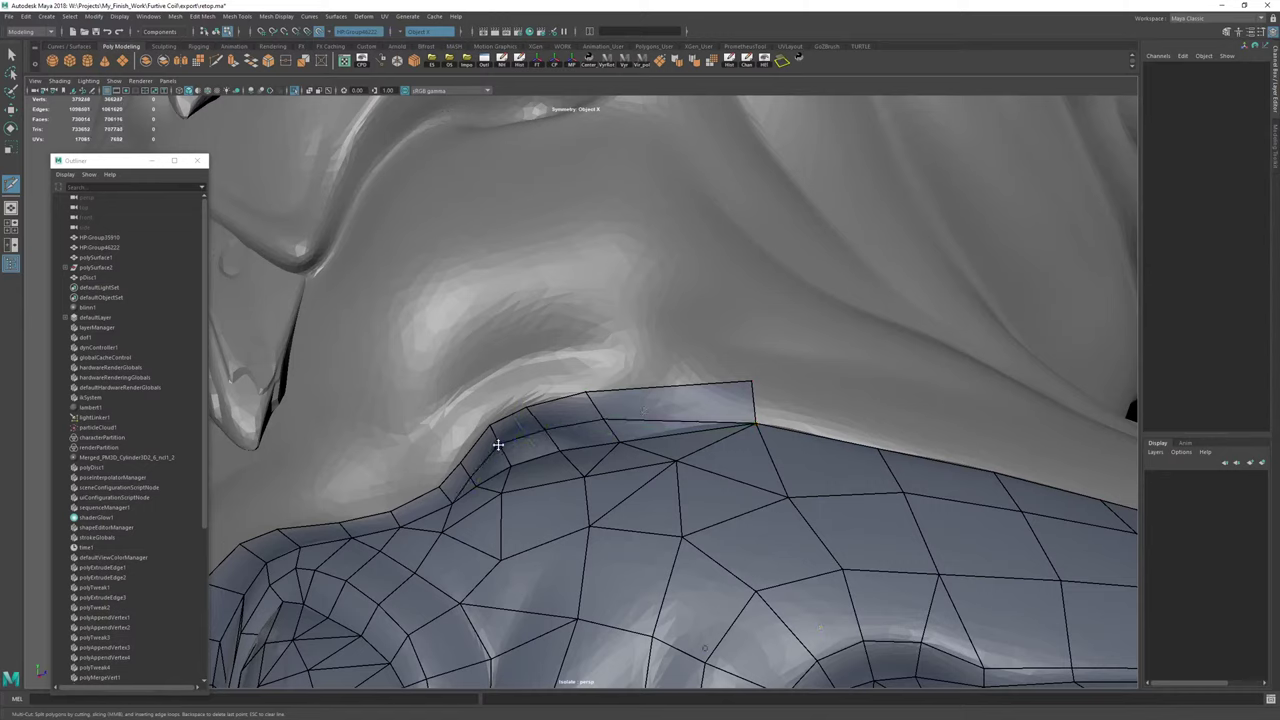
# Reposition the strip's new inner vertices with Quad Draw so the edge loop follows the fold.
pyautogui.hotkey('ctrl', 'shift', 'q')
pyautogui.moveTo(498, 445); pyautogui.dragTo(589, 430)
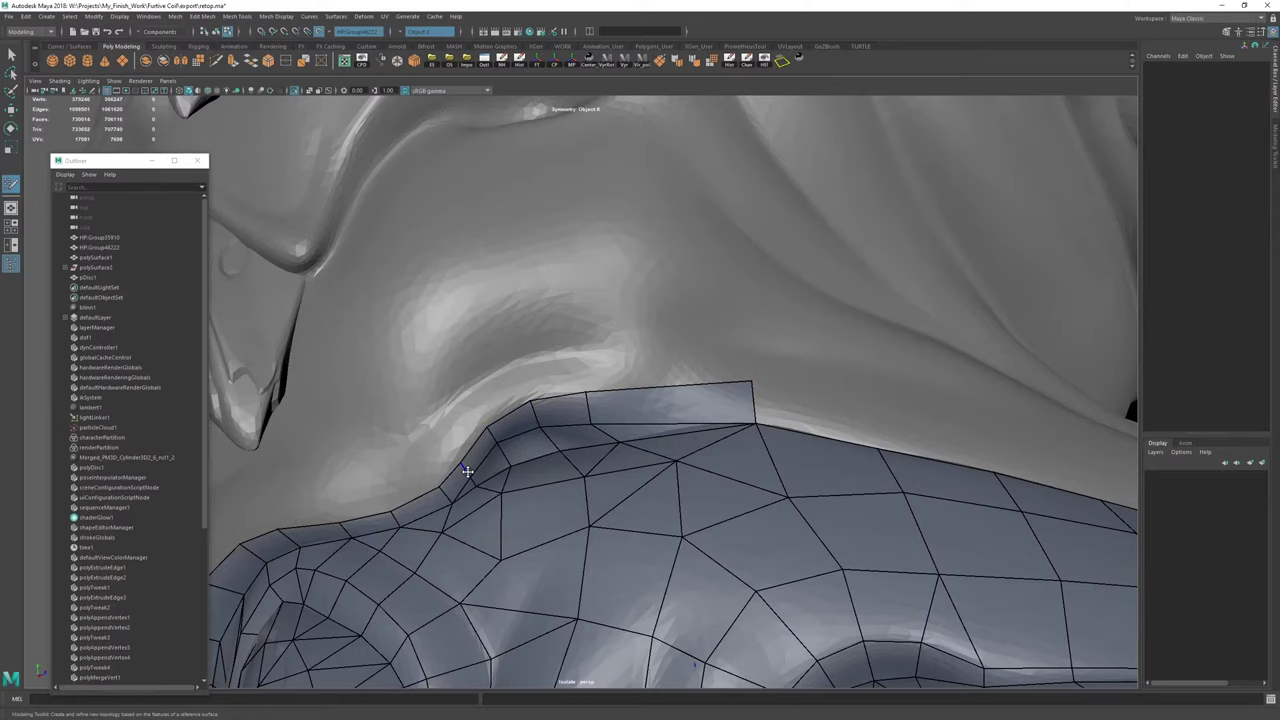
pyautogui.keyDown('alt'); pyautogui.moveTo(472, 468); pyautogui.dragTo(650, 478); pyautogui.keyUp('alt')
pyautogui.keyDown('alt'); pyautogui.moveTo(650, 478); pyautogui.dragTo(785, 482, button='right'); pyautogui.keyUp('alt')
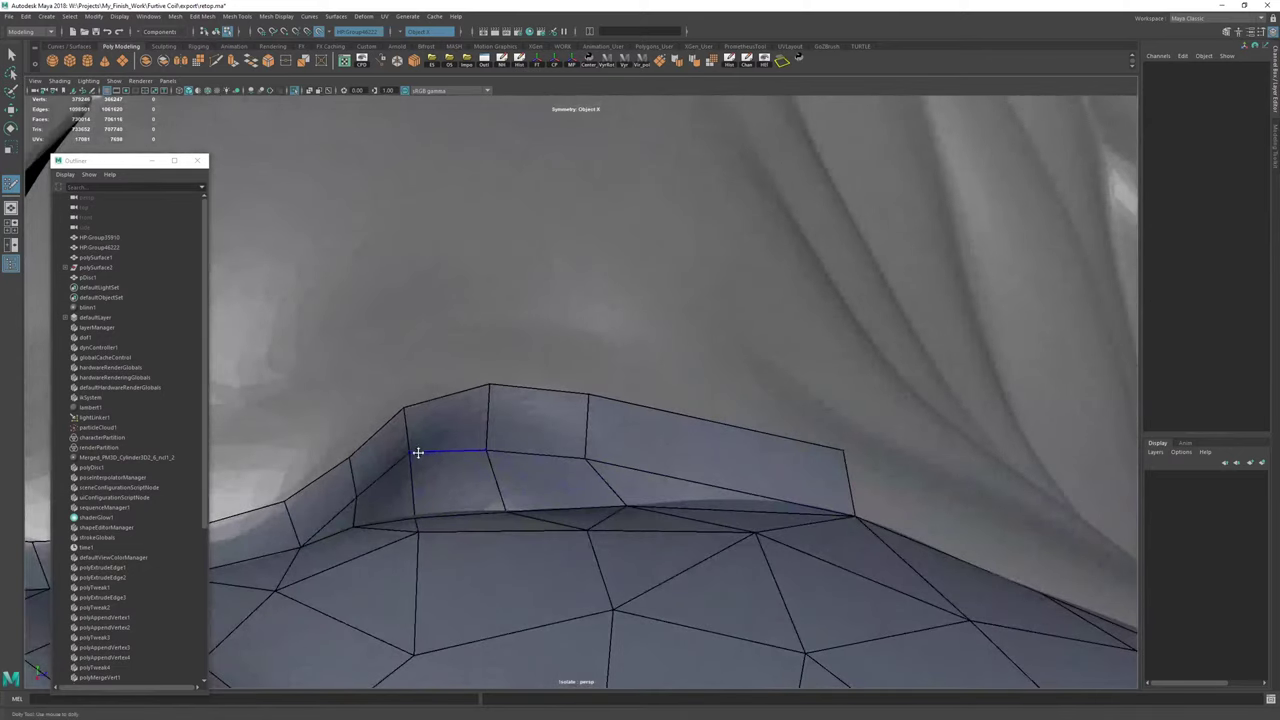
pyautogui.moveTo(463, 457); pyautogui.dragTo(492, 459)
pyautogui.moveTo(584, 459); pyautogui.dragTo(588, 463)
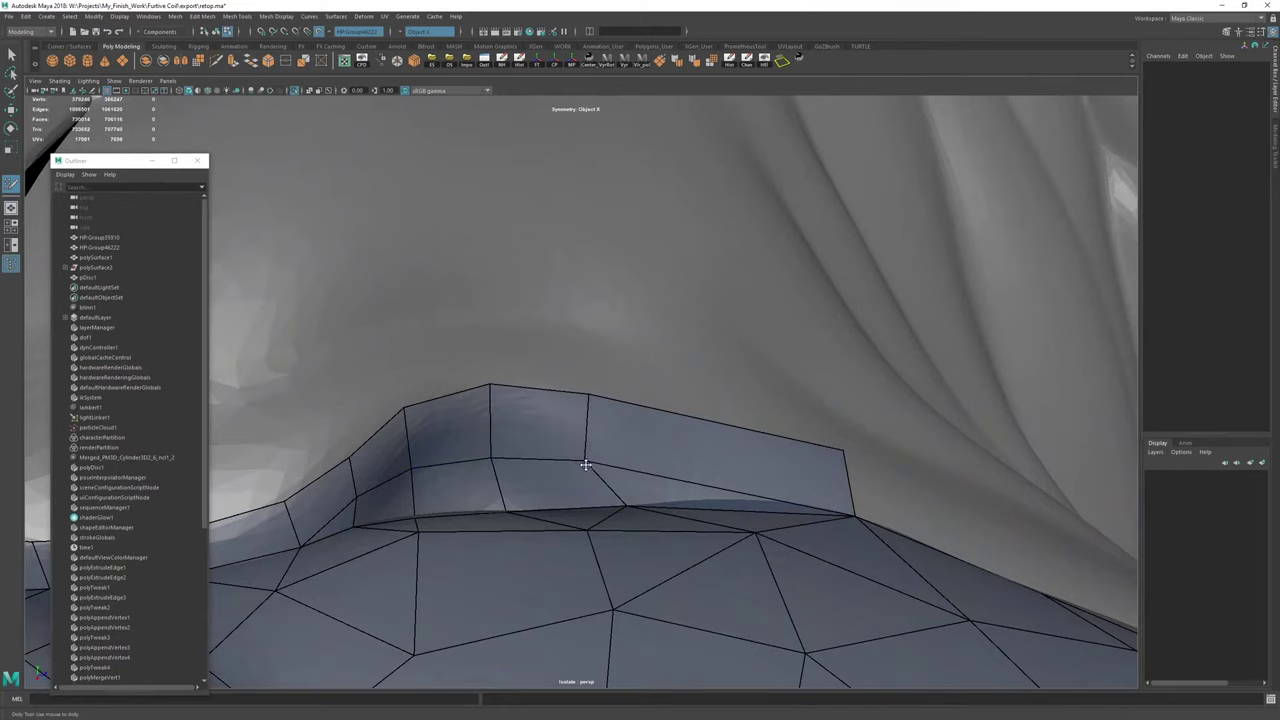
# Cut a diagonal edge across the strip's quad from its upper border vertex to the opposite inner vertex.
pyautogui.hotkey('ctrl', 'shift', 'x')
pyautogui.click(585, 462)
pyautogui.rightClick(396, 360)
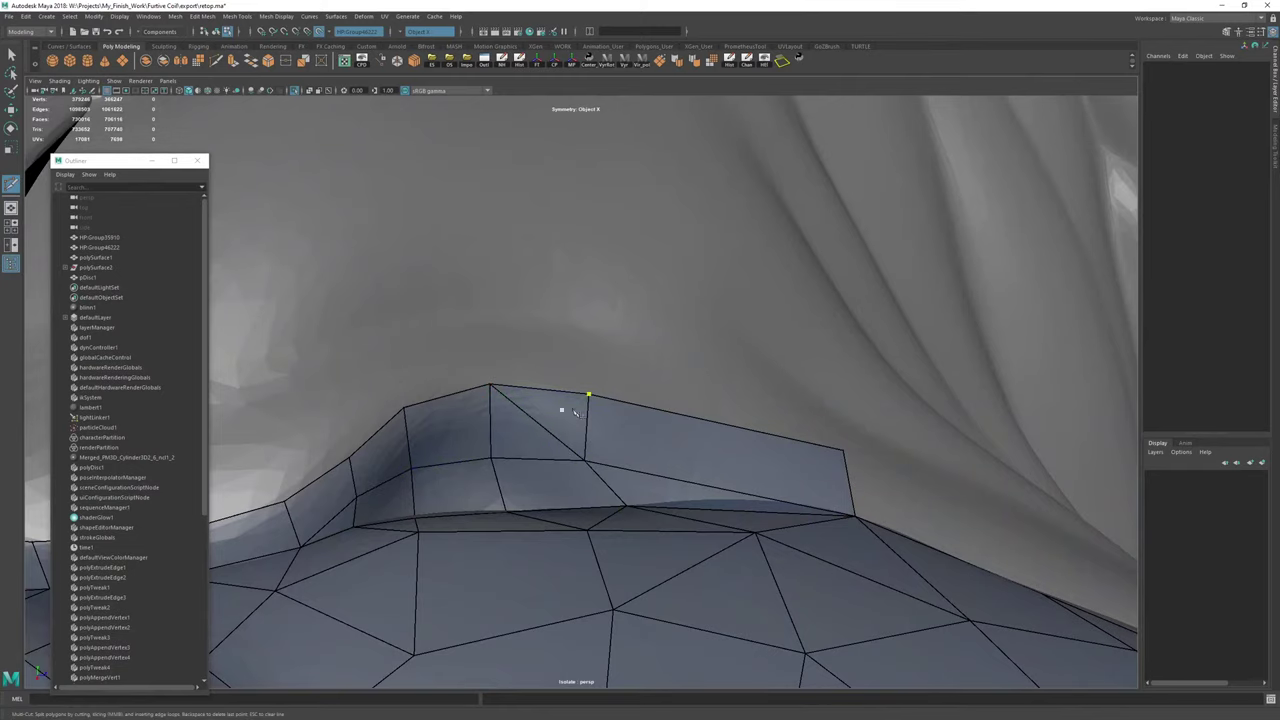
pyautogui.keyDown('alt'); pyautogui.moveTo(562, 408); pyautogui.dragTo(611, 431); pyautogui.keyUp('alt')
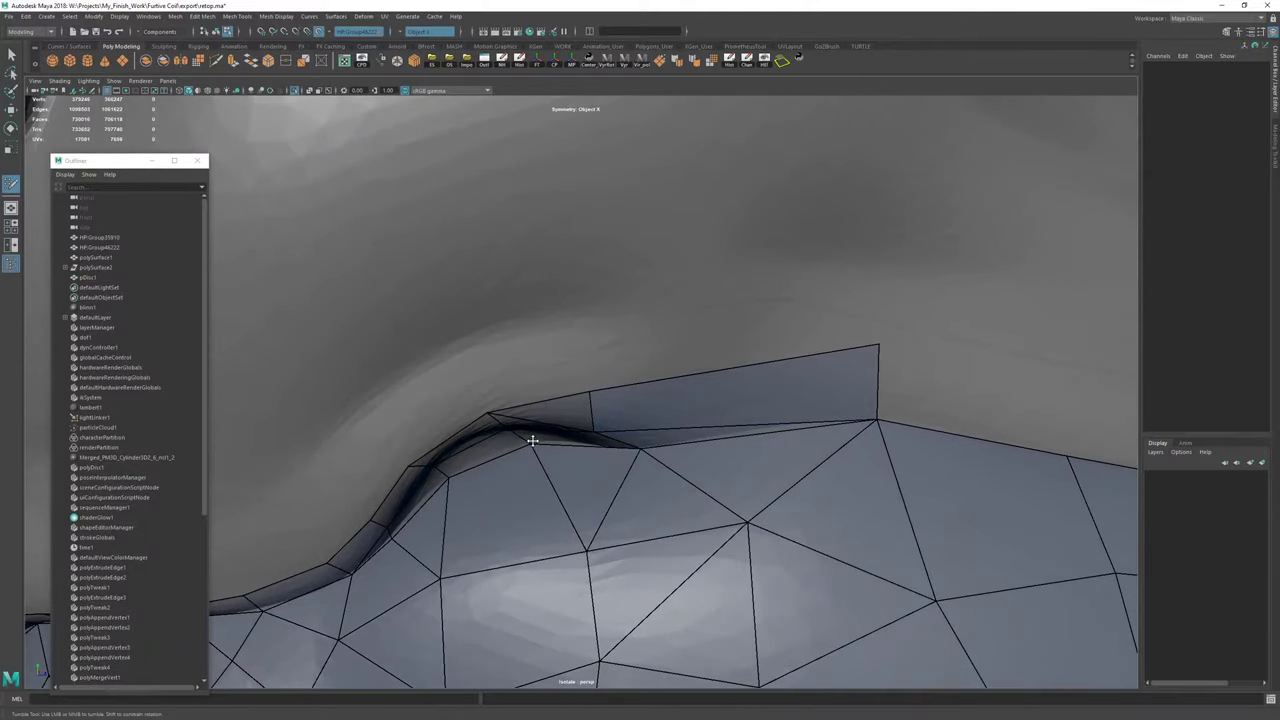
pyautogui.keyDown('alt'); pyautogui.moveTo(742, 435); pyautogui.dragTo(420, 443, button='middle'); pyautogui.keyUp('alt')
pyautogui.keyDown('alt'); pyautogui.moveTo(700, 400); pyautogui.dragTo(603, 383, button='right'); pyautogui.keyUp('alt')
pyautogui.keyDown('alt'); pyautogui.moveTo(603, 383); pyautogui.dragTo(562, 388); pyautogui.keyUp('alt')
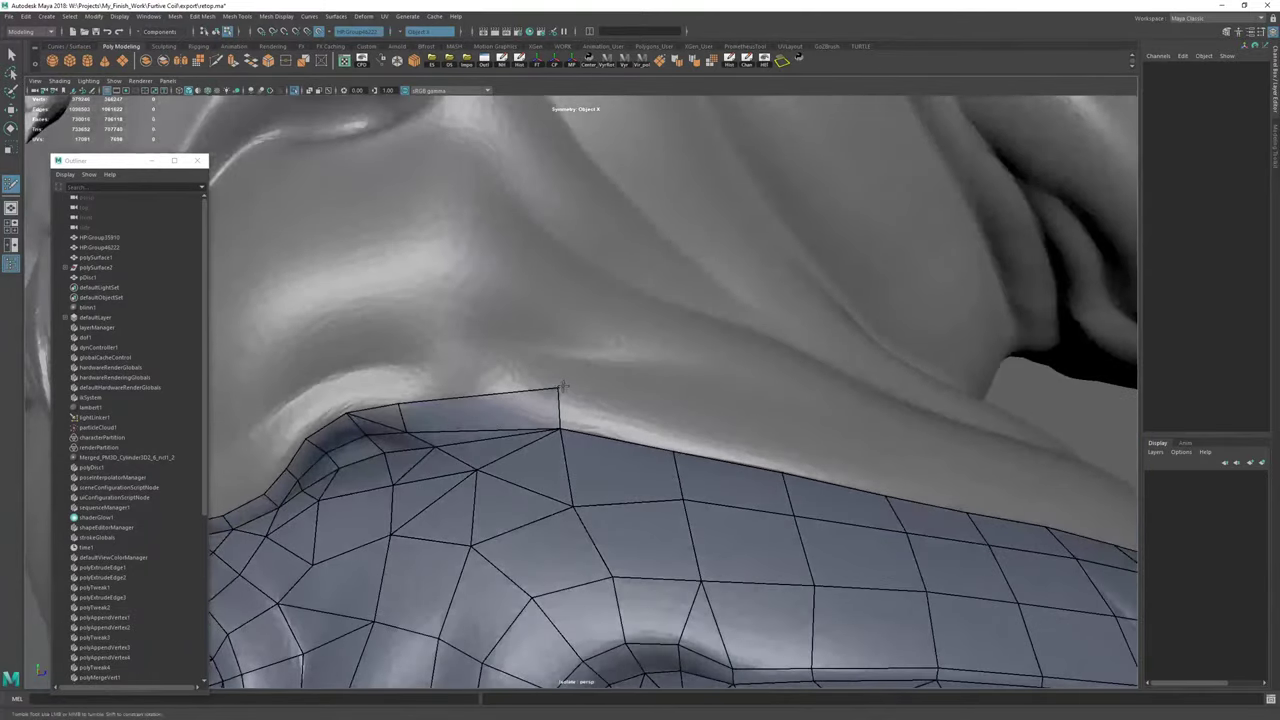
# Extrude two quads outward from the fold's border, starting beside the back midline.
pyautogui.keyDown('alt'); pyautogui.moveTo(708, 425); pyautogui.dragTo(575, 408, button='right'); pyautogui.keyUp('alt')
pyautogui.keyDown('alt'); pyautogui.moveTo(575, 408); pyautogui.dragTo(625, 402); pyautogui.keyUp('alt')
pyautogui.keyDown('alt'); pyautogui.moveTo(590, 405); pyautogui.dragTo(726, 440, button='right'); pyautogui.keyUp('alt')
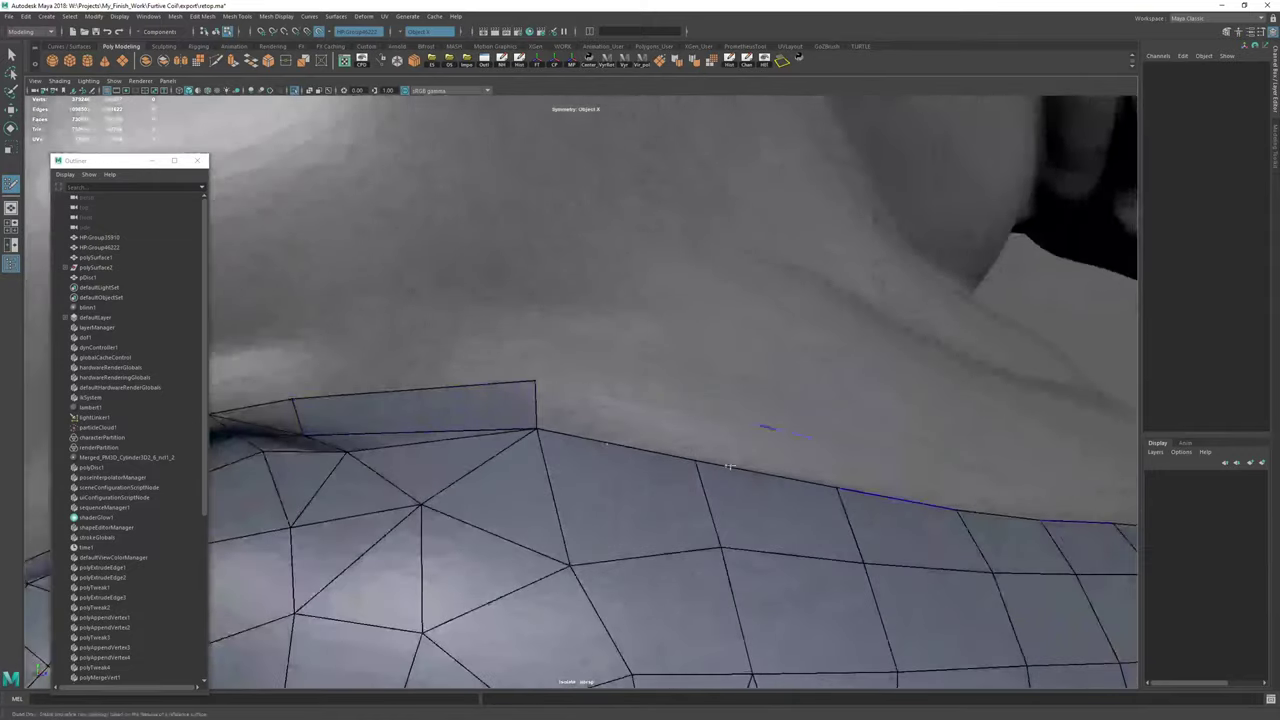
pyautogui.keyDown('alt'); pyautogui.moveTo(320, 350); pyautogui.dragTo(660, 394, button='middle'); pyautogui.keyUp('alt')
pyautogui.keyDown('alt'); pyautogui.moveTo(660, 394); pyautogui.dragTo(540, 388, button='right'); pyautogui.keyUp('alt')
pyautogui.keyDown('alt'); pyautogui.moveTo(540, 388); pyautogui.dragTo(620, 410); pyautogui.keyUp('alt')
pyautogui.keyDown('alt'); pyautogui.moveTo(500, 500); pyautogui.dragTo(600, 320, button='middle'); pyautogui.keyUp('alt')
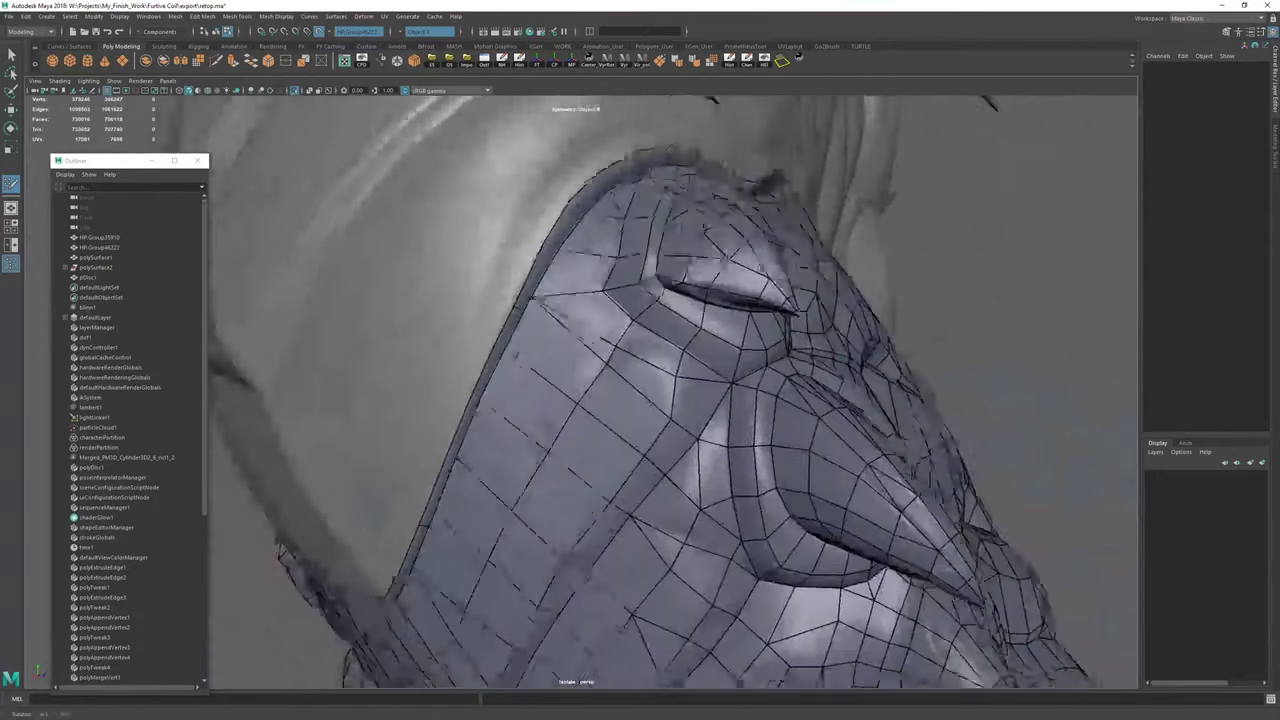
pyautogui.moveTo(470, 320)
pyautogui.keyDown('alt'); pyautogui.mouseDown()
pyautogui.moveTo(563, 318)
pyautogui.moveTo(562, 345)
pyautogui.mouseUp(); pyautogui.keyUp('alt')
pyautogui.moveTo(530, 468)
pyautogui.mouseDown()
pyautogui.moveTo(512, 373)
pyautogui.moveTo(517, 383)
pyautogui.moveTo(479, 402)
pyautogui.mouseUp()
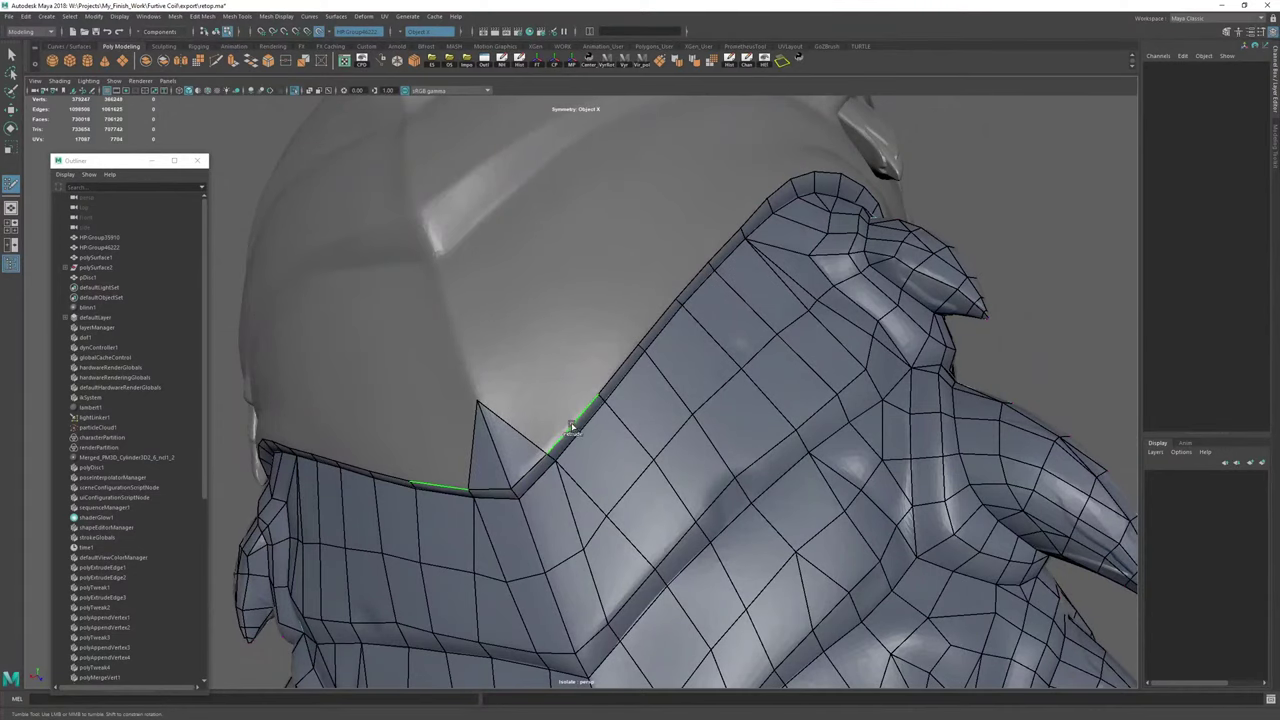
pyautogui.moveTo(573, 422)
pyautogui.mouseDown()
pyautogui.moveTo(506, 376)
pyautogui.moveTo(537, 340)
pyautogui.mouseUp()
pyautogui.press('Tab')
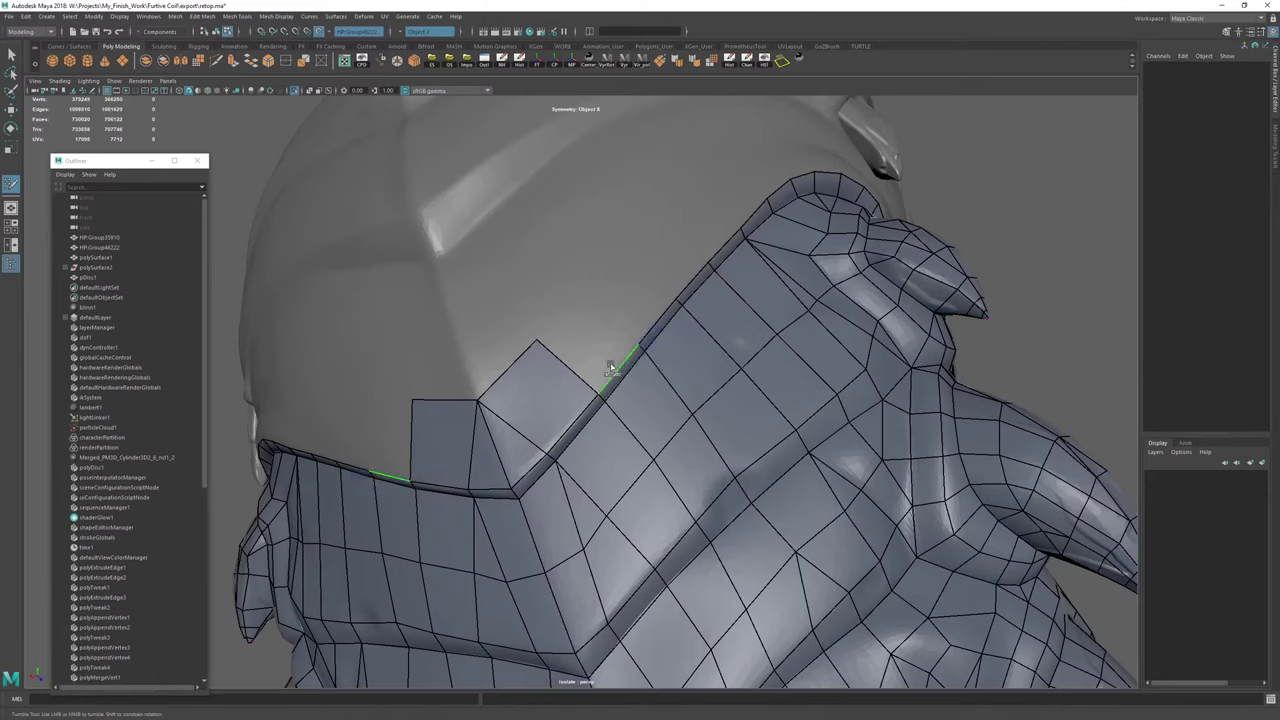
# Try to extrude the whole border loop outward along the fold and around the spike.
pyautogui.moveTo(613, 368)
pyautogui.mouseDown()
pyautogui.moveTo(557, 311)
pyautogui.moveTo(591, 366)
pyautogui.moveTo(625, 354)
pyautogui.mouseUp()
pyautogui.press('Tab')
pyautogui.moveTo(634, 371); pyautogui.dragTo(602, 328, button='middle')
pyautogui.keyDown('alt'); pyautogui.moveTo(602, 328); pyautogui.dragTo(563, 397); pyautogui.keyUp('alt')
pyautogui.keyDown('alt'); pyautogui.moveTo(563, 397); pyautogui.dragTo(563, 480, button='middle'); pyautogui.keyUp('alt')
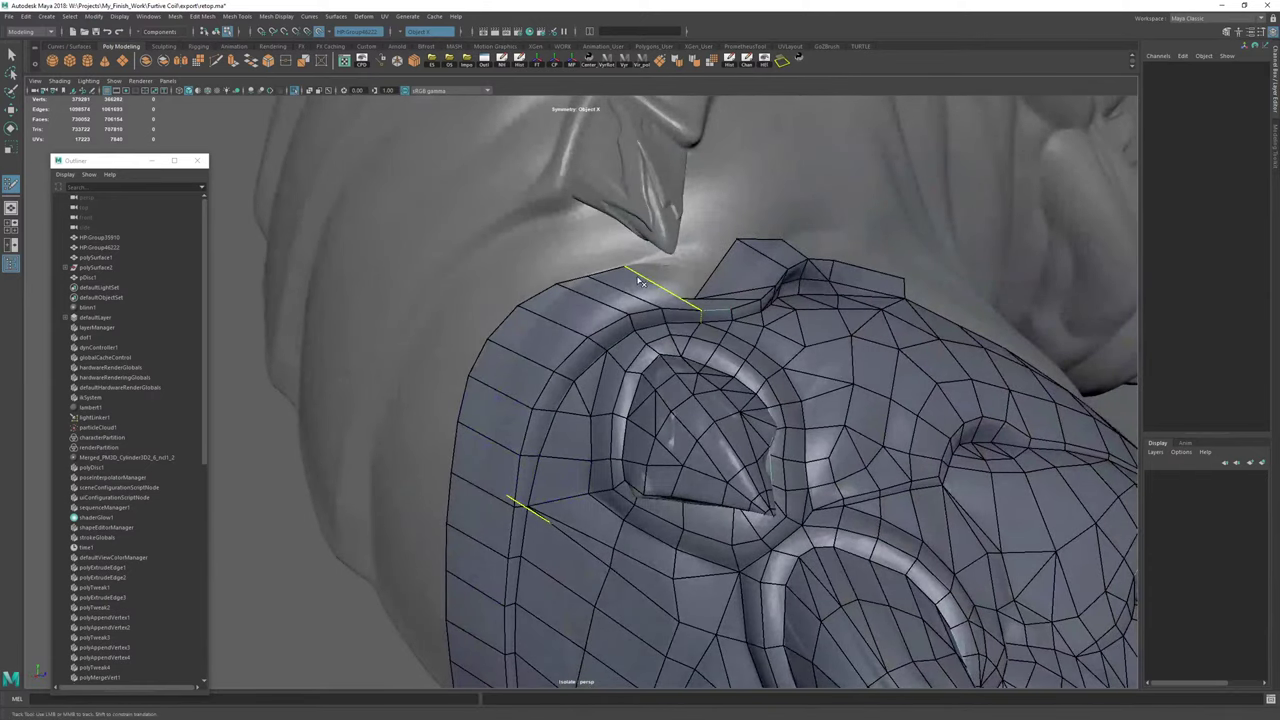
pyautogui.keyDown('ctrl'); pyautogui.keyDown('shift'); pyautogui.click(645, 283); pyautogui.keyUp('shift'); pyautogui.keyUp('ctrl')
pyautogui.keyDown('alt'); pyautogui.moveTo(700, 299); pyautogui.dragTo(708, 345); pyautogui.keyUp('alt')
pyautogui.keyDown('alt'); pyautogui.moveTo(708, 345); pyautogui.dragTo(690, 318, button='right'); pyautogui.keyUp('alt')
pyautogui.keyDown('alt'); pyautogui.moveTo(690, 318); pyautogui.dragTo(597, 265); pyautogui.keyUp('alt')
pyautogui.hotkey('ctrl', 'z')
pyautogui.hotkey('ctrl', 'z')
pyautogui.hotkey('ctrl', 'z')
# Extrude one face from the border above the spike and a strip of quads from the border edges leading up to it.
pyautogui.press('Tab')
pyautogui.keyDown('alt'); pyautogui.moveTo(520, 346); pyautogui.dragTo(529, 341); pyautogui.keyUp('alt')
pyautogui.keyDown('alt'); pyautogui.moveTo(511, 457); pyautogui.dragTo(655, 325, button='middle'); pyautogui.keyUp('alt')
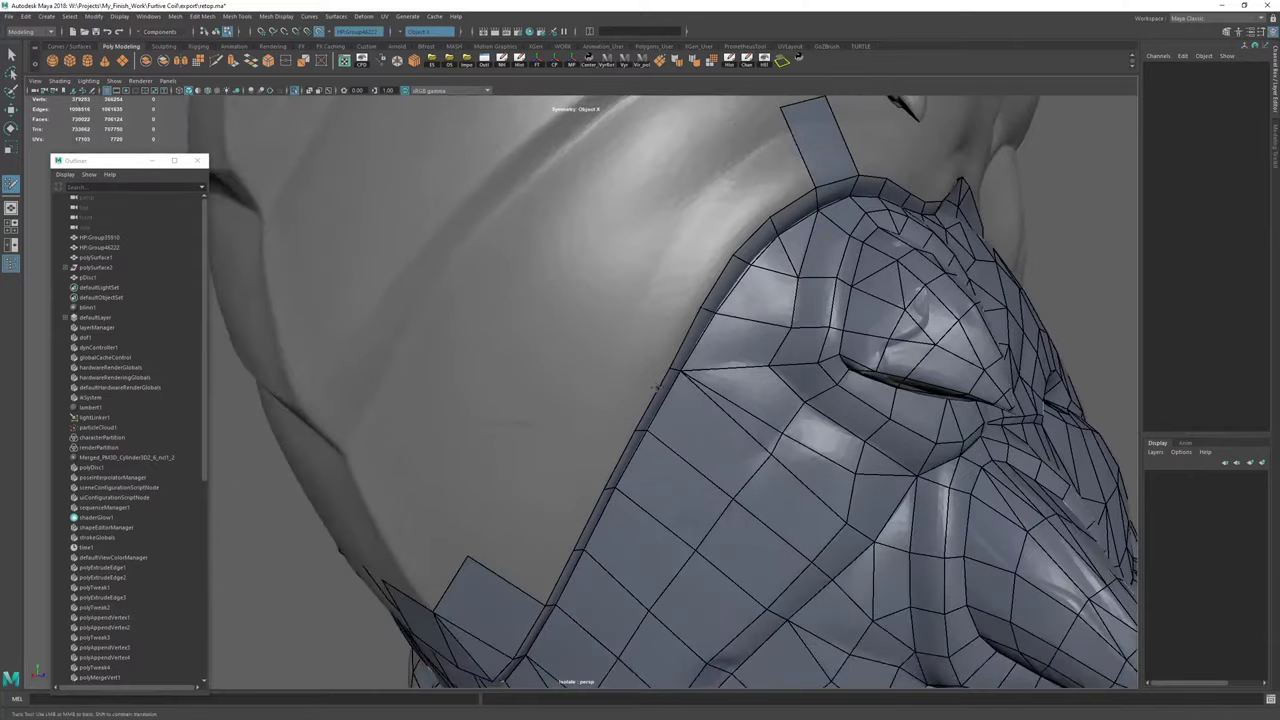
pyautogui.keyDown('alt'); pyautogui.moveTo(655, 325); pyautogui.dragTo(640, 365); pyautogui.keyUp('alt')
pyautogui.press('Tab')
pyautogui.moveTo(647, 400); pyautogui.dragTo(570, 344, button='middle')
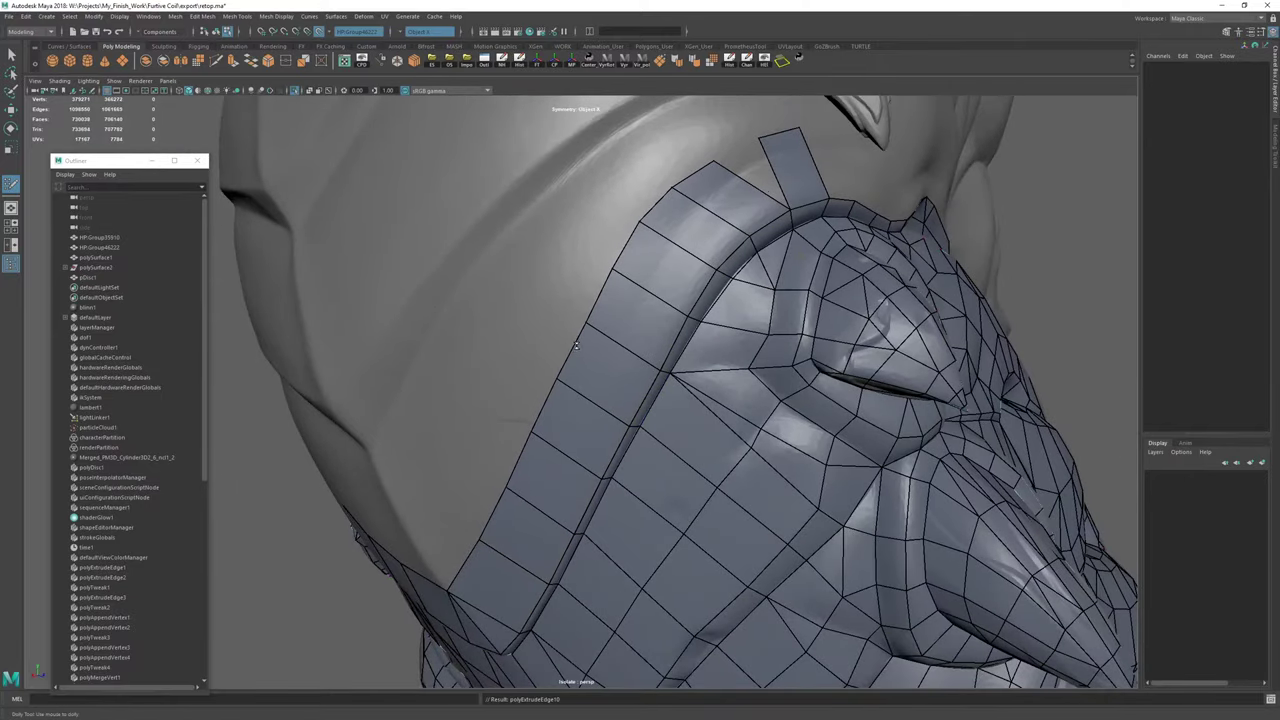
# Join the new strip to the neighbouring faces and adjust its outer vertices so the border follows the fold evenly.
pyautogui.keyDown('alt'); pyautogui.moveTo(570, 344); pyautogui.dragTo(617, 363); pyautogui.keyUp('alt')
pyautogui.keyDown('alt'); pyautogui.moveTo(617, 363); pyautogui.dragTo(582, 460, button='middle'); pyautogui.keyUp('alt')
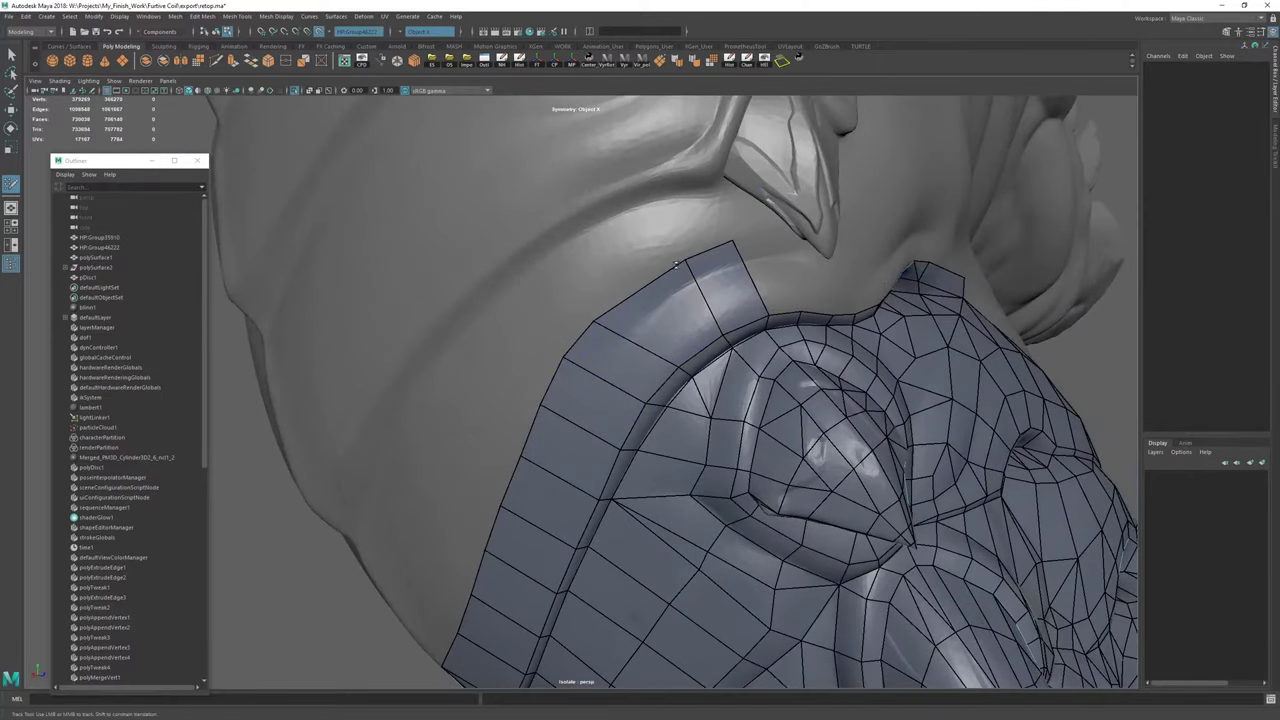
pyautogui.keyDown('alt'); pyautogui.moveTo(631, 307); pyautogui.dragTo(612, 348); pyautogui.keyUp('alt')
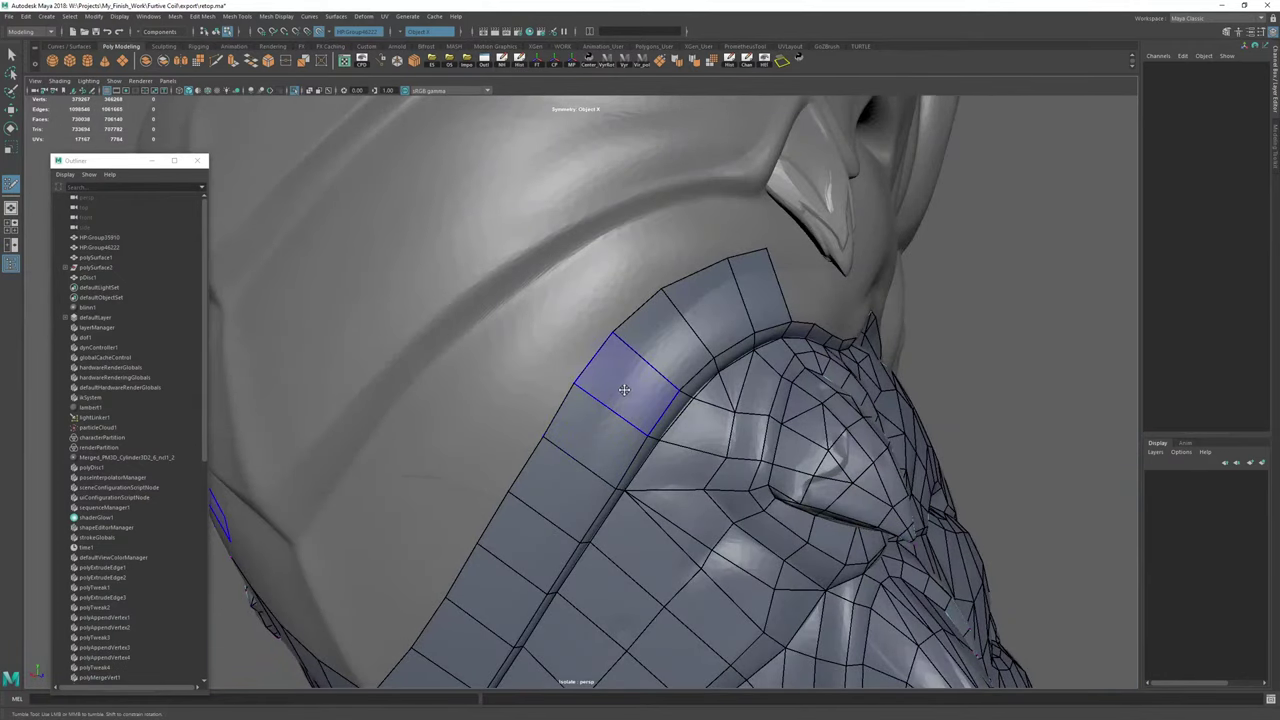
pyautogui.moveTo(660, 295)
pyautogui.keyDown('shift'); pyautogui.mouseDown()
pyautogui.moveTo(737, 266)
pyautogui.moveTo(722, 272)
pyautogui.mouseUp(); pyautogui.keyUp('shift')
pyautogui.keyDown('alt'); pyautogui.moveTo(503, 520); pyautogui.dragTo(588, 341); pyautogui.keyUp('alt')
pyautogui.moveTo(486, 431); pyautogui.dragTo(493, 426)
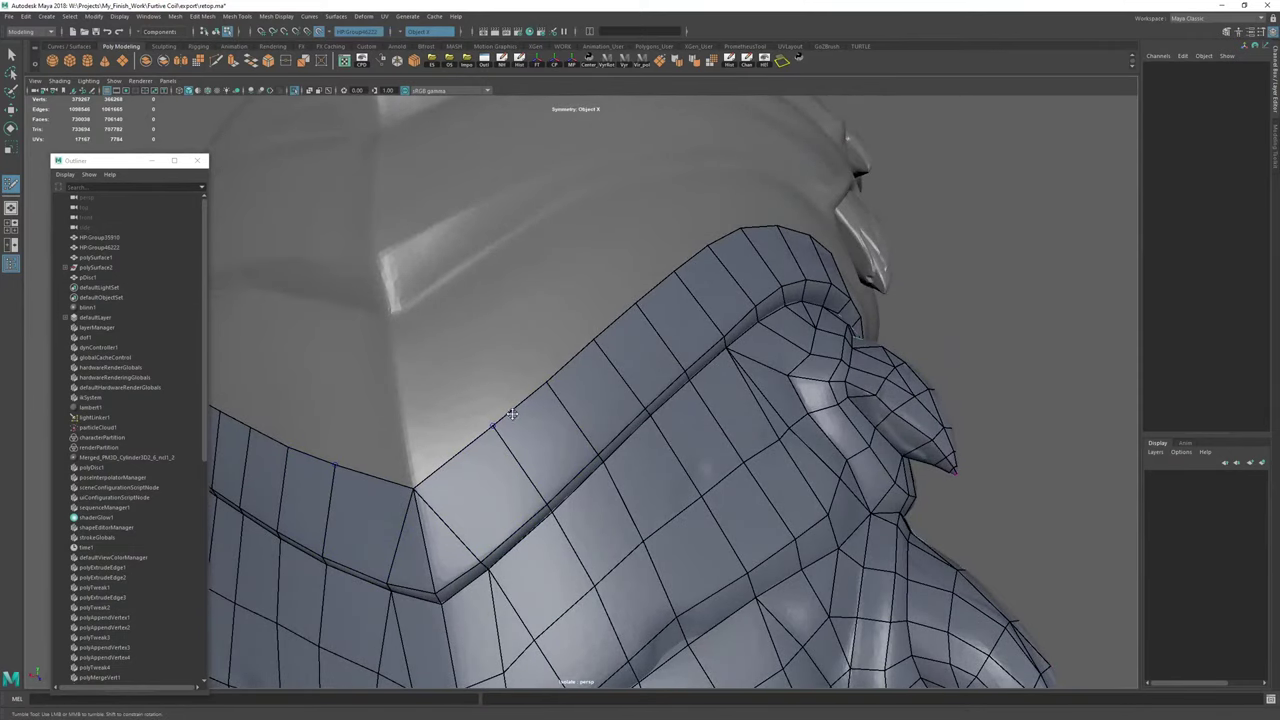
pyautogui.moveTo(549, 385); pyautogui.dragTo(558, 376)
# Extrude a second row of quads upward from the midline and collapse the triangular gap at the row's outer end.
pyautogui.moveTo(479, 457); pyautogui.dragTo(404, 309)
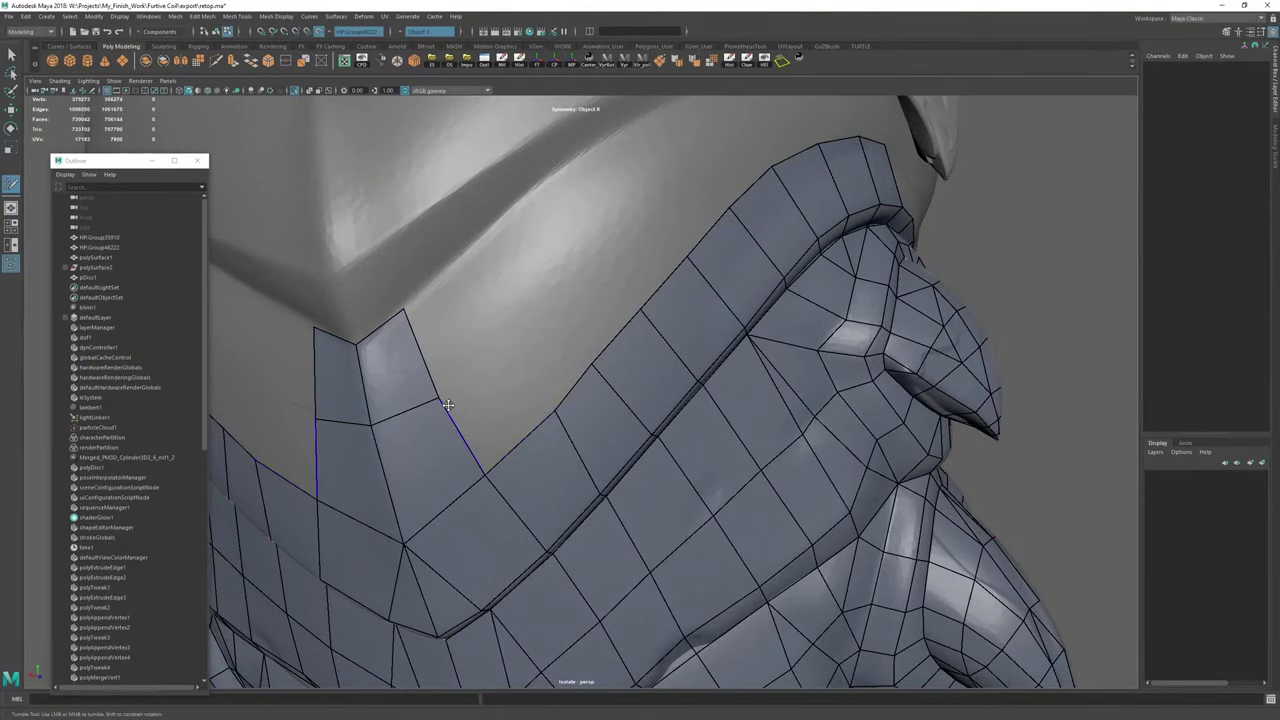
pyautogui.moveTo(483, 356); pyautogui.dragTo(476, 361)
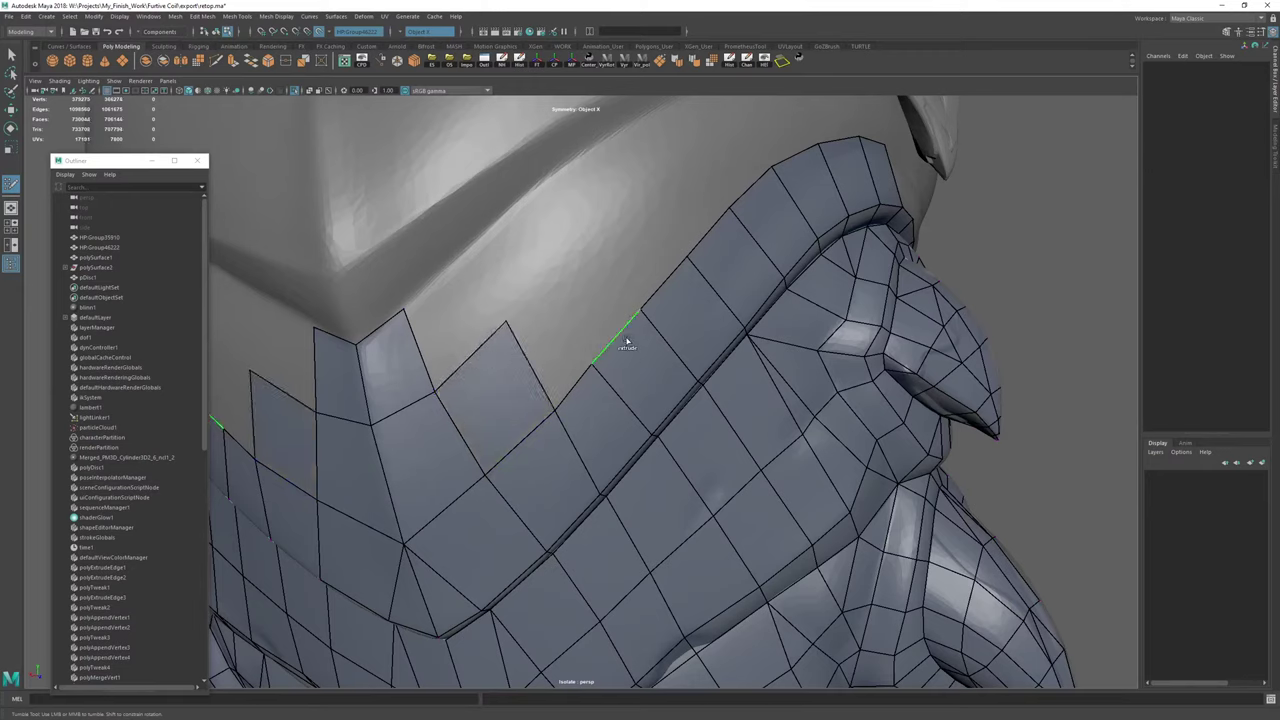
pyautogui.moveTo(627, 343); pyautogui.dragTo(584, 245)
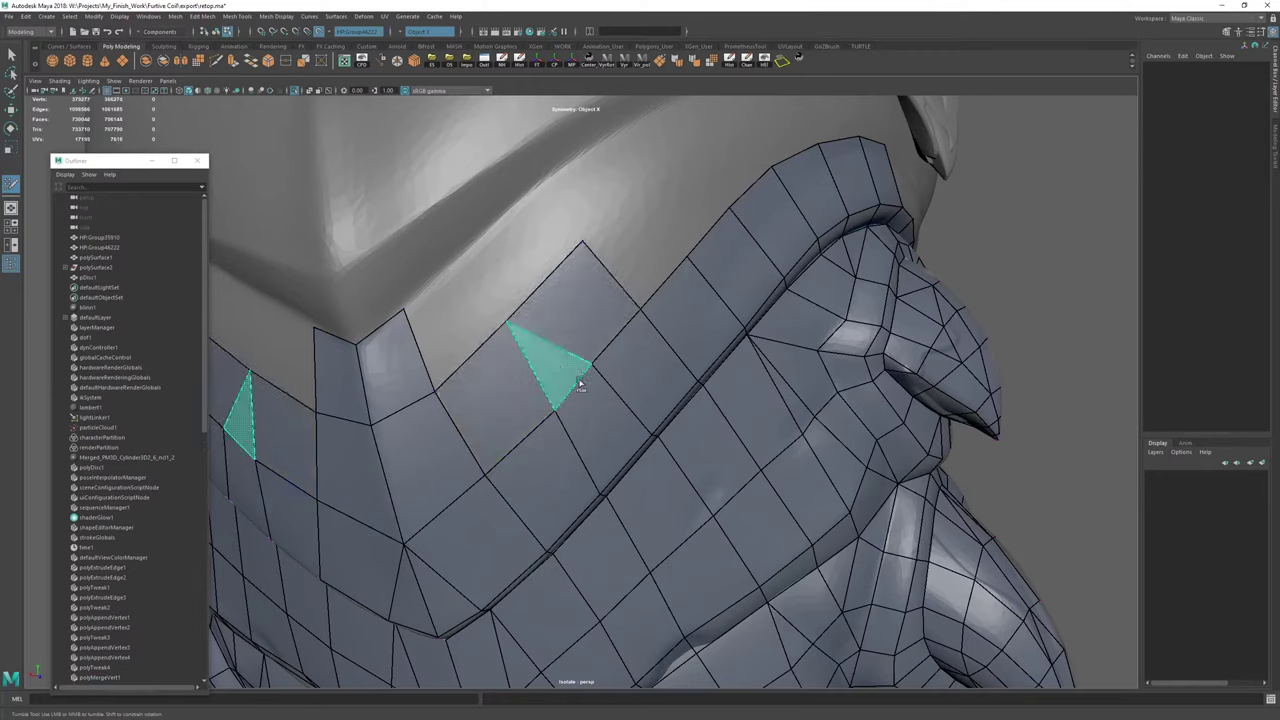
pyautogui.keyDown('shift'); pyautogui.click(554, 406); pyautogui.keyUp('shift')
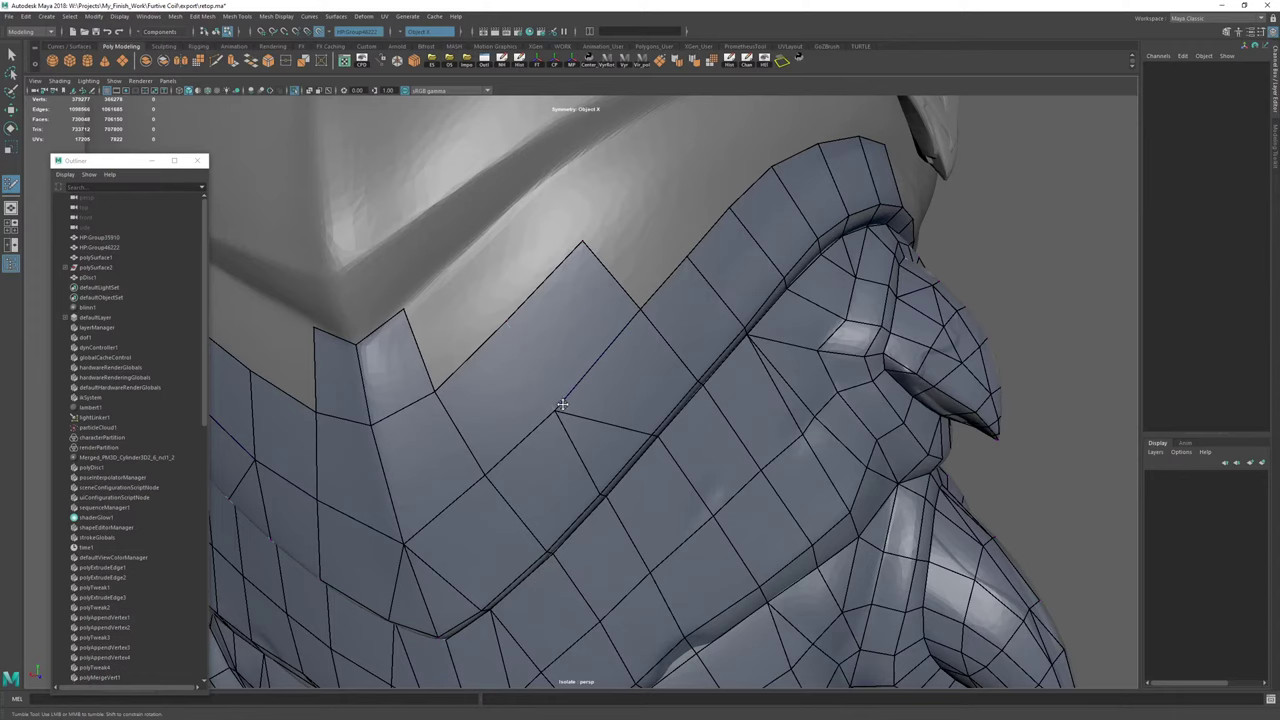
pyautogui.moveTo(562, 404); pyautogui.dragTo(570, 396)
# Delete the retopology mesh's history in object mode and resume Quad Draw.
pyautogui.press('w')
pyautogui.press('F8')
pyautogui.click(731, 62)
pyautogui.press('y')
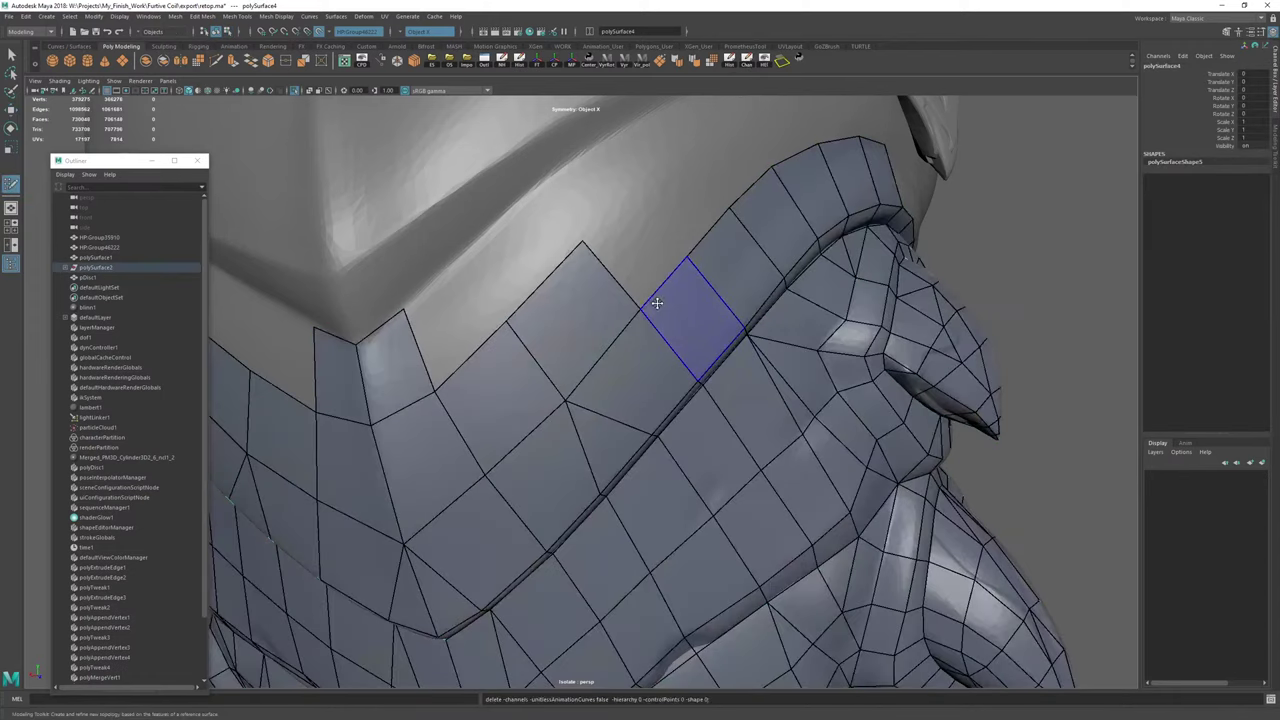
# Weld two neighbouring border vertices on the strip below the spike and reposition the outer corners of the second-row quads.
pyautogui.moveTo(508, 320); pyautogui.dragTo(518, 309)
pyautogui.scroll(-6, 560, 313)
pyautogui.scroll(4, 651, 323)
pyautogui.moveTo(940, 385)
pyautogui.keyDown('alt'); pyautogui.mouseDown()
pyautogui.moveTo(851, 405)
pyautogui.moveTo(617, 353)
pyautogui.mouseUp(); pyautogui.keyUp('alt')
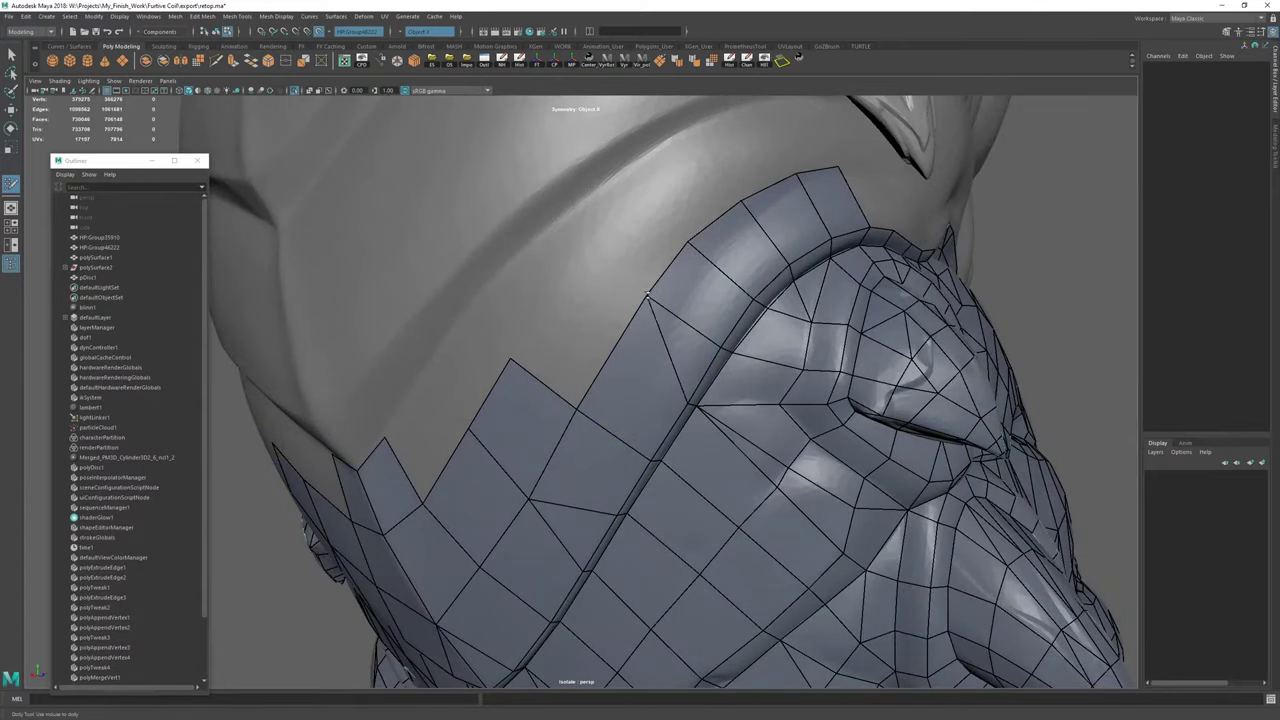
pyautogui.moveTo(648, 296); pyautogui.dragTo(640, 314)
pyautogui.scroll(-6, 640, 314)
pyautogui.scroll(4, 600, 360)
pyautogui.keyDown('alt'); pyautogui.moveTo(515, 390); pyautogui.dragTo(600, 409); pyautogui.keyUp('alt')
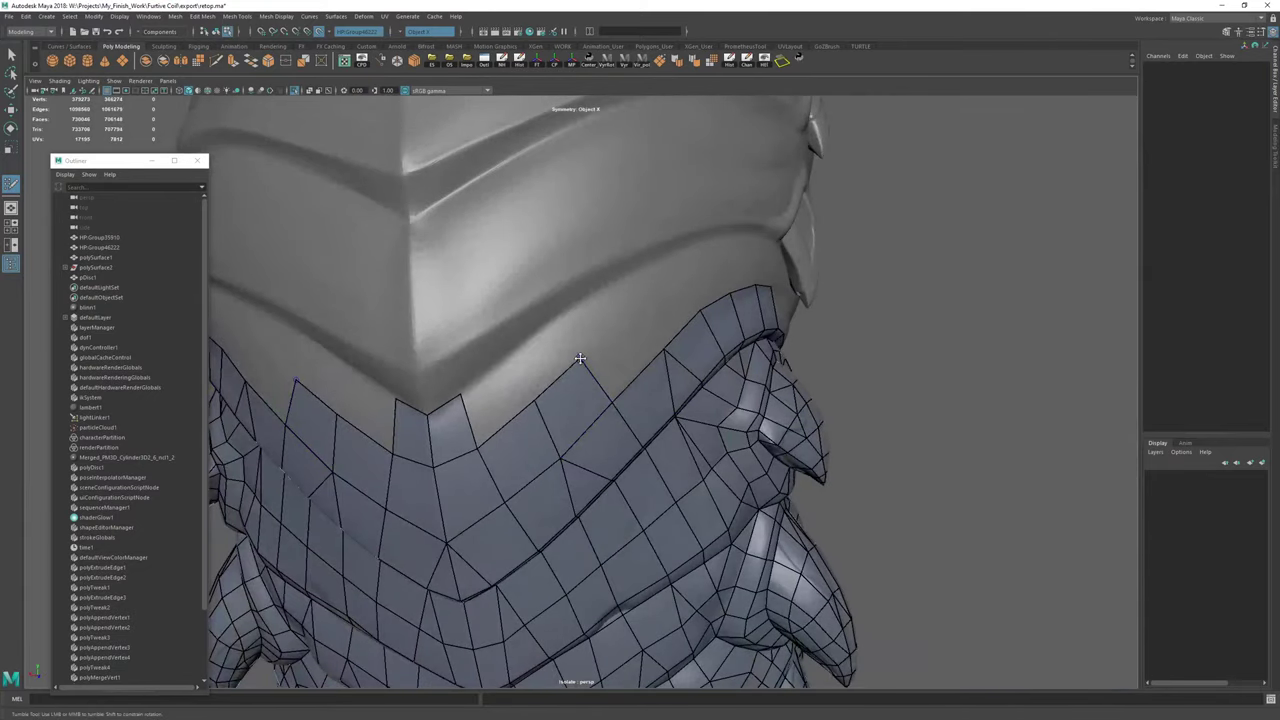
pyautogui.moveTo(580, 359); pyautogui.dragTo(587, 364)
# Extrude two more quads along the lower edge of the next fold, working outward from the midline.
pyautogui.moveTo(536, 402)
pyautogui.mouseDown()
pyautogui.moveTo(487, 382)
pyautogui.moveTo(490, 371)
pyautogui.mouseUp()
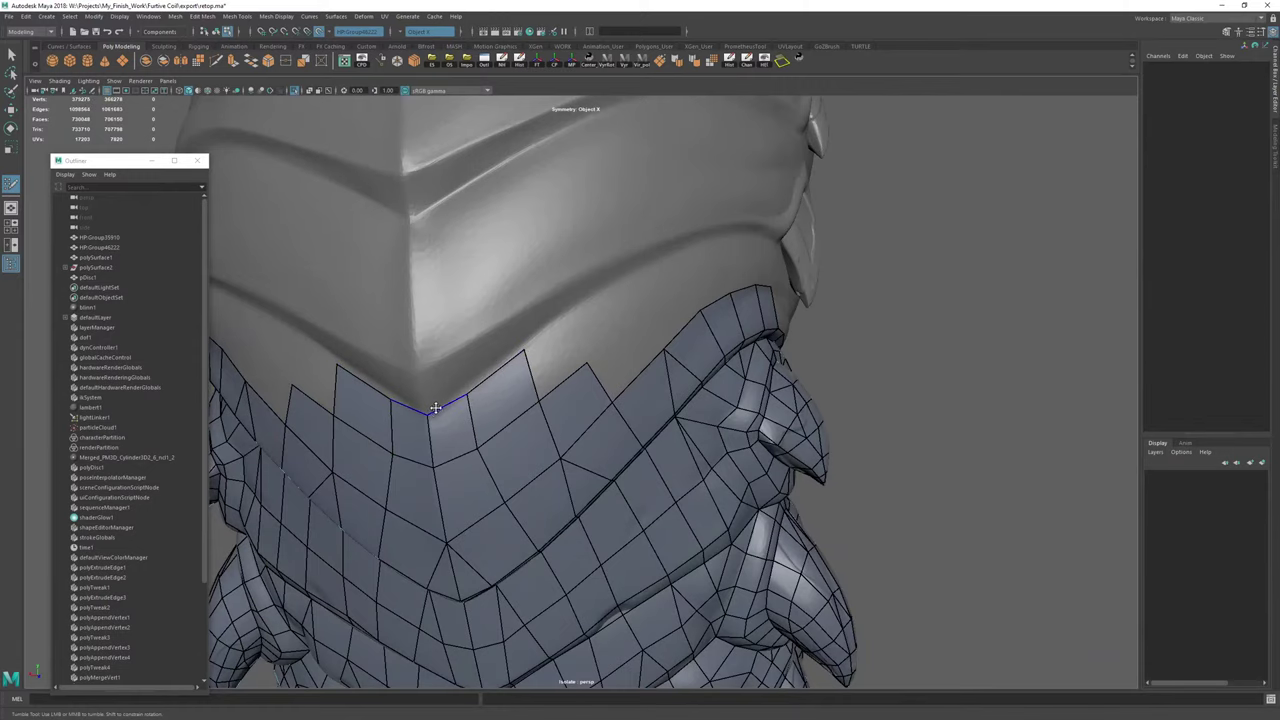
pyautogui.keyDown('alt'); pyautogui.moveTo(467, 420); pyautogui.dragTo(495, 417); pyautogui.keyUp('alt')
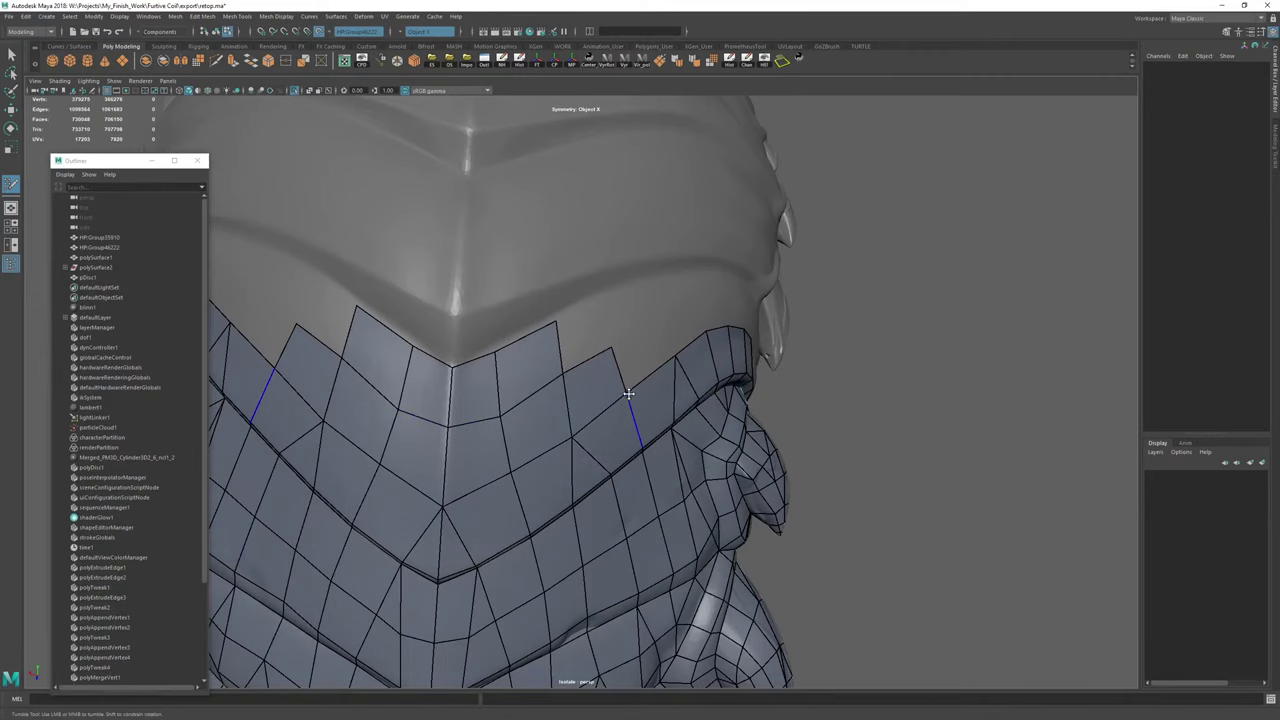
pyautogui.moveTo(527, 335)
pyautogui.keyDown('alt'); pyautogui.mouseDown()
pyautogui.moveTo(450, 352)
pyautogui.moveTo(531, 384)
pyautogui.mouseUp(); pyautogui.keyUp('alt')
pyautogui.keyDown('alt'); pyautogui.moveTo(440, 483); pyautogui.dragTo(552, 384); pyautogui.keyUp('alt')
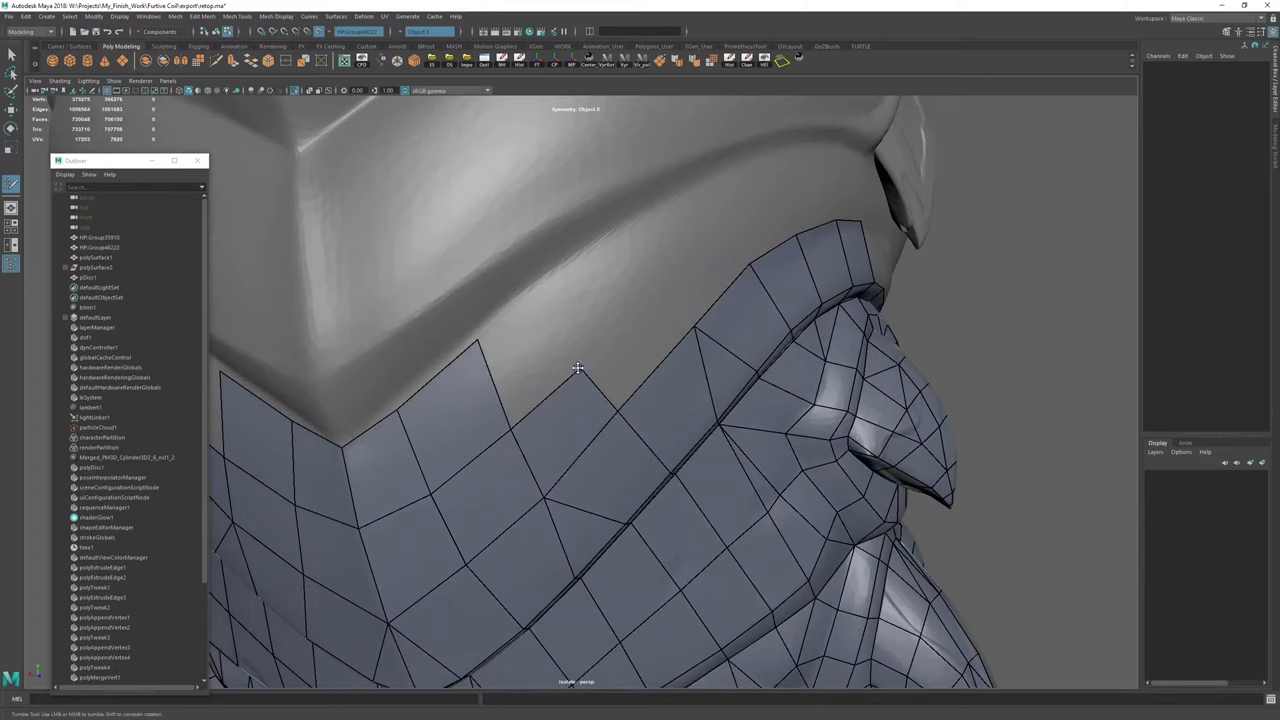
pyautogui.keyDown('alt'); pyautogui.moveTo(667, 369); pyautogui.dragTo(682, 250); pyautogui.keyUp('alt')
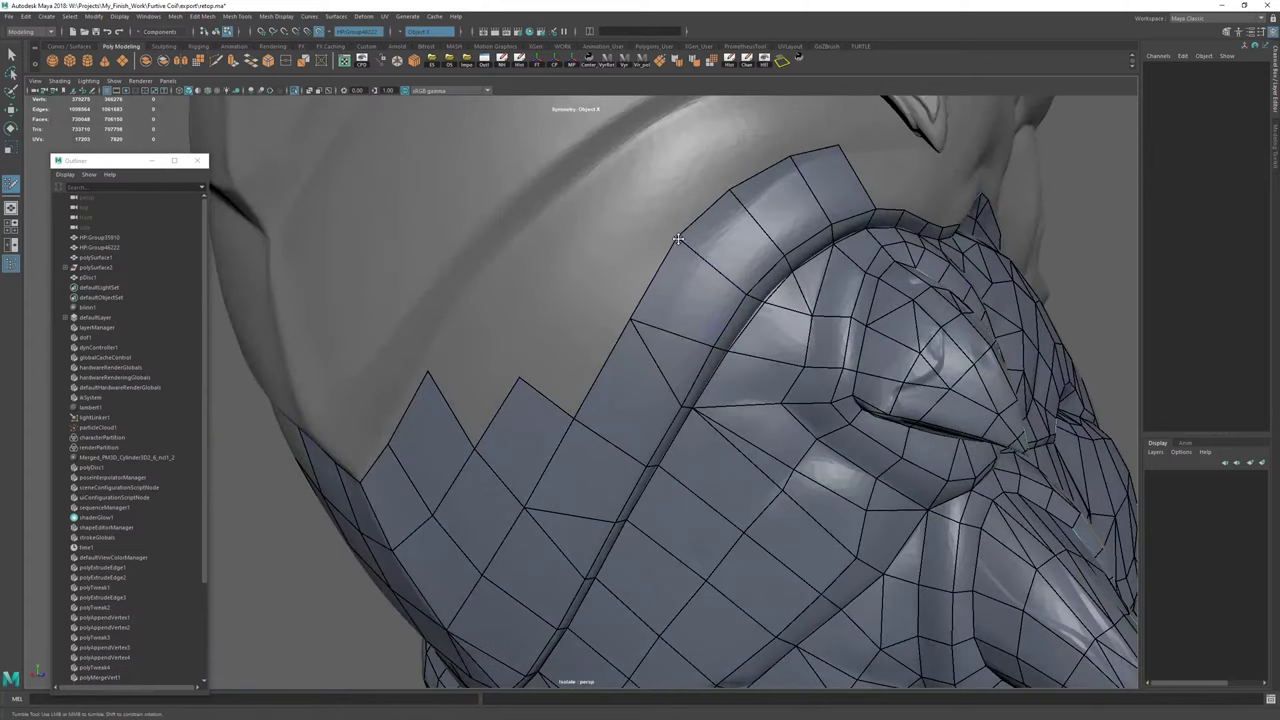
pyautogui.keyDown('alt'); pyautogui.moveTo(693, 261); pyautogui.dragTo(667, 336, button='middle'); pyautogui.keyUp('alt')
pyautogui.keyDown('alt'); pyautogui.moveTo(667, 336); pyautogui.dragTo(579, 318); pyautogui.keyUp('alt')
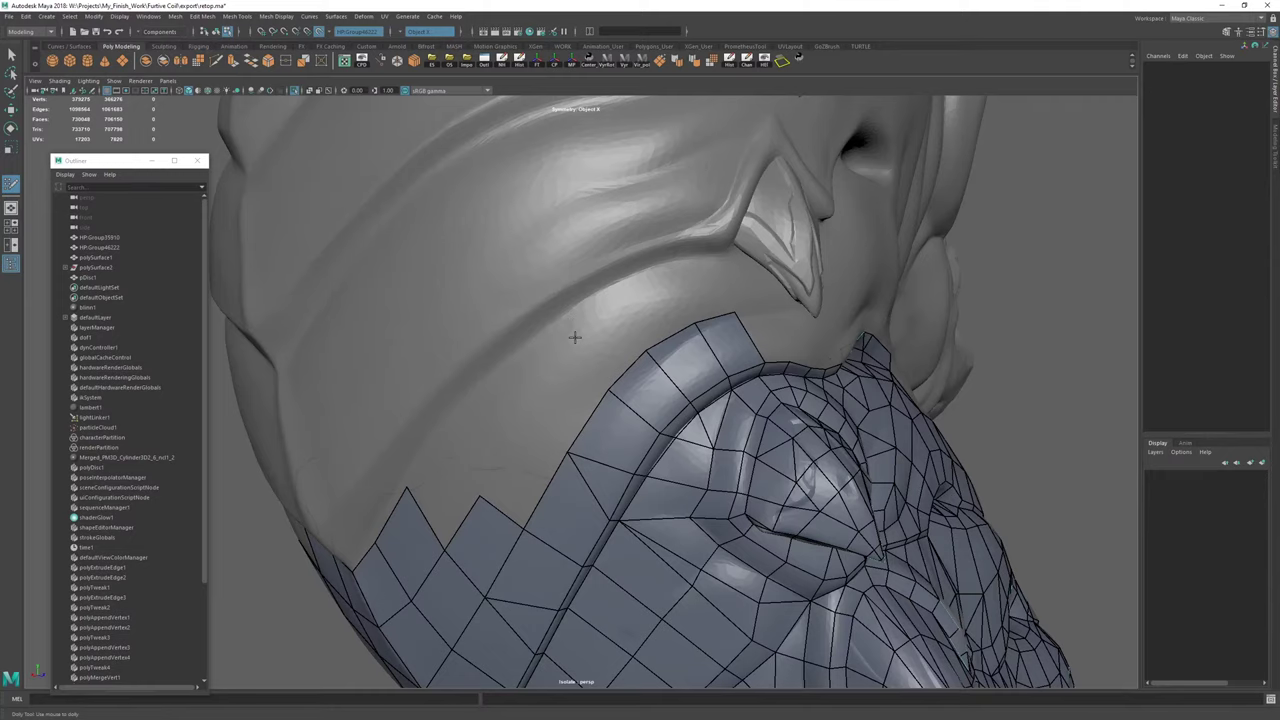
pyautogui.keyDown('alt'); pyautogui.moveTo(427, 430); pyautogui.dragTo(598, 461); pyautogui.keyUp('alt')
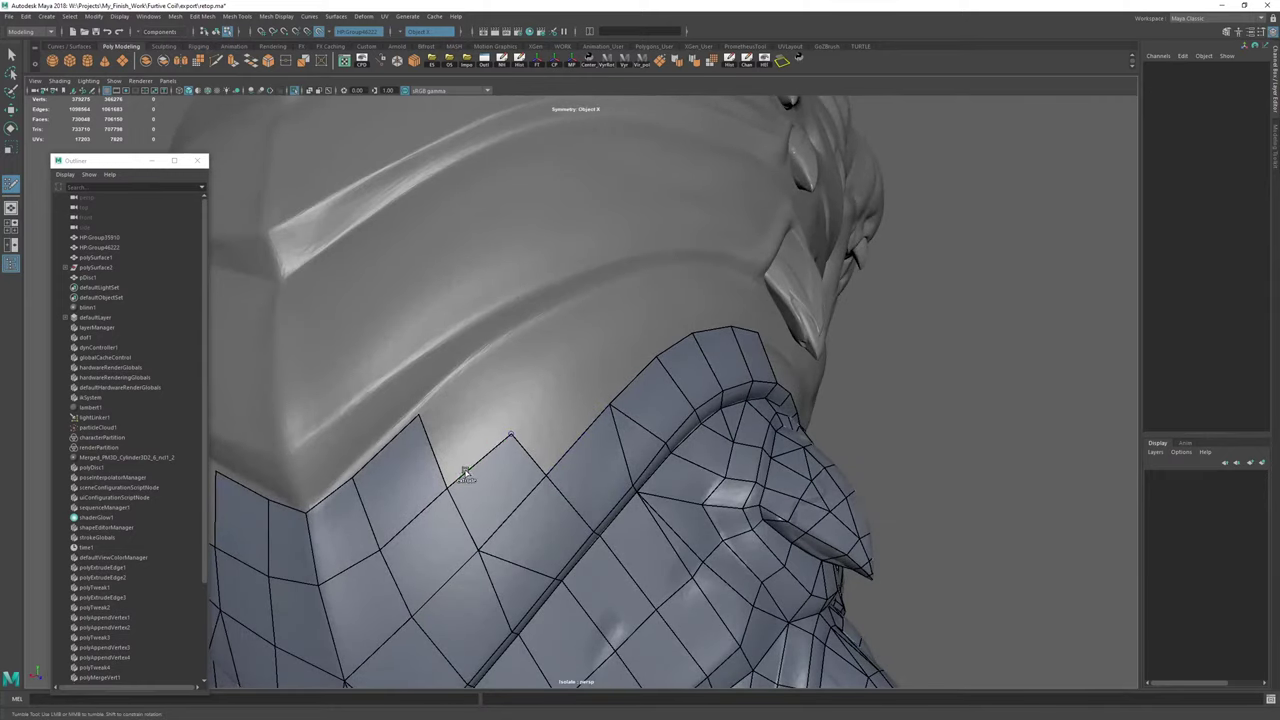
pyautogui.moveTo(466, 472); pyautogui.dragTo(409, 415)
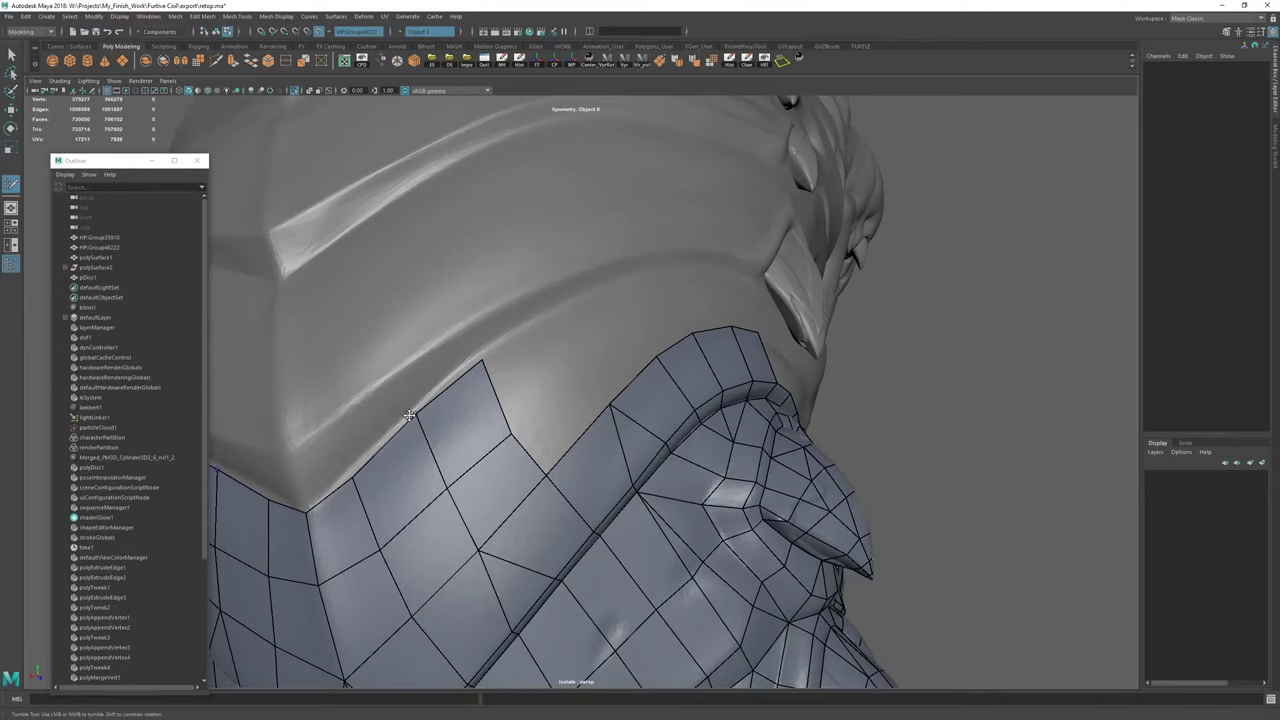
# Extrude another quad from the border toward the spike and align its vertices with the lower edge of the fold.
pyautogui.keyDown('alt'); pyautogui.moveTo(562, 377); pyautogui.dragTo(447, 403); pyautogui.keyUp('alt')
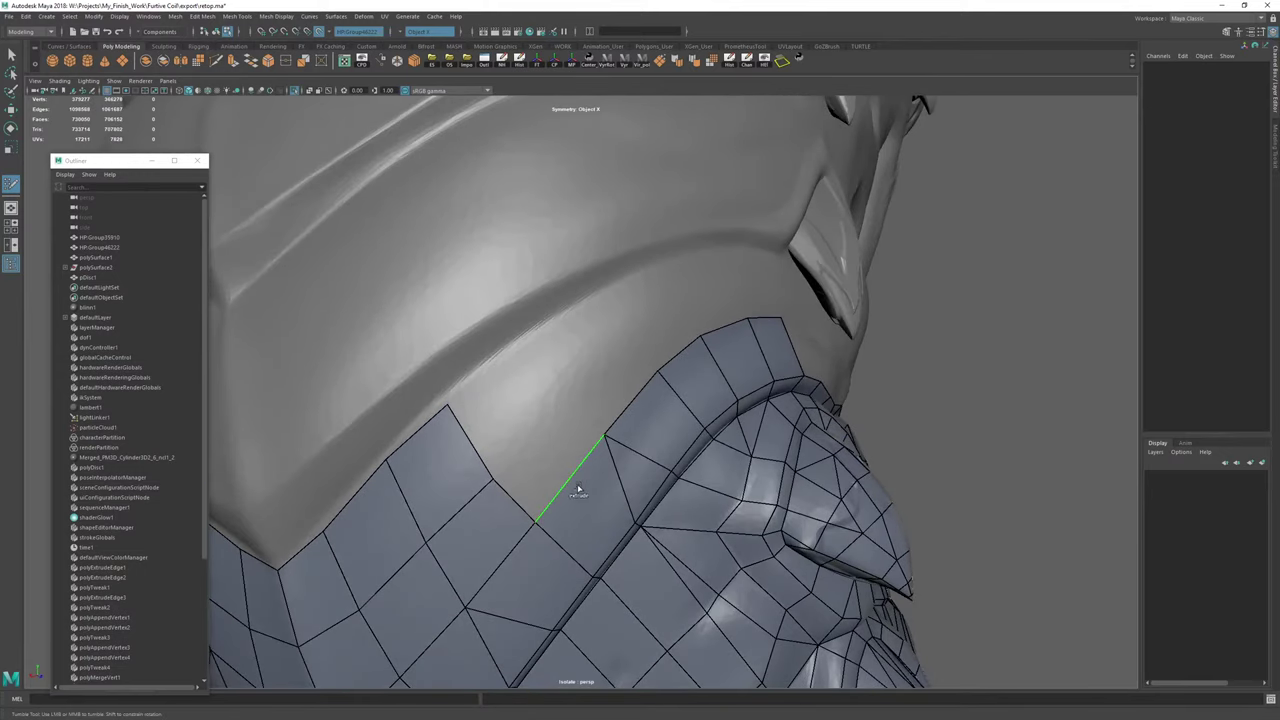
pyautogui.moveTo(578, 489); pyautogui.dragTo(483, 373)
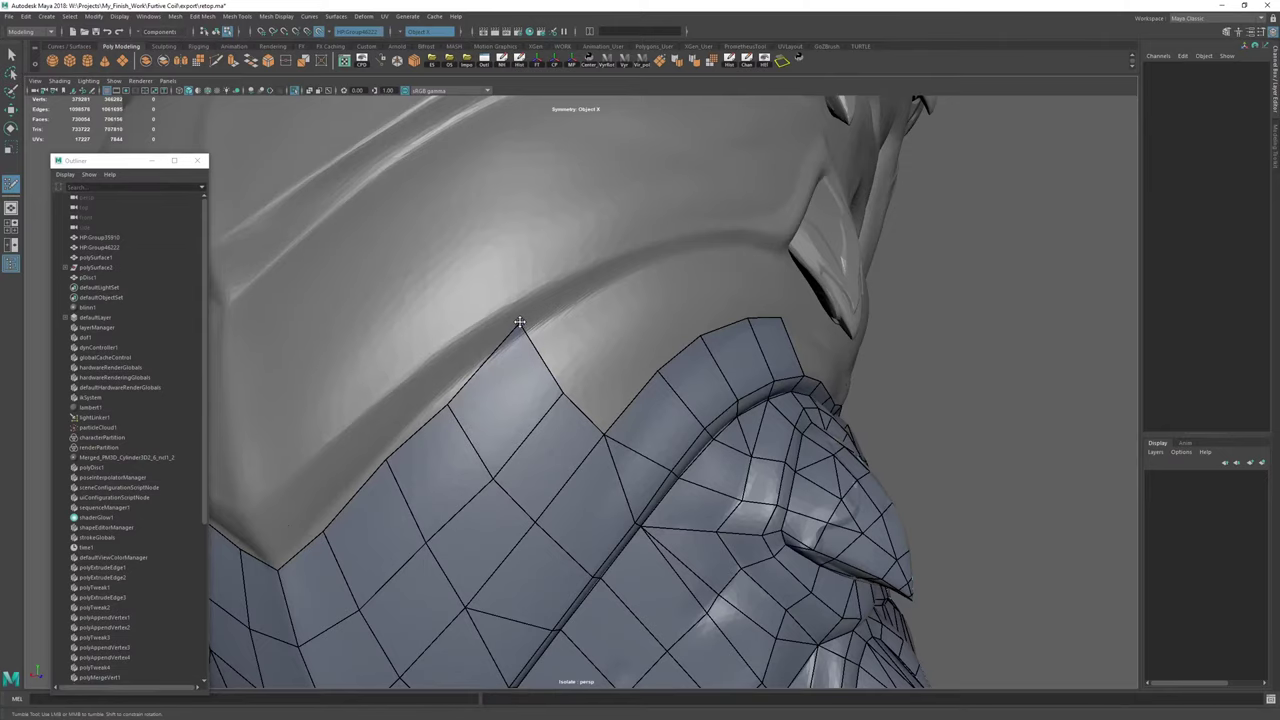
pyautogui.moveTo(519, 322); pyautogui.dragTo(526, 335)
pyautogui.moveTo(452, 404); pyautogui.dragTo(450, 396)
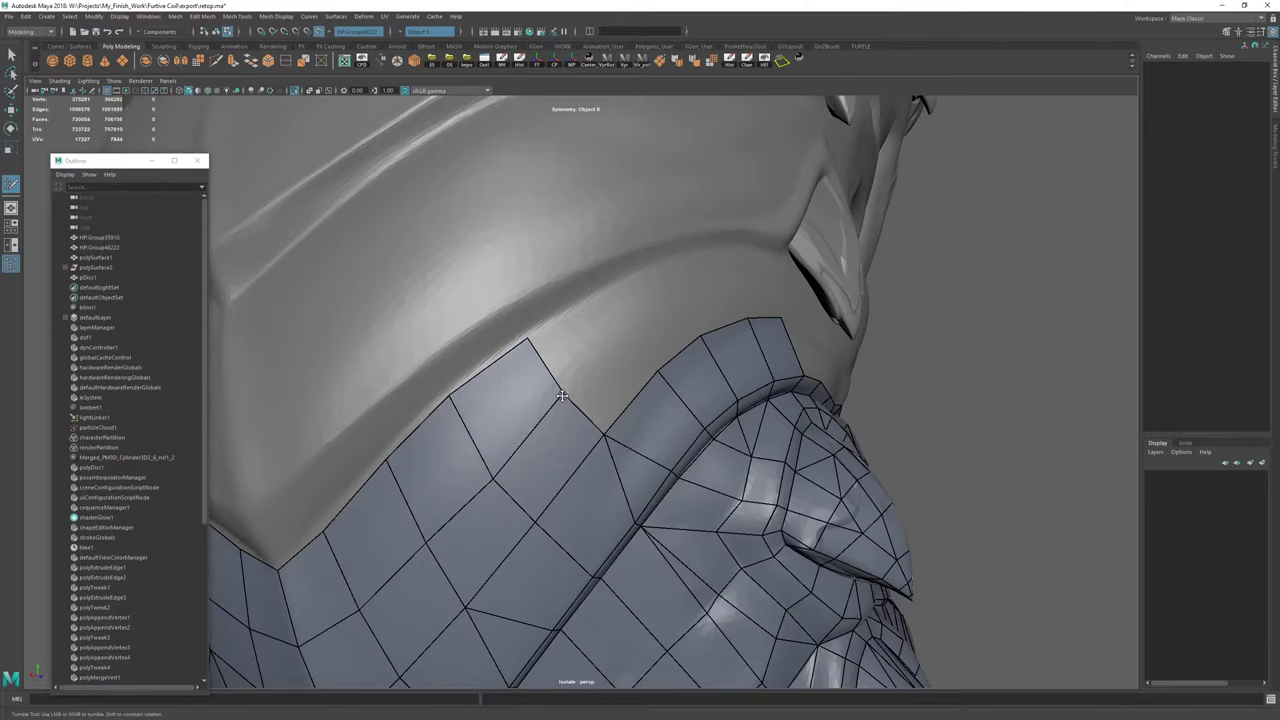
pyautogui.moveTo(562, 395); pyautogui.dragTo(564, 399)
# Reposition the outer border vertices of the strip curving around beneath the spike.
pyautogui.moveTo(622, 415)
pyautogui.keyDown('alt'); pyautogui.mouseDown()
pyautogui.moveTo(566, 420)
pyautogui.moveTo(611, 393)
pyautogui.mouseUp(); pyautogui.keyUp('alt')
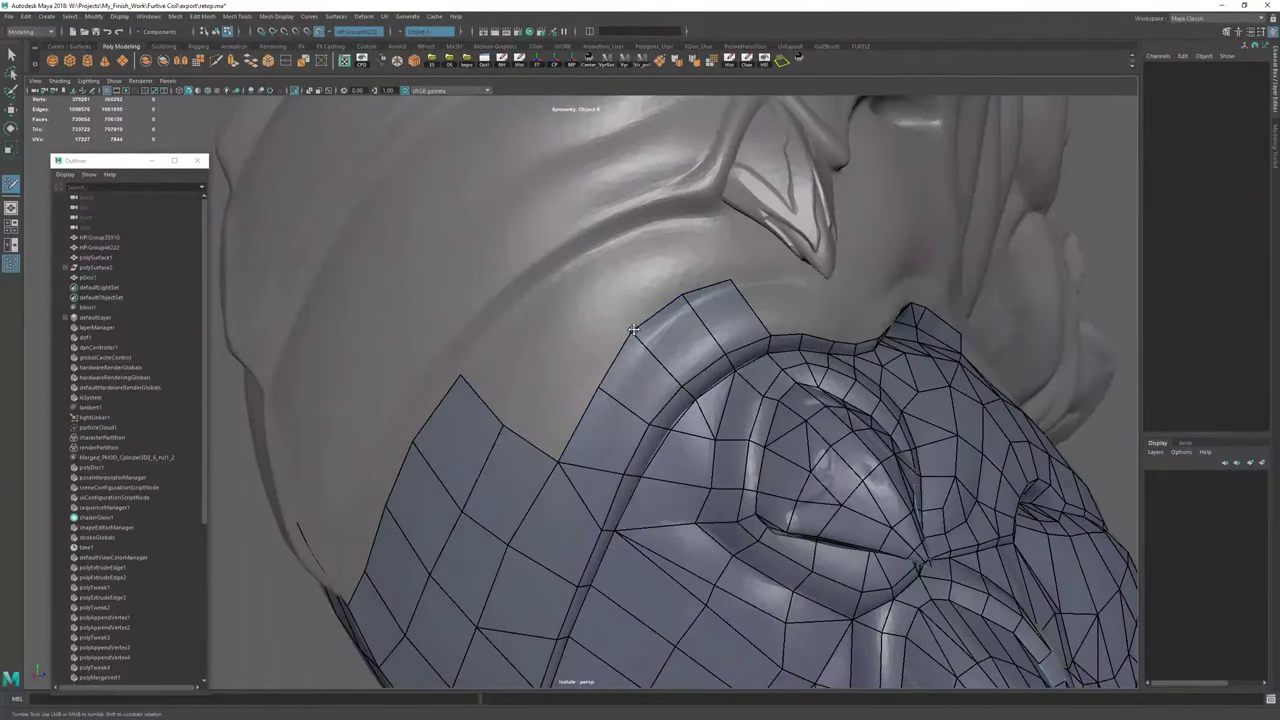
pyautogui.moveTo(633, 330); pyautogui.dragTo(635, 337)
pyautogui.keyDown('alt'); pyautogui.moveTo(663, 340); pyautogui.dragTo(532, 457, button='middle'); pyautogui.keyUp('alt')
pyautogui.moveTo(571, 407); pyautogui.dragTo(588, 403)
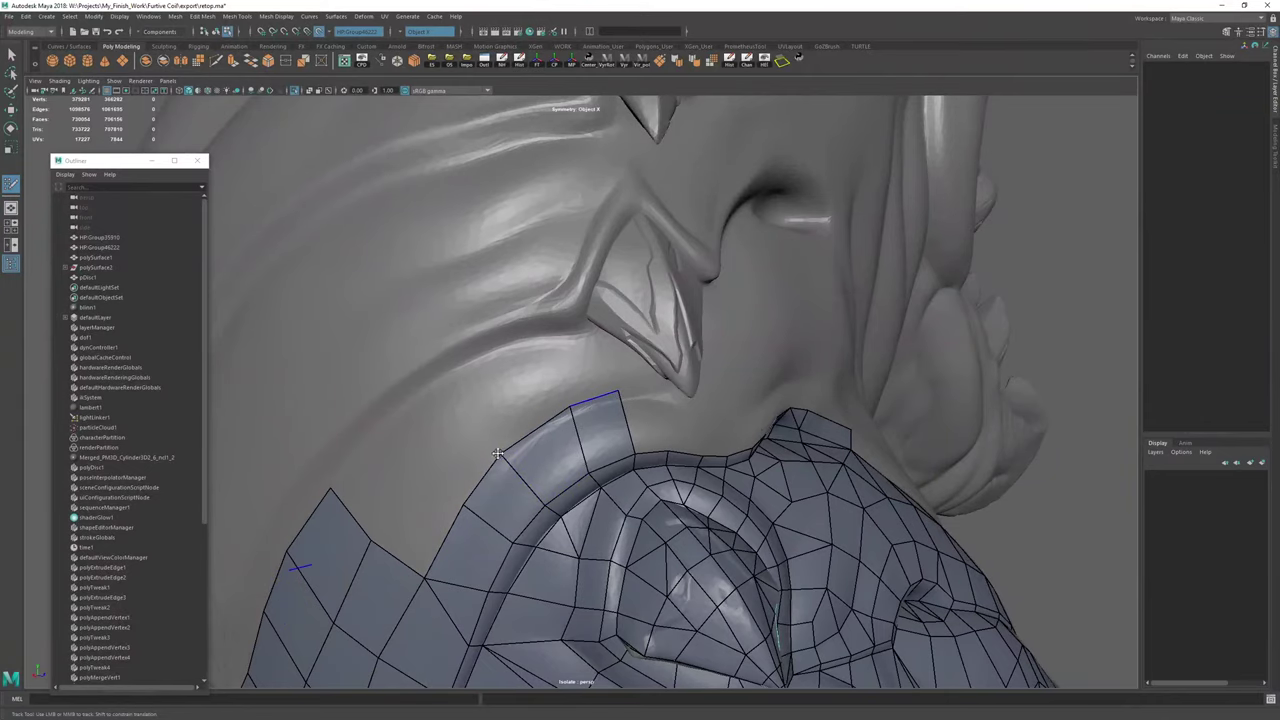
# Examine the extended mesh against the sculpted folds from the side and back, close up and over the whole neck.
pyautogui.keyDown('alt'); pyautogui.moveTo(538, 506); pyautogui.dragTo(487, 452); pyautogui.keyUp('alt')
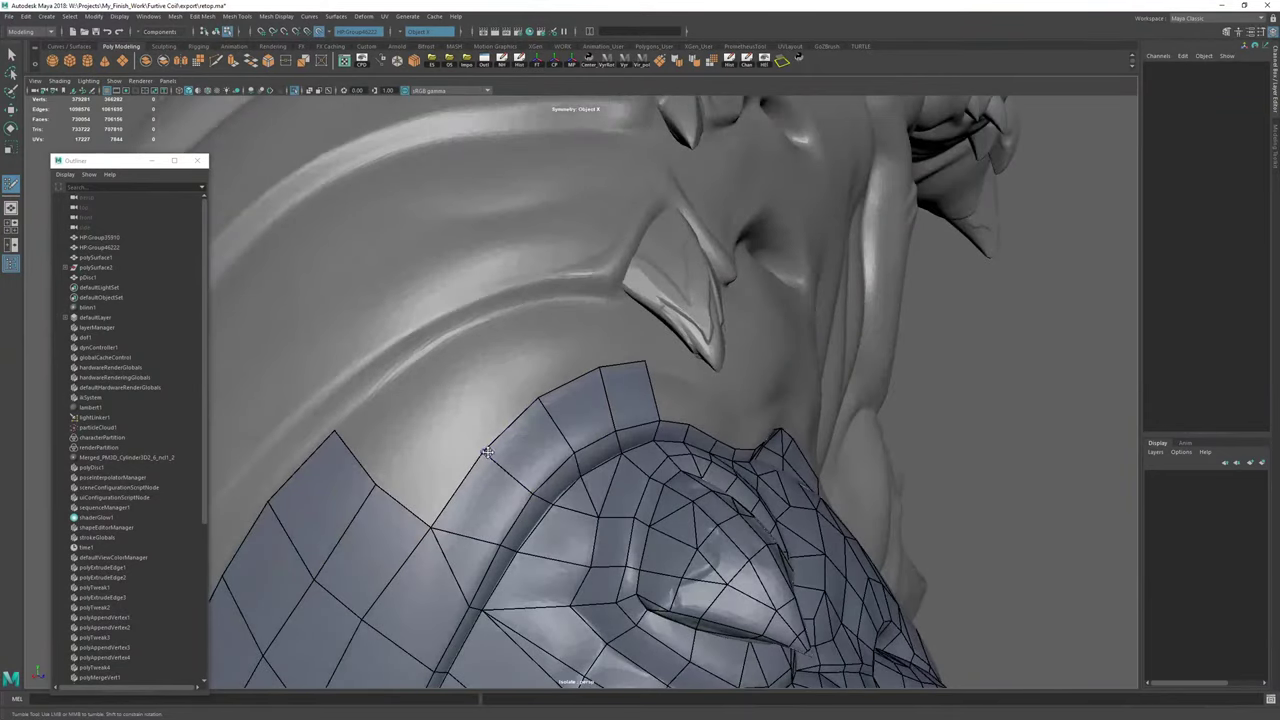
pyautogui.keyDown('alt'); pyautogui.moveTo(416, 553); pyautogui.dragTo(597, 369); pyautogui.keyUp('alt')
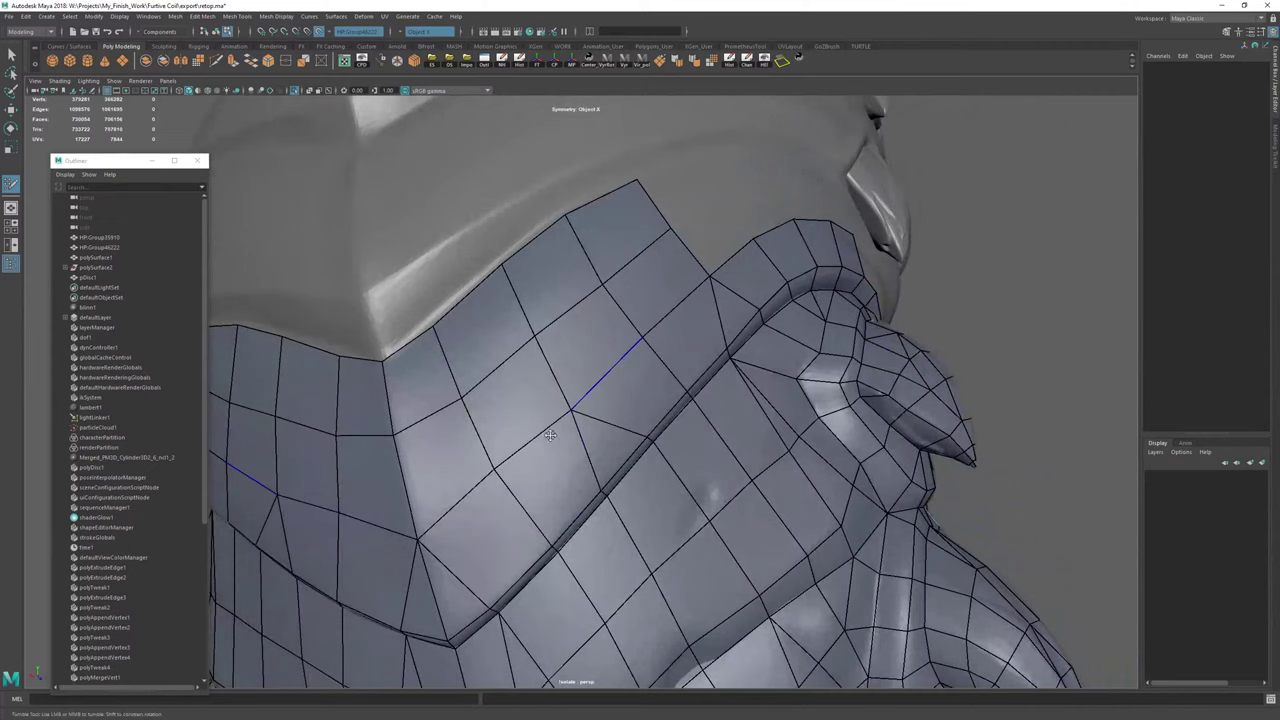
pyautogui.moveTo(463, 514); pyautogui.dragTo(512, 485, button='middle')
pyautogui.keyDown('alt'); pyautogui.moveTo(512, 485); pyautogui.dragTo(575, 368); pyautogui.keyUp('alt')
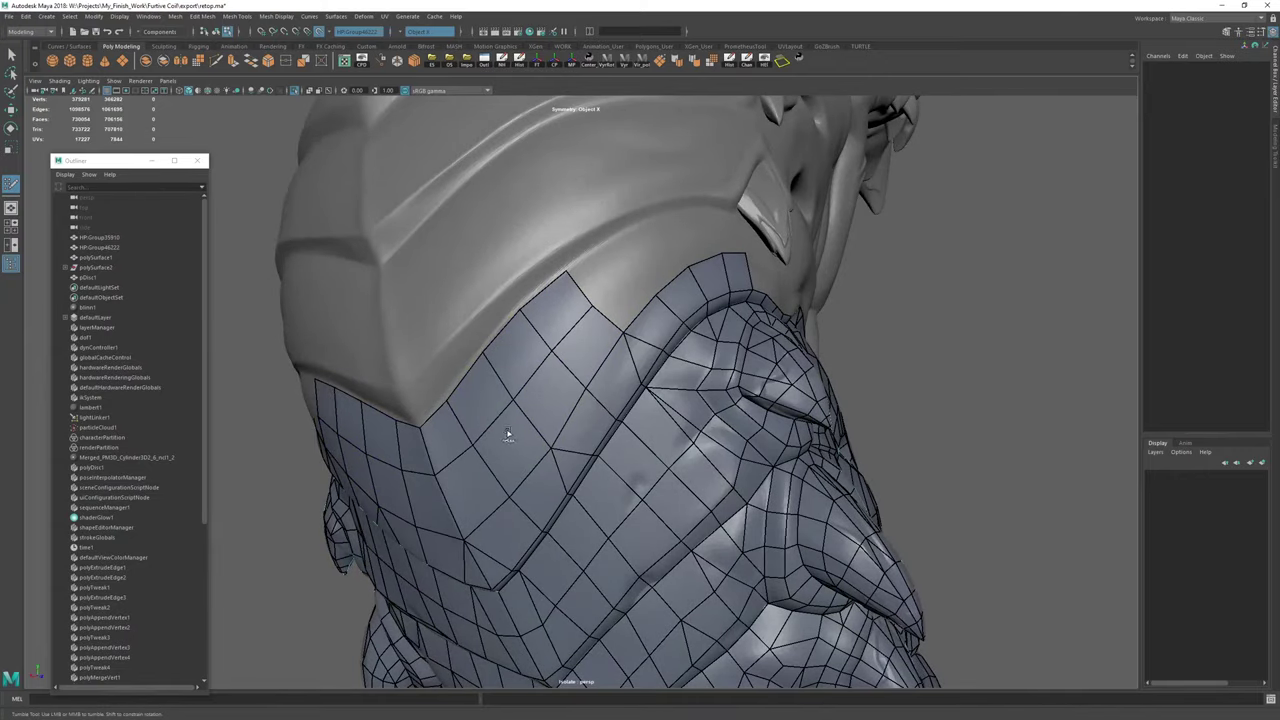
pyautogui.keyDown('alt'); pyautogui.moveTo(520, 443); pyautogui.dragTo(556, 468); pyautogui.keyUp('alt')
pyautogui.keyDown('alt'); pyautogui.moveTo(556, 468); pyautogui.dragTo(608, 427, button='right'); pyautogui.keyUp('alt')
pyautogui.keyDown('alt'); pyautogui.moveTo(648, 381); pyautogui.dragTo(568, 394, button='right'); pyautogui.keyUp('alt')
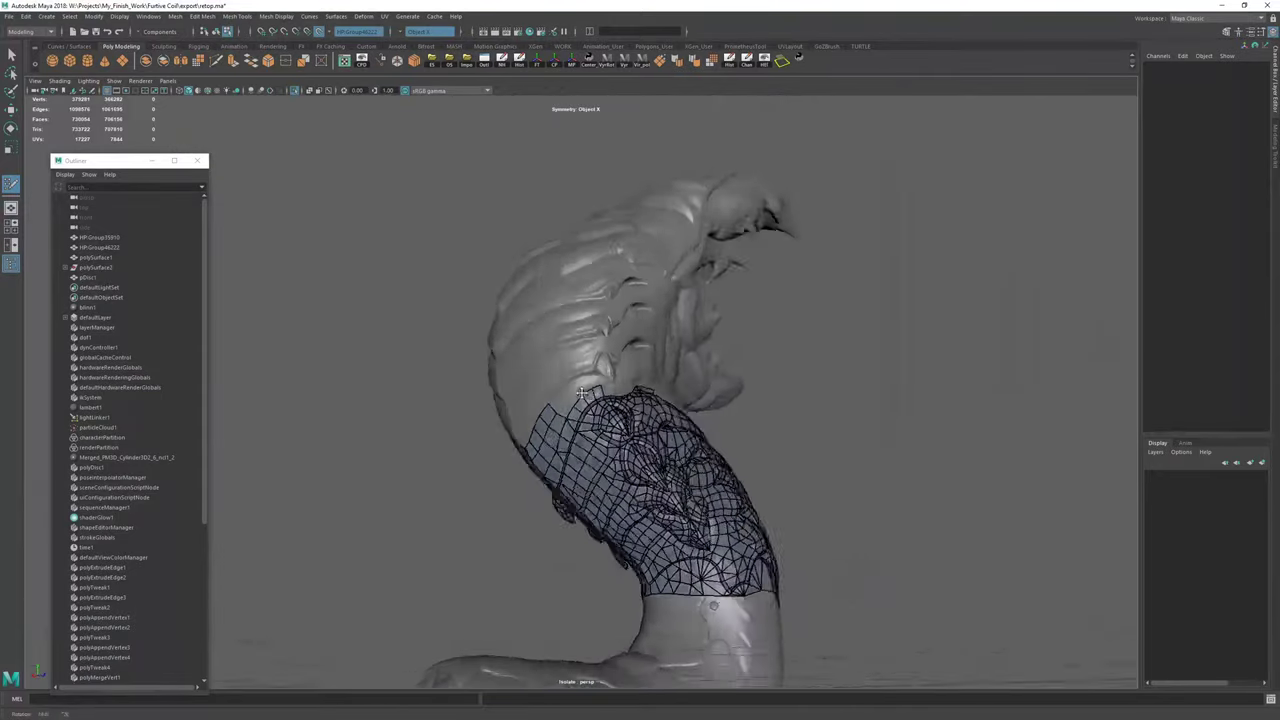
pyautogui.keyDown('alt'); pyautogui.moveTo(568, 394); pyautogui.dragTo(665, 383); pyautogui.keyUp('alt')
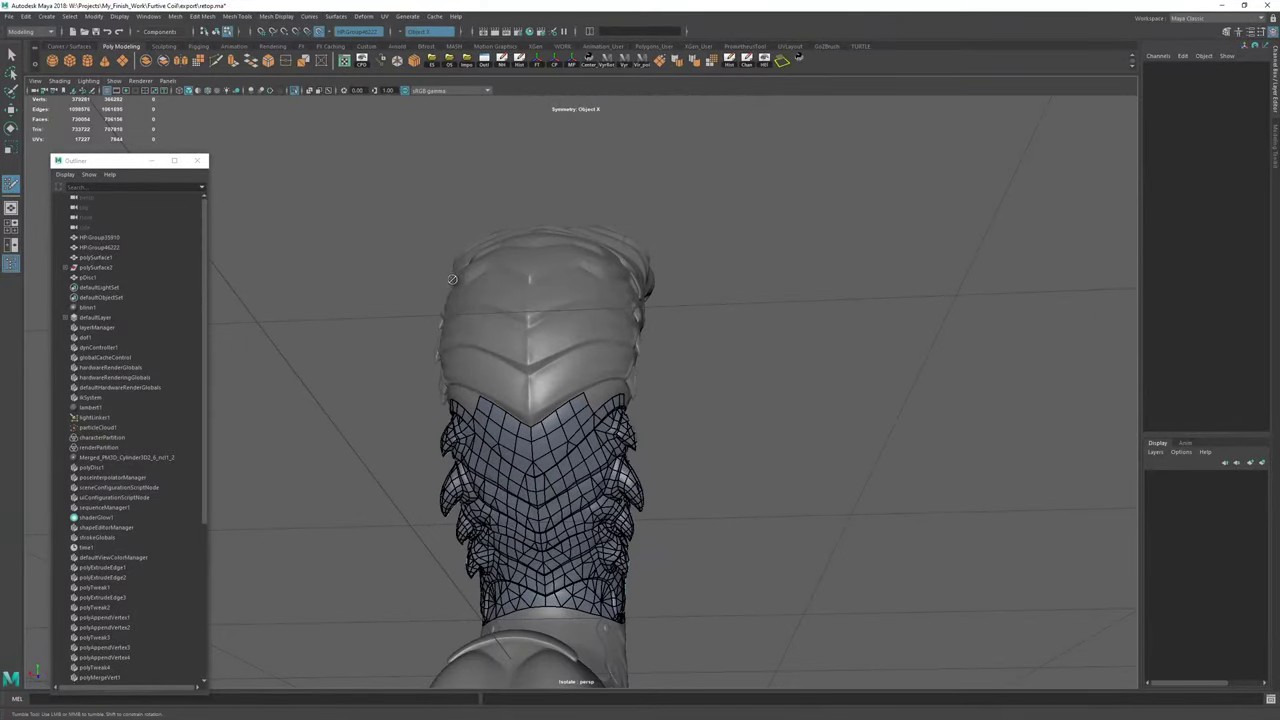
pyautogui.keyDown('alt'); pyautogui.moveTo(452, 279); pyautogui.dragTo(448, 284); pyautogui.keyUp('alt')
pyautogui.keyDown('alt'); pyautogui.moveTo(448, 284); pyautogui.dragTo(480, 300, button='right'); pyautogui.keyUp('alt')
pyautogui.keyDown('alt'); pyautogui.moveTo(480, 300); pyautogui.dragTo(427, 370); pyautogui.keyUp('alt')
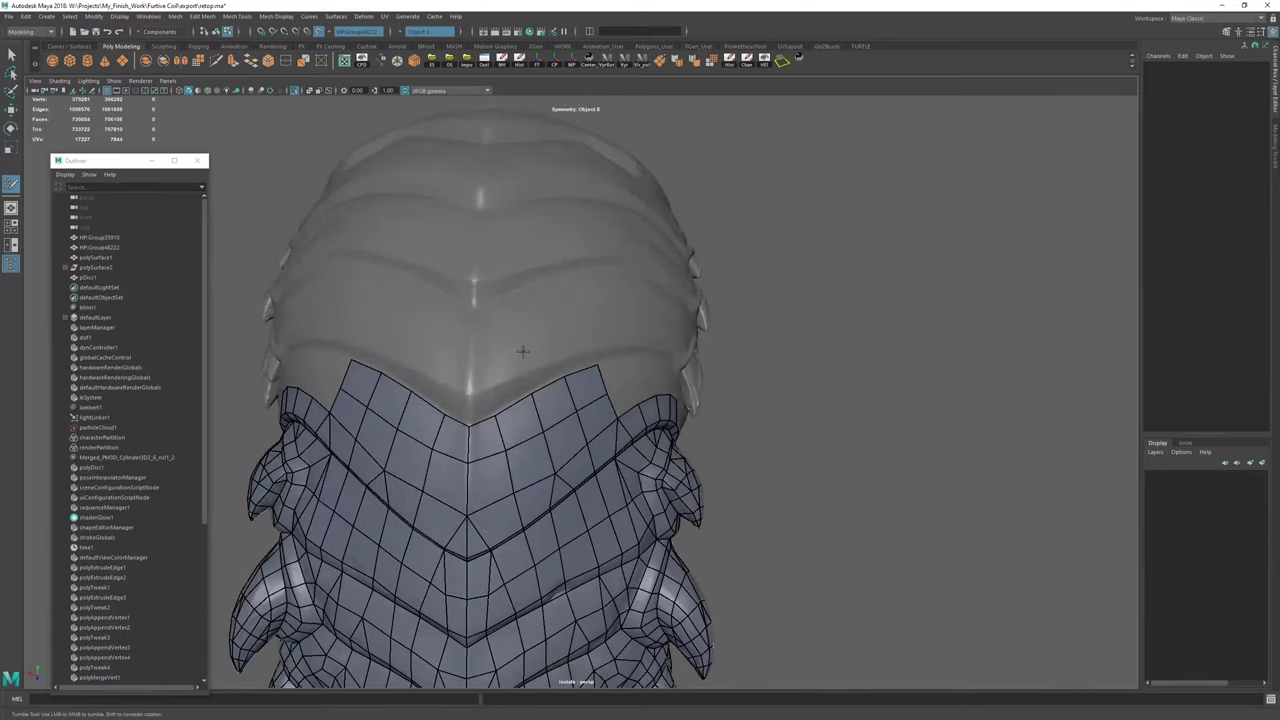
# Extrude a symmetric pair of quads from the mesh border at the midline notch of the back fold.
pyautogui.keyDown('alt'); pyautogui.moveTo(522, 351); pyautogui.dragTo(559, 436); pyautogui.keyUp('alt')
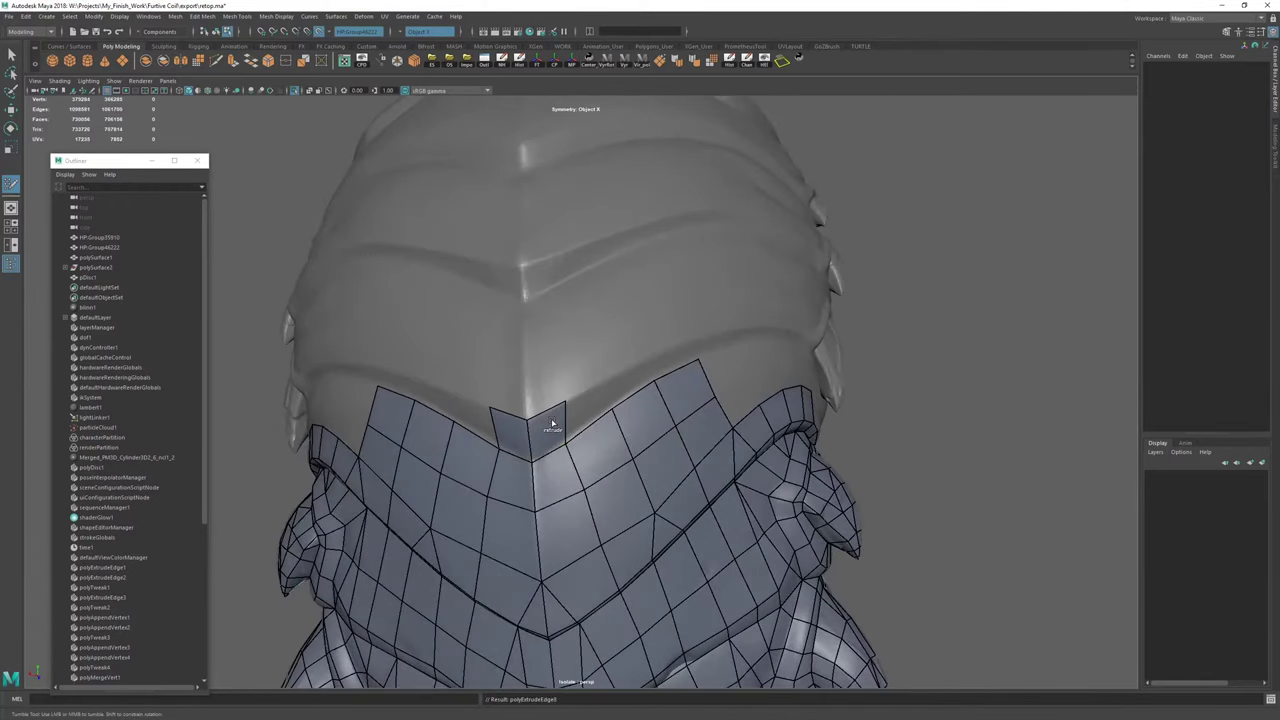
pyautogui.keyDown('alt'); pyautogui.moveTo(656, 447); pyautogui.dragTo(606, 440, button='right'); pyautogui.keyUp('alt')
pyautogui.keyDown('alt'); pyautogui.moveTo(606, 440); pyautogui.dragTo(540, 450); pyautogui.keyUp('alt')
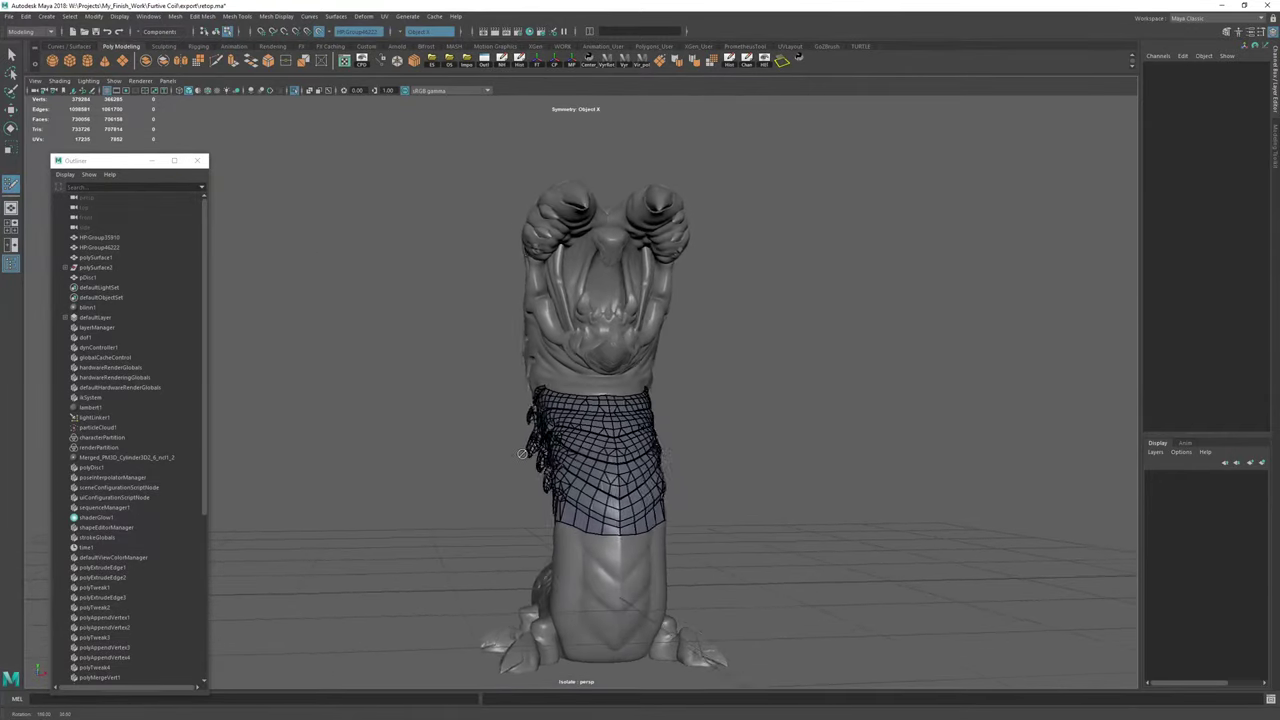
pyautogui.keyDown('alt'); pyautogui.moveTo(540, 450); pyautogui.dragTo(622, 448, button='right'); pyautogui.keyUp('alt')
pyautogui.moveTo(622, 448)
pyautogui.keyDown('alt'); pyautogui.mouseDown()
pyautogui.moveTo(600, 399)
pyautogui.moveTo(484, 436)
pyautogui.moveTo(618, 450)
pyautogui.mouseUp(); pyautogui.keyUp('alt')
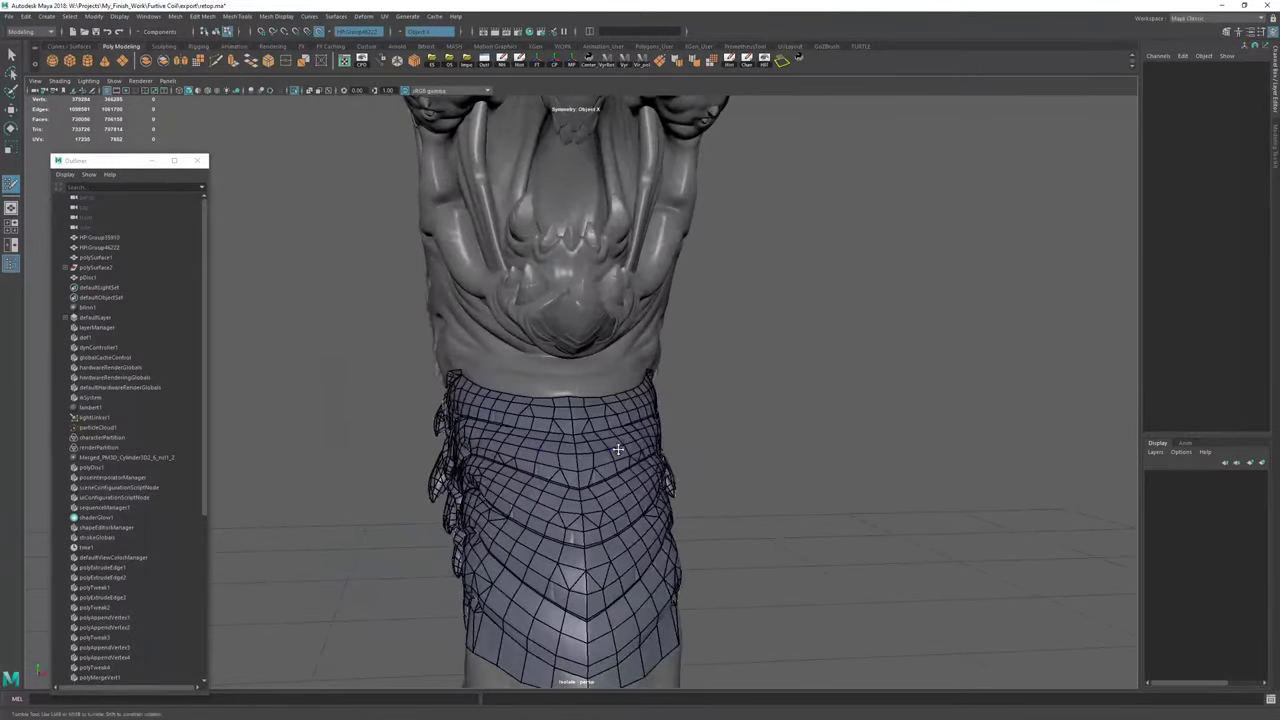
# Extrude the midline quad pair up the center ridge to the V of the next fold.
pyautogui.keyDown('alt'); pyautogui.moveTo(560, 416); pyautogui.dragTo(648, 432, button='right'); pyautogui.keyUp('alt')
pyautogui.keyDown('alt'); pyautogui.moveTo(648, 432); pyautogui.dragTo(545, 430); pyautogui.keyUp('alt')
pyautogui.keyDown('alt'); pyautogui.moveTo(545, 430); pyautogui.dragTo(760, 445, button='right'); pyautogui.keyUp('alt')
pyautogui.keyDown('alt'); pyautogui.moveTo(760, 445); pyautogui.dragTo(608, 421, button='middle'); pyautogui.keyUp('alt')
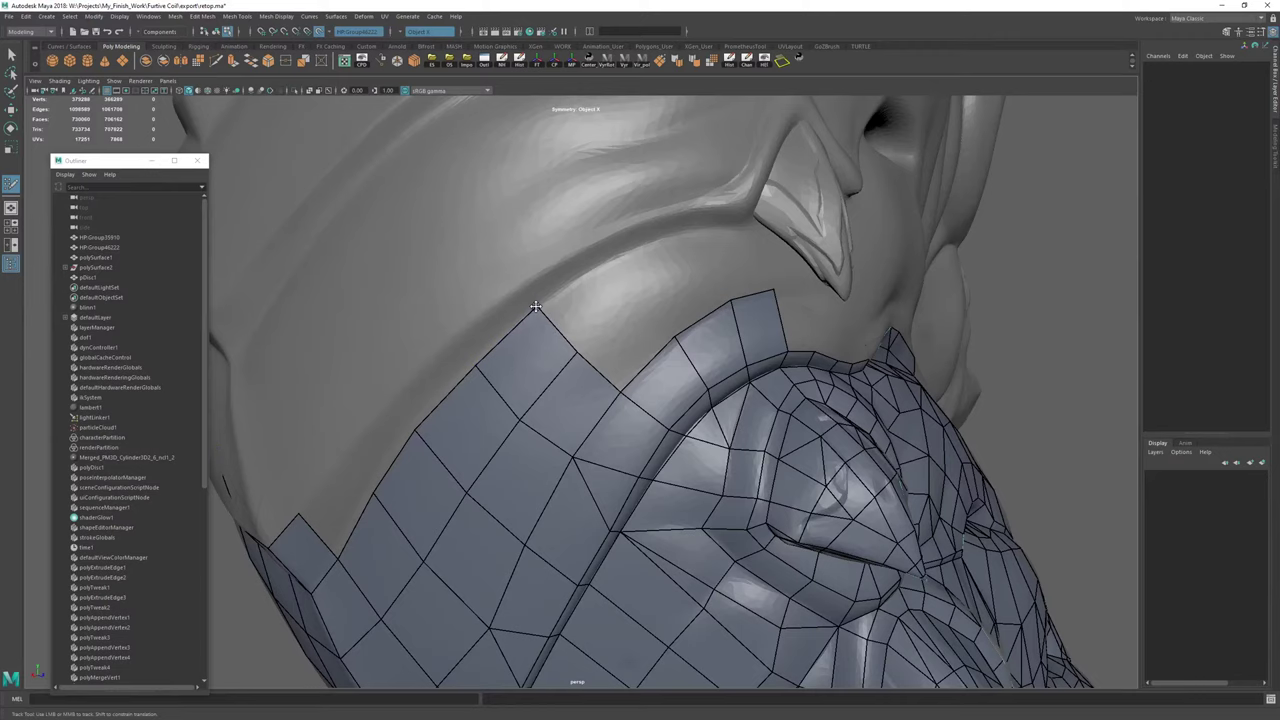
pyautogui.keyDown('alt'); pyautogui.moveTo(536, 306); pyautogui.dragTo(458, 385, button='right'); pyautogui.keyUp('alt')
pyautogui.keyDown('alt'); pyautogui.moveTo(458, 385); pyautogui.dragTo(583, 408); pyautogui.keyUp('alt')
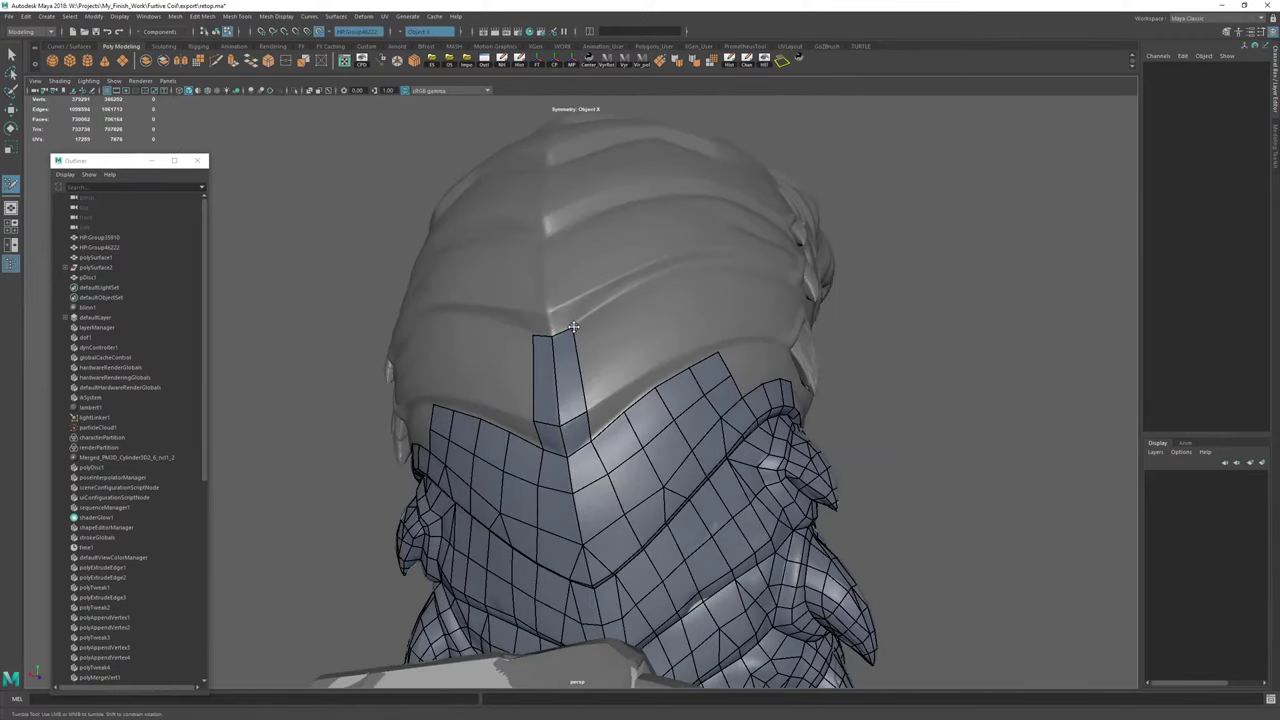
pyautogui.keyDown('alt'); pyautogui.moveTo(573, 327); pyautogui.dragTo(477, 377); pyautogui.keyUp('alt')
pyautogui.keyDown('alt'); pyautogui.moveTo(477, 377); pyautogui.dragTo(610, 420, button='right'); pyautogui.keyUp('alt')
# Insert an edge loop across the long midline quads of the new strip.
pyautogui.keyDown('alt'); pyautogui.moveTo(381, 577); pyautogui.dragTo(436, 436, button='middle'); pyautogui.keyUp('alt')
pyautogui.keyDown('alt'); pyautogui.moveTo(436, 436); pyautogui.dragTo(585, 440); pyautogui.keyUp('alt')
pyautogui.keyDown('ctrl'); pyautogui.click(393, 438); pyautogui.keyUp('ctrl')
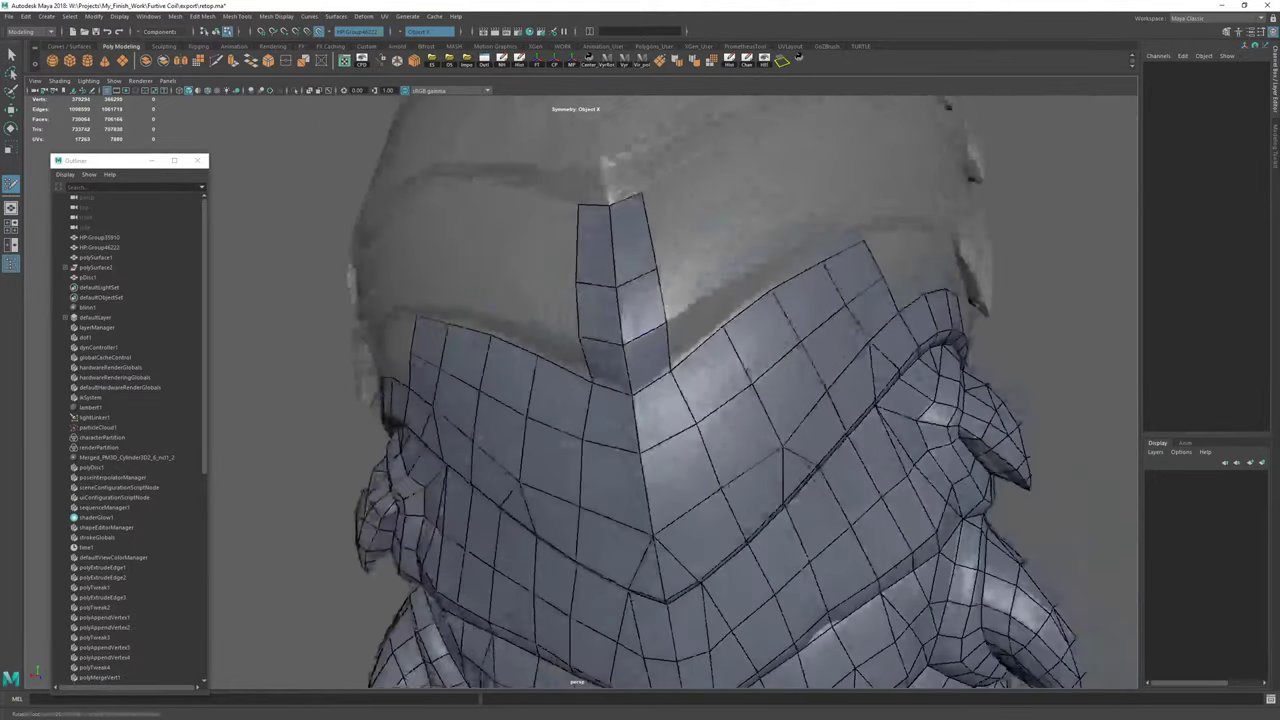
pyautogui.keyDown('ctrl'); pyautogui.click(645, 270); pyautogui.keyUp('ctrl')
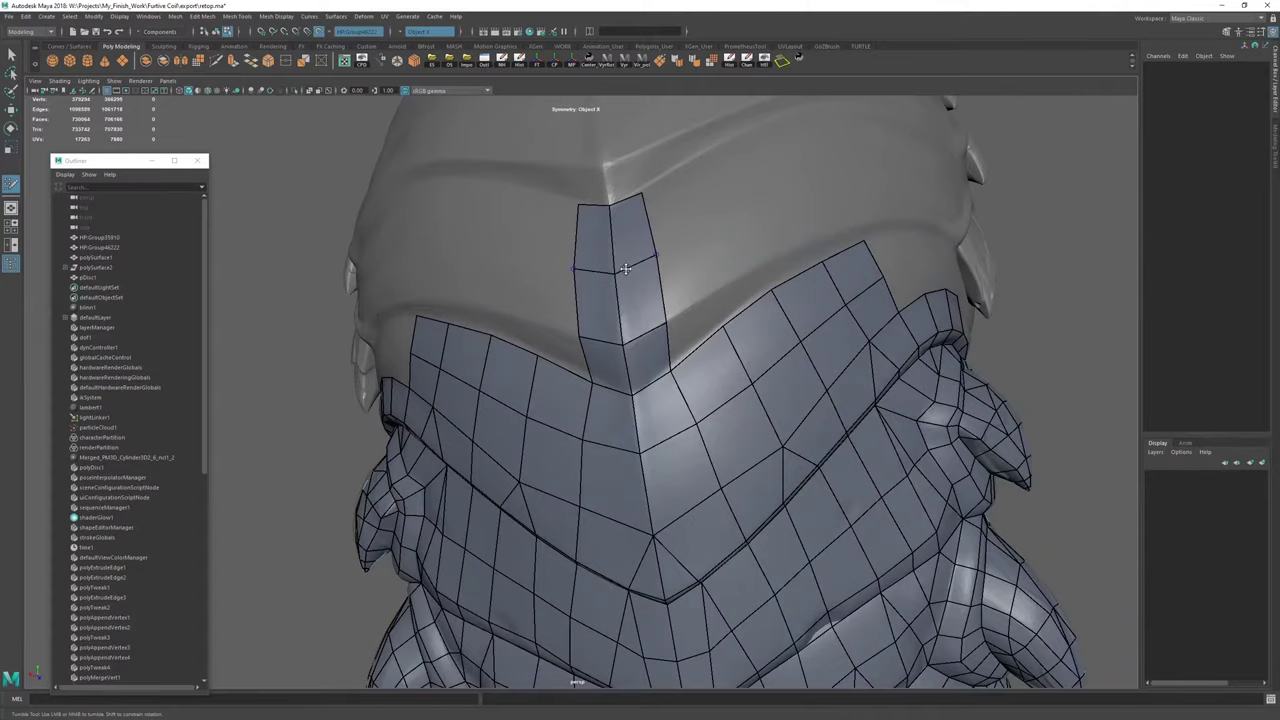
pyautogui.keyDown('alt'); pyautogui.moveTo(617, 264); pyautogui.dragTo(560, 290, button='right'); pyautogui.keyUp('alt')
pyautogui.keyDown('alt'); pyautogui.moveTo(560, 290); pyautogui.dragTo(472, 397); pyautogui.keyUp('alt')
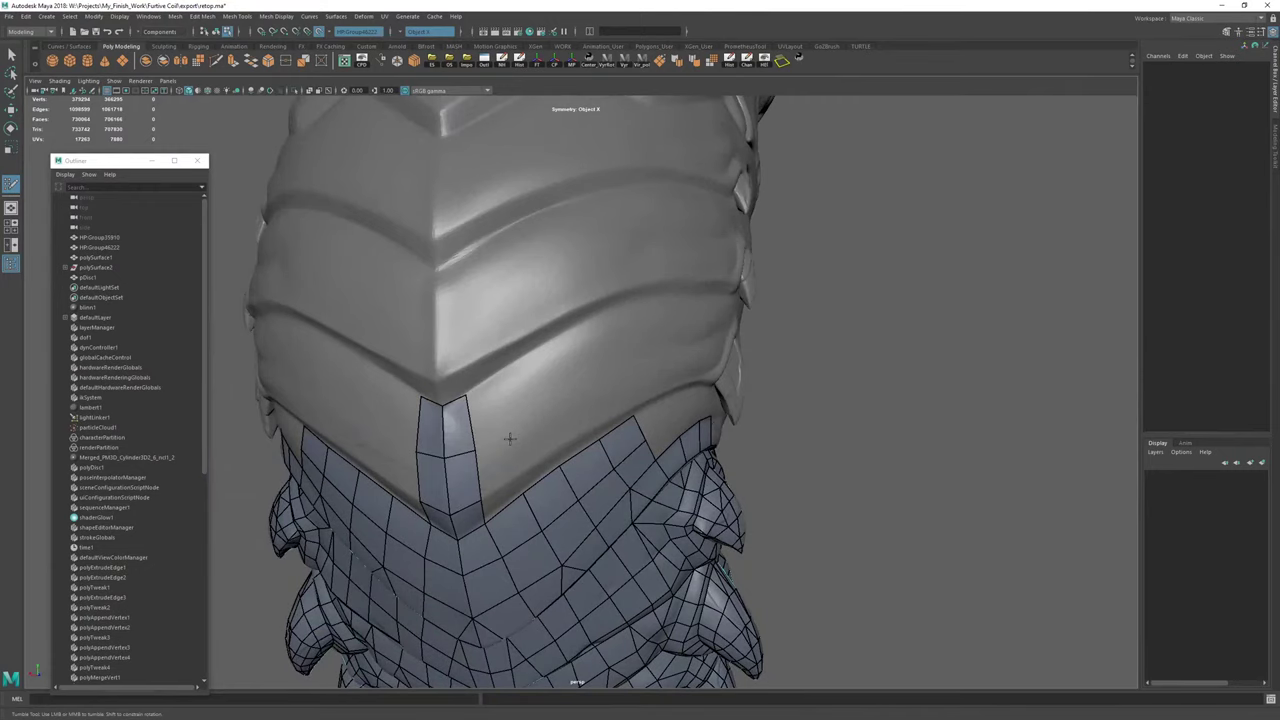
# Exit Quad Draw to object selection and isolate the retopology mesh.
pyautogui.press('w')
pyautogui.press('F8')
pyautogui.click(731, 62)
pyautogui.moveTo(808, 240)
pyautogui.keyDown('alt'); pyautogui.mouseDown()
pyautogui.moveTo(689, 357)
pyautogui.moveTo(625, 331)
pyautogui.mouseUp(); pyautogui.keyUp('alt')
pyautogui.hotkey('ctrl', '1')
pyautogui.keyDown('alt'); pyautogui.moveTo(625, 331); pyautogui.dragTo(745, 361, button='right'); pyautogui.keyUp('alt')
# Deactivate the live surface, enable face selection and turn symmetry off.
pyautogui.click(320, 32)
pyautogui.press('F11')
pyautogui.moveTo(721, 207); pyautogui.dragTo(576, 690)
pyautogui.click(373, 122)
pyautogui.click(405, 32)
pyautogui.click(420, 35)
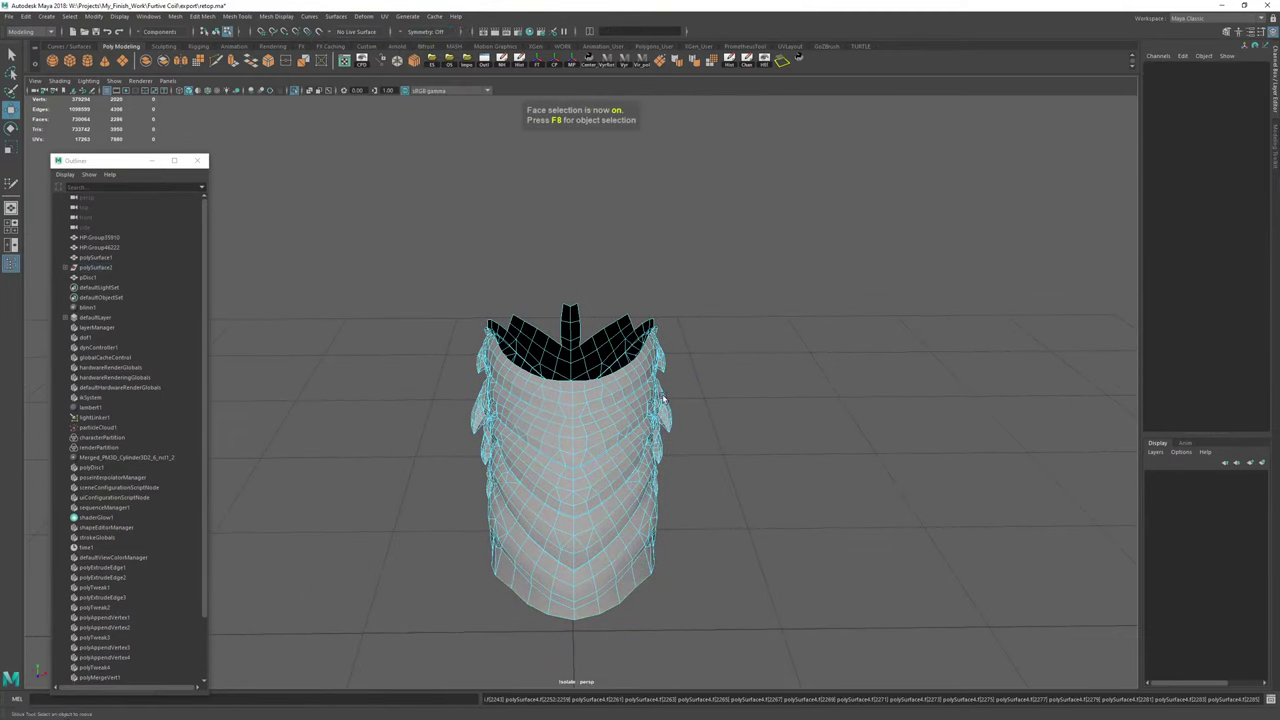
pyautogui.keyDown('alt'); pyautogui.moveTo(663, 399); pyautogui.dragTo(628, 309, button='middle'); pyautogui.keyUp('alt')
pyautogui.moveTo(682, 181); pyautogui.dragTo(549, 607)
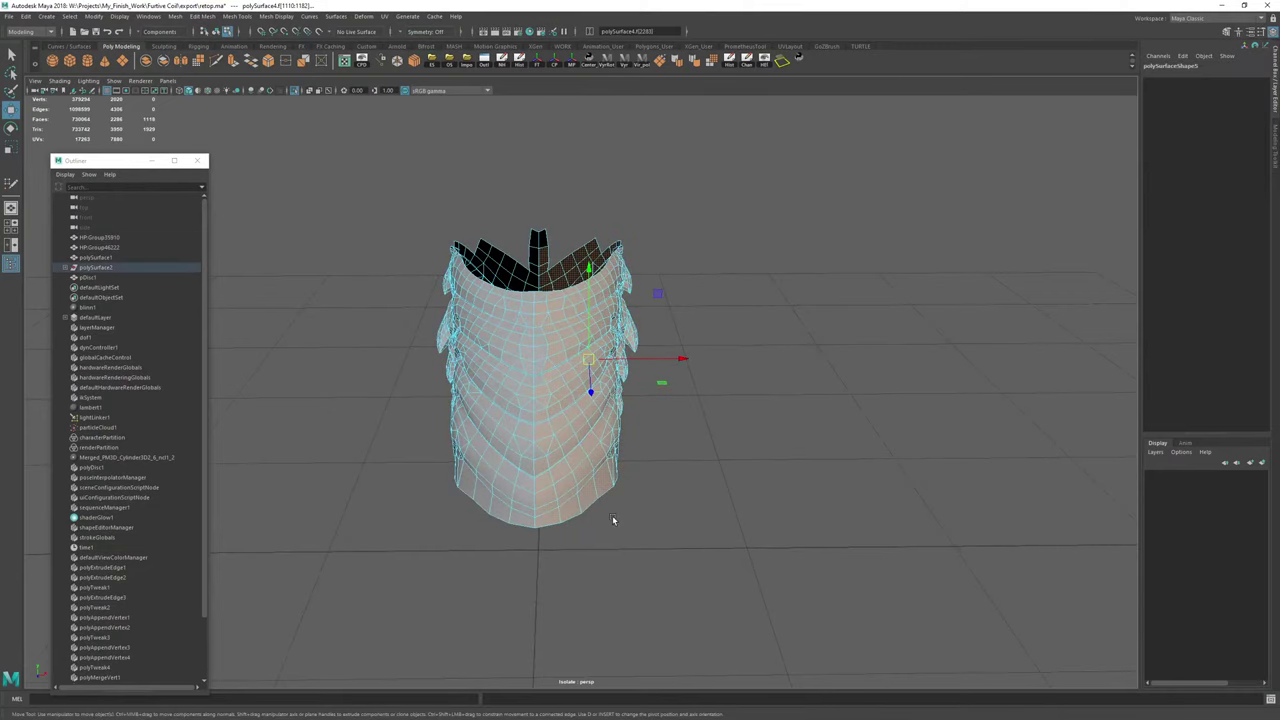
pyautogui.keyDown('alt'); pyautogui.moveTo(603, 489); pyautogui.dragTo(641, 444); pyautogui.keyUp('alt')
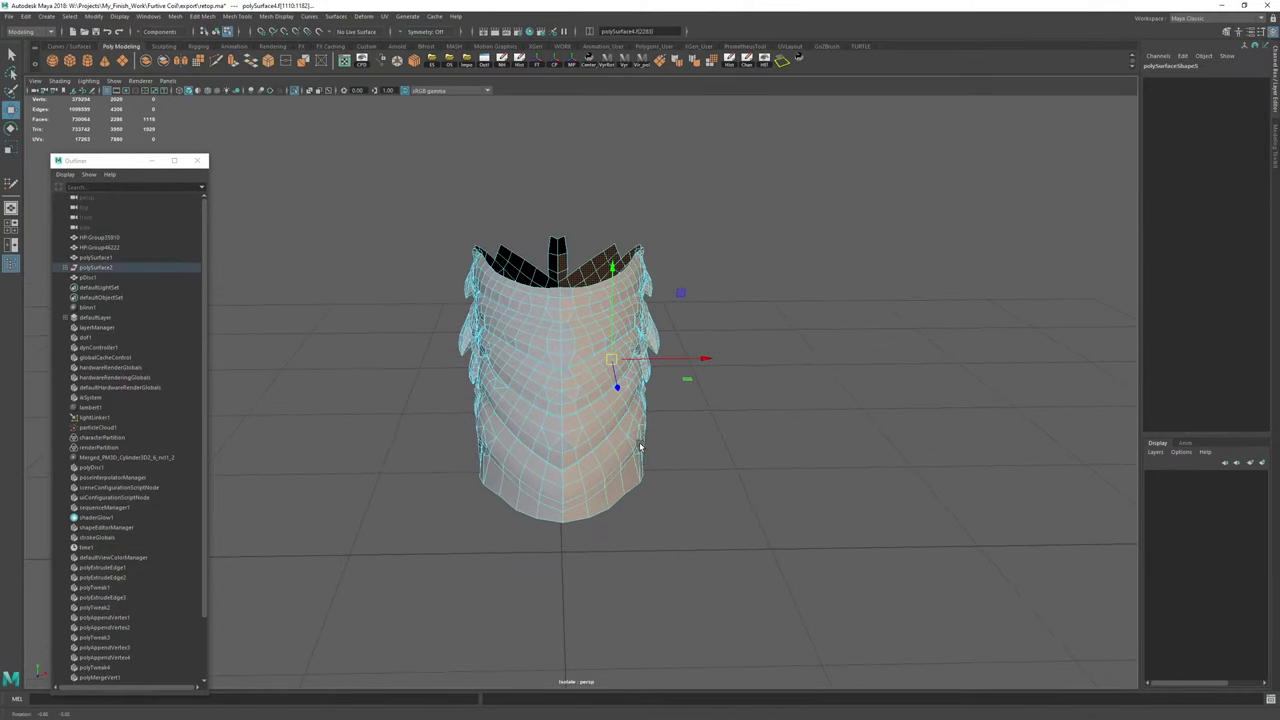
# Select all mesh faces on the positive X side of the midline in the top view and delete them.
pyautogui.press('space')
pyautogui.press('space')
pyautogui.press('f')
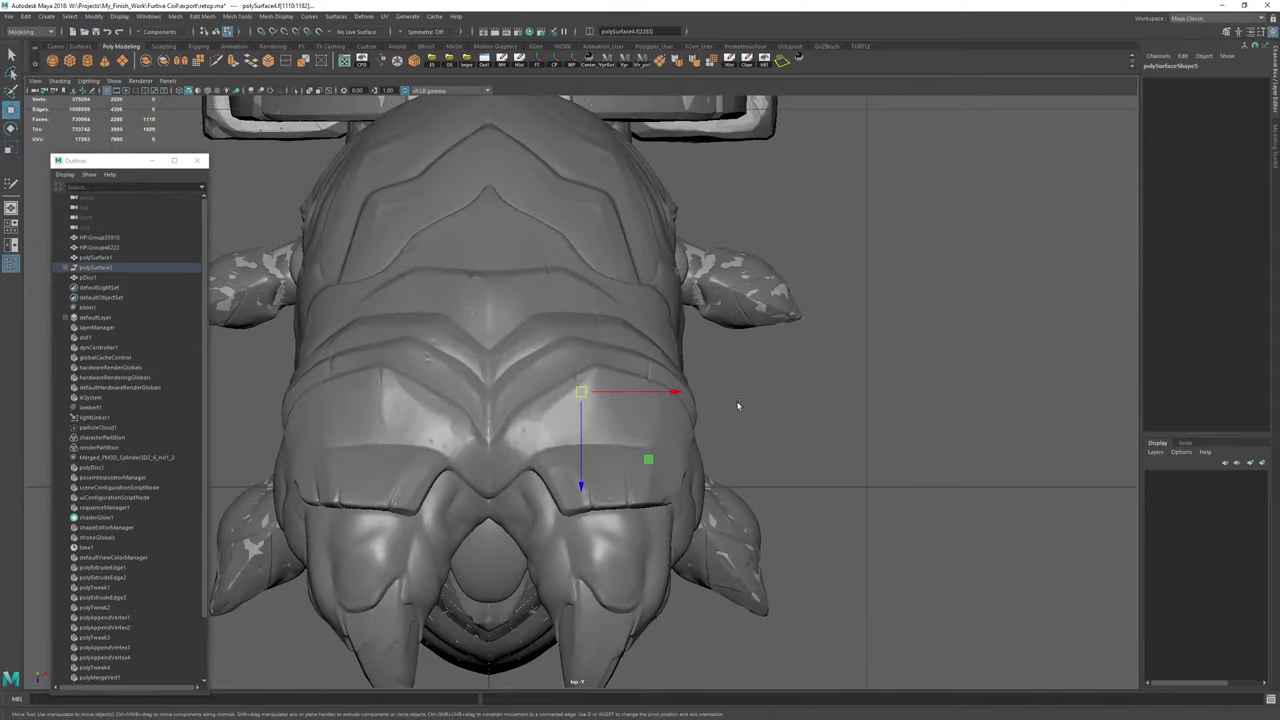
pyautogui.keyDown('alt'); pyautogui.moveTo(737, 402); pyautogui.dragTo(419, 321, button='right'); pyautogui.keyUp('alt')
pyautogui.keyDown('alt'); pyautogui.moveTo(713, 347); pyautogui.dragTo(601, 302, button='right'); pyautogui.keyUp('alt')
pyautogui.moveTo(755, 167); pyautogui.dragTo(546, 617)
pyautogui.press('space')
pyautogui.press('space')
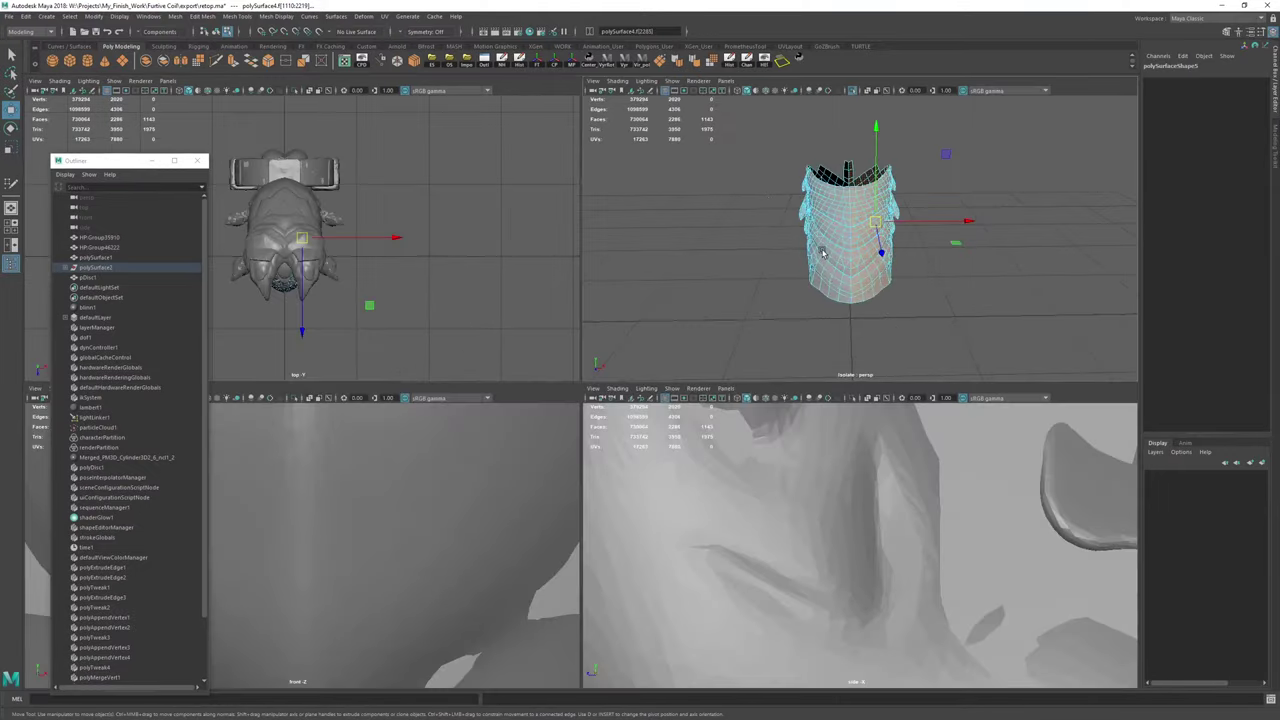
pyautogui.keyDown('alt'); pyautogui.moveTo(751, 303); pyautogui.dragTo(660, 266); pyautogui.keyUp('alt')
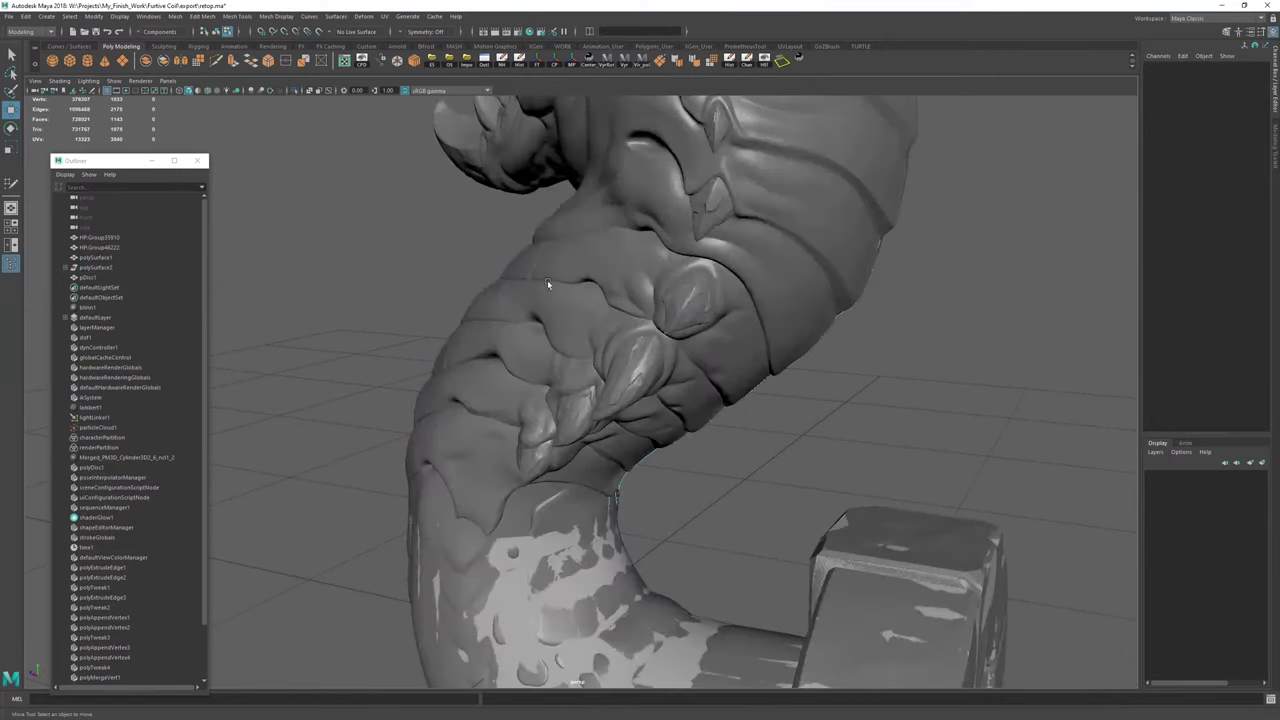
# Return to object selection and check the remaining half mesh against the full sculpt from the front and back.
pyautogui.moveTo(547, 280)
pyautogui.keyDown('alt'); pyautogui.mouseDown()
pyautogui.moveTo(689, 271)
pyautogui.moveTo(615, 350)
pyautogui.moveTo(706, 280)
pyautogui.mouseUp(); pyautogui.keyUp('alt')
pyautogui.press('F8')
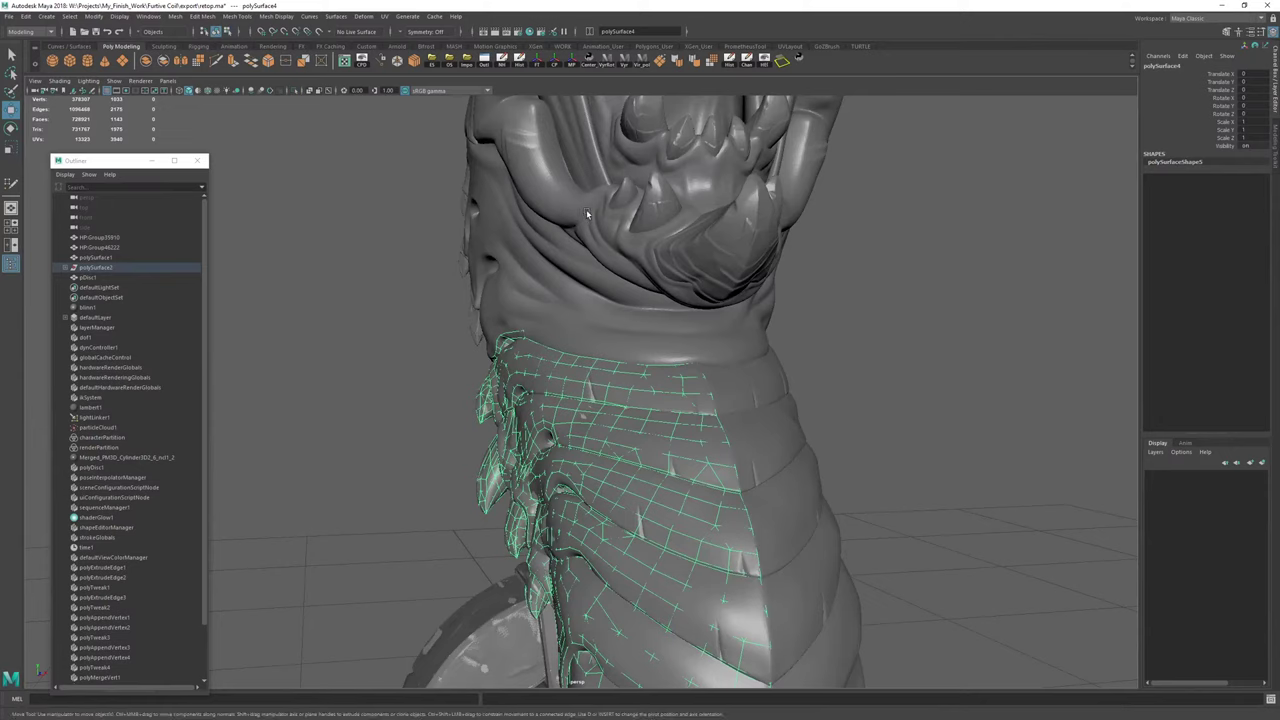
pyautogui.scroll(-6, 560, 270)
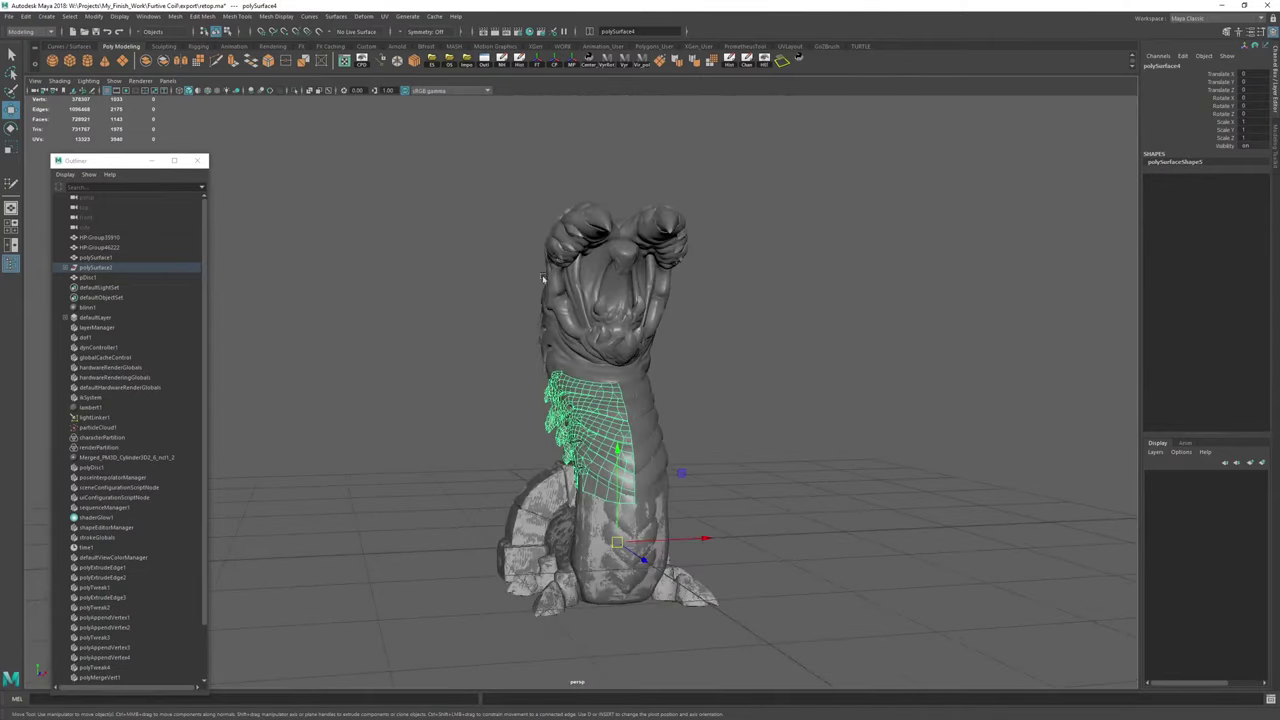
pyautogui.moveTo(543, 280)
pyautogui.keyDown('alt'); pyautogui.mouseDown()
pyautogui.moveTo(603, 267)
pyautogui.moveTo(540, 284)
pyautogui.moveTo(663, 277)
pyautogui.moveTo(636, 291)
pyautogui.moveTo(628, 390)
pyautogui.moveTo(625, 302)
pyautogui.mouseUp(); pyautogui.keyUp('alt')
pyautogui.keyDown('alt'); pyautogui.moveTo(625, 302); pyautogui.dragTo(700, 311, button='right'); pyautogui.keyUp('alt')
pyautogui.keyDown('alt'); pyautogui.moveTo(738, 375); pyautogui.dragTo(700, 414); pyautogui.keyUp('alt')
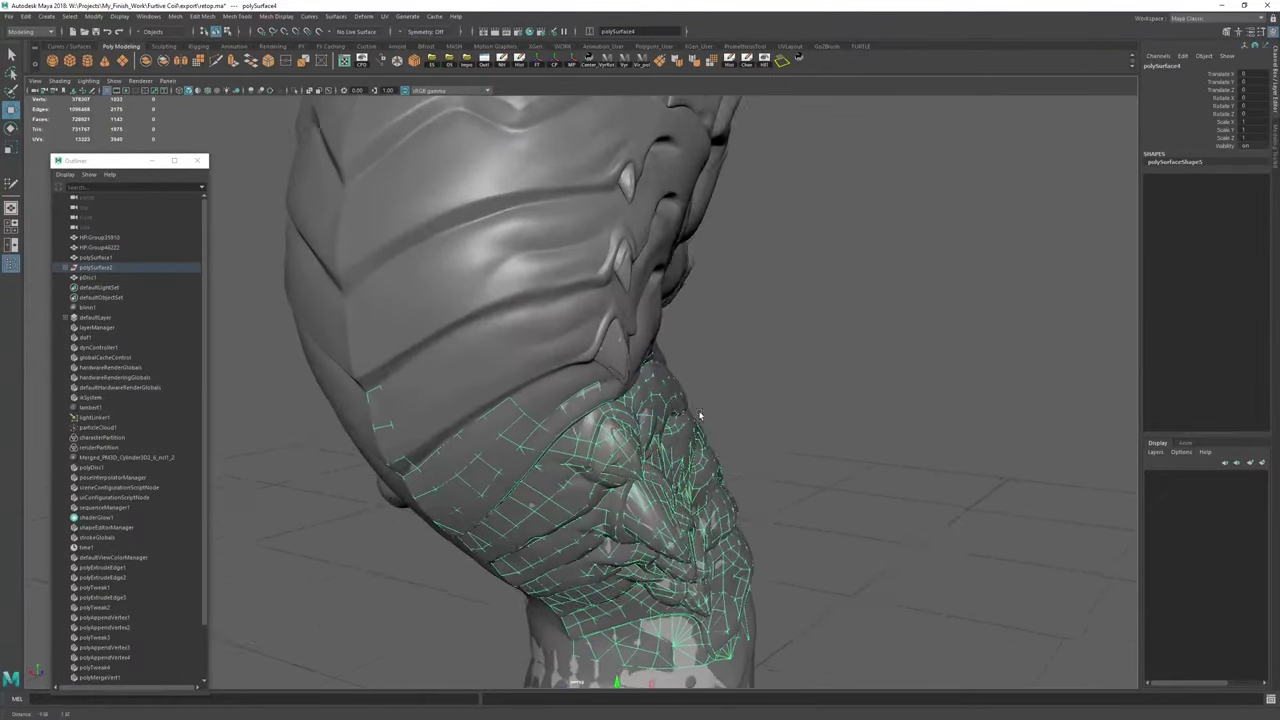
pyautogui.keyDown('alt'); pyautogui.moveTo(700, 414); pyautogui.dragTo(740, 480, button='middle'); pyautogui.keyUp('alt')
# Isolate the creature sculpt HP:Group46222 together with the half retopology mesh.
pyautogui.click(530, 300)
pyautogui.press('f')
pyautogui.keyDown('alt'); pyautogui.moveTo(480, 380); pyautogui.dragTo(560, 404); pyautogui.keyUp('alt')
pyautogui.keyDown('alt'); pyautogui.moveTo(560, 404); pyautogui.dragTo(642, 300, button='right'); pyautogui.keyUp('alt')
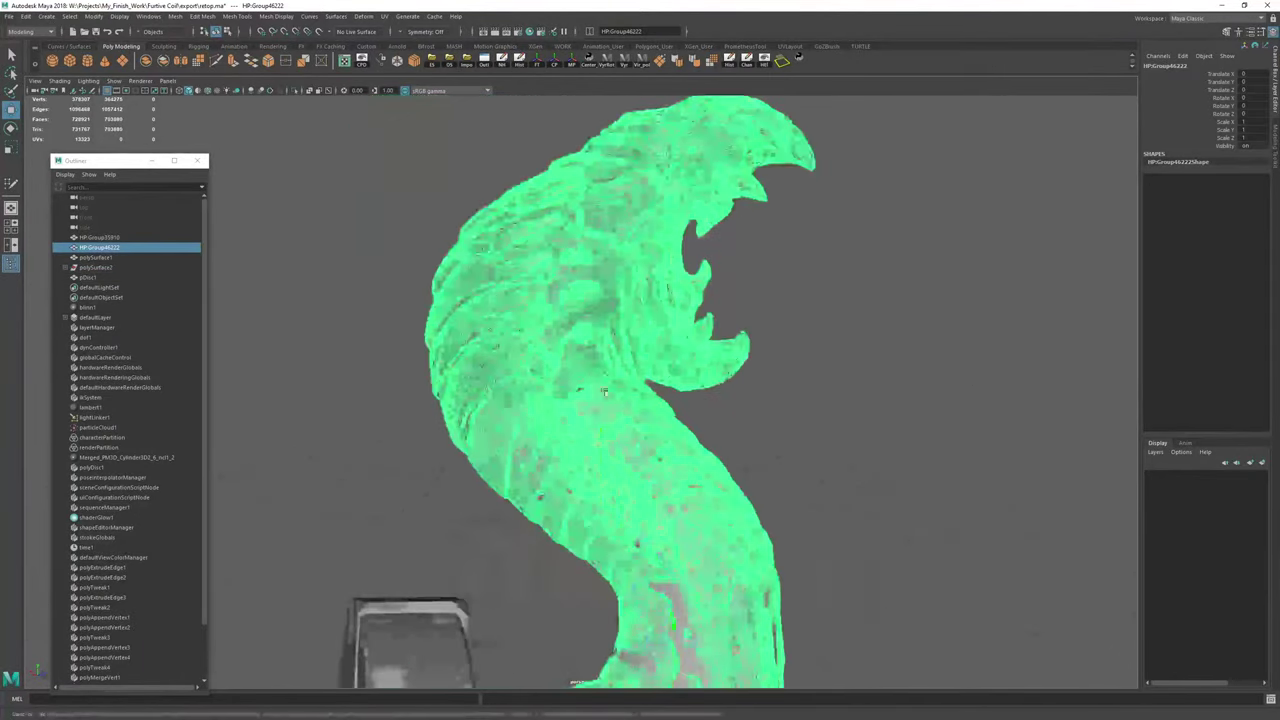
pyautogui.keyDown('shift'); pyautogui.click(653, 414); pyautogui.keyUp('shift')
pyautogui.moveTo(870, 454); pyautogui.dragTo(871, 454)
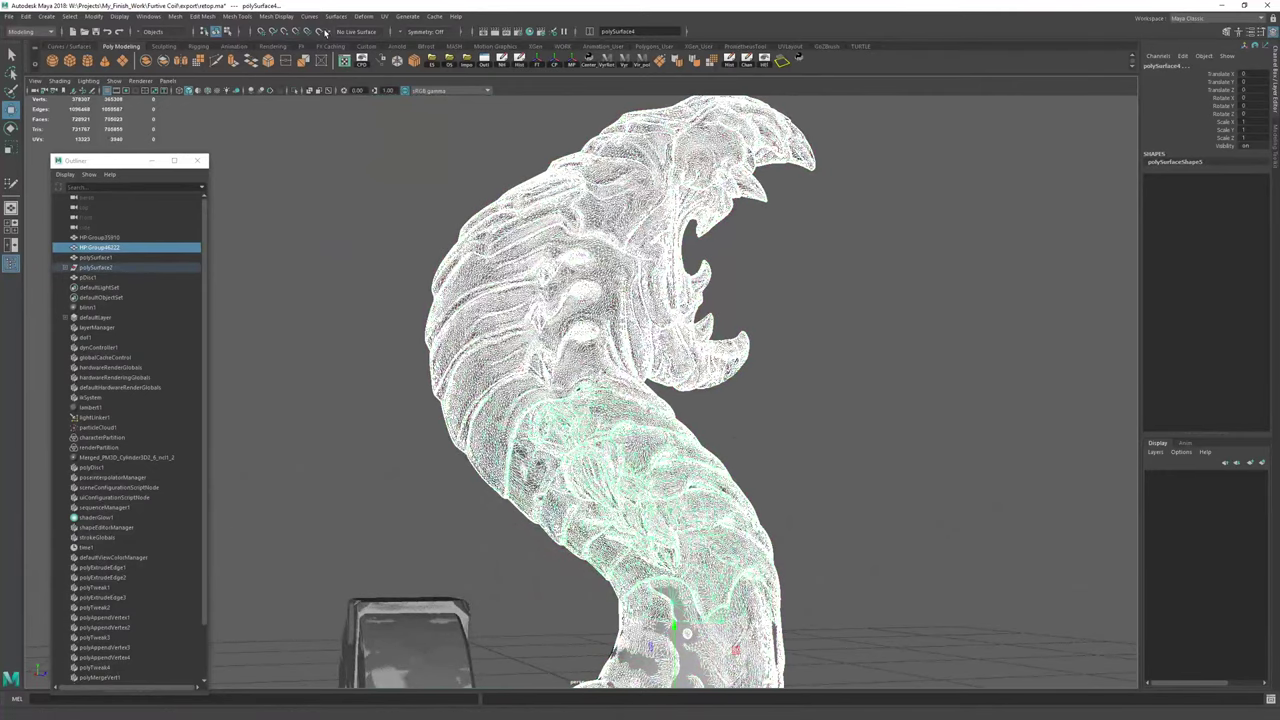
pyautogui.click(294, 91)
# Make the sculpt HP:Group46222 the live surface and resume Quad Draw on the half mesh.
pyautogui.keyDown('alt'); pyautogui.moveTo(540, 290); pyautogui.dragTo(610, 300, button='right'); pyautogui.keyUp('alt')
pyautogui.click(600, 300)
pyautogui.click(318, 34)
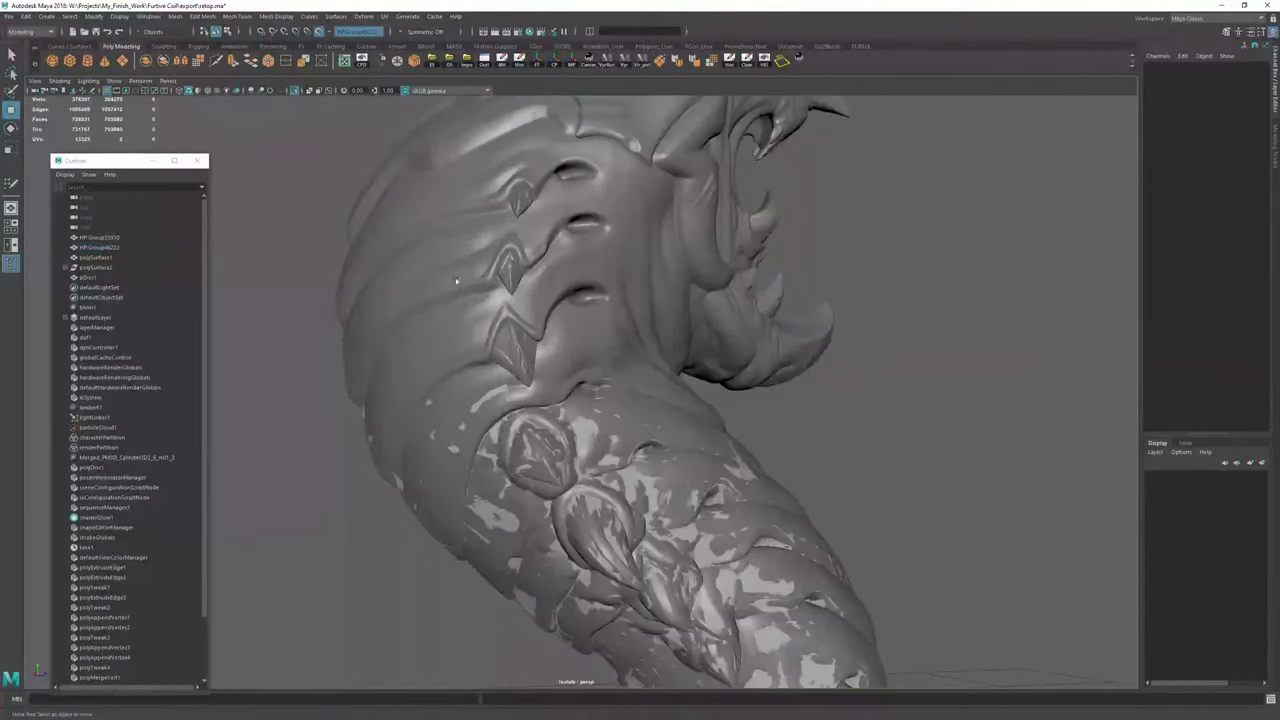
pyautogui.click(558, 478)
pyautogui.press('y')
# Extrude quads outward from the base of the midline strip along the fold above the mesh border.
pyautogui.keyDown('alt'); pyautogui.moveTo(300, 376); pyautogui.dragTo(371, 381, button='right'); pyautogui.keyUp('alt')
pyautogui.keyDown('alt'); pyautogui.moveTo(590, 362); pyautogui.dragTo(811, 380, button='middle'); pyautogui.keyUp('alt')
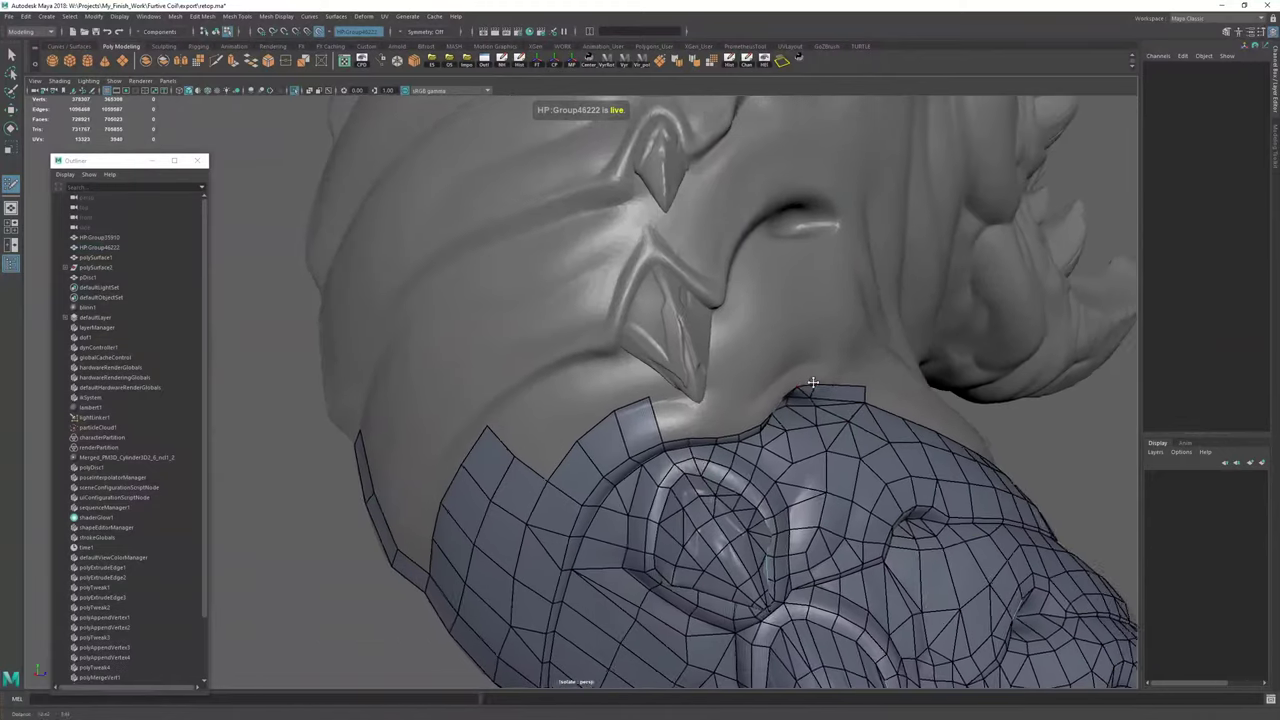
pyautogui.keyDown('alt'); pyautogui.moveTo(372, 330); pyautogui.dragTo(508, 329); pyautogui.keyUp('alt')
pyautogui.keyDown('alt'); pyautogui.moveTo(508, 329); pyautogui.dragTo(530, 413, button='right'); pyautogui.keyUp('alt')
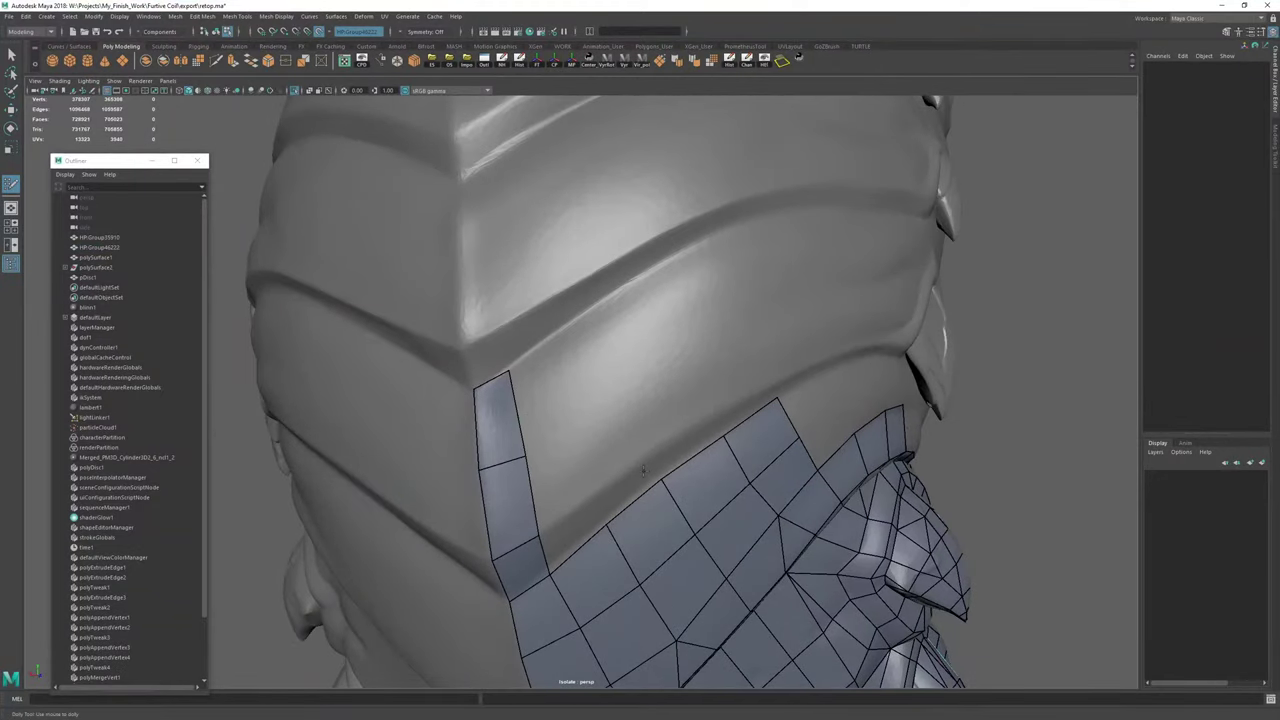
pyautogui.keyDown('alt'); pyautogui.moveTo(643, 470); pyautogui.dragTo(629, 451); pyautogui.keyUp('alt')
pyautogui.moveTo(531, 491); pyautogui.dragTo(555, 410)
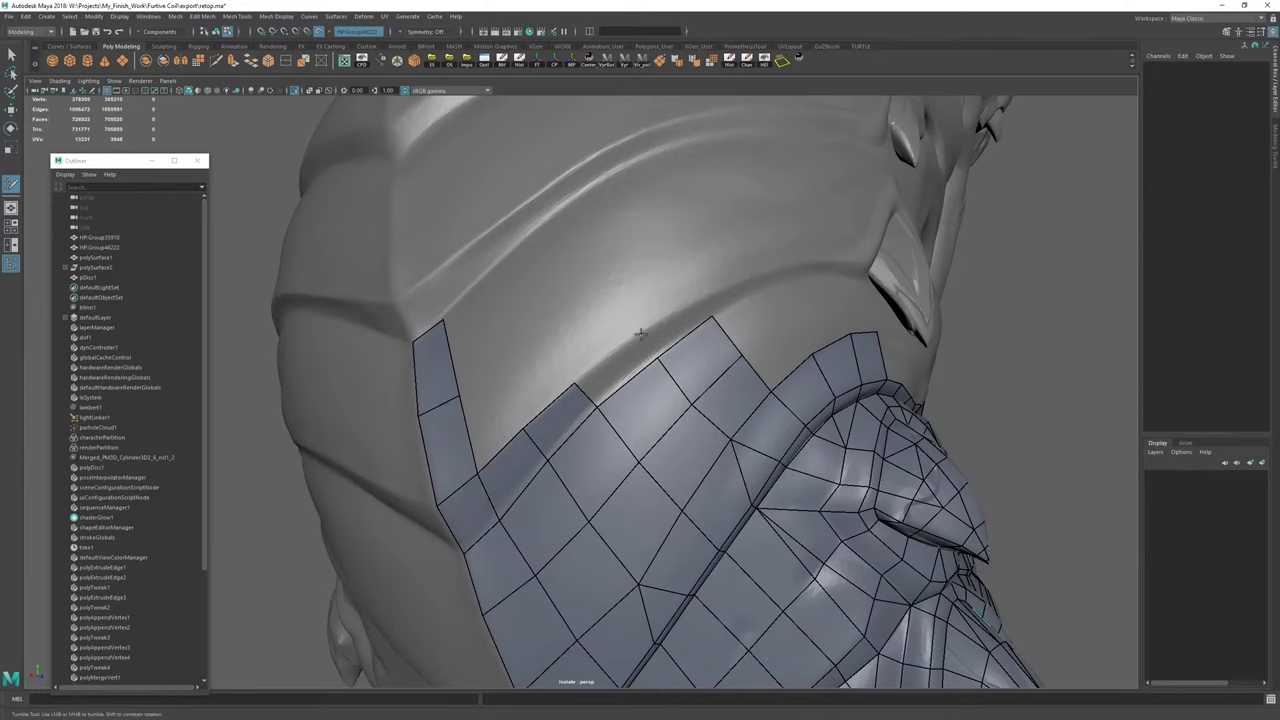
# Fill quads between the border and the fold, extending the narrow strip along the crease to the spike's base.
pyautogui.click(712, 296)
pyautogui.keyDown('shift'); pyautogui.click(682, 328); pyautogui.keyUp('shift')
pyautogui.keyDown('shift'); pyautogui.click(622, 369); pyautogui.keyUp('shift')
pyautogui.keyDown('alt'); pyautogui.moveTo(632, 368); pyautogui.dragTo(491, 443, button='middle'); pyautogui.keyUp('alt')
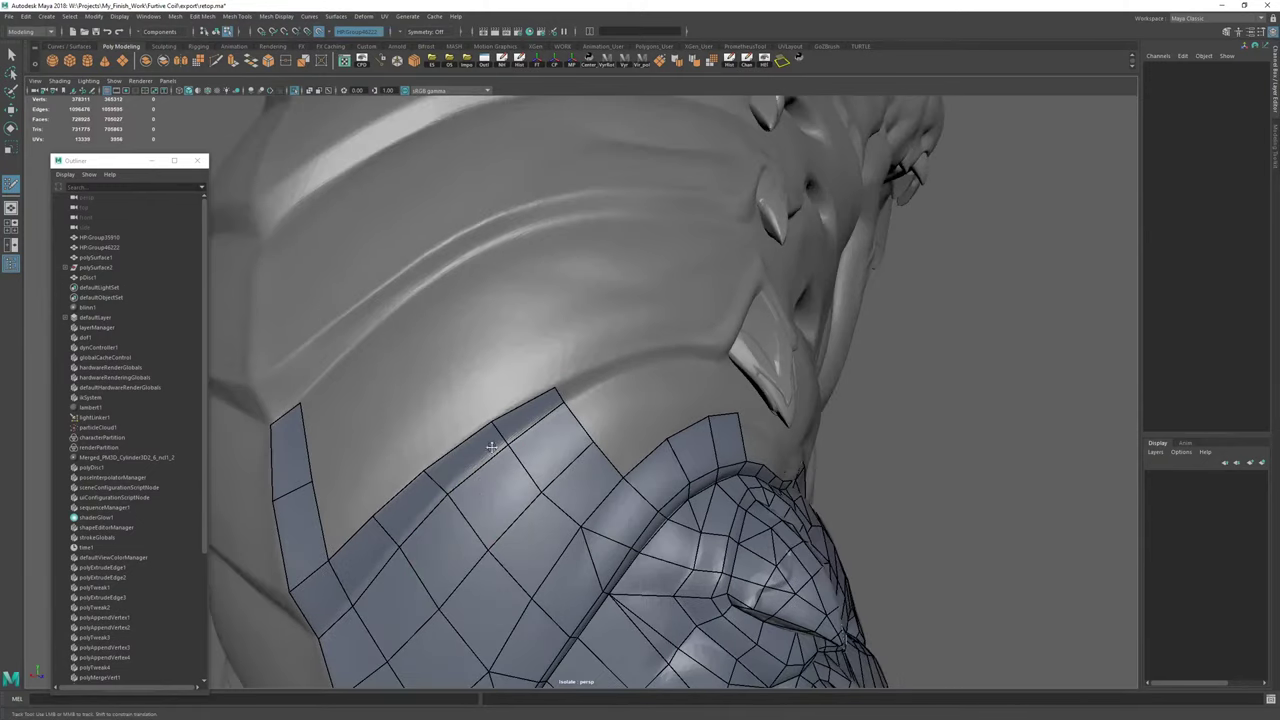
pyautogui.moveTo(491, 443)
pyautogui.keyDown('alt'); pyautogui.mouseDown()
pyautogui.moveTo(486, 410)
pyautogui.moveTo(575, 343)
pyautogui.moveTo(685, 319)
pyautogui.moveTo(631, 526)
pyautogui.mouseUp(); pyautogui.keyUp('alt')
pyautogui.keyDown('alt'); pyautogui.moveTo(631, 526); pyautogui.dragTo(690, 500, button='right'); pyautogui.keyUp('alt')
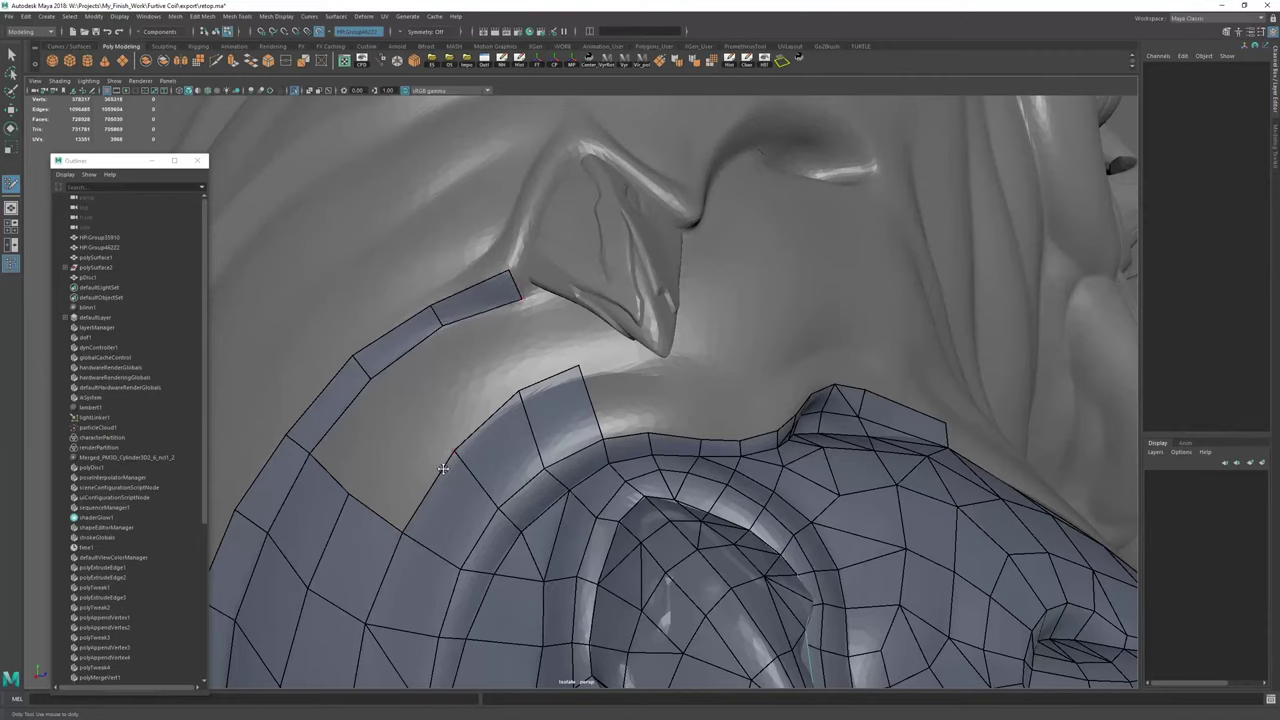
# Add three quads along the border beneath the narrow strip, working toward the spike.
pyautogui.moveTo(443, 468); pyautogui.dragTo(394, 413)
pyautogui.moveTo(475, 422); pyautogui.dragTo(488, 352)
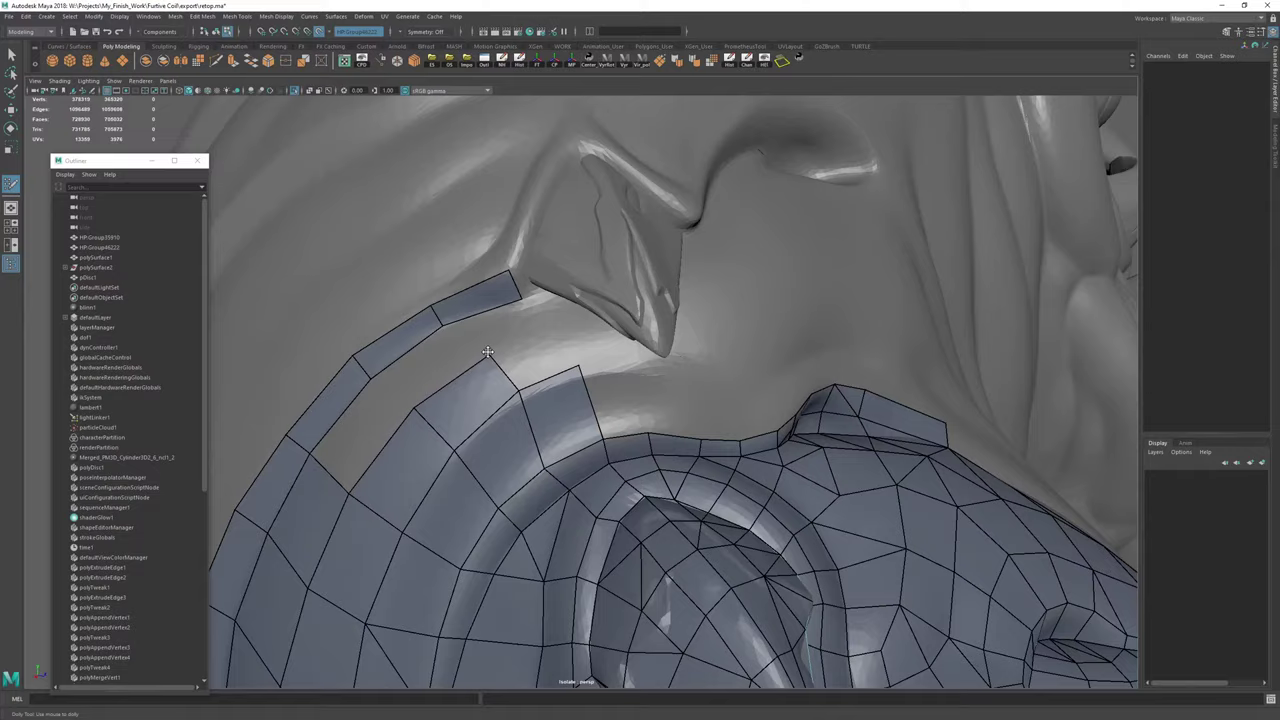
pyautogui.click(560, 331)
pyautogui.keyDown('shift'); pyautogui.click(531, 364); pyautogui.keyUp('shift')
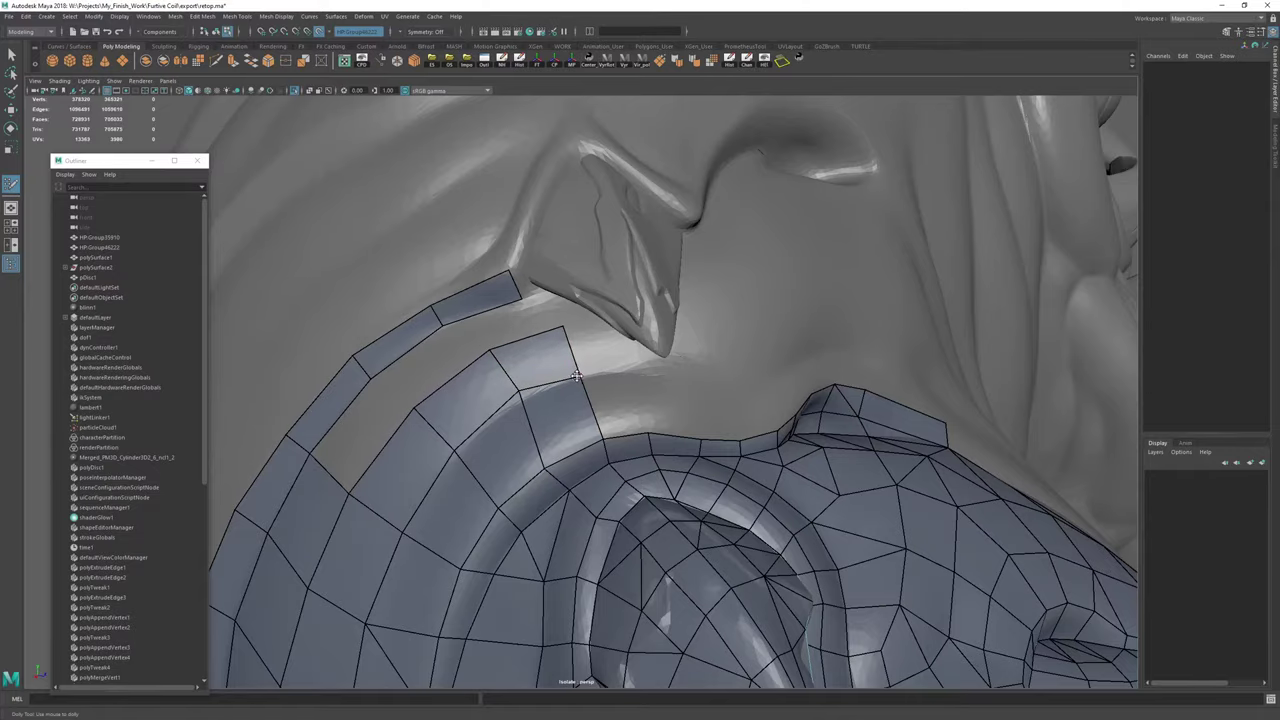
# Fill the gap between the narrow fold strip and the border row with three quads.
pyautogui.moveTo(562, 393)
pyautogui.keyDown('alt'); pyautogui.mouseDown()
pyautogui.moveTo(477, 396)
pyautogui.moveTo(472, 414)
pyautogui.moveTo(714, 523)
pyautogui.moveTo(580, 351)
pyautogui.moveTo(583, 394)
pyautogui.moveTo(562, 392)
pyautogui.mouseUp(); pyautogui.keyUp('alt')
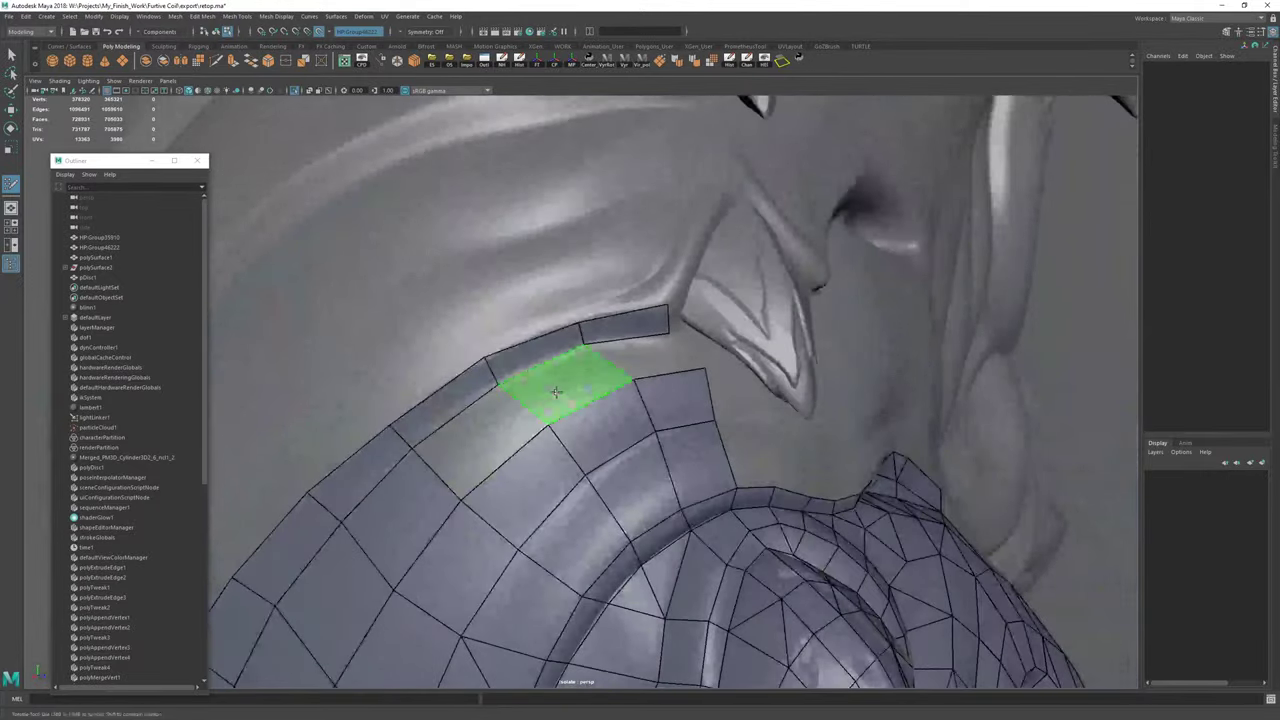
pyautogui.keyDown('shift'); pyautogui.click(557, 391); pyautogui.keyUp('shift')
pyautogui.keyDown('shift'); pyautogui.click(487, 432); pyautogui.keyUp('shift')
pyautogui.keyDown('shift'); pyautogui.click(650, 356); pyautogui.keyUp('shift')
# Shape the strip's end at the spike's base corner and extend it with narrow quads along the spike's underside.
pyautogui.keyDown('alt'); pyautogui.moveTo(669, 352); pyautogui.dragTo(560, 400); pyautogui.keyUp('alt')
pyautogui.keyDown('alt'); pyautogui.moveTo(560, 400); pyautogui.dragTo(702, 390, button='right'); pyautogui.keyUp('alt')
pyautogui.keyDown('alt'); pyautogui.moveTo(589, 394); pyautogui.dragTo(588, 508); pyautogui.keyUp('alt')
pyautogui.moveTo(537, 396); pyautogui.dragTo(561, 408)
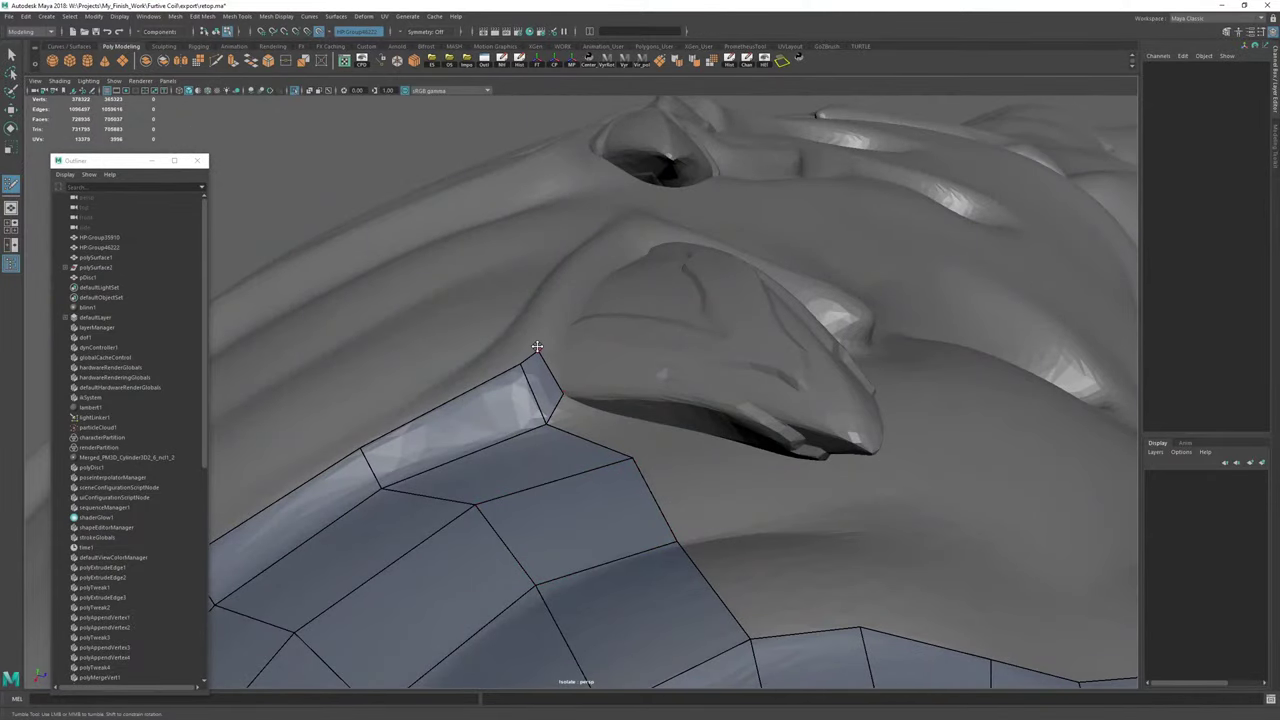
pyautogui.moveTo(560, 410); pyautogui.dragTo(743, 418)
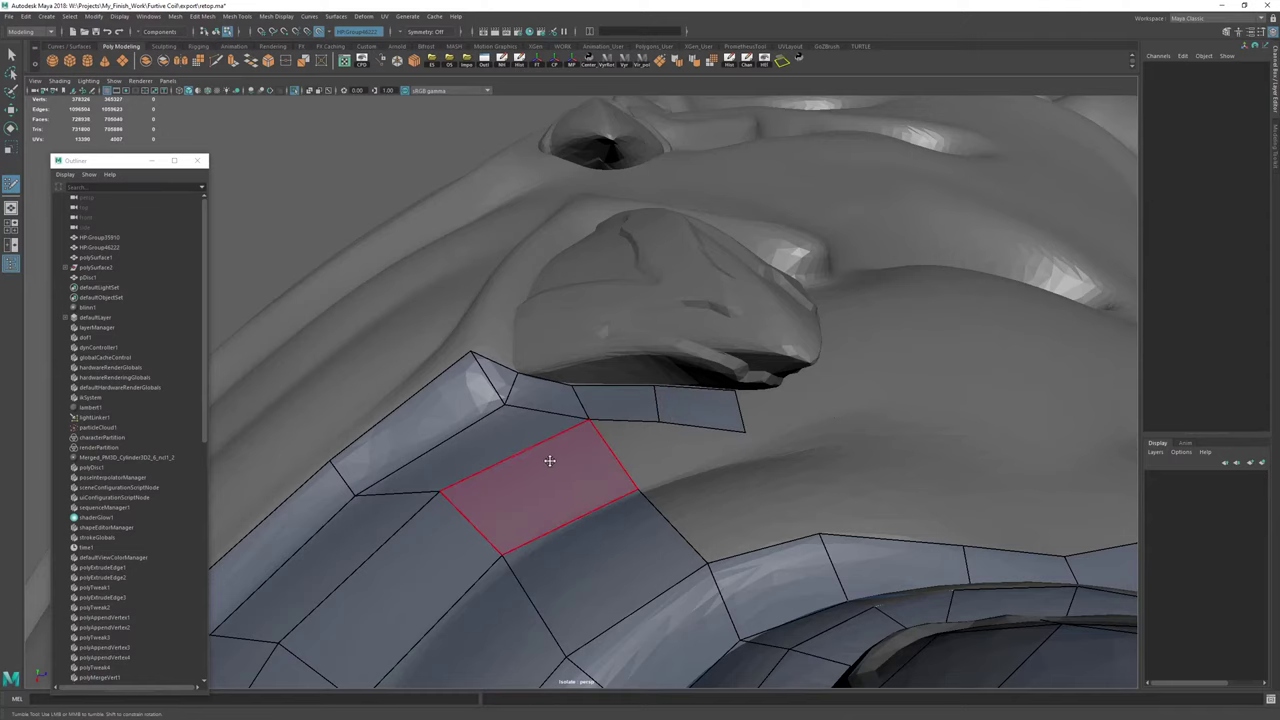
# Extrude another quad past the spike's tip and adjust the vertices of the strip beneath it.
pyautogui.keyDown('alt'); pyautogui.moveTo(765, 345); pyautogui.dragTo(570, 430); pyautogui.keyUp('alt')
pyautogui.keyDown('alt'); pyautogui.moveTo(450, 530); pyautogui.dragTo(619, 424, button='middle'); pyautogui.keyUp('alt')
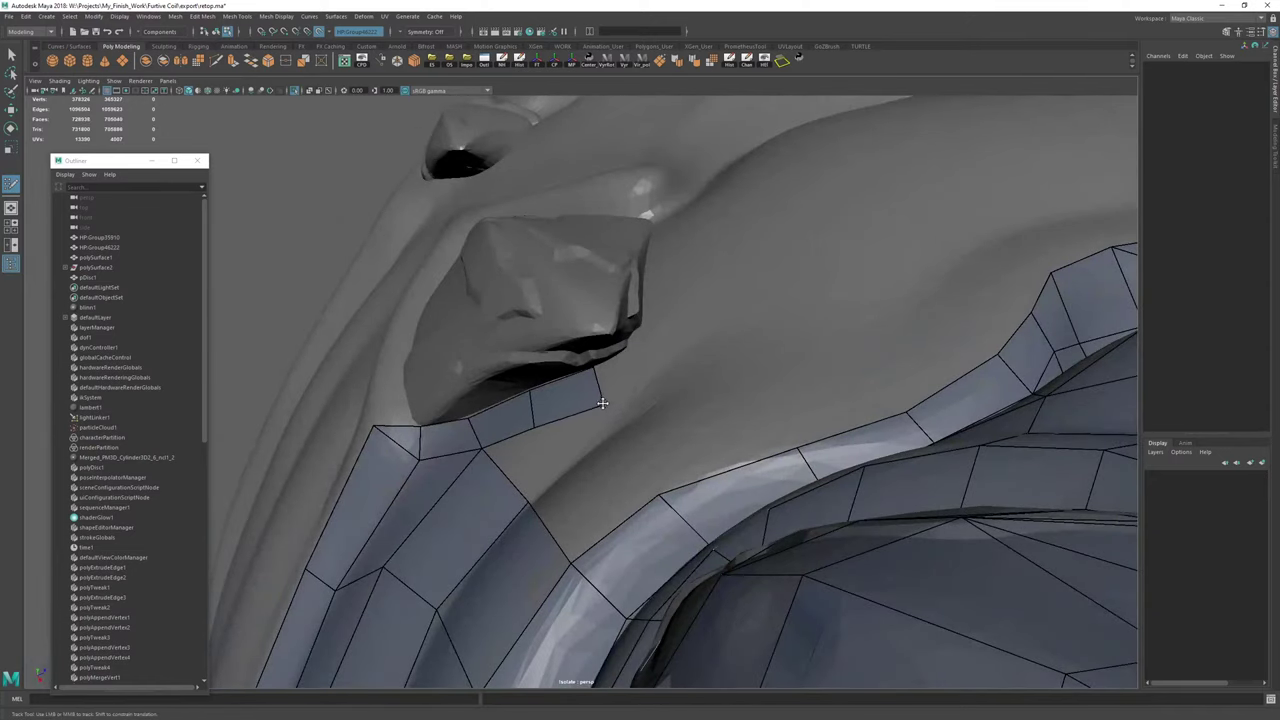
pyautogui.moveTo(602, 403); pyautogui.dragTo(684, 355)
pyautogui.moveTo(605, 369); pyautogui.dragTo(620, 368)
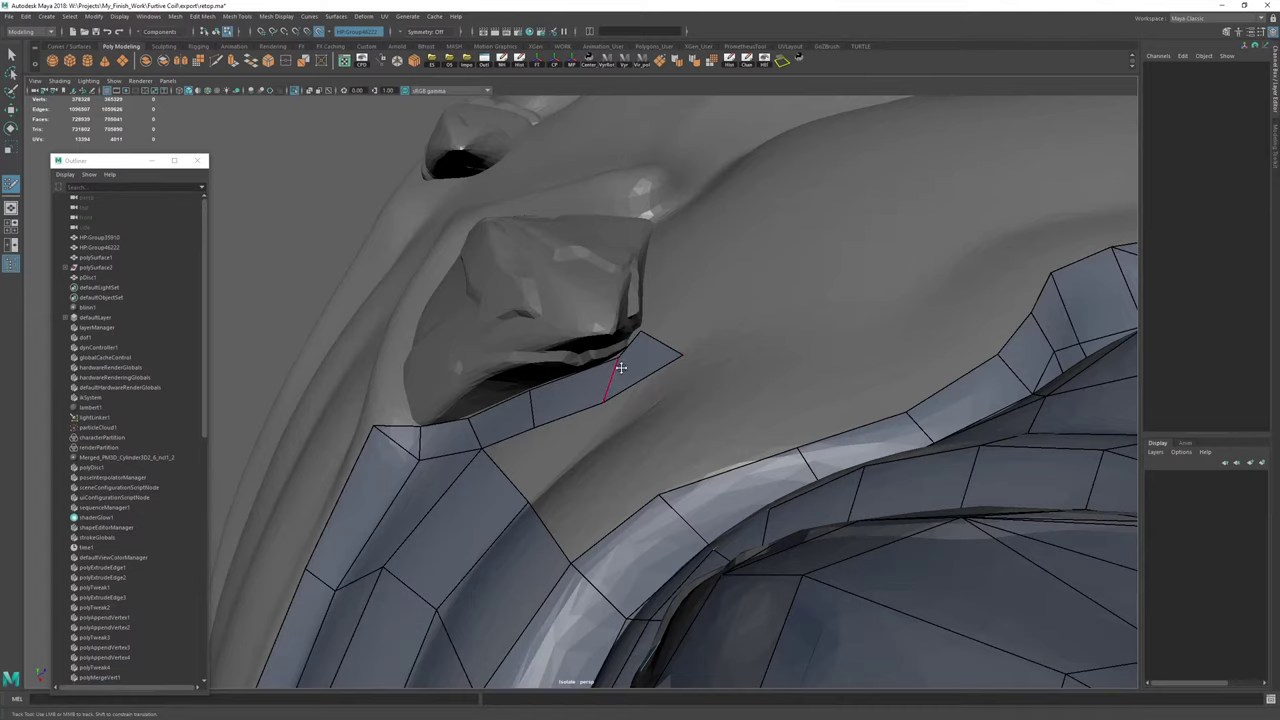
pyautogui.moveTo(605, 397); pyautogui.dragTo(565, 410)
# Turn the strip around the spike's tip and extrude narrow quads up its far side to the upper corner.
pyautogui.keyDown('alt'); pyautogui.moveTo(680, 431); pyautogui.dragTo(908, 392, button='middle'); pyautogui.keyUp('alt')
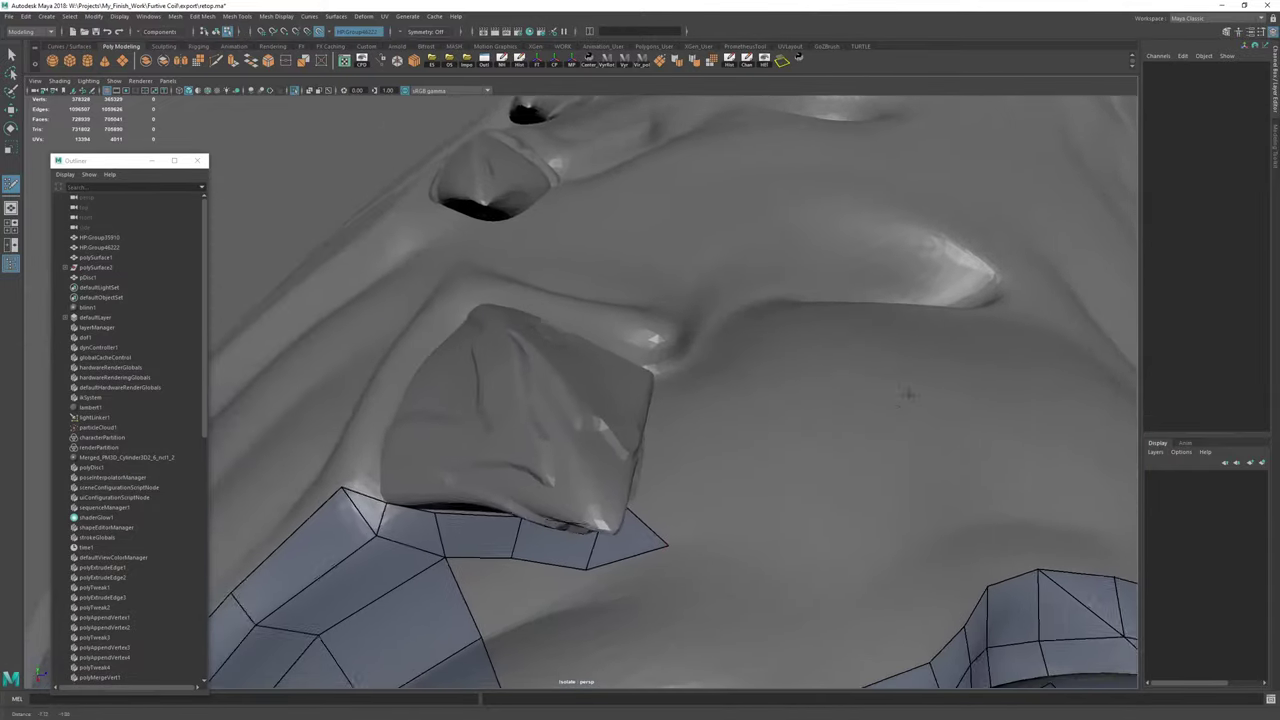
pyautogui.keyDown('alt'); pyautogui.moveTo(908, 392); pyautogui.dragTo(664, 528); pyautogui.keyUp('alt')
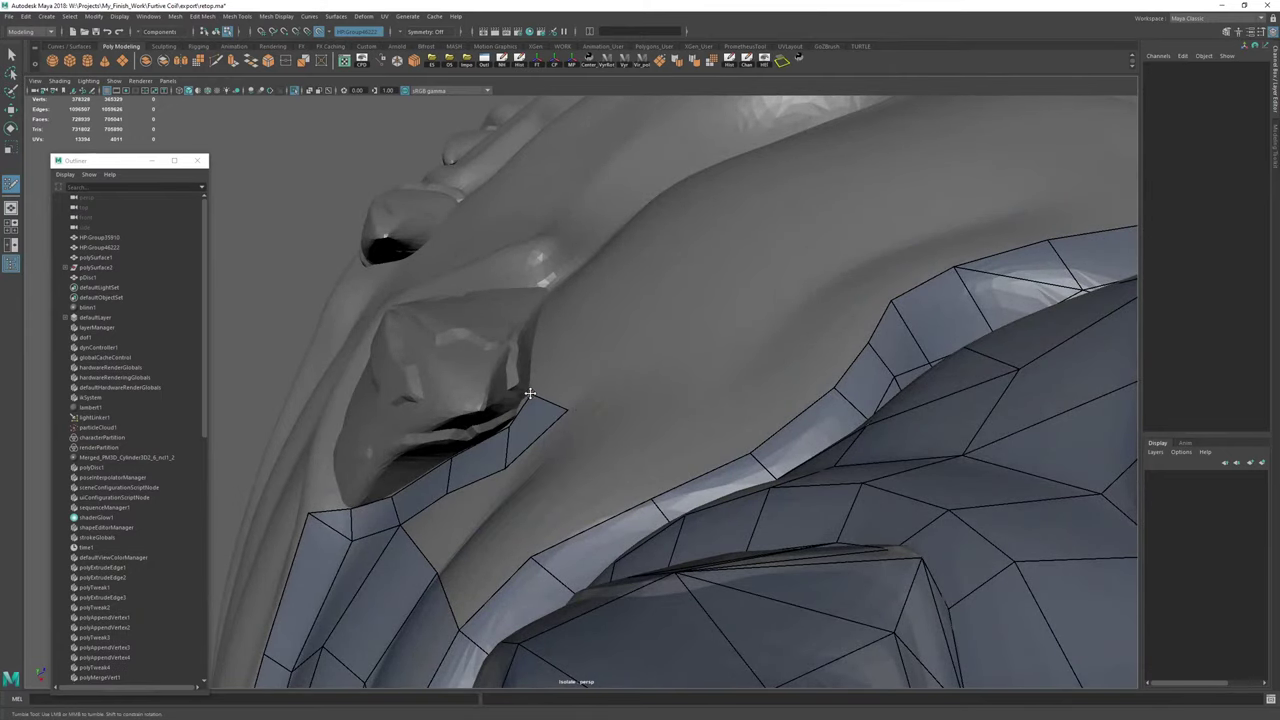
pyautogui.moveTo(545, 398); pyautogui.dragTo(568, 375)
pyautogui.moveTo(591, 582); pyautogui.dragTo(639, 403)
pyautogui.keyDown('alt'); pyautogui.moveTo(639, 403); pyautogui.dragTo(370, 403, button='right'); pyautogui.keyUp('alt')
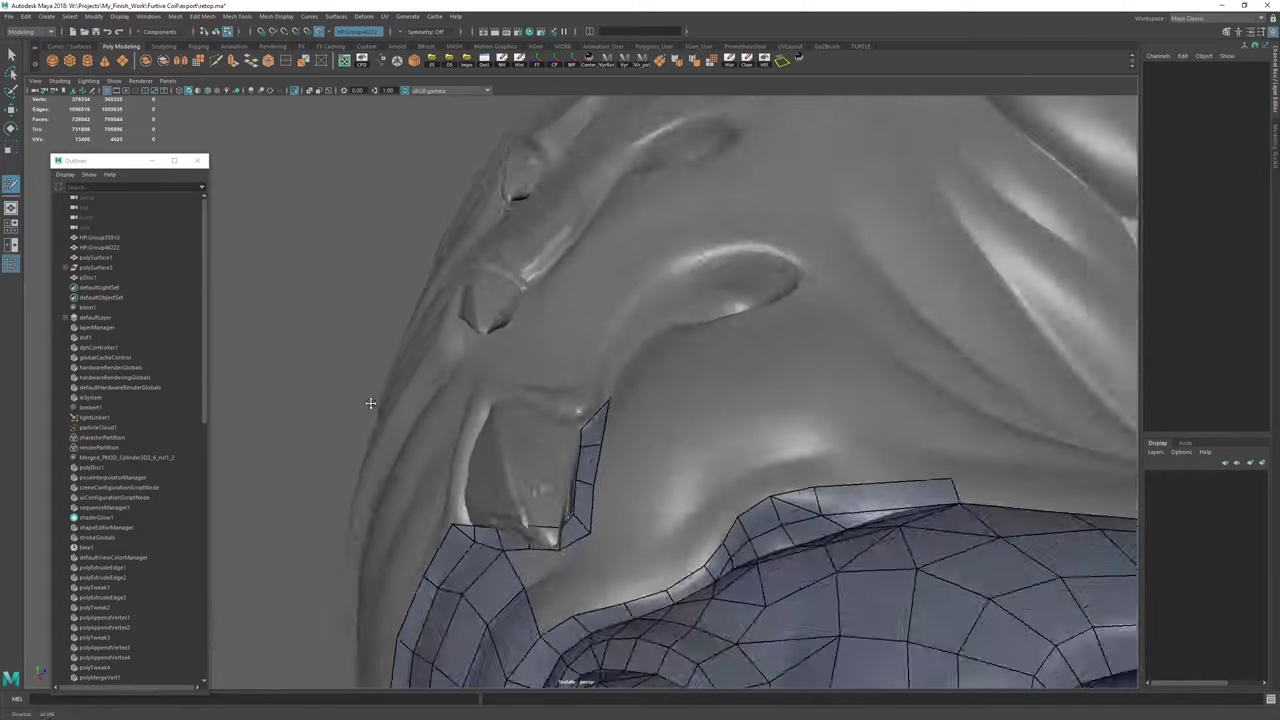
# Fill the gap beneath the spike's underside strip with one face and cut it diagonally into two triangles.
pyautogui.keyDown('alt'); pyautogui.moveTo(370, 403); pyautogui.dragTo(626, 423); pyautogui.keyUp('alt')
pyautogui.keyDown('alt'); pyautogui.moveTo(626, 423); pyautogui.dragTo(586, 423, button='right'); pyautogui.keyUp('alt')
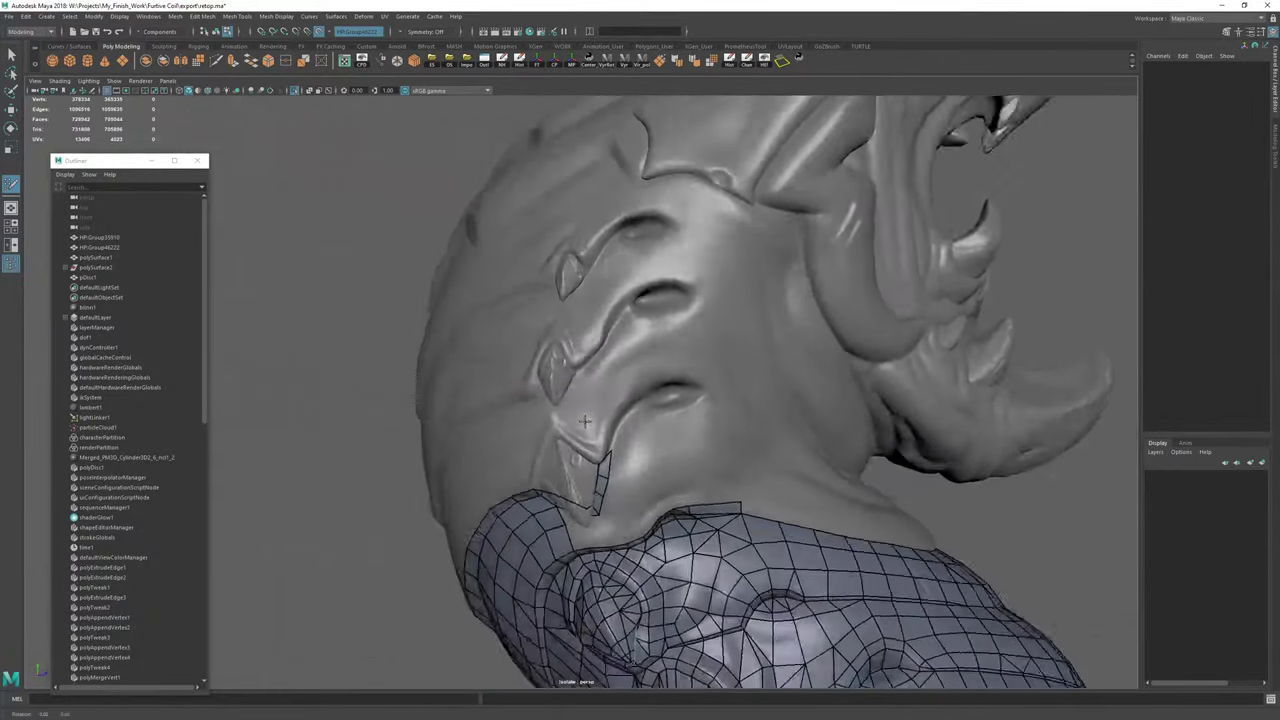
pyautogui.keyDown('alt'); pyautogui.moveTo(586, 423); pyautogui.dragTo(260, 300); pyautogui.keyUp('alt')
pyautogui.keyDown('alt'); pyautogui.moveTo(560, 400); pyautogui.dragTo(954, 463, button='right'); pyautogui.keyUp('alt')
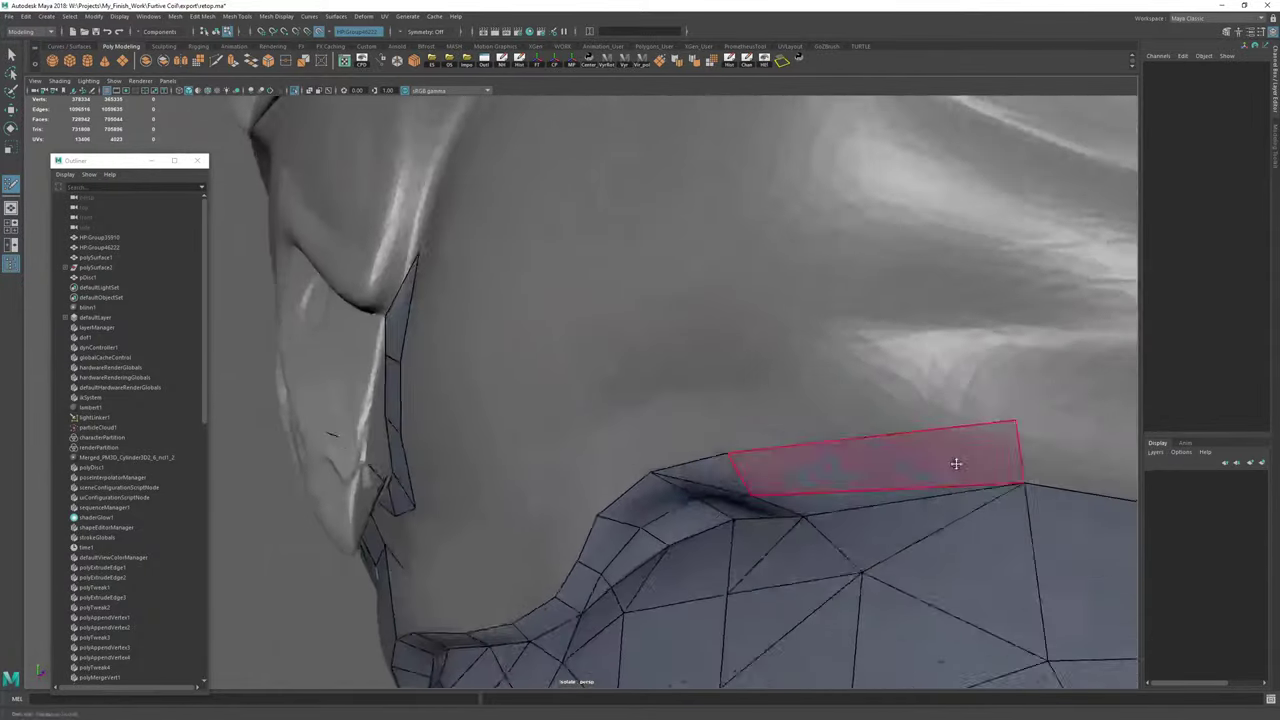
pyautogui.keyDown('alt'); pyautogui.moveTo(400, 430); pyautogui.dragTo(623, 443); pyautogui.keyUp('alt')
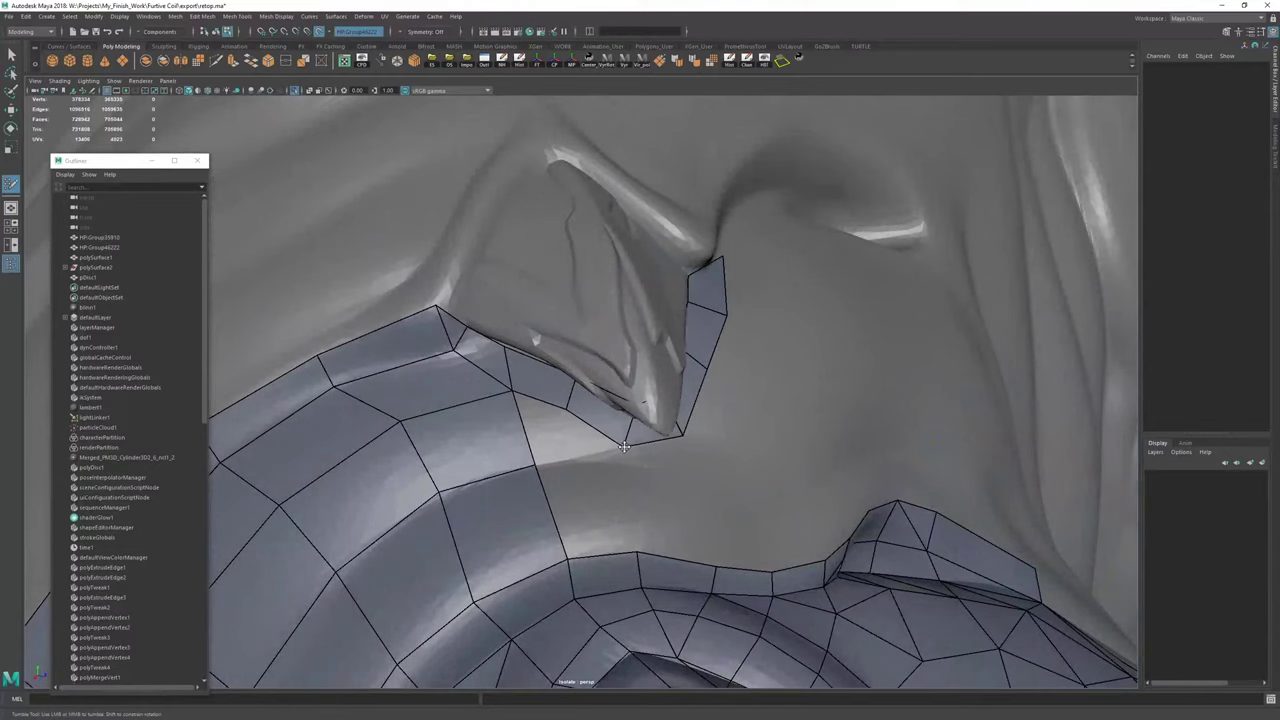
pyautogui.keyDown('shift'); pyautogui.click(575, 441); pyautogui.keyUp('shift')
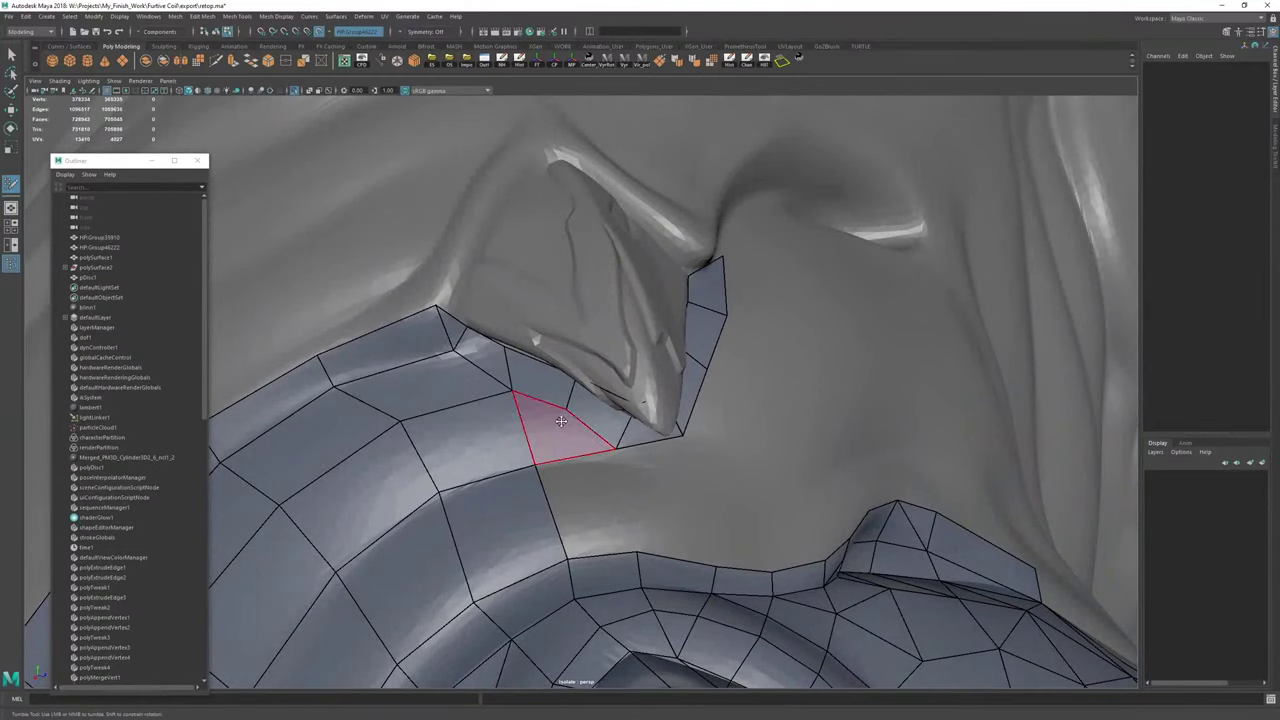
pyautogui.hotkey('ctrl', 'shift', 'x')
pyautogui.hotkey('ctrl', 'shift', 'q')
# Fill the opening between the spike strip and the border row with two quads and cut an edge across both.
pyautogui.keyDown('alt'); pyautogui.moveTo(685, 471); pyautogui.dragTo(592, 425, button='middle'); pyautogui.keyUp('alt')
pyautogui.moveTo(492, 502); pyautogui.dragTo(482, 407)
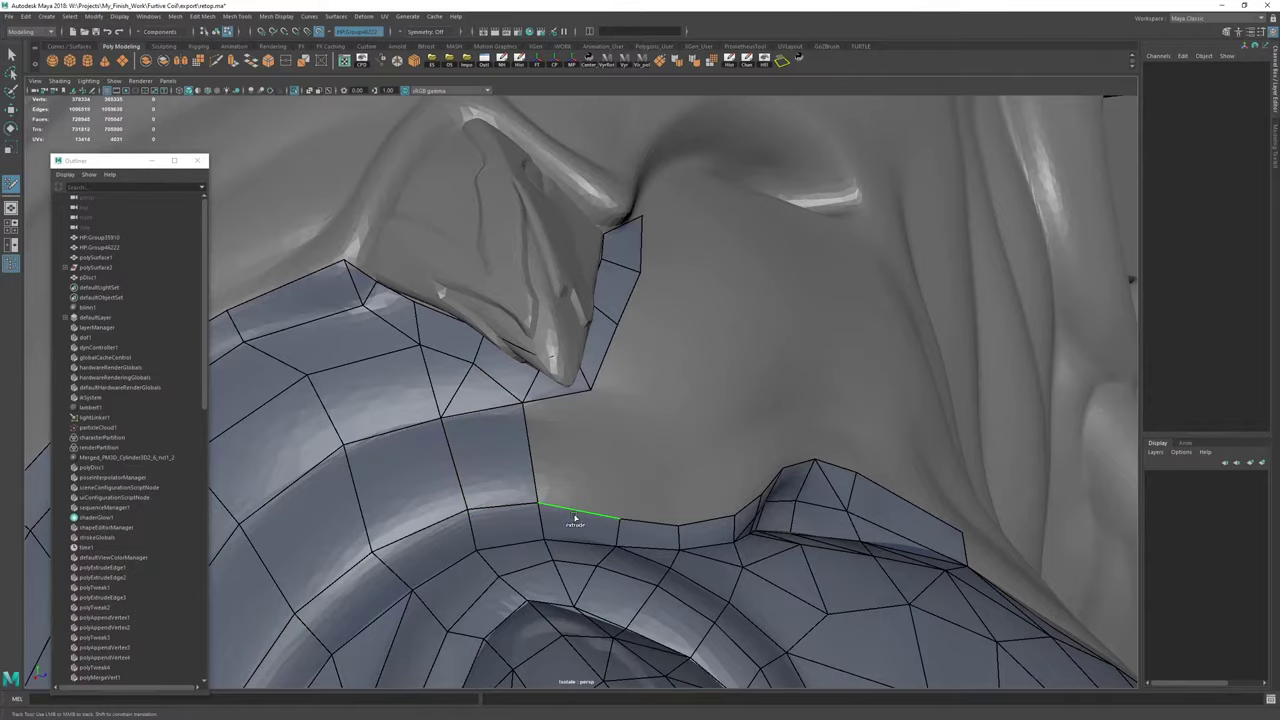
pyautogui.moveTo(575, 519)
pyautogui.mouseDown()
pyautogui.moveTo(566, 406)
pyautogui.moveTo(486, 429)
pyautogui.moveTo(511, 440)
pyautogui.moveTo(675, 424)
pyautogui.moveTo(626, 429)
pyautogui.moveTo(575, 534)
pyautogui.mouseUp()
pyautogui.hotkey('ctrl', 'shift', 'x')
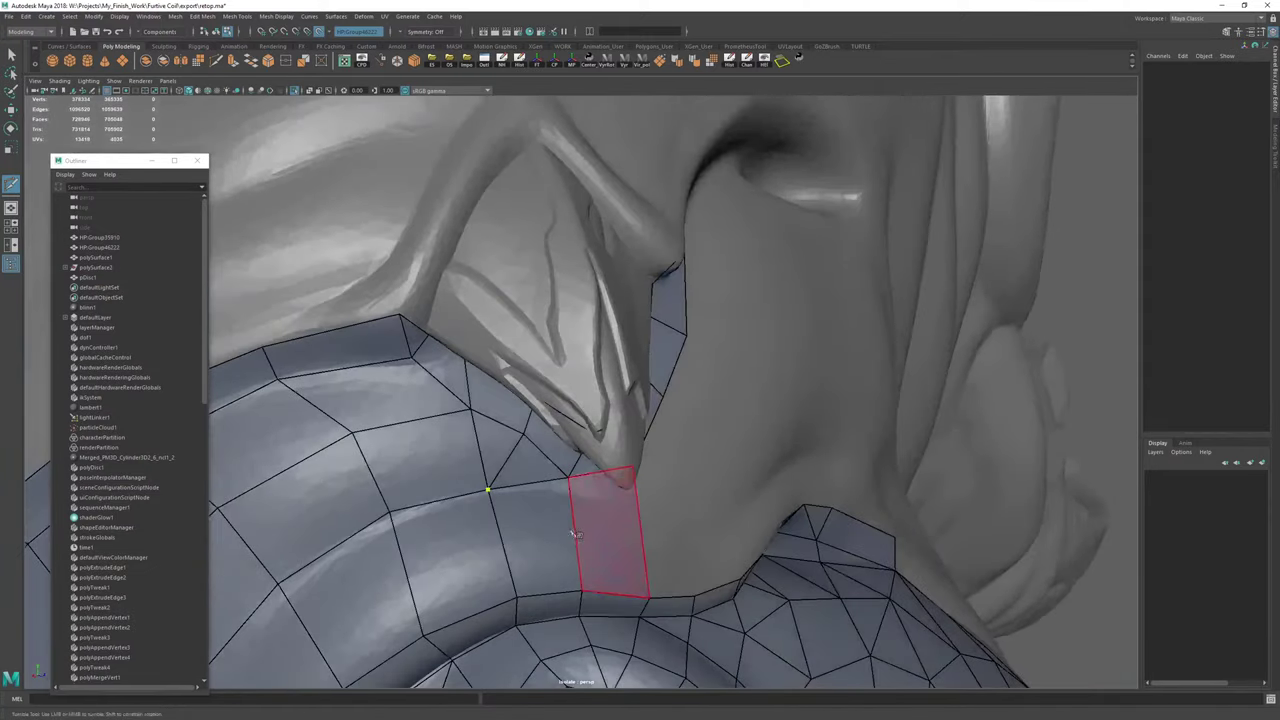
pyautogui.rightClick(660, 543)
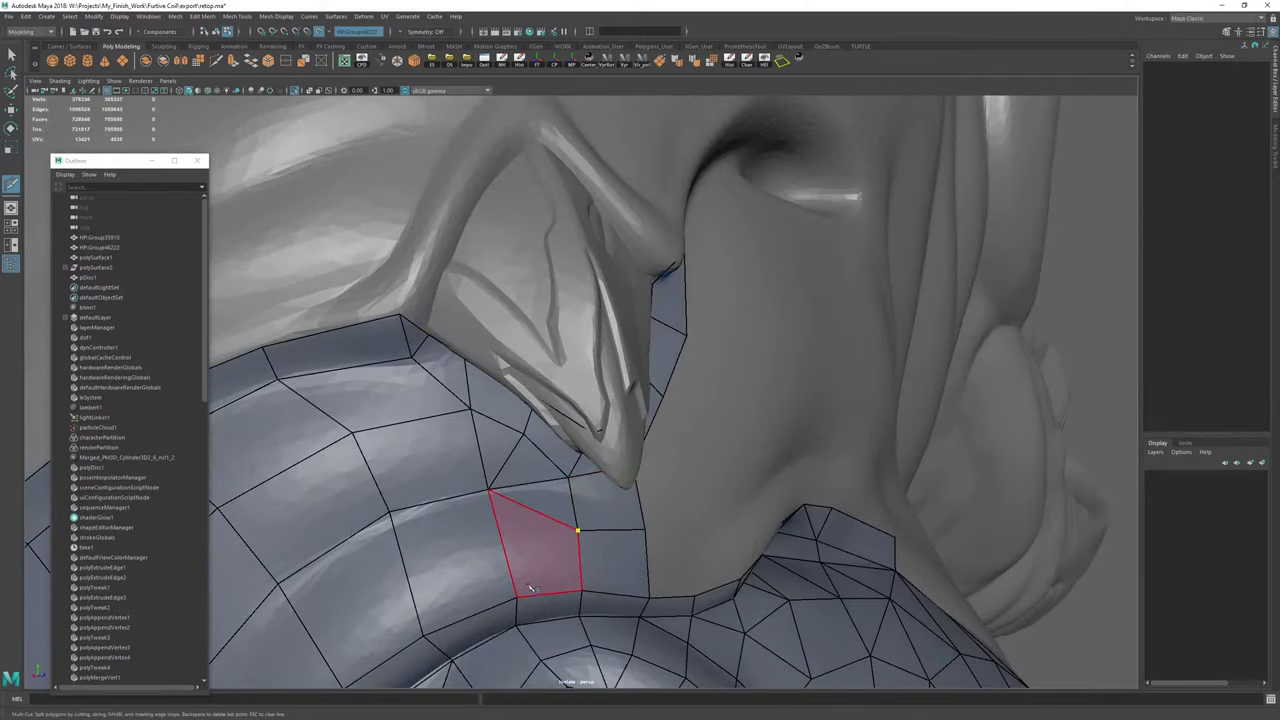
pyautogui.rightClick(747, 505)
# Extend the row above the border with quads past the spike's tip toward the curved fold, adjusting the upper corner vertex.
pyautogui.keyDown('alt'); pyautogui.moveTo(747, 505); pyautogui.dragTo(577, 523); pyautogui.keyUp('alt')
pyautogui.scroll(-5, 577, 523)
pyautogui.keyDown('alt'); pyautogui.moveTo(500, 483); pyautogui.dragTo(708, 514); pyautogui.keyUp('alt')
pyautogui.scroll(5, 570, 525)
pyautogui.scroll(3, 709, 515)
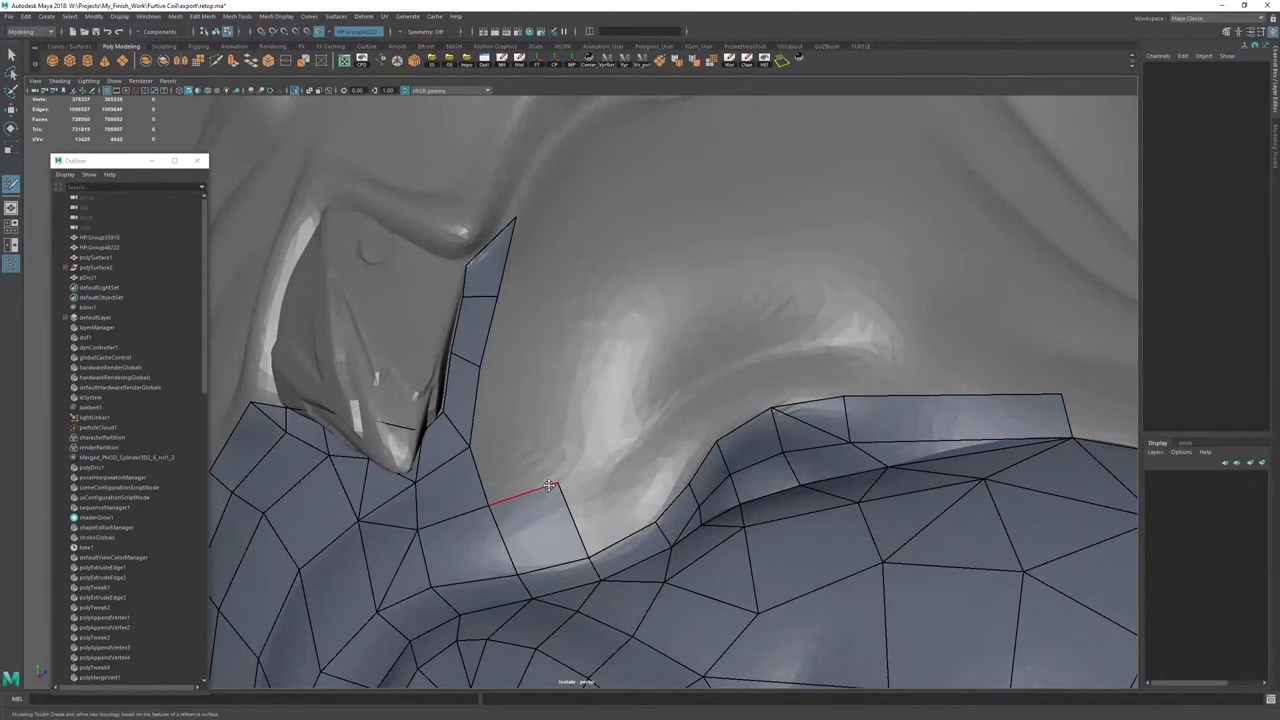
pyautogui.moveTo(563, 479); pyautogui.dragTo(559, 484)
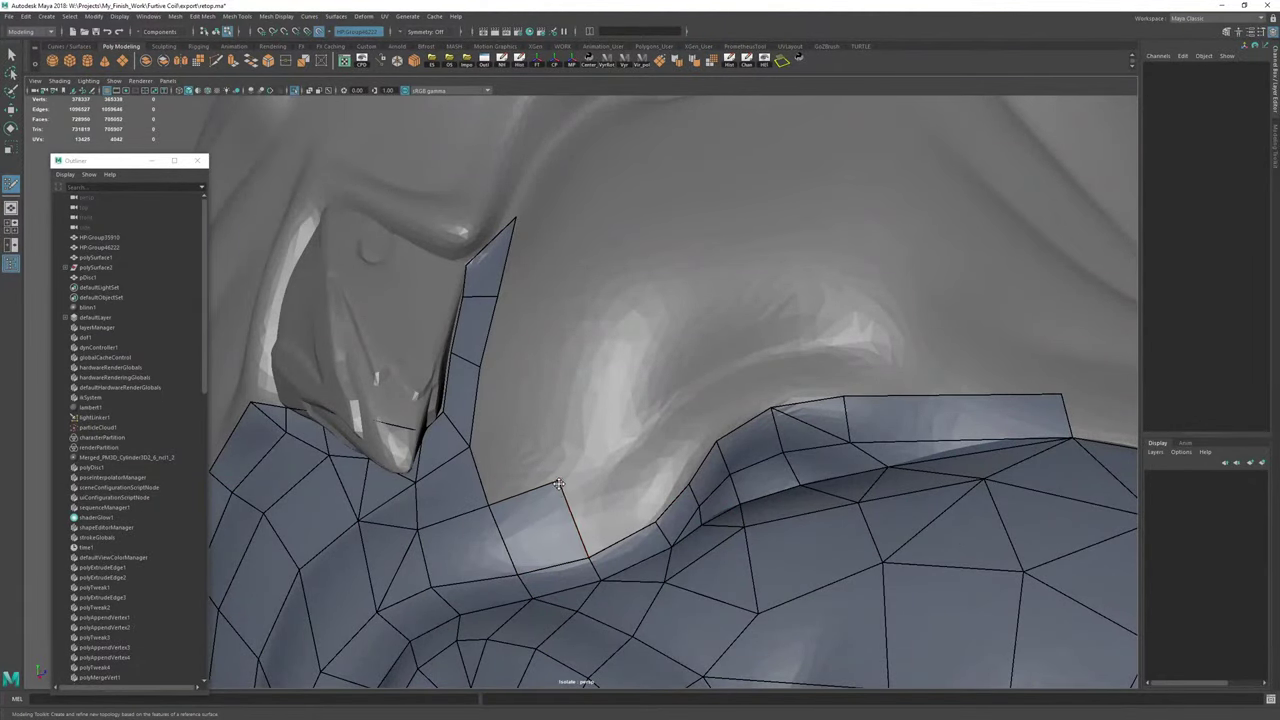
pyautogui.click(621, 447)
pyautogui.keyDown('shift'); pyautogui.click(628, 479); pyautogui.keyUp('shift')
pyautogui.keyDown('shift'); pyautogui.click(604, 519); pyautogui.keyUp('shift')
pyautogui.keyDown('alt'); pyautogui.moveTo(697, 471); pyautogui.dragTo(575, 535, button='middle'); pyautogui.keyUp('alt')
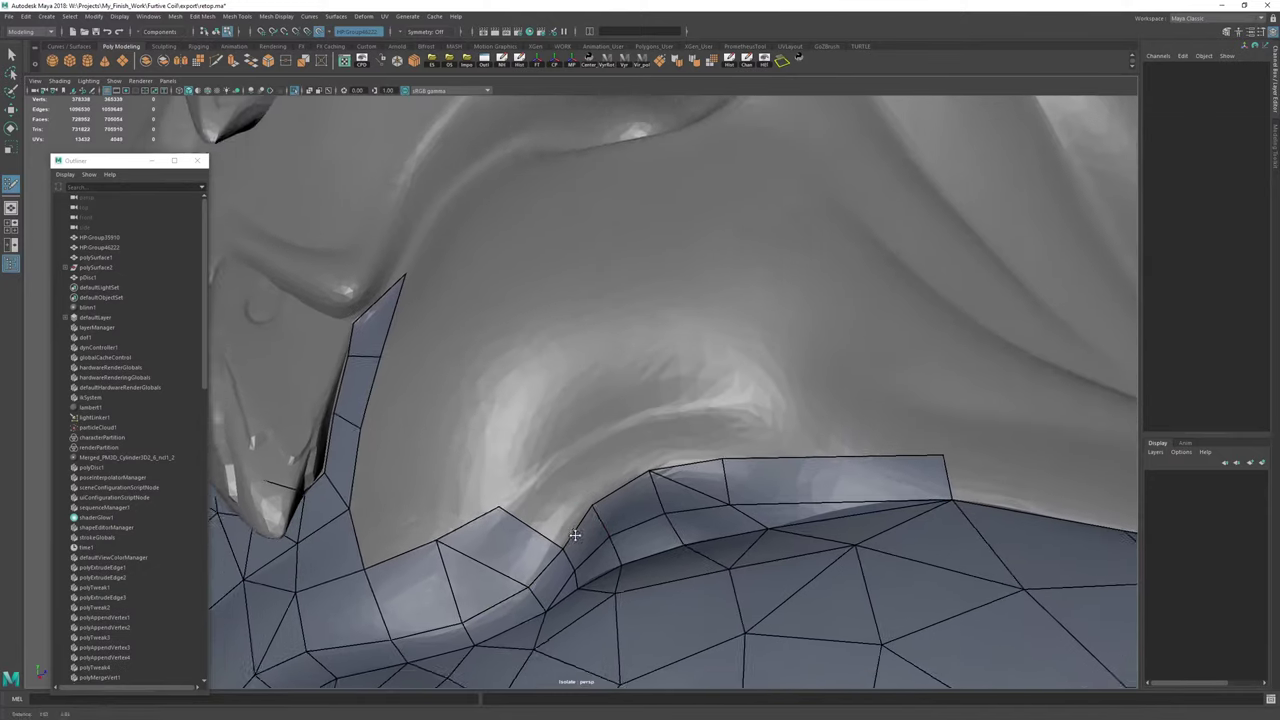
# Extrude quads over the curved fold, connect them to the row by the spike and align their upper vertices.
pyautogui.keyDown('alt'); pyautogui.moveTo(575, 535); pyautogui.dragTo(553, 428); pyautogui.keyUp('alt')
pyautogui.moveTo(498, 507); pyautogui.dragTo(506, 492)
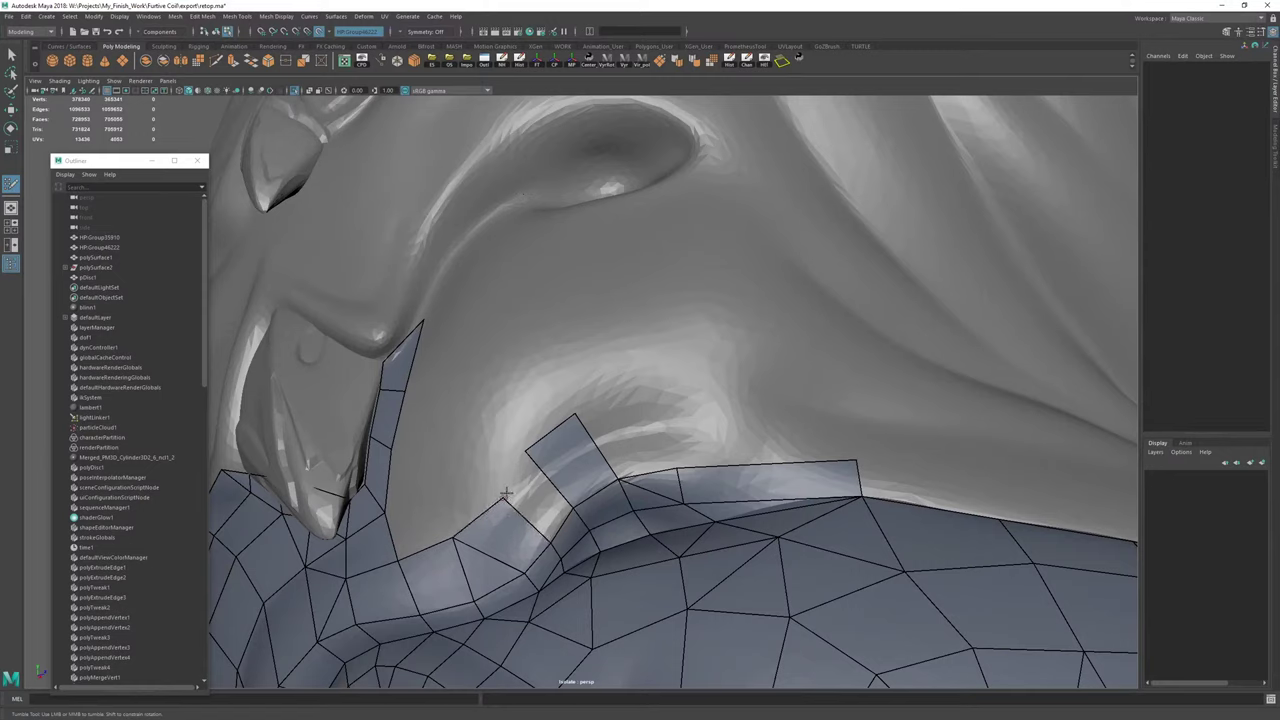
pyautogui.moveTo(525, 450); pyautogui.dragTo(542, 426)
pyautogui.moveTo(648, 474); pyautogui.dragTo(668, 376)
pyautogui.moveTo(578, 399); pyautogui.dragTo(573, 391)
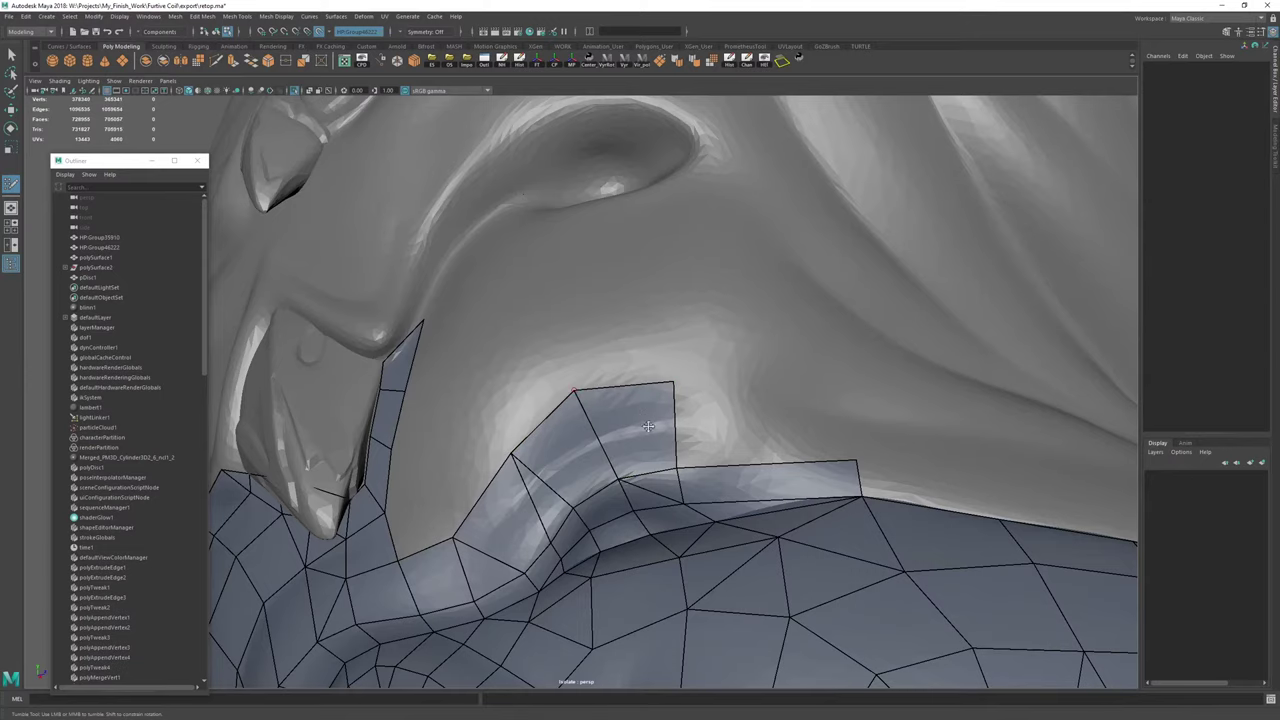
# Adjust the fold row's vertices where it meets the front end of the existing strip.
pyautogui.keyDown('alt'); pyautogui.moveTo(599, 462); pyautogui.dragTo(472, 463, button='middle'); pyautogui.keyUp('alt')
pyautogui.moveTo(644, 463); pyautogui.dragTo(636, 384)
pyautogui.keyDown('alt'); pyautogui.moveTo(718, 420); pyautogui.dragTo(687, 453); pyautogui.keyUp('alt')
pyautogui.moveTo(691, 523); pyautogui.dragTo(693, 534)
# Extrude a column of three quads upward from the mesh border at the front center line of the neck.
pyautogui.keyDown('alt'); pyautogui.moveTo(693, 534); pyautogui.dragTo(403, 443, button='middle'); pyautogui.keyUp('alt')
pyautogui.keyDown('alt'); pyautogui.moveTo(403, 443); pyautogui.dragTo(270, 430, button='right'); pyautogui.keyUp('alt')
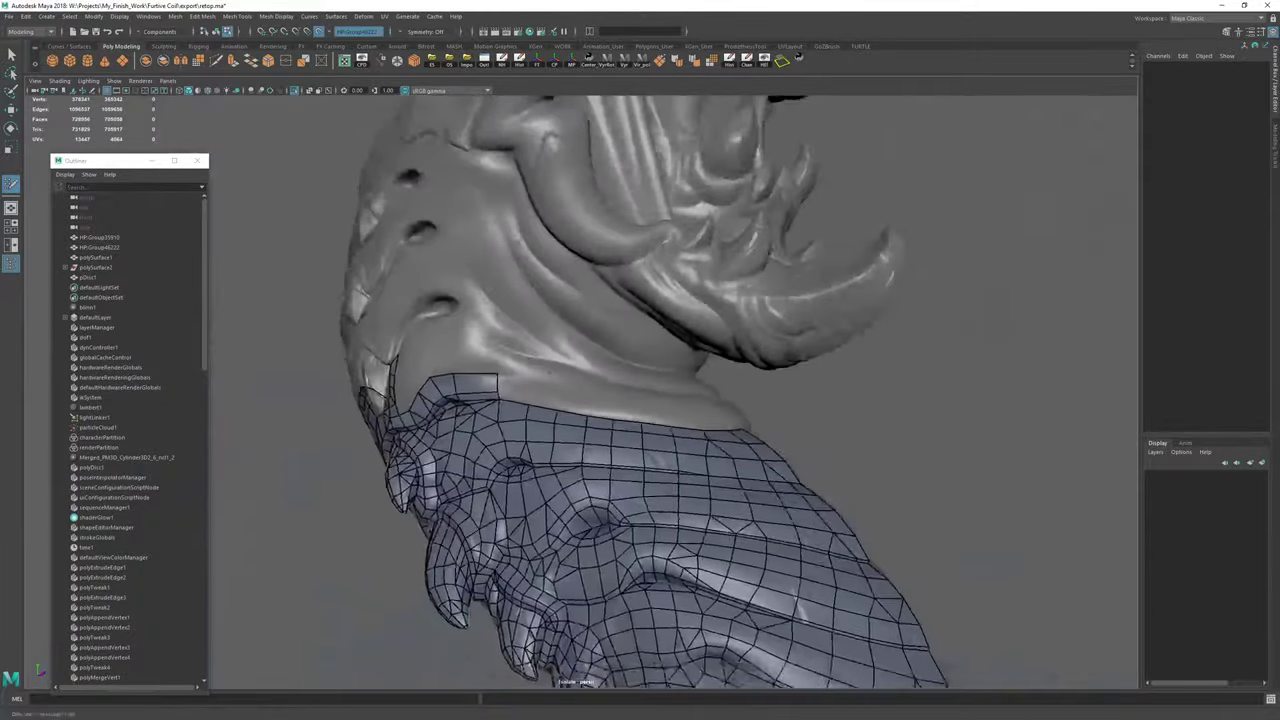
pyautogui.keyDown('alt'); pyautogui.moveTo(600, 380); pyautogui.dragTo(800, 340, button='right'); pyautogui.keyUp('alt')
pyautogui.keyDown('alt'); pyautogui.moveTo(840, 340); pyautogui.dragTo(640, 386); pyautogui.keyUp('alt')
pyautogui.keyDown('alt'); pyautogui.moveTo(640, 386); pyautogui.dragTo(755, 390, button='right'); pyautogui.keyUp('alt')
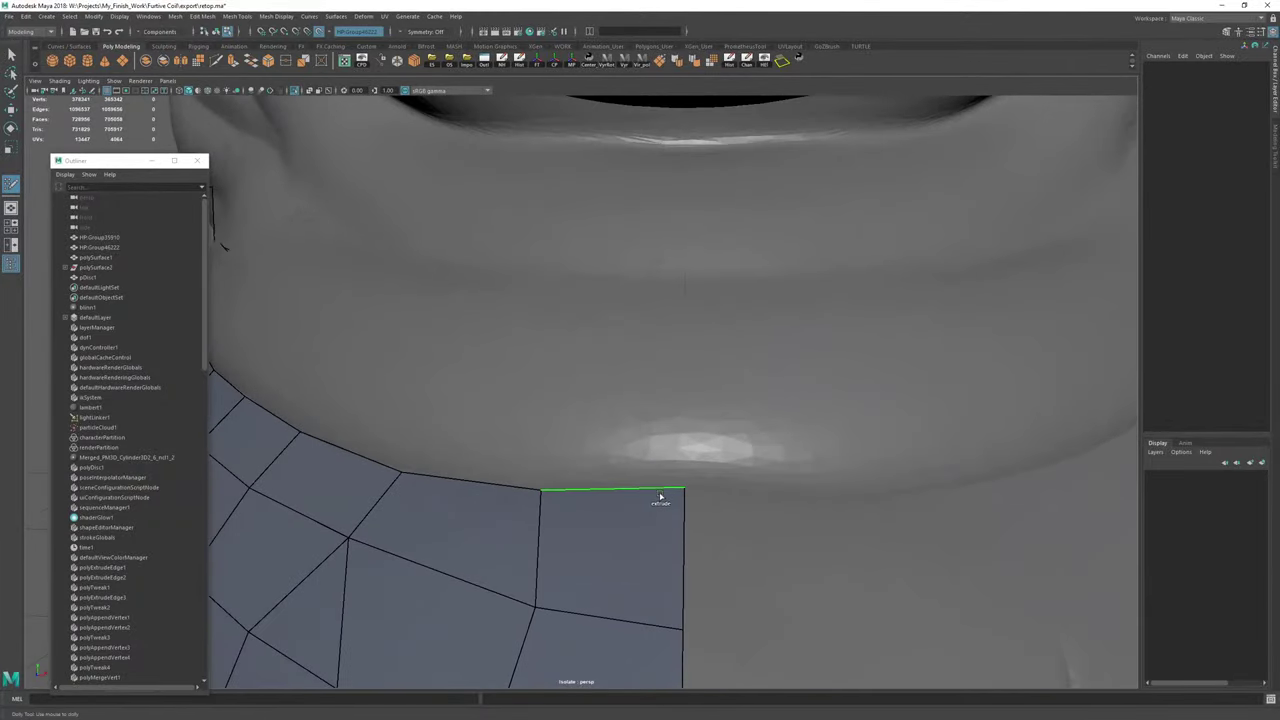
pyautogui.moveTo(660, 497); pyautogui.dragTo(659, 450, button='middle')
pyautogui.hotkey('ctrl', 'z')
pyautogui.moveTo(656, 493); pyautogui.dragTo(660, 462)
pyautogui.moveTo(655, 415); pyautogui.dragTo(655, 411)
pyautogui.keyDown('alt'); pyautogui.moveTo(654, 411); pyautogui.dragTo(600, 391, button='right'); pyautogui.keyUp('alt')
pyautogui.keyDown('alt'); pyautogui.moveTo(600, 391); pyautogui.dragTo(637, 412); pyautogui.keyUp('alt')
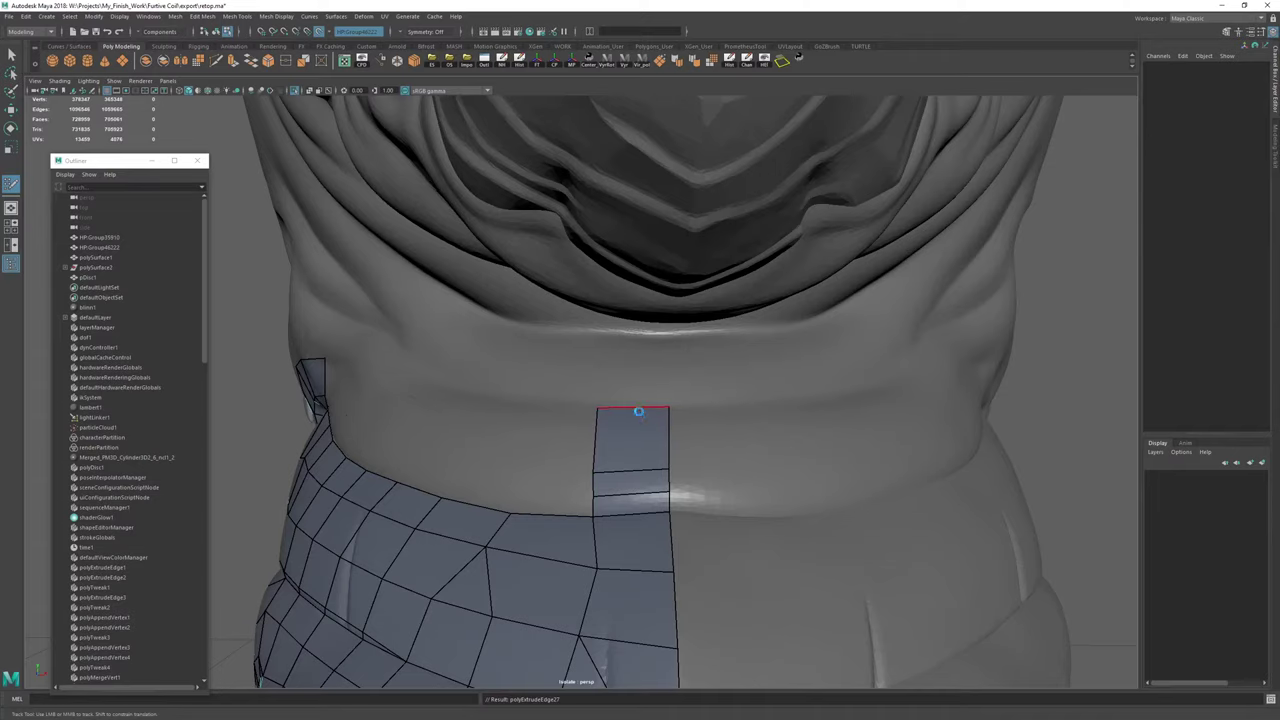
# Add a second column of three quads beside the center column and adjust the vertices between the two columns.
pyautogui.keyDown('alt'); pyautogui.moveTo(639, 411); pyautogui.dragTo(768, 448, button='right'); pyautogui.keyUp('alt')
pyautogui.keyDown('alt'); pyautogui.moveTo(768, 448); pyautogui.dragTo(780, 472); pyautogui.keyUp('alt')
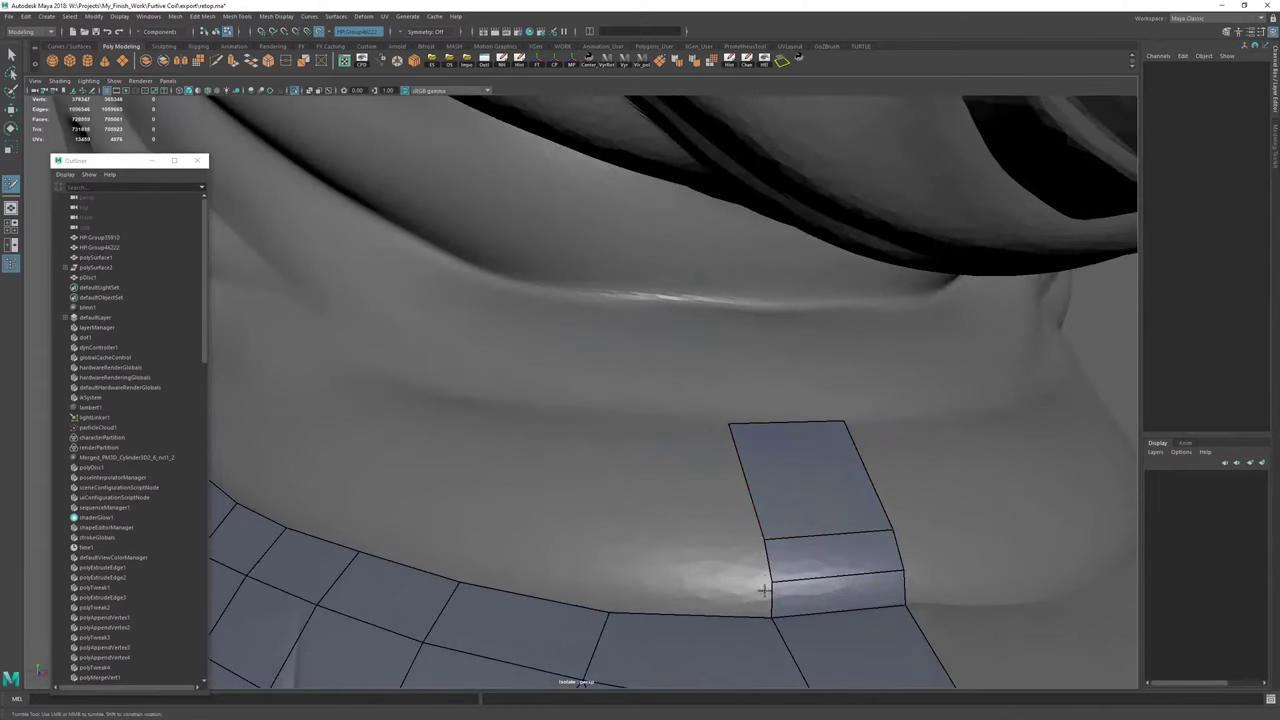
pyautogui.keyDown('alt'); pyautogui.moveTo(766, 539); pyautogui.dragTo(609, 449, button='right'); pyautogui.keyUp('alt')
pyautogui.keyDown('alt'); pyautogui.moveTo(609, 449); pyautogui.dragTo(617, 443); pyautogui.keyUp('alt')
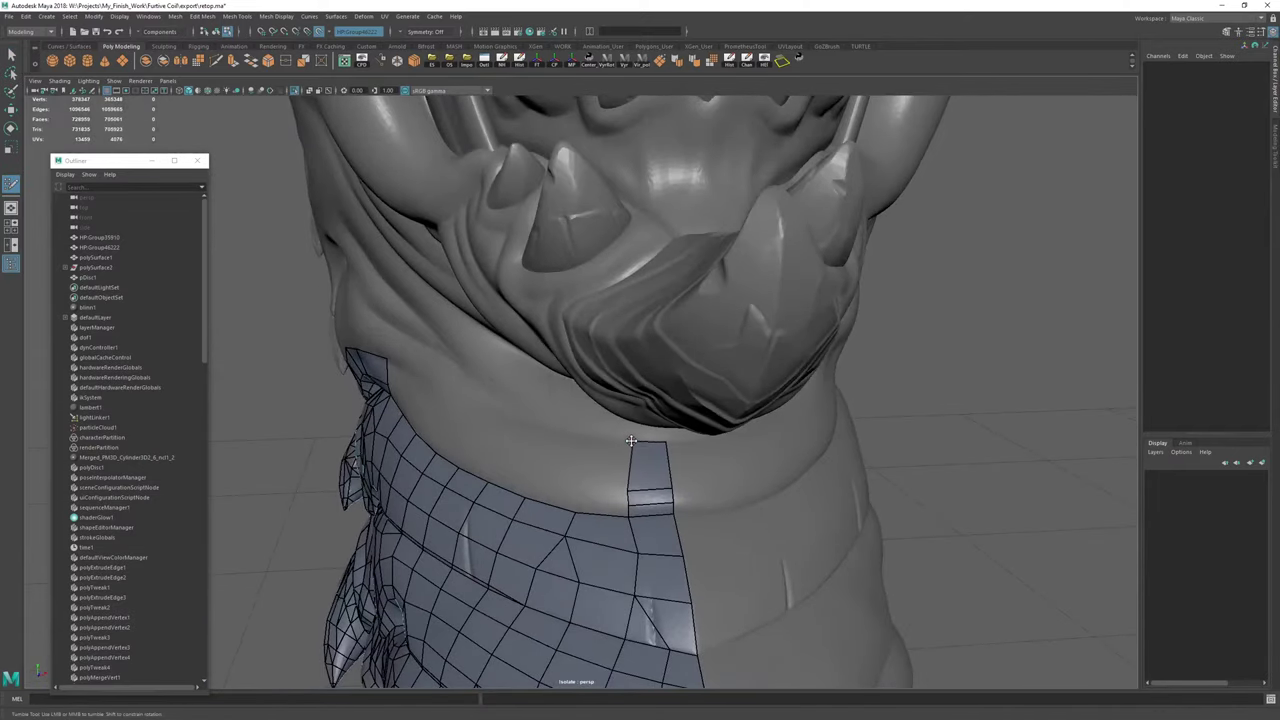
pyautogui.keyDown('alt'); pyautogui.moveTo(626, 455); pyautogui.dragTo(677, 575, button='right'); pyautogui.keyUp('alt')
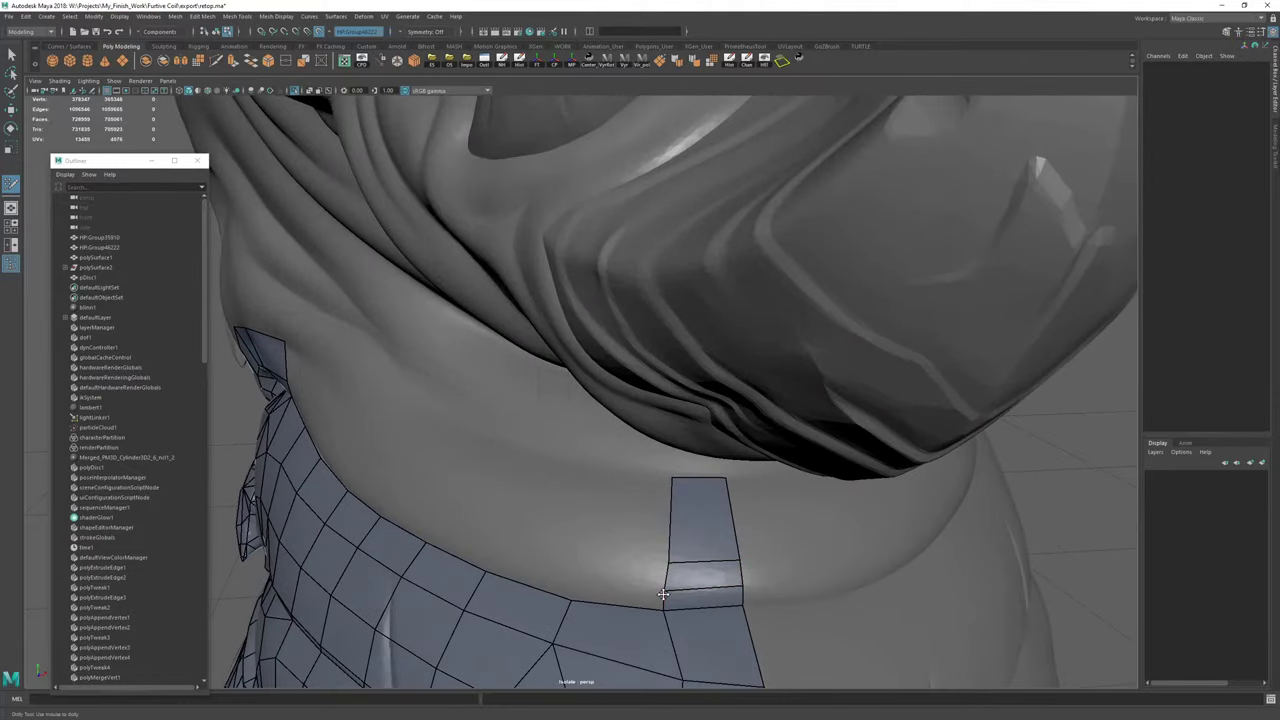
pyautogui.keyDown('alt'); pyautogui.moveTo(667, 580); pyautogui.dragTo(672, 477, button='middle'); pyautogui.keyUp('alt')
pyautogui.keyDown('alt'); pyautogui.moveTo(672, 477); pyautogui.dragTo(688, 487, button='right'); pyautogui.keyUp('alt')
pyautogui.moveTo(628, 511); pyautogui.dragTo(628, 457)
pyautogui.moveTo(636, 388); pyautogui.dragTo(607, 370)
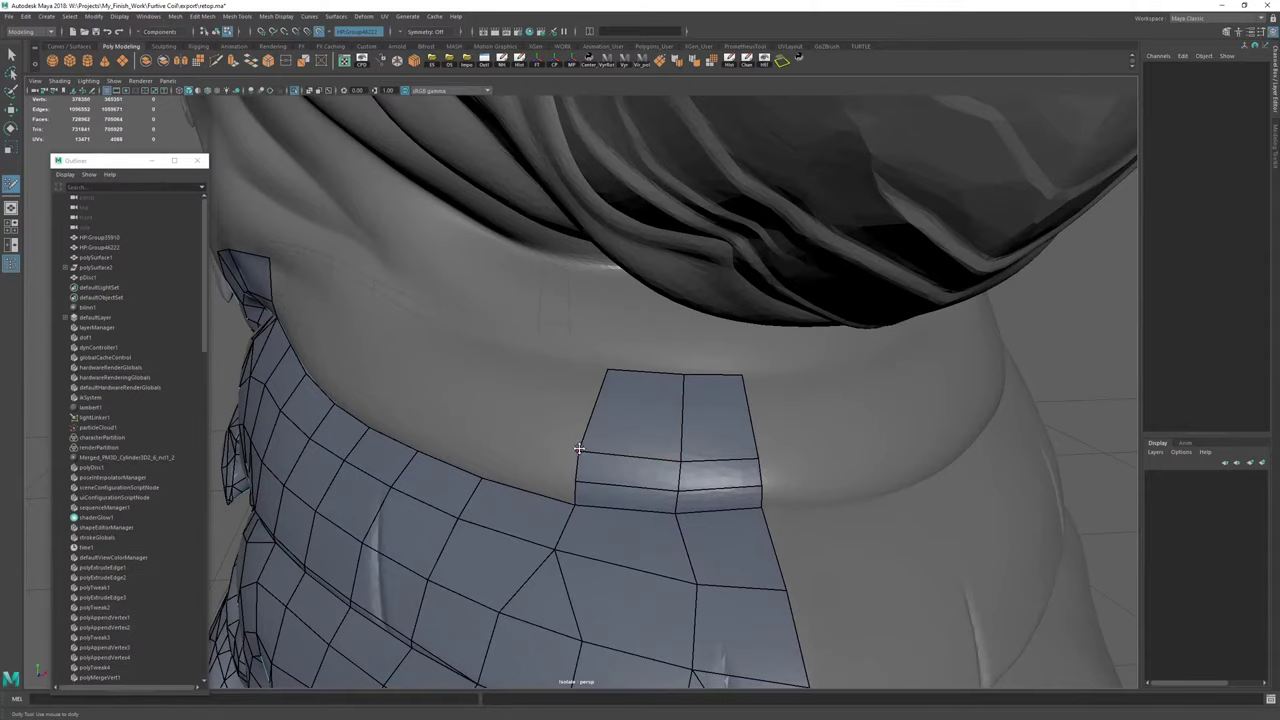
pyautogui.keyDown('alt'); pyautogui.moveTo(652, 480); pyautogui.dragTo(715, 477, button='right'); pyautogui.keyUp('alt')
pyautogui.moveTo(700, 455); pyautogui.dragTo(685, 452)
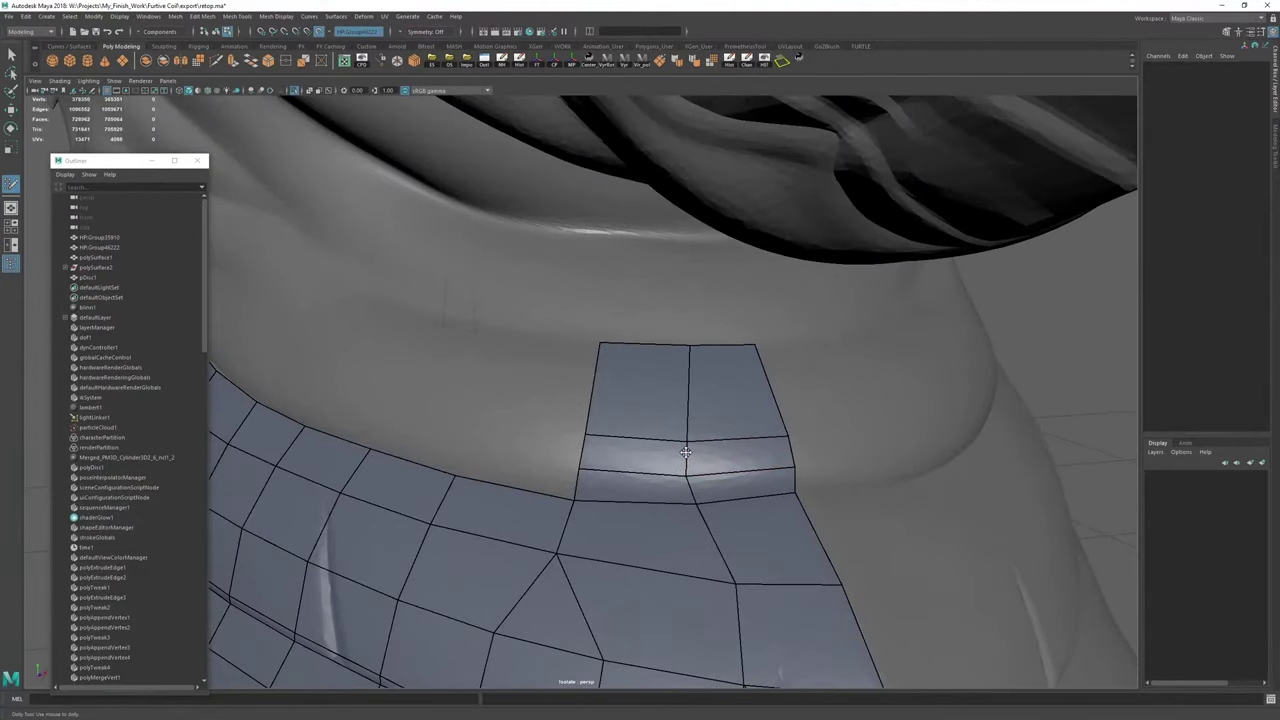
pyautogui.keyDown('alt'); pyautogui.moveTo(685, 446); pyautogui.dragTo(491, 363, button='right'); pyautogui.keyUp('alt')
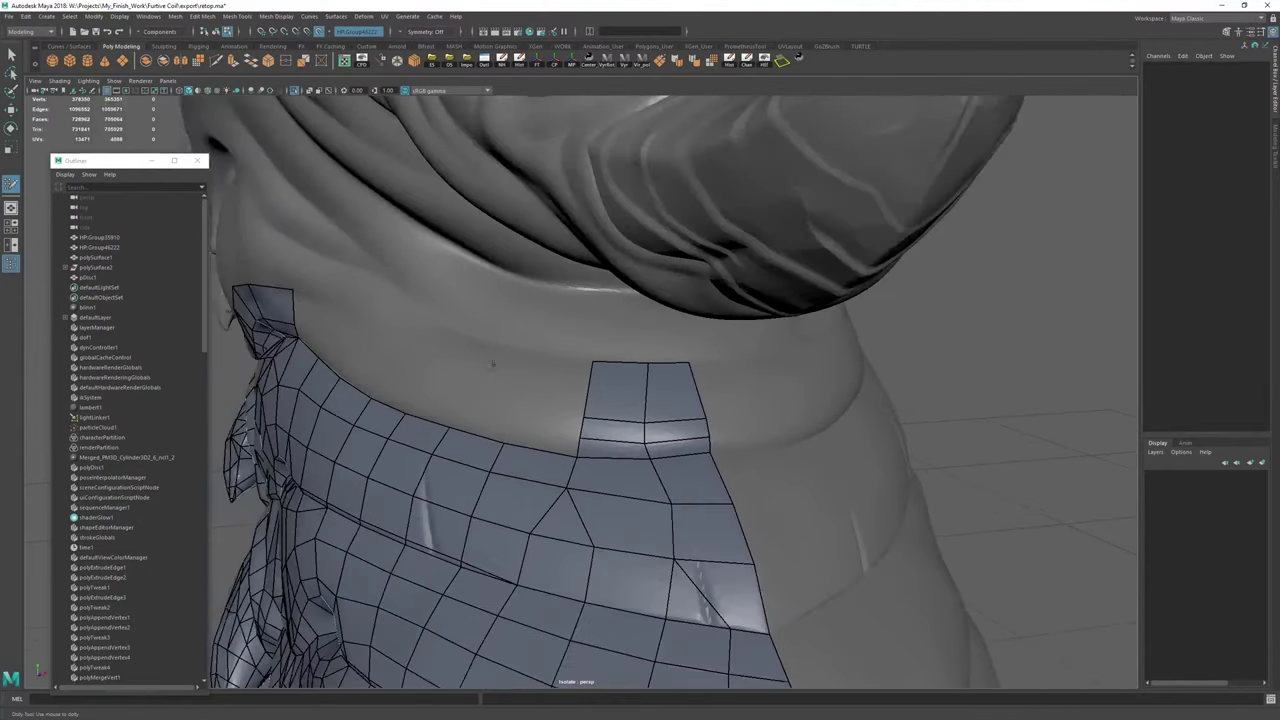
# Delete the retopology mesh's construction history, soften its edges and resume Quad Draw.
pyautogui.press('w')
pyautogui.click(730, 62)
pyautogui.click(759, 66)
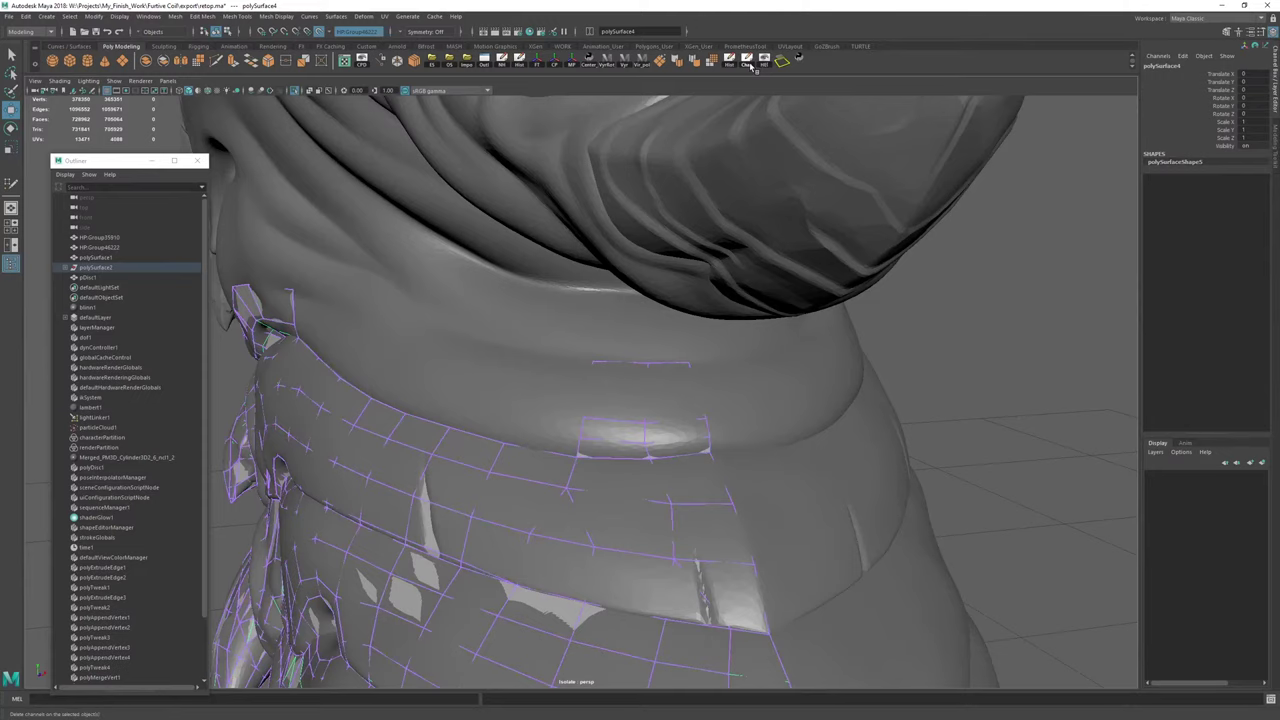
pyautogui.click(694, 63)
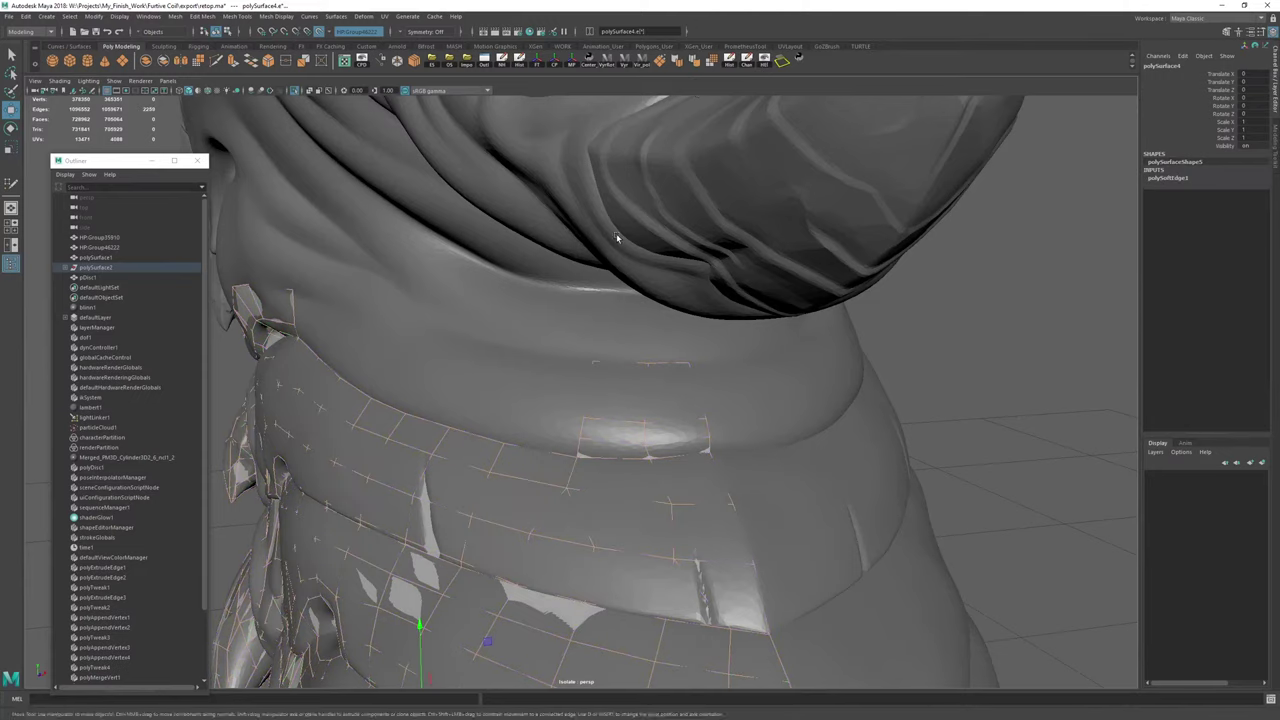
pyautogui.keyDown('alt'); pyautogui.moveTo(620, 237); pyautogui.dragTo(709, 303, button='right'); pyautogui.keyUp('alt')
pyautogui.press('y')
# Extrude a strip of three narrow quads sideways from the front columns along the neck fold and fill the three gaps beneath it.
pyautogui.keyDown('alt'); pyautogui.moveTo(475, 410); pyautogui.dragTo(566, 371); pyautogui.keyUp('alt')
pyautogui.keyDown('alt'); pyautogui.moveTo(566, 371); pyautogui.dragTo(640, 362, button='right'); pyautogui.keyUp('alt')
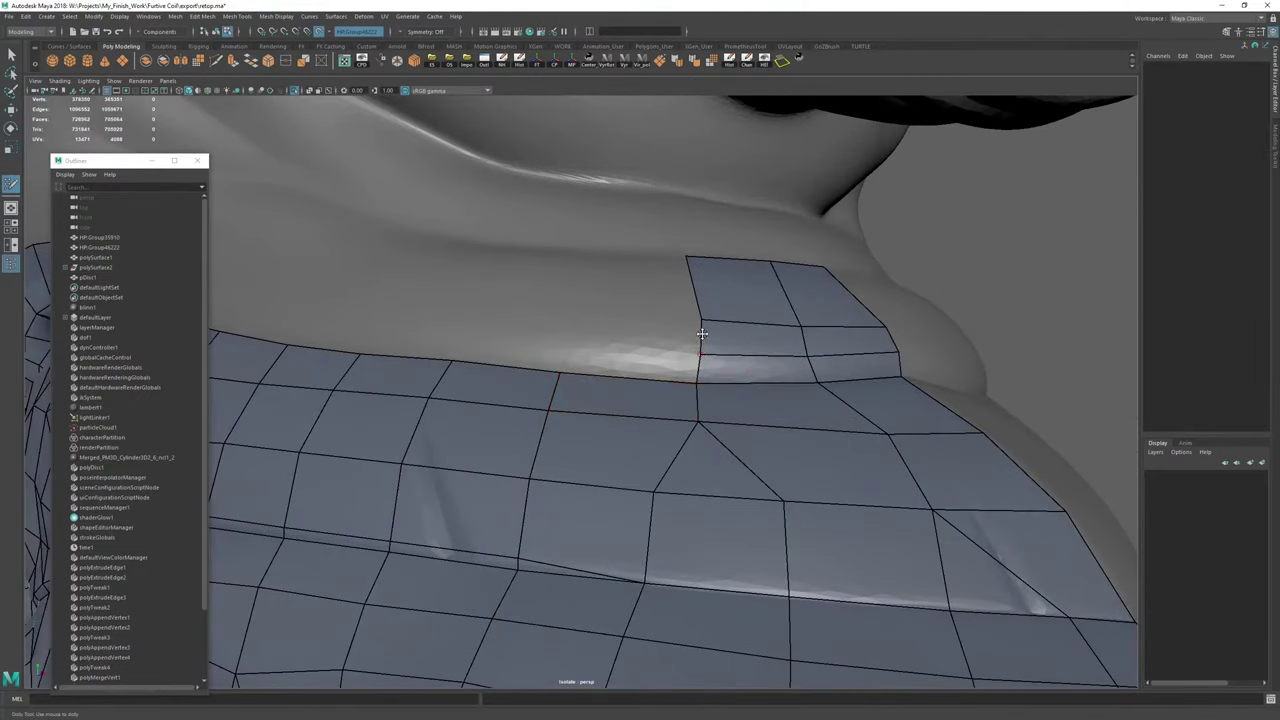
pyautogui.moveTo(702, 324)
pyautogui.keyDown('alt'); pyautogui.mouseDown()
pyautogui.moveTo(706, 349)
pyautogui.moveTo(735, 354)
pyautogui.mouseUp(); pyautogui.keyUp('alt')
pyautogui.moveTo(731, 484)
pyautogui.mouseDown()
pyautogui.moveTo(599, 467)
pyautogui.moveTo(589, 448)
pyautogui.moveTo(484, 441)
pyautogui.moveTo(490, 450)
pyautogui.moveTo(376, 424)
pyautogui.moveTo(393, 426)
pyautogui.mouseUp()
pyautogui.keyDown('shift'); pyautogui.click(627, 497); pyautogui.keyUp('shift')
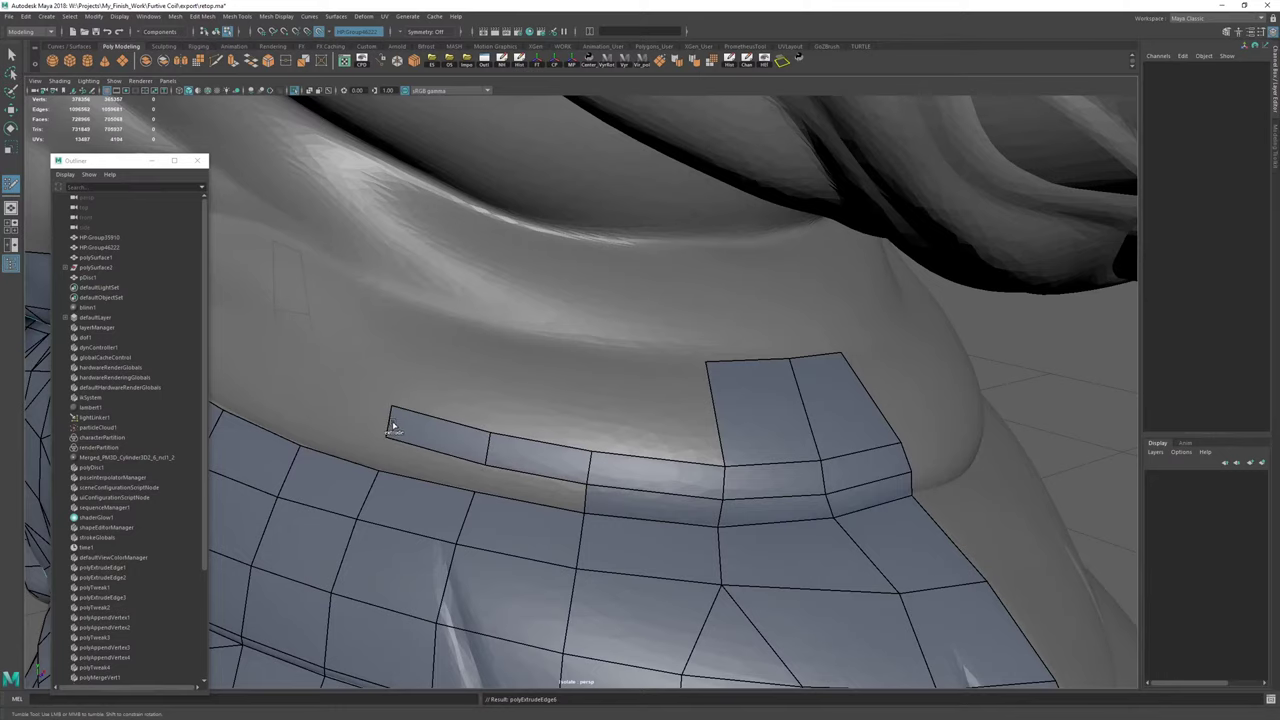
pyautogui.keyDown('shift'); pyautogui.click(449, 467); pyautogui.keyUp('shift')
pyautogui.keyDown('shift'); pyautogui.click(532, 488); pyautogui.keyUp('shift')
pyautogui.moveTo(489, 466); pyautogui.dragTo(485, 463)
# Extend the narrow strip with four more quads until it joins the end of the side fold row.
pyautogui.keyDown('alt'); pyautogui.moveTo(584, 481); pyautogui.dragTo(630, 491, button='middle'); pyautogui.keyUp('alt')
pyautogui.keyDown('alt'); pyautogui.moveTo(630, 491); pyautogui.dragTo(572, 484, button='right'); pyautogui.keyUp('alt')
pyautogui.keyDown('alt'); pyautogui.moveTo(572, 484); pyautogui.dragTo(618, 475); pyautogui.keyUp('alt')
pyautogui.moveTo(675, 420); pyautogui.dragTo(357, 327)
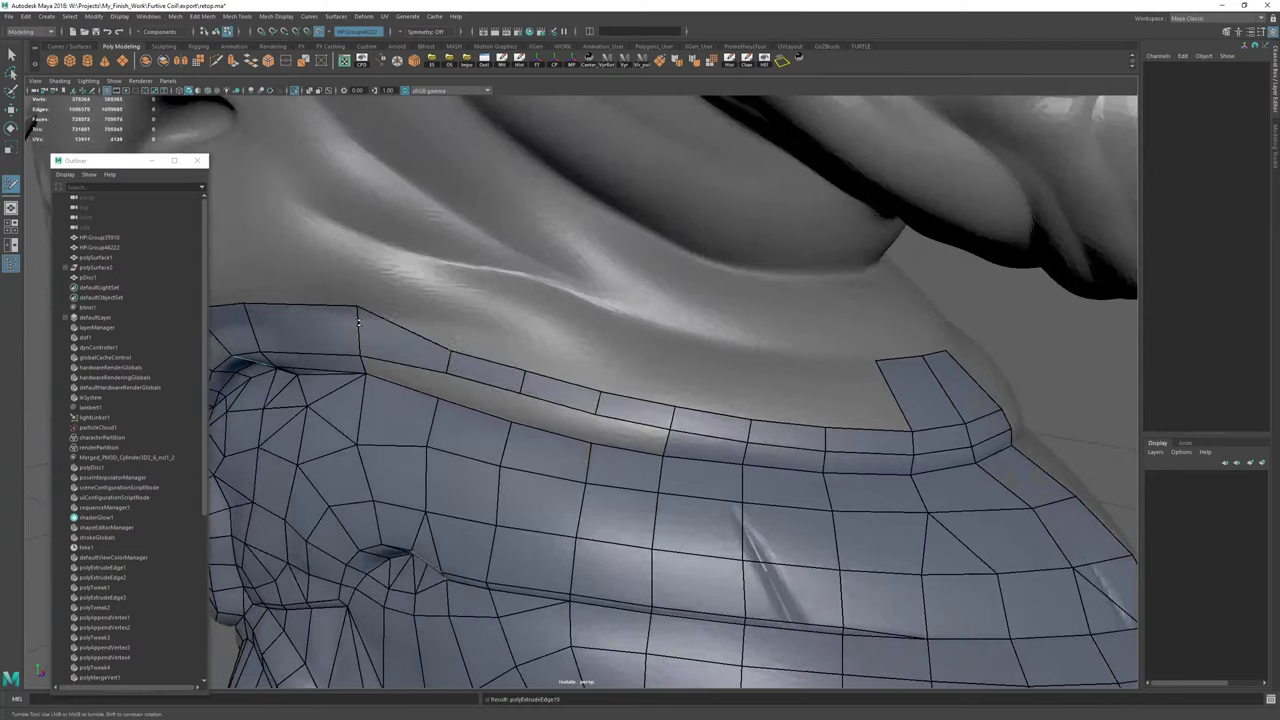
# Fill the remaining gap between the narrow strip and the mesh border with four quads.
pyautogui.keyDown('shift'); pyautogui.click(407, 383); pyautogui.keyUp('shift')
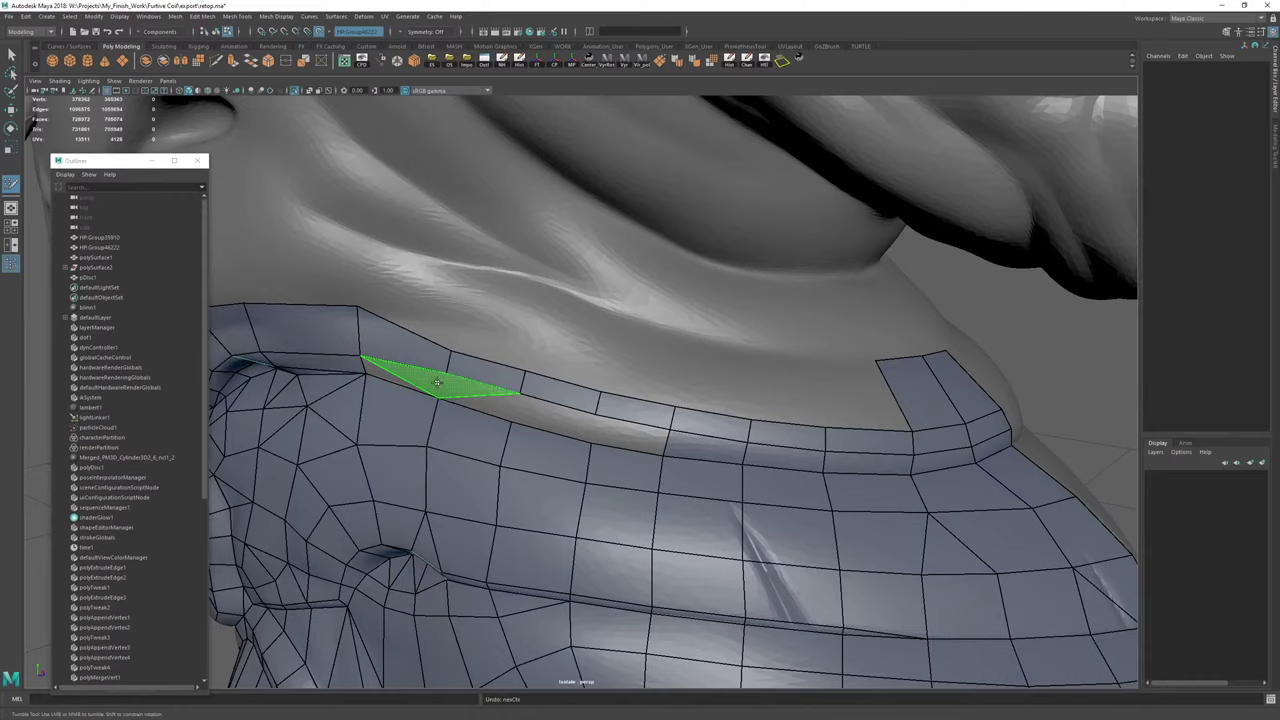
pyautogui.keyDown('alt'); pyautogui.moveTo(478, 418); pyautogui.dragTo(600, 480, button='middle'); pyautogui.keyUp('alt')
pyautogui.keyDown('alt'); pyautogui.moveTo(600, 480); pyautogui.dragTo(655, 468, button='right'); pyautogui.keyUp('alt')
pyautogui.keyDown('alt'); pyautogui.moveTo(655, 468); pyautogui.dragTo(597, 414); pyautogui.keyUp('alt')
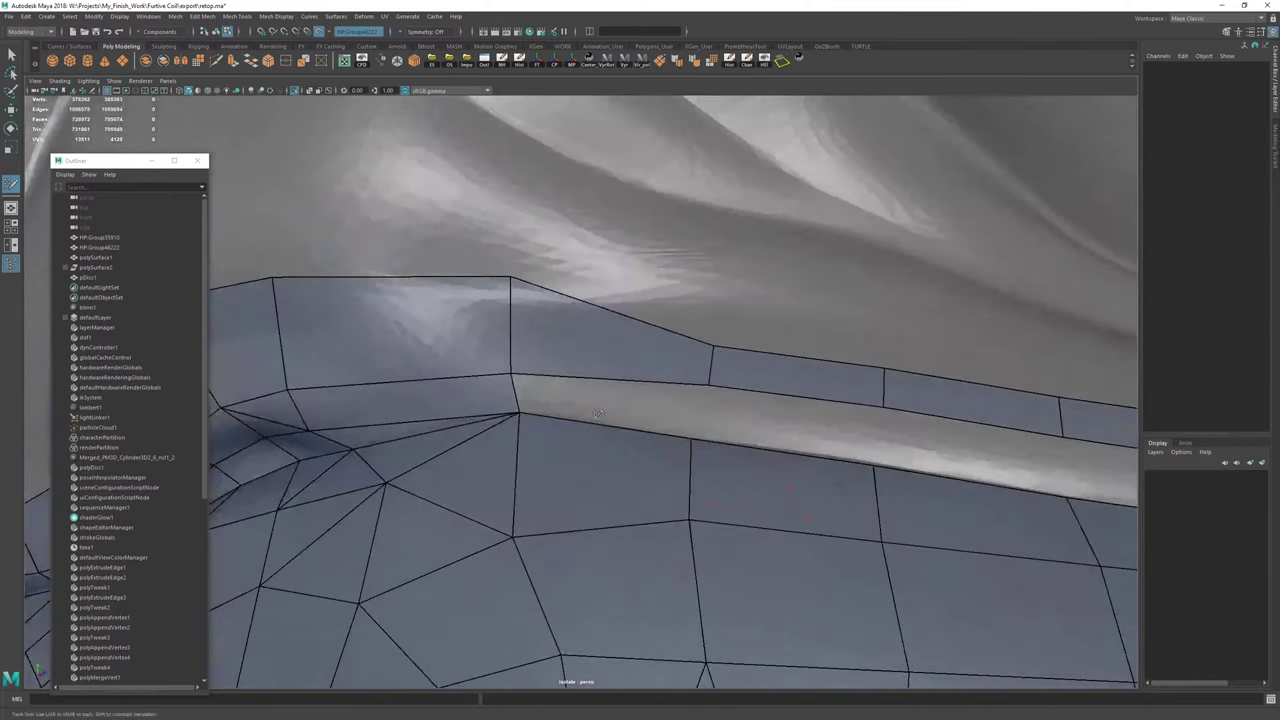
pyautogui.moveTo(517, 411); pyautogui.dragTo(517, 411)
pyautogui.keyDown('shift'); pyautogui.click(560, 402); pyautogui.keyUp('shift')
pyautogui.keyDown('alt'); pyautogui.moveTo(860, 444); pyautogui.dragTo(508, 405, button='middle'); pyautogui.keyUp('alt')
pyautogui.keyDown('shift'); pyautogui.click(490, 399); pyautogui.keyUp('shift')
pyautogui.keyDown('shift'); pyautogui.click(640, 404); pyautogui.keyUp('shift')
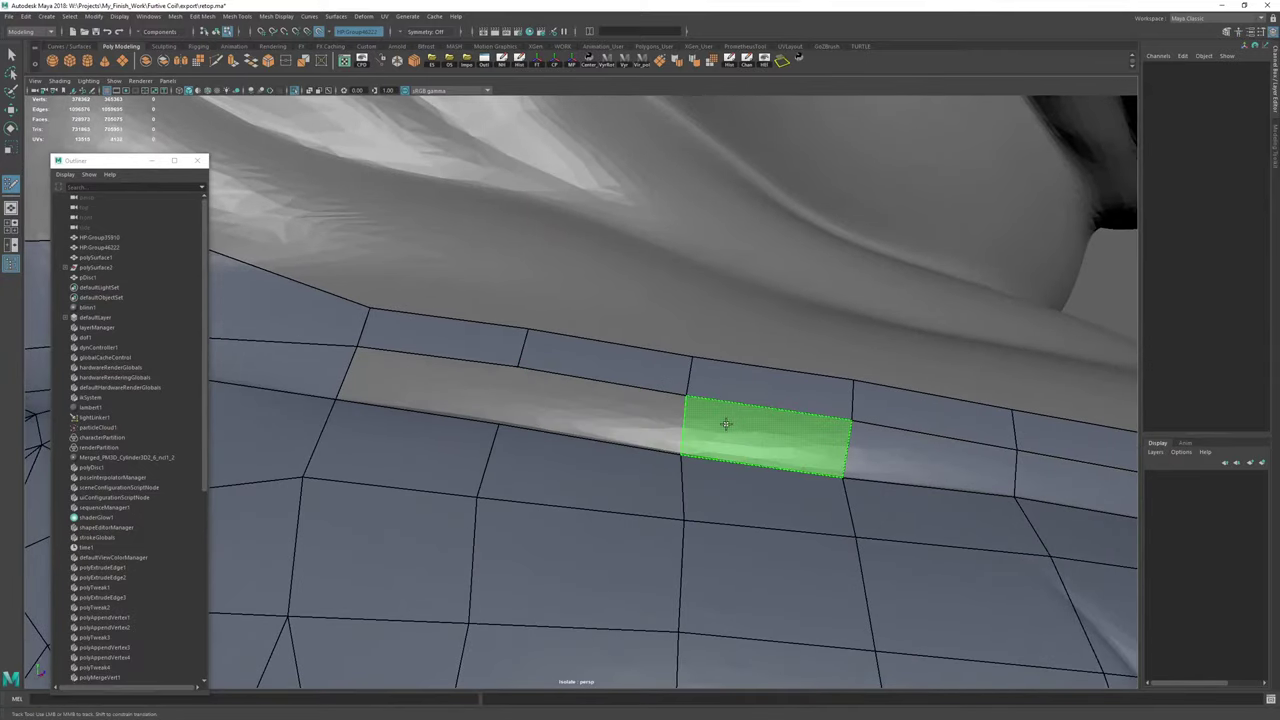
pyautogui.keyDown('shift'); pyautogui.click(728, 427); pyautogui.keyUp('shift')
# Extrude two tall quads up from the narrow strip and fill the gaps between them and the front columns.
pyautogui.keyDown('alt'); pyautogui.moveTo(830, 470); pyautogui.dragTo(565, 395, button='right'); pyautogui.keyUp('alt')
pyautogui.keyDown('alt'); pyautogui.moveTo(565, 395); pyautogui.dragTo(534, 412); pyautogui.keyUp('alt')
pyautogui.keyDown('alt'); pyautogui.moveTo(534, 412); pyautogui.dragTo(757, 483, button='right'); pyautogui.keyUp('alt')
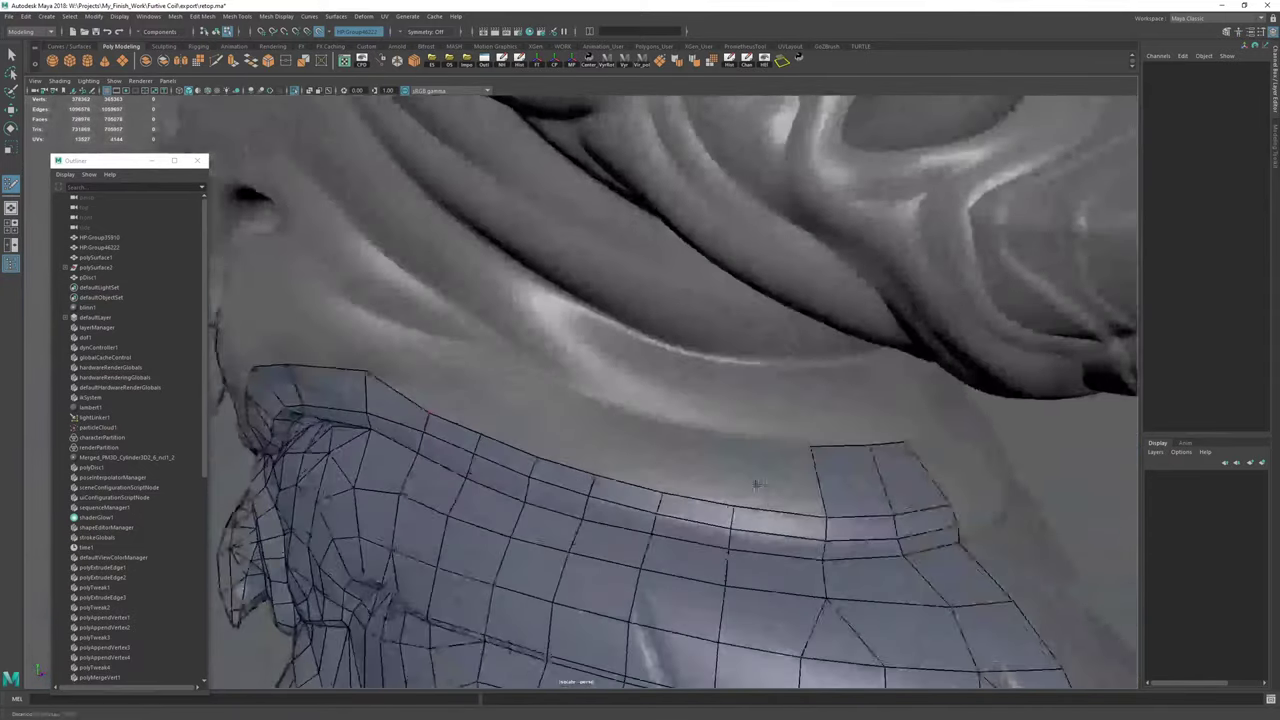
pyautogui.keyDown('alt'); pyautogui.moveTo(757, 483); pyautogui.dragTo(800, 470); pyautogui.keyUp('alt')
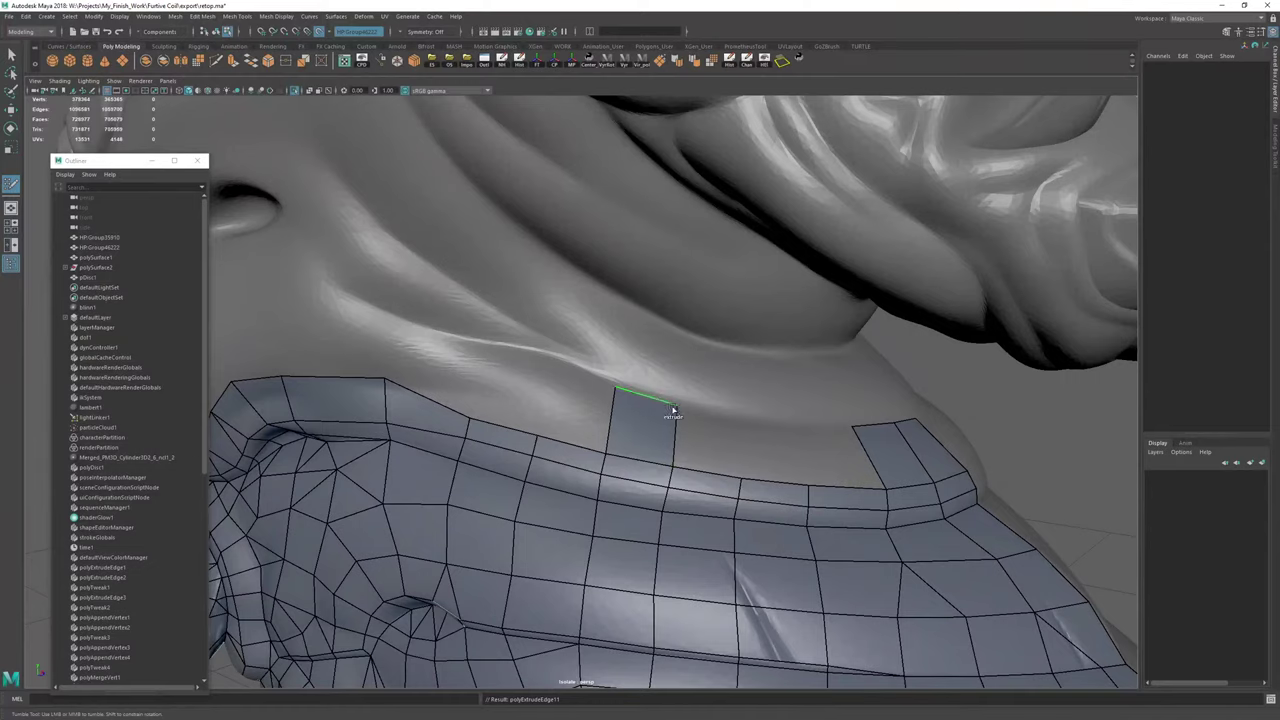
pyautogui.keyDown('alt'); pyautogui.moveTo(681, 404); pyautogui.dragTo(507, 372); pyautogui.keyUp('alt')
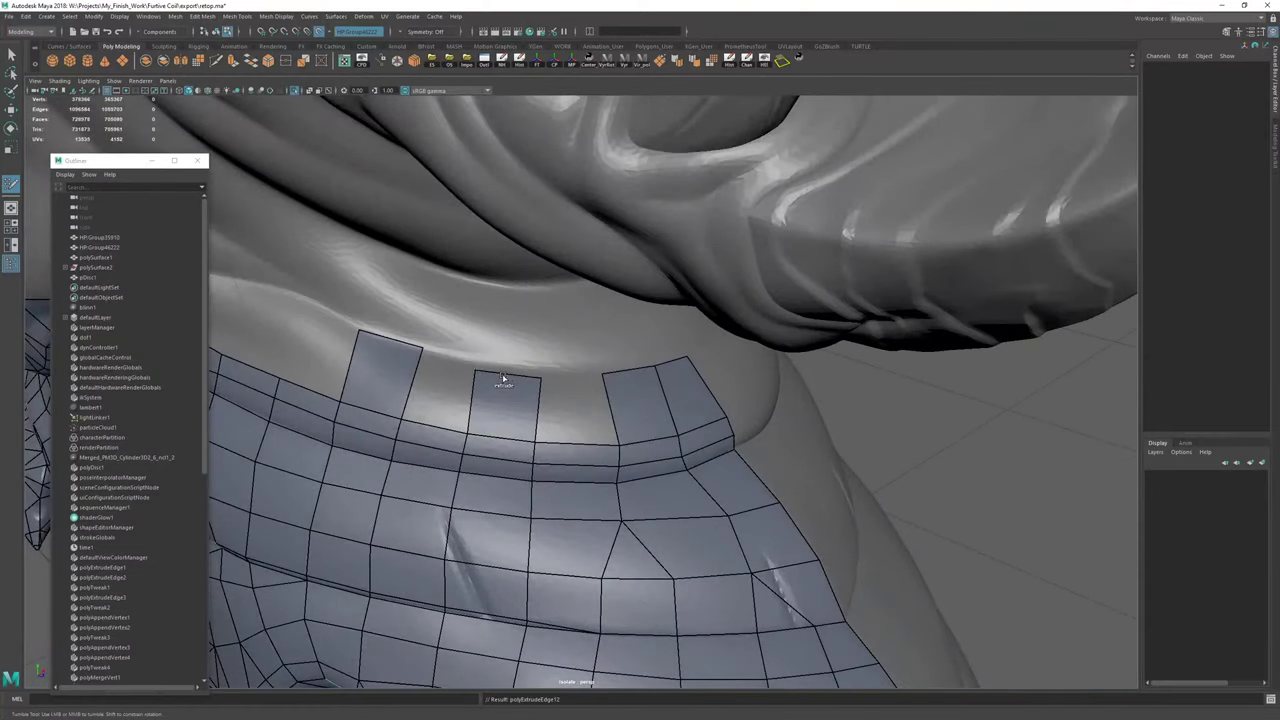
pyautogui.keyDown('shift'); pyautogui.click(540, 402); pyautogui.keyUp('shift')
pyautogui.keyDown('shift'); pyautogui.click(436, 410); pyautogui.keyUp('shift')
# Insert an edge loop through the row of tall quads above the narrow strip.
pyautogui.moveTo(432, 417)
pyautogui.keyDown('alt'); pyautogui.mouseDown()
pyautogui.moveTo(570, 388)
pyautogui.moveTo(548, 402)
pyautogui.moveTo(445, 397)
pyautogui.moveTo(640, 403)
pyautogui.moveTo(443, 391)
pyautogui.moveTo(631, 396)
pyautogui.mouseUp(); pyautogui.keyUp('alt')
pyautogui.keyDown('ctrl'); pyautogui.click(631, 371); pyautogui.keyUp('ctrl')
pyautogui.hotkey('ctrl', 'z')
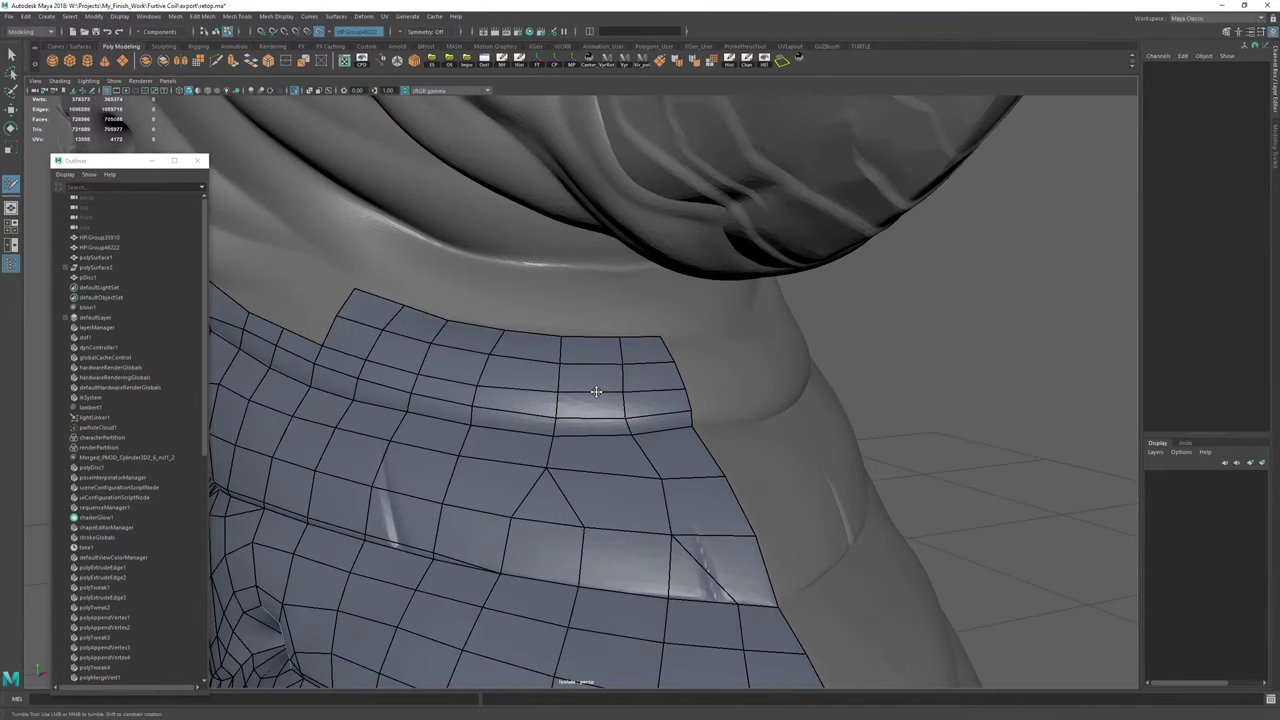
pyautogui.keyDown('alt'); pyautogui.moveTo(655, 393); pyautogui.dragTo(643, 407); pyautogui.keyUp('alt')
pyautogui.keyDown('alt'); pyautogui.moveTo(643, 407); pyautogui.dragTo(697, 412, button='right'); pyautogui.keyUp('alt')
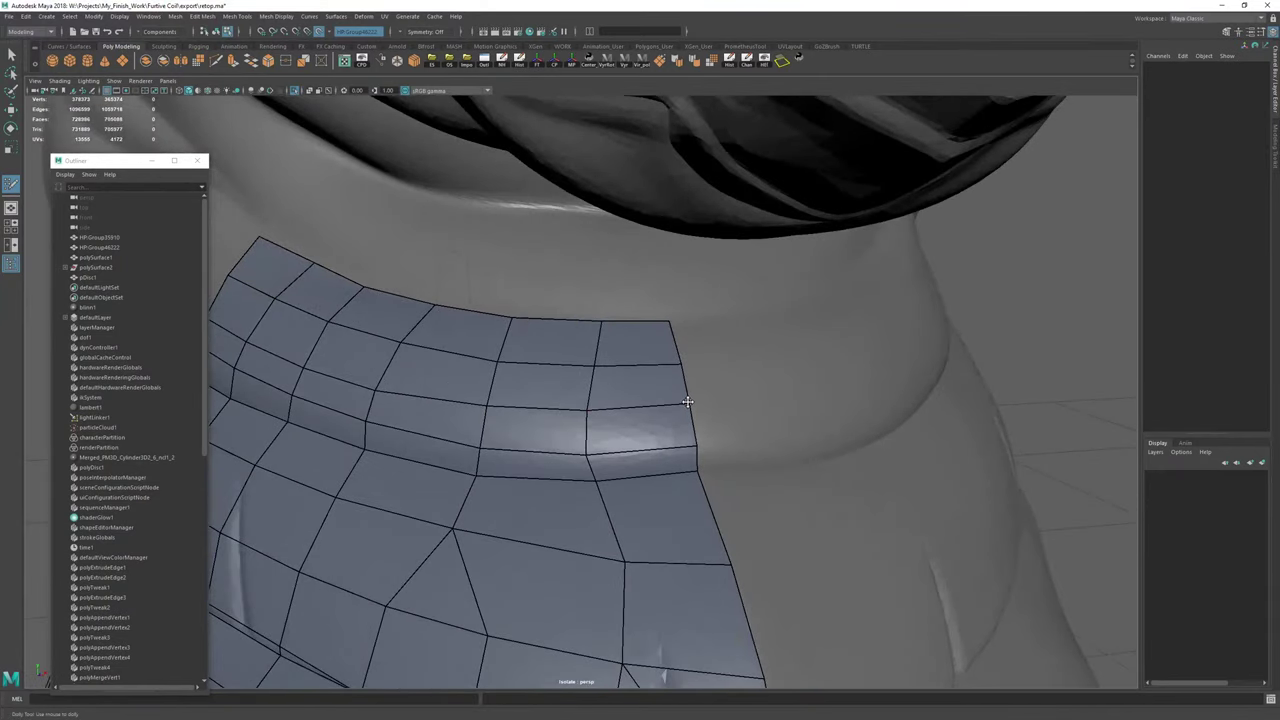
pyautogui.keyDown('alt'); pyautogui.moveTo(591, 410); pyautogui.dragTo(620, 443); pyautogui.keyUp('alt')
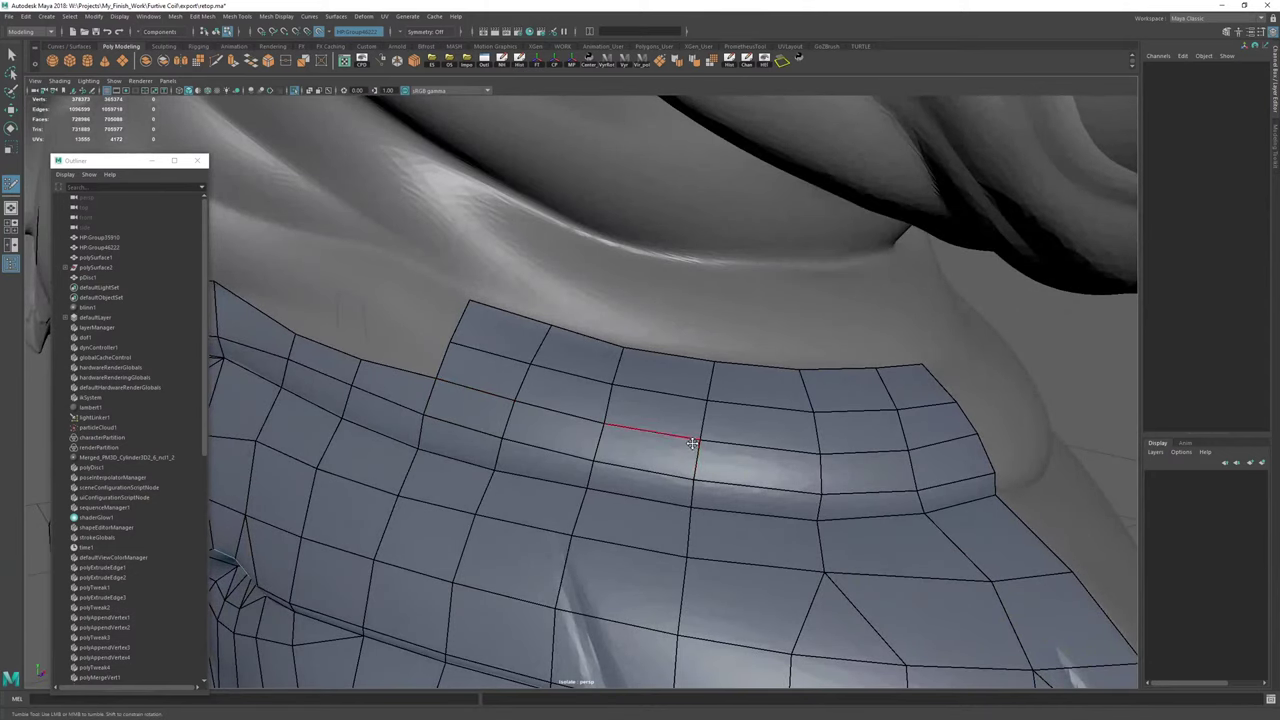
# Even out the vertices in the front rows, then raise a border edge left of them and extrude one quad upward from it.
pyautogui.moveTo(697, 461); pyautogui.dragTo(705, 463)
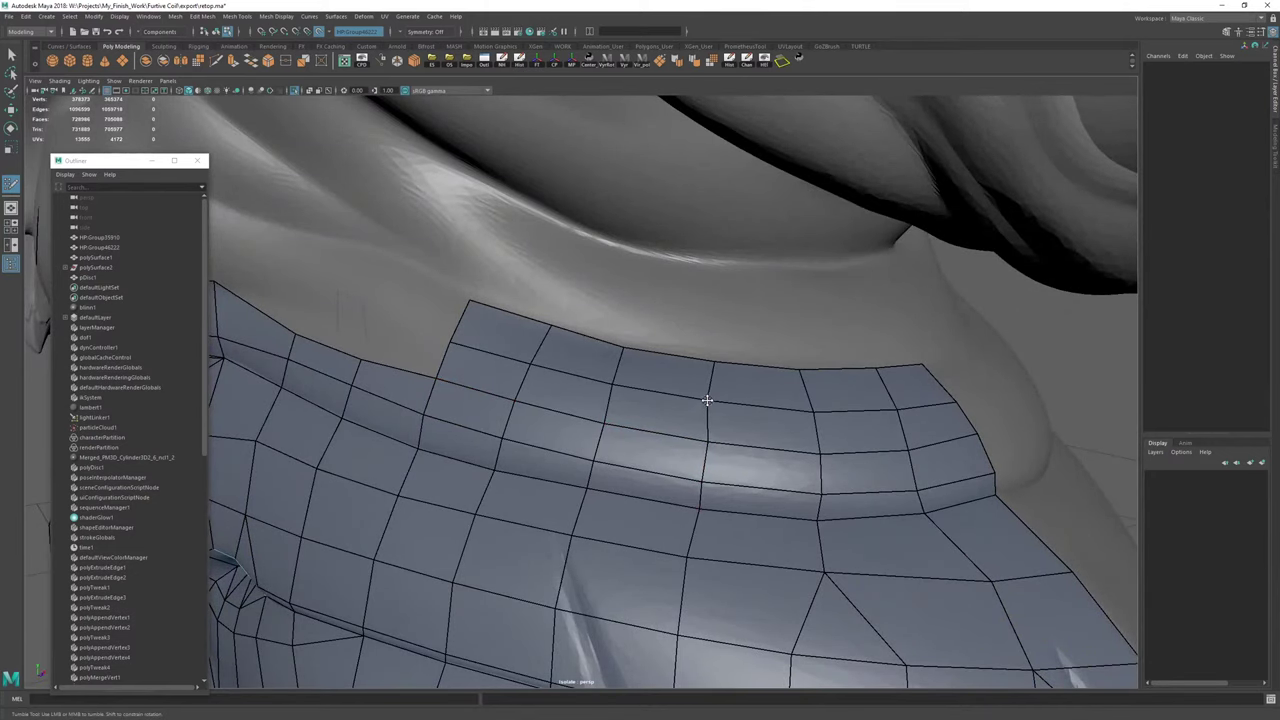
pyautogui.keyDown('alt'); pyautogui.moveTo(607, 383); pyautogui.dragTo(691, 394); pyautogui.keyUp('alt')
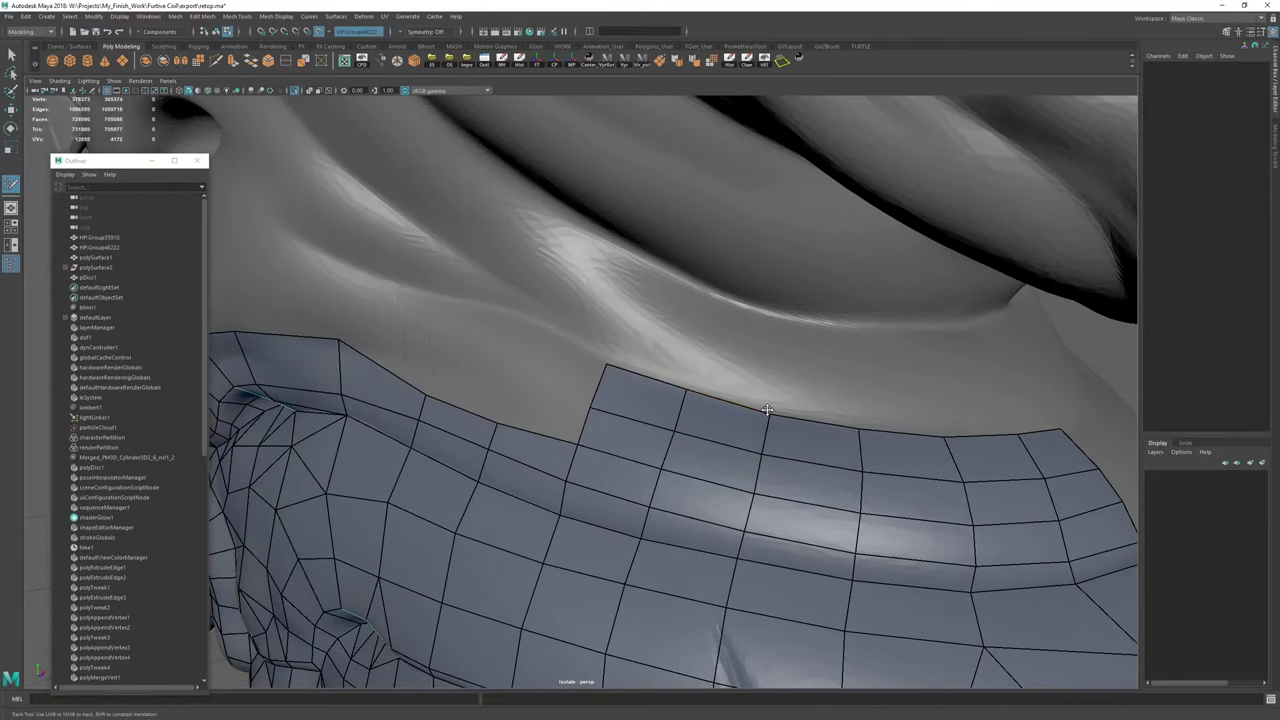
pyautogui.keyDown('alt'); pyautogui.moveTo(600, 434); pyautogui.dragTo(714, 491, button='middle'); pyautogui.keyUp('alt')
pyautogui.keyDown('alt'); pyautogui.moveTo(714, 491); pyautogui.dragTo(775, 482); pyautogui.keyUp('alt')
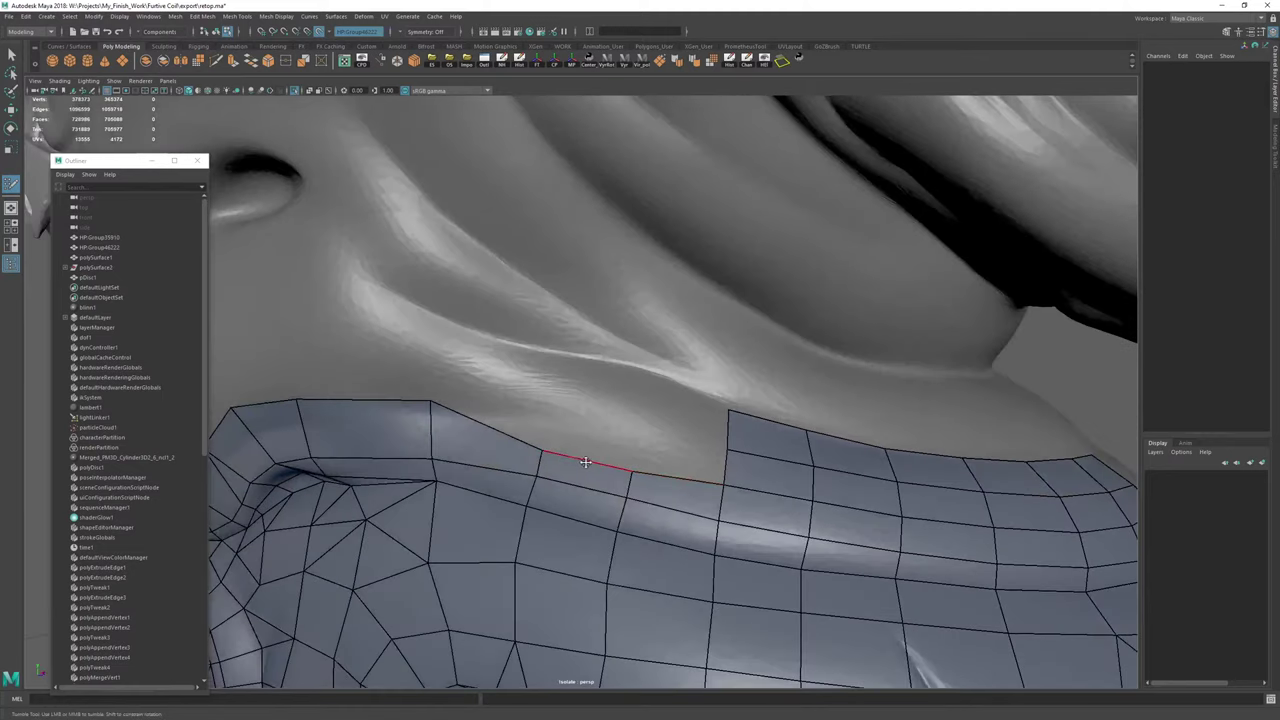
pyautogui.moveTo(586, 461); pyautogui.dragTo(592, 443)
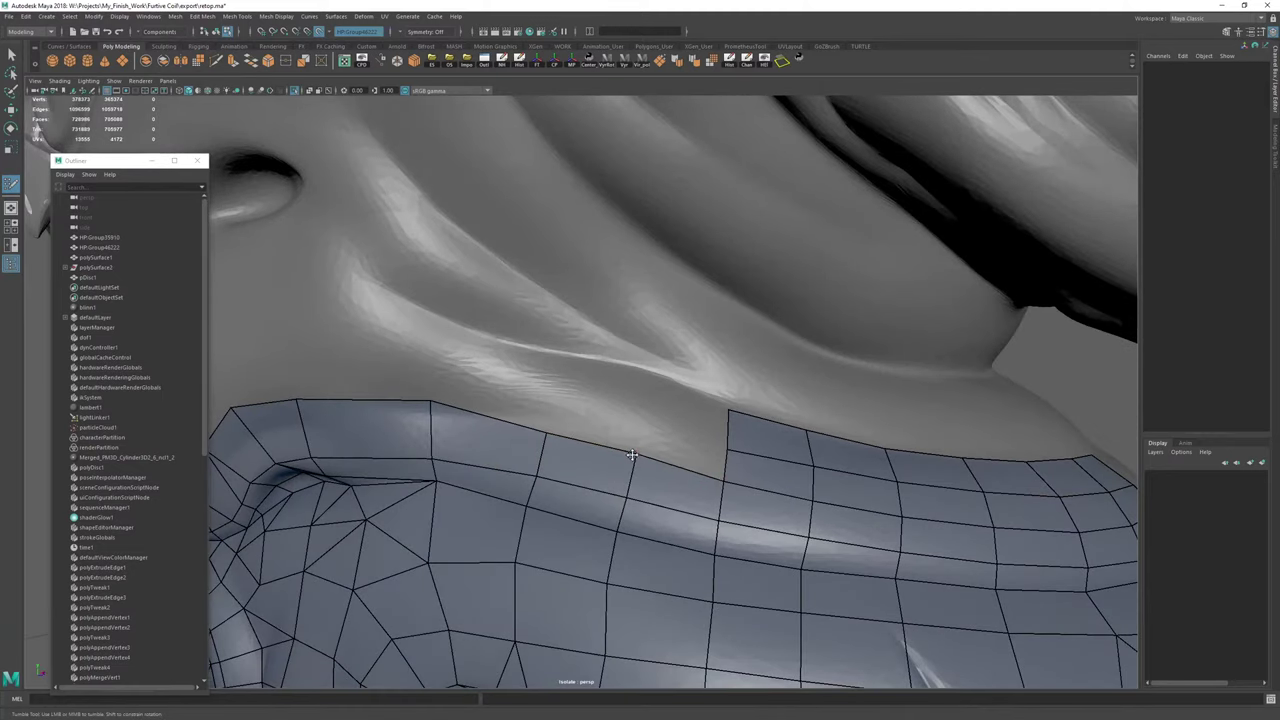
pyautogui.moveTo(593, 441); pyautogui.dragTo(601, 403)
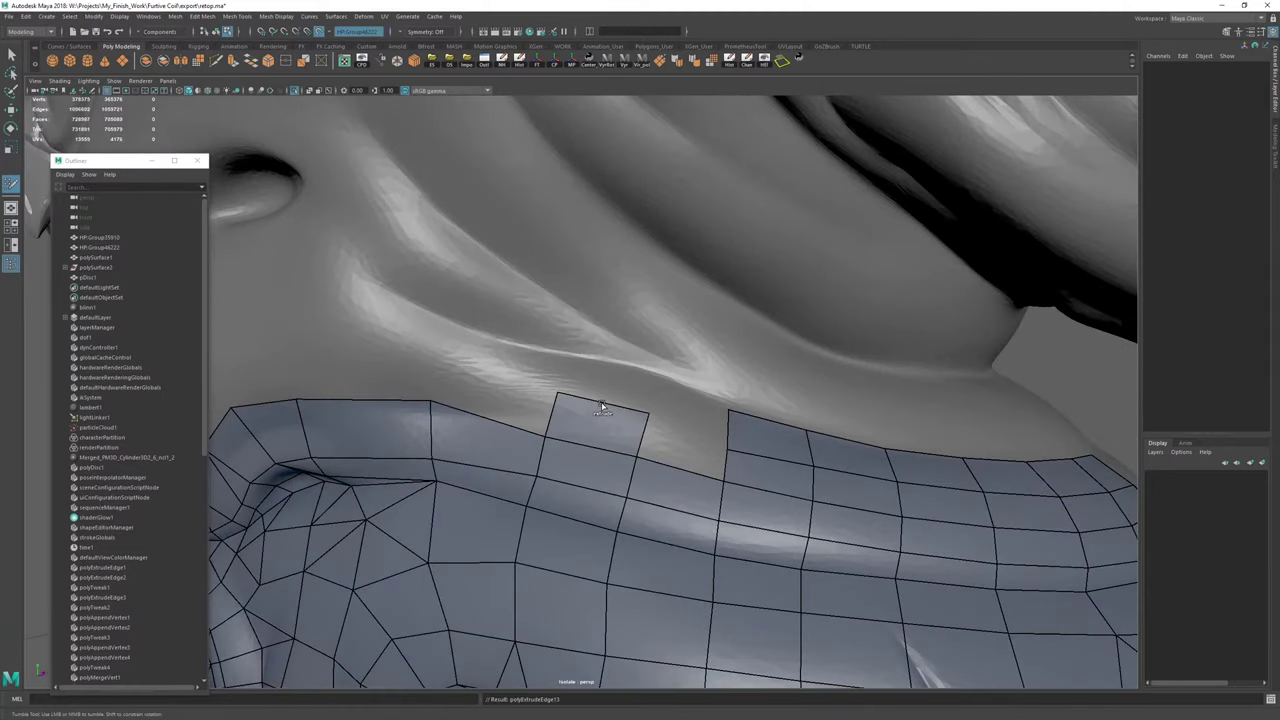
# Fill the gap between the extruded quad and the front columns, then add another row of quads above.
pyautogui.keyDown('alt'); pyautogui.moveTo(690, 414); pyautogui.dragTo(635, 422); pyautogui.keyUp('alt')
pyautogui.keyDown('shift'); pyautogui.click(664, 457); pyautogui.keyUp('shift')
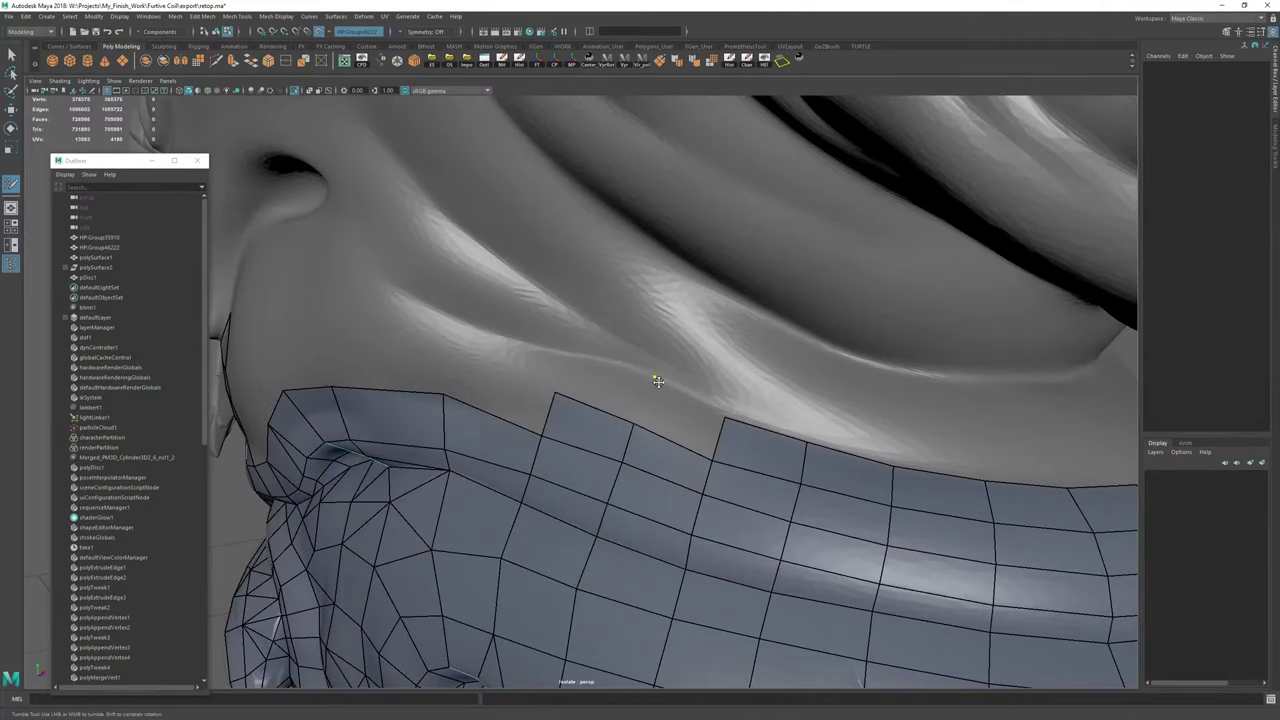
pyautogui.keyDown('shift'); pyautogui.click(674, 411); pyautogui.keyUp('shift')
pyautogui.click(557, 353)
pyautogui.keyDown('shift'); pyautogui.click(597, 386); pyautogui.keyUp('shift')
pyautogui.moveTo(561, 356); pyautogui.dragTo(557, 351)
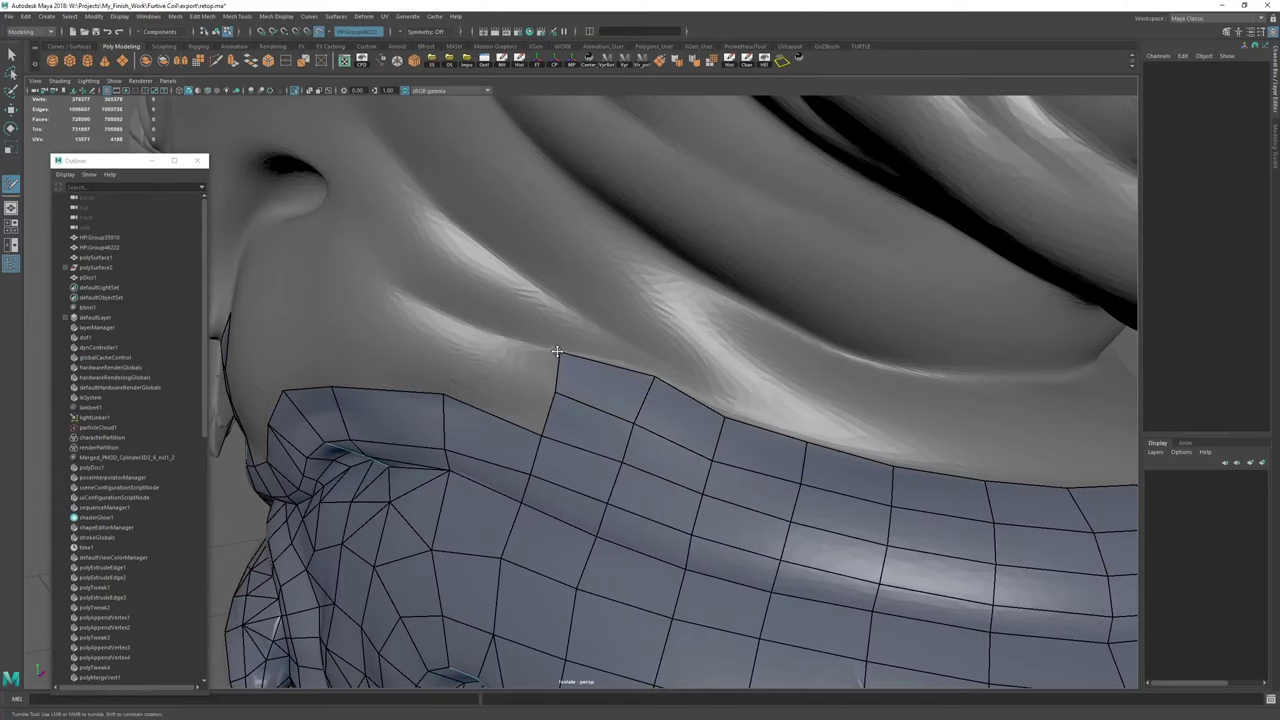
pyautogui.keyDown('alt'); pyautogui.moveTo(557, 351); pyautogui.dragTo(634, 414, button='middle'); pyautogui.keyUp('alt')
pyautogui.keyDown('alt'); pyautogui.moveTo(634, 414); pyautogui.dragTo(573, 463); pyautogui.keyUp('alt')
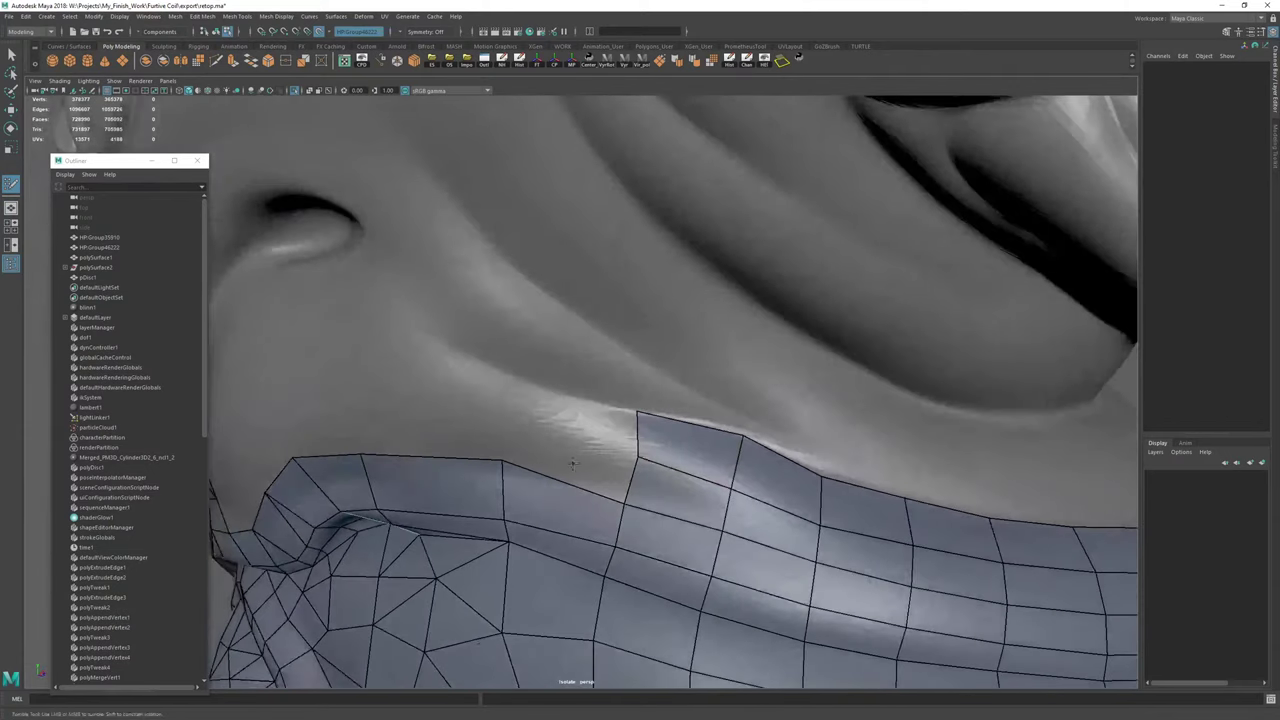
pyautogui.click(511, 410)
pyautogui.keyDown('shift'); pyautogui.click(587, 436); pyautogui.keyUp('shift')
pyautogui.hotkey('ctrl', 'z')
pyautogui.keyDown('shift'); pyautogui.click(585, 471); pyautogui.keyUp('shift')
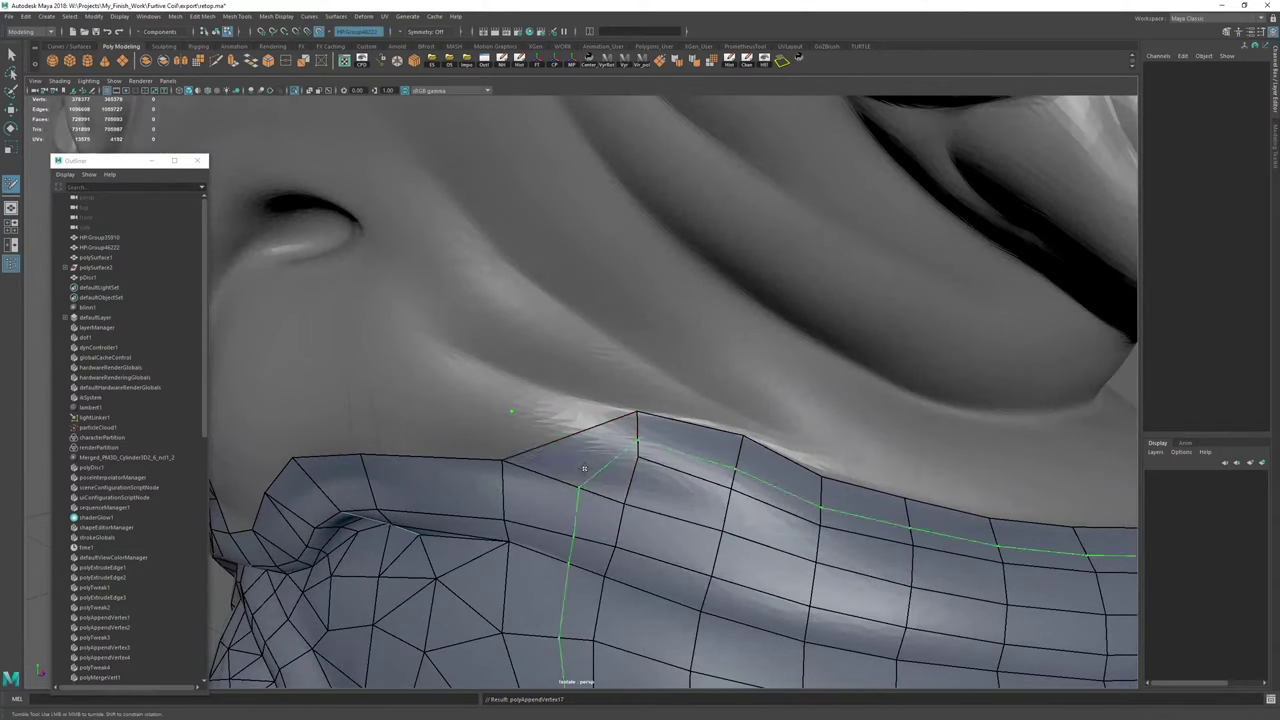
pyautogui.hotkey('ctrl', 'z')
pyautogui.hotkey('ctrl', 'z')
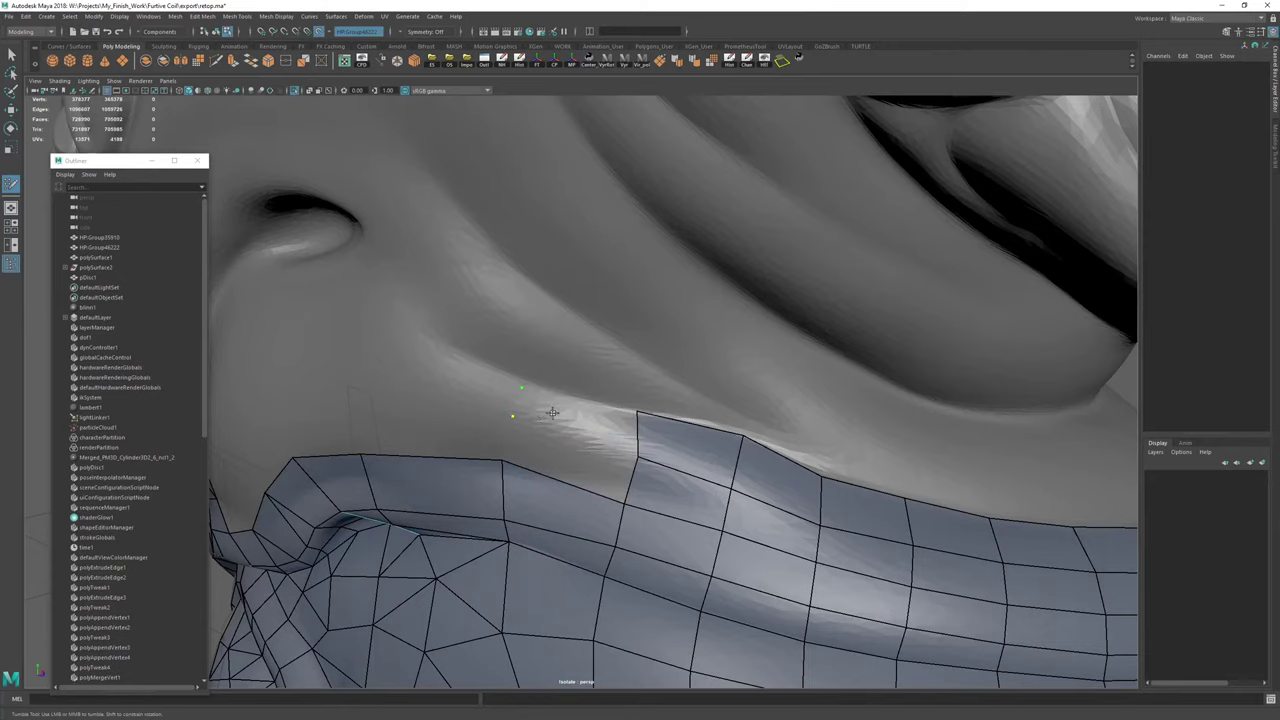
# Extend the upper row with quads toward the side hole and fill the gap down to the fold's border.
pyautogui.keyDown('shift'); pyautogui.click(586, 420); pyautogui.keyUp('shift')
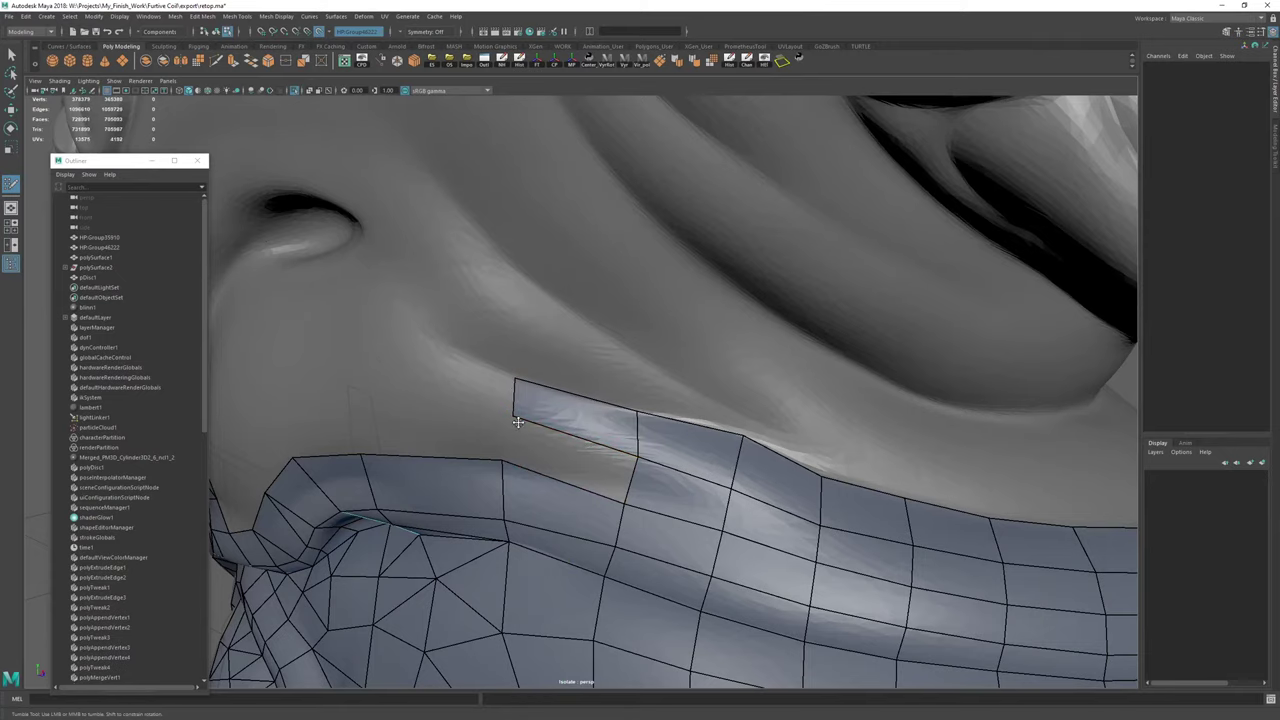
pyautogui.keyDown('shift'); pyautogui.click(540, 446); pyautogui.keyUp('shift')
pyautogui.keyDown('alt'); pyautogui.moveTo(691, 460); pyautogui.dragTo(563, 420, button='right'); pyautogui.keyUp('alt')
pyautogui.moveTo(563, 420)
pyautogui.keyDown('alt'); pyautogui.mouseDown()
pyautogui.moveTo(556, 400)
pyautogui.moveTo(451, 366)
pyautogui.moveTo(453, 333)
pyautogui.mouseUp(); pyautogui.keyUp('alt')
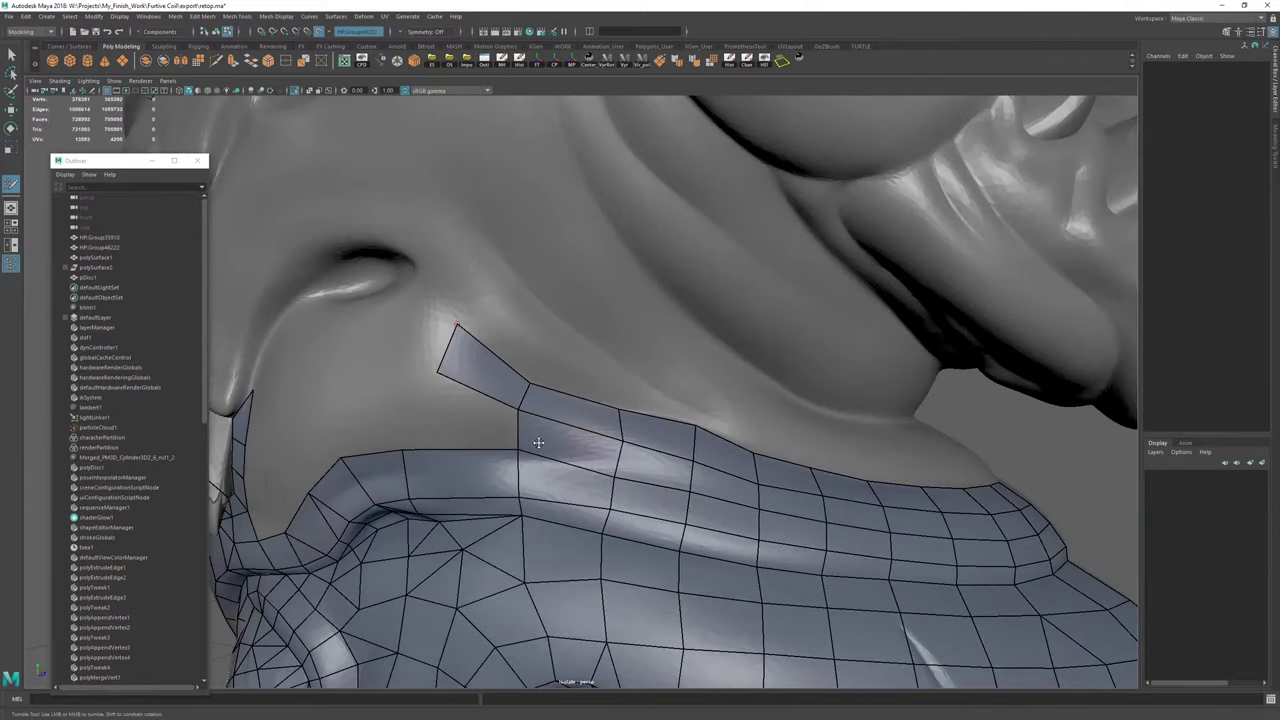
pyautogui.moveTo(521, 434)
pyautogui.mouseDown()
pyautogui.moveTo(403, 428)
pyautogui.moveTo(429, 370)
pyautogui.mouseUp()
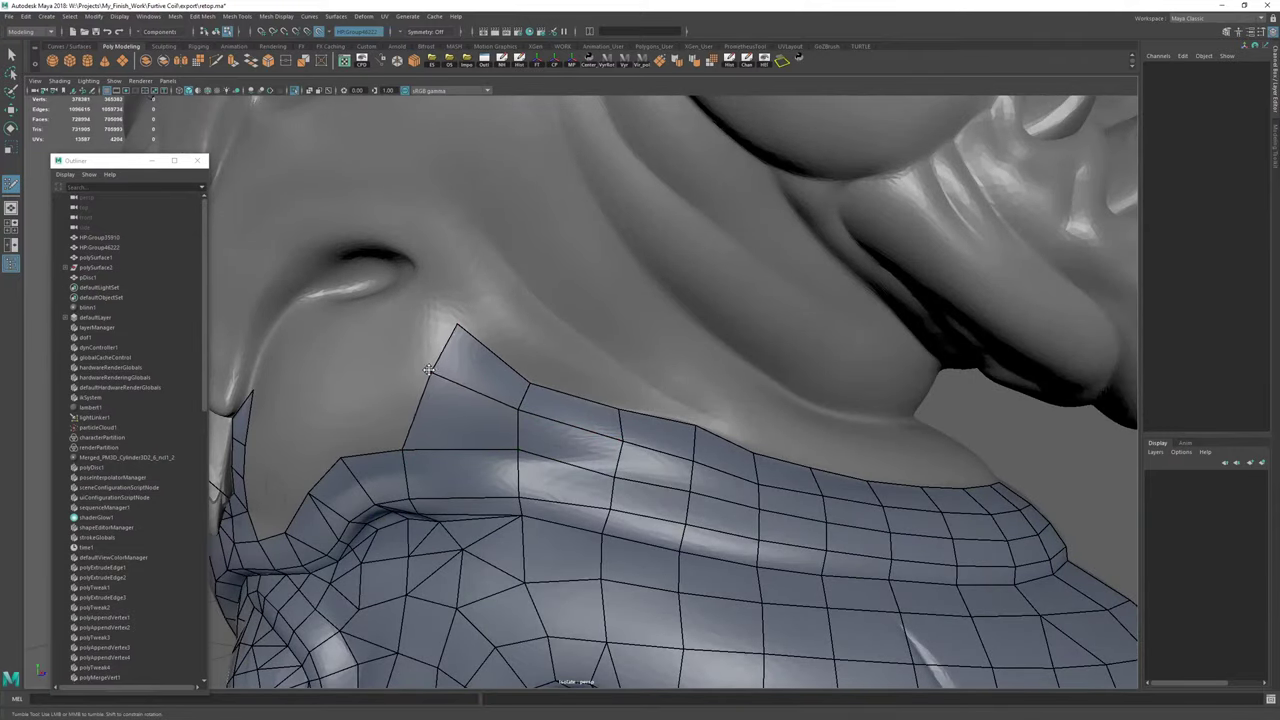
# Check the neck mesh as a whole and save the scene.
pyautogui.keyDown('alt'); pyautogui.moveTo(700, 400); pyautogui.dragTo(520, 420, button='right'); pyautogui.keyUp('alt')
pyautogui.moveTo(520, 420)
pyautogui.keyDown('alt'); pyautogui.mouseDown()
pyautogui.moveTo(443, 431)
pyautogui.moveTo(530, 440)
pyautogui.mouseUp(); pyautogui.keyUp('alt')
pyautogui.keyDown('alt'); pyautogui.moveTo(530, 440); pyautogui.dragTo(600, 465, button='right'); pyautogui.keyUp('alt')
pyautogui.keyDown('alt'); pyautogui.moveTo(600, 465); pyautogui.dragTo(651, 495); pyautogui.keyUp('alt')
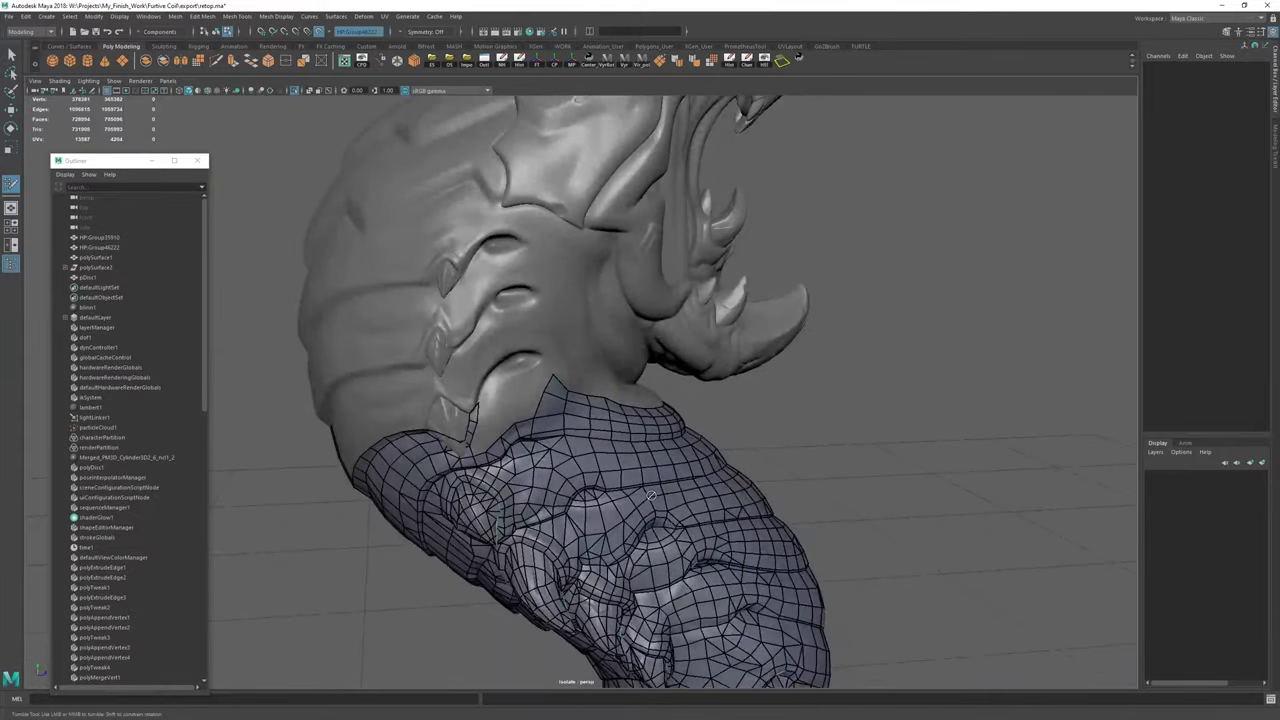
pyautogui.keyDown('alt'); pyautogui.moveTo(890, 549); pyautogui.dragTo(640, 450, button='right'); pyautogui.keyUp('alt')
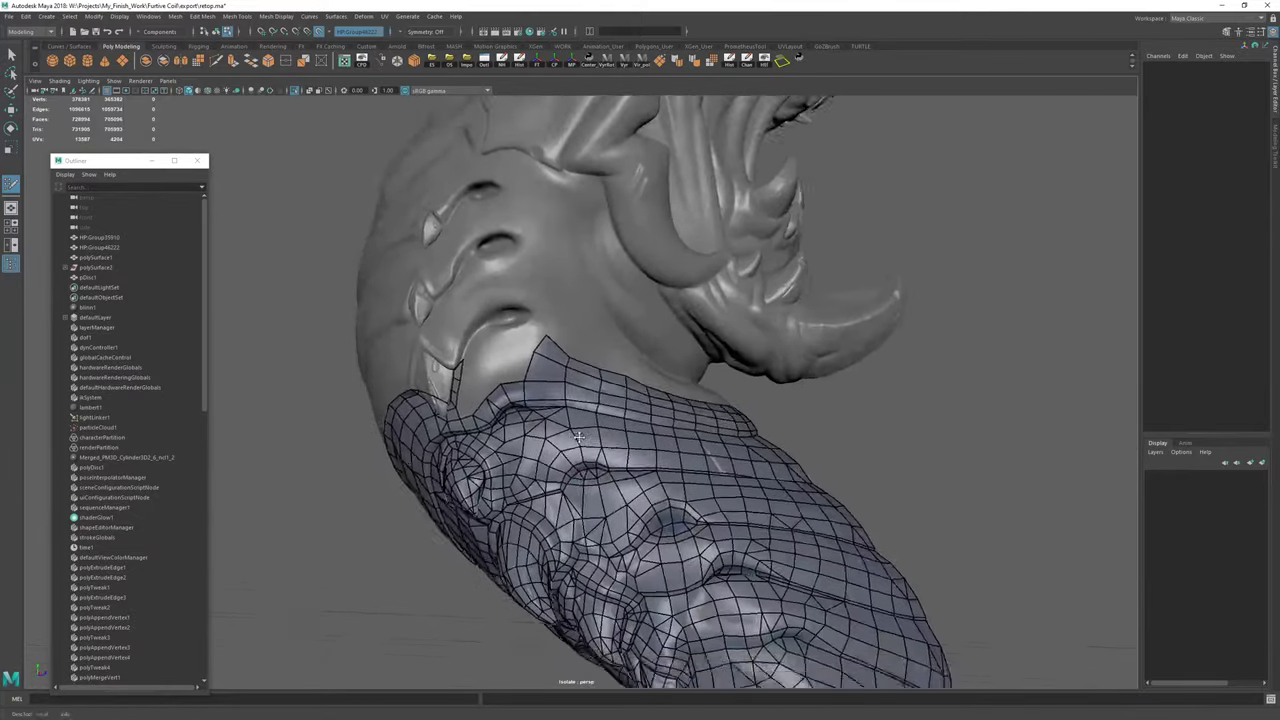
pyautogui.keyDown('alt'); pyautogui.moveTo(640, 450); pyautogui.dragTo(447, 392); pyautogui.keyUp('alt')
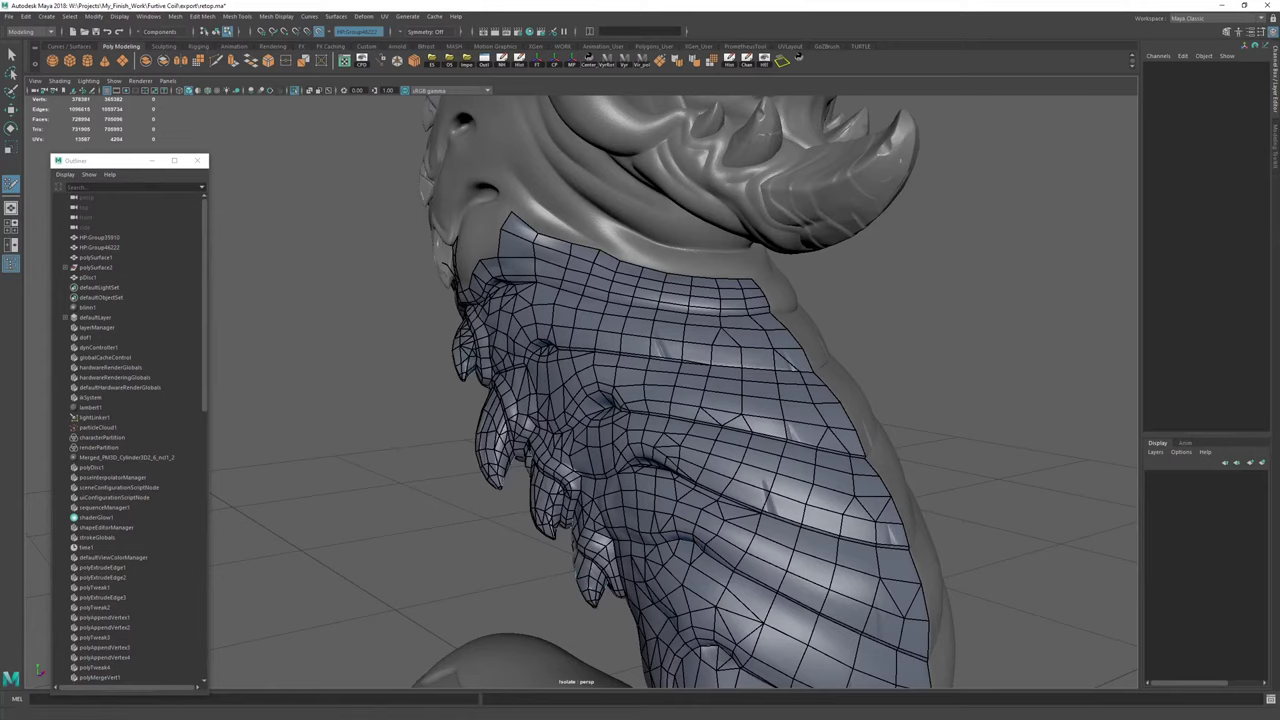
pyautogui.hotkey('ctrl', 's')
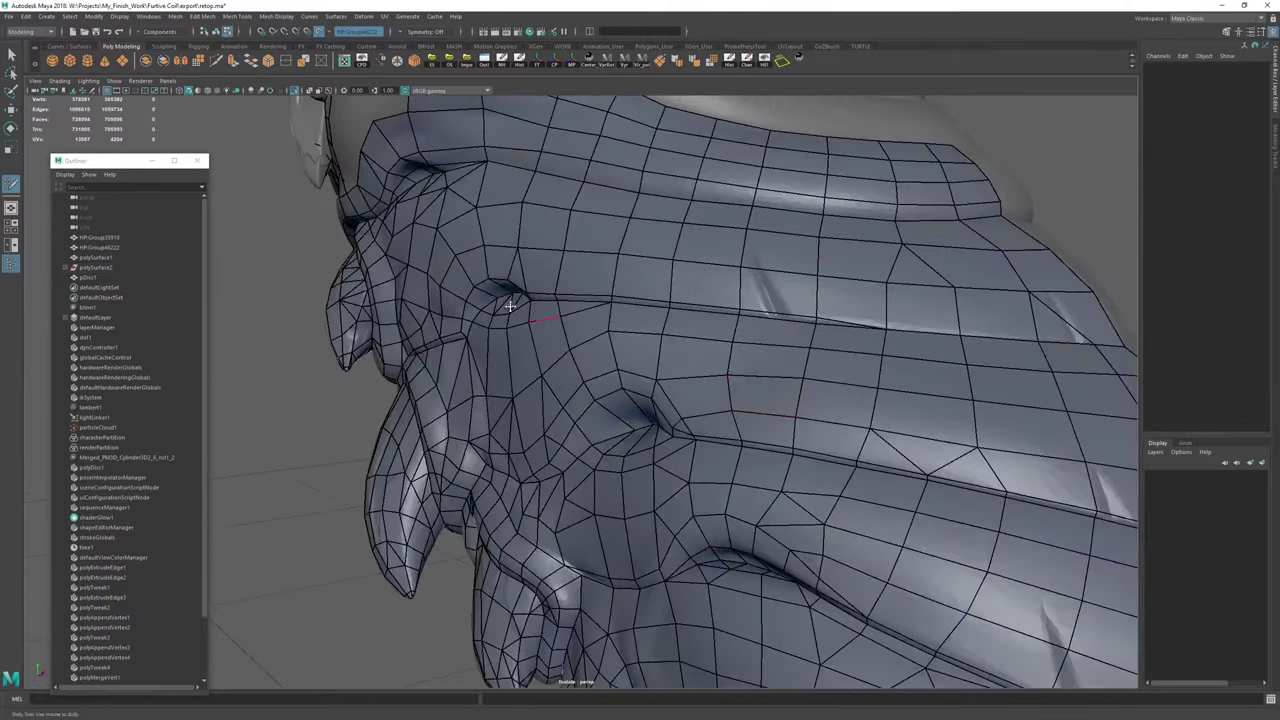
# Extrude quads from the fold's border toward the back spike and join them to the pointed corner beneath the side hole.
pyautogui.keyDown('alt'); pyautogui.moveTo(510, 306); pyautogui.dragTo(680, 370); pyautogui.keyUp('alt')
pyautogui.moveTo(500, 290)
pyautogui.keyDown('alt'); pyautogui.mouseDown(button='right')
pyautogui.moveTo(560, 290)
pyautogui.moveTo(500, 290)
pyautogui.mouseUp(button='right'); pyautogui.keyUp('alt')
pyautogui.keyDown('alt'); pyautogui.moveTo(626, 383); pyautogui.dragTo(590, 415); pyautogui.keyUp('alt')
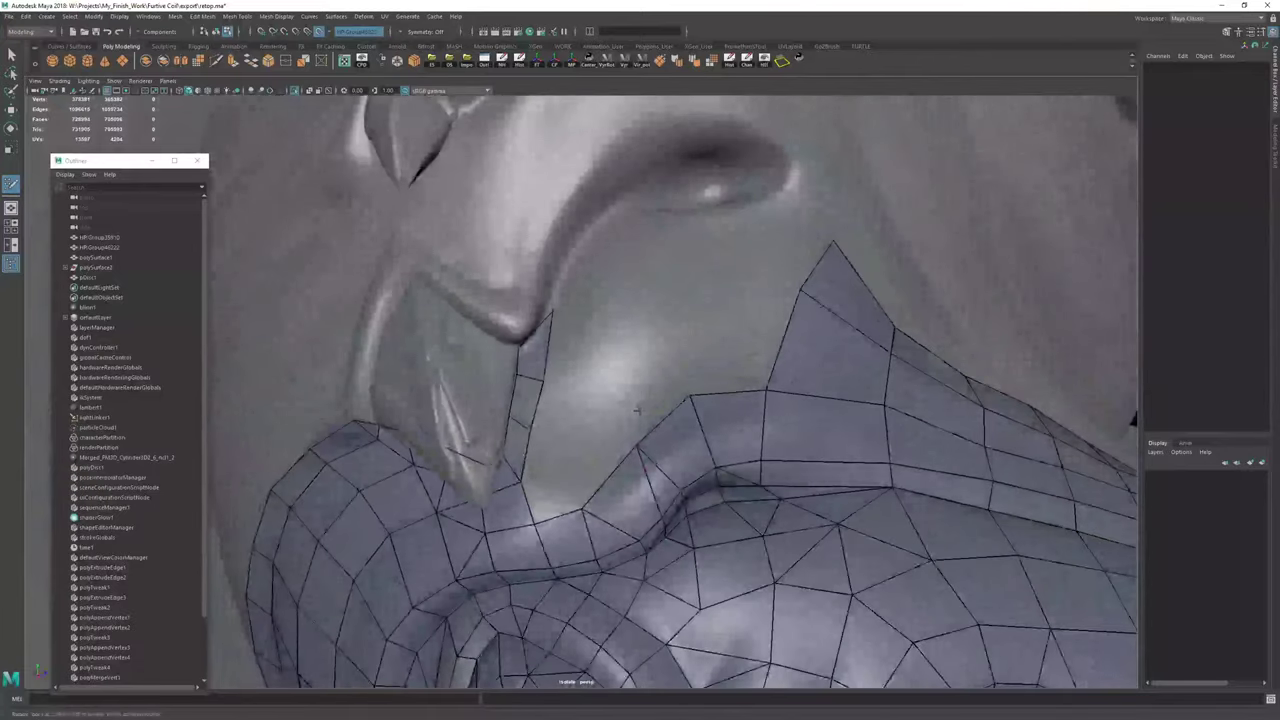
pyautogui.moveTo(666, 426); pyautogui.dragTo(626, 342)
pyautogui.moveTo(721, 399); pyautogui.dragTo(613, 344)
pyautogui.keyDown('shift'); pyautogui.click(655, 377); pyautogui.keyUp('shift')
pyautogui.click(652, 341)
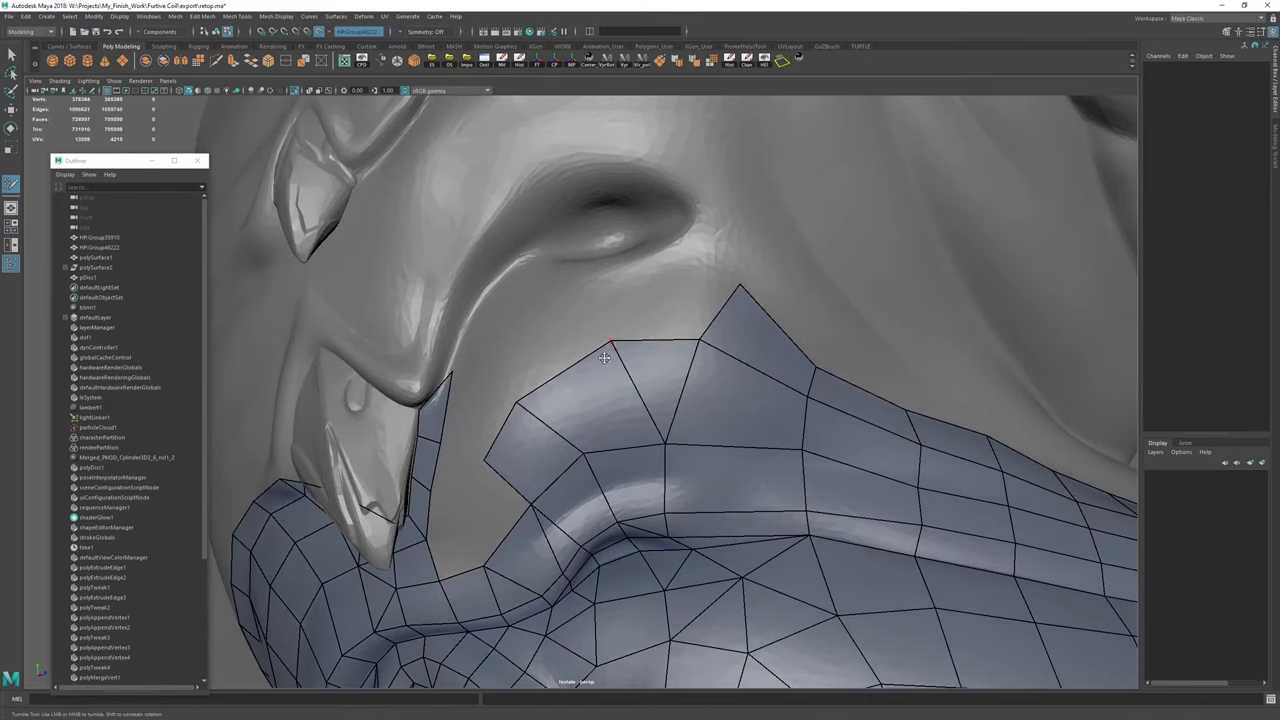
pyautogui.moveTo(517, 403); pyautogui.dragTo(532, 389)
# Fill the gap between the new fold quads and the narrow strip beside the back spike with quads.
pyautogui.keyDown('alt'); pyautogui.moveTo(519, 401); pyautogui.dragTo(627, 400, button='middle'); pyautogui.keyUp('alt')
pyautogui.keyDown('shift'); pyautogui.click(597, 418); pyautogui.keyUp('shift')
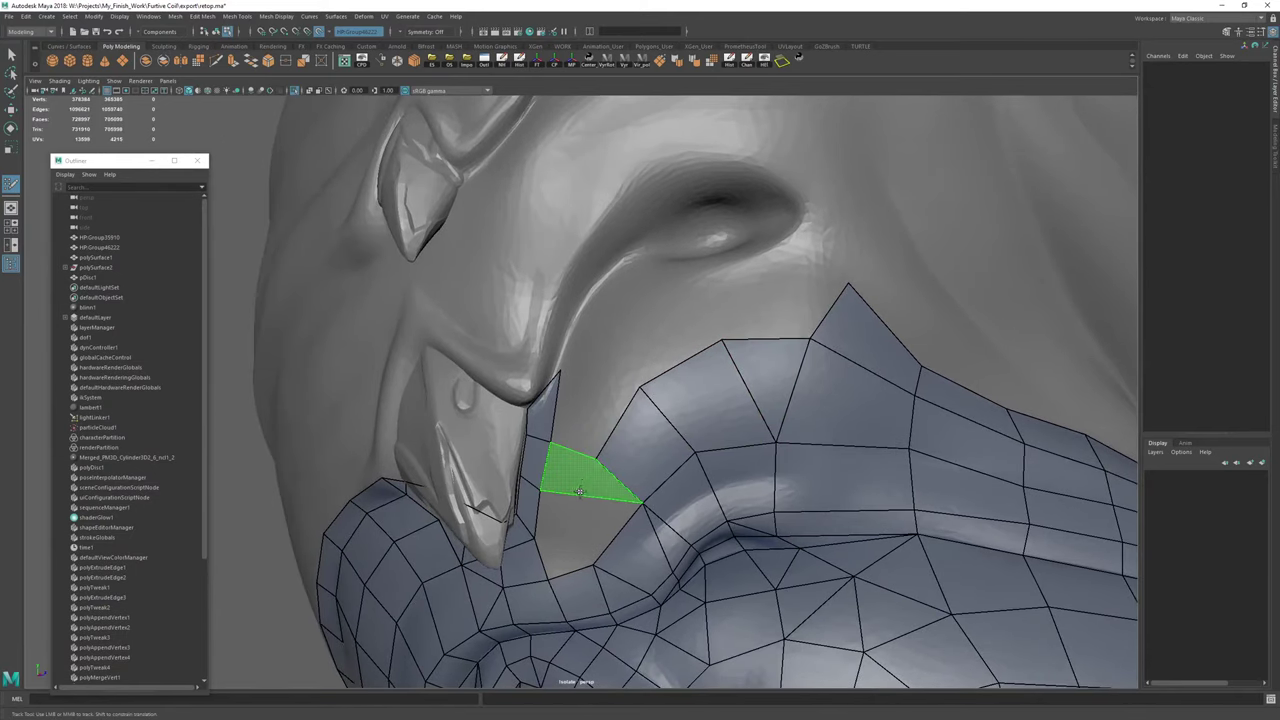
pyautogui.keyDown('shift'); pyautogui.click(568, 525); pyautogui.keyUp('shift')
pyautogui.keyDown('shift'); pyautogui.click(615, 508); pyautogui.keyUp('shift')
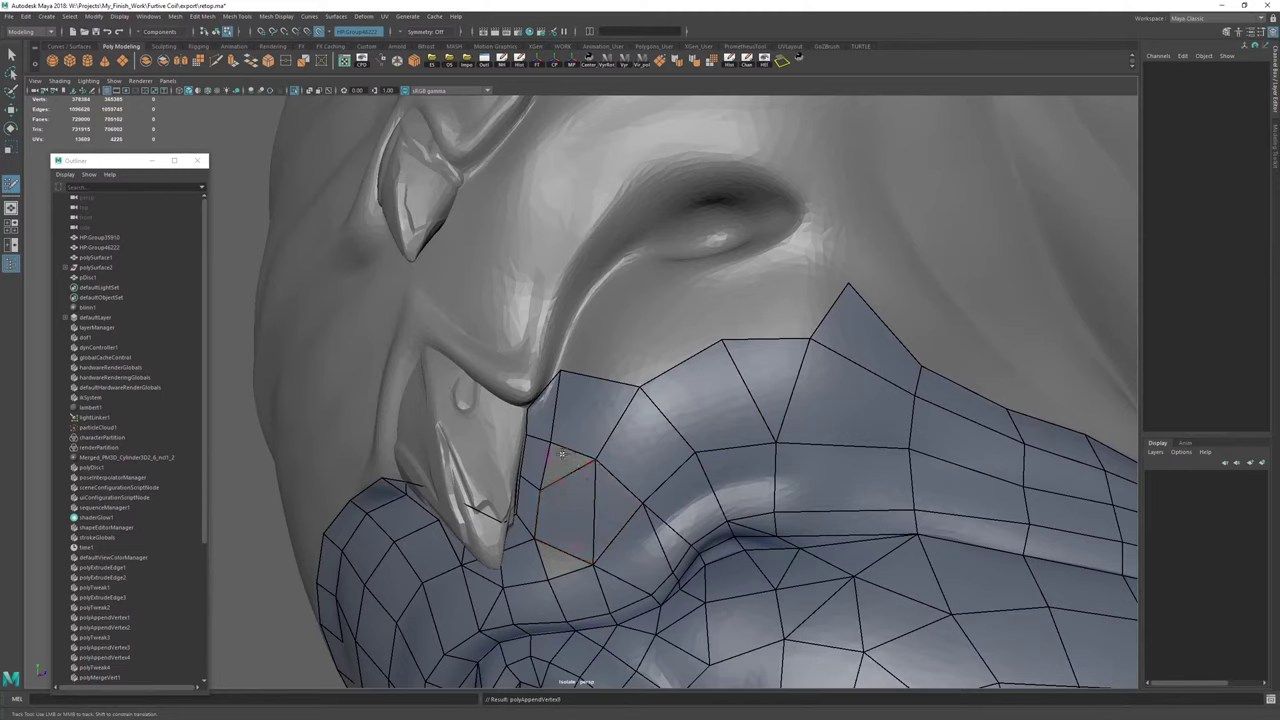
pyautogui.keyDown('shift'); pyautogui.click(563, 456); pyautogui.keyUp('shift')
pyautogui.keyDown('shift'); pyautogui.click(556, 564); pyautogui.keyUp('shift')
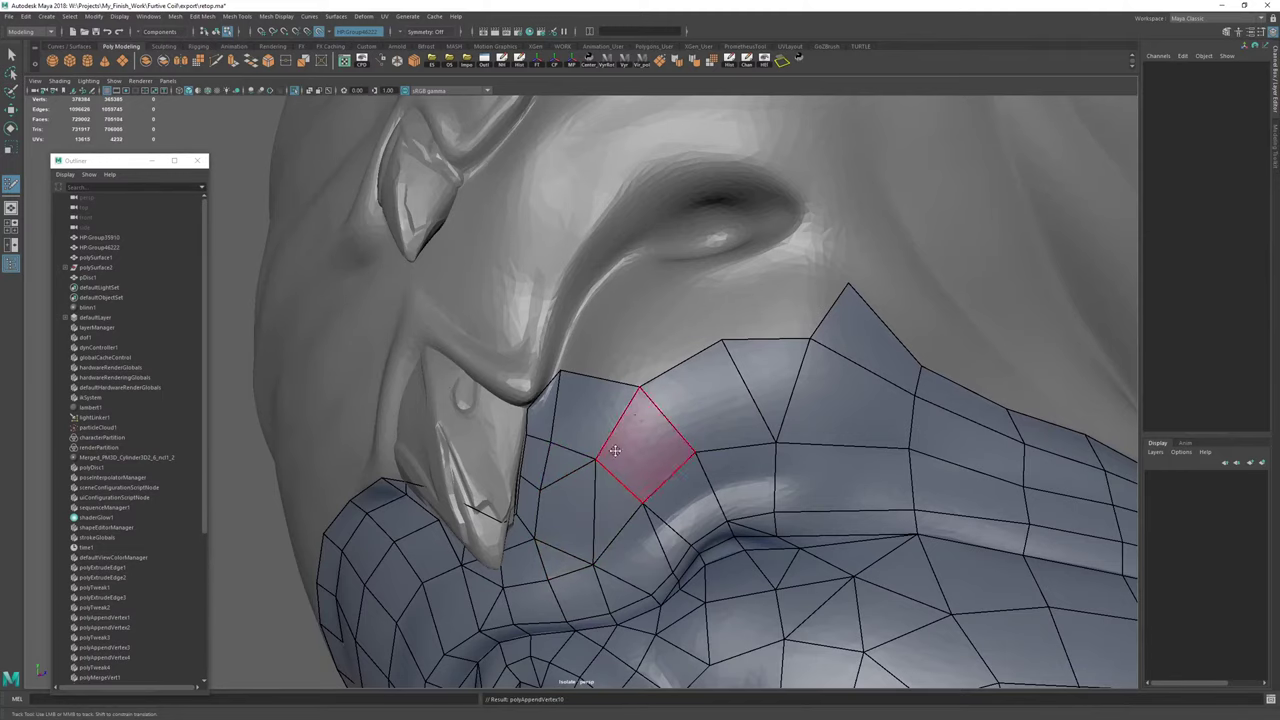
# Fill the notch between the quads under the side hole and the pointed corner with one quad.
pyautogui.keyDown('alt'); pyautogui.moveTo(608, 434); pyautogui.dragTo(571, 413); pyautogui.keyUp('alt')
pyautogui.keyDown('alt'); pyautogui.moveTo(571, 413); pyautogui.dragTo(625, 403); pyautogui.keyUp('alt')
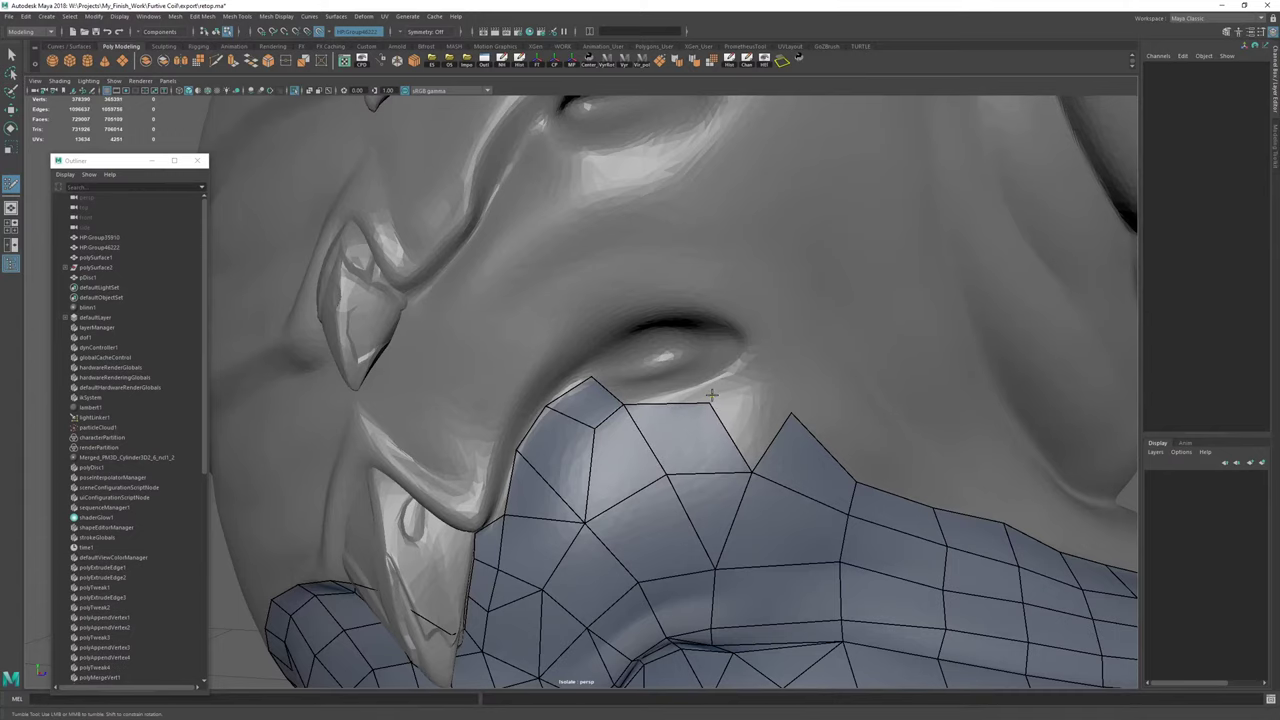
pyautogui.moveTo(706, 407)
pyautogui.mouseDown()
pyautogui.moveTo(691, 391)
pyautogui.moveTo(583, 434)
pyautogui.mouseUp()
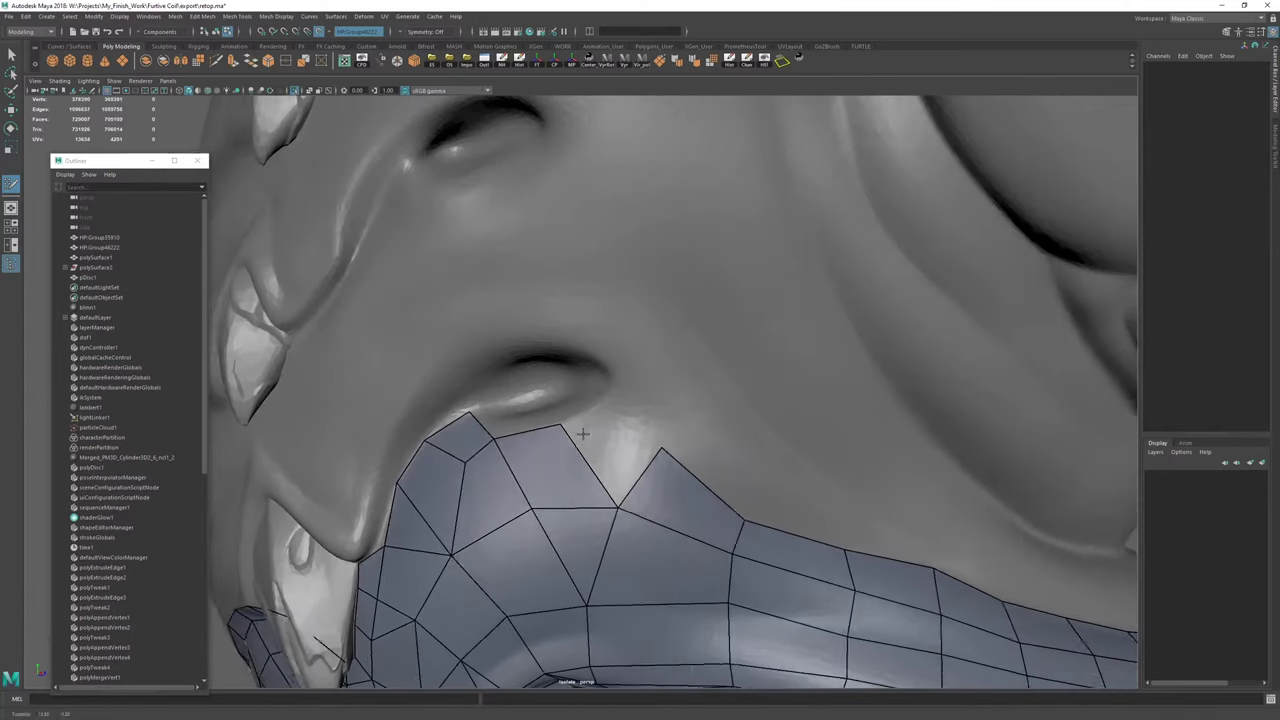
pyautogui.click(612, 390)
pyautogui.keyDown('shift'); pyautogui.click(615, 460); pyautogui.keyUp('shift')
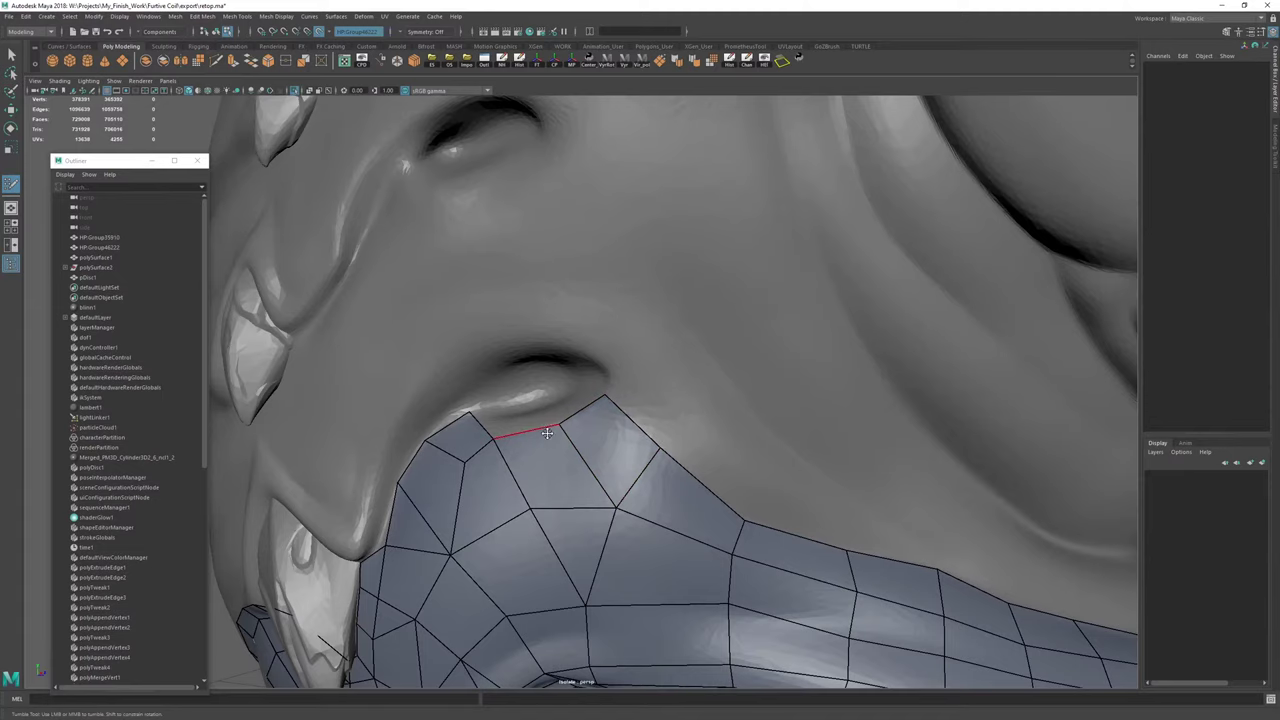
# Extrude the border edges along the side hole's lower rim inward to form small quads inside the hole.
pyautogui.keyDown('alt'); pyautogui.moveTo(547, 433); pyautogui.dragTo(562, 483); pyautogui.keyUp('alt')
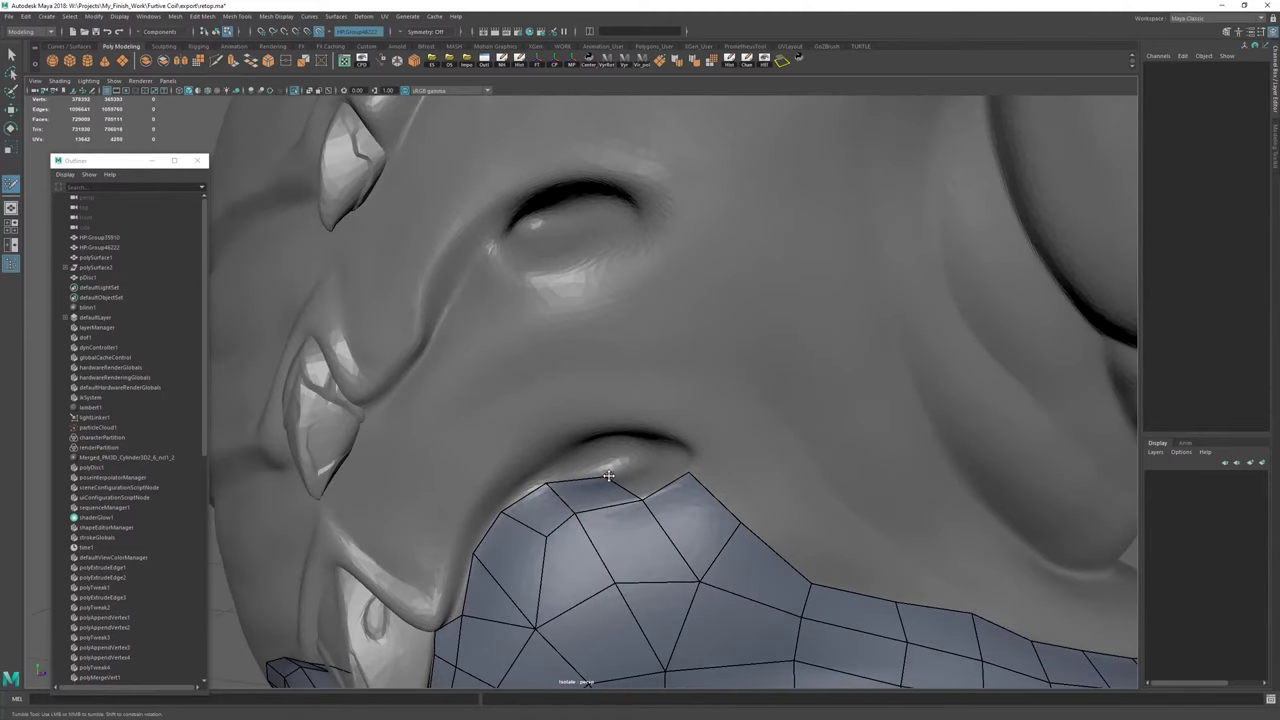
pyautogui.keyDown('shift'); pyautogui.moveTo(655, 495); pyautogui.dragTo(620, 462); pyautogui.keyUp('shift')
pyautogui.keyDown('alt'); pyautogui.moveTo(537, 508); pyautogui.dragTo(592, 446); pyautogui.keyUp('alt')
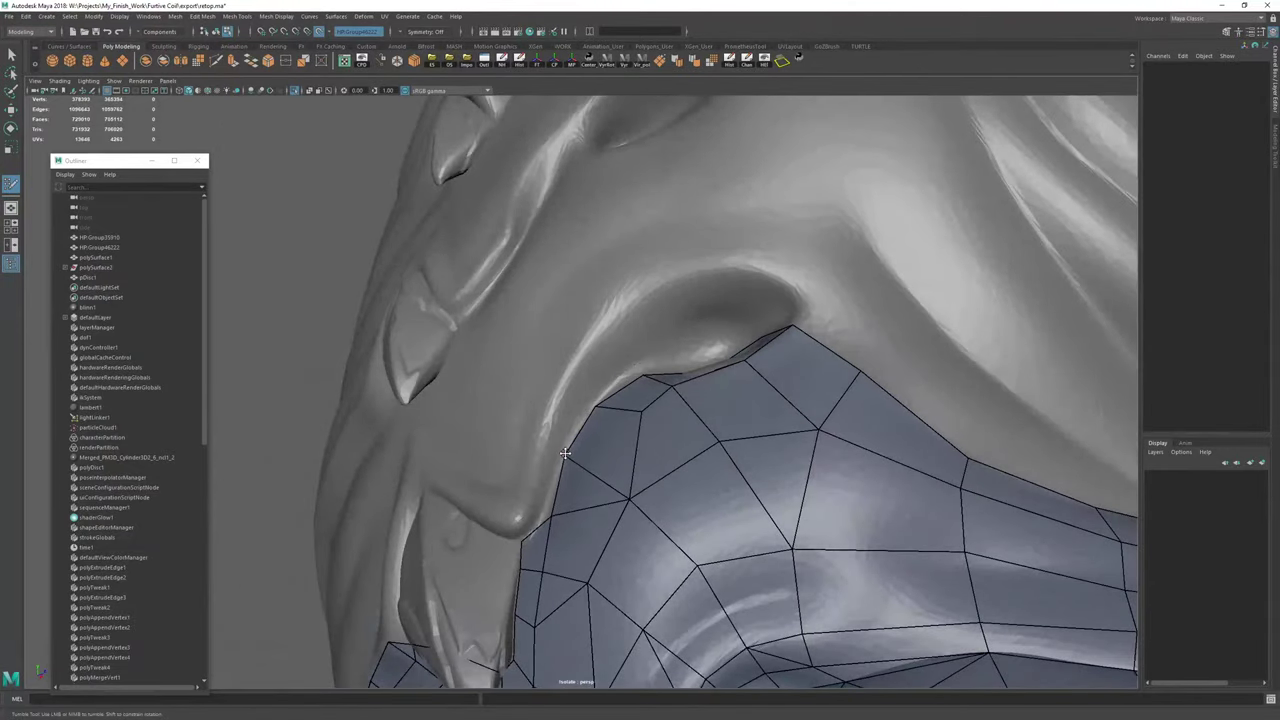
# Extrude a strip of quads along the crease from the spike up to the side hole.
pyautogui.keyDown('shift'); pyautogui.moveTo(553, 500); pyautogui.dragTo(532, 488); pyautogui.keyUp('shift')
pyautogui.keyDown('shift'); pyautogui.moveTo(578, 427); pyautogui.dragTo(613, 310); pyautogui.keyUp('shift')
pyautogui.keyDown('alt'); pyautogui.moveTo(640, 343); pyautogui.dragTo(477, 426, button='middle'); pyautogui.keyUp('alt')
pyautogui.keyDown('alt'); pyautogui.moveTo(477, 426); pyautogui.dragTo(508, 400, button='right'); pyautogui.keyUp('alt')
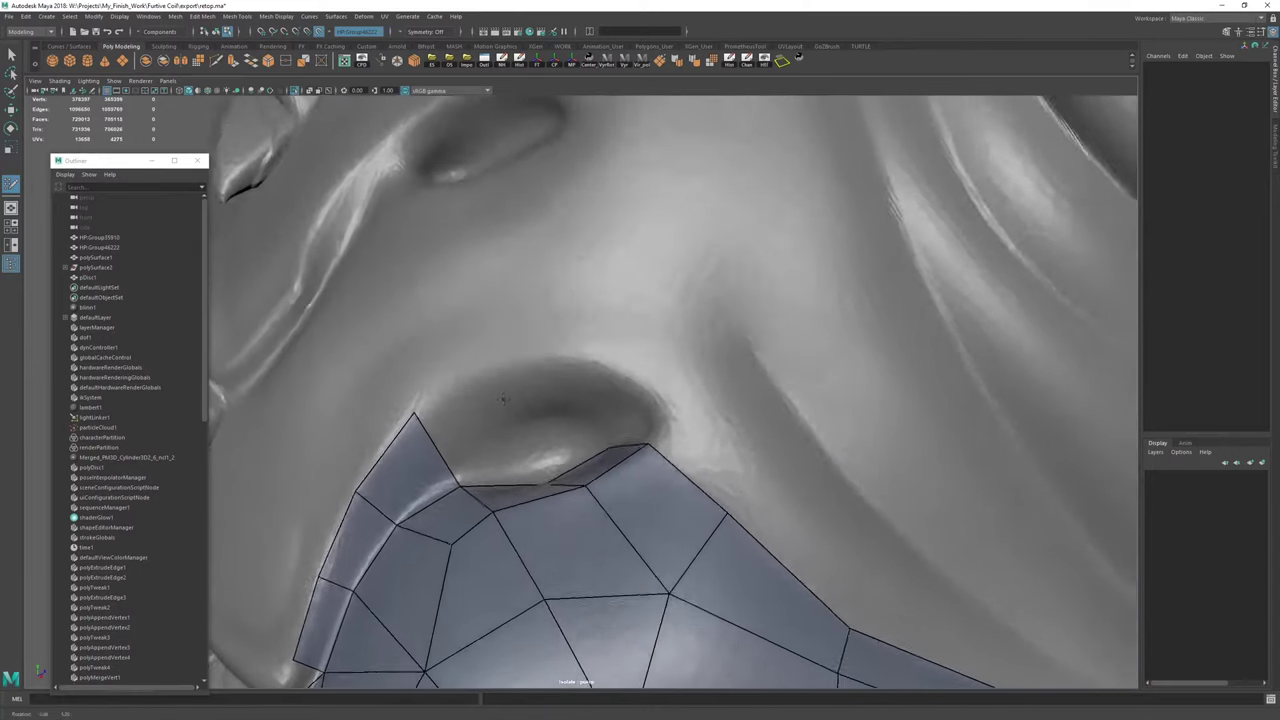
pyautogui.keyDown('alt'); pyautogui.moveTo(508, 400); pyautogui.dragTo(504, 438); pyautogui.keyUp('alt')
# Cut an extra edge into the quads at the side hole and continue the strip over its upper rim.
pyautogui.hotkey('ctrl', 'shift', 'x')
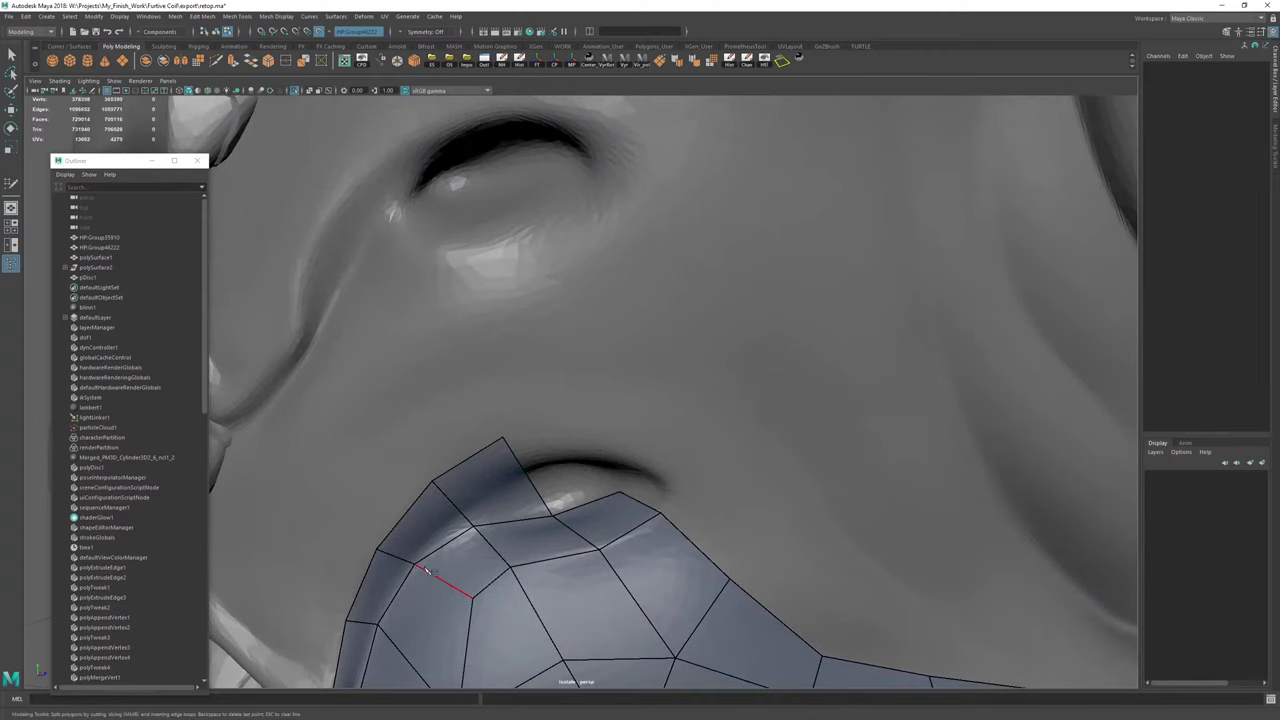
pyautogui.rightClick(574, 509)
pyautogui.hotkey('ctrl', 'shift', 'q')
pyautogui.scroll(-2, 529, 477)
pyautogui.moveTo(529, 477)
pyautogui.keyDown('alt'); pyautogui.mouseDown()
pyautogui.moveTo(539, 455)
pyautogui.moveTo(597, 440)
pyautogui.moveTo(535, 415)
pyautogui.mouseUp(); pyautogui.keyUp('alt')
pyautogui.keyDown('alt'); pyautogui.moveTo(587, 440); pyautogui.dragTo(529, 500, button='middle'); pyautogui.keyUp('alt')
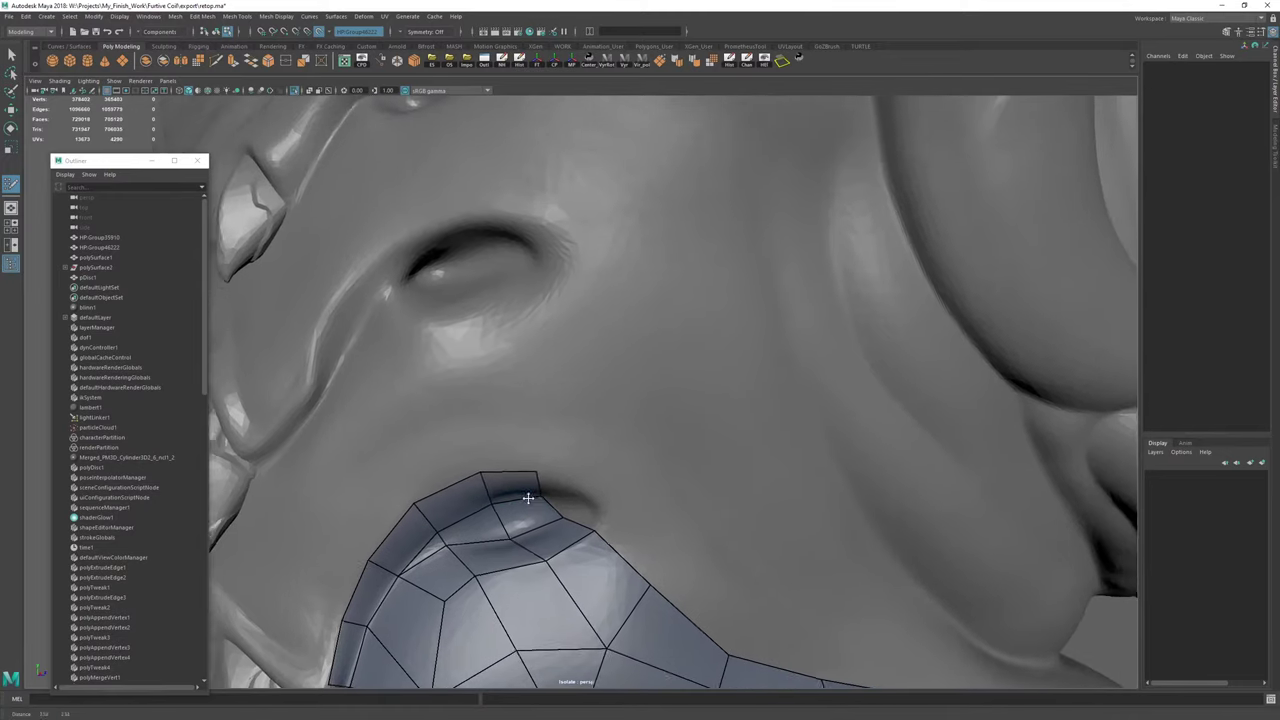
# Delete the retopology mesh's construction history and resume Quad Draw.
pyautogui.press('w')
pyautogui.click(732, 62)
pyautogui.press('y')
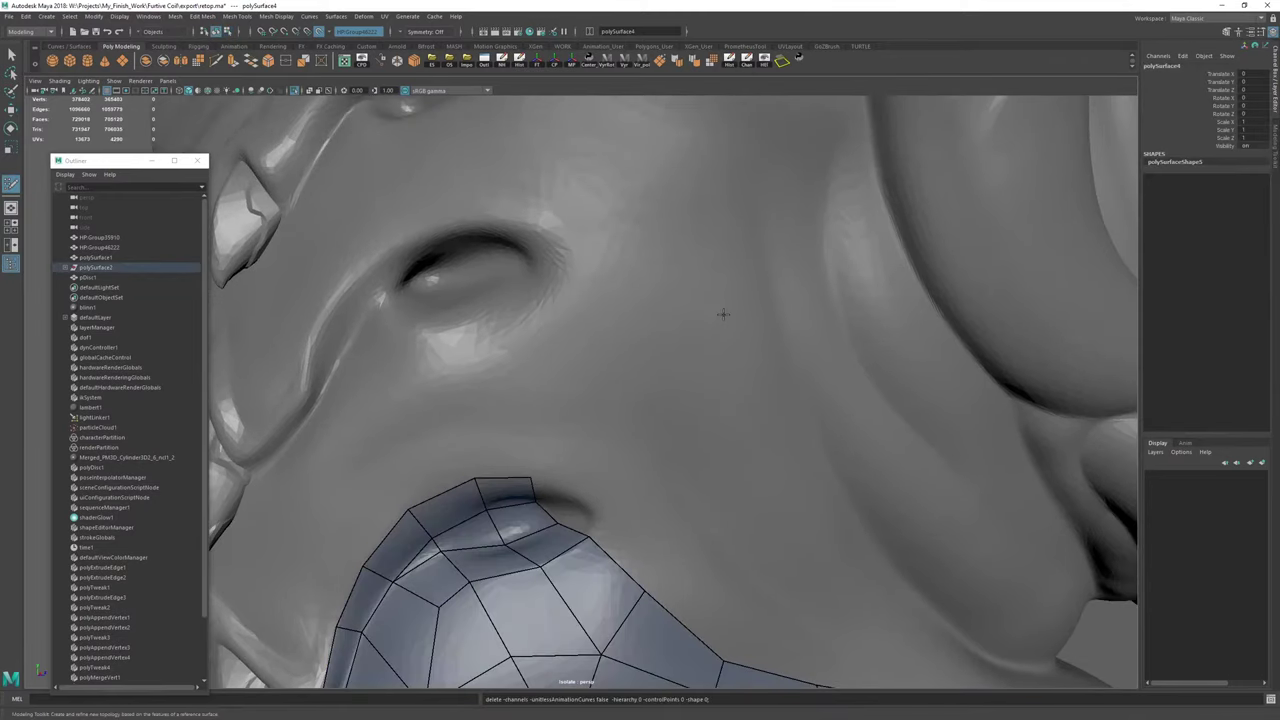
# Wrap the quad strip around the far end of the side hole to meet the quads on its lower rim.
pyautogui.keyDown('alt'); pyautogui.moveTo(477, 334); pyautogui.dragTo(514, 332); pyautogui.keyUp('alt')
pyautogui.moveTo(617, 511)
pyautogui.mouseDown()
pyautogui.moveTo(602, 472)
pyautogui.moveTo(615, 462)
pyautogui.mouseUp()
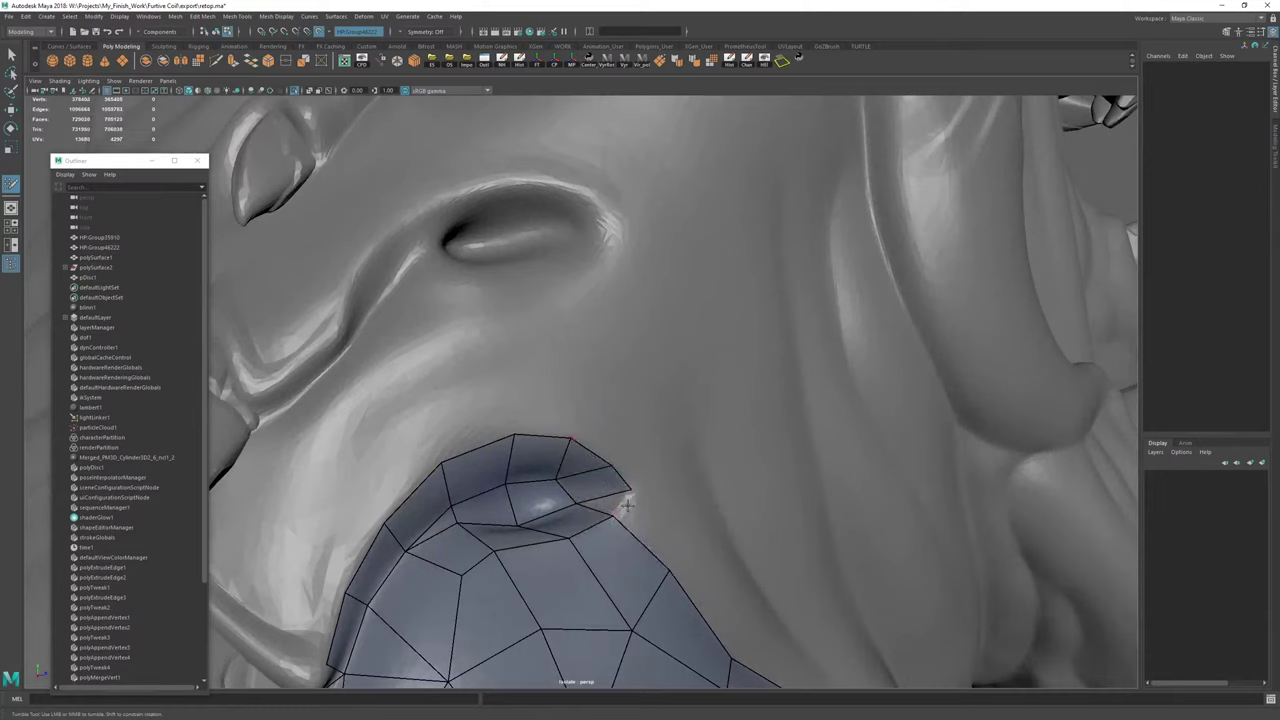
pyautogui.hotkey('ctrl', 'z')
pyautogui.keyDown('alt'); pyautogui.moveTo(646, 540); pyautogui.dragTo(609, 466, button='right'); pyautogui.keyUp('alt')
pyautogui.keyDown('alt'); pyautogui.moveTo(609, 466); pyautogui.dragTo(534, 484); pyautogui.keyUp('alt')
pyautogui.keyDown('alt'); pyautogui.moveTo(534, 484); pyautogui.dragTo(645, 476, button='middle'); pyautogui.keyUp('alt')
pyautogui.keyDown('alt'); pyautogui.moveTo(645, 476); pyautogui.dragTo(602, 458, button='right'); pyautogui.keyUp('alt')
pyautogui.keyDown('alt'); pyautogui.moveTo(602, 458); pyautogui.dragTo(643, 309, button='middle'); pyautogui.keyUp('alt')
pyautogui.keyDown('alt'); pyautogui.moveTo(643, 309); pyautogui.dragTo(712, 330, button='right'); pyautogui.keyUp('alt')
pyautogui.keyDown('alt'); pyautogui.moveTo(712, 330); pyautogui.dragTo(765, 290); pyautogui.keyUp('alt')
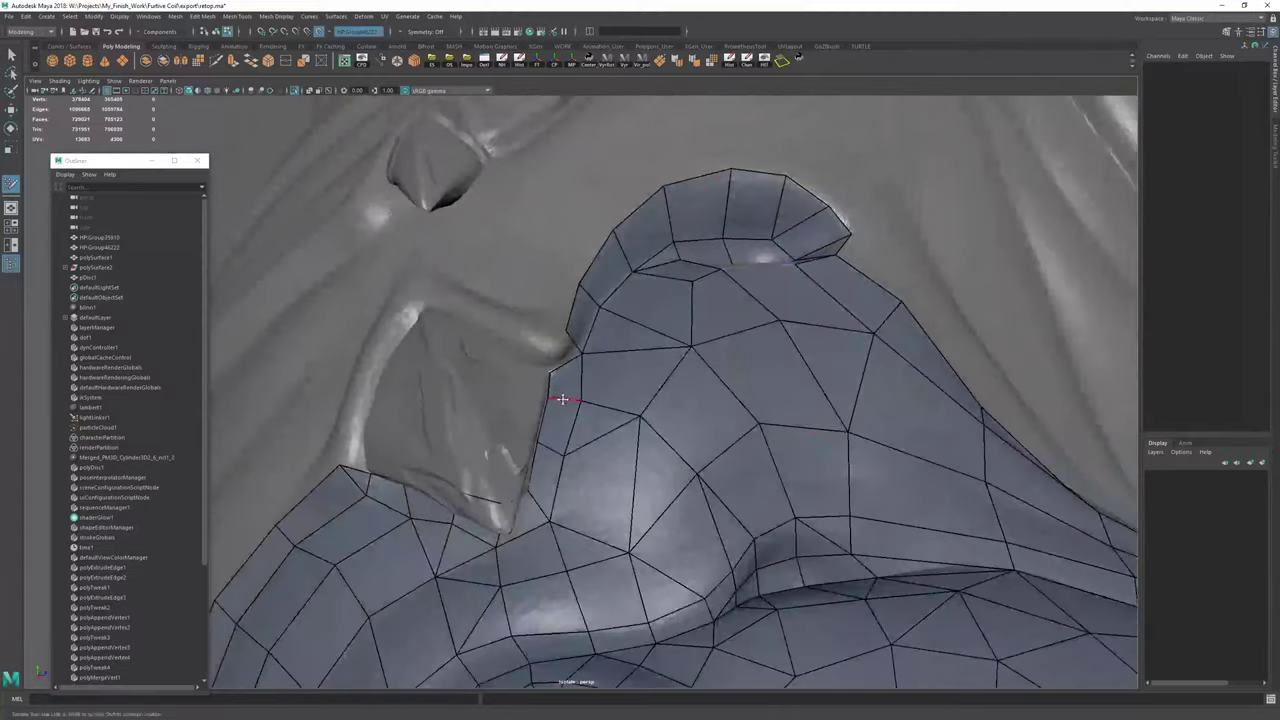
# Extrude one quad from the lower end of the crease strip along the upper edge of the back spike.
pyautogui.keyDown('alt'); pyautogui.moveTo(562, 395); pyautogui.dragTo(612, 390, button='right'); pyautogui.keyUp('alt')
pyautogui.keyDown('alt'); pyautogui.moveTo(612, 390); pyautogui.dragTo(668, 450, button='middle'); pyautogui.keyUp('alt')
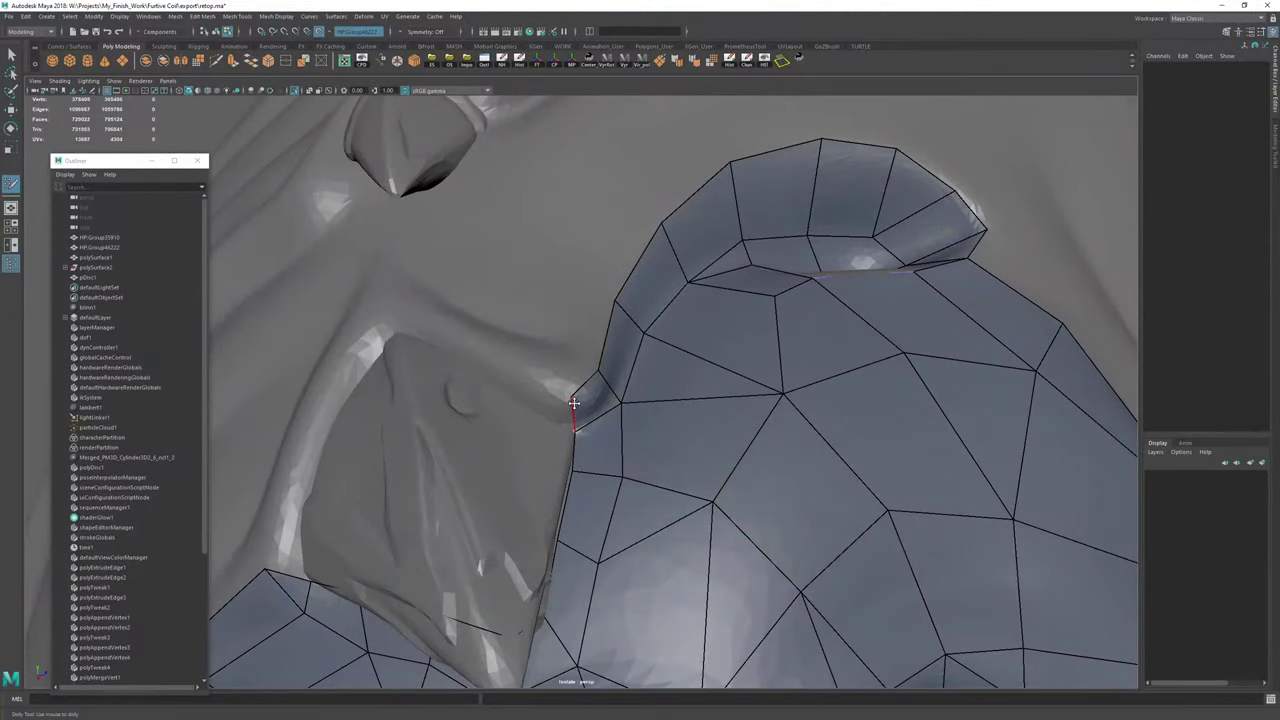
pyautogui.moveTo(575, 404); pyautogui.dragTo(536, 389)
pyautogui.press('w')
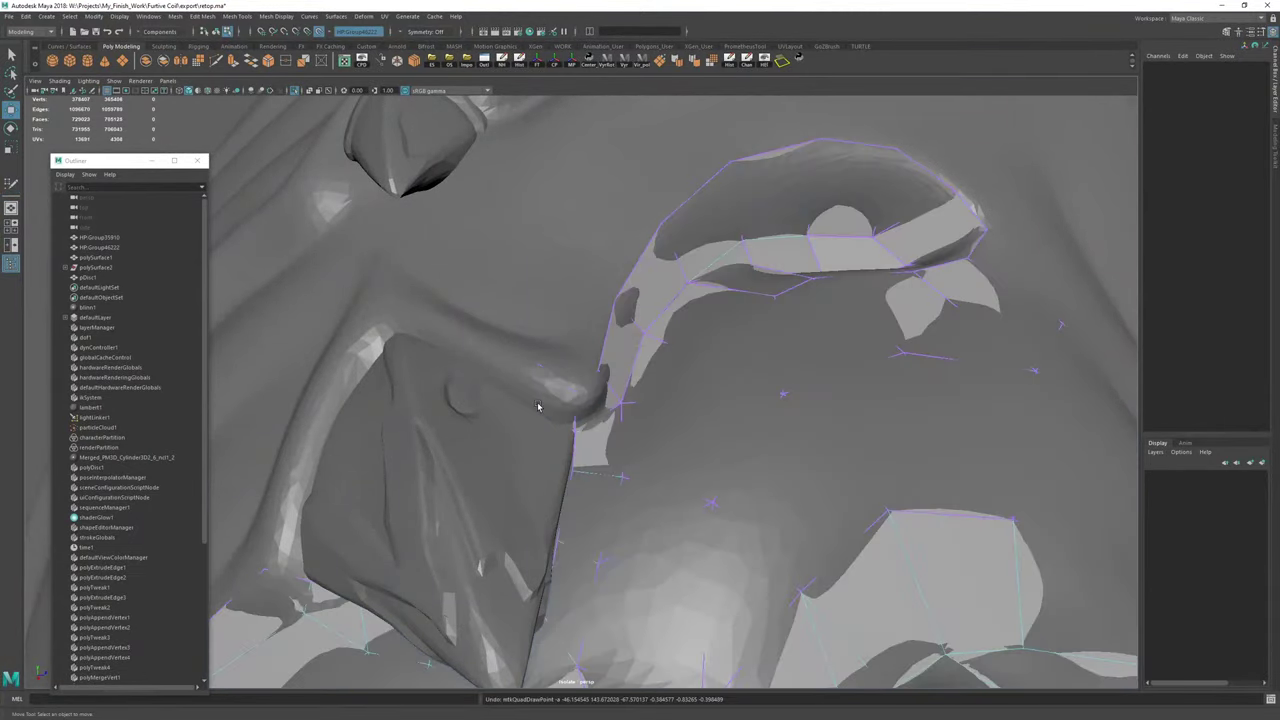
# Extend the quad strip along the spike's upper edge up to its peak and insert an edge loop across it.
pyautogui.press('F9')
pyautogui.click(538, 404)
pyautogui.press('f')
pyautogui.keyDown('alt'); pyautogui.moveTo(765, 406); pyautogui.dragTo(560, 412, button='right'); pyautogui.keyUp('alt')
pyautogui.moveTo(560, 412)
pyautogui.keyDown('alt'); pyautogui.mouseDown()
pyautogui.moveTo(607, 393)
pyautogui.moveTo(613, 357)
pyautogui.moveTo(564, 398)
pyautogui.mouseUp(); pyautogui.keyUp('alt')
pyautogui.press('y')
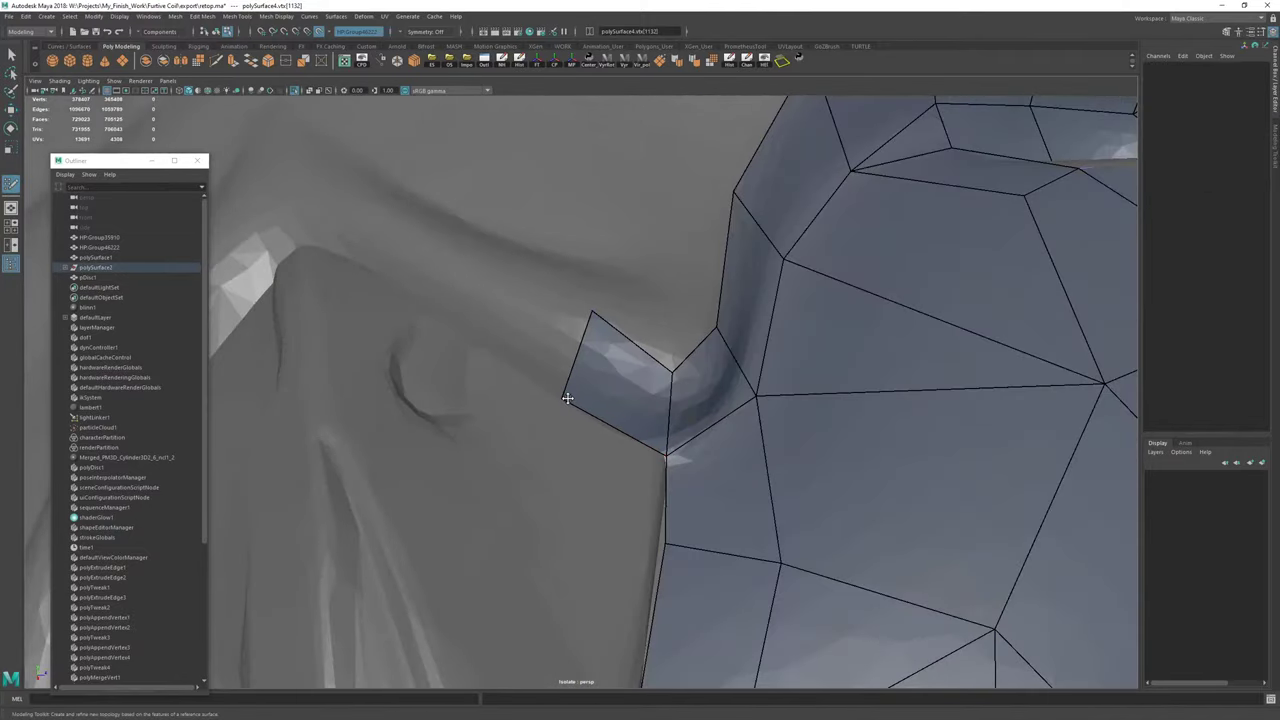
pyautogui.moveTo(593, 310)
pyautogui.mouseDown()
pyautogui.moveTo(587, 344)
pyautogui.moveTo(313, 208)
pyautogui.mouseUp()
pyautogui.keyDown('ctrl'); pyautogui.click(438, 297); pyautogui.keyUp('ctrl')
pyautogui.moveTo(438, 299); pyautogui.dragTo(451, 267)
pyautogui.keyDown('alt'); pyautogui.moveTo(497, 295); pyautogui.dragTo(528, 327, button='middle'); pyautogui.keyUp('alt')
pyautogui.keyDown('alt'); pyautogui.moveTo(528, 327); pyautogui.dragTo(490, 318, button='right'); pyautogui.keyUp('alt')
pyautogui.keyDown('alt'); pyautogui.moveTo(490, 318); pyautogui.dragTo(525, 333); pyautogui.keyUp('alt')
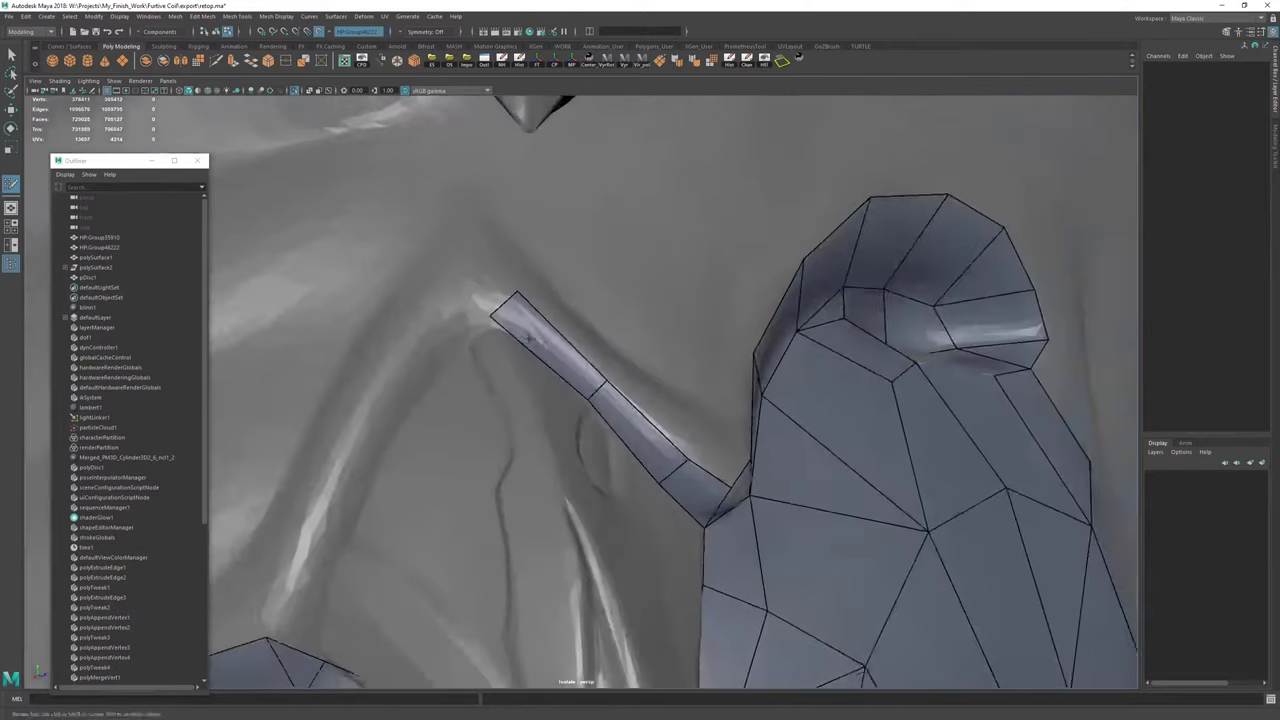
pyautogui.keyDown('alt'); pyautogui.moveTo(525, 333); pyautogui.dragTo(532, 332, button='right'); pyautogui.keyUp('alt')
# Reposition the strip's end vertices at the spike's peak so the last quad follows the crest of the fold.
pyautogui.press('w')
pyautogui.click(483, 313)
pyautogui.keyDown('alt'); pyautogui.moveTo(483, 341); pyautogui.dragTo(514, 327); pyautogui.keyUp('alt')
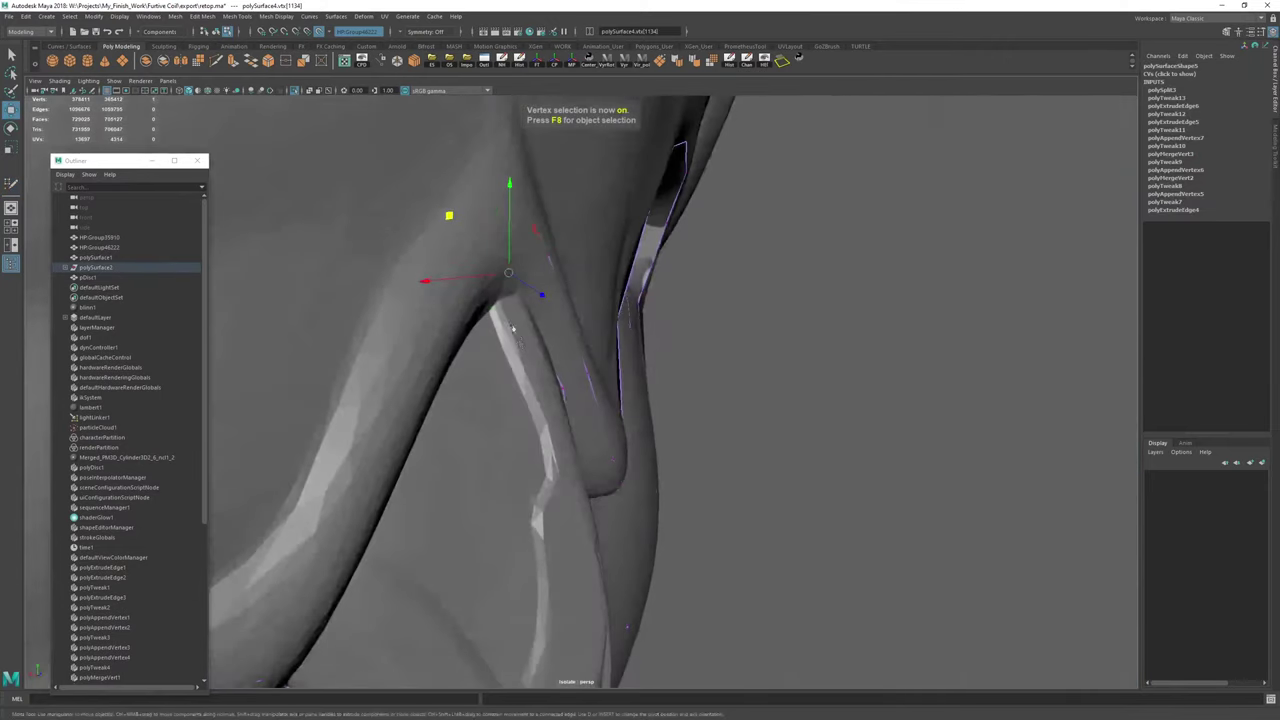
pyautogui.moveTo(450, 216); pyautogui.dragTo(454, 223)
pyautogui.keyDown('alt'); pyautogui.moveTo(488, 261); pyautogui.dragTo(457, 262); pyautogui.keyUp('alt')
pyautogui.press('y')
pyautogui.moveTo(481, 313); pyautogui.dragTo(465, 246)
pyautogui.keyDown('alt'); pyautogui.moveTo(459, 262); pyautogui.dragTo(464, 294, button='right'); pyautogui.keyUp('alt')
pyautogui.keyDown('alt'); pyautogui.moveTo(464, 294); pyautogui.dragTo(531, 343, button='middle'); pyautogui.keyUp('alt')
pyautogui.keyDown('alt'); pyautogui.moveTo(531, 342); pyautogui.dragTo(507, 353); pyautogui.keyUp('alt')
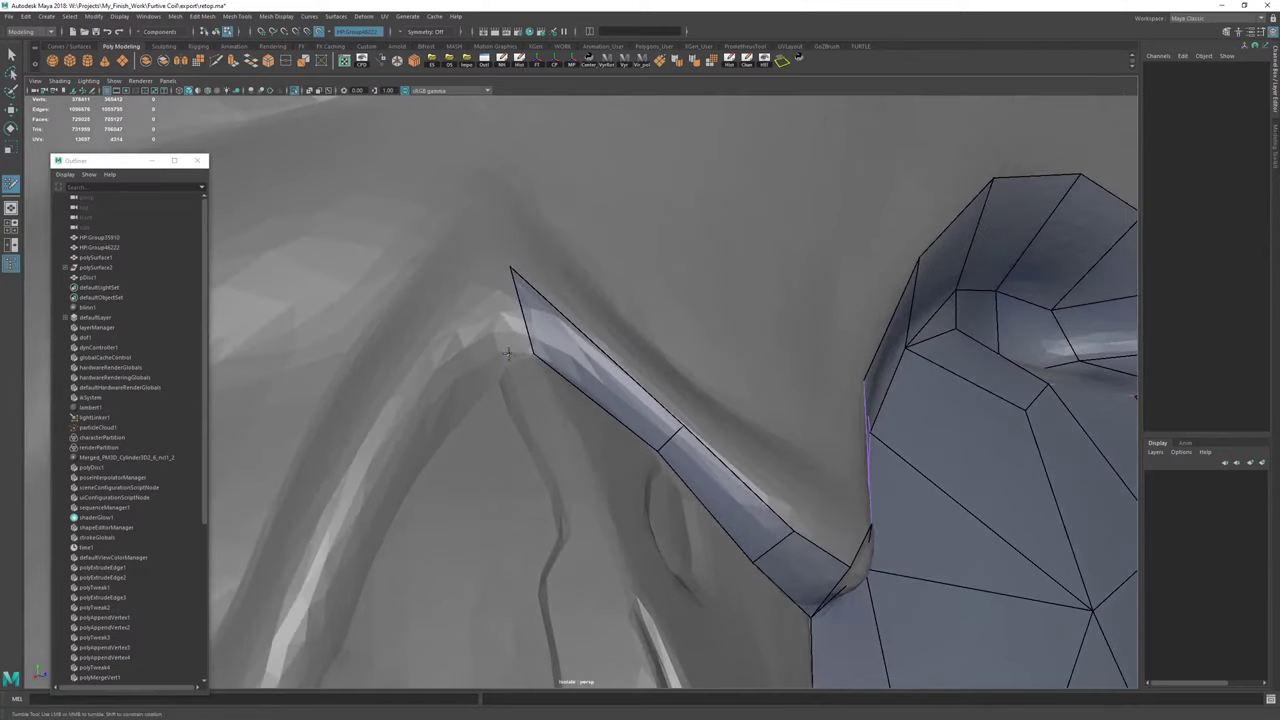
# Add two quads turning the strip around the spike's peak and even out their outer vertices.
pyautogui.click(503, 366)
pyautogui.click(463, 298)
pyautogui.keyDown('shift'); pyautogui.click(498, 316); pyautogui.keyUp('shift')
pyautogui.moveTo(511, 268); pyautogui.dragTo(521, 290)
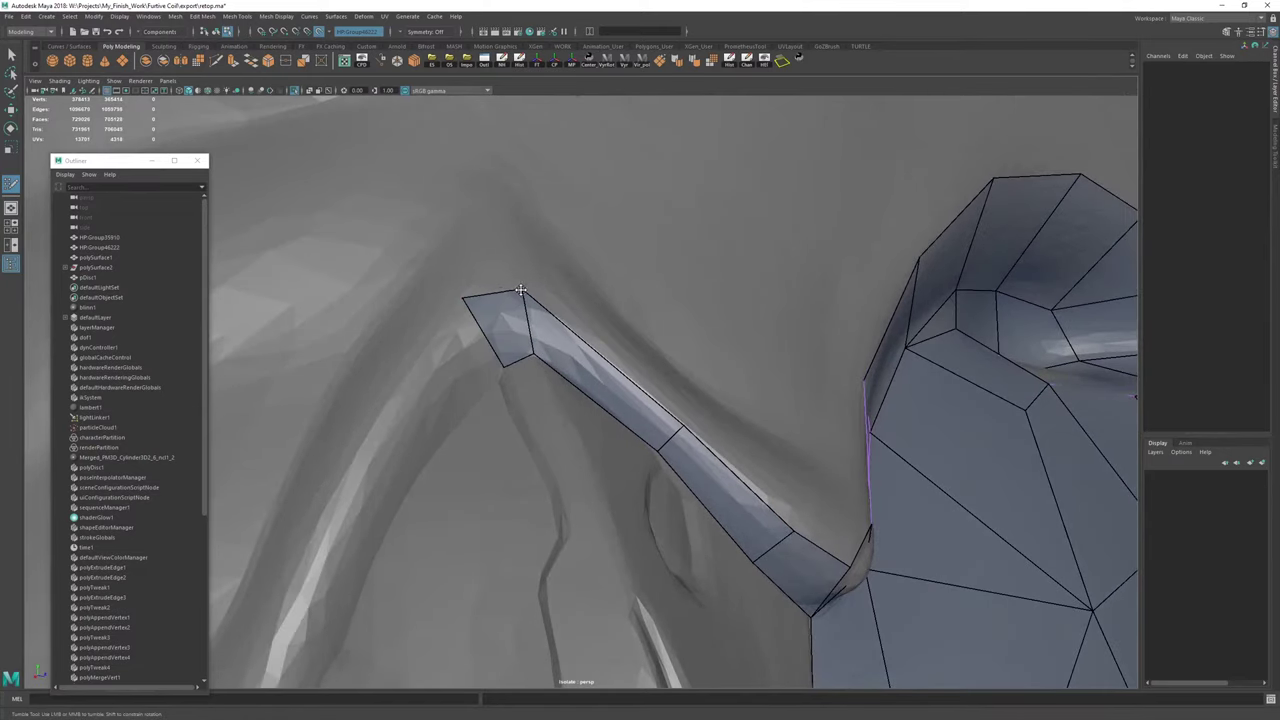
pyautogui.click(406, 400)
pyautogui.keyDown('shift'); pyautogui.click(454, 364); pyautogui.keyUp('shift')
pyautogui.moveTo(466, 302); pyautogui.dragTo(470, 313)
pyautogui.keyDown('alt'); pyautogui.moveTo(483, 425); pyautogui.dragTo(591, 295, button='middle'); pyautogui.keyUp('alt')
pyautogui.keyDown('alt'); pyautogui.moveTo(591, 295); pyautogui.dragTo(560, 303); pyautogui.keyUp('alt')
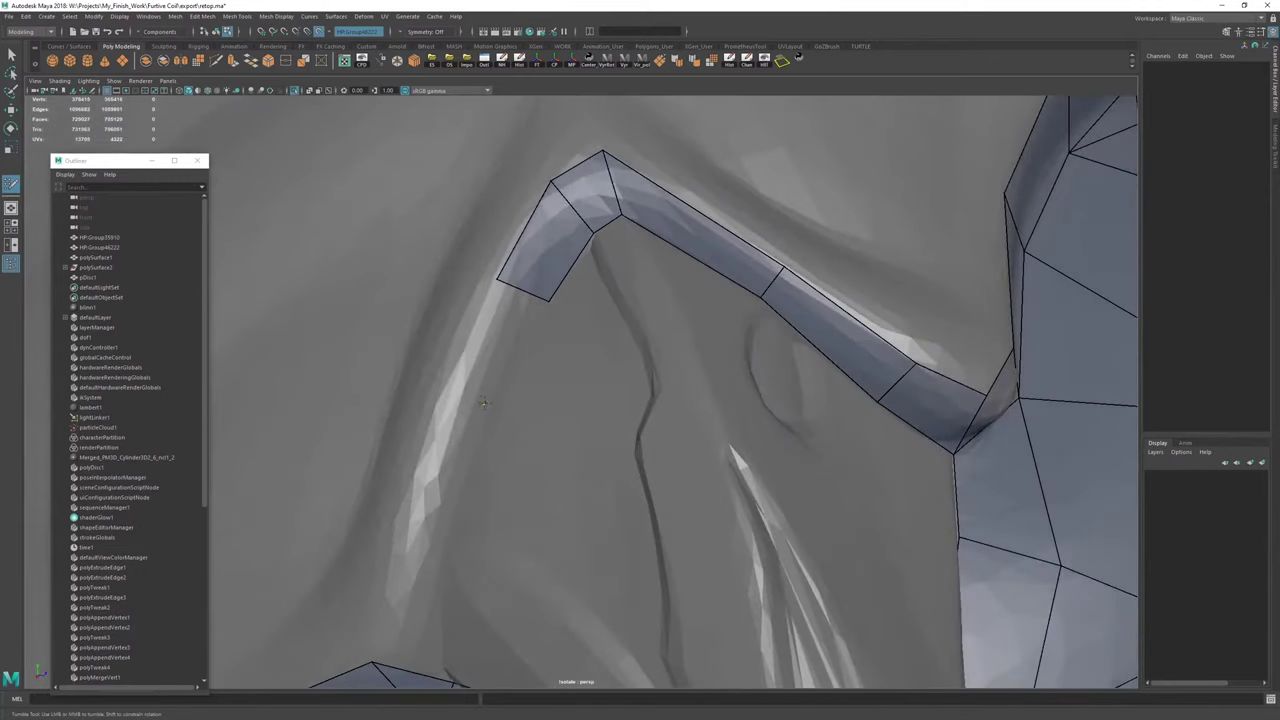
# Continue the quad strip down the far edge of the spike until it joins the existing quads at its base.
pyautogui.click(449, 402)
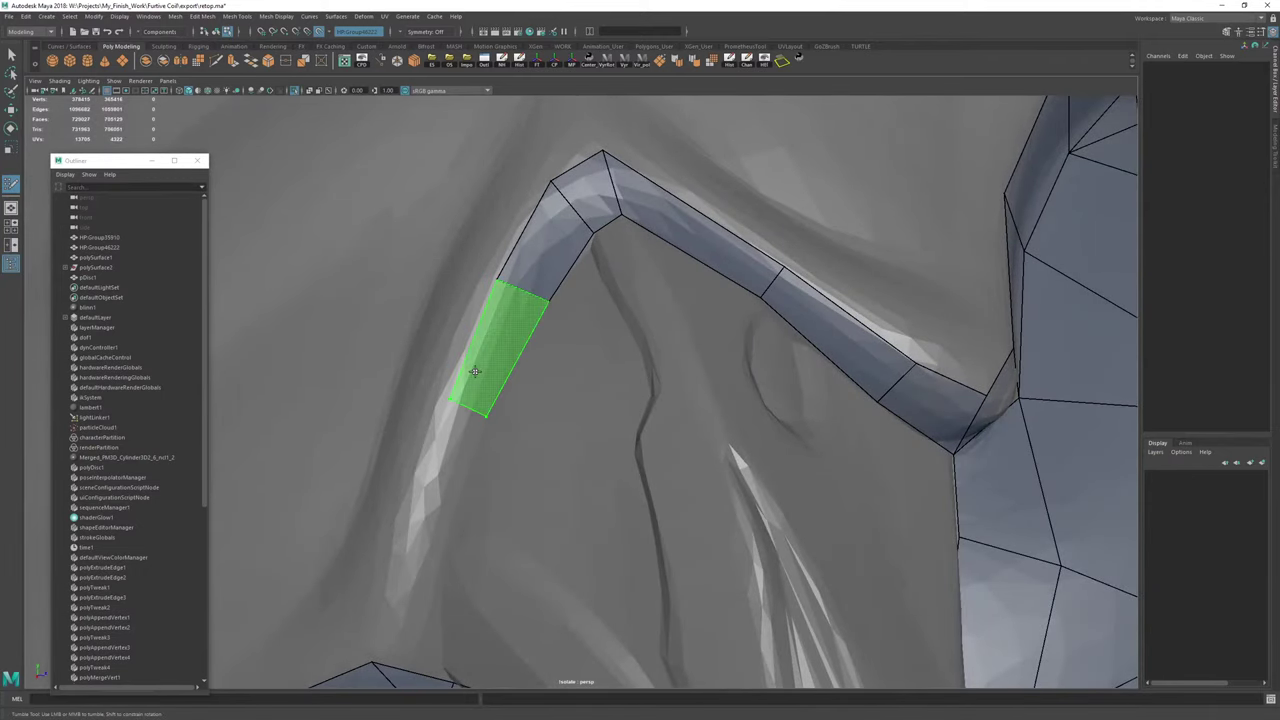
pyautogui.keyDown('shift'); pyautogui.click(478, 370); pyautogui.keyUp('shift')
pyautogui.moveTo(551, 303)
pyautogui.keyDown('alt'); pyautogui.mouseDown()
pyautogui.moveTo(528, 319)
pyautogui.moveTo(537, 305)
pyautogui.mouseUp(); pyautogui.keyUp('alt')
pyautogui.keyDown('alt'); pyautogui.moveTo(512, 378); pyautogui.dragTo(529, 311, button='middle'); pyautogui.keyUp('alt')
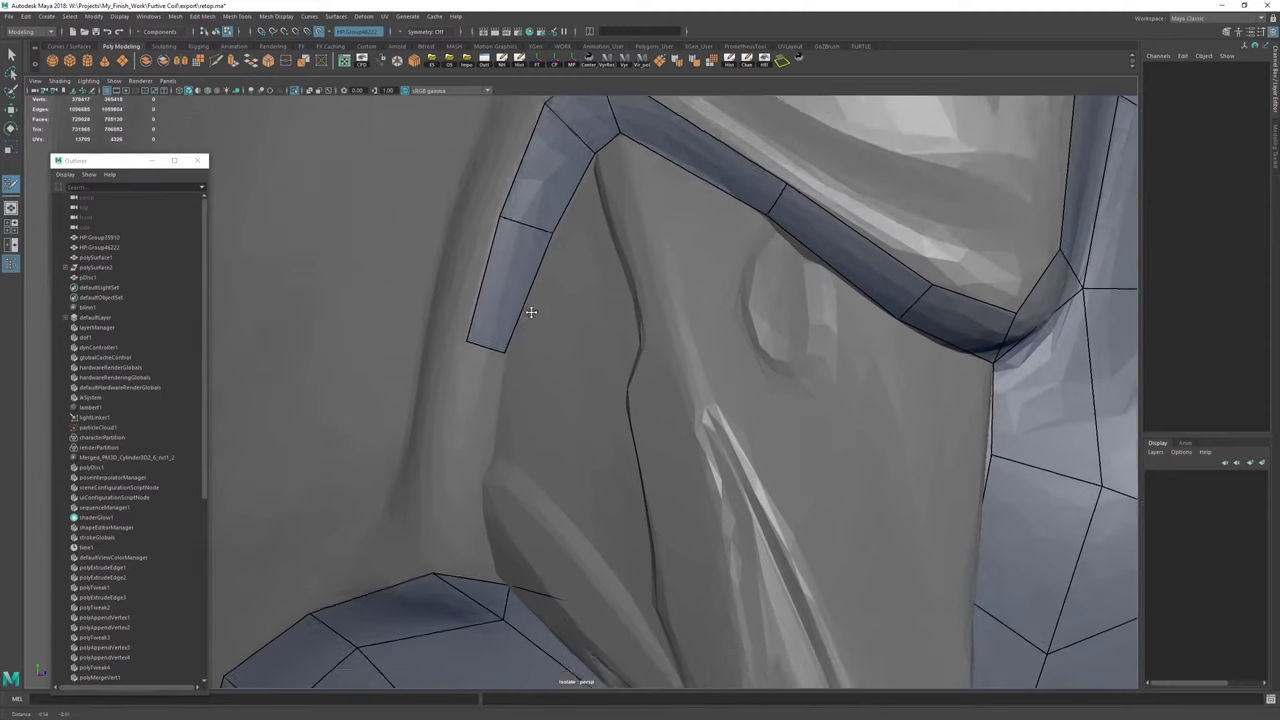
pyautogui.keyDown('alt'); pyautogui.moveTo(529, 311); pyautogui.dragTo(514, 358); pyautogui.keyUp('alt')
pyautogui.click(452, 409)
pyautogui.keyDown('shift'); pyautogui.click(477, 375); pyautogui.keyUp('shift')
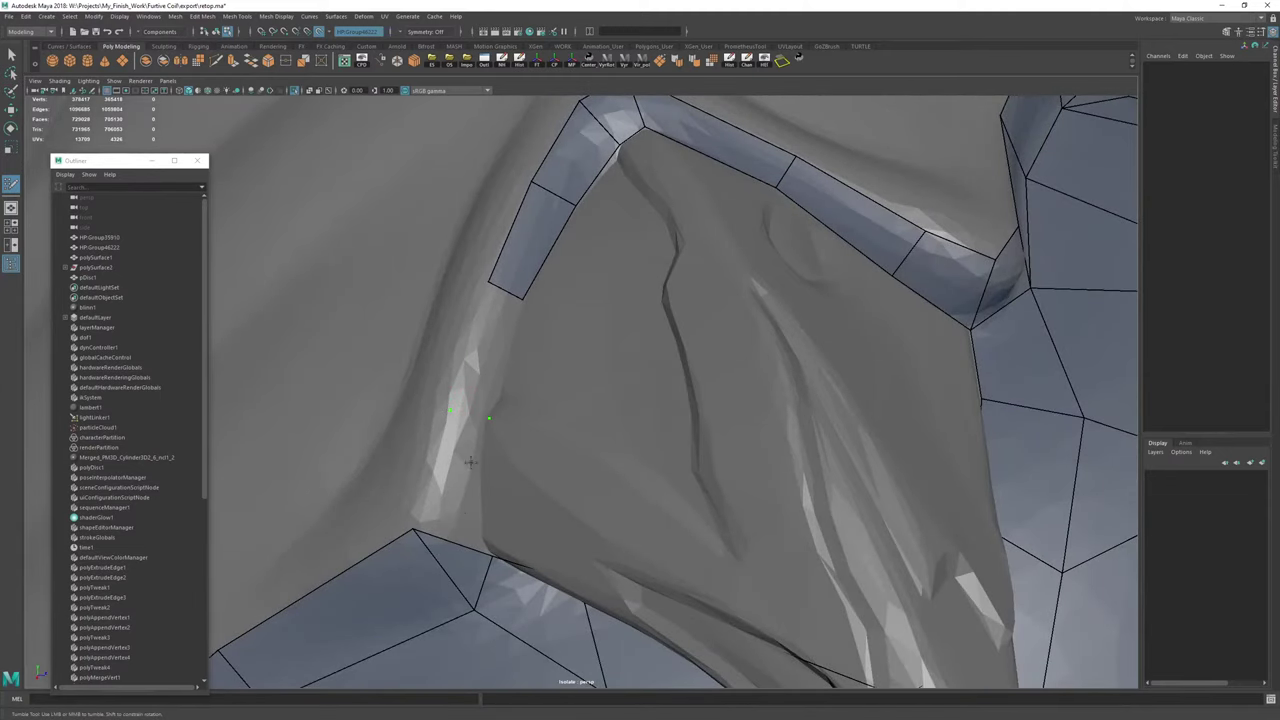
pyautogui.press('Tab')
pyautogui.moveTo(470, 414); pyautogui.dragTo(438, 537)
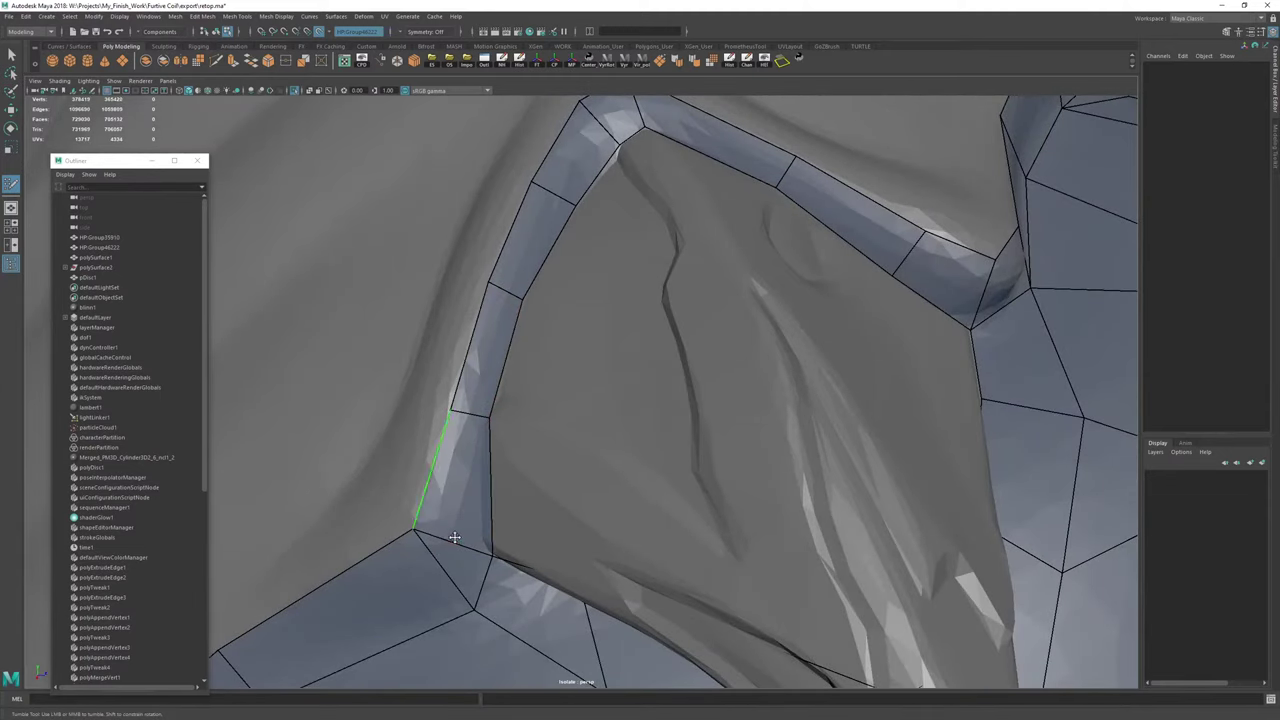
# Cut an extra edge across the strip's lower end and adjust the corner vertices where it meets the base quads.
pyautogui.hotkey('ctrl', 'shift', 'x')
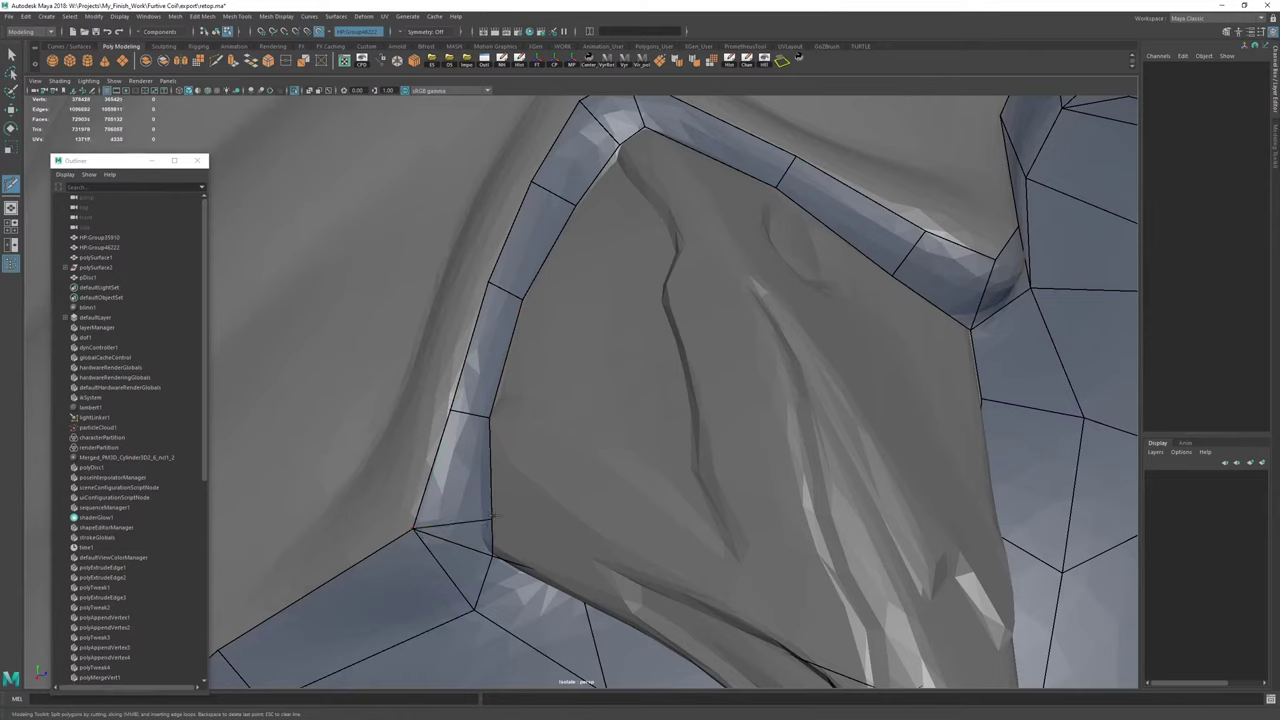
pyautogui.moveTo(414, 529); pyautogui.dragTo(396, 526)
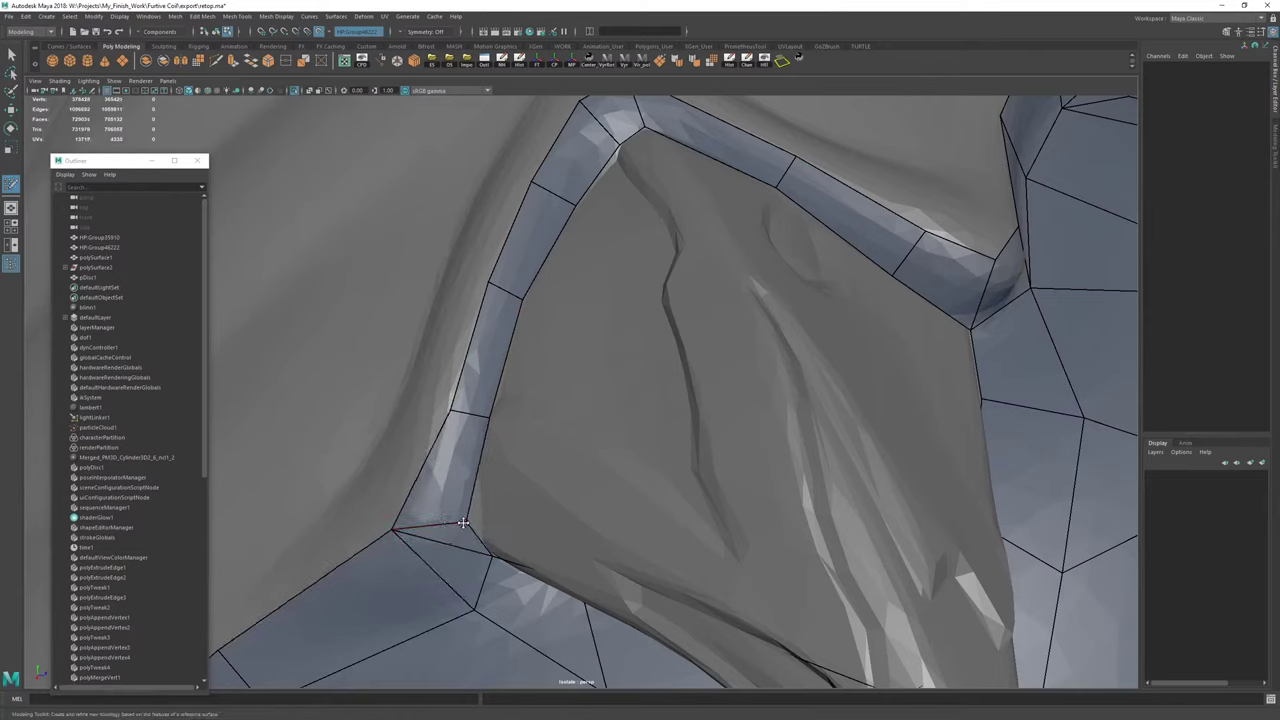
pyautogui.moveTo(491, 521); pyautogui.dragTo(481, 536)
pyautogui.moveTo(396, 528); pyautogui.dragTo(414, 530)
pyautogui.keyDown('alt'); pyautogui.moveTo(414, 530); pyautogui.dragTo(283, 349, button='right'); pyautogui.keyUp('alt')
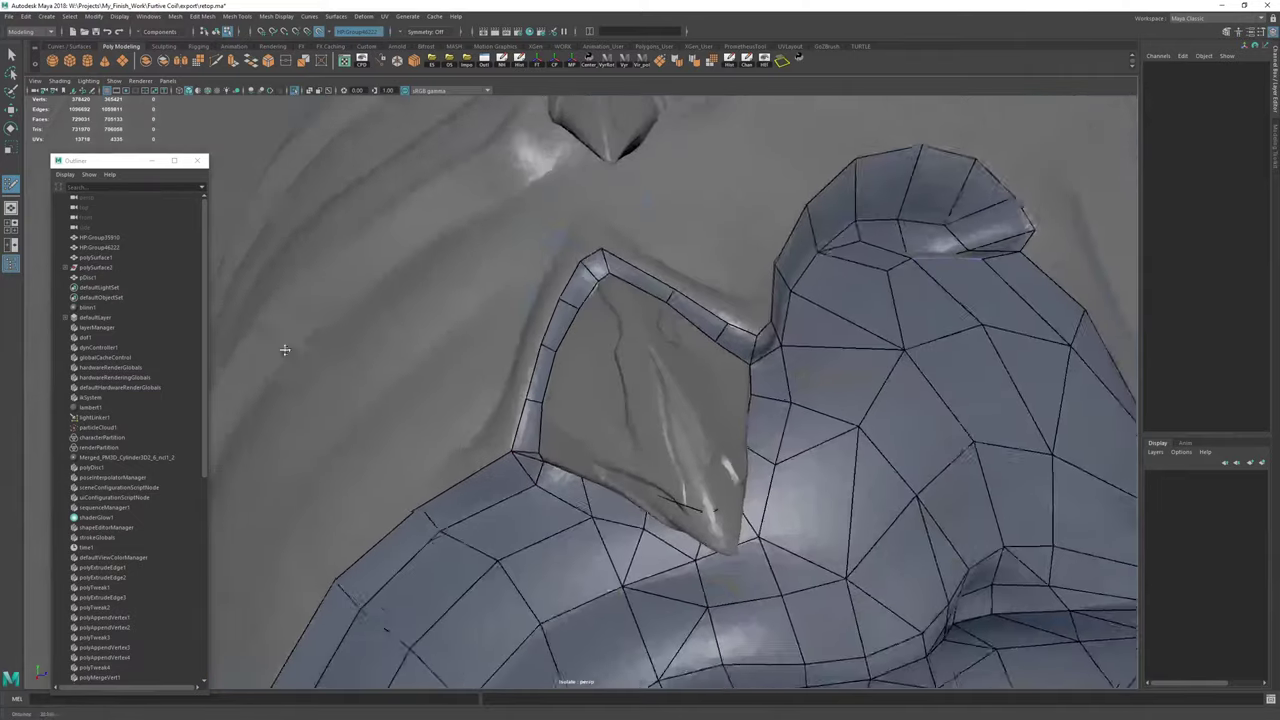
# Build quads from the base mesh onto the underside of the spike along its lower edge.
pyautogui.keyDown('alt'); pyautogui.moveTo(700, 330); pyautogui.dragTo(545, 240); pyautogui.keyUp('alt')
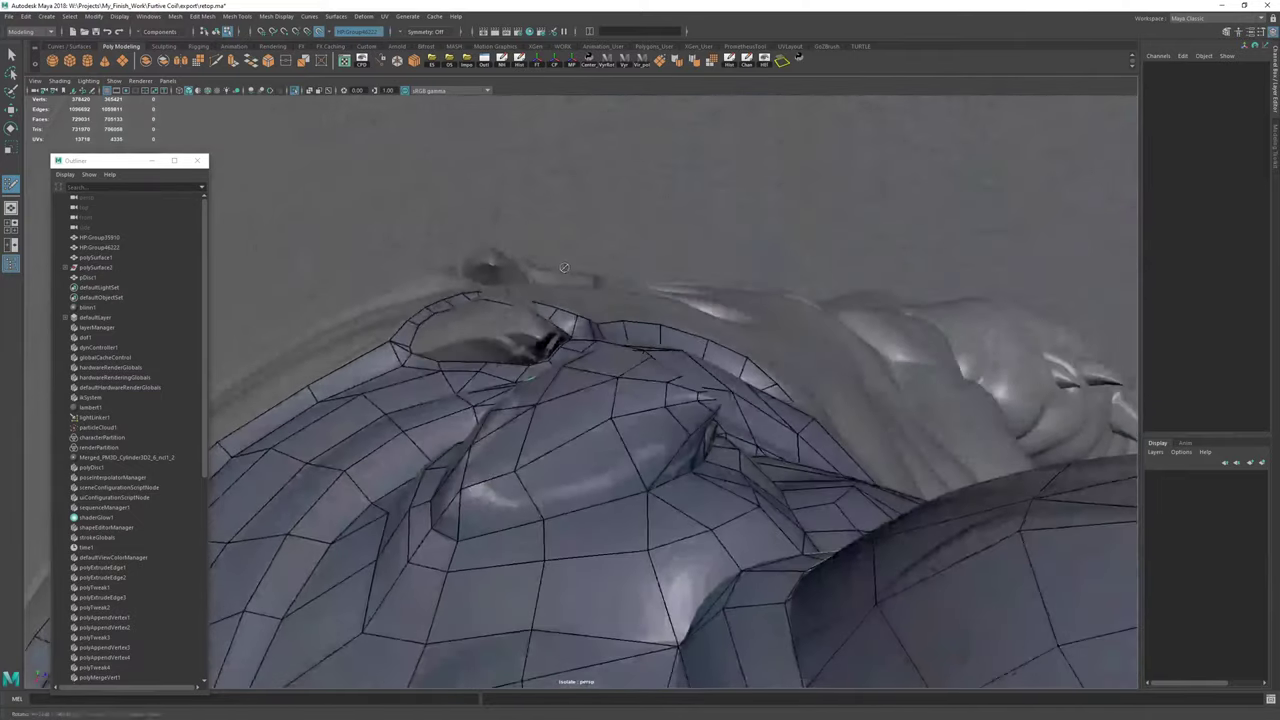
pyautogui.keyDown('alt'); pyautogui.moveTo(545, 340); pyautogui.dragTo(586, 329, button='right'); pyautogui.keyUp('alt')
pyautogui.keyDown('alt'); pyautogui.moveTo(586, 329); pyautogui.dragTo(570, 345); pyautogui.keyUp('alt')
pyautogui.moveTo(500, 405); pyautogui.dragTo(541, 376)
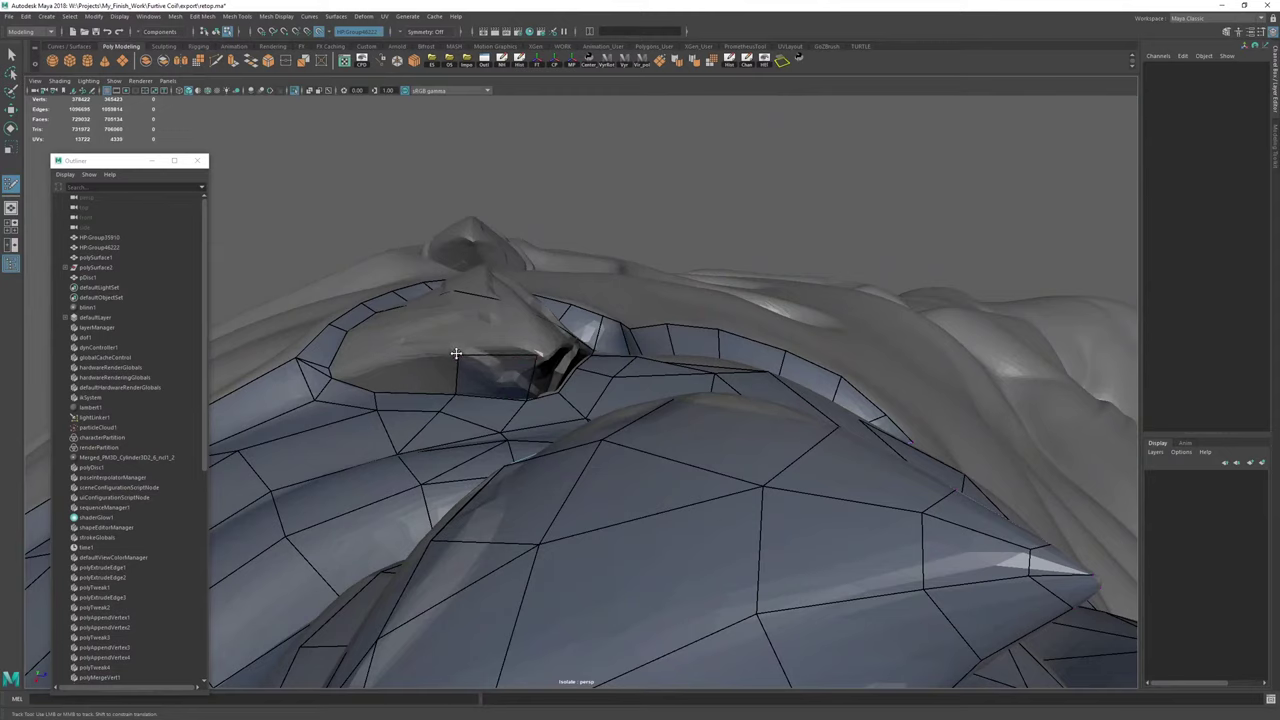
pyautogui.moveTo(424, 394); pyautogui.dragTo(435, 357)
pyautogui.keyDown('shift'); pyautogui.click(356, 378); pyautogui.keyUp('shift')
pyautogui.moveTo(459, 355)
pyautogui.keyDown('alt'); pyautogui.mouseDown()
pyautogui.moveTo(697, 399)
pyautogui.moveTo(693, 362)
pyautogui.moveTo(582, 378)
pyautogui.moveTo(627, 336)
pyautogui.moveTo(590, 359)
pyautogui.mouseUp(); pyautogui.keyUp('alt')
# Extend quads from the spike's tip up its inner side to the corner below the upper strip.
pyautogui.rightClick(680, 336)
pyautogui.hotkey('ctrl', 'shift', 'q')
pyautogui.moveTo(590, 359)
pyautogui.keyDown('alt'); pyautogui.mouseDown(button='right')
pyautogui.moveTo(677, 360)
pyautogui.moveTo(612, 358)
pyautogui.mouseUp(button='right'); pyautogui.keyUp('alt')
pyautogui.keyDown('alt'); pyautogui.moveTo(612, 358); pyautogui.dragTo(645, 380); pyautogui.keyUp('alt')
pyautogui.moveTo(530, 416); pyautogui.dragTo(492, 425)
pyautogui.keyDown('alt'); pyautogui.moveTo(487, 339); pyautogui.dragTo(555, 392); pyautogui.keyUp('alt')
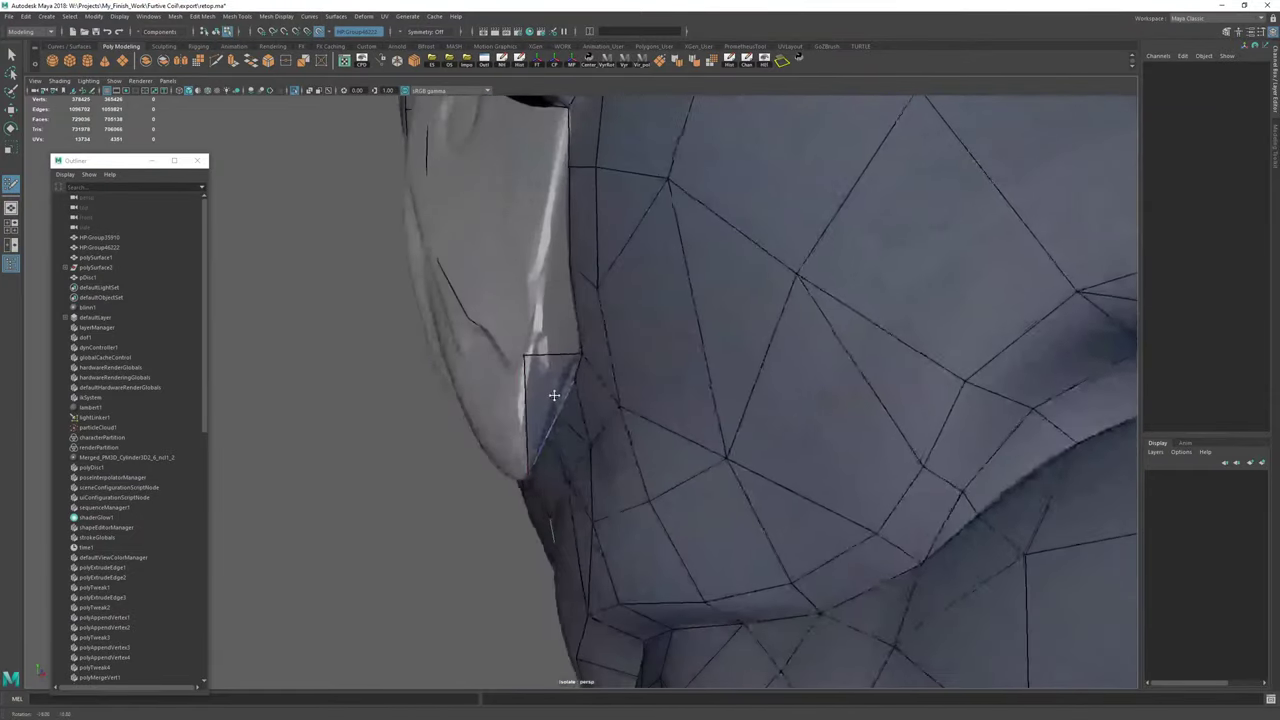
pyautogui.moveTo(575, 333); pyautogui.dragTo(522, 332)
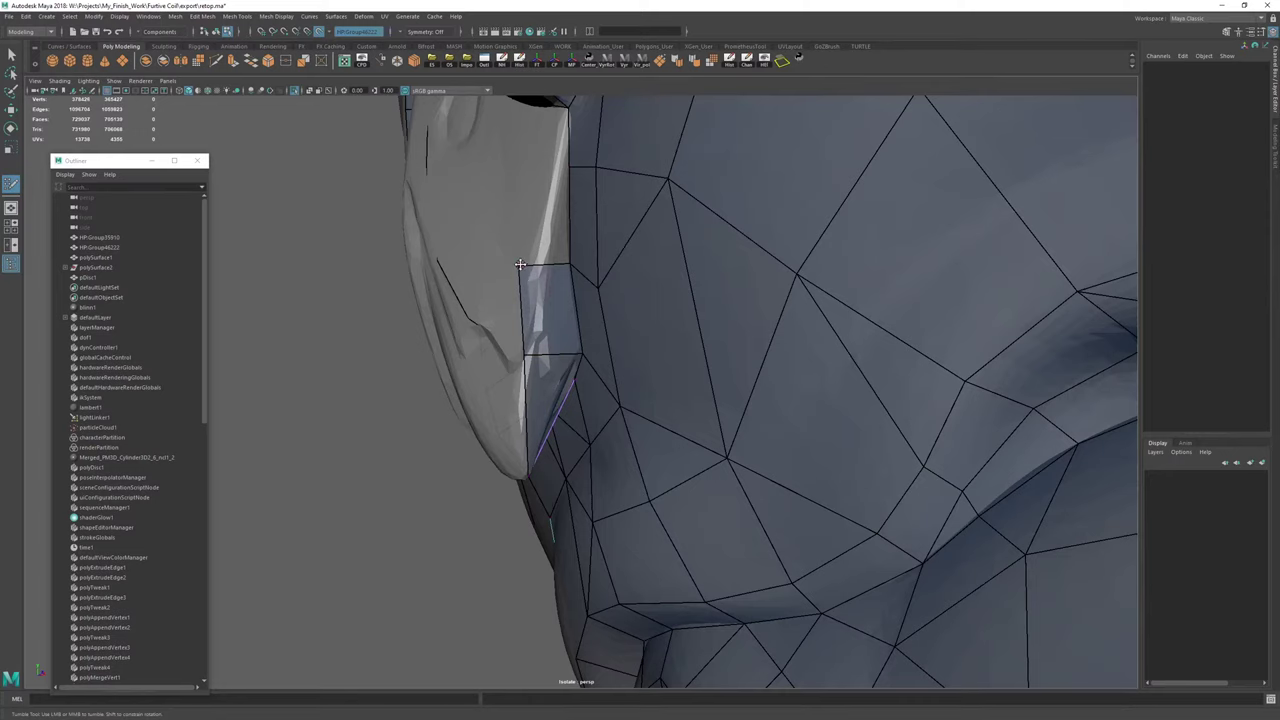
pyautogui.moveTo(520, 266); pyautogui.dragTo(541, 264)
pyautogui.keyDown('alt'); pyautogui.moveTo(541, 264); pyautogui.dragTo(517, 457, button='middle'); pyautogui.keyUp('alt')
pyautogui.keyDown('alt'); pyautogui.moveTo(517, 457); pyautogui.dragTo(582, 416); pyautogui.keyUp('alt')
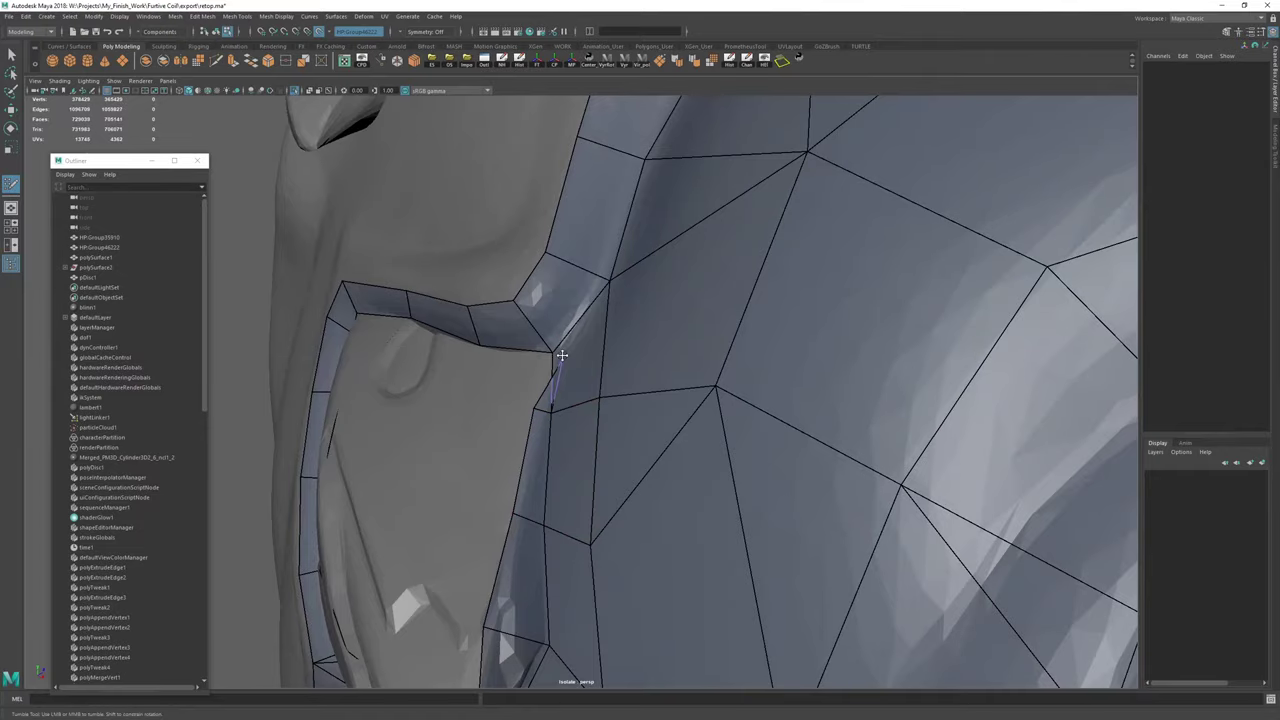
pyautogui.scroll(-4, 534, 406)
pyautogui.moveTo(534, 406)
pyautogui.keyDown('alt'); pyautogui.mouseDown()
pyautogui.moveTo(493, 518)
pyautogui.moveTo(591, 408)
pyautogui.moveTo(457, 397)
pyautogui.mouseUp(); pyautogui.keyUp('alt')
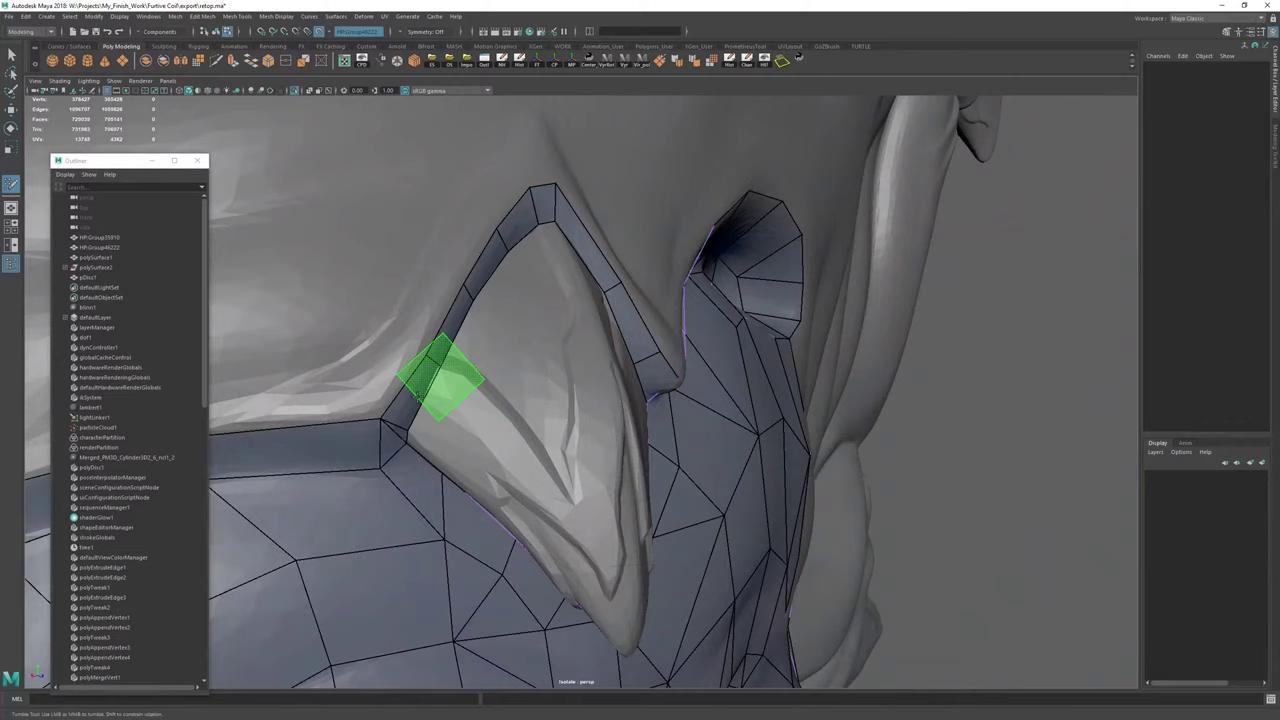
# Delete the retopology mesh's construction history, resume Quad Draw and clean up the vertices along the spike's lower edge.
pyautogui.press('w')
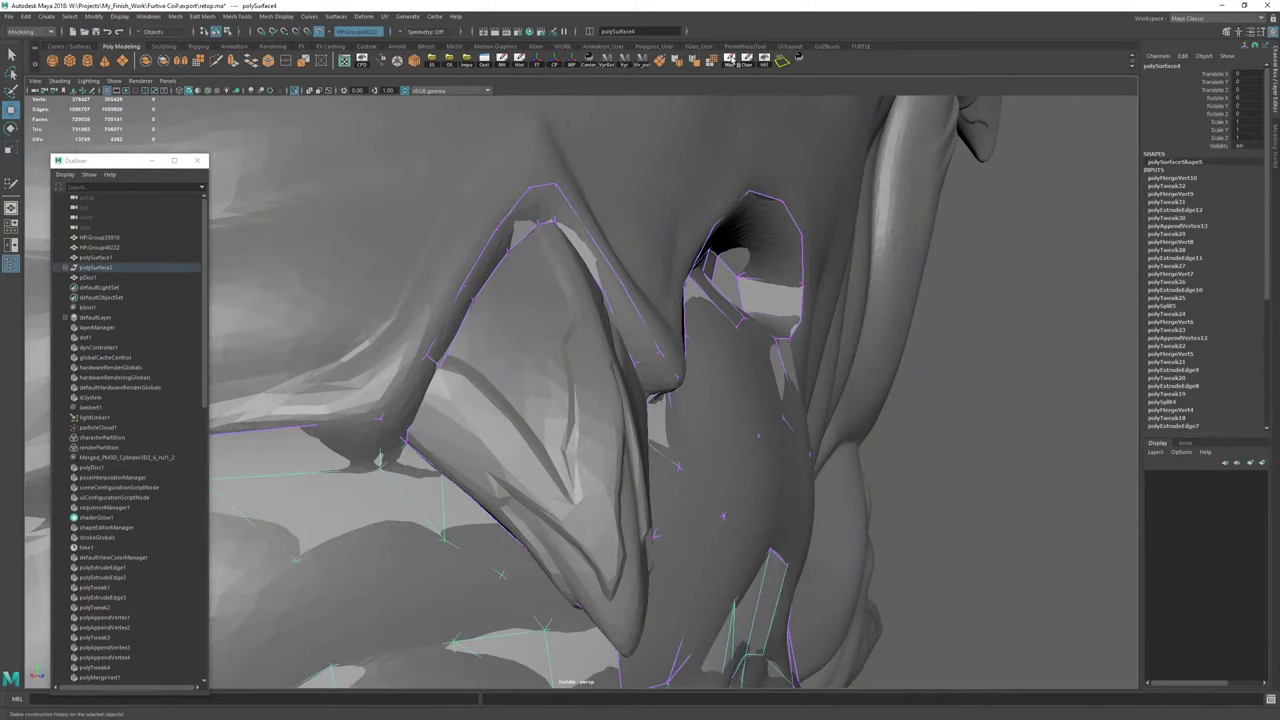
pyautogui.click(730, 61)
pyautogui.press('y')
pyautogui.keyDown('alt'); pyautogui.moveTo(421, 362); pyautogui.dragTo(632, 353); pyautogui.keyUp('alt')
pyautogui.scroll(3, 610, 368)
pyautogui.keyDown('ctrl'); pyautogui.keyDown('shift'); pyautogui.click(633, 355); pyautogui.keyUp('shift'); pyautogui.keyUp('ctrl')
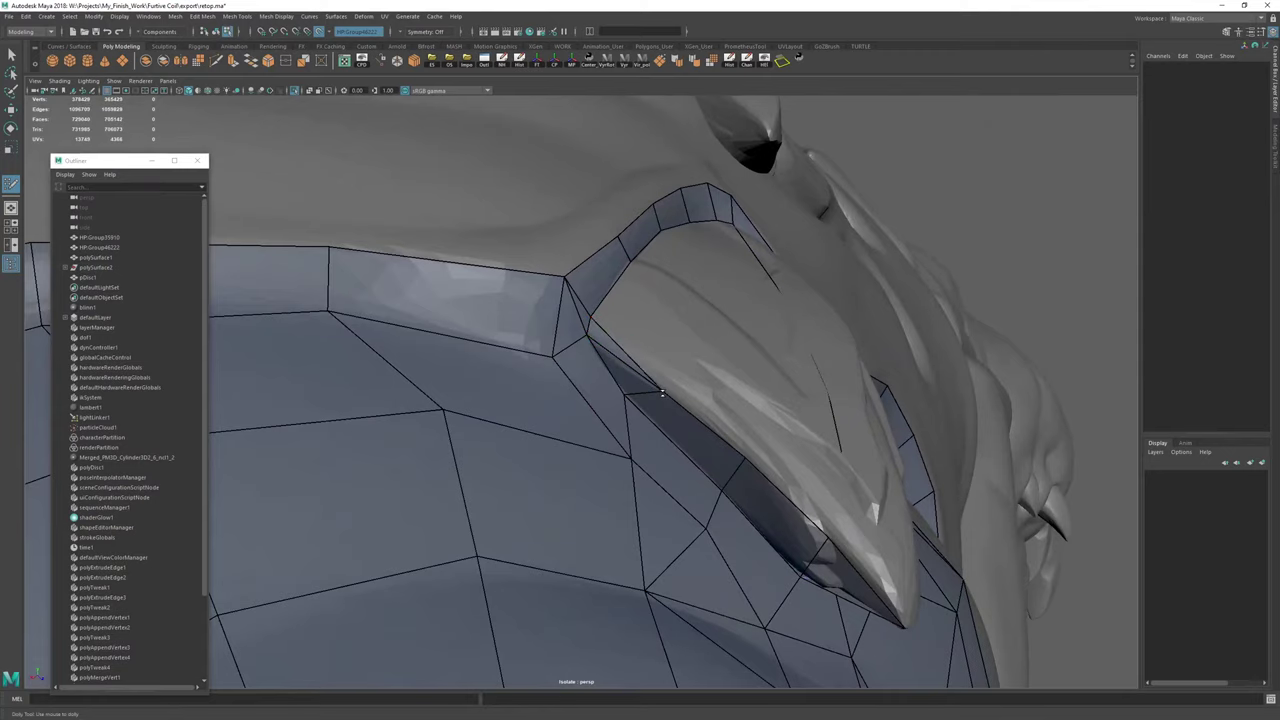
pyautogui.keyDown('alt'); pyautogui.moveTo(664, 393); pyautogui.dragTo(756, 428); pyautogui.keyUp('alt')
pyautogui.keyDown('alt'); pyautogui.moveTo(756, 428); pyautogui.dragTo(642, 302, button='middle'); pyautogui.keyUp('alt')
pyautogui.keyDown('alt'); pyautogui.moveTo(642, 302); pyautogui.dragTo(675, 333); pyautogui.keyUp('alt')
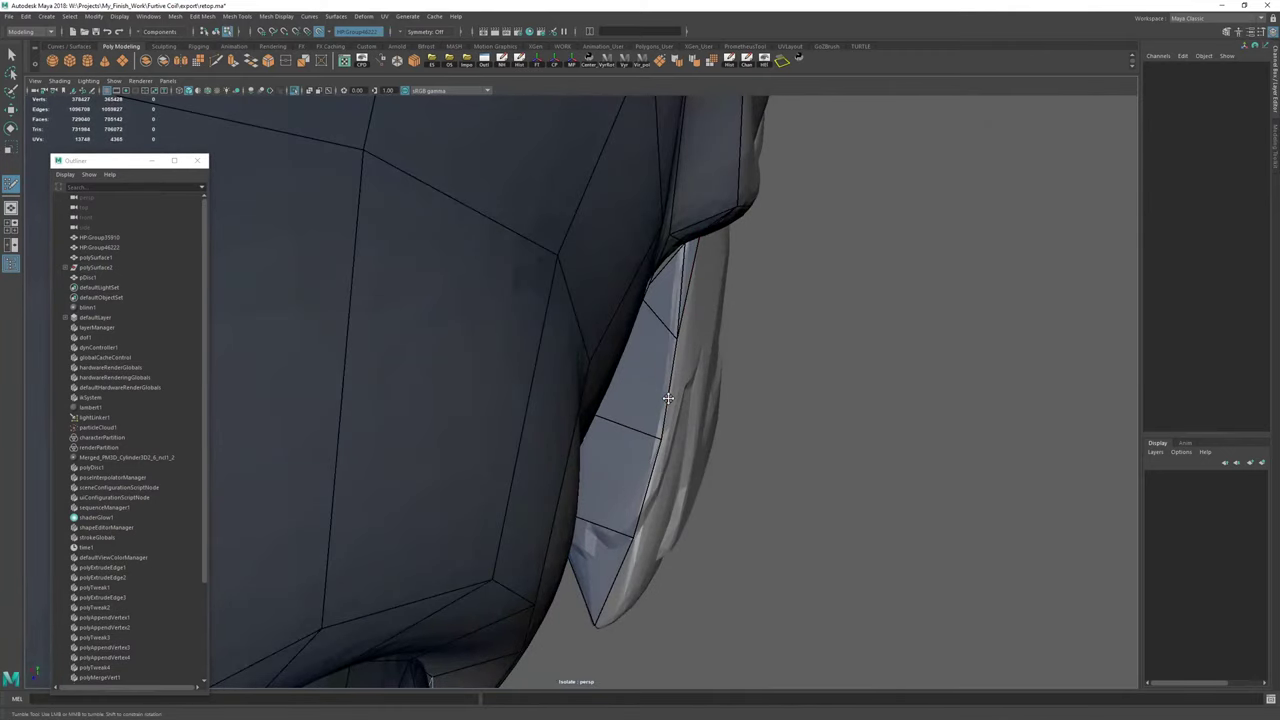
# Extrude a narrow strip of two quads from the spike's peak down its central ridge.
pyautogui.keyDown('alt'); pyautogui.moveTo(715, 409); pyautogui.dragTo(570, 541); pyautogui.keyUp('alt')
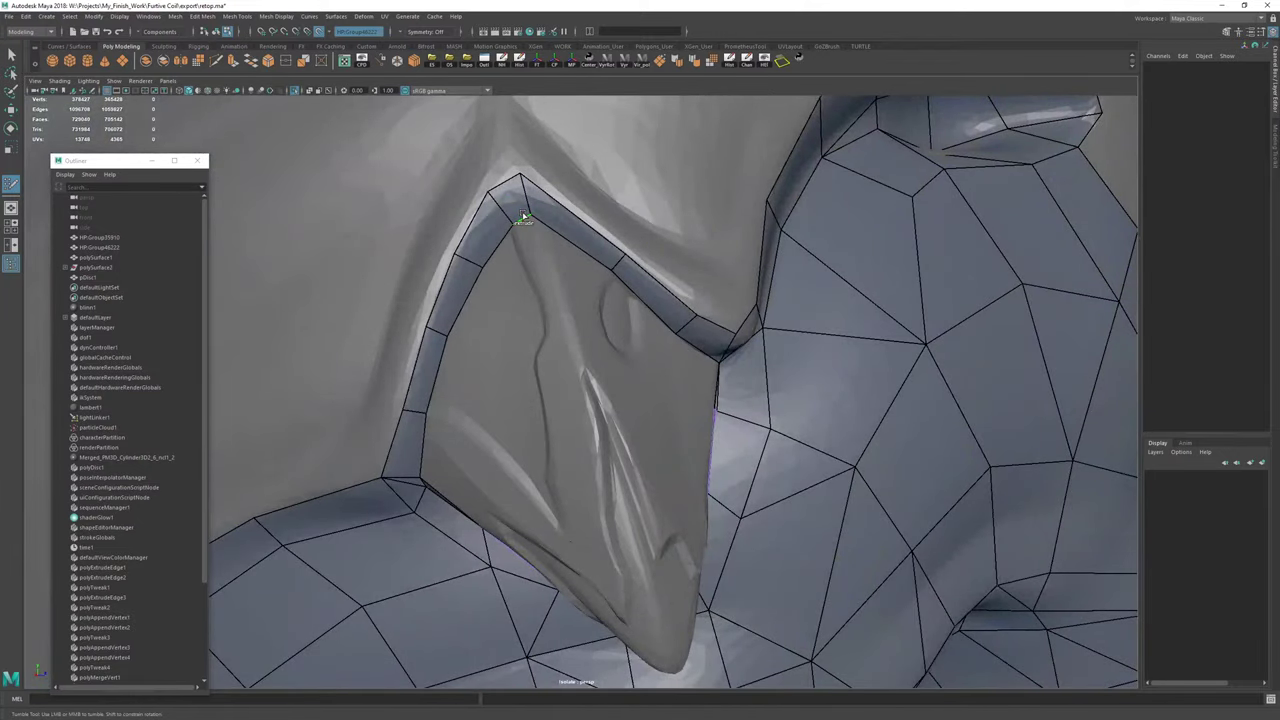
pyautogui.moveTo(521, 218)
pyautogui.mouseDown()
pyautogui.moveTo(610, 478)
pyautogui.moveTo(600, 425)
pyautogui.moveTo(583, 410)
pyautogui.moveTo(649, 383)
pyautogui.moveTo(605, 319)
pyautogui.moveTo(566, 348)
pyautogui.moveTo(578, 328)
pyautogui.mouseUp()
pyautogui.keyDown('alt'); pyautogui.moveTo(594, 428); pyautogui.dragTo(650, 400, button='middle'); pyautogui.keyUp('alt')
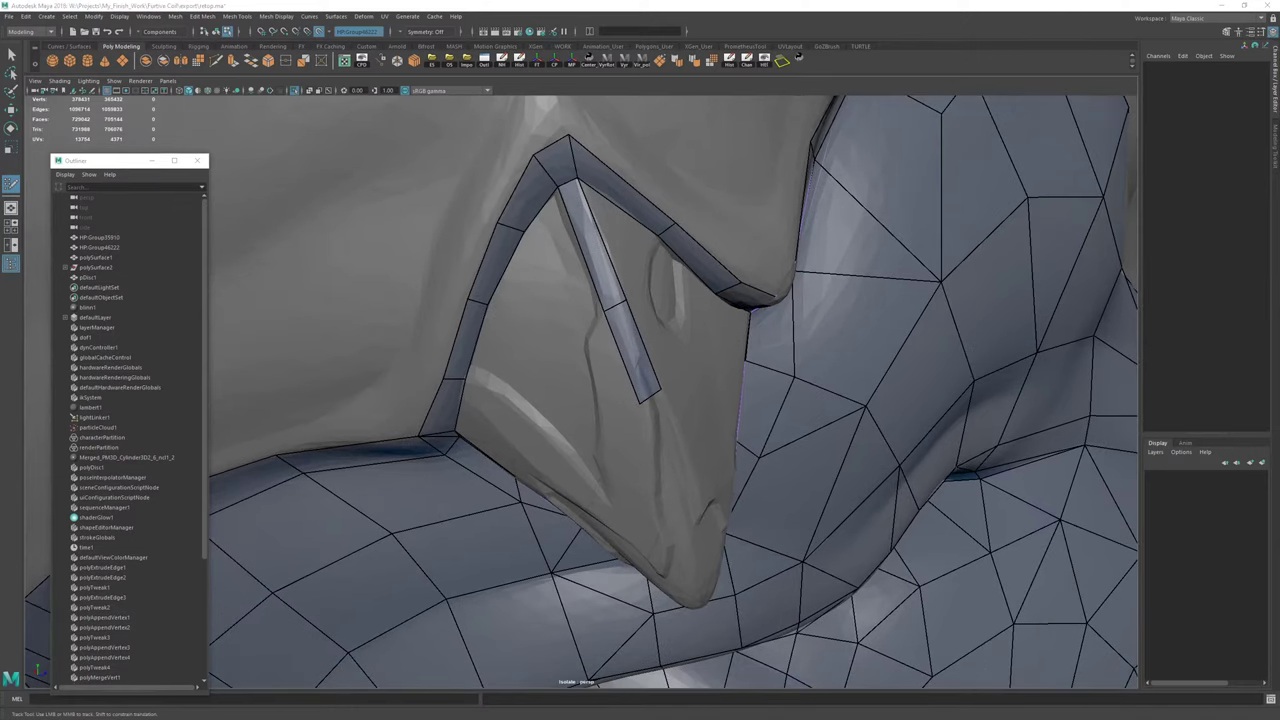
# Fill the spike's face between the central ridge strip and the far edge strip with quads down to its lower edge.
pyautogui.keyDown('alt'); pyautogui.moveTo(552, 279); pyautogui.dragTo(612, 294); pyautogui.keyUp('alt')
pyautogui.moveTo(619, 352); pyautogui.dragTo(580, 417)
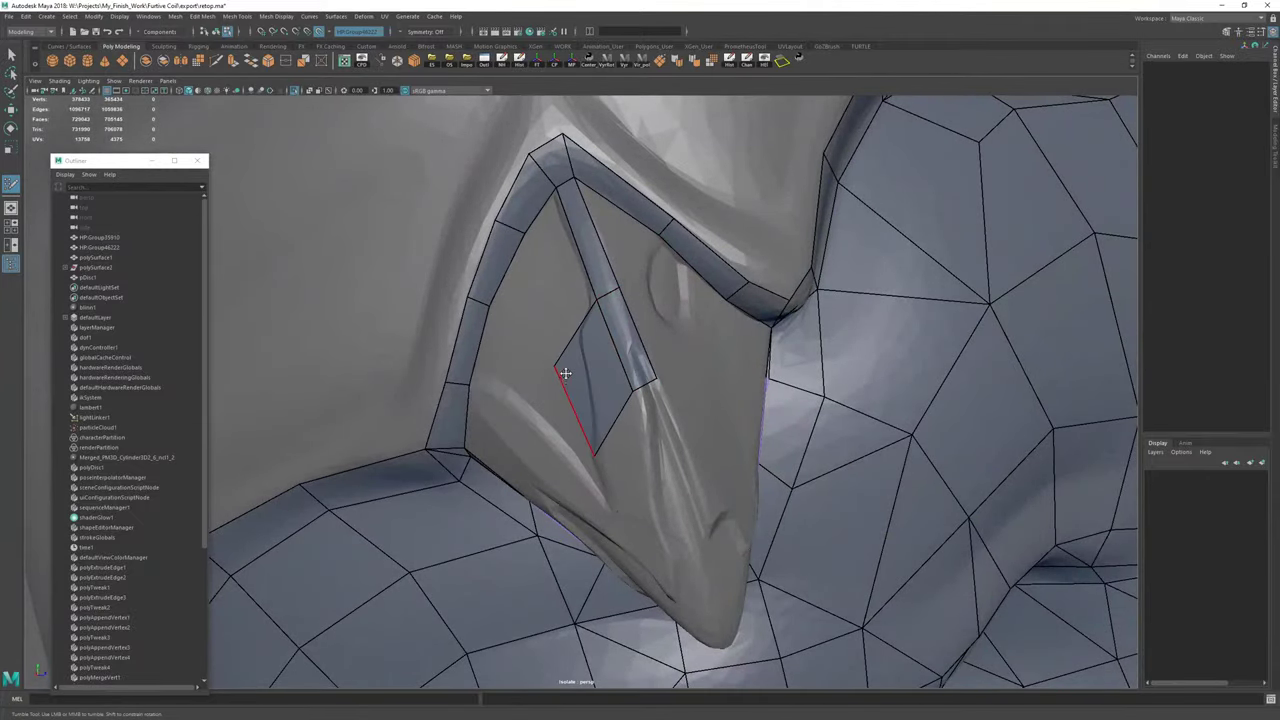
pyautogui.moveTo(558, 367); pyautogui.dragTo(520, 423)
pyautogui.moveTo(594, 456); pyautogui.dragTo(564, 381)
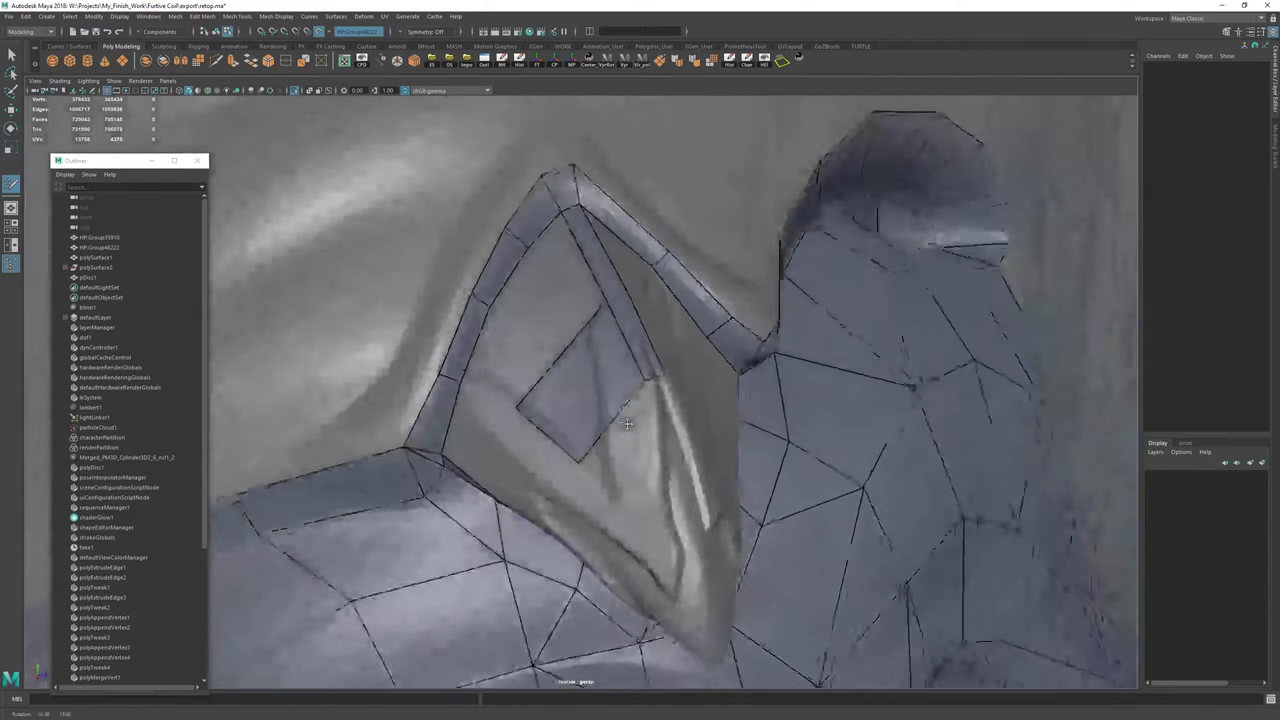
pyautogui.keyDown('shift'); pyautogui.click(565, 241); pyautogui.keyUp('shift')
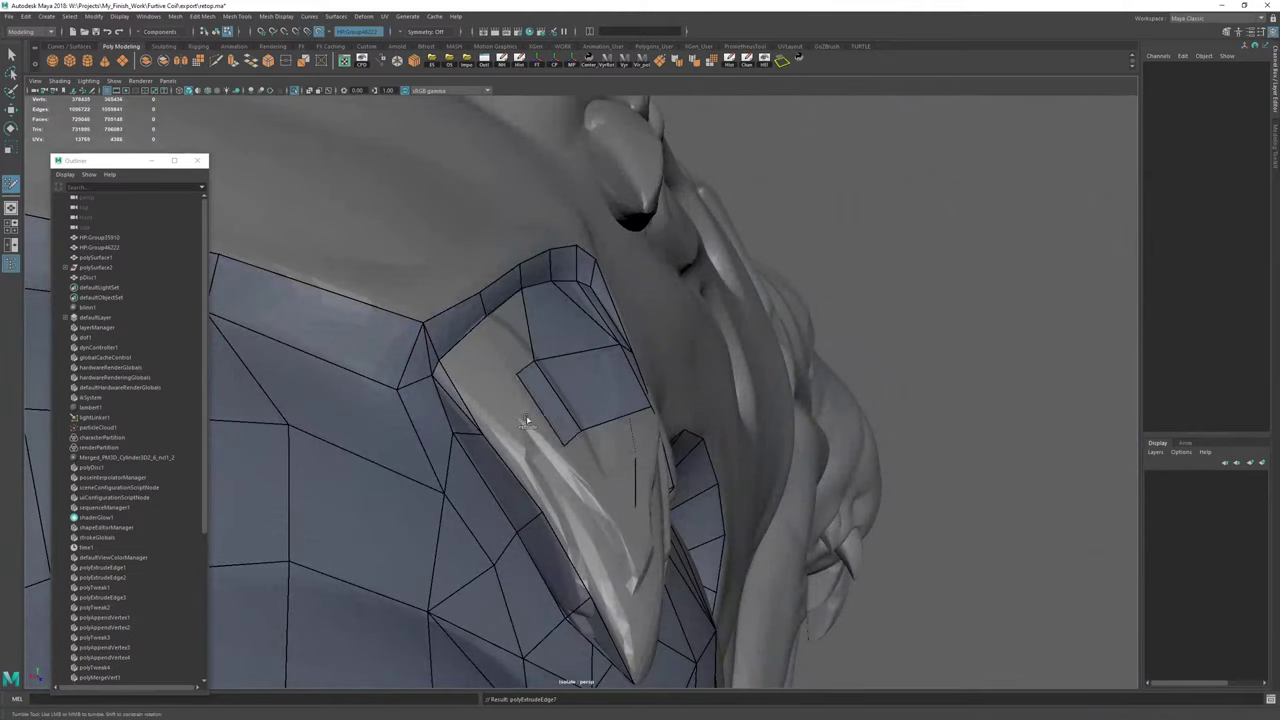
pyautogui.moveTo(583, 427)
pyautogui.mouseDown()
pyautogui.moveTo(545, 370)
pyautogui.moveTo(553, 387)
pyautogui.mouseUp()
pyautogui.moveTo(587, 451); pyautogui.dragTo(595, 460)
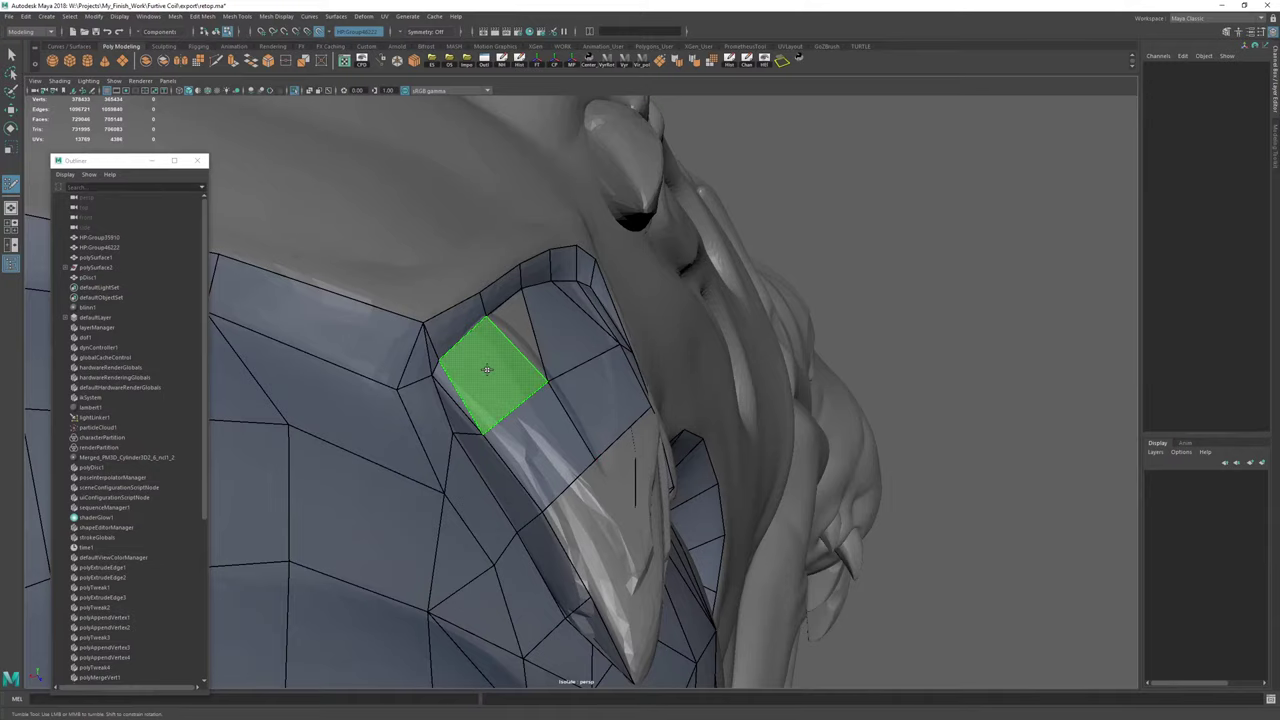
pyautogui.keyDown('shift'); pyautogui.click(487, 369); pyautogui.keyUp('shift')
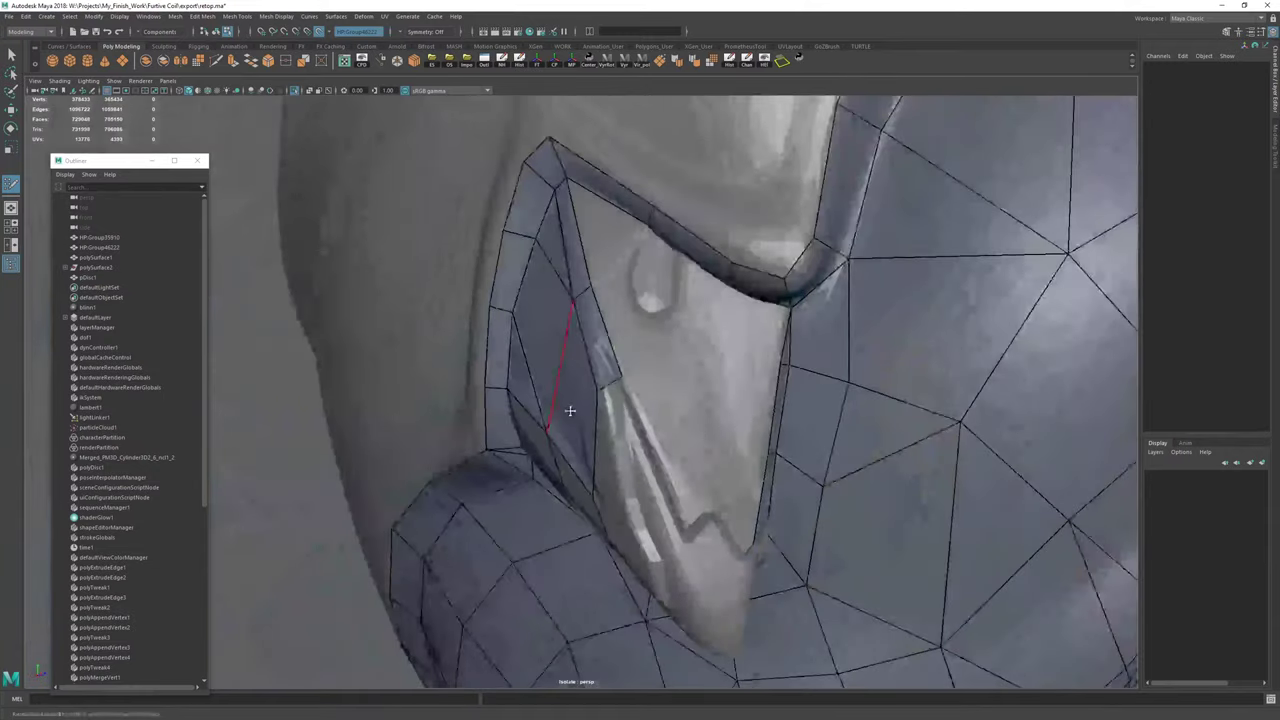
# Extrude a quad from the other side of the ridge strip and connect it to the spike's upper edge strip.
pyautogui.keyDown('alt'); pyautogui.moveTo(571, 409); pyautogui.dragTo(623, 391); pyautogui.keyUp('alt')
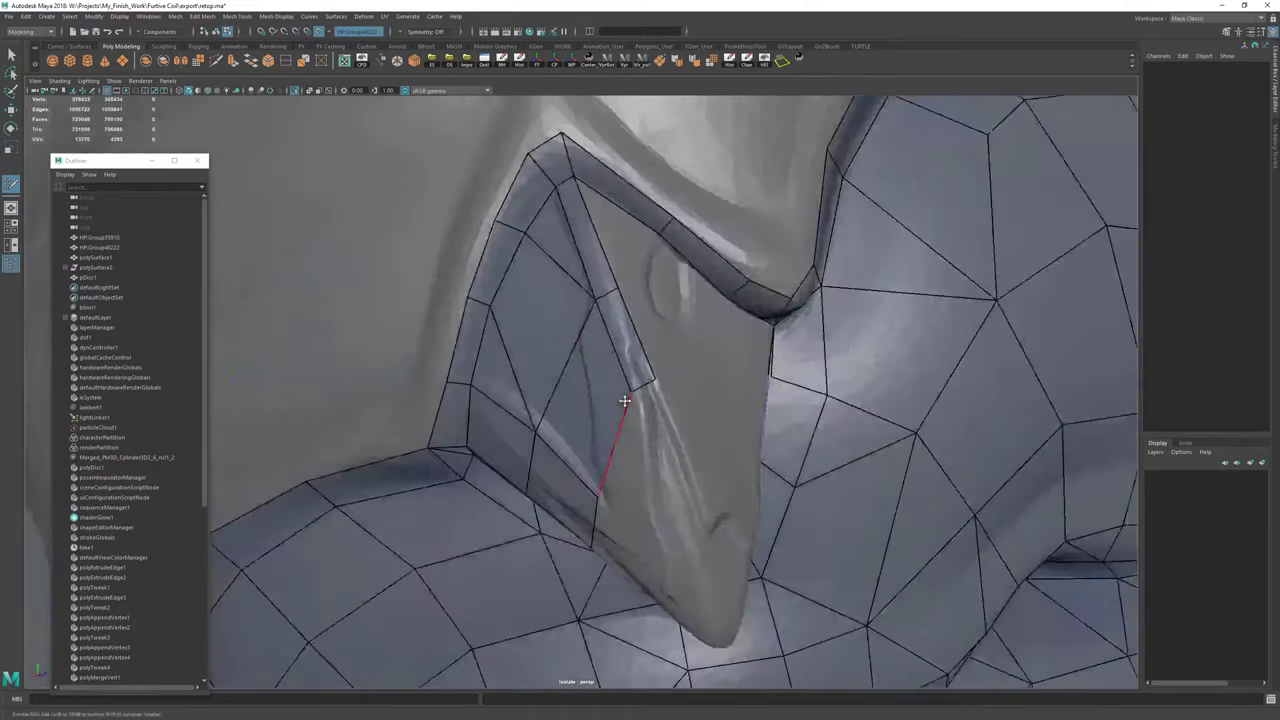
pyautogui.scroll(3, 640, 386)
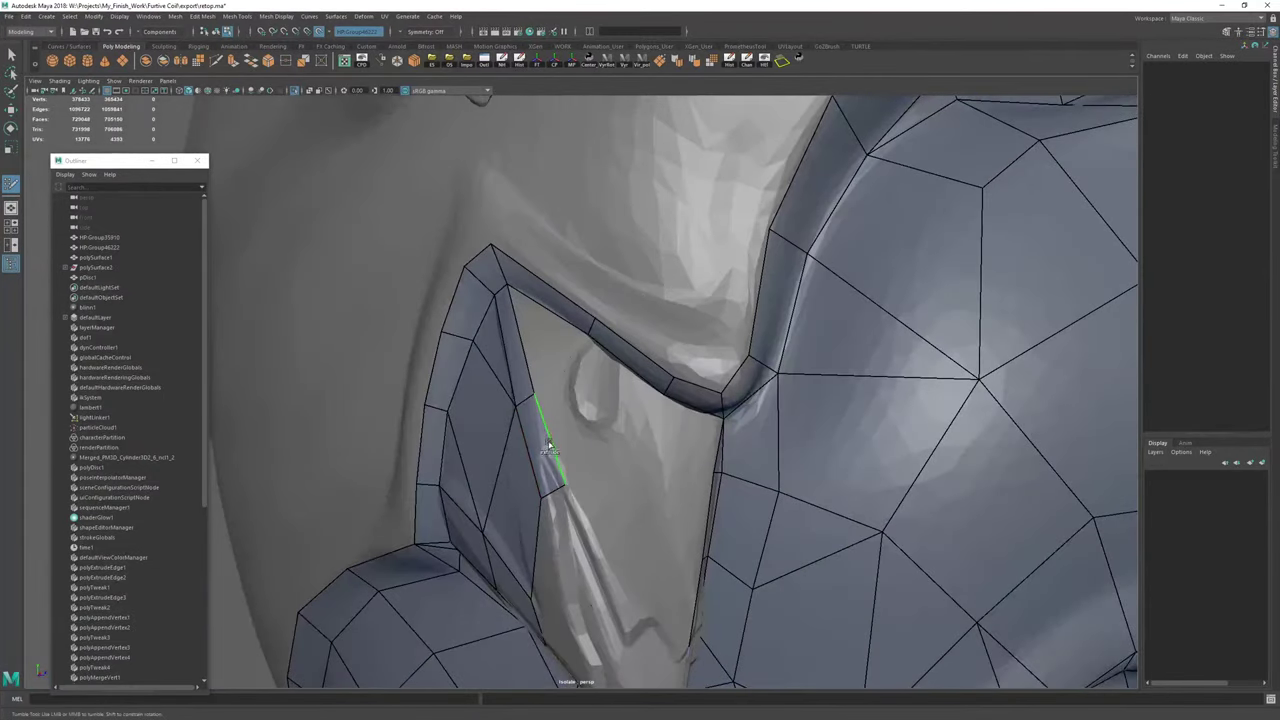
pyautogui.keyDown('shift'); pyautogui.click(600, 380); pyautogui.keyUp('shift')
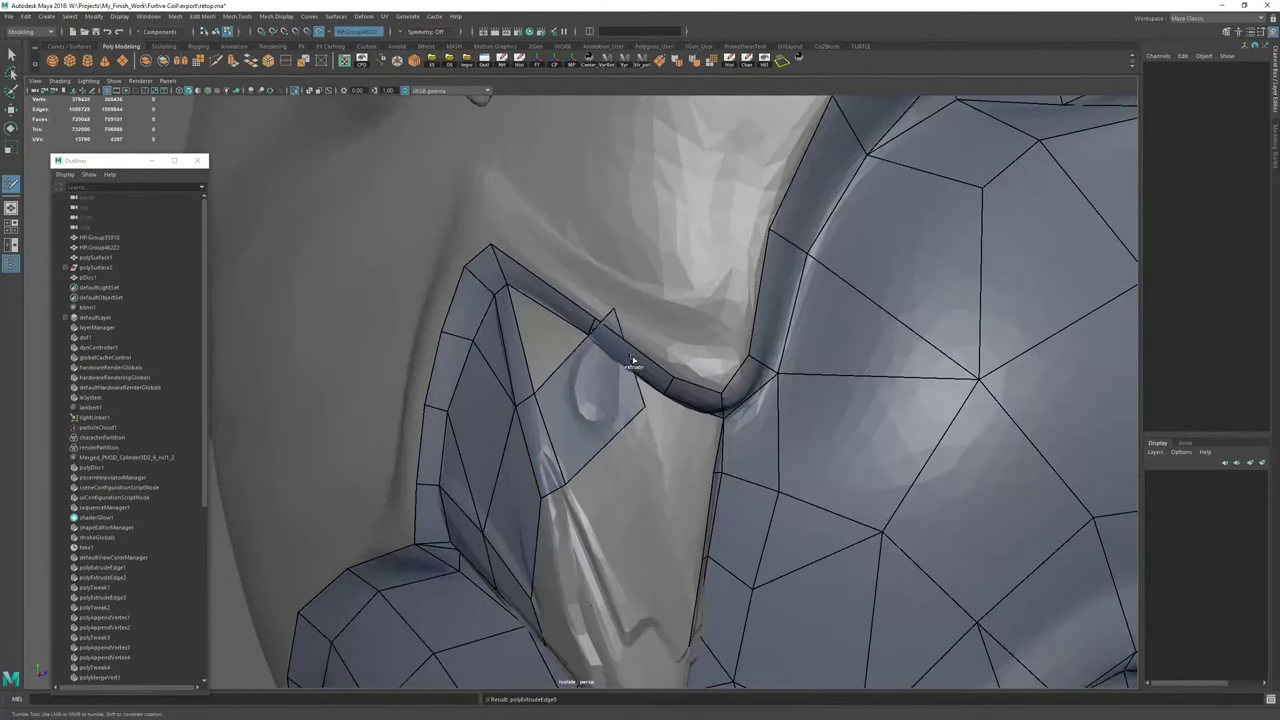
pyautogui.keyDown('alt'); pyautogui.moveTo(620, 420); pyautogui.dragTo(702, 423); pyautogui.keyUp('alt')
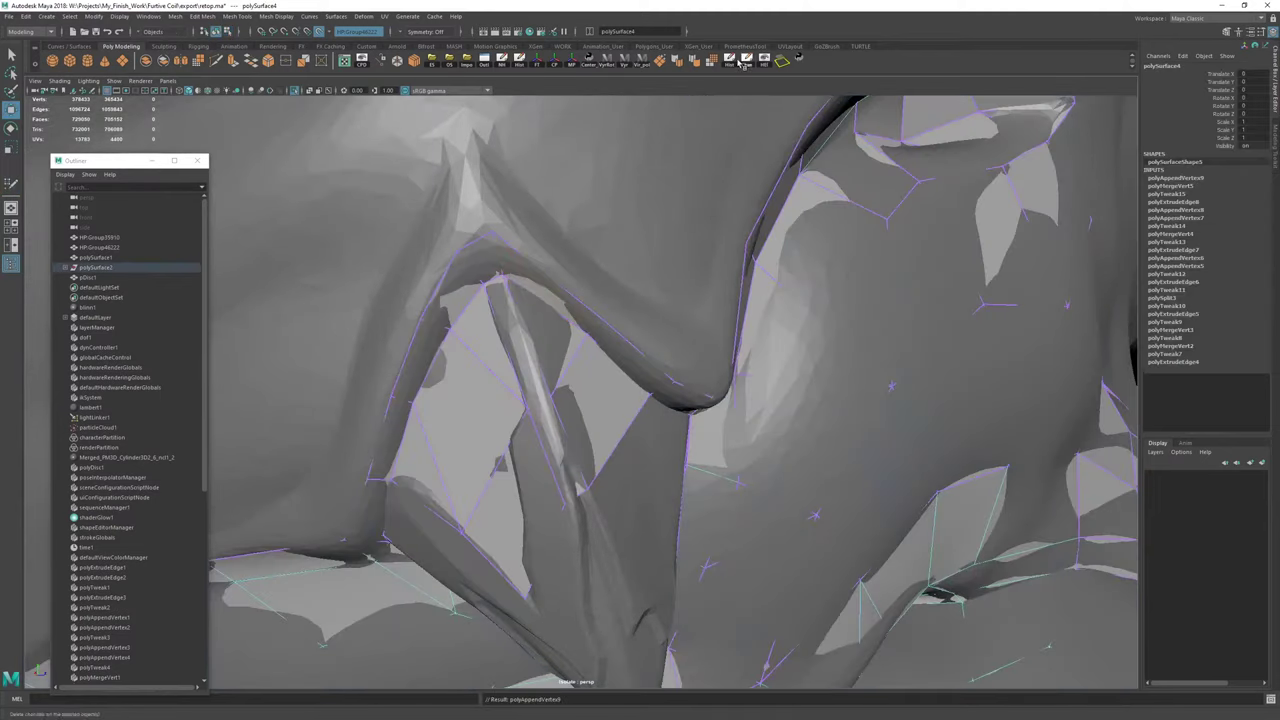
# Delete the retopology mesh's construction history, save the scene and resume Quad Draw on the spike.
pyautogui.click(733, 64)
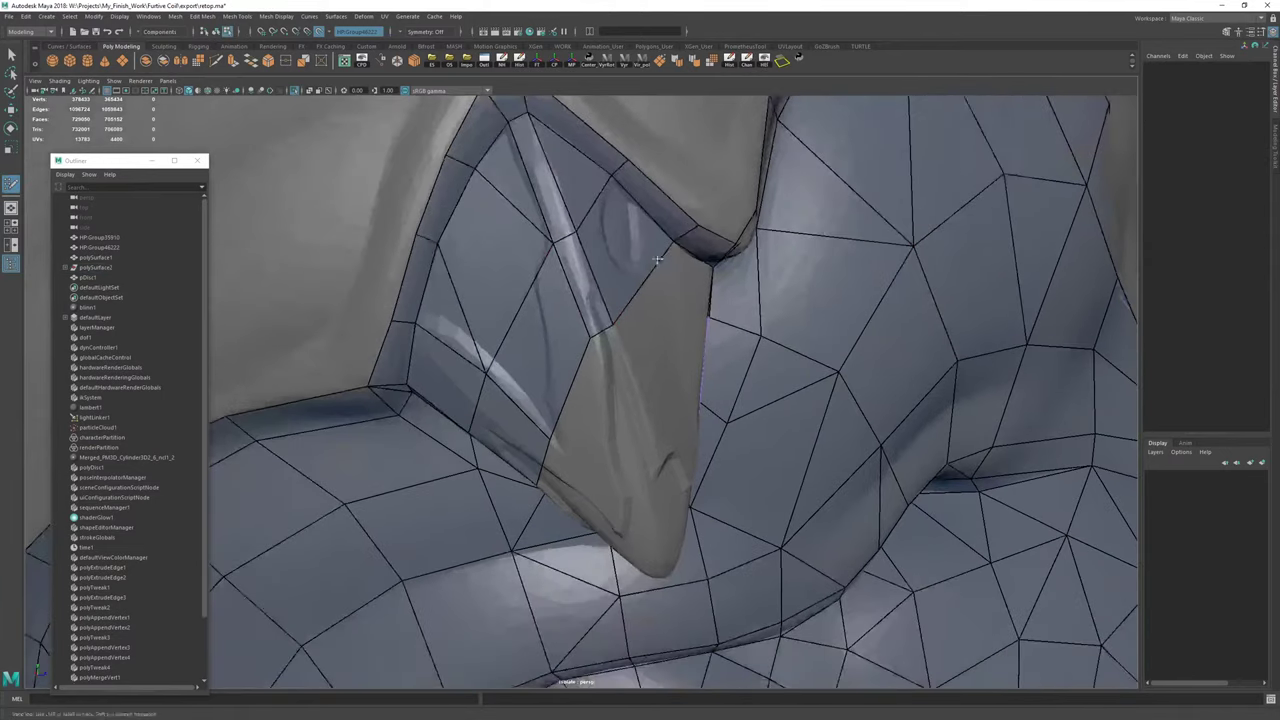
pyautogui.hotkey('ctrl', 's')
pyautogui.press('y')
pyautogui.moveTo(664, 264)
pyautogui.keyDown('alt'); pyautogui.mouseDown()
pyautogui.moveTo(660, 306)
pyautogui.moveTo(610, 280)
pyautogui.moveTo(628, 312)
pyautogui.moveTo(703, 321)
pyautogui.mouseUp(); pyautogui.keyUp('alt')
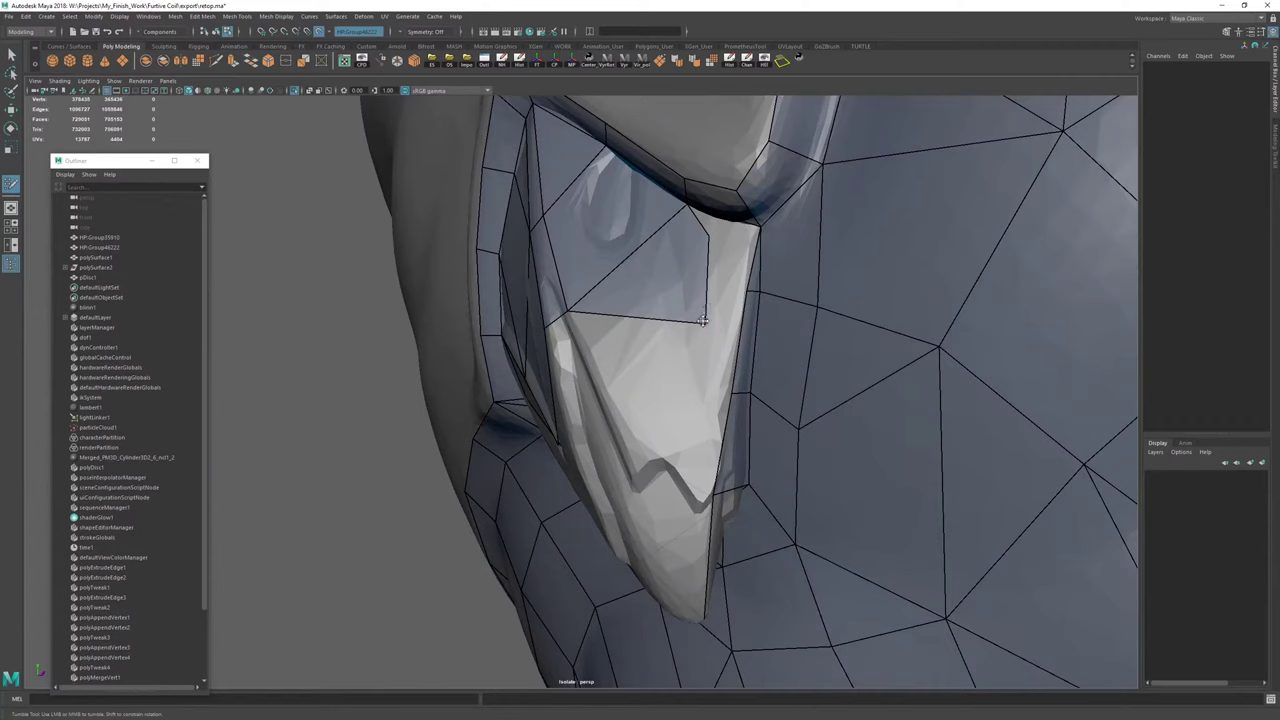
# Fill the gap between the spike's face and its outer edge strip, and cut an extra edge across the new faces.
pyautogui.moveTo(709, 236); pyautogui.dragTo(702, 200)
pyautogui.moveTo(708, 307); pyautogui.dragTo(676, 313)
pyautogui.keyDown('shift'); pyautogui.click(708, 316); pyautogui.keyUp('shift')
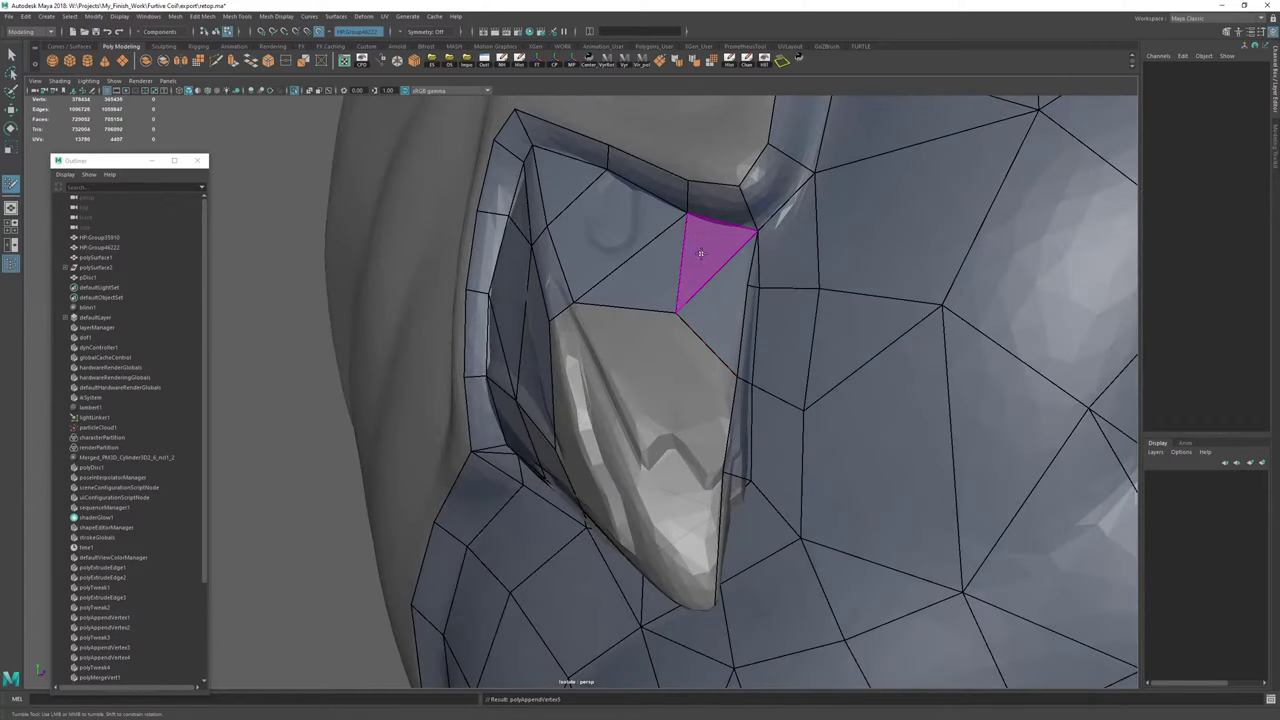
pyautogui.keyDown('shift'); pyautogui.click(701, 252); pyautogui.keyUp('shift')
pyautogui.hotkey('ctrl', 'shift', 'x')
pyautogui.rightClick(717, 311)
pyautogui.hotkey('ctrl', 'shift', 'q')
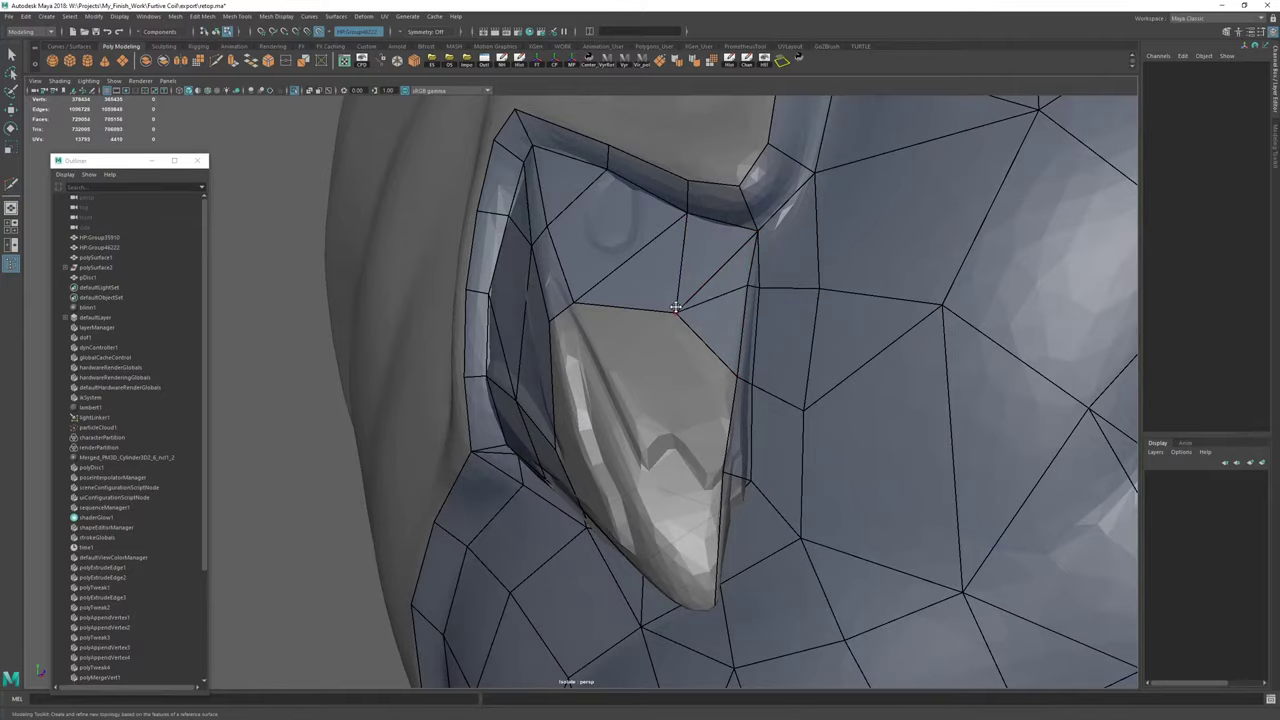
# Extend the spike's ridge strip down toward the tip and fill the gap beside it with a quad.
pyautogui.moveTo(676, 311)
pyautogui.mouseDown()
pyautogui.moveTo(668, 319)
pyautogui.moveTo(717, 323)
pyautogui.moveTo(777, 383)
pyautogui.moveTo(614, 398)
pyautogui.moveTo(455, 253)
pyautogui.moveTo(414, 250)
pyautogui.moveTo(517, 268)
pyautogui.moveTo(527, 307)
pyautogui.moveTo(549, 320)
pyautogui.moveTo(602, 319)
pyautogui.moveTo(561, 303)
pyautogui.moveTo(522, 226)
pyautogui.mouseUp()
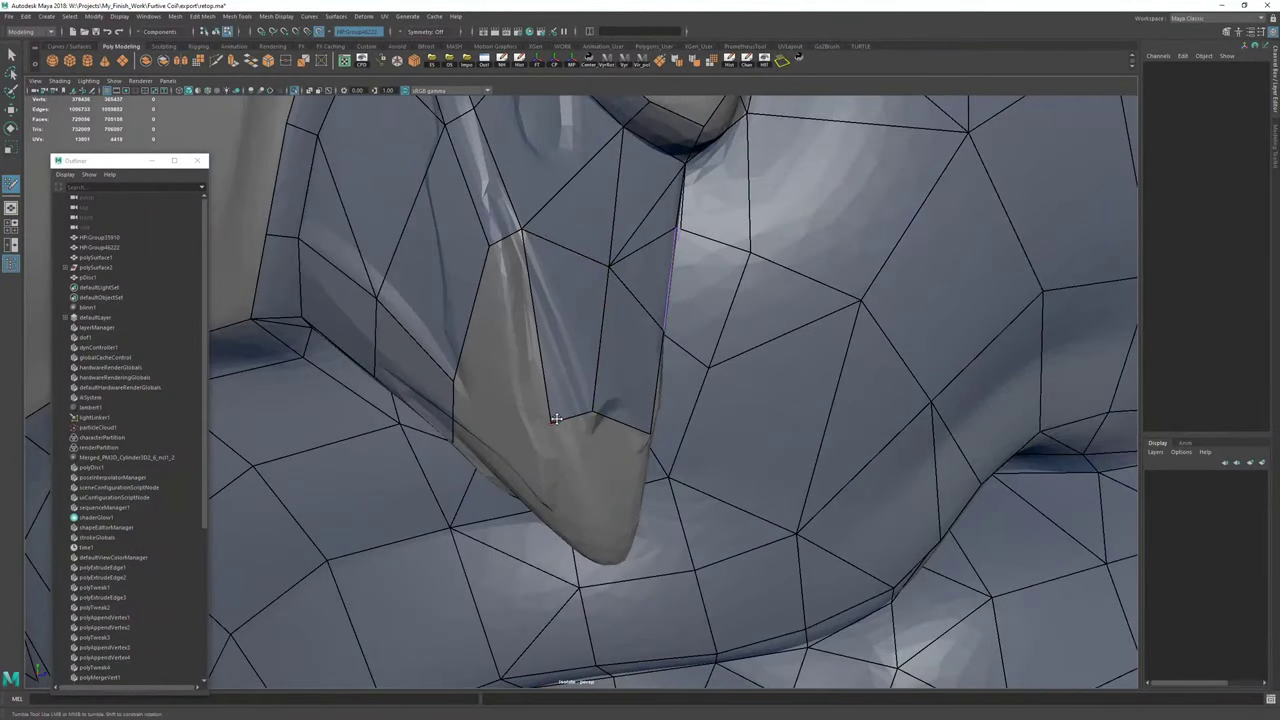
pyautogui.moveTo(555, 418)
pyautogui.mouseDown()
pyautogui.moveTo(593, 408)
pyautogui.moveTo(541, 387)
pyautogui.mouseUp()
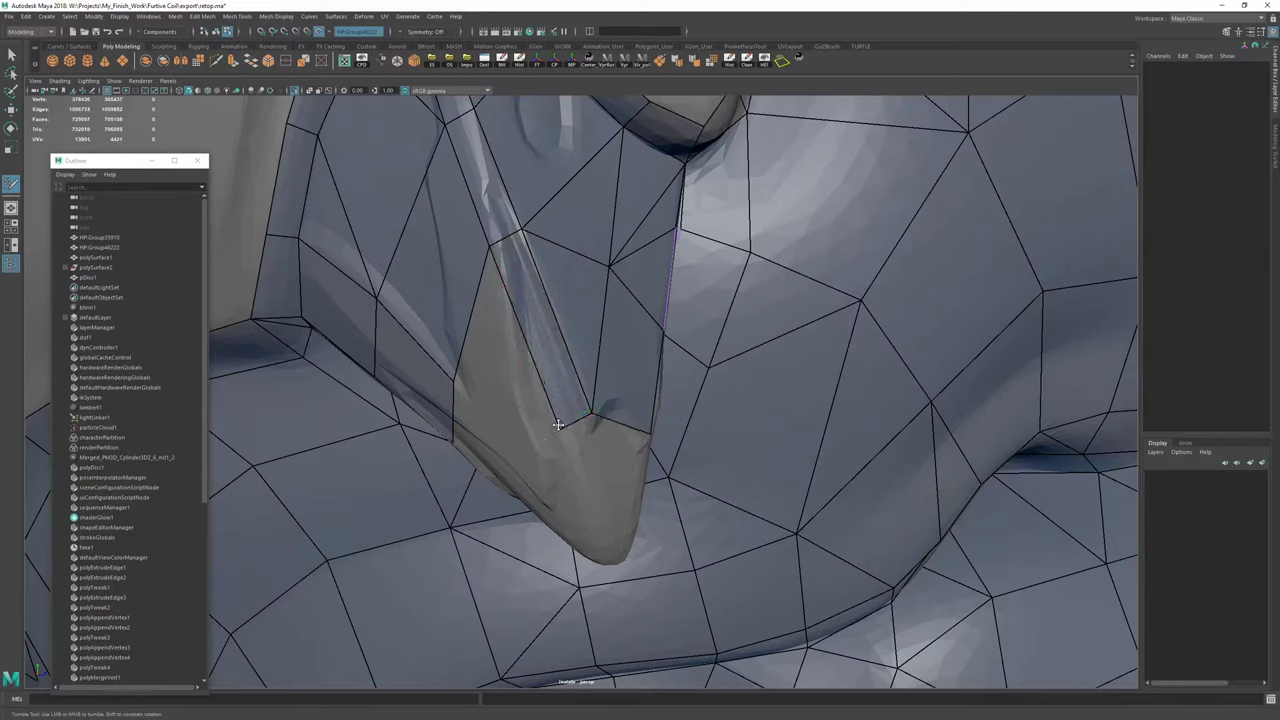
pyautogui.moveTo(560, 428); pyautogui.dragTo(546, 441)
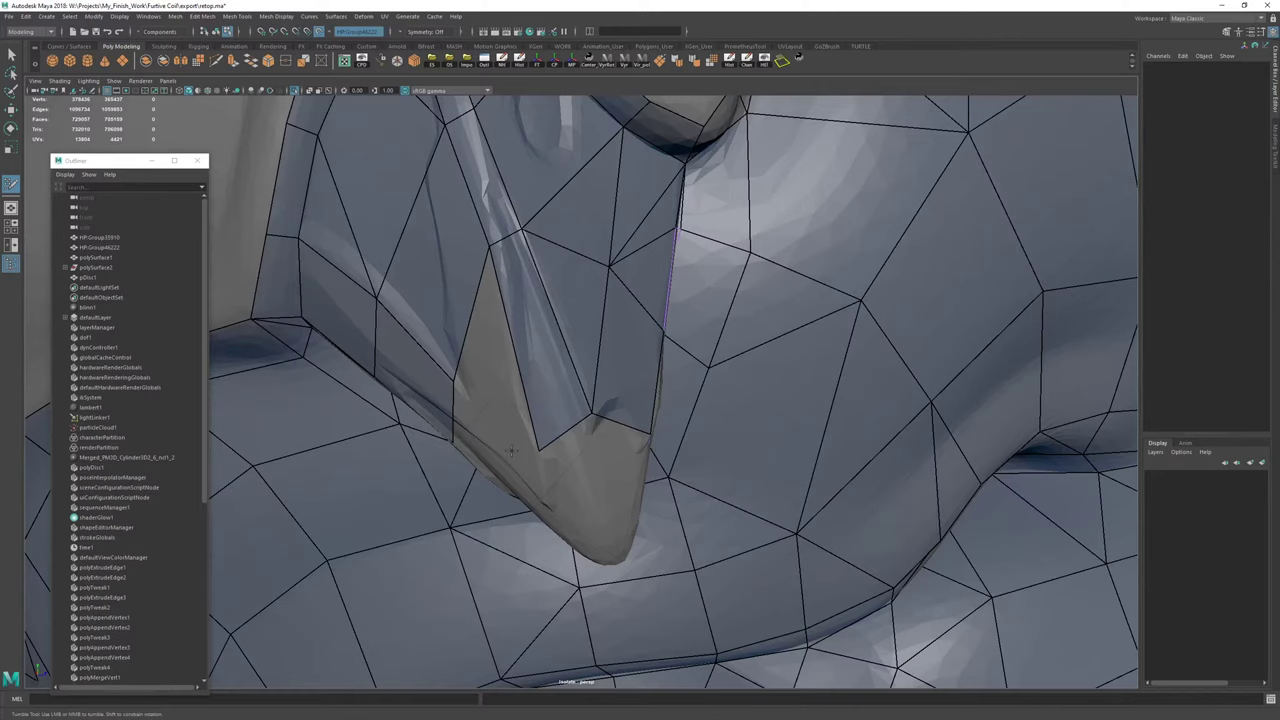
pyautogui.keyDown('alt'); pyautogui.moveTo(480, 387); pyautogui.dragTo(563, 432); pyautogui.keyUp('alt')
pyautogui.click(638, 401)
pyautogui.keyDown('shift'); pyautogui.click(638, 339); pyautogui.keyUp('shift')
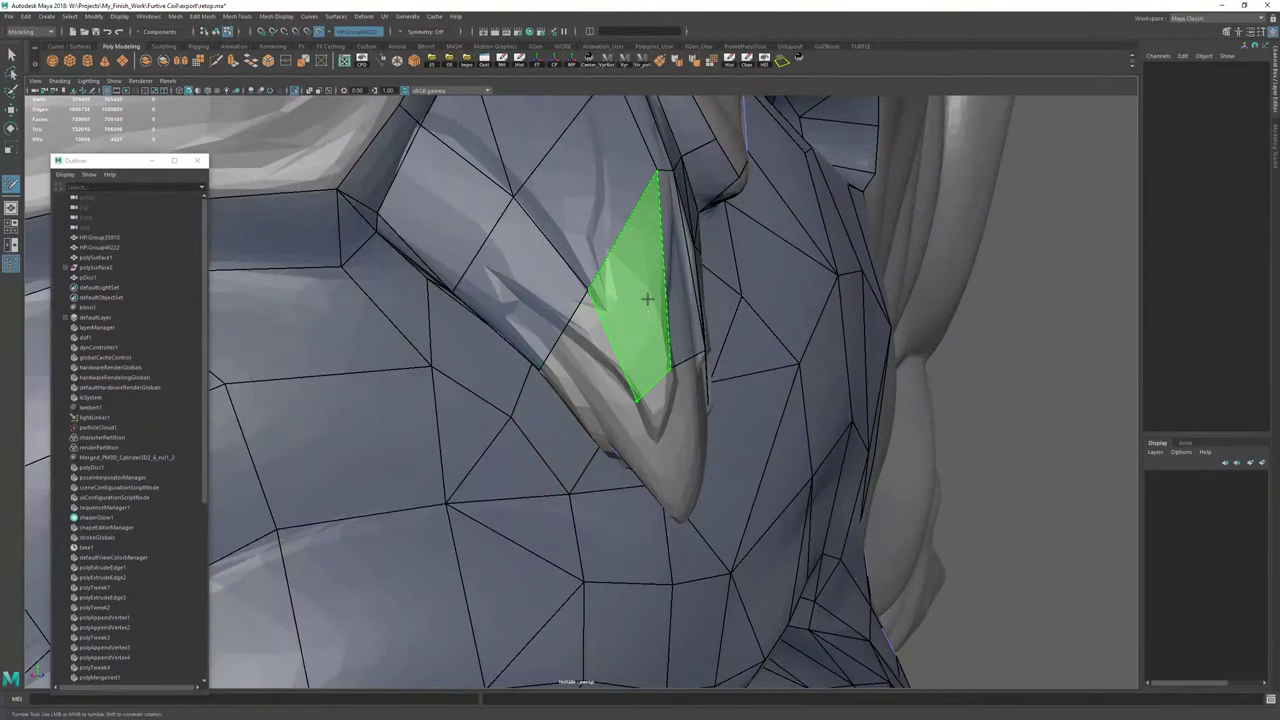
pyautogui.keyDown('shift'); pyautogui.click(647, 293); pyautogui.keyUp('shift')
pyautogui.moveTo(638, 401); pyautogui.dragTo(608, 437)
# Delete the retopology mesh's construction history and resume Quad Draw near the spike's open tip.
pyautogui.moveTo(608, 437)
pyautogui.keyDown('alt'); pyautogui.mouseDown()
pyautogui.moveTo(701, 417)
pyautogui.moveTo(690, 434)
pyautogui.moveTo(622, 425)
pyautogui.moveTo(589, 363)
pyautogui.moveTo(659, 427)
pyautogui.moveTo(614, 436)
pyautogui.mouseUp(); pyautogui.keyUp('alt')
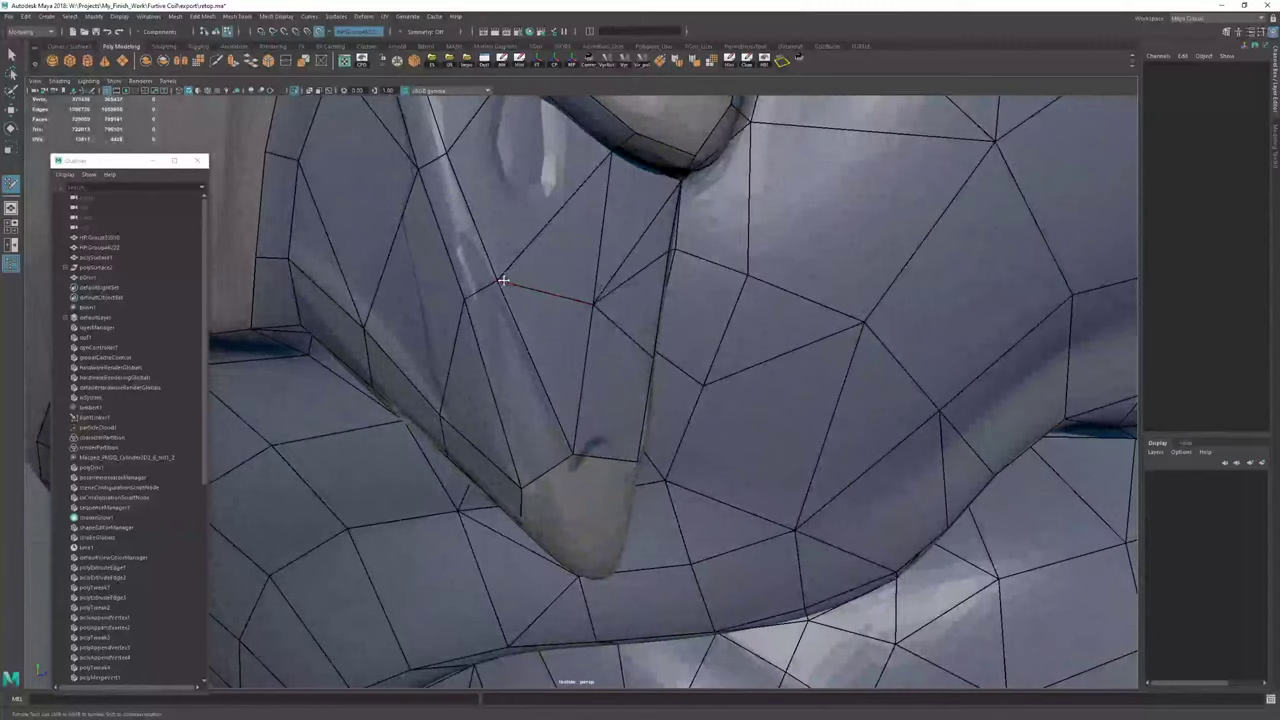
pyautogui.keyDown('alt'); pyautogui.moveTo(591, 337); pyautogui.dragTo(552, 262); pyautogui.keyUp('alt')
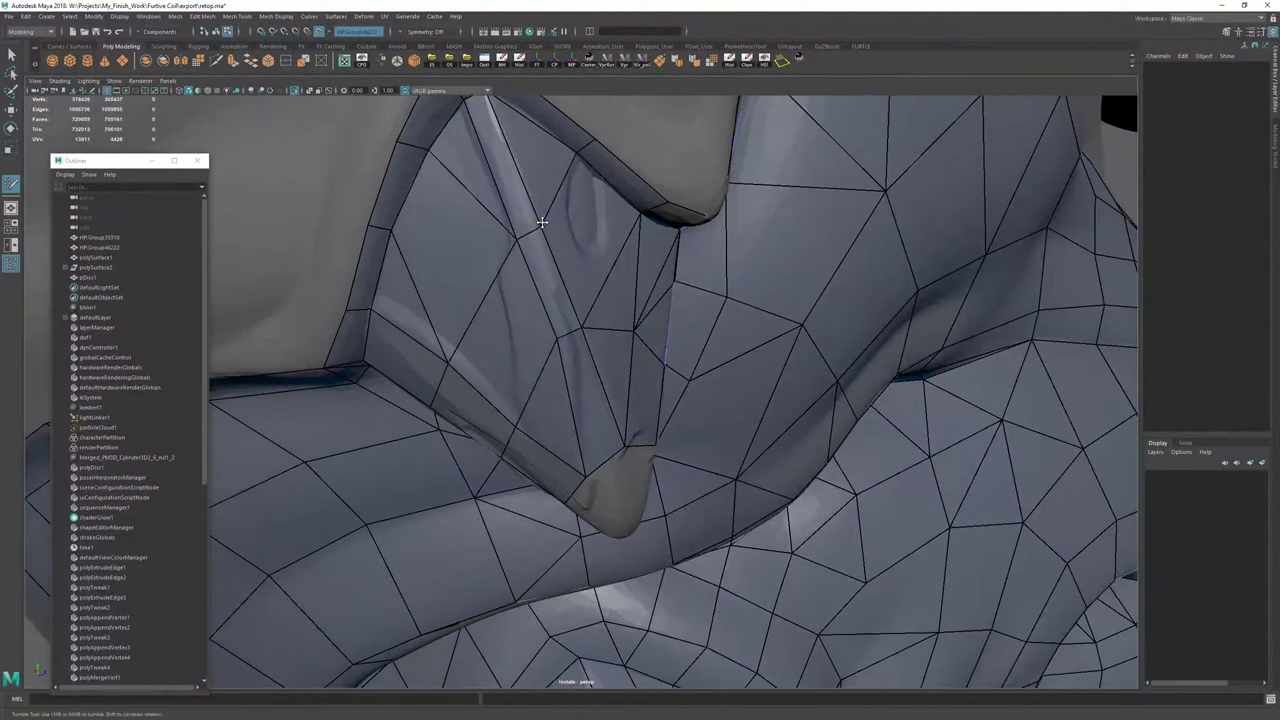
pyautogui.keyDown('alt'); pyautogui.moveTo(561, 341); pyautogui.dragTo(530, 274, button='middle'); pyautogui.keyUp('alt')
pyautogui.keyDown('alt'); pyautogui.moveTo(530, 274); pyautogui.dragTo(649, 369, button='right'); pyautogui.keyUp('alt')
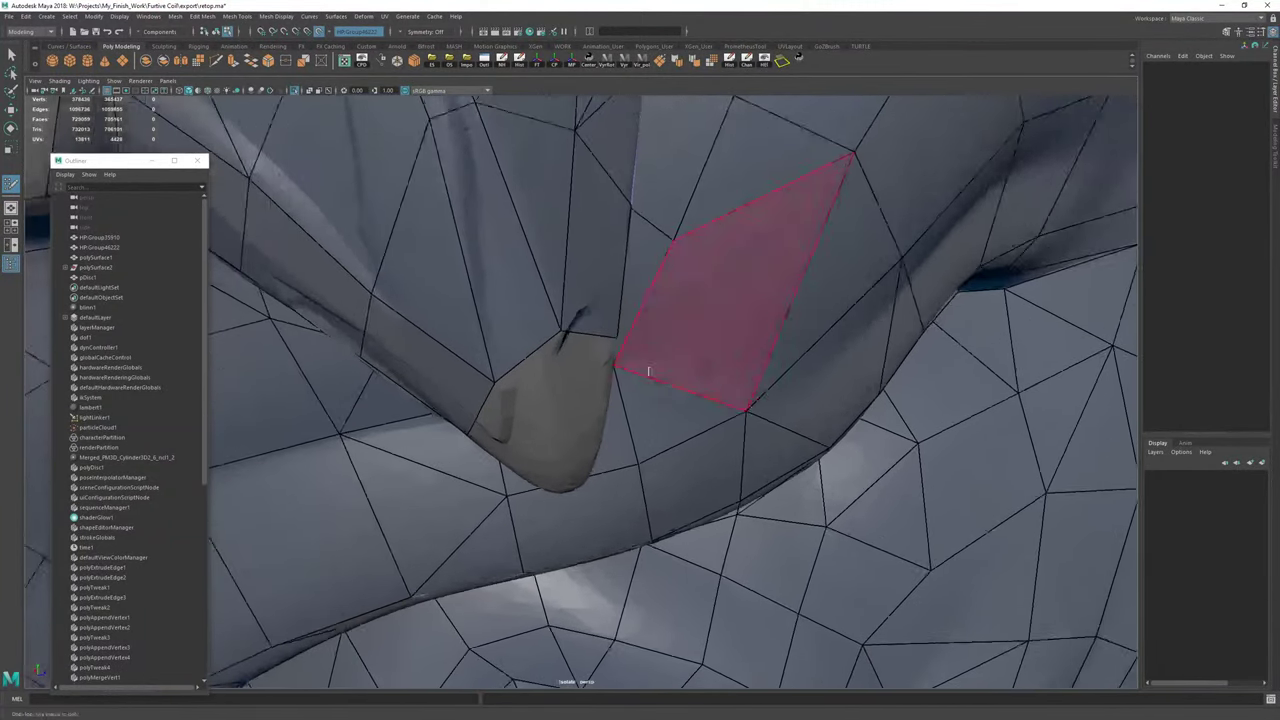
pyautogui.keyDown('alt'); pyautogui.moveTo(649, 369); pyautogui.dragTo(503, 287); pyautogui.keyUp('alt')
pyautogui.press('w')
pyautogui.press('F8')
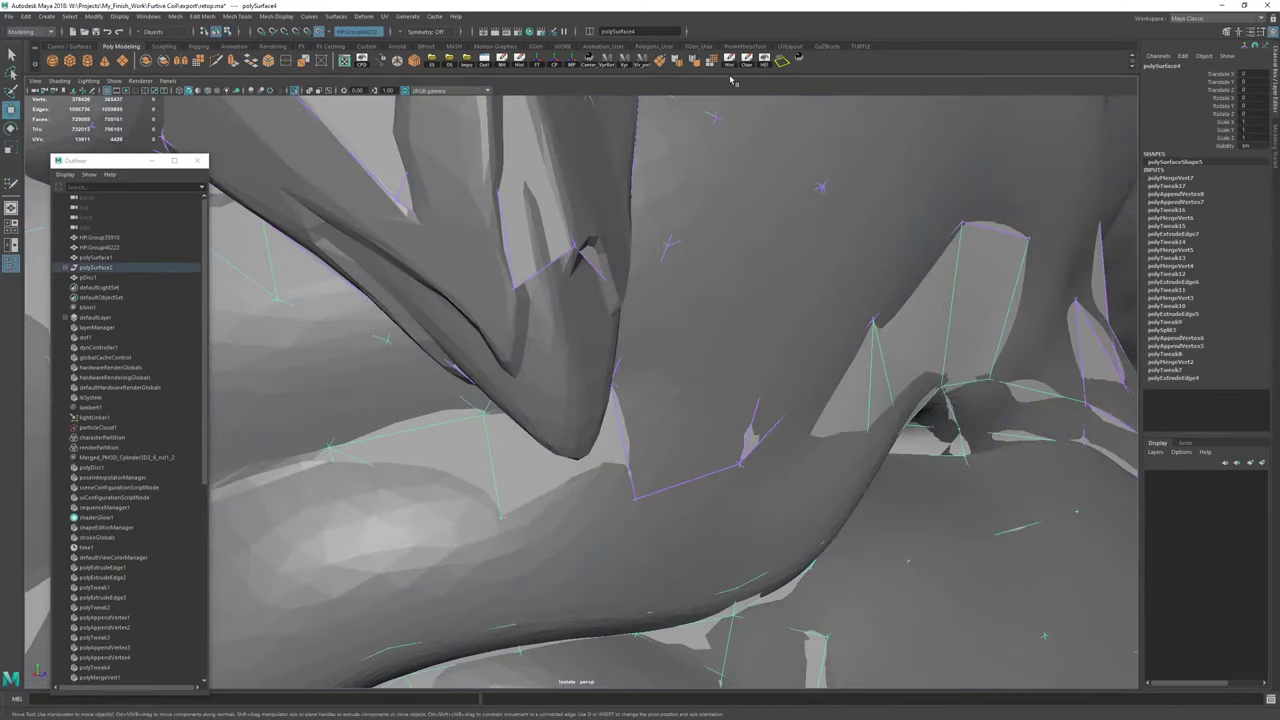
pyautogui.click(730, 62)
pyautogui.press('y')
# Extend the spike's ridge strip down to its tip and cut across the new faces there.
pyautogui.moveTo(612, 278)
pyautogui.keyDown('alt'); pyautogui.mouseDown()
pyautogui.moveTo(550, 312)
pyautogui.moveTo(533, 298)
pyautogui.mouseUp(); pyautogui.keyUp('alt')
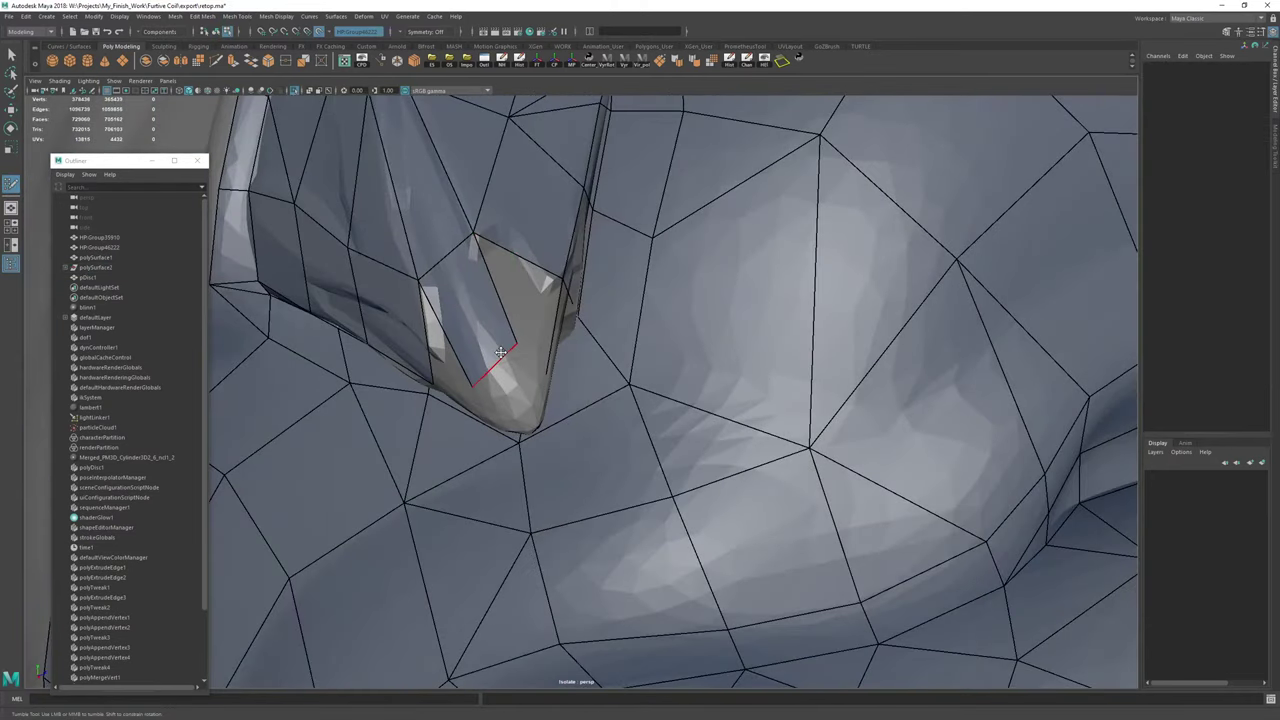
pyautogui.keyDown('alt'); pyautogui.moveTo(500, 352); pyautogui.dragTo(632, 444); pyautogui.keyUp('alt')
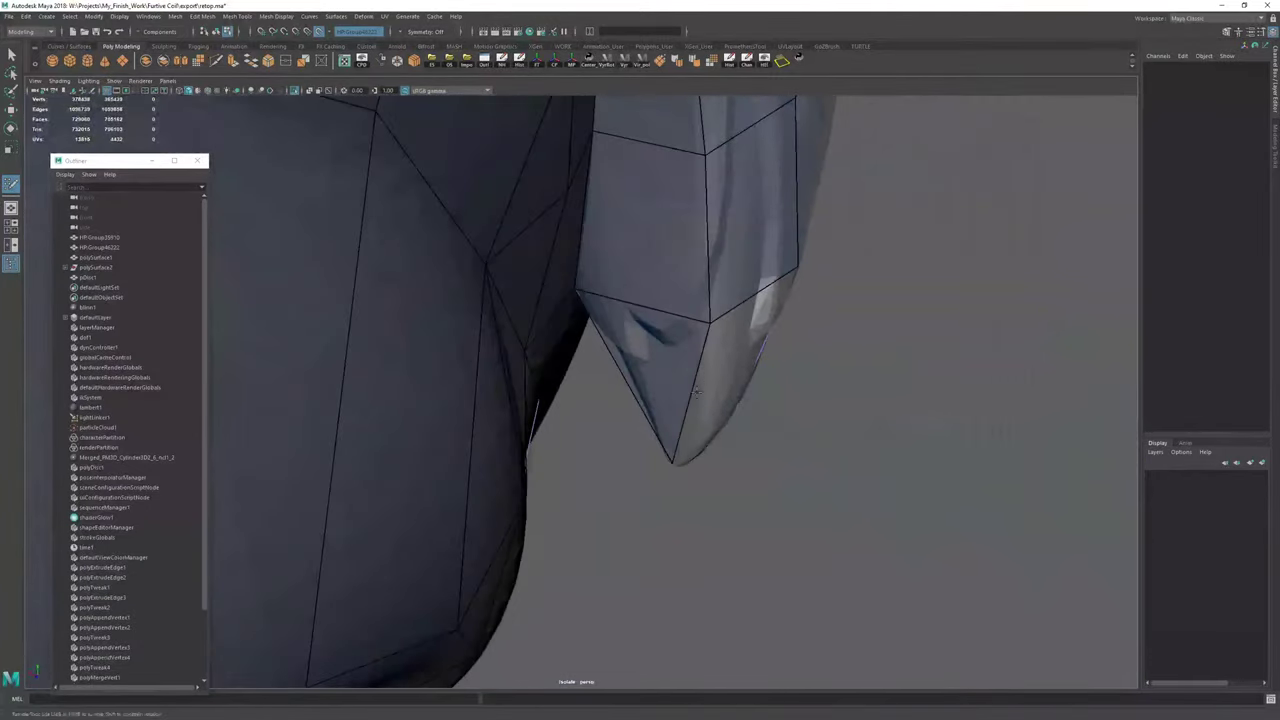
pyautogui.click(676, 443)
pyautogui.press('Return')
pyautogui.keyDown('alt'); pyautogui.moveTo(716, 470); pyautogui.dragTo(718, 422); pyautogui.keyUp('alt')
pyautogui.keyDown('alt'); pyautogui.moveTo(718, 422); pyautogui.dragTo(788, 474, button='right'); pyautogui.keyUp('alt')
pyautogui.keyDown('alt'); pyautogui.moveTo(788, 474); pyautogui.dragTo(858, 395); pyautogui.keyUp('alt')
pyautogui.keyDown('alt'); pyautogui.moveTo(858, 395); pyautogui.dragTo(654, 434, button='right'); pyautogui.keyUp('alt')
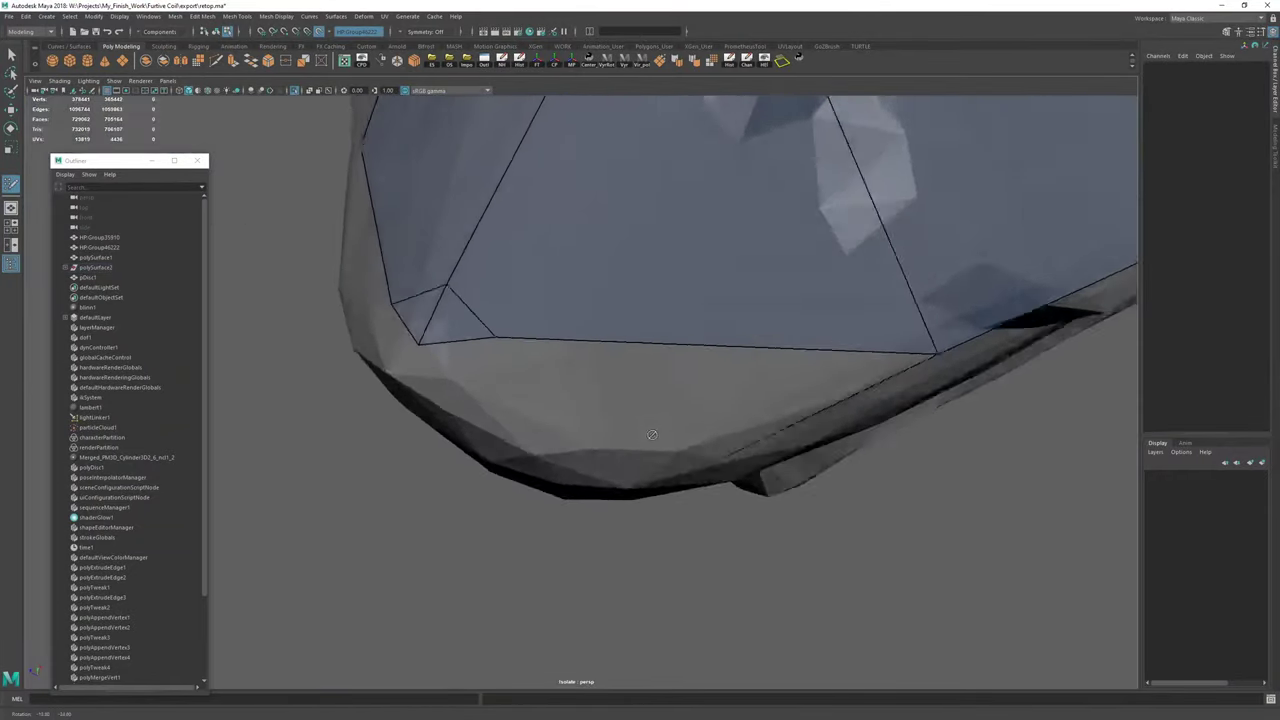
# Delete the small triangular faces at the spike's tip and pull the strip's end vertices closer to the tip.
pyautogui.keyDown('alt'); pyautogui.moveTo(654, 434); pyautogui.dragTo(686, 428); pyautogui.keyUp('alt')
pyautogui.keyDown('ctrl'); pyautogui.keyDown('shift'); pyautogui.click(392, 286); pyautogui.keyUp('shift'); pyautogui.keyUp('ctrl')
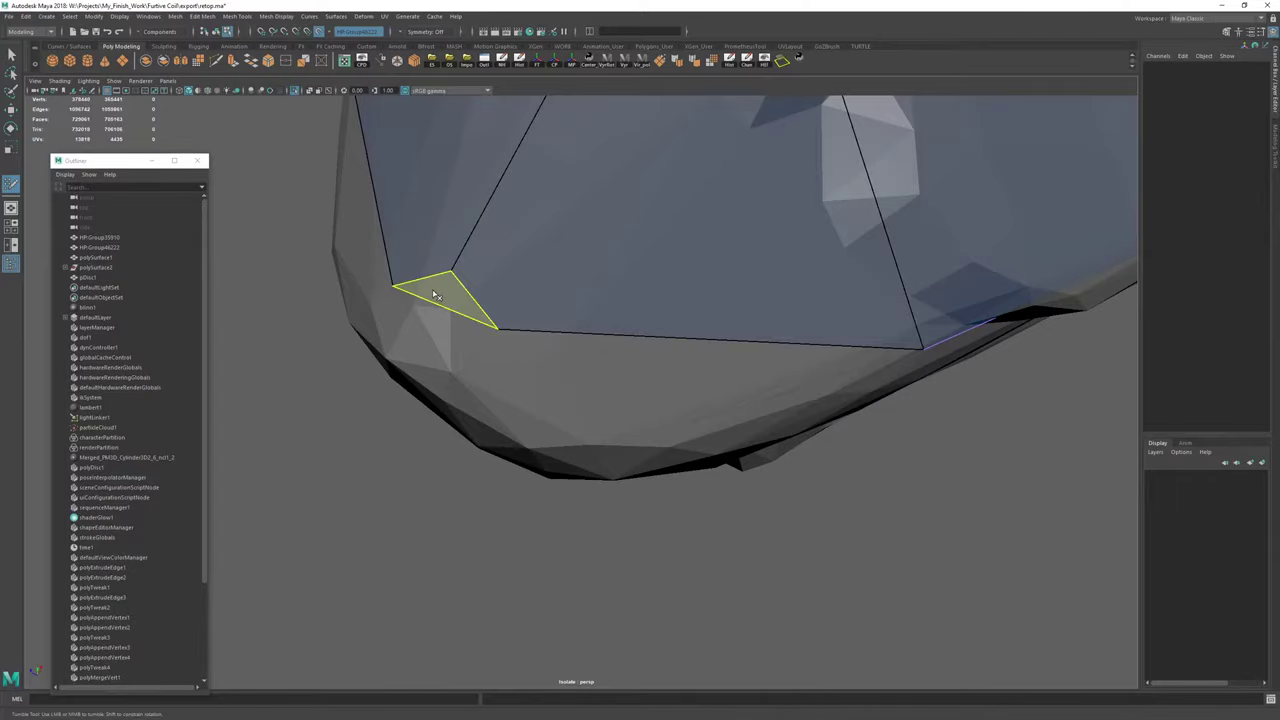
pyautogui.keyDown('ctrl'); pyautogui.keyDown('shift'); pyautogui.click(435, 292); pyautogui.keyUp('shift'); pyautogui.keyUp('ctrl')
pyautogui.moveTo(463, 288); pyautogui.dragTo(439, 330)
pyautogui.moveTo(393, 286); pyautogui.dragTo(380, 291)
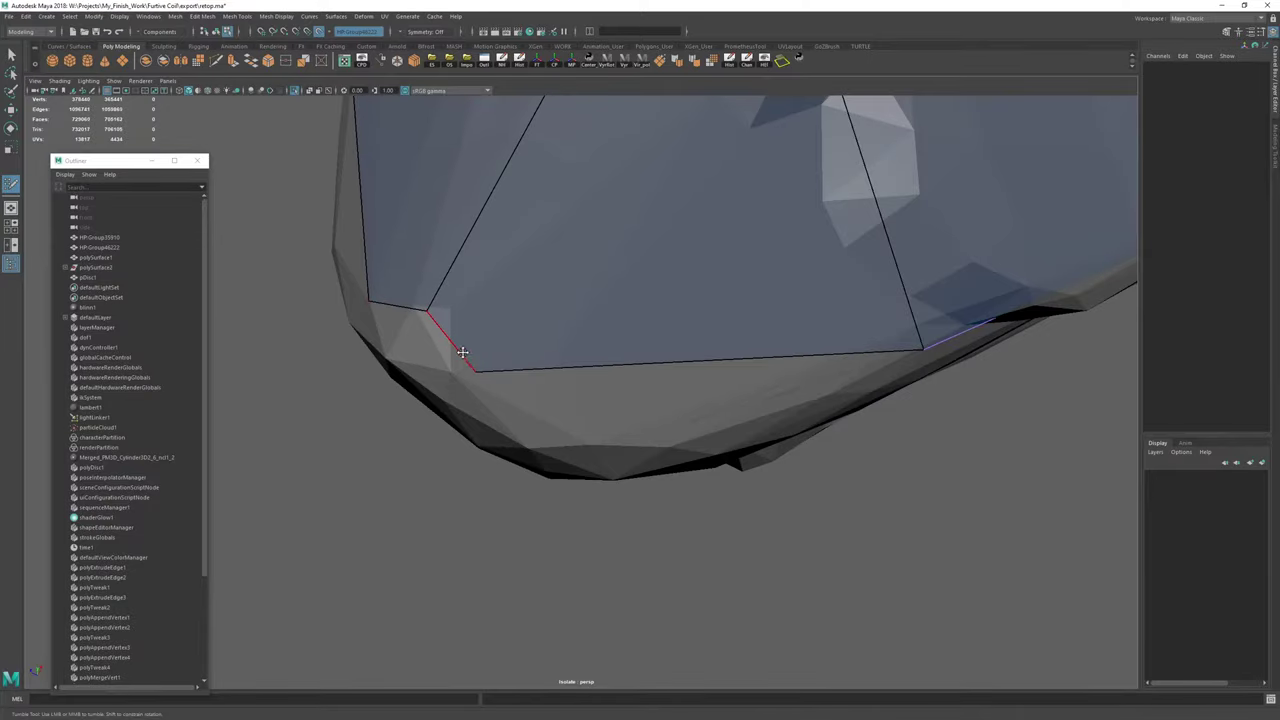
pyautogui.moveTo(474, 369); pyautogui.dragTo(484, 397)
# Carry the strip around the spike's tip and align its end vertices with the faces on the other side.
pyautogui.keyDown('alt'); pyautogui.moveTo(439, 304); pyautogui.dragTo(488, 372); pyautogui.keyUp('alt')
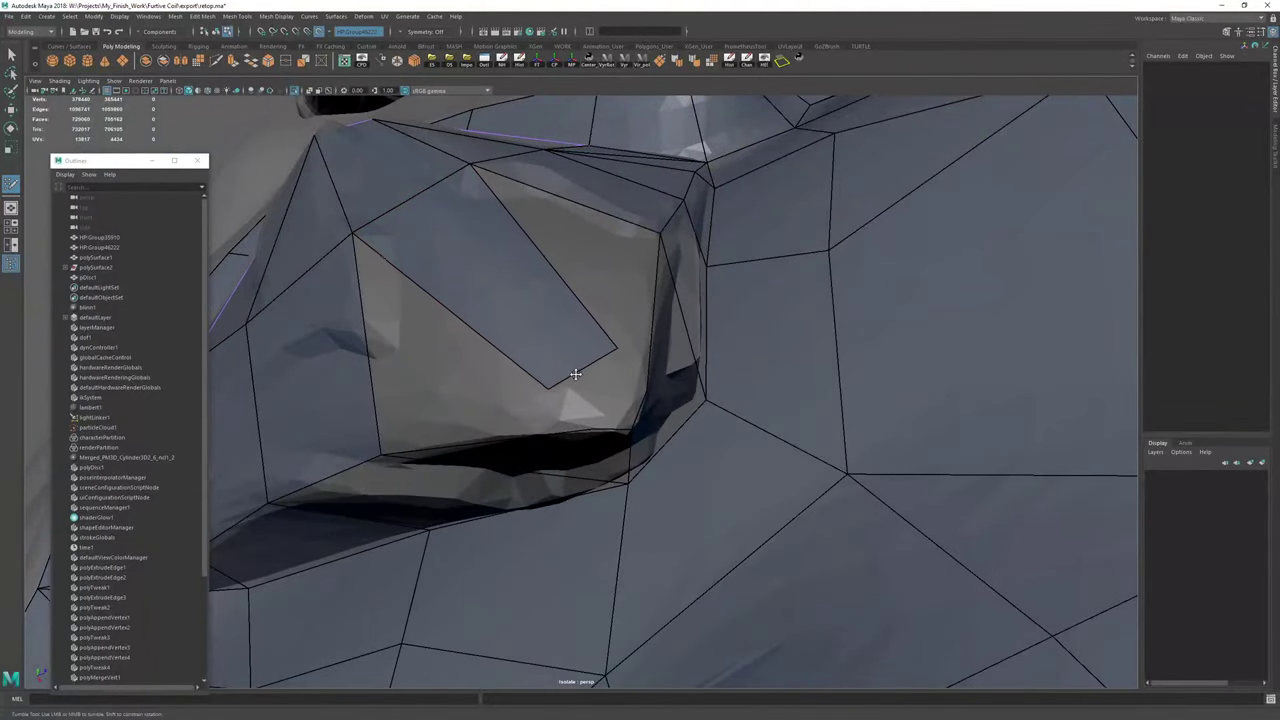
pyautogui.moveTo(575, 374)
pyautogui.keyDown('alt'); pyautogui.mouseDown()
pyautogui.moveTo(586, 357)
pyautogui.moveTo(573, 427)
pyautogui.moveTo(597, 428)
pyautogui.moveTo(577, 360)
pyautogui.moveTo(609, 342)
pyautogui.mouseUp(); pyautogui.keyUp('alt')
pyautogui.moveTo(617, 389); pyautogui.dragTo(604, 408)
pyautogui.moveTo(611, 340); pyautogui.dragTo(606, 337)
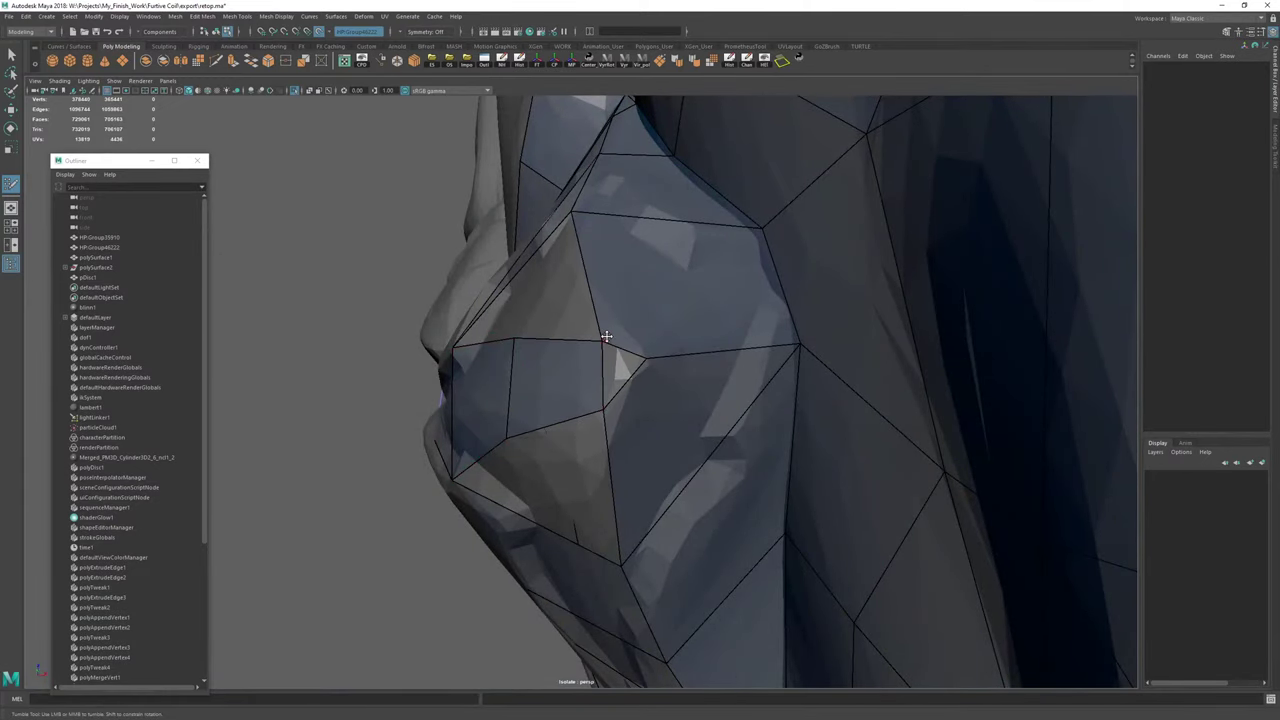
# Fill the remaining gaps on both sides of the spike's tip strip to close the tip.
pyautogui.keyDown('alt'); pyautogui.moveTo(746, 398); pyautogui.dragTo(640, 395, button='right'); pyautogui.keyUp('alt')
pyautogui.keyDown('alt'); pyautogui.moveTo(640, 395); pyautogui.dragTo(522, 308); pyautogui.keyUp('alt')
pyautogui.keyDown('alt'); pyautogui.moveTo(563, 274); pyautogui.dragTo(603, 373, button='right'); pyautogui.keyUp('alt')
pyautogui.moveTo(603, 373)
pyautogui.keyDown('alt'); pyautogui.mouseDown()
pyautogui.moveTo(690, 350)
pyautogui.moveTo(590, 340)
pyautogui.moveTo(571, 256)
pyautogui.mouseUp(); pyautogui.keyUp('alt')
pyautogui.keyDown('shift'); pyautogui.click(640, 348); pyautogui.keyUp('shift')
pyautogui.keyDown('alt'); pyautogui.moveTo(571, 367); pyautogui.dragTo(584, 324); pyautogui.keyUp('alt')
pyautogui.keyDown('shift'); pyautogui.click(562, 252); pyautogui.keyUp('shift')
pyautogui.keyDown('alt'); pyautogui.moveTo(584, 324); pyautogui.dragTo(607, 379, button='right'); pyautogui.keyUp('alt')
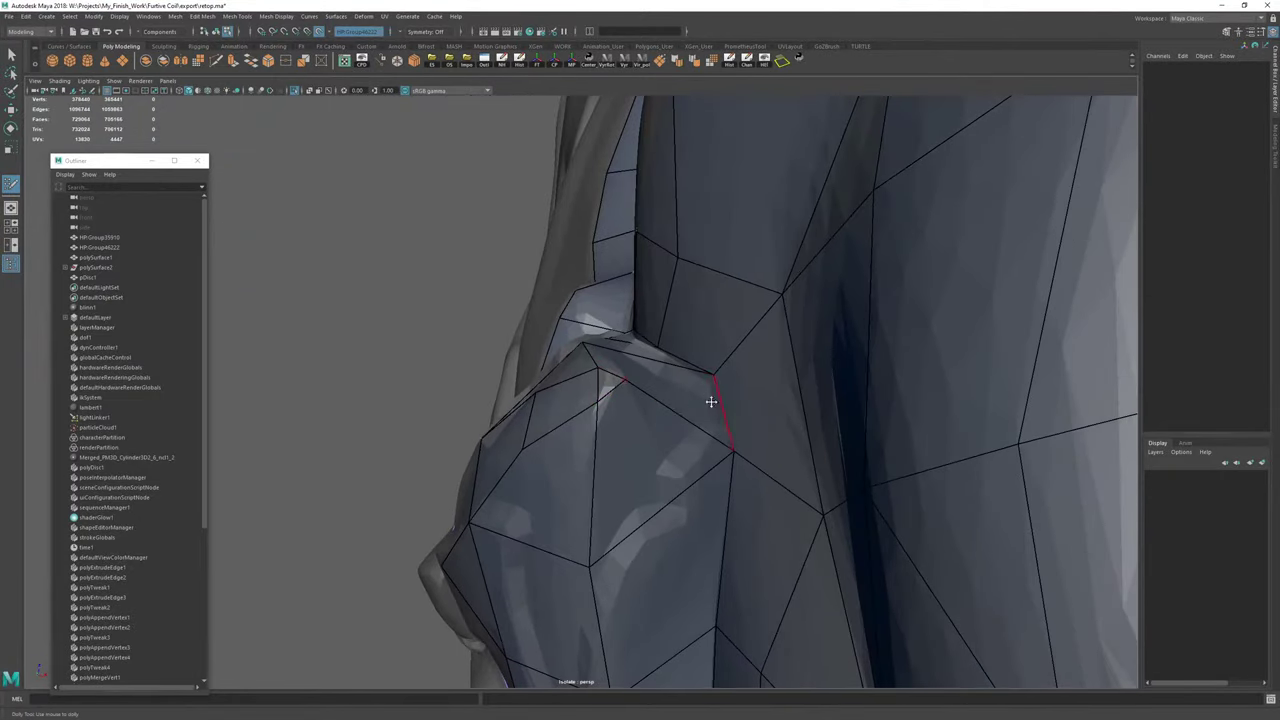
# Clear the retopology mesh's construction history and reactivate the modeling tool on the closed spike.
pyautogui.keyDown('alt'); pyautogui.moveTo(711, 402); pyautogui.dragTo(543, 354); pyautogui.keyUp('alt')
pyautogui.moveTo(543, 354)
pyautogui.keyDown('alt'); pyautogui.mouseDown(button='right')
pyautogui.moveTo(460, 360)
pyautogui.moveTo(540, 340)
pyautogui.mouseUp(button='right'); pyautogui.keyUp('alt')
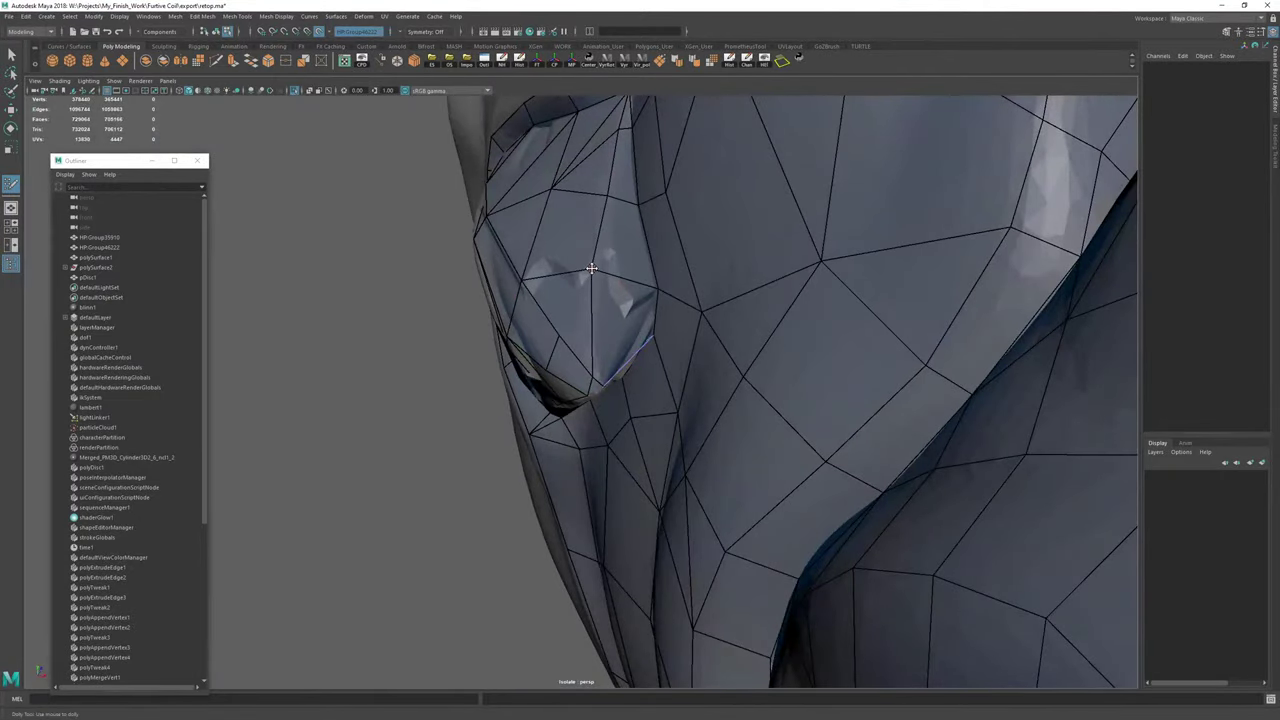
pyautogui.press('w')
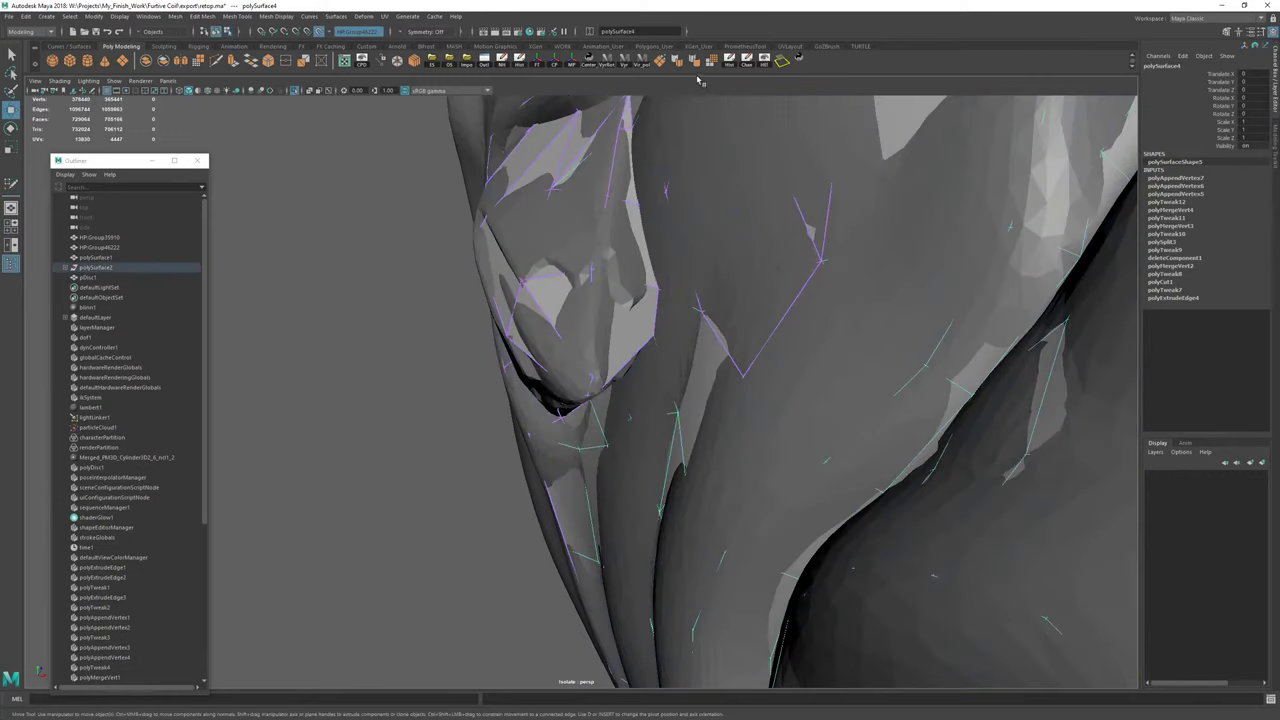
pyautogui.click(730, 61)
pyautogui.press('y')
# Cut a new edge across the neck face beside the spike with Multi-Cut.
pyautogui.keyDown('alt'); pyautogui.moveTo(505, 274); pyautogui.dragTo(644, 291, button='right'); pyautogui.keyUp('alt')
pyautogui.hotkey('ctrl', 'shift', 'x')
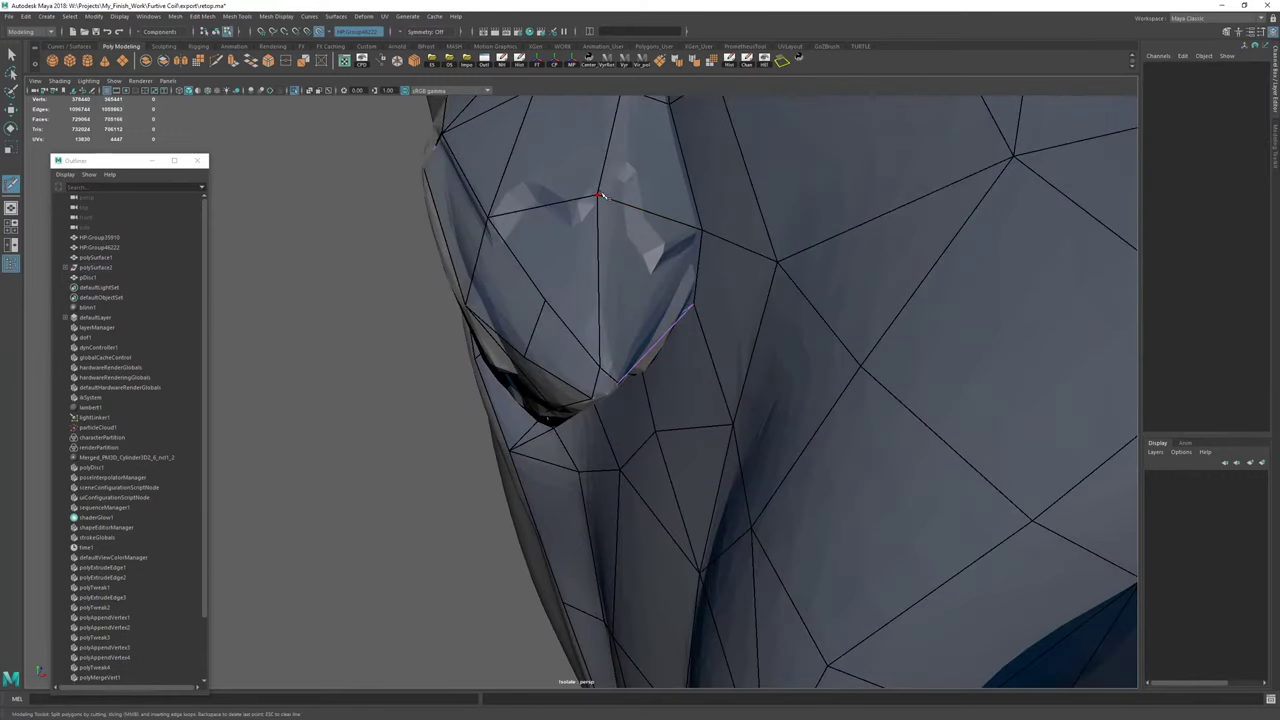
pyautogui.click(768, 318)
pyautogui.click(862, 366)
# Examine the finished spike and the mesh's open border along the neck folds above it.
pyautogui.keyDown('alt'); pyautogui.moveTo(862, 308); pyautogui.dragTo(680, 297); pyautogui.keyUp('alt')
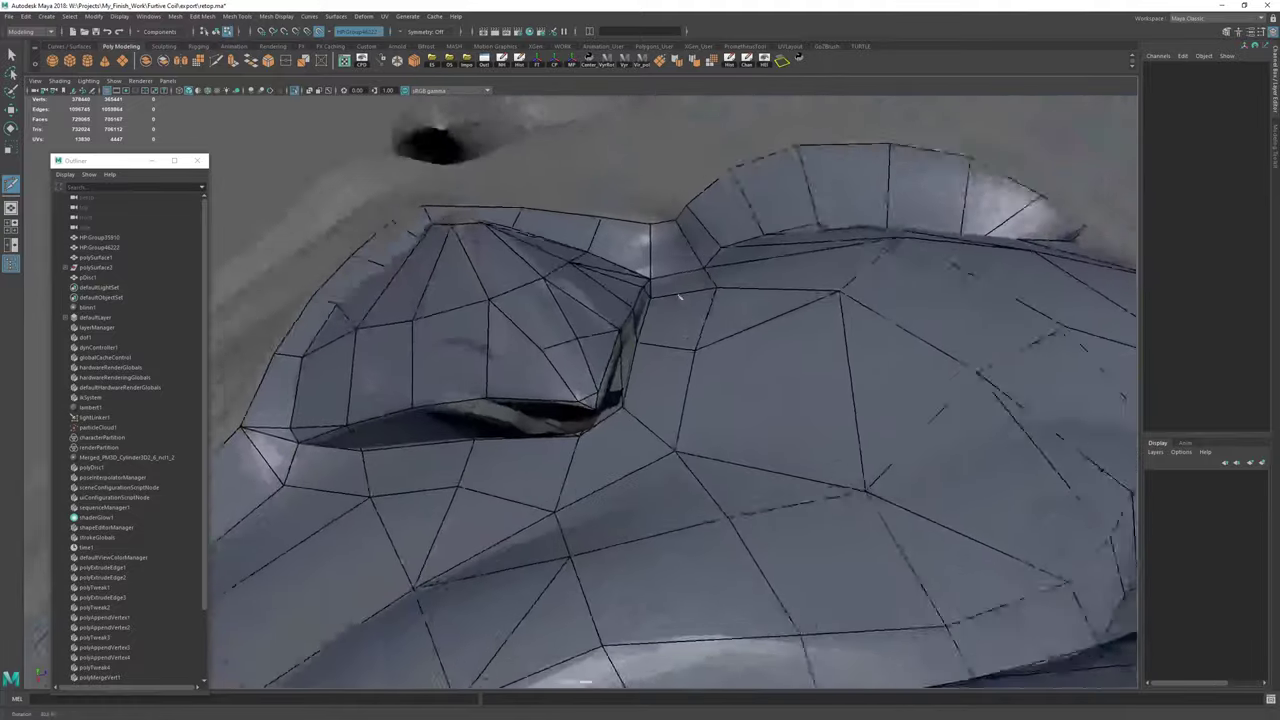
pyautogui.keyDown('alt'); pyautogui.moveTo(680, 297); pyautogui.dragTo(705, 300, button='right'); pyautogui.keyUp('alt')
pyautogui.keyDown('alt'); pyautogui.moveTo(717, 344); pyautogui.dragTo(612, 338, button='right'); pyautogui.keyUp('alt')
pyautogui.keyDown('alt'); pyautogui.moveTo(612, 338); pyautogui.dragTo(640, 235); pyautogui.keyUp('alt')
pyautogui.keyDown('alt'); pyautogui.moveTo(640, 235); pyautogui.dragTo(587, 213, button='right'); pyautogui.keyUp('alt')
pyautogui.press('w')
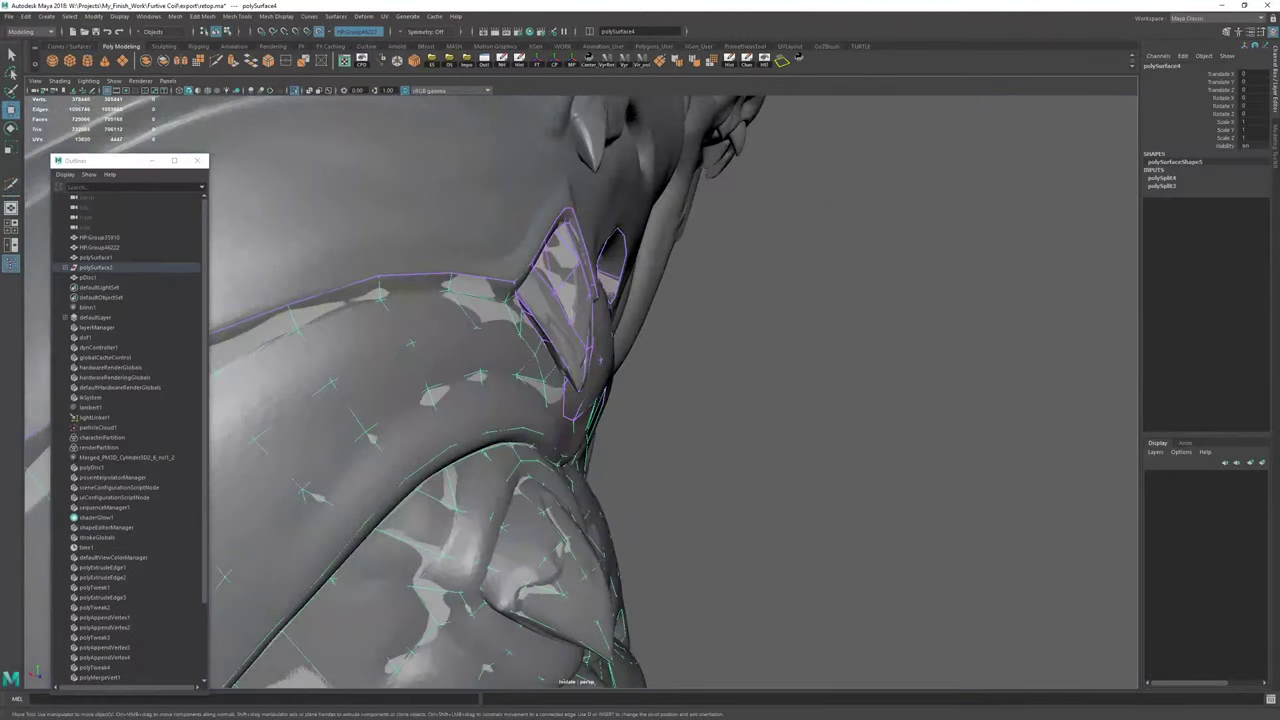
pyautogui.keyDown('alt'); pyautogui.moveTo(539, 297); pyautogui.dragTo(286, 263, button='right'); pyautogui.keyUp('alt')
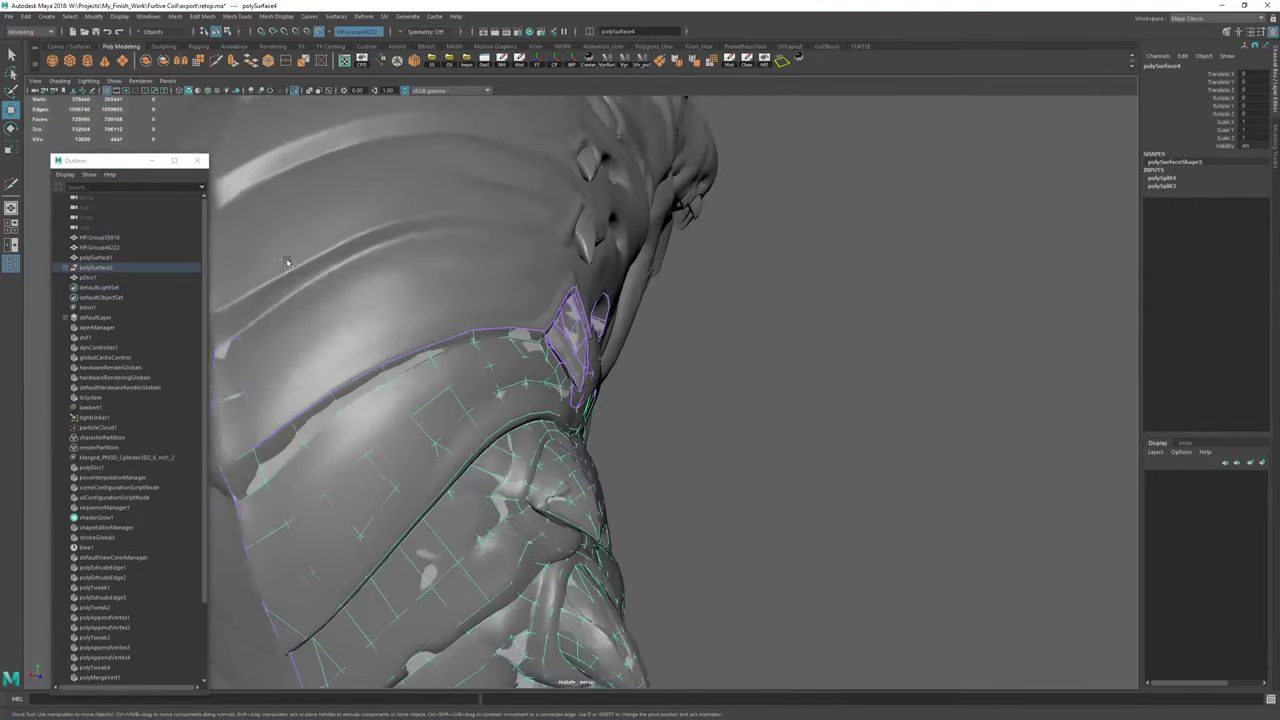
pyautogui.moveTo(286, 263)
pyautogui.keyDown('alt'); pyautogui.mouseDown()
pyautogui.moveTo(471, 317)
pyautogui.moveTo(500, 305)
pyautogui.mouseUp(); pyautogui.keyUp('alt')
pyautogui.moveTo(500, 305)
pyautogui.keyDown('alt'); pyautogui.mouseDown(button='right')
pyautogui.moveTo(591, 286)
pyautogui.moveTo(455, 280)
pyautogui.mouseUp(button='right'); pyautogui.keyUp('alt')
# Resume Quad Draw and fill the start of the next neck fold with two rows of quads beside the centre strip.
pyautogui.hotkey('ctrl', 'shift', 'q')
pyautogui.keyDown('alt'); pyautogui.moveTo(455, 280); pyautogui.dragTo(505, 325); pyautogui.keyUp('alt')
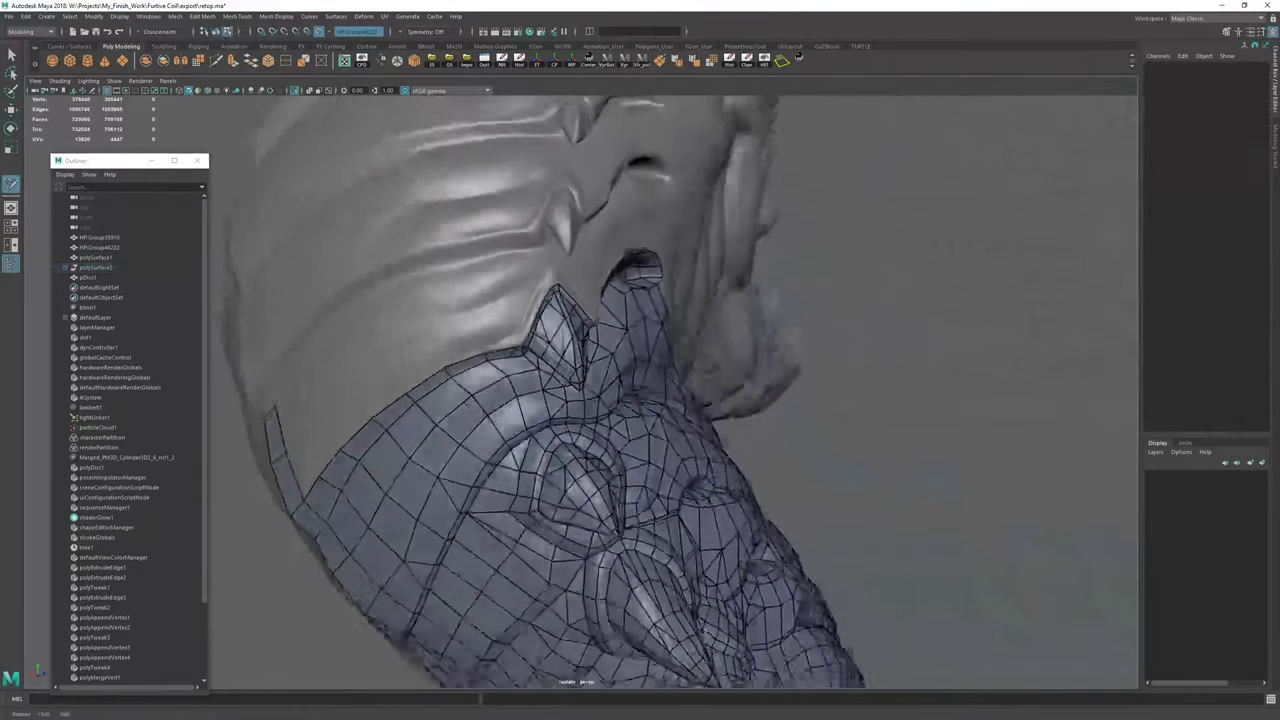
pyautogui.keyDown('alt'); pyautogui.moveTo(505, 325); pyautogui.dragTo(429, 377, button='right'); pyautogui.keyUp('alt')
pyautogui.keyDown('alt'); pyautogui.moveTo(429, 377); pyautogui.dragTo(459, 370); pyautogui.keyUp('alt')
pyautogui.keyDown('alt'); pyautogui.moveTo(459, 370); pyautogui.dragTo(629, 257, button='middle'); pyautogui.keyUp('alt')
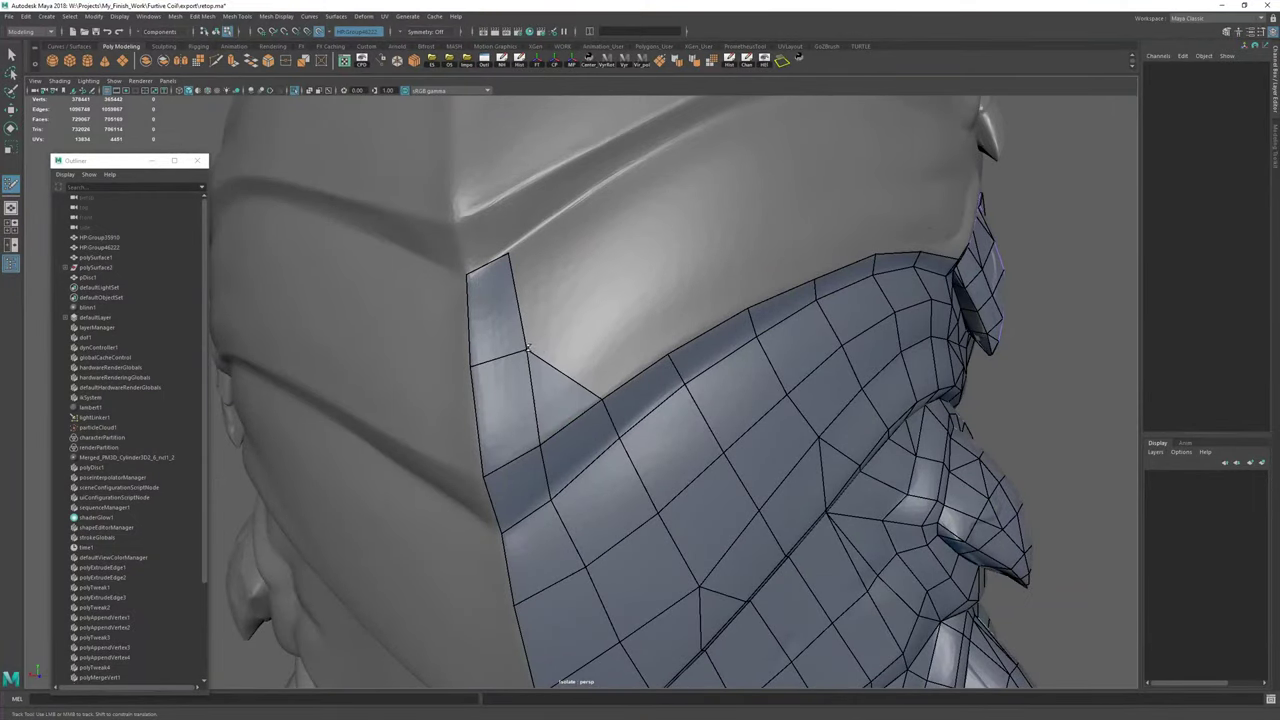
pyautogui.moveTo(528, 348); pyautogui.dragTo(583, 307)
pyautogui.keyDown('shift'); pyautogui.click(627, 365); pyautogui.keyUp('shift')
pyautogui.keyDown('shift'); pyautogui.click(571, 262); pyautogui.keyUp('shift')
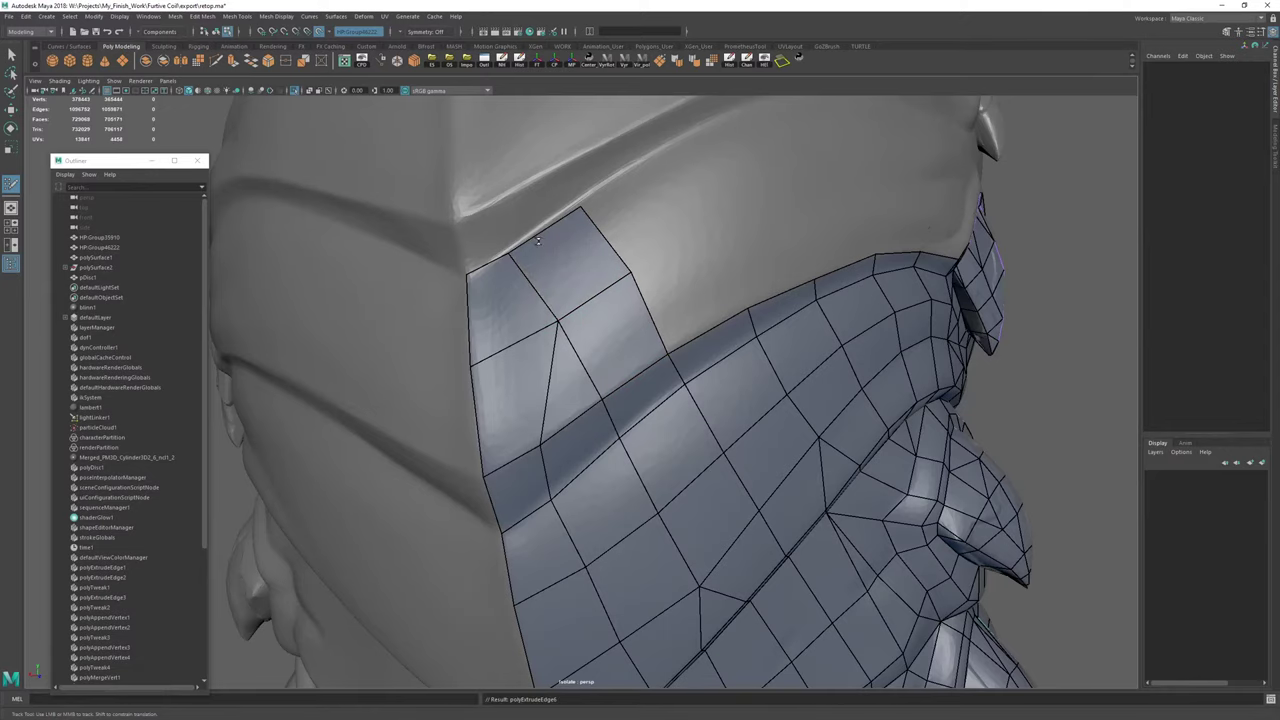
pyautogui.moveTo(585, 204); pyautogui.dragTo(591, 196)
# Extend the centre strip up over the next fold with three quads and widen it to meet the band below.
pyautogui.keyDown('alt'); pyautogui.moveTo(524, 241); pyautogui.dragTo(560, 390, button='middle'); pyautogui.keyUp('alt')
pyautogui.scroll(-2, 560, 390)
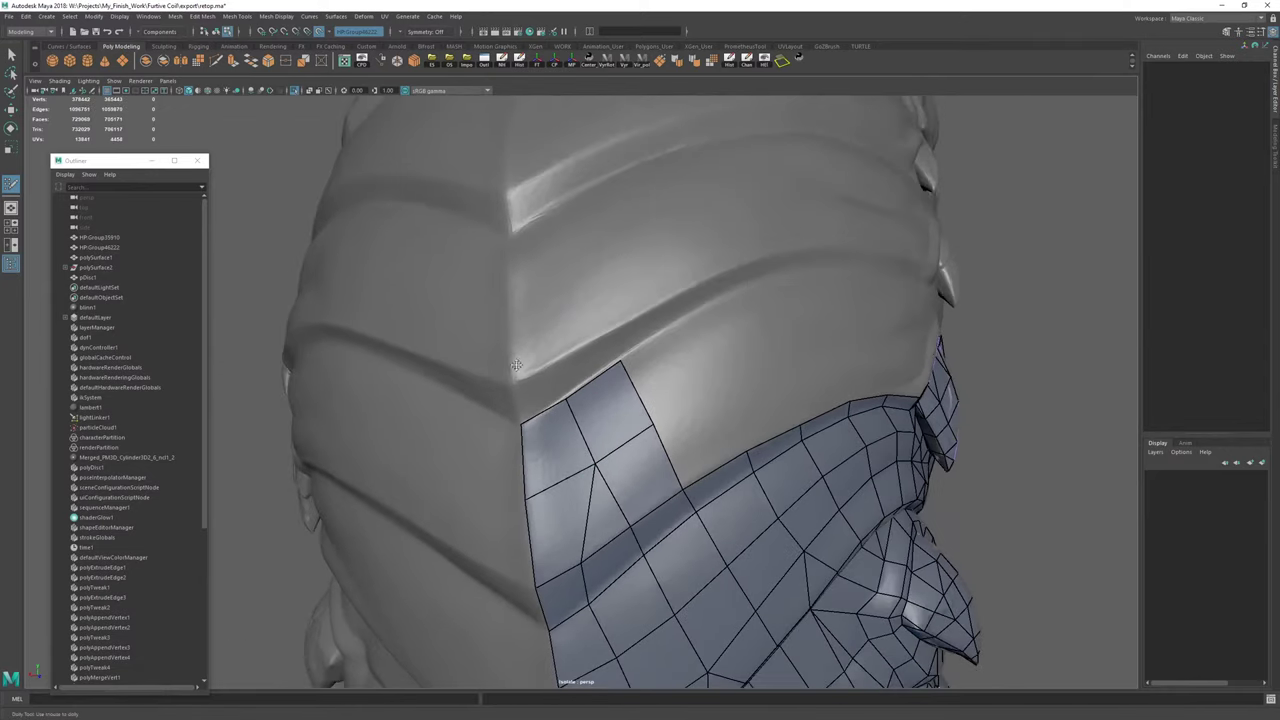
pyautogui.keyDown('alt'); pyautogui.moveTo(535, 400); pyautogui.dragTo(527, 236); pyautogui.keyUp('alt')
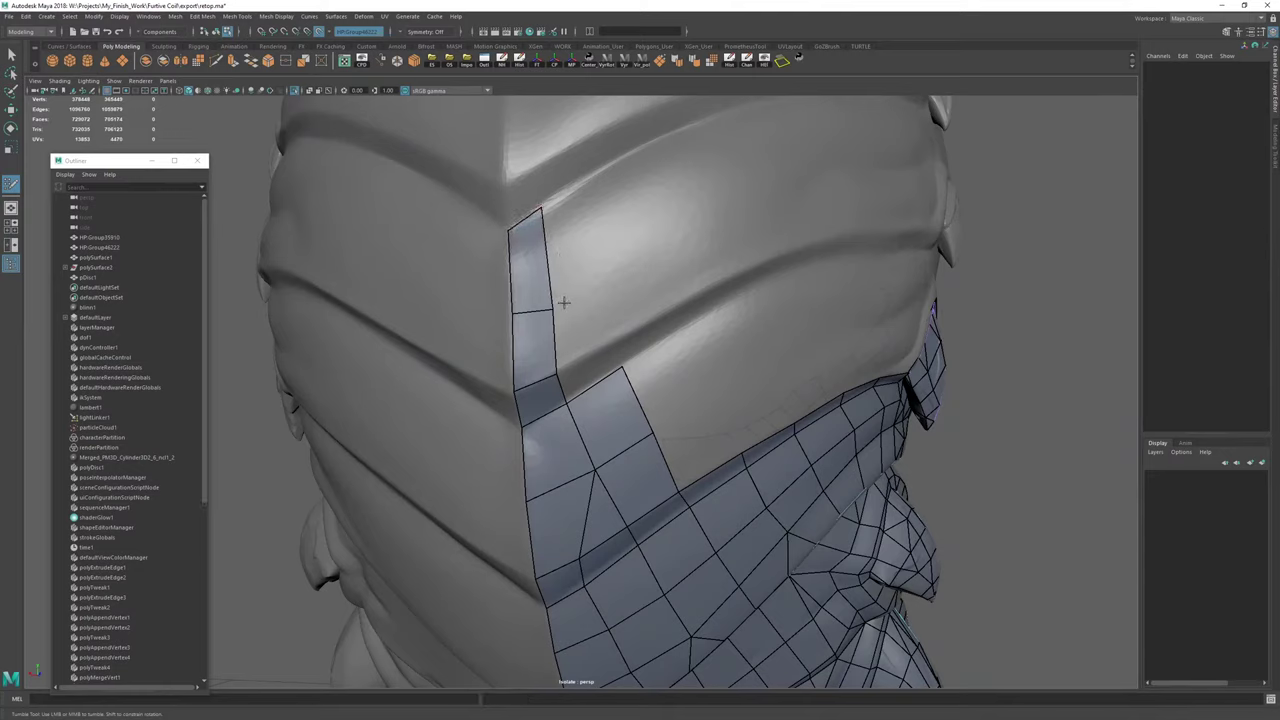
pyautogui.moveTo(554, 308); pyautogui.dragTo(558, 283)
pyautogui.moveTo(624, 397); pyautogui.dragTo(601, 363)
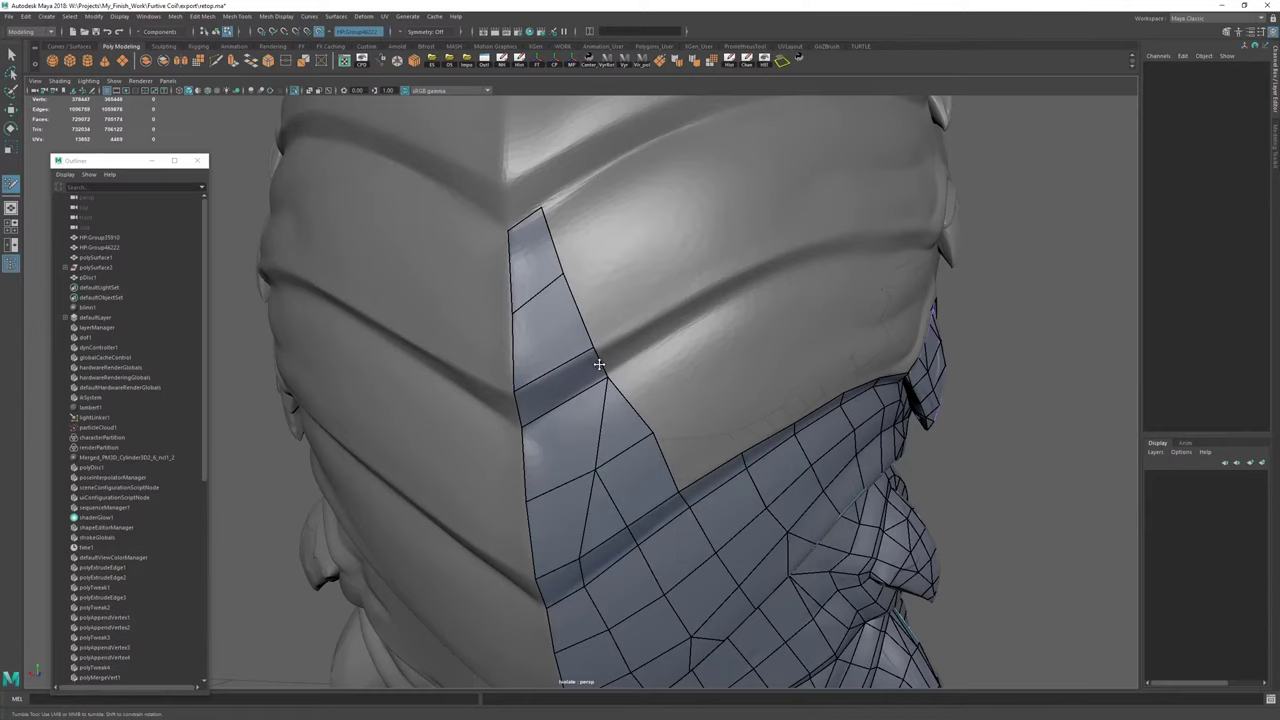
# Cut a diagonal edge from the centre line to the inner vertex below the fold, and return to Quad Draw.
pyautogui.hotkey('ctrl', 'shift', 'x')
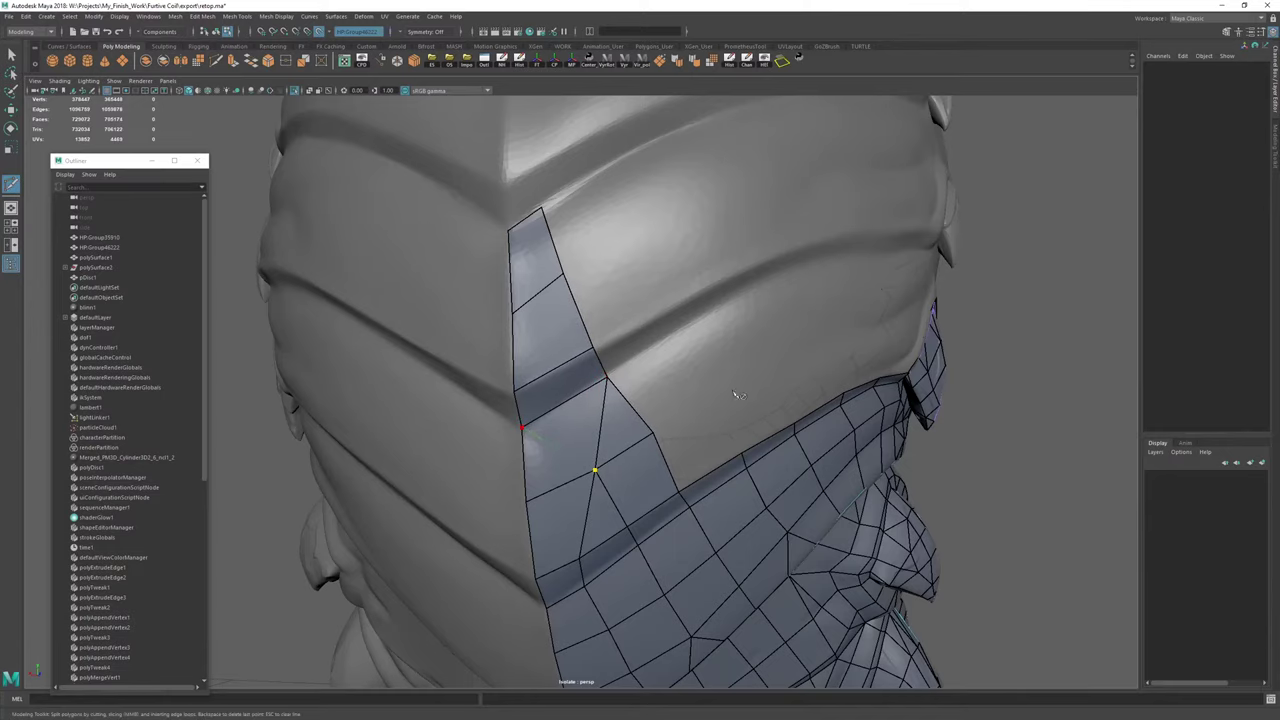
pyautogui.rightClick(735, 394)
pyautogui.keyDown('alt'); pyautogui.moveTo(735, 394); pyautogui.dragTo(551, 323); pyautogui.keyUp('alt')
pyautogui.keyDown('alt'); pyautogui.moveTo(551, 323); pyautogui.dragTo(400, 300, button='right'); pyautogui.keyUp('alt')
pyautogui.moveTo(400, 300)
pyautogui.keyDown('alt'); pyautogui.mouseDown()
pyautogui.moveTo(331, 286)
pyautogui.moveTo(490, 290)
pyautogui.mouseUp(); pyautogui.keyUp('alt')
pyautogui.keyDown('alt'); pyautogui.moveTo(490, 290); pyautogui.dragTo(715, 400, button='right'); pyautogui.keyUp('alt')
pyautogui.moveTo(715, 400)
pyautogui.keyDown('alt'); pyautogui.mouseDown()
pyautogui.moveTo(660, 434)
pyautogui.moveTo(705, 428)
pyautogui.mouseUp(); pyautogui.keyUp('alt')
pyautogui.hotkey('ctrl', 'shift', 'q')
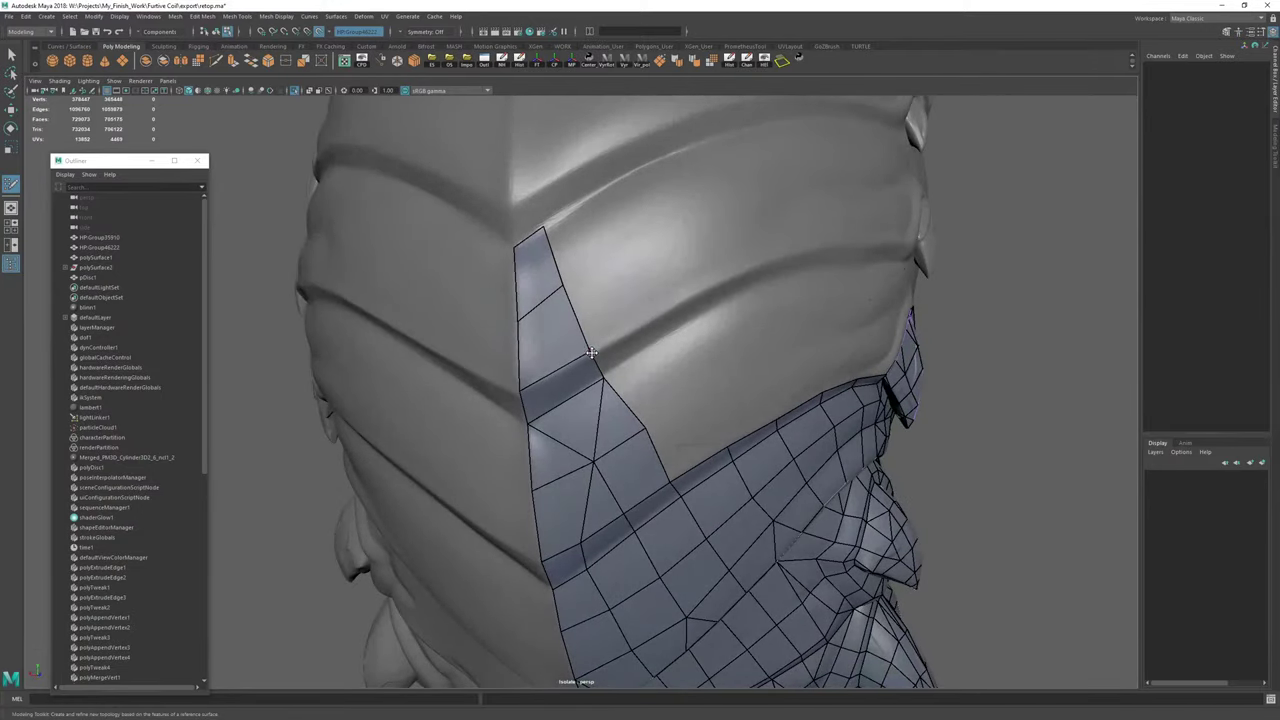
# Extend two rows of quads across the next neck fold, with a narrow strip along its upper crease, toward the side spikes.
pyautogui.moveTo(600, 371); pyautogui.dragTo(637, 334)
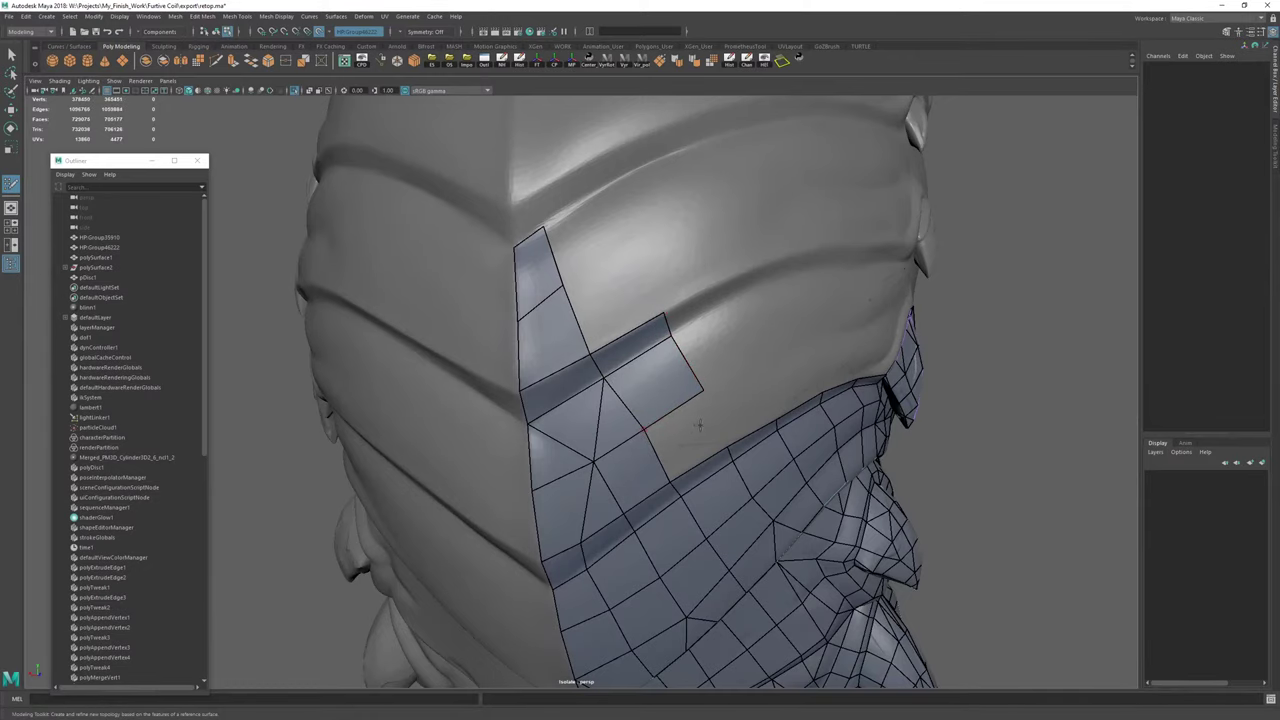
pyautogui.moveTo(699, 425)
pyautogui.keyDown('alt'); pyautogui.mouseDown()
pyautogui.moveTo(613, 427)
pyautogui.moveTo(655, 445)
pyautogui.moveTo(647, 420)
pyautogui.moveTo(668, 394)
pyautogui.mouseUp(); pyautogui.keyUp('alt')
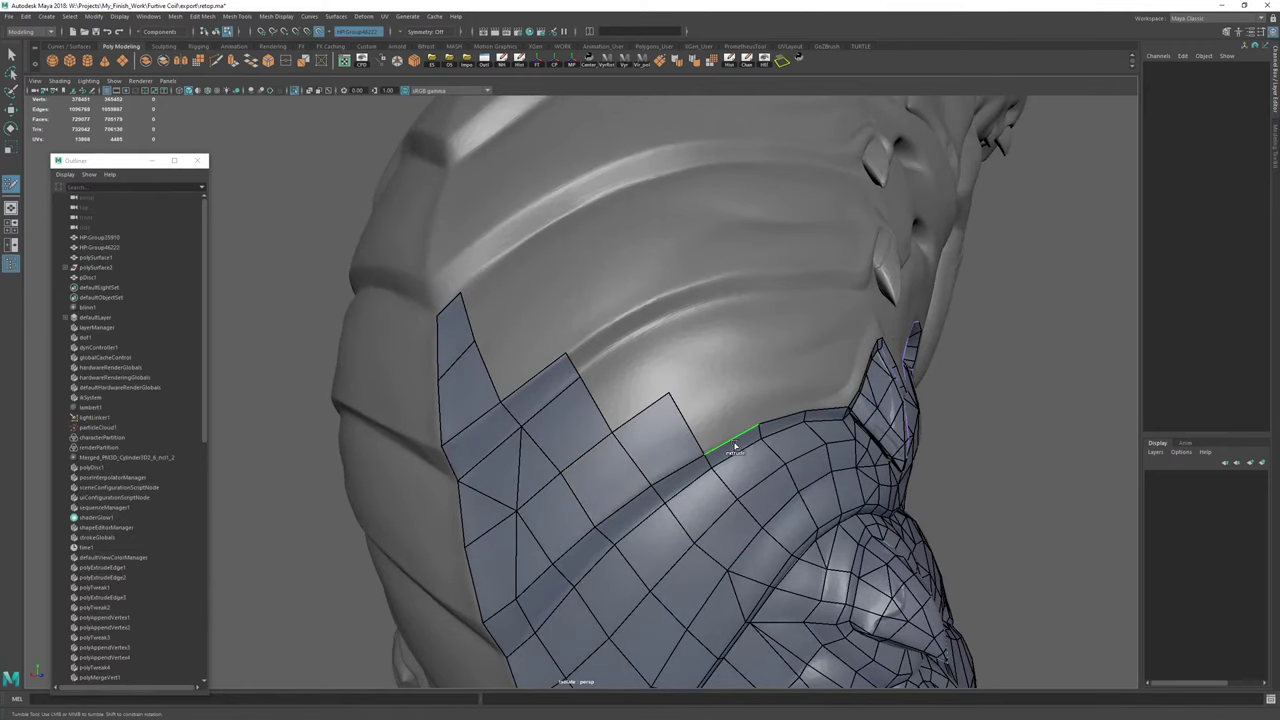
pyautogui.moveTo(735, 447); pyautogui.dragTo(737, 358)
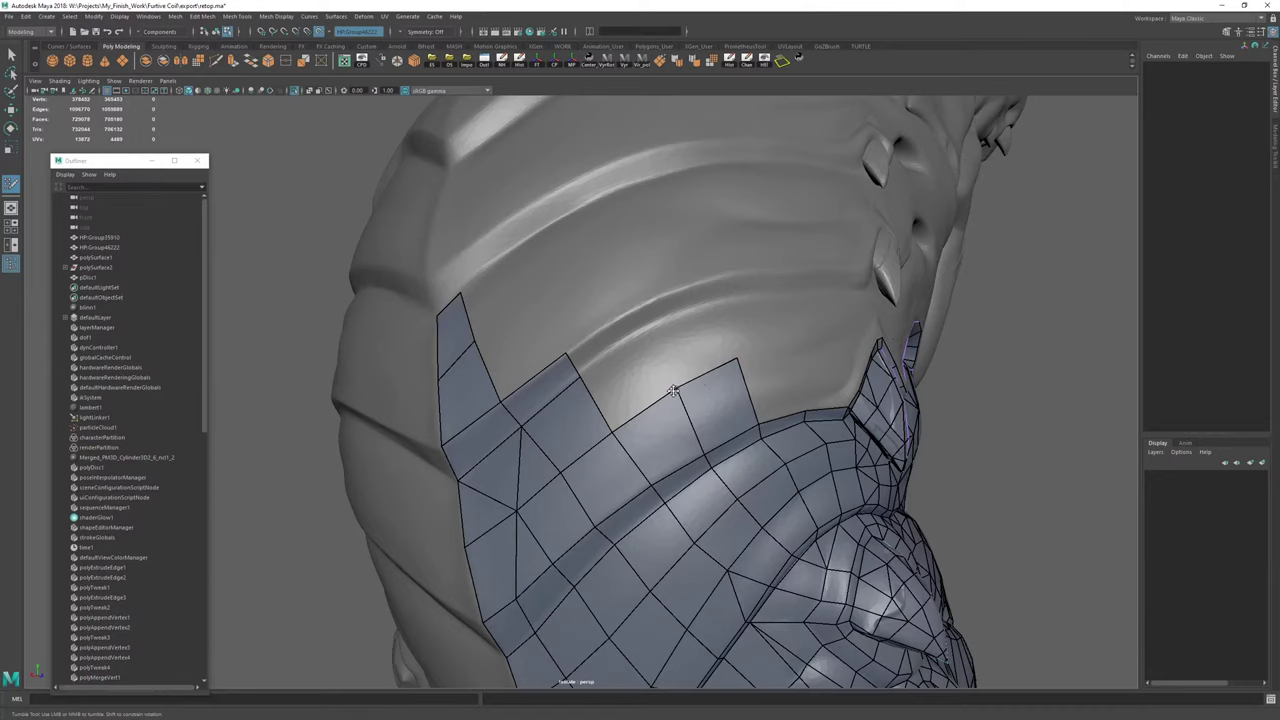
pyautogui.moveTo(674, 390); pyautogui.dragTo(645, 343)
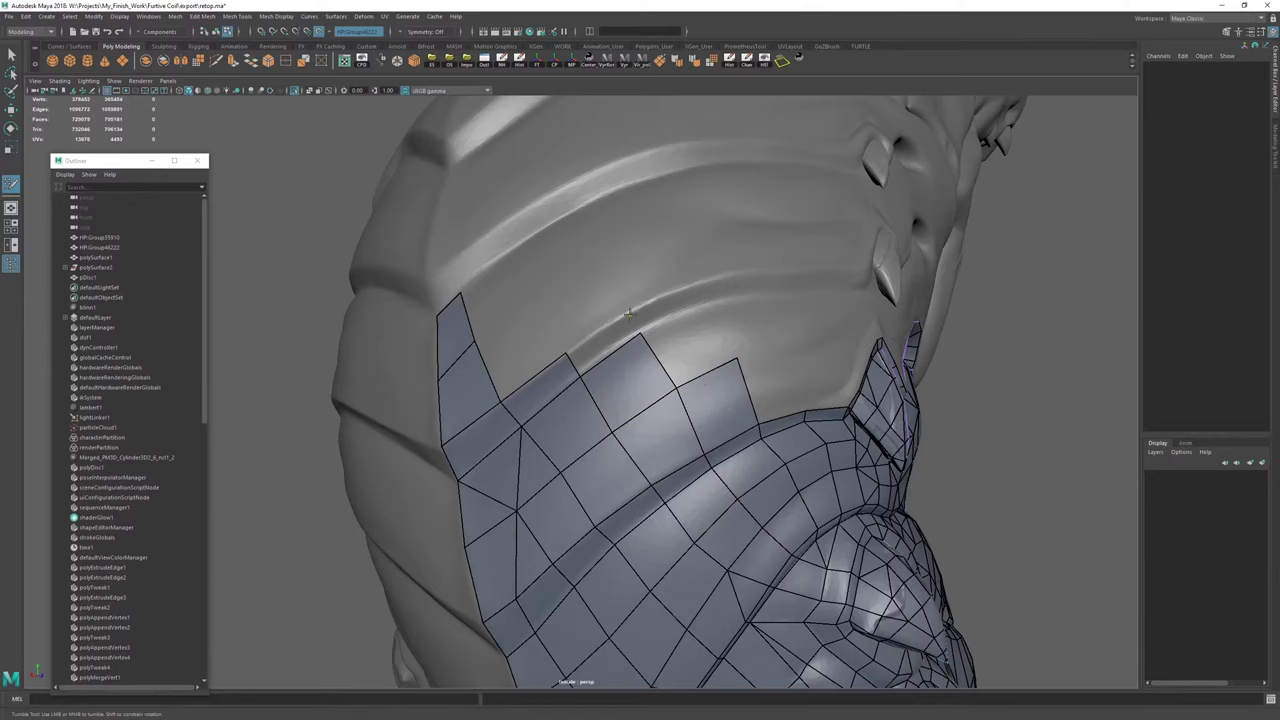
pyautogui.click(629, 314)
pyautogui.keyDown('shift'); pyautogui.click(608, 332); pyautogui.keyUp('shift')
pyautogui.keyDown('alt'); pyautogui.moveTo(729, 329); pyautogui.dragTo(495, 431); pyautogui.keyUp('alt')
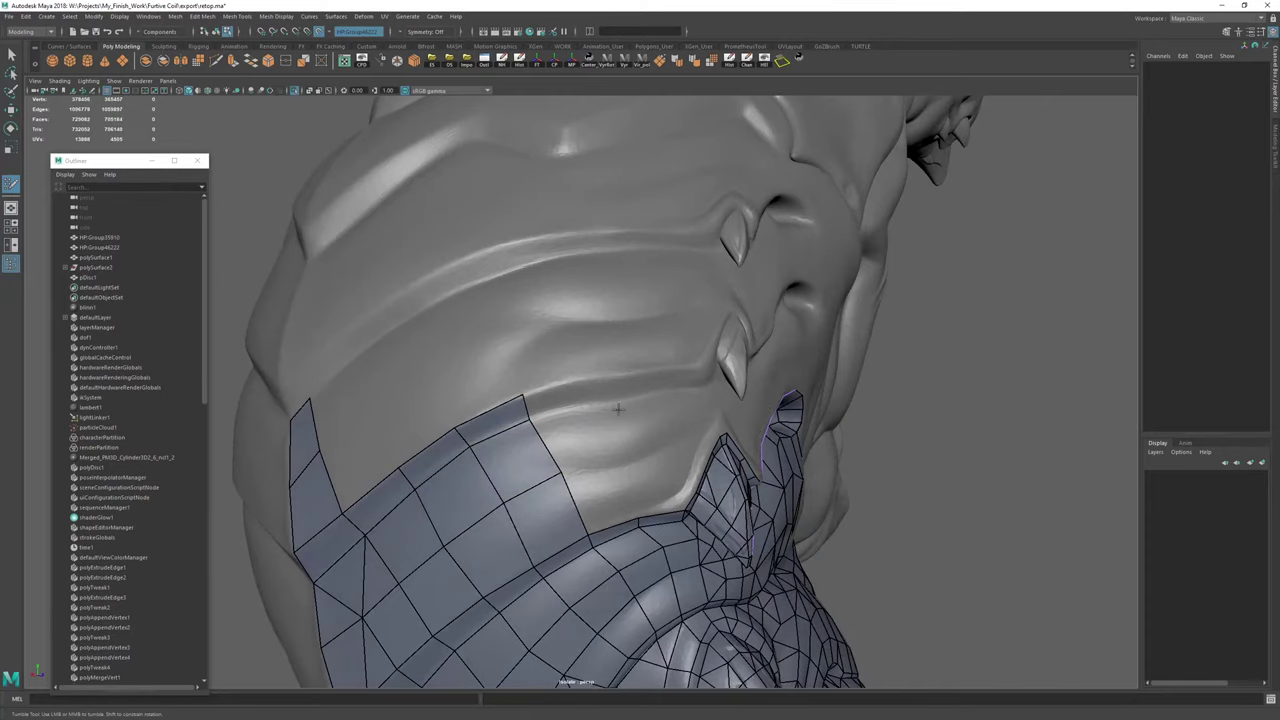
# Lengthen the narrow crease strip by one quad past the end of the filled rows, toward the side spikes.
pyautogui.keyDown('alt'); pyautogui.moveTo(618, 409); pyautogui.dragTo(669, 443, button='right'); pyautogui.keyUp('alt')
pyautogui.keyDown('alt'); pyautogui.moveTo(669, 443); pyautogui.dragTo(725, 441); pyautogui.keyUp('alt')
pyautogui.keyDown('alt'); pyautogui.moveTo(536, 417); pyautogui.dragTo(506, 423); pyautogui.keyUp('alt')
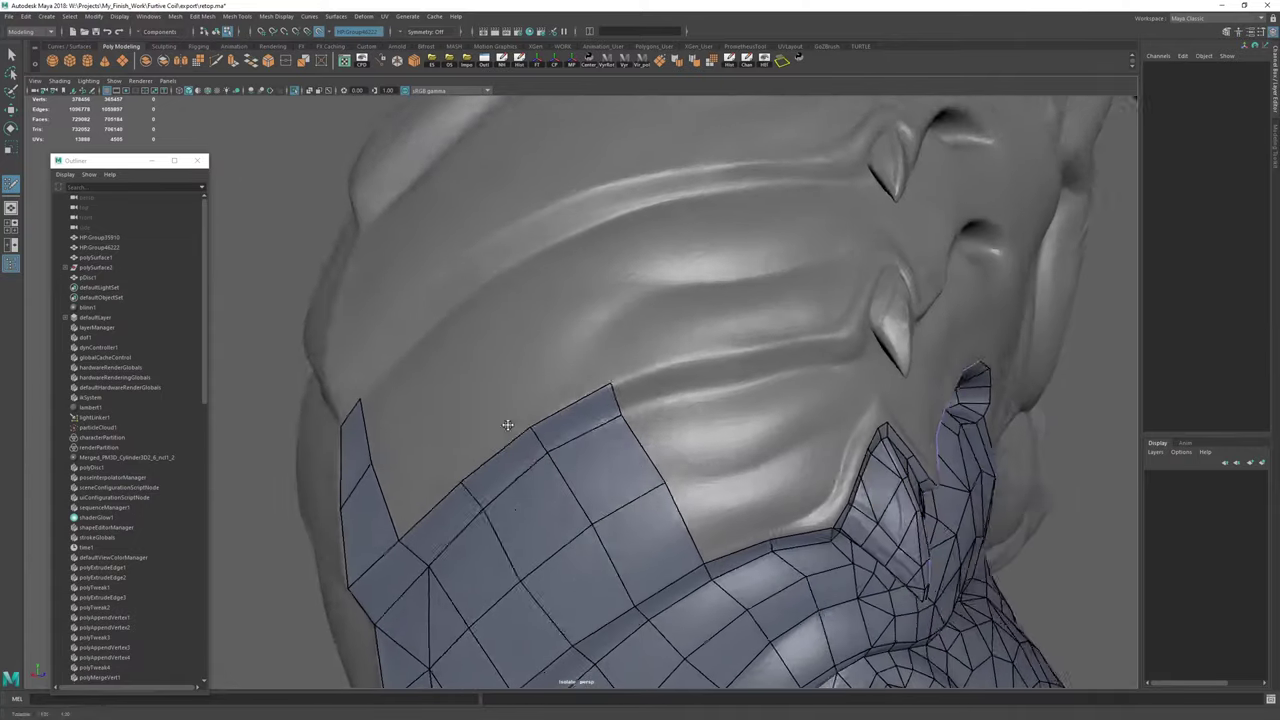
pyautogui.keyDown('alt'); pyautogui.moveTo(618, 424); pyautogui.dragTo(500, 449, button='middle'); pyautogui.keyUp('alt')
pyautogui.keyDown('alt'); pyautogui.moveTo(500, 449); pyautogui.dragTo(495, 424); pyautogui.keyUp('alt')
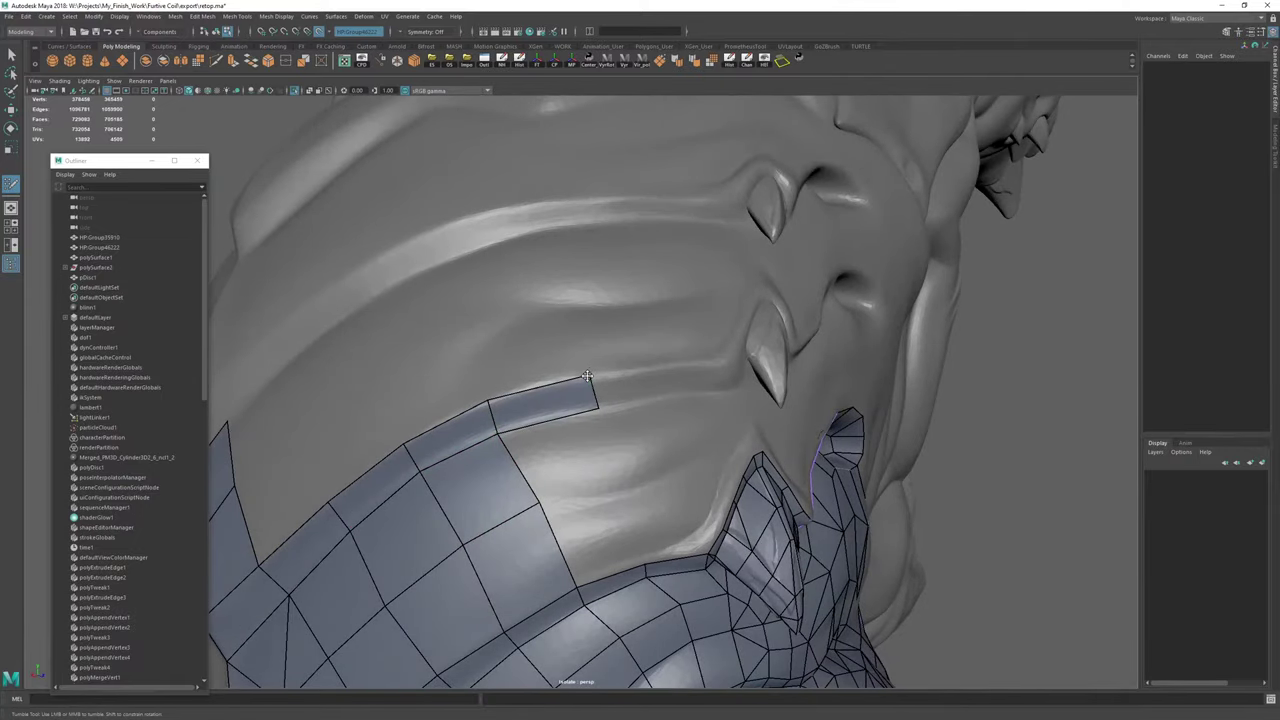
# Examine how the finished lower neck folds and spikes are retopologized, down to the open border at the base.
pyautogui.keyDown('alt'); pyautogui.moveTo(587, 376); pyautogui.dragTo(600, 429, button='right'); pyautogui.keyUp('alt')
pyautogui.keyDown('alt'); pyautogui.moveTo(480, 432); pyautogui.dragTo(590, 450); pyautogui.keyUp('alt')
pyautogui.keyDown('alt'); pyautogui.moveTo(540, 440); pyautogui.dragTo(600, 450, button='right'); pyautogui.keyUp('alt')
pyautogui.keyDown('alt'); pyautogui.moveTo(572, 520); pyautogui.dragTo(570, 349, button='middle'); pyautogui.keyUp('alt')
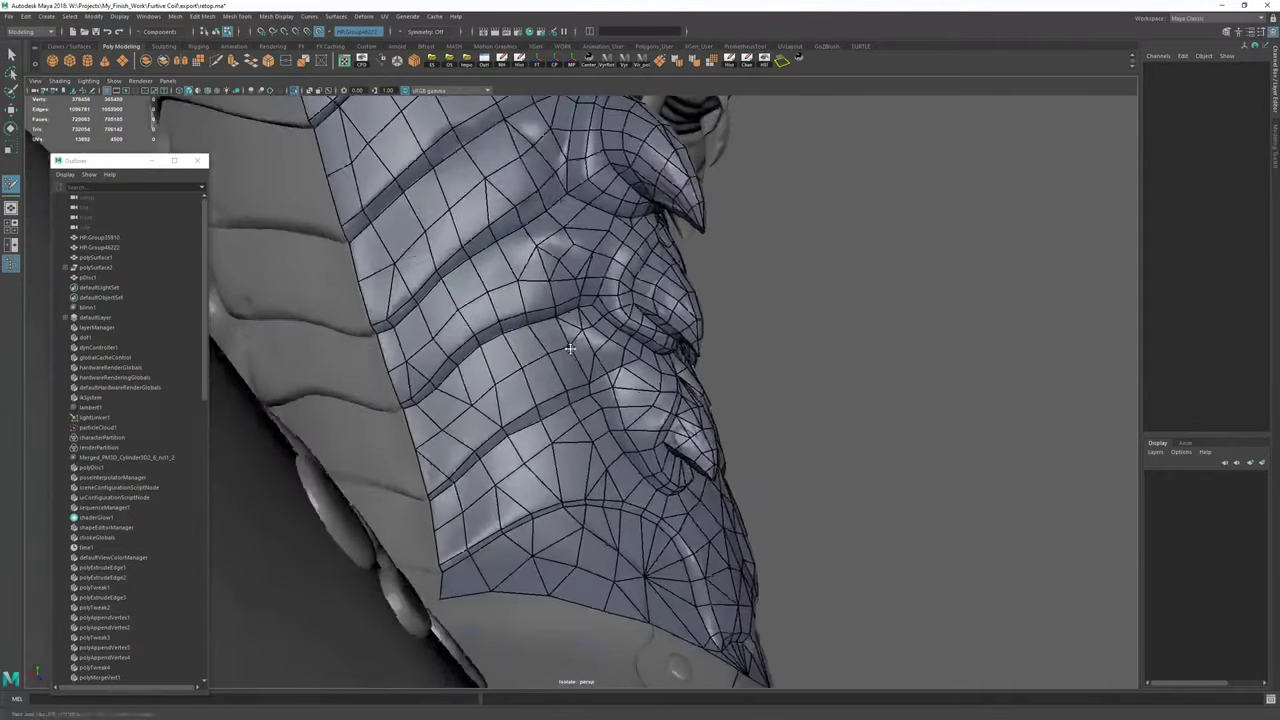
pyautogui.keyDown('alt'); pyautogui.moveTo(570, 348); pyautogui.dragTo(524, 372); pyautogui.keyUp('alt')
pyautogui.keyDown('alt'); pyautogui.moveTo(620, 450); pyautogui.dragTo(534, 353, button='middle'); pyautogui.keyUp('alt')
pyautogui.moveTo(538, 360)
pyautogui.keyDown('alt'); pyautogui.mouseDown(button='right')
pyautogui.moveTo(709, 400)
pyautogui.moveTo(538, 360)
pyautogui.mouseUp(button='right'); pyautogui.keyUp('alt')
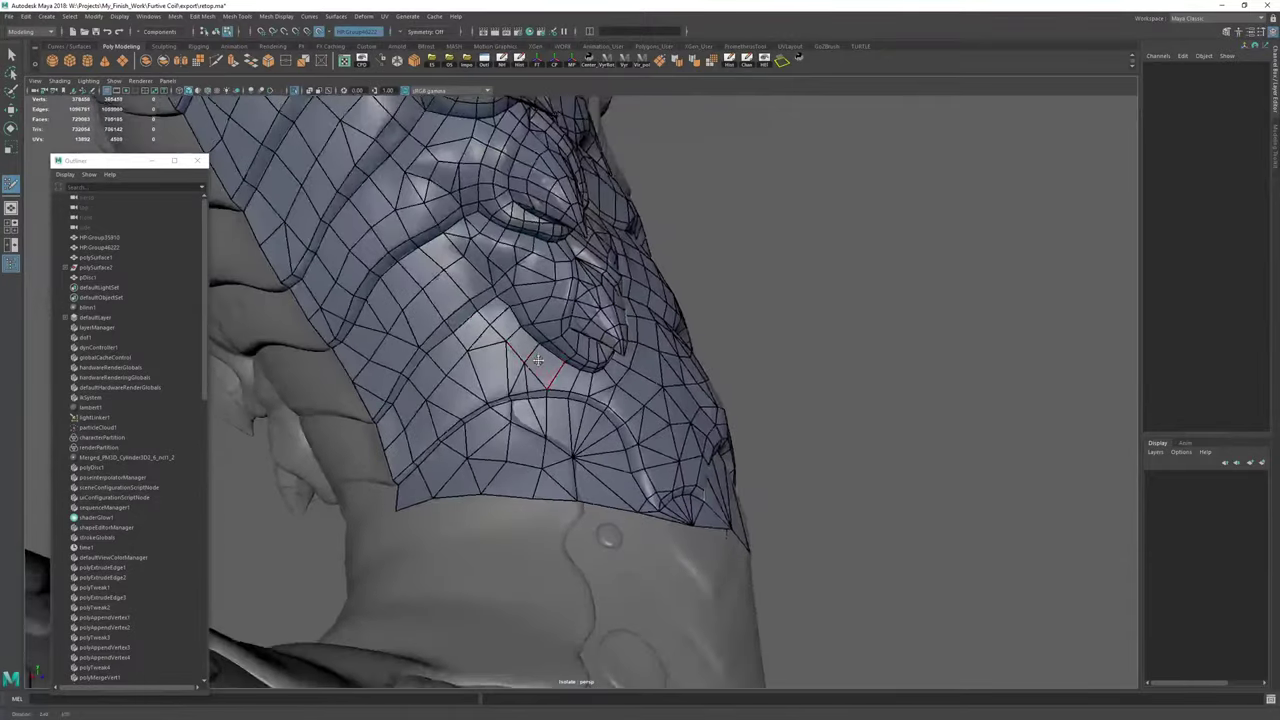
pyautogui.keyDown('alt'); pyautogui.moveTo(538, 360); pyautogui.dragTo(585, 417); pyautogui.keyUp('alt')
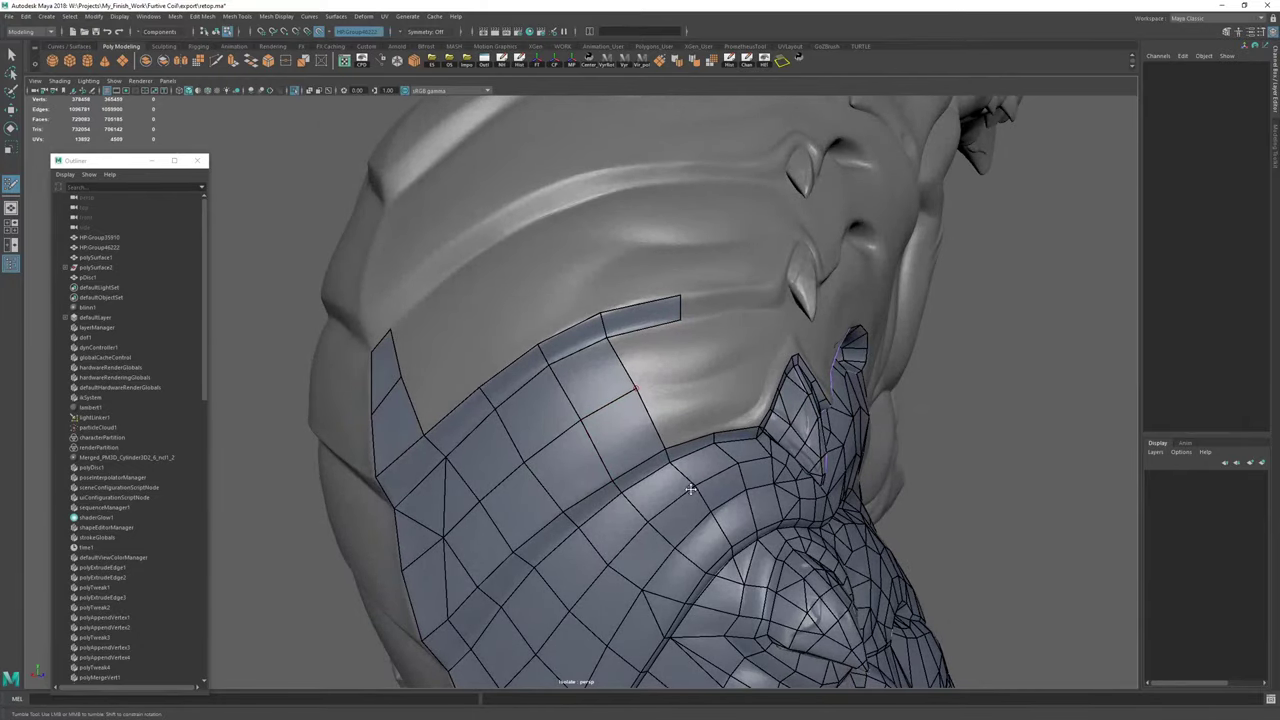
# Collapse the surplus edges among the quads on the fold below, and delete the overhanging end quad of the crease strip.
pyautogui.keyDown('alt'); pyautogui.moveTo(690, 489); pyautogui.dragTo(634, 371); pyautogui.keyUp('alt')
pyautogui.keyDown('alt'); pyautogui.moveTo(563, 418); pyautogui.dragTo(502, 421); pyautogui.keyUp('alt')
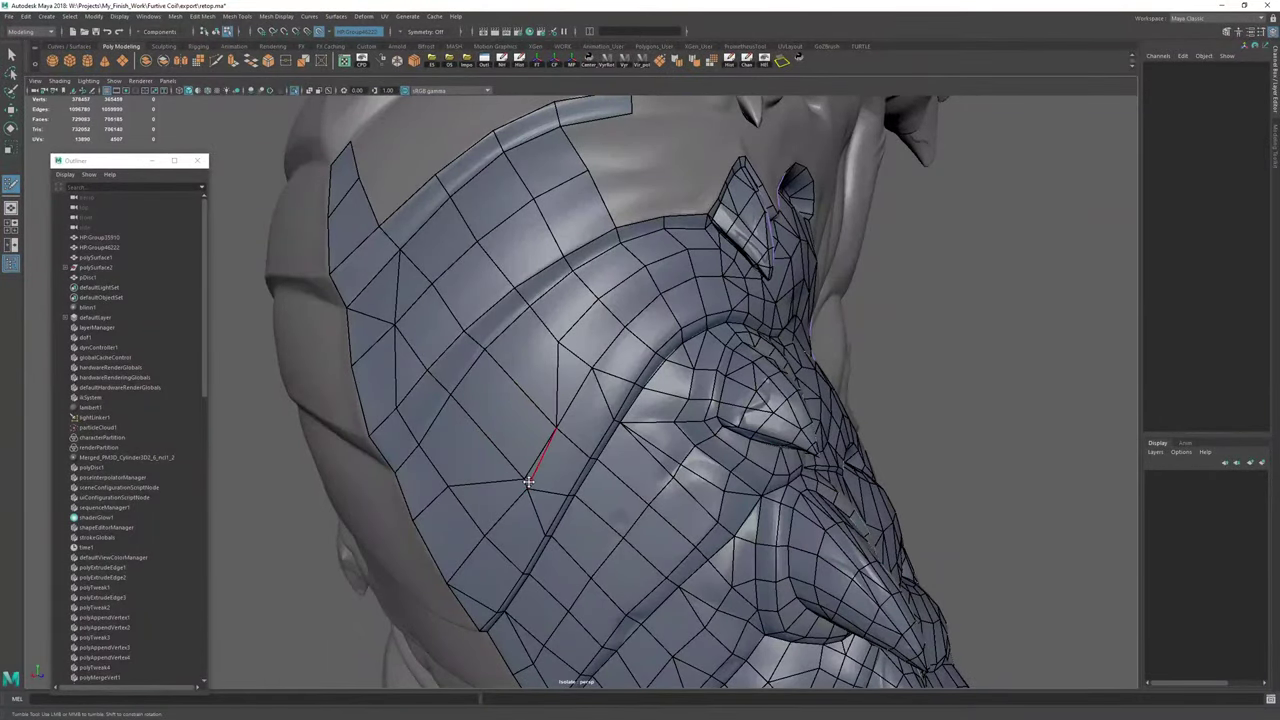
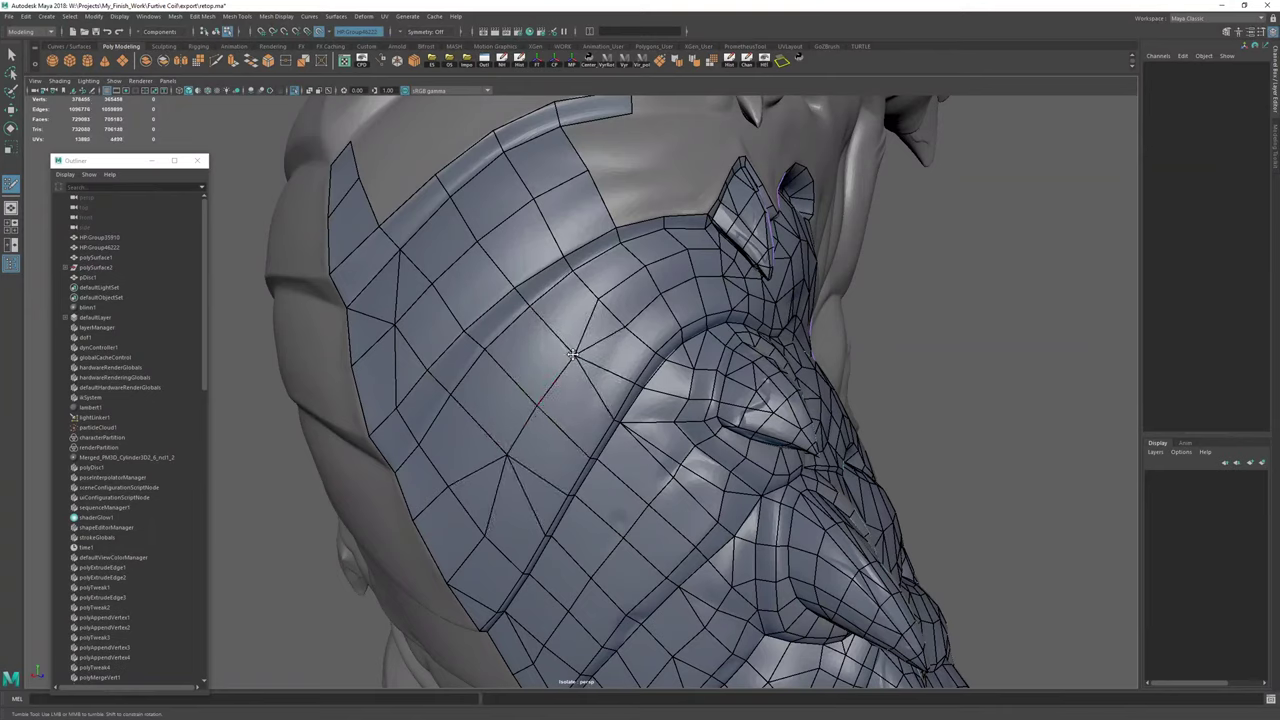
pyautogui.keyDown('alt'); pyautogui.moveTo(638, 276); pyautogui.dragTo(545, 385, button='middle'); pyautogui.keyUp('alt')
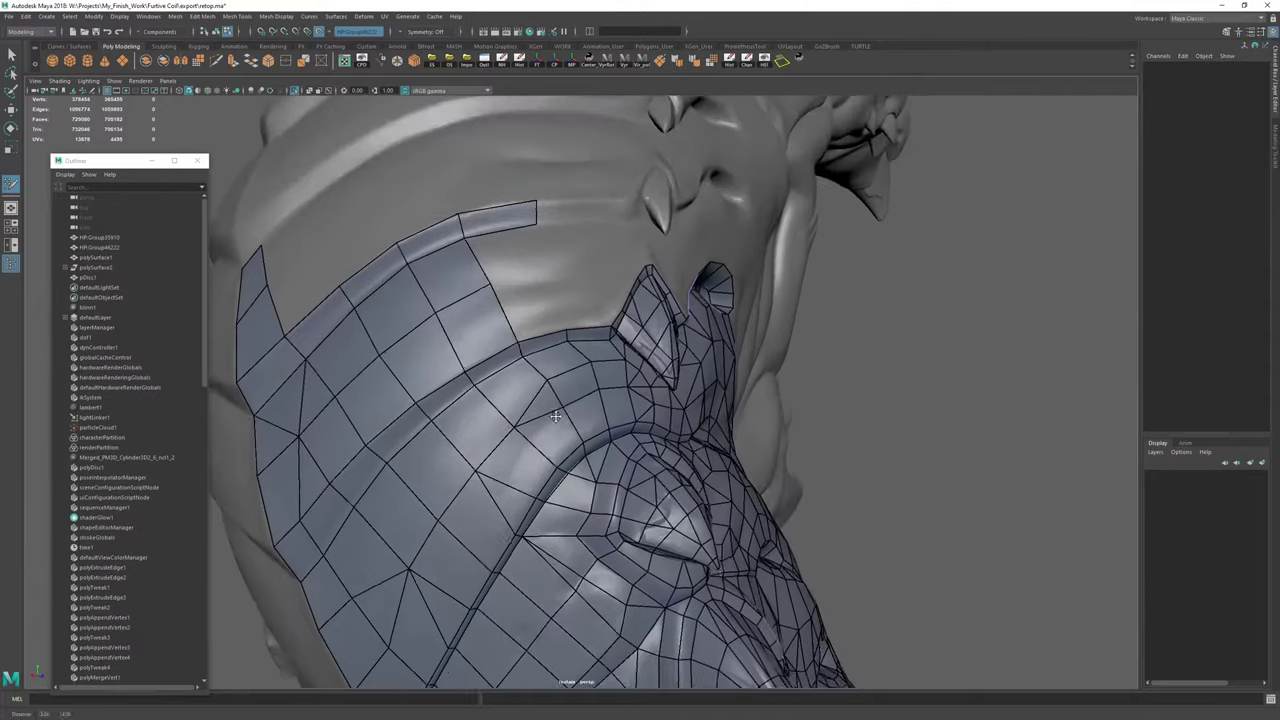
pyautogui.moveTo(545, 385)
pyautogui.keyDown('alt'); pyautogui.mouseDown()
pyautogui.moveTo(455, 420)
pyautogui.moveTo(556, 394)
pyautogui.moveTo(634, 409)
pyautogui.moveTo(636, 424)
pyautogui.moveTo(634, 404)
pyautogui.moveTo(548, 410)
pyautogui.mouseUp(); pyautogui.keyUp('alt')
pyautogui.keyDown('alt'); pyautogui.moveTo(501, 338); pyautogui.dragTo(530, 394, button='middle'); pyautogui.keyUp('alt')
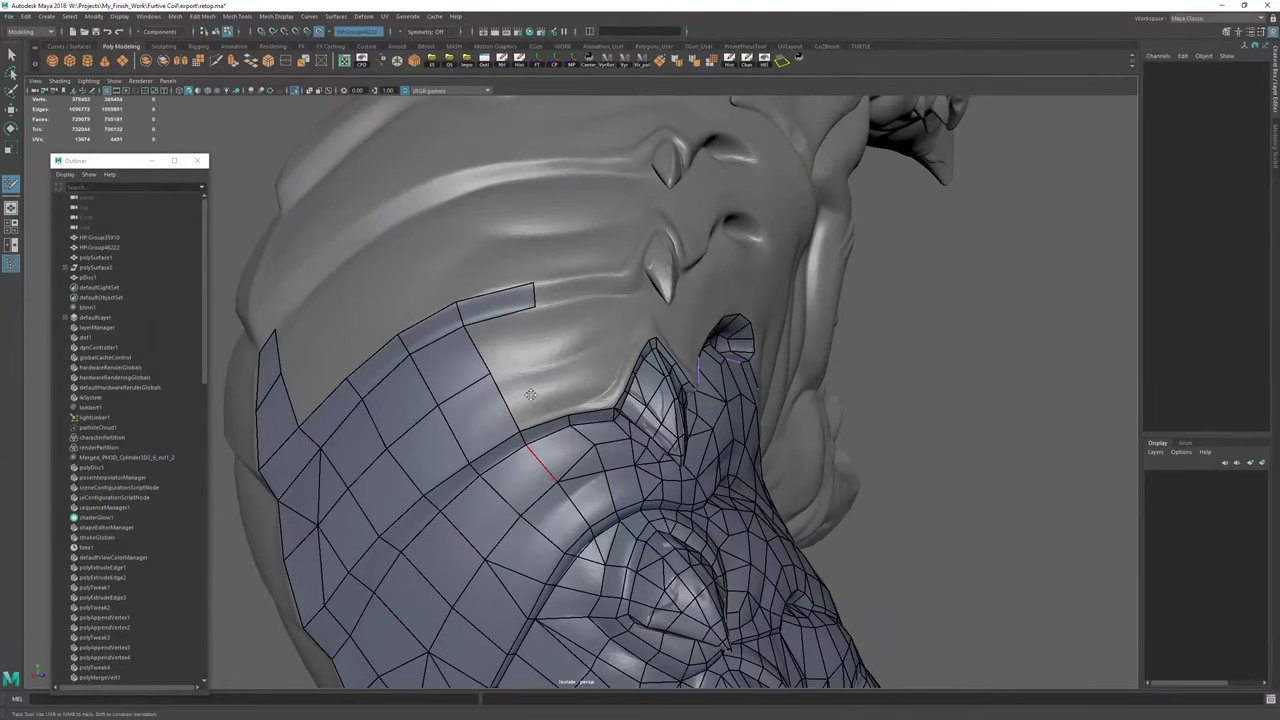
pyautogui.moveTo(555, 387)
pyautogui.mouseDown()
pyautogui.moveTo(550, 353)
pyautogui.moveTo(465, 386)
pyautogui.mouseUp()
pyautogui.keyDown('shift'); pyautogui.click(516, 345); pyautogui.keyUp('shift')
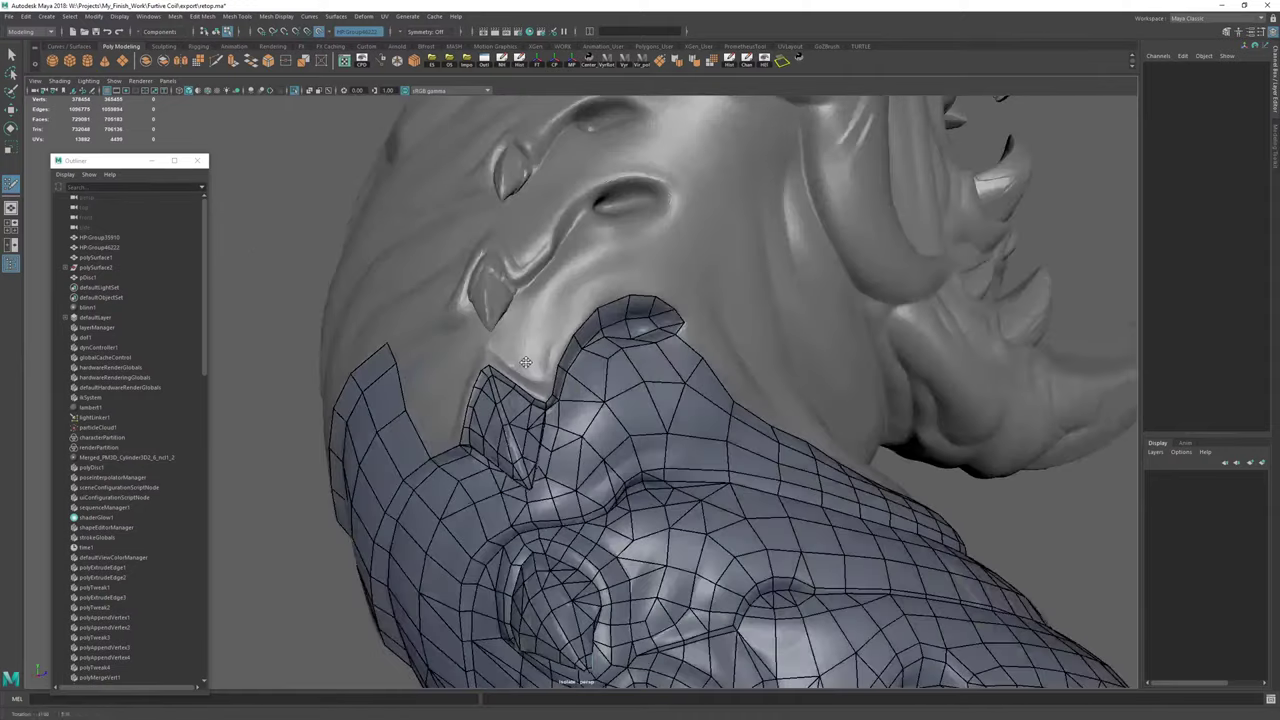
# Build an outer rim of quads around the top spike, up its back flank, over the tip and down the front edge.
pyautogui.keyDown('alt'); pyautogui.moveTo(465, 386); pyautogui.dragTo(535, 390, button='right'); pyautogui.keyUp('alt')
pyautogui.keyDown('alt'); pyautogui.moveTo(535, 390); pyautogui.dragTo(627, 390); pyautogui.keyUp('alt')
pyautogui.keyDown('alt'); pyautogui.moveTo(780, 448); pyautogui.dragTo(708, 432); pyautogui.keyUp('alt')
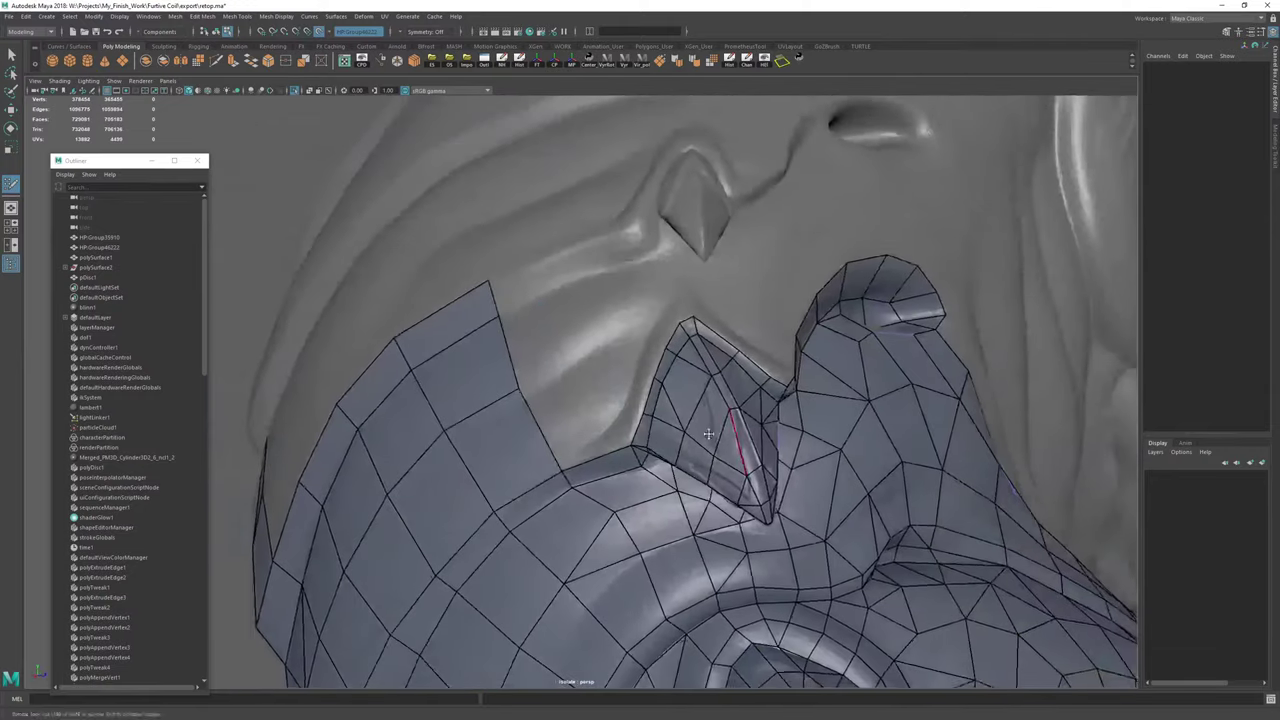
pyautogui.keyDown('alt'); pyautogui.moveTo(708, 432); pyautogui.dragTo(785, 400, button='right'); pyautogui.keyUp('alt')
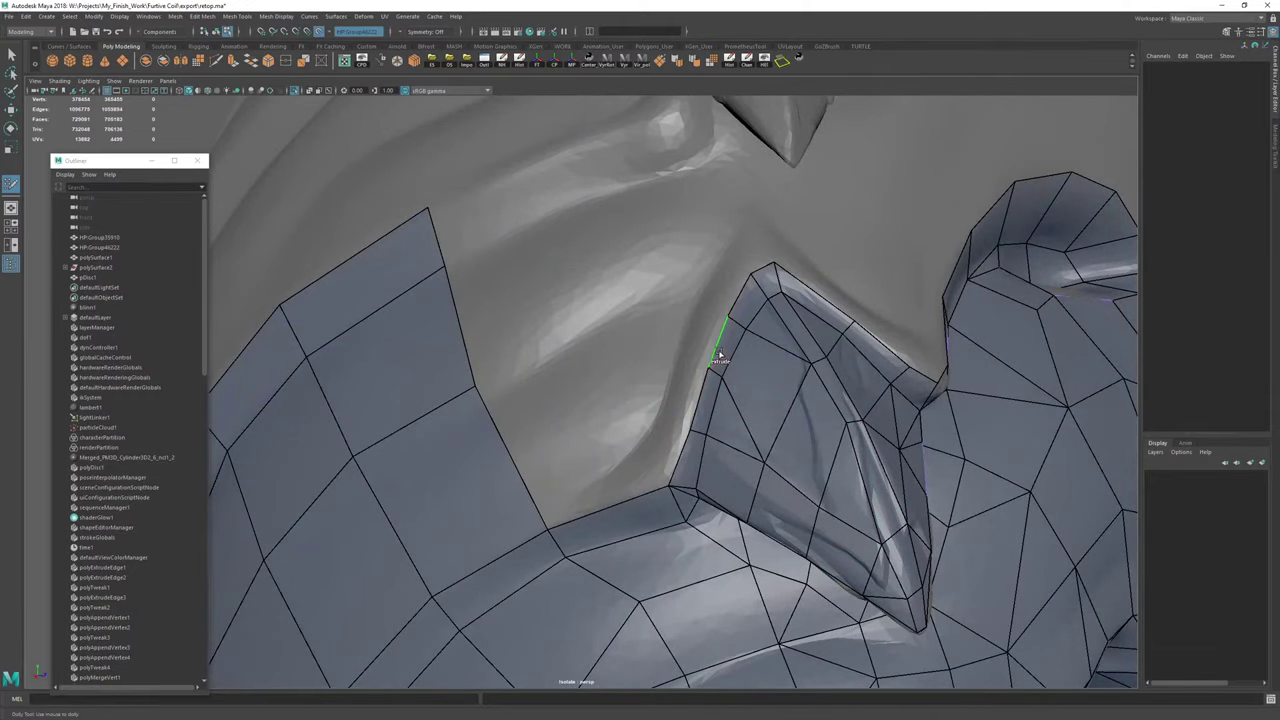
pyautogui.moveTo(719, 355)
pyautogui.mouseDown()
pyautogui.moveTo(622, 322)
pyautogui.moveTo(683, 337)
pyautogui.mouseUp()
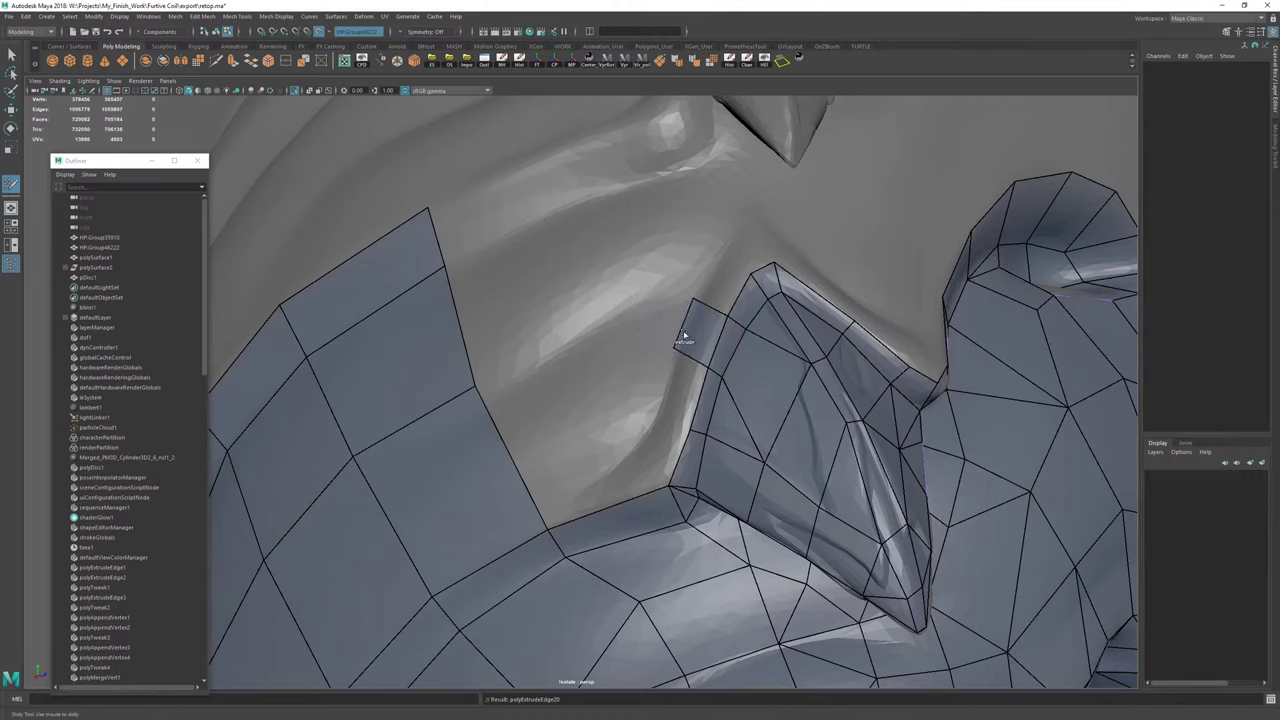
pyautogui.moveTo(720, 288)
pyautogui.mouseDown()
pyautogui.moveTo(730, 241)
pyautogui.moveTo(752, 357)
pyautogui.moveTo(726, 342)
pyautogui.mouseUp()
pyautogui.hotkey('ctrl', 'z')
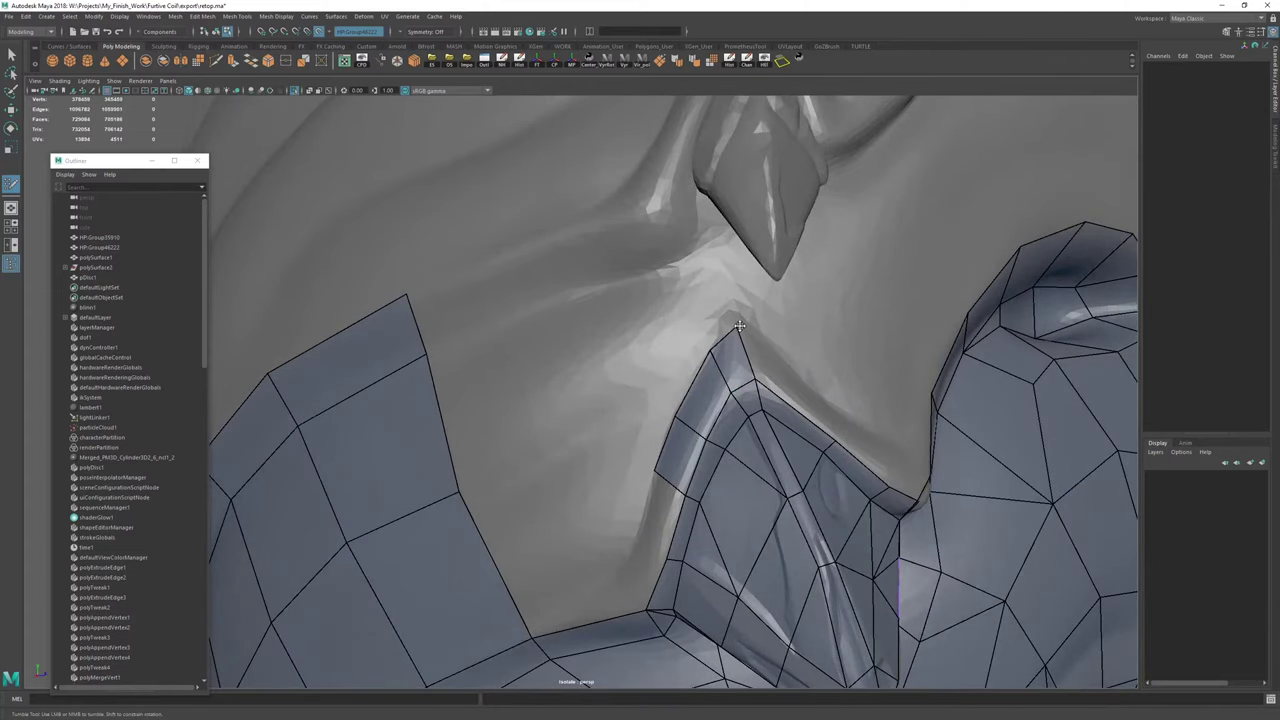
pyautogui.moveTo(775, 399); pyautogui.dragTo(732, 308)
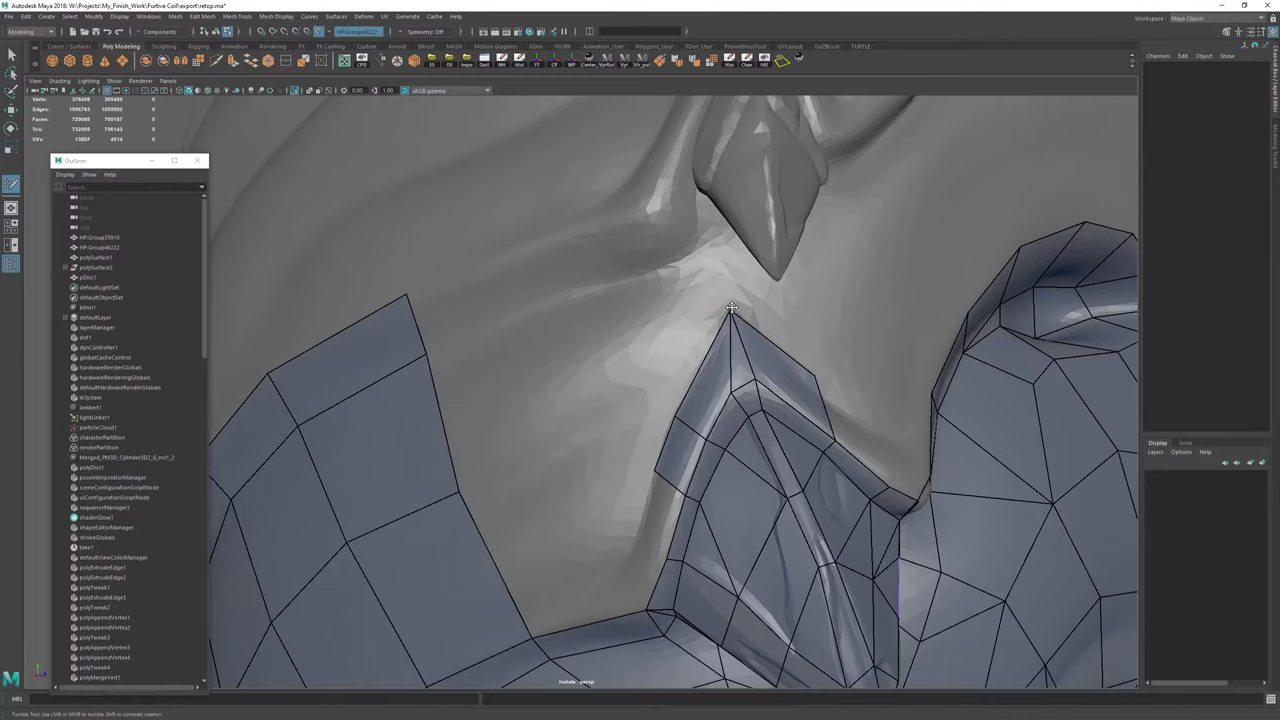
pyautogui.moveTo(818, 379); pyautogui.dragTo(844, 406)
# Fill the gap between the spike's outer rim and the neck band with two faces, and add another quad above them.
pyautogui.keyDown('alt'); pyautogui.moveTo(722, 412); pyautogui.dragTo(793, 421); pyautogui.keyUp('alt')
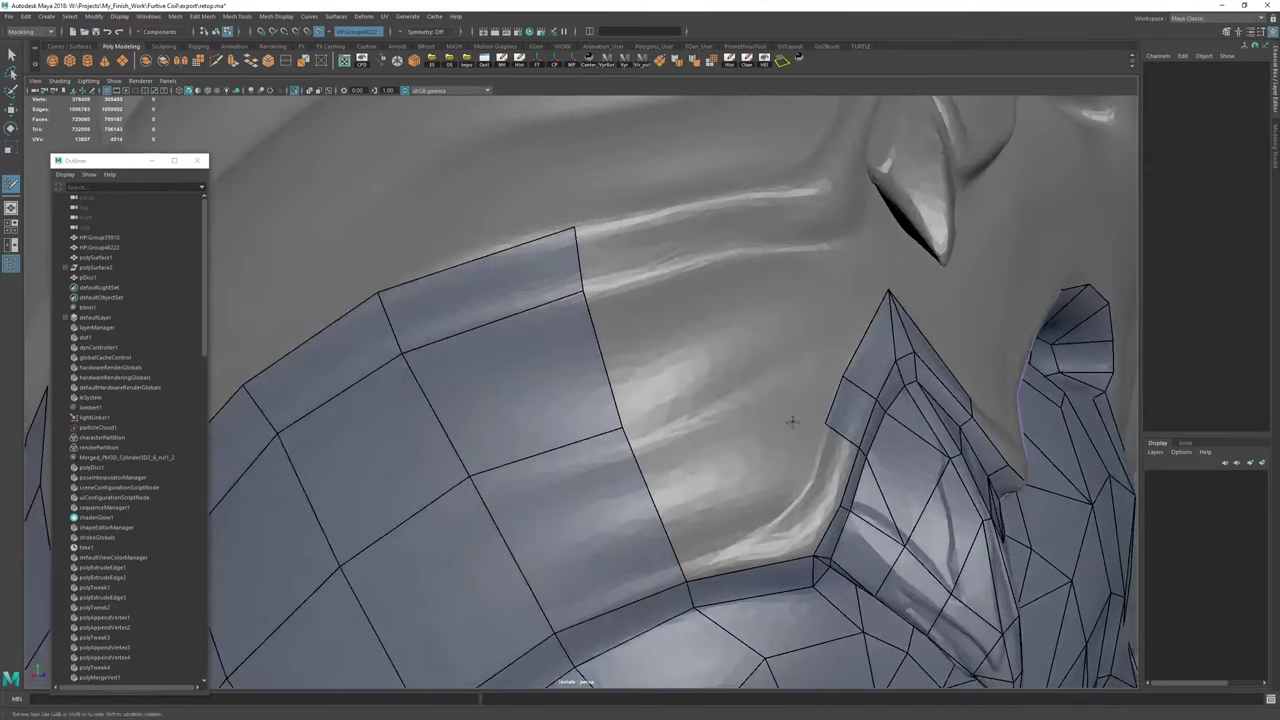
pyautogui.moveTo(843, 377)
pyautogui.mouseDown()
pyautogui.moveTo(824, 431)
pyautogui.moveTo(690, 370)
pyautogui.mouseUp()
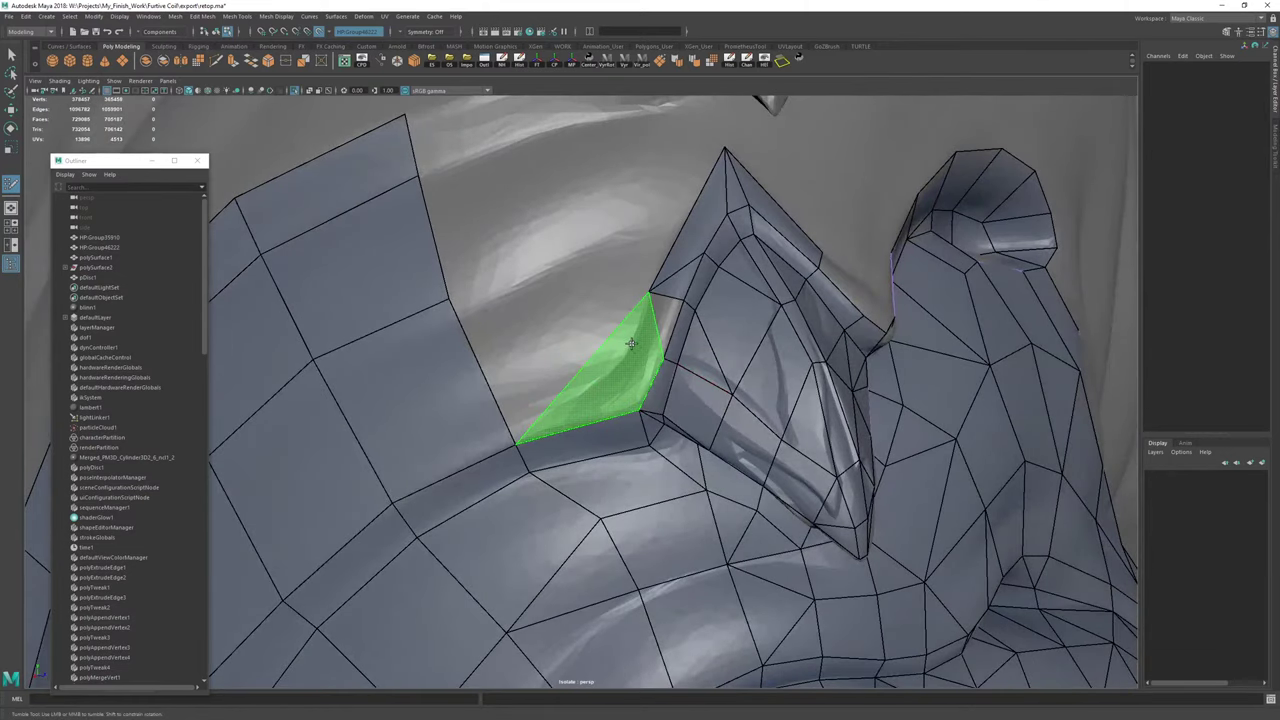
pyautogui.keyDown('shift'); pyautogui.click(667, 316); pyautogui.keyUp('shift')
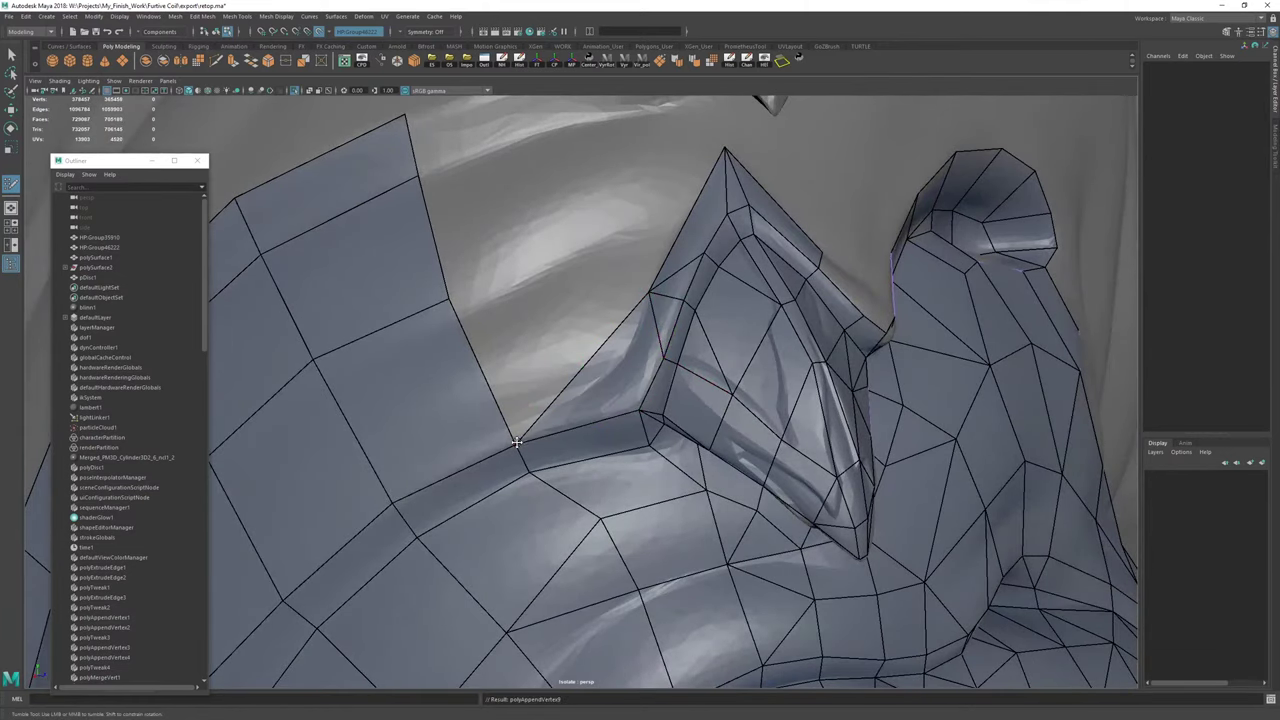
pyautogui.keyDown('shift'); pyautogui.click(533, 255); pyautogui.keyUp('shift')
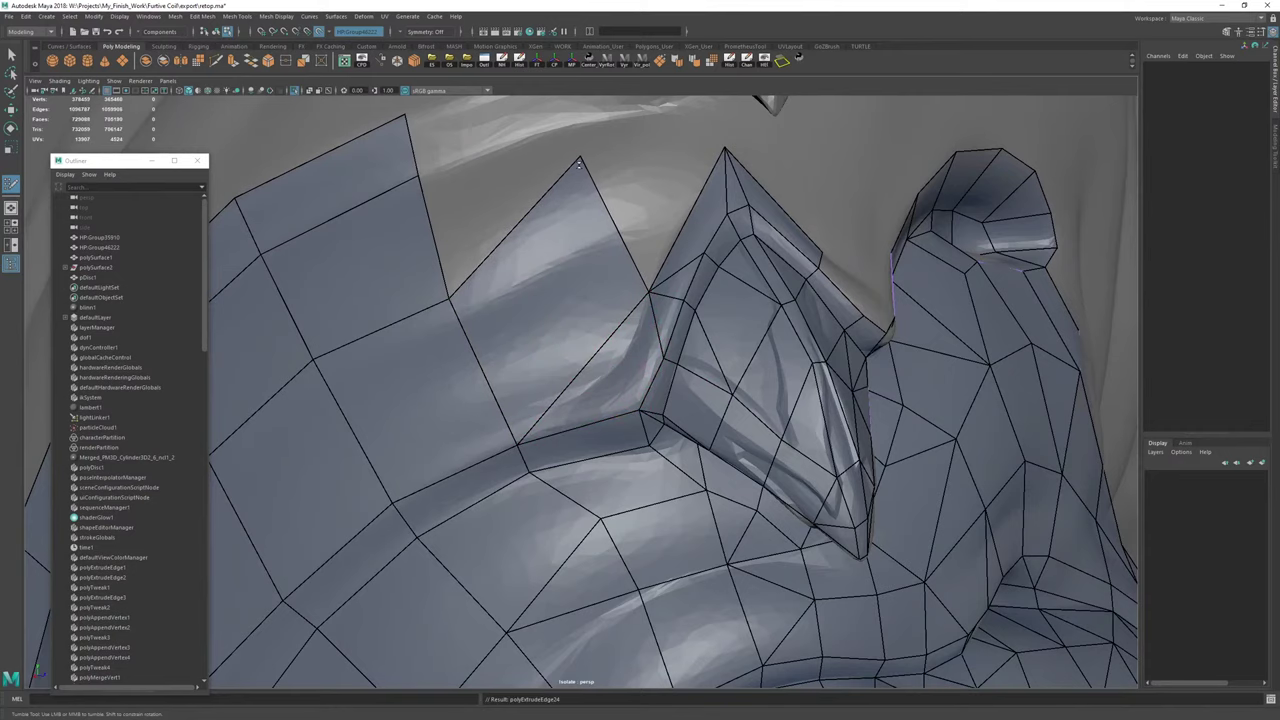
pyautogui.moveTo(587, 157); pyautogui.dragTo(597, 237)
pyautogui.keyDown('alt'); pyautogui.moveTo(673, 266); pyautogui.dragTo(572, 318, button='right'); pyautogui.keyUp('alt')
pyautogui.keyDown('alt'); pyautogui.moveTo(572, 318); pyautogui.dragTo(597, 397, button='middle'); pyautogui.keyUp('alt')
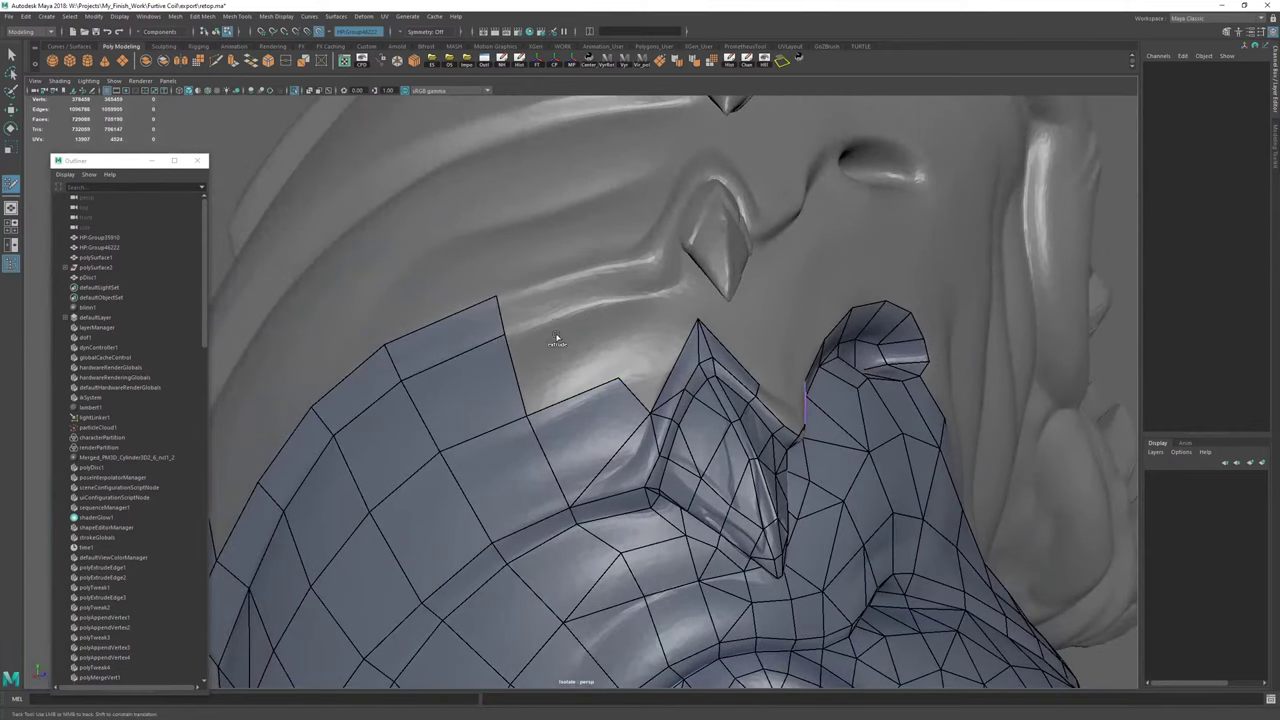
pyautogui.moveTo(557, 338); pyautogui.dragTo(535, 410)
pyautogui.moveTo(550, 495); pyautogui.dragTo(560, 484)
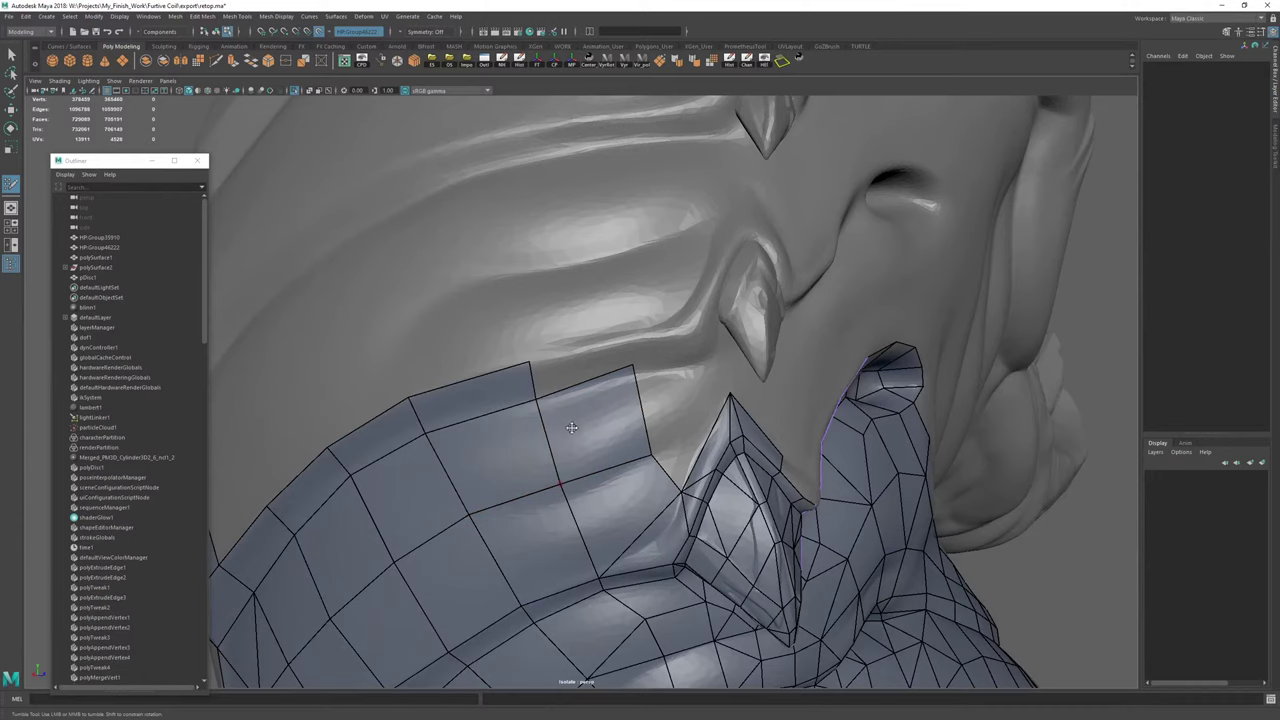
# Delete the mesh's construction history, resume Quad Draw and extend the crease strip by two quads toward the next spike.
pyautogui.press('w')
pyautogui.hotkey('alt', 'shift', 'd')
pyautogui.press('y')
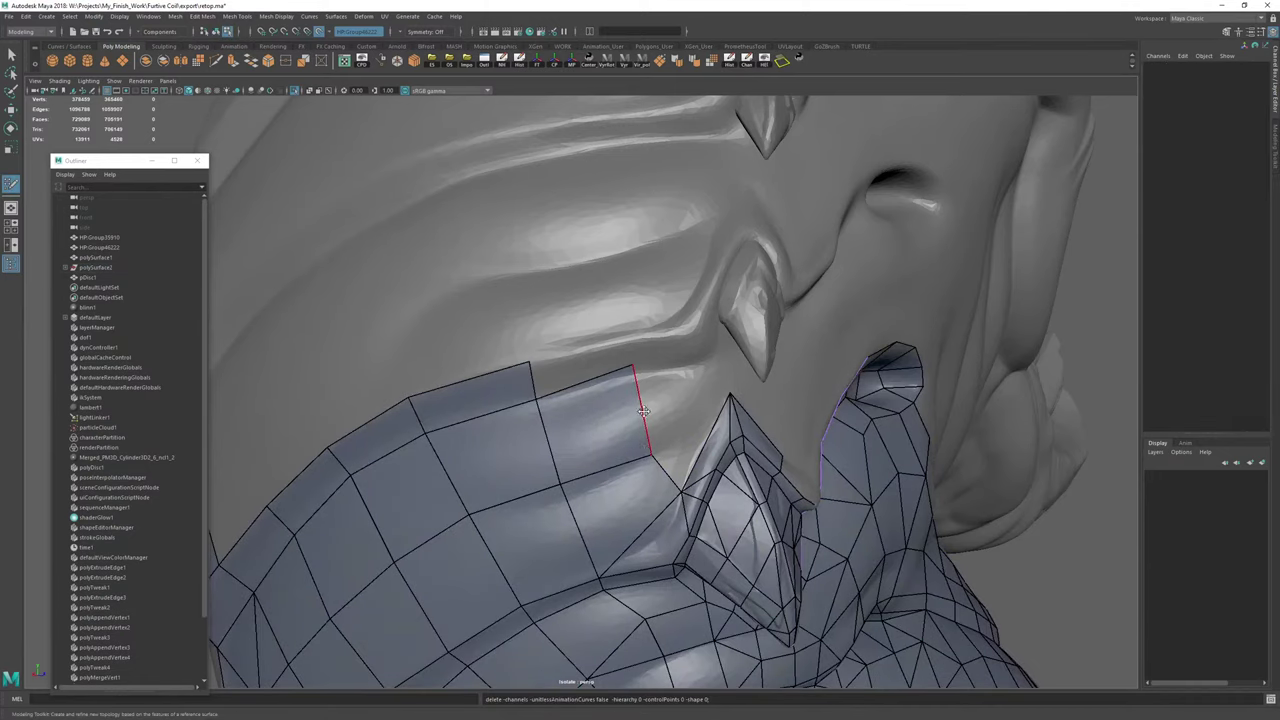
pyautogui.moveTo(633, 366)
pyautogui.mouseDown()
pyautogui.moveTo(603, 352)
pyautogui.moveTo(682, 347)
pyautogui.moveTo(701, 328)
pyautogui.mouseUp()
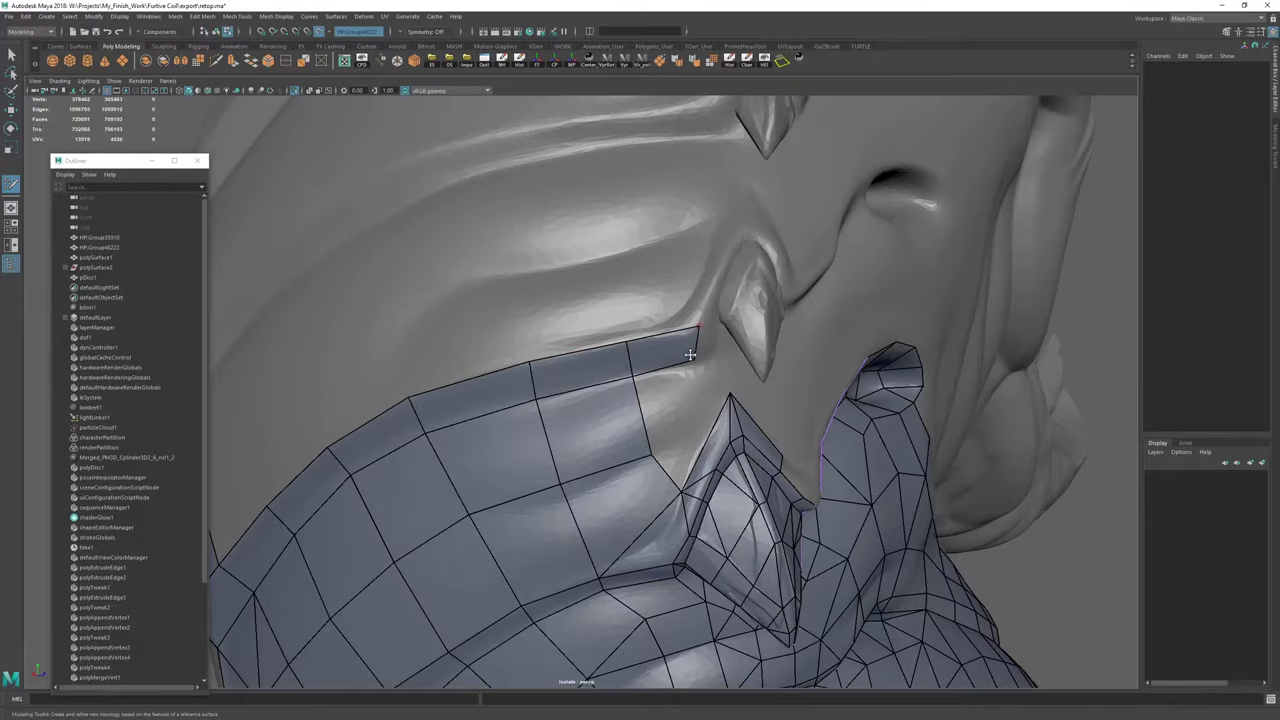
# Examine the whole neck and head to see how far the mesh reaches and which spikes and folds remain uncovered.
pyautogui.keyDown('alt'); pyautogui.moveTo(703, 358); pyautogui.dragTo(592, 402, button='right'); pyautogui.keyUp('alt')
pyautogui.keyDown('alt'); pyautogui.moveTo(592, 402); pyautogui.dragTo(530, 420); pyautogui.keyUp('alt')
pyautogui.keyDown('alt'); pyautogui.moveTo(560, 420); pyautogui.dragTo(610, 440, button='right'); pyautogui.keyUp('alt')
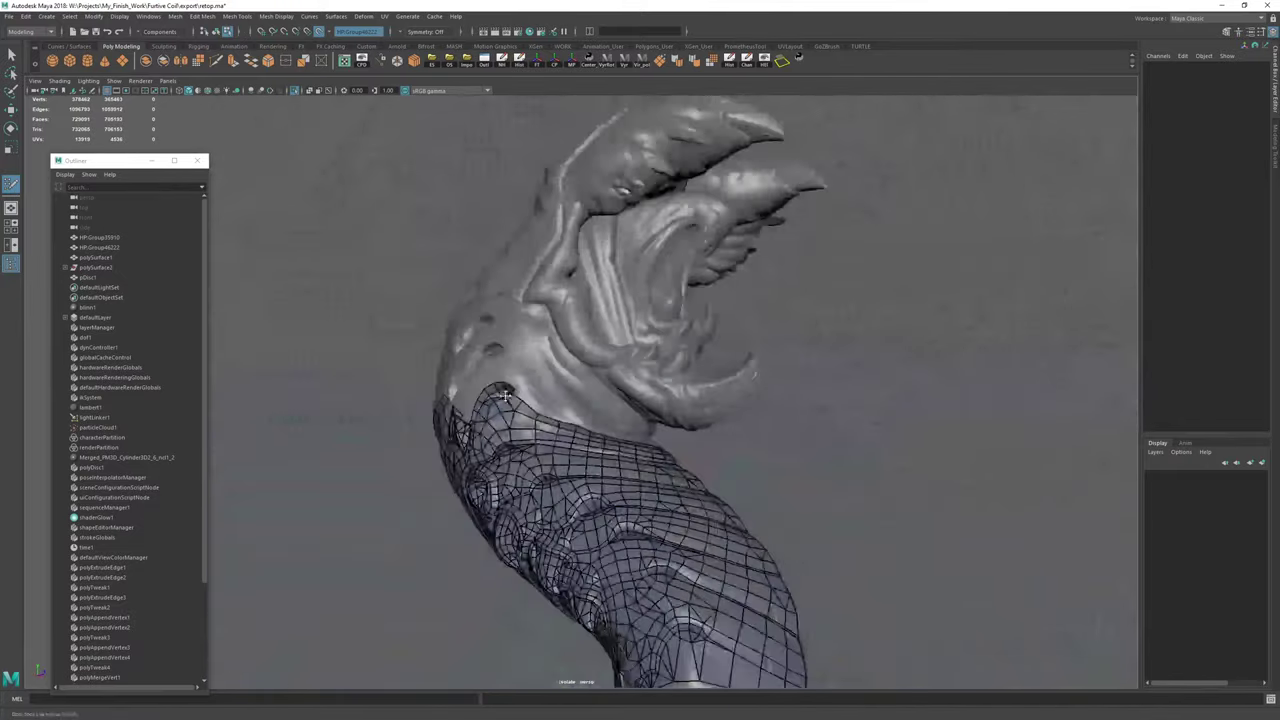
pyautogui.keyDown('alt'); pyautogui.moveTo(700, 450); pyautogui.dragTo(660, 444); pyautogui.keyUp('alt')
pyautogui.keyDown('alt'); pyautogui.moveTo(560, 446); pyautogui.dragTo(690, 456, button='right'); pyautogui.keyUp('alt')
pyautogui.keyDown('alt'); pyautogui.moveTo(490, 464); pyautogui.dragTo(614, 462, button='middle'); pyautogui.keyUp('alt')
pyautogui.keyDown('alt'); pyautogui.moveTo(797, 386); pyautogui.dragTo(680, 400, button='right'); pyautogui.keyUp('alt')
pyautogui.keyDown('alt'); pyautogui.moveTo(690, 405); pyautogui.dragTo(760, 435); pyautogui.keyUp('alt')
pyautogui.keyDown('alt'); pyautogui.moveTo(780, 440); pyautogui.dragTo(1106, 465, button='right'); pyautogui.keyUp('alt')
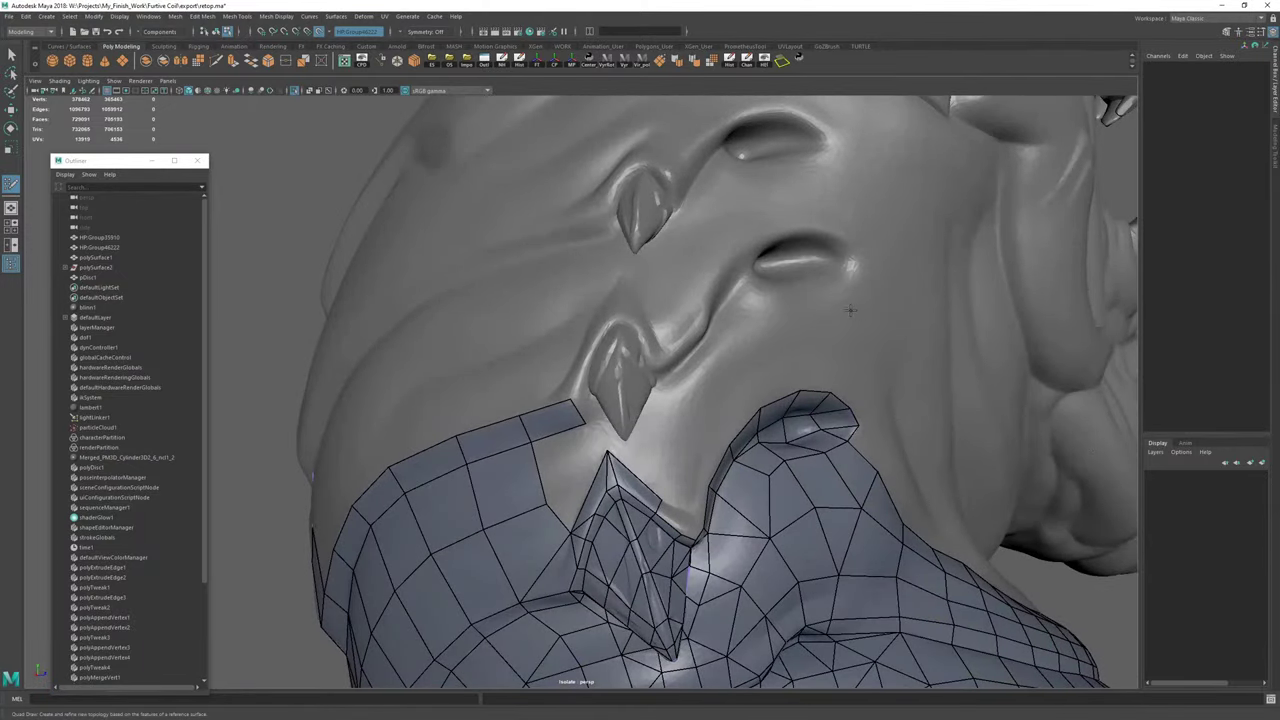
# Close the opening between the crease strip and the tip of the spike's rim with a quad and a triangle.
pyautogui.keyDown('alt'); pyautogui.moveTo(589, 431); pyautogui.dragTo(645, 405); pyautogui.keyUp('alt')
pyautogui.keyDown('alt'); pyautogui.moveTo(645, 405); pyautogui.dragTo(726, 386, button='right'); pyautogui.keyUp('alt')
pyautogui.keyDown('alt'); pyautogui.moveTo(820, 285); pyautogui.dragTo(646, 314, button='middle'); pyautogui.keyUp('alt')
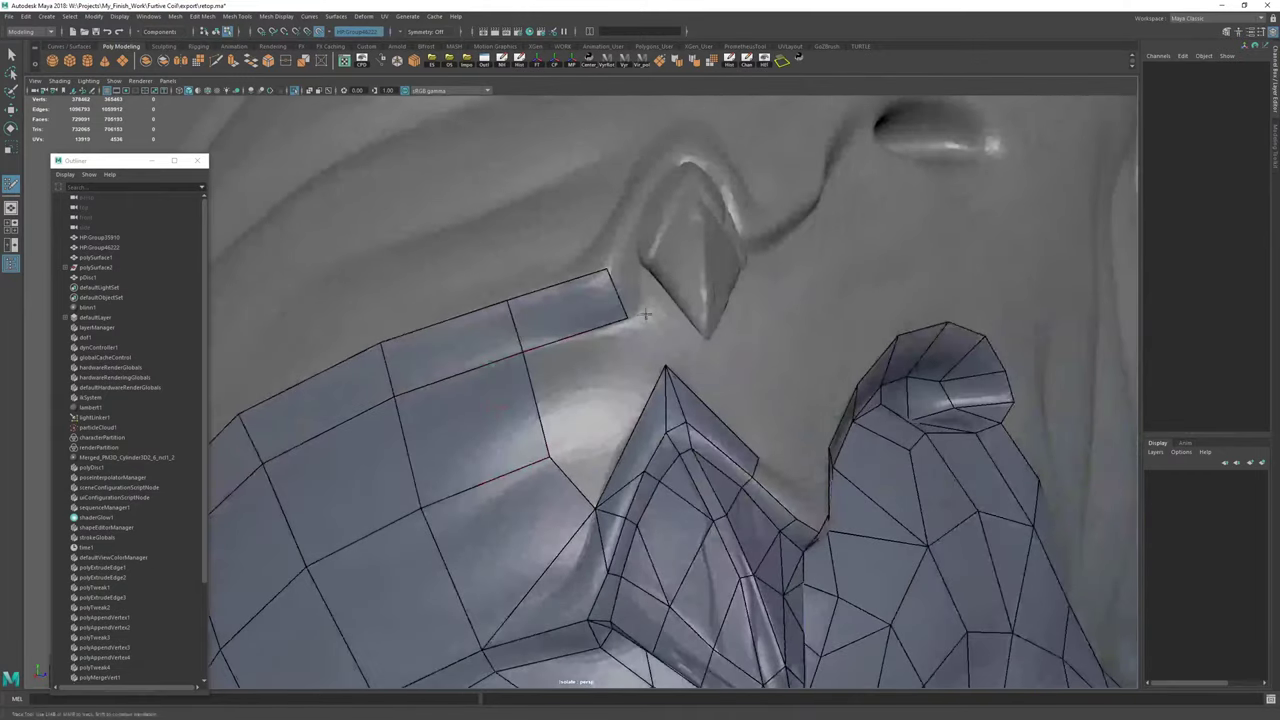
pyautogui.keyDown('shift'); pyautogui.click(592, 370); pyautogui.keyUp('shift')
pyautogui.keyDown('shift'); pyautogui.click(606, 446); pyautogui.keyUp('shift')
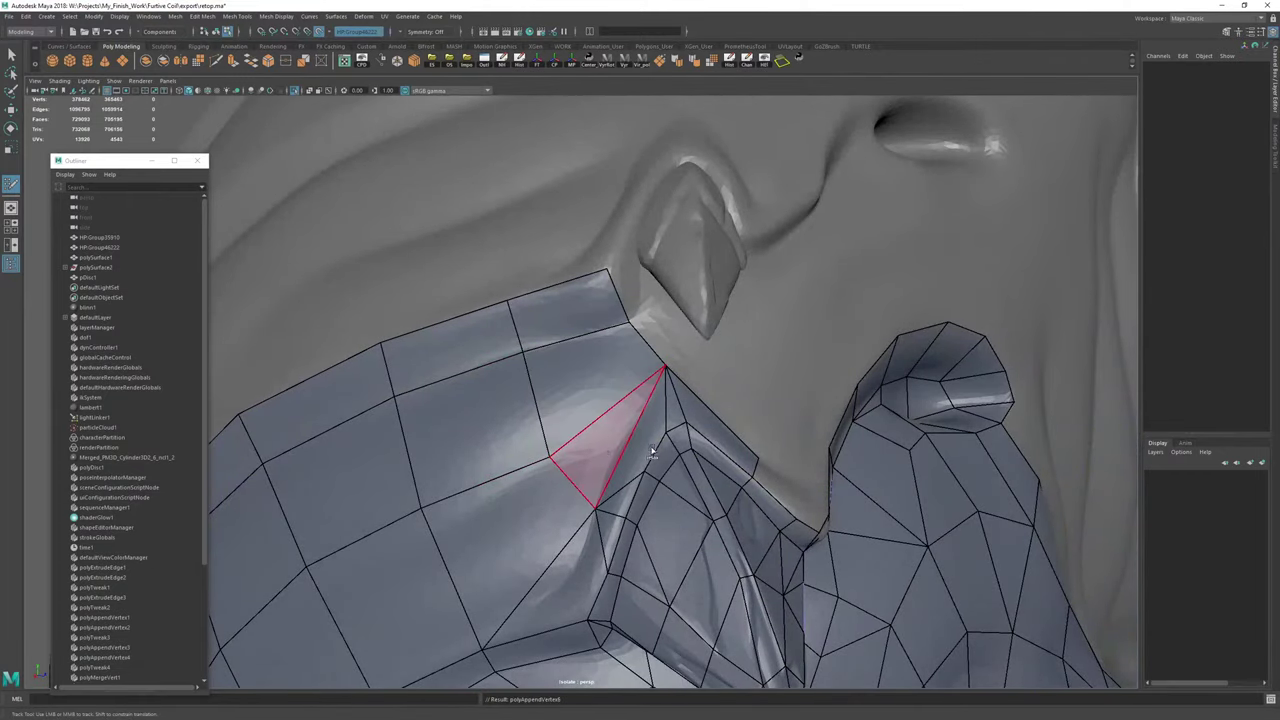
# Bridge the notch between the front of the spike's rim and the neighbouring curved fold with a quad.
pyautogui.keyDown('alt'); pyautogui.moveTo(651, 449); pyautogui.dragTo(590, 440, button='right'); pyautogui.keyUp('alt')
pyautogui.keyDown('alt'); pyautogui.moveTo(590, 440); pyautogui.dragTo(545, 430); pyautogui.keyUp('alt')
pyautogui.keyDown('alt'); pyautogui.moveTo(545, 430); pyautogui.dragTo(645, 432, button='right'); pyautogui.keyUp('alt')
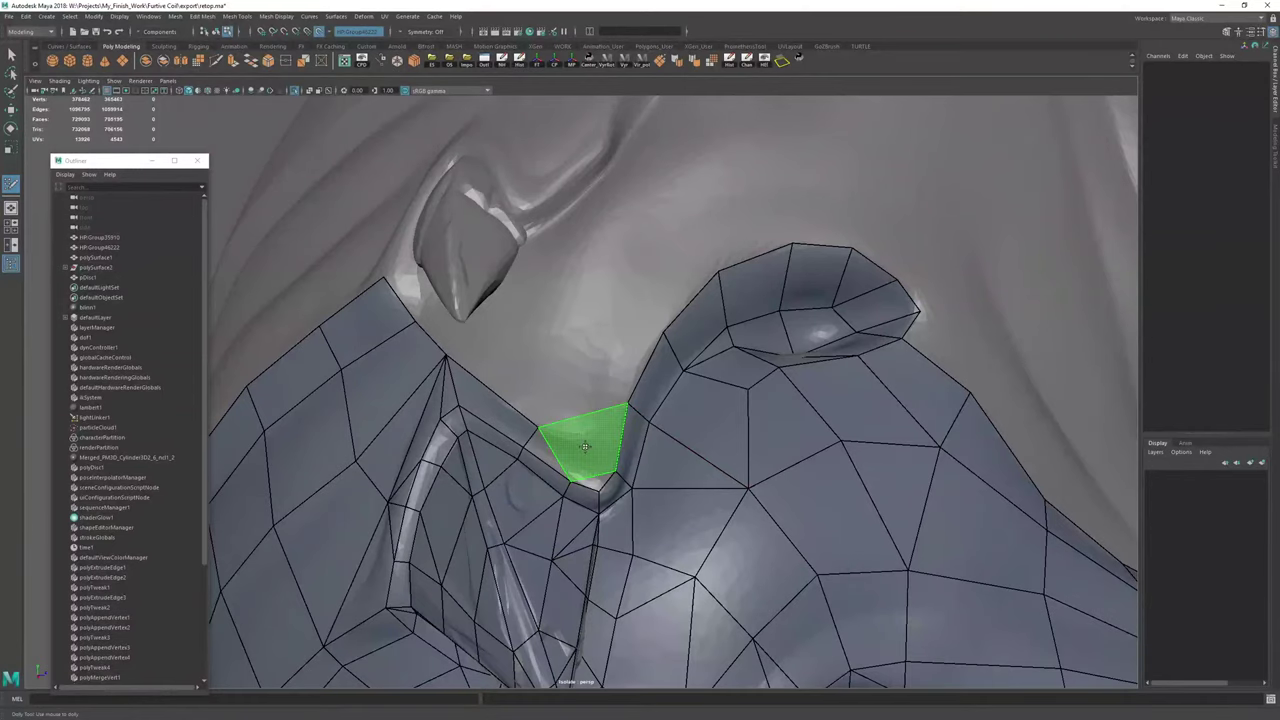
pyautogui.keyDown('shift'); pyautogui.click(582, 440); pyautogui.keyUp('shift')
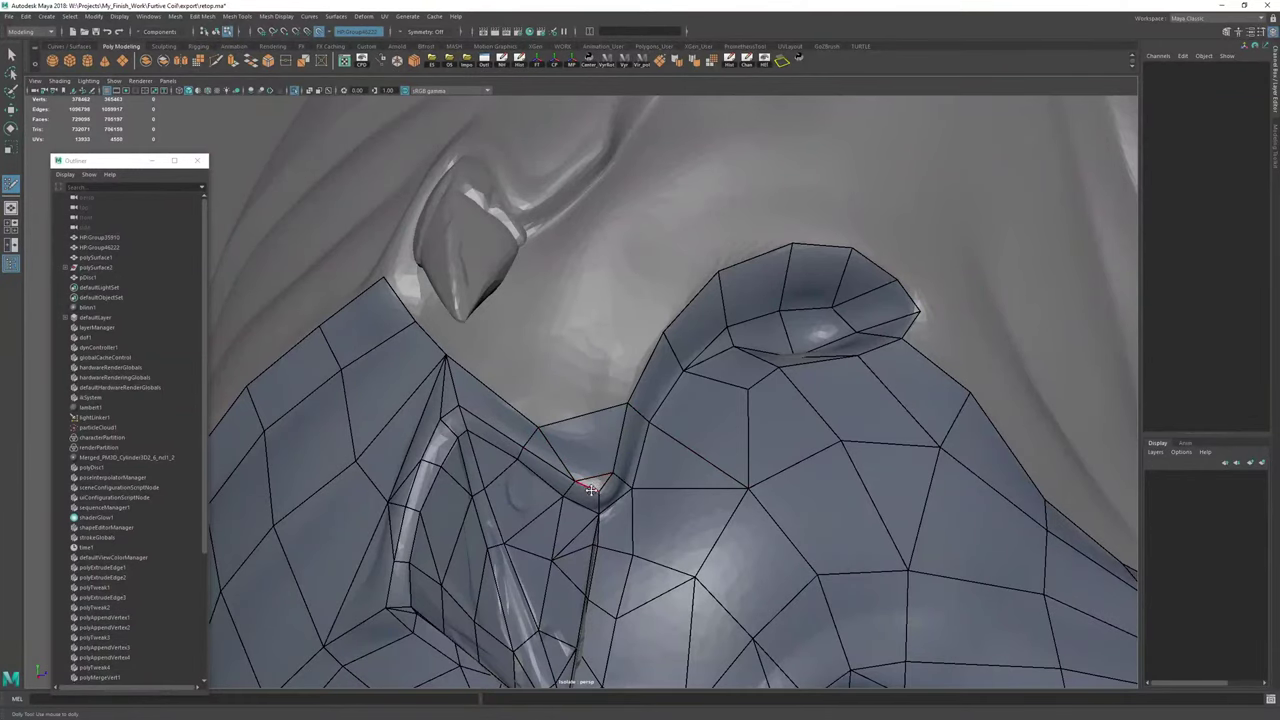
pyautogui.keyDown('alt'); pyautogui.moveTo(591, 490); pyautogui.dragTo(653, 512, button='right'); pyautogui.keyUp('alt')
pyautogui.keyDown('alt'); pyautogui.moveTo(651, 526); pyautogui.dragTo(626, 429, button='middle'); pyautogui.keyUp('alt')
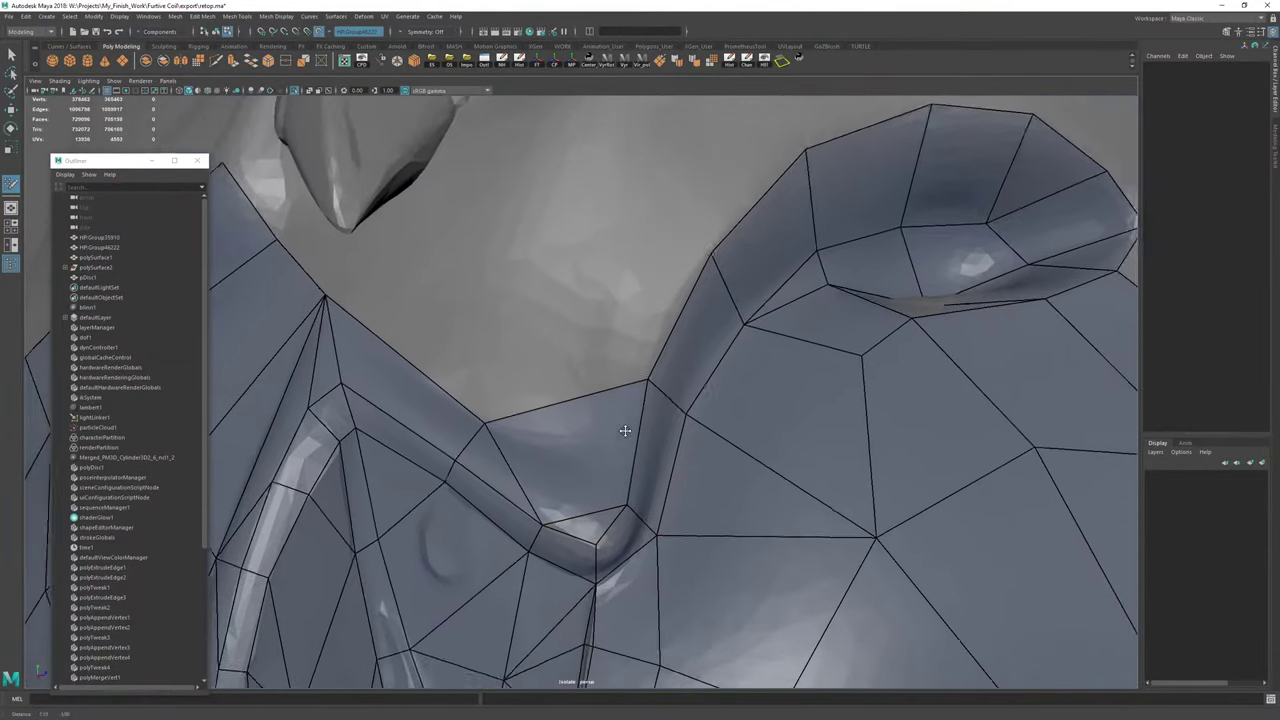
# Extend the front end of the neck mesh upward by two quads along its centre border, up to the throat fold.
pyautogui.keyDown('alt'); pyautogui.moveTo(626, 429); pyautogui.dragTo(575, 420, button='right'); pyautogui.keyUp('alt')
pyautogui.keyDown('alt'); pyautogui.moveTo(575, 420); pyautogui.dragTo(606, 400); pyautogui.keyUp('alt')
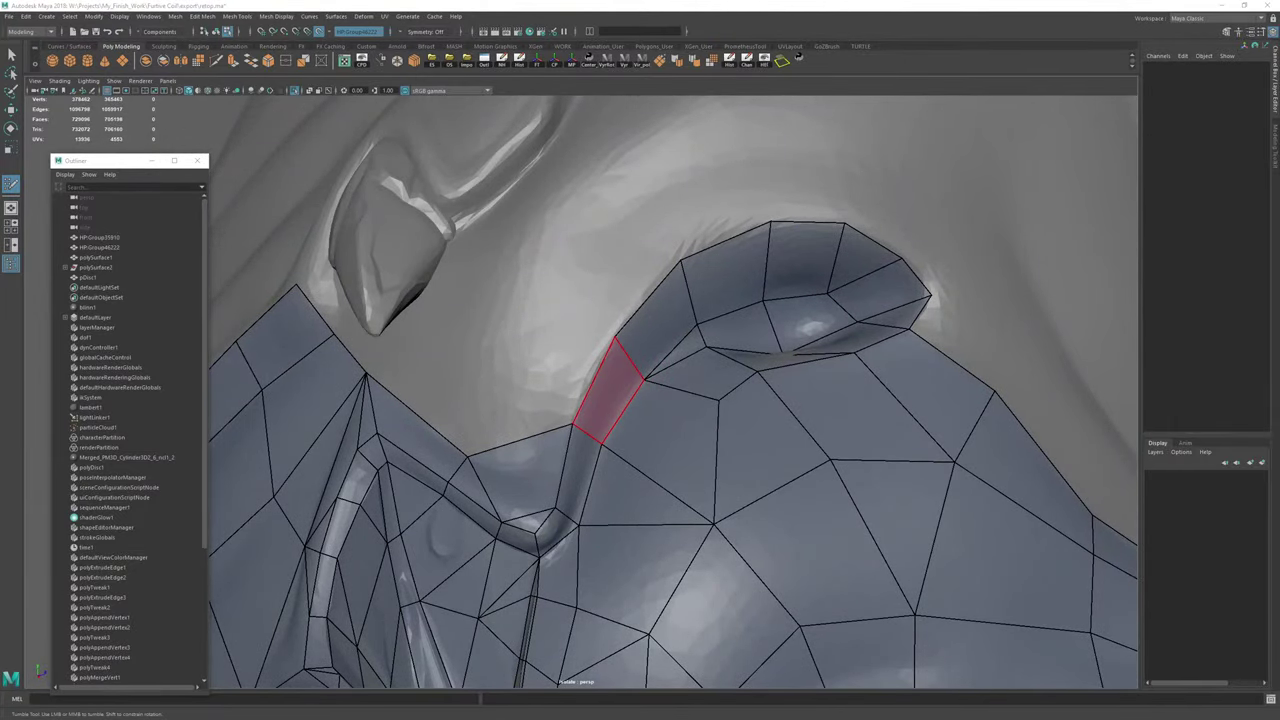
pyautogui.keyDown('alt'); pyautogui.moveTo(702, 344); pyautogui.dragTo(923, 276, button='right'); pyautogui.keyUp('alt')
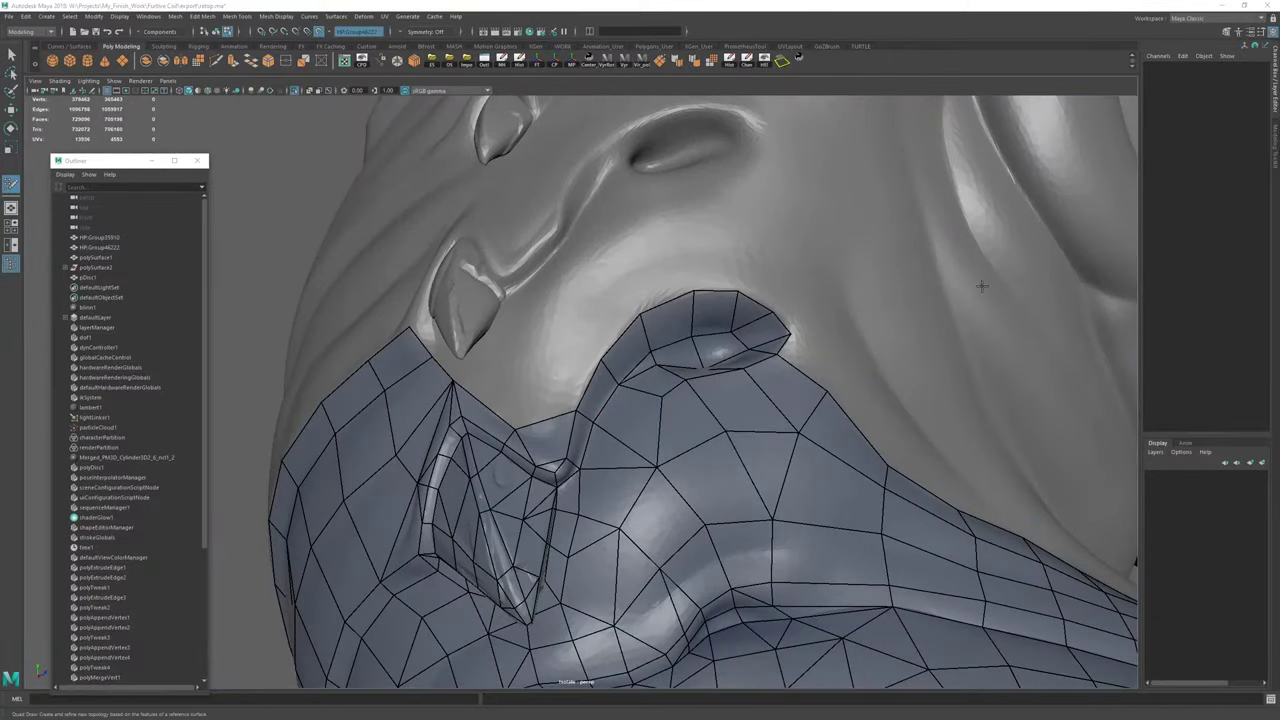
pyautogui.keyDown('alt'); pyautogui.moveTo(627, 281); pyautogui.dragTo(590, 262); pyautogui.keyUp('alt')
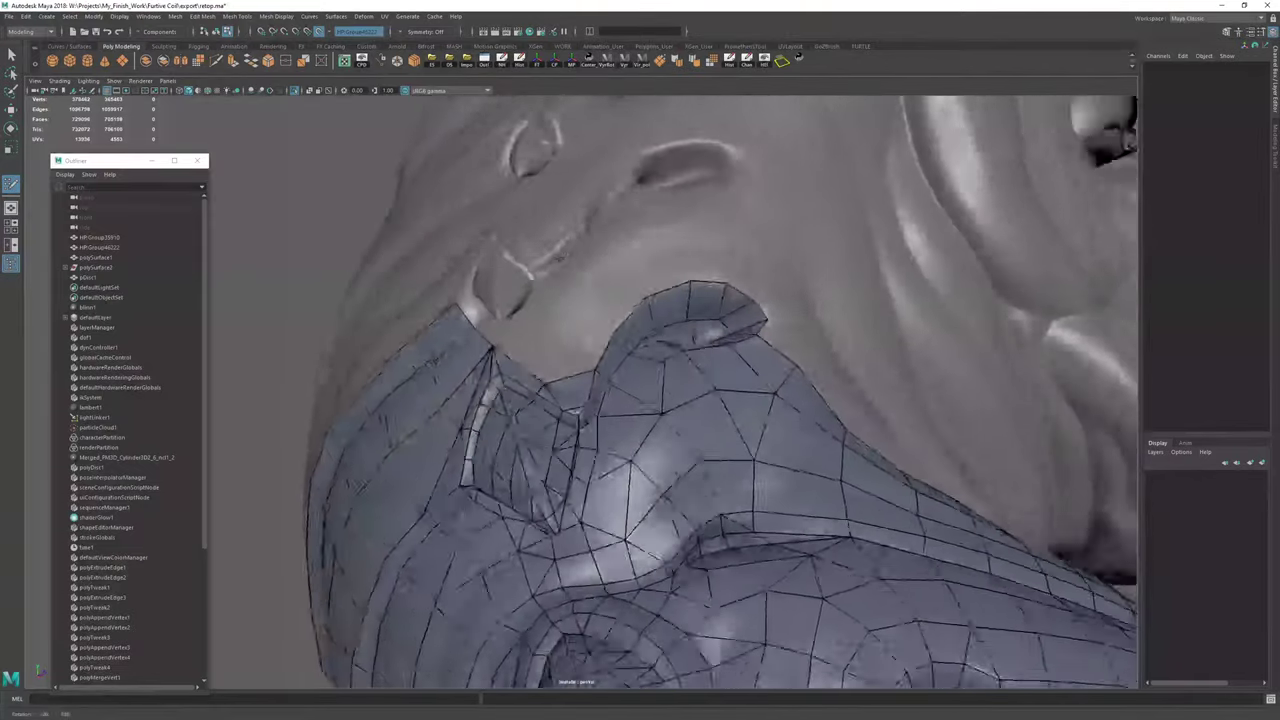
pyautogui.keyDown('alt'); pyautogui.moveTo(590, 262); pyautogui.dragTo(634, 300, button='right'); pyautogui.keyUp('alt')
pyautogui.keyDown('alt'); pyautogui.moveTo(634, 300); pyautogui.dragTo(711, 323); pyautogui.keyUp('alt')
pyautogui.keyDown('alt'); pyautogui.moveTo(711, 323); pyautogui.dragTo(673, 298, button='right'); pyautogui.keyUp('alt')
pyautogui.keyDown('alt'); pyautogui.moveTo(673, 298); pyautogui.dragTo(629, 308); pyautogui.keyUp('alt')
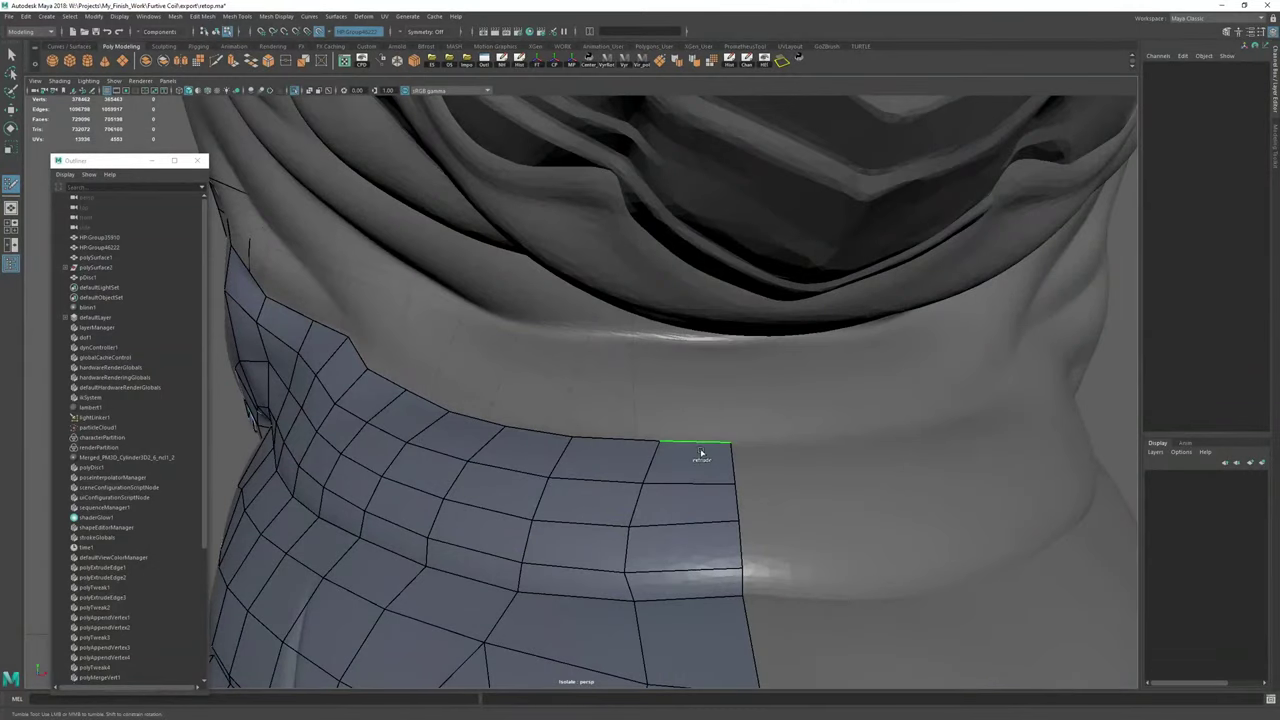
pyautogui.moveTo(701, 455)
pyautogui.mouseDown()
pyautogui.moveTo(697, 348)
pyautogui.moveTo(720, 339)
pyautogui.mouseUp()
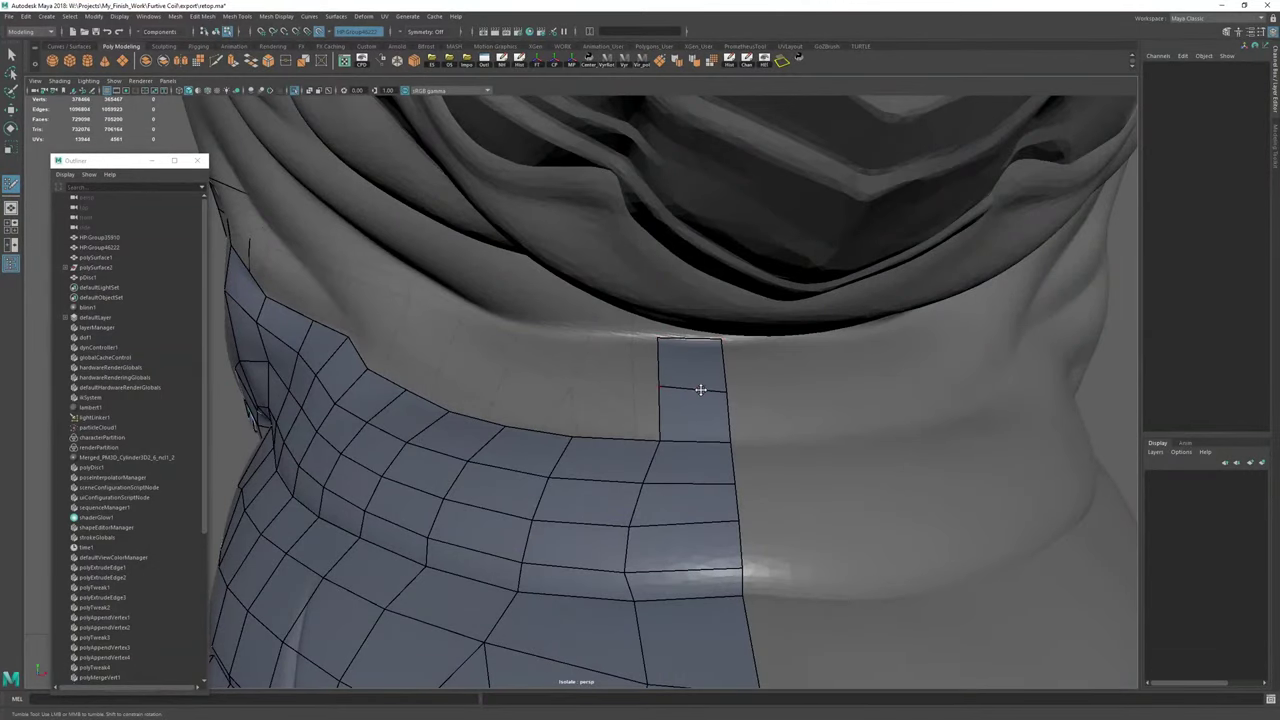
# Widen the new front strip sideways with quads beneath the throat fold and adjust its border vertices.
pyautogui.keyDown('alt'); pyautogui.moveTo(701, 390); pyautogui.dragTo(607, 340); pyautogui.keyUp('alt')
pyautogui.moveTo(727, 330)
pyautogui.keyDown('alt'); pyautogui.mouseDown()
pyautogui.moveTo(640, 329)
pyautogui.moveTo(626, 370)
pyautogui.moveTo(590, 333)
pyautogui.moveTo(586, 305)
pyautogui.mouseUp(); pyautogui.keyUp('alt')
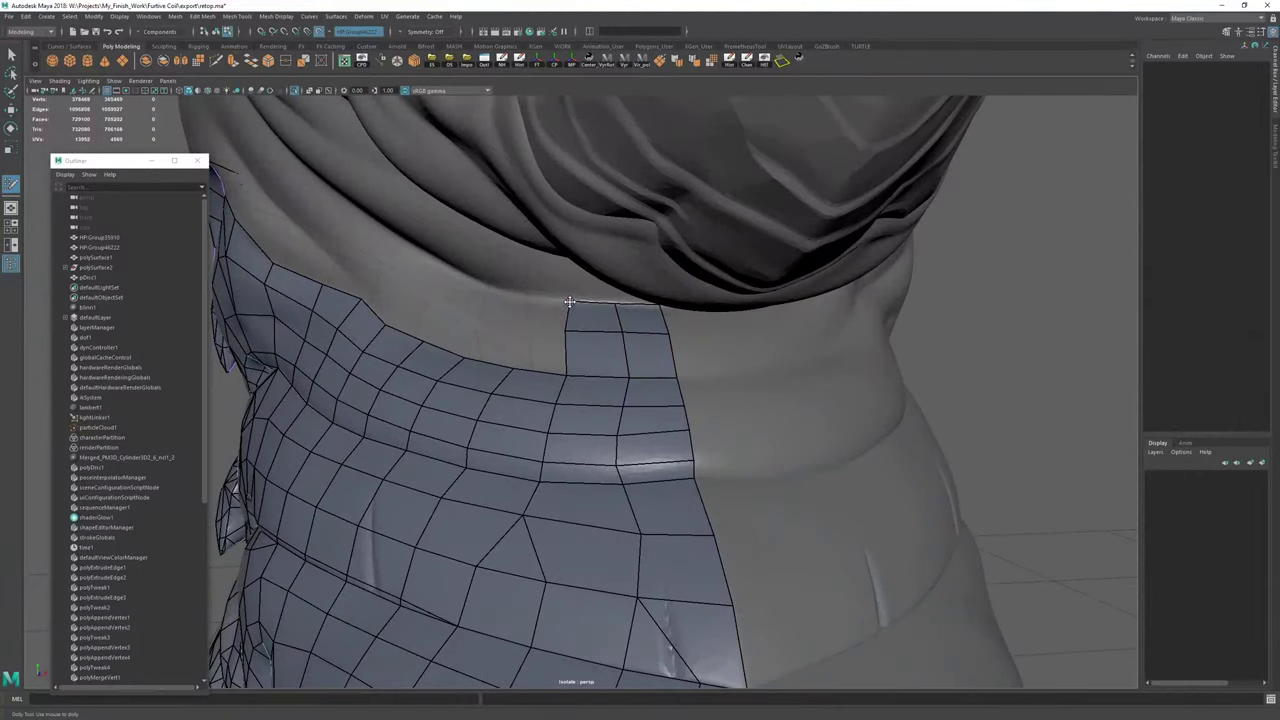
pyautogui.moveTo(566, 358)
pyautogui.mouseDown()
pyautogui.moveTo(517, 345)
pyautogui.moveTo(542, 305)
pyautogui.moveTo(626, 340)
pyautogui.moveTo(671, 329)
pyautogui.moveTo(568, 355)
pyautogui.mouseUp()
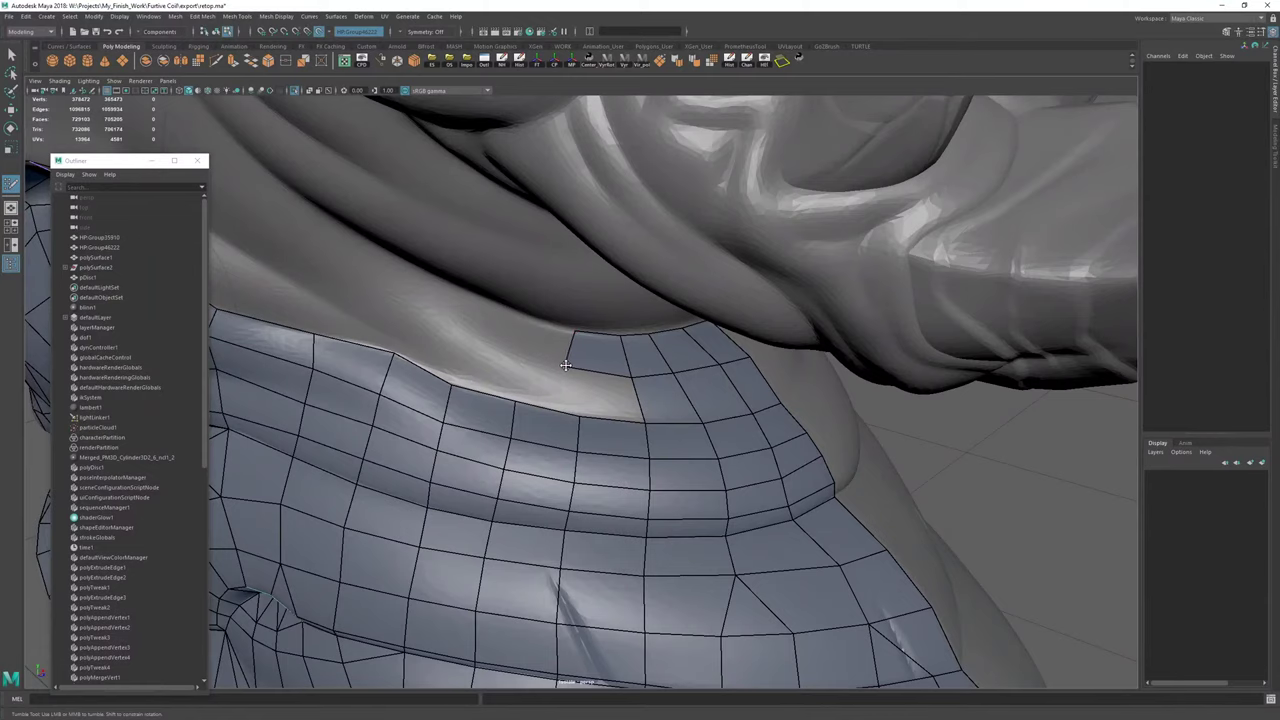
pyautogui.keyDown('shift'); pyautogui.click(622, 401); pyautogui.keyUp('shift')
pyautogui.moveTo(654, 396)
pyautogui.keyDown('alt'); pyautogui.mouseDown()
pyautogui.moveTo(632, 409)
pyautogui.moveTo(600, 402)
pyautogui.moveTo(589, 362)
pyautogui.mouseUp(); pyautogui.keyUp('alt')
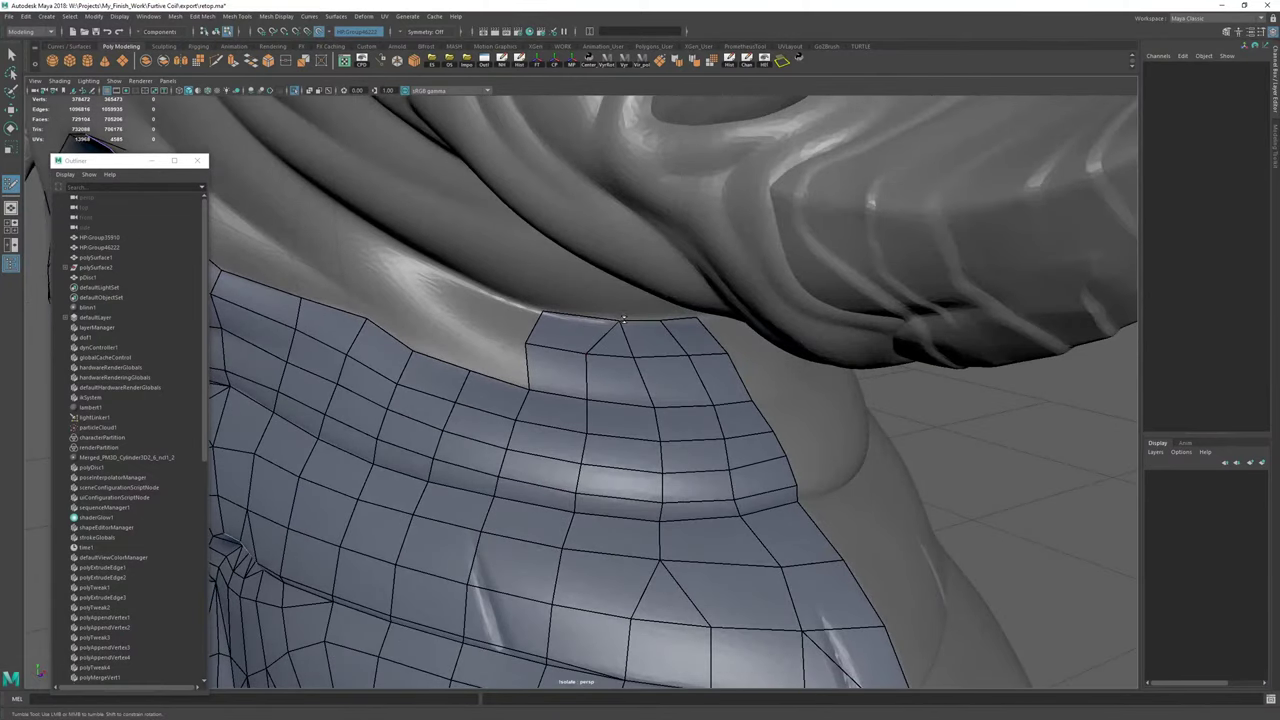
pyautogui.moveTo(595, 356); pyautogui.dragTo(644, 362)
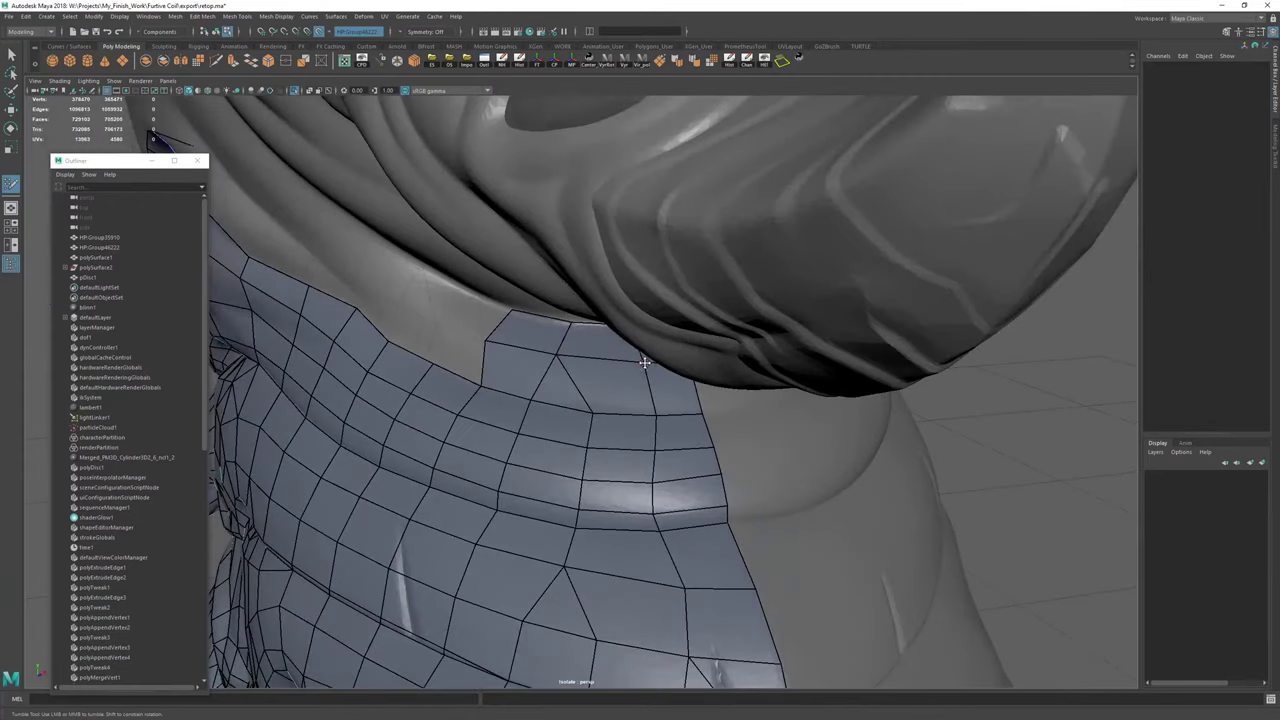
# Cut a diagonal edge across the quad under the throat fold, delete the mesh's construction history and resume Quad Draw.
pyautogui.click(593, 414)
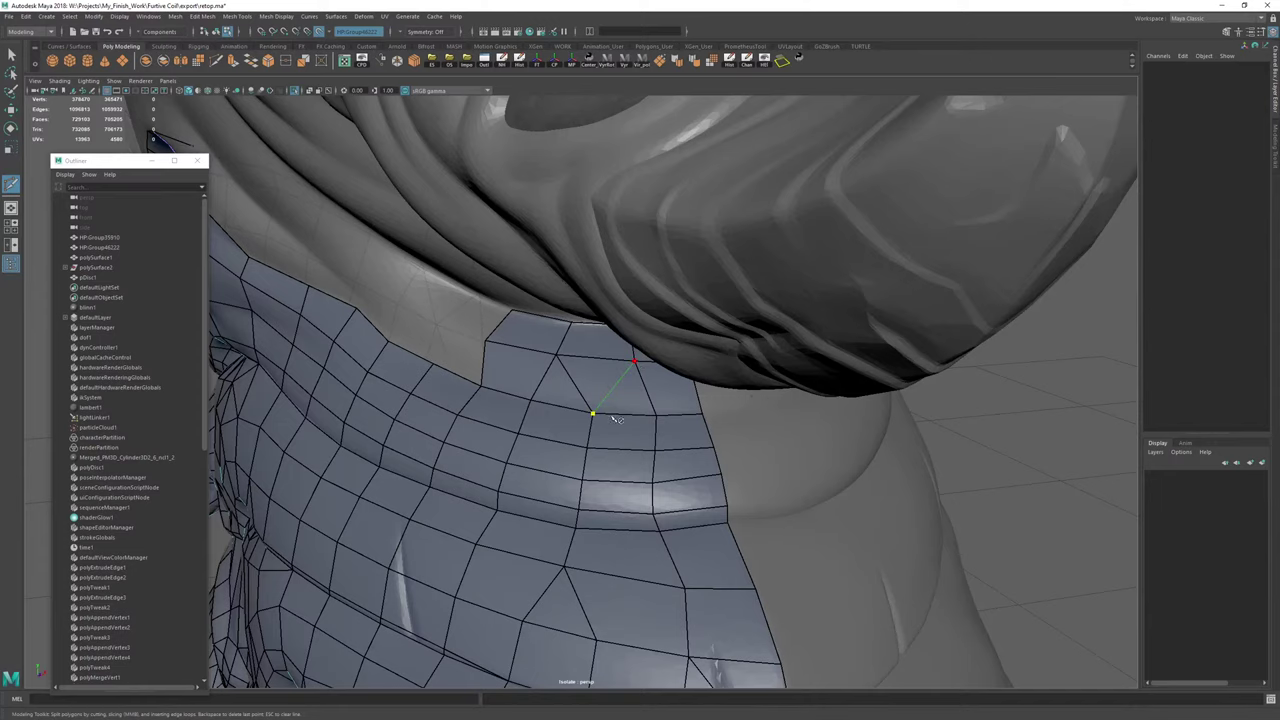
pyautogui.hotkey('ctrl', 'shift', 'q')
pyautogui.moveTo(592, 413)
pyautogui.mouseDown()
pyautogui.moveTo(595, 377)
pyautogui.moveTo(703, 346)
pyautogui.mouseUp()
pyautogui.press('w')
pyautogui.press('F8')
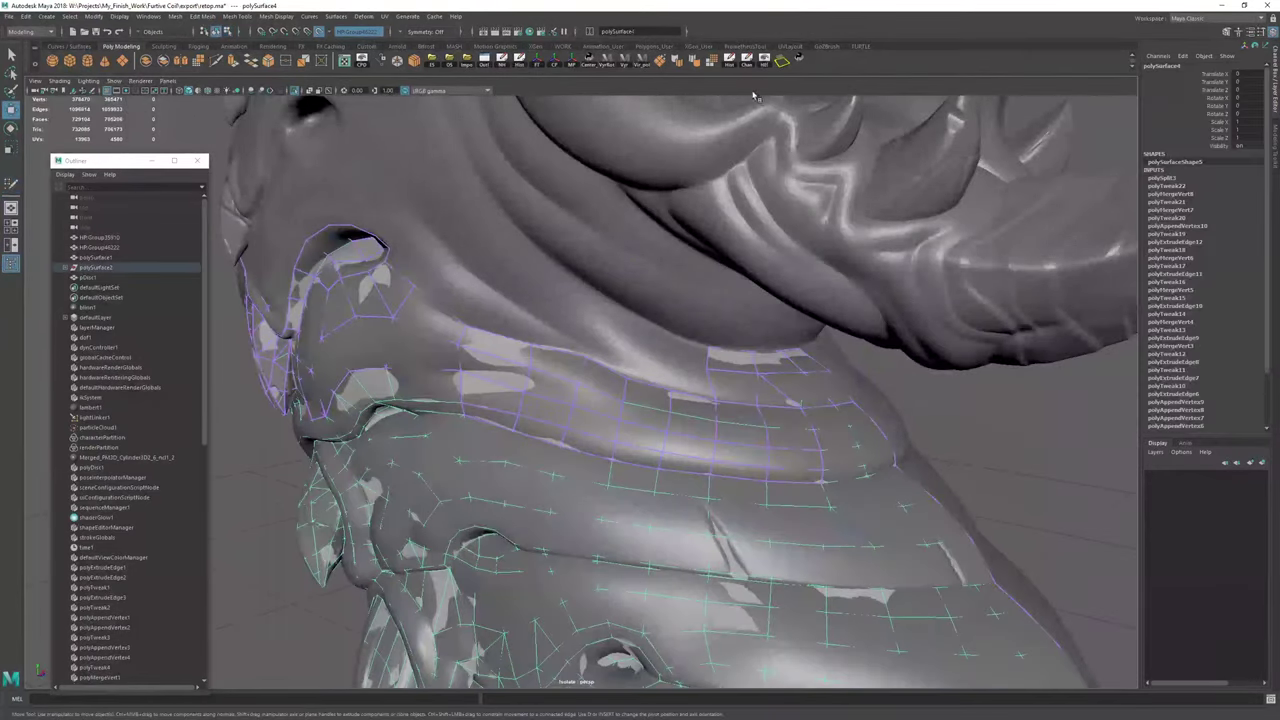
pyautogui.click(730, 62)
pyautogui.click(743, 65)
pyautogui.hotkey('ctrl', 'shift', 'q')
# Continue the quad row beneath the throat fold toward the side of the neck and shape its upper border.
pyautogui.keyDown('alt'); pyautogui.moveTo(718, 281); pyautogui.dragTo(880, 383, button='right'); pyautogui.keyUp('alt')
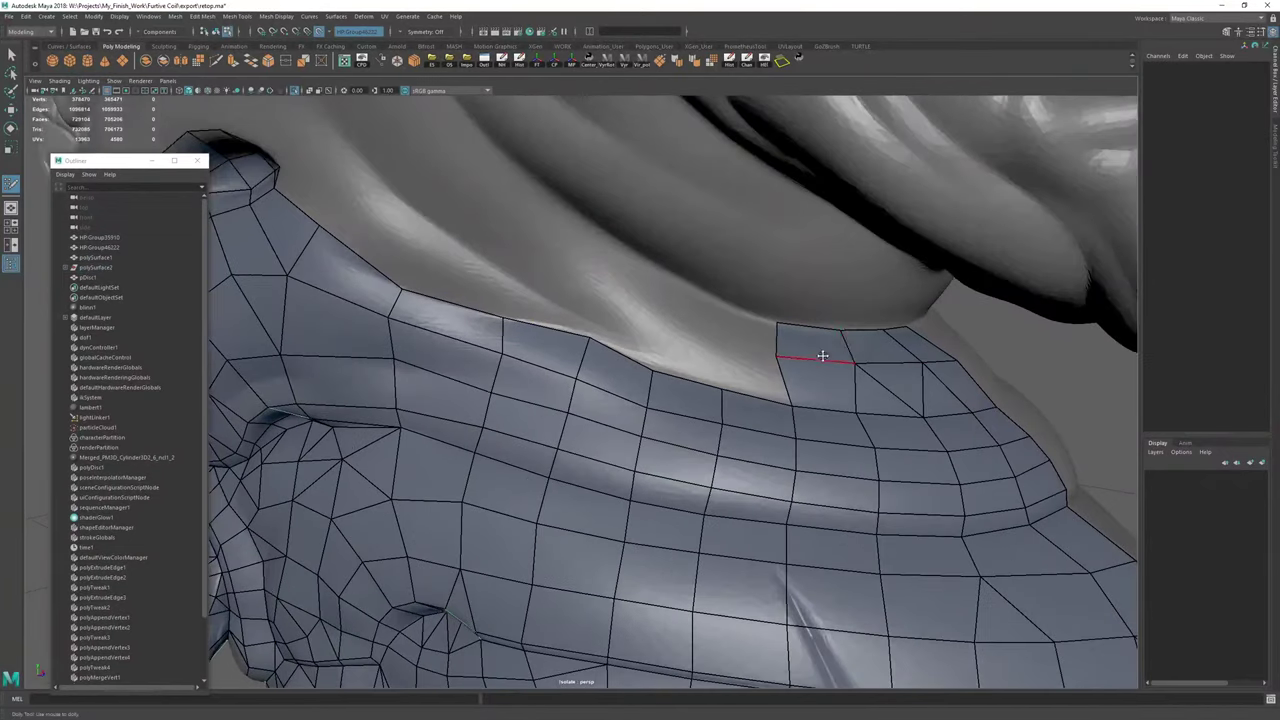
pyautogui.keyDown('alt'); pyautogui.moveTo(822, 358); pyautogui.dragTo(770, 373); pyautogui.keyUp('alt')
pyautogui.moveTo(650, 415); pyautogui.dragTo(659, 376)
pyautogui.keyDown('shift'); pyautogui.click(714, 416); pyautogui.keyUp('shift')
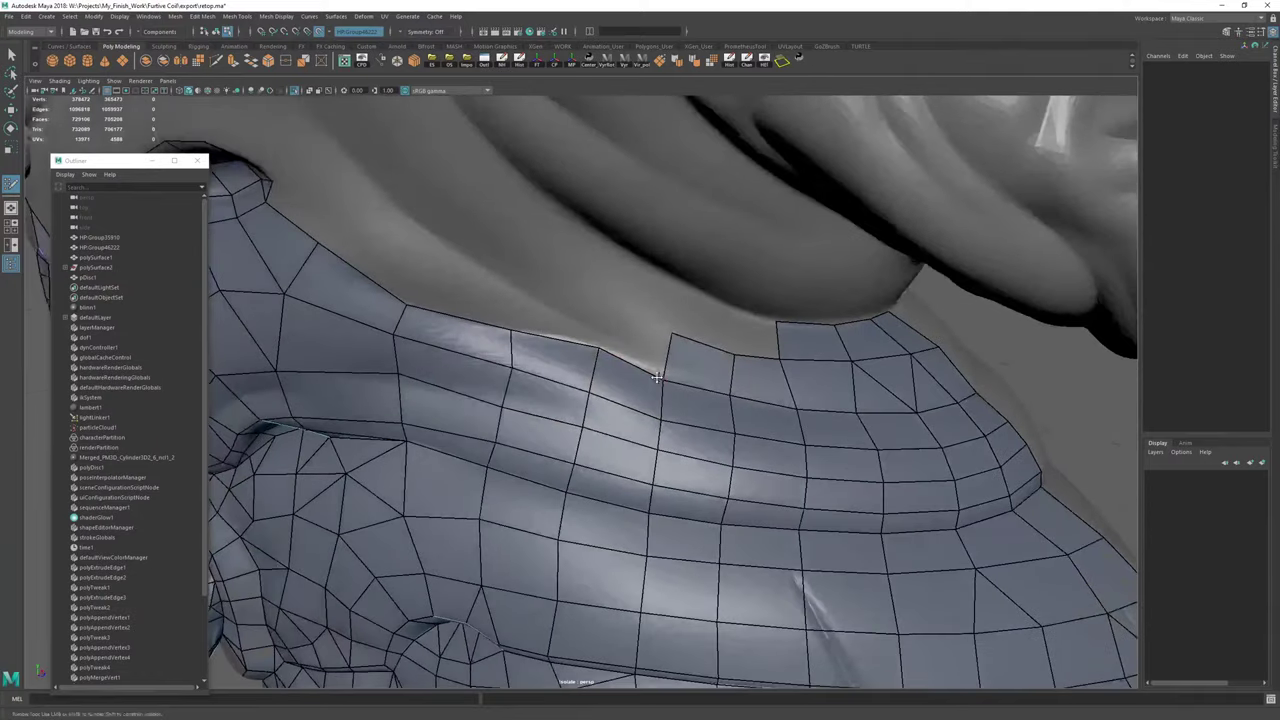
pyautogui.keyDown('shift'); pyautogui.click(636, 335); pyautogui.keyUp('shift')
pyautogui.moveTo(567, 349); pyautogui.dragTo(620, 397)
pyautogui.scroll(-3, 590, 330)
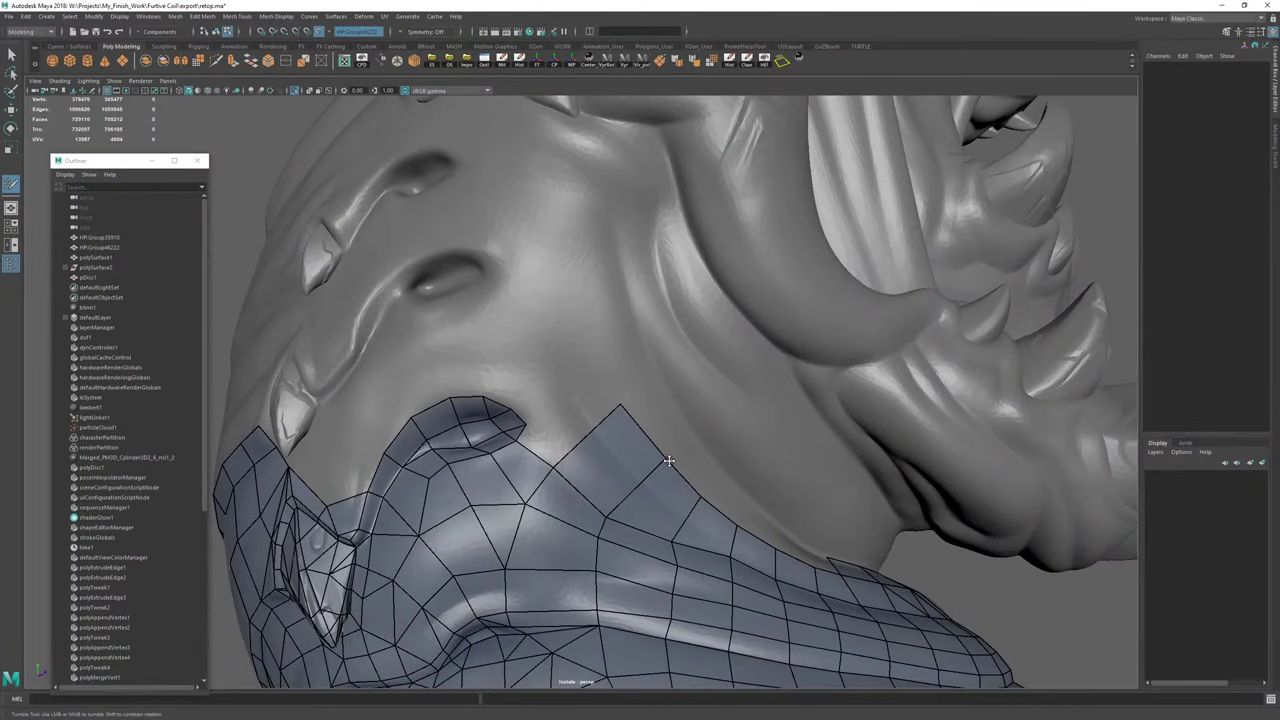
# Add a second row of quads above the border and join it to the front block beneath the throat fold.
pyautogui.scroll(-5, 665, 458)
pyautogui.moveTo(669, 461); pyautogui.dragTo(610, 475)
pyautogui.scroll(5, 645, 445)
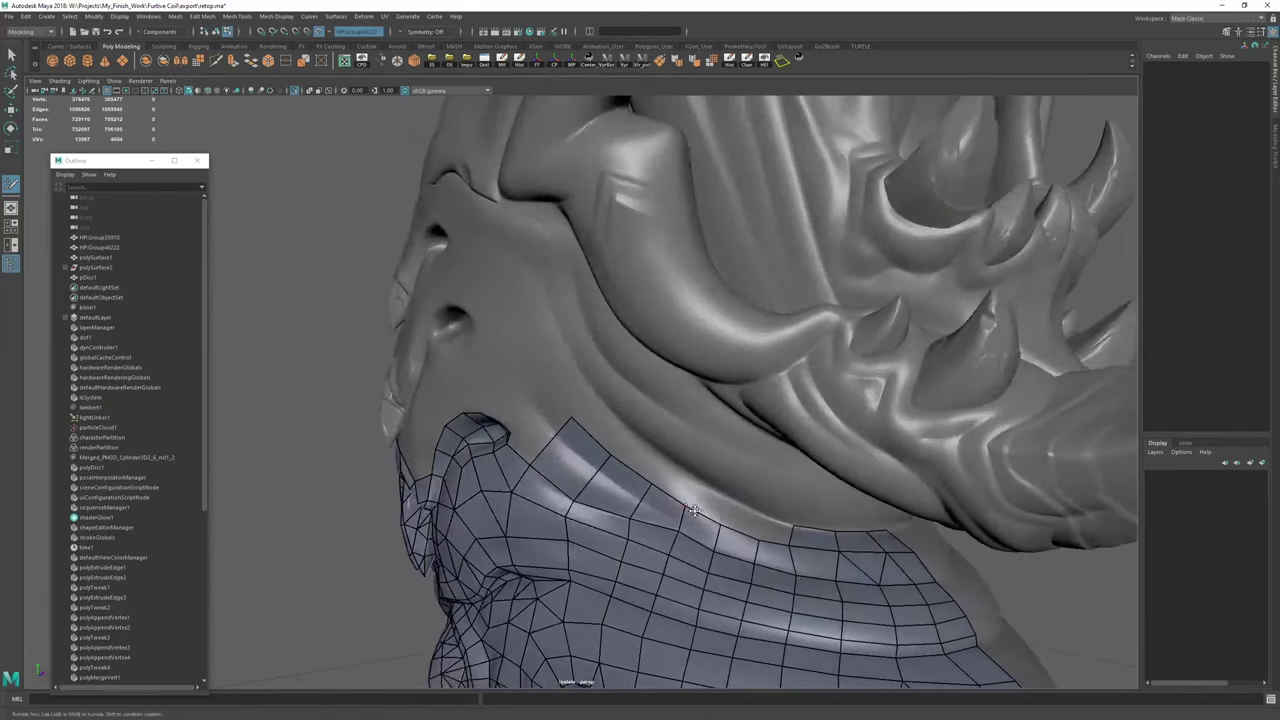
pyautogui.moveTo(709, 520); pyautogui.dragTo(719, 505)
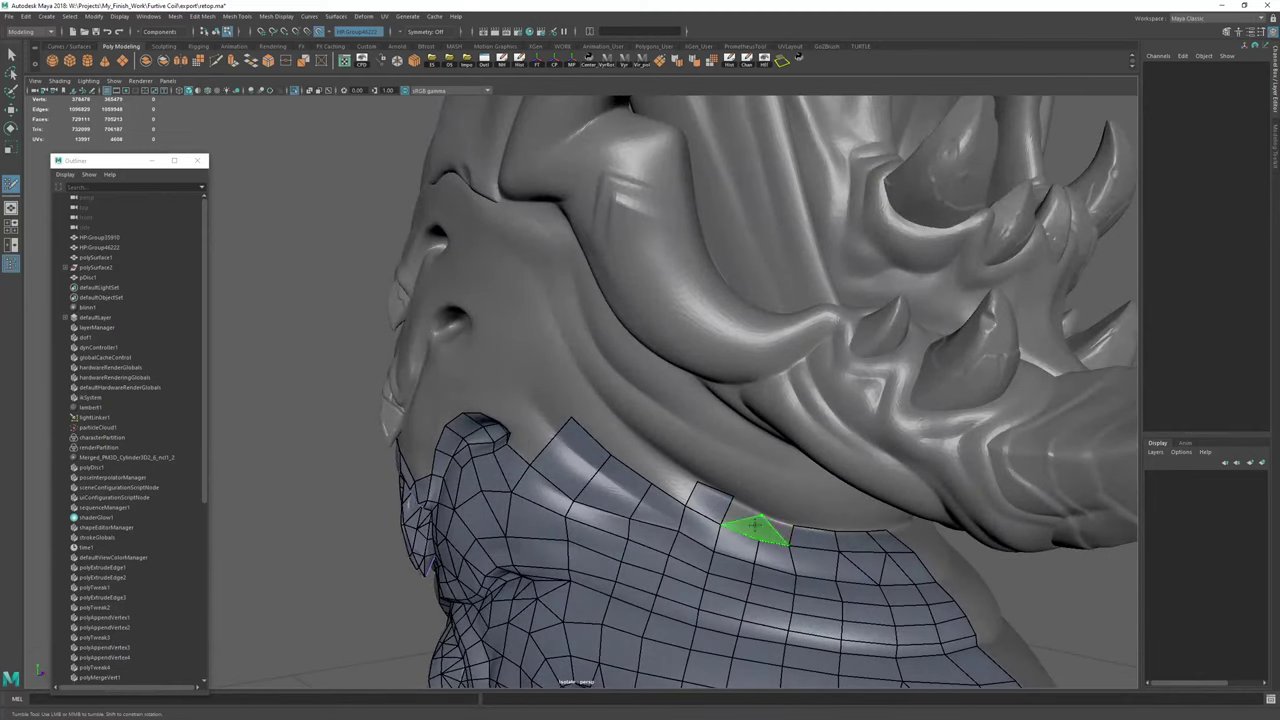
pyautogui.keyDown('shift'); pyautogui.click(772, 529); pyautogui.keyUp('shift')
pyautogui.keyDown('shift'); pyautogui.click(738, 502); pyautogui.keyUp('shift')
pyautogui.moveTo(733, 497); pyautogui.dragTo(730, 498)
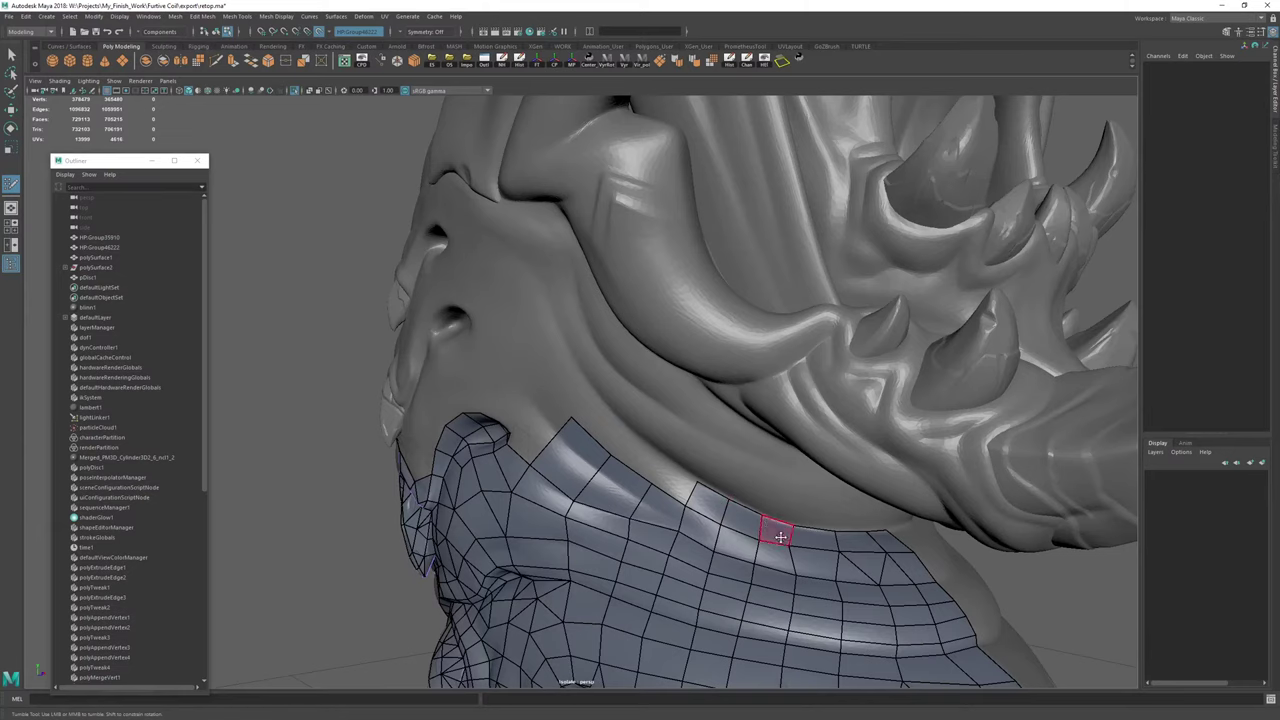
# Fill the notch remaining in the upper row, extend it up the side of the neck and even out its vertices.
pyautogui.scroll(3, 764, 474)
pyautogui.moveTo(780, 537)
pyautogui.keyDown('alt'); pyautogui.mouseDown()
pyautogui.moveTo(764, 474)
pyautogui.moveTo(618, 486)
pyautogui.moveTo(694, 507)
pyautogui.moveTo(696, 487)
pyautogui.mouseUp(); pyautogui.keyUp('alt')
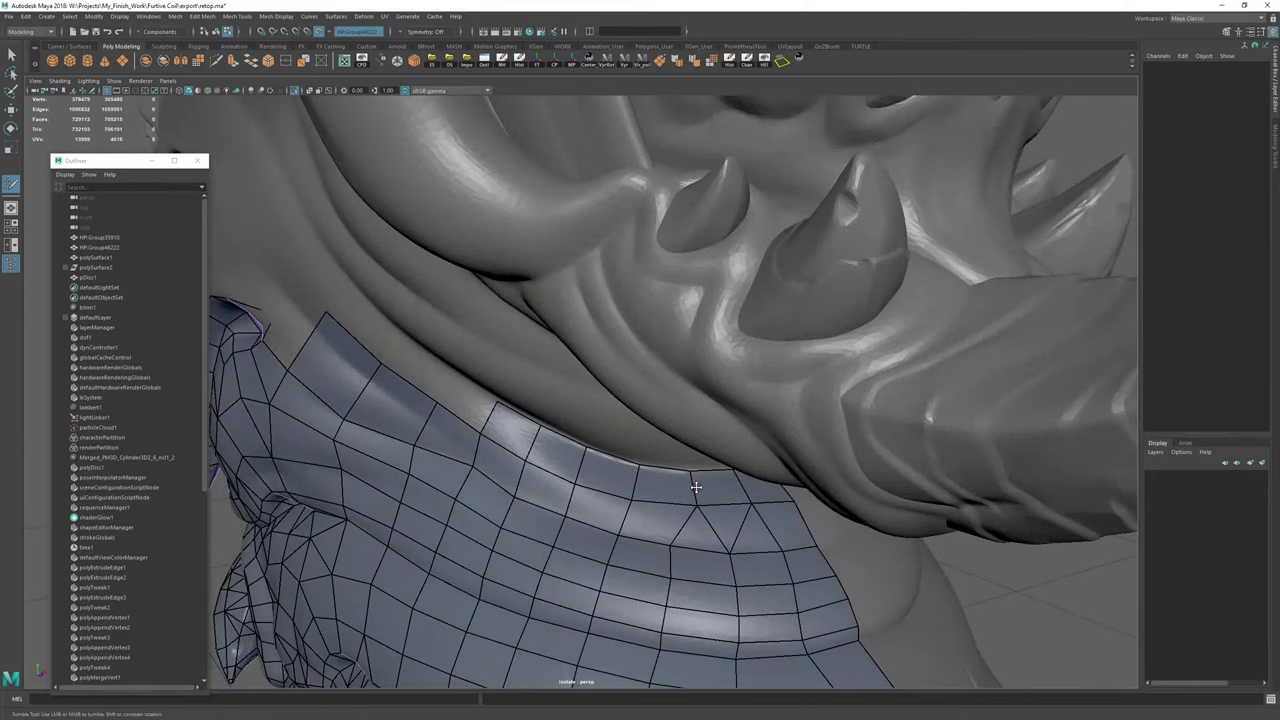
pyautogui.click(672, 546)
pyautogui.moveTo(703, 490)
pyautogui.keyDown('alt'); pyautogui.mouseDown()
pyautogui.moveTo(549, 441)
pyautogui.moveTo(586, 420)
pyautogui.mouseUp(); pyautogui.keyUp('alt')
pyautogui.moveTo(580, 412)
pyautogui.mouseDown()
pyautogui.moveTo(427, 303)
pyautogui.moveTo(440, 272)
pyautogui.moveTo(407, 309)
pyautogui.mouseUp()
pyautogui.moveTo(472, 362); pyautogui.dragTo(456, 365)
pyautogui.moveTo(529, 400); pyautogui.dragTo(574, 428)
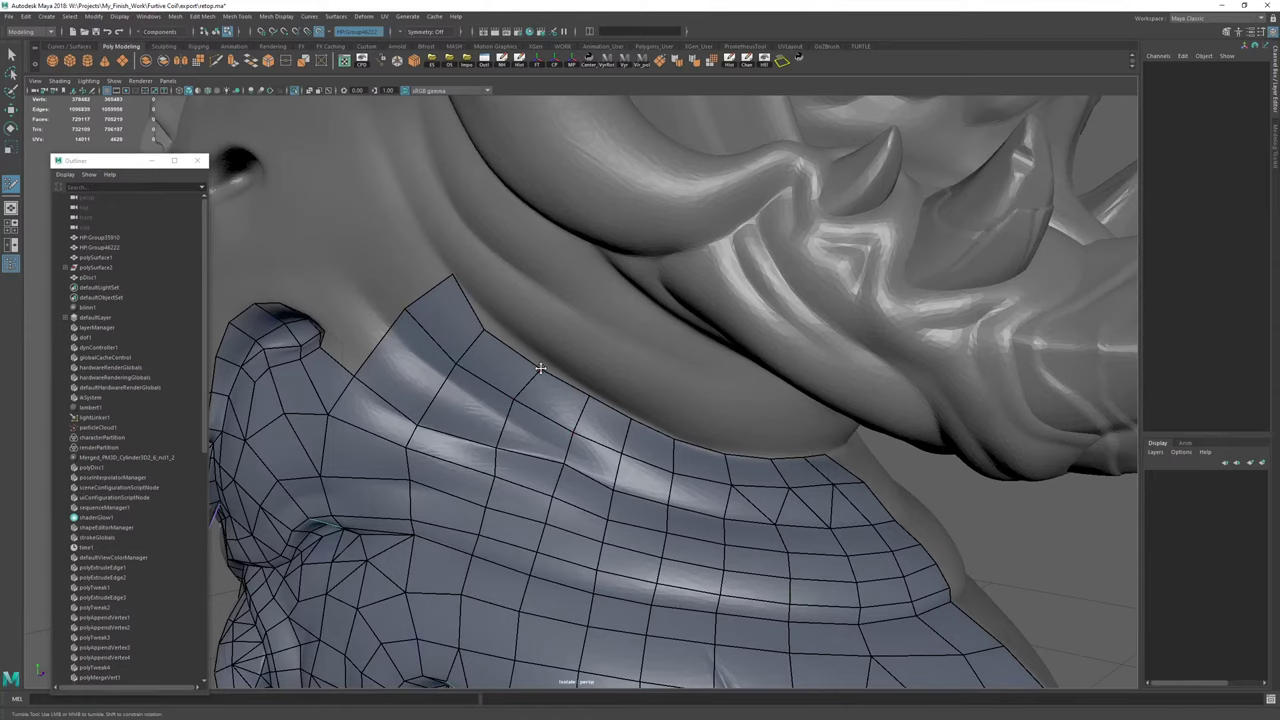
pyautogui.moveTo(542, 371)
pyautogui.mouseDown()
pyautogui.moveTo(485, 322)
pyautogui.moveTo(522, 384)
pyautogui.moveTo(527, 375)
pyautogui.mouseUp()
# Fill the gap beside the curved fold's pit and extend a strip of three quads upward behind the jaw.
pyautogui.keyDown('alt'); pyautogui.moveTo(621, 393); pyautogui.dragTo(503, 367); pyautogui.keyUp('alt')
pyautogui.keyDown('alt'); pyautogui.moveTo(503, 367); pyautogui.dragTo(566, 410, button='right'); pyautogui.keyUp('alt')
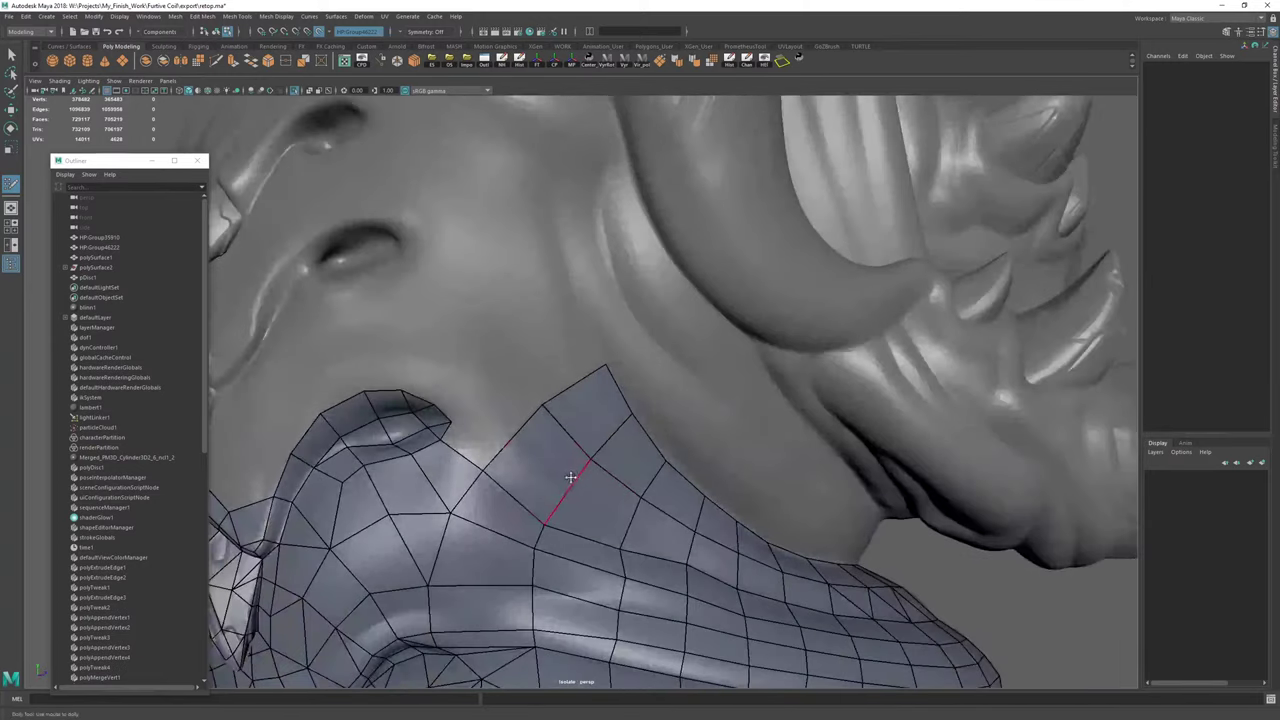
pyautogui.keyDown('shift'); pyautogui.click(474, 430); pyautogui.keyUp('shift')
pyautogui.moveTo(567, 388)
pyautogui.mouseDown()
pyautogui.moveTo(535, 312)
pyautogui.moveTo(536, 336)
pyautogui.moveTo(514, 327)
pyautogui.mouseUp()
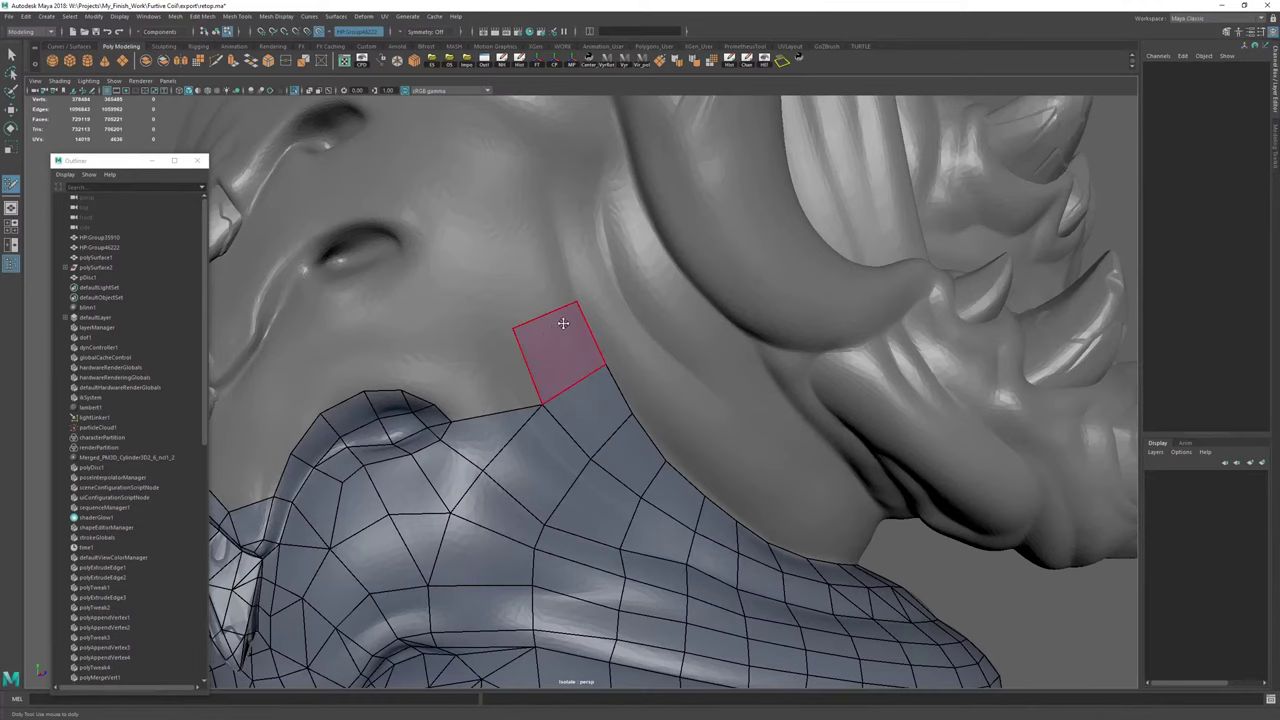
pyautogui.keyDown('alt'); pyautogui.moveTo(576, 296); pyautogui.dragTo(519, 206); pyautogui.keyUp('alt')
pyautogui.moveTo(458, 237); pyautogui.dragTo(457, 229)
pyautogui.keyDown('alt'); pyautogui.moveTo(460, 229); pyautogui.dragTo(500, 338, button='middle'); pyautogui.keyUp('alt')
pyautogui.moveTo(514, 335); pyautogui.dragTo(642, 308)
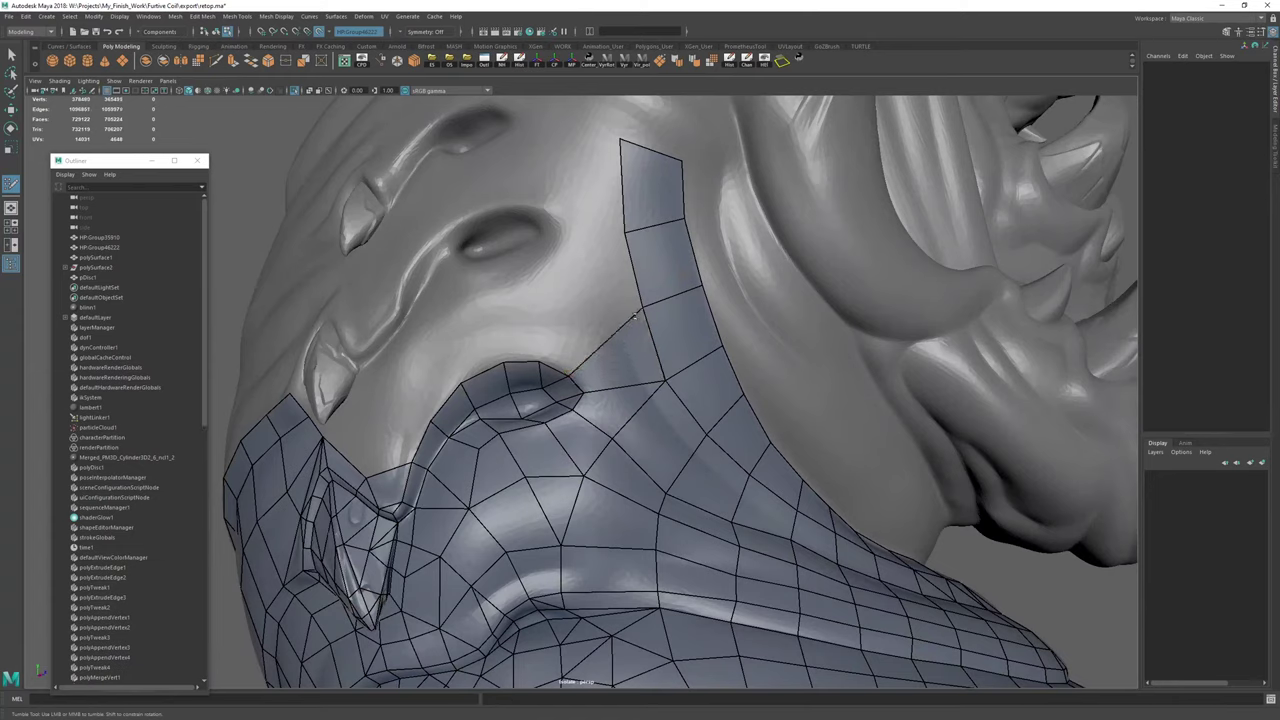
# Build two rows of quads from the upright strip around the top of the curved fold toward the next spike.
pyautogui.moveTo(600, 348); pyautogui.dragTo(567, 335)
pyautogui.moveTo(608, 295)
pyautogui.mouseDown()
pyautogui.moveTo(559, 274)
pyautogui.moveTo(592, 312)
pyautogui.mouseUp()
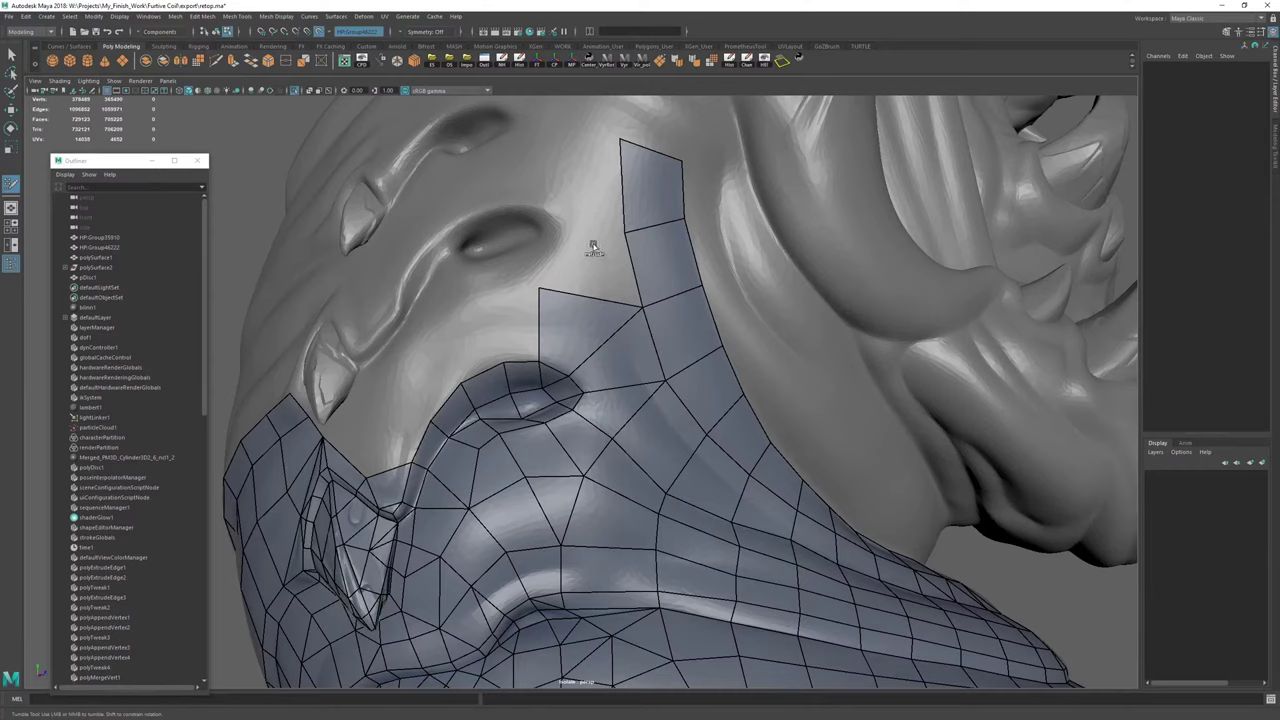
pyautogui.moveTo(593, 246); pyautogui.dragTo(538, 263)
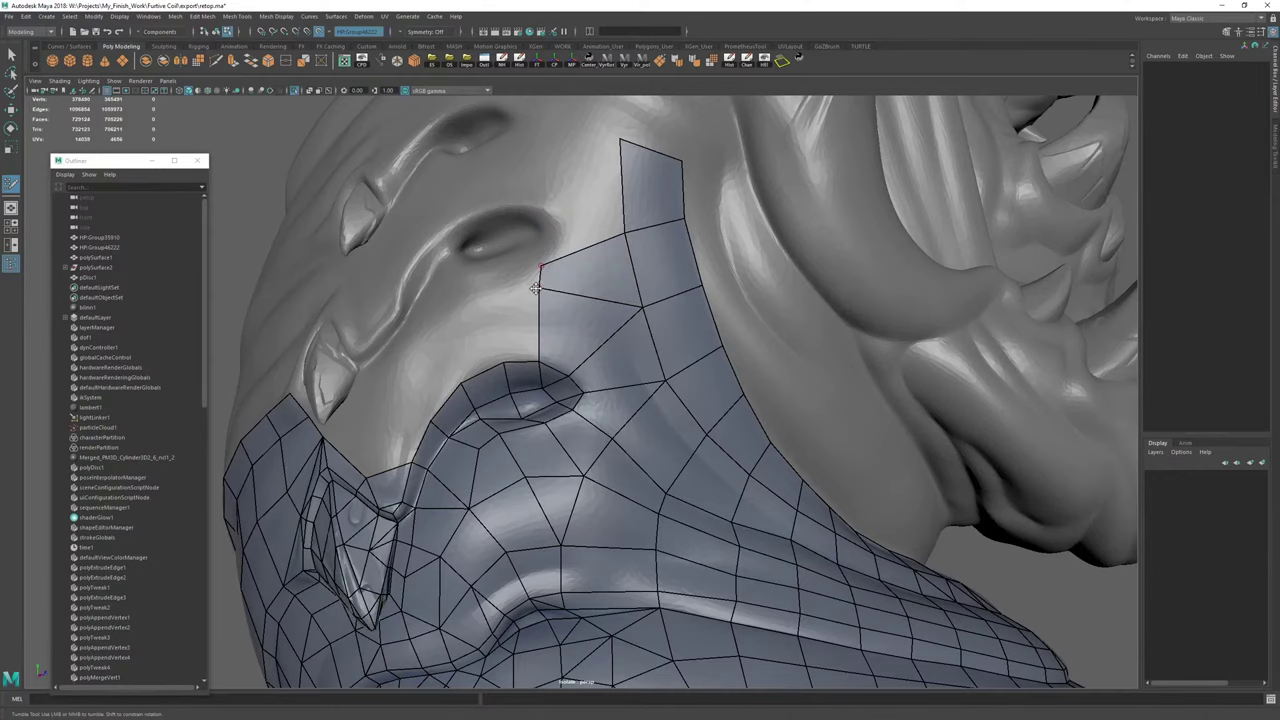
pyautogui.keyDown('alt'); pyautogui.moveTo(490, 300); pyautogui.dragTo(576, 308); pyautogui.keyUp('alt')
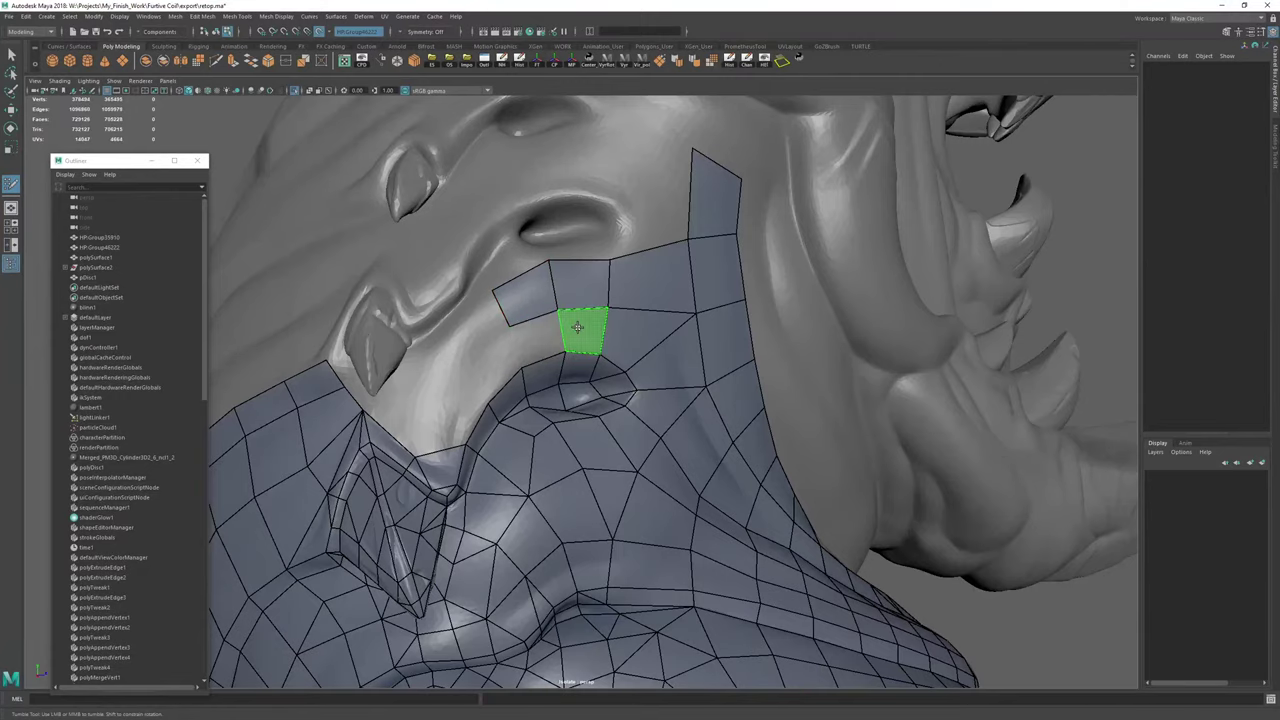
pyautogui.keyDown('alt'); pyautogui.moveTo(532, 313); pyautogui.dragTo(490, 313, button='right'); pyautogui.keyUp('alt')
# Delete the retopology mesh's construction history and resume Quad Draw.
pyautogui.press('w')
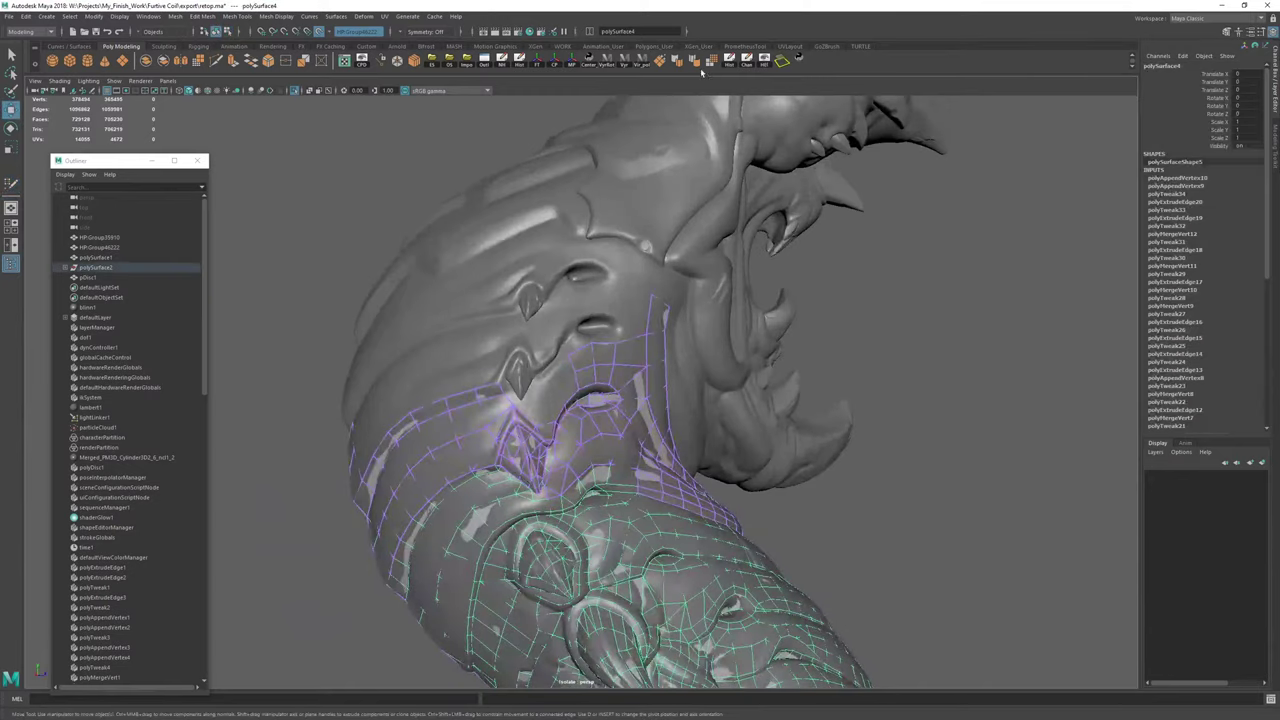
pyautogui.click(729, 61)
pyautogui.click(747, 61)
pyautogui.click(711, 61)
pyautogui.keyDown('alt'); pyautogui.moveTo(651, 262); pyautogui.dragTo(612, 270, button='right'); pyautogui.keyUp('alt')
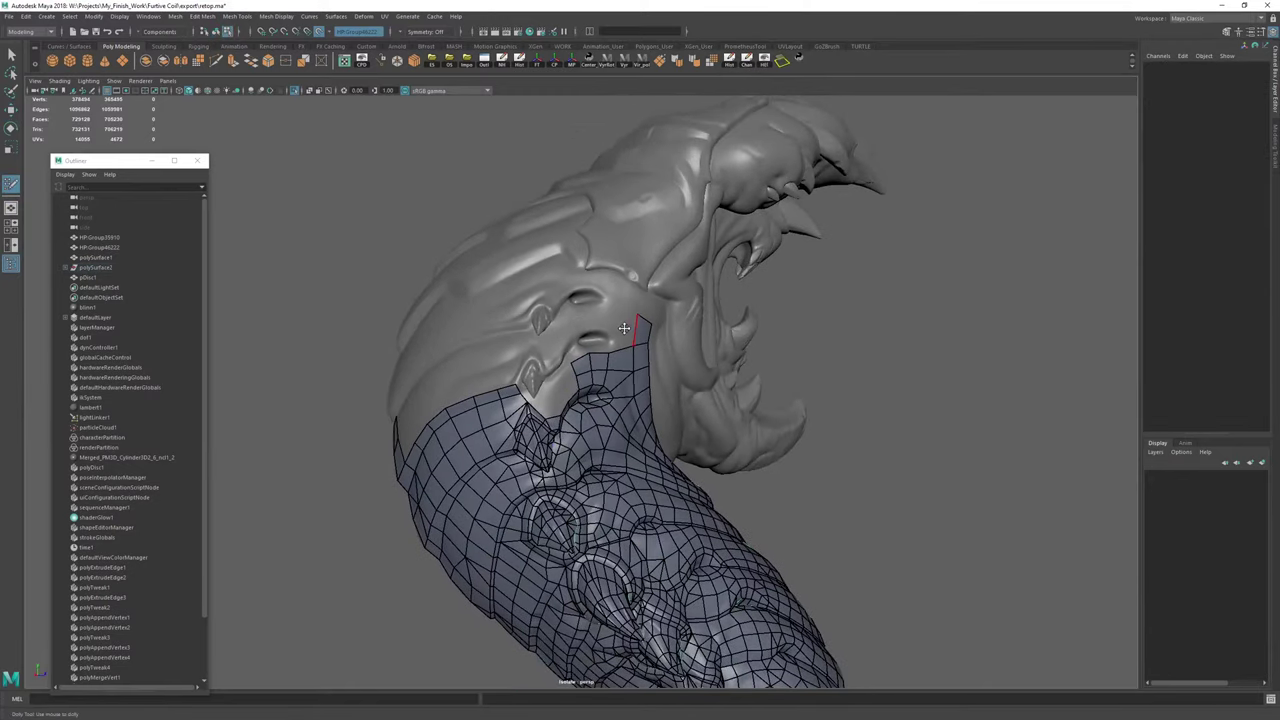
# Cut a short edge from the corner of the covered spike's rim to the open border below the next spike.
pyautogui.keyDown('alt'); pyautogui.moveTo(634, 318); pyautogui.dragTo(560, 300, button='right'); pyautogui.keyUp('alt')
pyautogui.moveTo(565, 268)
pyautogui.keyDown('alt'); pyautogui.mouseDown()
pyautogui.moveTo(450, 262)
pyautogui.moveTo(605, 265)
pyautogui.moveTo(530, 270)
pyautogui.mouseUp(); pyautogui.keyUp('alt')
pyautogui.keyDown('alt'); pyautogui.moveTo(530, 270); pyautogui.dragTo(665, 290, button='right'); pyautogui.keyUp('alt')
pyautogui.keyDown('alt'); pyautogui.moveTo(540, 290); pyautogui.dragTo(605, 288); pyautogui.keyUp('alt')
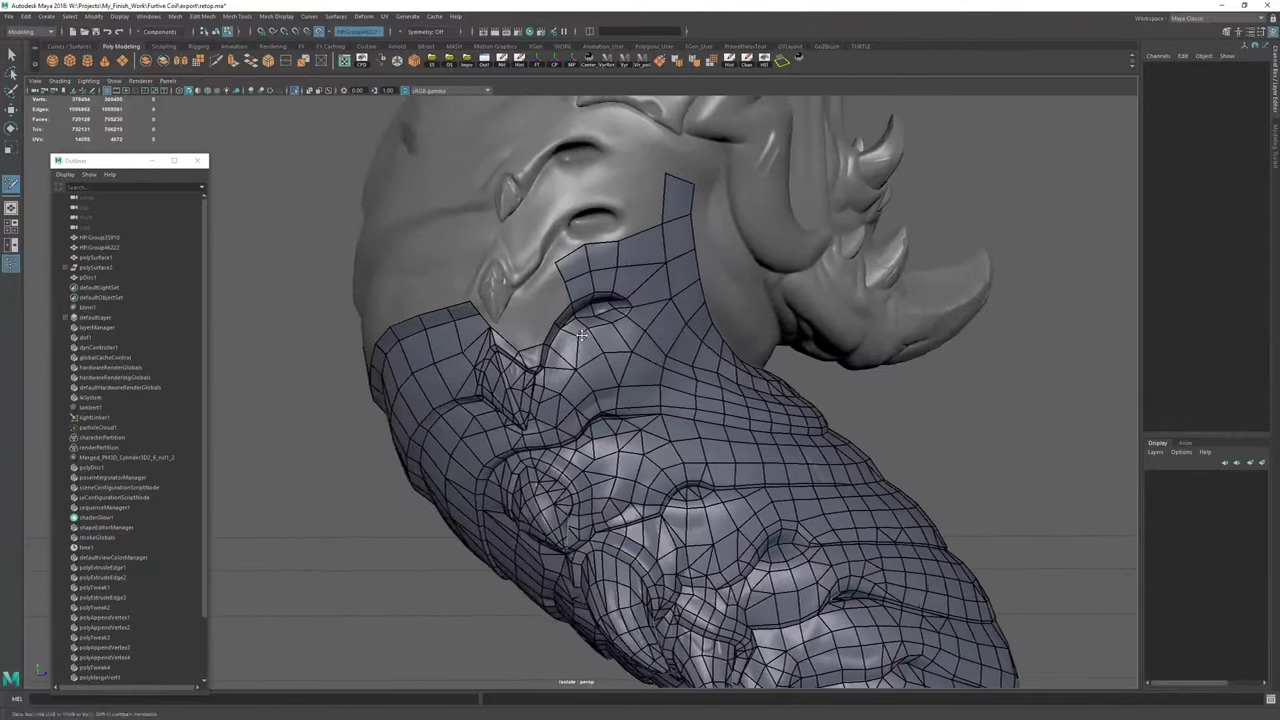
pyautogui.keyDown('alt'); pyautogui.moveTo(400, 240); pyautogui.dragTo(540, 250, button='right'); pyautogui.keyUp('alt')
pyautogui.keyDown('alt'); pyautogui.moveTo(405, 240); pyautogui.dragTo(495, 329, button='middle'); pyautogui.keyUp('alt')
pyautogui.keyDown('alt'); pyautogui.moveTo(495, 329); pyautogui.dragTo(610, 395); pyautogui.keyUp('alt')
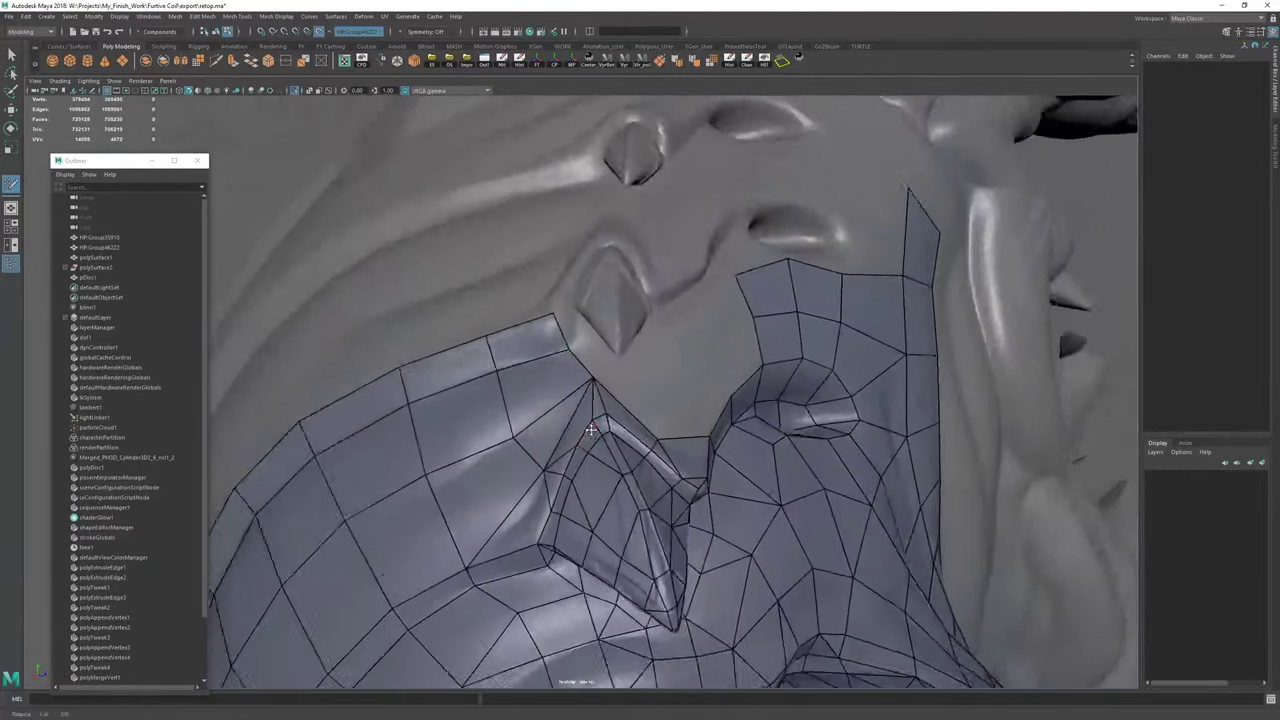
pyautogui.keyDown('alt'); pyautogui.moveTo(460, 380); pyautogui.dragTo(518, 386); pyautogui.keyUp('alt')
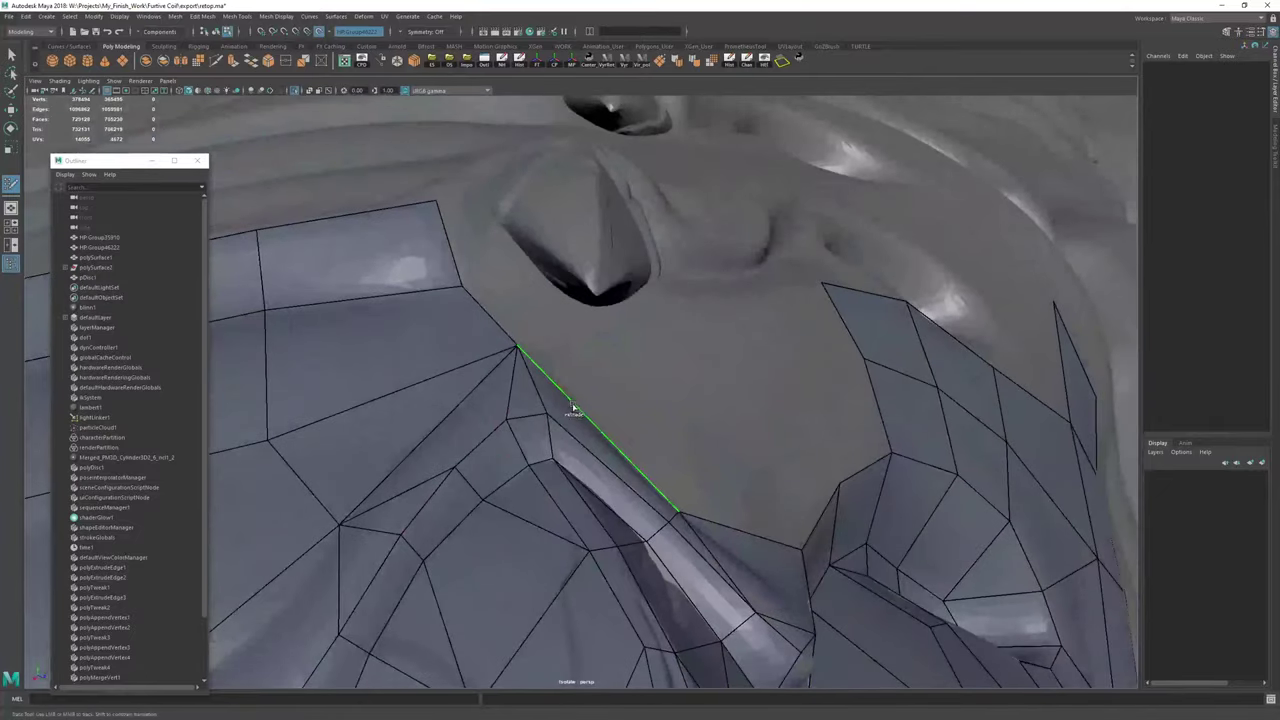
pyautogui.click(547, 413)
pyautogui.click(561, 390)
pyautogui.hotkey('ctrl', 'shift', 'q')
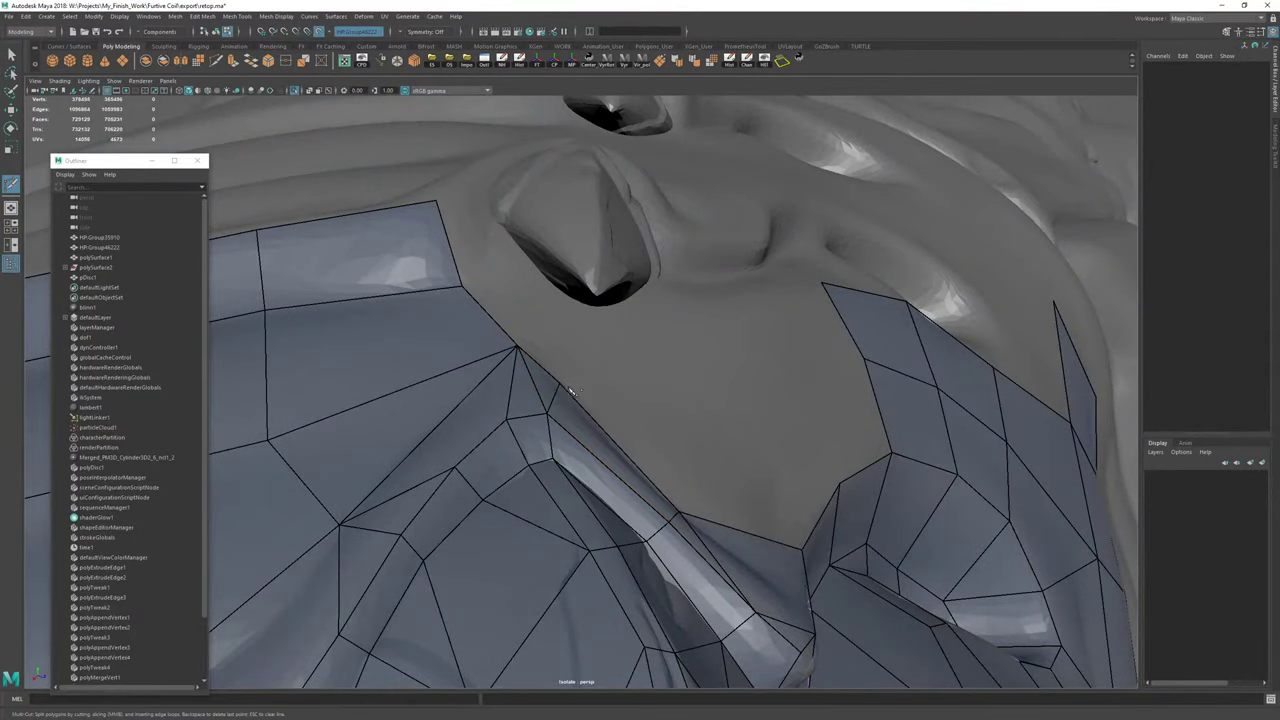
# Extend quads from the split border around the tip of the next spike and position their outer vertices.
pyautogui.moveTo(560, 386)
pyautogui.mouseDown()
pyautogui.moveTo(535, 348)
pyautogui.moveTo(513, 349)
pyautogui.moveTo(536, 351)
pyautogui.moveTo(474, 288)
pyautogui.moveTo(538, 272)
pyautogui.moveTo(622, 381)
pyautogui.moveTo(603, 311)
pyautogui.moveTo(588, 306)
pyautogui.mouseUp()
pyautogui.keyDown('ctrl'); pyautogui.keyDown('shift'); pyautogui.click(526, 371); pyautogui.keyUp('shift'); pyautogui.keyUp('ctrl')
pyautogui.press('Tab')
pyautogui.press('Tab')
pyautogui.moveTo(622, 426)
pyautogui.mouseDown()
pyautogui.moveTo(548, 360)
pyautogui.moveTo(665, 432)
pyautogui.moveTo(626, 304)
pyautogui.mouseUp()
pyautogui.press('Tab')
pyautogui.moveTo(651, 443)
pyautogui.mouseDown()
pyautogui.moveTo(660, 363)
pyautogui.moveTo(674, 364)
pyautogui.moveTo(552, 440)
pyautogui.moveTo(529, 409)
pyautogui.moveTo(637, 556)
pyautogui.moveTo(583, 444)
pyautogui.mouseUp()
pyautogui.press('Tab')
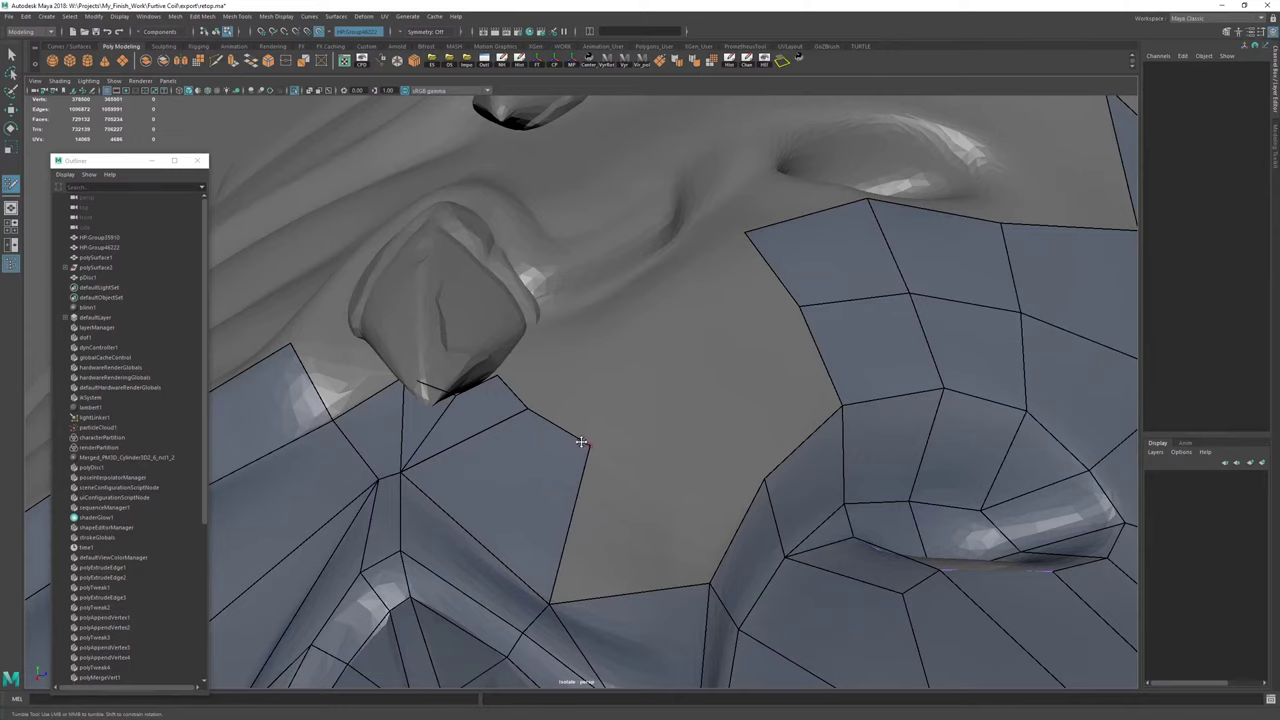
# Extend a narrow strip of two quads up the front side of the uncovered spike and adjust its end vertices.
pyautogui.press('Tab')
pyautogui.moveTo(512, 390)
pyautogui.mouseDown()
pyautogui.moveTo(541, 349)
pyautogui.moveTo(528, 334)
pyautogui.moveTo(559, 360)
pyautogui.moveTo(568, 428)
pyautogui.mouseUp()
pyautogui.keyDown('alt'); pyautogui.moveTo(534, 486); pyautogui.dragTo(542, 420, button='middle'); pyautogui.keyUp('alt')
pyautogui.press('Tab')
pyautogui.moveTo(524, 409)
pyautogui.mouseDown()
pyautogui.moveTo(540, 379)
pyautogui.moveTo(514, 370)
pyautogui.moveTo(521, 342)
pyautogui.moveTo(493, 344)
pyautogui.mouseUp()
pyautogui.click(518, 371)
pyautogui.hotkey('ctrl', 'z')
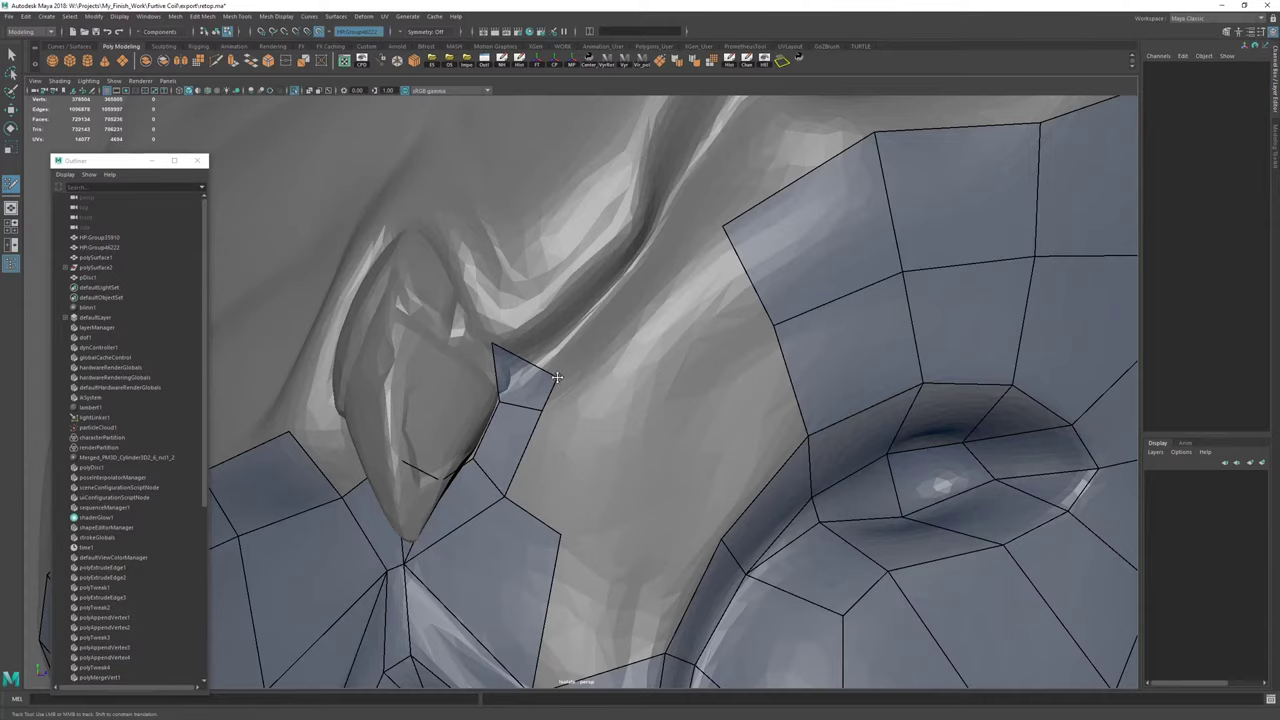
pyautogui.moveTo(557, 377); pyautogui.dragTo(540, 316)
# Fill the opening between the spike's strip and the quads around the curved fold with quads and a triangle.
pyautogui.moveTo(543, 411)
pyautogui.mouseDown()
pyautogui.moveTo(590, 335)
pyautogui.moveTo(625, 450)
pyautogui.mouseUp()
pyautogui.keyDown('alt'); pyautogui.moveTo(640, 475); pyautogui.dragTo(609, 491, button='right'); pyautogui.keyUp('alt')
pyautogui.keyDown('shift'); pyautogui.click(642, 502); pyautogui.keyUp('shift')
pyautogui.moveTo(590, 457)
pyautogui.mouseDown()
pyautogui.moveTo(620, 423)
pyautogui.moveTo(574, 428)
pyautogui.mouseUp()
pyautogui.keyDown('shift'); pyautogui.click(578, 431); pyautogui.keyUp('shift')
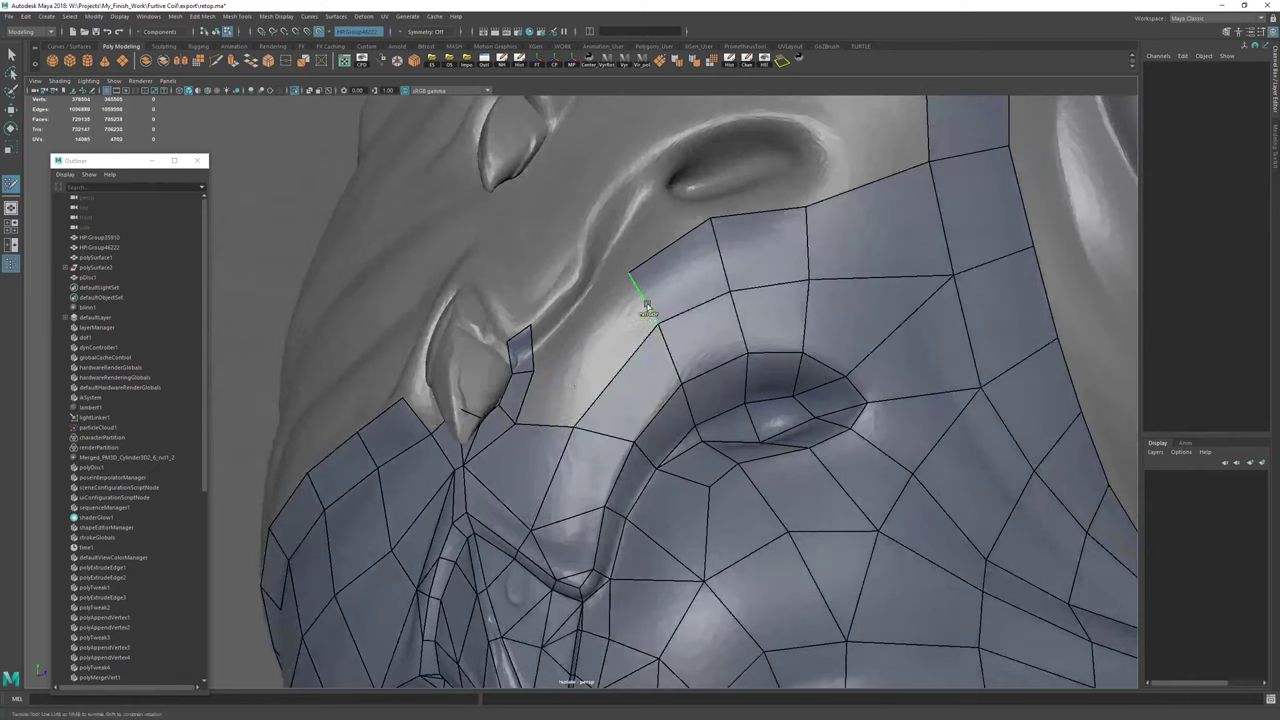
pyautogui.moveTo(574, 427)
pyautogui.mouseDown()
pyautogui.moveTo(588, 400)
pyautogui.moveTo(570, 363)
pyautogui.moveTo(583, 401)
pyautogui.moveTo(634, 371)
pyautogui.moveTo(700, 388)
pyautogui.moveTo(575, 370)
pyautogui.mouseUp()
pyautogui.keyDown('alt'); pyautogui.moveTo(575, 370); pyautogui.dragTo(620, 375, button='right'); pyautogui.keyUp('alt')
pyautogui.keyDown('alt'); pyautogui.moveTo(620, 375); pyautogui.dragTo(686, 439, button='middle'); pyautogui.keyUp('alt')
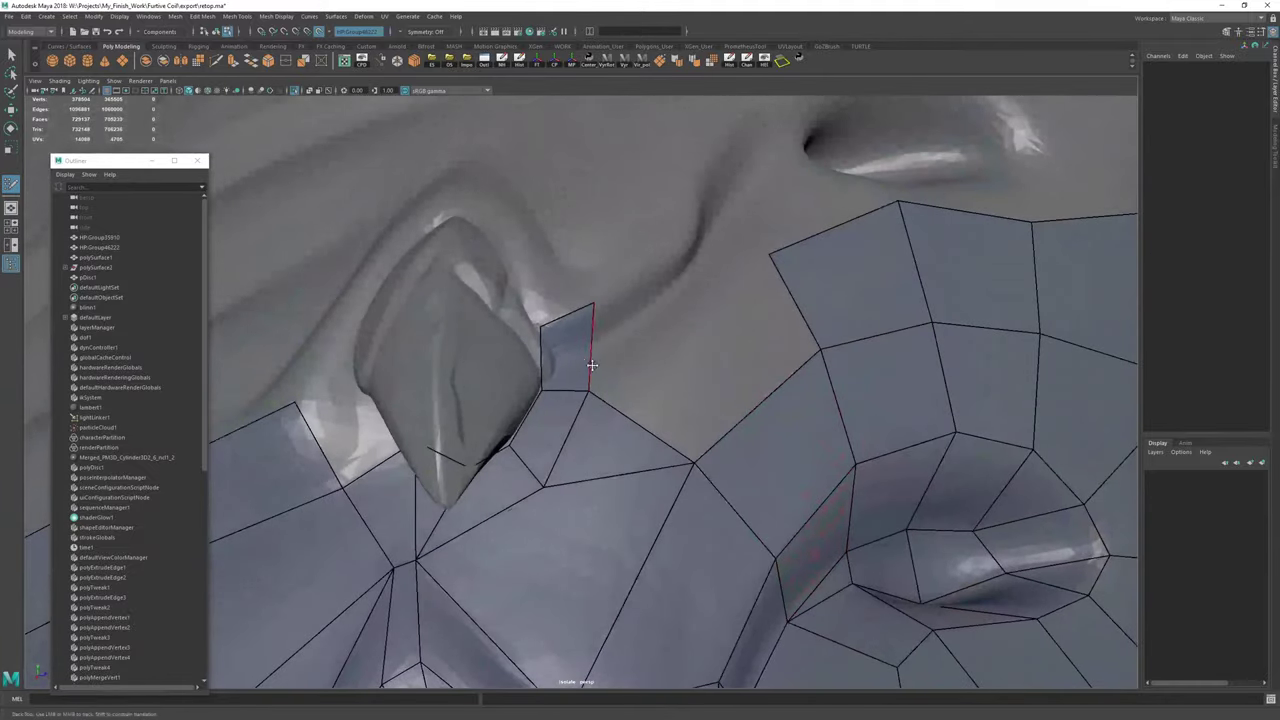
# Extend the narrow strip of quads from beside the spike up along the crease to the next curved fold and adjust its vertices.
pyautogui.moveTo(592, 363); pyautogui.dragTo(565, 357)
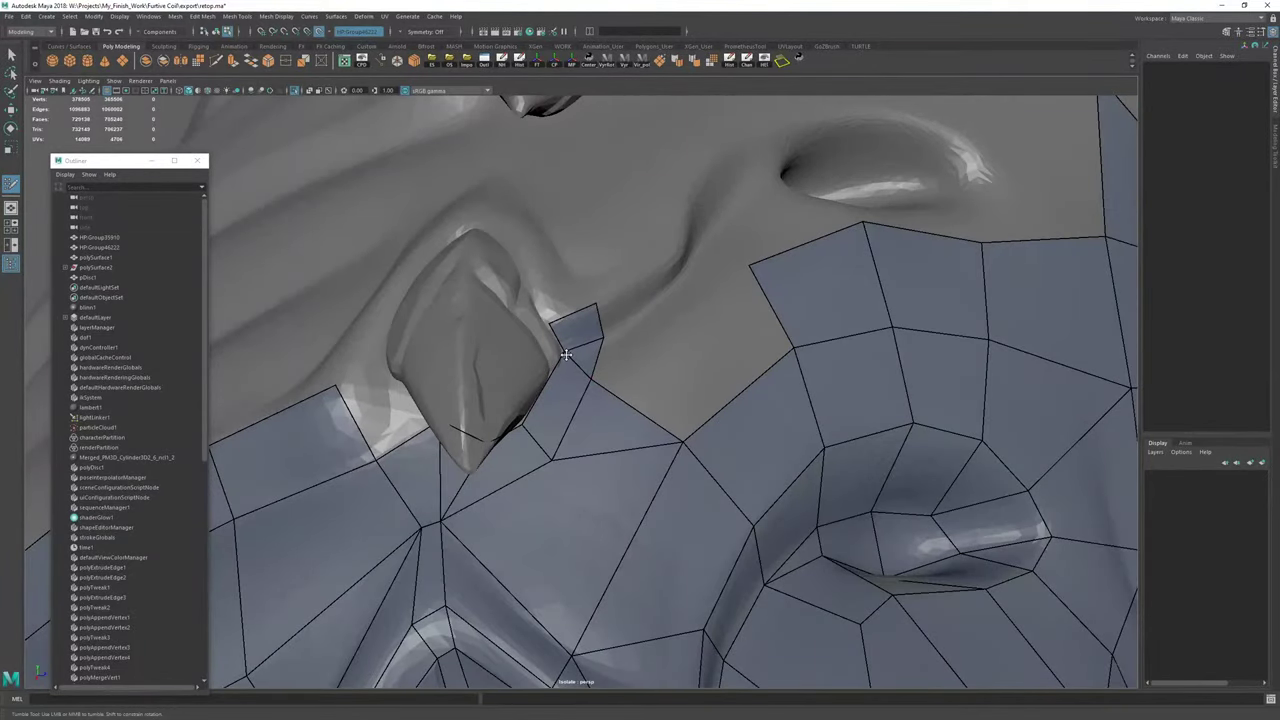
pyautogui.keyDown('alt'); pyautogui.moveTo(583, 358); pyautogui.dragTo(566, 351, button='right'); pyautogui.keyUp('alt')
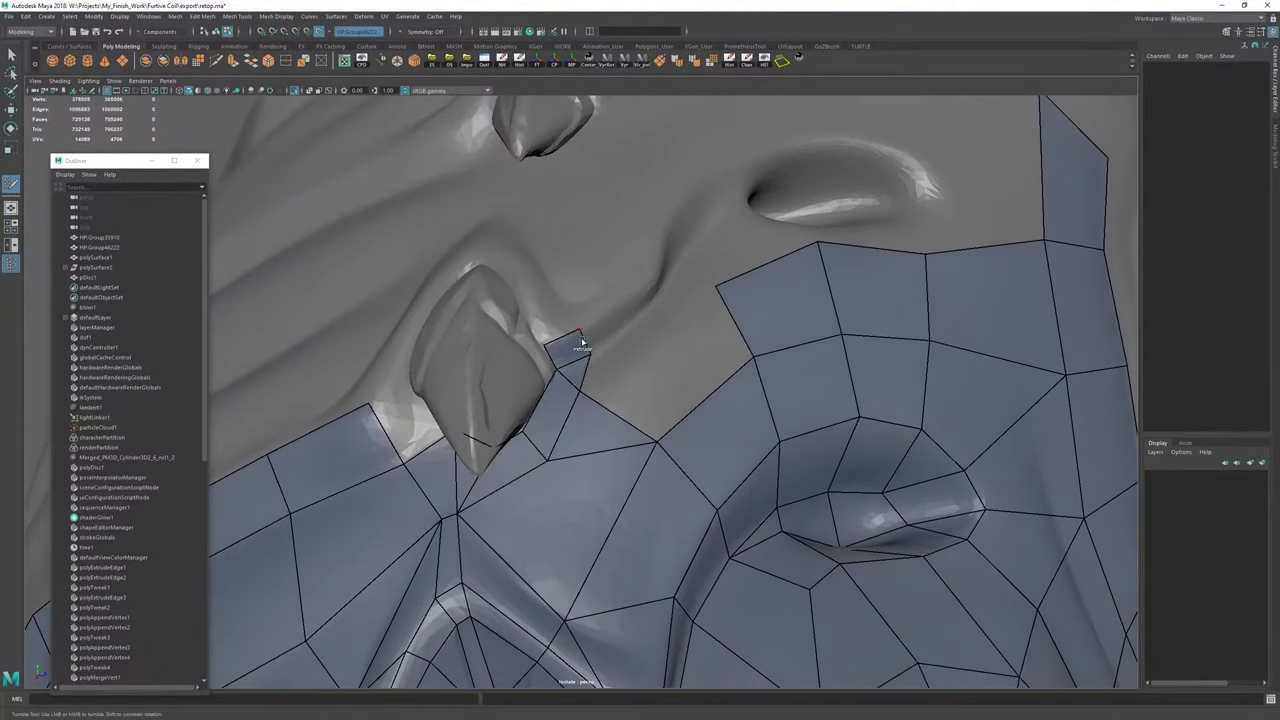
pyautogui.moveTo(584, 344); pyautogui.dragTo(598, 307)
pyautogui.keyDown('alt'); pyautogui.moveTo(598, 307); pyautogui.dragTo(775, 325, button='right'); pyautogui.keyUp('alt')
pyautogui.moveTo(557, 202); pyautogui.dragTo(567, 249)
pyautogui.keyDown('alt'); pyautogui.moveTo(544, 278); pyautogui.dragTo(497, 257, button='right'); pyautogui.keyUp('alt')
pyautogui.keyDown('alt'); pyautogui.moveTo(497, 257); pyautogui.dragTo(591, 179); pyautogui.keyUp('alt')
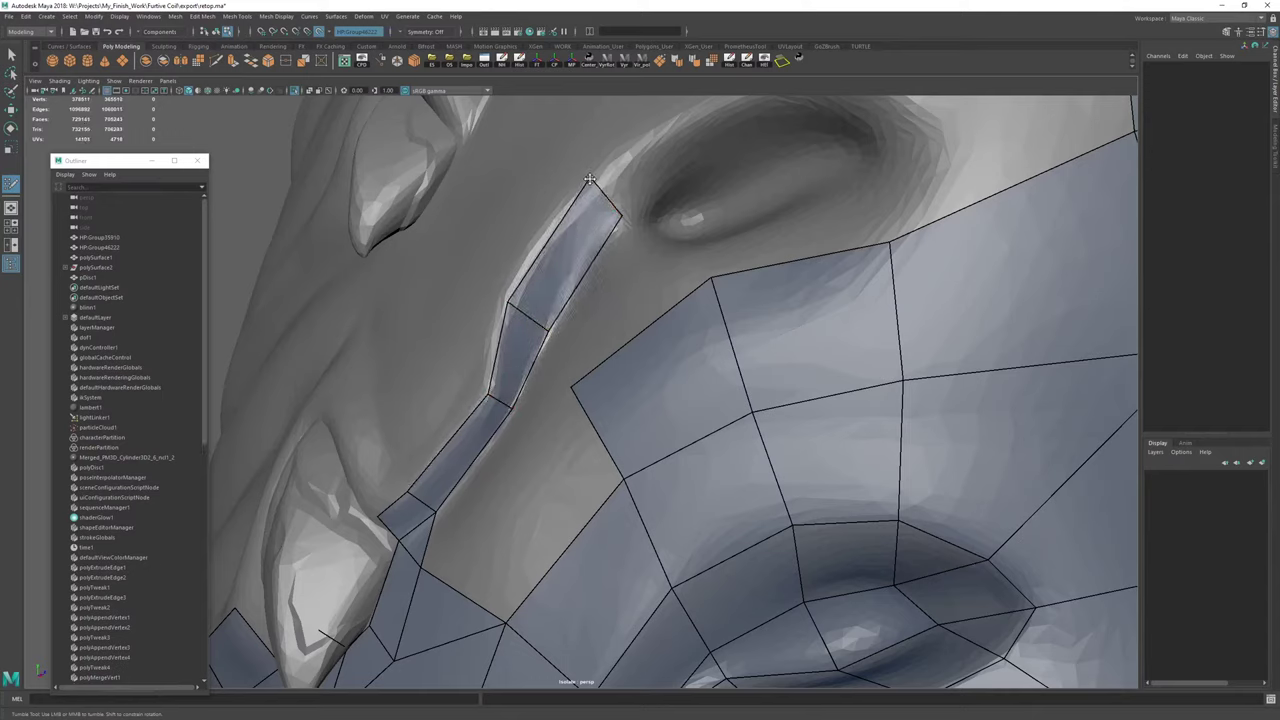
pyautogui.moveTo(509, 302); pyautogui.dragTo(507, 293)
# Bridge the gap between the crease strip and the neighbouring neck quads with new quads and reposition their vertices.
pyautogui.keyDown('alt'); pyautogui.moveTo(535, 296); pyautogui.dragTo(660, 363); pyautogui.keyUp('alt')
pyautogui.keyDown('shift'); pyautogui.click(703, 367); pyautogui.keyUp('shift')
pyautogui.hotkey('ctrl', 'z')
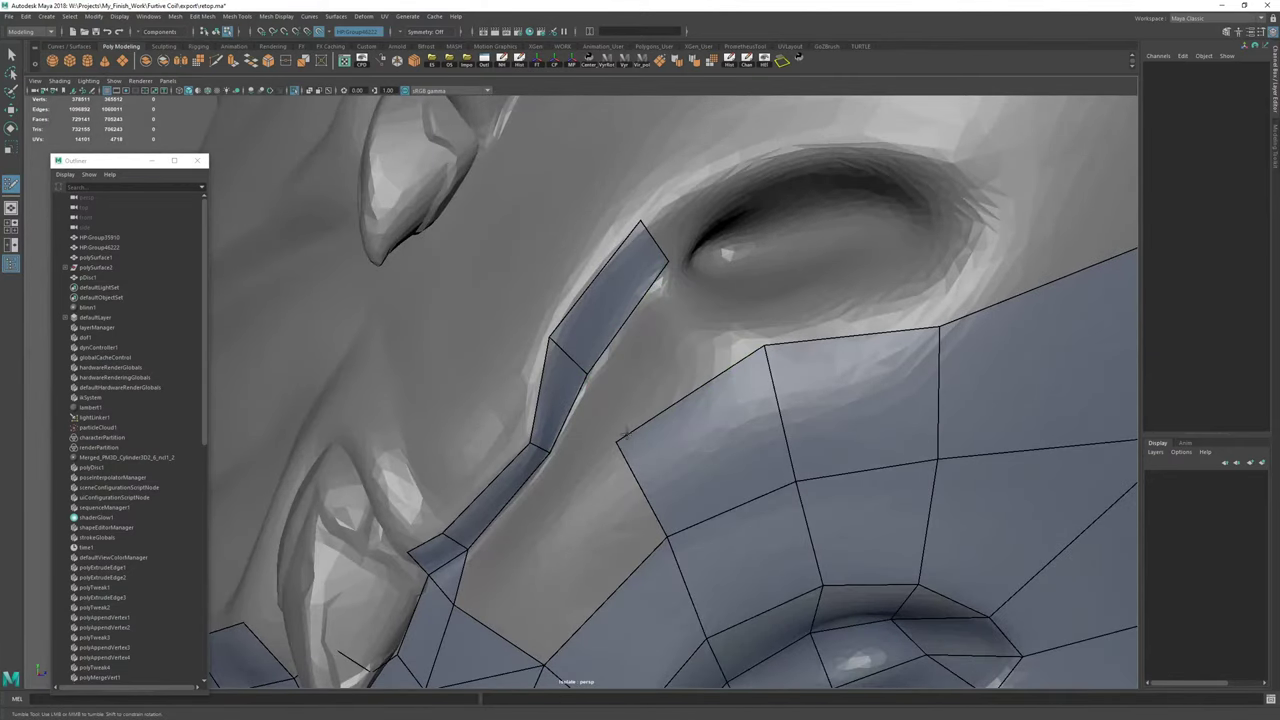
pyautogui.keyDown('shift'); pyautogui.click(661, 364); pyautogui.keyUp('shift')
pyautogui.moveTo(623, 456); pyautogui.dragTo(636, 470)
pyautogui.keyDown('alt'); pyautogui.moveTo(636, 470); pyautogui.dragTo(660, 300, button='middle'); pyautogui.keyUp('alt')
pyautogui.moveTo(670, 290); pyautogui.dragTo(546, 422)
pyautogui.moveTo(528, 374); pyautogui.dragTo(480, 401)
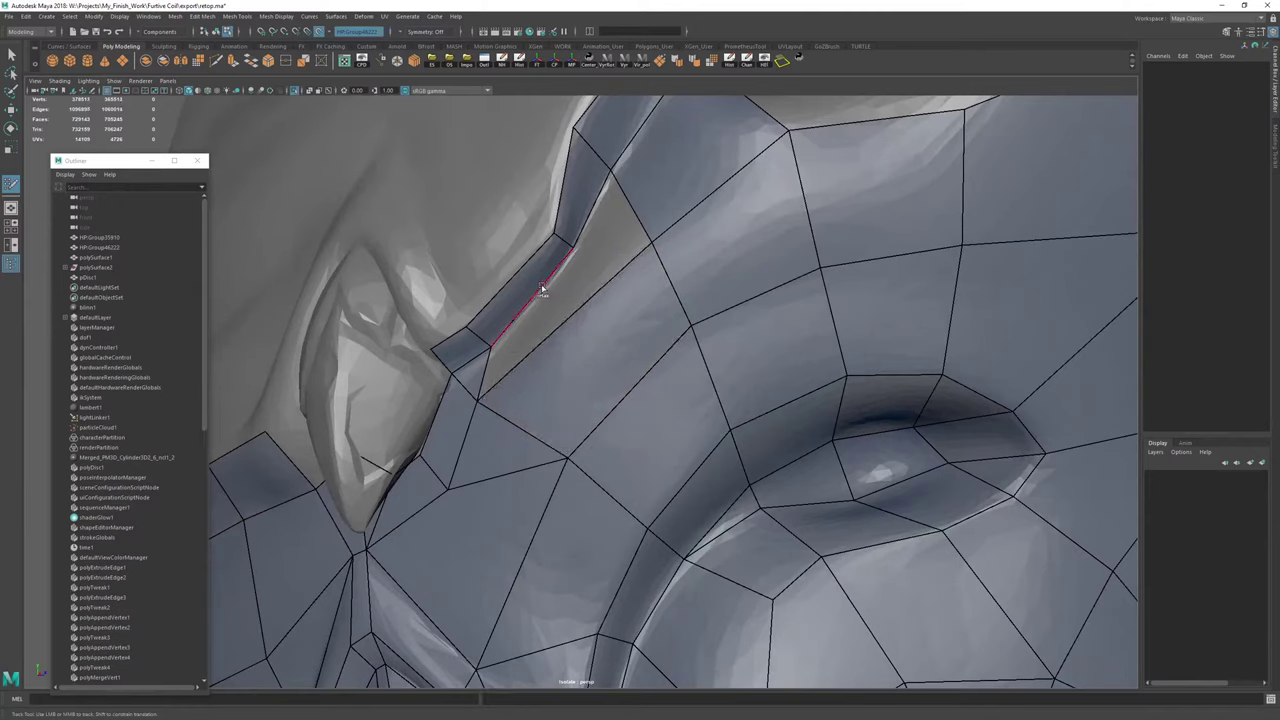
# Adjust the strip's inner edge and fill the remaining narrow opening between the crease strip and the bridging quads.
pyautogui.moveTo(543, 289); pyautogui.dragTo(546, 287)
pyautogui.keyDown('shift'); pyautogui.click(560, 312); pyautogui.keyUp('shift')
pyautogui.keyDown('shift'); pyautogui.click(614, 222); pyautogui.keyUp('shift')
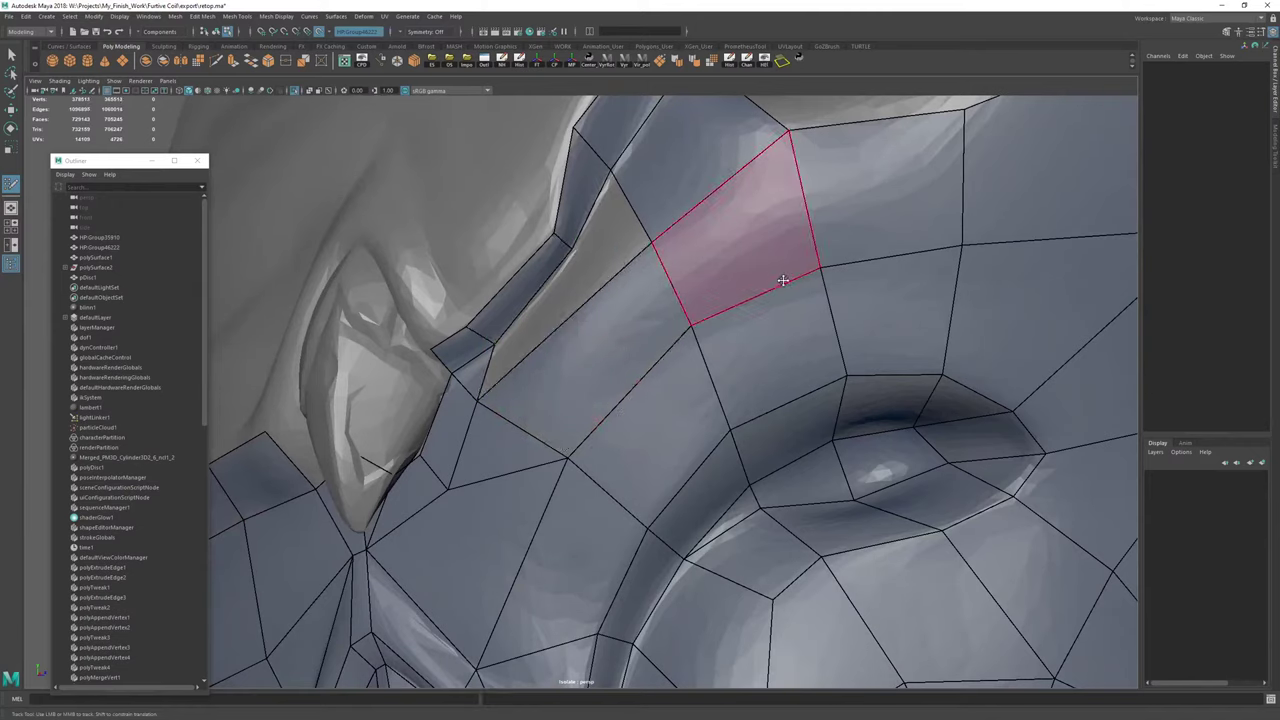
# Delete the retopology mesh's construction history in object mode and resume Quad Draw at the upper border.
pyautogui.keyDown('alt'); pyautogui.moveTo(880, 300); pyautogui.dragTo(620, 270, button='right'); pyautogui.keyUp('alt')
pyautogui.keyDown('alt'); pyautogui.moveTo(620, 270); pyautogui.dragTo(680, 230); pyautogui.keyUp('alt')
pyautogui.keyDown('alt'); pyautogui.moveTo(680, 230); pyautogui.dragTo(766, 151, button='right'); pyautogui.keyUp('alt')
pyautogui.press('w')
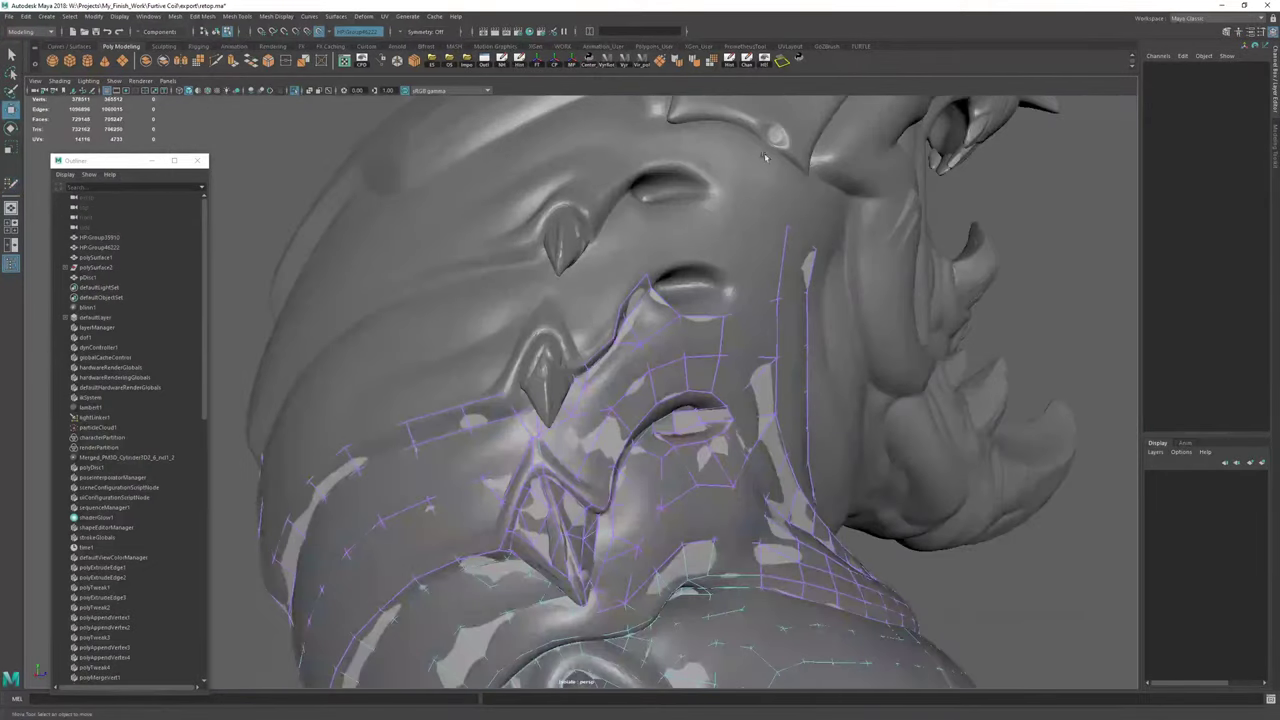
pyautogui.press('F8')
pyautogui.click(729, 61)
pyautogui.press('y')
pyautogui.moveTo(747, 265)
pyautogui.keyDown('alt'); pyautogui.mouseDown(button='right')
pyautogui.moveTo(754, 331)
pyautogui.moveTo(770, 345)
pyautogui.mouseUp(button='right'); pyautogui.keyUp('alt')
pyautogui.keyDown('alt'); pyautogui.moveTo(770, 345); pyautogui.dragTo(650, 440, button='middle'); pyautogui.keyUp('alt')
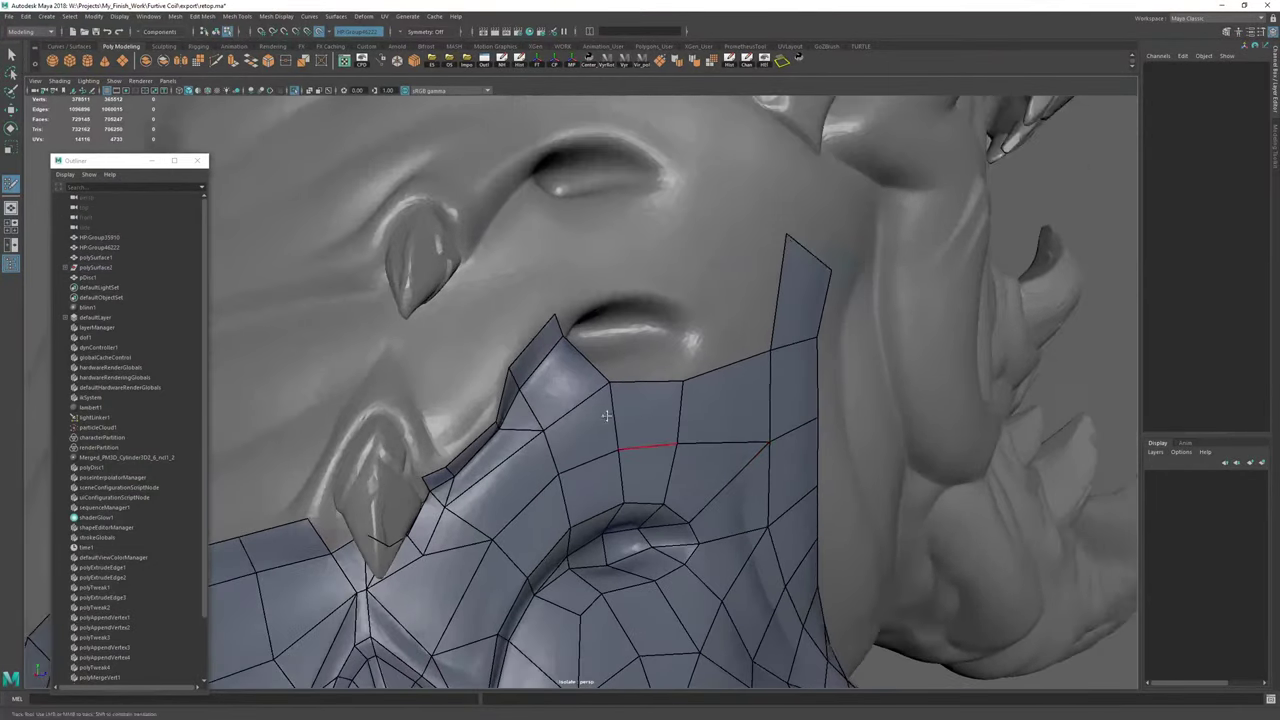
# Cut a V of two edges through the border quad below the next curved fold, meeting midway along its open edge.
pyautogui.moveTo(608, 420)
pyautogui.keyDown('alt'); pyautogui.mouseDown()
pyautogui.moveTo(563, 397)
pyautogui.moveTo(604, 402)
pyautogui.mouseUp(); pyautogui.keyUp('alt')
pyautogui.keyDown('alt'); pyautogui.moveTo(604, 402); pyautogui.dragTo(640, 415, button='right'); pyautogui.keyUp('alt')
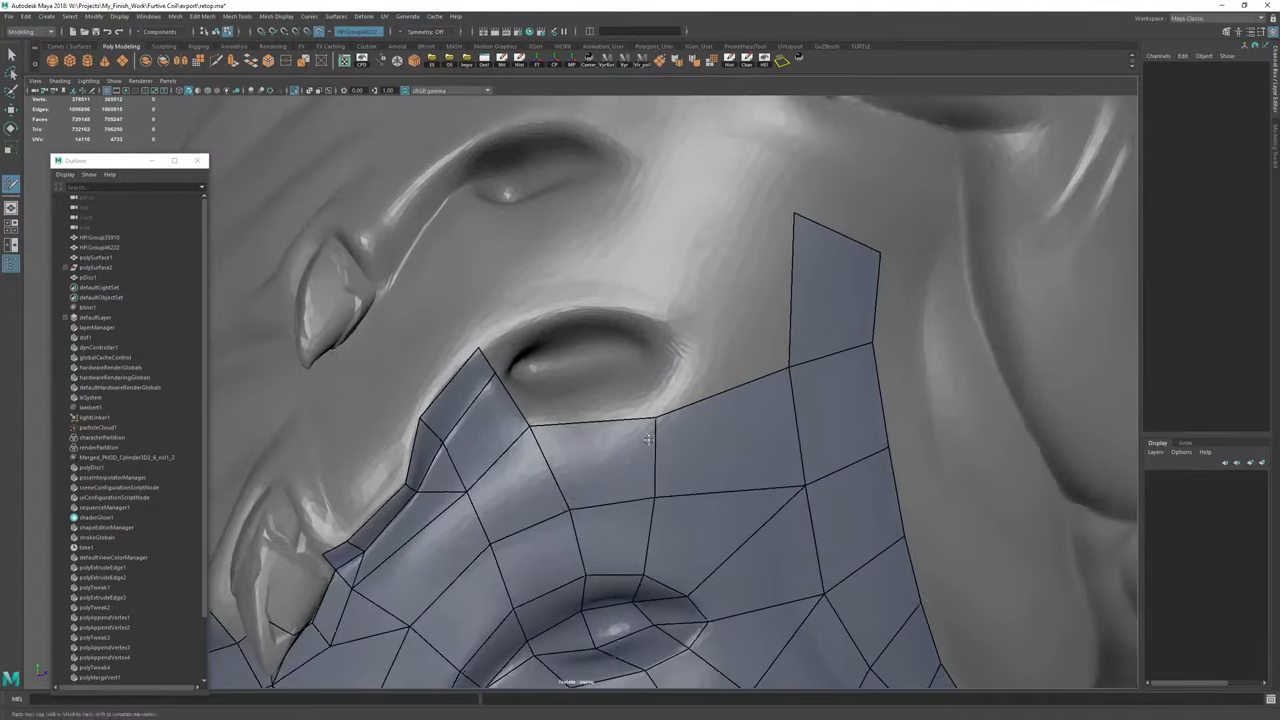
pyautogui.keyDown('alt'); pyautogui.moveTo(632, 440); pyautogui.dragTo(655, 417); pyautogui.keyUp('alt')
pyautogui.hotkey('ctrl', 'shift', 'x')
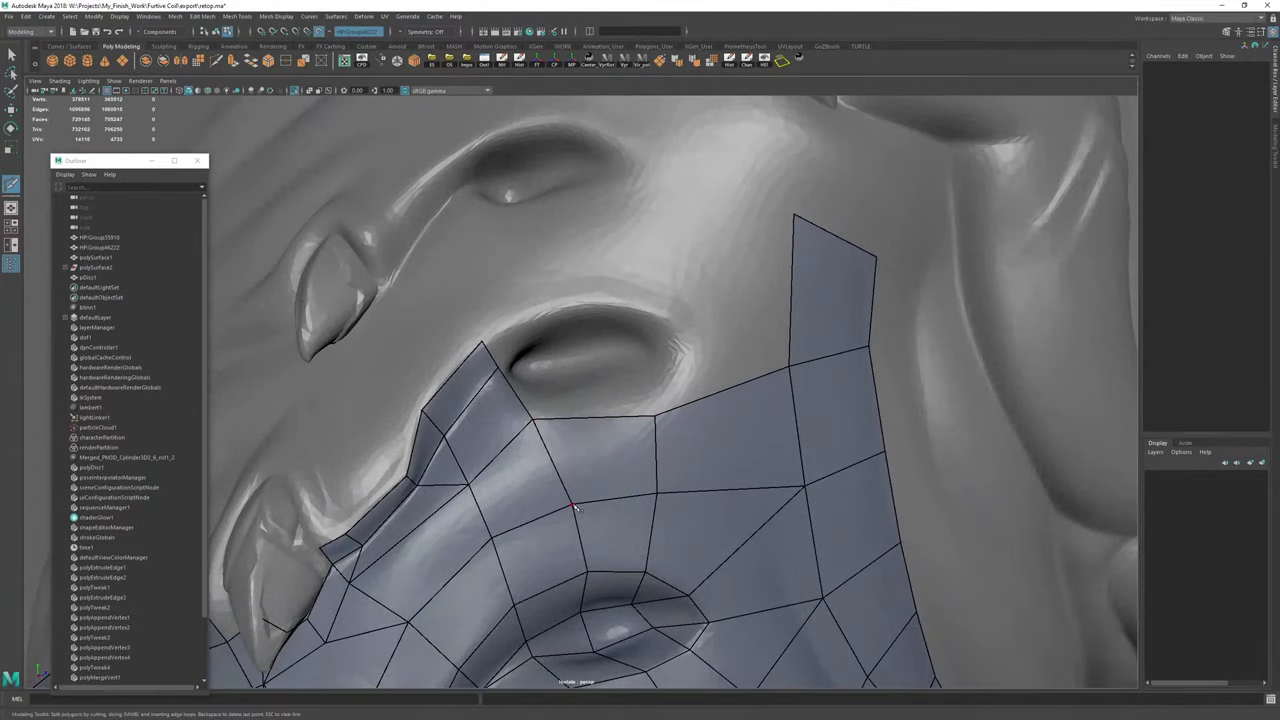
pyautogui.click(572, 504)
pyautogui.click(588, 418)
pyautogui.click(657, 493)
pyautogui.rightClick(738, 456)
pyautogui.hotkey('ctrl', 'shift', 'q')
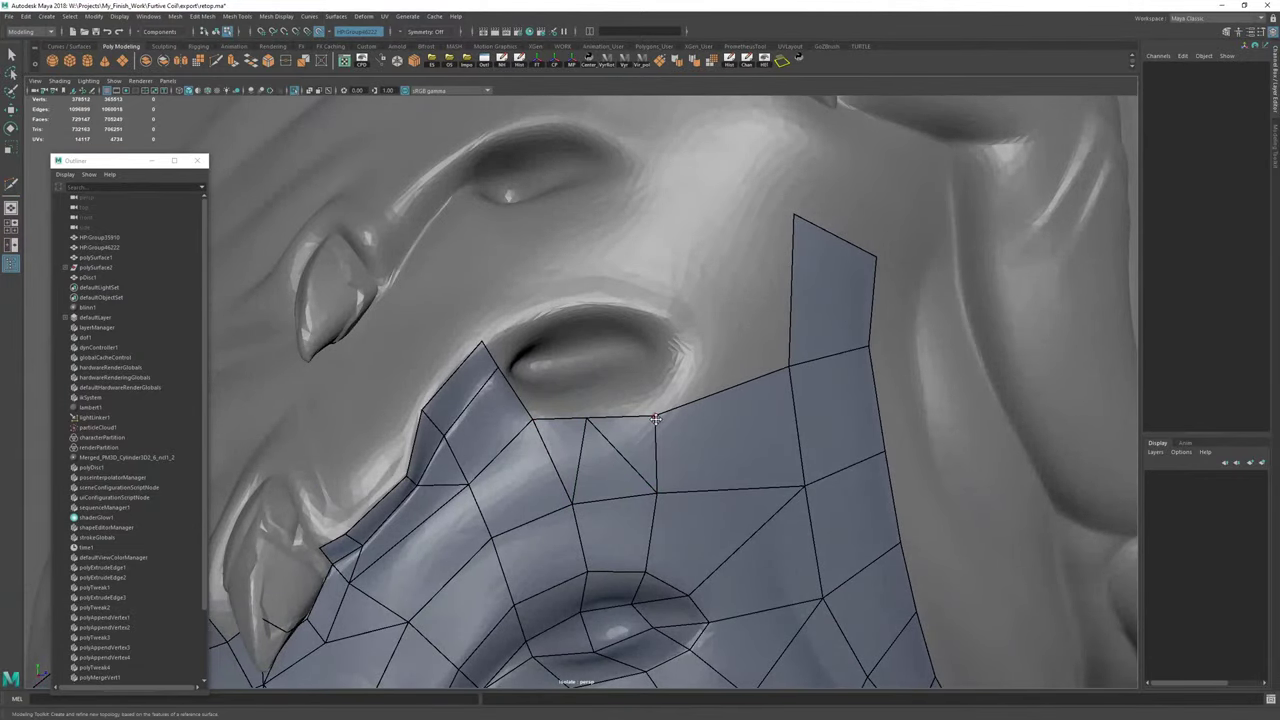
# Reposition the retopology mesh's border vertices along the lower rim of the middle recess.
pyautogui.moveTo(656, 417); pyautogui.dragTo(668, 410)
pyautogui.moveTo(587, 418)
pyautogui.mouseDown()
pyautogui.moveTo(591, 429)
pyautogui.moveTo(517, 417)
pyautogui.mouseUp()
pyautogui.keyDown('alt'); pyautogui.moveTo(530, 420); pyautogui.dragTo(566, 448); pyautogui.keyUp('alt')
pyautogui.moveTo(579, 451); pyautogui.dragTo(580, 441)
pyautogui.moveTo(656, 431); pyautogui.dragTo(655, 421)
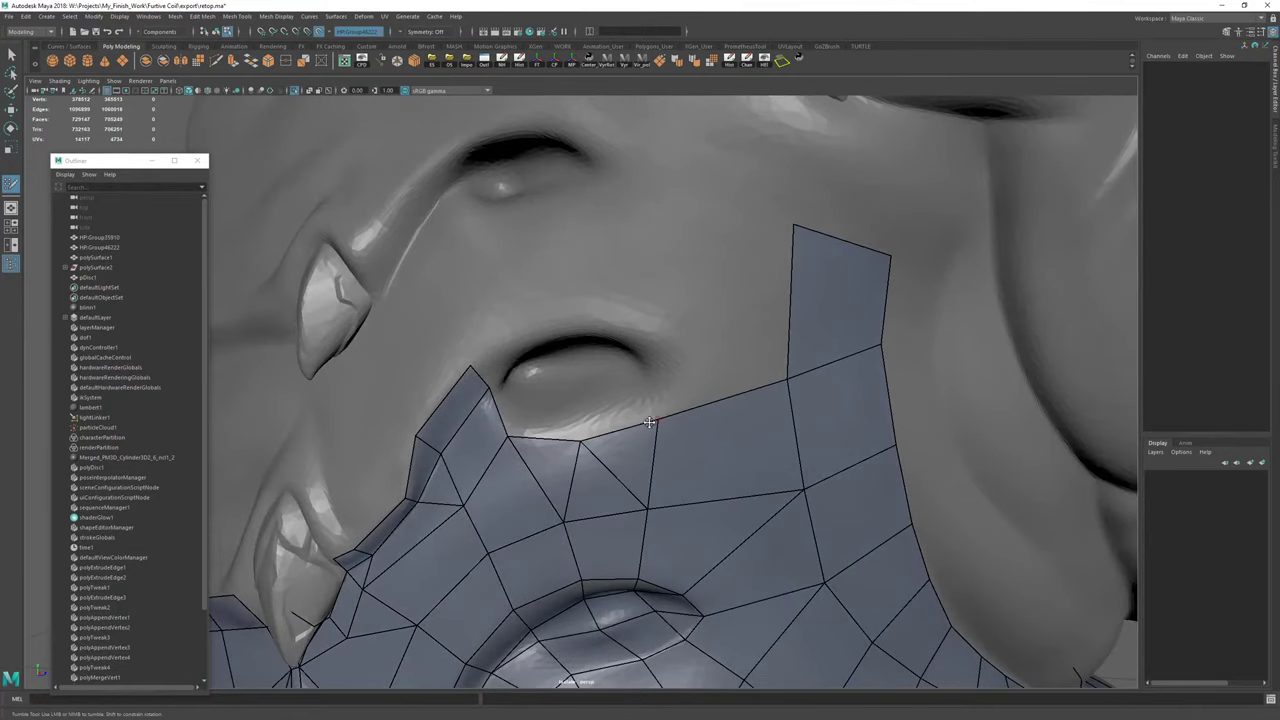
# Fine-tune the inner border vertex beneath the middle recess and save the scene.
pyautogui.keyDown('alt'); pyautogui.moveTo(652, 424); pyautogui.dragTo(606, 453, button='right'); pyautogui.keyUp('alt')
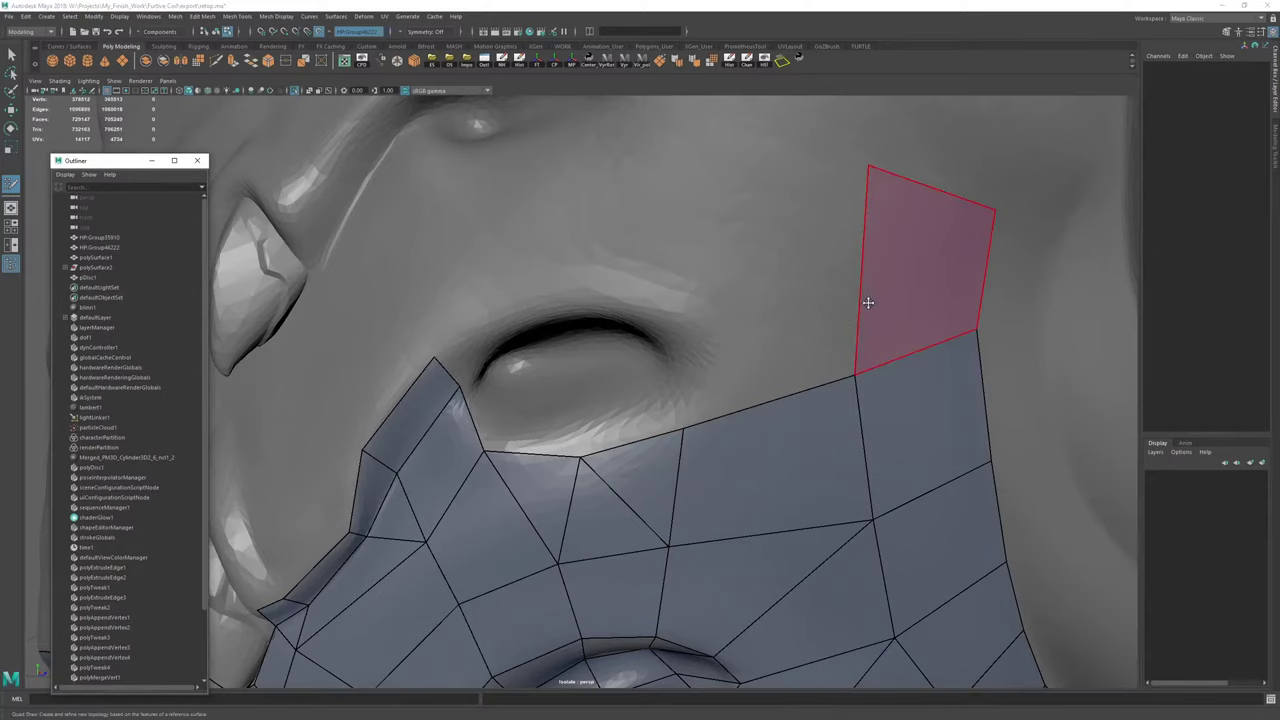
pyautogui.moveTo(868, 303)
pyautogui.keyDown('alt'); pyautogui.mouseDown()
pyautogui.moveTo(925, 285)
pyautogui.moveTo(885, 305)
pyautogui.mouseUp(); pyautogui.keyUp('alt')
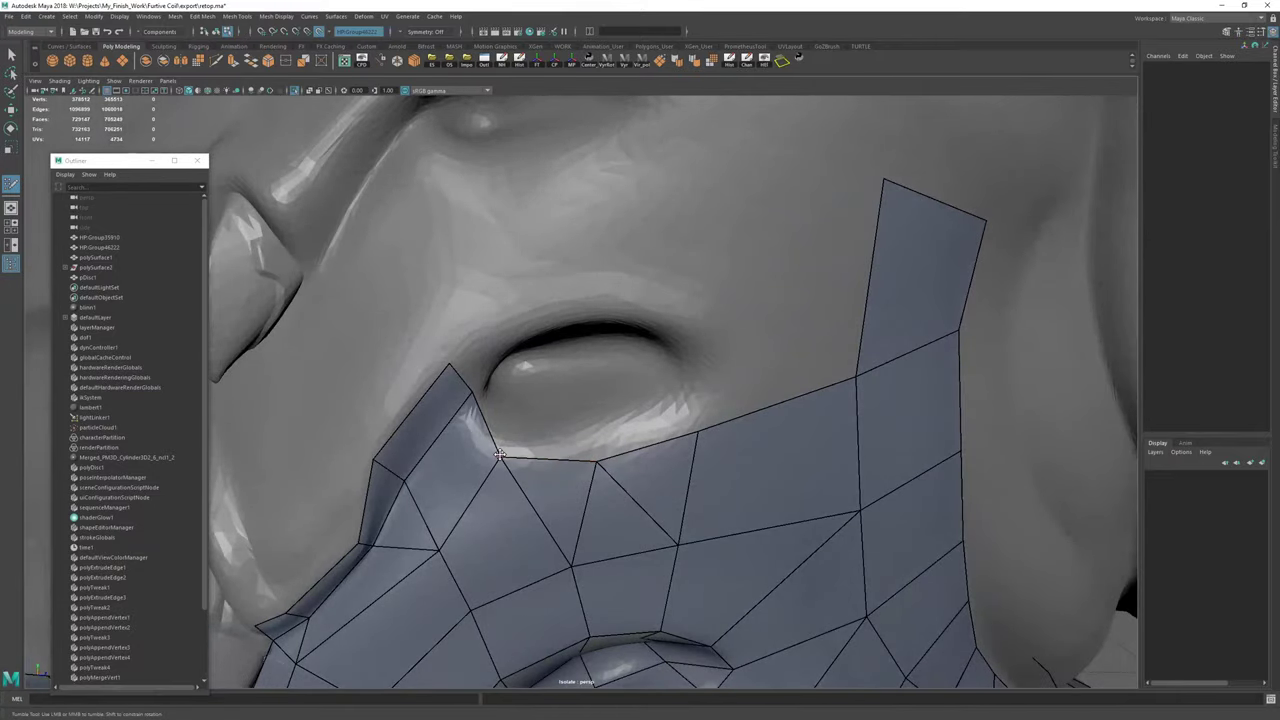
pyautogui.keyDown('alt'); pyautogui.moveTo(524, 475); pyautogui.dragTo(585, 445); pyautogui.keyUp('alt')
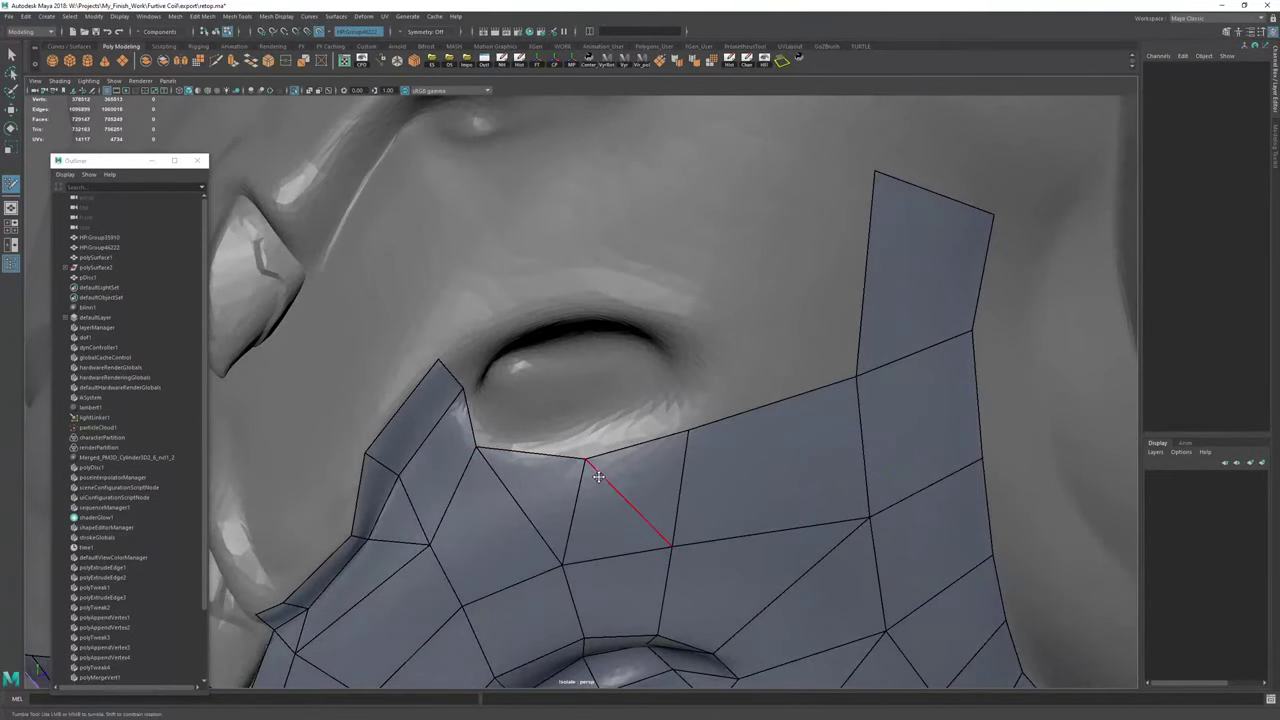
pyautogui.moveTo(692, 429); pyautogui.dragTo(658, 436)
pyautogui.keyDown('alt'); pyautogui.moveTo(658, 436); pyautogui.dragTo(684, 360); pyautogui.keyUp('alt')
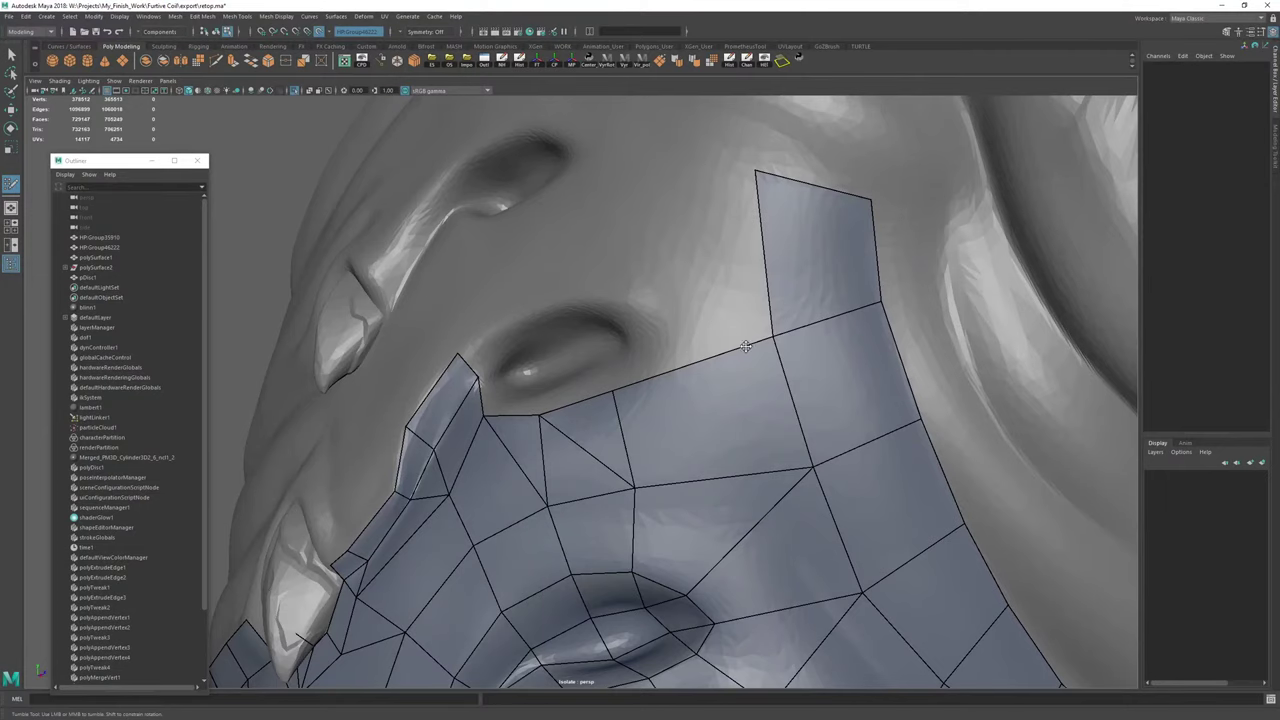
pyautogui.keyDown('alt'); pyautogui.moveTo(748, 346); pyautogui.dragTo(657, 314, button='right'); pyautogui.keyUp('alt')
pyautogui.hotkey('ctrl', 's')
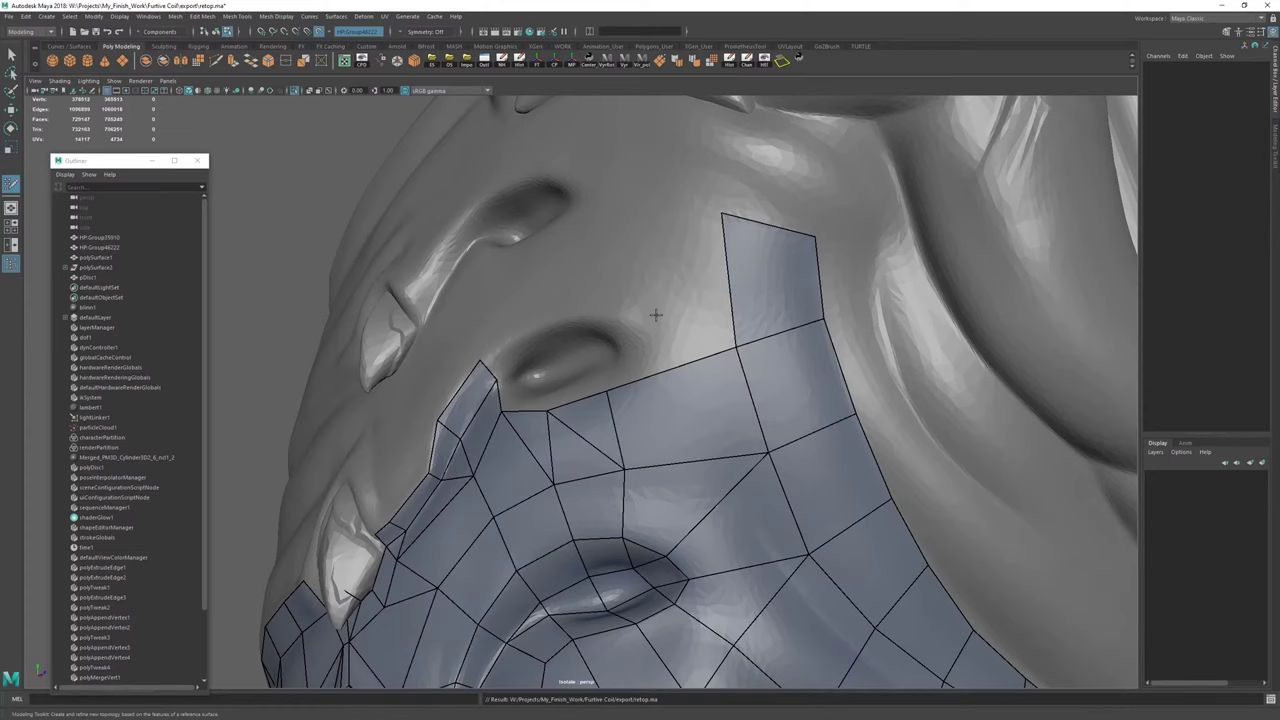
# Cut an edge from the recess's outer corner vertex across the adjoining face to the neighbouring ridge vertex.
pyautogui.keyDown('alt'); pyautogui.moveTo(553, 448); pyautogui.dragTo(420, 495, button='right'); pyautogui.keyUp('alt')
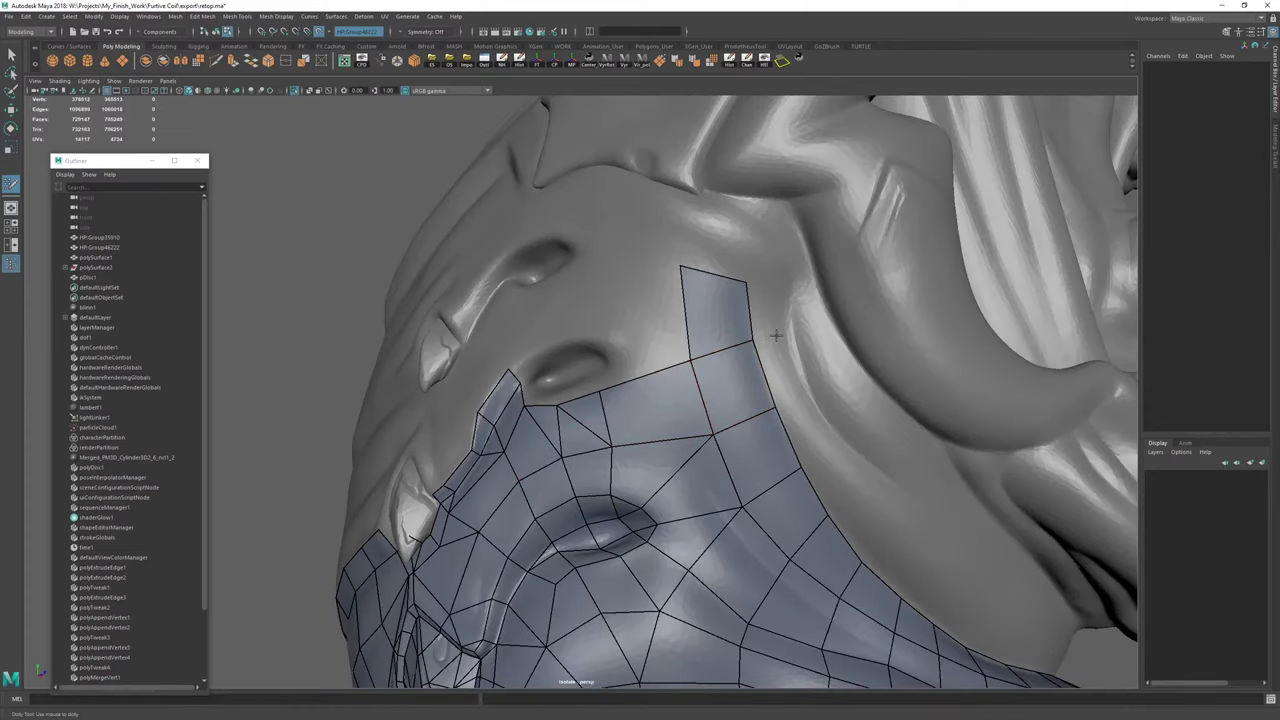
pyautogui.scroll(-2, 776, 336)
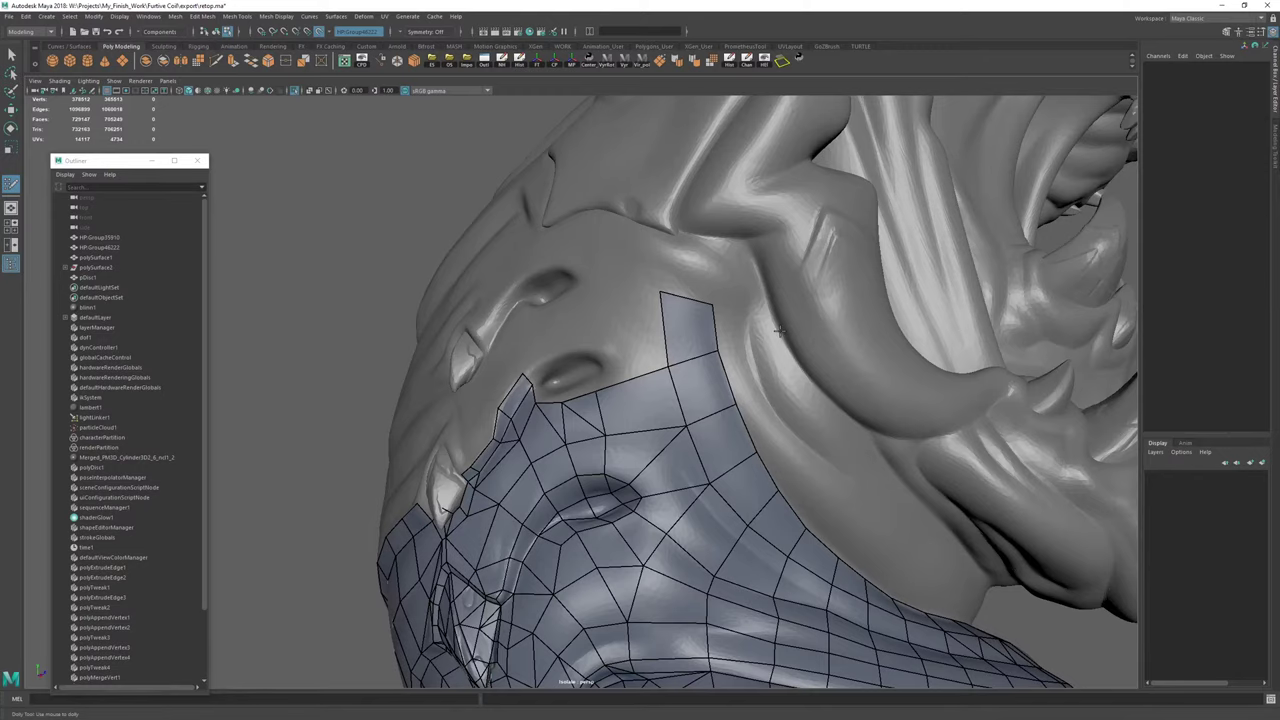
pyautogui.keyDown('alt'); pyautogui.moveTo(510, 305); pyautogui.dragTo(660, 435, button='right'); pyautogui.keyUp('alt')
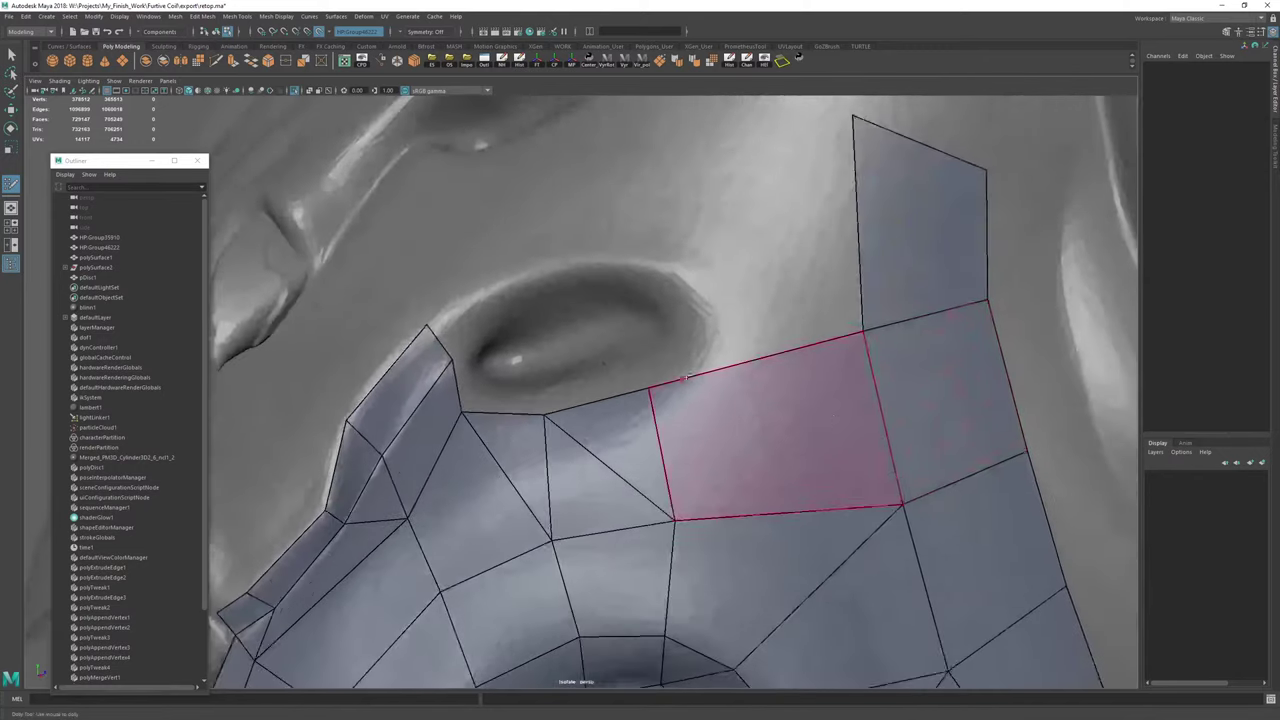
pyautogui.keyDown('alt'); pyautogui.moveTo(560, 445); pyautogui.dragTo(586, 539); pyautogui.keyUp('alt')
pyautogui.keyDown('alt'); pyautogui.moveTo(586, 539); pyautogui.dragTo(546, 459, button='middle'); pyautogui.keyUp('alt')
pyautogui.click(538, 463)
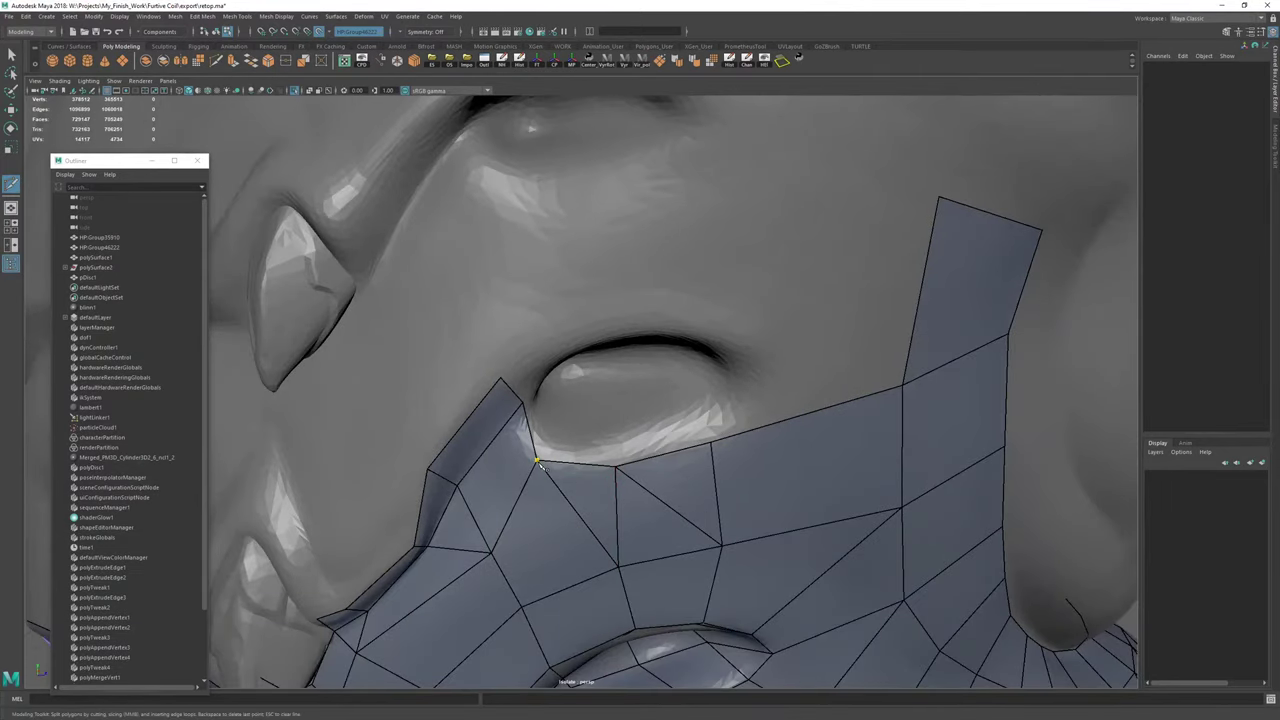
pyautogui.click(461, 486)
# Extend two quads from the lower rim border into the middle recess and adjust their end vertex.
pyautogui.hotkey('ctrl', 'shift', 'q')
pyautogui.keyDown('alt'); pyautogui.moveTo(560, 410); pyautogui.dragTo(598, 412); pyautogui.keyUp('alt')
pyautogui.press('Tab')
pyautogui.keyDown('alt'); pyautogui.moveTo(598, 412); pyautogui.dragTo(603, 384); pyautogui.keyUp('alt')
pyautogui.press('Tab')
pyautogui.moveTo(683, 366); pyautogui.dragTo(686, 376)
pyautogui.keyDown('alt'); pyautogui.moveTo(757, 417); pyautogui.dragTo(671, 436); pyautogui.keyUp('alt')
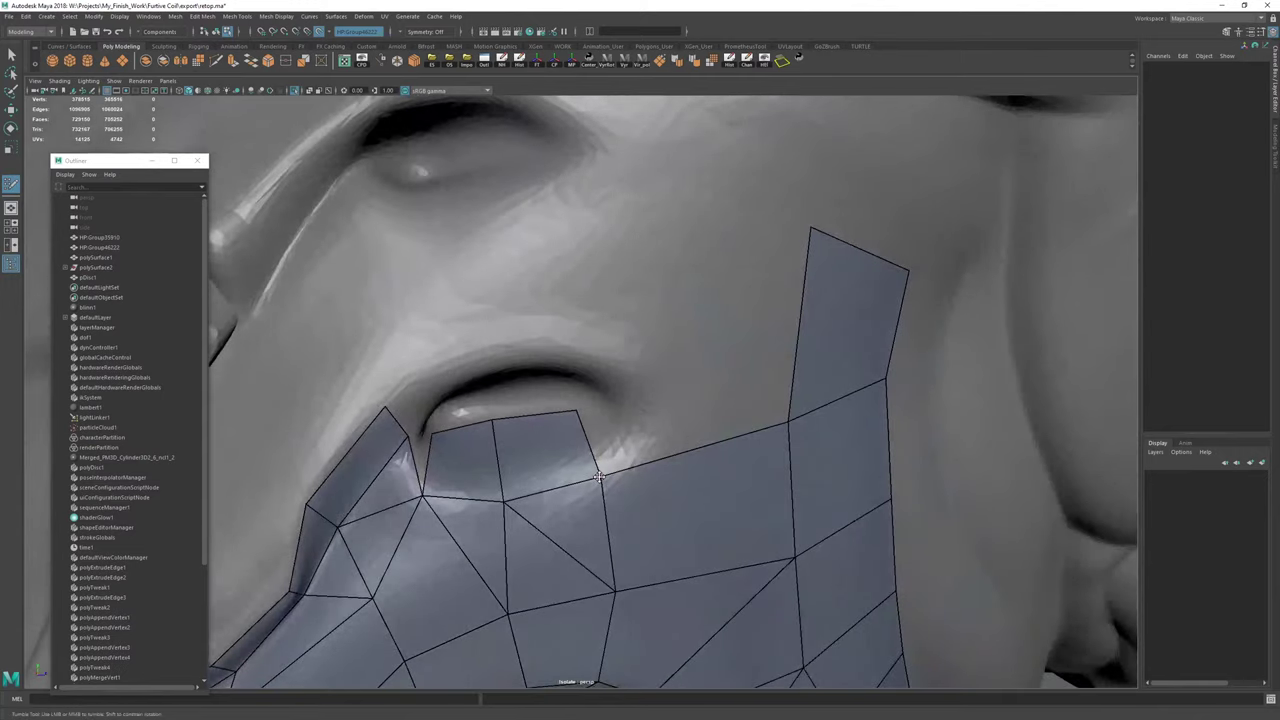
# Cut the wide quad beside the recess from both lower corners to a new point on its upper border edge.
pyautogui.hotkey('ctrl', 'shift', 'x')
pyautogui.click(615, 592)
pyautogui.click(674, 447)
pyautogui.click(797, 558)
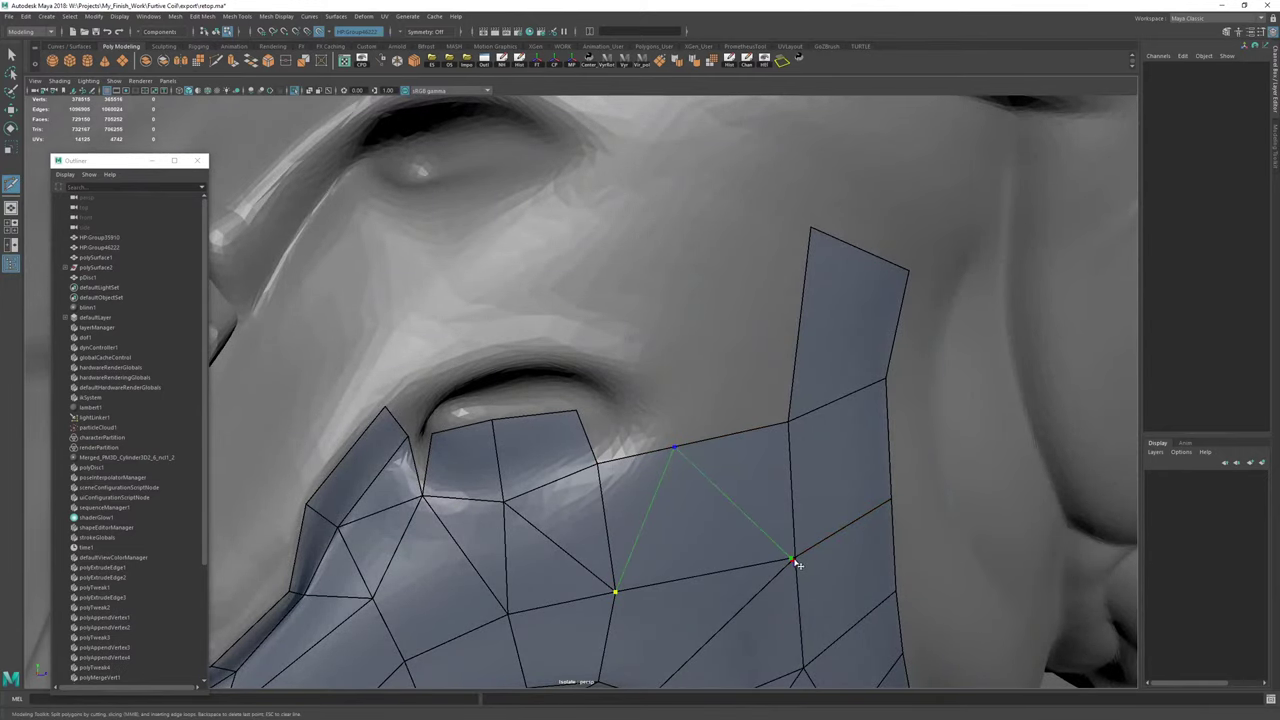
pyautogui.hotkey('ctrl', 'z')
pyautogui.click(797, 558)
pyautogui.rightClick(824, 430)
pyautogui.hotkey('ctrl', 'shift', 'q')
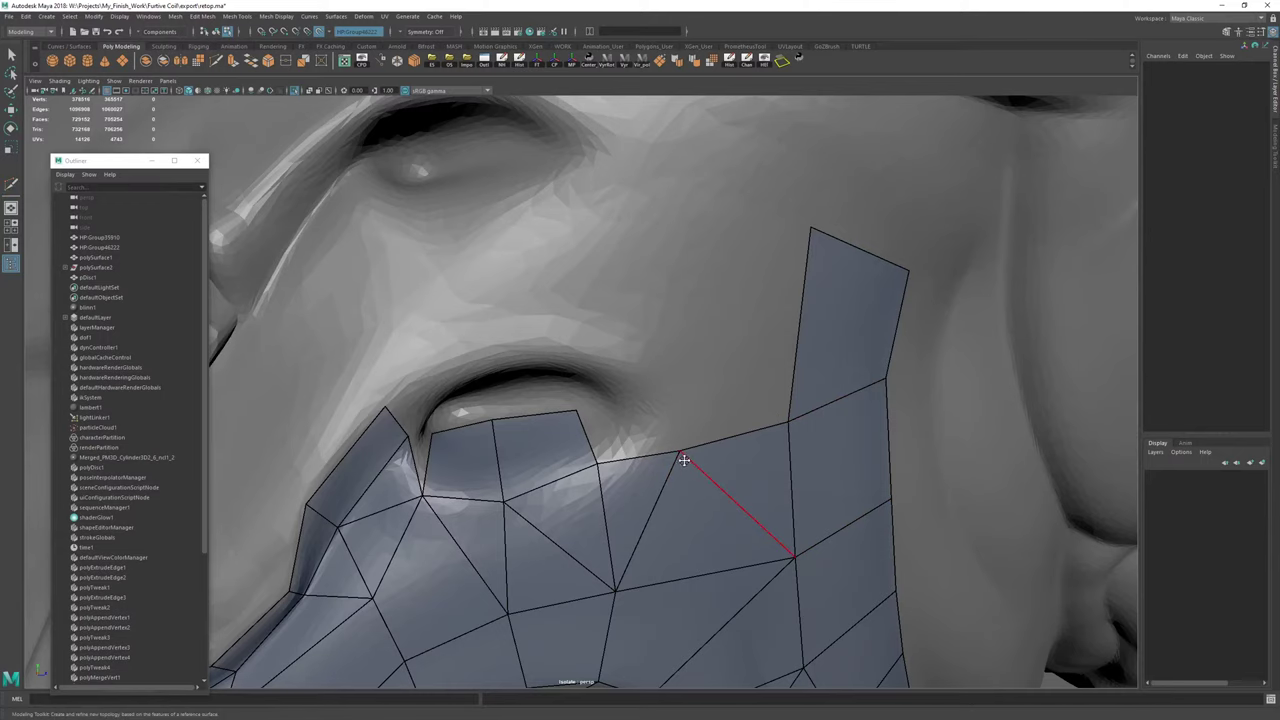
# Extend the mesh around the recess's inner corner and cut an edge from the rim vertex to the new border.
pyautogui.moveTo(675, 448)
pyautogui.mouseDown()
pyautogui.moveTo(734, 417)
pyautogui.moveTo(808, 416)
pyautogui.moveTo(669, 434)
pyautogui.moveTo(583, 415)
pyautogui.moveTo(634, 412)
pyautogui.mouseUp()
pyautogui.hotkey('ctrl', 'shift', 'x')
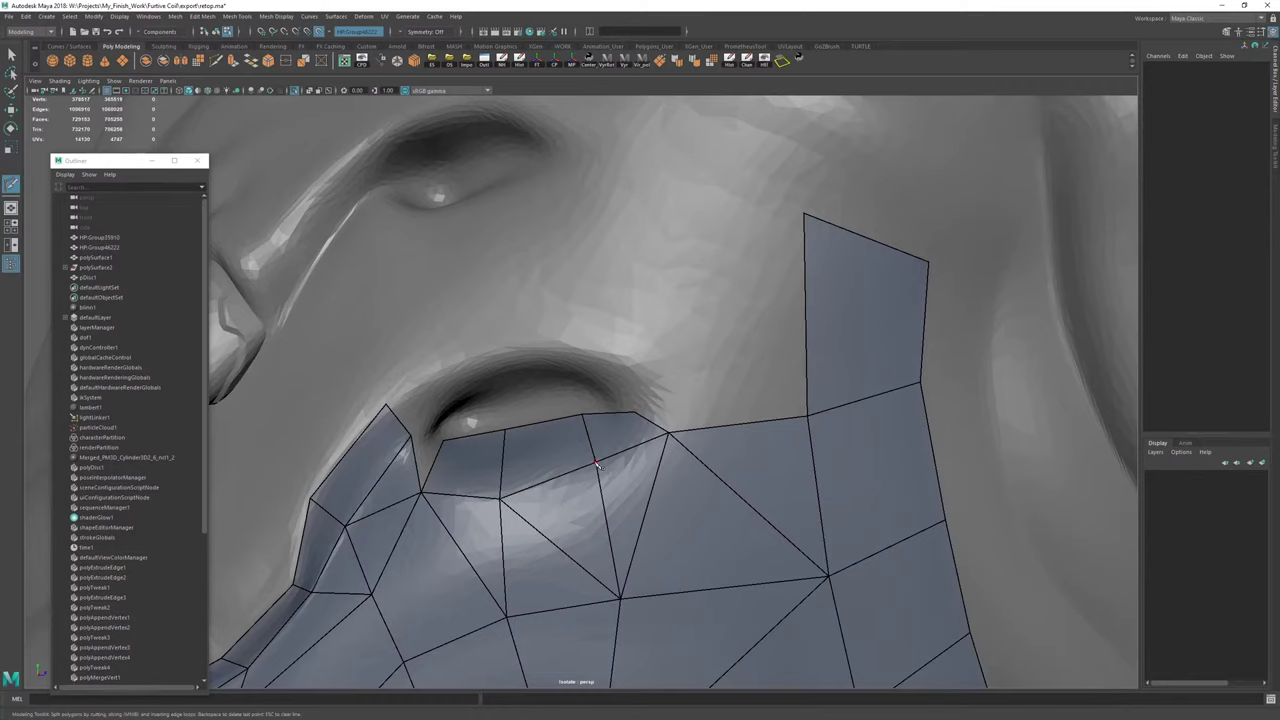
pyautogui.click(637, 412)
pyautogui.rightClick(620, 482)
# Extend rows of quads over the recess's inner bulge up to its upper rim, snapping their vertices to the sculpt.
pyautogui.hotkey('ctrl', 'shift', 'q')
pyautogui.moveTo(595, 463)
pyautogui.mouseDown()
pyautogui.moveTo(610, 474)
pyautogui.moveTo(517, 466)
pyautogui.moveTo(479, 510)
pyautogui.moveTo(475, 469)
pyautogui.moveTo(491, 463)
pyautogui.moveTo(488, 489)
pyautogui.moveTo(535, 461)
pyautogui.moveTo(541, 483)
pyautogui.moveTo(514, 463)
pyautogui.moveTo(547, 440)
pyautogui.moveTo(634, 422)
pyautogui.moveTo(646, 434)
pyautogui.moveTo(572, 428)
pyautogui.moveTo(580, 450)
pyautogui.moveTo(556, 460)
pyautogui.moveTo(504, 418)
pyautogui.moveTo(558, 390)
pyautogui.mouseUp()
pyautogui.scroll(-2, 566, 451)
pyautogui.scroll(2, 630, 478)
pyautogui.press('Tab')
pyautogui.press('Tab')
pyautogui.press('Tab')
pyautogui.keyDown('shift'); pyautogui.click(680, 418); pyautogui.keyUp('shift')
pyautogui.press('Tab')
pyautogui.press('Tab')
pyautogui.moveTo(622, 364); pyautogui.dragTo(616, 373)
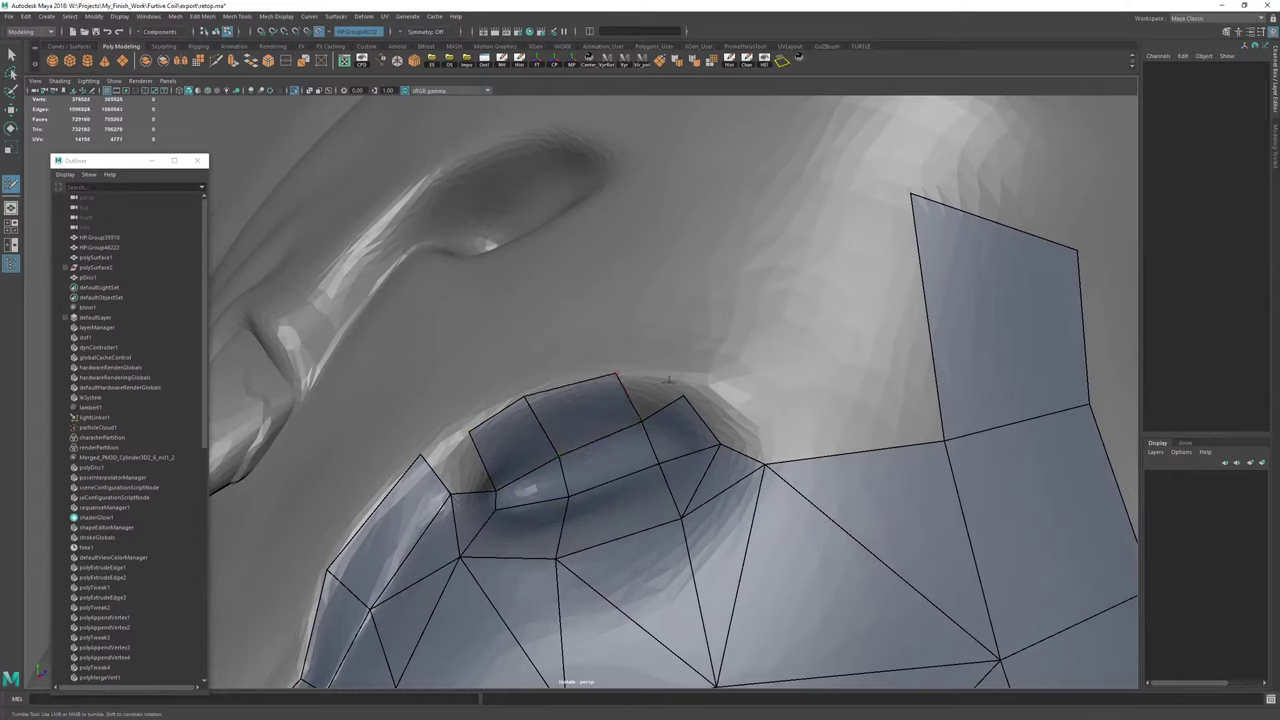
# Fill the remaining faces at the recess's inner end and align their vertices with the upper rim.
pyautogui.moveTo(684, 397); pyautogui.dragTo(710, 385)
pyautogui.keyDown('shift'); pyautogui.click(657, 382); pyautogui.keyUp('shift')
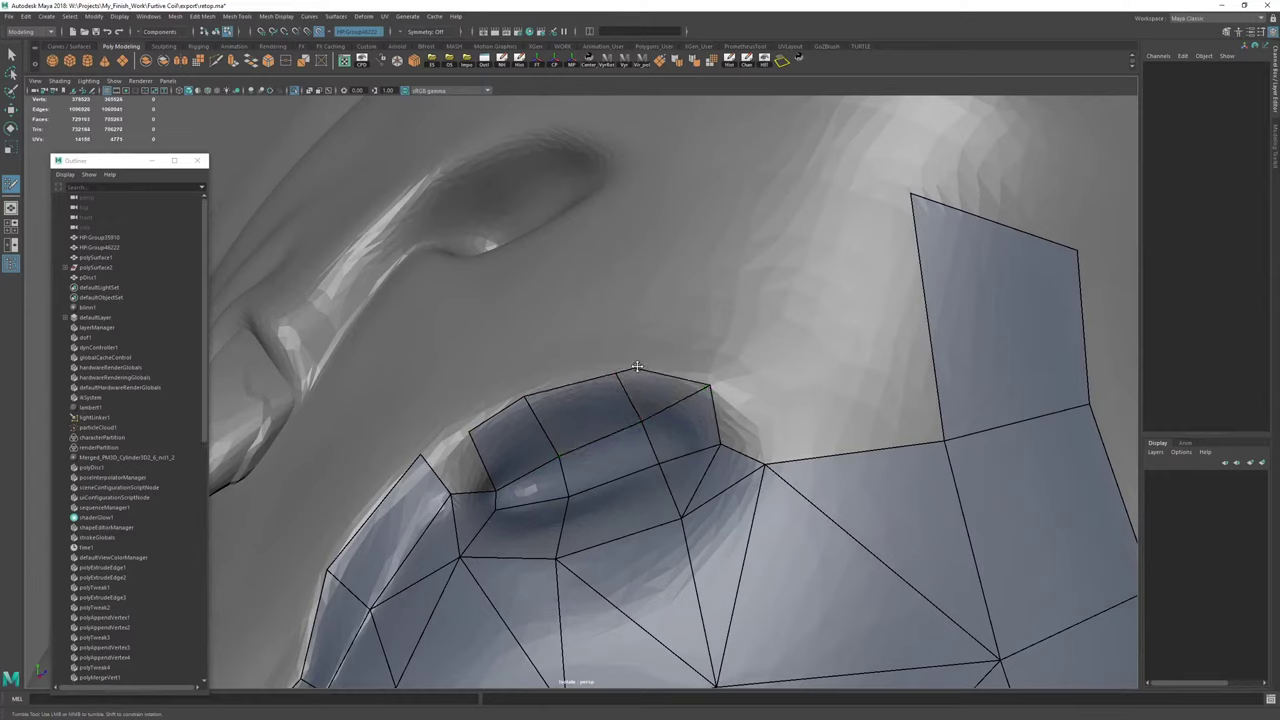
pyautogui.moveTo(620, 372); pyautogui.dragTo(627, 374)
pyautogui.click(753, 416)
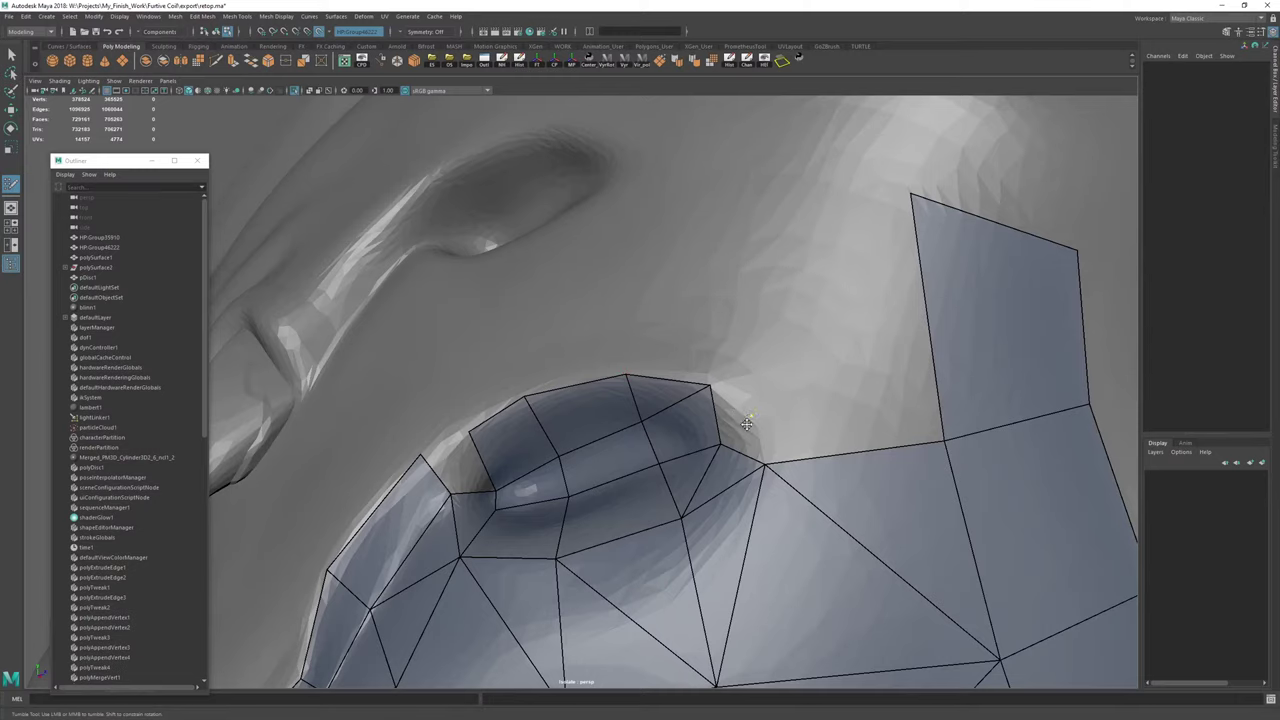
pyautogui.keyDown('shift'); pyautogui.click(737, 442); pyautogui.keyUp('shift')
pyautogui.moveTo(754, 416); pyautogui.dragTo(761, 415)
# Cut a diagonal edge across the new face at the recess's inner end.
pyautogui.hotkey('ctrl', 'shift', 'x')
pyautogui.click(720, 444)
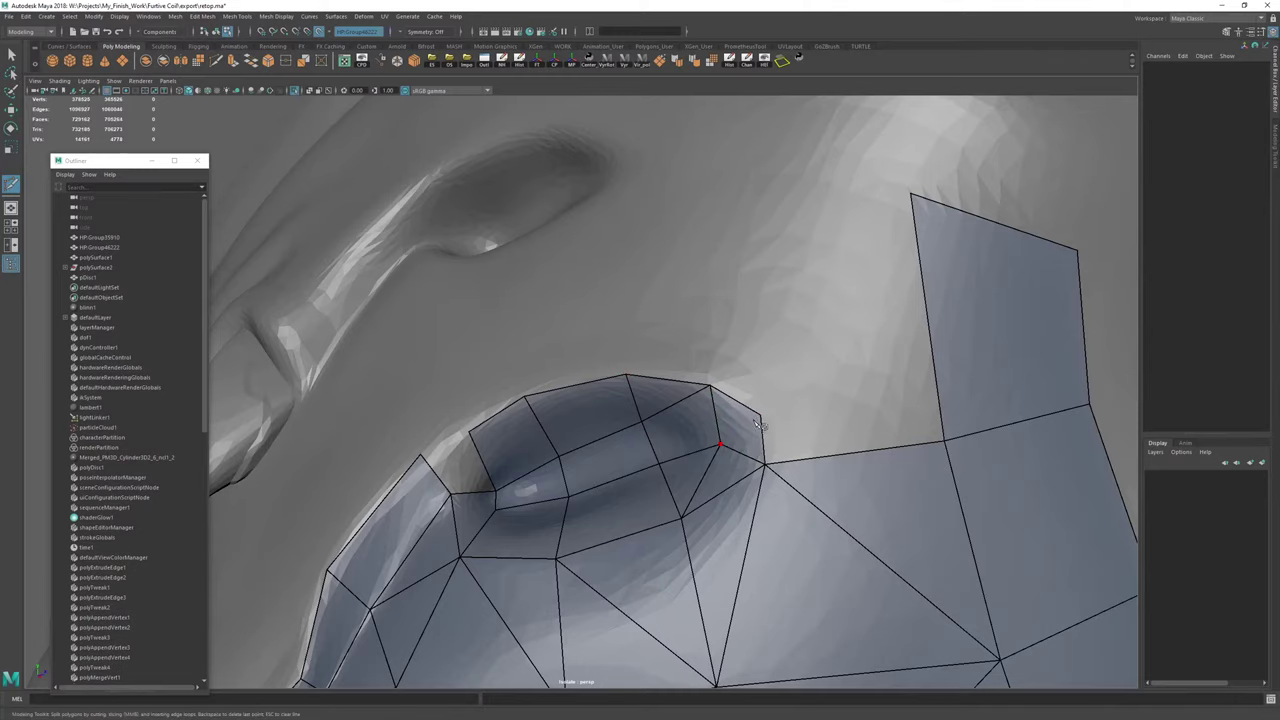
pyautogui.click(761, 416)
pyautogui.rightClick(710, 428)
# Fill the gap at the recess's outer corner and split the new face with a diagonal edge.
pyautogui.keyDown('alt'); pyautogui.moveTo(592, 402); pyautogui.dragTo(604, 404); pyautogui.keyUp('alt')
pyautogui.keyDown('alt'); pyautogui.moveTo(604, 404); pyautogui.dragTo(680, 408, button='right'); pyautogui.keyUp('alt')
pyautogui.keyDown('alt'); pyautogui.moveTo(450, 418); pyautogui.dragTo(604, 420, button='middle'); pyautogui.keyUp('alt')
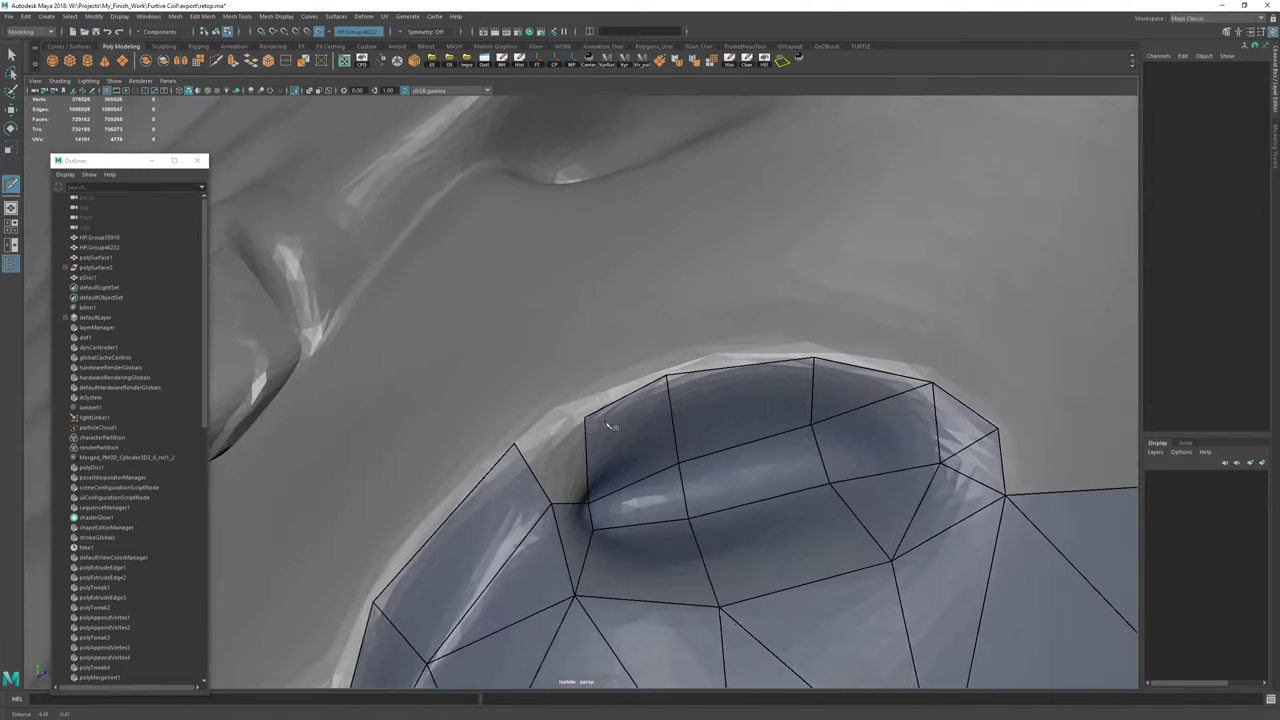
pyautogui.moveTo(604, 420)
pyautogui.keyDown('alt'); pyautogui.mouseDown()
pyautogui.moveTo(572, 461)
pyautogui.moveTo(628, 460)
pyautogui.moveTo(588, 424)
pyautogui.mouseUp(); pyautogui.keyUp('alt')
pyautogui.keyDown('shift'); pyautogui.click(564, 458); pyautogui.keyUp('shift')
pyautogui.press('q')
pyautogui.hotkey('ctrl', 'shift', 'x')
pyautogui.click(579, 415)
pyautogui.click(558, 503)
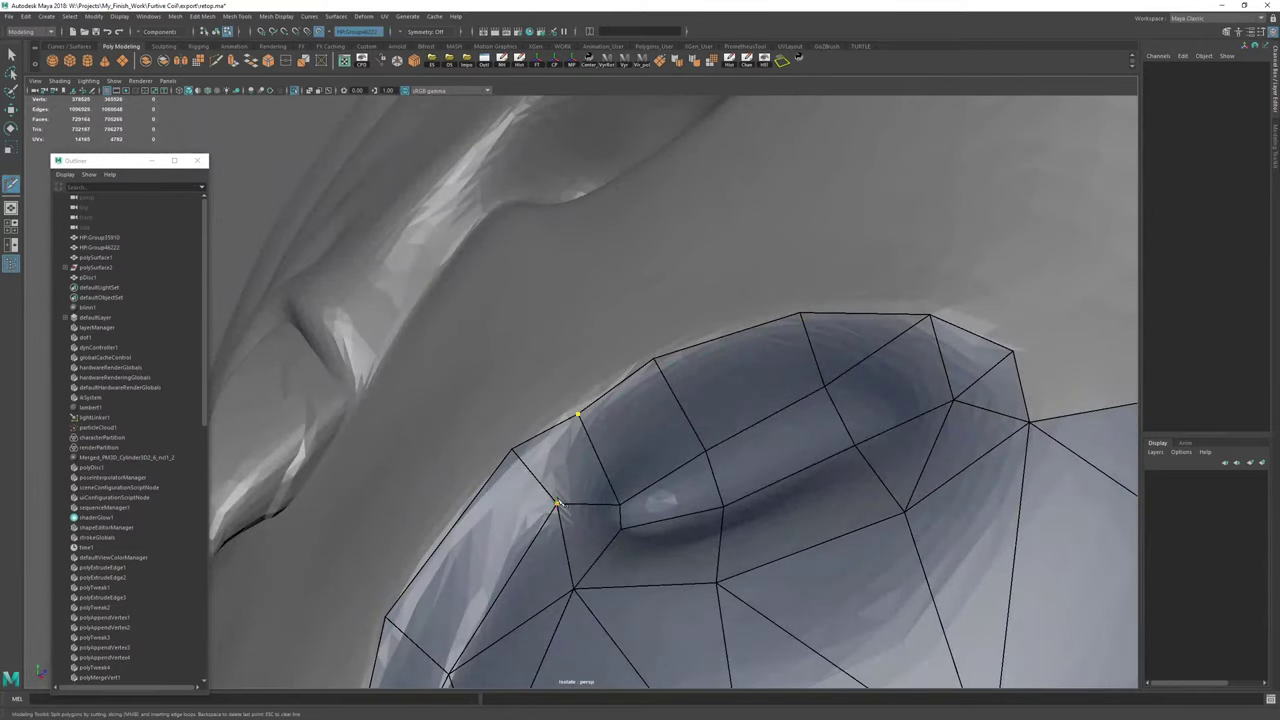
pyautogui.rightClick(707, 452)
# Refine the vertices and edge flow along the upper rim of the filled recess.
pyautogui.keyDown('alt'); pyautogui.moveTo(751, 443); pyautogui.dragTo(610, 432); pyautogui.keyUp('alt')
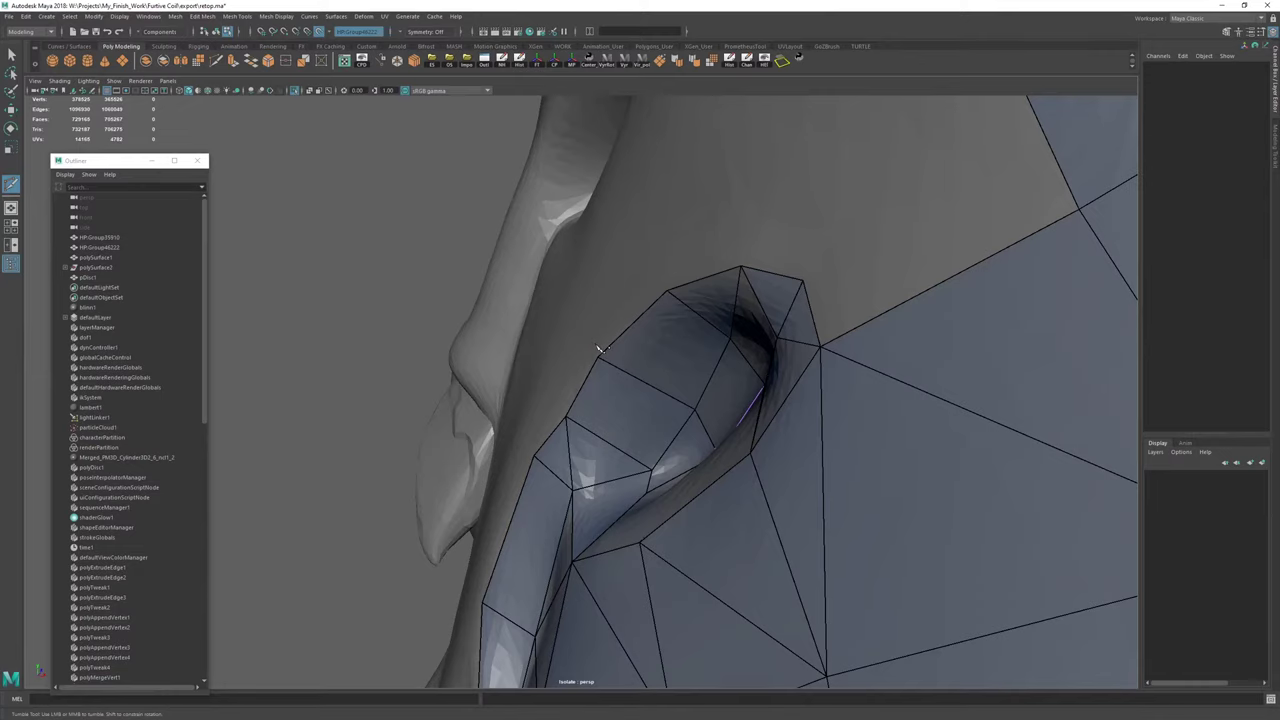
pyautogui.keyDown('alt'); pyautogui.moveTo(602, 345); pyautogui.dragTo(628, 354); pyautogui.keyUp('alt')
pyautogui.keyDown('alt'); pyautogui.moveTo(783, 404); pyautogui.dragTo(586, 309, button='middle'); pyautogui.keyUp('alt')
pyautogui.keyDown('alt'); pyautogui.moveTo(586, 309); pyautogui.dragTo(414, 292); pyautogui.keyUp('alt')
pyautogui.keyDown('alt'); pyautogui.moveTo(843, 344); pyautogui.dragTo(708, 338, button='right'); pyautogui.keyUp('alt')
pyautogui.keyDown('alt'); pyautogui.moveTo(708, 338); pyautogui.dragTo(500, 312); pyautogui.keyUp('alt')
pyautogui.keyDown('alt'); pyautogui.moveTo(500, 312); pyautogui.dragTo(526, 312, button='right'); pyautogui.keyUp('alt')
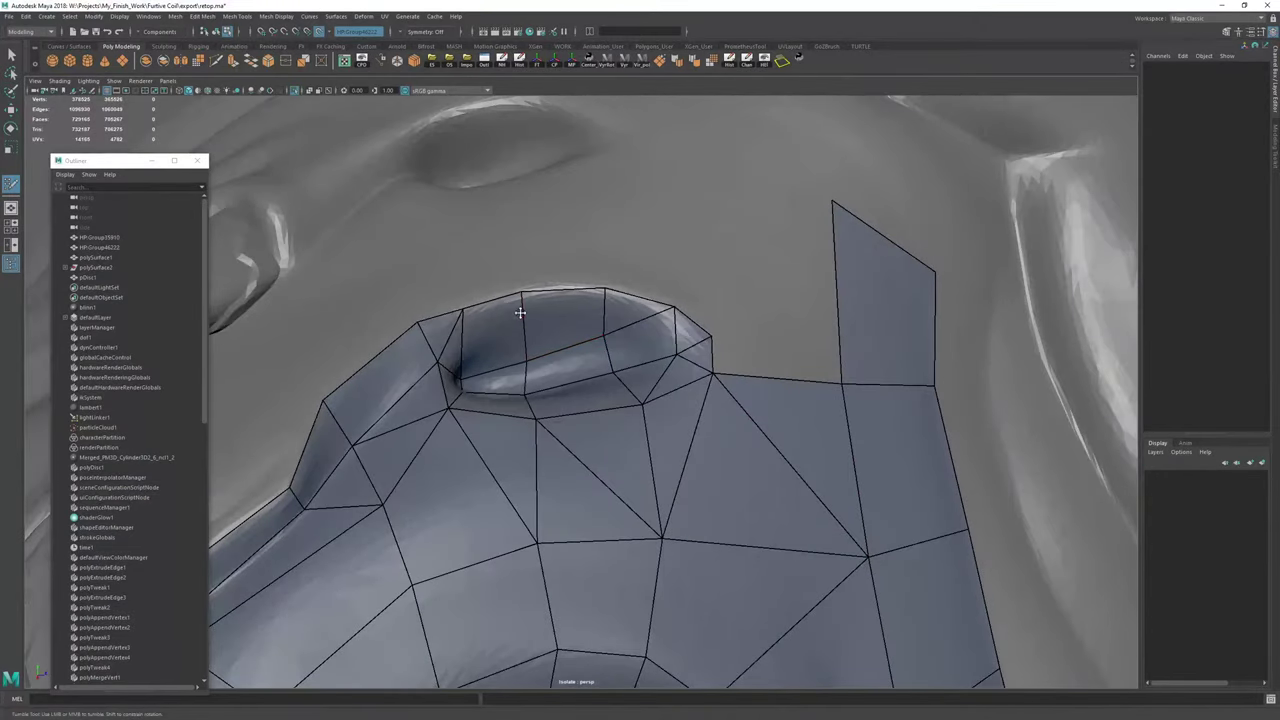
pyautogui.moveTo(517, 294); pyautogui.dragTo(546, 356)
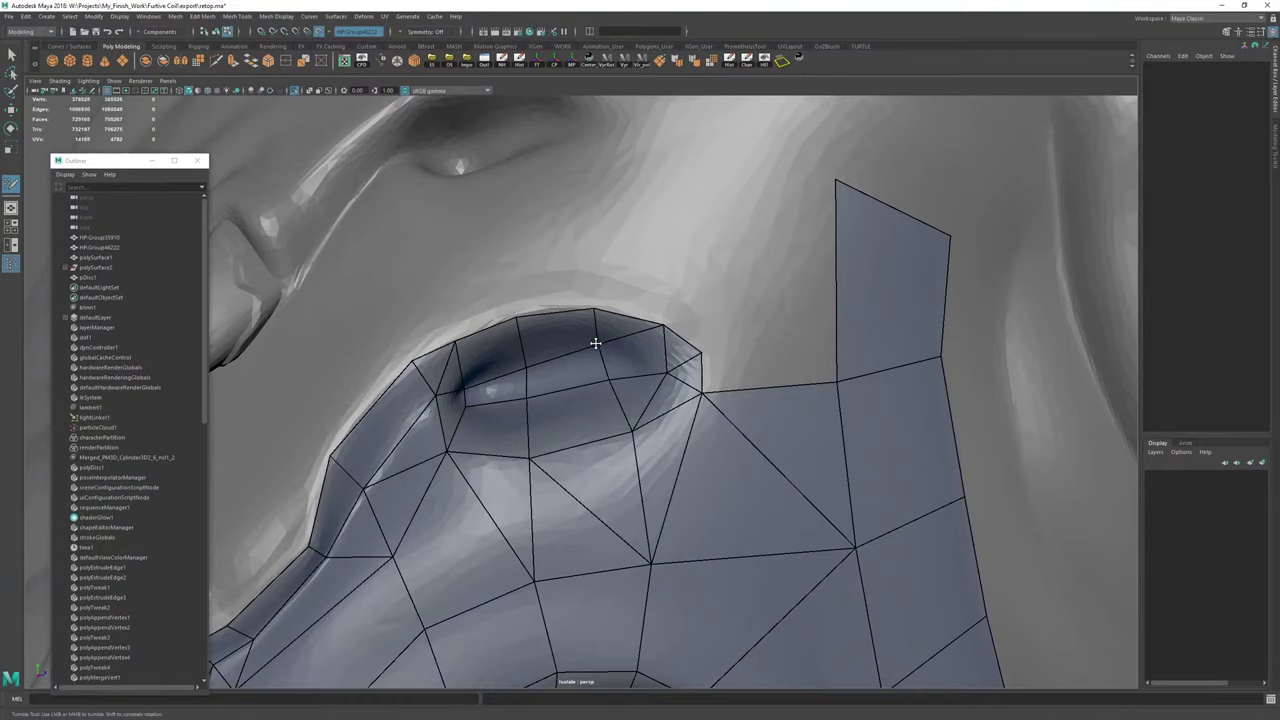
pyautogui.keyDown('alt'); pyautogui.moveTo(596, 343); pyautogui.dragTo(648, 358); pyautogui.keyUp('alt')
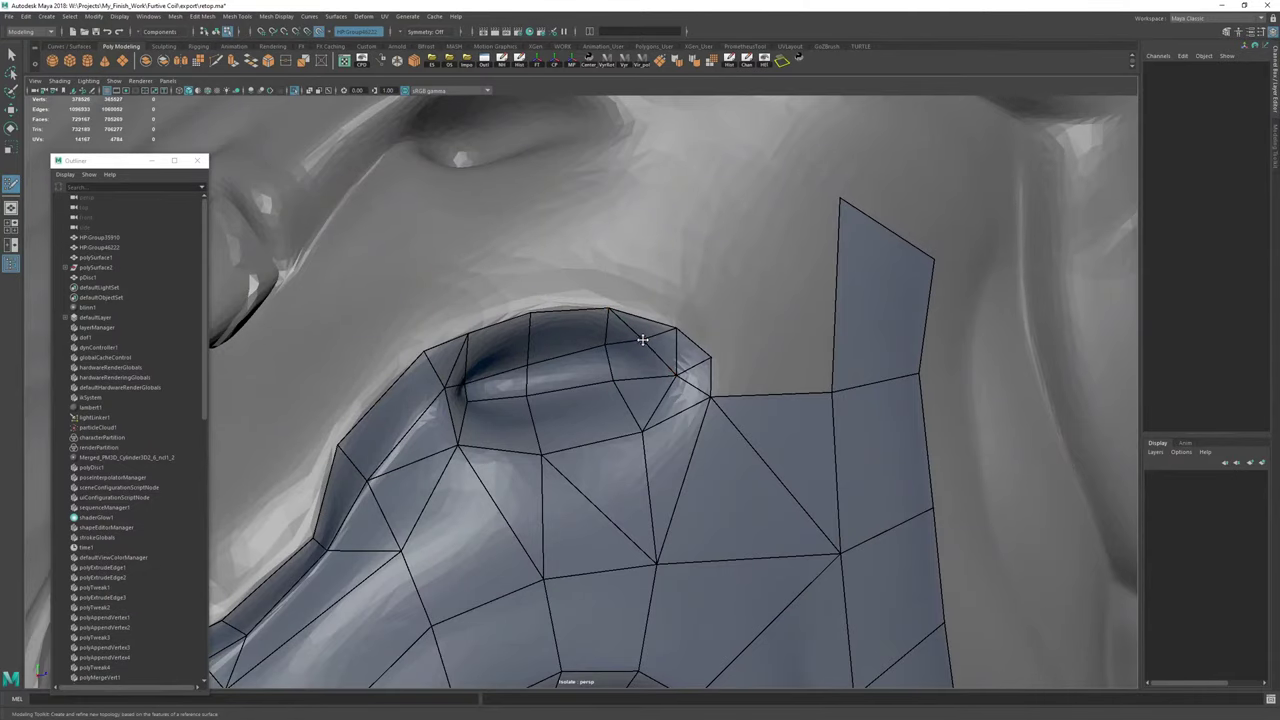
pyautogui.keyDown('alt'); pyautogui.moveTo(676, 366); pyautogui.dragTo(613, 361); pyautogui.keyUp('alt')
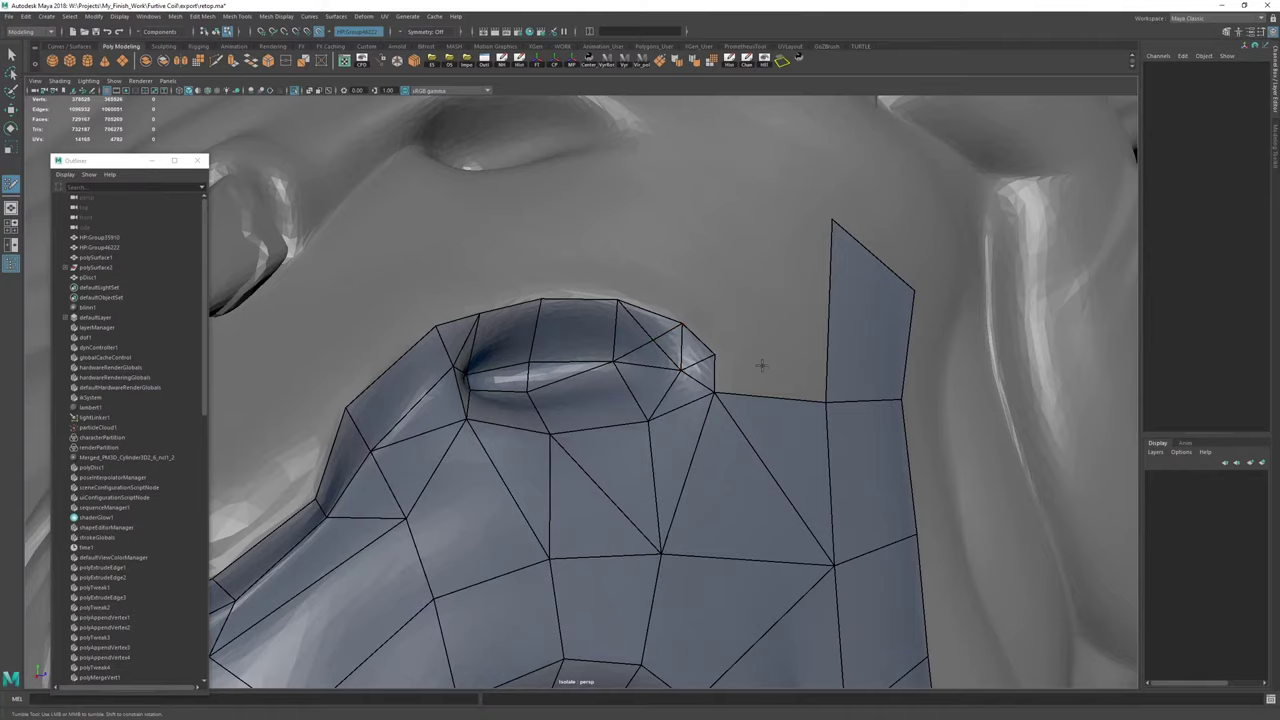
# Extend separate quads from the recess's upper rim edges onto the surface above it.
pyautogui.keyDown('alt'); pyautogui.moveTo(534, 374); pyautogui.dragTo(453, 484); pyautogui.keyUp('alt')
pyautogui.keyDown('alt'); pyautogui.moveTo(540, 464); pyautogui.dragTo(512, 450); pyautogui.keyUp('alt')
pyautogui.keyDown('alt'); pyautogui.moveTo(671, 449); pyautogui.dragTo(854, 466, button='right'); pyautogui.keyUp('alt')
pyautogui.keyDown('alt'); pyautogui.moveTo(854, 466); pyautogui.dragTo(681, 422); pyautogui.keyUp('alt')
pyautogui.keyDown('alt'); pyautogui.moveTo(681, 422); pyautogui.dragTo(665, 438, button='middle'); pyautogui.keyUp('alt')
pyautogui.moveTo(665, 438)
pyautogui.keyDown('alt'); pyautogui.mouseDown()
pyautogui.moveTo(596, 446)
pyautogui.moveTo(608, 384)
pyautogui.mouseUp(); pyautogui.keyUp('alt')
pyautogui.moveTo(551, 427); pyautogui.dragTo(563, 368)
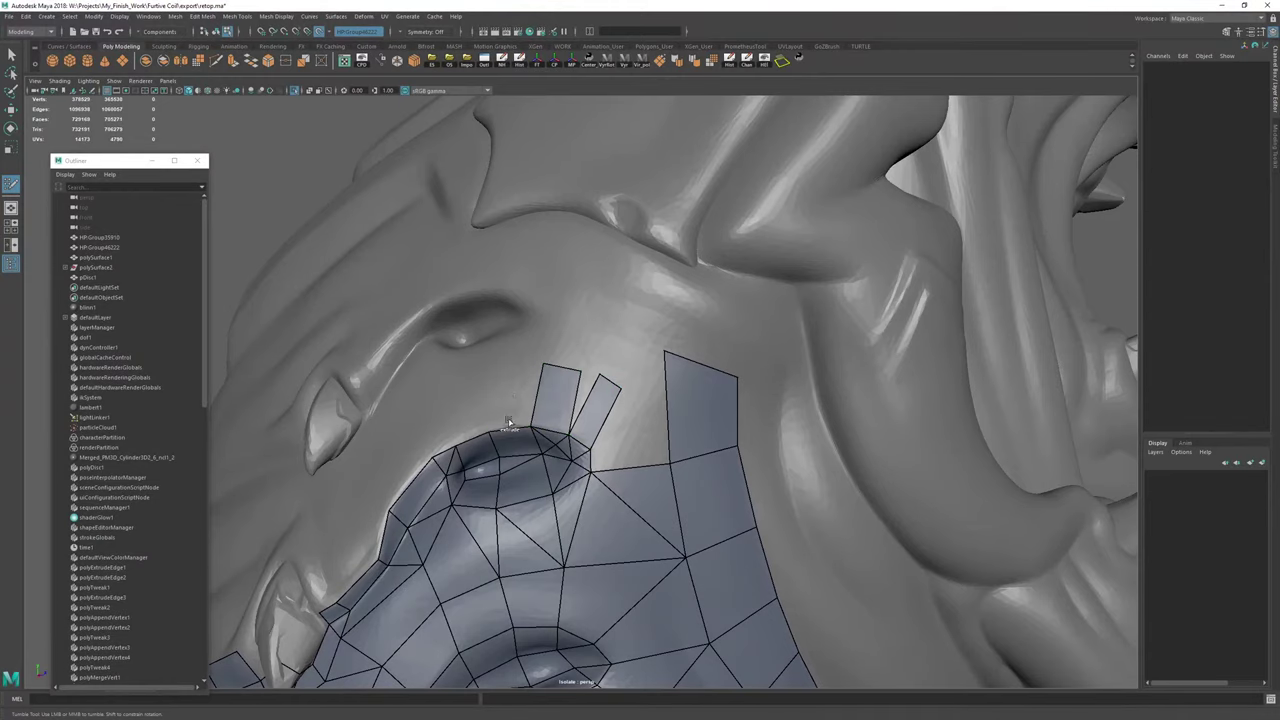
pyautogui.moveTo(510, 426); pyautogui.dragTo(503, 384)
pyautogui.moveTo(474, 441); pyautogui.dragTo(436, 382)
# Merge the neighbouring corners of the new quads into a continuous strip above the recess and even out its border.
pyautogui.keyDown('alt'); pyautogui.moveTo(512, 418); pyautogui.dragTo(530, 370); pyautogui.keyUp('alt')
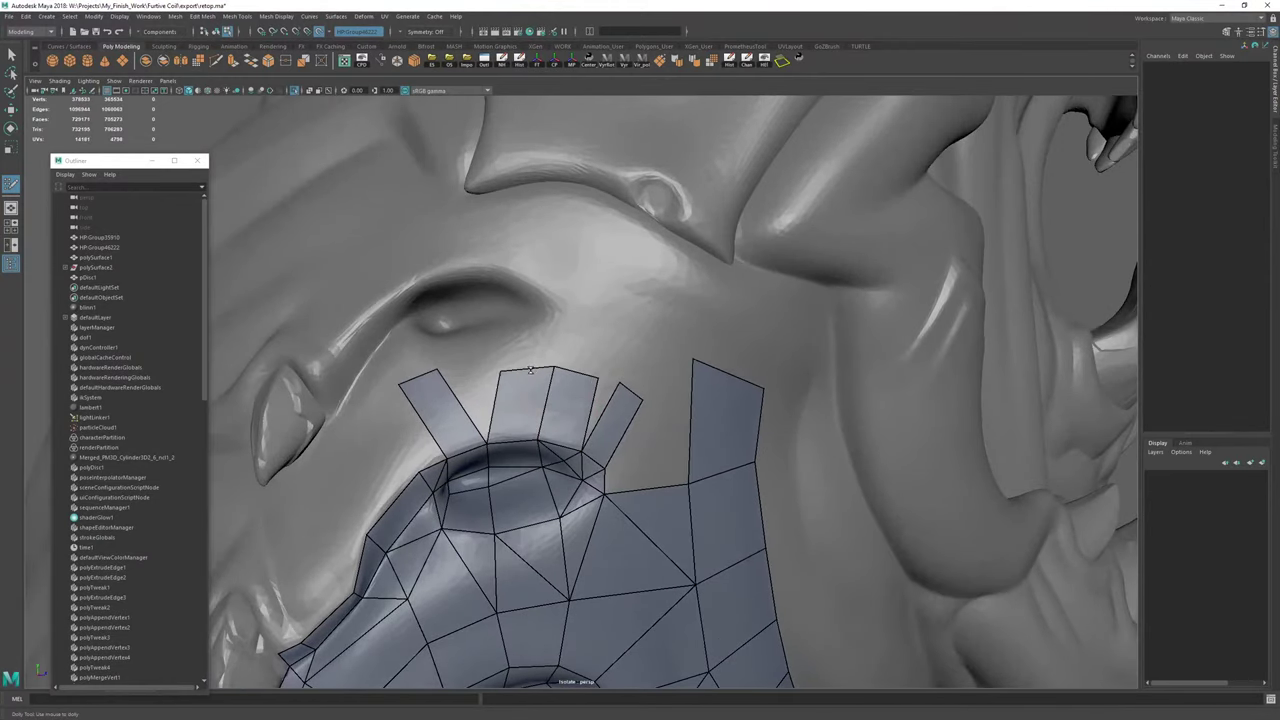
pyautogui.moveTo(435, 367); pyautogui.dragTo(450, 377)
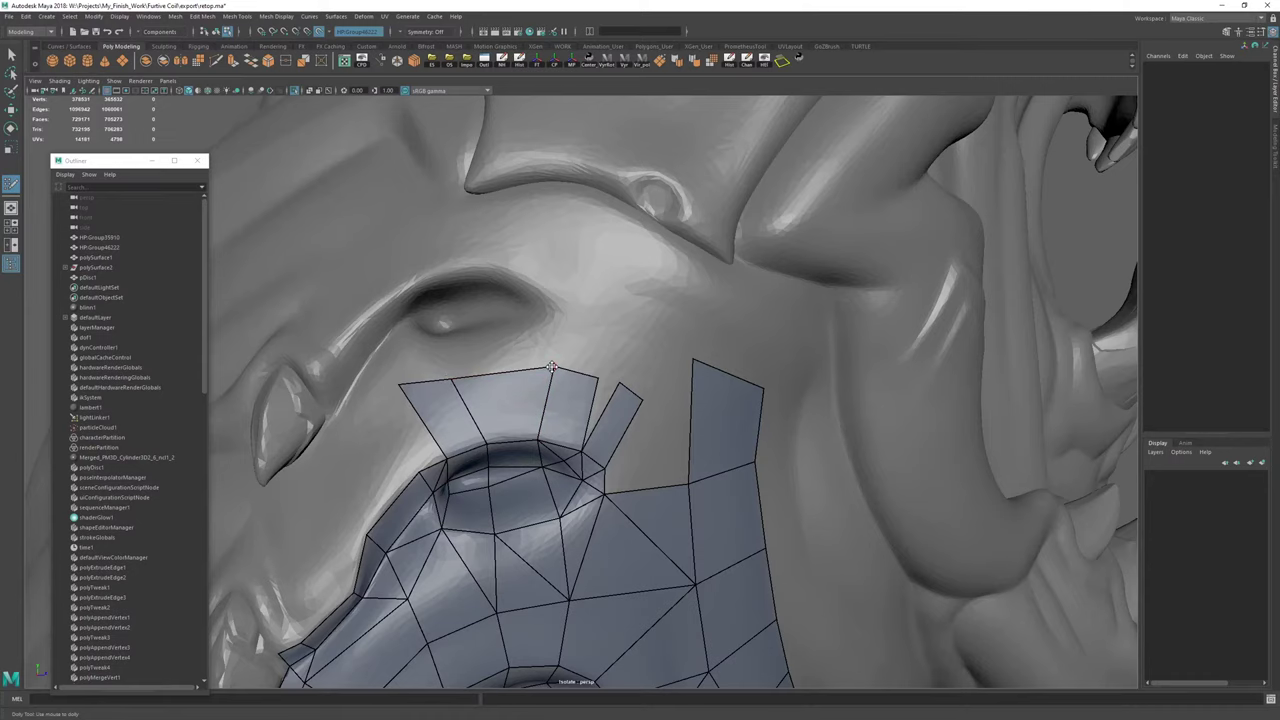
pyautogui.keyDown('alt'); pyautogui.moveTo(551, 368); pyautogui.dragTo(578, 385); pyautogui.keyUp('alt')
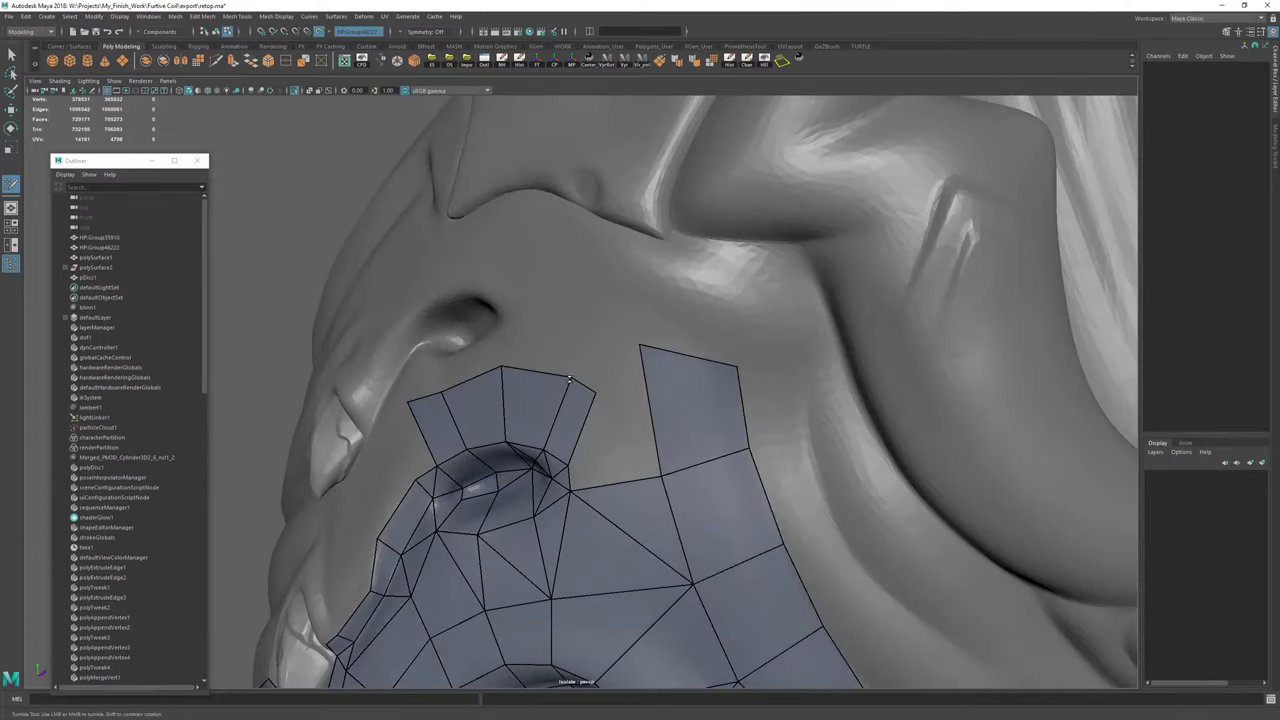
pyautogui.scroll(-6, 592, 377)
pyautogui.scroll(6, 598, 410)
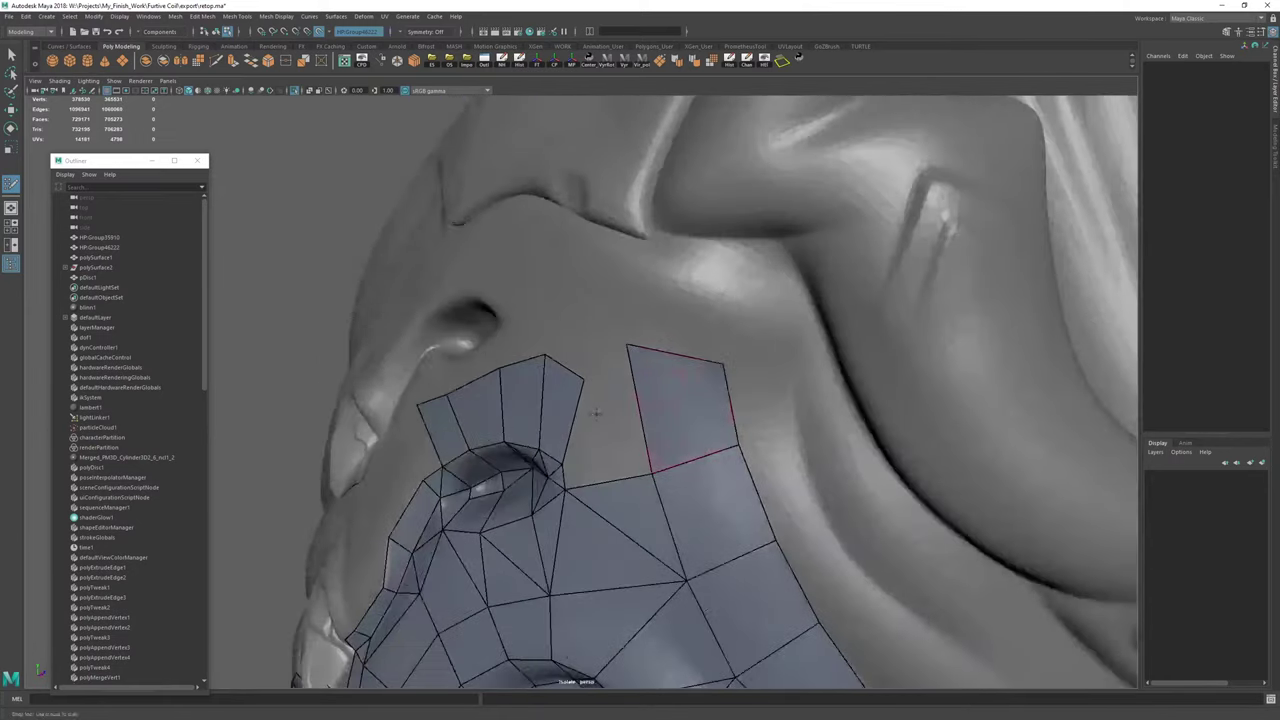
pyautogui.keyDown('alt'); pyautogui.moveTo(597, 414); pyautogui.dragTo(634, 394); pyautogui.keyUp('alt')
pyautogui.moveTo(582, 347)
pyautogui.mouseDown()
pyautogui.moveTo(623, 373)
pyautogui.moveTo(603, 358)
pyautogui.mouseUp()
pyautogui.keyDown('alt'); pyautogui.moveTo(615, 378); pyautogui.dragTo(559, 413, button='middle'); pyautogui.keyUp('alt')
pyautogui.moveTo(559, 413)
pyautogui.keyDown('alt'); pyautogui.mouseDown()
pyautogui.moveTo(528, 380)
pyautogui.moveTo(509, 408)
pyautogui.moveTo(528, 367)
pyautogui.moveTo(517, 357)
pyautogui.moveTo(480, 382)
pyautogui.moveTo(510, 345)
pyautogui.moveTo(571, 388)
pyautogui.mouseUp(); pyautogui.keyUp('alt')
# Delete the retopology mesh's construction history and resume the Quad Draw tool.
pyautogui.scroll(-5, 517, 357)
pyautogui.scroll(-3, 486, 378)
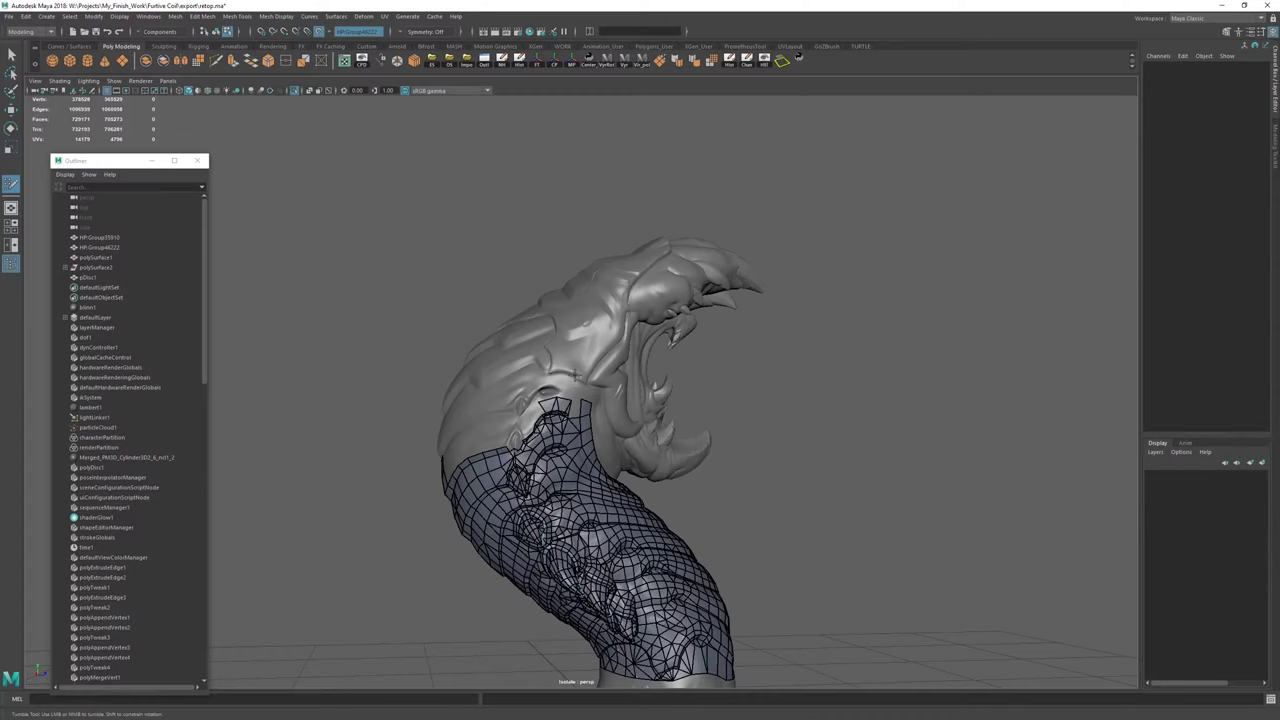
pyautogui.keyDown('alt'); pyautogui.moveTo(563, 341); pyautogui.dragTo(513, 345); pyautogui.keyUp('alt')
pyautogui.scroll(3, 520, 350)
pyautogui.press('w')
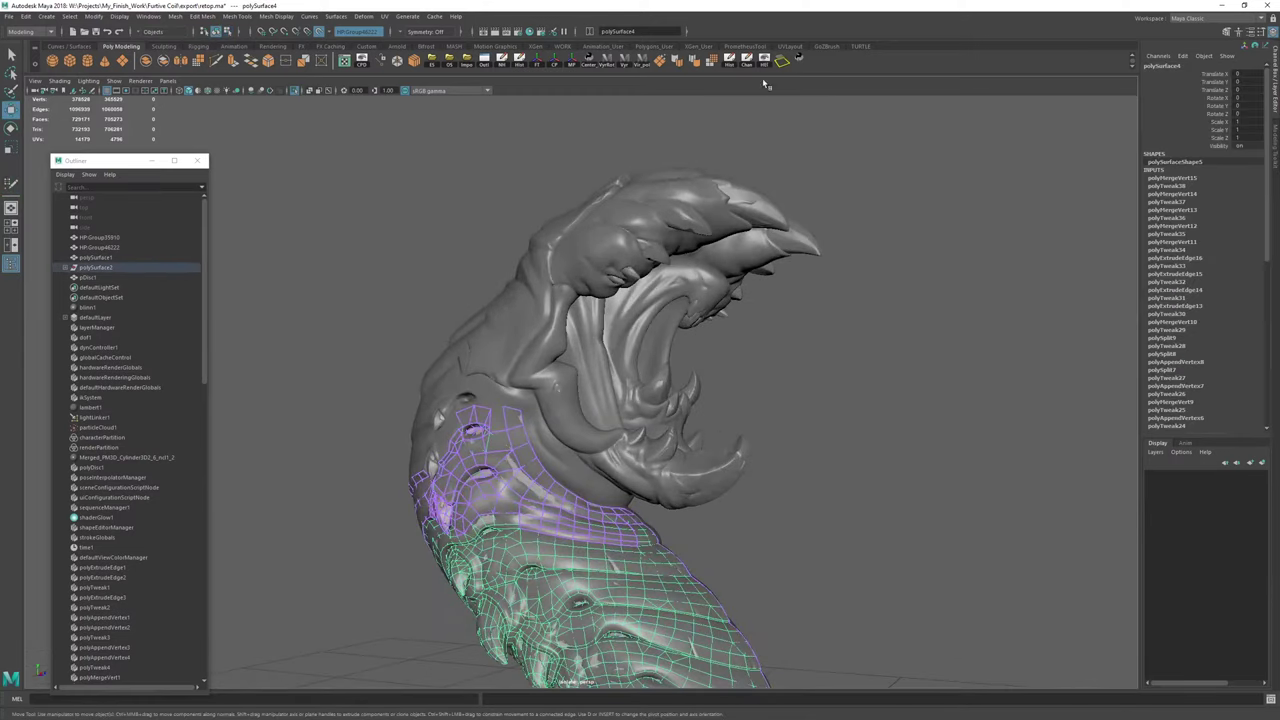
pyautogui.click(765, 62)
pyautogui.press('y')
# Reposition the outer corner vertices of the quad strip above the filled recess so its top border runs more evenly.
pyautogui.moveTo(384, 322)
pyautogui.keyDown('alt'); pyautogui.mouseDown()
pyautogui.moveTo(551, 347)
pyautogui.moveTo(531, 341)
pyautogui.mouseUp(); pyautogui.keyUp('alt')
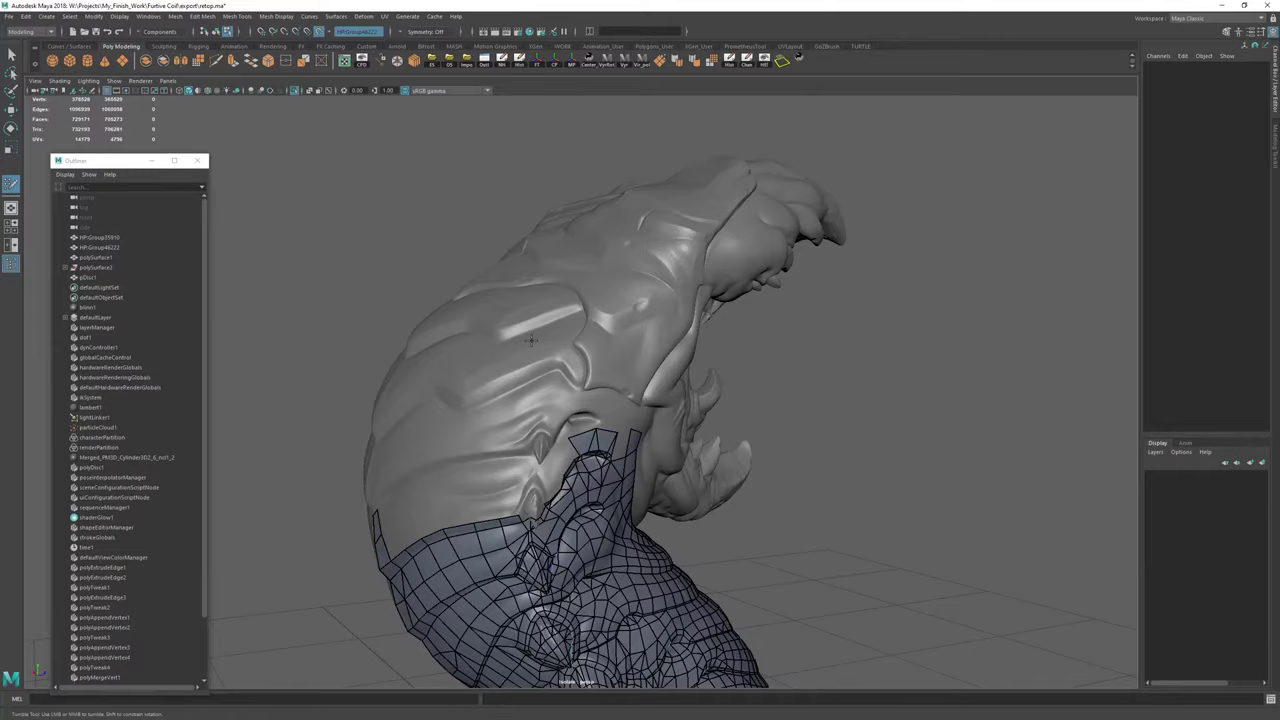
pyautogui.keyDown('alt'); pyautogui.moveTo(560, 500); pyautogui.dragTo(650, 500, button='right'); pyautogui.keyUp('alt')
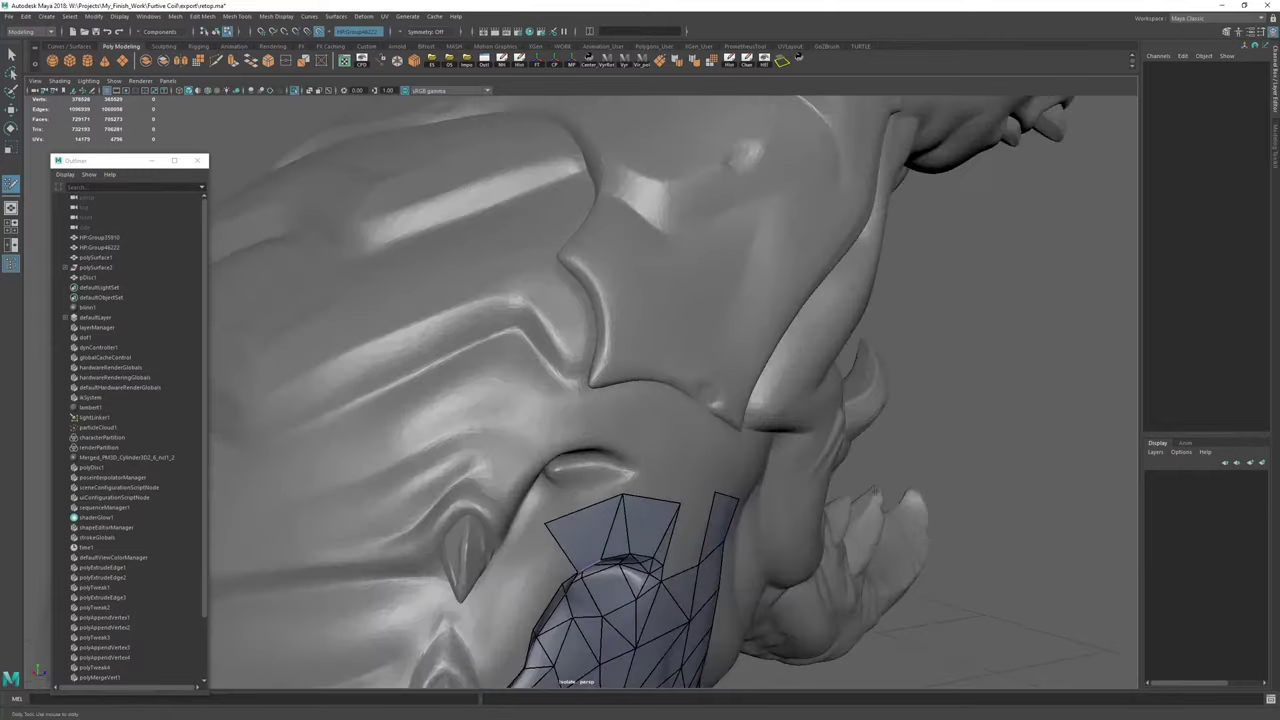
pyautogui.moveTo(650, 500)
pyautogui.keyDown('alt'); pyautogui.mouseDown()
pyautogui.moveTo(560, 450)
pyautogui.moveTo(610, 440)
pyautogui.mouseUp(); pyautogui.keyUp('alt')
pyautogui.keyDown('alt'); pyautogui.moveTo(520, 390); pyautogui.dragTo(570, 392, button='right'); pyautogui.keyUp('alt')
pyautogui.press('w')
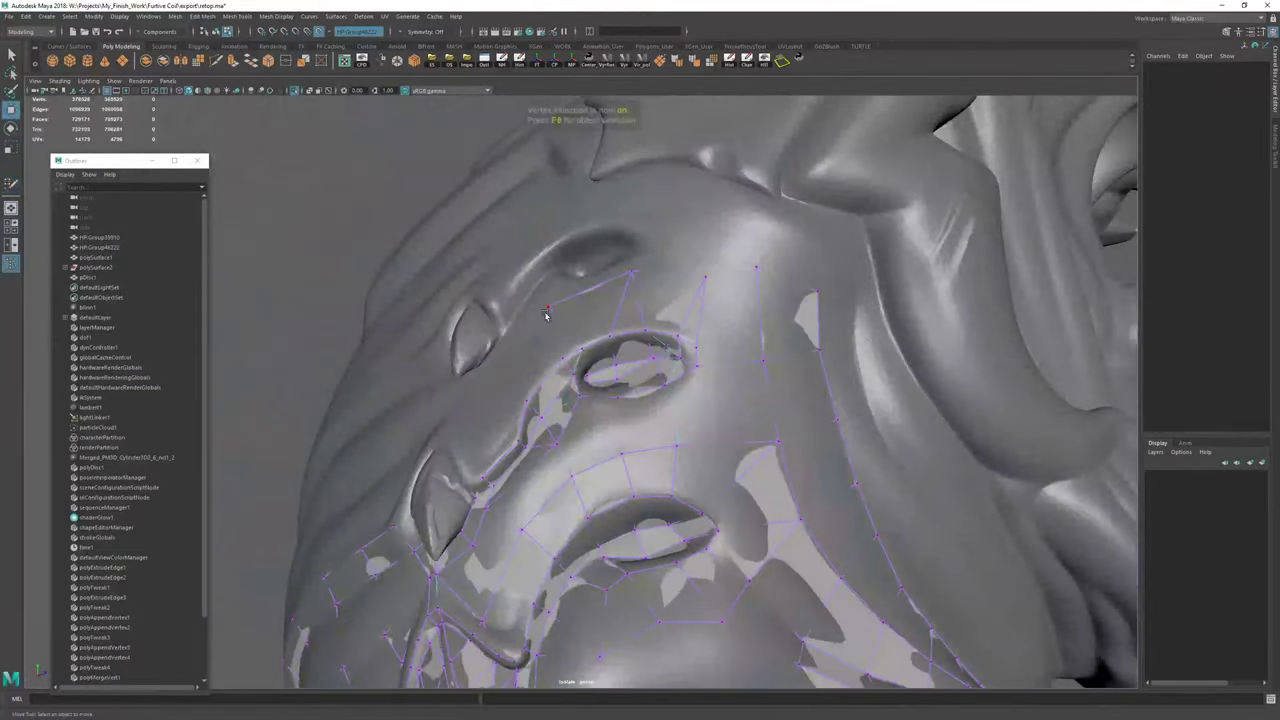
pyautogui.click(549, 308)
pyautogui.press('f')
pyautogui.keyDown('alt'); pyautogui.moveTo(825, 368); pyautogui.dragTo(682, 388, button='right'); pyautogui.keyUp('alt')
pyautogui.keyDown('alt'); pyautogui.moveTo(682, 388); pyautogui.dragTo(780, 423); pyautogui.keyUp('alt')
pyautogui.press('y')
pyautogui.keyDown('alt'); pyautogui.moveTo(780, 423); pyautogui.dragTo(669, 383, button='right'); pyautogui.keyUp('alt')
pyautogui.moveTo(592, 386); pyautogui.dragTo(621, 377)
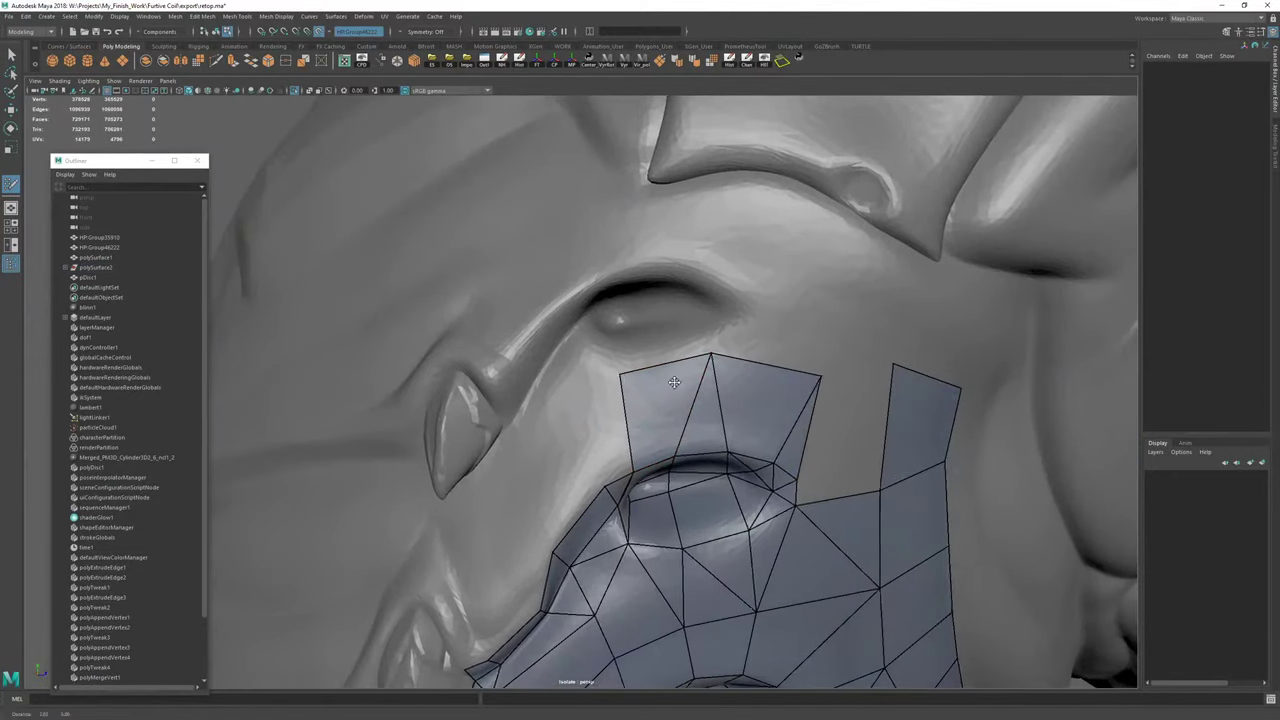
pyautogui.keyDown('alt'); pyautogui.moveTo(621, 377); pyautogui.dragTo(462, 378, button='middle'); pyautogui.keyUp('alt')
pyautogui.keyDown('alt'); pyautogui.moveTo(462, 378); pyautogui.dragTo(540, 378, button='right'); pyautogui.keyUp('alt')
pyautogui.moveTo(654, 371); pyautogui.dragTo(649, 346)
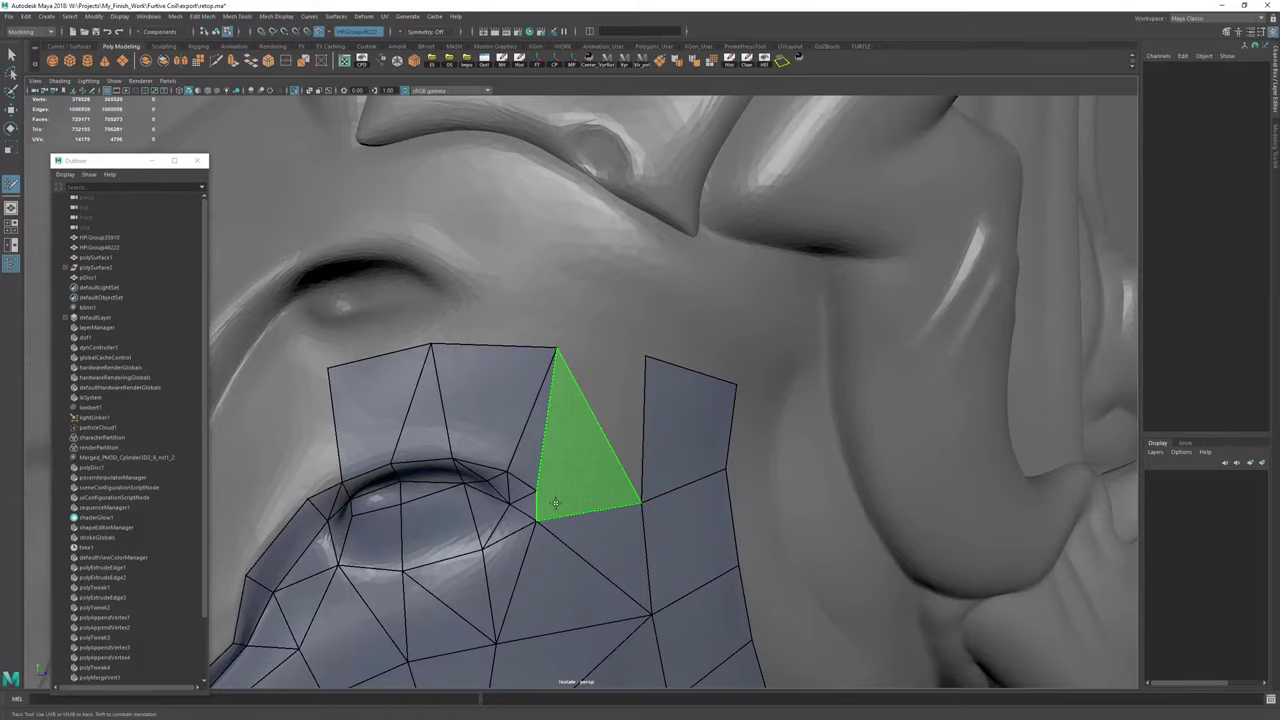
# Fill the gap between the strip above the recess and the neighbouring column, and extend a quad from the recess's side rim.
pyautogui.keyDown('alt'); pyautogui.moveTo(560, 414); pyautogui.dragTo(520, 420, button='right'); pyautogui.keyUp('alt')
pyautogui.keyDown('alt'); pyautogui.moveTo(520, 420); pyautogui.dragTo(540, 323); pyautogui.keyUp('alt')
pyautogui.keyDown('alt'); pyautogui.moveTo(540, 323); pyautogui.dragTo(550, 399, button='right'); pyautogui.keyUp('alt')
pyautogui.keyDown('alt'); pyautogui.moveTo(550, 399); pyautogui.dragTo(464, 376); pyautogui.keyUp('alt')
pyautogui.keyDown('alt'); pyautogui.moveTo(464, 376); pyautogui.dragTo(504, 378); pyautogui.keyUp('alt')
pyautogui.moveTo(494, 332); pyautogui.dragTo(488, 324)
pyautogui.moveTo(438, 420); pyautogui.dragTo(428, 399)
# Continue the side quad into a strip along the ridge toward the lower spike and close it with connecting faces.
pyautogui.keyDown('alt'); pyautogui.moveTo(466, 431); pyautogui.dragTo(563, 414); pyautogui.keyUp('alt')
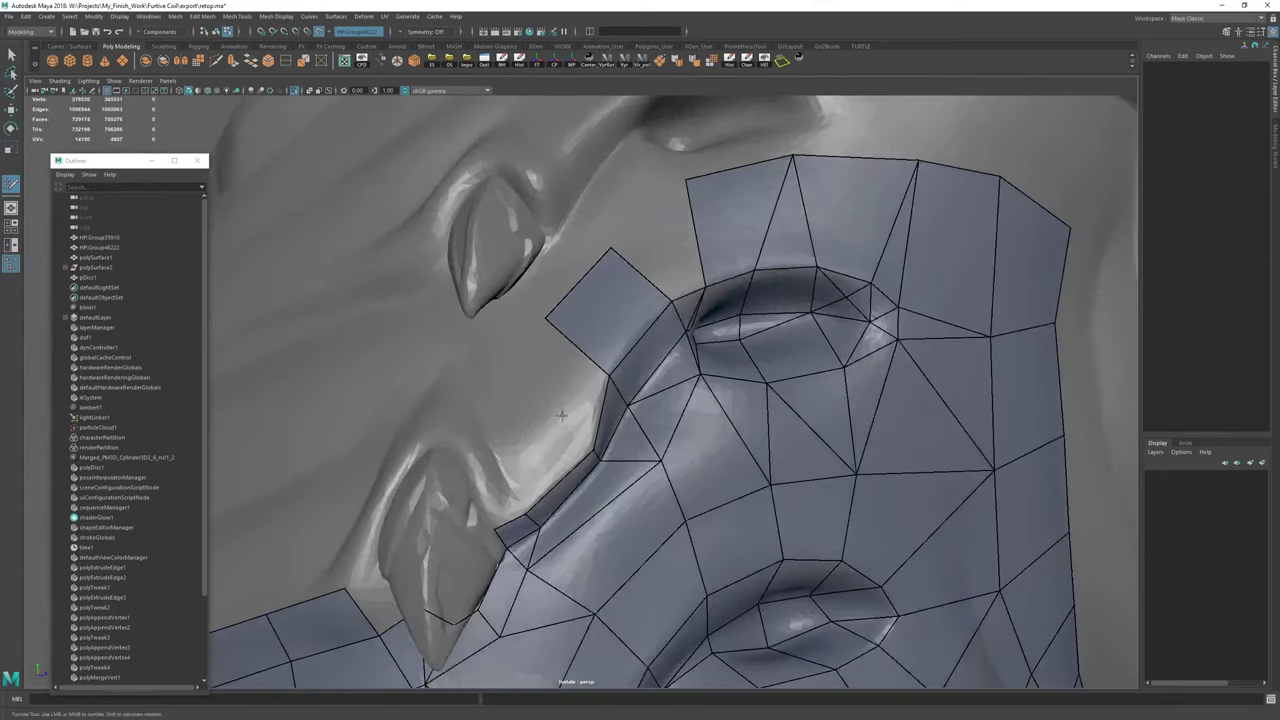
pyautogui.moveTo(549, 490); pyautogui.dragTo(523, 440)
pyautogui.moveTo(562, 402); pyautogui.dragTo(519, 398)
pyautogui.moveTo(546, 320); pyautogui.dragTo(557, 320)
pyautogui.keyDown('shift'); pyautogui.click(559, 365); pyautogui.keyUp('shift')
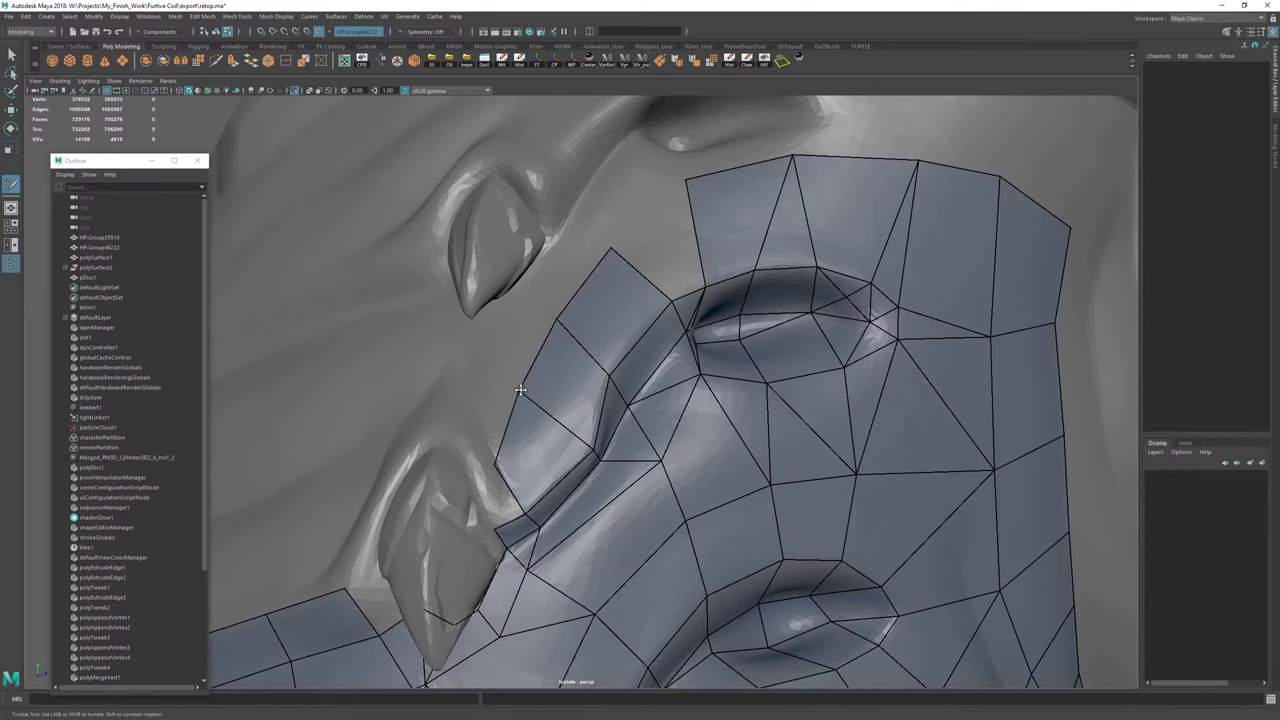
# Extend a narrow quad beside the lower spike and fit its outer corners to the sculpted surface.
pyautogui.keyDown('alt'); pyautogui.moveTo(520, 389); pyautogui.dragTo(543, 351); pyautogui.keyUp('alt')
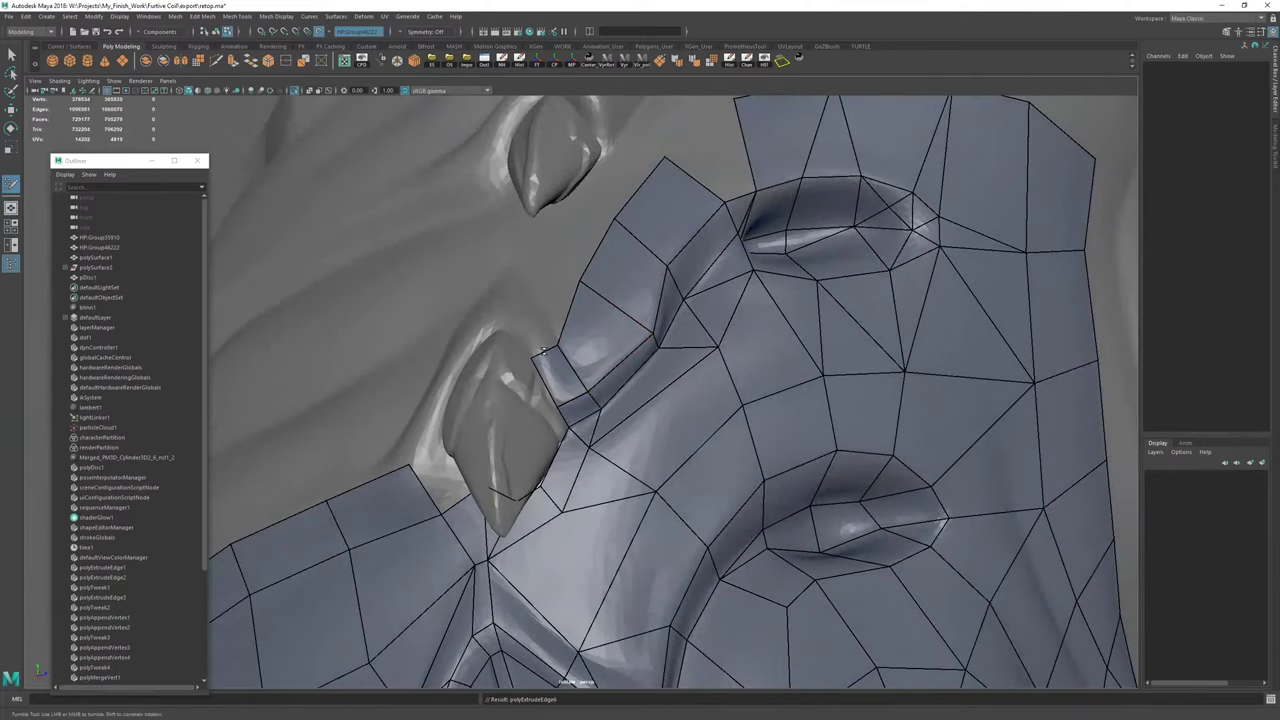
pyautogui.press('w')
pyautogui.press('F9')
pyautogui.click(532, 357)
pyautogui.press('f')
pyautogui.scroll(-5, 772, 373)
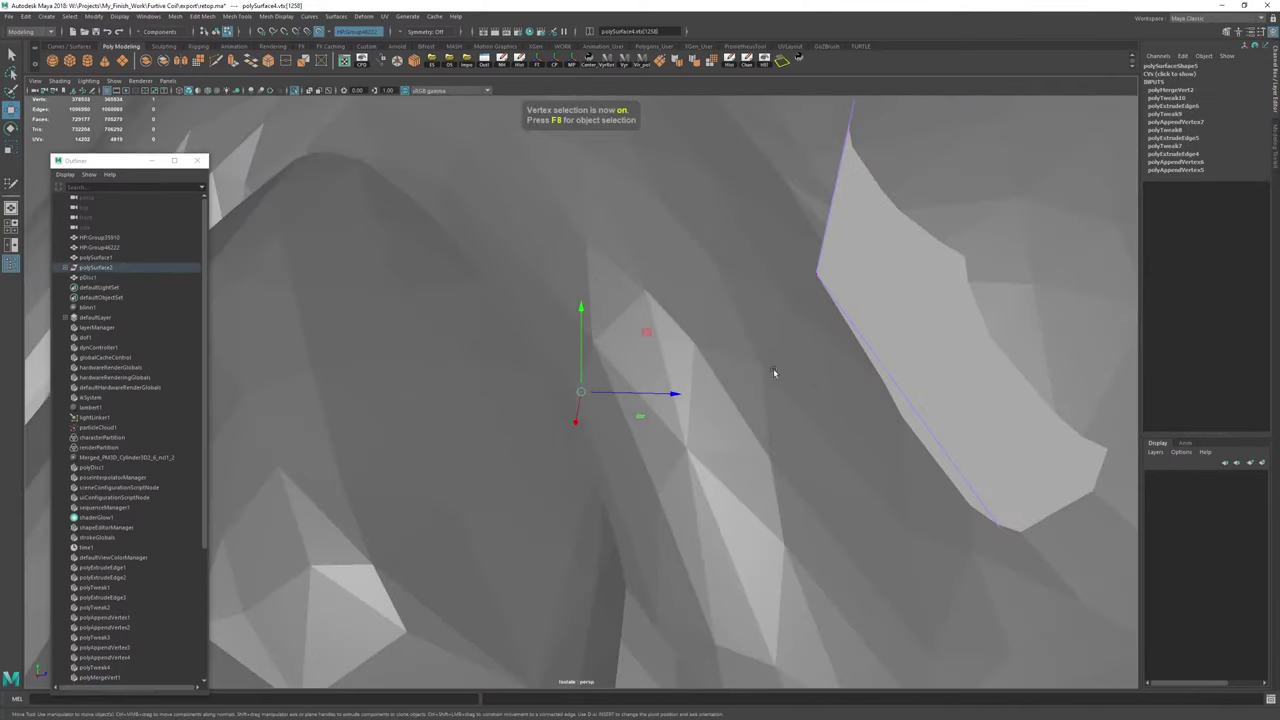
pyautogui.moveTo(773, 373)
pyautogui.keyDown('alt'); pyautogui.mouseDown()
pyautogui.moveTo(543, 346)
pyautogui.moveTo(529, 331)
pyautogui.mouseUp(); pyautogui.keyUp('alt')
pyautogui.keyDown('alt'); pyautogui.moveTo(600, 350); pyautogui.dragTo(790, 372); pyautogui.keyUp('alt')
pyautogui.press('y')
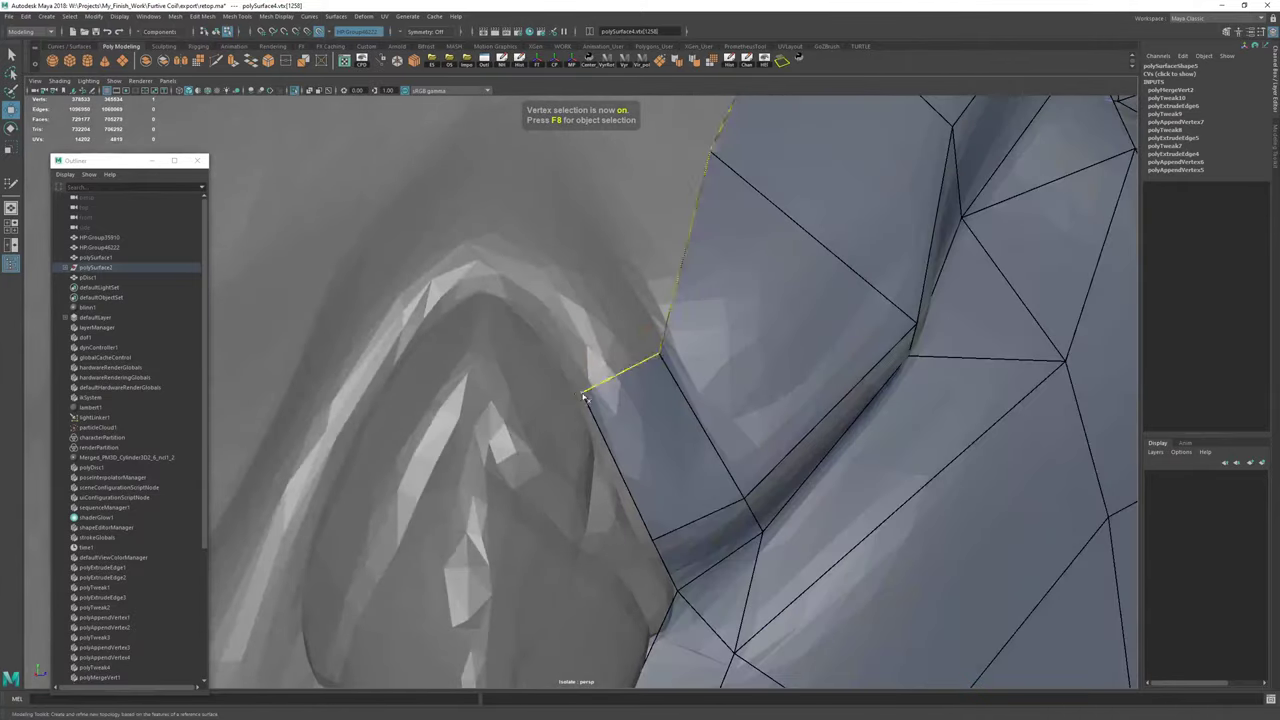
pyautogui.moveTo(601, 389); pyautogui.dragTo(677, 348)
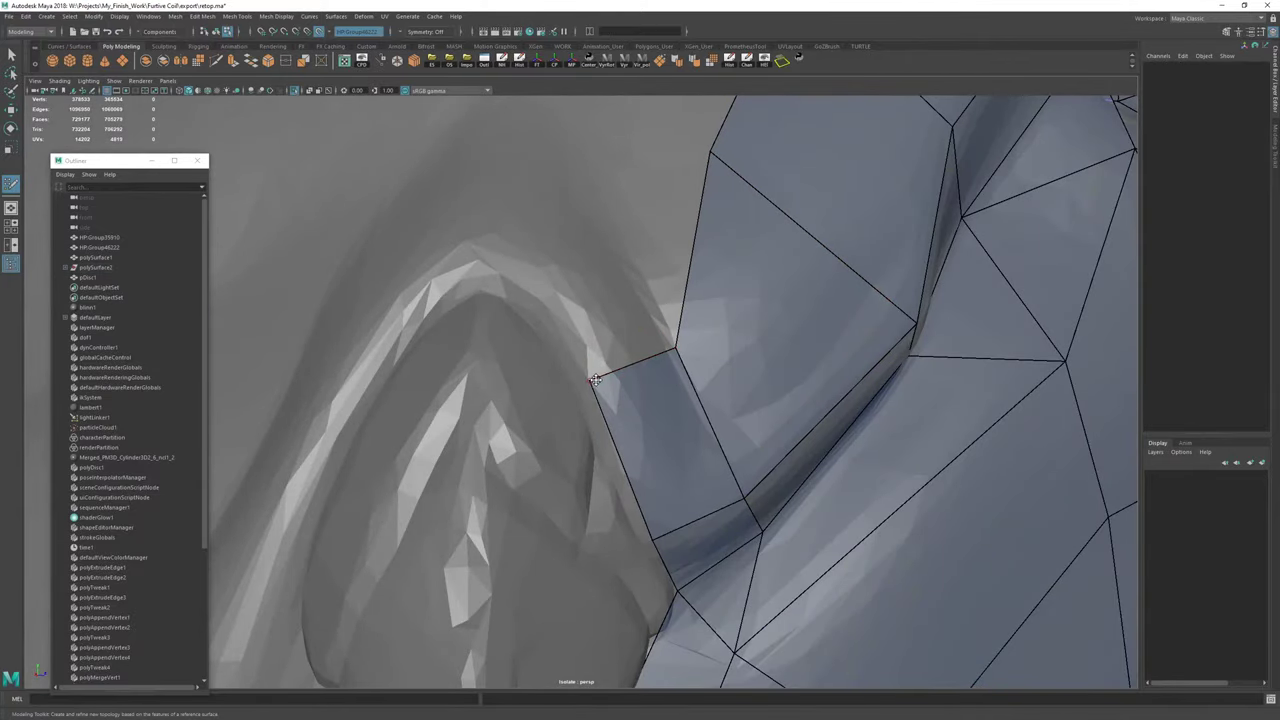
# Save the retopology scene.
pyautogui.keyDown('alt'); pyautogui.moveTo(595, 380); pyautogui.dragTo(554, 290); pyautogui.keyUp('alt')
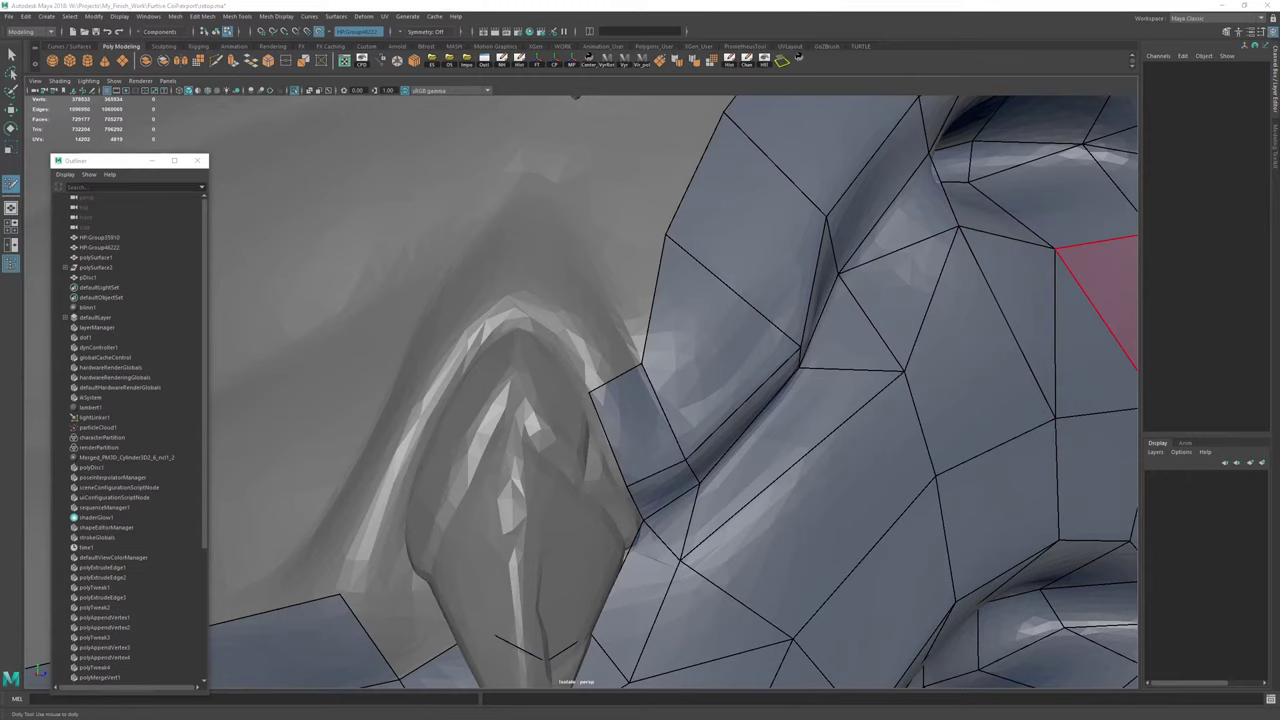
pyautogui.scroll(-3, 660, 340)
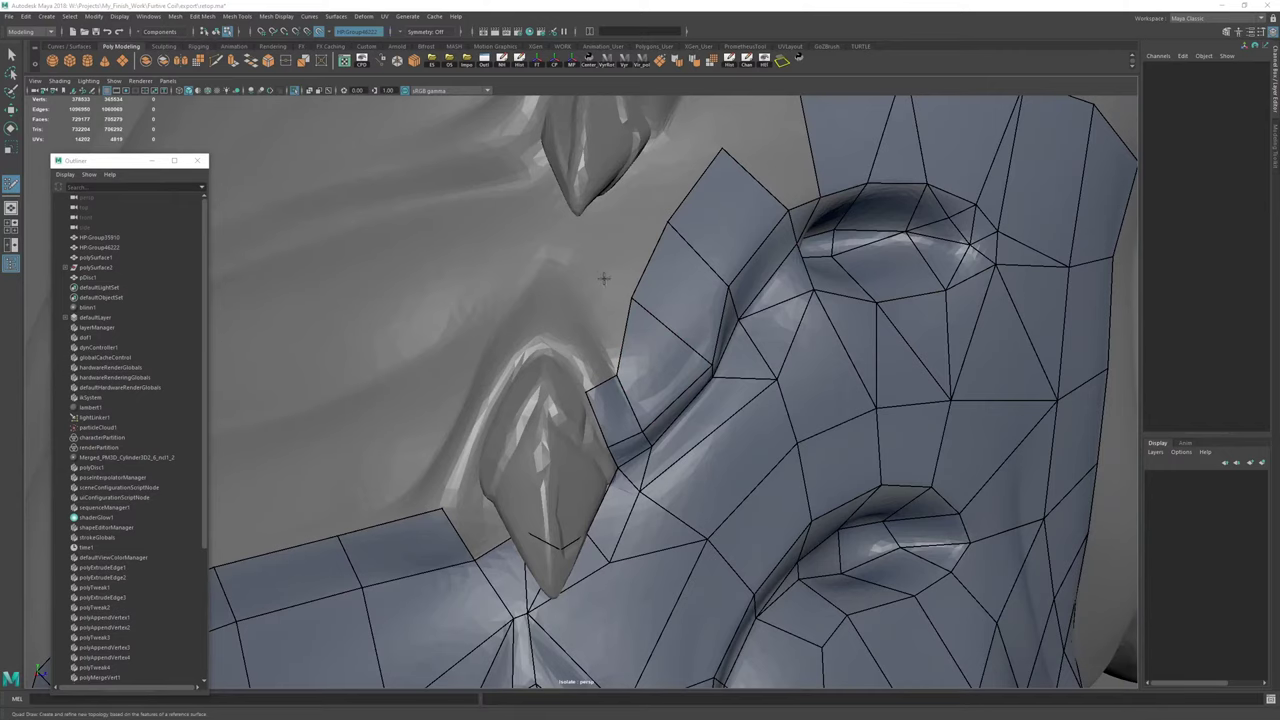
pyautogui.keyDown('alt'); pyautogui.moveTo(625, 274); pyautogui.dragTo(606, 271); pyautogui.keyUp('alt')
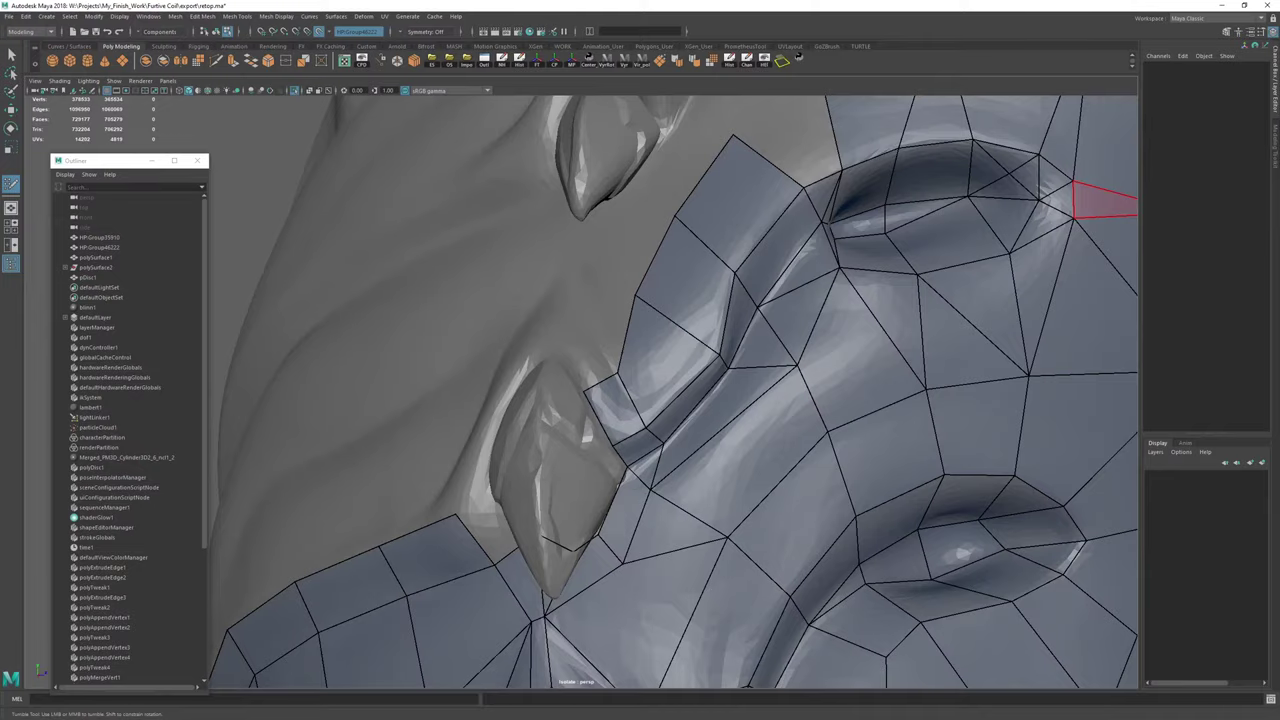
pyautogui.hotkey('ctrl', 's')
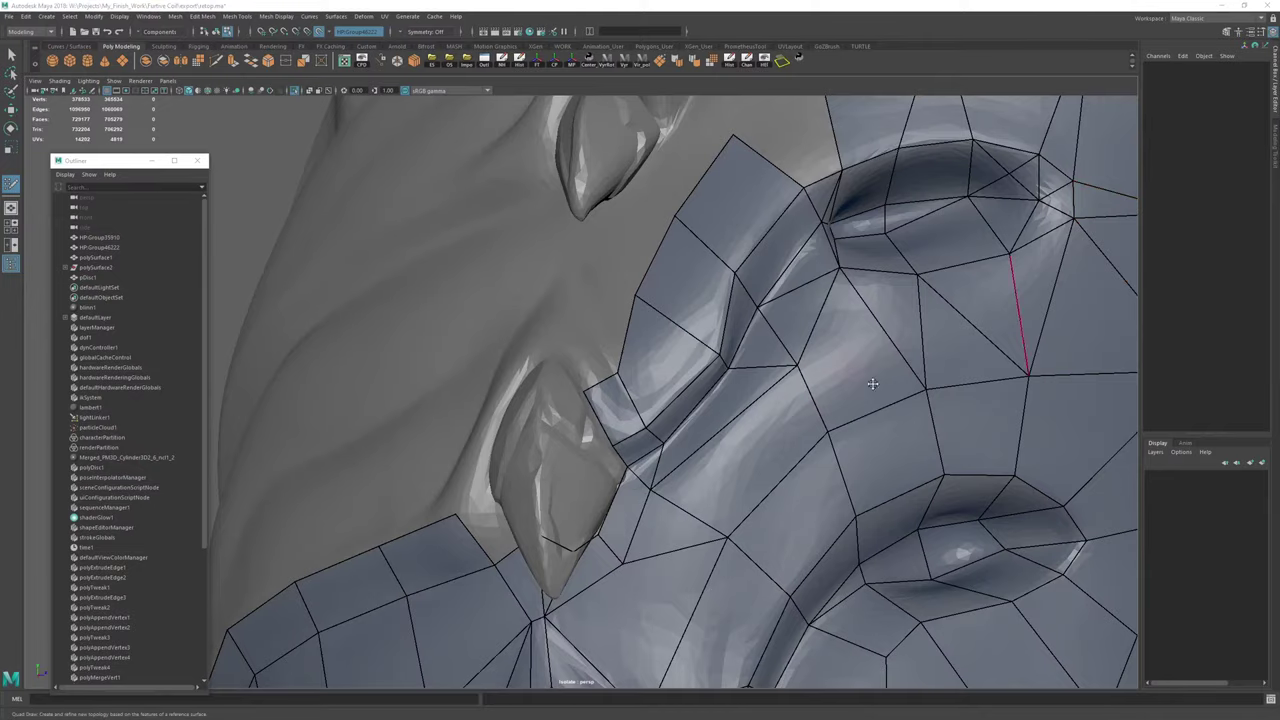
# Extend the narrow strip with more quads around the top of the lower spike and adjust the end corners.
pyautogui.scroll(-4, 506, 354)
pyautogui.keyDown('alt'); pyautogui.moveTo(506, 354); pyautogui.dragTo(437, 363); pyautogui.keyUp('alt')
pyautogui.scroll(4, 472, 293)
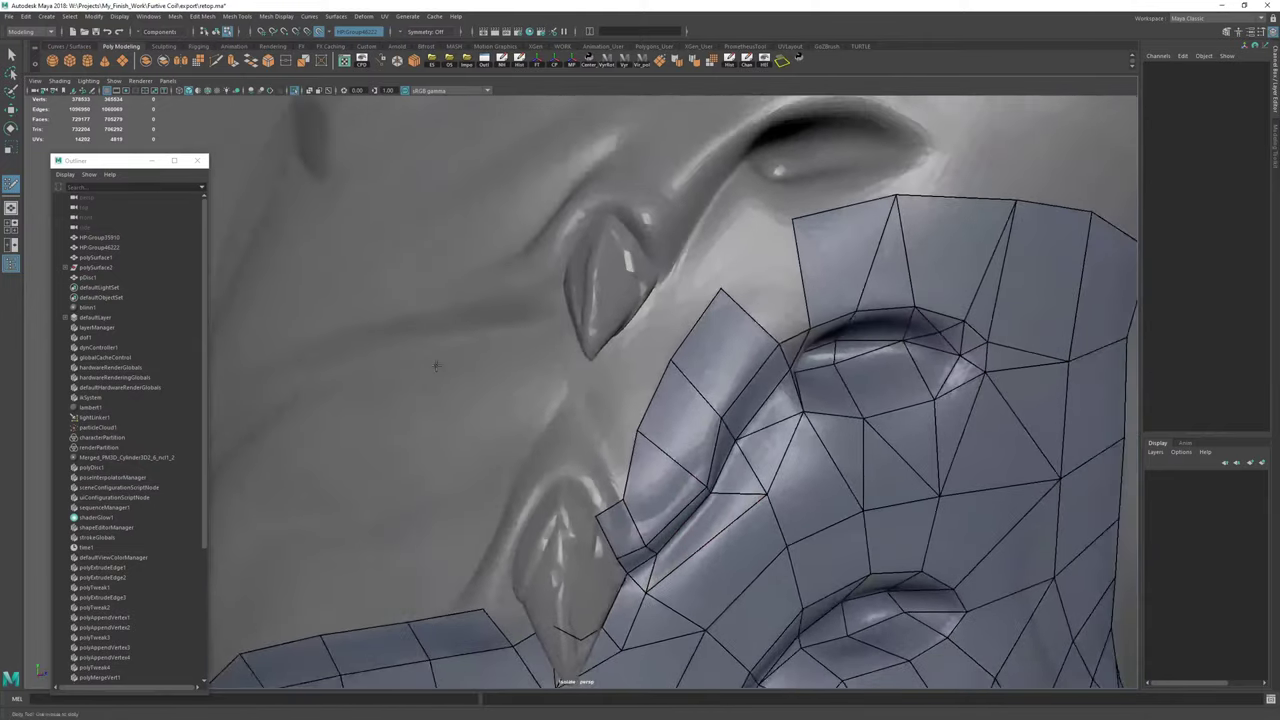
pyautogui.keyDown('alt'); pyautogui.moveTo(437, 363); pyautogui.dragTo(603, 530, button='right'); pyautogui.keyUp('alt')
pyautogui.moveTo(625, 579)
pyautogui.mouseDown()
pyautogui.moveTo(589, 506)
pyautogui.moveTo(608, 457)
pyautogui.moveTo(591, 428)
pyautogui.moveTo(605, 466)
pyautogui.moveTo(535, 470)
pyautogui.mouseUp()
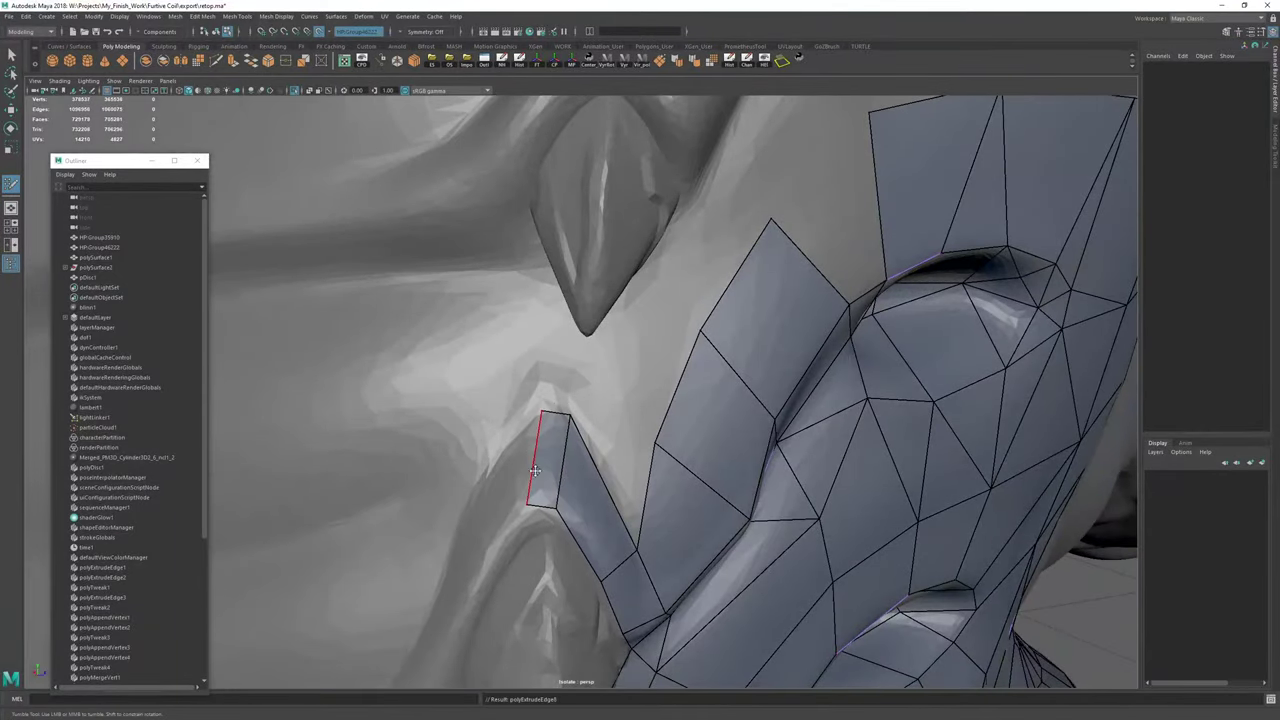
pyautogui.moveTo(543, 412)
pyautogui.mouseDown()
pyautogui.moveTo(523, 415)
pyautogui.moveTo(564, 399)
pyautogui.mouseUp()
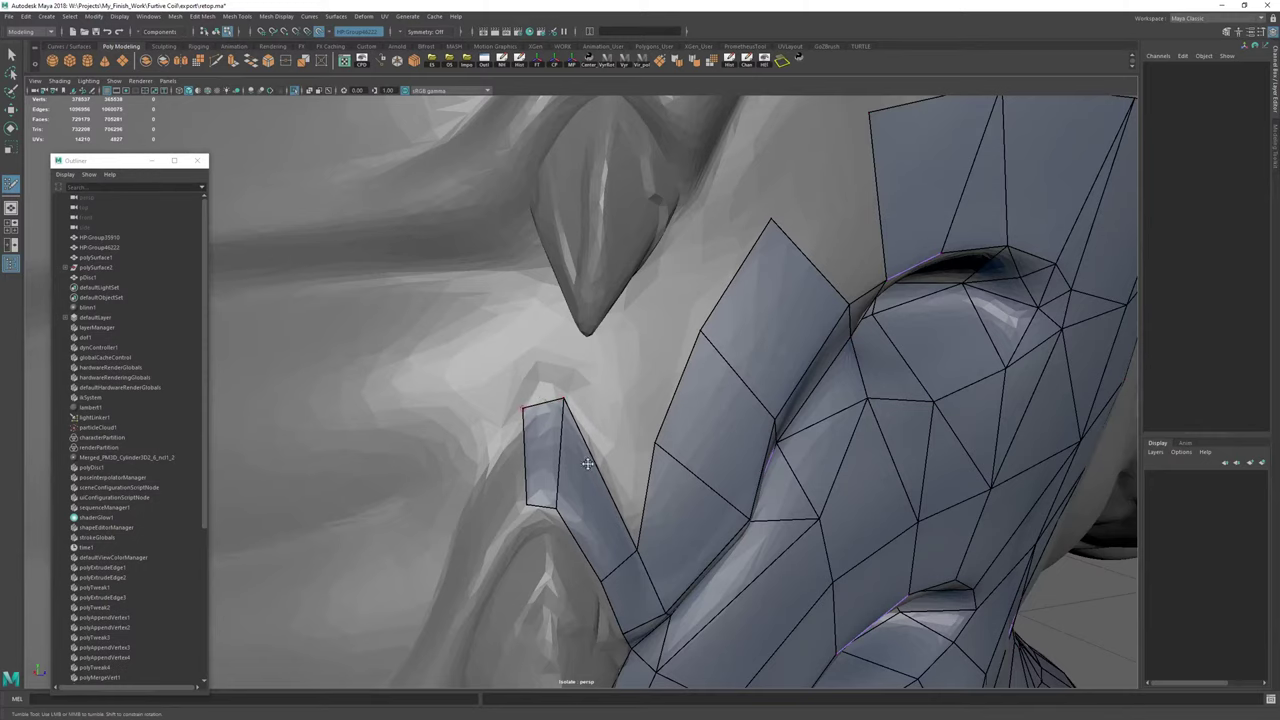
# Fill the space between the narrow strip and the ridge strip with new faces reaching the upper spike's base.
pyautogui.keyDown('alt'); pyautogui.moveTo(588, 464); pyautogui.dragTo(591, 376, button='middle'); pyautogui.keyUp('alt')
pyautogui.keyDown('alt'); pyautogui.moveTo(621, 308); pyautogui.dragTo(585, 428); pyautogui.keyUp('alt')
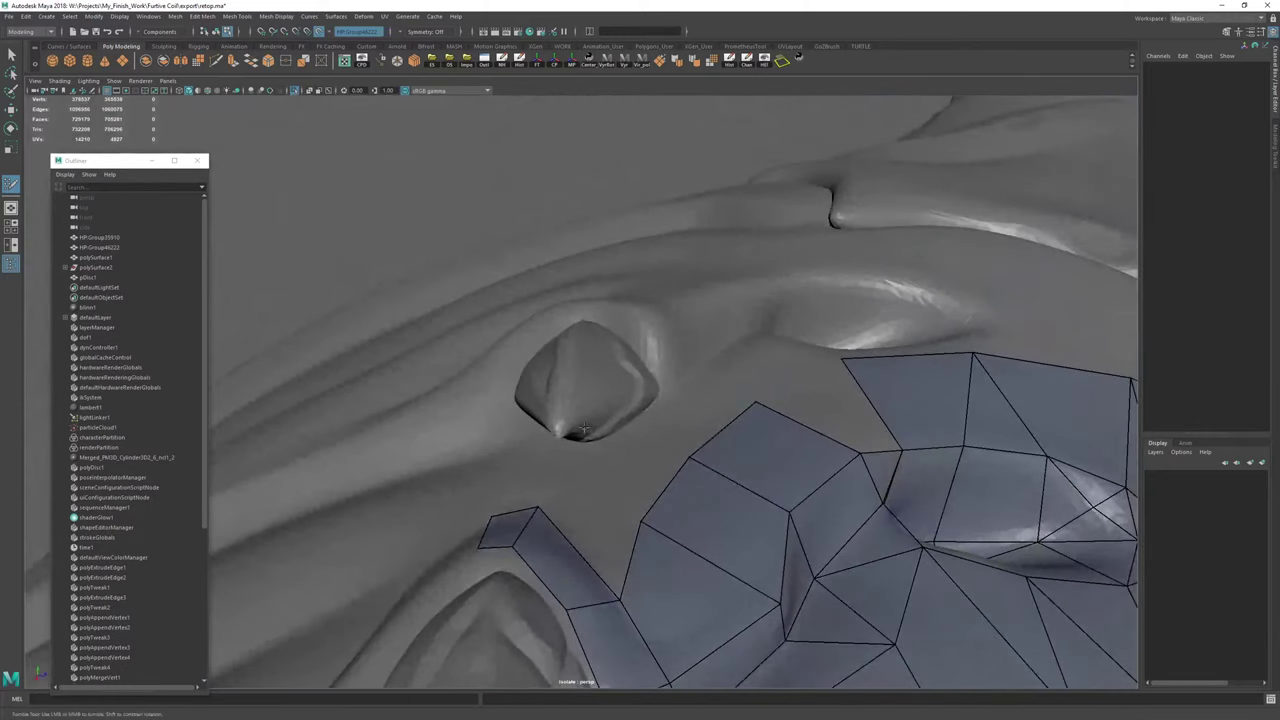
pyautogui.keyDown('shift'); pyautogui.click(606, 460); pyautogui.keyUp('shift')
pyautogui.keyDown('shift'); pyautogui.click(606, 540); pyautogui.keyUp('shift')
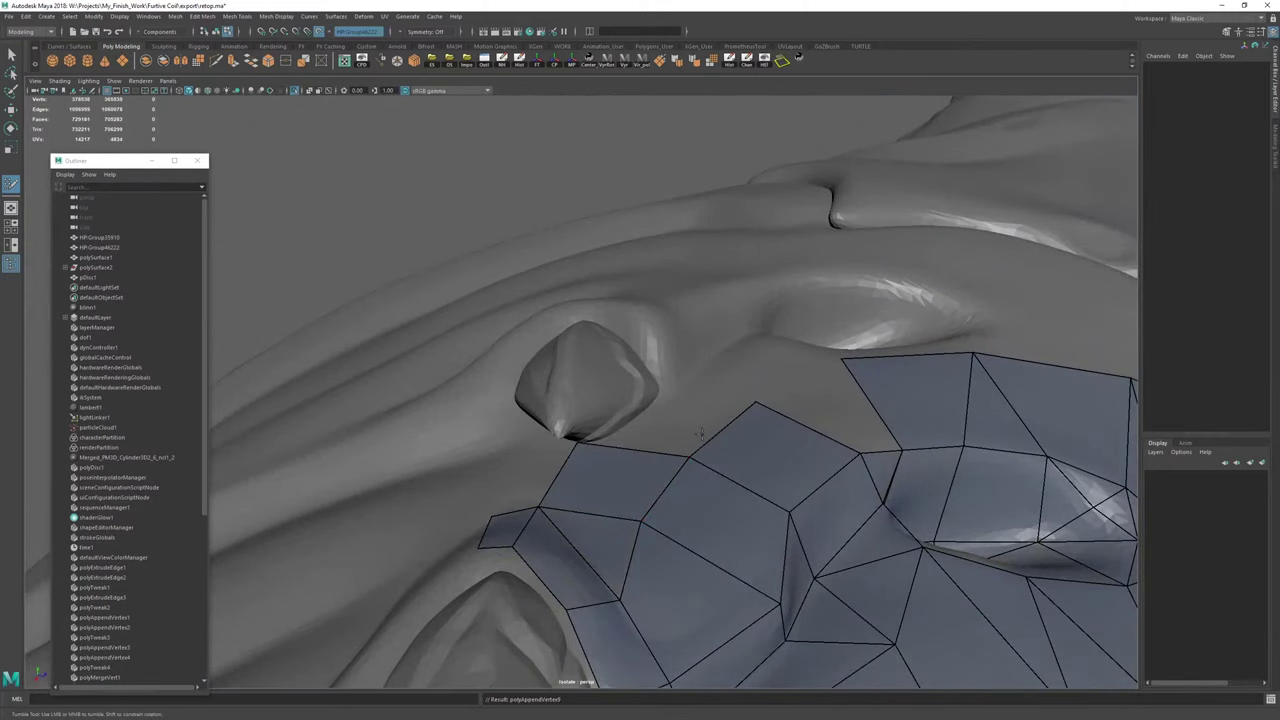
# Add a quad along the upper spike's edge and split it with a Multi-Cut to follow the spike's contour.
pyautogui.keyDown('alt'); pyautogui.moveTo(610, 440); pyautogui.dragTo(593, 367, button='right'); pyautogui.keyUp('alt')
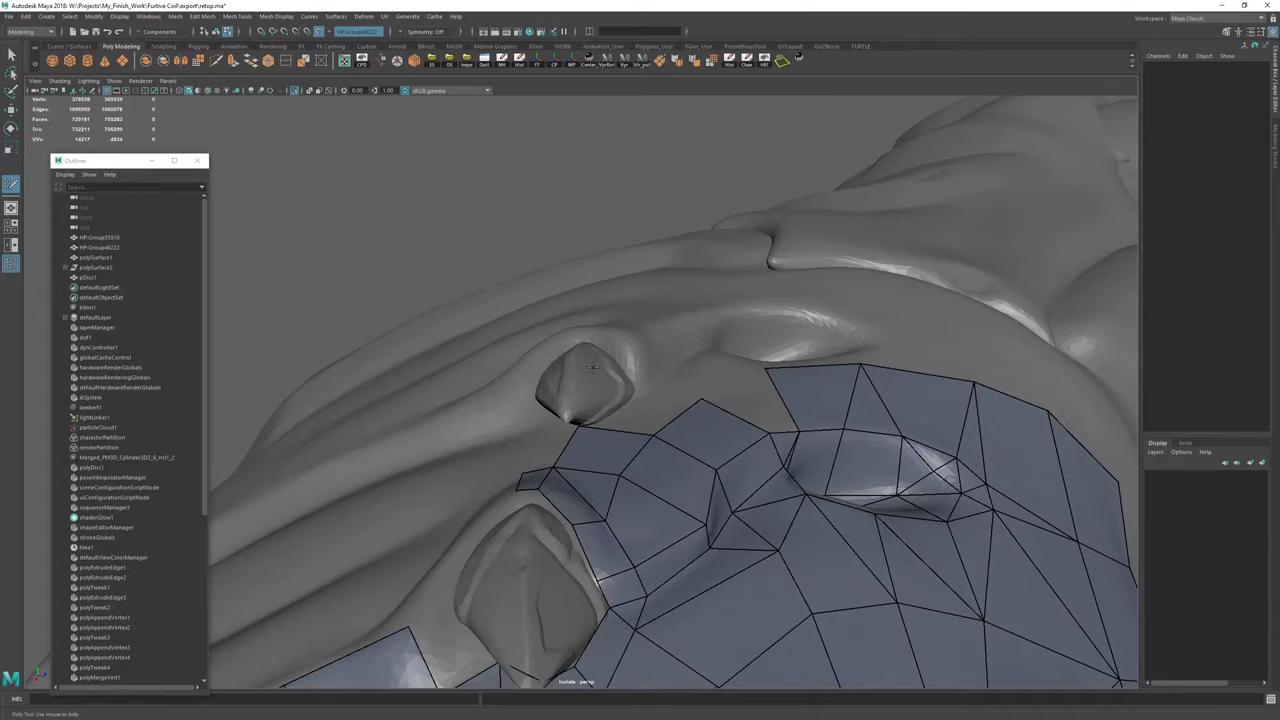
pyautogui.keyDown('alt'); pyautogui.moveTo(643, 421); pyautogui.dragTo(560, 400); pyautogui.keyUp('alt')
pyautogui.keyDown('alt'); pyautogui.moveTo(560, 400); pyautogui.dragTo(591, 366, button='right'); pyautogui.keyUp('alt')
pyautogui.keyDown('alt'); pyautogui.moveTo(591, 366); pyautogui.dragTo(543, 493); pyautogui.keyUp('alt')
pyautogui.keyDown('alt'); pyautogui.moveTo(543, 493); pyautogui.dragTo(535, 360, button='middle'); pyautogui.keyUp('alt')
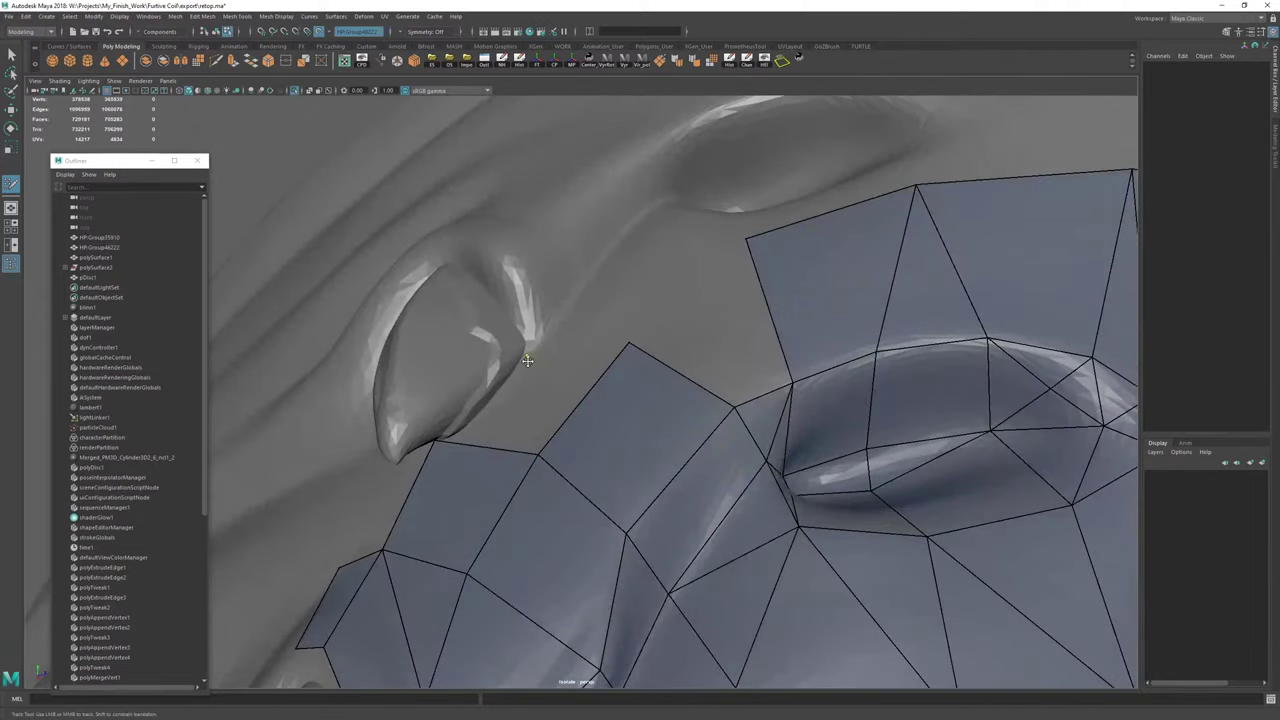
pyautogui.keyDown('alt'); pyautogui.moveTo(527, 361); pyautogui.dragTo(520, 402); pyautogui.keyUp('alt')
pyautogui.keyDown('shift'); pyautogui.click(521, 408); pyautogui.keyUp('shift')
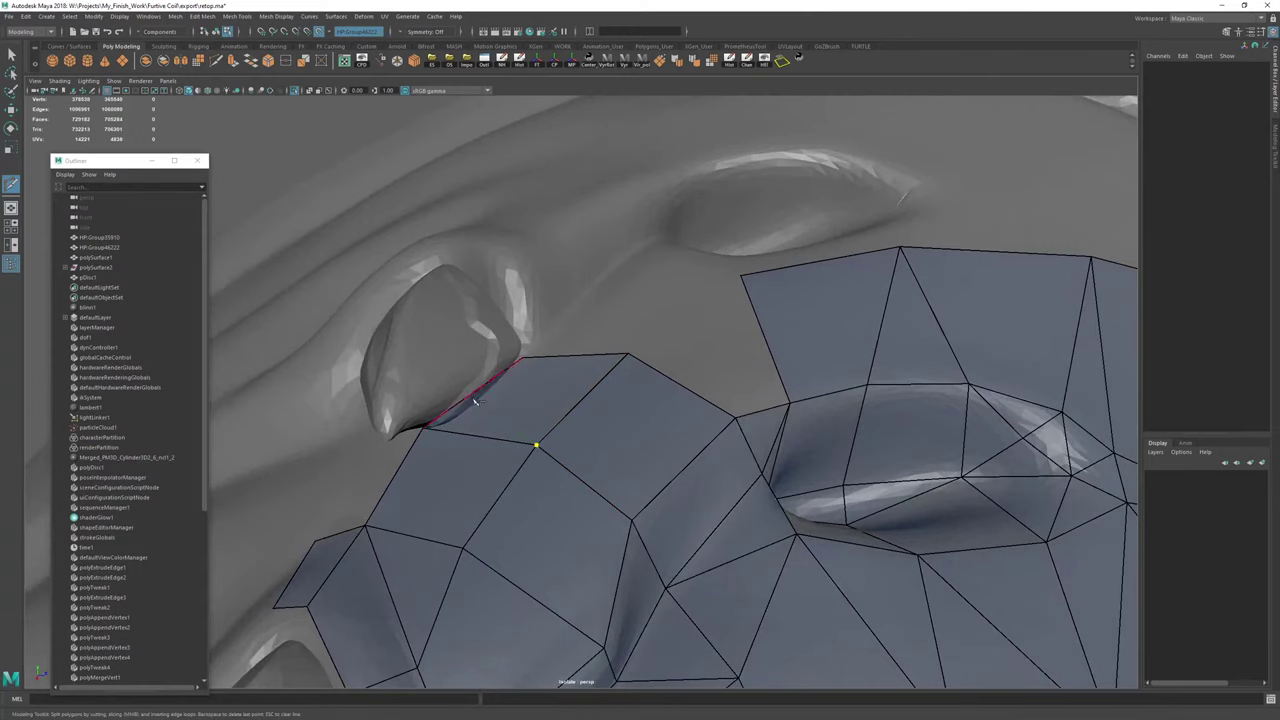
pyautogui.hotkey('ctrl', 'shift', 'q')
pyautogui.moveTo(479, 408)
pyautogui.mouseDown()
pyautogui.moveTo(496, 424)
pyautogui.moveTo(471, 411)
pyautogui.moveTo(427, 428)
pyautogui.mouseUp()
# Adjust the ridge strip's corner and bridge it to the strip above the filled recess with a quad.
pyautogui.keyDown('alt'); pyautogui.moveTo(571, 418); pyautogui.dragTo(642, 344); pyautogui.keyUp('alt')
pyautogui.keyDown('alt'); pyautogui.moveTo(642, 344); pyautogui.dragTo(535, 425, button='middle'); pyautogui.keyUp('alt')
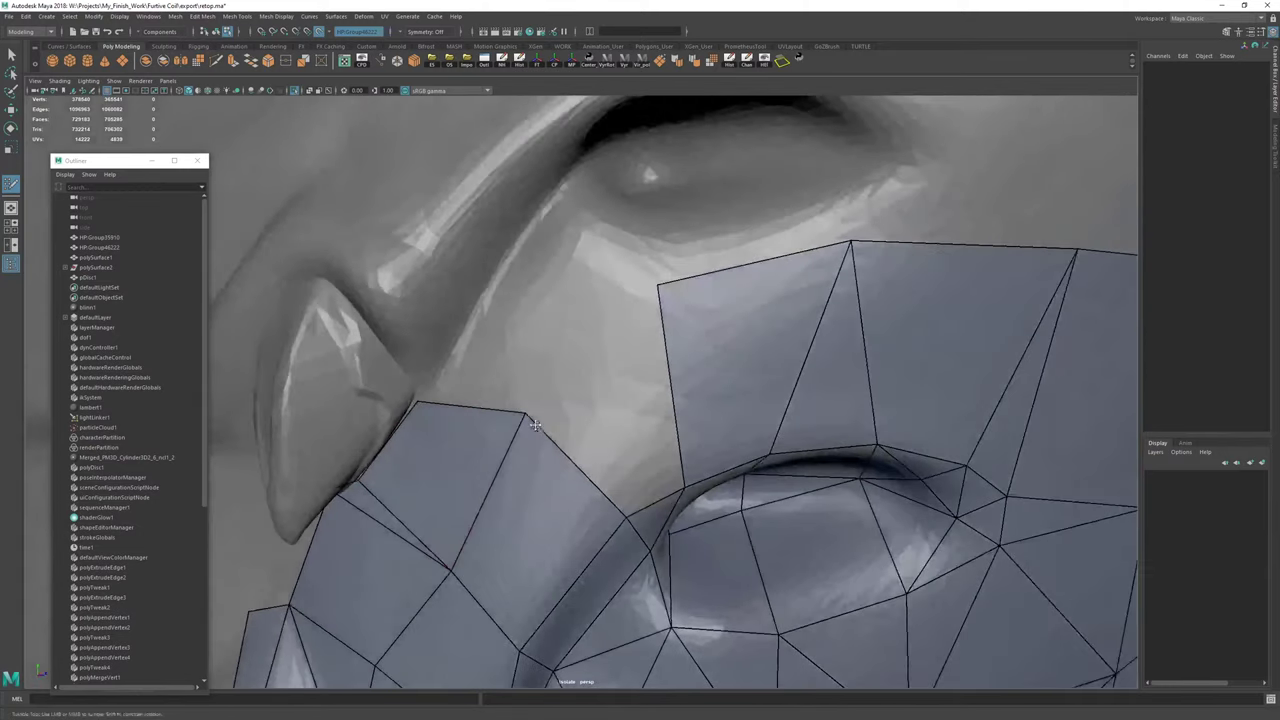
pyautogui.moveTo(530, 419); pyautogui.dragTo(526, 425)
pyautogui.moveTo(571, 473); pyautogui.dragTo(666, 360)
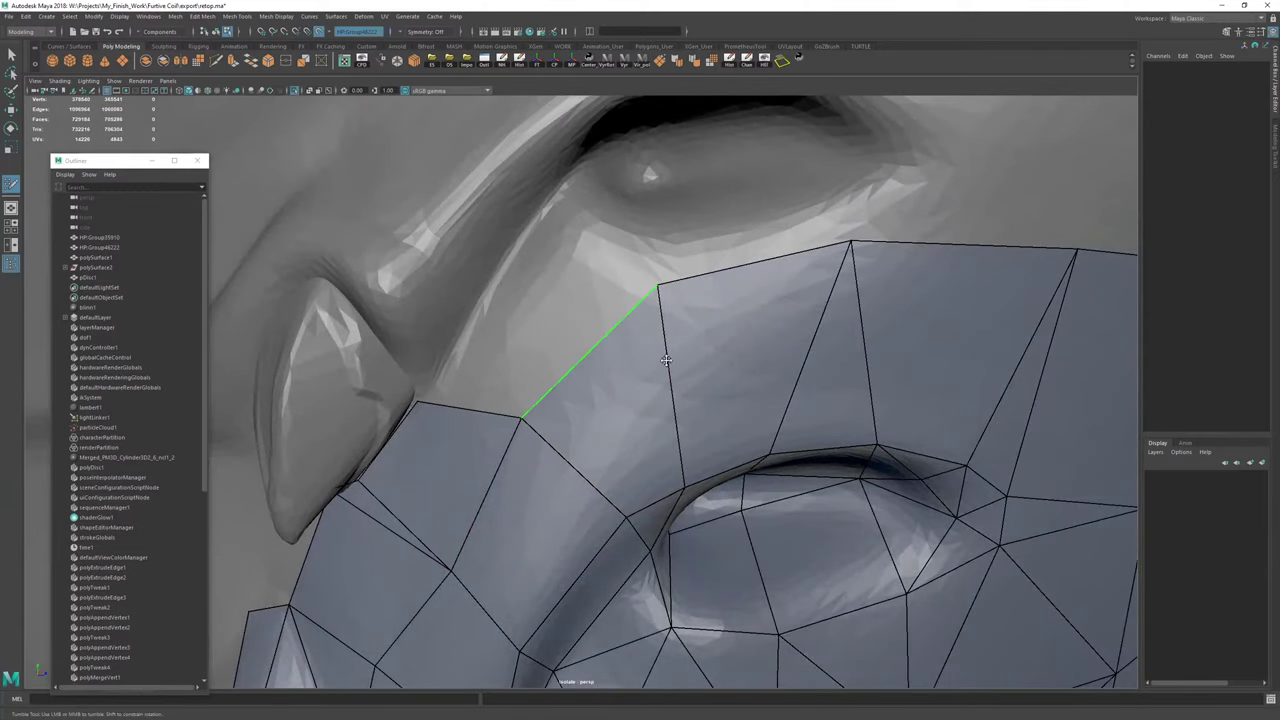
# Move the bridging quad's upper corner vertex closer to the next open recess.
pyautogui.keyDown('alt'); pyautogui.moveTo(695, 340); pyautogui.dragTo(631, 483, button='middle'); pyautogui.keyUp('alt')
pyautogui.moveTo(631, 483)
pyautogui.keyDown('alt'); pyautogui.mouseDown(button='right')
pyautogui.moveTo(400, 440)
pyautogui.moveTo(590, 440)
pyautogui.mouseUp(button='right'); pyautogui.keyUp('alt')
pyautogui.keyDown('alt'); pyautogui.moveTo(790, 385); pyautogui.dragTo(605, 446, button='middle'); pyautogui.keyUp('alt')
pyautogui.keyDown('alt'); pyautogui.moveTo(605, 446); pyautogui.dragTo(413, 388, button='right'); pyautogui.keyUp('alt')
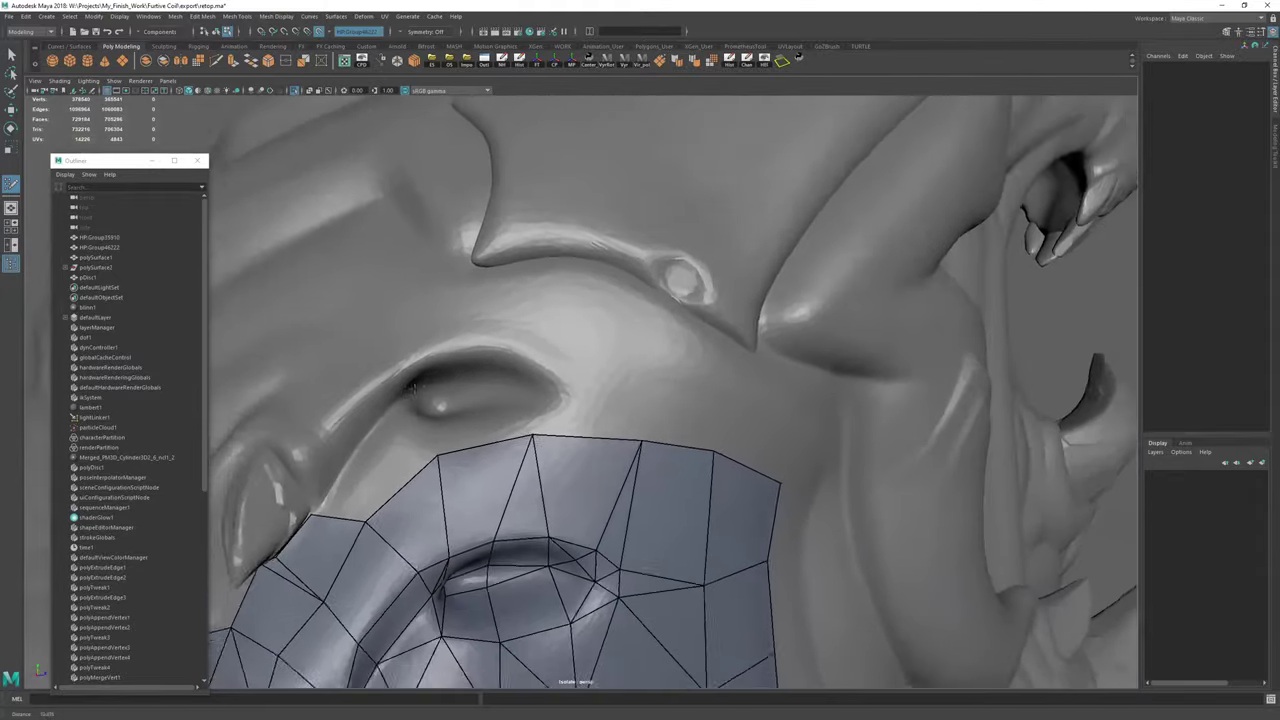
pyautogui.moveTo(414, 388)
pyautogui.keyDown('alt'); pyautogui.mouseDown()
pyautogui.moveTo(305, 385)
pyautogui.moveTo(440, 352)
pyautogui.moveTo(345, 385)
pyautogui.moveTo(470, 412)
pyautogui.mouseUp(); pyautogui.keyUp('alt')
pyautogui.moveTo(437, 456); pyautogui.dragTo(449, 443)
pyautogui.keyDown('alt'); pyautogui.moveTo(450, 445); pyautogui.dragTo(575, 440, button='middle'); pyautogui.keyUp('alt')
pyautogui.moveTo(575, 440)
pyautogui.keyDown('alt'); pyautogui.mouseDown()
pyautogui.moveTo(626, 420)
pyautogui.moveTo(666, 251)
pyautogui.mouseUp(); pyautogui.keyUp('alt')
# Delete the retopology mesh's construction history and return to the Quad Draw tool.
pyautogui.press('w')
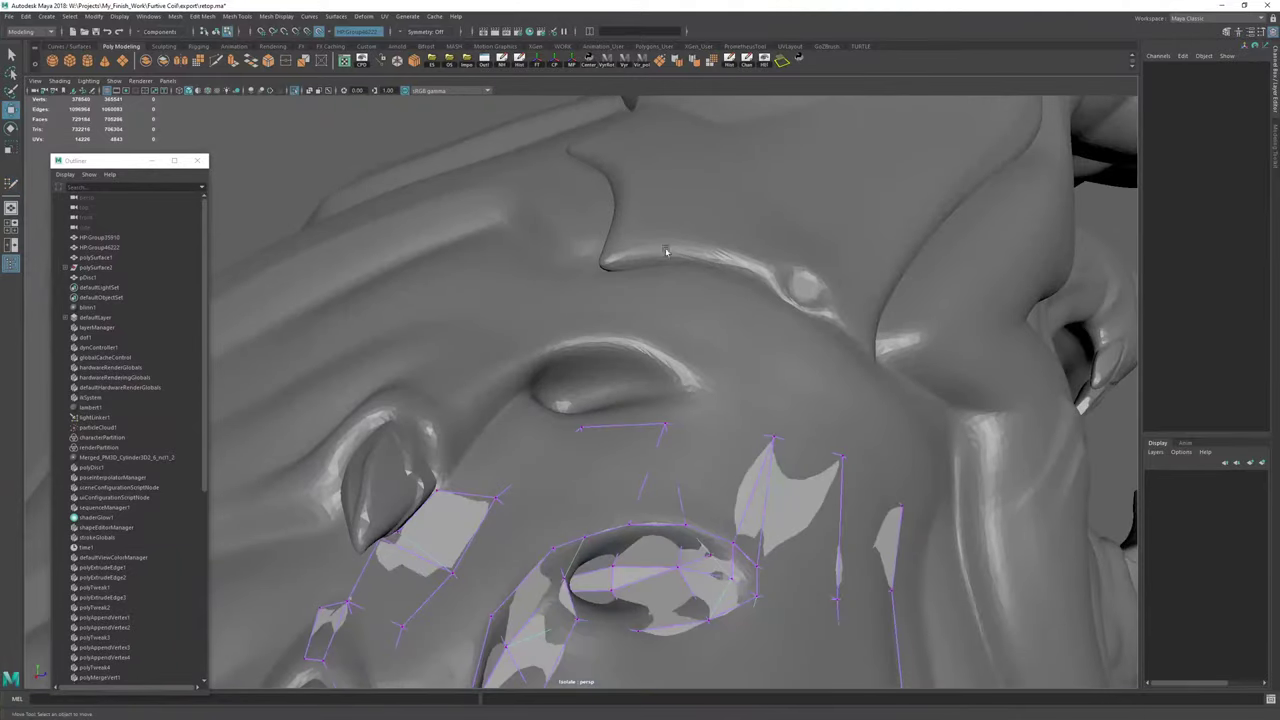
pyautogui.click(733, 61)
pyautogui.press('y')
pyautogui.keyDown('alt'); pyautogui.moveTo(635, 311); pyautogui.dragTo(709, 338, button='right'); pyautogui.keyUp('alt')
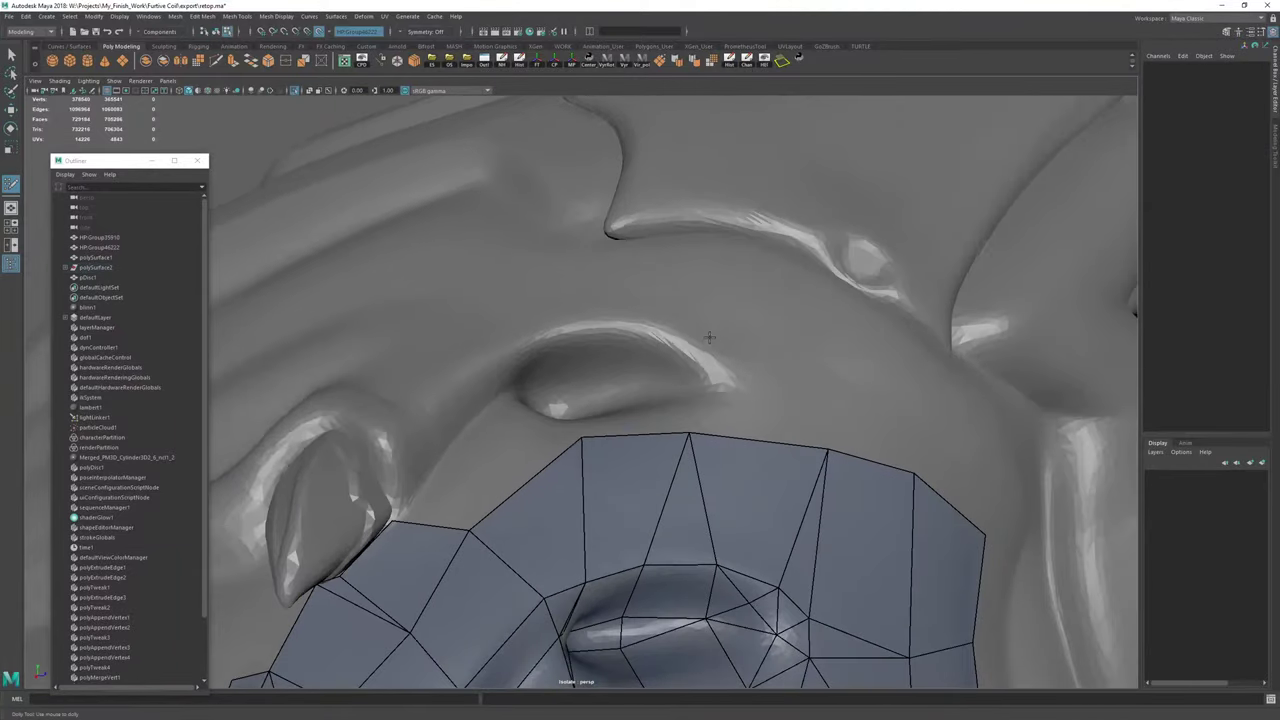
pyautogui.keyDown('alt'); pyautogui.moveTo(1114, 328); pyautogui.dragTo(1091, 267, button='middle'); pyautogui.keyUp('alt')
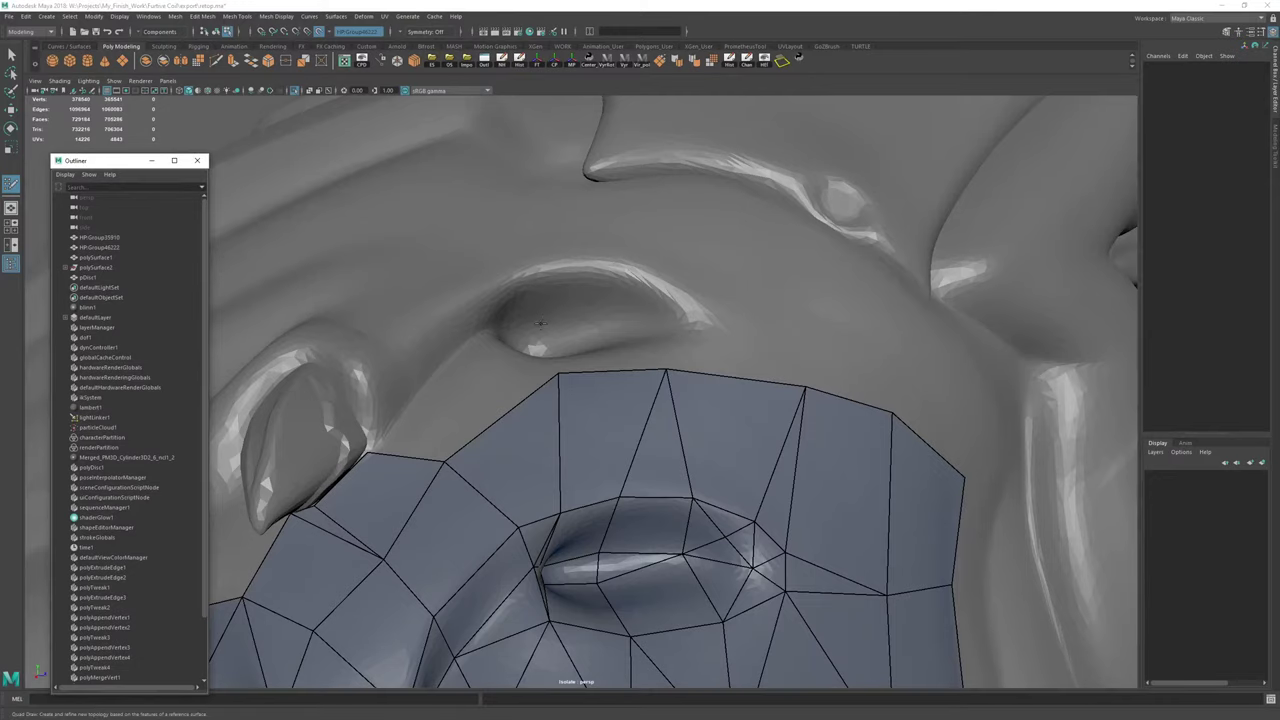
# Extend a quad from the bridging quad's outer edge between the upper spike and the open recess.
pyautogui.moveTo(498, 400)
pyautogui.keyDown('alt'); pyautogui.mouseDown(button='right')
pyautogui.moveTo(455, 398)
pyautogui.moveTo(505, 398)
pyautogui.mouseUp(button='right'); pyautogui.keyUp('alt')
pyautogui.keyDown('alt'); pyautogui.moveTo(505, 398); pyautogui.dragTo(542, 413); pyautogui.keyUp('alt')
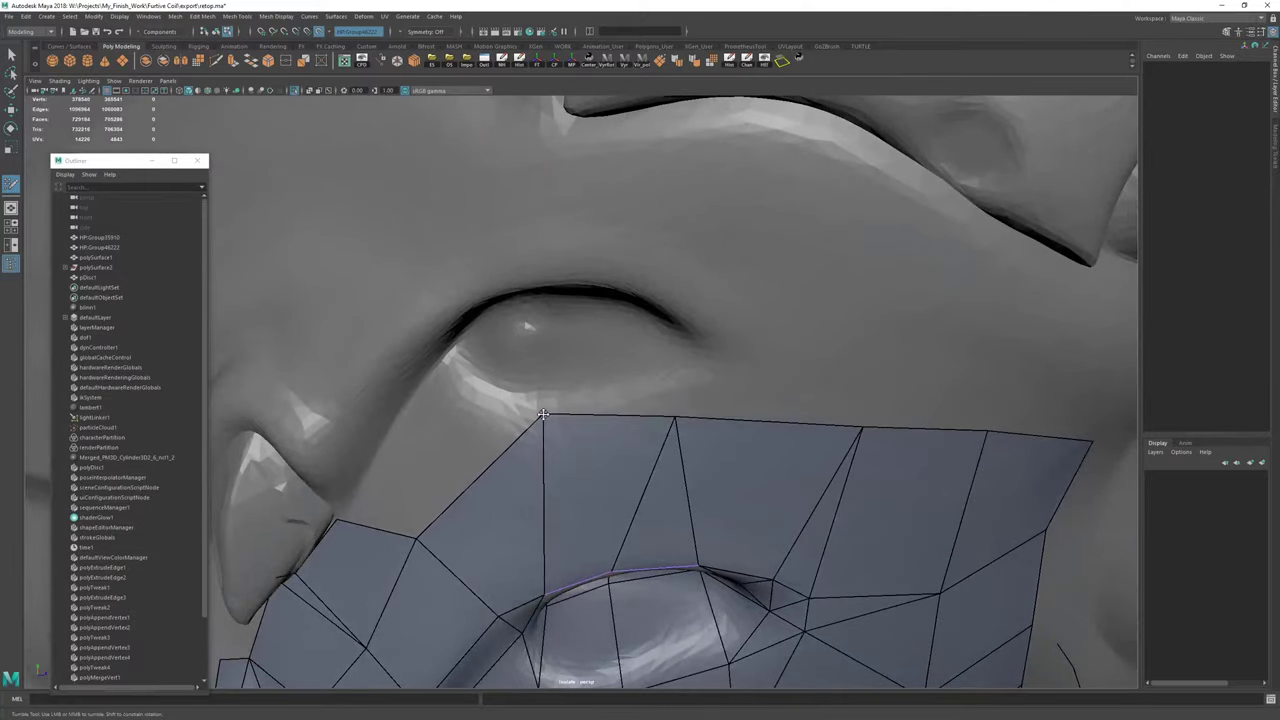
pyautogui.moveTo(671, 416); pyautogui.dragTo(630, 335)
pyautogui.keyDown('alt'); pyautogui.moveTo(630, 335); pyautogui.dragTo(618, 358, button='middle'); pyautogui.keyUp('alt')
pyautogui.moveTo(618, 358)
pyautogui.keyDown('alt'); pyautogui.mouseDown()
pyautogui.moveTo(728, 372)
pyautogui.moveTo(676, 392)
pyautogui.moveTo(674, 341)
pyautogui.moveTo(629, 333)
pyautogui.mouseUp(); pyautogui.keyUp('alt')
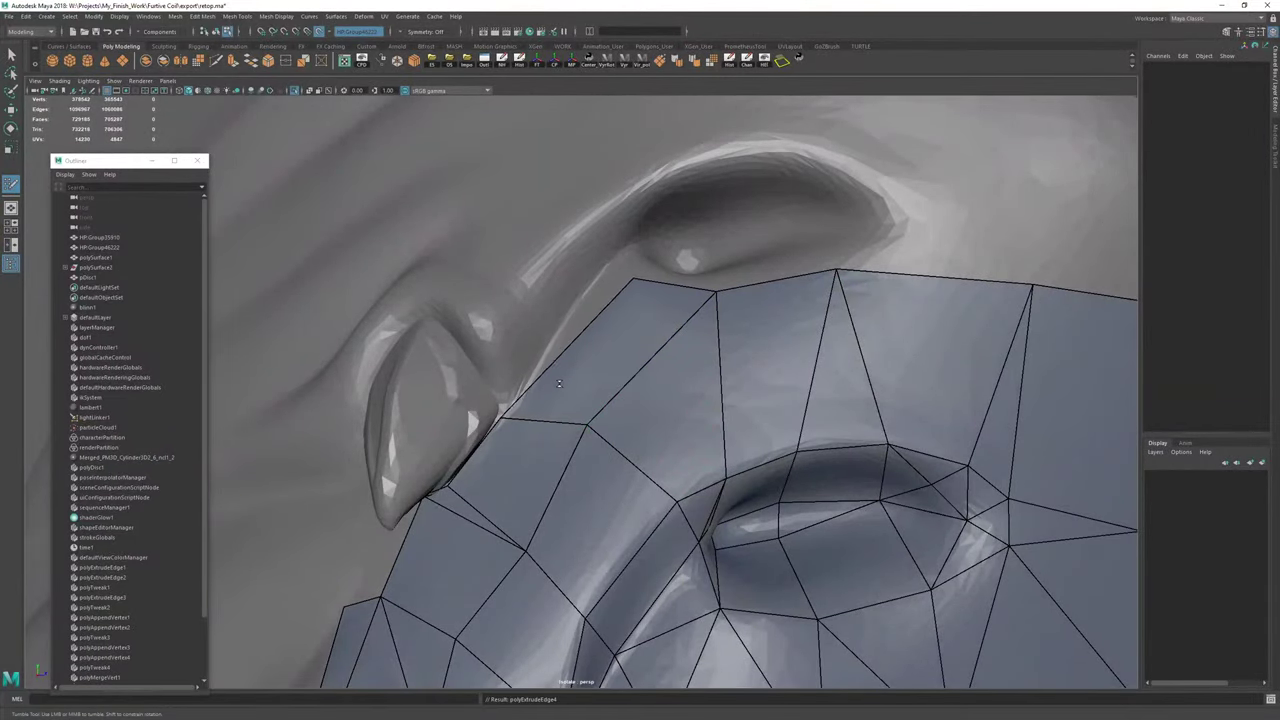
# Split the new quad beside the upper spike with a Multi-Cut that adds a vertex on its outer edge.
pyautogui.moveTo(568, 375)
pyautogui.keyDown('alt'); pyautogui.mouseDown()
pyautogui.moveTo(636, 314)
pyautogui.moveTo(612, 309)
pyautogui.moveTo(577, 345)
pyautogui.mouseUp(); pyautogui.keyUp('alt')
pyautogui.click(606, 438)
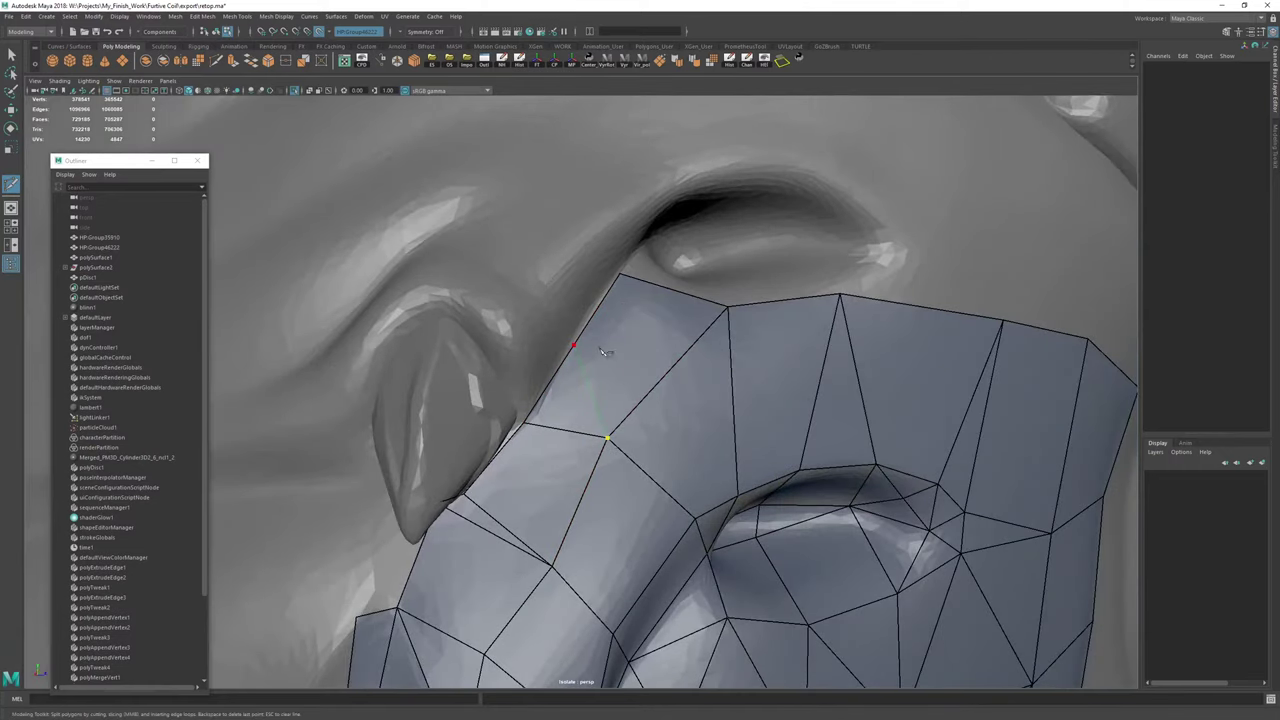
pyautogui.hotkey('ctrl', 'shift', 'q')
pyautogui.keyDown('alt'); pyautogui.moveTo(591, 364); pyautogui.dragTo(565, 342); pyautogui.keyUp('alt')
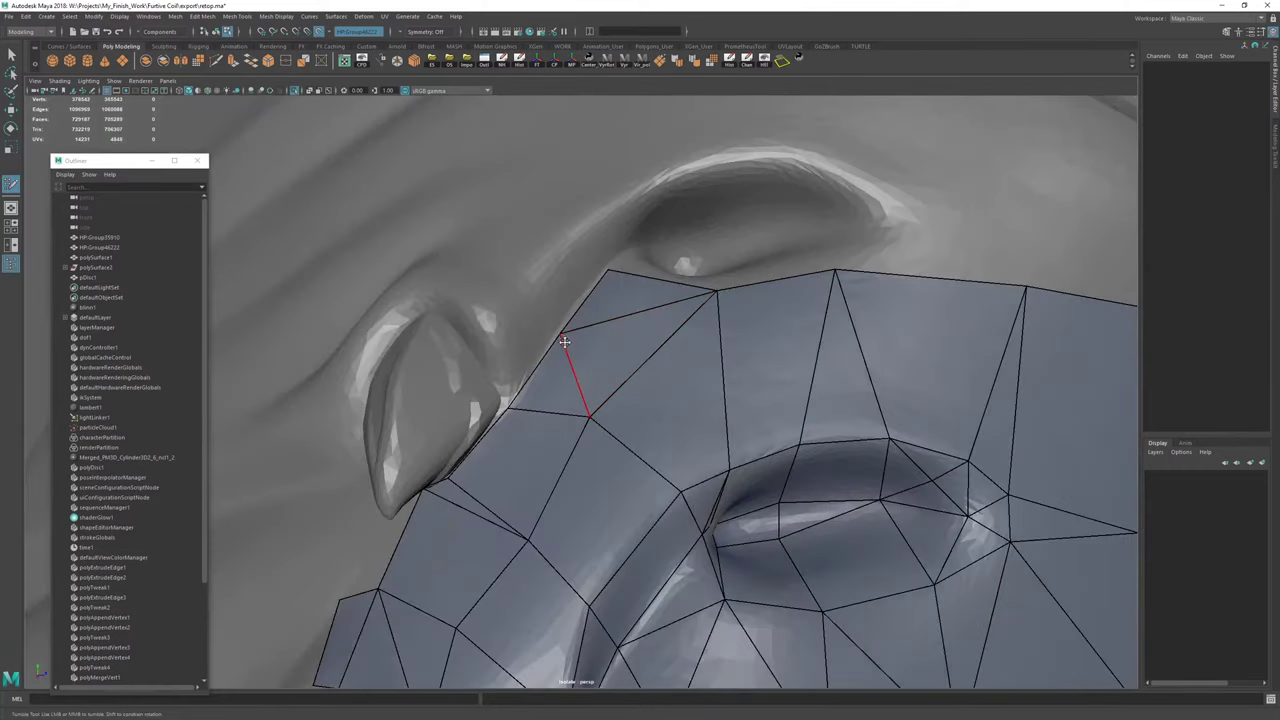
# Cut a new edge row across the faces below the open recess with Multi-Cut, joining it to the border vertex beyond the recess.
pyautogui.keyDown('alt'); pyautogui.moveTo(656, 317); pyautogui.dragTo(572, 397); pyautogui.keyUp('alt')
pyautogui.keyDown('alt'); pyautogui.moveTo(534, 456); pyautogui.dragTo(549, 444, button='middle'); pyautogui.keyUp('alt')
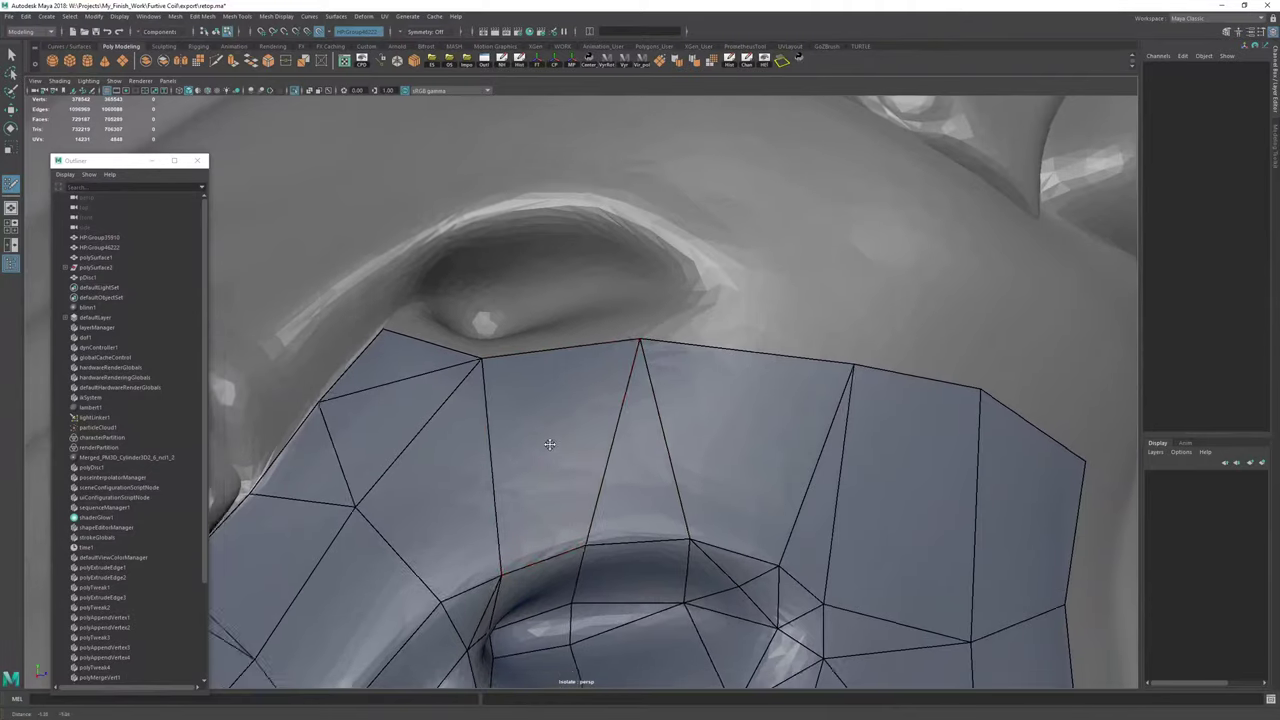
pyautogui.keyDown('alt'); pyautogui.moveTo(549, 444); pyautogui.dragTo(505, 440, button='right'); pyautogui.keyUp('alt')
pyautogui.keyDown('alt'); pyautogui.moveTo(505, 440); pyautogui.dragTo(560, 416); pyautogui.keyUp('alt')
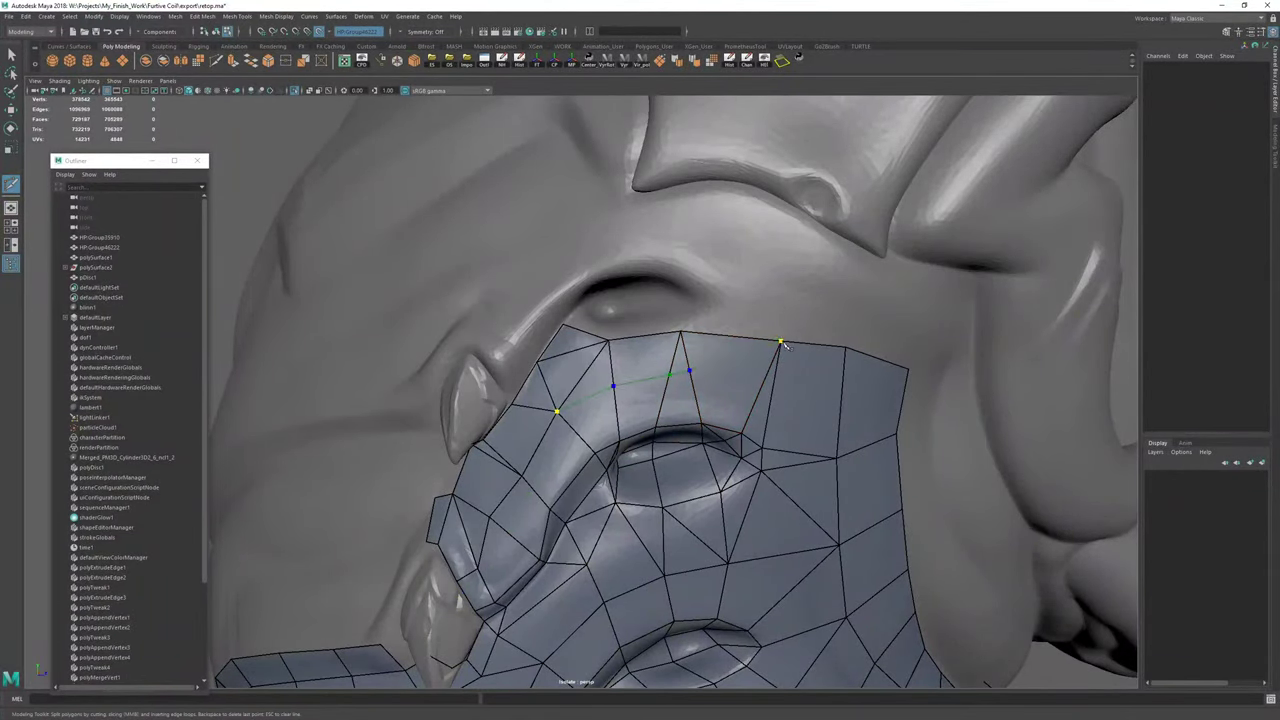
pyautogui.keyDown('alt'); pyautogui.moveTo(712, 386); pyautogui.dragTo(749, 394, button='right'); pyautogui.keyUp('alt')
pyautogui.keyDown('alt'); pyautogui.moveTo(704, 364); pyautogui.dragTo(696, 344); pyautogui.keyUp('alt')
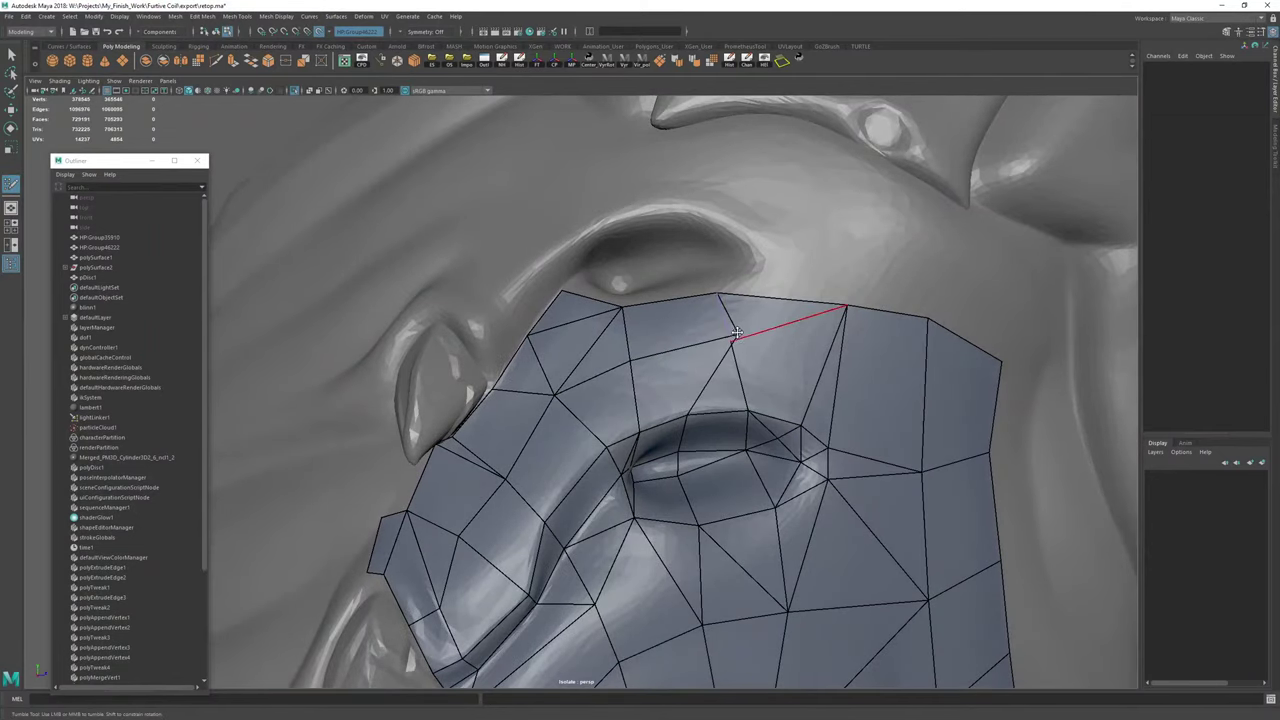
pyautogui.keyDown('alt'); pyautogui.moveTo(612, 378); pyautogui.dragTo(645, 402, button='right'); pyautogui.keyUp('alt')
pyautogui.keyDown('alt'); pyautogui.moveTo(638, 406); pyautogui.dragTo(674, 427, button='middle'); pyautogui.keyUp('alt')
pyautogui.keyDown('alt'); pyautogui.moveTo(694, 357); pyautogui.dragTo(600, 420); pyautogui.keyUp('alt')
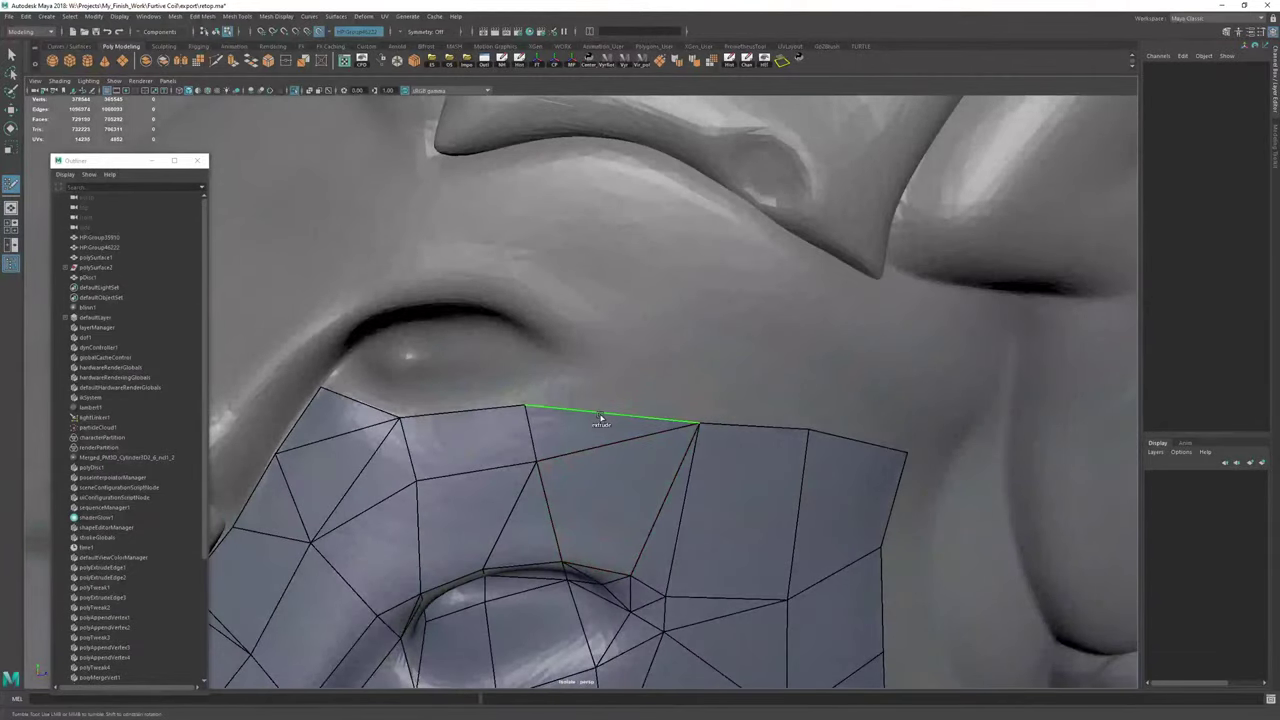
# Extend two quads from the mesh border up around the open recess's inner corner.
pyautogui.moveTo(743, 382); pyautogui.dragTo(544, 312)
pyautogui.keyDown('alt'); pyautogui.moveTo(606, 372); pyautogui.dragTo(603, 431); pyautogui.keyUp('alt')
pyautogui.keyDown('alt'); pyautogui.moveTo(603, 422); pyautogui.dragTo(576, 408, button='middle'); pyautogui.keyUp('alt')
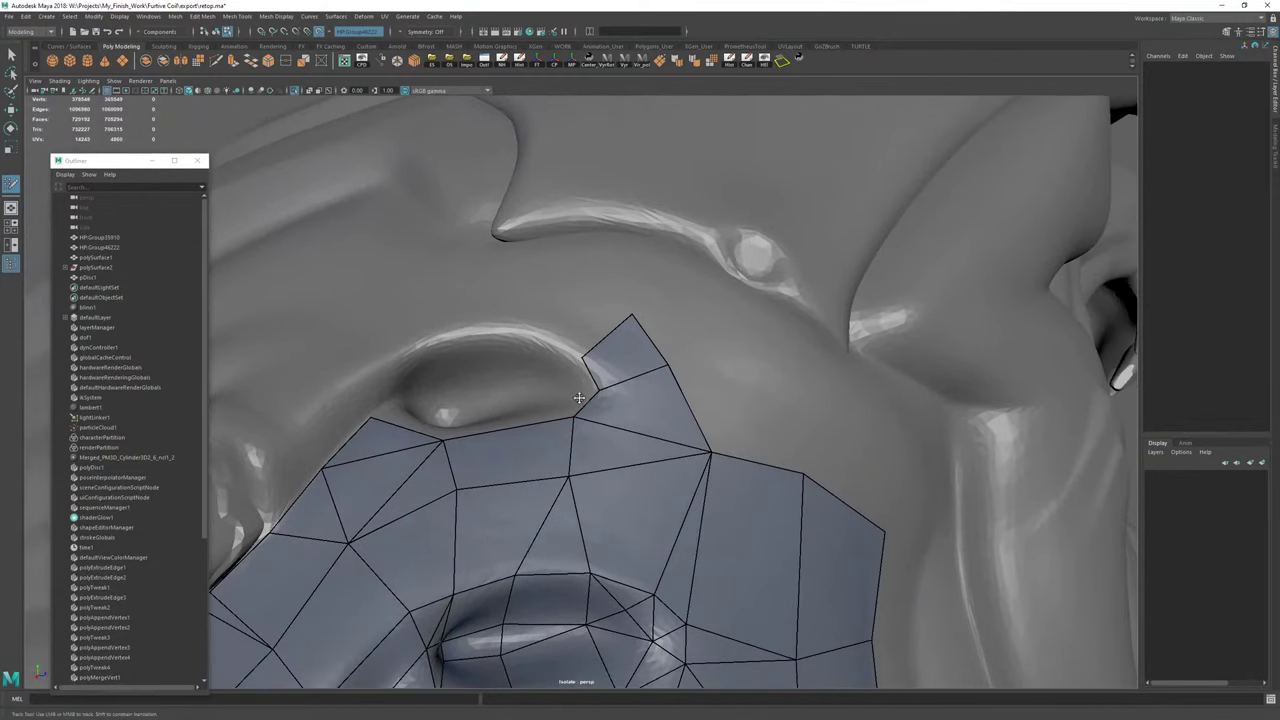
# Continue the quad strip with two more quads curving over the open recess's upper rim.
pyautogui.keyDown('alt'); pyautogui.moveTo(576, 402); pyautogui.dragTo(500, 552); pyautogui.keyUp('alt')
pyautogui.keyDown('alt'); pyautogui.moveTo(607, 562); pyautogui.dragTo(649, 520, button='middle'); pyautogui.keyUp('alt')
pyautogui.keyDown('alt'); pyautogui.moveTo(649, 520); pyautogui.dragTo(612, 440); pyautogui.keyUp('alt')
pyautogui.keyDown('alt'); pyautogui.moveTo(612, 440); pyautogui.dragTo(683, 531, button='right'); pyautogui.keyUp('alt')
pyautogui.keyDown('alt'); pyautogui.moveTo(683, 531); pyautogui.dragTo(645, 490); pyautogui.keyUp('alt')
pyautogui.keyDown('alt'); pyautogui.moveTo(645, 490); pyautogui.dragTo(713, 458, button='right'); pyautogui.keyUp('alt')
pyautogui.keyDown('alt'); pyautogui.moveTo(713, 458); pyautogui.dragTo(730, 544); pyautogui.keyUp('alt')
pyautogui.moveTo(664, 420); pyautogui.dragTo(603, 380)
pyautogui.moveTo(643, 335); pyautogui.dragTo(508, 348)
pyautogui.moveTo(512, 300); pyautogui.dragTo(490, 290)
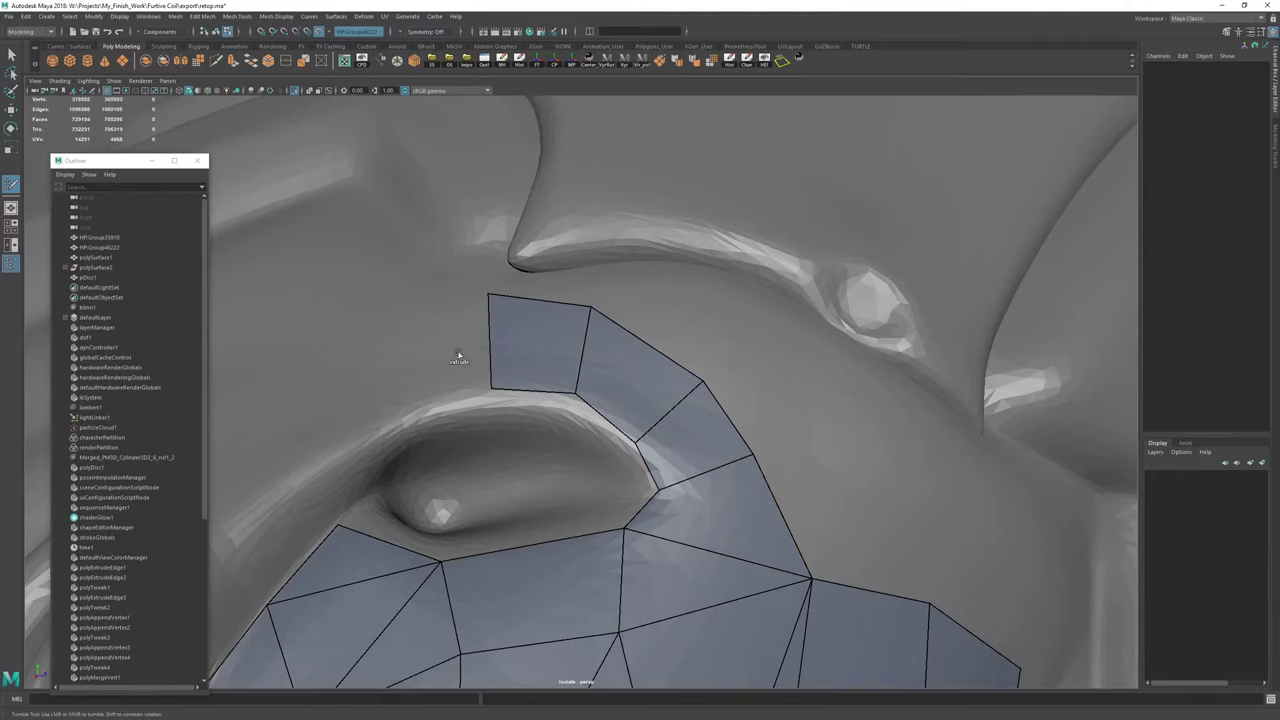
# Add two more quads to the strip along the recess's upper rim toward the spike and adjust its outer vertices.
pyautogui.moveTo(486, 356); pyautogui.dragTo(411, 420)
pyautogui.moveTo(388, 319); pyautogui.dragTo(383, 314)
pyautogui.moveTo(437, 361)
pyautogui.keyDown('alt'); pyautogui.mouseDown()
pyautogui.moveTo(523, 447)
pyautogui.moveTo(495, 457)
pyautogui.moveTo(454, 345)
pyautogui.mouseUp(); pyautogui.keyUp('alt')
pyautogui.keyDown('alt'); pyautogui.moveTo(454, 350); pyautogui.dragTo(432, 417); pyautogui.keyUp('alt')
pyautogui.moveTo(536, 360); pyautogui.dragTo(514, 347)
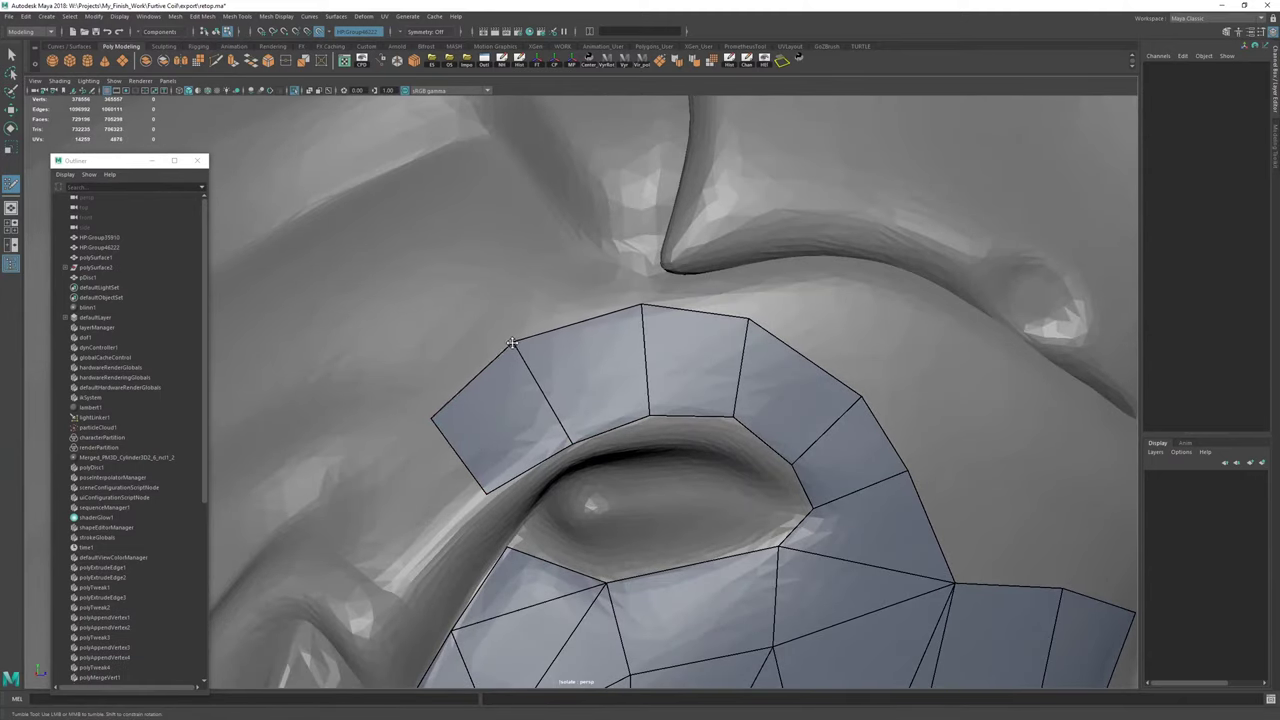
# Reposition the strip's outer vertices and extend its end with a long quad down beside the spike.
pyautogui.keyDown('alt'); pyautogui.moveTo(514, 347); pyautogui.dragTo(527, 445, button='right'); pyautogui.keyUp('alt')
pyautogui.keyDown('alt'); pyautogui.moveTo(473, 343); pyautogui.dragTo(500, 300); pyautogui.keyUp('alt')
pyautogui.keyDown('alt'); pyautogui.moveTo(450, 335); pyautogui.dragTo(485, 360, button='right'); pyautogui.keyUp('alt')
pyautogui.moveTo(478, 317); pyautogui.dragTo(449, 296)
pyautogui.keyDown('alt'); pyautogui.moveTo(449, 296); pyautogui.dragTo(437, 314, button='right'); pyautogui.keyUp('alt')
pyautogui.keyDown('alt'); pyautogui.moveTo(437, 314); pyautogui.dragTo(460, 325); pyautogui.keyUp('alt')
pyautogui.moveTo(511, 389); pyautogui.dragTo(463, 532)
pyautogui.moveTo(394, 457); pyautogui.dragTo(410, 484)
# Fill the gap between the rim strip and the lower mesh beside the spike, and split the fill with Multi-Cut.
pyautogui.keyDown('alt'); pyautogui.moveTo(526, 487); pyautogui.dragTo(483, 385, button='middle'); pyautogui.keyUp('alt')
pyautogui.keyDown('alt'); pyautogui.moveTo(483, 385); pyautogui.dragTo(531, 391, button='right'); pyautogui.keyUp('alt')
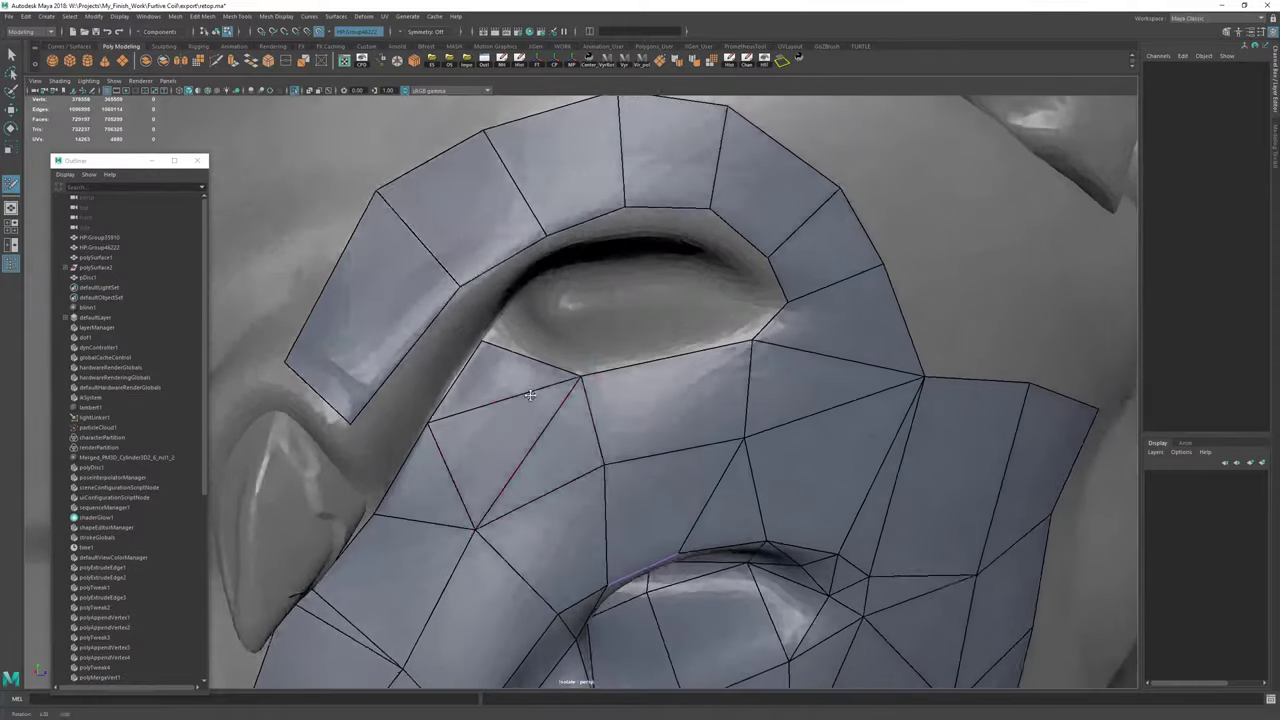
pyautogui.moveTo(531, 391)
pyautogui.keyDown('alt'); pyautogui.mouseDown()
pyautogui.moveTo(500, 372)
pyautogui.moveTo(509, 383)
pyautogui.moveTo(538, 373)
pyautogui.mouseUp(); pyautogui.keyUp('alt')
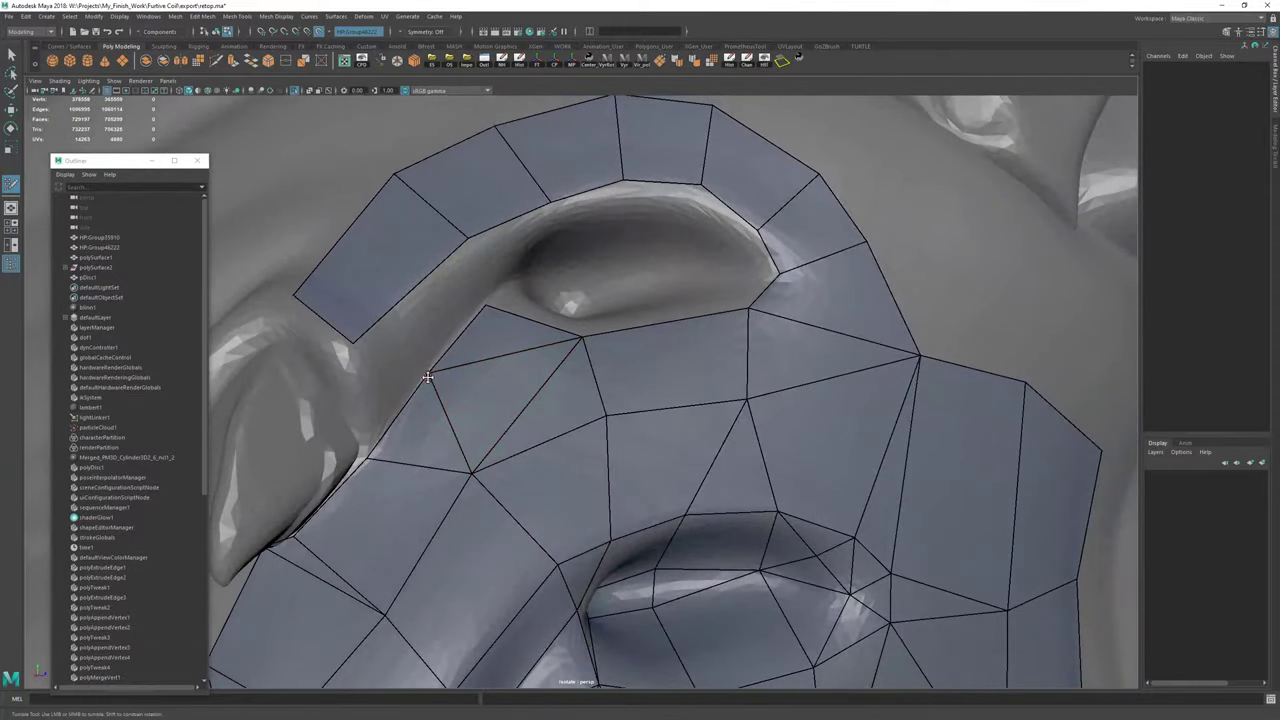
pyautogui.keyDown('alt'); pyautogui.moveTo(430, 376); pyautogui.dragTo(462, 374); pyautogui.keyUp('alt')
pyautogui.keyDown('shift'); pyautogui.click(390, 402); pyautogui.keyUp('shift')
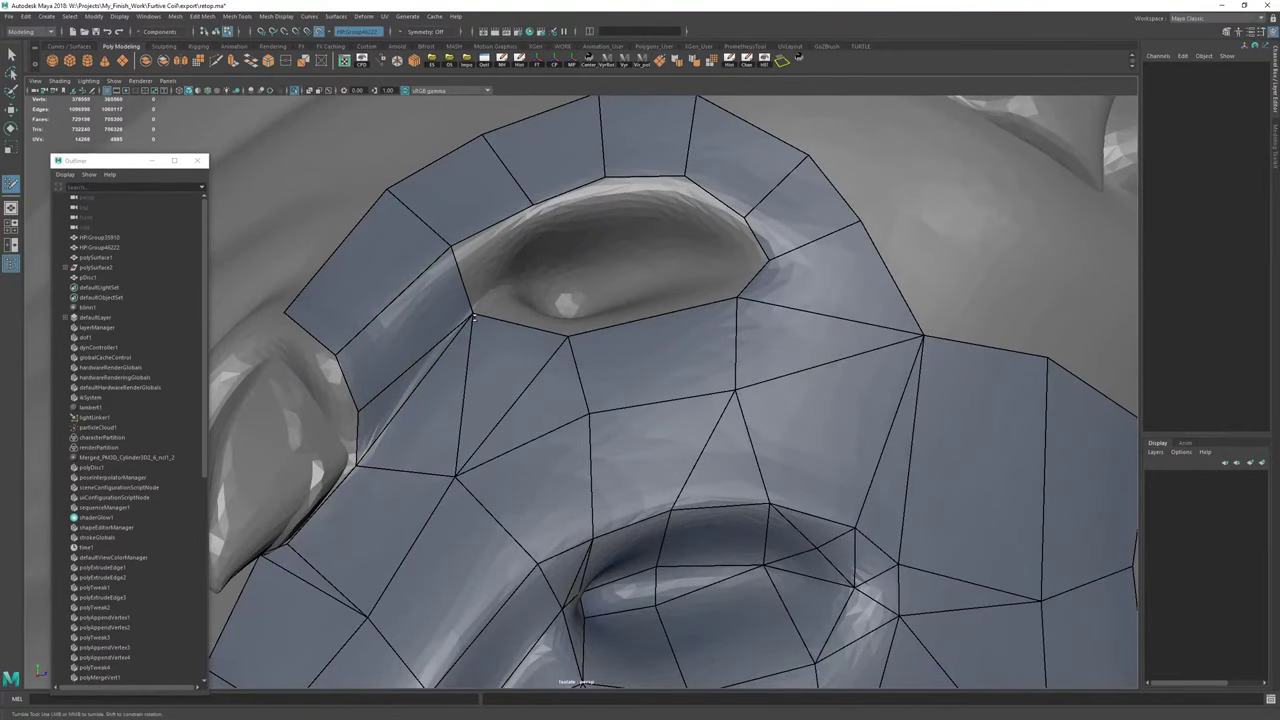
pyautogui.hotkey('ctrl', 'shift', 'x')
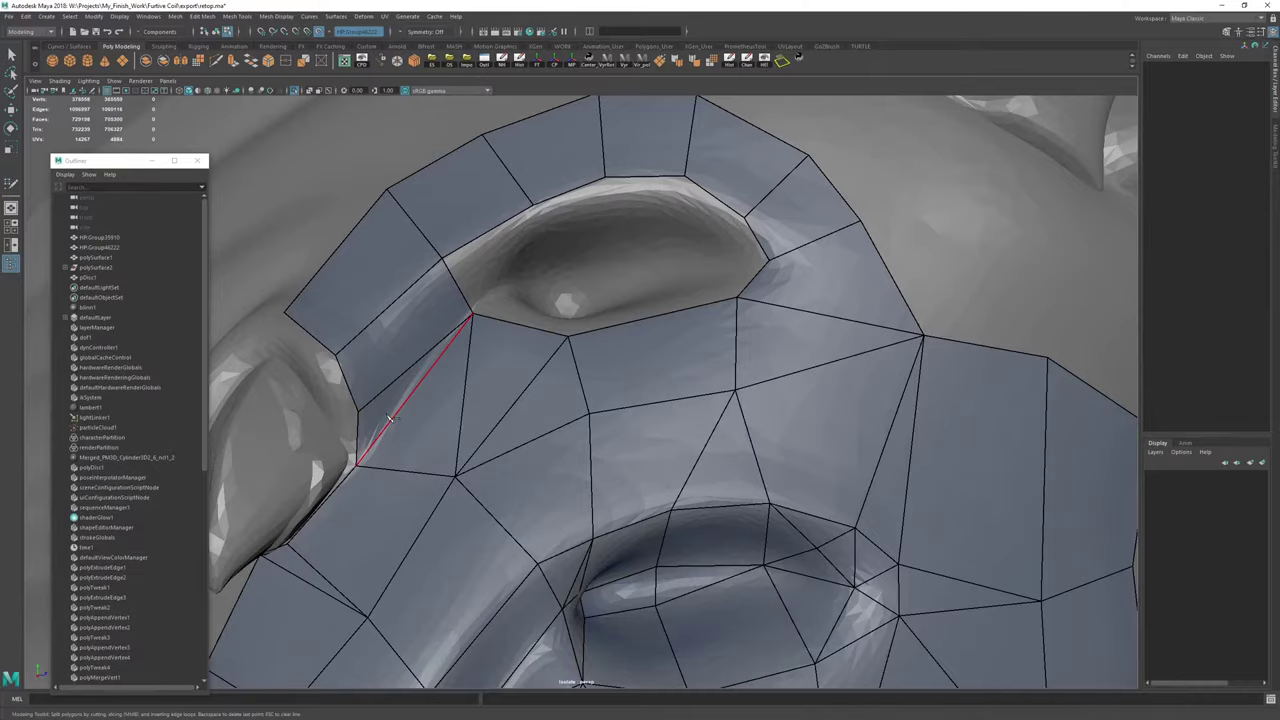
pyautogui.hotkey('ctrl', 'shift', 'q')
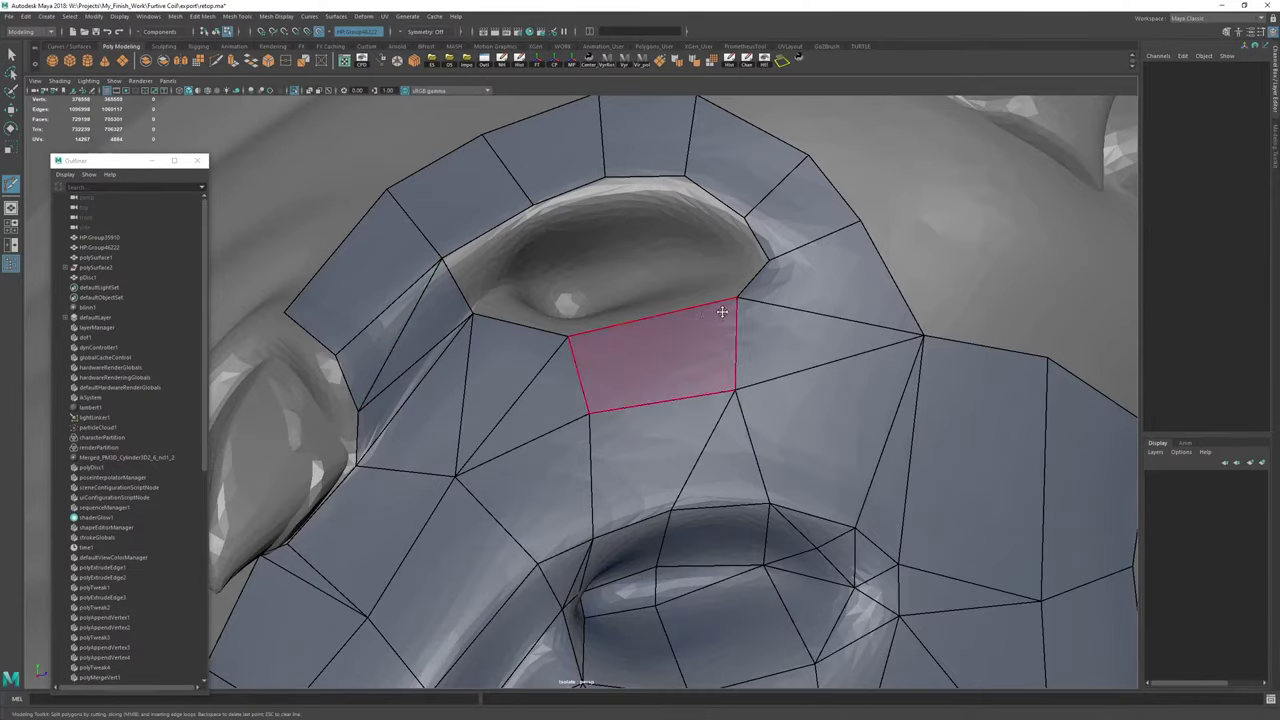
# Inspect the ring of faces around the recess and its hollow from several angles.
pyautogui.moveTo(720, 306)
pyautogui.keyDown('alt'); pyautogui.mouseDown()
pyautogui.moveTo(440, 274)
pyautogui.moveTo(583, 364)
pyautogui.moveTo(614, 368)
pyautogui.moveTo(614, 380)
pyautogui.moveTo(480, 412)
pyautogui.moveTo(600, 380)
pyautogui.mouseUp(); pyautogui.keyUp('alt')
pyautogui.keyDown('alt'); pyautogui.moveTo(600, 380); pyautogui.dragTo(643, 314, button='right'); pyautogui.keyUp('alt')
pyautogui.moveTo(643, 314)
pyautogui.keyDown('alt'); pyautogui.mouseDown()
pyautogui.moveTo(545, 283)
pyautogui.moveTo(489, 308)
pyautogui.mouseUp(); pyautogui.keyUp('alt')
pyautogui.keyDown('alt'); pyautogui.moveTo(489, 308); pyautogui.dragTo(370, 314, button='middle'); pyautogui.keyUp('alt')
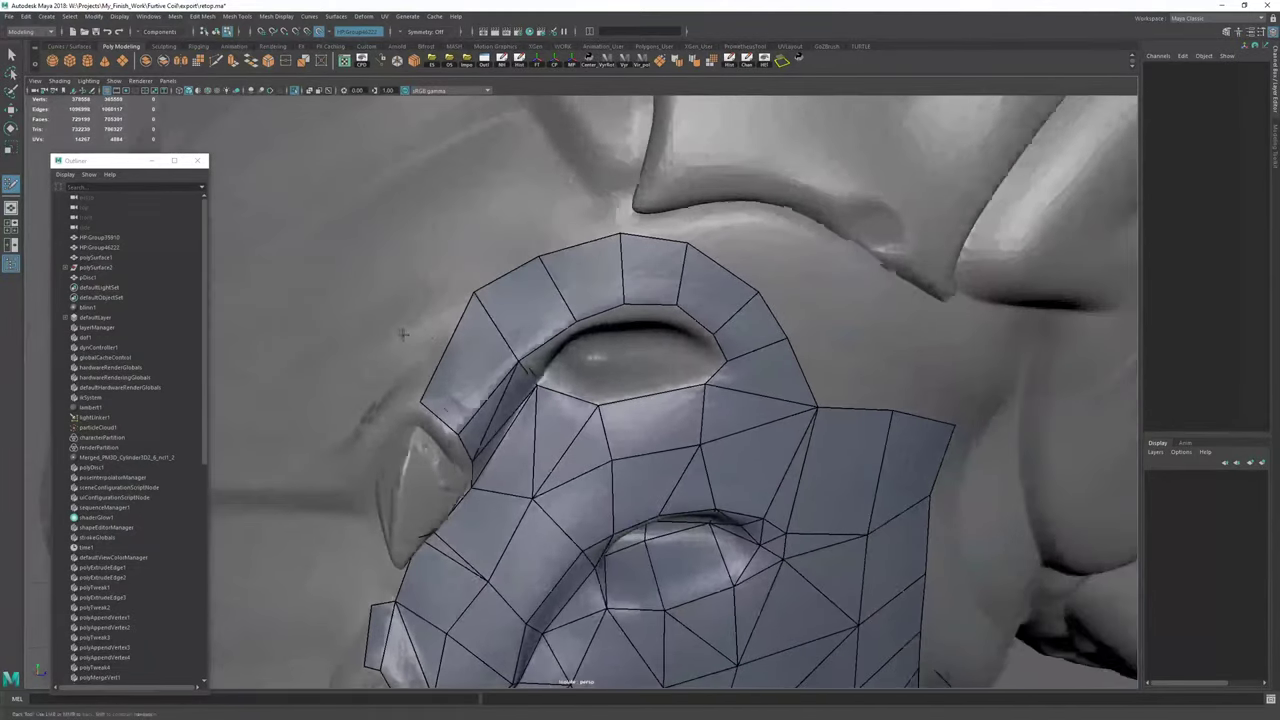
pyautogui.keyDown('alt'); pyautogui.moveTo(420, 330); pyautogui.dragTo(480, 300); pyautogui.keyUp('alt')
pyautogui.keyDown('alt'); pyautogui.moveTo(520, 310); pyautogui.dragTo(640, 330, button='right'); pyautogui.keyUp('alt')
pyautogui.keyDown('alt'); pyautogui.moveTo(660, 325); pyautogui.dragTo(550, 370, button='middle'); pyautogui.keyUp('alt')
pyautogui.keyDown('alt'); pyautogui.moveTo(550, 371); pyautogui.dragTo(400, 294); pyautogui.keyUp('alt')
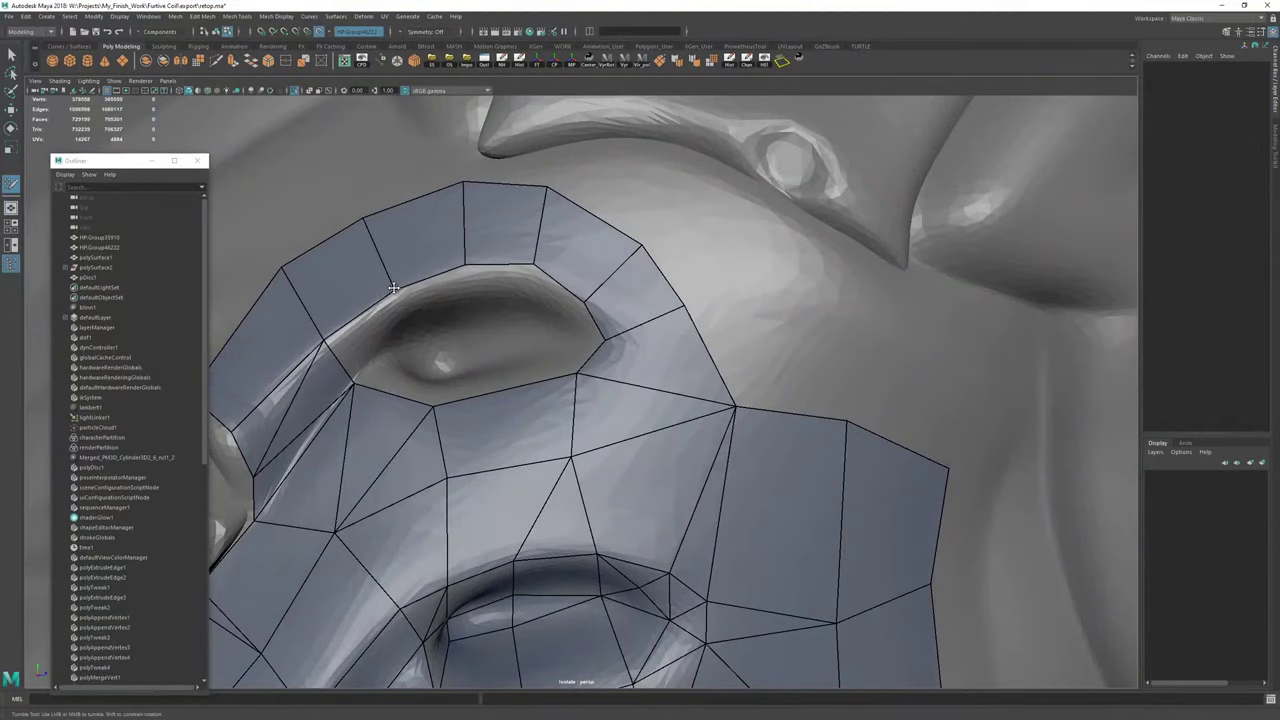
pyautogui.keyDown('alt'); pyautogui.moveTo(464, 312); pyautogui.dragTo(474, 326, button='middle'); pyautogui.keyUp('alt')
pyautogui.keyDown('alt'); pyautogui.moveTo(474, 326); pyautogui.dragTo(545, 385, button='right'); pyautogui.keyUp('alt')
pyautogui.keyDown('alt'); pyautogui.moveTo(545, 385); pyautogui.dragTo(489, 354); pyautogui.keyUp('alt')
pyautogui.keyDown('alt'); pyautogui.moveTo(489, 354); pyautogui.dragTo(498, 382, button='middle'); pyautogui.keyUp('alt')
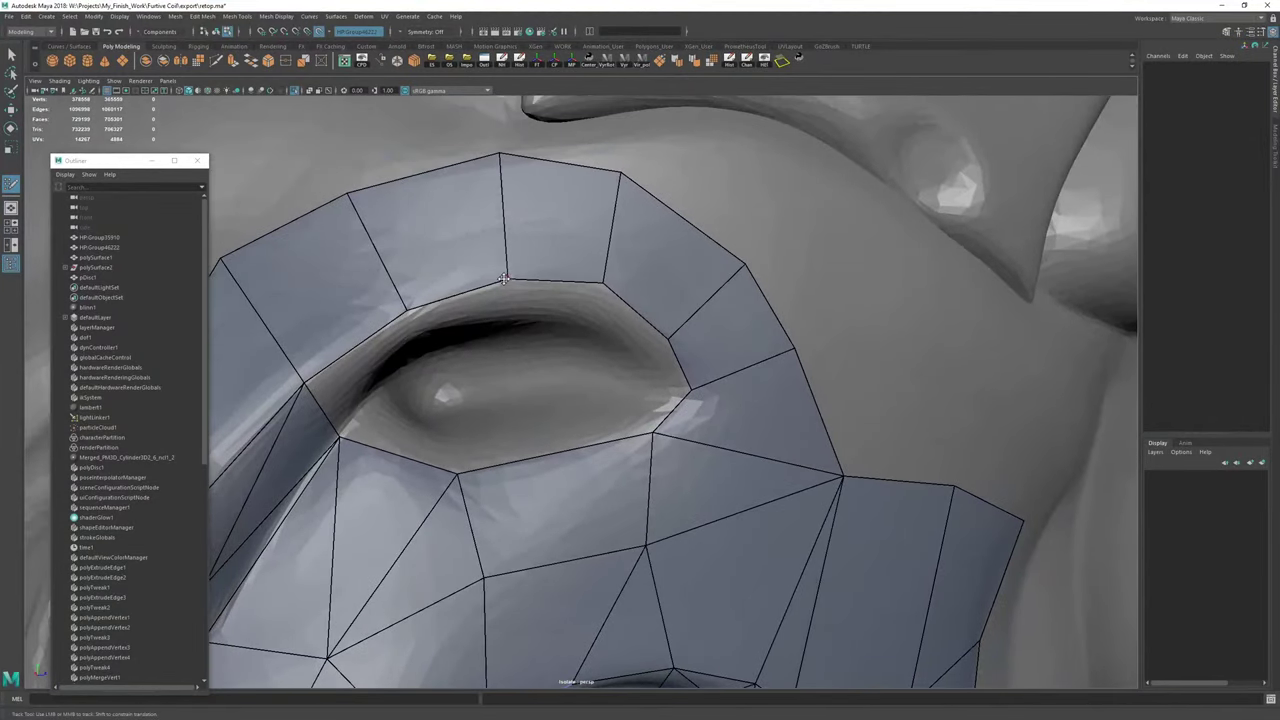
# Extend quads from the ring's upper inner edge into the hollow of the recess near the spike side.
pyautogui.keyDown('alt'); pyautogui.moveTo(503, 280); pyautogui.dragTo(690, 290, button='middle'); pyautogui.keyUp('alt')
pyautogui.keyDown('alt'); pyautogui.moveTo(690, 290); pyautogui.dragTo(551, 317); pyautogui.keyUp('alt')
pyautogui.keyDown('alt'); pyautogui.moveTo(551, 317); pyautogui.dragTo(565, 308, button='middle'); pyautogui.keyUp('alt')
pyautogui.press('Tab')
pyautogui.moveTo(463, 358); pyautogui.dragTo(563, 286)
pyautogui.keyDown('alt'); pyautogui.moveTo(563, 286); pyautogui.dragTo(512, 355); pyautogui.keyUp('alt')
pyautogui.keyDown('alt'); pyautogui.moveTo(678, 334); pyautogui.dragTo(940, 475, button='right'); pyautogui.keyUp('alt')
pyautogui.keyDown('alt'); pyautogui.moveTo(620, 393); pyautogui.dragTo(700, 467, button='middle'); pyautogui.keyUp('alt')
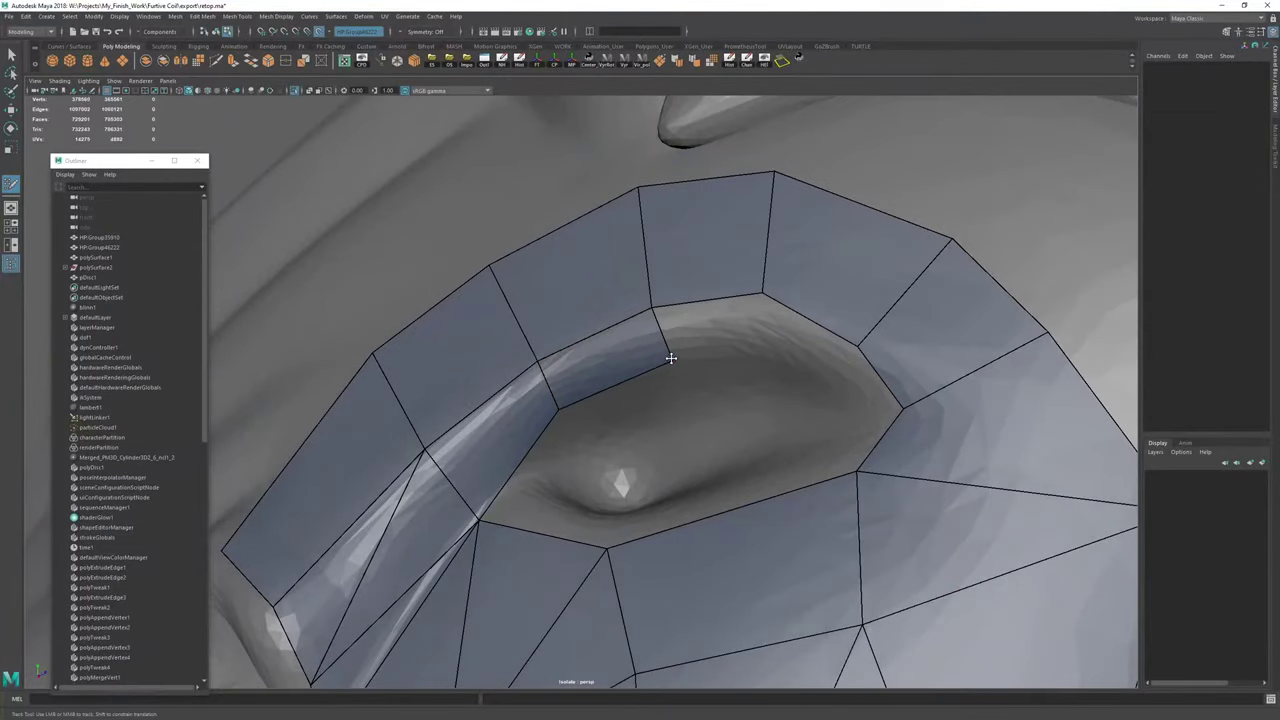
# Delete the retopology mesh's construction history and resume Quad Draw around the recess opening.
pyautogui.moveTo(671, 358)
pyautogui.keyDown('alt'); pyautogui.mouseDown()
pyautogui.moveTo(580, 345)
pyautogui.moveTo(566, 289)
pyautogui.mouseUp(); pyautogui.keyUp('alt')
pyautogui.press('w')
pyautogui.click(730, 63)
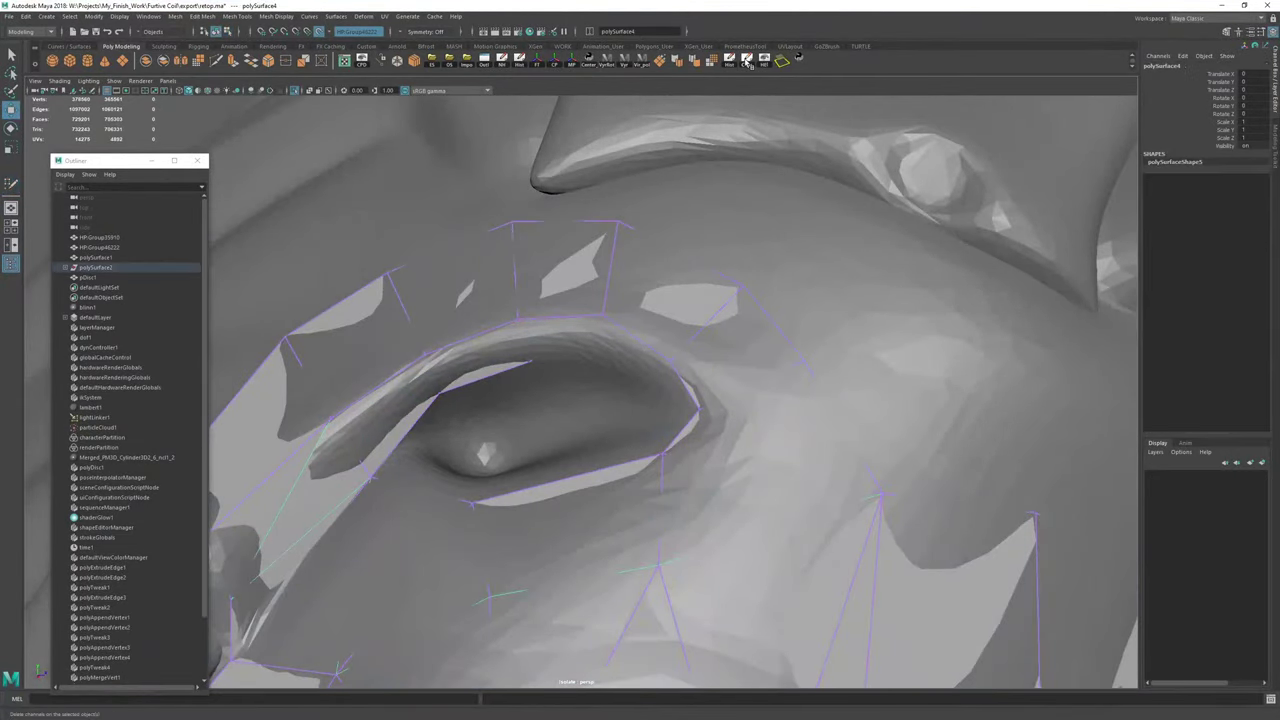
pyautogui.press('y')
pyautogui.keyDown('alt'); pyautogui.moveTo(497, 320); pyautogui.dragTo(628, 317, button='middle'); pyautogui.keyUp('alt')
pyautogui.keyDown('alt'); pyautogui.moveTo(628, 317); pyautogui.dragTo(710, 348, button='right'); pyautogui.keyUp('alt')
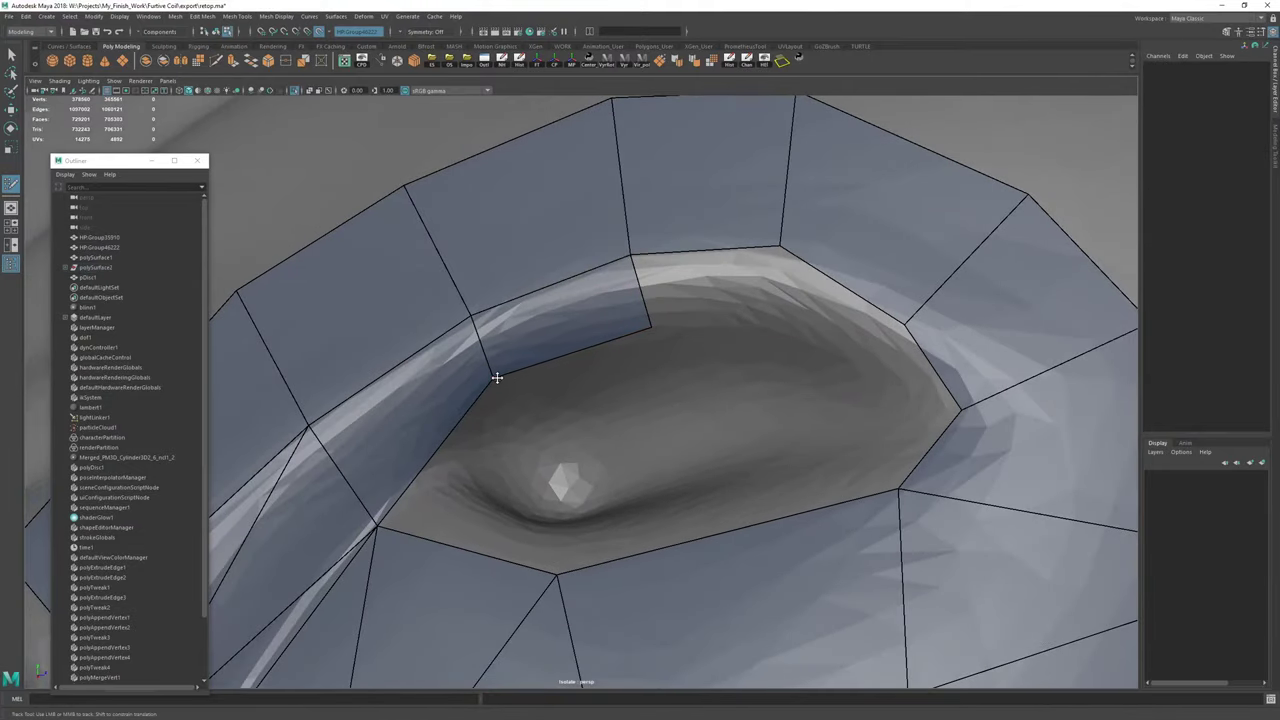
# Split the face below the recess with Multi-Cut and move the new border vertex down onto the lower rim.
pyautogui.keyDown('alt'); pyautogui.moveTo(494, 377); pyautogui.dragTo(451, 283, button='right'); pyautogui.keyUp('alt')
pyautogui.keyDown('alt'); pyautogui.moveTo(451, 283); pyautogui.dragTo(571, 274); pyautogui.keyUp('alt')
pyautogui.keyDown('alt'); pyautogui.moveTo(571, 274); pyautogui.dragTo(640, 330, button='right'); pyautogui.keyUp('alt')
pyautogui.keyDown('alt'); pyautogui.moveTo(640, 330); pyautogui.dragTo(548, 386); pyautogui.keyUp('alt')
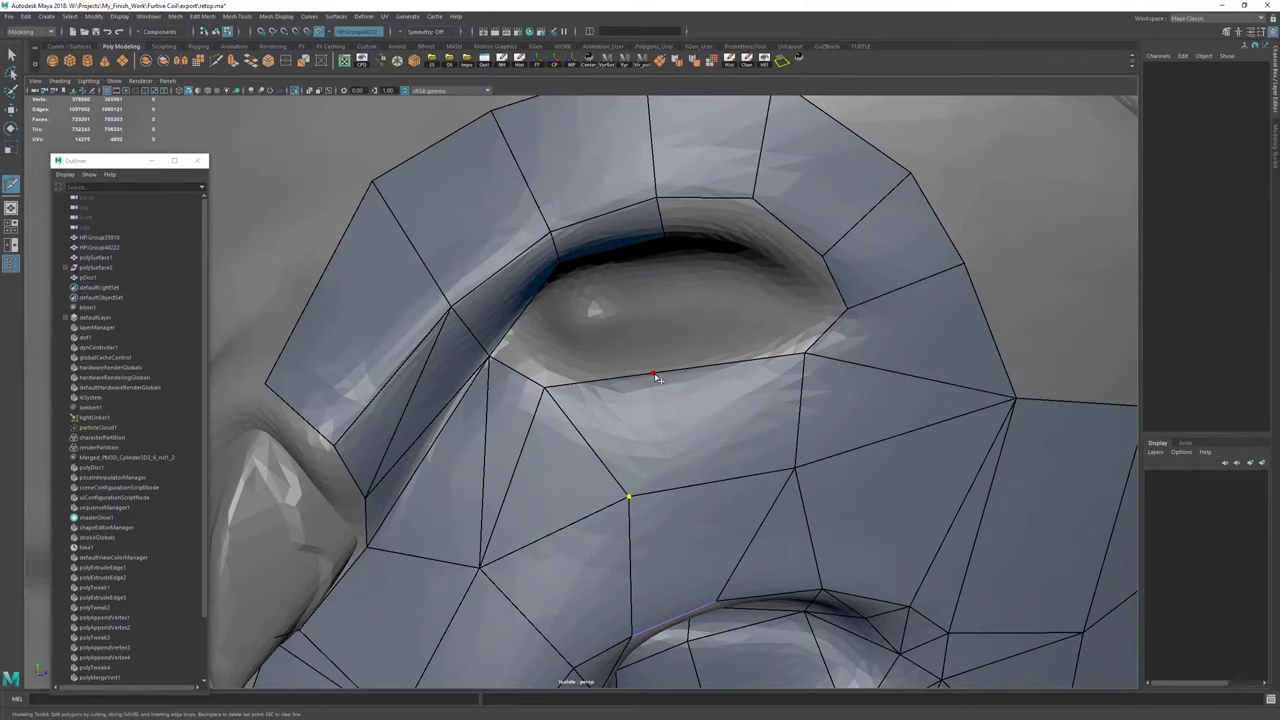
pyautogui.moveTo(655, 374); pyautogui.dragTo(656, 394)
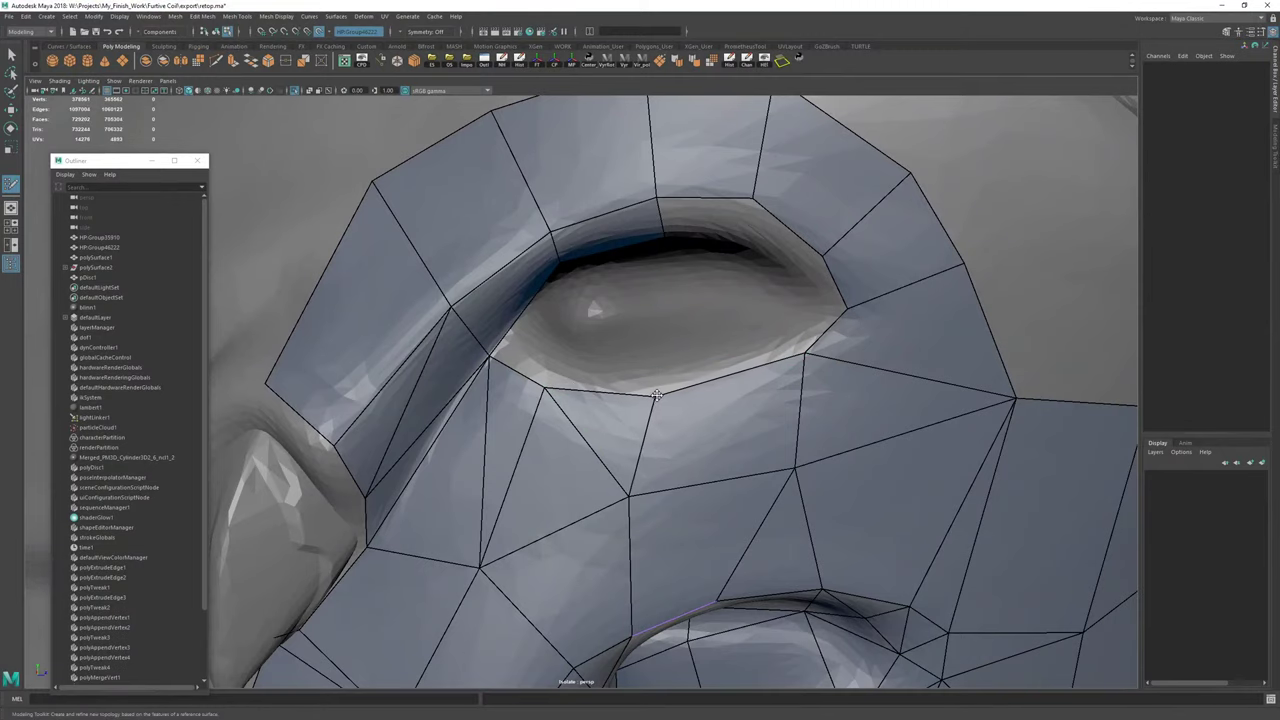
pyautogui.moveTo(538, 391); pyautogui.dragTo(542, 390)
# Split the inner rim faces at the recess's spike-side corner with Multi-Cut edges.
pyautogui.keyDown('alt'); pyautogui.moveTo(626, 362); pyautogui.dragTo(616, 360); pyautogui.keyUp('alt')
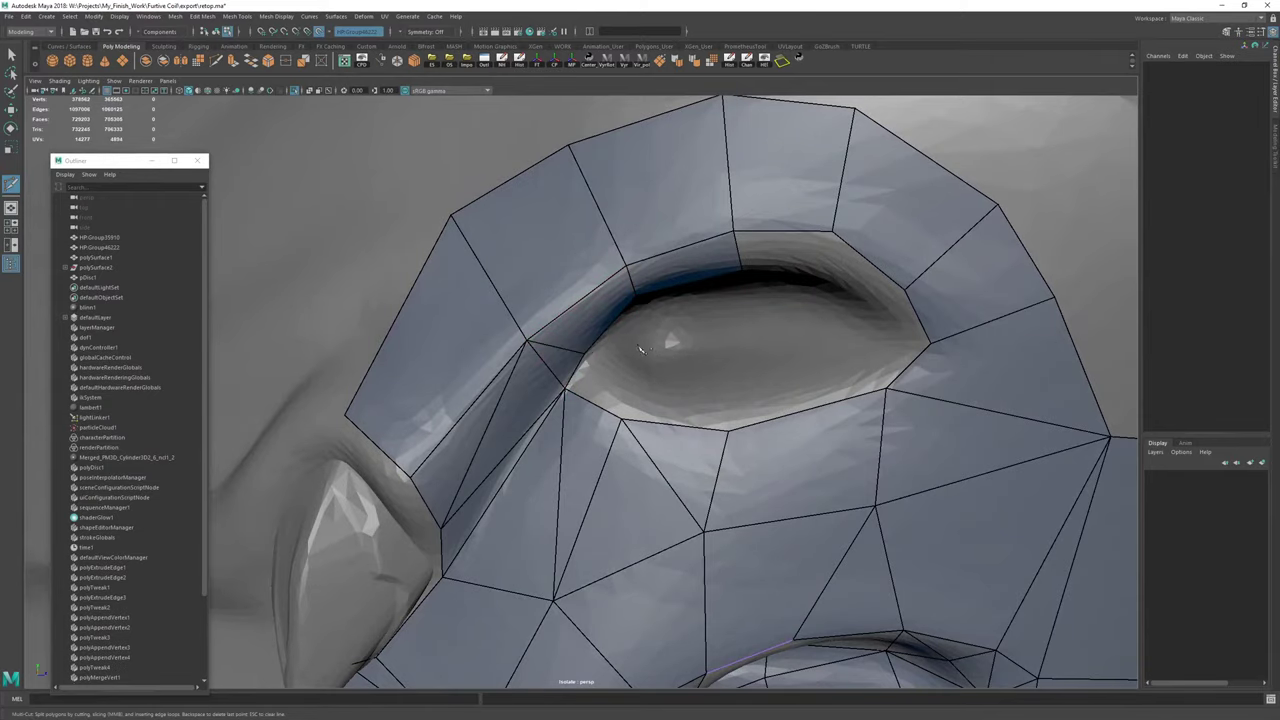
pyautogui.moveTo(614, 357)
pyautogui.keyDown('alt'); pyautogui.mouseDown()
pyautogui.moveTo(484, 340)
pyautogui.moveTo(511, 331)
pyautogui.moveTo(515, 314)
pyautogui.mouseUp(); pyautogui.keyUp('alt')
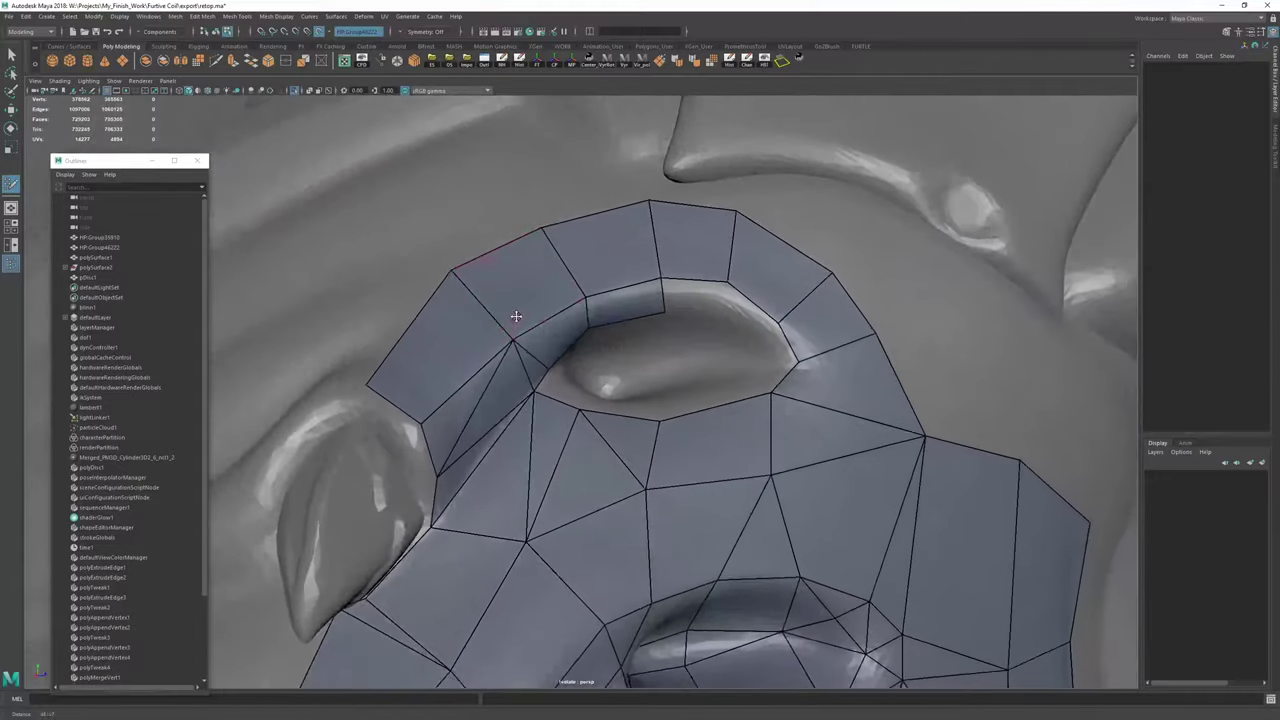
pyautogui.keyDown('alt'); pyautogui.moveTo(515, 314); pyautogui.dragTo(560, 335, button='right'); pyautogui.keyUp('alt')
pyautogui.moveTo(560, 335)
pyautogui.keyDown('alt'); pyautogui.mouseDown()
pyautogui.moveTo(545, 285)
pyautogui.moveTo(530, 345)
pyautogui.mouseUp(); pyautogui.keyUp('alt')
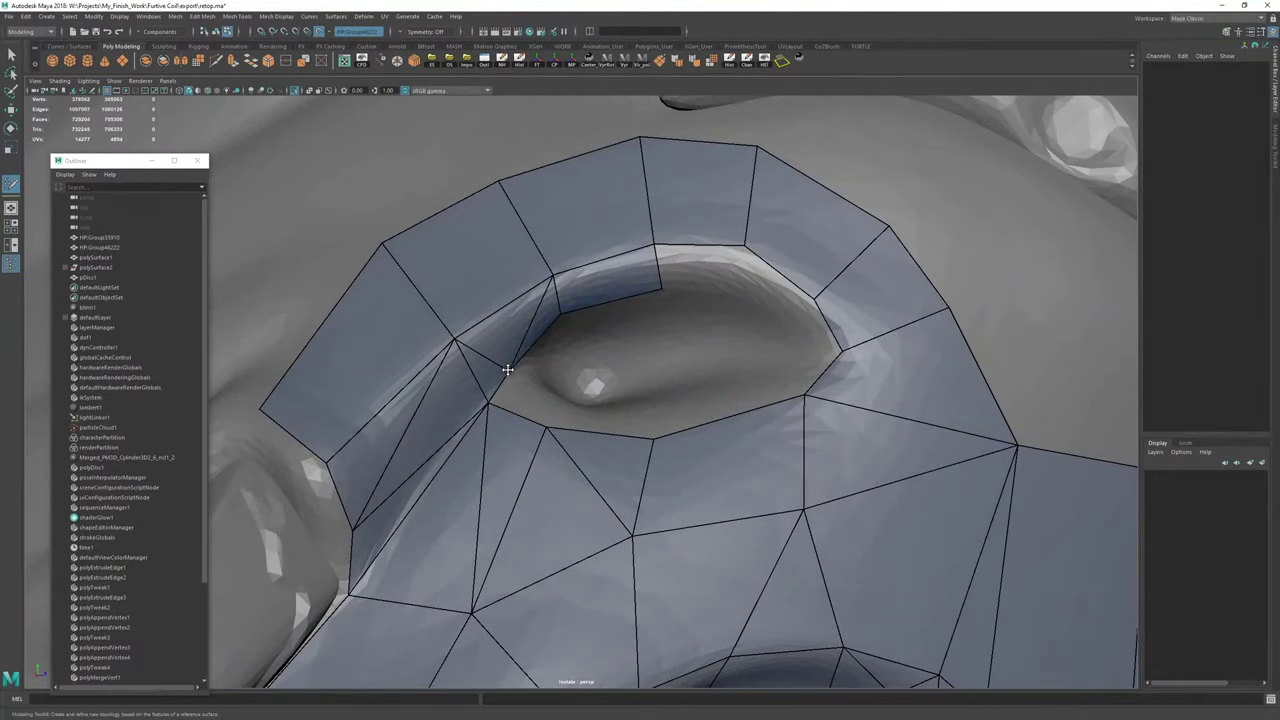
# Clear the construction history left by the rim splits and reactivate Quad Draw on the mesh.
pyautogui.keyDown('alt'); pyautogui.moveTo(509, 366); pyautogui.dragTo(514, 352); pyautogui.keyUp('alt')
pyautogui.keyDown('alt'); pyautogui.moveTo(514, 352); pyautogui.dragTo(462, 340, button='right'); pyautogui.keyUp('alt')
pyautogui.press('w')
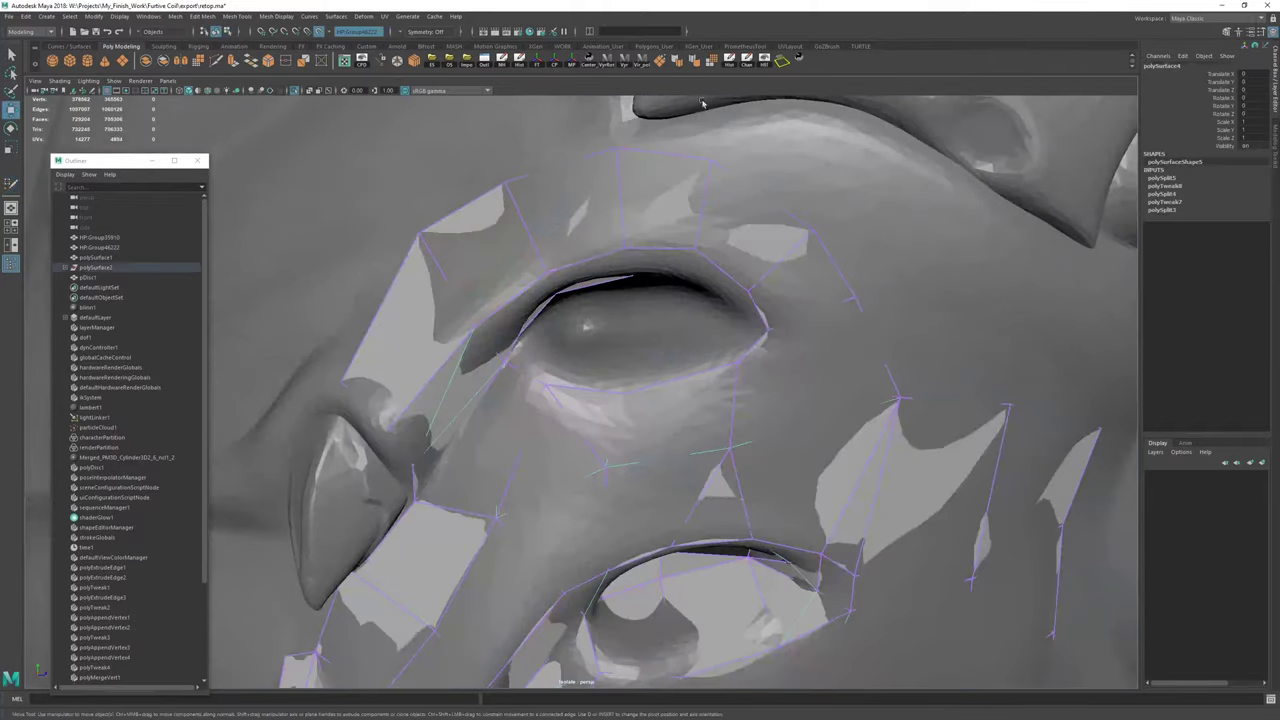
pyautogui.click(730, 62)
pyautogui.click(781, 62)
# Continue the inner quad row along the recess's upper rim toward the corner away from the spike.
pyautogui.keyDown('alt'); pyautogui.moveTo(700, 167); pyautogui.dragTo(526, 286); pyautogui.keyUp('alt')
pyautogui.keyDown('alt'); pyautogui.moveTo(526, 286); pyautogui.dragTo(595, 300, button='right'); pyautogui.keyUp('alt')
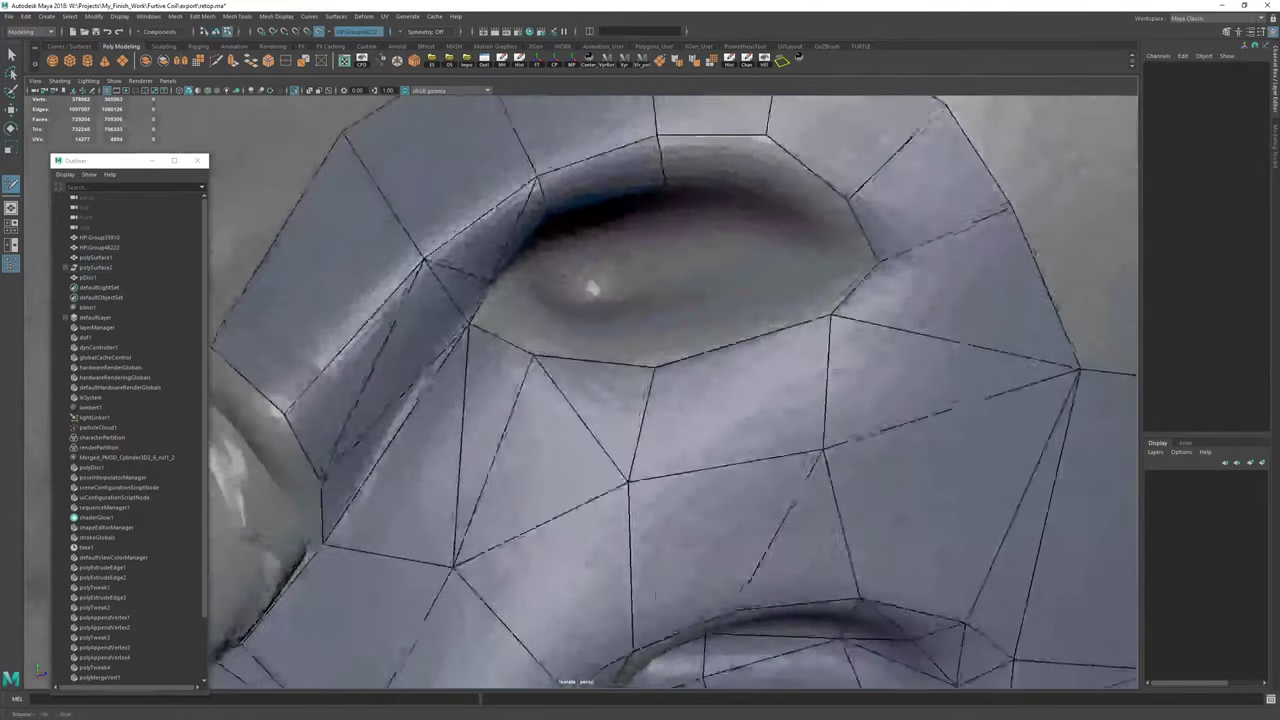
pyautogui.moveTo(595, 300)
pyautogui.keyDown('alt'); pyautogui.mouseDown()
pyautogui.moveTo(562, 338)
pyautogui.moveTo(584, 278)
pyautogui.mouseUp(); pyautogui.keyUp('alt')
pyautogui.keyDown('alt'); pyautogui.moveTo(598, 276); pyautogui.dragTo(538, 313, button='middle'); pyautogui.keyUp('alt')
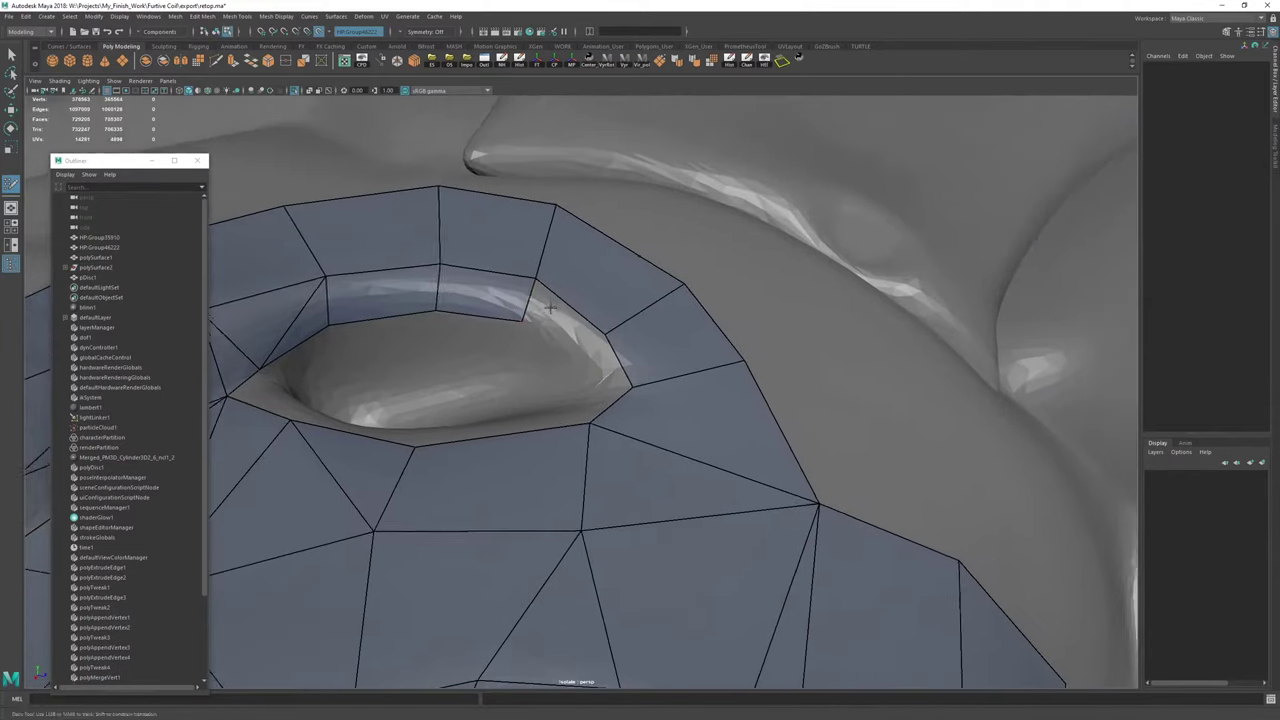
pyautogui.keyDown('alt'); pyautogui.moveTo(538, 313); pyautogui.dragTo(616, 362); pyautogui.keyUp('alt')
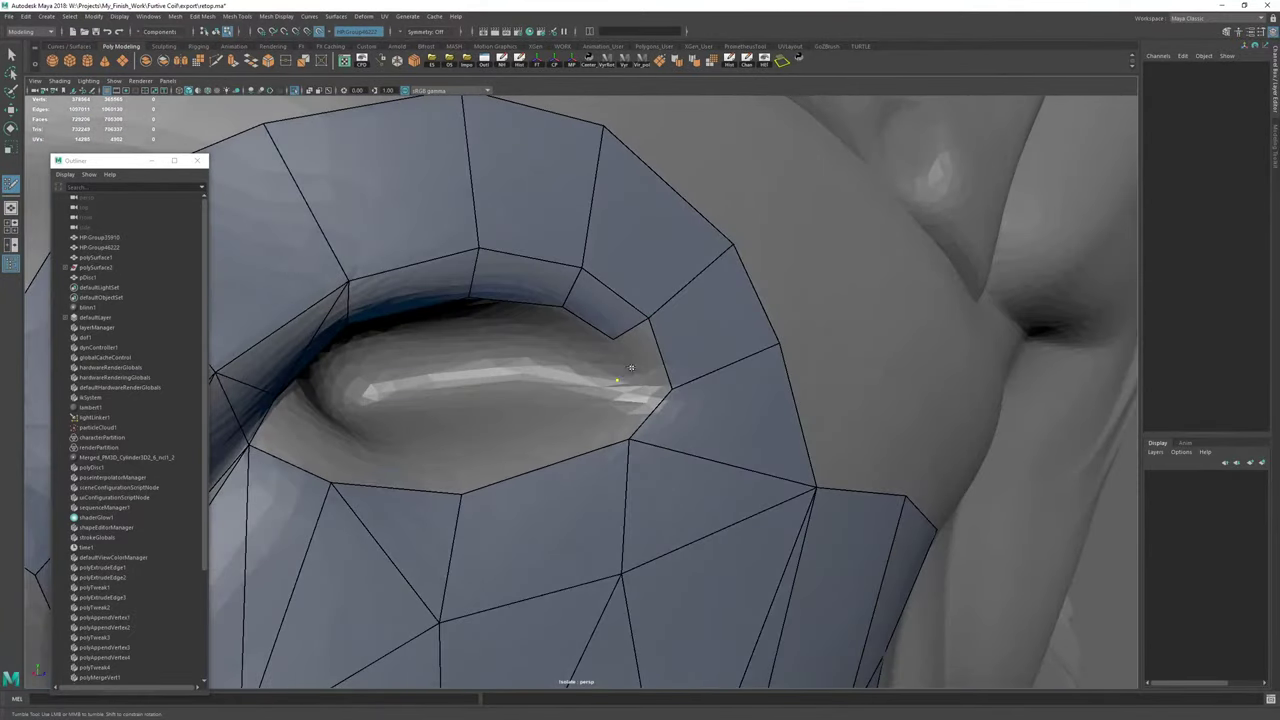
# Fill two quads around the recess's inner corner away from the spike, undoing the misplaced fill.
pyautogui.keyDown('shift'); pyautogui.click(636, 364); pyautogui.keyUp('shift')
pyautogui.click(590, 404)
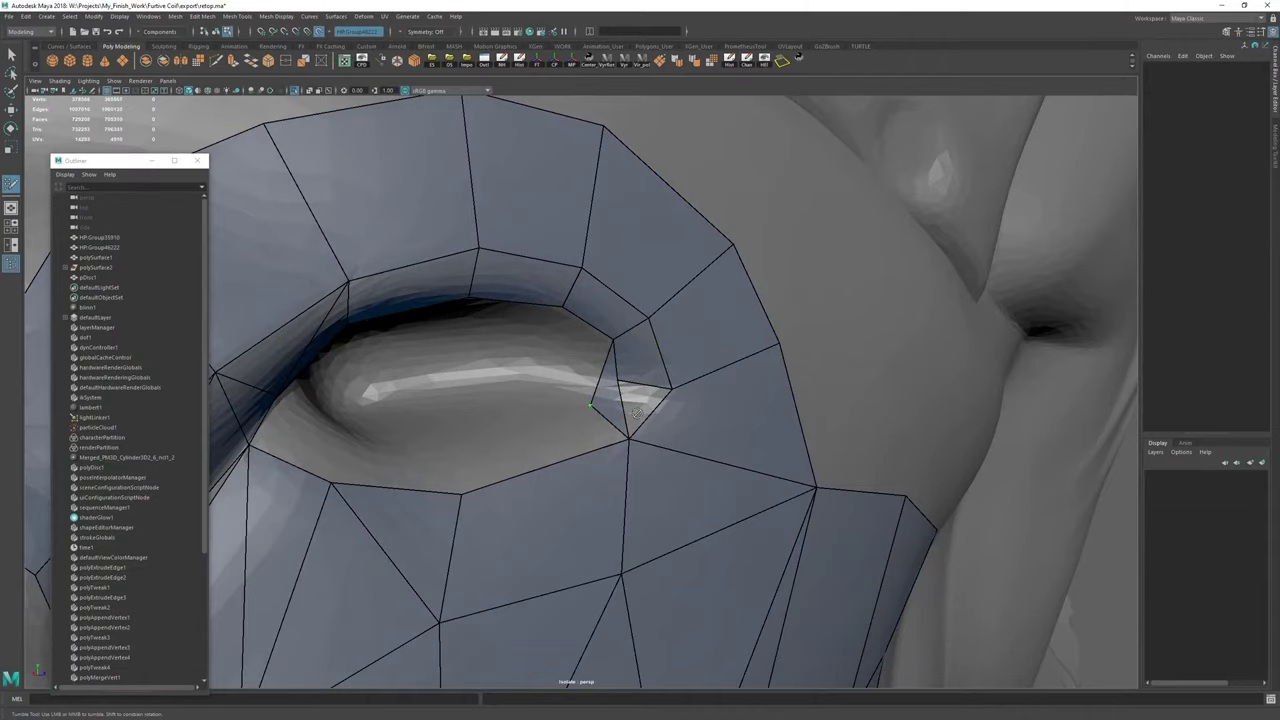
pyautogui.hotkey('ctrl', 'z')
pyautogui.keyDown('shift'); pyautogui.click(637, 412); pyautogui.keyUp('shift')
pyautogui.keyDown('alt'); pyautogui.moveTo(563, 387); pyautogui.dragTo(531, 395); pyautogui.keyUp('alt')
pyautogui.keyDown('alt'); pyautogui.moveTo(531, 395); pyautogui.dragTo(570, 395, button='right'); pyautogui.keyUp('alt')
pyautogui.keyDown('alt'); pyautogui.moveTo(570, 395); pyautogui.dragTo(641, 387, button='middle'); pyautogui.keyUp('alt')
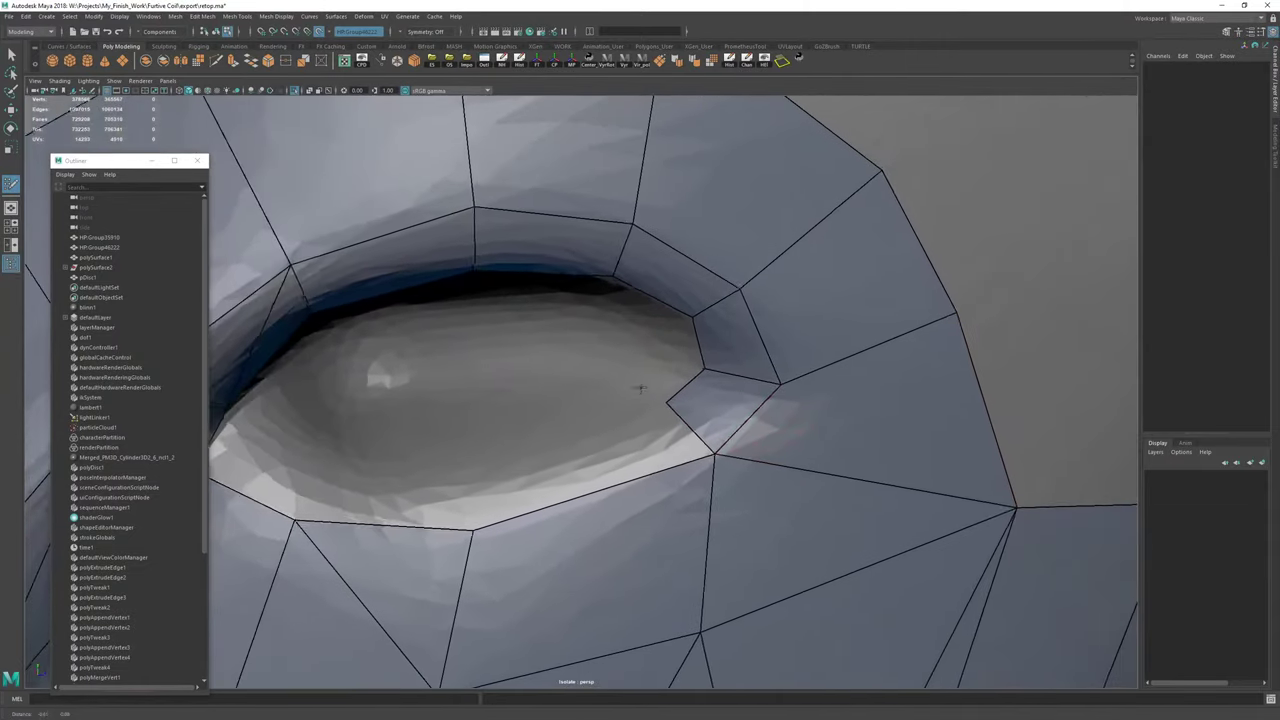
# Extend two quads from the lower rim into the recess, connecting them to the filled corner.
pyautogui.keyDown('alt'); pyautogui.moveTo(641, 387); pyautogui.dragTo(563, 377, button='right'); pyautogui.keyUp('alt')
pyautogui.keyDown('alt'); pyautogui.moveTo(563, 377); pyautogui.dragTo(591, 386); pyautogui.keyUp('alt')
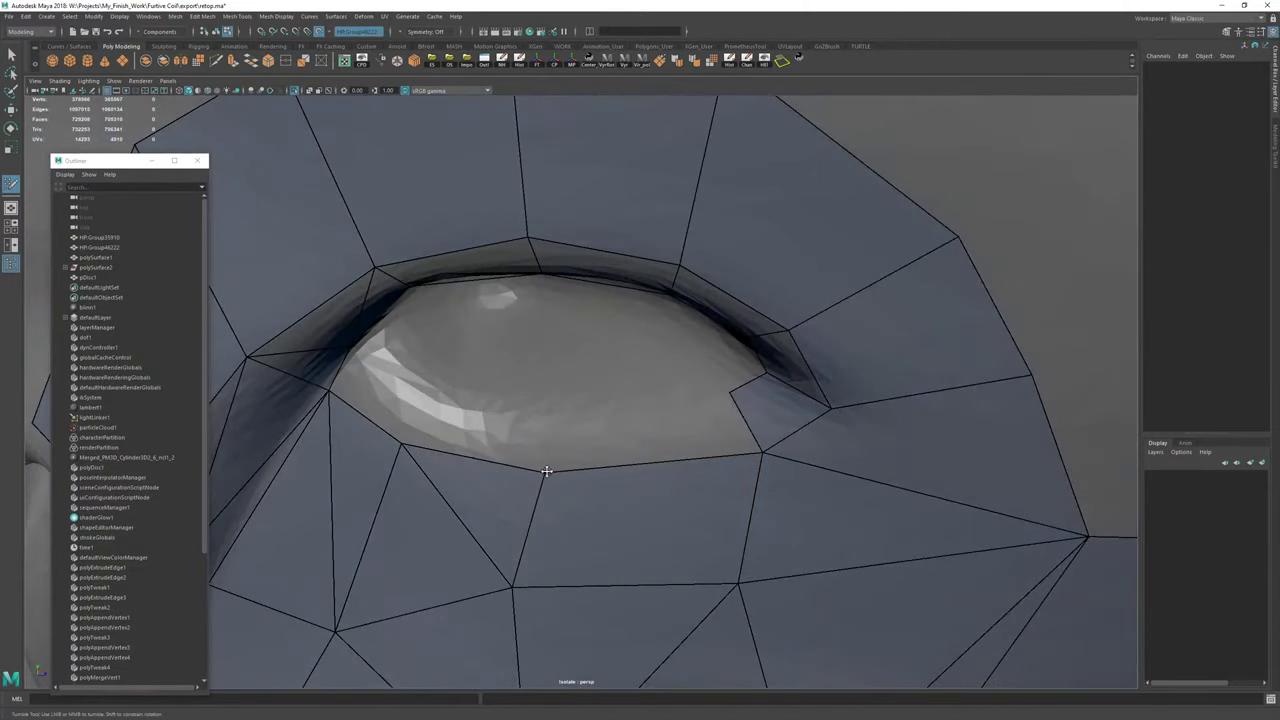
pyautogui.moveTo(632, 470); pyautogui.dragTo(598, 407)
pyautogui.moveTo(520, 412)
pyautogui.mouseDown()
pyautogui.moveTo(565, 410)
pyautogui.moveTo(401, 409)
pyautogui.mouseUp()
pyautogui.keyDown('alt'); pyautogui.moveTo(410, 385); pyautogui.dragTo(488, 412, button='middle'); pyautogui.keyUp('alt')
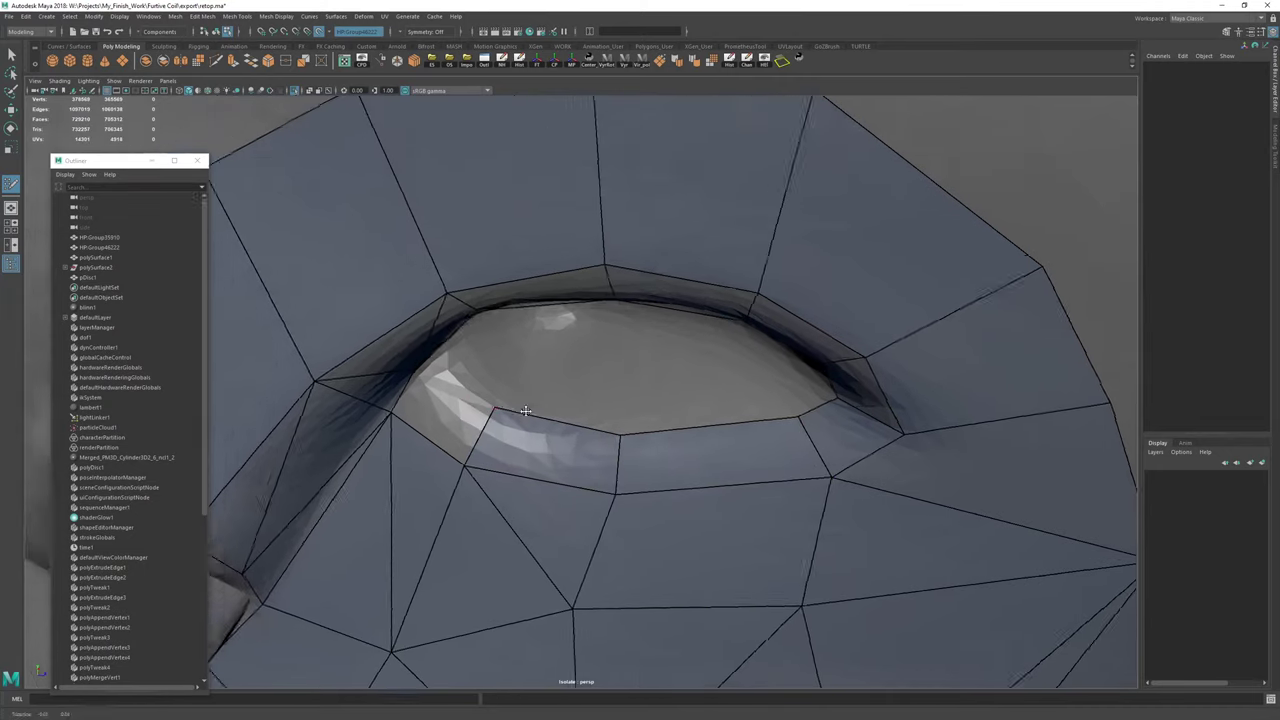
pyautogui.keyDown('alt'); pyautogui.moveTo(488, 412); pyautogui.dragTo(565, 416); pyautogui.keyUp('alt')
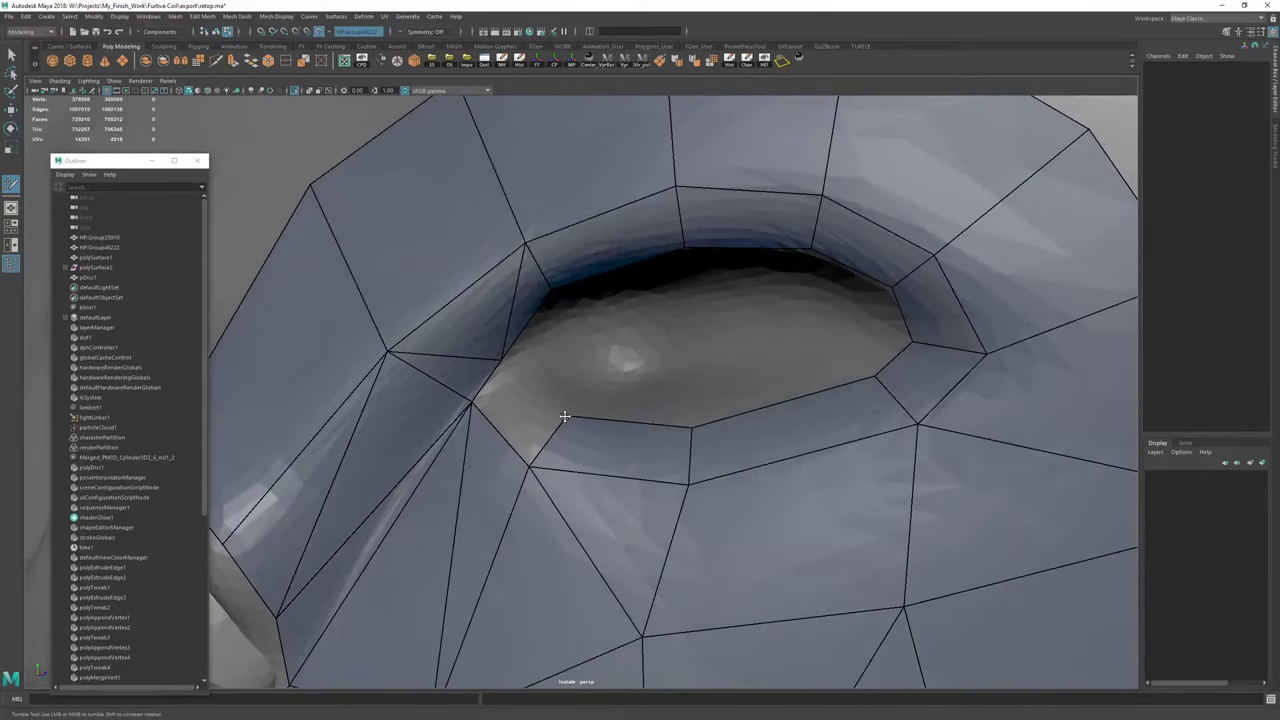
# Close the inner quad ring at the recess's spike-side corner and adjust the corner vertex.
pyautogui.keyDown('shift'); pyautogui.click(528, 426); pyautogui.keyUp('shift')
pyautogui.moveTo(499, 359); pyautogui.dragTo(494, 357)
pyautogui.keyDown('alt'); pyautogui.moveTo(494, 357); pyautogui.dragTo(480, 366); pyautogui.keyUp('alt')
pyautogui.keyDown('alt'); pyautogui.moveTo(520, 385); pyautogui.dragTo(480, 385, button='right'); pyautogui.keyUp('alt')
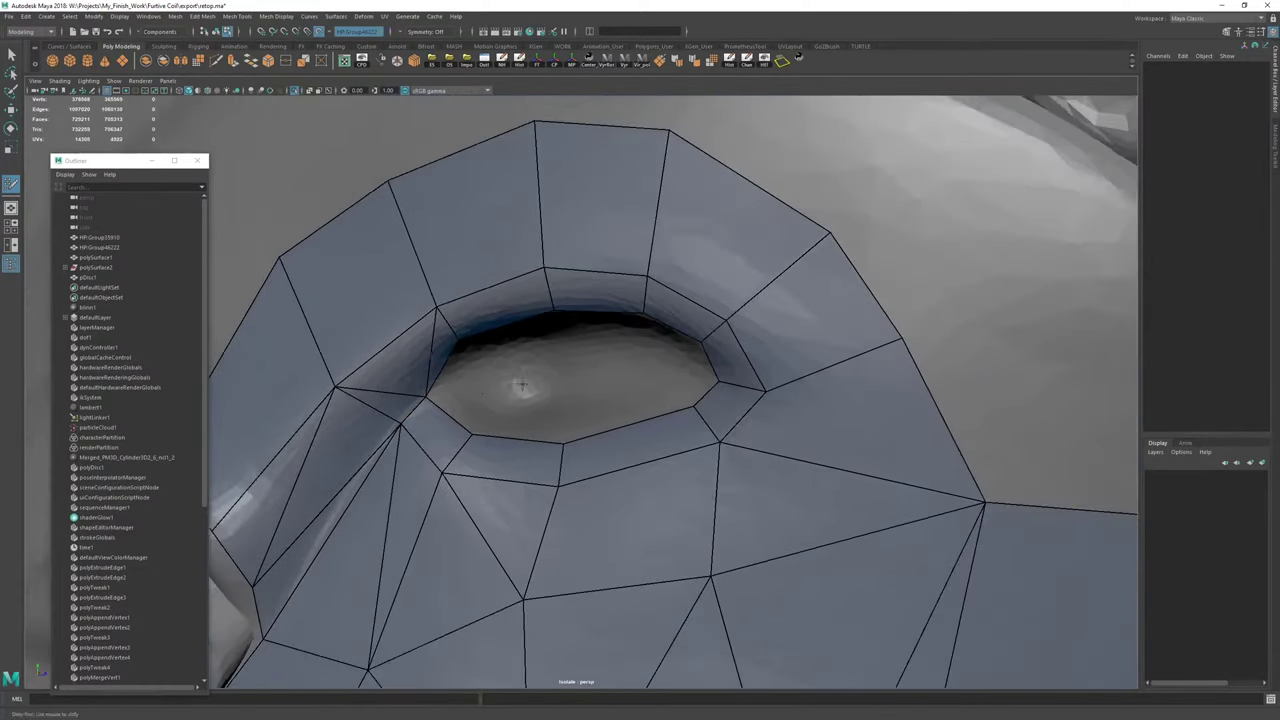
pyautogui.keyDown('alt'); pyautogui.moveTo(515, 390); pyautogui.dragTo(535, 393); pyautogui.keyUp('alt')
# Extend two quads inward from the recess's lower rim at its spike-side corner.
pyautogui.moveTo(534, 443); pyautogui.dragTo(541, 408)
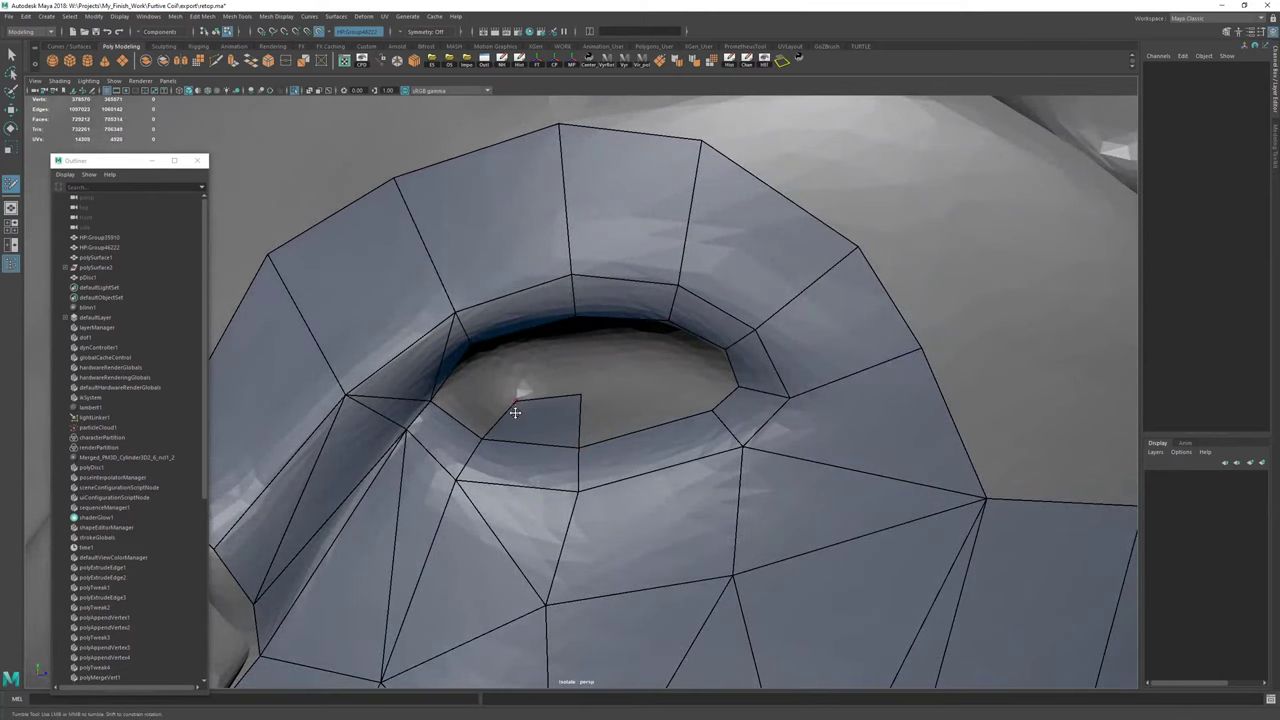
pyautogui.keyDown('alt'); pyautogui.moveTo(443, 400); pyautogui.dragTo(510, 374); pyautogui.keyUp('alt')
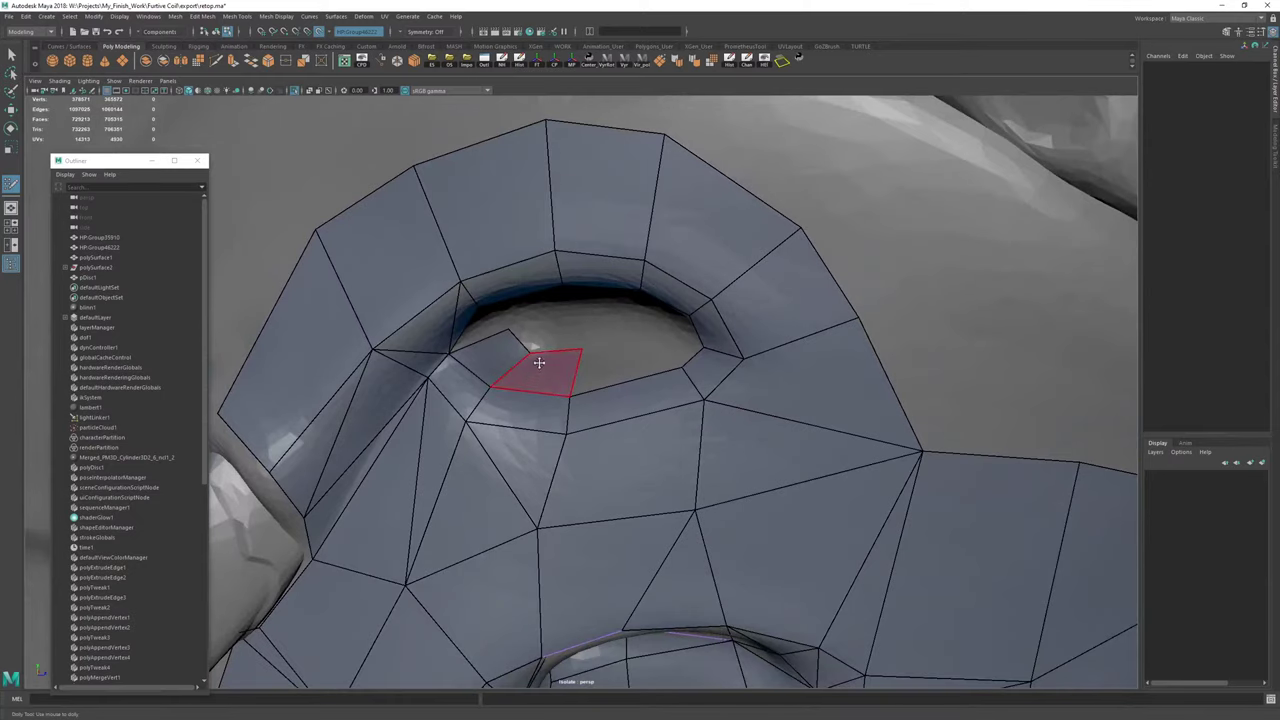
pyautogui.keyDown('alt'); pyautogui.moveTo(396, 309); pyautogui.dragTo(537, 355, button='right'); pyautogui.keyUp('alt')
pyautogui.keyDown('alt'); pyautogui.moveTo(537, 355); pyautogui.dragTo(580, 423, button='middle'); pyautogui.keyUp('alt')
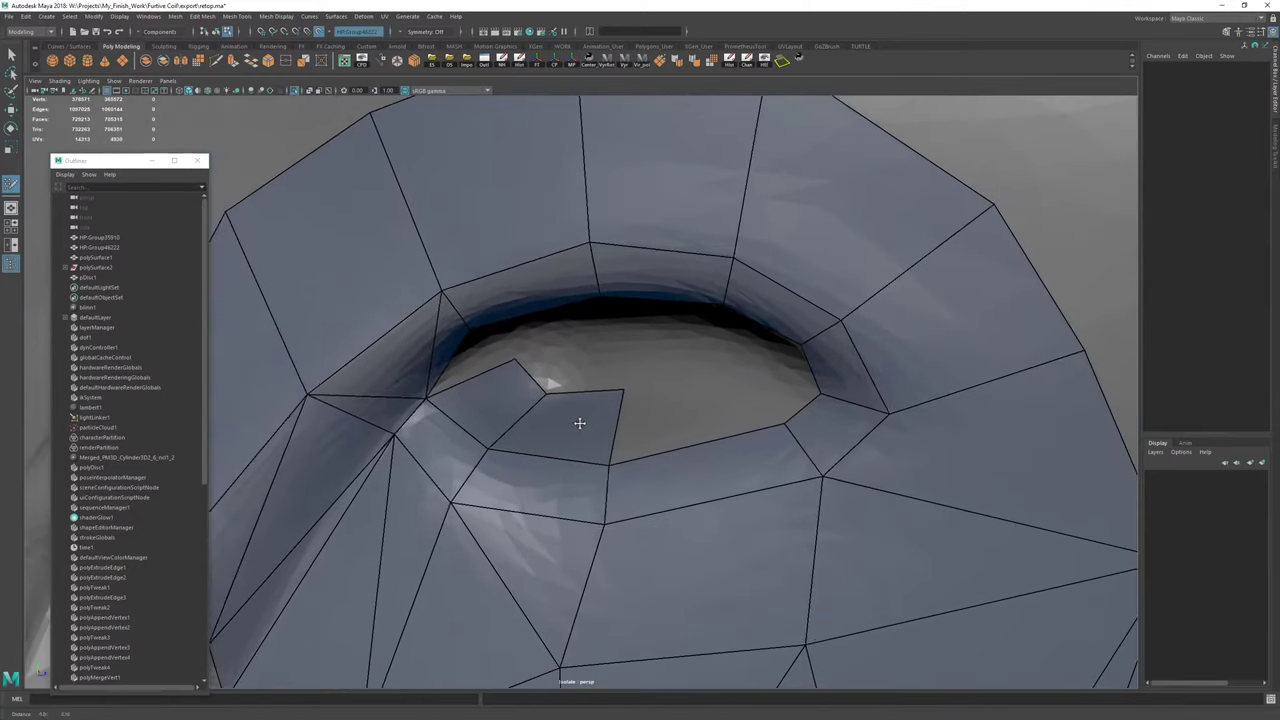
pyautogui.keyDown('alt'); pyautogui.moveTo(516, 360); pyautogui.dragTo(461, 378); pyautogui.keyUp('alt')
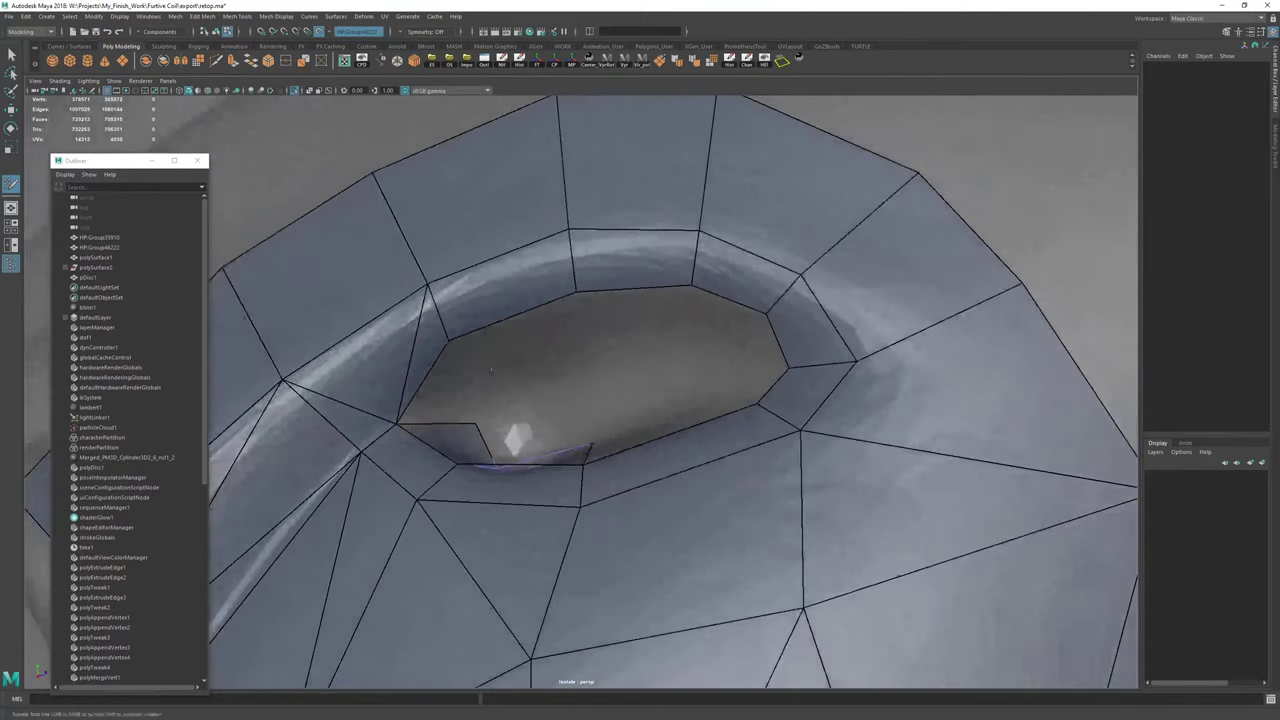
# Fill the remaining recess floor with quads between the upper and lower rims, up to the corner away from the spike.
pyautogui.click(568, 379)
pyautogui.keyDown('shift'); pyautogui.click(528, 366); pyautogui.keyUp('shift')
pyautogui.keyDown('shift'); pyautogui.click(455, 408); pyautogui.keyUp('shift')
pyautogui.keyDown('shift'); pyautogui.click(453, 408); pyautogui.keyUp('shift')
pyautogui.keyDown('alt'); pyautogui.moveTo(555, 405); pyautogui.dragTo(410, 408); pyautogui.keyUp('alt')
pyautogui.keyDown('shift'); pyautogui.click(427, 428); pyautogui.keyUp('shift')
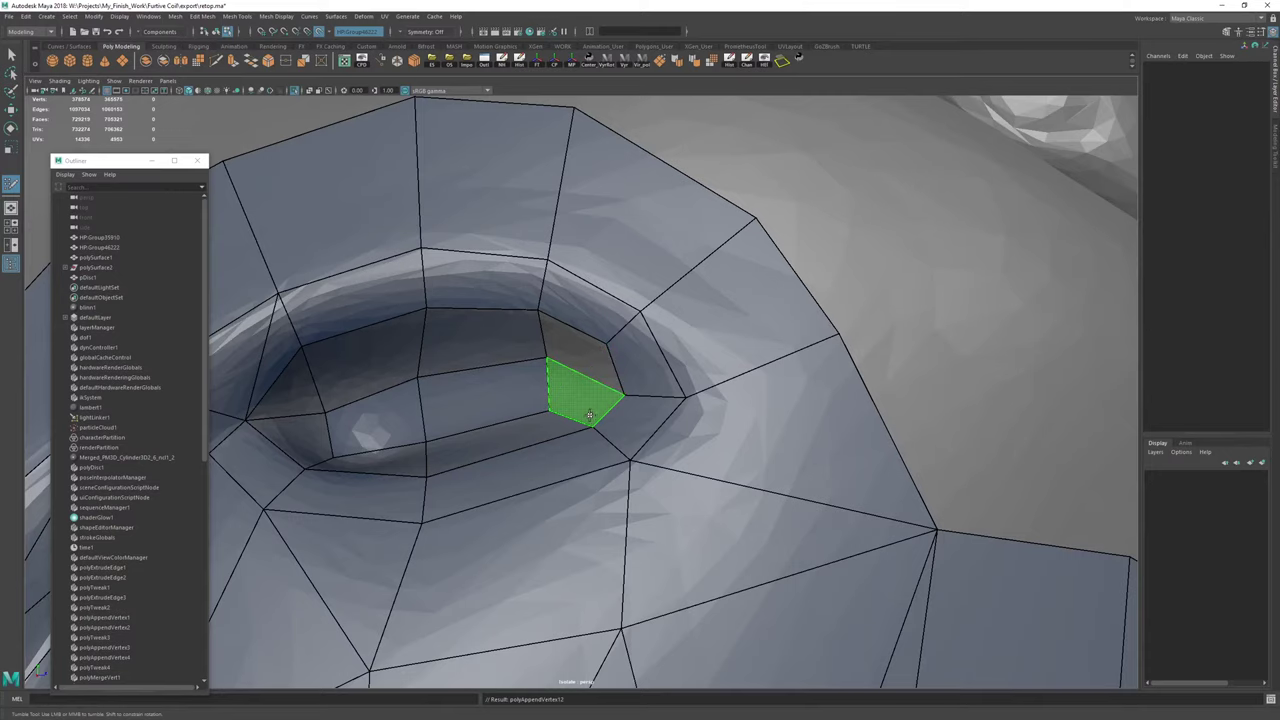
pyautogui.keyDown('alt'); pyautogui.moveTo(561, 348); pyautogui.dragTo(580, 347); pyautogui.keyUp('alt')
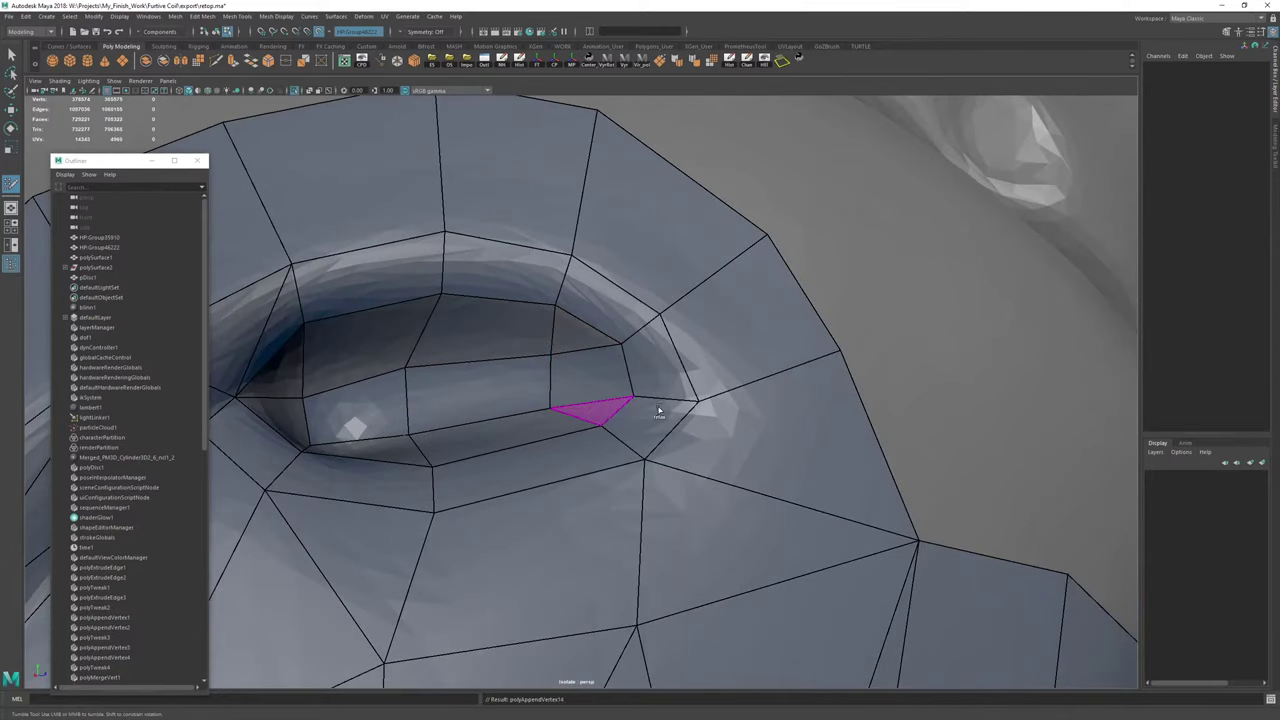
# Extend the outer strip from its open end beside the recess with quads over the top of the neighbouring spike.
pyautogui.scroll(-8, 648, 385)
pyautogui.keyDown('alt'); pyautogui.moveTo(543, 309); pyautogui.dragTo(485, 326); pyautogui.keyUp('alt')
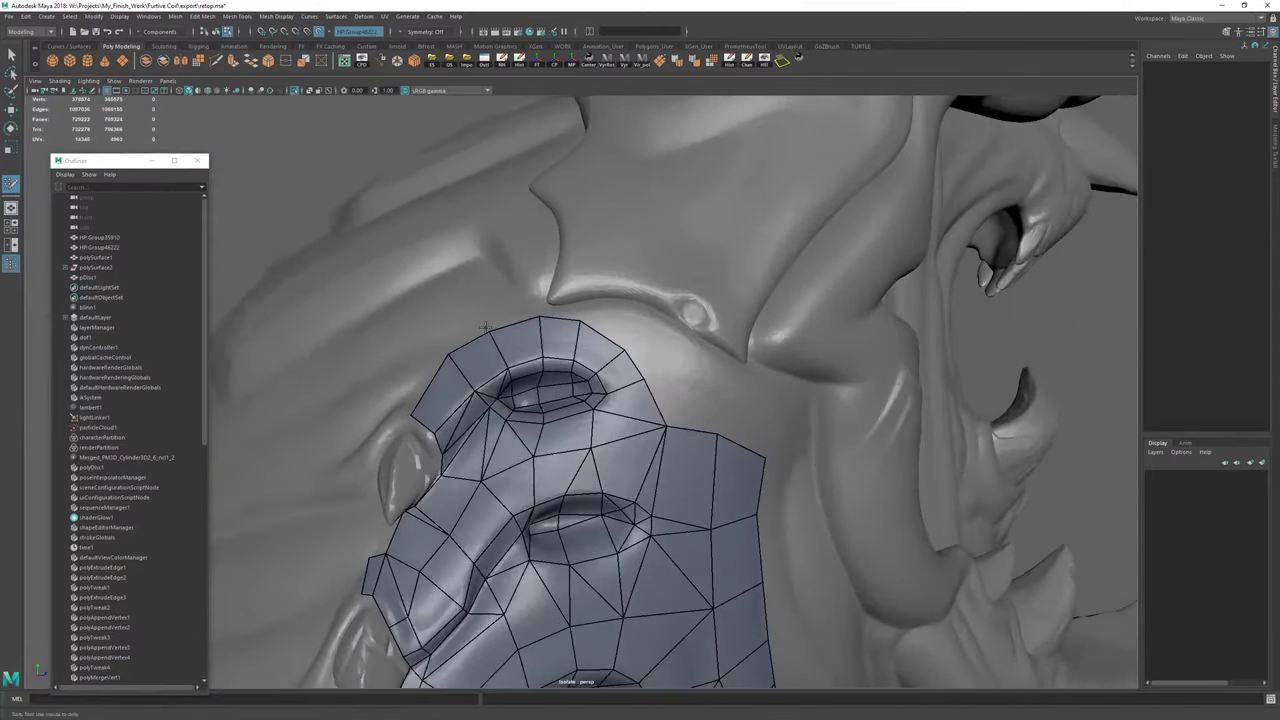
pyautogui.scroll(4, 485, 326)
pyautogui.scroll(-4, 606, 349)
pyautogui.moveTo(606, 349)
pyautogui.keyDown('alt'); pyautogui.mouseDown()
pyautogui.moveTo(563, 323)
pyautogui.moveTo(630, 362)
pyautogui.moveTo(730, 370)
pyautogui.moveTo(623, 357)
pyautogui.moveTo(677, 414)
pyautogui.moveTo(566, 346)
pyautogui.moveTo(591, 310)
pyautogui.moveTo(774, 386)
pyautogui.moveTo(651, 383)
pyautogui.moveTo(611, 368)
pyautogui.mouseUp(); pyautogui.keyUp('alt')
pyautogui.scroll(5, 677, 414)
pyautogui.scroll(-4, 677, 414)
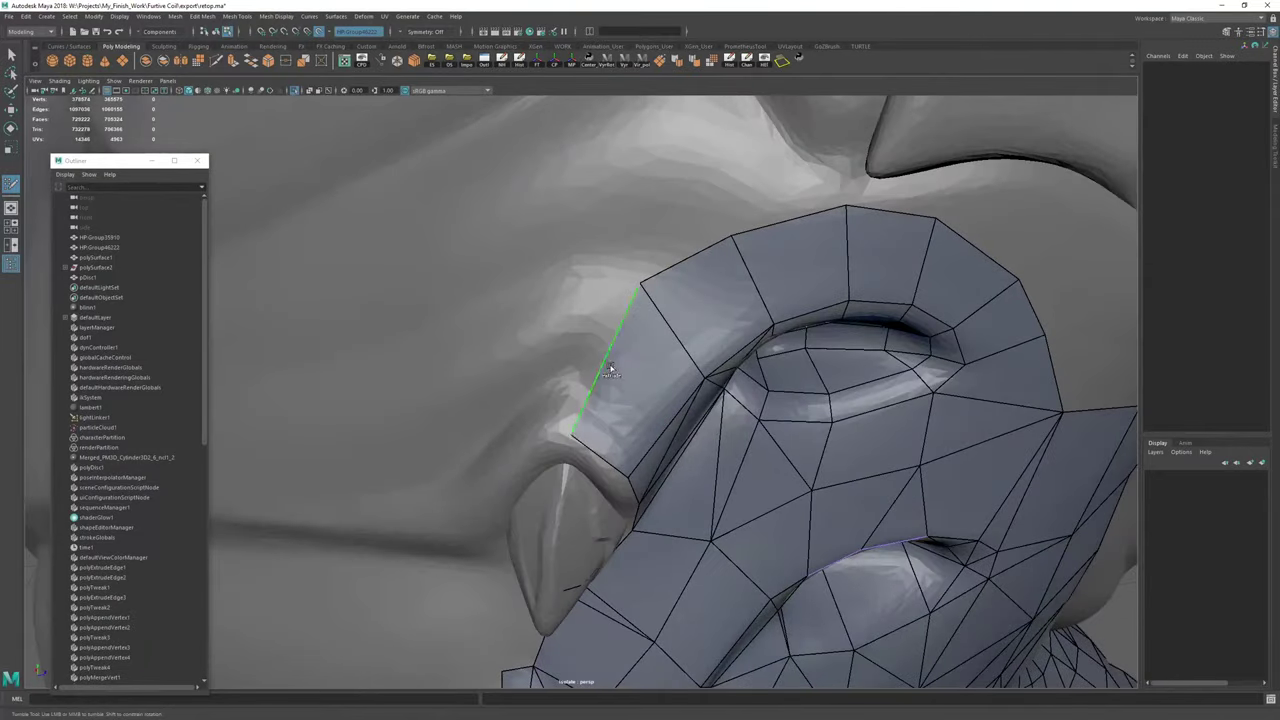
pyautogui.moveTo(560, 297); pyautogui.dragTo(500, 360)
pyautogui.keyDown('alt'); pyautogui.moveTo(500, 360); pyautogui.dragTo(525, 335); pyautogui.keyUp('alt')
pyautogui.scroll(-3, 603, 337)
pyautogui.scroll(-4, 617, 323)
pyautogui.moveTo(617, 323)
pyautogui.keyDown('alt'); pyautogui.mouseDown()
pyautogui.moveTo(524, 436)
pyautogui.moveTo(594, 346)
pyautogui.moveTo(651, 314)
pyautogui.moveTo(786, 329)
pyautogui.moveTo(576, 399)
pyautogui.moveTo(622, 372)
pyautogui.moveTo(590, 410)
pyautogui.moveTo(612, 402)
pyautogui.moveTo(591, 385)
pyautogui.moveTo(580, 398)
pyautogui.moveTo(604, 406)
pyautogui.moveTo(610, 428)
pyautogui.moveTo(462, 407)
pyautogui.moveTo(519, 372)
pyautogui.mouseUp(); pyautogui.keyUp('alt')
pyautogui.scroll(3, 524, 436)
pyautogui.scroll(3, 786, 329)
pyautogui.scroll(3, 590, 410)
pyautogui.scroll(-2, 590, 410)
pyautogui.scroll(2, 586, 403)
pyautogui.scroll(-1, 604, 406)
# Switch to object mode and delete the low-poly mesh's history and channels.
pyautogui.press('w')
pyautogui.press('F8')
pyautogui.click(732, 63)
pyautogui.click(746, 60)
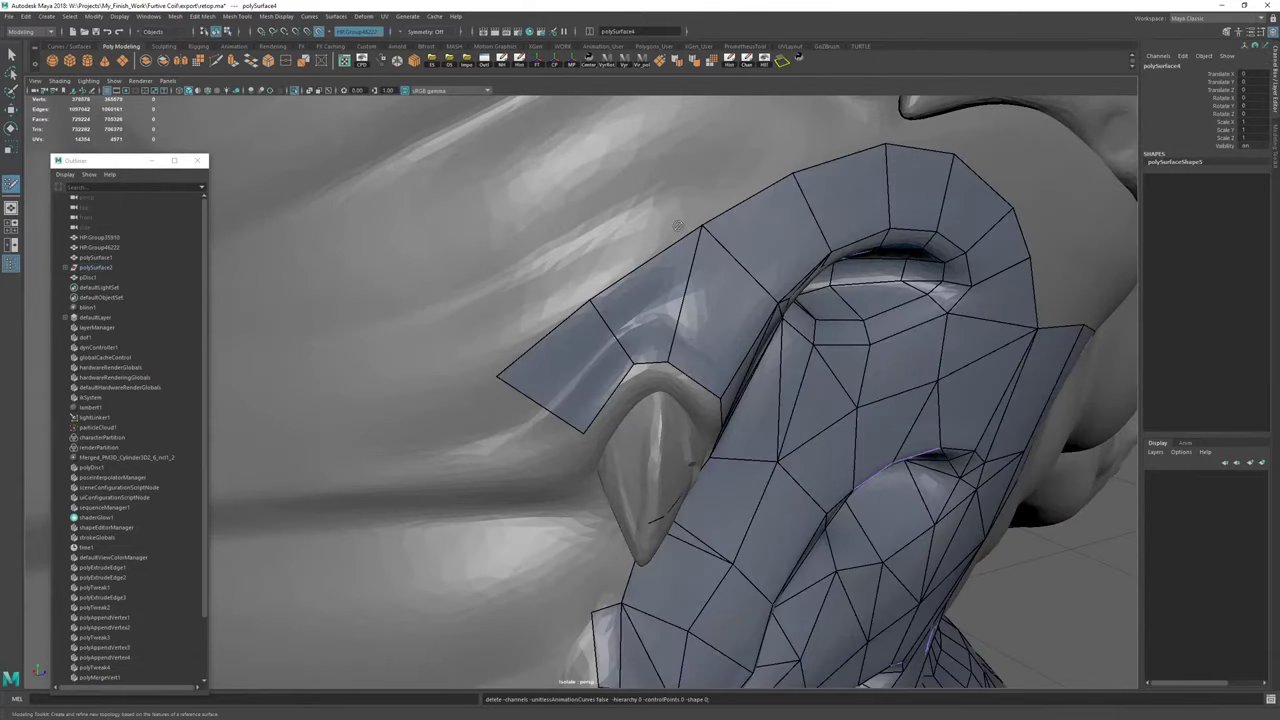
# Inspect the mesh against the head, clean the low-poly object's channels again in object mode, and resume Quad Draw.
pyautogui.keyDown('alt'); pyautogui.moveTo(826, 274); pyautogui.dragTo(600, 262, button='right'); pyautogui.keyUp('alt')
pyautogui.keyDown('alt'); pyautogui.moveTo(600, 262); pyautogui.dragTo(640, 340); pyautogui.keyUp('alt')
pyautogui.keyDown('alt'); pyautogui.moveTo(640, 340); pyautogui.dragTo(611, 366, button='right'); pyautogui.keyUp('alt')
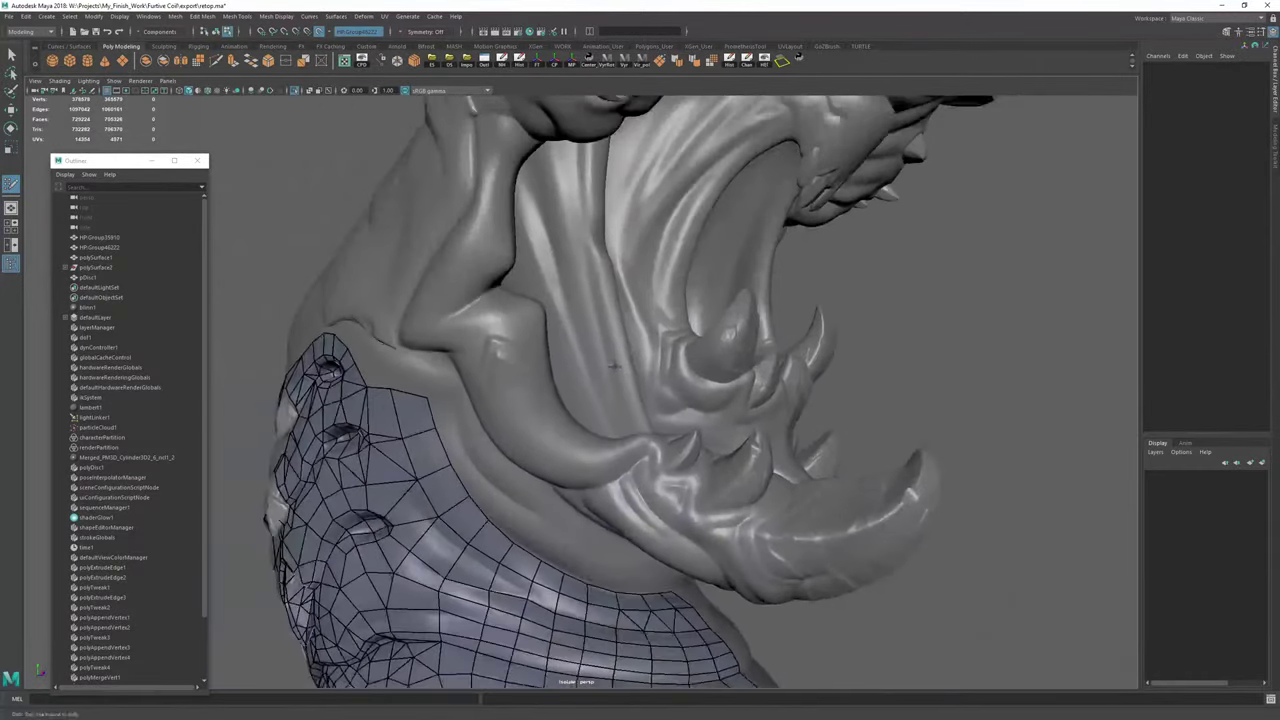
pyautogui.keyDown('alt'); pyautogui.moveTo(560, 362); pyautogui.dragTo(814, 386); pyautogui.keyUp('alt')
pyautogui.keyDown('alt'); pyautogui.moveTo(814, 386); pyautogui.dragTo(835, 430, button='right'); pyautogui.keyUp('alt')
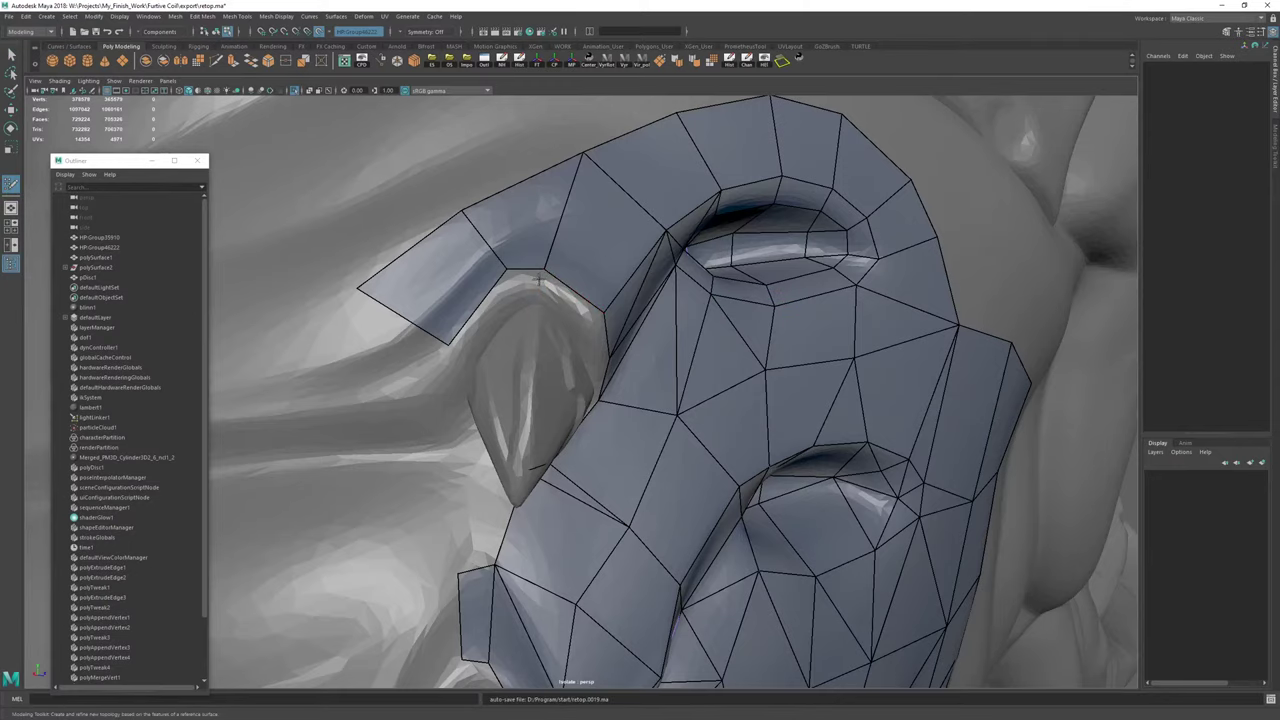
pyautogui.keyDown('alt'); pyautogui.moveTo(539, 281); pyautogui.dragTo(440, 262, button='right'); pyautogui.keyUp('alt')
pyautogui.keyDown('alt'); pyautogui.moveTo(660, 225); pyautogui.dragTo(569, 217); pyautogui.keyUp('alt')
pyautogui.press('w')
pyautogui.press('F8')
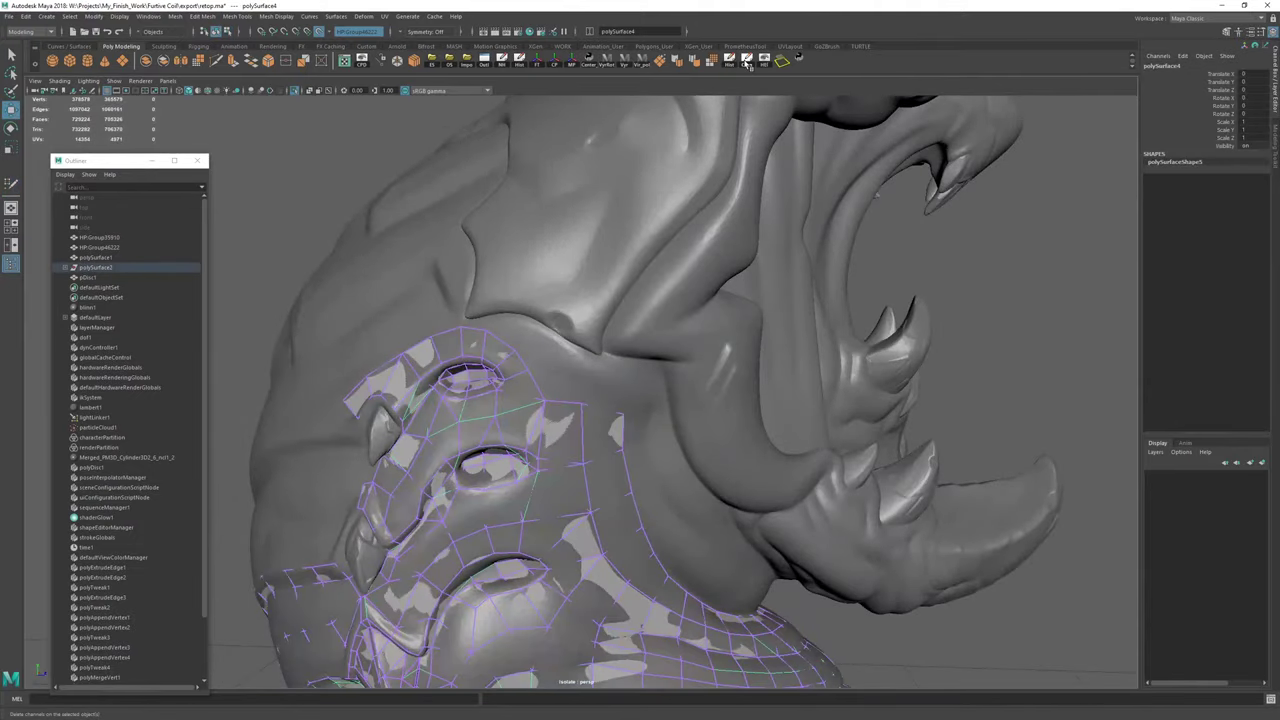
pyautogui.press('y')
# Add one quad at the strip's open end, curving down the spike's far side.
pyautogui.keyDown('alt'); pyautogui.moveTo(300, 385); pyautogui.dragTo(374, 406, button='right'); pyautogui.keyUp('alt')
pyautogui.keyDown('alt'); pyautogui.moveTo(374, 406); pyautogui.dragTo(623, 363); pyautogui.keyUp('alt')
pyautogui.keyDown('alt'); pyautogui.moveTo(623, 363); pyautogui.dragTo(475, 515, button='middle'); pyautogui.keyUp('alt')
pyautogui.keyDown('alt'); pyautogui.moveTo(475, 515); pyautogui.dragTo(590, 510, button='right'); pyautogui.keyUp('alt')
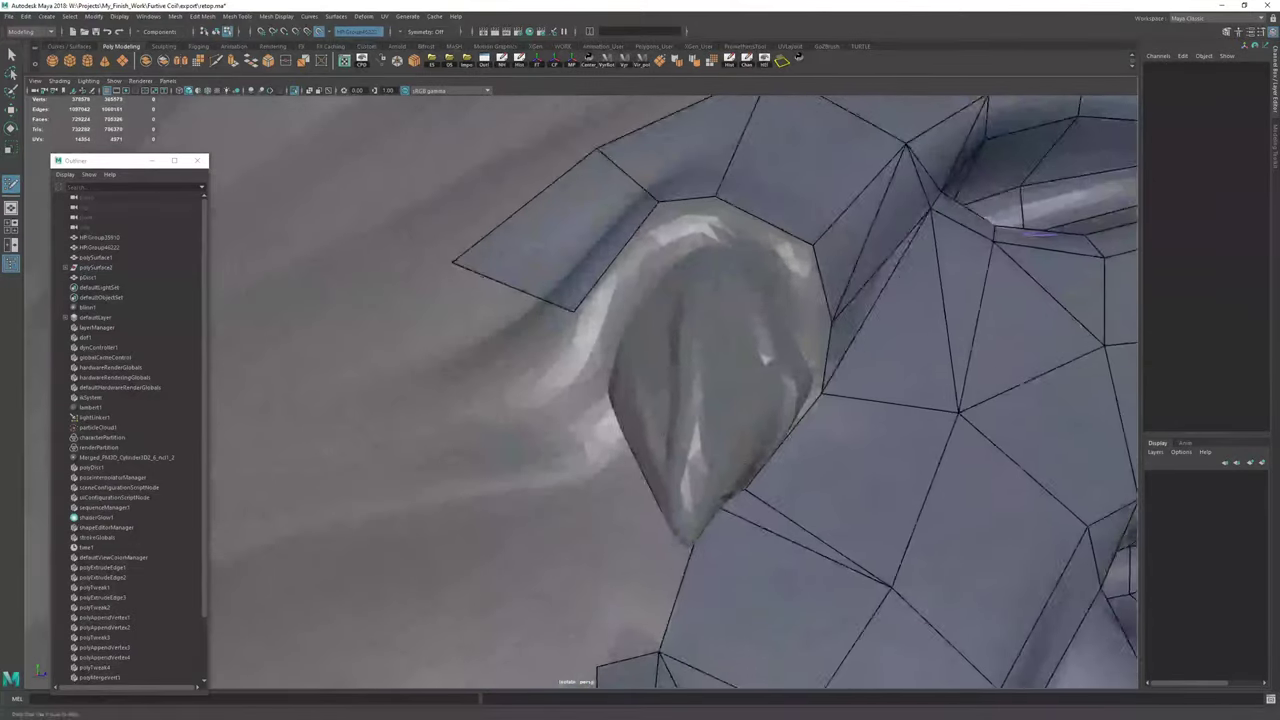
pyautogui.keyDown('alt'); pyautogui.moveTo(577, 307); pyautogui.dragTo(613, 410, button='middle'); pyautogui.keyUp('alt')
pyautogui.keyDown('alt'); pyautogui.moveTo(732, 461); pyautogui.dragTo(640, 420, button='right'); pyautogui.keyUp('alt')
pyautogui.keyDown('alt'); pyautogui.moveTo(640, 420); pyautogui.dragTo(720, 474); pyautogui.keyUp('alt')
pyautogui.keyDown('alt'); pyautogui.moveTo(720, 474); pyautogui.dragTo(542, 320, button='middle'); pyautogui.keyUp('alt')
pyautogui.press('Tab')
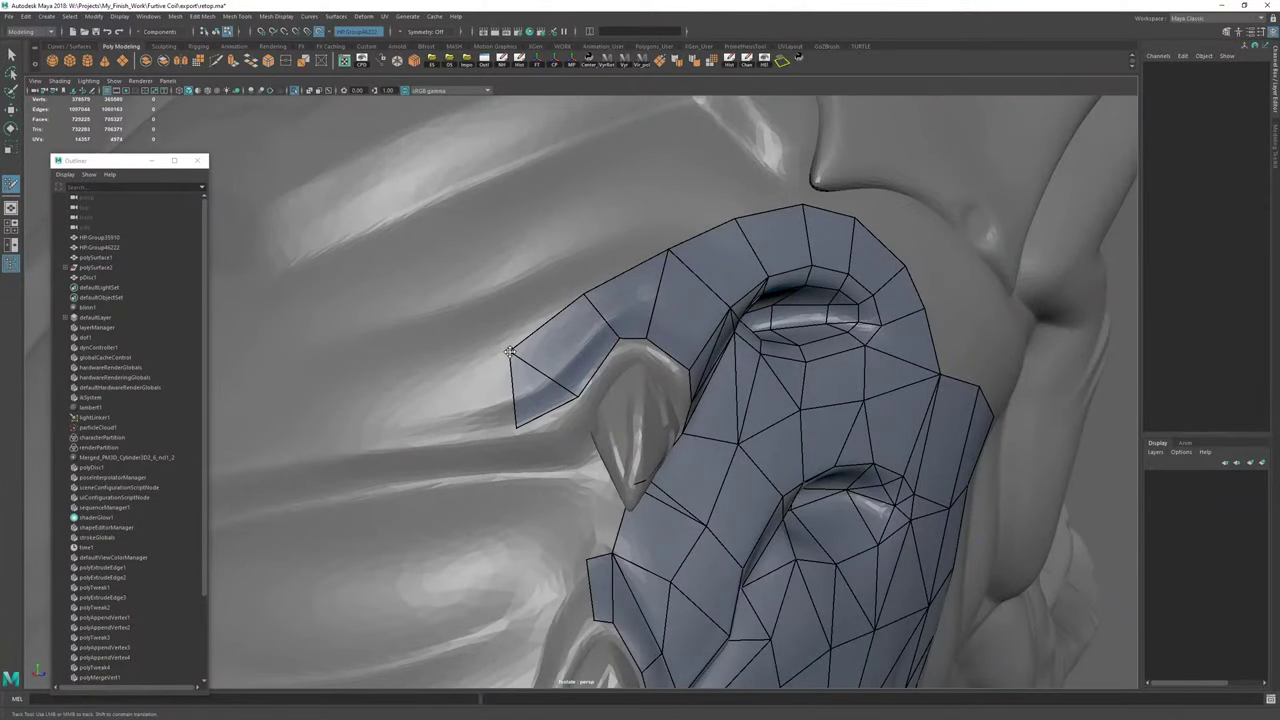
# Continue the strip with another quad beside the spike, down to the lower edge of the horizontal skin fold.
pyautogui.keyDown('alt'); pyautogui.moveTo(510, 352); pyautogui.dragTo(345, 390); pyautogui.keyUp('alt')
pyautogui.keyDown('alt'); pyautogui.moveTo(345, 390); pyautogui.dragTo(460, 408, button='middle'); pyautogui.keyUp('alt')
pyautogui.moveTo(460, 408)
pyautogui.keyDown('alt'); pyautogui.mouseDown()
pyautogui.moveTo(561, 357)
pyautogui.moveTo(586, 394)
pyautogui.moveTo(554, 389)
pyautogui.mouseUp(); pyautogui.keyUp('alt')
pyautogui.keyDown('alt'); pyautogui.moveTo(554, 389); pyautogui.dragTo(660, 414, button='right'); pyautogui.keyUp('alt')
pyautogui.moveTo(660, 415)
pyautogui.keyDown('alt'); pyautogui.mouseDown()
pyautogui.moveTo(663, 320)
pyautogui.moveTo(733, 490)
pyautogui.mouseUp(); pyautogui.keyUp('alt')
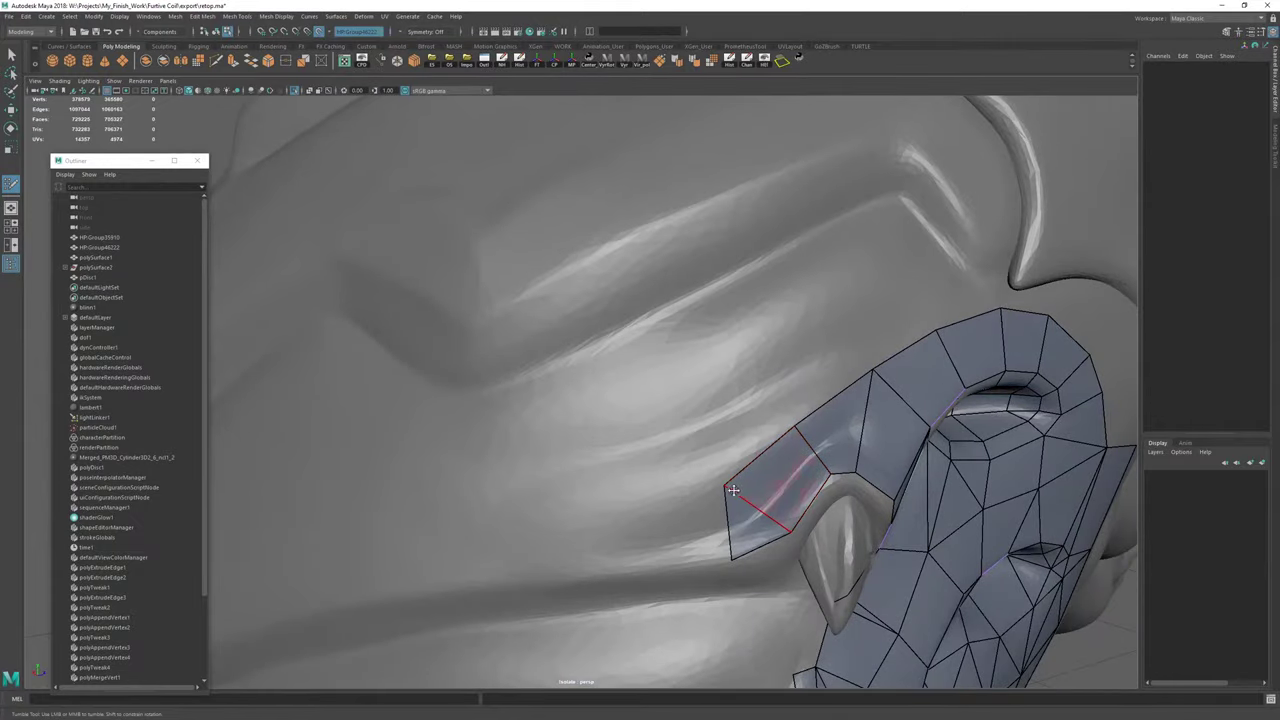
pyautogui.keyDown('alt'); pyautogui.moveTo(788, 492); pyautogui.dragTo(586, 394, button='middle'); pyautogui.keyUp('alt')
pyautogui.keyDown('alt'); pyautogui.moveTo(586, 394); pyautogui.dragTo(600, 391); pyautogui.keyUp('alt')
pyautogui.keyDown('alt'); pyautogui.moveTo(600, 391); pyautogui.dragTo(587, 418, button='middle'); pyautogui.keyUp('alt')
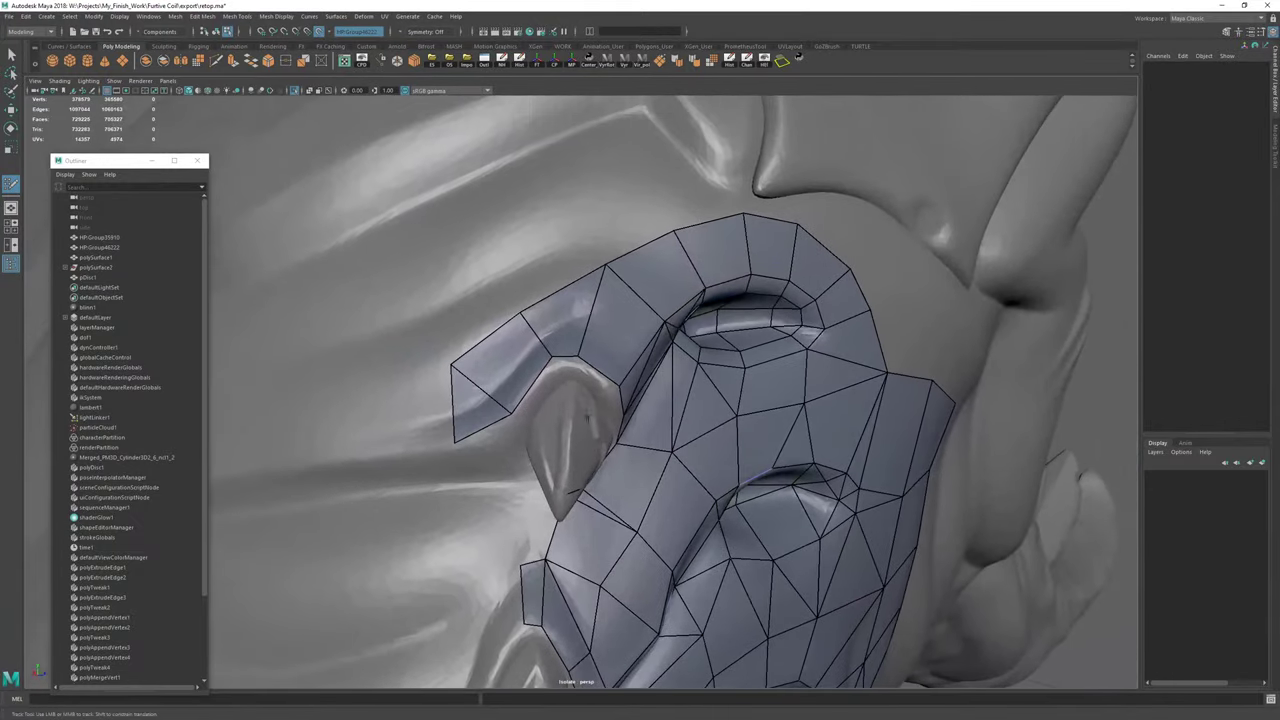
pyautogui.keyDown('alt'); pyautogui.moveTo(551, 357); pyautogui.dragTo(751, 417, button='right'); pyautogui.keyUp('alt')
pyautogui.keyDown('alt'); pyautogui.moveTo(751, 417); pyautogui.dragTo(646, 403); pyautogui.keyUp('alt')
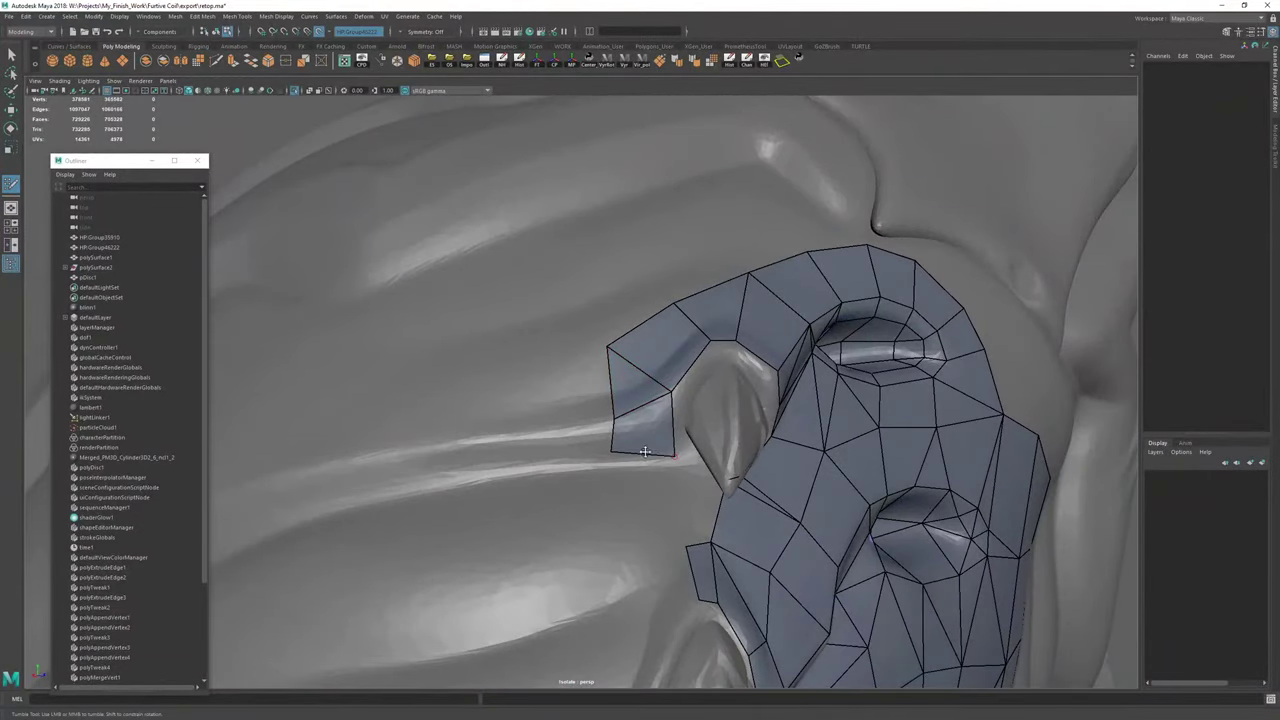
# Extend a long quad from the strip's outer edge along the skin fold, away from the spike.
pyautogui.keyDown('alt'); pyautogui.moveTo(631, 457); pyautogui.dragTo(520, 461, button='middle'); pyautogui.keyUp('alt')
pyautogui.keyDown('alt'); pyautogui.moveTo(520, 461); pyautogui.dragTo(582, 466, button='right'); pyautogui.keyUp('alt')
pyautogui.keyDown('alt'); pyautogui.moveTo(582, 466); pyautogui.dragTo(609, 412); pyautogui.keyUp('alt')
pyautogui.moveTo(594, 459); pyautogui.dragTo(469, 453)
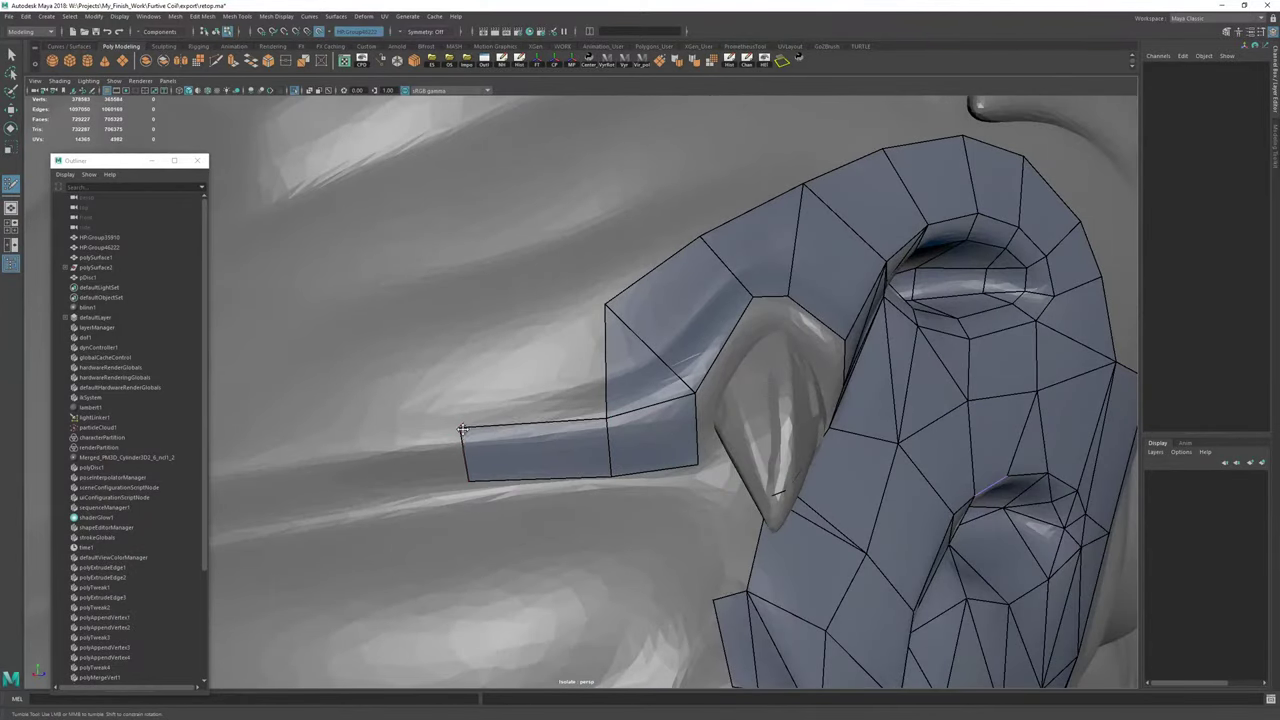
pyautogui.keyDown('alt'); pyautogui.moveTo(687, 482); pyautogui.dragTo(580, 437, button='right'); pyautogui.keyUp('alt')
pyautogui.keyDown('alt'); pyautogui.moveTo(580, 437); pyautogui.dragTo(676, 384, button='middle'); pyautogui.keyUp('alt')
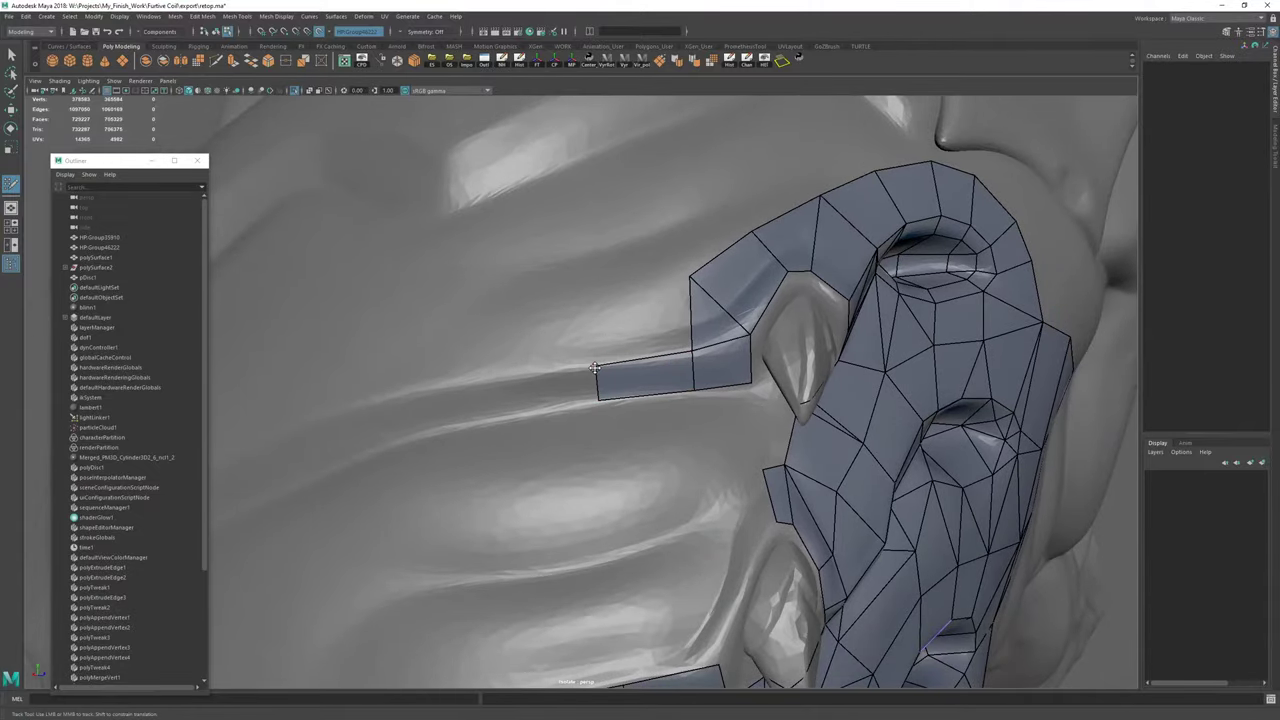
# Add a narrow quad between the strip's lower end and the side of the spike.
pyautogui.keyDown('alt'); pyautogui.moveTo(586, 380); pyautogui.dragTo(500, 388); pyautogui.keyUp('alt')
pyautogui.keyDown('alt'); pyautogui.moveTo(500, 388); pyautogui.dragTo(590, 415, button='right'); pyautogui.keyUp('alt')
pyautogui.keyDown('alt'); pyautogui.moveTo(590, 415); pyautogui.dragTo(620, 500); pyautogui.keyUp('alt')
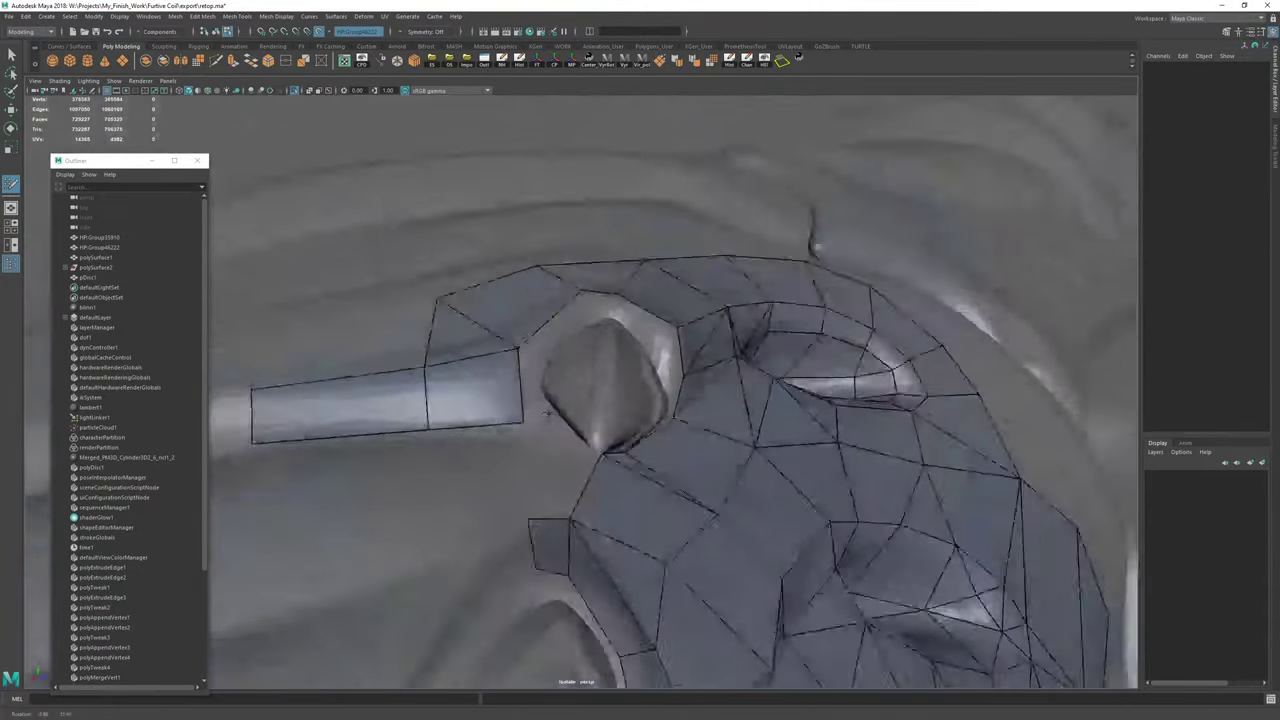
pyautogui.keyDown('alt'); pyautogui.moveTo(620, 500); pyautogui.dragTo(740, 535, button='right'); pyautogui.keyUp('alt')
pyautogui.moveTo(576, 430)
pyautogui.keyDown('alt'); pyautogui.mouseDown()
pyautogui.moveTo(568, 453)
pyautogui.moveTo(534, 454)
pyautogui.moveTo(529, 378)
pyautogui.mouseUp(); pyautogui.keyUp('alt')
pyautogui.click(527, 370)
pyautogui.click(546, 420)
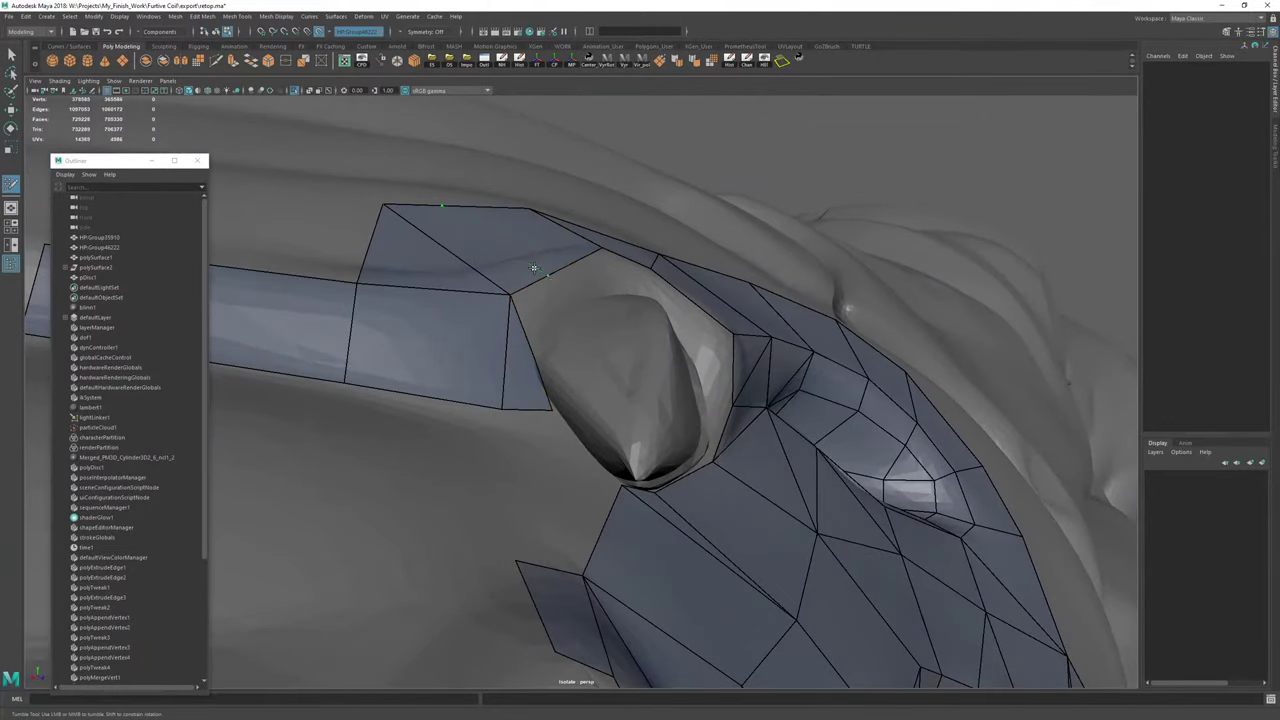
# Split the quad above the spike's far side, adjust its inner rim vertices, and merge its outer vertex into the adjacent strip corner.
pyautogui.keyDown('alt'); pyautogui.moveTo(575, 266); pyautogui.dragTo(571, 290); pyautogui.keyUp('alt')
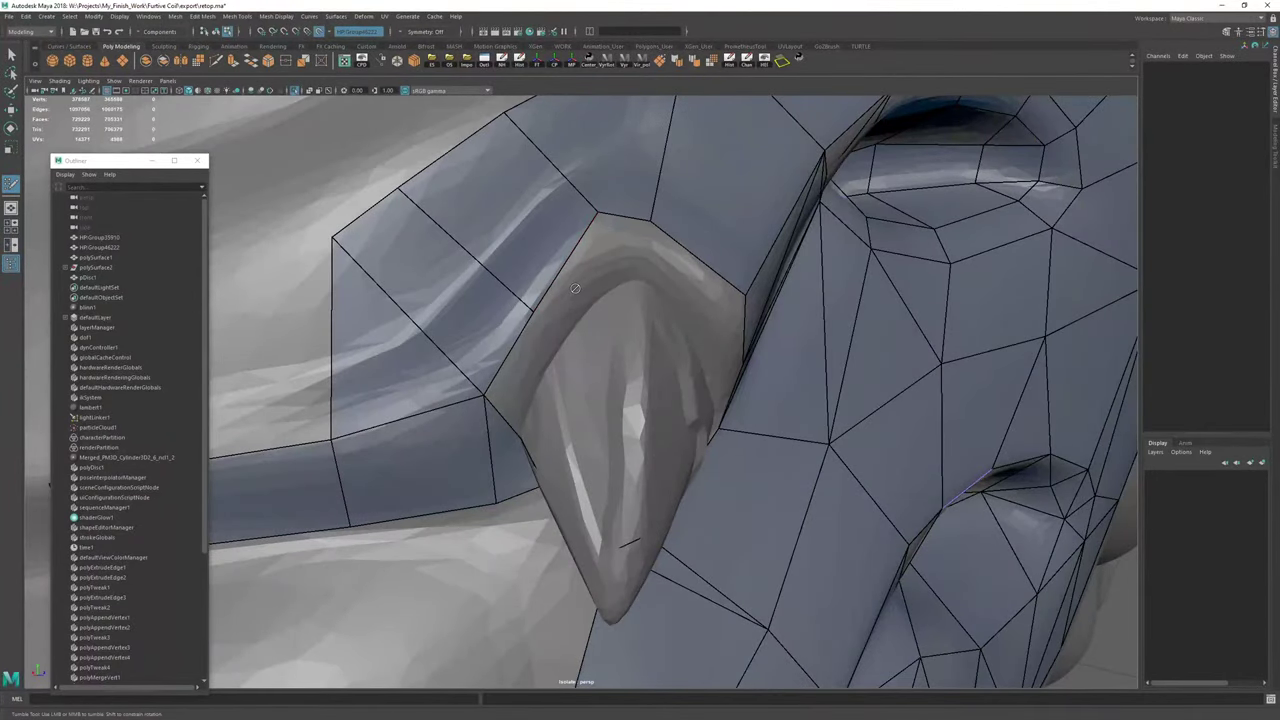
pyautogui.moveTo(598, 212); pyautogui.dragTo(588, 224)
pyautogui.moveTo(533, 311); pyautogui.dragTo(529, 305)
pyautogui.moveTo(396, 189); pyautogui.dragTo(504, 113)
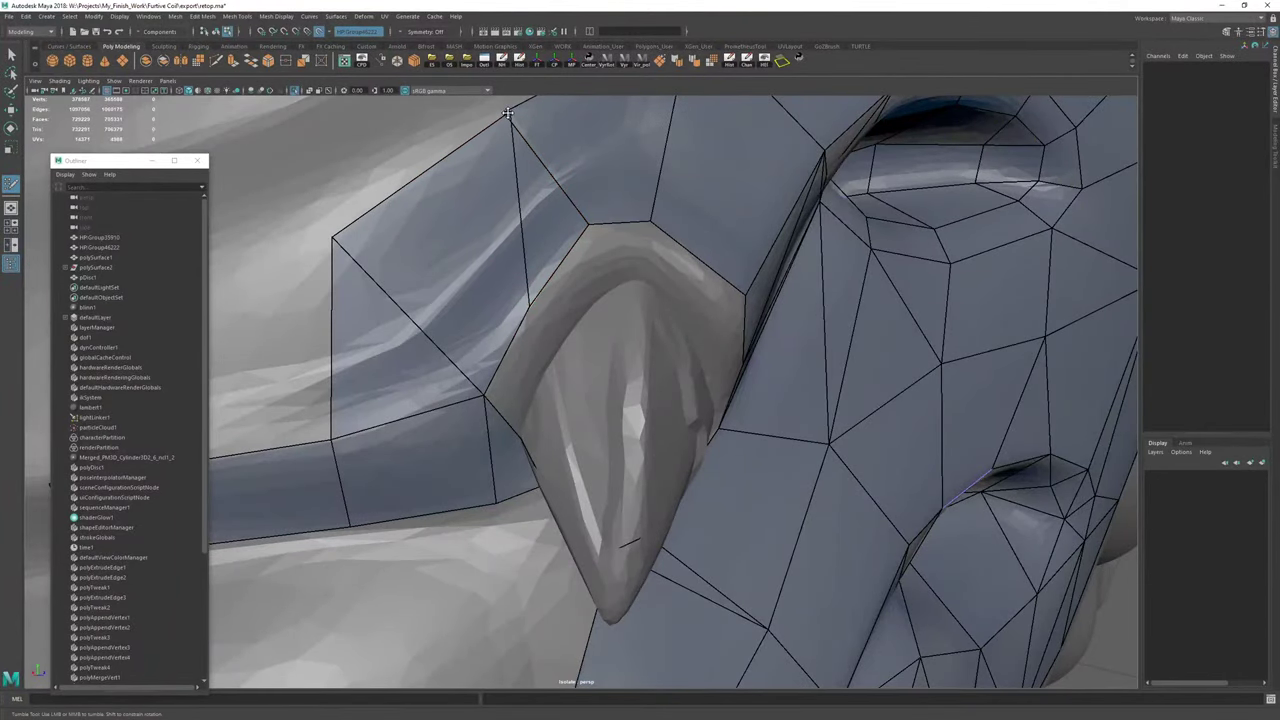
# Cut an edge with Multi-Cut from the new inner rim vertex to the strip's outer corner.
pyautogui.hotkey('ctrl', 'shift', 'x')
pyautogui.click(529, 306)
pyautogui.click(334, 238)
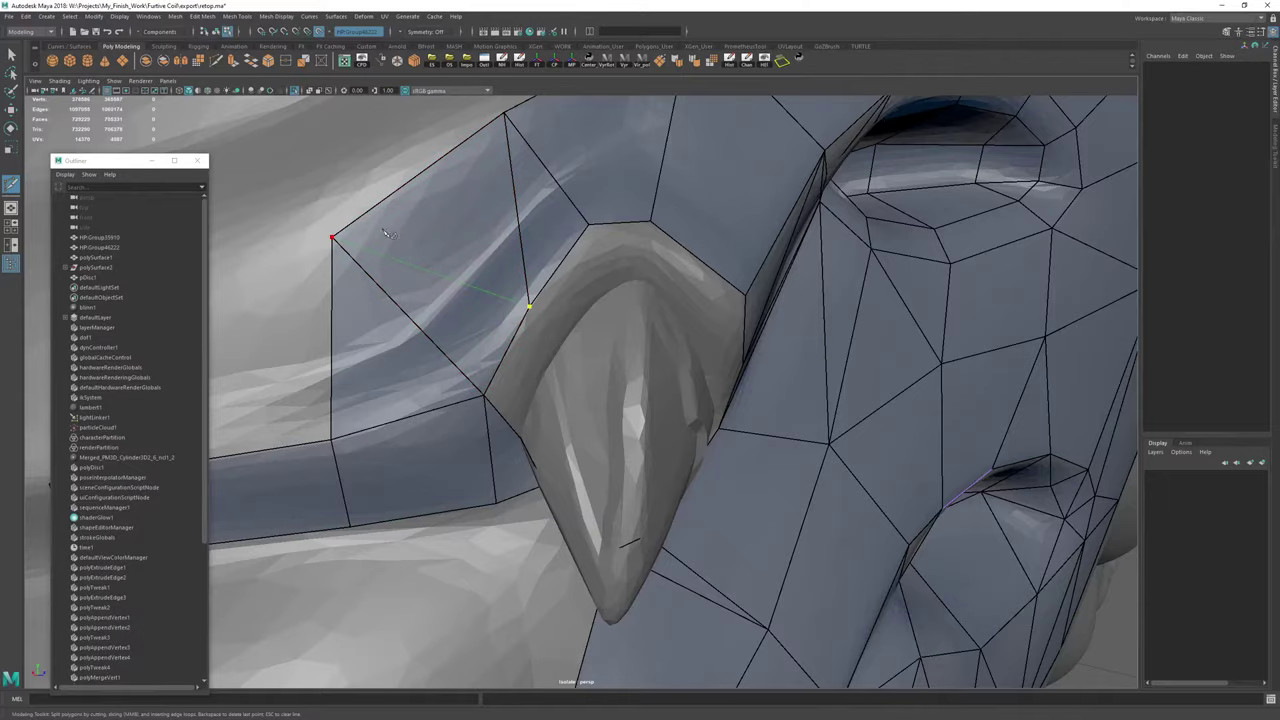
pyautogui.keyDown('alt'); pyautogui.moveTo(492, 271); pyautogui.dragTo(514, 254); pyautogui.keyUp('alt')
pyautogui.keyDown('alt'); pyautogui.moveTo(514, 254); pyautogui.dragTo(570, 270, button='right'); pyautogui.keyUp('alt')
pyautogui.keyDown('alt'); pyautogui.moveTo(570, 270); pyautogui.dragTo(568, 272); pyautogui.keyUp('alt')
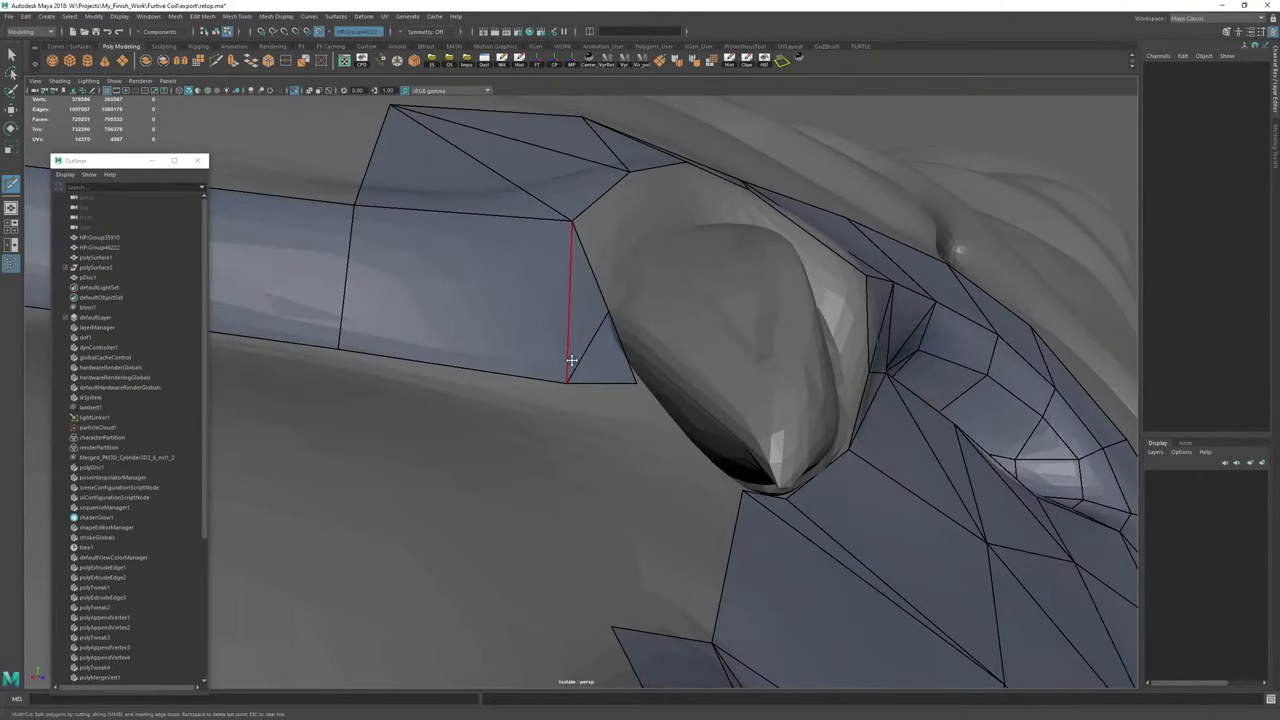
pyautogui.keyDown('alt'); pyautogui.moveTo(568, 318); pyautogui.dragTo(503, 513); pyautogui.keyUp('alt')
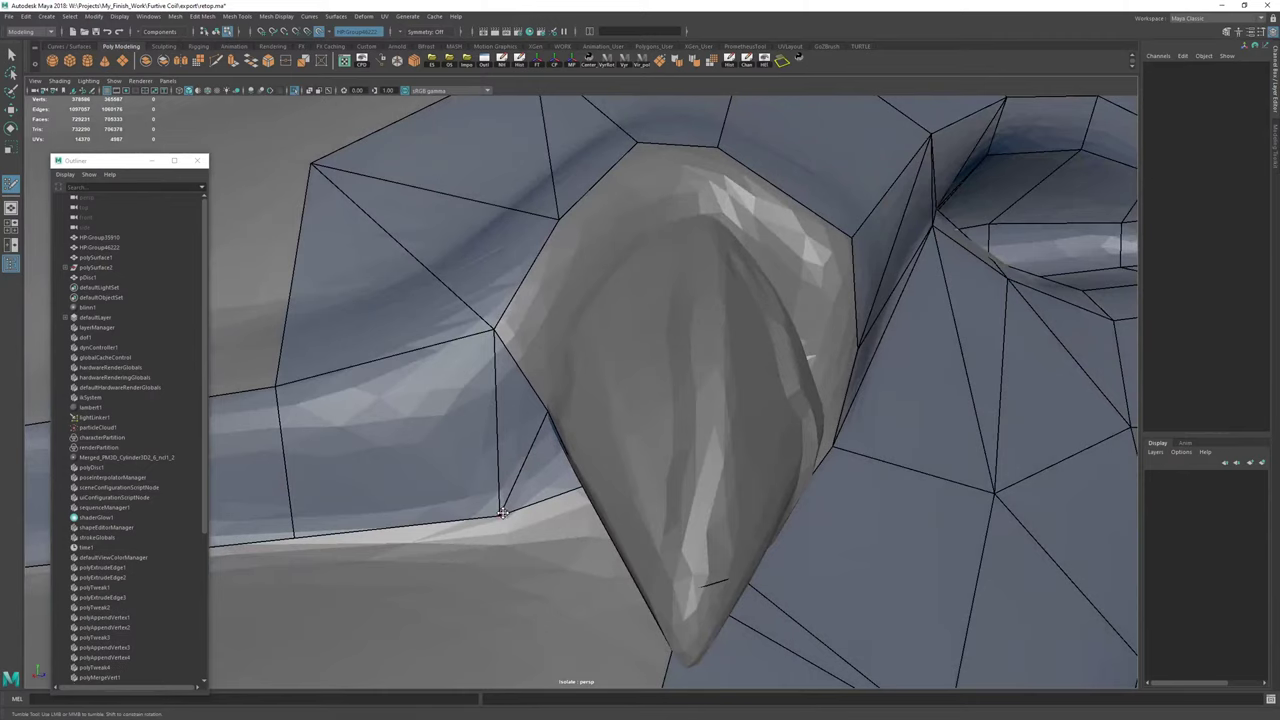
# Build an inner row of quads around the spike's base from its far side to the top, undoing the misplaced fill.
pyautogui.keyDown('alt'); pyautogui.moveTo(600, 312); pyautogui.dragTo(578, 310, button='right'); pyautogui.keyUp('alt')
pyautogui.keyDown('alt'); pyautogui.moveTo(578, 310); pyautogui.dragTo(547, 364, button='middle'); pyautogui.keyUp('alt')
pyautogui.moveTo(507, 437); pyautogui.dragTo(523, 300)
pyautogui.keyDown('alt'); pyautogui.moveTo(523, 300); pyautogui.dragTo(458, 376); pyautogui.keyUp('alt')
pyautogui.keyDown('shift'); pyautogui.click(484, 362); pyautogui.keyUp('shift')
pyautogui.hotkey('ctrl', 'z')
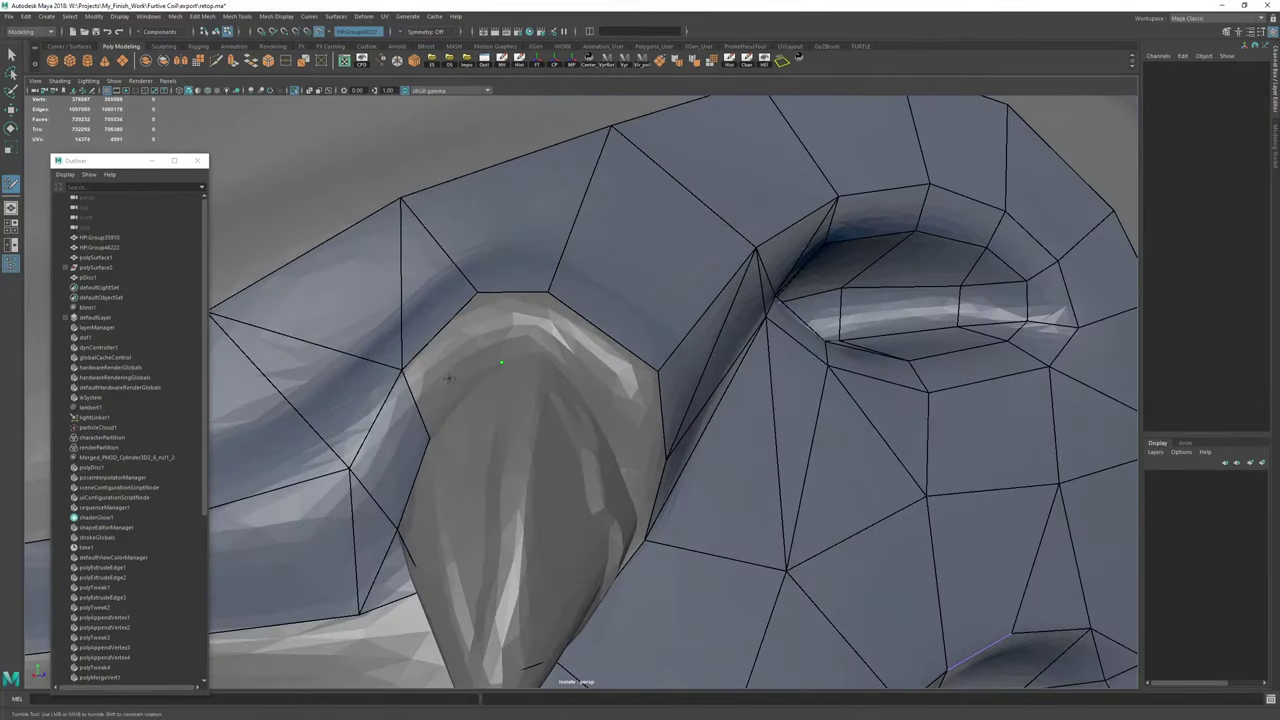
pyautogui.keyDown('shift'); pyautogui.click(446, 389); pyautogui.keyUp('shift')
pyautogui.keyDown('alt'); pyautogui.moveTo(495, 299); pyautogui.dragTo(575, 368); pyautogui.keyUp('alt')
pyautogui.click(538, 346)
pyautogui.keyDown('shift'); pyautogui.click(526, 335); pyautogui.keyUp('shift')
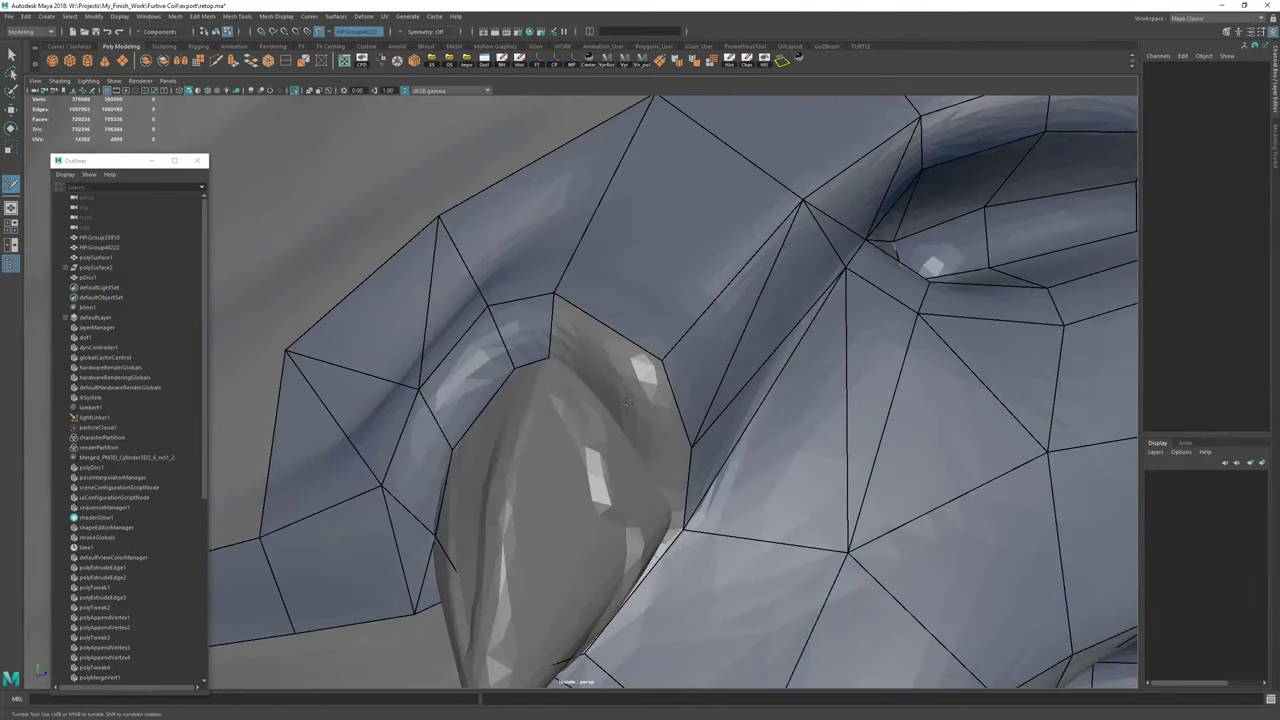
# Fill the next quad at the top of the spike's base, undoing the wrong fill and the last vertex move.
pyautogui.click(615, 416)
pyautogui.keyDown('shift'); pyautogui.click(600, 372); pyautogui.keyUp('shift')
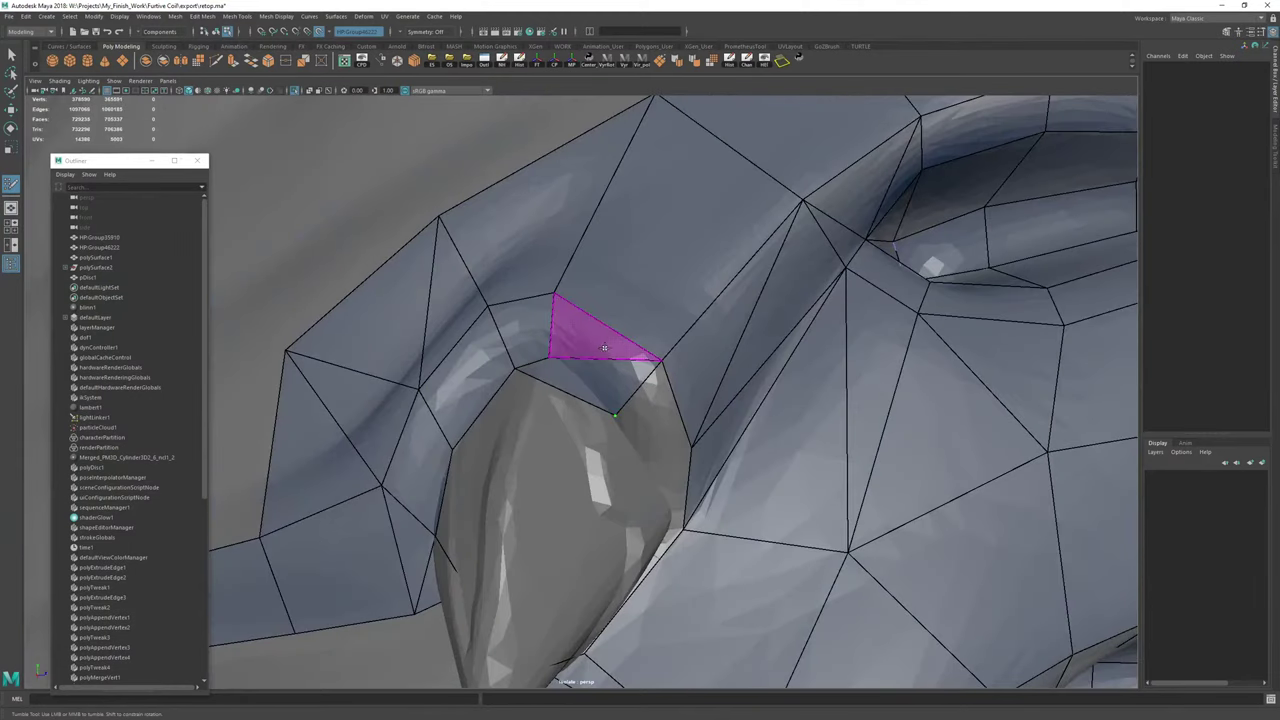
pyautogui.hotkey('ctrl', 'z')
pyautogui.keyDown('shift'); pyautogui.click(612, 363); pyautogui.keyUp('shift')
pyautogui.moveTo(668, 354); pyautogui.dragTo(656, 367)
pyautogui.hotkey('ctrl', 'z')
# Delete the low-poly mesh's history in object mode and resume Quad Draw at the spike.
pyautogui.keyDown('alt'); pyautogui.moveTo(725, 381); pyautogui.dragTo(343, 289, button='right'); pyautogui.keyUp('alt')
pyautogui.press('w')
pyautogui.moveTo(562, 288); pyautogui.dragTo(809, 118, button='right')
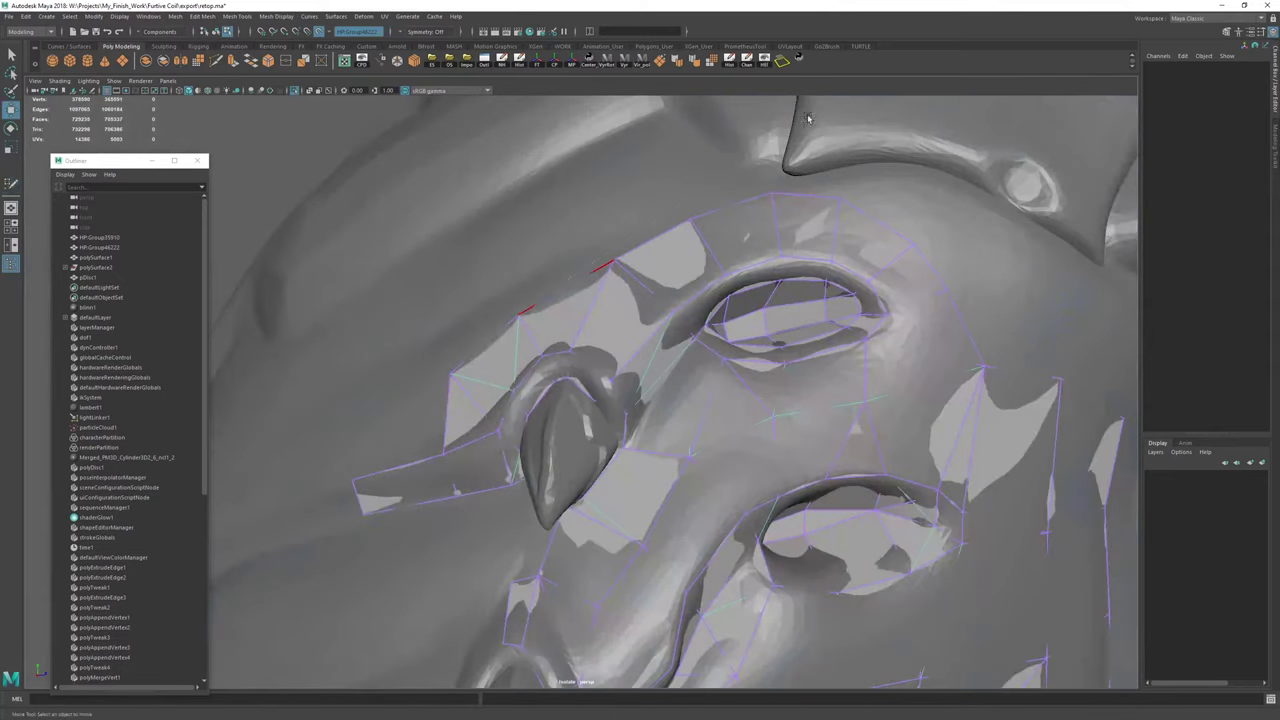
pyautogui.click(731, 63)
pyautogui.press('y')
pyautogui.keyDown('alt'); pyautogui.moveTo(587, 350); pyautogui.dragTo(735, 365, button='right'); pyautogui.keyUp('alt')
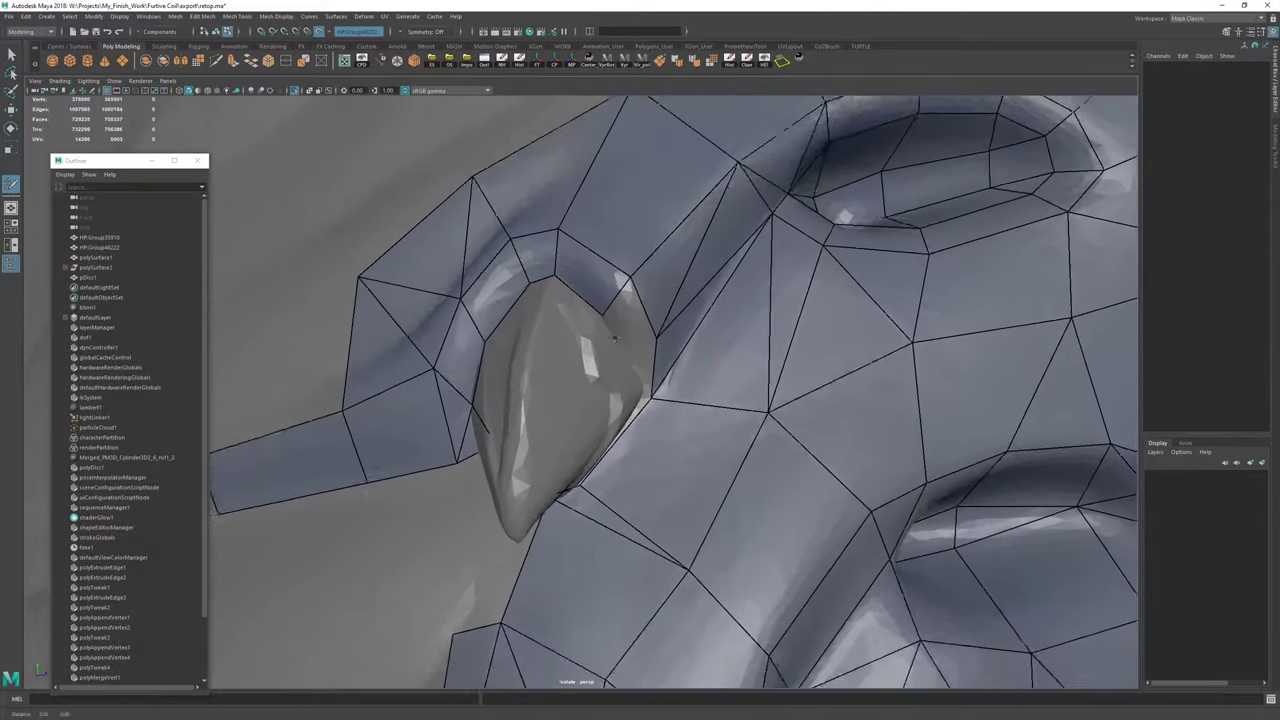
pyautogui.keyDown('alt'); pyautogui.moveTo(735, 365); pyautogui.dragTo(745, 320); pyautogui.keyUp('alt')
# Add a quad down the recess-facing side of the spike's base and adjust the rim vertex below it.
pyautogui.keyDown('alt'); pyautogui.moveTo(624, 344); pyautogui.dragTo(636, 339); pyautogui.keyUp('alt')
pyautogui.keyDown('shift'); pyautogui.click(643, 318); pyautogui.keyUp('shift')
pyautogui.keyDown('alt'); pyautogui.moveTo(690, 393); pyautogui.dragTo(774, 417, button='right'); pyautogui.keyUp('alt')
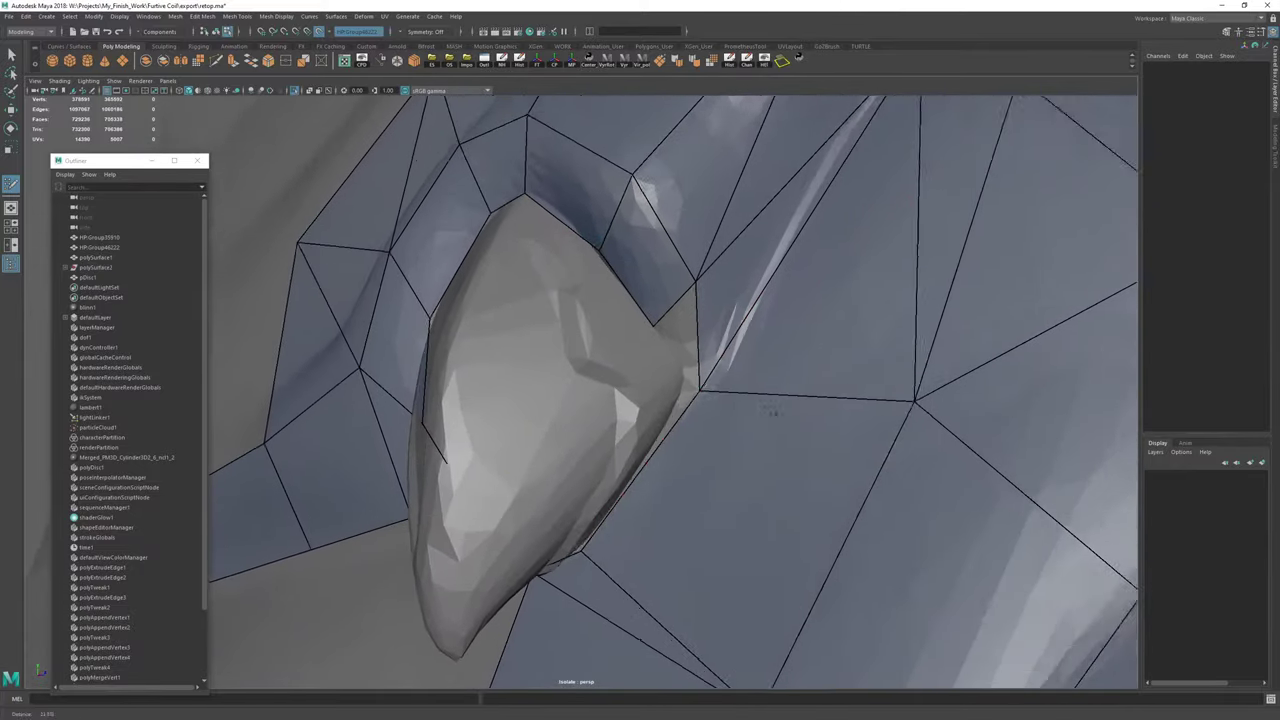
pyautogui.keyDown('alt'); pyautogui.moveTo(774, 417); pyautogui.dragTo(738, 436); pyautogui.keyUp('alt')
pyautogui.moveTo(711, 391); pyautogui.dragTo(705, 384)
pyautogui.keyDown('alt'); pyautogui.moveTo(705, 384); pyautogui.dragTo(650, 359, button='right'); pyautogui.keyUp('alt')
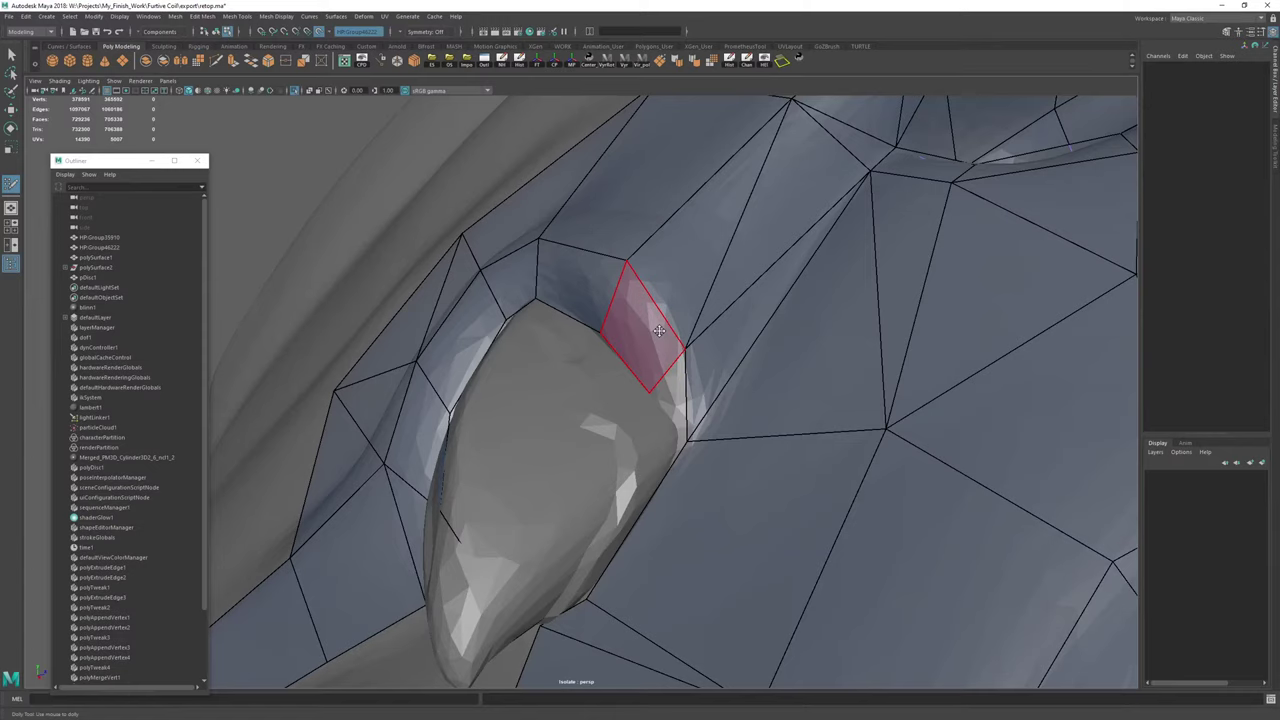
# Undo the misplaced fill below the last inner quad and fill a smaller face toward the rim corner.
pyautogui.keyDown('shift'); pyautogui.click(672, 391); pyautogui.keyUp('shift')
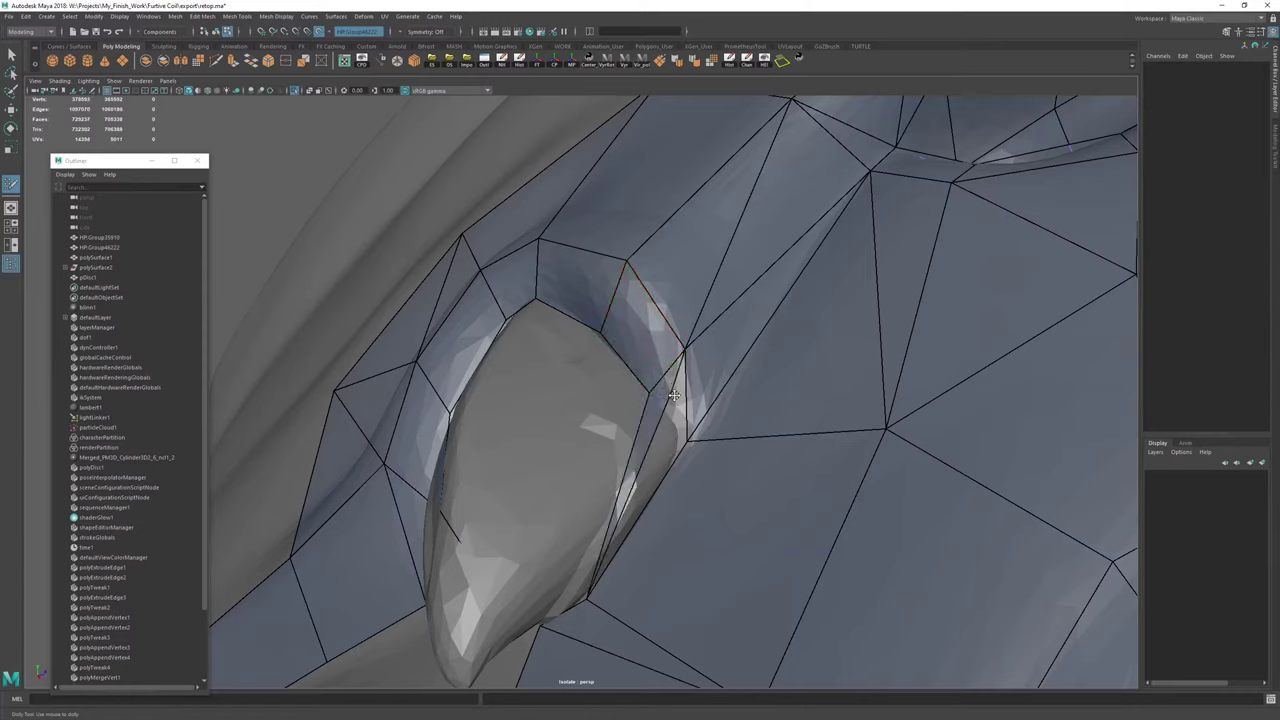
pyautogui.hotkey('ctrl', 'z')
pyautogui.click(671, 397)
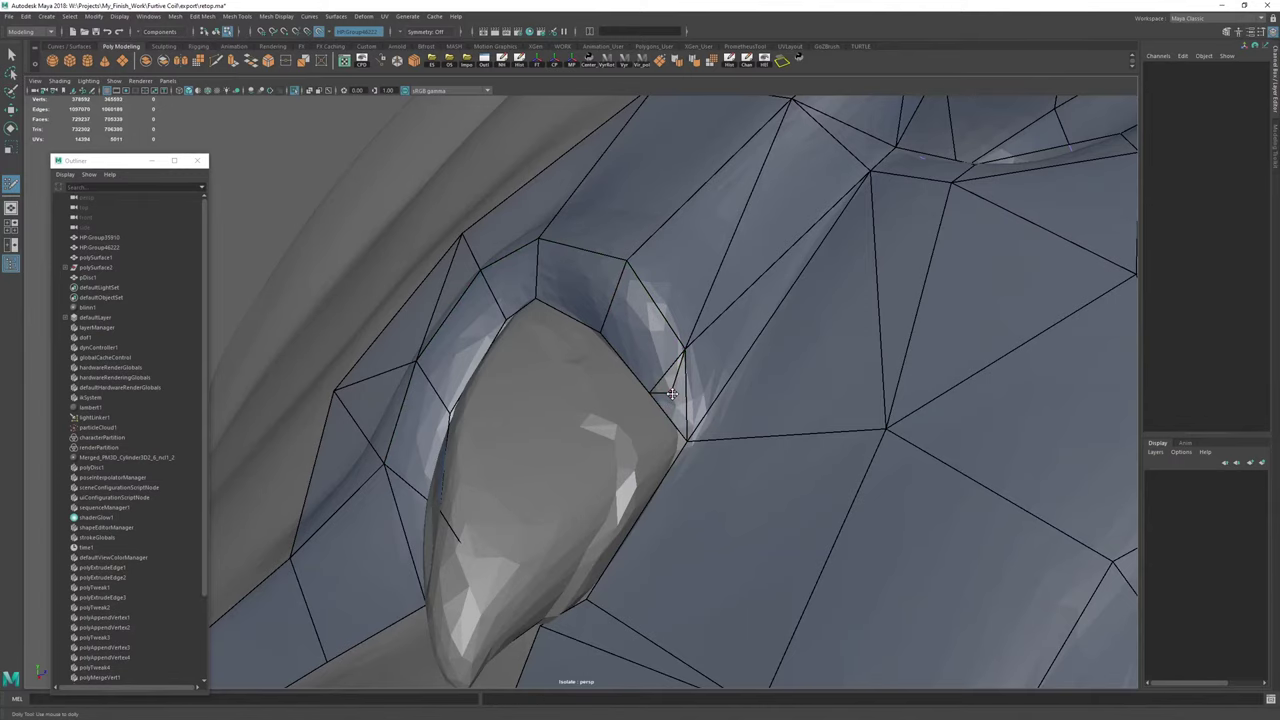
# Close the small face at the rim corner beside the spike's base and adjust the surrounding rim vertices.
pyautogui.moveTo(689, 351)
pyautogui.mouseDown()
pyautogui.moveTo(723, 391)
pyautogui.moveTo(712, 352)
pyautogui.mouseUp()
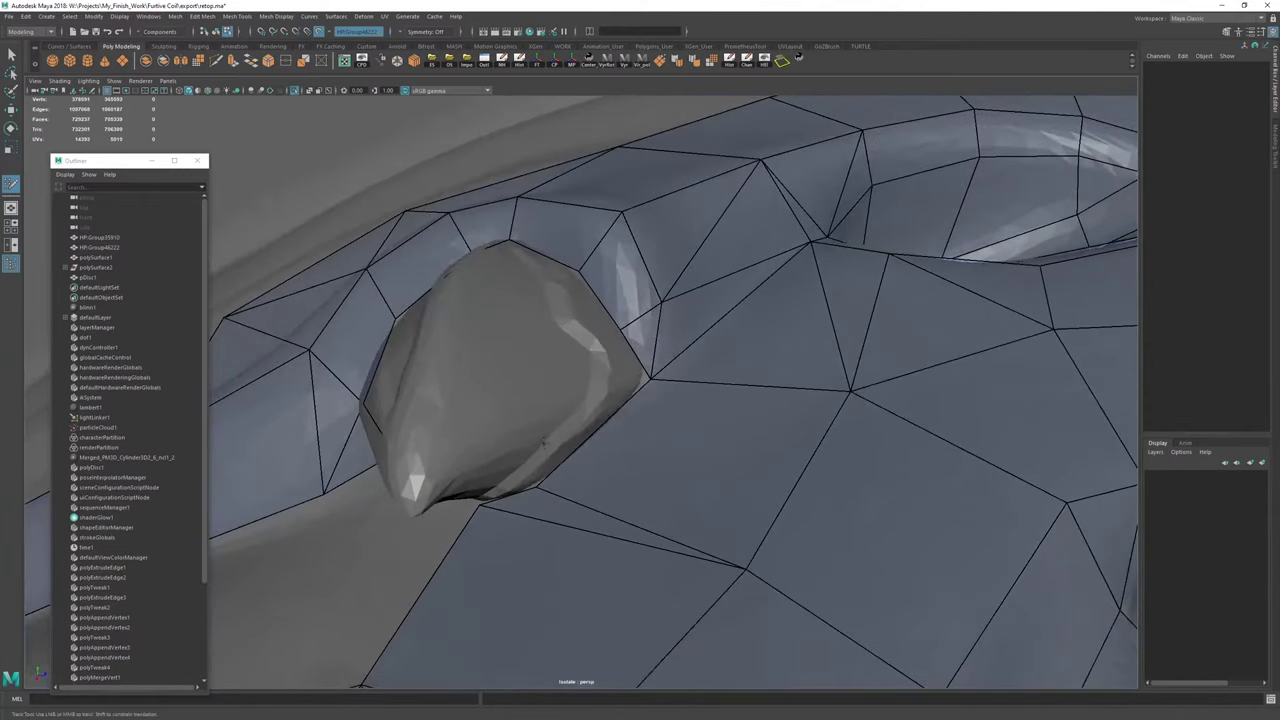
pyautogui.moveTo(572, 392)
pyautogui.keyDown('alt'); pyautogui.mouseDown()
pyautogui.moveTo(636, 390)
pyautogui.moveTo(622, 362)
pyautogui.mouseUp(); pyautogui.keyUp('alt')
pyautogui.moveTo(593, 512)
pyautogui.mouseDown()
pyautogui.moveTo(480, 440)
pyautogui.moveTo(449, 367)
pyautogui.mouseUp()
pyautogui.keyDown('alt'); pyautogui.moveTo(530, 354); pyautogui.dragTo(637, 446); pyautogui.keyUp('alt')
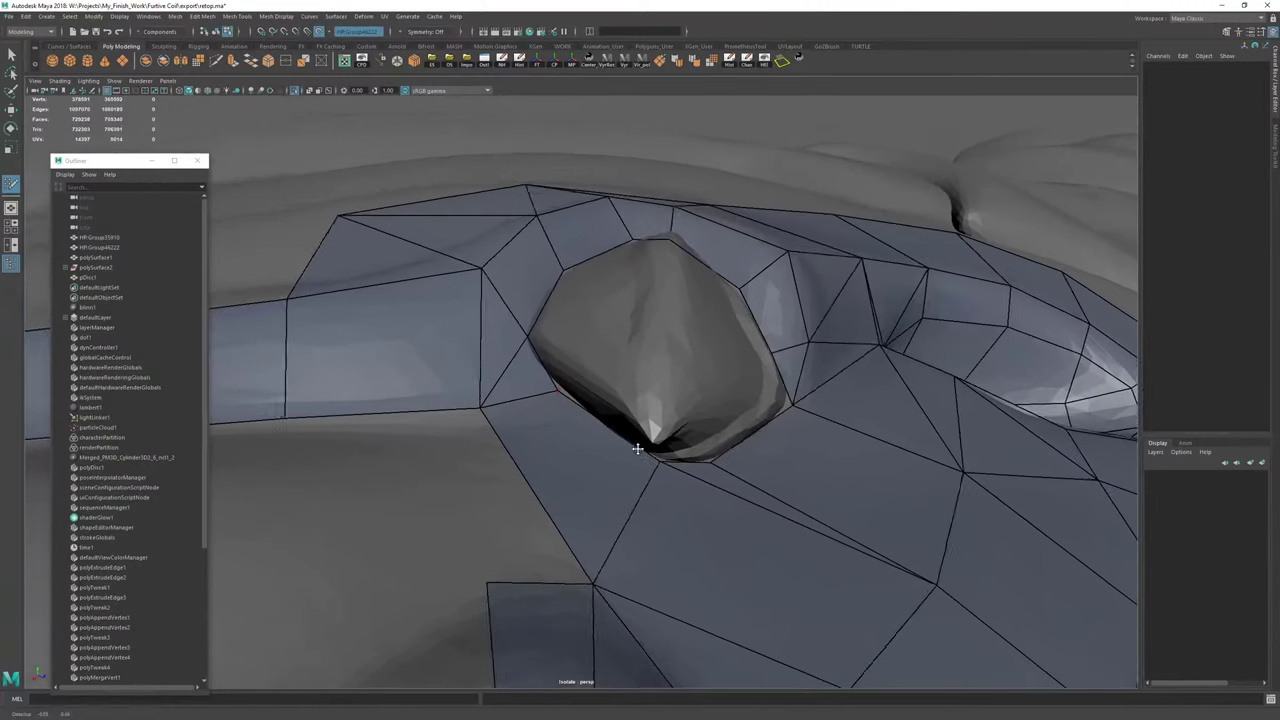
pyautogui.keyDown('alt'); pyautogui.moveTo(637, 446); pyautogui.dragTo(589, 426, button='right'); pyautogui.keyUp('alt')
pyautogui.keyDown('alt'); pyautogui.moveTo(589, 426); pyautogui.dragTo(534, 409); pyautogui.keyUp('alt')
pyautogui.keyDown('alt'); pyautogui.moveTo(534, 409); pyautogui.dragTo(722, 465, button='right'); pyautogui.keyUp('alt')
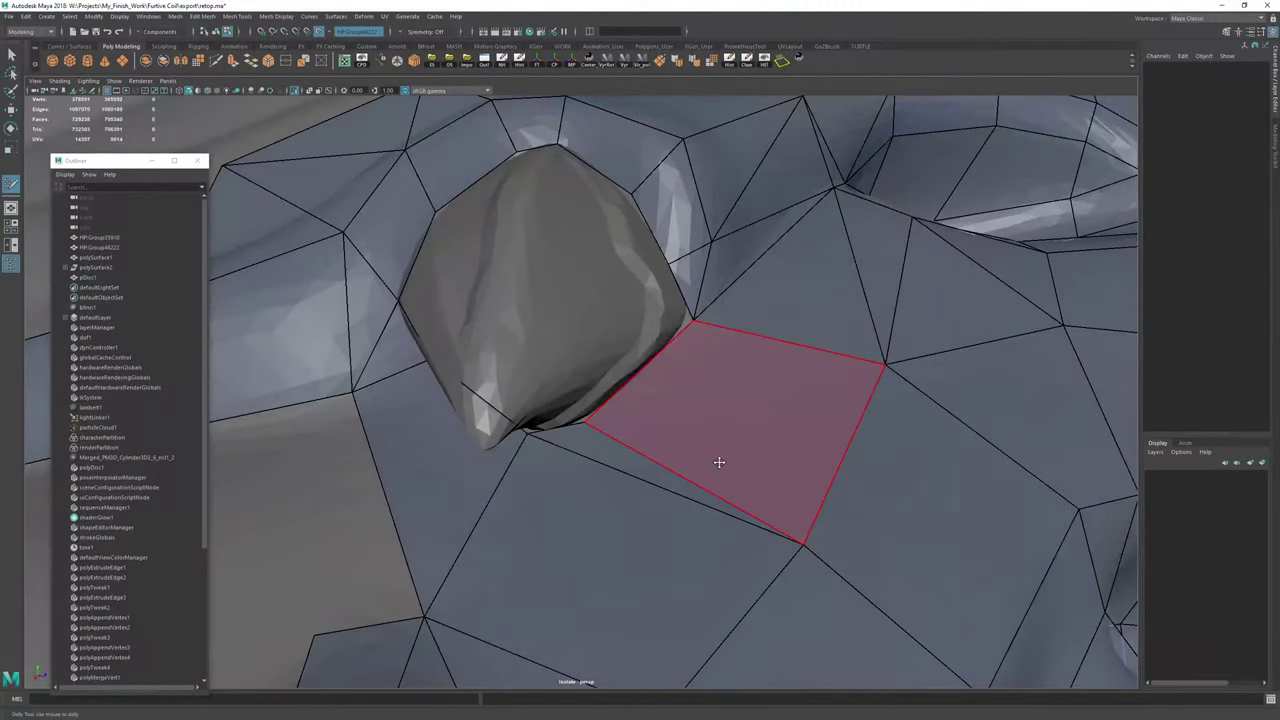
# Extend quads down the outer side of the spike from its base and cut an edge across them.
pyautogui.keyDown('alt'); pyautogui.moveTo(481, 401); pyautogui.dragTo(620, 360); pyautogui.keyUp('alt')
pyautogui.keyDown('alt'); pyautogui.moveTo(614, 356); pyautogui.dragTo(669, 394, button='right'); pyautogui.keyUp('alt')
pyautogui.keyDown('alt'); pyautogui.moveTo(669, 394); pyautogui.dragTo(745, 426); pyautogui.keyUp('alt')
pyautogui.keyDown('alt'); pyautogui.moveTo(745, 426); pyautogui.dragTo(646, 294, button='right'); pyautogui.keyUp('alt')
pyautogui.keyDown('alt'); pyautogui.moveTo(646, 294); pyautogui.dragTo(506, 338); pyautogui.keyUp('alt')
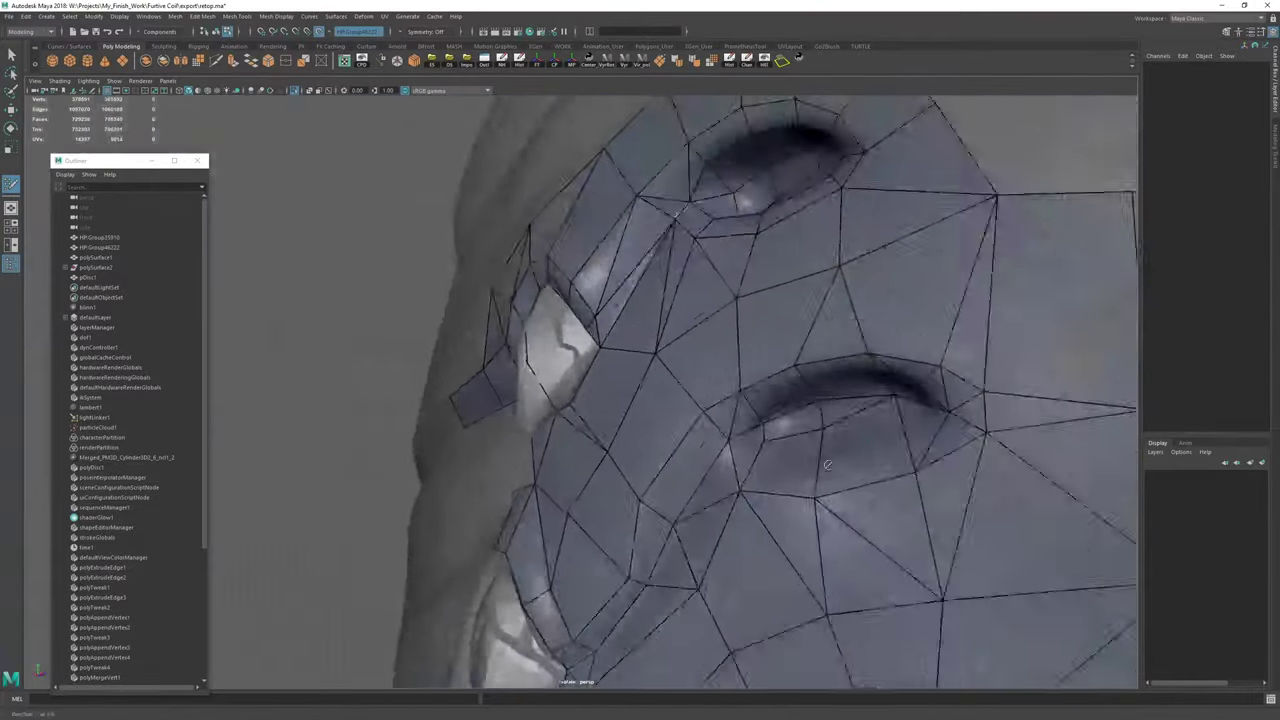
pyautogui.keyDown('alt'); pyautogui.moveTo(506, 338); pyautogui.dragTo(523, 366, button='right'); pyautogui.keyUp('alt')
pyautogui.keyDown('alt'); pyautogui.moveTo(523, 366); pyautogui.dragTo(548, 330); pyautogui.keyUp('alt')
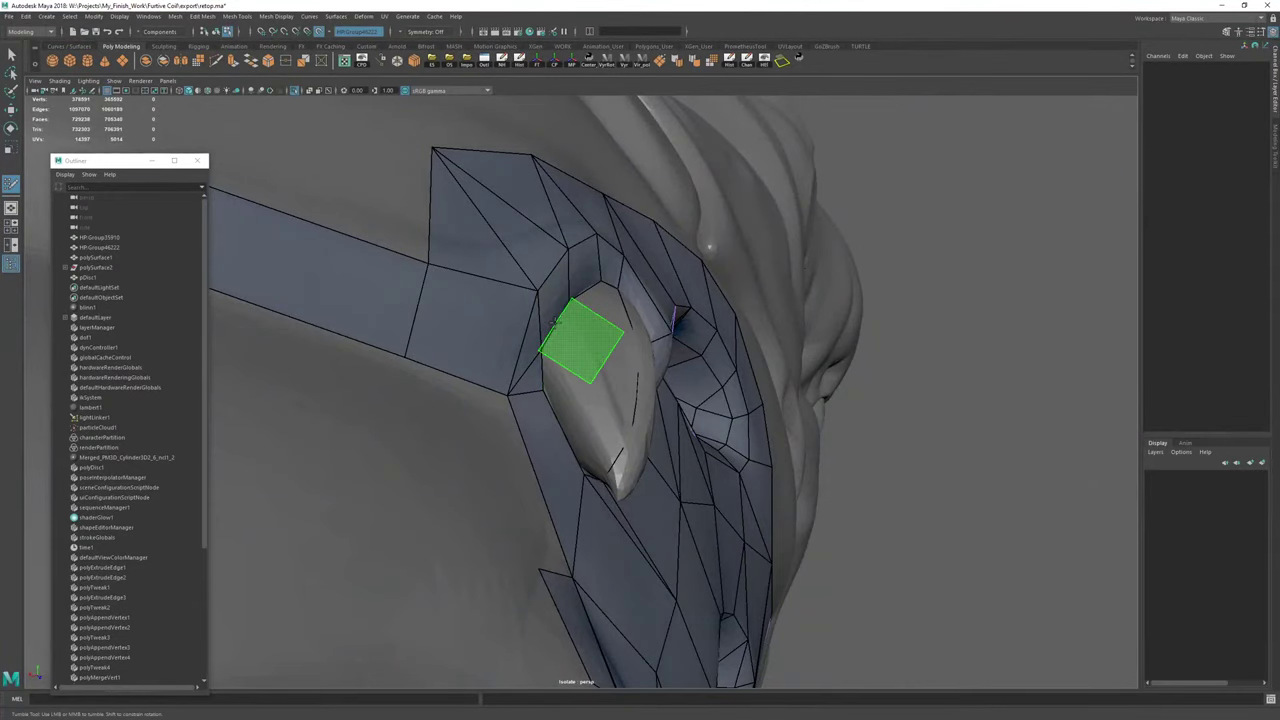
pyautogui.keyDown('alt'); pyautogui.moveTo(584, 398); pyautogui.dragTo(640, 402); pyautogui.keyUp('alt')
pyautogui.moveTo(585, 388); pyautogui.dragTo(557, 391)
pyautogui.keyDown('ctrl'); pyautogui.click(631, 350); pyautogui.keyUp('ctrl')
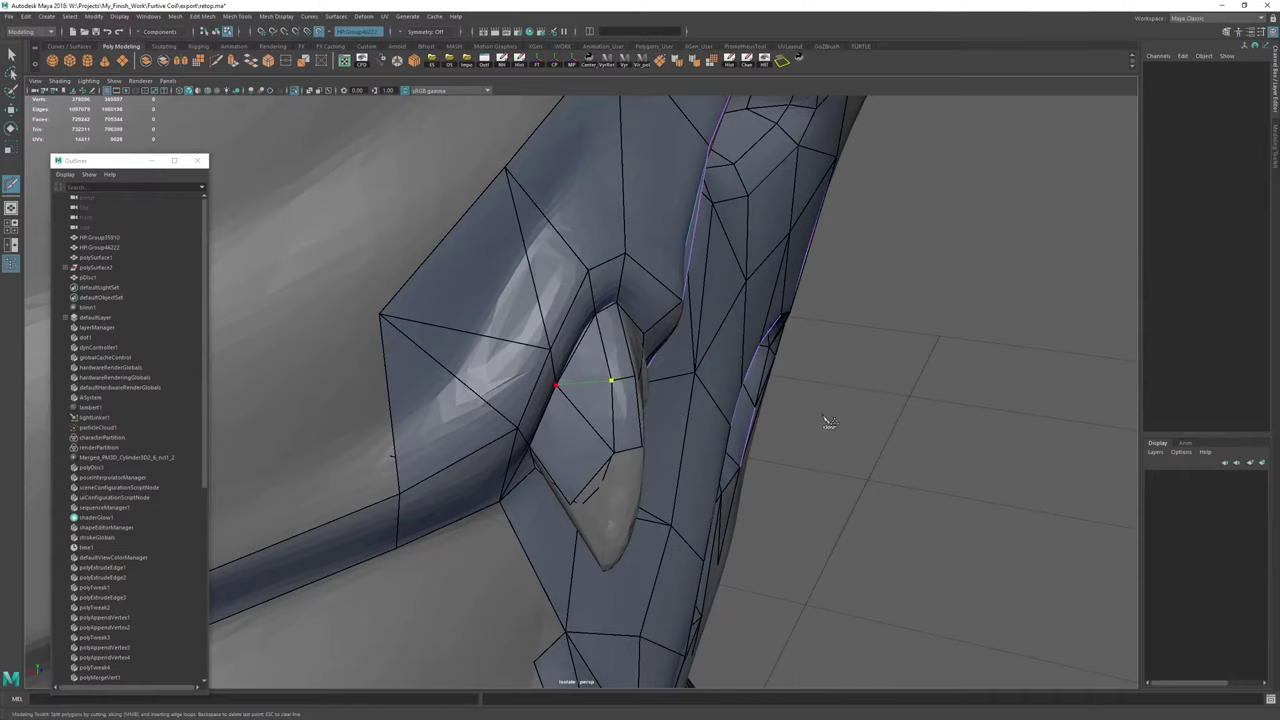
pyautogui.moveTo(732, 402)
pyautogui.keyDown('alt'); pyautogui.mouseDown()
pyautogui.moveTo(645, 370)
pyautogui.moveTo(660, 361)
pyautogui.moveTo(606, 369)
pyautogui.mouseUp(); pyautogui.keyUp('alt')
# Delete the low-poly mesh's history in object mode and resume Quad Draw on the spike's outer side.
pyautogui.press('w')
pyautogui.press('F8')
pyautogui.click(729, 63)
pyautogui.click(745, 65)
pyautogui.press('y')
pyautogui.scroll(3, 697, 391)
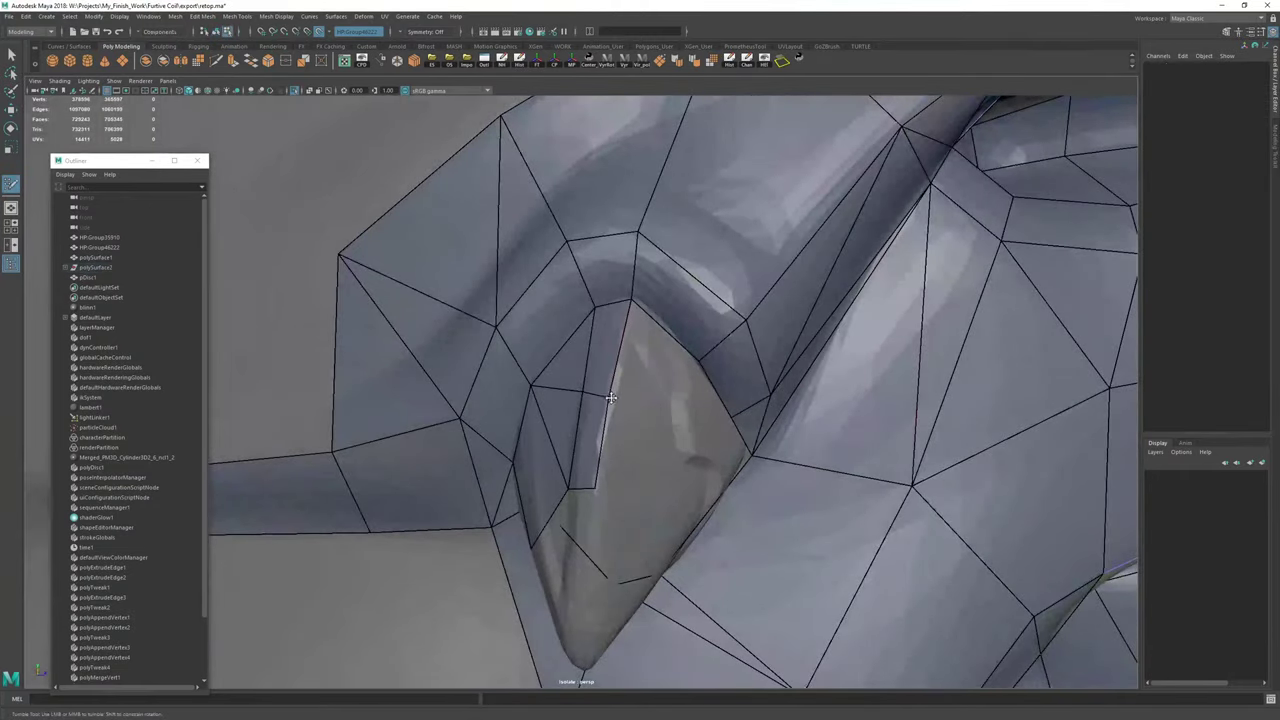
# Fill quads across the top and recess-facing side of the spike and refine the lowest one with Multi-Cut.
pyautogui.keyDown('alt'); pyautogui.moveTo(681, 427); pyautogui.dragTo(636, 433); pyautogui.keyUp('alt')
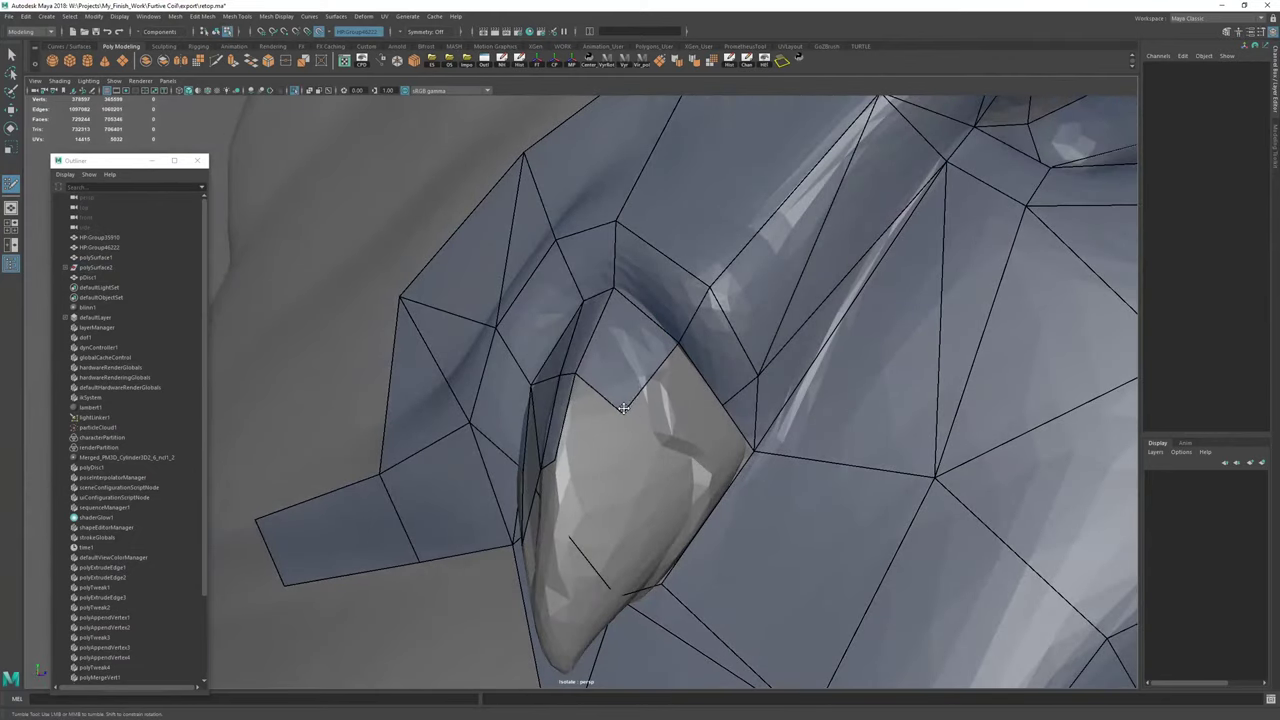
pyautogui.moveTo(653, 376); pyautogui.dragTo(640, 447)
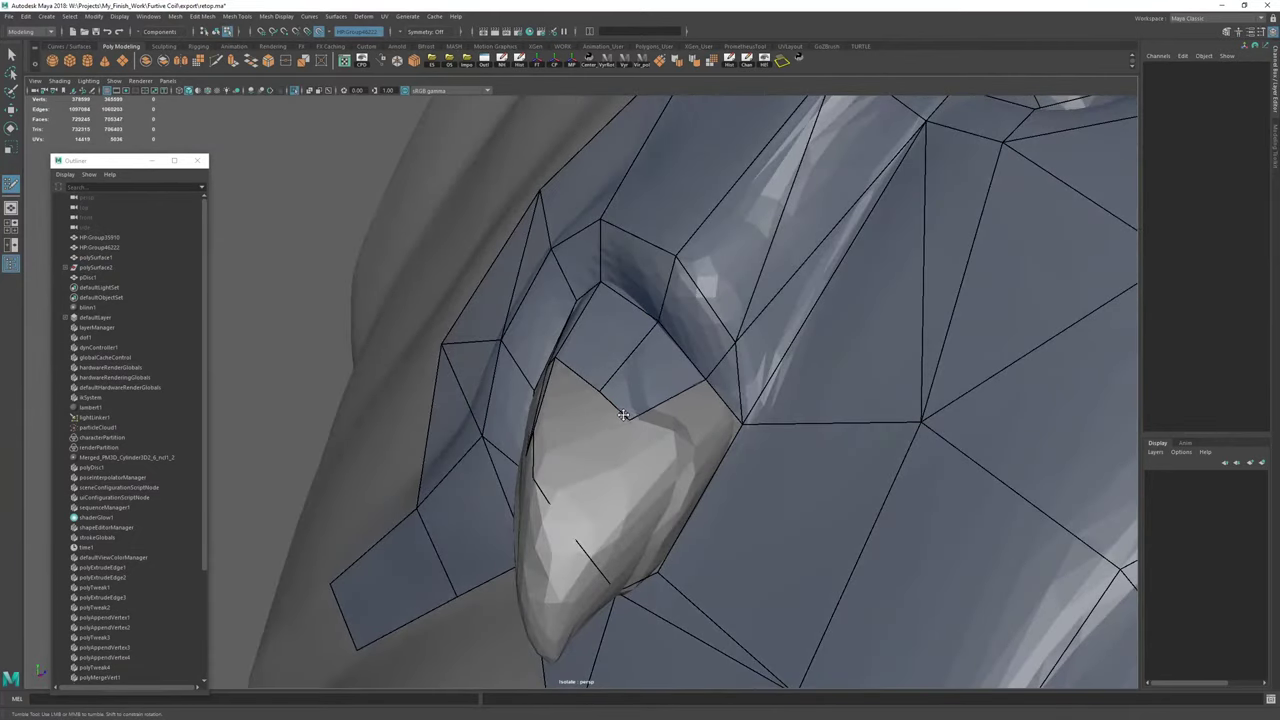
pyautogui.keyDown('alt'); pyautogui.moveTo(631, 440); pyautogui.dragTo(634, 348, button='middle'); pyautogui.keyUp('alt')
pyautogui.moveTo(634, 348)
pyautogui.keyDown('alt'); pyautogui.mouseDown()
pyautogui.moveTo(651, 255)
pyautogui.moveTo(695, 385)
pyautogui.mouseUp(); pyautogui.keyUp('alt')
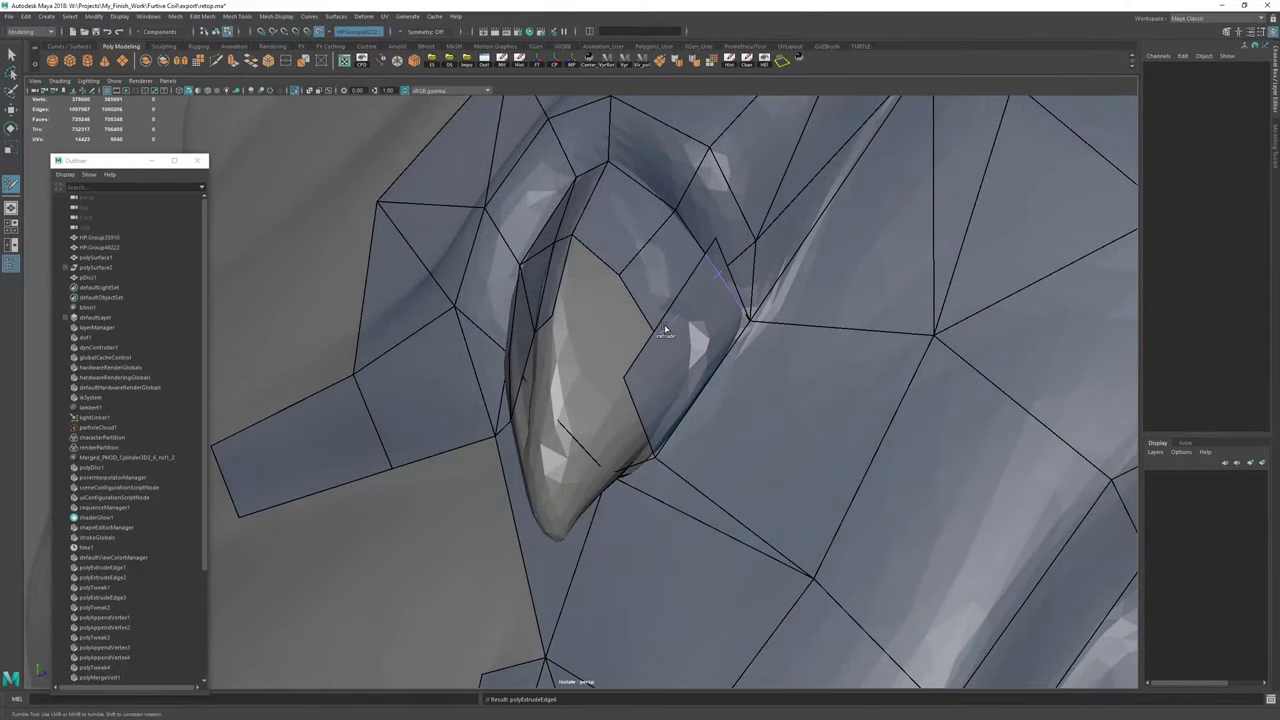
pyautogui.moveTo(687, 349)
pyautogui.keyDown('alt'); pyautogui.mouseDown()
pyautogui.moveTo(606, 372)
pyautogui.moveTo(572, 356)
pyautogui.moveTo(649, 403)
pyautogui.moveTo(585, 377)
pyautogui.moveTo(608, 388)
pyautogui.moveTo(666, 400)
pyautogui.moveTo(545, 420)
pyautogui.moveTo(537, 435)
pyautogui.moveTo(617, 403)
pyautogui.moveTo(666, 324)
pyautogui.mouseUp(); pyautogui.keyUp('alt')
pyautogui.hotkey('ctrl', 'shift', 'x')
pyautogui.press('q')
pyautogui.hotkey('ctrl', 'shift', 'q')
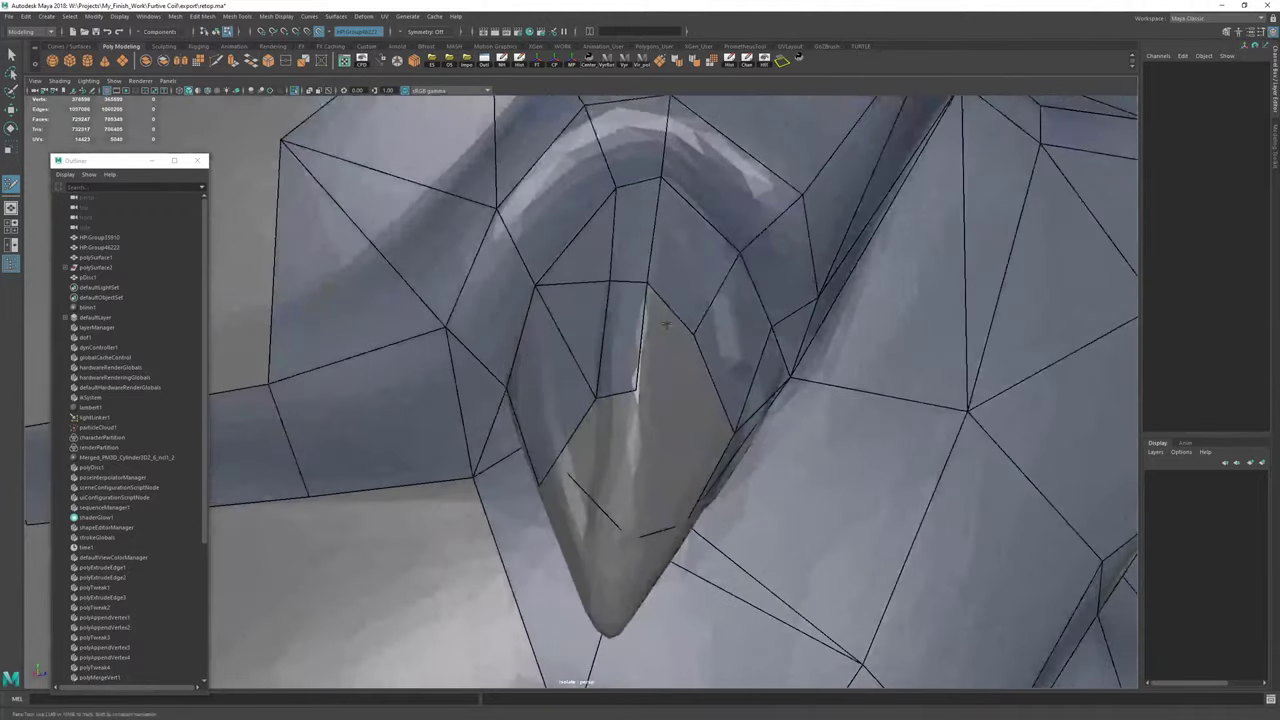
# Extend the faces down the front and outer side of the spike toward its tip.
pyautogui.keyDown('alt'); pyautogui.moveTo(689, 386); pyautogui.dragTo(578, 355); pyautogui.keyUp('alt')
pyautogui.keyDown('alt'); pyautogui.moveTo(580, 434); pyautogui.dragTo(600, 370); pyautogui.keyUp('alt')
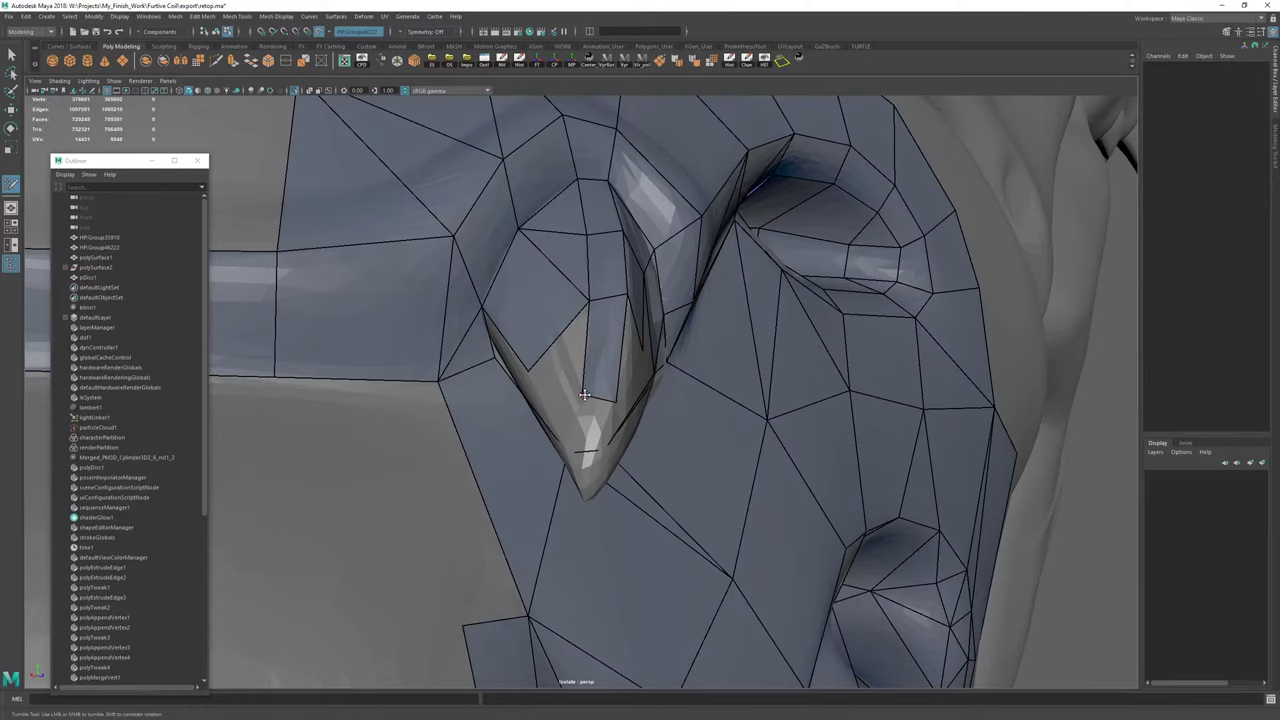
pyautogui.keyDown('alt'); pyautogui.moveTo(555, 392); pyautogui.dragTo(540, 360); pyautogui.keyUp('alt')
pyautogui.moveTo(531, 410)
pyautogui.keyDown('alt'); pyautogui.mouseDown()
pyautogui.moveTo(526, 423)
pyautogui.moveTo(541, 421)
pyautogui.mouseUp(); pyautogui.keyUp('alt')
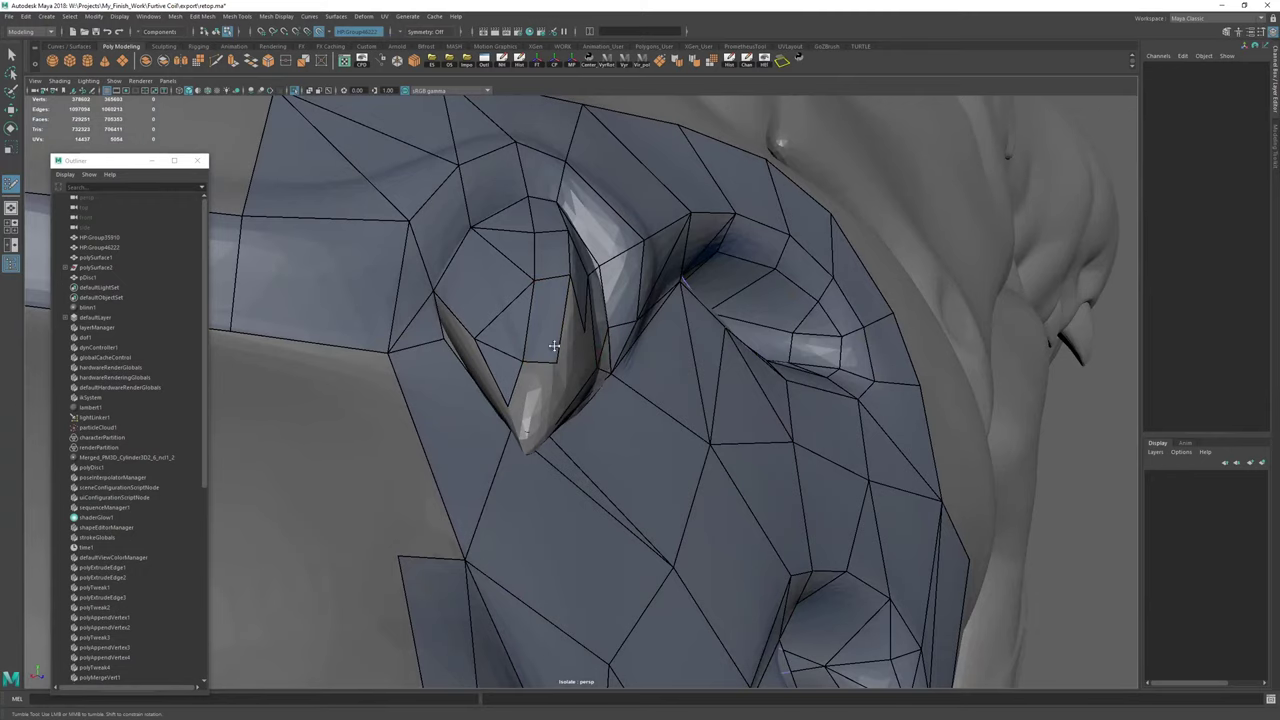
pyautogui.keyDown('alt'); pyautogui.moveTo(554, 345); pyautogui.dragTo(555, 352); pyautogui.keyUp('alt')
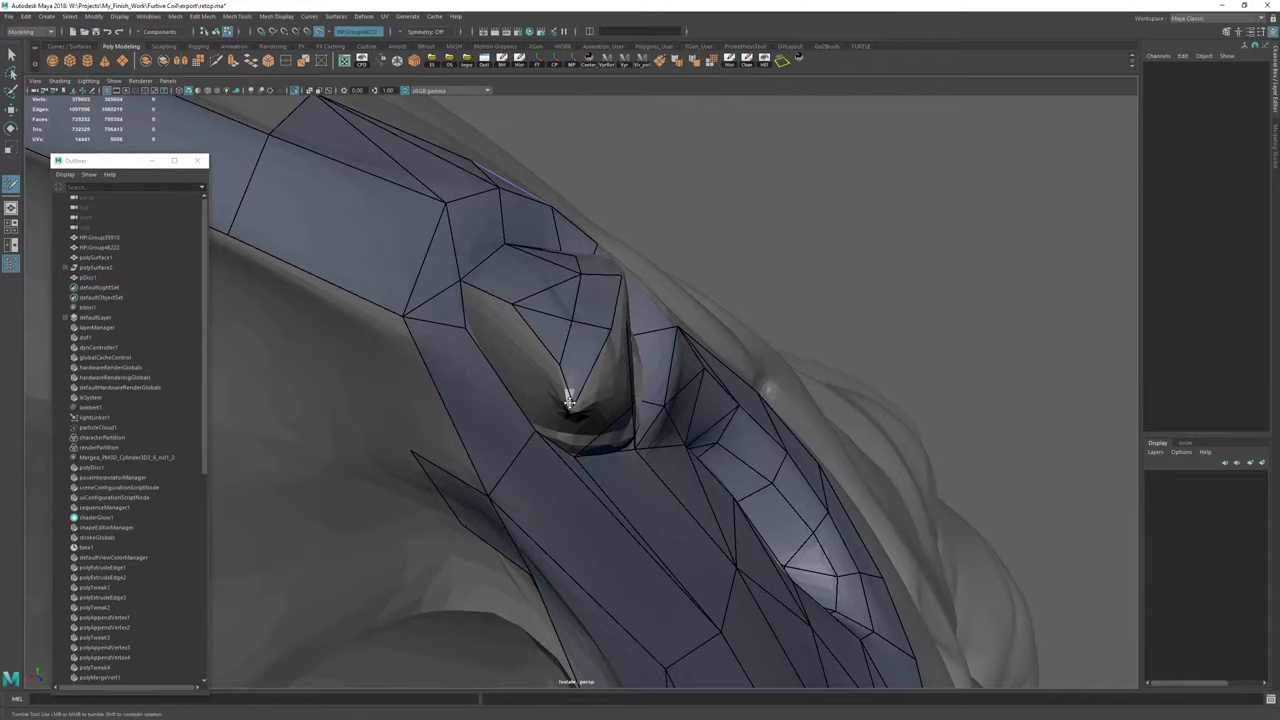
# Cut an edge across the narrow front face just above the spike's tip and return to Quad Draw.
pyautogui.keyDown('alt'); pyautogui.moveTo(570, 402); pyautogui.dragTo(521, 364); pyautogui.keyUp('alt')
pyautogui.keyDown('alt'); pyautogui.moveTo(521, 364); pyautogui.dragTo(550, 370, button='right'); pyautogui.keyUp('alt')
pyautogui.keyDown('alt'); pyautogui.moveTo(550, 370); pyautogui.dragTo(500, 368, button='middle'); pyautogui.keyUp('alt')
pyautogui.keyDown('alt'); pyautogui.moveTo(500, 368); pyautogui.dragTo(540, 372, button='right'); pyautogui.keyUp('alt')
pyautogui.keyDown('alt'); pyautogui.moveTo(540, 372); pyautogui.dragTo(640, 378); pyautogui.keyUp('alt')
pyautogui.click(551, 445)
pyautogui.click(601, 439)
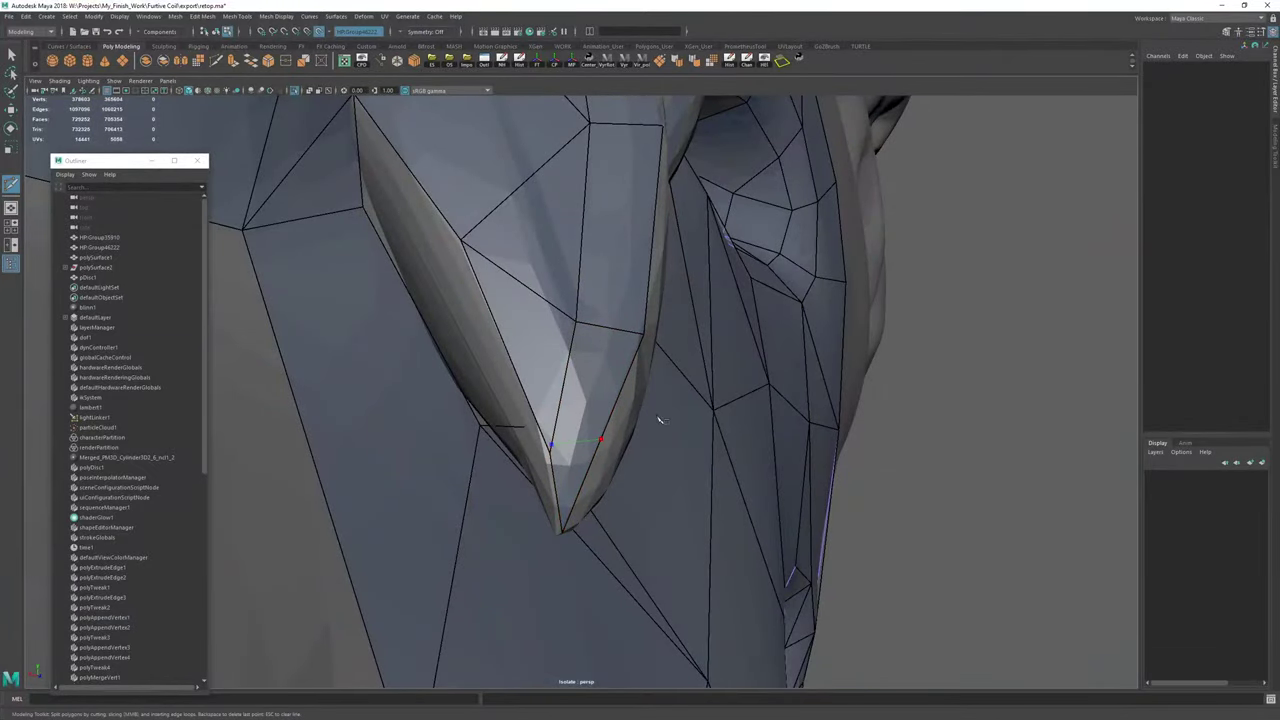
pyautogui.rightClick(660, 420)
pyautogui.hotkey('ctrl', 'shift', 'q')
# Add a quad on the spike's recess-facing side above the tip and adjust its edge vertices.
pyautogui.moveTo(612, 441)
pyautogui.mouseDown()
pyautogui.moveTo(543, 434)
pyautogui.moveTo(551, 406)
pyautogui.moveTo(514, 290)
pyautogui.moveTo(500, 330)
pyautogui.moveTo(518, 348)
pyautogui.moveTo(562, 303)
pyautogui.moveTo(524, 333)
pyautogui.moveTo(497, 411)
pyautogui.moveTo(507, 401)
pyautogui.mouseUp()
pyautogui.hotkey('ctrl', 'shift', 'x')
pyautogui.click(513, 280)
pyautogui.rightClick(555, 318)
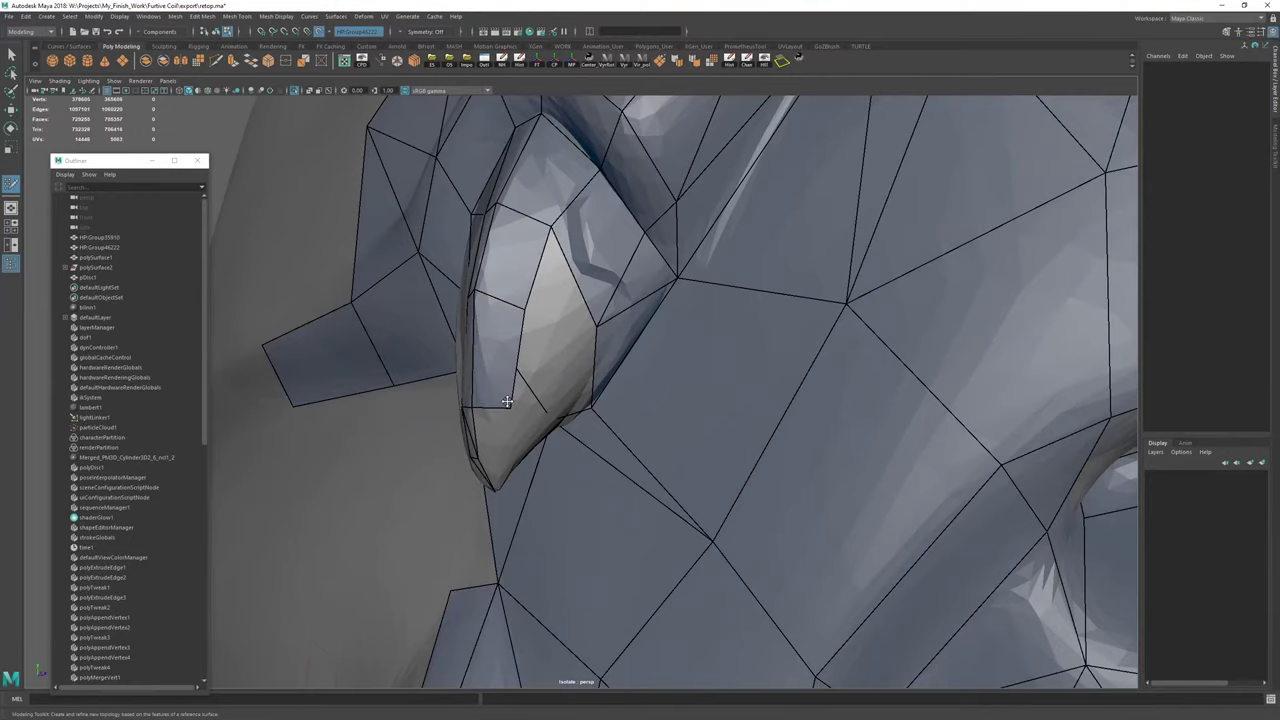
pyautogui.moveTo(524, 303)
pyautogui.keyDown('alt'); pyautogui.mouseDown()
pyautogui.moveTo(548, 322)
pyautogui.moveTo(515, 321)
pyautogui.mouseUp(); pyautogui.keyUp('alt')
pyautogui.moveTo(507, 408); pyautogui.dragTo(501, 407)
# Clear the retopology mesh's construction history in object mode and reactivate Quad Draw.
pyautogui.press('w')
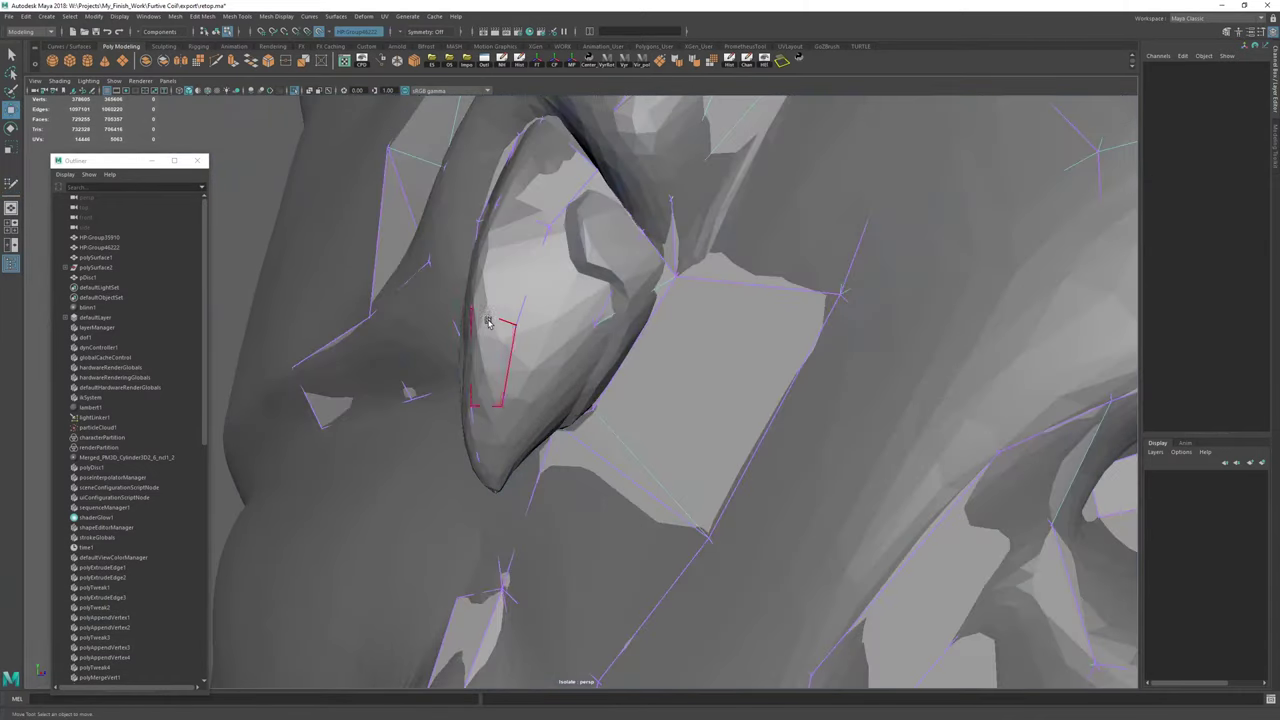
pyautogui.press('F8')
pyautogui.click(730, 62)
pyautogui.press('y')
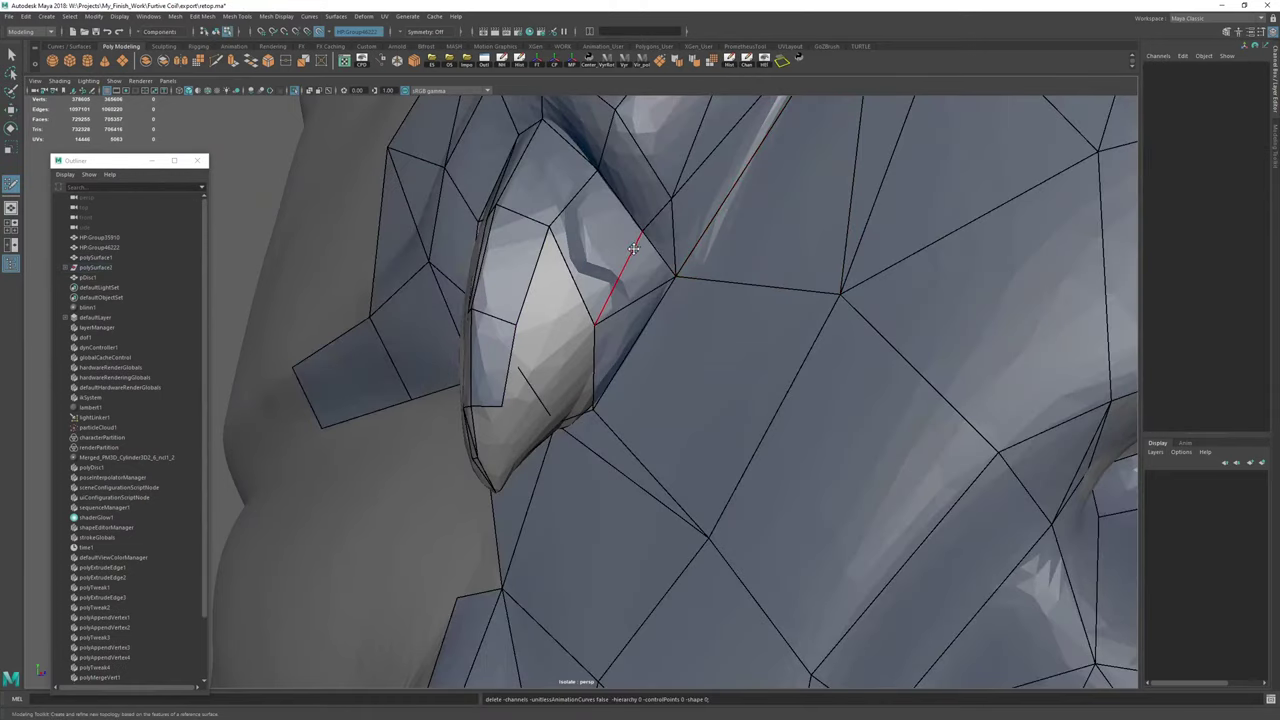
# Fill the open area on the spike's recess-facing side and bridge the gap between its outer underside and the rim.
pyautogui.keyDown('alt'); pyautogui.moveTo(624, 291); pyautogui.dragTo(814, 400, button='right'); pyautogui.keyUp('alt')
pyautogui.moveTo(465, 315)
pyautogui.keyDown('alt'); pyautogui.mouseDown()
pyautogui.moveTo(546, 329)
pyautogui.moveTo(623, 390)
pyautogui.moveTo(614, 326)
pyautogui.mouseUp(); pyautogui.keyUp('alt')
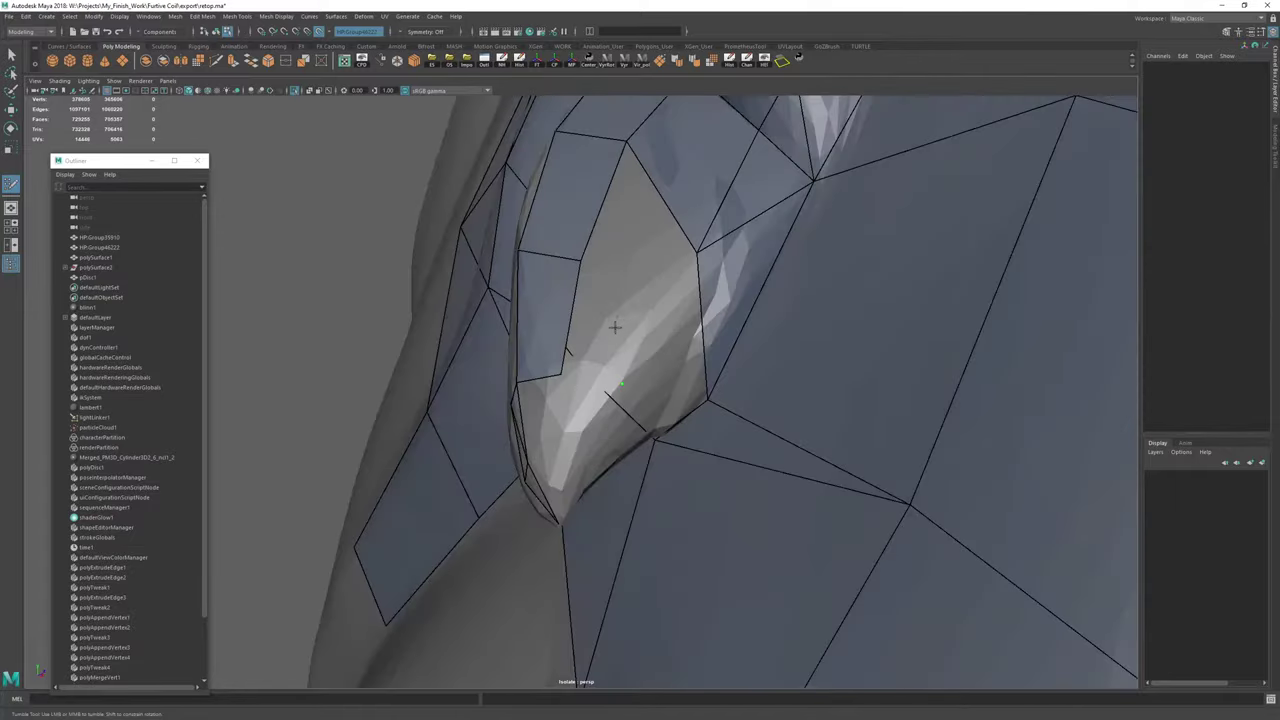
pyautogui.keyDown('shift'); pyautogui.click(640, 300); pyautogui.keyUp('shift')
pyautogui.keyDown('shift'); pyautogui.click(647, 230); pyautogui.keyUp('shift')
pyautogui.keyDown('alt'); pyautogui.moveTo(725, 297); pyautogui.dragTo(562, 380); pyautogui.keyUp('alt')
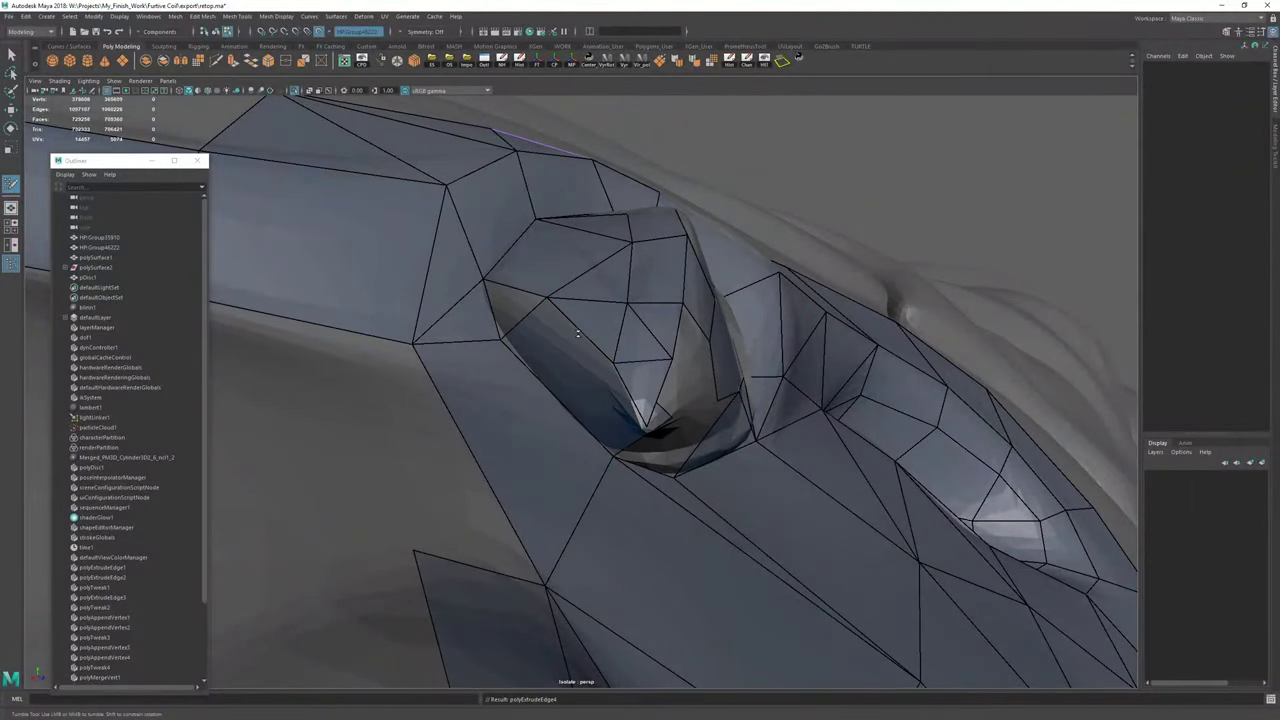
pyautogui.moveTo(579, 329)
pyautogui.keyDown('alt'); pyautogui.mouseDown()
pyautogui.moveTo(623, 371)
pyautogui.moveTo(586, 380)
pyautogui.mouseUp(); pyautogui.keyUp('alt')
pyautogui.keyDown('shift'); pyautogui.click(523, 289); pyautogui.keyUp('shift')
pyautogui.moveTo(540, 300)
pyautogui.keyDown('alt'); pyautogui.mouseDown()
pyautogui.moveTo(638, 324)
pyautogui.moveTo(577, 337)
pyautogui.mouseUp(); pyautogui.keyUp('alt')
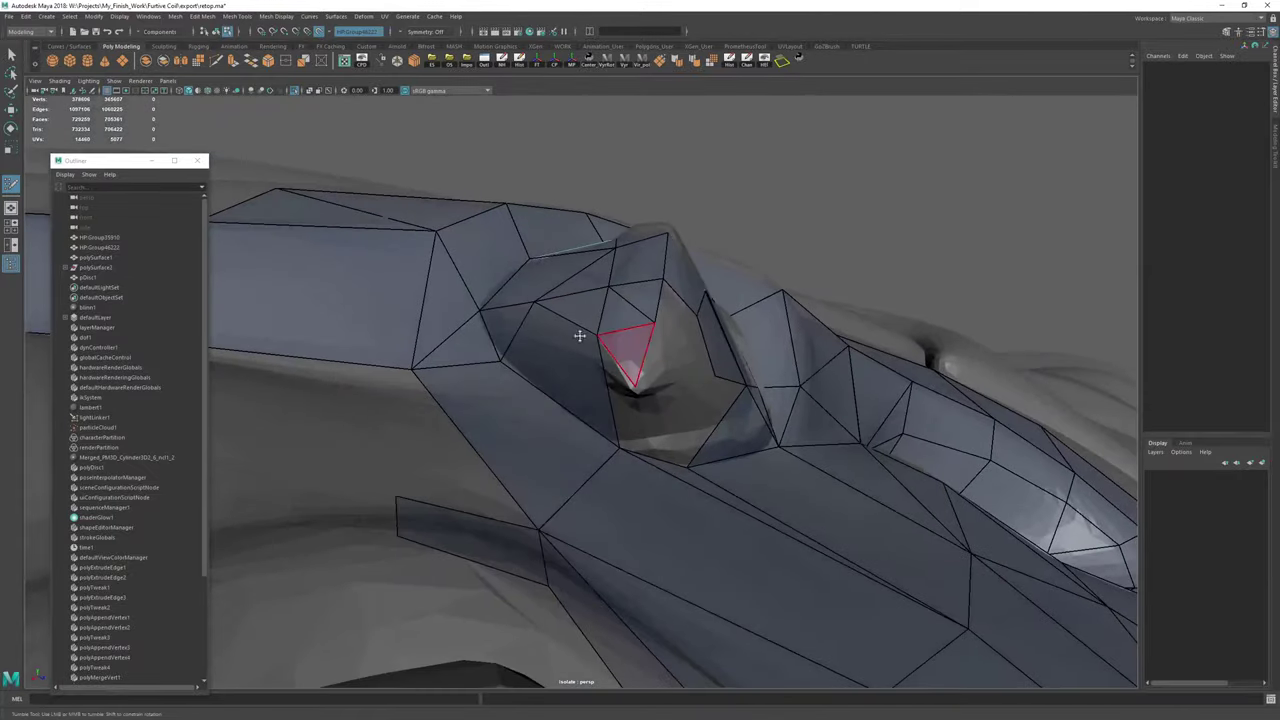
# Split the new underside face lengthwise with Multi-Cut, starting from the rim corner of the spike's base.
pyautogui.hotkey('ctrl', 'shift', 'x')
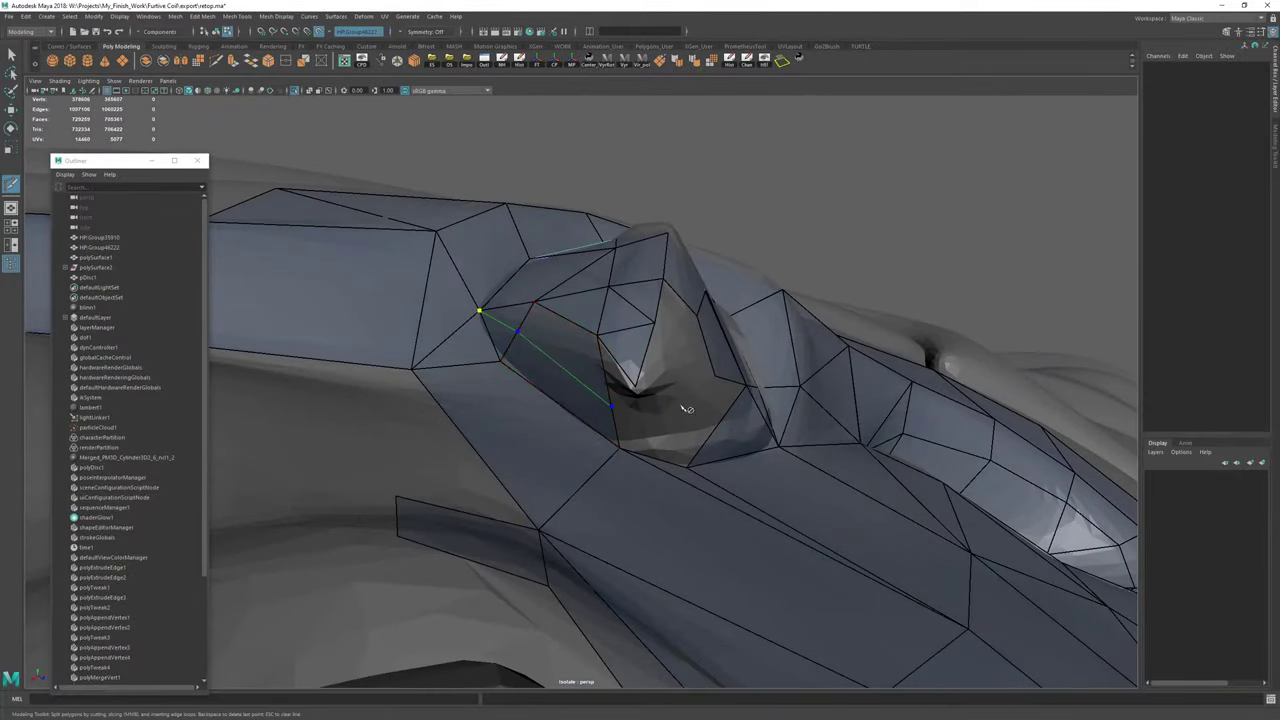
pyautogui.hotkey('ctrl', 'shift', 'q')
pyautogui.keyDown('alt'); pyautogui.moveTo(583, 392); pyautogui.dragTo(570, 421); pyautogui.keyUp('alt')
pyautogui.hotkey('ctrl', 'shift', 'x')
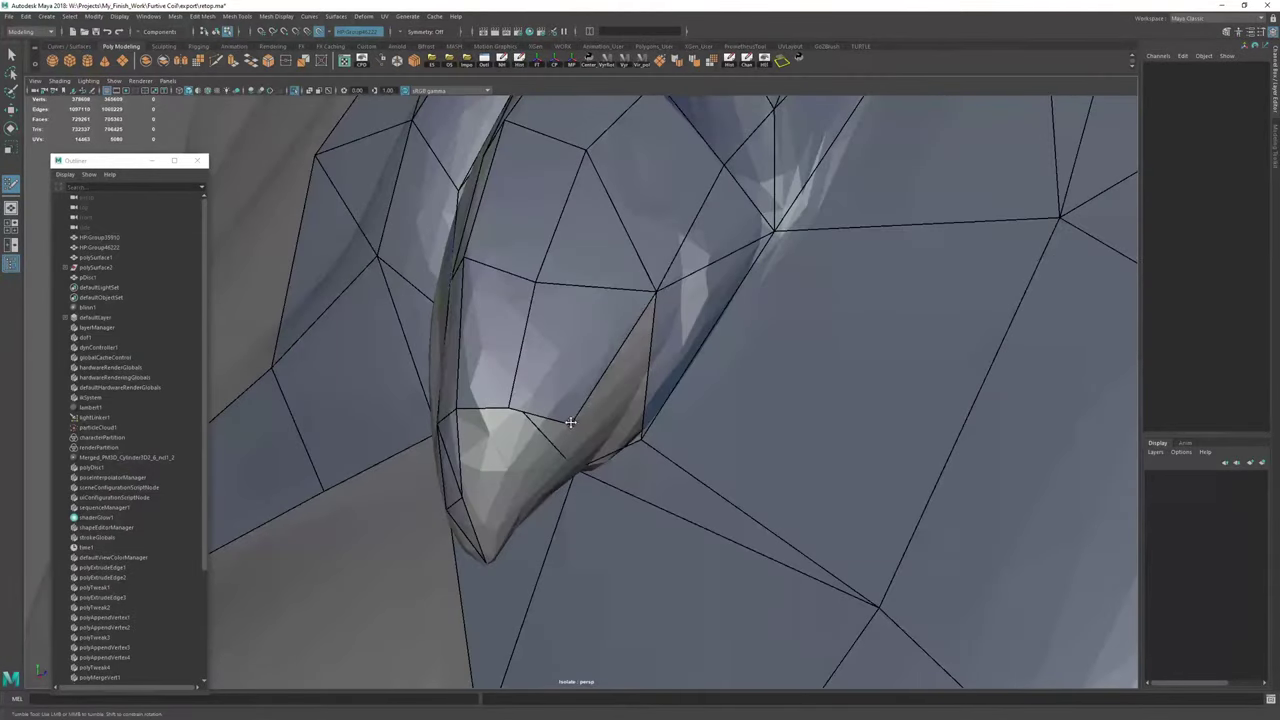
# Fill the faces between the spike's recess-facing side and the lower rim, and adjust the outer rim vertex.
pyautogui.scroll(-2, 580, 305)
pyautogui.moveTo(606, 323)
pyautogui.keyDown('alt'); pyautogui.mouseDown()
pyautogui.moveTo(569, 311)
pyautogui.moveTo(611, 323)
pyautogui.moveTo(554, 344)
pyautogui.moveTo(590, 313)
pyautogui.mouseUp(); pyautogui.keyUp('alt')
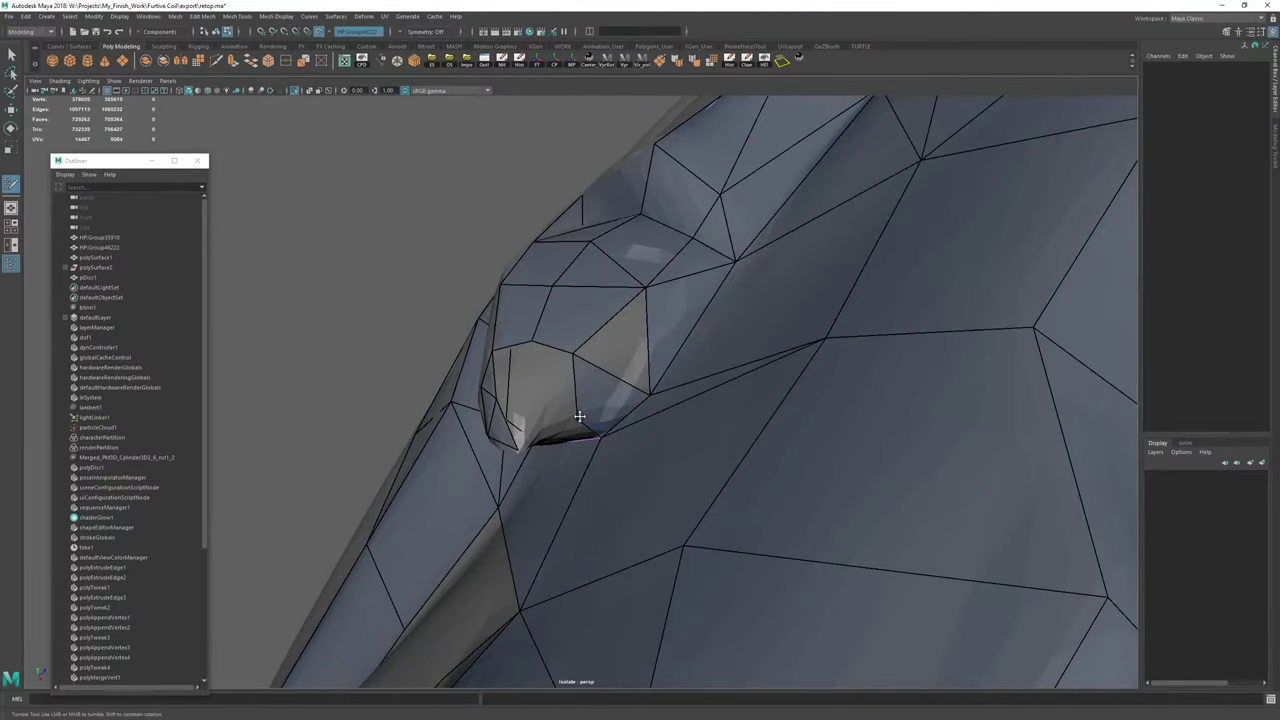
pyautogui.keyDown('shift'); pyautogui.click(629, 323); pyautogui.keyUp('shift')
pyautogui.moveTo(629, 323)
pyautogui.keyDown('alt'); pyautogui.mouseDown()
pyautogui.moveTo(603, 329)
pyautogui.moveTo(635, 322)
pyautogui.moveTo(622, 332)
pyautogui.mouseUp(); pyautogui.keyUp('alt')
pyautogui.moveTo(667, 443)
pyautogui.keyDown('alt'); pyautogui.mouseDown()
pyautogui.moveTo(657, 343)
pyautogui.moveTo(600, 360)
pyautogui.moveTo(730, 430)
pyautogui.moveTo(683, 437)
pyautogui.mouseUp(); pyautogui.keyUp('alt')
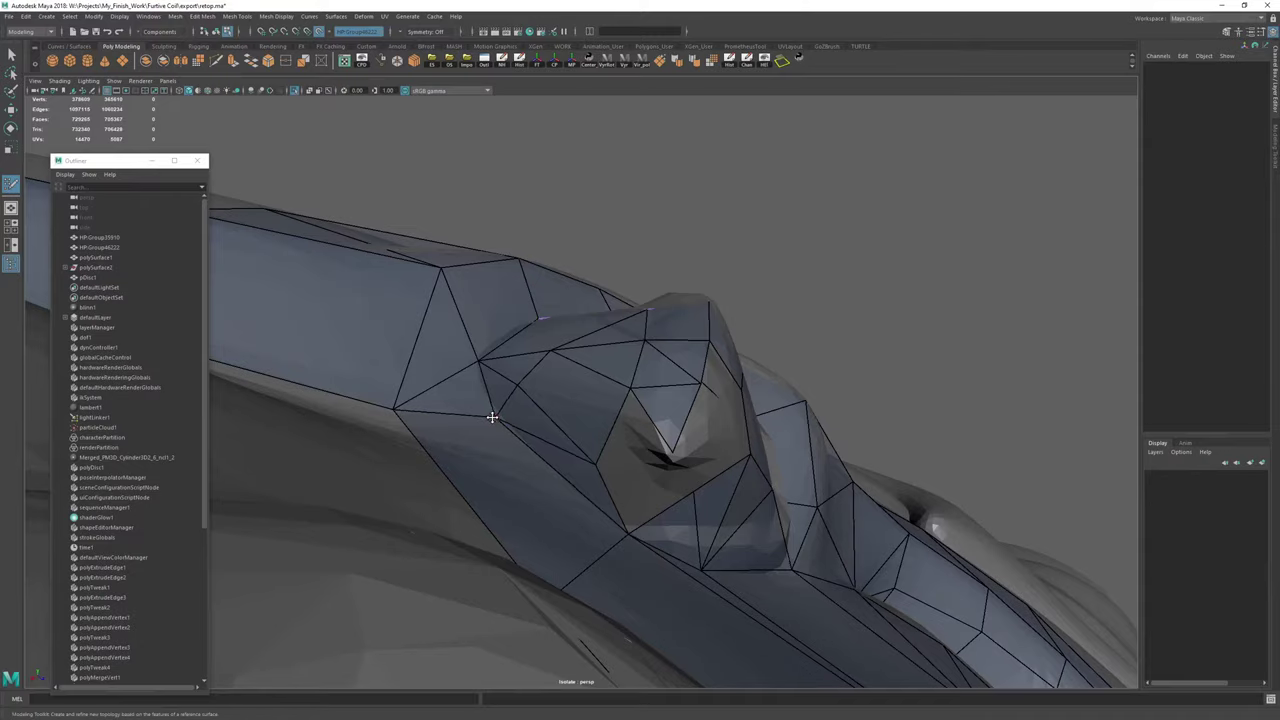
pyautogui.moveTo(480, 381)
pyautogui.mouseDown()
pyautogui.moveTo(475, 356)
pyautogui.moveTo(506, 366)
pyautogui.moveTo(526, 422)
pyautogui.moveTo(495, 342)
pyautogui.moveTo(717, 440)
pyautogui.moveTo(486, 400)
pyautogui.mouseUp()
pyautogui.keyDown('alt'); pyautogui.moveTo(486, 400); pyautogui.dragTo(536, 408, button='right'); pyautogui.keyUp('alt')
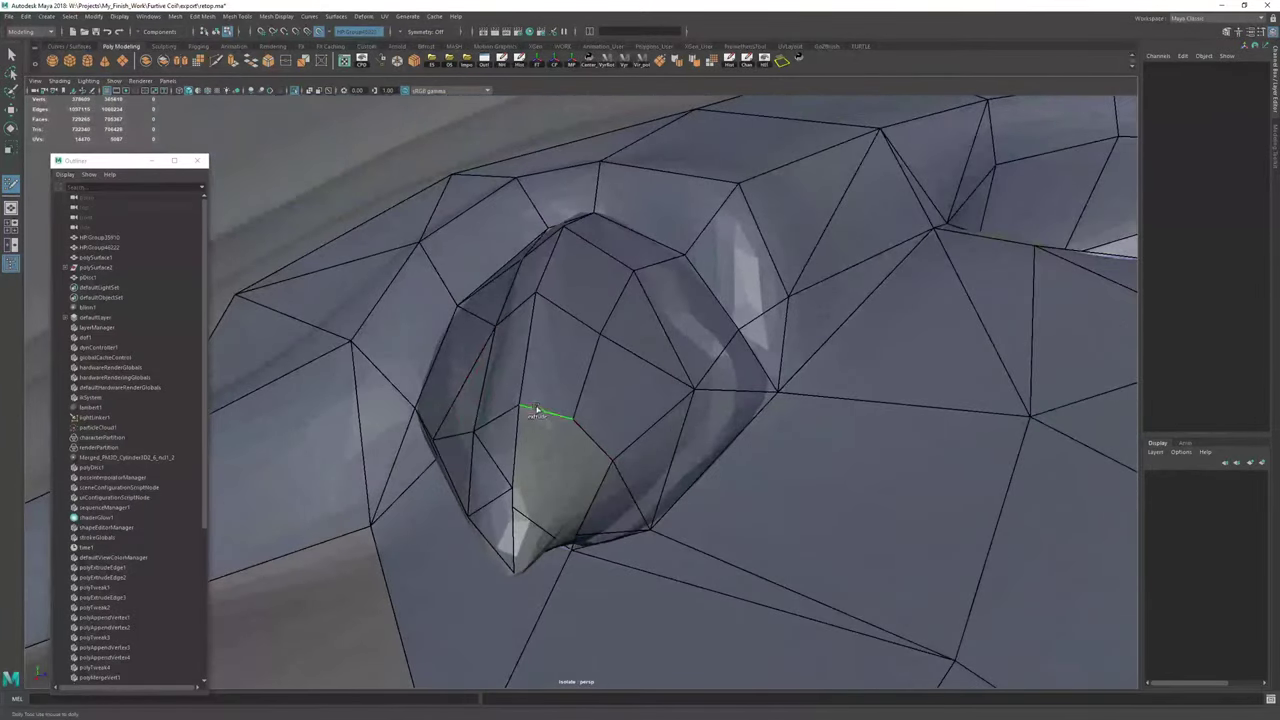
pyautogui.moveTo(548, 498)
pyautogui.keyDown('alt'); pyautogui.mouseDown()
pyautogui.moveTo(572, 446)
pyautogui.moveTo(579, 513)
pyautogui.moveTo(609, 395)
pyautogui.moveTo(706, 434)
pyautogui.moveTo(636, 429)
pyautogui.moveTo(646, 432)
pyautogui.mouseUp(); pyautogui.keyUp('alt')
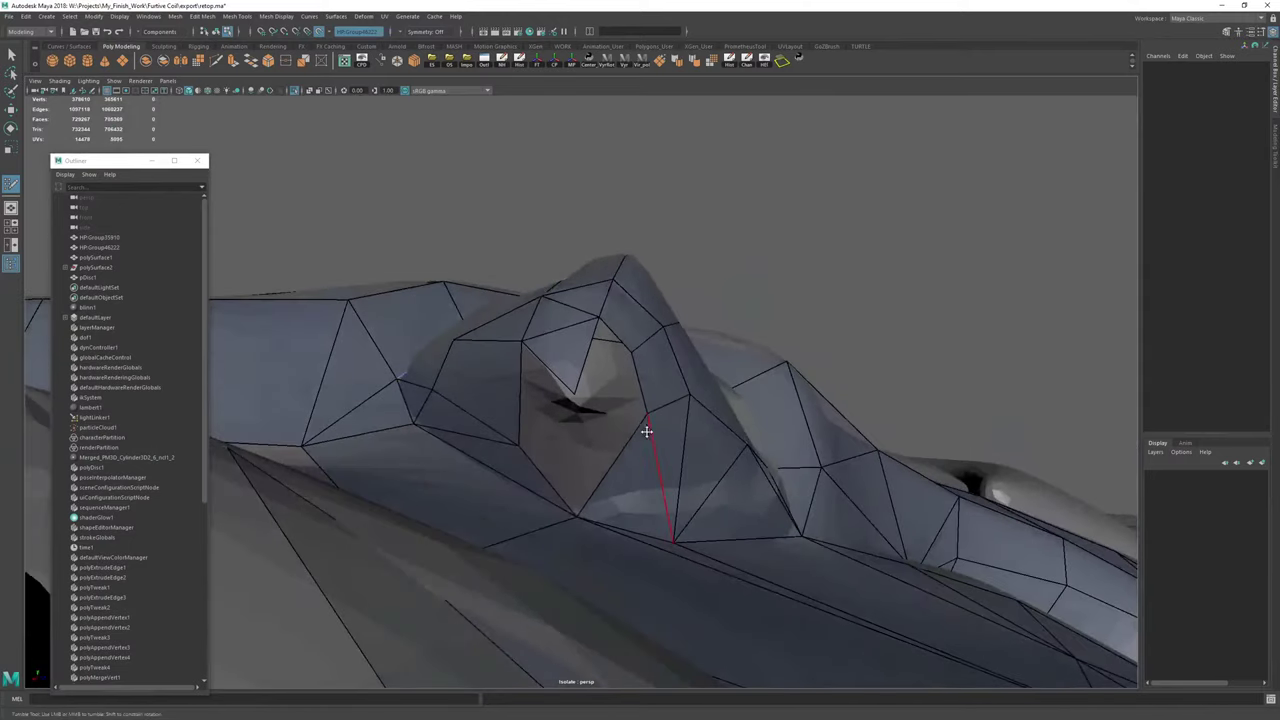
# Fill the remaining gaps under the spike's tip and cut an edge from the tip across the new underside face.
pyautogui.keyDown('shift'); pyautogui.click(608, 388); pyautogui.keyUp('shift')
pyautogui.keyDown('shift'); pyautogui.click(608, 380); pyautogui.keyUp('shift')
pyautogui.keyDown('shift'); pyautogui.click(546, 391); pyautogui.keyUp('shift')
pyautogui.moveTo(648, 380)
pyautogui.keyDown('alt'); pyautogui.mouseDown()
pyautogui.moveTo(596, 460)
pyautogui.moveTo(585, 437)
pyautogui.mouseUp(); pyautogui.keyUp('alt')
pyautogui.hotkey('ctrl', 'shift', 'x')
pyautogui.click(602, 441)
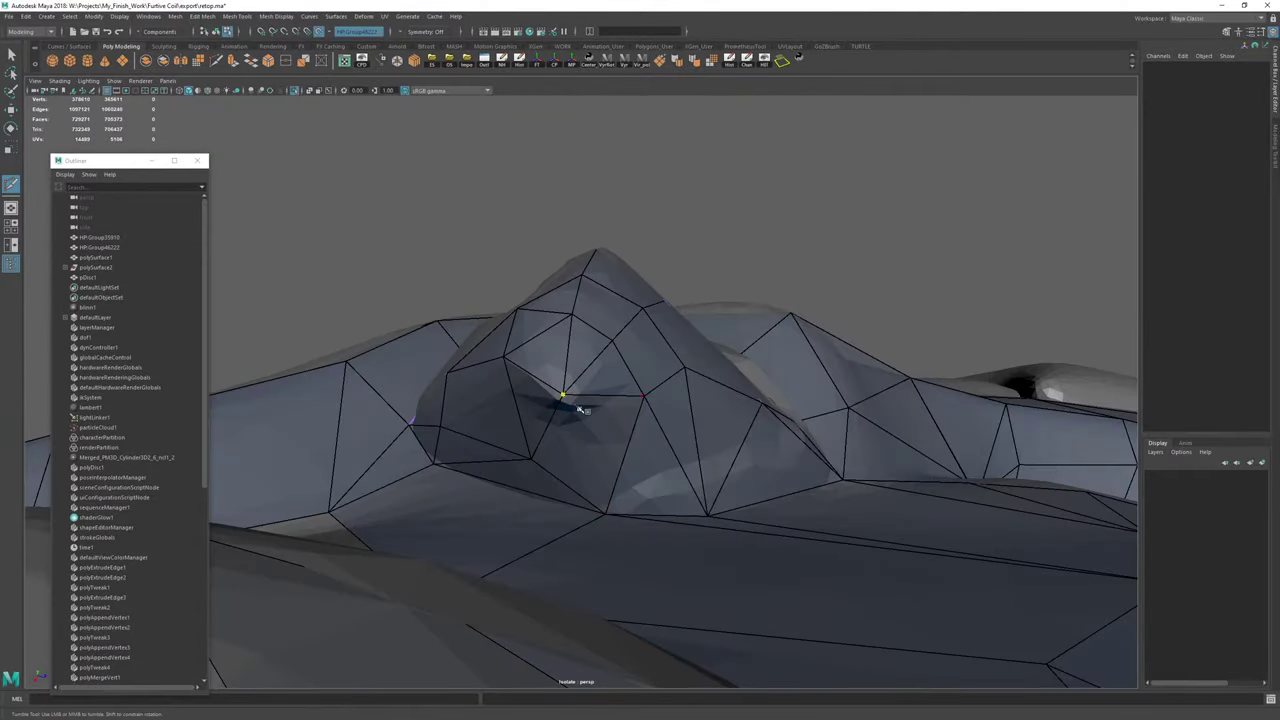
pyautogui.hotkey('ctrl', 'shift', 'q')
# Cut the underside face near the spike's tip and reposition the central underside vertex.
pyautogui.keyDown('alt'); pyautogui.moveTo(562, 394); pyautogui.dragTo(634, 409); pyautogui.keyUp('alt')
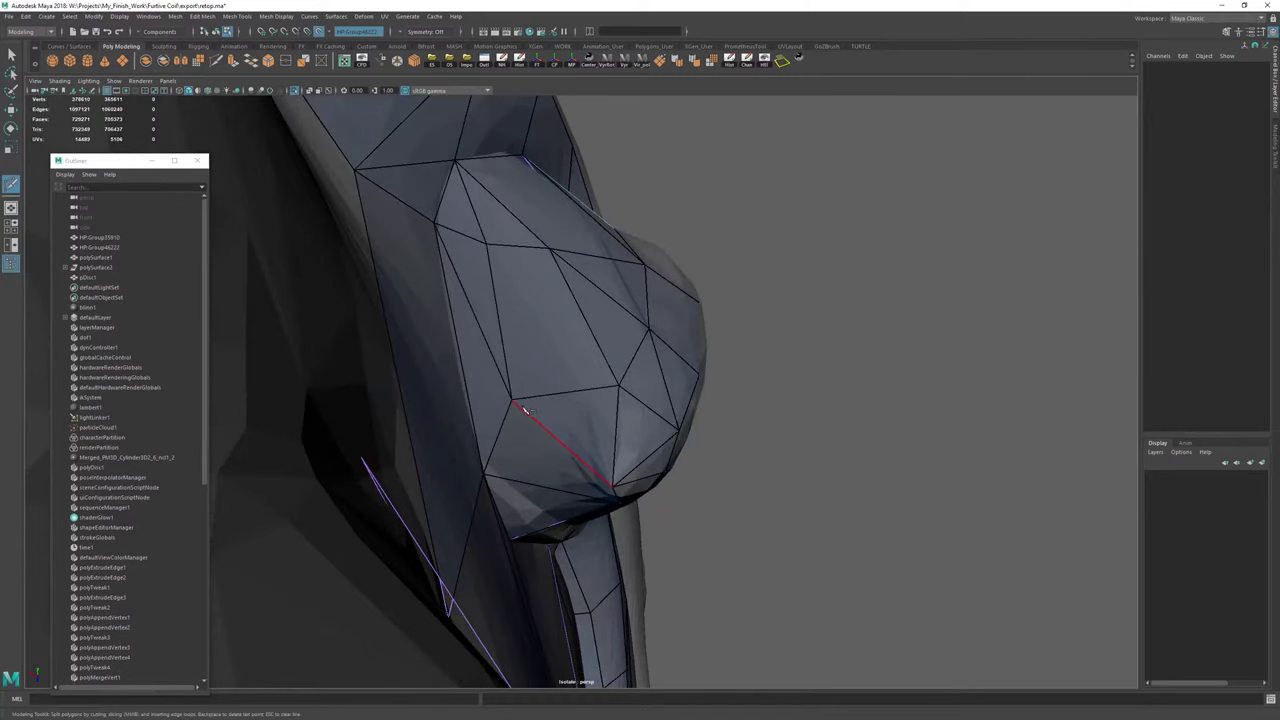
pyautogui.moveTo(523, 409)
pyautogui.keyDown('alt'); pyautogui.mouseDown()
pyautogui.moveTo(517, 420)
pyautogui.moveTo(552, 435)
pyautogui.moveTo(538, 436)
pyautogui.moveTo(524, 392)
pyautogui.mouseUp(); pyautogui.keyUp('alt')
pyautogui.click(549, 512)
pyautogui.rightClick(553, 508)
pyautogui.click(512, 402)
pyautogui.hotkey('ctrl', 'shift', 'q')
pyautogui.hotkey('ctrl', 'shift', 'x')
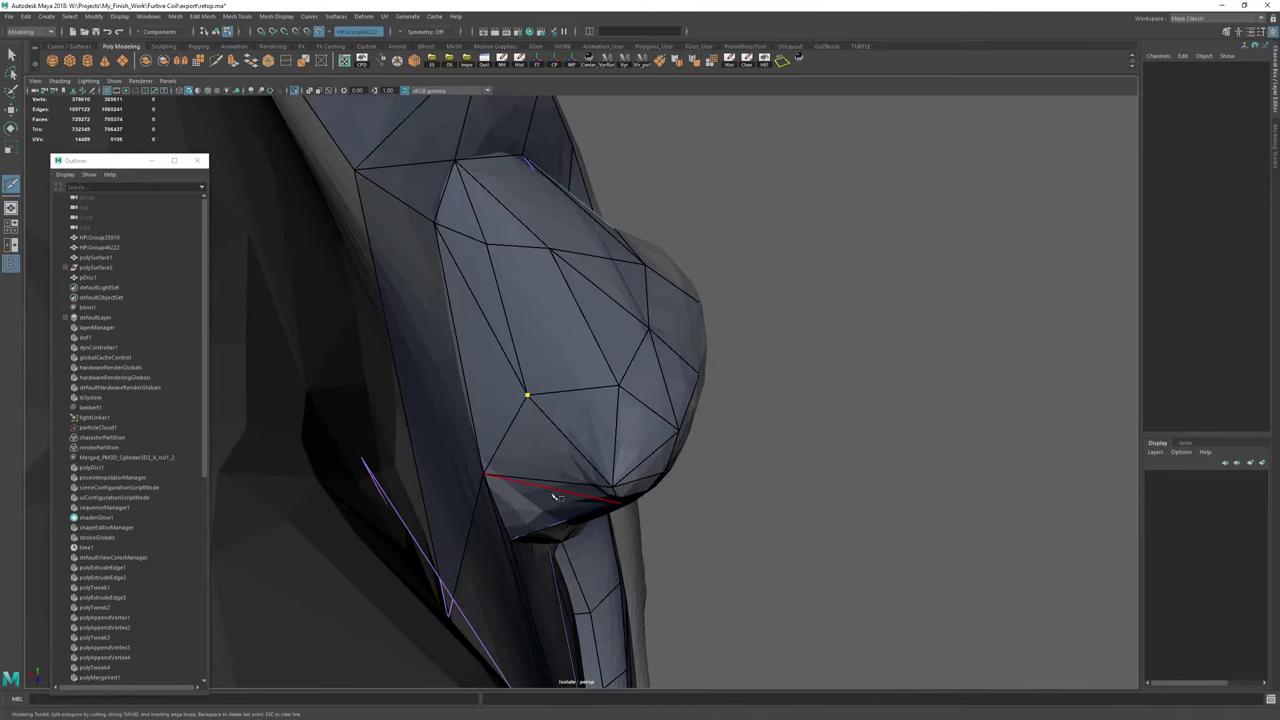
# Cut an edge from the underside across the spike's lower side faces to the rim and adjust a resulting vertex.
pyautogui.click(553, 493)
pyautogui.keyDown('alt'); pyautogui.moveTo(553, 495); pyautogui.dragTo(476, 485); pyautogui.keyUp('alt')
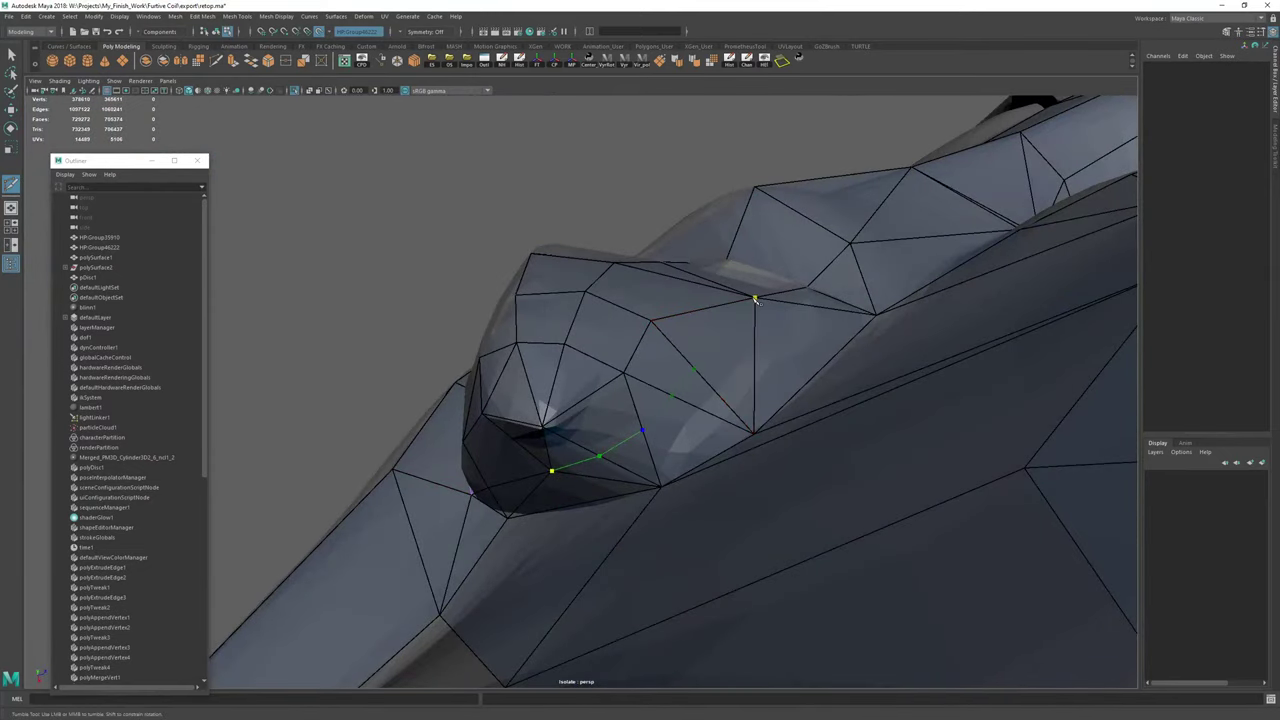
pyautogui.rightClick(704, 378)
pyautogui.hotkey('ctrl', 'shift', 'q')
pyautogui.moveTo(672, 395); pyautogui.dragTo(691, 377)
pyautogui.moveTo(691, 377)
pyautogui.keyDown('alt'); pyautogui.mouseDown()
pyautogui.moveTo(675, 403)
pyautogui.moveTo(587, 447)
pyautogui.moveTo(610, 446)
pyautogui.moveTo(529, 394)
pyautogui.moveTo(597, 446)
pyautogui.moveTo(624, 352)
pyautogui.moveTo(660, 383)
pyautogui.mouseUp(); pyautogui.keyUp('alt')
pyautogui.scroll(-5, 624, 352)
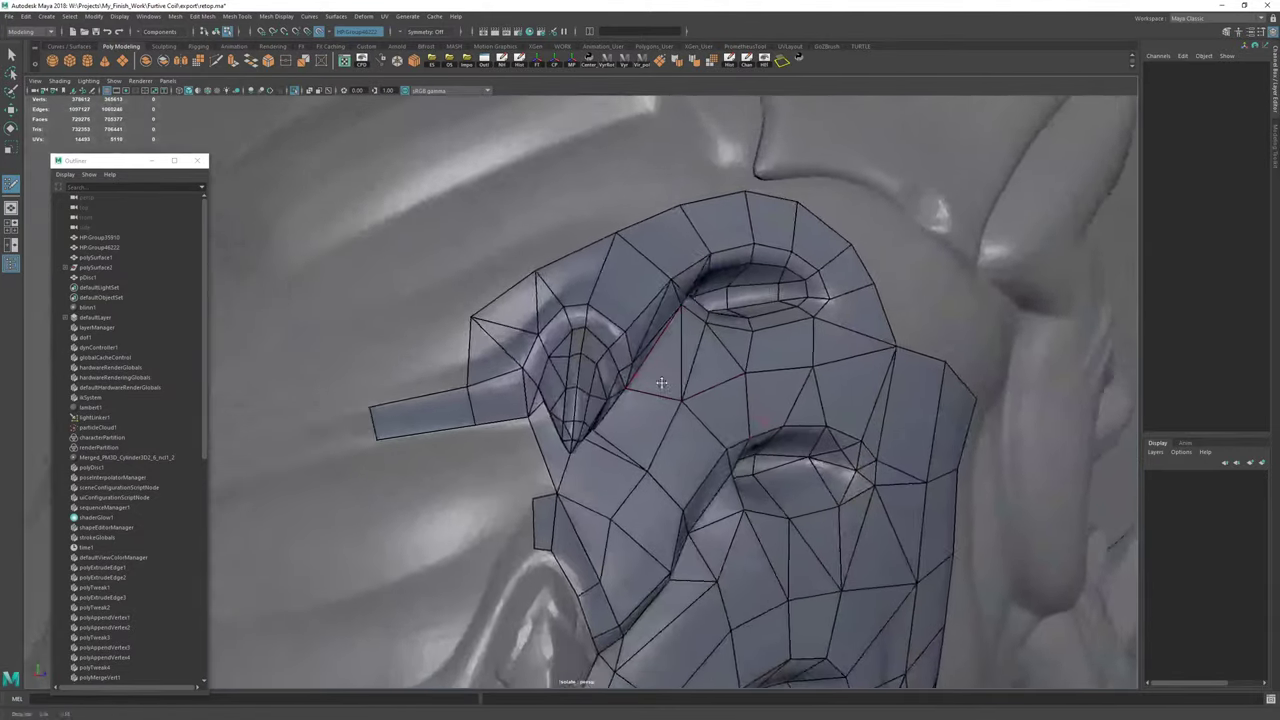
# Delete the low-poly mesh's history after finishing the spike and resume Quad Draw.
pyautogui.moveTo(660, 383)
pyautogui.keyDown('alt'); pyautogui.mouseDown(button='right')
pyautogui.moveTo(517, 323)
pyautogui.moveTo(771, 411)
pyautogui.mouseUp(button='right'); pyautogui.keyUp('alt')
pyautogui.press('w')
pyautogui.click(730, 62)
pyautogui.click(747, 62)
pyautogui.press('y')
# Extend a strip of quads around the outer rim of the next spike's recess to meet the existing lower strip.
pyautogui.moveTo(771, 411)
pyautogui.keyDown('alt'); pyautogui.mouseDown()
pyautogui.moveTo(623, 369)
pyautogui.moveTo(646, 430)
pyautogui.mouseUp(); pyautogui.keyUp('alt')
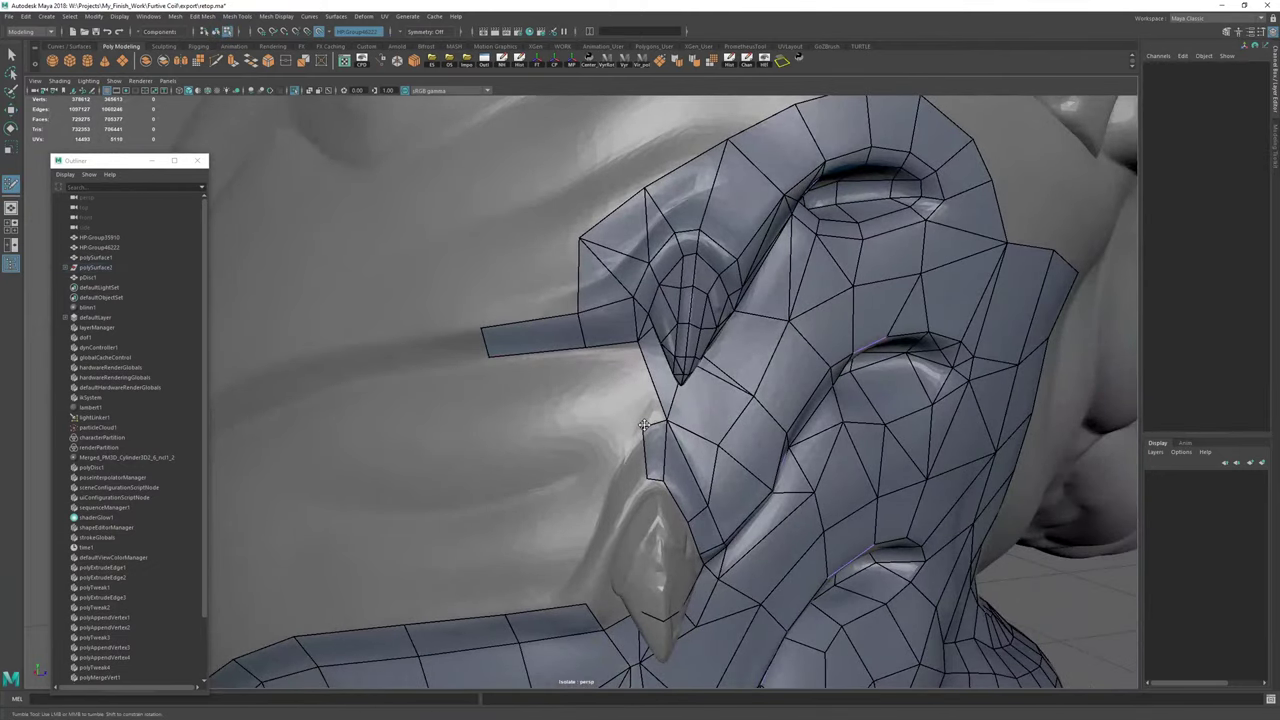
pyautogui.keyDown('alt'); pyautogui.moveTo(644, 425); pyautogui.dragTo(570, 286, button='middle'); pyautogui.keyUp('alt')
pyautogui.keyDown('alt'); pyautogui.moveTo(570, 286); pyautogui.dragTo(625, 300, button='right'); pyautogui.keyUp('alt')
pyautogui.moveTo(520, 275)
pyautogui.keyDown('alt'); pyautogui.mouseDown()
pyautogui.moveTo(575, 275)
pyautogui.moveTo(500, 320)
pyautogui.moveTo(516, 352)
pyautogui.moveTo(490, 329)
pyautogui.moveTo(454, 476)
pyautogui.moveTo(590, 400)
pyautogui.mouseUp(); pyautogui.keyUp('alt')
pyautogui.keyDown('alt'); pyautogui.moveTo(590, 400); pyautogui.dragTo(560, 360, button='right'); pyautogui.keyUp('alt')
pyautogui.keyDown('alt'); pyautogui.moveTo(560, 360); pyautogui.dragTo(600, 360); pyautogui.keyUp('alt')
pyautogui.keyDown('alt'); pyautogui.moveTo(600, 360); pyautogui.dragTo(700, 362, button='right'); pyautogui.keyUp('alt')
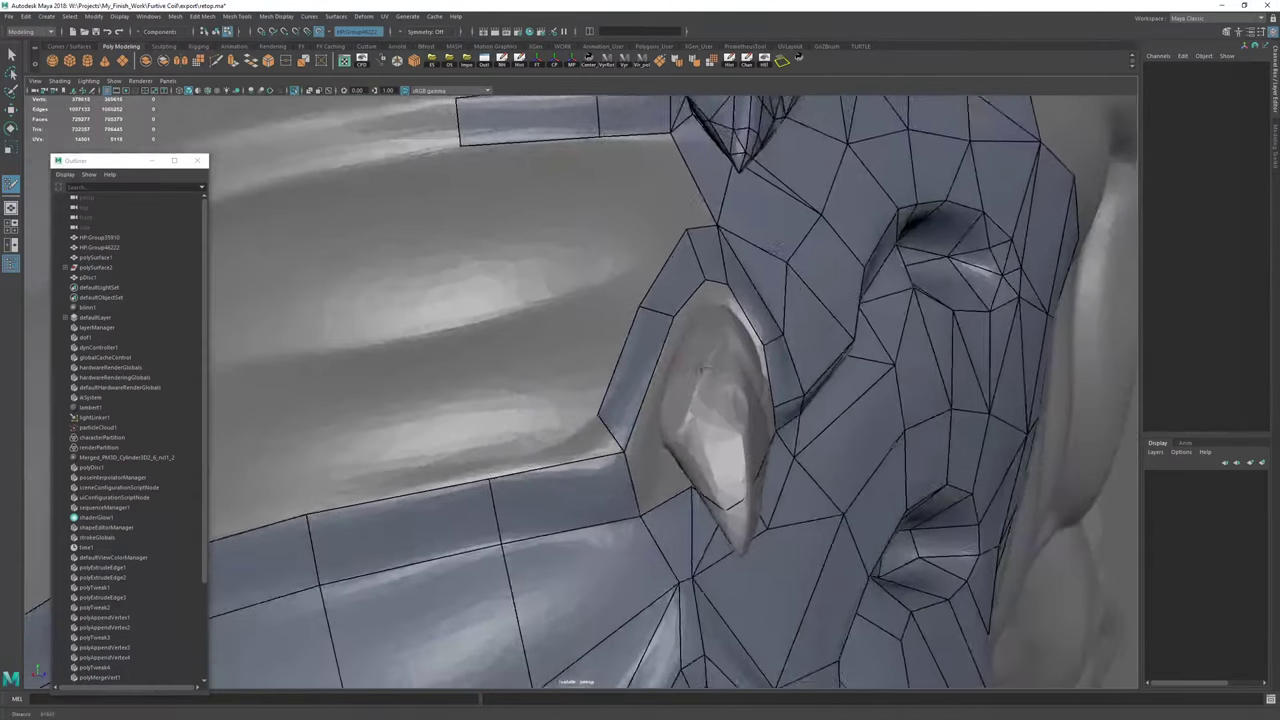
pyautogui.keyDown('alt'); pyautogui.moveTo(700, 362); pyautogui.dragTo(616, 393, button='middle'); pyautogui.keyUp('alt')
pyautogui.keyDown('alt'); pyautogui.moveTo(437, 354); pyautogui.dragTo(463, 324, button='middle'); pyautogui.keyUp('alt')
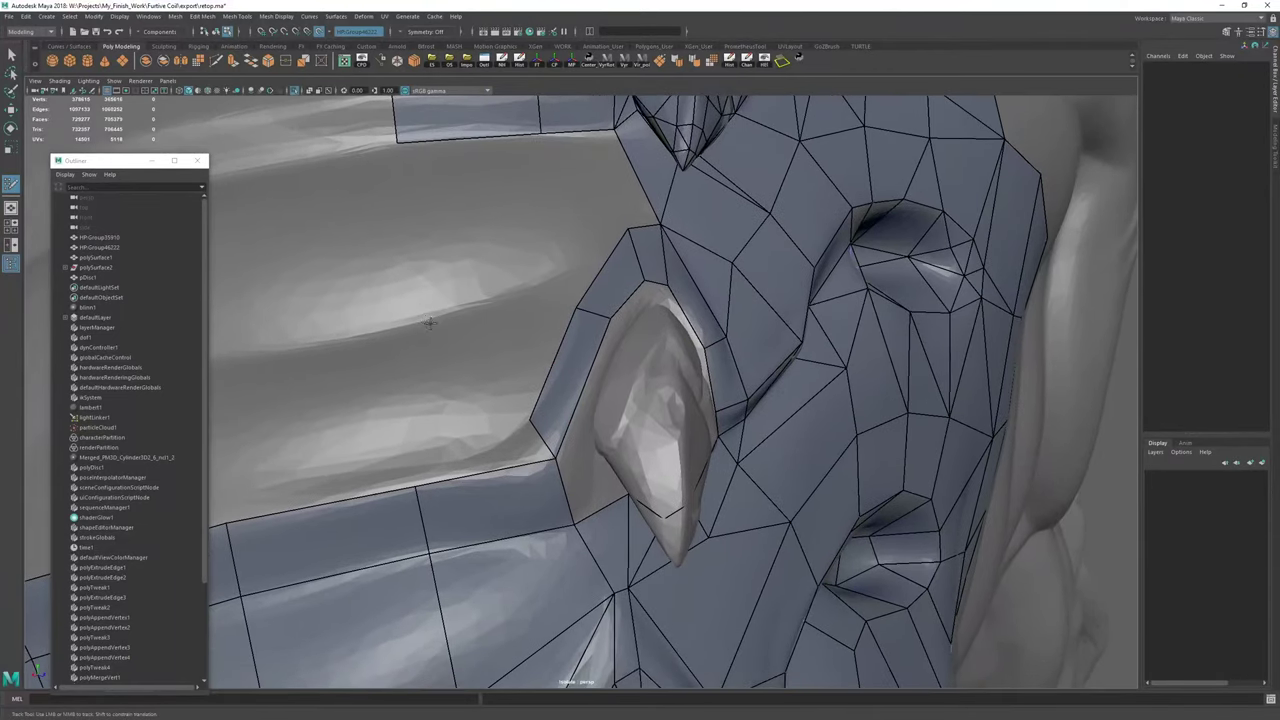
# Extend a two-row band of quads from the back's centre line along the fold above the existing strip.
pyautogui.keyDown('alt'); pyautogui.moveTo(432, 321); pyautogui.dragTo(618, 385, button='right'); pyautogui.keyUp('alt')
pyautogui.keyDown('alt'); pyautogui.moveTo(618, 385); pyautogui.dragTo(554, 473, button='middle'); pyautogui.keyUp('alt')
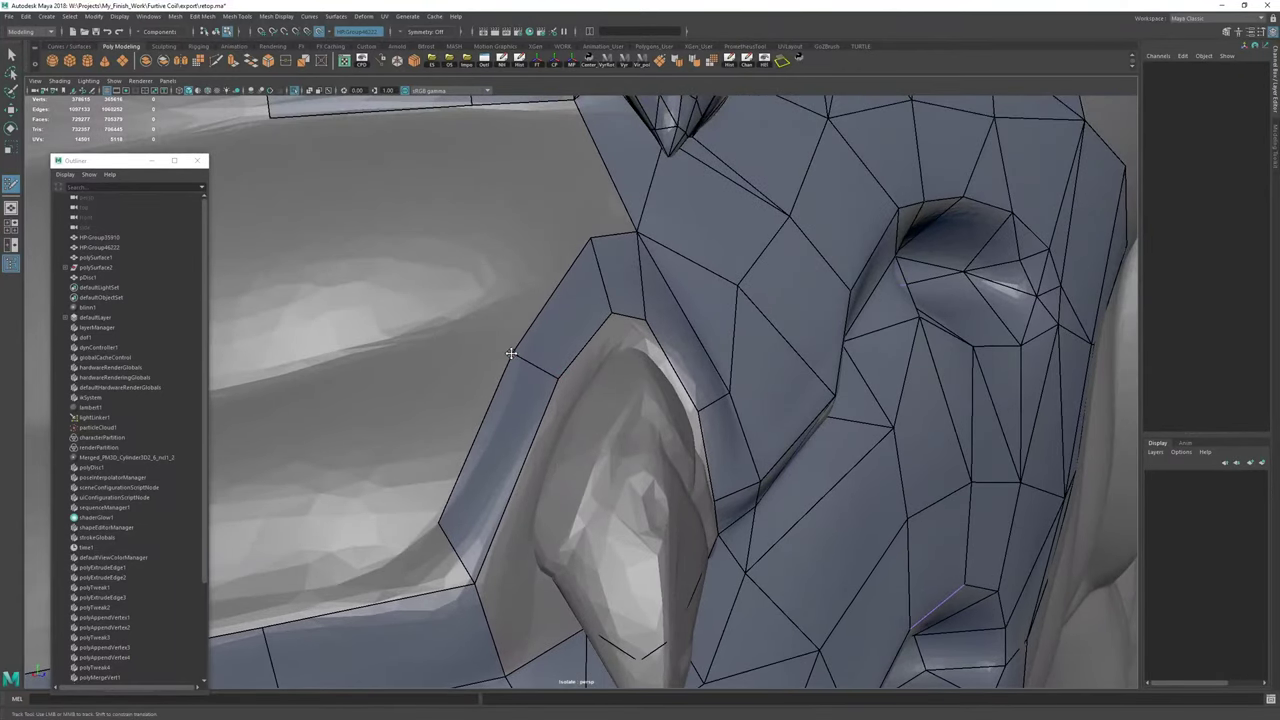
pyautogui.keyDown('alt'); pyautogui.moveTo(511, 353); pyautogui.dragTo(575, 410); pyautogui.keyUp('alt')
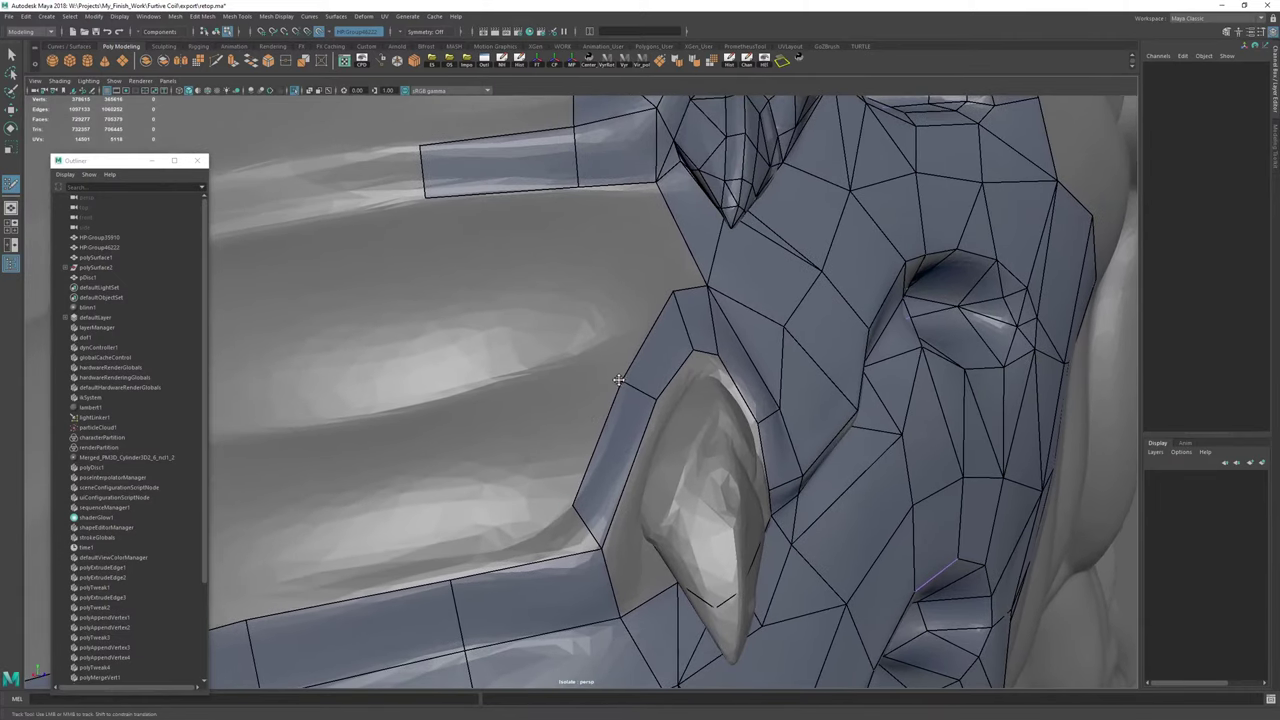
pyautogui.keyDown('alt'); pyautogui.moveTo(648, 384); pyautogui.dragTo(640, 388); pyautogui.keyUp('alt')
pyautogui.keyDown('alt'); pyautogui.moveTo(640, 388); pyautogui.dragTo(603, 328, button='middle'); pyautogui.keyUp('alt')
pyautogui.keyDown('alt'); pyautogui.moveTo(603, 328); pyautogui.dragTo(446, 368); pyautogui.keyUp('alt')
pyautogui.keyDown('alt'); pyautogui.moveTo(445, 368); pyautogui.dragTo(350, 352, button='right'); pyautogui.keyUp('alt')
pyautogui.keyDown('alt'); pyautogui.moveTo(350, 352); pyautogui.dragTo(734, 194); pyautogui.keyUp('alt')
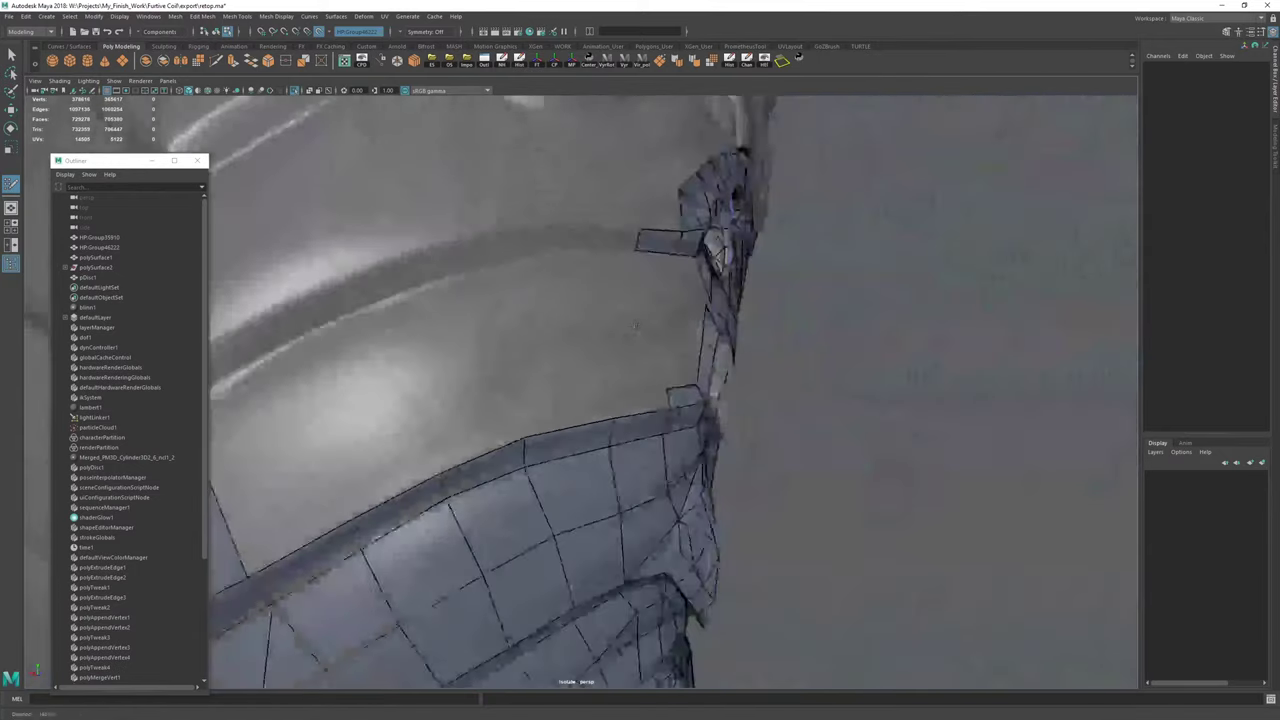
pyautogui.keyDown('alt'); pyautogui.moveTo(400, 400); pyautogui.dragTo(603, 366, button='middle'); pyautogui.keyUp('alt')
pyautogui.keyDown('alt'); pyautogui.moveTo(603, 366); pyautogui.dragTo(444, 326, button='right'); pyautogui.keyUp('alt')
pyautogui.moveTo(523, 469)
pyautogui.mouseDown()
pyautogui.moveTo(507, 403)
pyautogui.moveTo(460, 381)
pyautogui.moveTo(506, 392)
pyautogui.moveTo(494, 352)
pyautogui.moveTo(513, 330)
pyautogui.mouseUp()
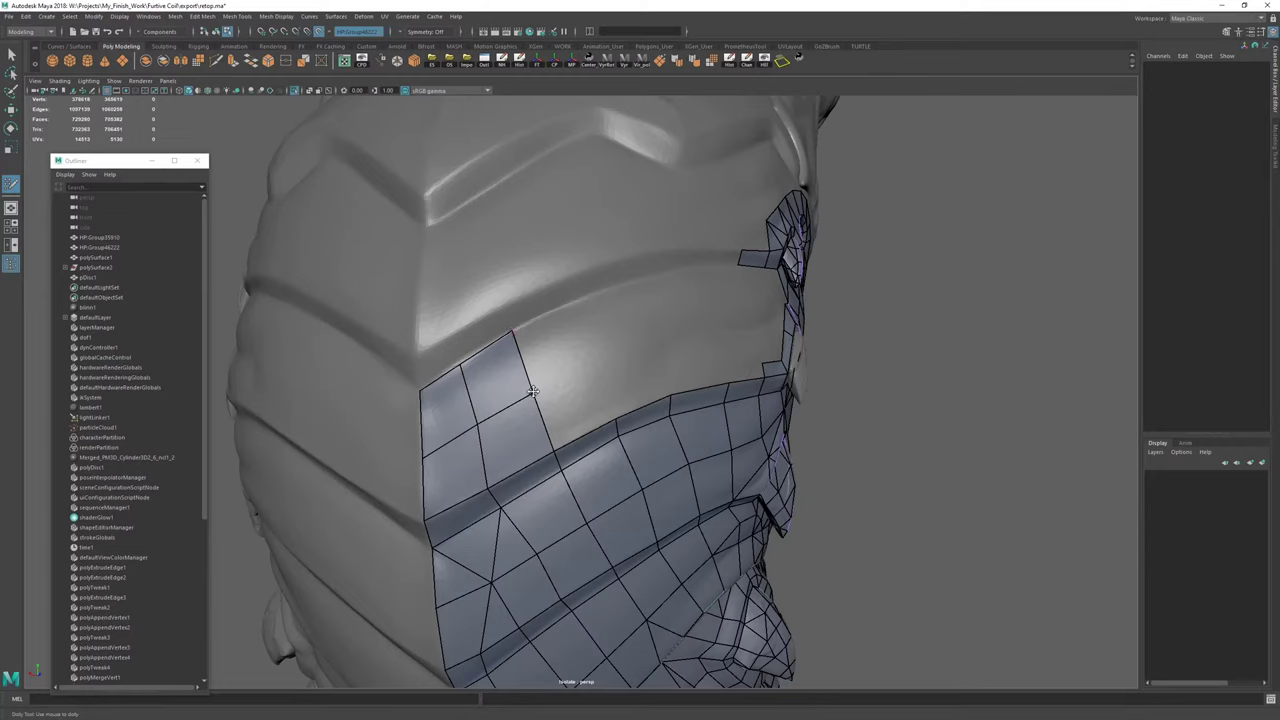
pyautogui.moveTo(547, 422)
pyautogui.mouseDown()
pyautogui.moveTo(605, 391)
pyautogui.moveTo(584, 333)
pyautogui.moveTo(600, 314)
pyautogui.moveTo(516, 395)
pyautogui.moveTo(596, 381)
pyautogui.moveTo(520, 438)
pyautogui.mouseUp()
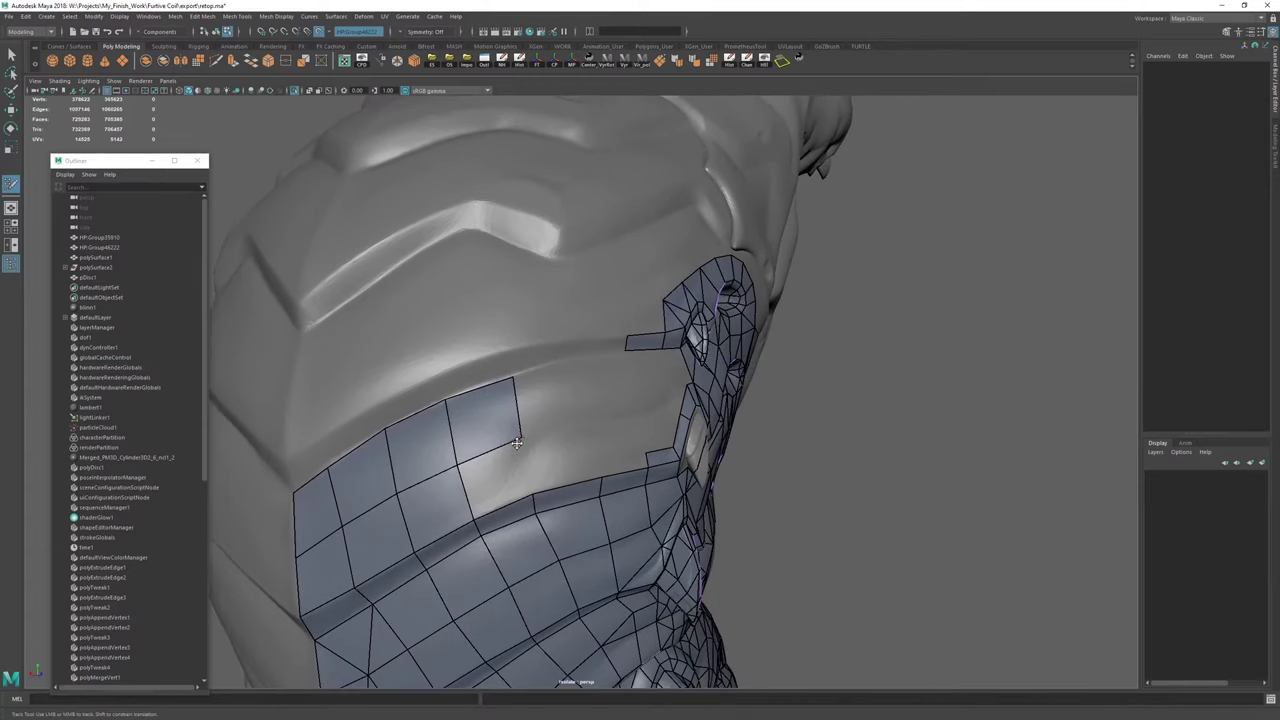
# Fill the lower row of the back band with quads toward the spike's outer rim.
pyautogui.keyDown('shift'); pyautogui.click(503, 474); pyautogui.keyUp('shift')
pyautogui.moveTo(600, 463)
pyautogui.keyDown('alt'); pyautogui.mouseDown()
pyautogui.moveTo(562, 476)
pyautogui.moveTo(557, 431)
pyautogui.moveTo(599, 428)
pyautogui.moveTo(585, 456)
pyautogui.moveTo(598, 458)
pyautogui.mouseUp(); pyautogui.keyUp('alt')
pyautogui.keyDown('shift'); pyautogui.click(630, 458); pyautogui.keyUp('shift')
pyautogui.scroll(3, 571, 466)
pyautogui.moveTo(474, 510)
pyautogui.keyDown('alt'); pyautogui.mouseDown()
pyautogui.moveTo(437, 509)
pyautogui.moveTo(461, 518)
pyautogui.moveTo(461, 537)
pyautogui.moveTo(447, 456)
pyautogui.moveTo(432, 460)
pyautogui.mouseUp(); pyautogui.keyUp('alt')
pyautogui.keyDown('shift'); pyautogui.click(413, 478); pyautogui.keyUp('shift')
pyautogui.keyDown('alt'); pyautogui.moveTo(460, 457); pyautogui.dragTo(457, 490, button='middle'); pyautogui.keyUp('alt')
pyautogui.scroll(3, 480, 495)
pyautogui.keyDown('alt'); pyautogui.moveTo(659, 533); pyautogui.dragTo(560, 490); pyautogui.keyUp('alt')
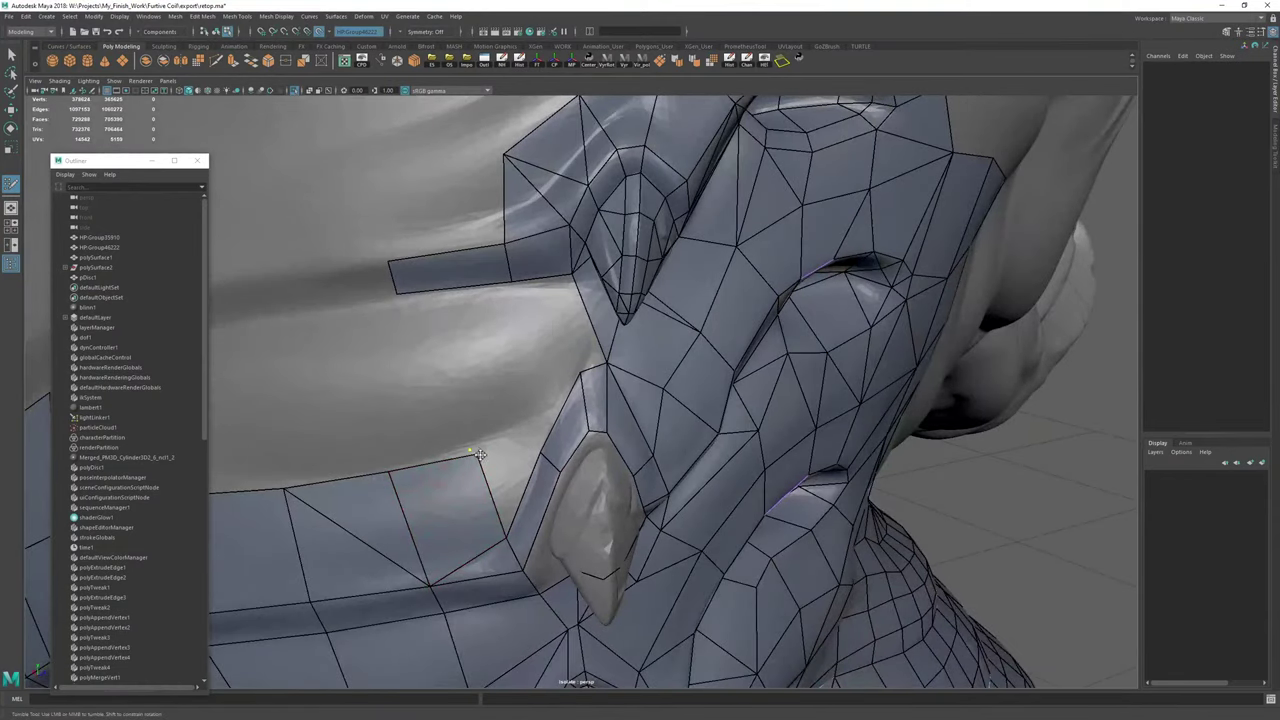
# Delete the low-poly mesh's history and resume Quad Draw.
pyautogui.press('w')
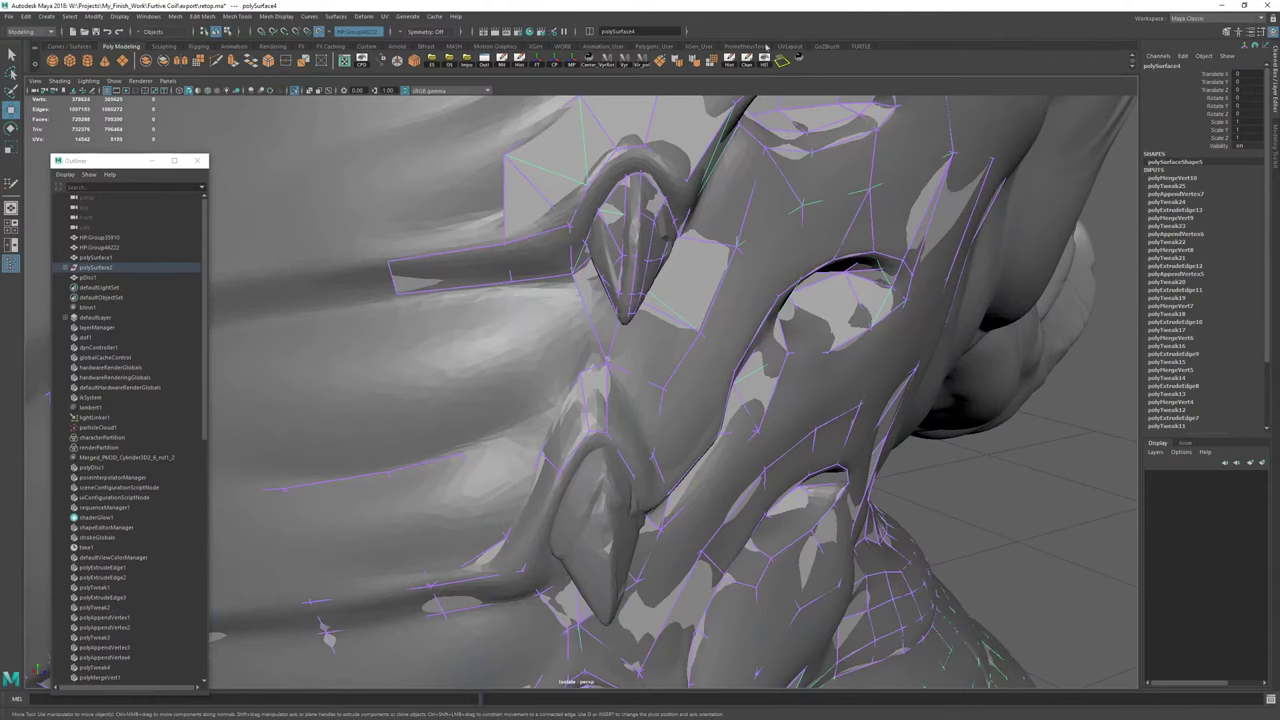
pyautogui.click(764, 60)
pyautogui.press('y')
# Fill the face between the end of the back band and the spike's outer rim.
pyautogui.keyDown('alt'); pyautogui.moveTo(578, 354); pyautogui.dragTo(574, 316); pyautogui.keyUp('alt')
pyautogui.keyDown('alt'); pyautogui.moveTo(574, 316); pyautogui.dragTo(610, 345, button='right'); pyautogui.keyUp('alt')
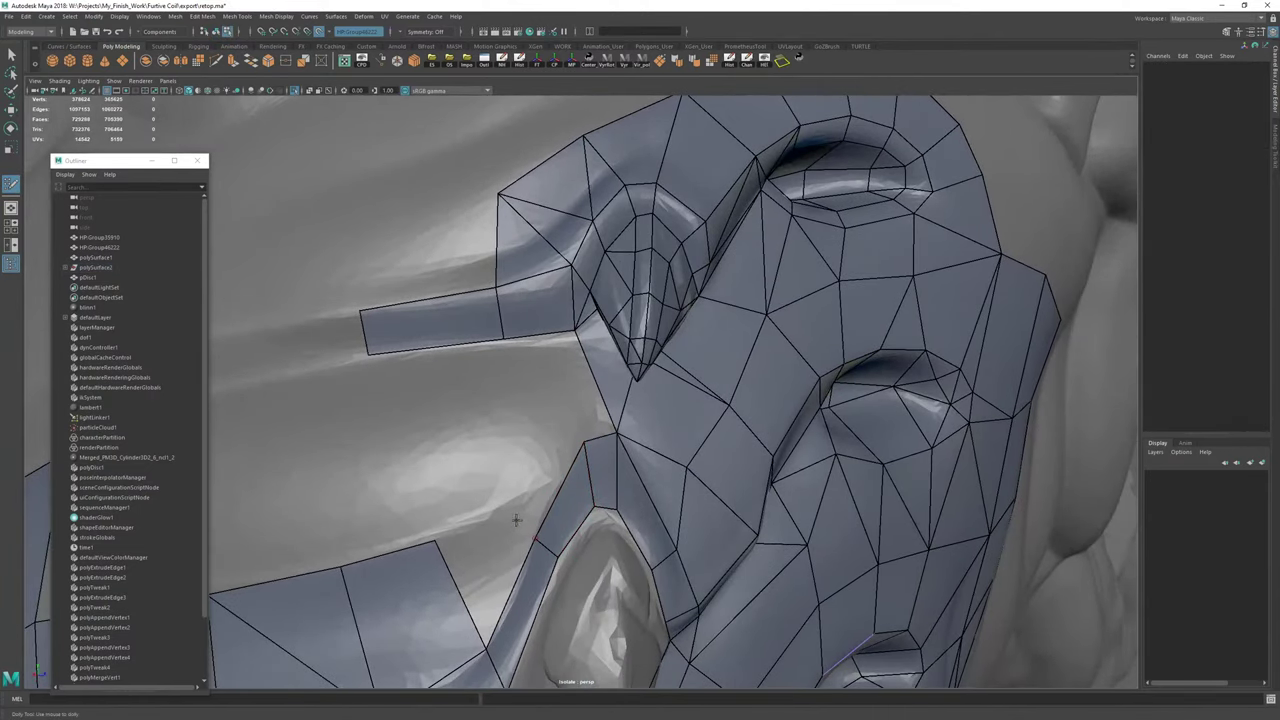
pyautogui.keyDown('shift'); pyautogui.click(502, 549); pyautogui.keyUp('shift')
# Build a two-quad column on the strip near the spike and insert an edge loop through the back band's upper row.
pyautogui.keyDown('alt'); pyautogui.moveTo(495, 510); pyautogui.dragTo(425, 490, button='right'); pyautogui.keyUp('alt')
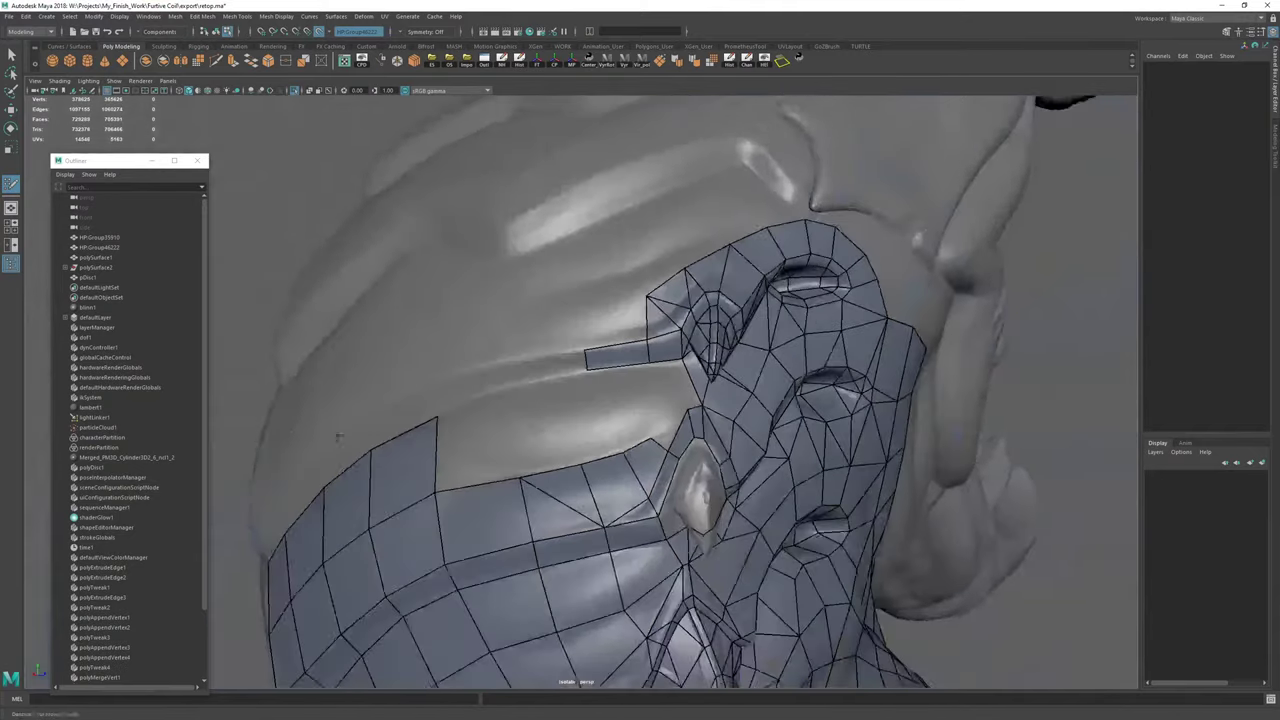
pyautogui.keyDown('alt'); pyautogui.moveTo(480, 470); pyautogui.dragTo(640, 490, button='middle'); pyautogui.keyUp('alt')
pyautogui.keyDown('alt'); pyautogui.moveTo(640, 490); pyautogui.dragTo(717, 486, button='right'); pyautogui.keyUp('alt')
pyautogui.keyDown('alt'); pyautogui.moveTo(717, 486); pyautogui.dragTo(609, 509); pyautogui.keyUp('alt')
pyautogui.keyDown('alt'); pyautogui.moveTo(609, 509); pyautogui.dragTo(628, 505, button='middle'); pyautogui.keyUp('alt')
pyautogui.moveTo(628, 505); pyautogui.dragTo(603, 382)
pyautogui.moveTo(603, 382)
pyautogui.keyDown('alt'); pyautogui.mouseDown()
pyautogui.moveTo(644, 414)
pyautogui.moveTo(497, 463)
pyautogui.moveTo(485, 448)
pyautogui.moveTo(620, 417)
pyautogui.moveTo(637, 397)
pyautogui.moveTo(575, 415)
pyautogui.moveTo(564, 432)
pyautogui.mouseUp(); pyautogui.keyUp('alt')
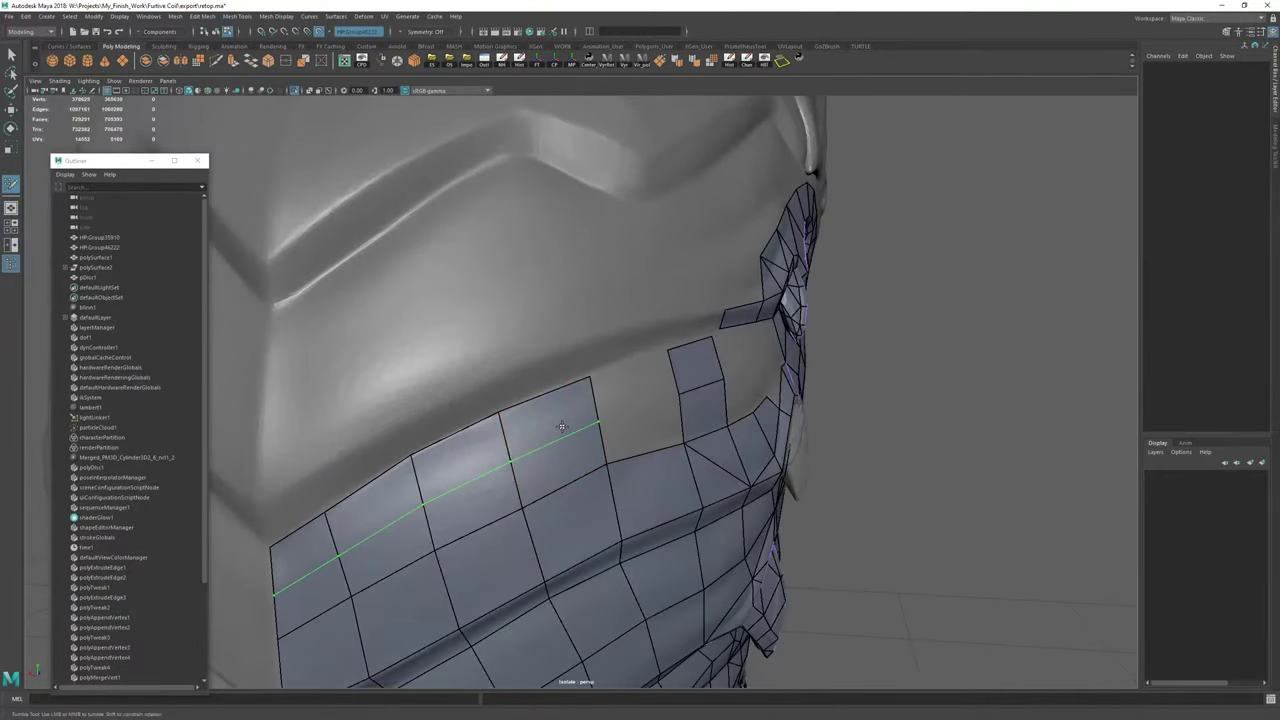
pyautogui.keyDown('ctrl'); pyautogui.click(565, 428); pyautogui.keyUp('ctrl')
# Merge the new loop's vertices nearest the centre line into the row below and cut a diagonal edge at its end.
pyautogui.keyDown('alt'); pyautogui.moveTo(565, 430); pyautogui.dragTo(677, 358, button='middle'); pyautogui.keyUp('alt')
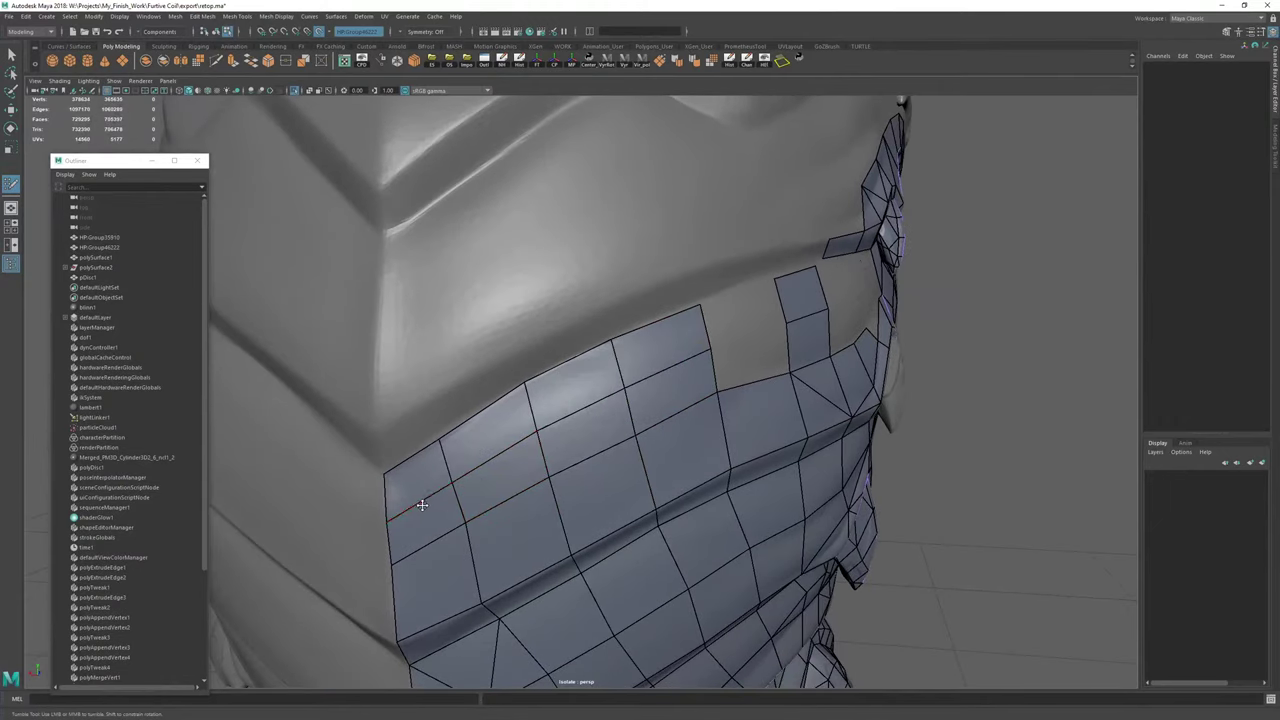
pyautogui.moveTo(423, 503); pyautogui.dragTo(431, 541)
pyautogui.moveTo(538, 432); pyautogui.dragTo(550, 474)
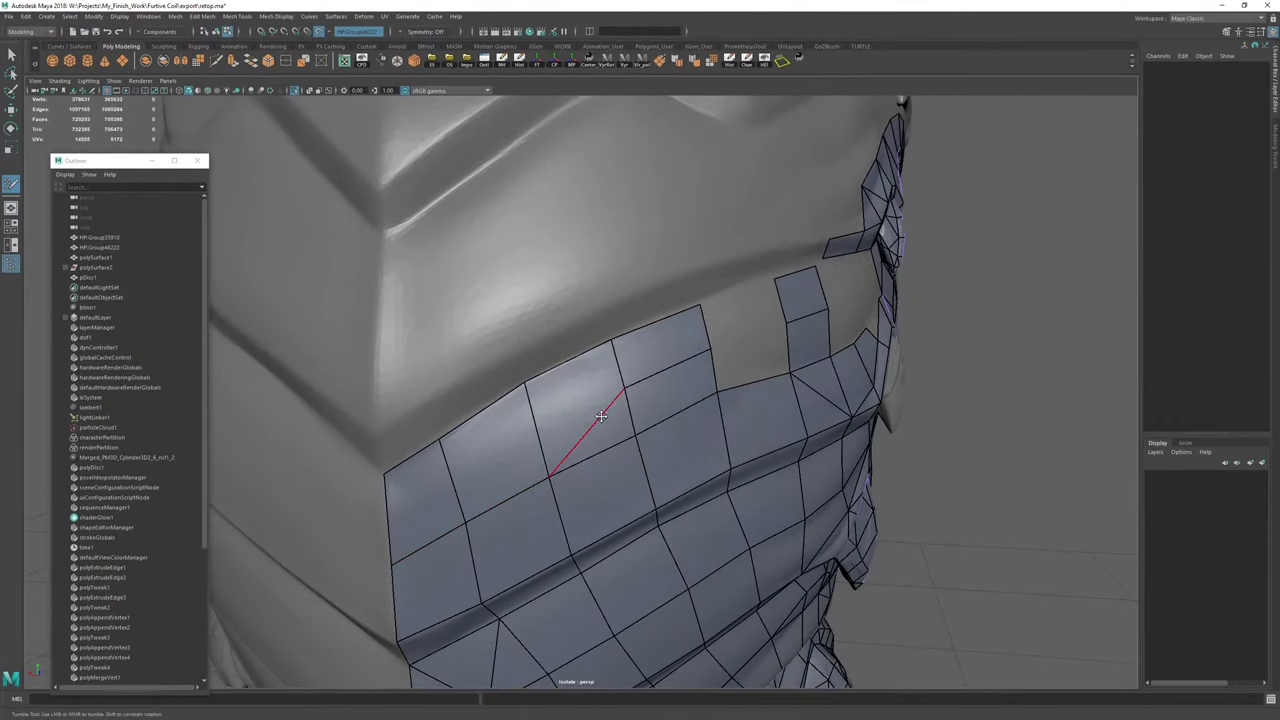
pyautogui.hotkey('ctrl', 'shift', 'x')
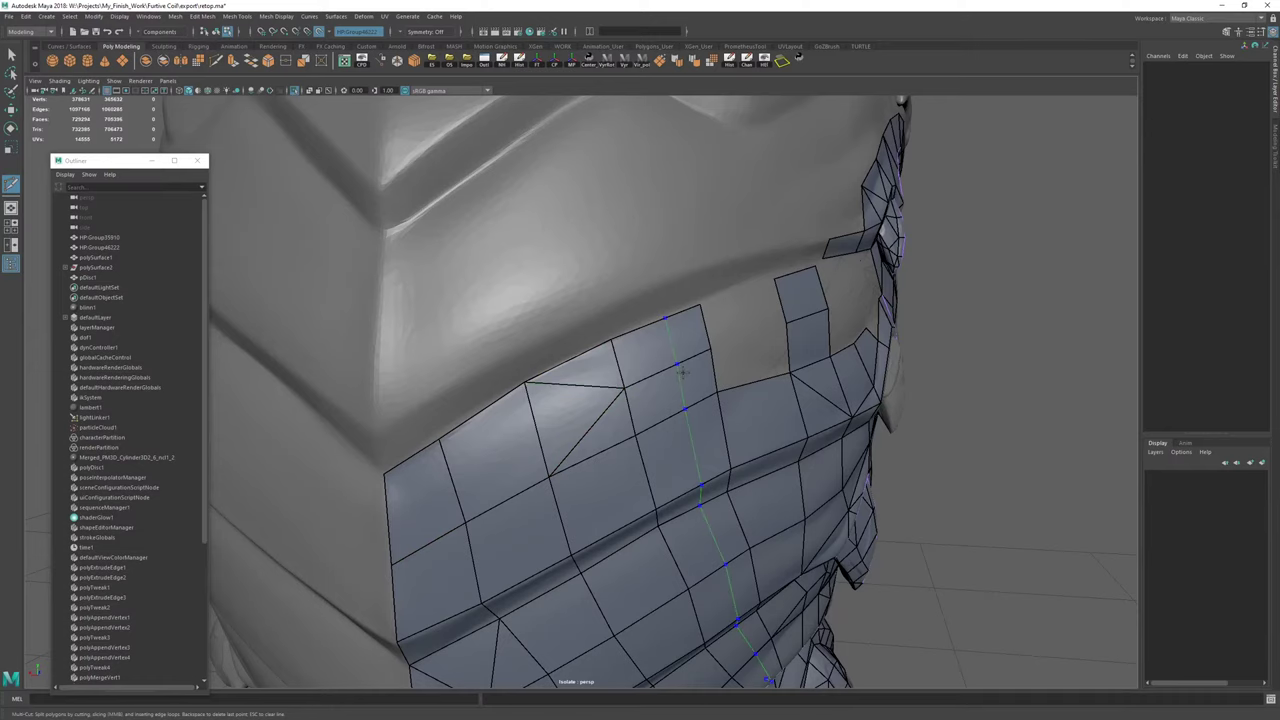
pyautogui.hotkey('ctrl', 'shift', 'q')
# Fill the two open quads between the back band and the two-quad column.
pyautogui.keyDown('alt'); pyautogui.moveTo(669, 365); pyautogui.dragTo(552, 408, button='middle'); pyautogui.keyUp('alt')
pyautogui.keyDown('alt'); pyautogui.moveTo(552, 408); pyautogui.dragTo(524, 407); pyautogui.keyUp('alt')
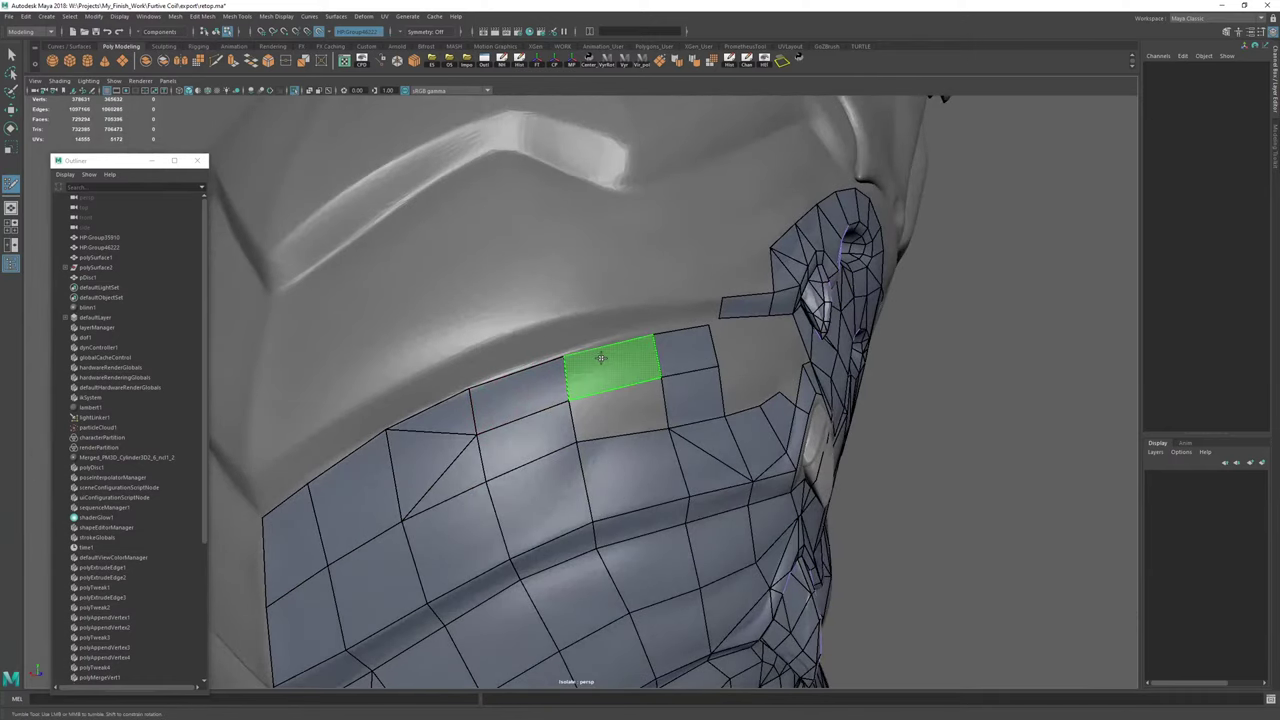
pyautogui.keyDown('shift'); pyautogui.click(603, 358); pyautogui.keyUp('shift')
pyautogui.keyDown('shift'); pyautogui.click(612, 423); pyautogui.keyUp('shift')
pyautogui.keyDown('alt'); pyautogui.moveTo(620, 432); pyautogui.dragTo(624, 452, button='middle'); pyautogui.keyUp('alt')
pyautogui.keyDown('alt'); pyautogui.moveTo(624, 452); pyautogui.dragTo(590, 453); pyautogui.keyUp('alt')
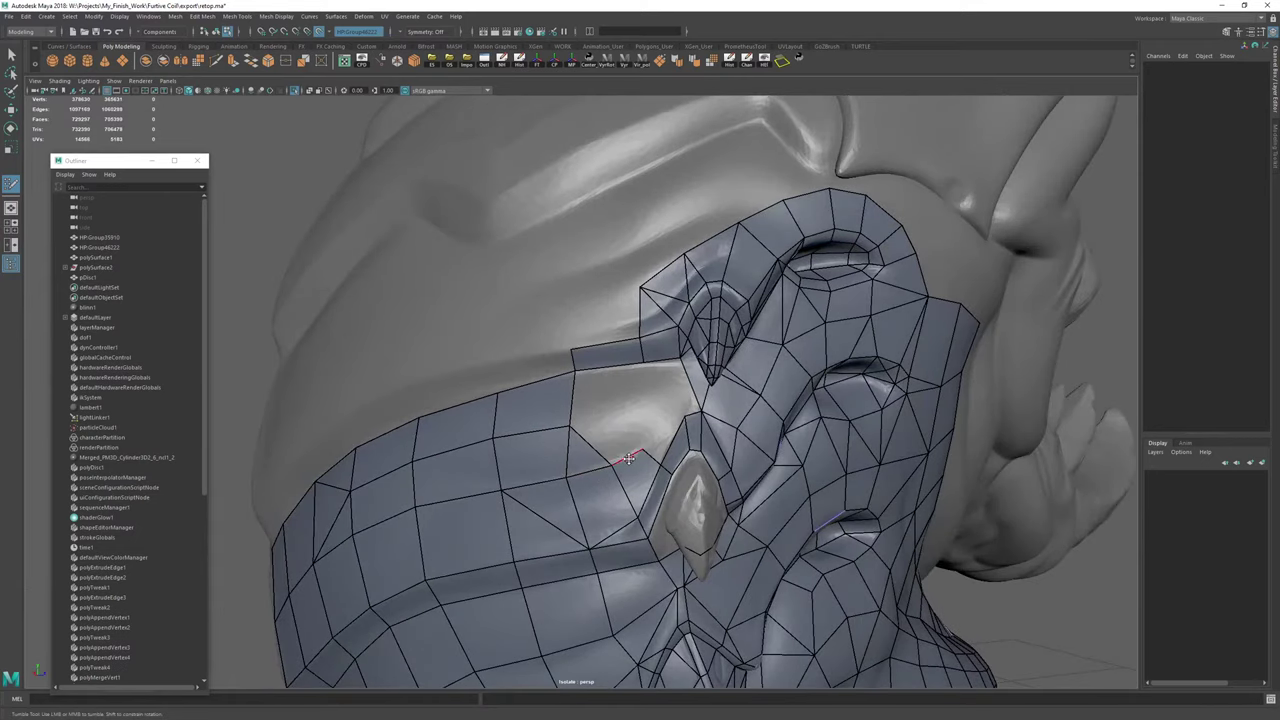
# Fill the remaining gap between the back band, the upper spike's strip and the lower spike's rim.
pyautogui.scroll(4, 654, 402)
pyautogui.keyDown('shift'); pyautogui.click(620, 385); pyautogui.keyUp('shift')
pyautogui.keyDown('alt'); pyautogui.moveTo(620, 383); pyautogui.dragTo(548, 427, button='middle'); pyautogui.keyUp('alt')
pyautogui.keyDown('alt'); pyautogui.moveTo(607, 440); pyautogui.dragTo(627, 445); pyautogui.keyUp('alt')
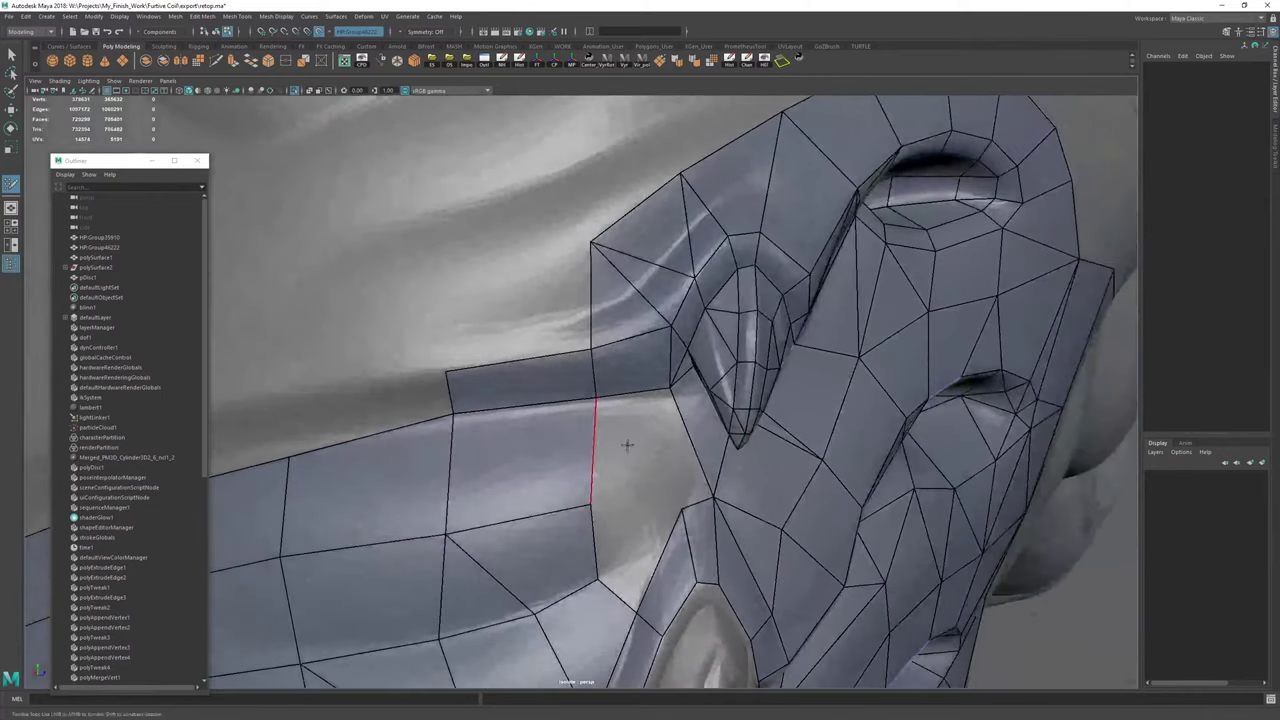
pyautogui.keyDown('shift'); pyautogui.click(632, 443); pyautogui.keyUp('shift')
pyautogui.keyDown('shift'); pyautogui.click(631, 552); pyautogui.keyUp('shift')
pyautogui.keyDown('shift'); pyautogui.click(693, 483); pyautogui.keyUp('shift')
# Cut an edge across the newly filled face above the spike's rim with Multi-Cut.
pyautogui.keyDown('alt'); pyautogui.moveTo(690, 475); pyautogui.dragTo(535, 445, button='right'); pyautogui.keyUp('alt')
pyautogui.keyDown('alt'); pyautogui.moveTo(535, 445); pyautogui.dragTo(563, 440); pyautogui.keyUp('alt')
pyautogui.hotkey('ctrl', 'shift', 'x')
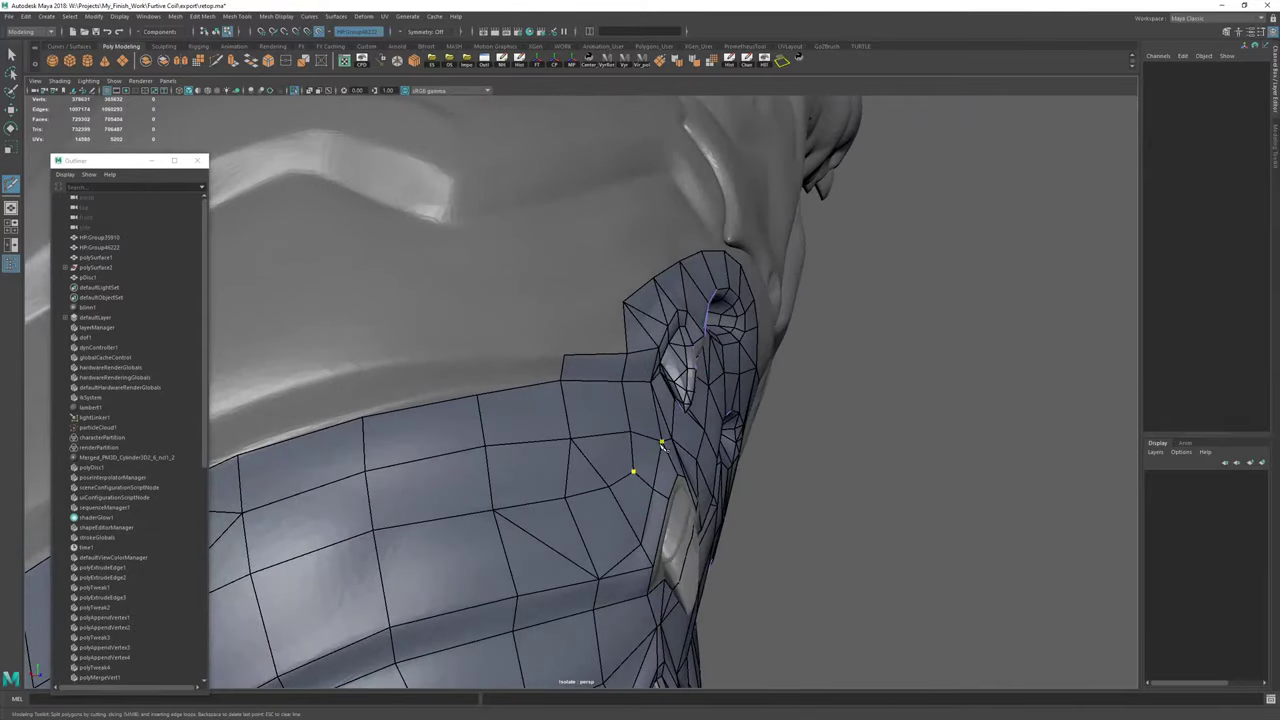
# Delete the low-poly mesh's history after closing the gap and return to Quad Draw.
pyautogui.keyDown('alt'); pyautogui.moveTo(608, 403); pyautogui.dragTo(492, 420); pyautogui.keyUp('alt')
pyautogui.keyDown('alt'); pyautogui.moveTo(492, 420); pyautogui.dragTo(370, 410, button='right'); pyautogui.keyUp('alt')
pyautogui.press('w')
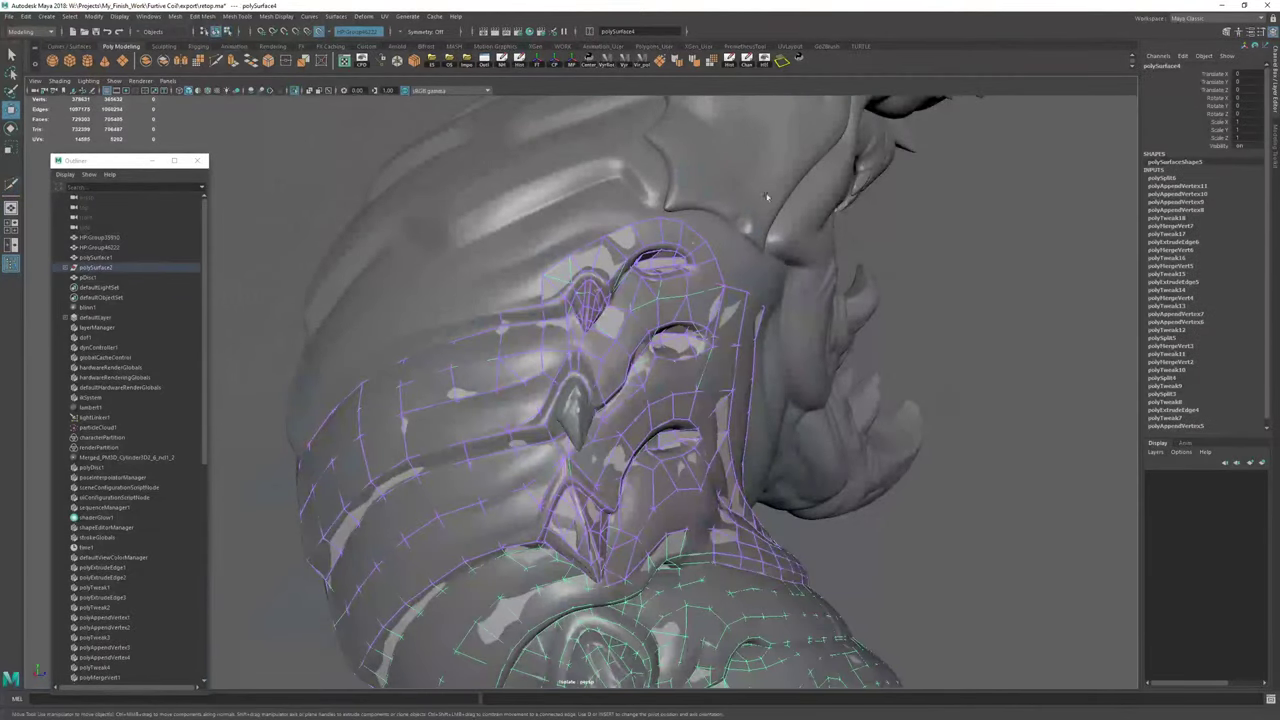
pyautogui.click(733, 62)
pyautogui.click(782, 61)
# Fill the open faces between the lower strip and the spike's underside edge and adjust the adjoining corner vertex.
pyautogui.moveTo(680, 330)
pyautogui.keyDown('alt'); pyautogui.mouseDown(button='right')
pyautogui.moveTo(520, 332)
pyautogui.moveTo(580, 338)
pyautogui.mouseUp(button='right'); pyautogui.keyUp('alt')
pyautogui.moveTo(580, 338)
pyautogui.keyDown('alt'); pyautogui.mouseDown()
pyautogui.moveTo(455, 350)
pyautogui.moveTo(533, 357)
pyautogui.moveTo(468, 316)
pyautogui.moveTo(415, 325)
pyautogui.moveTo(500, 288)
pyautogui.mouseUp(); pyautogui.keyUp('alt')
pyautogui.keyDown('alt'); pyautogui.moveTo(602, 432); pyautogui.dragTo(462, 276); pyautogui.keyUp('alt')
pyautogui.keyDown('alt'); pyautogui.moveTo(463, 276); pyautogui.dragTo(653, 324, button='right'); pyautogui.keyUp('alt')
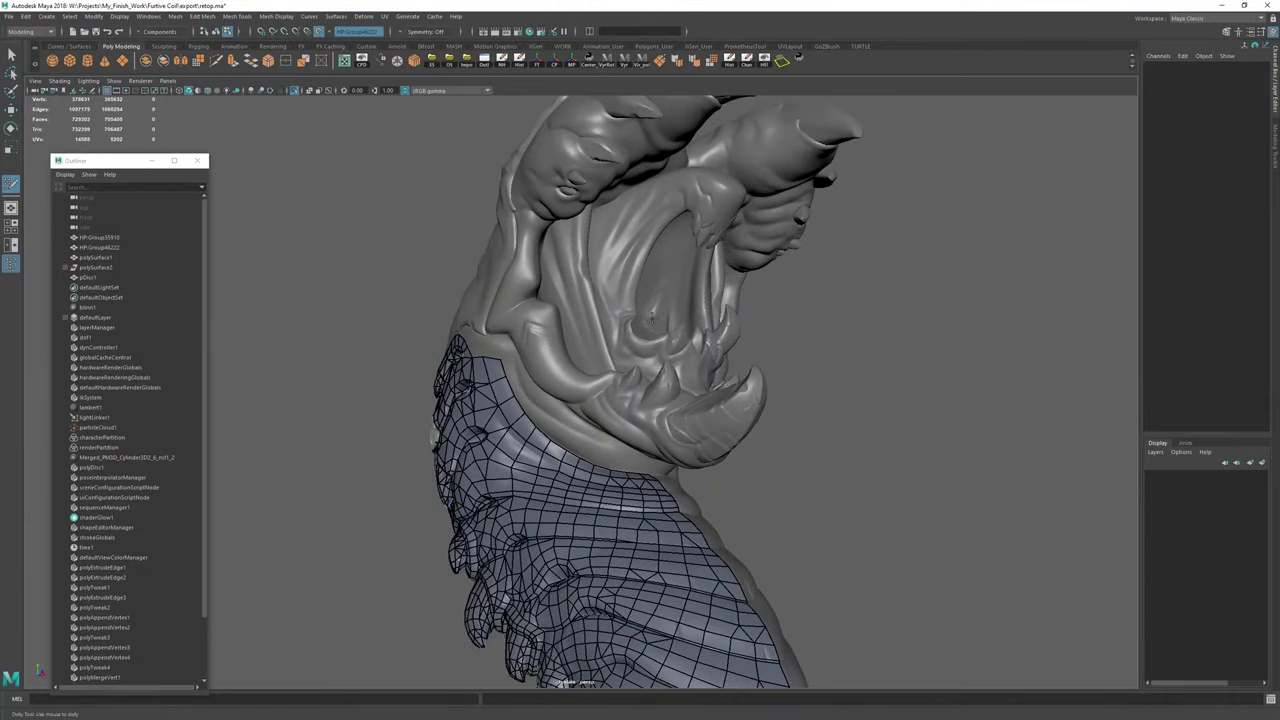
pyautogui.keyDown('alt'); pyautogui.moveTo(675, 299); pyautogui.dragTo(583, 394); pyautogui.keyUp('alt')
pyautogui.keyDown('alt'); pyautogui.moveTo(583, 394); pyautogui.dragTo(943, 551, button='right'); pyautogui.keyUp('alt')
pyautogui.keyDown('alt'); pyautogui.moveTo(943, 551); pyautogui.dragTo(534, 460); pyautogui.keyUp('alt')
pyautogui.keyDown('alt'); pyautogui.moveTo(534, 460); pyautogui.dragTo(653, 395, button='right'); pyautogui.keyUp('alt')
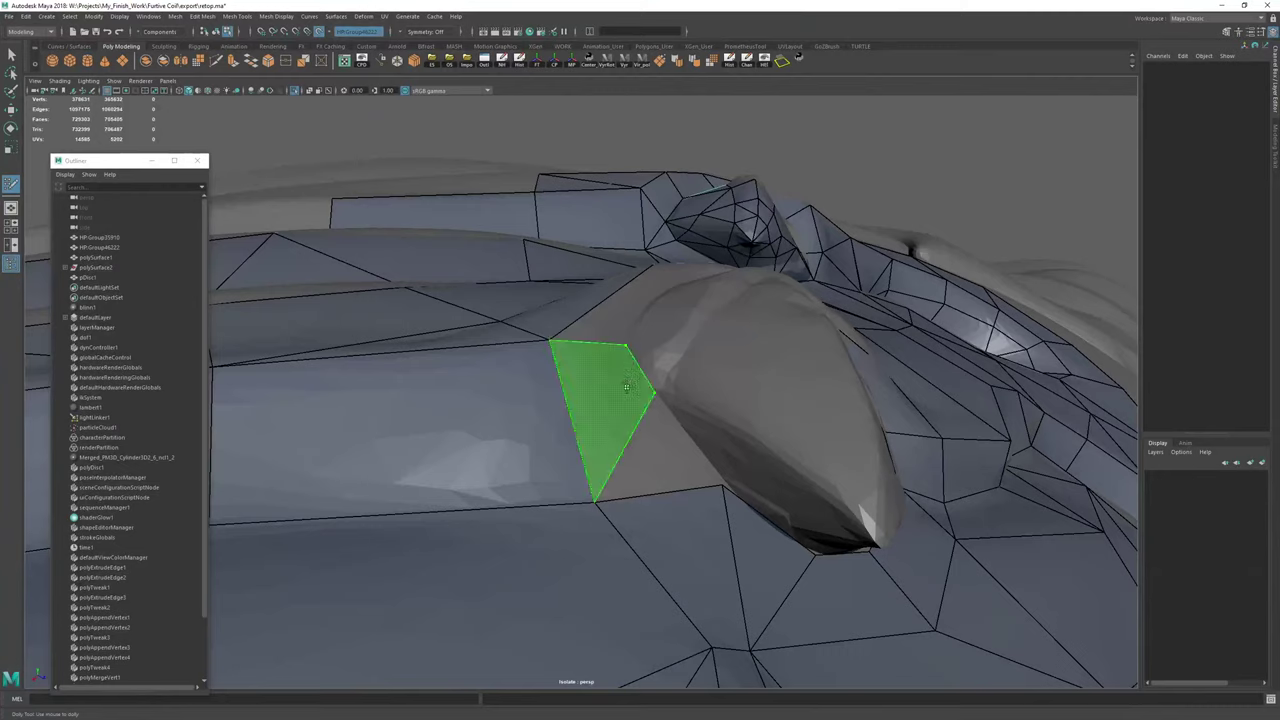
pyautogui.keyDown('shift'); pyautogui.click(612, 415); pyautogui.keyUp('shift')
pyautogui.keyDown('shift'); pyautogui.click(662, 428); pyautogui.keyUp('shift')
pyautogui.hotkey('ctrl', 'z')
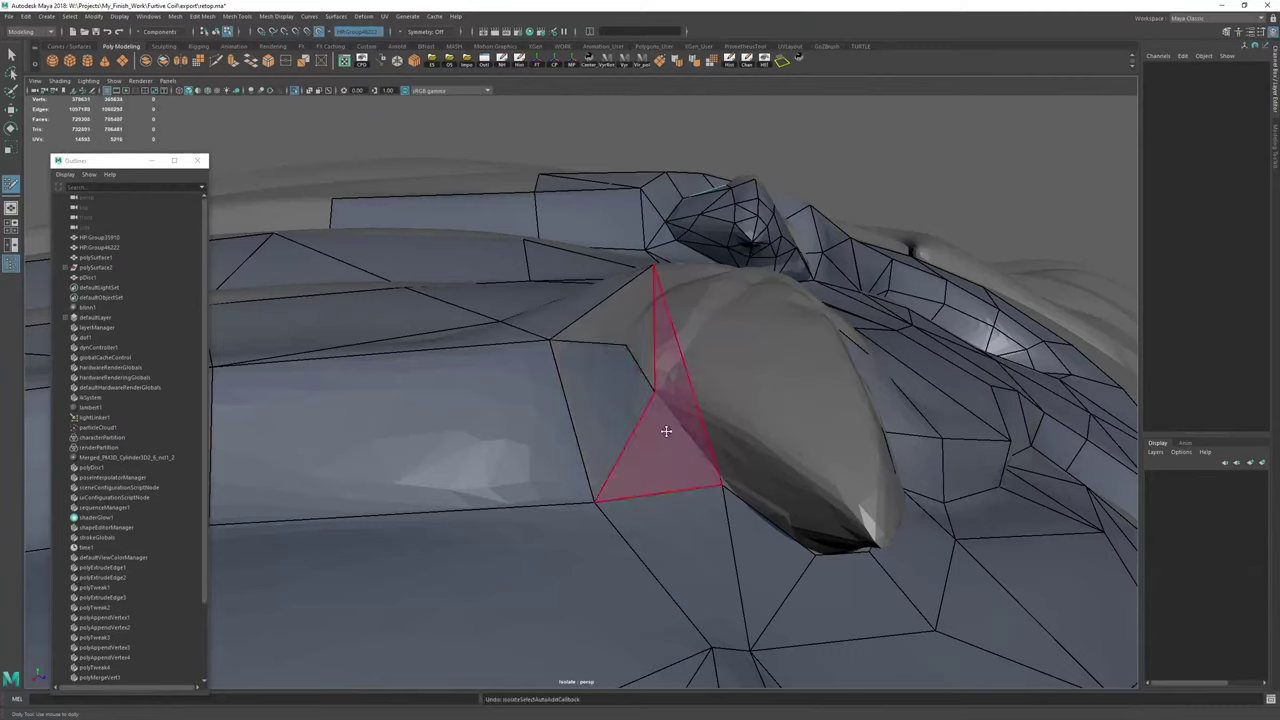
pyautogui.hotkey('ctrl', 'z')
pyautogui.keyDown('shift'); pyautogui.click(656, 448); pyautogui.keyUp('shift')
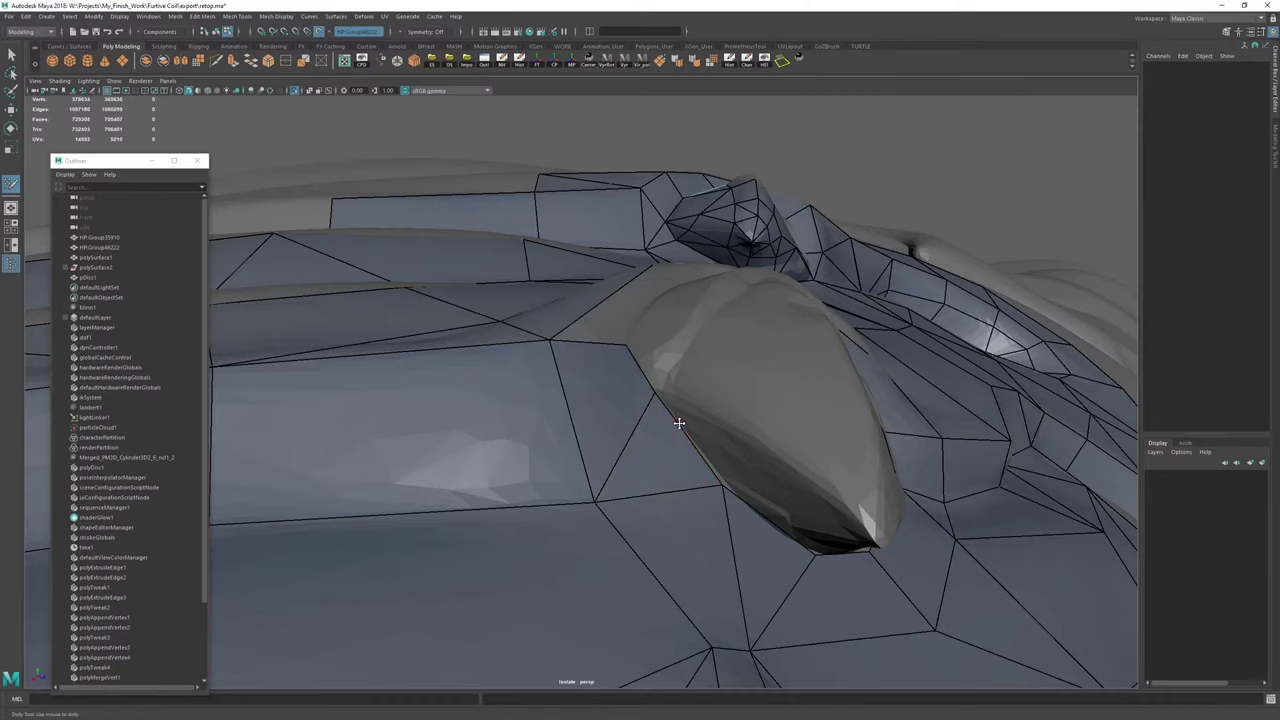
pyautogui.moveTo(725, 486); pyautogui.dragTo(735, 497)
# Build inner faces along the back-facing side of the spike's recess up to its top.
pyautogui.keyDown('alt'); pyautogui.moveTo(641, 413); pyautogui.dragTo(680, 480); pyautogui.keyUp('alt')
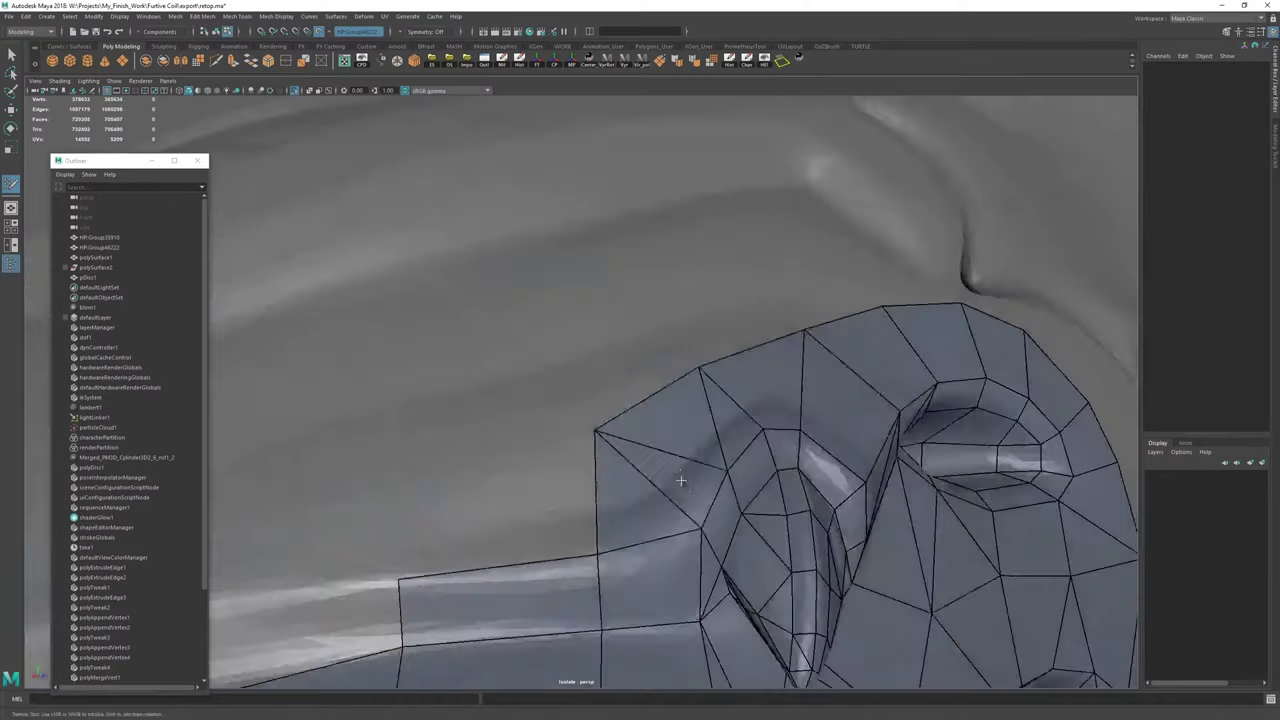
pyautogui.keyDown('alt'); pyautogui.moveTo(680, 480); pyautogui.dragTo(523, 329, button='middle'); pyautogui.keyUp('alt')
pyautogui.keyDown('alt'); pyautogui.moveTo(523, 329); pyautogui.dragTo(510, 392); pyautogui.keyUp('alt')
pyautogui.keyDown('alt'); pyautogui.moveTo(510, 392); pyautogui.dragTo(582, 405, button='right'); pyautogui.keyUp('alt')
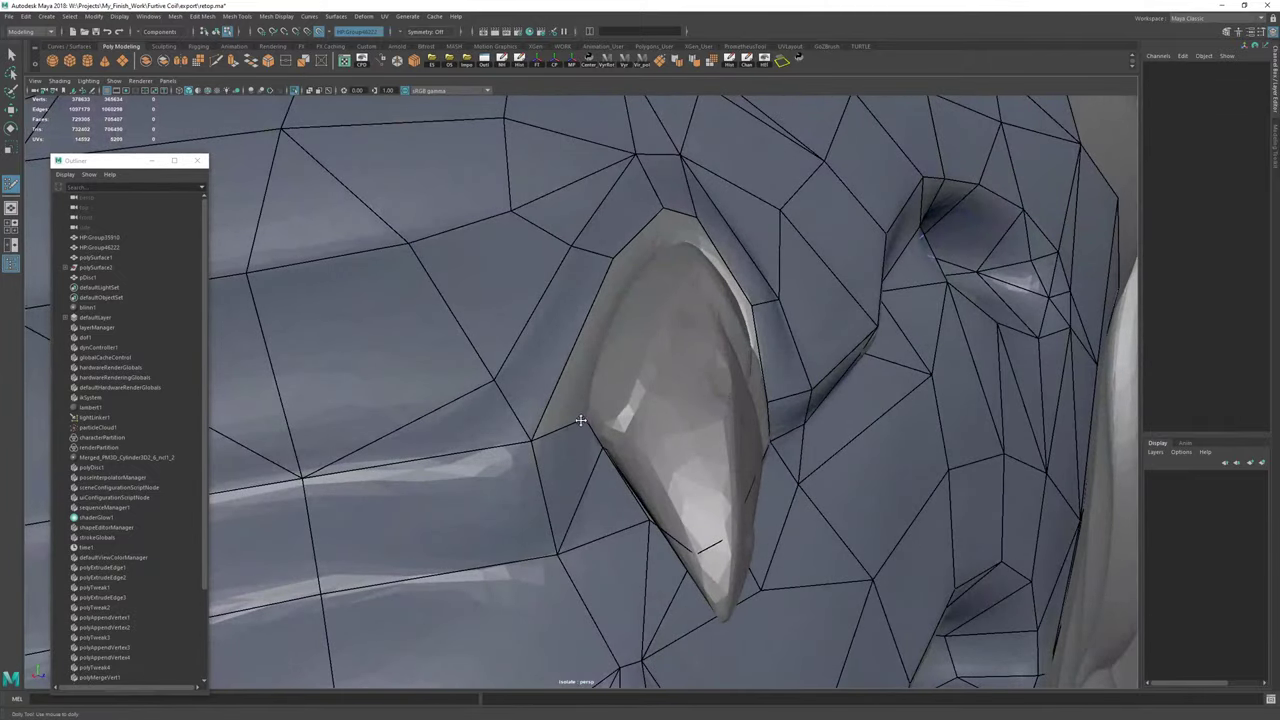
pyautogui.moveTo(579, 421)
pyautogui.mouseDown()
pyautogui.moveTo(656, 254)
pyautogui.moveTo(612, 312)
pyautogui.mouseUp()
pyautogui.keyDown('alt'); pyautogui.moveTo(612, 312); pyautogui.dragTo(534, 360); pyautogui.keyUp('alt')
pyautogui.click(403, 431)
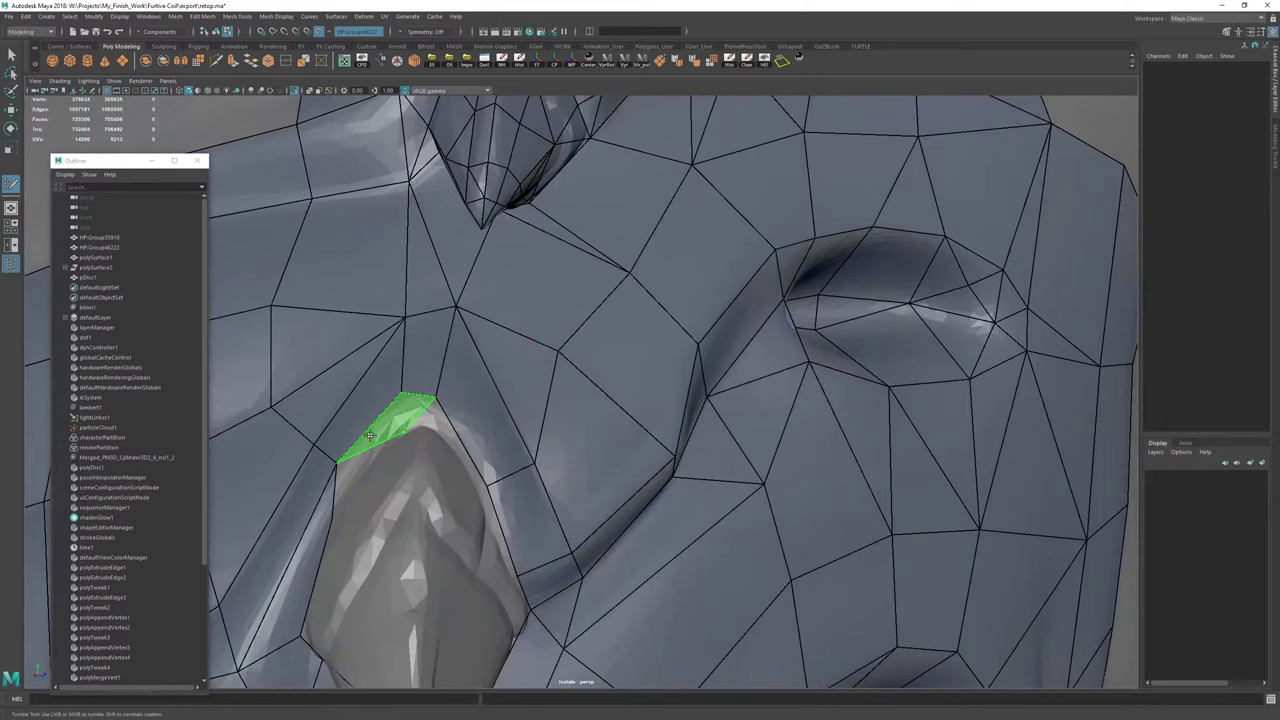
pyautogui.keyDown('shift'); pyautogui.click(360, 454); pyautogui.keyUp('shift')
# Reposition the rim vertices around the spike's recess and extend the inner ring of quads over its top.
pyautogui.keyDown('alt'); pyautogui.moveTo(390, 530); pyautogui.dragTo(531, 411, button='middle'); pyautogui.keyUp('alt')
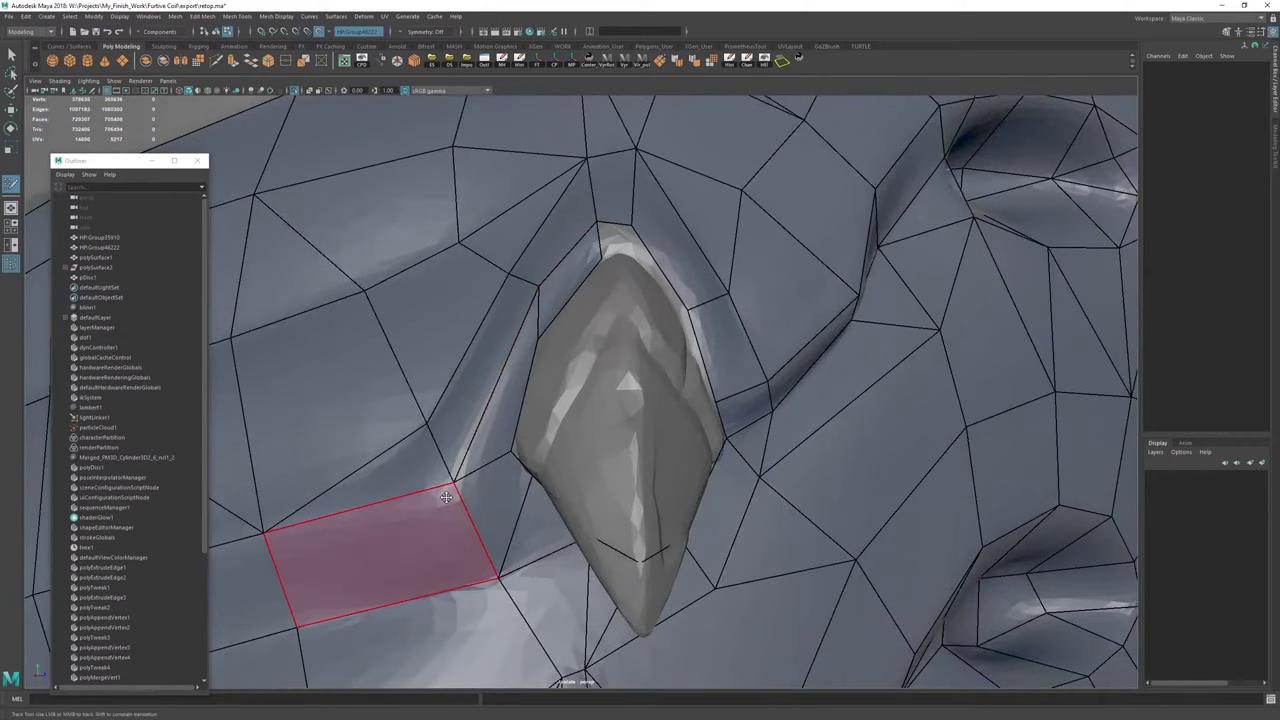
pyautogui.moveTo(454, 483); pyautogui.dragTo(444, 486)
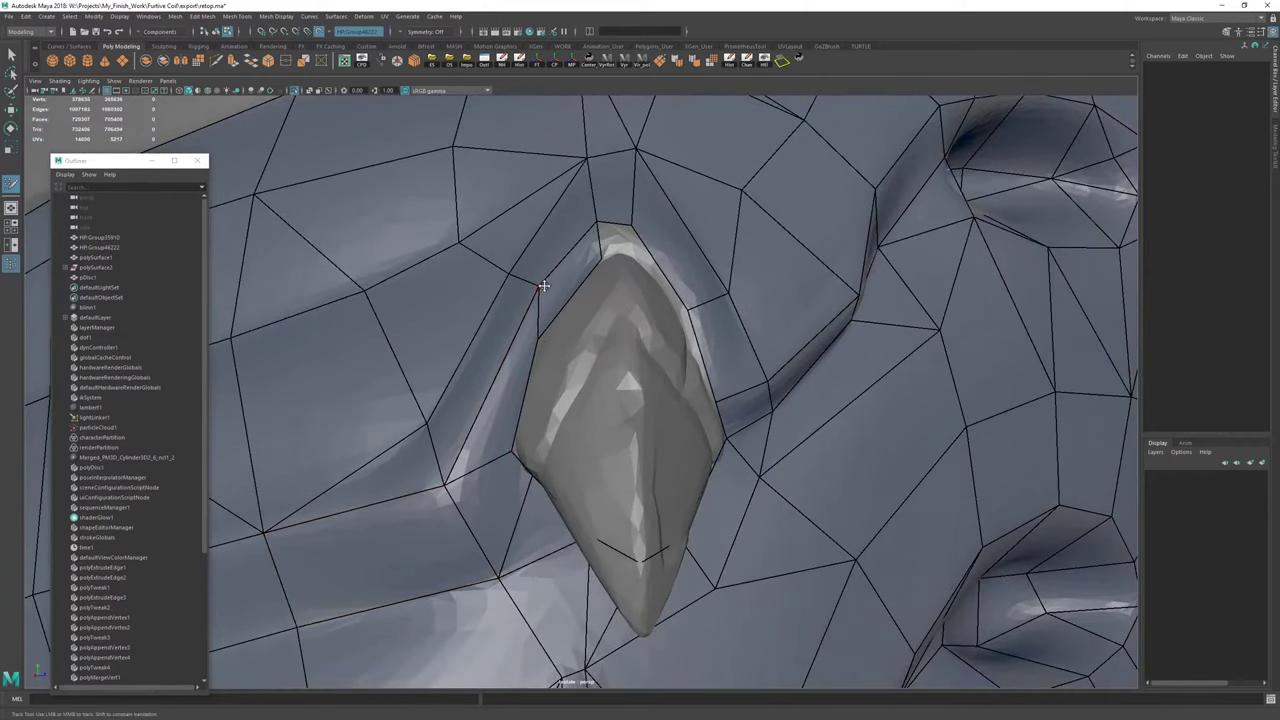
pyautogui.moveTo(543, 286); pyautogui.dragTo(524, 311)
pyautogui.keyDown('alt'); pyautogui.moveTo(625, 236); pyautogui.dragTo(554, 336, button='middle'); pyautogui.keyUp('alt')
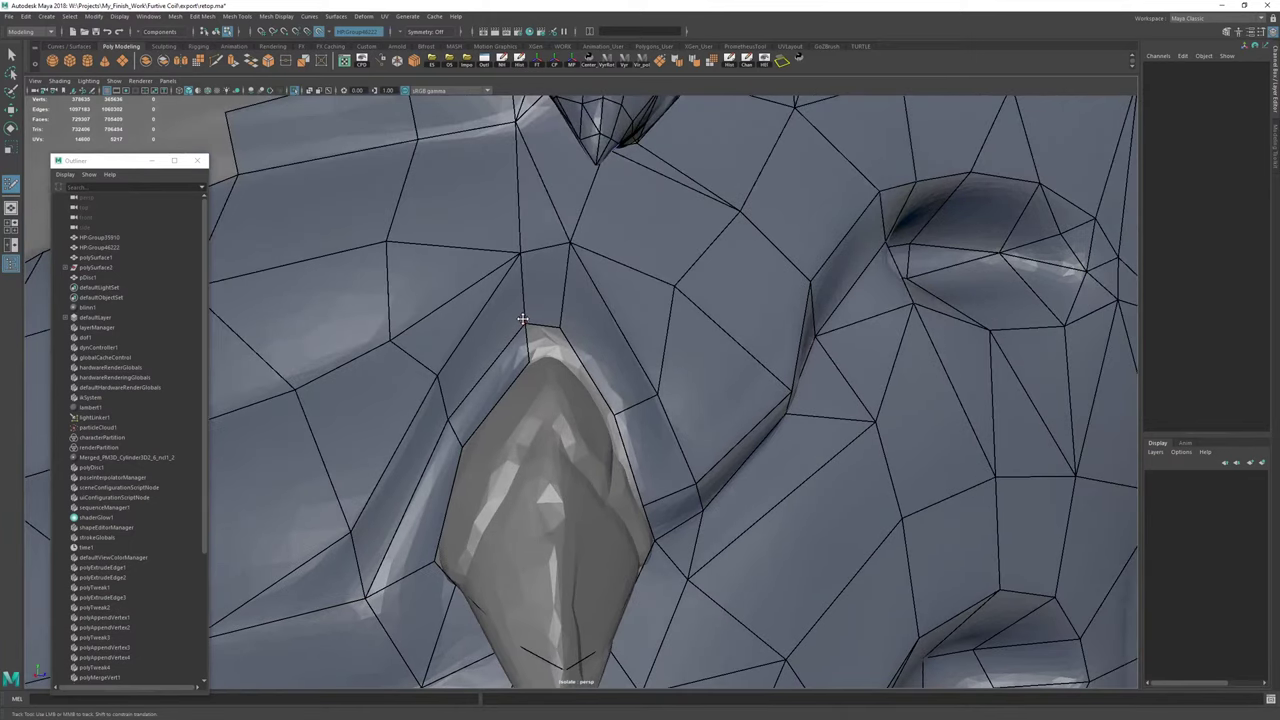
pyautogui.moveTo(558, 328); pyautogui.dragTo(572, 530)
pyautogui.keyDown('alt'); pyautogui.moveTo(572, 530); pyautogui.dragTo(580, 355, button='middle'); pyautogui.keyUp('alt')
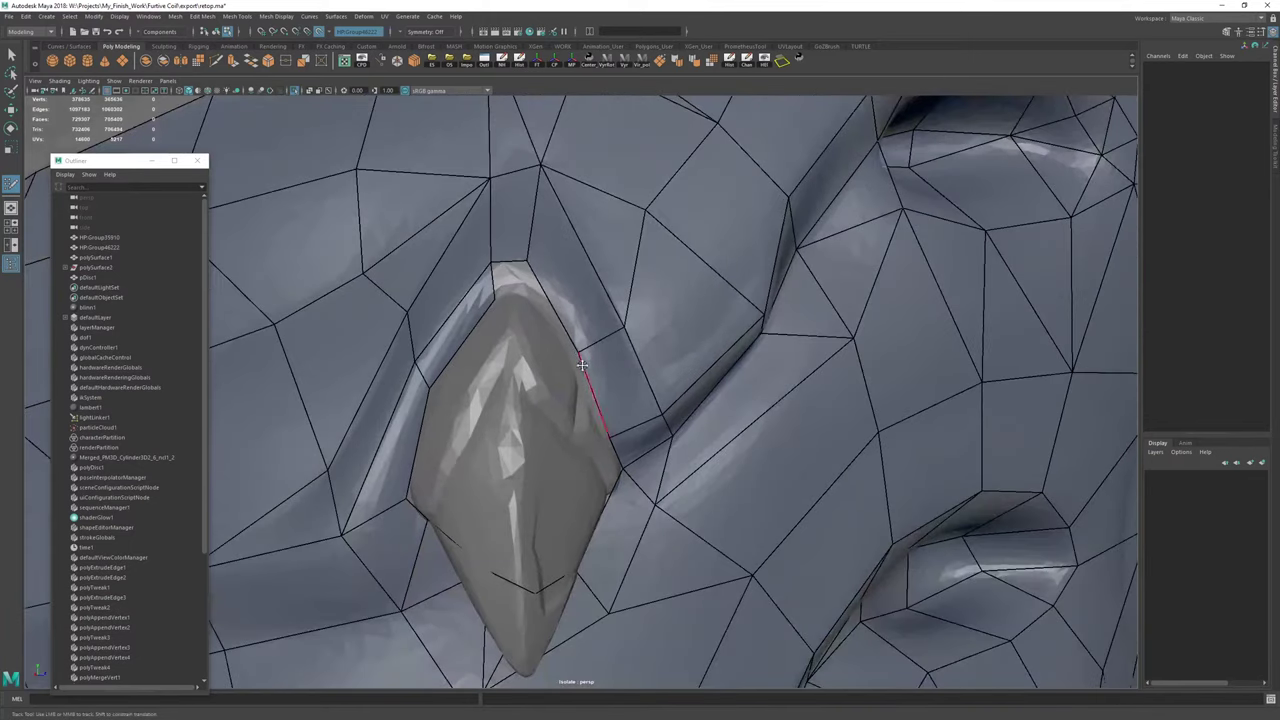
pyautogui.moveTo(582, 348); pyautogui.dragTo(590, 345)
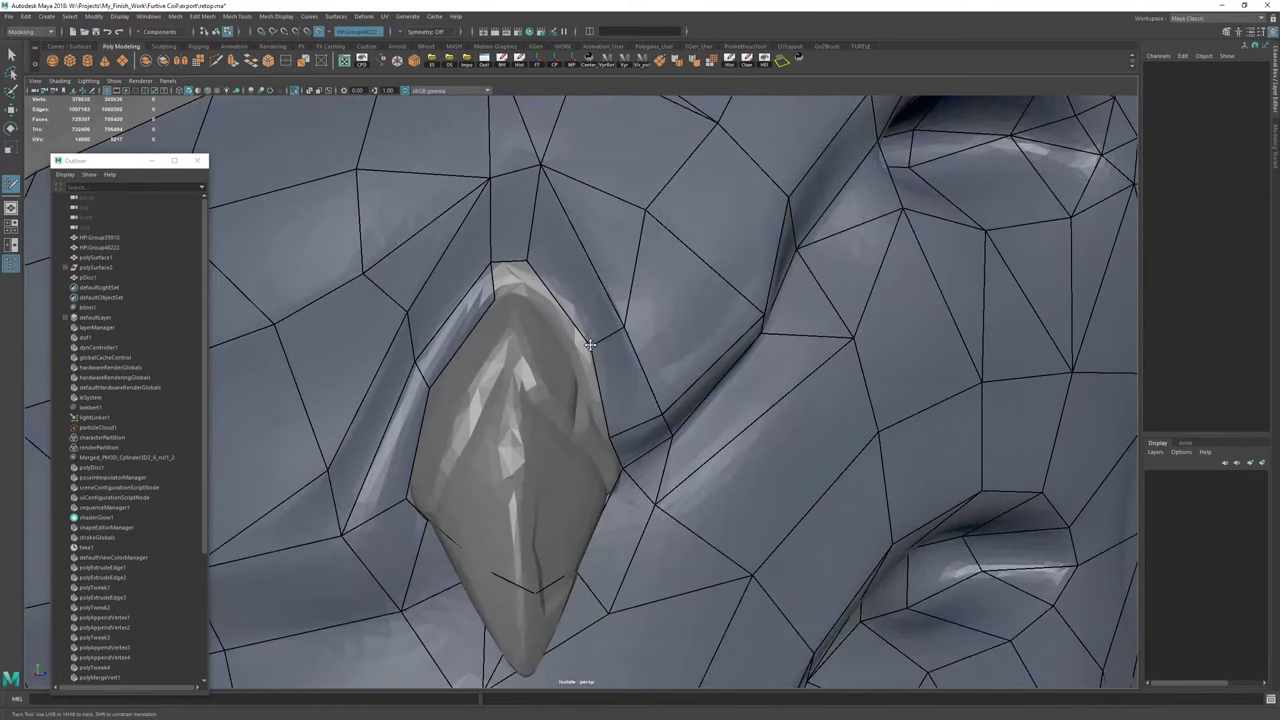
pyautogui.keyDown('shift'); pyautogui.click(510, 284); pyautogui.keyUp('shift')
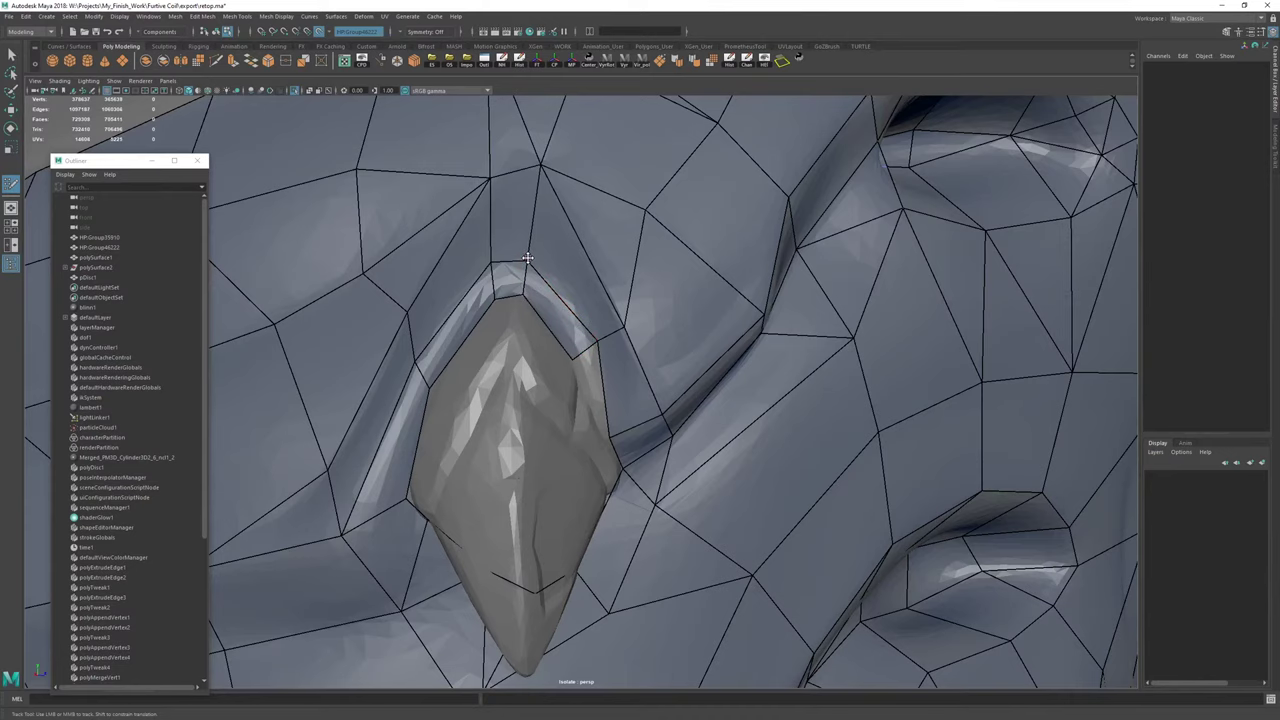
# Reposition the rim vertex at the lower front corner of the spike's recess to fit the sculpt.
pyautogui.keyDown('alt'); pyautogui.moveTo(573, 358); pyautogui.dragTo(586, 377); pyautogui.keyUp('alt')
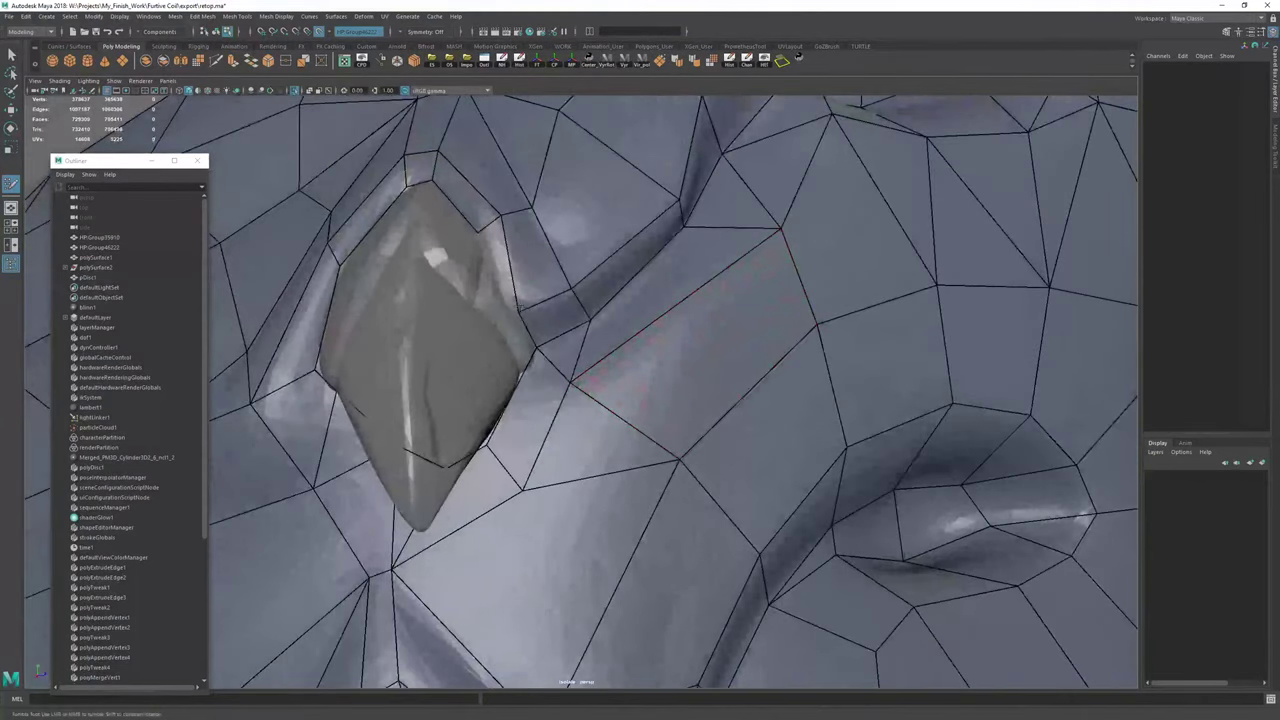
pyautogui.press('w')
pyautogui.press('F9')
pyautogui.click(519, 309)
pyautogui.press('f')
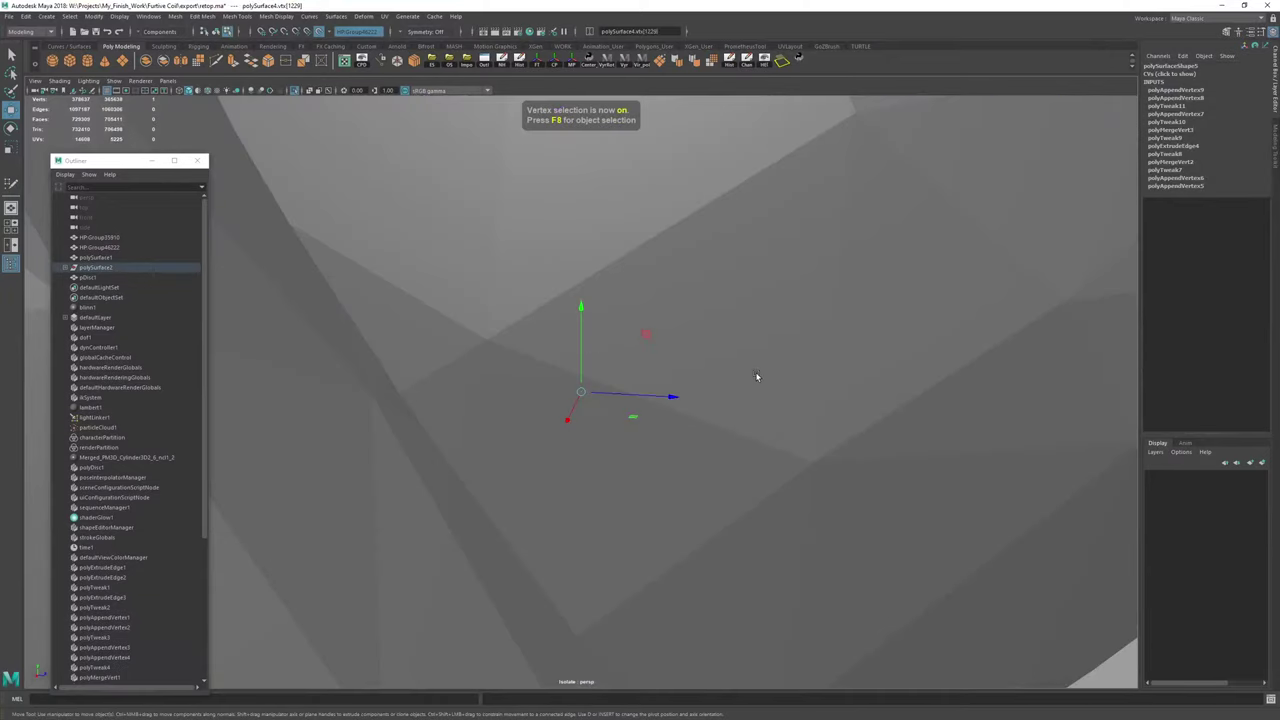
pyautogui.keyDown('alt'); pyautogui.moveTo(757, 374); pyautogui.dragTo(402, 298, button='right'); pyautogui.keyUp('alt')
pyautogui.keyDown('alt'); pyautogui.moveTo(402, 298); pyautogui.dragTo(315, 262); pyautogui.keyUp('alt')
pyautogui.moveTo(531, 334); pyautogui.dragTo(540, 340)
pyautogui.keyDown('alt'); pyautogui.moveTo(460, 305); pyautogui.dragTo(537, 346); pyautogui.keyUp('alt')
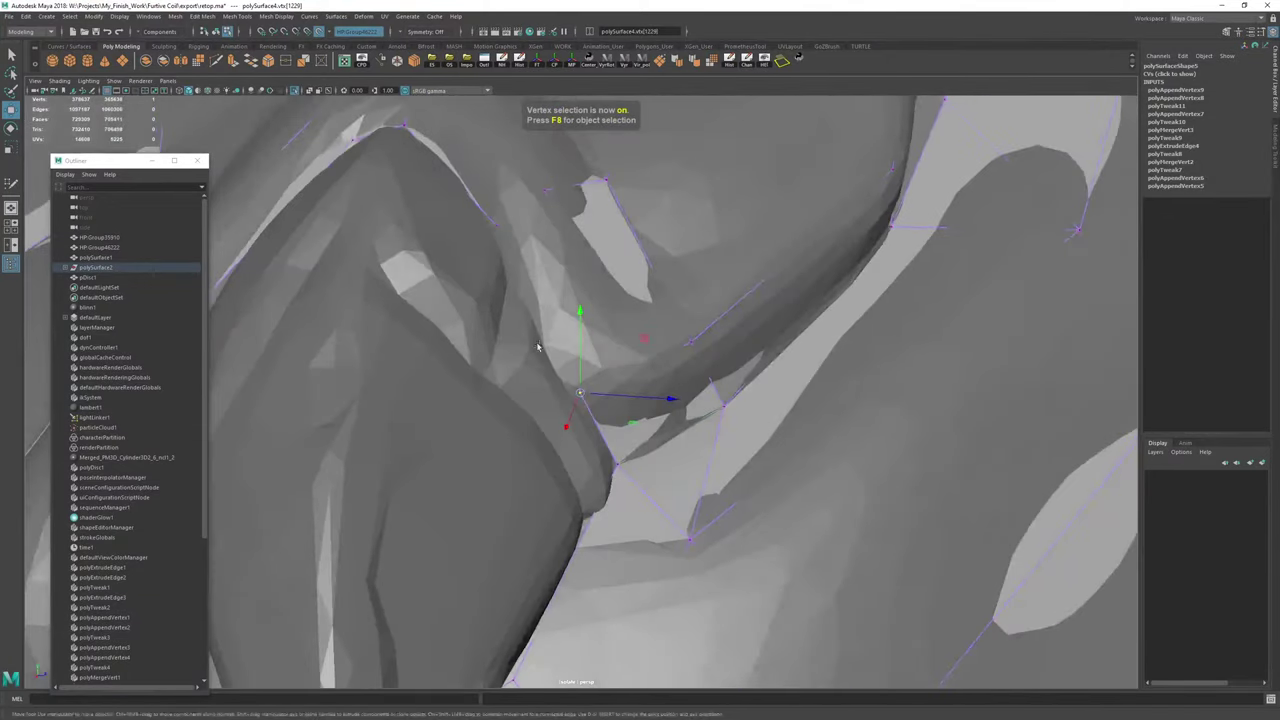
pyautogui.press('y')
pyautogui.moveTo(584, 391); pyautogui.dragTo(578, 397)
# Fill the open gap along the upper side of the spike's recess with a face and adjust the neighbouring rim vertices.
pyautogui.click(527, 269)
pyautogui.keyDown('shift'); pyautogui.click(512, 267); pyautogui.keyUp('shift')
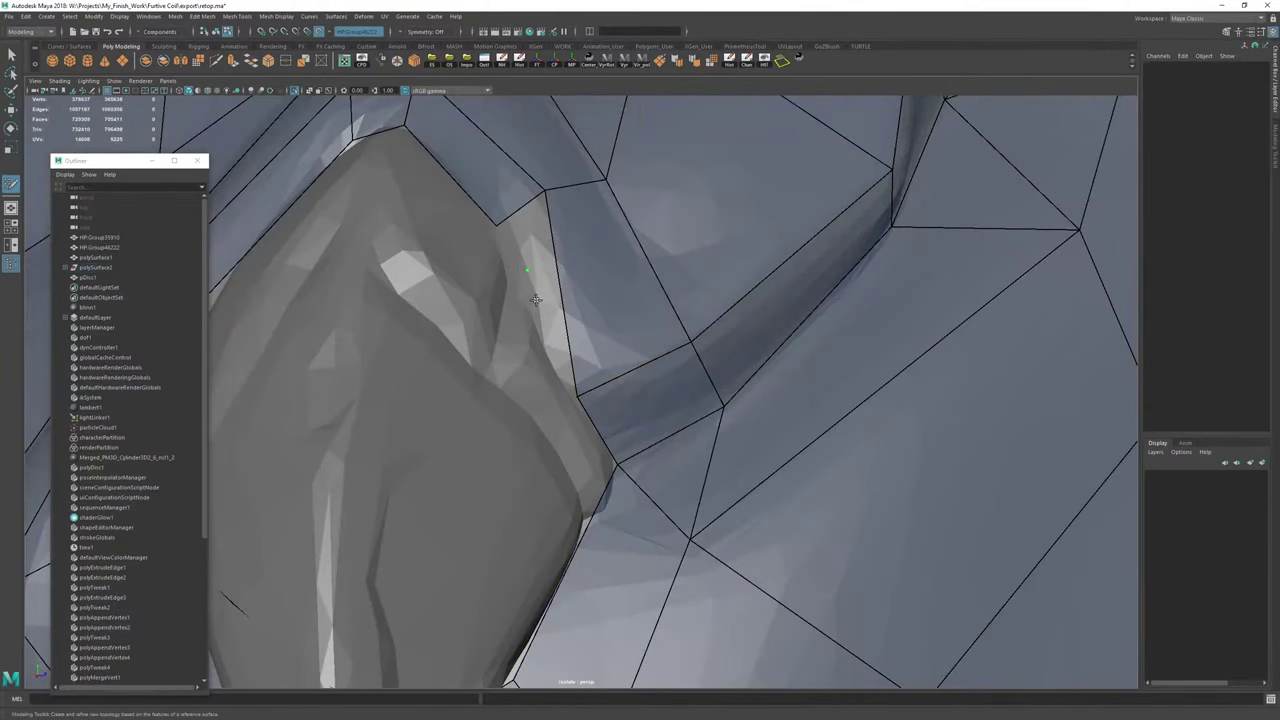
pyautogui.hotkey('ctrl', 'z')
pyautogui.keyDown('shift'); pyautogui.click(537, 268); pyautogui.keyUp('shift')
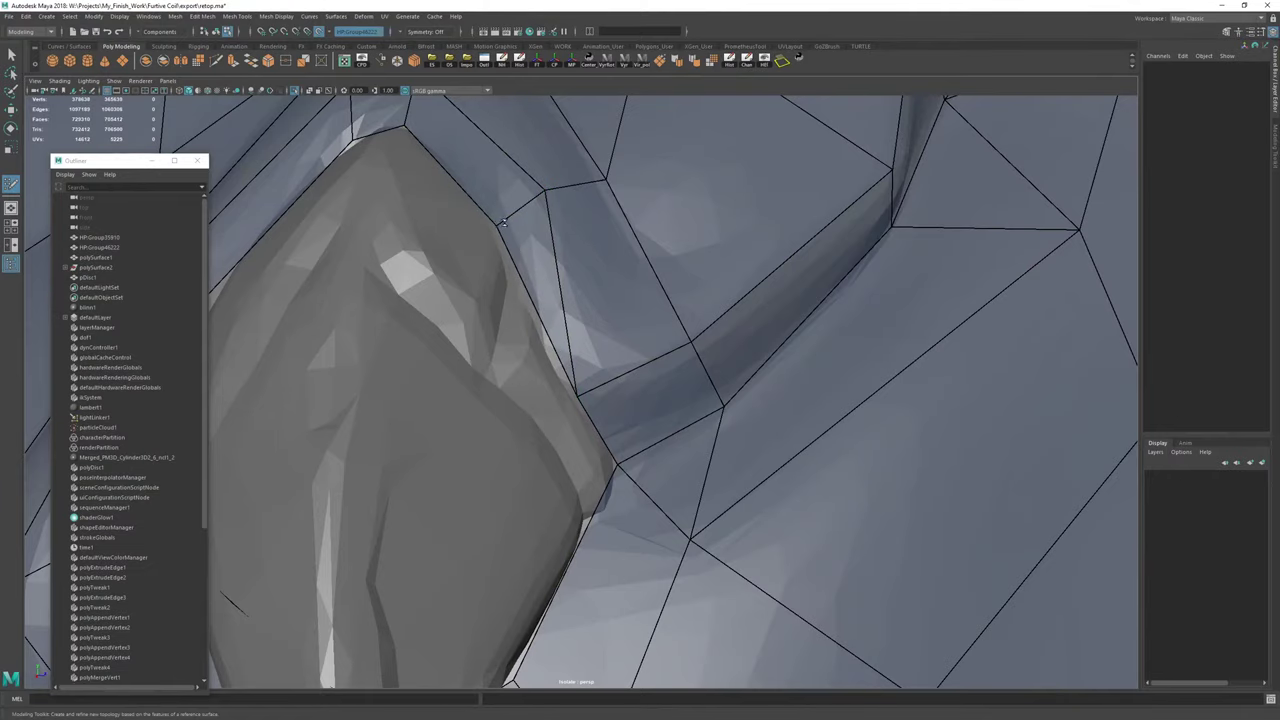
pyautogui.moveTo(503, 223); pyautogui.dragTo(610, 275)
pyautogui.moveTo(464, 166); pyautogui.dragTo(461, 161)
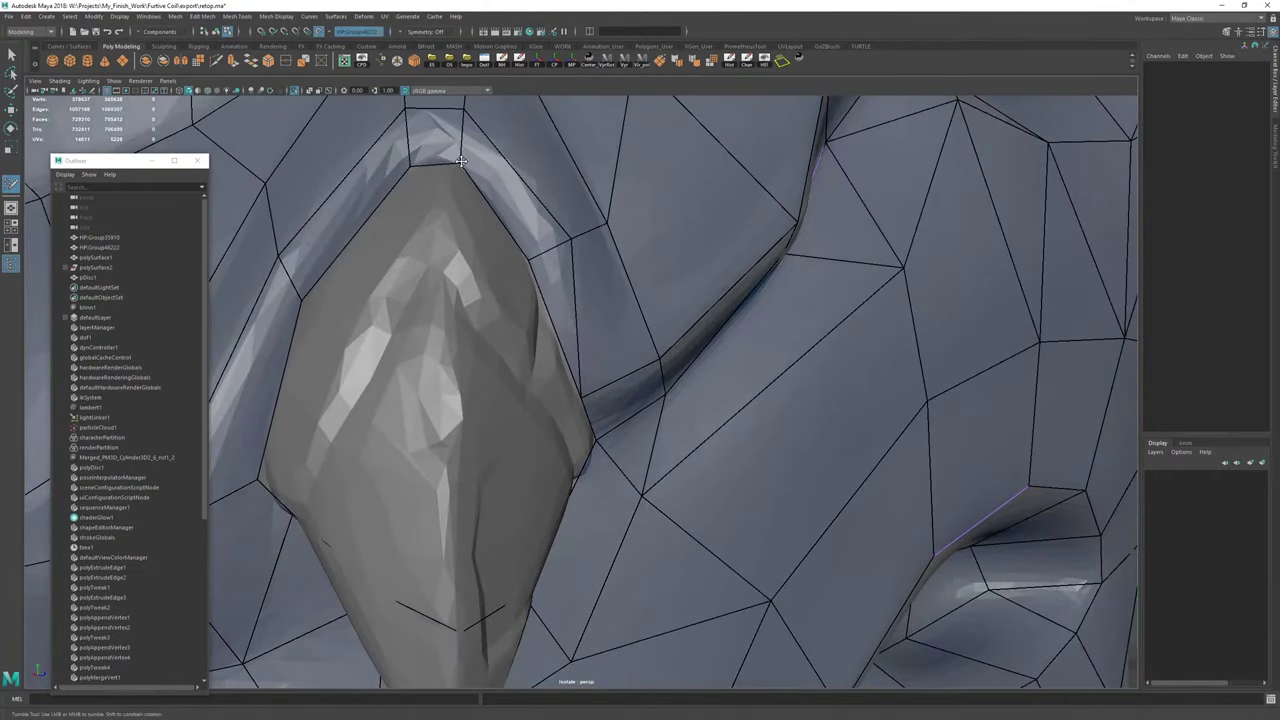
# Extrude a rim edge at the spike's base up onto its side and build the adjoining faces down to its tip.
pyautogui.keyDown('alt'); pyautogui.moveTo(484, 180); pyautogui.dragTo(602, 290, button='middle'); pyautogui.keyUp('alt')
pyautogui.keyDown('alt'); pyautogui.moveTo(602, 290); pyautogui.dragTo(566, 309, button='right'); pyautogui.keyUp('alt')
pyautogui.keyDown('alt'); pyautogui.moveTo(566, 309); pyautogui.dragTo(691, 329); pyautogui.keyUp('alt')
pyautogui.keyDown('alt'); pyautogui.moveTo(691, 329); pyautogui.dragTo(606, 288, button='right'); pyautogui.keyUp('alt')
pyautogui.keyDown('alt'); pyautogui.moveTo(606, 288); pyautogui.dragTo(634, 430, button='middle'); pyautogui.keyUp('alt')
pyautogui.keyDown('alt'); pyautogui.moveTo(634, 430); pyautogui.dragTo(621, 348); pyautogui.keyUp('alt')
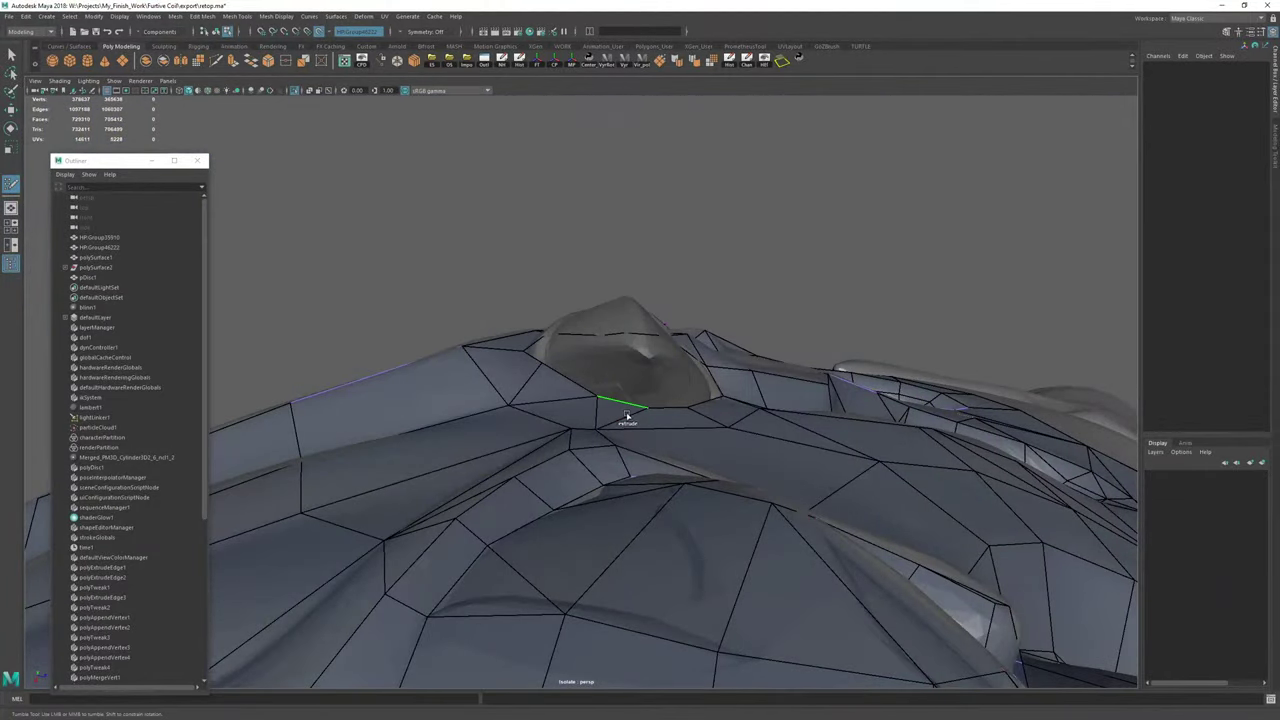
pyautogui.moveTo(627, 414); pyautogui.dragTo(616, 275)
pyautogui.hotkey('ctrl', 'shift', 'x')
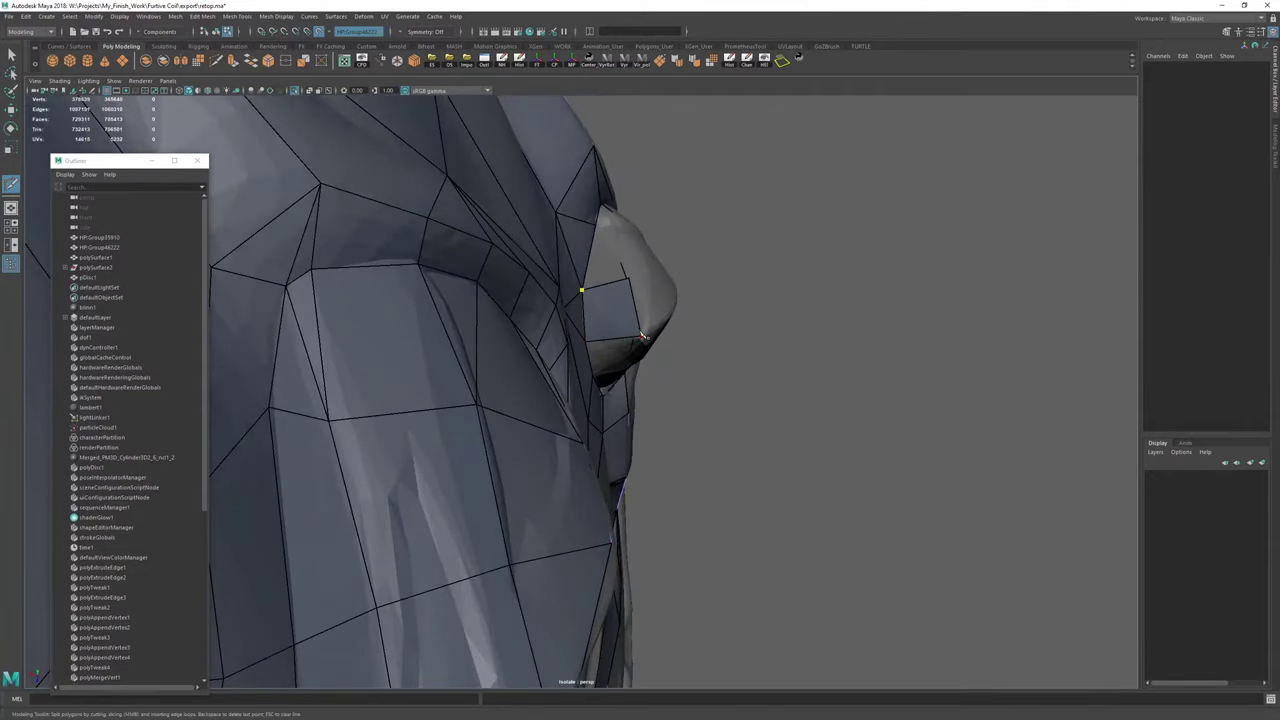
pyautogui.keyDown('alt'); pyautogui.moveTo(729, 337); pyautogui.dragTo(677, 372); pyautogui.keyUp('alt')
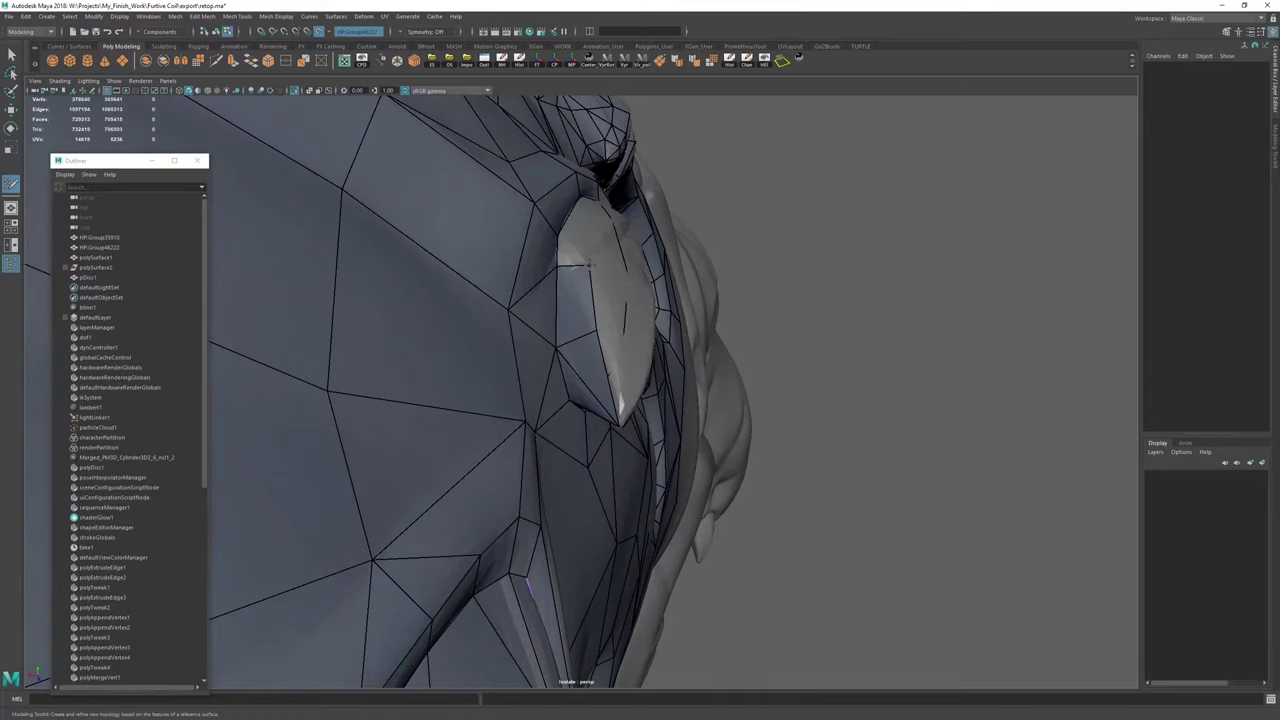
pyautogui.keyDown('alt'); pyautogui.moveTo(557, 272); pyautogui.dragTo(597, 290); pyautogui.keyUp('alt')
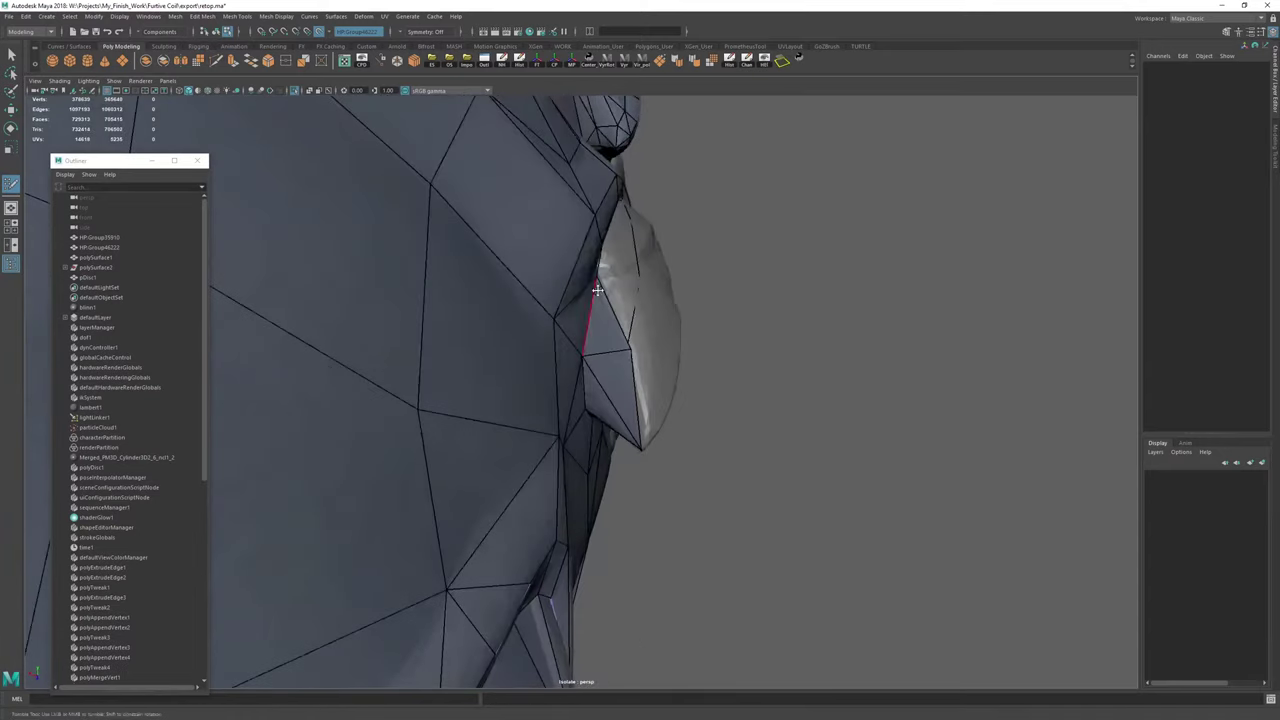
pyautogui.moveTo(631, 349)
pyautogui.mouseDown()
pyautogui.moveTo(631, 328)
pyautogui.moveTo(507, 317)
pyautogui.moveTo(655, 368)
pyautogui.moveTo(548, 378)
pyautogui.mouseUp()
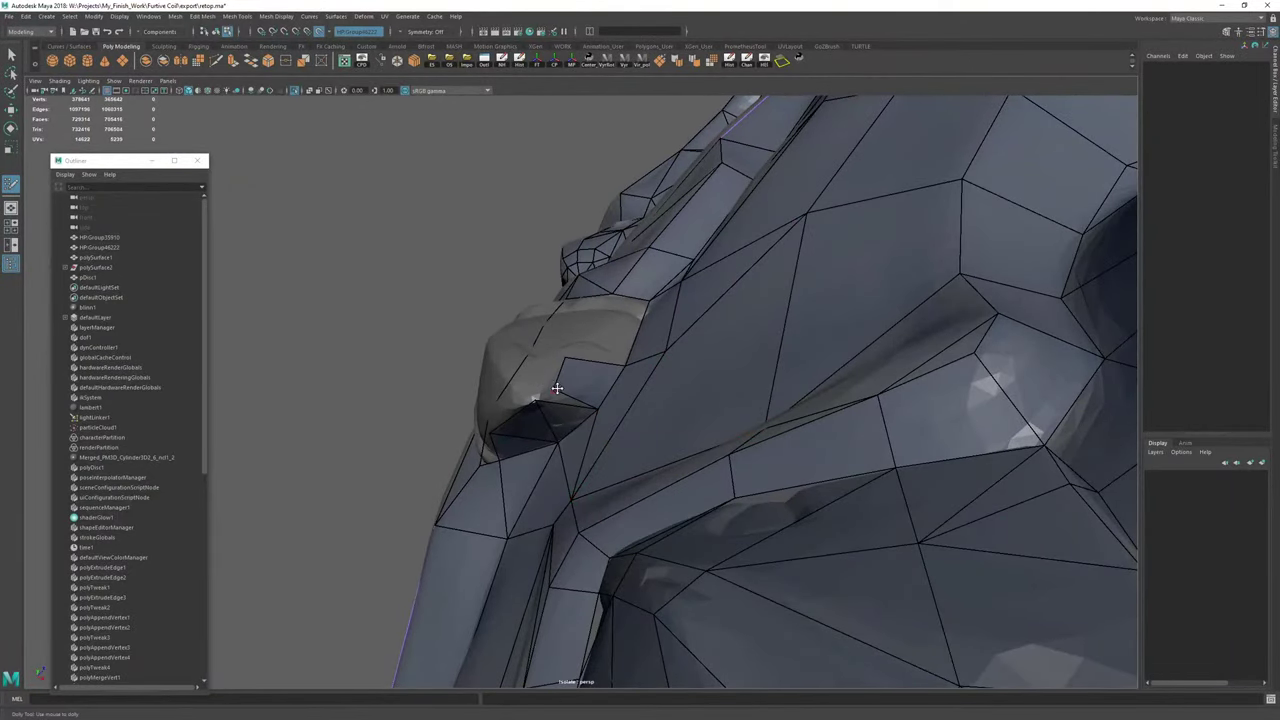
# Reposition the side vertex on the spike and extend the side faces up to the rim of the recess.
pyautogui.press('w')
pyautogui.click(557, 391)
pyautogui.press('f')
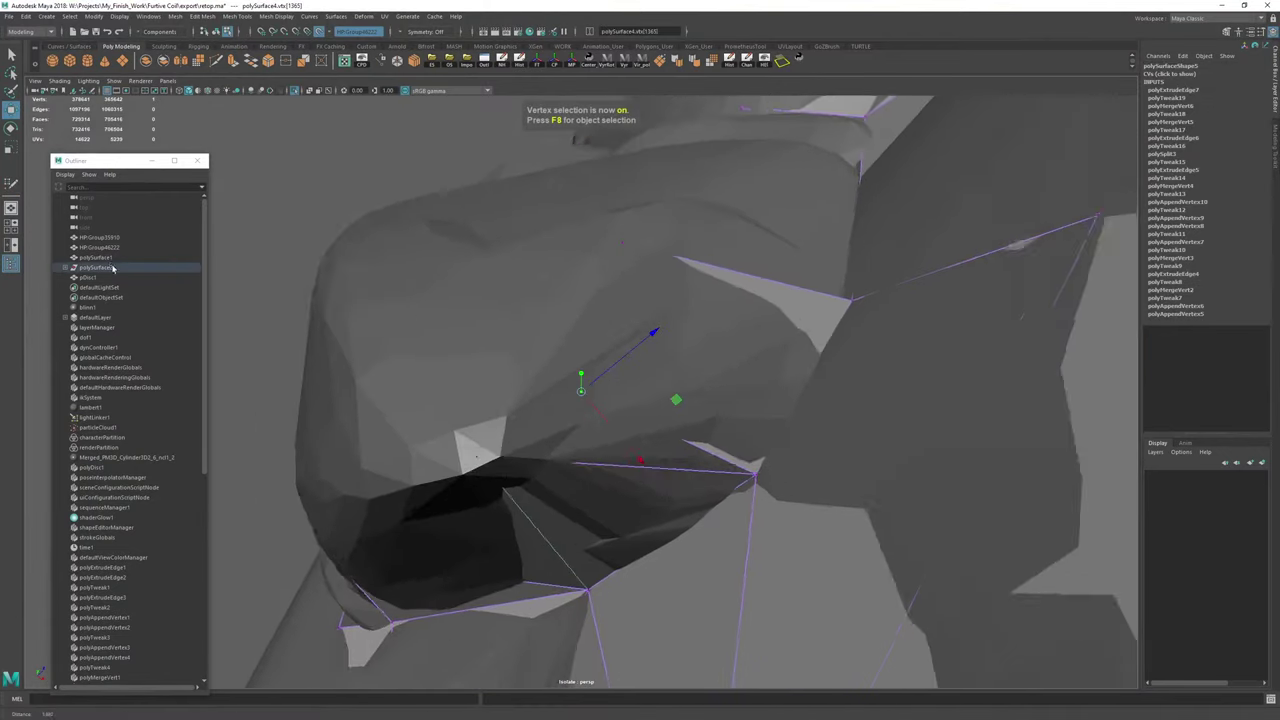
pyautogui.moveTo(557, 391)
pyautogui.keyDown('alt'); pyautogui.mouseDown()
pyautogui.moveTo(494, 354)
pyautogui.moveTo(450, 385)
pyautogui.mouseUp(); pyautogui.keyUp('alt')
pyautogui.press('y')
pyautogui.moveTo(579, 388)
pyautogui.mouseDown()
pyautogui.moveTo(600, 431)
pyautogui.moveTo(576, 328)
pyautogui.moveTo(587, 304)
pyautogui.mouseUp()
pyautogui.keyDown('alt'); pyautogui.moveTo(587, 304); pyautogui.dragTo(605, 175); pyautogui.keyUp('alt')
pyautogui.moveTo(495, 328); pyautogui.dragTo(561, 238)
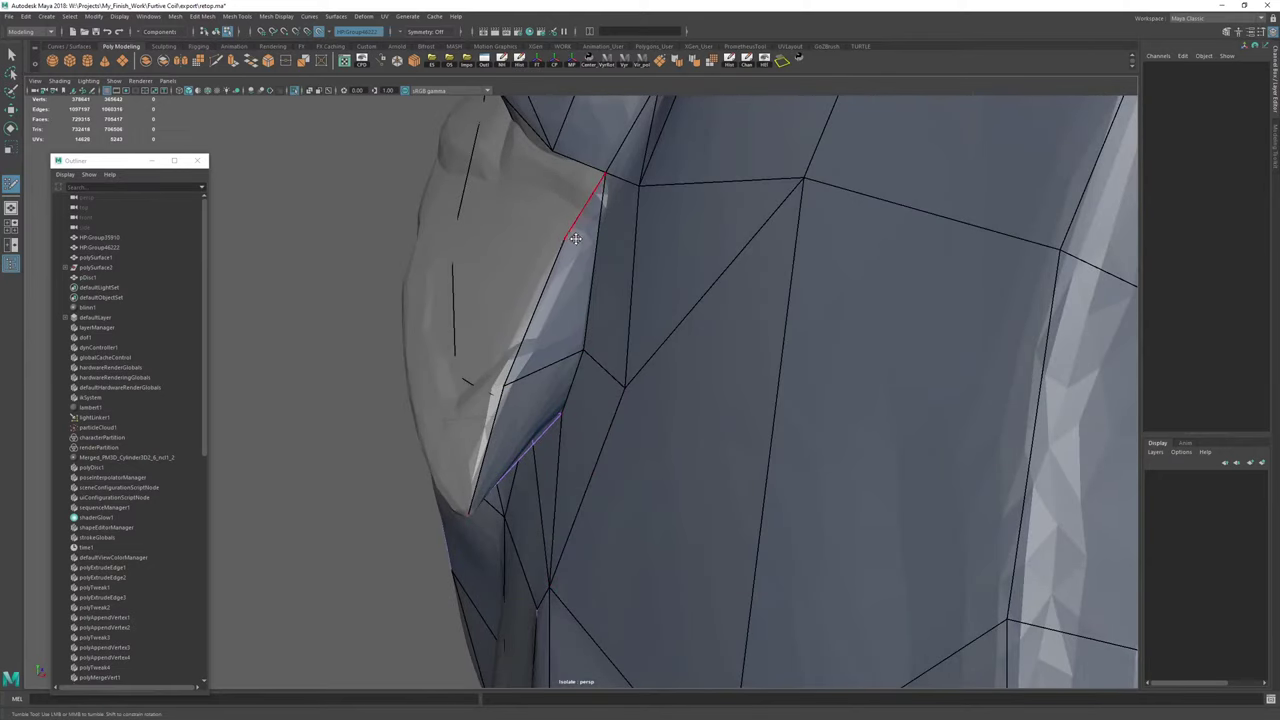
# Split the upper side face of the spike with an edge from its outer vertex to the rim vertex below.
pyautogui.hotkey('ctrl', 'shift', 'x')
pyautogui.click(566, 239)
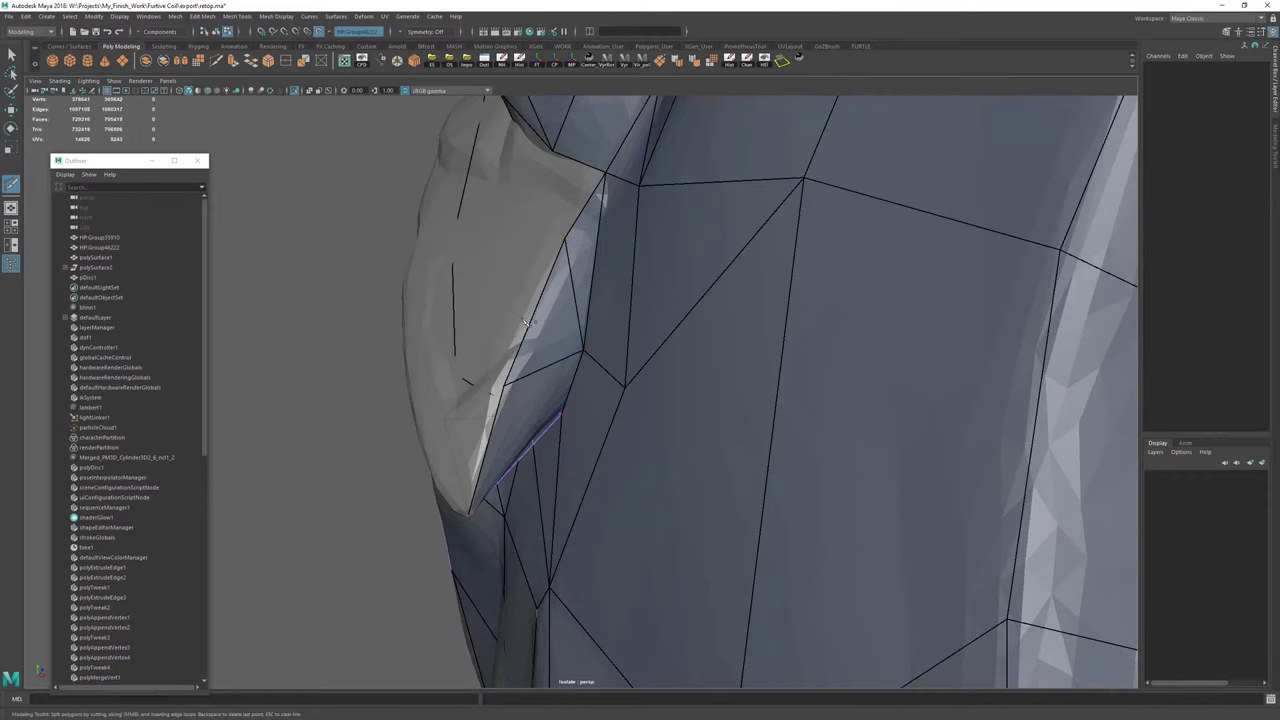
pyautogui.moveTo(527, 322)
pyautogui.keyDown('alt'); pyautogui.mouseDown()
pyautogui.moveTo(603, 374)
pyautogui.moveTo(615, 366)
pyautogui.moveTo(599, 326)
pyautogui.mouseUp(); pyautogui.keyUp('alt')
pyautogui.hotkey('ctrl', 'shift', 'q')
# Examine the retopology coverage on the creature's back, head and front against the high-poly sculpt.
pyautogui.scroll(-5, 640, 377)
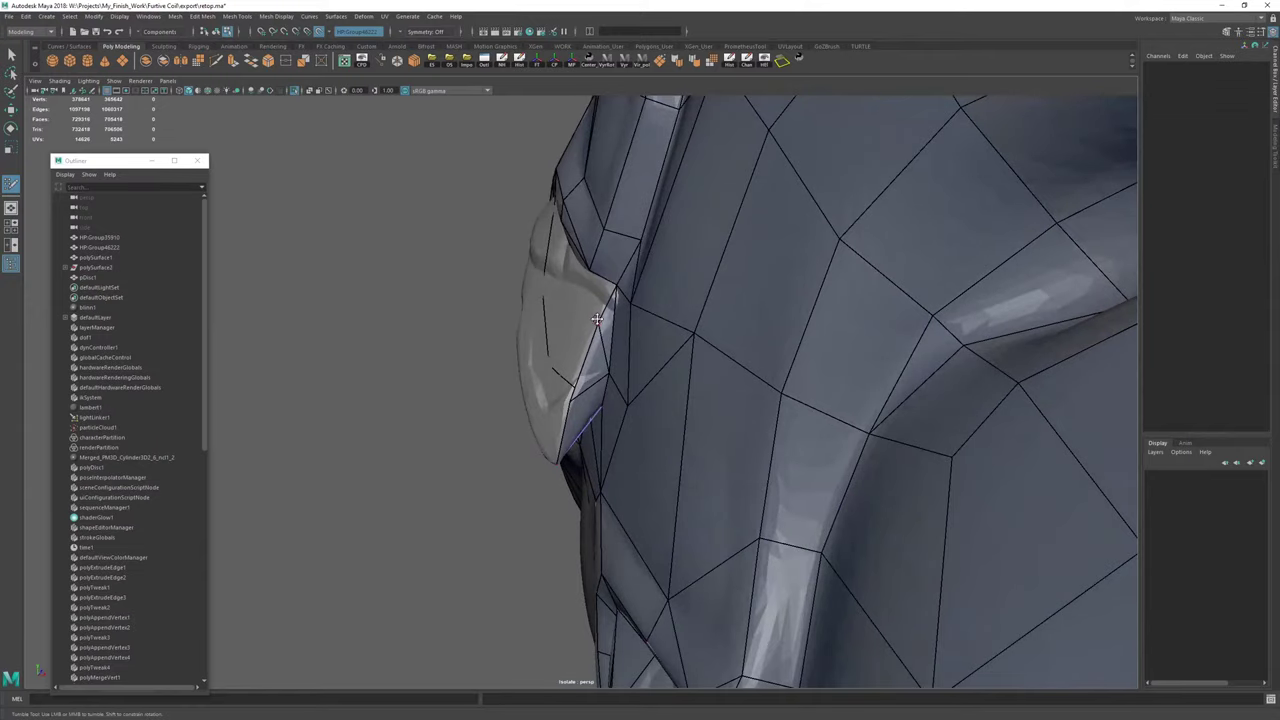
pyautogui.keyDown('alt'); pyautogui.moveTo(597, 319); pyautogui.dragTo(514, 251, button='right'); pyautogui.keyUp('alt')
pyautogui.moveTo(514, 251)
pyautogui.keyDown('alt'); pyautogui.mouseDown()
pyautogui.moveTo(608, 484)
pyautogui.moveTo(603, 465)
pyautogui.mouseUp(); pyautogui.keyUp('alt')
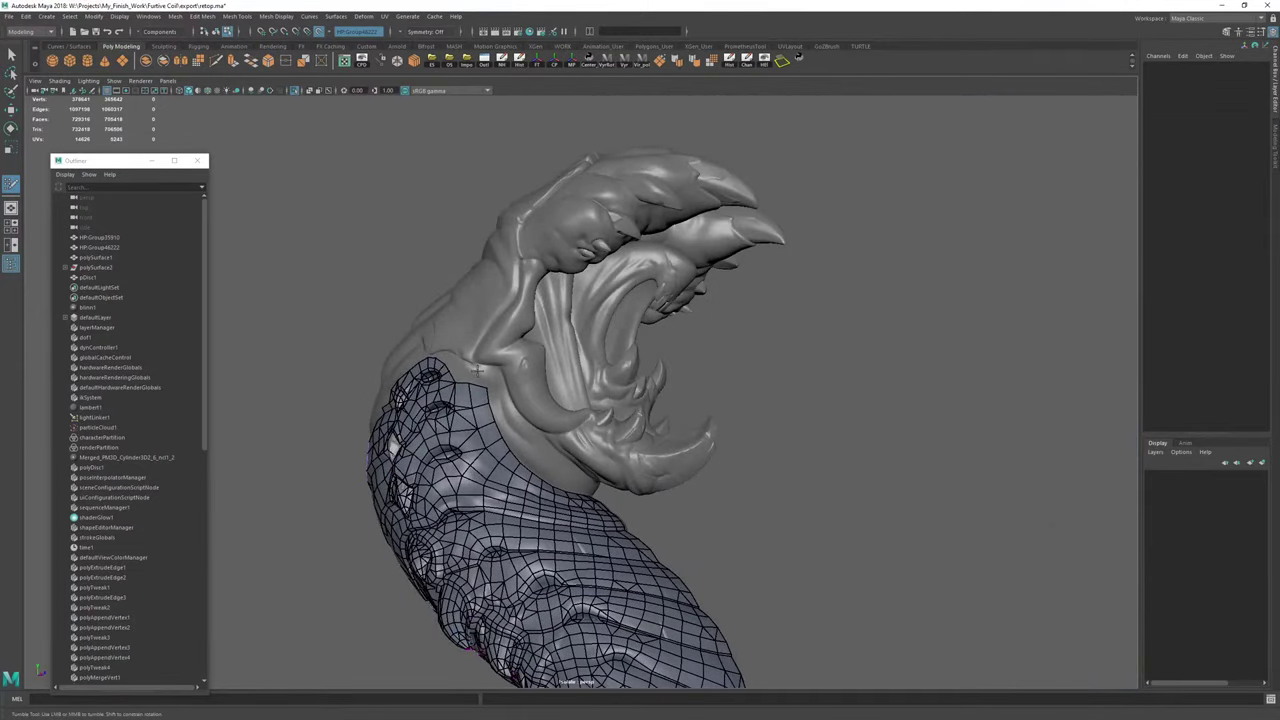
pyautogui.keyDown('alt'); pyautogui.moveTo(575, 172); pyautogui.dragTo(540, 312); pyautogui.keyUp('alt')
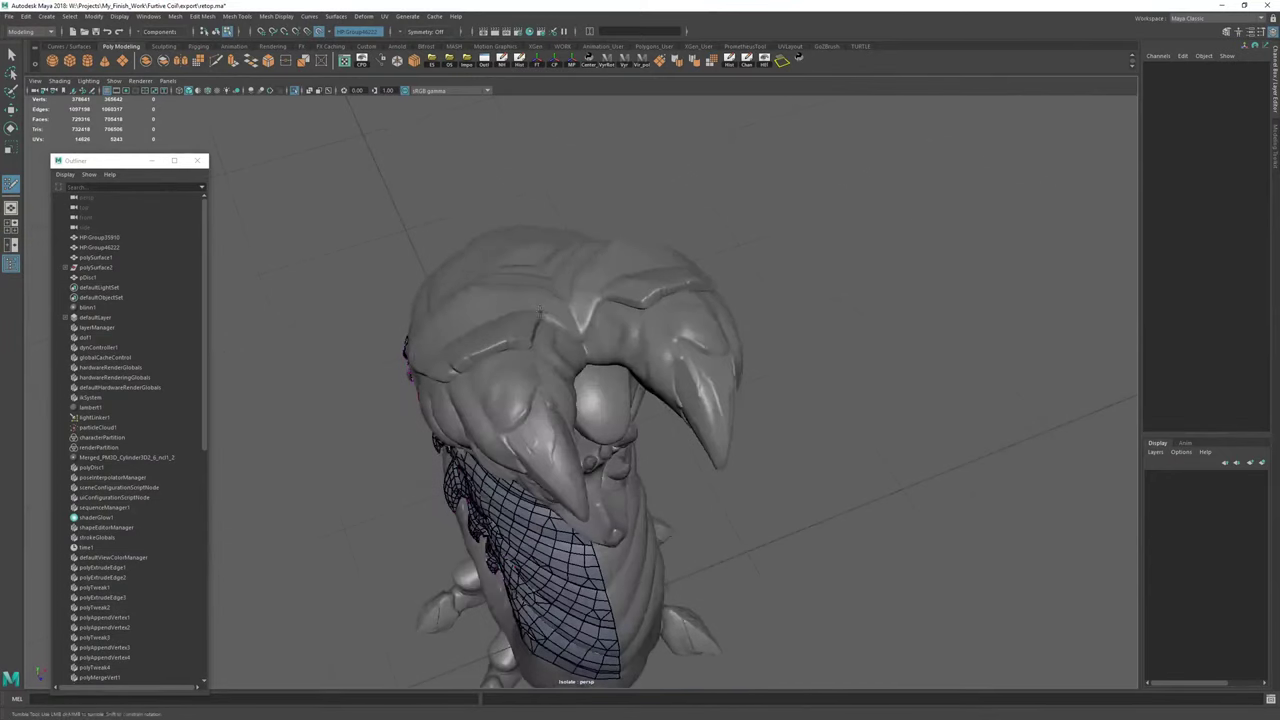
pyautogui.keyDown('alt'); pyautogui.moveTo(760, 365); pyautogui.dragTo(573, 221); pyautogui.keyUp('alt')
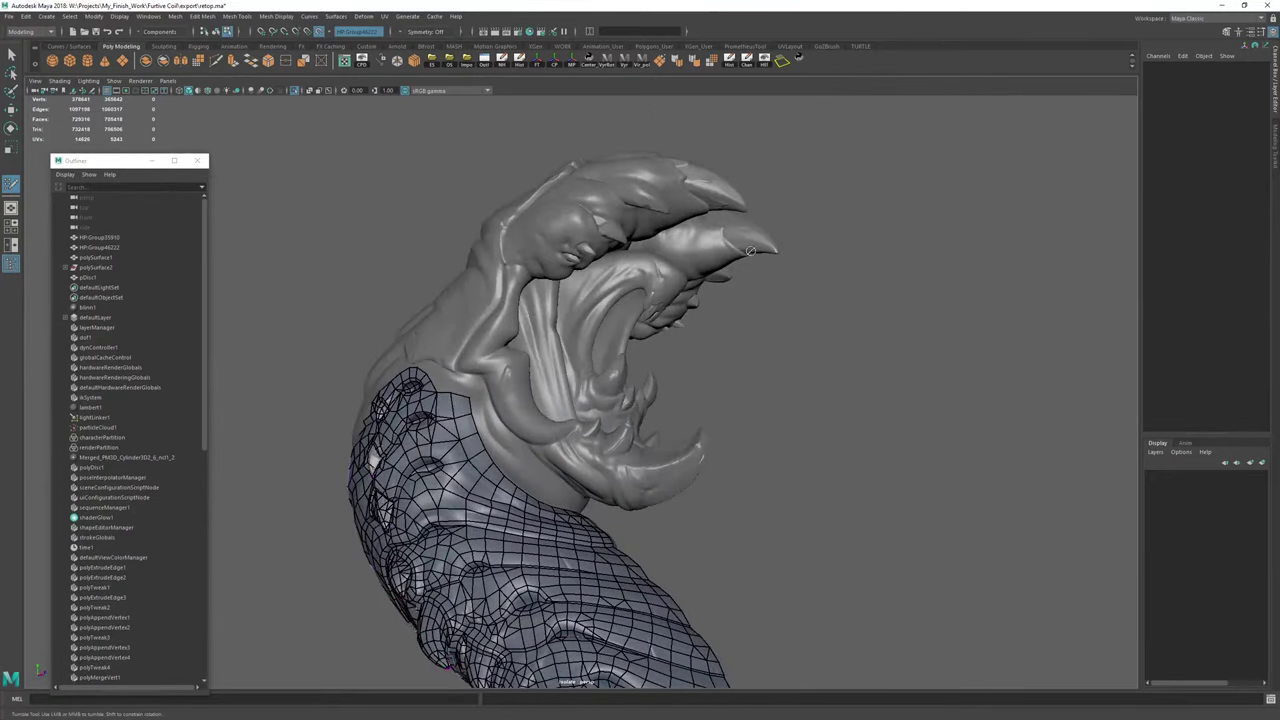
pyautogui.keyDown('alt'); pyautogui.moveTo(578, 305); pyautogui.dragTo(570, 175, button='middle'); pyautogui.keyUp('alt')
pyautogui.keyDown('alt'); pyautogui.moveTo(690, 180); pyautogui.dragTo(562, 284); pyautogui.keyUp('alt')
pyautogui.keyDown('alt'); pyautogui.moveTo(668, 474); pyautogui.dragTo(590, 440, button='right'); pyautogui.keyUp('alt')
pyautogui.keyDown('alt'); pyautogui.moveTo(590, 440); pyautogui.dragTo(618, 315, button='middle'); pyautogui.keyUp('alt')
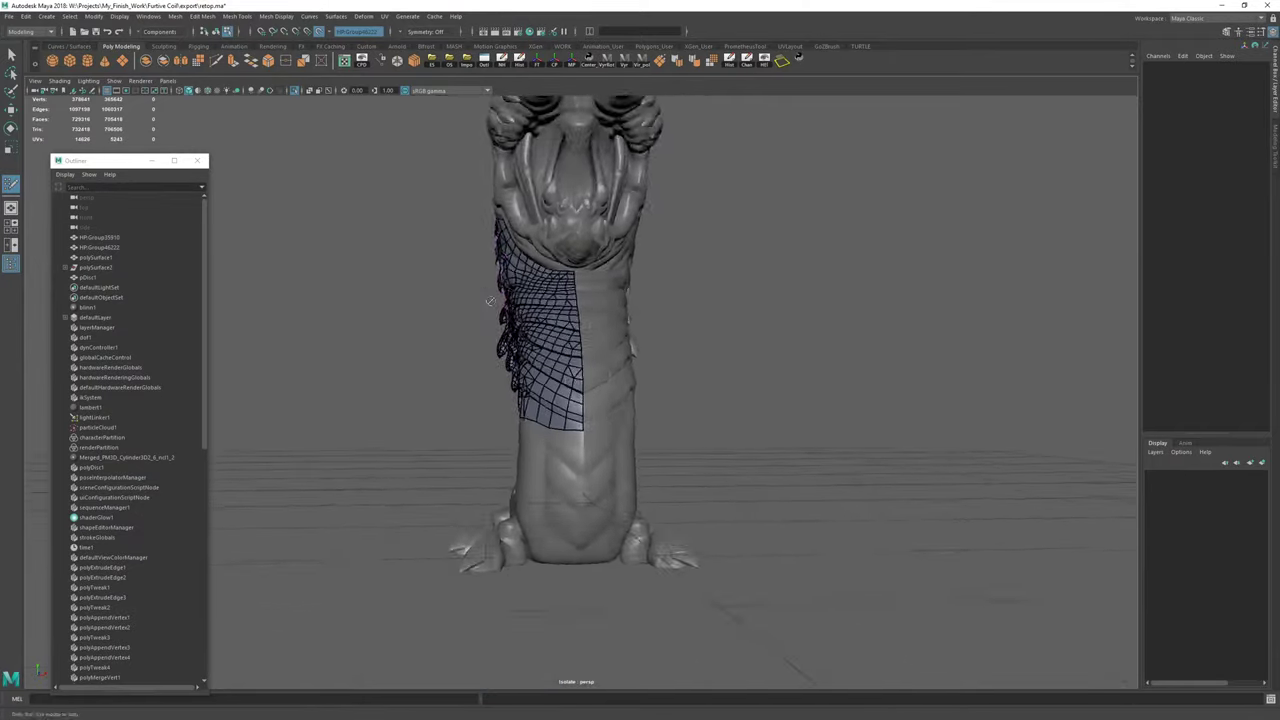
pyautogui.keyDown('alt'); pyautogui.moveTo(618, 315); pyautogui.dragTo(775, 320); pyautogui.keyUp('alt')
pyautogui.keyDown('alt'); pyautogui.moveTo(700, 320); pyautogui.dragTo(770, 330, button='right'); pyautogui.keyUp('alt')
pyautogui.moveTo(600, 330)
pyautogui.keyDown('alt'); pyautogui.mouseDown(button='right')
pyautogui.moveTo(690, 335)
pyautogui.moveTo(600, 330)
pyautogui.mouseUp(button='right'); pyautogui.keyUp('alt')
pyautogui.moveTo(250, 325)
pyautogui.keyDown('alt'); pyautogui.mouseDown()
pyautogui.moveTo(426, 329)
pyautogui.moveTo(235, 325)
pyautogui.mouseUp(); pyautogui.keyUp('alt')
pyautogui.keyDown('alt'); pyautogui.moveTo(412, 302); pyautogui.dragTo(420, 465, button='middle'); pyautogui.keyUp('alt')
pyautogui.keyDown('alt'); pyautogui.moveTo(500, 465); pyautogui.dragTo(674, 471, button='right'); pyautogui.keyUp('alt')
pyautogui.keyDown('alt'); pyautogui.moveTo(674, 471); pyautogui.dragTo(733, 441); pyautogui.keyUp('alt')
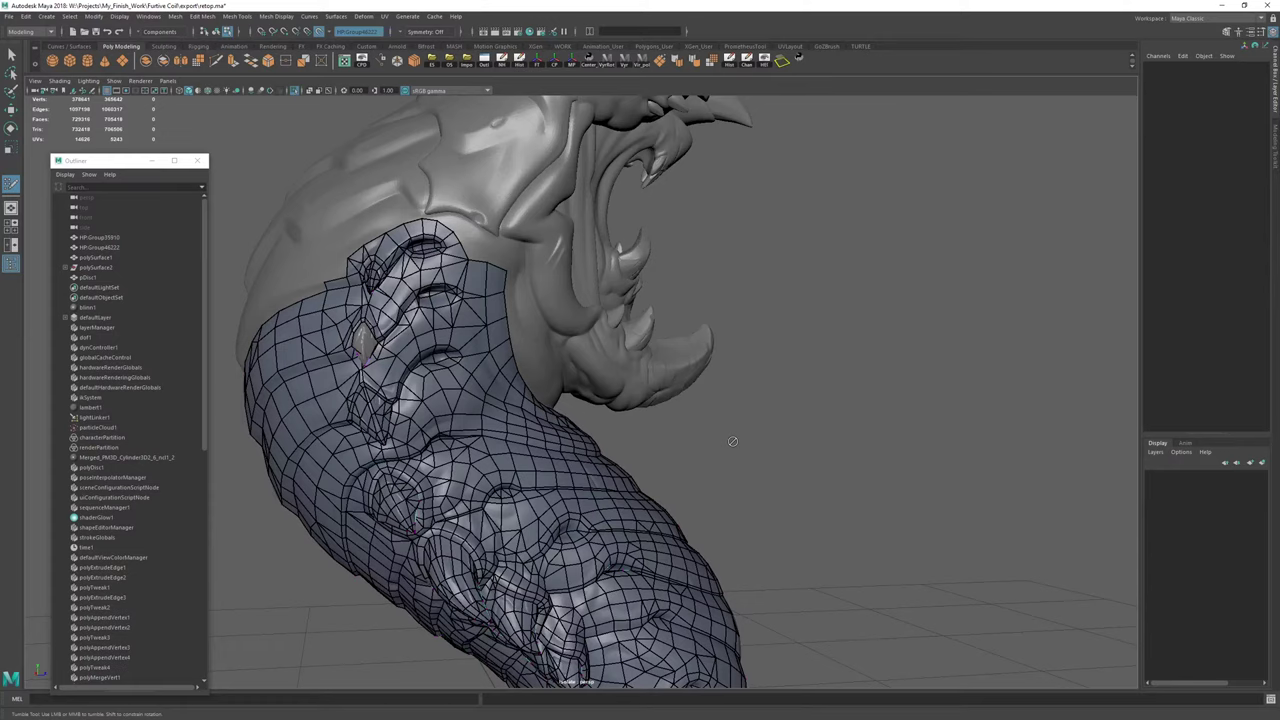
pyautogui.hotkey('alt', 'Tab')
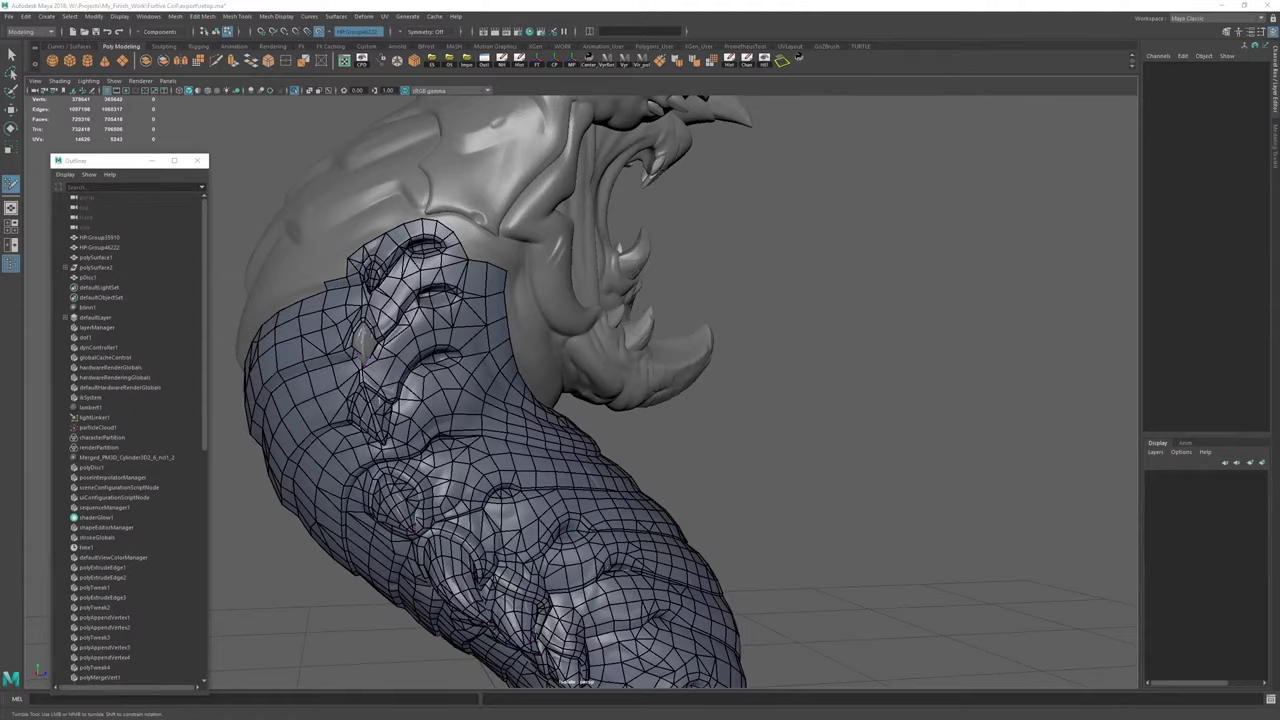
# Extrude the edge at the upper end of the open spike's recess into a narrow strip running down the spike's ridge.
pyautogui.keyDown('alt'); pyautogui.moveTo(450, 326); pyautogui.dragTo(580, 340, button='right'); pyautogui.keyUp('alt')
pyautogui.keyDown('alt'); pyautogui.moveTo(580, 340); pyautogui.dragTo(640, 350); pyautogui.keyUp('alt')
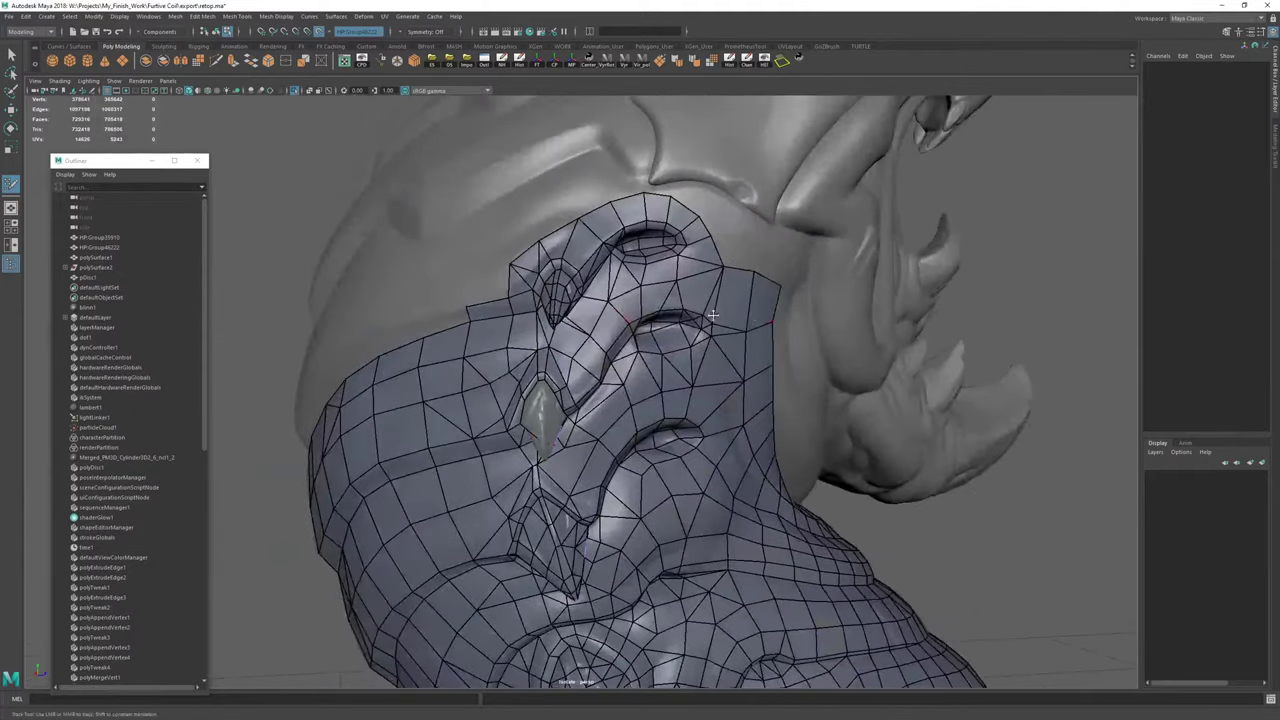
pyautogui.keyDown('alt'); pyautogui.moveTo(640, 350); pyautogui.dragTo(520, 360, button='right'); pyautogui.keyUp('alt')
pyautogui.keyDown('alt'); pyautogui.moveTo(520, 360); pyautogui.dragTo(800, 390); pyautogui.keyUp('alt')
pyautogui.keyDown('alt'); pyautogui.moveTo(800, 390); pyautogui.dragTo(958, 401, button='right'); pyautogui.keyUp('alt')
pyautogui.keyDown('alt'); pyautogui.moveTo(958, 401); pyautogui.dragTo(874, 290, button='middle'); pyautogui.keyUp('alt')
pyautogui.keyDown('alt'); pyautogui.moveTo(874, 290); pyautogui.dragTo(640, 330); pyautogui.keyUp('alt')
pyautogui.keyDown('alt'); pyautogui.moveTo(640, 330); pyautogui.dragTo(760, 345, button='right'); pyautogui.keyUp('alt')
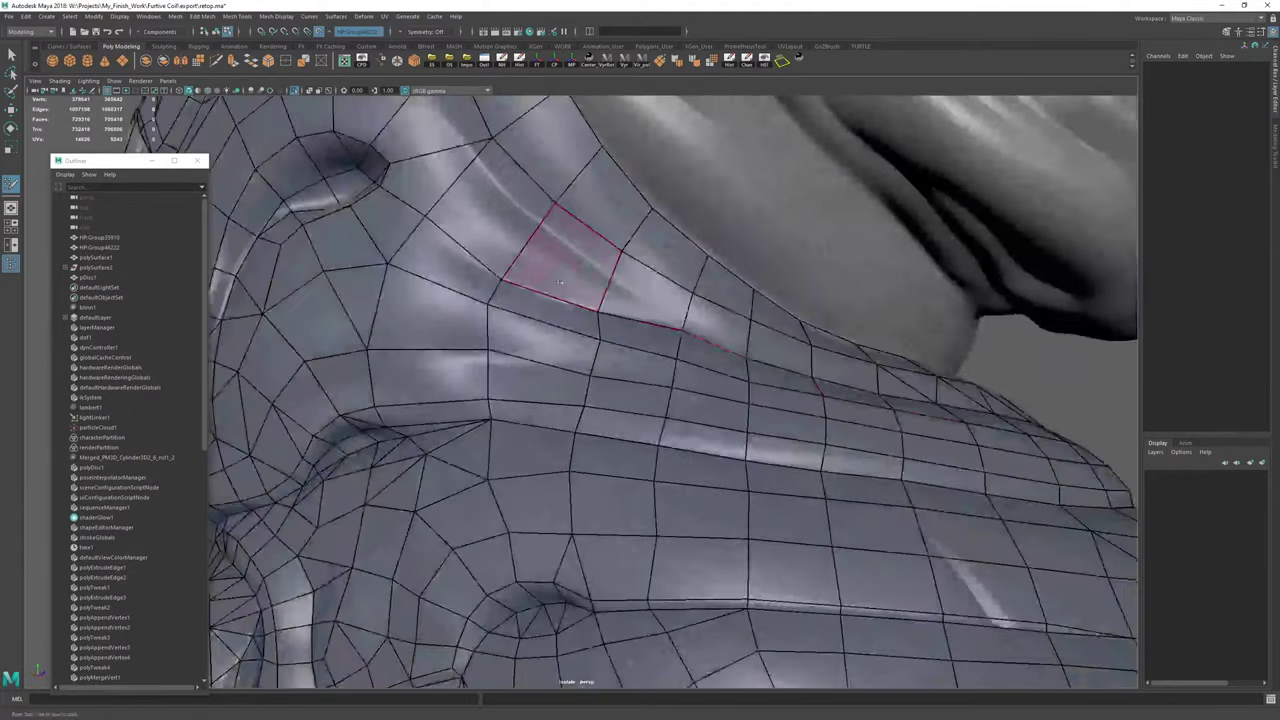
pyautogui.keyDown('alt'); pyautogui.moveTo(760, 345); pyautogui.dragTo(560, 390); pyautogui.keyUp('alt')
pyautogui.keyDown('alt'); pyautogui.moveTo(560, 390); pyautogui.dragTo(550, 352, button='middle'); pyautogui.keyUp('alt')
pyautogui.keyDown('alt'); pyautogui.moveTo(550, 352); pyautogui.dragTo(650, 345, button='right'); pyautogui.keyUp('alt')
pyautogui.moveTo(650, 345)
pyautogui.keyDown('alt'); pyautogui.mouseDown()
pyautogui.moveTo(690, 335)
pyautogui.moveTo(580, 348)
pyautogui.mouseUp(); pyautogui.keyUp('alt')
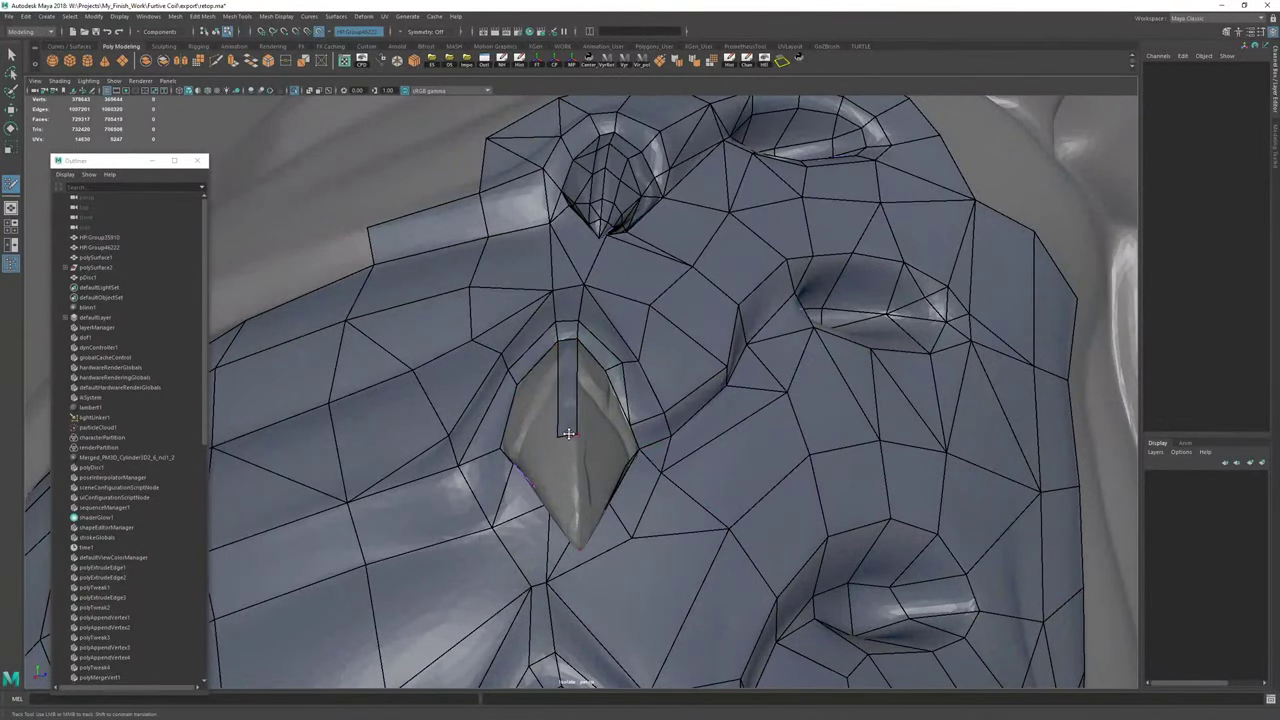
# Fill the gap between the ridge strip and the back-facing rim of the spike with new faces.
pyautogui.keyDown('alt'); pyautogui.moveTo(546, 425); pyautogui.dragTo(780, 448); pyautogui.keyUp('alt')
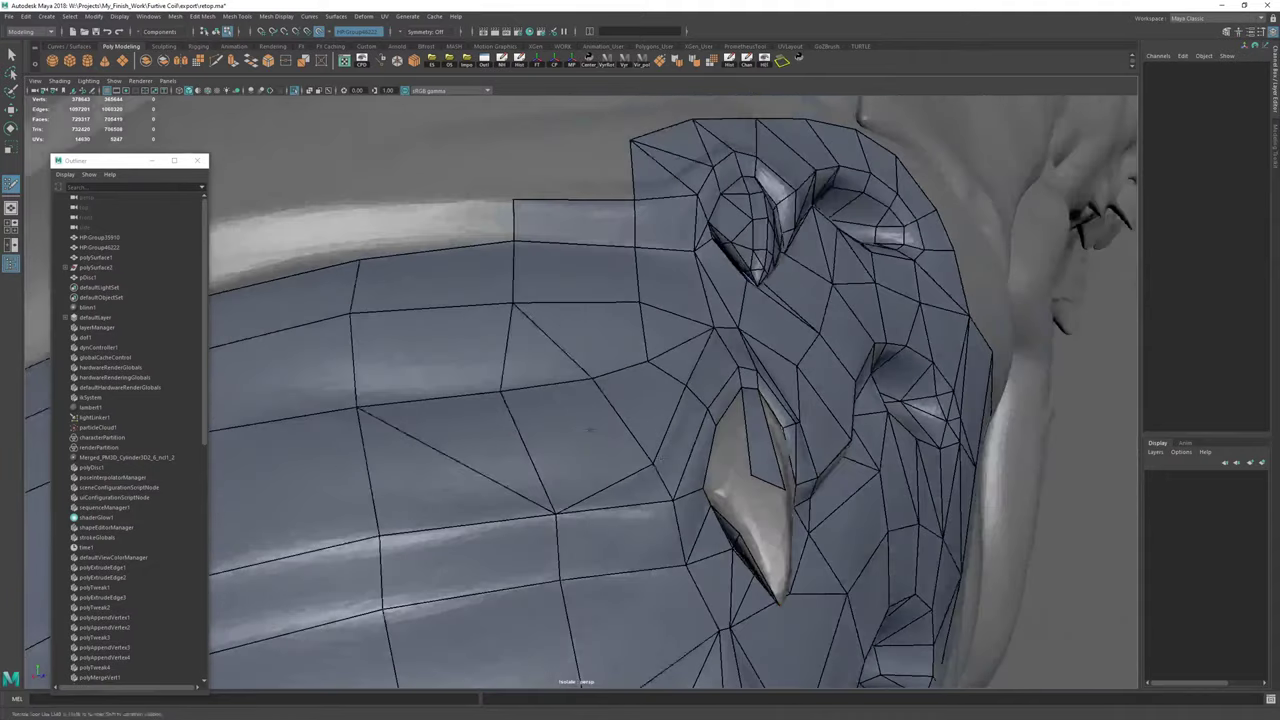
pyautogui.keyDown('alt'); pyautogui.moveTo(780, 448); pyautogui.dragTo(605, 344, button='middle'); pyautogui.keyUp('alt')
pyautogui.keyDown('alt'); pyautogui.moveTo(605, 344); pyautogui.dragTo(803, 460, button='right'); pyautogui.keyUp('alt')
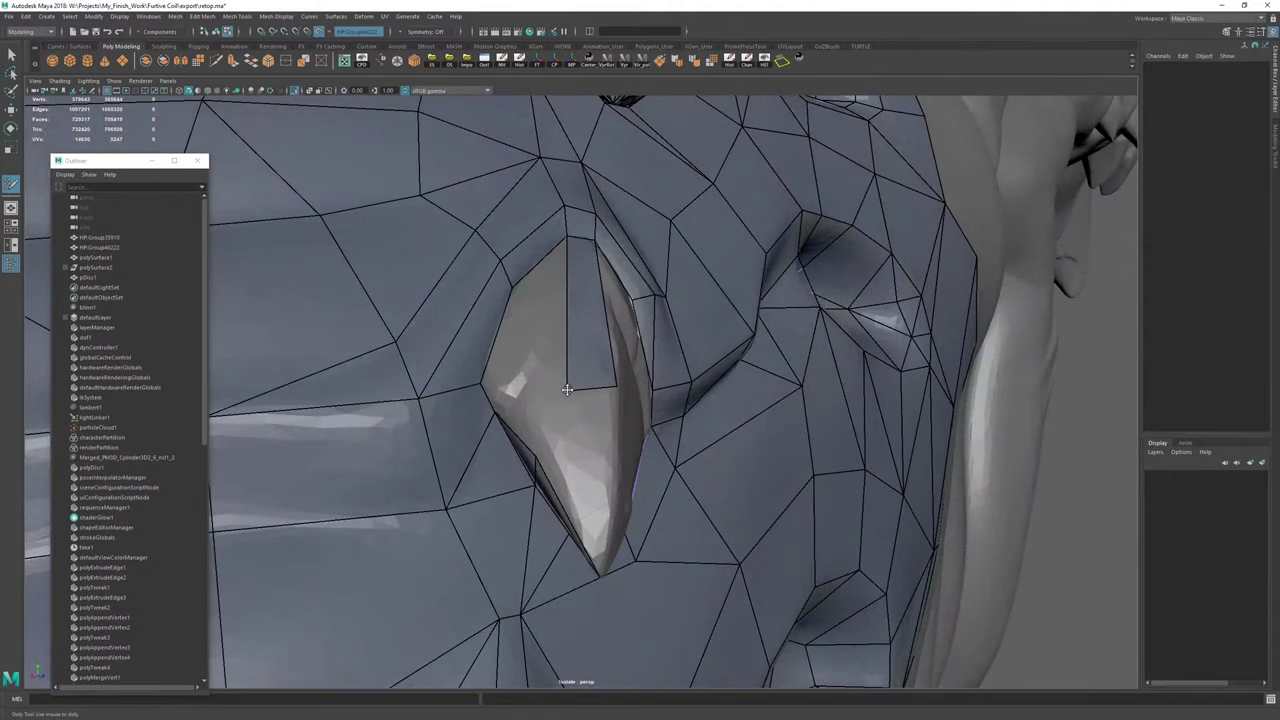
pyautogui.keyDown('shift'); pyautogui.click(573, 360); pyautogui.keyUp('shift')
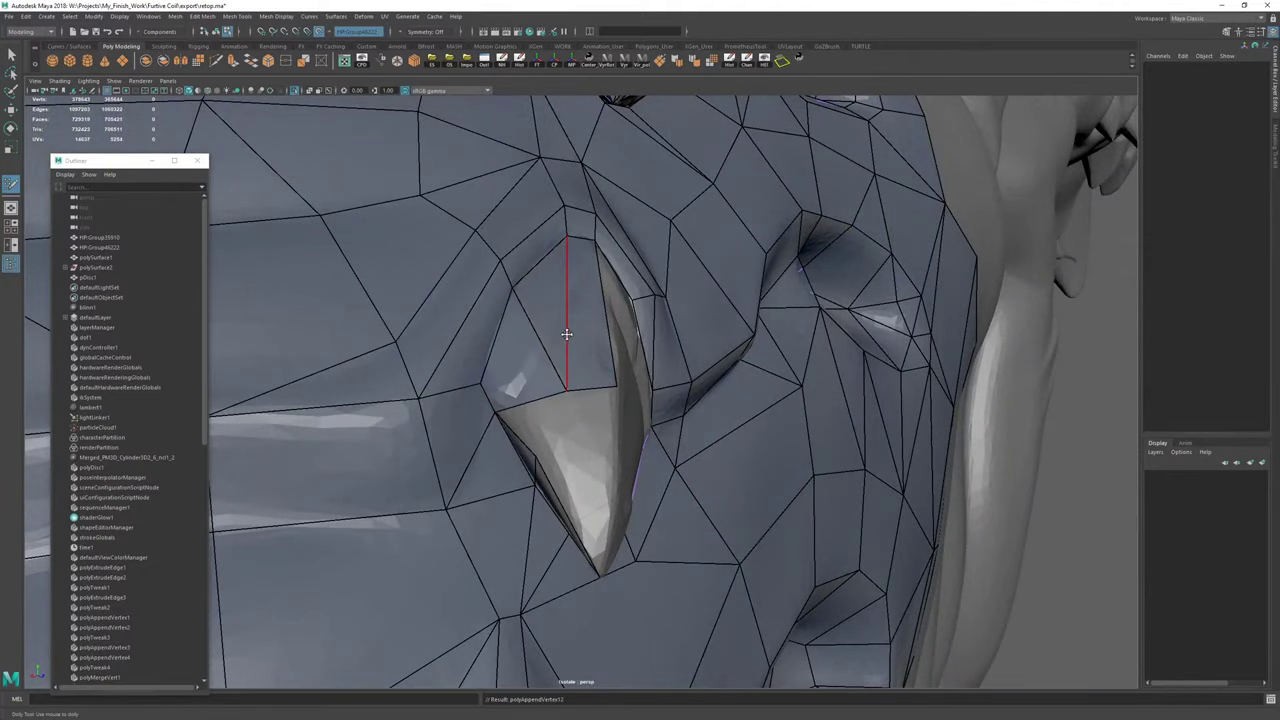
# Cut an edge from the back-side rim vertex to the strip's lower corner across the new spike face.
pyautogui.keyDown('alt'); pyautogui.moveTo(566, 334); pyautogui.dragTo(580, 323); pyautogui.keyUp('alt')
pyautogui.keyDown('alt'); pyautogui.moveTo(580, 323); pyautogui.dragTo(410, 490, button='middle'); pyautogui.keyUp('alt')
pyautogui.keyDown('alt'); pyautogui.moveTo(410, 490); pyautogui.dragTo(709, 460, button='right'); pyautogui.keyUp('alt')
pyautogui.hotkey('ctrl', 'shift', 'x')
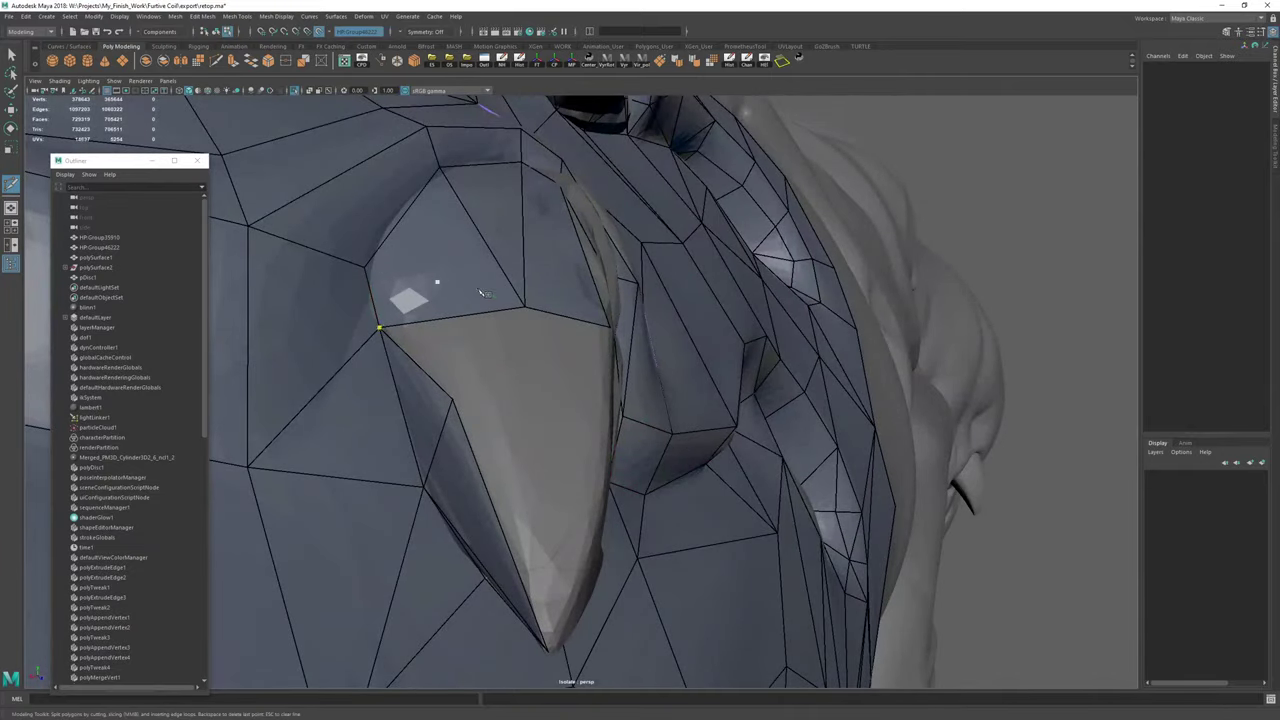
pyautogui.click(366, 268)
pyautogui.rightClick(578, 308)
# Cut another edge from the spike's upper rim vertex down to the open lower edge of the side faces.
pyautogui.keyDown('alt'); pyautogui.moveTo(451, 297); pyautogui.dragTo(420, 291, button='right'); pyautogui.keyUp('alt')
pyautogui.keyDown('alt'); pyautogui.moveTo(420, 291); pyautogui.dragTo(470, 322); pyautogui.keyUp('alt')
pyautogui.keyDown('alt'); pyautogui.moveTo(470, 322); pyautogui.dragTo(540, 322, button='right'); pyautogui.keyUp('alt')
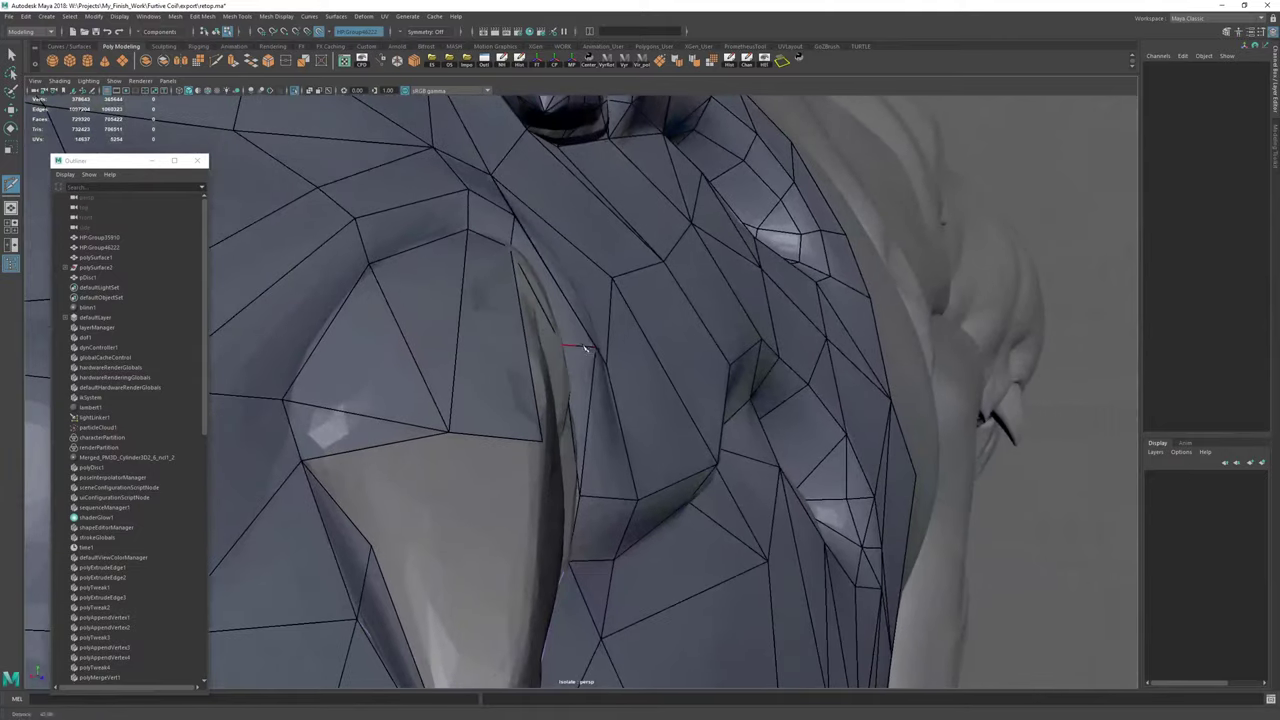
pyautogui.keyDown('alt'); pyautogui.moveTo(380, 260); pyautogui.dragTo(494, 320, button='middle'); pyautogui.keyUp('alt')
pyautogui.keyDown('alt'); pyautogui.moveTo(494, 320); pyautogui.dragTo(429, 329, button='right'); pyautogui.keyUp('alt')
pyautogui.keyDown('alt'); pyautogui.moveTo(429, 329); pyautogui.dragTo(512, 235, button='middle'); pyautogui.keyUp('alt')
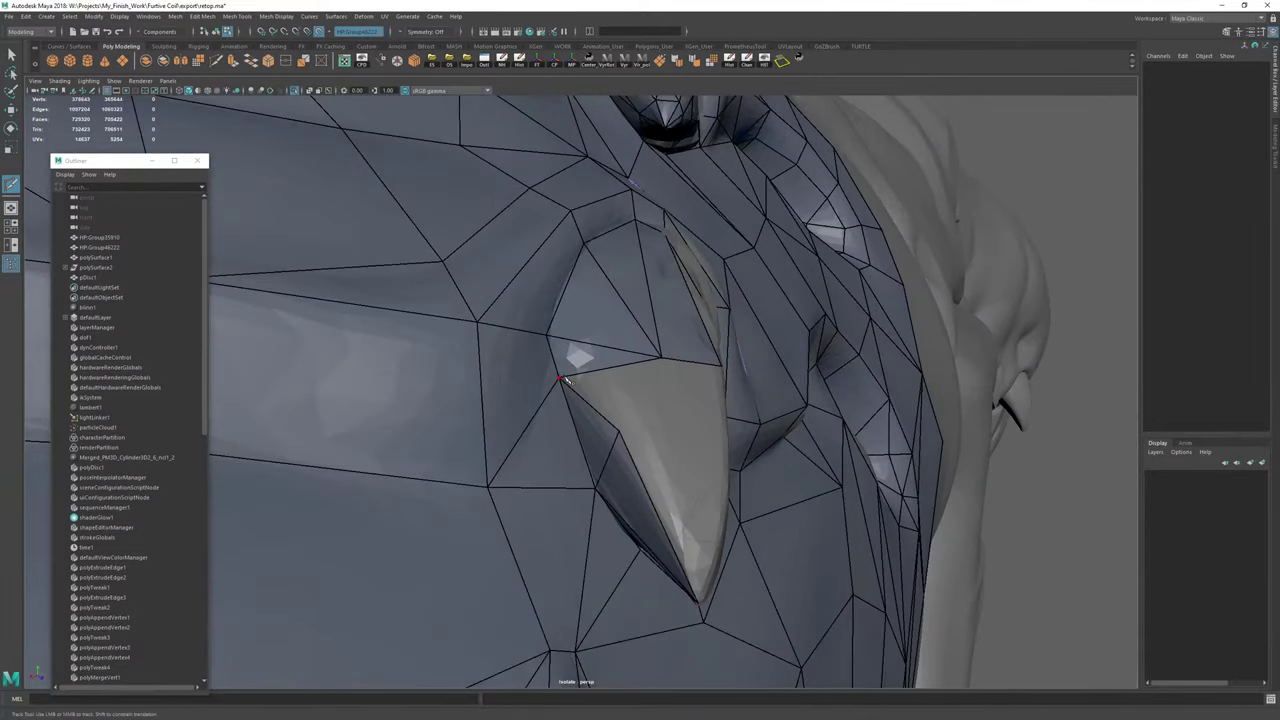
pyautogui.keyDown('alt'); pyautogui.moveTo(614, 378); pyautogui.dragTo(600, 360); pyautogui.keyUp('alt')
pyautogui.keyDown('alt'); pyautogui.moveTo(600, 360); pyautogui.dragTo(591, 448, button='middle'); pyautogui.keyUp('alt')
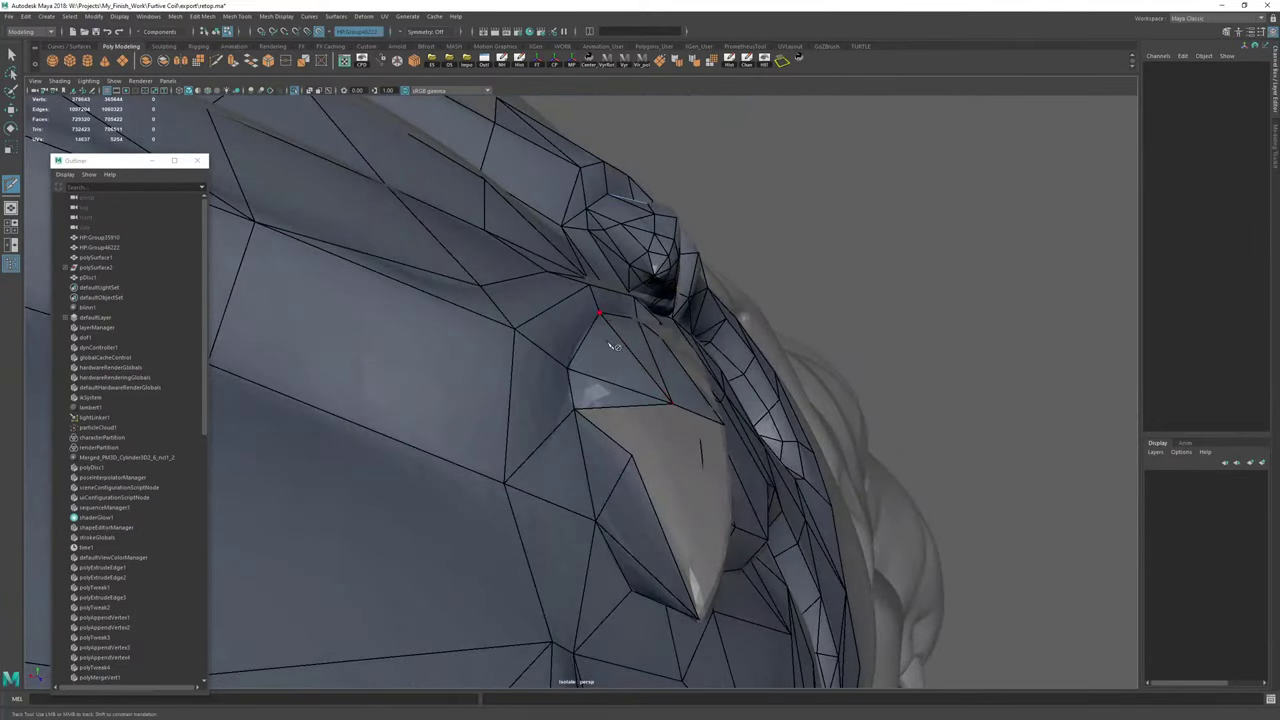
pyautogui.rightClick(641, 405)
pyautogui.hotkey('ctrl', 'shift', 'q')
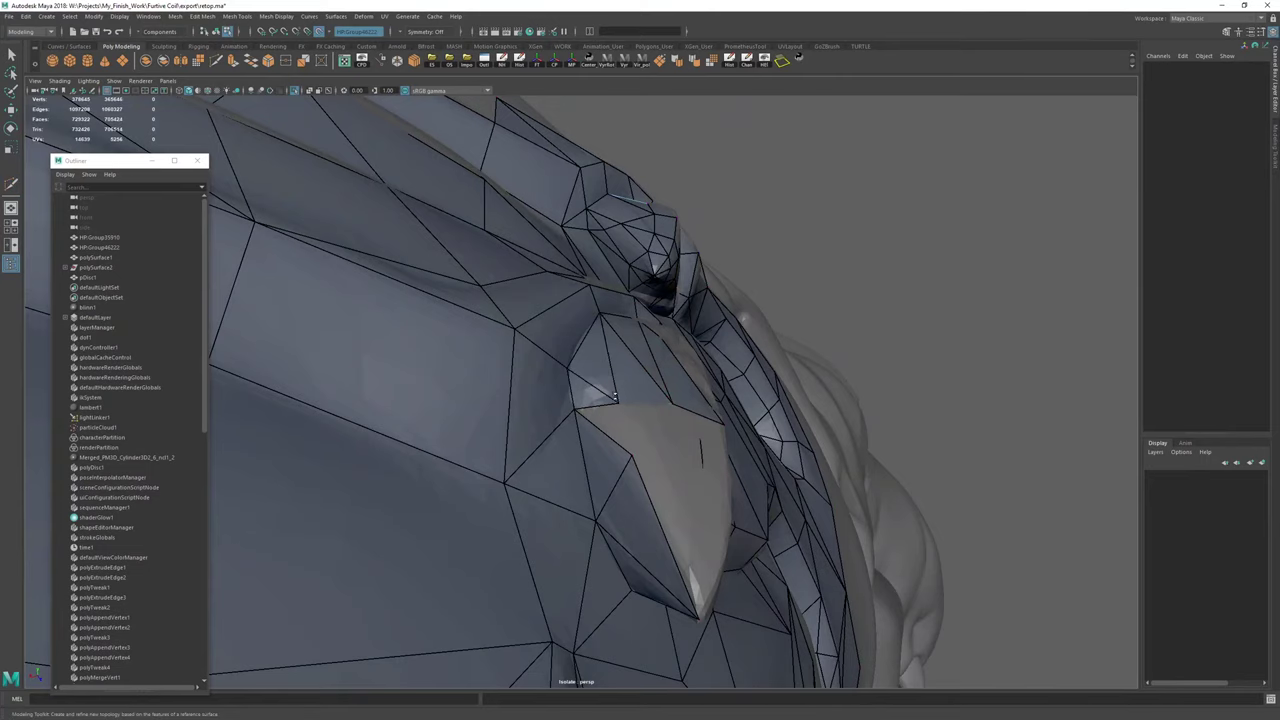
# Fill the gap between the lower open edge and the back-side rim, and reposition the open-edge vertices to fit the spike.
pyautogui.keyDown('alt'); pyautogui.moveTo(617, 390); pyautogui.dragTo(614, 471); pyautogui.keyUp('alt')
pyautogui.keyDown('alt'); pyautogui.moveTo(614, 471); pyautogui.dragTo(580, 330, button='middle'); pyautogui.keyUp('alt')
pyautogui.keyDown('alt'); pyautogui.moveTo(580, 330); pyautogui.dragTo(655, 393, button='right'); pyautogui.keyUp('alt')
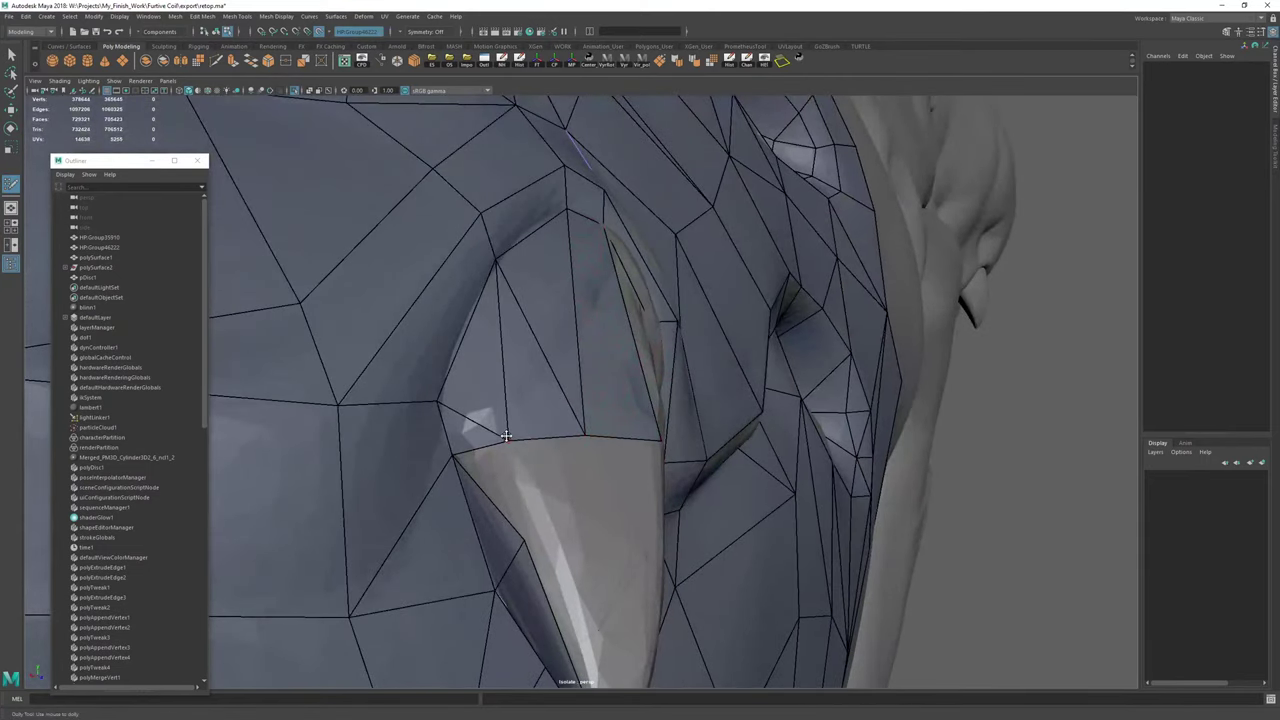
pyautogui.moveTo(506, 436); pyautogui.dragTo(511, 437)
pyautogui.click(526, 488)
pyautogui.keyDown('shift'); pyautogui.click(485, 475); pyautogui.keyUp('shift')
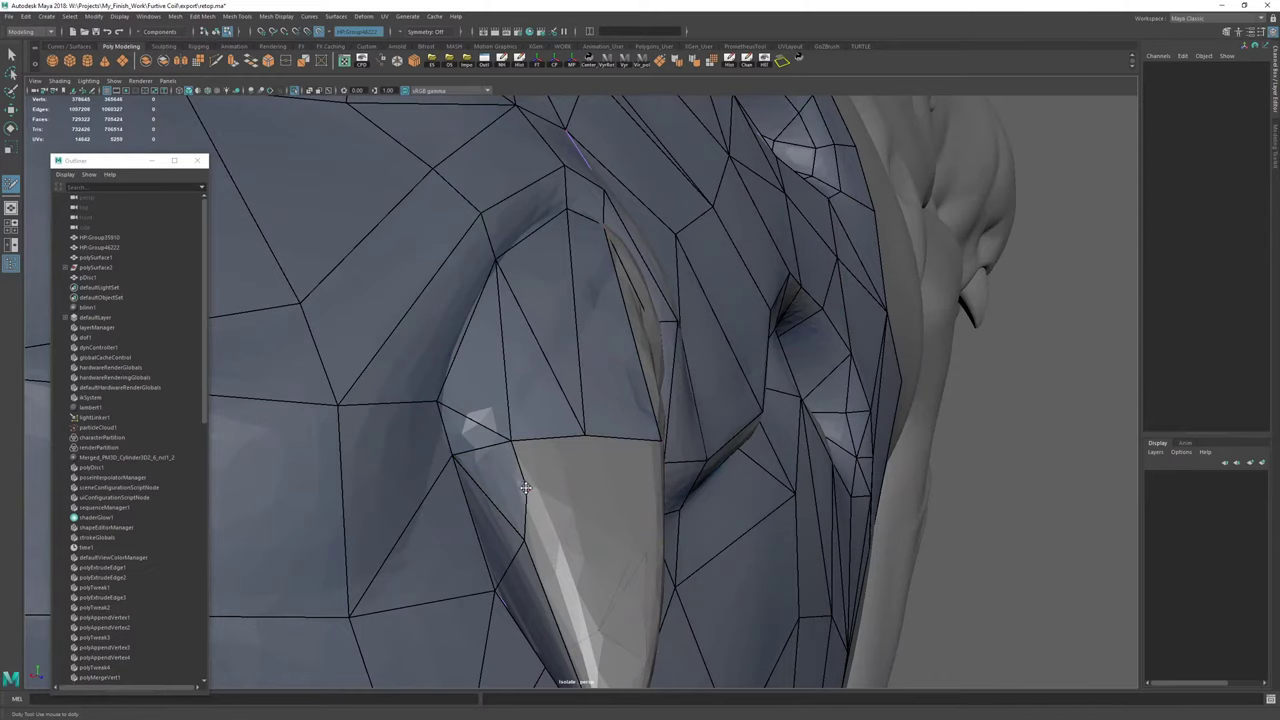
pyautogui.moveTo(526, 488)
pyautogui.mouseDown()
pyautogui.moveTo(518, 437)
pyautogui.moveTo(560, 443)
pyautogui.mouseUp()
pyautogui.keyDown('alt'); pyautogui.moveTo(560, 443); pyautogui.dragTo(720, 380, button='middle'); pyautogui.keyUp('alt')
pyautogui.keyDown('alt'); pyautogui.moveTo(720, 380); pyautogui.dragTo(563, 369, button='right'); pyautogui.keyUp('alt')
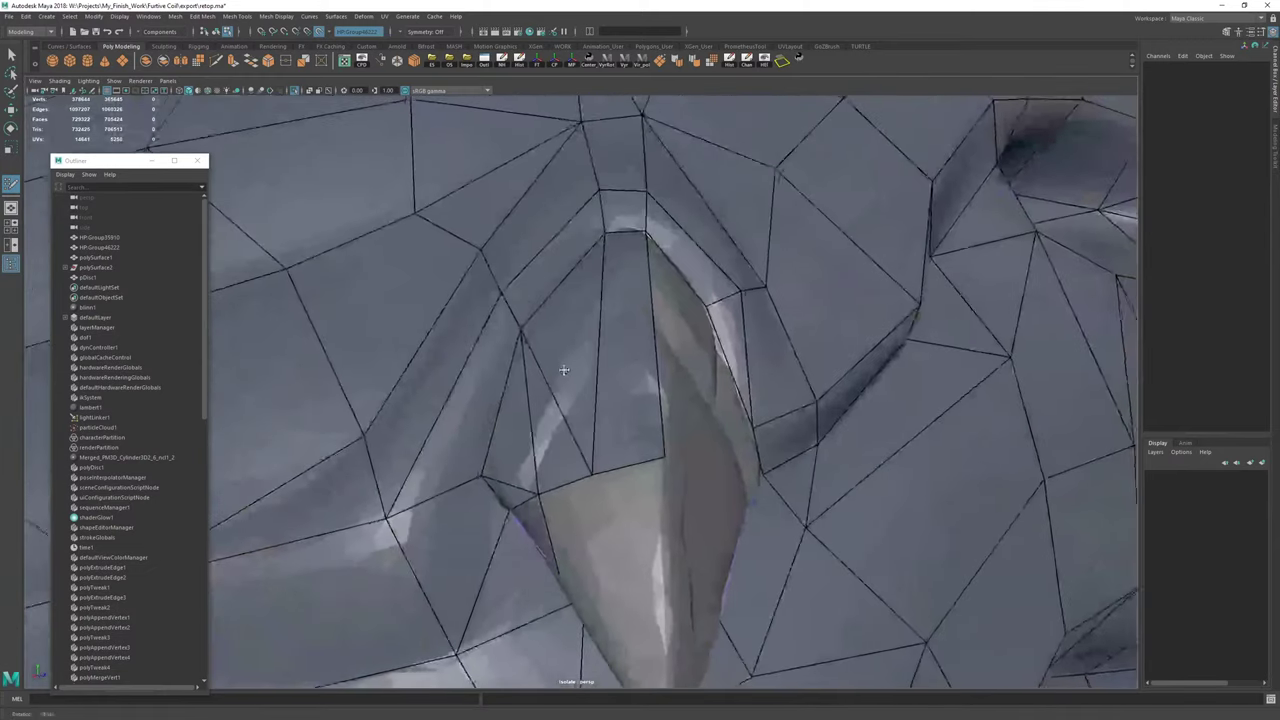
pyautogui.moveTo(596, 472); pyautogui.dragTo(605, 465)
# Extrude the front-side rim edge of the recess across the spike's uncovered side to the strip's lower corner.
pyautogui.keyDown('alt'); pyautogui.moveTo(682, 449); pyautogui.dragTo(692, 385, button='middle'); pyautogui.keyUp('alt')
pyautogui.keyDown('alt'); pyautogui.moveTo(692, 385); pyautogui.dragTo(698, 380); pyautogui.keyUp('alt')
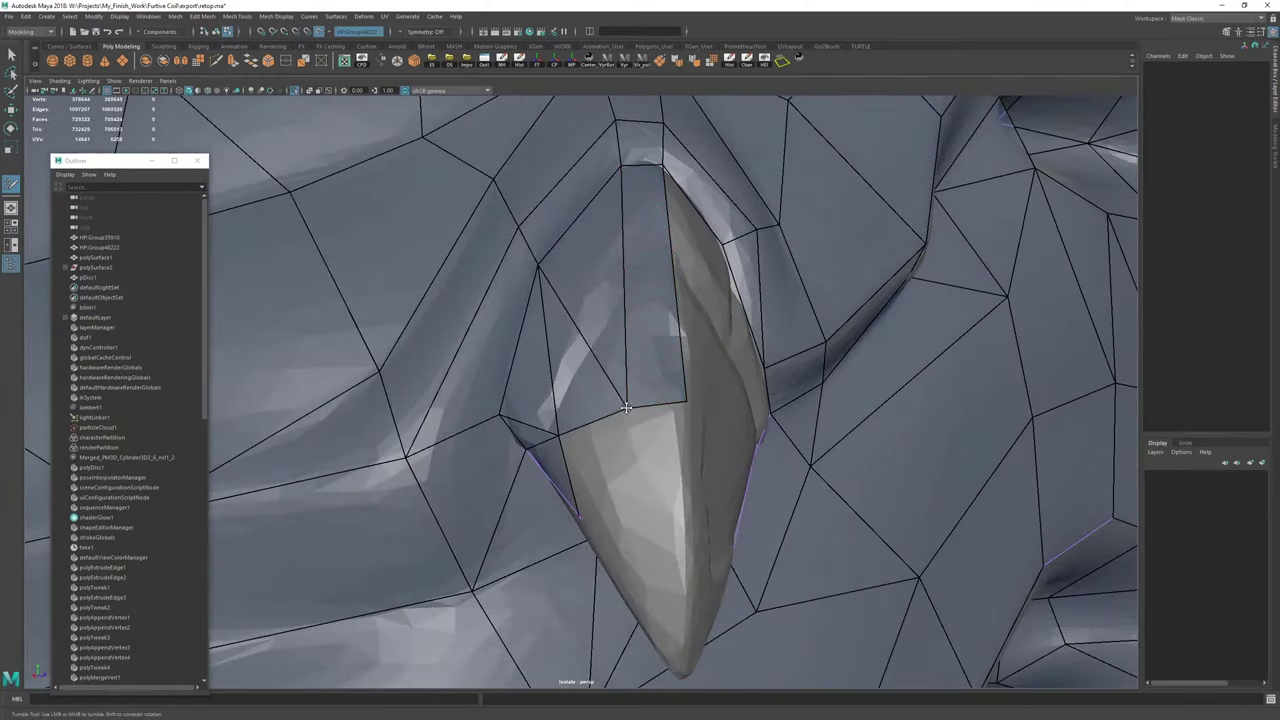
pyautogui.keyDown('alt'); pyautogui.moveTo(585, 418); pyautogui.dragTo(523, 383); pyautogui.keyUp('alt')
pyautogui.keyDown('alt'); pyautogui.moveTo(523, 383); pyautogui.dragTo(590, 330, button='middle'); pyautogui.keyUp('alt')
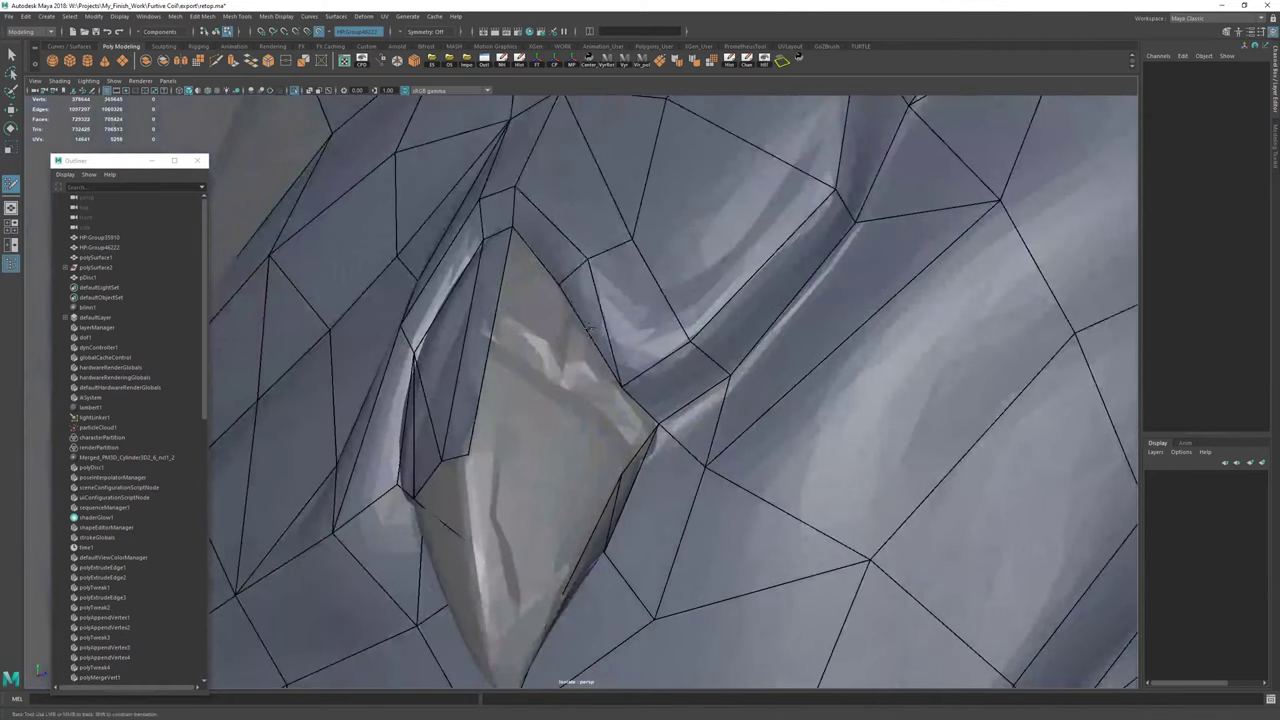
pyautogui.moveTo(584, 296); pyautogui.dragTo(491, 466)
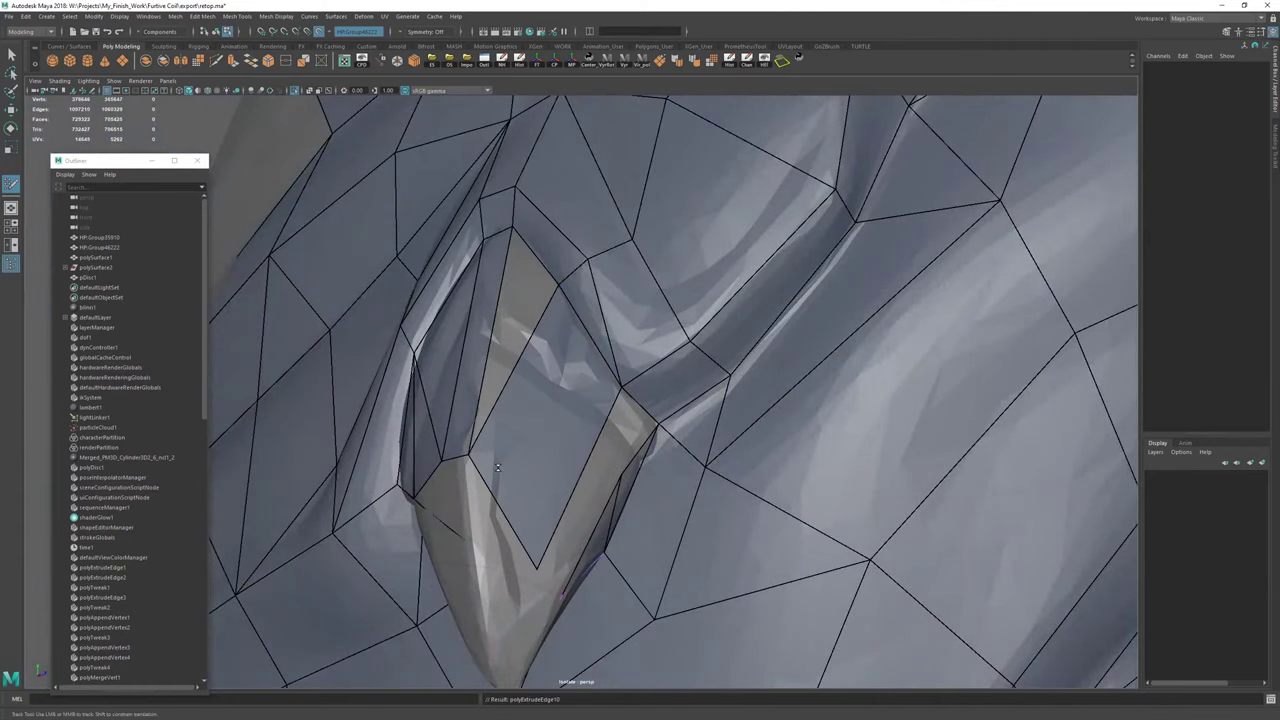
# Move the strip's lower corner up the spike, fill both gaps between it and the recess rim, and adjust the rim-side vertex.
pyautogui.moveTo(534, 569); pyautogui.dragTo(560, 467)
pyautogui.keyDown('shift'); pyautogui.click(520, 296); pyautogui.keyUp('shift')
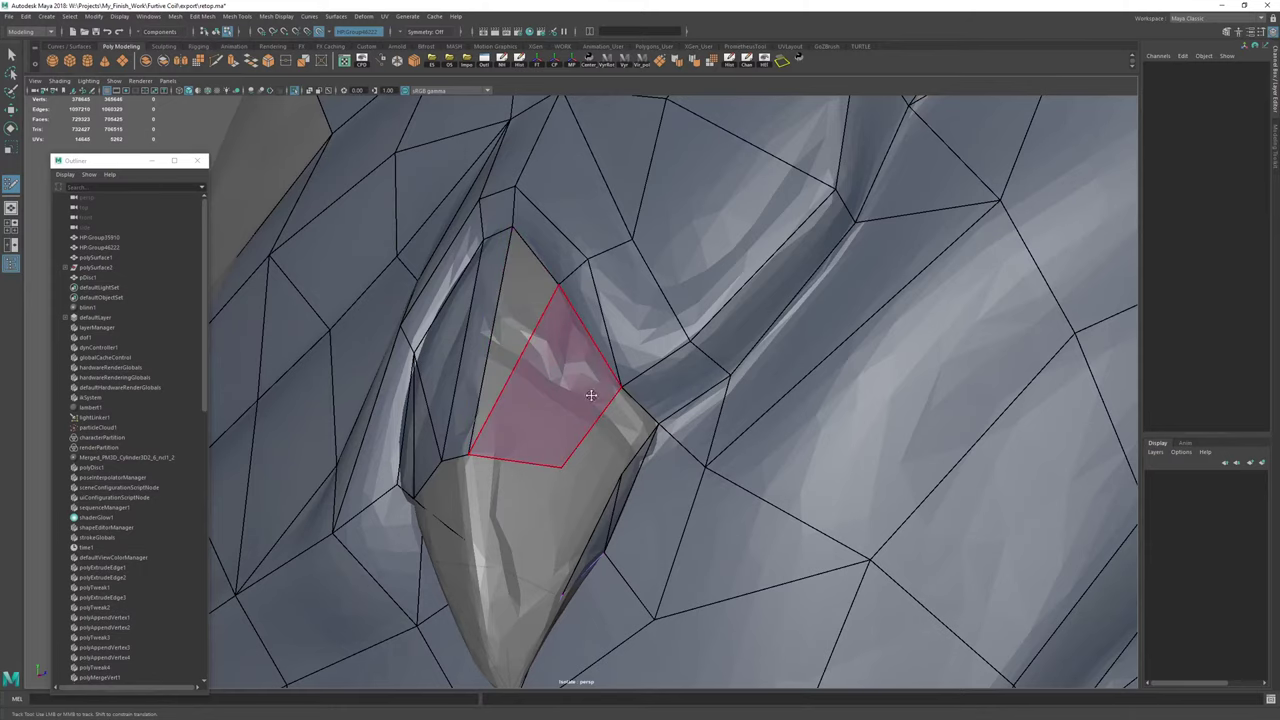
pyautogui.keyDown('alt'); pyautogui.moveTo(572, 314); pyautogui.dragTo(520, 346, button='middle'); pyautogui.keyUp('alt')
pyautogui.keyDown('alt'); pyautogui.moveTo(520, 346); pyautogui.dragTo(560, 340); pyautogui.keyUp('alt')
pyautogui.keyDown('alt'); pyautogui.moveTo(470, 326); pyautogui.dragTo(503, 326, button='right'); pyautogui.keyUp('alt')
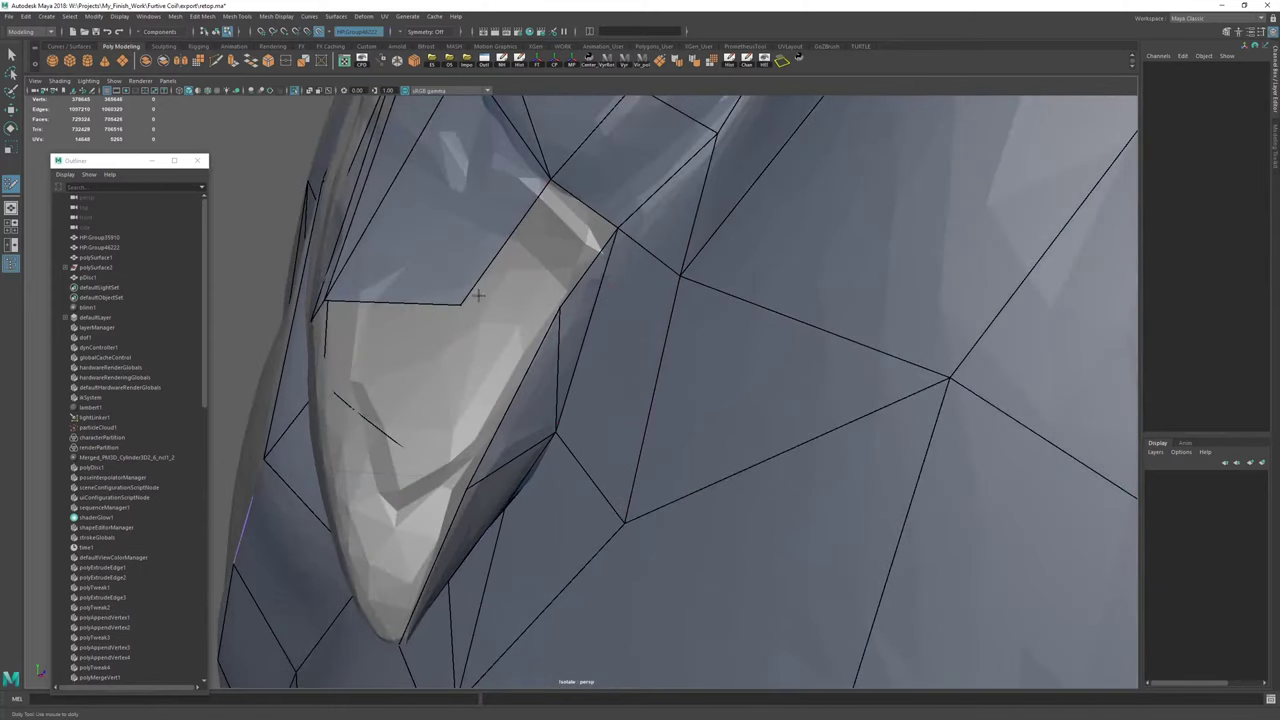
pyautogui.moveTo(463, 303); pyautogui.dragTo(461, 293)
pyautogui.keyDown('shift'); pyautogui.click(551, 236); pyautogui.keyUp('shift')
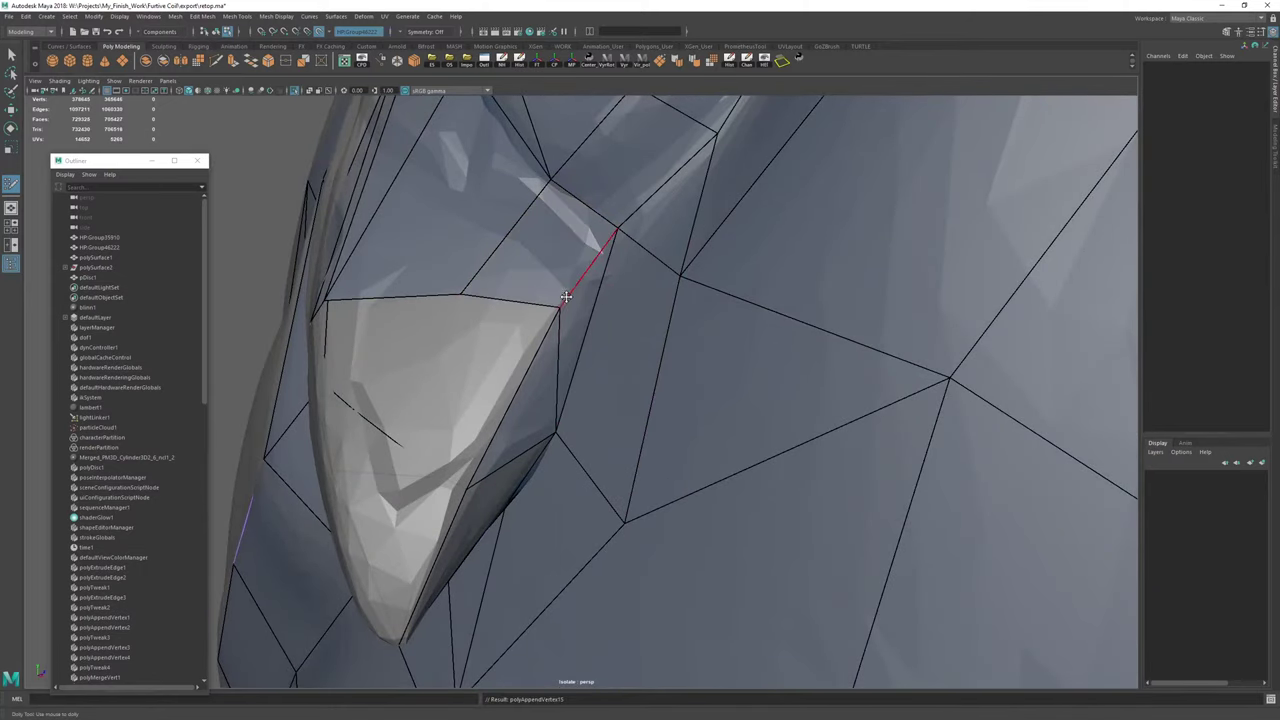
pyautogui.moveTo(565, 309); pyautogui.dragTo(555, 334)
# Extrude the spike's short centre edge down its ridge toward the tip as a narrow strip.
pyautogui.keyDown('alt'); pyautogui.moveTo(555, 334); pyautogui.dragTo(474, 330, button='right'); pyautogui.keyUp('alt')
pyautogui.keyDown('alt'); pyautogui.moveTo(474, 330); pyautogui.dragTo(549, 297); pyautogui.keyUp('alt')
pyautogui.keyDown('alt'); pyautogui.moveTo(549, 297); pyautogui.dragTo(364, 300, button='middle'); pyautogui.keyUp('alt')
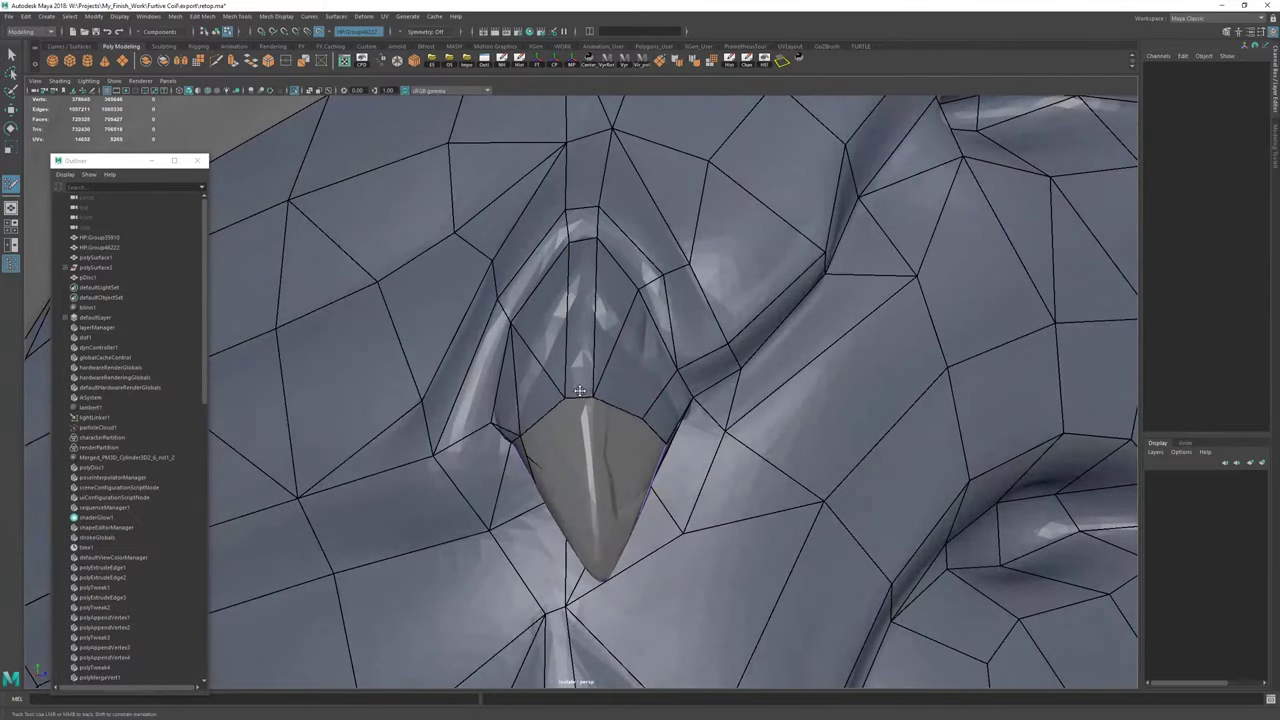
pyautogui.keyDown('alt'); pyautogui.moveTo(616, 401); pyautogui.dragTo(666, 357); pyautogui.keyUp('alt')
pyautogui.keyDown('alt'); pyautogui.moveTo(666, 357); pyautogui.dragTo(610, 360, button='right'); pyautogui.keyUp('alt')
pyautogui.keyDown('alt'); pyautogui.moveTo(610, 360); pyautogui.dragTo(526, 318); pyautogui.keyUp('alt')
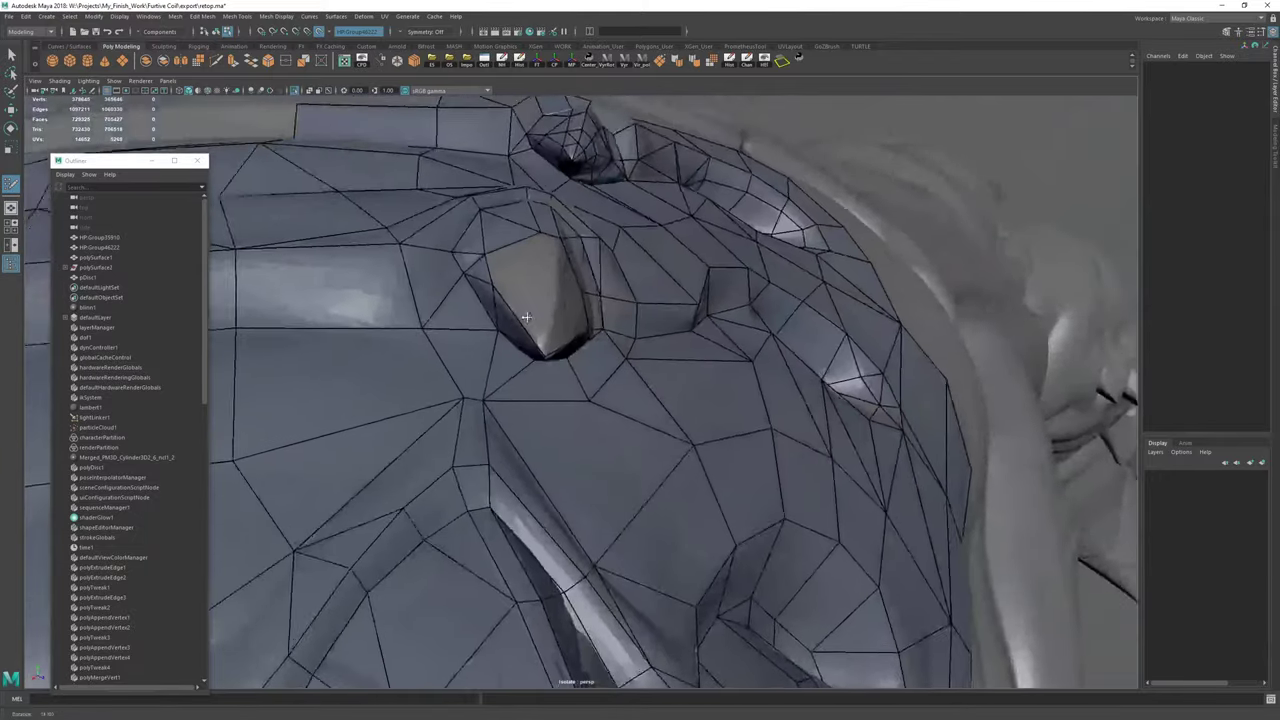
pyautogui.keyDown('alt'); pyautogui.moveTo(526, 318); pyautogui.dragTo(543, 334, button='right'); pyautogui.keyUp('alt')
pyautogui.keyDown('alt'); pyautogui.moveTo(543, 334); pyautogui.dragTo(490, 525); pyautogui.keyUp('alt')
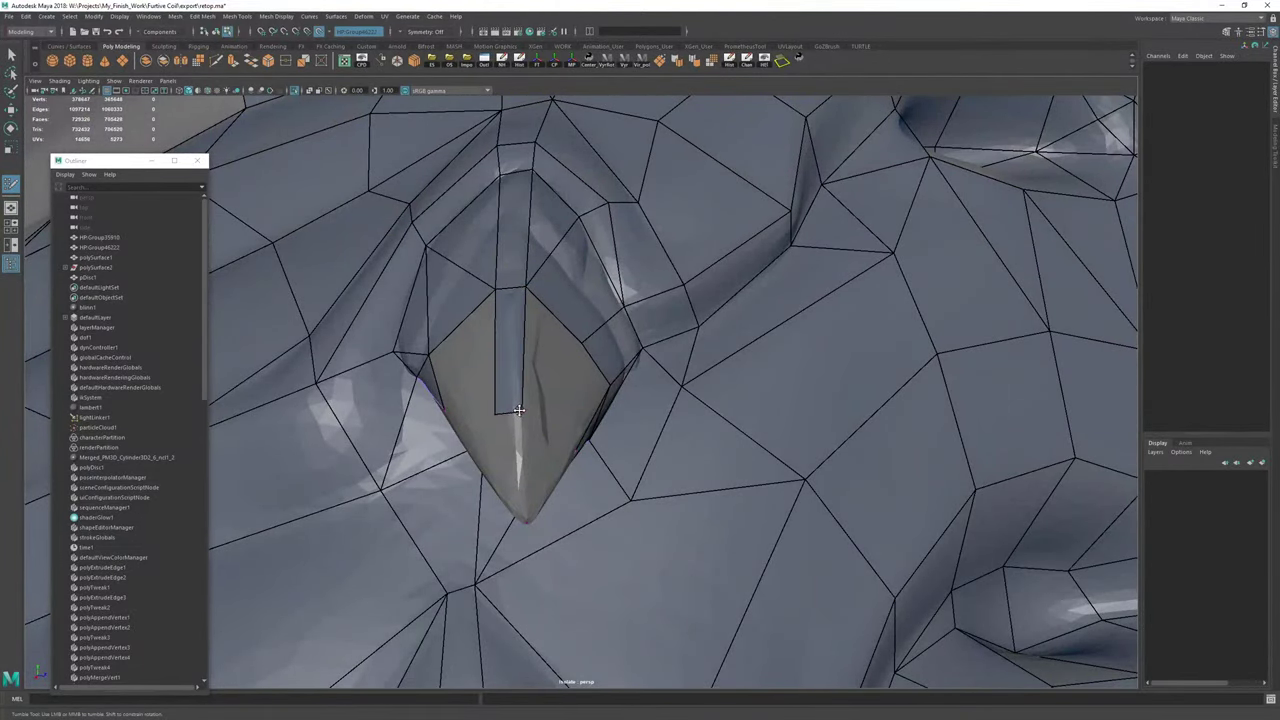
# Fill the gap on the back side of the spike between the centre strip and the recess rim.
pyautogui.keyDown('alt'); pyautogui.moveTo(502, 404); pyautogui.dragTo(764, 425); pyautogui.keyUp('alt')
pyautogui.keyDown('shift'); pyautogui.click(600, 364); pyautogui.keyUp('shift')
pyautogui.keyDown('alt'); pyautogui.moveTo(764, 425); pyautogui.dragTo(637, 399, button='middle'); pyautogui.keyUp('alt')
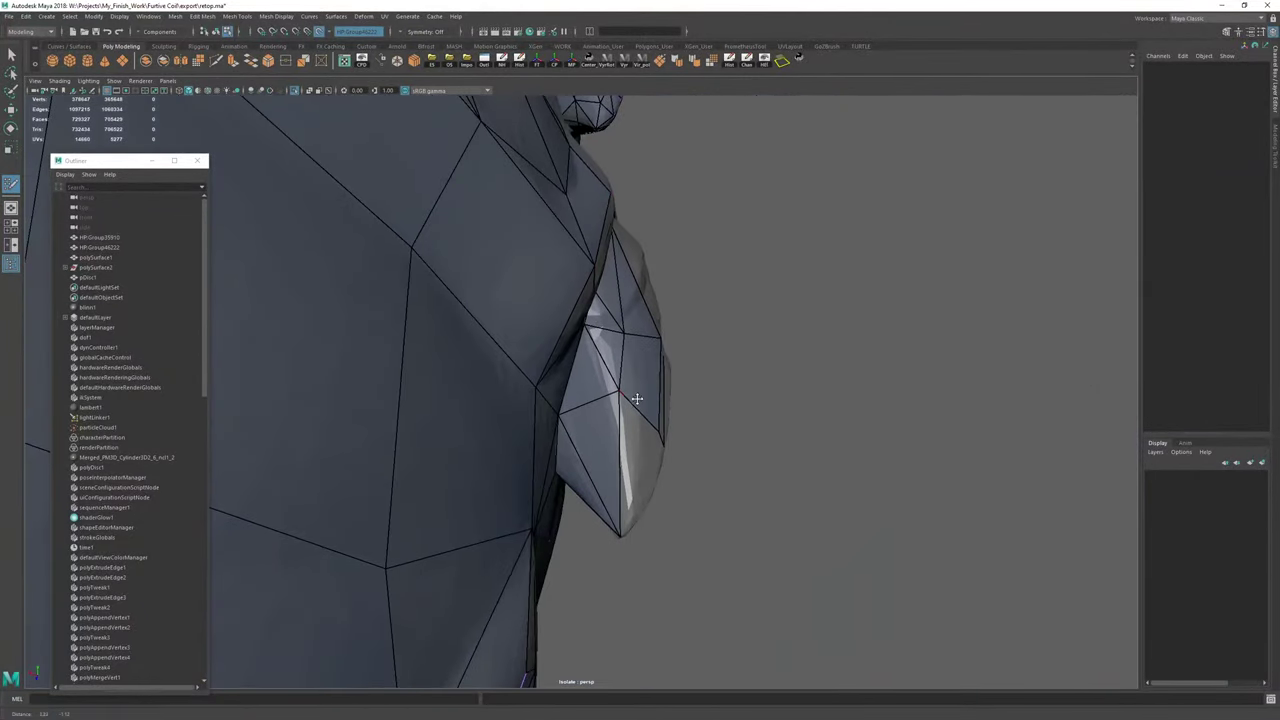
pyautogui.keyDown('alt'); pyautogui.moveTo(664, 424); pyautogui.dragTo(480, 446); pyautogui.keyUp('alt')
pyautogui.keyDown('alt'); pyautogui.moveTo(480, 446); pyautogui.dragTo(582, 411, button='middle'); pyautogui.keyUp('alt')
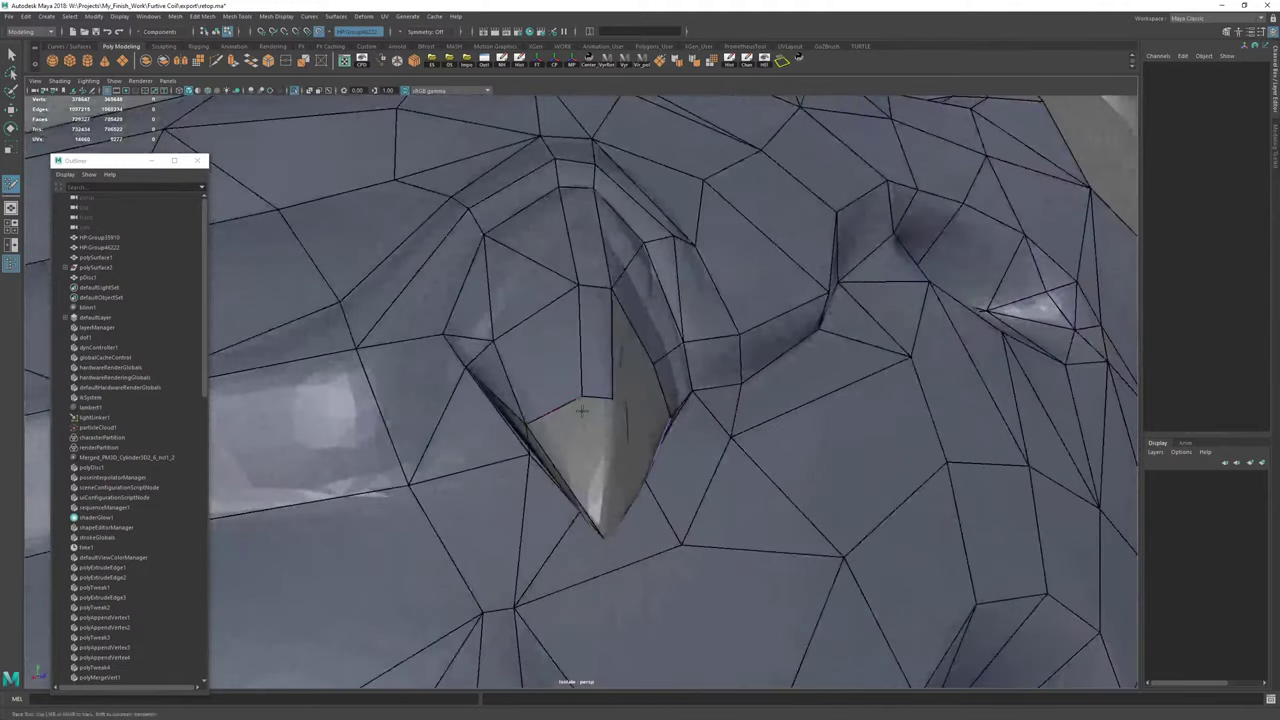
pyautogui.keyDown('alt'); pyautogui.moveTo(584, 394); pyautogui.dragTo(569, 418); pyautogui.keyUp('alt')
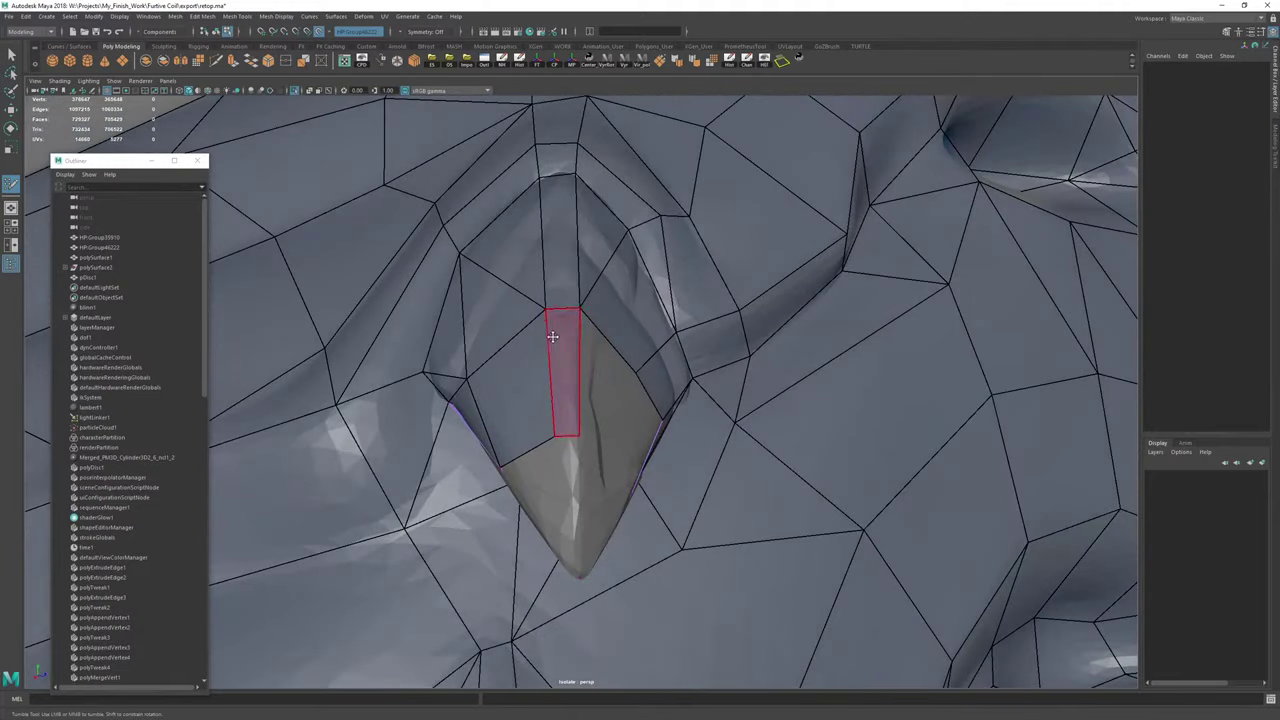
# Select the retopology mesh, delete its construction history, and resume Quad Draw.
pyautogui.press('w')
pyautogui.click(690, 153)
pyautogui.click(731, 61)
pyautogui.press('y')
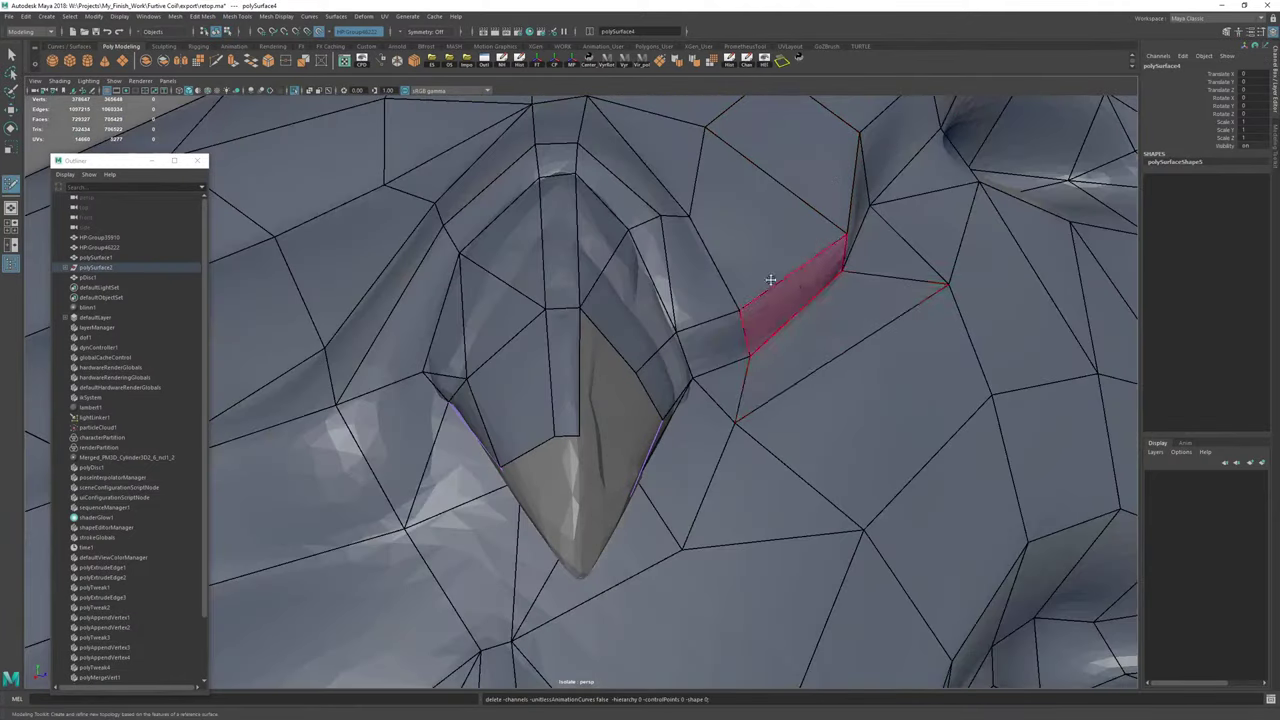
# Fill the uncovered areas around the spike's tip with faces on both sides of the centre strip.
pyautogui.keyDown('alt'); pyautogui.moveTo(771, 280); pyautogui.dragTo(680, 310, button='right'); pyautogui.keyUp('alt')
pyautogui.keyDown('alt'); pyautogui.moveTo(660, 330); pyautogui.dragTo(565, 290); pyautogui.keyUp('alt')
pyautogui.keyDown('alt'); pyautogui.moveTo(555, 330); pyautogui.dragTo(591, 342, button='right'); pyautogui.keyUp('alt')
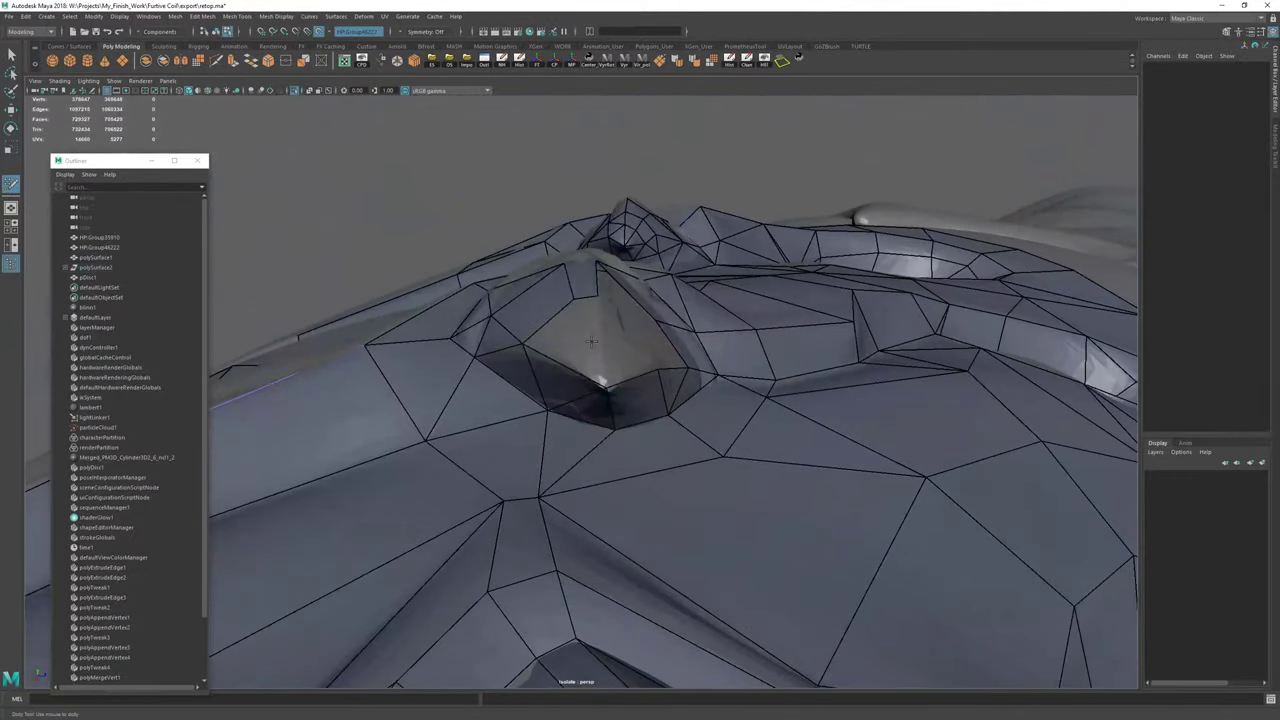
pyautogui.keyDown('shift'); pyautogui.click(602, 340); pyautogui.keyUp('shift')
pyautogui.keyDown('shift'); pyautogui.click(567, 341); pyautogui.keyUp('shift')
pyautogui.keyDown('shift'); pyautogui.click(656, 349); pyautogui.keyUp('shift')
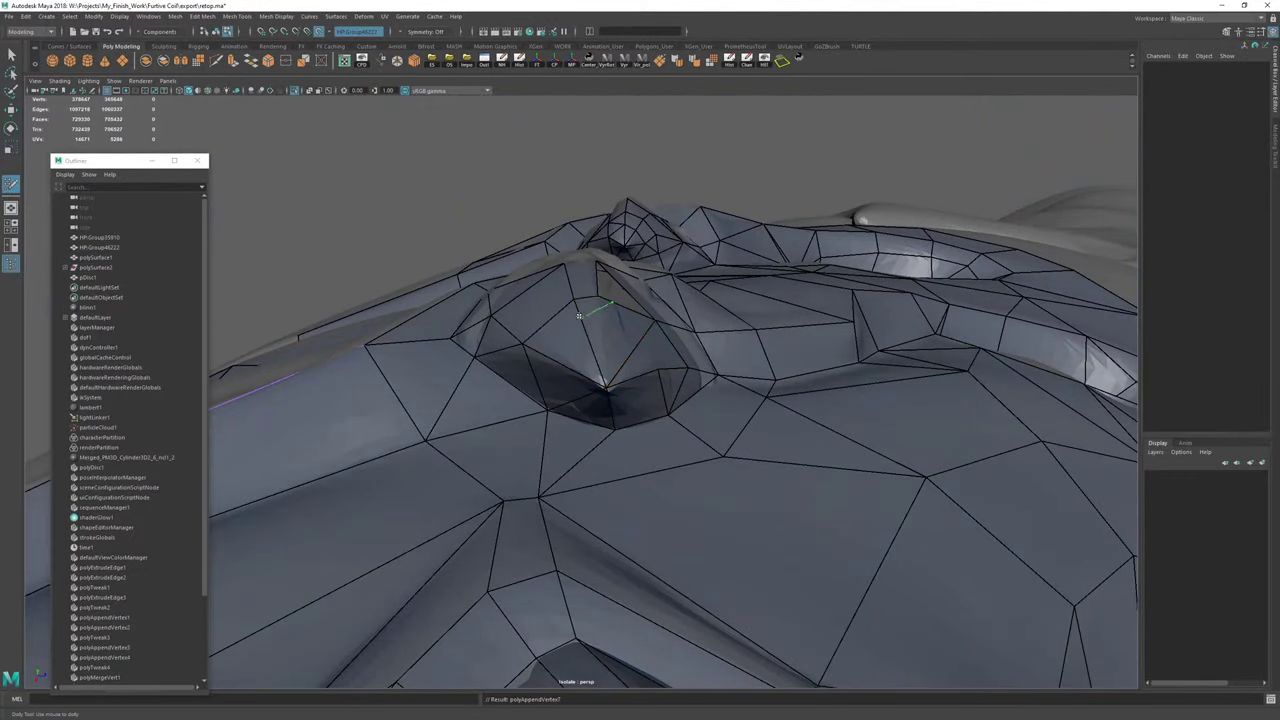
# Cut an edge across the spike's front side from the centre strip's lower corner to the rim vertex.
pyautogui.hotkey('ctrl', 'shift', 'x')
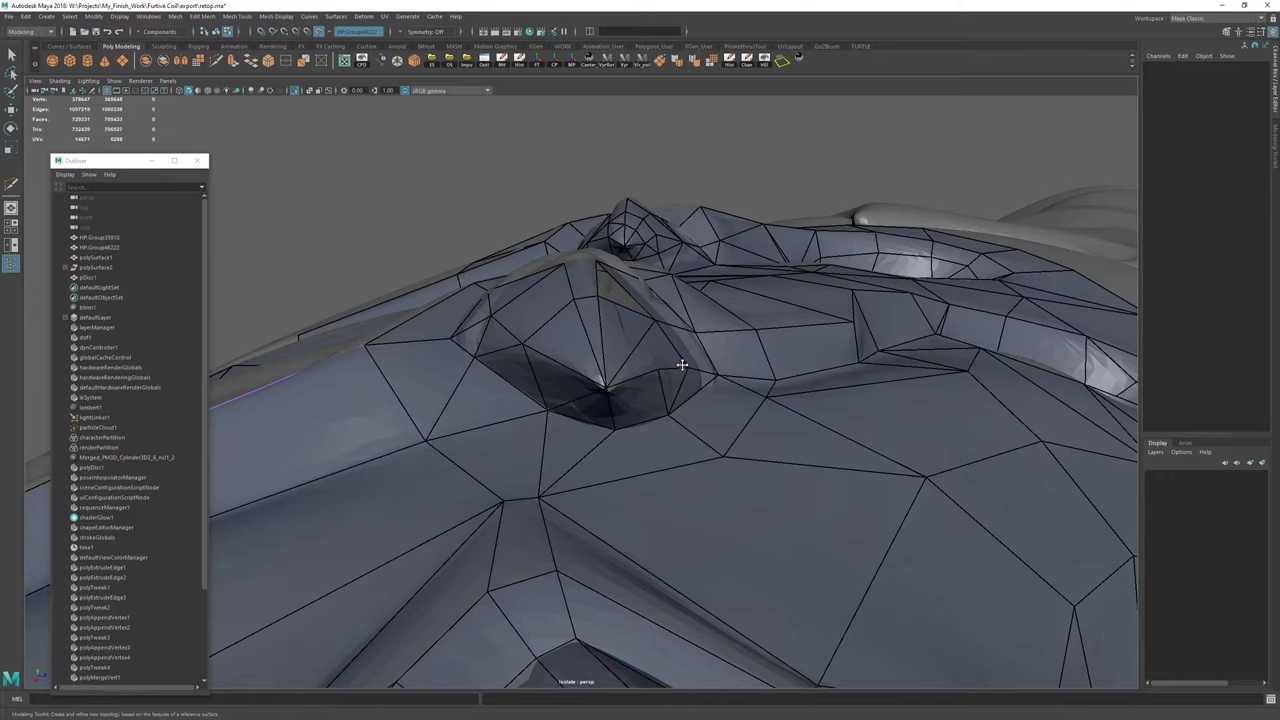
pyautogui.keyDown('alt'); pyautogui.moveTo(683, 367); pyautogui.dragTo(745, 415); pyautogui.keyUp('alt')
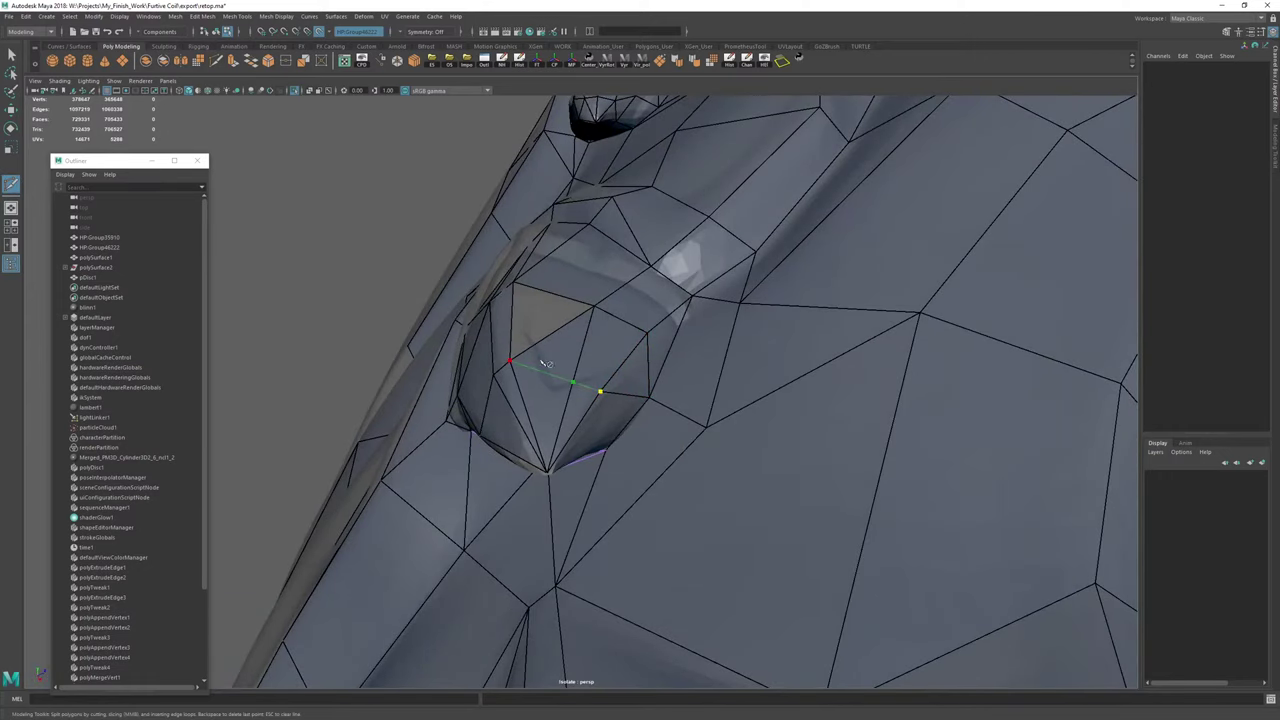
pyautogui.hotkey('ctrl', 'shift', 'q')
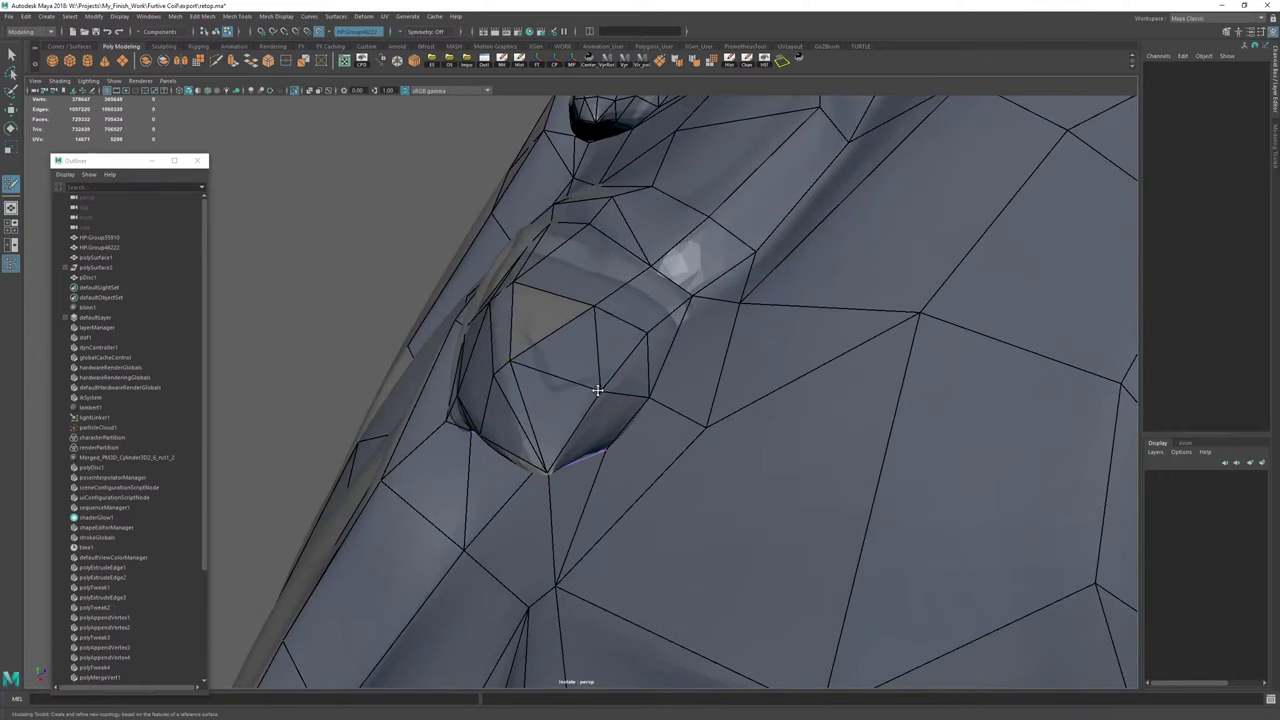
# Fill the remaining triangular gap on the spike's front side beside the centre strip.
pyautogui.moveTo(597, 390)
pyautogui.keyDown('alt'); pyautogui.mouseDown()
pyautogui.moveTo(571, 386)
pyautogui.moveTo(604, 372)
pyautogui.moveTo(630, 382)
pyautogui.moveTo(606, 434)
pyautogui.moveTo(651, 449)
pyautogui.moveTo(641, 425)
pyautogui.moveTo(528, 428)
pyautogui.moveTo(594, 417)
pyautogui.moveTo(560, 405)
pyautogui.mouseUp(); pyautogui.keyUp('alt')
pyautogui.keyDown('shift'); pyautogui.click(584, 364); pyautogui.keyUp('shift')
pyautogui.scroll(-3, 584, 364)
# Cut an edge from the recess's front-side rim vertex to the corner of the cut across the spike's centre strip.
pyautogui.hotkey('ctrl', 'shift', 'x')
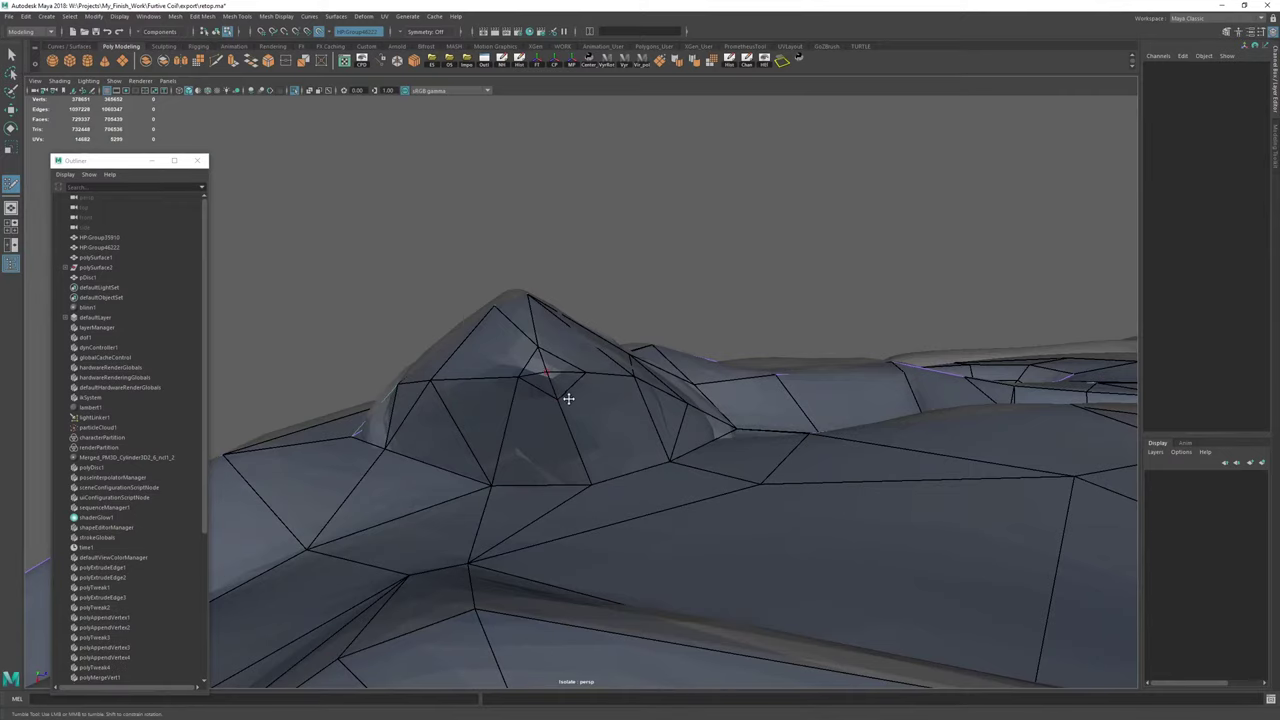
pyautogui.keyDown('alt'); pyautogui.moveTo(519, 377); pyautogui.dragTo(419, 376); pyautogui.keyUp('alt')
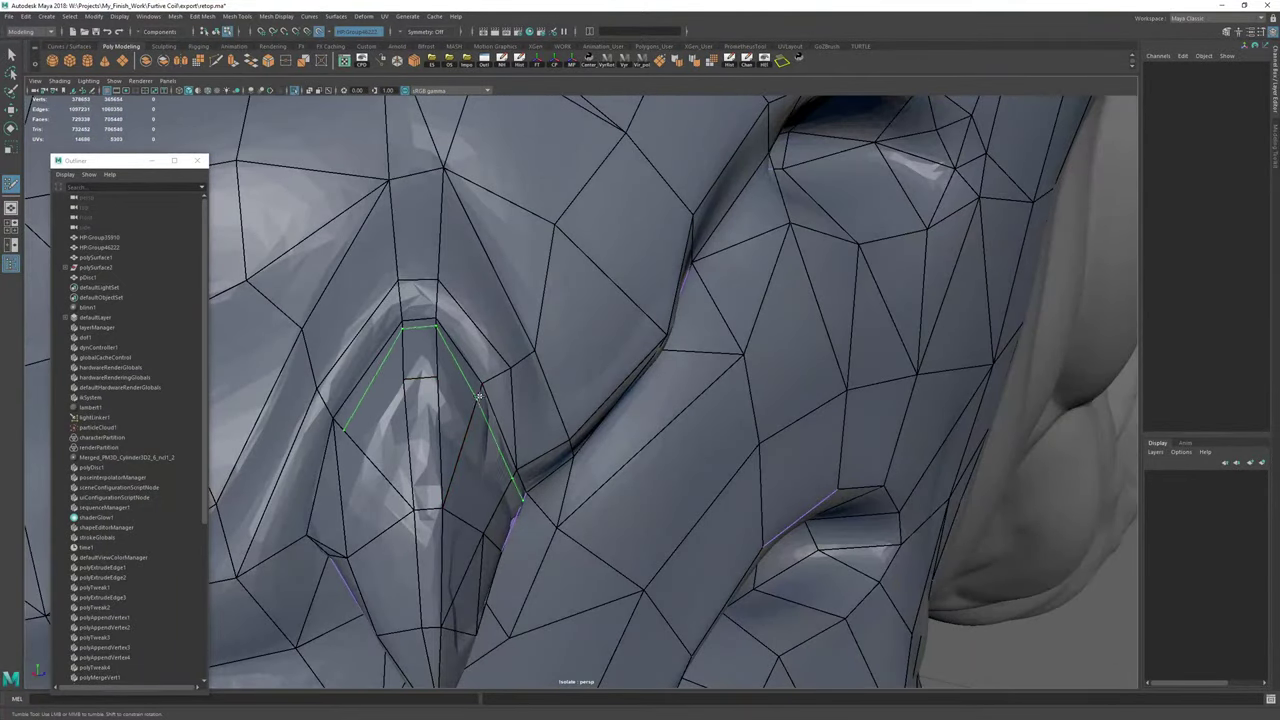
pyautogui.click(482, 383)
pyautogui.click(437, 377)
pyautogui.rightClick(437, 382)
# Clear the construction history of the retopology mesh again and return to Quad Draw on the upper back.
pyautogui.keyDown('alt'); pyautogui.moveTo(428, 395); pyautogui.dragTo(630, 399, button='middle'); pyautogui.keyUp('alt')
pyautogui.keyDown('alt'); pyautogui.moveTo(630, 399); pyautogui.dragTo(643, 401, button='right'); pyautogui.keyUp('alt')
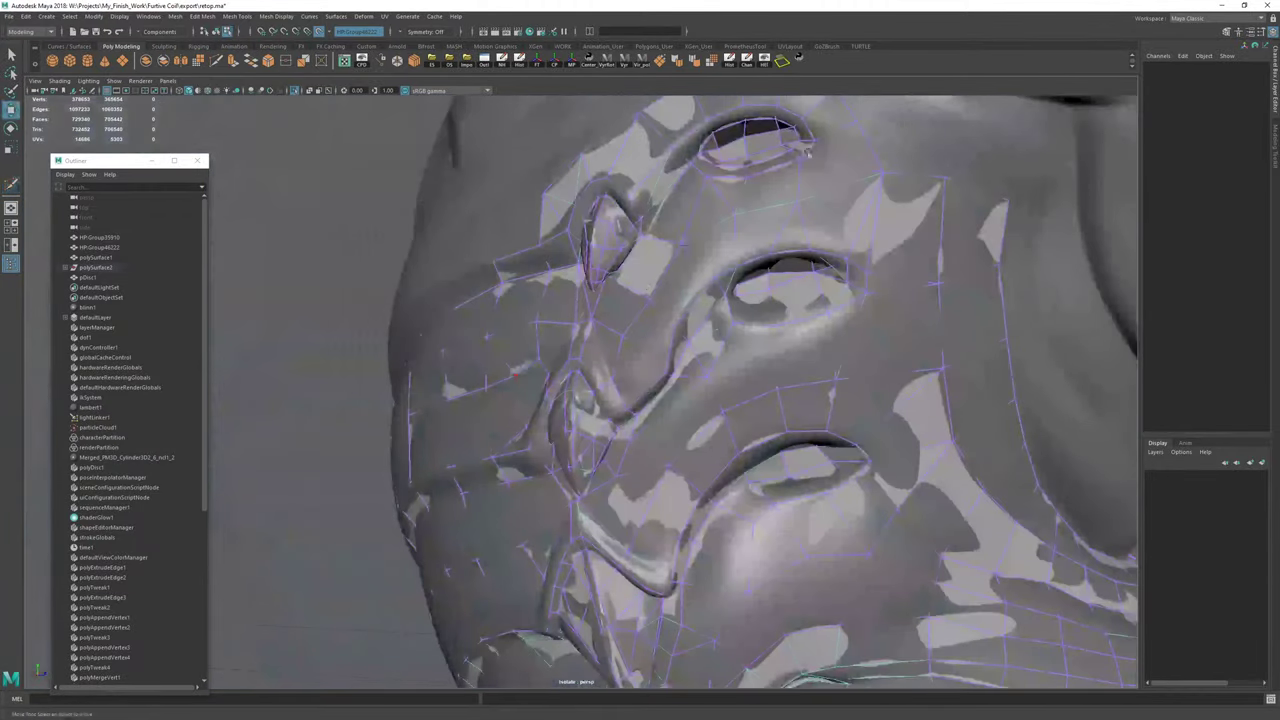
pyautogui.click(744, 97)
pyautogui.hotkey('alt', 'shift', 'd')
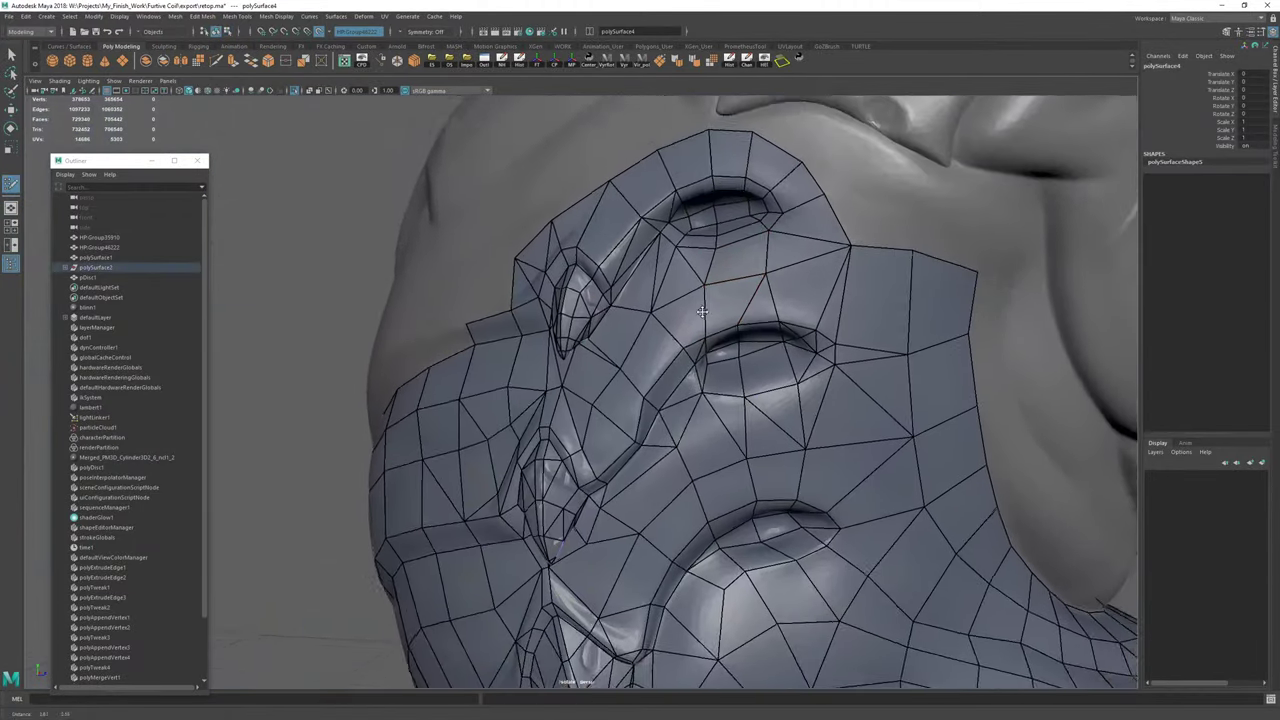
# Extrude the back's open upper border across the fold and fill the neighbouring faces toward the side spikes.
pyautogui.keyDown('alt'); pyautogui.moveTo(600, 350); pyautogui.dragTo(590, 432); pyautogui.keyUp('alt')
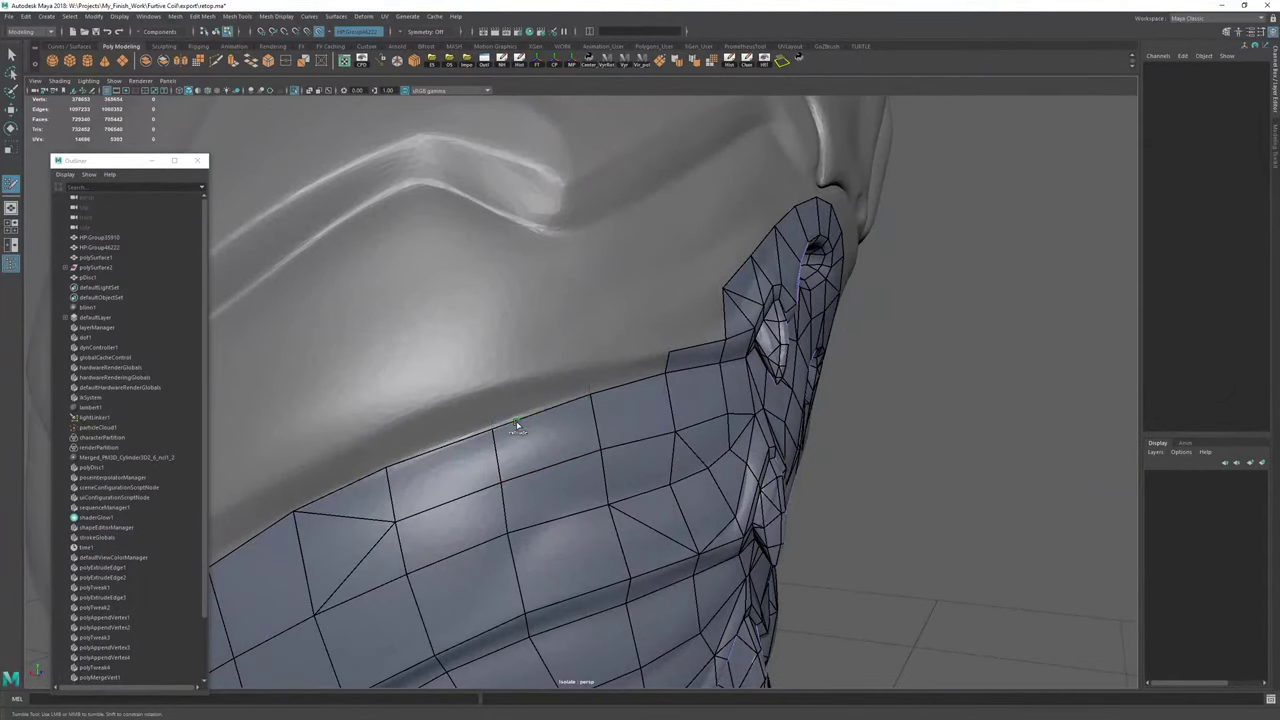
pyautogui.moveTo(490, 400); pyautogui.dragTo(485, 386)
pyautogui.keyDown('alt'); pyautogui.moveTo(388, 460); pyautogui.dragTo(507, 413, button='middle'); pyautogui.keyUp('alt')
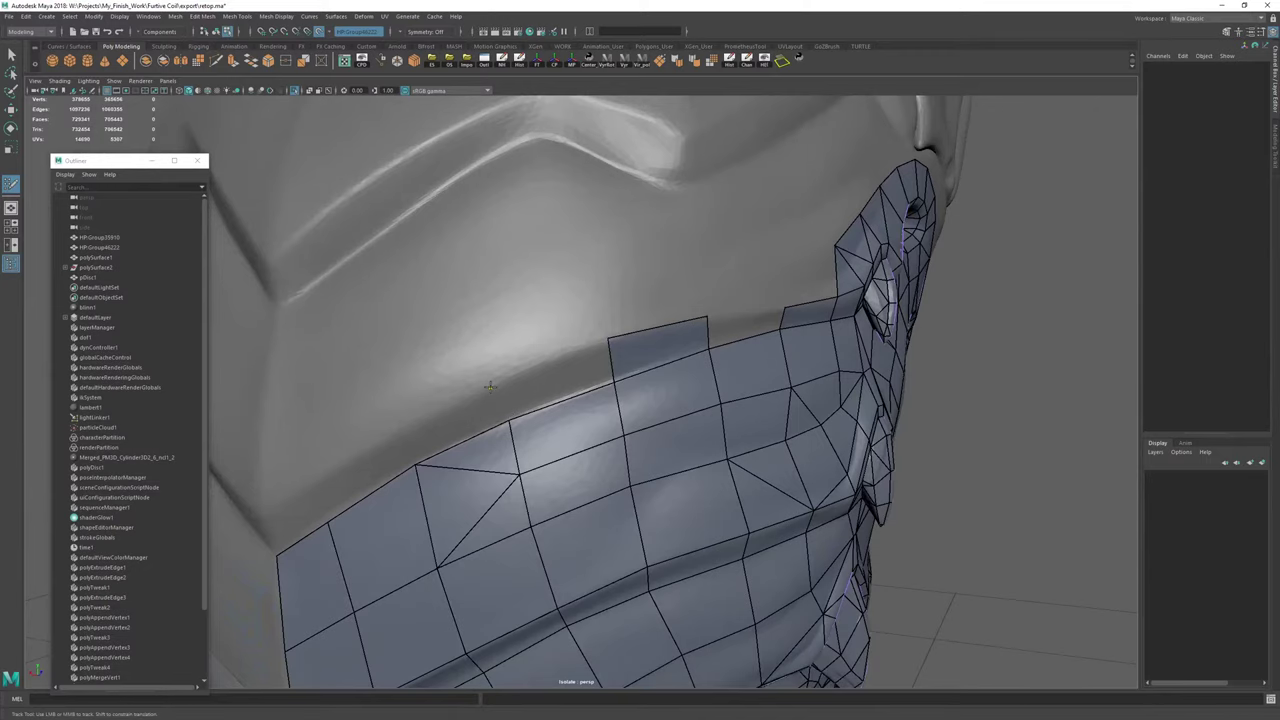
pyautogui.keyDown('shift'); pyautogui.click(495, 386); pyautogui.keyUp('shift')
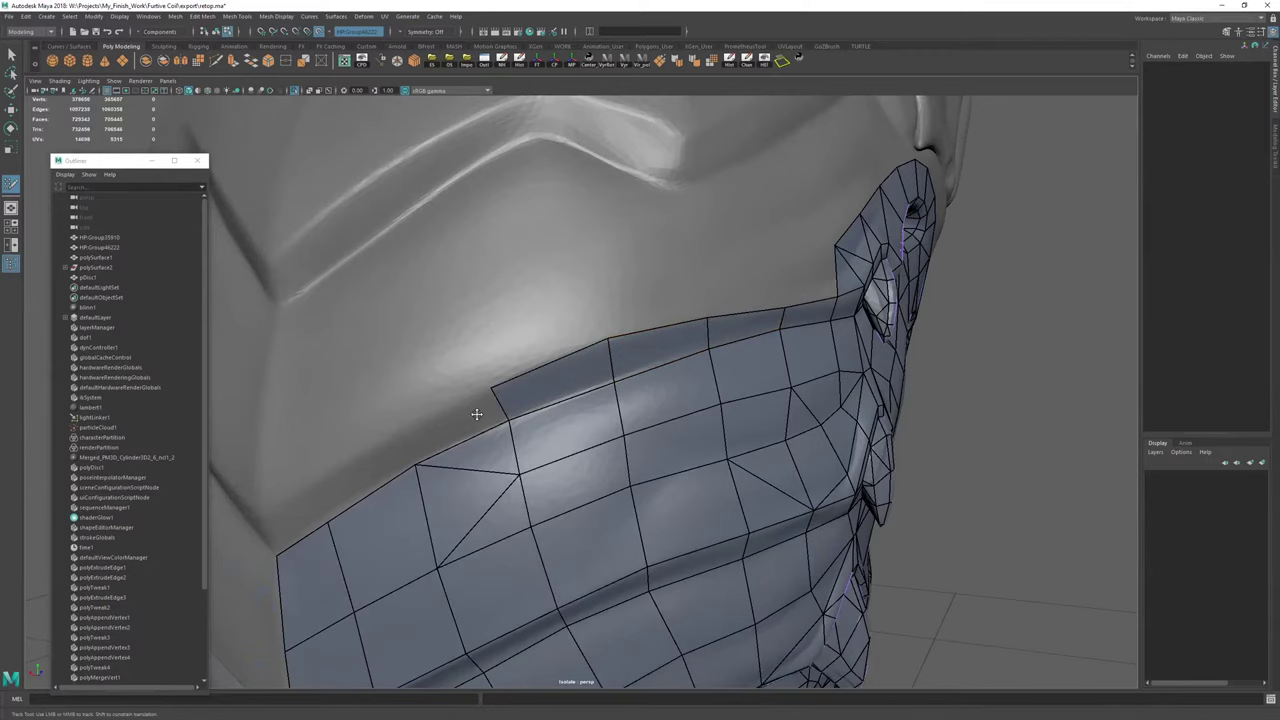
# Place points above the border and fill faces along the fold to complete the row up to the back's centre line.
pyautogui.keyDown('alt'); pyautogui.moveTo(477, 414); pyautogui.dragTo(630, 356); pyautogui.keyUp('alt')
pyautogui.click(641, 344)
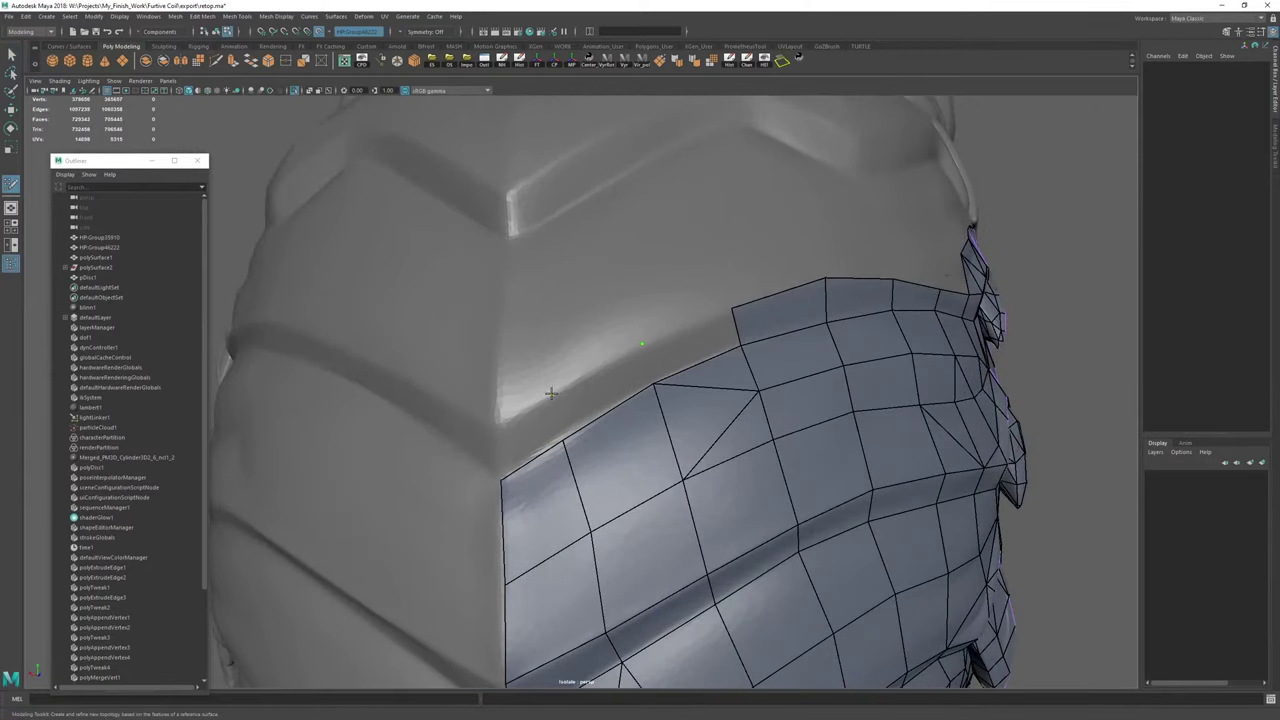
pyautogui.keyDown('shift'); pyautogui.click(530, 433); pyautogui.keyUp('shift')
pyautogui.keyDown('shift'); pyautogui.click(603, 393); pyautogui.keyUp('shift')
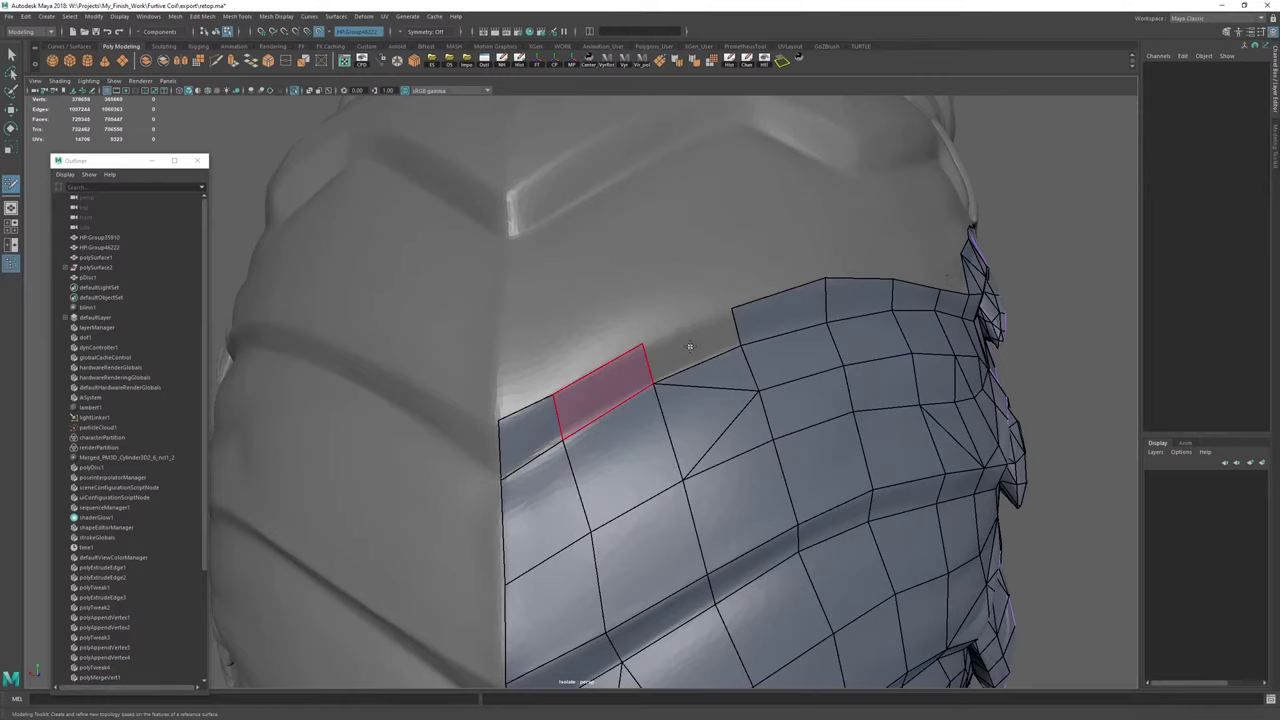
pyautogui.keyDown('shift'); pyautogui.click(688, 350); pyautogui.keyUp('shift')
# Reposition the vertices of the new row so they follow the upper edge of the fold with even spacing.
pyautogui.moveTo(642, 345); pyautogui.dragTo(648, 347)
pyautogui.moveTo(559, 418); pyautogui.dragTo(604, 412)
pyautogui.scroll(-1, 590, 402)
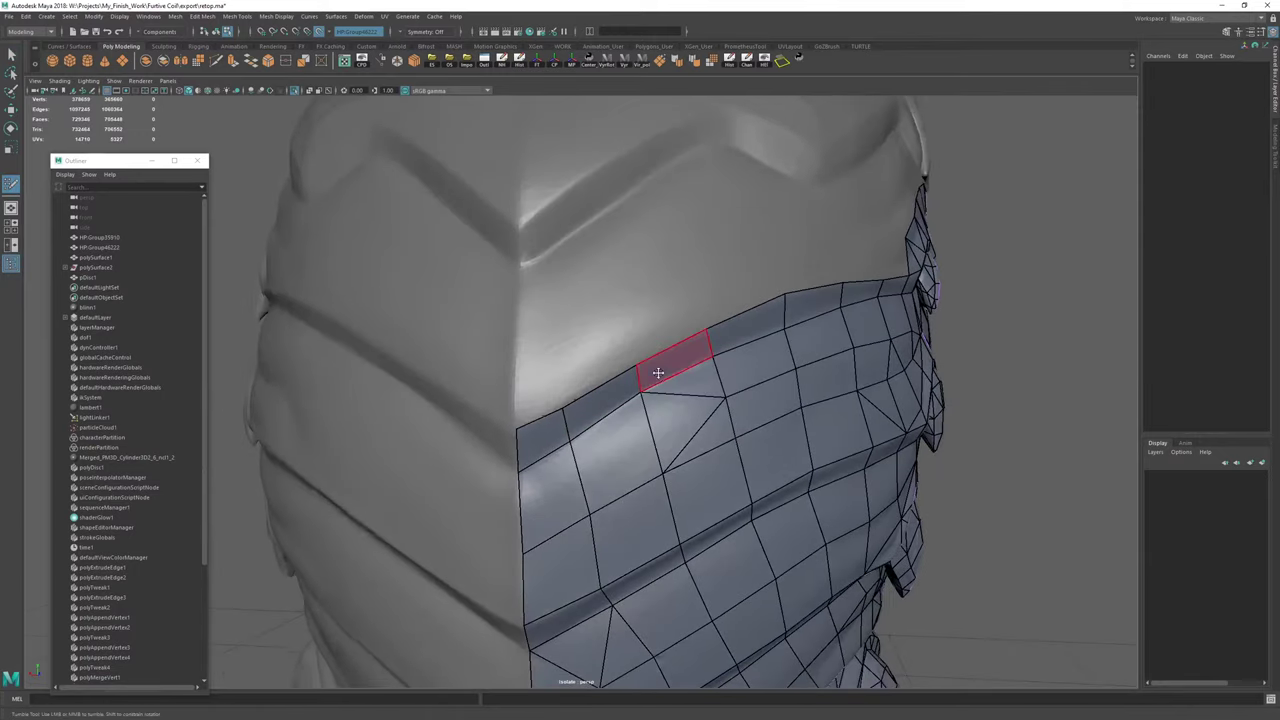
pyautogui.moveTo(602, 362)
pyautogui.keyDown('alt'); pyautogui.mouseDown()
pyautogui.moveTo(590, 385)
pyautogui.moveTo(480, 366)
pyautogui.moveTo(417, 388)
pyautogui.moveTo(571, 403)
pyautogui.moveTo(557, 457)
pyautogui.mouseUp(); pyautogui.keyUp('alt')
pyautogui.scroll(-1, 590, 385)
pyautogui.scroll(2, 417, 388)
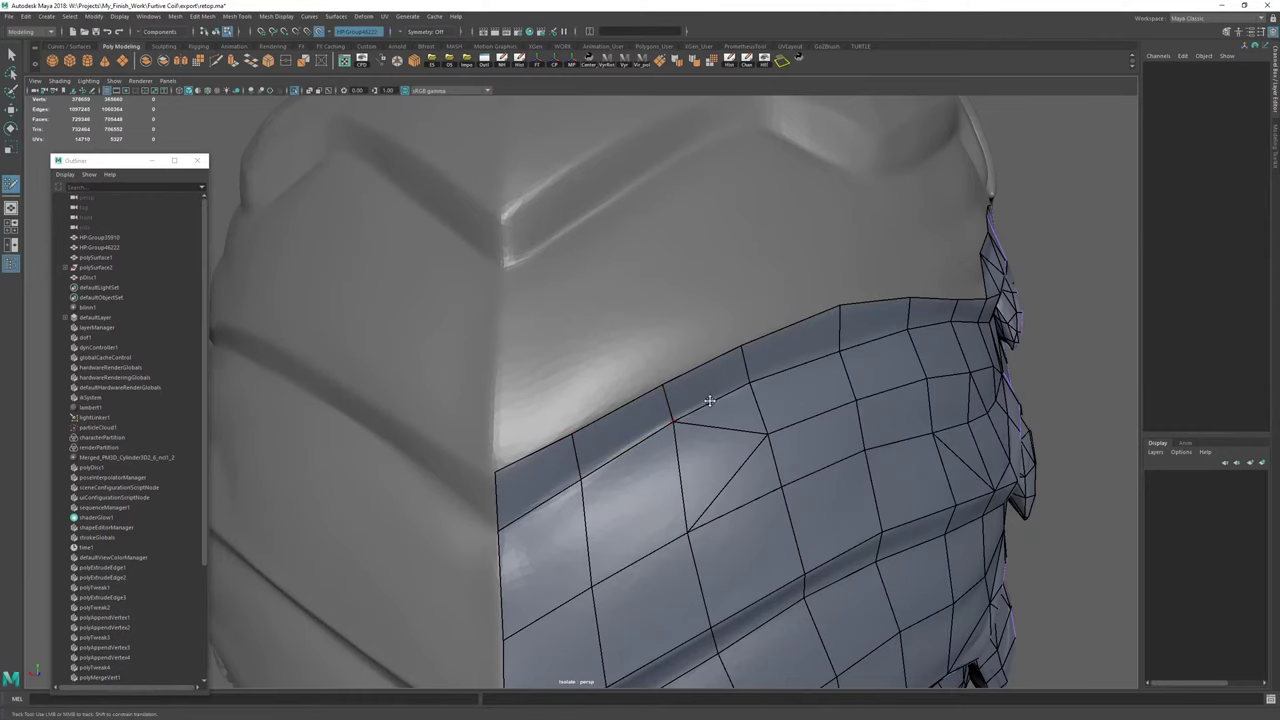
pyautogui.moveTo(709, 403)
pyautogui.keyDown('alt'); pyautogui.mouseDown()
pyautogui.moveTo(628, 411)
pyautogui.moveTo(611, 395)
pyautogui.moveTo(613, 368)
pyautogui.mouseUp(); pyautogui.keyUp('alt')
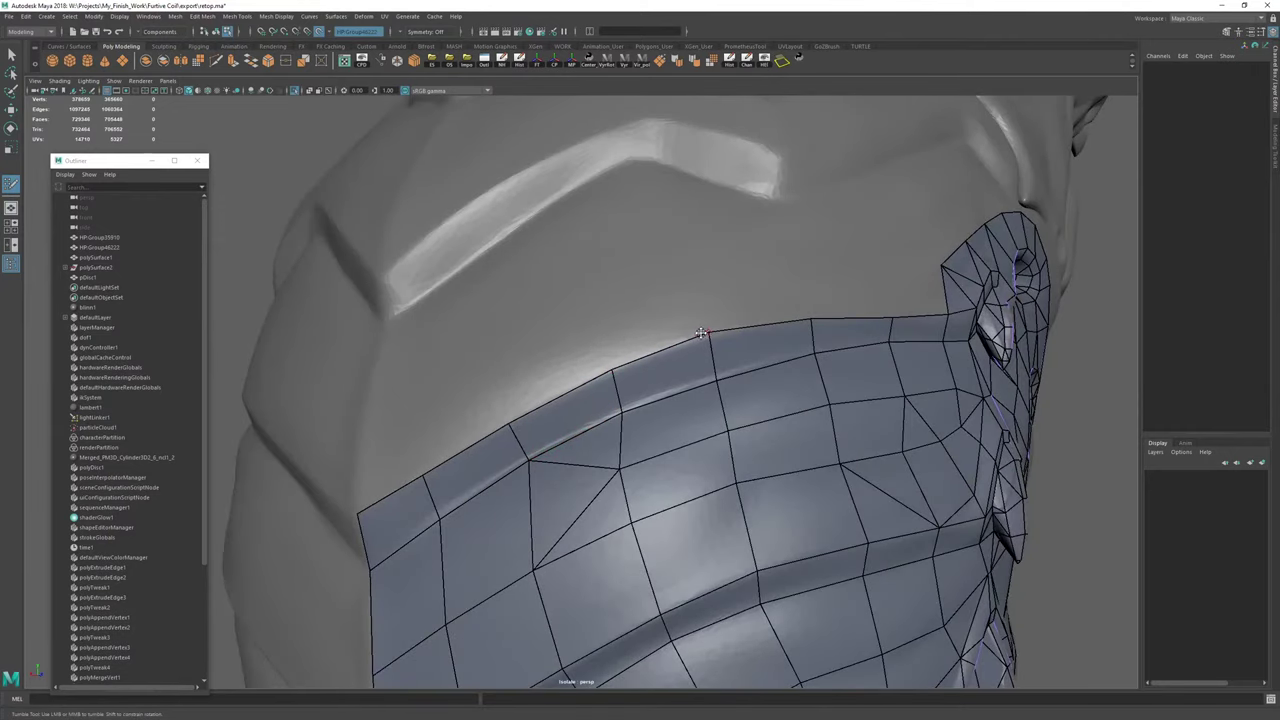
pyautogui.moveTo(704, 336); pyautogui.dragTo(708, 343)
pyautogui.keyDown('alt'); pyautogui.moveTo(623, 424); pyautogui.dragTo(662, 400); pyautogui.keyUp('alt')
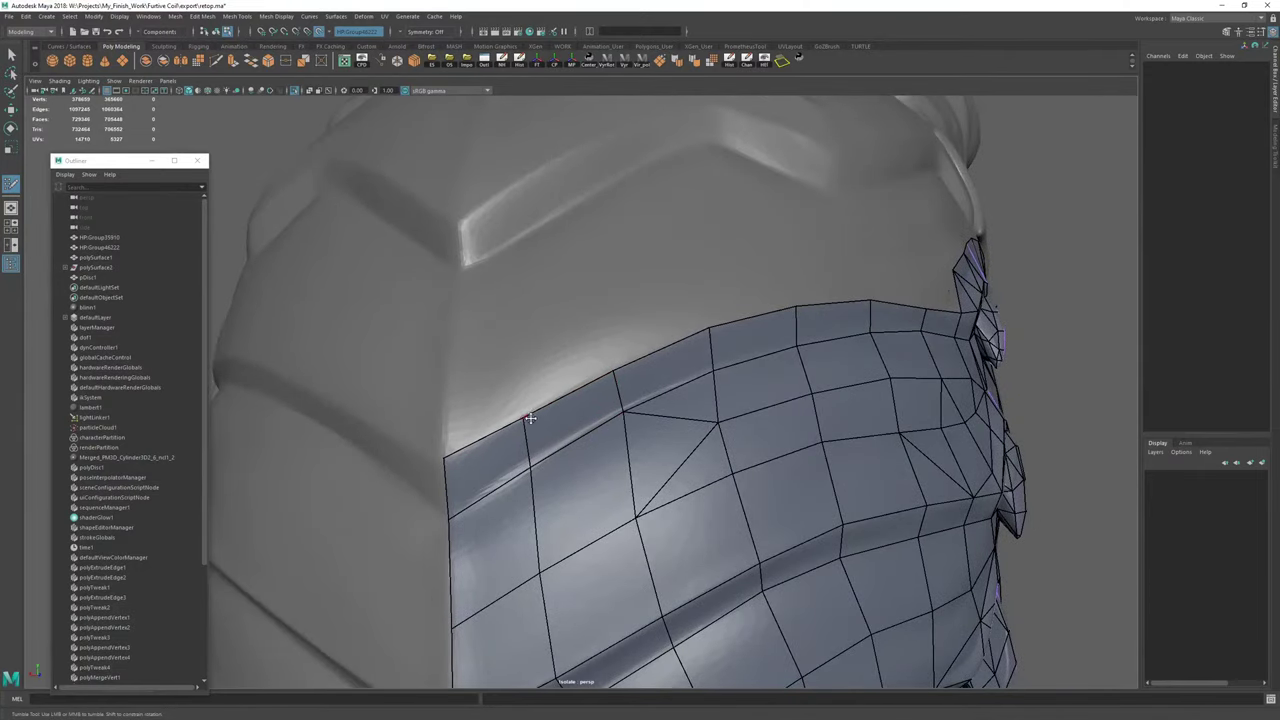
# Extrude the border edge beside the centre line up to the next fold and split the strip into three faces.
pyautogui.keyDown('alt'); pyautogui.moveTo(531, 418); pyautogui.dragTo(556, 434); pyautogui.keyUp('alt')
pyautogui.moveTo(534, 480); pyautogui.dragTo(543, 302)
pyautogui.keyDown('alt'); pyautogui.moveTo(543, 302); pyautogui.dragTo(511, 340); pyautogui.keyUp('alt')
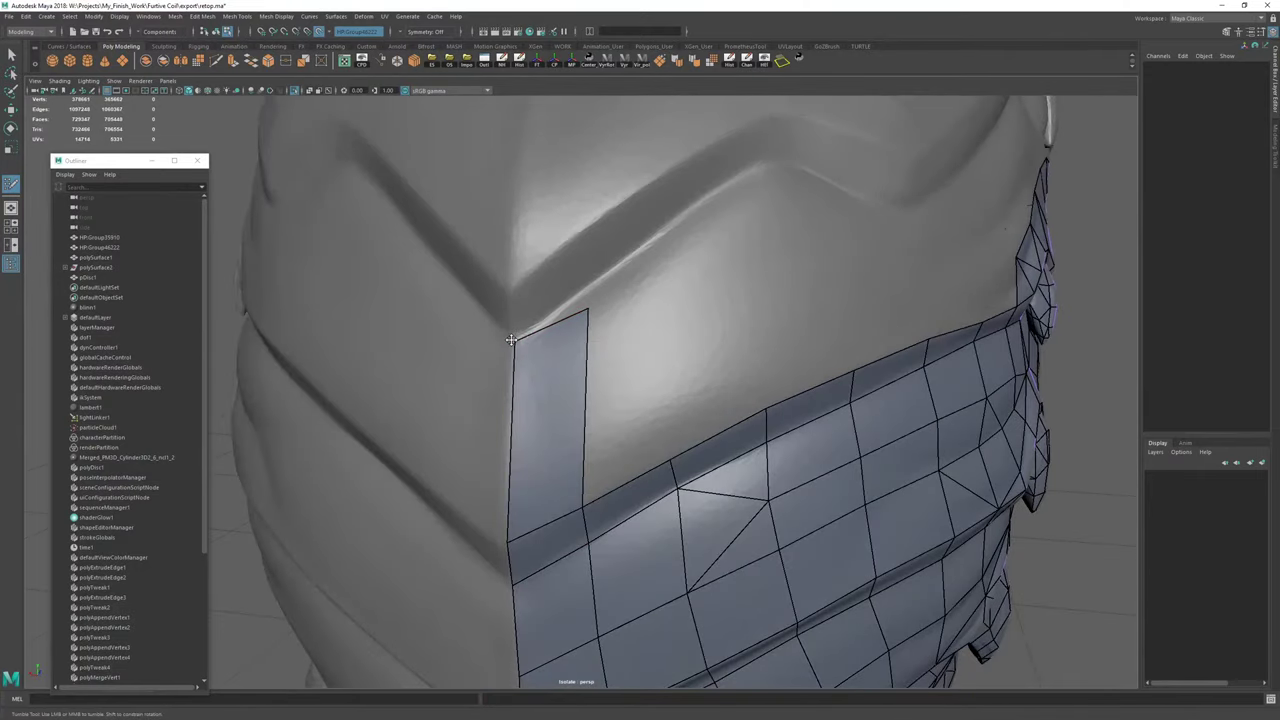
pyautogui.moveTo(586, 308); pyautogui.dragTo(572, 310)
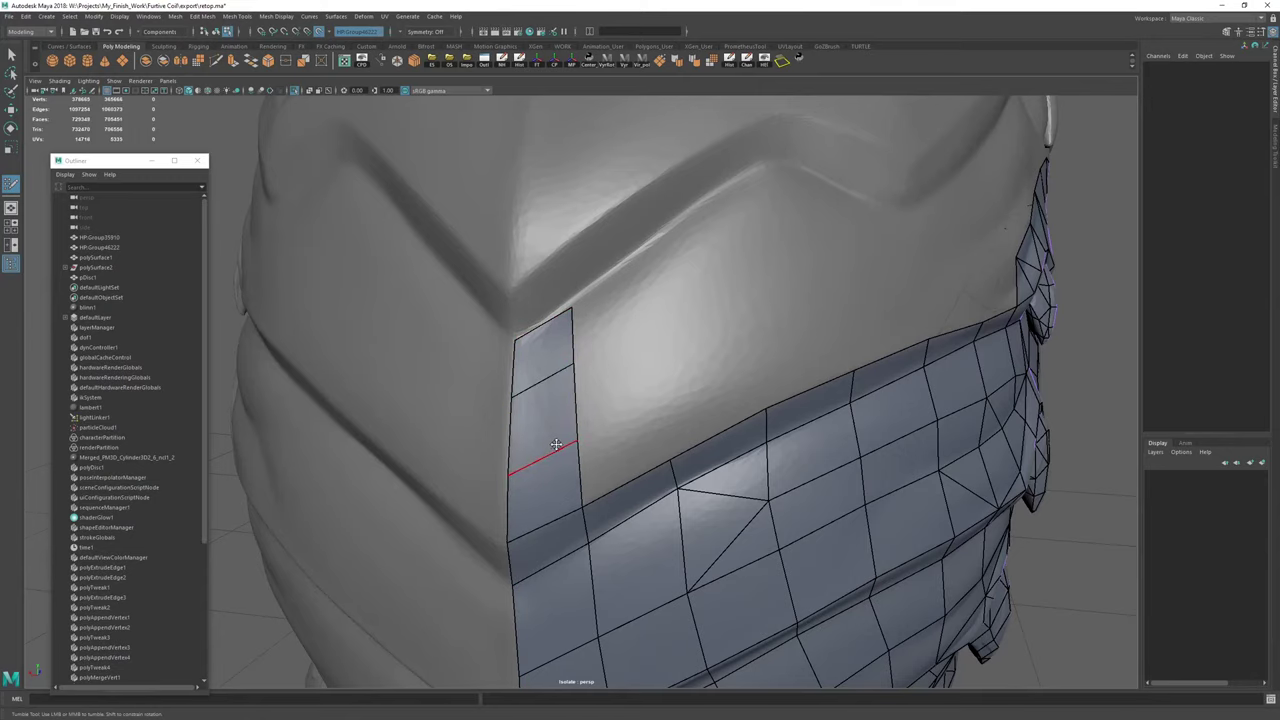
pyautogui.keyDown('alt'); pyautogui.moveTo(556, 444); pyautogui.dragTo(510, 442); pyautogui.keyUp('alt')
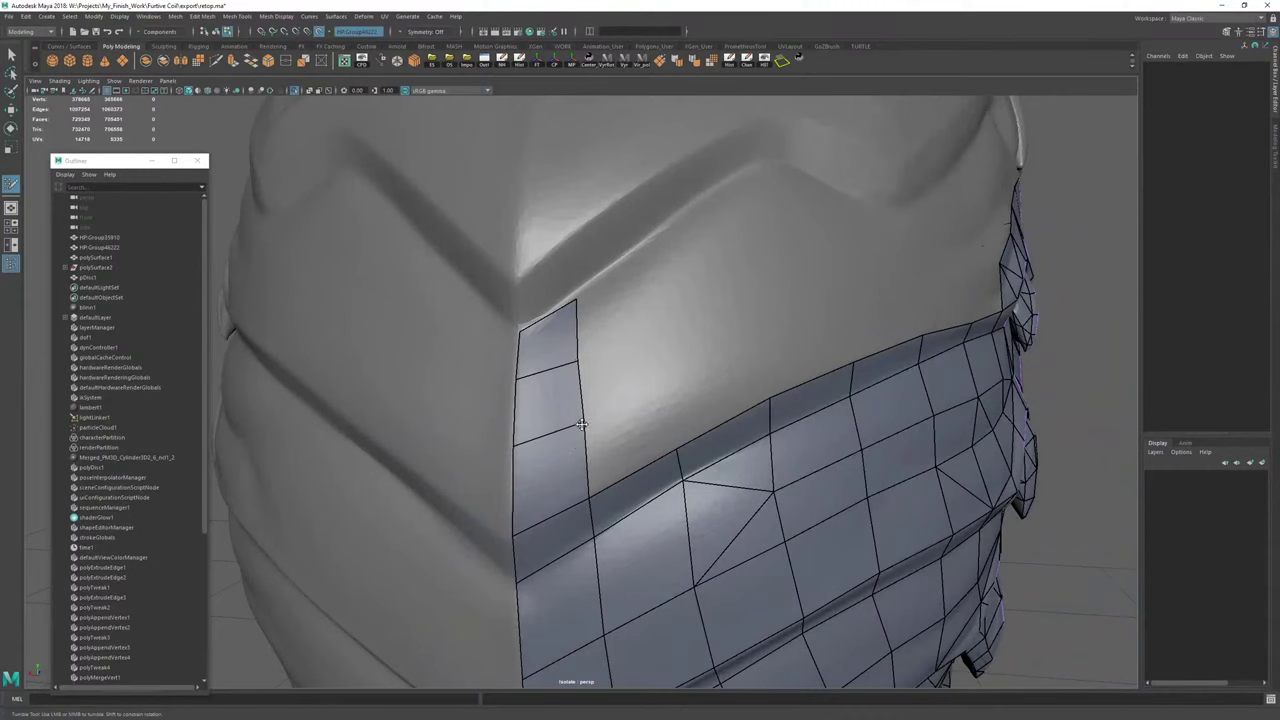
# Extend a row of faces along the open border from the centre strip around the back to the side spike.
pyautogui.keyDown('alt'); pyautogui.moveTo(591, 402); pyautogui.dragTo(531, 432, button='middle'); pyautogui.keyUp('alt')
pyautogui.moveTo(587, 506); pyautogui.dragTo(577, 425)
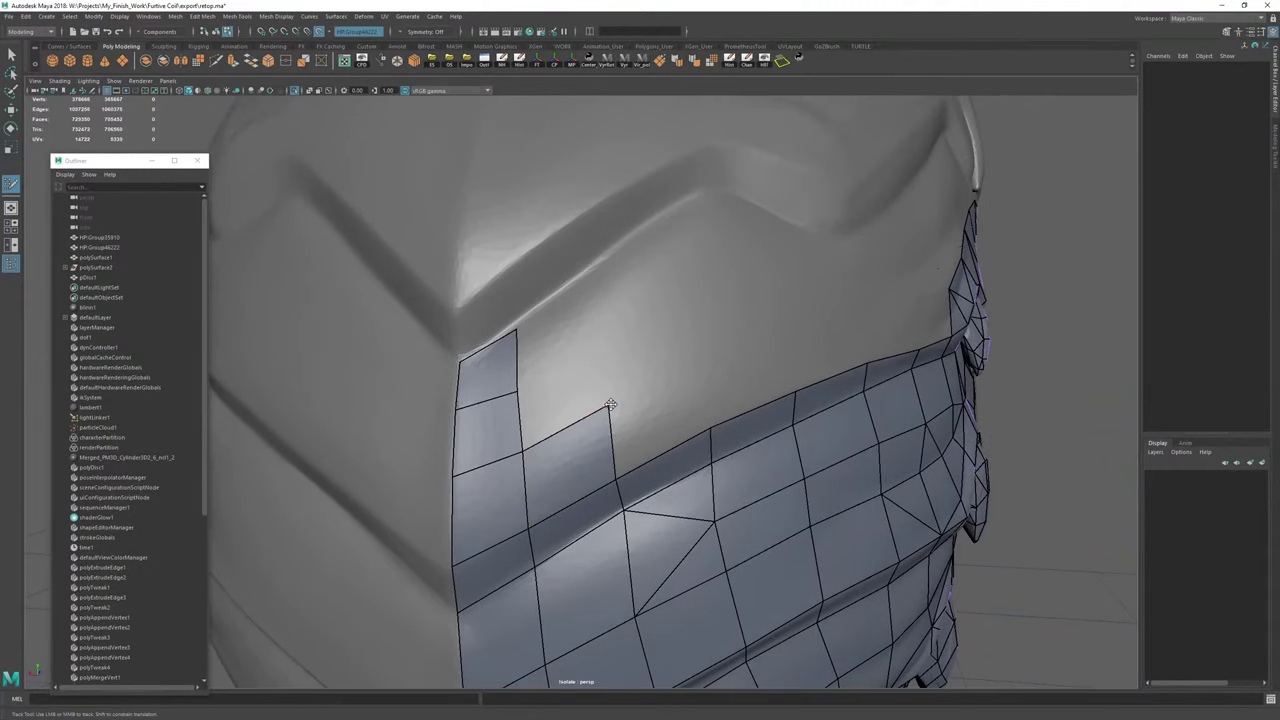
pyautogui.moveTo(666, 455); pyautogui.dragTo(512, 426)
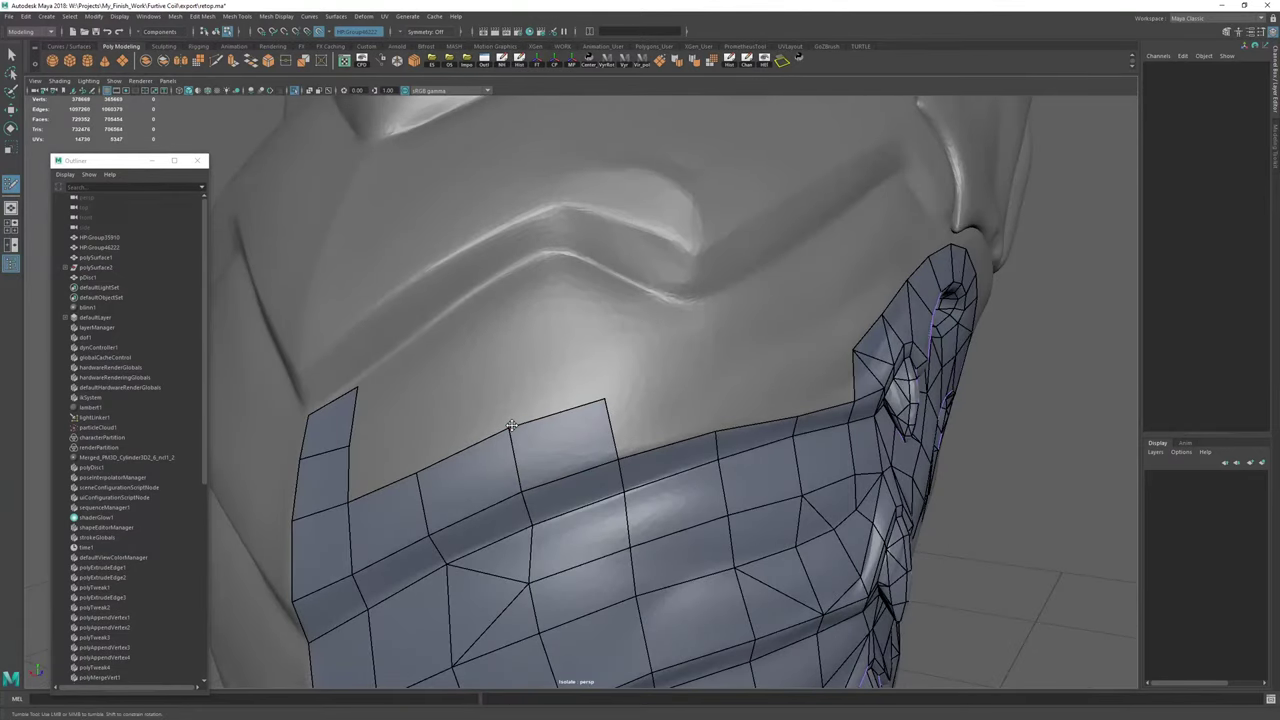
pyautogui.moveTo(666, 446); pyautogui.dragTo(703, 358)
pyautogui.keyDown('alt'); pyautogui.moveTo(722, 360); pyautogui.dragTo(675, 379); pyautogui.keyUp('alt')
pyautogui.moveTo(729, 444); pyautogui.dragTo(632, 432)
pyautogui.keyDown('shift'); pyautogui.click(635, 437); pyautogui.keyUp('shift')
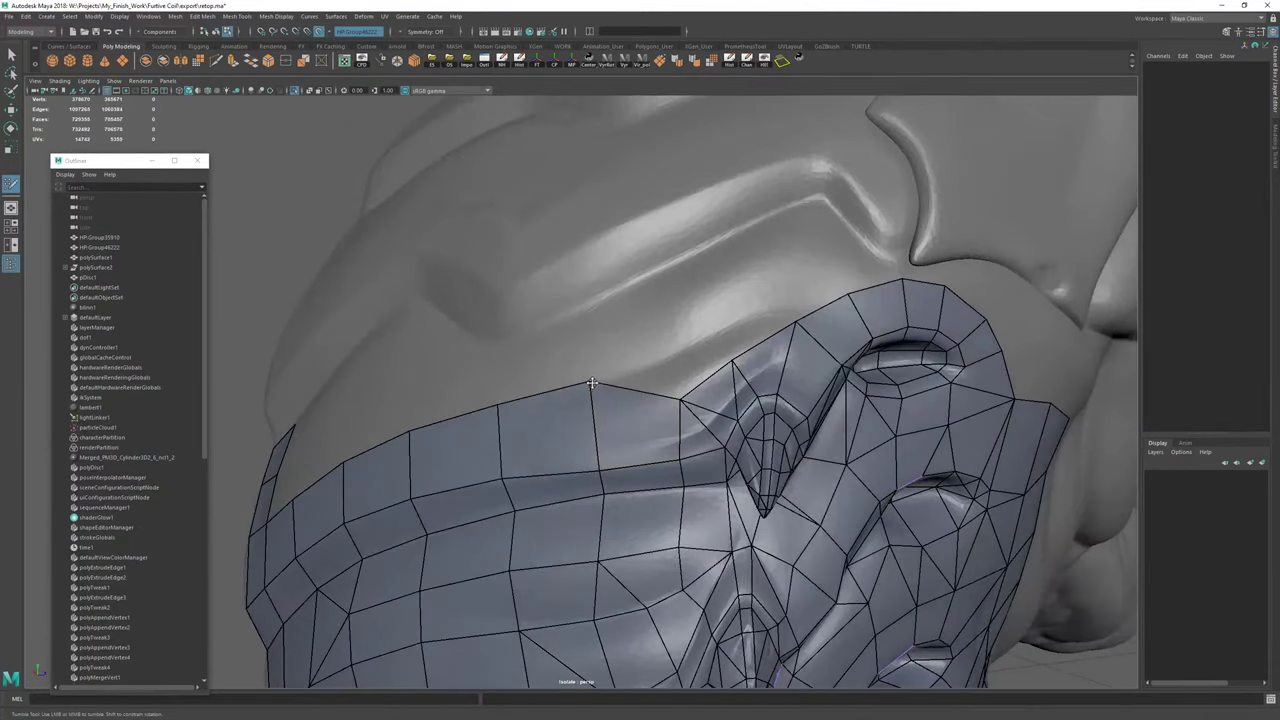
# Extrude the open border above the side spike and recess up to the lower edge of the next fold.
pyautogui.keyDown('alt'); pyautogui.moveTo(628, 370); pyautogui.dragTo(585, 404); pyautogui.keyUp('alt')
pyautogui.moveTo(664, 458); pyautogui.dragTo(674, 369)
pyautogui.keyDown('alt'); pyautogui.moveTo(678, 368); pyautogui.dragTo(700, 377); pyautogui.keyUp('alt')
pyautogui.keyDown('alt'); pyautogui.moveTo(700, 377); pyautogui.dragTo(790, 345, button='right'); pyautogui.keyUp('alt')
pyautogui.keyDown('alt'); pyautogui.moveTo(790, 345); pyautogui.dragTo(640, 450, button='middle'); pyautogui.keyUp('alt')
pyautogui.keyDown('alt'); pyautogui.moveTo(639, 450); pyautogui.dragTo(529, 479); pyautogui.keyUp('alt')
pyautogui.moveTo(496, 433); pyautogui.dragTo(579, 436)
pyautogui.moveTo(549, 388); pyautogui.dragTo(530, 307)
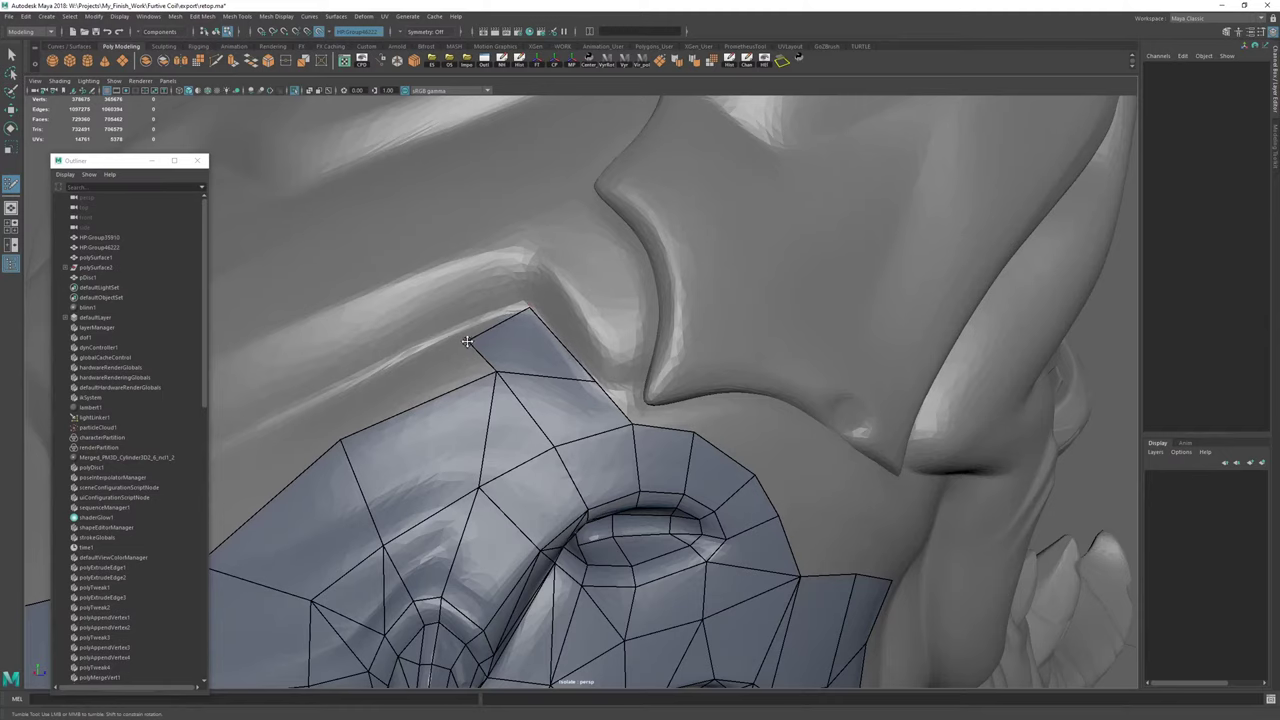
# Collapse the loose face above the side recess into a triangle and add the adjoining quad along the fold's lower edge.
pyautogui.moveTo(467, 341)
pyautogui.mouseDown()
pyautogui.moveTo(498, 372)
pyautogui.moveTo(576, 391)
pyautogui.mouseUp()
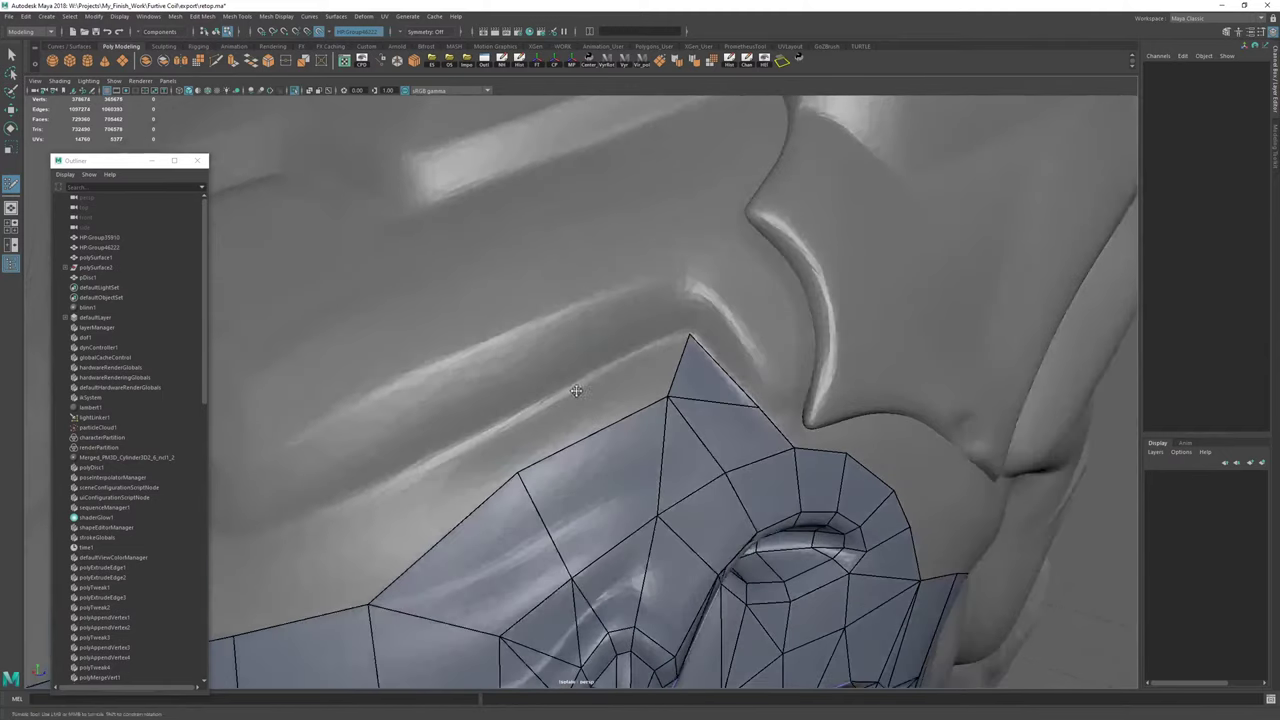
pyautogui.keyDown('shift'); pyautogui.click(562, 414); pyautogui.keyUp('shift')
pyautogui.moveTo(688, 336); pyautogui.dragTo(685, 329)
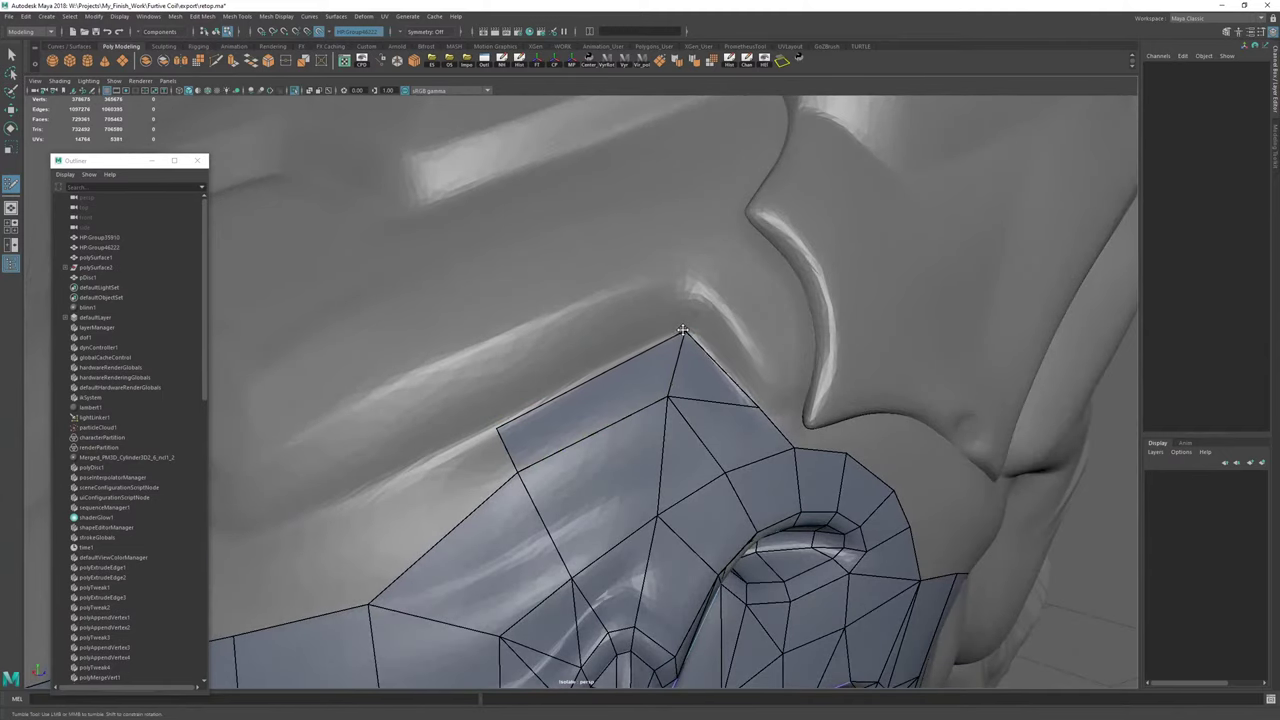
pyautogui.keyDown('alt'); pyautogui.moveTo(567, 395); pyautogui.dragTo(633, 365, button='middle'); pyautogui.keyUp('alt')
pyautogui.press('Tab')
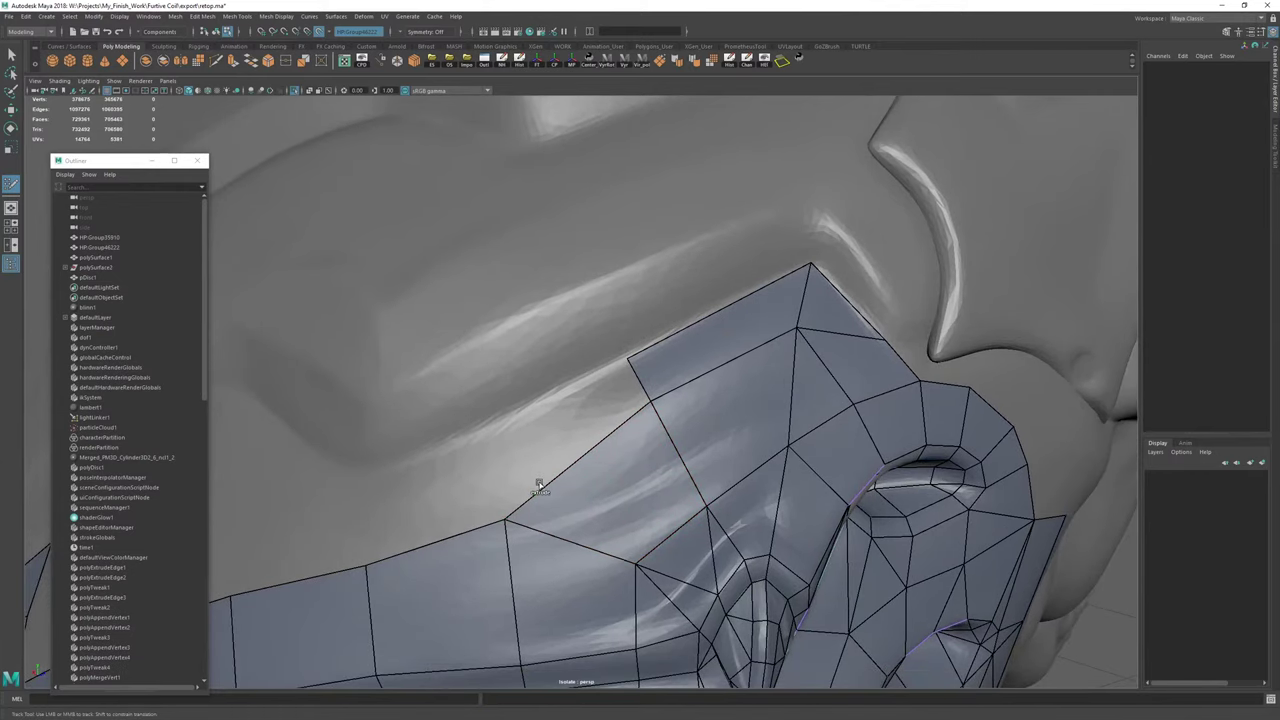
# Extend the row by two more quads towards the back and extrude a separate quad from the border nearer the centre strip.
pyautogui.moveTo(538, 482); pyautogui.dragTo(482, 438)
pyautogui.moveTo(472, 491)
pyautogui.keyDown('alt'); pyautogui.mouseDown()
pyautogui.moveTo(588, 460)
pyautogui.moveTo(591, 500)
pyautogui.mouseUp(); pyautogui.keyUp('alt')
pyautogui.click(594, 415)
pyautogui.keyDown('shift'); pyautogui.click(636, 465); pyautogui.keyUp('shift')
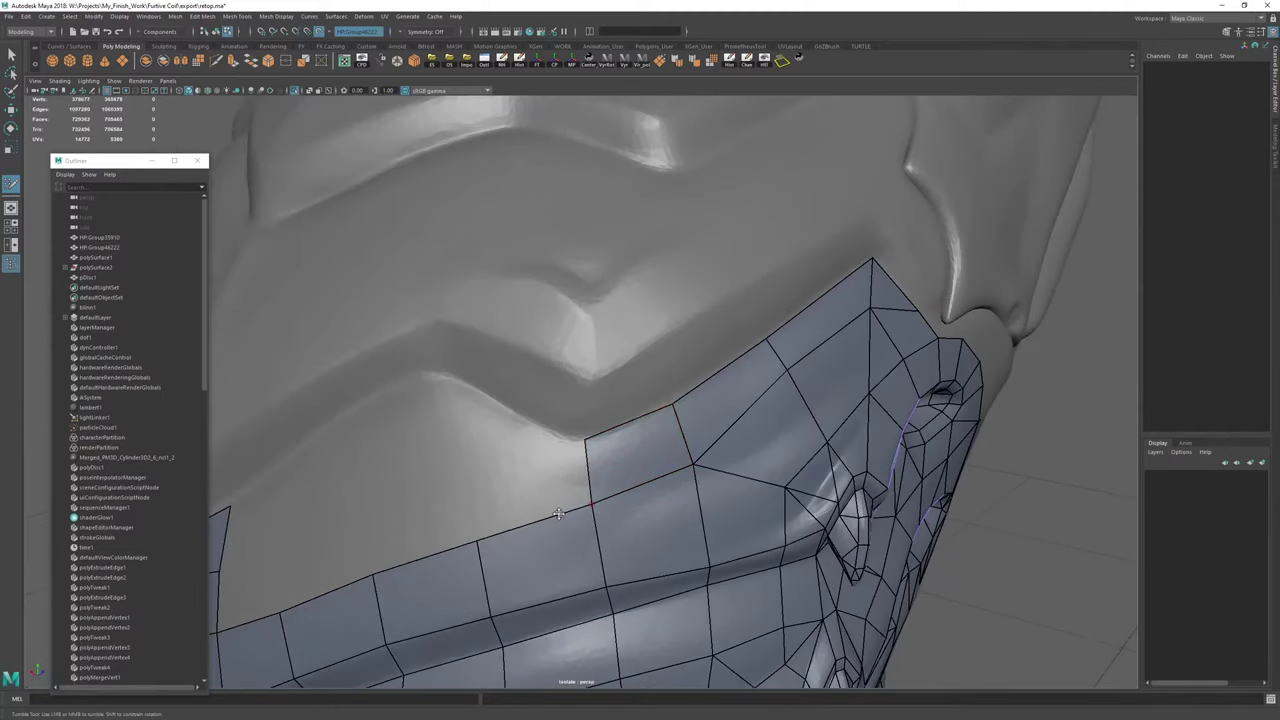
pyautogui.keyDown('alt'); pyautogui.moveTo(558, 514); pyautogui.dragTo(543, 477, button='right'); pyautogui.keyUp('alt')
pyautogui.keyDown('alt'); pyautogui.moveTo(543, 477); pyautogui.dragTo(565, 509); pyautogui.keyUp('alt')
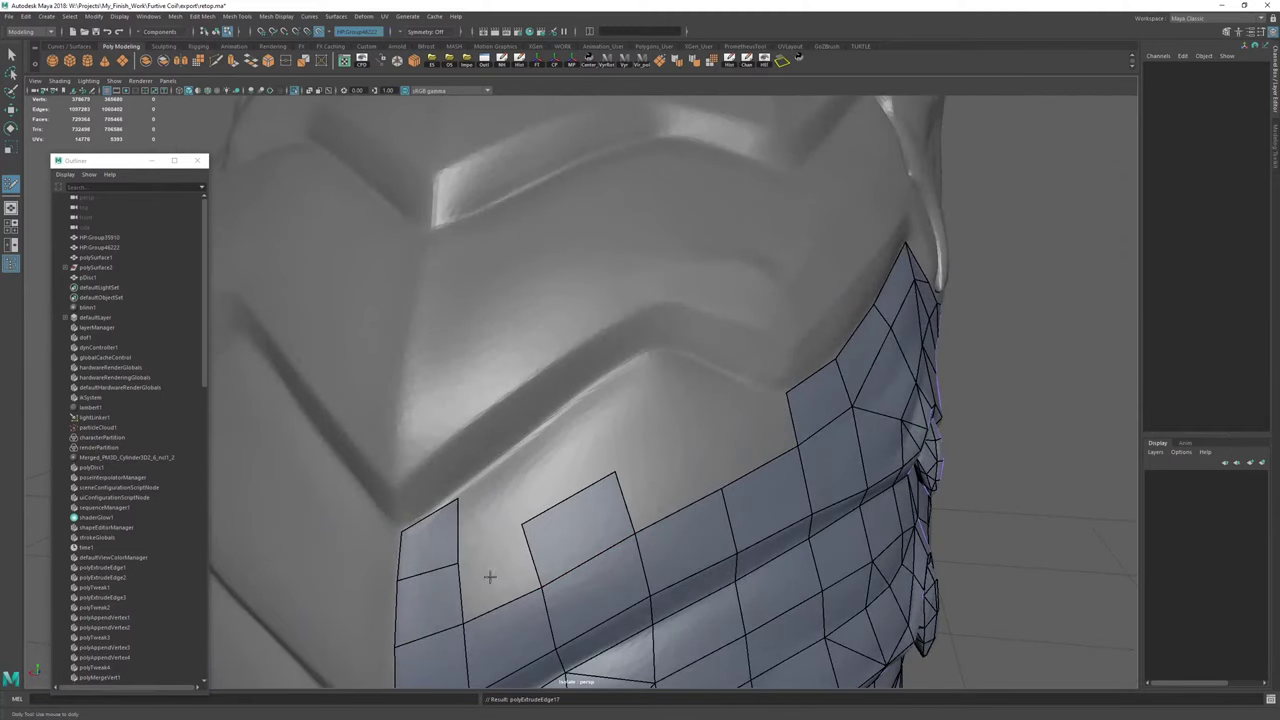
# Fill the gap beside the centre strip with a quad, reshape the neighbouring raised face, and add another quad up to the fold.
pyautogui.keyDown('shift'); pyautogui.click(490, 577); pyautogui.keyUp('shift')
pyautogui.keyDown('alt'); pyautogui.moveTo(607, 530); pyautogui.dragTo(609, 468, button='middle'); pyautogui.keyUp('alt')
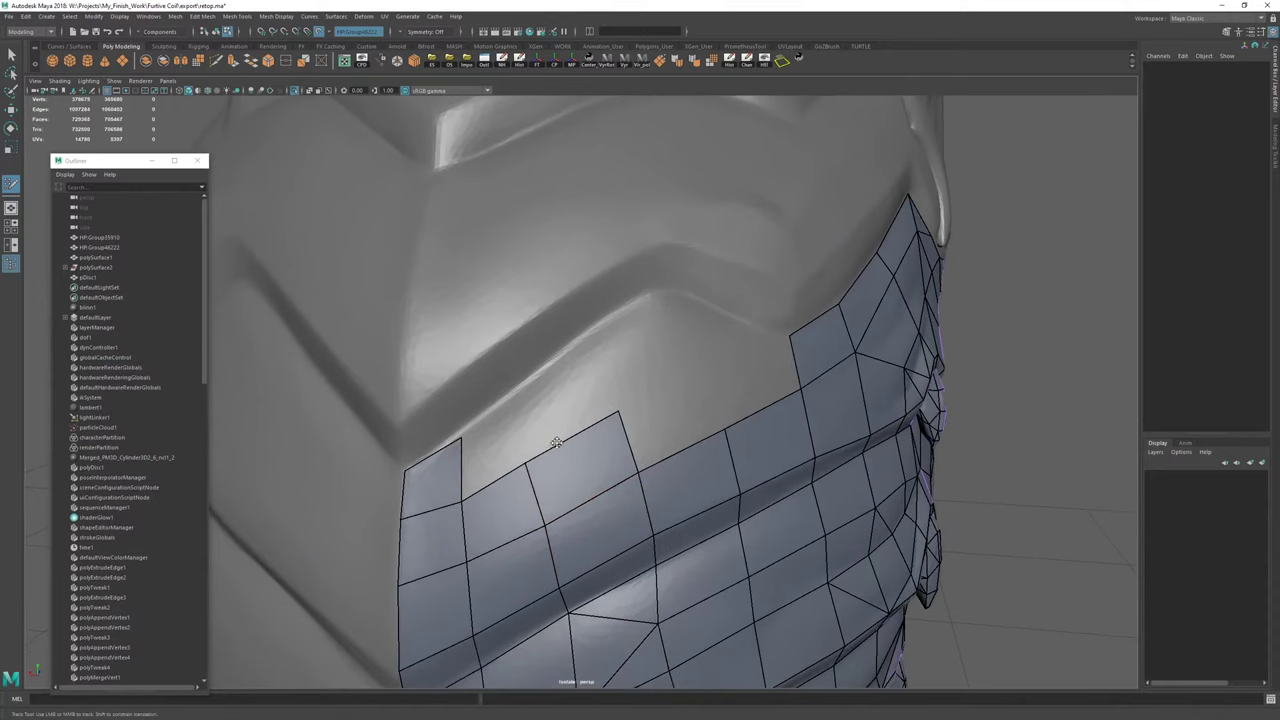
pyautogui.moveTo(557, 443); pyautogui.dragTo(559, 446)
pyautogui.moveTo(534, 492); pyautogui.dragTo(543, 490)
pyautogui.moveTo(620, 415); pyautogui.dragTo(611, 405)
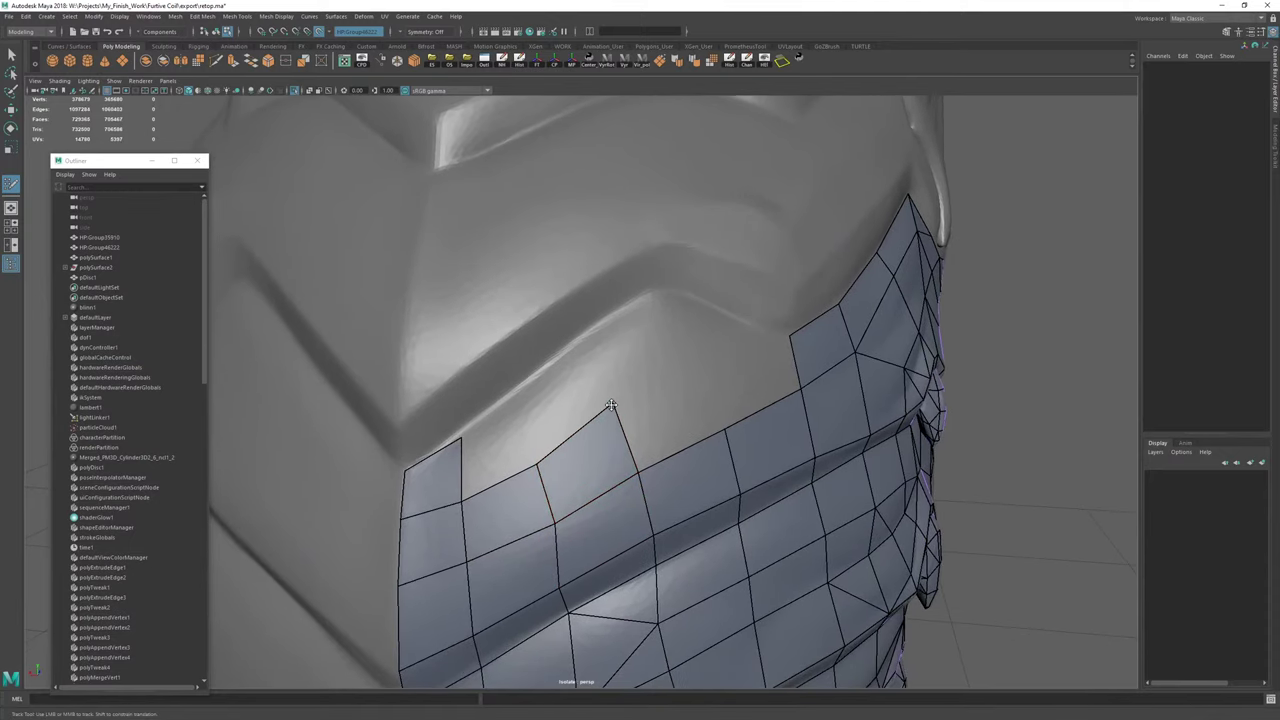
pyautogui.moveTo(551, 447); pyautogui.dragTo(550, 438)
pyautogui.moveTo(497, 479)
pyautogui.mouseDown()
pyautogui.moveTo(494, 416)
pyautogui.moveTo(514, 400)
pyautogui.mouseUp()
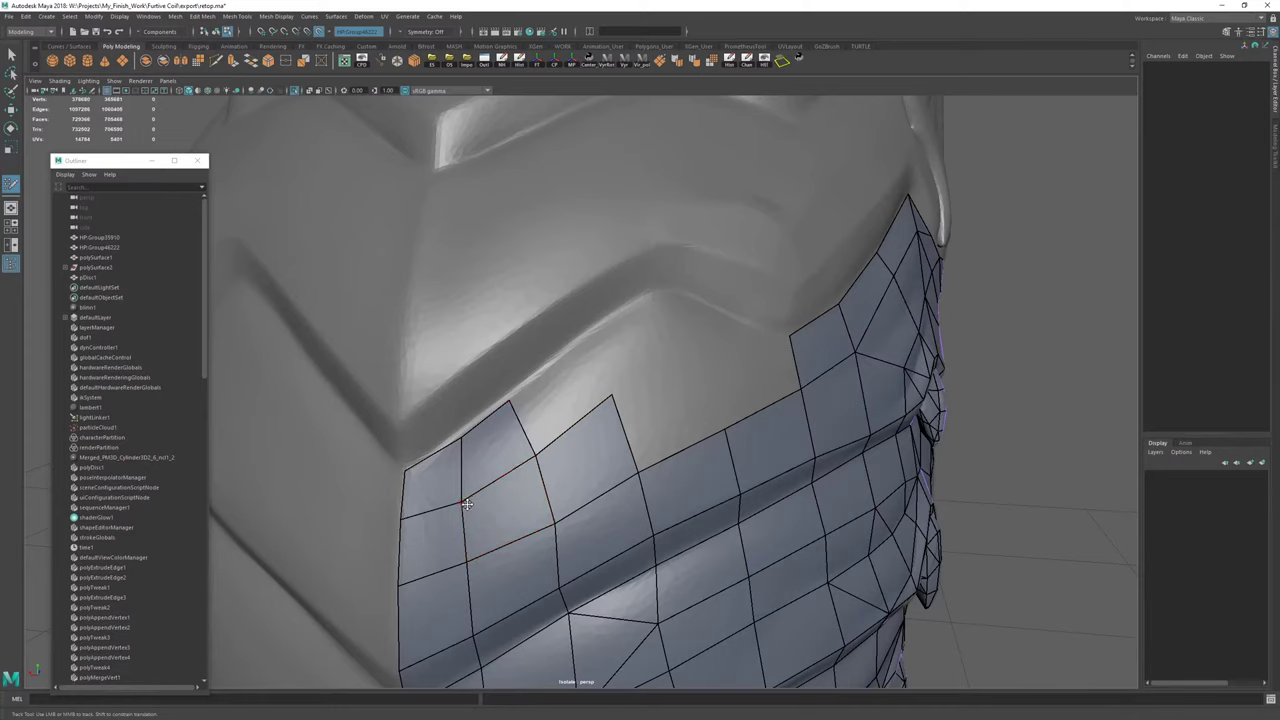
# Even out the vertices near the centre strip and extend the raised row by one more quad towards the fold's peak.
pyautogui.keyDown('alt'); pyautogui.moveTo(491, 503); pyautogui.dragTo(594, 472, button='middle'); pyautogui.keyUp('alt')
pyautogui.keyDown('alt'); pyautogui.moveTo(594, 472); pyautogui.dragTo(686, 457); pyautogui.keyUp('alt')
pyautogui.keyDown('alt'); pyautogui.moveTo(686, 457); pyautogui.dragTo(672, 503, button='right'); pyautogui.keyUp('alt')
pyautogui.moveTo(573, 523); pyautogui.dragTo(572, 541)
pyautogui.keyDown('alt'); pyautogui.moveTo(752, 468); pyautogui.dragTo(608, 540); pyautogui.keyUp('alt')
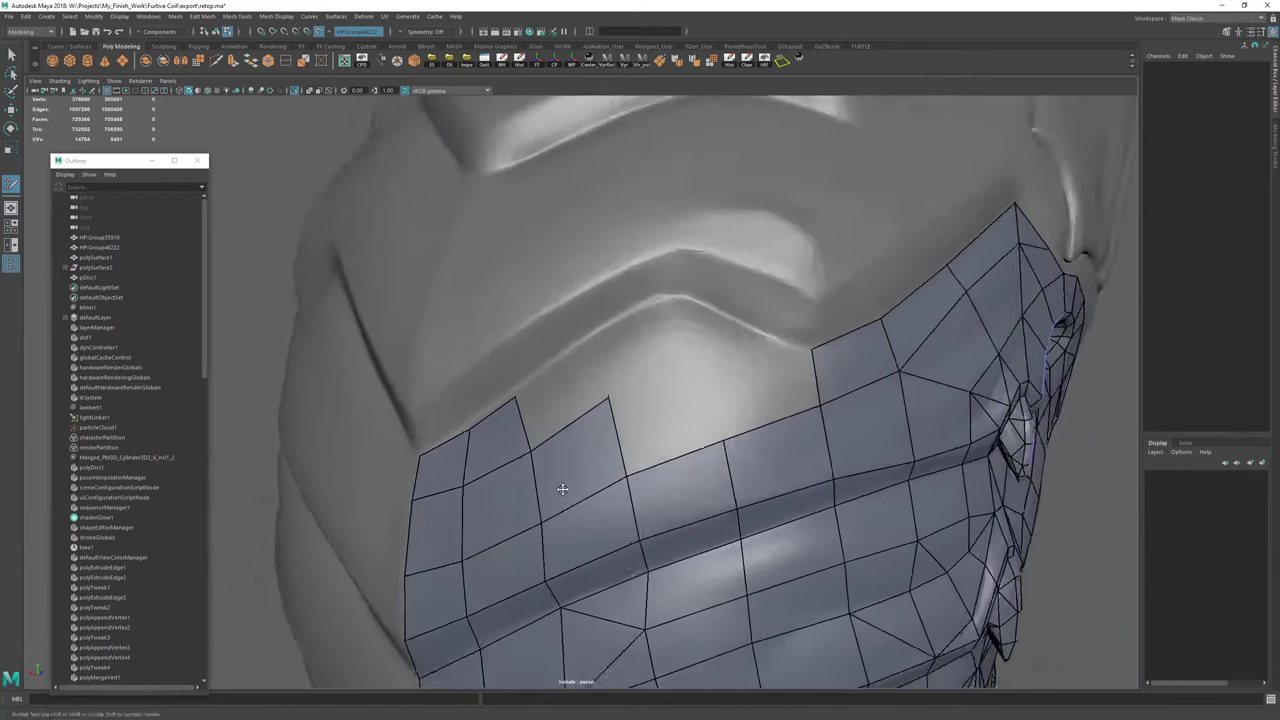
pyautogui.keyDown('alt'); pyautogui.moveTo(608, 540); pyautogui.dragTo(722, 478, button='right'); pyautogui.keyUp('alt')
pyautogui.keyDown('alt'); pyautogui.moveTo(722, 478); pyautogui.dragTo(637, 497, button='middle'); pyautogui.keyUp('alt')
pyautogui.moveTo(593, 483); pyautogui.dragTo(590, 496)
pyautogui.moveTo(437, 577); pyautogui.dragTo(430, 568)
pyautogui.keyDown('alt'); pyautogui.moveTo(488, 484); pyautogui.dragTo(484, 541, button='middle'); pyautogui.keyUp('alt')
pyautogui.moveTo(589, 549); pyautogui.dragTo(603, 422)
pyautogui.keyDown('alt'); pyautogui.moveTo(618, 439); pyautogui.dragTo(569, 489, button='middle'); pyautogui.keyUp('alt')
pyautogui.keyDown('alt'); pyautogui.moveTo(569, 489); pyautogui.dragTo(690, 500); pyautogui.keyUp('alt')
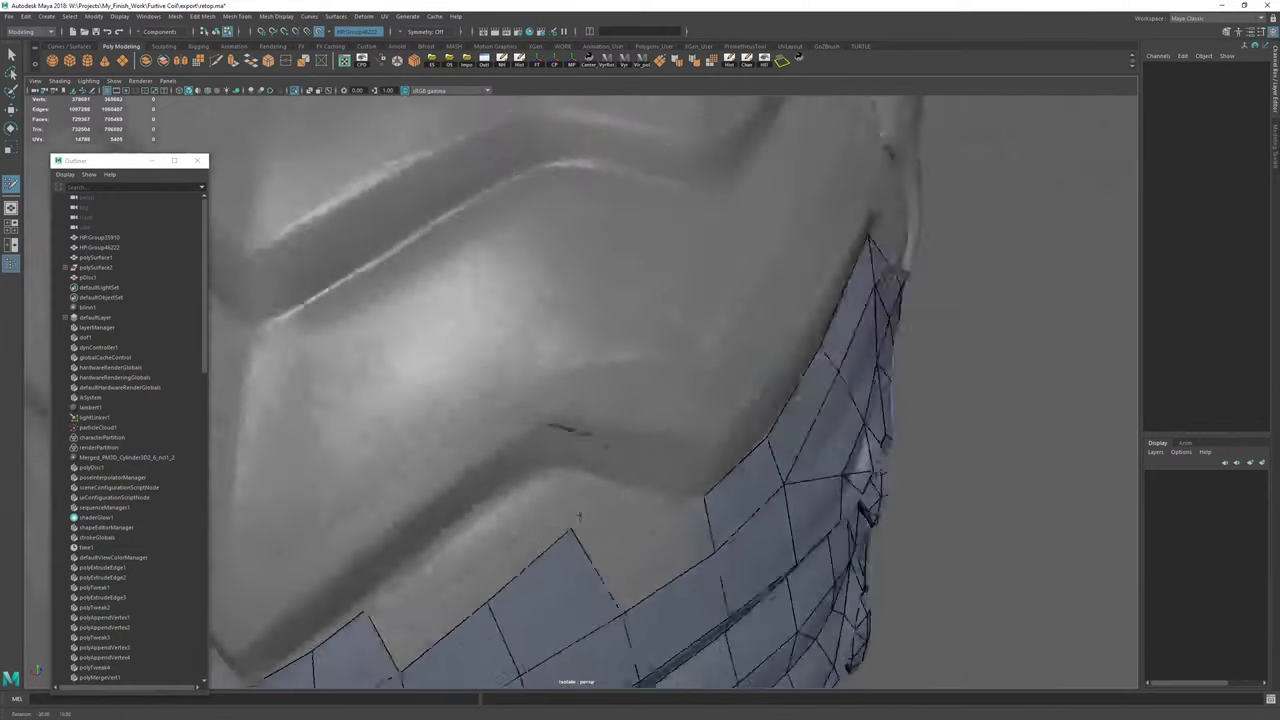
# Fill two quads along the fold's lower edge, from the centre faces up to the fold's peak.
pyautogui.keyDown('alt'); pyautogui.moveTo(740, 505); pyautogui.dragTo(626, 516, button='right'); pyautogui.keyUp('alt')
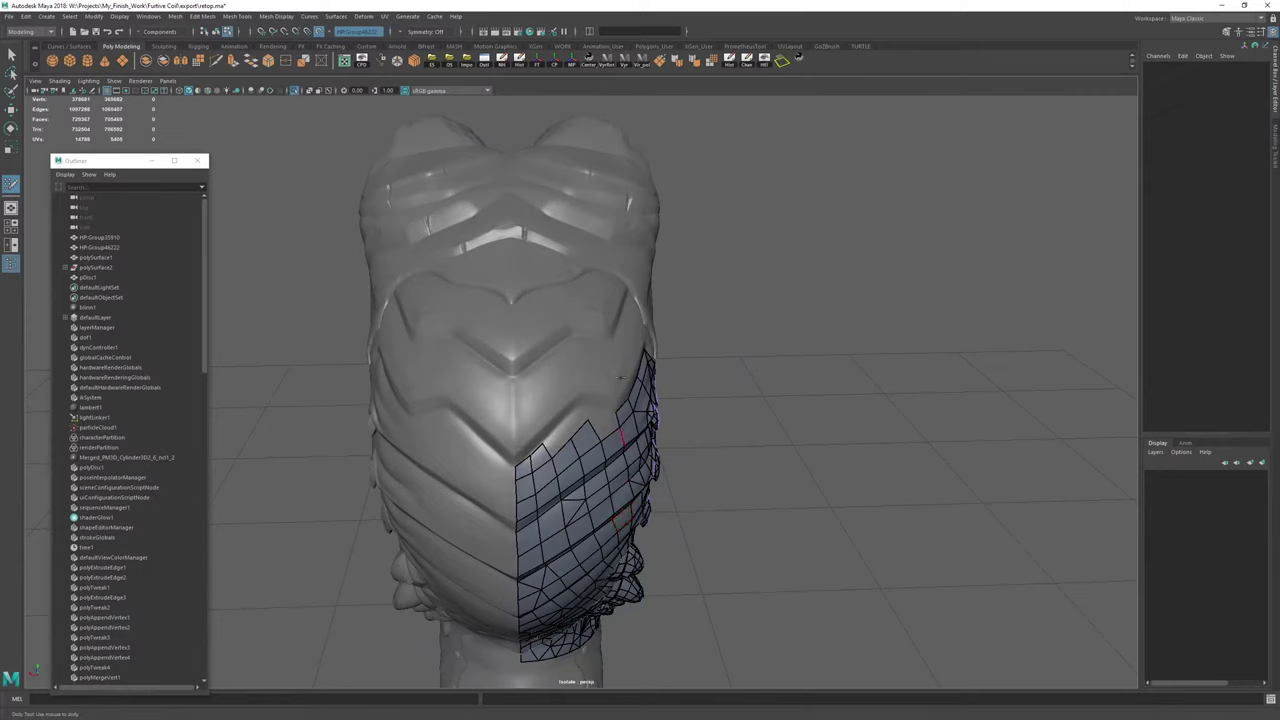
pyautogui.scroll(3, 805, 388)
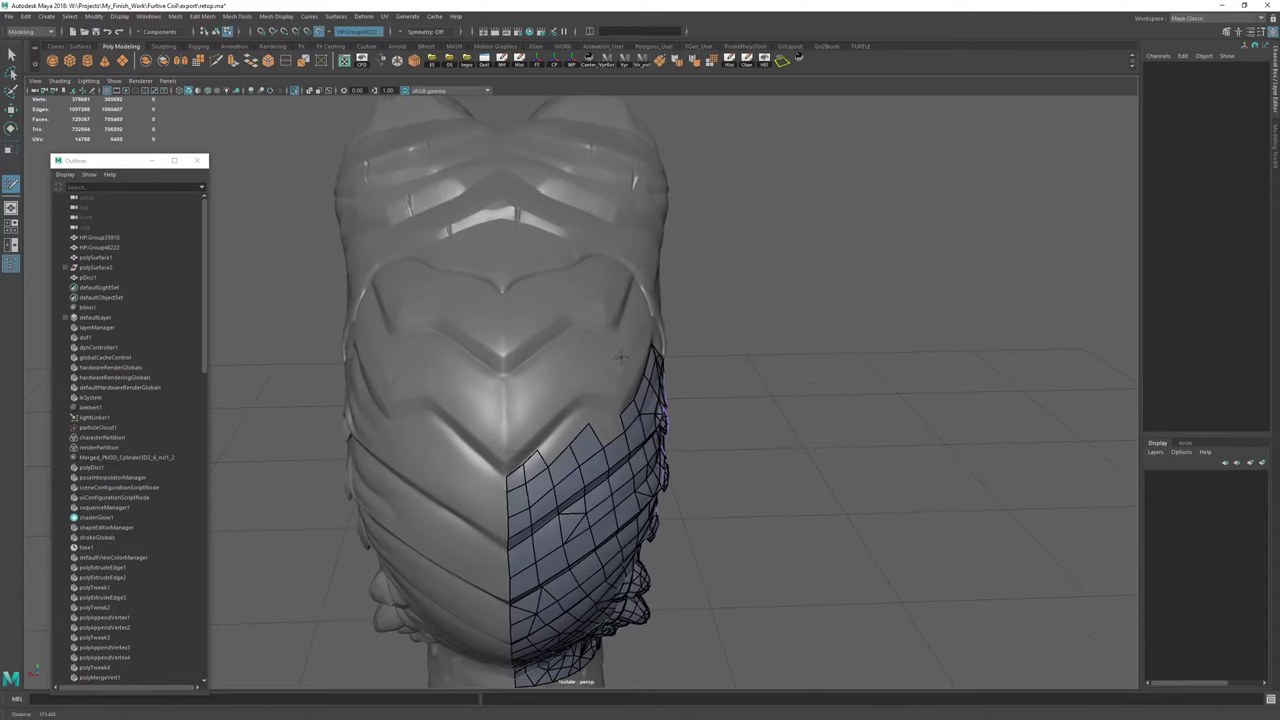
pyautogui.keyDown('alt'); pyautogui.moveTo(667, 243); pyautogui.dragTo(560, 315); pyautogui.keyUp('alt')
pyautogui.keyDown('alt'); pyautogui.moveTo(560, 315); pyautogui.dragTo(660, 357, button='right'); pyautogui.keyUp('alt')
pyautogui.keyDown('alt'); pyautogui.moveTo(597, 357); pyautogui.dragTo(635, 365); pyautogui.keyUp('alt')
pyautogui.click(635, 365)
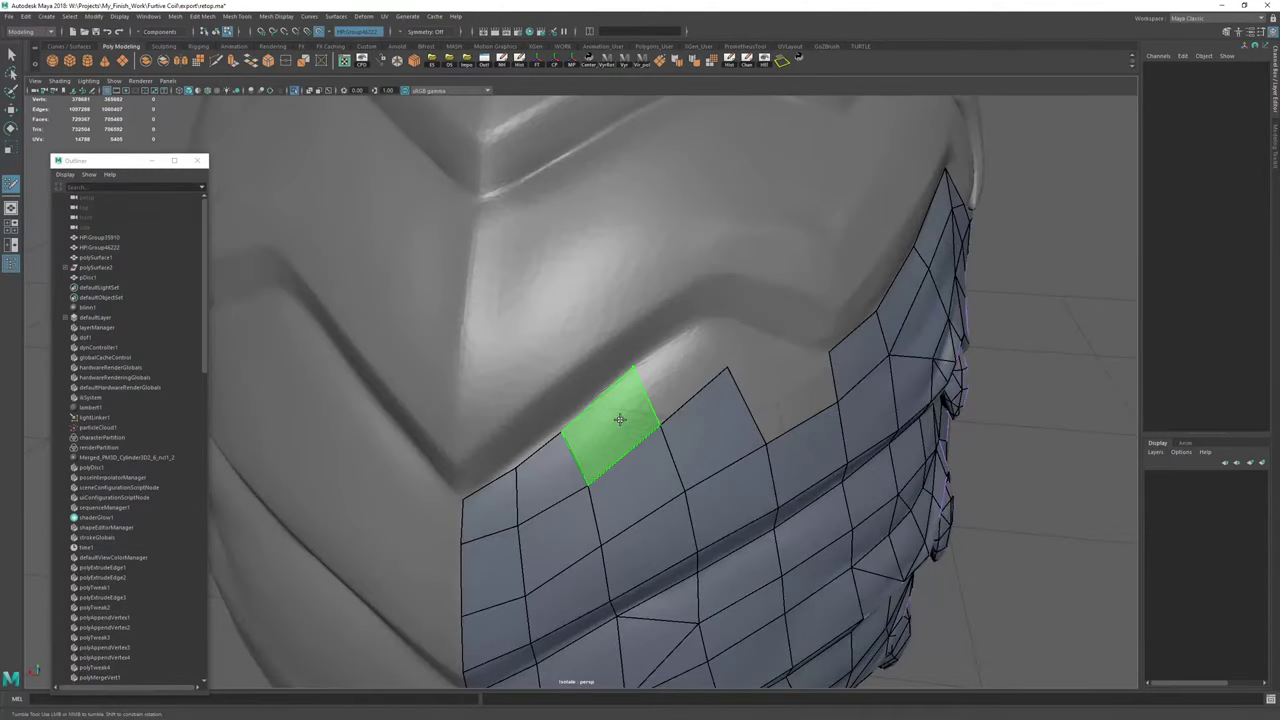
pyautogui.keyDown('shift'); pyautogui.click(620, 420); pyautogui.keyUp('shift')
pyautogui.keyDown('alt'); pyautogui.moveTo(738, 362); pyautogui.dragTo(711, 345); pyautogui.keyUp('alt')
pyautogui.click(673, 329)
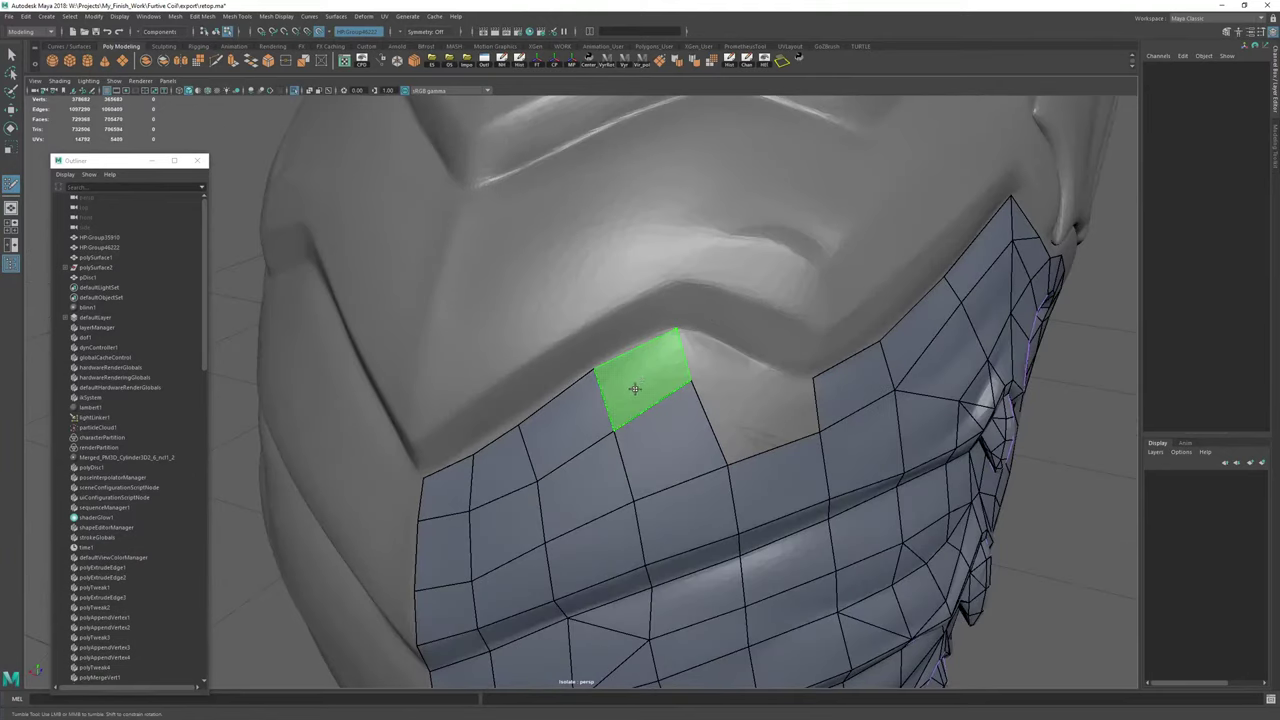
pyautogui.keyDown('shift'); pyautogui.click(635, 388); pyautogui.keyUp('shift')
# Reposition the border and inner vertices beside the centre line so the new faces follow the fold with even spacing.
pyautogui.keyDown('alt'); pyautogui.moveTo(580, 420); pyautogui.dragTo(629, 403); pyautogui.keyUp('alt')
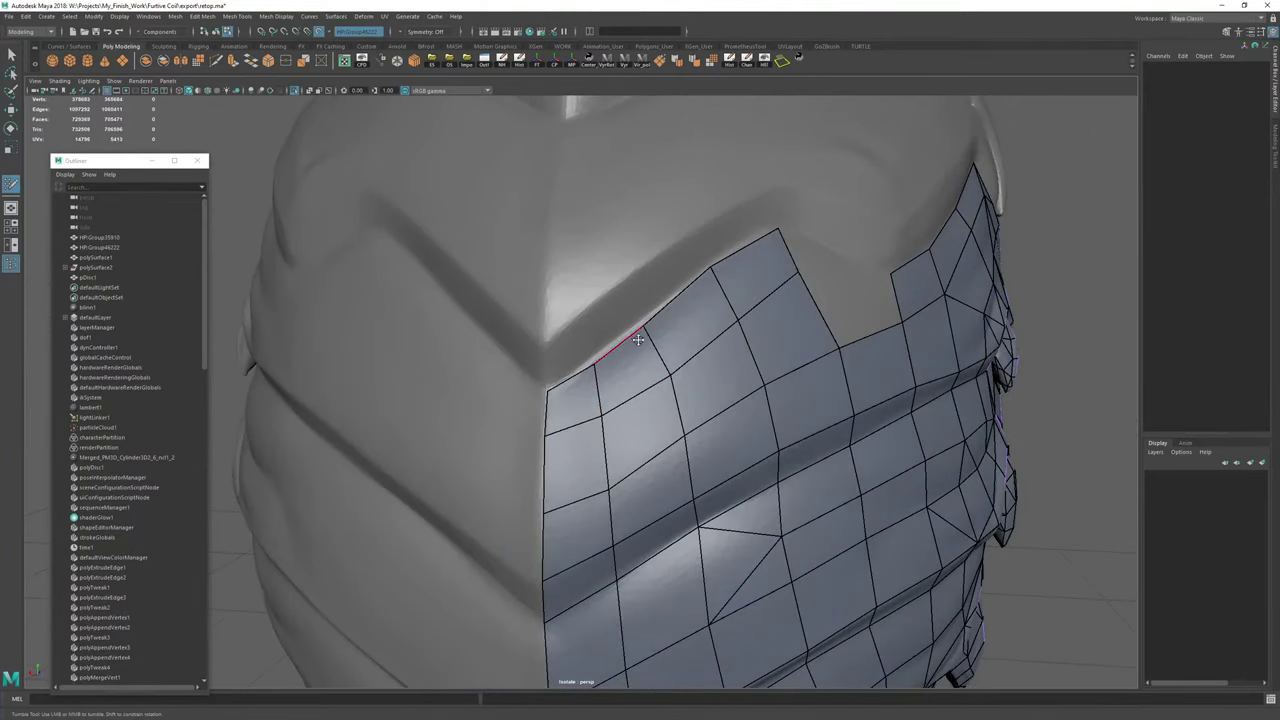
pyautogui.moveTo(638, 340); pyautogui.dragTo(663, 325)
pyautogui.moveTo(686, 438); pyautogui.dragTo(646, 397)
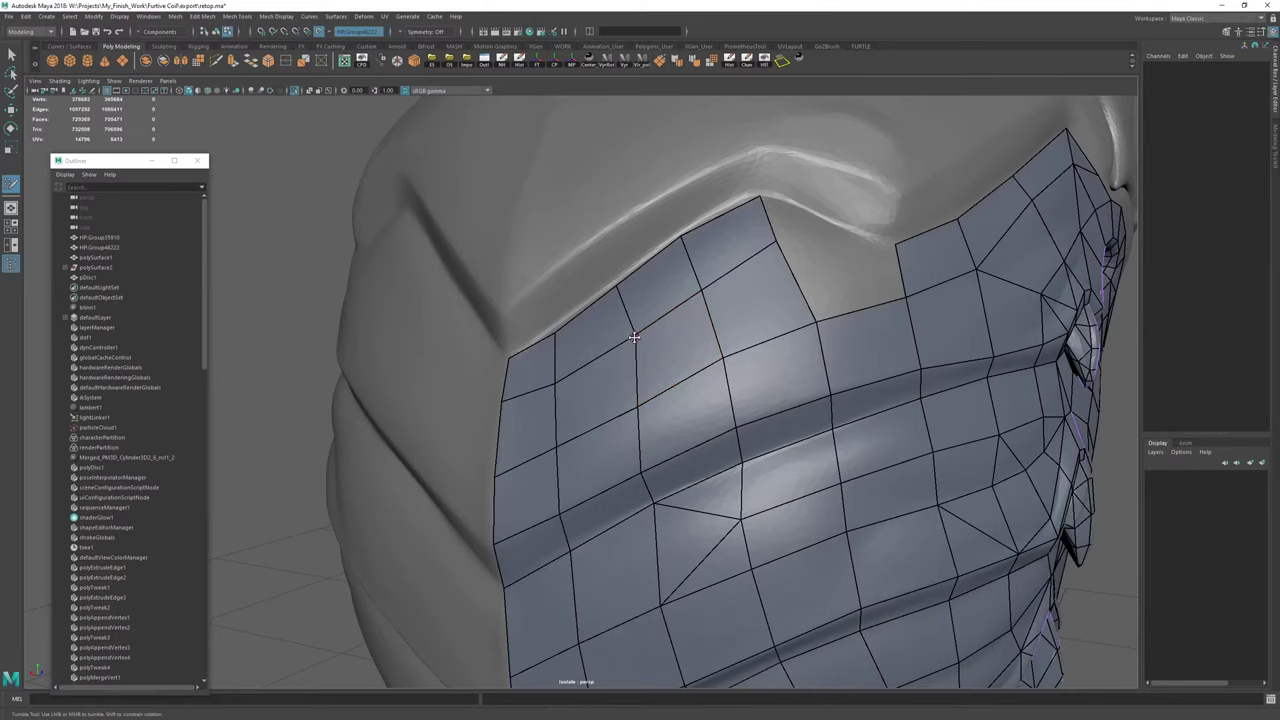
pyautogui.moveTo(634, 338); pyautogui.dragTo(632, 340)
pyautogui.moveTo(575, 386)
pyautogui.keyDown('alt'); pyautogui.mouseDown()
pyautogui.moveTo(600, 422)
pyautogui.moveTo(594, 401)
pyautogui.mouseUp(); pyautogui.keyUp('alt')
pyautogui.moveTo(602, 469); pyautogui.dragTo(606, 471)
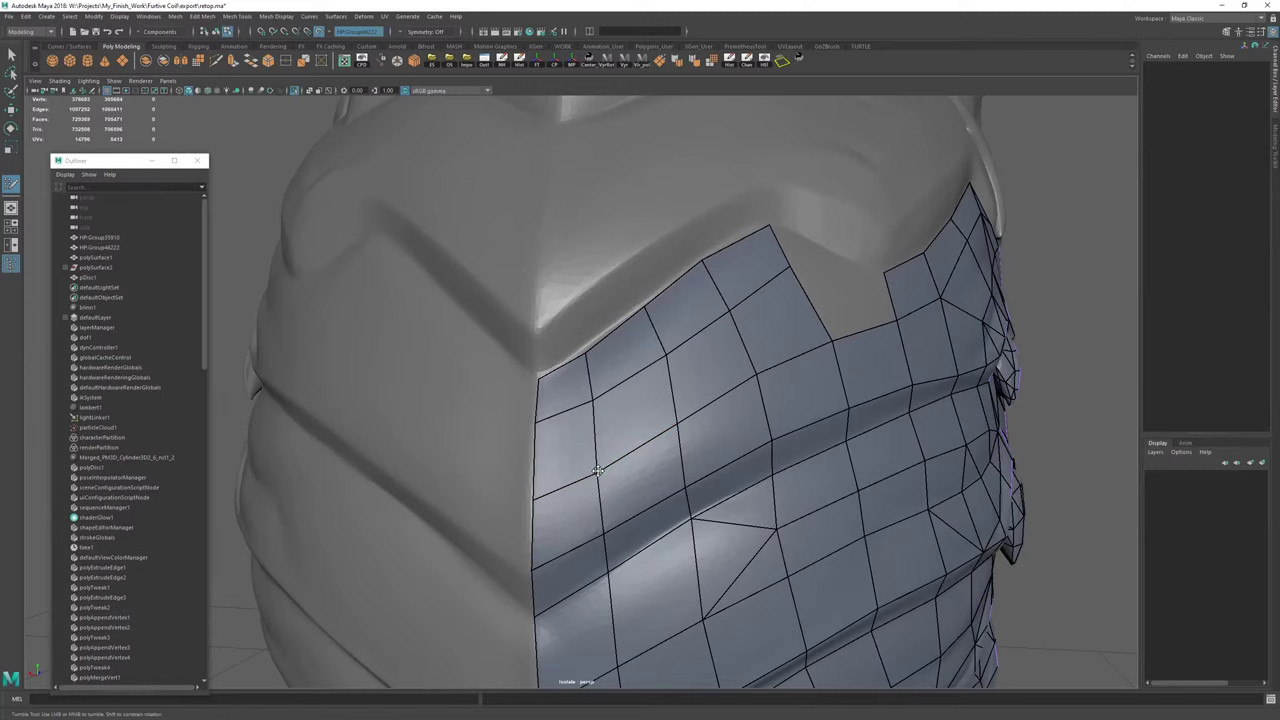
pyautogui.moveTo(670, 350)
pyautogui.keyDown('alt'); pyautogui.mouseDown()
pyautogui.moveTo(608, 386)
pyautogui.moveTo(627, 426)
pyautogui.moveTo(620, 449)
pyautogui.moveTo(619, 437)
pyautogui.mouseUp(); pyautogui.keyUp('alt')
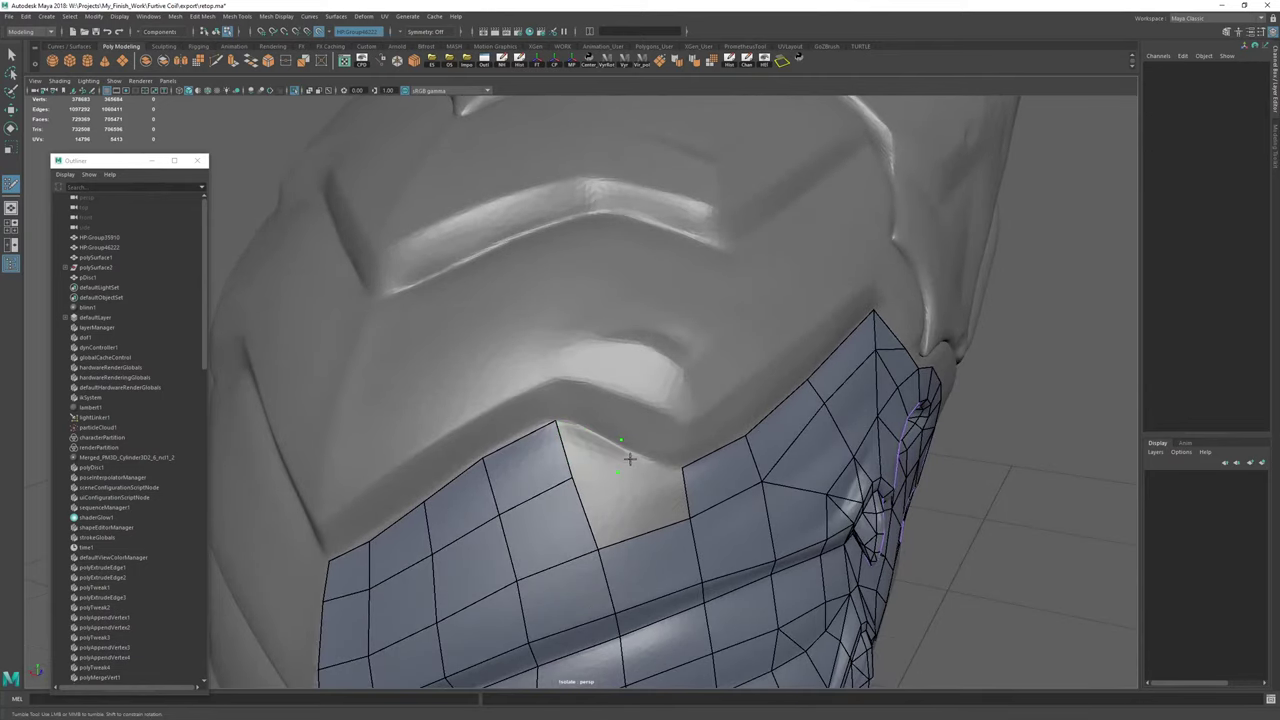
# Fill the remaining gap between the fold's peak and the side faces, and cut an edge across the large lower face.
pyautogui.keyDown('shift'); pyautogui.click(621, 445); pyautogui.keyUp('shift')
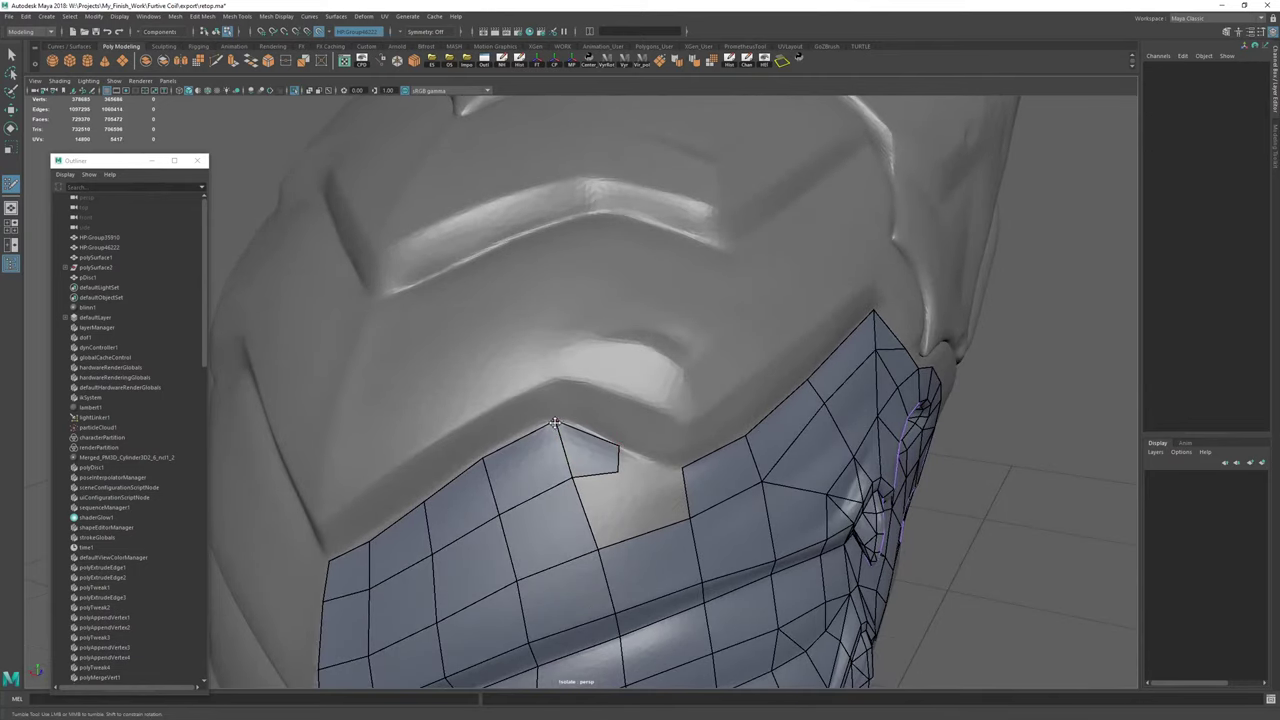
pyautogui.keyDown('shift'); pyautogui.click(628, 500); pyautogui.keyUp('shift')
pyautogui.moveTo(617, 422)
pyautogui.keyDown('alt'); pyautogui.mouseDown()
pyautogui.moveTo(614, 380)
pyautogui.moveTo(600, 423)
pyautogui.moveTo(607, 393)
pyautogui.mouseUp(); pyautogui.keyUp('alt')
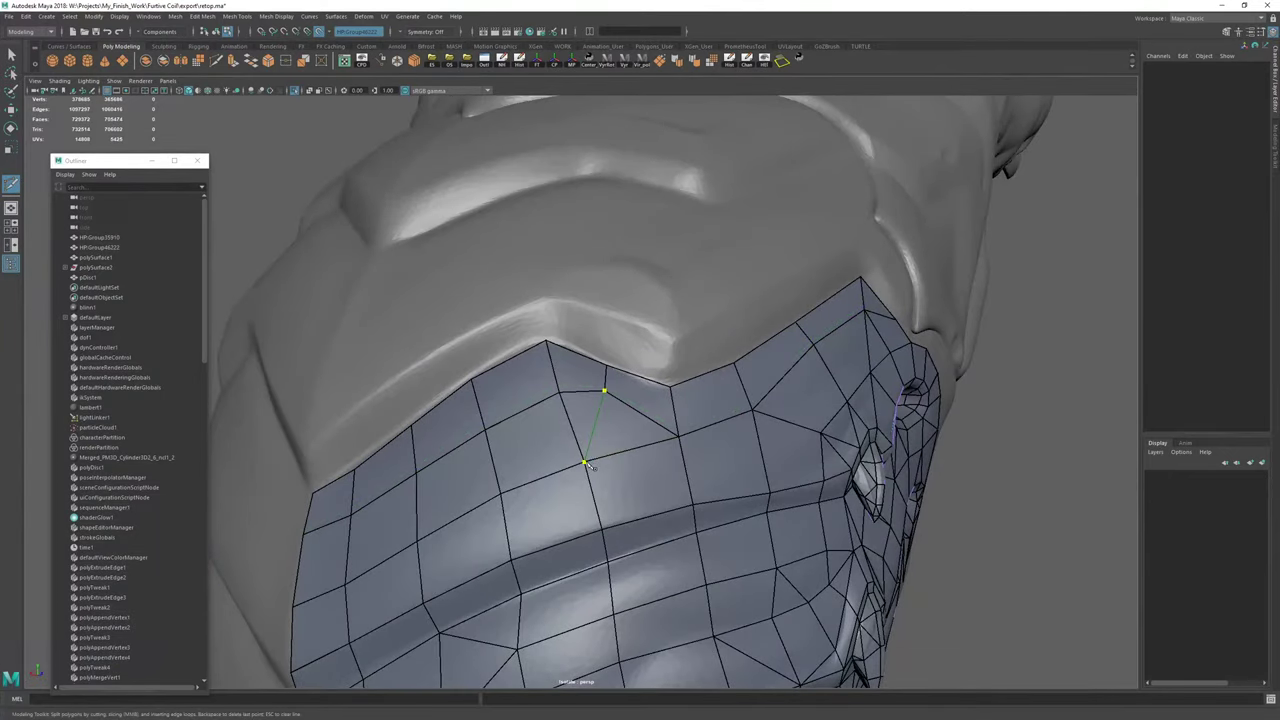
pyautogui.keyDown('alt'); pyautogui.moveTo(774, 327); pyautogui.dragTo(677, 391); pyautogui.keyUp('alt')
# Extrude the edge beside the fold's peak up the fold wall, add the adjoining quad at the notch, and adjust the outer corner.
pyautogui.keyDown('alt'); pyautogui.moveTo(677, 391); pyautogui.dragTo(580, 400, button='right'); pyautogui.keyUp('alt')
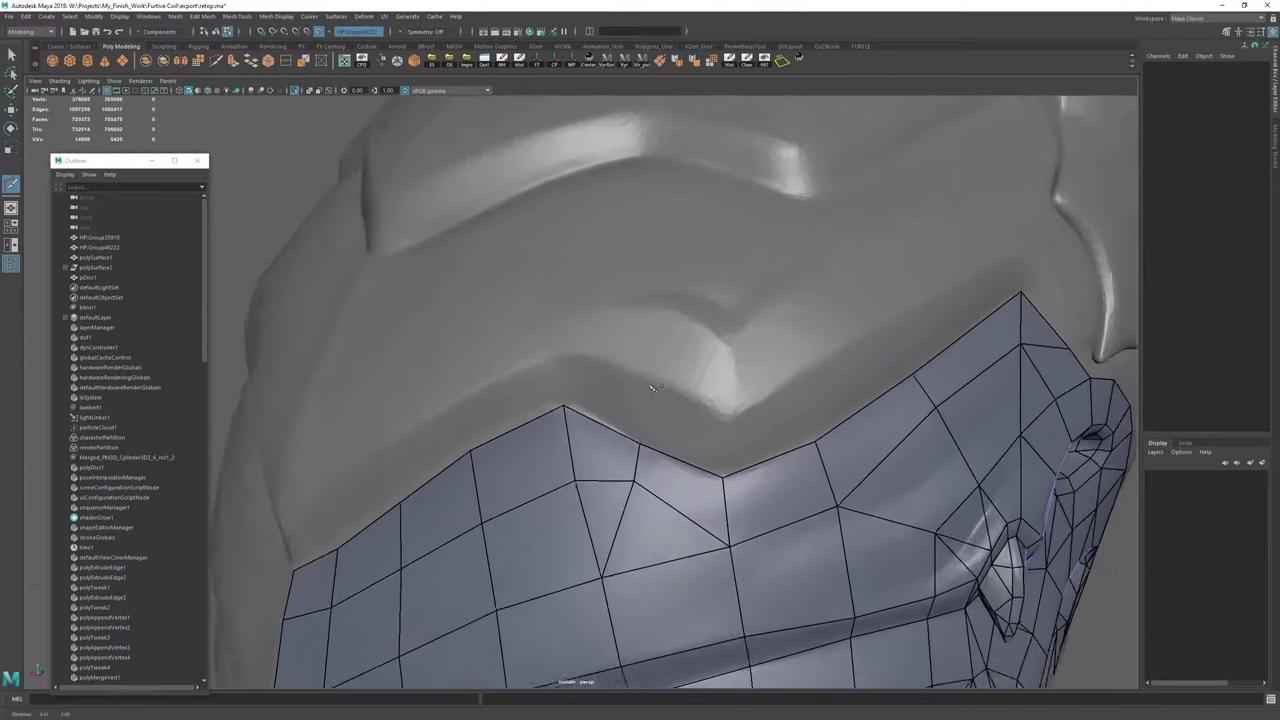
pyautogui.keyDown('alt'); pyautogui.moveTo(580, 400); pyautogui.dragTo(602, 396); pyautogui.keyUp('alt')
pyautogui.keyDown('alt'); pyautogui.moveTo(608, 384); pyautogui.dragTo(567, 415, button='middle'); pyautogui.keyUp('alt')
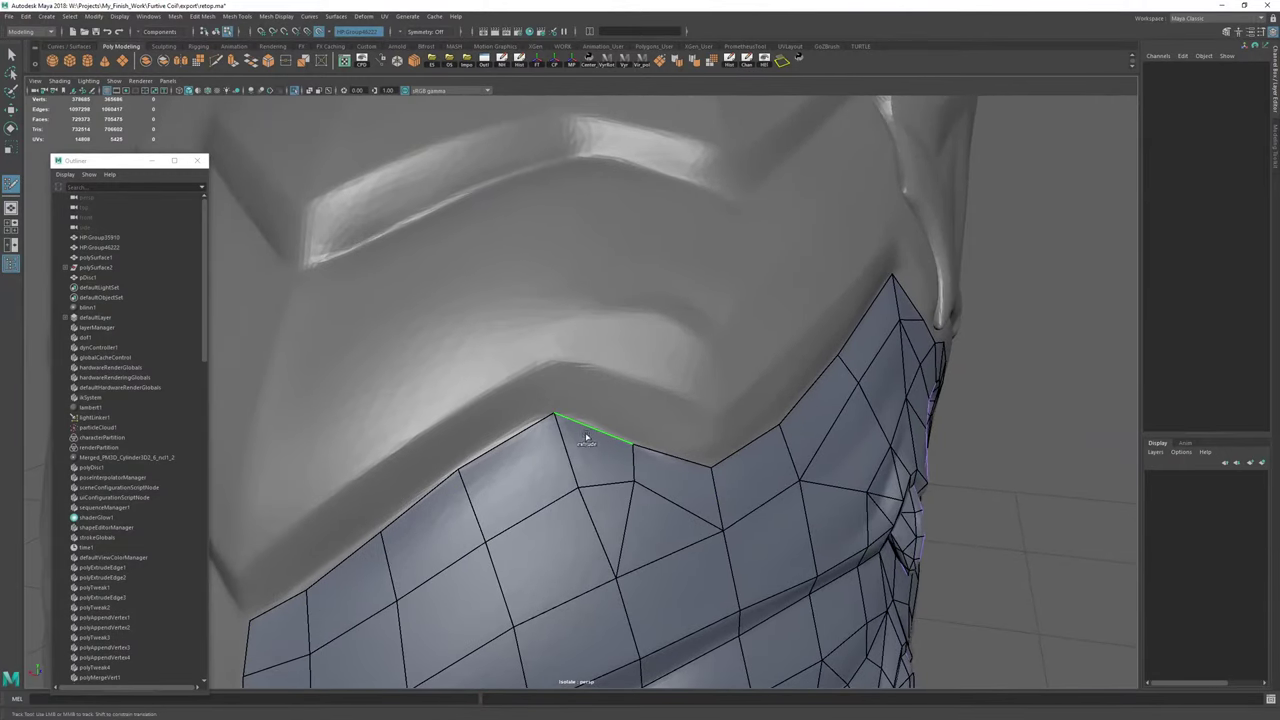
pyautogui.moveTo(587, 438); pyautogui.dragTo(638, 389)
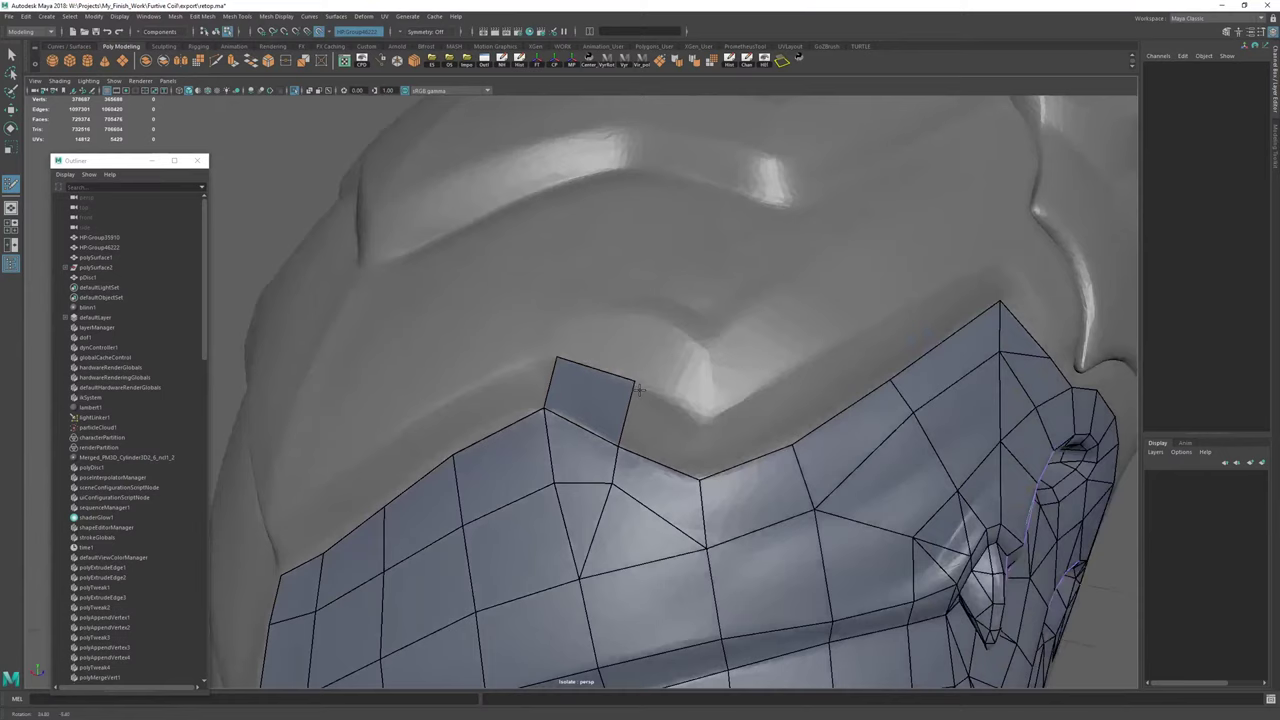
pyautogui.click(703, 416)
pyautogui.keyDown('shift'); pyautogui.click(663, 427); pyautogui.keyUp('shift')
pyautogui.moveTo(558, 358); pyautogui.dragTo(543, 355)
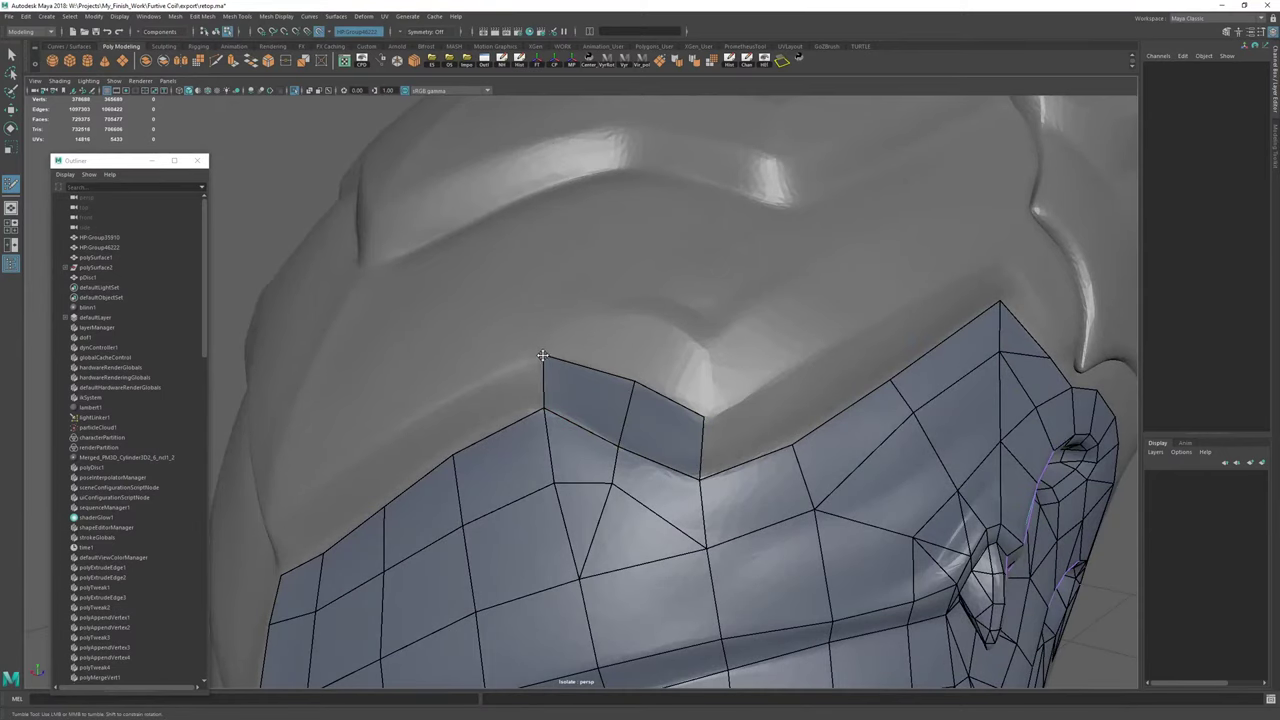
# Clear the retopology mesh's construction history and resume Quad Draw.
pyautogui.press('w')
pyautogui.click(730, 61)
pyautogui.click(747, 61)
pyautogui.press('y')
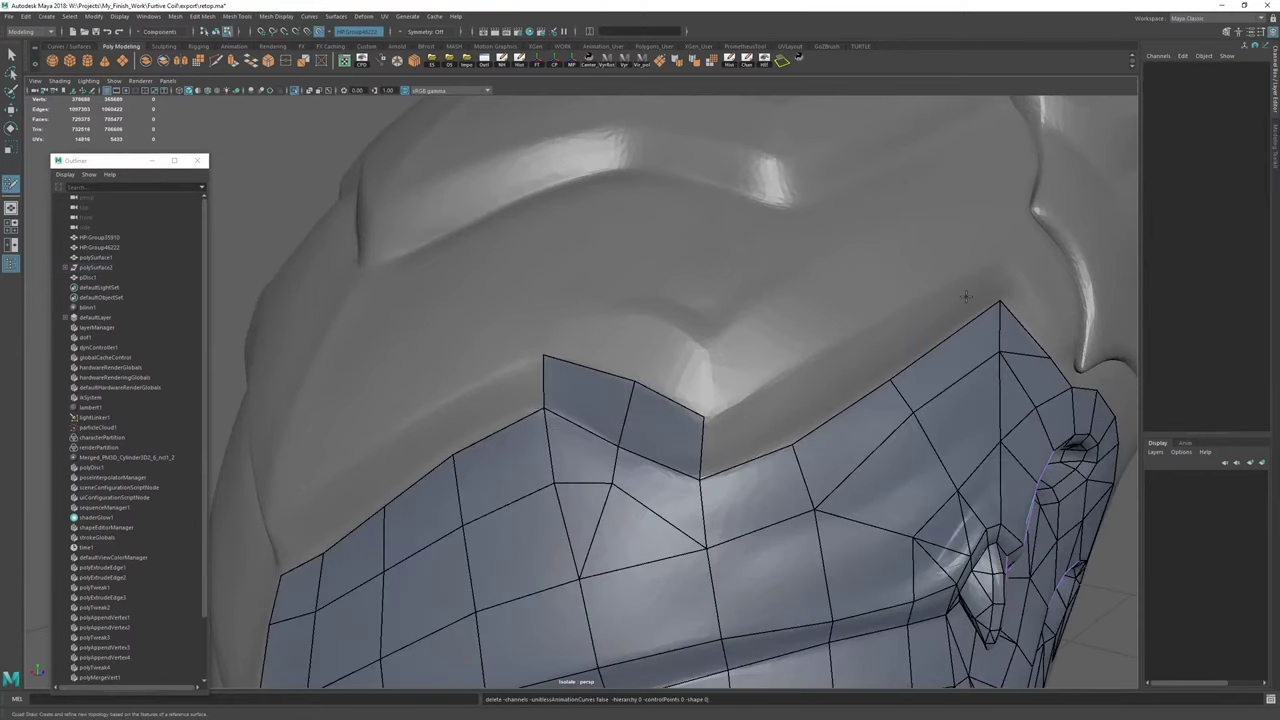
# Continue the fold wall row from the notch to the side above the recess, aligning its end vertices with the ridge.
pyautogui.keyDown('alt'); pyautogui.moveTo(679, 342); pyautogui.dragTo(627, 381); pyautogui.keyUp('alt')
pyautogui.keyDown('shift'); pyautogui.click(627, 381); pyautogui.keyUp('shift')
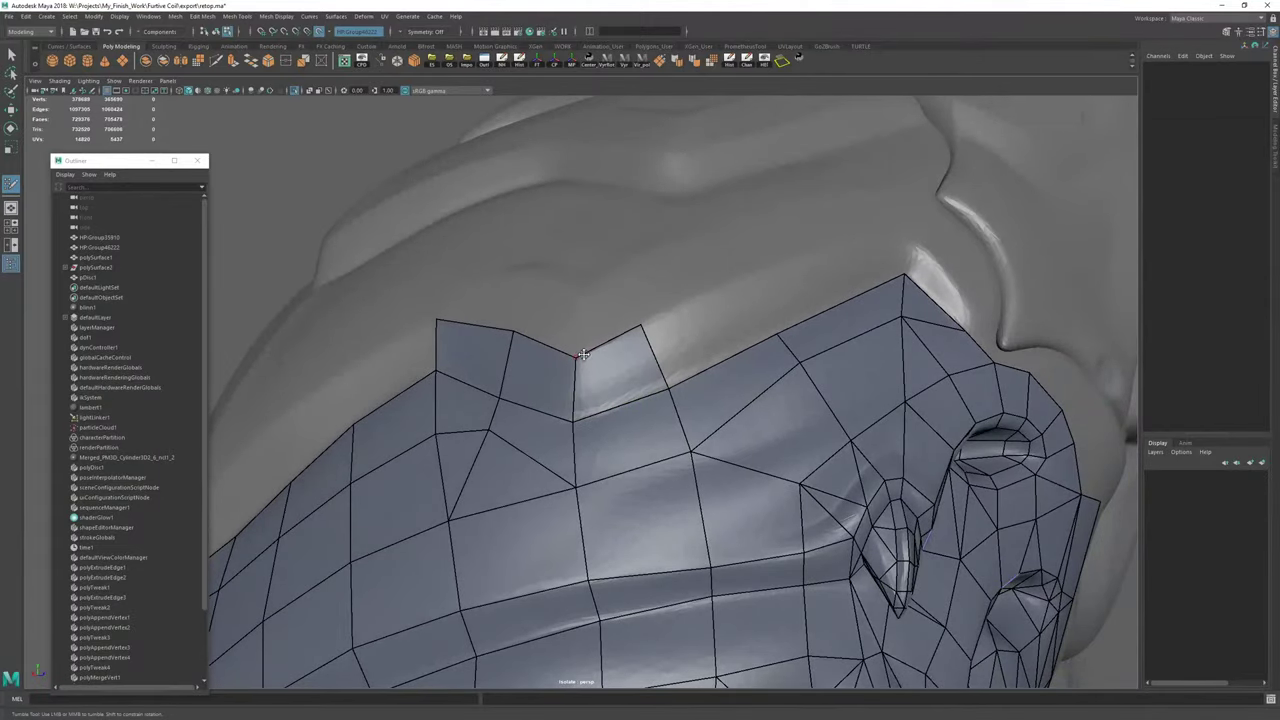
pyautogui.keyDown('alt'); pyautogui.moveTo(649, 326); pyautogui.dragTo(640, 376); pyautogui.keyUp('alt')
pyautogui.moveTo(694, 429); pyautogui.dragTo(663, 365)
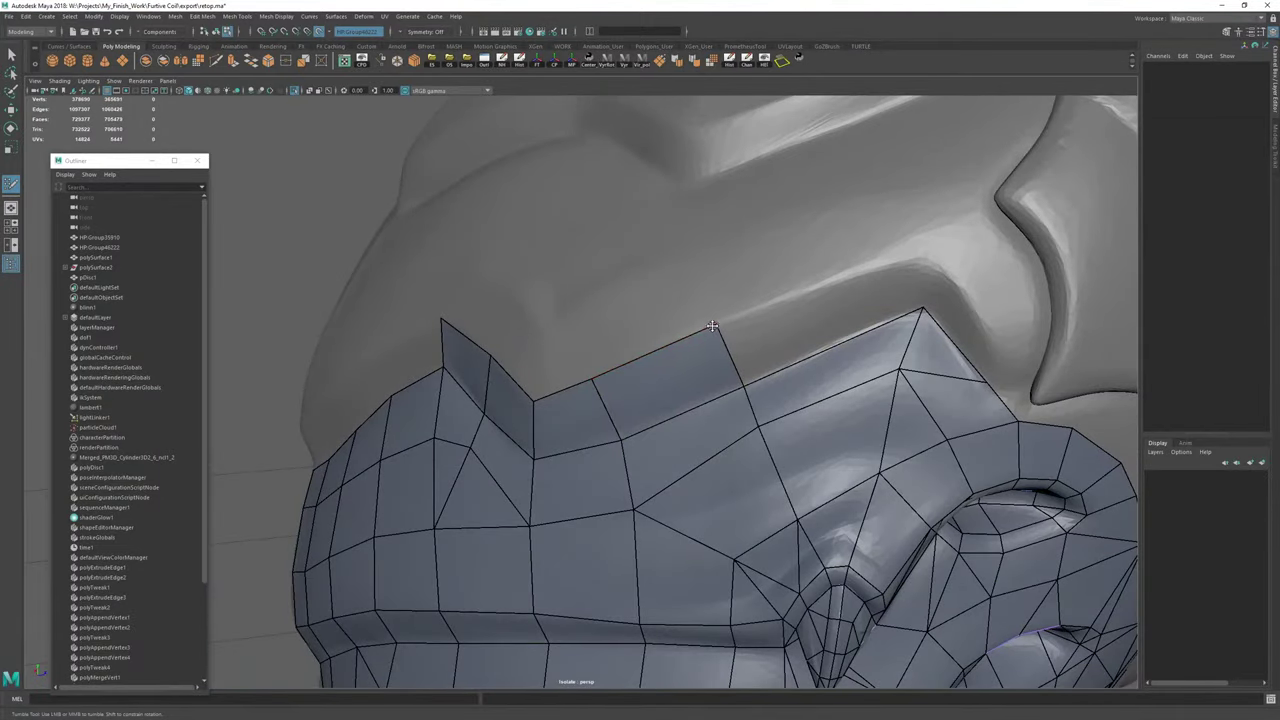
pyautogui.moveTo(815, 365); pyautogui.dragTo(792, 304)
pyautogui.keyDown('alt'); pyautogui.moveTo(800, 370); pyautogui.dragTo(786, 377); pyautogui.keyUp('alt')
pyautogui.keyDown('alt'); pyautogui.moveTo(786, 377); pyautogui.dragTo(553, 450, button='middle'); pyautogui.keyUp('alt')
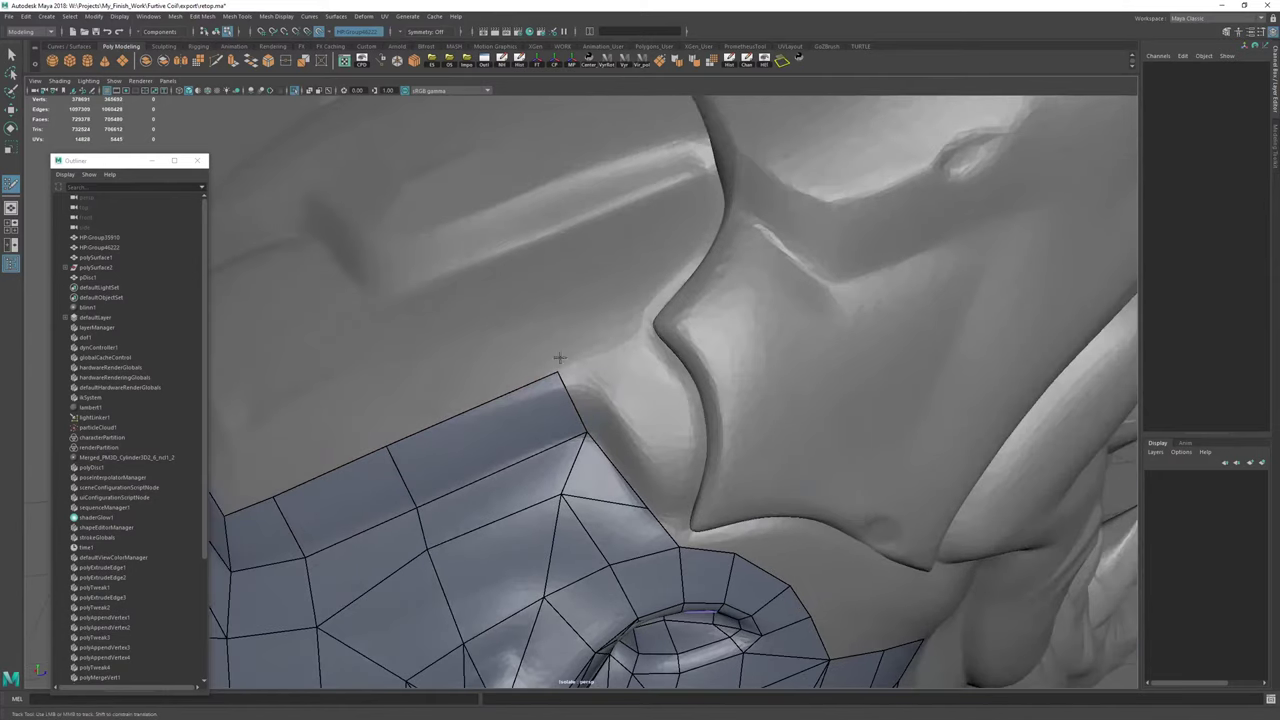
pyautogui.moveTo(560, 370); pyautogui.dragTo(587, 372)
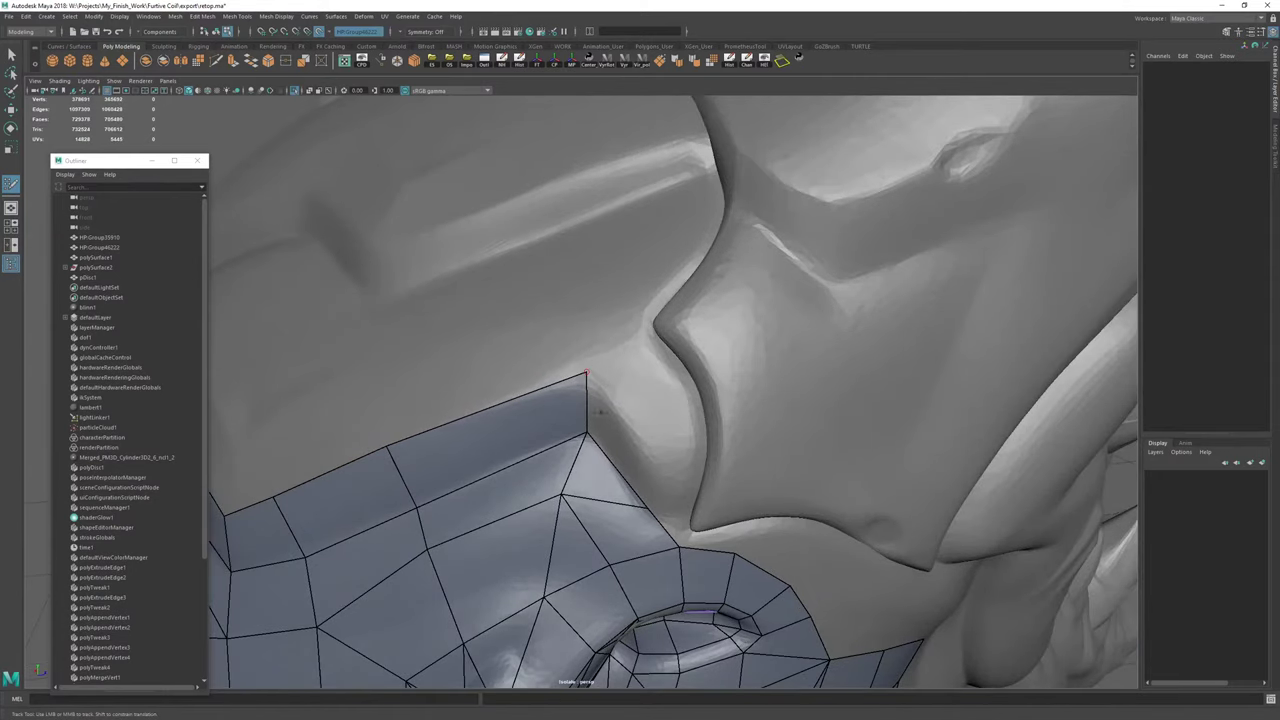
pyautogui.moveTo(634, 483); pyautogui.dragTo(655, 459)
pyautogui.keyDown('alt'); pyautogui.moveTo(661, 482); pyautogui.dragTo(701, 458); pyautogui.keyUp('alt')
# Build the fold wall row from the centre line up to the fold's peak, joining it to the side faces.
pyautogui.keyDown('alt'); pyautogui.moveTo(780, 488); pyautogui.dragTo(614, 401, button='right'); pyautogui.keyUp('alt')
pyautogui.keyDown('alt'); pyautogui.moveTo(614, 401); pyautogui.dragTo(586, 391); pyautogui.keyUp('alt')
pyautogui.keyDown('alt'); pyautogui.moveTo(488, 412); pyautogui.dragTo(590, 391, button='middle'); pyautogui.keyUp('alt')
pyautogui.keyDown('alt'); pyautogui.moveTo(590, 391); pyautogui.dragTo(552, 408); pyautogui.keyUp('alt')
pyautogui.keyDown('alt'); pyautogui.moveTo(552, 408); pyautogui.dragTo(580, 420, button='right'); pyautogui.keyUp('alt')
pyautogui.moveTo(507, 477); pyautogui.dragTo(526, 409)
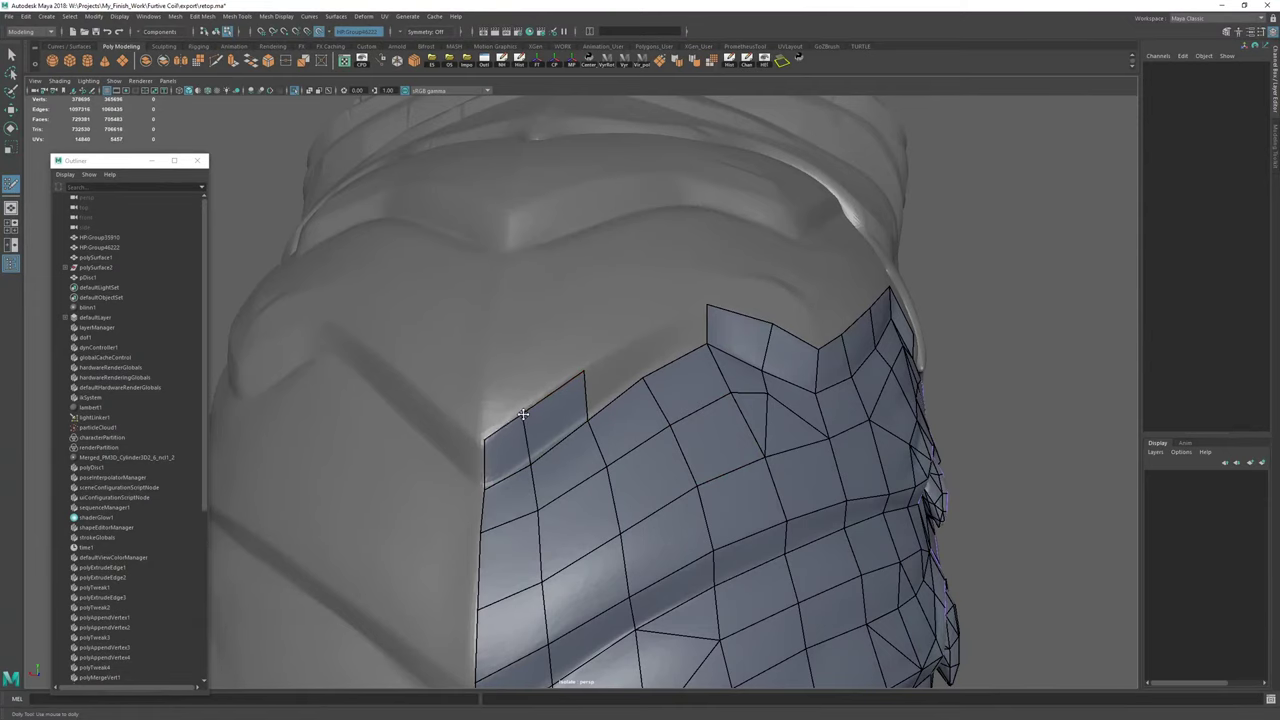
pyautogui.moveTo(600, 382)
pyautogui.keyDown('alt'); pyautogui.mouseDown()
pyautogui.moveTo(534, 464)
pyautogui.moveTo(523, 416)
pyautogui.moveTo(588, 378)
pyautogui.mouseUp(); pyautogui.keyUp('alt')
pyautogui.moveTo(547, 420); pyautogui.dragTo(558, 393)
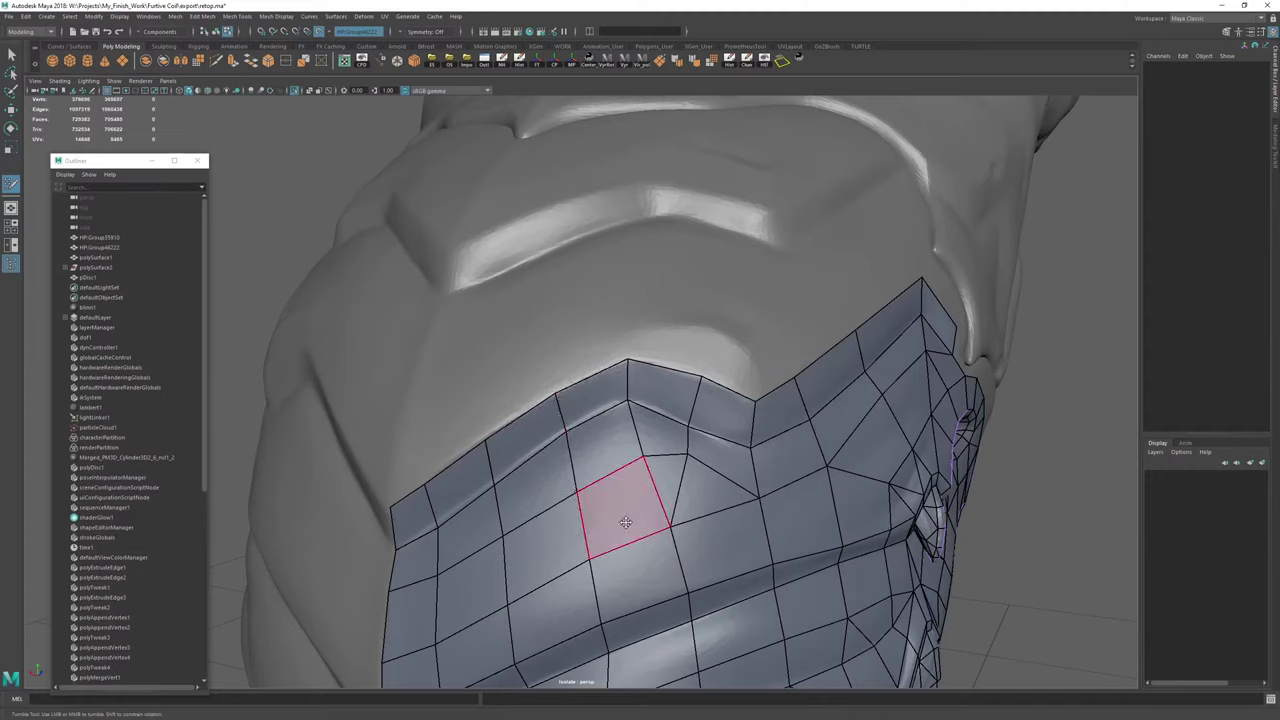
# Cut a diagonal edge across the quad just below the fold wall row, one column away from the centre line.
pyautogui.keyDown('alt'); pyautogui.moveTo(500, 530); pyautogui.dragTo(534, 397, button='middle'); pyautogui.keyUp('alt')
pyautogui.keyDown('alt'); pyautogui.moveTo(534, 397); pyautogui.dragTo(550, 403); pyautogui.keyUp('alt')
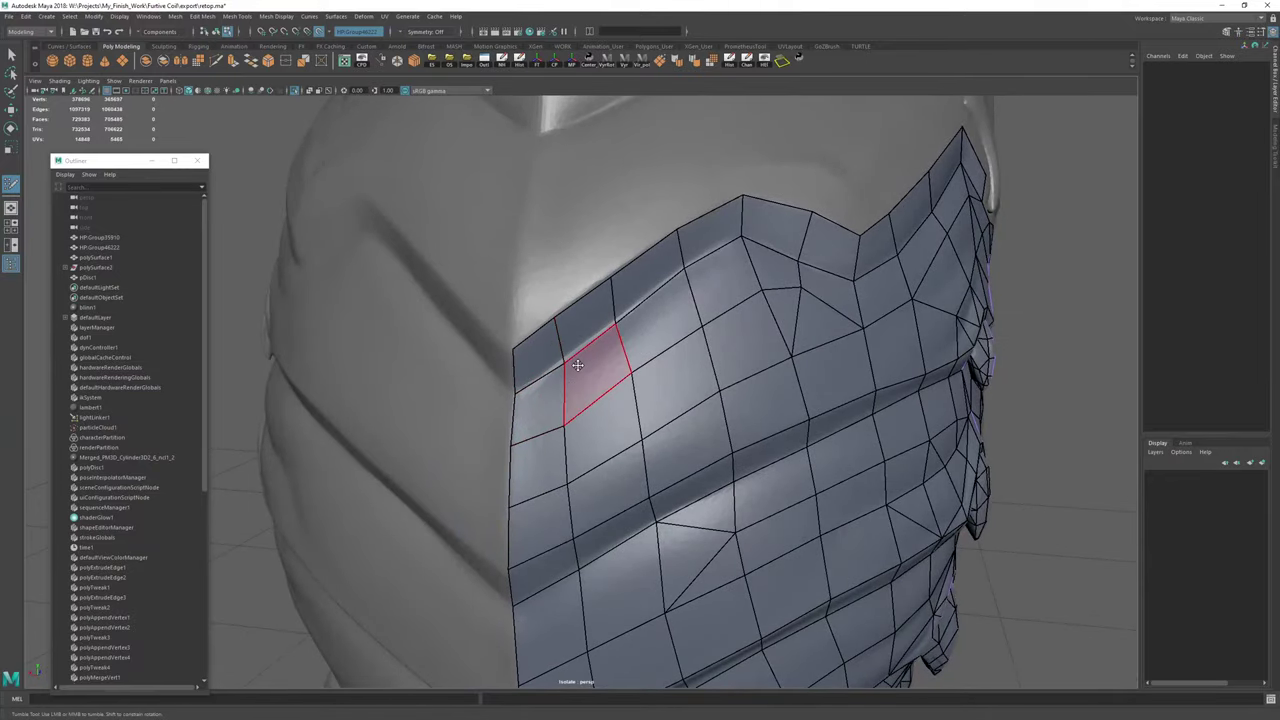
pyautogui.moveTo(614, 294)
pyautogui.keyDown('alt'); pyautogui.mouseDown()
pyautogui.moveTo(549, 195)
pyautogui.moveTo(535, 260)
pyautogui.mouseUp(); pyautogui.keyUp('alt')
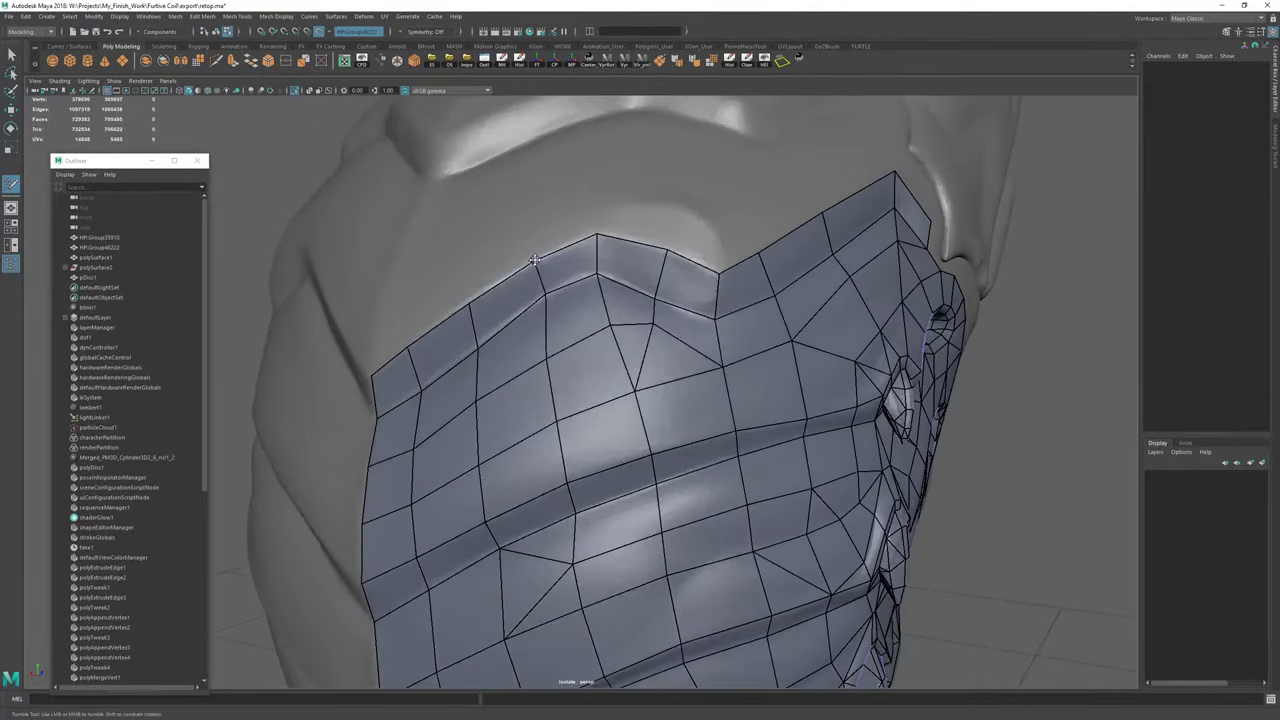
pyautogui.moveTo(478, 350)
pyautogui.mouseDown()
pyautogui.moveTo(531, 299)
pyautogui.moveTo(579, 287)
pyautogui.mouseUp()
pyautogui.keyDown('alt'); pyautogui.moveTo(616, 288); pyautogui.dragTo(516, 354, button='middle'); pyautogui.keyUp('alt')
pyautogui.hotkey('ctrl', 'shift', 'x')
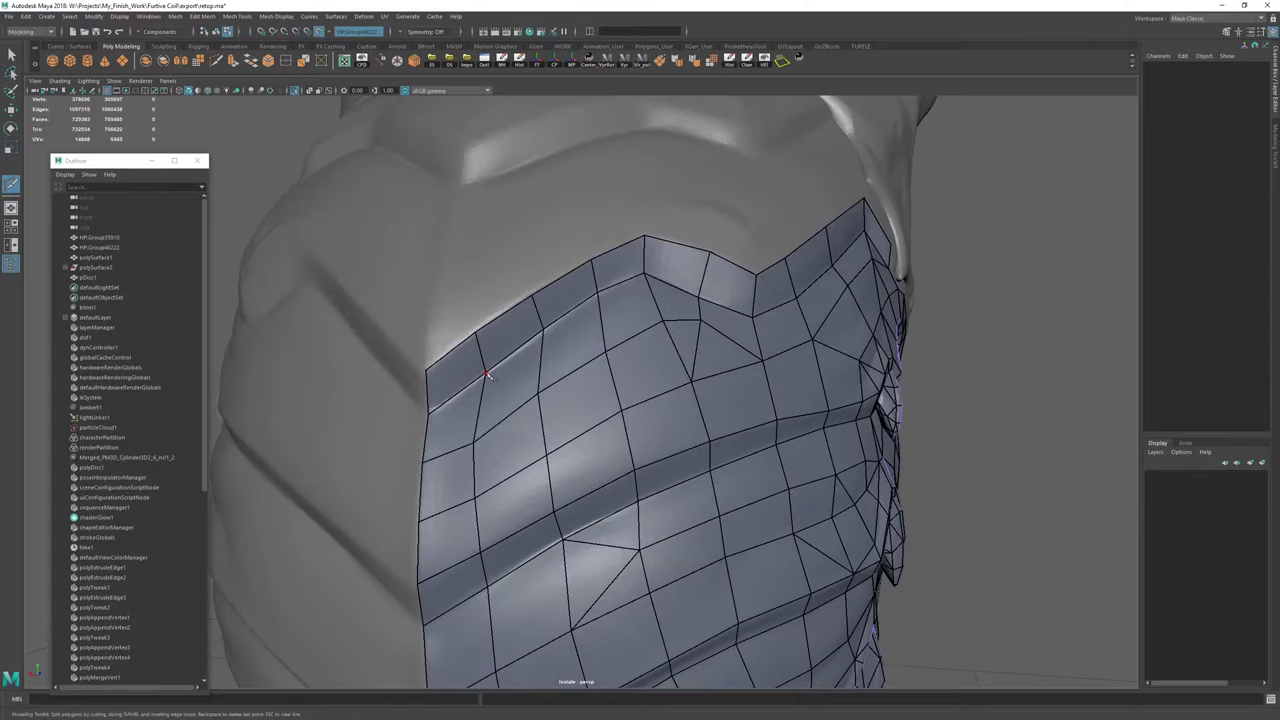
pyautogui.keyDown('alt'); pyautogui.moveTo(604, 355); pyautogui.dragTo(563, 366); pyautogui.keyUp('alt')
pyautogui.keyDown('alt'); pyautogui.moveTo(563, 366); pyautogui.dragTo(658, 358, button='right'); pyautogui.keyUp('alt')
pyautogui.keyDown('alt'); pyautogui.moveTo(658, 357); pyautogui.dragTo(560, 357); pyautogui.keyUp('alt')
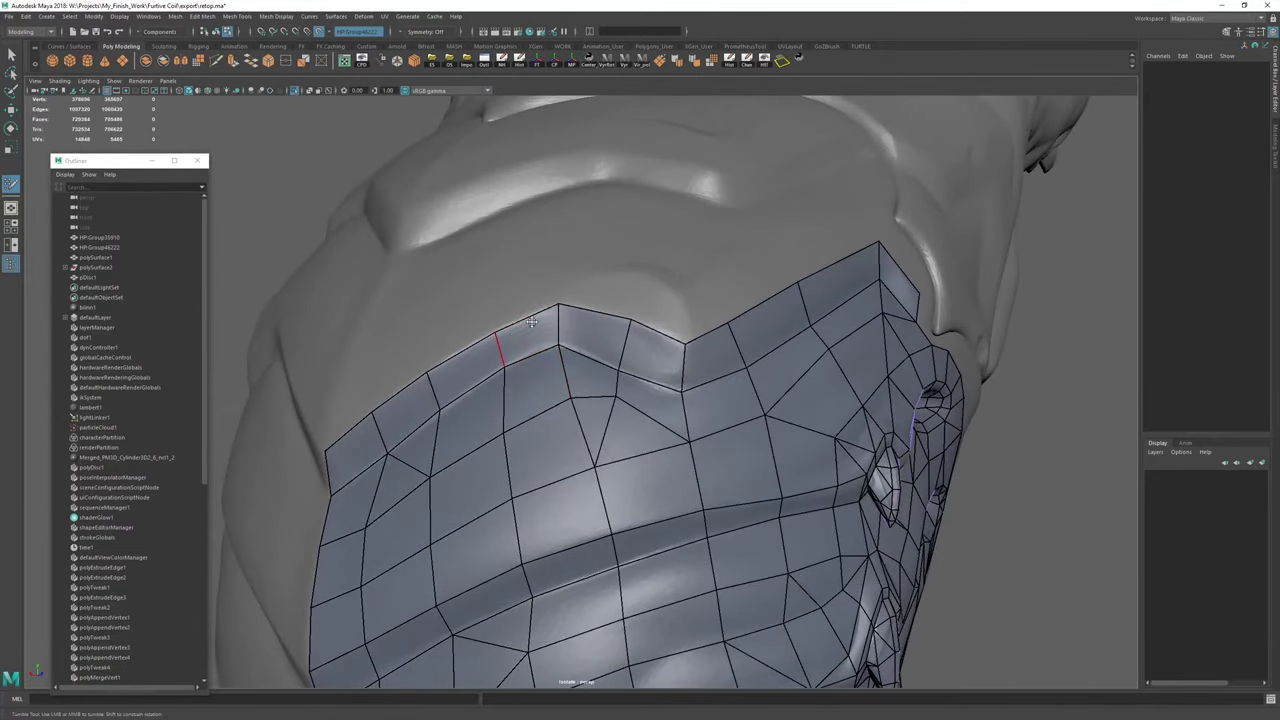
# Shift the cross edges of the faces along and just below the side fold wall to even out their spacing.
pyautogui.keyDown('alt'); pyautogui.moveTo(557, 300); pyautogui.dragTo(535, 359); pyautogui.keyUp('alt')
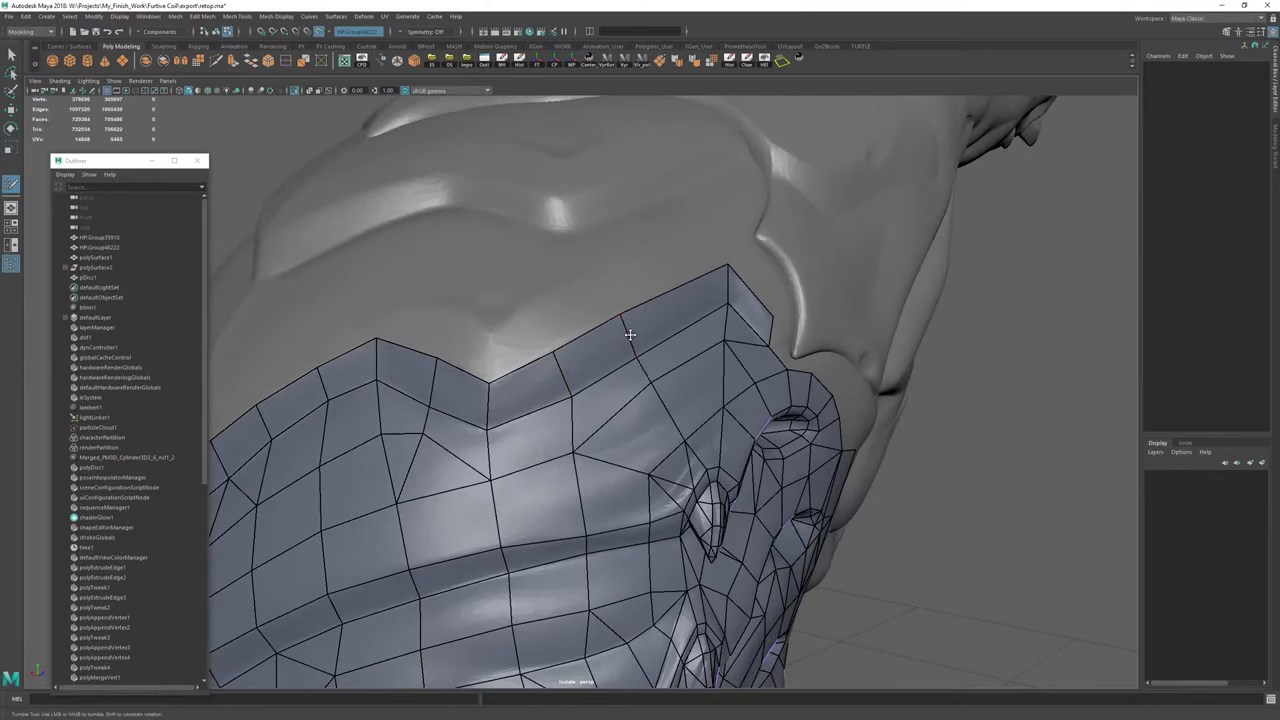
pyautogui.moveTo(630, 335)
pyautogui.mouseDown()
pyautogui.moveTo(651, 323)
pyautogui.moveTo(643, 343)
pyautogui.mouseUp()
pyautogui.moveTo(627, 402); pyautogui.dragTo(637, 408)
pyautogui.keyDown('alt'); pyautogui.moveTo(674, 389); pyautogui.dragTo(583, 418, button='middle'); pyautogui.keyUp('alt')
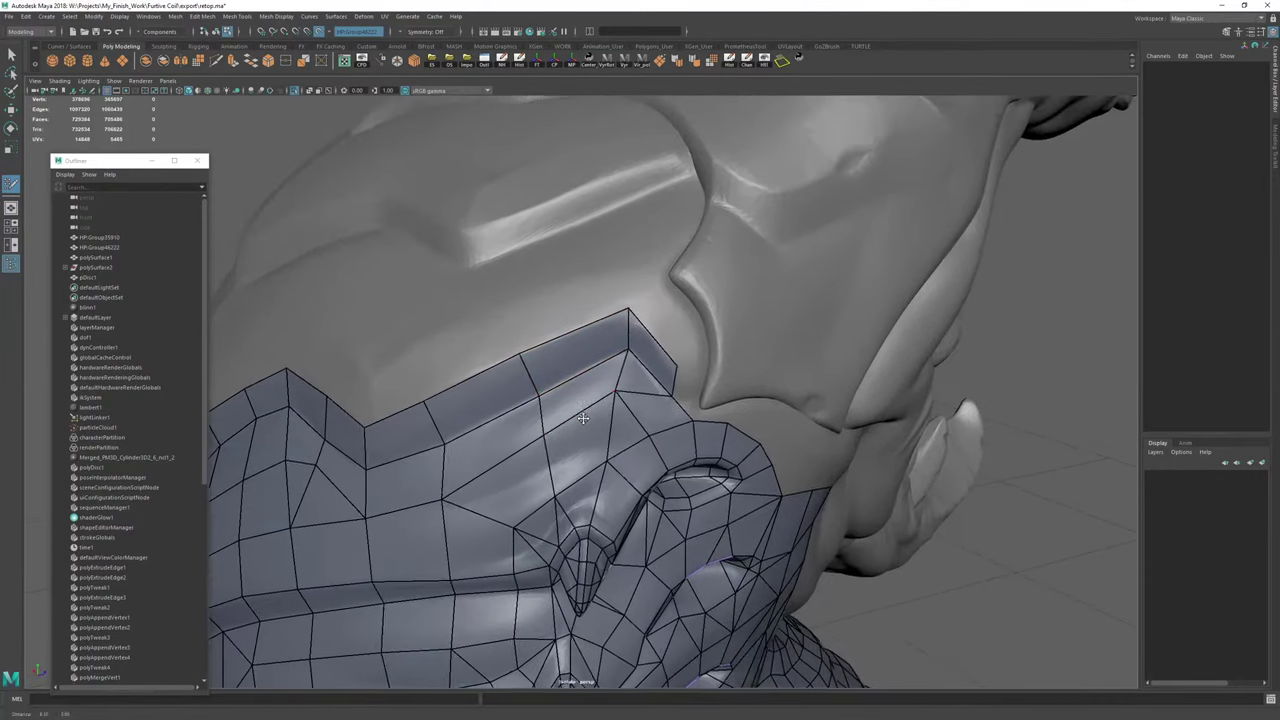
pyautogui.keyDown('alt'); pyautogui.moveTo(583, 418); pyautogui.dragTo(604, 381); pyautogui.keyUp('alt')
# Cut an edge across the face above the side recess, joining its upper vertex to the vertex below the ridge.
pyautogui.click(642, 424)
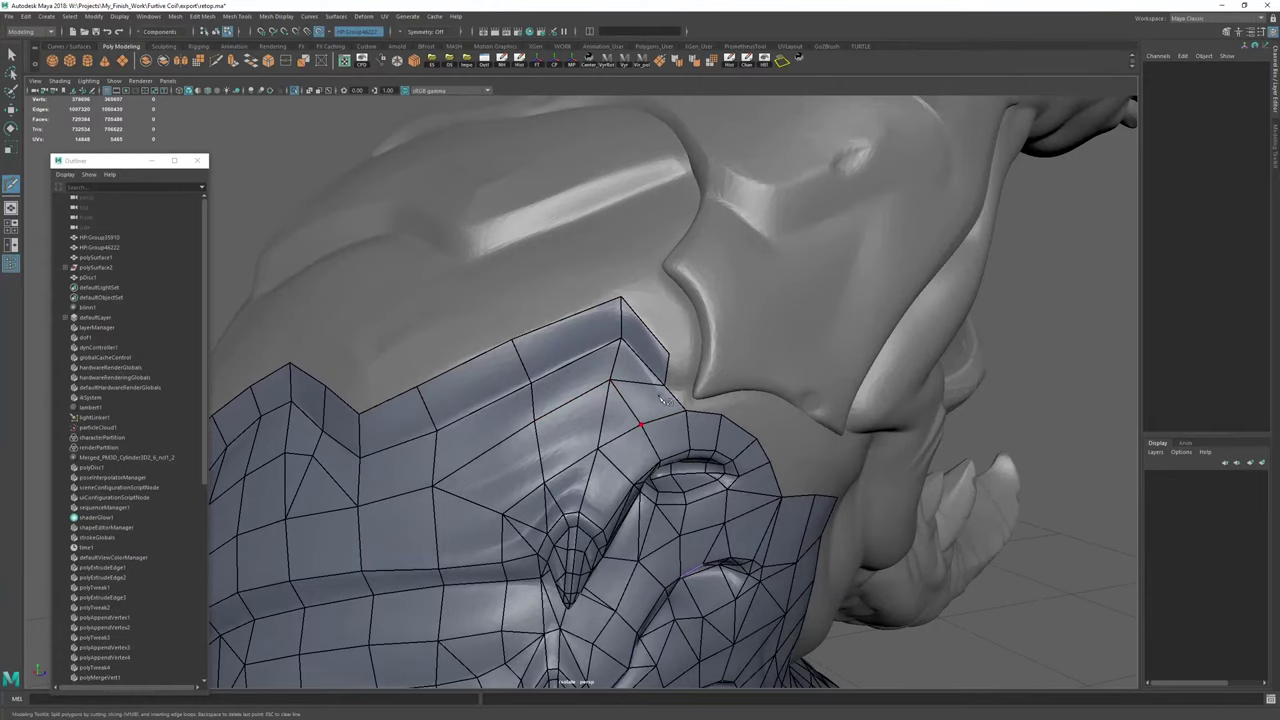
pyautogui.click(609, 382)
pyautogui.keyDown('alt'); pyautogui.moveTo(589, 374); pyautogui.dragTo(557, 372); pyautogui.keyUp('alt')
# Delete the retopology mesh's construction history and resume Quad Draw.
pyautogui.press('w')
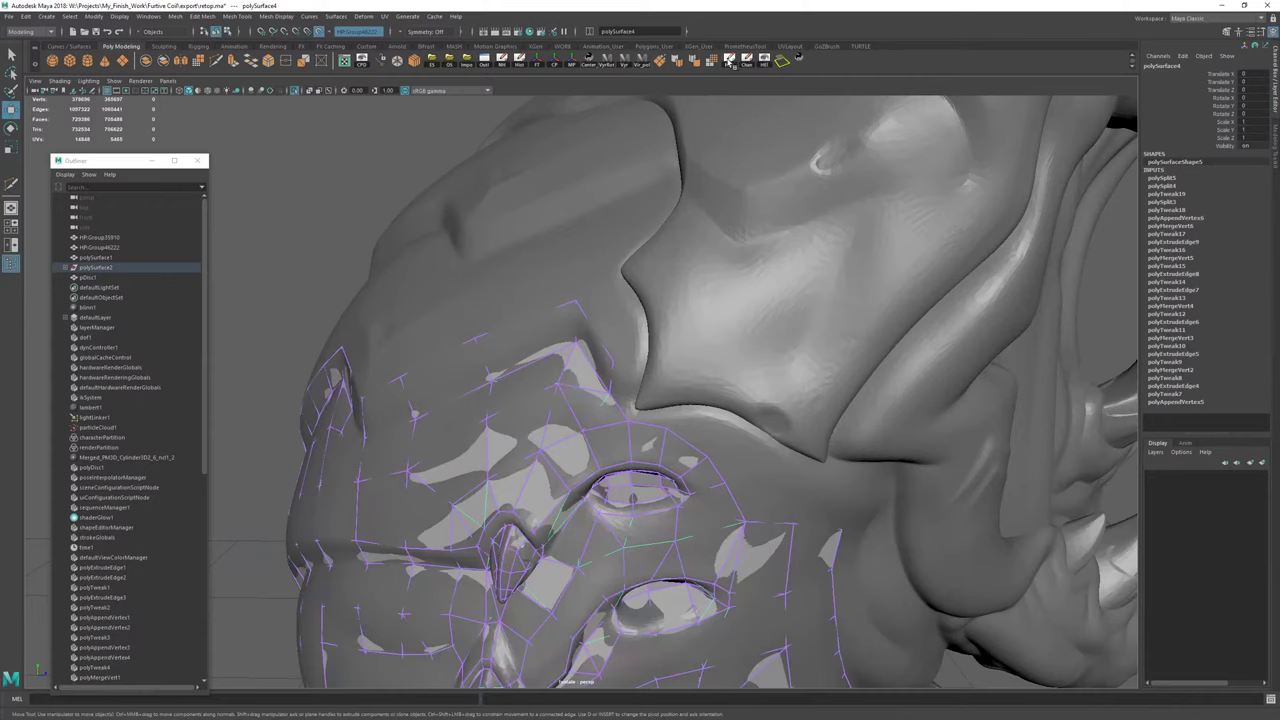
pyautogui.click(730, 62)
pyautogui.press('y')
# Extrude a strip from the fold wall up the centre line to the next fold and divide it into three quads.
pyautogui.keyDown('alt'); pyautogui.moveTo(877, 306); pyautogui.dragTo(620, 290); pyautogui.keyUp('alt')
pyautogui.keyDown('alt'); pyautogui.moveTo(620, 290); pyautogui.dragTo(660, 286, button='right'); pyautogui.keyUp('alt')
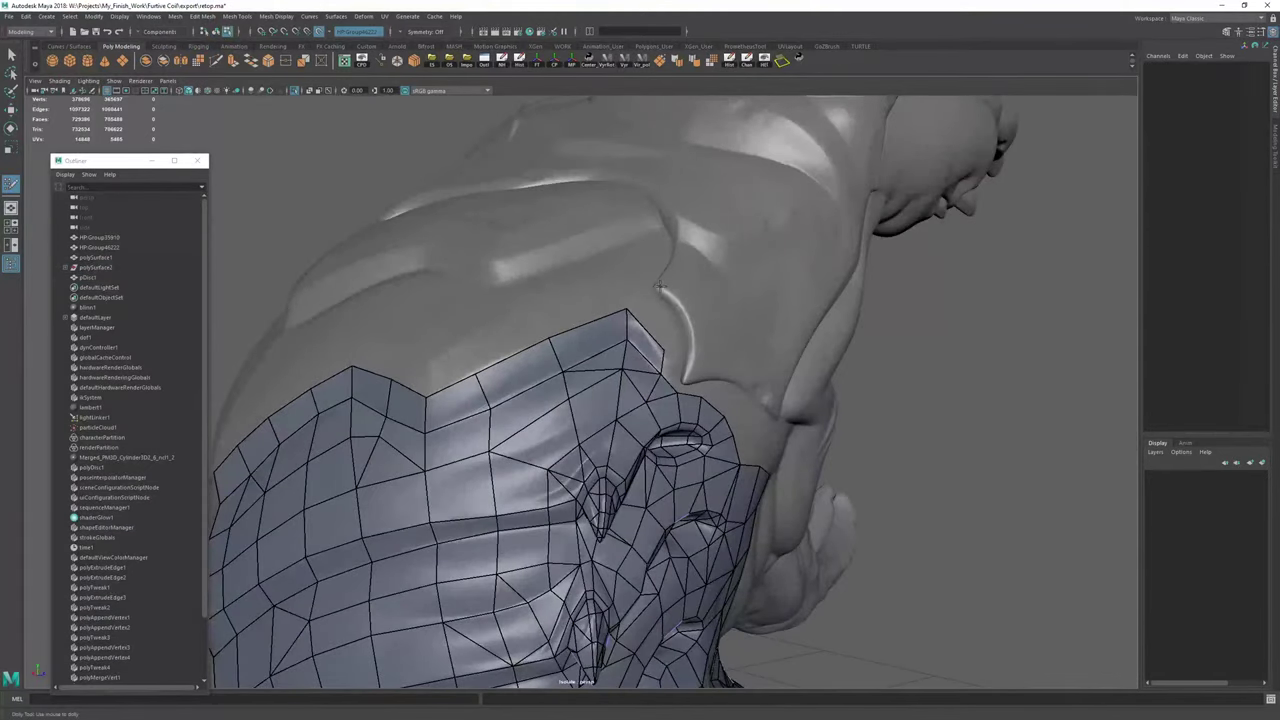
pyautogui.keyDown('alt'); pyautogui.moveTo(571, 291); pyautogui.dragTo(660, 322); pyautogui.keyUp('alt')
pyautogui.keyDown('alt'); pyautogui.moveTo(660, 322); pyautogui.dragTo(742, 335, button='right'); pyautogui.keyUp('alt')
pyautogui.moveTo(742, 334)
pyautogui.keyDown('alt'); pyautogui.mouseDown()
pyautogui.moveTo(622, 373)
pyautogui.moveTo(611, 237)
pyautogui.moveTo(606, 308)
pyautogui.mouseUp(); pyautogui.keyUp('alt')
pyautogui.moveTo(647, 270); pyautogui.dragTo(645, 262)
pyautogui.keyDown('ctrl'); pyautogui.click(605, 422); pyautogui.keyUp('ctrl')
pyautogui.keyDown('ctrl'); pyautogui.click(608, 360); pyautogui.keyUp('ctrl')
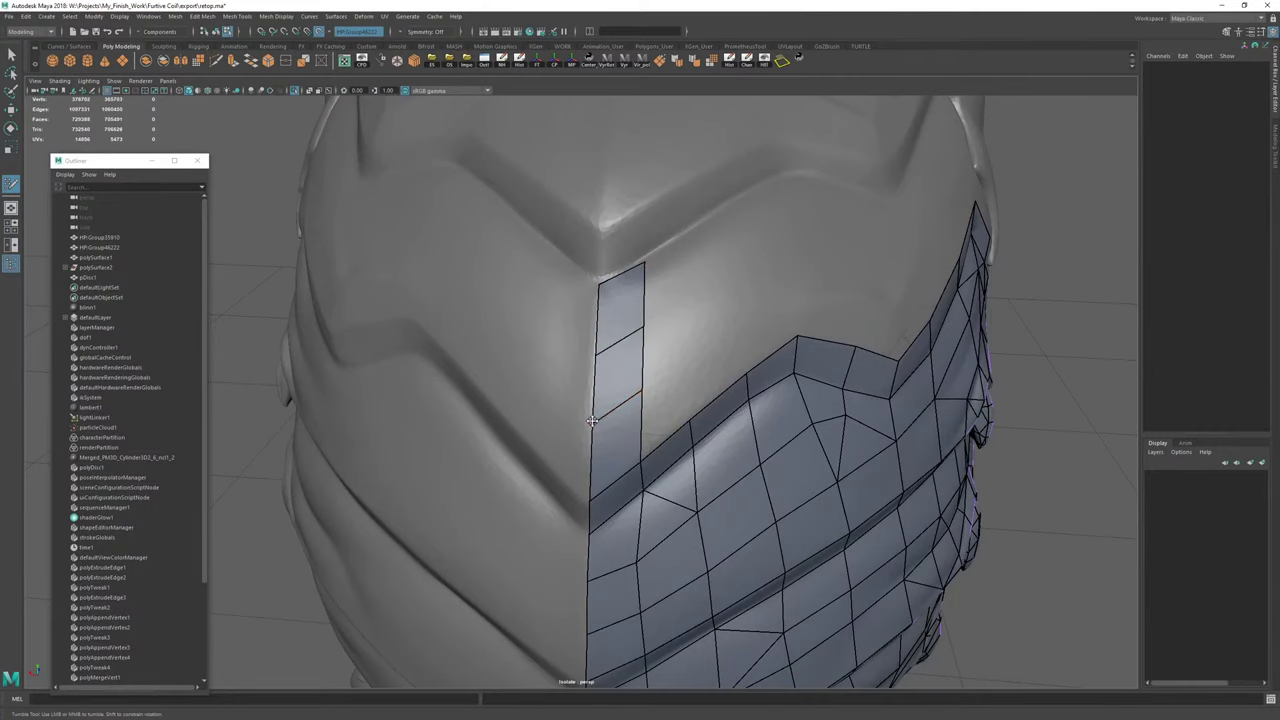
# Build a second column of three quads beside the centre strip up to the next fold, aligning its vertices with the first column.
pyautogui.keyDown('alt'); pyautogui.moveTo(592, 421); pyautogui.dragTo(719, 322); pyautogui.keyUp('alt')
pyautogui.moveTo(629, 378); pyautogui.dragTo(653, 358)
pyautogui.moveTo(632, 316); pyautogui.dragTo(657, 299)
pyautogui.hotkey('ctrl', 'z')
pyautogui.keyDown('alt'); pyautogui.moveTo(711, 299); pyautogui.dragTo(590, 382, button='middle'); pyautogui.keyUp('alt')
pyautogui.moveTo(563, 426); pyautogui.dragTo(532, 384)
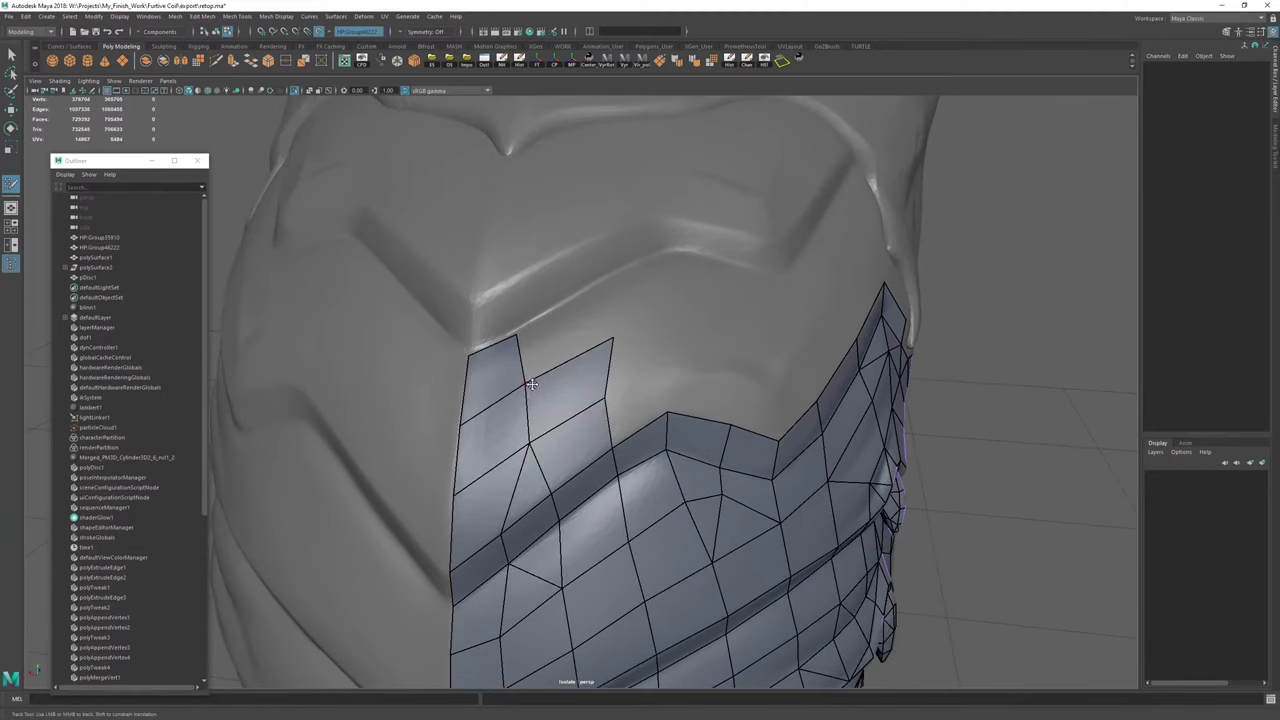
pyautogui.moveTo(548, 326); pyautogui.dragTo(590, 302)
pyautogui.keyDown('alt'); pyautogui.moveTo(594, 306); pyautogui.dragTo(594, 371); pyautogui.keyUp('alt')
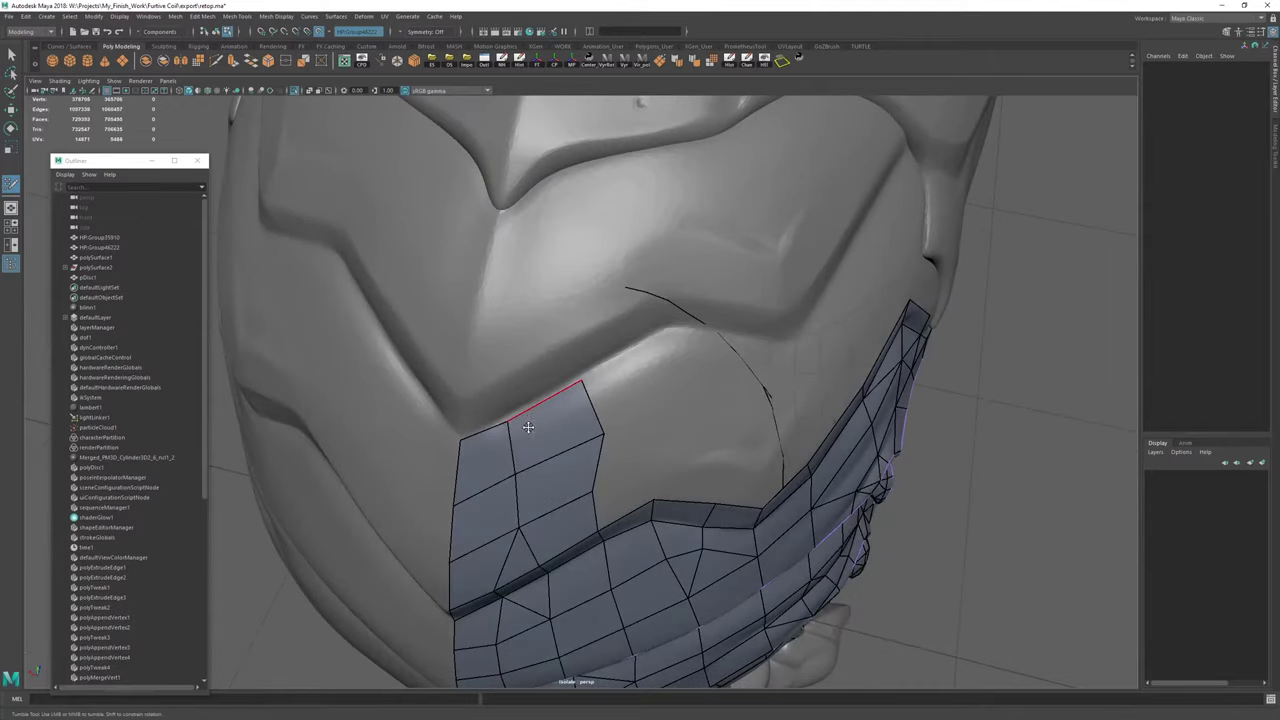
# Build the third column of quads from the lower fold wall's peak up to the next fold's peak.
pyautogui.moveTo(512, 444); pyautogui.dragTo(519, 352)
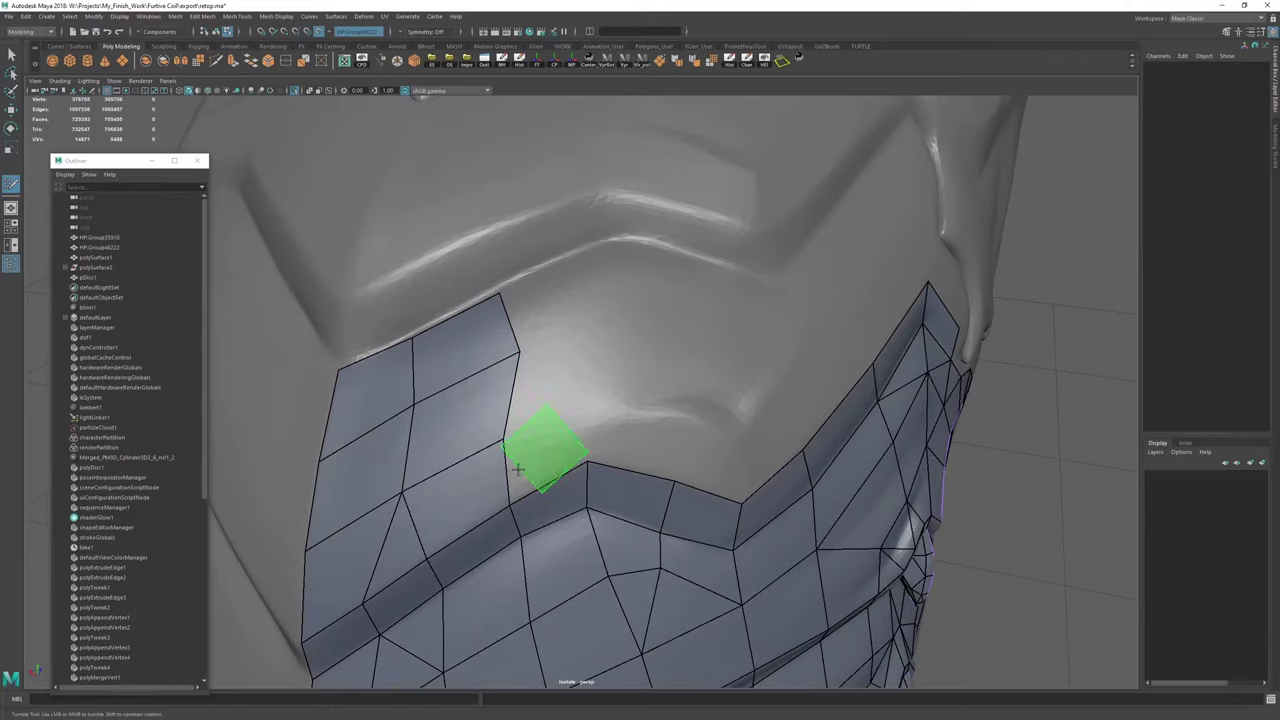
pyautogui.moveTo(509, 471); pyautogui.dragTo(547, 289)
pyautogui.keyDown('alt'); pyautogui.moveTo(547, 289); pyautogui.dragTo(601, 314); pyautogui.keyUp('alt')
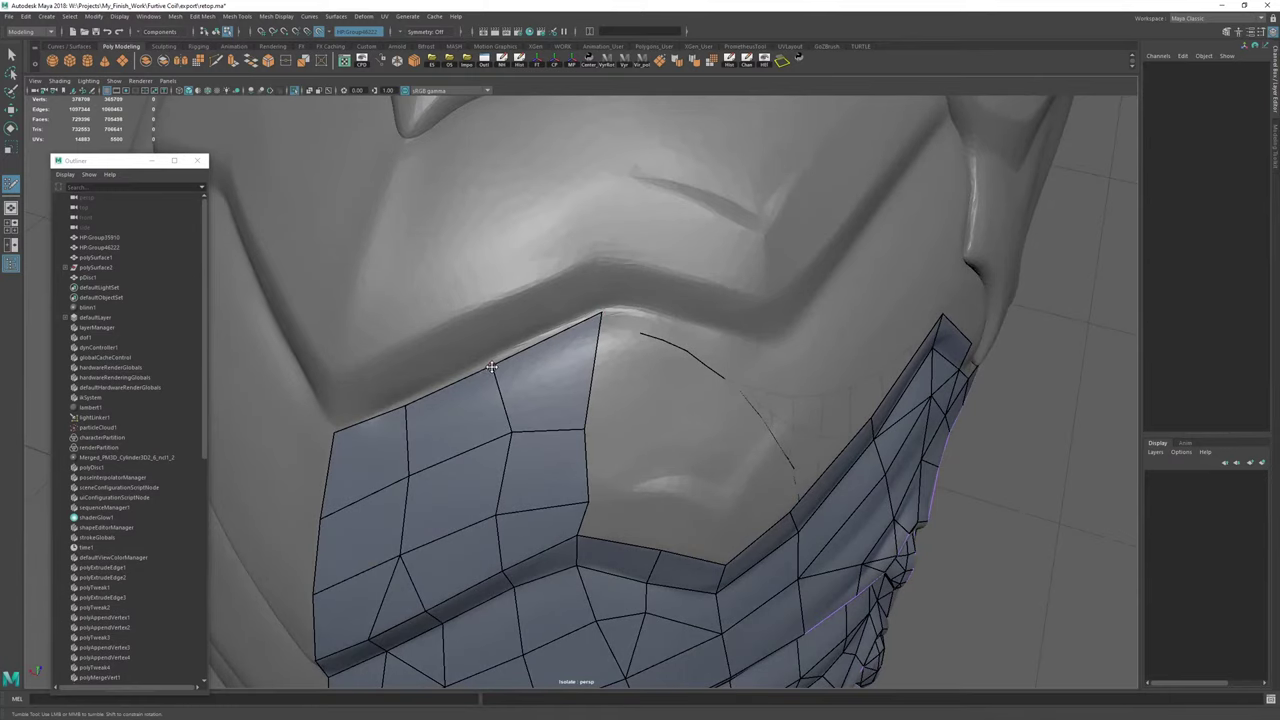
pyautogui.keyDown('alt'); pyautogui.moveTo(491, 367); pyautogui.dragTo(463, 405); pyautogui.keyUp('alt')
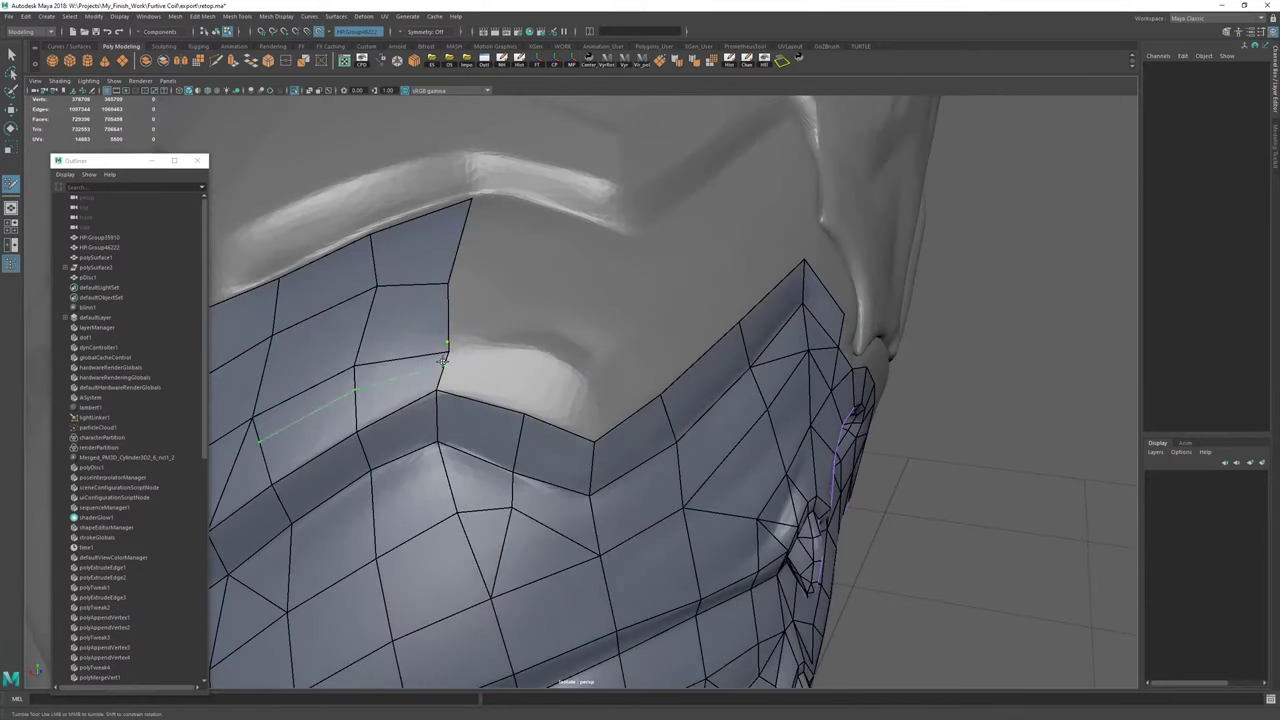
# Continue the lower quad row above the fold wall from the peak through the notch and out to the side.
pyautogui.moveTo(446, 351); pyautogui.dragTo(442, 338)
pyautogui.moveTo(480, 399); pyautogui.dragTo(535, 353)
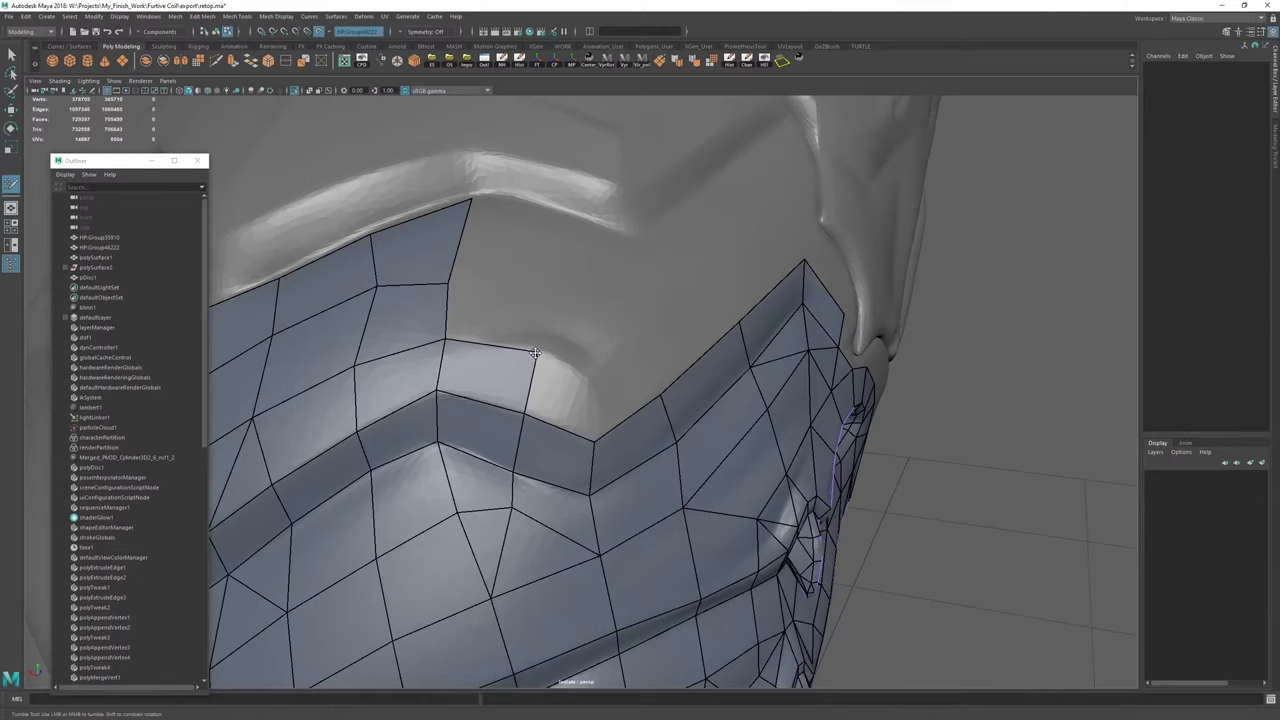
pyautogui.moveTo(567, 432)
pyautogui.mouseDown()
pyautogui.moveTo(586, 372)
pyautogui.moveTo(601, 375)
pyautogui.moveTo(595, 404)
pyautogui.mouseUp()
pyautogui.keyDown('alt'); pyautogui.moveTo(551, 457); pyautogui.dragTo(563, 428); pyautogui.keyUp('alt')
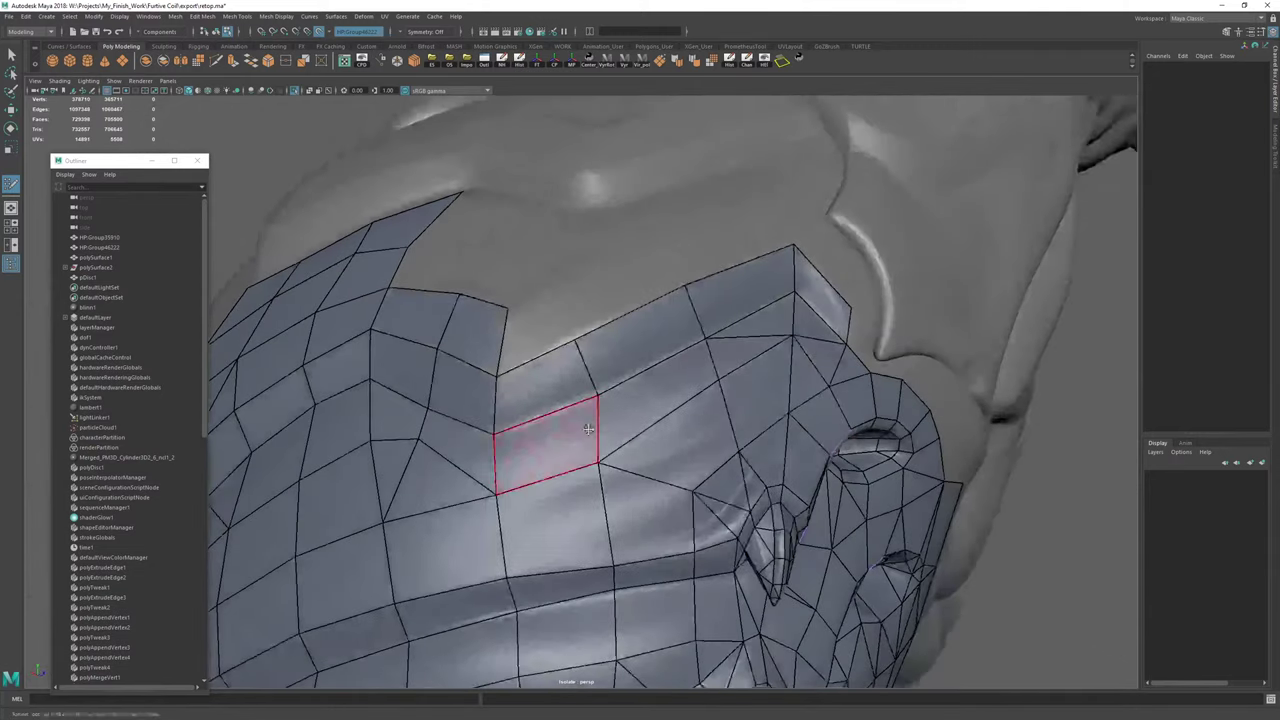
pyautogui.moveTo(631, 319); pyautogui.dragTo(584, 363)
pyautogui.keyDown('shift'); pyautogui.click(579, 355); pyautogui.keyUp('shift')
# Add two quads of the upper row on the side, reaching along the fold to the back plate's rim.
pyautogui.keyDown('alt'); pyautogui.moveTo(742, 321); pyautogui.dragTo(655, 388, button='middle'); pyautogui.keyUp('alt')
pyautogui.moveTo(655, 388)
pyautogui.keyDown('alt'); pyautogui.mouseDown()
pyautogui.moveTo(639, 387)
pyautogui.moveTo(617, 326)
pyautogui.moveTo(679, 324)
pyautogui.moveTo(626, 391)
pyautogui.moveTo(640, 405)
pyautogui.mouseUp(); pyautogui.keyUp('alt')
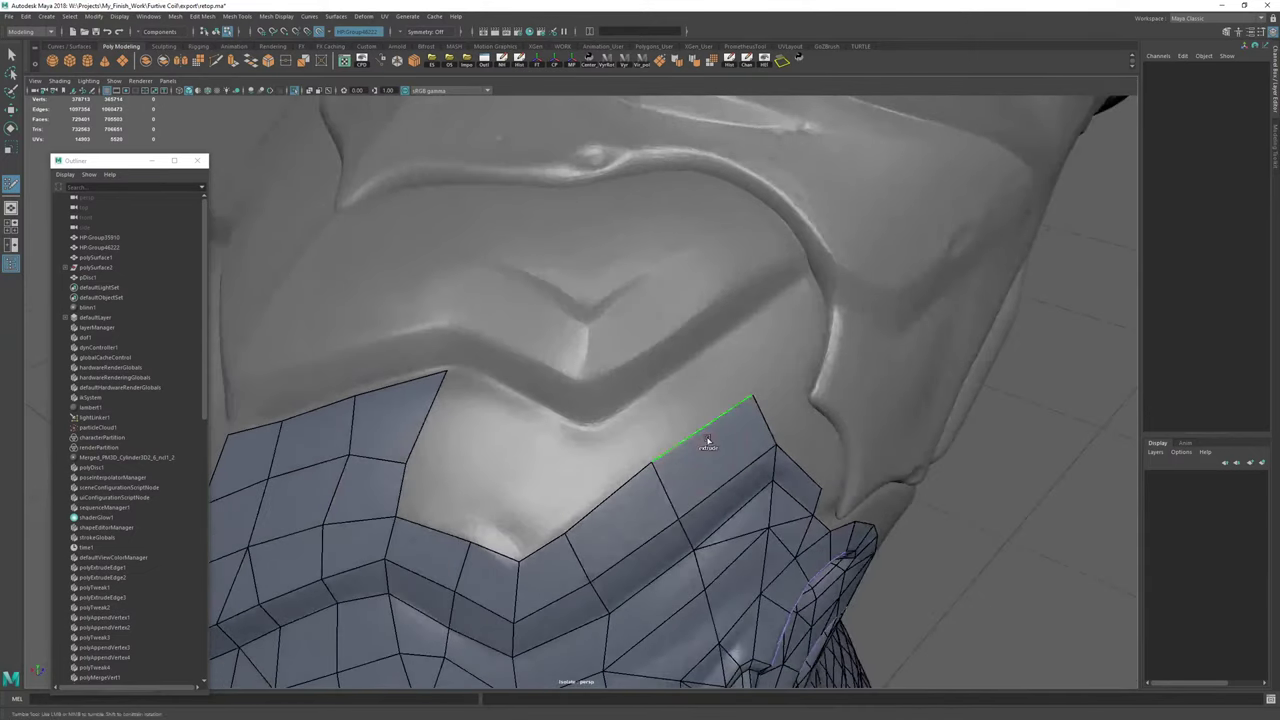
pyautogui.moveTo(706, 439); pyautogui.dragTo(682, 404)
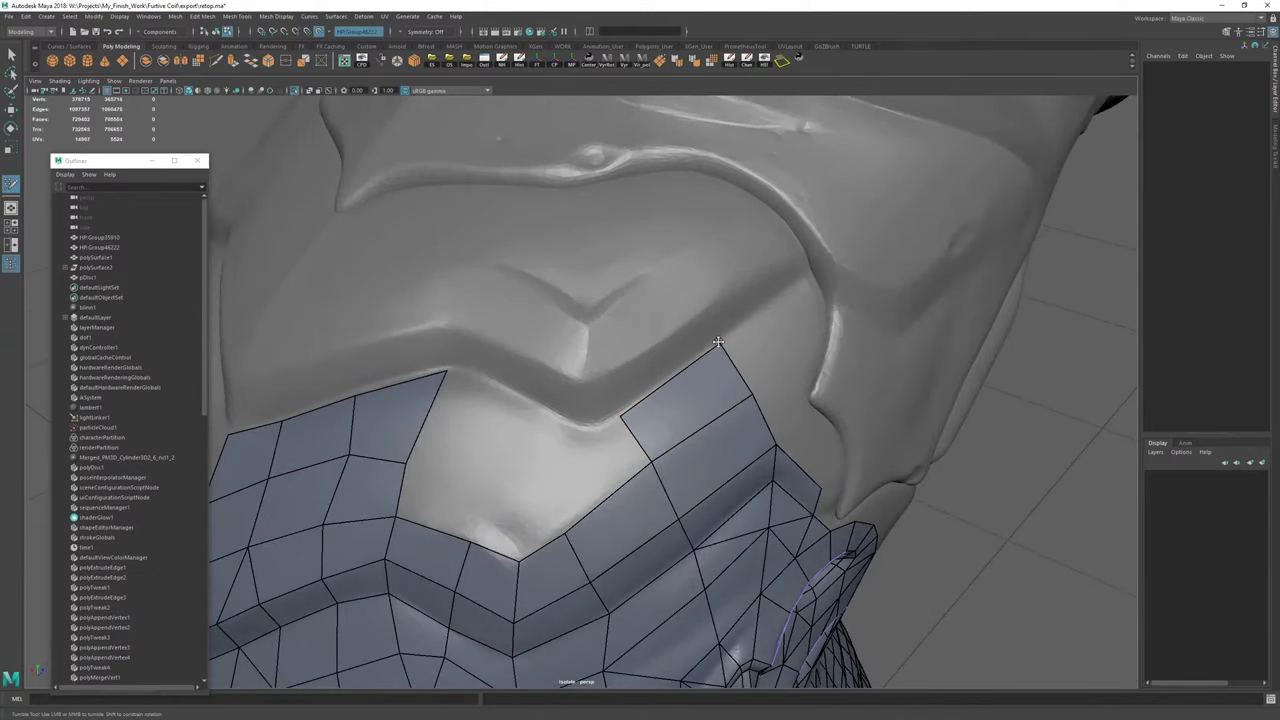
pyautogui.keyDown('alt'); pyautogui.moveTo(793, 361); pyautogui.dragTo(763, 364); pyautogui.keyUp('alt')
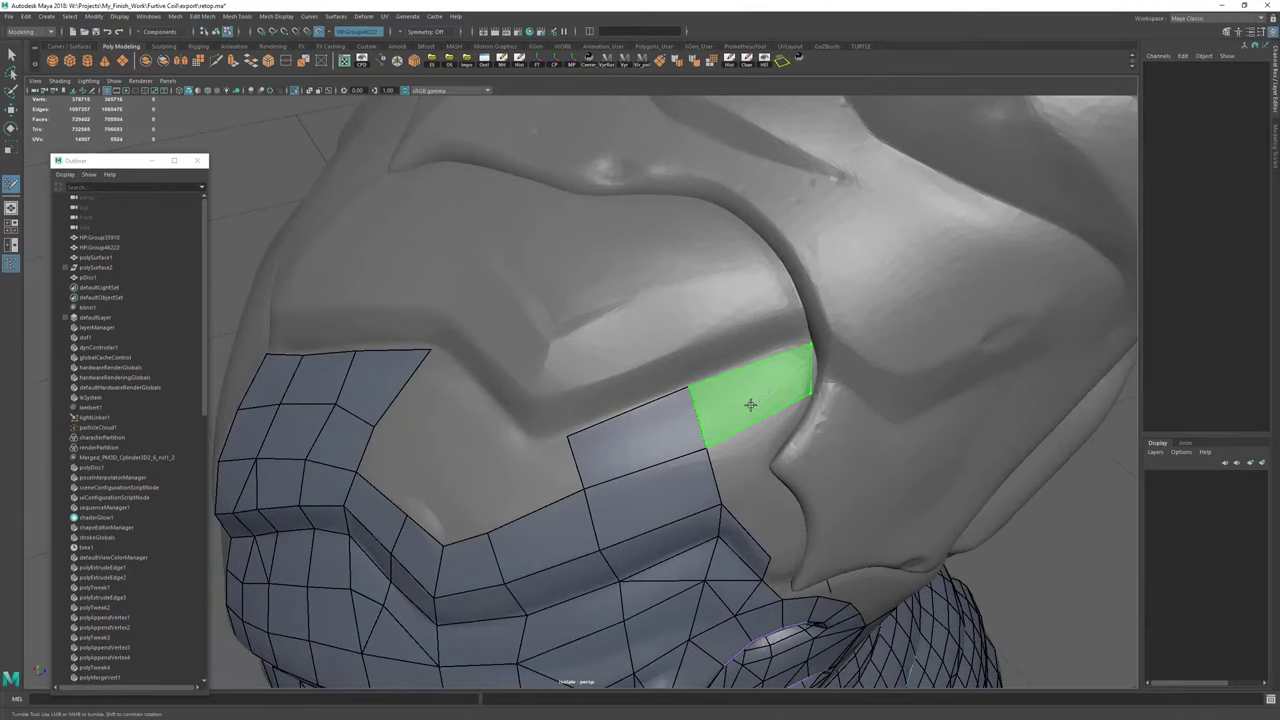
pyautogui.keyDown('shift'); pyautogui.click(751, 405); pyautogui.keyUp('shift')
# Extend the upper row from the fold's peak toward the notch and merge its lower corner into the adjoining column.
pyautogui.keyDown('alt'); pyautogui.moveTo(506, 482); pyautogui.dragTo(557, 449); pyautogui.keyUp('alt')
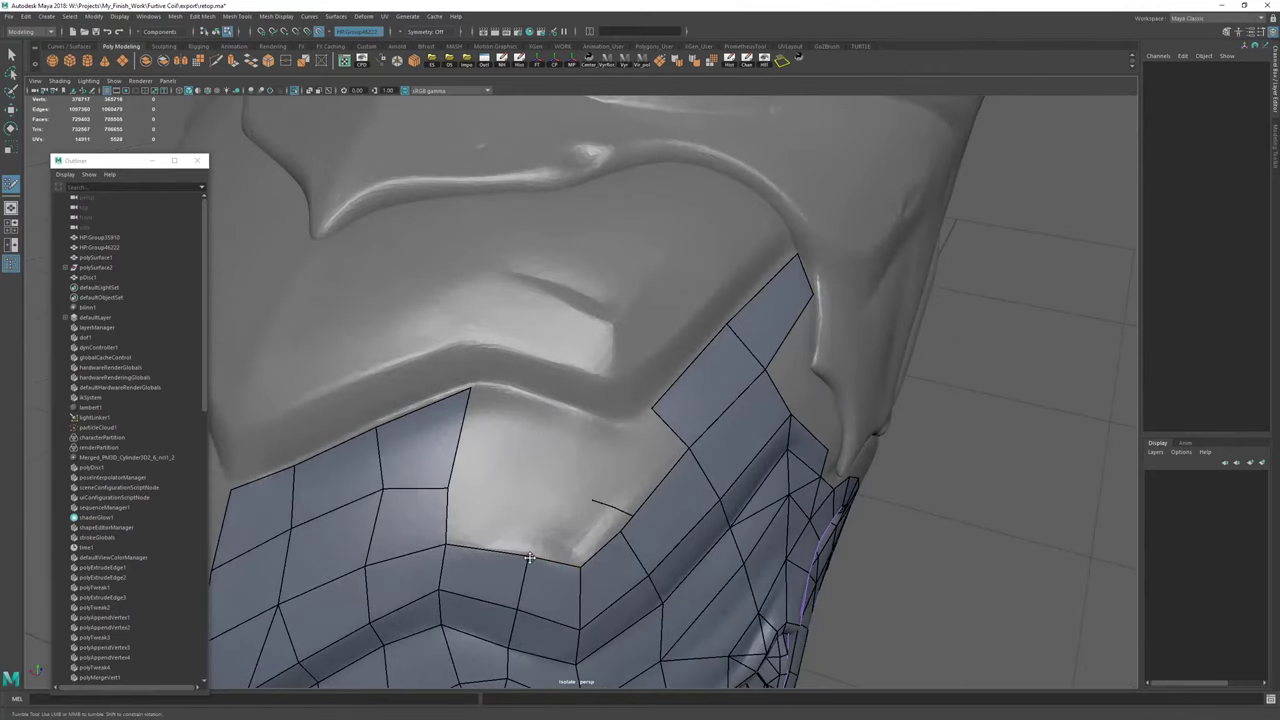
pyautogui.scroll(-10, 570, 563)
pyautogui.keyDown('alt'); pyautogui.moveTo(570, 563); pyautogui.dragTo(680, 429); pyautogui.keyUp('alt')
pyautogui.scroll(10, 680, 429)
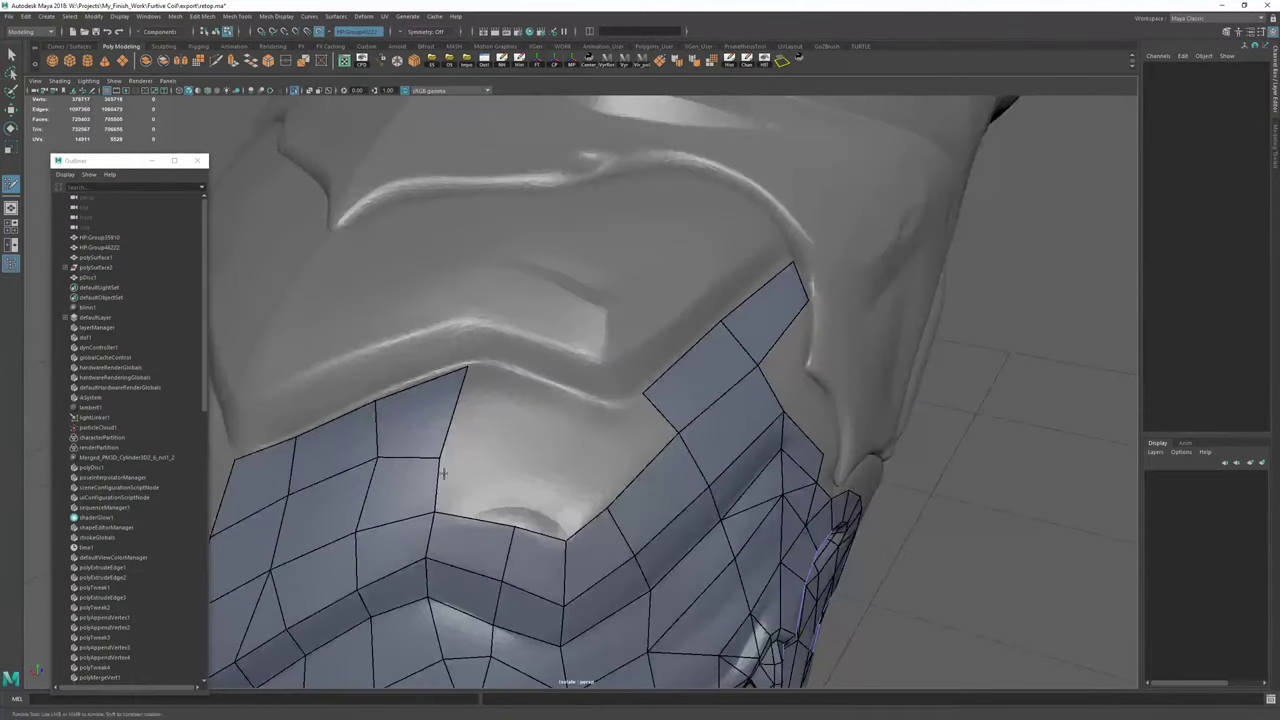
pyautogui.moveTo(441, 457); pyautogui.dragTo(504, 365)
pyautogui.keyDown('ctrl'); pyautogui.click(501, 419); pyautogui.keyUp('ctrl')
pyautogui.moveTo(493, 446); pyautogui.dragTo(455, 437)
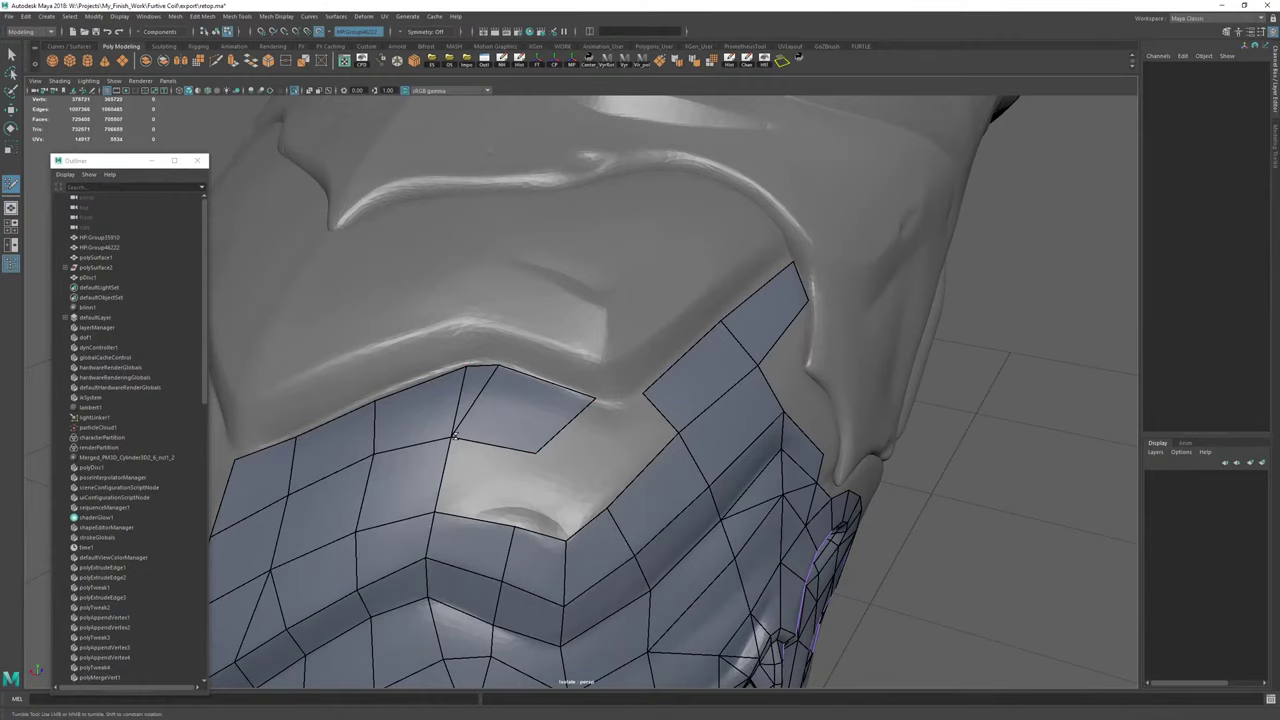
# Fill the remaining gap around the notch, joining the peak faces to the side faces and the row below.
pyautogui.moveTo(556, 455)
pyautogui.keyDown('alt'); pyautogui.mouseDown(button='right')
pyautogui.moveTo(580, 440)
pyautogui.moveTo(626, 443)
pyautogui.mouseUp(button='right'); pyautogui.keyUp('alt')
pyautogui.keyDown('alt'); pyautogui.moveTo(626, 443); pyautogui.dragTo(600, 467); pyautogui.keyUp('alt')
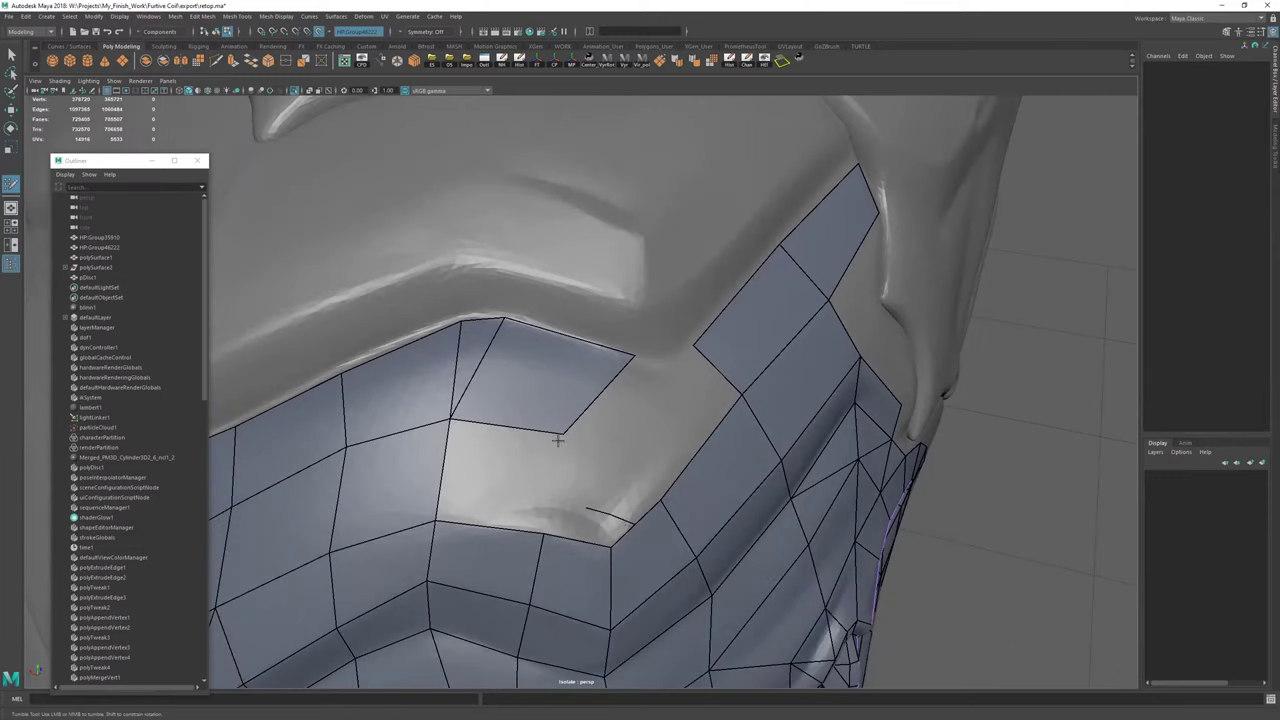
pyautogui.keyDown('shift'); pyautogui.click(510, 473); pyautogui.keyUp('shift')
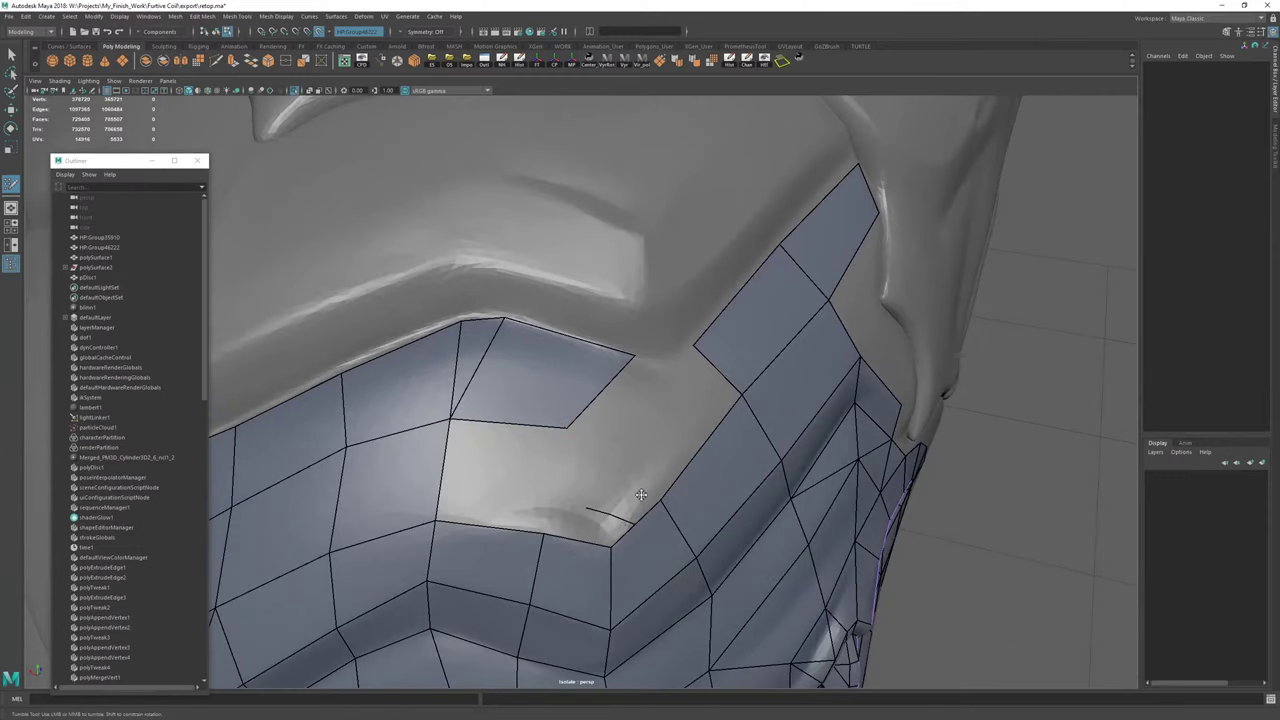
pyautogui.keyDown('shift'); pyautogui.click(681, 419); pyautogui.keyUp('shift')
pyautogui.keyDown('shift'); pyautogui.click(598, 485); pyautogui.keyUp('shift')
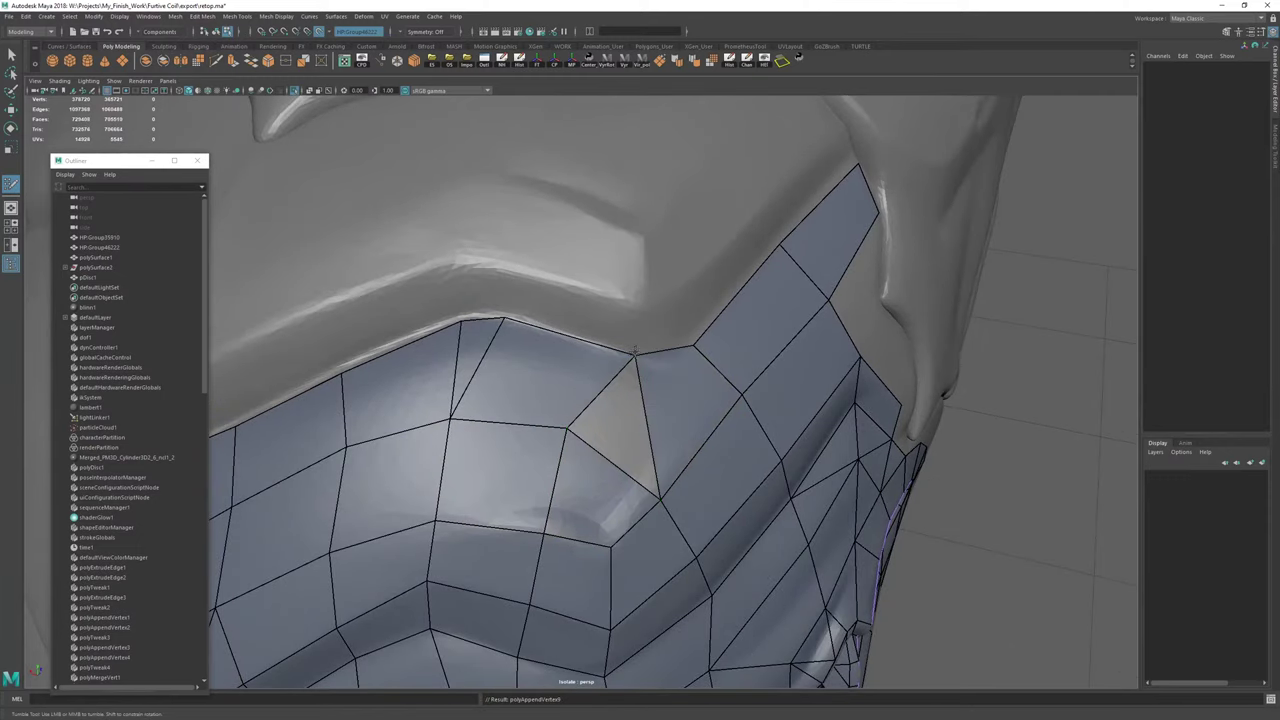
pyautogui.moveTo(634, 349)
pyautogui.keyDown('alt'); pyautogui.mouseDown()
pyautogui.moveTo(772, 403)
pyautogui.moveTo(682, 390)
pyautogui.mouseUp(); pyautogui.keyUp('alt')
pyautogui.keyDown('alt'); pyautogui.moveTo(612, 410); pyautogui.dragTo(690, 382); pyautogui.keyUp('alt')
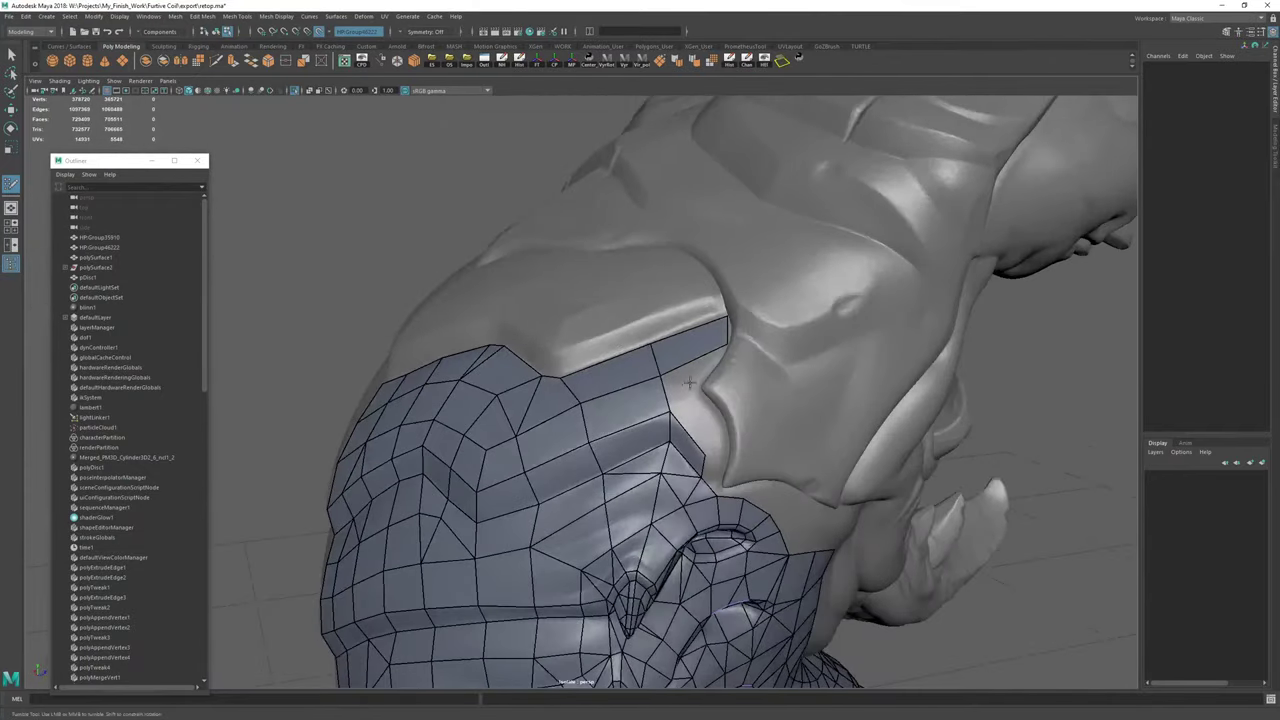
# Build the next fold's wall row from the centre line over the peak and down to the notch.
pyautogui.keyDown('alt'); pyautogui.moveTo(690, 382); pyautogui.dragTo(744, 411, button='right'); pyautogui.keyUp('alt')
pyautogui.keyDown('alt'); pyautogui.moveTo(744, 411); pyautogui.dragTo(560, 431, button='middle'); pyautogui.keyUp('alt')
pyautogui.keyDown('alt'); pyautogui.moveTo(560, 431); pyautogui.dragTo(672, 396); pyautogui.keyUp('alt')
pyautogui.scroll(-5, 561, 430)
pyautogui.moveTo(561, 430)
pyautogui.keyDown('alt'); pyautogui.mouseDown()
pyautogui.moveTo(646, 377)
pyautogui.moveTo(563, 443)
pyautogui.moveTo(558, 430)
pyautogui.moveTo(540, 437)
pyautogui.mouseUp(); pyautogui.keyUp('alt')
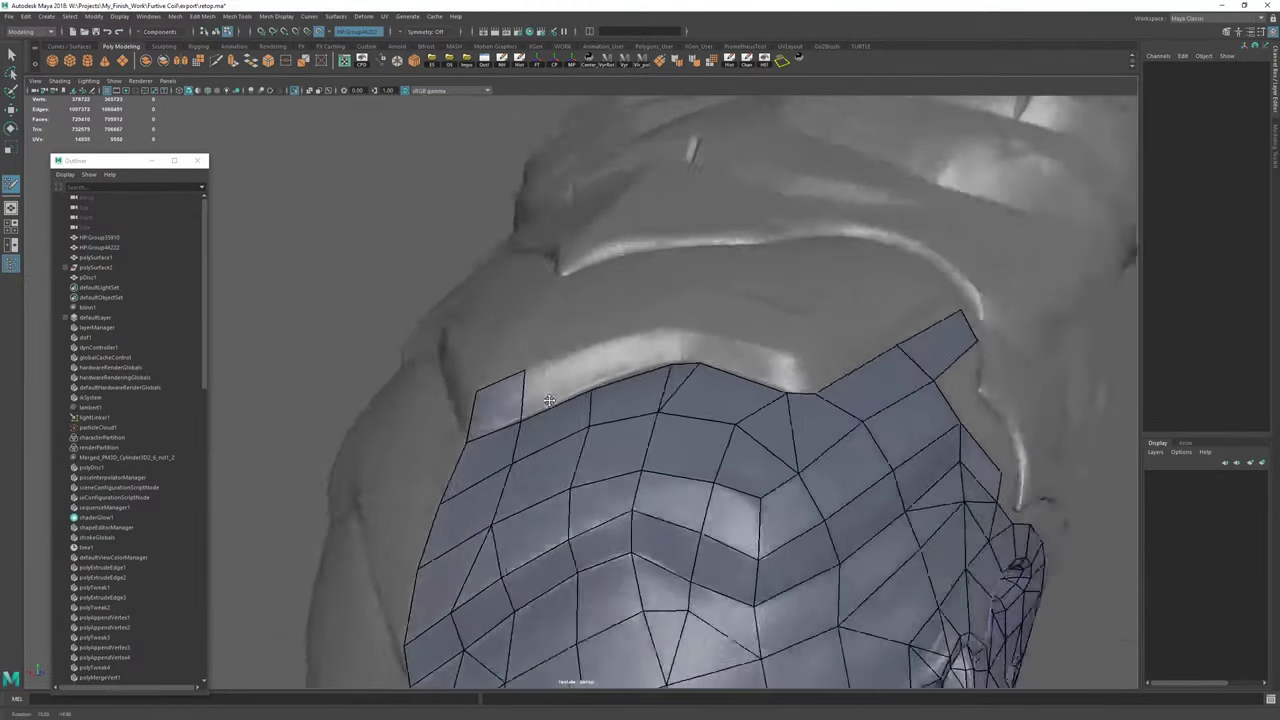
pyautogui.scroll(3, 560, 415)
pyautogui.moveTo(592, 404)
pyautogui.keyDown('alt'); pyautogui.mouseDown()
pyautogui.moveTo(574, 397)
pyautogui.moveTo(634, 420)
pyautogui.moveTo(621, 378)
pyautogui.moveTo(648, 367)
pyautogui.mouseUp(); pyautogui.keyUp('alt')
pyautogui.moveTo(698, 416)
pyautogui.mouseDown()
pyautogui.moveTo(690, 358)
pyautogui.moveTo(738, 388)
pyautogui.moveTo(746, 367)
pyautogui.moveTo(799, 376)
pyautogui.mouseUp()
pyautogui.click(900, 411)
pyautogui.keyDown('shift'); pyautogui.click(840, 428); pyautogui.keyUp('shift')
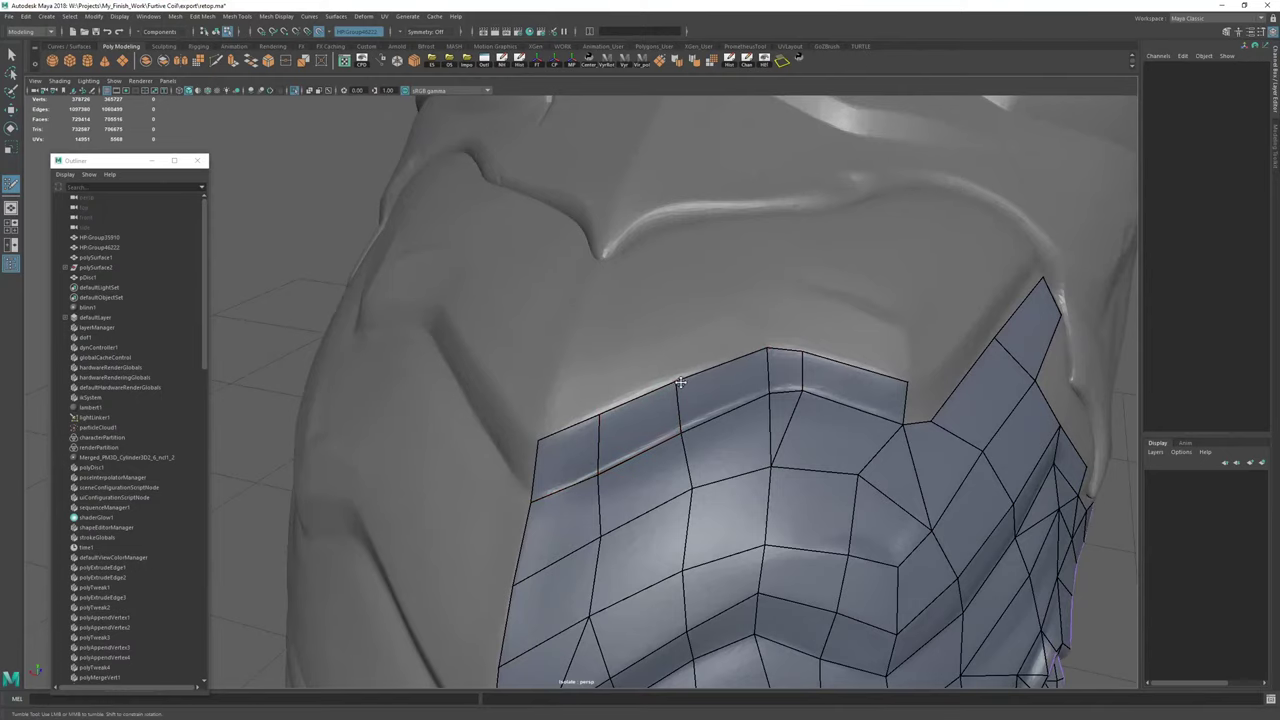
# Slide the two cross edges of the new wall row nearest the centre line outward toward the fold's peak.
pyautogui.moveTo(676, 403); pyautogui.dragTo(708, 391)
pyautogui.moveTo(600, 447); pyautogui.dragTo(620, 443)
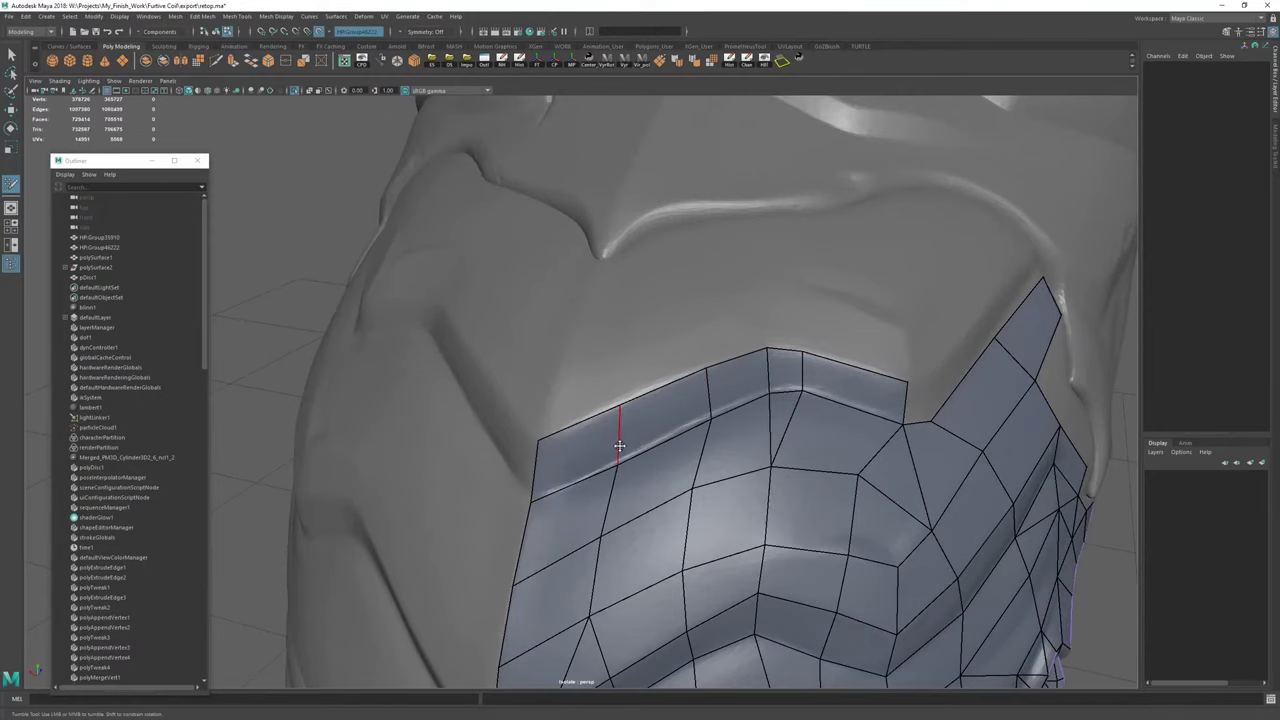
pyautogui.keyDown('alt'); pyautogui.moveTo(732, 420); pyautogui.dragTo(656, 450); pyautogui.keyUp('alt')
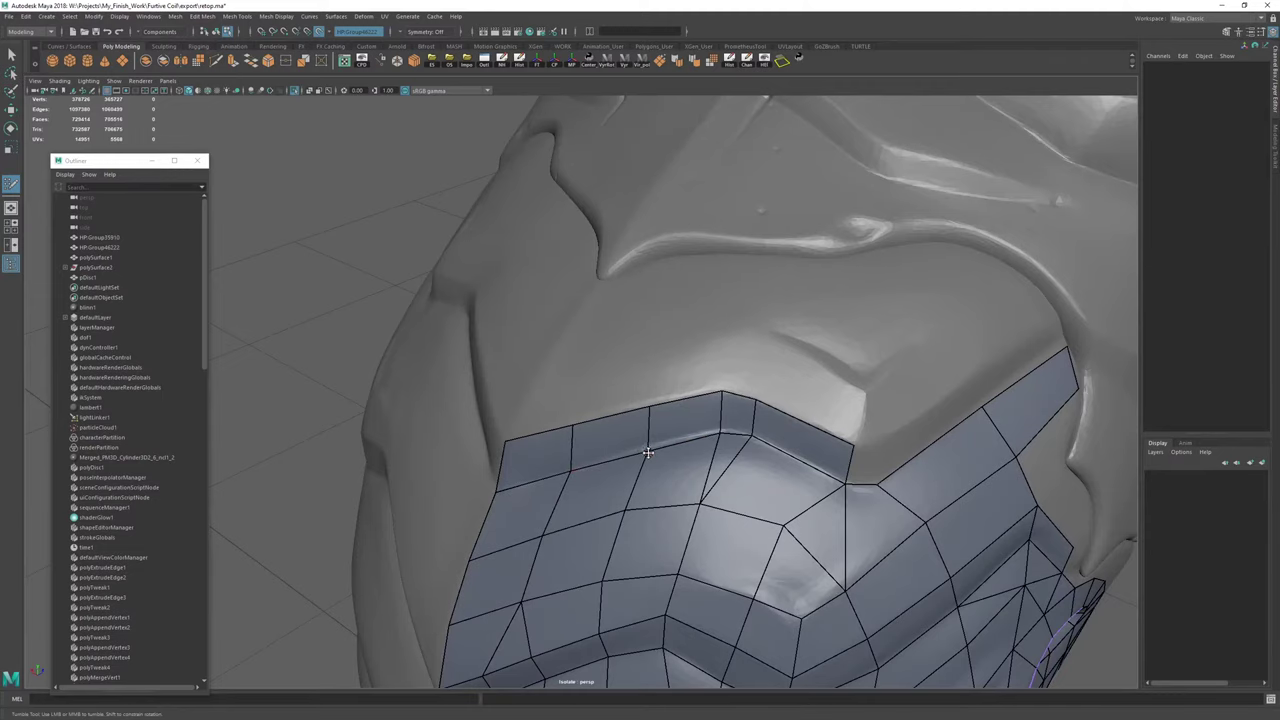
# Clear the mesh's accumulated construction history in object mode and return to Quad Draw.
pyautogui.moveTo(648, 453)
pyautogui.keyDown('alt'); pyautogui.mouseDown()
pyautogui.moveTo(680, 400)
pyautogui.moveTo(709, 297)
pyautogui.mouseUp(); pyautogui.keyUp('alt')
pyautogui.press('w')
pyautogui.press('F8')
pyautogui.click(731, 62)
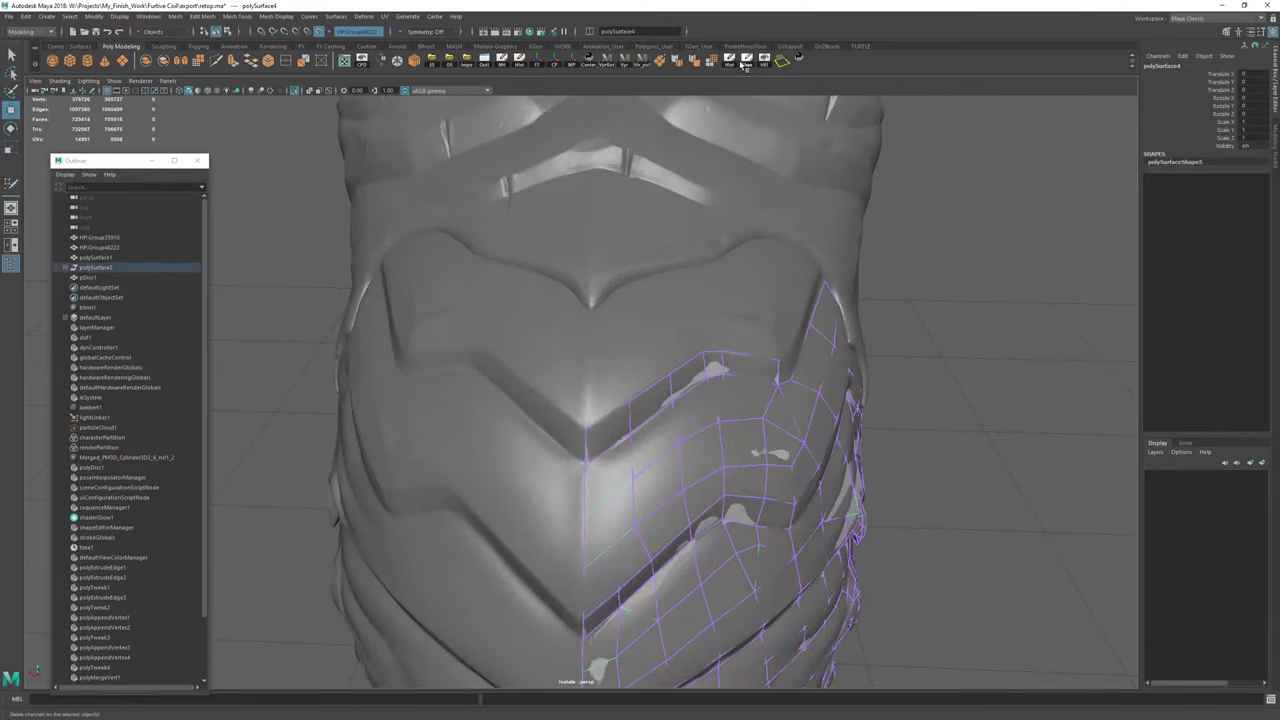
pyautogui.press('y')
pyautogui.scroll(3, 694, 446)
# Continue the wall row from the notch along the side to the back plate's rim, aligning its end vertex with the rim.
pyautogui.moveTo(694, 446)
pyautogui.keyDown('alt'); pyautogui.mouseDown()
pyautogui.moveTo(529, 440)
pyautogui.moveTo(565, 438)
pyautogui.mouseUp(); pyautogui.keyUp('alt')
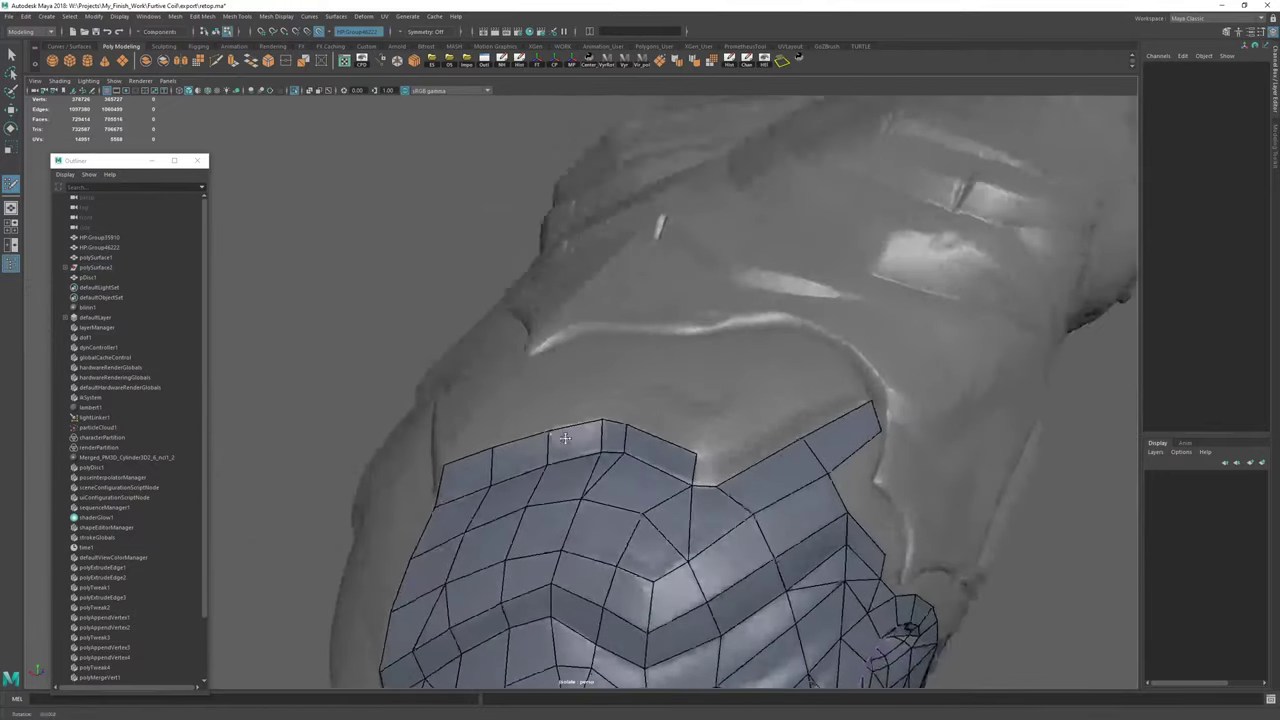
pyautogui.keyDown('alt'); pyautogui.moveTo(565, 438); pyautogui.dragTo(690, 515, button='right'); pyautogui.keyUp('alt')
pyautogui.keyDown('alt'); pyautogui.moveTo(690, 515); pyautogui.dragTo(551, 451, button='middle'); pyautogui.keyUp('alt')
pyautogui.keyDown('alt'); pyautogui.moveTo(551, 451); pyautogui.dragTo(734, 486, button='right'); pyautogui.keyUp('alt')
pyautogui.keyDown('alt'); pyautogui.moveTo(734, 486); pyautogui.dragTo(569, 439); pyautogui.keyUp('alt')
pyautogui.moveTo(561, 530); pyautogui.dragTo(552, 483)
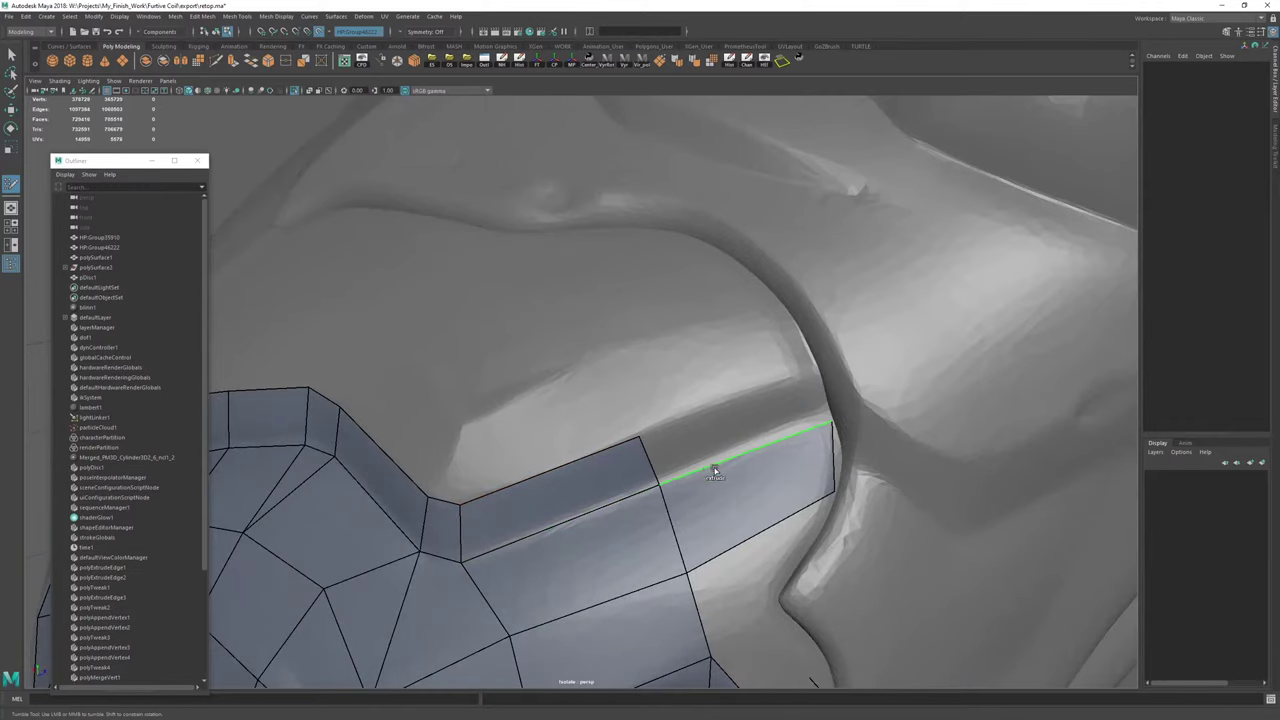
pyautogui.moveTo(714, 469); pyautogui.dragTo(683, 427)
pyautogui.moveTo(636, 434); pyautogui.dragTo(645, 438)
pyautogui.keyDown('alt'); pyautogui.moveTo(704, 427); pyautogui.dragTo(597, 474, button='middle'); pyautogui.keyUp('alt')
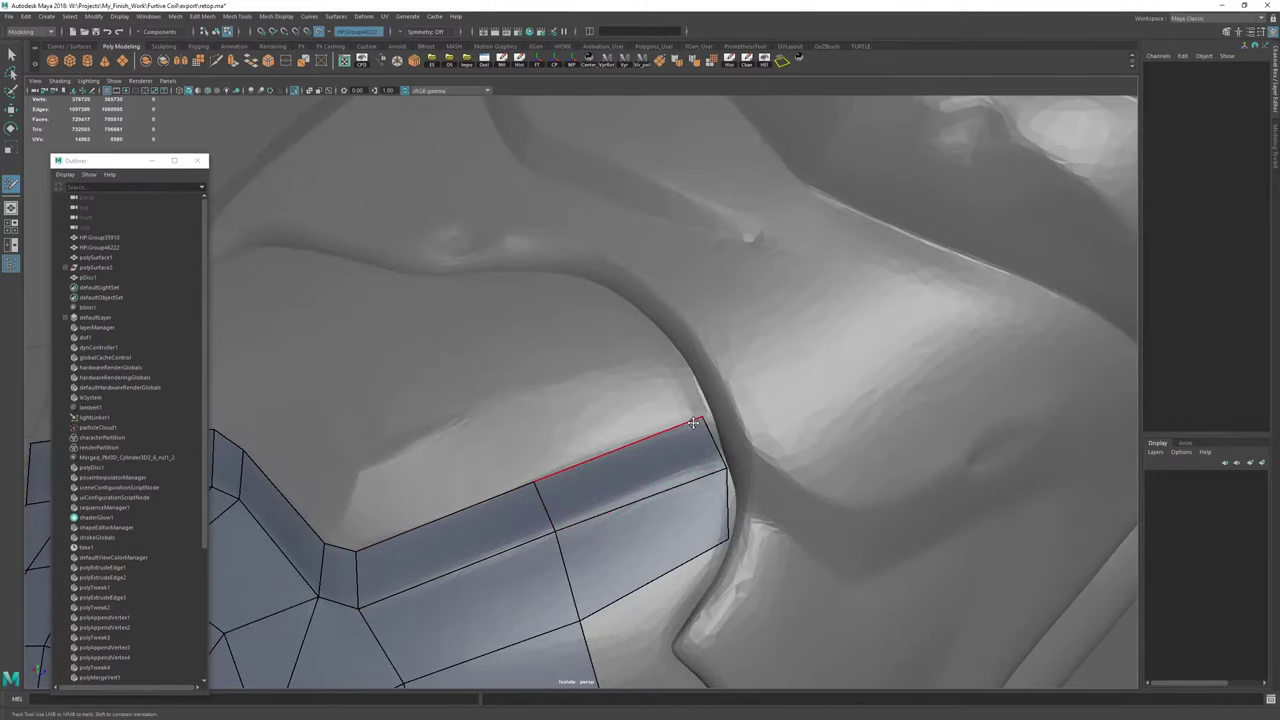
pyautogui.moveTo(699, 419); pyautogui.dragTo(615, 486)
pyautogui.keyDown('alt'); pyautogui.moveTo(615, 486); pyautogui.dragTo(710, 312, button='middle'); pyautogui.keyUp('alt')
pyautogui.keyDown('alt'); pyautogui.moveTo(710, 312); pyautogui.dragTo(615, 366); pyautogui.keyUp('alt')
pyautogui.keyDown('alt'); pyautogui.moveTo(505, 371); pyautogui.dragTo(643, 386, button='middle'); pyautogui.keyUp('alt')
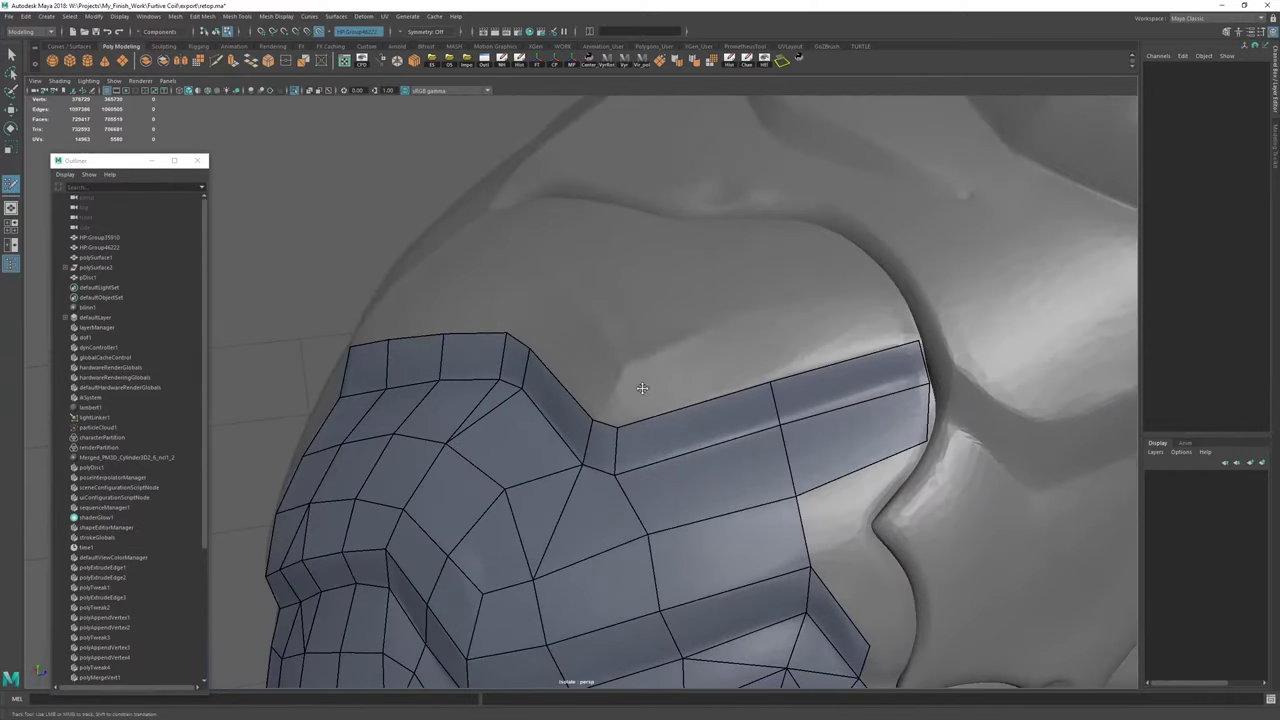
# Extrude a new row of three quads above the fold wall from the centre line to the fold's peak.
pyautogui.keyDown('alt'); pyautogui.moveTo(643, 386); pyautogui.dragTo(680, 452); pyautogui.keyUp('alt')
pyautogui.keyDown('alt'); pyautogui.moveTo(500, 445); pyautogui.dragTo(726, 351, button='middle'); pyautogui.keyUp('alt')
pyautogui.keyDown('alt'); pyautogui.moveTo(726, 351); pyautogui.dragTo(643, 302); pyautogui.keyUp('alt')
pyautogui.keyDown('alt'); pyautogui.moveTo(685, 309); pyautogui.dragTo(642, 338, button='middle'); pyautogui.keyUp('alt')
pyautogui.keyDown('alt'); pyautogui.moveTo(642, 338); pyautogui.dragTo(629, 366); pyautogui.keyUp('alt')
pyautogui.moveTo(675, 415); pyautogui.dragTo(676, 347)
pyautogui.moveTo(678, 319)
pyautogui.keyDown('alt'); pyautogui.mouseDown(button='middle')
pyautogui.moveTo(599, 347)
pyautogui.moveTo(570, 377)
pyautogui.mouseUp(button='middle'); pyautogui.keyUp('alt')
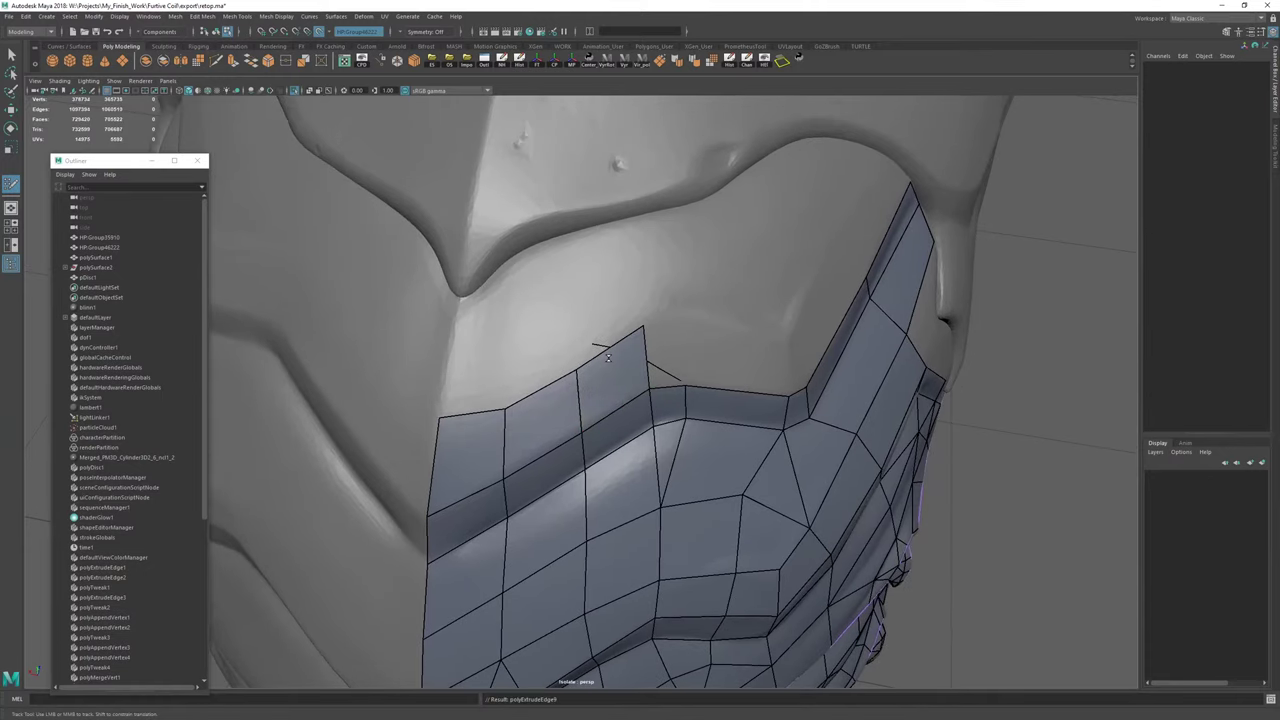
# Continue the new row with two quads past the fold's peak toward the notch, adjusting the peak vertex.
pyautogui.moveTo(662, 398); pyautogui.dragTo(661, 330)
pyautogui.keyDown('alt'); pyautogui.moveTo(688, 318); pyautogui.dragTo(630, 360, button='middle'); pyautogui.keyUp('alt')
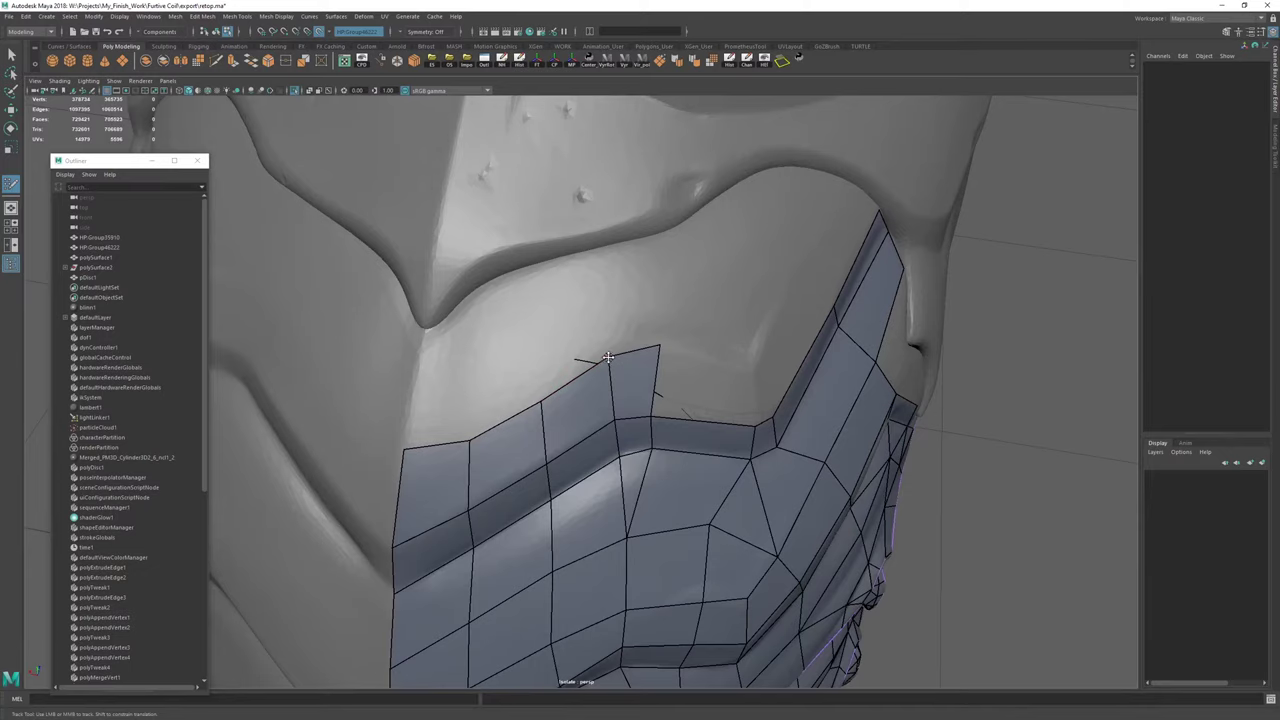
pyautogui.moveTo(608, 357); pyautogui.dragTo(608, 348)
pyautogui.moveTo(695, 424); pyautogui.dragTo(680, 363)
pyautogui.keyDown('alt'); pyautogui.moveTo(680, 363); pyautogui.dragTo(721, 377, button='right'); pyautogui.keyUp('alt')
pyautogui.keyDown('alt'); pyautogui.moveTo(721, 377); pyautogui.dragTo(746, 389, button='middle'); pyautogui.keyUp('alt')
pyautogui.keyDown('alt'); pyautogui.moveTo(746, 389); pyautogui.dragTo(728, 360); pyautogui.keyUp('alt')
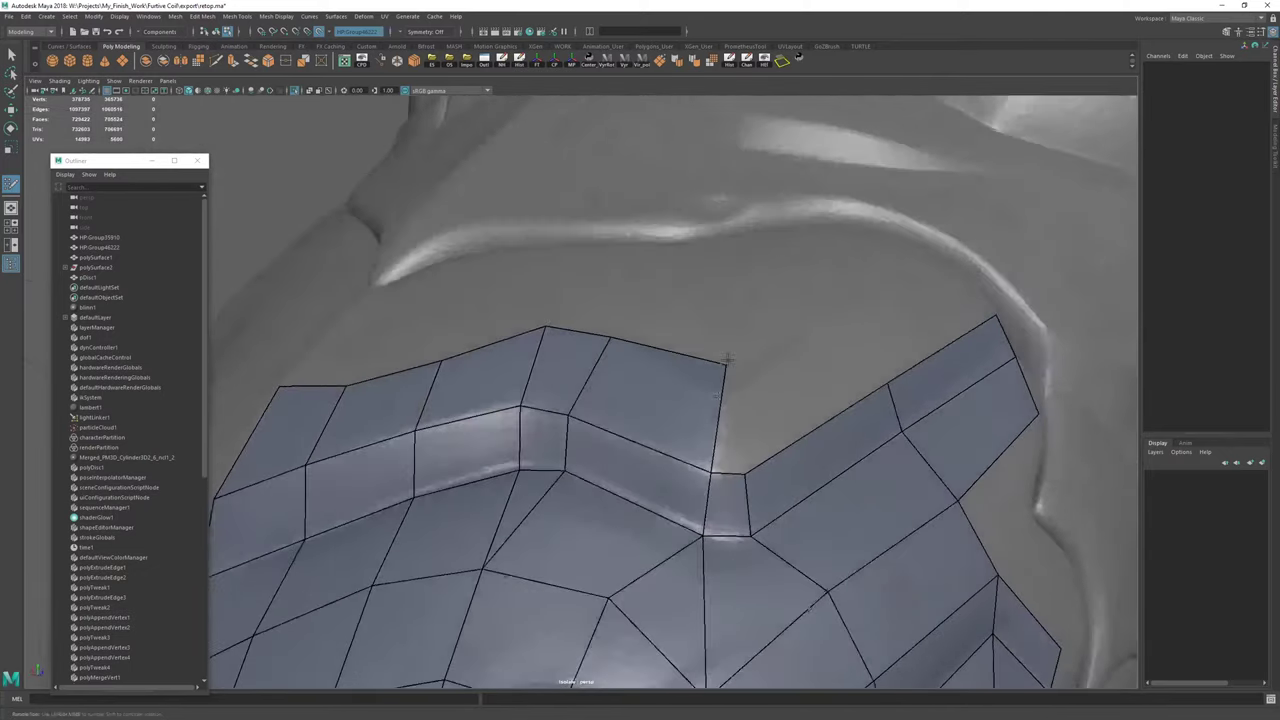
# Extend the new row with a quad beyond the notch, along the upper edge of the side wall row.
pyautogui.moveTo(727, 477); pyautogui.dragTo(640, 436)
pyautogui.keyDown('alt'); pyautogui.moveTo(640, 436); pyautogui.dragTo(735, 429, button='middle'); pyautogui.keyUp('alt')
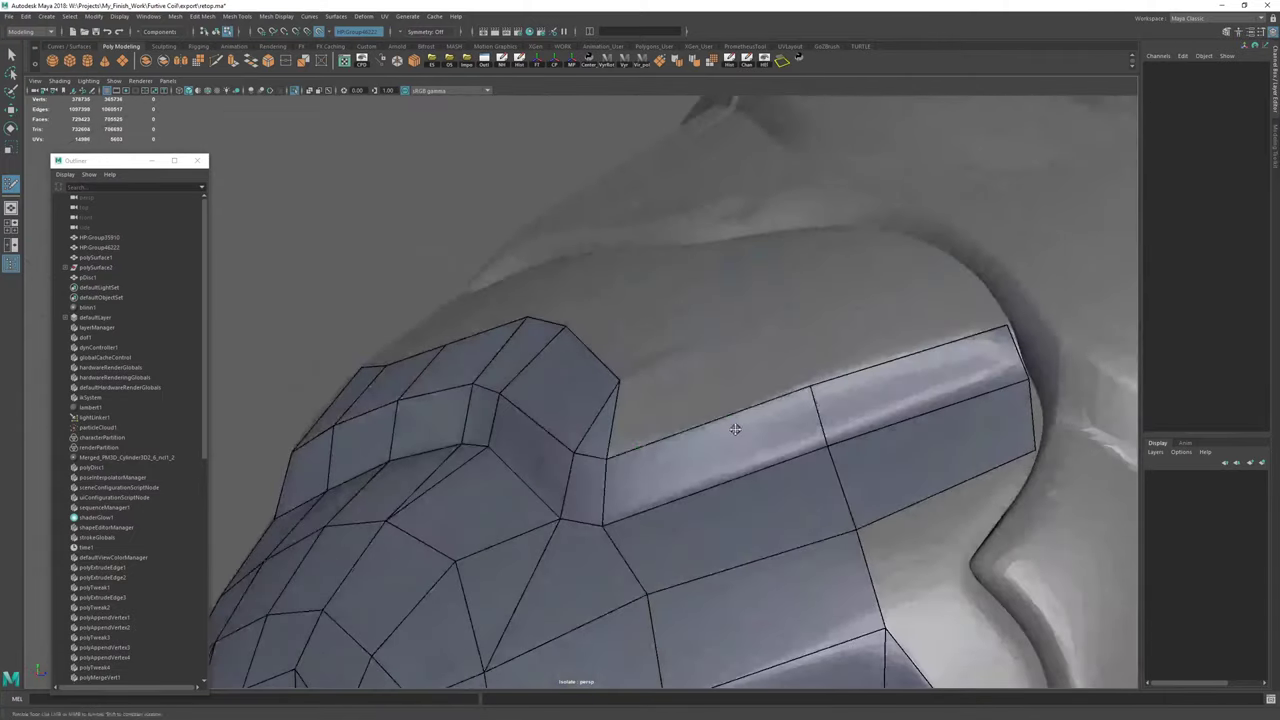
pyautogui.moveTo(706, 421); pyautogui.dragTo(716, 358)
pyautogui.keyDown('alt'); pyautogui.moveTo(573, 364); pyautogui.dragTo(652, 398); pyautogui.keyUp('alt')
pyautogui.keyDown('alt'); pyautogui.moveTo(652, 398); pyautogui.dragTo(603, 396, button='right'); pyautogui.keyUp('alt')
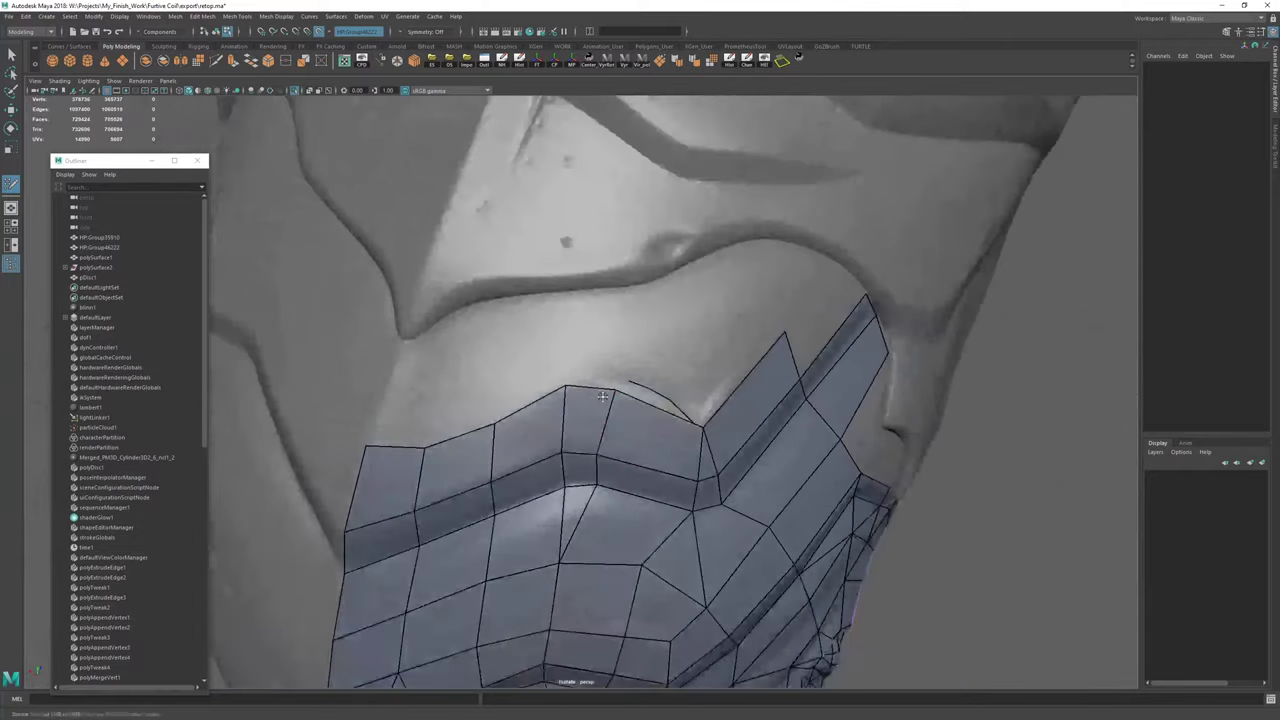
# Shift the fold wall's vertices beside the peak toward the notch, then cut an edge from its lower vertex to the inner vertex below.
pyautogui.moveTo(614, 391); pyautogui.dragTo(630, 401)
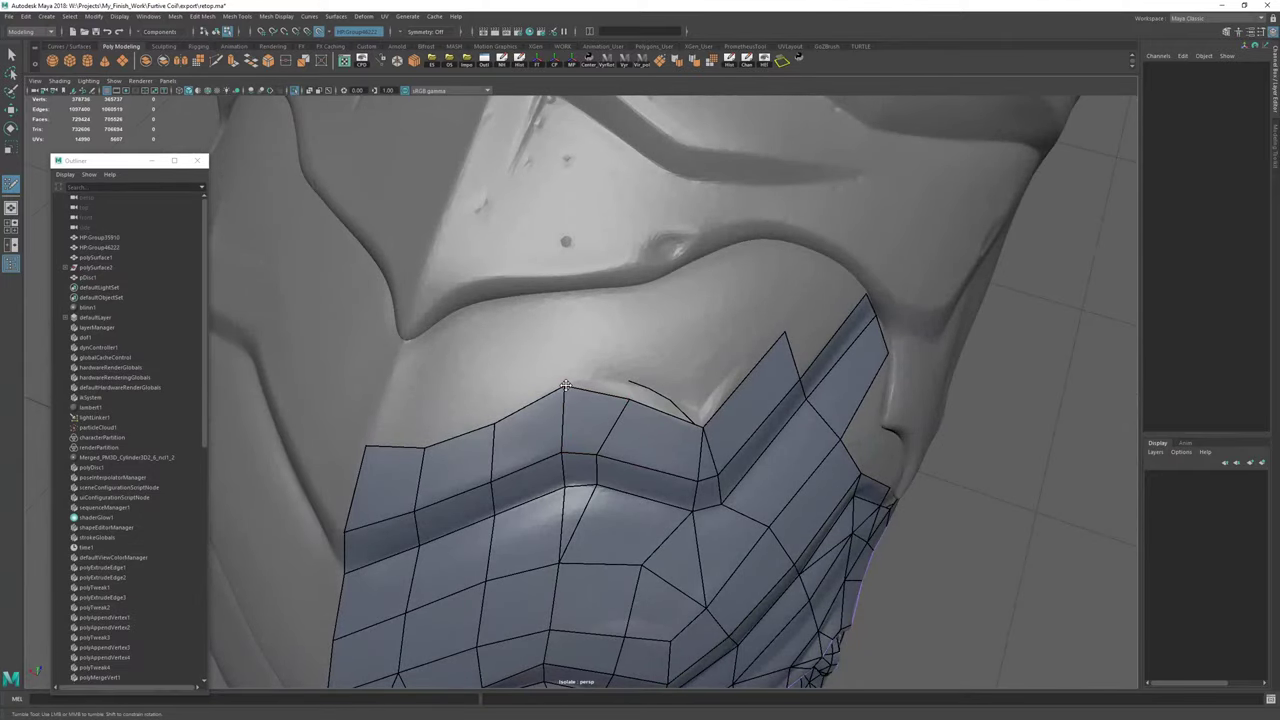
pyautogui.moveTo(596, 469); pyautogui.dragTo(614, 471)
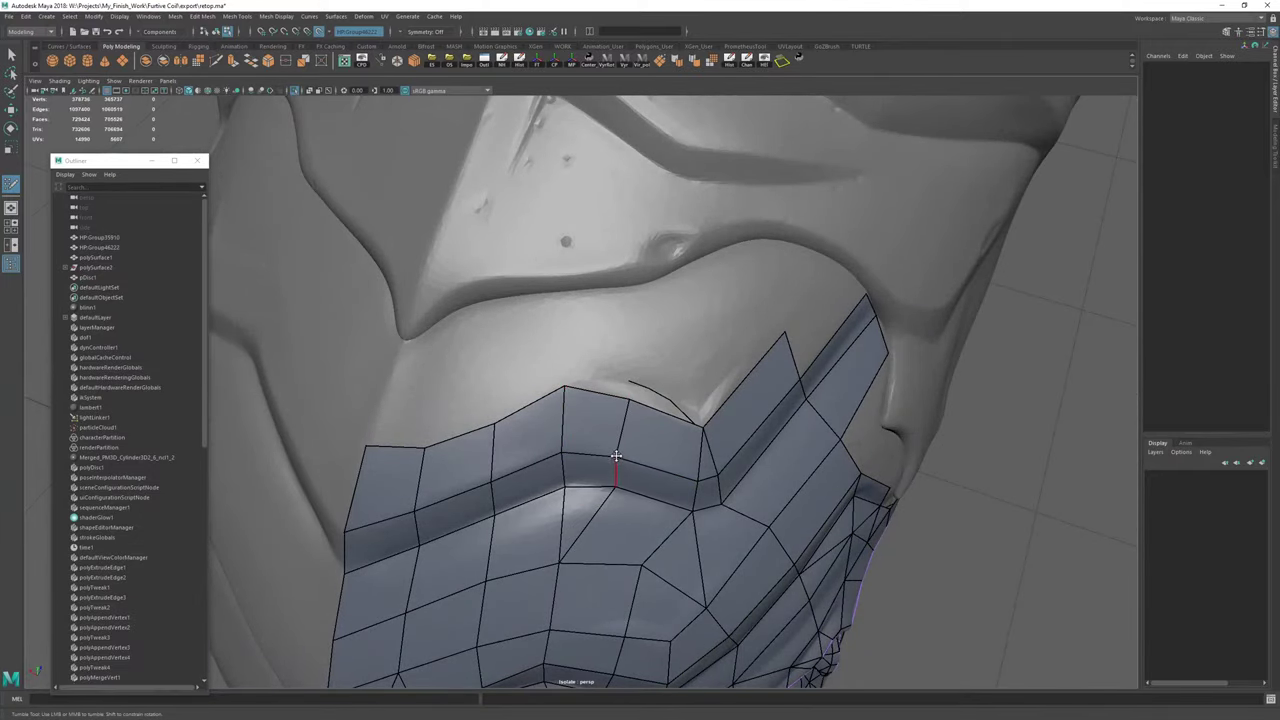
pyautogui.hotkey('ctrl', 'shift', 'x')
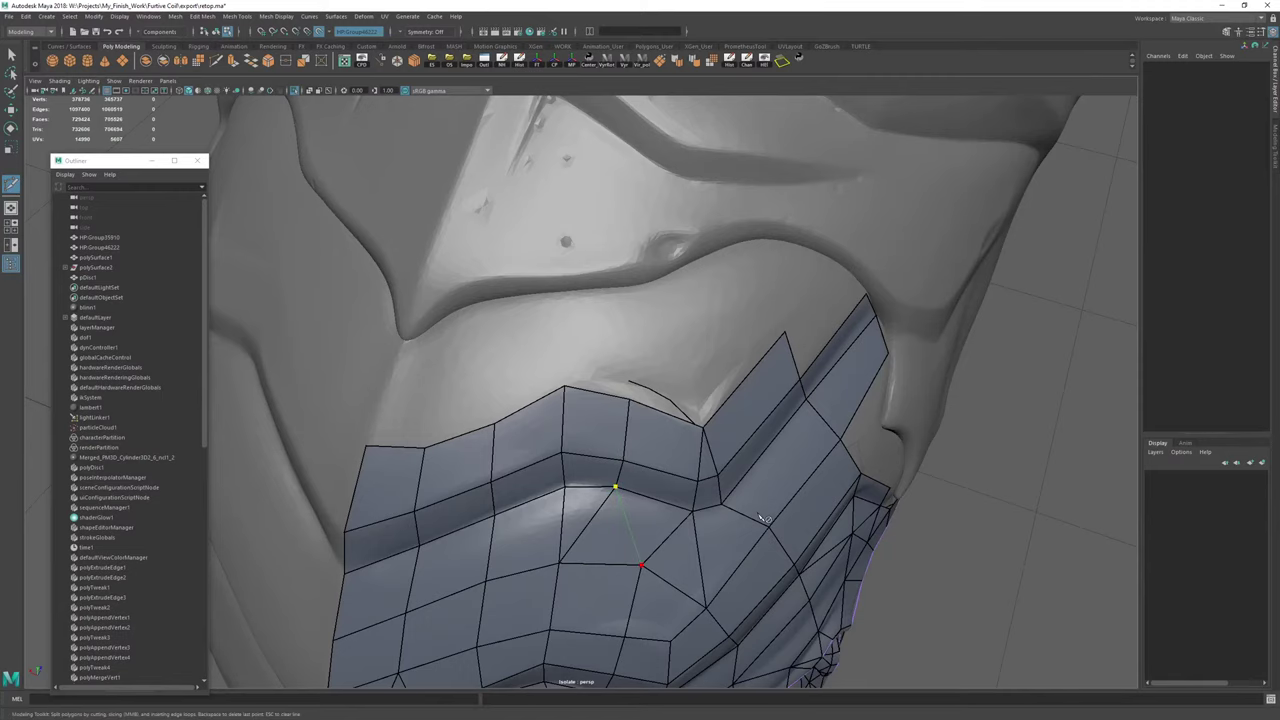
pyautogui.moveTo(580, 437)
pyautogui.keyDown('alt'); pyautogui.mouseDown()
pyautogui.moveTo(618, 440)
pyautogui.moveTo(514, 423)
pyautogui.moveTo(577, 480)
pyautogui.mouseUp(); pyautogui.keyUp('alt')
pyautogui.hotkey('ctrl', 'shift', 'q')
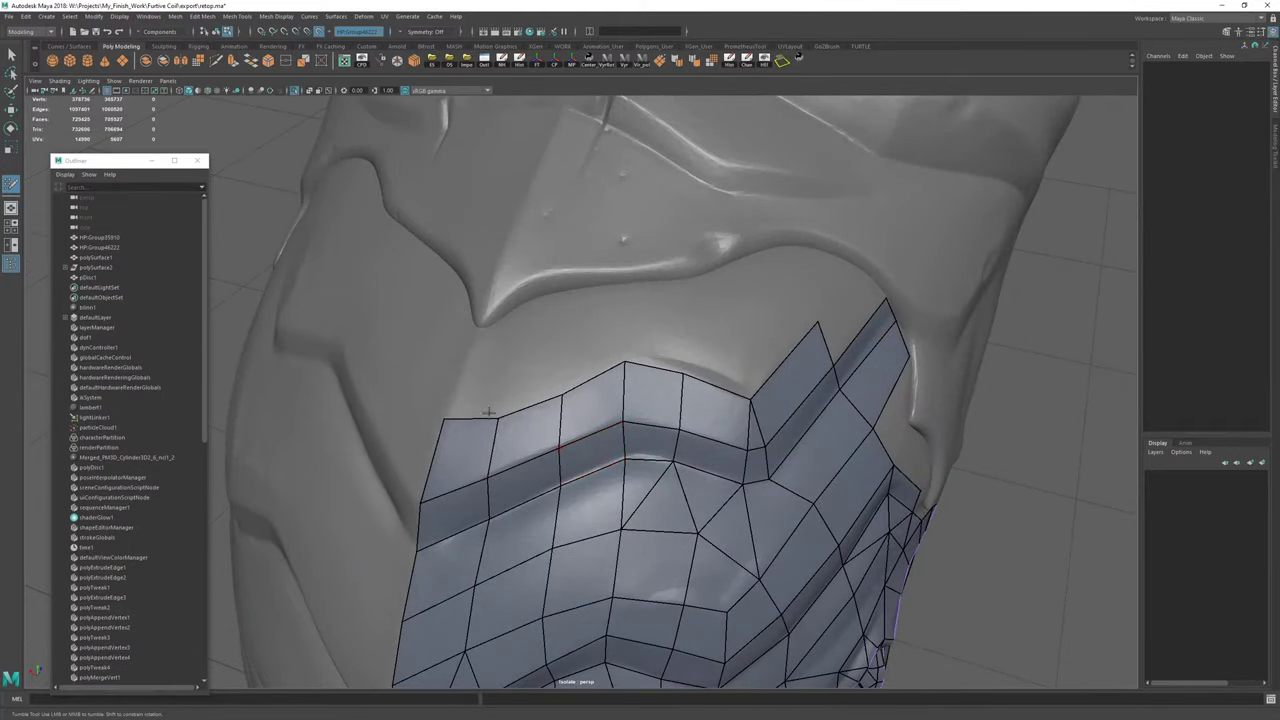
# Examine the torso and the retopologized back from several angles, including the uncovered surface above the new row.
pyautogui.keyDown('alt'); pyautogui.moveTo(489, 412); pyautogui.dragTo(530, 425); pyautogui.keyUp('alt')
pyautogui.scroll(-6, 628, 443)
pyautogui.keyDown('alt'); pyautogui.moveTo(530, 425); pyautogui.dragTo(610, 430, button='right'); pyautogui.keyUp('alt')
pyautogui.keyDown('alt'); pyautogui.moveTo(610, 430); pyautogui.dragTo(480, 350); pyautogui.keyUp('alt')
pyautogui.keyDown('alt'); pyautogui.moveTo(569, 342); pyautogui.dragTo(500, 350, button='right'); pyautogui.keyUp('alt')
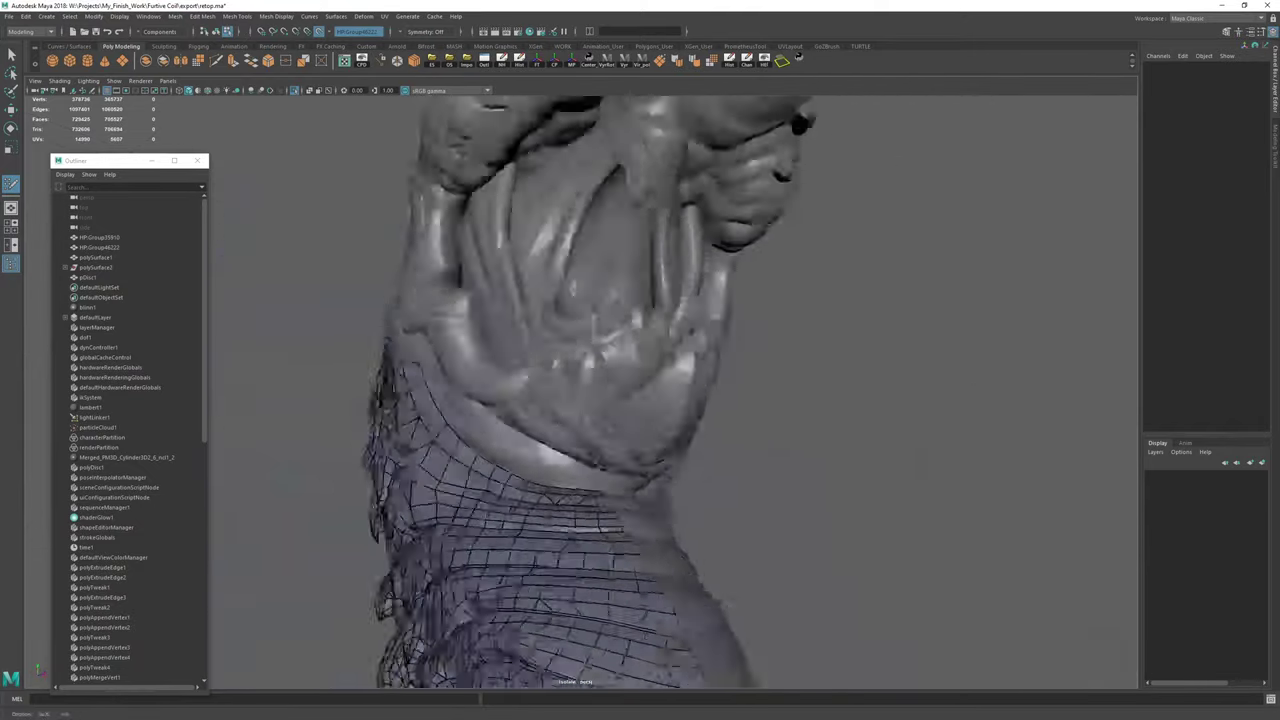
pyautogui.keyDown('alt'); pyautogui.moveTo(600, 400); pyautogui.dragTo(680, 400); pyautogui.keyUp('alt')
pyautogui.keyDown('alt'); pyautogui.moveTo(600, 400); pyautogui.dragTo(703, 474, button='middle'); pyautogui.keyUp('alt')
pyautogui.keyDown('alt'); pyautogui.moveTo(600, 430); pyautogui.dragTo(710, 430, button='right'); pyautogui.keyUp('alt')
pyautogui.keyDown('alt'); pyautogui.moveTo(600, 430); pyautogui.dragTo(680, 440); pyautogui.keyUp('alt')
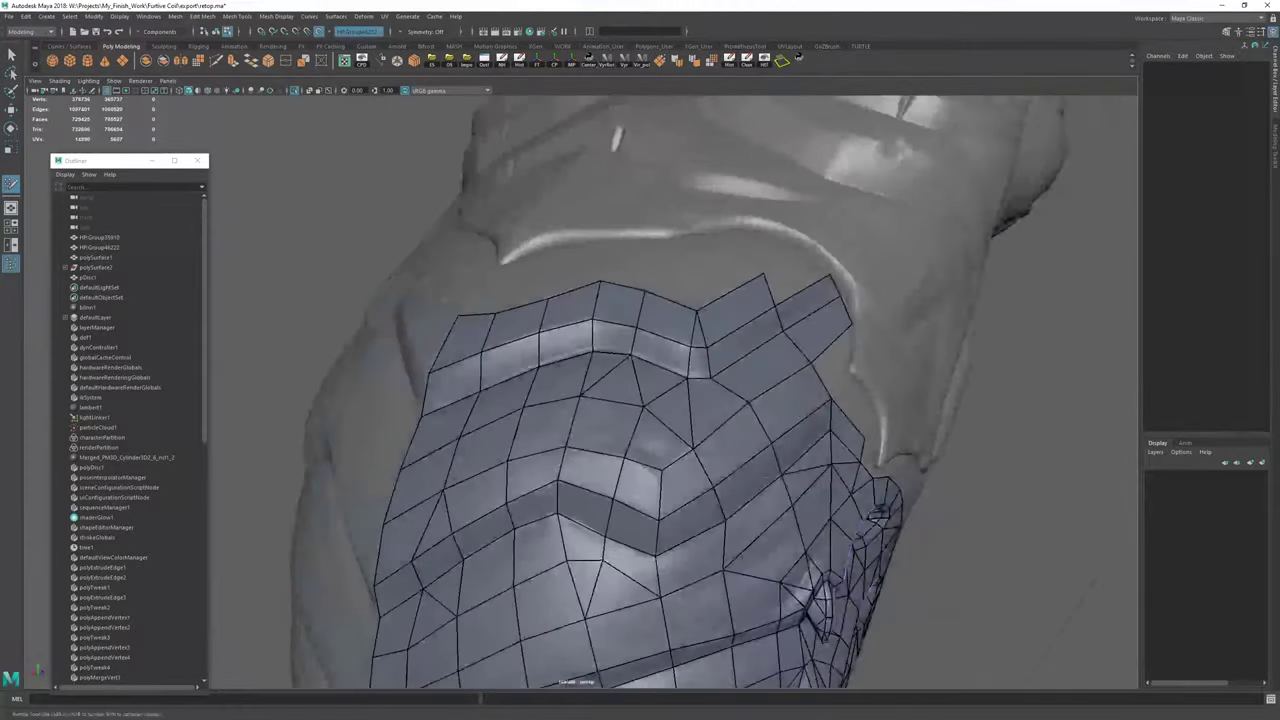
# Fill a face between the side row's lower end and the back plate's rim, simplifying it to a triangle fitted to the rim's corner.
pyautogui.keyDown('alt'); pyautogui.moveTo(790, 460); pyautogui.dragTo(890, 465, button='right'); pyautogui.keyUp('alt')
pyautogui.keyDown('alt'); pyautogui.moveTo(890, 465); pyautogui.dragTo(683, 500, button='middle'); pyautogui.keyUp('alt')
pyautogui.keyDown('alt'); pyautogui.moveTo(683, 500); pyautogui.dragTo(629, 456); pyautogui.keyUp('alt')
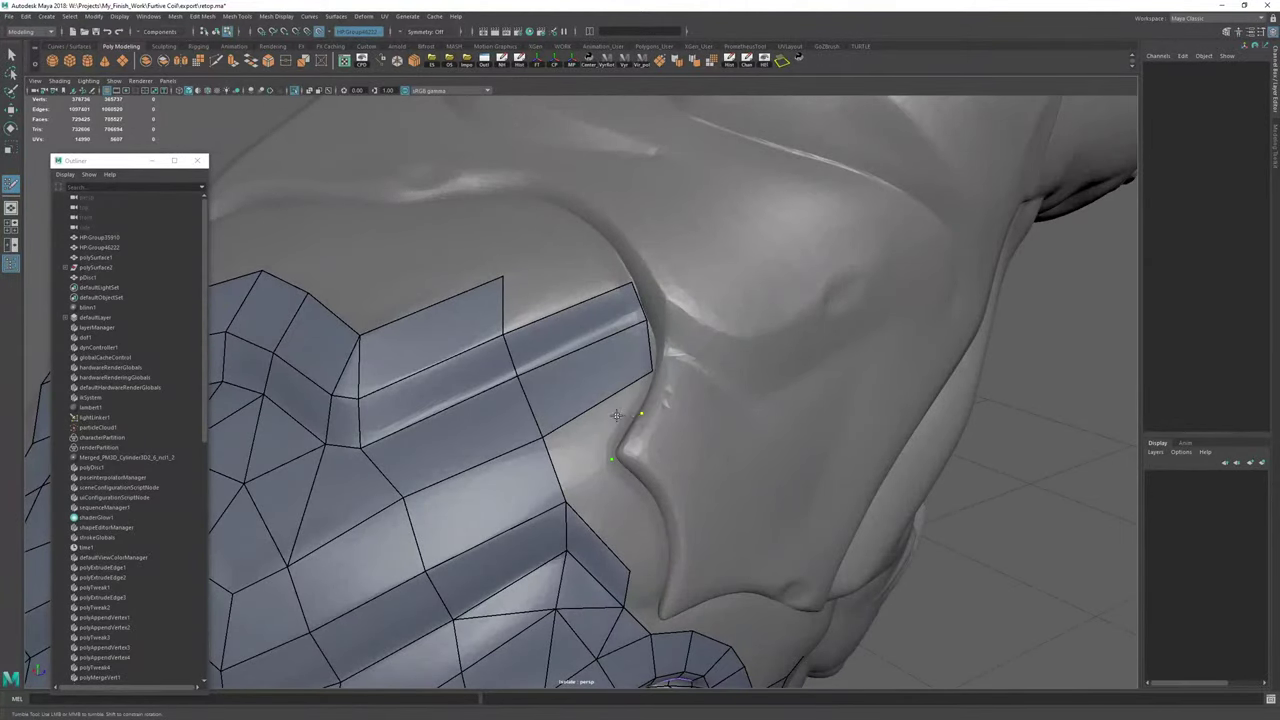
pyautogui.keyDown('shift'); pyautogui.click(640, 413); pyautogui.keyUp('shift')
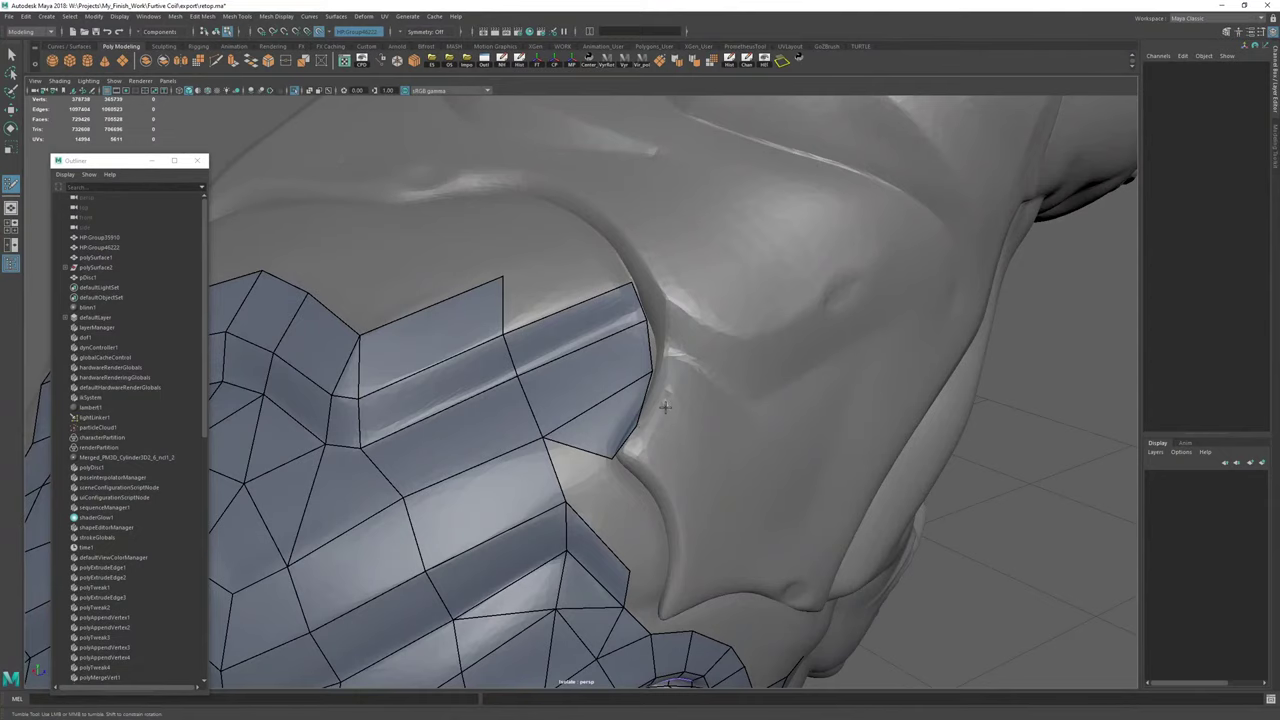
pyautogui.keyDown('alt'); pyautogui.moveTo(614, 455); pyautogui.dragTo(620, 405, button='middle'); pyautogui.keyUp('alt')
pyautogui.moveTo(619, 408)
pyautogui.mouseDown()
pyautogui.moveTo(639, 380)
pyautogui.moveTo(631, 393)
pyautogui.mouseUp()
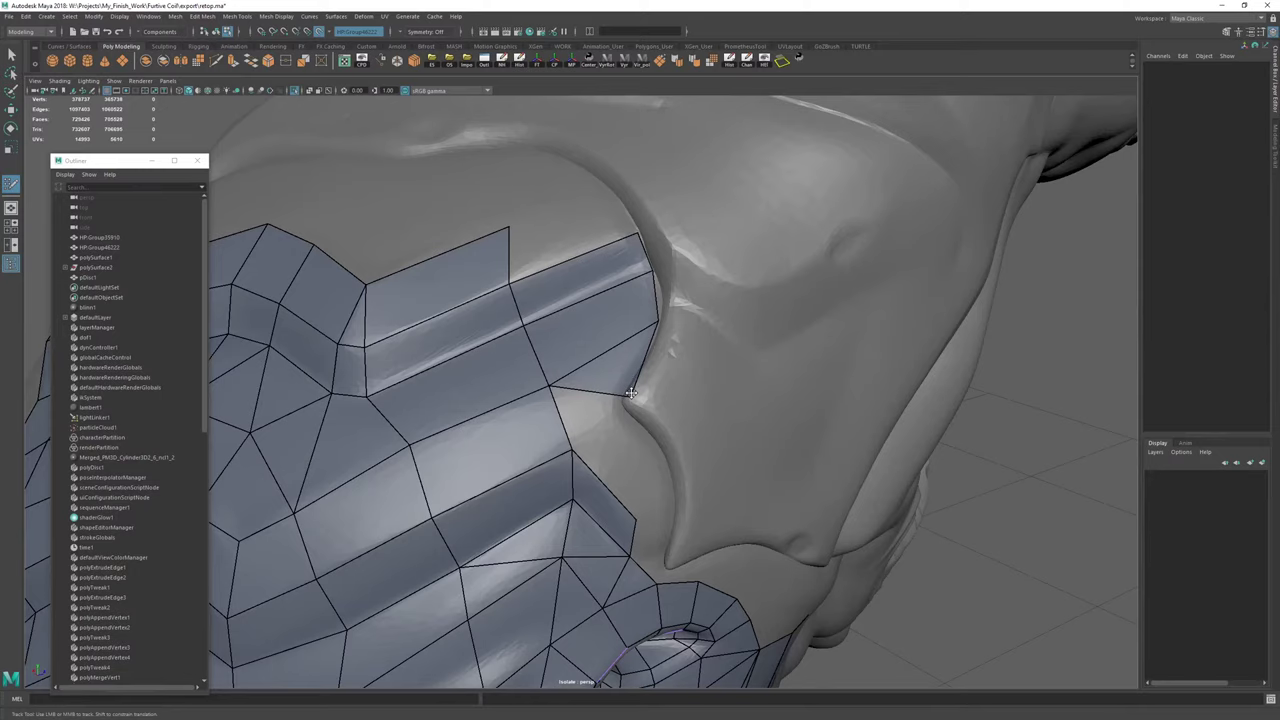
# Place a point on the plate's rim just below the corner for the next quad in the side gap.
pyautogui.click(667, 425)
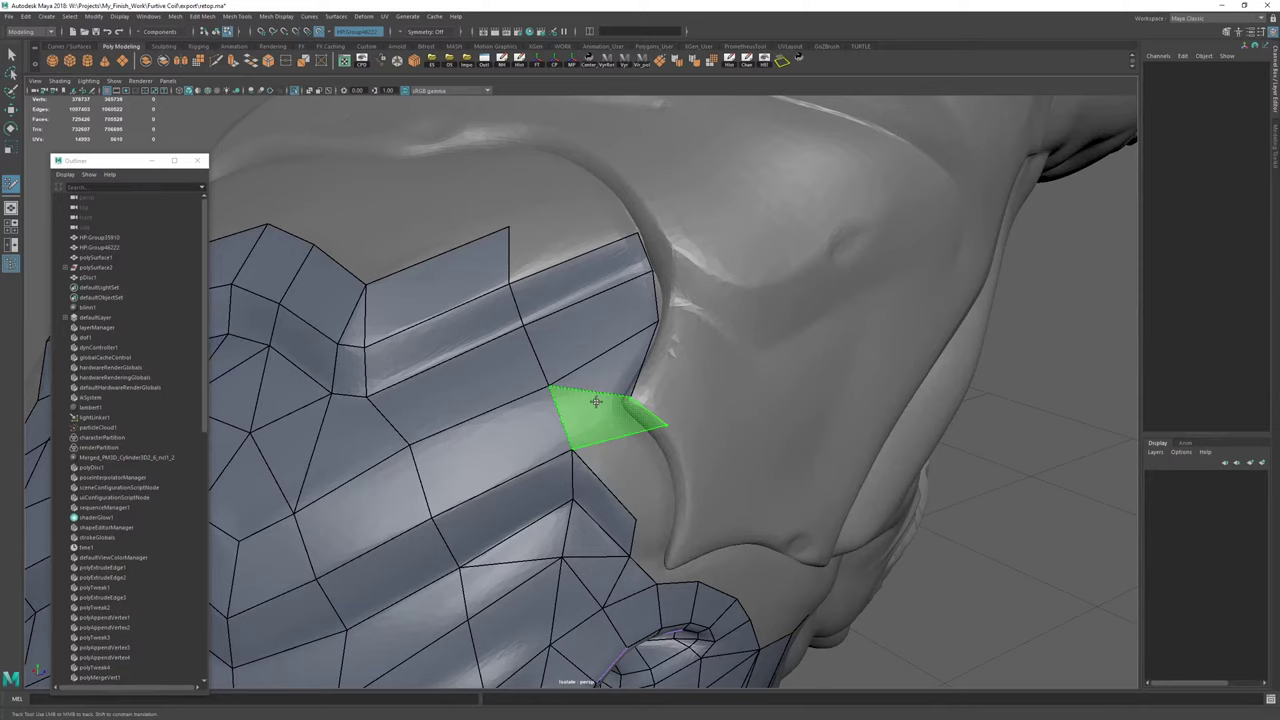
# Fill new faces along the side border of the retopology mesh, from the ridge end down beside the curved crease.
pyautogui.keyDown('shift'); pyautogui.click(665, 445); pyautogui.keyUp('shift')
pyautogui.keyDown('shift'); pyautogui.click(660, 426); pyautogui.keyUp('shift')
pyautogui.moveTo(664, 425); pyautogui.dragTo(610, 332)
pyautogui.click(598, 304)
pyautogui.keyDown('shift'); pyautogui.click(582, 296); pyautogui.keyUp('shift')
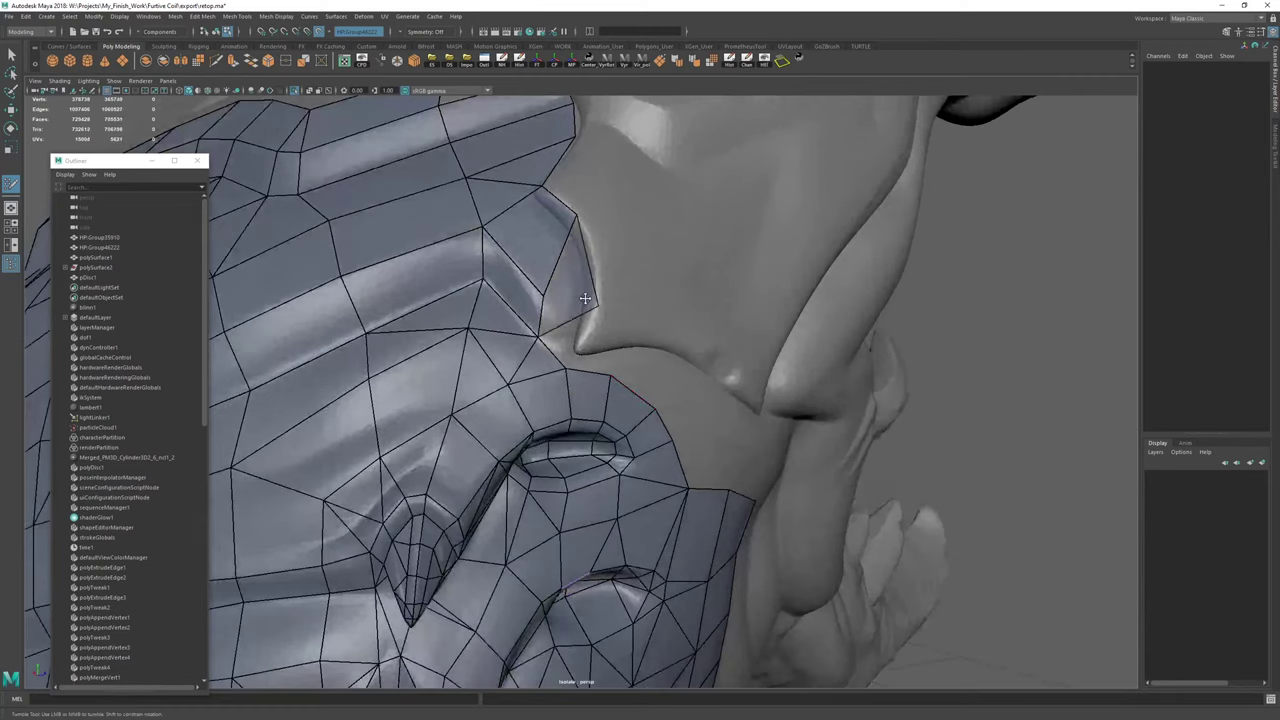
# Cut extra edges into the new side faces with Multi-Cut and pull the added border vertex out to the crease.
pyautogui.rightClick(634, 285)
pyautogui.hotkey('ctrl', 'shift', 'q')
pyautogui.moveTo(588, 266); pyautogui.dragTo(596, 263)
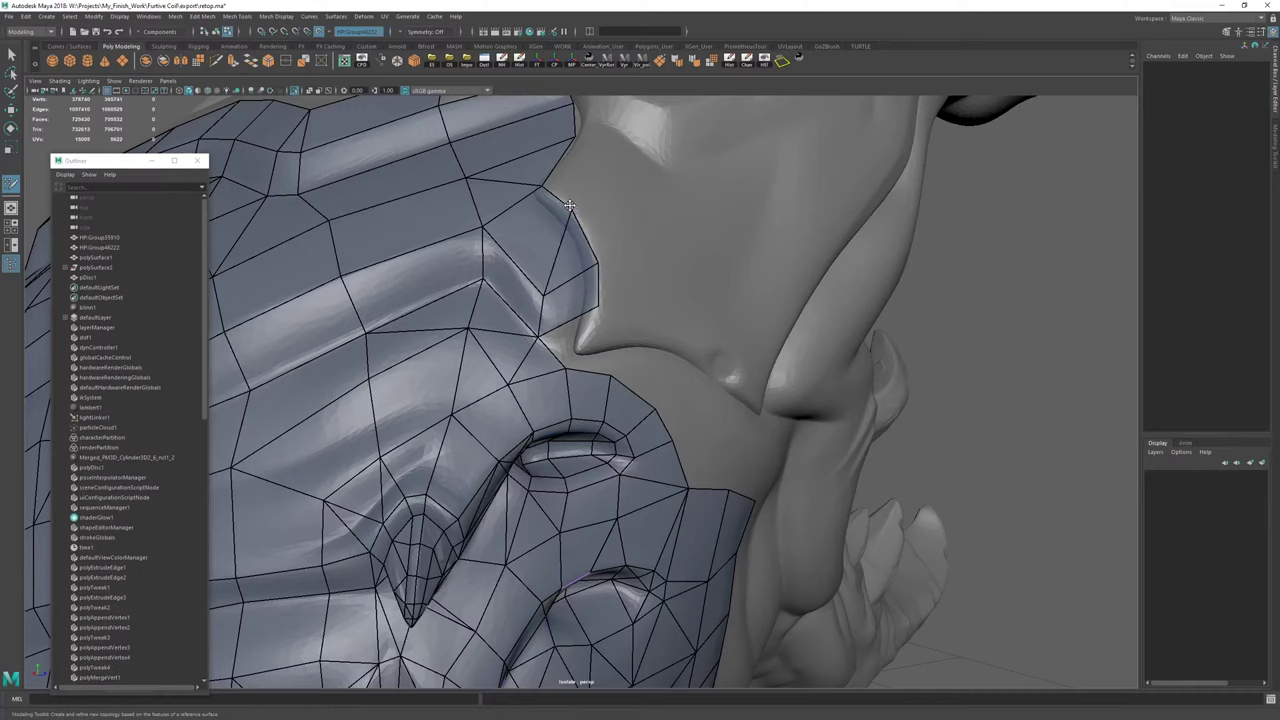
pyautogui.hotkey('ctrl', 'shift', 'x')
pyautogui.click(572, 210)
pyautogui.rightClick(599, 258)
pyautogui.hotkey('ctrl', 'shift', 'q')
# Move the side border vertices onto the curved crease, with the lowest one at the crease's pointed corner.
pyautogui.moveTo(598, 306); pyautogui.dragTo(583, 348)
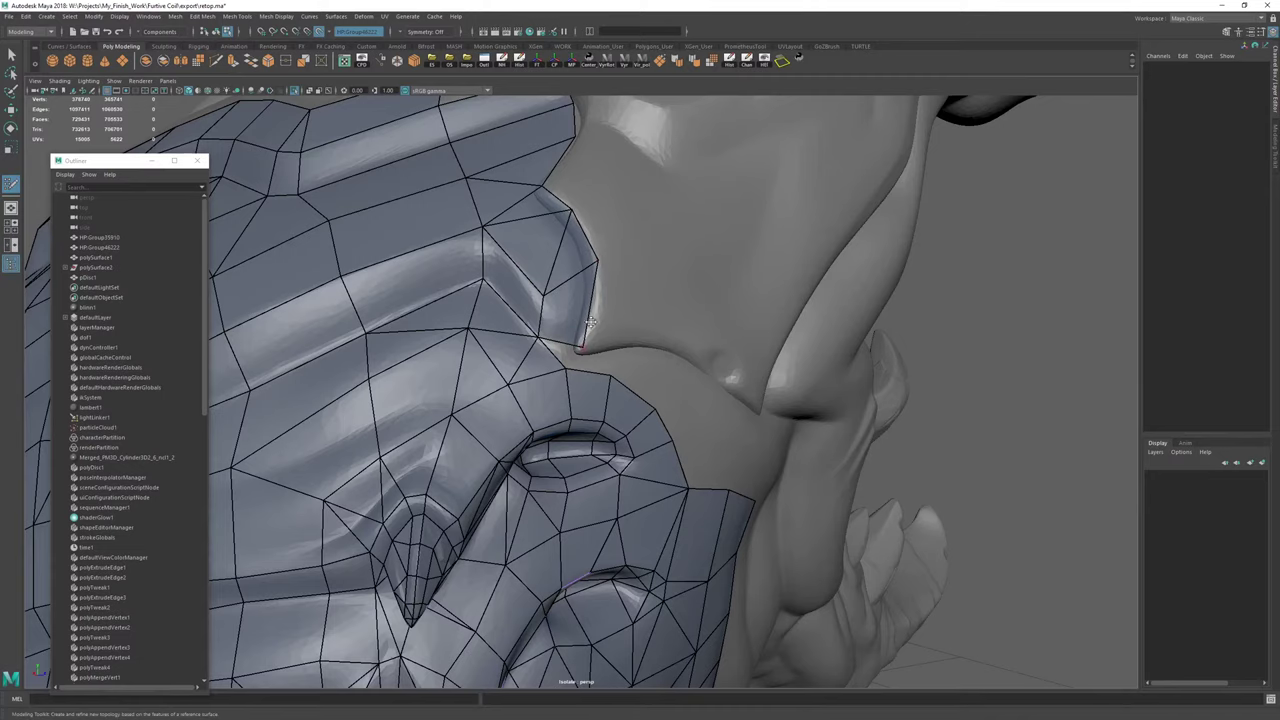
pyautogui.moveTo(598, 260); pyautogui.dragTo(601, 282)
pyautogui.moveTo(571, 208); pyautogui.dragTo(608, 234)
pyautogui.keyDown('alt'); pyautogui.moveTo(608, 234); pyautogui.dragTo(703, 343, button='right'); pyautogui.keyUp('alt')
pyautogui.moveTo(703, 343)
pyautogui.keyDown('alt'); pyautogui.mouseDown(button='middle')
pyautogui.moveTo(709, 307)
pyautogui.moveTo(692, 327)
pyautogui.mouseUp(button='middle'); pyautogui.keyUp('alt')
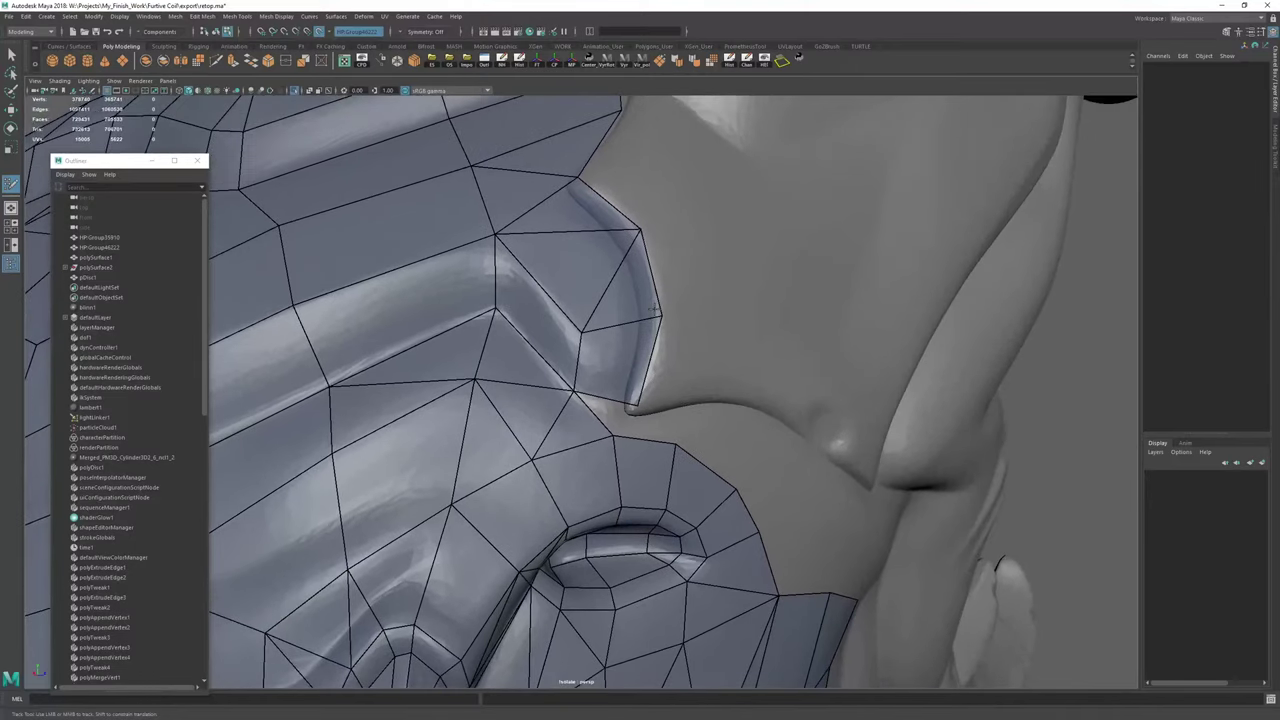
pyautogui.moveTo(634, 405); pyautogui.dragTo(636, 408)
# Fill the gap below the crease's pointed corner and split the filled area with a new edge.
pyautogui.keyDown('shift'); pyautogui.click(613, 405); pyautogui.keyUp('shift')
pyautogui.hotkey('ctrl', 'shift', 'x')
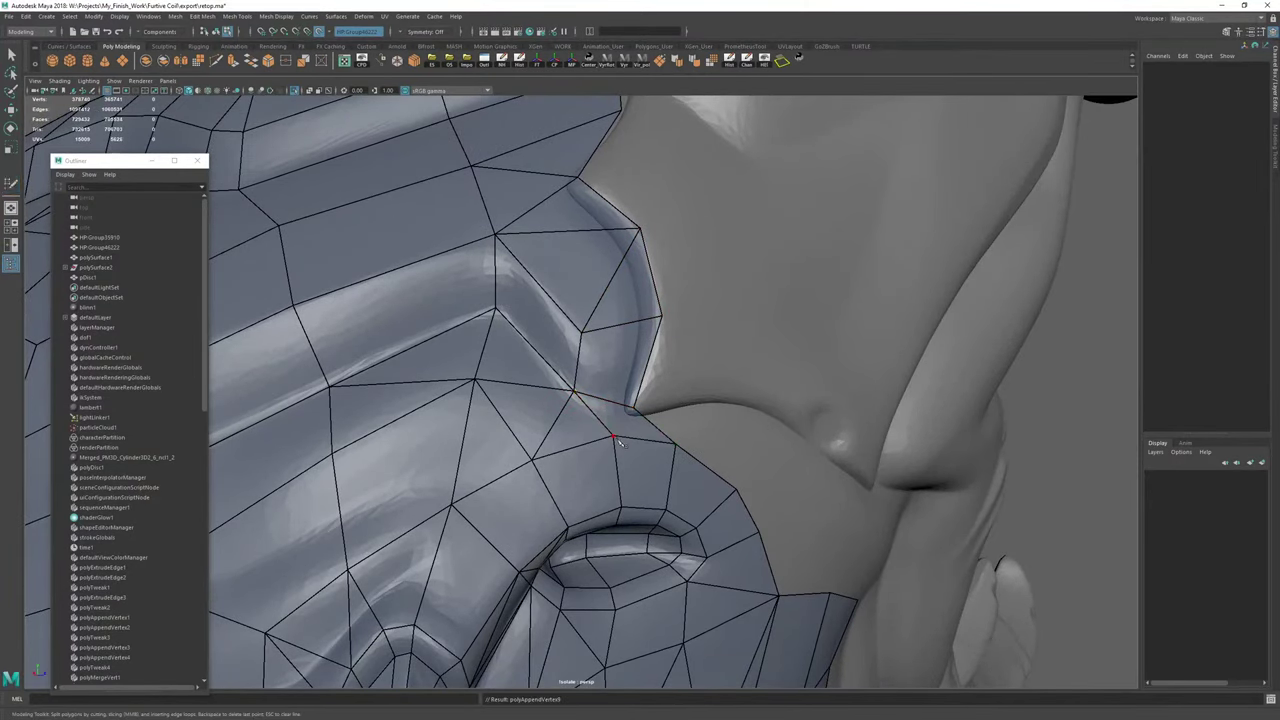
pyautogui.rightClick(706, 355)
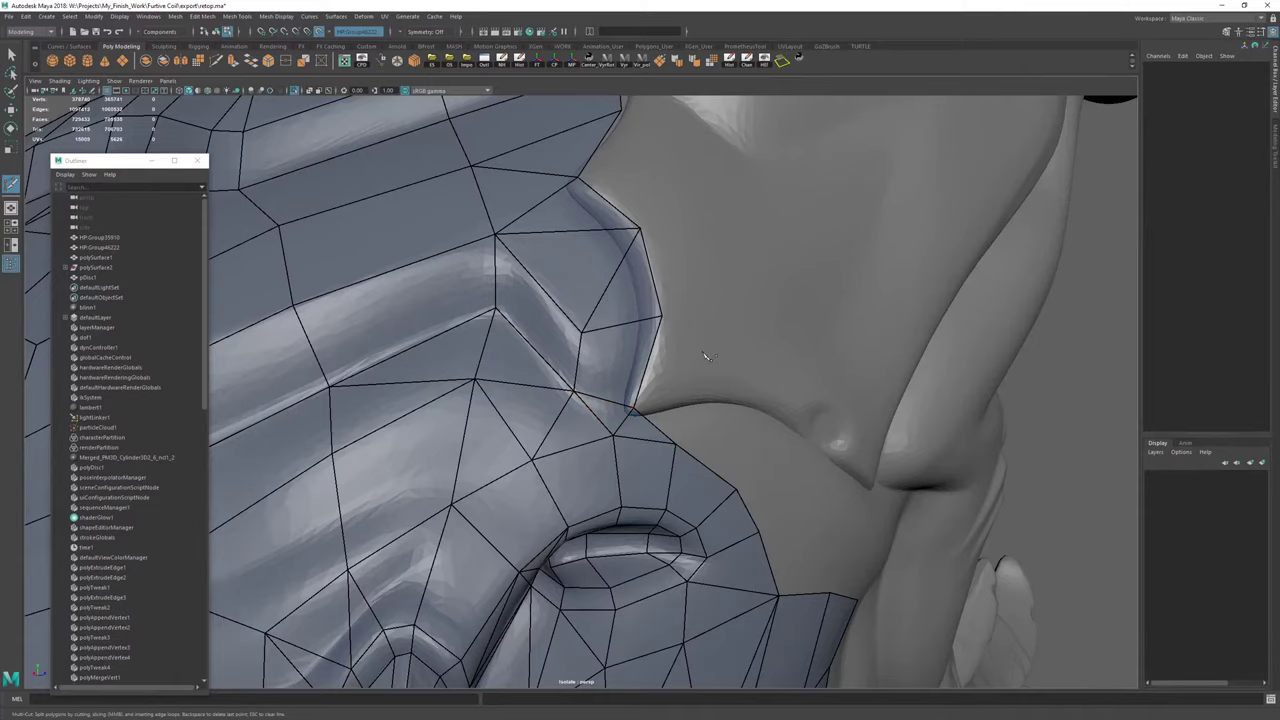
# Delete the construction history of the retopology mesh and resume Quad Draw on it.
pyautogui.keyDown('alt'); pyautogui.moveTo(706, 355); pyautogui.dragTo(640, 300); pyautogui.keyUp('alt')
pyautogui.press('F8')
pyautogui.press('w')
pyautogui.click(731, 70)
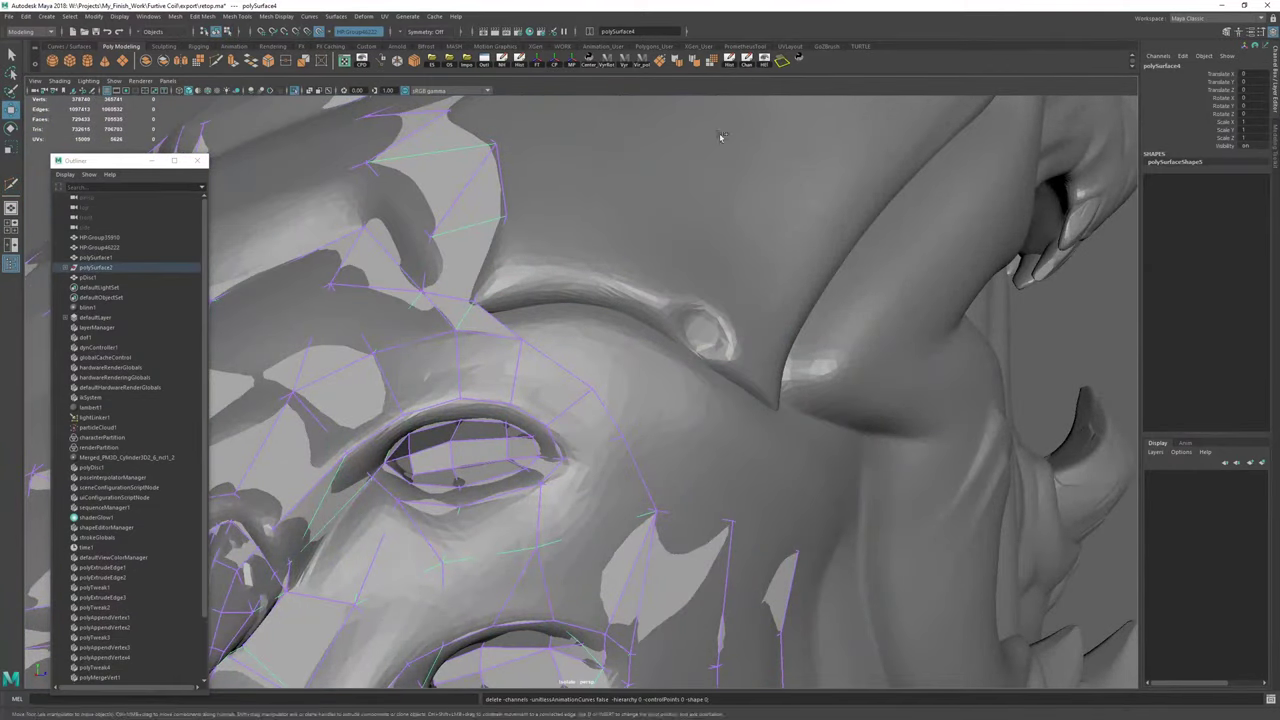
pyautogui.hotkey('ctrl', 'shift', 'q')
# Extend the mesh's front upper border to the crease beside the center line, filling faces and aligning their vertices.
pyautogui.moveTo(690, 155)
pyautogui.keyDown('alt'); pyautogui.mouseDown()
pyautogui.moveTo(600, 191)
pyautogui.moveTo(651, 194)
pyautogui.mouseUp(); pyautogui.keyUp('alt')
pyautogui.keyDown('alt'); pyautogui.moveTo(450, 194); pyautogui.dragTo(570, 254, button='middle'); pyautogui.keyUp('alt')
pyautogui.keyDown('alt'); pyautogui.moveTo(569, 254); pyautogui.dragTo(743, 354); pyautogui.keyUp('alt')
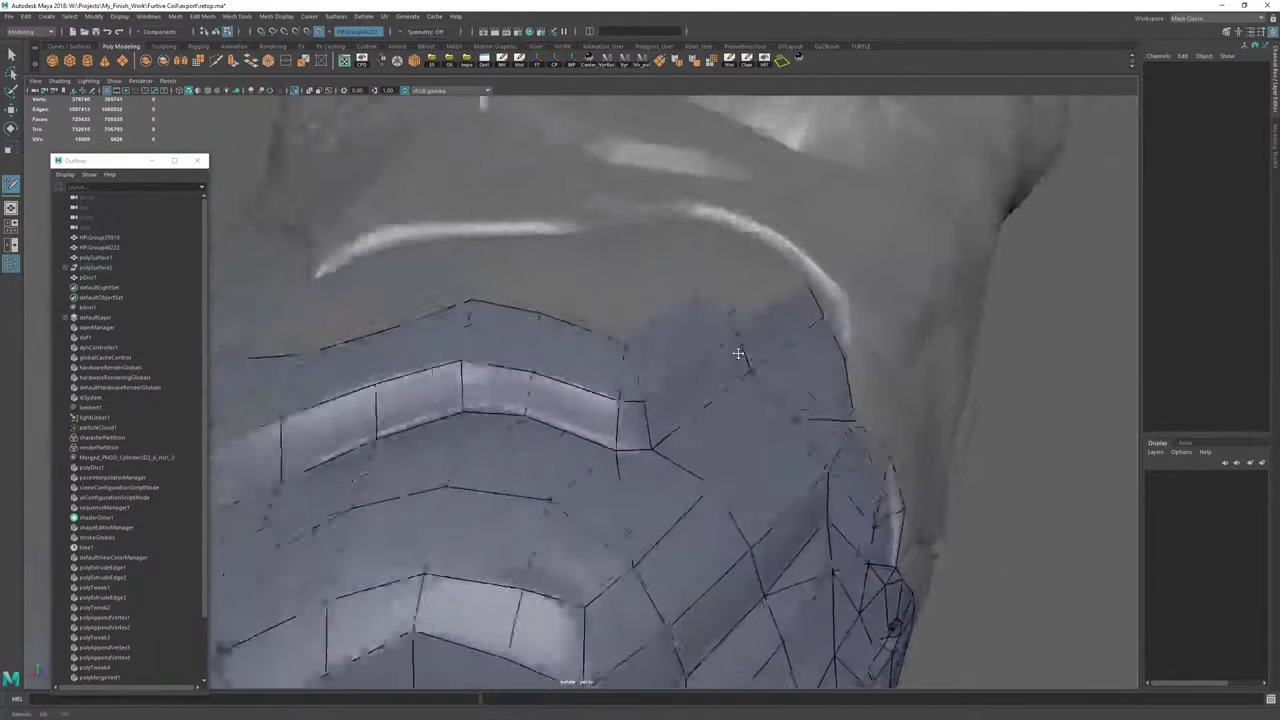
pyautogui.keyDown('alt'); pyautogui.moveTo(743, 354); pyautogui.dragTo(726, 331, button='right'); pyautogui.keyUp('alt')
pyautogui.moveTo(726, 331)
pyautogui.keyDown('alt'); pyautogui.mouseDown()
pyautogui.moveTo(784, 422)
pyautogui.moveTo(573, 517)
pyautogui.moveTo(580, 413)
pyautogui.moveTo(550, 412)
pyautogui.moveTo(595, 393)
pyautogui.moveTo(589, 380)
pyautogui.moveTo(623, 406)
pyautogui.moveTo(631, 442)
pyautogui.moveTo(651, 314)
pyautogui.moveTo(570, 364)
pyautogui.mouseUp(); pyautogui.keyUp('alt')
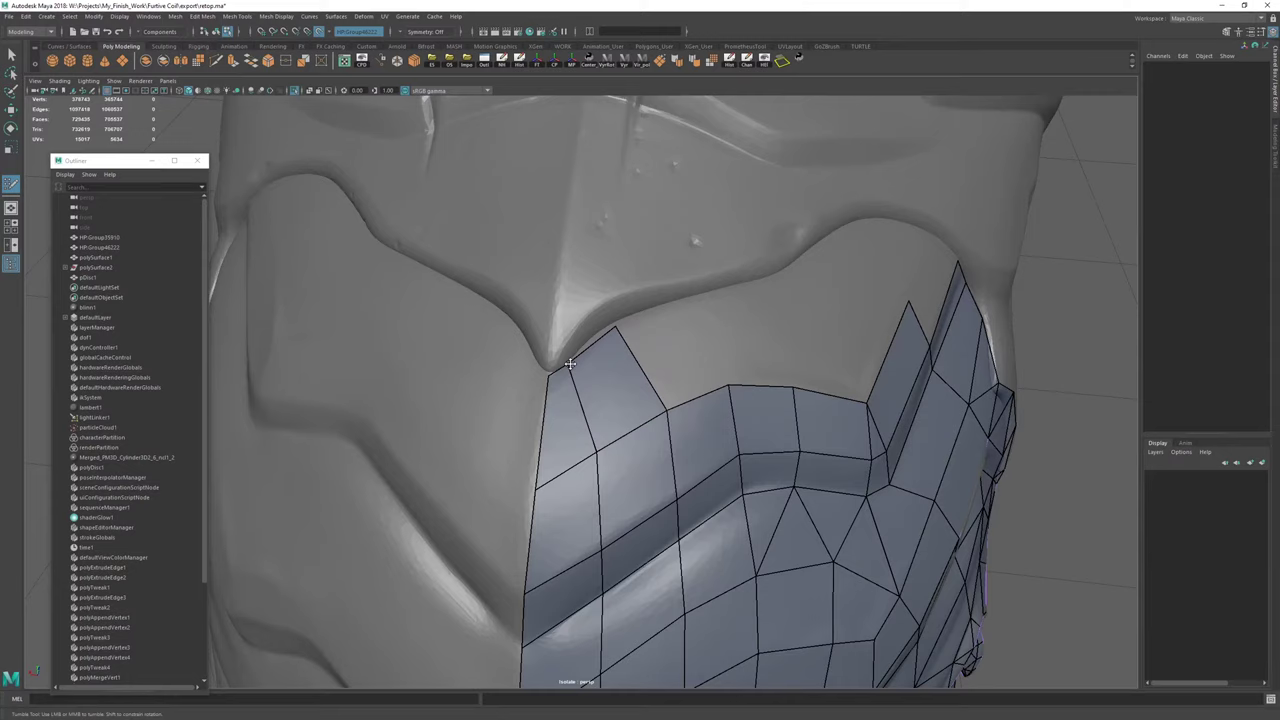
pyautogui.moveTo(617, 324); pyautogui.dragTo(588, 342)
pyautogui.moveTo(690, 401); pyautogui.dragTo(608, 340)
pyautogui.click(624, 346)
pyautogui.keyDown('shift'); pyautogui.click(630, 350); pyautogui.keyUp('shift')
pyautogui.keyDown('alt'); pyautogui.moveTo(608, 340); pyautogui.dragTo(700, 352, button='right'); pyautogui.keyUp('alt')
pyautogui.moveTo(648, 345); pyautogui.dragTo(631, 347)
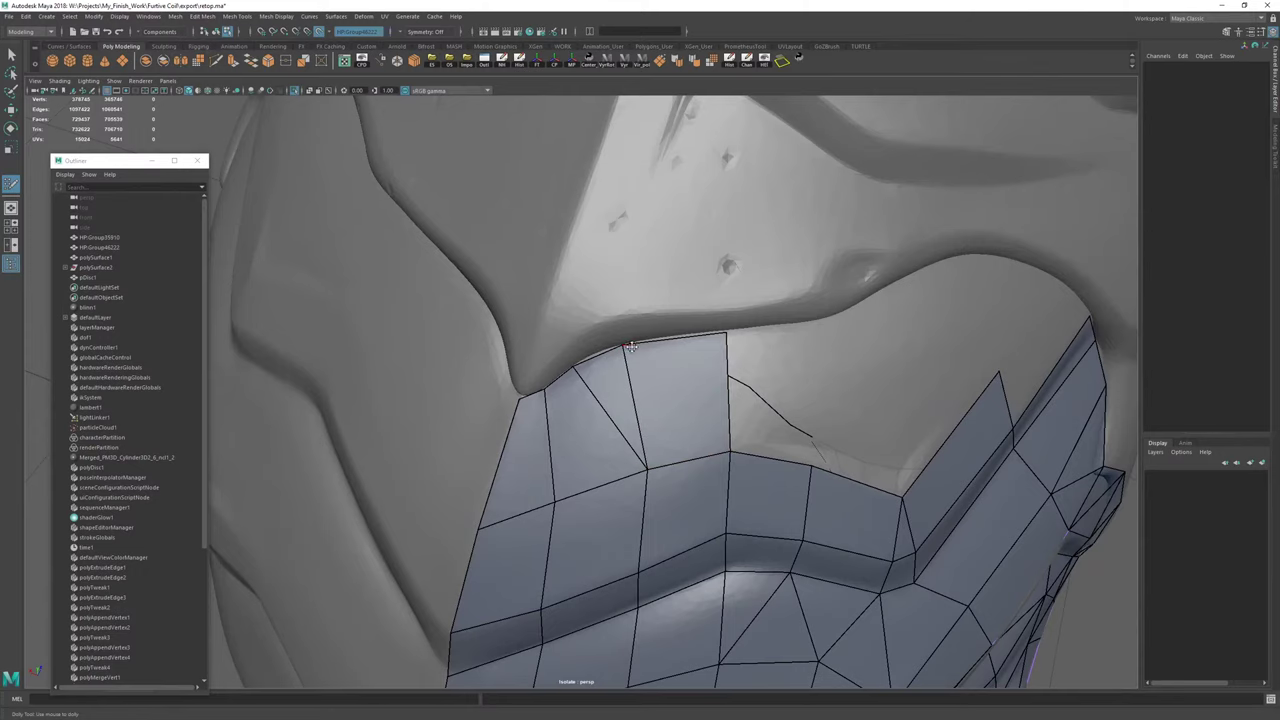
# Extrude border edges from the front section and the inner ridge up to the crease, adjusting the new corners.
pyautogui.keyDown('alt'); pyautogui.moveTo(818, 366); pyautogui.dragTo(574, 397); pyautogui.keyUp('alt')
pyautogui.moveTo(524, 430); pyautogui.dragTo(589, 315)
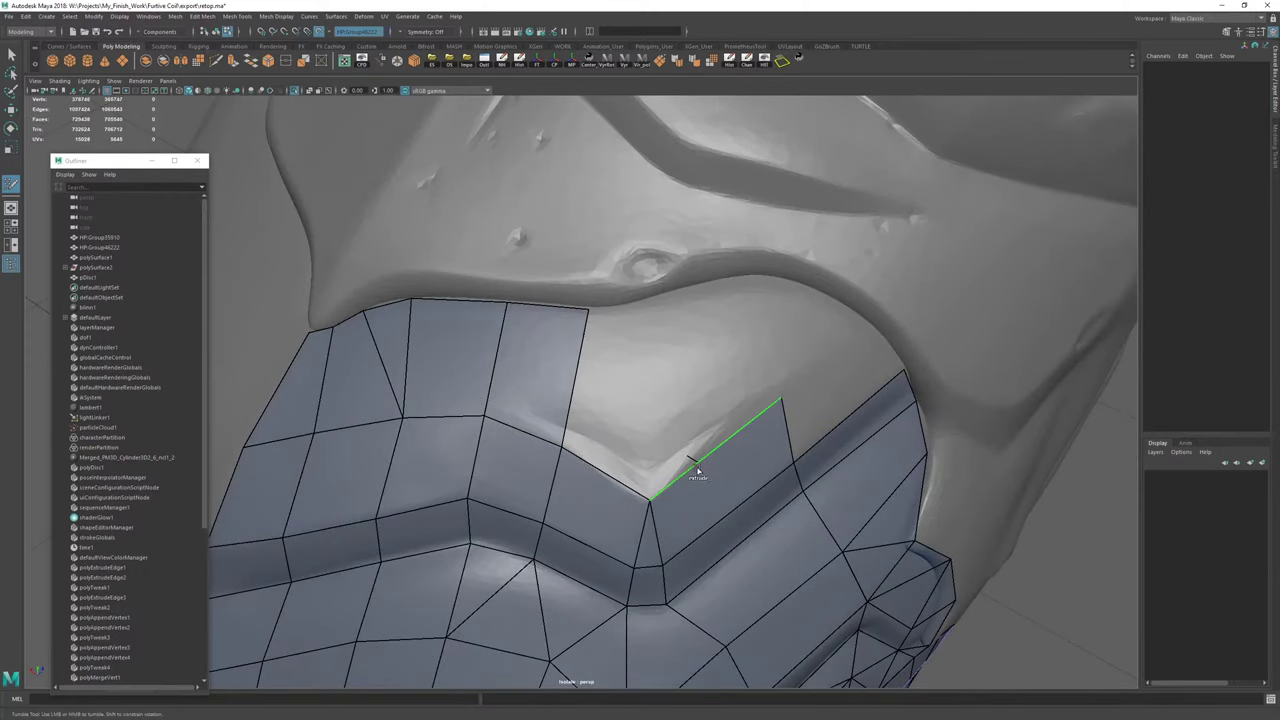
pyautogui.moveTo(695, 467); pyautogui.dragTo(675, 366)
pyautogui.moveTo(630, 402); pyautogui.dragTo(657, 300)
pyautogui.moveTo(760, 298); pyautogui.dragTo(750, 274)
# Insert an edge loop through the new ridge faces, adjust their vertices and fill the gap to the front section.
pyautogui.moveTo(676, 354)
pyautogui.keyDown('alt'); pyautogui.mouseDown()
pyautogui.moveTo(662, 363)
pyautogui.moveTo(723, 314)
pyautogui.moveTo(694, 294)
pyautogui.moveTo(663, 370)
pyautogui.mouseUp(); pyautogui.keyUp('alt')
pyautogui.keyDown('ctrl'); pyautogui.click(708, 338); pyautogui.keyUp('ctrl')
pyautogui.moveTo(767, 310); pyautogui.dragTo(771, 318)
pyautogui.moveTo(673, 380)
pyautogui.mouseDown()
pyautogui.moveTo(643, 397)
pyautogui.moveTo(658, 400)
pyautogui.mouseUp()
pyautogui.keyDown('shift'); pyautogui.click(597, 423); pyautogui.keyUp('shift')
pyautogui.keyDown('shift'); pyautogui.click(593, 530); pyautogui.keyUp('shift')
# Split the filled area diagonally and slide the upper border vertices forward along the crease.
pyautogui.hotkey('ctrl', 'shift', 'x')
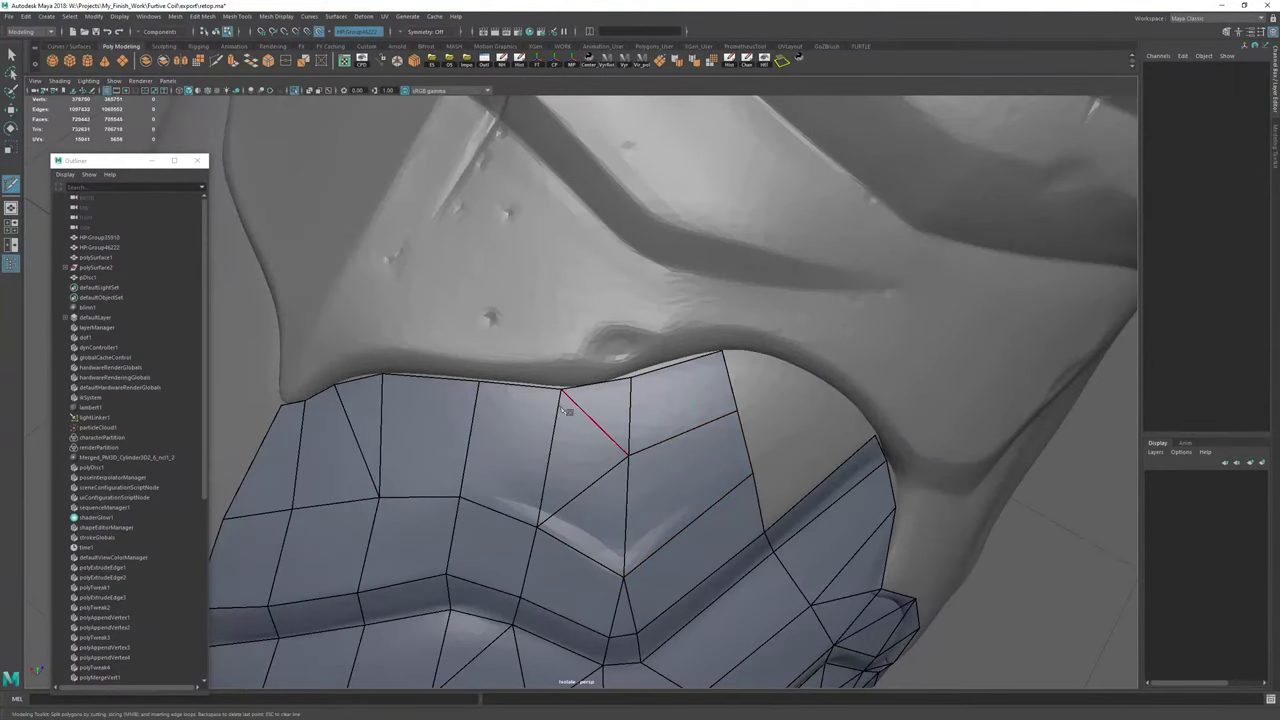
pyautogui.hotkey('ctrl', 'shift', 'q')
pyautogui.moveTo(631, 378); pyautogui.dragTo(619, 379)
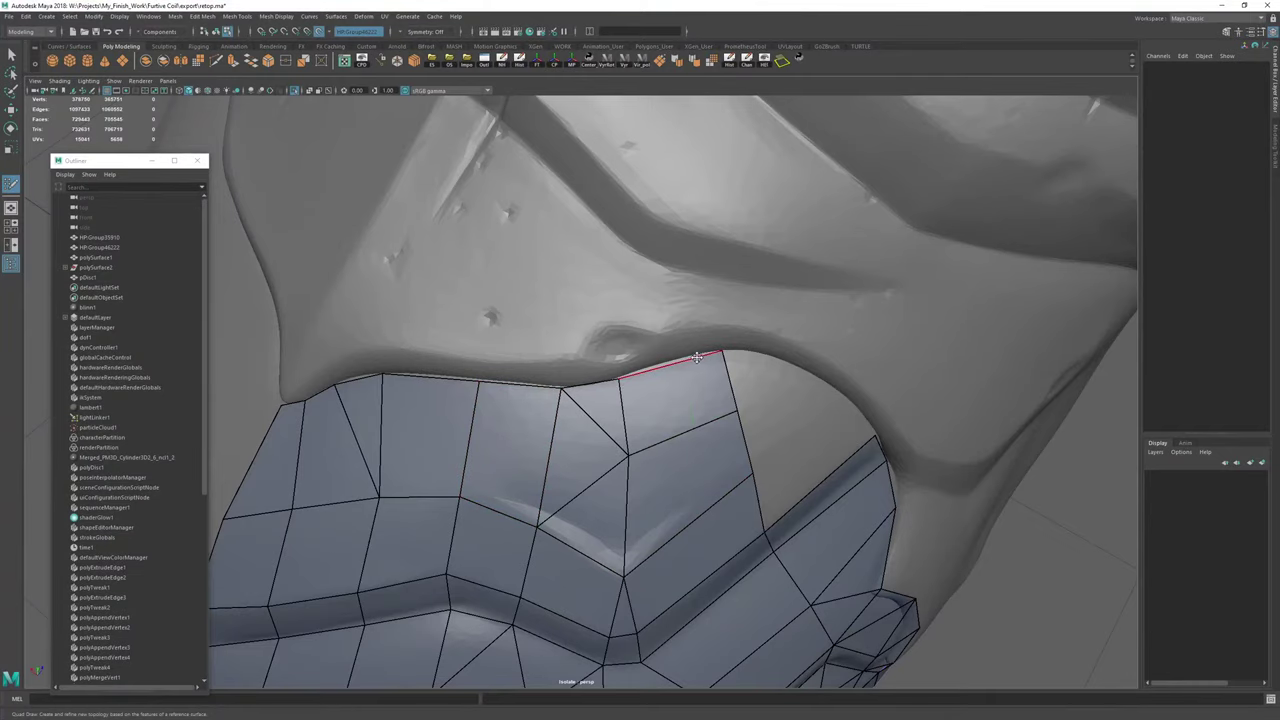
pyautogui.moveTo(722, 350); pyautogui.dragTo(691, 356)
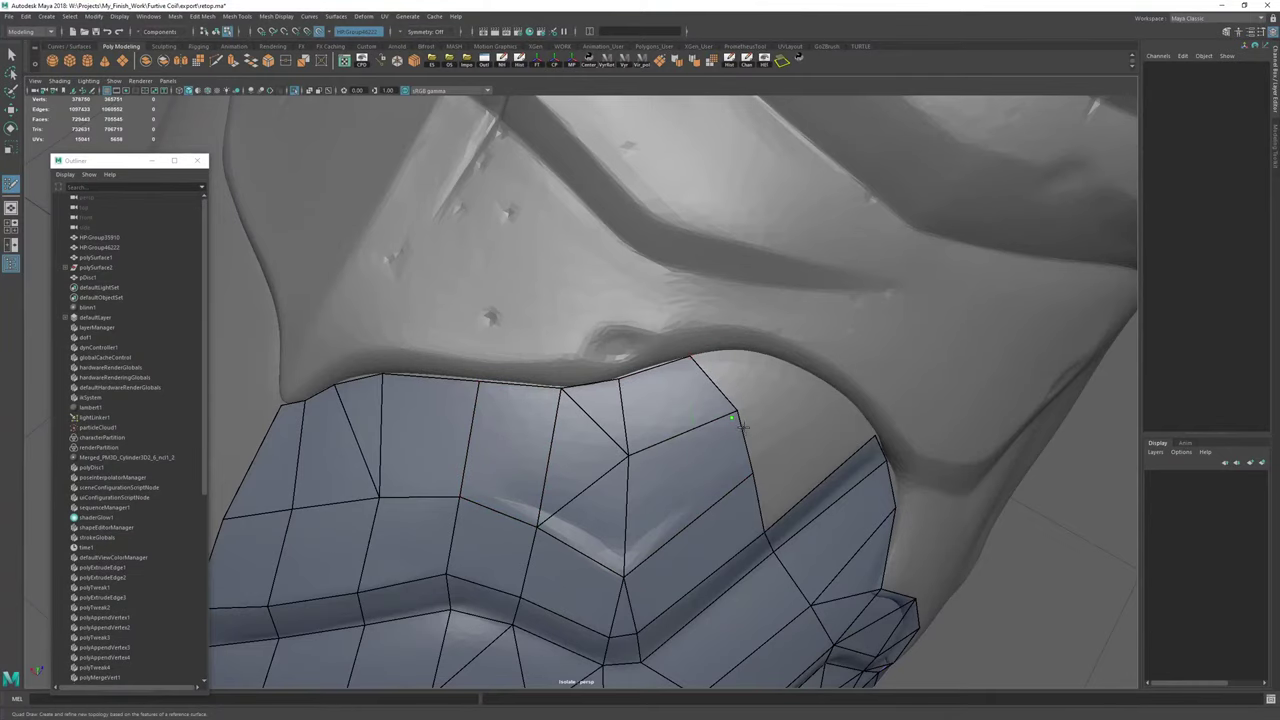
pyautogui.hotkey('ctrl', 'z')
# Extend the border around the top of the crease's arch and fill the remaining opening against the ridge.
pyautogui.moveTo(737, 411); pyautogui.dragTo(564, 393)
pyautogui.moveTo(584, 467); pyautogui.dragTo(618, 417)
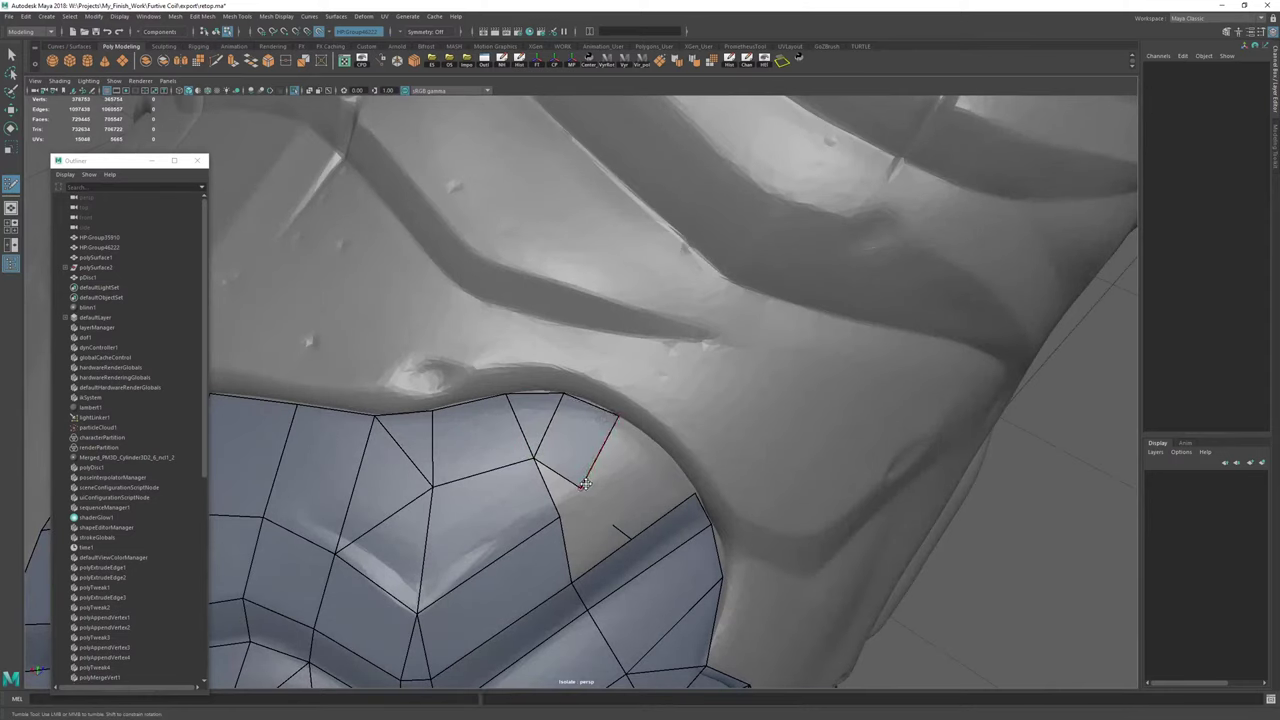
pyautogui.moveTo(585, 484); pyautogui.dragTo(660, 460)
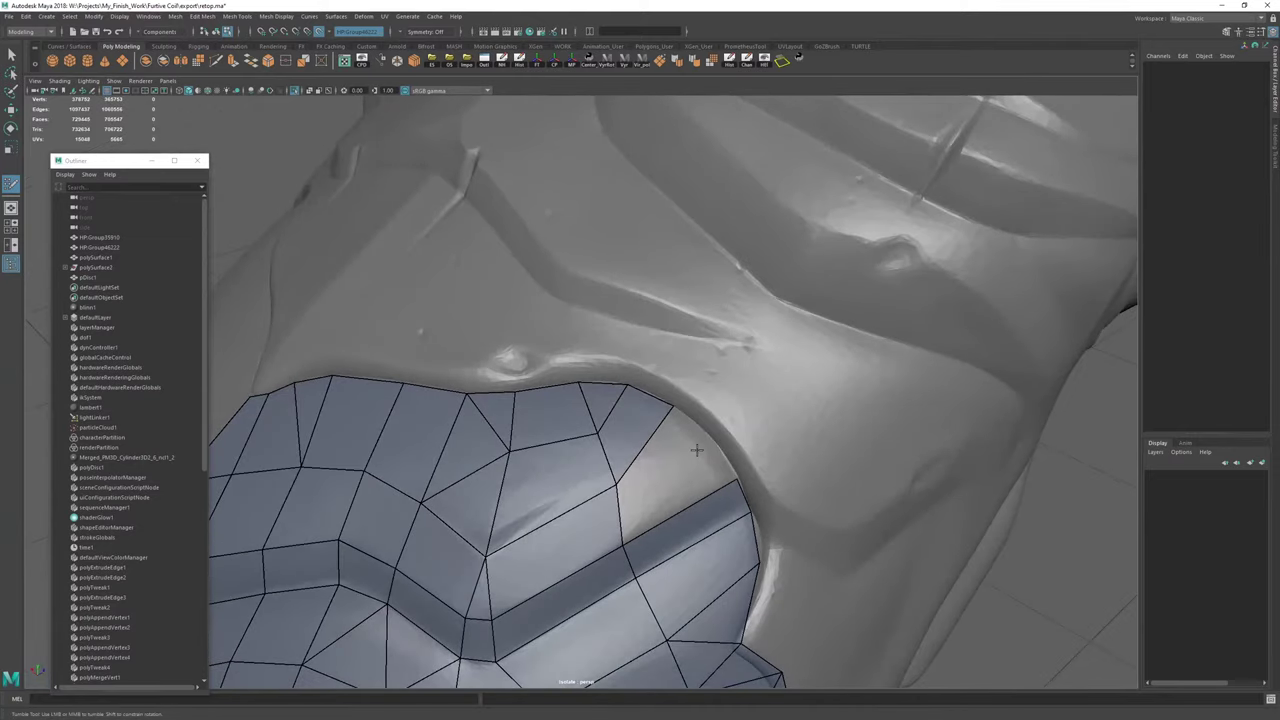
pyautogui.moveTo(650, 370)
pyautogui.keyDown('alt'); pyautogui.mouseDown()
pyautogui.moveTo(620, 366)
pyautogui.moveTo(671, 369)
pyautogui.moveTo(609, 337)
pyautogui.moveTo(678, 429)
pyautogui.moveTo(655, 387)
pyautogui.moveTo(583, 335)
pyautogui.moveTo(611, 303)
pyautogui.moveTo(591, 331)
pyautogui.moveTo(623, 369)
pyautogui.moveTo(604, 396)
pyautogui.mouseUp(); pyautogui.keyUp('alt')
pyautogui.keyDown('shift'); pyautogui.click(634, 380); pyautogui.keyUp('shift')
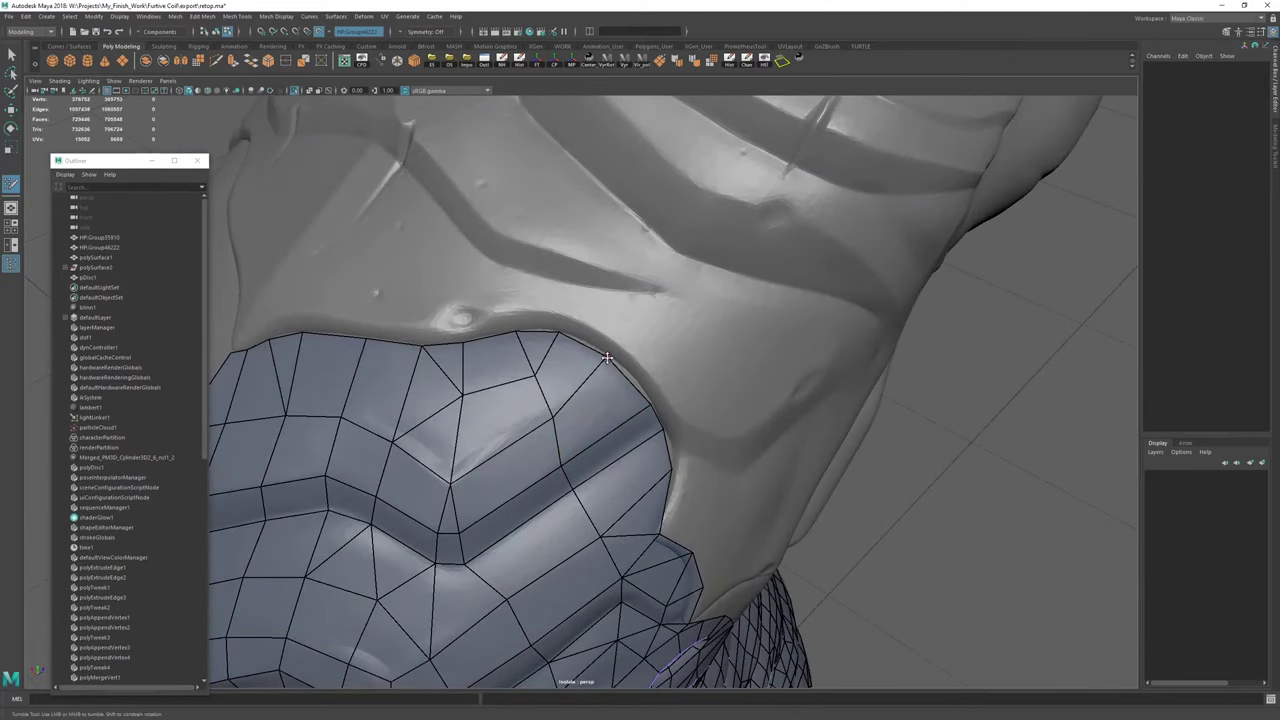
# Start a narrow strip of faces across the crease at the center line, above the front border.
pyautogui.scroll(-5, 561, 332)
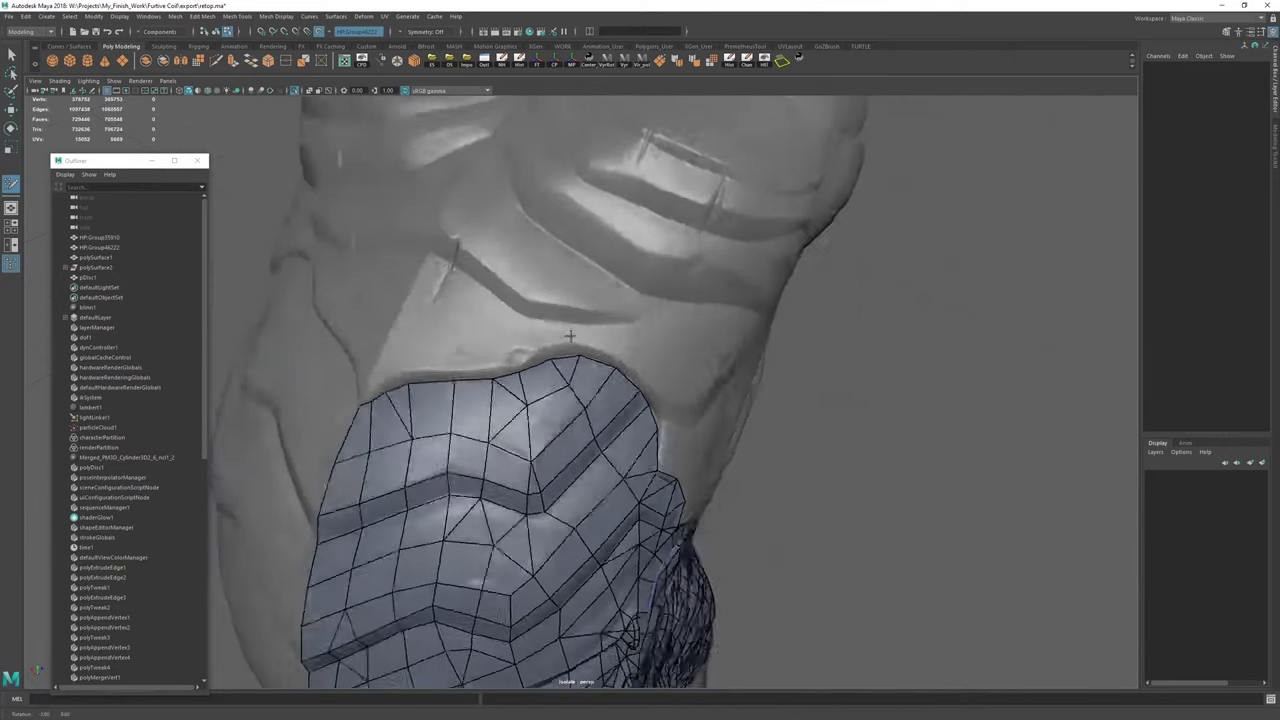
pyautogui.scroll(5, 568, 338)
pyautogui.keyDown('alt'); pyautogui.moveTo(568, 338); pyautogui.dragTo(632, 397); pyautogui.keyUp('alt')
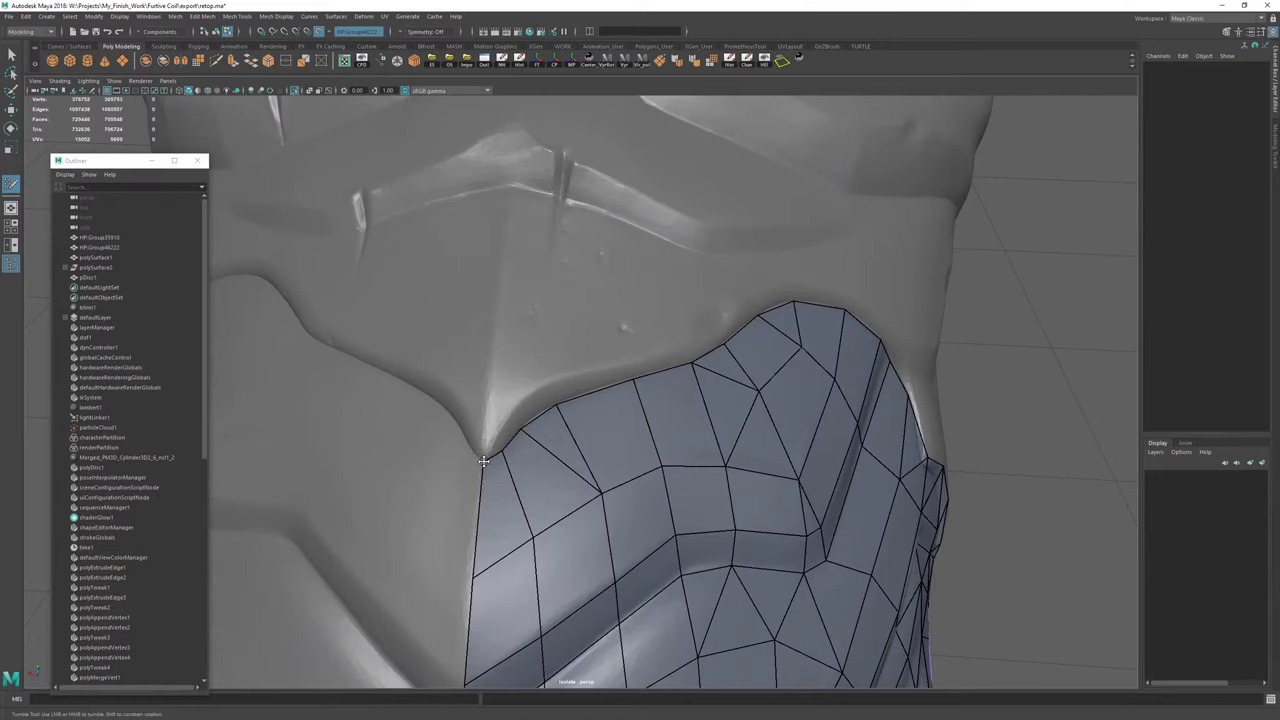
pyautogui.moveTo(491, 459); pyautogui.dragTo(493, 430)
pyautogui.keyDown('shift'); pyautogui.click(502, 443); pyautogui.keyUp('shift')
pyautogui.keyDown('shift'); pyautogui.click(532, 410); pyautogui.keyUp('shift')
# Continue the narrow strip along the front crease towards the small dent and adjust its outer vertices.
pyautogui.moveTo(598, 394)
pyautogui.keyDown('alt'); pyautogui.mouseDown()
pyautogui.moveTo(430, 425)
pyautogui.moveTo(537, 403)
pyautogui.moveTo(551, 376)
pyautogui.moveTo(594, 381)
pyautogui.mouseUp(); pyautogui.keyUp('alt')
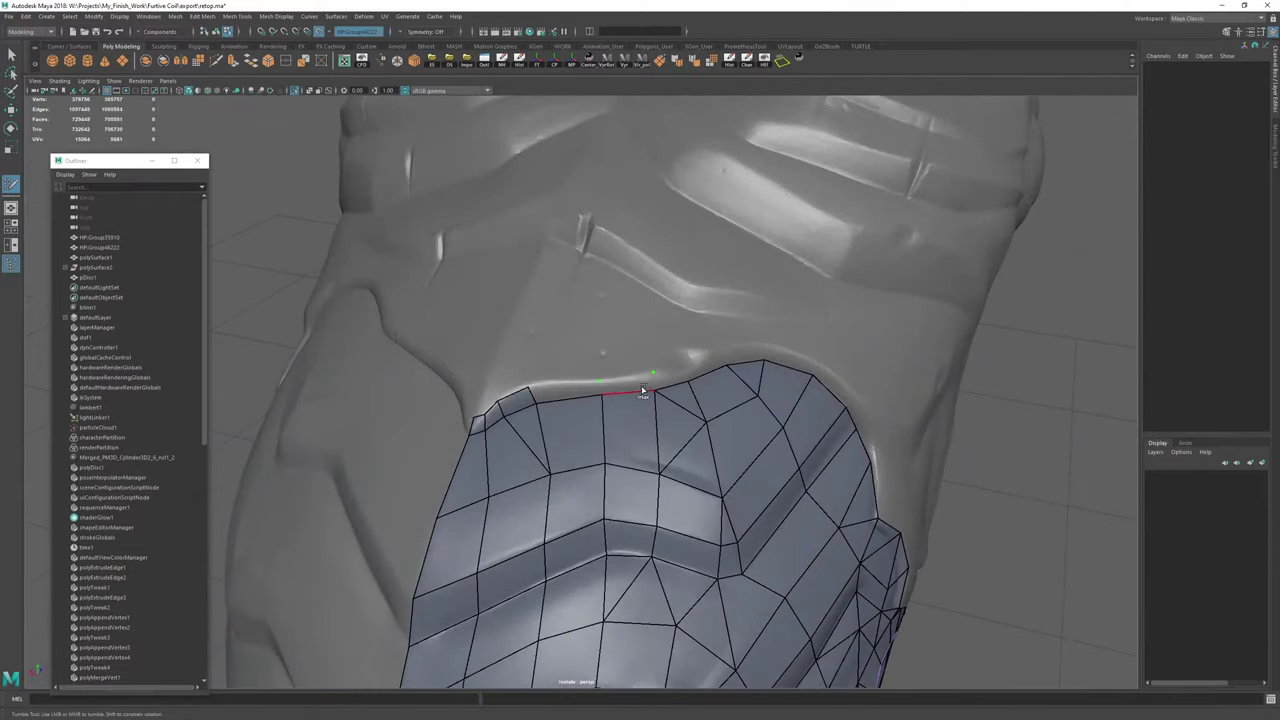
pyautogui.keyDown('shift'); pyautogui.click(630, 385); pyautogui.keyUp('shift')
pyautogui.keyDown('shift'); pyautogui.click(551, 388); pyautogui.keyUp('shift')
pyautogui.scroll(3, 530, 390)
pyautogui.moveTo(488, 384); pyautogui.dragTo(492, 382)
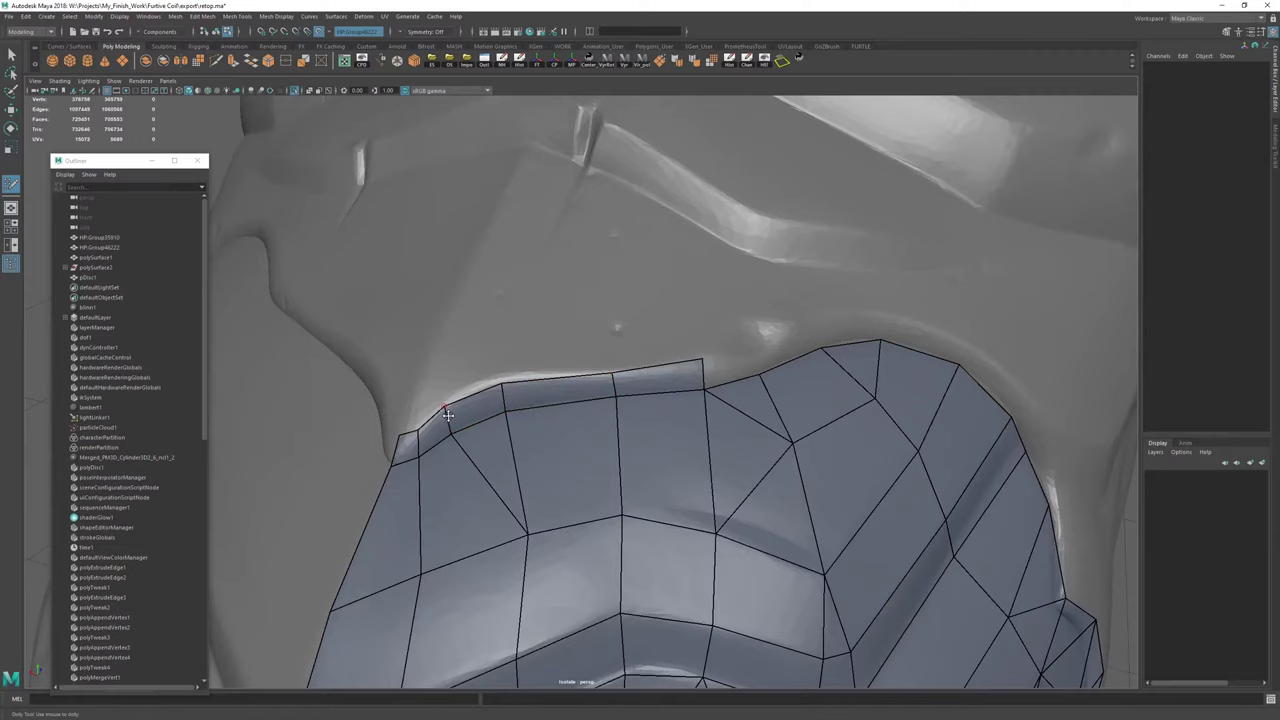
# Add narrow rim faces over the crease's arch and fill the gap below the dent to join both strips.
pyautogui.moveTo(412, 432)
pyautogui.keyDown('alt'); pyautogui.mouseDown()
pyautogui.moveTo(541, 418)
pyautogui.moveTo(484, 377)
pyautogui.mouseUp(); pyautogui.keyUp('alt')
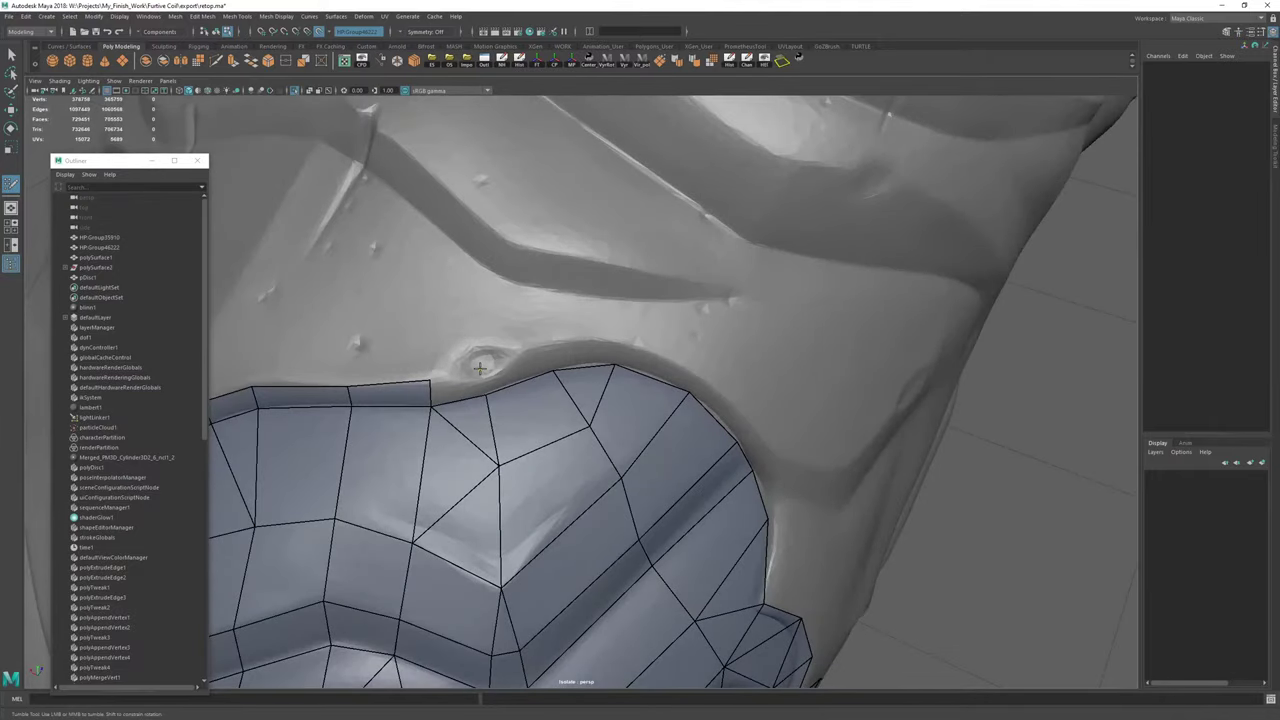
pyautogui.click(695, 372)
pyautogui.keyDown('shift'); pyautogui.click(580, 357); pyautogui.keyUp('shift')
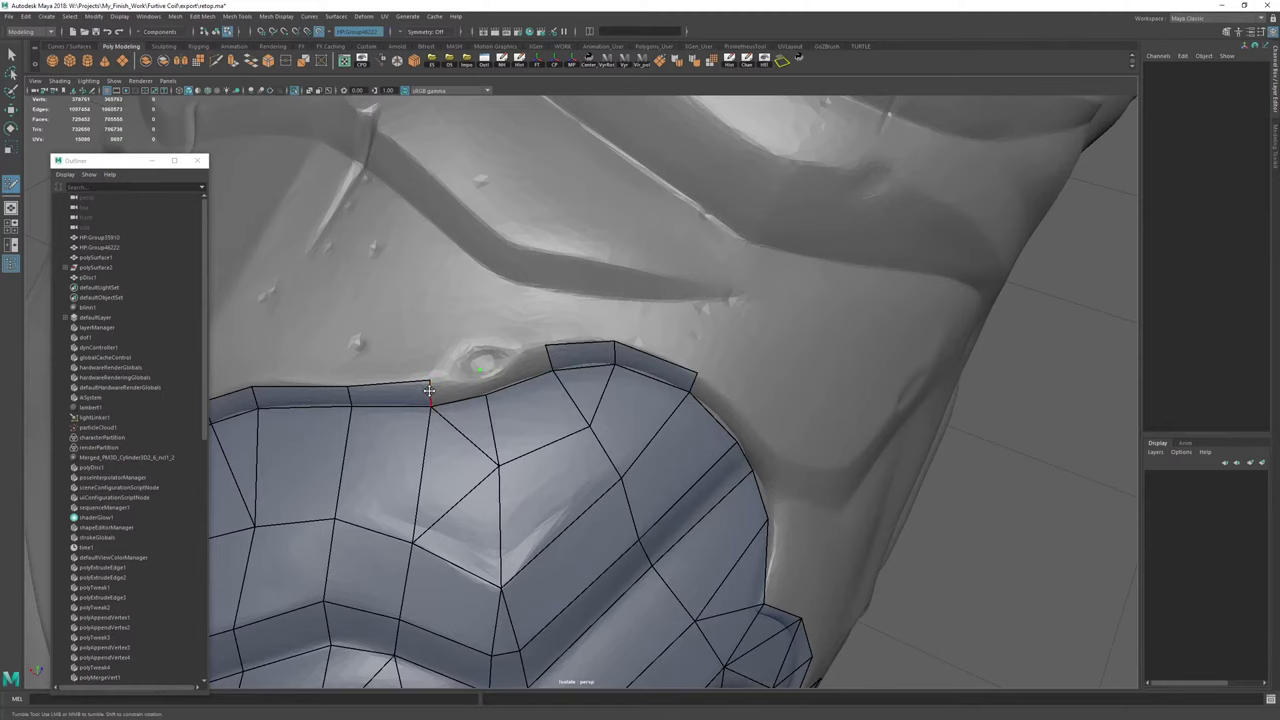
pyautogui.moveTo(430, 380); pyautogui.dragTo(430, 384)
pyautogui.keyDown('shift'); pyautogui.click(514, 371); pyautogui.keyUp('shift')
pyautogui.keyDown('shift'); pyautogui.click(457, 387); pyautogui.keyUp('shift')
# Delete the mesh's construction history again and return to Quad Draw.
pyautogui.press('w')
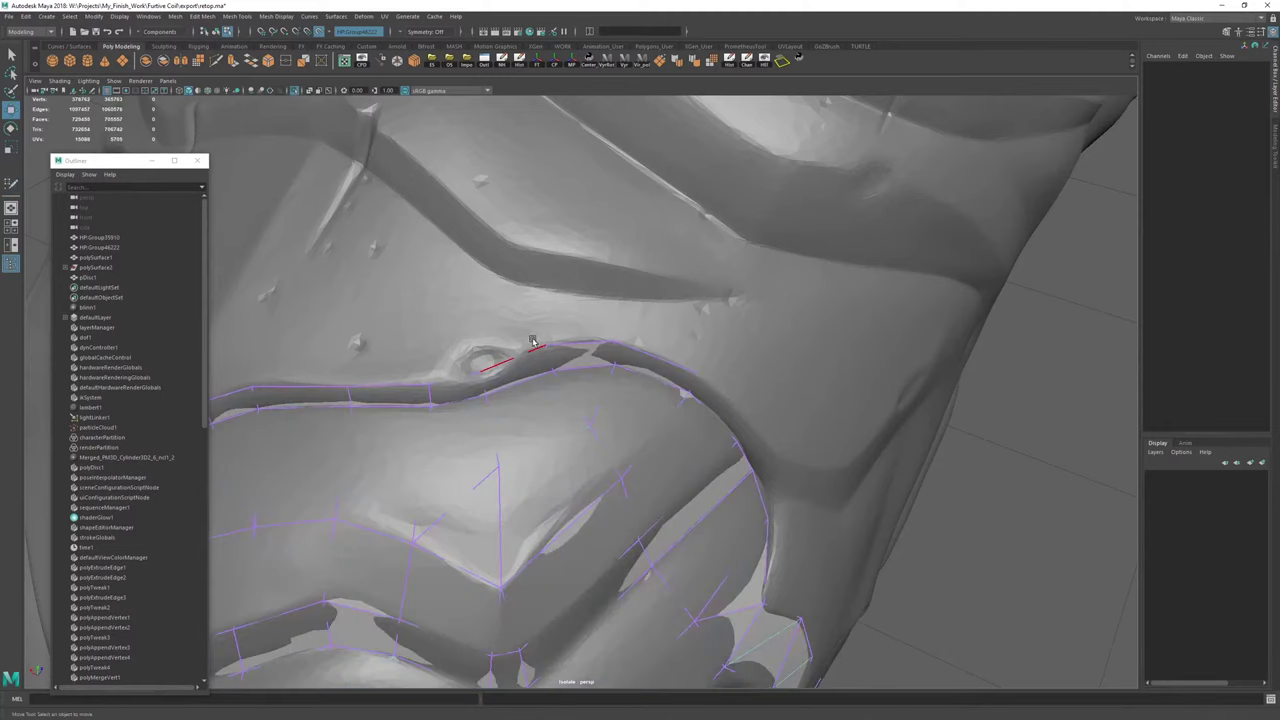
pyautogui.click(734, 68)
pyautogui.press('y')
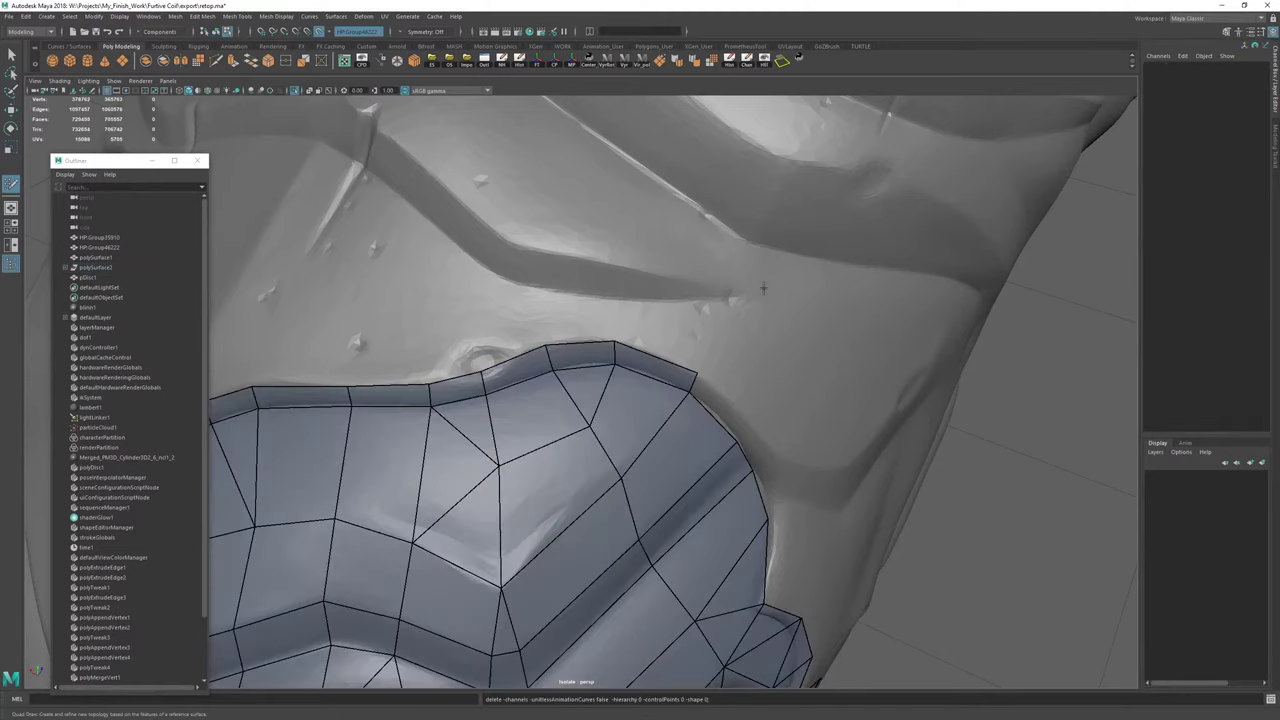
# Continue the narrow rim strip around the outer side of the arch to the end of the ridge.
pyautogui.moveTo(763, 288)
pyautogui.keyDown('alt'); pyautogui.mouseDown()
pyautogui.moveTo(714, 289)
pyautogui.moveTo(598, 388)
pyautogui.moveTo(575, 382)
pyautogui.mouseUp(); pyautogui.keyUp('alt')
pyautogui.keyDown('alt'); pyautogui.moveTo(575, 382); pyautogui.dragTo(554, 377, button='right'); pyautogui.keyUp('alt')
pyautogui.keyDown('alt'); pyautogui.moveTo(554, 377); pyautogui.dragTo(603, 394); pyautogui.keyUp('alt')
pyautogui.keyDown('alt'); pyautogui.moveTo(603, 394); pyautogui.dragTo(640, 392, button='right'); pyautogui.keyUp('alt')
pyautogui.keyDown('alt'); pyautogui.moveTo(640, 392); pyautogui.dragTo(628, 386); pyautogui.keyUp('alt')
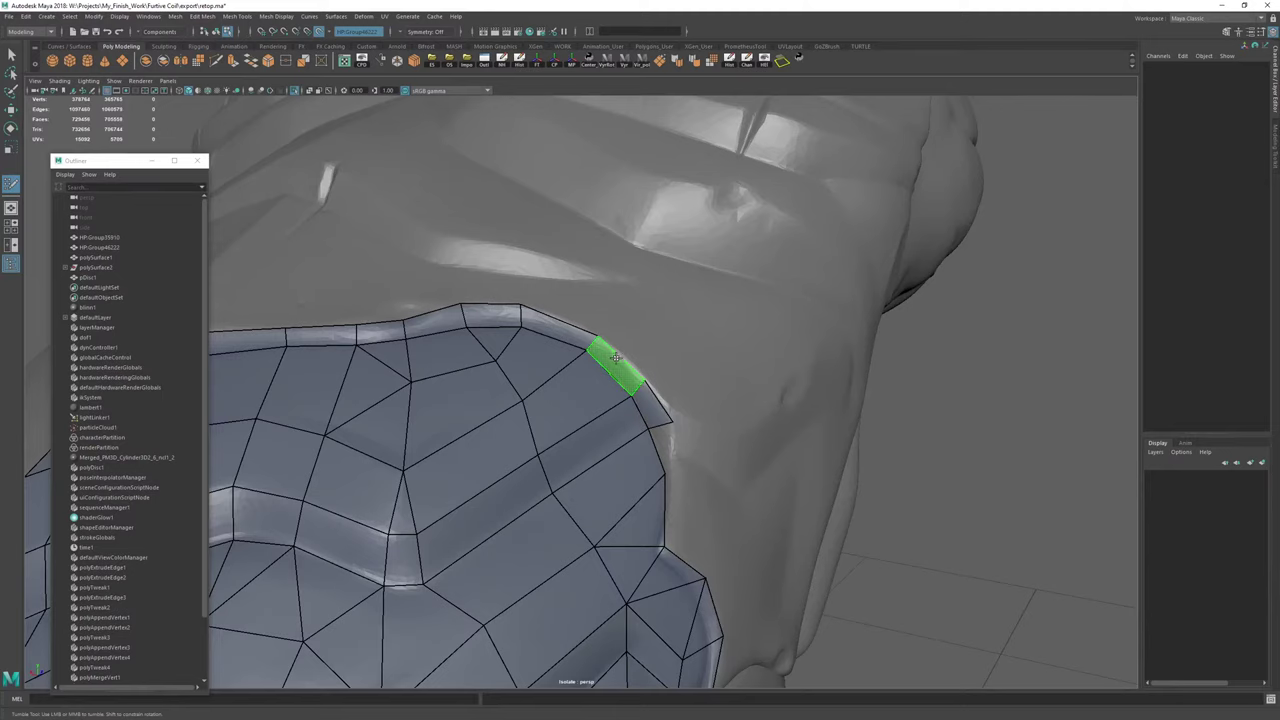
pyautogui.moveTo(648, 378)
pyautogui.keyDown('alt'); pyautogui.mouseDown()
pyautogui.moveTo(660, 401)
pyautogui.moveTo(651, 424)
pyautogui.moveTo(697, 432)
pyautogui.moveTo(586, 424)
pyautogui.moveTo(711, 346)
pyautogui.moveTo(640, 348)
pyautogui.moveTo(682, 411)
pyautogui.moveTo(604, 292)
pyautogui.moveTo(517, 306)
pyautogui.moveTo(635, 407)
pyautogui.mouseUp(); pyautogui.keyUp('alt')
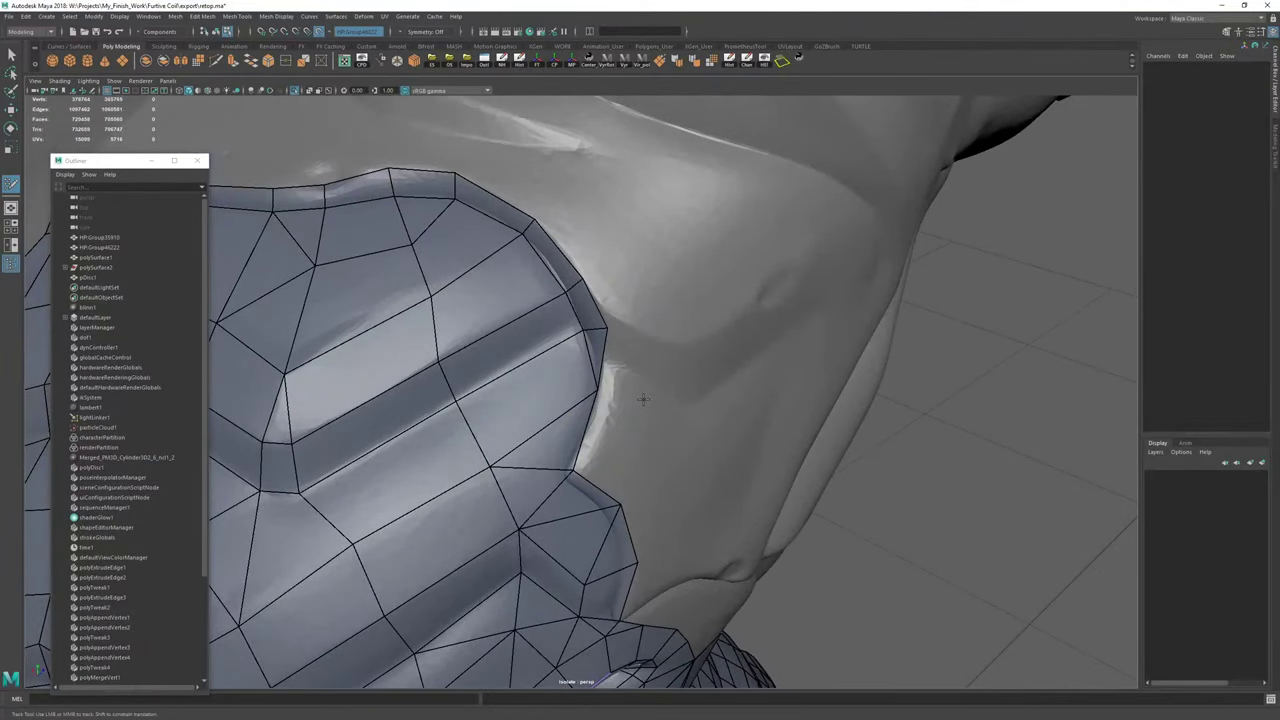
# Extend a long narrow strip up the sculpt's center line and insert two edge loops across it.
pyautogui.moveTo(598, 348)
pyautogui.keyDown('alt'); pyautogui.mouseDown()
pyautogui.moveTo(506, 329)
pyautogui.moveTo(590, 350)
pyautogui.mouseUp(); pyautogui.keyUp('alt')
pyautogui.keyDown('alt'); pyautogui.moveTo(590, 350); pyautogui.dragTo(450, 350, button='right'); pyautogui.keyUp('alt')
pyautogui.keyDown('alt'); pyautogui.moveTo(450, 350); pyautogui.dragTo(554, 394, button='middle'); pyautogui.keyUp('alt')
pyautogui.moveTo(553, 394)
pyautogui.keyDown('alt'); pyautogui.mouseDown()
pyautogui.moveTo(471, 400)
pyautogui.moveTo(539, 445)
pyautogui.moveTo(551, 190)
pyautogui.mouseUp(); pyautogui.keyUp('alt')
pyautogui.moveTo(551, 190)
pyautogui.keyDown('alt'); pyautogui.mouseDown()
pyautogui.moveTo(551, 271)
pyautogui.moveTo(423, 343)
pyautogui.moveTo(499, 434)
pyautogui.mouseUp(); pyautogui.keyUp('alt')
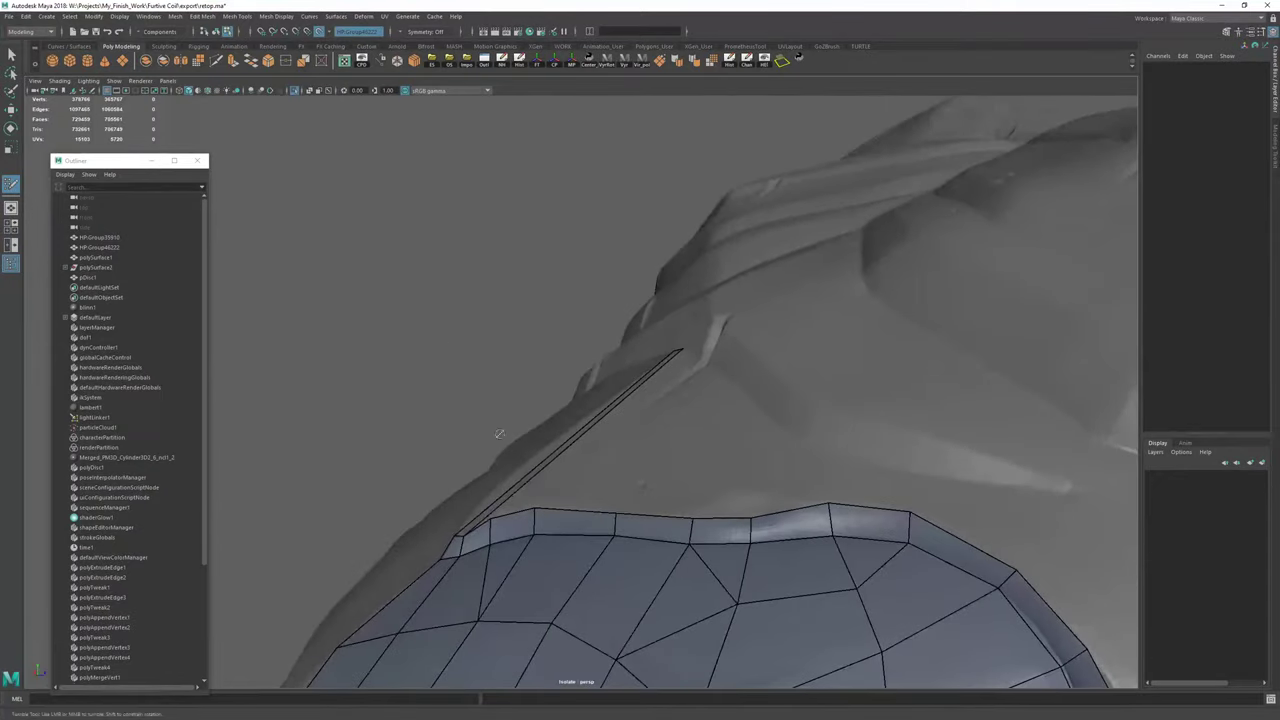
pyautogui.keyDown('ctrl'); pyautogui.click(519, 489); pyautogui.keyUp('ctrl')
pyautogui.keyDown('ctrl'); pyautogui.click(572, 438); pyautogui.keyUp('ctrl')
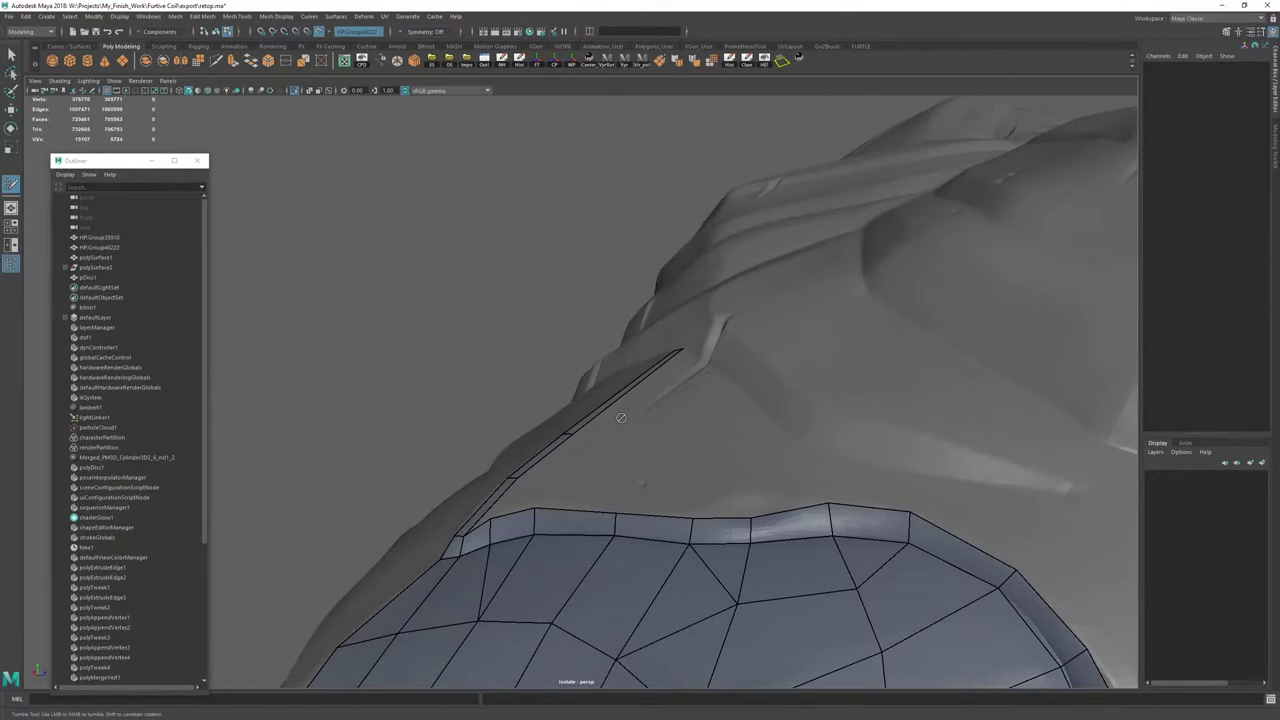
# Fill the area between the center strip and the rim, and widen the strip by moving its outer vertices.
pyautogui.moveTo(519, 463)
pyautogui.keyDown('alt'); pyautogui.mouseDown()
pyautogui.moveTo(575, 509)
pyautogui.moveTo(558, 477)
pyautogui.moveTo(585, 468)
pyautogui.moveTo(543, 475)
pyautogui.mouseUp(); pyautogui.keyUp('alt')
pyautogui.keyDown('shift'); pyautogui.click(541, 528); pyautogui.keyUp('shift')
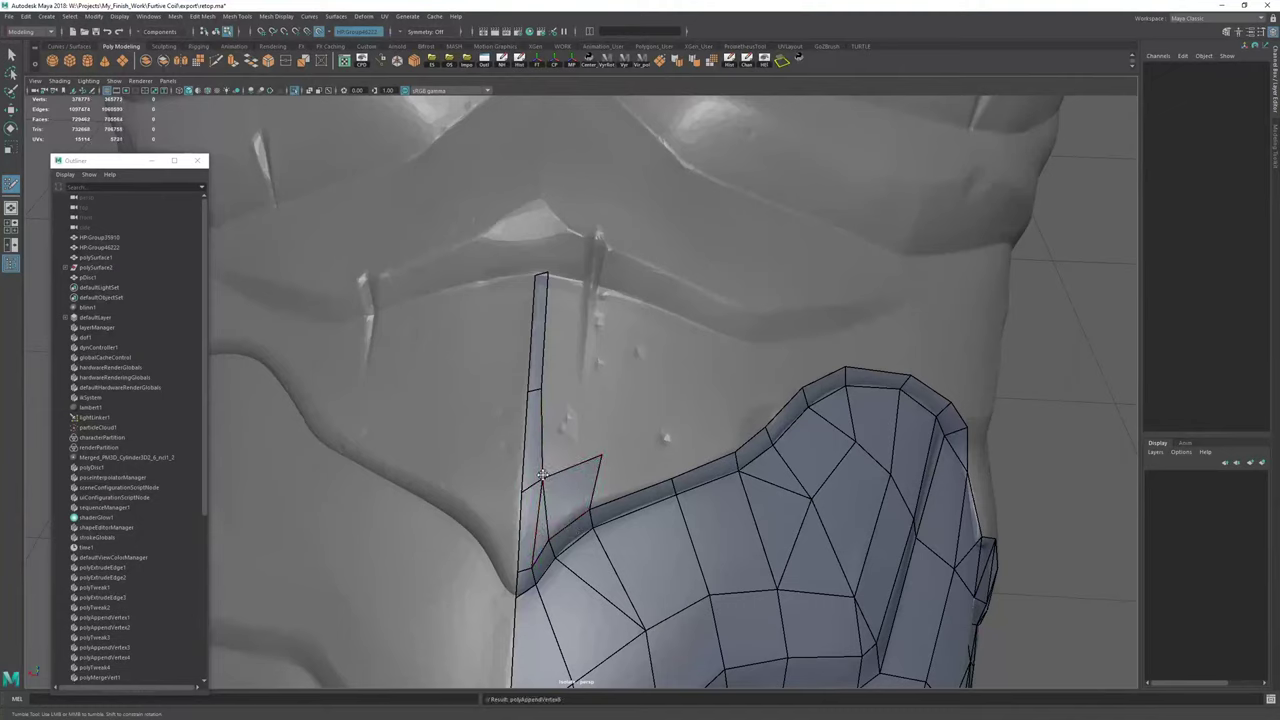
pyautogui.moveTo(597, 455); pyautogui.dragTo(556, 478)
pyautogui.moveTo(542, 389); pyautogui.dragTo(586, 393)
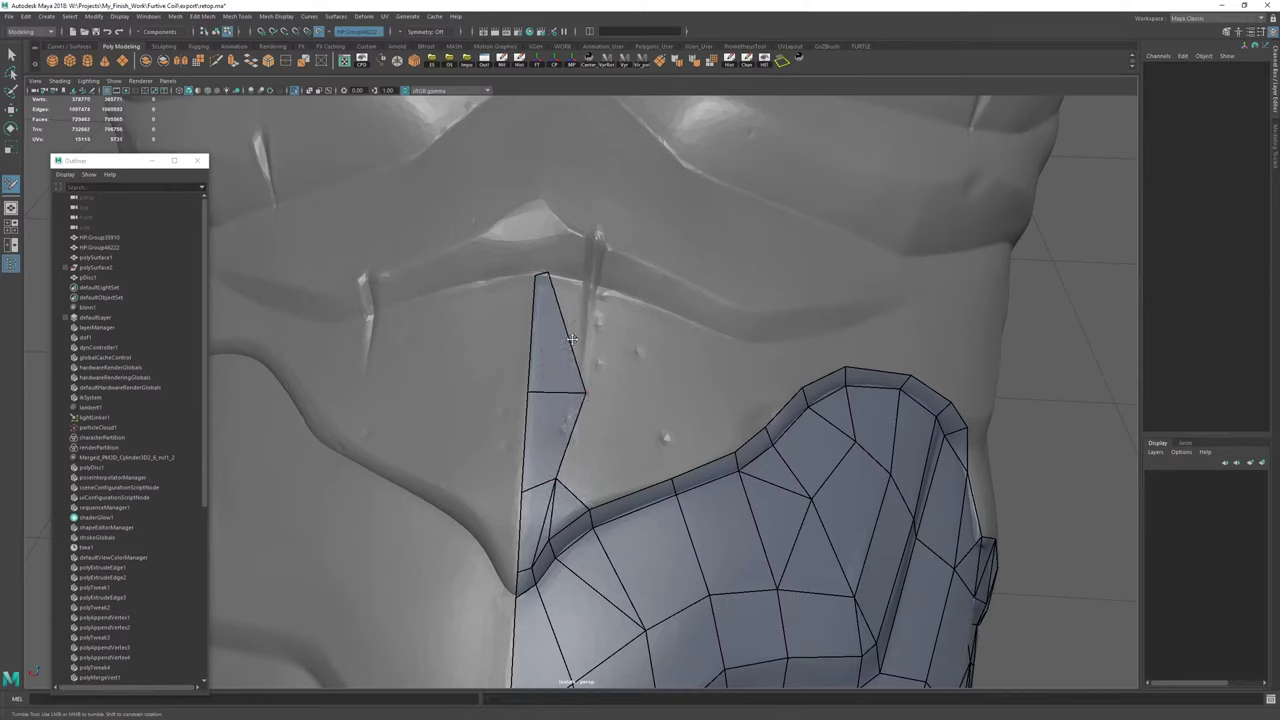
pyautogui.moveTo(547, 272); pyautogui.dragTo(601, 287)
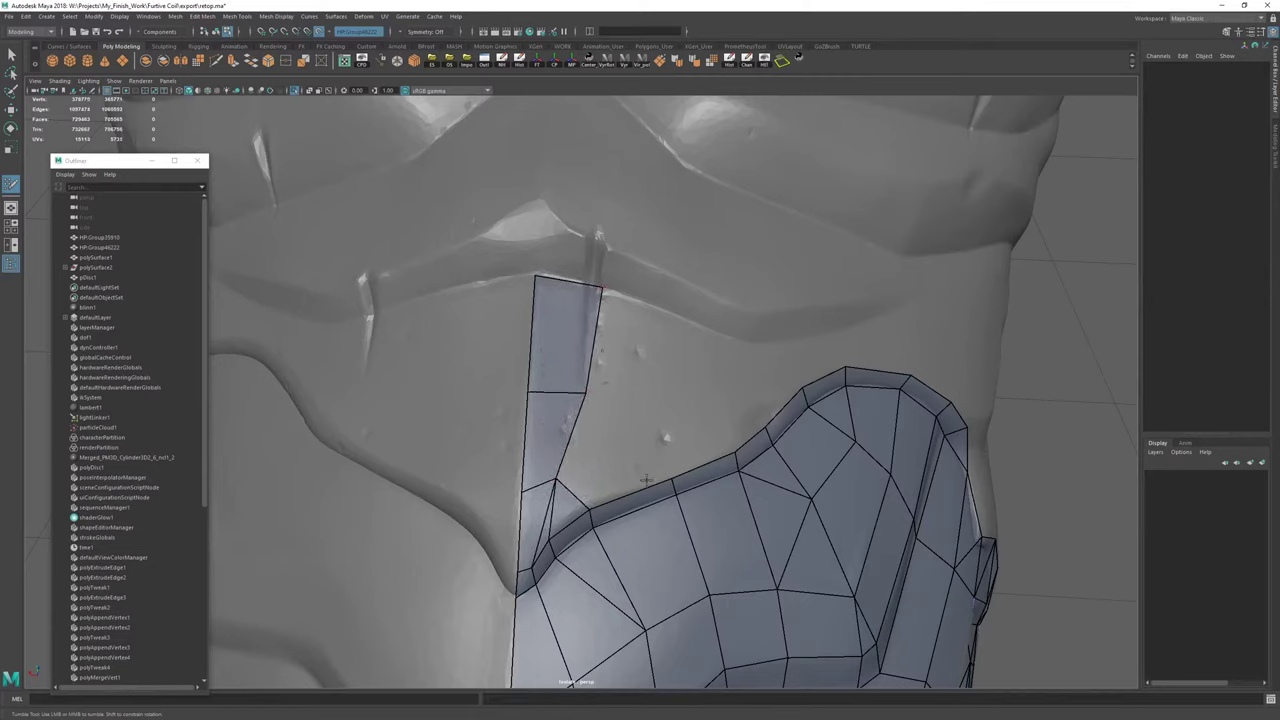
# Extrude rim edges upward beside the center strip, remove the misplaced fill face and weld the corner to the strip.
pyautogui.moveTo(632, 493)
pyautogui.mouseDown()
pyautogui.moveTo(618, 450)
pyautogui.moveTo(598, 460)
pyautogui.moveTo(648, 404)
pyautogui.mouseUp()
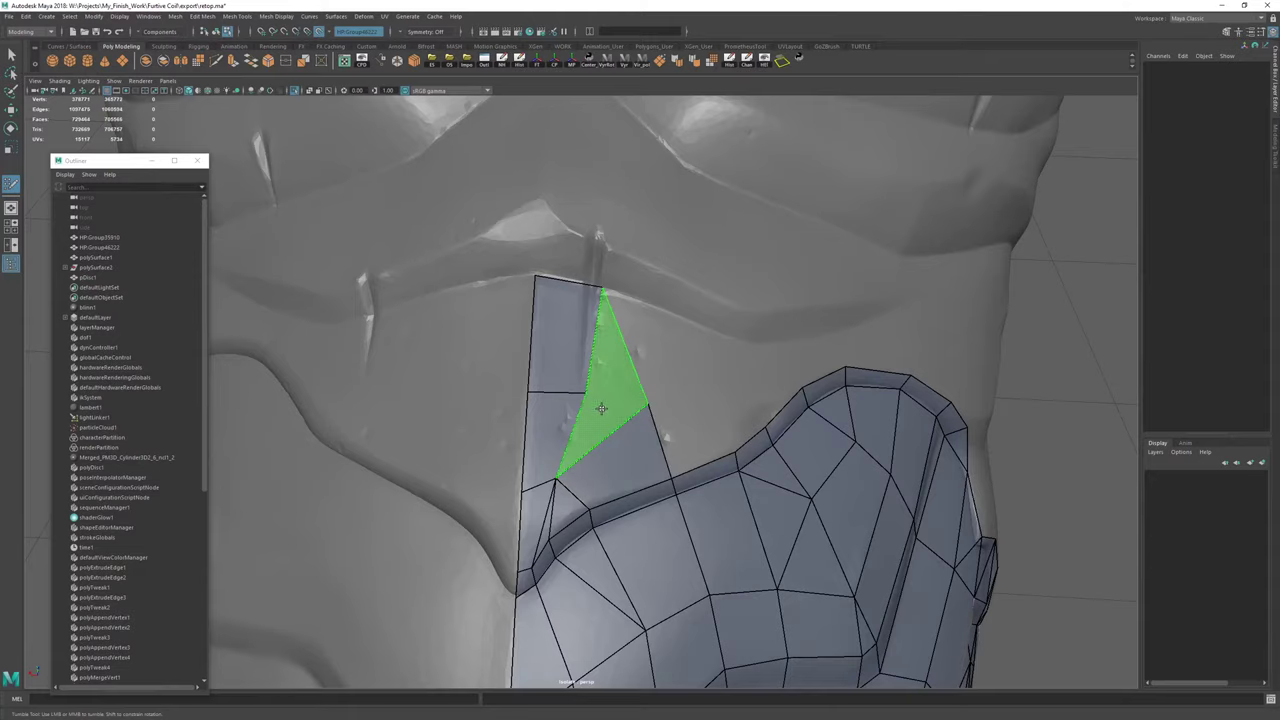
pyautogui.keyDown('shift'); pyautogui.click(610, 411); pyautogui.keyUp('shift')
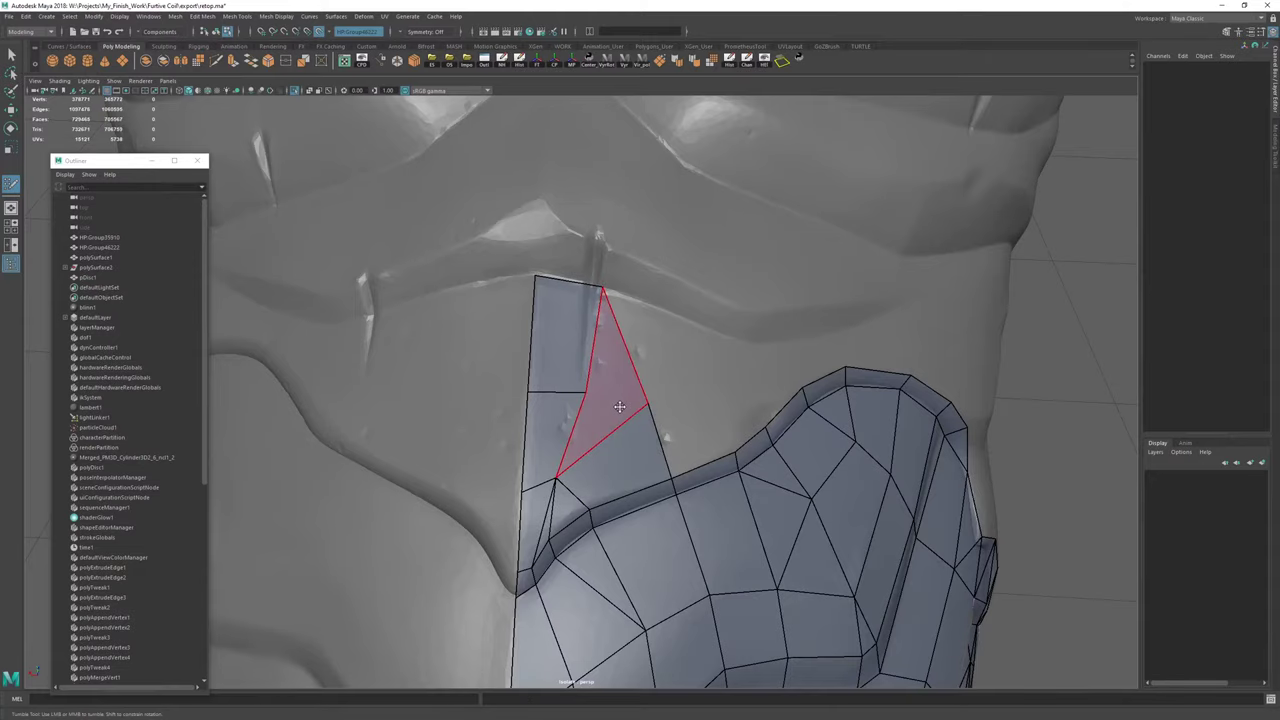
pyautogui.keyDown('ctrl'); pyautogui.keyDown('shift'); pyautogui.click(617, 391); pyautogui.keyUp('shift'); pyautogui.keyUp('ctrl')
pyautogui.moveTo(666, 381)
pyautogui.keyDown('alt'); pyautogui.mouseDown()
pyautogui.moveTo(652, 394)
pyautogui.moveTo(640, 374)
pyautogui.moveTo(672, 385)
pyautogui.moveTo(650, 427)
pyautogui.moveTo(586, 392)
pyautogui.mouseUp(); pyautogui.keyUp('alt')
pyautogui.moveTo(704, 466); pyautogui.dragTo(687, 383)
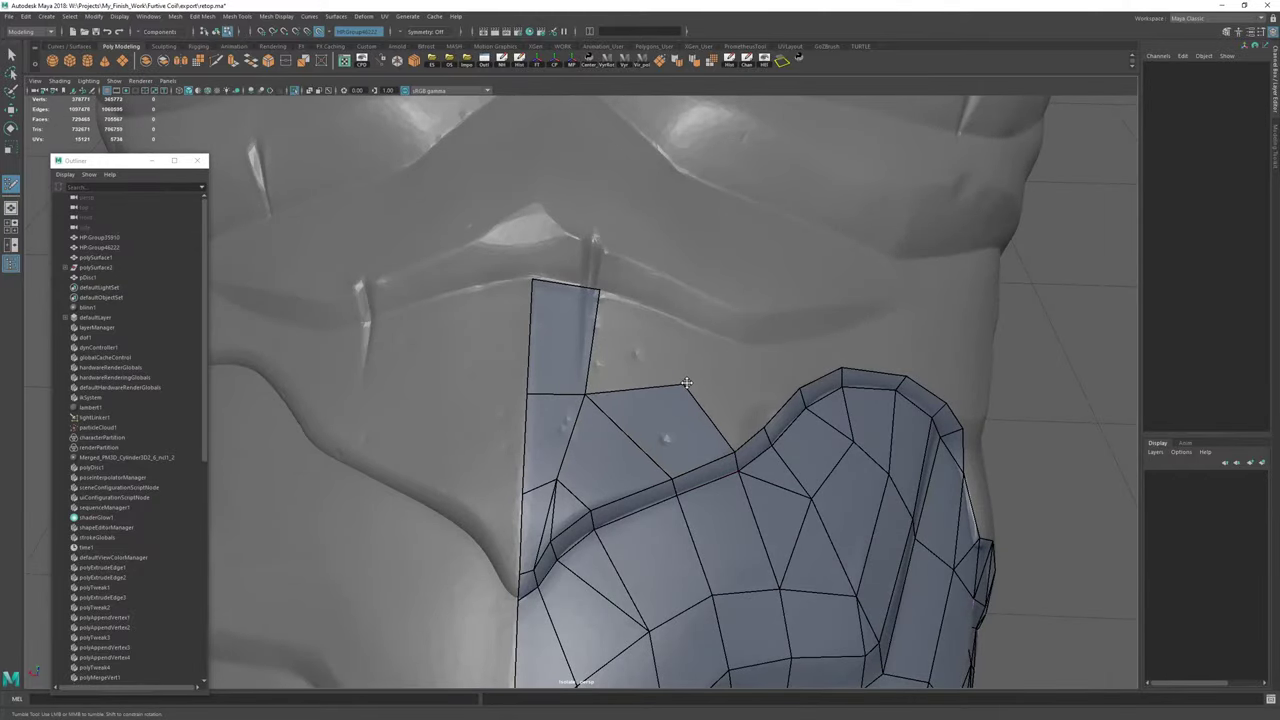
# Fill quads beside the center strip, between the arch rim and the crease above, and align their corner vertices to the crease.
pyautogui.moveTo(586, 392); pyautogui.dragTo(634, 382)
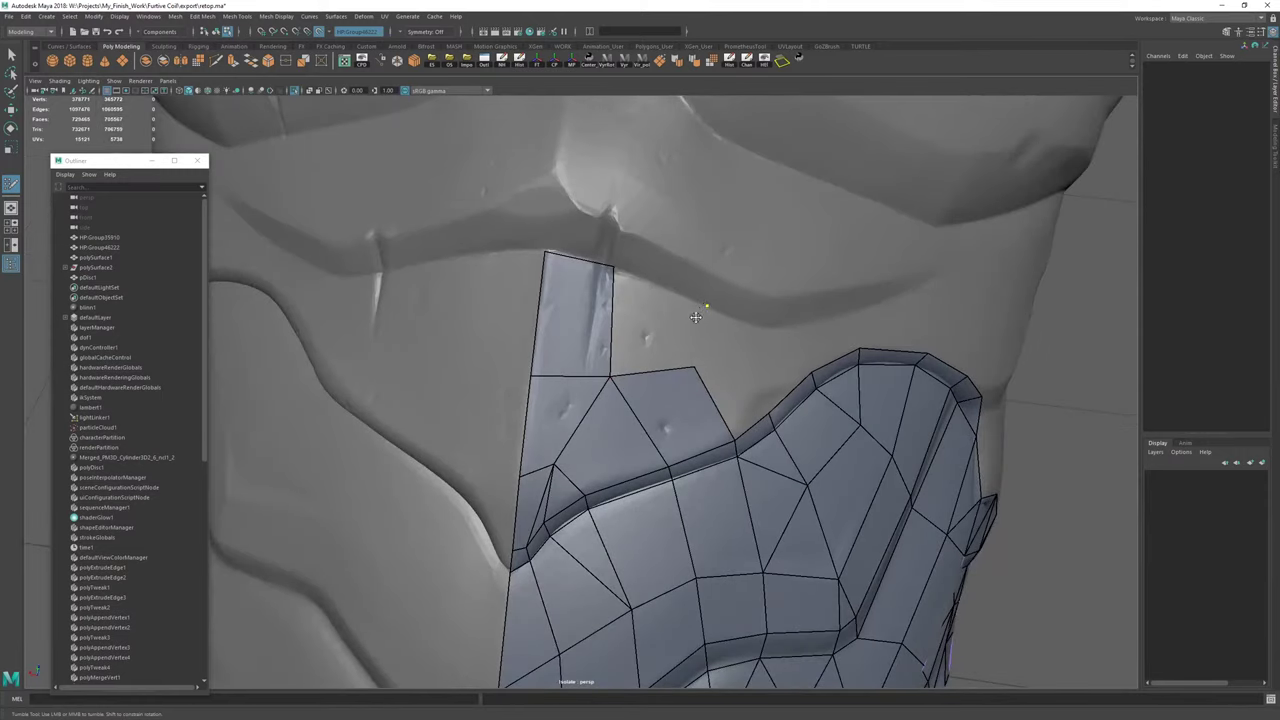
pyautogui.keyDown('shift'); pyautogui.click(621, 279); pyautogui.keyUp('shift')
pyautogui.moveTo(613, 267); pyautogui.dragTo(624, 271)
pyautogui.keyDown('alt'); pyautogui.moveTo(710, 308); pyautogui.dragTo(612, 378, button='middle'); pyautogui.keyUp('alt')
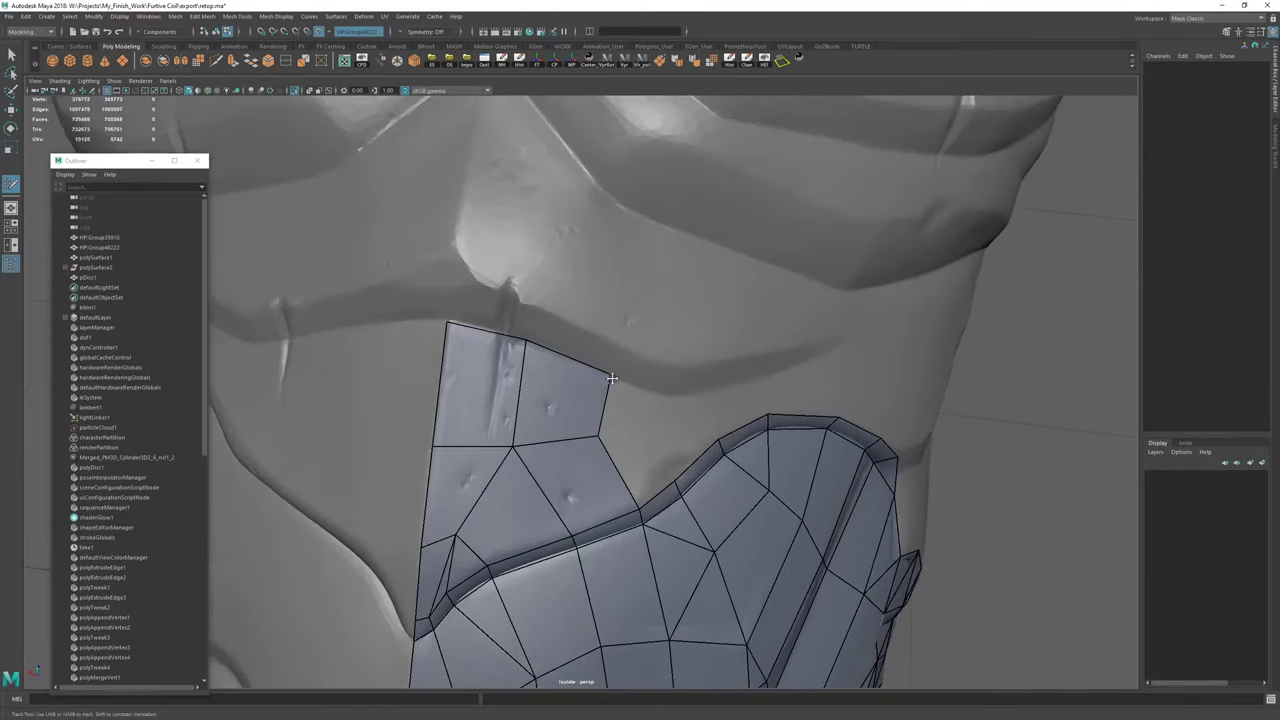
pyautogui.keyDown('alt'); pyautogui.moveTo(611, 378); pyautogui.dragTo(664, 428); pyautogui.keyUp('alt')
pyautogui.click(673, 429)
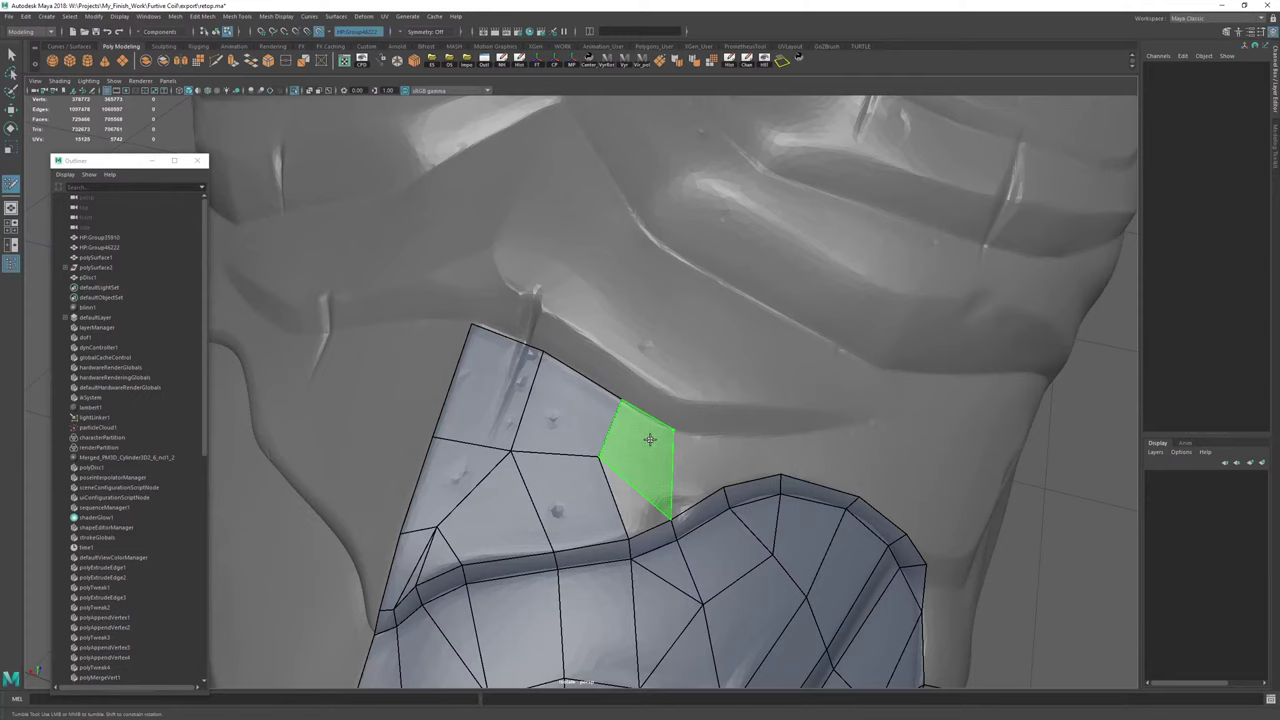
pyautogui.keyDown('shift'); pyautogui.click(650, 441); pyautogui.keyUp('shift')
pyautogui.keyDown('shift'); pyautogui.click(638, 506); pyautogui.keyUp('shift')
# Continue the row of quads outward over the top of the arch, placing points along the crease and filling down to the rim.
pyautogui.moveTo(720, 477)
pyautogui.keyDown('alt'); pyautogui.mouseDown()
pyautogui.moveTo(486, 434)
pyautogui.moveTo(668, 397)
pyautogui.mouseUp(); pyautogui.keyUp('alt')
pyautogui.click(726, 406)
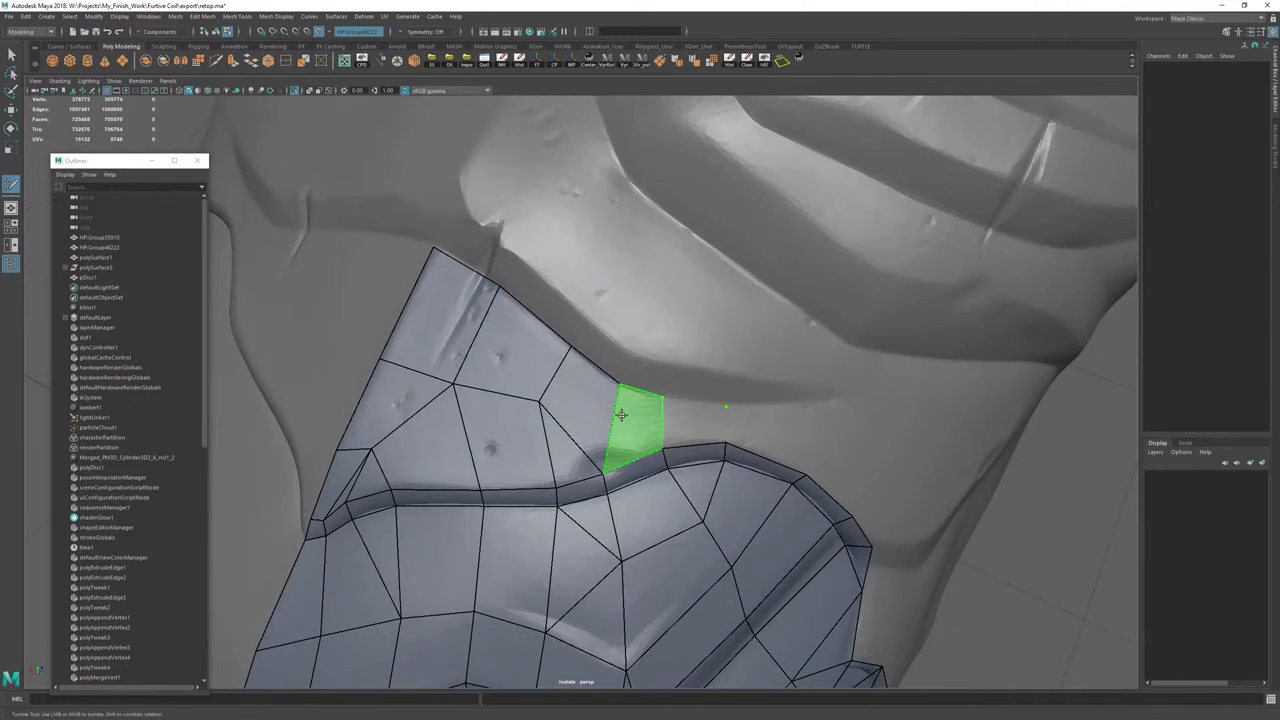
pyautogui.keyDown('shift'); pyautogui.click(645, 422); pyautogui.keyUp('shift')
pyautogui.keyDown('shift'); pyautogui.click(694, 424); pyautogui.keyUp('shift')
pyautogui.click(832, 401)
pyautogui.keyDown('shift'); pyautogui.click(812, 454); pyautogui.keyUp('shift')
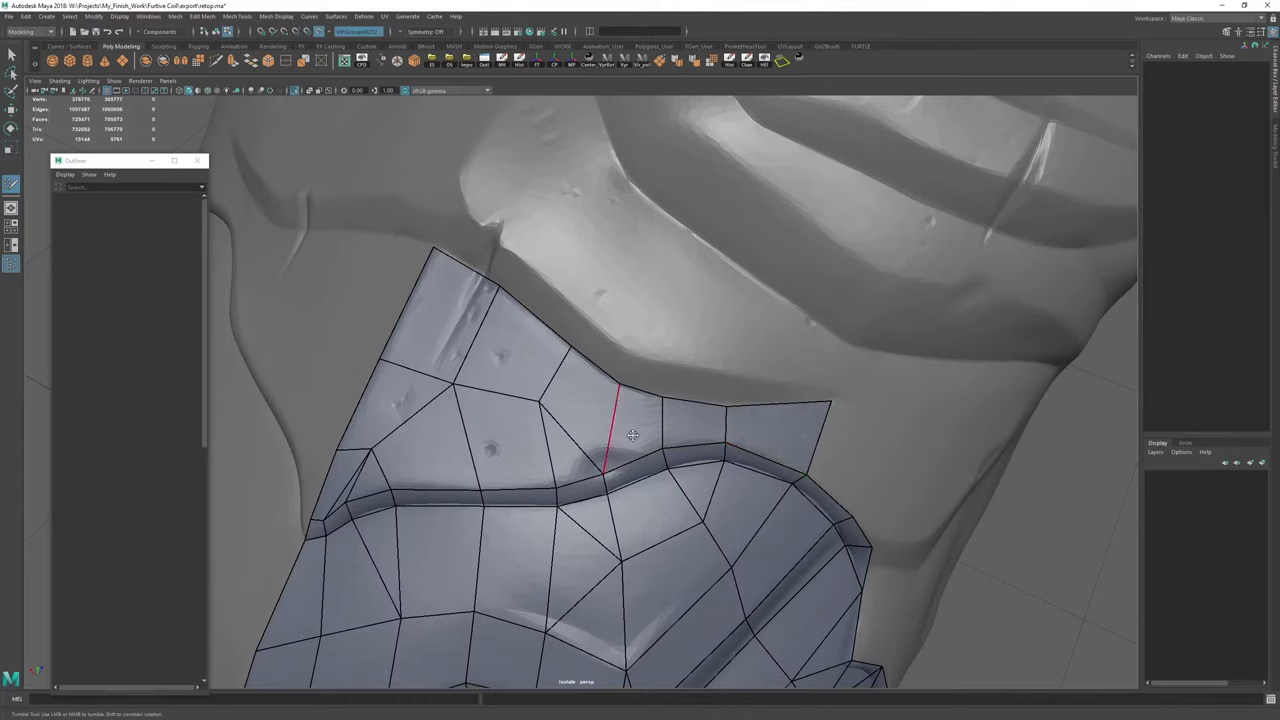
# Leave Quad Draw, delete the low-poly mesh's construction history and save the scene.
pyautogui.keyDown('alt'); pyautogui.moveTo(632, 434); pyautogui.dragTo(626, 380); pyautogui.keyUp('alt')
pyautogui.press('w')
pyautogui.click(734, 63)
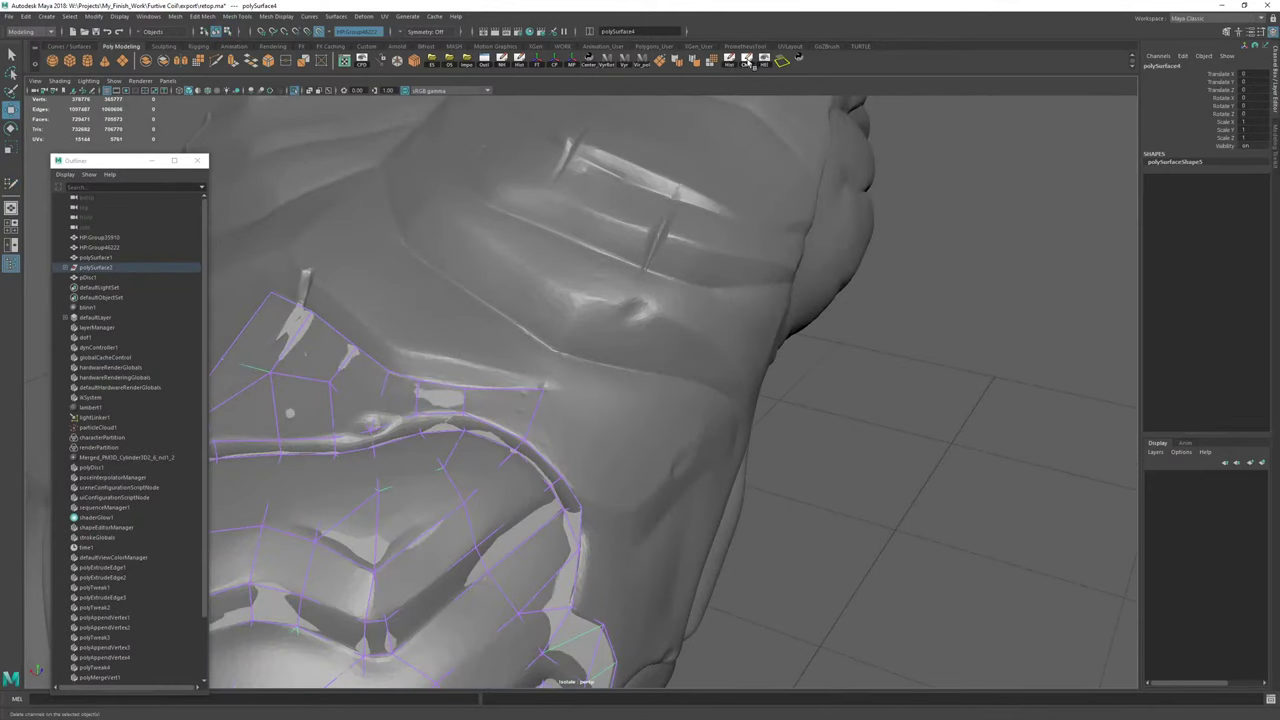
pyautogui.scroll(-5, 516, 217)
pyautogui.hotkey('ctrl', 's')
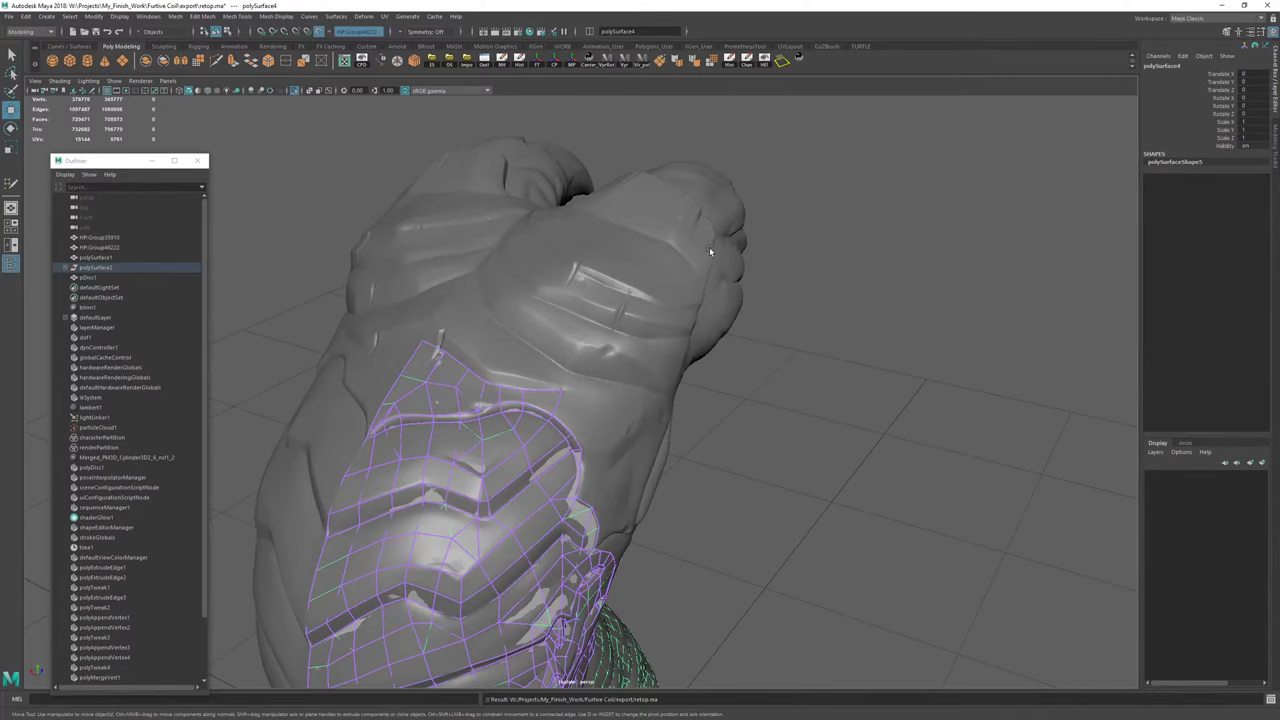
# Resume Quad Draw and fill new faces along the upper edge of the neck mesh, up to the crease behind the jaw.
pyautogui.moveTo(698, 229)
pyautogui.keyDown('alt'); pyautogui.mouseDown()
pyautogui.moveTo(777, 266)
pyautogui.moveTo(704, 373)
pyautogui.moveTo(690, 336)
pyautogui.moveTo(654, 420)
pyautogui.moveTo(557, 408)
pyautogui.moveTo(571, 424)
pyautogui.mouseUp(); pyautogui.keyUp('alt')
pyautogui.press('y')
pyautogui.scroll(3, 704, 373)
pyautogui.scroll(3, 690, 336)
pyautogui.keyDown('alt'); pyautogui.moveTo(680, 420); pyautogui.dragTo(590, 365); pyautogui.keyUp('alt')
pyautogui.keyDown('alt'); pyautogui.moveTo(590, 365); pyautogui.dragTo(641, 362, button='right'); pyautogui.keyUp('alt')
pyautogui.moveTo(641, 362)
pyautogui.keyDown('alt'); pyautogui.mouseDown()
pyautogui.moveTo(594, 349)
pyautogui.moveTo(560, 372)
pyautogui.moveTo(583, 394)
pyautogui.moveTo(556, 392)
pyautogui.moveTo(545, 420)
pyautogui.moveTo(574, 333)
pyautogui.moveTo(686, 308)
pyautogui.mouseUp(); pyautogui.keyUp('alt')
pyautogui.scroll(-4, 585, 412)
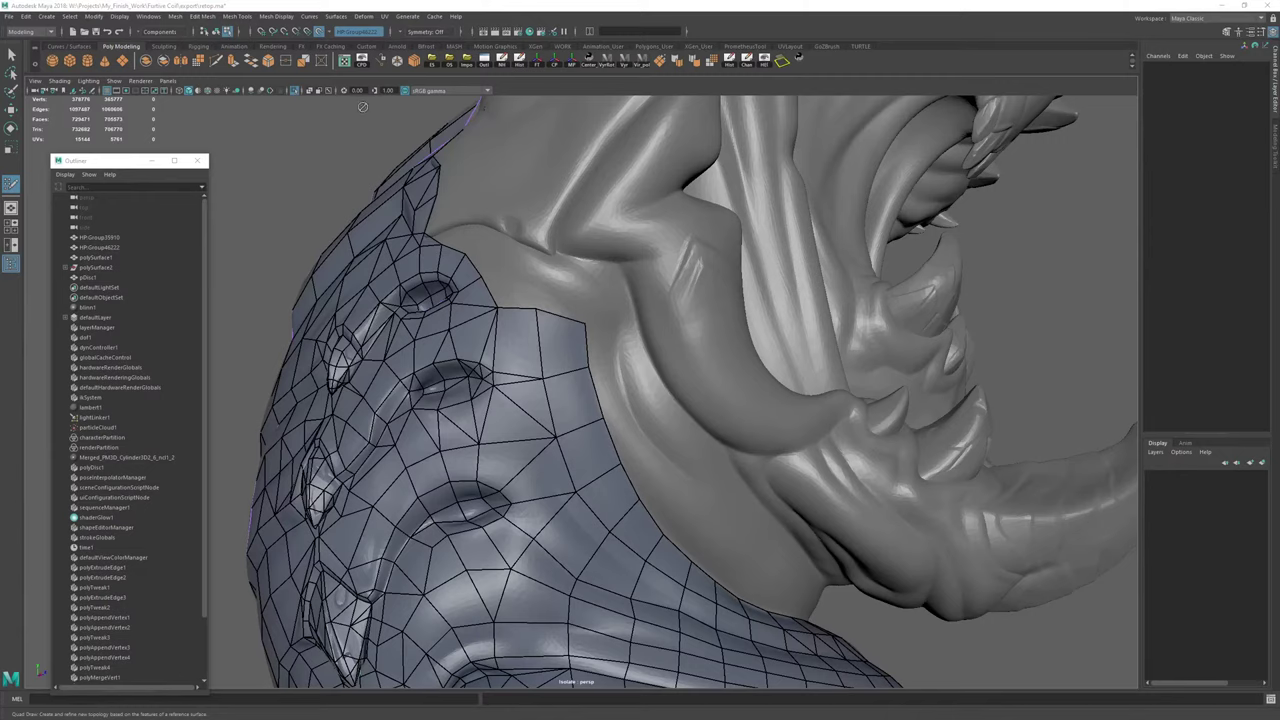
pyautogui.keyDown('alt'); pyautogui.moveTo(685, 286); pyautogui.dragTo(700, 315, button='right'); pyautogui.keyUp('alt')
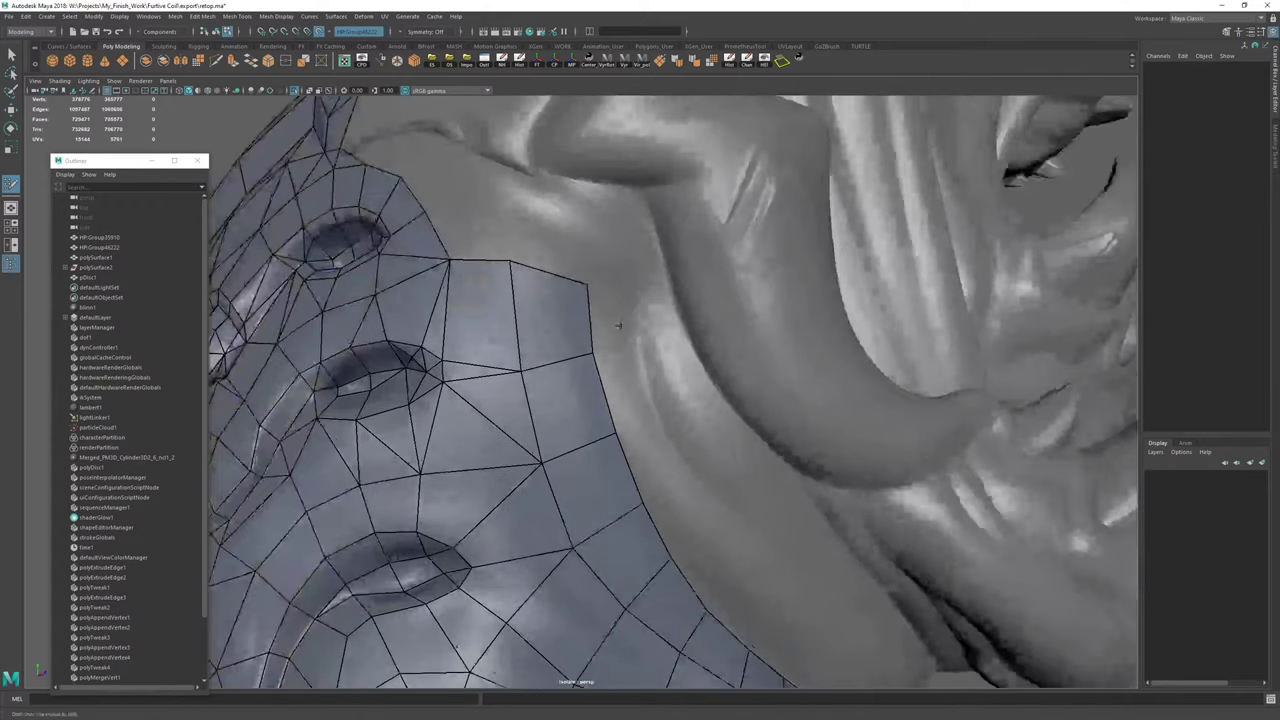
pyautogui.moveTo(620, 323)
pyautogui.keyDown('alt'); pyautogui.mouseDown()
pyautogui.moveTo(600, 318)
pyautogui.moveTo(606, 337)
pyautogui.moveTo(594, 294)
pyautogui.moveTo(569, 270)
pyautogui.moveTo(606, 357)
pyautogui.moveTo(567, 332)
pyautogui.mouseUp(); pyautogui.keyUp('alt')
pyautogui.keyDown('shift'); pyautogui.click(582, 361); pyautogui.keyUp('shift')
pyautogui.click(525, 284)
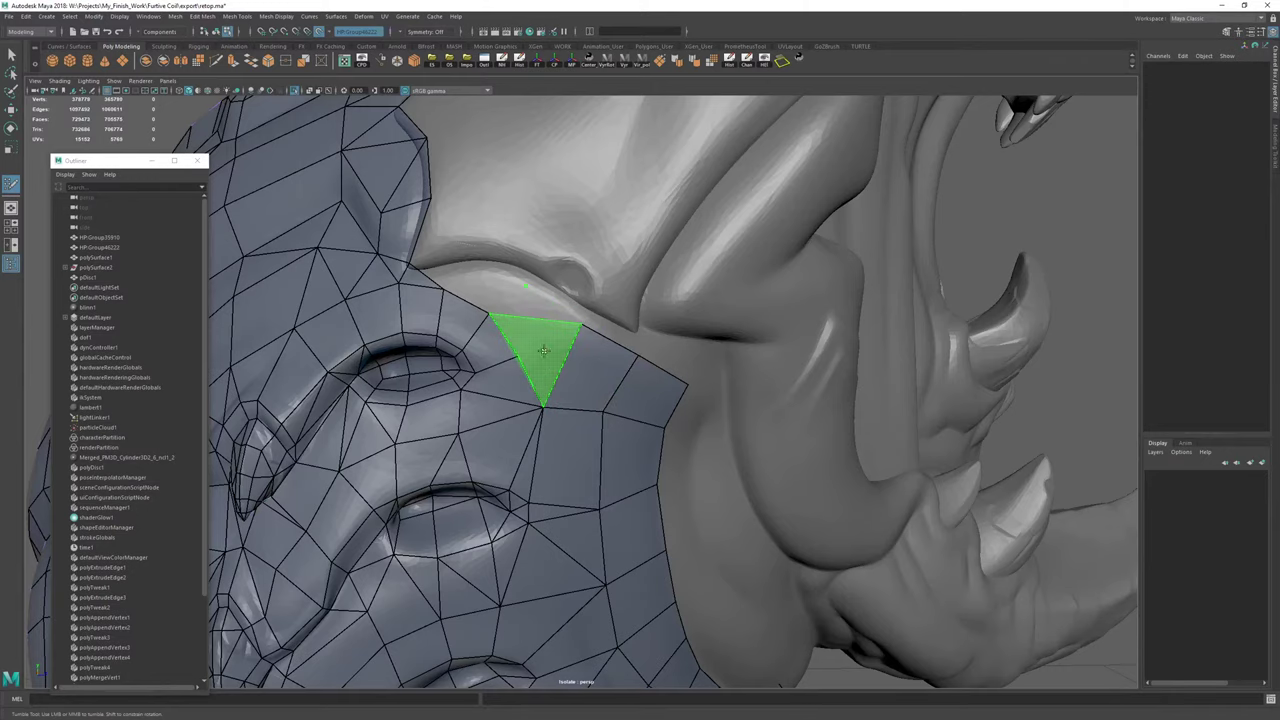
pyautogui.keyDown('shift'); pyautogui.click(534, 330); pyautogui.keyUp('shift')
pyautogui.keyDown('shift'); pyautogui.click(546, 358); pyautogui.keyUp('shift')
# Place another point on the crease above the topmost neck hole and fill the face that connects it to the mesh.
pyautogui.keyDown('alt'); pyautogui.moveTo(462, 278); pyautogui.dragTo(500, 333, button='middle'); pyautogui.keyUp('alt')
pyautogui.moveTo(500, 333)
pyautogui.keyDown('alt'); pyautogui.mouseDown()
pyautogui.moveTo(594, 333)
pyautogui.moveTo(522, 329)
pyautogui.moveTo(533, 347)
pyautogui.moveTo(495, 337)
pyautogui.mouseUp(); pyautogui.keyUp('alt')
pyautogui.click(517, 302)
pyautogui.keyDown('shift'); pyautogui.click(549, 351); pyautogui.keyUp('shift')
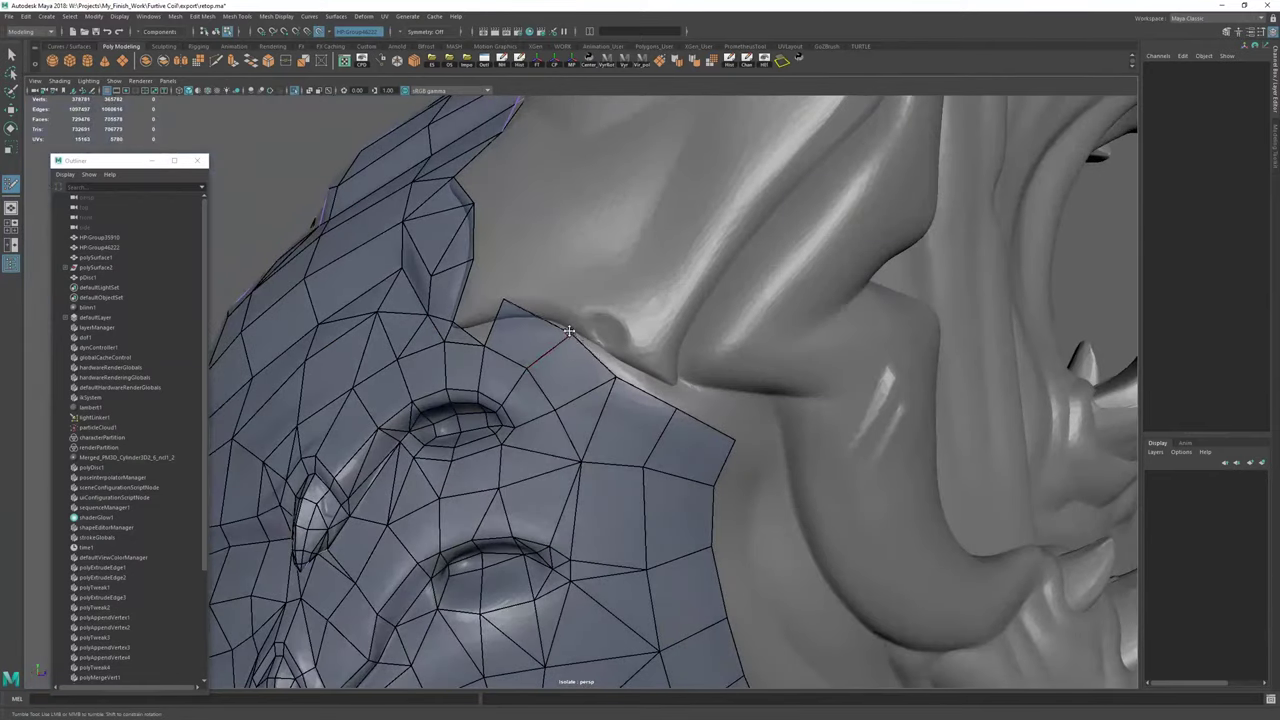
# Extrude a strip of quads from the center line under the chin and along the fold beneath the lower jaw.
pyautogui.keyDown('alt'); pyautogui.moveTo(693, 384); pyautogui.dragTo(655, 380); pyautogui.keyUp('alt')
pyautogui.moveTo(580, 330)
pyautogui.keyDown('alt'); pyautogui.mouseDown()
pyautogui.moveTo(523, 299)
pyautogui.moveTo(600, 350)
pyautogui.moveTo(513, 374)
pyautogui.moveTo(582, 409)
pyautogui.moveTo(602, 370)
pyautogui.mouseUp(); pyautogui.keyUp('alt')
pyautogui.keyDown('alt'); pyautogui.moveTo(602, 370); pyautogui.dragTo(578, 352); pyautogui.keyUp('alt')
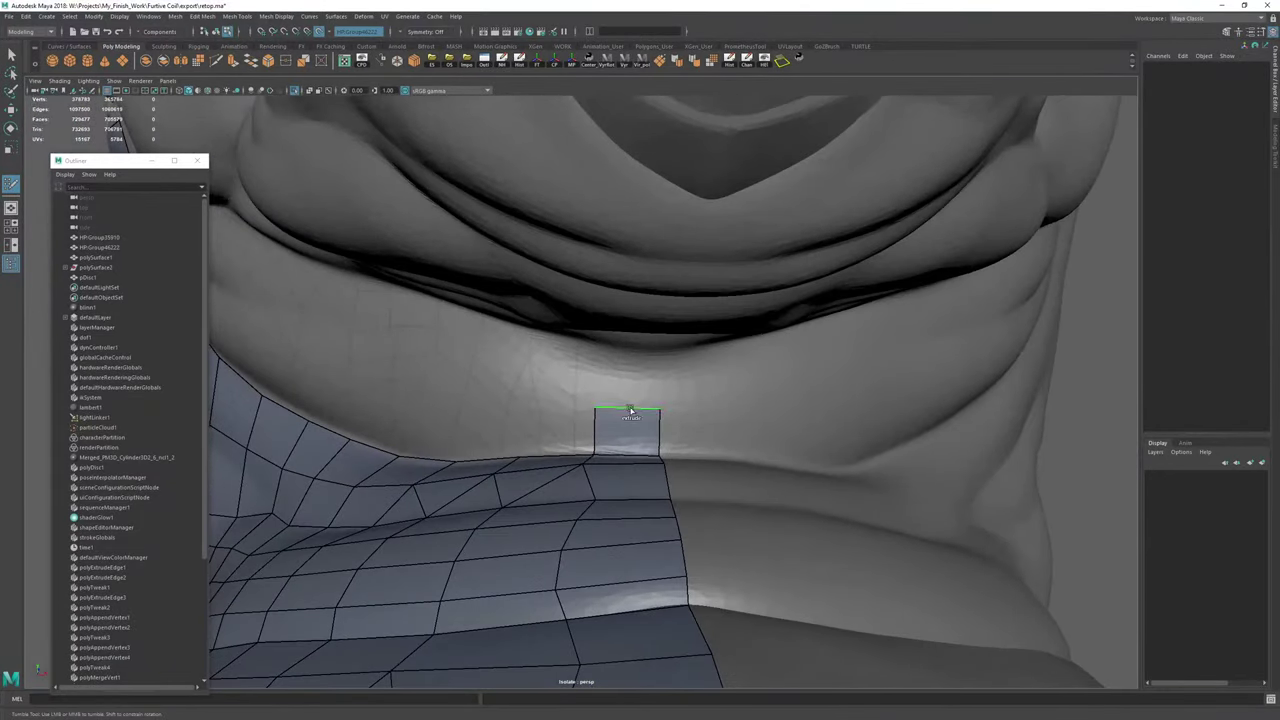
pyautogui.keyDown('alt'); pyautogui.moveTo(598, 354); pyautogui.dragTo(535, 350, button='right'); pyautogui.keyUp('alt')
pyautogui.moveTo(535, 350)
pyautogui.keyDown('alt'); pyautogui.mouseDown()
pyautogui.moveTo(640, 372)
pyautogui.moveTo(585, 380)
pyautogui.mouseUp(); pyautogui.keyUp('alt')
pyautogui.keyDown('alt'); pyautogui.moveTo(585, 380); pyautogui.dragTo(622, 387, button='right'); pyautogui.keyUp('alt')
pyautogui.keyDown('alt'); pyautogui.moveTo(622, 387); pyautogui.dragTo(676, 357); pyautogui.keyUp('alt')
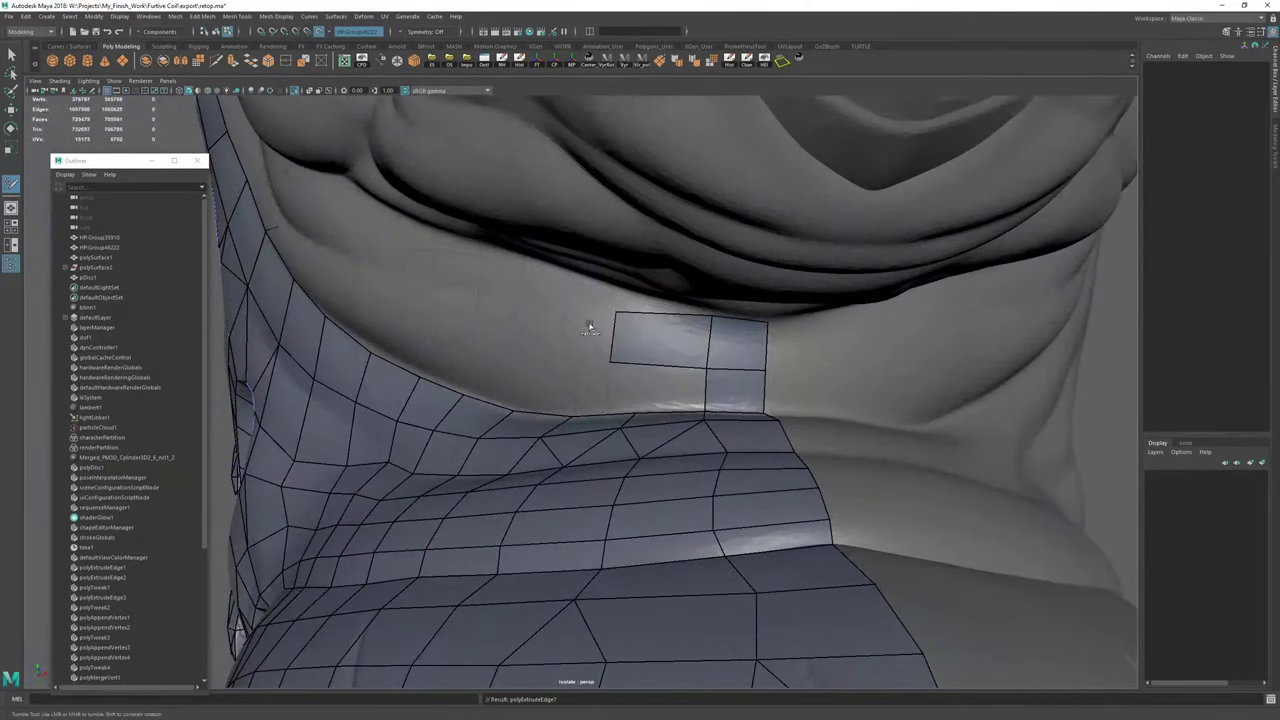
pyautogui.moveTo(589, 325)
pyautogui.keyDown('alt'); pyautogui.mouseDown()
pyautogui.moveTo(594, 314)
pyautogui.moveTo(633, 377)
pyautogui.mouseUp(); pyautogui.keyUp('alt')
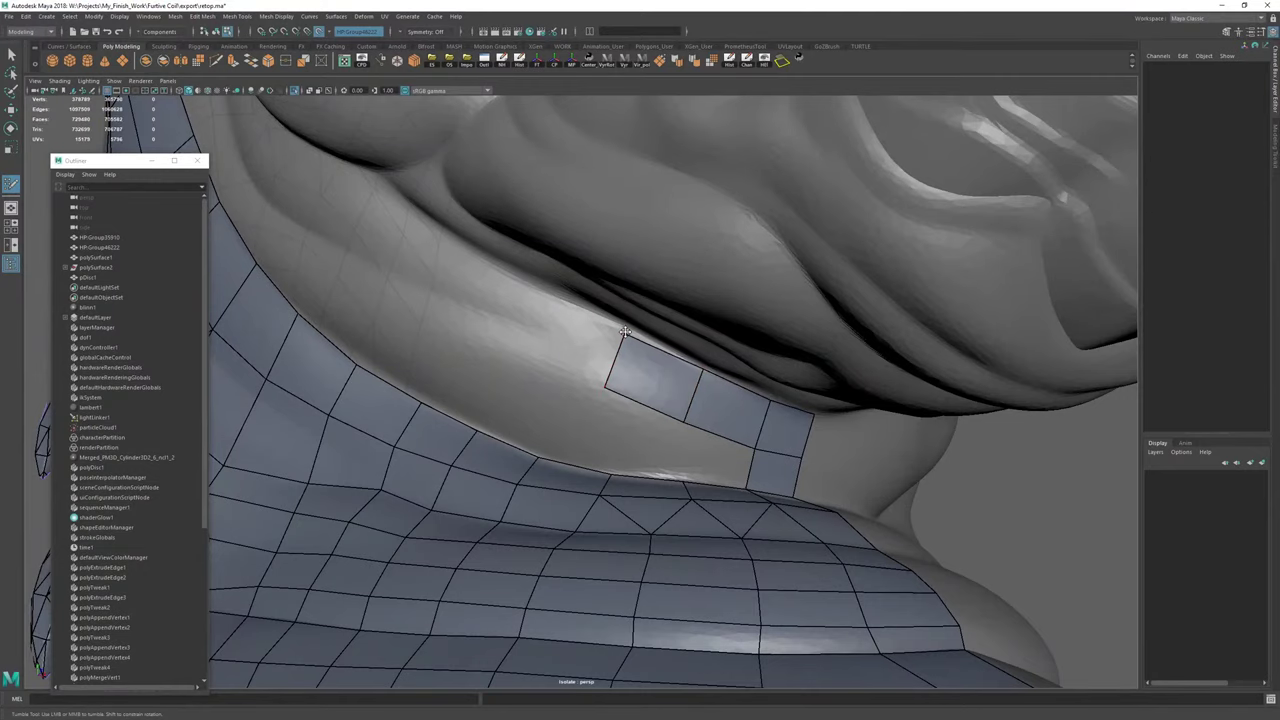
pyautogui.moveTo(609, 338)
pyautogui.keyDown('alt'); pyautogui.mouseDown()
pyautogui.moveTo(716, 361)
pyautogui.moveTo(657, 358)
pyautogui.mouseUp(); pyautogui.keyUp('alt')
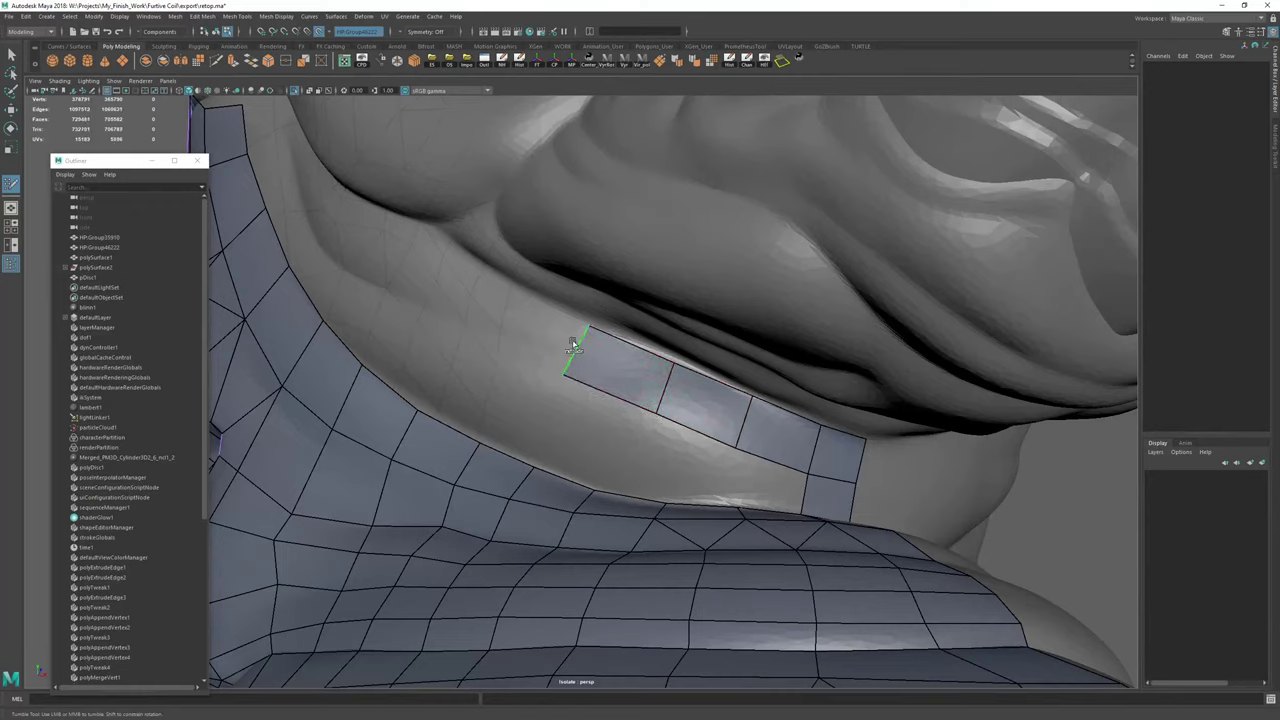
pyautogui.moveTo(510, 312); pyautogui.dragTo(432, 305)
# Examine the whole creature and the neck's front to check how far the low-poly mesh covers the sculpt.
pyautogui.keyDown('alt'); pyautogui.moveTo(555, 352); pyautogui.dragTo(526, 298, button='middle'); pyautogui.keyUp('alt')
pyautogui.keyDown('alt'); pyautogui.moveTo(526, 298); pyautogui.dragTo(570, 280); pyautogui.keyUp('alt')
pyautogui.keyDown('alt'); pyautogui.moveTo(570, 280); pyautogui.dragTo(520, 300, button='right'); pyautogui.keyUp('alt')
pyautogui.keyDown('alt'); pyautogui.moveTo(520, 300); pyautogui.dragTo(866, 426); pyautogui.keyUp('alt')
pyautogui.keyDown('alt'); pyautogui.moveTo(866, 426); pyautogui.dragTo(650, 370, button='right'); pyautogui.keyUp('alt')
pyautogui.keyDown('alt'); pyautogui.moveTo(650, 370); pyautogui.dragTo(836, 280); pyautogui.keyUp('alt')
pyautogui.keyDown('alt'); pyautogui.moveTo(836, 280); pyautogui.dragTo(640, 330, button='right'); pyautogui.keyUp('alt')
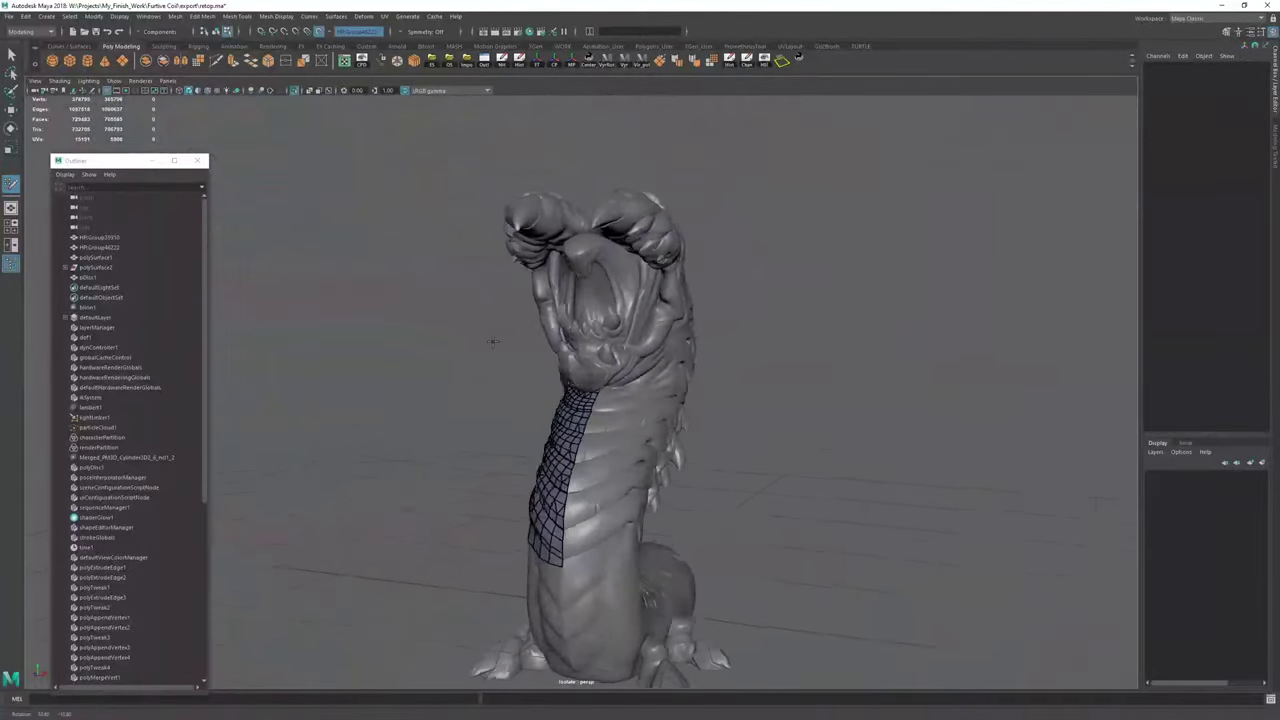
pyautogui.keyDown('alt'); pyautogui.moveTo(537, 345); pyautogui.dragTo(436, 329); pyautogui.keyUp('alt')
pyautogui.keyDown('alt'); pyautogui.moveTo(436, 329); pyautogui.dragTo(610, 345, button='right'); pyautogui.keyUp('alt')
pyautogui.moveTo(610, 345)
pyautogui.keyDown('alt'); pyautogui.mouseDown()
pyautogui.moveTo(689, 366)
pyautogui.moveTo(650, 372)
pyautogui.moveTo(706, 440)
pyautogui.mouseUp(); pyautogui.keyUp('alt')
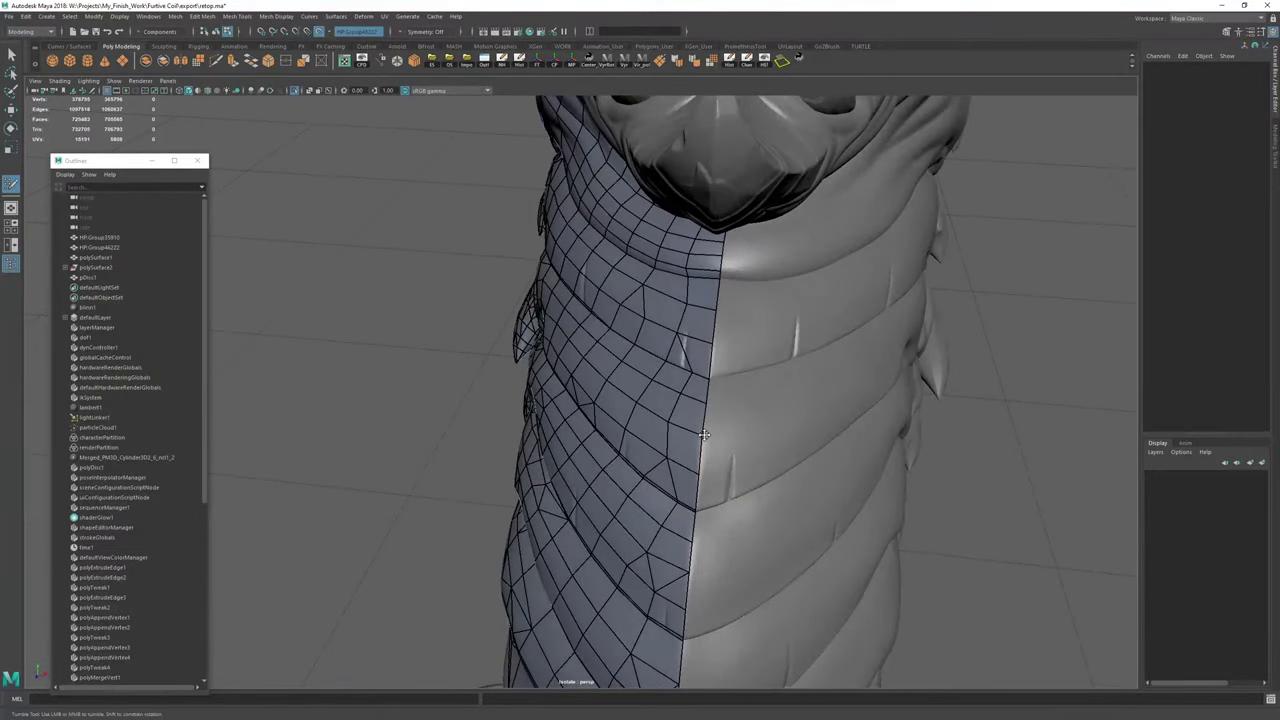
pyautogui.keyDown('alt'); pyautogui.moveTo(705, 438); pyautogui.dragTo(590, 405, button='right'); pyautogui.keyUp('alt')
pyautogui.keyDown('alt'); pyautogui.moveTo(590, 405); pyautogui.dragTo(655, 366); pyautogui.keyUp('alt')
# Fill the gap between the jaw strip and the neck mesh with quads and insert an edge loop through the new faces.
pyautogui.keyDown('alt'); pyautogui.moveTo(540, 365); pyautogui.dragTo(629, 364, button='right'); pyautogui.keyUp('alt')
pyautogui.keyDown('alt'); pyautogui.moveTo(629, 364); pyautogui.dragTo(614, 400, button='middle'); pyautogui.keyUp('alt')
pyautogui.keyDown('alt'); pyautogui.moveTo(614, 400); pyautogui.dragTo(415, 240); pyautogui.keyUp('alt')
pyautogui.keyDown('alt'); pyautogui.moveTo(415, 240); pyautogui.dragTo(666, 372, button='middle'); pyautogui.keyUp('alt')
pyautogui.keyDown('alt'); pyautogui.moveTo(666, 372); pyautogui.dragTo(614, 387); pyautogui.keyUp('alt')
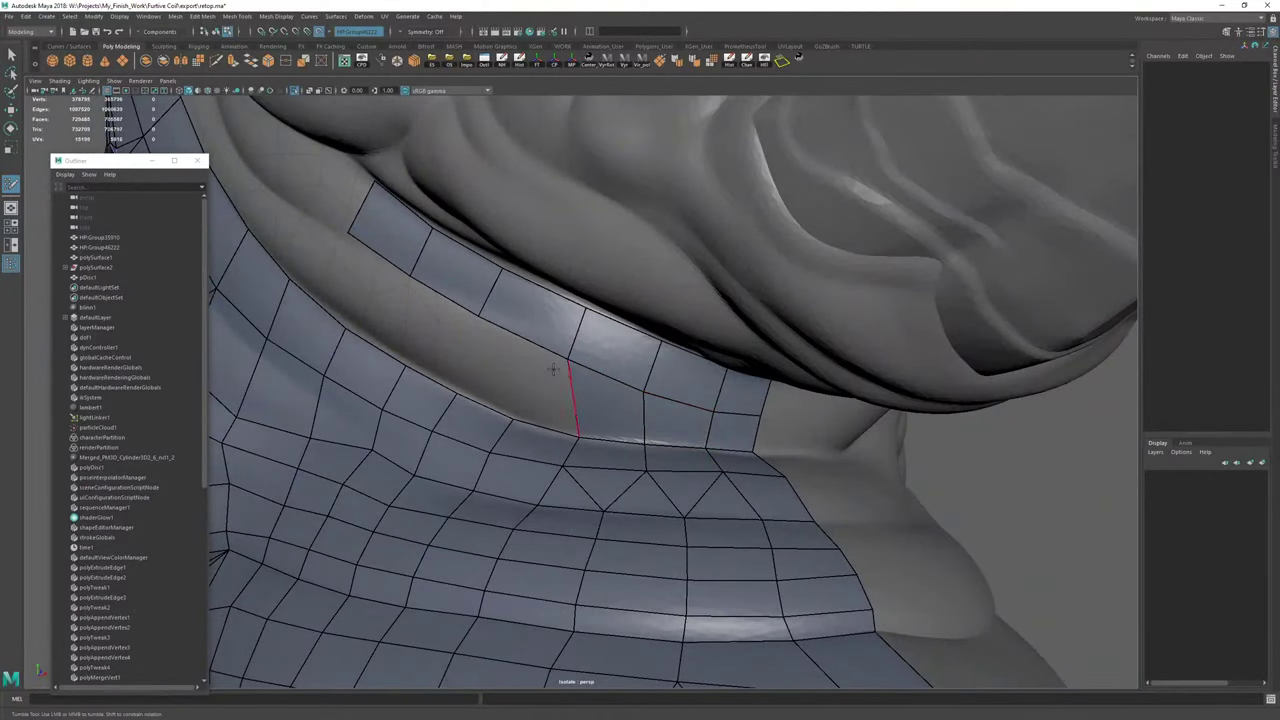
pyautogui.keyDown('shift'); pyautogui.click(503, 375); pyautogui.keyUp('shift')
pyautogui.keyDown('shift'); pyautogui.click(554, 399); pyautogui.keyUp('shift')
pyautogui.moveTo(554, 399)
pyautogui.keyDown('alt'); pyautogui.mouseDown()
pyautogui.moveTo(690, 400)
pyautogui.moveTo(700, 420)
pyautogui.mouseUp(); pyautogui.keyUp('alt')
pyautogui.keyDown('shift'); pyautogui.click(588, 392); pyautogui.keyUp('shift')
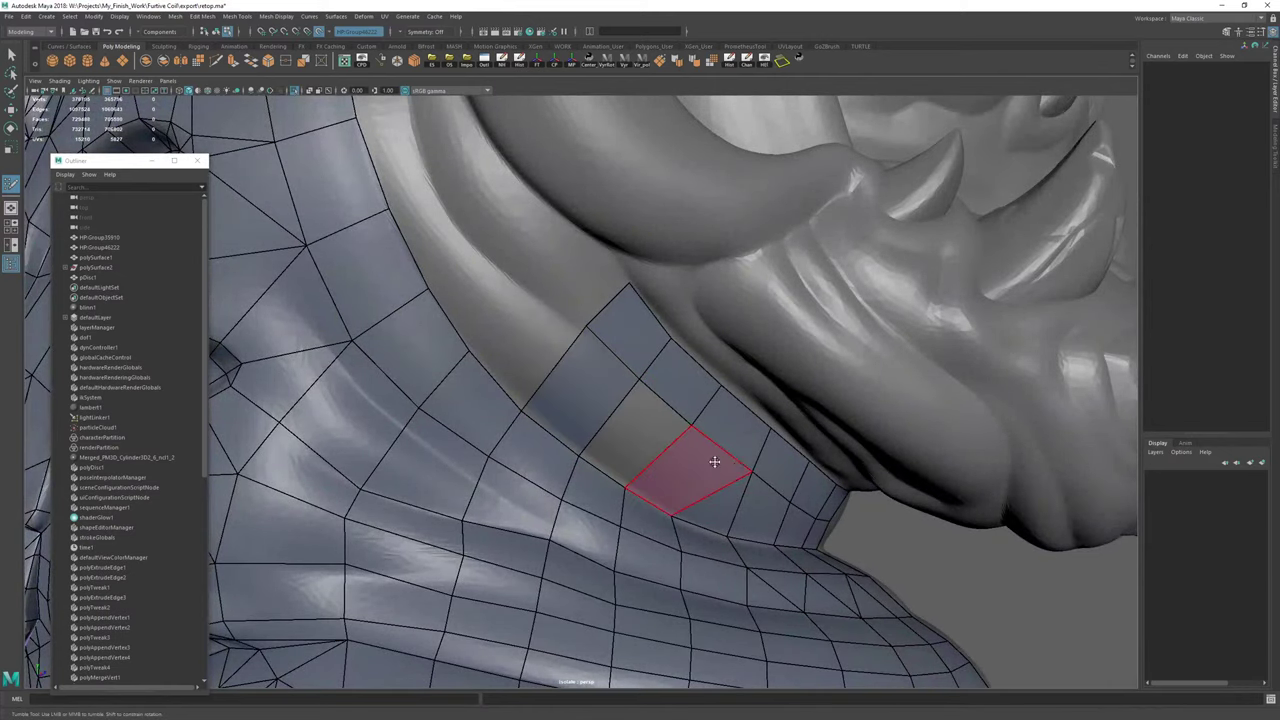
pyautogui.keyDown('shift'); pyautogui.click(647, 438); pyautogui.keyUp('shift')
pyautogui.keyDown('ctrl'); pyautogui.click(626, 427); pyautogui.keyUp('ctrl')
pyautogui.keyDown('alt'); pyautogui.moveTo(764, 494); pyautogui.dragTo(651, 391); pyautogui.keyUp('alt')
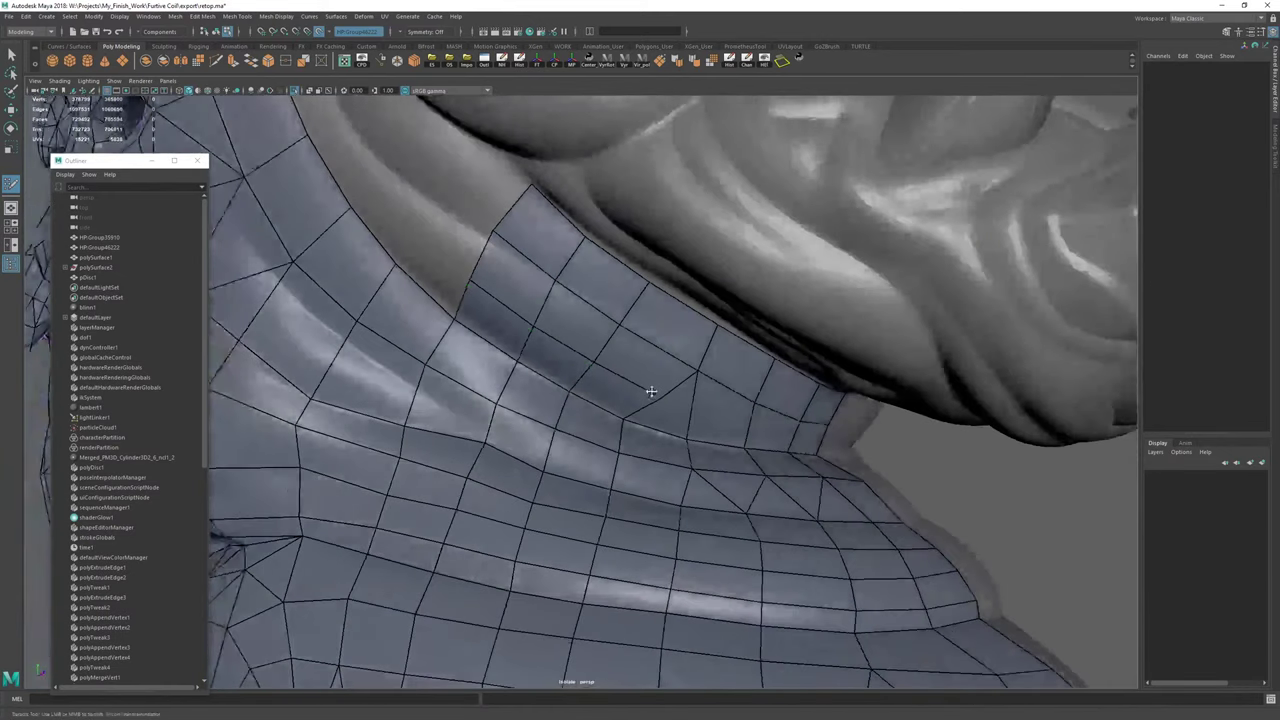
# Cut connecting edges with Multi-Cut in the uneven area under the chin and reposition their shared vertex in Quad Draw.
pyautogui.hotkey('ctrl', 'shift', 'x')
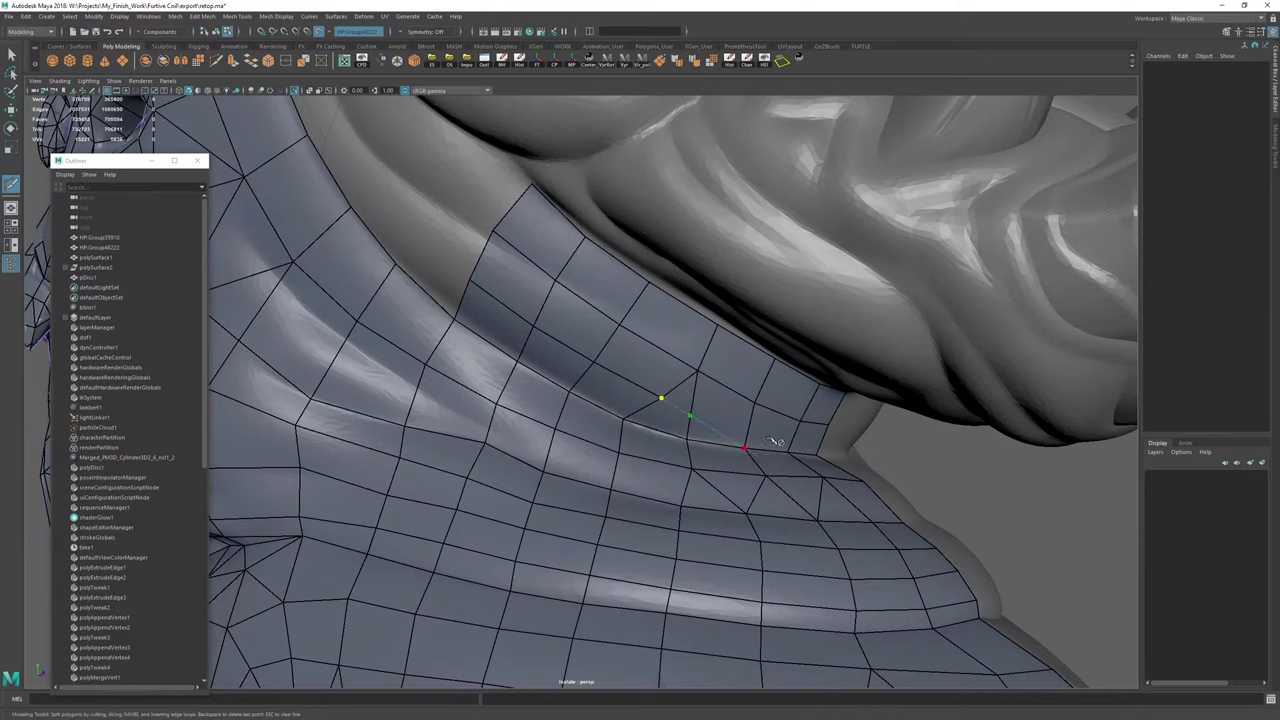
pyautogui.hotkey('ctrl', 'shift', 'q')
pyautogui.moveTo(697, 408); pyautogui.dragTo(699, 413)
pyautogui.hotkey('ctrl', 'shift', 'x')
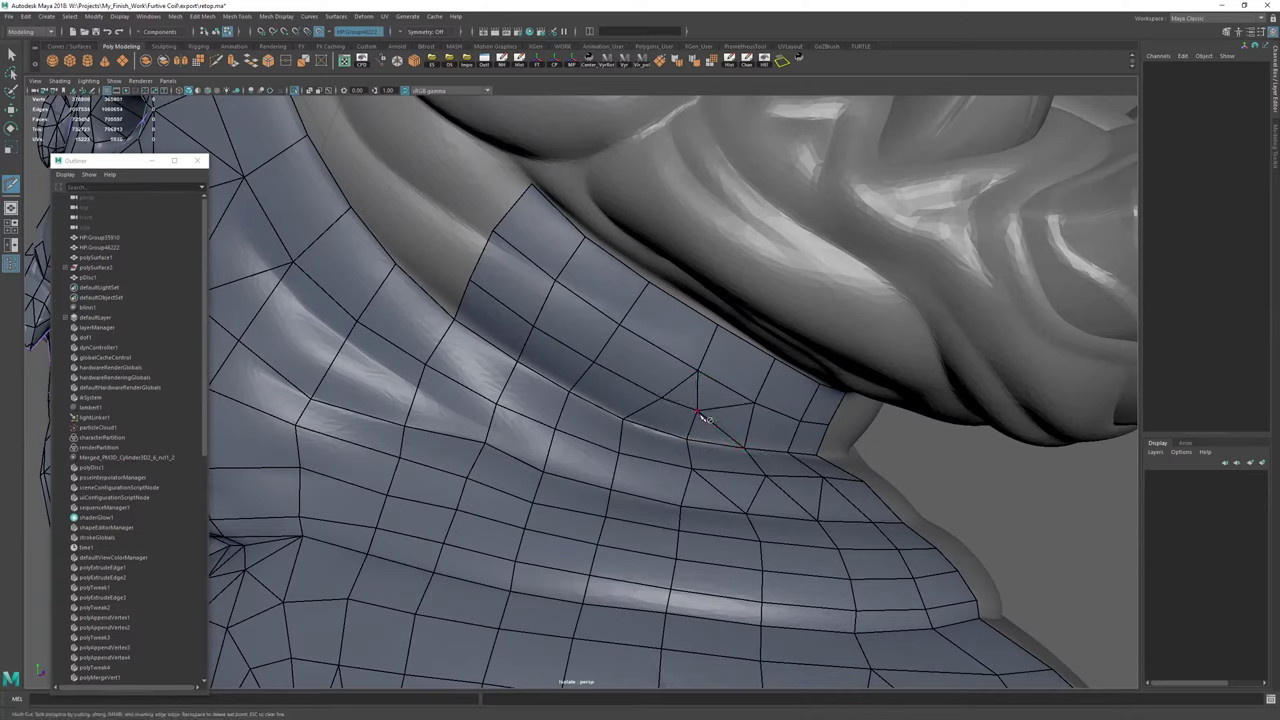
pyautogui.hotkey('ctrl', 'shift', 'q')
pyautogui.moveTo(696, 408); pyautogui.dragTo(697, 415)
# Extrude the upper end of the jaw strip farther along the crease below the large curved horn and adjust its outer edge.
pyautogui.keyDown('alt'); pyautogui.moveTo(668, 397); pyautogui.dragTo(640, 394, button='right'); pyautogui.keyUp('alt')
pyautogui.moveTo(640, 394)
pyautogui.keyDown('alt'); pyautogui.mouseDown()
pyautogui.moveTo(652, 412)
pyautogui.moveTo(632, 404)
pyautogui.mouseUp(); pyautogui.keyUp('alt')
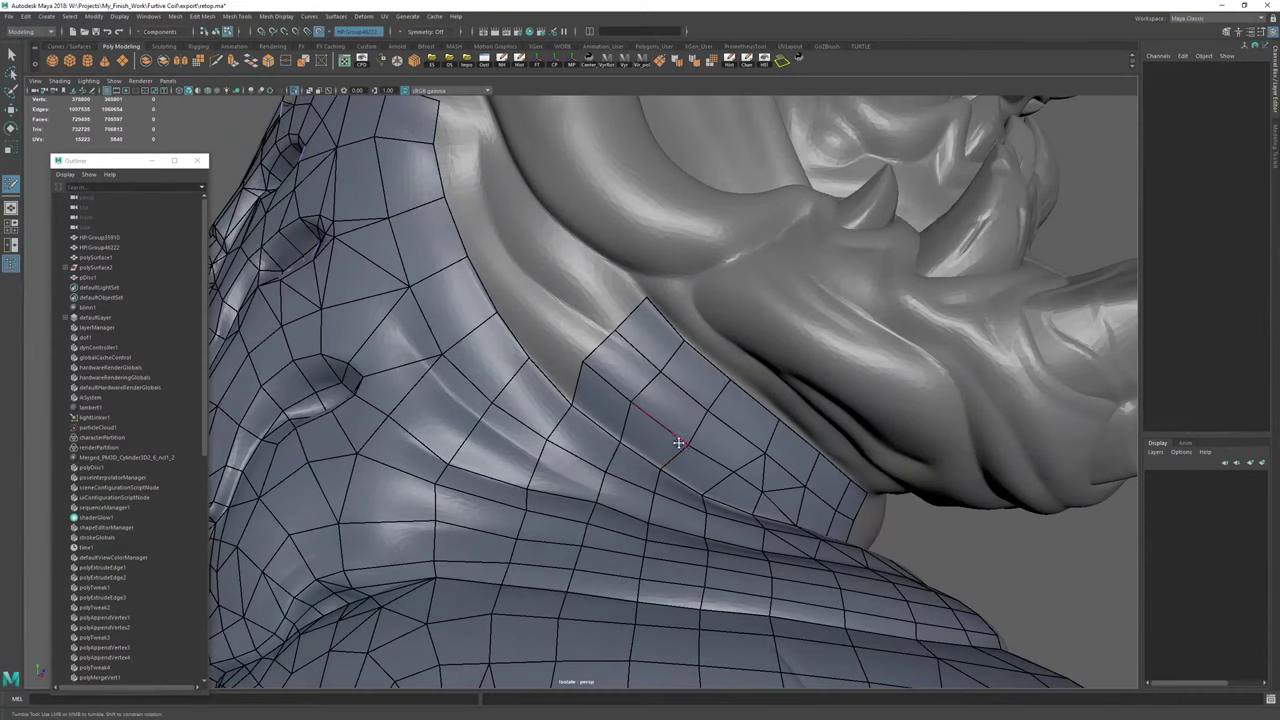
pyautogui.keyDown('alt'); pyautogui.moveTo(662, 437); pyautogui.dragTo(678, 437, button='middle'); pyautogui.keyUp('alt')
pyautogui.moveTo(701, 442)
pyautogui.keyDown('alt'); pyautogui.mouseDown()
pyautogui.moveTo(621, 430)
pyautogui.moveTo(717, 400)
pyautogui.moveTo(651, 336)
pyautogui.mouseUp(); pyautogui.keyUp('alt')
pyautogui.press('q')
pyautogui.press('y')
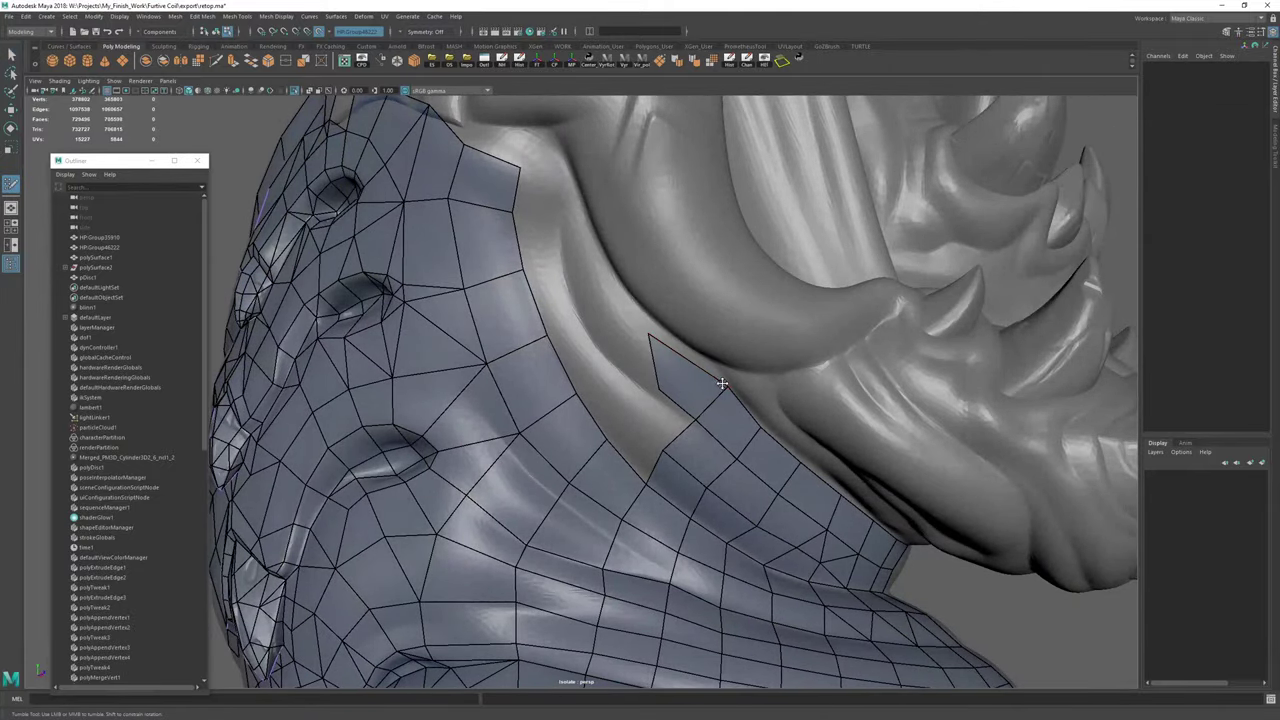
pyautogui.moveTo(726, 387); pyautogui.dragTo(743, 428)
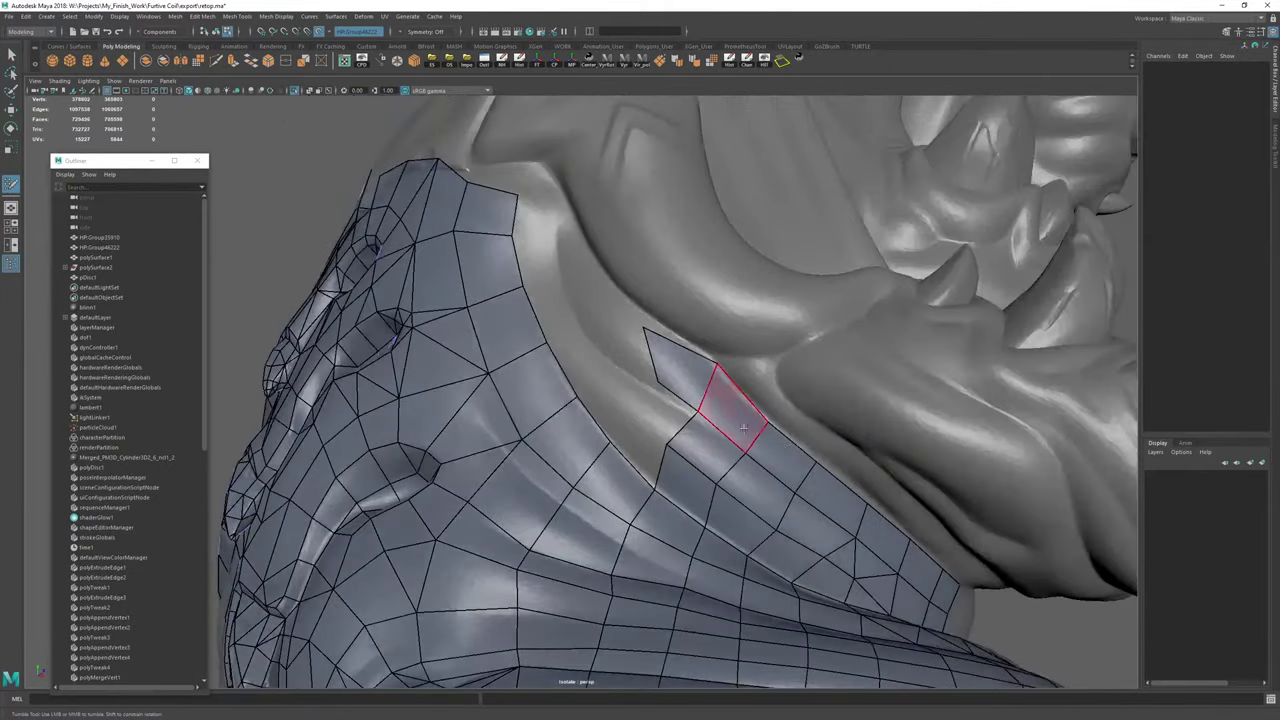
# Fill the notch beside the strip's new end quad and split the faces there with a Multi-Cut edge.
pyautogui.moveTo(658, 382)
pyautogui.mouseDown()
pyautogui.moveTo(638, 363)
pyautogui.moveTo(652, 326)
pyautogui.moveTo(613, 391)
pyautogui.moveTo(574, 403)
pyautogui.moveTo(670, 382)
pyautogui.mouseUp()
pyautogui.keyDown('shift'); pyautogui.click(644, 391); pyautogui.keyUp('shift')
pyautogui.hotkey('ctrl', 'shift', 'x')
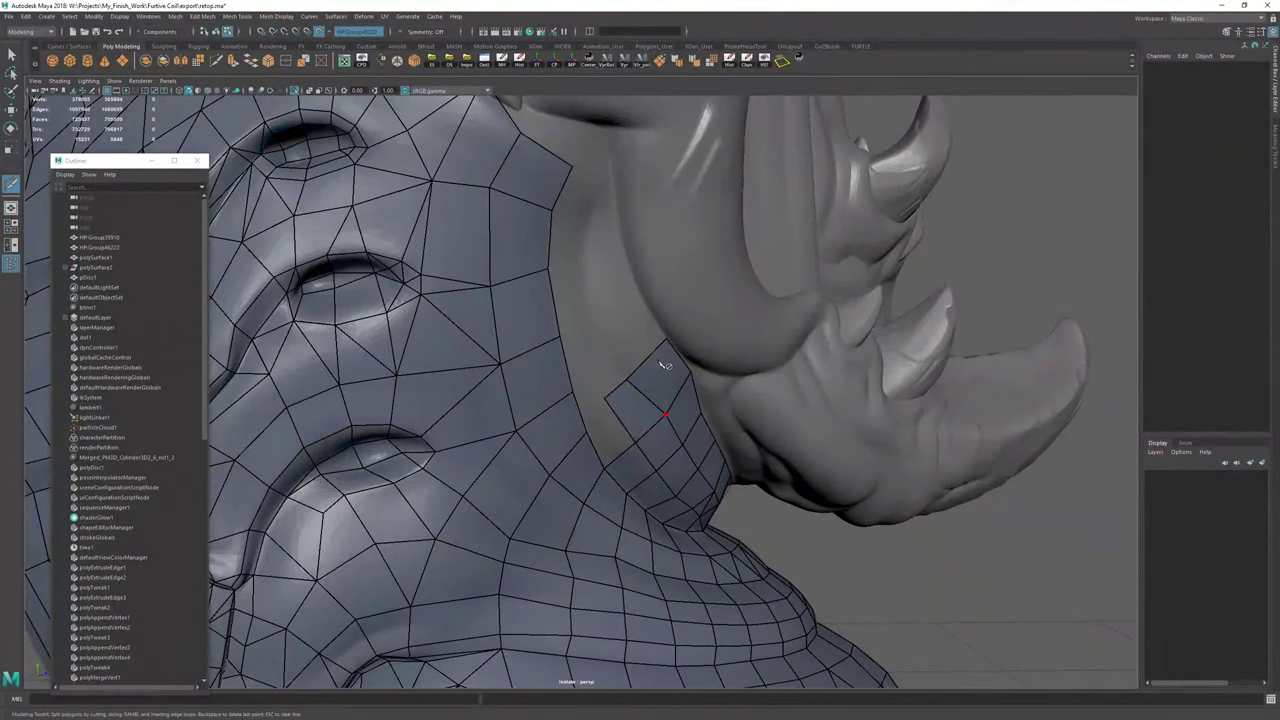
pyautogui.rightClick(656, 366)
# Extend a narrow strip up the crease behind the curved horn and move its inner vertices toward the neck mesh.
pyautogui.keyDown('alt'); pyautogui.moveTo(699, 407); pyautogui.dragTo(652, 466); pyautogui.keyUp('alt')
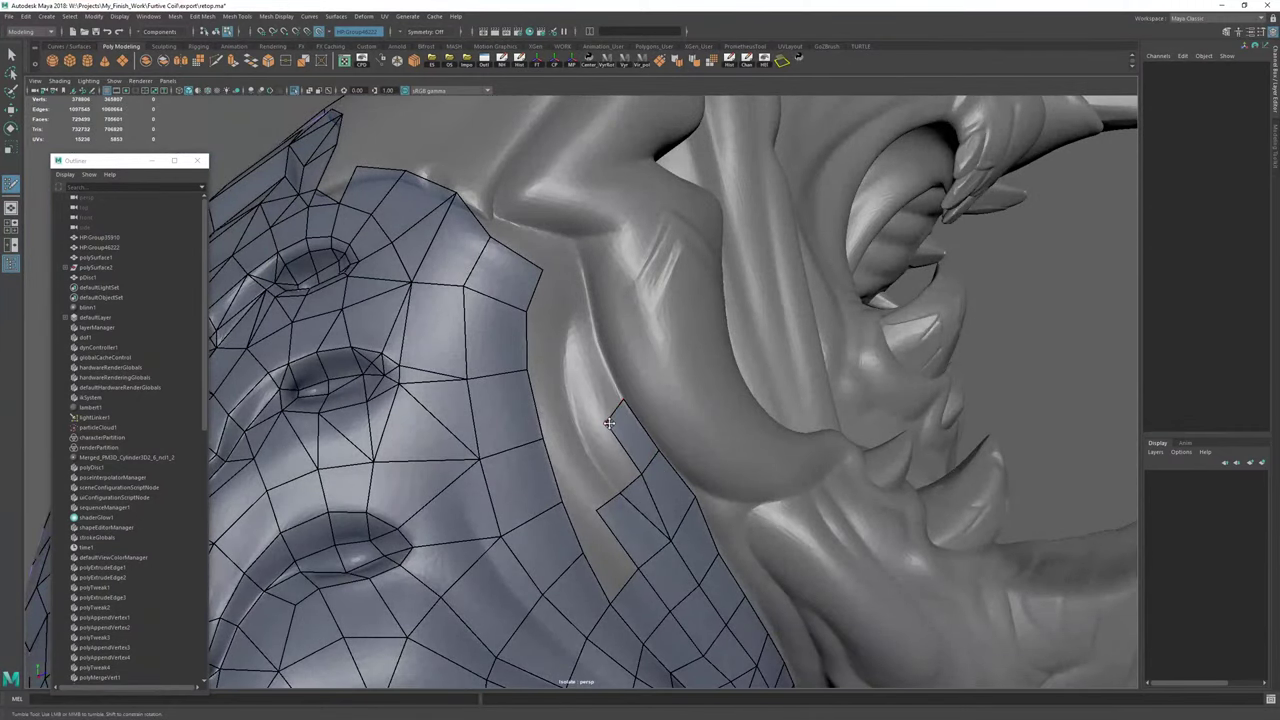
pyautogui.moveTo(614, 408); pyautogui.dragTo(599, 344)
pyautogui.moveTo(618, 440); pyautogui.dragTo(579, 433)
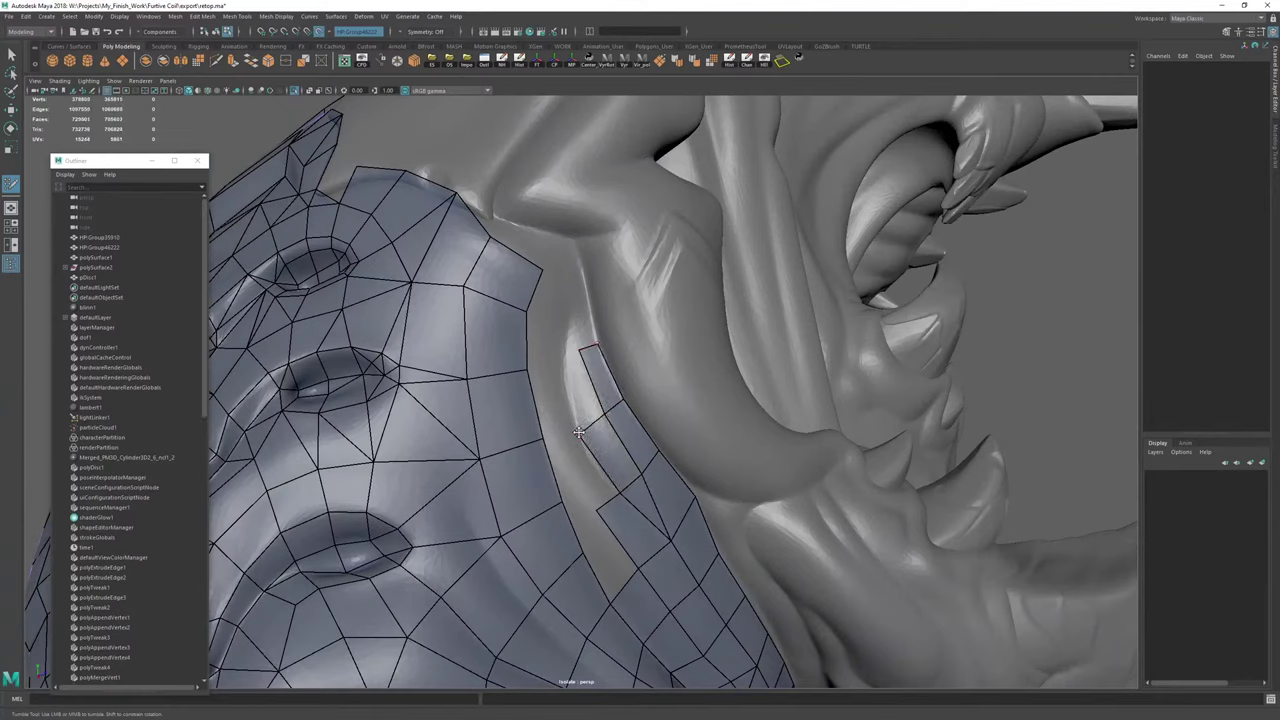
pyautogui.moveTo(576, 363); pyautogui.dragTo(562, 363)
pyautogui.moveTo(603, 476)
pyautogui.mouseDown()
pyautogui.moveTo(581, 484)
pyautogui.moveTo(559, 434)
pyautogui.moveTo(594, 457)
pyautogui.moveTo(552, 423)
pyautogui.moveTo(552, 391)
pyautogui.mouseUp()
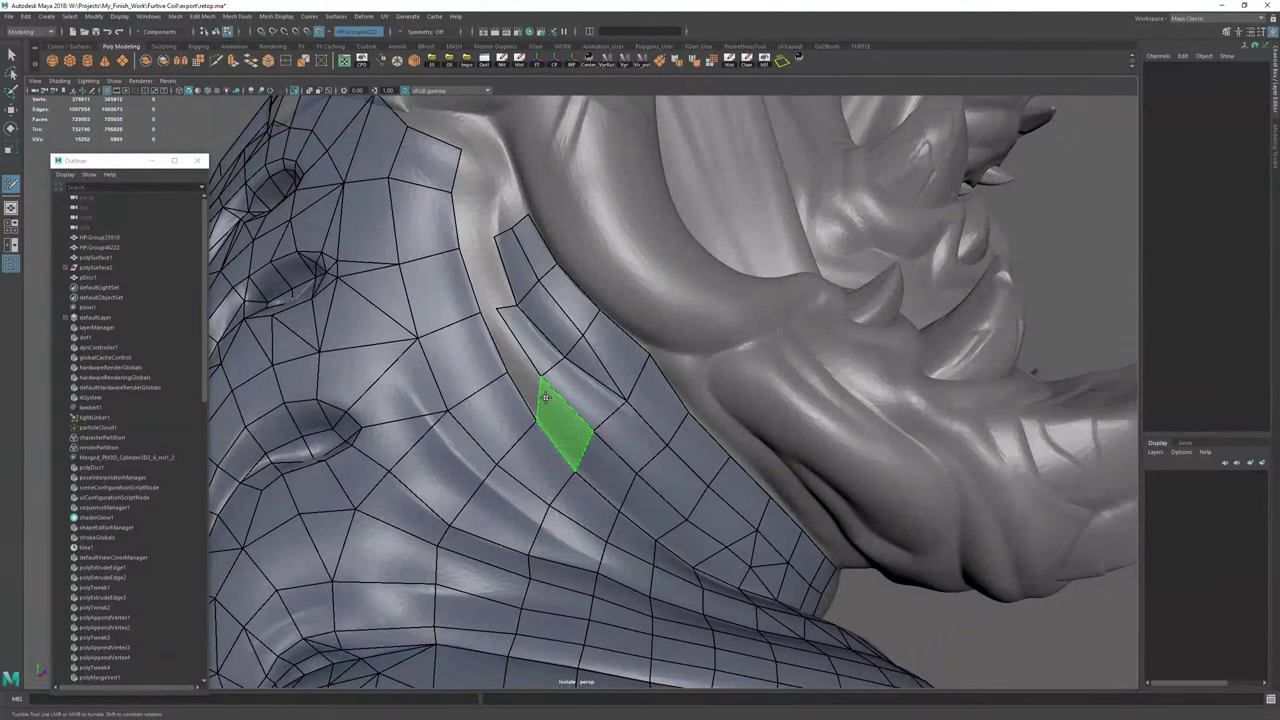
# Fill the lower gap between the strip and the neck edge, adjust nearby vertices, and split a face with Multi-Cut.
pyautogui.keyDown('shift'); pyautogui.click(546, 398); pyautogui.keyUp('shift')
pyautogui.moveTo(525, 365)
pyautogui.keyDown('alt'); pyautogui.mouseDown(button='right')
pyautogui.moveTo(541, 359)
pyautogui.moveTo(445, 378)
pyautogui.mouseUp(button='right'); pyautogui.keyUp('alt')
pyautogui.moveTo(445, 378)
pyautogui.keyDown('alt'); pyautogui.mouseDown()
pyautogui.moveTo(529, 369)
pyautogui.moveTo(545, 325)
pyautogui.mouseUp(); pyautogui.keyUp('alt')
pyautogui.moveTo(619, 411); pyautogui.dragTo(560, 380)
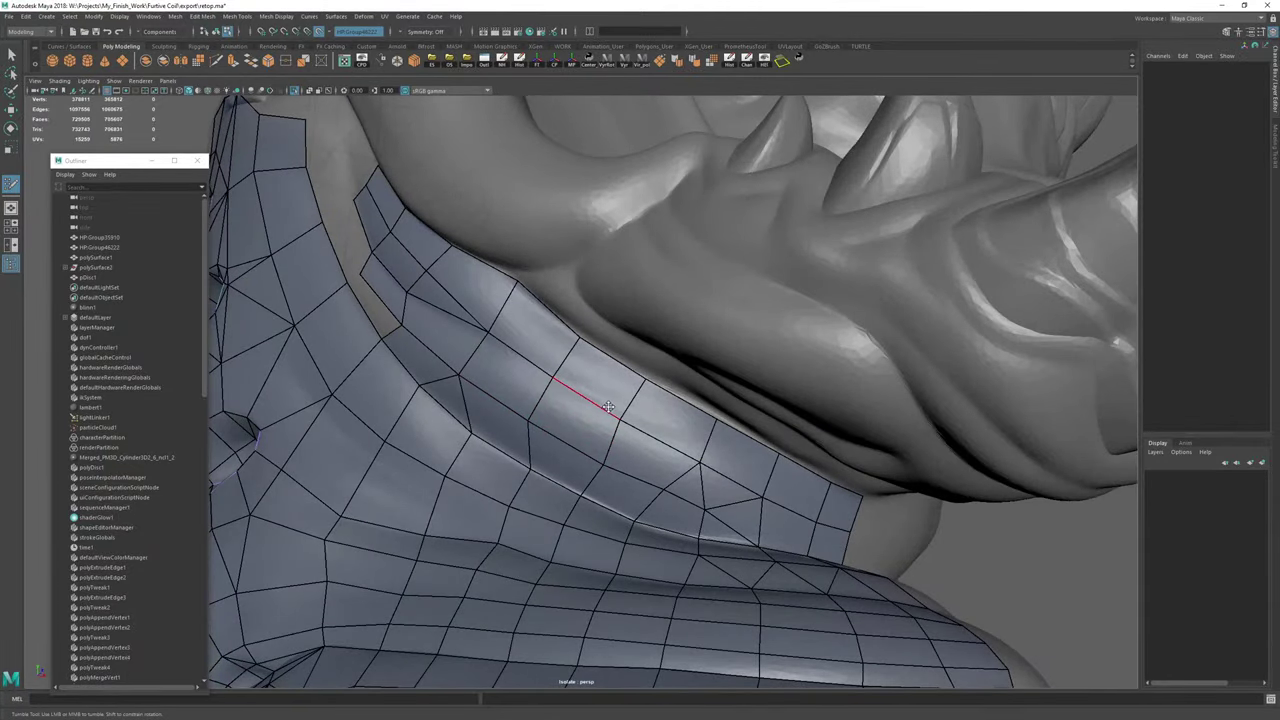
pyautogui.keyDown('alt'); pyautogui.moveTo(552, 432); pyautogui.dragTo(574, 438, button='middle'); pyautogui.keyUp('alt')
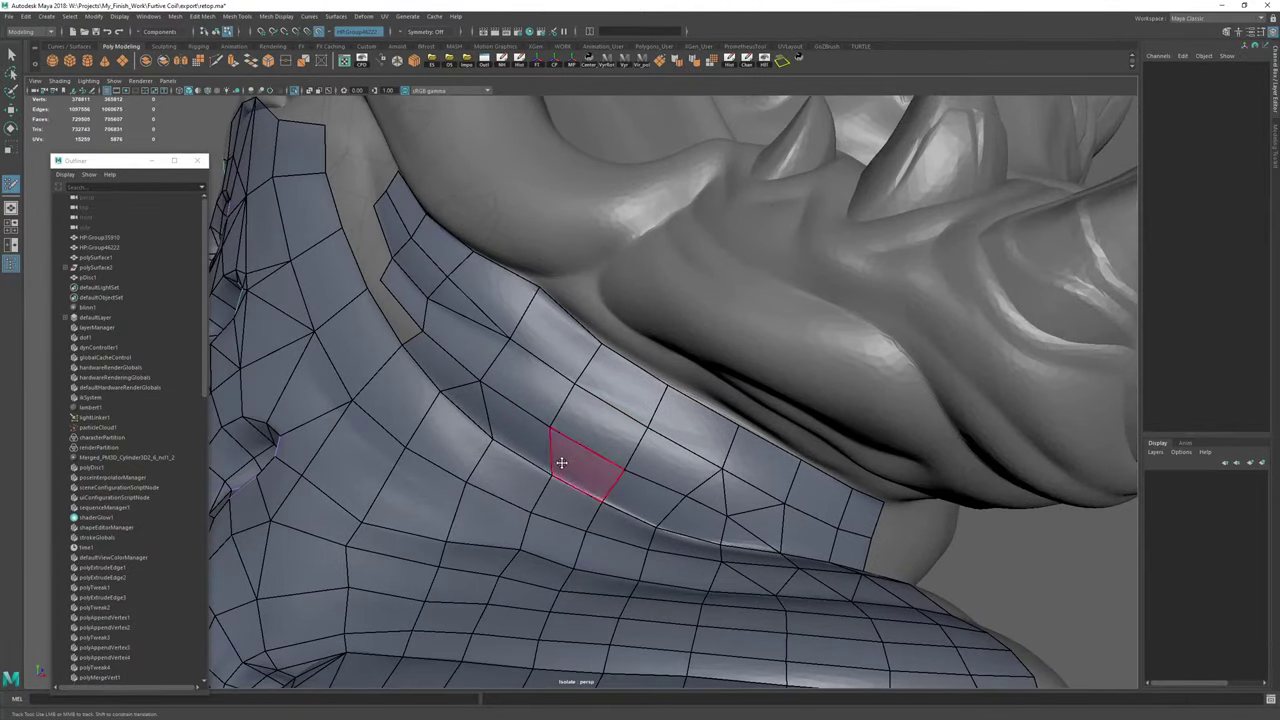
pyautogui.keyDown('alt'); pyautogui.moveTo(560, 463); pyautogui.dragTo(612, 474); pyautogui.keyUp('alt')
pyautogui.hotkey('ctrl', 'shift', 'x')
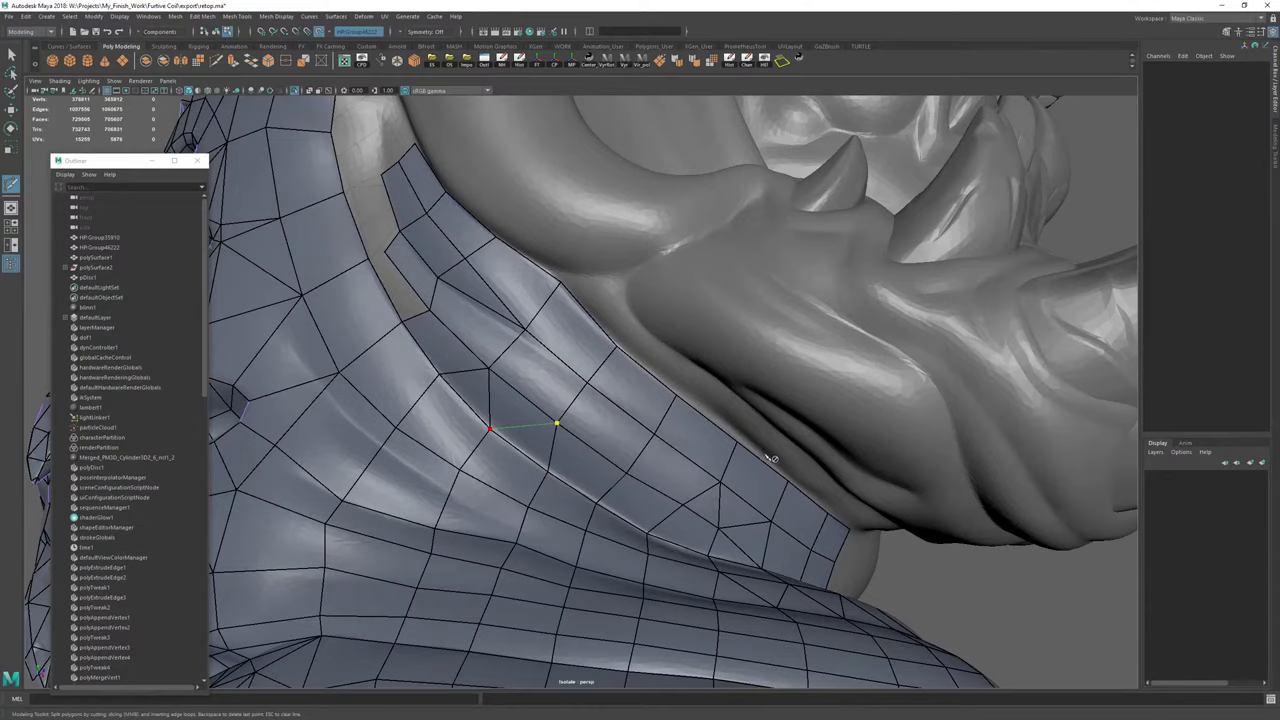
pyautogui.rightClick(777, 438)
# Fill the remaining slit between the horn-side strip and the neck mesh up to the strip's top.
pyautogui.keyDown('alt'); pyautogui.moveTo(777, 427); pyautogui.dragTo(534, 451, button='right'); pyautogui.keyUp('alt')
pyautogui.keyDown('alt'); pyautogui.moveTo(534, 451); pyautogui.dragTo(597, 420); pyautogui.keyUp('alt')
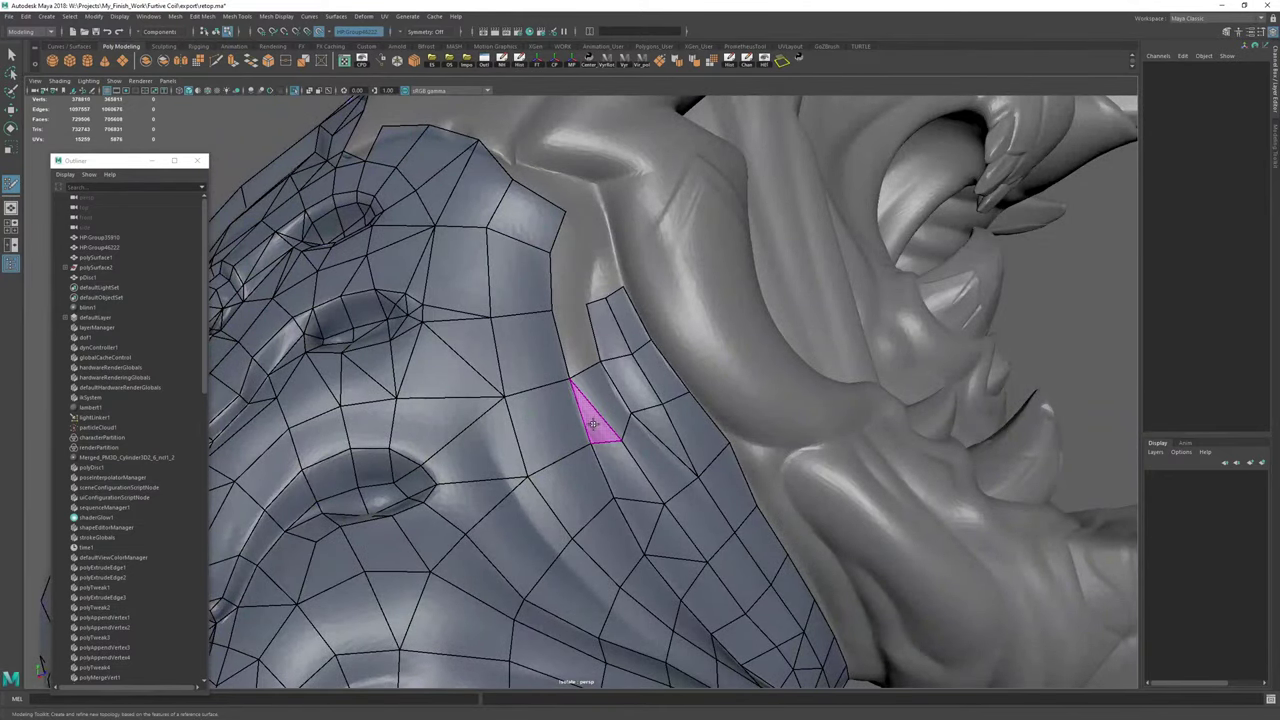
pyautogui.keyDown('shift'); pyautogui.click(594, 425); pyautogui.keyUp('shift')
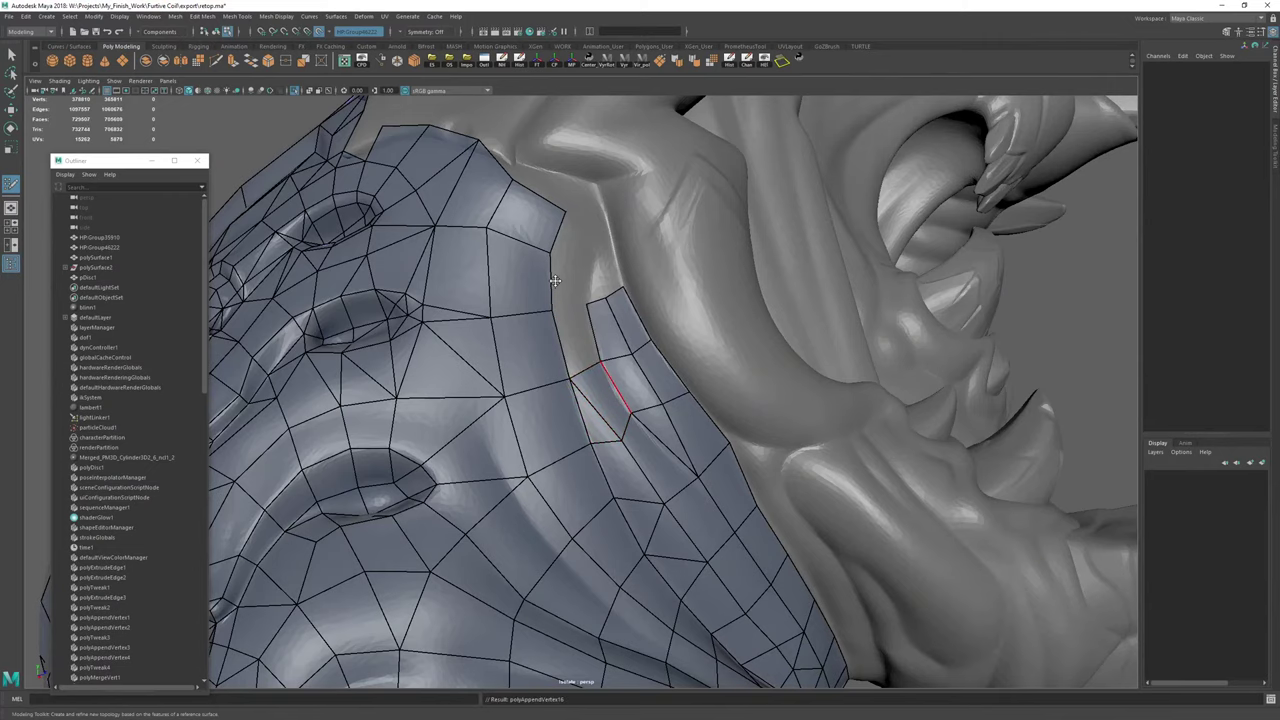
pyautogui.keyDown('shift'); pyautogui.click(573, 325); pyautogui.keyUp('shift')
# Delete the retopology mesh's history again and resume Quad Draw at the open gap behind the horn.
pyautogui.press('w')
pyautogui.click(730, 61)
pyautogui.press('y')
pyautogui.keyDown('alt'); pyautogui.moveTo(570, 253); pyautogui.dragTo(567, 261, button='middle'); pyautogui.keyUp('alt')
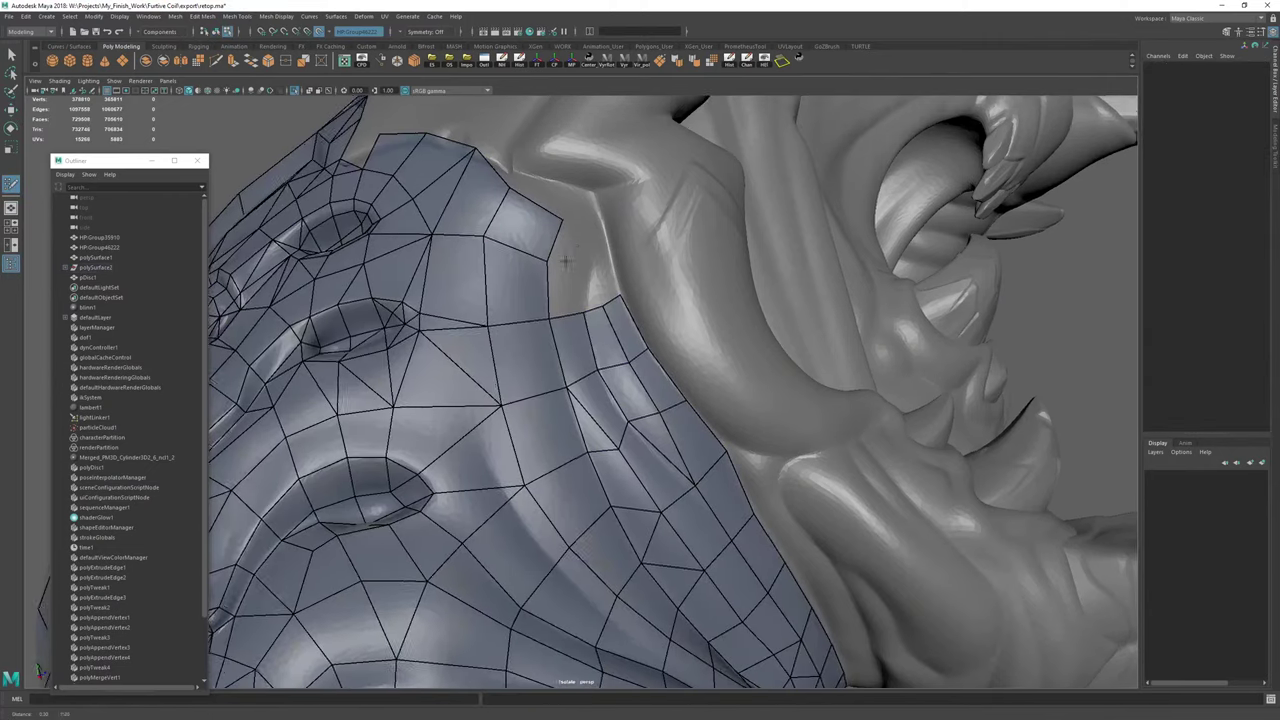
# Fill the open gap behind the curved horn with quads up to the crease at its base.
pyautogui.moveTo(566, 261)
pyautogui.keyDown('alt'); pyautogui.mouseDown()
pyautogui.moveTo(600, 411)
pyautogui.moveTo(603, 326)
pyautogui.moveTo(584, 324)
pyautogui.moveTo(600, 324)
pyautogui.moveTo(570, 368)
pyautogui.mouseUp(); pyautogui.keyUp('alt')
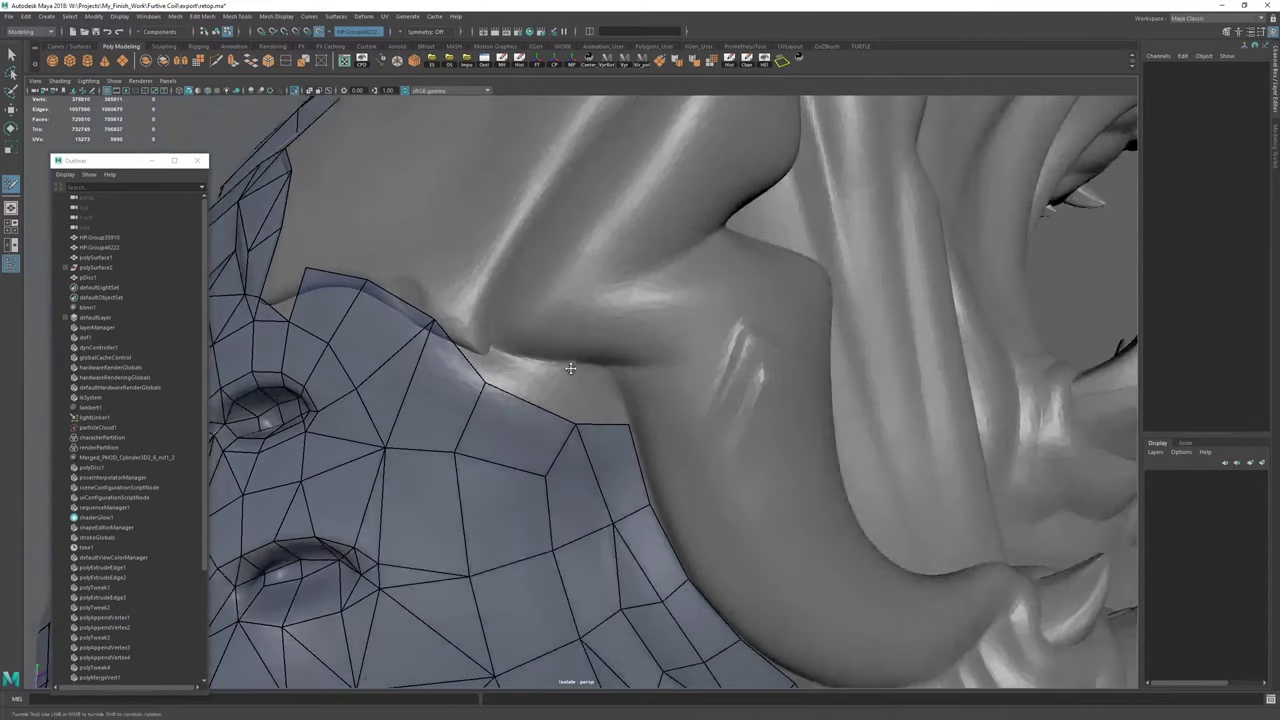
pyautogui.click(491, 348)
pyautogui.keyDown('shift'); pyautogui.click(512, 363); pyautogui.keyUp('shift')
pyautogui.hotkey('ctrl', 'z')
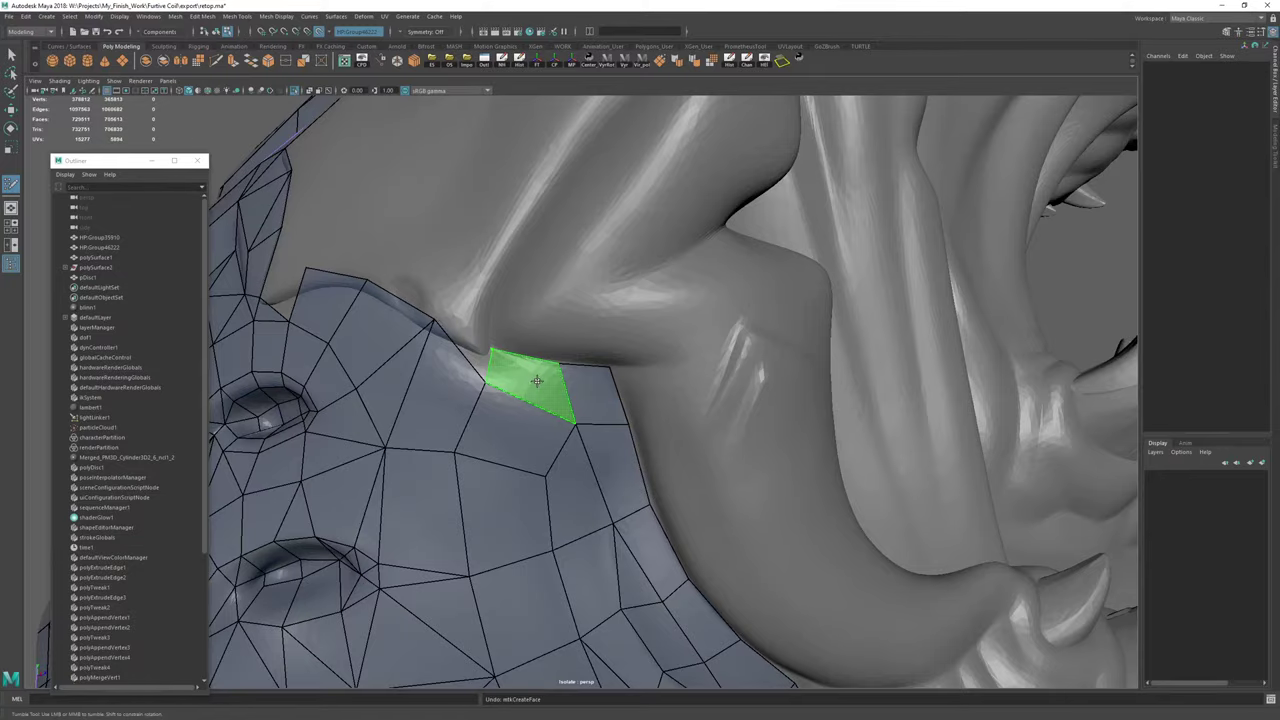
pyautogui.keyDown('shift'); pyautogui.click(535, 381); pyautogui.keyUp('shift')
# Extrude a strip of quads up the centre line on the back of the head, just past the lowest V-shaped crease.
pyautogui.keyDown('alt'); pyautogui.moveTo(540, 380); pyautogui.dragTo(697, 437, button='middle'); pyautogui.keyUp('alt')
pyautogui.keyDown('alt'); pyautogui.moveTo(697, 437); pyautogui.dragTo(560, 400, button='right'); pyautogui.keyUp('alt')
pyautogui.keyDown('alt'); pyautogui.moveTo(400, 330); pyautogui.dragTo(507, 369); pyautogui.keyUp('alt')
pyautogui.keyDown('alt'); pyautogui.moveTo(507, 369); pyautogui.dragTo(574, 390, button='right'); pyautogui.keyUp('alt')
pyautogui.keyDown('alt'); pyautogui.moveTo(574, 390); pyautogui.dragTo(630, 413, button='middle'); pyautogui.keyUp('alt')
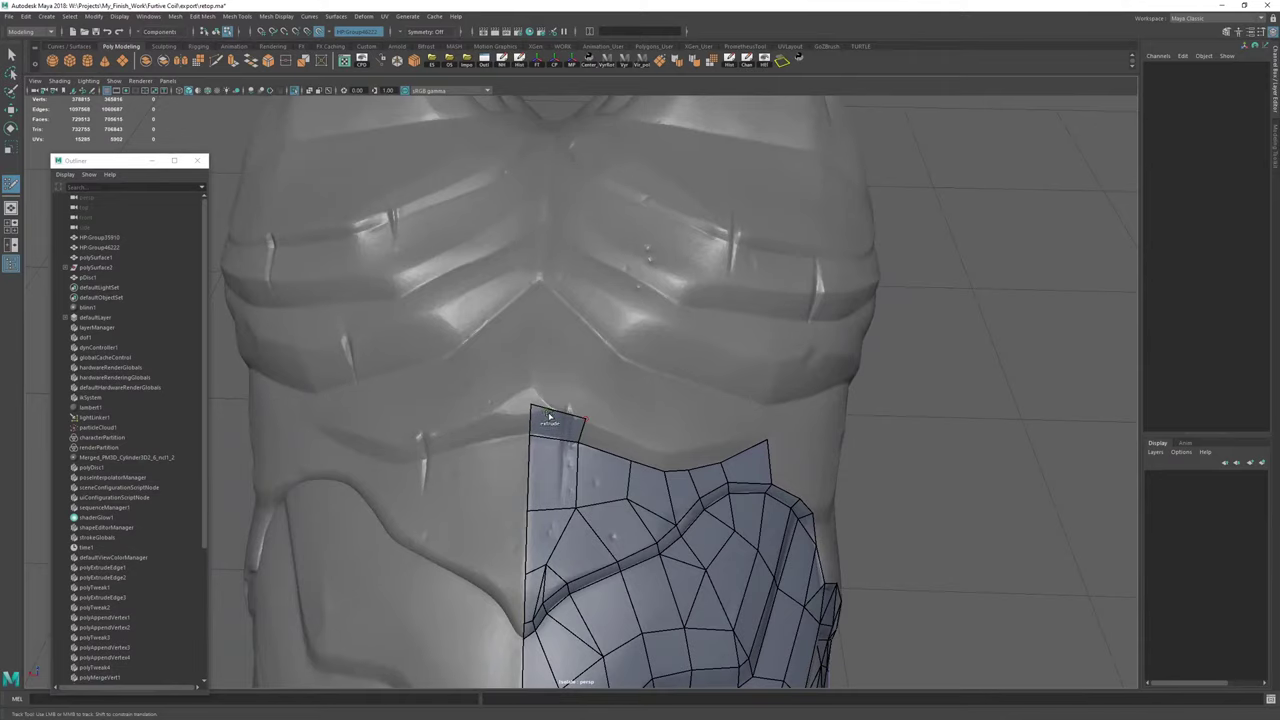
pyautogui.moveTo(558, 326)
pyautogui.keyDown('alt'); pyautogui.mouseDown()
pyautogui.moveTo(549, 420)
pyautogui.moveTo(646, 357)
pyautogui.moveTo(634, 366)
pyautogui.moveTo(472, 285)
pyautogui.moveTo(462, 297)
pyautogui.moveTo(522, 318)
pyautogui.moveTo(588, 370)
pyautogui.moveTo(559, 378)
pyautogui.mouseUp(); pyautogui.keyUp('alt')
pyautogui.keyDown('ctrl'); pyautogui.click(440, 267); pyautogui.keyUp('ctrl')
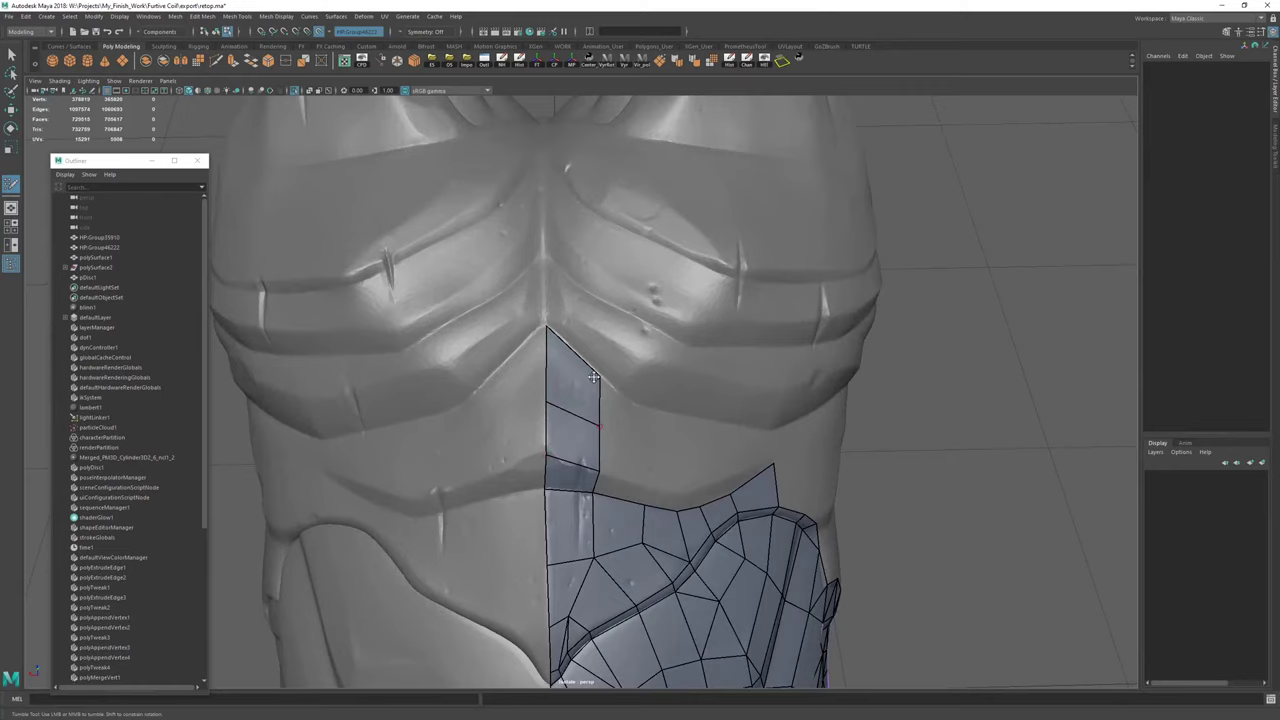
pyautogui.keyDown('alt'); pyautogui.moveTo(593, 377); pyautogui.dragTo(568, 466); pyautogui.keyUp('alt')
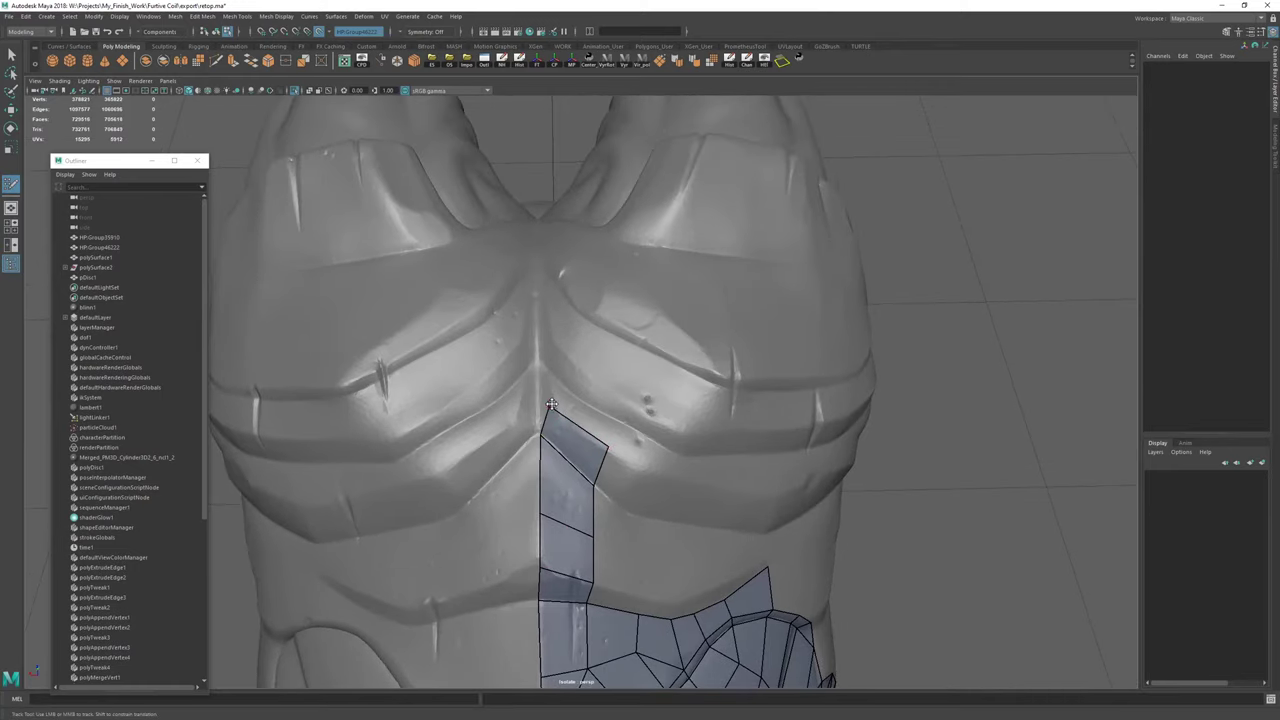
# Extend the centre strip over the next fold and shift its outer vertices along the creases.
pyautogui.moveTo(542, 398)
pyautogui.keyDown('alt'); pyautogui.mouseDown()
pyautogui.moveTo(546, 348)
pyautogui.moveTo(539, 437)
pyautogui.moveTo(592, 432)
pyautogui.moveTo(549, 421)
pyautogui.moveTo(536, 398)
pyautogui.mouseUp(); pyautogui.keyUp('alt')
pyautogui.hotkey('ctrl', 'z')
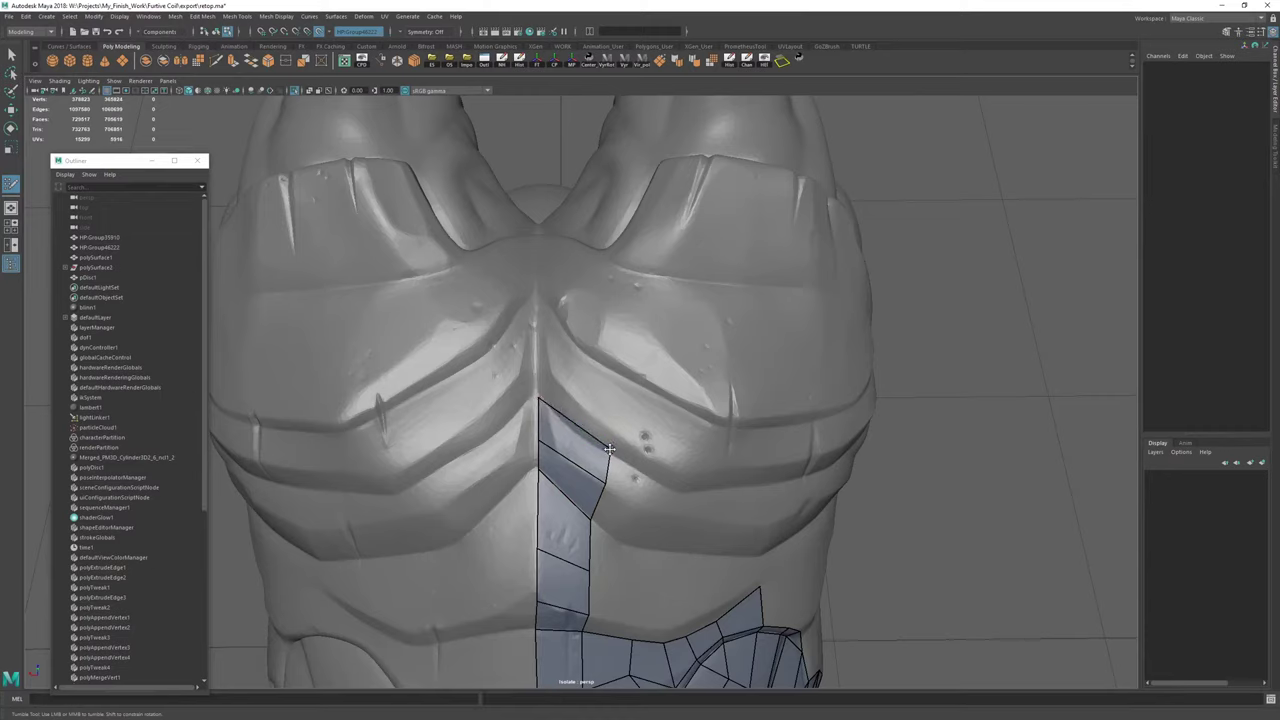
pyautogui.moveTo(607, 453); pyautogui.dragTo(584, 441)
pyautogui.moveTo(613, 487)
pyautogui.mouseDown()
pyautogui.moveTo(593, 480)
pyautogui.moveTo(606, 514)
pyautogui.moveTo(627, 505)
pyautogui.mouseUp()
pyautogui.keyDown('alt'); pyautogui.moveTo(570, 432); pyautogui.dragTo(605, 488, button='middle'); pyautogui.keyUp('alt')
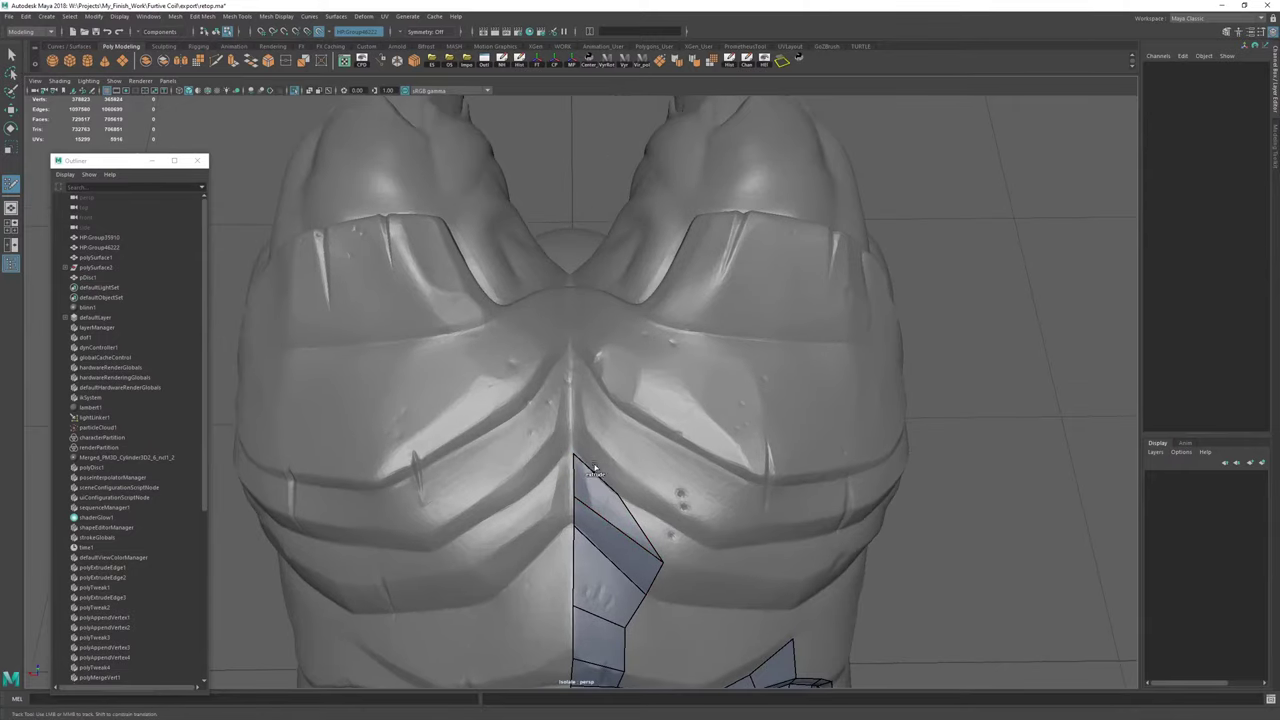
# Continue the centre strip over the upper folds to the pointed ridge between the two large horns, keeping its inner vertices on the centre line.
pyautogui.moveTo(594, 468); pyautogui.dragTo(620, 458)
pyautogui.moveTo(579, 419); pyautogui.dragTo(573, 346)
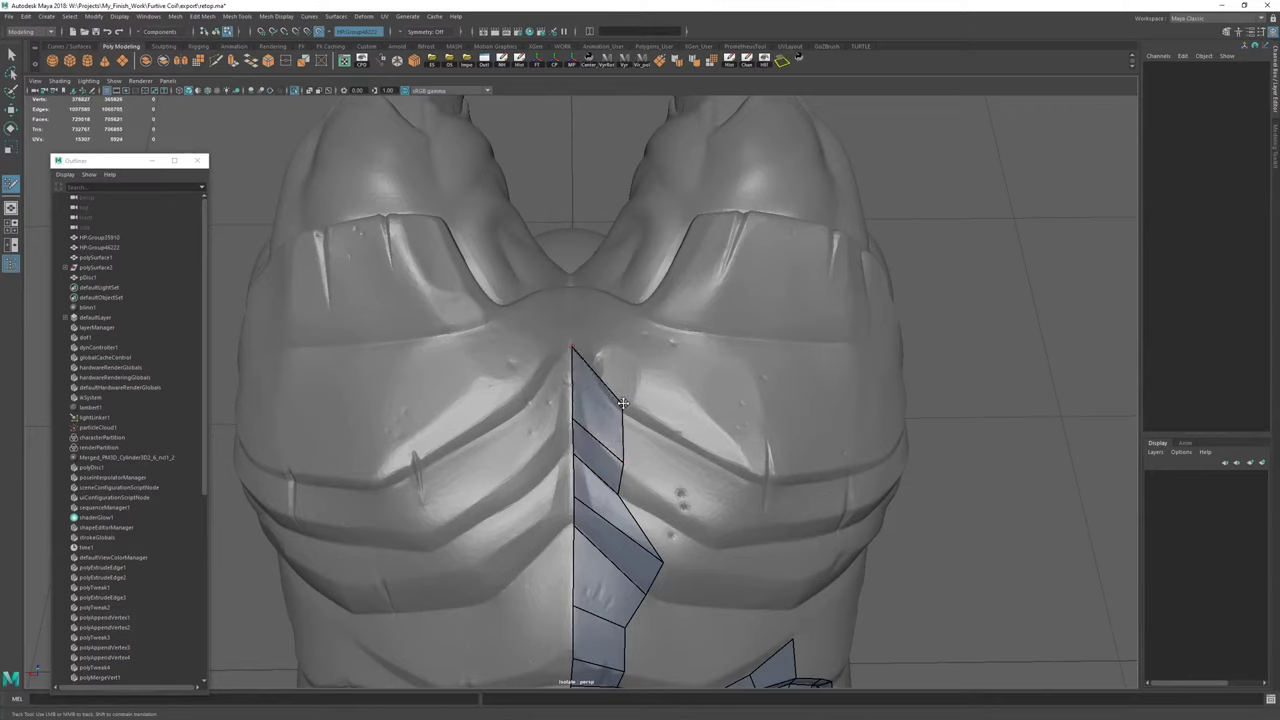
pyautogui.moveTo(623, 403); pyautogui.dragTo(627, 356)
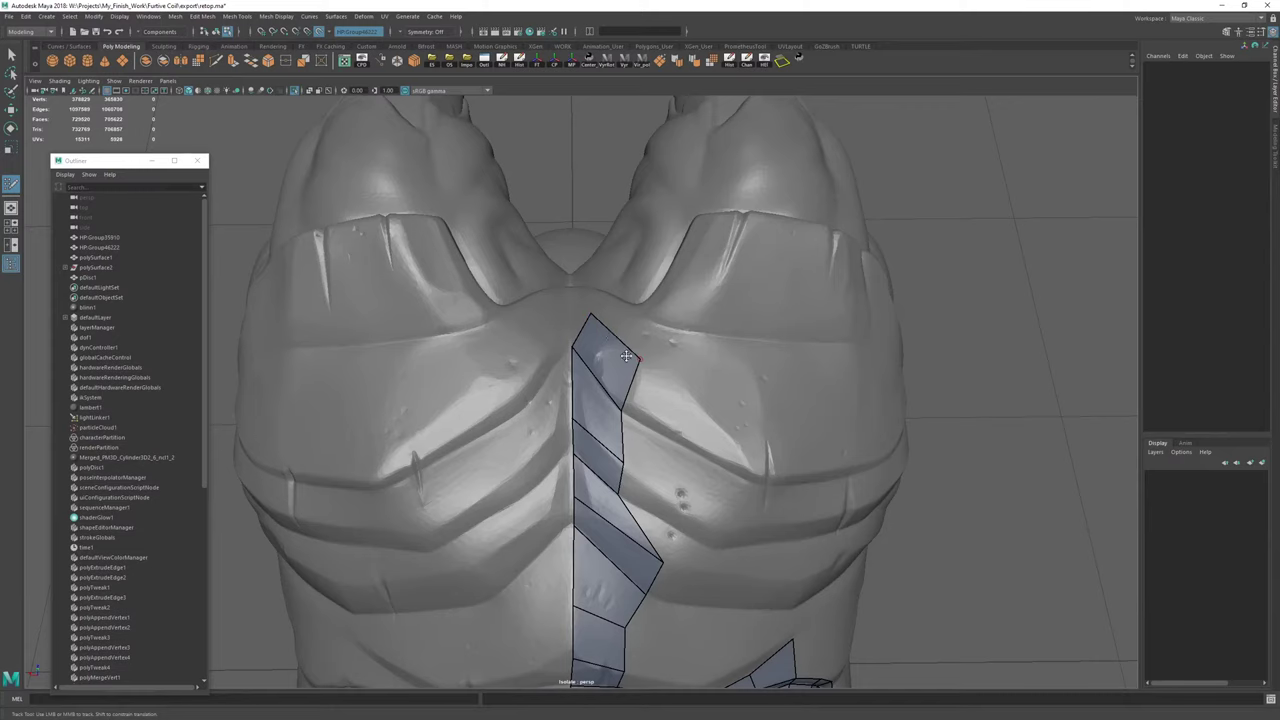
pyautogui.moveTo(589, 312); pyautogui.dragTo(617, 393)
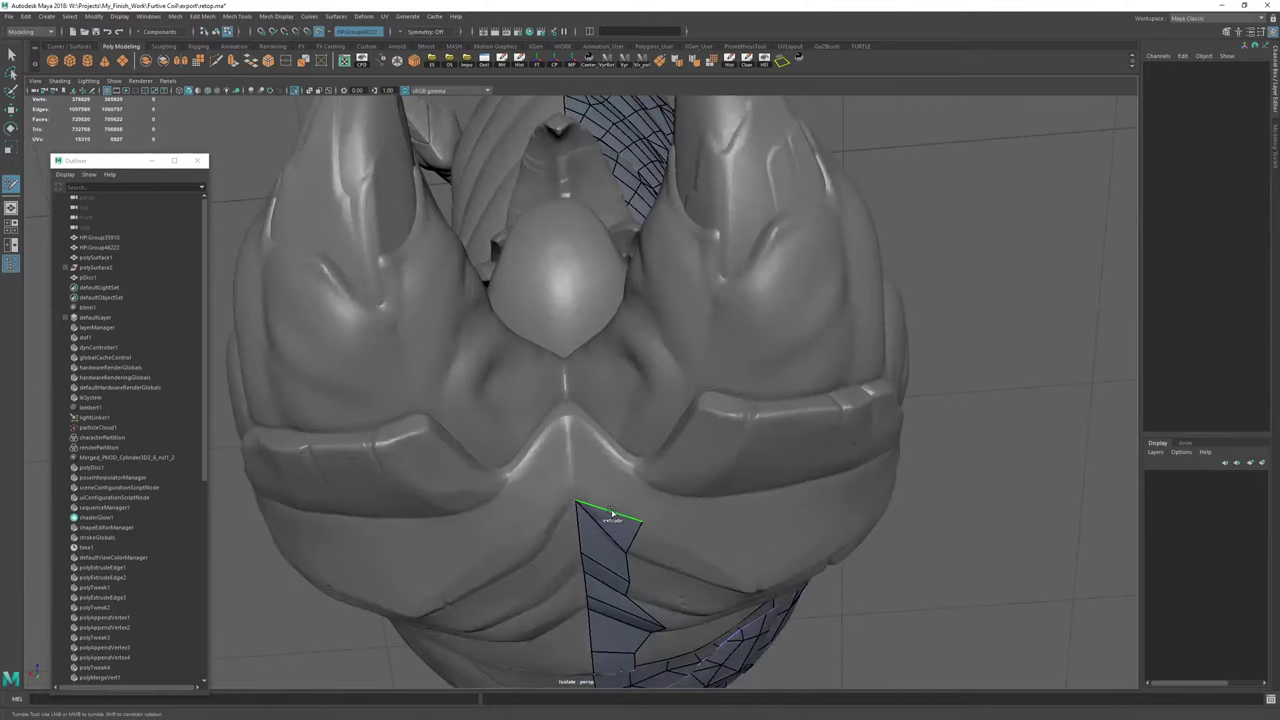
pyautogui.moveTo(611, 515); pyautogui.dragTo(571, 415)
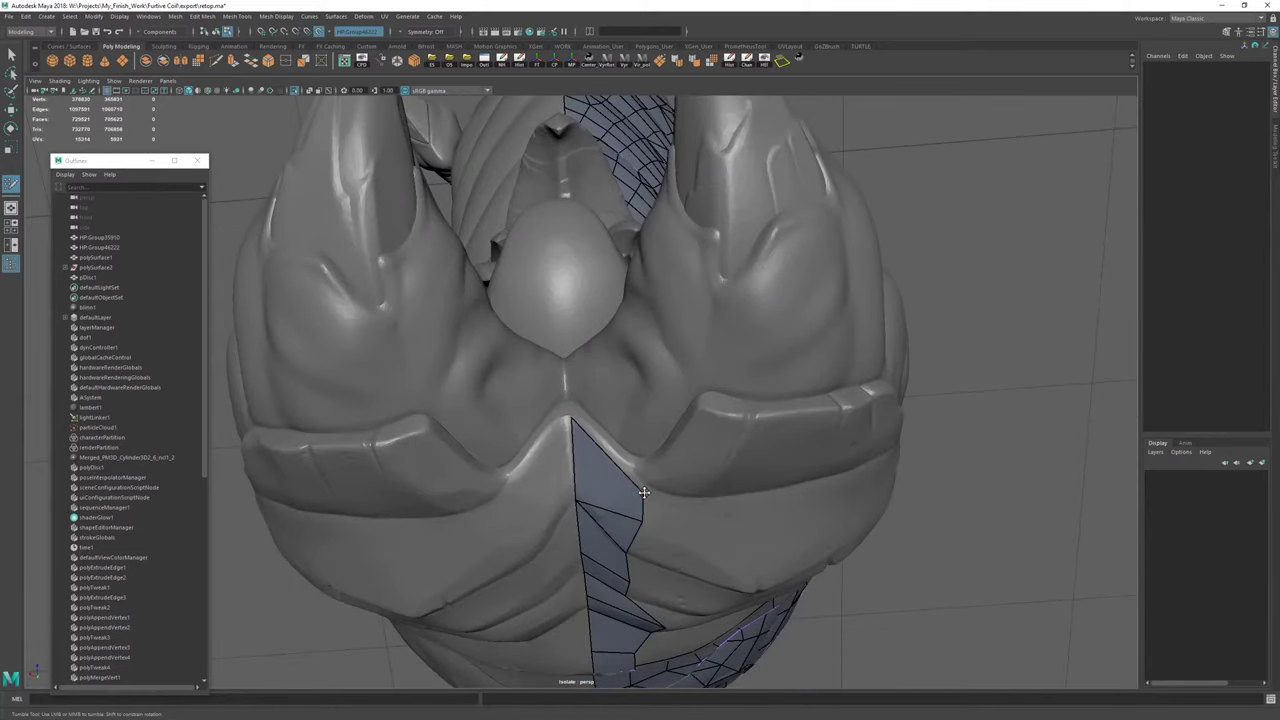
pyautogui.moveTo(644, 492); pyautogui.dragTo(465, 450)
# Extrude a narrow face from the outer edge at the pointed end of the centre strip.
pyautogui.keyDown('alt'); pyautogui.moveTo(520, 430); pyautogui.dragTo(652, 428, button='right'); pyautogui.keyUp('alt')
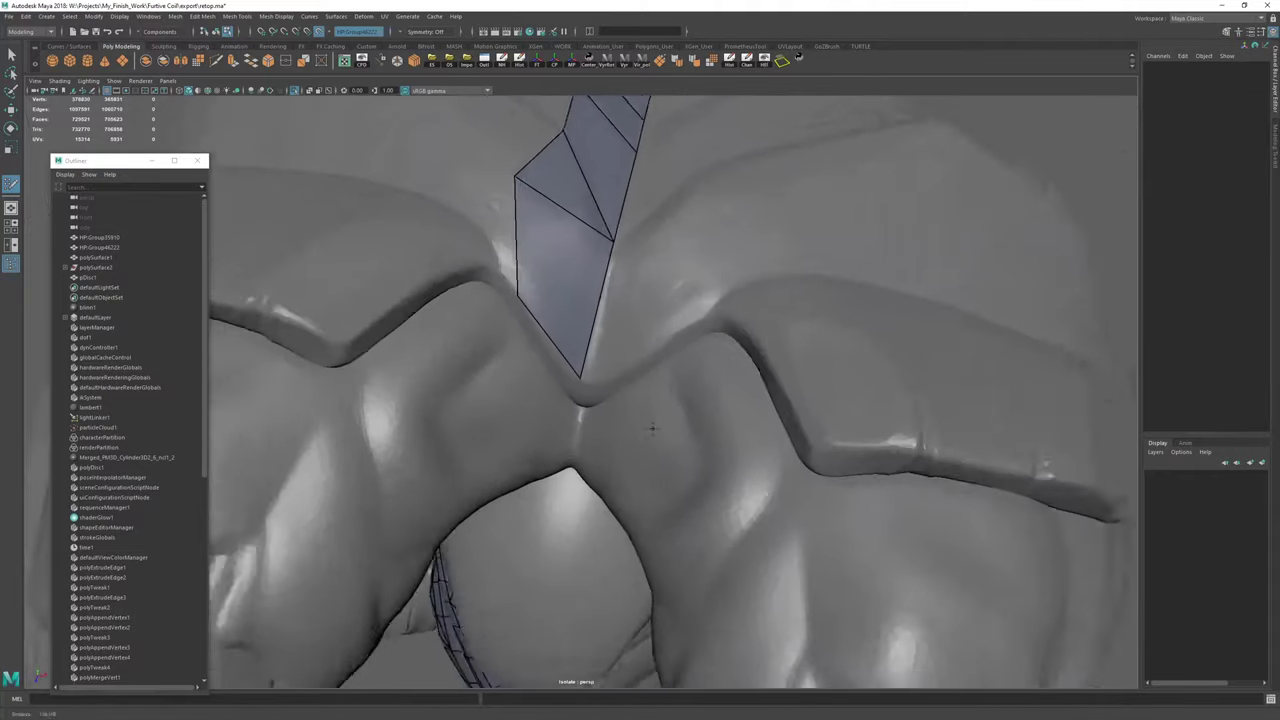
pyautogui.keyDown('alt'); pyautogui.moveTo(652, 428); pyautogui.dragTo(544, 392); pyautogui.keyUp('alt')
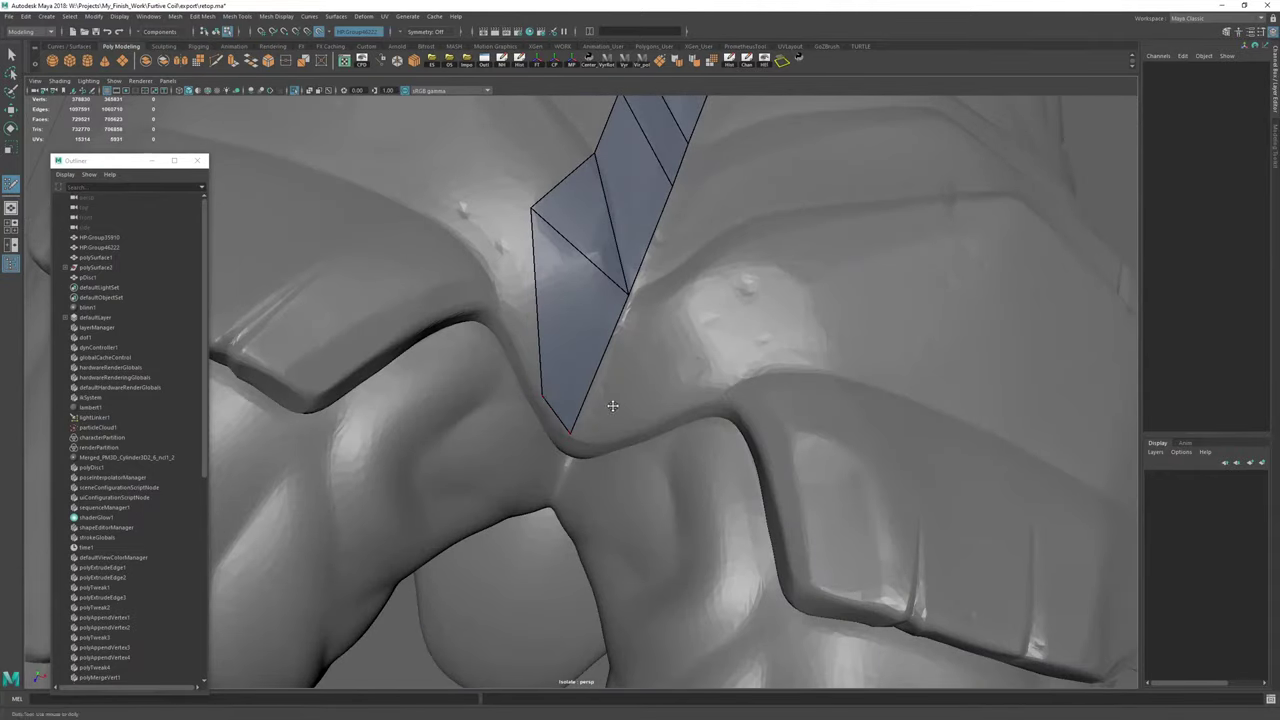
pyautogui.keyDown('alt'); pyautogui.moveTo(611, 404); pyautogui.dragTo(565, 360, button='right'); pyautogui.keyUp('alt')
pyautogui.keyDown('alt'); pyautogui.moveTo(565, 360); pyautogui.dragTo(575, 405, button='middle'); pyautogui.keyUp('alt')
pyautogui.moveTo(562, 351); pyautogui.dragTo(557, 380)
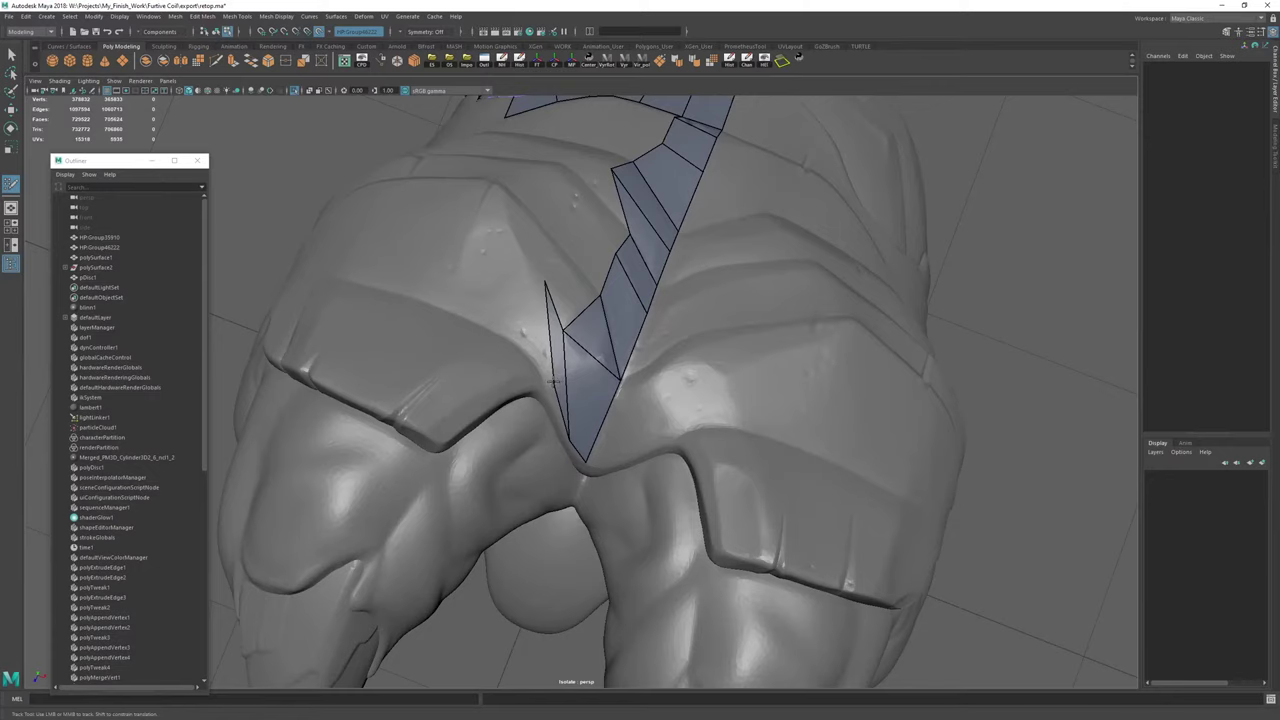
# Merge the stray corner of the narrow face into the strip and shape the widened end along the ridge.
pyautogui.press('w')
pyautogui.press('F9')
pyautogui.click(554, 386)
pyautogui.press('f')
pyautogui.keyDown('alt'); pyautogui.moveTo(554, 386); pyautogui.dragTo(194, 240, button='right'); pyautogui.keyUp('alt')
pyautogui.keyDown('alt'); pyautogui.moveTo(850, 440); pyautogui.dragTo(722, 378, button='right'); pyautogui.keyUp('alt')
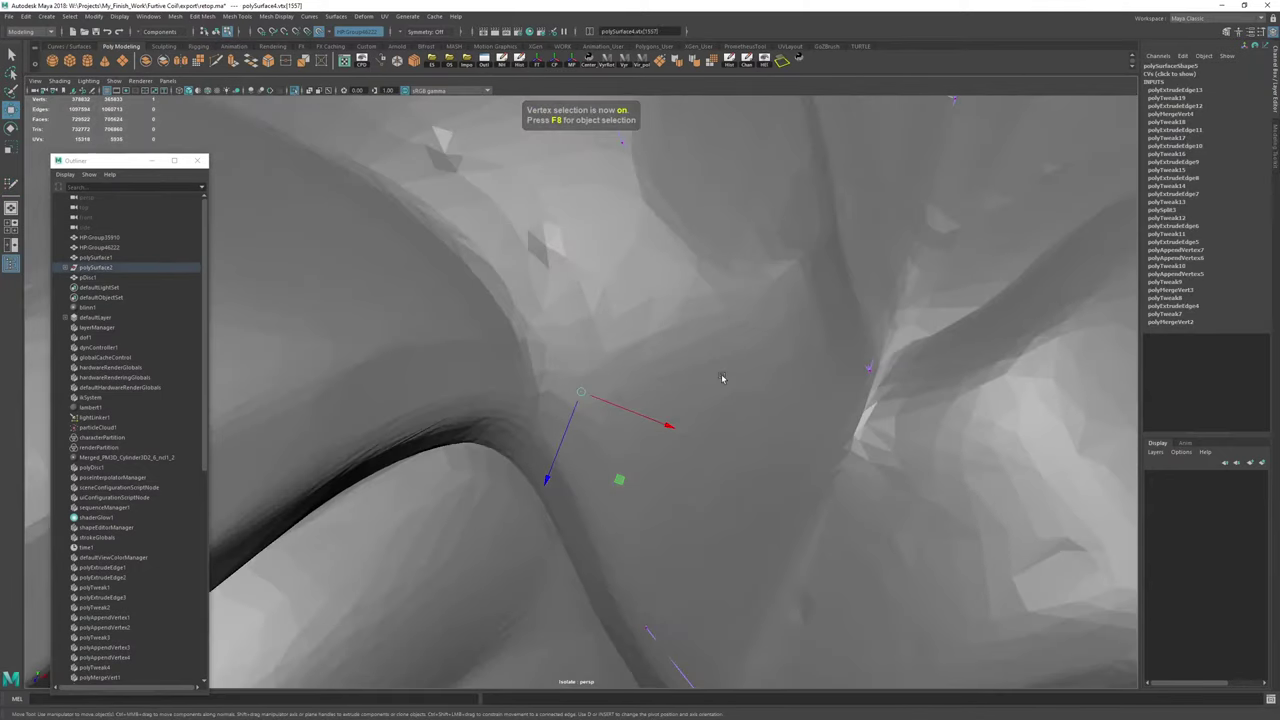
pyautogui.moveTo(722, 378)
pyautogui.keyDown('alt'); pyautogui.mouseDown()
pyautogui.moveTo(486, 257)
pyautogui.moveTo(521, 335)
pyautogui.moveTo(517, 306)
pyautogui.moveTo(582, 368)
pyautogui.moveTo(556, 364)
pyautogui.mouseUp(); pyautogui.keyUp('alt')
pyautogui.press('y')
pyautogui.moveTo(672, 214); pyautogui.dragTo(660, 312)
pyautogui.keyDown('alt'); pyautogui.moveTo(660, 312); pyautogui.dragTo(504, 259, button='right'); pyautogui.keyUp('alt')
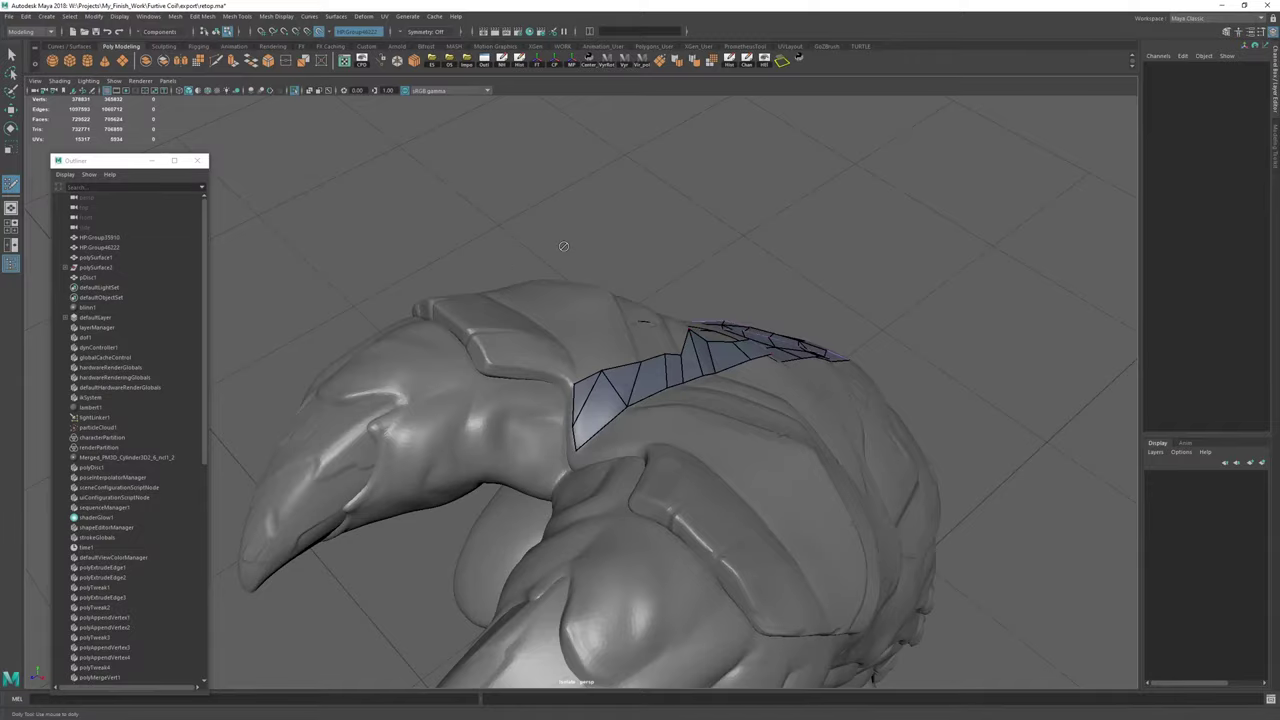
# Insert an edge across the end of the strip and connect its inner vertex to the outer corner with Multi-Cut.
pyautogui.keyDown('alt'); pyautogui.moveTo(556, 360); pyautogui.dragTo(622, 405, button='right'); pyautogui.keyUp('alt')
pyautogui.keyDown('alt'); pyautogui.moveTo(622, 405); pyautogui.dragTo(590, 486); pyautogui.keyUp('alt')
pyautogui.keyDown('ctrl'); pyautogui.click(573, 482); pyautogui.keyUp('ctrl')
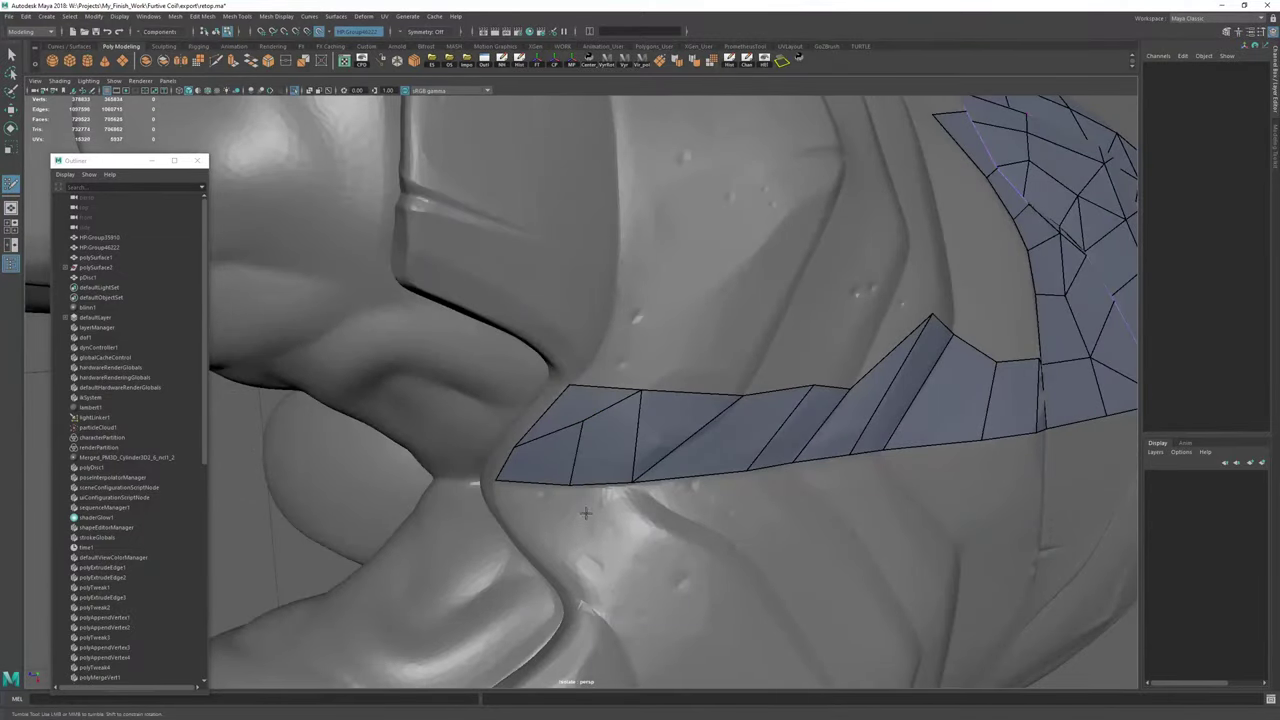
pyautogui.hotkey('ctrl', 'shift', 'x')
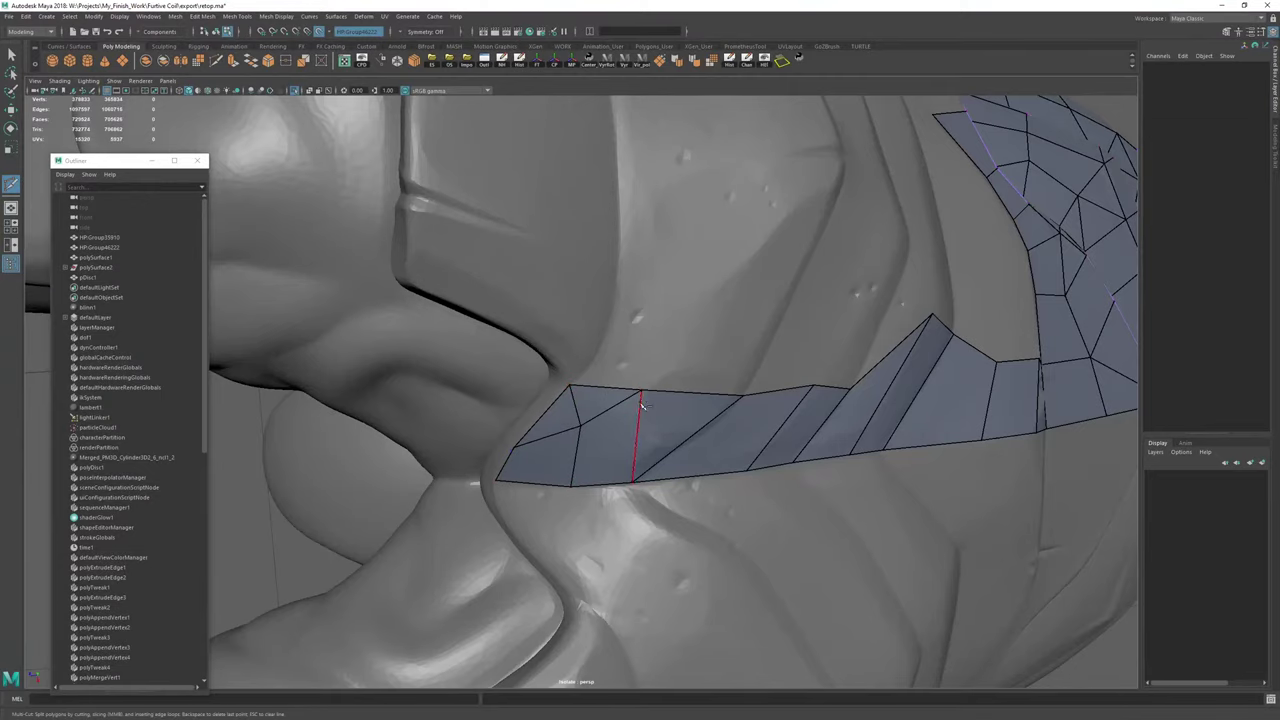
pyautogui.keyDown('alt'); pyautogui.moveTo(650, 408); pyautogui.dragTo(795, 408); pyautogui.keyUp('alt')
pyautogui.keyDown('alt'); pyautogui.moveTo(795, 408); pyautogui.dragTo(603, 422, button='right'); pyautogui.keyUp('alt')
pyautogui.keyDown('alt'); pyautogui.moveTo(603, 422); pyautogui.dragTo(596, 335); pyautogui.keyUp('alt')
pyautogui.keyDown('alt'); pyautogui.moveTo(596, 335); pyautogui.dragTo(612, 380, button='right'); pyautogui.keyUp('alt')
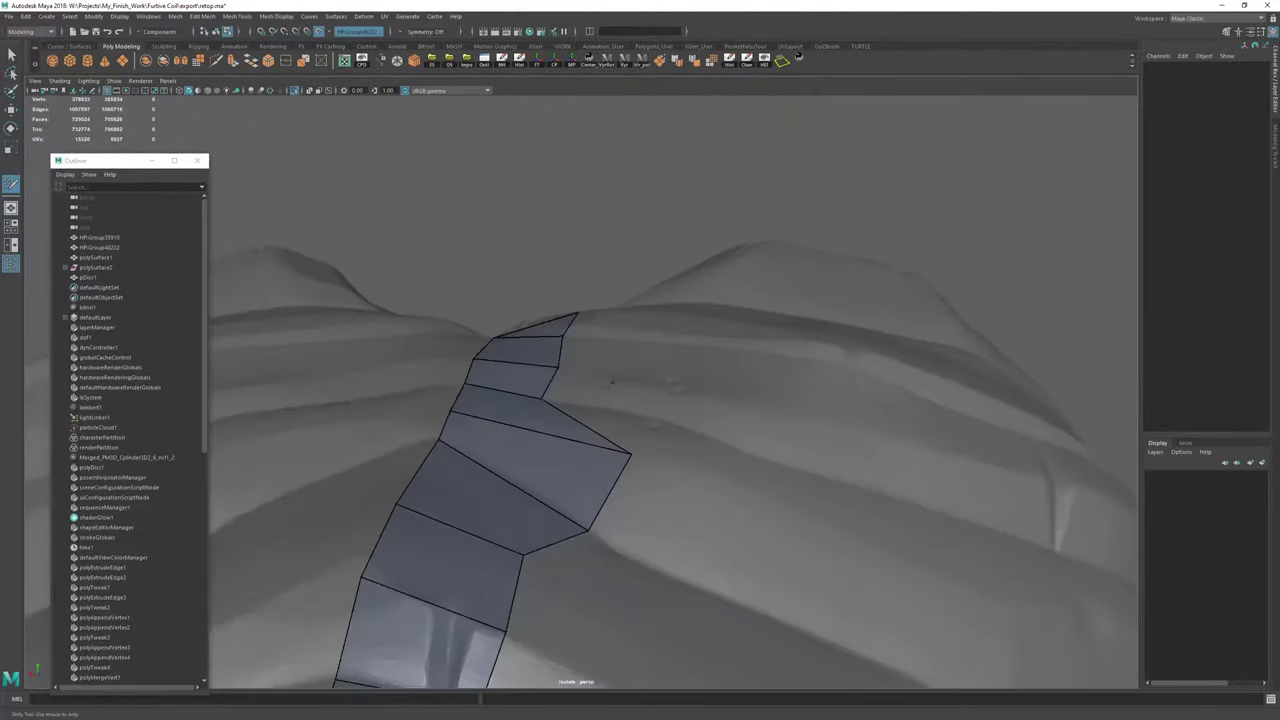
# Cut a new edge line down the middle of the centre strip, from the end's inner vertex to the lower fold.
pyautogui.moveTo(612, 380)
pyautogui.keyDown('alt'); pyautogui.mouseDown()
pyautogui.moveTo(644, 424)
pyautogui.moveTo(594, 370)
pyautogui.mouseUp(); pyautogui.keyUp('alt')
pyautogui.click(601, 281)
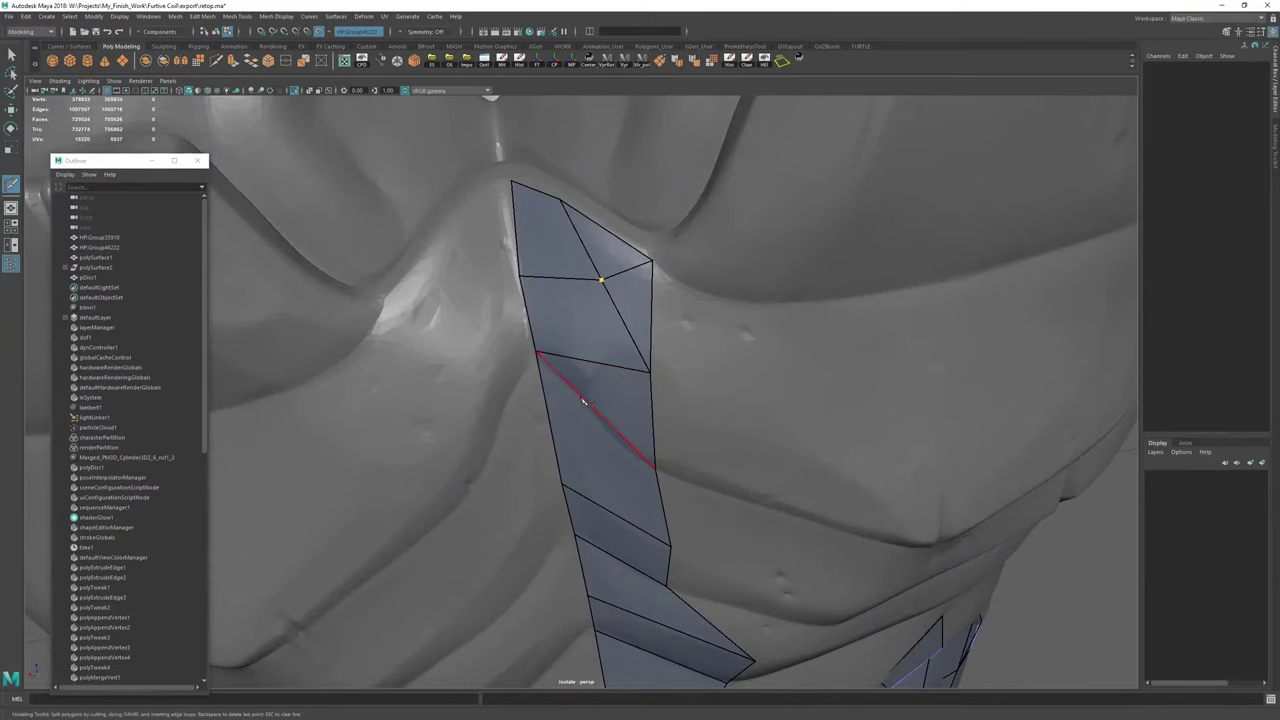
pyautogui.keyDown('alt'); pyautogui.moveTo(657, 590); pyautogui.dragTo(638, 506); pyautogui.keyUp('alt')
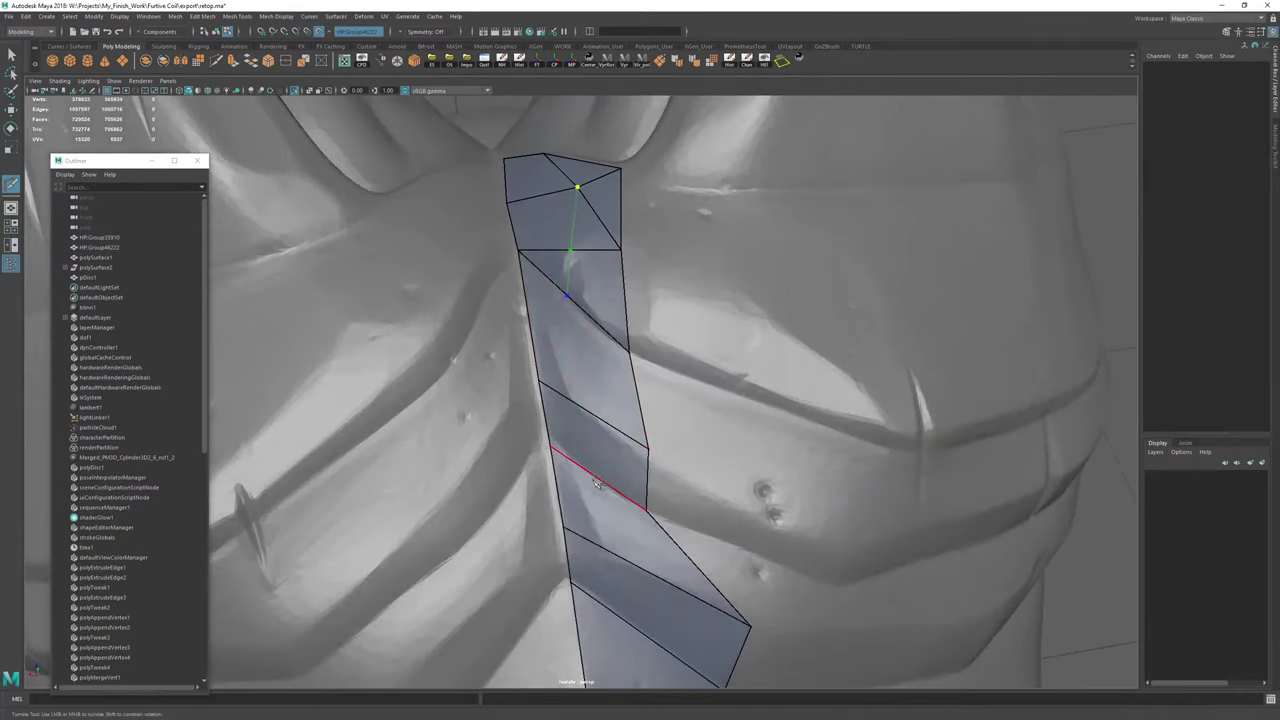
pyautogui.click(606, 549)
pyautogui.rightClick(738, 475)
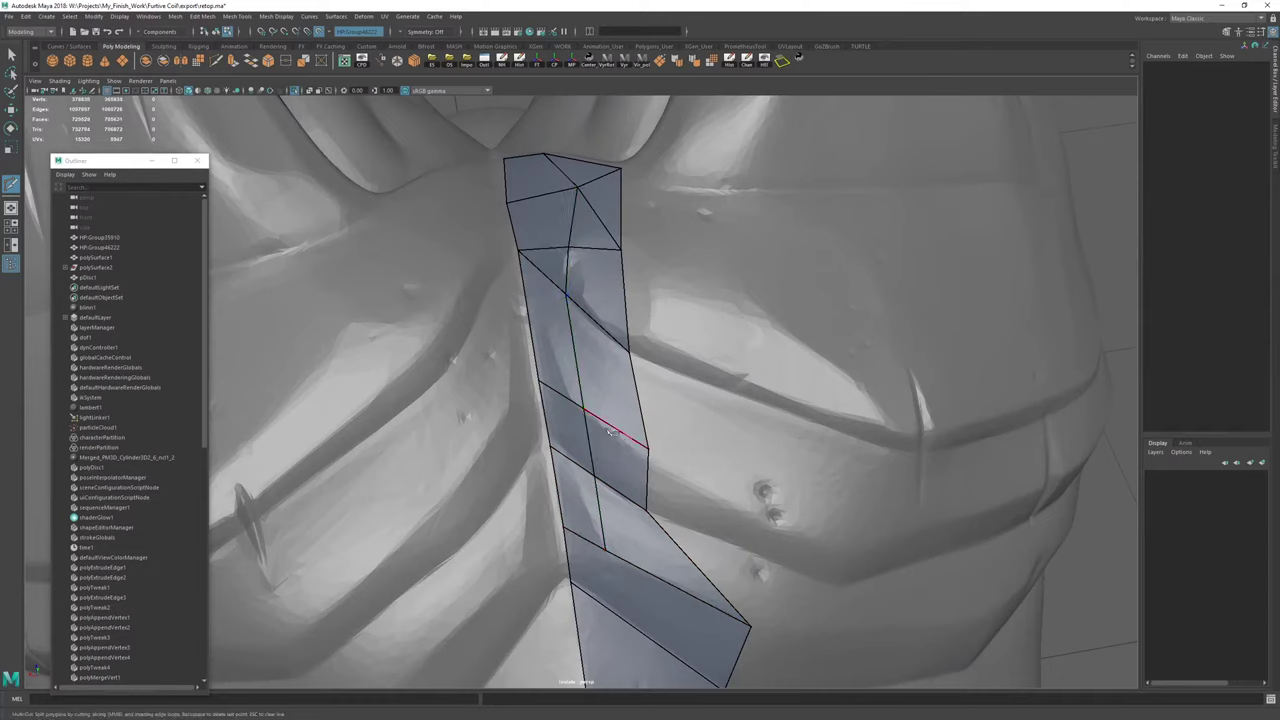
# Resume Quad Draw and move the new middle vertices to follow the folds.
pyautogui.hotkey('ctrl', 'shift', 'q')
pyautogui.moveTo(580, 407); pyautogui.dragTo(590, 412)
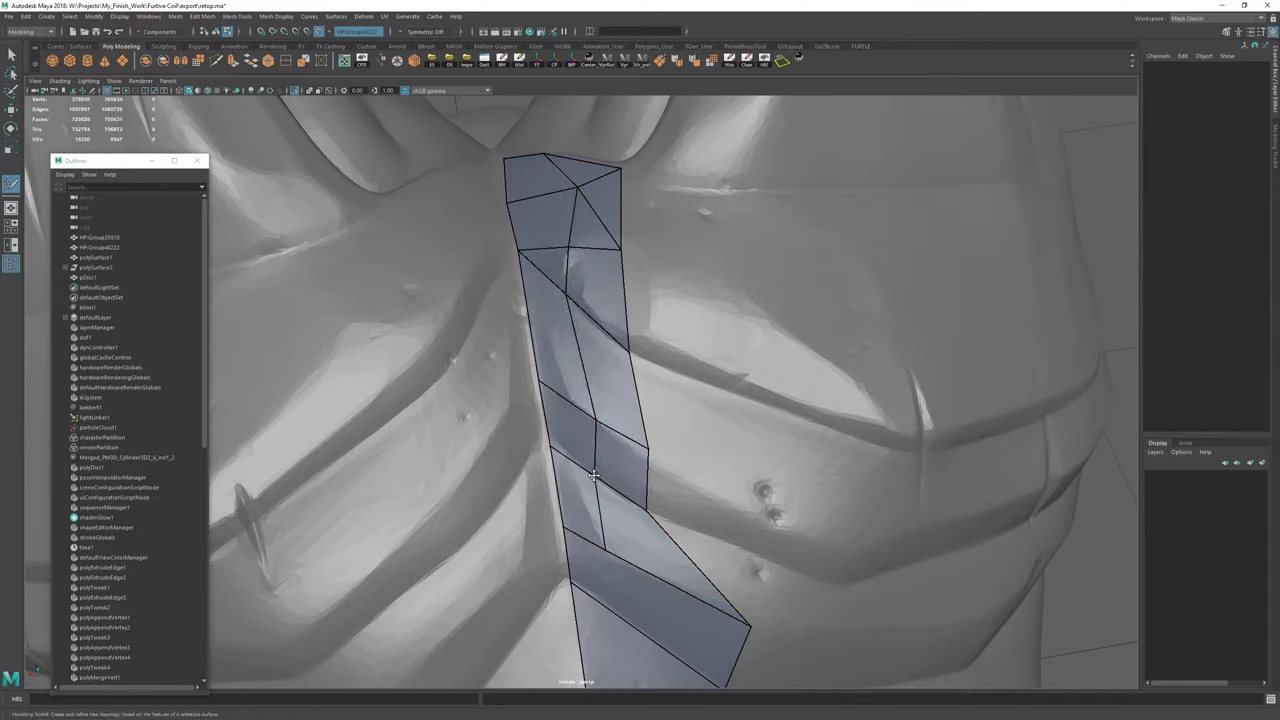
pyautogui.moveTo(606, 550)
pyautogui.mouseDown()
pyautogui.moveTo(566, 532)
pyautogui.moveTo(609, 549)
pyautogui.mouseUp()
# Cut a diagonal edge from the middle line's lower end to the centre-line border and nudge the vertex above it.
pyautogui.keyDown('alt'); pyautogui.moveTo(609, 549); pyautogui.dragTo(635, 439, button='middle'); pyautogui.keyUp('alt')
pyautogui.hotkey('ctrl', 'shift', 'x')
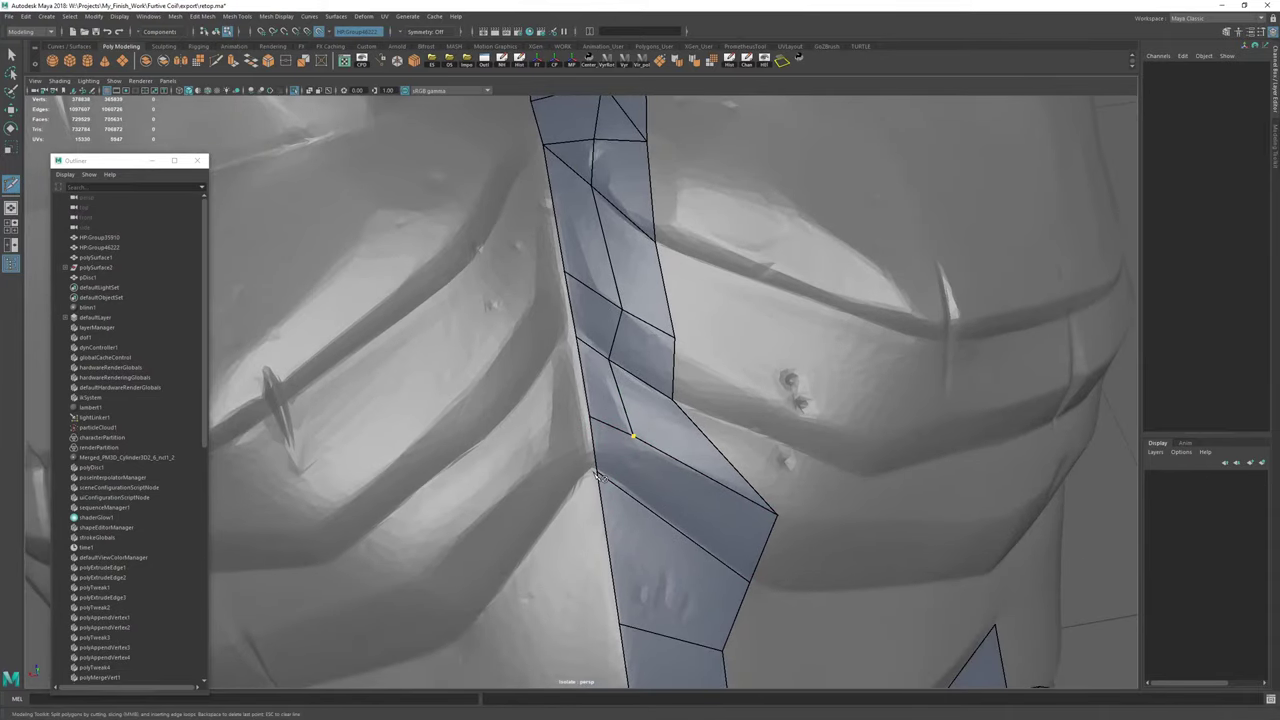
pyautogui.rightClick(730, 431)
pyautogui.hotkey('ctrl', 'shift', 'q')
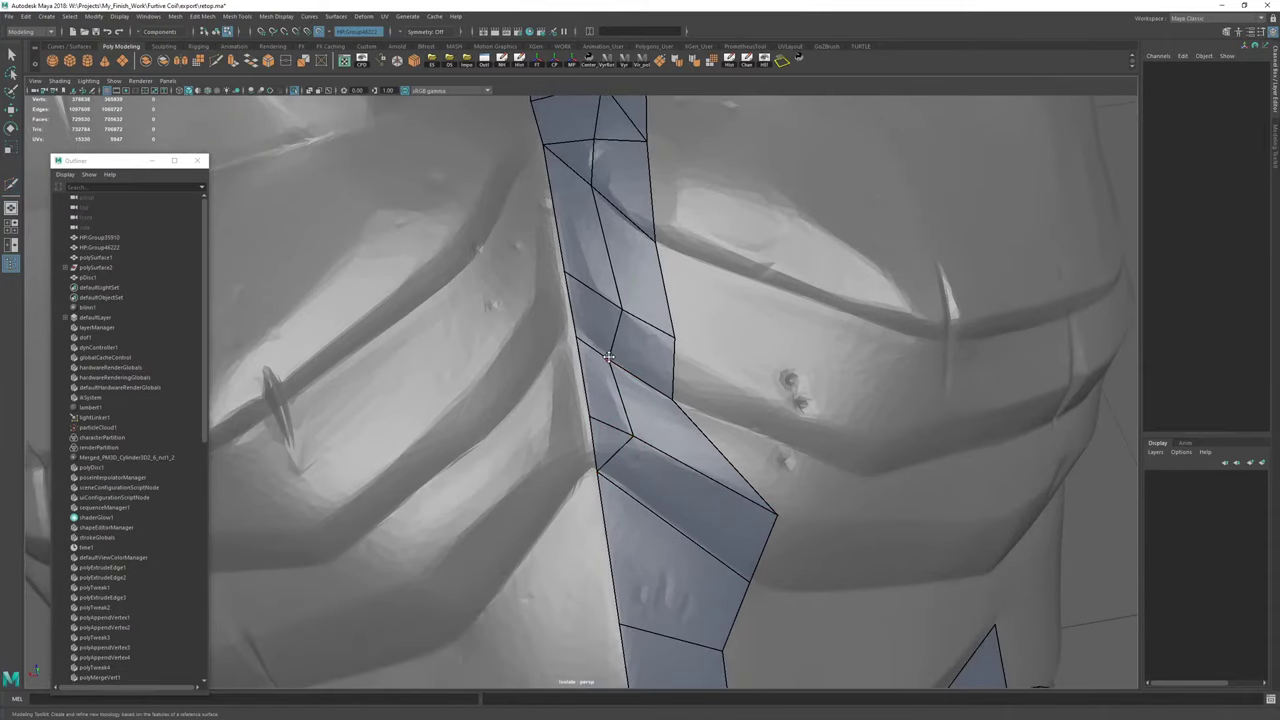
pyautogui.moveTo(607, 359); pyautogui.dragTo(612, 359)
# Shift the middle vertex on the uppermost diagonal crease near the strip's end slightly toward the centre line.
pyautogui.keyDown('alt'); pyautogui.moveTo(590, 344); pyautogui.dragTo(592, 388, button='middle'); pyautogui.keyUp('alt')
pyautogui.keyDown('alt'); pyautogui.moveTo(592, 388); pyautogui.dragTo(618, 409); pyautogui.keyUp('alt')
pyautogui.keyDown('alt'); pyautogui.moveTo(627, 413); pyautogui.dragTo(612, 461, button='middle'); pyautogui.keyUp('alt')
pyautogui.keyDown('alt'); pyautogui.moveTo(612, 461); pyautogui.dragTo(561, 388); pyautogui.keyUp('alt')
pyautogui.keyDown('alt'); pyautogui.moveTo(594, 355); pyautogui.dragTo(606, 396, button='middle'); pyautogui.keyUp('alt')
pyautogui.keyDown('alt'); pyautogui.moveTo(606, 396); pyautogui.dragTo(636, 412, button='right'); pyautogui.keyUp('alt')
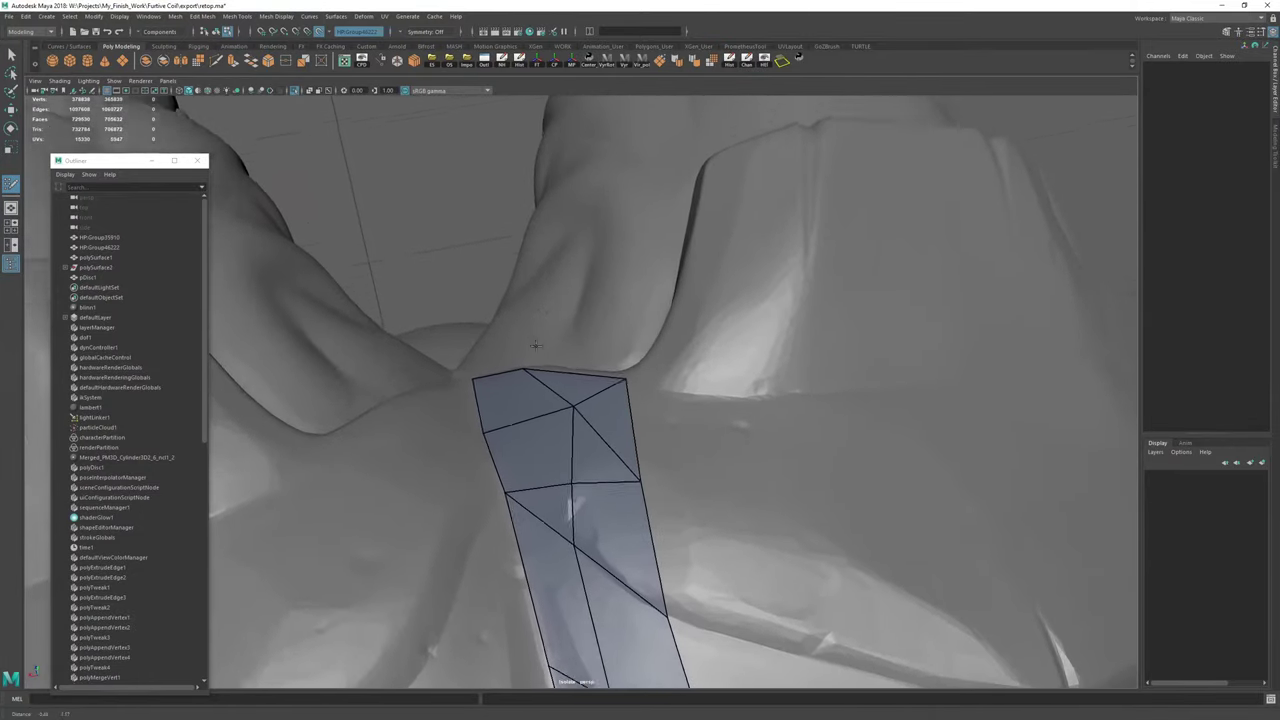
pyautogui.keyDown('alt'); pyautogui.moveTo(578, 425); pyautogui.dragTo(600, 465); pyautogui.keyUp('alt')
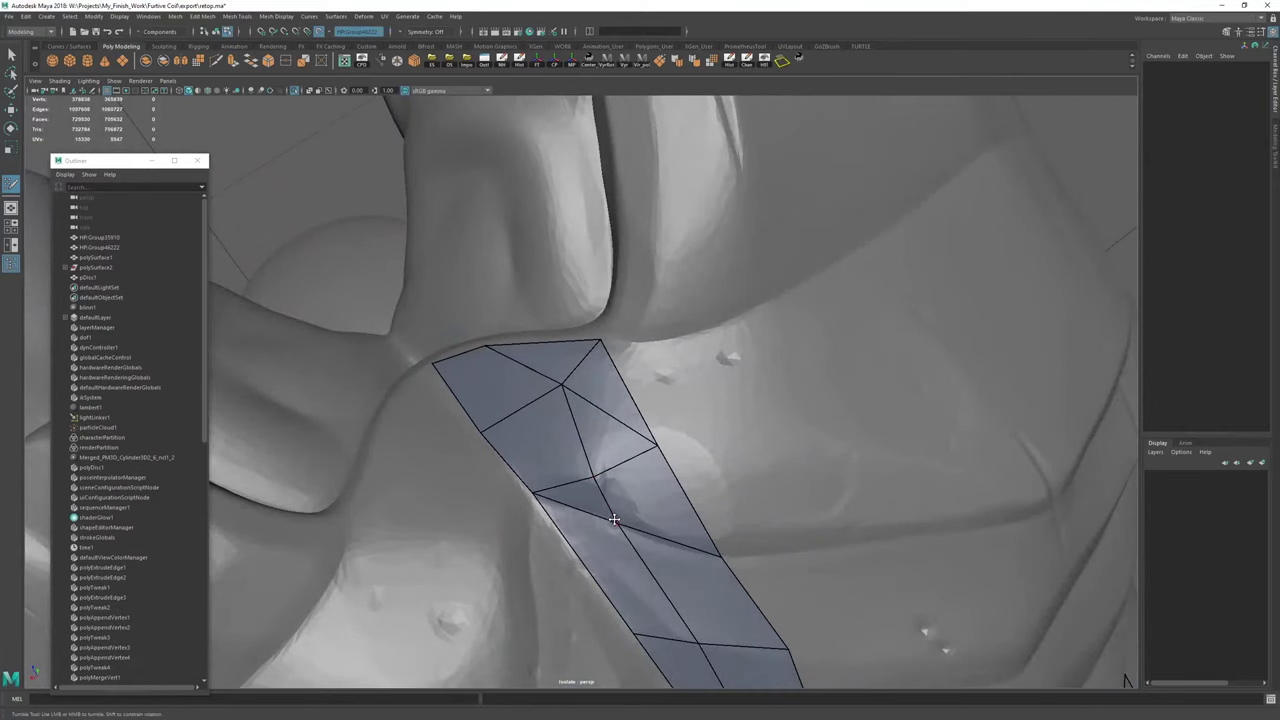
pyautogui.moveTo(614, 519); pyautogui.dragTo(606, 521)
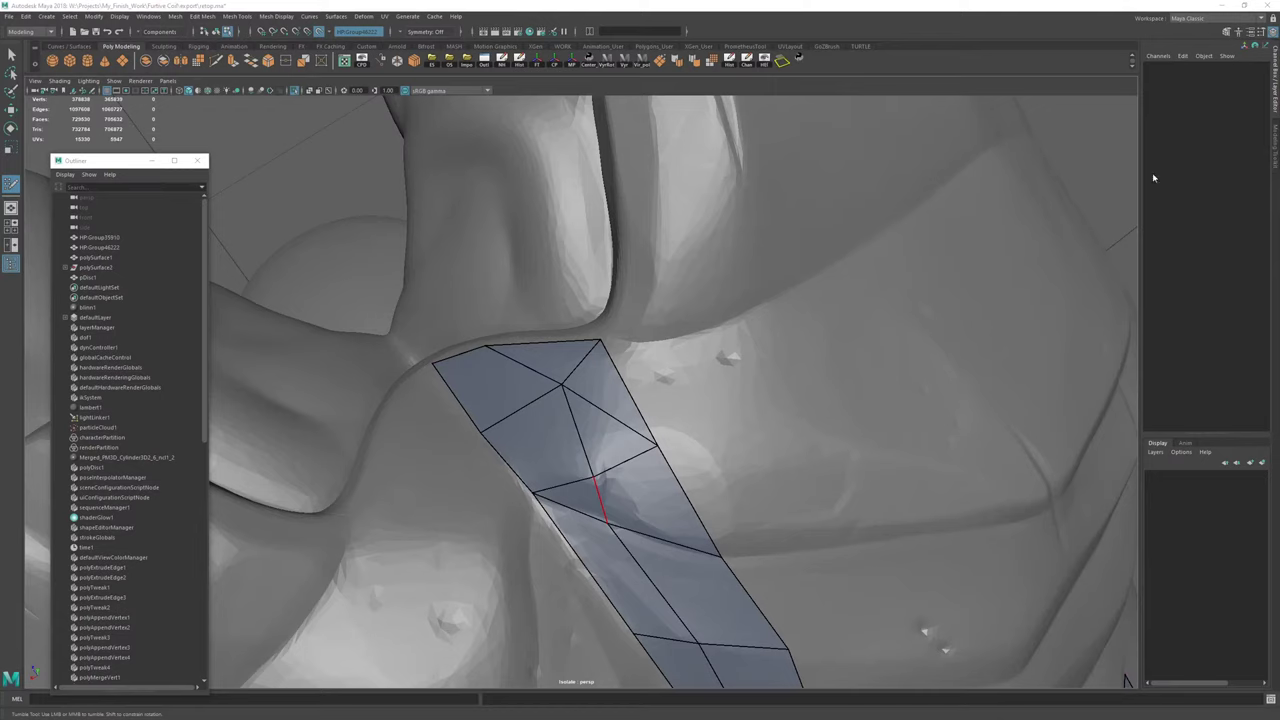
# Delete the retopology mesh's history and resume Quad Draw.
pyautogui.click(70, 360)
pyautogui.scroll(-3, 354, 329)
pyautogui.press('w')
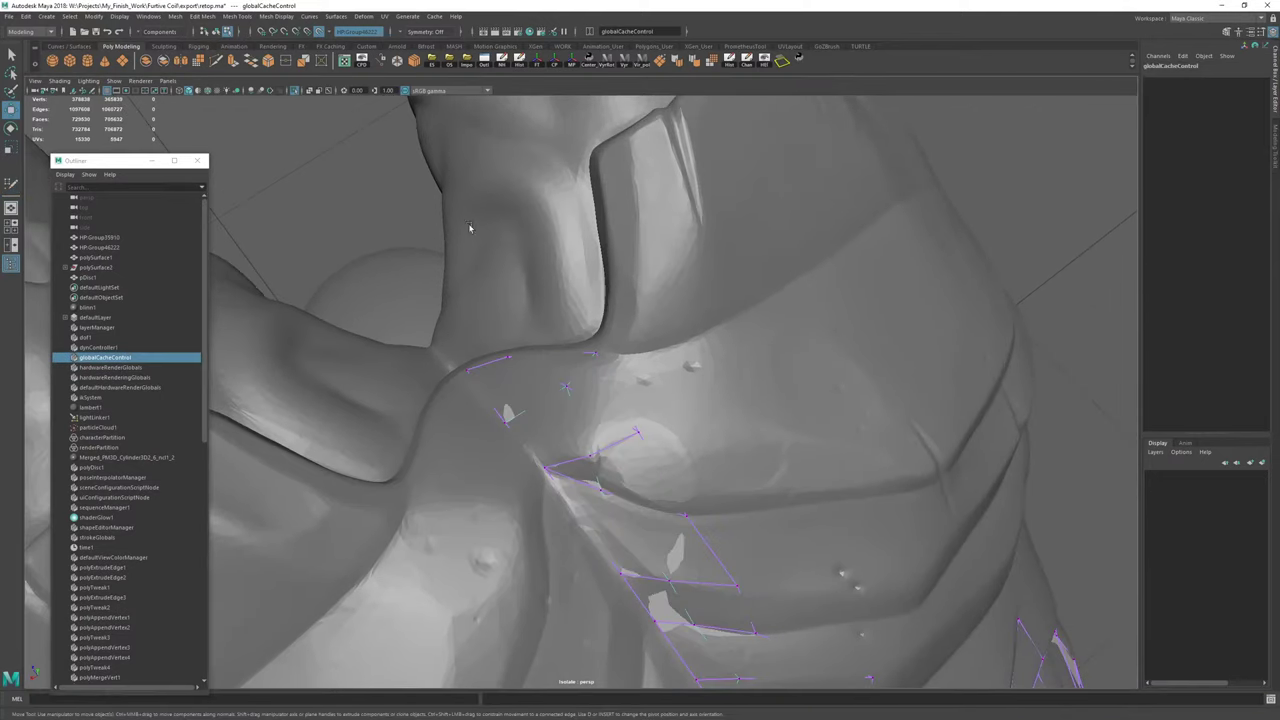
pyautogui.click(731, 61)
pyautogui.press('y')
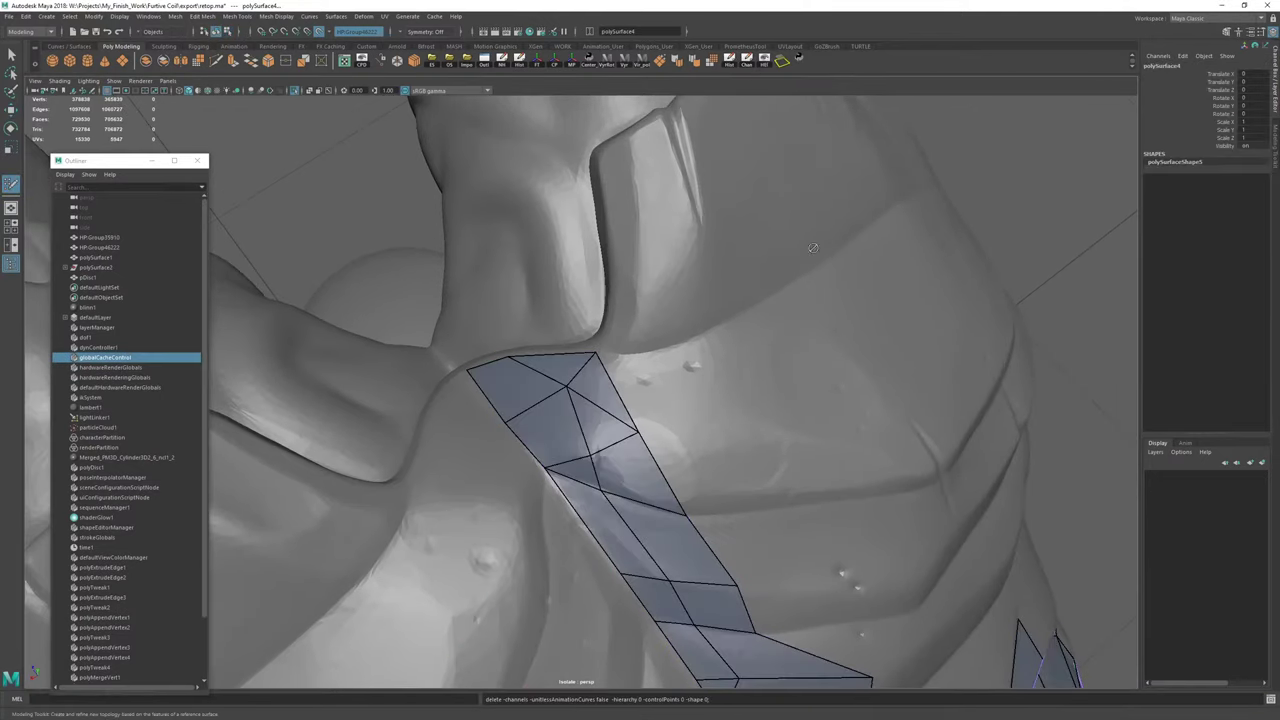
# Delete the wide face above the lower fold of the centre strip and adjust the middle vertex beside it.
pyautogui.keyDown('alt'); pyautogui.moveTo(809, 250); pyautogui.dragTo(726, 273, button='right'); pyautogui.keyUp('alt')
pyautogui.keyDown('alt'); pyautogui.moveTo(726, 273); pyautogui.dragTo(622, 393); pyautogui.keyUp('alt')
pyautogui.moveTo(584, 336)
pyautogui.keyDown('alt'); pyautogui.mouseDown()
pyautogui.moveTo(797, 467)
pyautogui.moveTo(509, 304)
pyautogui.mouseUp(); pyautogui.keyUp('alt')
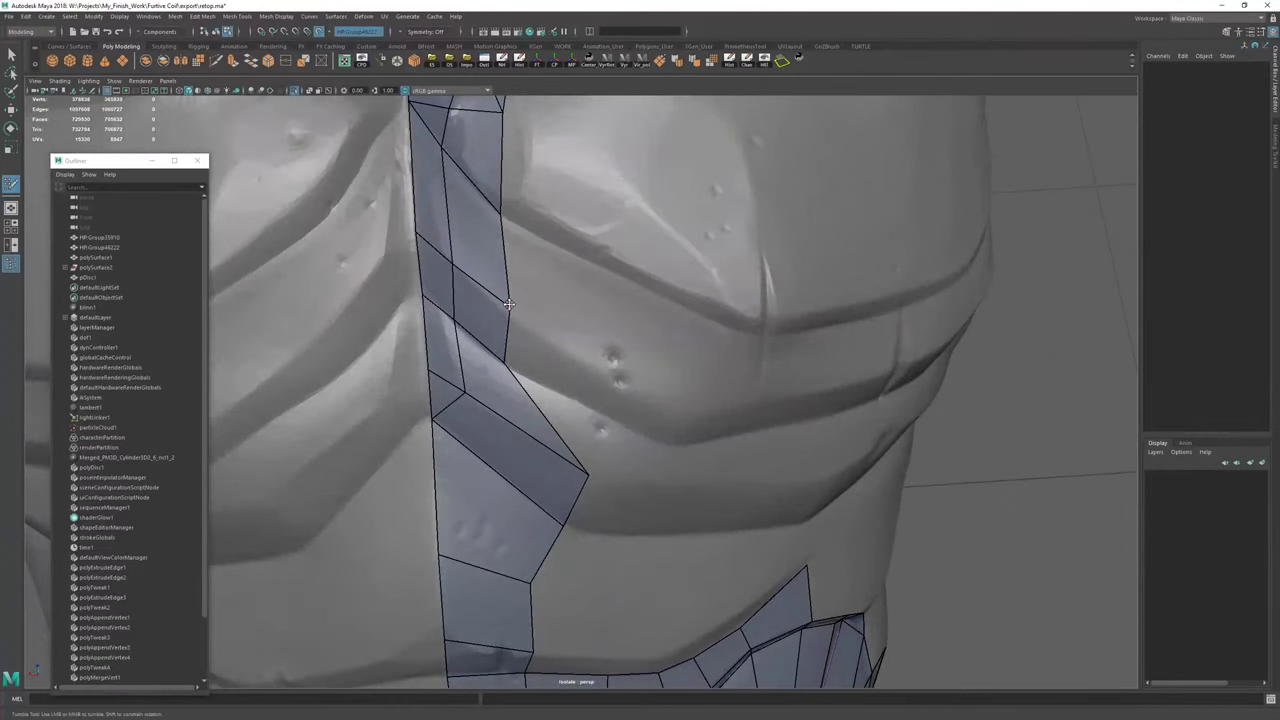
pyautogui.keyDown('ctrl'); pyautogui.keyDown('shift'); pyautogui.click(500, 402); pyautogui.keyUp('shift'); pyautogui.keyUp('ctrl')
pyautogui.moveTo(465, 392); pyautogui.dragTo(461, 396)
pyautogui.keyDown('alt'); pyautogui.moveTo(560, 435); pyautogui.dragTo(601, 283); pyautogui.keyUp('alt')
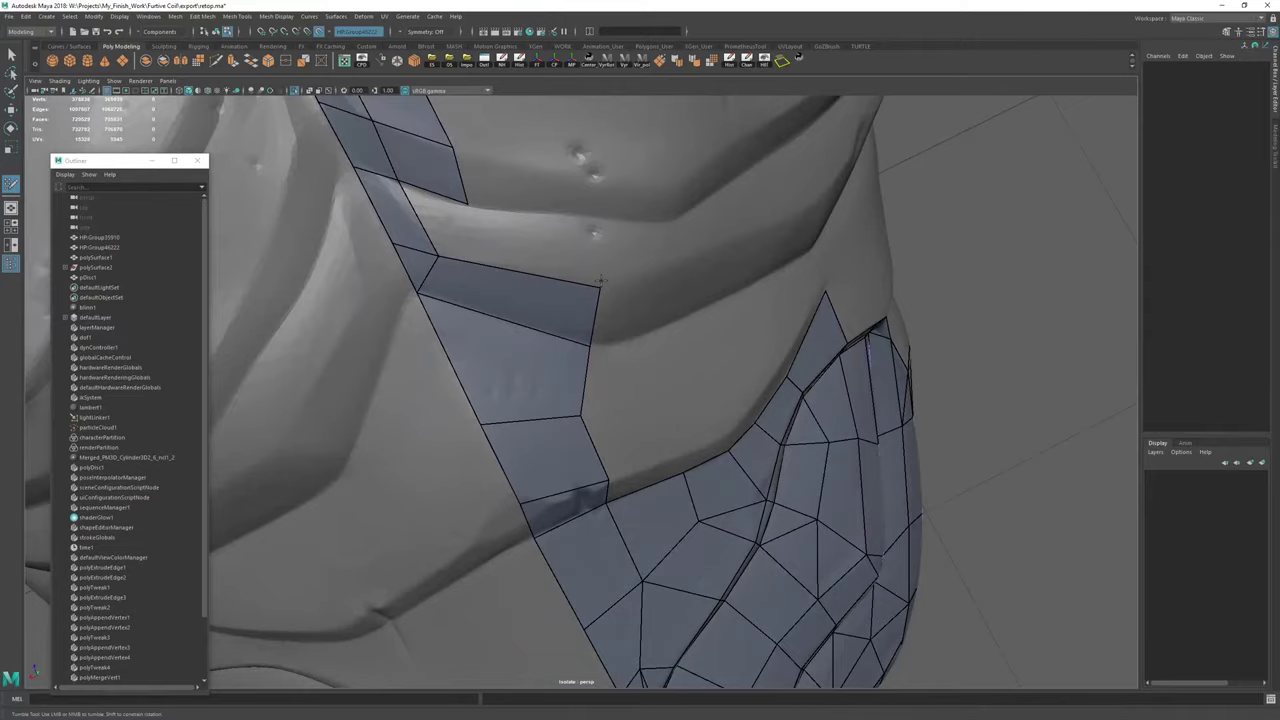
# Inspect the retopology coverage around the whole head, neck and open border behind the curved horn.
pyautogui.scroll(-8, 601, 277)
pyautogui.moveTo(680, 315)
pyautogui.keyDown('alt'); pyautogui.mouseDown()
pyautogui.moveTo(544, 273)
pyautogui.moveTo(590, 285)
pyautogui.moveTo(537, 385)
pyautogui.mouseUp(); pyautogui.keyUp('alt')
pyautogui.keyDown('alt'); pyautogui.moveTo(537, 385); pyautogui.dragTo(531, 267, button='middle'); pyautogui.keyUp('alt')
pyautogui.keyDown('alt'); pyautogui.moveTo(531, 267); pyautogui.dragTo(508, 318); pyautogui.keyUp('alt')
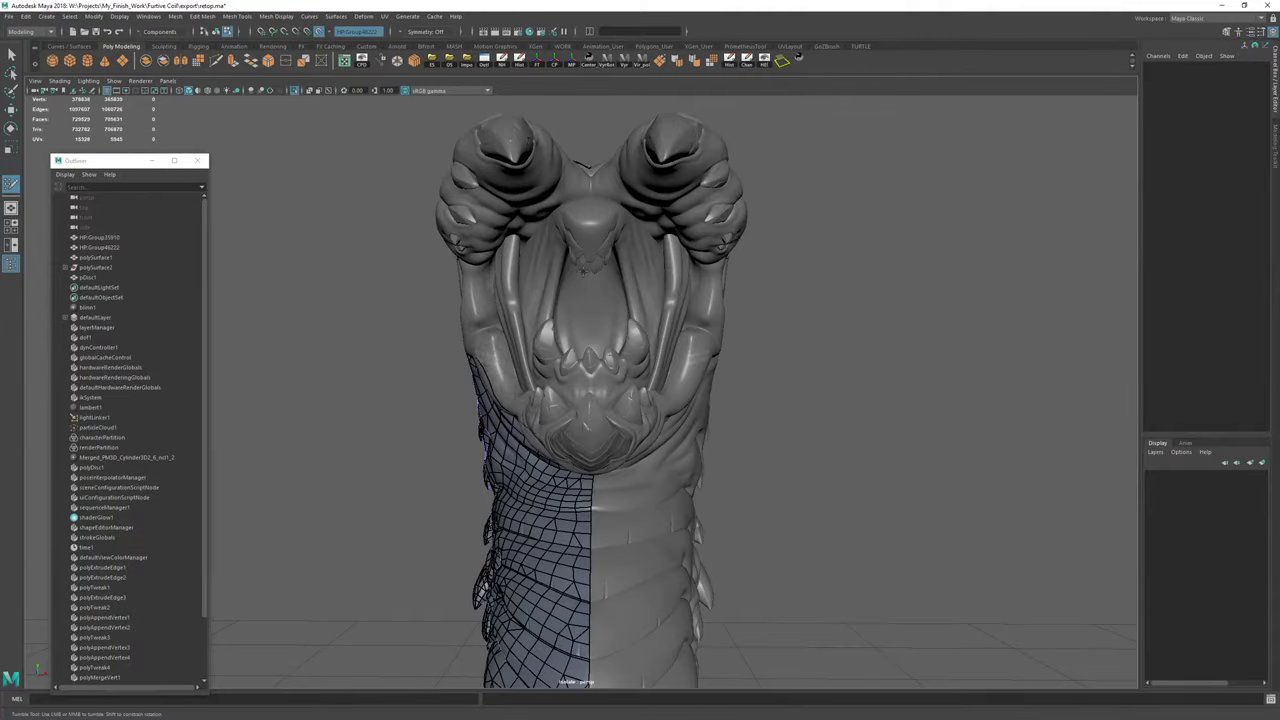
pyautogui.keyDown('alt'); pyautogui.moveTo(548, 307); pyautogui.dragTo(610, 350); pyautogui.keyUp('alt')
pyautogui.scroll(4, 672, 352)
pyautogui.scroll(-5, 664, 350)
pyautogui.scroll(5, 590, 360)
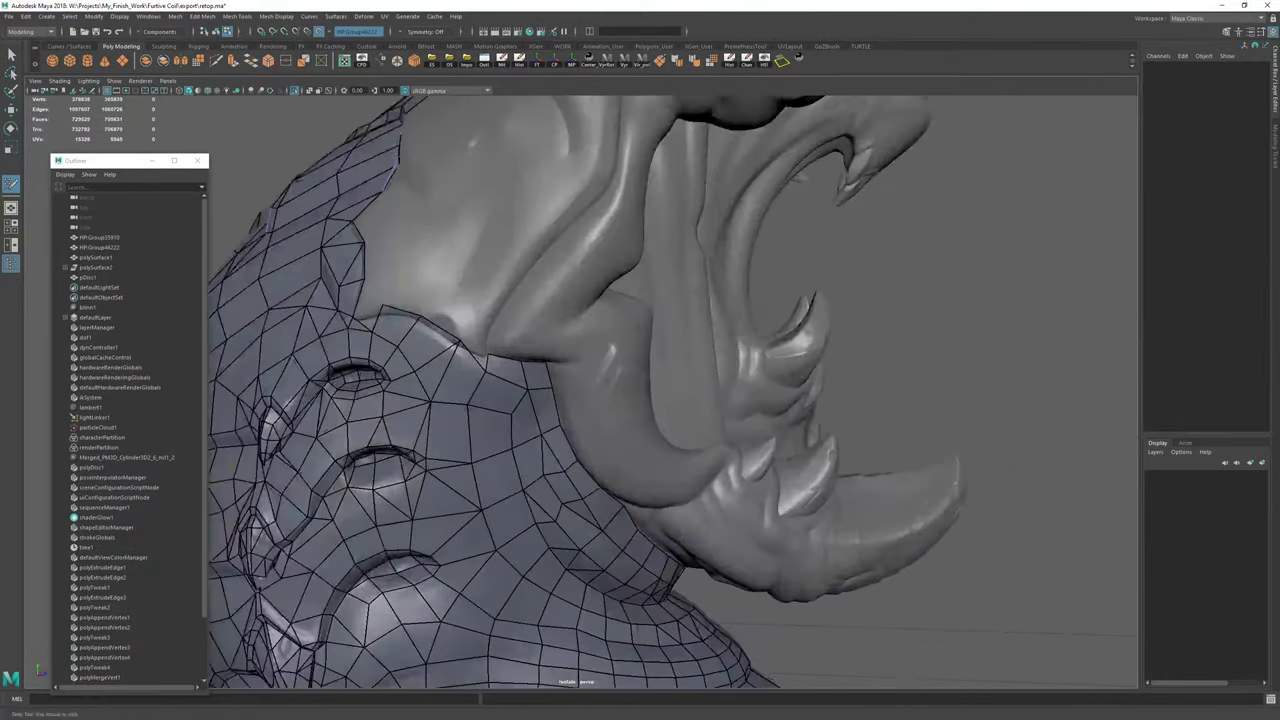
pyautogui.keyDown('alt'); pyautogui.moveTo(530, 372); pyautogui.dragTo(594, 380); pyautogui.keyUp('alt')
pyautogui.scroll(4, 588, 365)
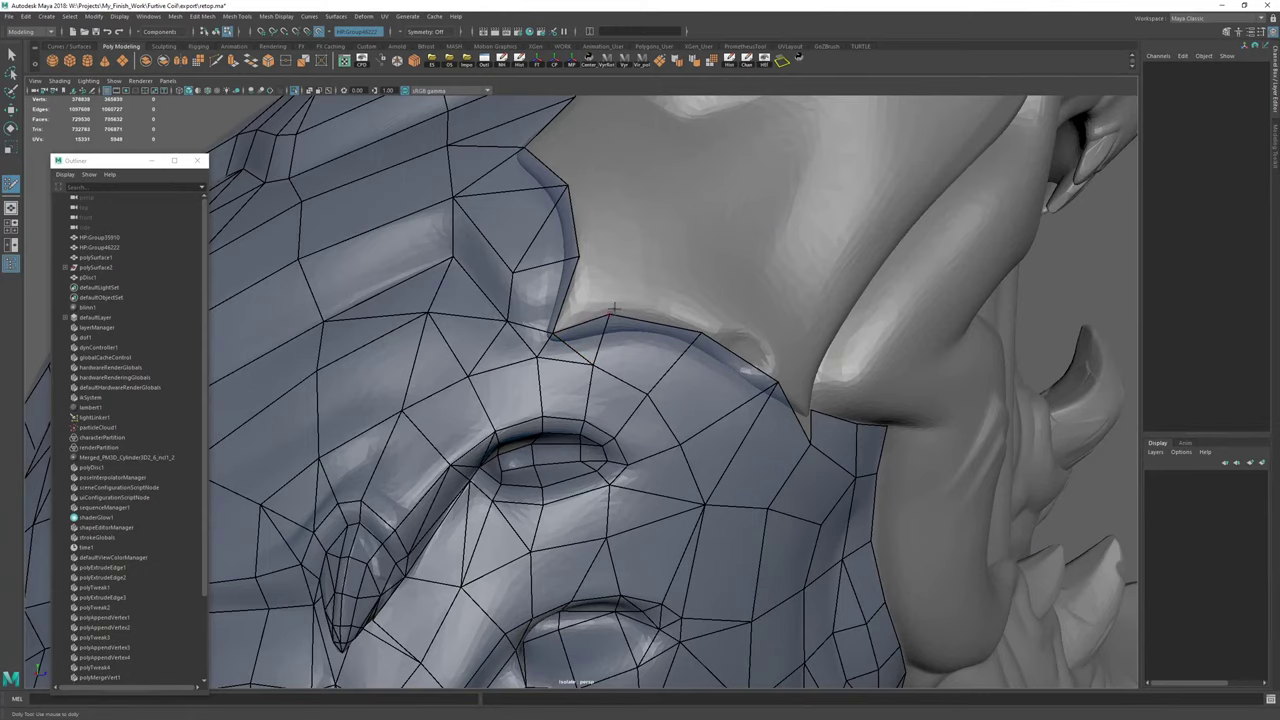
# Fill the triangular notch in the open border and extrude a small quad at the base of the diagonal ridge.
pyautogui.keyDown('shift'); pyautogui.click(589, 299); pyautogui.keyUp('shift')
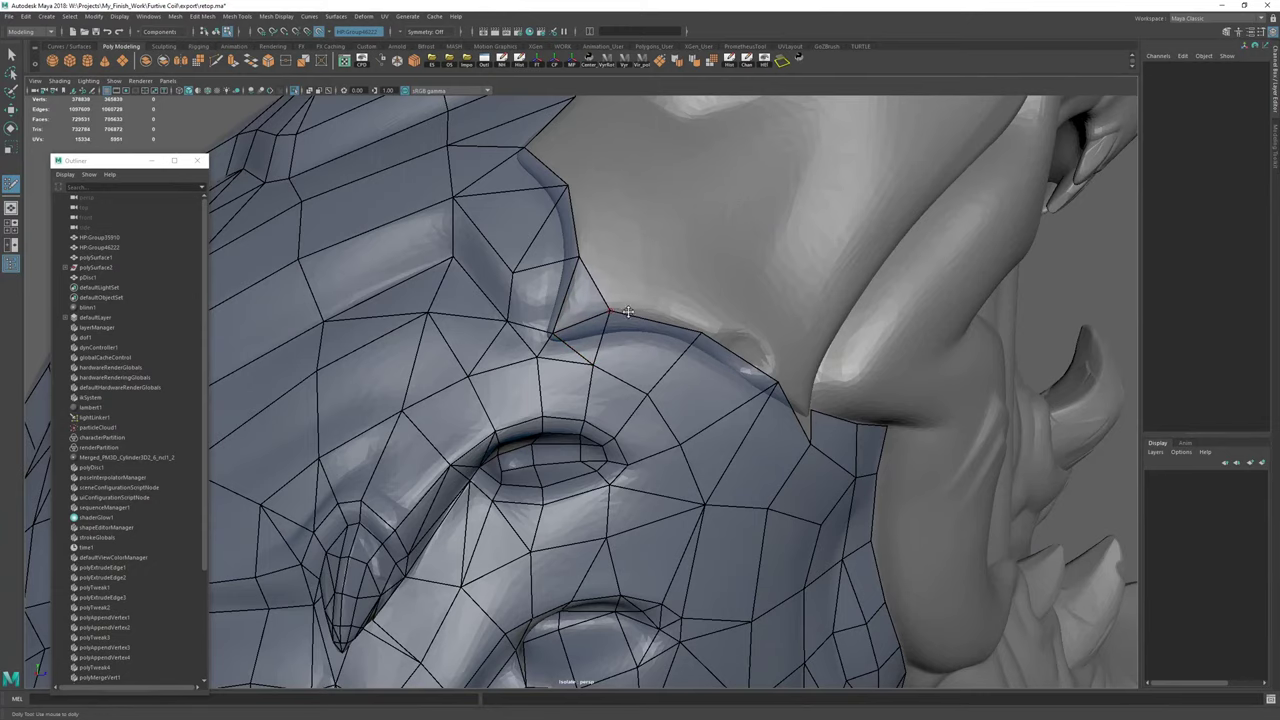
pyautogui.keyDown('alt'); pyautogui.moveTo(628, 312); pyautogui.dragTo(491, 363); pyautogui.keyUp('alt')
pyautogui.keyDown('alt'); pyautogui.moveTo(491, 363); pyautogui.dragTo(470, 369, button='middle'); pyautogui.keyUp('alt')
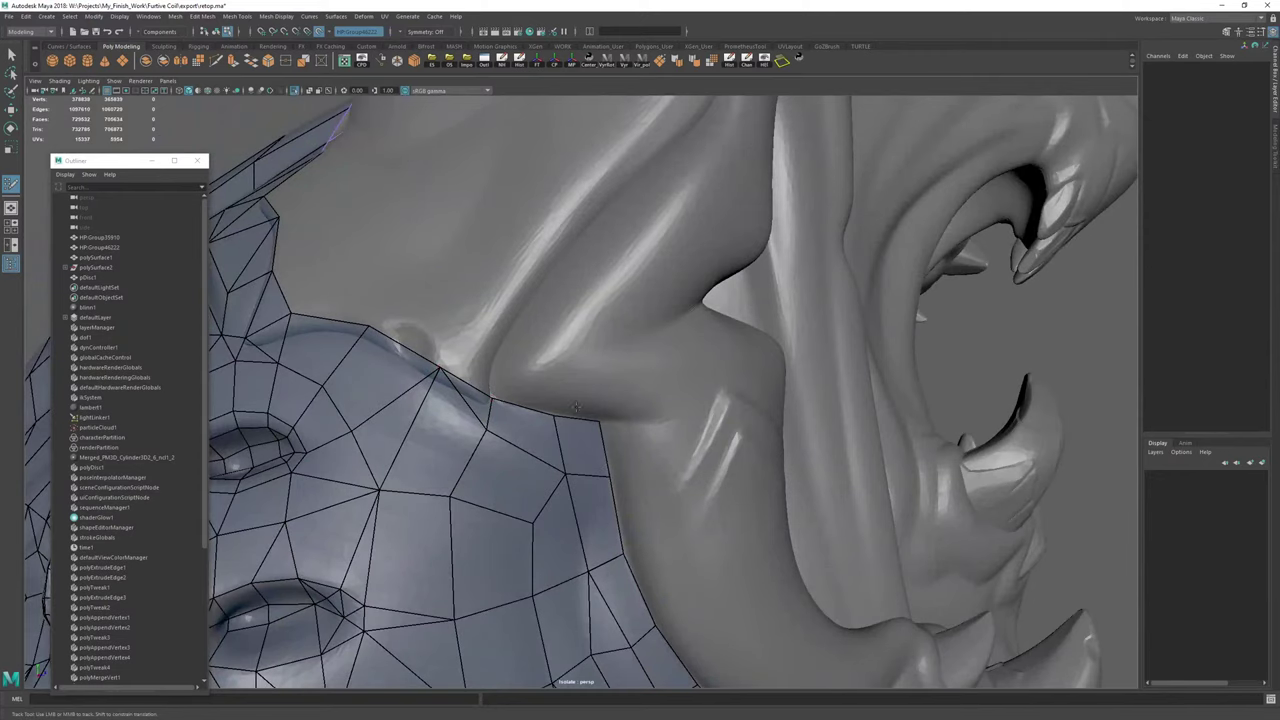
pyautogui.keyDown('alt'); pyautogui.moveTo(576, 407); pyautogui.dragTo(506, 425); pyautogui.keyUp('alt')
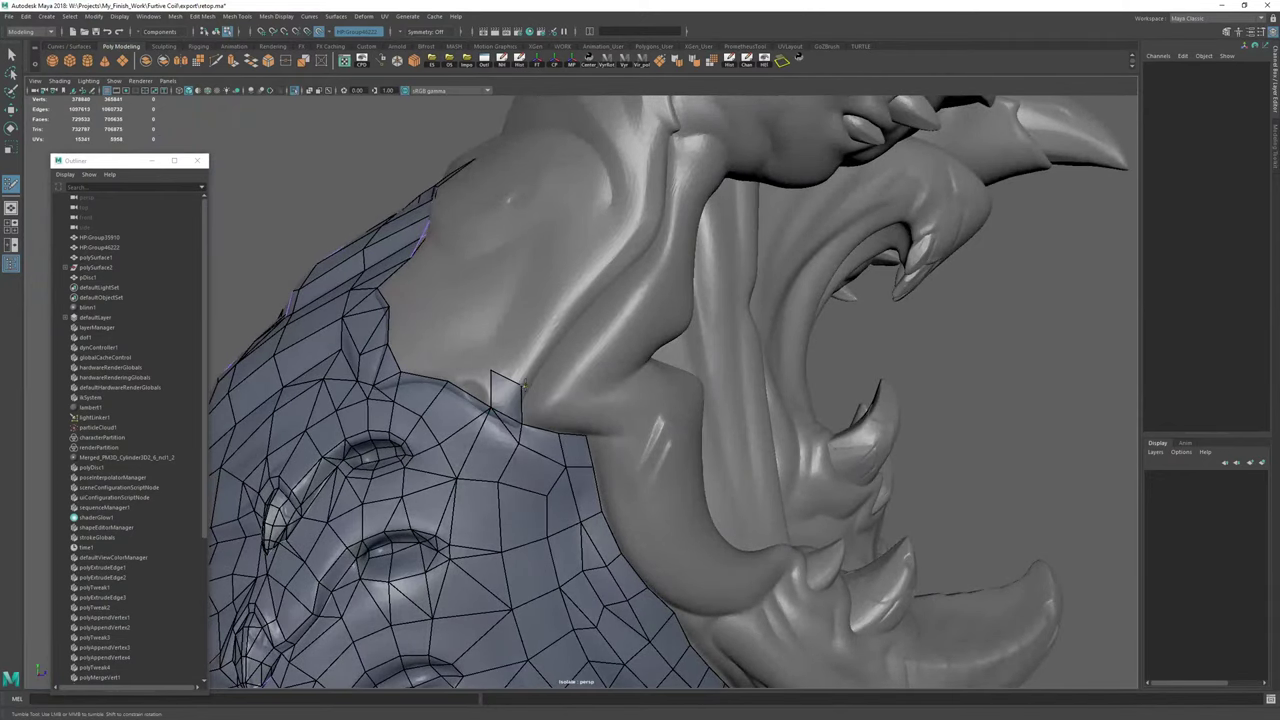
# Move the extruded quad's free vertices into place on the ridge surface with the Move tool.
pyautogui.press('w')
pyautogui.press('F9')
pyautogui.click(522, 387)
pyautogui.press('f')
pyautogui.keyDown('alt'); pyautogui.moveTo(620, 408); pyautogui.dragTo(463, 343, button='right'); pyautogui.keyUp('alt')
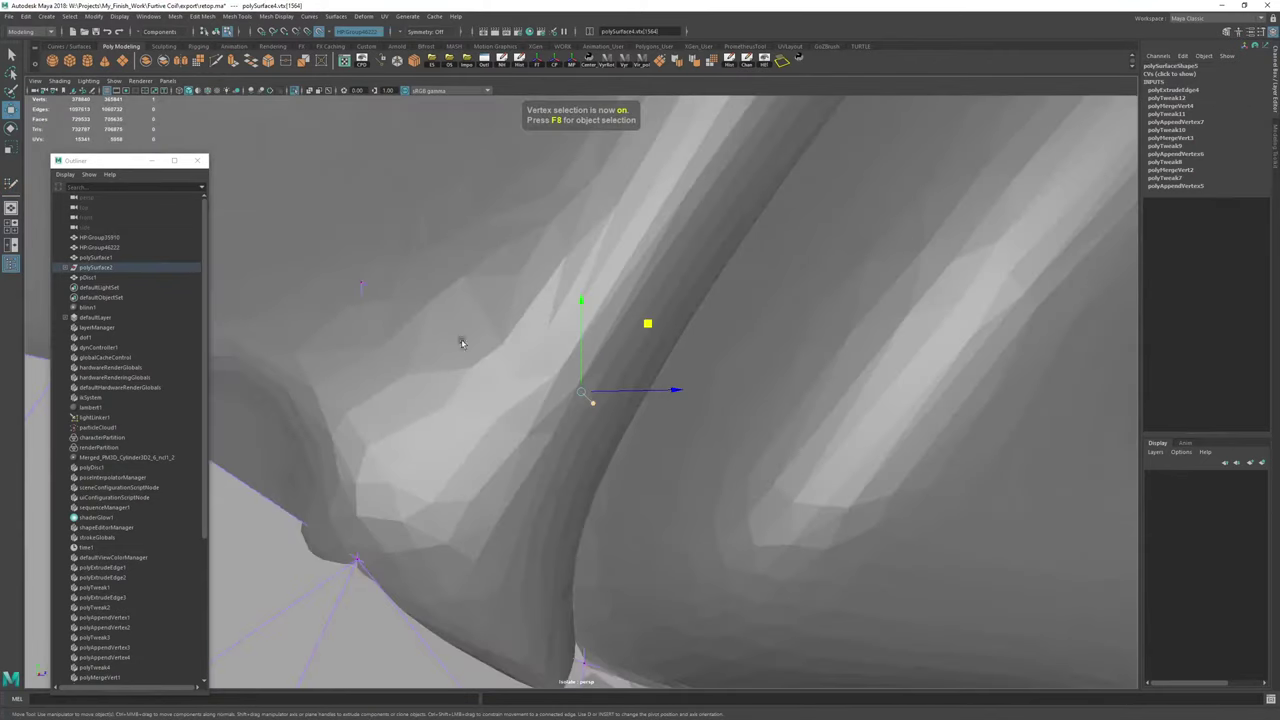
pyautogui.keyDown('alt'); pyautogui.moveTo(463, 343); pyautogui.dragTo(583, 378); pyautogui.keyUp('alt')
pyautogui.click(538, 322)
pyautogui.keyDown('alt'); pyautogui.moveTo(538, 322); pyautogui.dragTo(263, 257, button='right'); pyautogui.keyUp('alt')
pyautogui.keyDown('alt'); pyautogui.moveTo(263, 257); pyautogui.dragTo(300, 298); pyautogui.keyUp('alt')
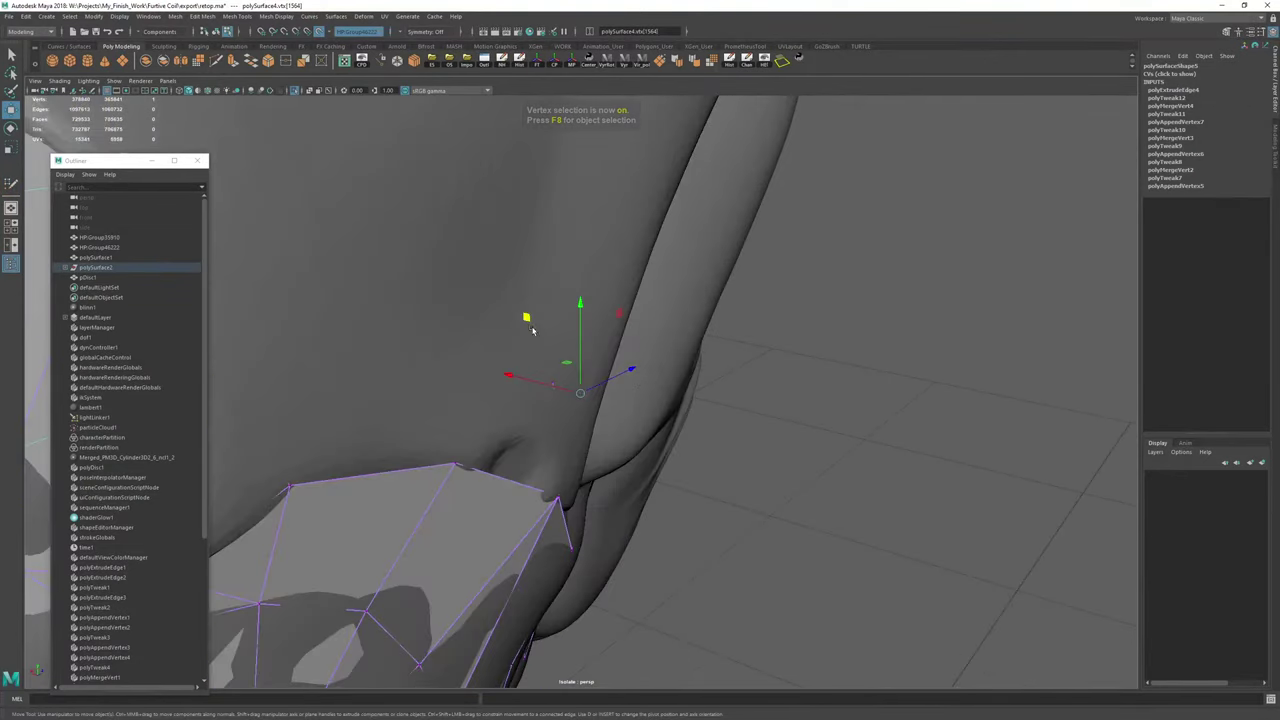
pyautogui.moveTo(528, 320); pyautogui.dragTo(580, 343)
pyautogui.keyDown('alt'); pyautogui.moveTo(670, 410); pyautogui.dragTo(555, 357); pyautogui.keyUp('alt')
pyautogui.moveTo(579, 380); pyautogui.dragTo(582, 455)
pyautogui.moveTo(488, 345); pyautogui.dragTo(630, 320)
# Check the fit of the second quad's vertices on the ridge and resume Quad Draw.
pyautogui.press('w')
pyautogui.press('F9')
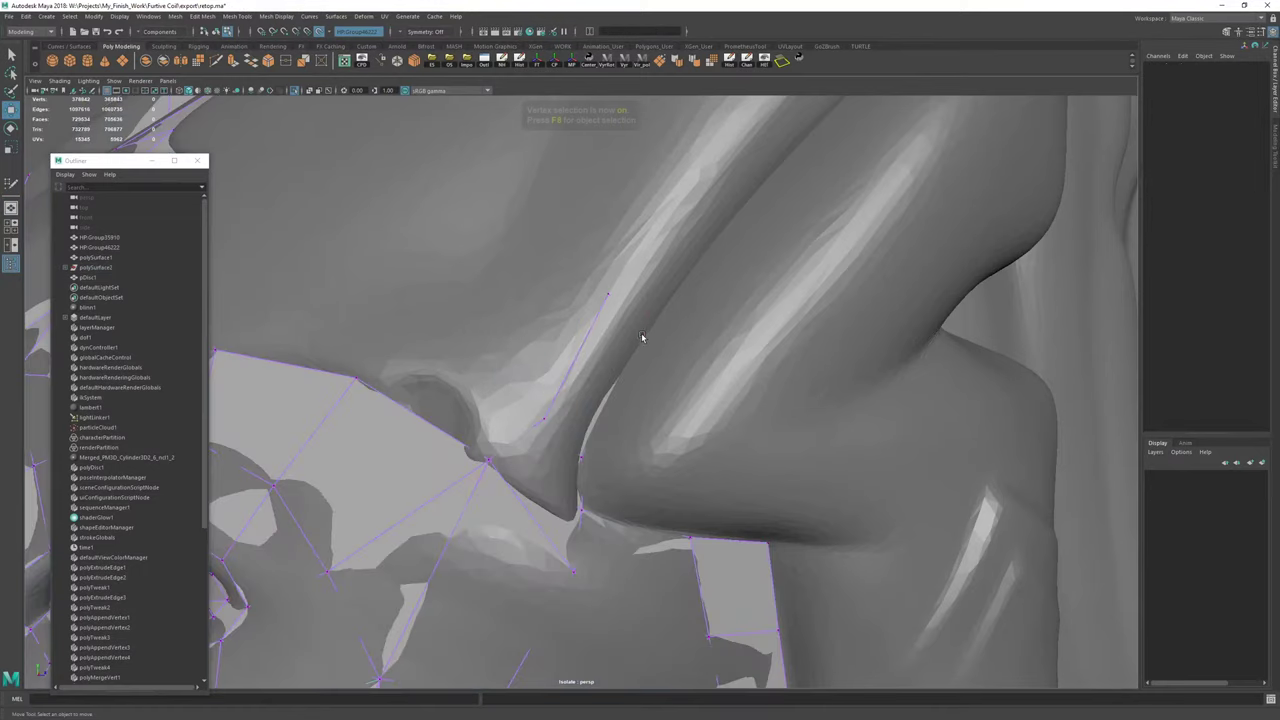
pyautogui.click(643, 337)
pyautogui.keyDown('alt'); pyautogui.moveTo(711, 337); pyautogui.dragTo(797, 331); pyautogui.keyUp('alt')
pyautogui.moveTo(562, 293)
pyautogui.keyDown('alt'); pyautogui.mouseDown()
pyautogui.moveTo(629, 311)
pyautogui.moveTo(634, 334)
pyautogui.mouseUp(); pyautogui.keyUp('alt')
pyautogui.press('y')
pyautogui.keyDown('alt'); pyautogui.moveTo(680, 341); pyautogui.dragTo(602, 300, button='right'); pyautogui.keyUp('alt')
pyautogui.keyDown('alt'); pyautogui.moveTo(602, 300); pyautogui.dragTo(535, 328); pyautogui.keyUp('alt')
pyautogui.keyDown('alt'); pyautogui.moveTo(686, 372); pyautogui.dragTo(604, 298, button='right'); pyautogui.keyUp('alt')
pyautogui.keyDown('alt'); pyautogui.moveTo(604, 298); pyautogui.dragTo(549, 400, button='middle'); pyautogui.keyUp('alt')
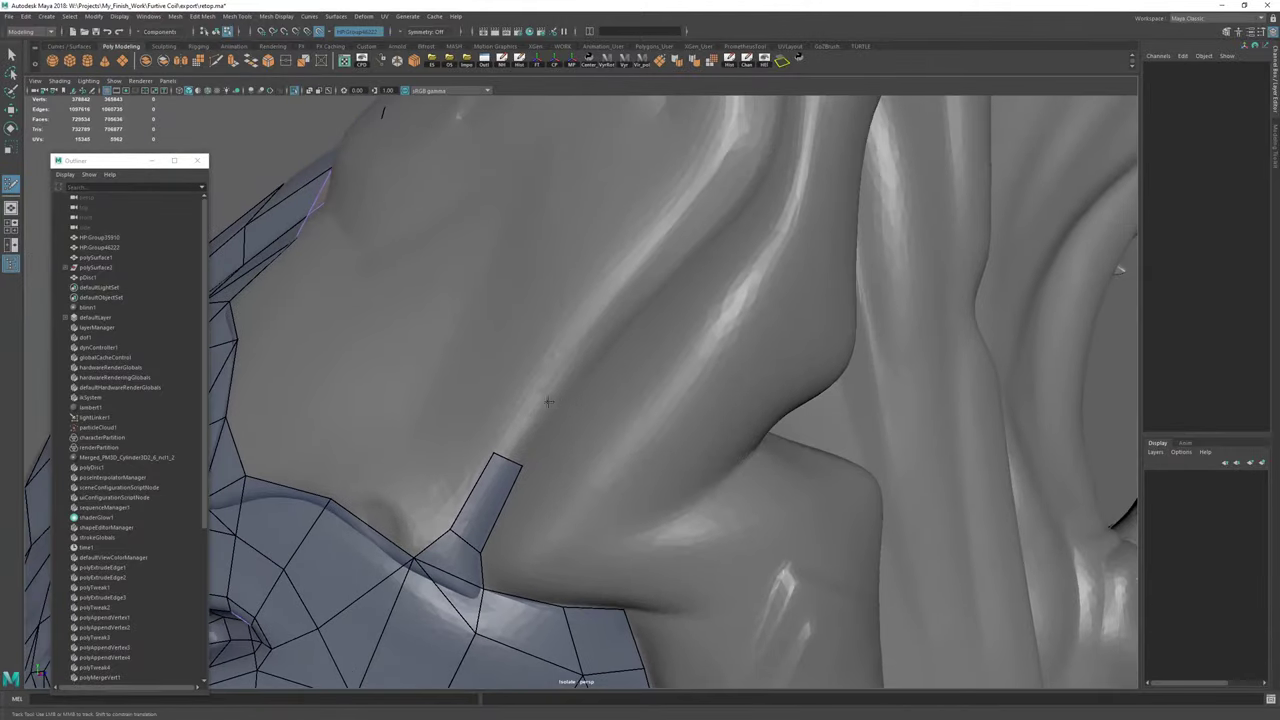
# Extrude the narrow quad strip further up the diagonal ridge and fit its end vertices to the ridge width.
pyautogui.moveTo(508, 460); pyautogui.dragTo(663, 289)
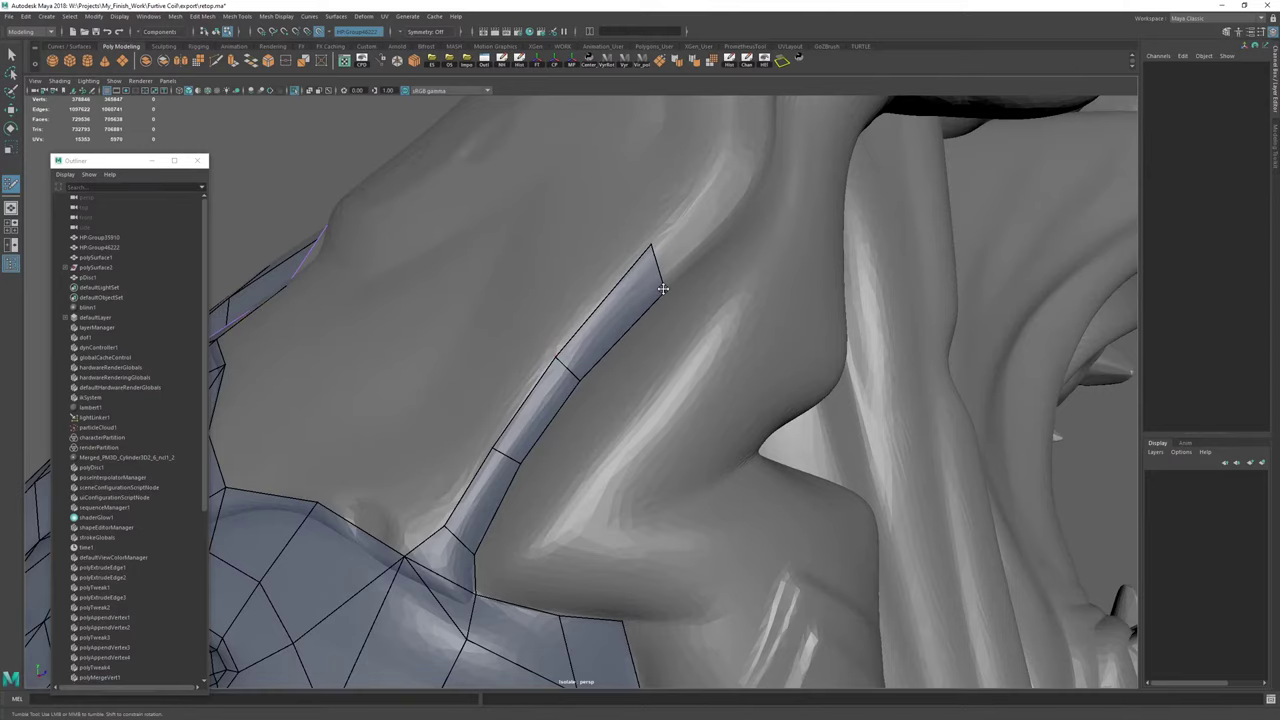
pyautogui.moveTo(653, 243); pyautogui.dragTo(629, 309)
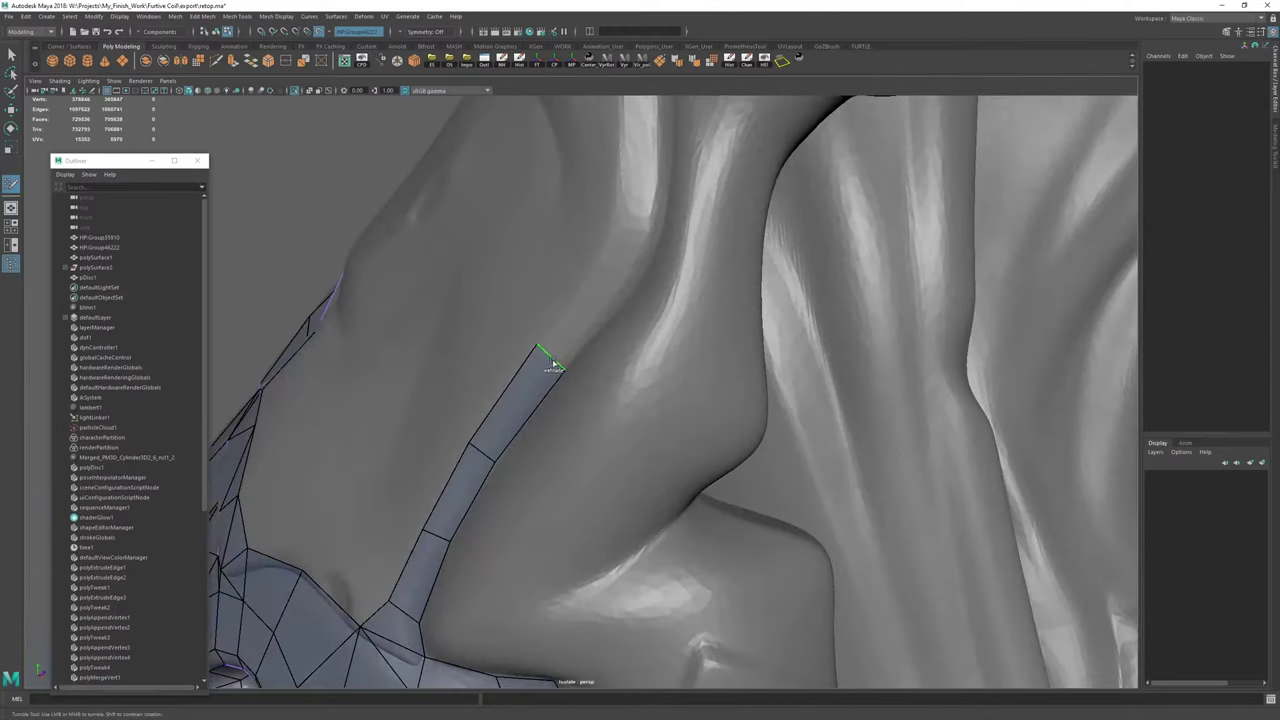
pyautogui.moveTo(554, 360); pyautogui.dragTo(621, 258)
pyautogui.moveTo(621, 258)
pyautogui.keyDown('alt'); pyautogui.mouseDown()
pyautogui.moveTo(583, 326)
pyautogui.moveTo(603, 326)
pyautogui.moveTo(599, 340)
pyautogui.moveTo(577, 302)
pyautogui.moveTo(569, 316)
pyautogui.moveTo(618, 250)
pyautogui.mouseUp(); pyautogui.keyUp('alt')
pyautogui.moveTo(618, 250)
pyautogui.keyDown('alt'); pyautogui.mouseDown()
pyautogui.moveTo(624, 320)
pyautogui.moveTo(610, 321)
pyautogui.moveTo(605, 345)
pyautogui.moveTo(615, 356)
pyautogui.moveTo(635, 347)
pyautogui.moveTo(591, 332)
pyautogui.moveTo(609, 250)
pyautogui.moveTo(637, 246)
pyautogui.moveTo(622, 316)
pyautogui.moveTo(634, 314)
pyautogui.moveTo(591, 311)
pyautogui.moveTo(612, 264)
pyautogui.mouseUp(); pyautogui.keyUp('alt')
pyautogui.keyDown('alt'); pyautogui.moveTo(612, 264); pyautogui.dragTo(603, 345, button='middle'); pyautogui.keyUp('alt')
pyautogui.moveTo(602, 346)
pyautogui.keyDown('alt'); pyautogui.mouseDown()
pyautogui.moveTo(639, 371)
pyautogui.moveTo(590, 365)
pyautogui.moveTo(545, 281)
pyautogui.moveTo(526, 300)
pyautogui.mouseUp(); pyautogui.keyUp('alt')
# Adjust the vertices at the strip's upper end so it finishes just below the tip of the fold behind the cheek.
pyautogui.press('w')
pyautogui.press('F9')
pyautogui.click(592, 367)
pyautogui.press('y')
pyautogui.moveTo(583, 354)
pyautogui.mouseDown()
pyautogui.moveTo(623, 367)
pyautogui.moveTo(629, 340)
pyautogui.mouseUp()
pyautogui.moveTo(549, 361); pyautogui.dragTo(597, 318)
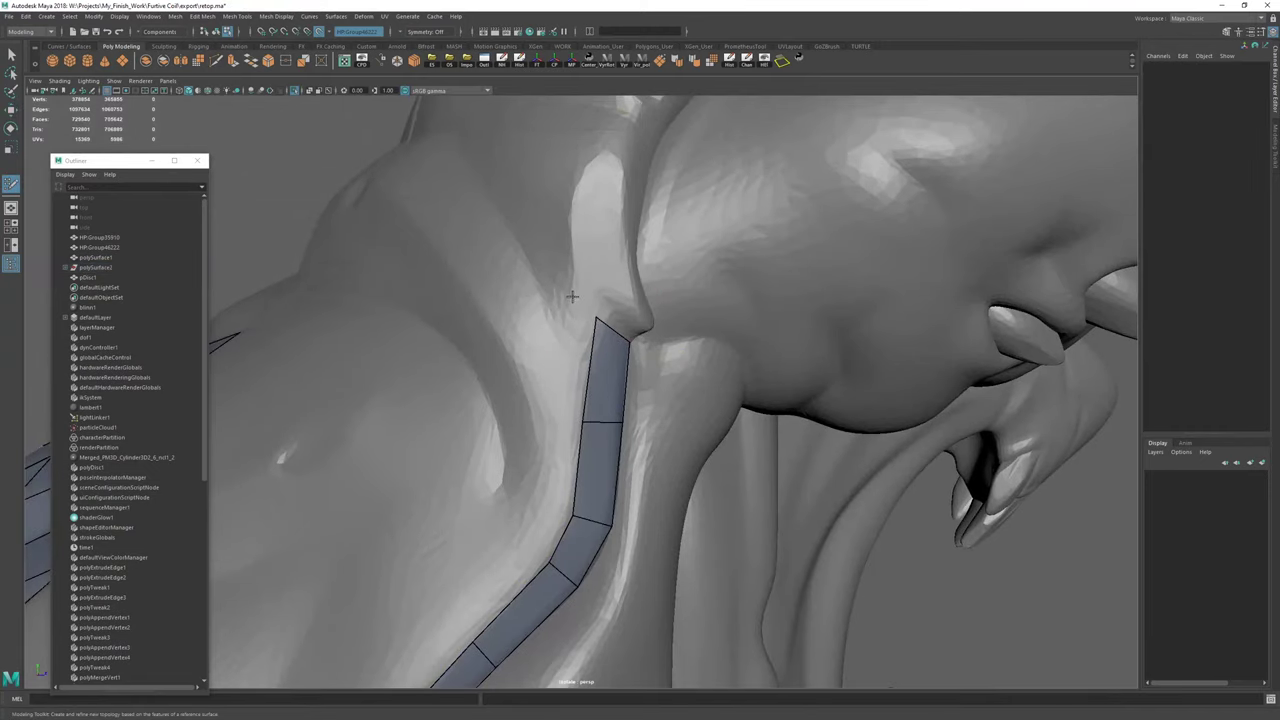
# Cut an edge across the face above the upper eye-shaped opening to the open border and nudge its lower vertex.
pyautogui.keyDown('alt'); pyautogui.moveTo(572, 297); pyautogui.dragTo(530, 300, button='right'); pyautogui.keyUp('alt')
pyautogui.moveTo(530, 300)
pyautogui.keyDown('alt'); pyautogui.mouseDown()
pyautogui.moveTo(590, 325)
pyautogui.moveTo(625, 395)
pyautogui.moveTo(600, 340)
pyautogui.mouseUp(); pyautogui.keyUp('alt')
pyautogui.keyDown('alt'); pyautogui.moveTo(600, 340); pyautogui.dragTo(660, 355, button='right'); pyautogui.keyUp('alt')
pyautogui.keyDown('alt'); pyautogui.moveTo(660, 355); pyautogui.dragTo(590, 370, button='middle'); pyautogui.keyUp('alt')
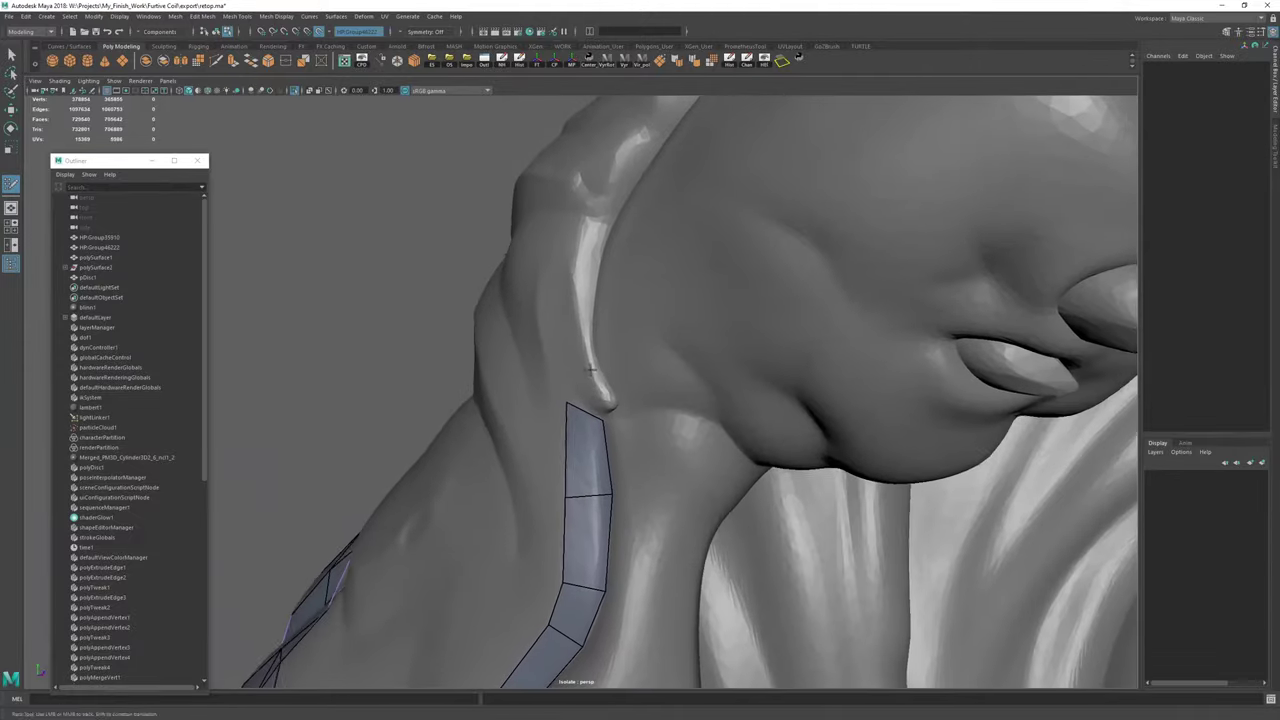
pyautogui.moveTo(590, 369)
pyautogui.keyDown('alt'); pyautogui.mouseDown()
pyautogui.moveTo(600, 380)
pyautogui.moveTo(650, 347)
pyautogui.moveTo(527, 324)
pyautogui.mouseUp(); pyautogui.keyUp('alt')
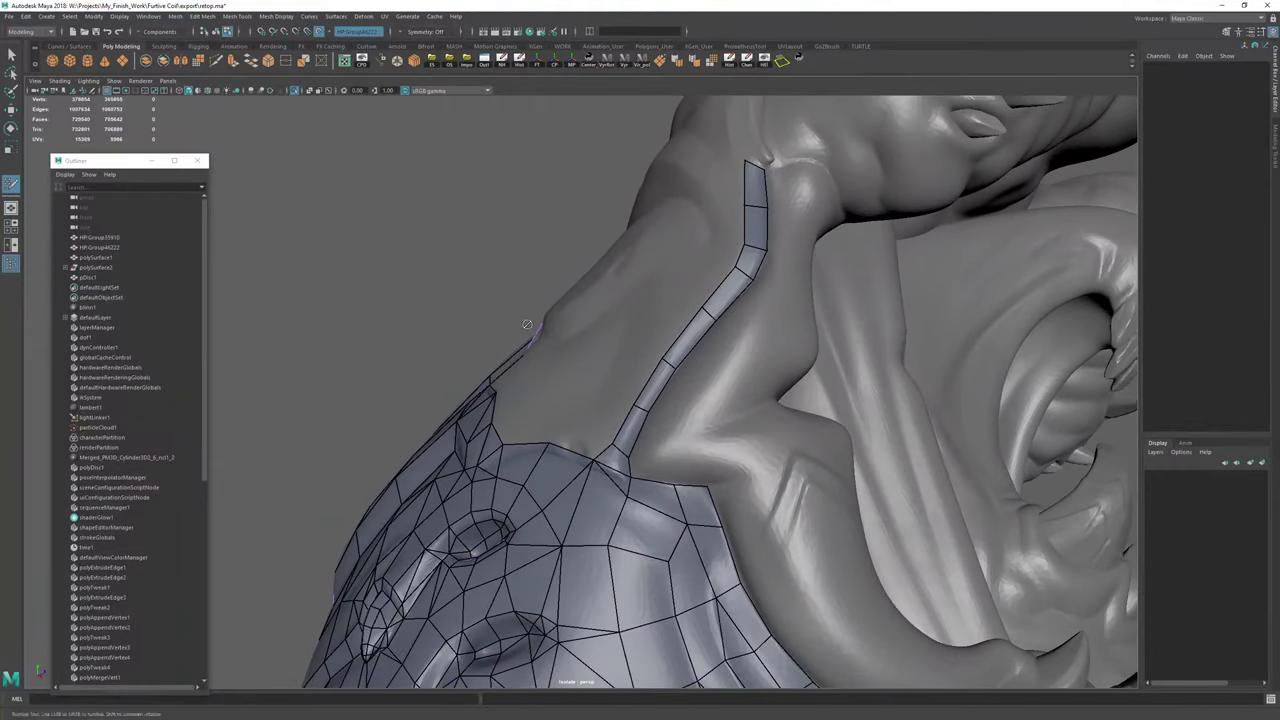
pyautogui.keyDown('alt'); pyautogui.moveTo(527, 324); pyautogui.dragTo(609, 391, button='right'); pyautogui.keyUp('alt')
pyautogui.keyDown('alt'); pyautogui.moveTo(609, 391); pyautogui.dragTo(638, 480); pyautogui.keyUp('alt')
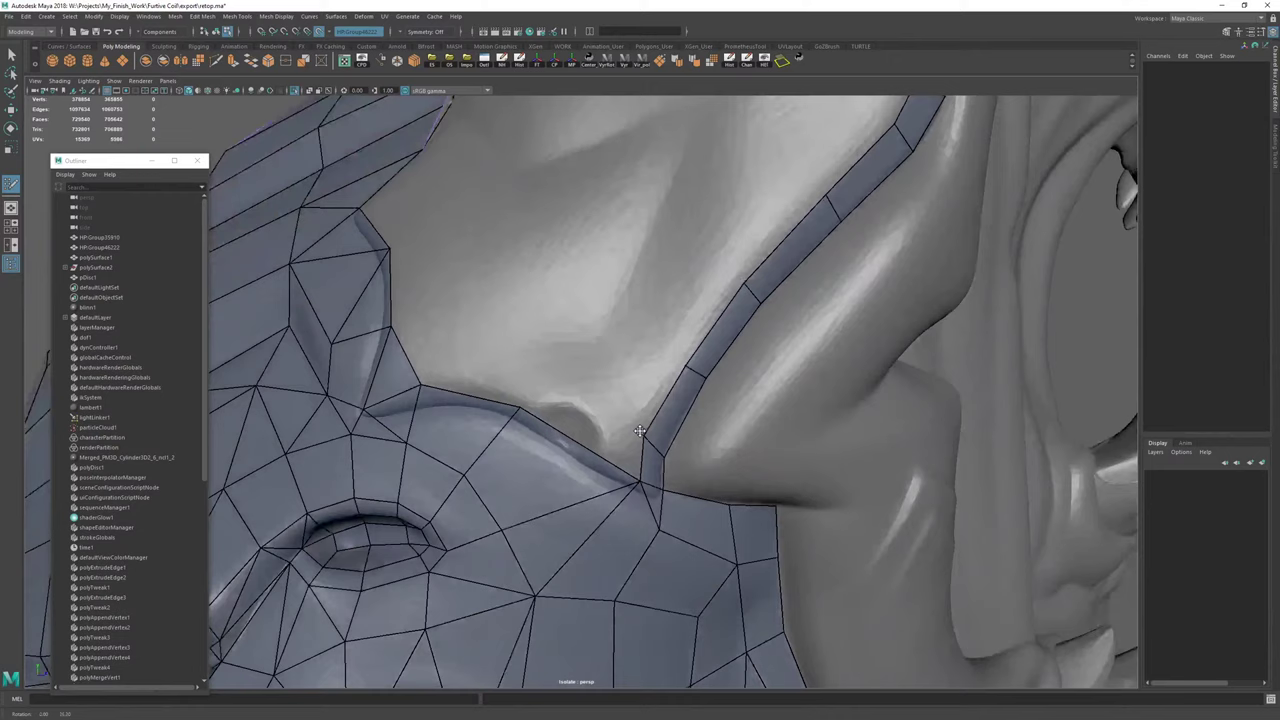
pyautogui.hotkey('ctrl', 'shift', 'x')
pyautogui.click(507, 527)
pyautogui.click(574, 440)
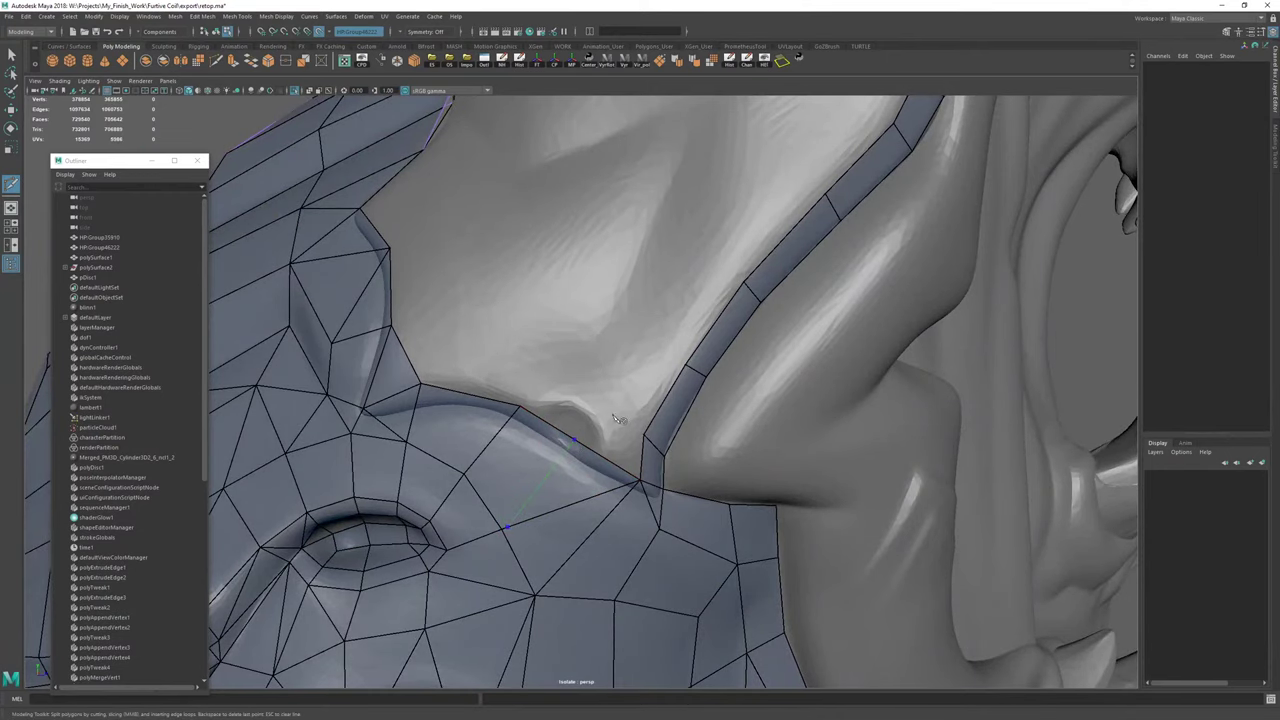
pyautogui.rightClick(613, 428)
pyautogui.hotkey('ctrl', 'shift', 'q')
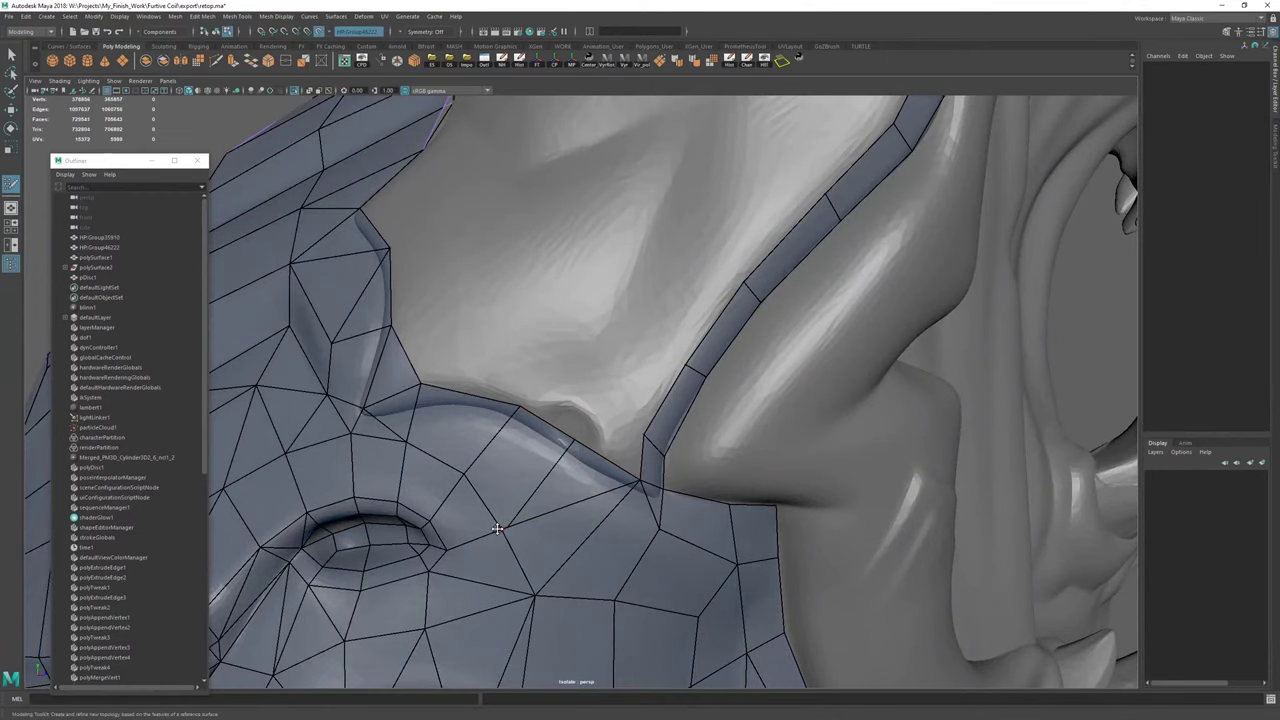
pyautogui.moveTo(498, 529); pyautogui.dragTo(508, 528)
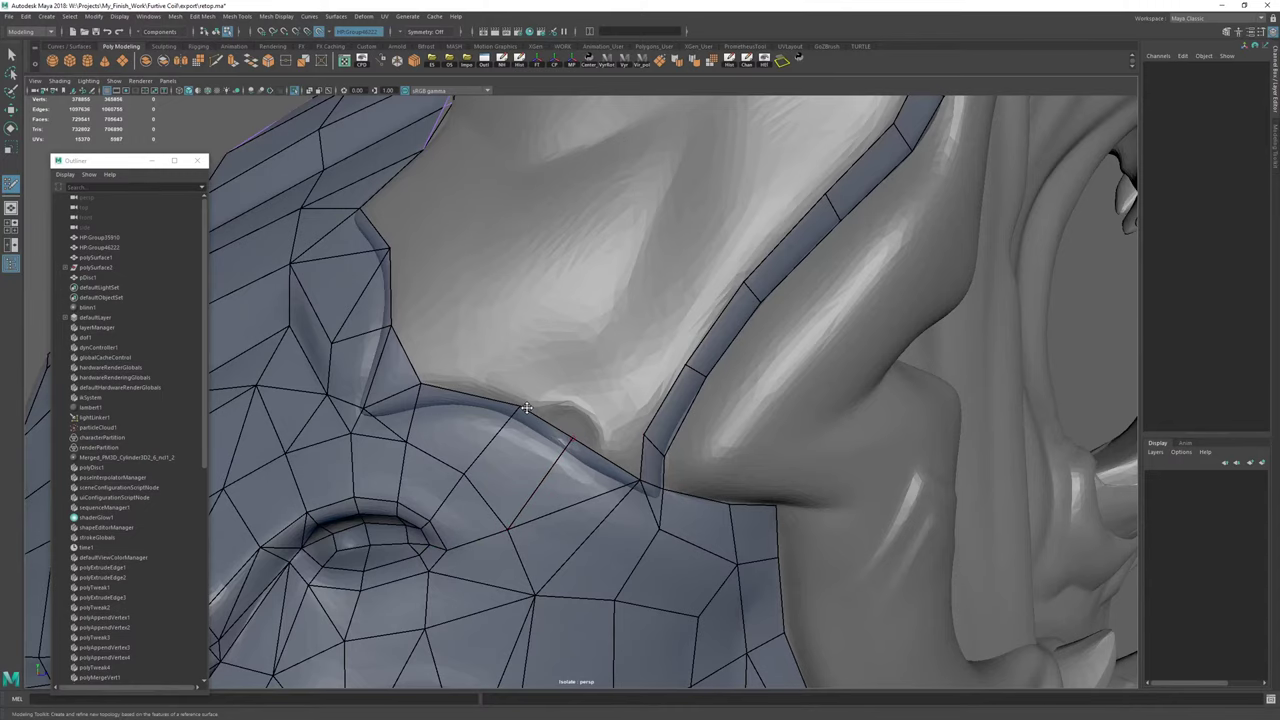
# Save the scene, delete the retopology mesh's history and resume Quad Draw.
pyautogui.keyDown('alt'); pyautogui.moveTo(603, 409); pyautogui.dragTo(578, 436); pyautogui.keyUp('alt')
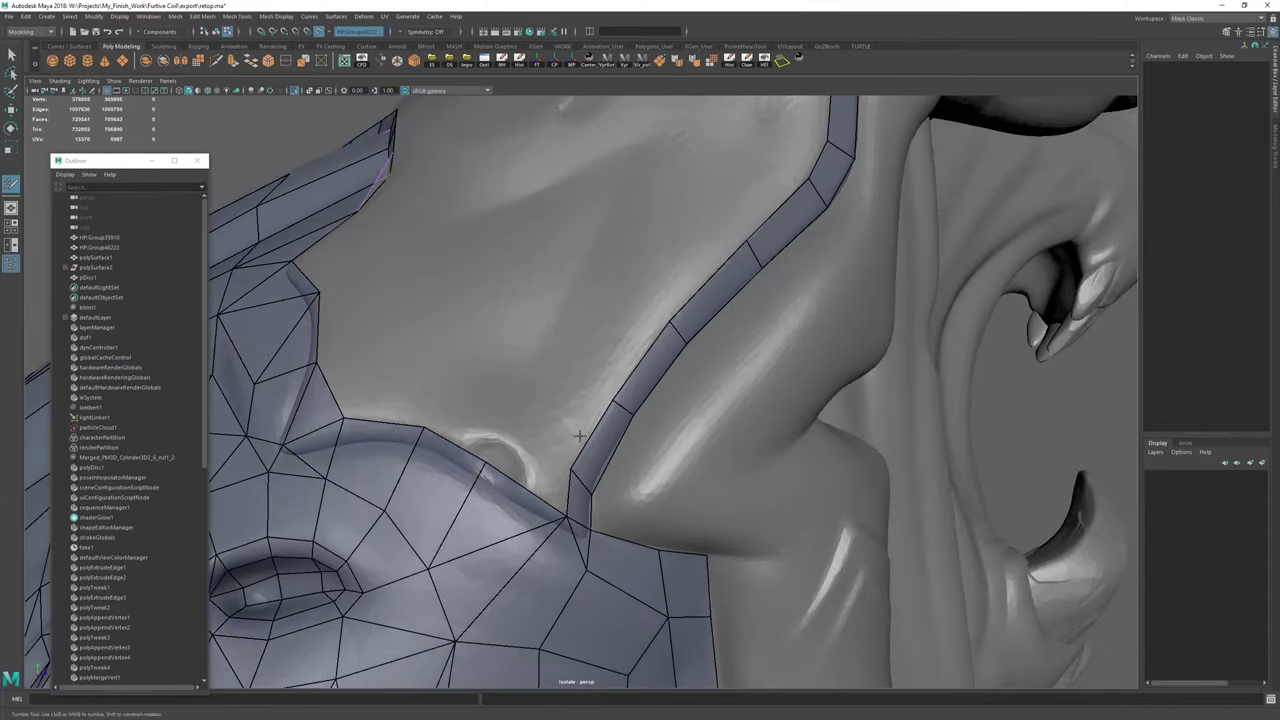
pyautogui.hotkey('ctrl', 's')
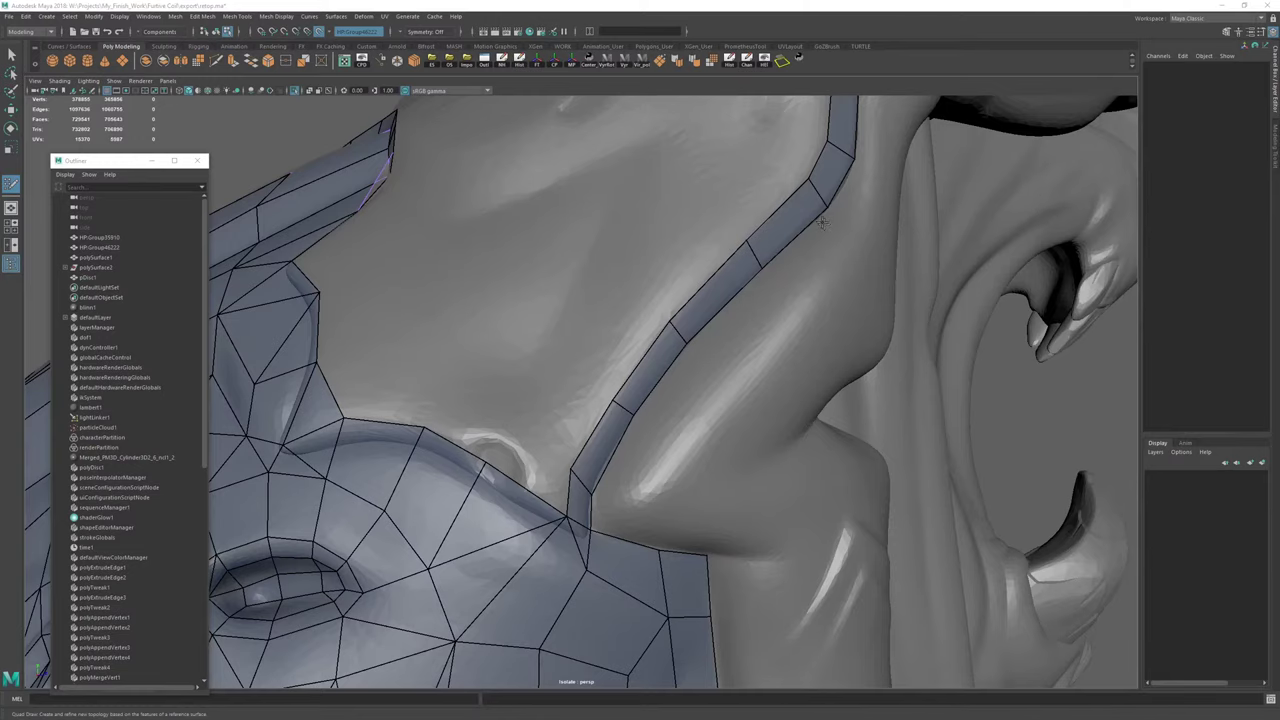
pyautogui.moveTo(603, 189)
pyautogui.keyDown('alt'); pyautogui.mouseDown()
pyautogui.moveTo(651, 206)
pyautogui.moveTo(651, 253)
pyautogui.moveTo(709, 246)
pyautogui.moveTo(632, 268)
pyautogui.mouseUp(); pyautogui.keyUp('alt')
pyautogui.keyDown('alt'); pyautogui.moveTo(632, 268); pyautogui.dragTo(460, 255, button='right'); pyautogui.keyUp('alt')
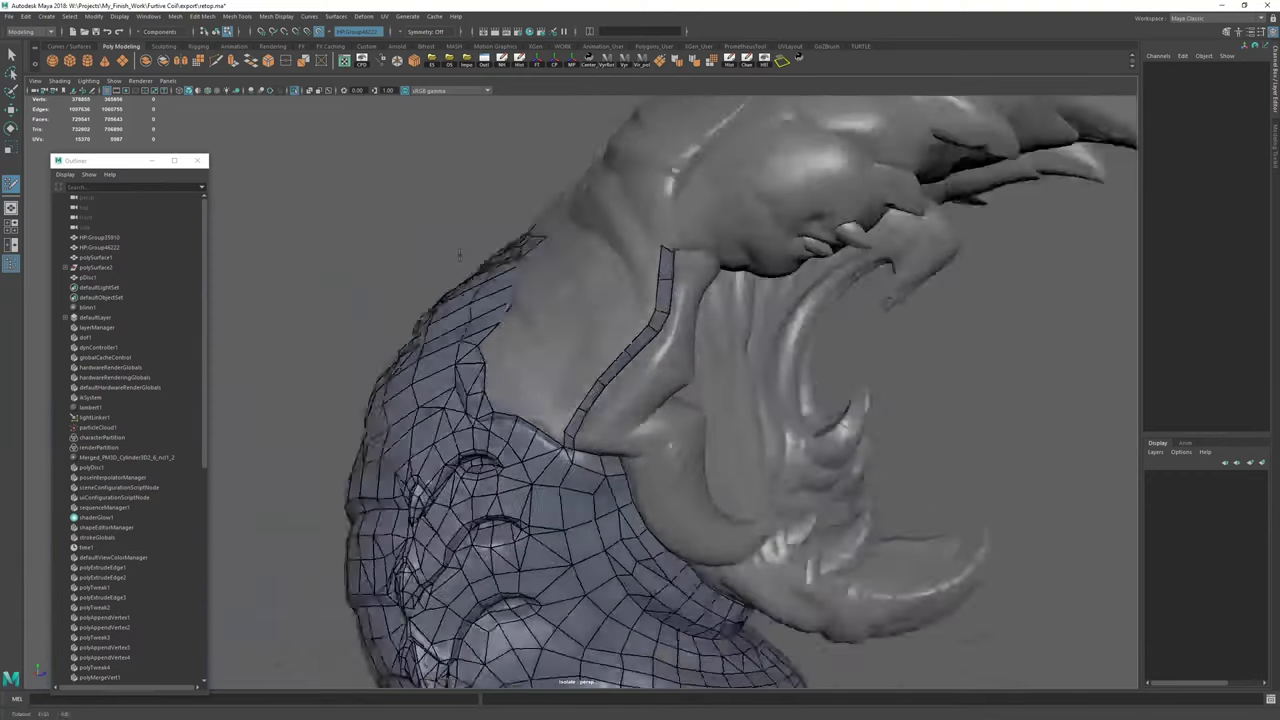
pyautogui.keyDown('alt'); pyautogui.moveTo(460, 255); pyautogui.dragTo(432, 252); pyautogui.keyUp('alt')
pyautogui.press('w')
pyautogui.click(729, 61)
pyautogui.press('y')
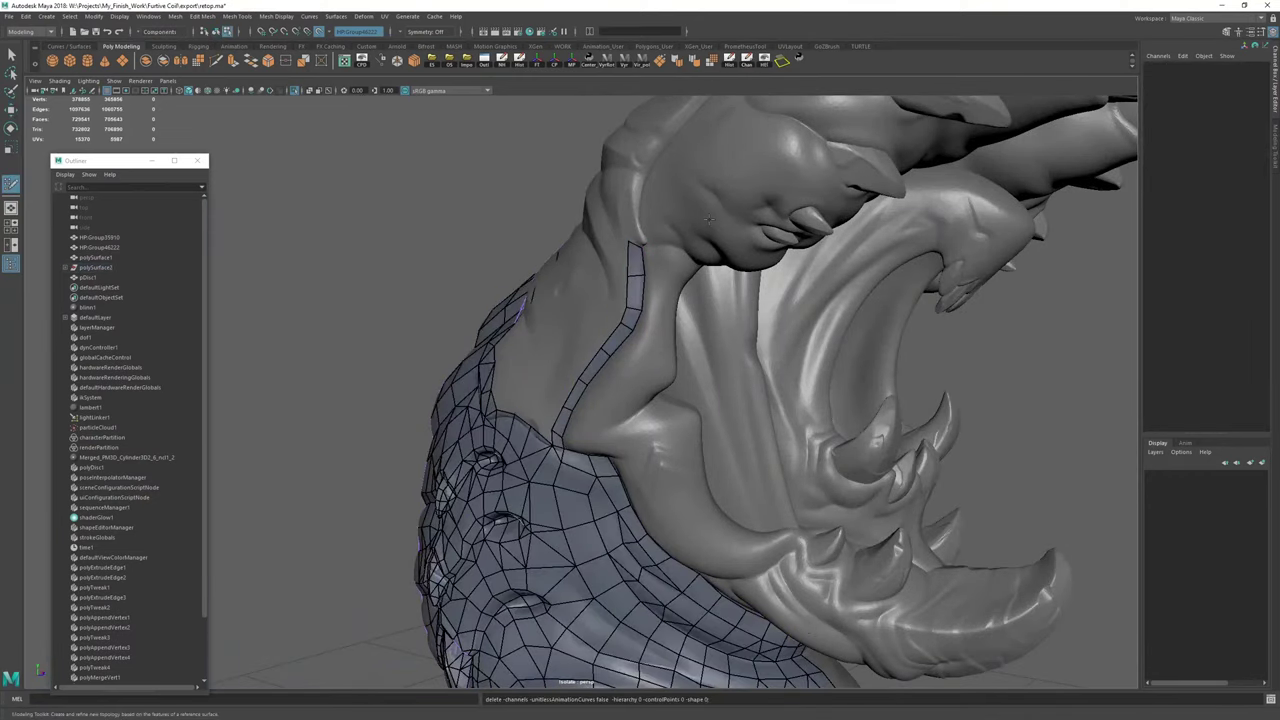
# Extrude a quad inward from the ridge strip and fill the gap between it and the border below.
pyautogui.keyDown('alt'); pyautogui.moveTo(570, 264); pyautogui.dragTo(738, 200, button='right'); pyautogui.keyUp('alt')
pyautogui.keyDown('alt'); pyautogui.moveTo(738, 200); pyautogui.dragTo(680, 372, button='middle'); pyautogui.keyUp('alt')
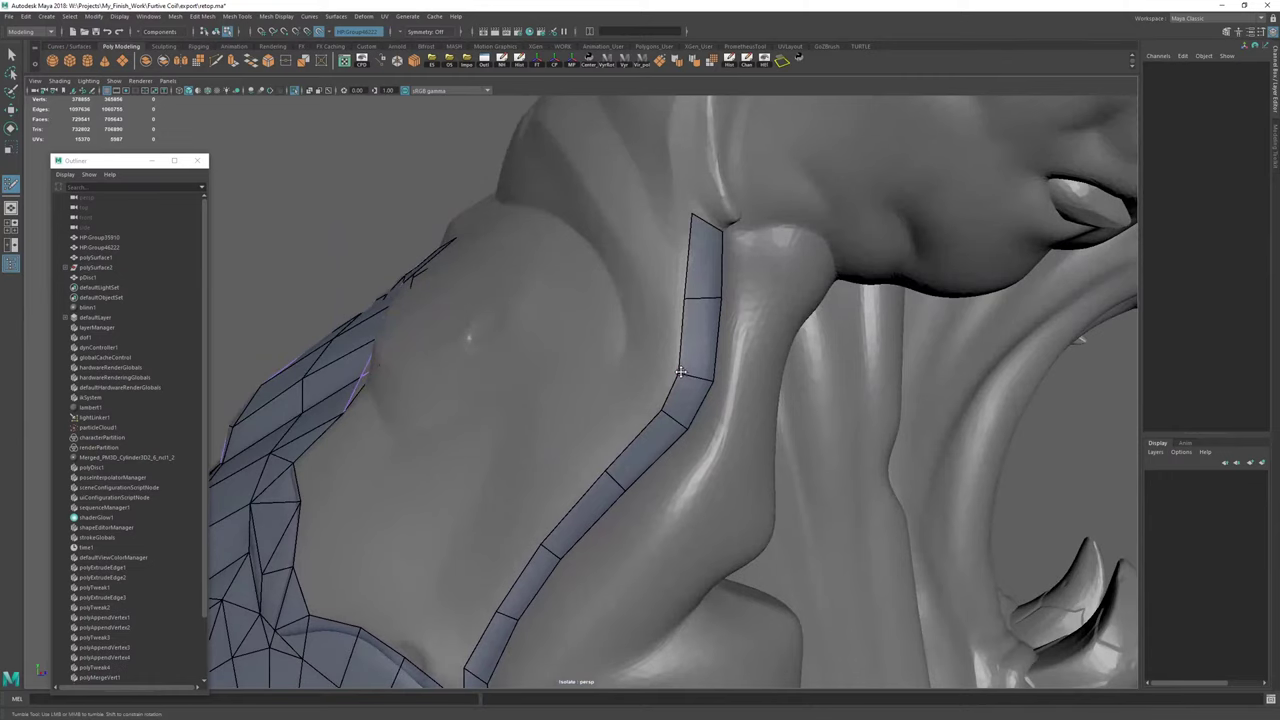
pyautogui.moveTo(706, 316)
pyautogui.keyDown('alt'); pyautogui.mouseDown()
pyautogui.moveTo(695, 379)
pyautogui.moveTo(643, 374)
pyautogui.moveTo(636, 350)
pyautogui.mouseUp(); pyautogui.keyUp('alt')
pyautogui.moveTo(653, 488)
pyautogui.mouseDown()
pyautogui.moveTo(586, 443)
pyautogui.moveTo(622, 438)
pyautogui.moveTo(655, 390)
pyautogui.moveTo(629, 426)
pyautogui.mouseUp()
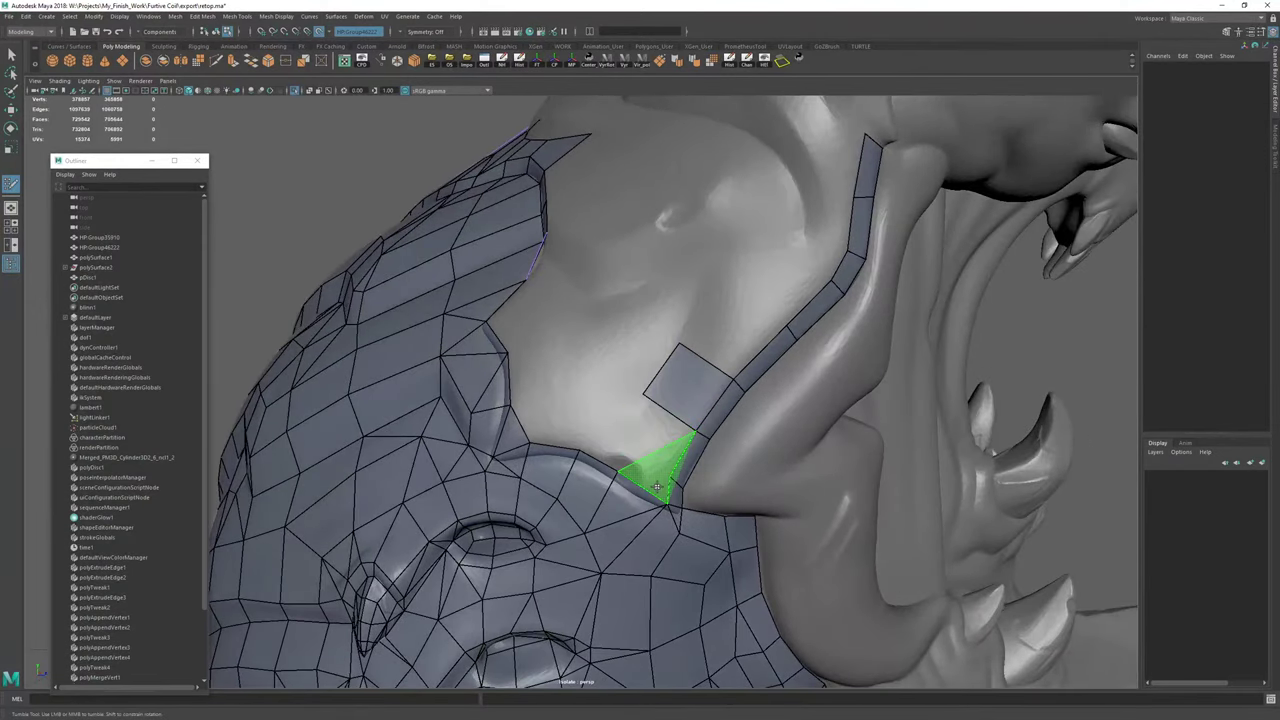
pyautogui.keyDown('shift'); pyautogui.click(657, 487); pyautogui.keyUp('shift')
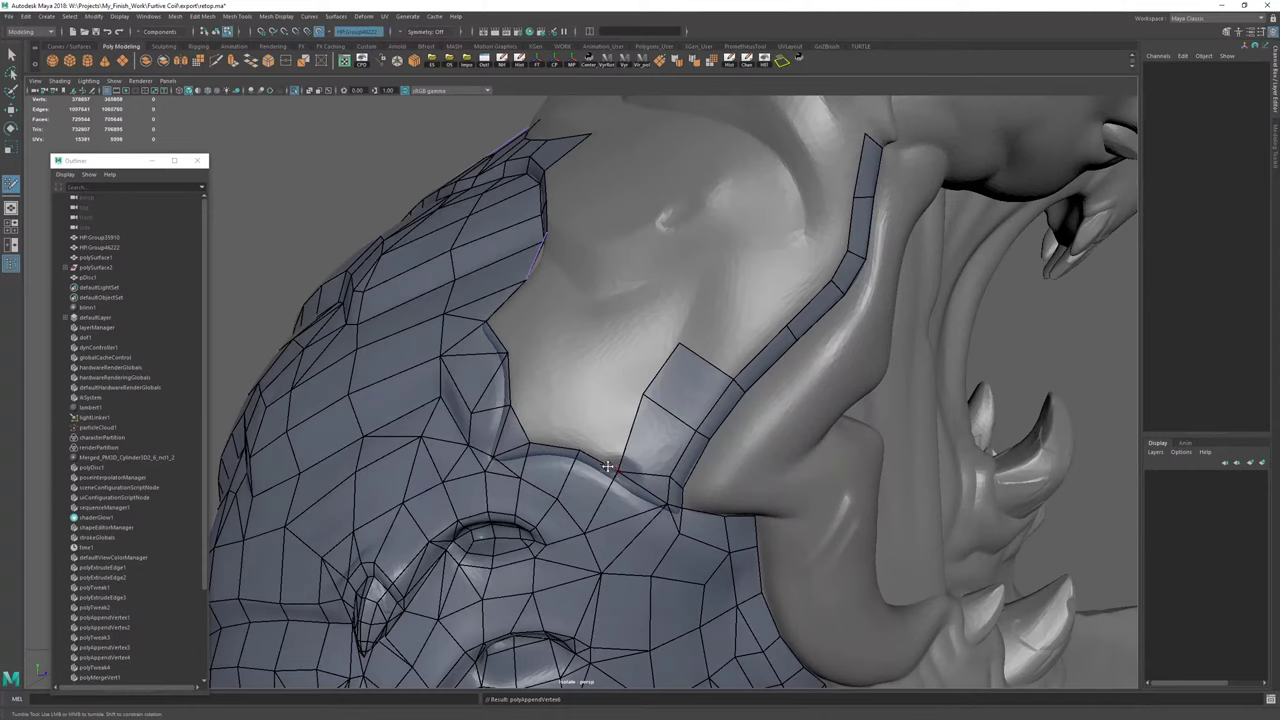
# Fill the triangular gap beside the lower quad and extend the row of faces across to the opposite border.
pyautogui.keyDown('shift'); pyautogui.click(629, 434); pyautogui.keyUp('shift')
pyautogui.hotkey('ctrl', 'z')
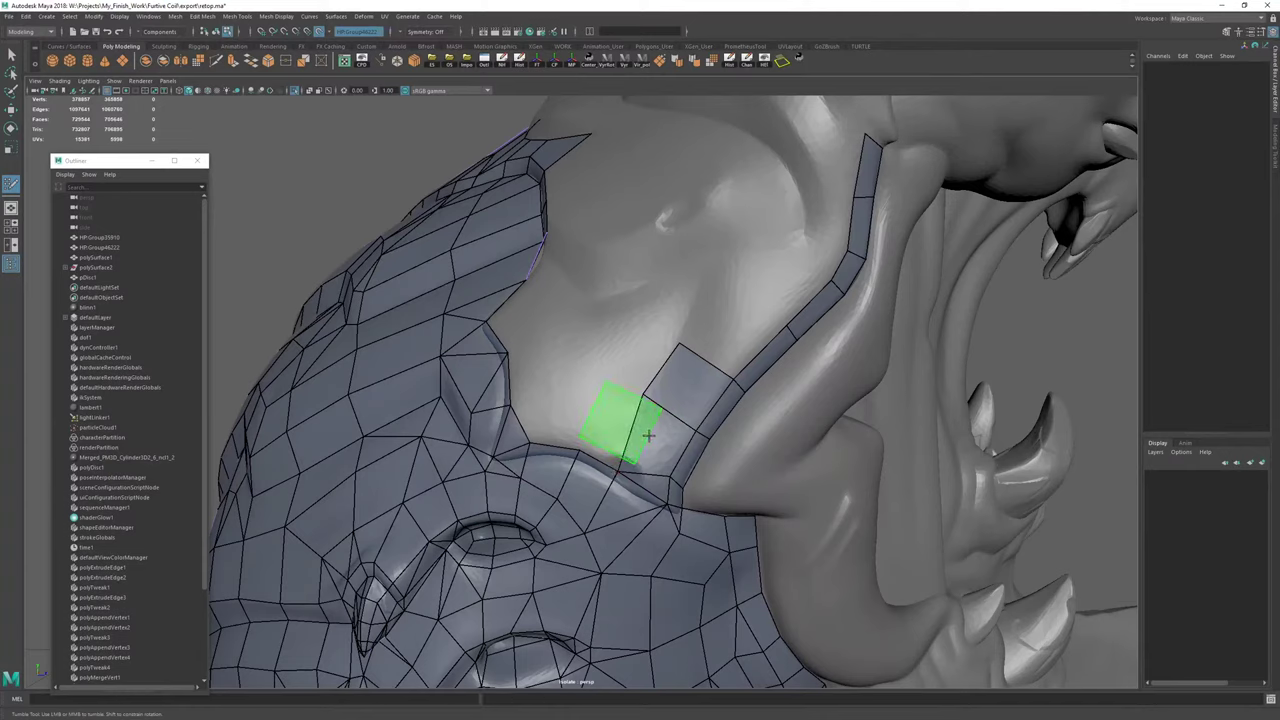
pyautogui.moveTo(628, 430)
pyautogui.mouseDown()
pyautogui.moveTo(587, 401)
pyautogui.moveTo(632, 397)
pyautogui.mouseUp()
pyautogui.moveTo(680, 343); pyautogui.dragTo(678, 336)
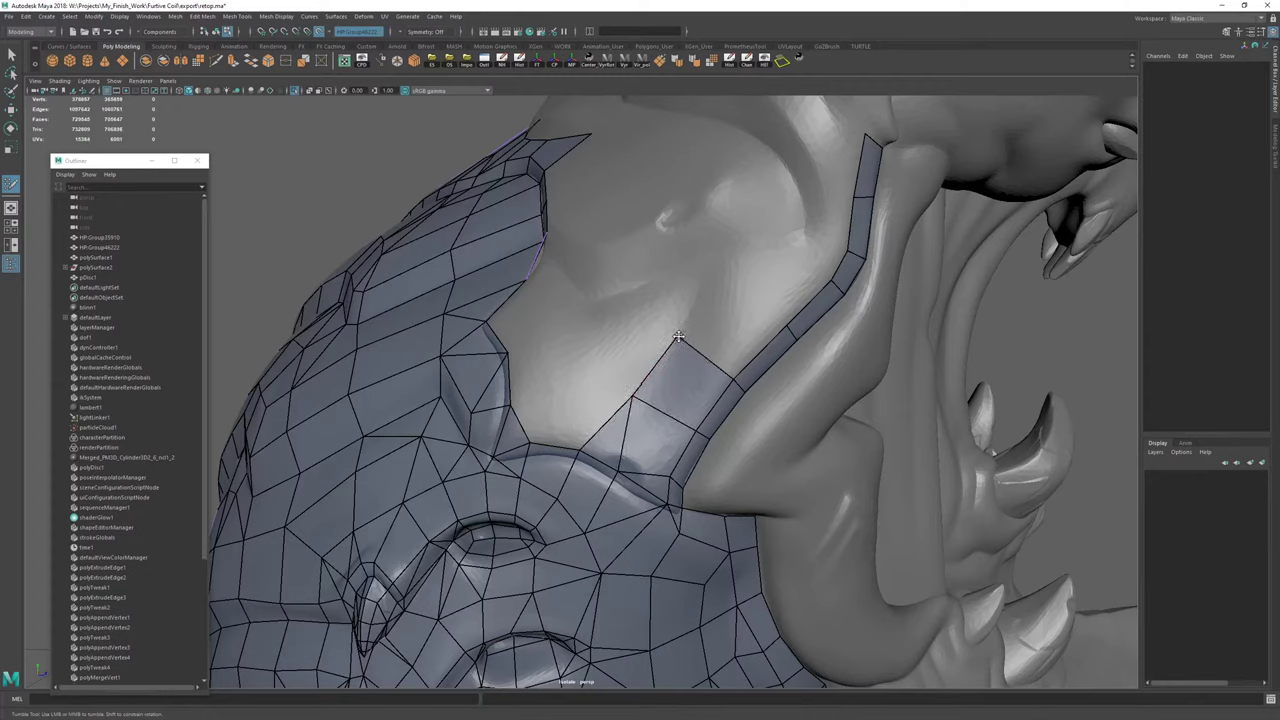
pyautogui.moveTo(632, 397)
pyautogui.mouseDown()
pyautogui.moveTo(558, 416)
pyautogui.moveTo(560, 377)
pyautogui.moveTo(507, 370)
pyautogui.mouseUp()
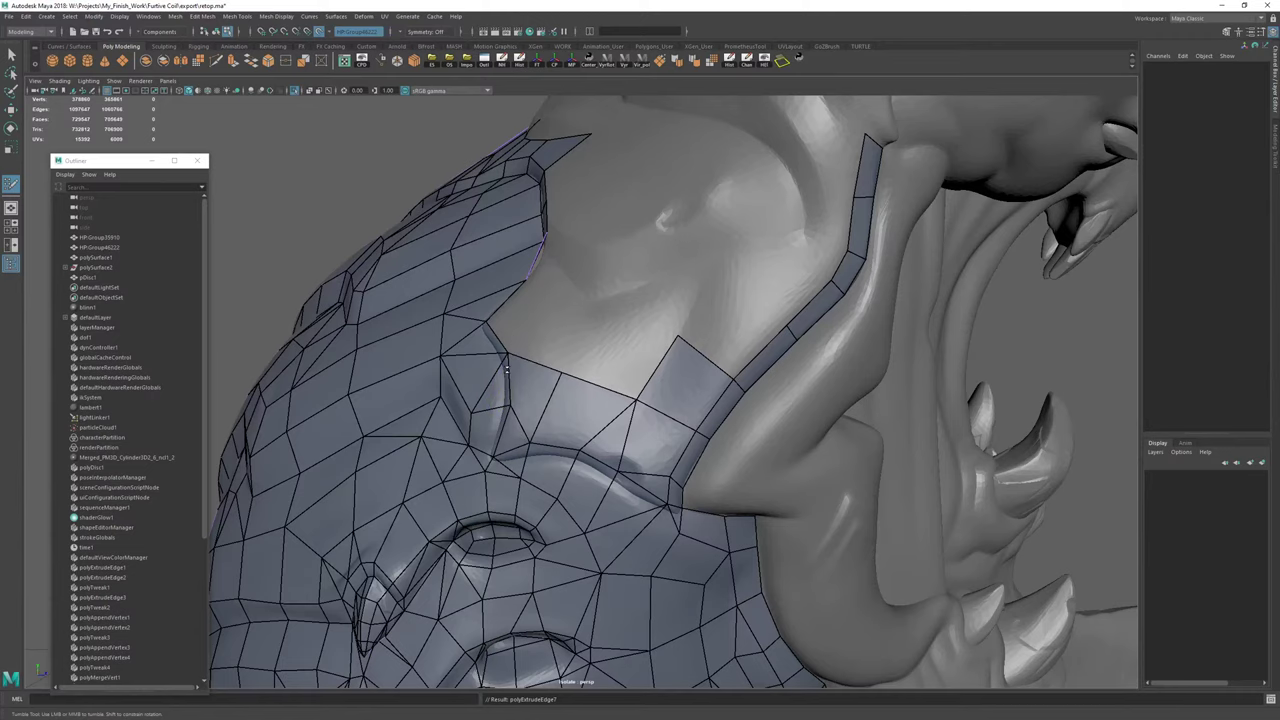
# Refine the border vertex on the curved fold and fill the gap between the fold and the new row with two faces.
pyautogui.keyDown('alt'); pyautogui.moveTo(640, 331); pyautogui.dragTo(551, 431); pyautogui.keyUp('alt')
pyautogui.moveTo(576, 512)
pyautogui.keyDown('alt'); pyautogui.mouseDown()
pyautogui.moveTo(657, 462)
pyautogui.moveTo(655, 386)
pyautogui.moveTo(617, 363)
pyautogui.mouseUp(); pyautogui.keyUp('alt')
pyautogui.moveTo(617, 365)
pyautogui.keyDown('alt'); pyautogui.mouseDown()
pyautogui.moveTo(603, 446)
pyautogui.moveTo(540, 418)
pyautogui.moveTo(592, 440)
pyautogui.moveTo(613, 421)
pyautogui.moveTo(574, 398)
pyautogui.moveTo(589, 430)
pyautogui.mouseUp(); pyautogui.keyUp('alt')
pyautogui.keyDown('alt'); pyautogui.moveTo(797, 479); pyautogui.dragTo(789, 517, button='middle'); pyautogui.keyUp('alt')
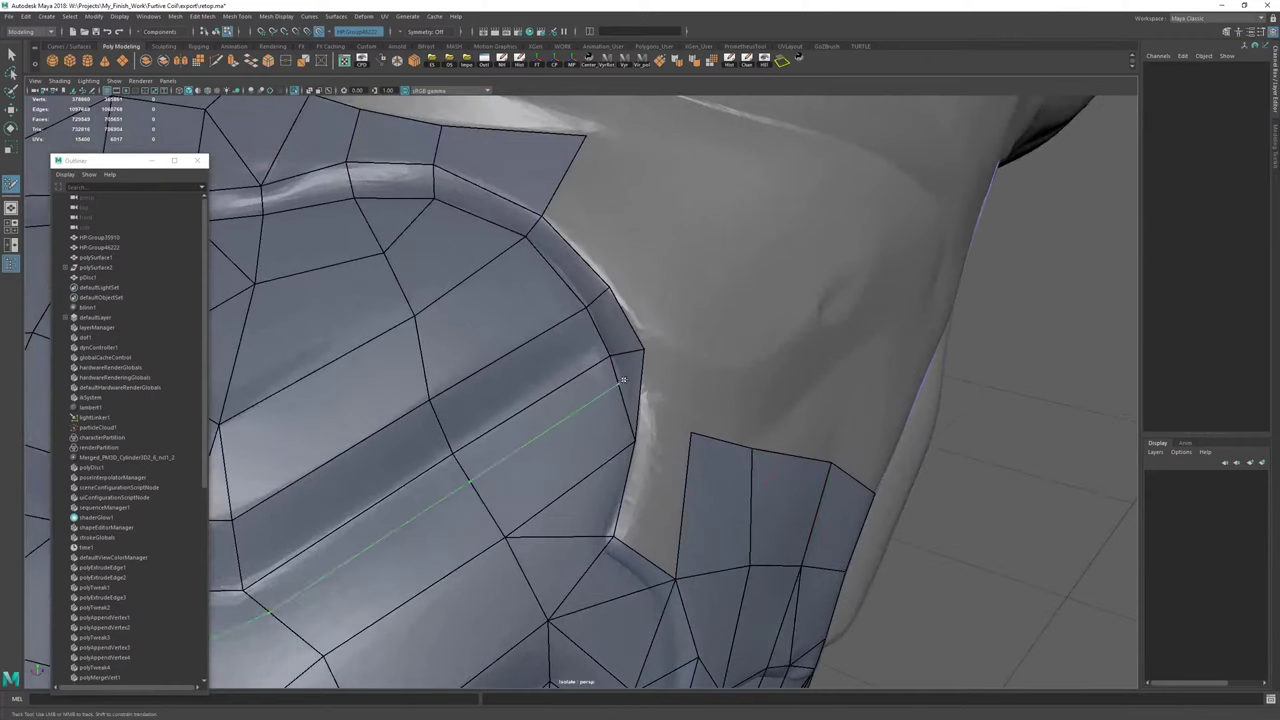
pyautogui.hotkey('ctrl', 'shift', 'x')
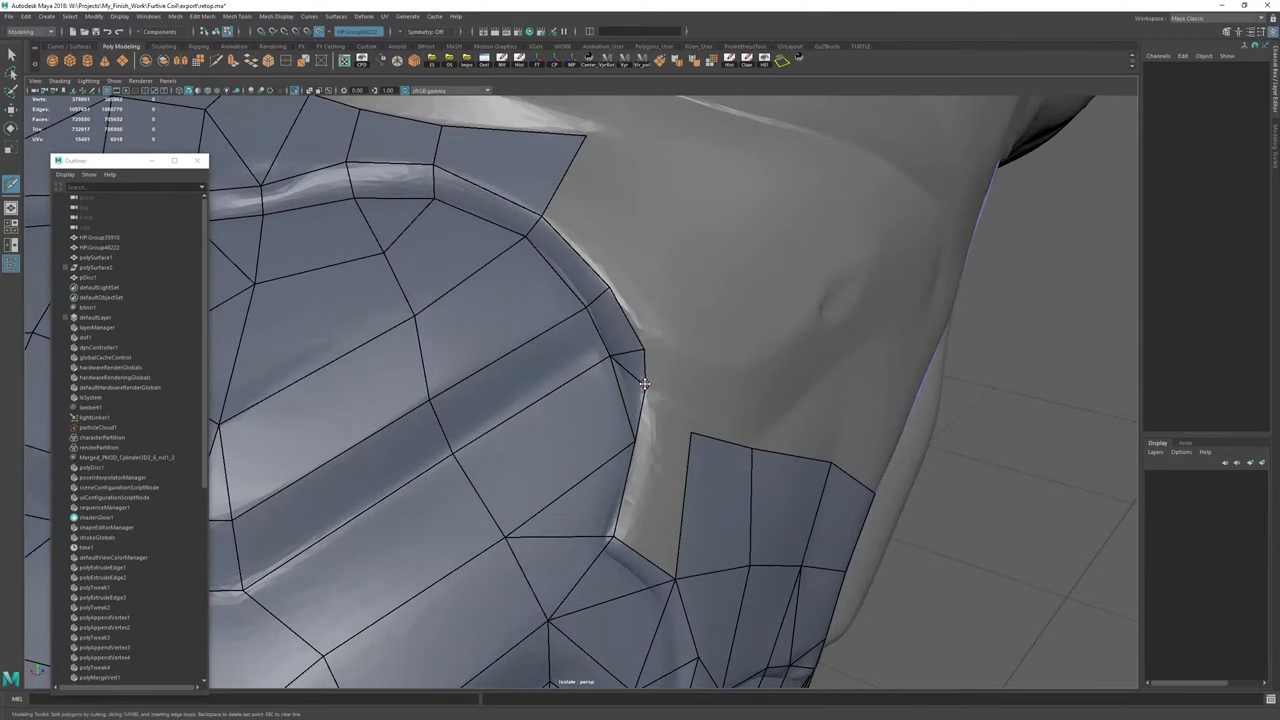
pyautogui.hotkey('ctrl', 'shift', 'q')
pyautogui.moveTo(645, 385)
pyautogui.mouseDown()
pyautogui.moveTo(645, 397)
pyautogui.moveTo(749, 443)
pyautogui.moveTo(660, 446)
pyautogui.moveTo(692, 445)
pyautogui.mouseUp()
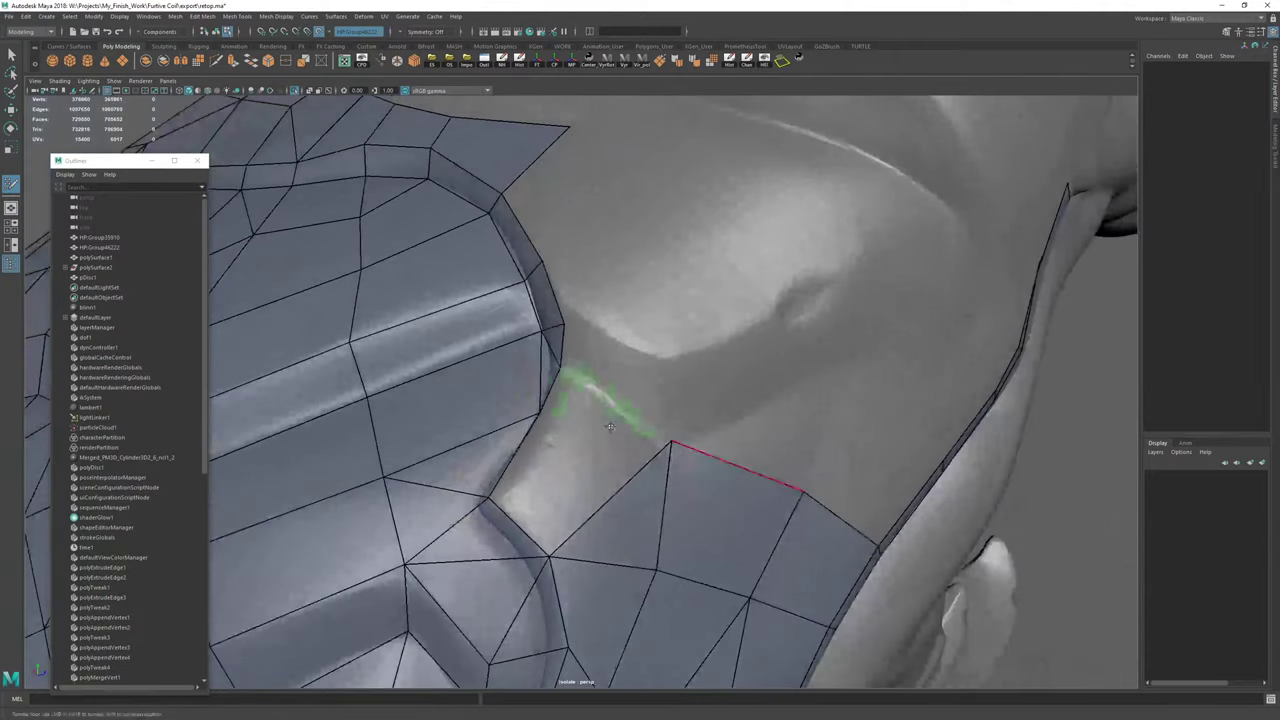
pyautogui.keyDown('shift'); pyautogui.click(600, 453); pyautogui.keyUp('shift')
pyautogui.keyDown('shift'); pyautogui.click(523, 475); pyautogui.keyUp('shift')
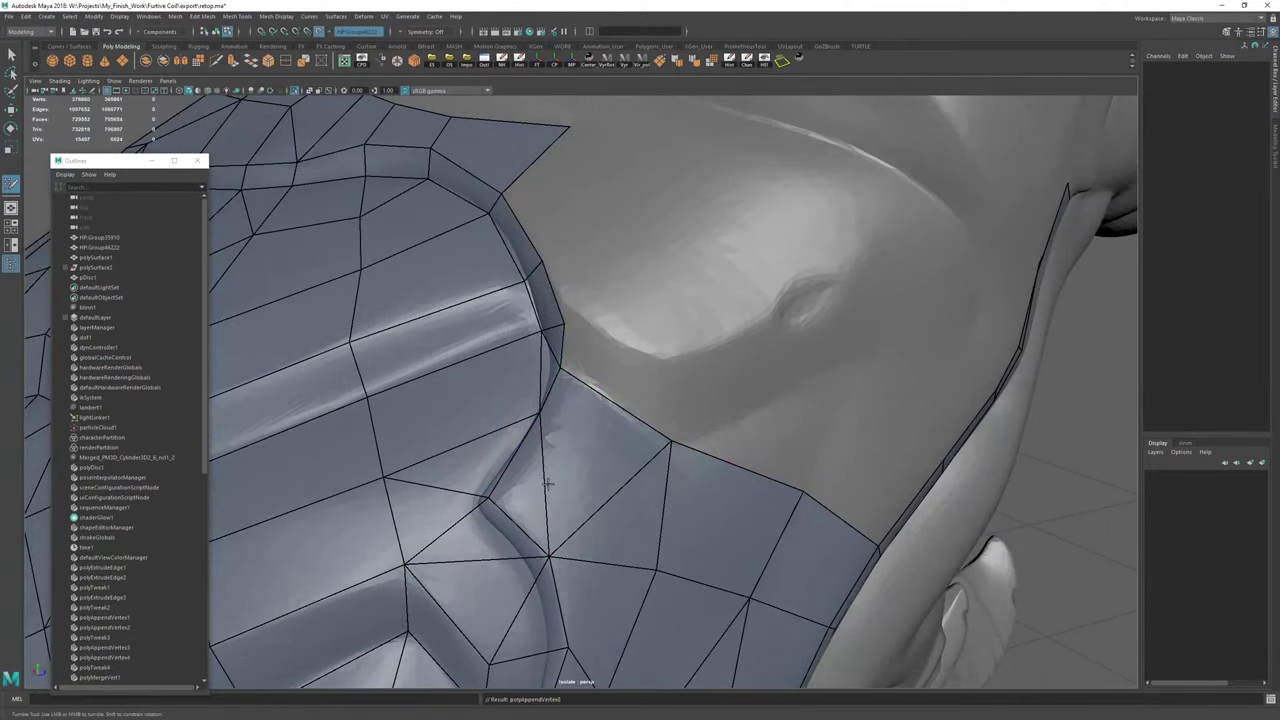
# Cut edges from the new row's inner vertices to the midpoint of the diagonal edge beside the fold.
pyautogui.keyDown('alt'); pyautogui.moveTo(551, 486); pyautogui.dragTo(598, 456); pyautogui.keyUp('alt')
pyautogui.hotkey('ctrl', 'shift', 'x')
pyautogui.click(600, 456)
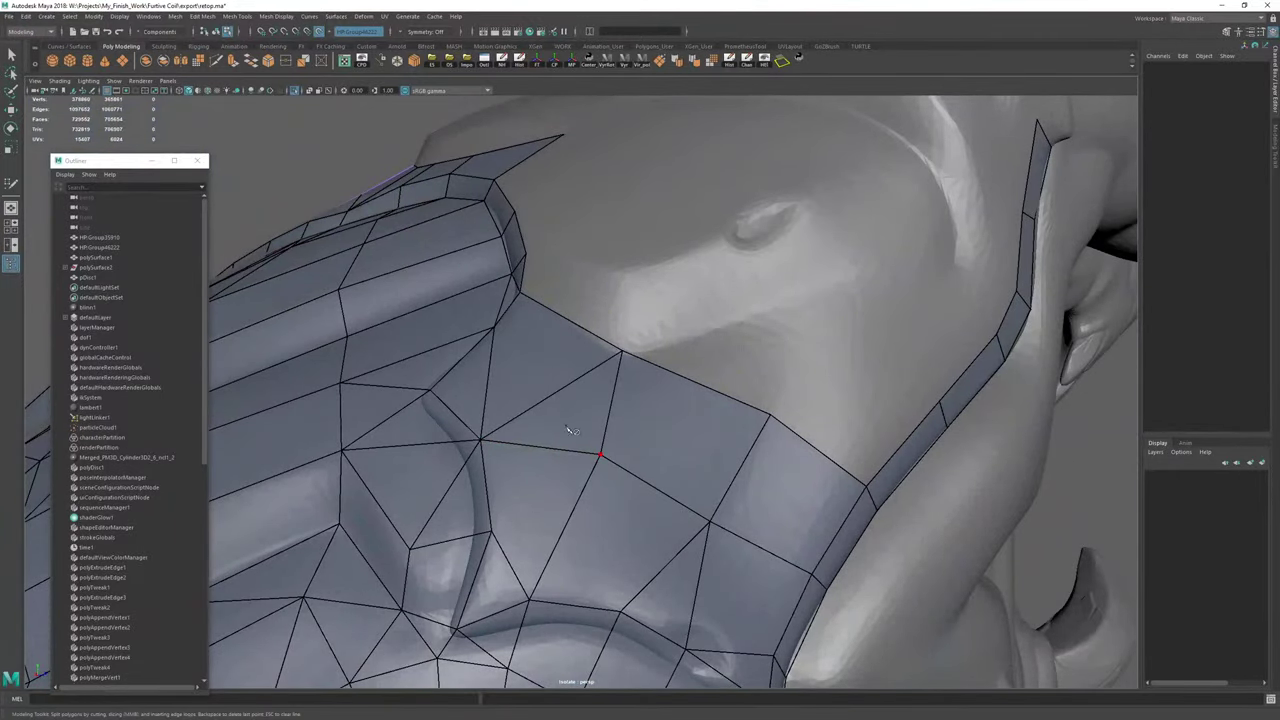
pyautogui.click(541, 401)
pyautogui.keyDown('alt'); pyautogui.moveTo(541, 401); pyautogui.dragTo(533, 434); pyautogui.keyUp('alt')
pyautogui.rightClick(708, 497)
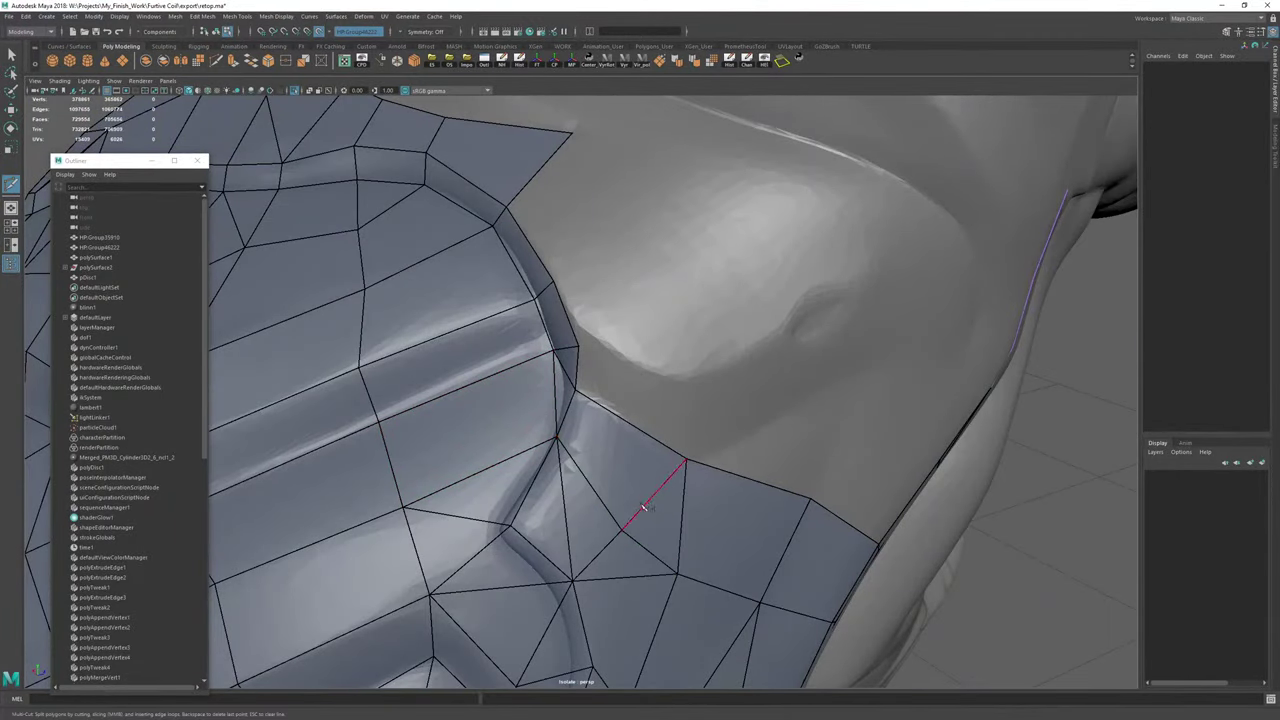
# Reposition the vertices around the new cut in Quad Draw and delete the vertical edge between the fold's end and the new faces.
pyautogui.hotkey('ctrl', 'shift', 'q')
pyautogui.moveTo(622, 529)
pyautogui.mouseDown()
pyautogui.moveTo(628, 457)
pyautogui.moveTo(562, 473)
pyautogui.mouseUp()
pyautogui.moveTo(498, 401); pyautogui.dragTo(505, 397)
pyautogui.moveTo(505, 397)
pyautogui.keyDown('alt'); pyautogui.mouseDown()
pyautogui.moveTo(653, 445)
pyautogui.moveTo(630, 430)
pyautogui.moveTo(634, 414)
pyautogui.mouseUp(); pyautogui.keyUp('alt')
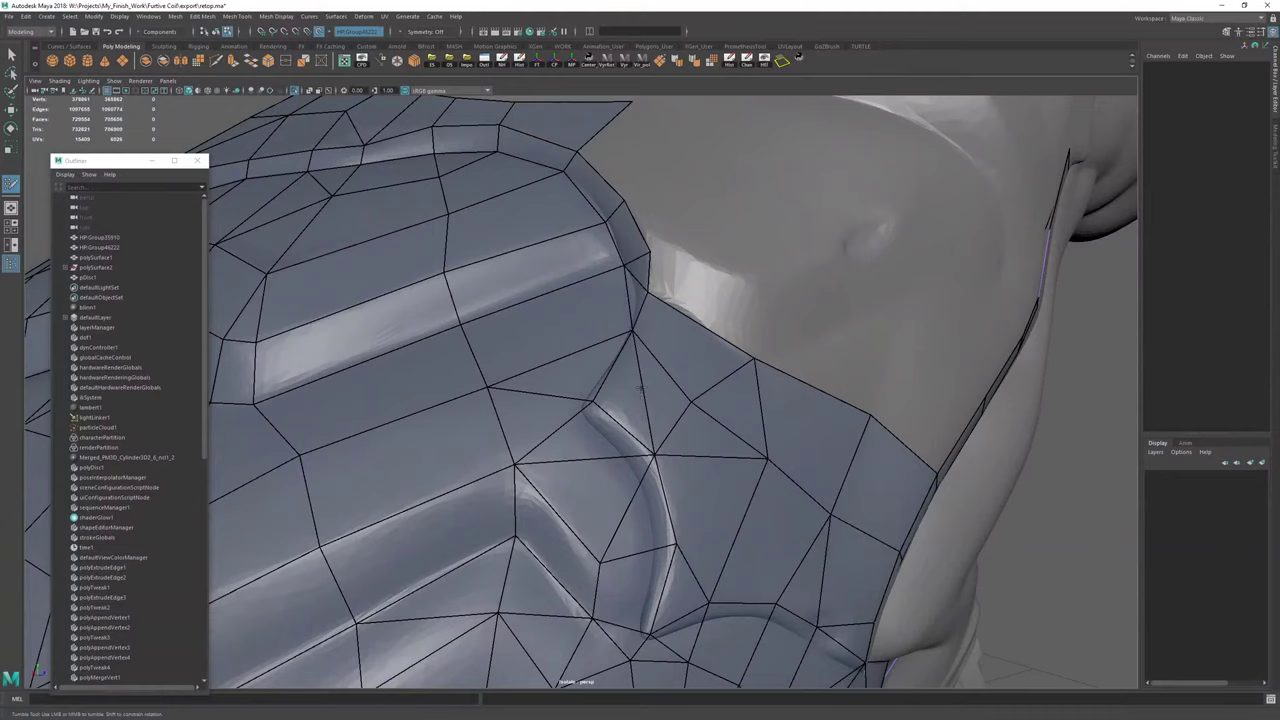
pyautogui.moveTo(634, 333); pyautogui.dragTo(642, 349)
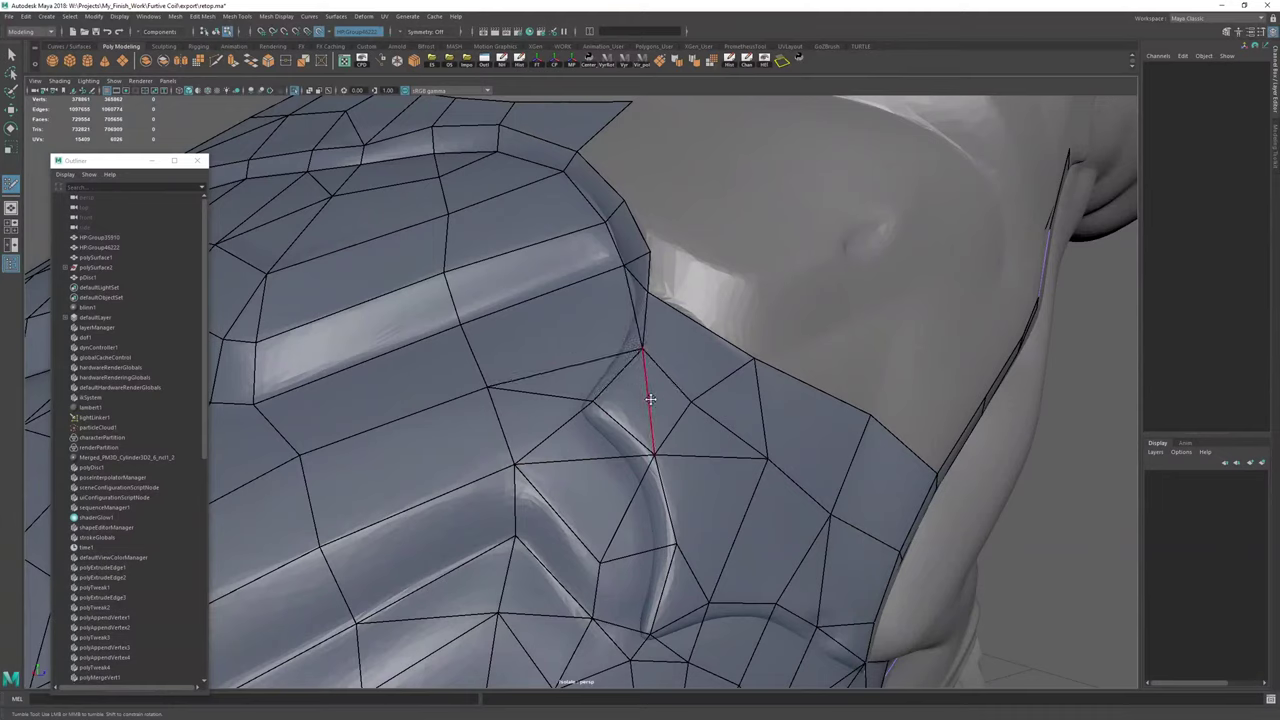
pyautogui.keyDown('ctrl'); pyautogui.keyDown('shift'); pyautogui.click(650, 399); pyautogui.keyUp('shift'); pyautogui.keyUp('ctrl')
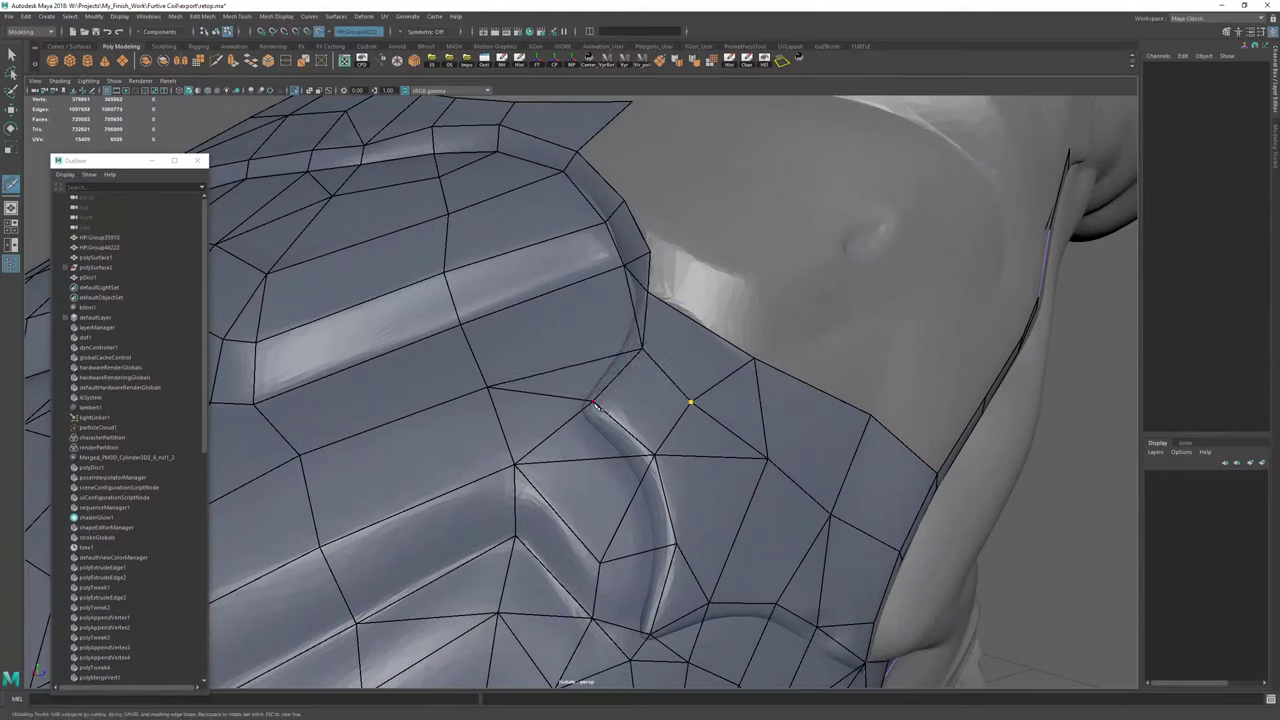
# Cut an edge from the fold's end to the adjacent inner vertex, clear the mesh's history and refine the vertex placement.
pyautogui.moveTo(716, 385)
pyautogui.keyDown('alt'); pyautogui.mouseDown()
pyautogui.moveTo(706, 412)
pyautogui.moveTo(631, 399)
pyautogui.mouseUp(); pyautogui.keyUp('alt')
pyautogui.press('w')
pyautogui.click(730, 62)
pyautogui.click(745, 63)
pyautogui.press('y')
pyautogui.moveTo(592, 468); pyautogui.dragTo(583, 475)
# Extend quads from the open border beside the curved fold and fill the corner between them and the ridge edge.
pyautogui.keyDown('alt'); pyautogui.moveTo(668, 518); pyautogui.dragTo(606, 420); pyautogui.keyUp('alt')
pyautogui.keyDown('alt'); pyautogui.moveTo(608, 422); pyautogui.dragTo(636, 482, button='middle'); pyautogui.keyUp('alt')
pyautogui.keyDown('alt'); pyautogui.moveTo(636, 482); pyautogui.dragTo(621, 460, button='right'); pyautogui.keyUp('alt')
pyautogui.keyDown('alt'); pyautogui.moveTo(621, 460); pyautogui.dragTo(660, 466); pyautogui.keyUp('alt')
pyautogui.keyDown('alt'); pyautogui.moveTo(660, 466); pyautogui.dragTo(667, 489, button='middle'); pyautogui.keyUp('alt')
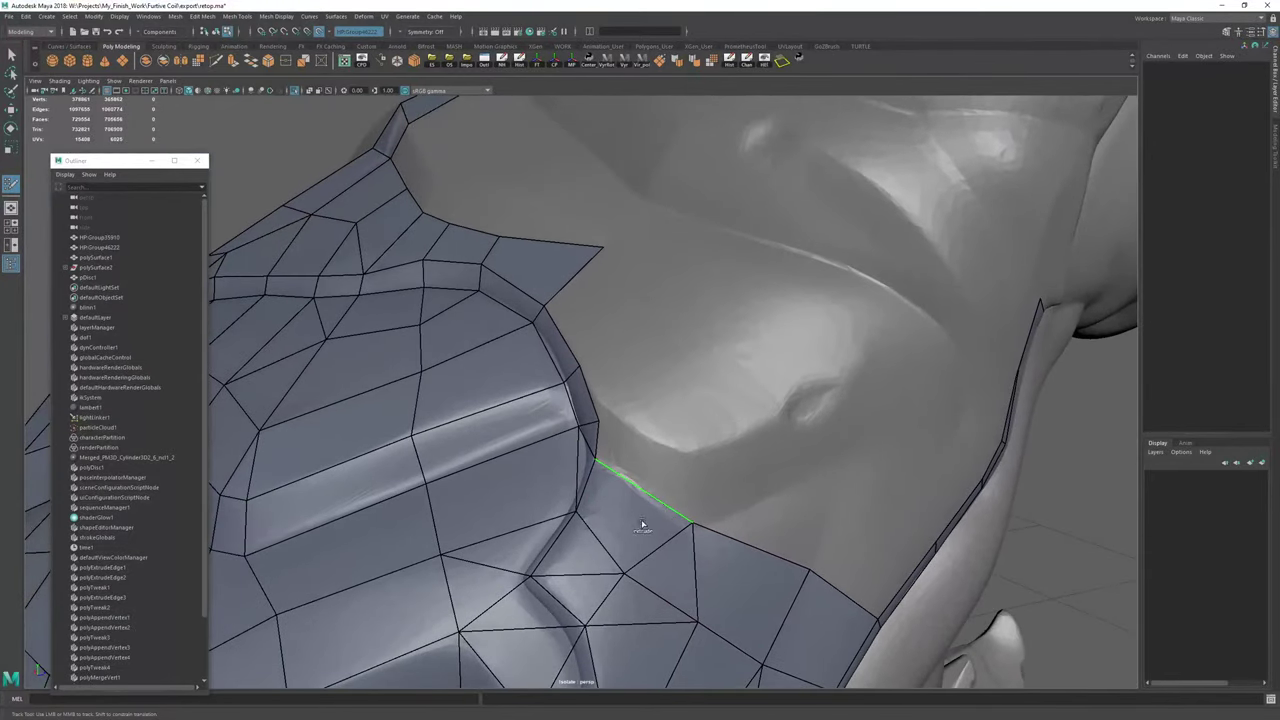
pyautogui.moveTo(657, 512); pyautogui.dragTo(691, 450)
pyautogui.keyDown('shift'); pyautogui.click(630, 457); pyautogui.keyUp('shift')
pyautogui.keyDown('alt'); pyautogui.moveTo(742, 494); pyautogui.dragTo(654, 487); pyautogui.keyUp('alt')
pyautogui.moveTo(573, 454); pyautogui.dragTo(536, 487)
pyautogui.moveTo(691, 506); pyautogui.dragTo(627, 380)
pyautogui.keyDown('alt'); pyautogui.moveTo(655, 444); pyautogui.dragTo(587, 463); pyautogui.keyUp('alt')
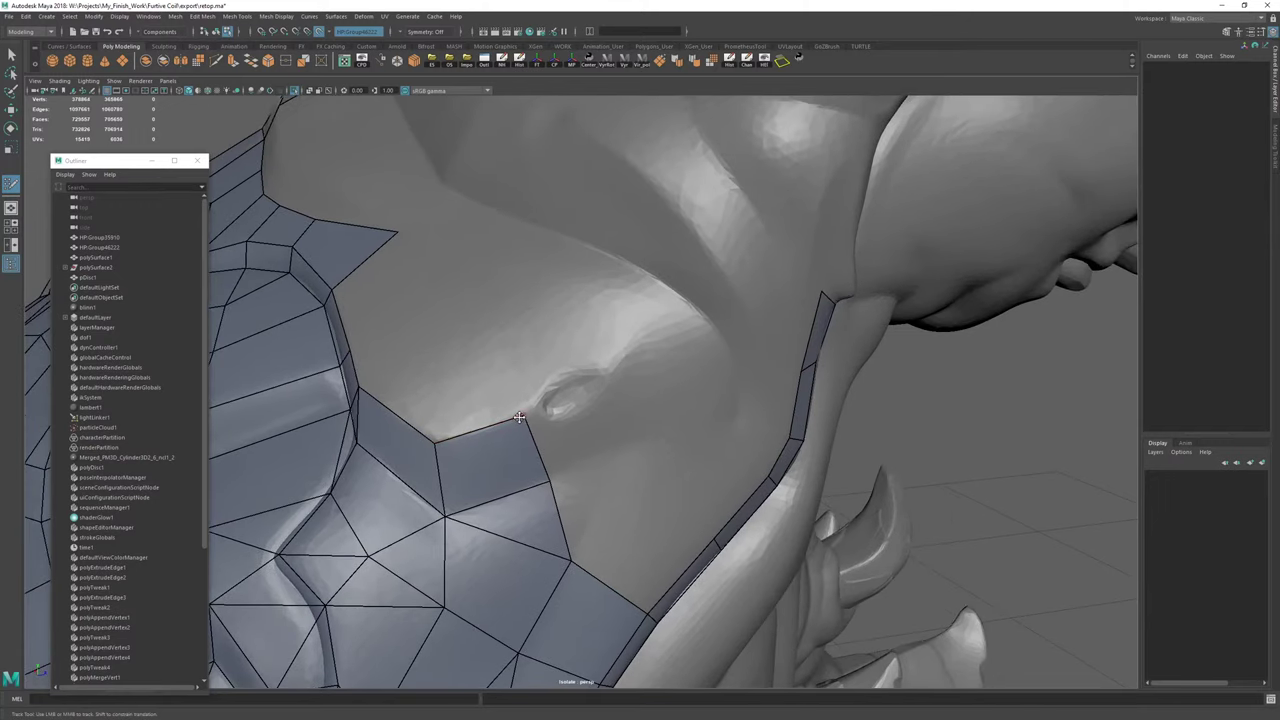
# Extend the row of quads across the bare area toward the narrow strip behind the jaw.
pyautogui.moveTo(524, 416); pyautogui.dragTo(645, 384)
pyautogui.keyDown('alt'); pyautogui.moveTo(682, 411); pyautogui.dragTo(671, 387); pyautogui.keyUp('alt')
pyautogui.scroll(-3, 671, 410)
pyautogui.keyDown('alt'); pyautogui.moveTo(673, 398); pyautogui.dragTo(689, 331); pyautogui.keyUp('alt')
pyautogui.moveTo(693, 390); pyautogui.dragTo(704, 388)
pyautogui.keyDown('alt'); pyautogui.moveTo(637, 406); pyautogui.dragTo(612, 425); pyautogui.keyUp('alt')
pyautogui.moveTo(567, 520); pyautogui.dragTo(609, 421)
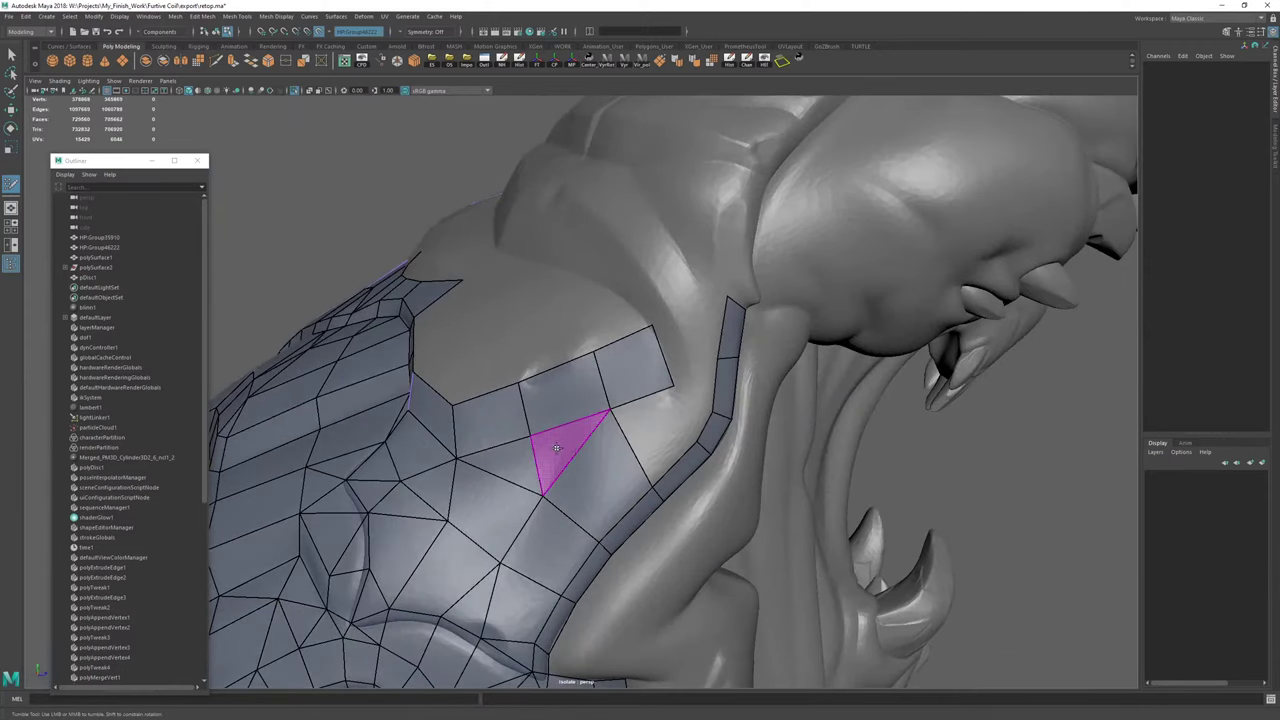
# Fill the triangular gap below the new row and the gaps joining its end to the jaw strip.
pyautogui.keyDown('shift'); pyautogui.click(560, 445); pyautogui.keyUp('shift')
pyautogui.keyDown('alt'); pyautogui.moveTo(674, 417); pyautogui.dragTo(702, 408, button='right'); pyautogui.keyUp('alt')
pyautogui.moveTo(702, 408)
pyautogui.keyDown('alt'); pyautogui.mouseDown()
pyautogui.moveTo(656, 425)
pyautogui.moveTo(709, 417)
pyautogui.mouseUp(); pyautogui.keyUp('alt')
pyautogui.keyDown('shift'); pyautogui.click(662, 415); pyautogui.keyUp('shift')
pyautogui.keyDown('shift'); pyautogui.click(640, 455); pyautogui.keyUp('shift')
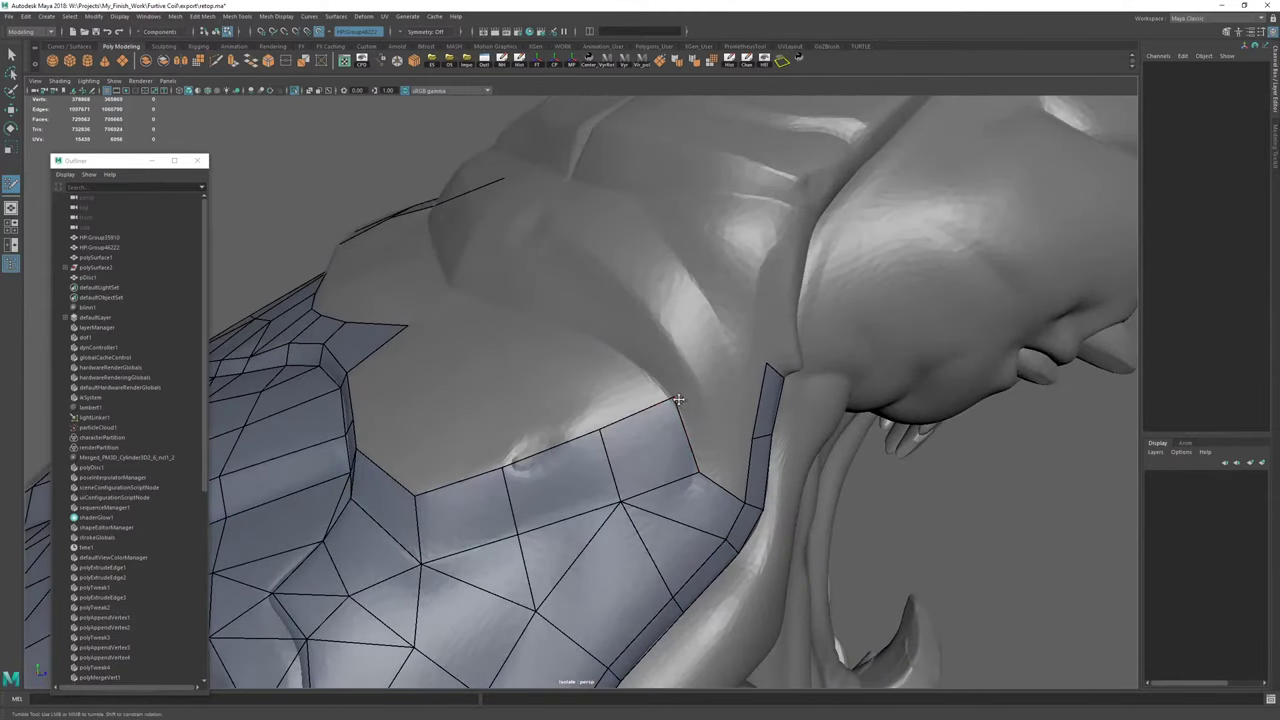
# Lower the row's upper vertices, extrude a narrow quad from its end and fill the gap up to the jaw strip's tip.
pyautogui.moveTo(603, 429); pyautogui.dragTo(600, 439)
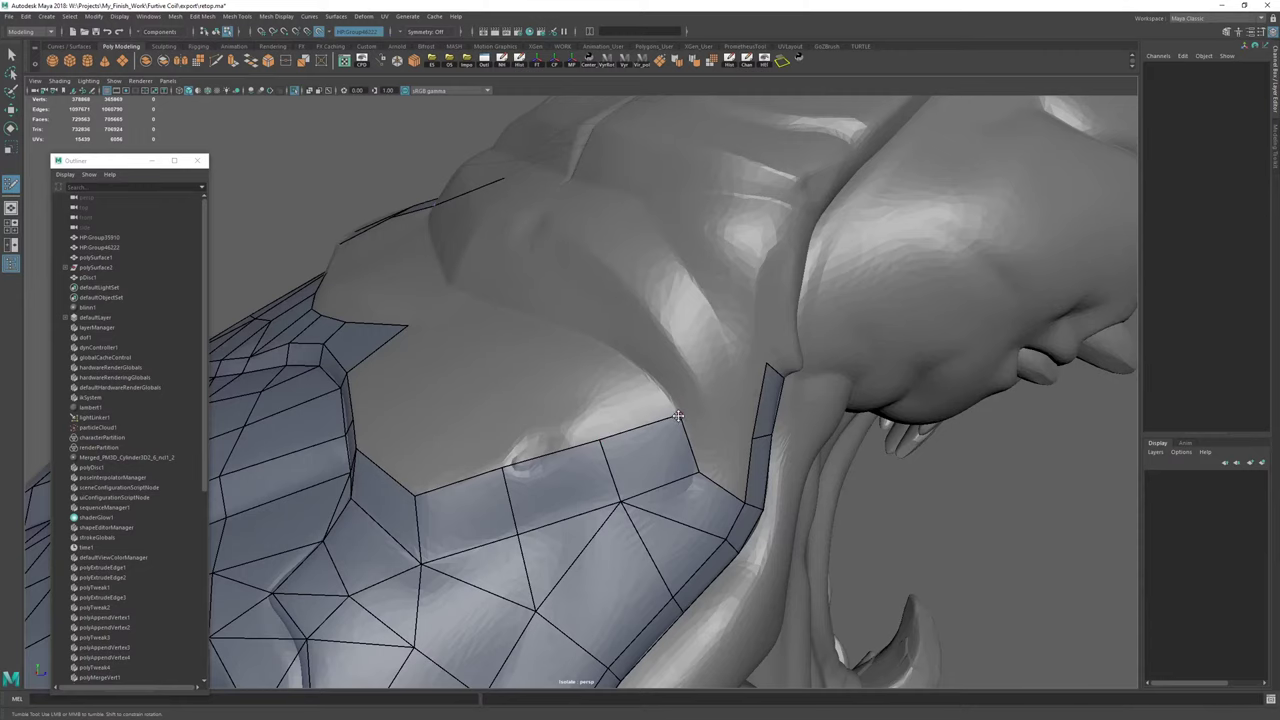
pyautogui.moveTo(697, 436); pyautogui.dragTo(709, 409)
pyautogui.keyDown('alt'); pyautogui.moveTo(709, 409); pyautogui.dragTo(704, 399); pyautogui.keyUp('alt')
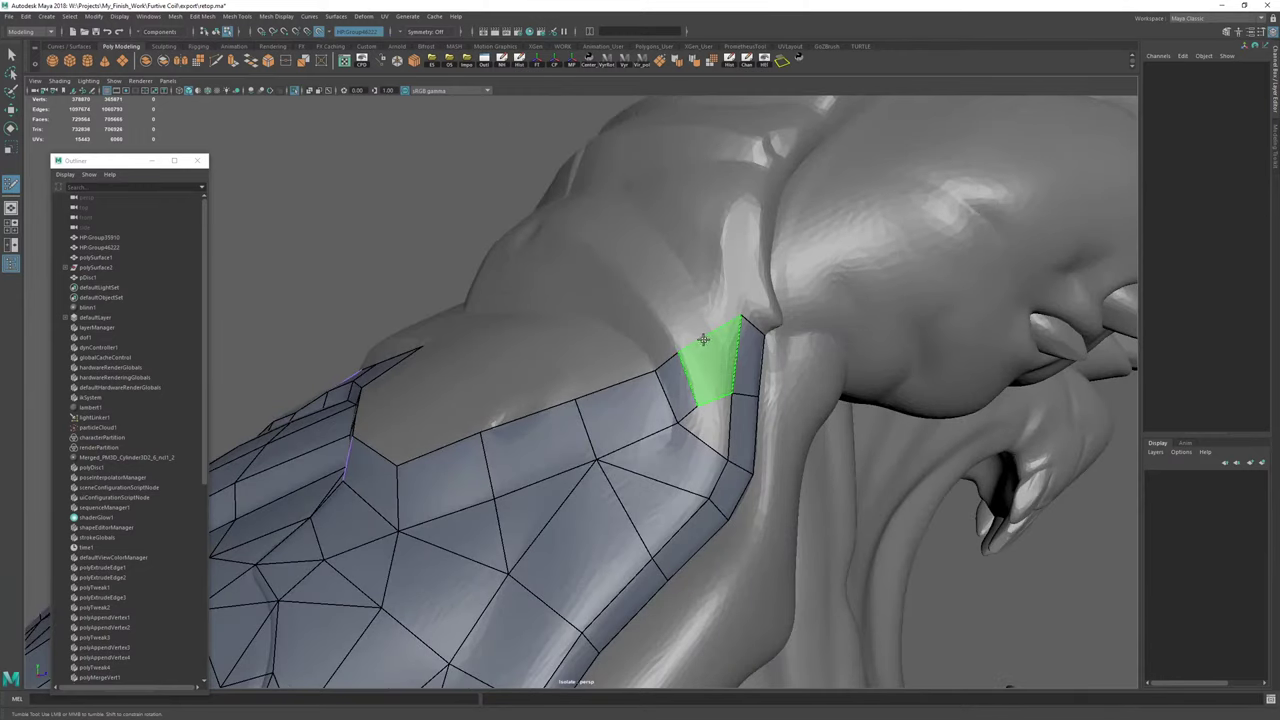
pyautogui.keyDown('shift'); pyautogui.click(705, 340); pyautogui.keyUp('shift')
pyautogui.keyDown('shift'); pyautogui.click(711, 428); pyautogui.keyUp('shift')
pyautogui.keyDown('shift'); pyautogui.click(714, 427); pyautogui.keyUp('shift')
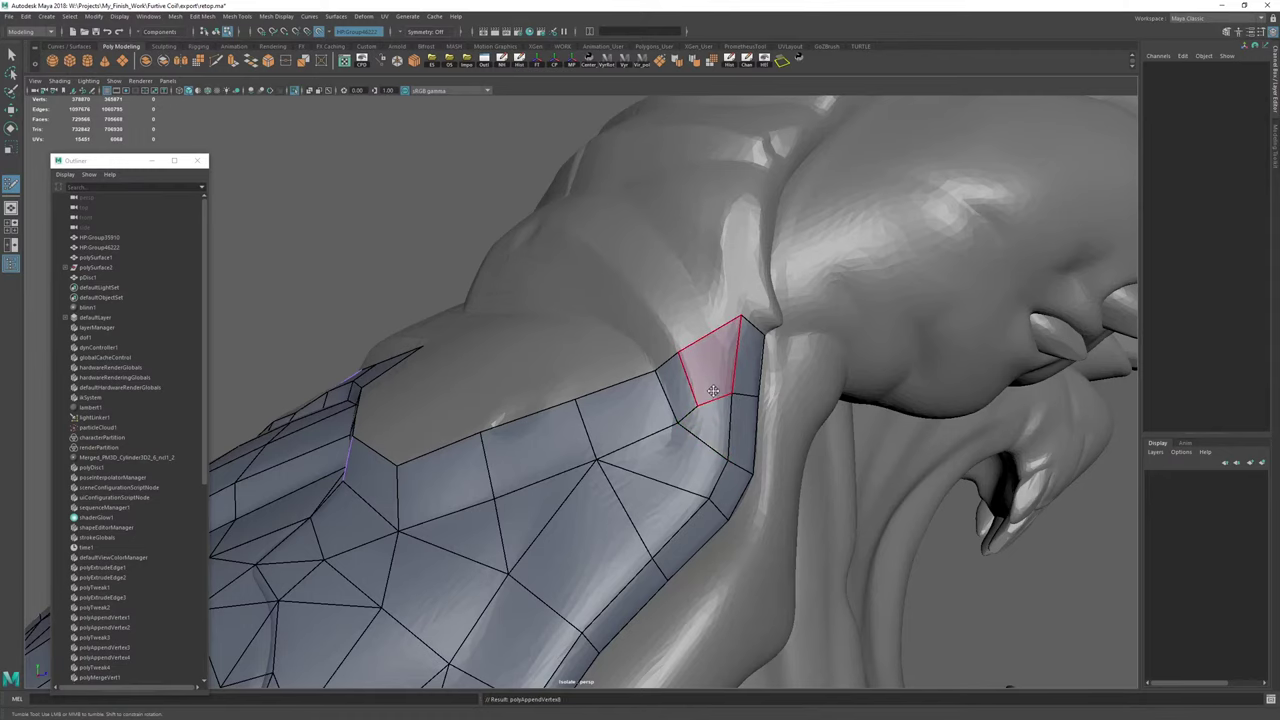
# Cut an edge from the jaw strip's inner vertex to the narrow quad's lower corner and clear the mesh's history.
pyautogui.keyDown('alt'); pyautogui.moveTo(711, 392); pyautogui.dragTo(715, 398); pyautogui.keyUp('alt')
pyautogui.hotkey('ctrl', 'shift', 'x')
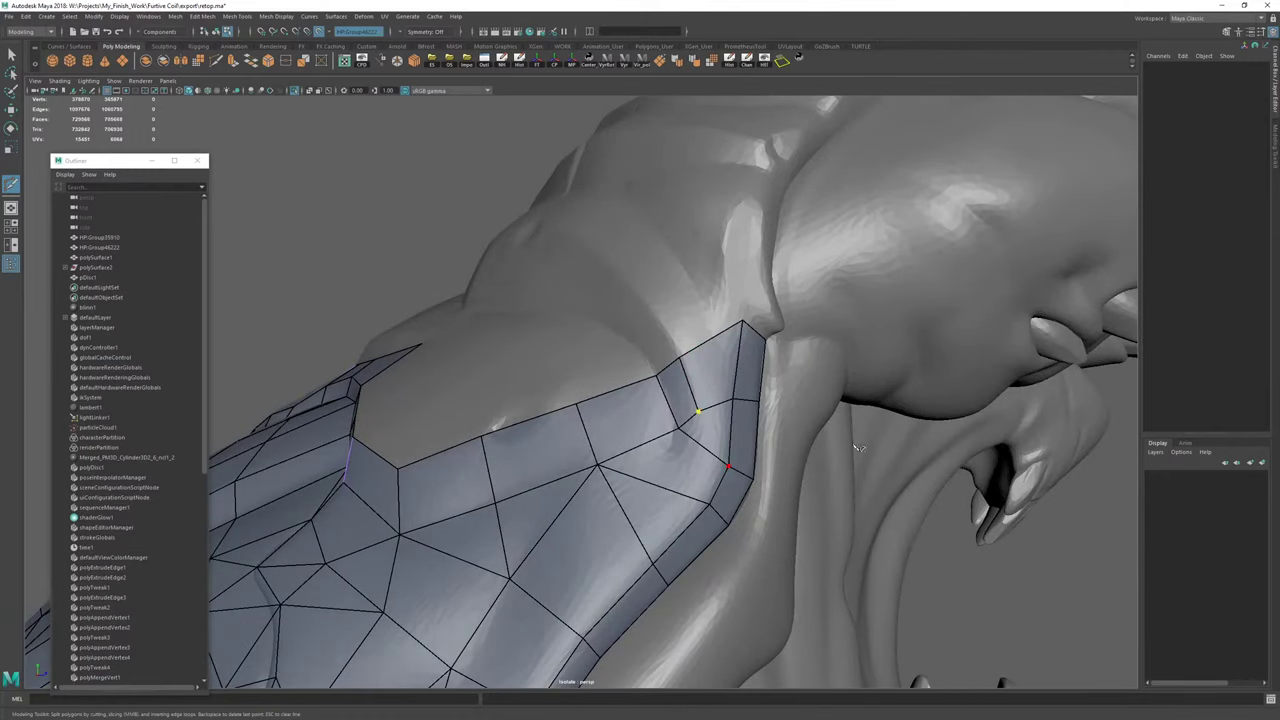
pyautogui.keyDown('alt'); pyautogui.moveTo(880, 412); pyautogui.dragTo(663, 349, button='right'); pyautogui.keyUp('alt')
pyautogui.press('w')
pyautogui.click(731, 62)
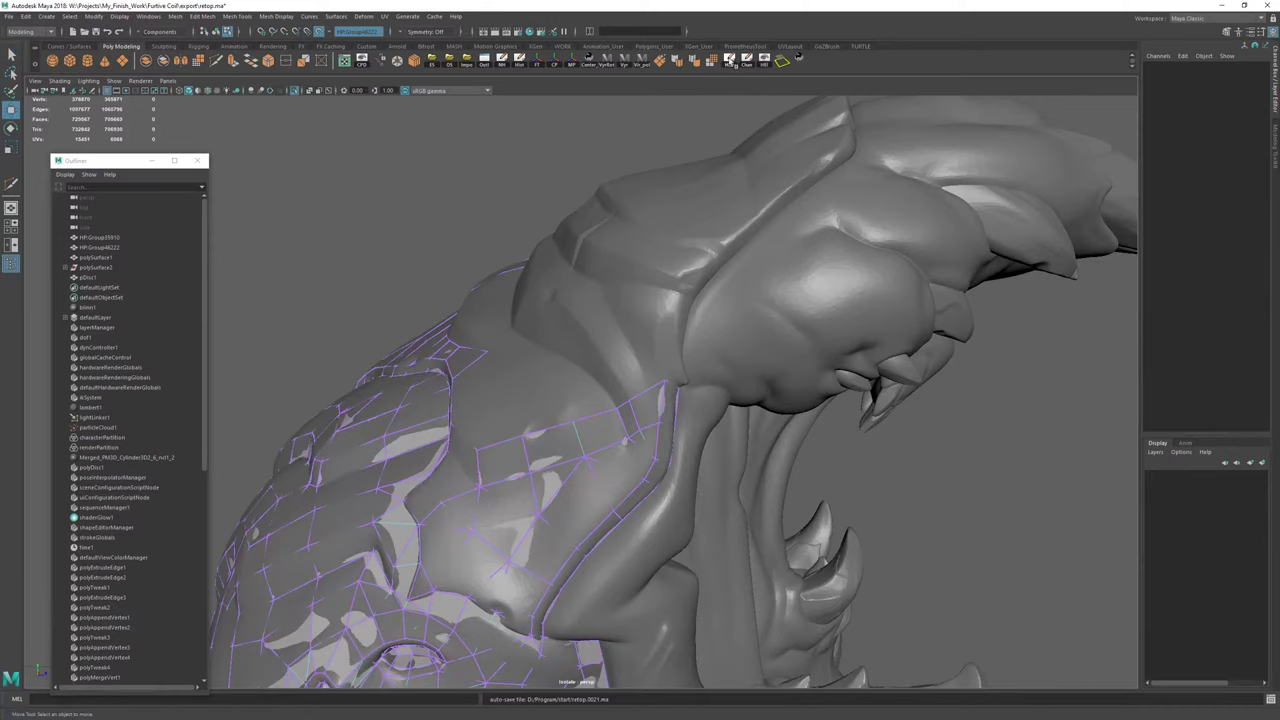
pyautogui.click(747, 62)
pyautogui.hotkey('ctrl', 'shift', 'q')
# Clear the mesh's history again and extrude two narrow faces along the upper neck border, tapering to a point at the end.
pyautogui.moveTo(700, 238)
pyautogui.keyDown('alt'); pyautogui.mouseDown()
pyautogui.moveTo(588, 300)
pyautogui.moveTo(638, 350)
pyautogui.moveTo(674, 354)
pyautogui.moveTo(592, 380)
pyautogui.moveTo(632, 391)
pyautogui.mouseUp(); pyautogui.keyUp('alt')
pyautogui.press('w')
pyautogui.press('F8')
pyautogui.click(731, 62)
pyautogui.click(746, 62)
pyautogui.hotkey('ctrl', 'shift', 'q')
pyautogui.keyDown('alt'); pyautogui.moveTo(622, 389); pyautogui.dragTo(685, 398, button='right'); pyautogui.keyUp('alt')
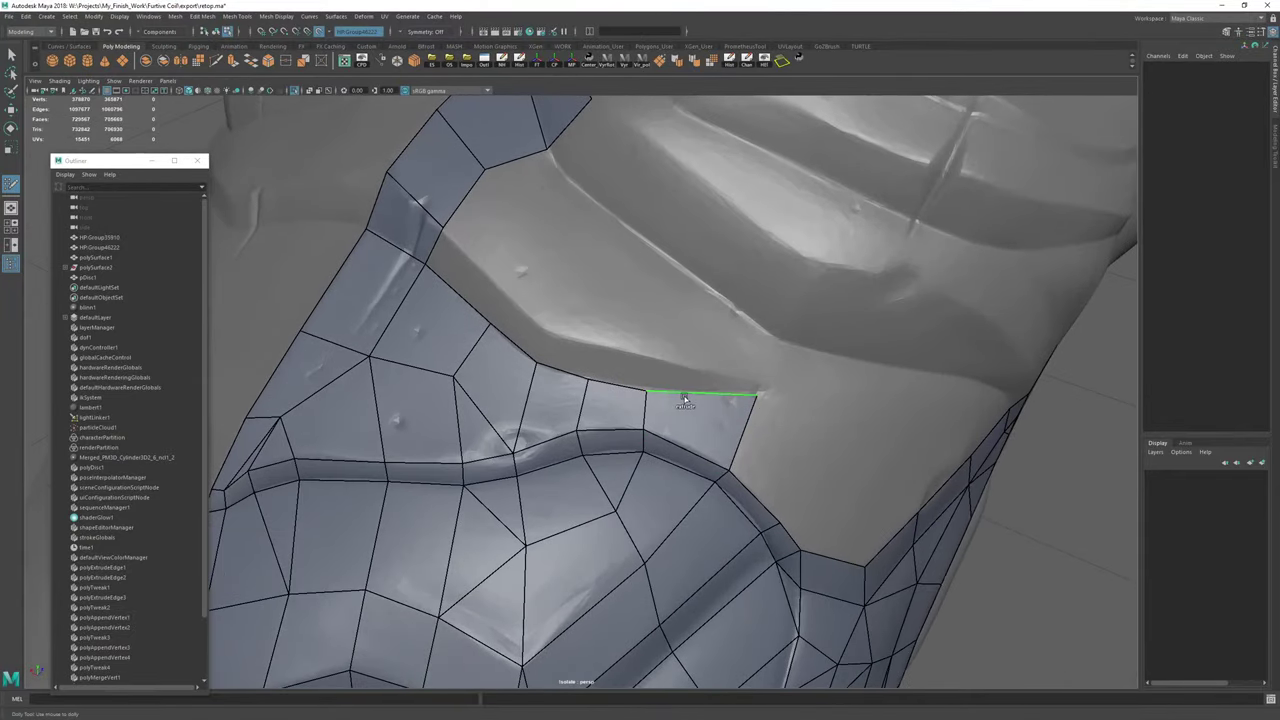
pyautogui.moveTo(684, 400); pyautogui.dragTo(651, 356)
pyautogui.moveTo(761, 373)
pyautogui.mouseDown()
pyautogui.moveTo(757, 391)
pyautogui.moveTo(769, 391)
pyautogui.mouseUp()
pyautogui.moveTo(650, 373)
pyautogui.mouseDown()
pyautogui.moveTo(593, 361)
pyautogui.moveTo(662, 370)
pyautogui.mouseUp()
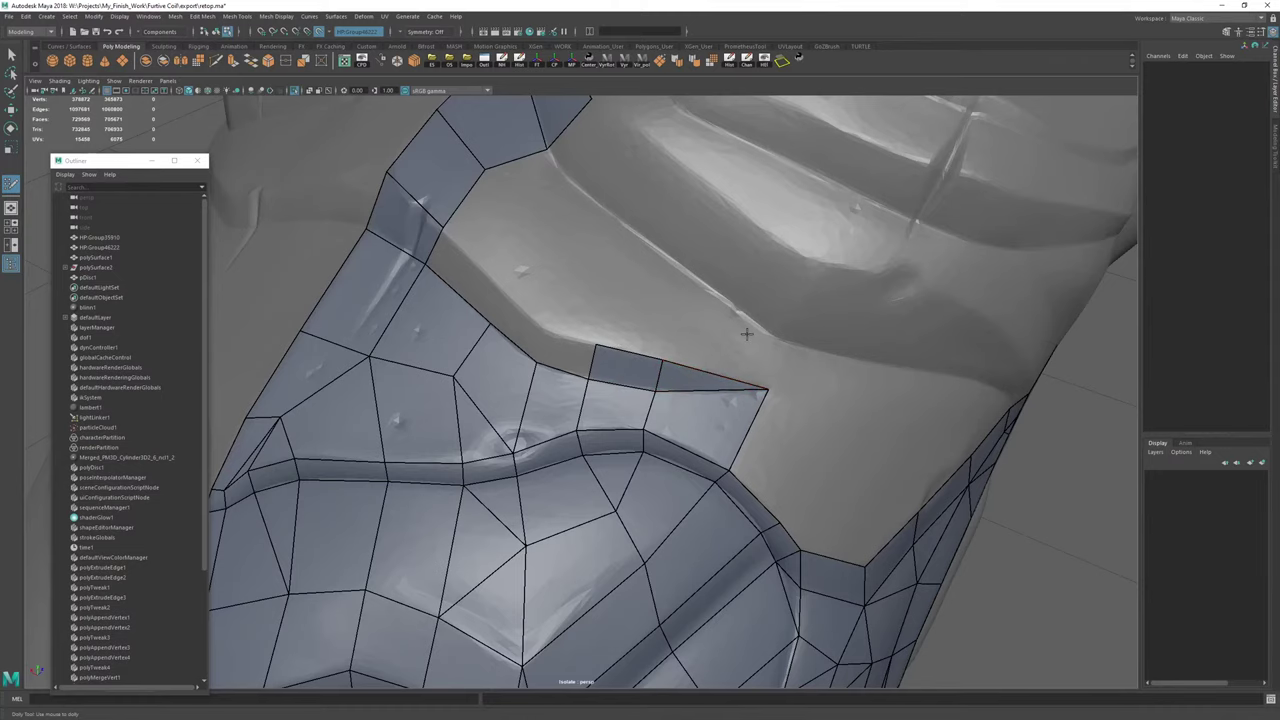
# Continue the narrow strip along the neck fold to the opposite side and build quads above it up to the next crease.
pyautogui.keyDown('alt'); pyautogui.moveTo(703, 322); pyautogui.dragTo(711, 329, button='right'); pyautogui.keyUp('alt')
pyautogui.keyDown('alt'); pyautogui.moveTo(711, 329); pyautogui.dragTo(685, 331); pyautogui.keyUp('alt')
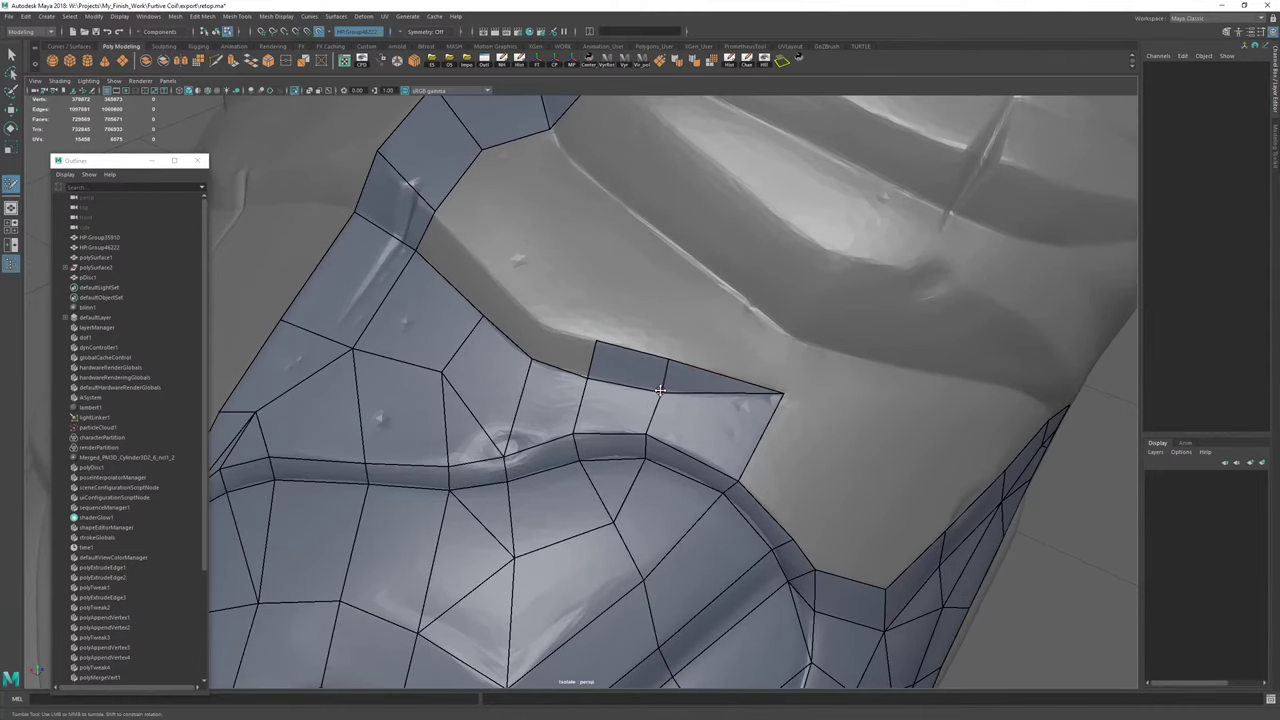
pyautogui.moveTo(587, 362); pyautogui.dragTo(540, 322)
pyautogui.moveTo(482, 396); pyautogui.dragTo(573, 273)
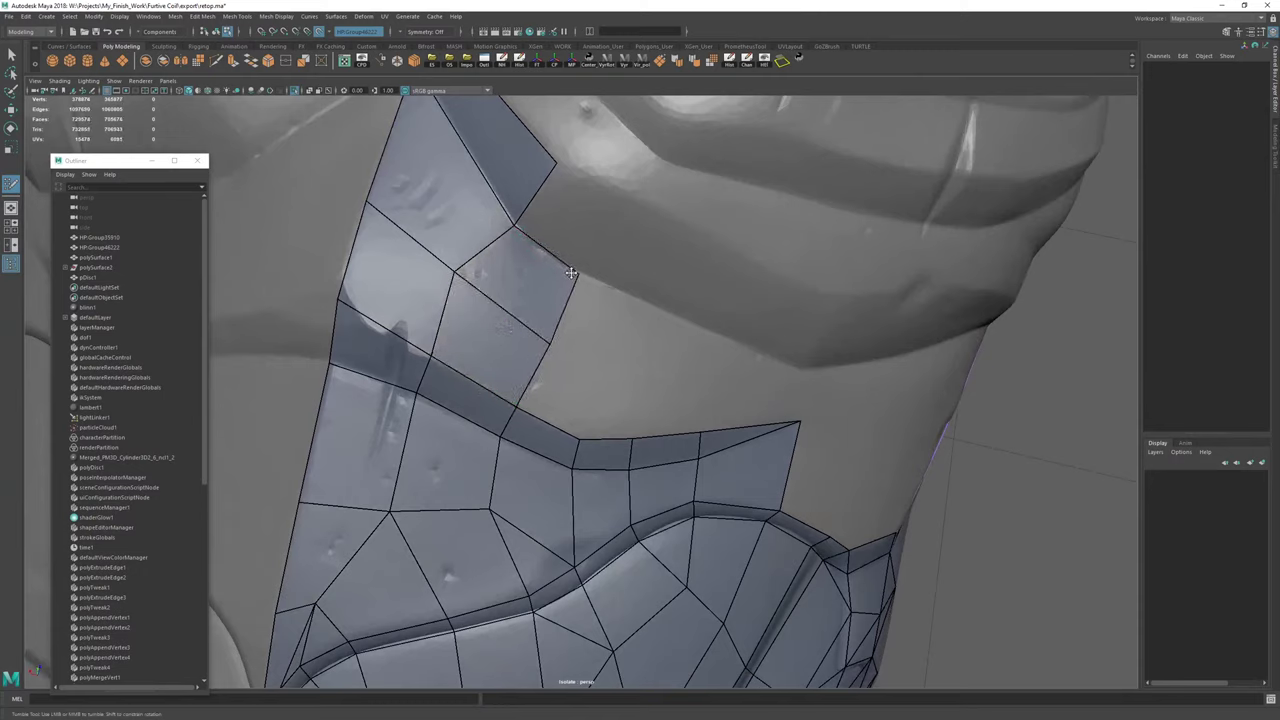
pyautogui.moveTo(546, 426); pyautogui.dragTo(621, 303)
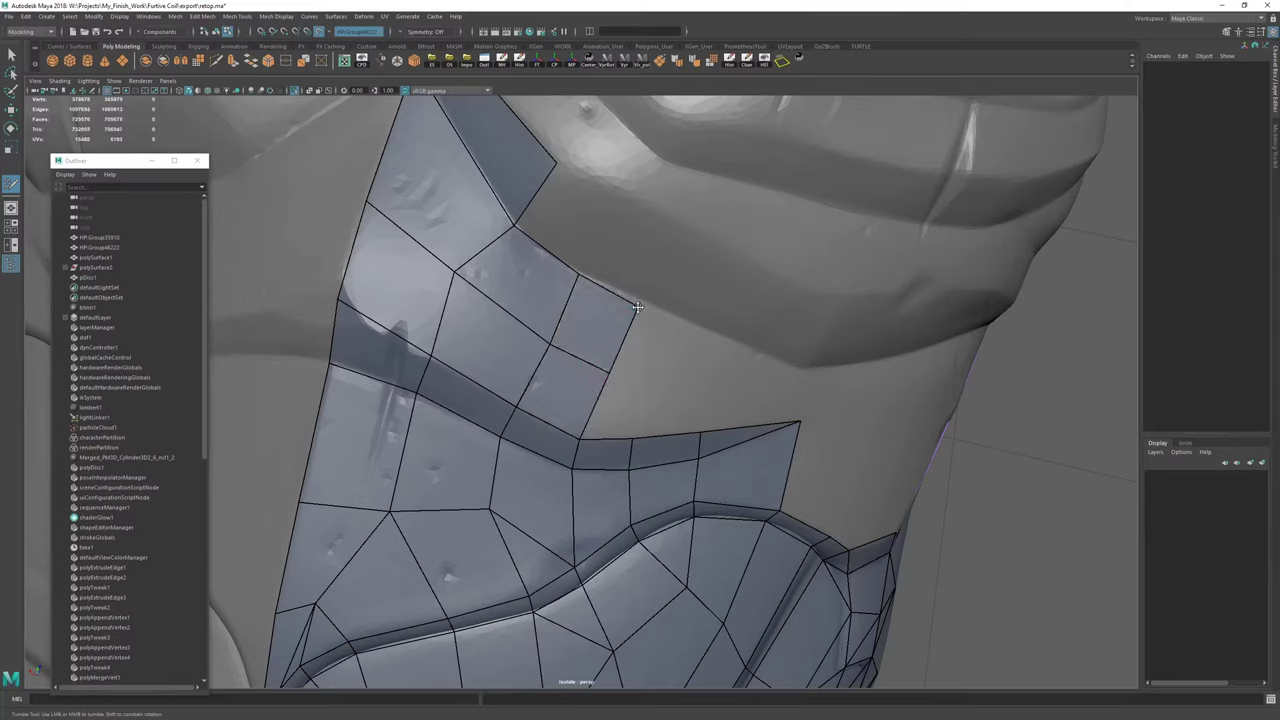
pyautogui.moveTo(550, 343); pyautogui.dragTo(541, 333)
pyautogui.moveTo(622, 352); pyautogui.dragTo(632, 357)
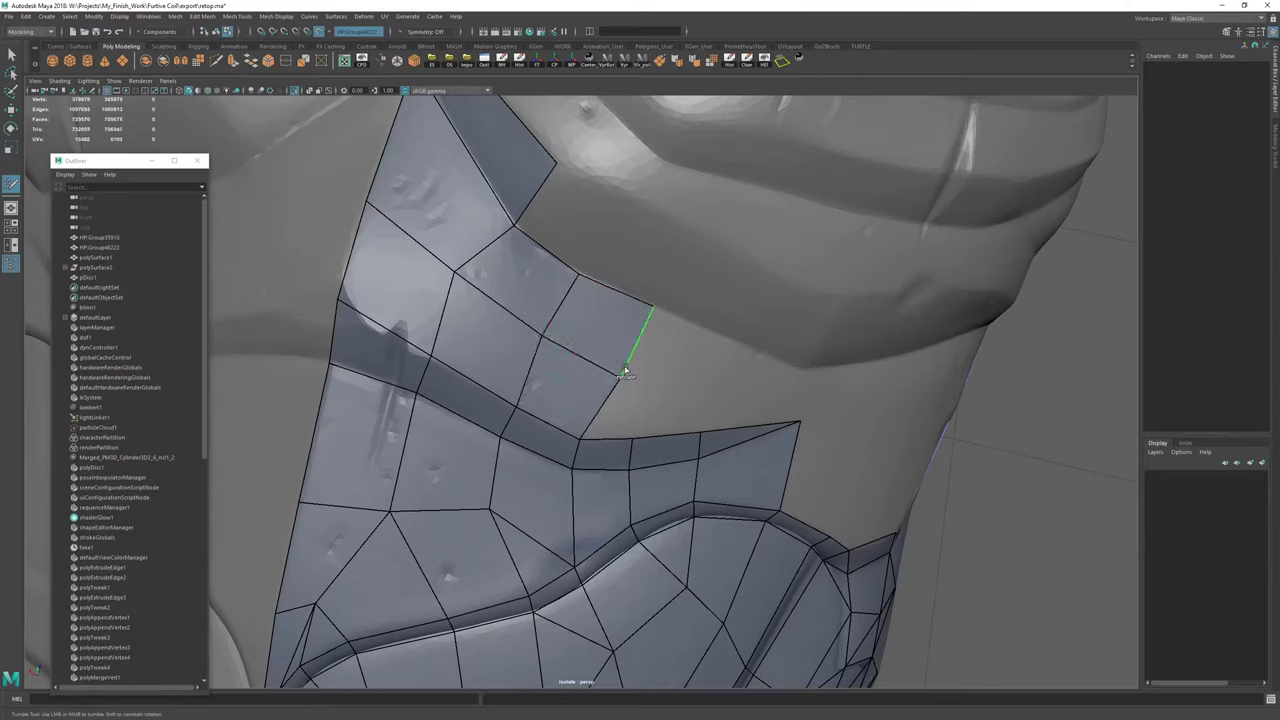
# Add quads above the narrow strip out to its tapered end and align their upper vertices with the crease.
pyautogui.moveTo(669, 452); pyautogui.dragTo(708, 386)
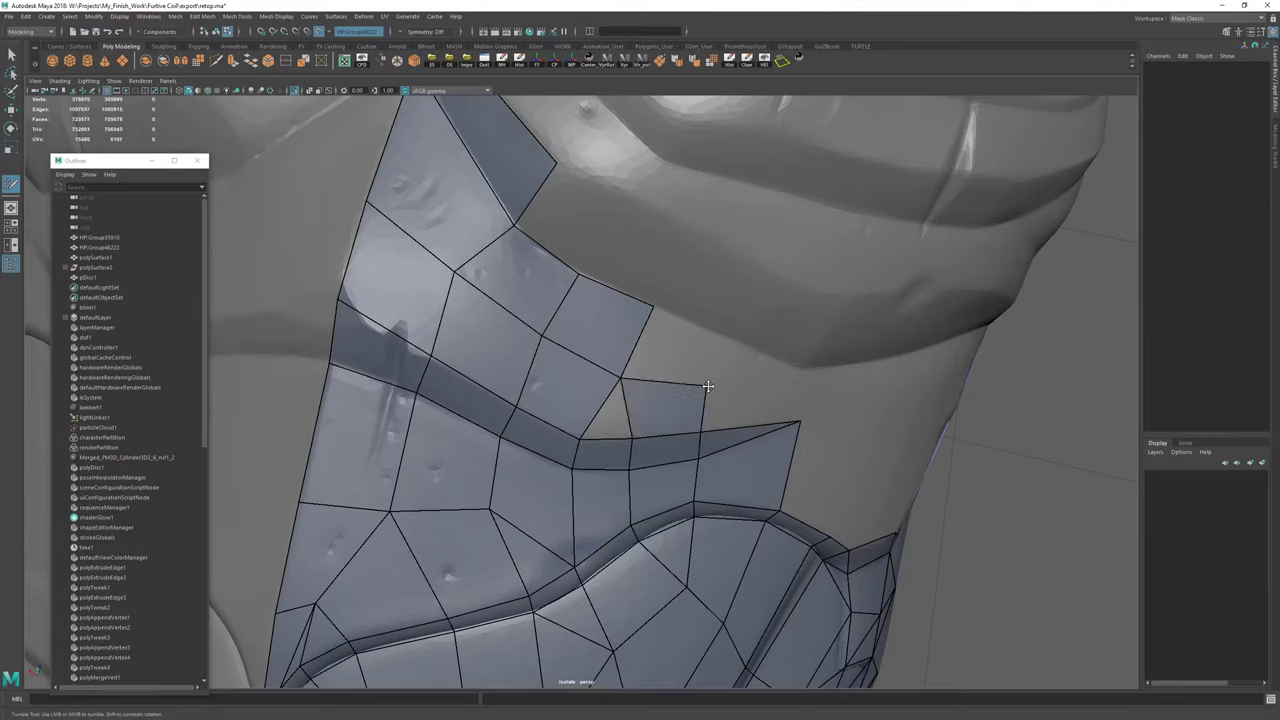
pyautogui.moveTo(710, 321); pyautogui.dragTo(665, 405)
pyautogui.keyDown('shift'); pyautogui.click(625, 387); pyautogui.keyUp('shift')
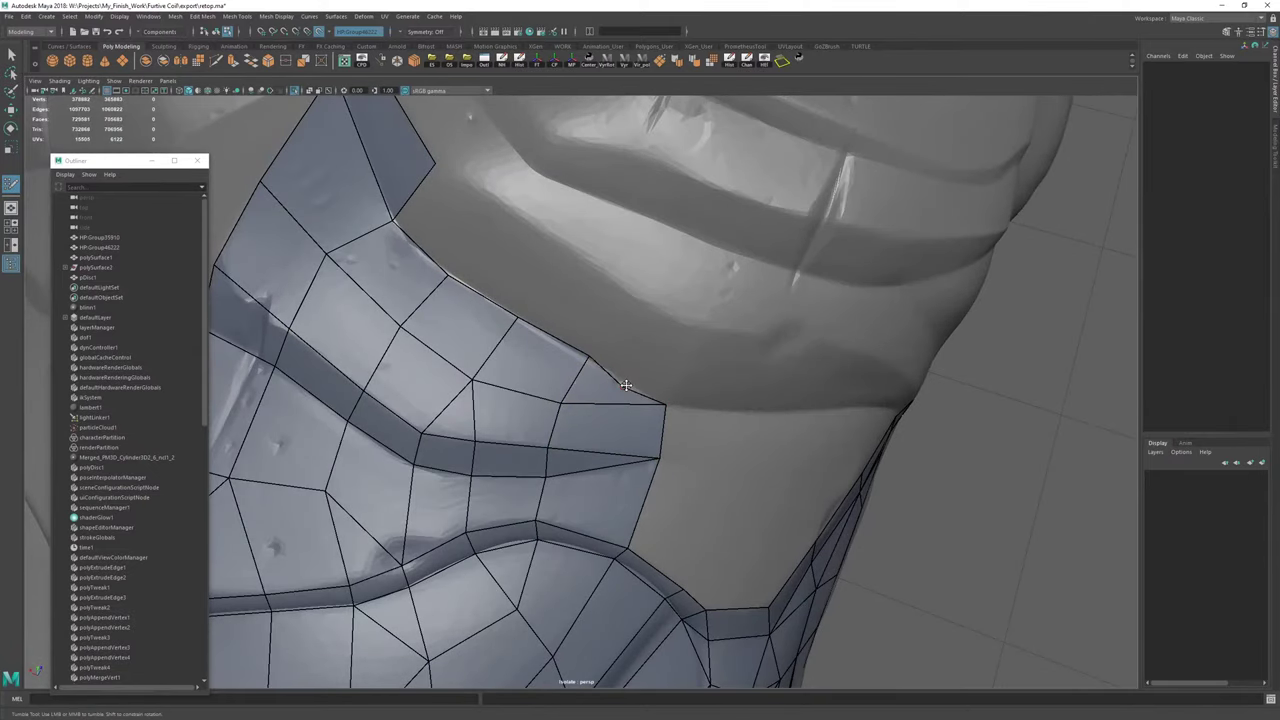
pyautogui.moveTo(588, 357)
pyautogui.mouseDown()
pyautogui.moveTo(565, 384)
pyautogui.moveTo(585, 380)
pyautogui.mouseUp()
pyautogui.keyDown('alt'); pyautogui.moveTo(585, 380); pyautogui.dragTo(651, 397, button='right'); pyautogui.keyUp('alt')
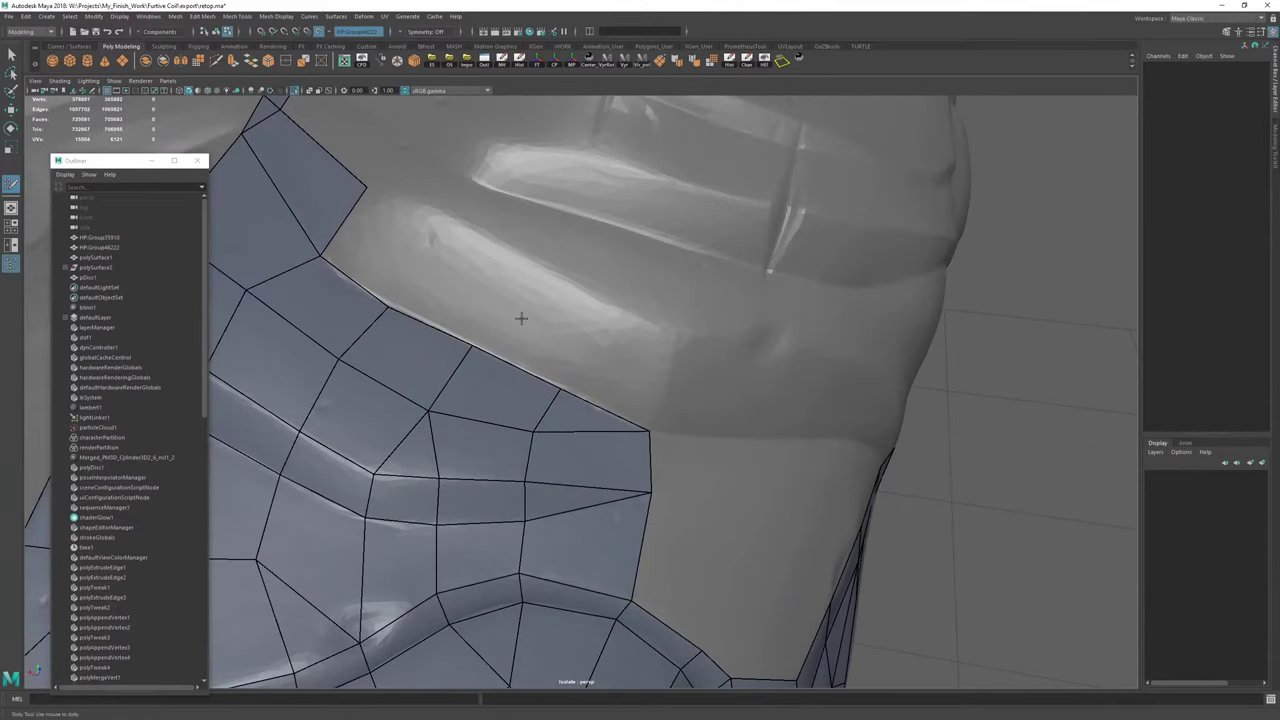
# Extrude another row of quads above the crease and fill the gaps between them.
pyautogui.keyDown('alt'); pyautogui.moveTo(521, 318); pyautogui.dragTo(497, 326, button='right'); pyautogui.keyUp('alt')
pyautogui.keyDown('alt'); pyautogui.moveTo(497, 326); pyautogui.dragTo(475, 347); pyautogui.keyUp('alt')
pyautogui.keyDown('alt'); pyautogui.moveTo(475, 347); pyautogui.dragTo(558, 389, button='middle'); pyautogui.keyUp('alt')
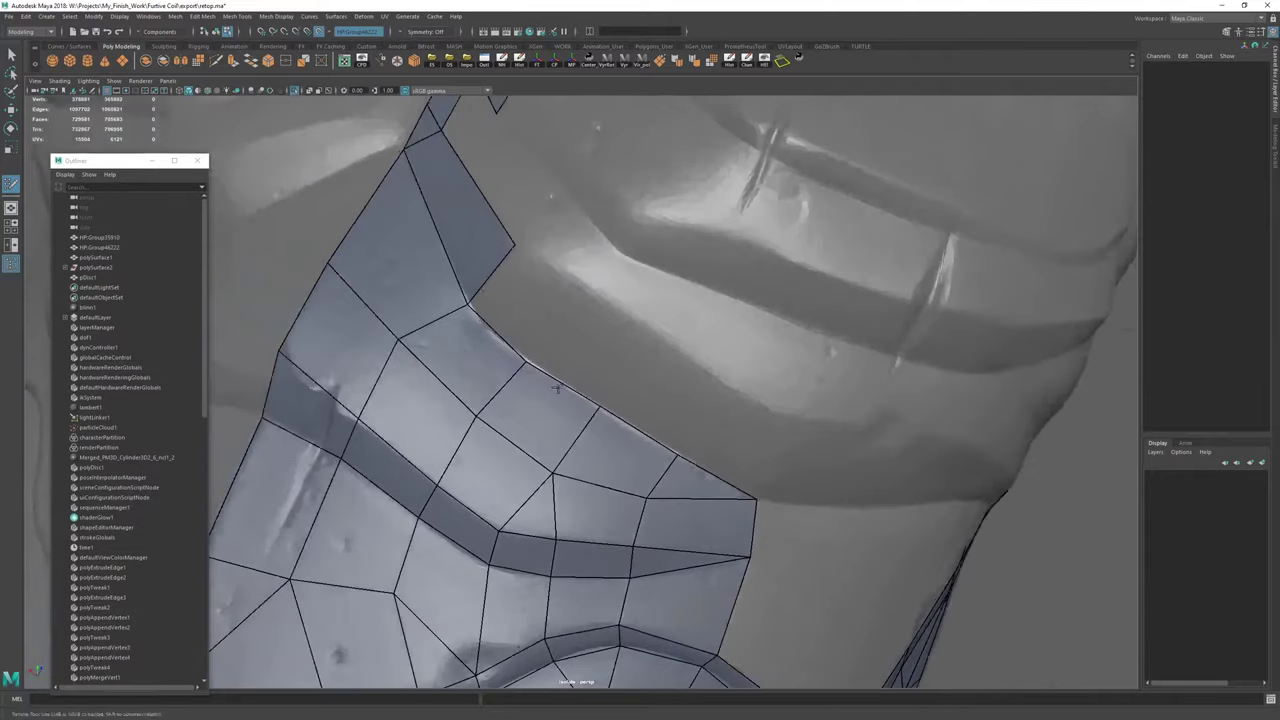
pyautogui.keyDown('alt'); pyautogui.moveTo(558, 389); pyautogui.dragTo(614, 311); pyautogui.keyUp('alt')
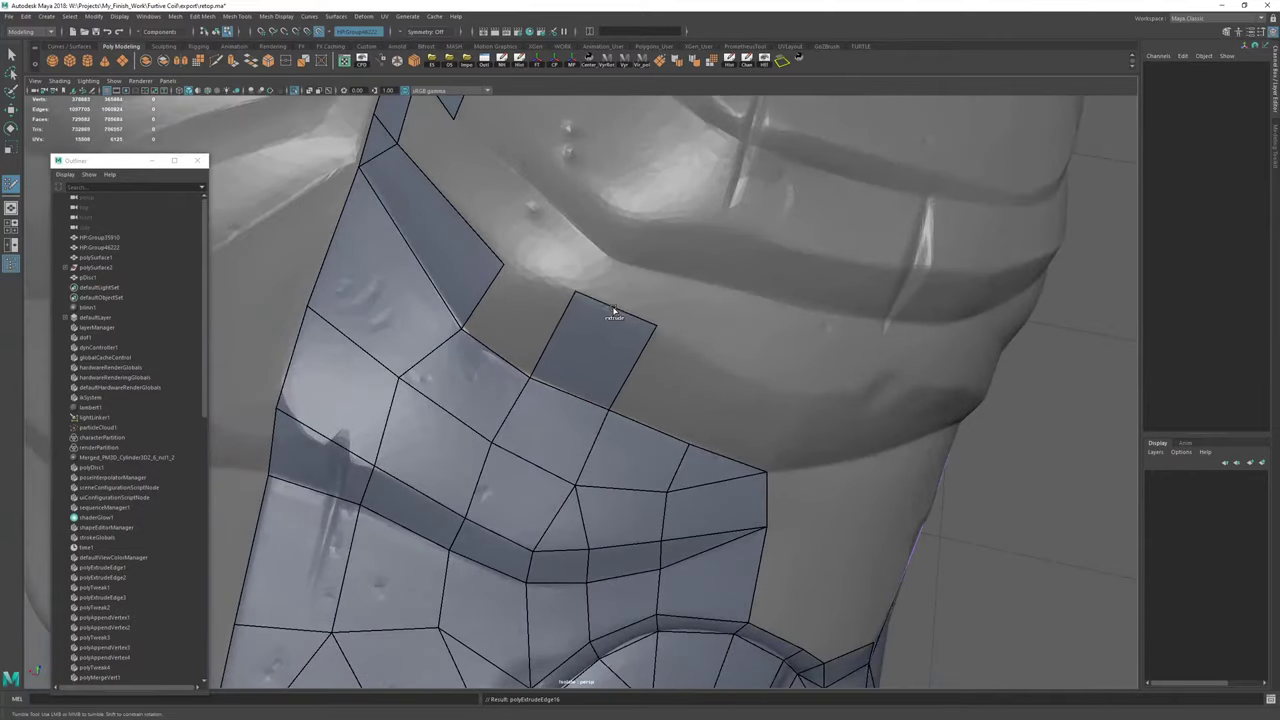
pyautogui.keyDown('shift'); pyautogui.click(525, 282); pyautogui.keyUp('shift')
pyautogui.moveTo(718, 461); pyautogui.dragTo(750, 379)
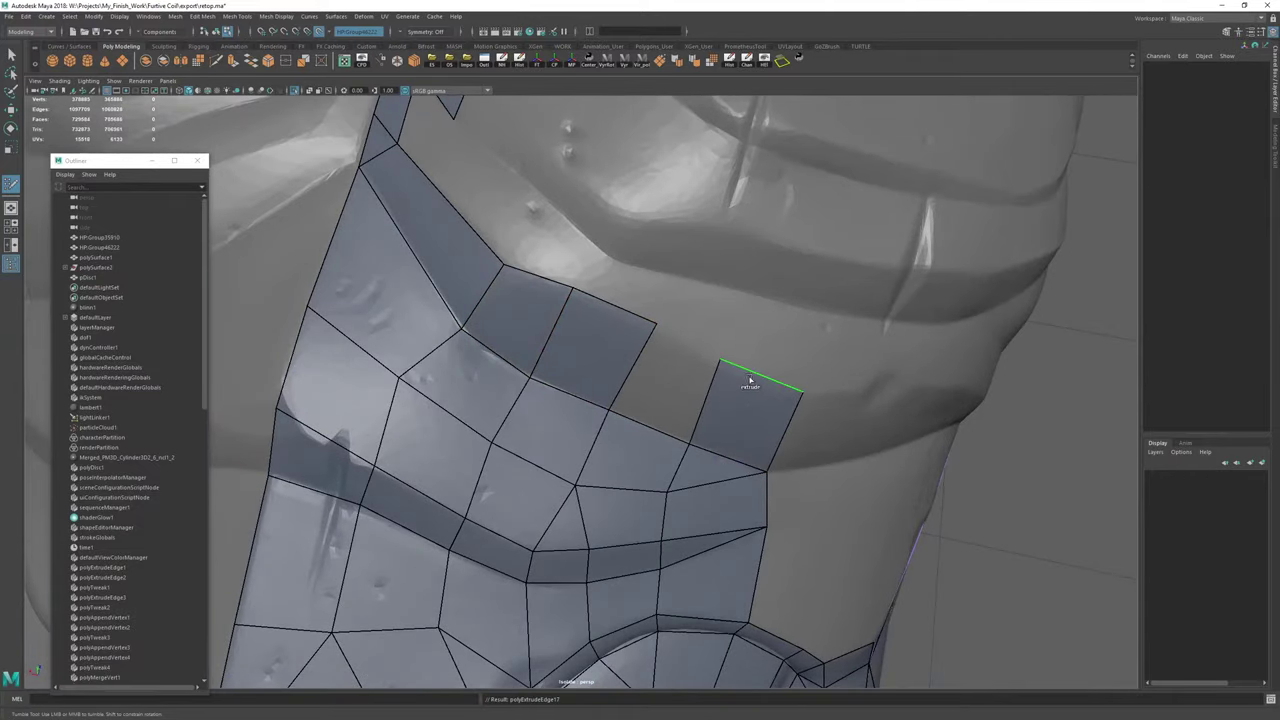
pyautogui.keyDown('shift'); pyautogui.click(658, 375); pyautogui.keyUp('shift')
# Reposition the upper and inner vertices of the new row to even out its quads.
pyautogui.keyDown('alt'); pyautogui.moveTo(658, 375); pyautogui.dragTo(651, 354); pyautogui.keyUp('alt')
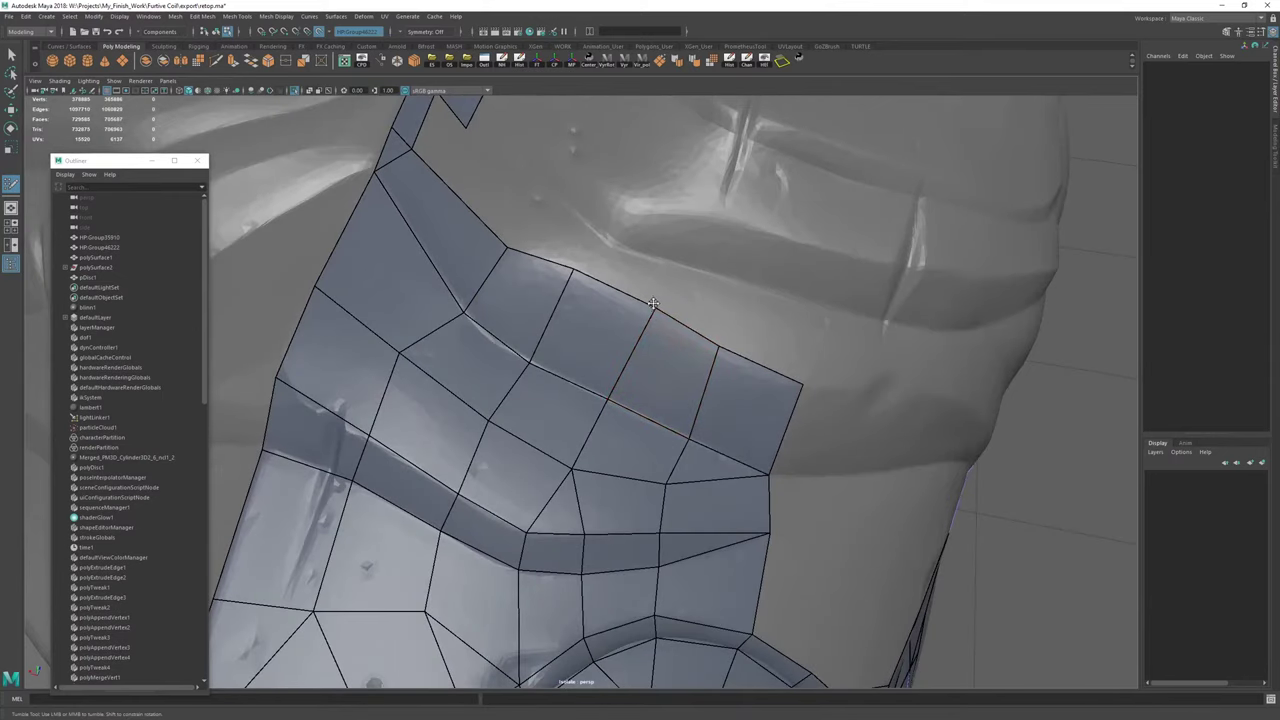
pyautogui.moveTo(659, 311)
pyautogui.mouseDown()
pyautogui.moveTo(751, 367)
pyautogui.moveTo(648, 310)
pyautogui.moveTo(660, 319)
pyautogui.mouseUp()
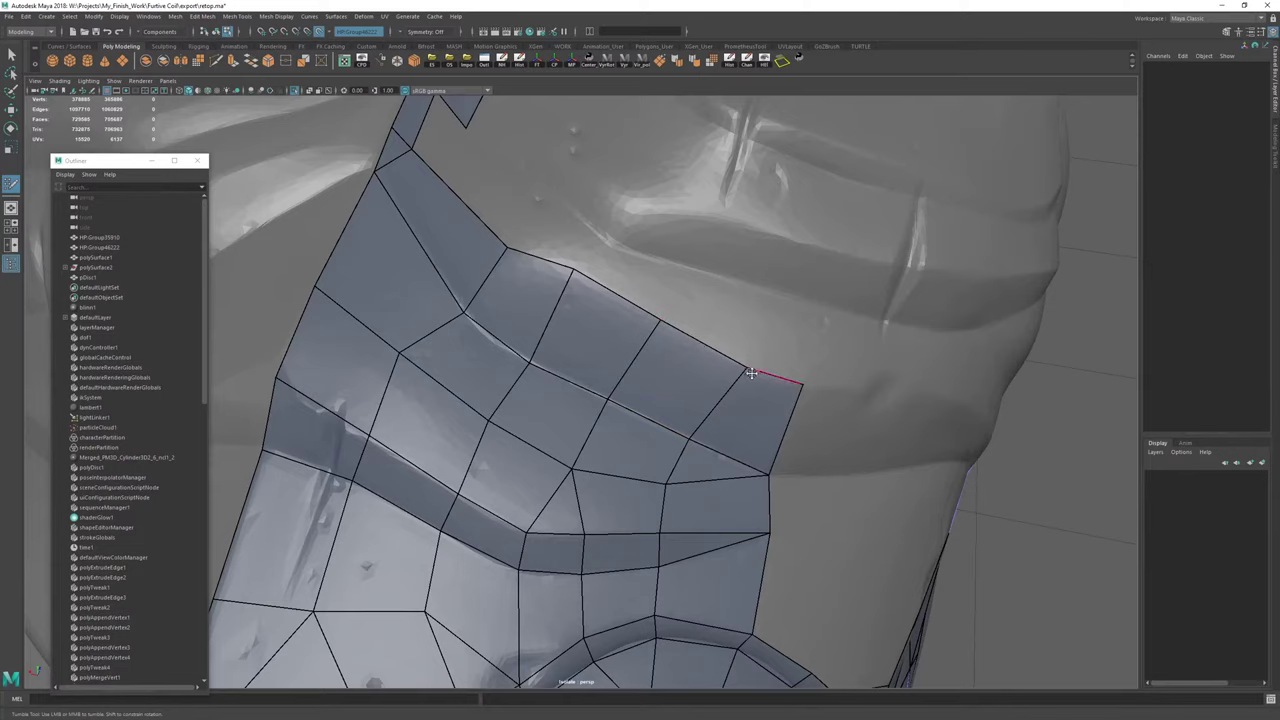
pyautogui.moveTo(752, 370); pyautogui.dragTo(734, 356)
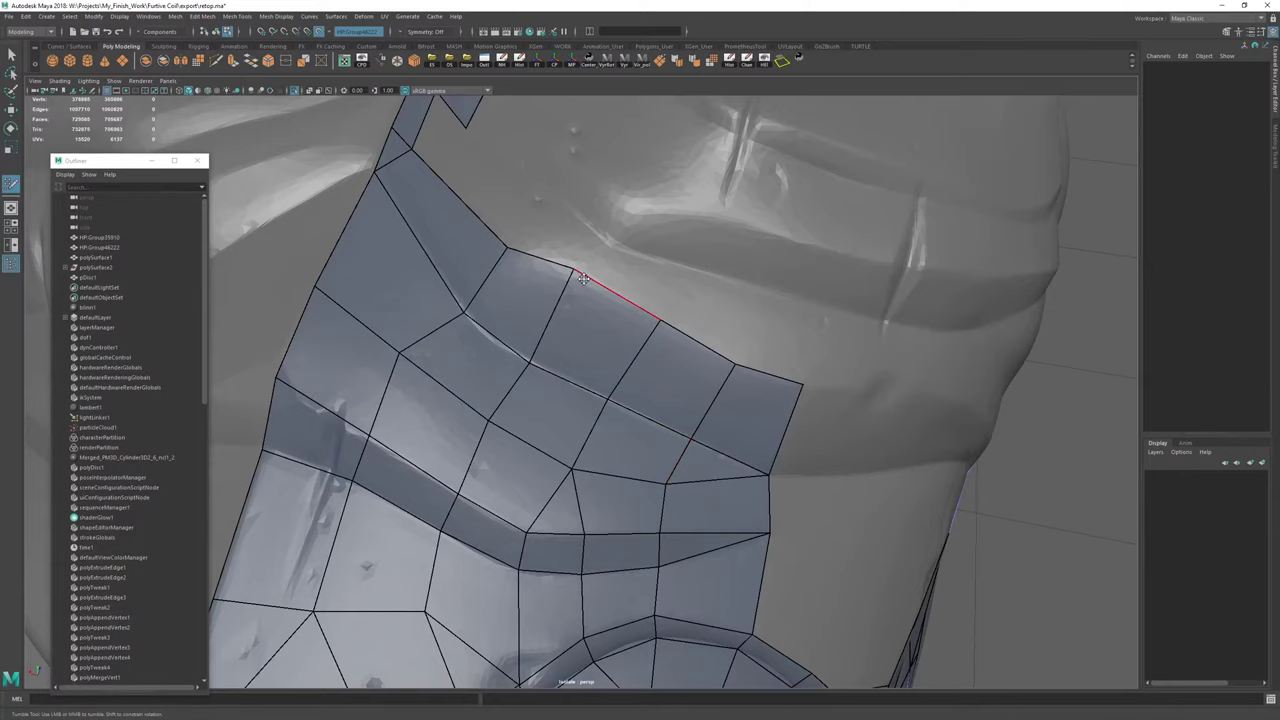
pyautogui.moveTo(661, 319); pyautogui.dragTo(636, 329)
pyautogui.moveTo(708, 362); pyautogui.dragTo(703, 366)
pyautogui.keyDown('alt'); pyautogui.moveTo(764, 372); pyautogui.dragTo(606, 331); pyautogui.keyUp('alt')
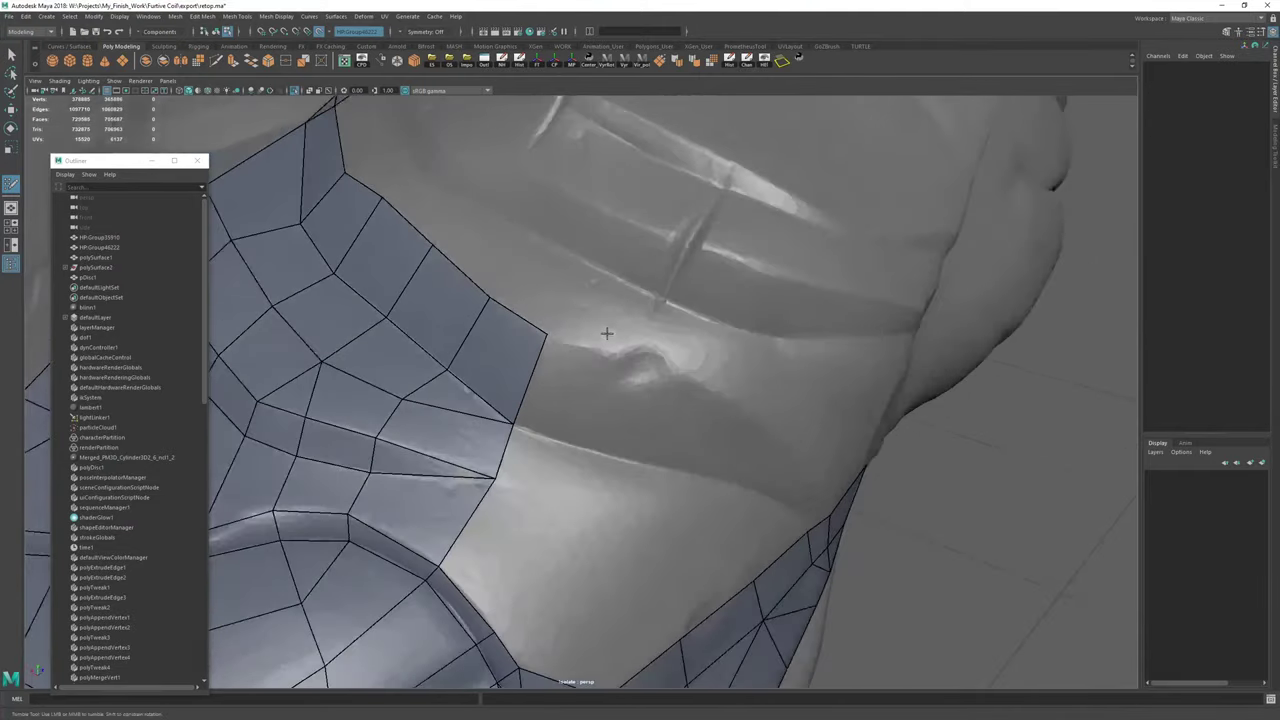
# Delete the mesh's construction history and reactivate Quad Draw.
pyautogui.keyDown('alt'); pyautogui.moveTo(606, 331); pyautogui.dragTo(829, 362, button='right'); pyautogui.keyUp('alt')
pyautogui.keyDown('alt'); pyautogui.moveTo(750, 323); pyautogui.dragTo(690, 386, button='right'); pyautogui.keyUp('alt')
pyautogui.moveTo(690, 386)
pyautogui.keyDown('alt'); pyautogui.mouseDown()
pyautogui.moveTo(714, 374)
pyautogui.moveTo(698, 357)
pyautogui.moveTo(775, 408)
pyautogui.mouseUp(); pyautogui.keyUp('alt')
pyautogui.press('w')
pyautogui.click(730, 62)
pyautogui.click(781, 62)
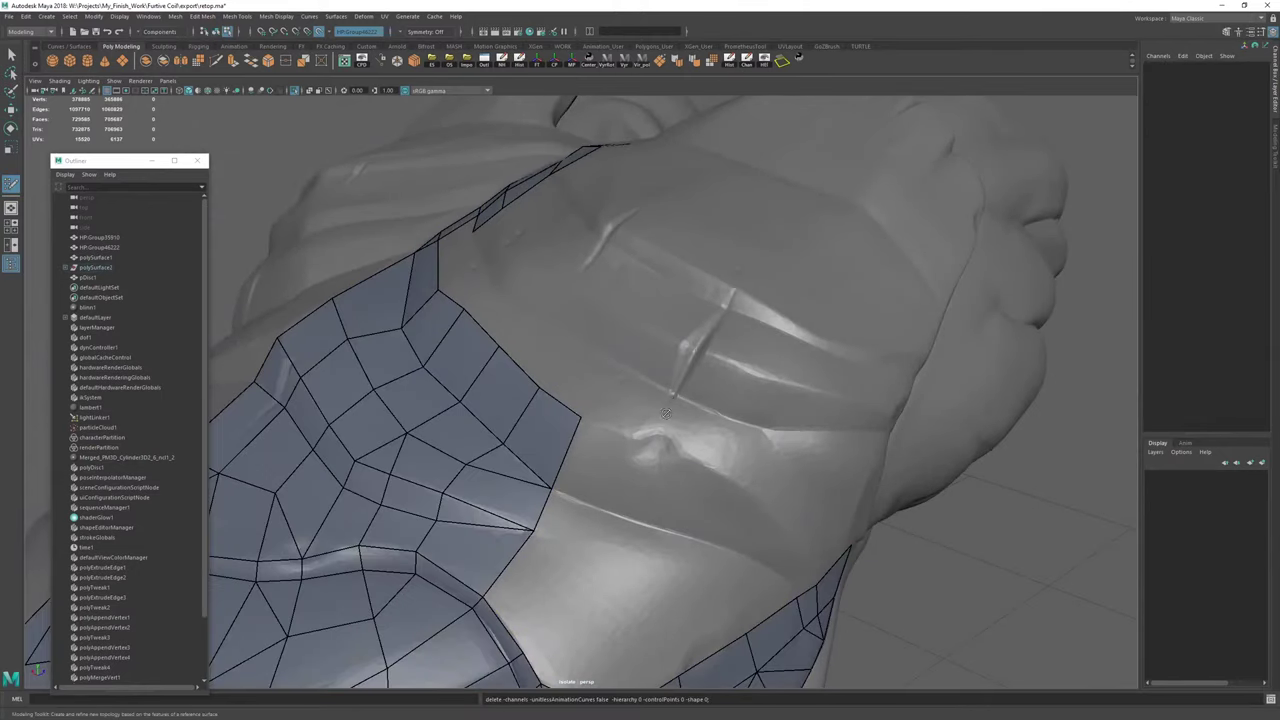
# Extend the top row with two larger quads along the crease toward the jaw and adjust their vertices.
pyautogui.keyDown('alt'); pyautogui.moveTo(524, 391); pyautogui.dragTo(511, 389); pyautogui.keyUp('alt')
pyautogui.keyDown('alt'); pyautogui.moveTo(511, 389); pyautogui.dragTo(471, 383, button='right'); pyautogui.keyUp('alt')
pyautogui.moveTo(471, 383)
pyautogui.keyDown('alt'); pyautogui.mouseDown()
pyautogui.moveTo(540, 348)
pyautogui.moveTo(541, 422)
pyautogui.moveTo(612, 438)
pyautogui.mouseUp(); pyautogui.keyUp('alt')
pyautogui.keyDown('alt'); pyautogui.moveTo(612, 438); pyautogui.dragTo(686, 418); pyautogui.keyUp('alt')
pyautogui.moveTo(689, 503); pyautogui.dragTo(660, 507)
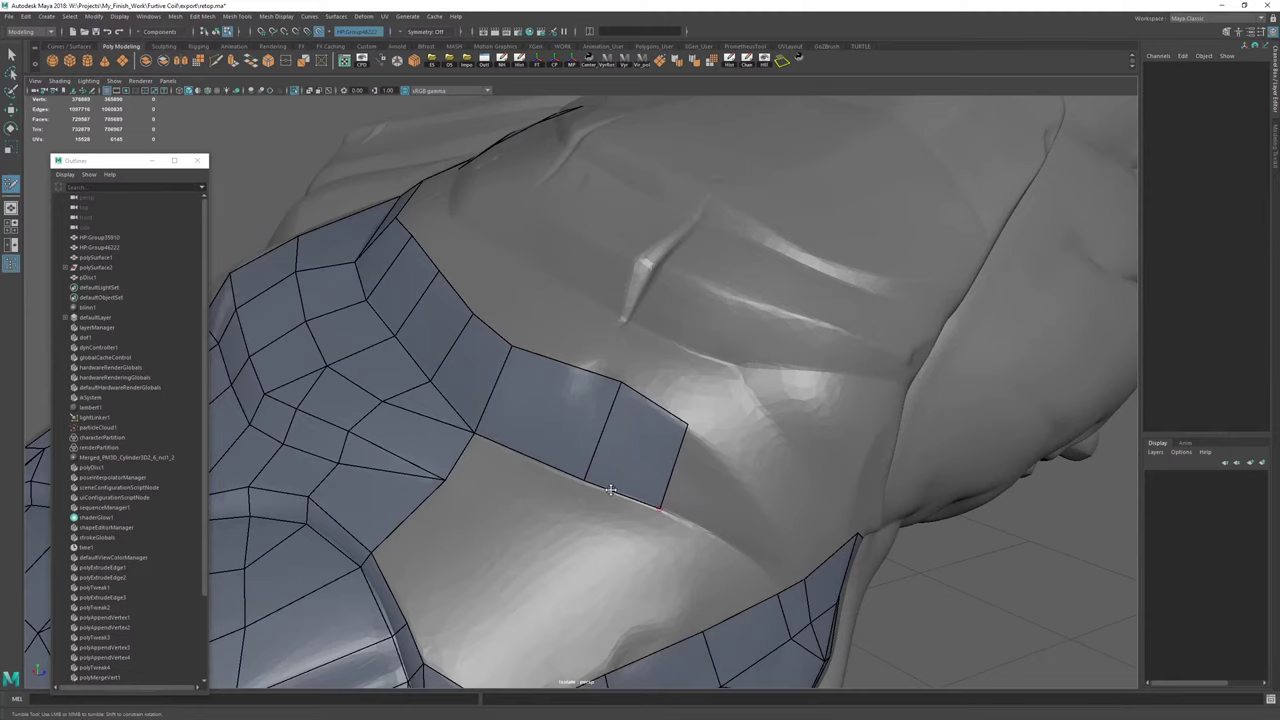
pyautogui.moveTo(598, 444); pyautogui.dragTo(588, 439)
pyautogui.keyDown('alt'); pyautogui.moveTo(640, 487); pyautogui.dragTo(540, 417, button='middle'); pyautogui.keyUp('alt')
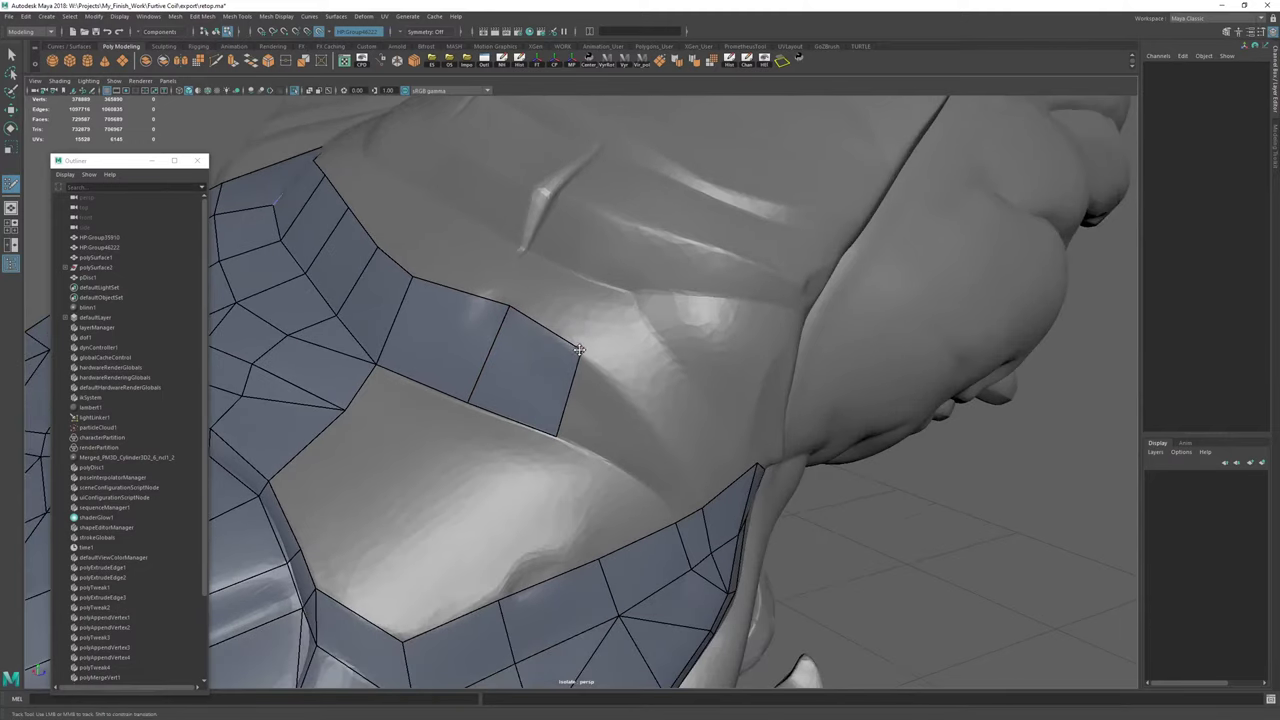
# Continue the row down along the crease and join its end to the border behind the jaw.
pyautogui.moveTo(568, 406); pyautogui.dragTo(611, 439)
pyautogui.moveTo(631, 387); pyautogui.dragTo(641, 414)
pyautogui.moveTo(601, 467); pyautogui.dragTo(656, 442)
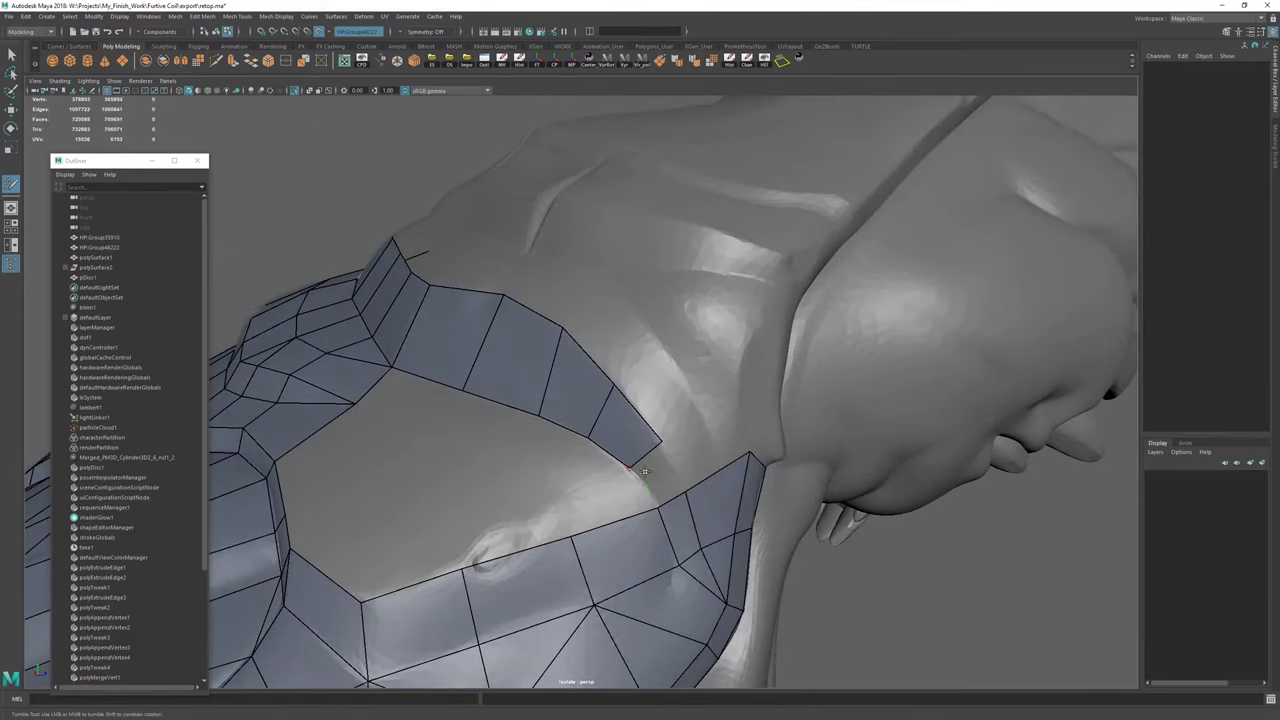
pyautogui.keyDown('shift'); pyautogui.click(643, 471); pyautogui.keyUp('shift')
# Add a second row of quads beneath the crease row and fill the triangular gap where it meets the lower border.
pyautogui.moveTo(630, 468)
pyautogui.mouseDown()
pyautogui.moveTo(677, 486)
pyautogui.moveTo(609, 477)
pyautogui.moveTo(591, 382)
pyautogui.moveTo(693, 418)
pyautogui.moveTo(652, 442)
pyautogui.moveTo(737, 463)
pyautogui.moveTo(749, 454)
pyautogui.moveTo(723, 463)
pyautogui.moveTo(737, 489)
pyautogui.moveTo(531, 434)
pyautogui.moveTo(587, 486)
pyautogui.moveTo(567, 497)
pyautogui.moveTo(549, 490)
pyautogui.moveTo(640, 462)
pyautogui.mouseUp()
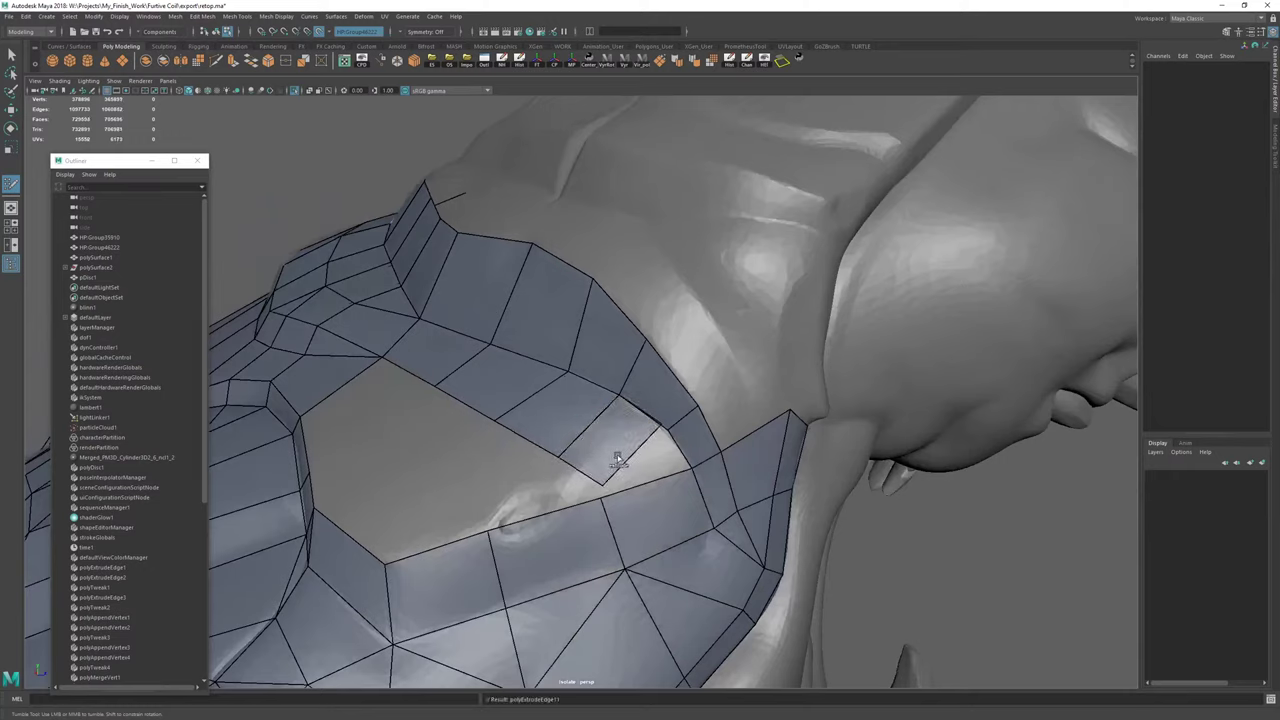
pyautogui.keyDown('shift'); pyautogui.click(672, 461); pyautogui.keyUp('shift')
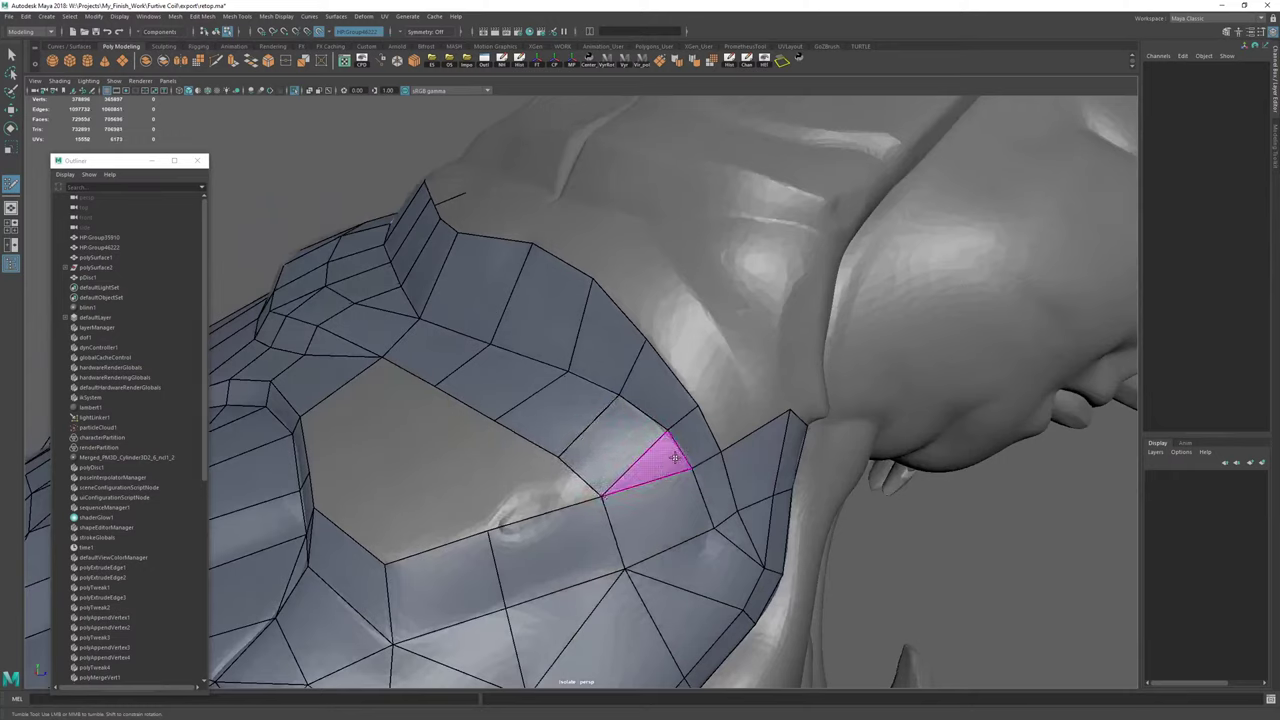
pyautogui.keyDown('alt'); pyautogui.moveTo(502, 440); pyautogui.dragTo(663, 449); pyautogui.keyUp('alt')
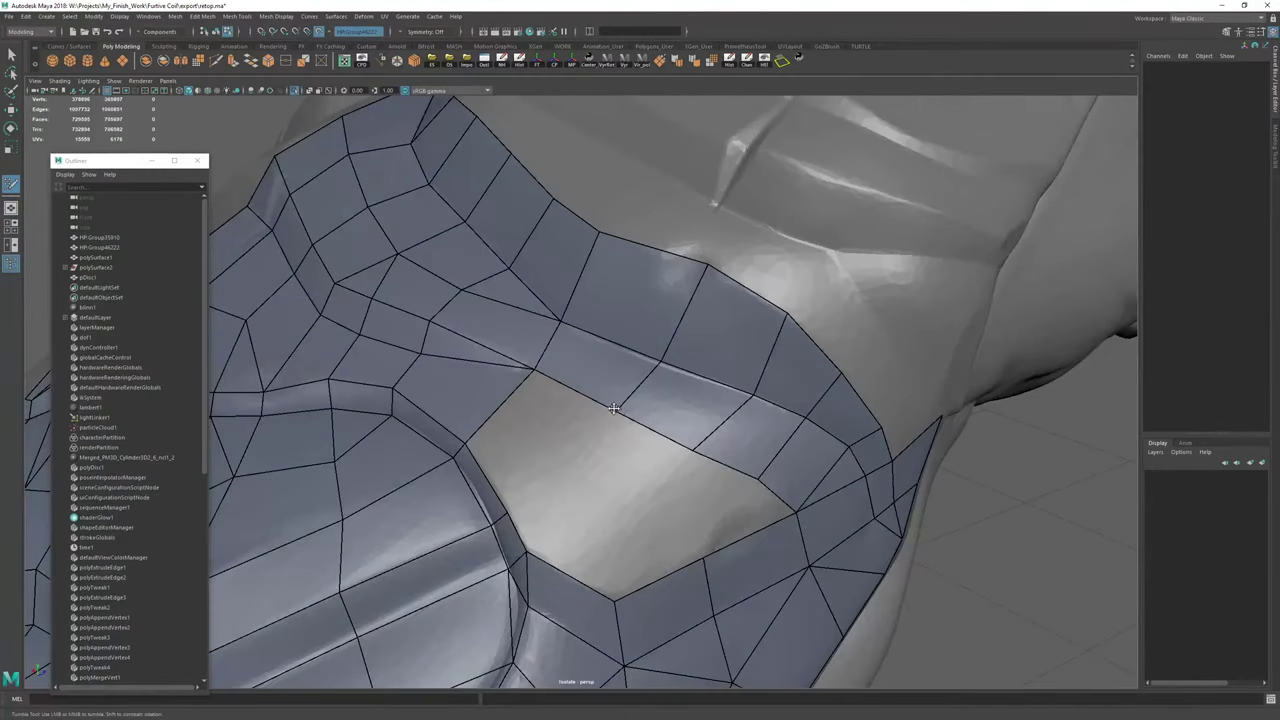
# Bridge the remaining hole with quads from the second row to the ridge border and fill the two gaps below them.
pyautogui.keyDown('alt'); pyautogui.moveTo(695, 508); pyautogui.dragTo(609, 459, button='middle'); pyautogui.keyUp('alt')
pyautogui.moveTo(635, 412)
pyautogui.mouseDown()
pyautogui.moveTo(562, 454)
pyautogui.moveTo(567, 473)
pyautogui.mouseUp()
pyautogui.moveTo(528, 433); pyautogui.dragTo(546, 426)
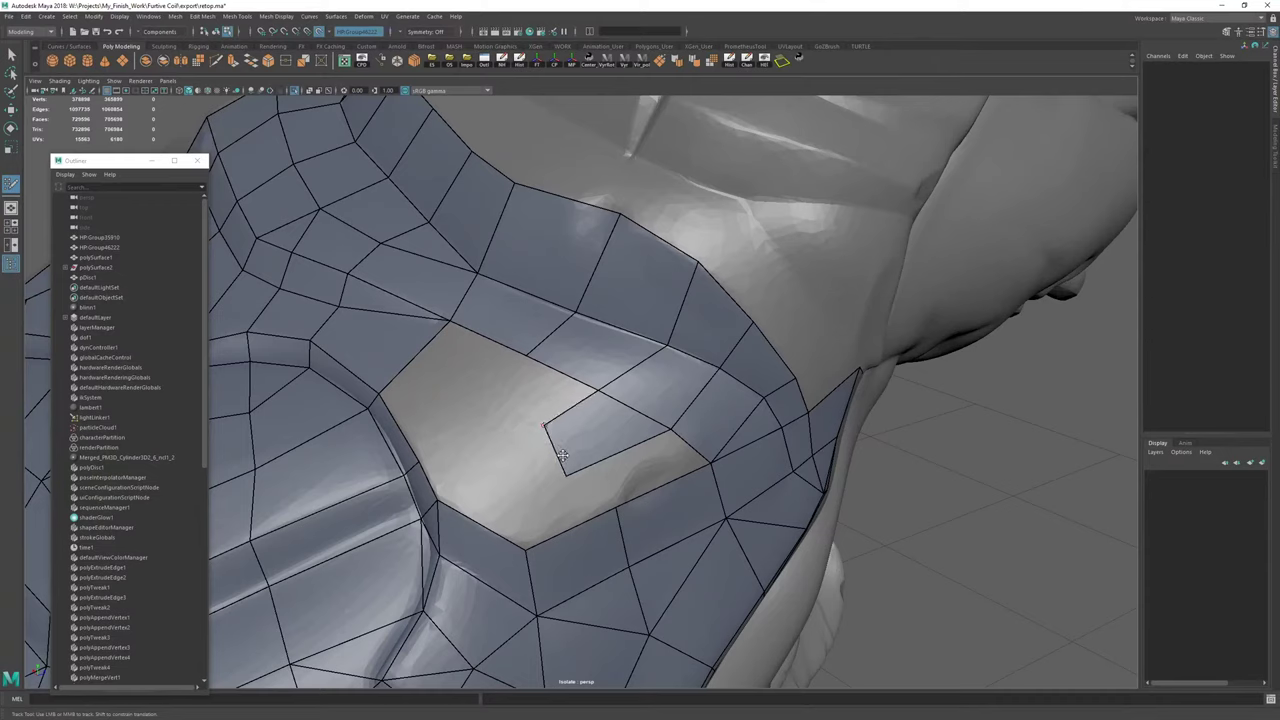
pyautogui.moveTo(567, 475); pyautogui.dragTo(425, 470)
pyautogui.moveTo(554, 456); pyautogui.dragTo(547, 453)
pyautogui.keyDown('shift'); pyautogui.click(550, 493); pyautogui.keyUp('shift')
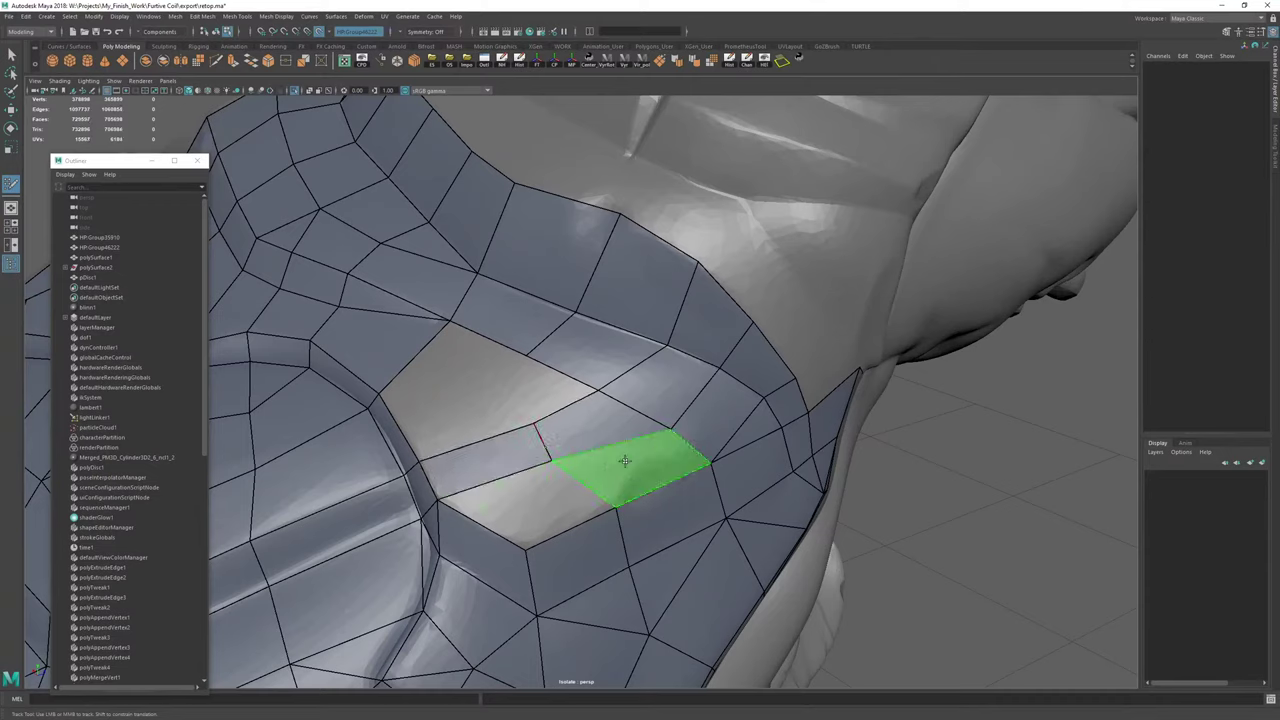
pyautogui.keyDown('shift'); pyautogui.click(640, 452); pyautogui.keyUp('shift')
pyautogui.moveTo(566, 403)
pyautogui.keyDown('alt'); pyautogui.mouseDown()
pyautogui.moveTo(600, 409)
pyautogui.moveTo(588, 451)
pyautogui.mouseUp(); pyautogui.keyUp('alt')
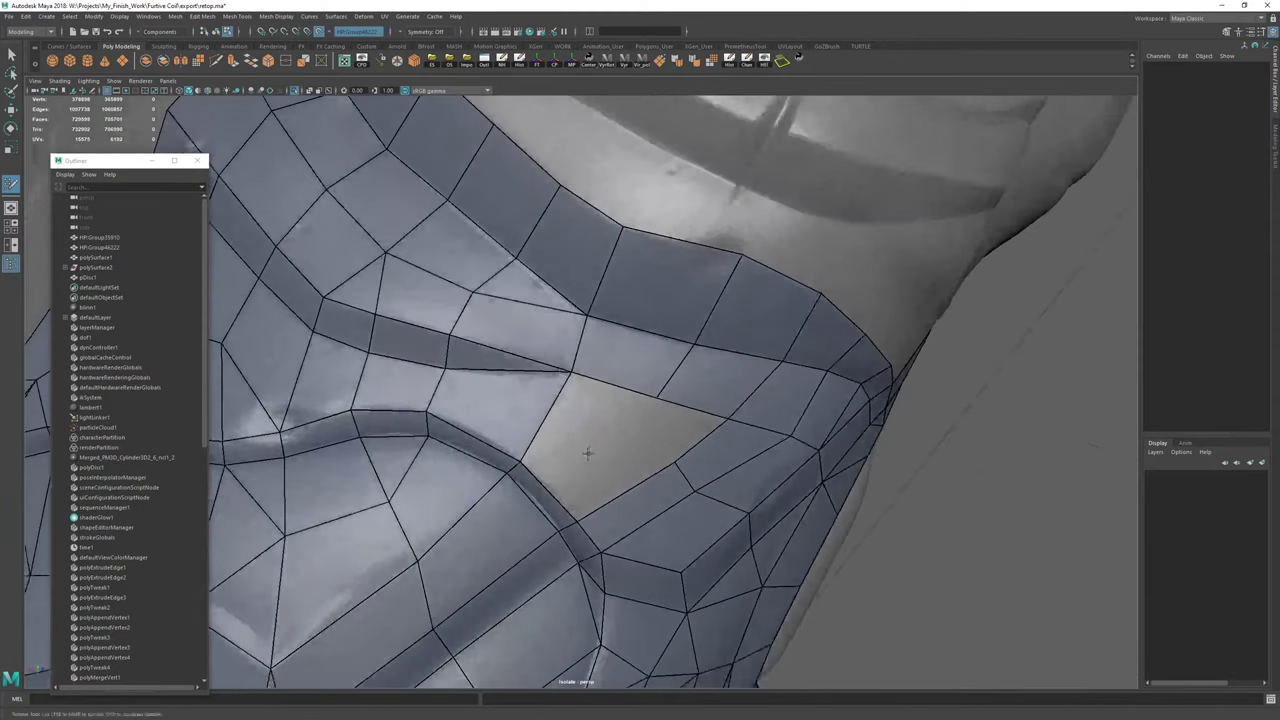
# Fill the remaining hole behind the jaw and split the new face with Multi-Cut to connect the surrounding border vertices.
pyautogui.keyDown('shift'); pyautogui.click(672, 428); pyautogui.keyUp('shift')
pyautogui.keyDown('shift'); pyautogui.click(684, 441); pyautogui.keyUp('shift')
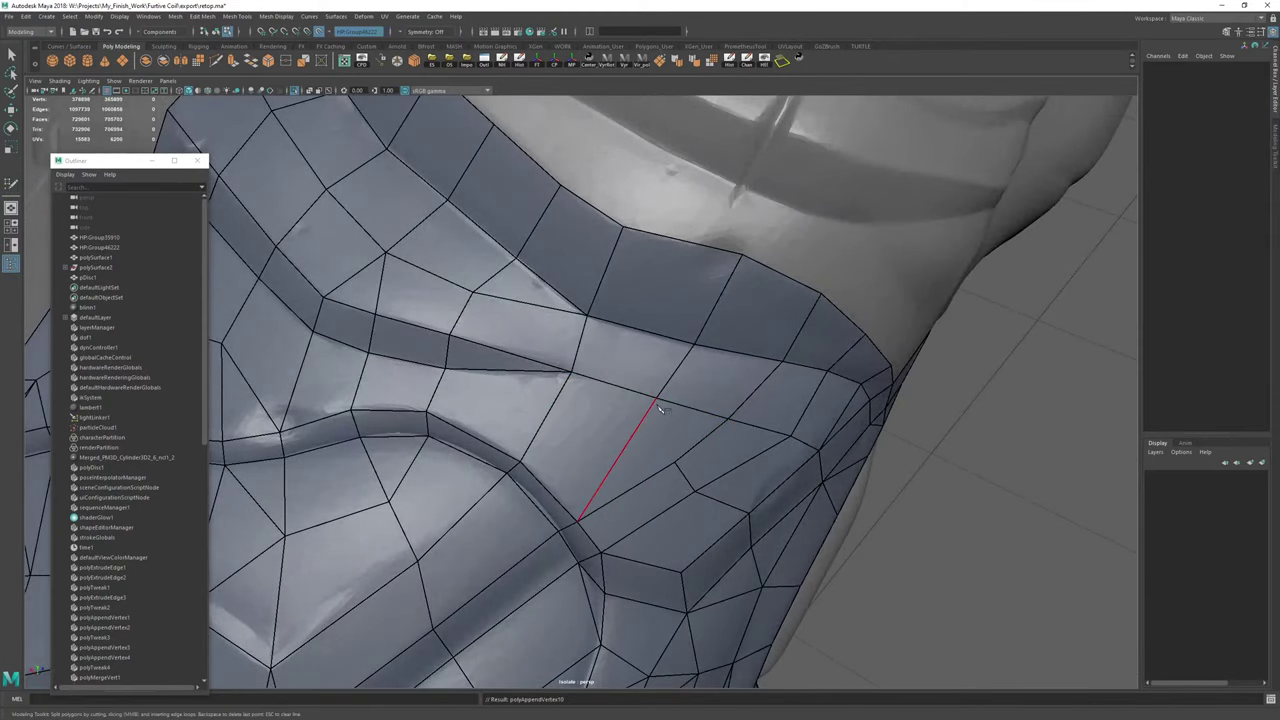
pyautogui.hotkey('ctrl', 'shift', 'x')
pyautogui.click(677, 464)
pyautogui.rightClick(828, 417)
# Extrude a quad from the upper neck border edge toward the base of the thin ridge beside the head.
pyautogui.keyDown('alt'); pyautogui.moveTo(828, 417); pyautogui.dragTo(720, 386); pyautogui.keyUp('alt')
pyautogui.press('w')
pyautogui.keyDown('alt'); pyautogui.moveTo(720, 386); pyautogui.dragTo(705, 240, button='right'); pyautogui.keyUp('alt')
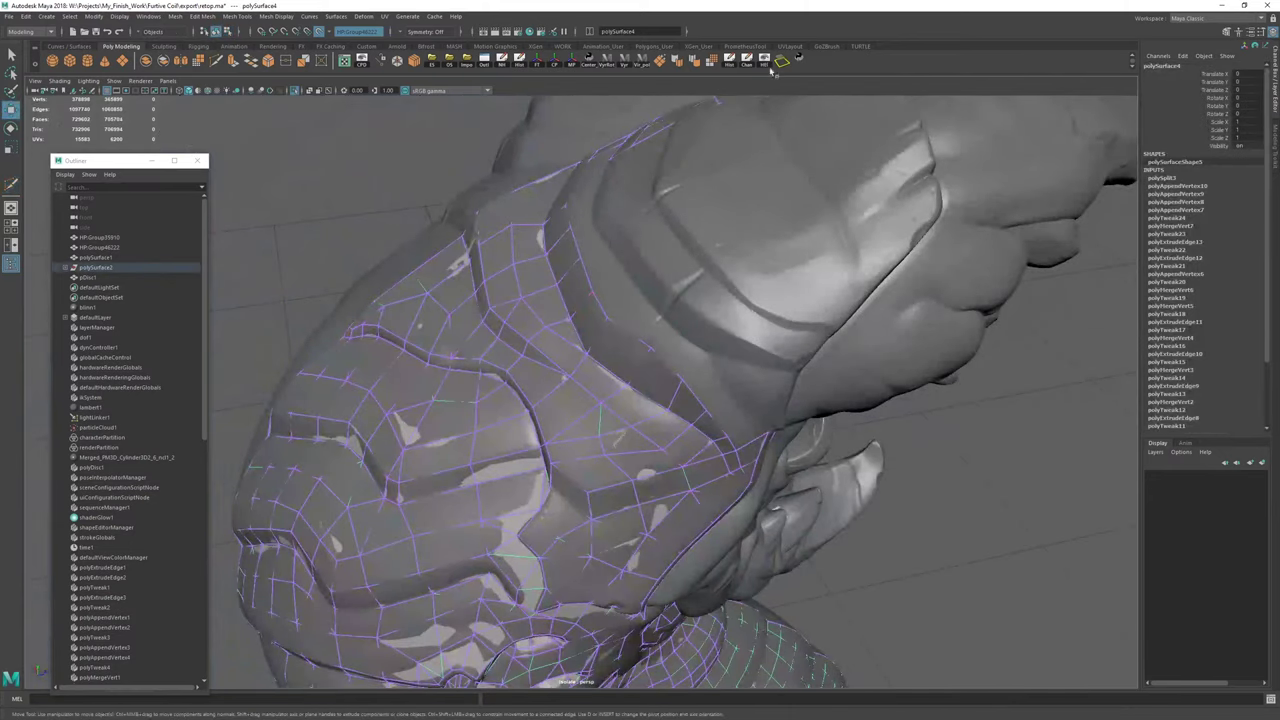
pyautogui.click(733, 64)
pyautogui.hotkey('ctrl', 'shift', 'q')
pyautogui.keyDown('alt'); pyautogui.moveTo(862, 205); pyautogui.dragTo(798, 170, button='right'); pyautogui.keyUp('alt')
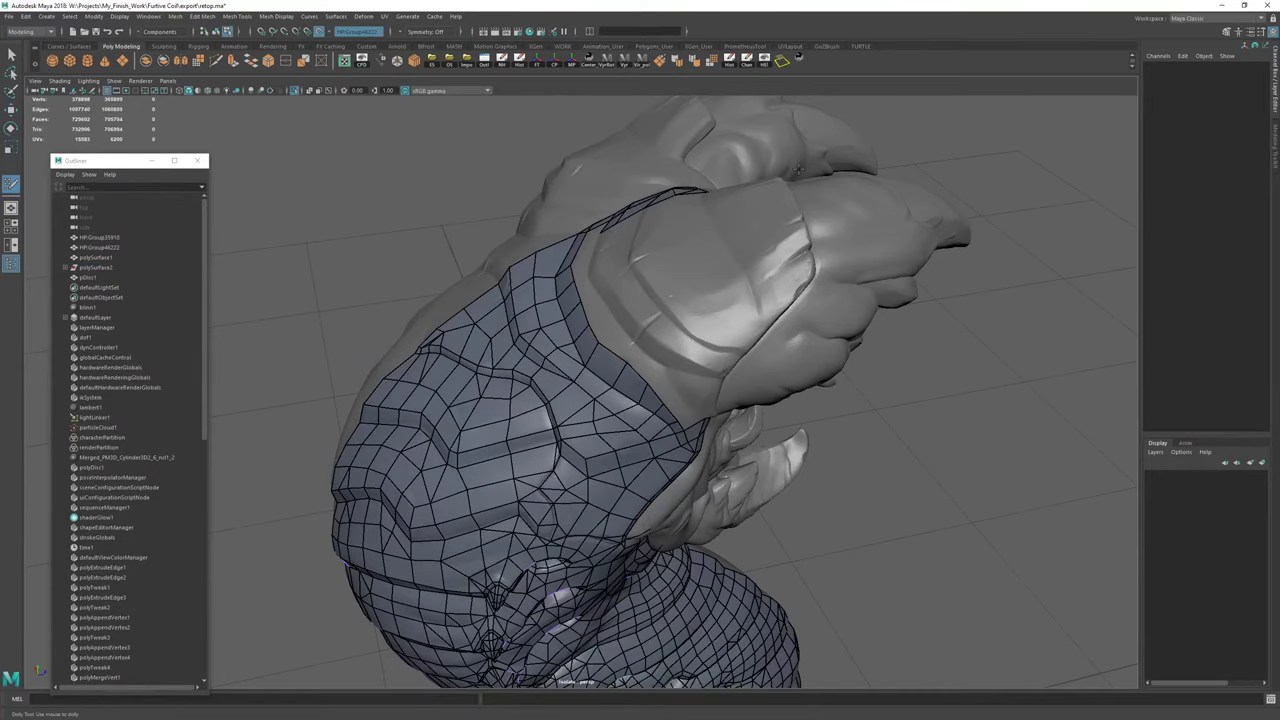
pyautogui.keyDown('alt'); pyautogui.moveTo(606, 310); pyautogui.dragTo(520, 335); pyautogui.keyUp('alt')
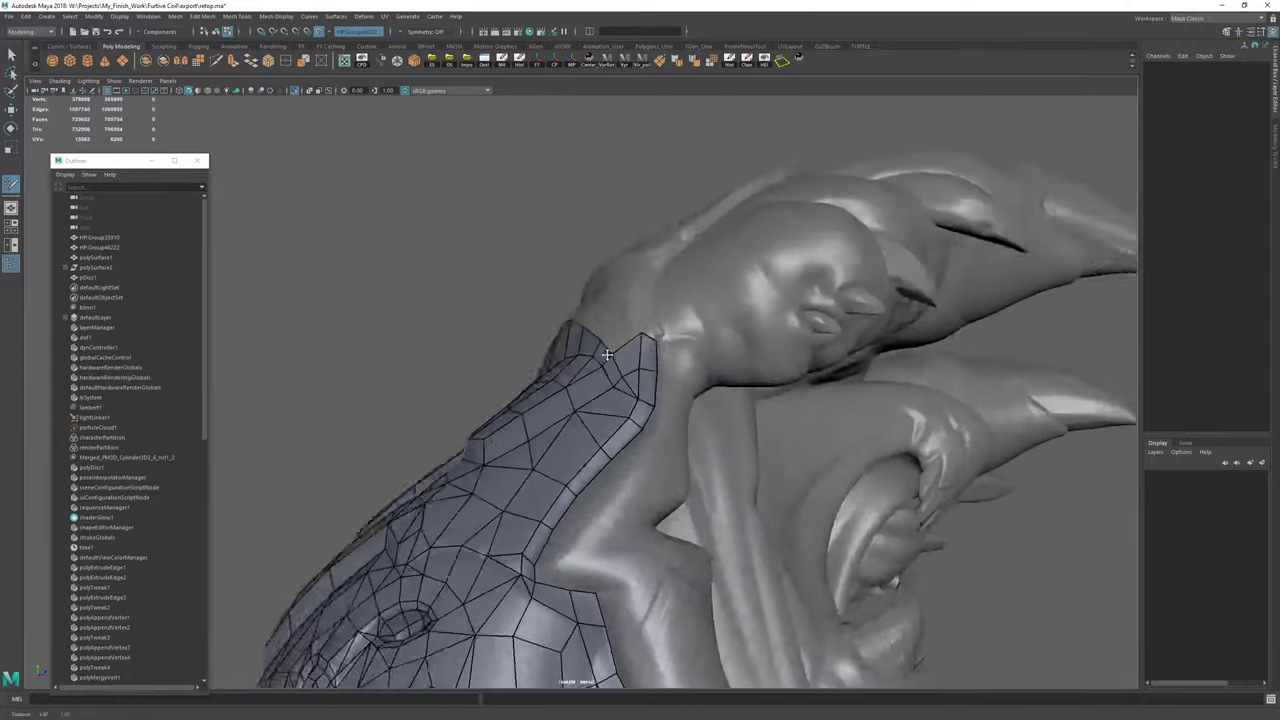
pyautogui.keyDown('alt'); pyautogui.moveTo(520, 335); pyautogui.dragTo(625, 420, button='right'); pyautogui.keyUp('alt')
pyautogui.keyDown('alt'); pyautogui.moveTo(625, 420); pyautogui.dragTo(725, 348, button='middle'); pyautogui.keyUp('alt')
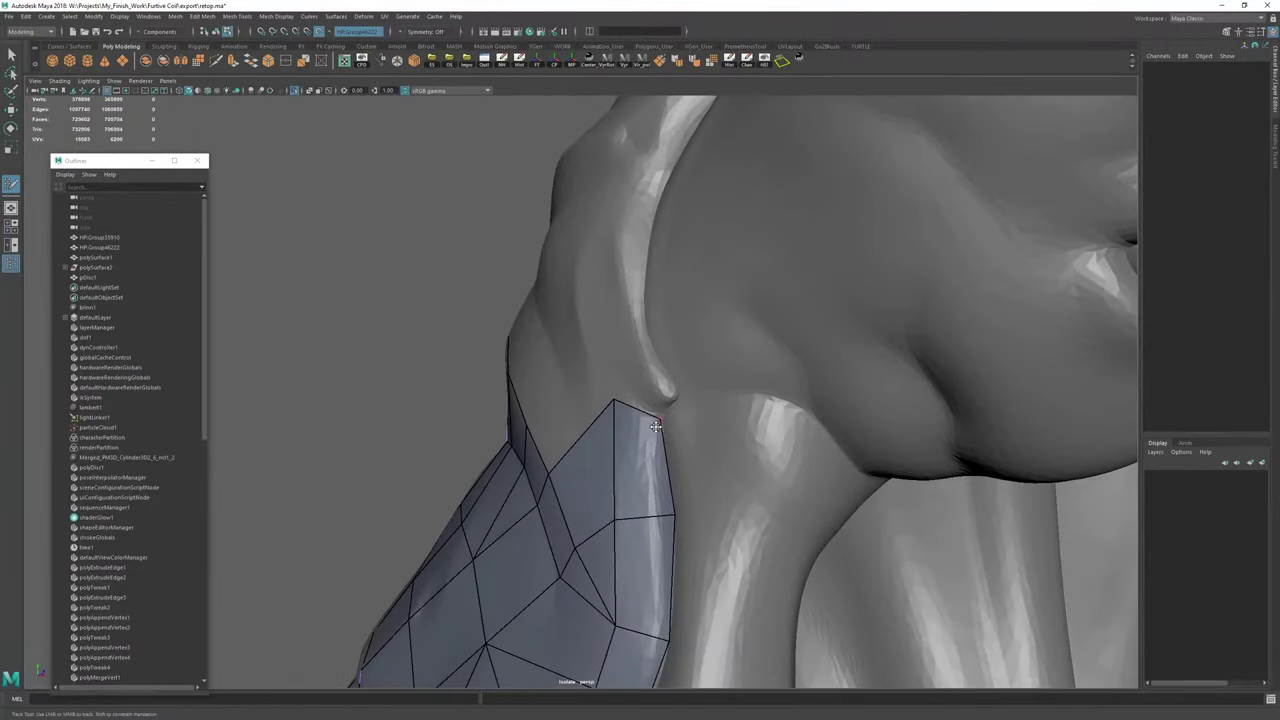
pyautogui.moveTo(634, 415); pyautogui.dragTo(650, 388)
# Move the new quad's outer corner vertex onto the sculpted tip at the base of the thin ridge.
pyautogui.press('w')
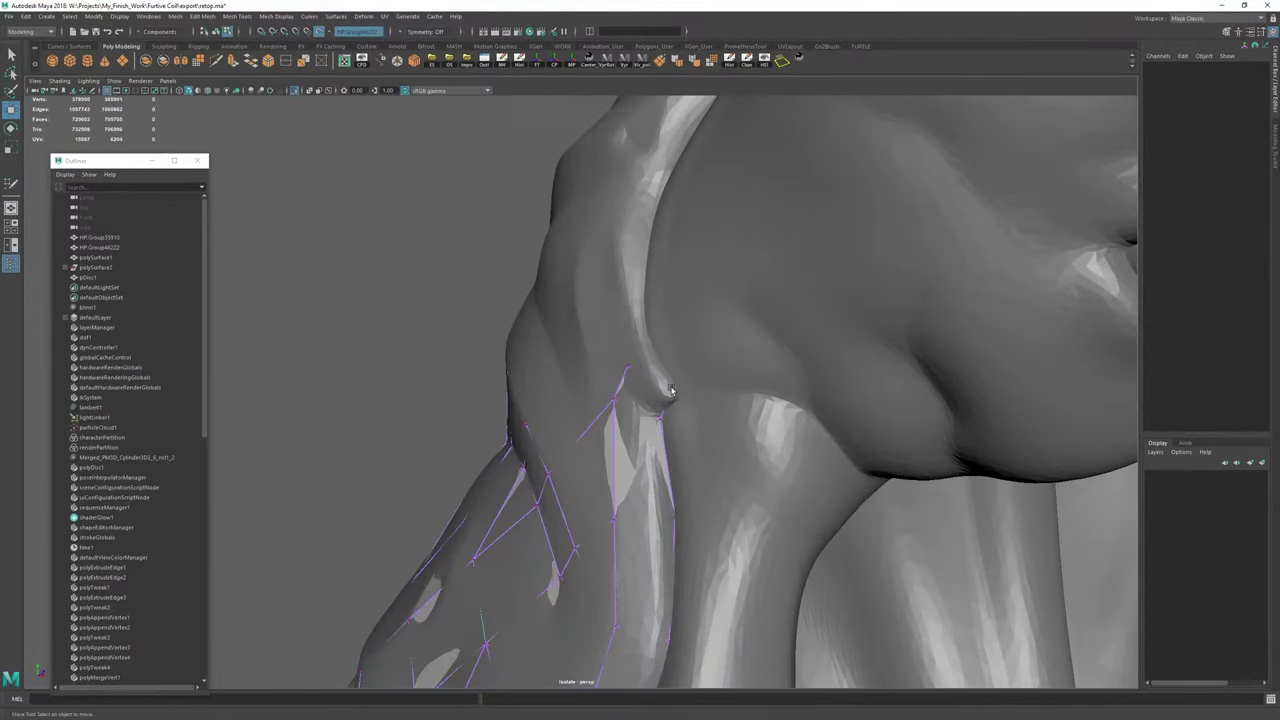
pyautogui.press('F9')
pyautogui.click(669, 386)
pyautogui.press('f')
pyautogui.keyDown('alt'); pyautogui.moveTo(790, 417); pyautogui.dragTo(254, 277, button='right'); pyautogui.keyUp('alt')
pyautogui.keyDown('alt'); pyautogui.moveTo(254, 277); pyautogui.dragTo(788, 378); pyautogui.keyUp('alt')
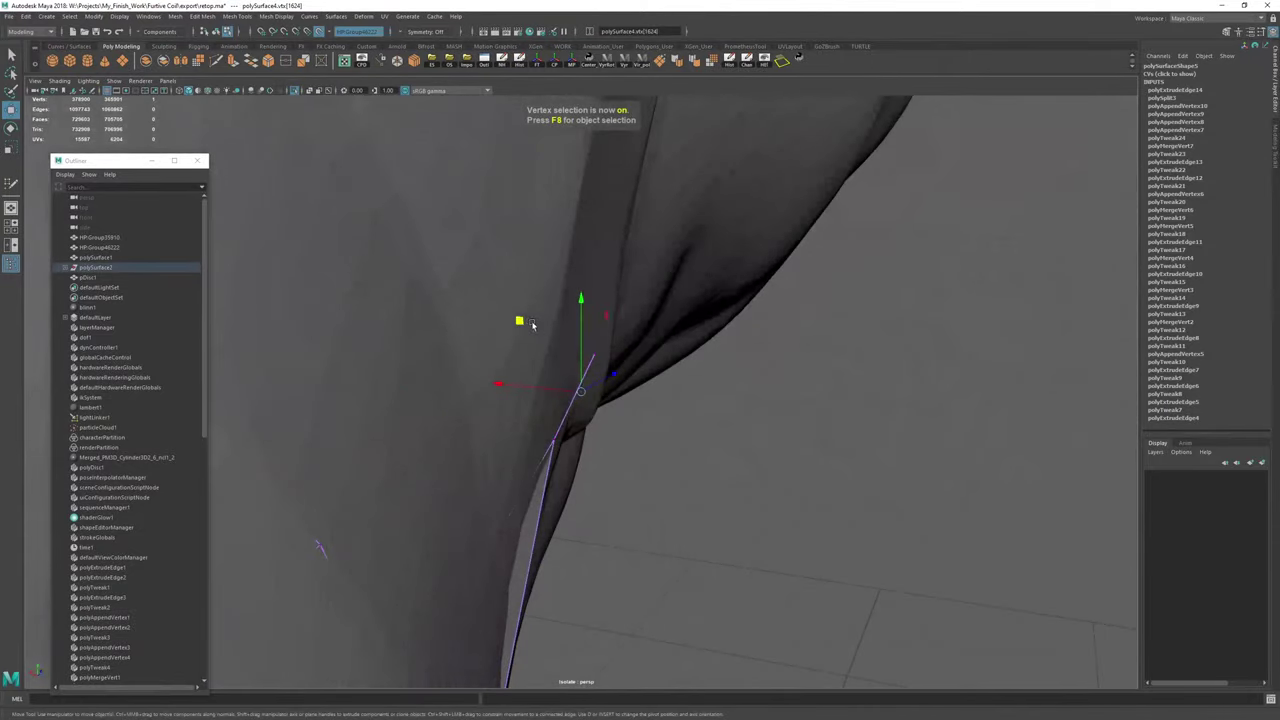
pyautogui.moveTo(520, 321)
pyautogui.mouseDown()
pyautogui.moveTo(591, 384)
pyautogui.moveTo(400, 396)
pyautogui.mouseUp()
pyautogui.press('y')
pyautogui.moveTo(584, 400); pyautogui.dragTo(591, 408)
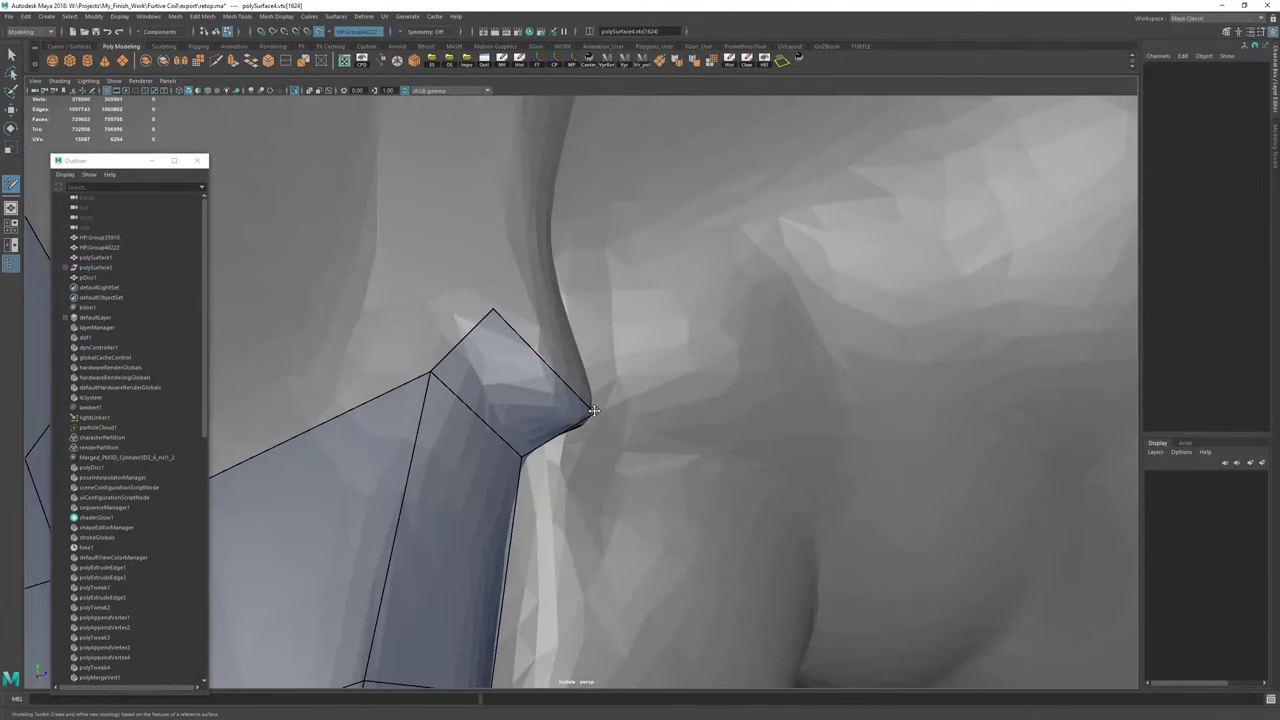
# Pull the quad's other outer vertex back toward the neck border and cut the quad with Multi-Cut below the ridge.
pyautogui.keyDown('alt'); pyautogui.moveTo(537, 360); pyautogui.dragTo(450, 335, button='right'); pyautogui.keyUp('alt')
pyautogui.keyDown('alt'); pyautogui.moveTo(450, 335); pyautogui.dragTo(532, 357); pyautogui.keyUp('alt')
pyautogui.keyDown('alt'); pyautogui.moveTo(532, 357); pyautogui.dragTo(594, 408, button='right'); pyautogui.keyUp('alt')
pyautogui.moveTo(495, 349); pyautogui.dragTo(544, 397)
pyautogui.hotkey('ctrl', 'shift', 'x')
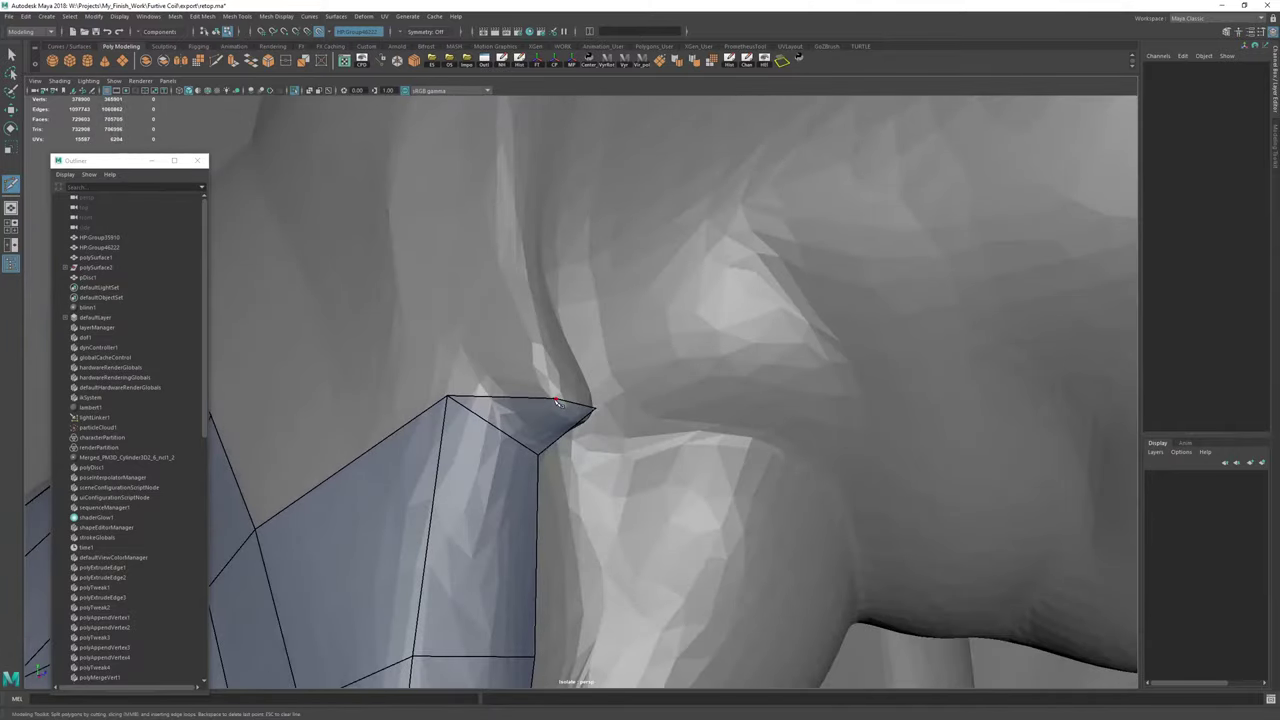
pyautogui.moveTo(648, 434)
pyautogui.keyDown('alt'); pyautogui.mouseDown()
pyautogui.moveTo(603, 385)
pyautogui.moveTo(560, 385)
pyautogui.moveTo(539, 348)
pyautogui.moveTo(634, 369)
pyautogui.moveTo(586, 408)
pyautogui.moveTo(572, 392)
pyautogui.mouseUp(); pyautogui.keyUp('alt')
# Extrude the short edge at the ridge base into a first narrow quad running up the ridge.
pyautogui.hotkey('ctrl', 'shift', 'q')
pyautogui.press('w')
pyautogui.press('F10')
pyautogui.click(547, 351)
pyautogui.hotkey('ctrl', 'shift', 'q')
pyautogui.moveTo(553, 340)
pyautogui.mouseDown()
pyautogui.moveTo(566, 349)
pyautogui.moveTo(538, 361)
pyautogui.mouseUp()
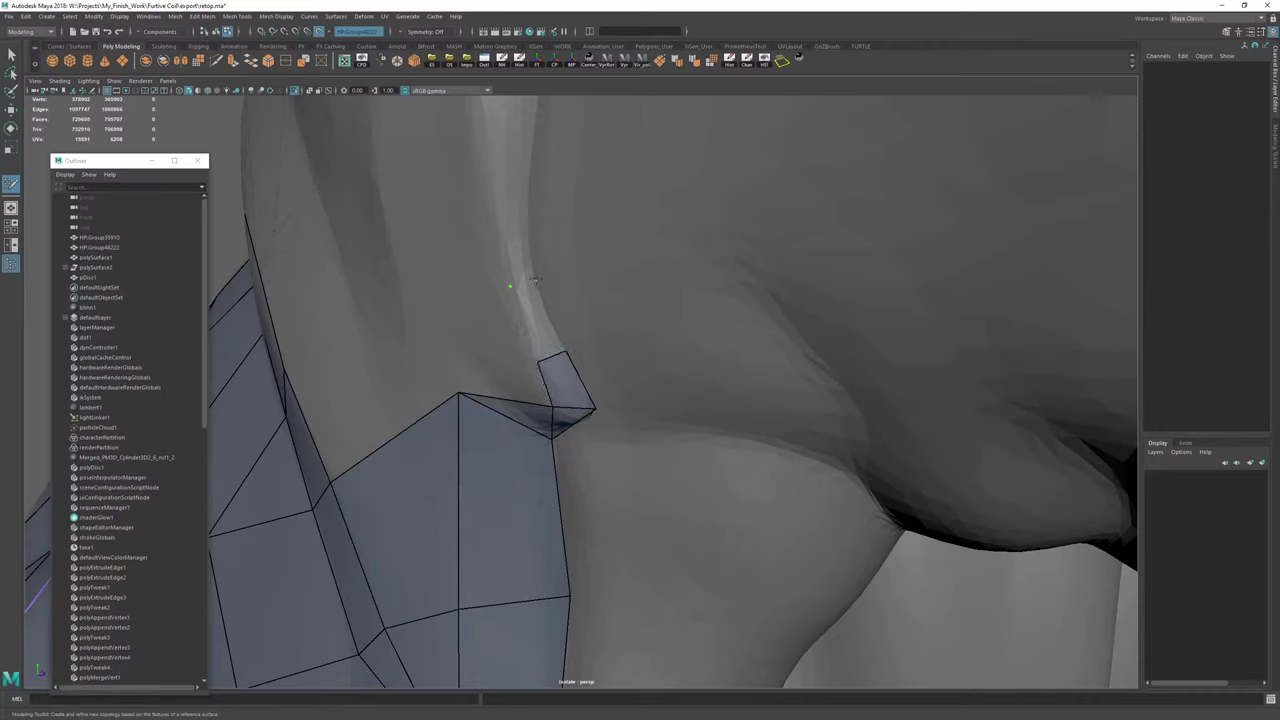
pyautogui.keyDown('shift'); pyautogui.click(562, 366); pyautogui.keyUp('shift')
pyautogui.hotkey('ctrl', 'z')
pyautogui.hotkey('ctrl', 'z')
pyautogui.hotkey('ctrl', 'z')
# Extrude a second narrow quad up the ridge and delete the retopology mesh's construction history.
pyautogui.moveTo(552, 360); pyautogui.dragTo(520, 298)
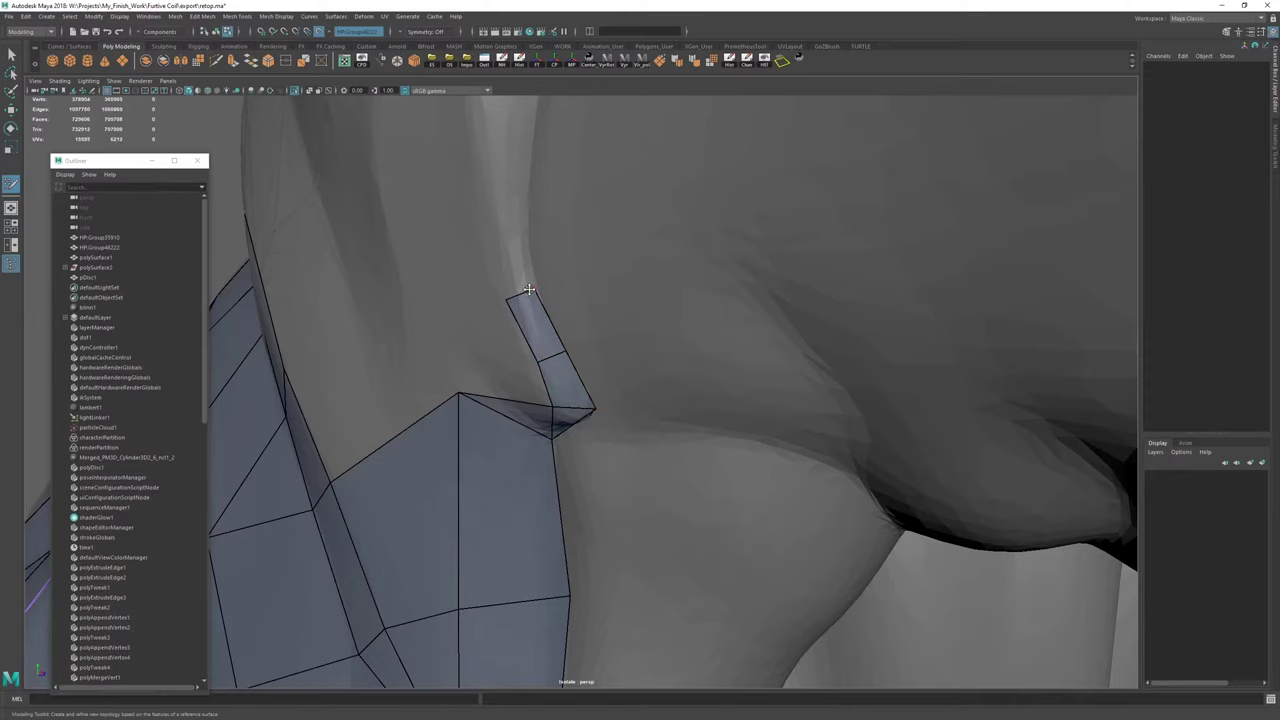
pyautogui.press('w')
pyautogui.scroll(-5, 554, 274)
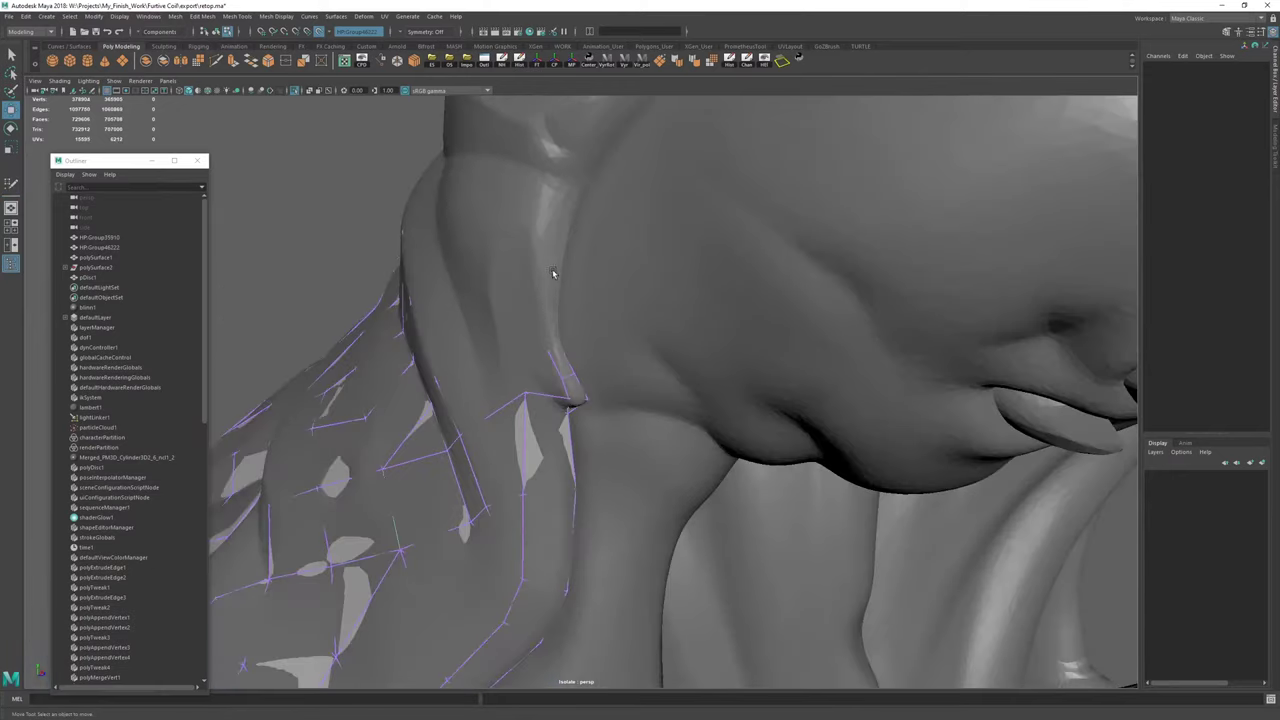
pyautogui.press('F8')
pyautogui.click(730, 61)
pyautogui.press('y')
pyautogui.scroll(4, 700, 230)
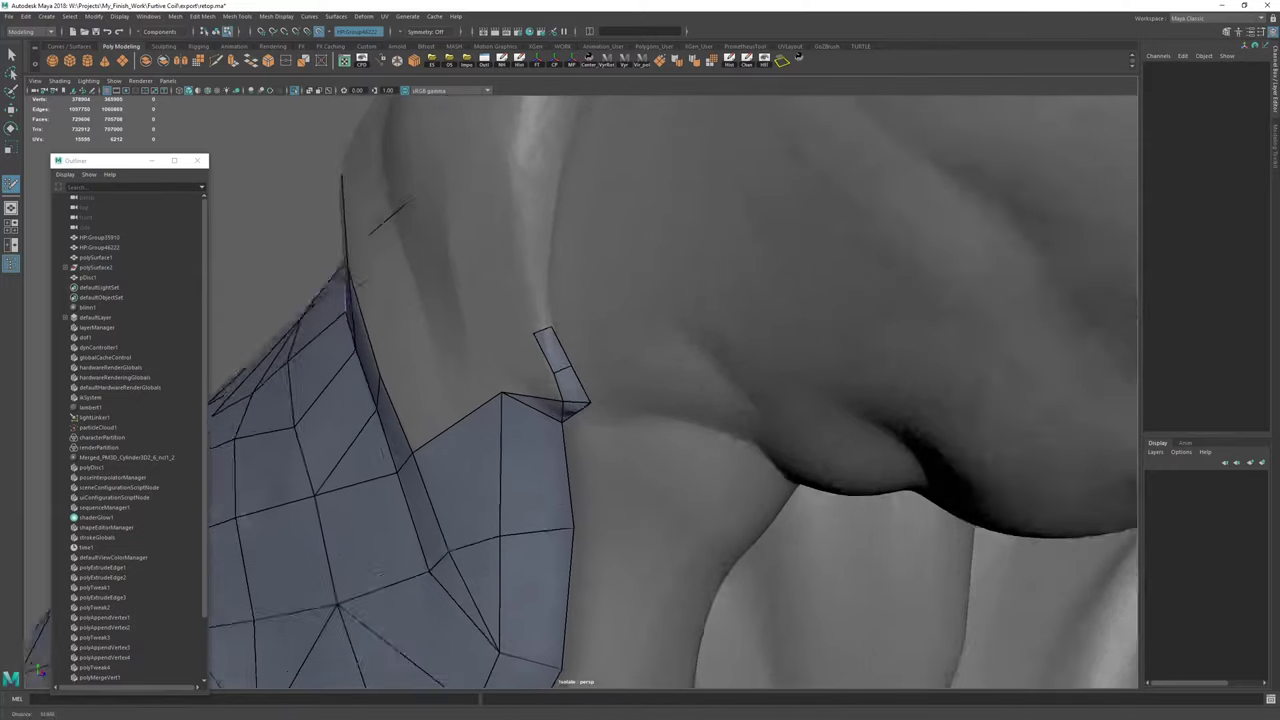
# Reposition a vertex of the narrow strip against the ridge and extrude a third quad upward.
pyautogui.keyDown('alt'); pyautogui.moveTo(629, 254); pyautogui.dragTo(686, 300, button='middle'); pyautogui.keyUp('alt')
pyautogui.moveTo(686, 300)
pyautogui.keyDown('alt'); pyautogui.mouseDown()
pyautogui.moveTo(673, 264)
pyautogui.moveTo(612, 290)
pyautogui.moveTo(598, 333)
pyautogui.moveTo(598, 367)
pyautogui.moveTo(629, 368)
pyautogui.moveTo(648, 434)
pyautogui.mouseUp(); pyautogui.keyUp('alt')
pyautogui.scroll(4, 634, 367)
pyautogui.press('w')
pyautogui.press('F9')
pyautogui.click(629, 364)
pyautogui.moveTo(734, 391); pyautogui.dragTo(737, 423)
pyautogui.press('y')
pyautogui.moveTo(668, 375)
pyautogui.mouseDown()
pyautogui.moveTo(614, 280)
pyautogui.moveTo(645, 267)
pyautogui.mouseUp()
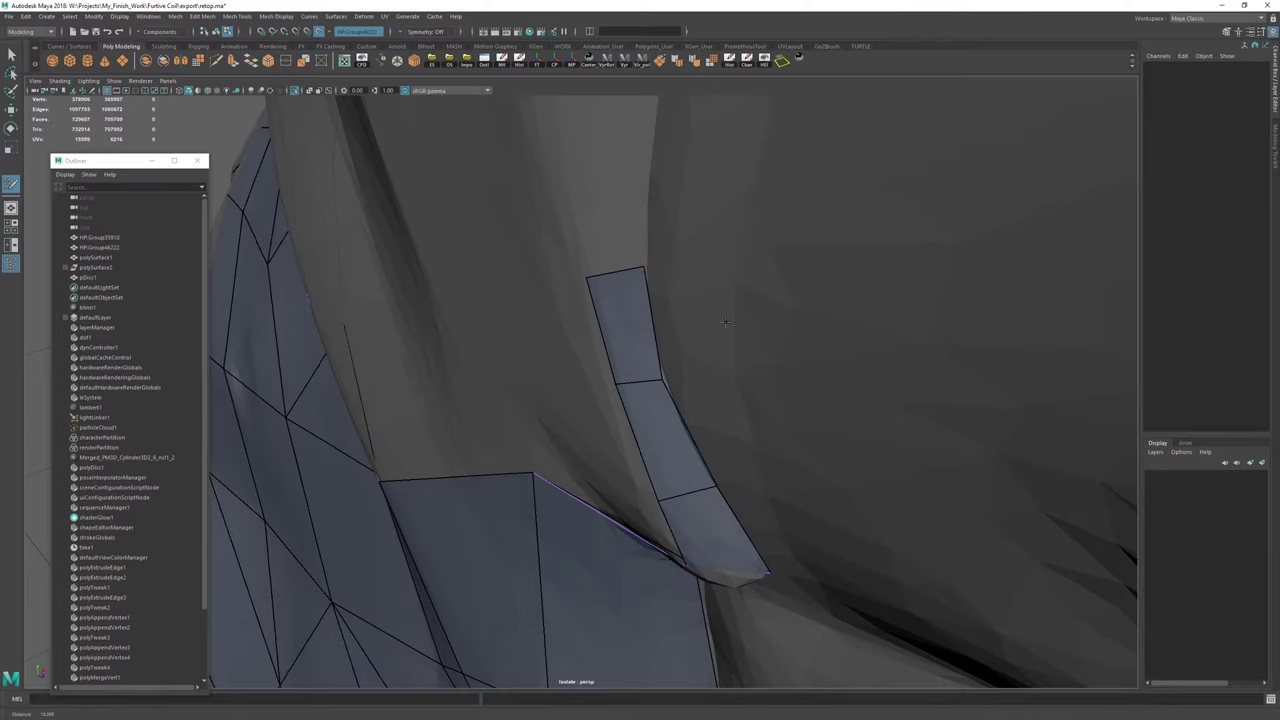
# Extend the narrow strip with four more quads following the ridge's curve up the side of the head.
pyautogui.moveTo(726, 322)
pyautogui.keyDown('alt'); pyautogui.mouseDown()
pyautogui.moveTo(700, 365)
pyautogui.moveTo(640, 400)
pyautogui.moveTo(597, 400)
pyautogui.moveTo(602, 260)
pyautogui.moveTo(632, 260)
pyautogui.moveTo(580, 263)
pyautogui.moveTo(631, 282)
pyautogui.moveTo(575, 282)
pyautogui.moveTo(551, 449)
pyautogui.moveTo(612, 470)
pyautogui.moveTo(608, 344)
pyautogui.moveTo(644, 350)
pyautogui.moveTo(591, 326)
pyautogui.moveTo(584, 425)
pyautogui.moveTo(599, 353)
pyautogui.moveTo(632, 373)
pyautogui.mouseUp(); pyautogui.keyUp('alt')
pyautogui.keyDown('alt'); pyautogui.moveTo(570, 398); pyautogui.dragTo(471, 409, button='right'); pyautogui.keyUp('alt')
pyautogui.keyDown('alt'); pyautogui.moveTo(471, 409); pyautogui.dragTo(490, 385); pyautogui.keyUp('alt')
pyautogui.keyDown('alt'); pyautogui.moveTo(490, 385); pyautogui.dragTo(628, 376, button='right'); pyautogui.keyUp('alt')
pyautogui.moveTo(602, 364)
pyautogui.mouseDown()
pyautogui.moveTo(661, 254)
pyautogui.moveTo(674, 286)
pyautogui.mouseUp()
pyautogui.keyDown('alt'); pyautogui.moveTo(672, 286); pyautogui.dragTo(416, 225, button='right'); pyautogui.keyUp('alt')
pyautogui.keyDown('alt'); pyautogui.moveTo(416, 225); pyautogui.dragTo(498, 266); pyautogui.keyUp('alt')
pyautogui.keyDown('alt'); pyautogui.moveTo(498, 266); pyautogui.dragTo(632, 311, button='right'); pyautogui.keyUp('alt')
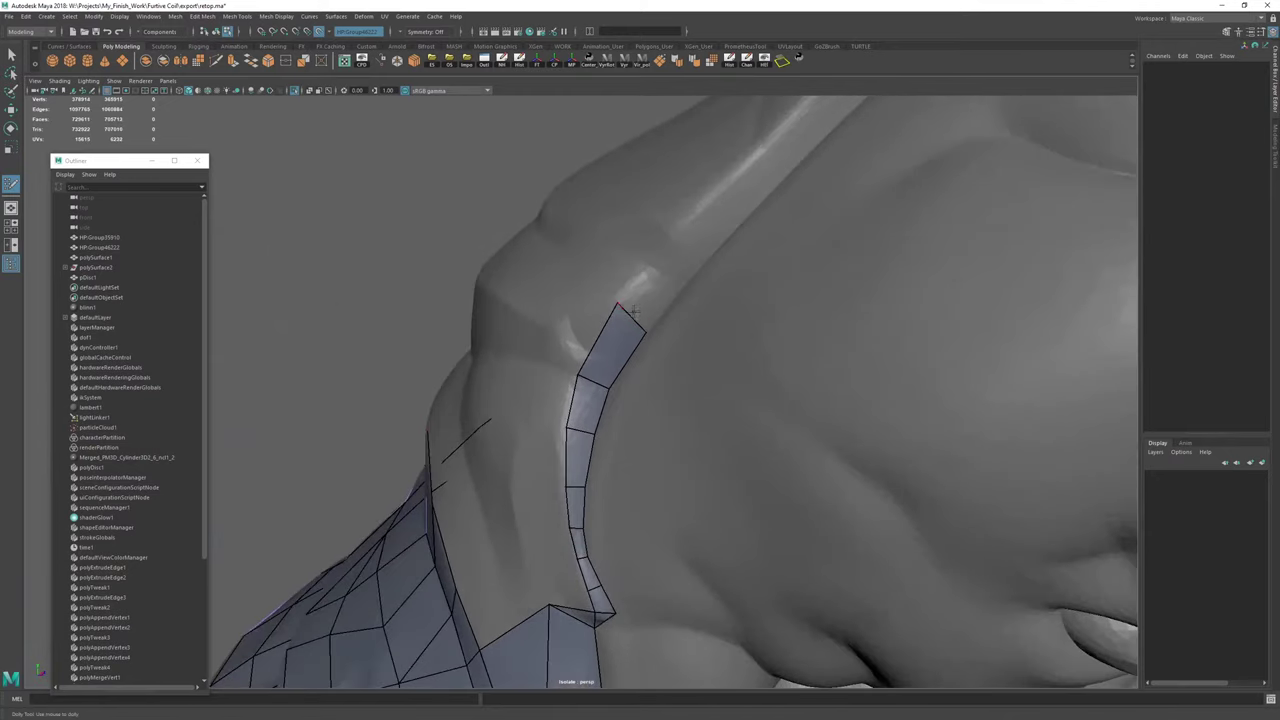
# Continue the strip along the upper ridge with longer quads and divide the last one with an edge loop.
pyautogui.moveTo(632, 315)
pyautogui.mouseDown()
pyautogui.moveTo(676, 235)
pyautogui.moveTo(707, 257)
pyautogui.moveTo(672, 221)
pyautogui.moveTo(766, 371)
pyautogui.moveTo(748, 388)
pyautogui.mouseUp()
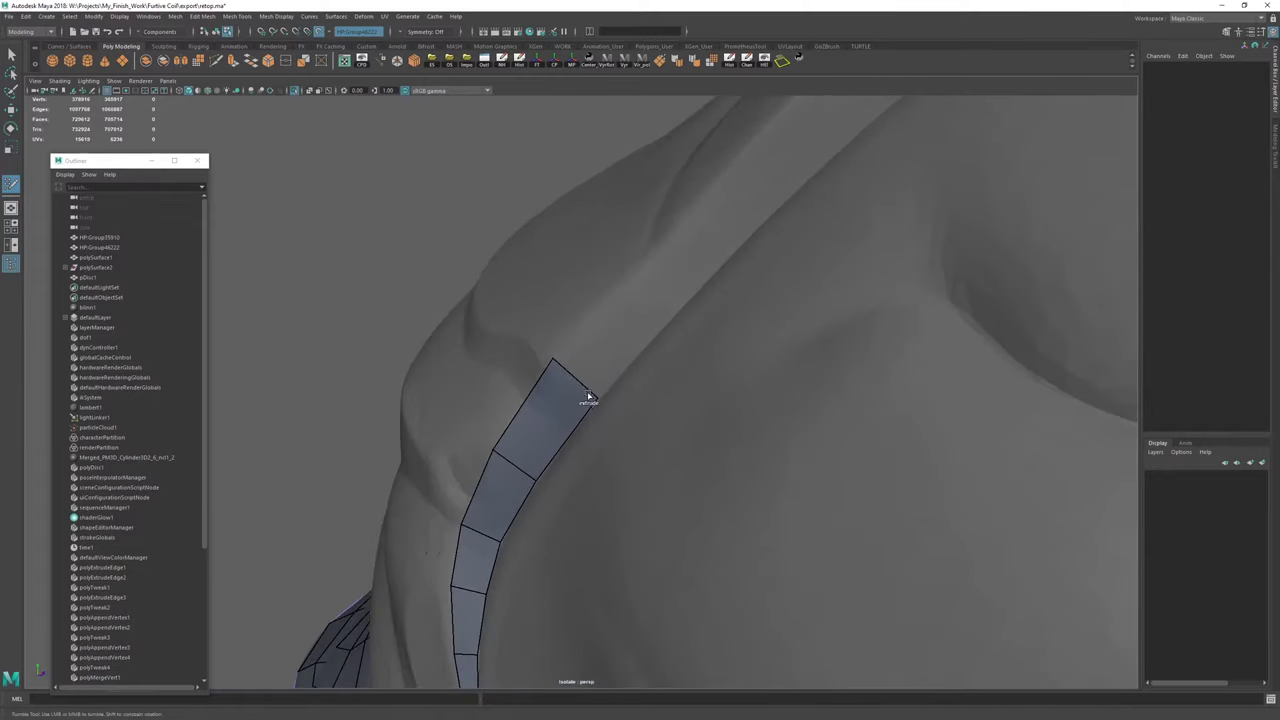
pyautogui.moveTo(577, 379); pyautogui.dragTo(750, 239)
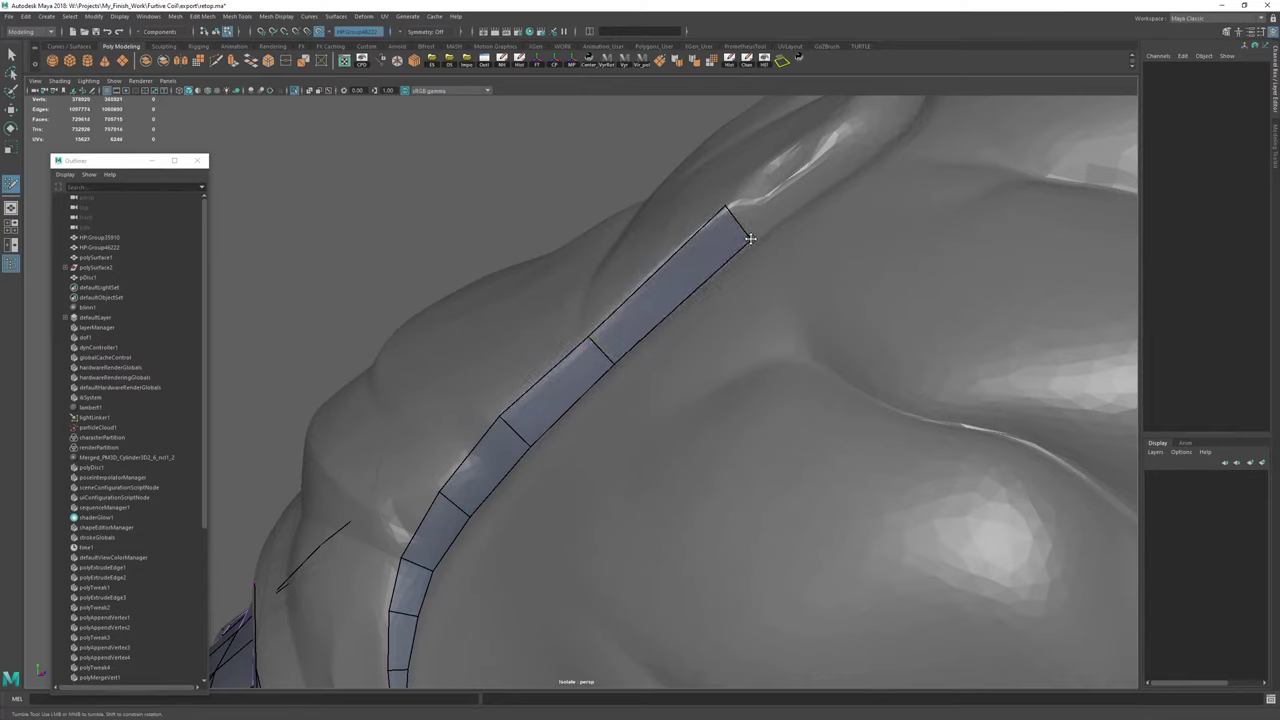
pyautogui.keyDown('ctrl'); pyautogui.click(664, 285); pyautogui.keyUp('ctrl')
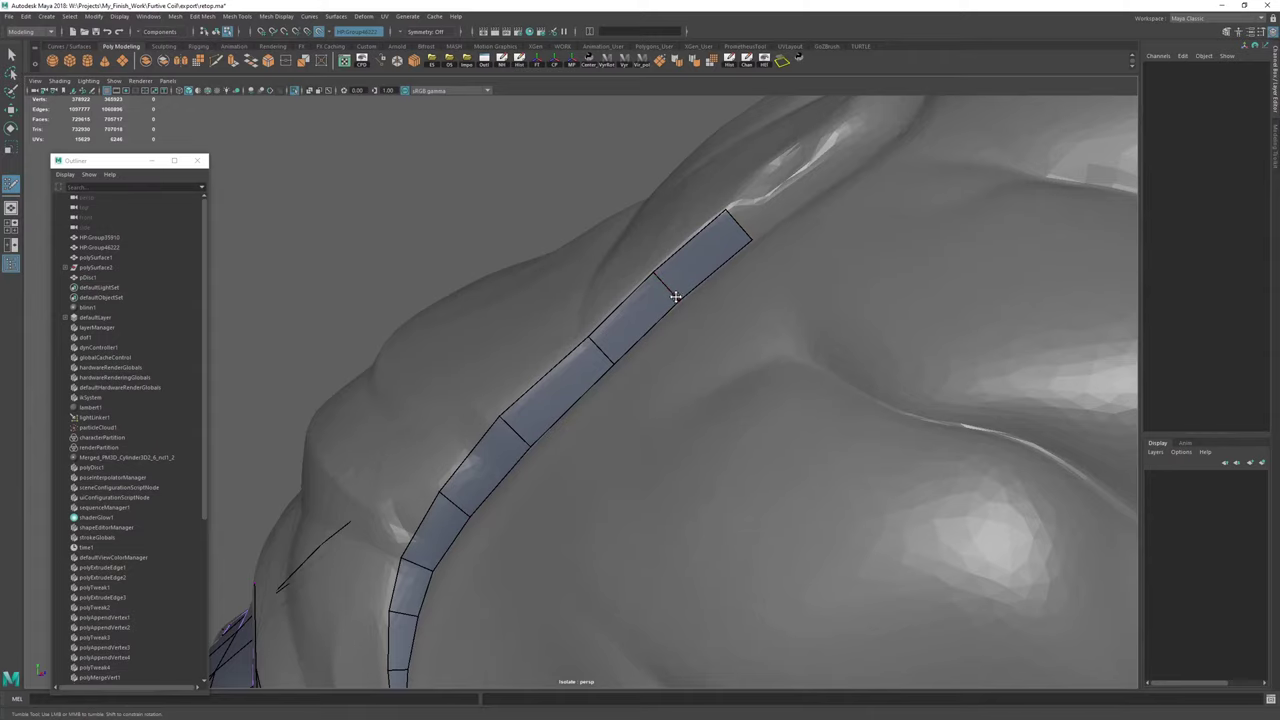
pyautogui.moveTo(676, 299); pyautogui.dragTo(679, 301)
pyautogui.moveTo(588, 337); pyautogui.dragTo(586, 337)
pyautogui.moveTo(654, 272); pyautogui.dragTo(653, 274)
# Extend the strip with further quads over the top of the ridge up to the first groove.
pyautogui.keyDown('alt'); pyautogui.moveTo(707, 266); pyautogui.dragTo(540, 375, button='middle'); pyautogui.keyUp('alt')
pyautogui.keyDown('alt'); pyautogui.moveTo(650, 440); pyautogui.dragTo(800, 477, button='right'); pyautogui.keyUp('alt')
pyautogui.keyDown('alt'); pyautogui.moveTo(800, 477); pyautogui.dragTo(648, 349); pyautogui.keyUp('alt')
pyautogui.moveTo(590, 320); pyautogui.dragTo(608, 316)
pyautogui.keyDown('alt'); pyautogui.moveTo(608, 316); pyautogui.dragTo(545, 335, button='right'); pyautogui.keyUp('alt')
pyautogui.moveTo(545, 335)
pyautogui.keyDown('alt'); pyautogui.mouseDown()
pyautogui.moveTo(654, 357)
pyautogui.moveTo(511, 343)
pyautogui.moveTo(629, 369)
pyautogui.moveTo(600, 384)
pyautogui.moveTo(630, 374)
pyautogui.moveTo(574, 365)
pyautogui.moveTo(620, 335)
pyautogui.moveTo(641, 342)
pyautogui.moveTo(620, 346)
pyautogui.moveTo(600, 390)
pyautogui.moveTo(608, 368)
pyautogui.mouseUp(); pyautogui.keyUp('alt')
pyautogui.keyDown('alt'); pyautogui.moveTo(623, 365); pyautogui.dragTo(530, 340, button='right'); pyautogui.keyUp('alt')
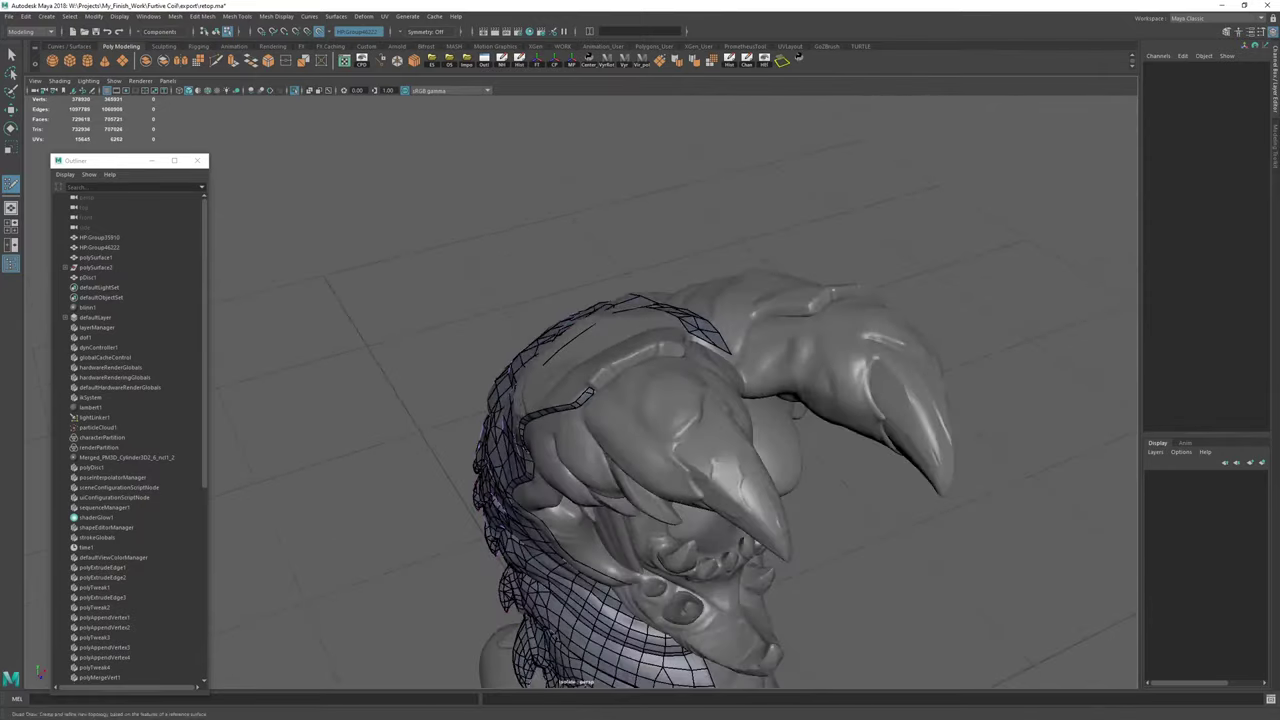
# Extrude quads through the first groove and across the next raised segment, fitting the end vertices near the second groove.
pyautogui.moveTo(715, 290)
pyautogui.keyDown('alt'); pyautogui.mouseDown()
pyautogui.moveTo(682, 394)
pyautogui.moveTo(648, 345)
pyautogui.mouseUp(); pyautogui.keyUp('alt')
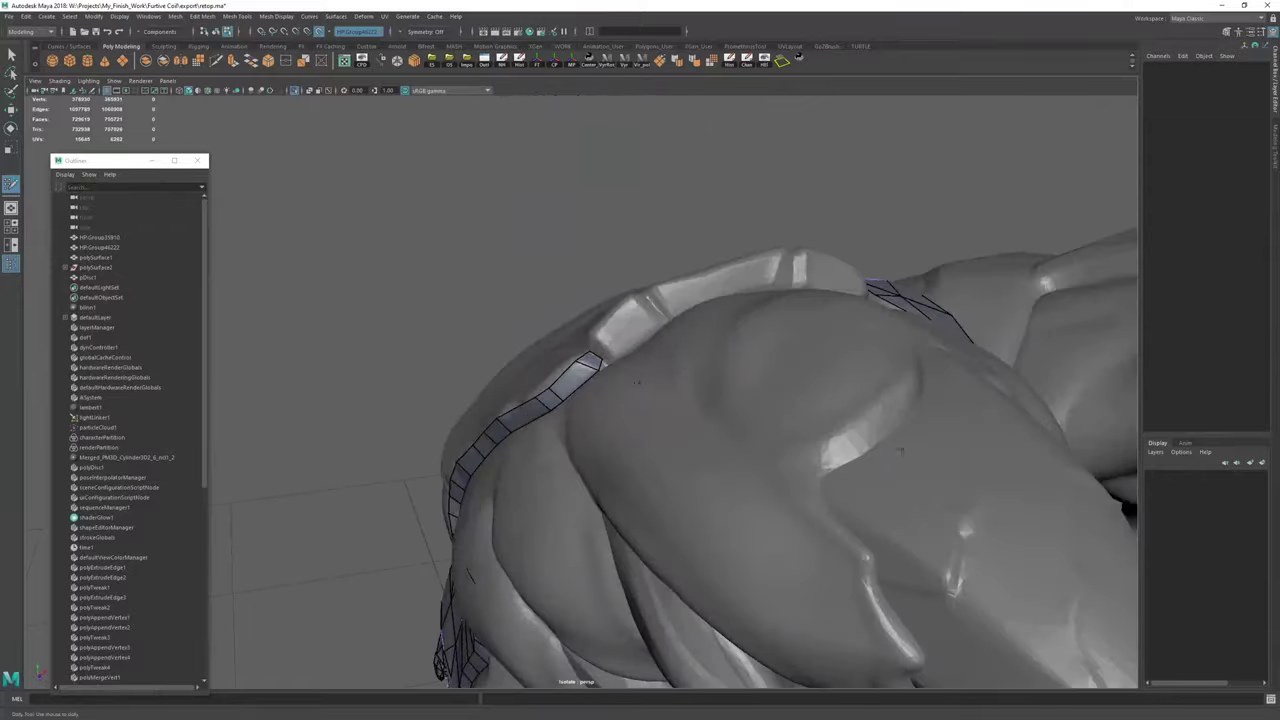
pyautogui.keyDown('alt'); pyautogui.moveTo(600, 380); pyautogui.dragTo(680, 430, button='right'); pyautogui.keyUp('alt')
pyautogui.moveTo(660, 415)
pyautogui.keyDown('alt'); pyautogui.mouseDown()
pyautogui.moveTo(686, 449)
pyautogui.moveTo(622, 398)
pyautogui.moveTo(649, 399)
pyautogui.moveTo(612, 317)
pyautogui.mouseUp(); pyautogui.keyUp('alt')
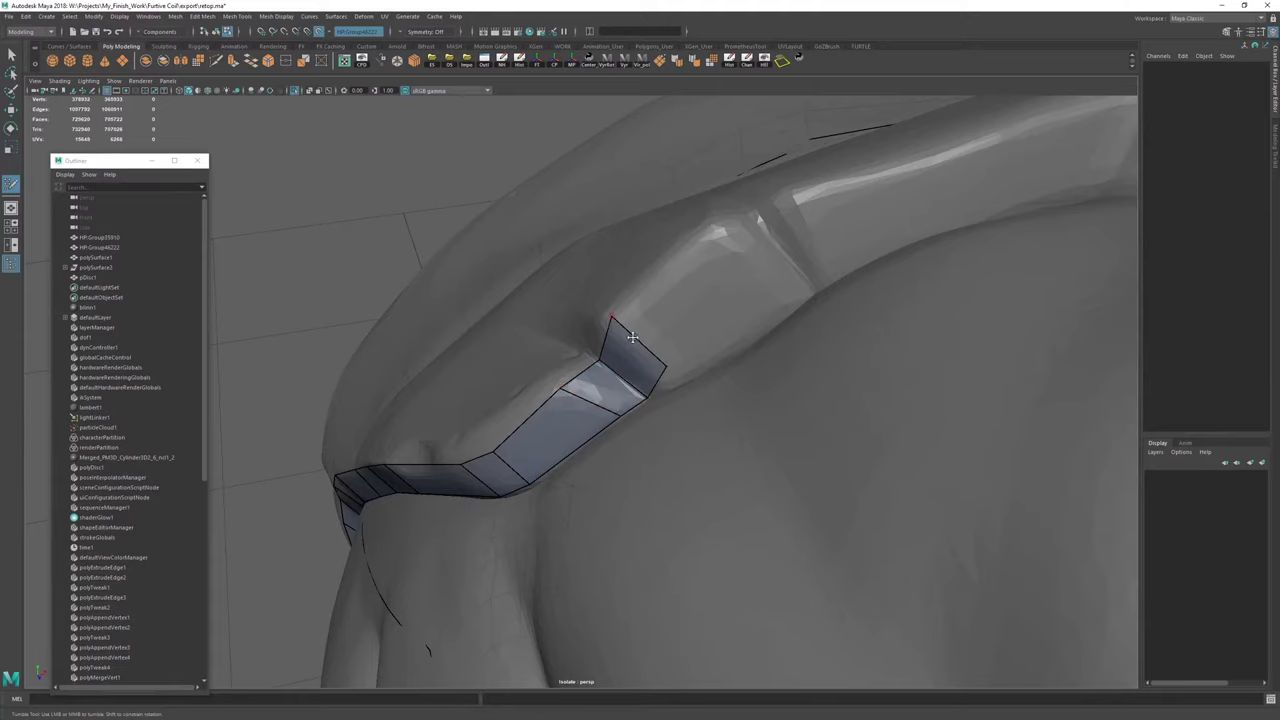
pyautogui.moveTo(667, 366); pyautogui.dragTo(763, 283)
pyautogui.keyDown('alt'); pyautogui.moveTo(763, 283); pyautogui.dragTo(555, 363); pyautogui.keyUp('alt')
pyautogui.moveTo(524, 414); pyautogui.dragTo(542, 385)
pyautogui.moveTo(582, 474); pyautogui.dragTo(611, 463)
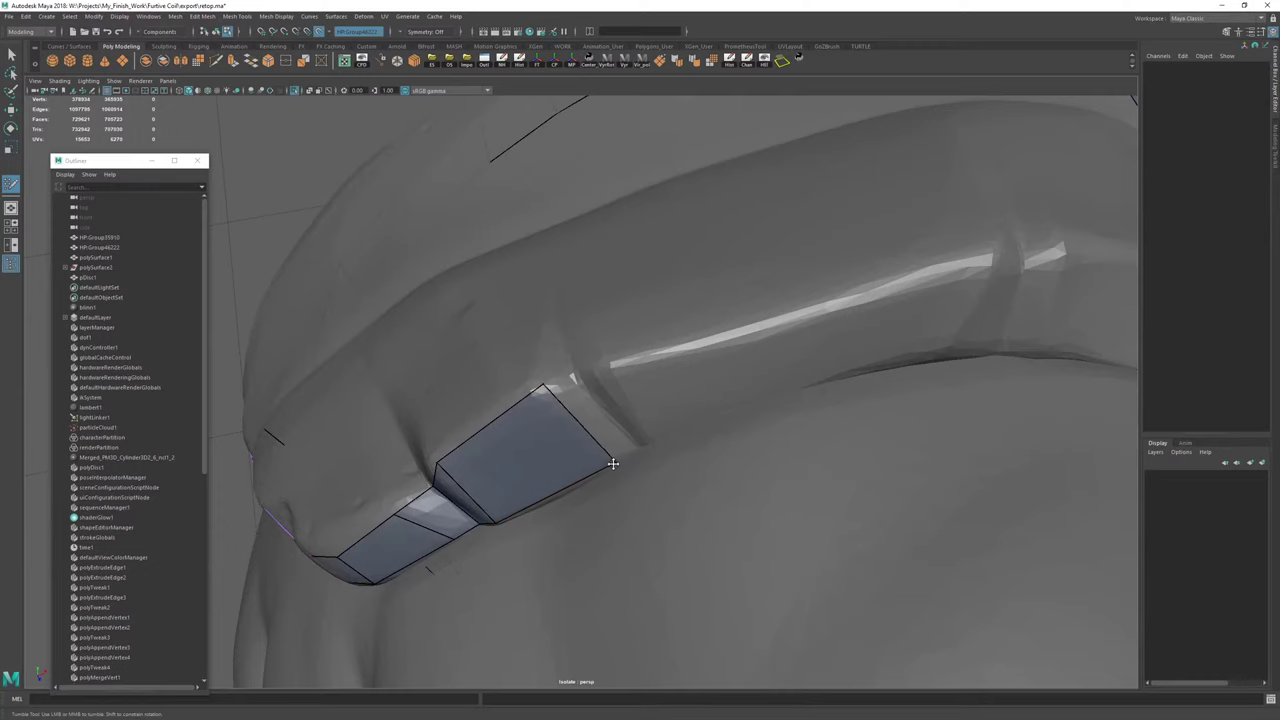
# Continue the strip past the second groove to near the bend in the raised fold and save the scene.
pyautogui.keyDown('alt'); pyautogui.moveTo(582, 421); pyautogui.dragTo(544, 411, button='right'); pyautogui.keyUp('alt')
pyautogui.keyDown('alt'); pyautogui.moveTo(544, 411); pyautogui.dragTo(800, 318); pyautogui.keyUp('alt')
pyautogui.keyDown('alt'); pyautogui.moveTo(860, 290); pyautogui.dragTo(728, 288, button='middle'); pyautogui.keyUp('alt')
pyautogui.keyDown('alt'); pyautogui.moveTo(728, 288); pyautogui.dragTo(716, 332); pyautogui.keyUp('alt')
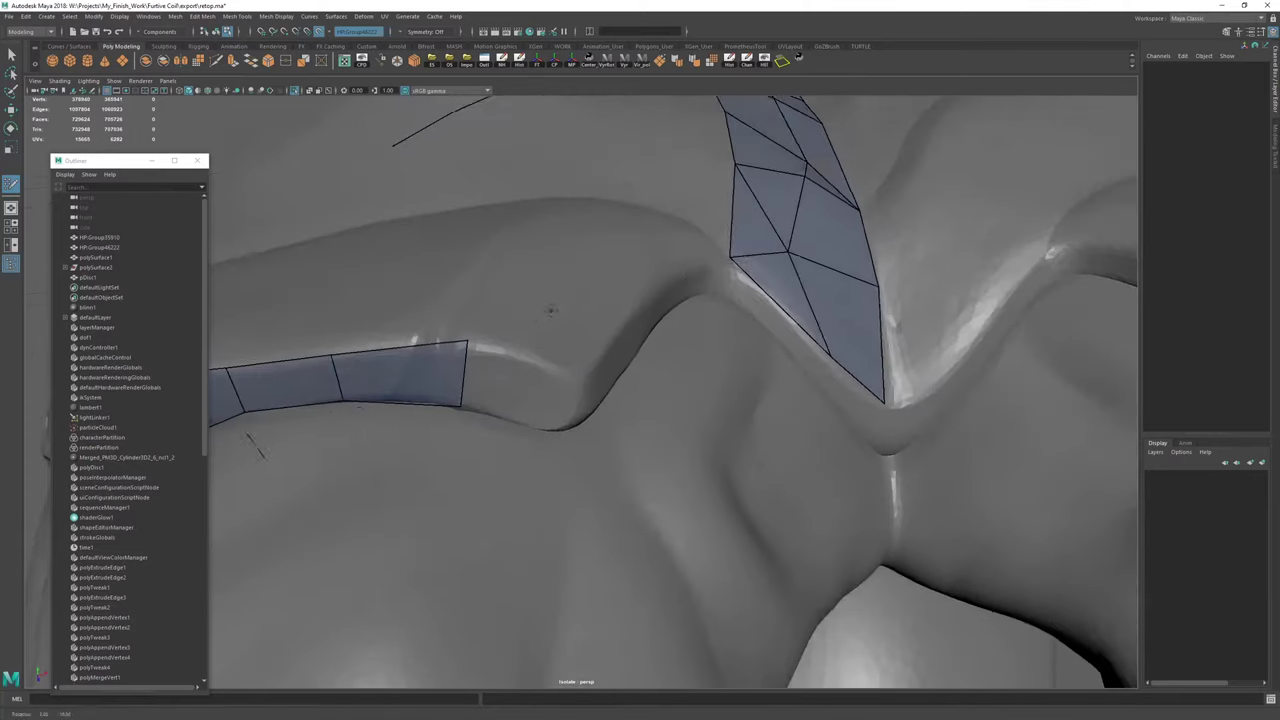
pyautogui.moveTo(463, 381); pyautogui.dragTo(530, 384)
pyautogui.hotkey('ctrl', 's')
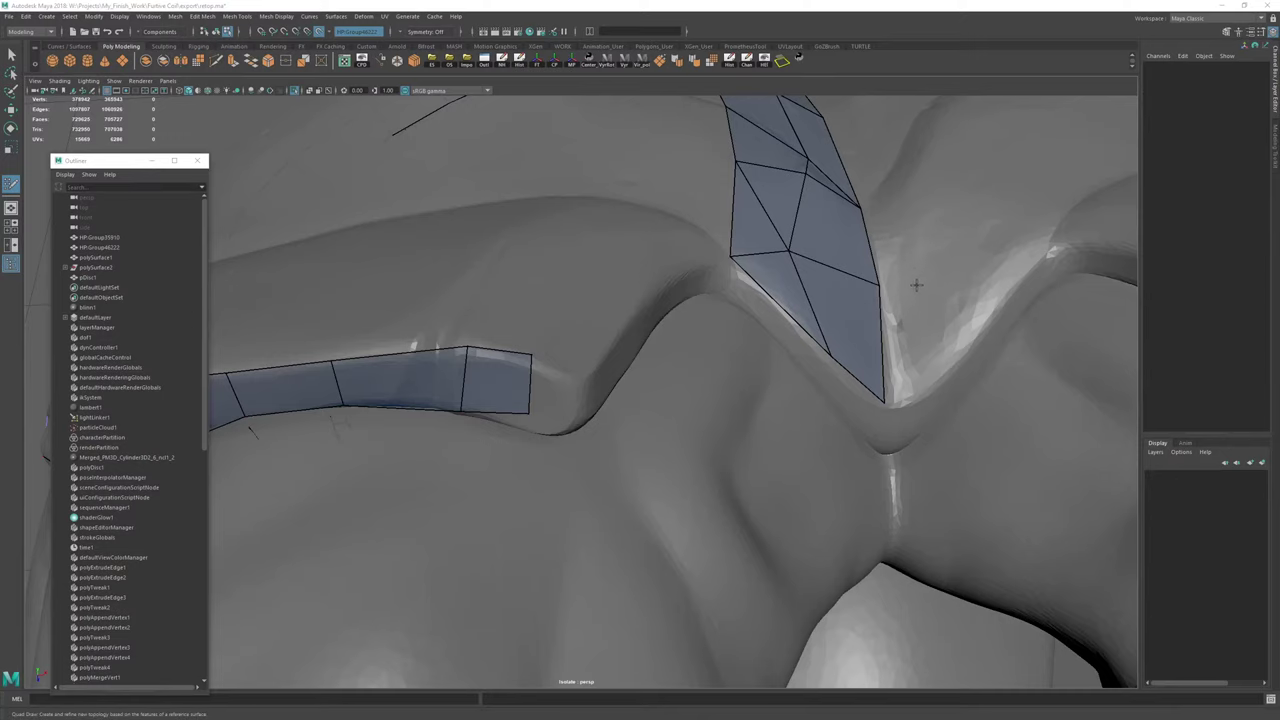
# Extrude a narrow quad around the bend at the end of the raised fold.
pyautogui.keyDown('alt'); pyautogui.moveTo(685, 298); pyautogui.dragTo(571, 323); pyautogui.keyUp('alt')
pyautogui.moveTo(530, 364); pyautogui.dragTo(558, 388)
pyautogui.keyDown('alt'); pyautogui.moveTo(565, 384); pyautogui.dragTo(656, 347, button='middle'); pyautogui.keyUp('alt')
pyautogui.moveTo(655, 347)
pyautogui.keyDown('alt'); pyautogui.mouseDown()
pyautogui.moveTo(578, 335)
pyautogui.moveTo(578, 299)
pyautogui.moveTo(565, 329)
pyautogui.mouseUp(); pyautogui.keyUp('alt')
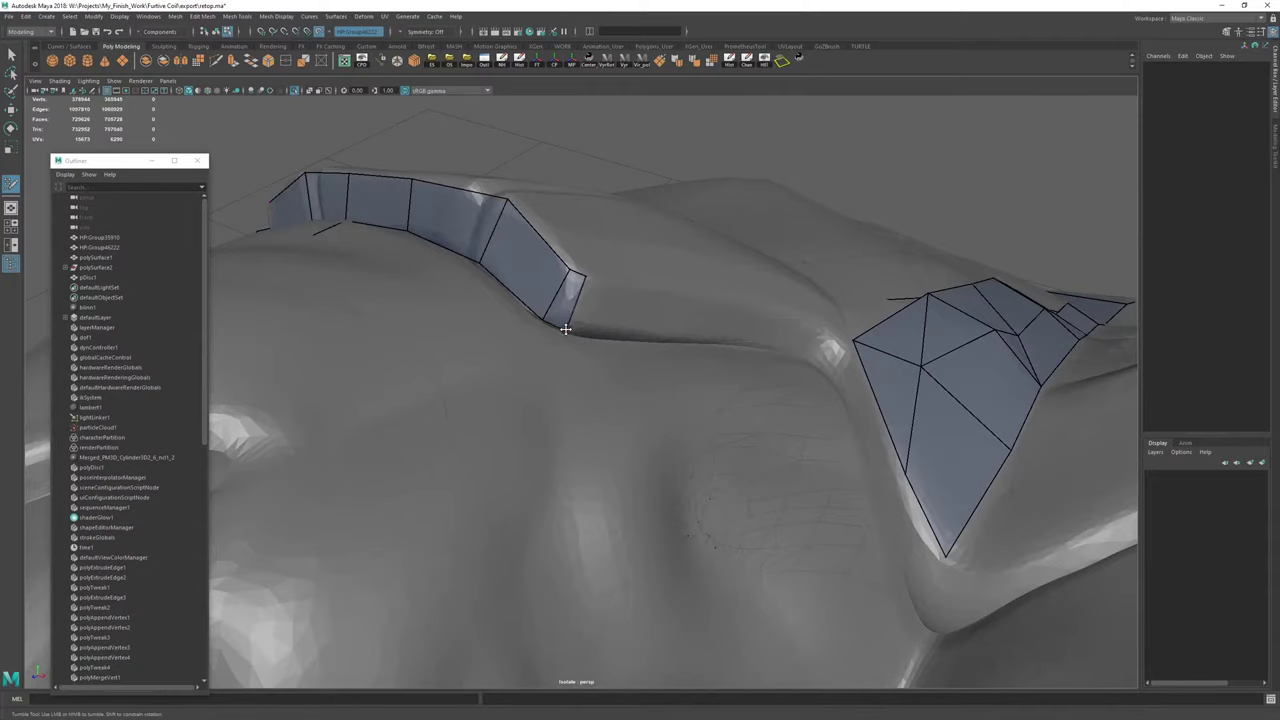
pyautogui.moveTo(579, 286)
pyautogui.keyDown('alt'); pyautogui.mouseDown()
pyautogui.moveTo(591, 357)
pyautogui.moveTo(617, 309)
pyautogui.moveTo(491, 281)
pyautogui.moveTo(686, 331)
pyautogui.moveTo(690, 350)
pyautogui.mouseUp(); pyautogui.keyUp('alt')
# Delete the mesh's construction history and extrude the next quad along the fold beyond the bend.
pyautogui.press('w')
pyautogui.press('F8')
pyautogui.click(737, 63)
pyautogui.press('y')
pyautogui.moveTo(536, 334); pyautogui.dragTo(610, 321)
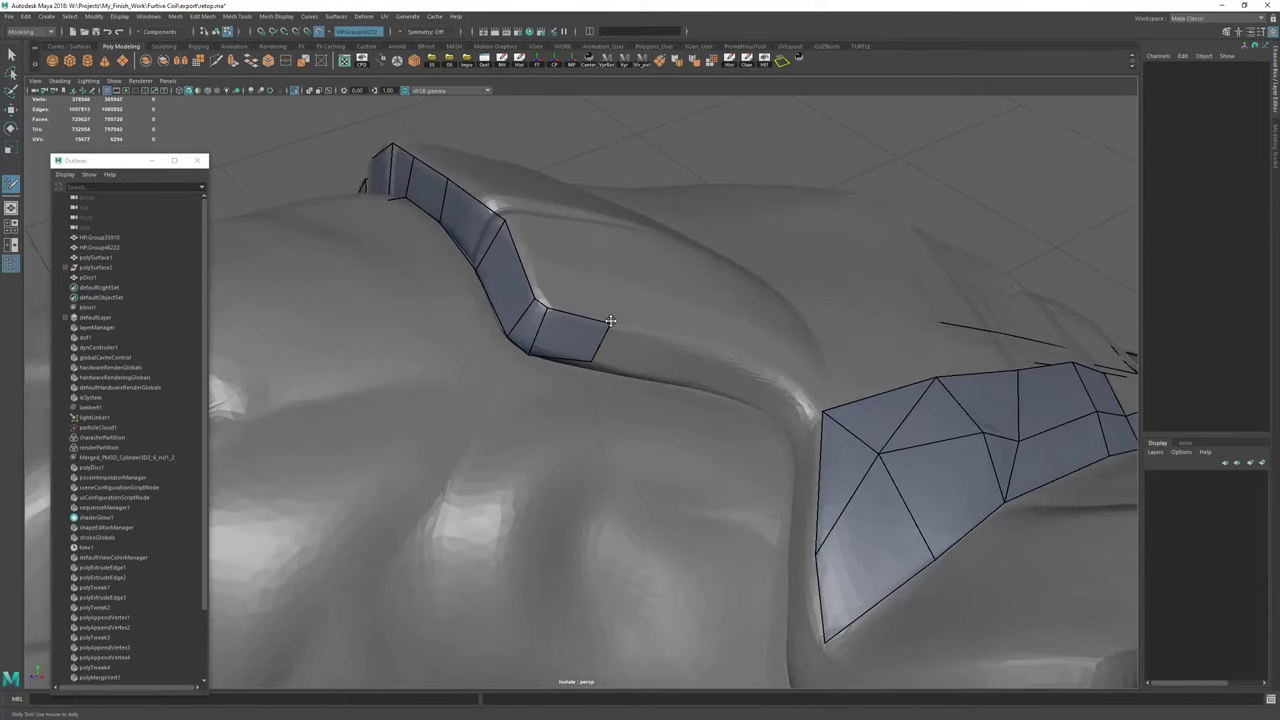
# Move the new quad's lower end vertex onto the fold and extrude a longer quad toward the back panel.
pyautogui.press('w')
pyautogui.press('F9')
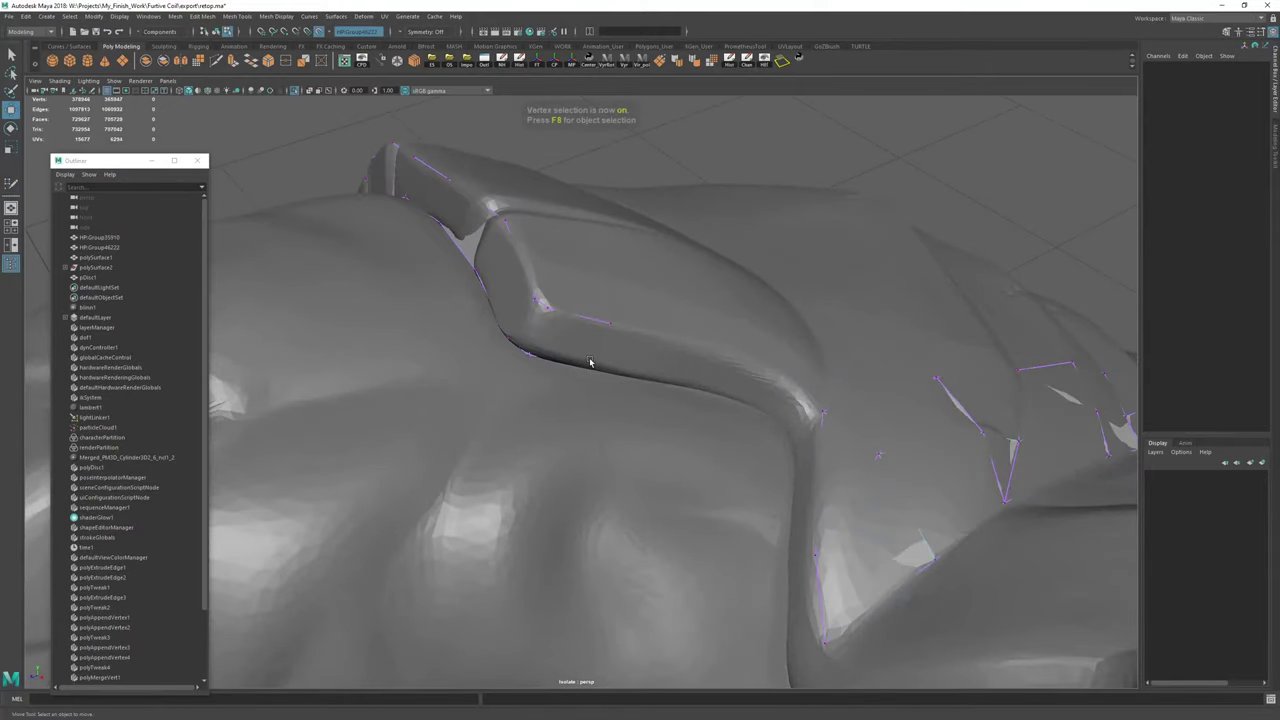
pyautogui.click(591, 363)
pyautogui.press('f')
pyautogui.keyDown('alt'); pyautogui.moveTo(591, 363); pyautogui.dragTo(697, 363); pyautogui.keyUp('alt')
pyautogui.keyDown('alt'); pyautogui.moveTo(697, 363); pyautogui.dragTo(618, 364, button='right'); pyautogui.keyUp('alt')
pyautogui.keyDown('alt'); pyautogui.moveTo(618, 364); pyautogui.dragTo(637, 325); pyautogui.keyUp('alt')
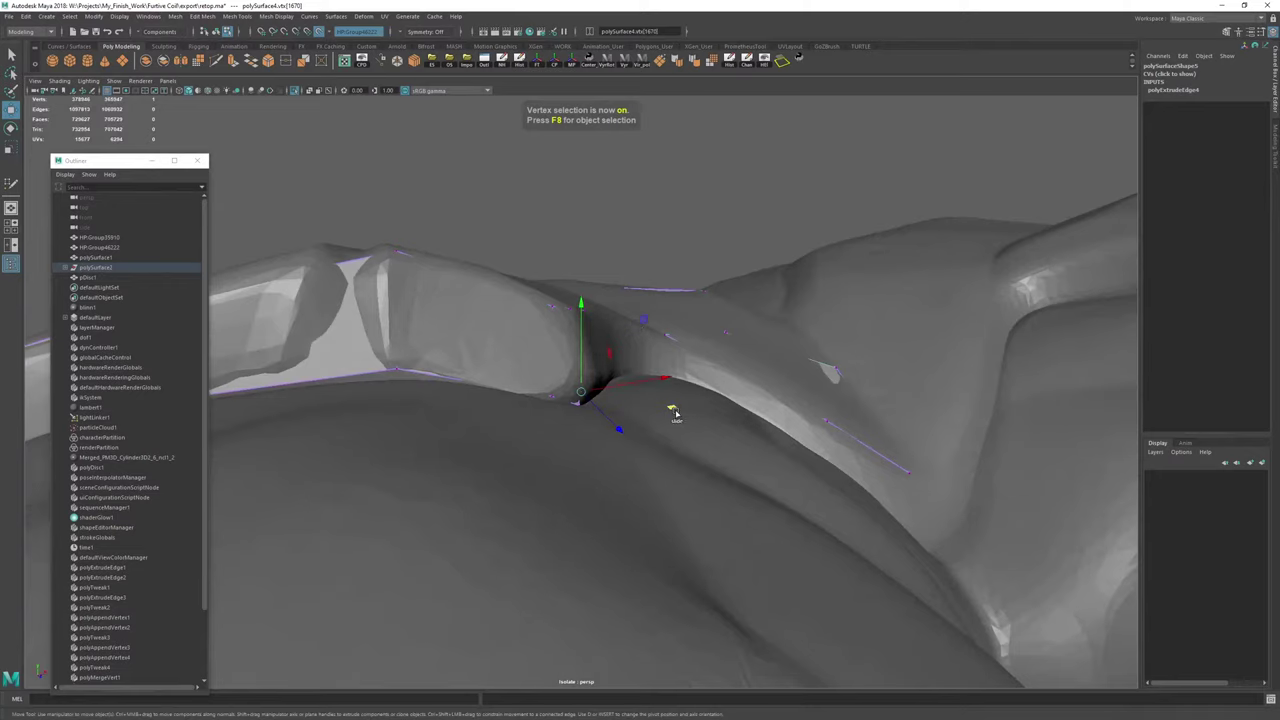
pyautogui.moveTo(676, 413)
pyautogui.mouseDown()
pyautogui.moveTo(692, 398)
pyautogui.moveTo(651, 409)
pyautogui.moveTo(585, 396)
pyautogui.moveTo(705, 375)
pyautogui.moveTo(722, 419)
pyautogui.mouseUp()
pyautogui.press('y')
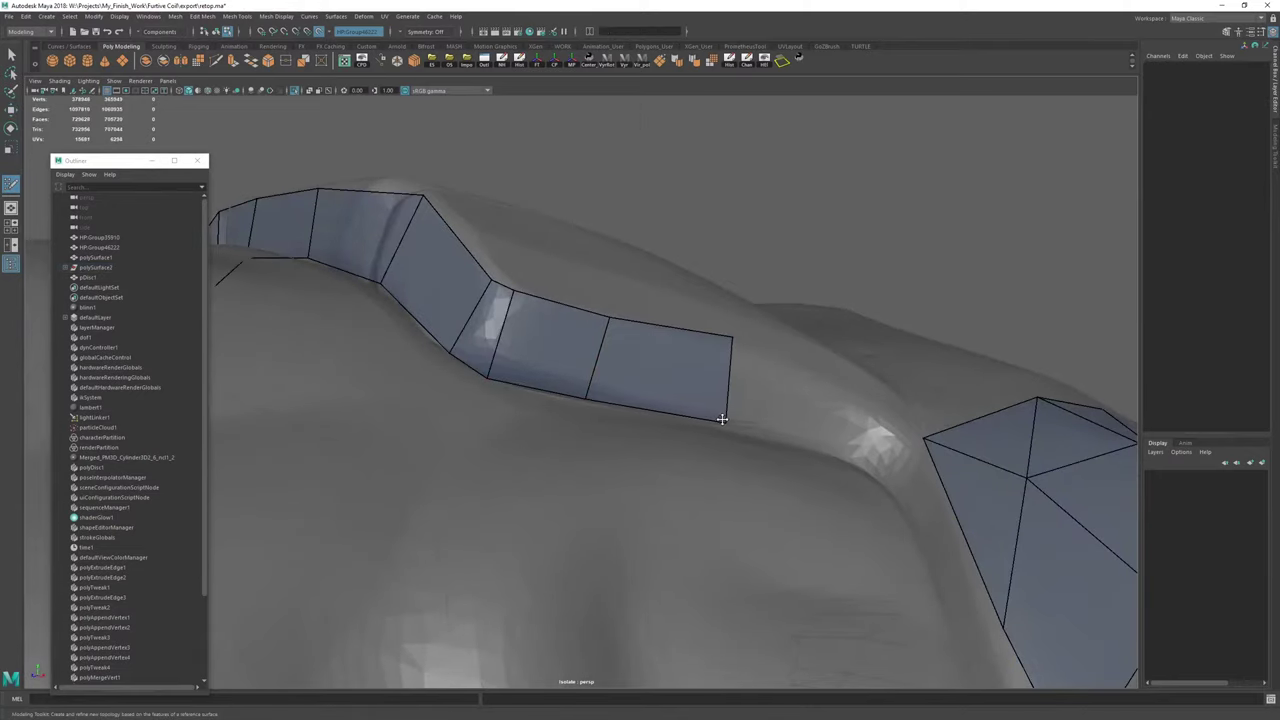
# Extrude two quads to carry the strip around the fold's corner beside the back panel.
pyautogui.keyDown('alt'); pyautogui.moveTo(722, 419); pyautogui.dragTo(598, 414, button='right'); pyautogui.keyUp('alt')
pyautogui.keyDown('alt'); pyautogui.moveTo(690, 415); pyautogui.dragTo(604, 376, button='middle'); pyautogui.keyUp('alt')
pyautogui.keyDown('alt'); pyautogui.moveTo(640, 390); pyautogui.dragTo(745, 412, button='right'); pyautogui.keyUp('alt')
pyautogui.keyDown('alt'); pyautogui.moveTo(749, 420); pyautogui.dragTo(712, 410); pyautogui.keyUp('alt')
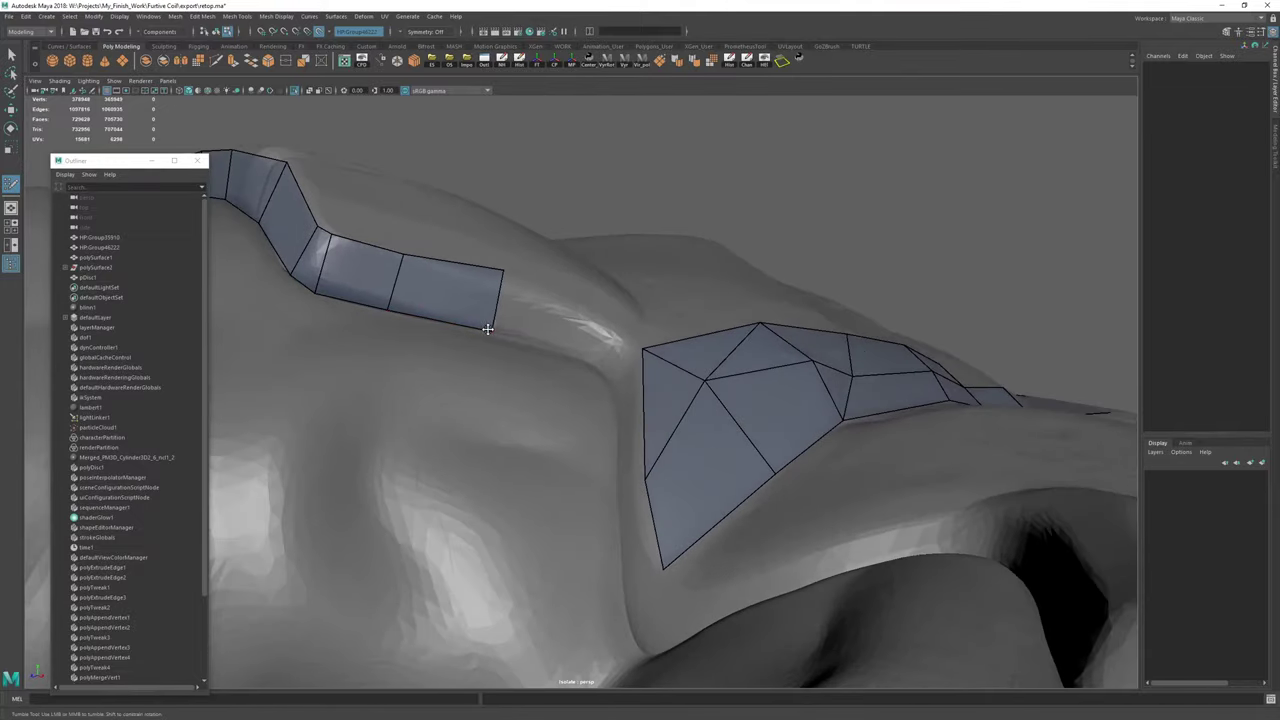
pyautogui.moveTo(506, 269); pyautogui.dragTo(596, 325)
pyautogui.moveTo(592, 346); pyautogui.dragTo(614, 353)
pyautogui.moveTo(614, 353)
pyautogui.keyDown('alt'); pyautogui.mouseDown()
pyautogui.moveTo(637, 357)
pyautogui.moveTo(619, 358)
pyautogui.mouseUp(); pyautogui.keyUp('alt')
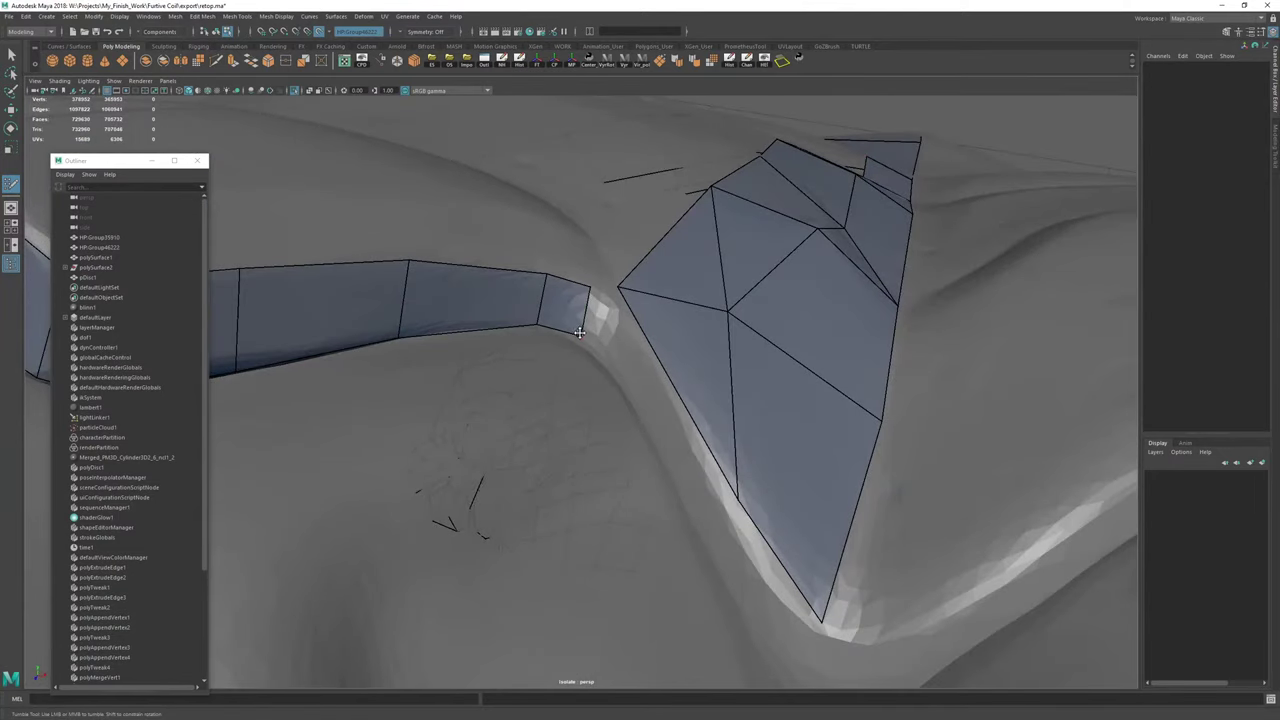
# Extrude a long quad down the V-shaped crease along the back panel's border and insert an edge loop near its upper end.
pyautogui.moveTo(585, 318); pyautogui.dragTo(710, 388)
pyautogui.hotkey('ctrl', 'z')
pyautogui.keyDown('alt'); pyautogui.moveTo(710, 386); pyautogui.dragTo(619, 359); pyautogui.keyUp('alt')
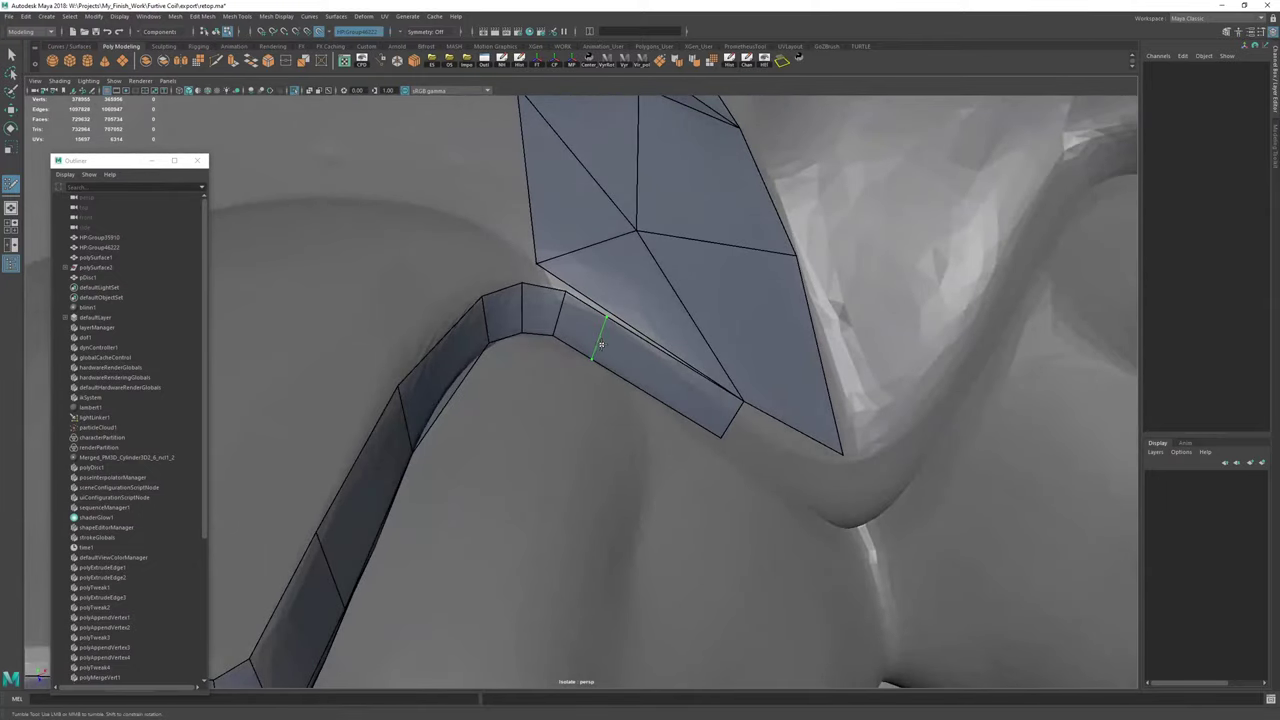
pyautogui.keyDown('ctrl'); pyautogui.click(590, 348); pyautogui.keyUp('ctrl')
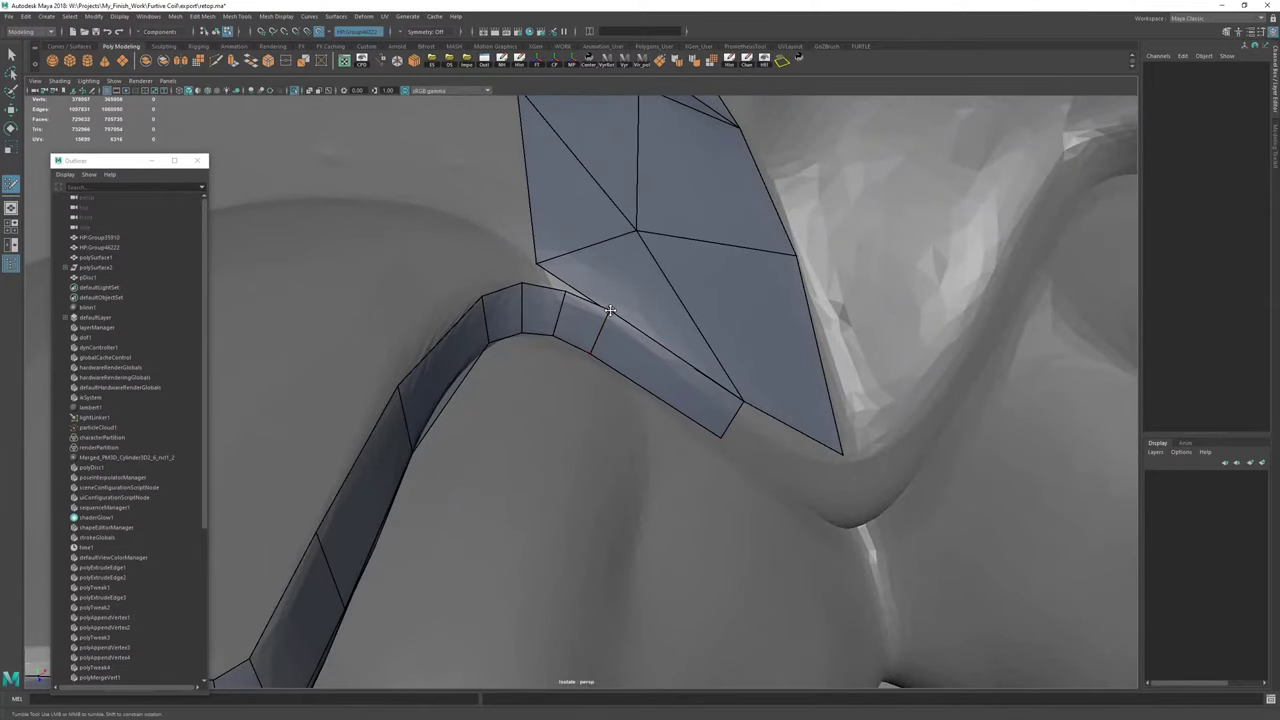
# Adjust the strip's end beside the panel border and extrude another quad down to the panel's lowest tip.
pyautogui.keyDown('alt'); pyautogui.moveTo(606, 312); pyautogui.dragTo(624, 350); pyautogui.keyUp('alt')
pyautogui.moveTo(589, 262); pyautogui.dragTo(562, 306)
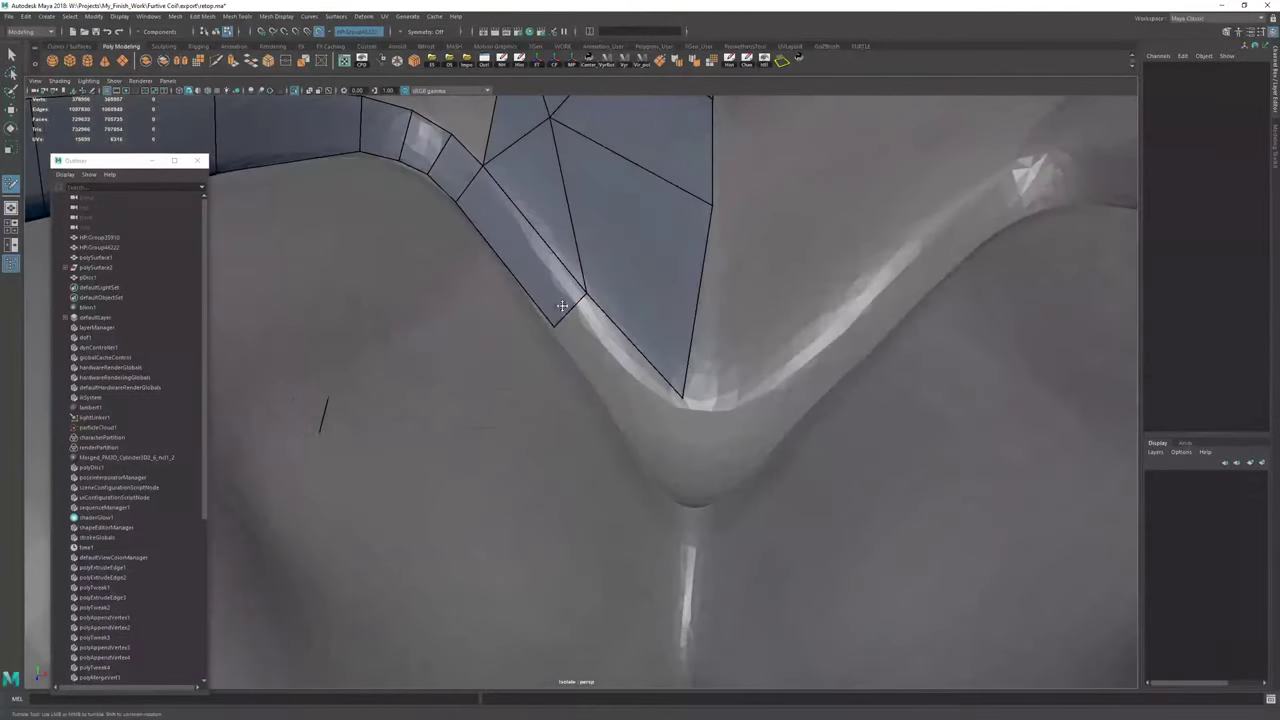
pyautogui.keyDown('alt'); pyautogui.moveTo(604, 332); pyautogui.dragTo(584, 268, button='middle'); pyautogui.keyUp('alt')
pyautogui.keyDown('shift'); pyautogui.click(585, 272); pyautogui.keyUp('shift')
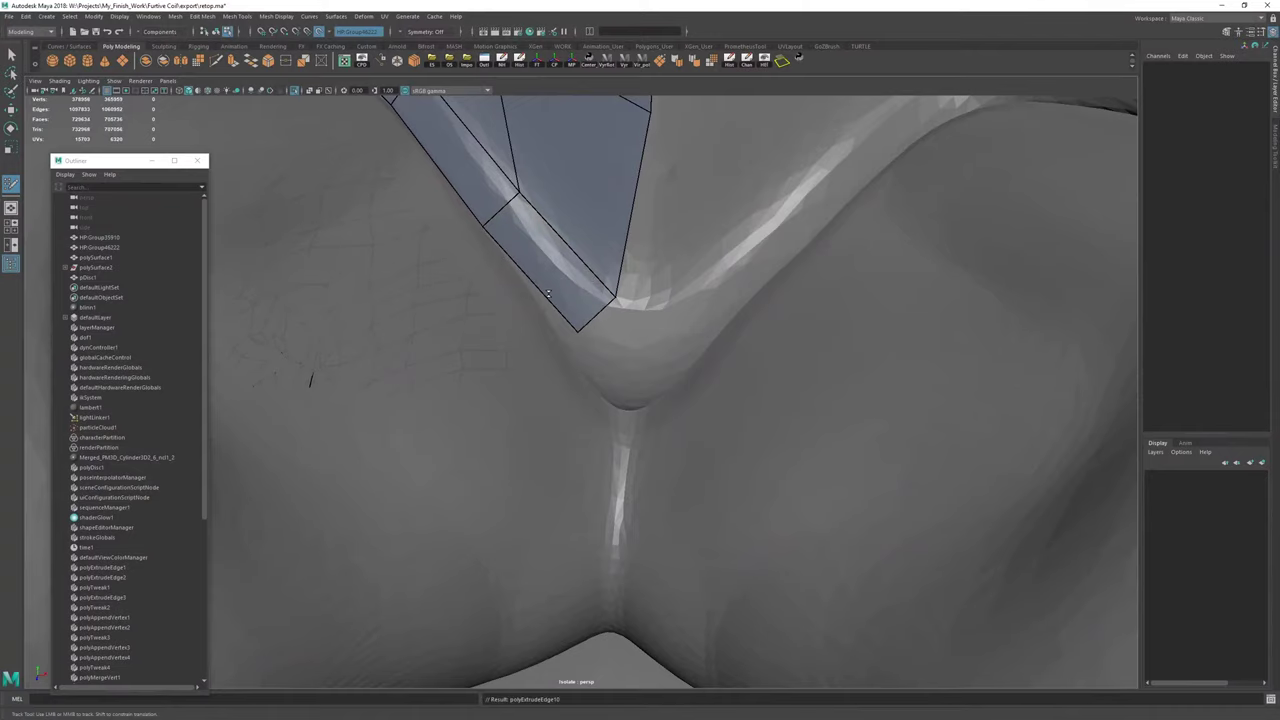
# Extrude a small quad around the panel's lowest tip and move its end vertices onto the bottom of the crease.
pyautogui.moveTo(580, 329); pyautogui.dragTo(621, 366)
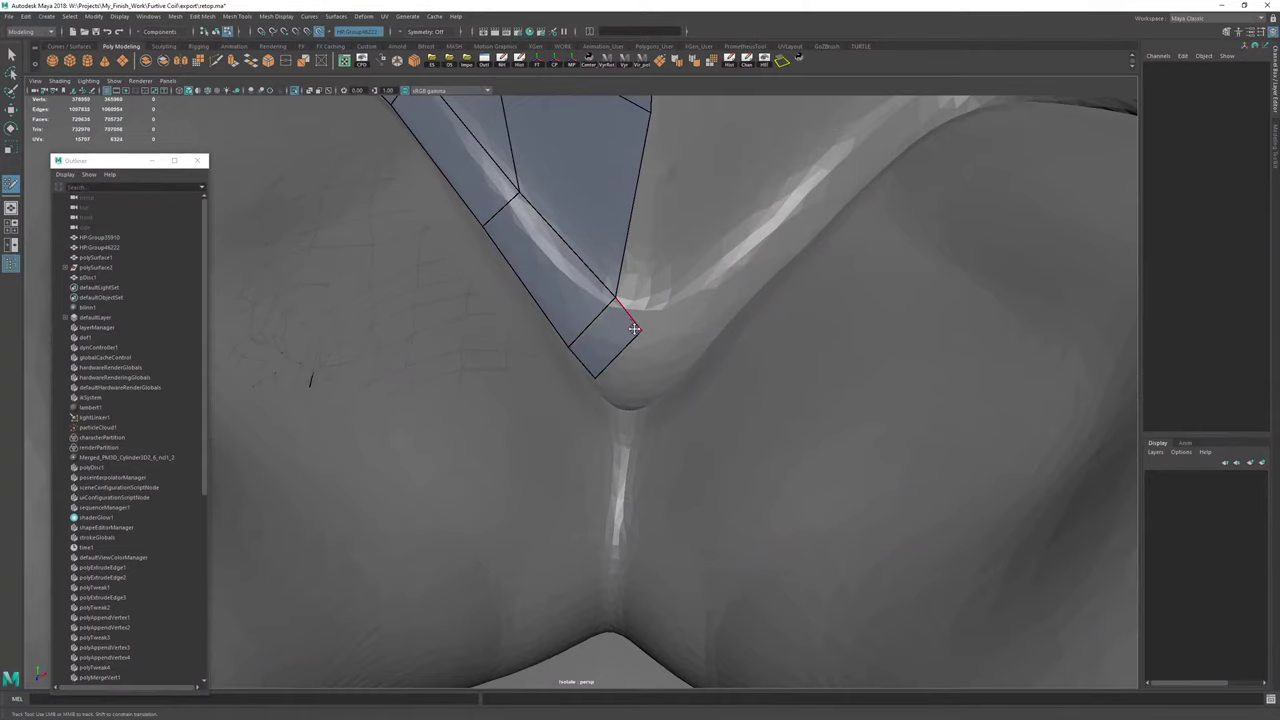
pyautogui.moveTo(624, 282)
pyautogui.keyDown('alt'); pyautogui.mouseDown()
pyautogui.moveTo(622, 328)
pyautogui.moveTo(637, 270)
pyautogui.mouseUp(); pyautogui.keyUp('alt')
pyautogui.moveTo(651, 173); pyautogui.dragTo(619, 168)
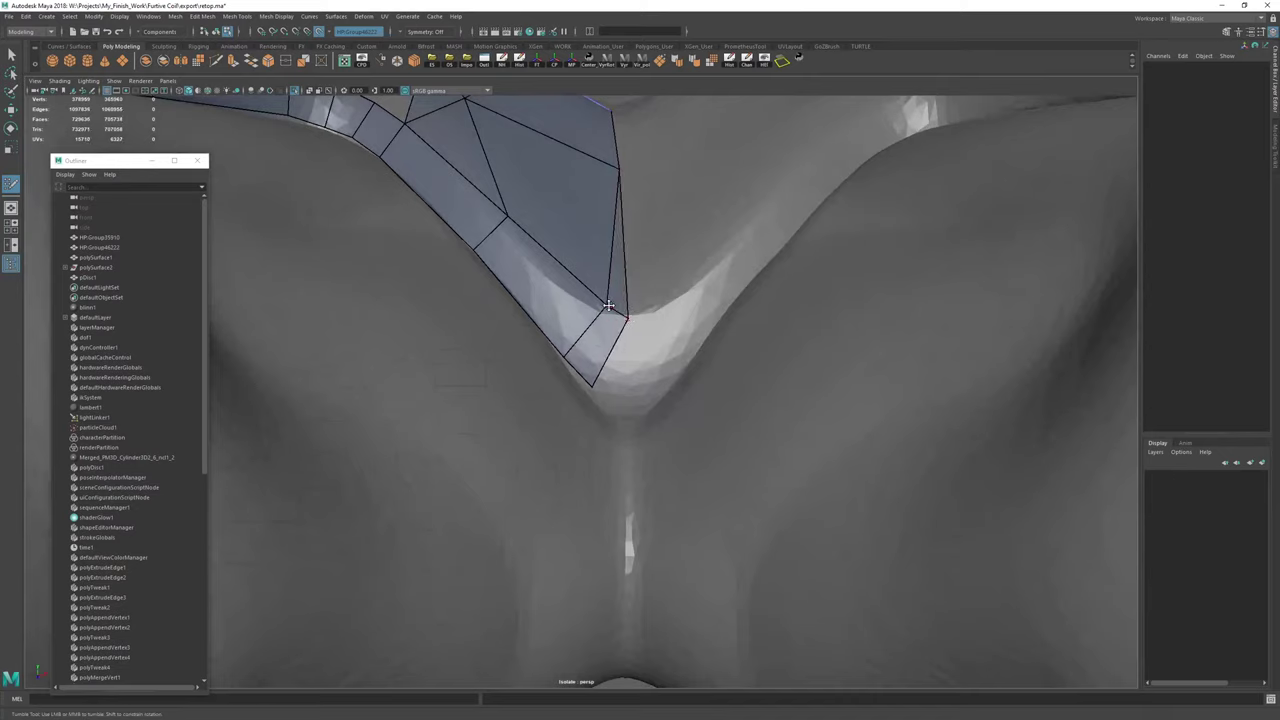
pyautogui.moveTo(608, 305); pyautogui.dragTo(598, 306)
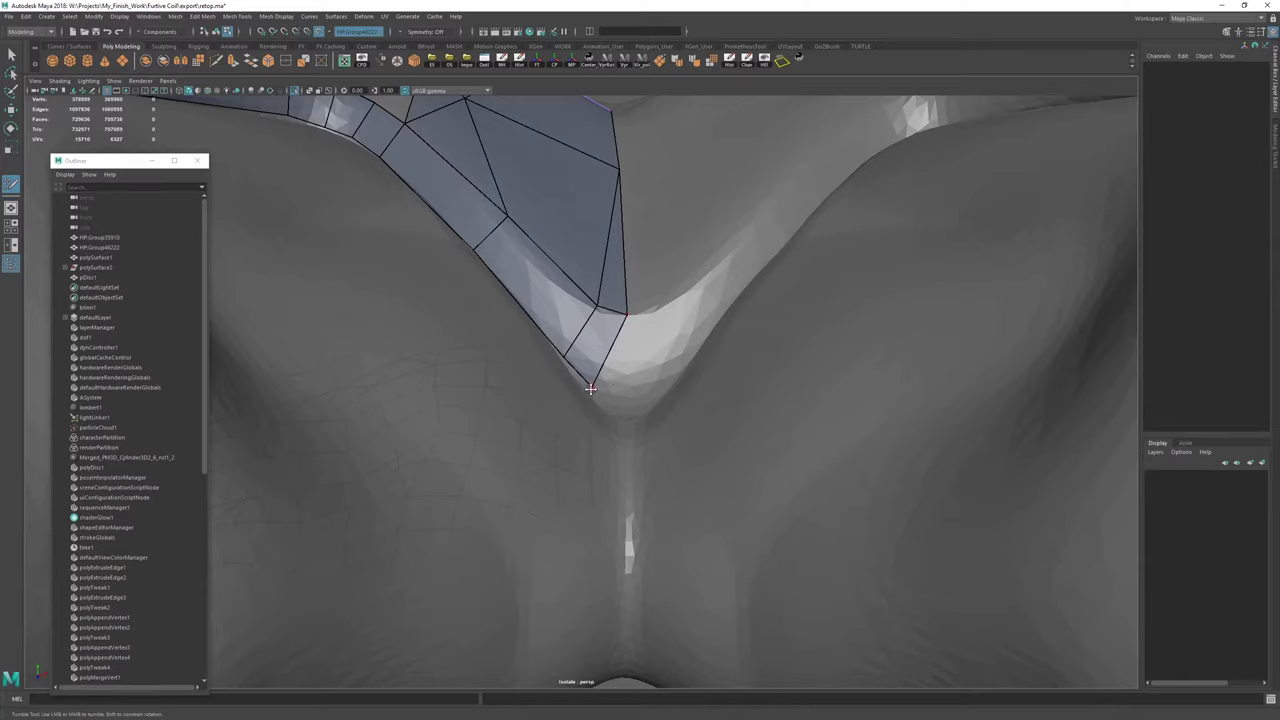
pyautogui.moveTo(590, 388); pyautogui.dragTo(623, 416)
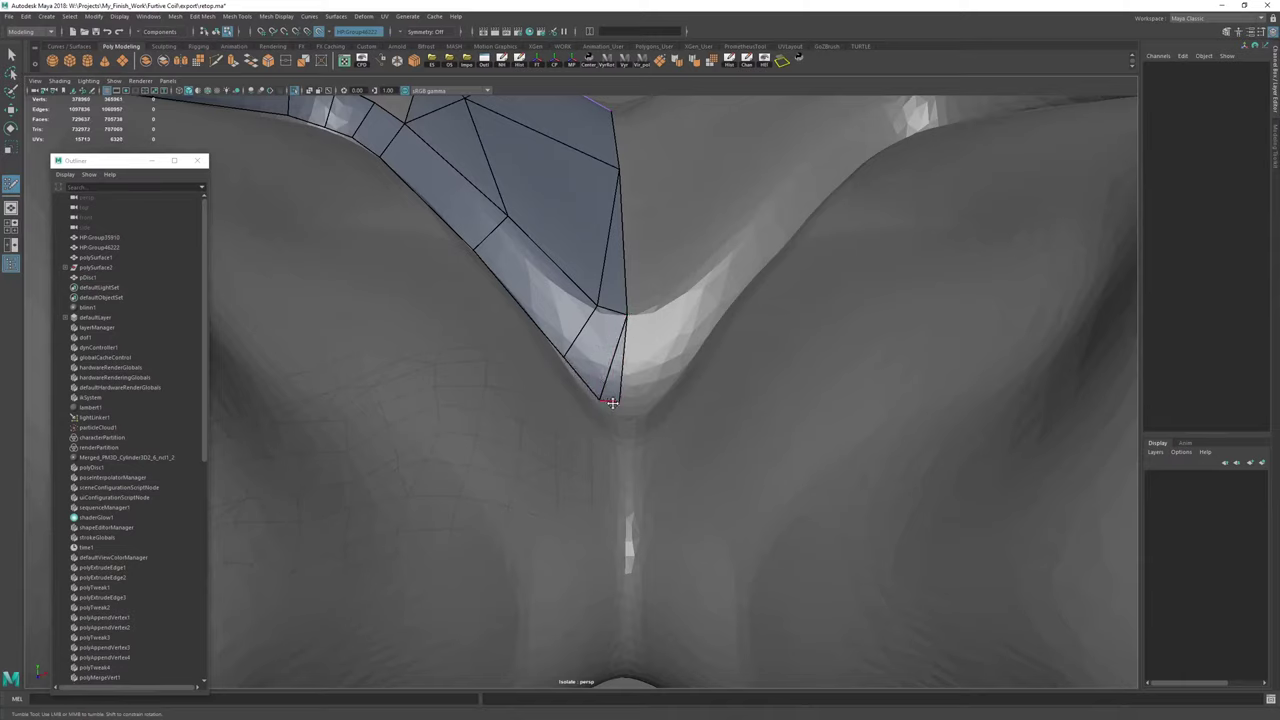
pyautogui.moveTo(612, 402); pyautogui.dragTo(835, 378)
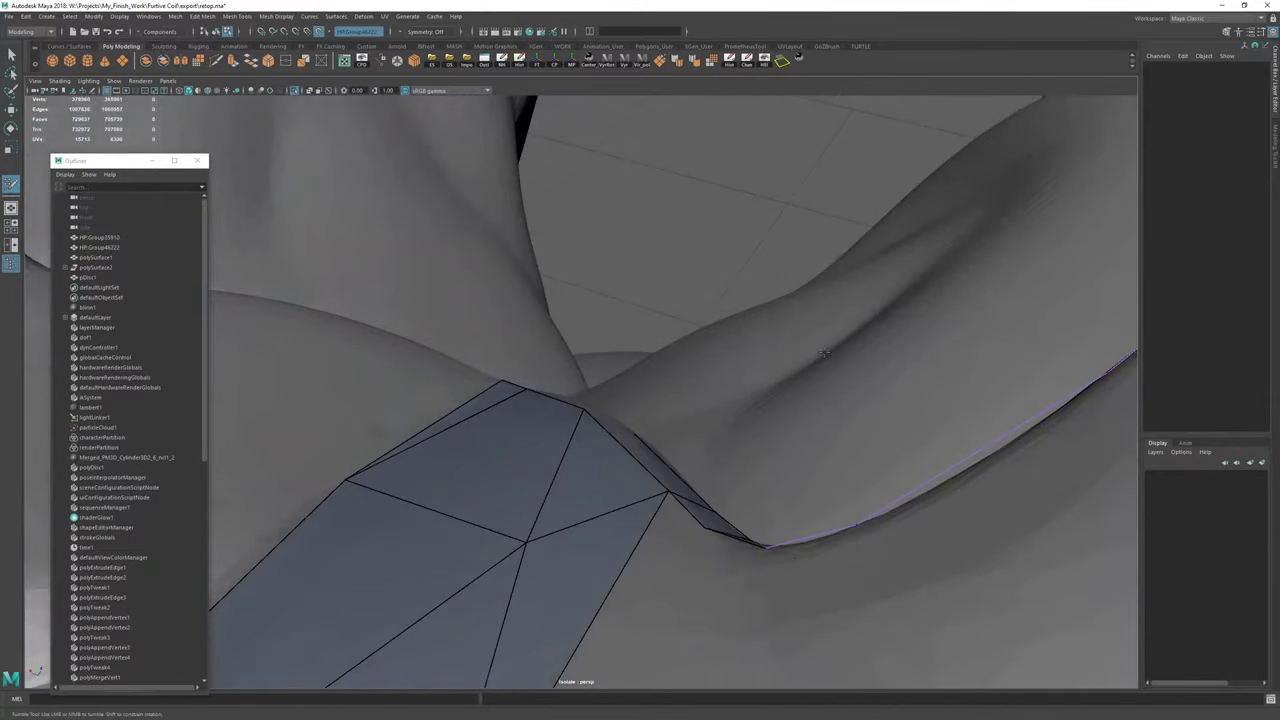
# Fill the open gaps between the vertical centre strip and the lower fold's quad row with new faces.
pyautogui.keyDown('alt'); pyautogui.moveTo(796, 342); pyautogui.dragTo(606, 274, button='right'); pyautogui.keyUp('alt')
pyautogui.keyDown('alt'); pyautogui.moveTo(606, 274); pyautogui.dragTo(604, 340); pyautogui.keyUp('alt')
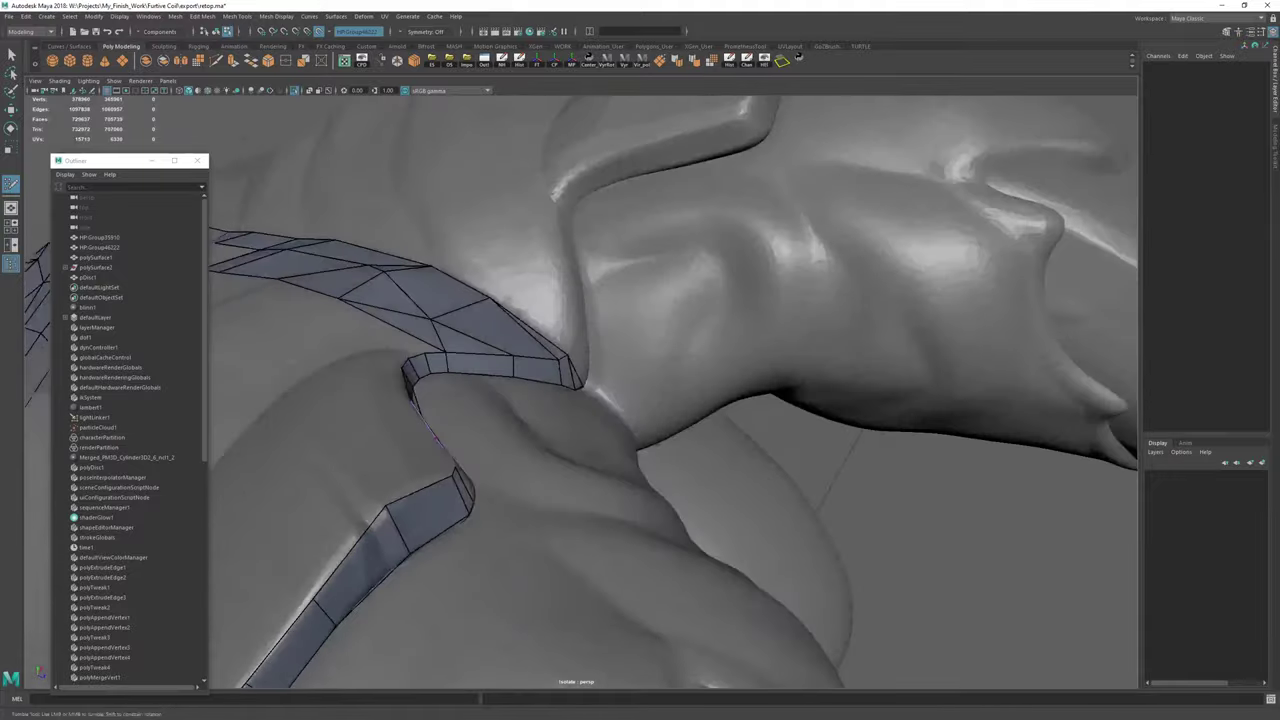
pyautogui.keyDown('alt'); pyautogui.moveTo(604, 340); pyautogui.dragTo(500, 310, button='right'); pyautogui.keyUp('alt')
pyautogui.keyDown('alt'); pyautogui.moveTo(500, 310); pyautogui.dragTo(556, 293); pyautogui.keyUp('alt')
pyautogui.keyDown('alt'); pyautogui.moveTo(556, 293); pyautogui.dragTo(650, 290, button='middle'); pyautogui.keyUp('alt')
pyautogui.keyDown('alt'); pyautogui.moveTo(650, 290); pyautogui.dragTo(720, 300, button='right'); pyautogui.keyUp('alt')
pyautogui.moveTo(720, 300)
pyautogui.keyDown('alt'); pyautogui.mouseDown()
pyautogui.moveTo(600, 370)
pyautogui.moveTo(560, 350)
pyautogui.moveTo(538, 379)
pyautogui.moveTo(577, 383)
pyautogui.moveTo(546, 346)
pyautogui.moveTo(526, 434)
pyautogui.mouseUp(); pyautogui.keyUp('alt')
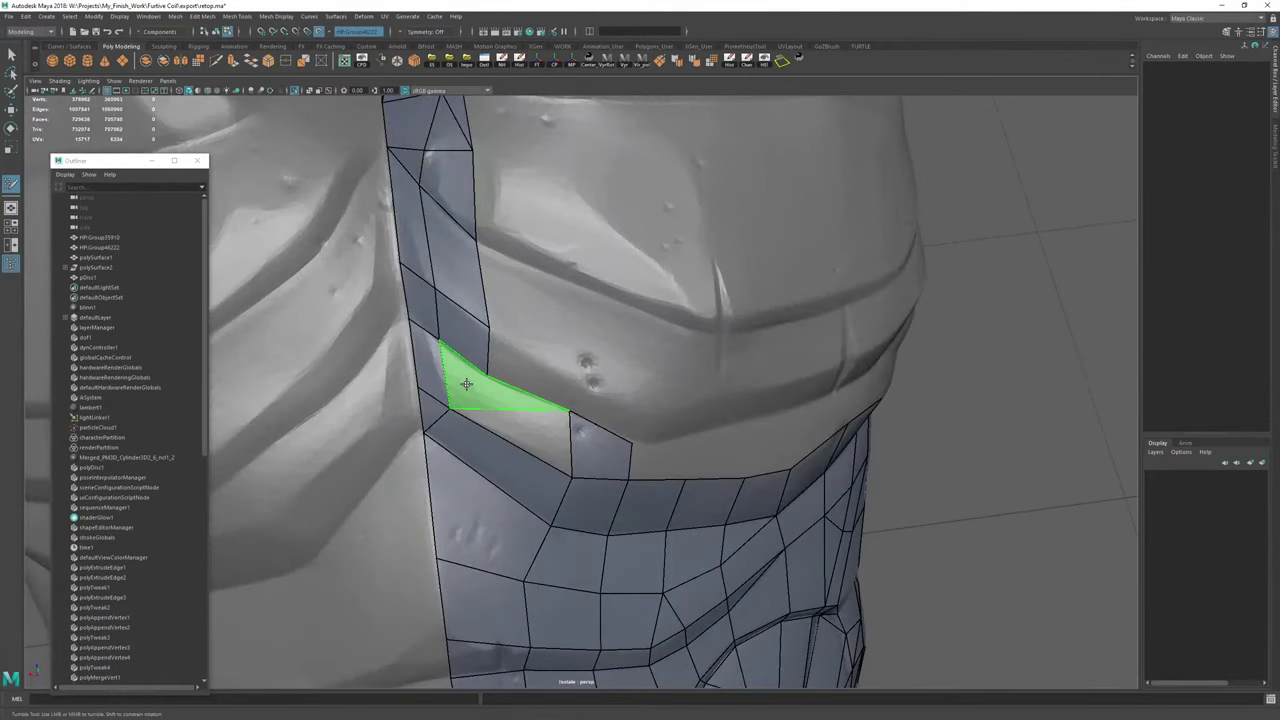
pyautogui.keyDown('shift'); pyautogui.click(545, 434); pyautogui.keyUp('shift')
pyautogui.keyDown('shift'); pyautogui.click(463, 377); pyautogui.keyUp('shift')
pyautogui.moveTo(463, 377)
pyautogui.keyDown('alt'); pyautogui.mouseDown()
pyautogui.moveTo(530, 365)
pyautogui.moveTo(548, 345)
pyautogui.moveTo(540, 333)
pyautogui.moveTo(583, 353)
pyautogui.mouseUp(); pyautogui.keyUp('alt')
# Delete the retopology mesh's construction history, save the scene, and return to Quad Draw.
pyautogui.press('w')
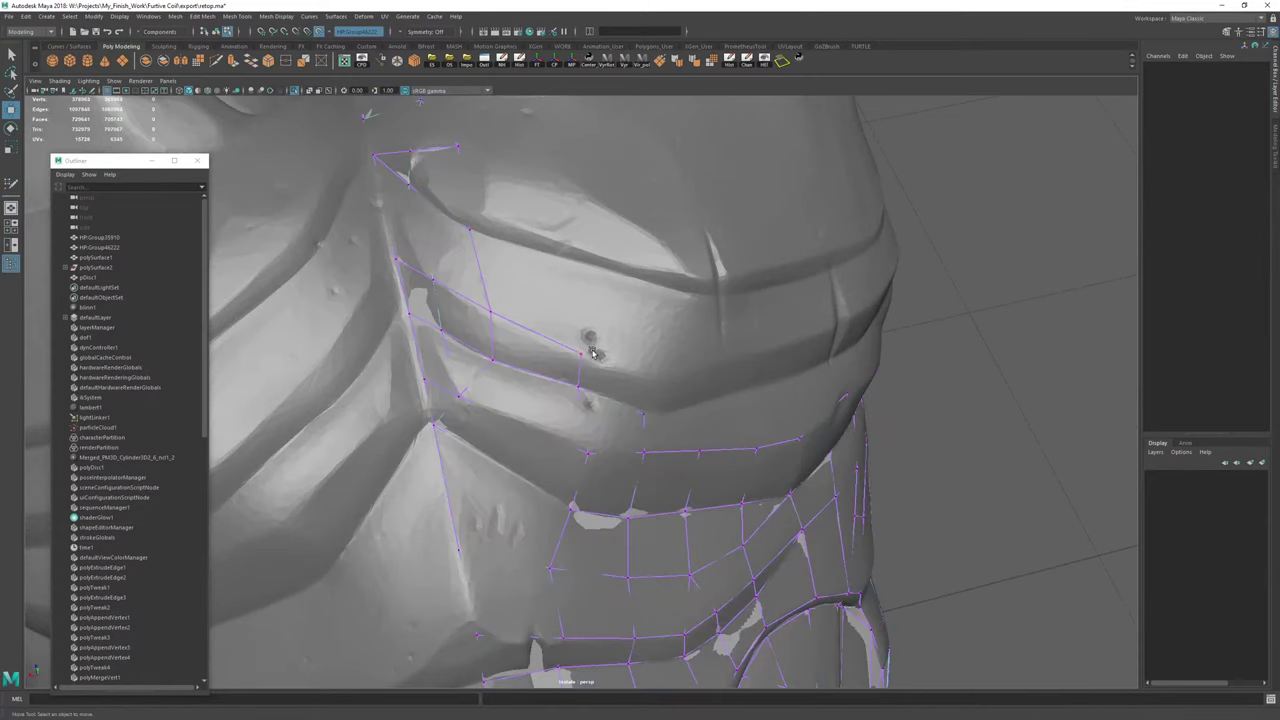
pyautogui.press('F8')
pyautogui.click(729, 61)
pyautogui.scroll(-7, 454, 226)
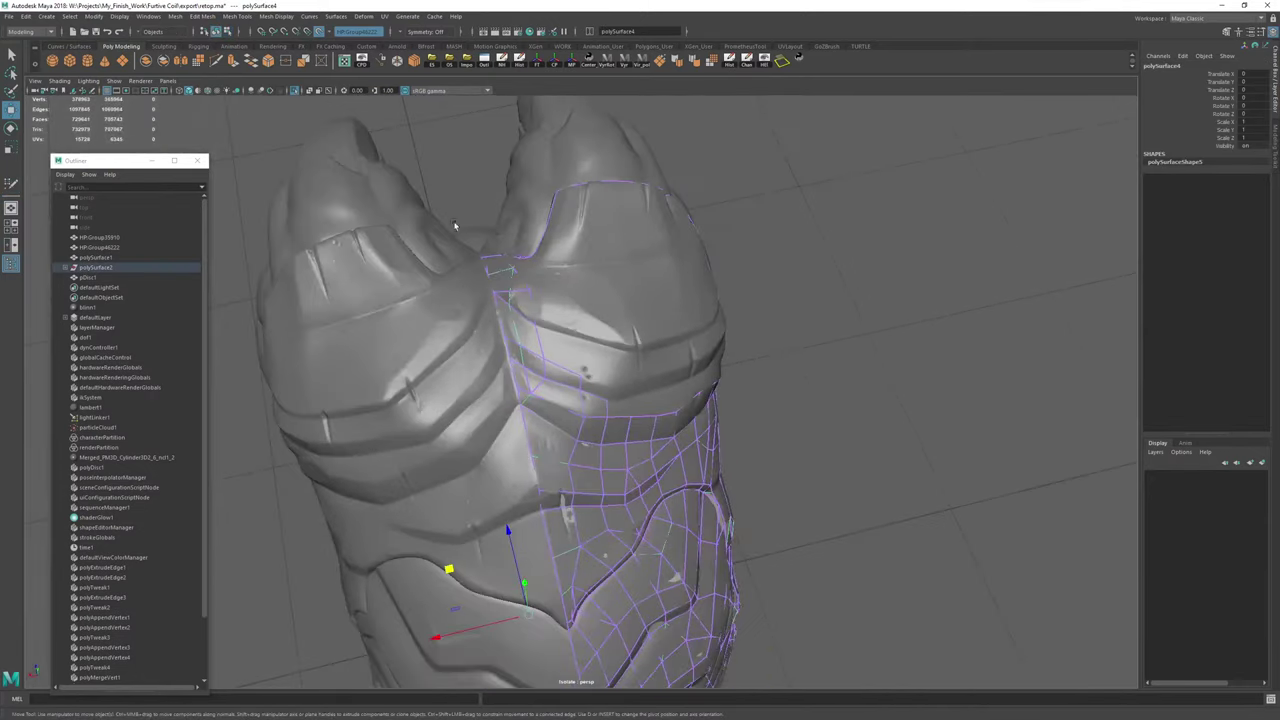
pyautogui.hotkey('ctrl', 's')
pyautogui.scroll(4, 724, 265)
pyautogui.moveTo(724, 265)
pyautogui.keyDown('alt'); pyautogui.mouseDown()
pyautogui.moveTo(737, 391)
pyautogui.moveTo(610, 398)
pyautogui.moveTo(598, 378)
pyautogui.moveTo(607, 428)
pyautogui.moveTo(637, 444)
pyautogui.mouseUp(); pyautogui.keyUp('alt')
pyautogui.press('y')
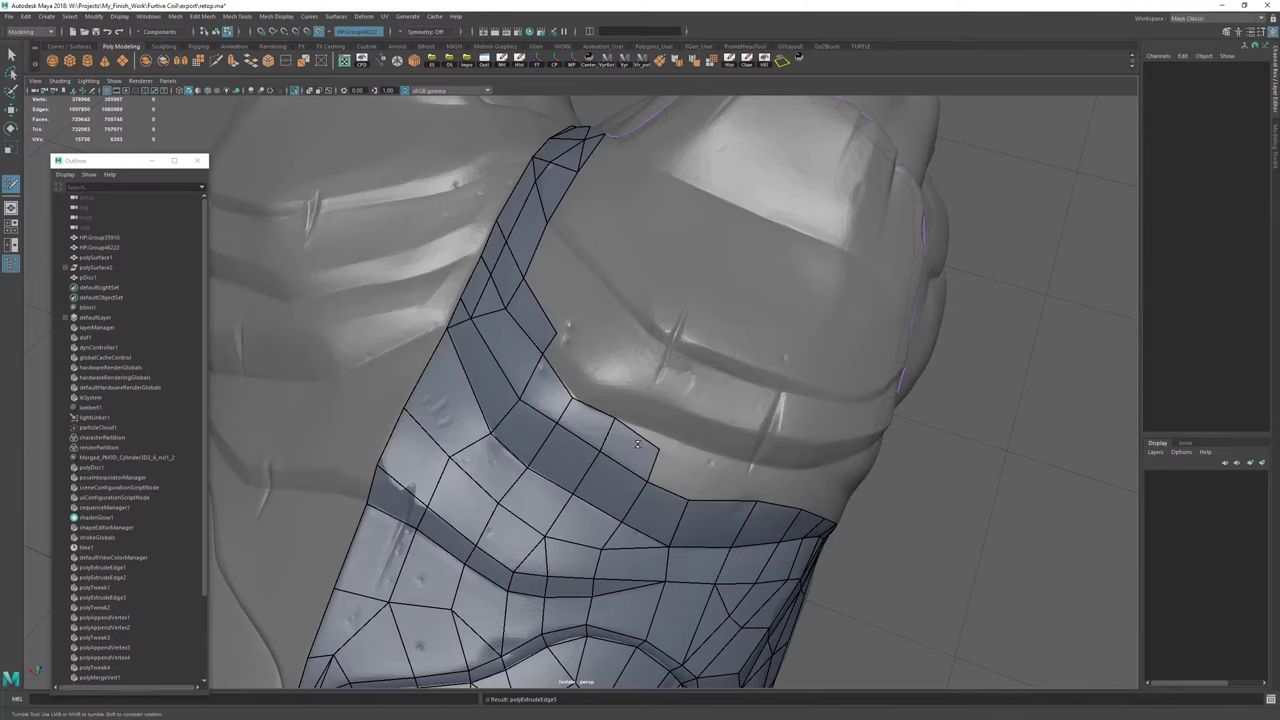
# Extrude quads along the lower fold to extend its row around the side to the ridge strip.
pyautogui.moveTo(669, 490); pyautogui.dragTo(592, 439)
pyautogui.moveTo(607, 505); pyautogui.dragTo(658, 416)
pyautogui.moveTo(650, 488); pyautogui.dragTo(668, 398)
pyautogui.keyDown('alt'); pyautogui.moveTo(668, 398); pyautogui.dragTo(652, 423); pyautogui.keyUp('alt')
pyautogui.keyDown('alt'); pyautogui.moveTo(652, 423); pyautogui.dragTo(706, 465, button='right'); pyautogui.keyUp('alt')
pyautogui.moveTo(710, 482); pyautogui.dragTo(700, 503)
pyautogui.keyDown('alt'); pyautogui.moveTo(700, 503); pyautogui.dragTo(697, 520, button='right'); pyautogui.keyUp('alt')
pyautogui.keyDown('alt'); pyautogui.moveTo(697, 520); pyautogui.dragTo(547, 391); pyautogui.keyUp('alt')
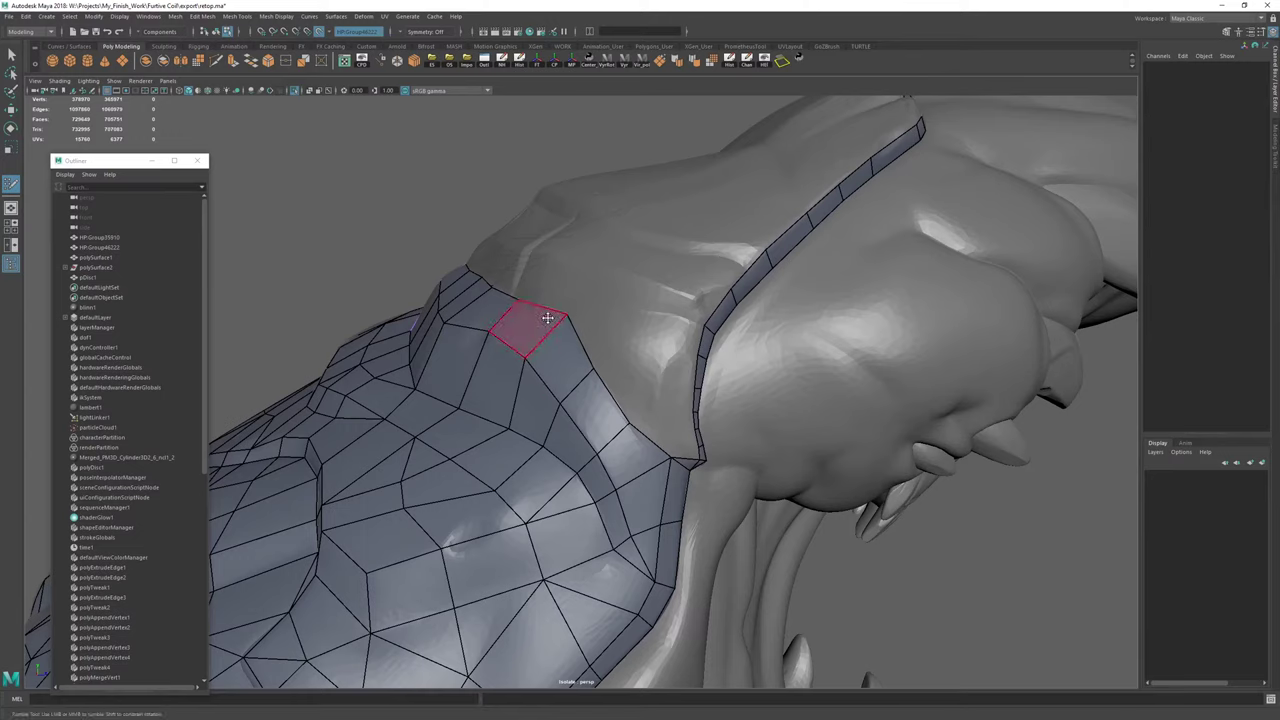
# Start another row above the fold by filling the gap at the centre strip and extruding quads toward the side.
pyautogui.keyDown('alt'); pyautogui.moveTo(548, 318); pyautogui.dragTo(689, 346); pyautogui.keyUp('alt')
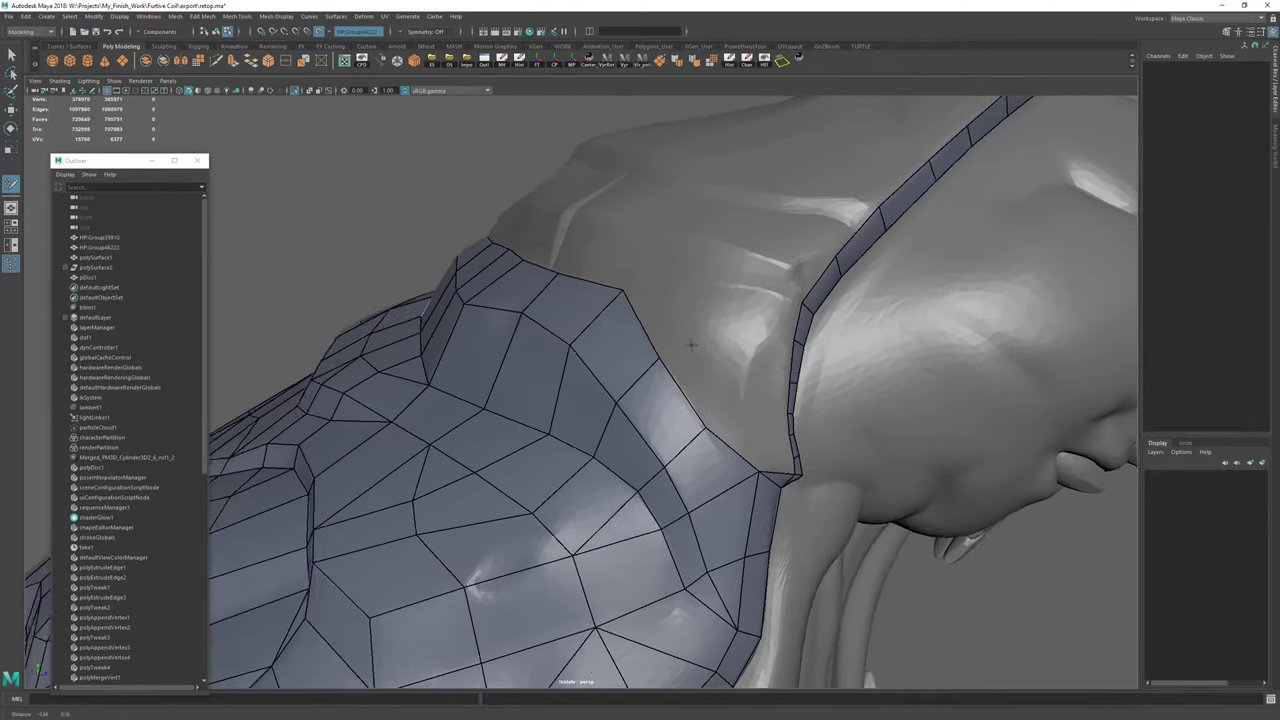
pyautogui.keyDown('alt'); pyautogui.moveTo(689, 346); pyautogui.dragTo(594, 297, button='right'); pyautogui.keyUp('alt')
pyautogui.keyDown('alt'); pyautogui.moveTo(594, 297); pyautogui.dragTo(600, 338); pyautogui.keyUp('alt')
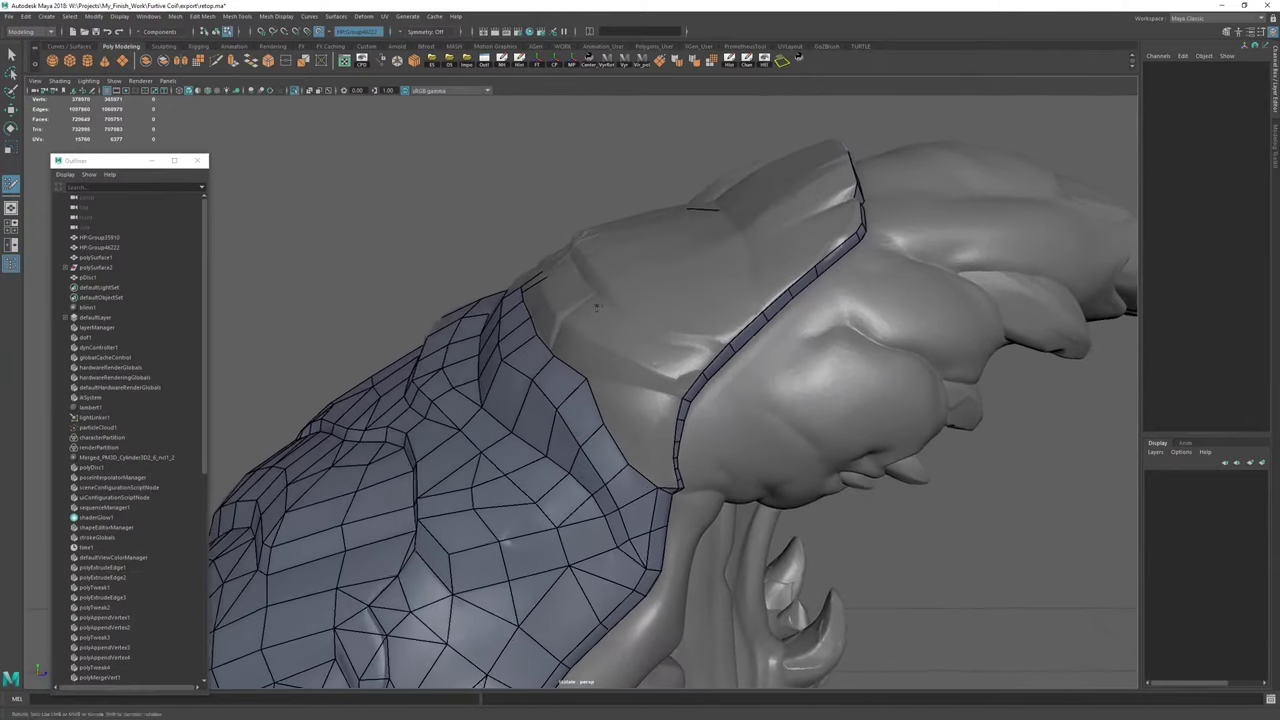
pyautogui.keyDown('alt'); pyautogui.moveTo(600, 338); pyautogui.dragTo(650, 345, button='right'); pyautogui.keyUp('alt')
pyautogui.keyDown('alt'); pyautogui.moveTo(590, 320); pyautogui.dragTo(497, 326); pyautogui.keyUp('alt')
pyautogui.keyDown('alt'); pyautogui.moveTo(497, 326); pyautogui.dragTo(513, 352, button='middle'); pyautogui.keyUp('alt')
pyautogui.moveTo(513, 352)
pyautogui.keyDown('alt'); pyautogui.mouseDown()
pyautogui.moveTo(598, 349)
pyautogui.moveTo(520, 297)
pyautogui.moveTo(526, 337)
pyautogui.moveTo(590, 360)
pyautogui.moveTo(650, 345)
pyautogui.mouseUp(); pyautogui.keyUp('alt')
pyautogui.keyDown('shift'); pyautogui.click(534, 325); pyautogui.keyUp('shift')
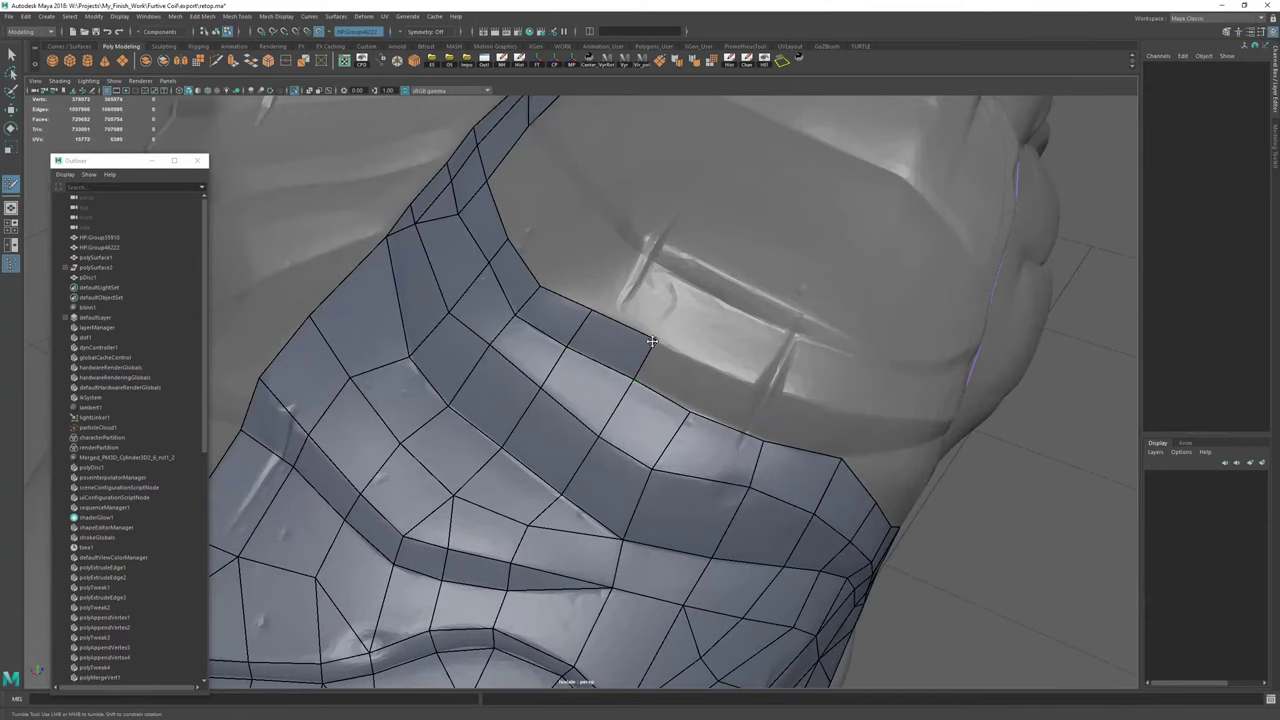
pyautogui.moveTo(665, 400); pyautogui.dragTo(688, 358)
pyautogui.moveTo(709, 402)
pyautogui.keyDown('alt'); pyautogui.mouseDown()
pyautogui.moveTo(717, 369)
pyautogui.moveTo(752, 337)
pyautogui.moveTo(715, 385)
pyautogui.mouseUp(); pyautogui.keyUp('alt')
pyautogui.moveTo(645, 445); pyautogui.dragTo(734, 430)
pyautogui.moveTo(693, 377); pyautogui.dragTo(755, 382)
pyautogui.keyDown('alt'); pyautogui.moveTo(782, 496); pyautogui.dragTo(736, 446); pyautogui.keyUp('alt')
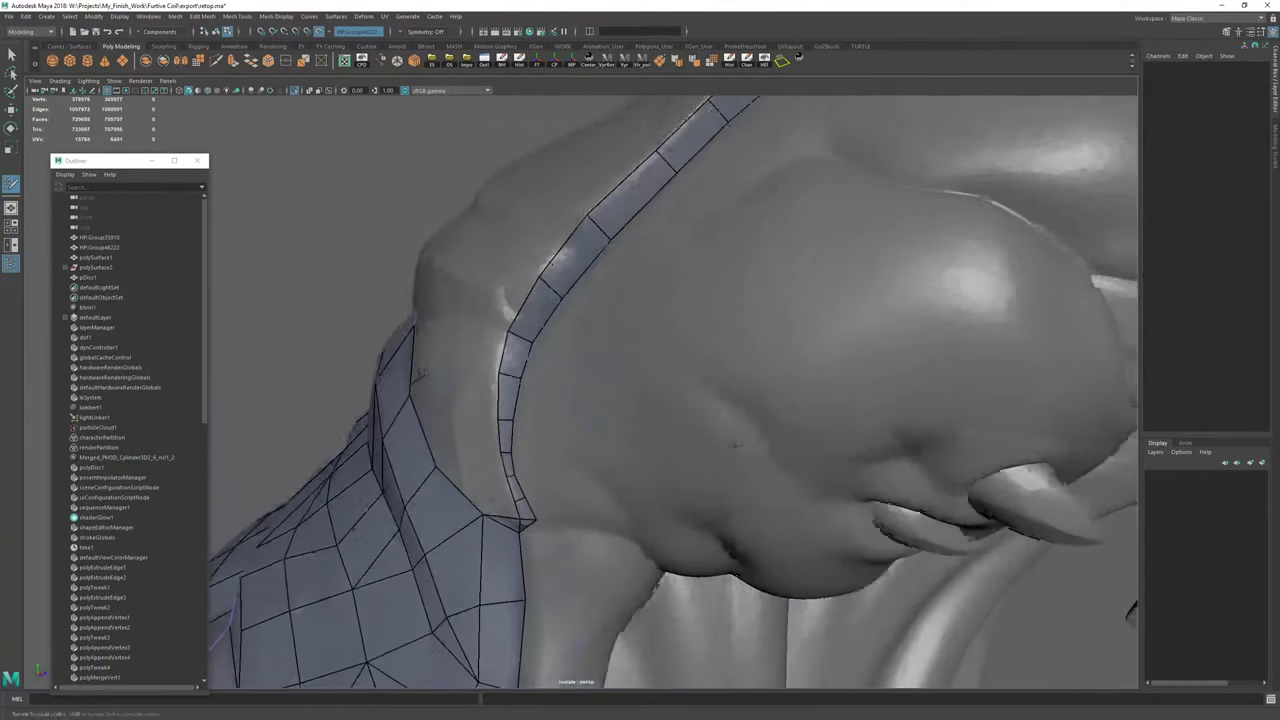
# Leave Quad Draw to clear the mesh's construction history, and reactivate the tool.
pyautogui.keyDown('alt'); pyautogui.moveTo(492, 404); pyautogui.dragTo(600, 390); pyautogui.keyUp('alt')
pyautogui.press('w')
pyautogui.moveTo(640, 372); pyautogui.dragTo(724, 226, button='right')
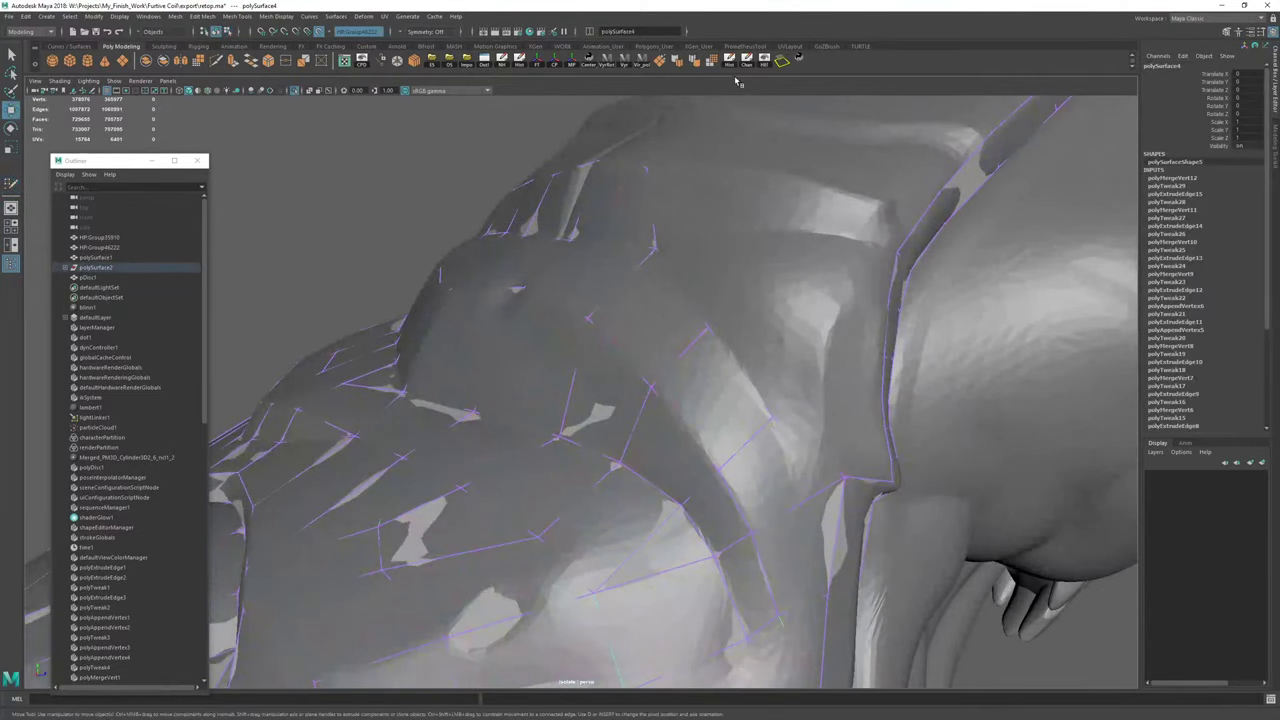
pyautogui.click(730, 62)
pyautogui.keyDown('alt'); pyautogui.moveTo(652, 226); pyautogui.dragTo(657, 505); pyautogui.keyUp('alt')
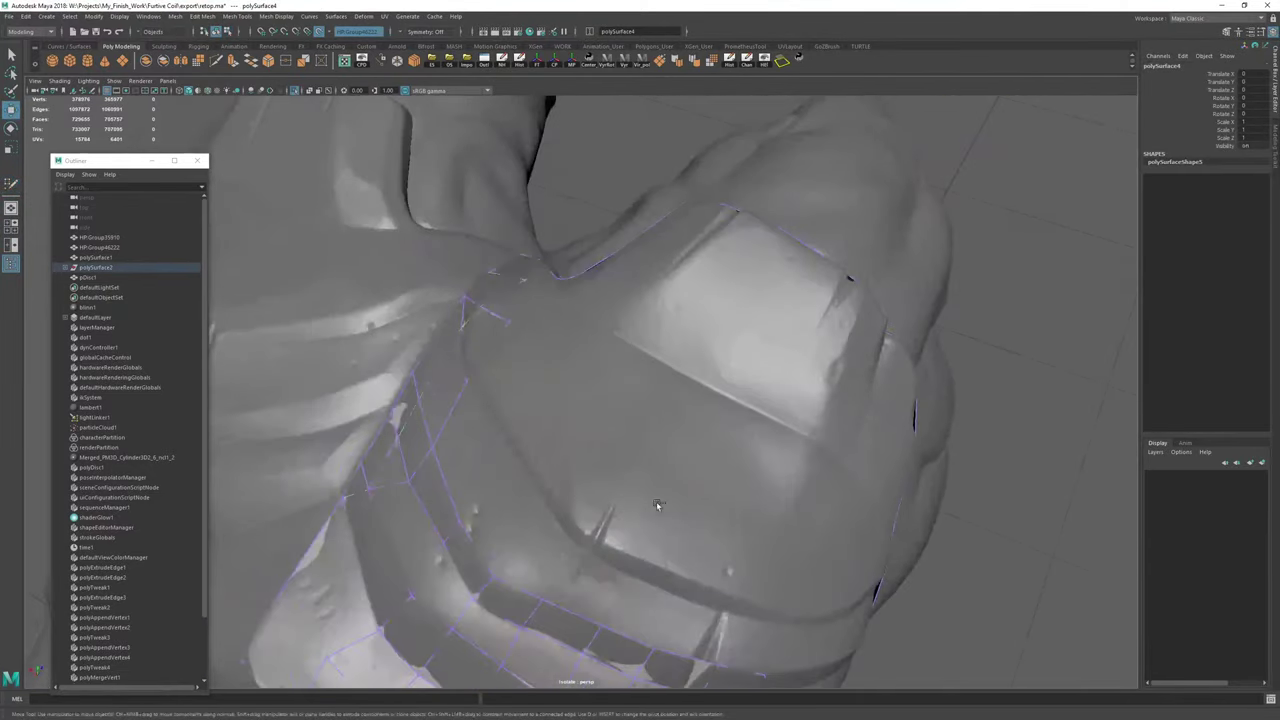
pyautogui.press('y')
# Extrude two quads inward from the lower end of the side ridge strip.
pyautogui.moveTo(609, 369)
pyautogui.keyDown('alt'); pyautogui.mouseDown()
pyautogui.moveTo(510, 300)
pyautogui.moveTo(527, 449)
pyautogui.mouseUp(); pyautogui.keyUp('alt')
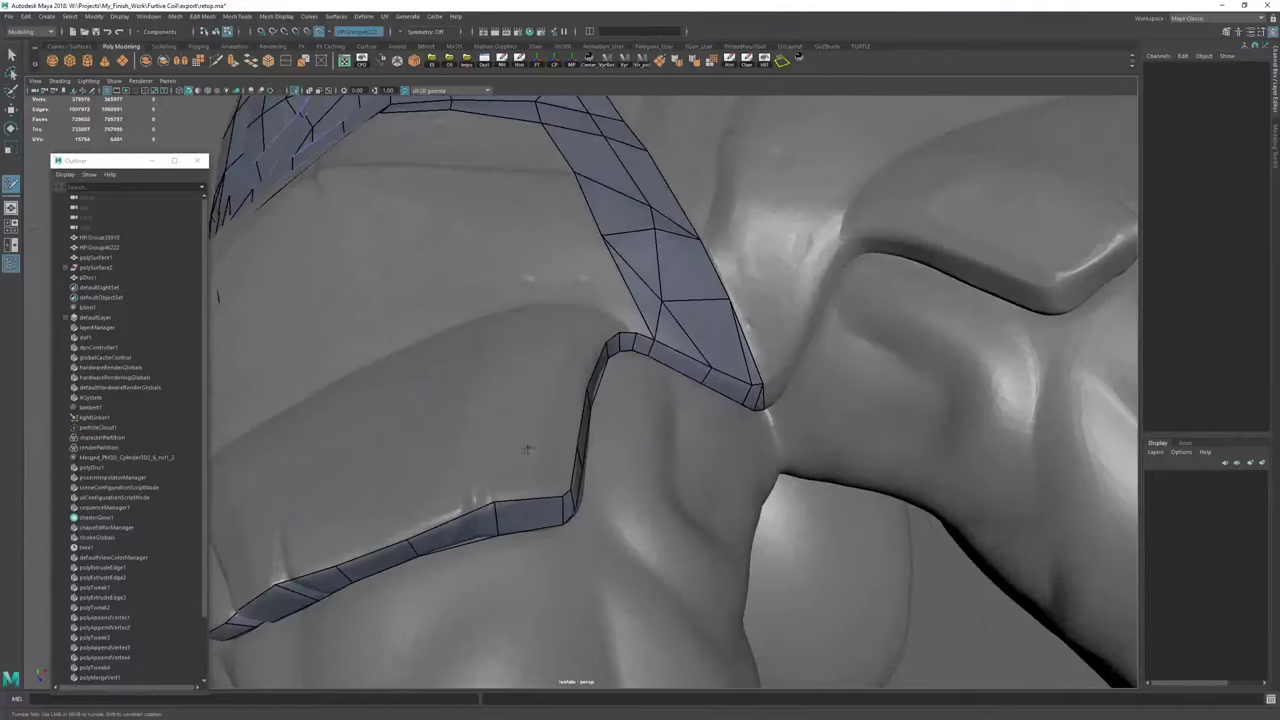
pyautogui.moveTo(523, 512)
pyautogui.keyDown('alt'); pyautogui.mouseDown()
pyautogui.moveTo(526, 274)
pyautogui.moveTo(643, 489)
pyautogui.moveTo(660, 470)
pyautogui.mouseUp(); pyautogui.keyUp('alt')
pyautogui.keyDown('alt'); pyautogui.moveTo(660, 470); pyautogui.dragTo(634, 513, button='middle'); pyautogui.keyUp('alt')
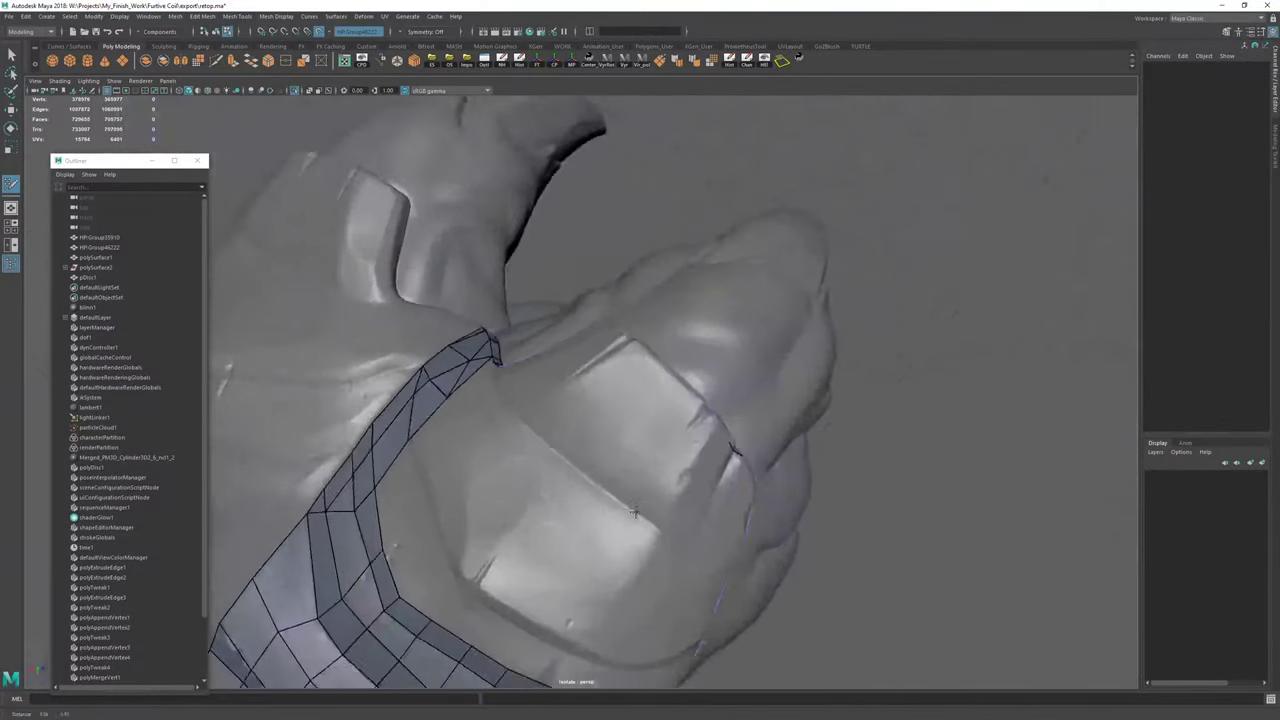
pyautogui.moveTo(632, 512)
pyautogui.keyDown('alt'); pyautogui.mouseDown()
pyautogui.moveTo(557, 452)
pyautogui.moveTo(504, 456)
pyautogui.mouseUp(); pyautogui.keyUp('alt')
pyautogui.moveTo(556, 512); pyautogui.dragTo(522, 538)
pyautogui.keyDown('shift'); pyautogui.moveTo(530, 479); pyautogui.dragTo(537, 489); pyautogui.keyUp('shift')
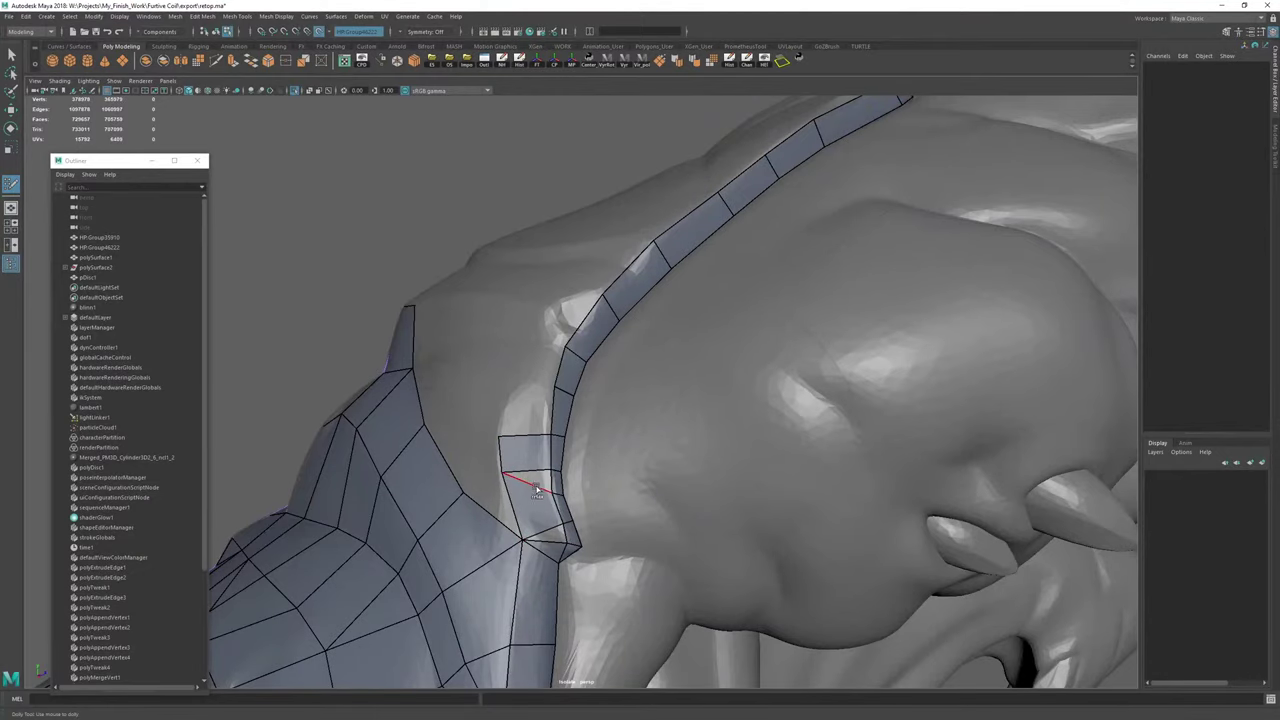
# Fill the triangular gaps around the new side quads and bridge them to the body mesh with new faces.
pyautogui.keyDown('alt'); pyautogui.moveTo(507, 500); pyautogui.dragTo(713, 538, button='right'); pyautogui.keyUp('alt')
pyautogui.keyDown('alt'); pyautogui.moveTo(547, 521); pyautogui.dragTo(580, 320, button='middle'); pyautogui.keyUp('alt')
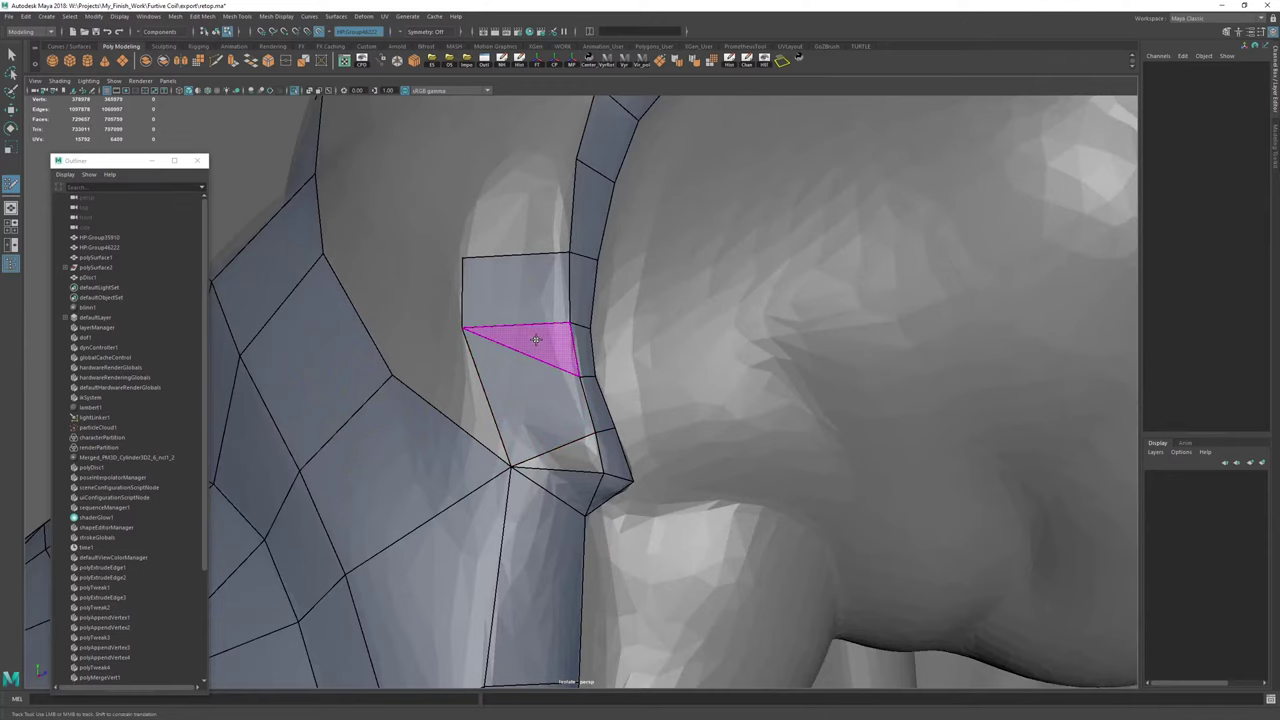
pyautogui.keyDown('shift'); pyautogui.click(537, 341); pyautogui.keyUp('shift')
pyautogui.keyDown('shift'); pyautogui.click(587, 455); pyautogui.keyUp('shift')
pyautogui.keyDown('alt'); pyautogui.moveTo(587, 455); pyautogui.dragTo(450, 440, button='right'); pyautogui.keyUp('alt')
pyautogui.keyDown('alt'); pyautogui.moveTo(450, 440); pyautogui.dragTo(530, 425); pyautogui.keyUp('alt')
pyautogui.keyDown('alt'); pyautogui.moveTo(530, 425); pyautogui.dragTo(620, 443, button='right'); pyautogui.keyUp('alt')
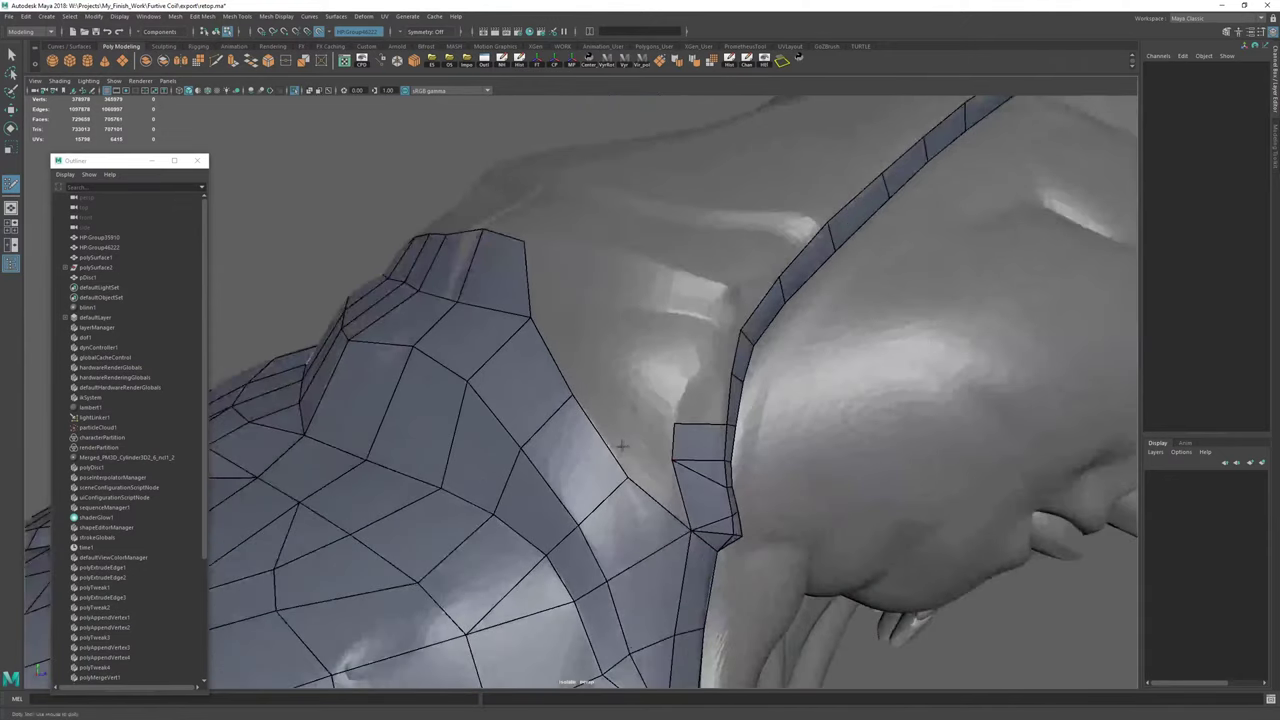
pyautogui.keyDown('shift'); pyautogui.click(648, 448); pyautogui.keyUp('shift')
pyautogui.keyDown('shift'); pyautogui.click(663, 493); pyautogui.keyUp('shift')
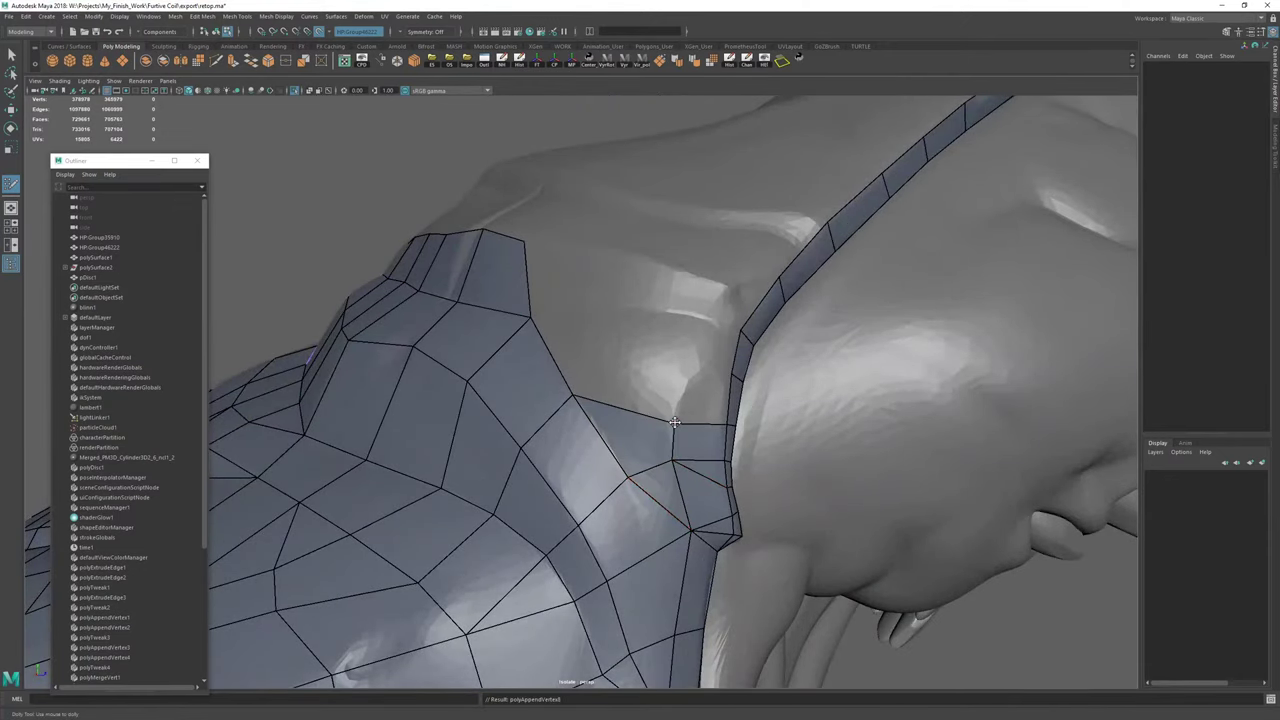
# Fill and extrude faces to connect the fold's row to the side ridge strip, and adjust the corner vertex there.
pyautogui.keyDown('alt'); pyautogui.moveTo(677, 418); pyautogui.dragTo(663, 449); pyautogui.keyUp('alt')
pyautogui.keyDown('alt'); pyautogui.moveTo(709, 439); pyautogui.dragTo(694, 471, button='middle'); pyautogui.keyUp('alt')
pyautogui.moveTo(694, 471)
pyautogui.keyDown('alt'); pyautogui.mouseDown()
pyautogui.moveTo(540, 425)
pyautogui.moveTo(612, 470)
pyautogui.moveTo(576, 470)
pyautogui.moveTo(668, 461)
pyautogui.moveTo(635, 470)
pyautogui.mouseUp(); pyautogui.keyUp('alt')
pyautogui.keyDown('shift'); pyautogui.click(618, 468); pyautogui.keyUp('shift')
pyautogui.keyDown('shift'); pyautogui.click(636, 492); pyautogui.keyUp('shift')
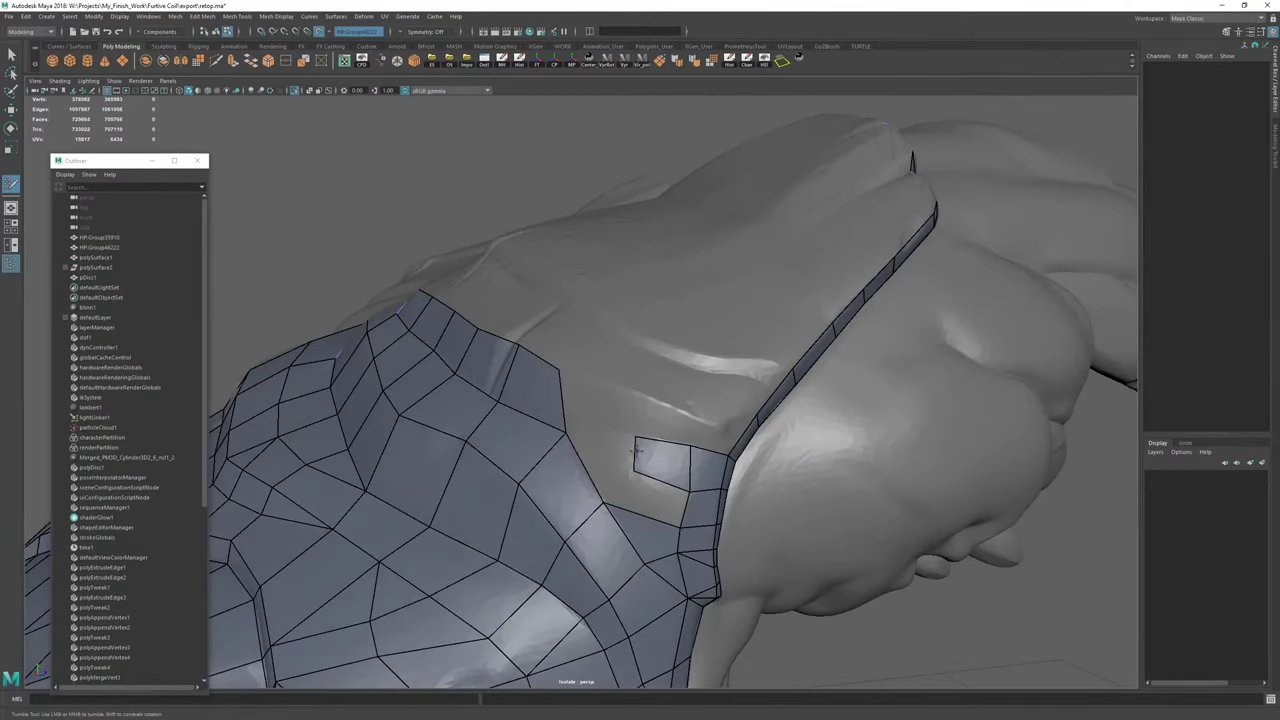
pyautogui.moveTo(660, 441)
pyautogui.mouseDown()
pyautogui.moveTo(660, 407)
pyautogui.moveTo(633, 395)
pyautogui.moveTo(769, 457)
pyautogui.mouseUp()
pyautogui.keyDown('shift'); pyautogui.click(591, 446); pyautogui.keyUp('shift')
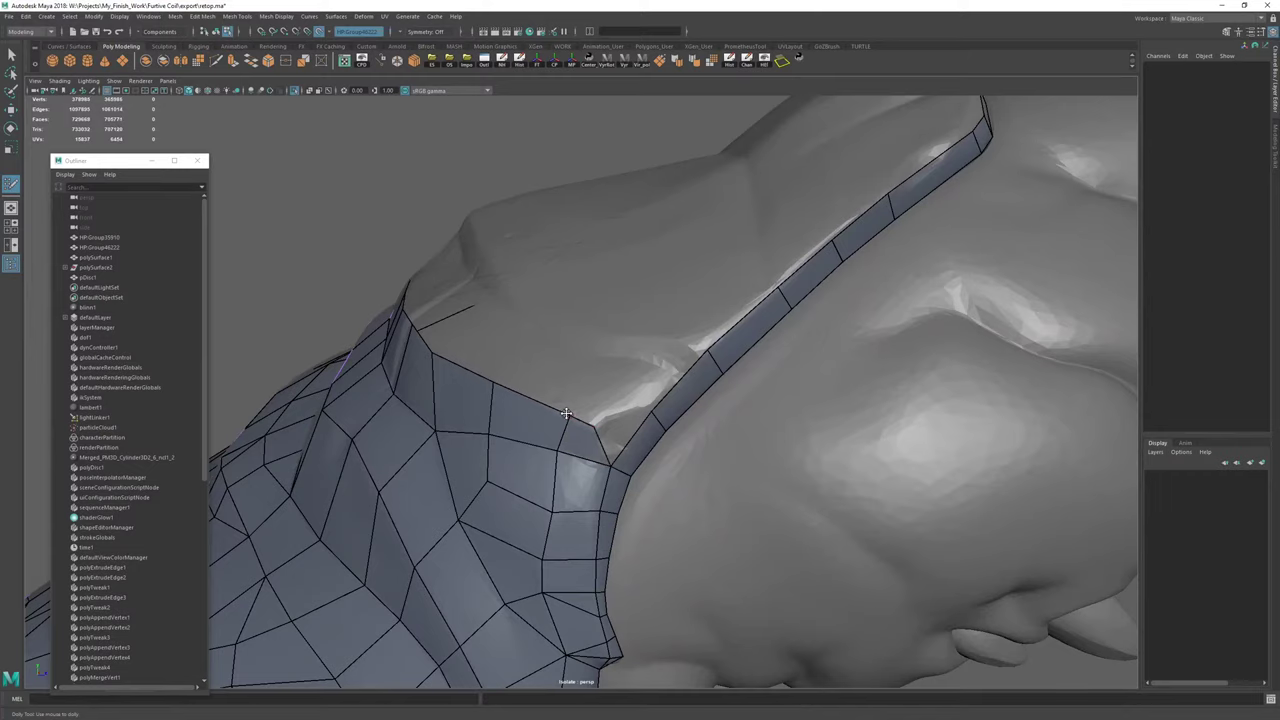
pyautogui.keyDown('shift'); pyautogui.click(631, 421); pyautogui.keyUp('shift')
pyautogui.moveTo(650, 409); pyautogui.dragTo(651, 412)
pyautogui.keyDown('alt'); pyautogui.moveTo(651, 412); pyautogui.dragTo(620, 420, button='right'); pyautogui.keyUp('alt')
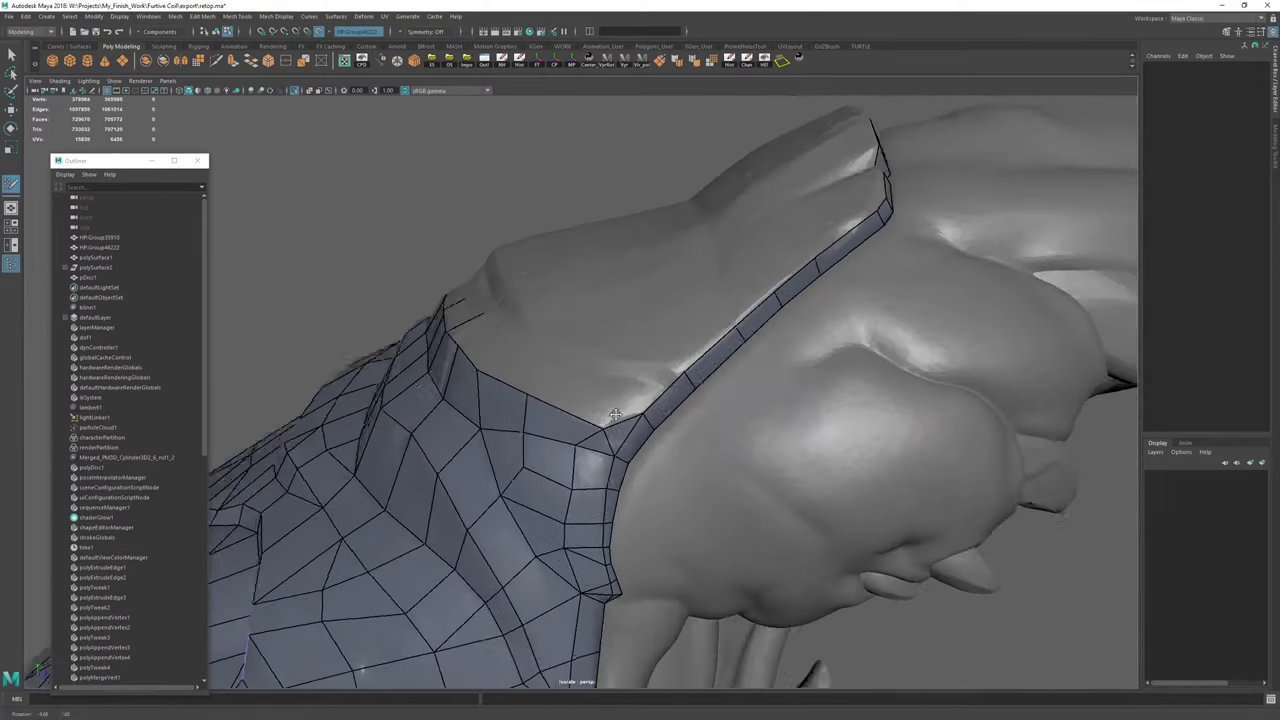
# Extrude the next row of quads up to the upper crease, from the centre strip around to the side ridge.
pyautogui.keyDown('alt'); pyautogui.moveTo(620, 420); pyautogui.dragTo(750, 475); pyautogui.keyUp('alt')
pyautogui.press('Tab')
pyautogui.moveTo(467, 440); pyautogui.dragTo(484, 410)
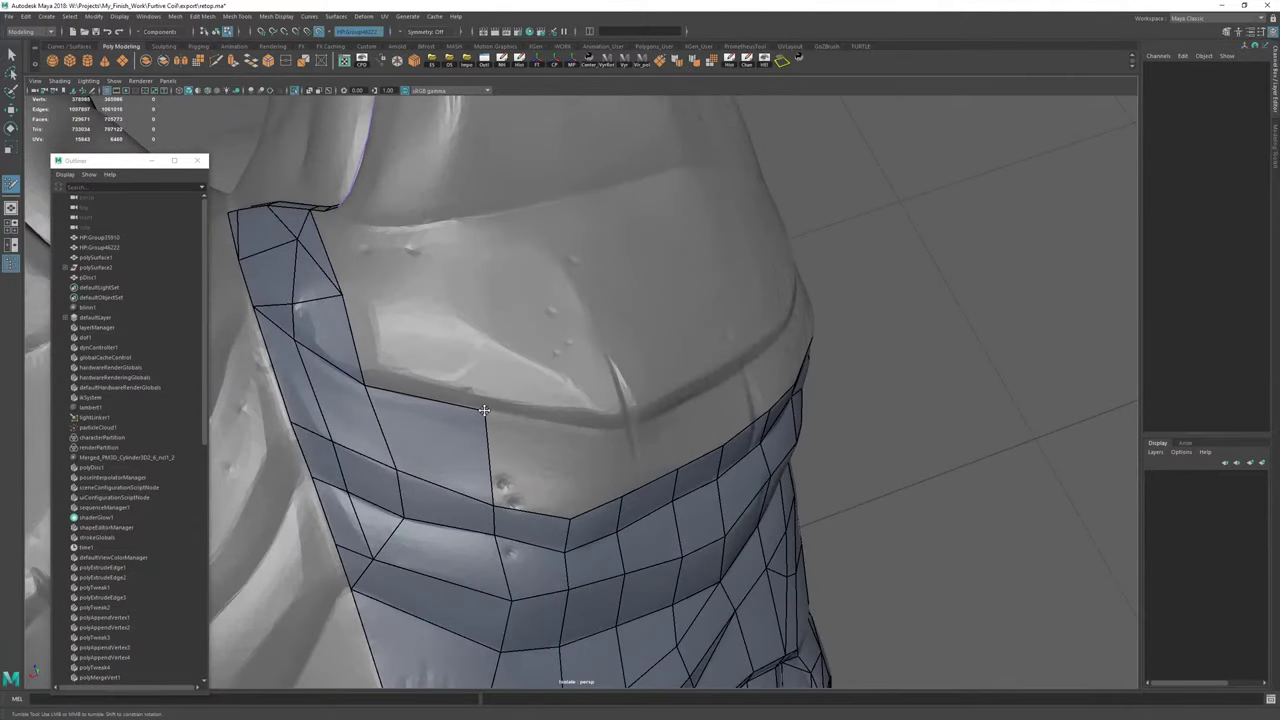
pyautogui.moveTo(529, 523); pyautogui.dragTo(560, 431)
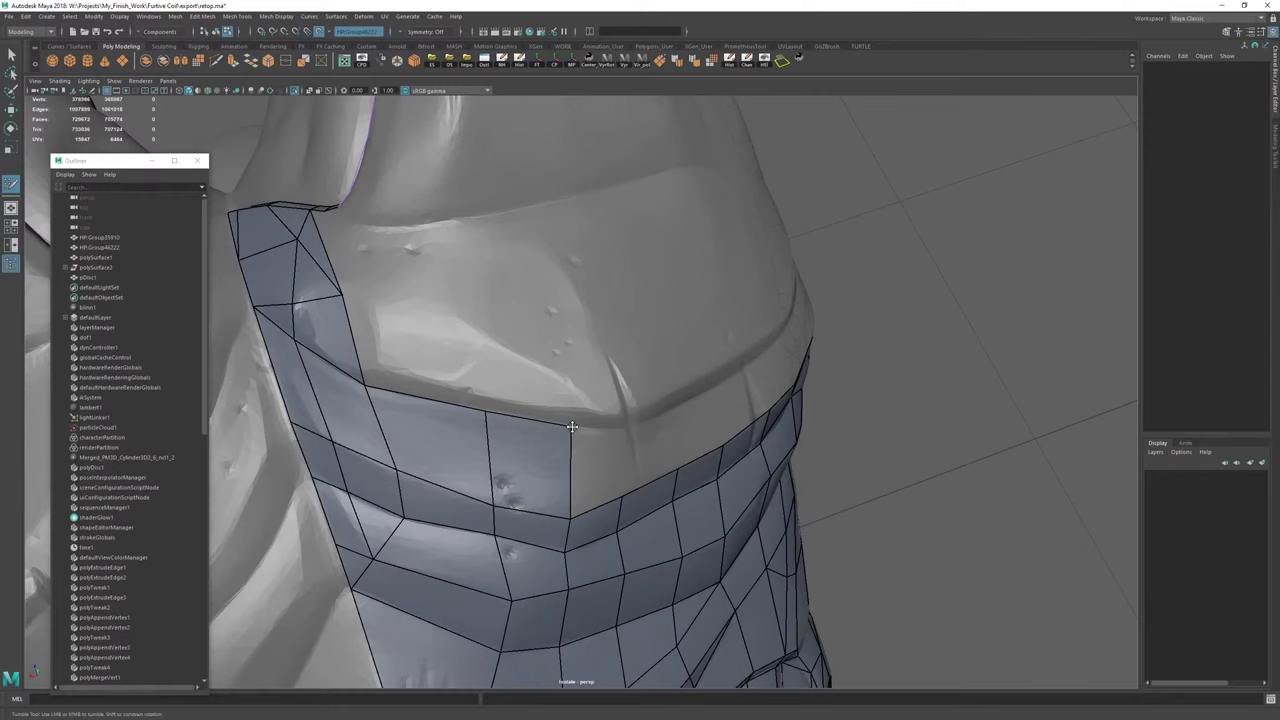
pyautogui.moveTo(595, 502); pyautogui.dragTo(552, 423)
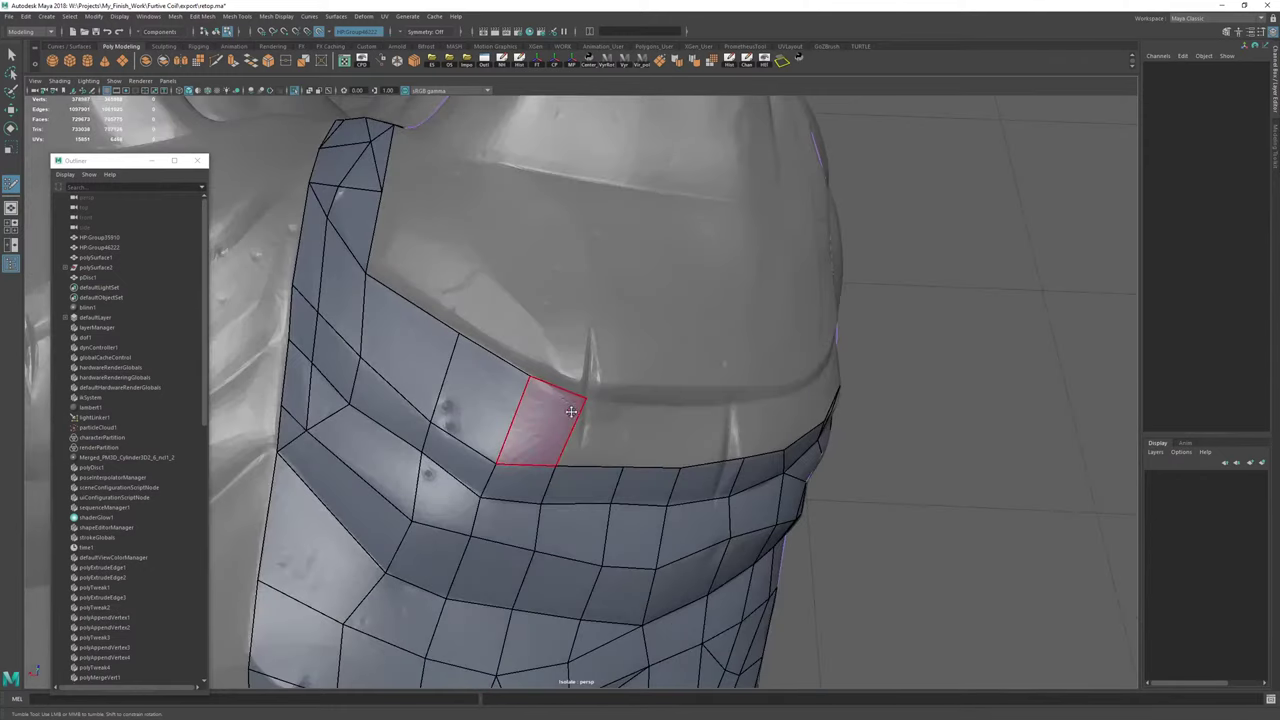
pyautogui.moveTo(590, 481); pyautogui.dragTo(578, 413)
pyautogui.moveTo(615, 462)
pyautogui.mouseDown()
pyautogui.moveTo(642, 453)
pyautogui.moveTo(646, 483)
pyautogui.mouseUp()
pyautogui.moveTo(656, 428); pyautogui.dragTo(660, 458)
pyautogui.moveTo(597, 500); pyautogui.dragTo(651, 473)
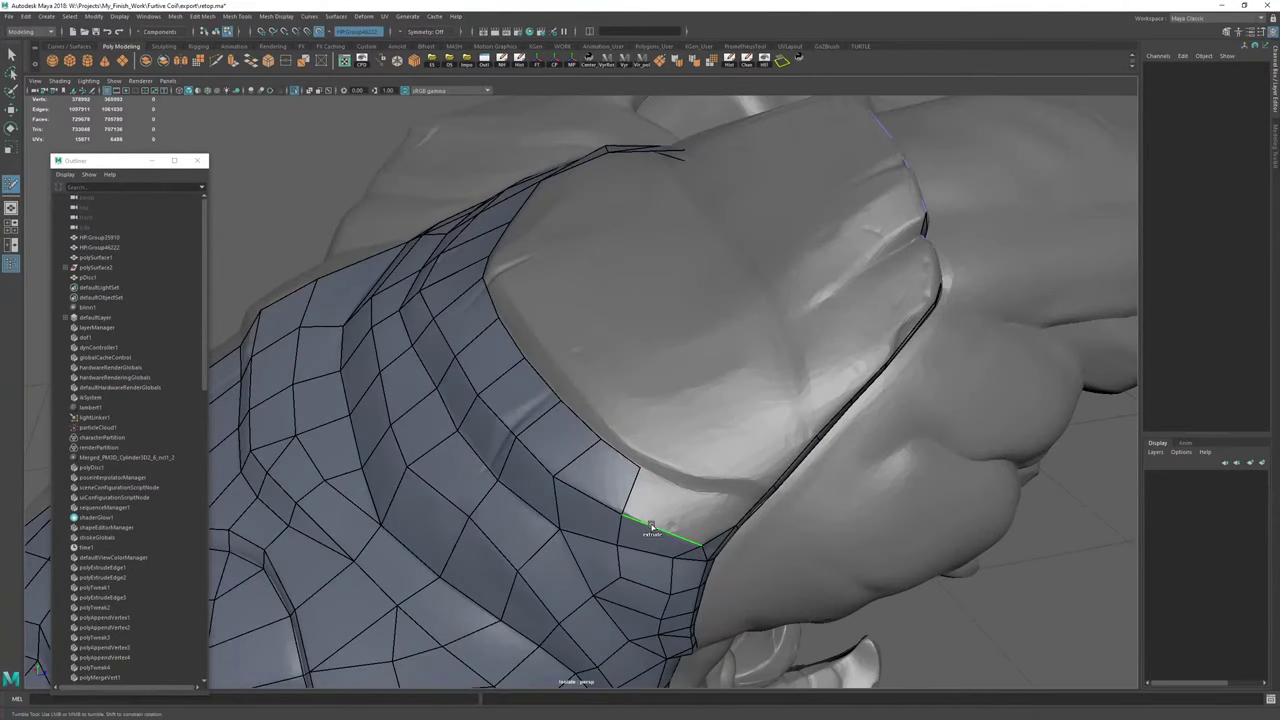
pyautogui.moveTo(651, 527); pyautogui.dragTo(673, 489)
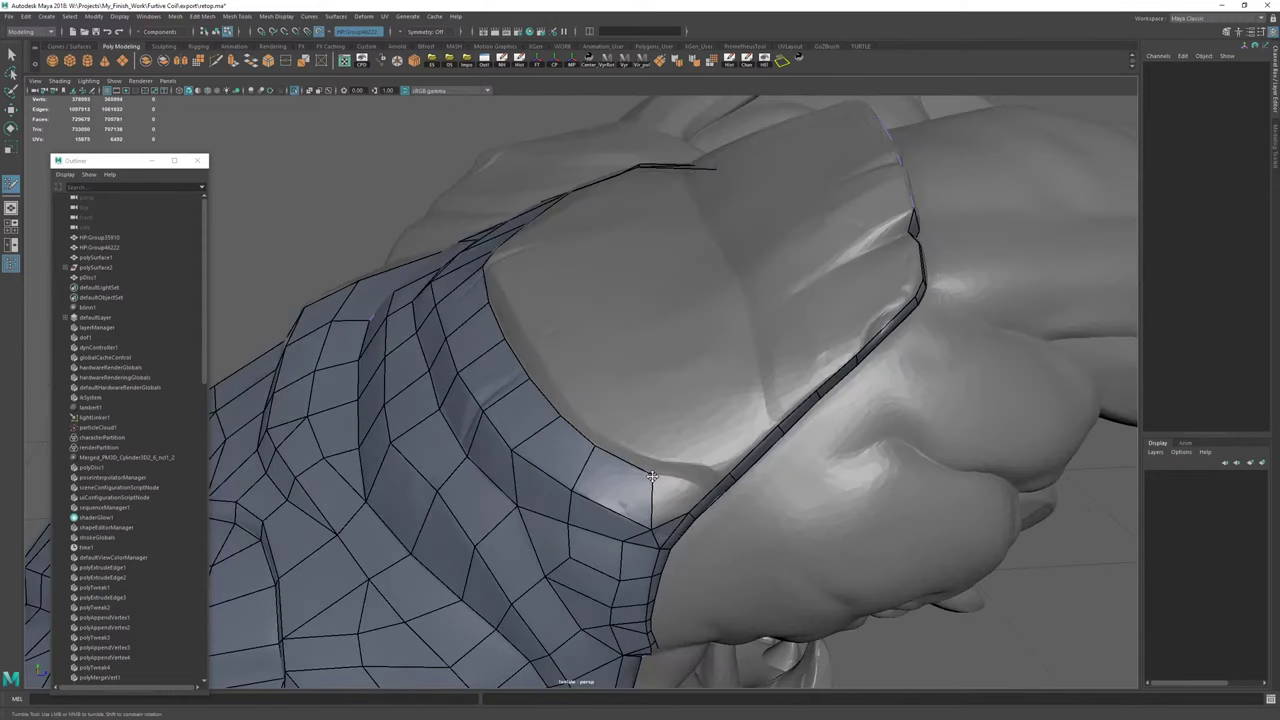
# Cut a new edge across the face near the upper row's outer end with Multi-Cut.
pyautogui.hotkey('ctrl', 'shift', 'x')
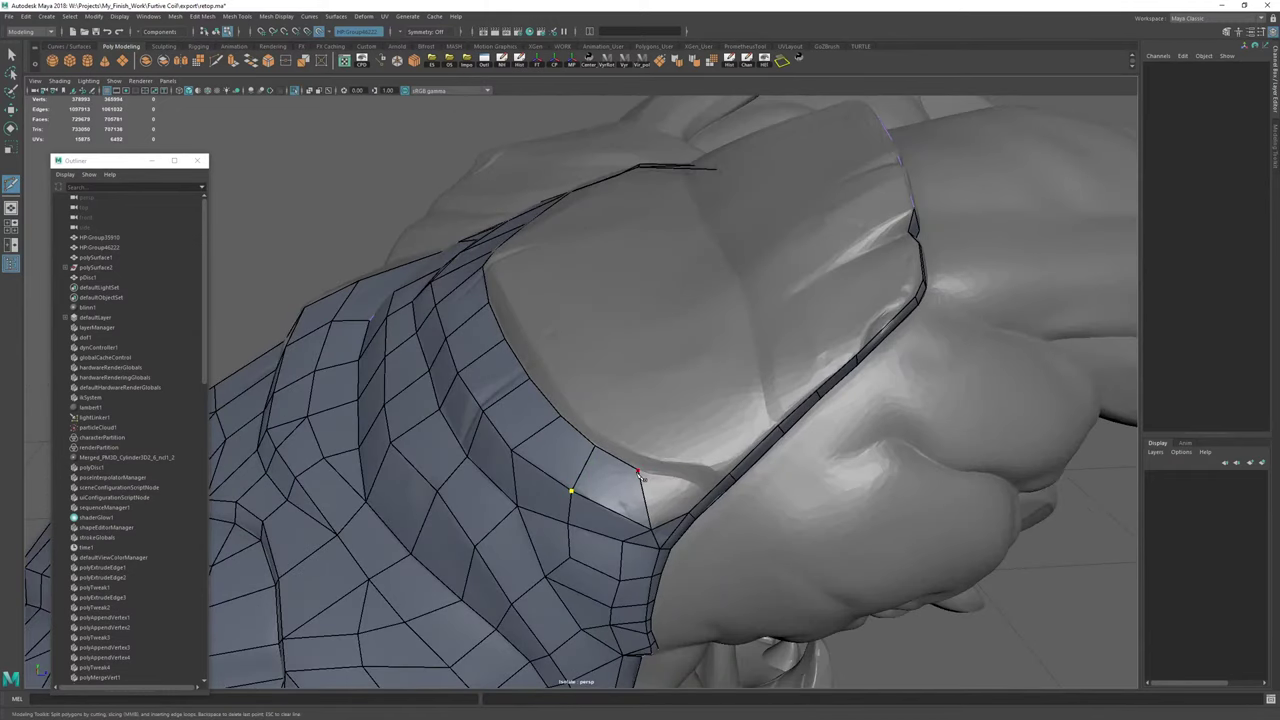
pyautogui.rightClick(694, 444)
pyautogui.keyDown('alt'); pyautogui.moveTo(694, 444); pyautogui.dragTo(631, 403); pyautogui.keyUp('alt')
# Delete the construction history of the retopology mesh after the cut and resume Quad Draw.
pyautogui.press('w')
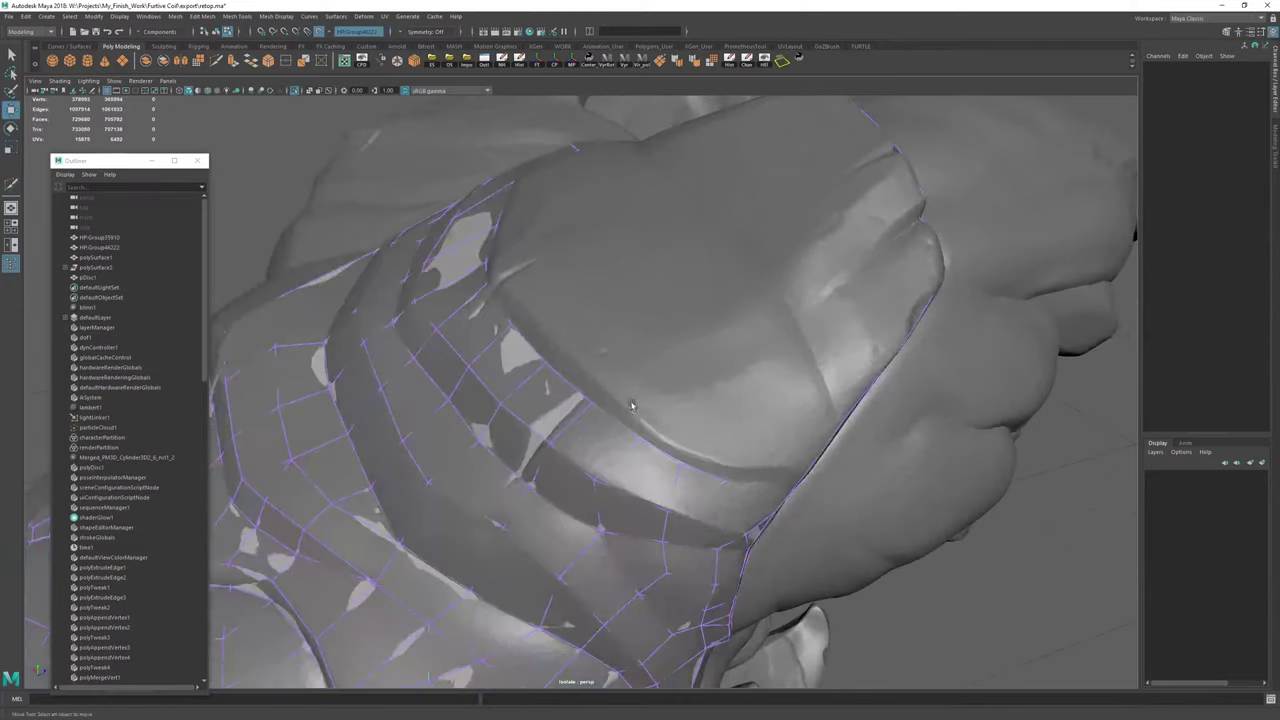
pyautogui.moveTo(631, 403); pyautogui.dragTo(705, 300, button='right')
pyautogui.click(731, 66)
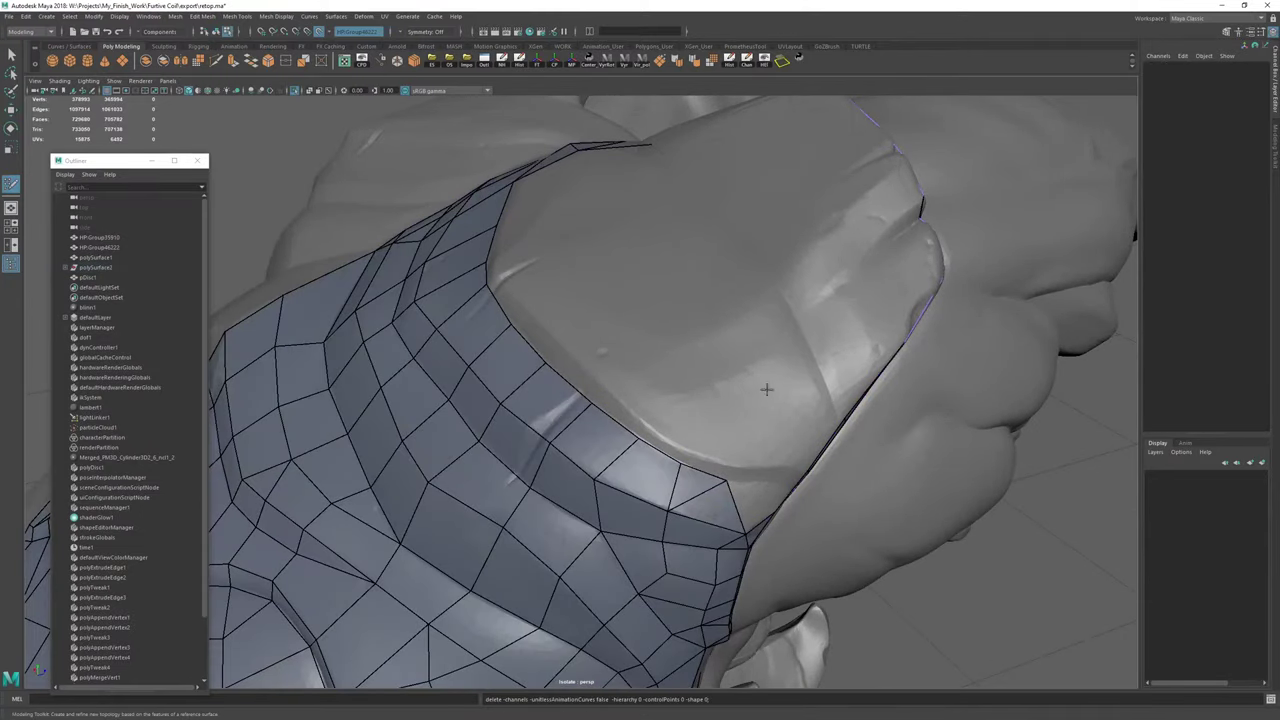
pyautogui.keyDown('alt'); pyautogui.moveTo(767, 389); pyautogui.dragTo(666, 403); pyautogui.keyUp('alt')
pyautogui.keyDown('alt'); pyautogui.moveTo(666, 403); pyautogui.dragTo(486, 423, button='right'); pyautogui.keyUp('alt')
pyautogui.keyDown('alt'); pyautogui.moveTo(486, 423); pyautogui.dragTo(563, 377); pyautogui.keyUp('alt')
pyautogui.keyDown('alt'); pyautogui.moveTo(563, 377); pyautogui.dragTo(480, 385, button='right'); pyautogui.keyUp('alt')
pyautogui.keyDown('alt'); pyautogui.moveTo(480, 385); pyautogui.dragTo(688, 294); pyautogui.keyUp('alt')
pyautogui.keyDown('alt'); pyautogui.moveTo(688, 294); pyautogui.dragTo(735, 190, button='middle'); pyautogui.keyUp('alt')
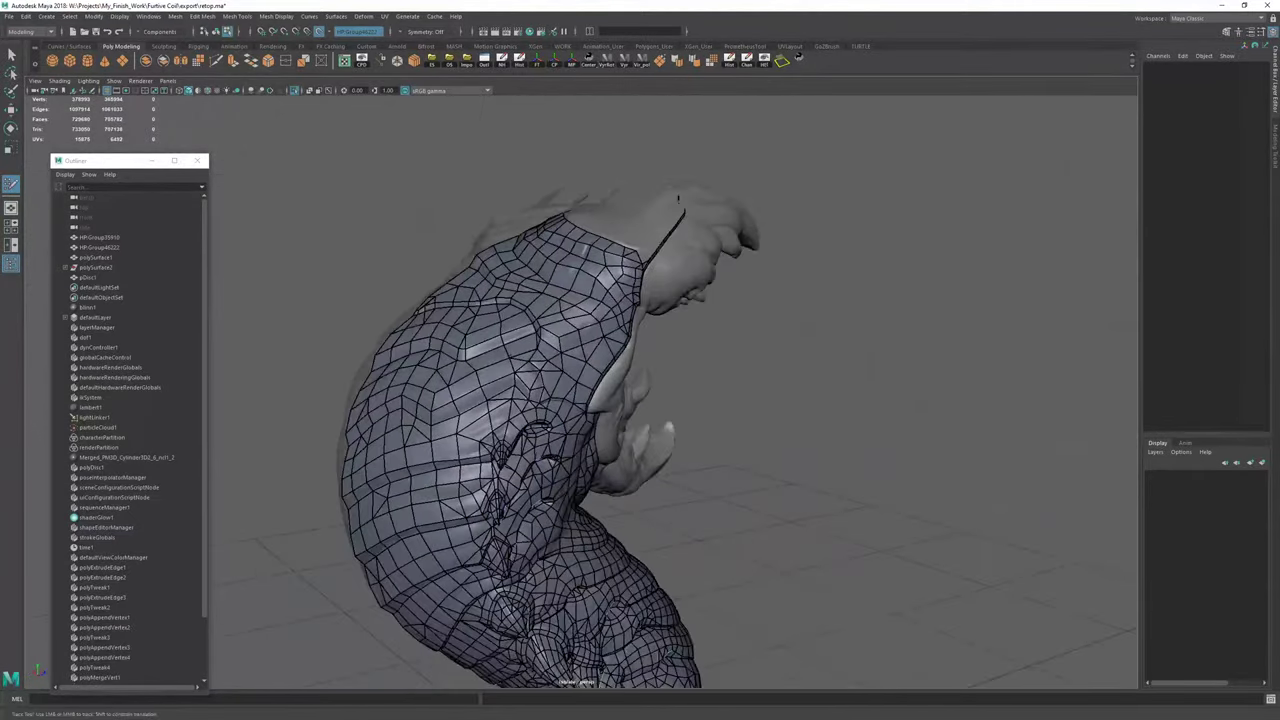
# Examine the creature's open mouth, jaw and cheek along the border of the retopology mesh from several angles.
pyautogui.keyDown('alt'); pyautogui.moveTo(678, 199); pyautogui.dragTo(585, 235); pyautogui.keyUp('alt')
pyautogui.keyDown('alt'); pyautogui.moveTo(585, 235); pyautogui.dragTo(565, 215, button='middle'); pyautogui.keyUp('alt')
pyautogui.keyDown('alt'); pyautogui.moveTo(565, 215); pyautogui.dragTo(621, 291); pyautogui.keyUp('alt')
pyautogui.keyDown('alt'); pyautogui.moveTo(621, 291); pyautogui.dragTo(880, 330, button='right'); pyautogui.keyUp('alt')
pyautogui.keyDown('alt'); pyautogui.moveTo(880, 330); pyautogui.dragTo(1010, 606, button='middle'); pyautogui.keyUp('alt')
pyautogui.keyDown('alt'); pyautogui.moveTo(1010, 606); pyautogui.dragTo(567, 412); pyautogui.keyUp('alt')
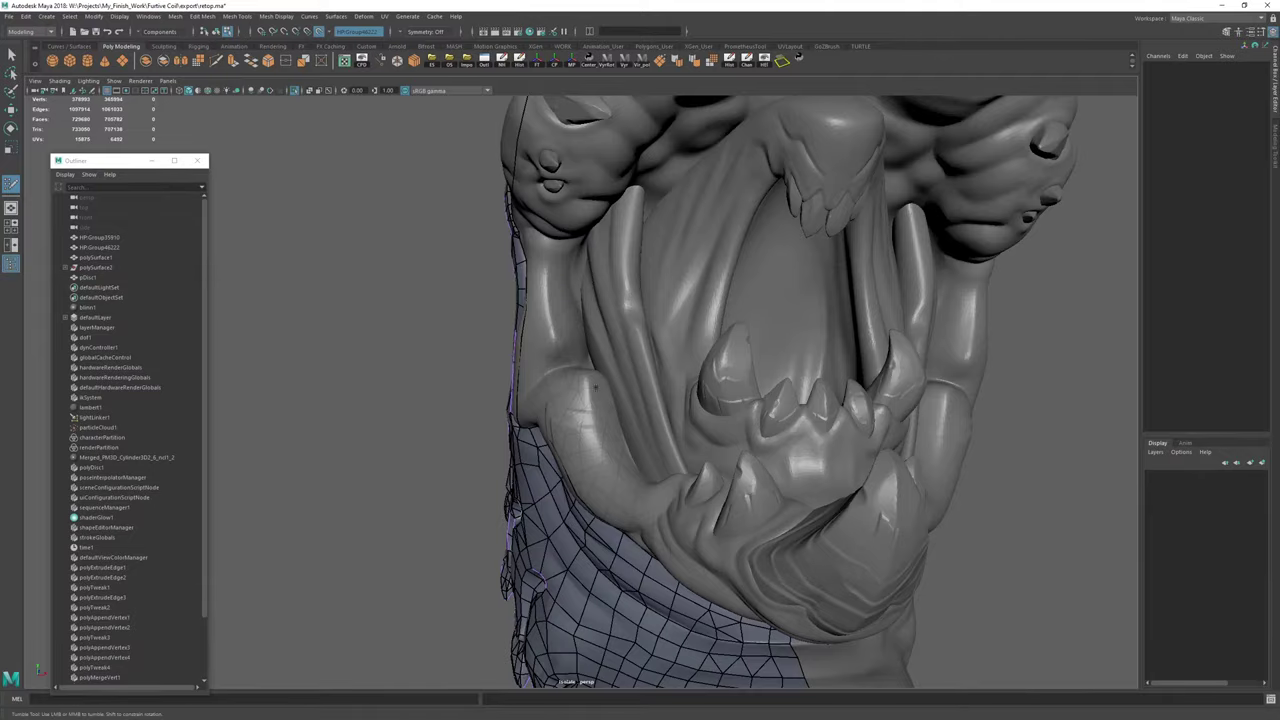
pyautogui.keyDown('alt'); pyautogui.moveTo(596, 388); pyautogui.dragTo(730, 372); pyautogui.keyUp('alt')
pyautogui.keyDown('alt'); pyautogui.moveTo(590, 345); pyautogui.dragTo(640, 342, button='right'); pyautogui.keyUp('alt')
pyautogui.keyDown('alt'); pyautogui.moveTo(640, 342); pyautogui.dragTo(588, 399, button='middle'); pyautogui.keyUp('alt')
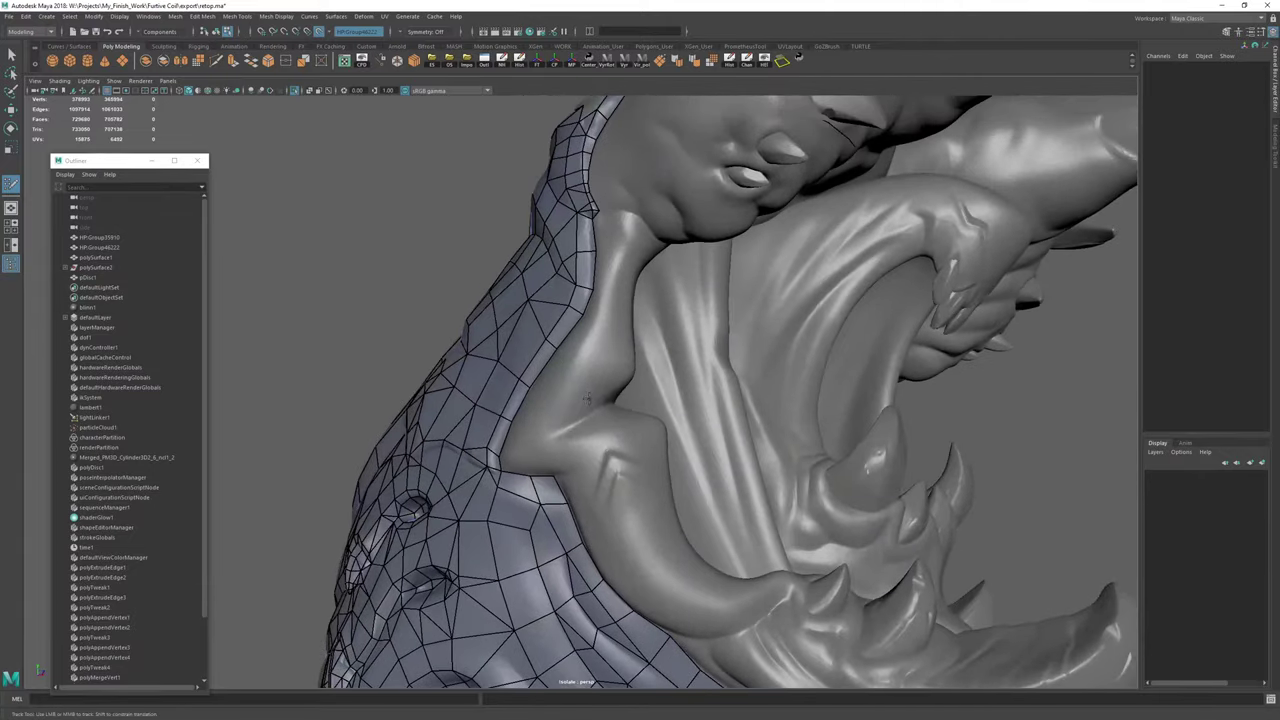
pyautogui.keyDown('alt'); pyautogui.moveTo(588, 399); pyautogui.dragTo(545, 372); pyautogui.keyUp('alt')
pyautogui.keyDown('alt'); pyautogui.moveTo(545, 372); pyautogui.dragTo(580, 385, button='right'); pyautogui.keyUp('alt')
pyautogui.keyDown('alt'); pyautogui.moveTo(580, 385); pyautogui.dragTo(530, 400); pyautogui.keyUp('alt')
pyautogui.keyDown('alt'); pyautogui.moveTo(530, 400); pyautogui.dragTo(452, 366, button='right'); pyautogui.keyUp('alt')
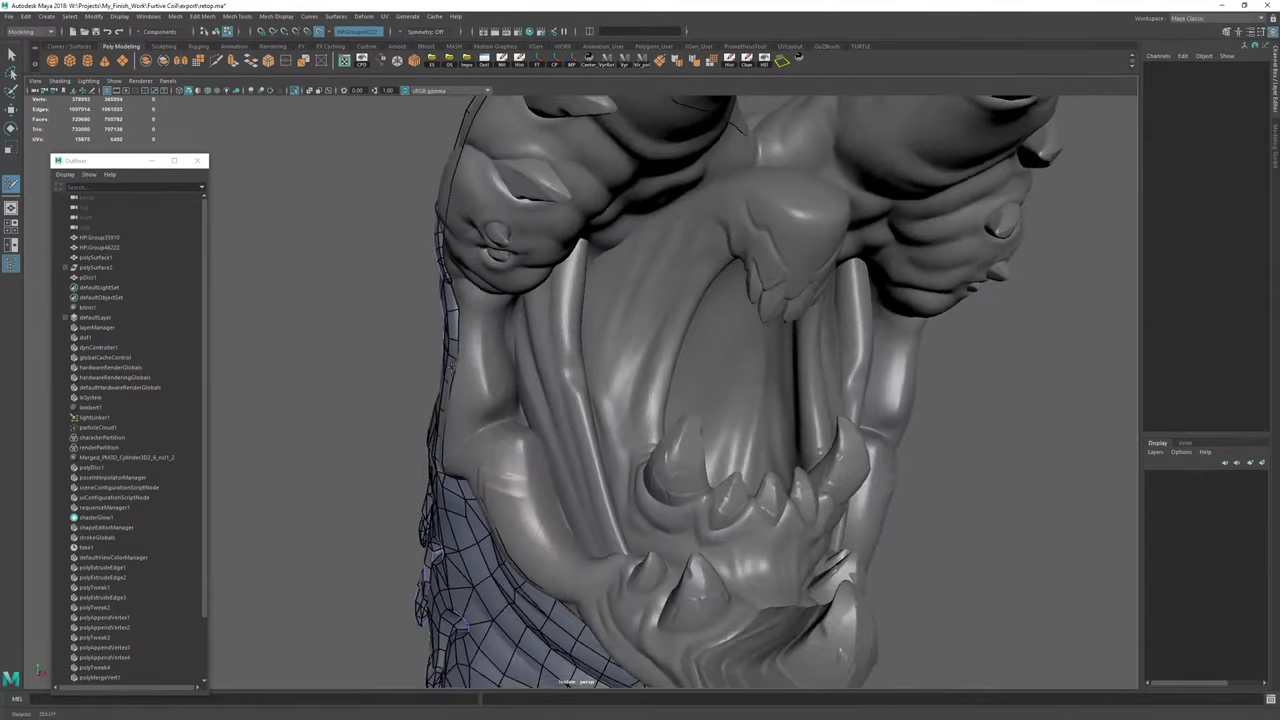
pyautogui.moveTo(452, 366)
pyautogui.keyDown('alt'); pyautogui.mouseDown()
pyautogui.moveTo(572, 372)
pyautogui.moveTo(474, 366)
pyautogui.mouseUp(); pyautogui.keyUp('alt')
pyautogui.keyDown('alt'); pyautogui.moveTo(460, 364); pyautogui.dragTo(487, 356, button='right'); pyautogui.keyUp('alt')
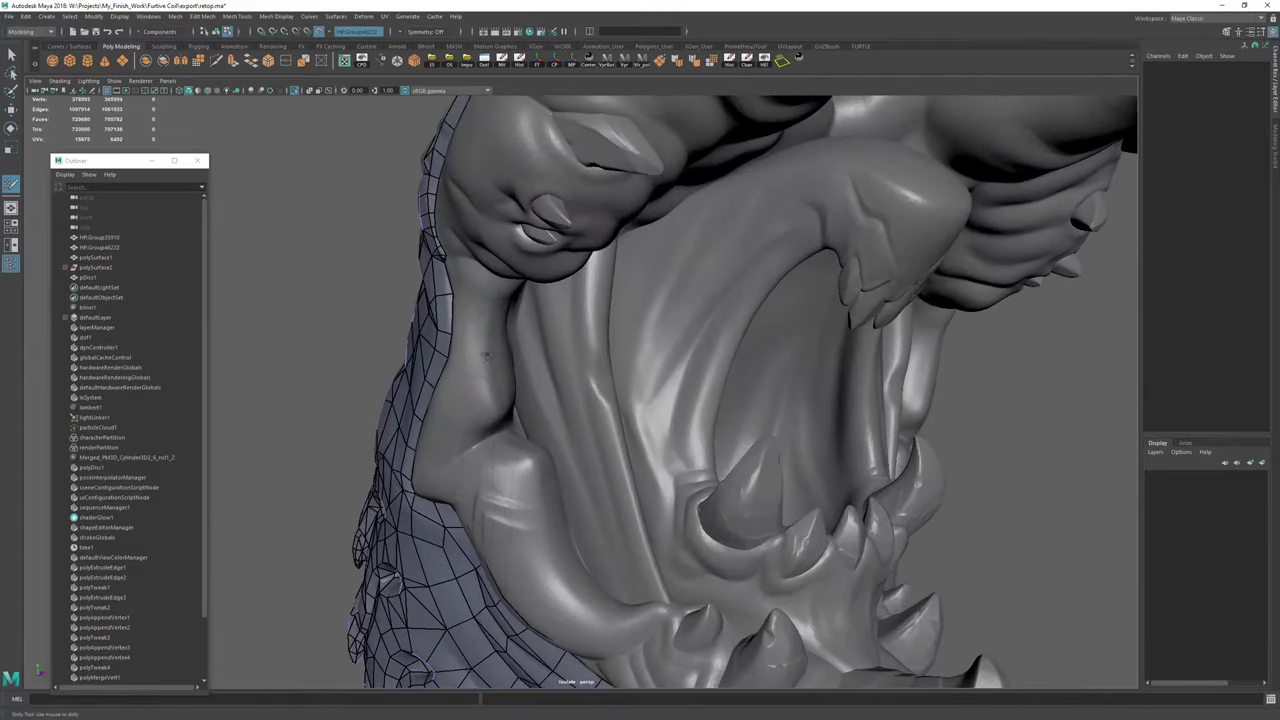
pyautogui.keyDown('alt'); pyautogui.moveTo(485, 354); pyautogui.dragTo(511, 378); pyautogui.keyUp('alt')
# Fill the face that closes the gap between the upper row's outer end and the side ridge strip.
pyautogui.keyDown('alt'); pyautogui.moveTo(520, 336); pyautogui.dragTo(566, 360); pyautogui.keyUp('alt')
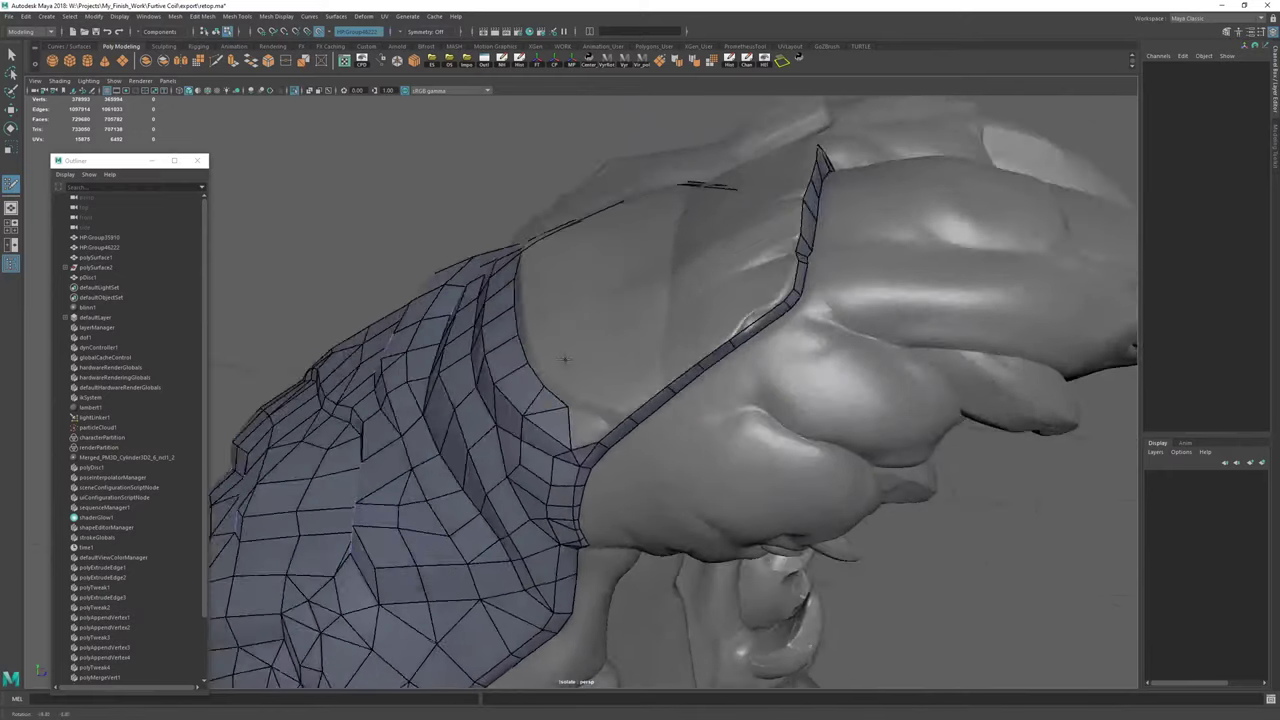
pyautogui.keyDown('alt'); pyautogui.moveTo(566, 360); pyautogui.dragTo(656, 417, button='right'); pyautogui.keyUp('alt')
pyautogui.keyDown('shift'); pyautogui.click(646, 476); pyautogui.keyUp('shift')
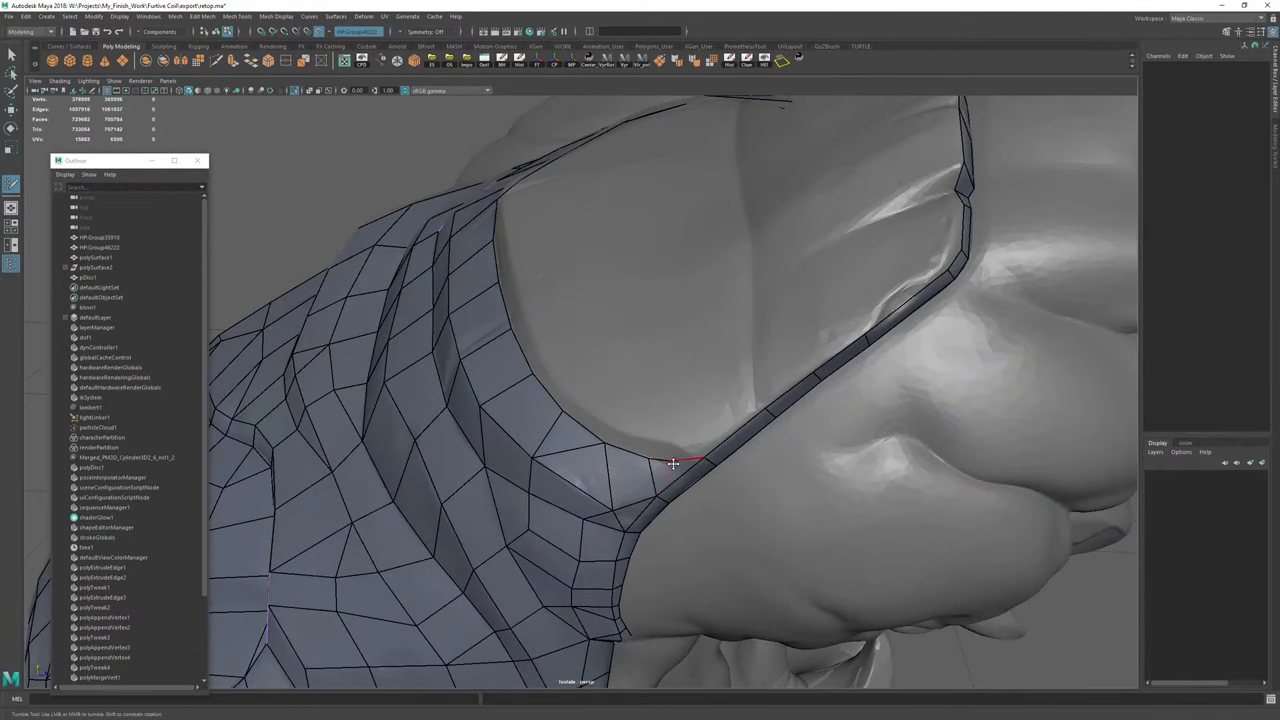
# Extrude a narrow strip of quads along the upper row's border, following the crease toward the side ridge.
pyautogui.keyDown('alt'); pyautogui.moveTo(661, 461); pyautogui.dragTo(643, 491); pyautogui.keyUp('alt')
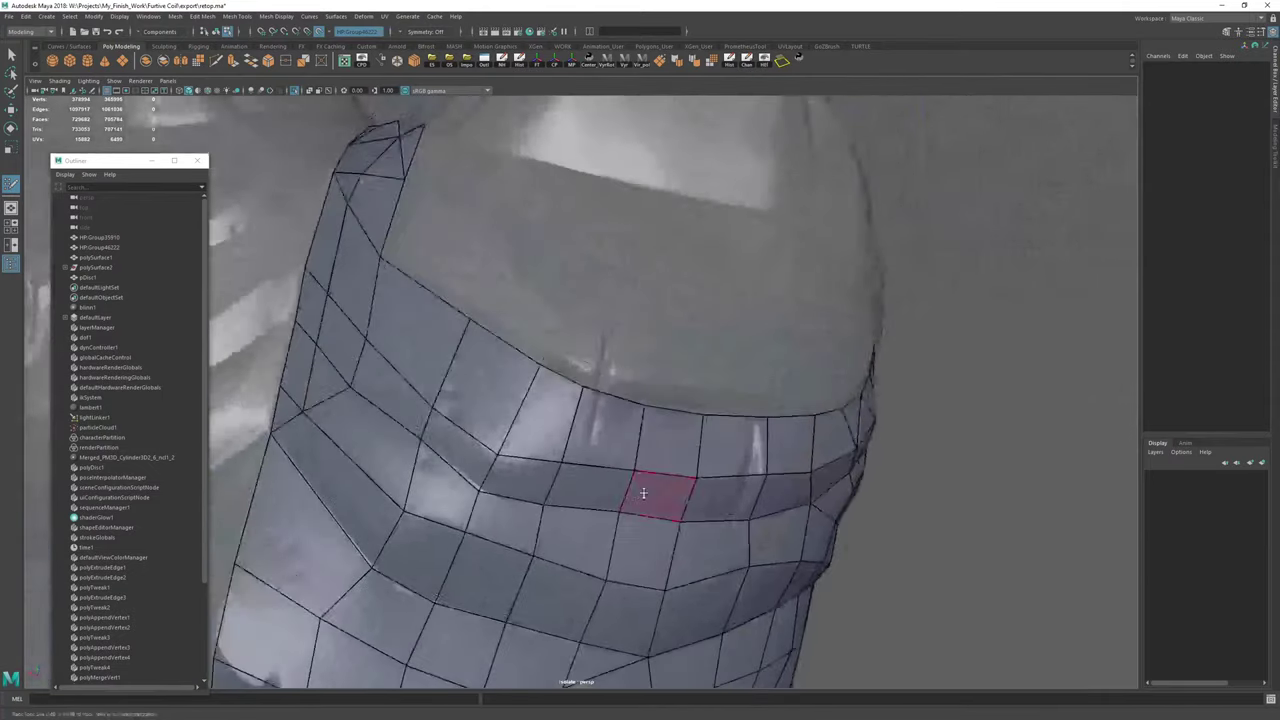
pyautogui.keyDown('alt'); pyautogui.moveTo(643, 491); pyautogui.dragTo(766, 446, button='right'); pyautogui.keyUp('alt')
pyautogui.keyDown('alt'); pyautogui.moveTo(766, 446); pyautogui.dragTo(738, 512, button='middle'); pyautogui.keyUp('alt')
pyautogui.moveTo(637, 436); pyautogui.dragTo(651, 400)
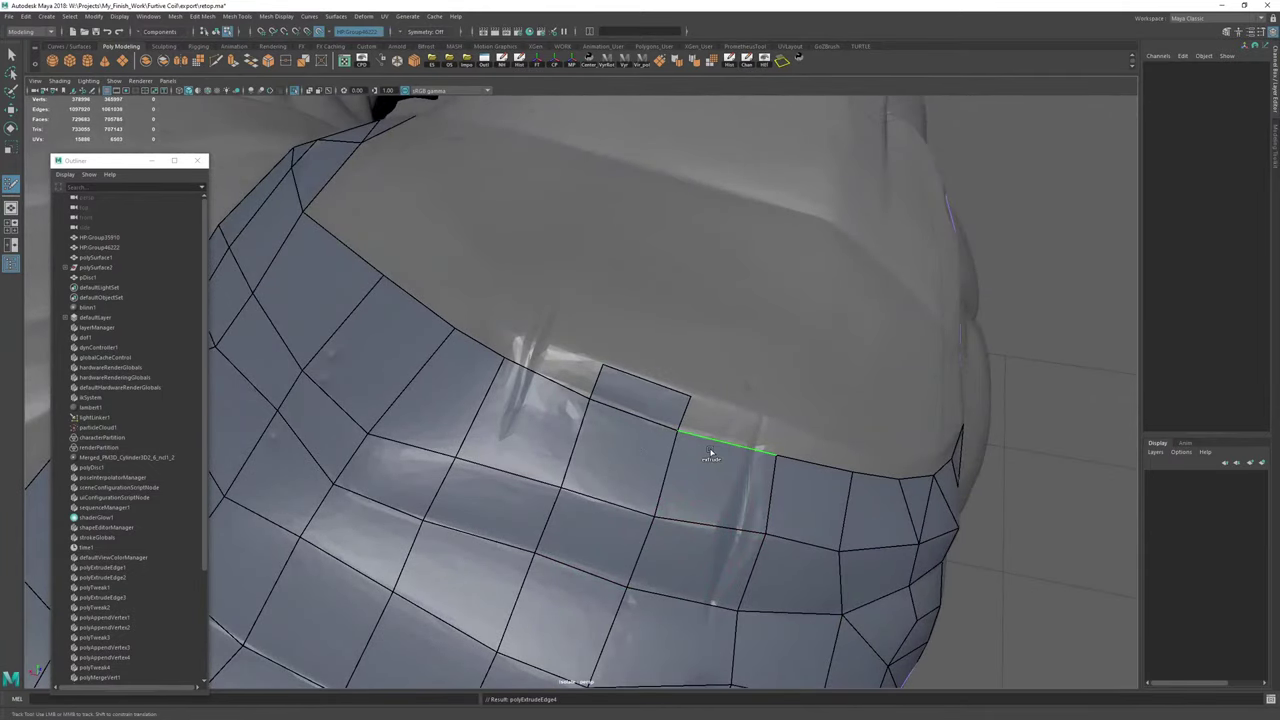
pyautogui.moveTo(711, 451)
pyautogui.mouseDown()
pyautogui.moveTo(724, 420)
pyautogui.moveTo(743, 446)
pyautogui.moveTo(750, 436)
pyautogui.moveTo(752, 457)
pyautogui.mouseUp()
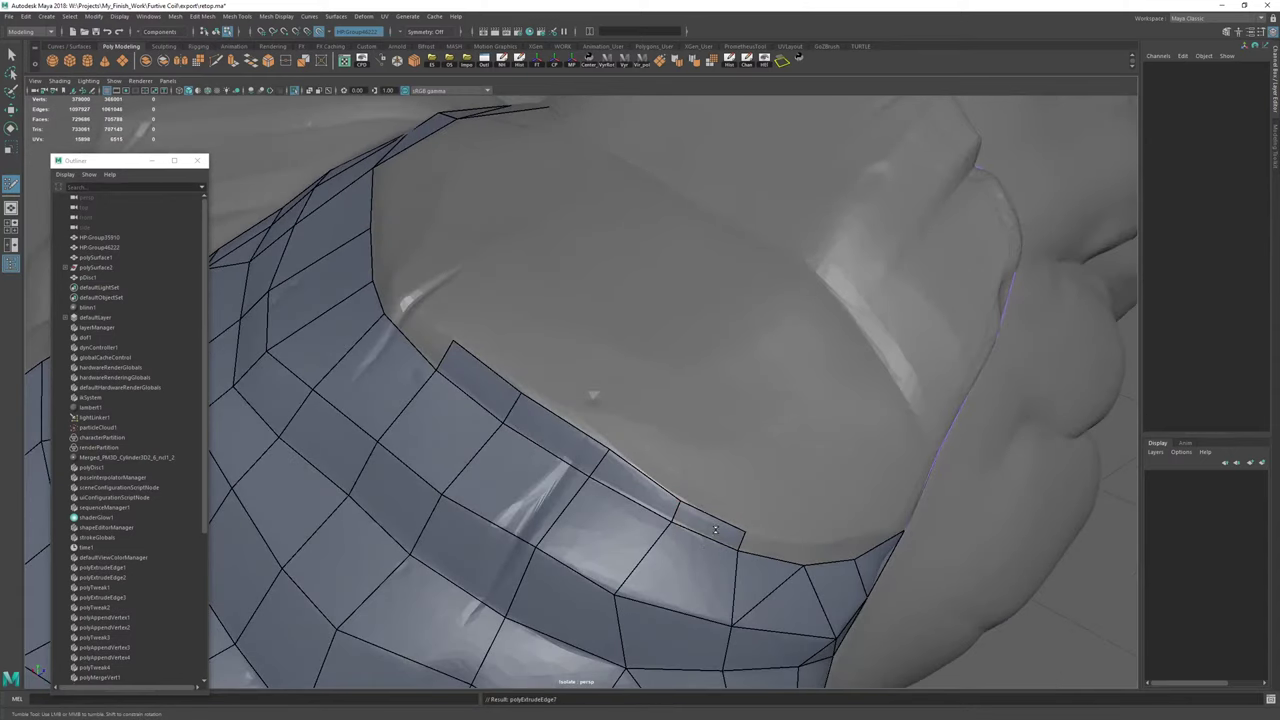
pyautogui.moveTo(720, 503)
pyautogui.keyDown('alt'); pyautogui.mouseDown()
pyautogui.moveTo(643, 438)
pyautogui.moveTo(687, 454)
pyautogui.mouseUp(); pyautogui.keyUp('alt')
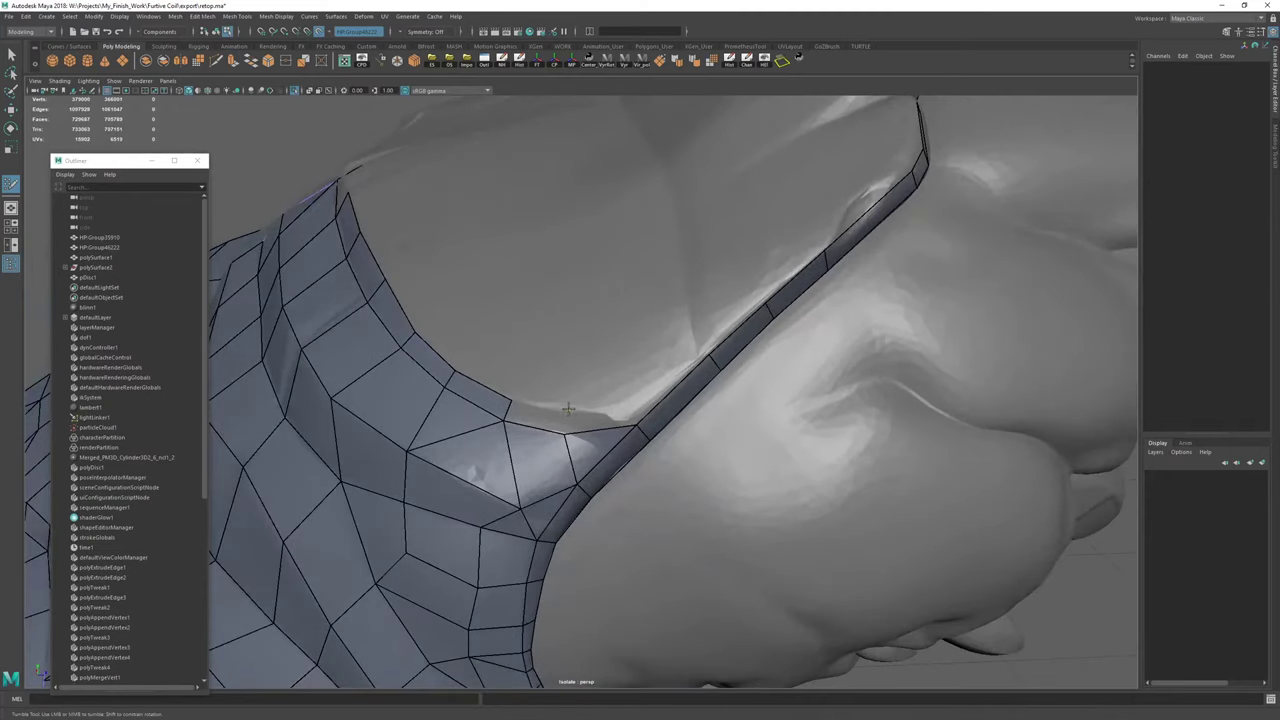
# Place guide points along the crease and fill the narrow row's last faces up to the side ridge strip.
pyautogui.click(565, 411)
pyautogui.keyDown('shift'); pyautogui.click(548, 417); pyautogui.keyUp('shift')
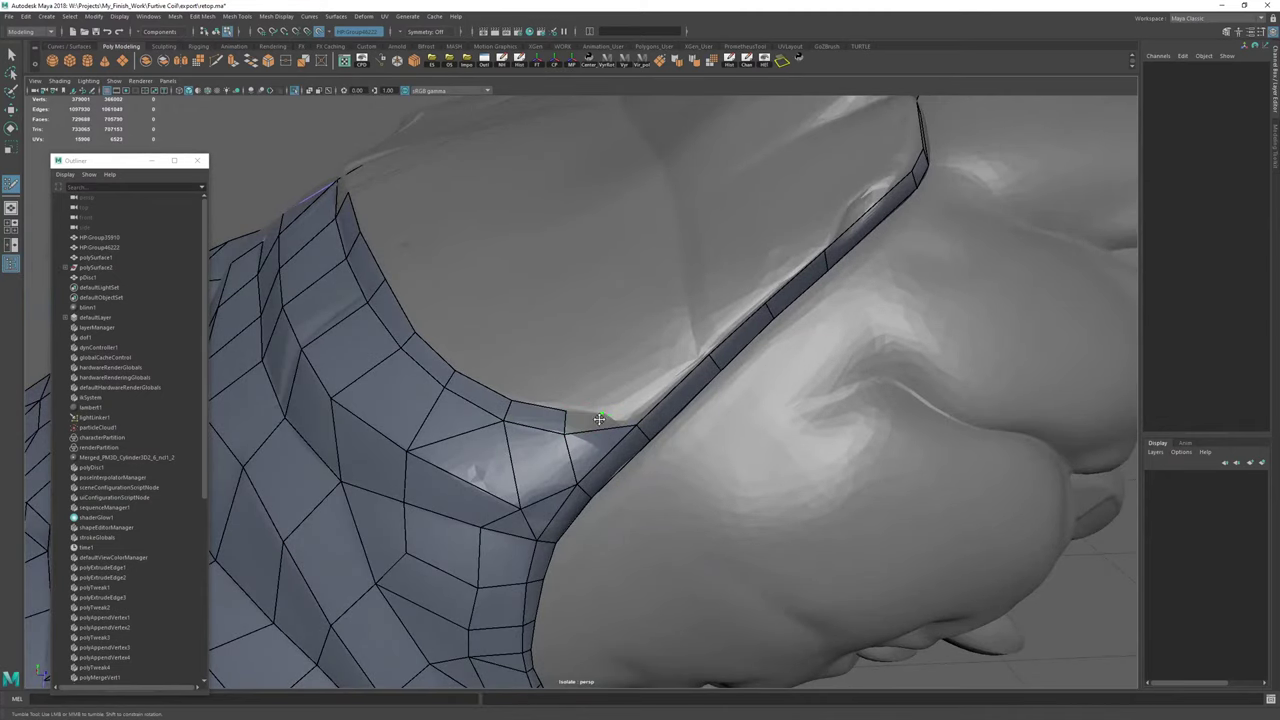
pyautogui.click(600, 412)
pyautogui.keyDown('shift'); pyautogui.click(600, 414); pyautogui.keyUp('shift')
pyautogui.keyDown('alt'); pyautogui.moveTo(634, 423); pyautogui.dragTo(596, 427); pyautogui.keyUp('alt')
# Place guide points toward the centre strip and fill the narrow row's remaining faces along the crease.
pyautogui.click(586, 358)
pyautogui.moveTo(551, 369)
pyautogui.keyDown('alt'); pyautogui.mouseDown()
pyautogui.moveTo(533, 391)
pyautogui.moveTo(560, 391)
pyautogui.moveTo(551, 401)
pyautogui.mouseUp(); pyautogui.keyUp('alt')
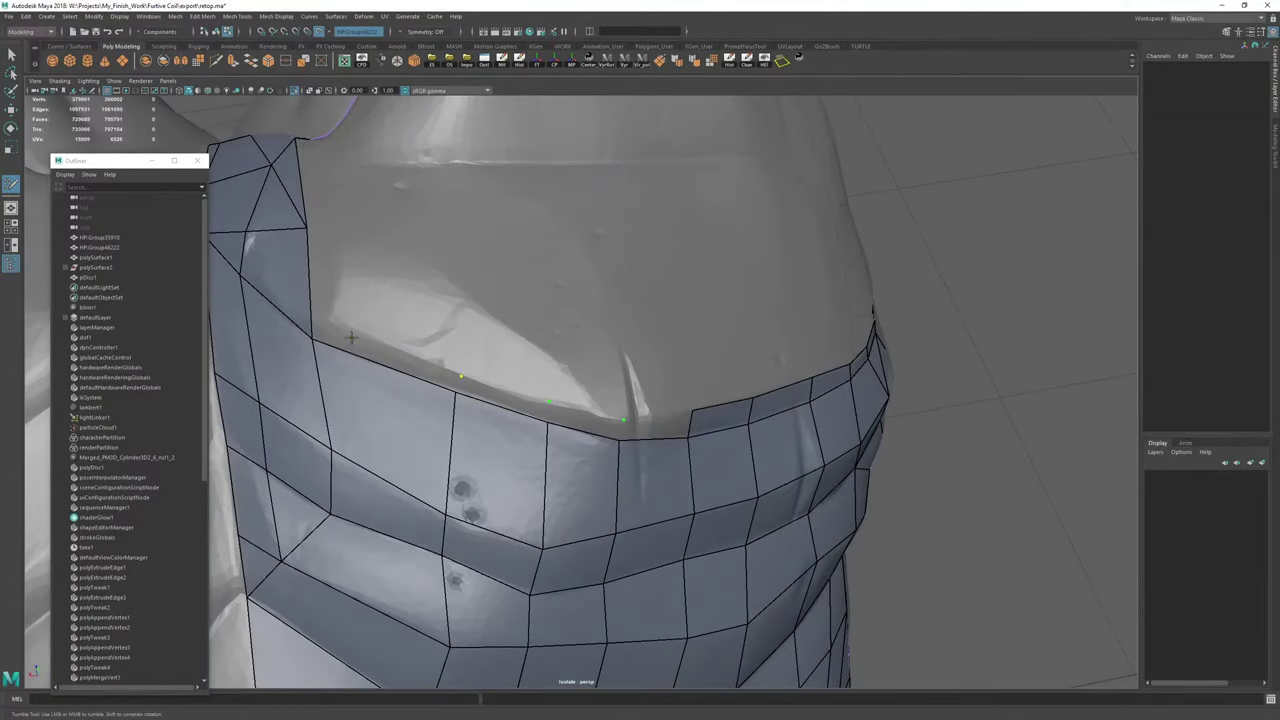
pyautogui.keyDown('shift'); pyautogui.click(415, 366); pyautogui.keyUp('shift')
pyautogui.keyDown('shift'); pyautogui.click(509, 402); pyautogui.keyUp('shift')
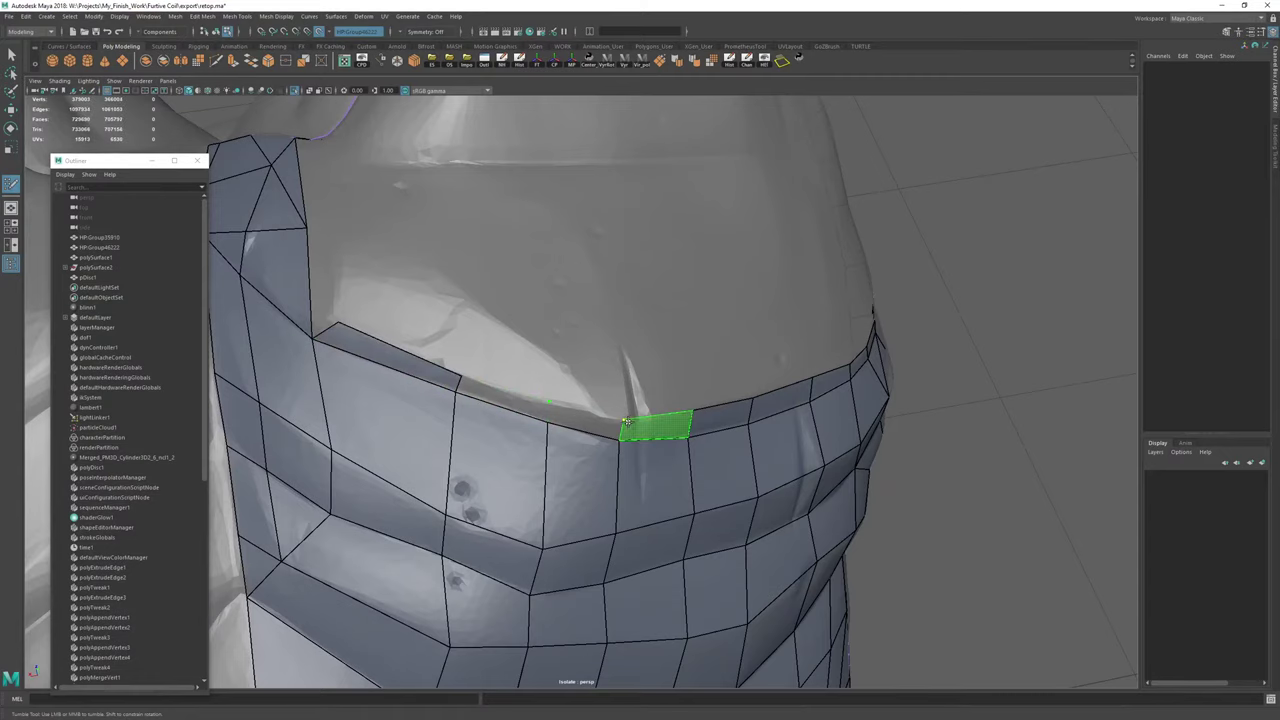
pyautogui.keyDown('shift'); pyautogui.click(647, 434); pyautogui.keyUp('shift')
pyautogui.keyDown('shift'); pyautogui.click(579, 421); pyautogui.keyUp('shift')
# Extrude a tall quad up from the narrow row beside the centre strip and fill the gap between them.
pyautogui.moveTo(479, 382)
pyautogui.keyDown('alt'); pyautogui.mouseDown()
pyautogui.moveTo(519, 394)
pyautogui.moveTo(511, 407)
pyautogui.moveTo(524, 350)
pyautogui.moveTo(575, 383)
pyautogui.moveTo(621, 383)
pyautogui.moveTo(619, 353)
pyautogui.moveTo(636, 402)
pyautogui.mouseUp(); pyautogui.keyUp('alt')
pyautogui.keyDown('alt'); pyautogui.moveTo(636, 402); pyautogui.dragTo(743, 412, button='right'); pyautogui.keyUp('alt')
pyautogui.moveTo(722, 386); pyautogui.dragTo(721, 361)
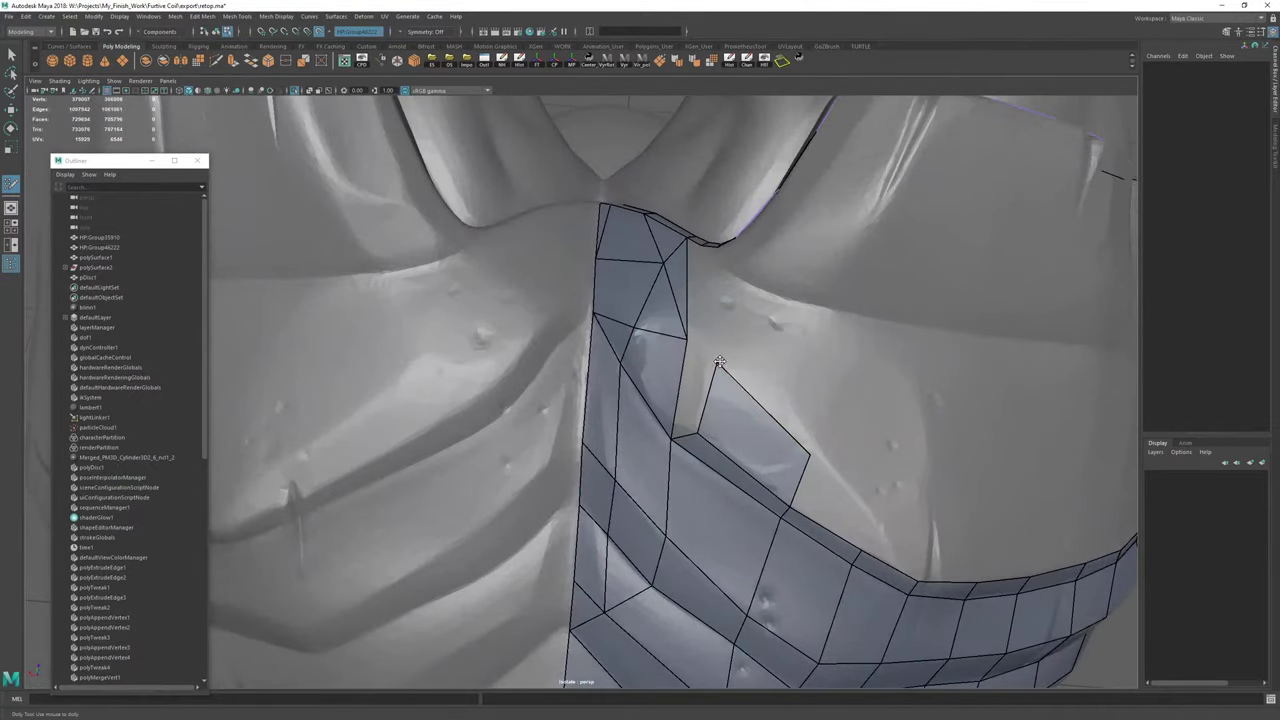
pyautogui.keyDown('shift'); pyautogui.click(698, 393); pyautogui.keyUp('shift')
pyautogui.keyDown('alt'); pyautogui.moveTo(827, 462); pyautogui.dragTo(674, 461); pyautogui.keyUp('alt')
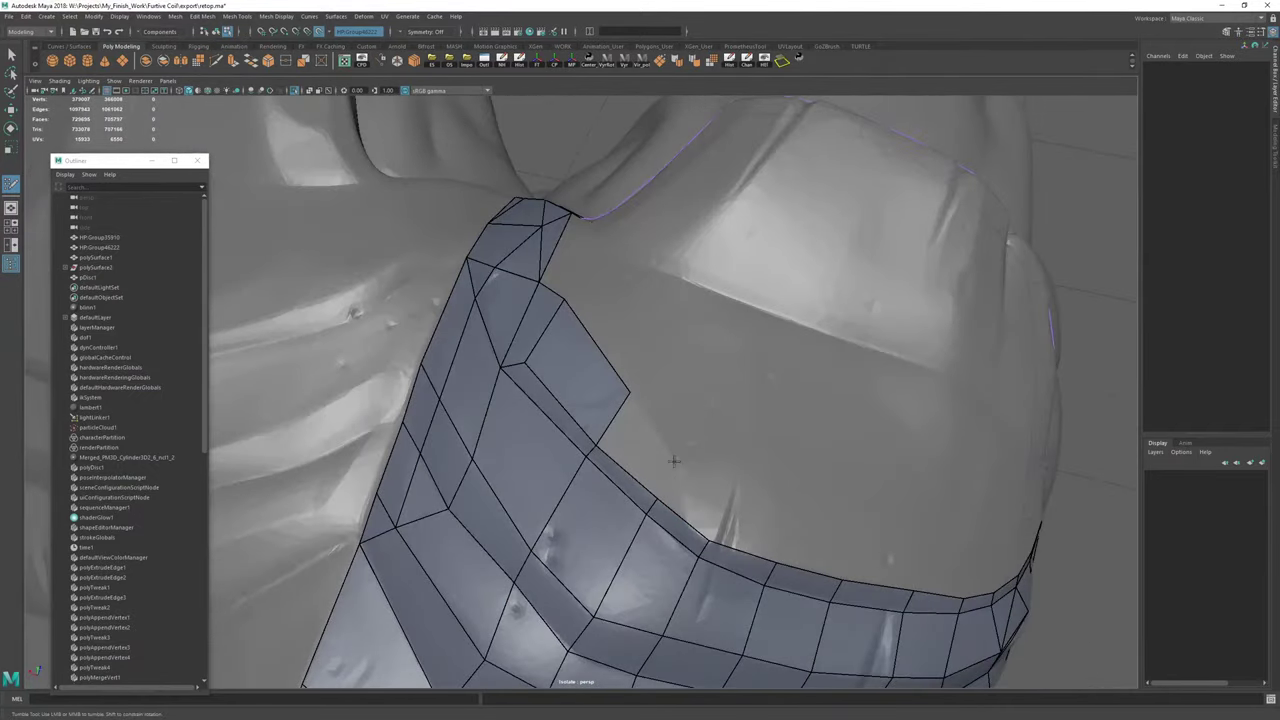
# Add a point beside the tall quad, fill the adjoining face, and nudge the neighbouring row vertex into place.
pyautogui.click(674, 463)
pyautogui.keyDown('shift'); pyautogui.click(672, 466); pyautogui.keyUp('shift')
pyautogui.moveTo(707, 541)
pyautogui.mouseDown()
pyautogui.moveTo(725, 506)
pyautogui.moveTo(707, 534)
pyautogui.mouseUp()
pyautogui.keyDown('alt'); pyautogui.moveTo(753, 527); pyautogui.dragTo(668, 492, button='right'); pyautogui.keyUp('alt')
pyautogui.moveTo(668, 492)
pyautogui.keyDown('alt'); pyautogui.mouseDown()
pyautogui.moveTo(651, 446)
pyautogui.moveTo(597, 383)
pyautogui.moveTo(640, 341)
pyautogui.moveTo(529, 329)
pyautogui.moveTo(635, 480)
pyautogui.mouseUp(); pyautogui.keyUp('alt')
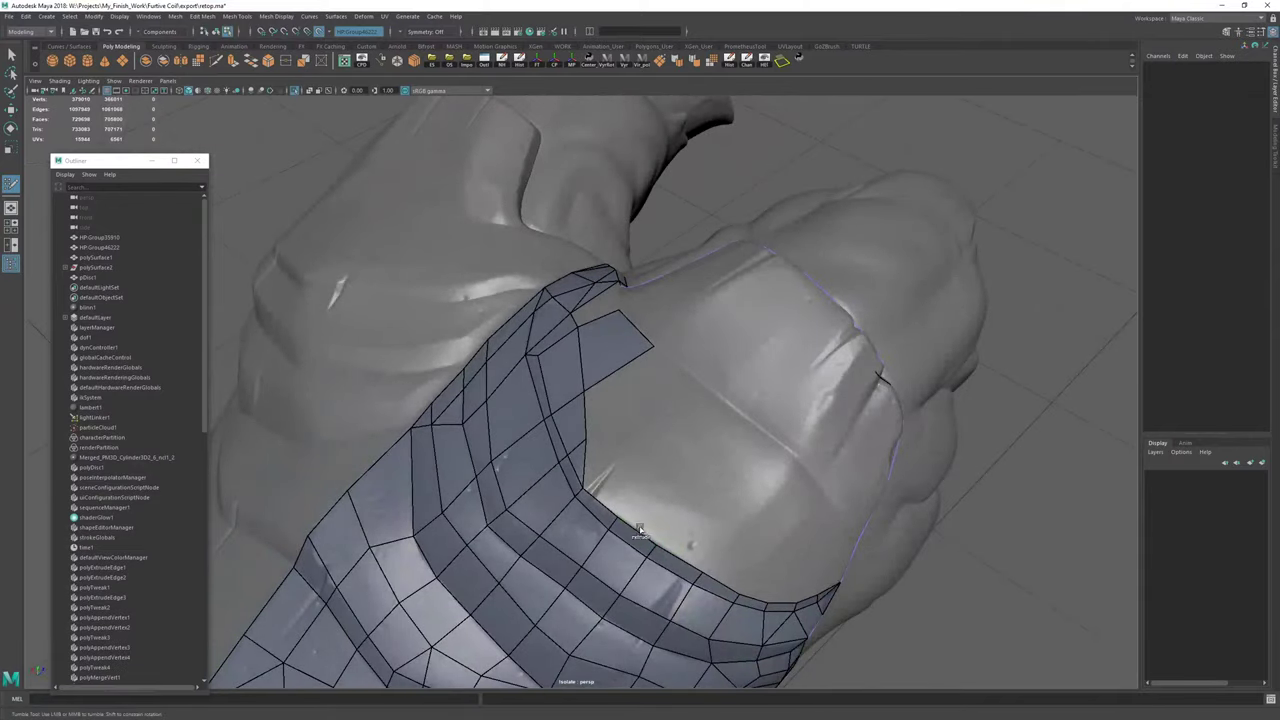
# Extrude a long quad from the narrow row's middle to the next crease and insert an edge loop across it.
pyautogui.moveTo(640, 530); pyautogui.dragTo(740, 422)
pyautogui.keyDown('alt'); pyautogui.moveTo(711, 511); pyautogui.dragTo(579, 453); pyautogui.keyUp('alt')
pyautogui.keyDown('ctrl'); pyautogui.click(583, 439); pyautogui.keyUp('ctrl')
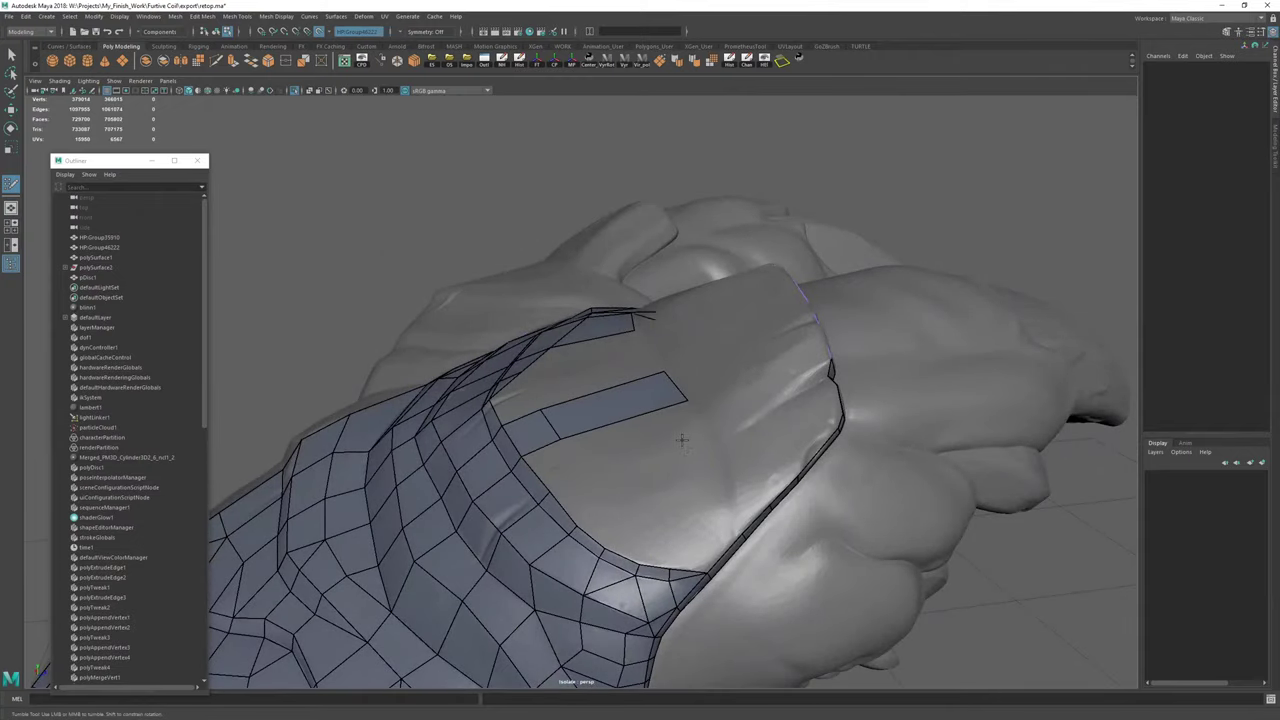
# Extrude a short and a long quad alongside the first long strip, and adjust the vertices of their shared edge.
pyautogui.keyDown('alt'); pyautogui.moveTo(682, 439); pyautogui.dragTo(560, 357); pyautogui.keyUp('alt')
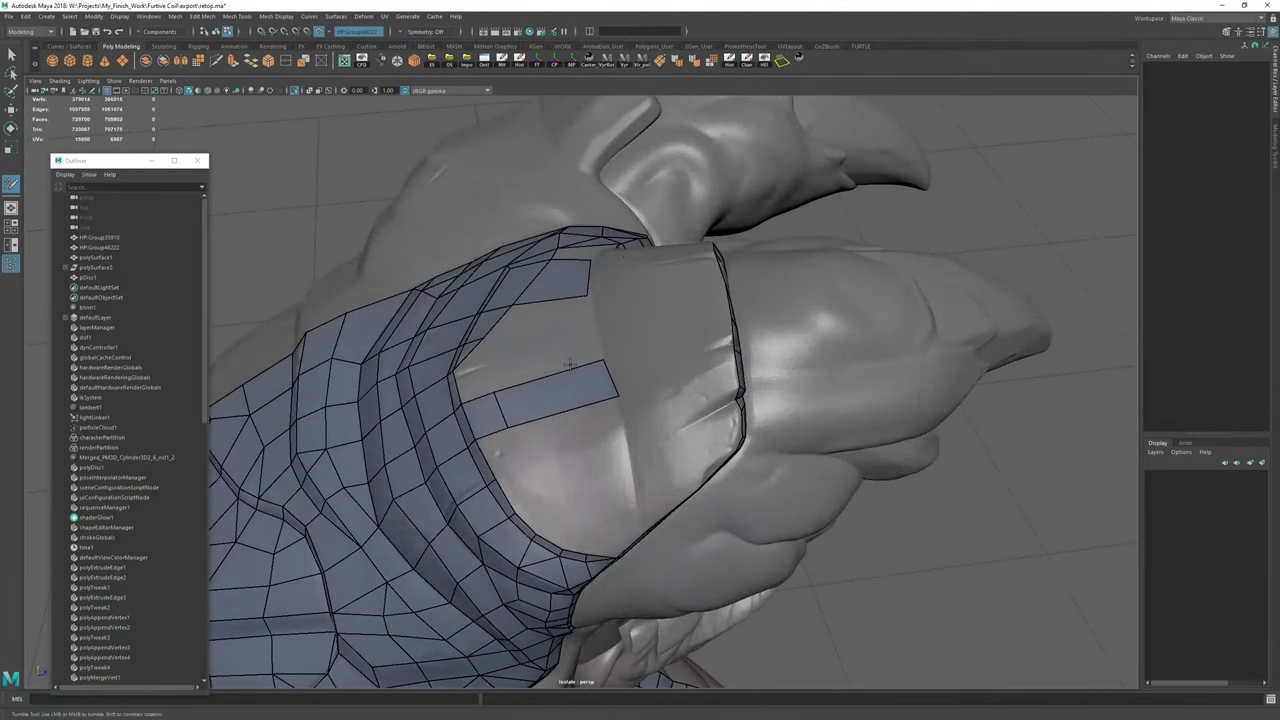
pyautogui.keyDown('alt'); pyautogui.moveTo(459, 331); pyautogui.dragTo(549, 380, button='right'); pyautogui.keyUp('alt')
pyautogui.keyDown('alt'); pyautogui.moveTo(549, 380); pyautogui.dragTo(532, 560); pyautogui.keyUp('alt')
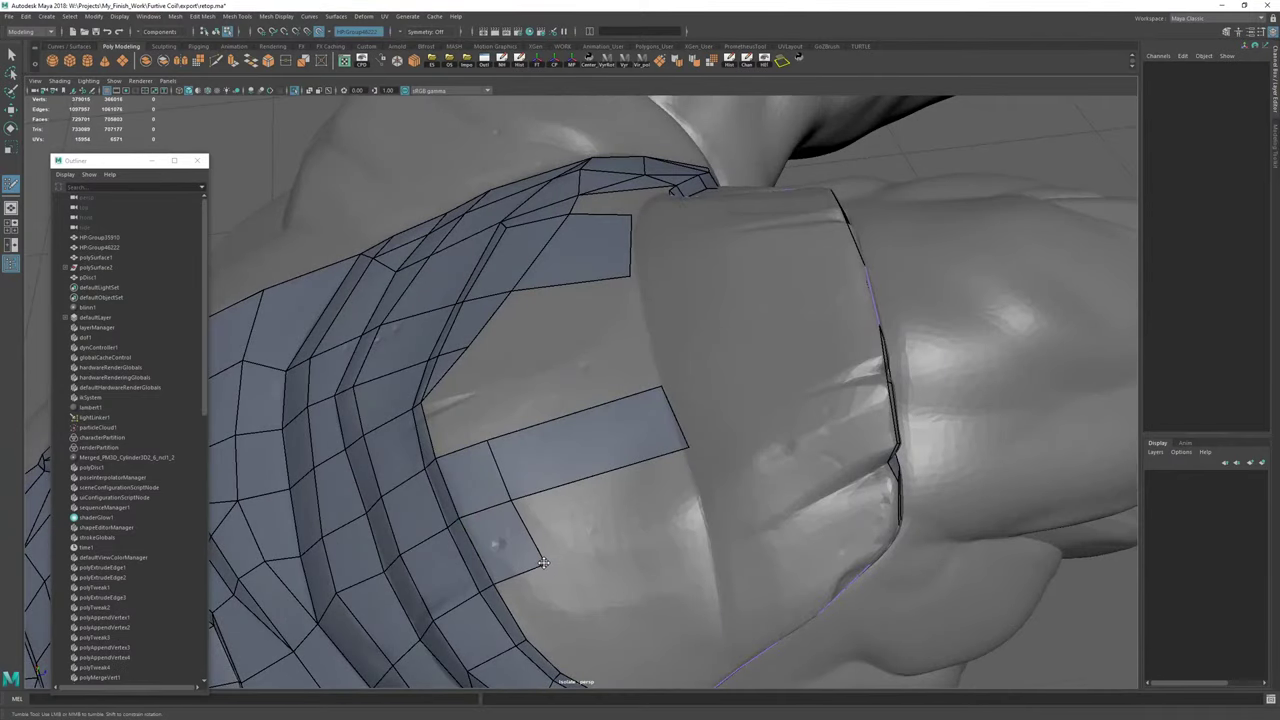
pyautogui.moveTo(498, 466); pyautogui.dragTo(512, 459)
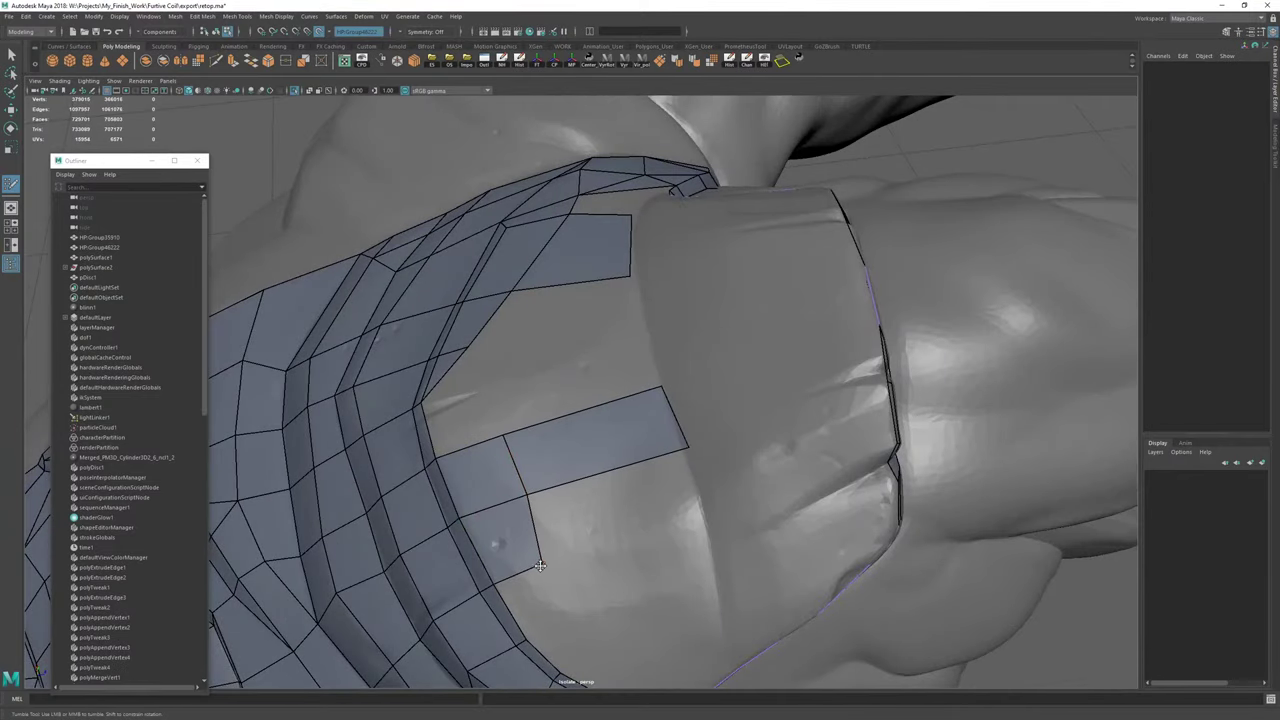
pyautogui.moveTo(540, 566)
pyautogui.mouseDown()
pyautogui.moveTo(708, 466)
pyautogui.moveTo(651, 480)
pyautogui.mouseUp()
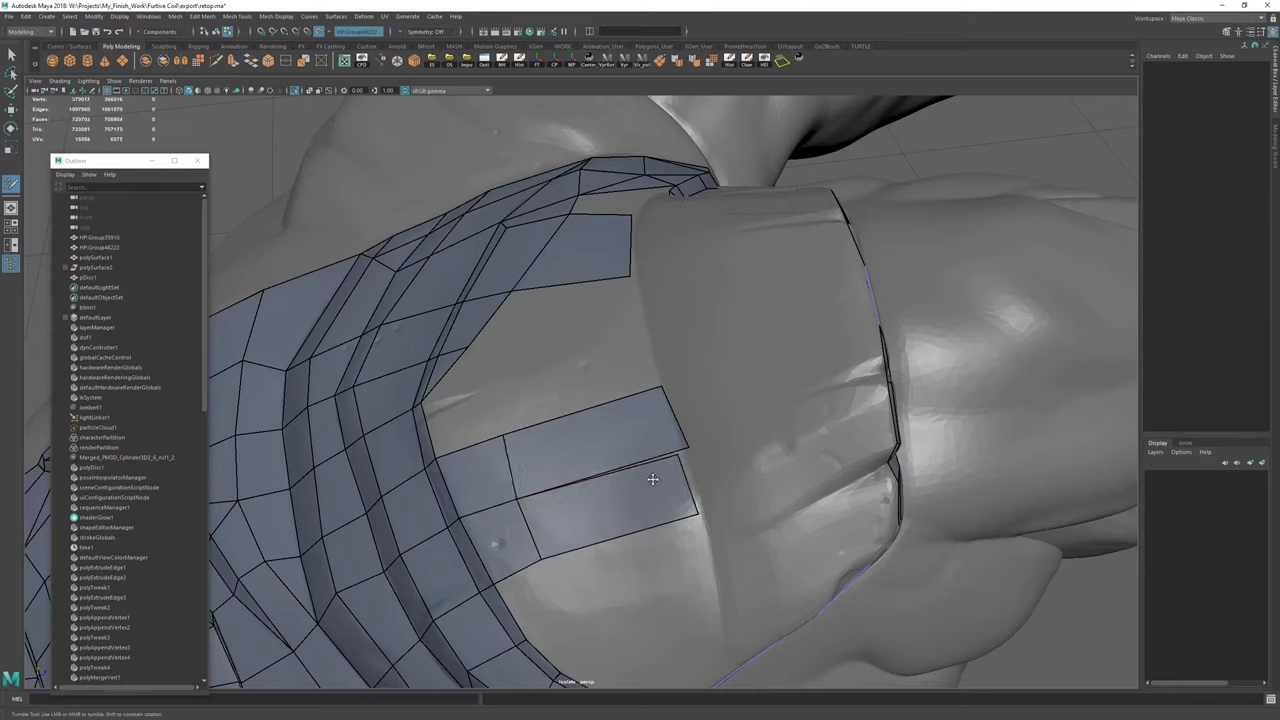
# Weld the gap between the two long quads and align their end vertices along the upper crease.
pyautogui.moveTo(613, 412)
pyautogui.mouseDown()
pyautogui.moveTo(600, 407)
pyautogui.moveTo(690, 472)
pyautogui.moveTo(720, 385)
pyautogui.mouseUp()
pyautogui.press('w')
pyautogui.press('F9')
pyautogui.moveTo(727, 234); pyautogui.dragTo(732, 214)
pyautogui.press('y')
pyautogui.keyDown('alt'); pyautogui.moveTo(729, 282); pyautogui.dragTo(733, 349); pyautogui.keyUp('alt')
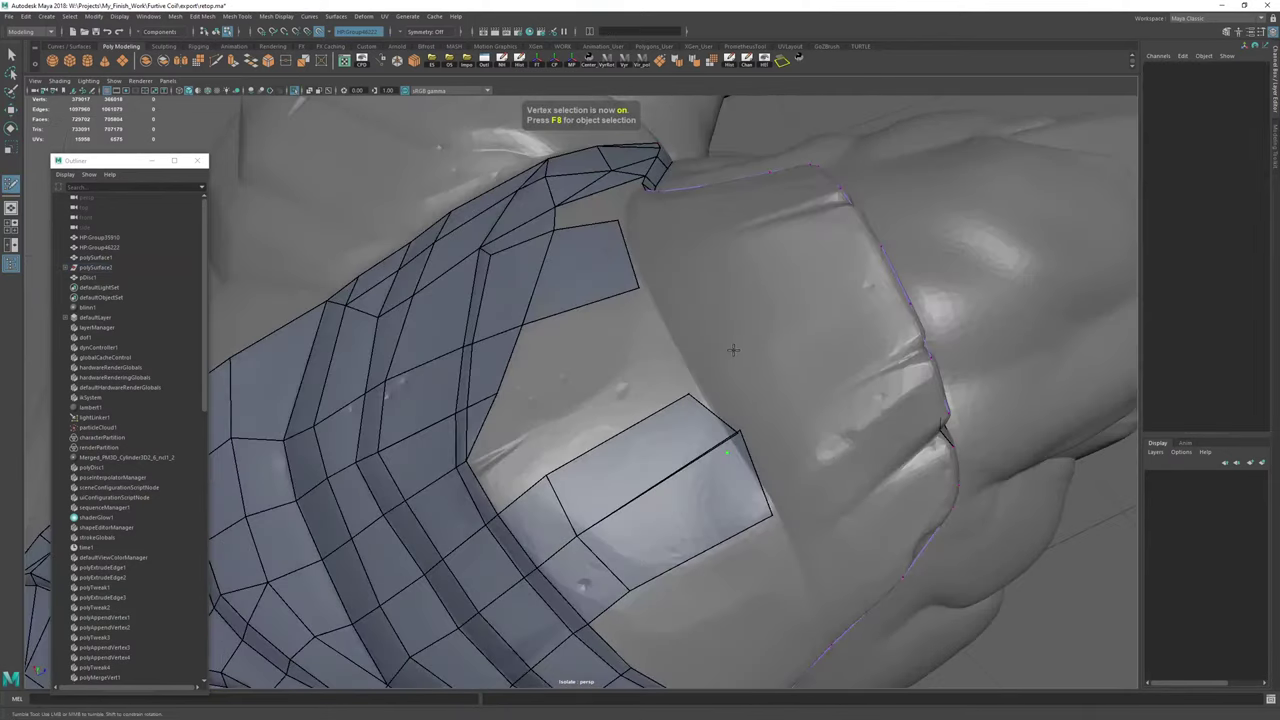
pyautogui.click(1275, 147)
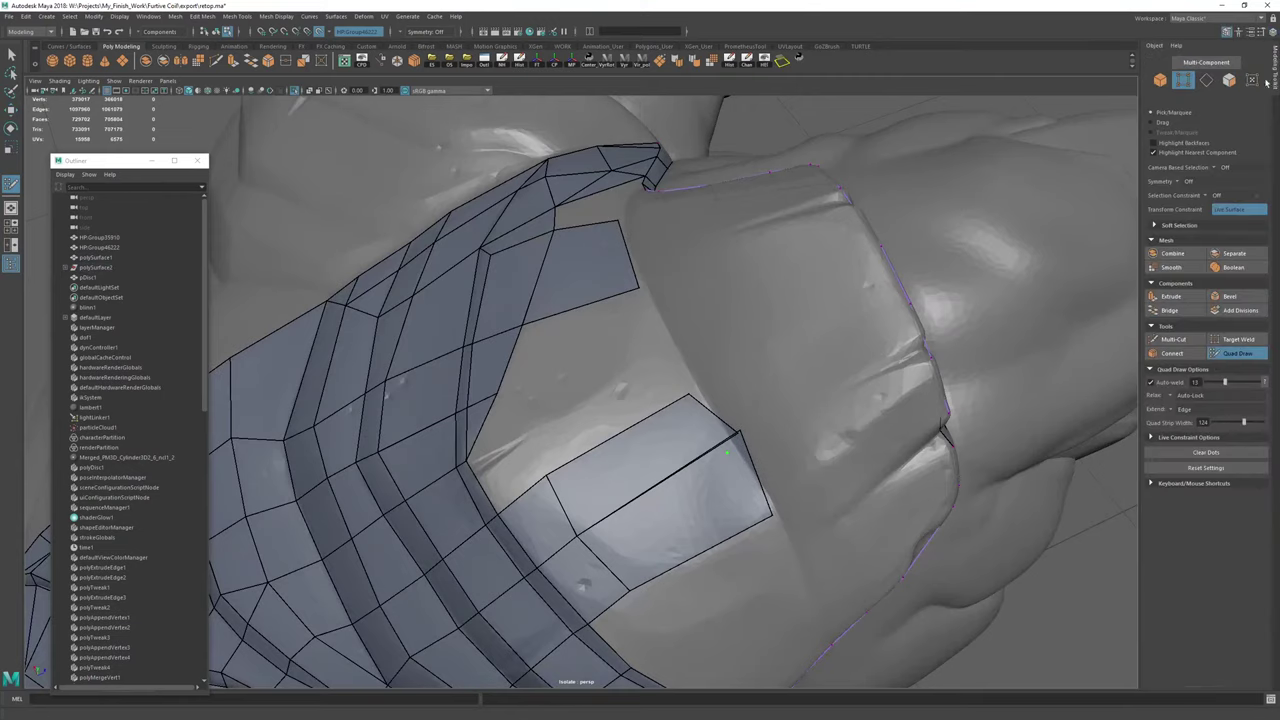
pyautogui.moveTo(741, 433); pyautogui.dragTo(735, 451)
pyautogui.moveTo(688, 393); pyautogui.dragTo(690, 376)
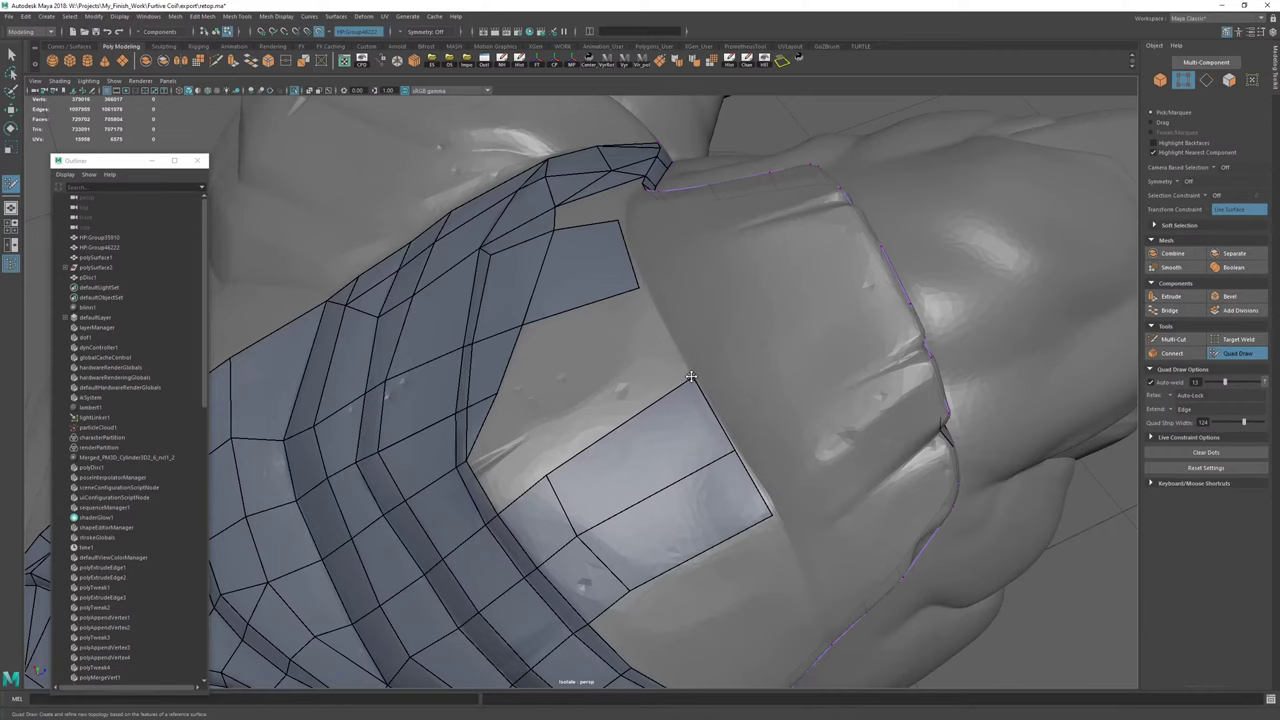
# Fill the face beside the short quads and extrude a third long quad toward the centre-side quad at the crease.
pyautogui.keyDown('alt'); pyautogui.moveTo(749, 469); pyautogui.dragTo(706, 450); pyautogui.keyUp('alt')
pyautogui.keyDown('shift'); pyautogui.click(731, 455); pyautogui.keyUp('shift')
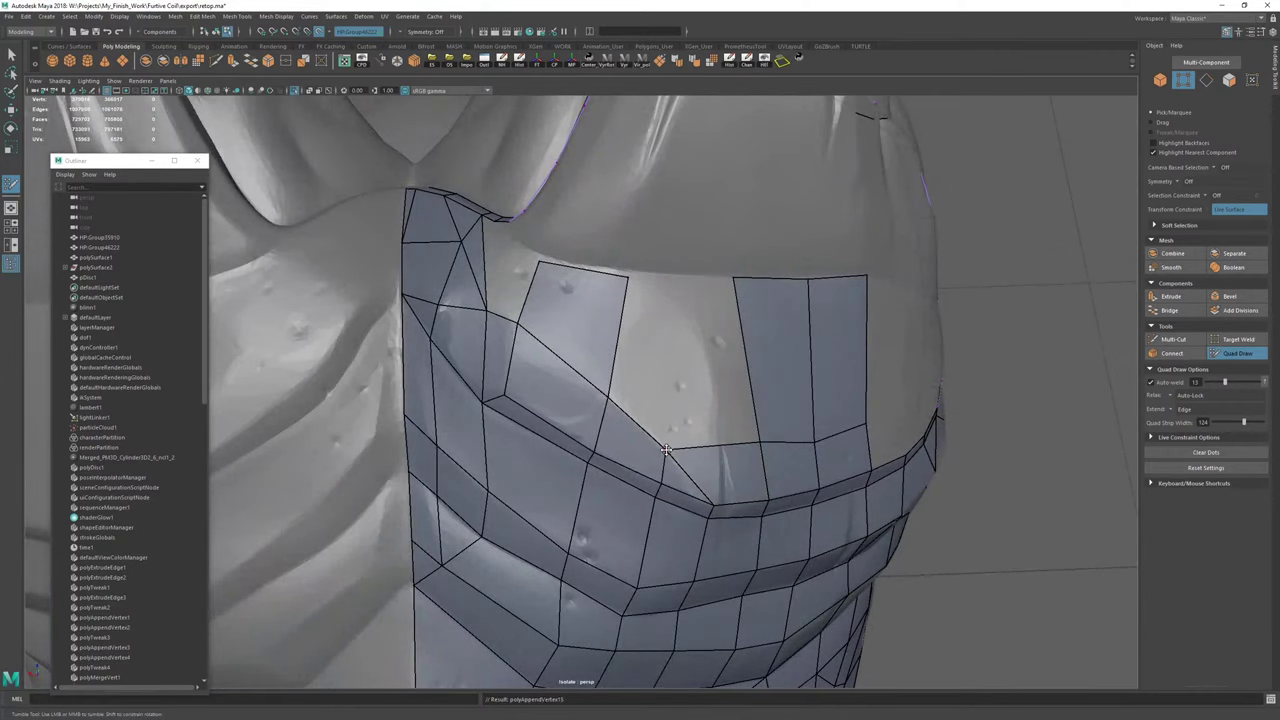
pyautogui.keyDown('alt'); pyautogui.moveTo(725, 372); pyautogui.dragTo(707, 363); pyautogui.keyUp('alt')
pyautogui.moveTo(699, 463)
pyautogui.mouseDown()
pyautogui.moveTo(701, 291)
pyautogui.moveTo(636, 274)
pyautogui.moveTo(602, 245)
pyautogui.mouseUp()
# Delete the retopology mesh's construction history and animation channels, and resume Quad Draw.
pyautogui.press('w')
pyautogui.press('F8')
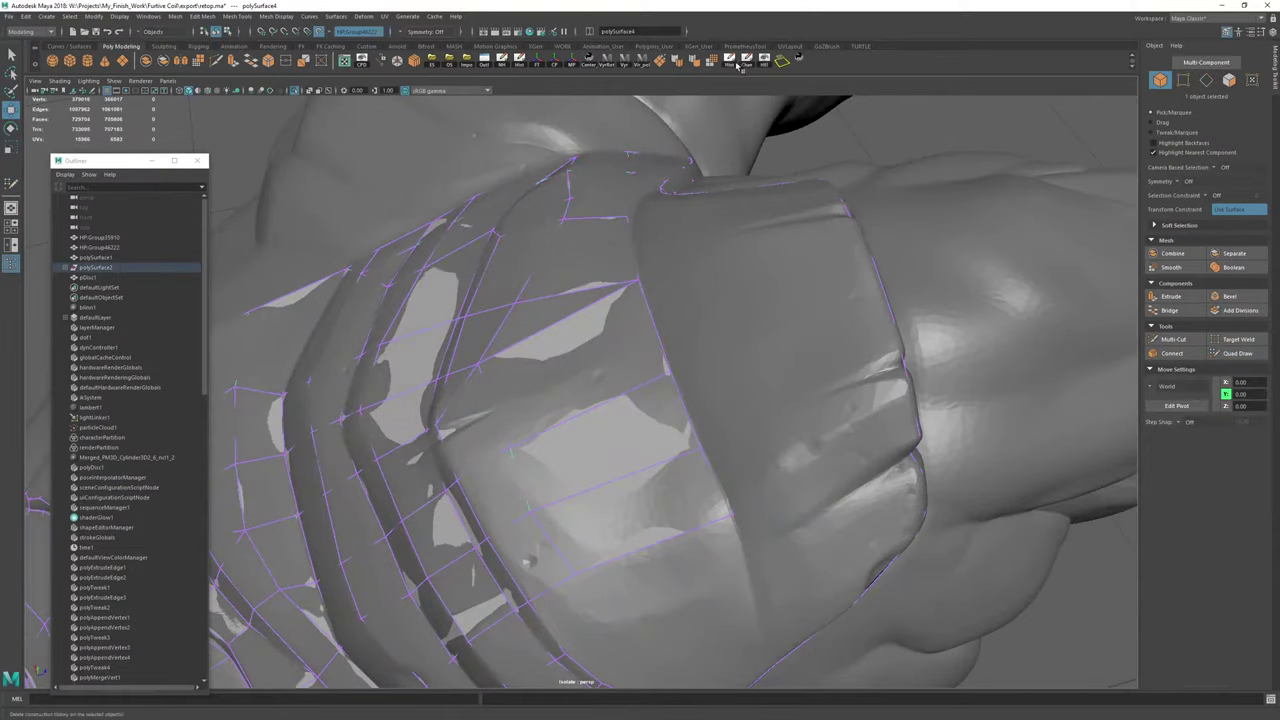
pyautogui.click(740, 62)
pyautogui.click(729, 64)
pyautogui.click(749, 63)
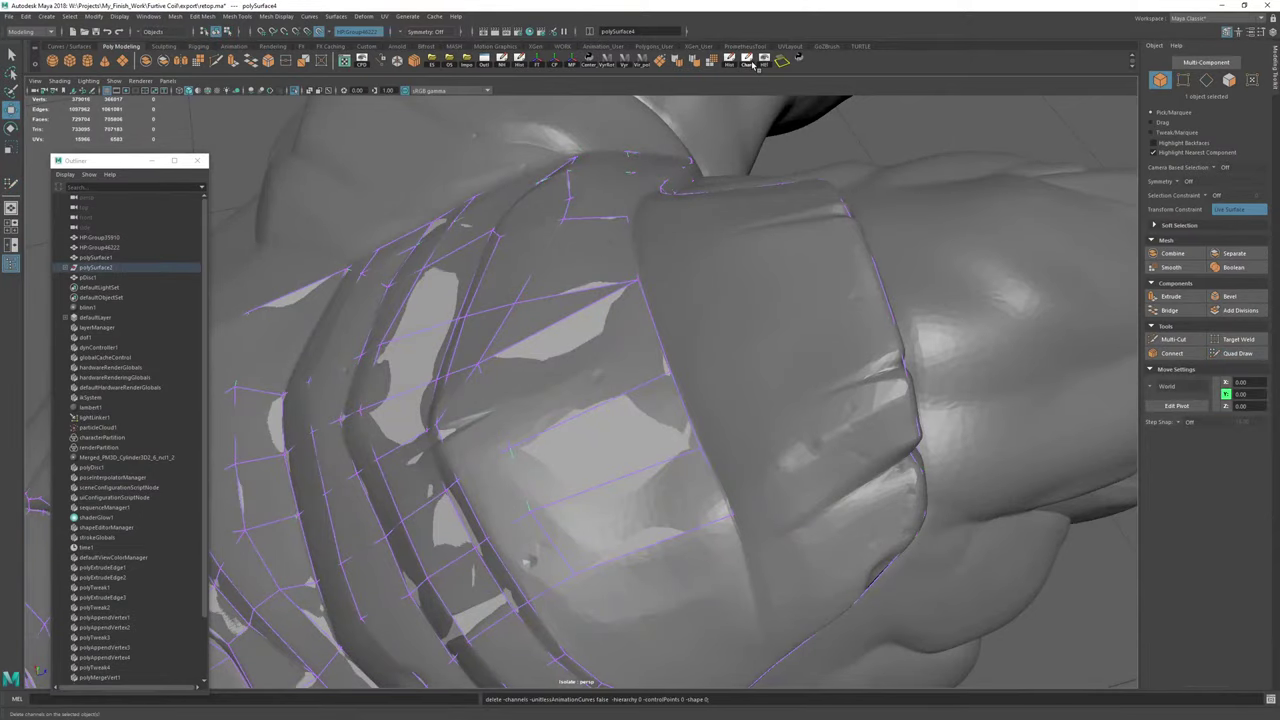
pyautogui.press('y')
# Extrude two more quads from the narrow row toward the side ridge and fill the triangular gap between them.
pyautogui.moveTo(721, 559)
pyautogui.keyDown('alt'); pyautogui.mouseDown()
pyautogui.moveTo(689, 429)
pyautogui.moveTo(635, 390)
pyautogui.moveTo(663, 401)
pyautogui.moveTo(652, 467)
pyautogui.moveTo(640, 421)
pyautogui.mouseUp(); pyautogui.keyUp('alt')
pyautogui.keyDown('alt'); pyautogui.moveTo(710, 461); pyautogui.dragTo(656, 445); pyautogui.keyUp('alt')
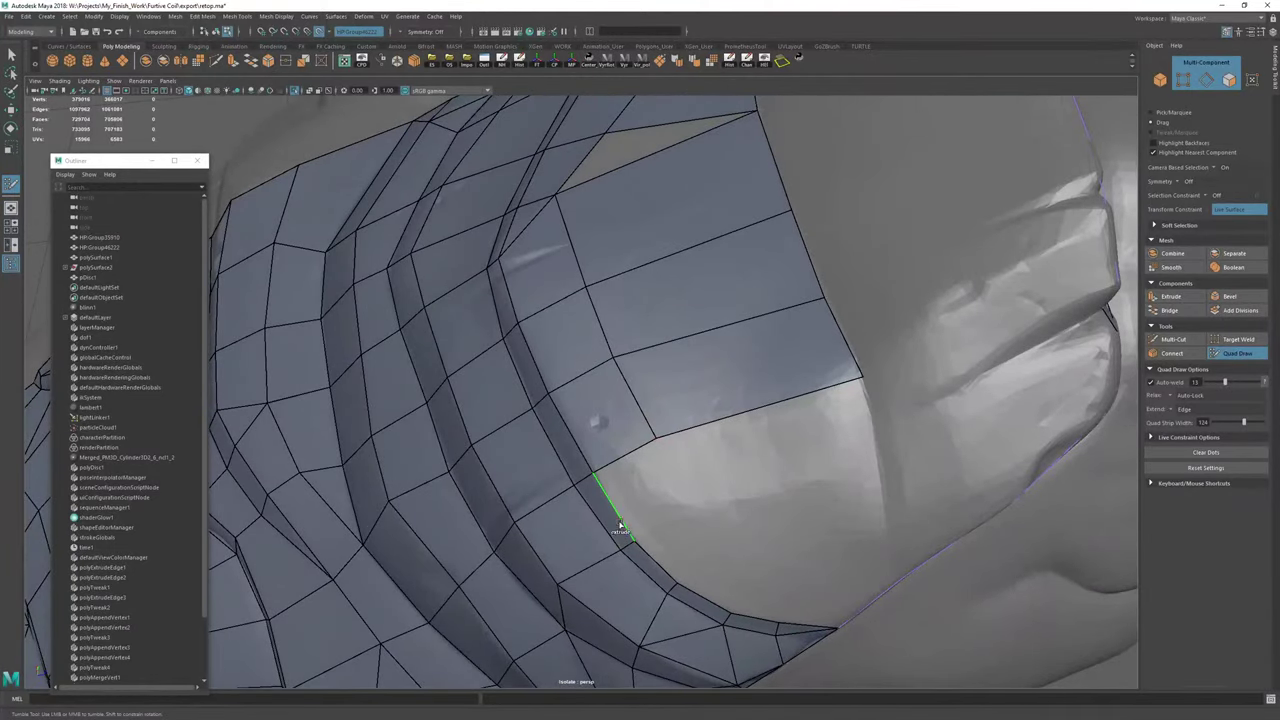
pyautogui.moveTo(619, 527); pyautogui.dragTo(698, 503)
pyautogui.keyDown('alt'); pyautogui.moveTo(698, 503); pyautogui.dragTo(728, 526); pyautogui.keyUp('alt')
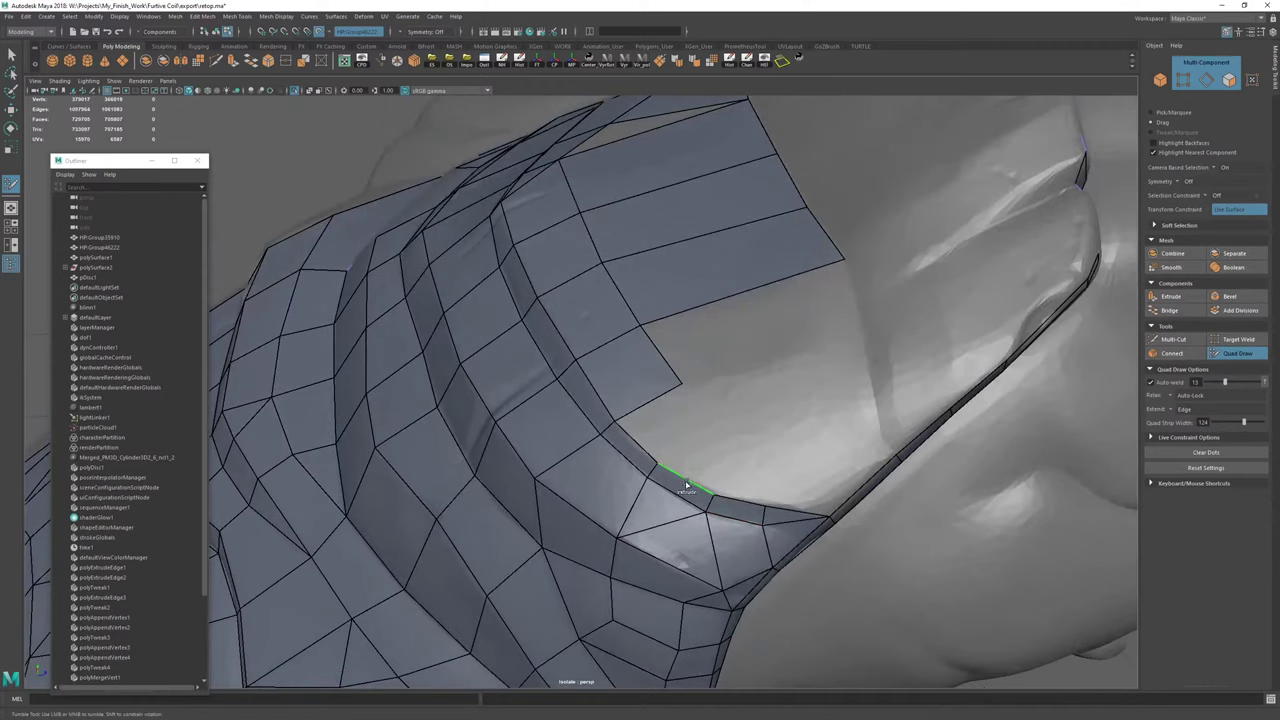
pyautogui.moveTo(689, 482); pyautogui.dragTo(751, 423)
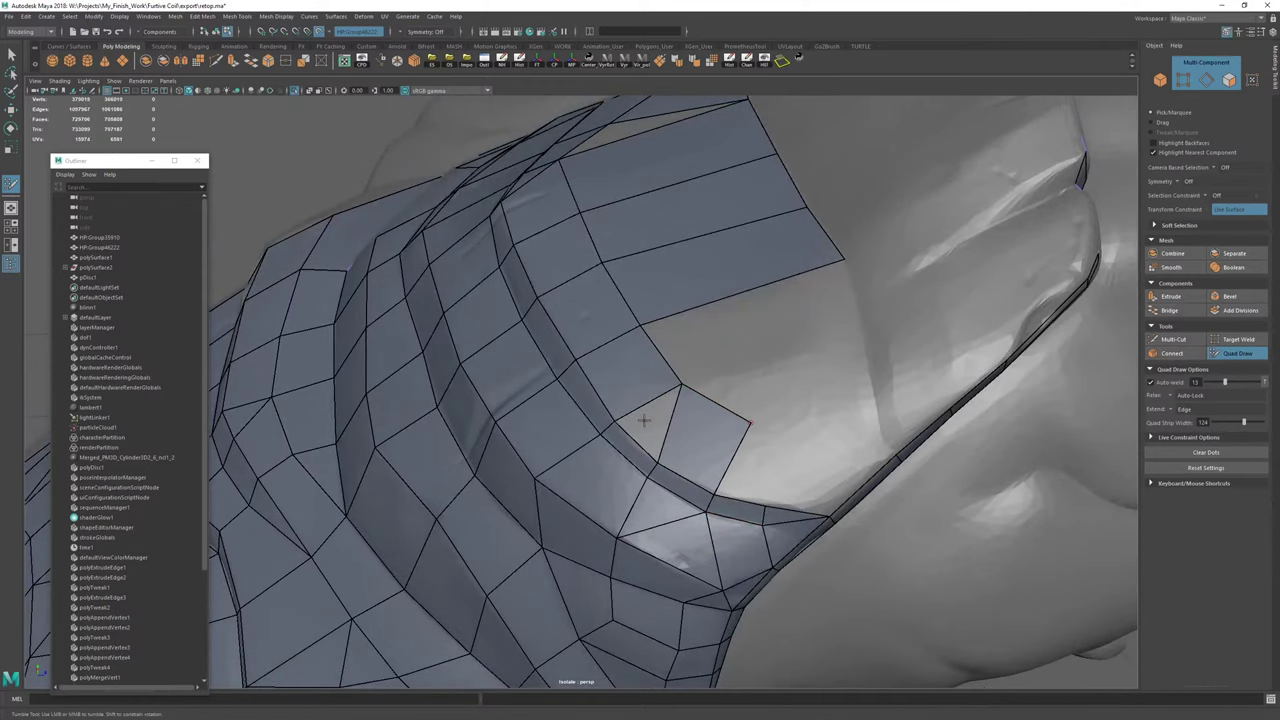
pyautogui.keyDown('shift'); pyautogui.click(646, 423); pyautogui.keyUp('shift')
# Extend the remaining outer faces up to the crease and weld their corner onto the side ridge strip.
pyautogui.moveTo(738, 515); pyautogui.dragTo(670, 408)
pyautogui.moveTo(577, 457); pyautogui.dragTo(610, 367)
pyautogui.keyDown('alt'); pyautogui.moveTo(622, 442); pyautogui.dragTo(617, 382); pyautogui.keyUp('alt')
pyautogui.keyDown('alt'); pyautogui.moveTo(617, 382); pyautogui.dragTo(613, 494, button='middle'); pyautogui.keyUp('alt')
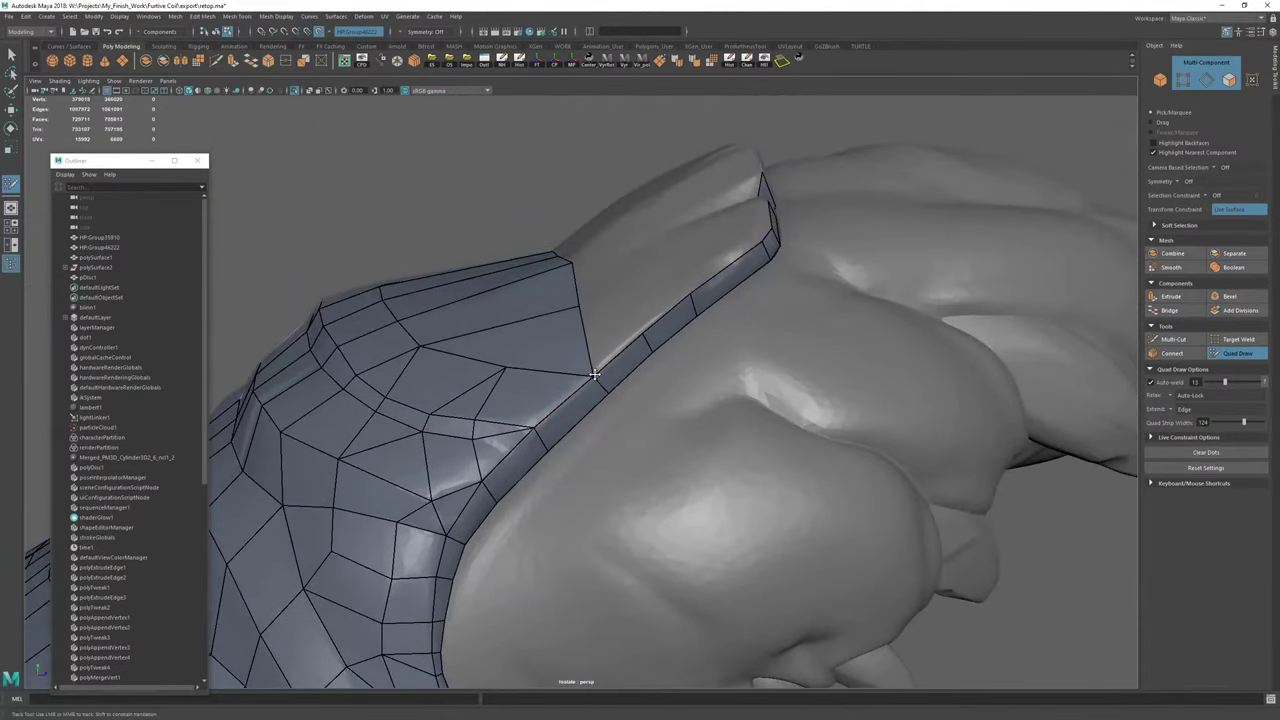
pyautogui.moveTo(595, 374); pyautogui.dragTo(598, 372)
# Fill the triangular gap beside the centre-side quad, and extrude and fill faces joining that quad to the centre strip.
pyautogui.keyDown('alt'); pyautogui.moveTo(598, 372); pyautogui.dragTo(590, 500); pyautogui.keyUp('alt')
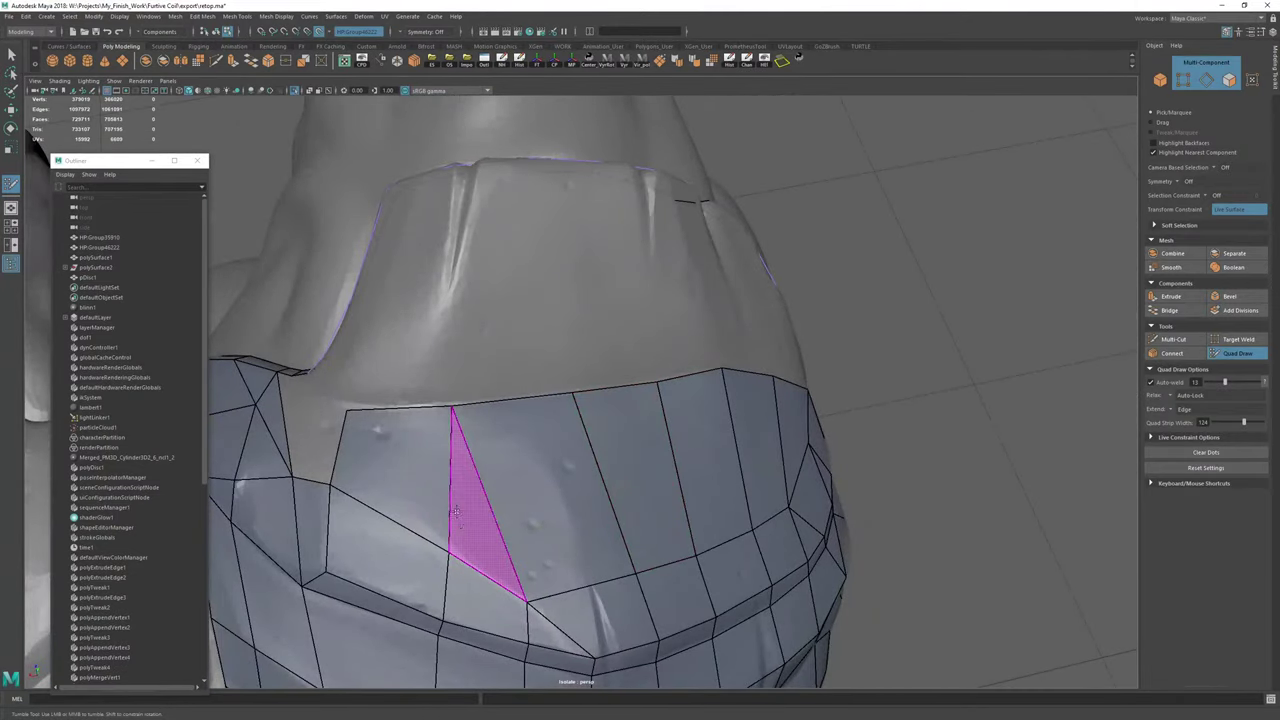
pyautogui.keyDown('shift'); pyautogui.click(456, 512); pyautogui.keyUp('shift')
pyautogui.moveTo(502, 478)
pyautogui.keyDown('alt'); pyautogui.mouseDown()
pyautogui.moveTo(634, 474)
pyautogui.moveTo(591, 511)
pyautogui.moveTo(688, 458)
pyautogui.mouseUp(); pyautogui.keyUp('alt')
pyautogui.keyDown('alt'); pyautogui.moveTo(688, 458); pyautogui.dragTo(666, 498, button='right'); pyautogui.keyUp('alt')
pyautogui.moveTo(685, 508); pyautogui.dragTo(588, 510)
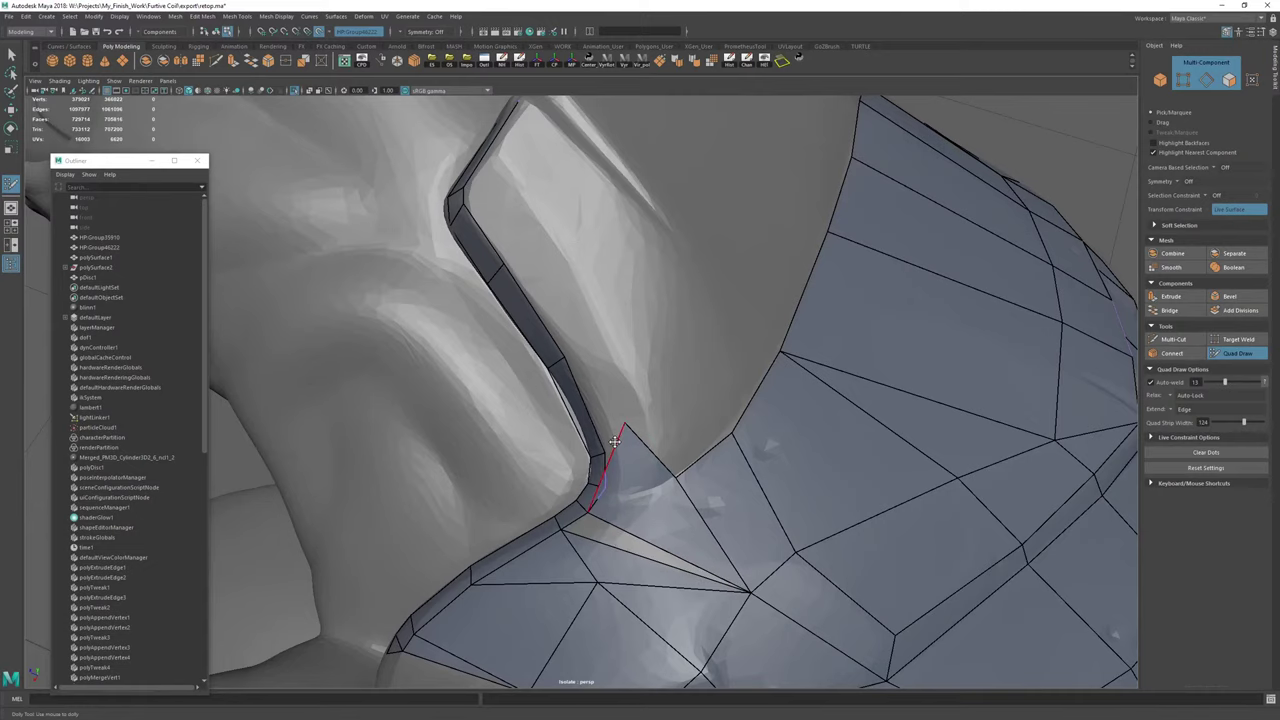
pyautogui.moveTo(624, 424); pyautogui.dragTo(684, 520)
pyautogui.keyDown('shift'); pyautogui.click(685, 519); pyautogui.keyUp('shift')
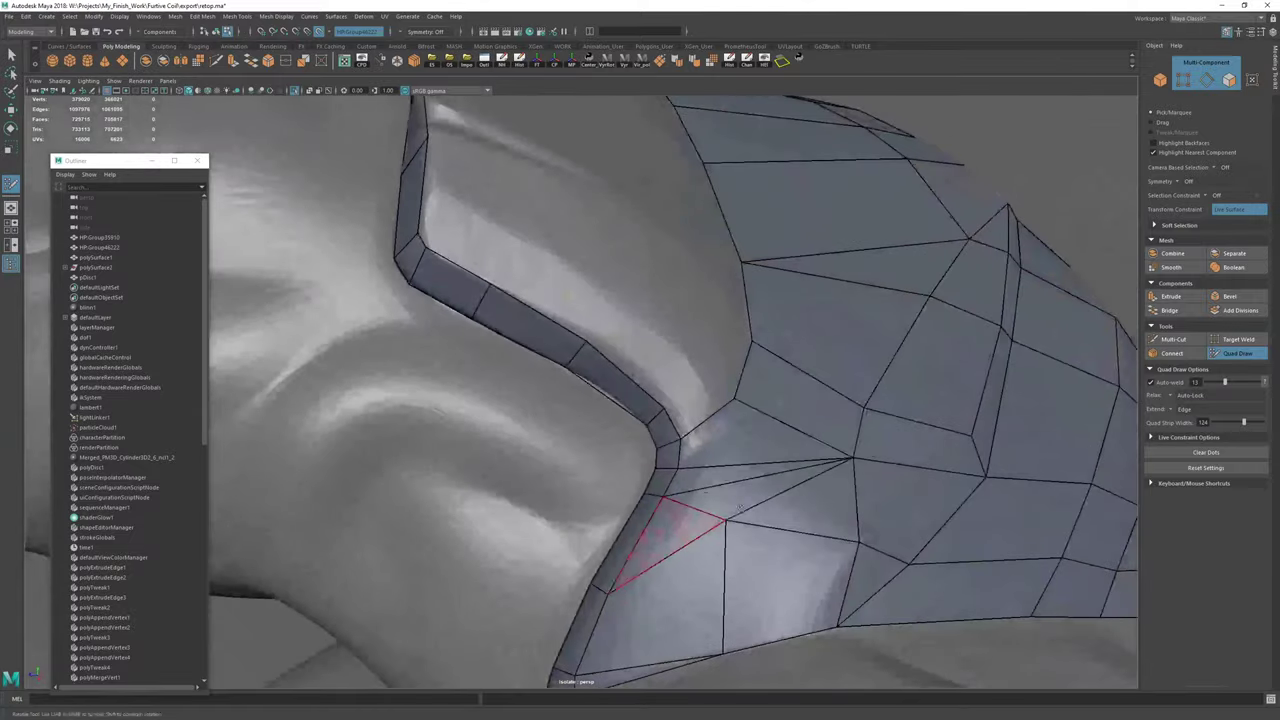
# Cut a new edge with Multi-Cut across the narrow faces beside the centre strip.
pyautogui.hotkey('ctrl', 'shift', 'x')
pyautogui.rightClick(714, 434)
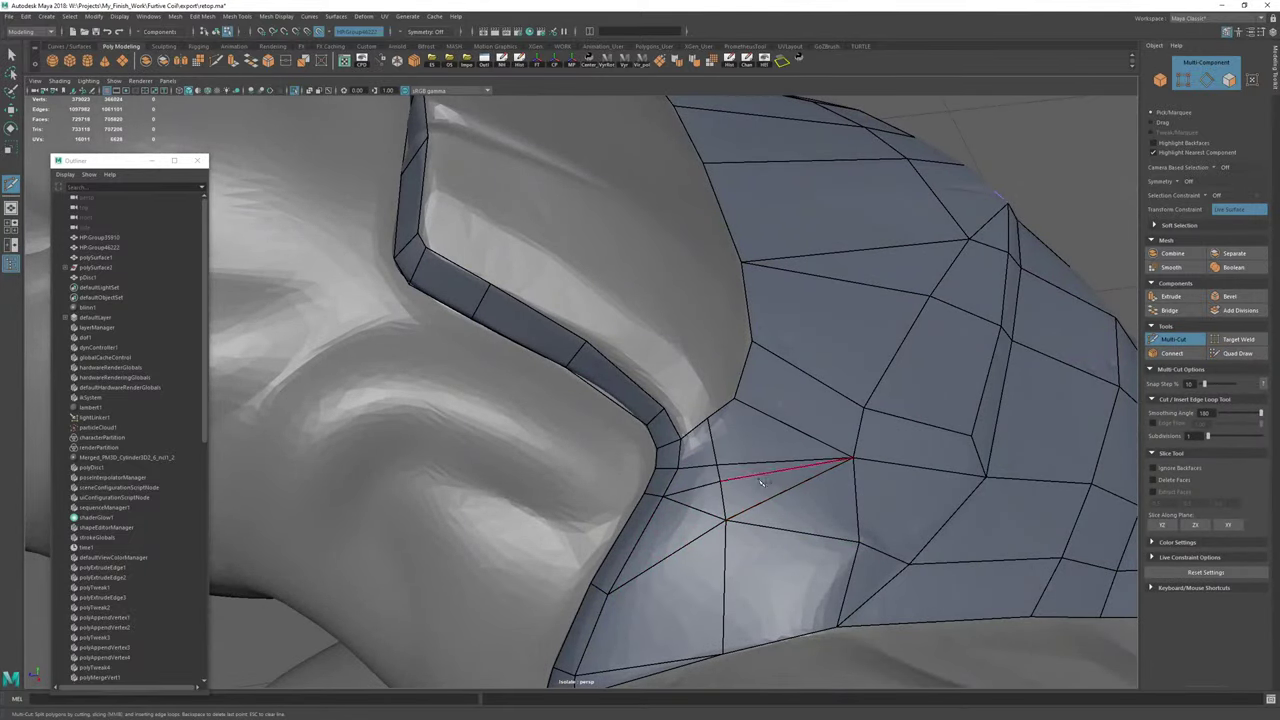
# Weld the spare vertex of the narrow faces onto its neighbour, and reposition the vertex beside the ridge strip's bend.
pyautogui.hotkey('ctrl', 'shift', 'q')
pyautogui.moveTo(721, 481); pyautogui.dragTo(717, 454)
pyautogui.hotkey('ctrl', 'shift', 'x')
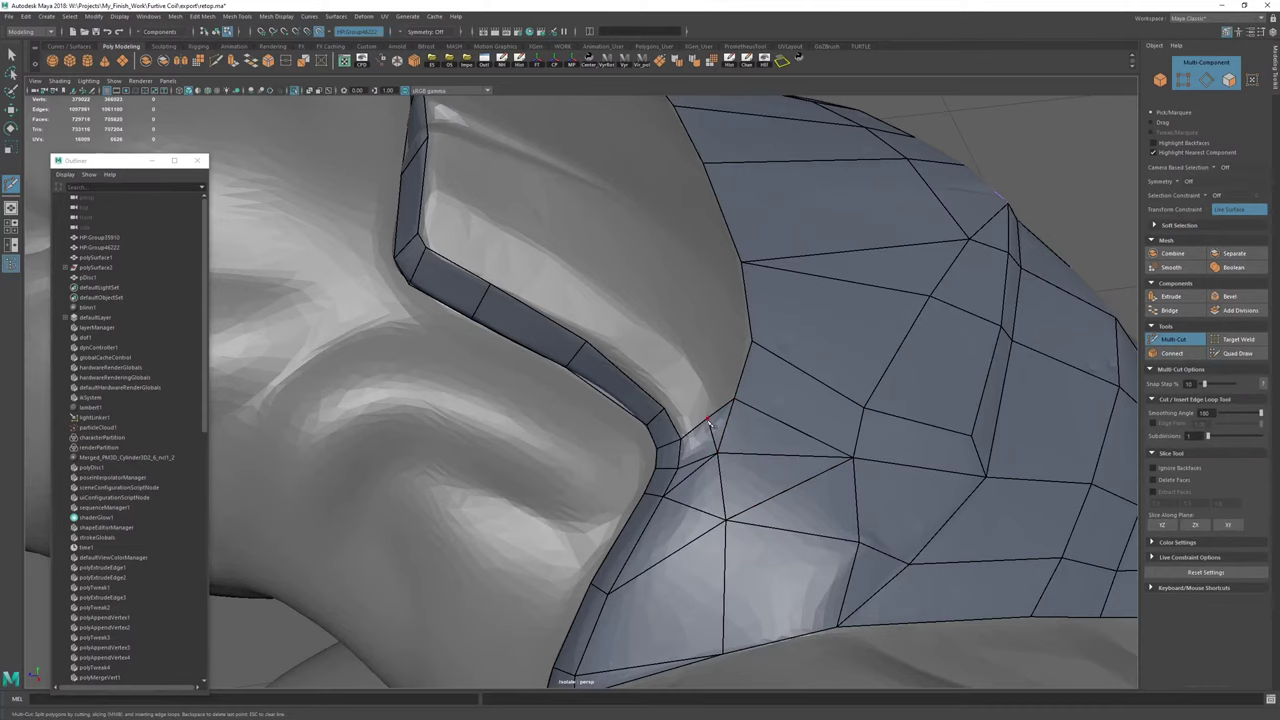
pyautogui.keyDown('alt'); pyautogui.moveTo(778, 404); pyautogui.dragTo(604, 405); pyautogui.keyUp('alt')
pyautogui.keyDown('alt'); pyautogui.moveTo(604, 405); pyautogui.dragTo(640, 427, button='right'); pyautogui.keyUp('alt')
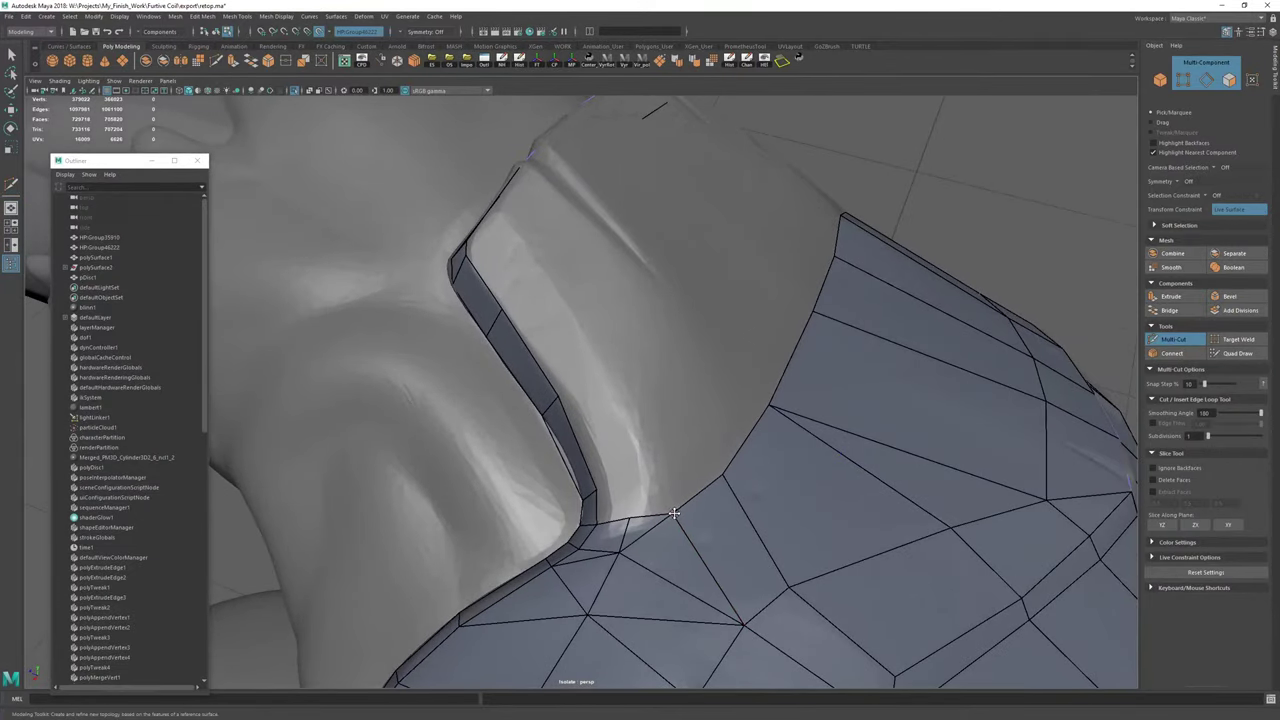
pyautogui.hotkey('ctrl', 'shift', 'q')
pyautogui.keyDown('alt'); pyautogui.moveTo(676, 526); pyautogui.dragTo(722, 556); pyautogui.keyUp('alt')
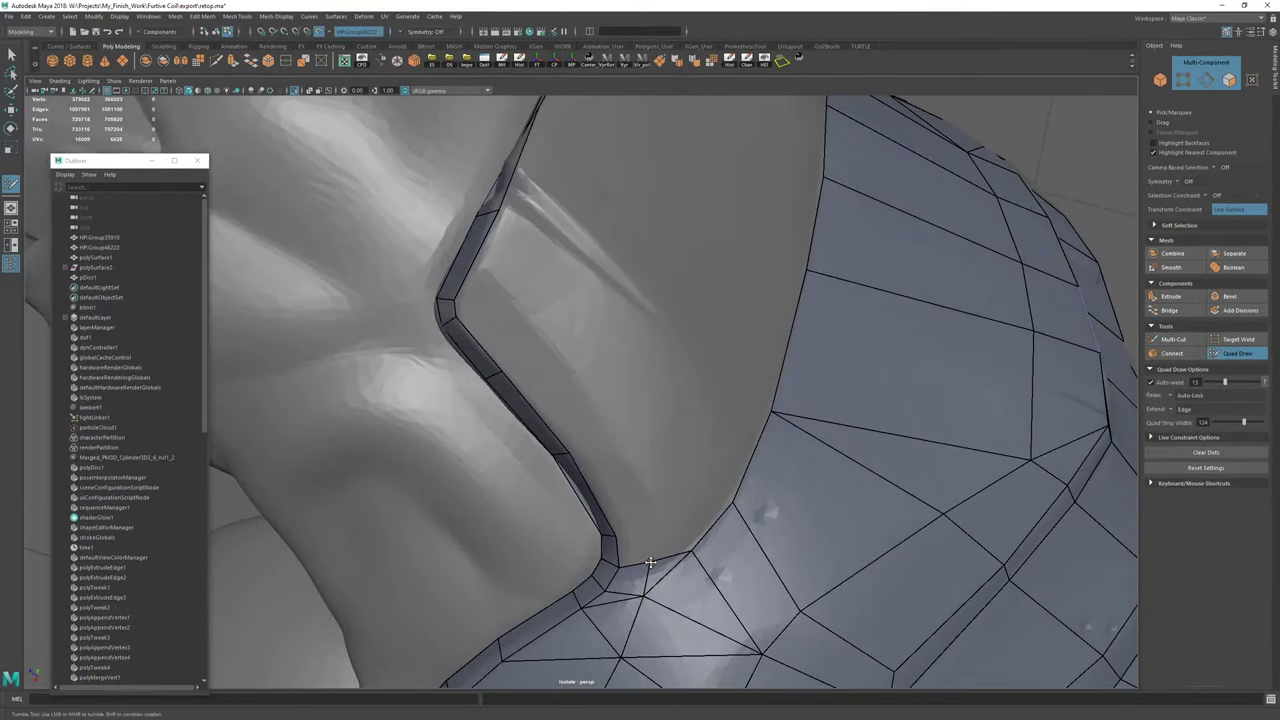
pyautogui.keyDown('alt'); pyautogui.moveTo(691, 553); pyautogui.dragTo(661, 542); pyautogui.keyUp('alt')
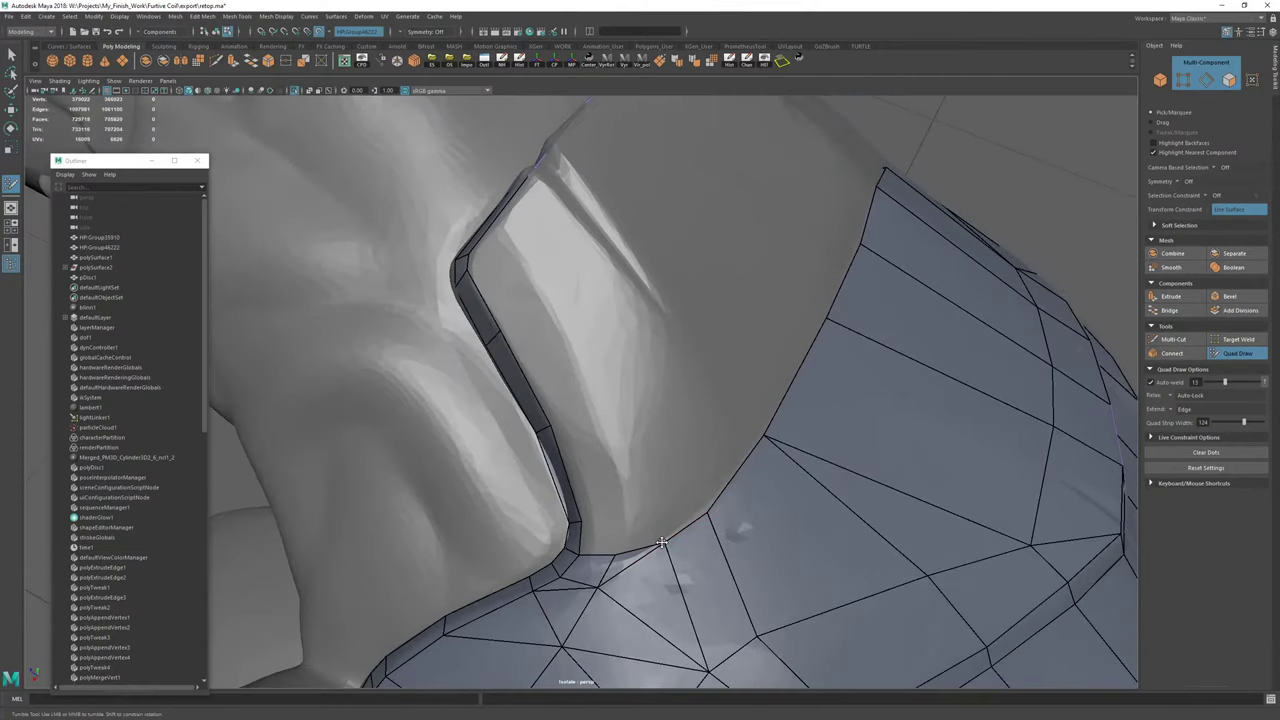
pyautogui.moveTo(602, 588); pyautogui.dragTo(621, 578)
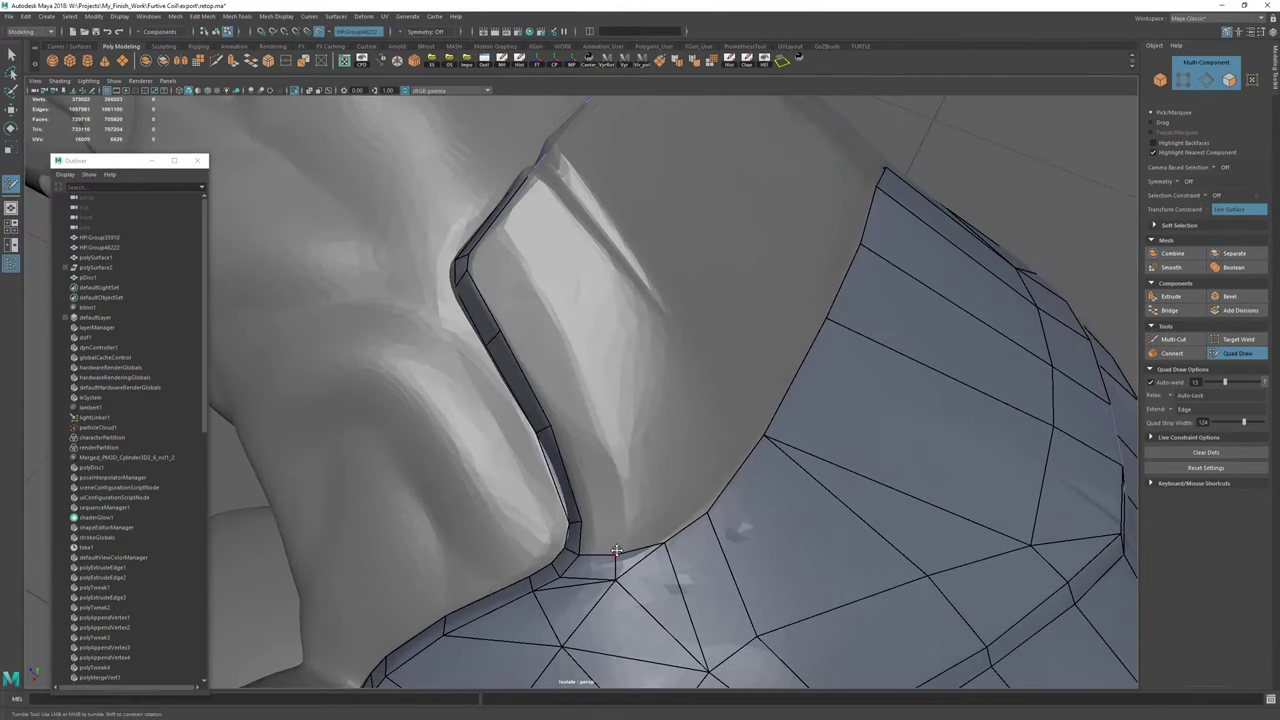
# Extrude a row of quads along the ridge strip's inner side into the uncovered panel, and fill the triangular gap at its end.
pyautogui.moveTo(606, 533); pyautogui.dragTo(680, 489)
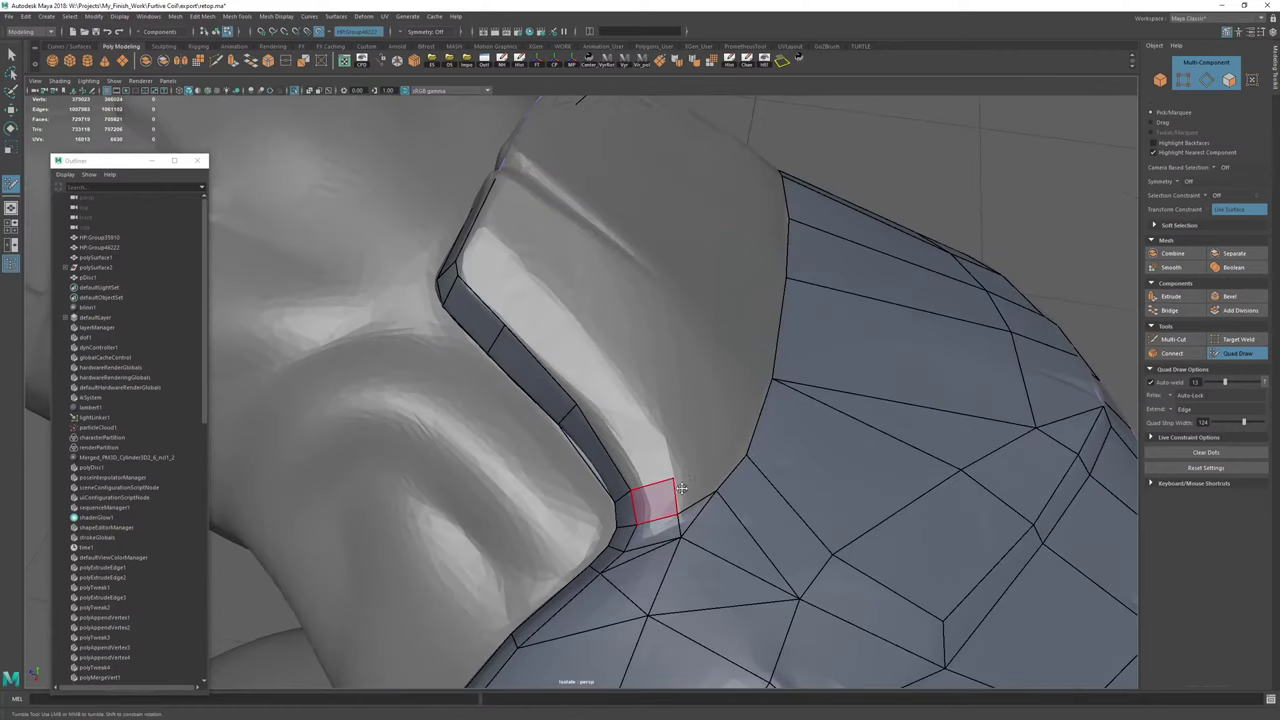
pyautogui.moveTo(642, 430)
pyautogui.mouseDown()
pyautogui.moveTo(612, 390)
pyautogui.moveTo(621, 372)
pyautogui.moveTo(530, 303)
pyautogui.moveTo(543, 288)
pyautogui.moveTo(629, 366)
pyautogui.moveTo(569, 339)
pyautogui.moveTo(580, 322)
pyautogui.mouseUp()
pyautogui.keyDown('alt'); pyautogui.moveTo(580, 322); pyautogui.dragTo(685, 342); pyautogui.keyUp('alt')
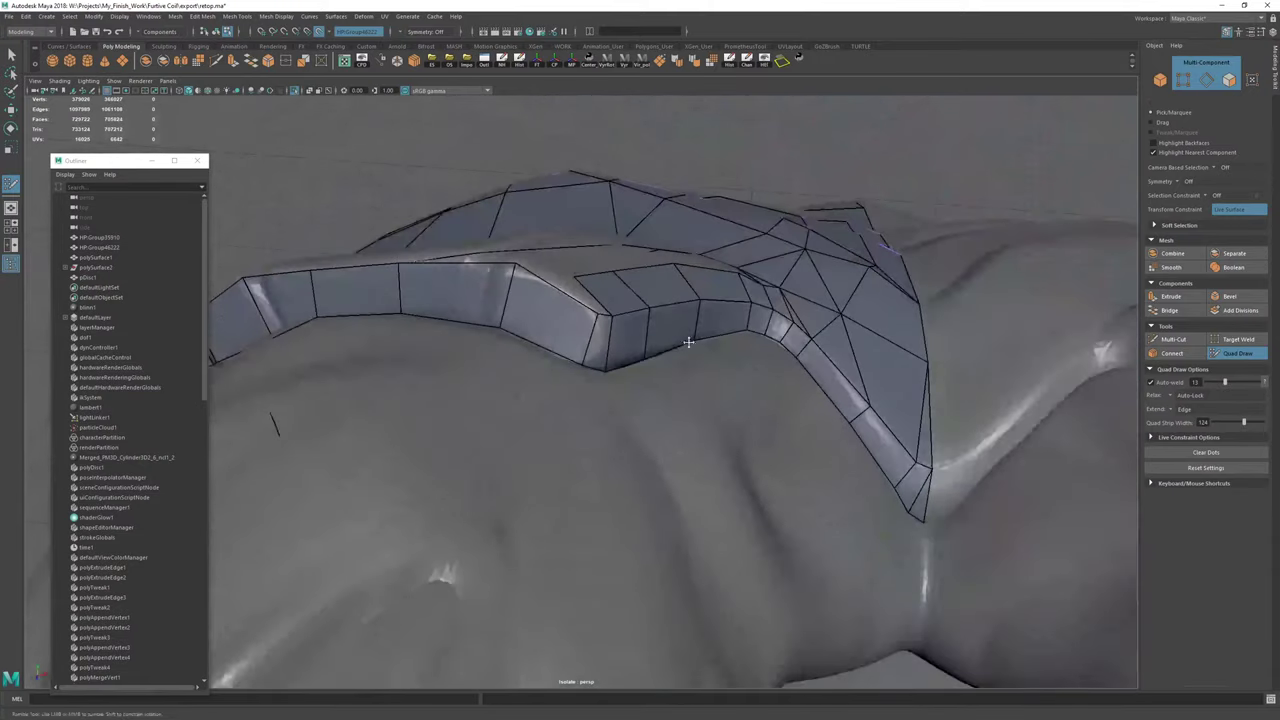
pyautogui.keyDown('alt'); pyautogui.moveTo(685, 342); pyautogui.dragTo(793, 392, button='middle'); pyautogui.keyUp('alt')
pyautogui.moveTo(793, 392)
pyautogui.keyDown('alt'); pyautogui.mouseDown()
pyautogui.moveTo(686, 386)
pyautogui.moveTo(730, 324)
pyautogui.moveTo(714, 316)
pyautogui.moveTo(735, 322)
pyautogui.moveTo(706, 409)
pyautogui.mouseUp(); pyautogui.keyUp('alt')
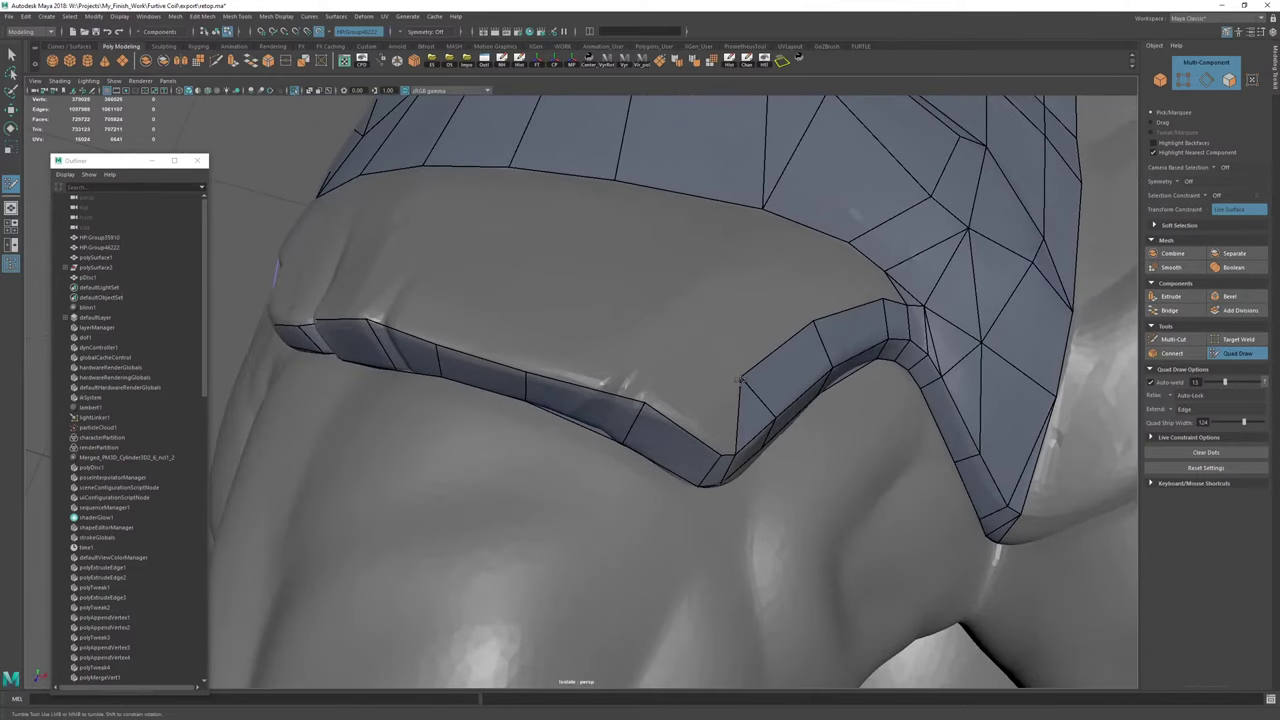
pyautogui.keyDown('shift'); pyautogui.click(718, 409); pyautogui.keyUp('shift')
# Delete the history and channels of the retopology mesh, and resume Quad Draw.
pyautogui.press('w')
pyautogui.press('F8')
pyautogui.click(730, 62)
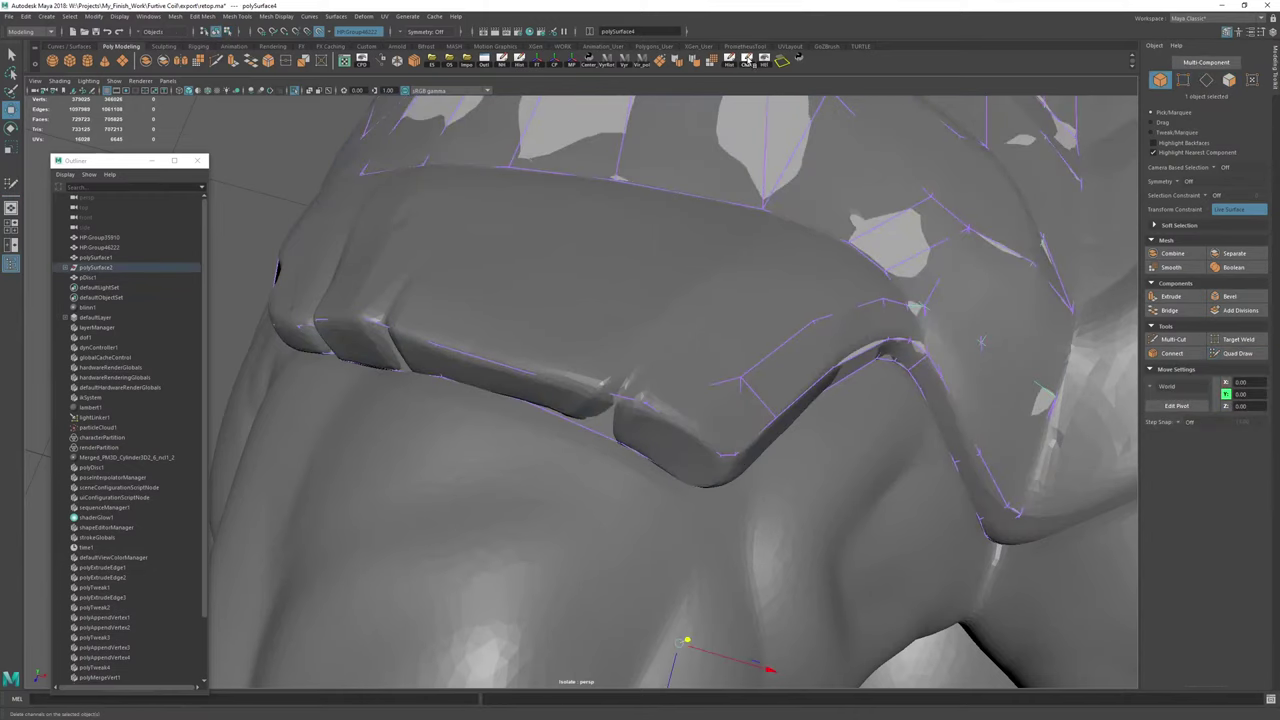
pyautogui.click(747, 62)
pyautogui.press('y')
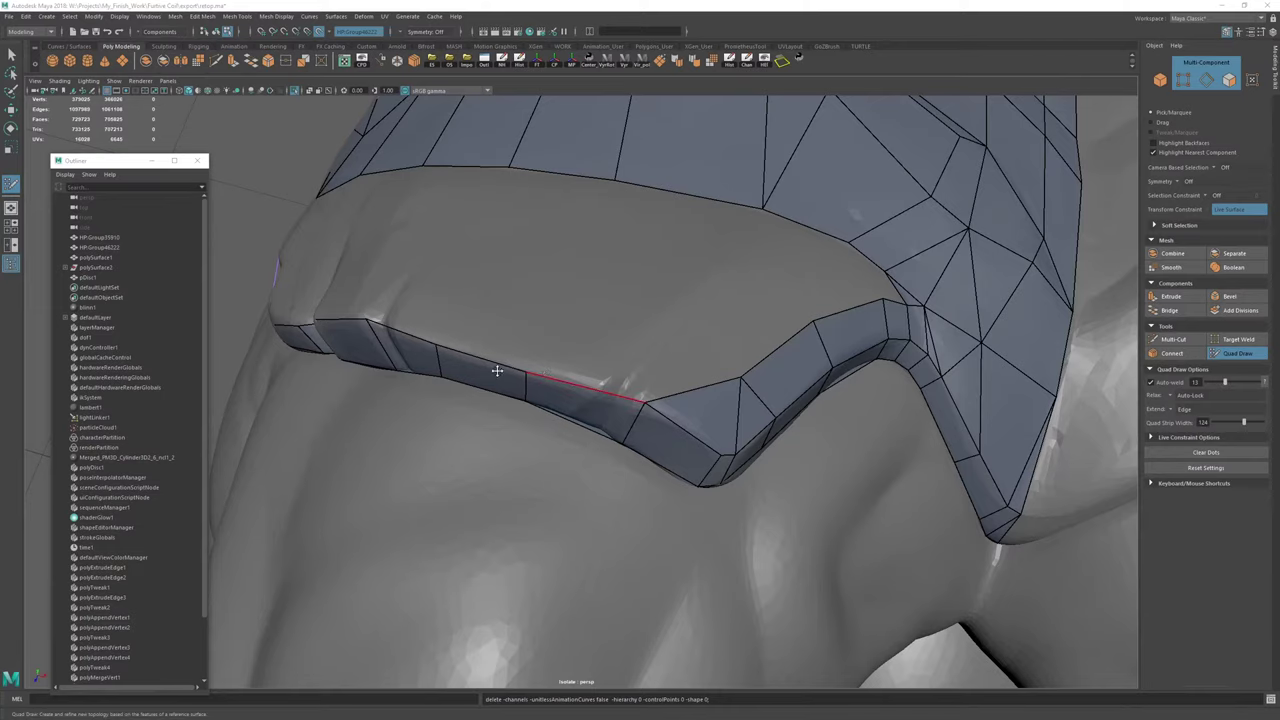
# Cut a new edge with Multi-Cut from the inner vertex of the faces bordering the uncovered panel.
pyautogui.keyDown('alt'); pyautogui.moveTo(497, 371); pyautogui.dragTo(595, 516); pyautogui.keyUp('alt')
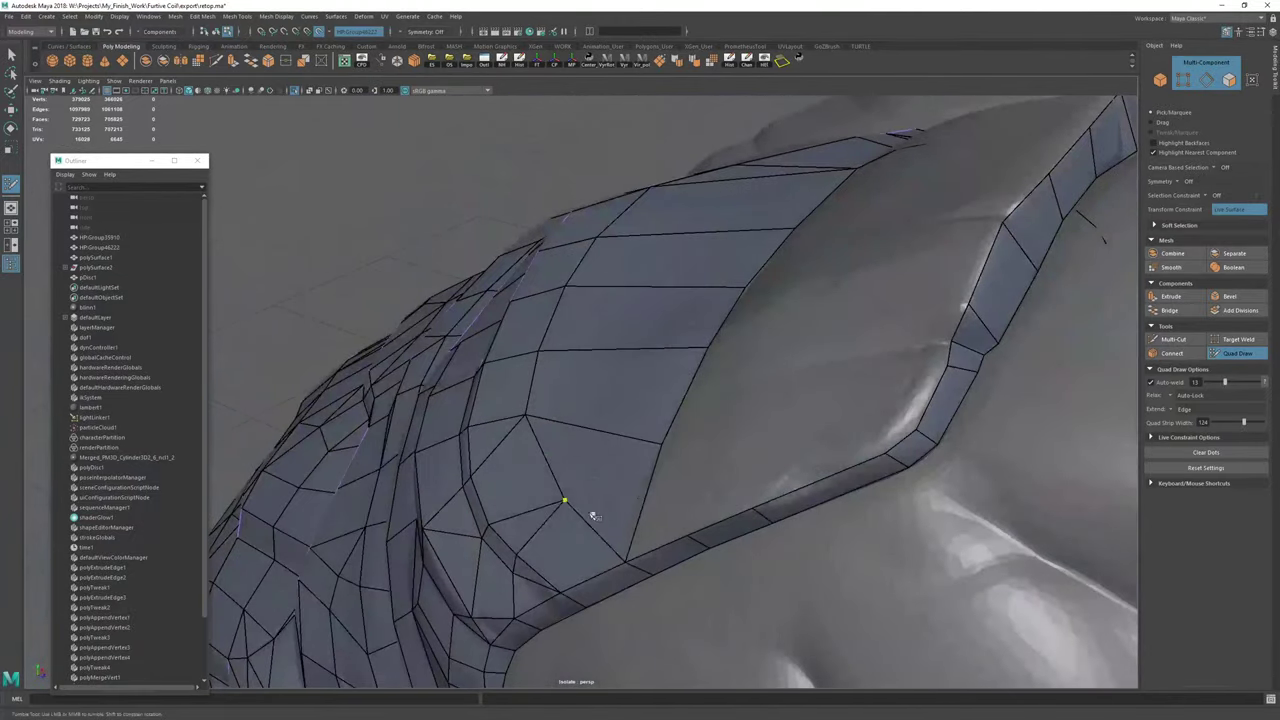
pyautogui.hotkey('ctrl', 'shift', 'x')
pyautogui.click(567, 501)
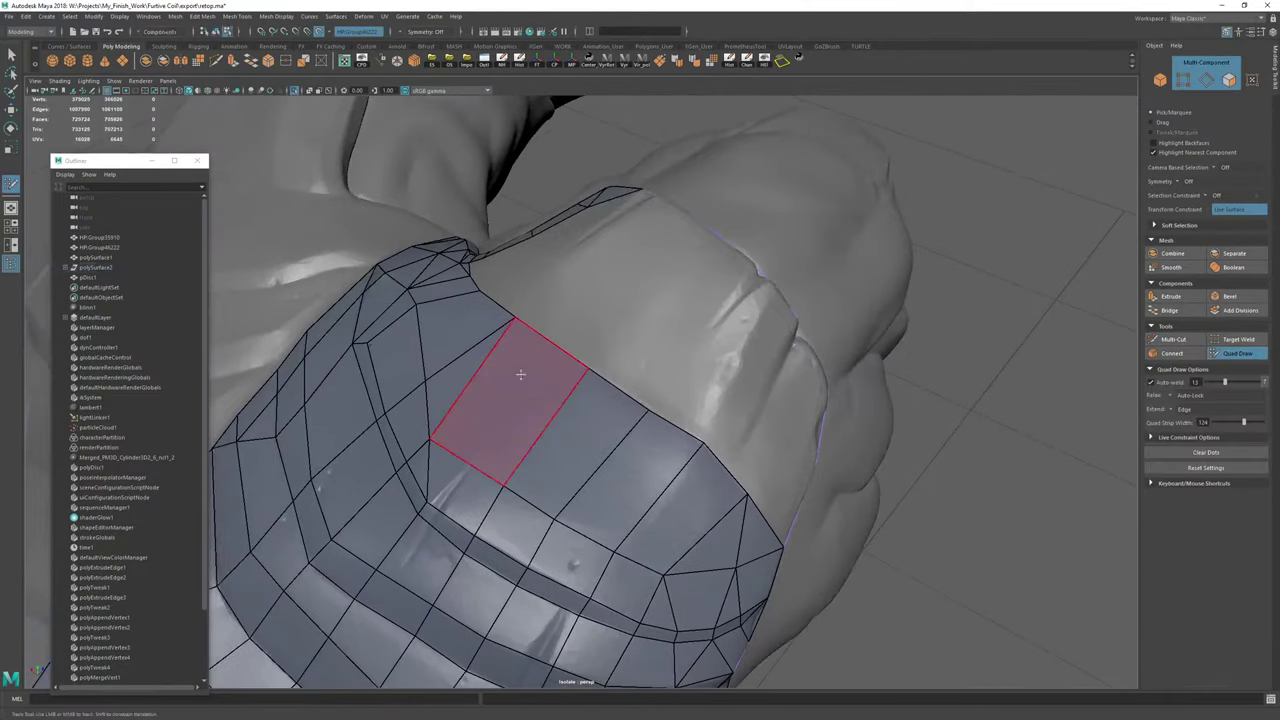
# Extrude a quad from the side strip into the panel, and fill the gaps joining it to the surrounding mesh.
pyautogui.keyDown('alt'); pyautogui.moveTo(520, 375); pyautogui.dragTo(506, 433); pyautogui.keyUp('alt')
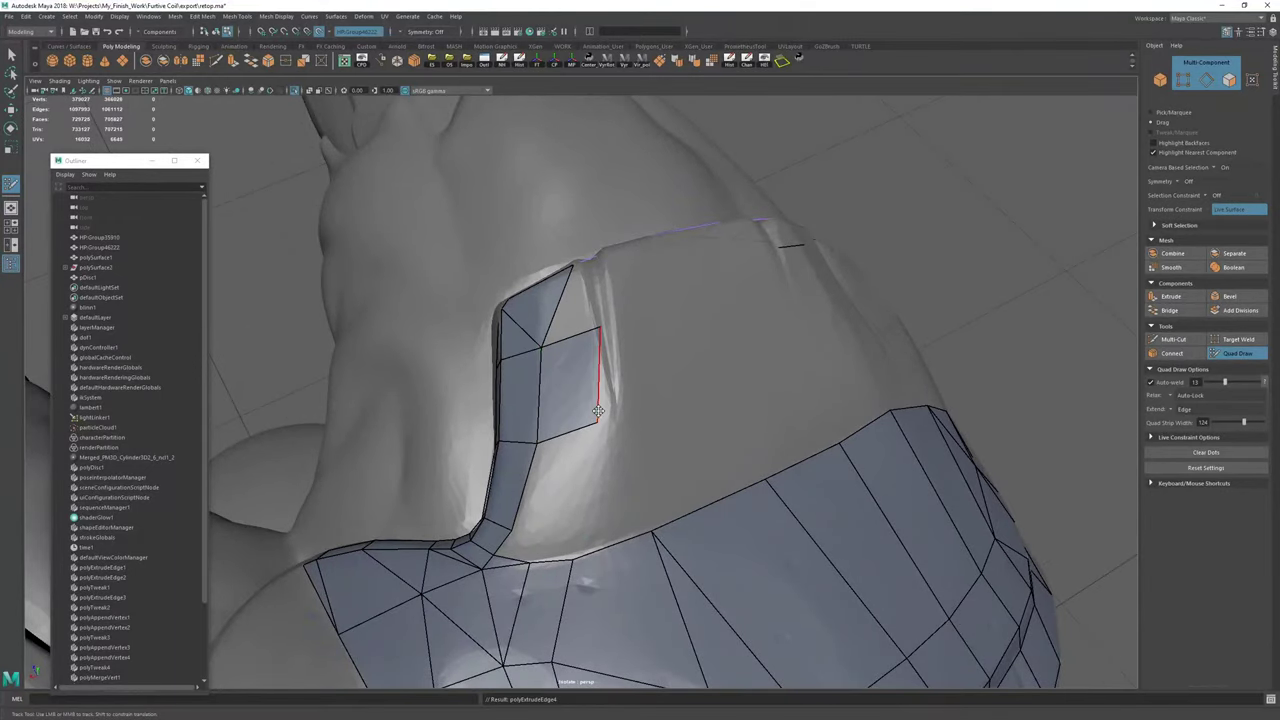
pyautogui.keyDown('shift'); pyautogui.click(575, 340); pyautogui.keyUp('shift')
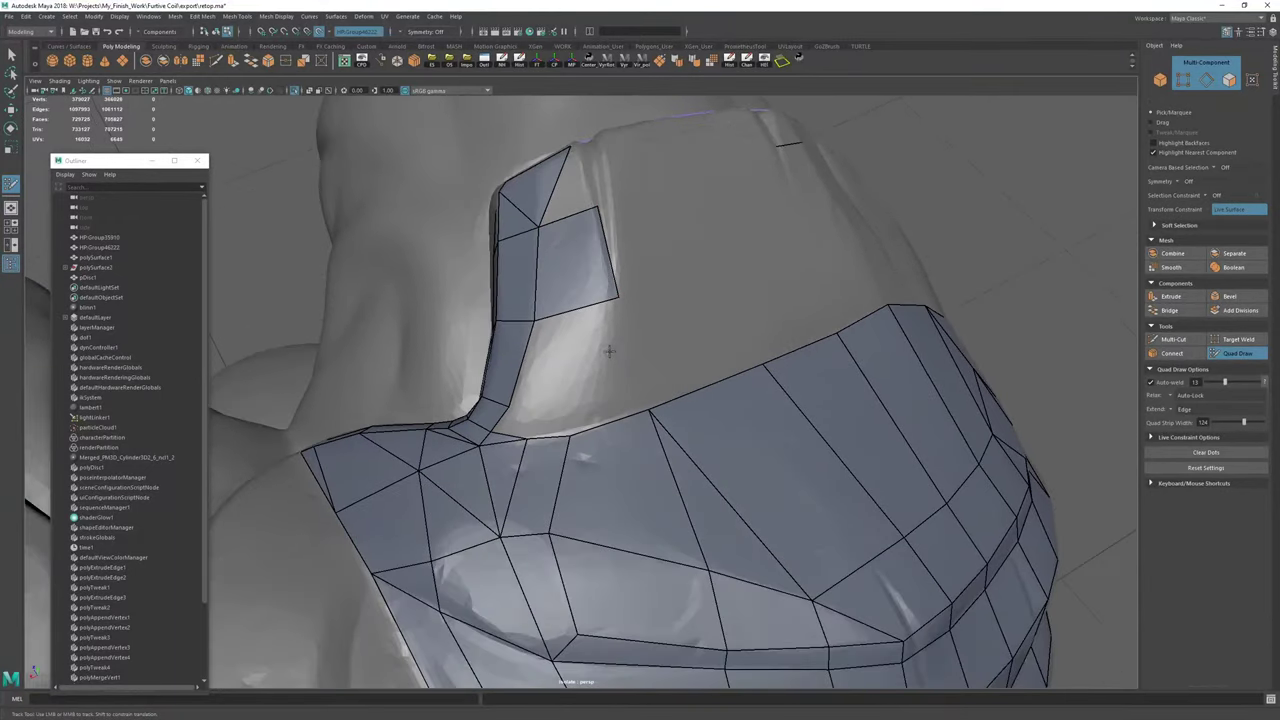
pyautogui.keyDown('alt'); pyautogui.moveTo(609, 351); pyautogui.dragTo(579, 461); pyautogui.keyUp('alt')
pyautogui.keyDown('shift'); pyautogui.click(530, 431); pyautogui.keyUp('shift')
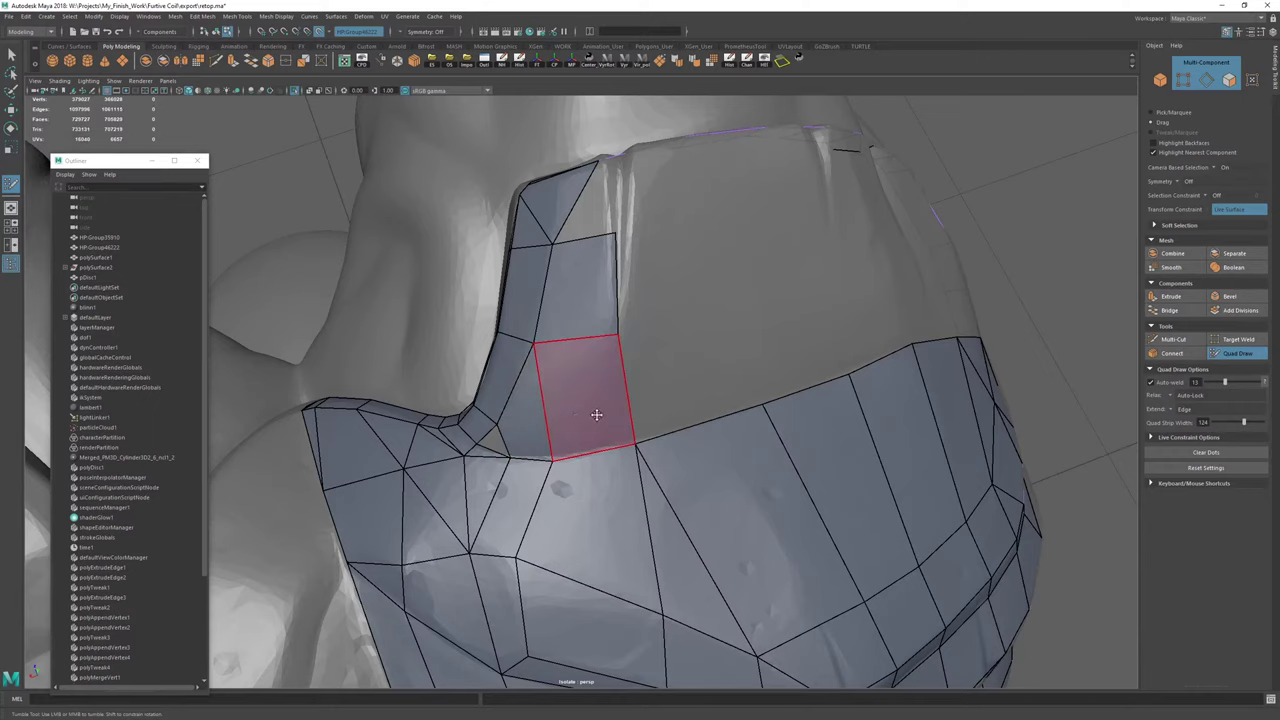
pyautogui.moveTo(597, 414)
pyautogui.keyDown('alt'); pyautogui.mouseDown()
pyautogui.moveTo(580, 401)
pyautogui.moveTo(637, 417)
pyautogui.moveTo(617, 420)
pyautogui.mouseUp(); pyautogui.keyUp('alt')
pyautogui.keyDown('shift'); pyautogui.click(603, 406); pyautogui.keyUp('shift')
pyautogui.click(620, 436)
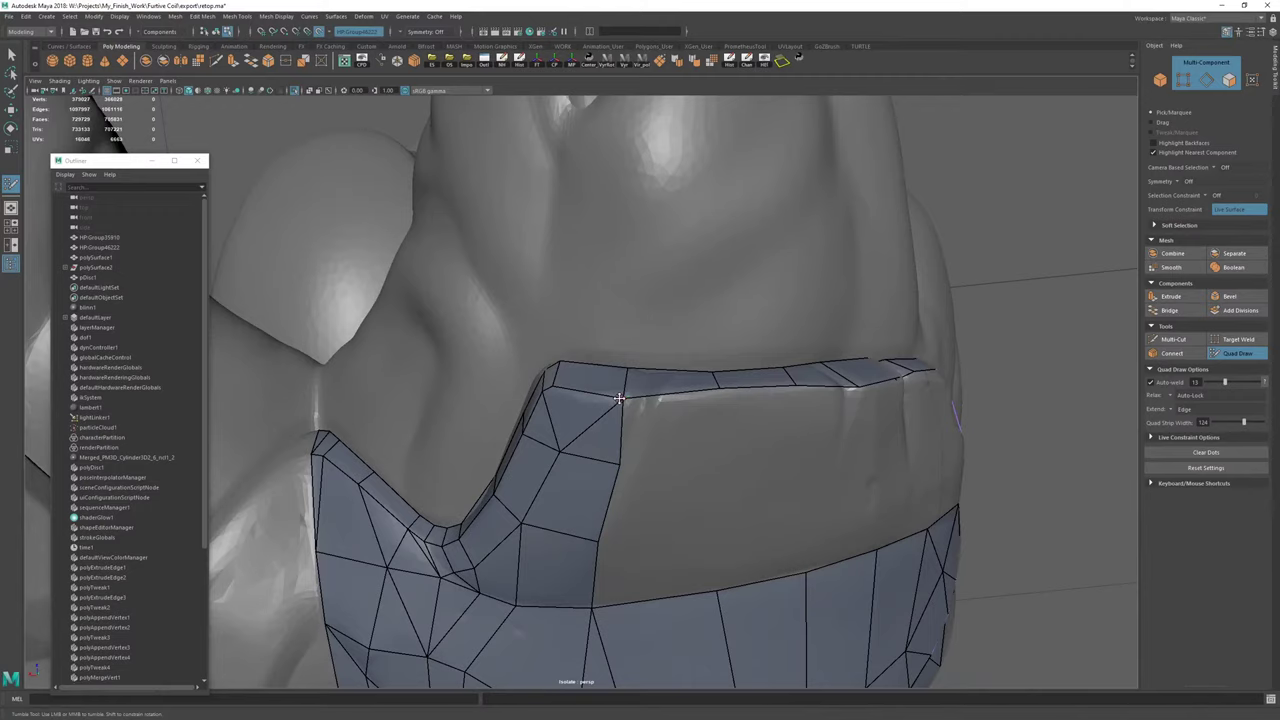
# Extend the next column of quads from the ridge strip across the panel, and fill it down to the centre-side mesh.
pyautogui.moveTo(673, 394); pyautogui.dragTo(720, 462)
pyautogui.moveTo(646, 418)
pyautogui.keyDown('alt'); pyautogui.mouseDown()
pyautogui.moveTo(630, 372)
pyautogui.moveTo(627, 474)
pyautogui.moveTo(619, 463)
pyautogui.moveTo(674, 454)
pyautogui.moveTo(603, 440)
pyautogui.moveTo(580, 468)
pyautogui.mouseUp(); pyautogui.keyUp('alt')
pyautogui.keyDown('shift'); pyautogui.click(642, 482); pyautogui.keyUp('shift')
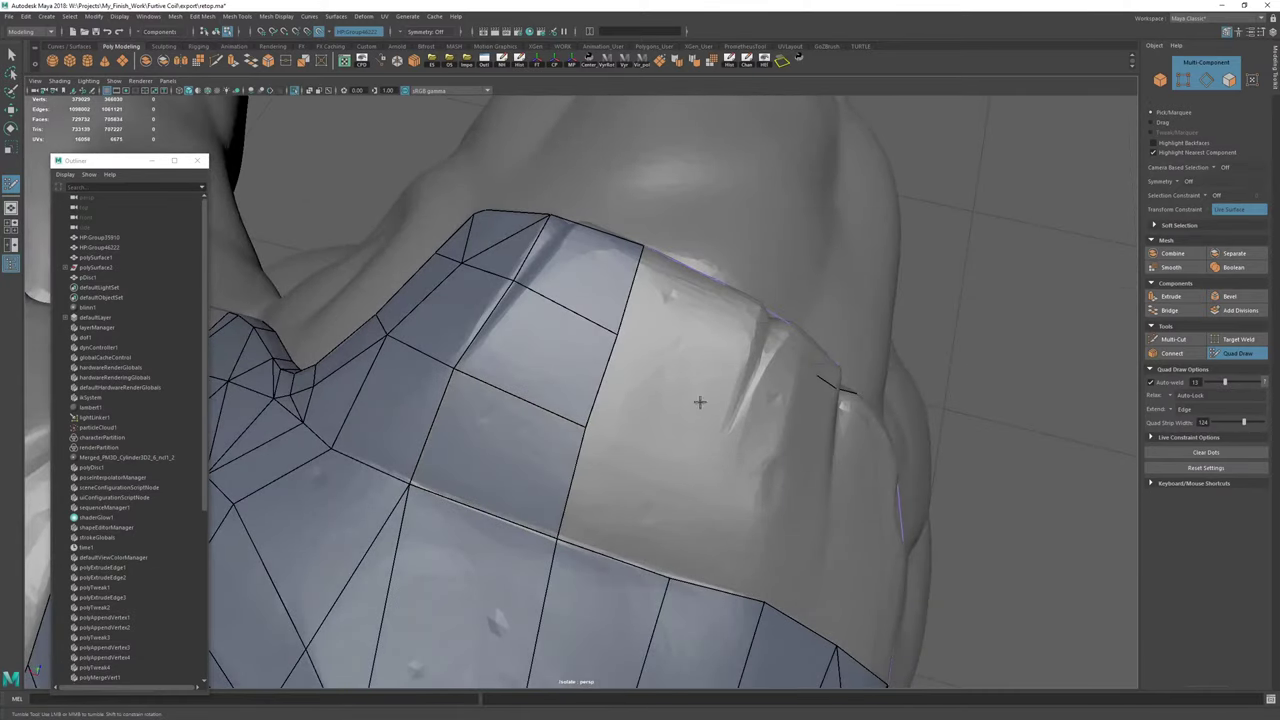
# Extrude faces across the far end of the panel toward the ridge strip, and adjust their vertices along the crease.
pyautogui.keyDown('alt'); pyautogui.moveTo(701, 402); pyautogui.dragTo(509, 387); pyautogui.keyUp('alt')
pyautogui.moveTo(404, 469); pyautogui.dragTo(504, 381)
pyautogui.moveTo(514, 502); pyautogui.dragTo(482, 446)
pyautogui.moveTo(487, 522); pyautogui.dragTo(527, 479)
pyautogui.moveTo(509, 393)
pyautogui.keyDown('alt'); pyautogui.mouseDown()
pyautogui.moveTo(557, 403)
pyautogui.moveTo(664, 383)
pyautogui.moveTo(535, 349)
pyautogui.mouseUp(); pyautogui.keyUp('alt')
pyautogui.moveTo(656, 372); pyautogui.dragTo(572, 288)
pyautogui.hotkey('ctrl', 'shift', 'x')
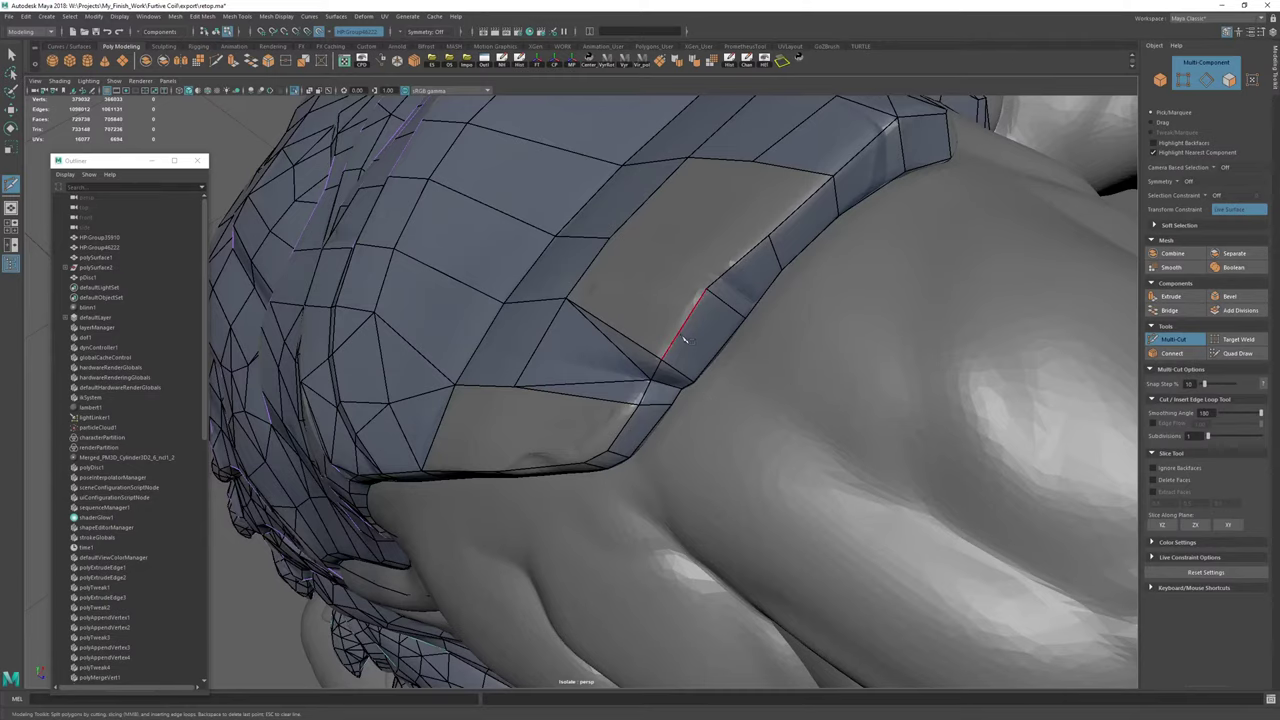
pyautogui.keyDown('alt'); pyautogui.moveTo(684, 339); pyautogui.dragTo(712, 371); pyautogui.keyUp('alt')
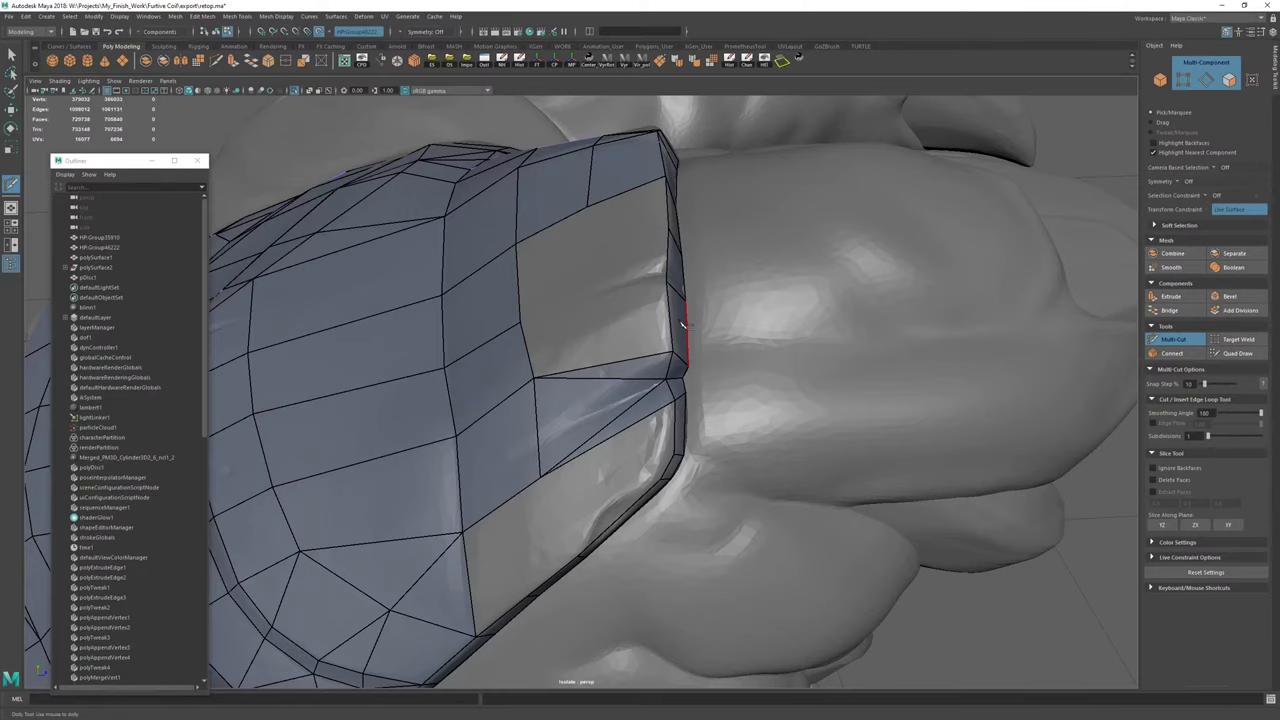
pyautogui.keyDown('alt'); pyautogui.moveTo(659, 316); pyautogui.dragTo(580, 294, button='right'); pyautogui.keyUp('alt')
pyautogui.keyDown('alt'); pyautogui.moveTo(580, 294); pyautogui.dragTo(603, 257); pyautogui.keyUp('alt')
pyautogui.press('w')
pyautogui.press('F8')
# Fill two gaps between the centre-side mesh and the ridge strip below the crease with Quad Draw.
pyautogui.hotkey('ctrl', 'shift', 'q')
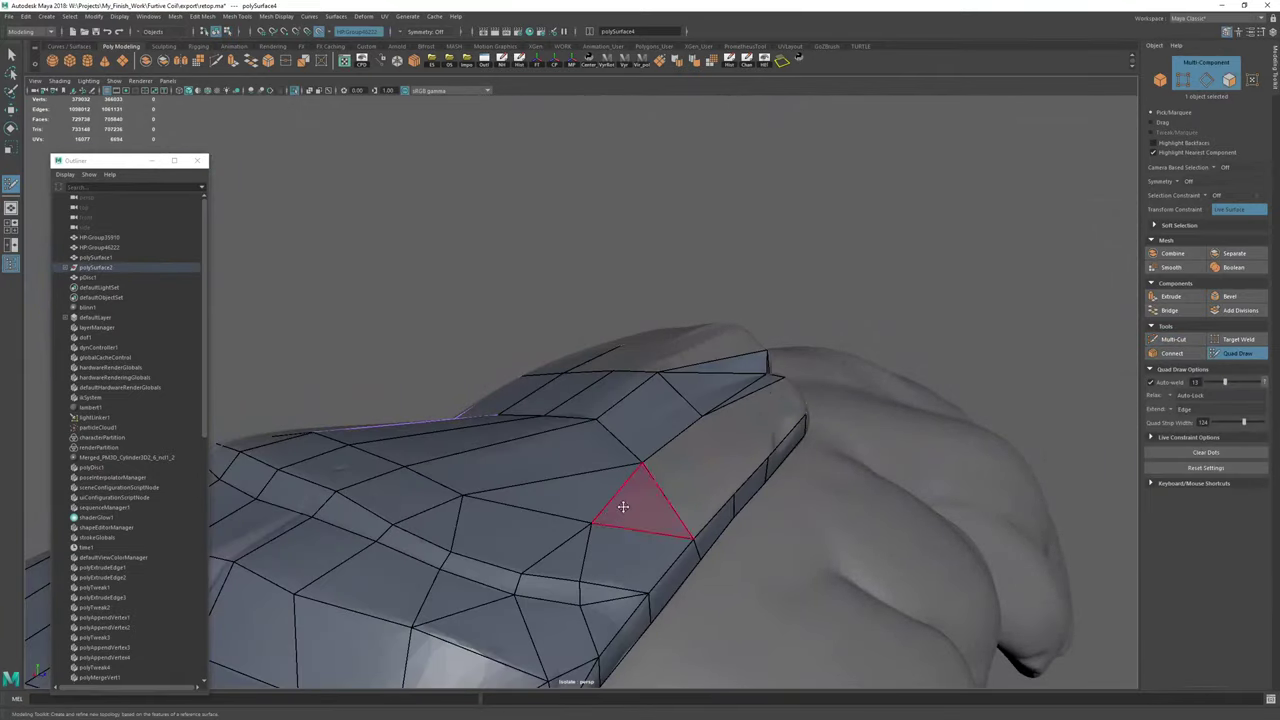
pyautogui.keyDown('alt'); pyautogui.moveTo(625, 508); pyautogui.dragTo(596, 575); pyautogui.keyUp('alt')
pyautogui.keyDown('alt'); pyautogui.moveTo(596, 575); pyautogui.dragTo(557, 354, button='middle'); pyautogui.keyUp('alt')
pyautogui.keyDown('alt'); pyautogui.moveTo(557, 354); pyautogui.dragTo(646, 363, button='right'); pyautogui.keyUp('alt')
pyautogui.moveTo(646, 363)
pyautogui.keyDown('alt'); pyautogui.mouseDown()
pyautogui.moveTo(652, 374)
pyautogui.moveTo(486, 309)
pyautogui.mouseUp(); pyautogui.keyUp('alt')
pyautogui.keyDown('shift'); pyautogui.click(675, 468); pyautogui.keyUp('shift')
pyautogui.keyDown('shift'); pyautogui.click(635, 524); pyautogui.keyUp('shift')
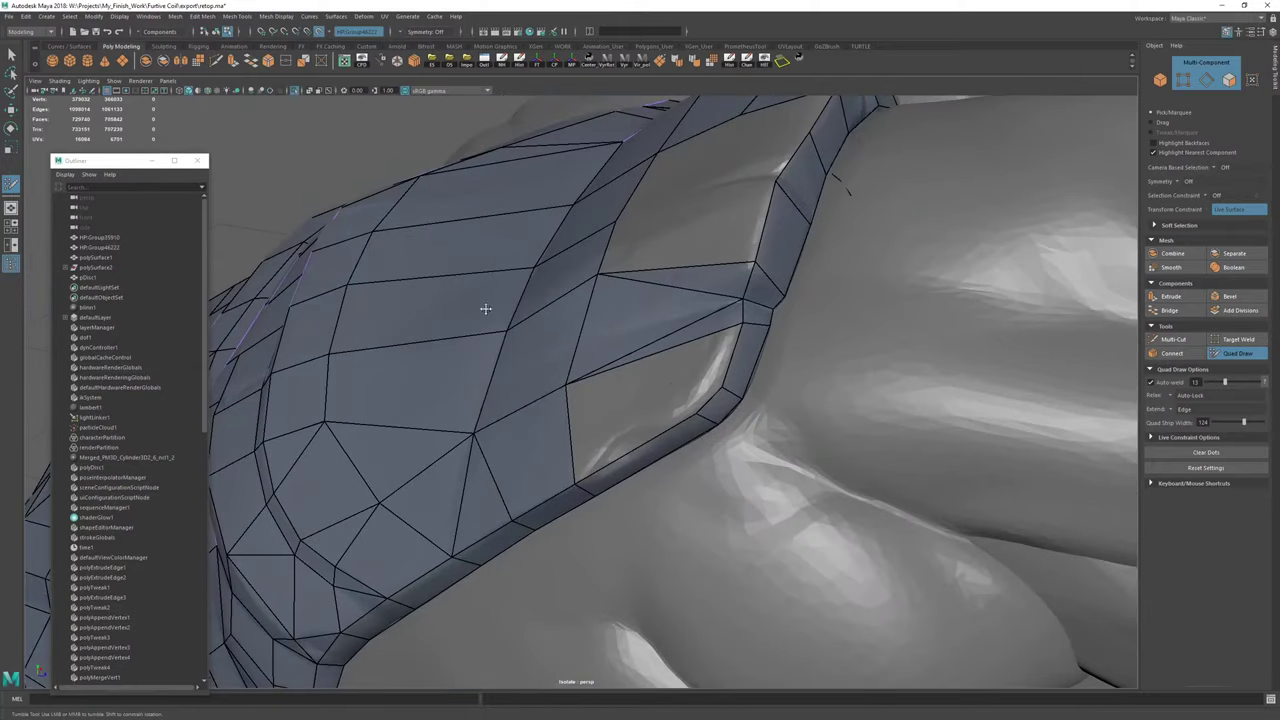
# Clear the retopology mesh's history and channels, and return to Quad Draw.
pyautogui.press('w')
pyautogui.press('F8')
pyautogui.click(730, 64)
pyautogui.click(747, 62)
pyautogui.hotkey('ctrl', 'shift', 'q')
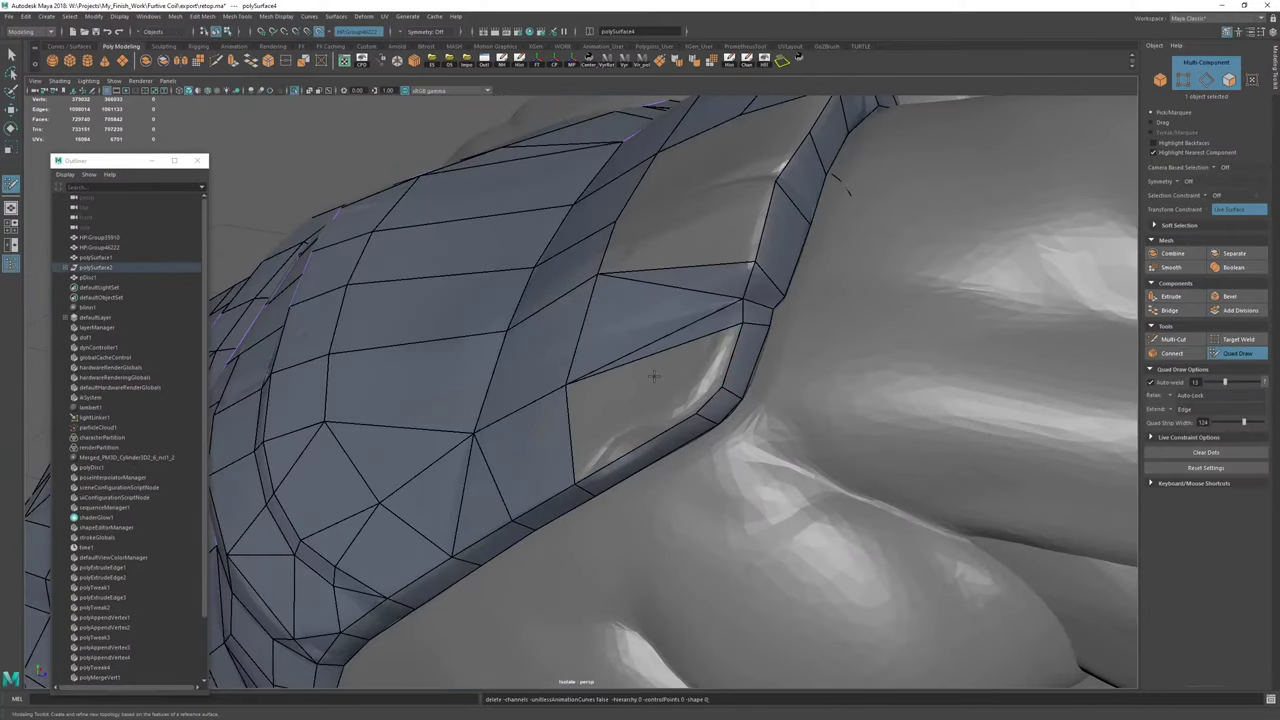
# Close the small hole between the crease faces and the lower ridge strip with new faces.
pyautogui.moveTo(654, 374)
pyautogui.keyDown('alt'); pyautogui.mouseDown()
pyautogui.moveTo(688, 378)
pyautogui.moveTo(668, 397)
pyautogui.moveTo(577, 403)
pyautogui.moveTo(584, 414)
pyautogui.mouseUp(); pyautogui.keyUp('alt')
pyautogui.press('Tab')
pyautogui.keyDown('shift'); pyautogui.click(722, 346); pyautogui.keyUp('shift')
pyautogui.moveTo(722, 346)
pyautogui.keyDown('alt'); pyautogui.mouseDown()
pyautogui.moveTo(674, 380)
pyautogui.moveTo(631, 377)
pyautogui.moveTo(734, 377)
pyautogui.moveTo(502, 465)
pyautogui.moveTo(637, 349)
pyautogui.mouseUp(); pyautogui.keyUp('alt')
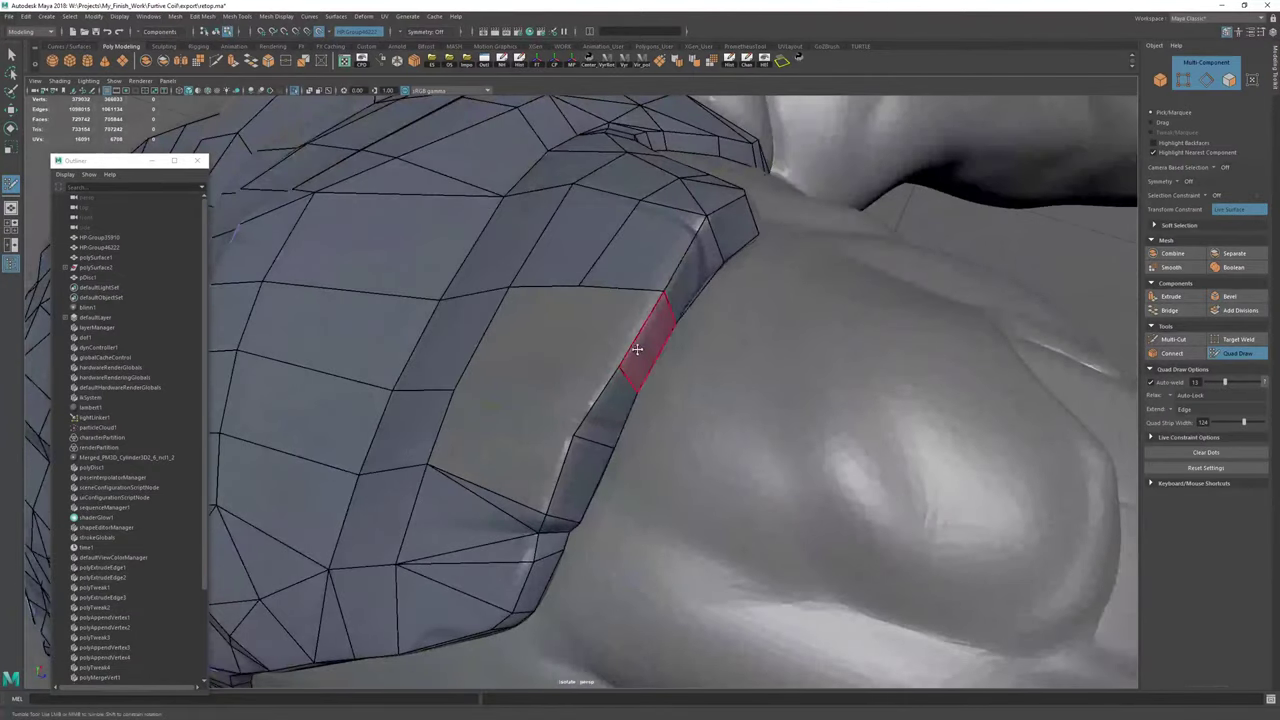
# Extrude quads into the last uncovered part of the panel above the crease, and fill the remaining gaps around them.
pyautogui.moveTo(559, 336); pyautogui.dragTo(556, 337)
pyautogui.keyDown('alt'); pyautogui.moveTo(556, 337); pyautogui.dragTo(600, 362); pyautogui.keyUp('alt')
pyautogui.moveTo(597, 358); pyautogui.dragTo(603, 438)
pyautogui.keyDown('shift'); pyautogui.click(666, 446); pyautogui.keyUp('shift')
pyautogui.keyDown('shift'); pyautogui.click(580, 398); pyautogui.keyUp('shift')
pyautogui.keyDown('shift'); pyautogui.click(546, 480); pyautogui.keyUp('shift')
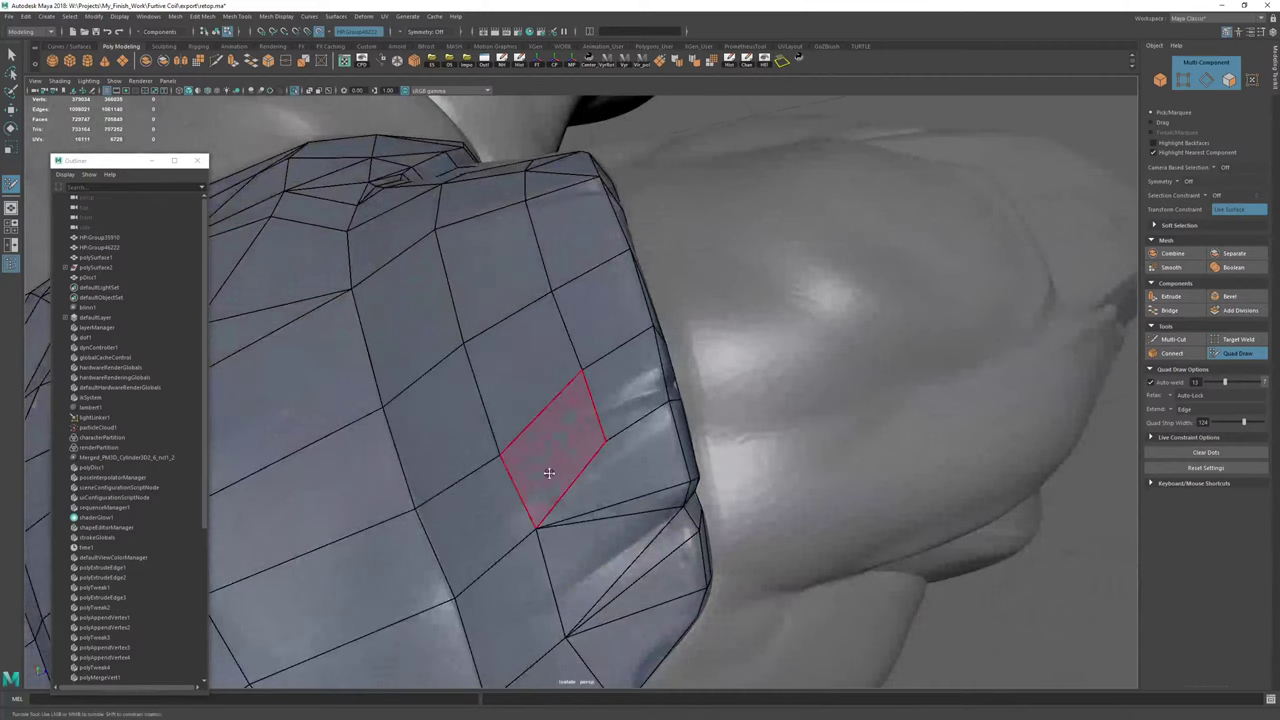
# Cut an edge with Multi-Cut from the panel's inner vertex down across the narrow crease faces beside the ridge strip.
pyautogui.moveTo(526, 541)
pyautogui.keyDown('alt'); pyautogui.mouseDown()
pyautogui.moveTo(614, 443)
pyautogui.moveTo(622, 372)
pyautogui.mouseUp(); pyautogui.keyUp('alt')
pyautogui.hotkey('ctrl', 'shift', 'x')
pyautogui.click(647, 330)
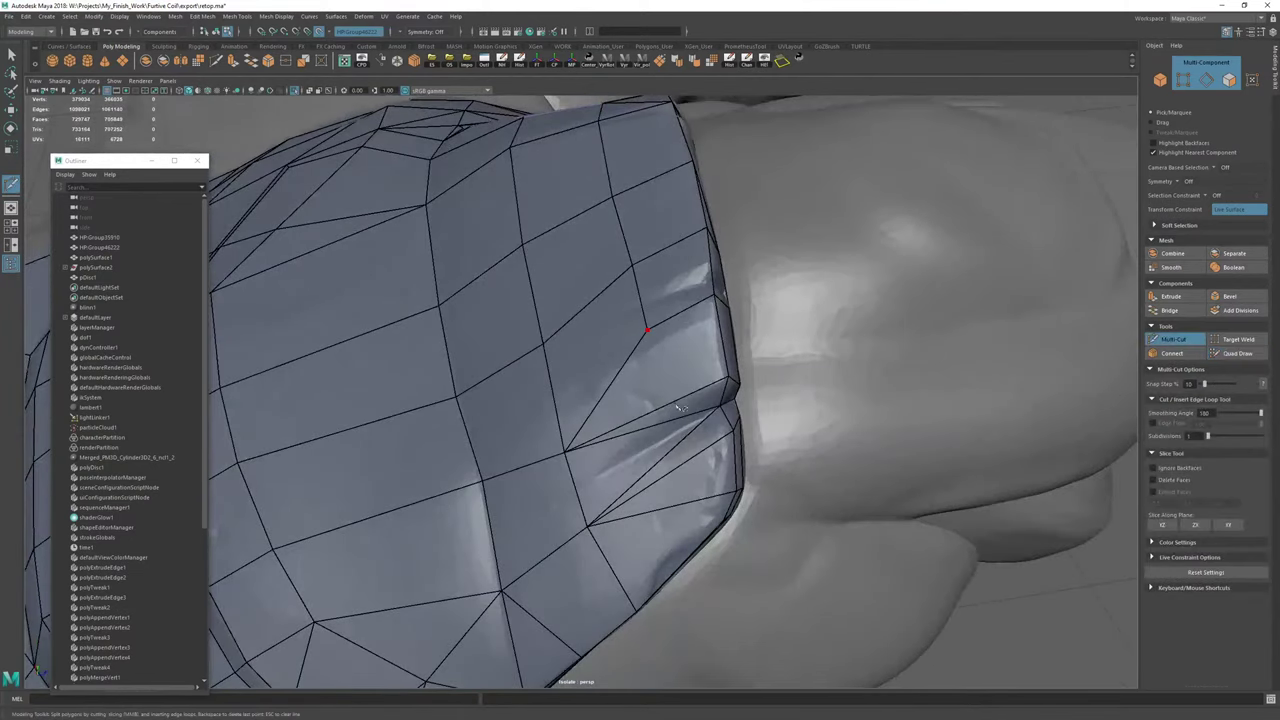
pyautogui.rightClick(703, 426)
# Move the vertices of the new crease cut away from the ridge strip with Quad Draw.
pyautogui.hotkey('ctrl', 'shift', 'q')
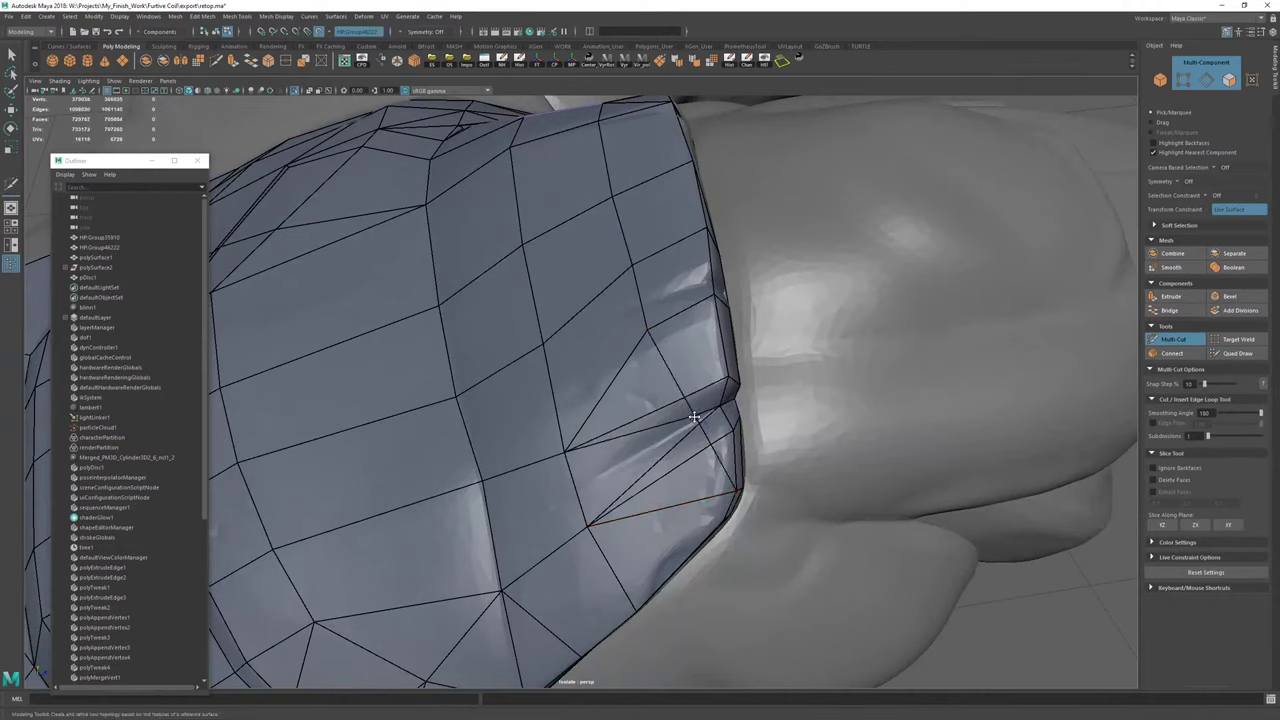
pyautogui.moveTo(679, 401); pyautogui.dragTo(666, 409)
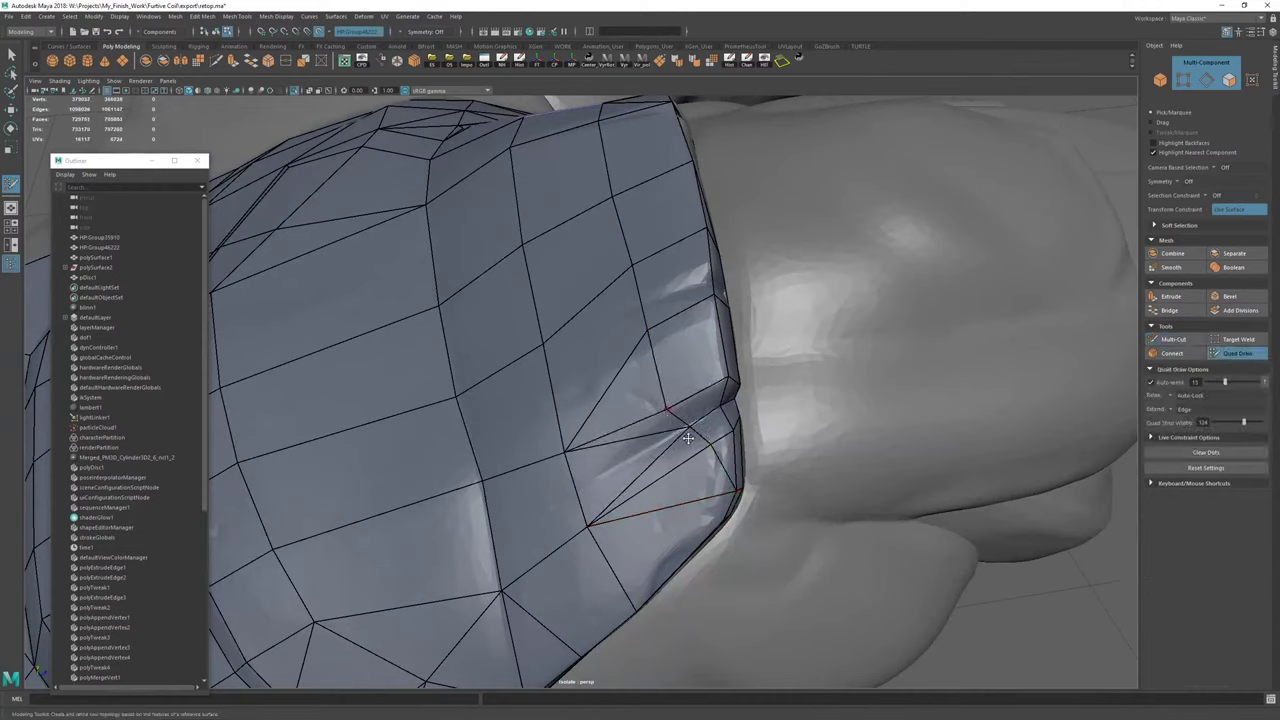
pyautogui.moveTo(710, 446); pyautogui.dragTo(680, 458)
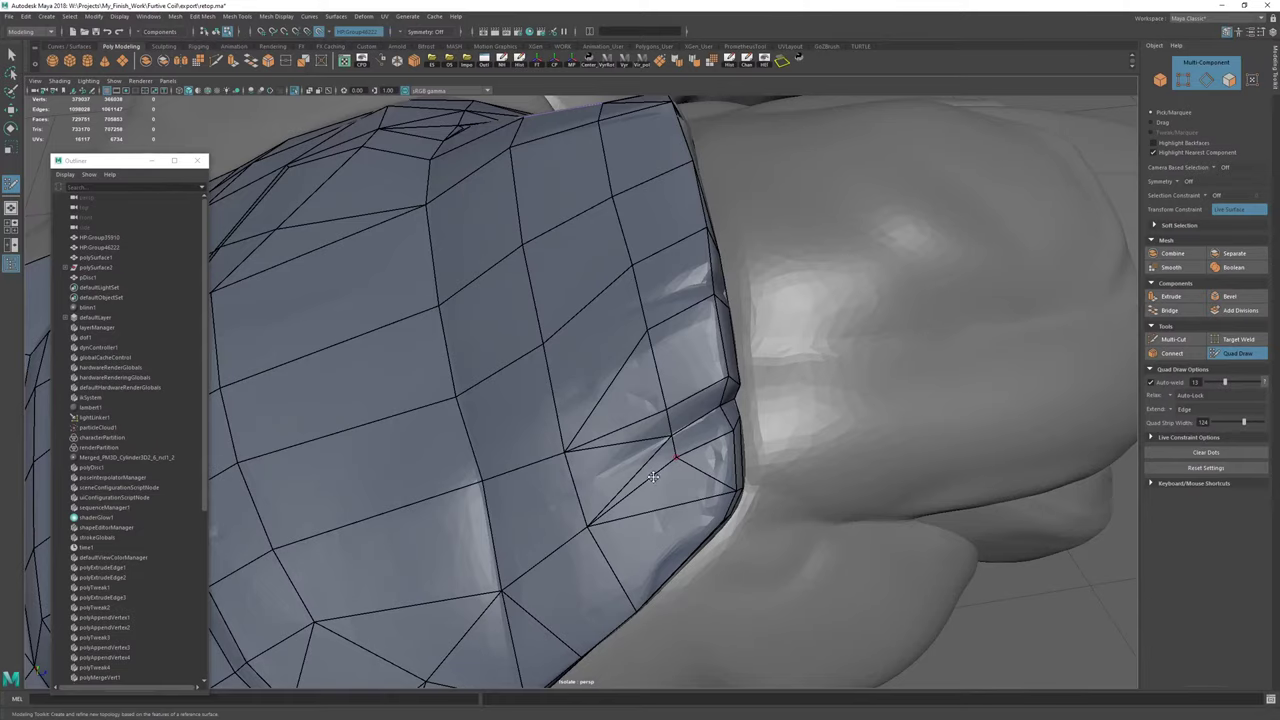
pyautogui.keyDown('alt'); pyautogui.moveTo(845, 458); pyautogui.dragTo(660, 440, button='right'); pyautogui.keyUp('alt')
pyautogui.moveTo(660, 440)
pyautogui.keyDown('alt'); pyautogui.mouseDown()
pyautogui.moveTo(700, 400)
pyautogui.moveTo(590, 340)
pyautogui.mouseUp(); pyautogui.keyUp('alt')
pyautogui.keyDown('alt'); pyautogui.moveTo(560, 325); pyautogui.dragTo(626, 318, button='right'); pyautogui.keyUp('alt')
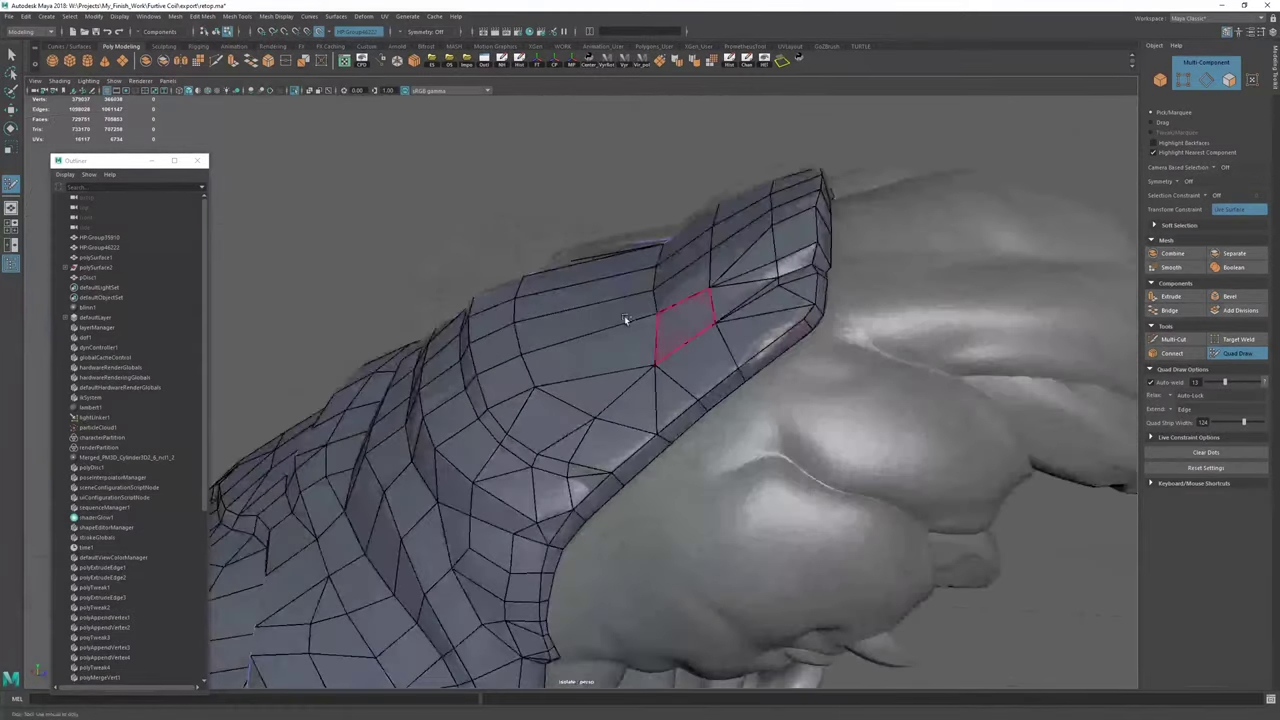
# Leave Quad Draw and delete the history of the retopology mesh.
pyautogui.press('w')
pyautogui.keyDown('alt'); pyautogui.moveTo(800, 270); pyautogui.dragTo(826, 294); pyautogui.keyUp('alt')
pyautogui.keyDown('alt'); pyautogui.moveTo(826, 294); pyautogui.dragTo(640, 220, button='right'); pyautogui.keyUp('alt')
pyautogui.hotkey('ctrl', '1')
pyautogui.click(729, 62)
pyautogui.keyDown('alt'); pyautogui.moveTo(706, 160); pyautogui.dragTo(717, 203); pyautogui.keyUp('alt')
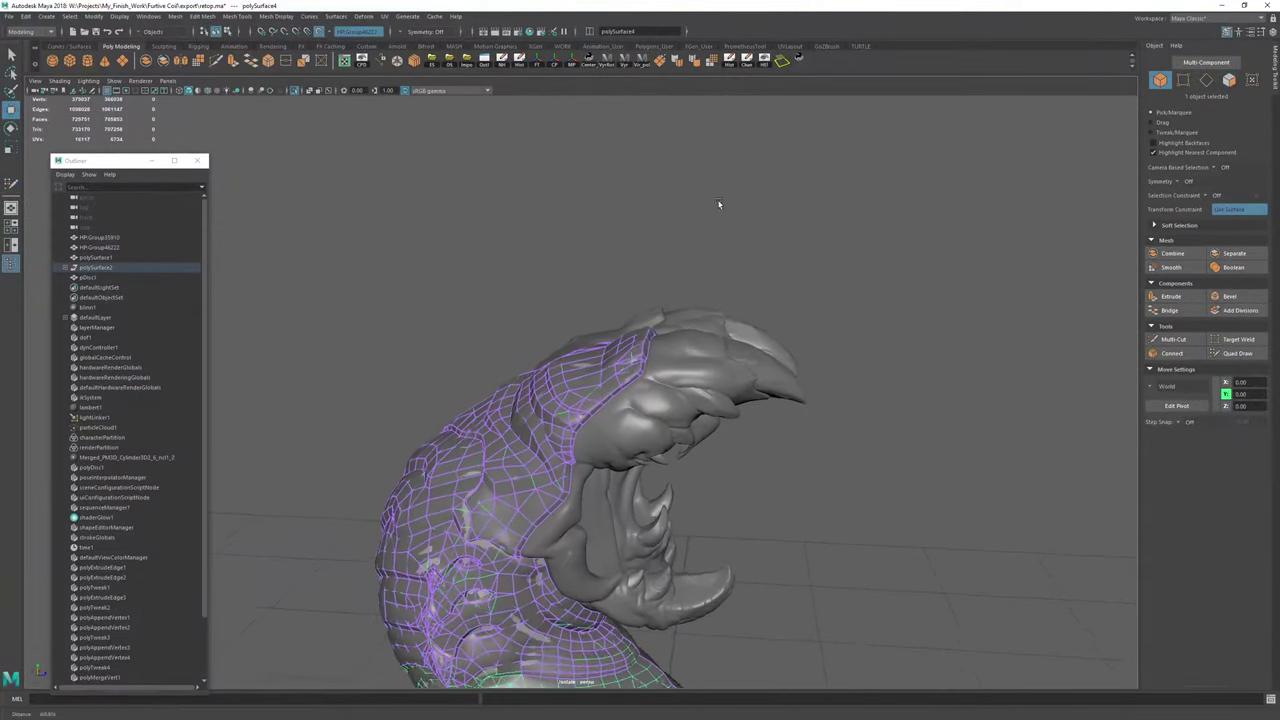
# Isolate the retopology mesh, soften all its edges, and return to object selection.
pyautogui.keyDown('alt'); pyautogui.moveTo(600, 370); pyautogui.dragTo(668, 440, button='right'); pyautogui.keyUp('alt')
pyautogui.keyDown('alt'); pyautogui.moveTo(670, 444); pyautogui.dragTo(674, 401, button='middle'); pyautogui.keyUp('alt')
pyautogui.moveTo(674, 401)
pyautogui.keyDown('alt'); pyautogui.mouseDown()
pyautogui.moveTo(670, 304)
pyautogui.moveTo(723, 299)
pyautogui.mouseUp(); pyautogui.keyUp('alt')
pyautogui.hotkey('ctrl', '1')
pyautogui.keyDown('alt'); pyautogui.moveTo(723, 299); pyautogui.dragTo(590, 250, button='right'); pyautogui.keyUp('alt')
pyautogui.keyDown('alt'); pyautogui.moveTo(590, 250); pyautogui.dragTo(477, 212); pyautogui.keyUp('alt')
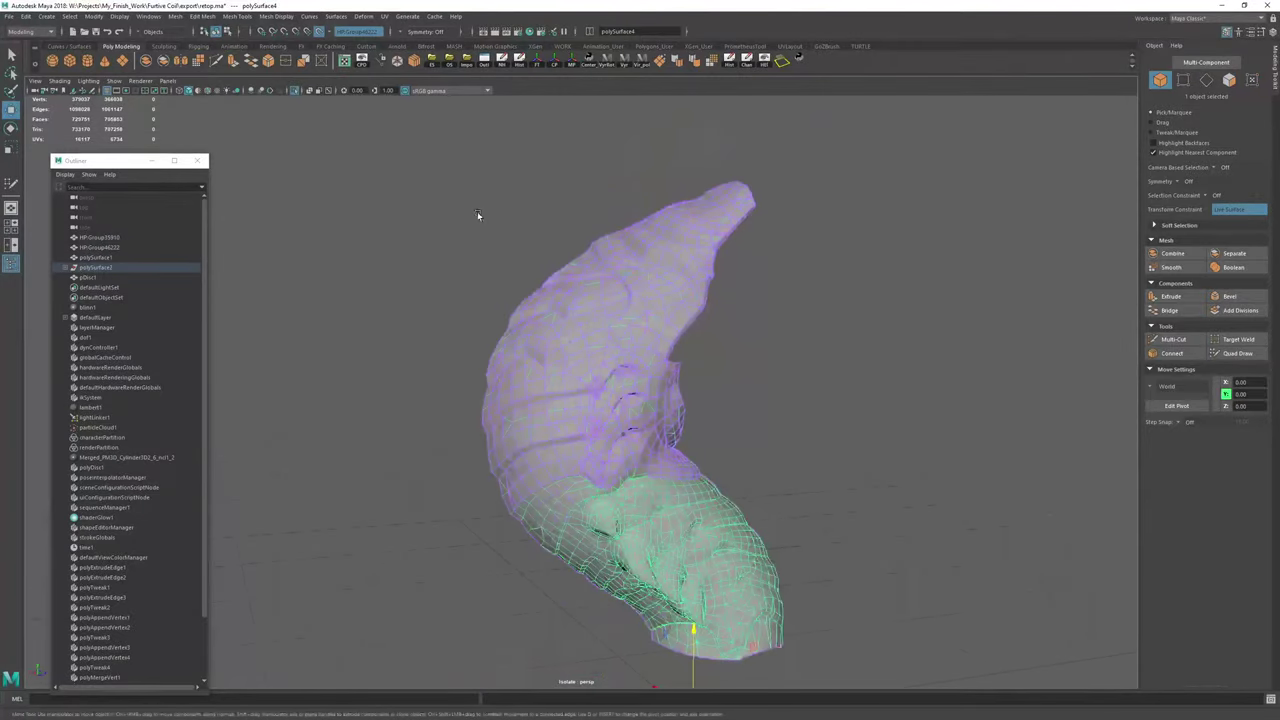
pyautogui.moveTo(476, 211); pyautogui.dragTo(592, 146, button='right')
pyautogui.click(695, 62)
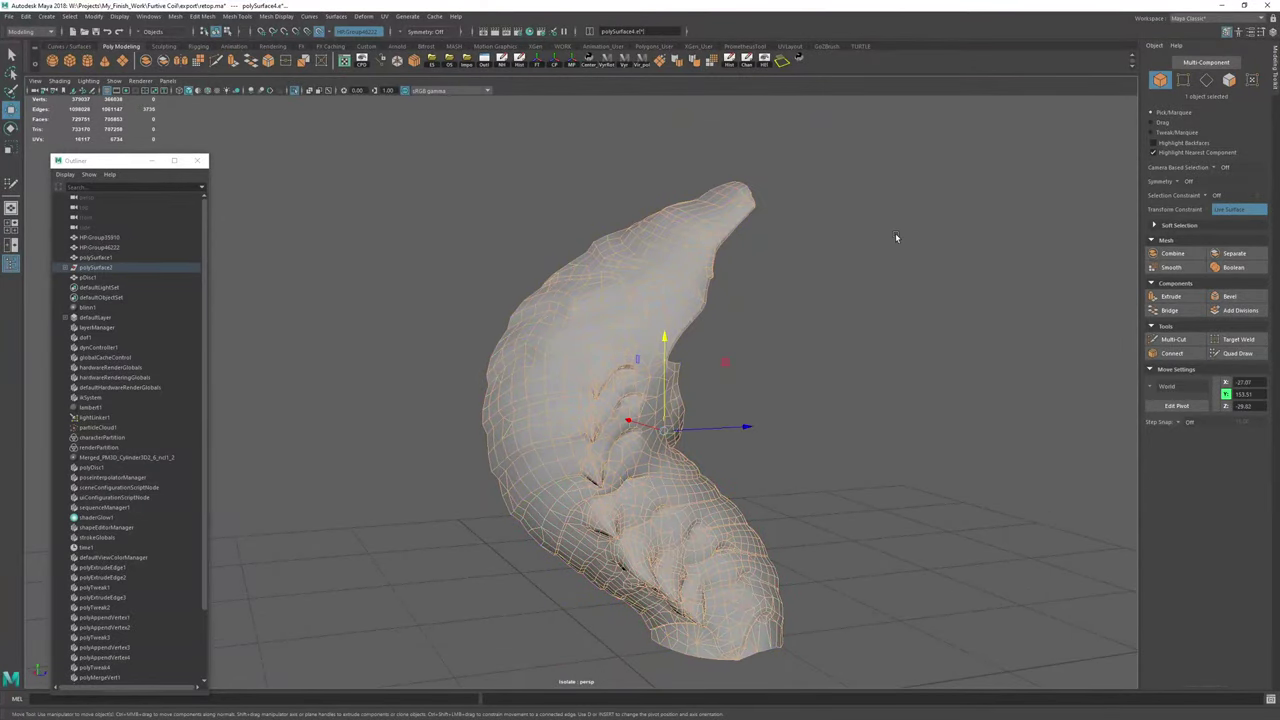
pyautogui.moveTo(895, 233); pyautogui.dragTo(950, 200, button='right')
# Bring the sculpt back into view and examine the retopology's coverage around the mouth, lower jaw and neck.
pyautogui.keyDown('alt'); pyautogui.moveTo(447, 376); pyautogui.dragTo(646, 357); pyautogui.keyUp('alt')
pyautogui.keyDown('alt'); pyautogui.moveTo(646, 357); pyautogui.dragTo(570, 335, button='right'); pyautogui.keyUp('alt')
pyautogui.hotkey('ctrl', '1')
pyautogui.keyDown('alt'); pyautogui.moveTo(570, 335); pyautogui.dragTo(830, 350); pyautogui.keyUp('alt')
pyautogui.keyDown('alt'); pyautogui.moveTo(830, 350); pyautogui.dragTo(922, 395, button='right'); pyautogui.keyUp('alt')
pyautogui.moveTo(921, 396)
pyautogui.keyDown('alt'); pyautogui.mouseDown()
pyautogui.moveTo(603, 406)
pyautogui.moveTo(829, 429)
pyautogui.moveTo(690, 254)
pyautogui.mouseUp(); pyautogui.keyUp('alt')
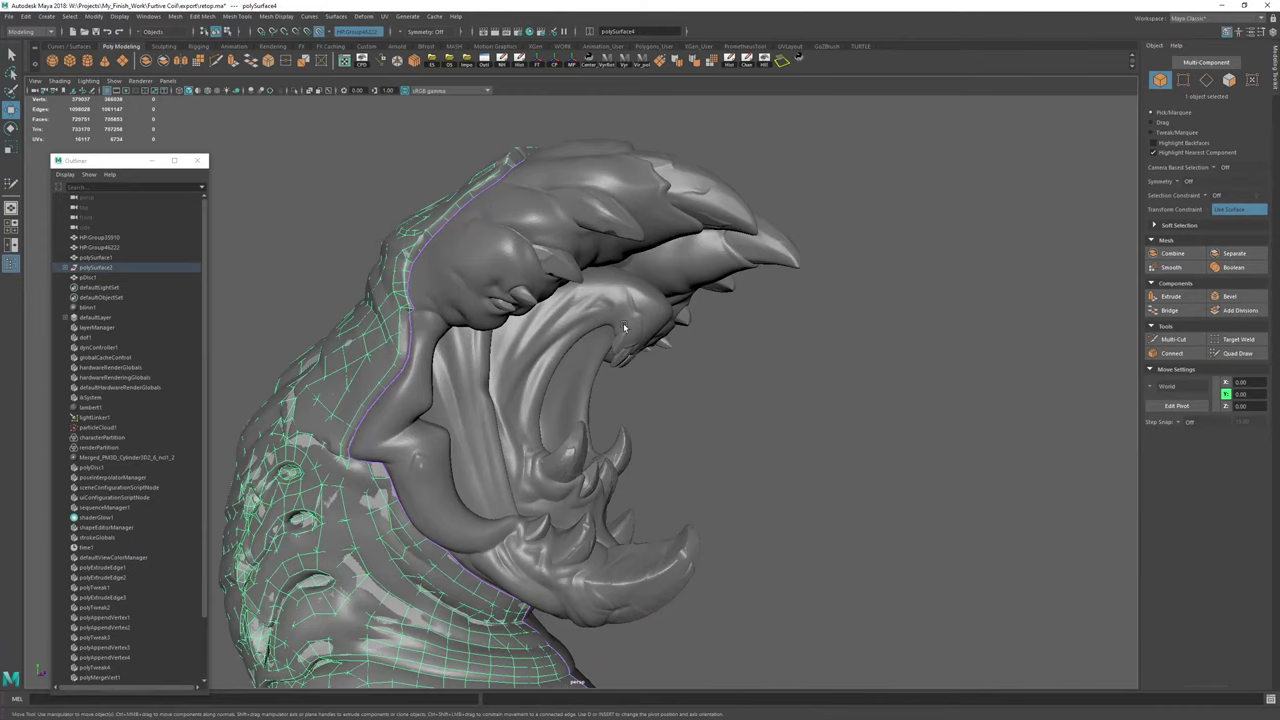
pyautogui.keyDown('alt'); pyautogui.moveTo(633, 346); pyautogui.dragTo(566, 402, button='right'); pyautogui.keyUp('alt')
pyautogui.keyDown('alt'); pyautogui.moveTo(566, 402); pyautogui.dragTo(643, 271, button='middle'); pyautogui.keyUp('alt')
pyautogui.keyDown('alt'); pyautogui.moveTo(643, 271); pyautogui.dragTo(590, 285); pyautogui.keyUp('alt')
pyautogui.keyDown('alt'); pyautogui.moveTo(590, 285); pyautogui.dragTo(780, 370, button='right'); pyautogui.keyUp('alt')
pyautogui.keyDown('alt'); pyautogui.moveTo(780, 370); pyautogui.dragTo(696, 300, button='middle'); pyautogui.keyUp('alt')
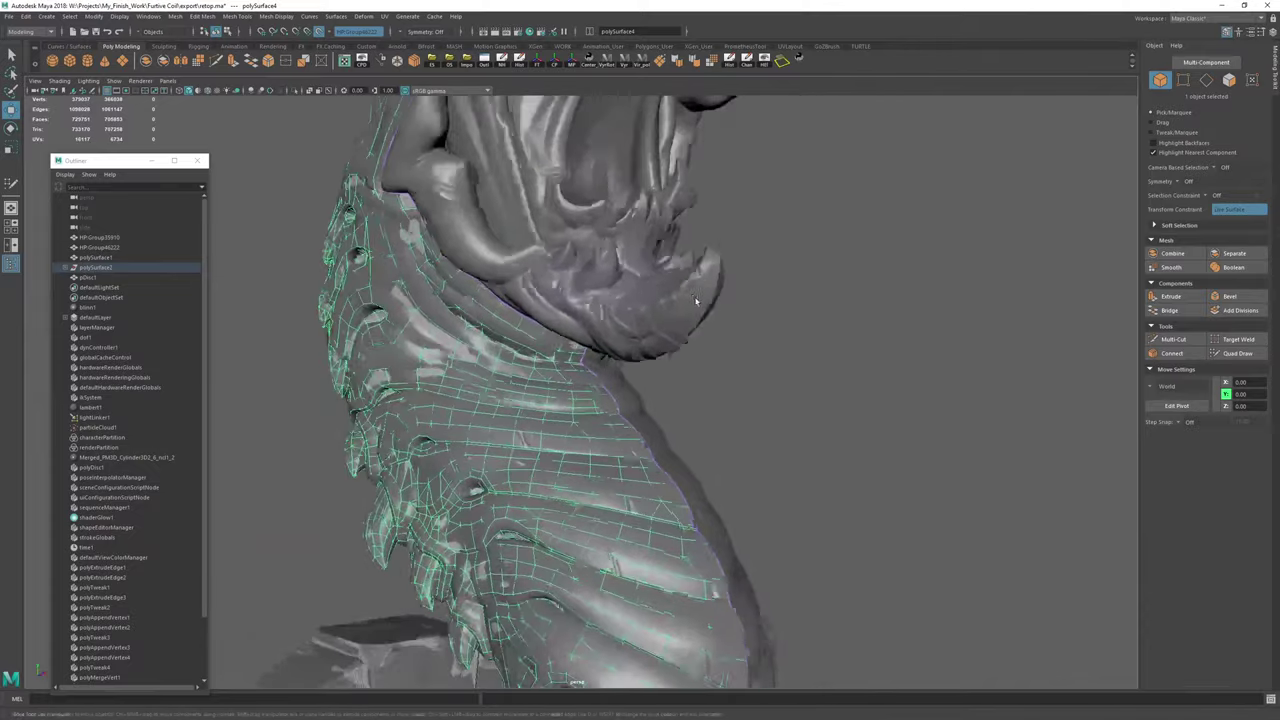
pyautogui.moveTo(697, 300)
pyautogui.keyDown('alt'); pyautogui.mouseDown()
pyautogui.moveTo(629, 324)
pyautogui.moveTo(688, 319)
pyautogui.moveTo(701, 275)
pyautogui.moveTo(640, 300)
pyautogui.mouseUp(); pyautogui.keyUp('alt')
pyautogui.keyDown('alt'); pyautogui.moveTo(640, 300); pyautogui.dragTo(923, 363, button='right'); pyautogui.keyUp('alt')
pyautogui.keyDown('alt'); pyautogui.moveTo(923, 363); pyautogui.dragTo(769, 337); pyautogui.keyUp('alt')
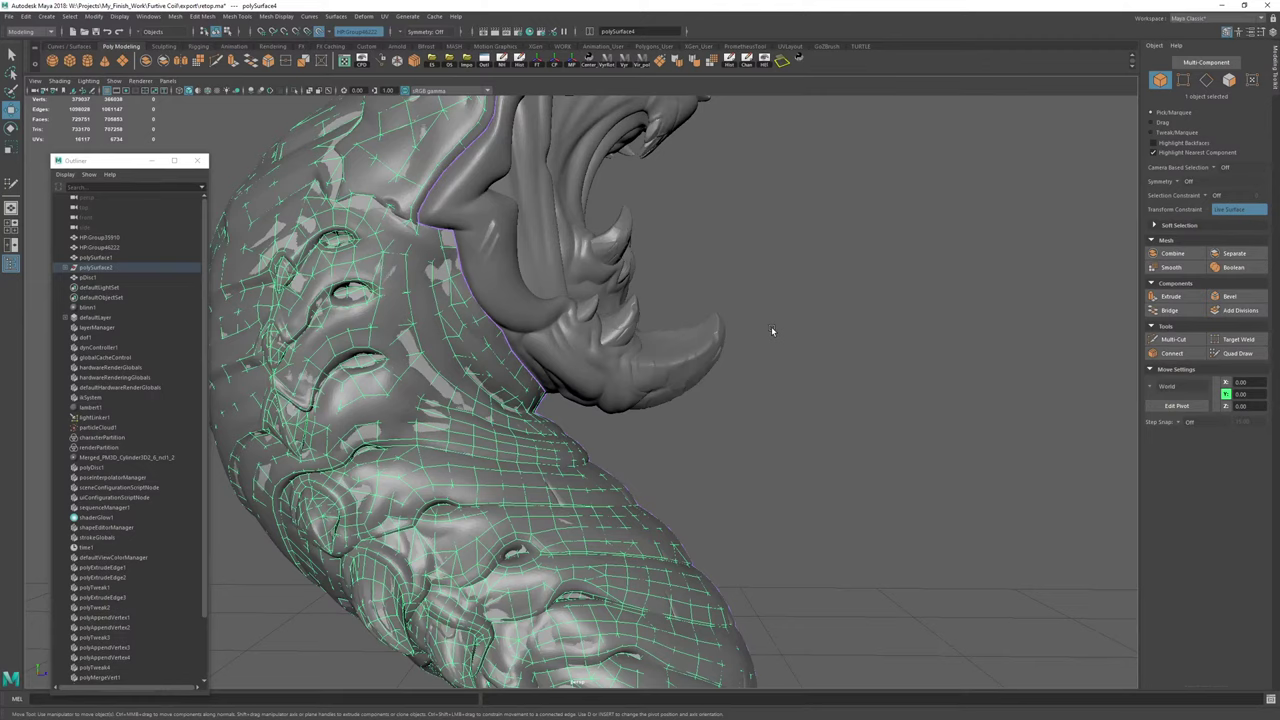
# Select the upper-body and lower-body retopology meshes and isolate them together in the viewport.
pyautogui.scroll(-5, 771, 328)
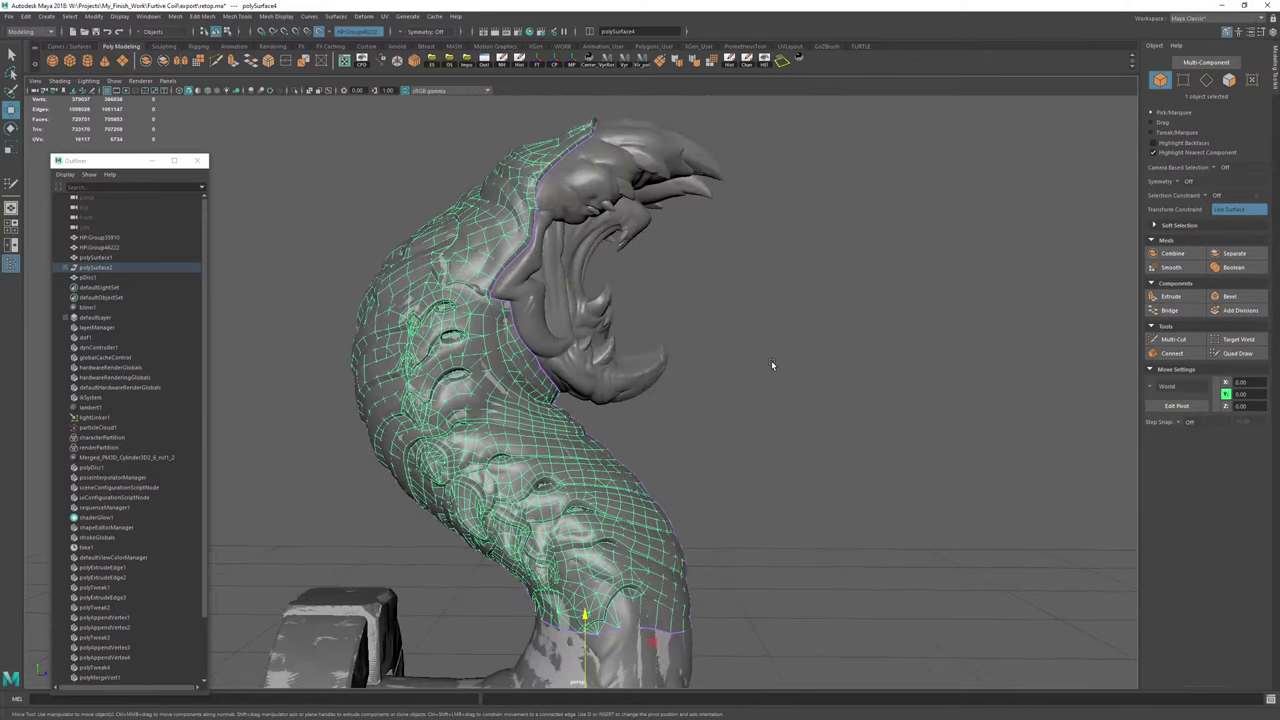
pyautogui.keyDown('alt'); pyautogui.moveTo(842, 347); pyautogui.dragTo(738, 342); pyautogui.keyUp('alt')
pyautogui.keyDown('alt'); pyautogui.moveTo(738, 342); pyautogui.dragTo(735, 228, button='middle'); pyautogui.keyUp('alt')
pyautogui.scroll(3, 735, 300)
pyautogui.keyDown('alt'); pyautogui.moveTo(665, 415); pyautogui.dragTo(800, 440); pyautogui.keyUp('alt')
pyautogui.scroll(3, 790, 445)
pyautogui.keyDown('shift'); pyautogui.click(787, 461); pyautogui.keyUp('shift')
pyautogui.hotkey('ctrl', '1')
pyautogui.scroll(-6, 600, 366)
pyautogui.keyDown('alt'); pyautogui.moveTo(900, 426); pyautogui.dragTo(697, 391); pyautogui.keyUp('alt')
pyautogui.scroll(3, 735, 357)
pyautogui.keyDown('alt'); pyautogui.moveTo(697, 391); pyautogui.dragTo(760, 316, button='middle'); pyautogui.keyUp('alt')
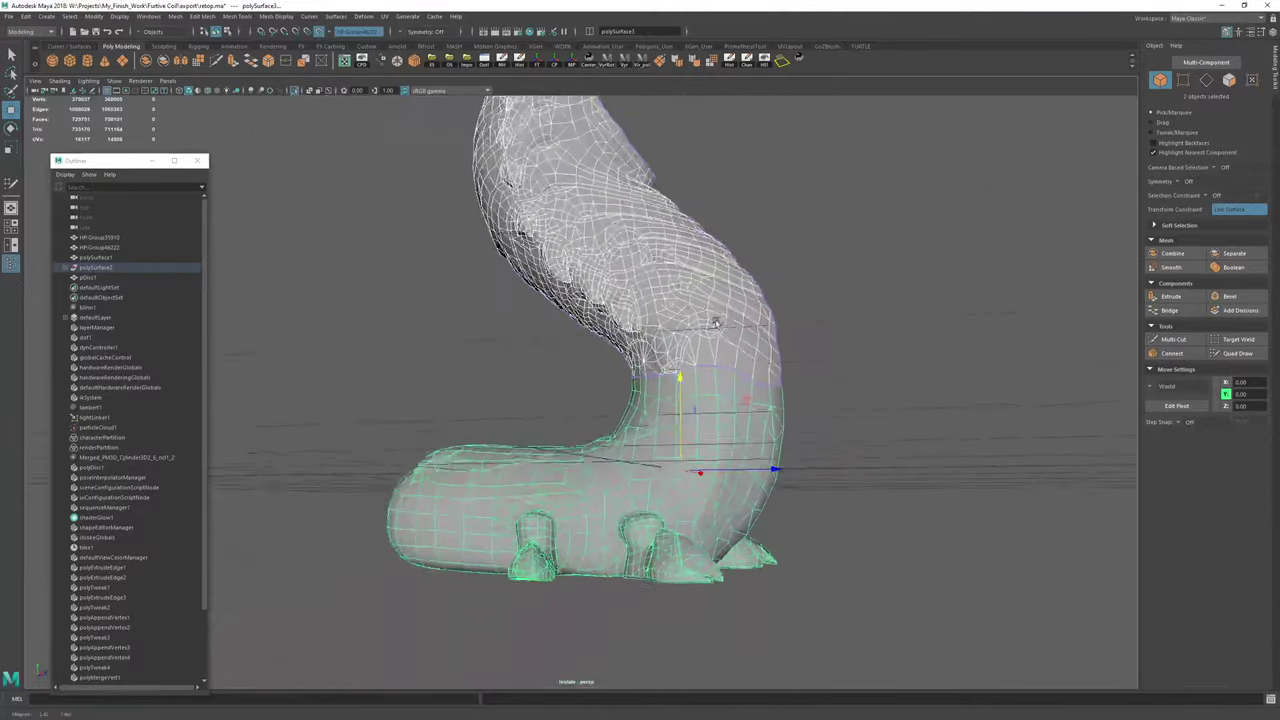
# Select only the upper-body retopology mesh and turn off the live surface.
pyautogui.moveTo(720, 316)
pyautogui.keyDown('alt'); pyautogui.mouseDown()
pyautogui.moveTo(763, 337)
pyautogui.moveTo(730, 349)
pyautogui.moveTo(757, 361)
pyautogui.moveTo(734, 334)
pyautogui.mouseUp(); pyautogui.keyUp('alt')
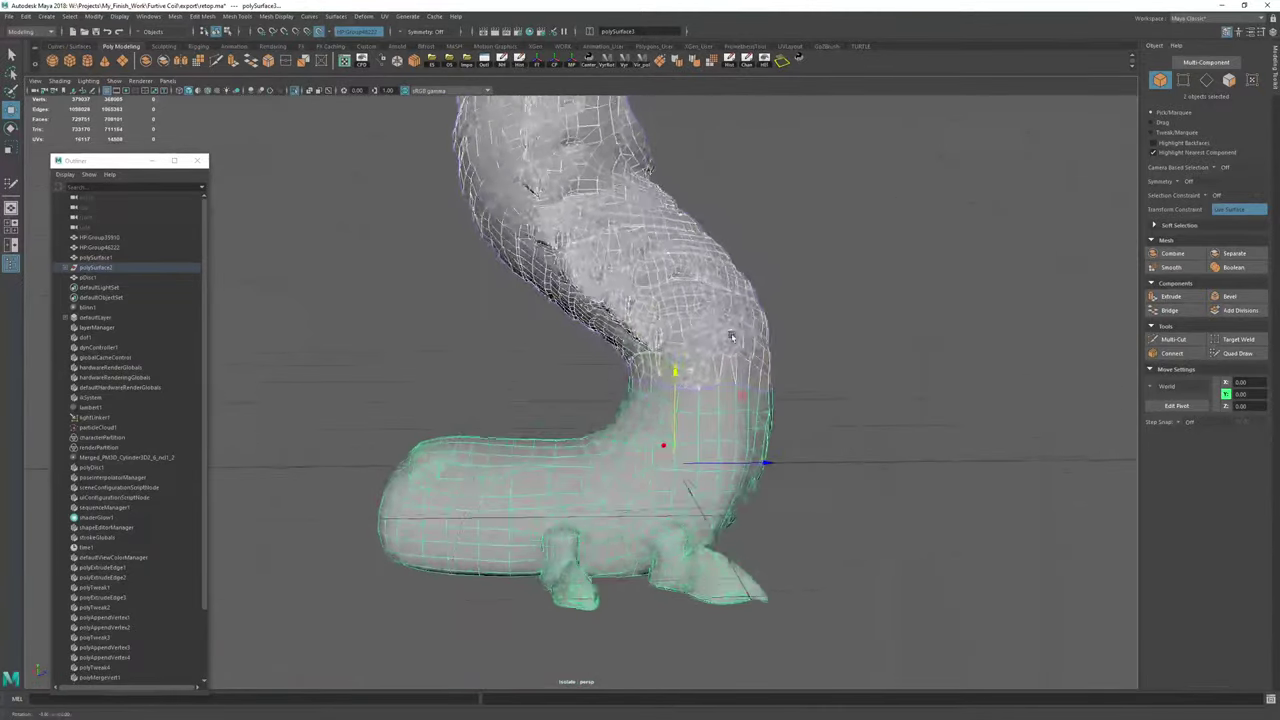
pyautogui.keyDown('alt'); pyautogui.moveTo(734, 334); pyautogui.dragTo(717, 428, button='middle'); pyautogui.keyUp('alt')
pyautogui.keyDown('alt'); pyautogui.moveTo(717, 428); pyautogui.dragTo(459, 366); pyautogui.keyUp('alt')
pyautogui.scroll(-2, 459, 366)
pyautogui.click(459, 366)
pyautogui.click(608, 359)
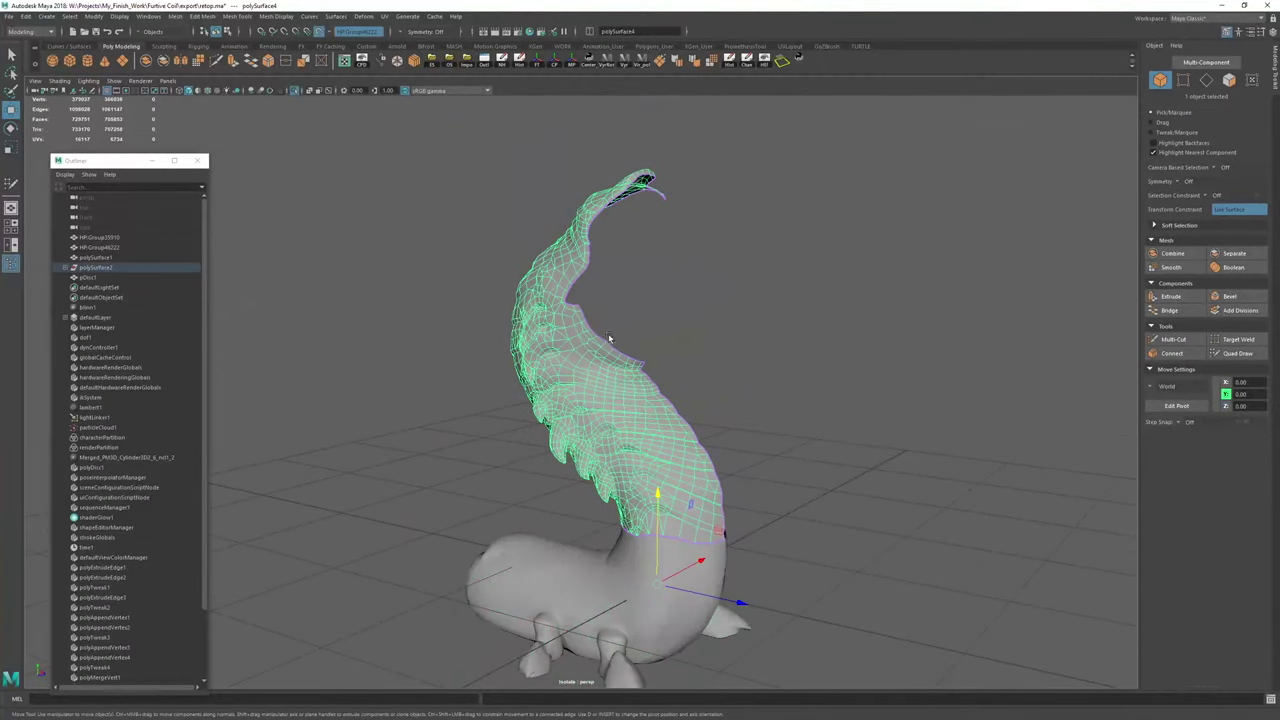
pyautogui.click(320, 32)
pyautogui.moveTo(448, 208); pyautogui.dragTo(598, 303)
# Examine how the upper-body half meets the lower-body mesh and leave only the upper mesh selected.
pyautogui.keyDown('alt'); pyautogui.moveTo(322, 213); pyautogui.dragTo(460, 214); pyautogui.keyUp('alt')
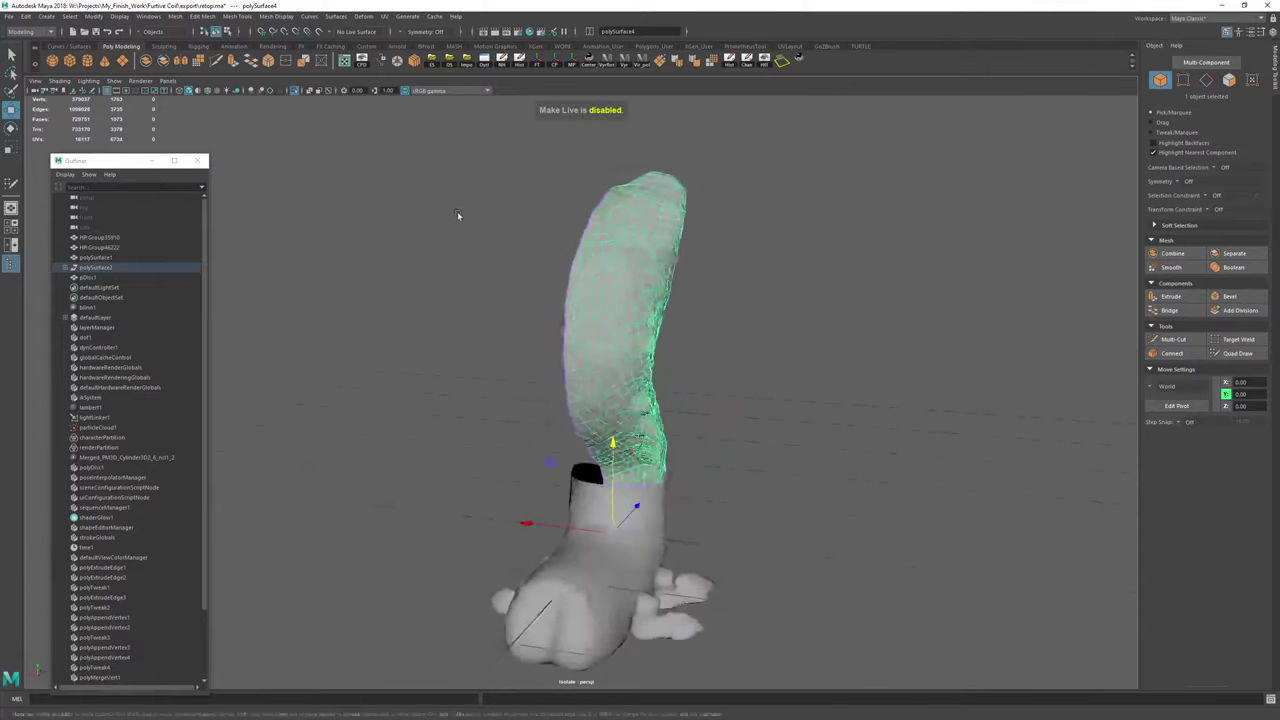
pyautogui.keyDown('alt'); pyautogui.moveTo(460, 214); pyautogui.dragTo(585, 280, button='right'); pyautogui.keyUp('alt')
pyautogui.keyDown('alt'); pyautogui.moveTo(585, 280); pyautogui.dragTo(735, 378); pyautogui.keyUp('alt')
pyautogui.keyDown('alt'); pyautogui.moveTo(730, 333); pyautogui.dragTo(630, 310, button='right'); pyautogui.keyUp('alt')
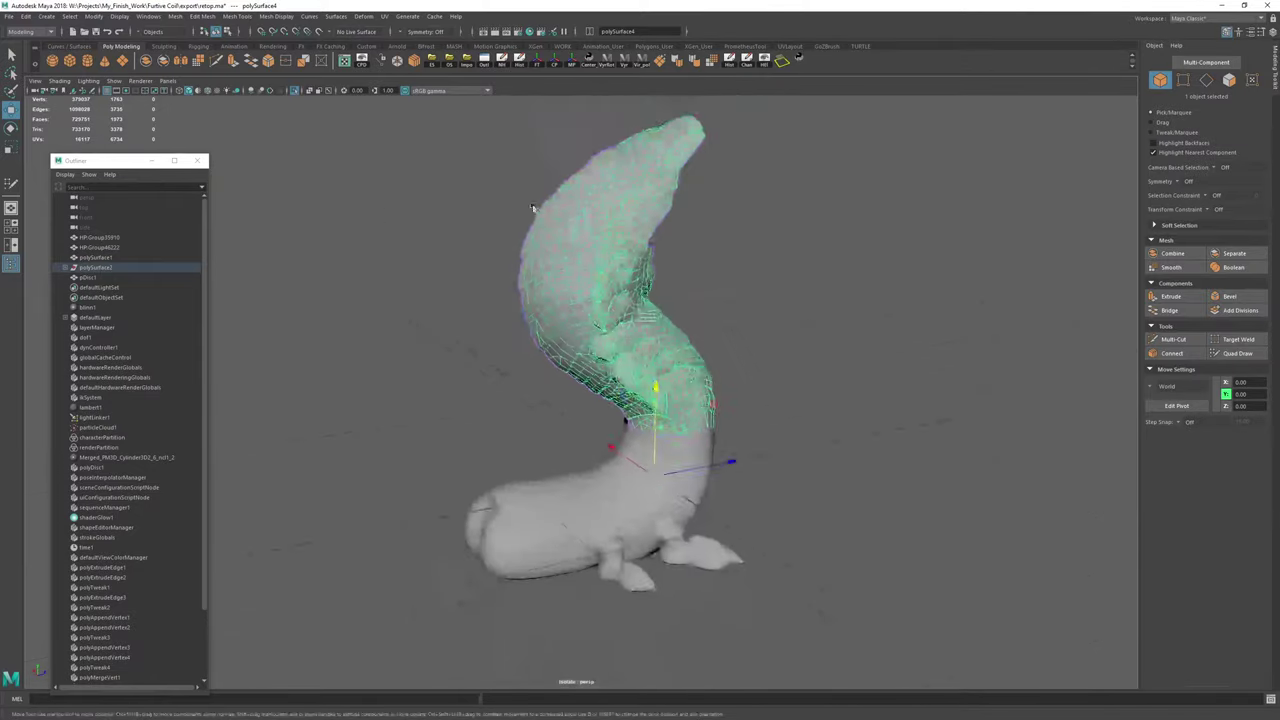
pyautogui.keyDown('alt'); pyautogui.moveTo(630, 310); pyautogui.dragTo(600, 300); pyautogui.keyUp('alt')
pyautogui.keyDown('alt'); pyautogui.moveTo(600, 300); pyautogui.dragTo(880, 354, button='right'); pyautogui.keyUp('alt')
pyautogui.keyDown('shift'); pyautogui.click(822, 493); pyautogui.keyUp('shift')
pyautogui.keyDown('alt'); pyautogui.moveTo(930, 419); pyautogui.dragTo(763, 340, button='right'); pyautogui.keyUp('alt')
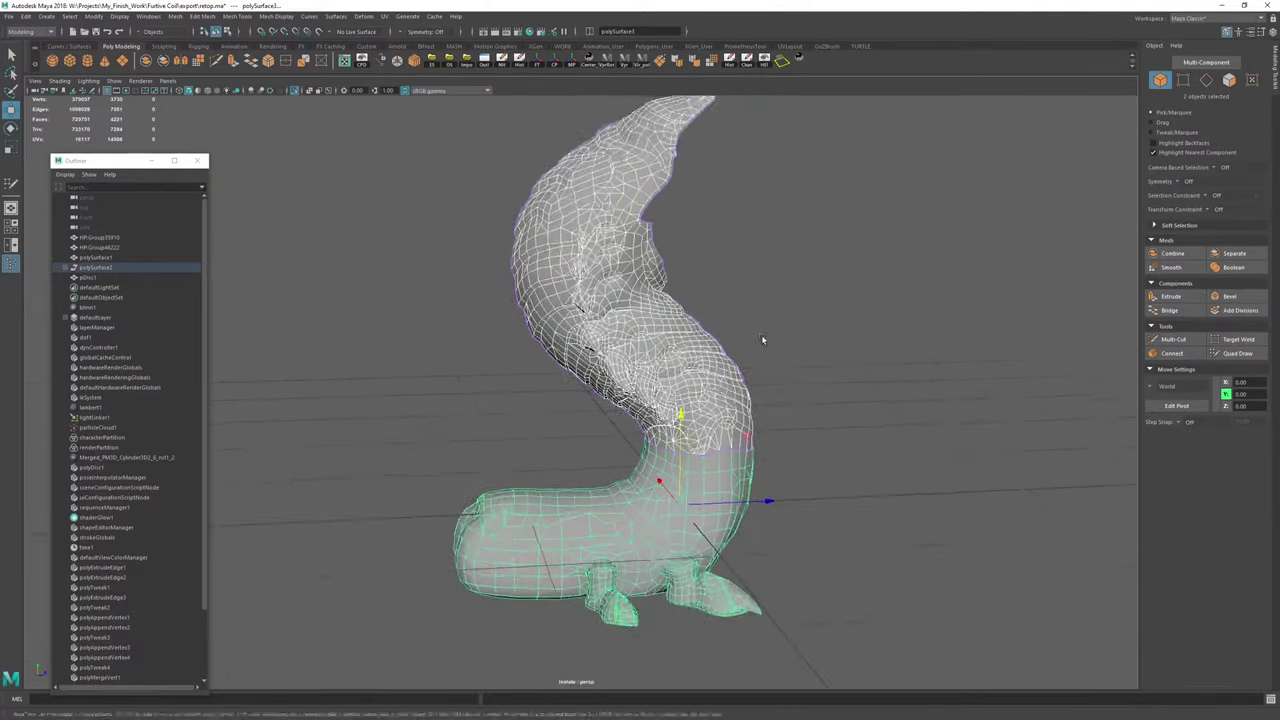
pyautogui.keyDown('alt'); pyautogui.moveTo(763, 340); pyautogui.dragTo(545, 340); pyautogui.keyUp('alt')
pyautogui.click(694, 348)
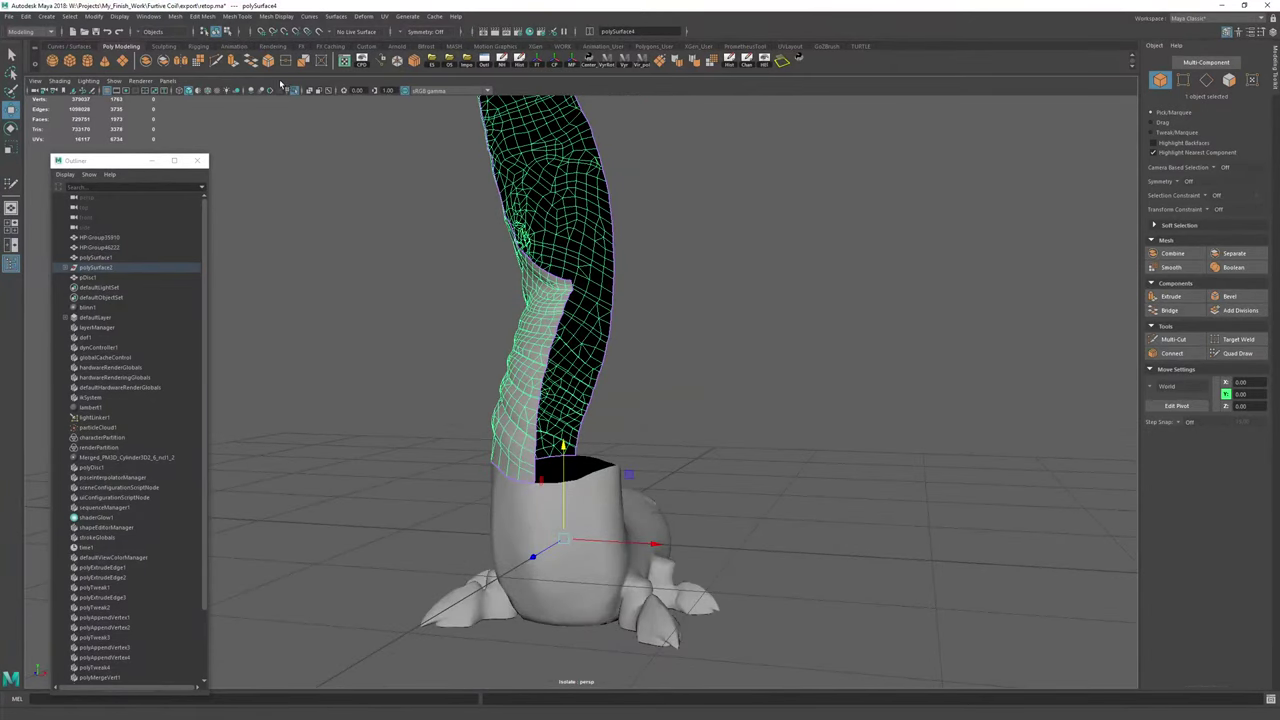
# Mirror the upper-body retopology mesh along the X axis in the positive direction with merged borders.
pyautogui.click(183, 64)
pyautogui.click(379, 492)
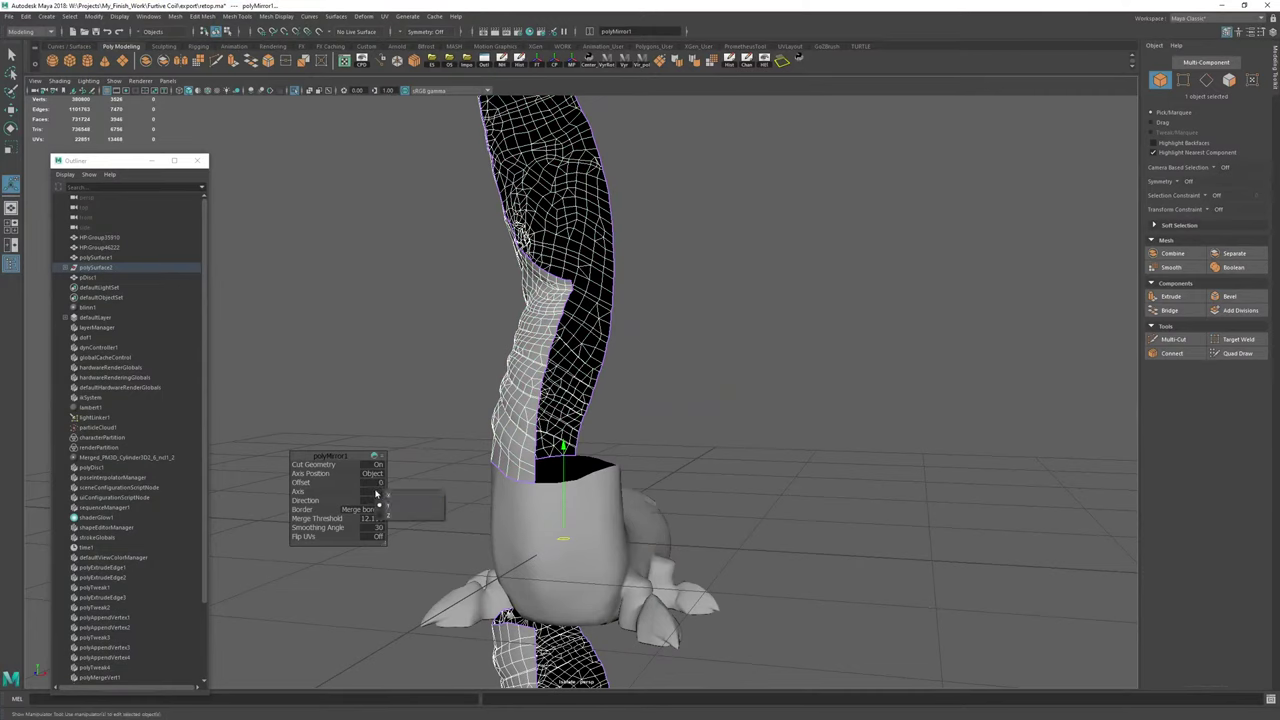
pyautogui.click(410, 494)
pyautogui.keyDown('alt'); pyautogui.moveTo(454, 491); pyautogui.dragTo(362, 512); pyautogui.keyUp('alt')
pyautogui.click(375, 502)
pyautogui.click(388, 508)
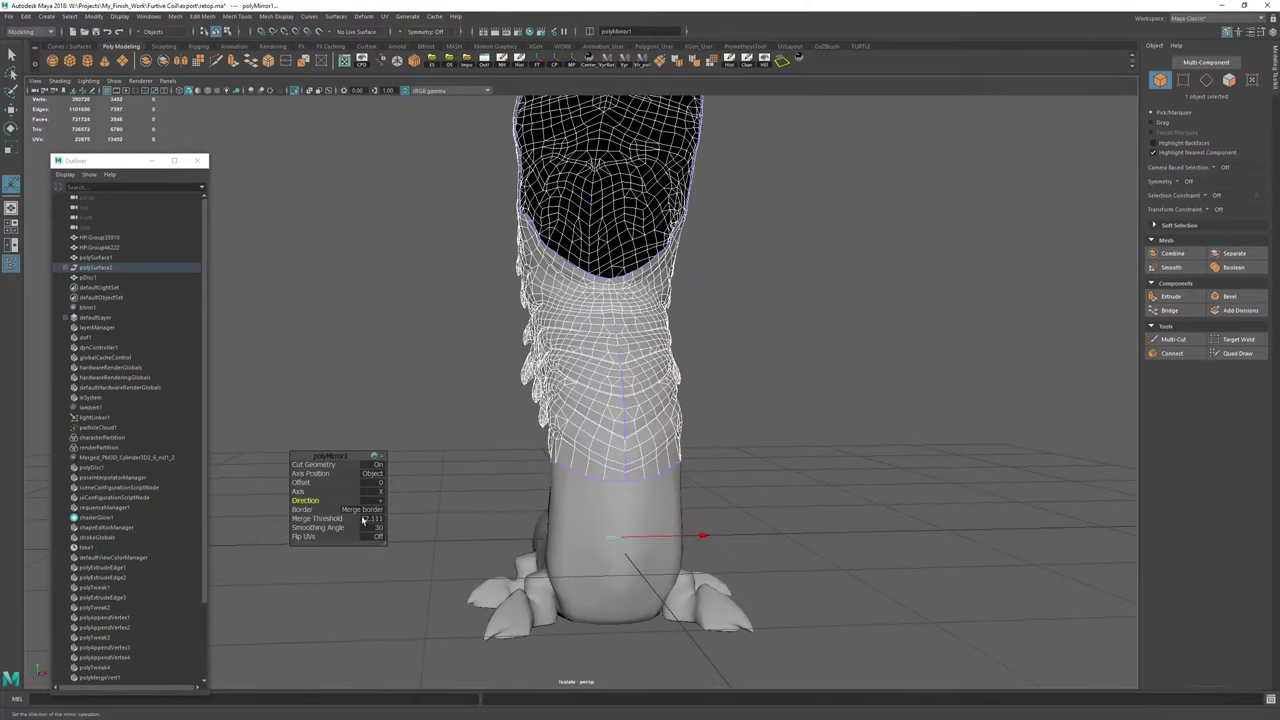
pyautogui.keyDown('alt'); pyautogui.moveTo(450, 460); pyautogui.dragTo(560, 450); pyautogui.keyUp('alt')
pyautogui.keyDown('alt'); pyautogui.moveTo(560, 450); pyautogui.dragTo(700, 417, button='right'); pyautogui.keyUp('alt')
pyautogui.keyDown('alt'); pyautogui.moveTo(700, 417); pyautogui.dragTo(630, 510, button='middle'); pyautogui.keyUp('alt')
# Leave the mirror manipulator, return to object selection, and soften the edges of the mirrored mesh.
pyautogui.press('w')
pyautogui.moveTo(694, 363); pyautogui.dragTo(833, 277, button='right')
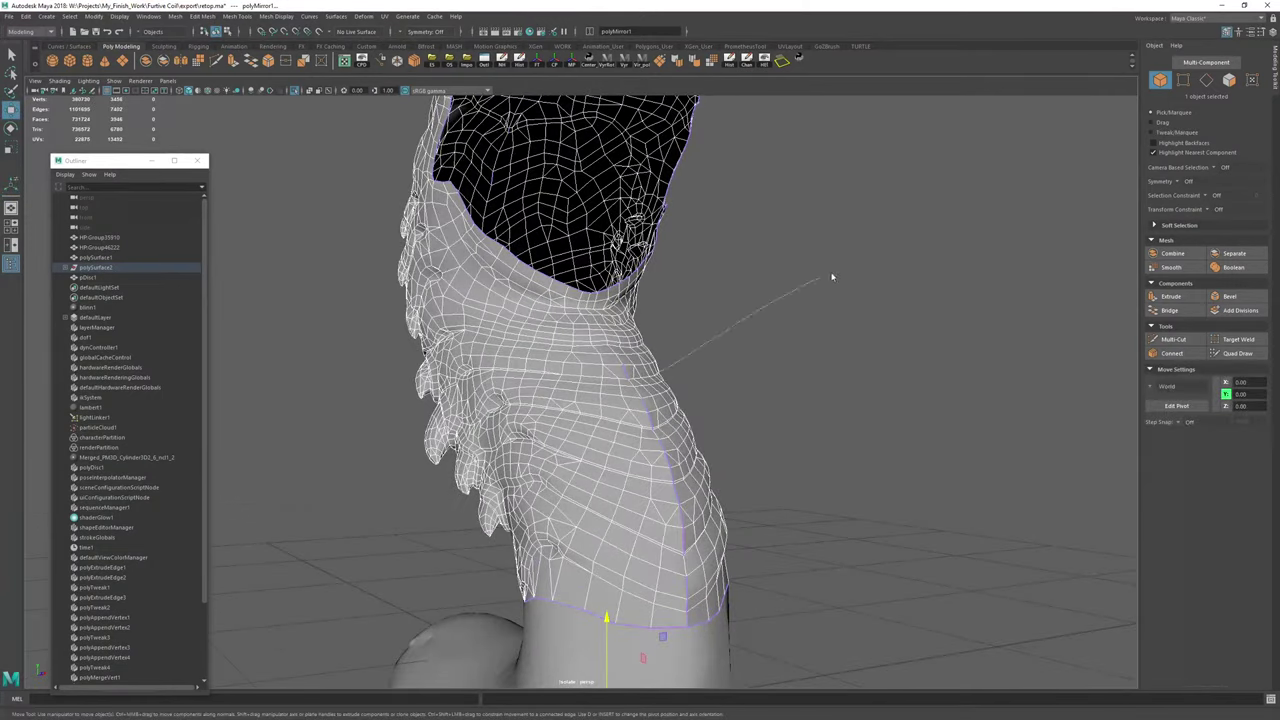
pyautogui.click(833, 277)
pyautogui.click(551, 277)
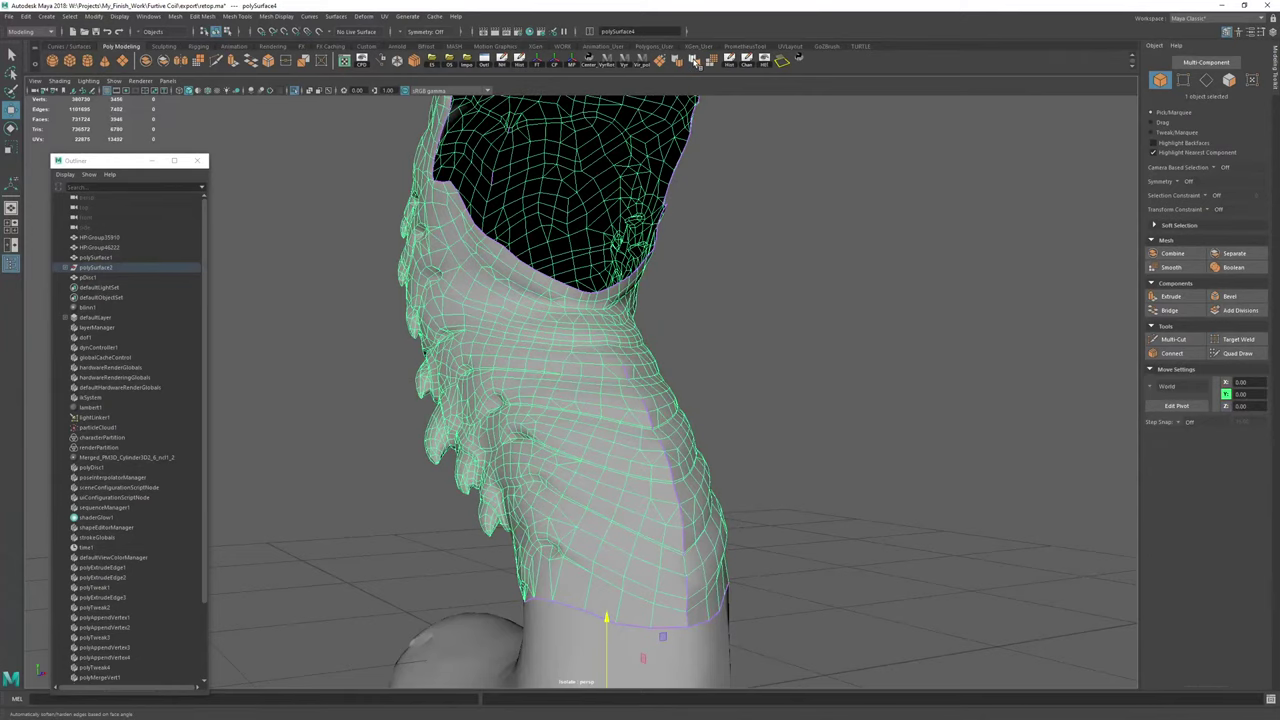
pyautogui.click(695, 62)
pyautogui.click(720, 231)
pyautogui.click(629, 323)
# Switch to vertex selection and start welding the unmerged vertices along the mirrored mesh's centre seam with Target Weld.
pyautogui.keyDown('alt'); pyautogui.moveTo(629, 323); pyautogui.dragTo(566, 190, button='middle'); pyautogui.keyUp('alt')
pyautogui.keyDown('alt'); pyautogui.moveTo(566, 190); pyautogui.dragTo(803, 294, button='right'); pyautogui.keyUp('alt')
pyautogui.press('F9')
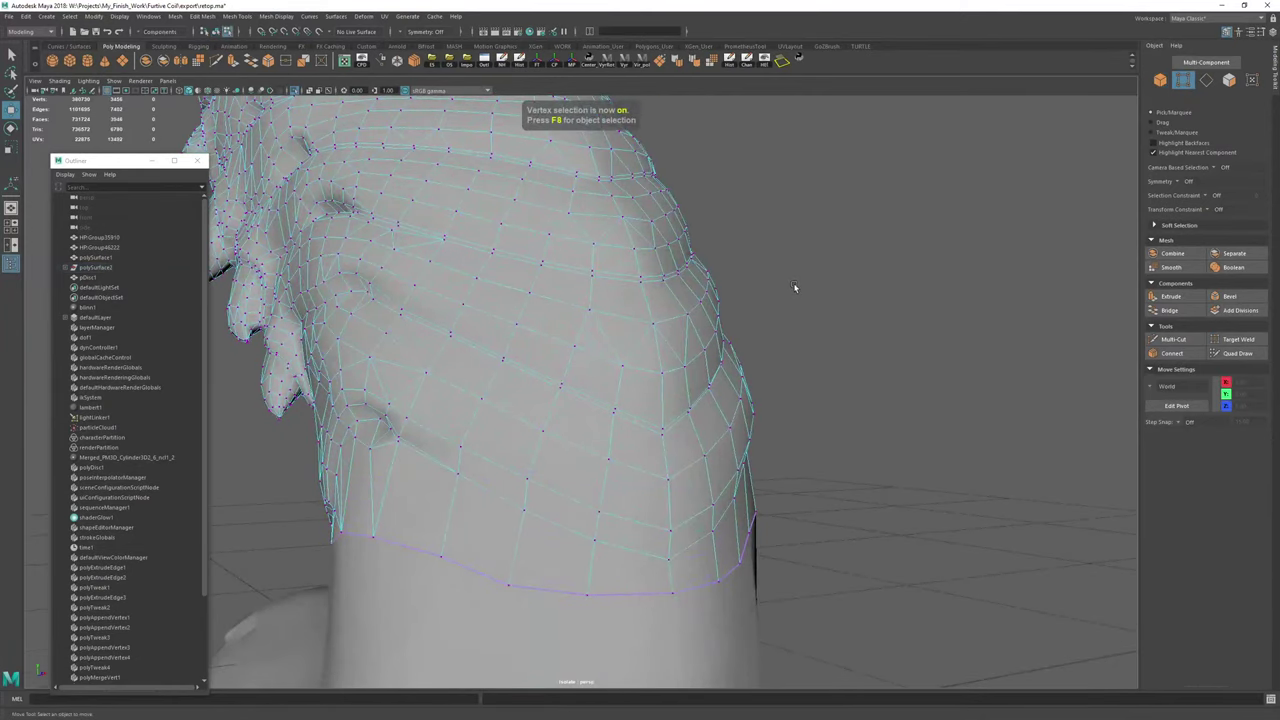
pyautogui.keyDown('alt'); pyautogui.moveTo(653, 188); pyautogui.dragTo(673, 353, button='middle'); pyautogui.keyUp('alt')
pyautogui.keyDown('alt'); pyautogui.moveTo(637, 229); pyautogui.dragTo(662, 393, button='middle'); pyautogui.keyUp('alt')
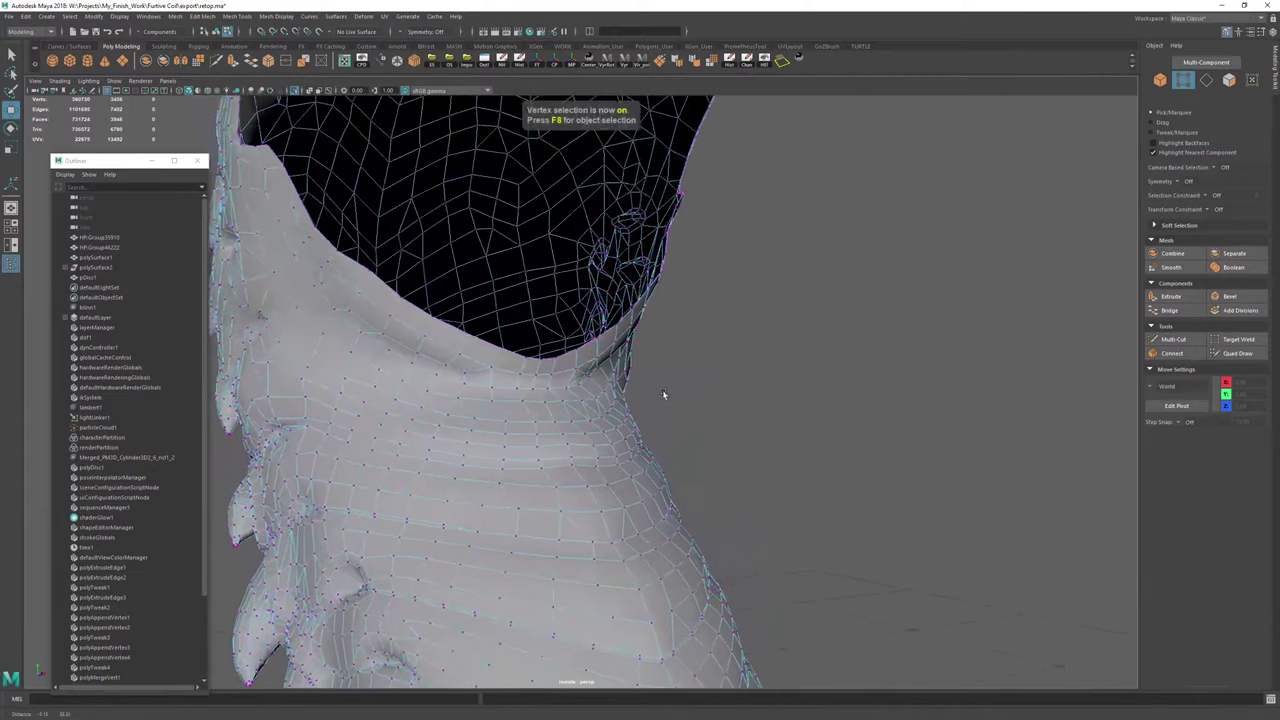
pyautogui.keyDown('alt'); pyautogui.moveTo(631, 231); pyautogui.dragTo(687, 266); pyautogui.keyUp('alt')
pyautogui.keyDown('alt'); pyautogui.moveTo(677, 340); pyautogui.dragTo(668, 312, button='middle'); pyautogui.keyUp('alt')
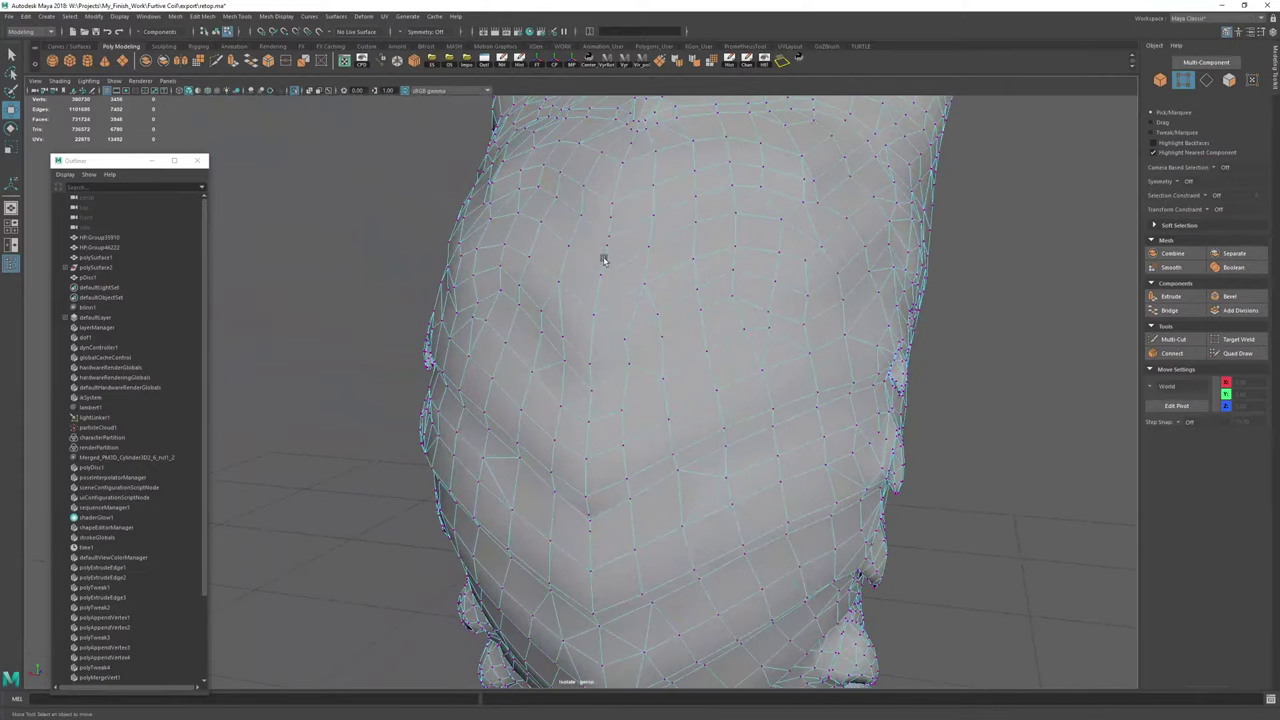
pyautogui.keyDown('alt'); pyautogui.moveTo(603, 260); pyautogui.dragTo(689, 357); pyautogui.keyUp('alt')
pyautogui.click(677, 345)
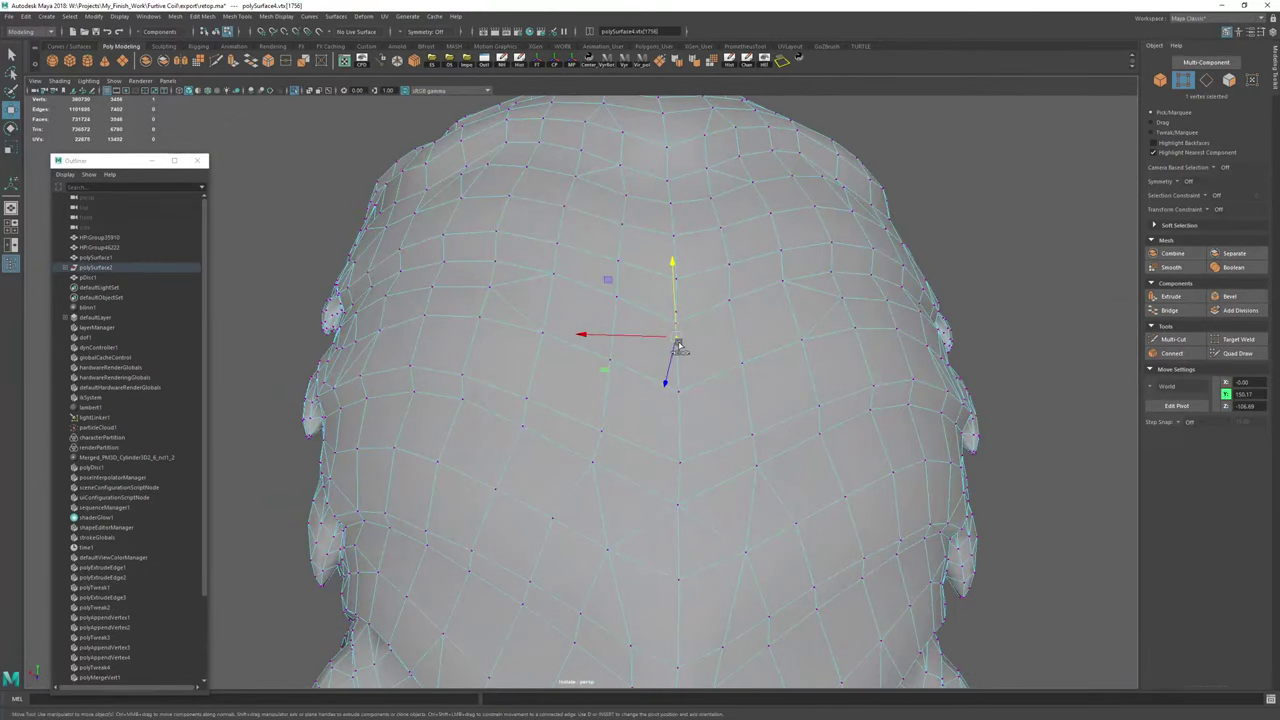
pyautogui.moveTo(679, 346)
pyautogui.keyDown('shift'); pyautogui.mouseDown(button='right')
pyautogui.moveTo(680, 294)
pyautogui.moveTo(680, 334)
pyautogui.mouseUp(button='right'); pyautogui.keyUp('shift')
pyautogui.moveTo(678, 338); pyautogui.dragTo(565, 386)
pyautogui.hotkey('ctrl', 'z')
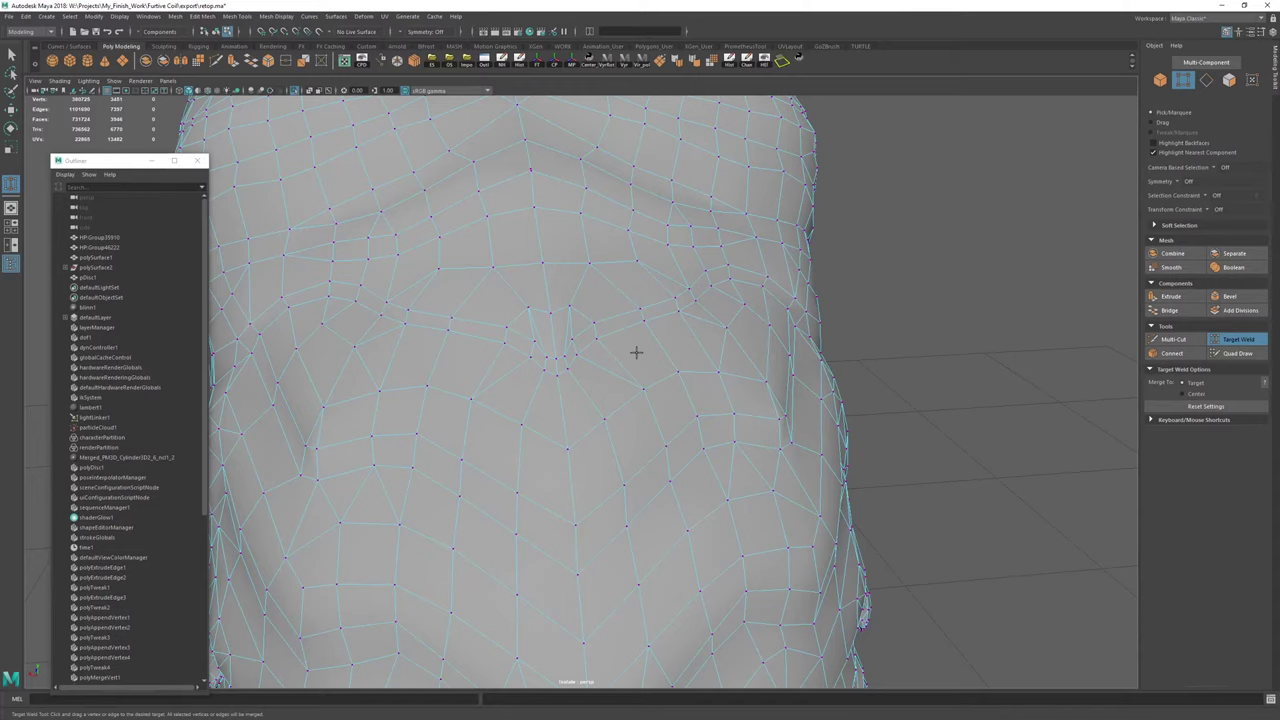
# Weld the remaining stray centre-seam vertices up to the head's pointed tip with Target Weld, and return to object selection.
pyautogui.keyDown('alt'); pyautogui.moveTo(629, 271); pyautogui.dragTo(622, 268); pyautogui.keyUp('alt')
pyautogui.keyDown('alt'); pyautogui.moveTo(622, 268); pyautogui.dragTo(760, 414, button='right'); pyautogui.keyUp('alt')
pyautogui.keyDown('alt'); pyautogui.moveTo(760, 414); pyautogui.dragTo(689, 413, button='middle'); pyautogui.keyUp('alt')
pyautogui.moveTo(604, 381); pyautogui.dragTo(602, 380)
pyautogui.keyDown('alt'); pyautogui.moveTo(663, 395); pyautogui.dragTo(554, 357, button='right'); pyautogui.keyUp('alt')
pyautogui.keyDown('alt'); pyautogui.moveTo(554, 357); pyautogui.dragTo(520, 505); pyautogui.keyUp('alt')
pyautogui.keyDown('alt'); pyautogui.moveTo(520, 505); pyautogui.dragTo(570, 450, button='middle'); pyautogui.keyUp('alt')
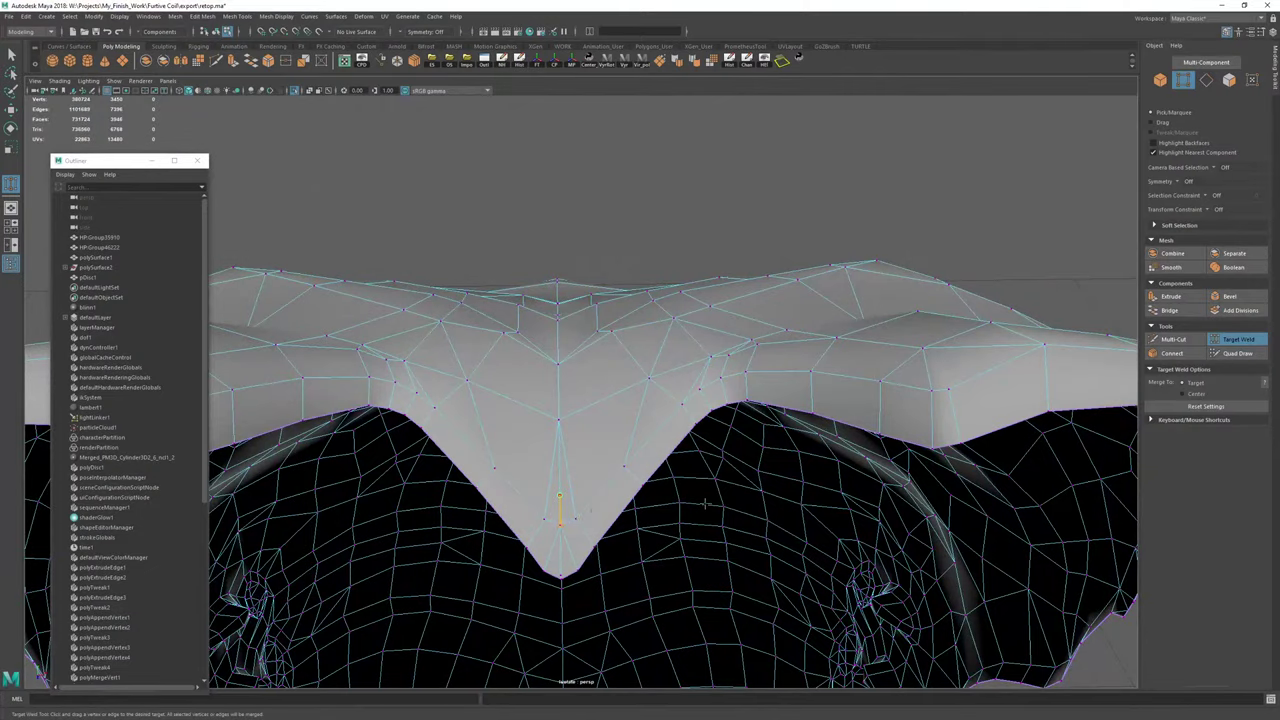
pyautogui.keyDown('alt'); pyautogui.moveTo(567, 453); pyautogui.dragTo(589, 316); pyautogui.keyUp('alt')
pyautogui.press('w')
pyautogui.moveTo(600, 310); pyautogui.dragTo(702, 241, button='right')
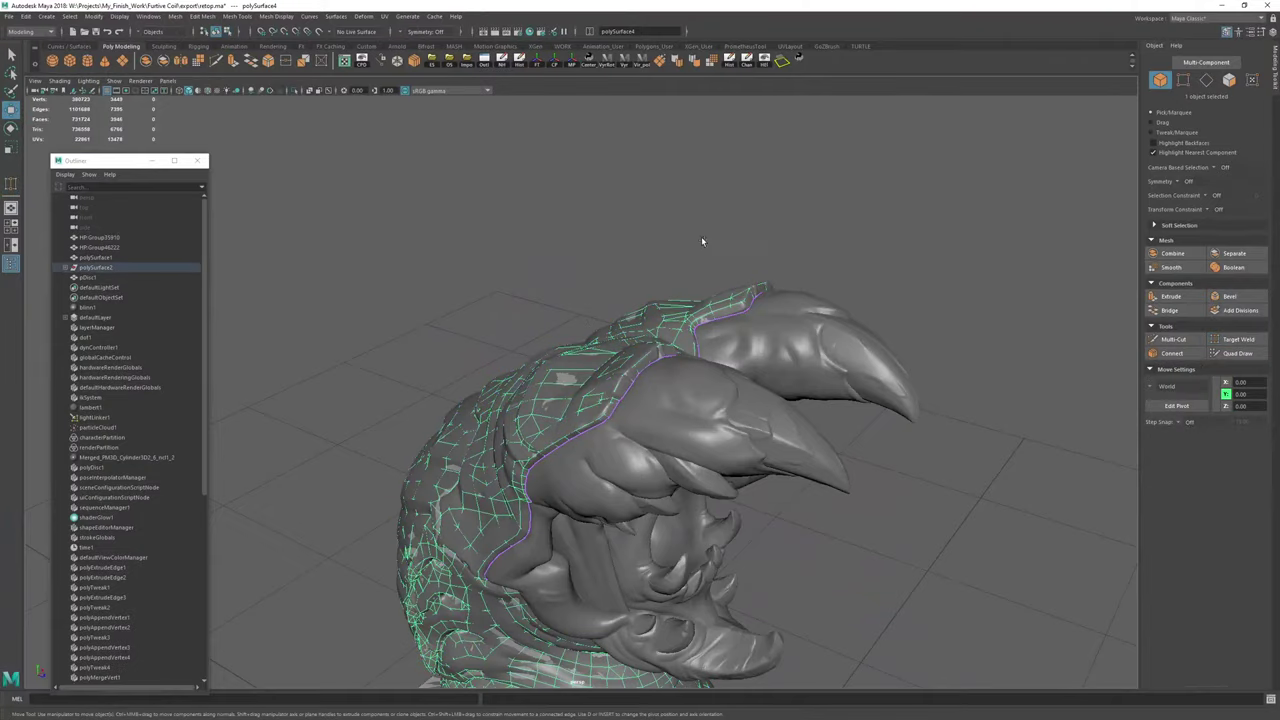
# Isolate the mirrored upper-body mesh and examine its overall shape on both sides.
pyautogui.hotkey('ctrl', '1')
pyautogui.keyDown('alt'); pyautogui.moveTo(702, 241); pyautogui.dragTo(648, 213); pyautogui.keyUp('alt')
pyautogui.click(855, 243)
pyautogui.click(603, 472)
pyautogui.keyDown('alt'); pyautogui.moveTo(750, 470); pyautogui.dragTo(690, 482, button='right'); pyautogui.keyUp('alt')
pyautogui.keyDown('alt'); pyautogui.moveTo(690, 482); pyautogui.dragTo(682, 310, button='middle'); pyautogui.keyUp('alt')
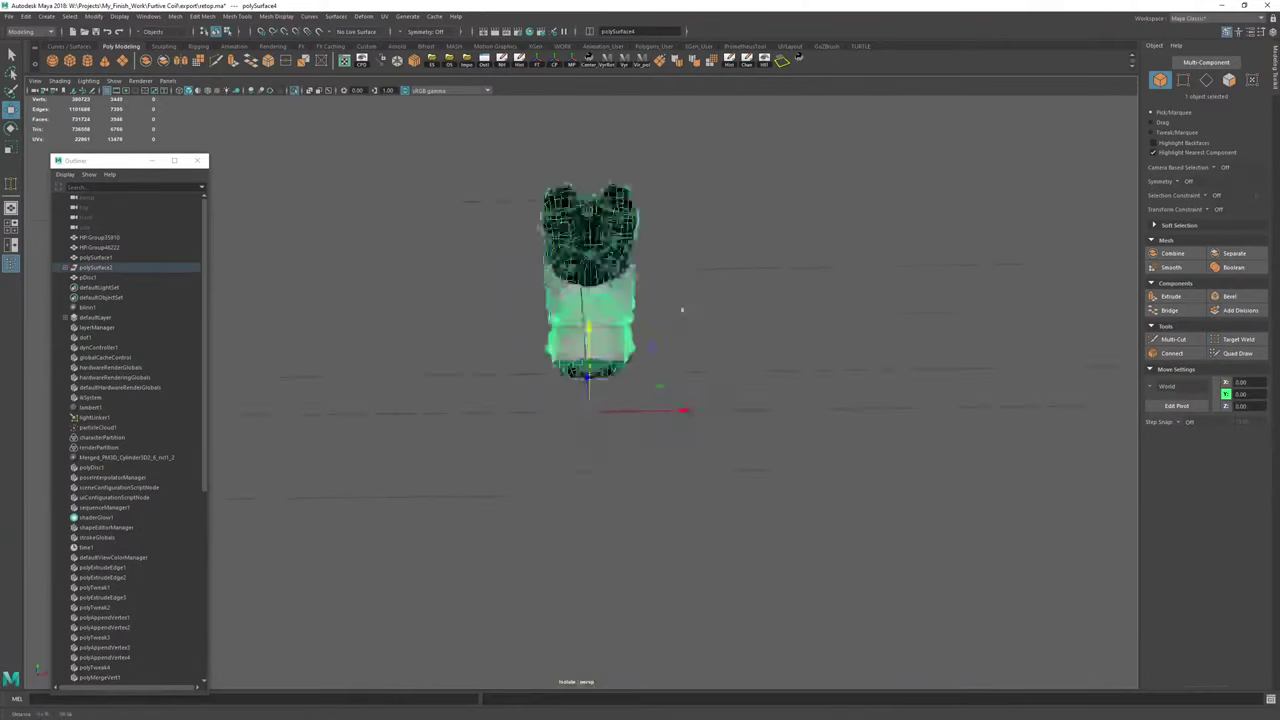
pyautogui.keyDown('alt'); pyautogui.moveTo(682, 310); pyautogui.dragTo(795, 298); pyautogui.keyUp('alt')
pyautogui.keyDown('alt'); pyautogui.moveTo(795, 298); pyautogui.dragTo(836, 382, button='right'); pyautogui.keyUp('alt')
# Bring all objects back, select the upper-body and lower-body retopology meshes, and isolate the two together.
pyautogui.hotkey('ctrl', '1')
pyautogui.keyDown('alt'); pyautogui.moveTo(1092, 409); pyautogui.dragTo(1150, 430, button='right'); pyautogui.keyUp('alt')
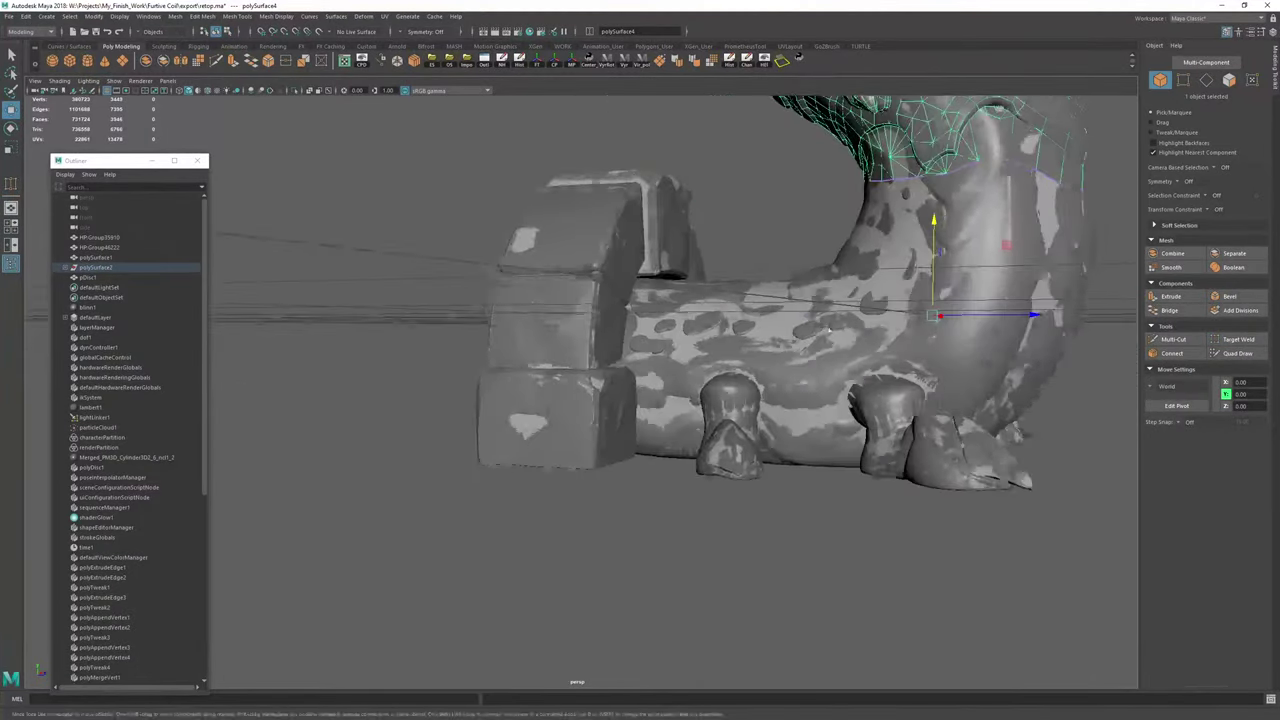
pyautogui.keyDown('alt'); pyautogui.moveTo(1150, 430); pyautogui.dragTo(888, 609, button='middle'); pyautogui.keyUp('alt')
pyautogui.keyDown('alt'); pyautogui.moveTo(770, 400); pyautogui.dragTo(951, 471, button='right'); pyautogui.keyUp('alt')
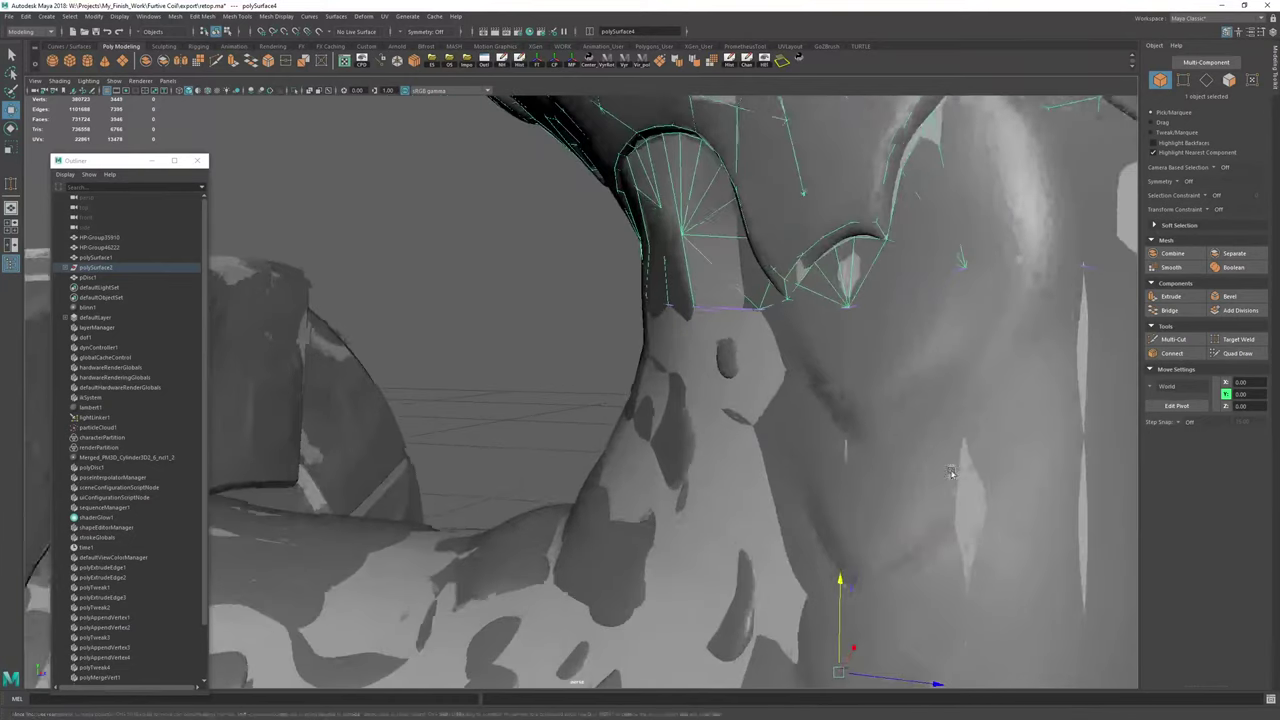
pyautogui.click(742, 314)
pyautogui.keyDown('shift'); pyautogui.click(735, 220); pyautogui.keyUp('shift')
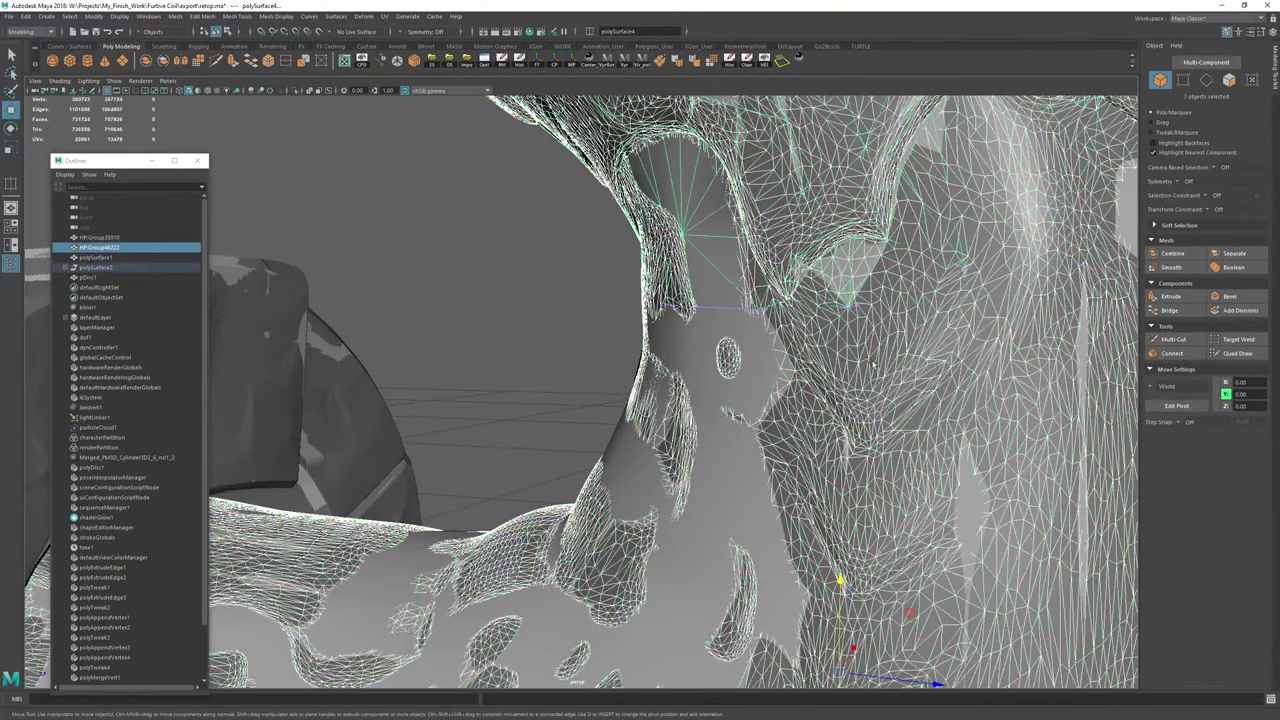
pyautogui.keyDown('shift'); pyautogui.click(876, 367); pyautogui.keyUp('shift')
pyautogui.hotkey('ctrl', '1')
# Leave the isolated view and add the low-poly arch mesh to the selected body meshes.
pyautogui.scroll(-8, 820, 373)
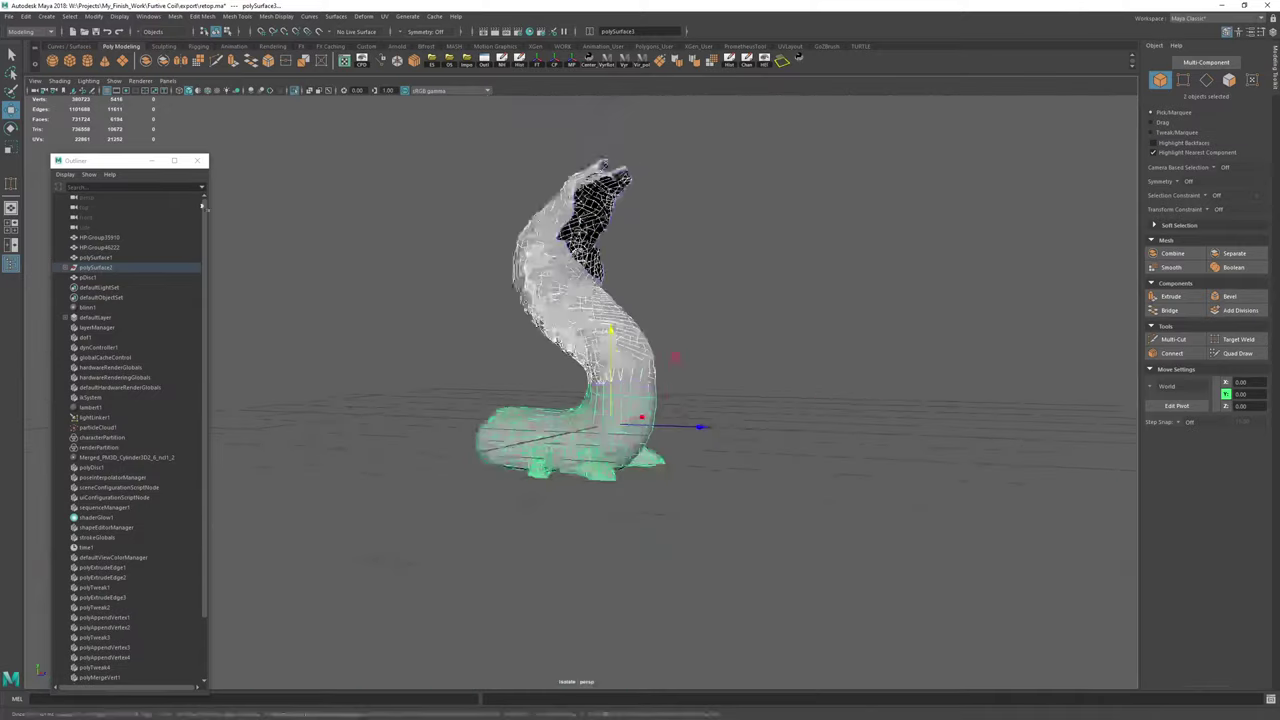
pyautogui.moveTo(820, 373)
pyautogui.keyDown('alt'); pyautogui.mouseDown()
pyautogui.moveTo(548, 283)
pyautogui.moveTo(626, 289)
pyautogui.moveTo(556, 289)
pyautogui.moveTo(701, 369)
pyautogui.moveTo(659, 366)
pyautogui.mouseUp(); pyautogui.keyUp('alt')
pyautogui.press('f')
pyautogui.hotkey('ctrl', '1')
pyautogui.scroll(3, 701, 369)
pyautogui.moveTo(659, 366)
pyautogui.keyDown('alt'); pyautogui.mouseDown(button='middle')
pyautogui.moveTo(667, 404)
pyautogui.moveTo(767, 261)
pyautogui.mouseUp(button='middle'); pyautogui.keyUp('alt')
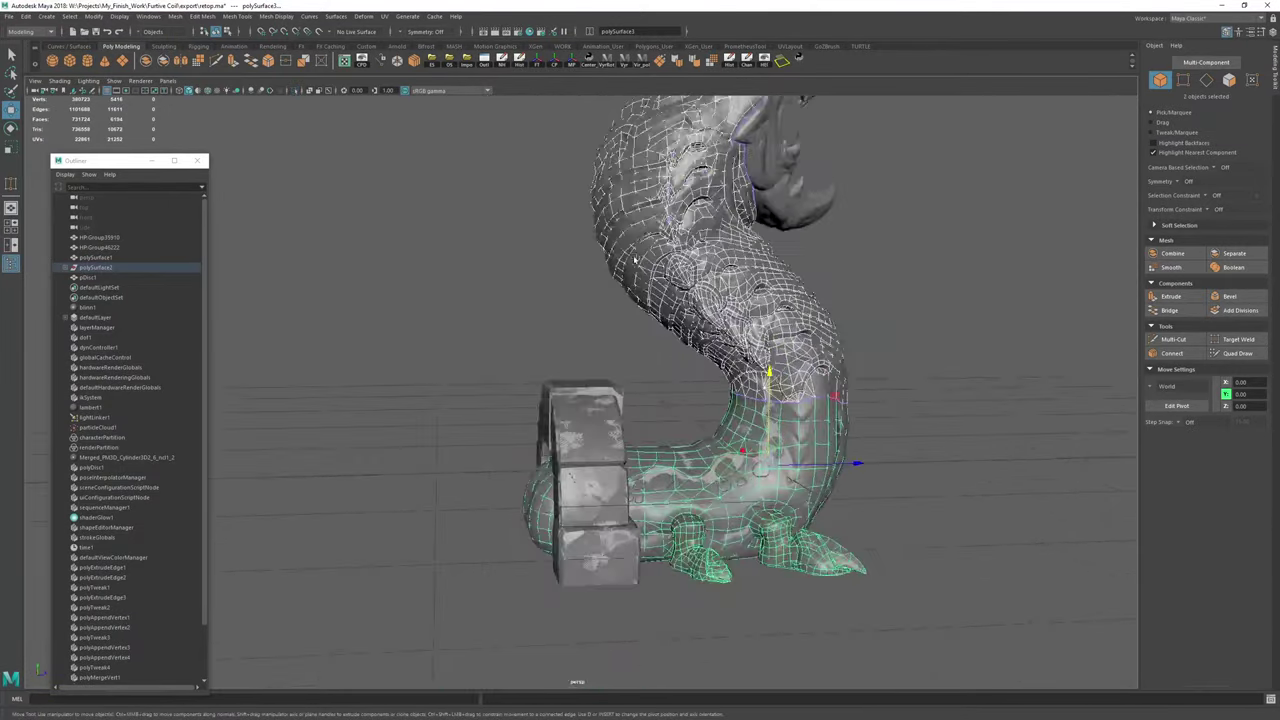
pyautogui.scroll(6, 767, 261)
pyautogui.keyDown('alt'); pyautogui.moveTo(767, 261); pyautogui.dragTo(357, 536); pyautogui.keyUp('alt')
pyautogui.scroll(5, 589, 351)
pyautogui.keyDown('shift'); pyautogui.click(306, 543); pyautogui.keyUp('shift')
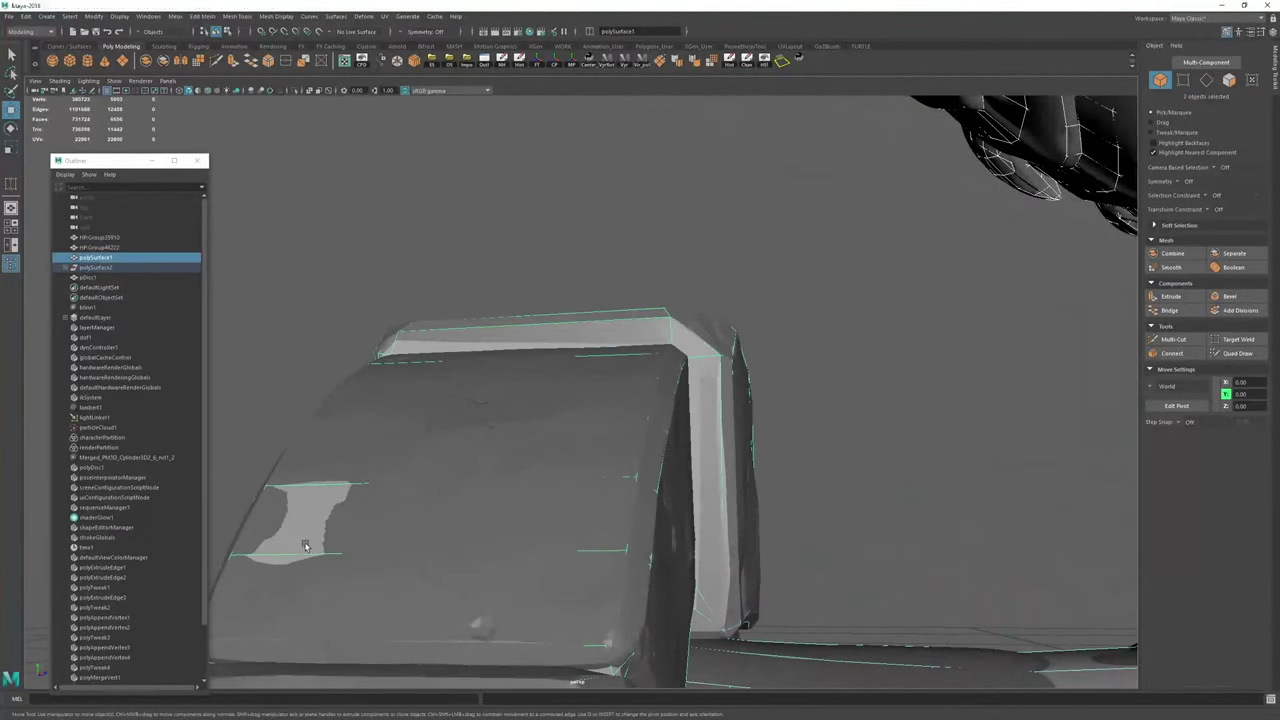
# Isolate the three selected low-poly meshes and clear the selection.
pyautogui.scroll(-8, 614, 295)
pyautogui.keyDown('alt'); pyautogui.moveTo(614, 295); pyautogui.dragTo(655, 312); pyautogui.keyUp('alt')
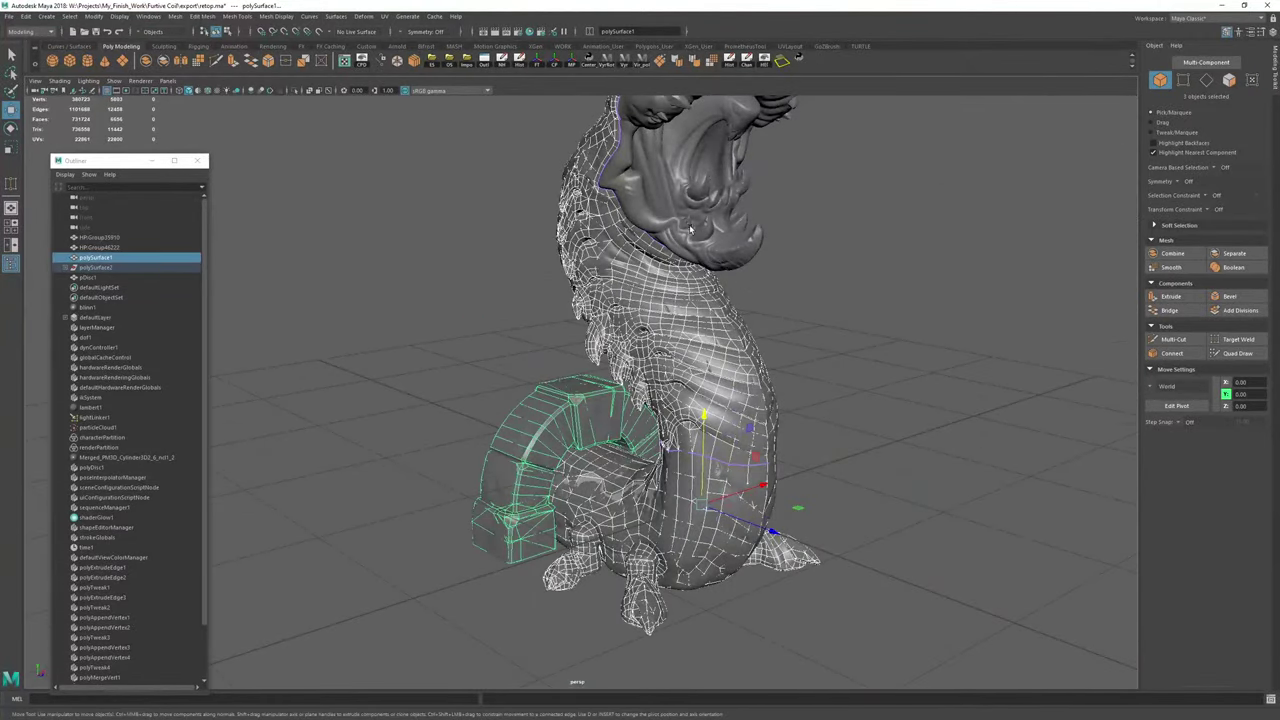
pyautogui.keyDown('alt'); pyautogui.moveTo(689, 228); pyautogui.dragTo(658, 202); pyautogui.keyUp('alt')
pyautogui.scroll(3, 658, 202)
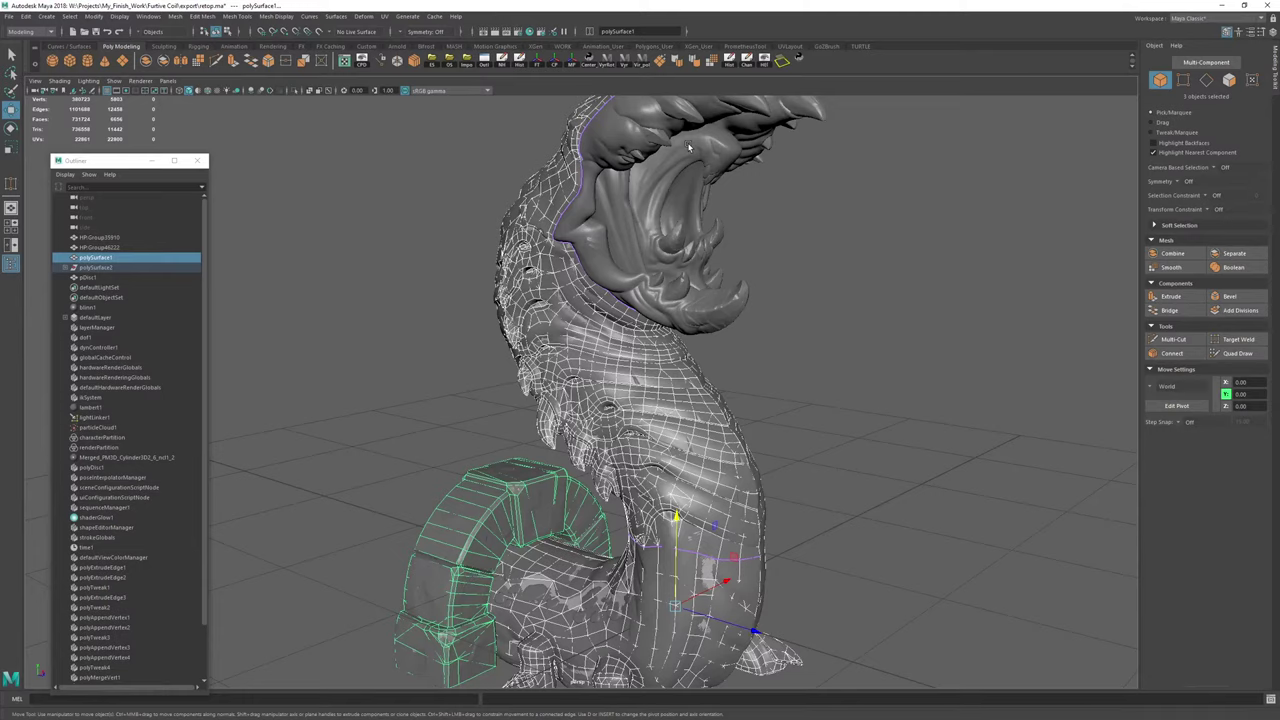
pyautogui.hotkey('ctrl', '1')
pyautogui.moveTo(646, 328)
pyautogui.keyDown('alt'); pyautogui.mouseDown()
pyautogui.moveTo(900, 275)
pyautogui.moveTo(800, 271)
pyautogui.moveTo(692, 318)
pyautogui.moveTo(906, 311)
pyautogui.mouseUp(); pyautogui.keyUp('alt')
pyautogui.click(800, 271)
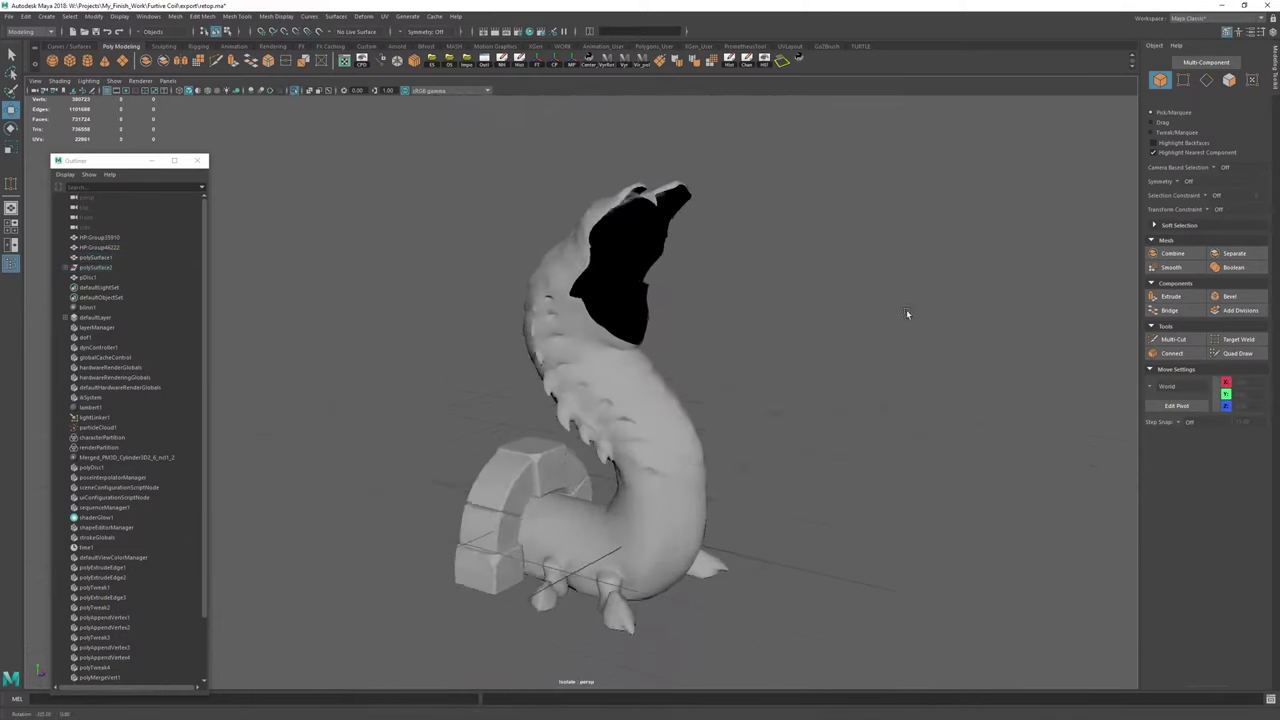
# Display wireframe on shaded and examine the topology of the body folds, the seam with the lower body, and the arch.
pyautogui.click(208, 91)
pyautogui.keyDown('alt'); pyautogui.moveTo(284, 232); pyautogui.dragTo(500, 330, button='right'); pyautogui.keyUp('alt')
pyautogui.keyDown('alt'); pyautogui.moveTo(500, 330); pyautogui.dragTo(530, 270, button='middle'); pyautogui.keyUp('alt')
pyautogui.keyDown('alt'); pyautogui.moveTo(530, 270); pyautogui.dragTo(530, 300); pyautogui.keyUp('alt')
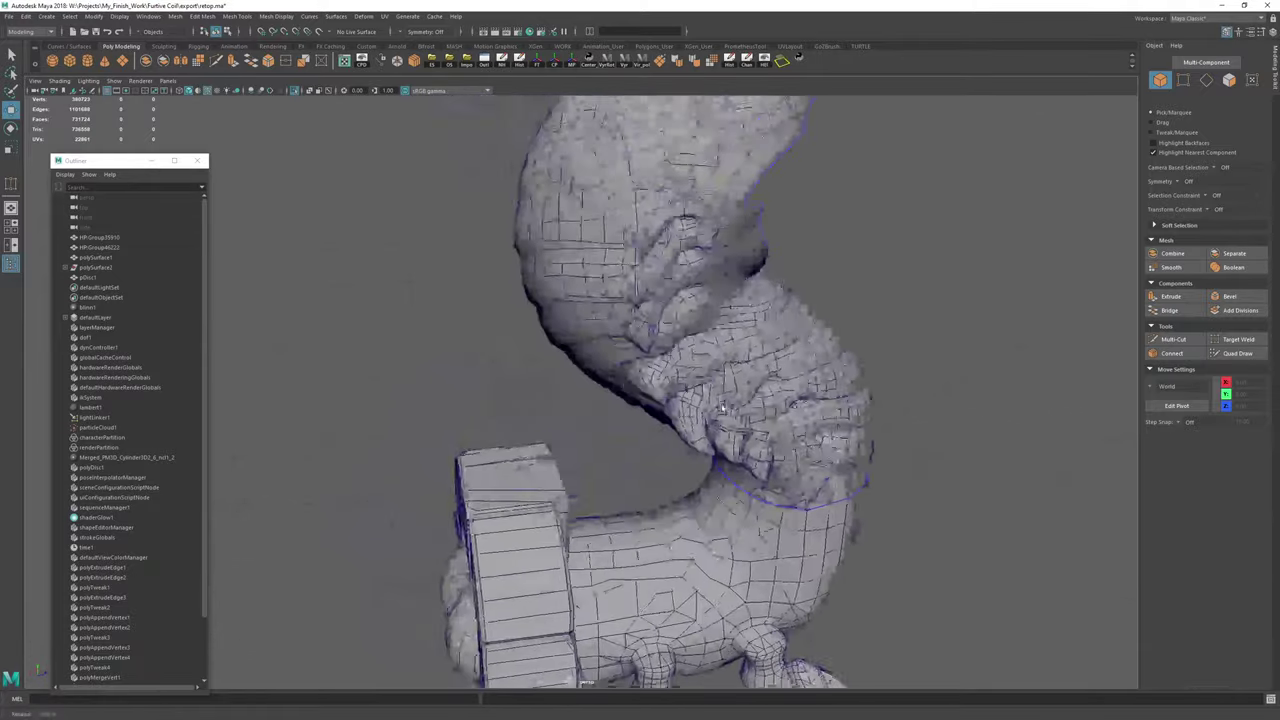
pyautogui.keyDown('alt'); pyautogui.moveTo(530, 300); pyautogui.dragTo(460, 280, button='right'); pyautogui.keyUp('alt')
pyautogui.keyDown('alt'); pyautogui.moveTo(460, 280); pyautogui.dragTo(320, 294); pyautogui.keyUp('alt')
pyautogui.keyDown('alt'); pyautogui.moveTo(320, 294); pyautogui.dragTo(510, 310, button='right'); pyautogui.keyUp('alt')
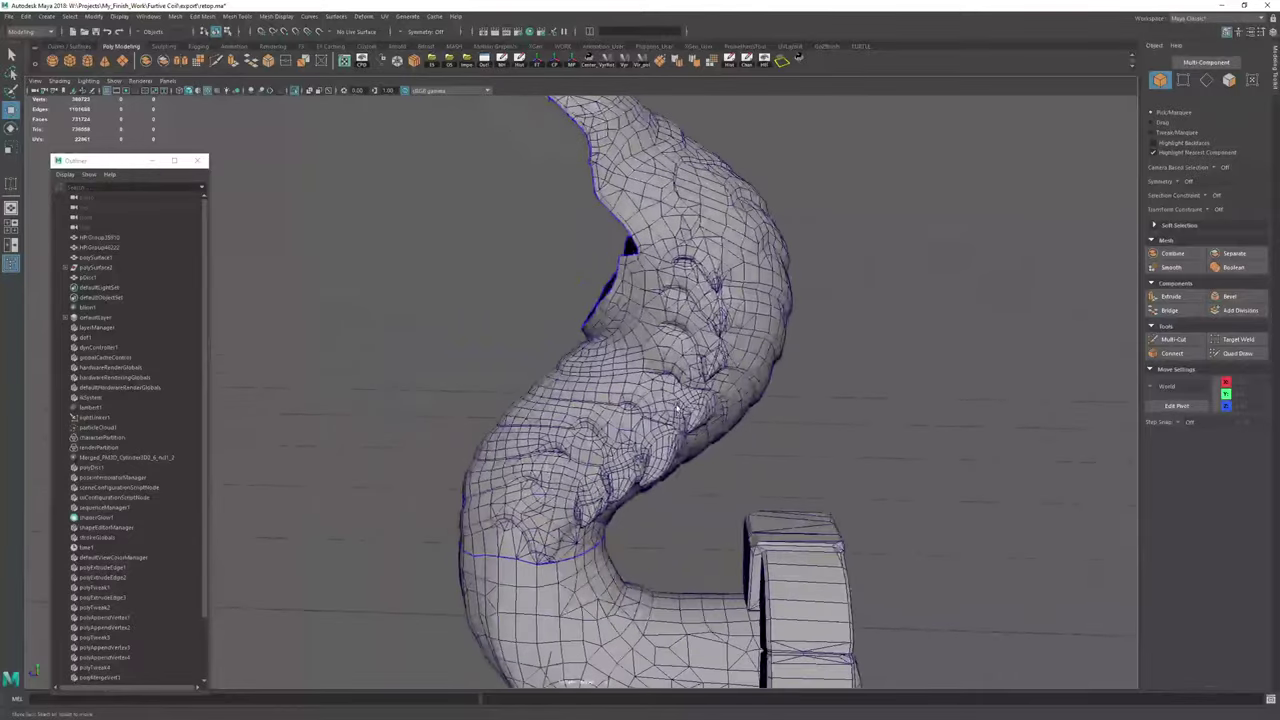
pyautogui.keyDown('alt'); pyautogui.moveTo(510, 310); pyautogui.dragTo(769, 397); pyautogui.keyUp('alt')
pyautogui.keyDown('alt'); pyautogui.moveTo(769, 397); pyautogui.dragTo(691, 366, button='right'); pyautogui.keyUp('alt')
pyautogui.keyDown('alt'); pyautogui.moveTo(691, 366); pyautogui.dragTo(735, 362); pyautogui.keyUp('alt')
pyautogui.keyDown('alt'); pyautogui.moveTo(735, 362); pyautogui.dragTo(800, 380, button='right'); pyautogui.keyUp('alt')
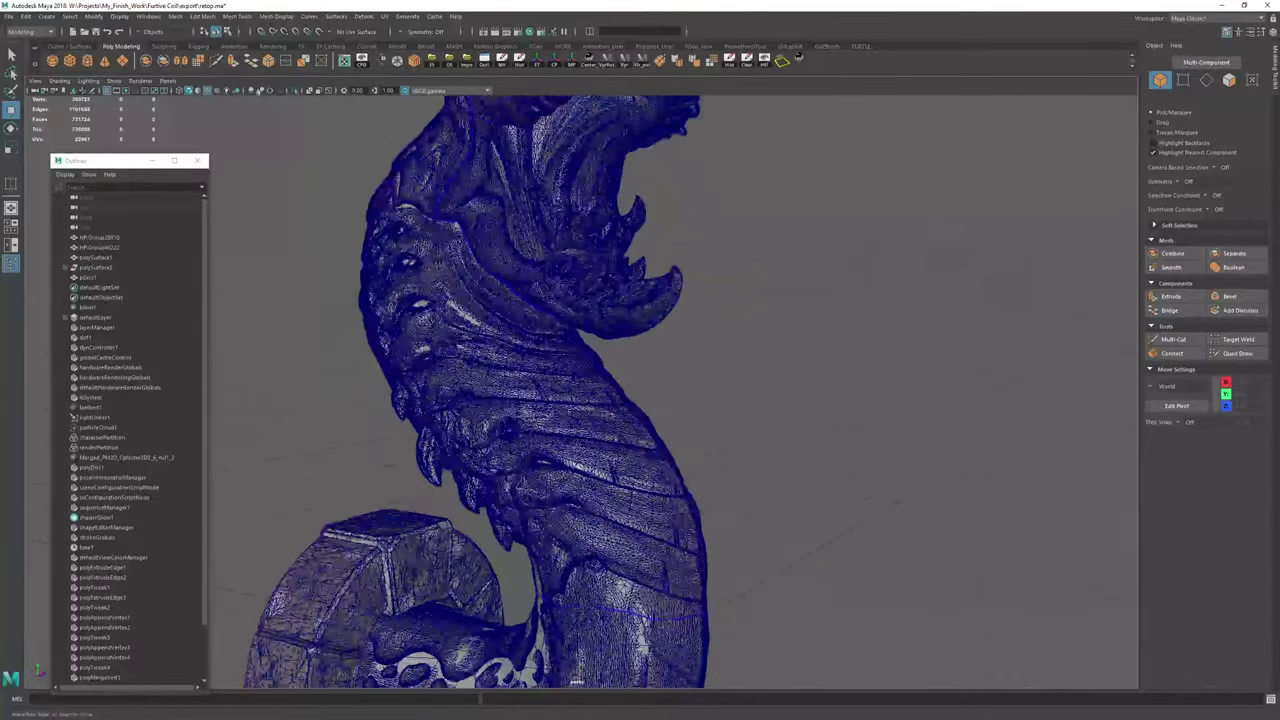
# Turn off wireframe on shaded with the high-poly sculpt back in view.
pyautogui.click(206, 91)
pyautogui.moveTo(640, 330)
pyautogui.keyDown('alt'); pyautogui.mouseDown(button='right')
pyautogui.moveTo(794, 363)
pyautogui.moveTo(657, 350)
pyautogui.mouseUp(button='right'); pyautogui.keyUp('alt')
pyautogui.keyDown('alt'); pyautogui.moveTo(657, 350); pyautogui.dragTo(592, 300); pyautogui.keyUp('alt')
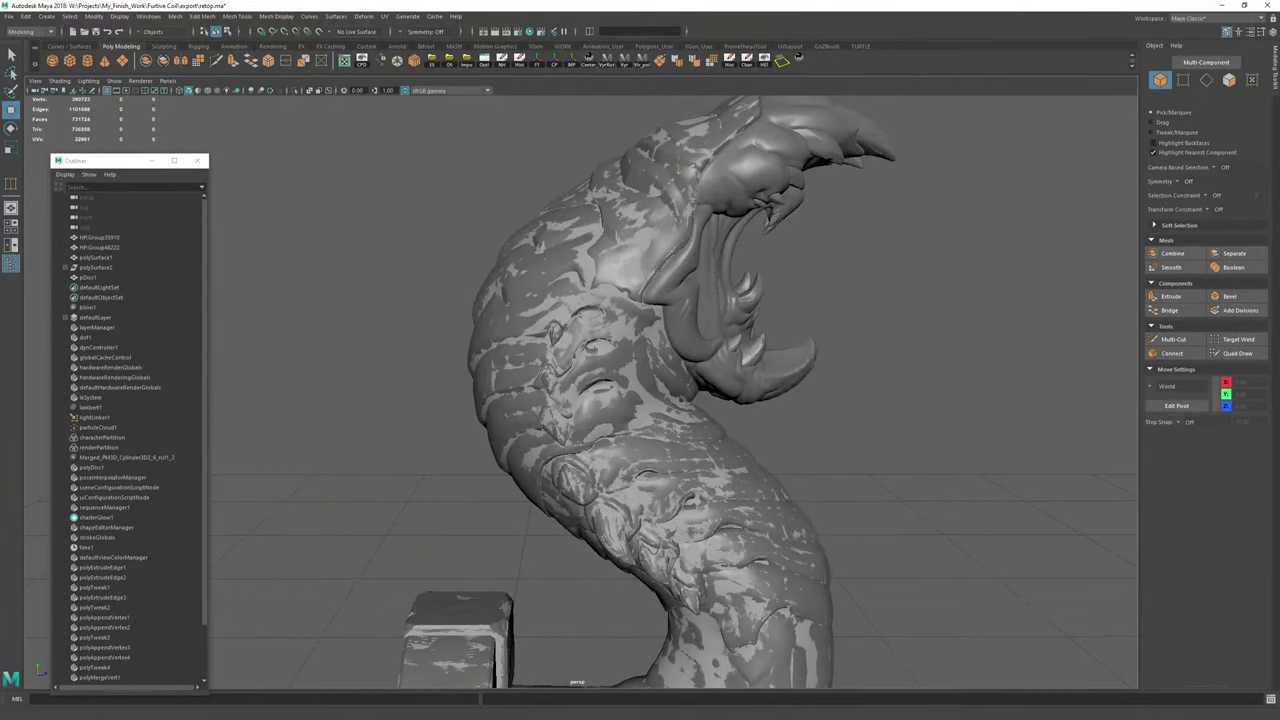
pyautogui.hotkey('alt', 'Tab')
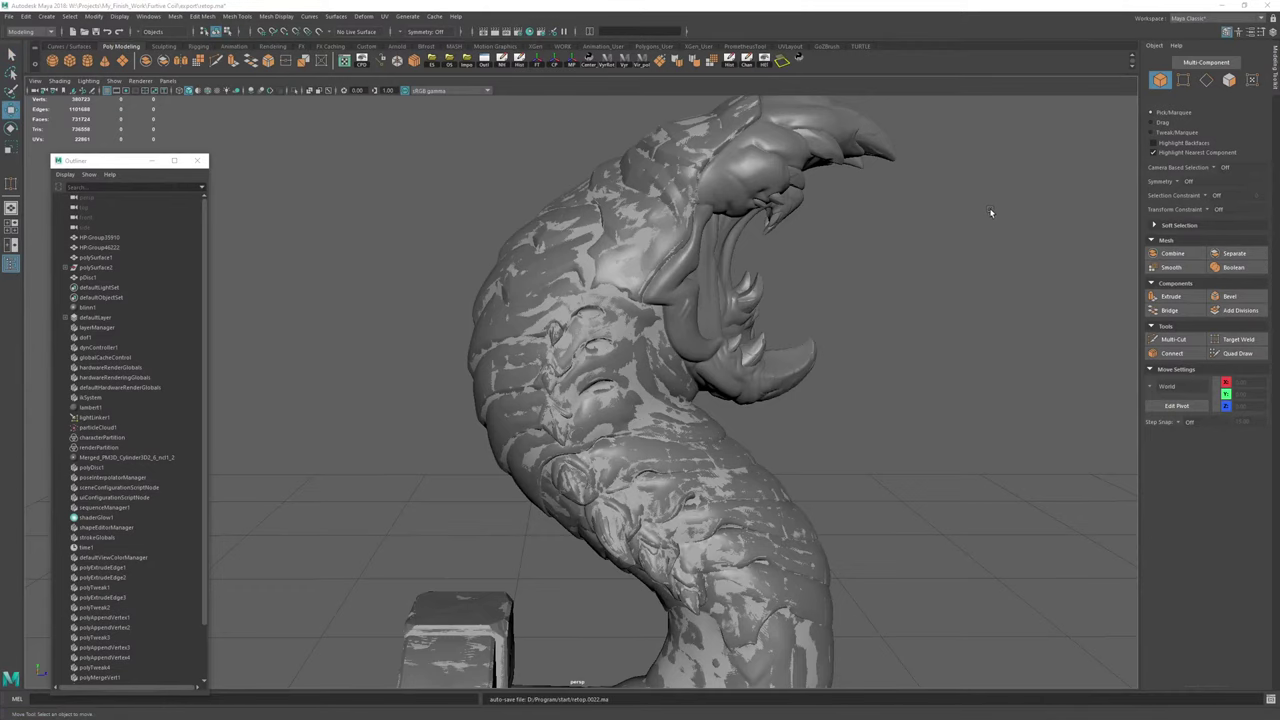
# Examine how the low-poly meshes overlap the sculpt around the mouth, neck folds, lower body, and arch.
pyautogui.keyDown('alt'); pyautogui.moveTo(848, 204); pyautogui.dragTo(639, 237); pyautogui.keyUp('alt')
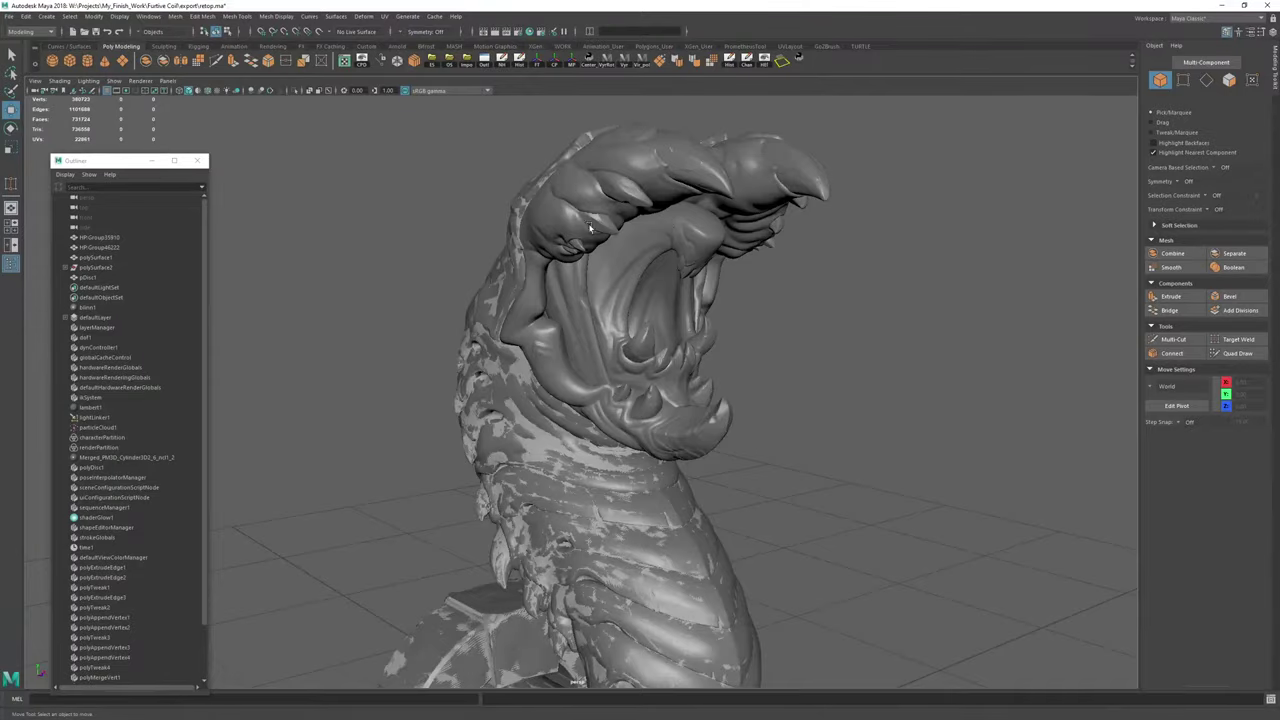
pyautogui.keyDown('alt'); pyautogui.moveTo(767, 320); pyautogui.dragTo(734, 300); pyautogui.keyUp('alt')
pyautogui.keyDown('alt'); pyautogui.moveTo(734, 300); pyautogui.dragTo(731, 400, button='right'); pyautogui.keyUp('alt')
pyautogui.keyDown('alt'); pyautogui.moveTo(731, 400); pyautogui.dragTo(733, 290, button='middle'); pyautogui.keyUp('alt')
pyautogui.keyDown('alt'); pyautogui.moveTo(733, 290); pyautogui.dragTo(908, 394, button='right'); pyautogui.keyUp('alt')
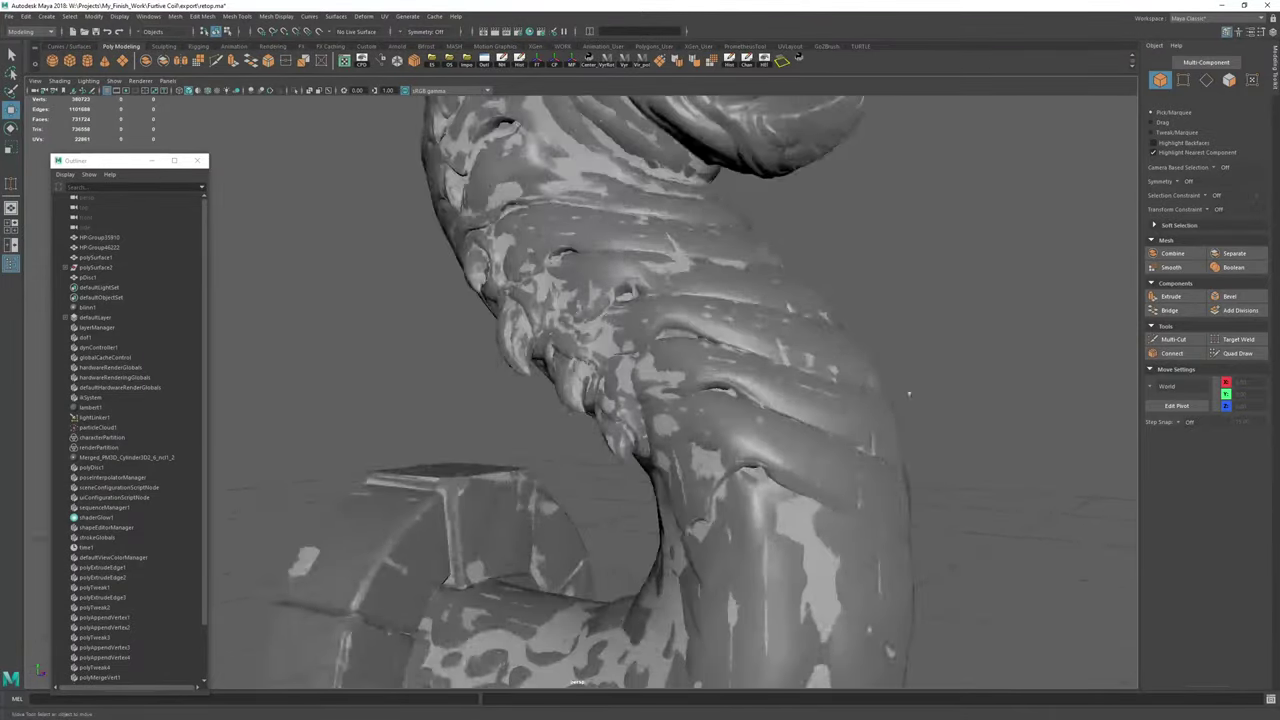
pyautogui.keyDown('alt'); pyautogui.moveTo(909, 394); pyautogui.dragTo(706, 331); pyautogui.keyUp('alt')
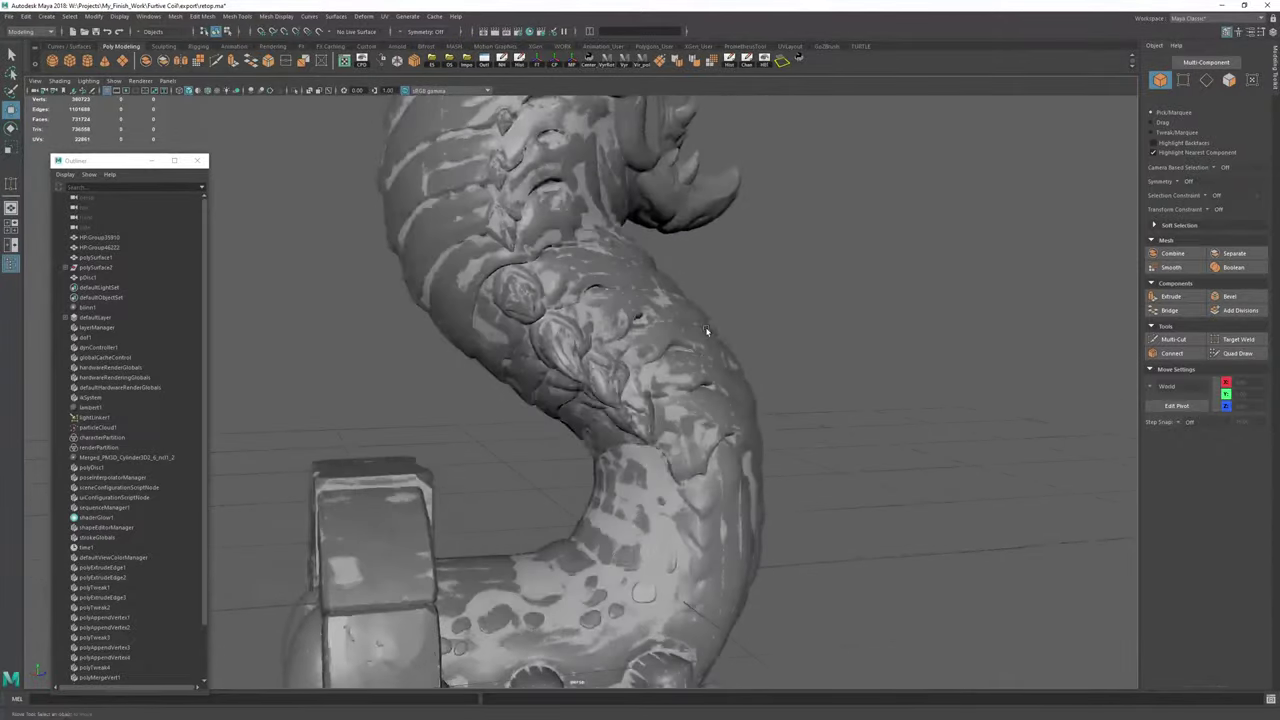
pyautogui.keyDown('alt'); pyautogui.moveTo(706, 331); pyautogui.dragTo(742, 470, button='middle'); pyautogui.keyUp('alt')
pyautogui.keyDown('alt'); pyautogui.moveTo(742, 470); pyautogui.dragTo(794, 334); pyautogui.keyUp('alt')
pyautogui.scroll(-4, 615, 369)
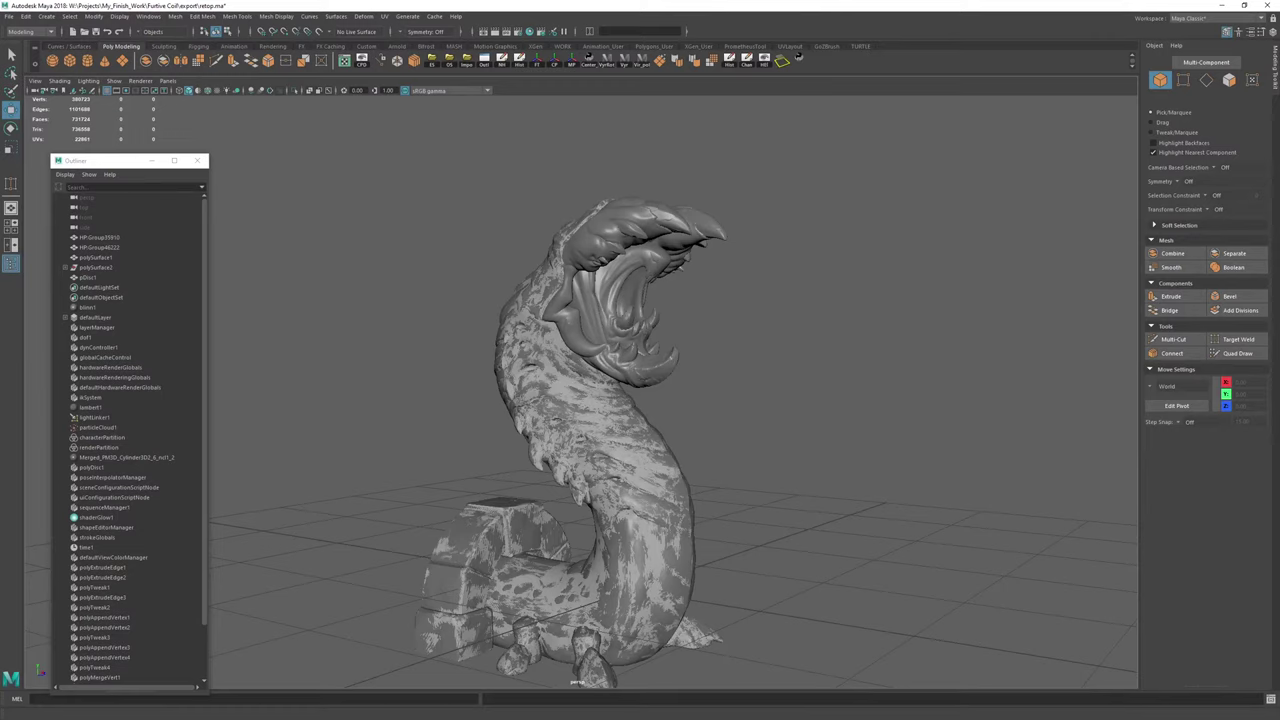
pyautogui.hotkey('alt', 'Tab')
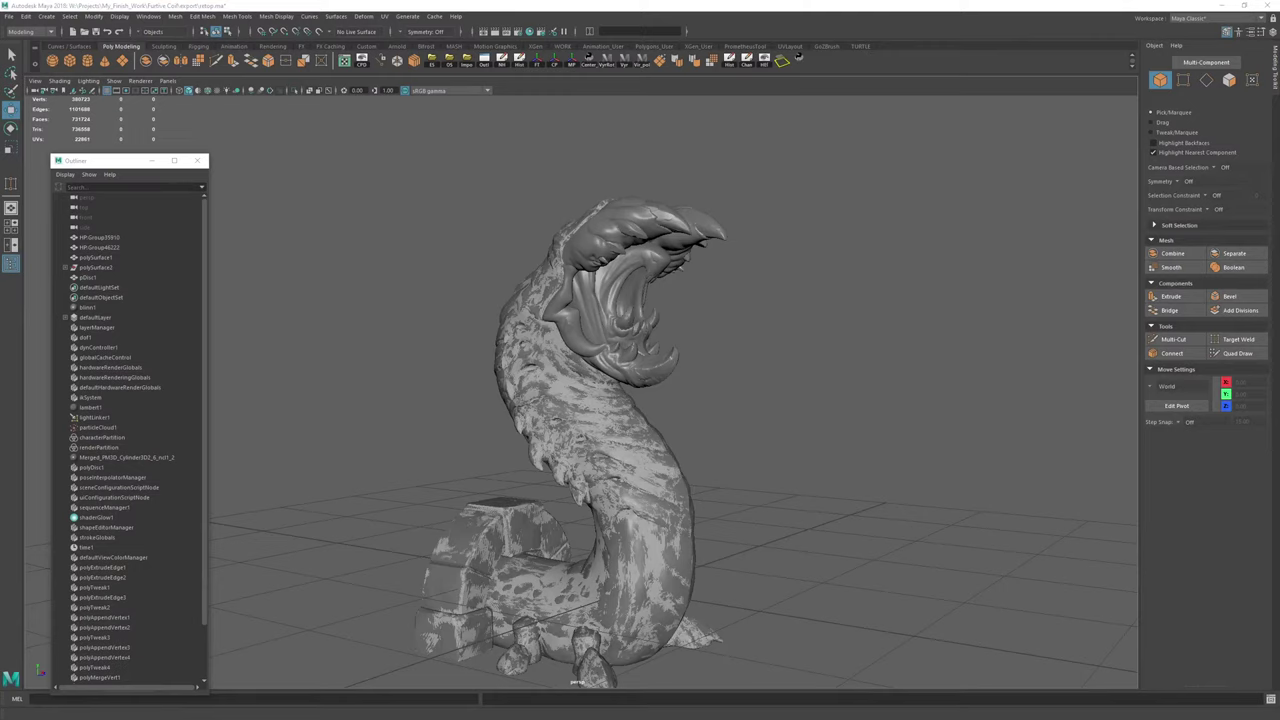